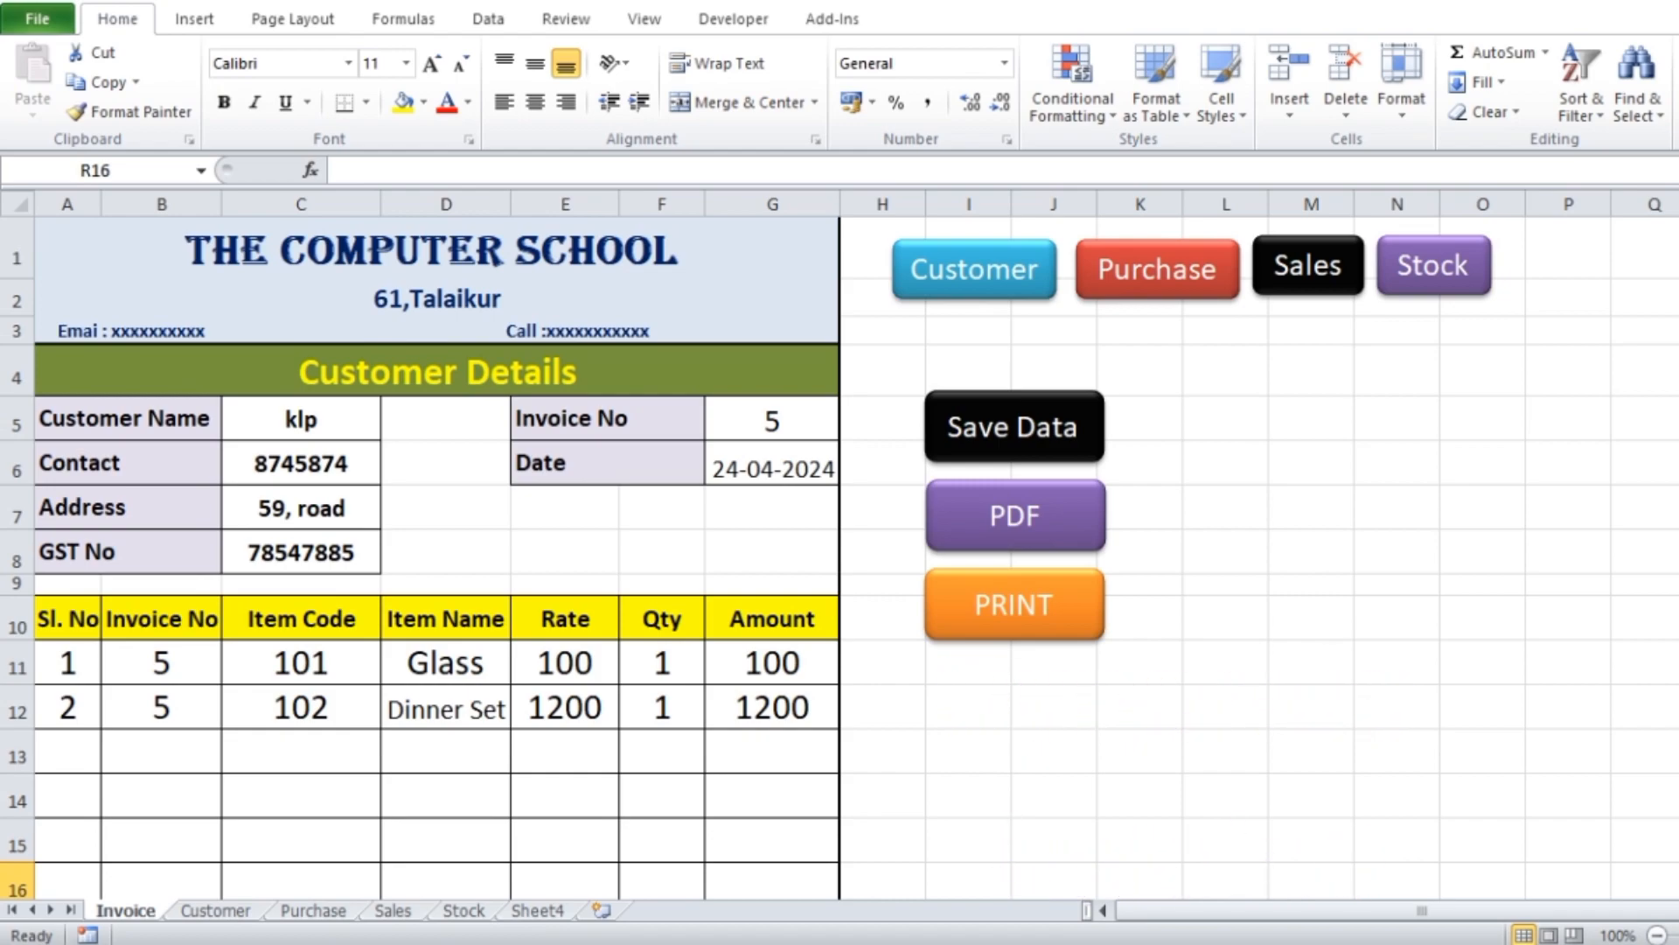
Choose ABC as the customer on the invoice and set the invoice number to 6
{"action": "left_click", "coordinate": [327, 428]}
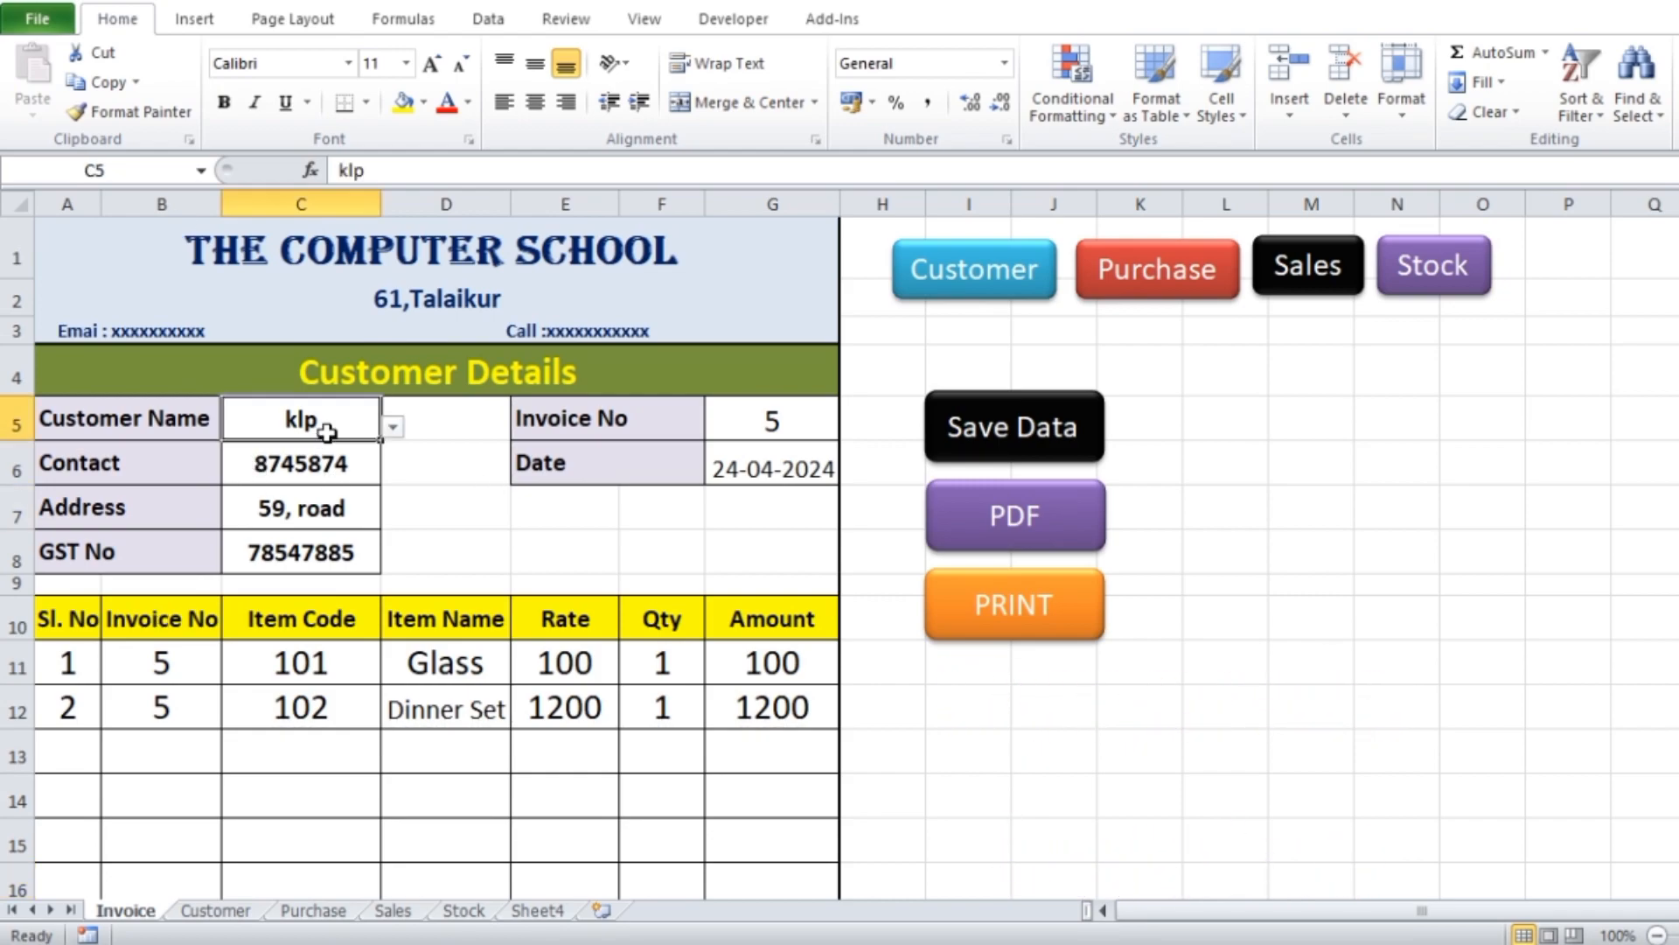
{"action": "left_click", "coordinate": [395, 426]}
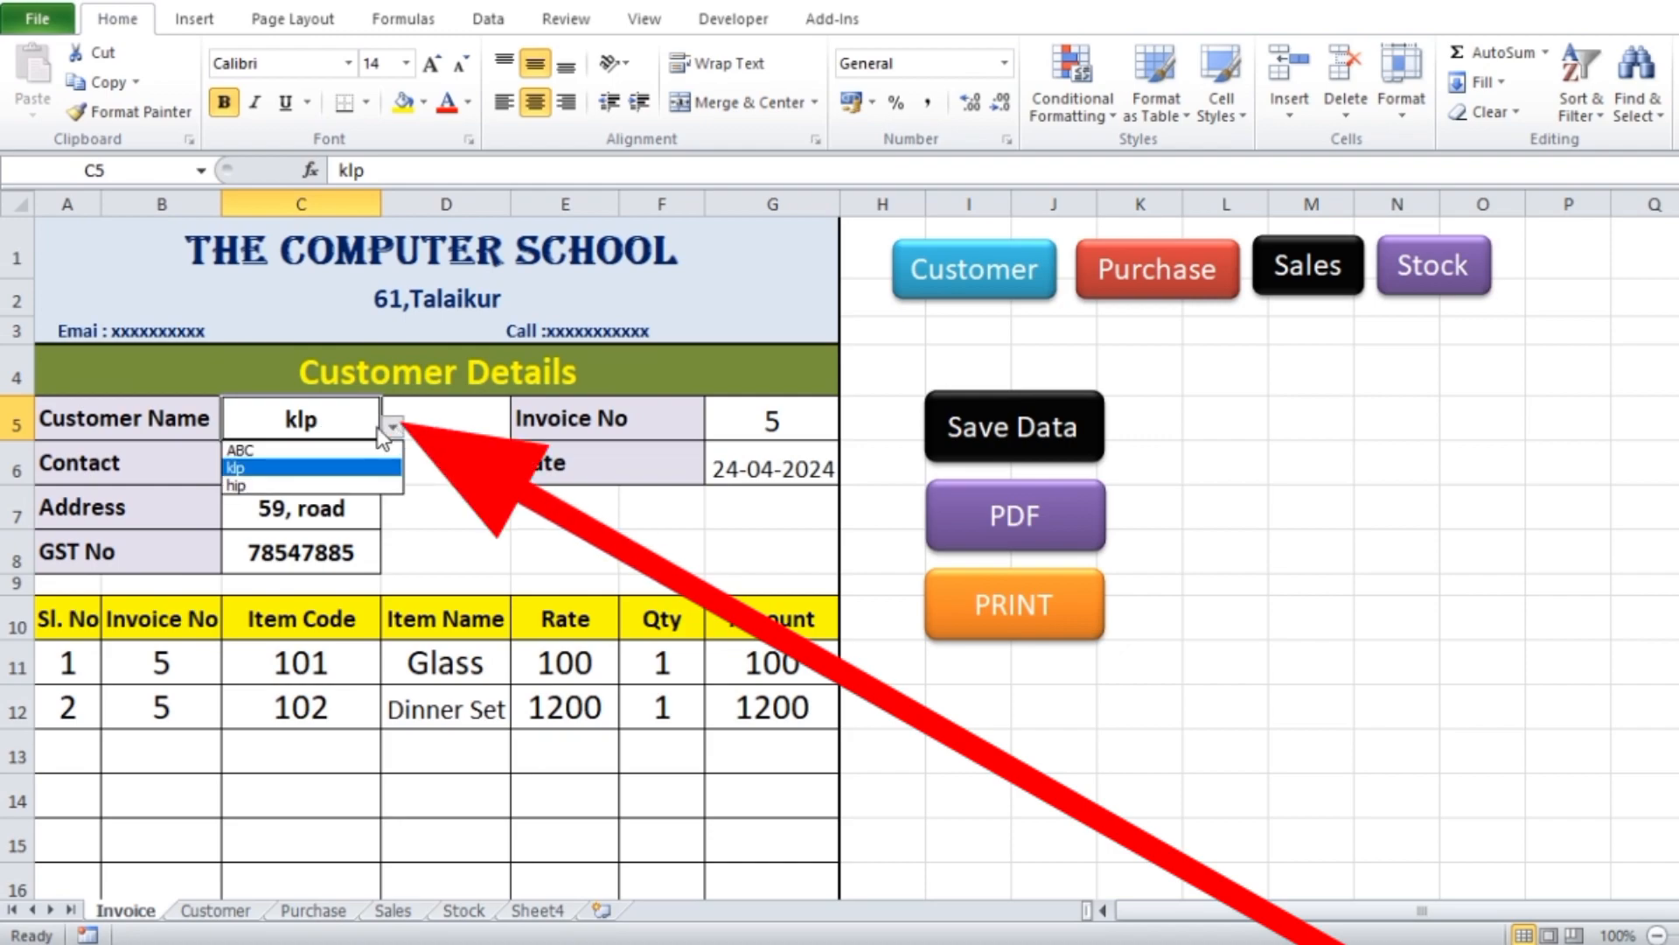
{"action": "left_click", "coordinate": [275, 452]}
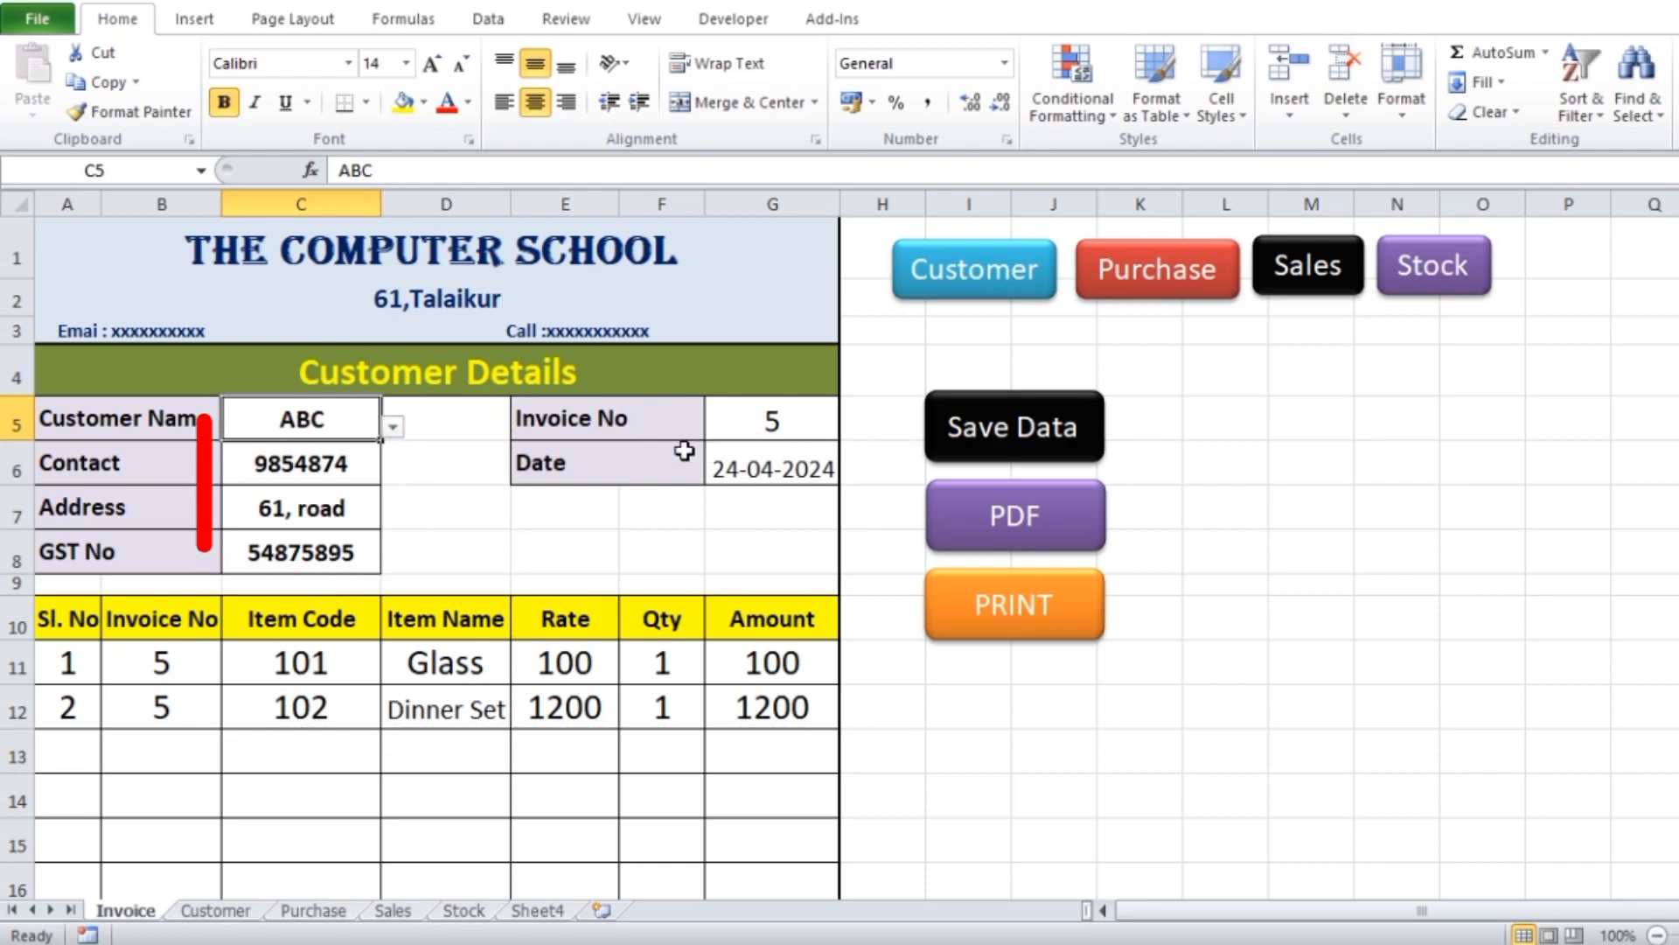
{"action": "left_click", "coordinate": [769, 427]}
{"action": "type", "text": "6"}
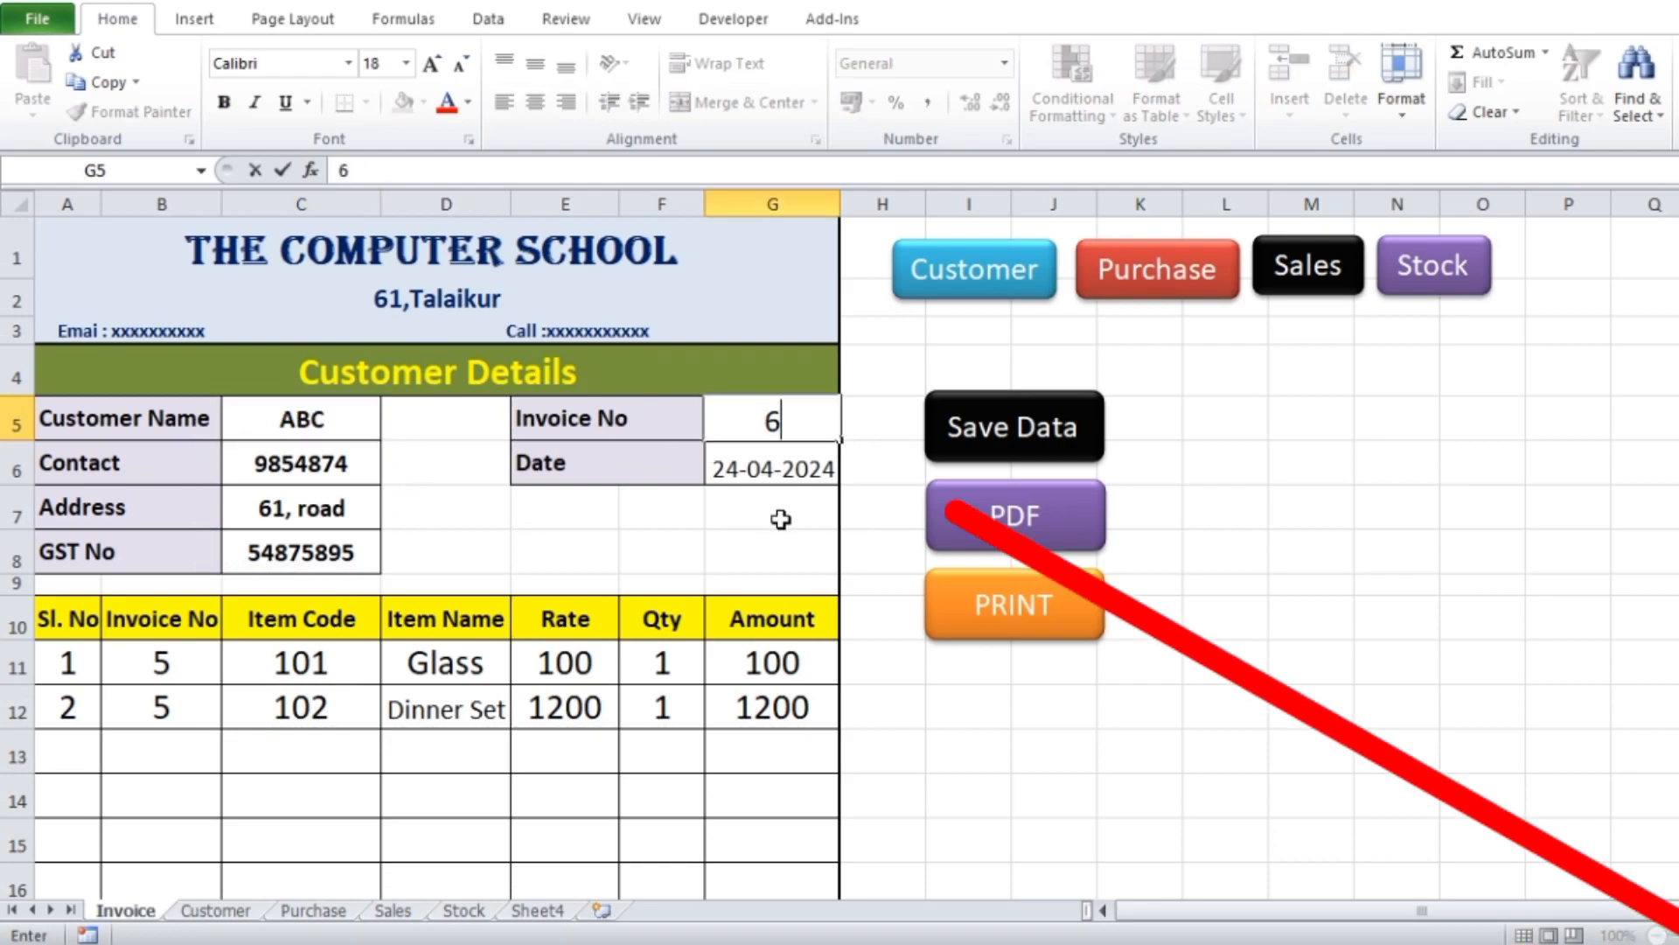
{"action": "left_click", "coordinate": [781, 520]}
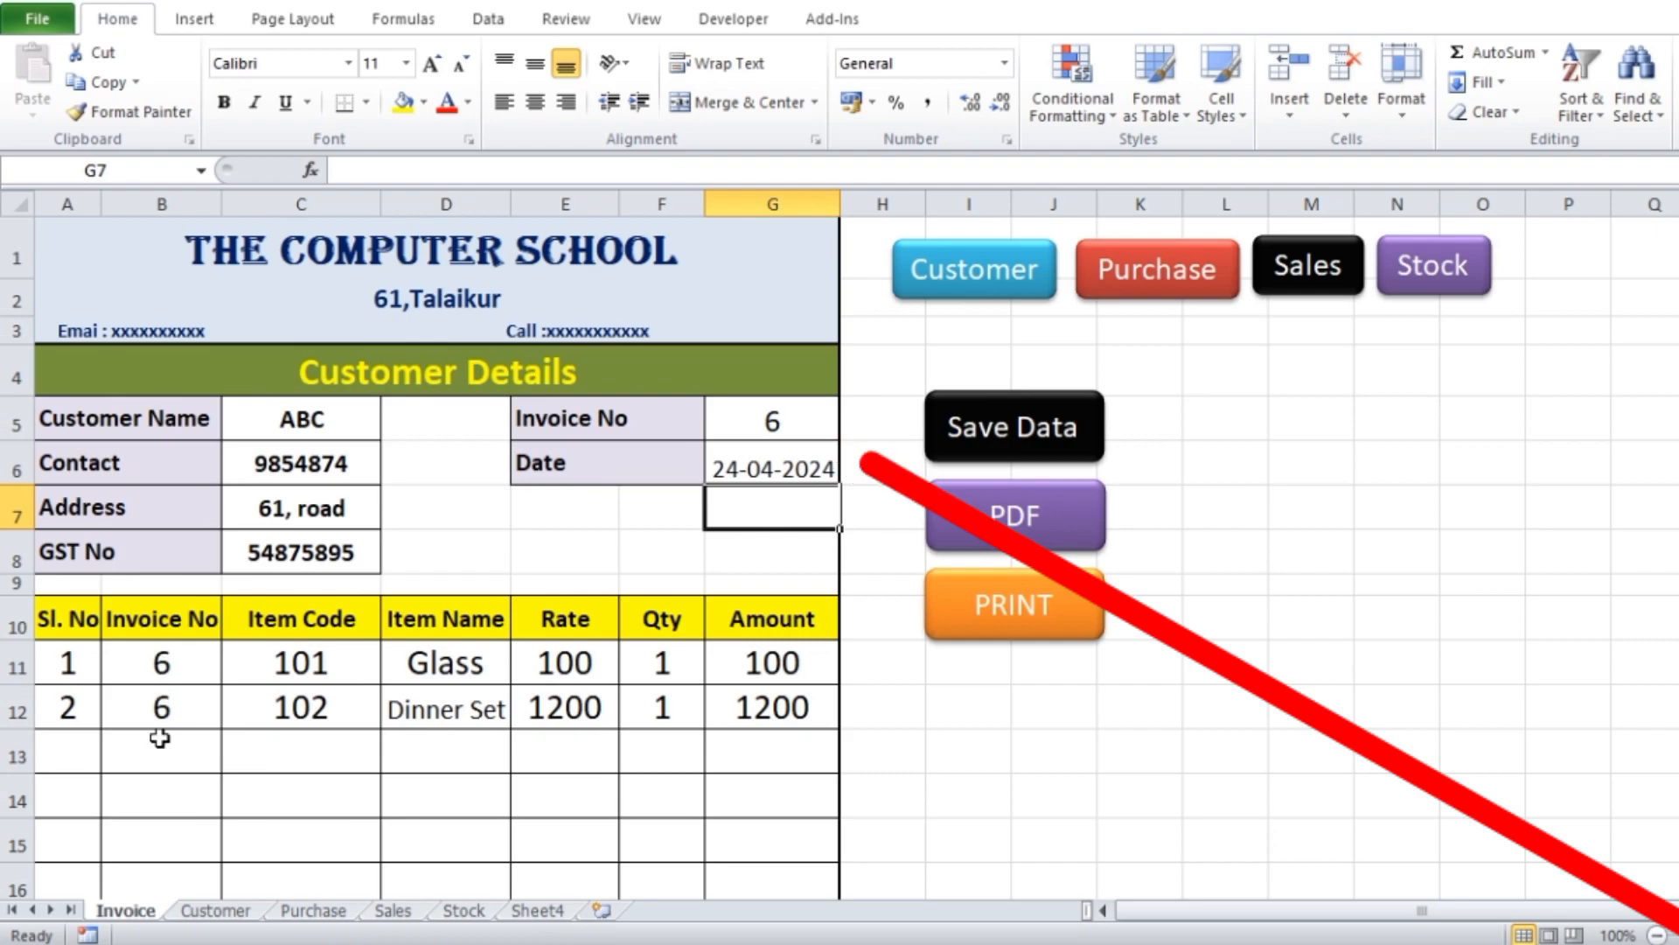
Add item code 103 with quantity 2 on the third invoice line and review the invoice totals
{"action": "scroll", "coordinate": [551, 588], "scroll_direction": "down", "scroll_amount": 1}
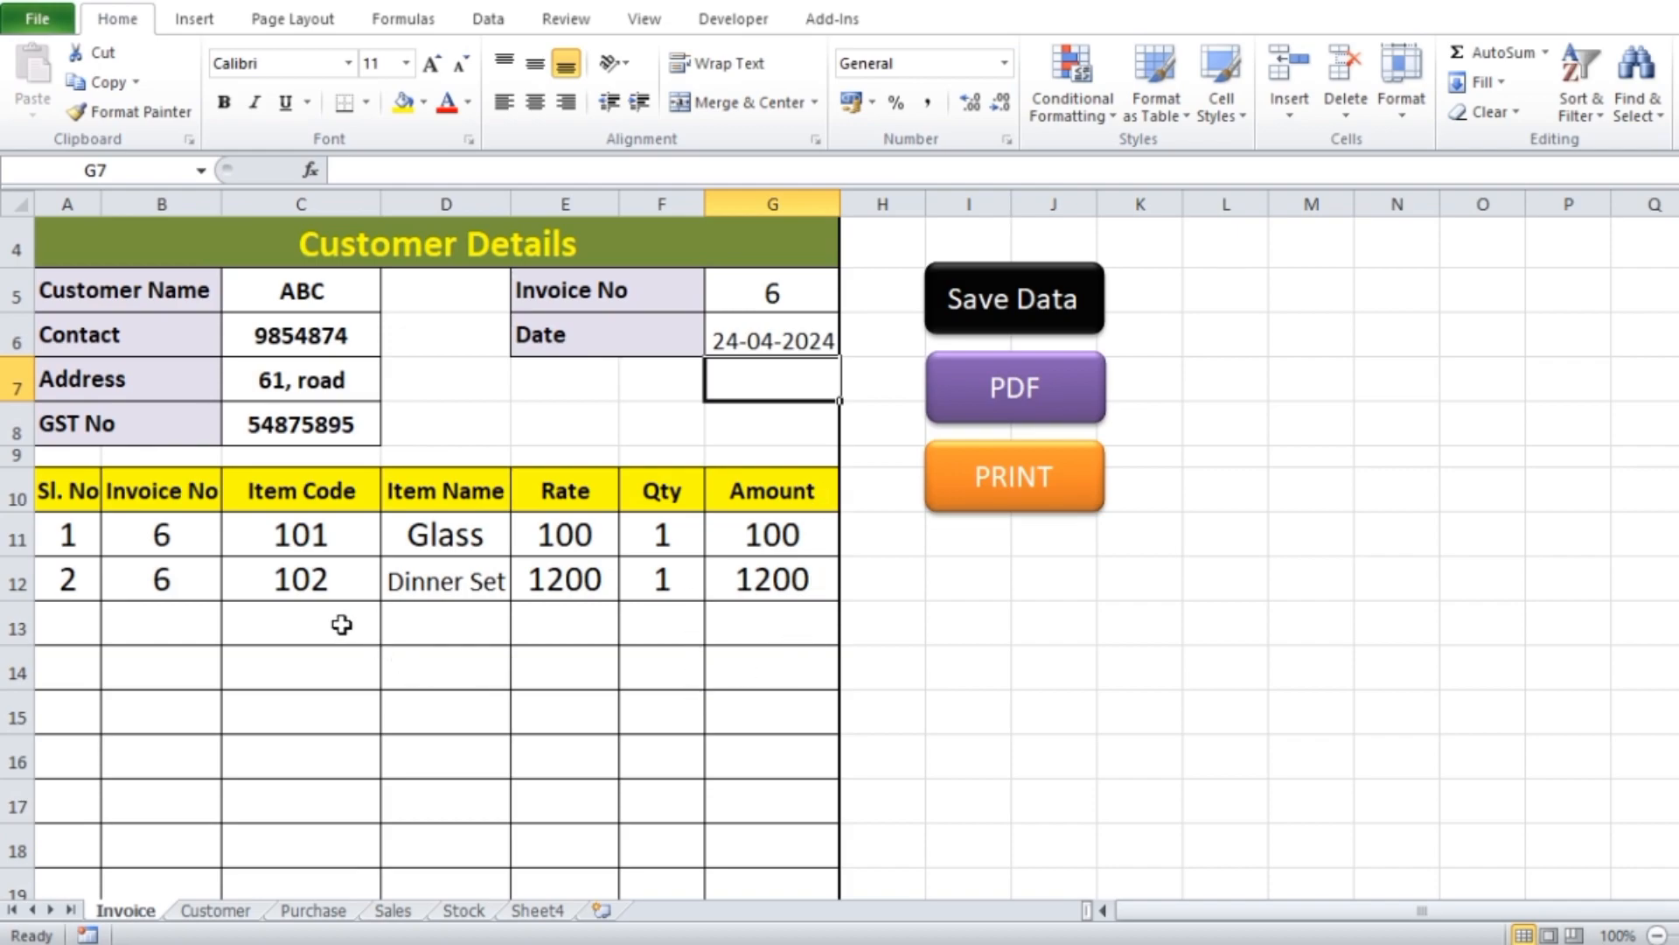
{"action": "left_click", "coordinate": [292, 624]}
{"action": "type", "text": "103"}
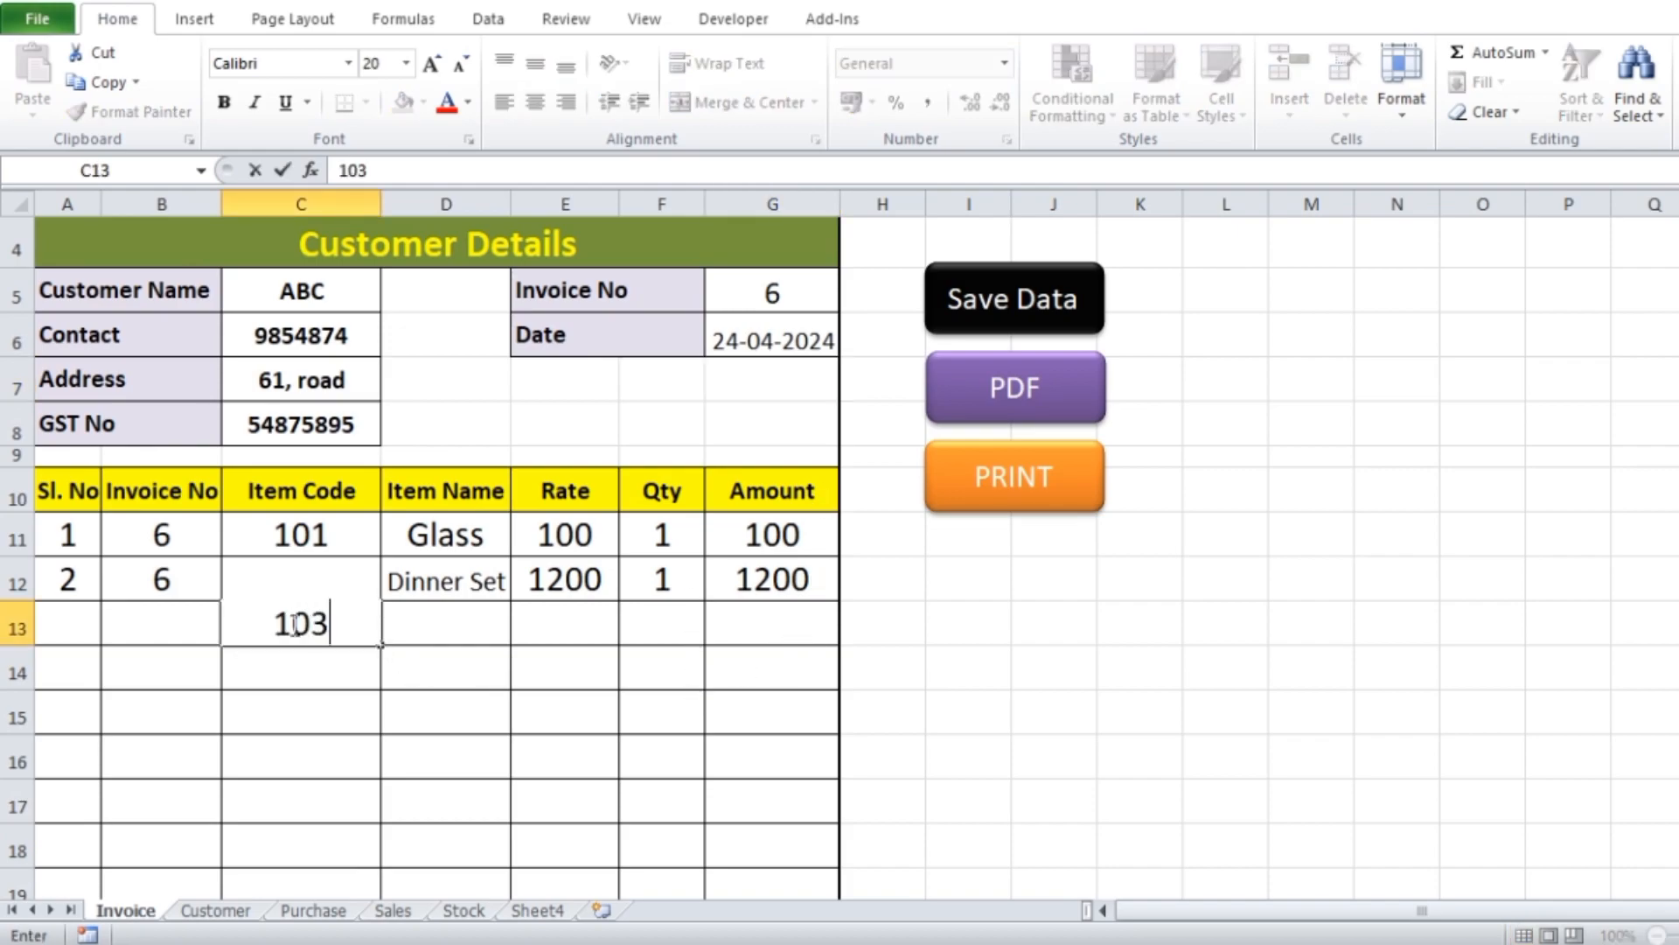
{"action": "left_click", "coordinate": [486, 682]}
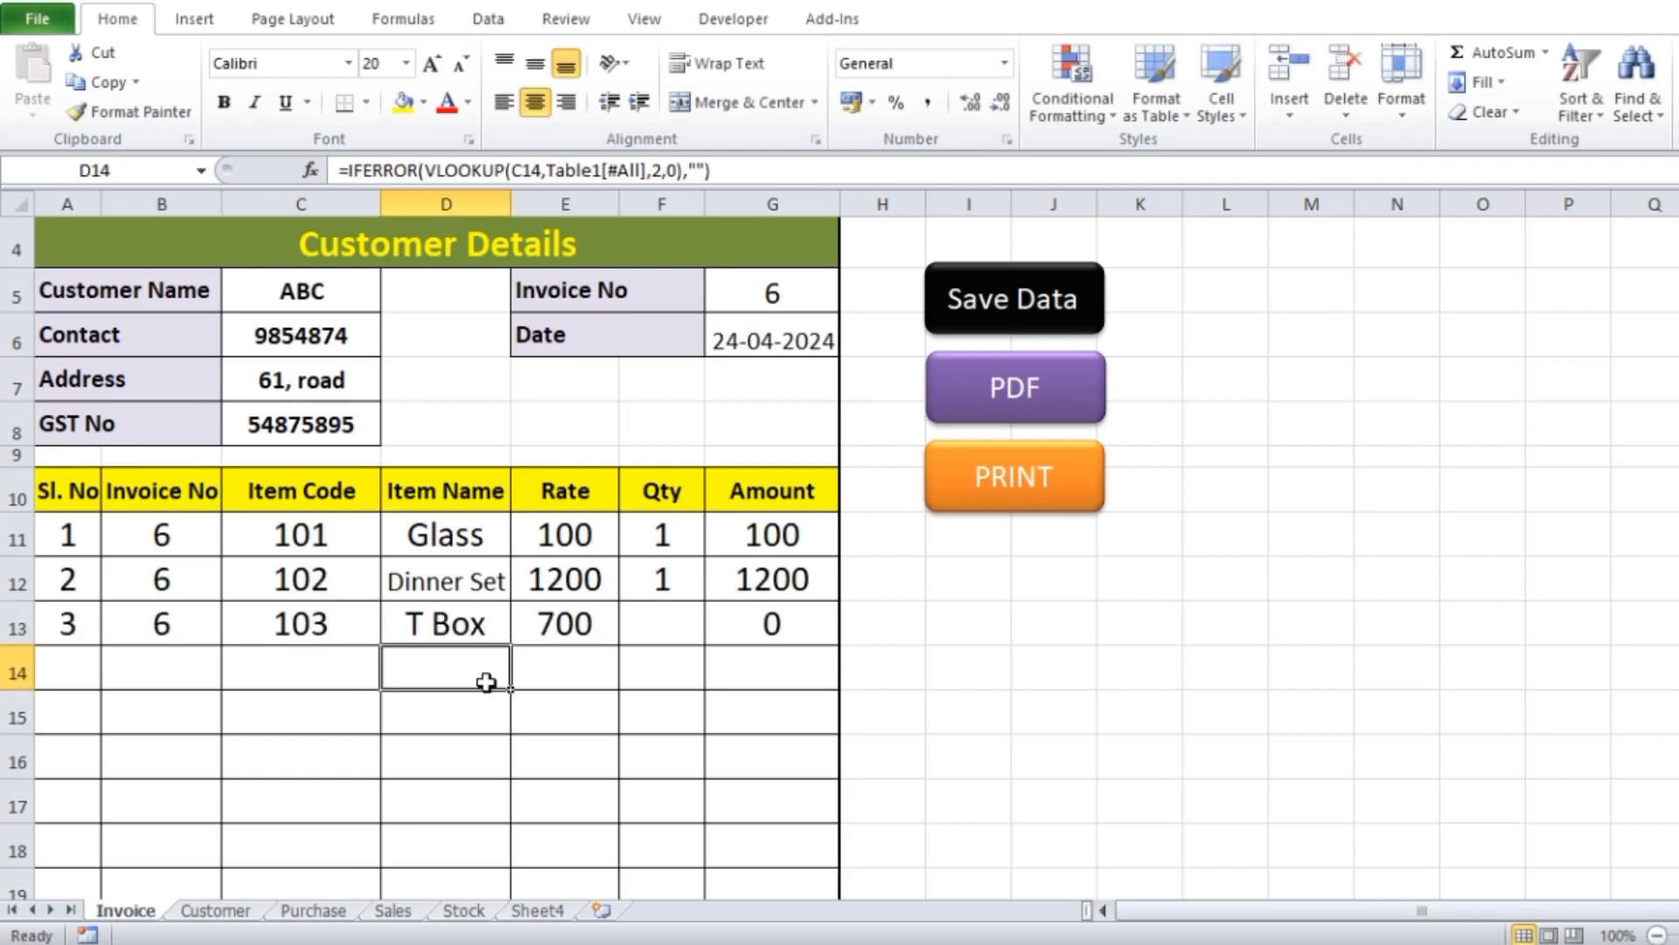
{"action": "left_click", "coordinate": [663, 635]}
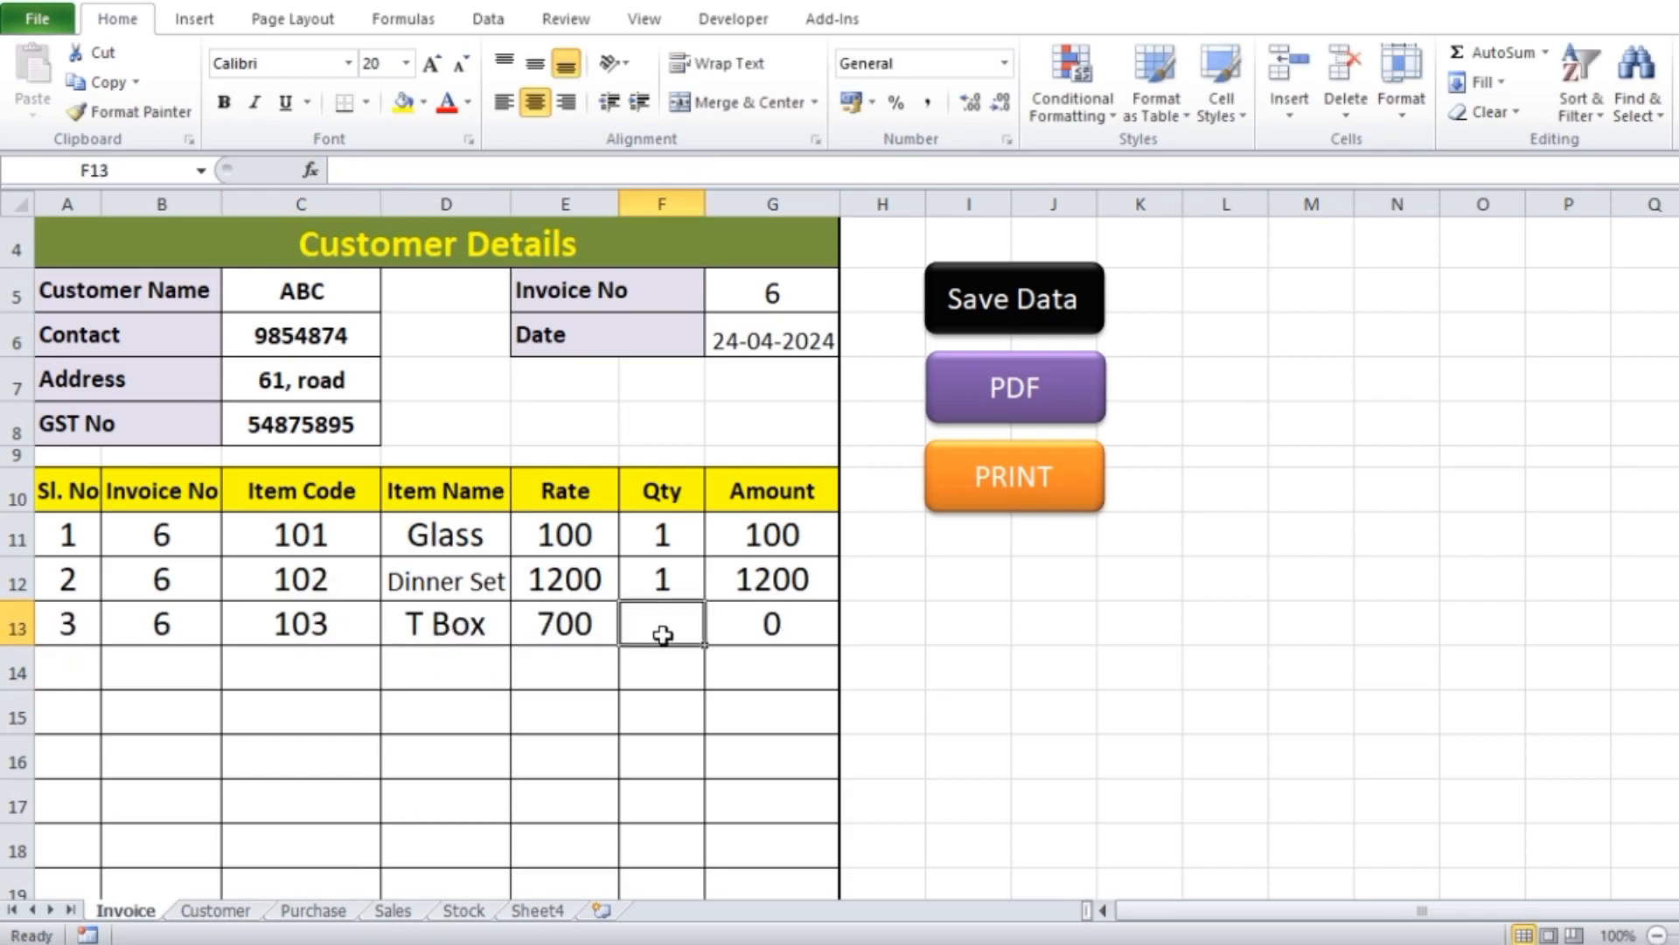
{"action": "type", "text": "2"}
{"action": "left_click", "coordinate": [764, 695]}
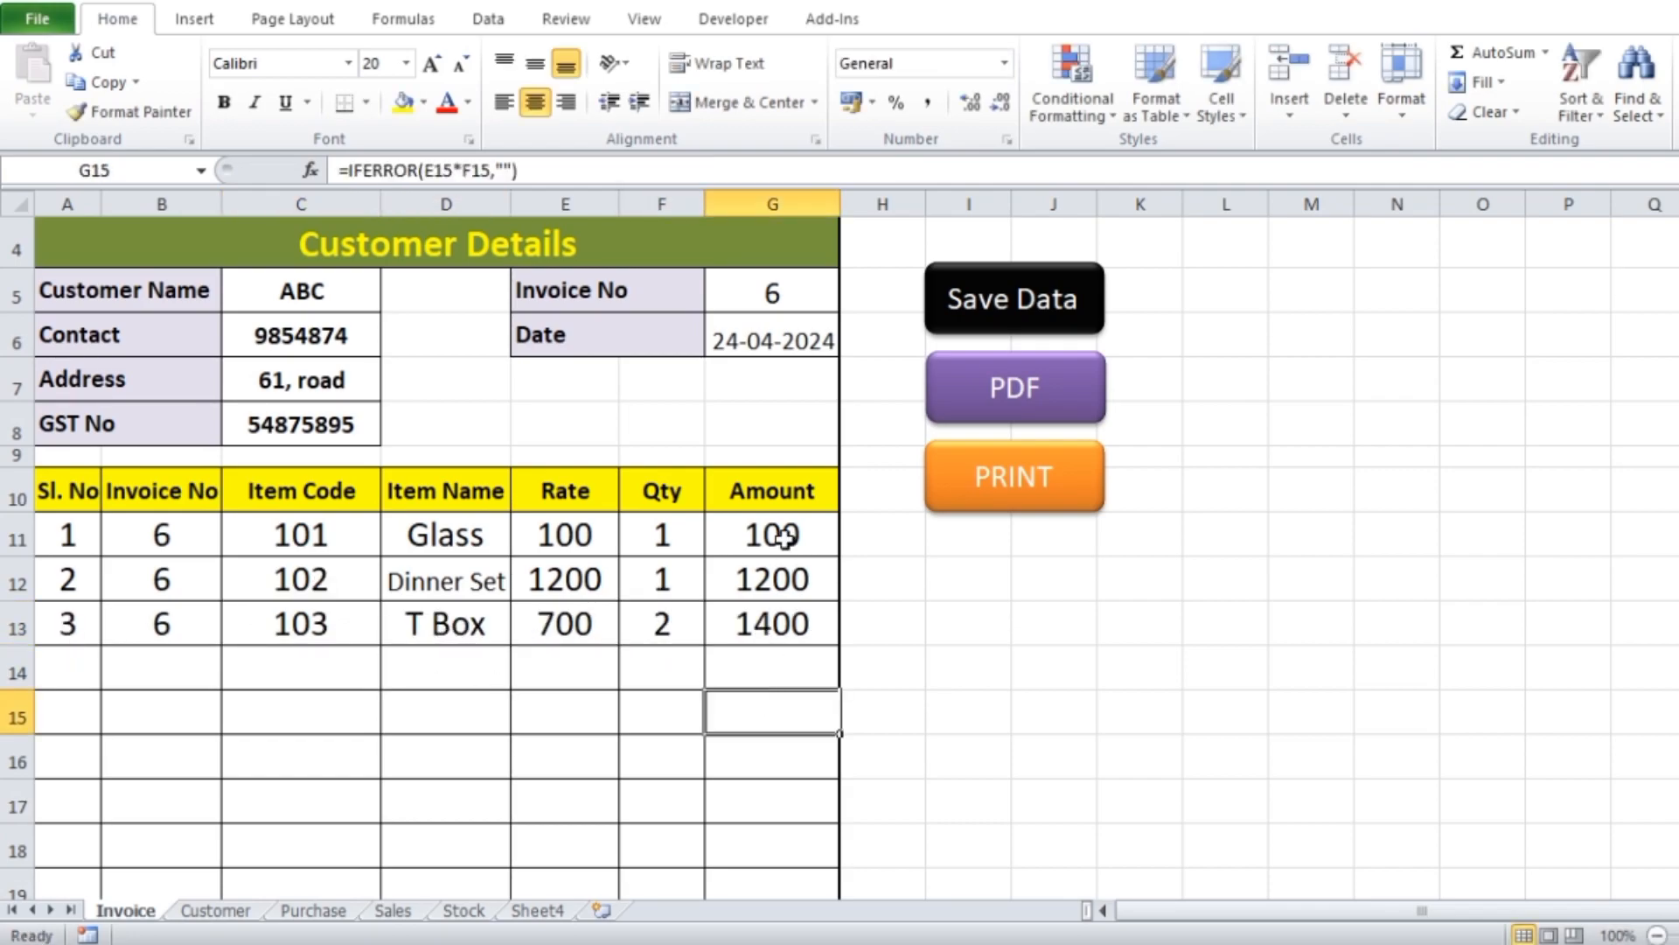
{"action": "scroll", "coordinate": [809, 655], "scroll_direction": "down", "scroll_amount": 5}
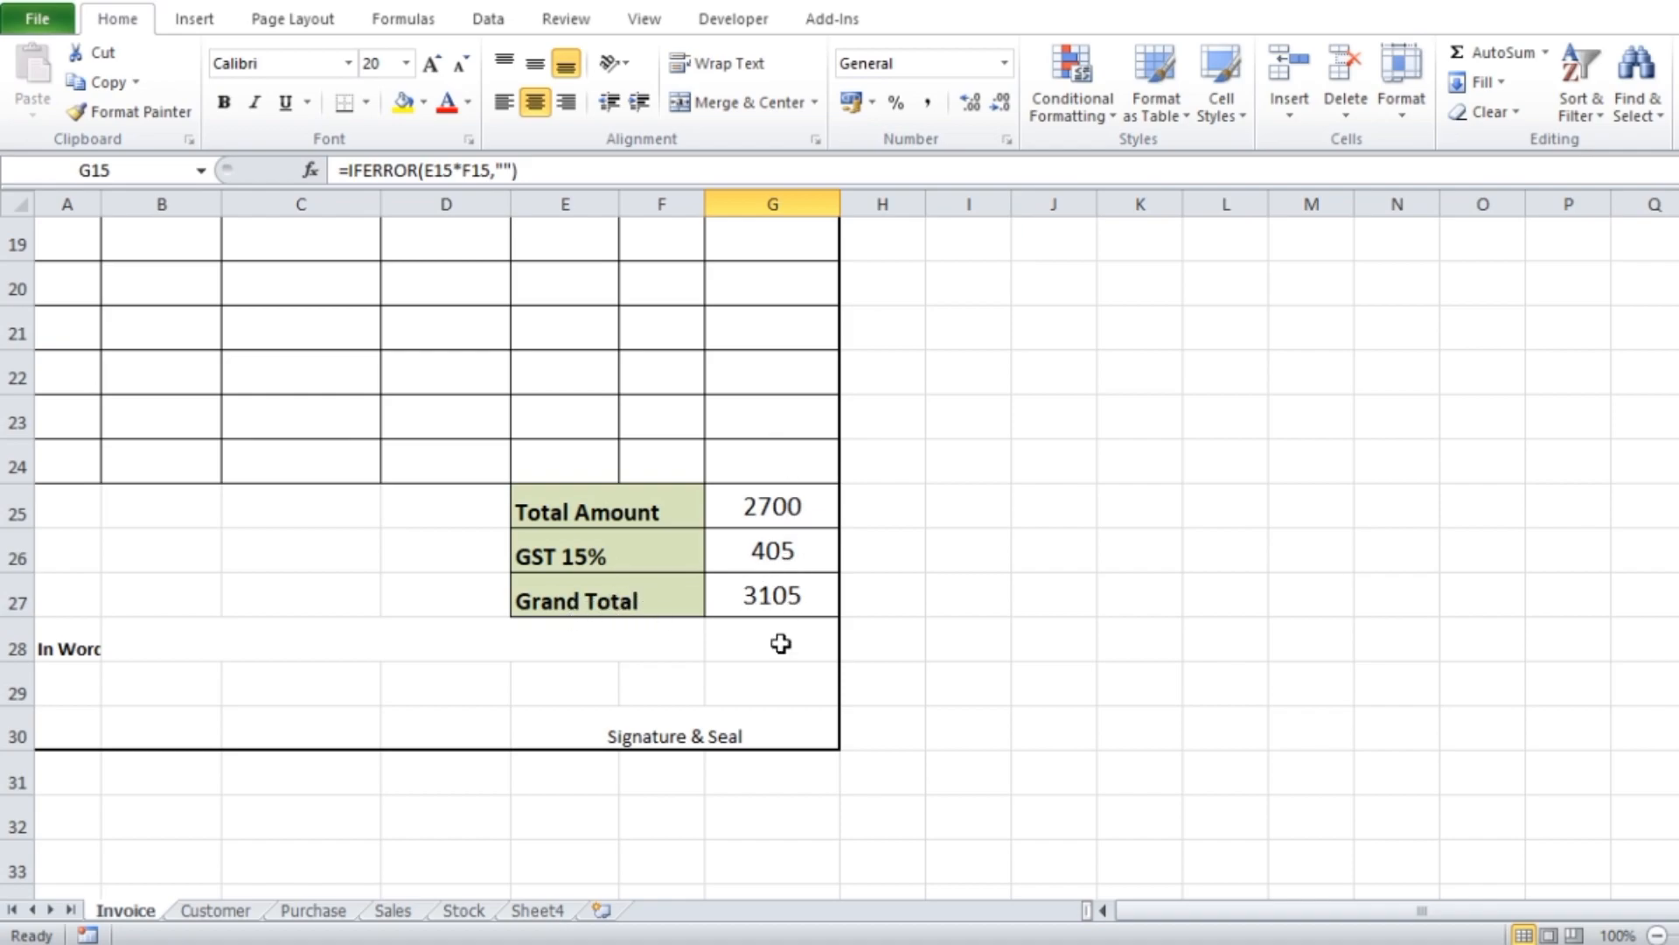
{"action": "scroll", "coordinate": [761, 566], "scroll_direction": "up", "scroll_amount": 6}
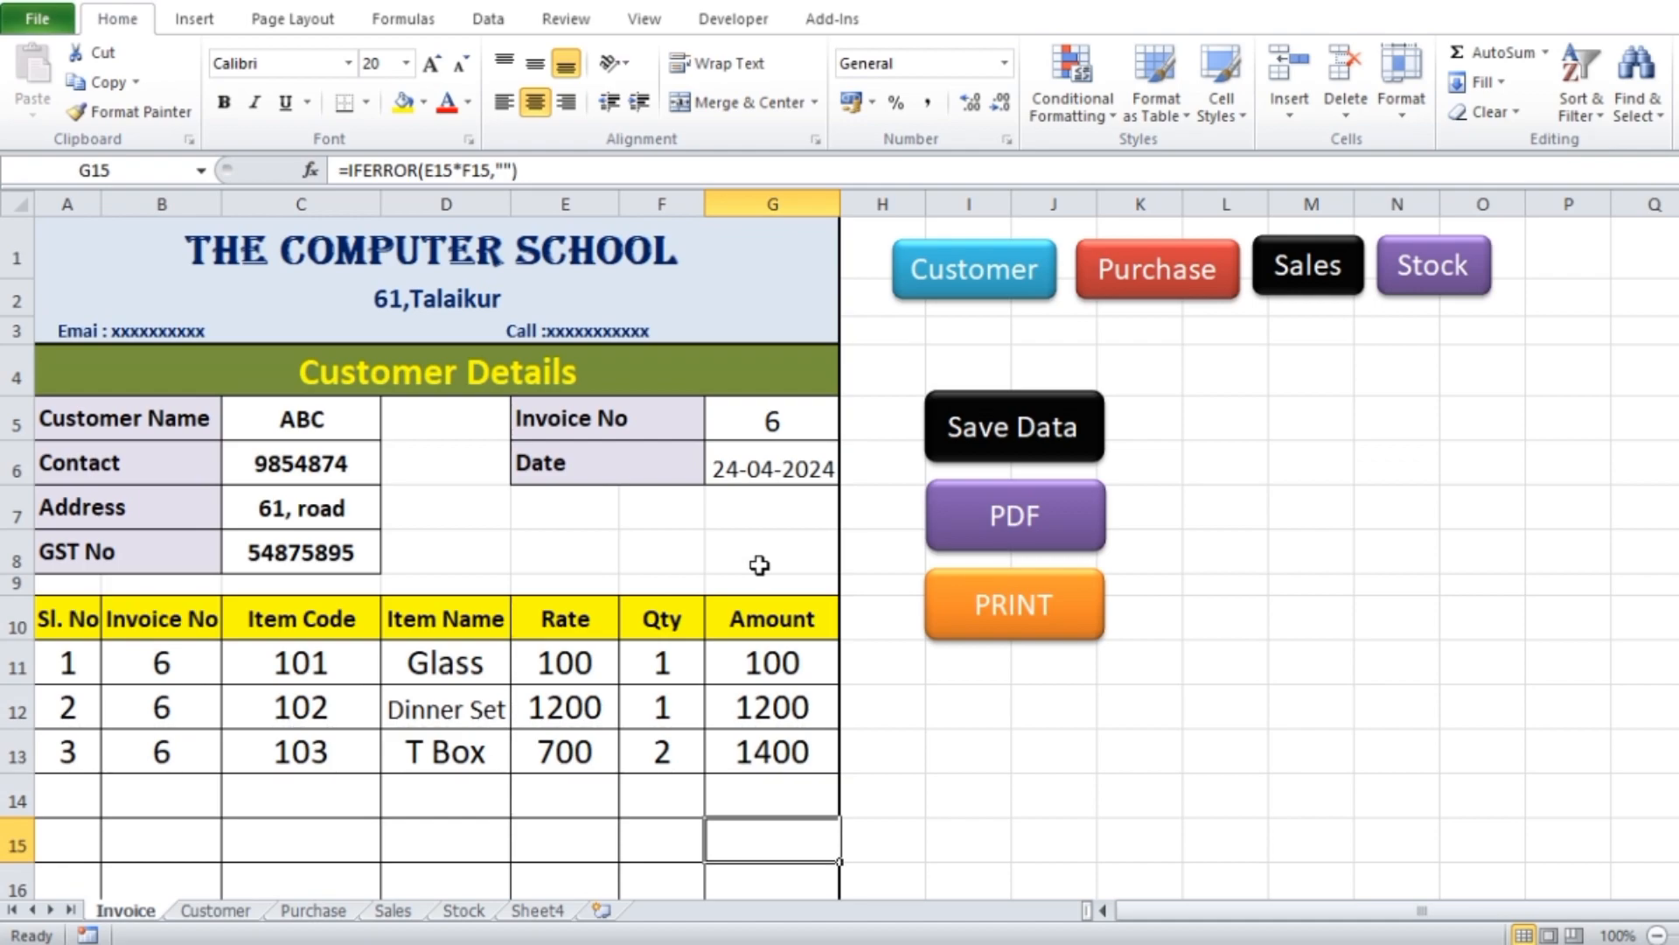
Export the invoice as a PDF and open the ABC file from the invoice pdf folder
{"action": "left_click", "coordinate": [1135, 717]}
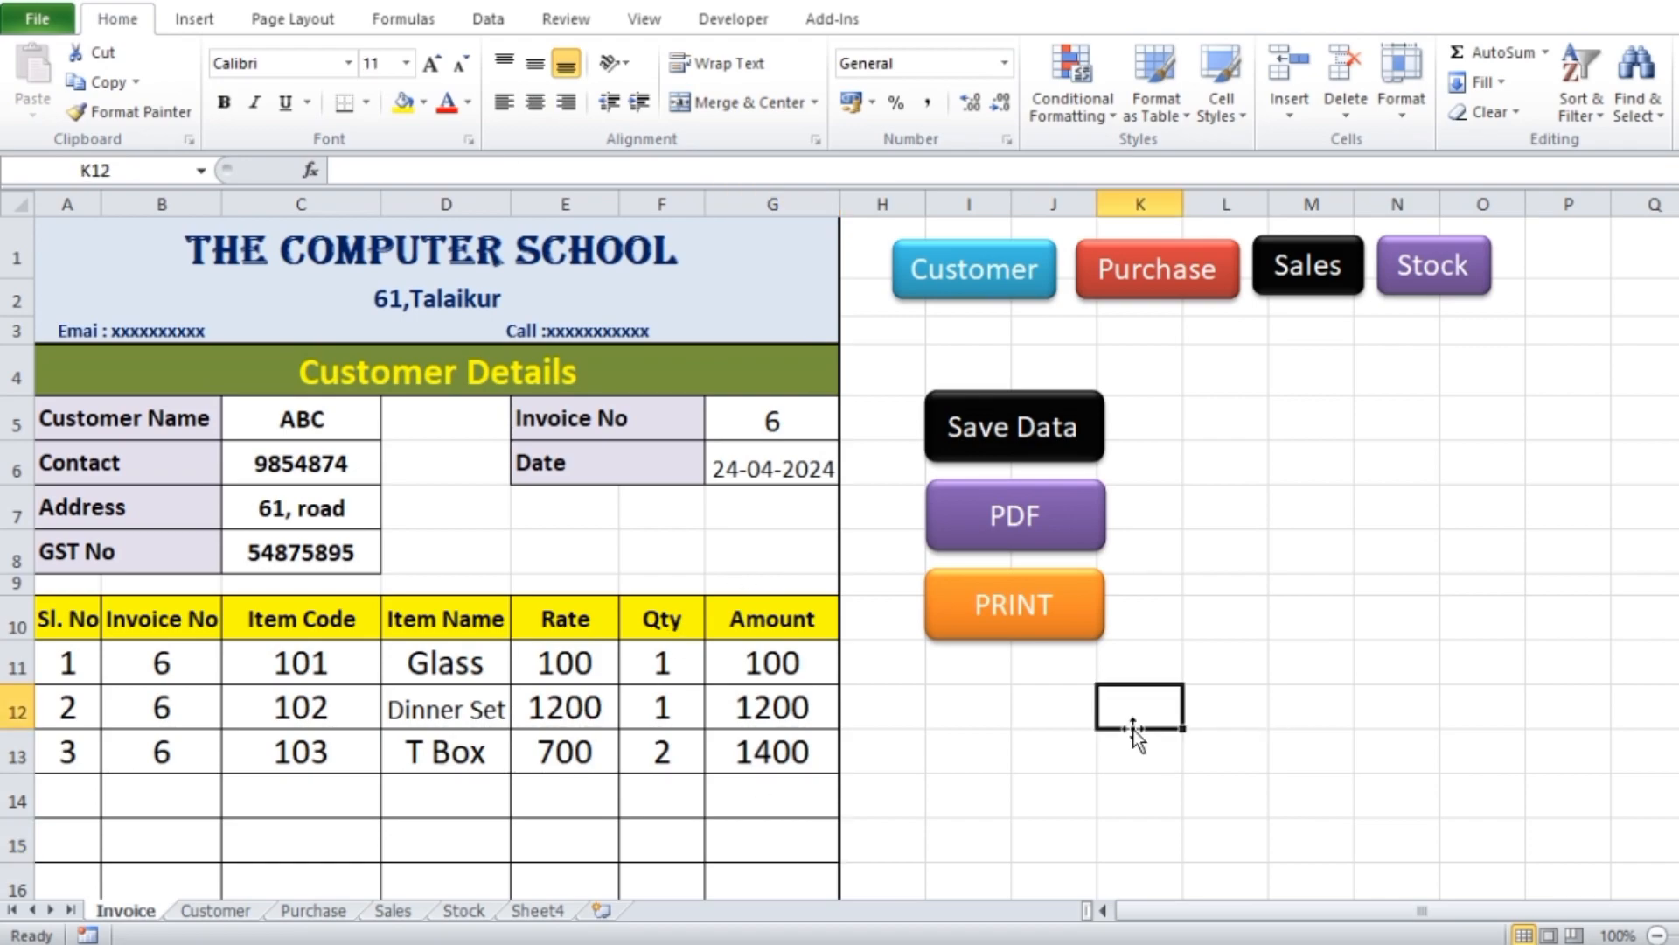
{"action": "left_click", "coordinate": [1045, 524]}
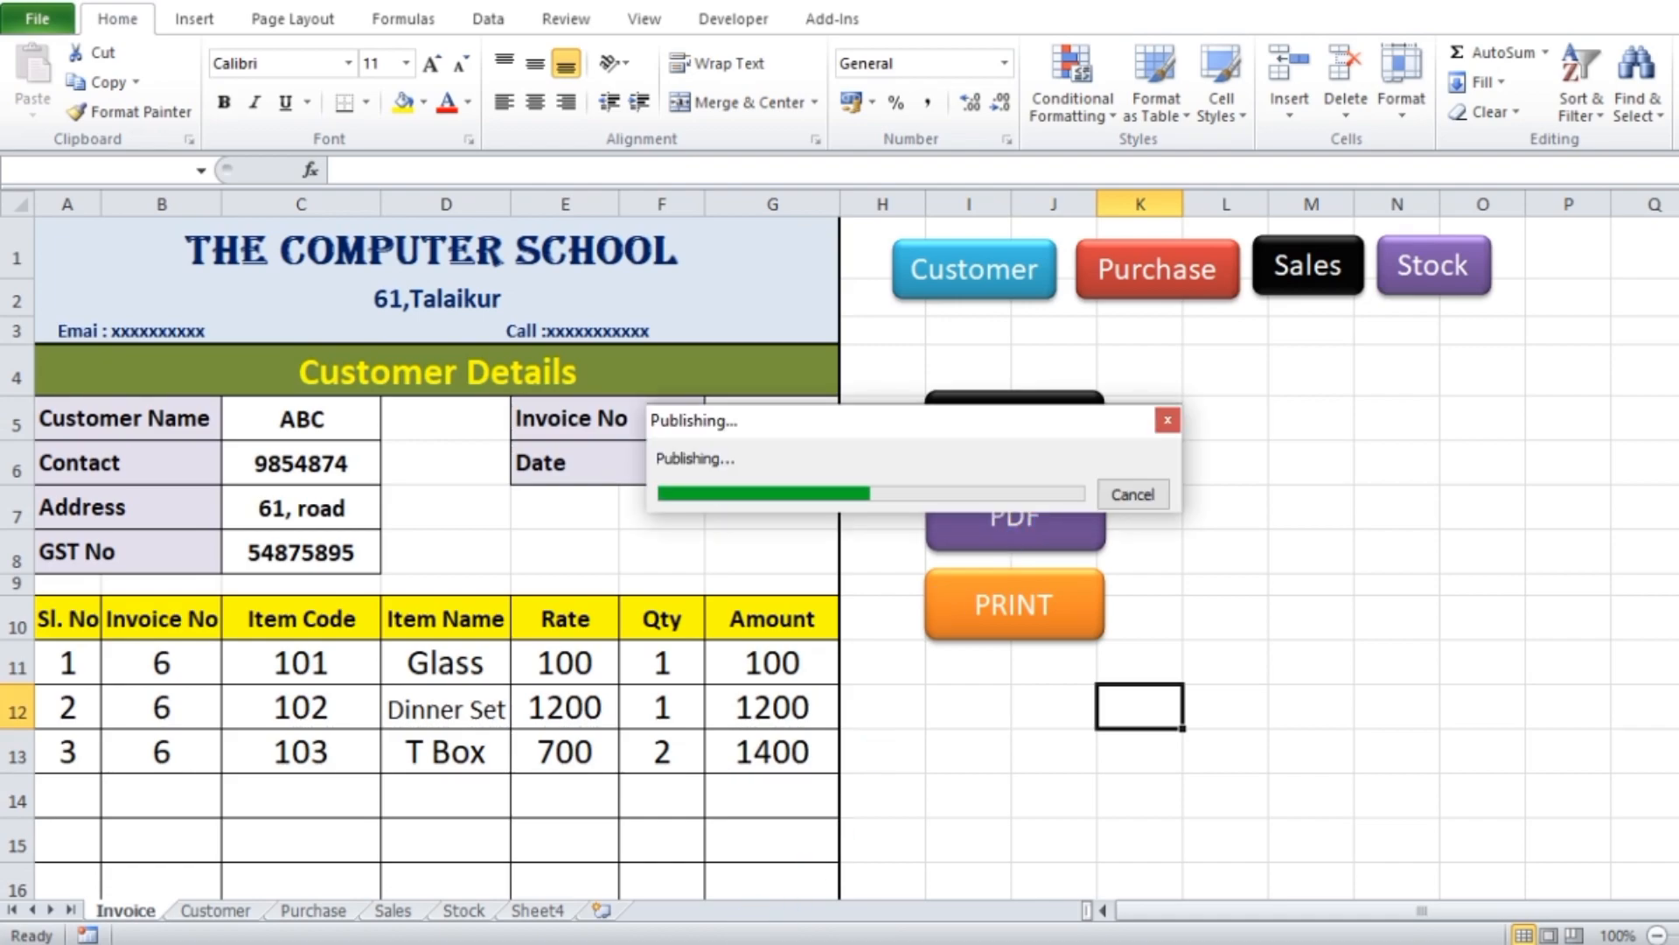
{"action": "left_click", "coordinate": [679, 943]}
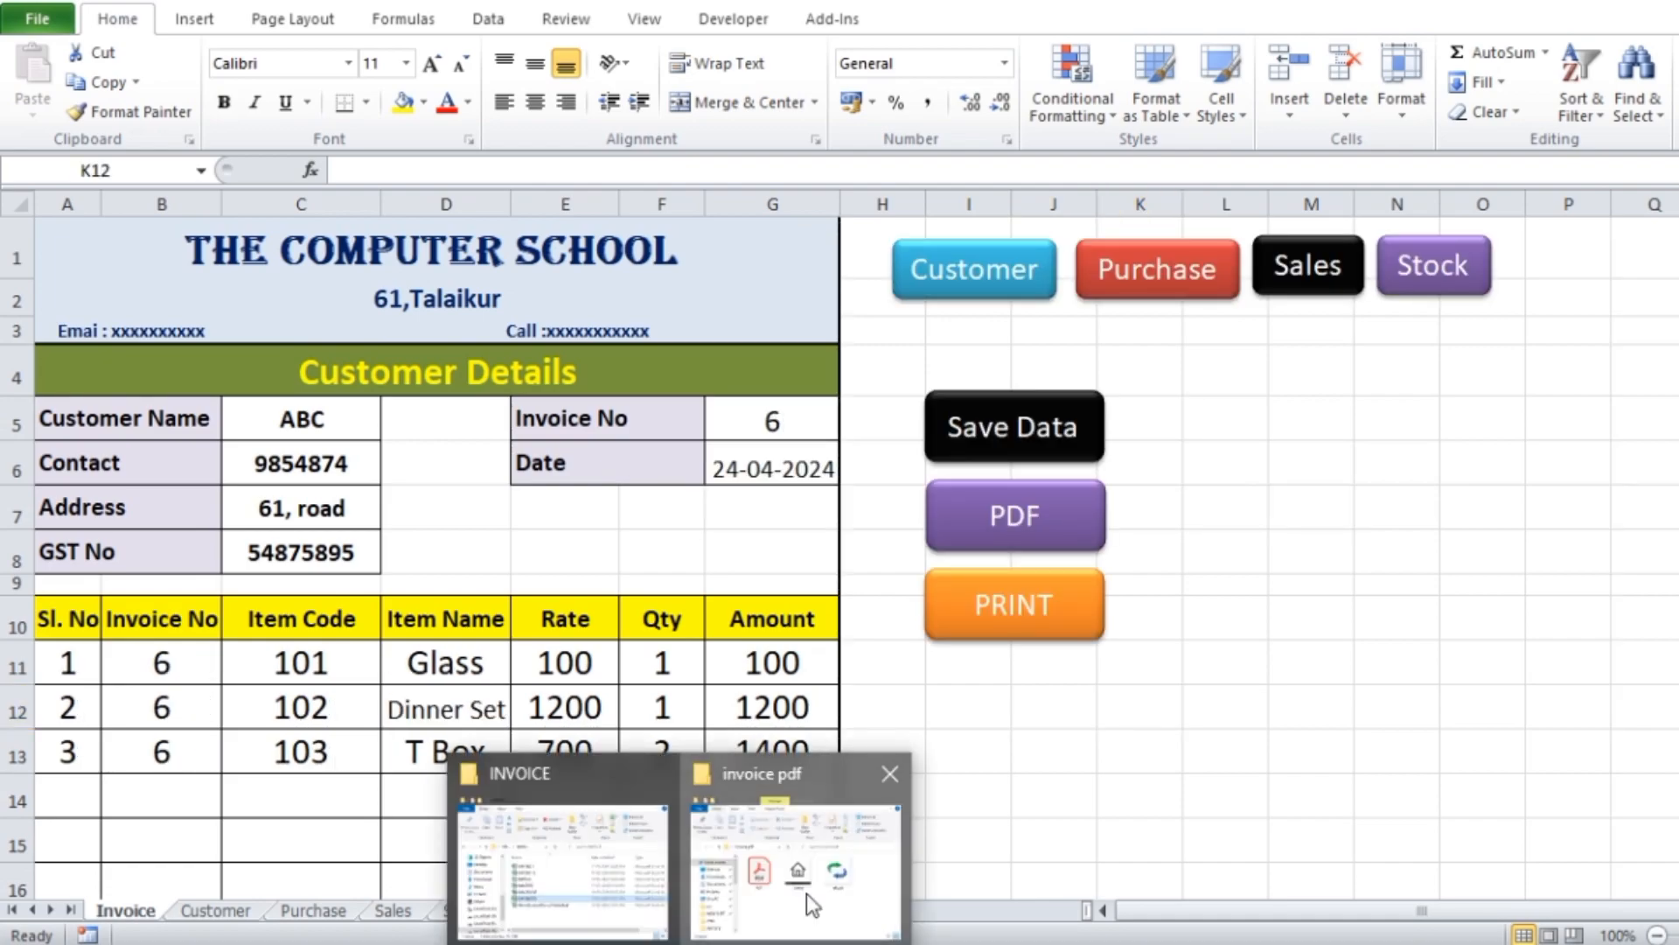
{"action": "left_click", "coordinate": [806, 894]}
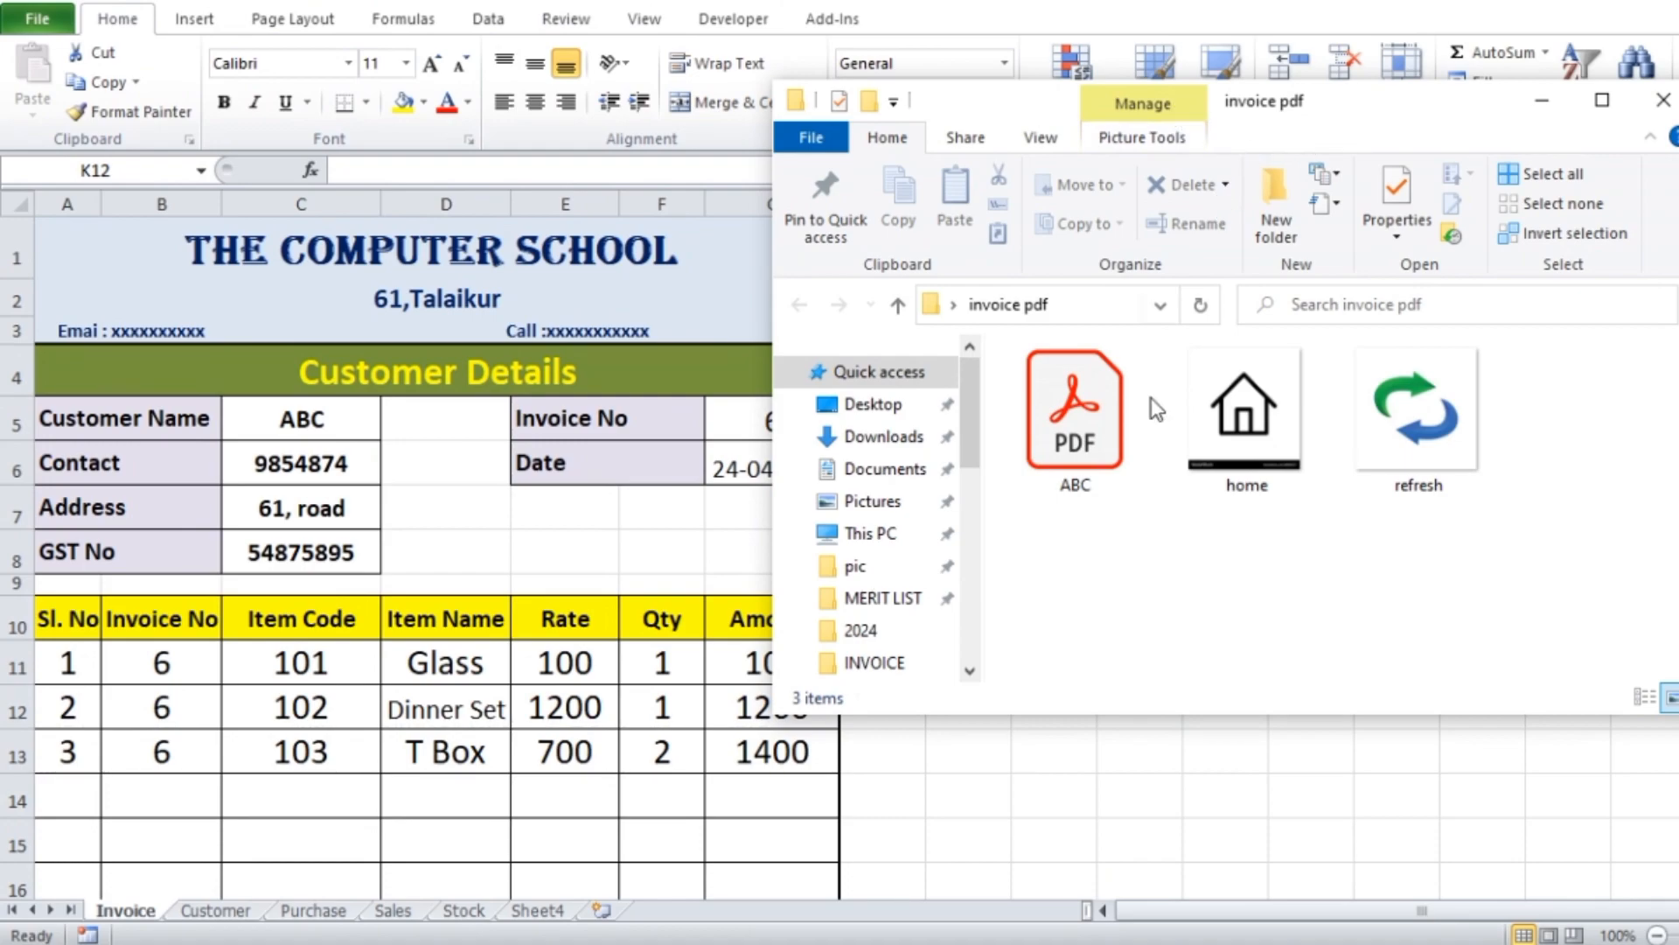
{"action": "double_click", "coordinate": [1087, 451]}
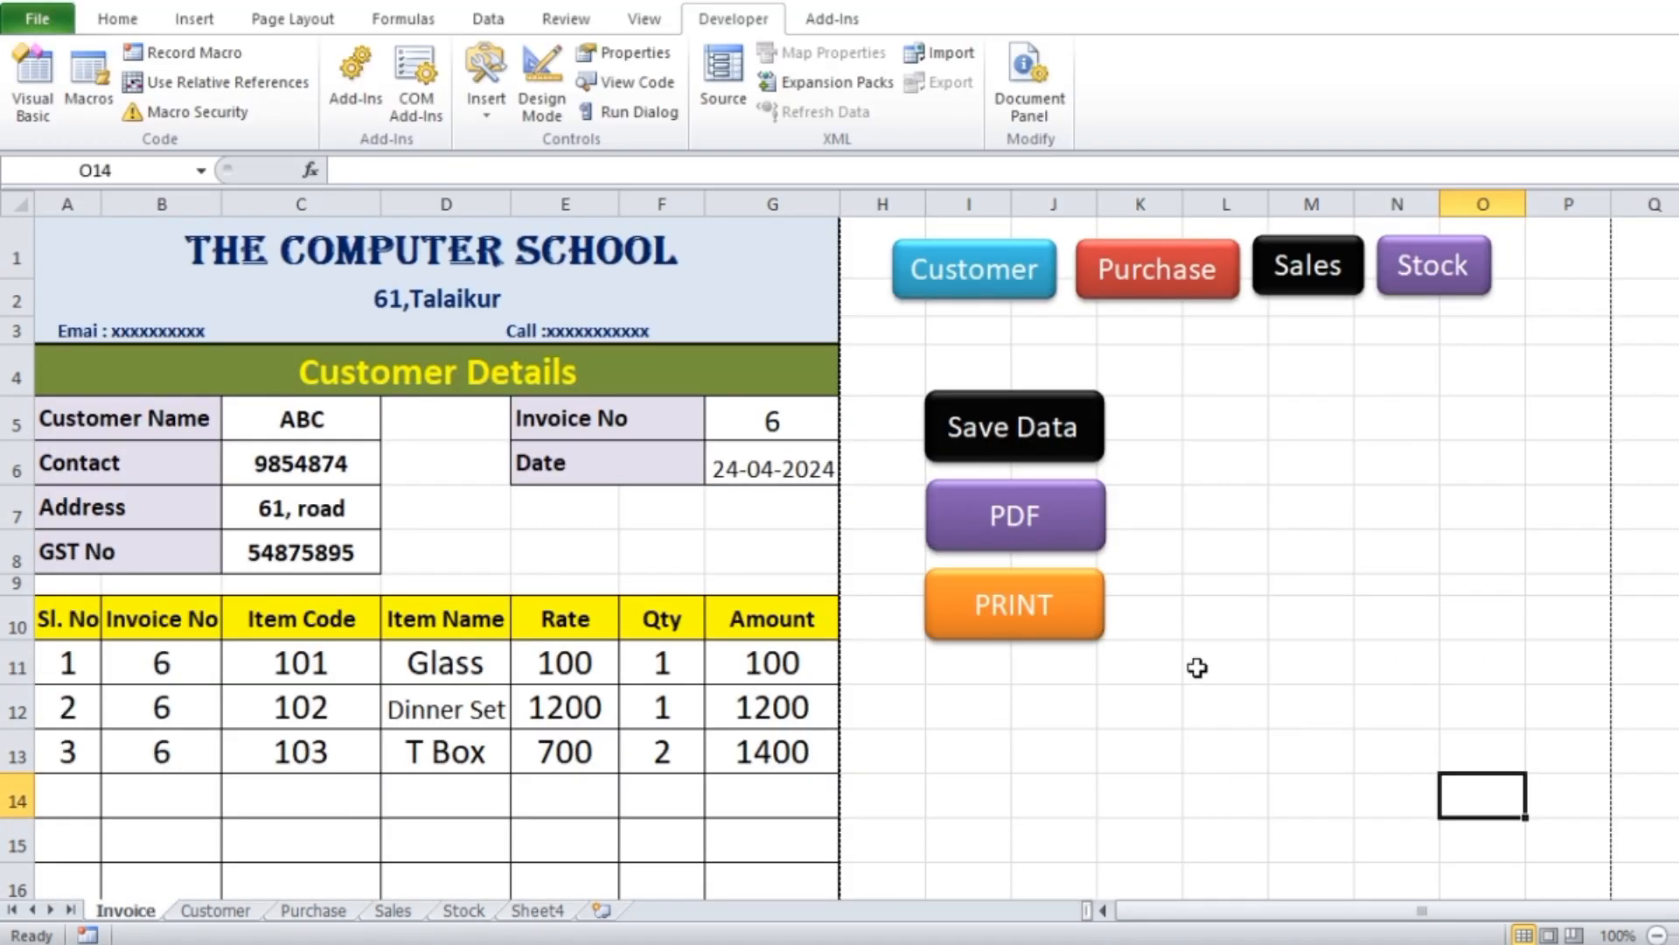
Run the invoice sheet's print command
{"action": "left_click", "coordinate": [1032, 628]}
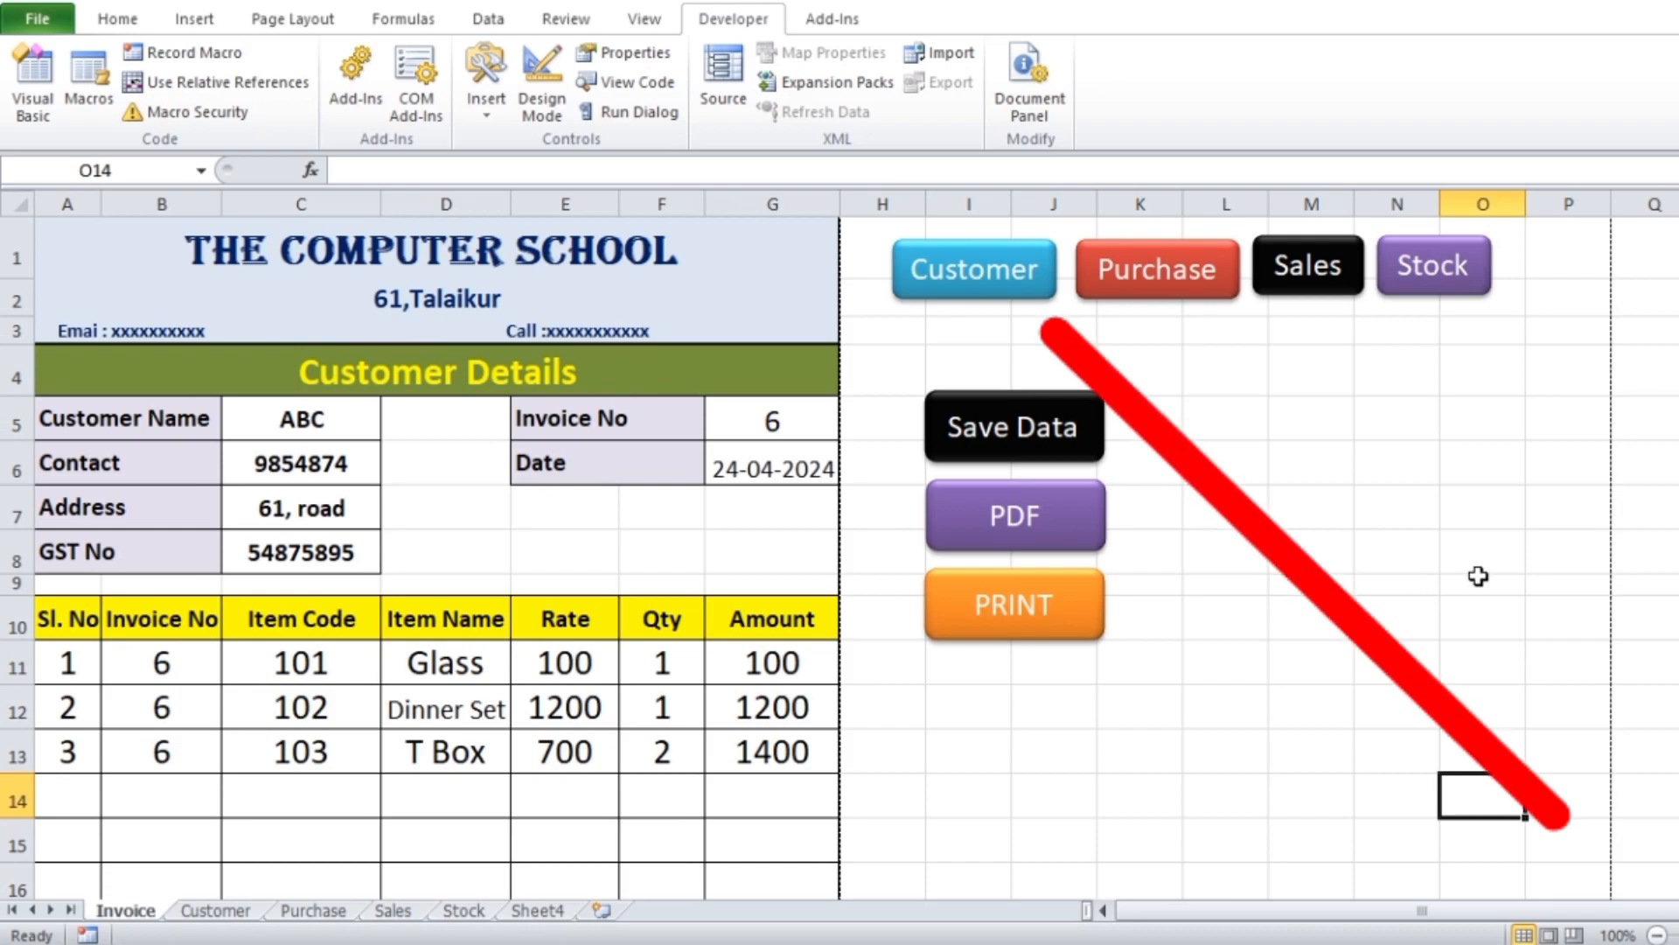
Test the workbook's navigation by visiting the Customer, Stock, Purchase and Sales sheets, and return to the Invoice sheet
{"action": "left_click", "coordinate": [988, 293]}
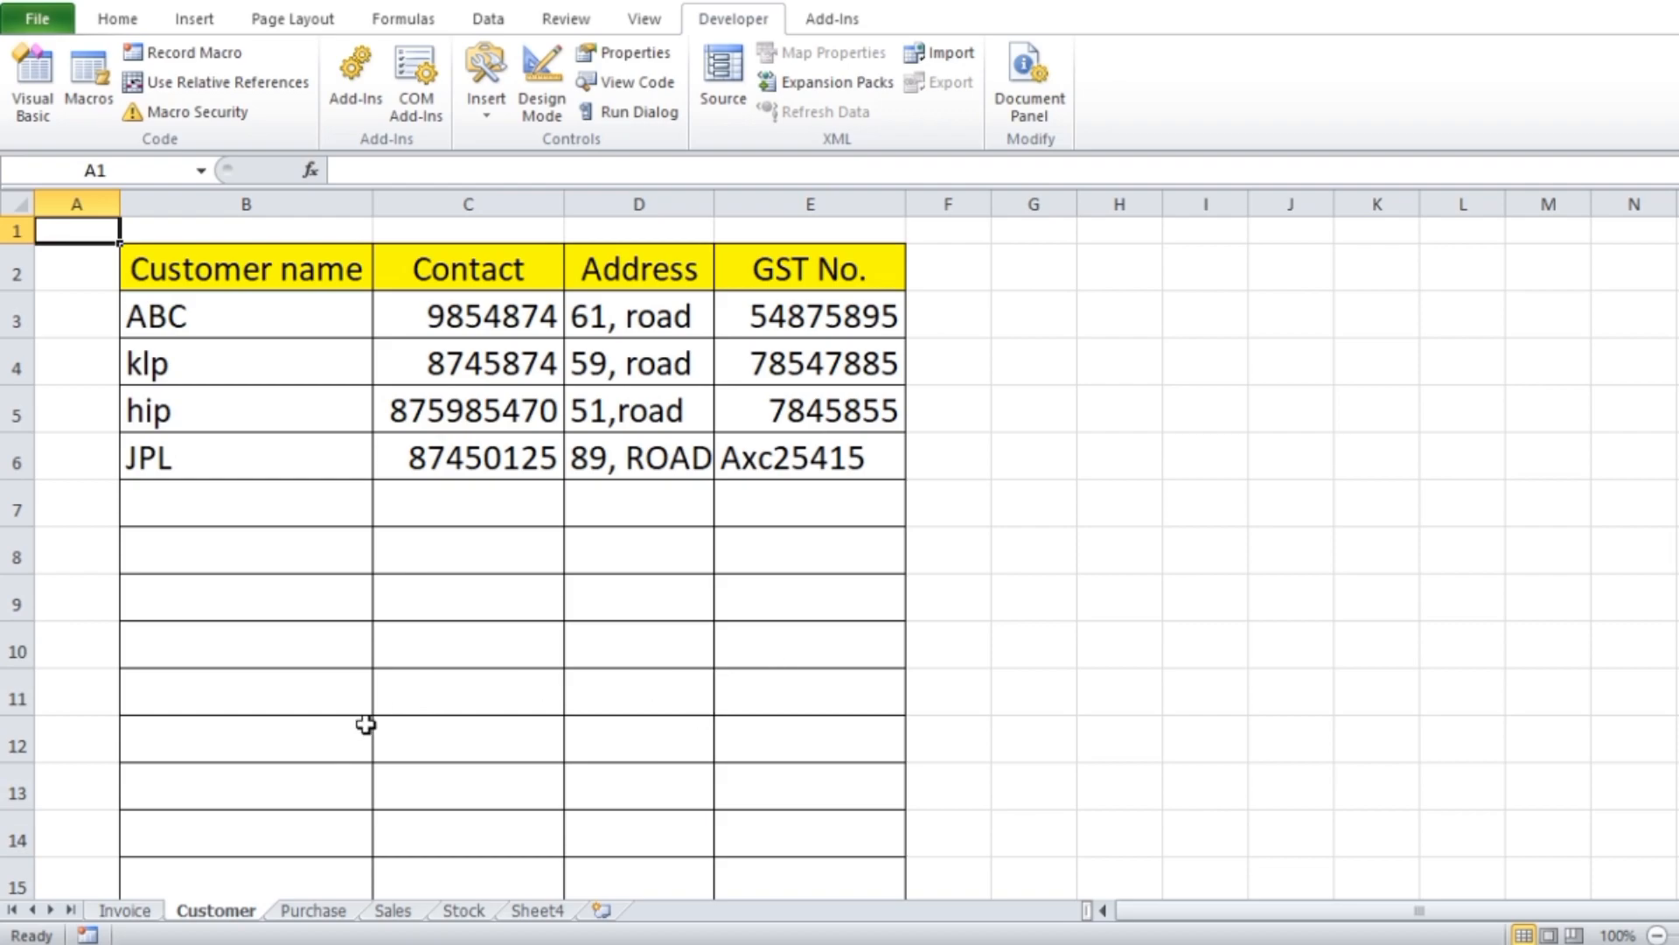
{"action": "left_click", "coordinate": [140, 912]}
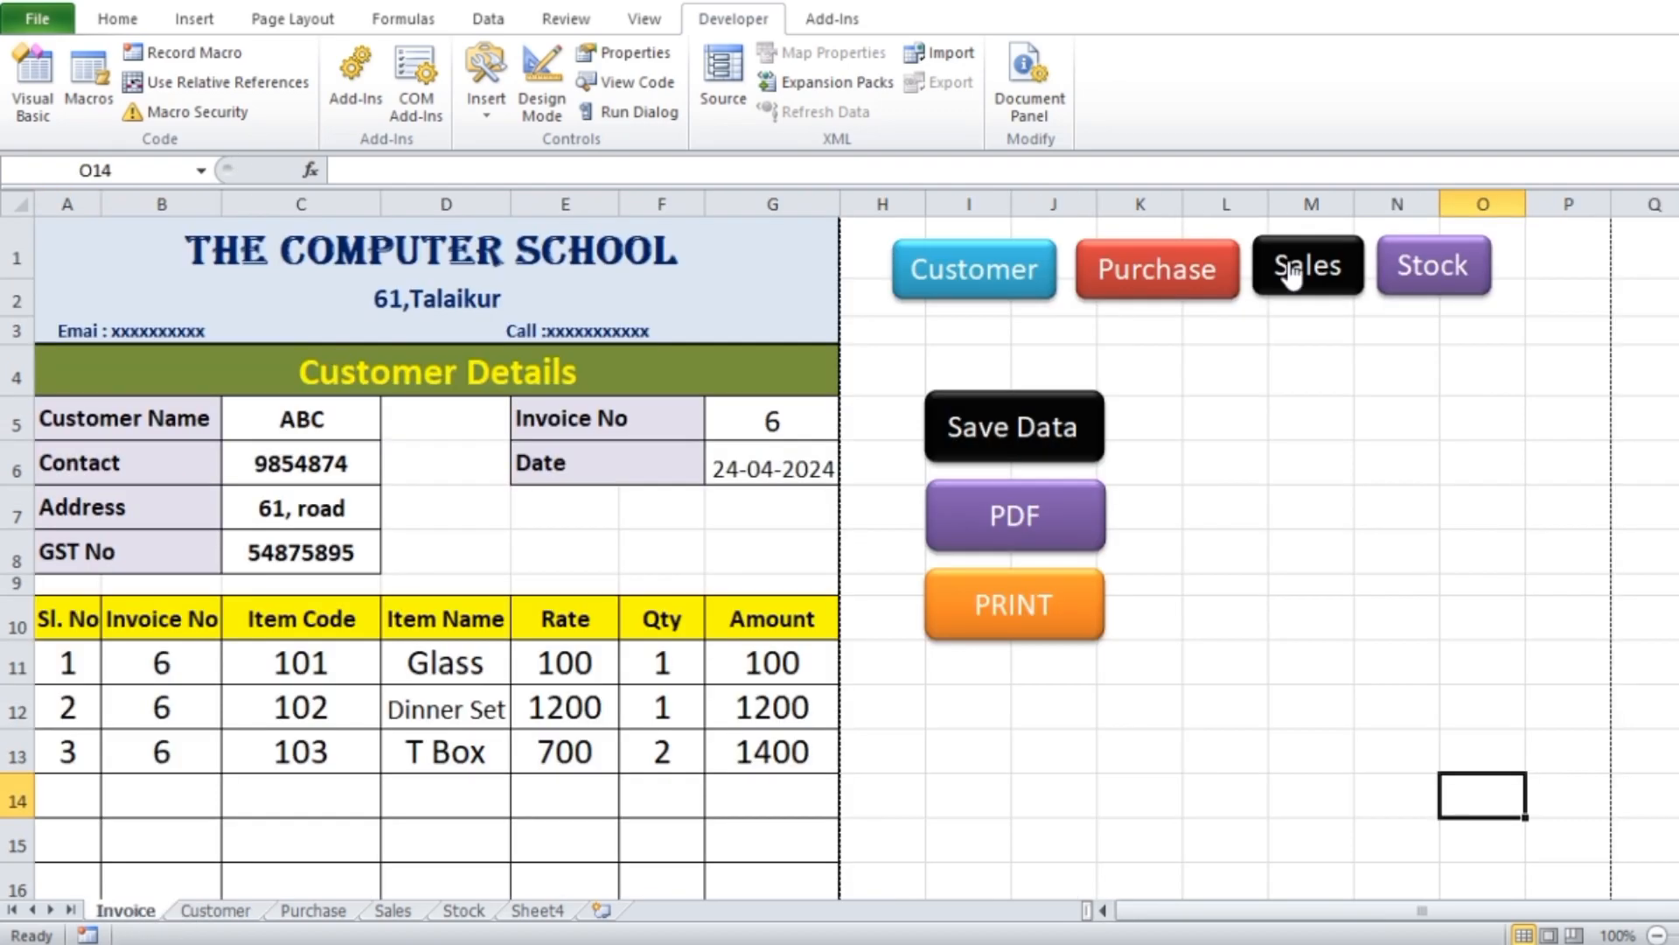
{"action": "left_click", "coordinate": [1449, 289]}
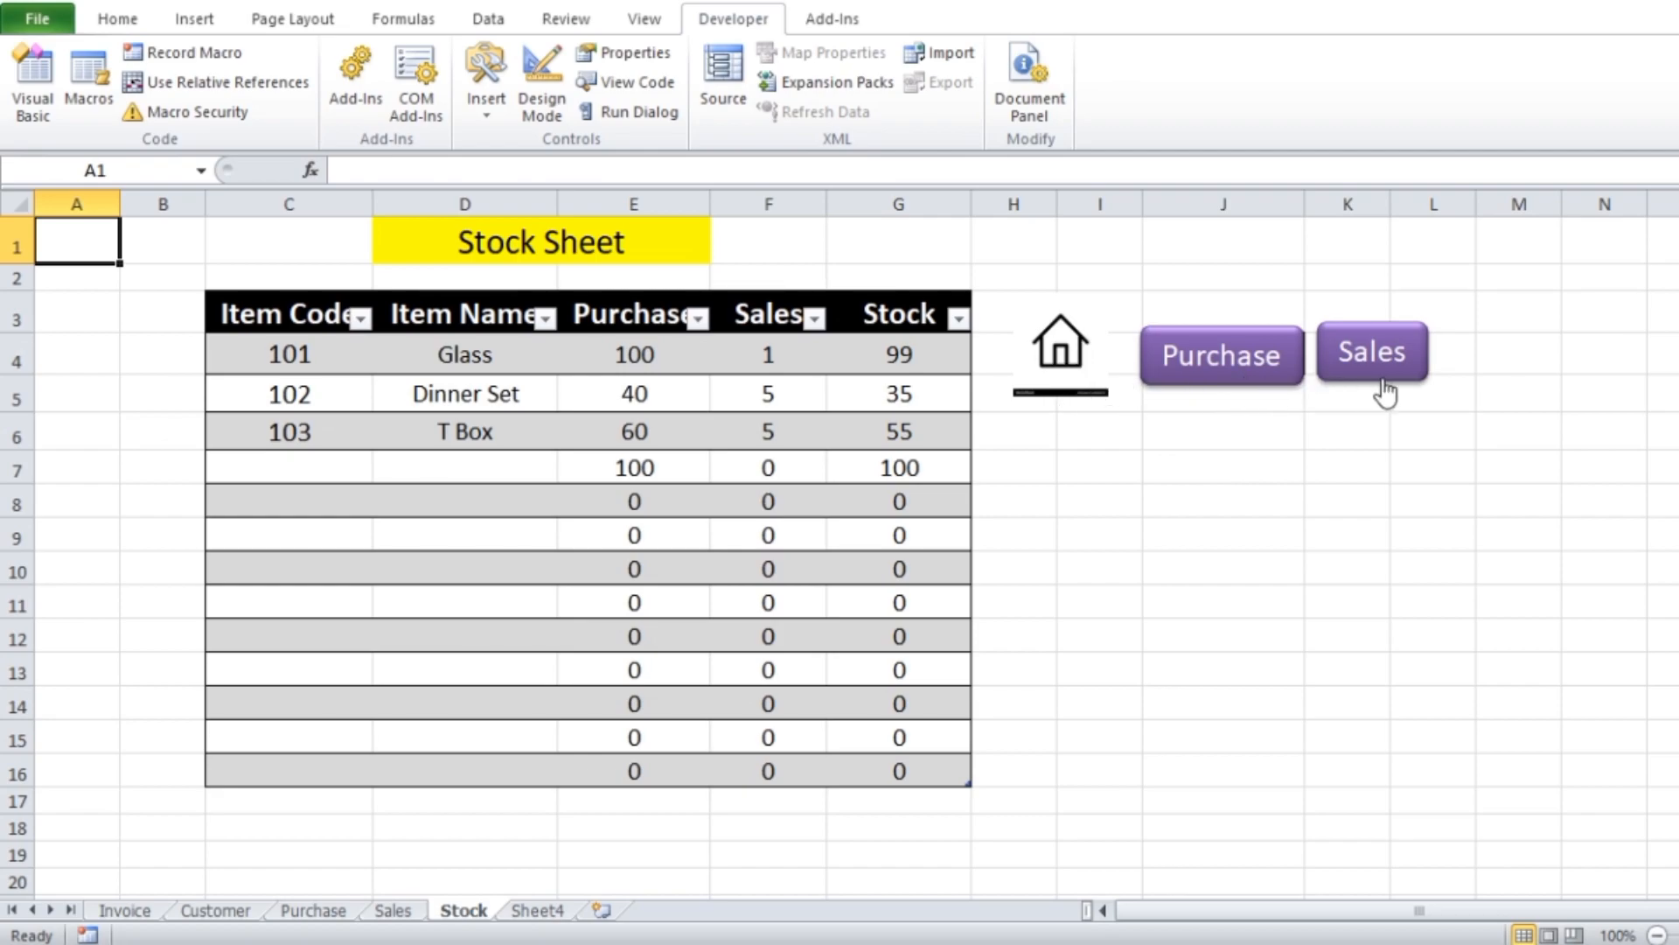
{"action": "left_click", "coordinate": [1070, 357]}
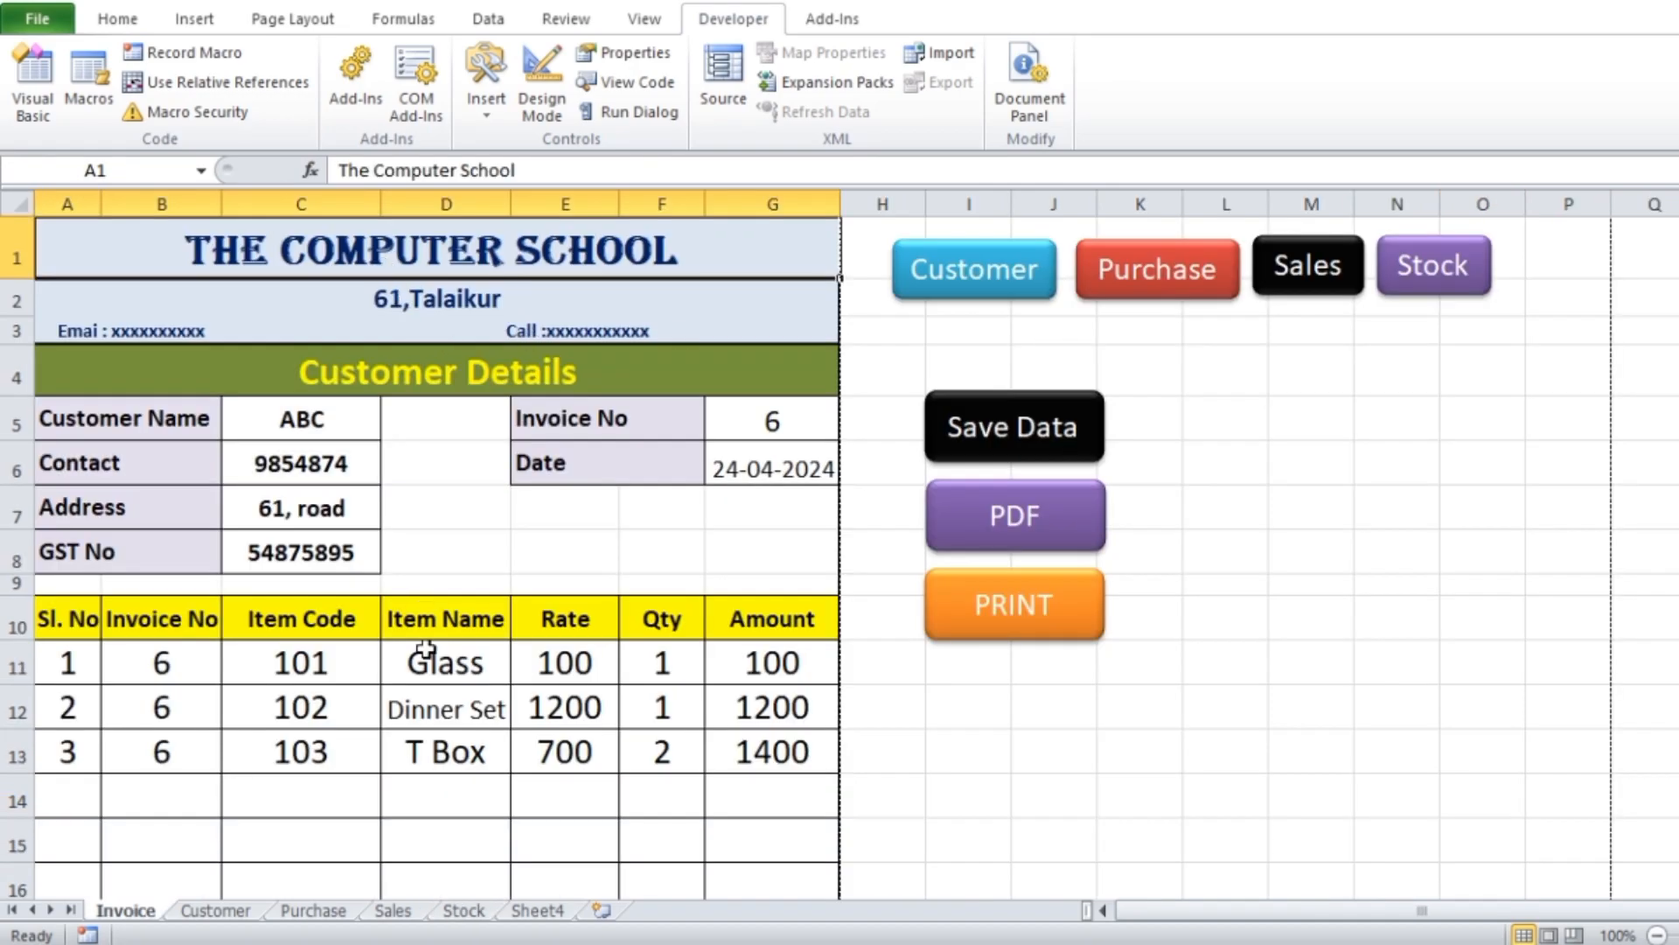
{"action": "left_click", "coordinate": [311, 912]}
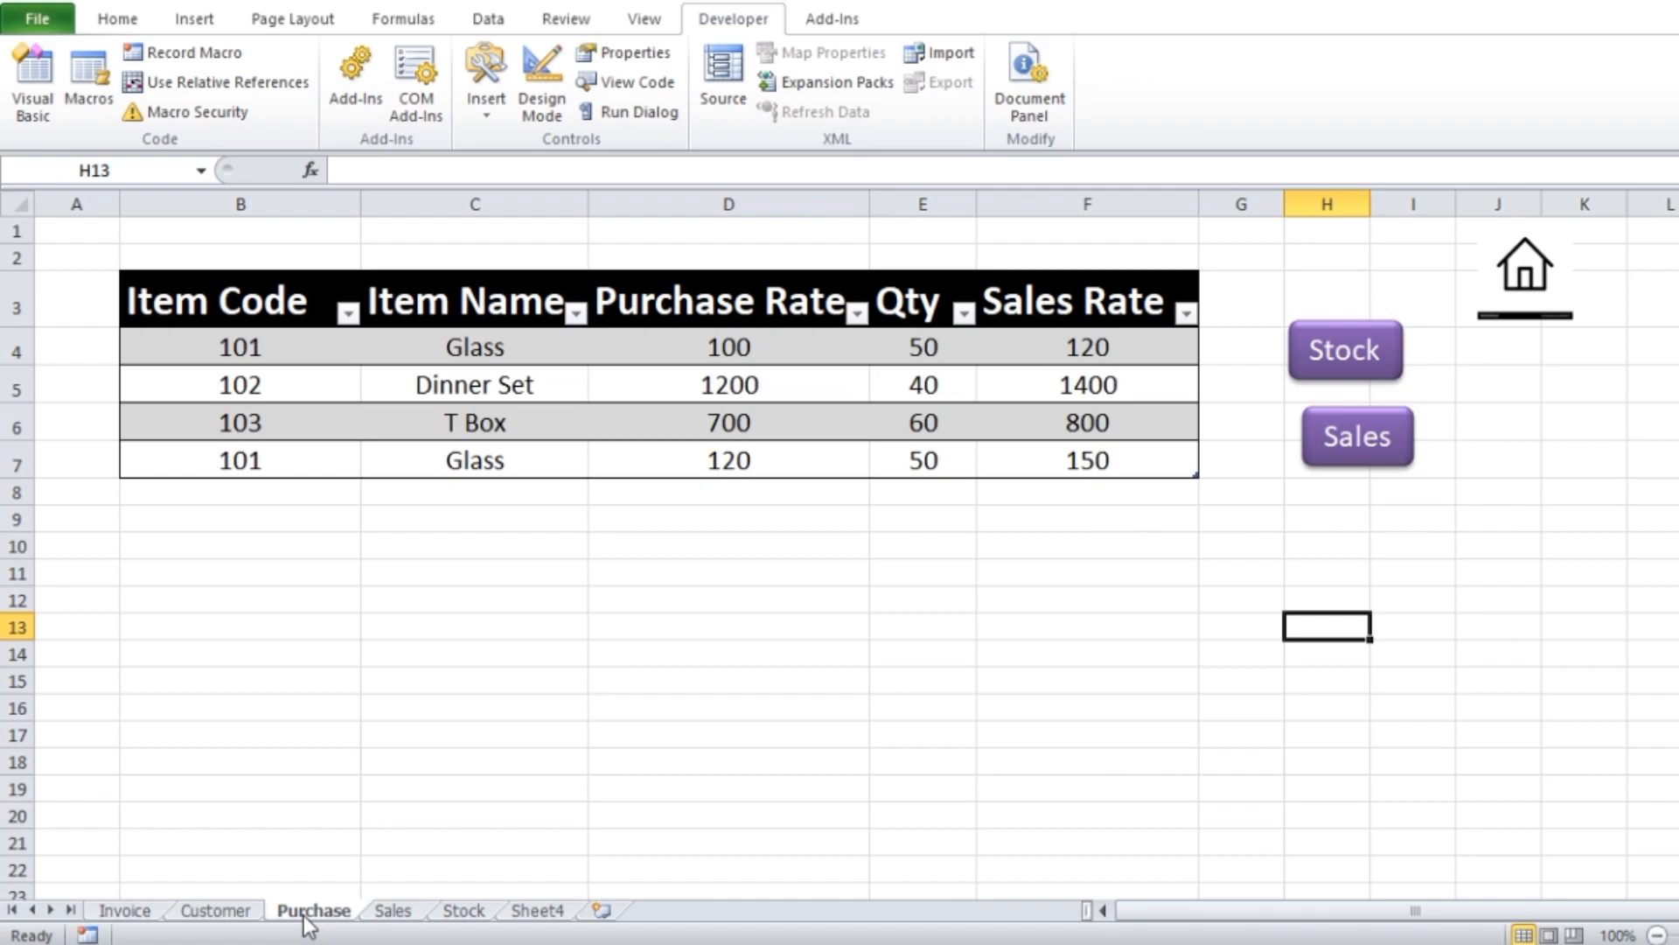
{"action": "left_click", "coordinate": [1333, 353]}
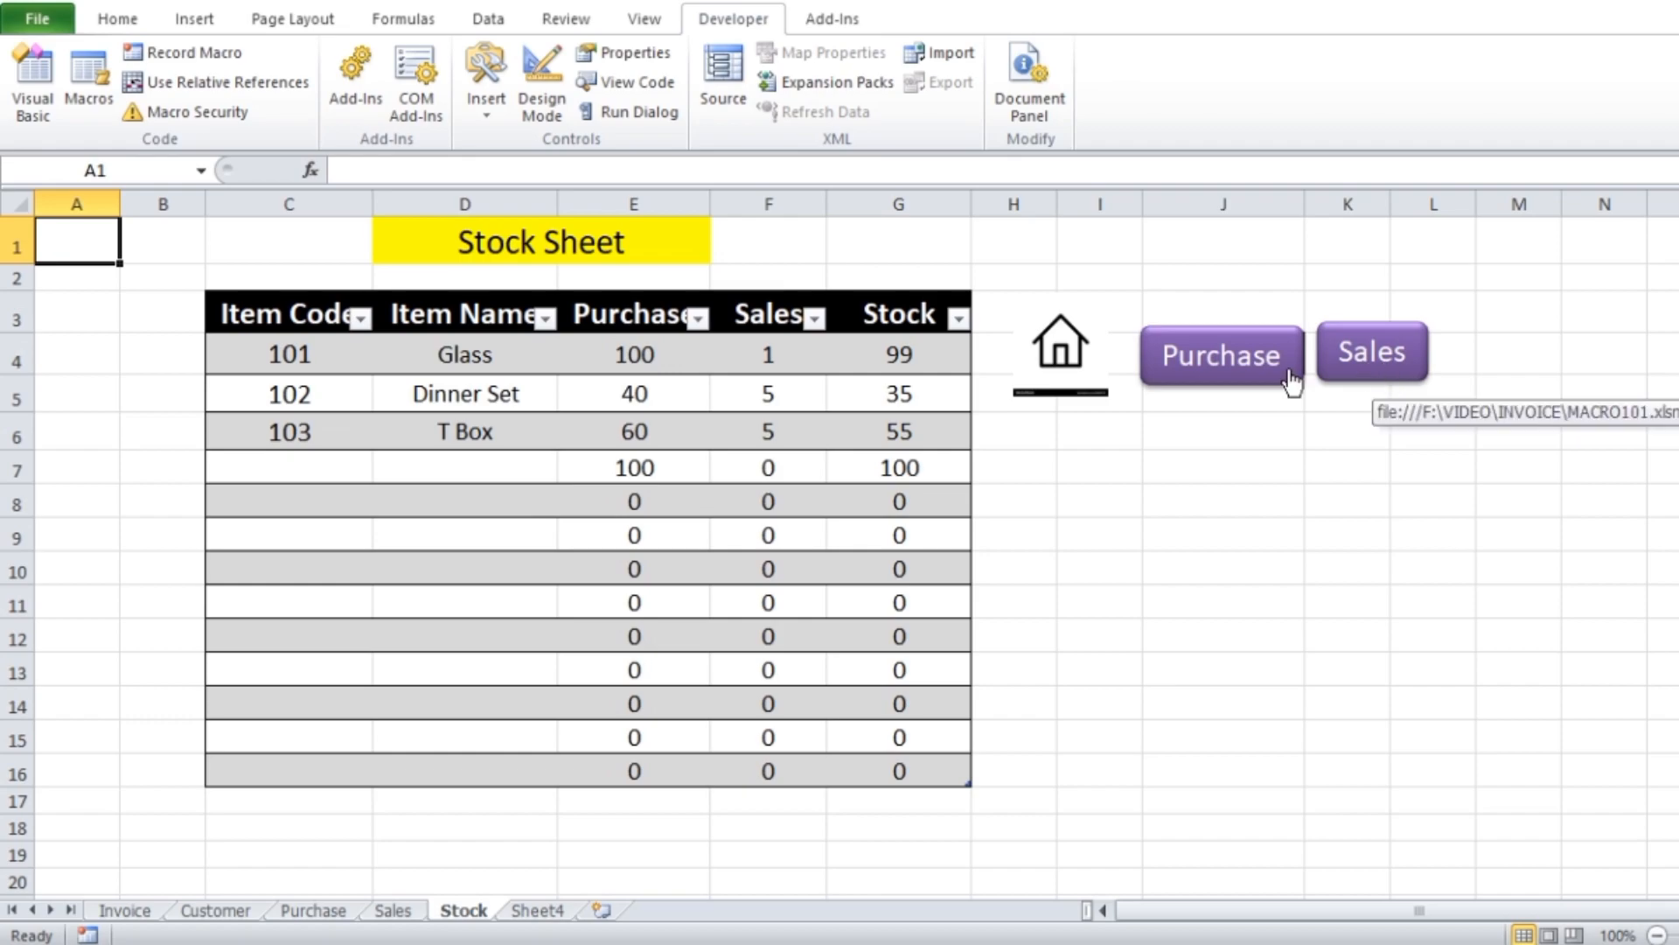
{"action": "left_click", "coordinate": [1363, 360]}
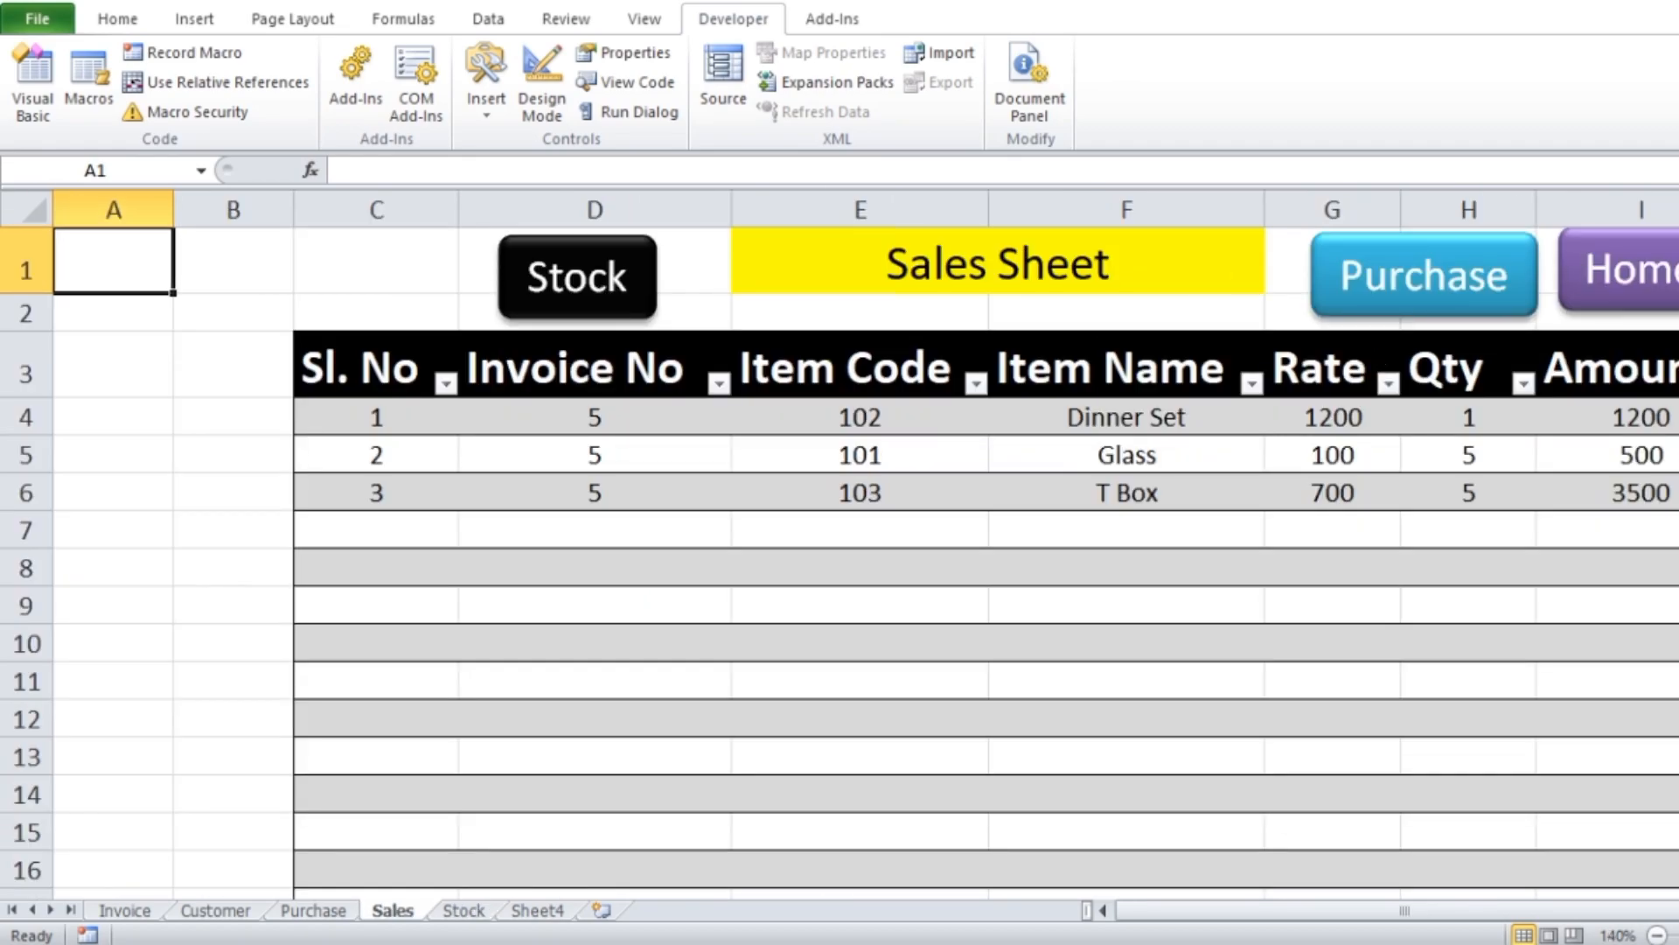
{"action": "left_click", "coordinate": [1659, 288]}
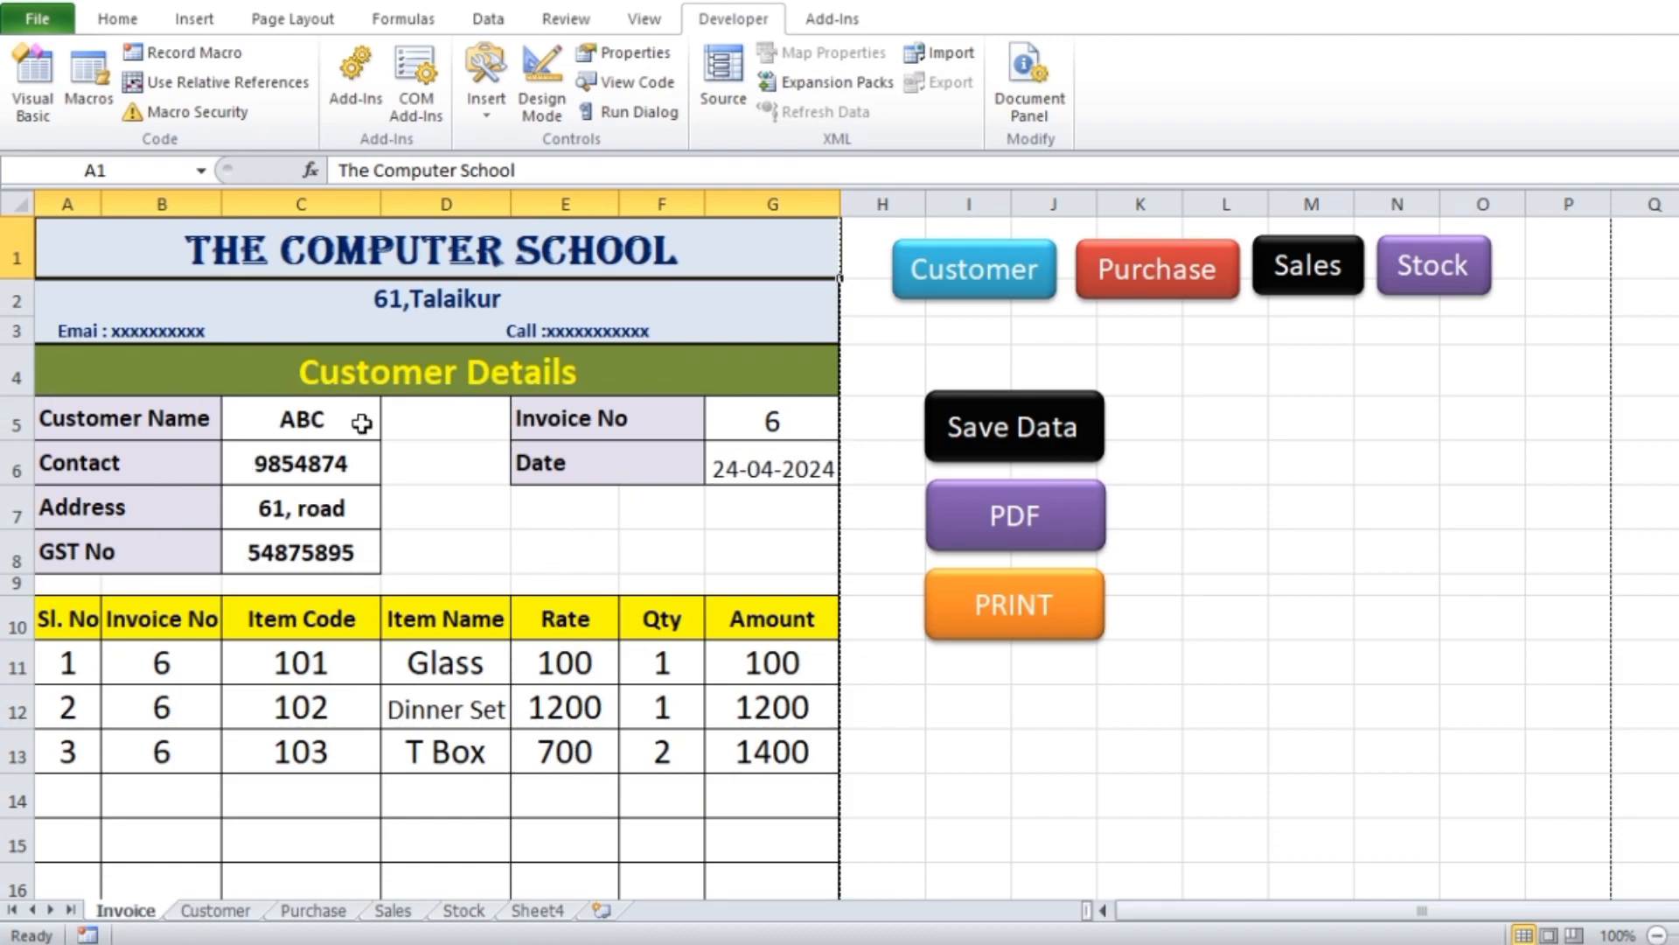
Set the invoice number to 5 and save the invoice data to the sales records
{"action": "left_click", "coordinate": [803, 430]}
{"action": "type", "text": "5"}
{"action": "left_click", "coordinate": [1369, 500]}
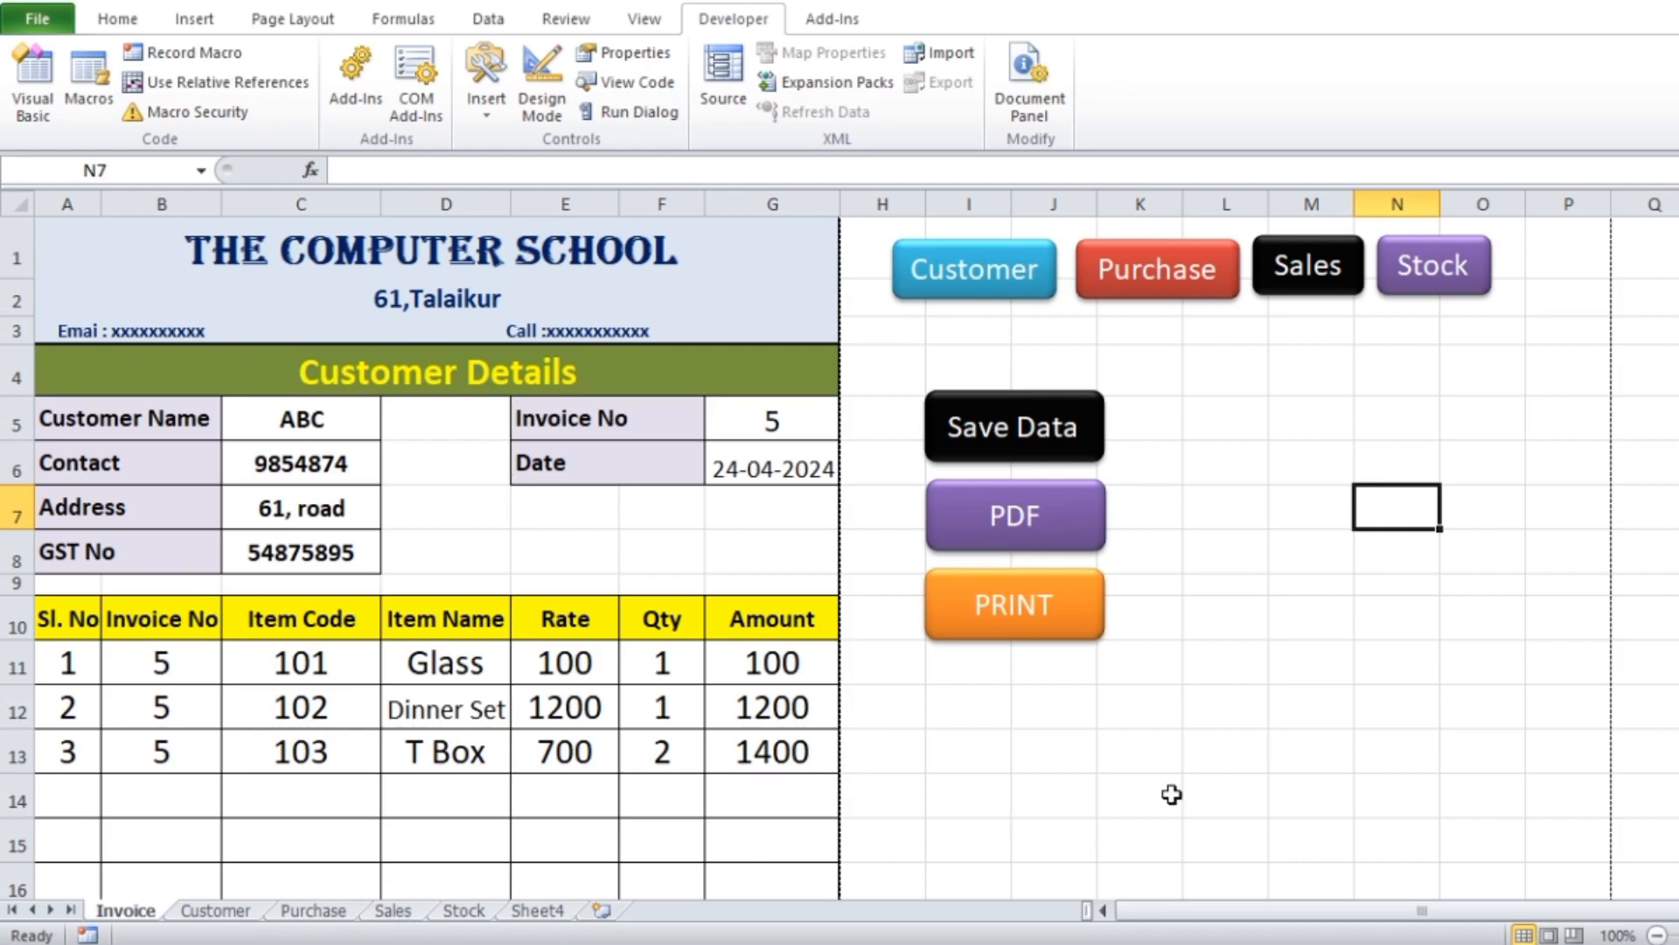
{"action": "left_click", "coordinate": [1015, 450]}
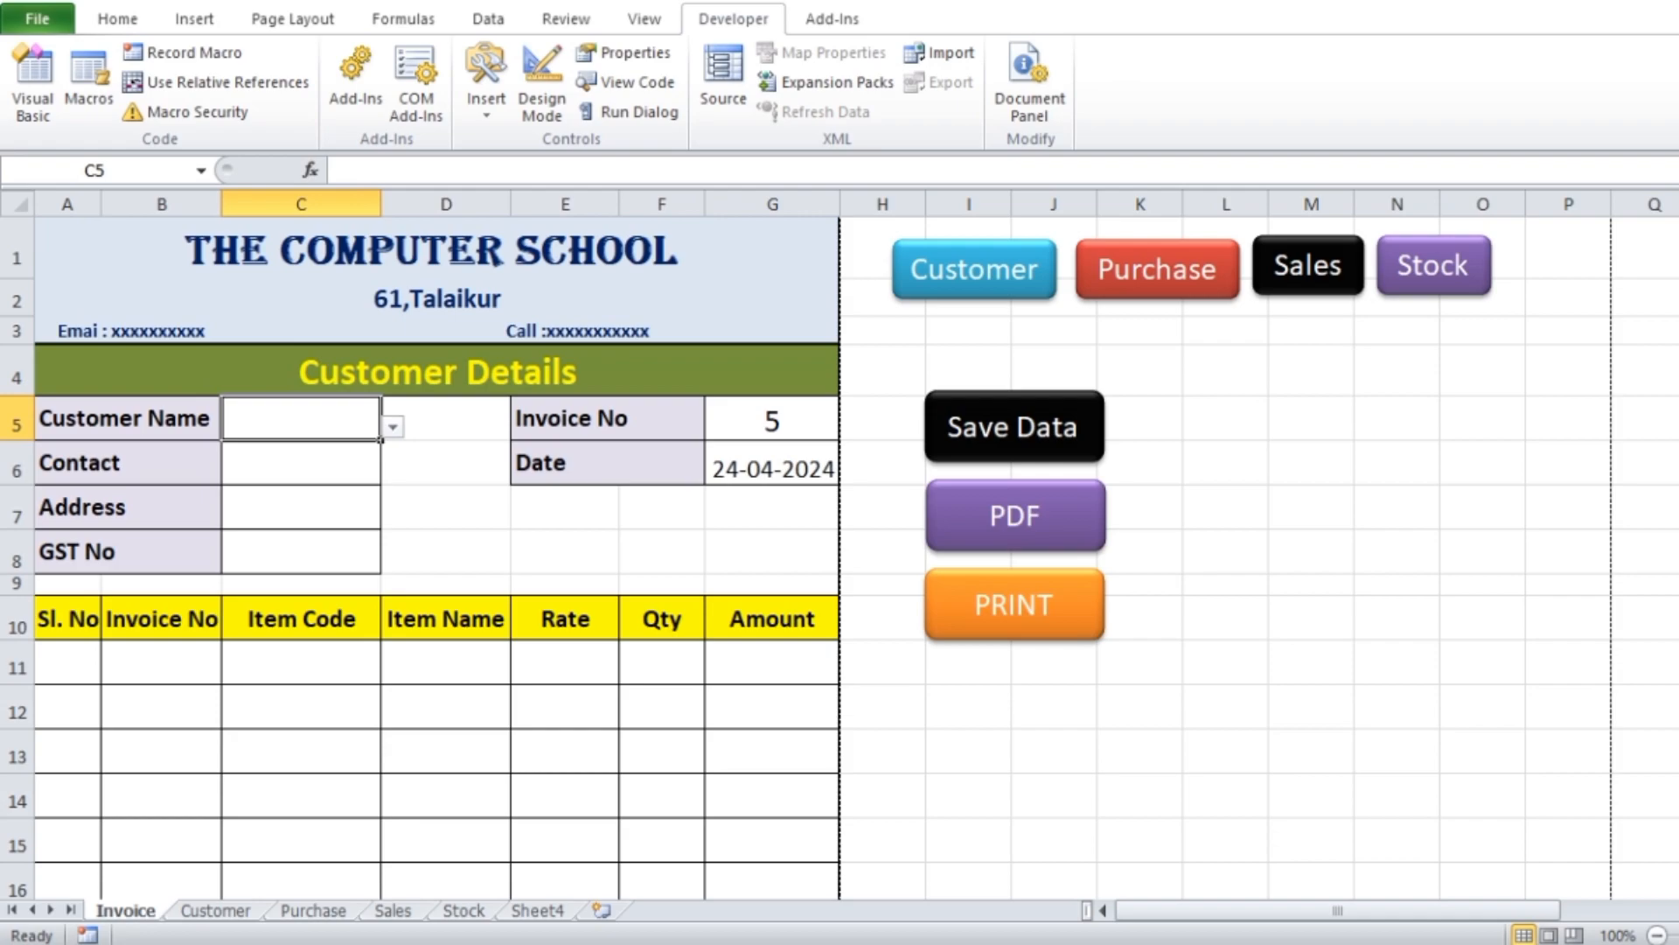
Check the saved invoice rows on the Sales sheet and return to the Invoice sheet
{"action": "left_click", "coordinate": [402, 915]}
{"action": "left_click_drag", "start_coordinate": [1382, 911], "coordinate": [1225, 912]}
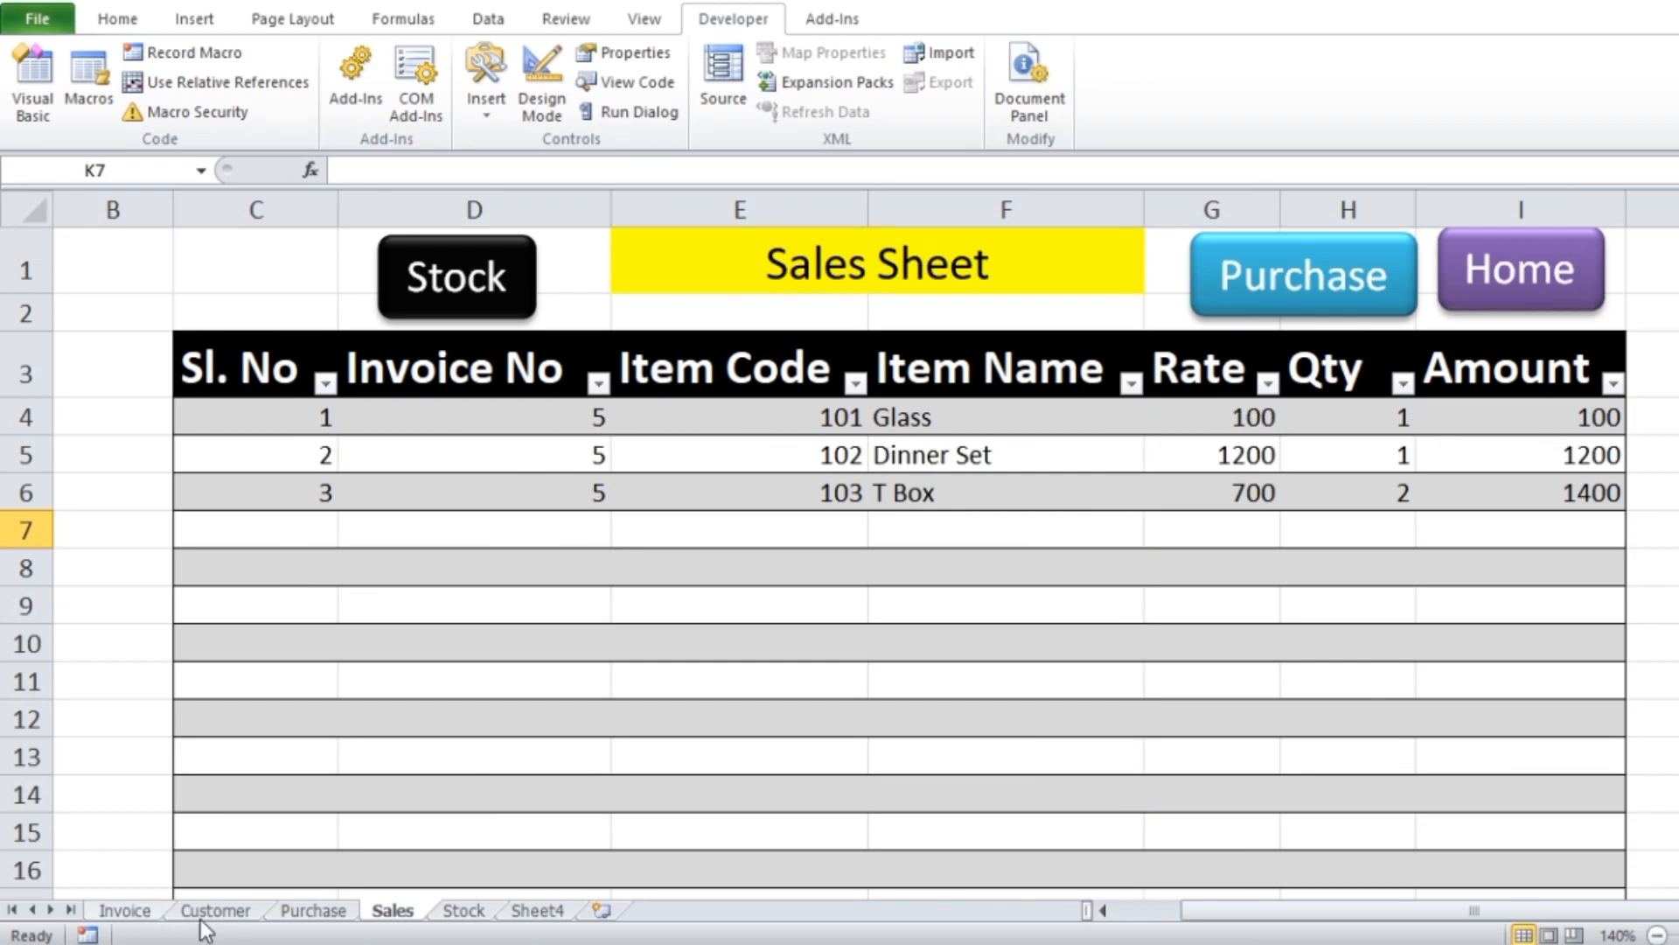
{"action": "left_click", "coordinate": [125, 913]}
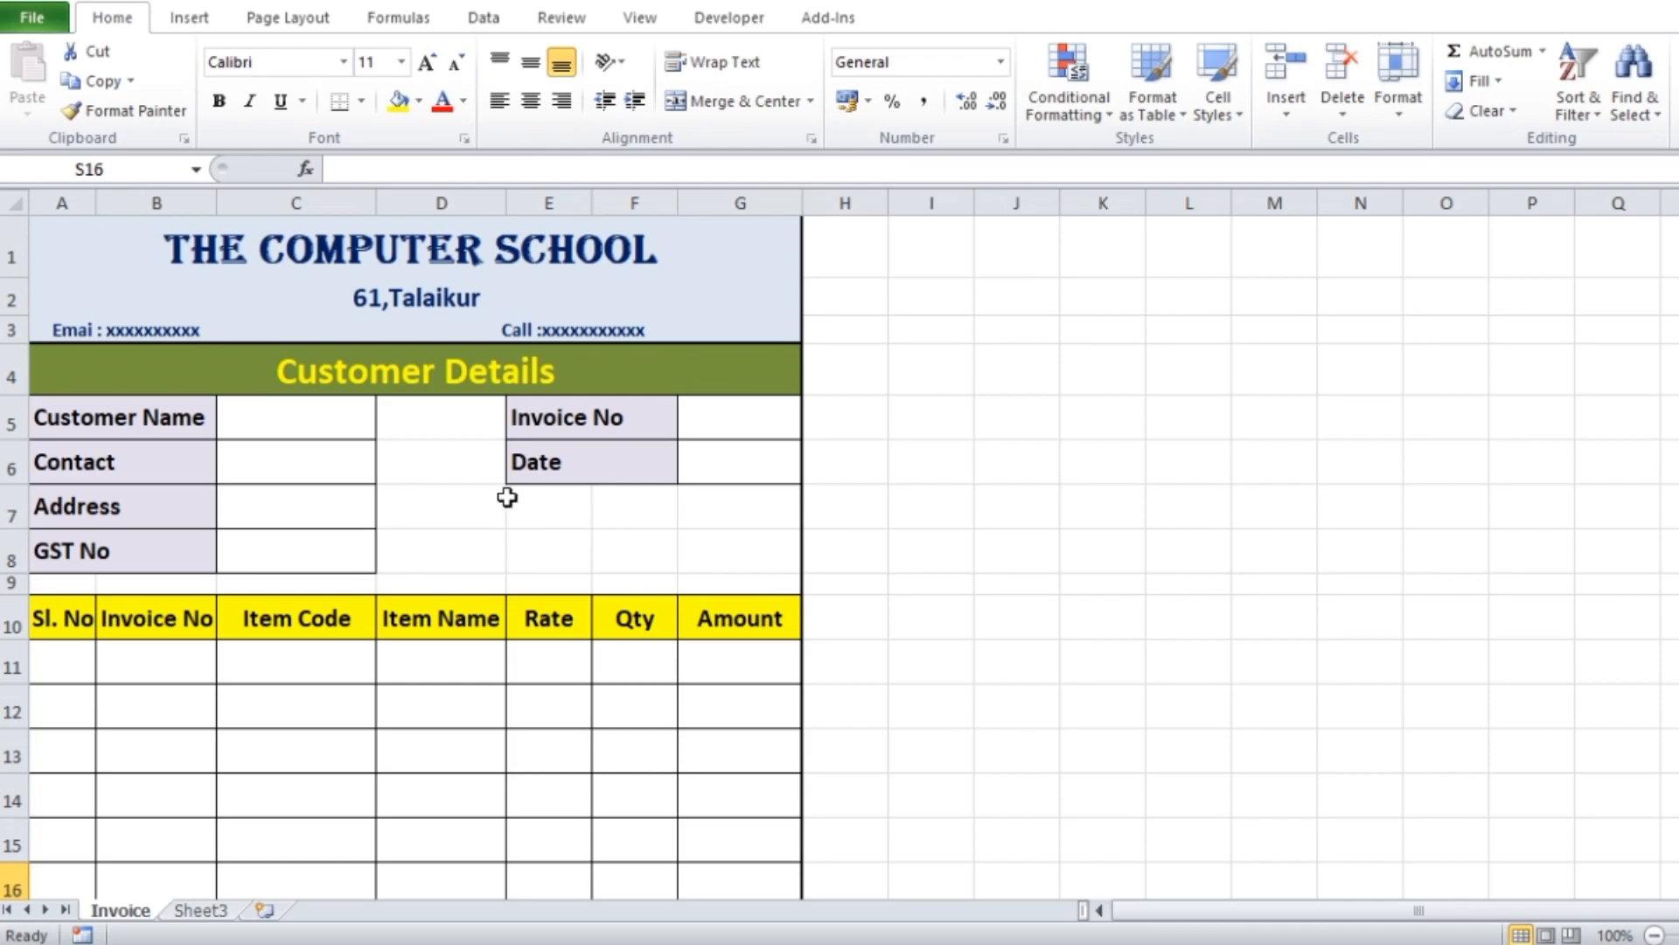
Examine the blank invoice template's customer details, invoice number and date cells, item table and totals section
{"action": "scroll", "coordinate": [637, 513], "scroll_direction": "down", "scroll_amount": 7}
{"action": "scroll", "coordinate": [636, 516], "scroll_direction": "up", "scroll_amount": 7}
{"action": "left_click", "coordinate": [603, 548]}
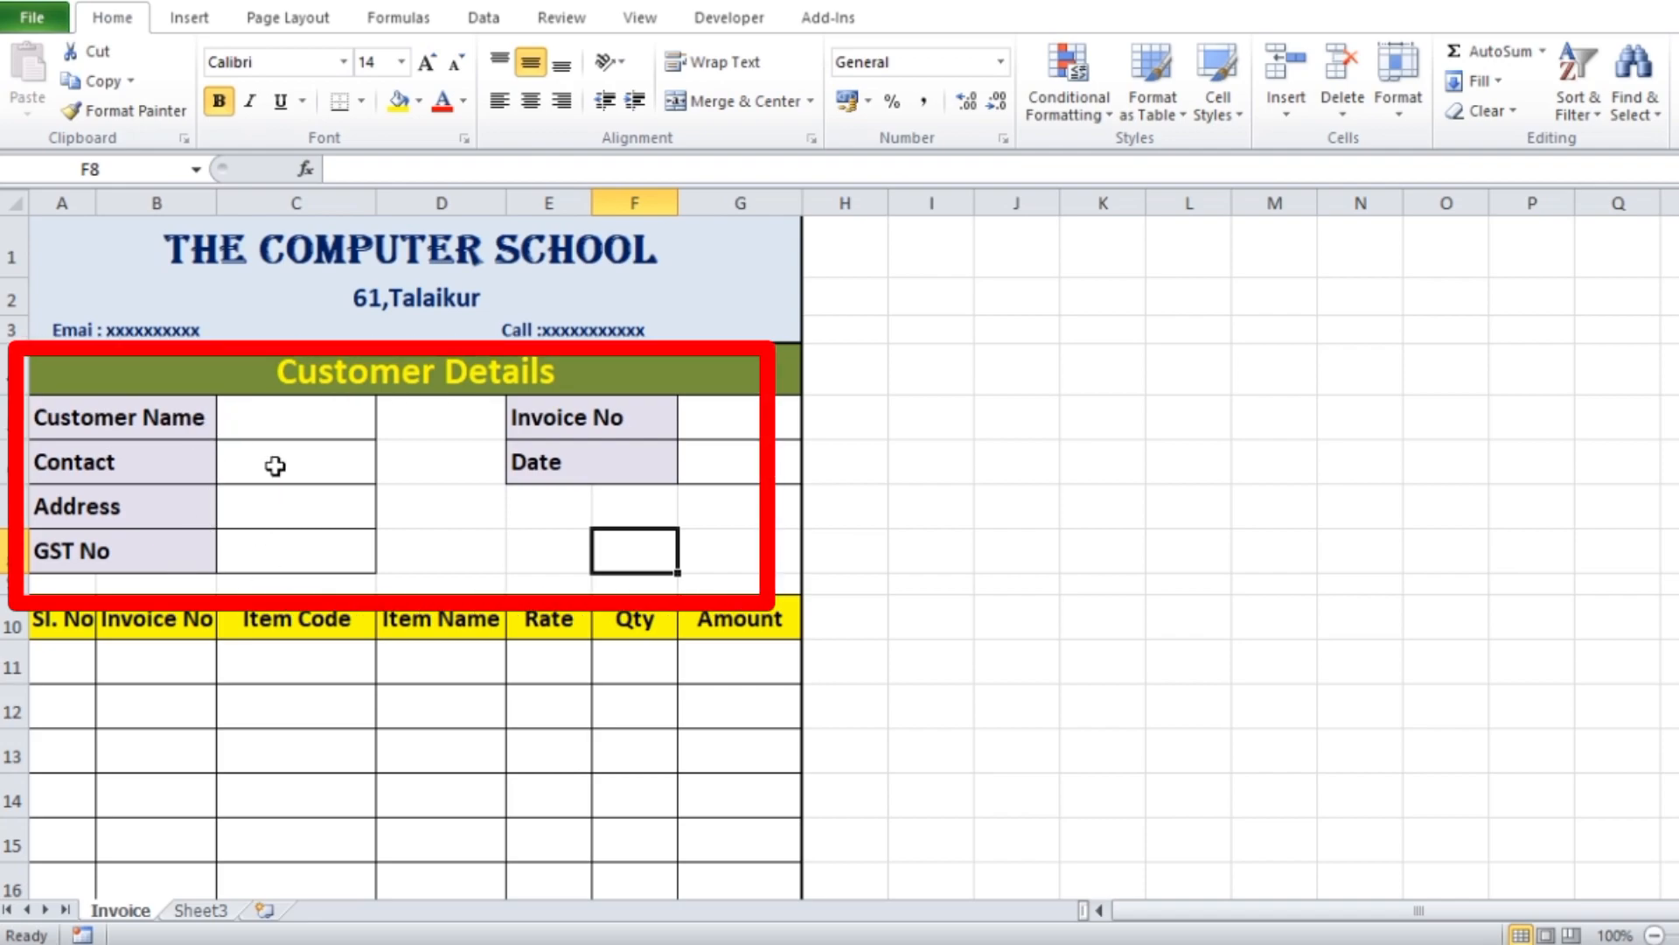
{"action": "left_click", "coordinate": [281, 551]}
{"action": "scroll", "coordinate": [636, 569], "scroll_direction": "down", "scroll_amount": 1}
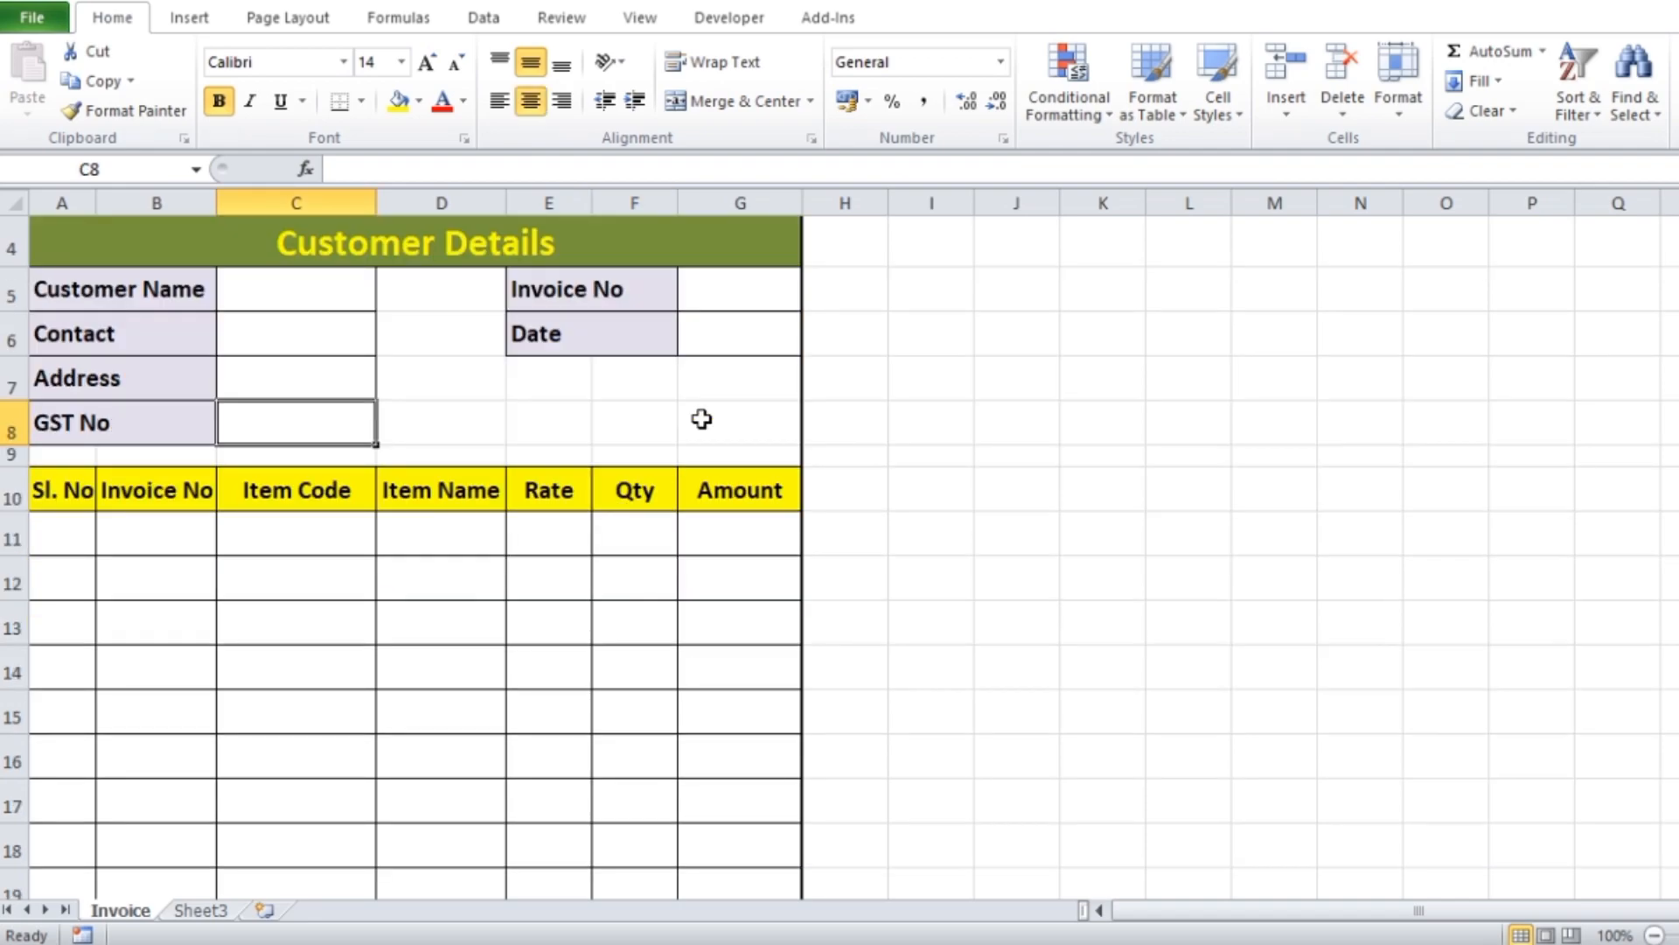
{"action": "left_click", "coordinate": [722, 289]}
{"action": "left_click", "coordinate": [739, 343]}
{"action": "scroll", "coordinate": [385, 486], "scroll_direction": "down", "scroll_amount": 2}
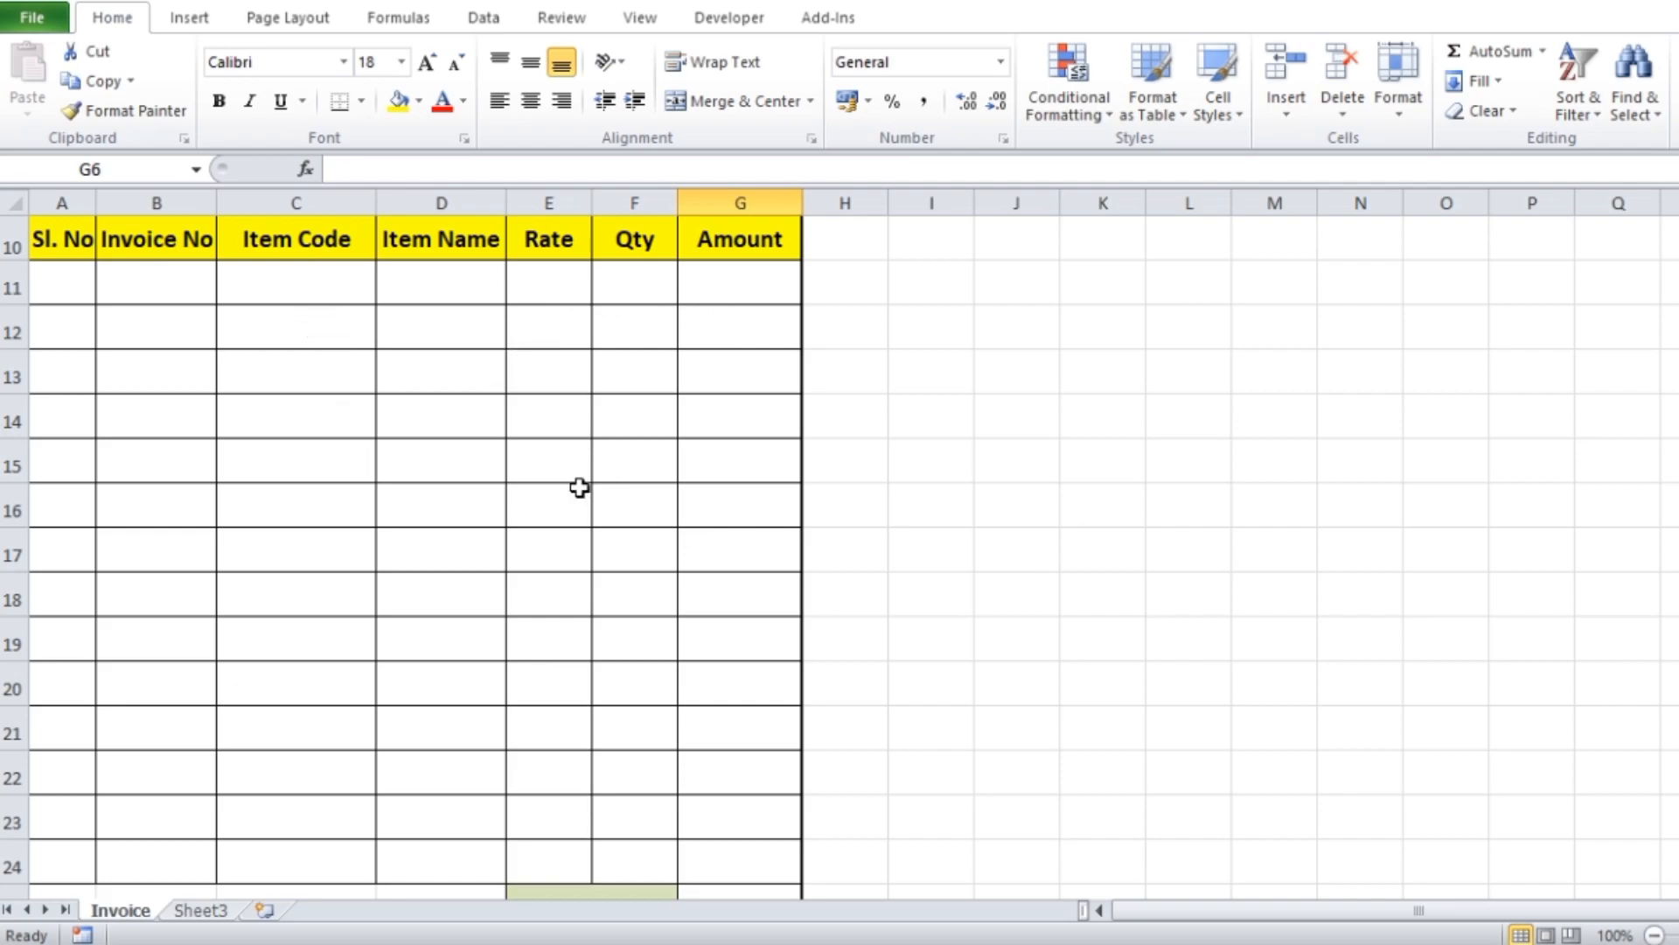
{"action": "scroll", "coordinate": [524, 503], "scroll_direction": "down", "scroll_amount": 3}
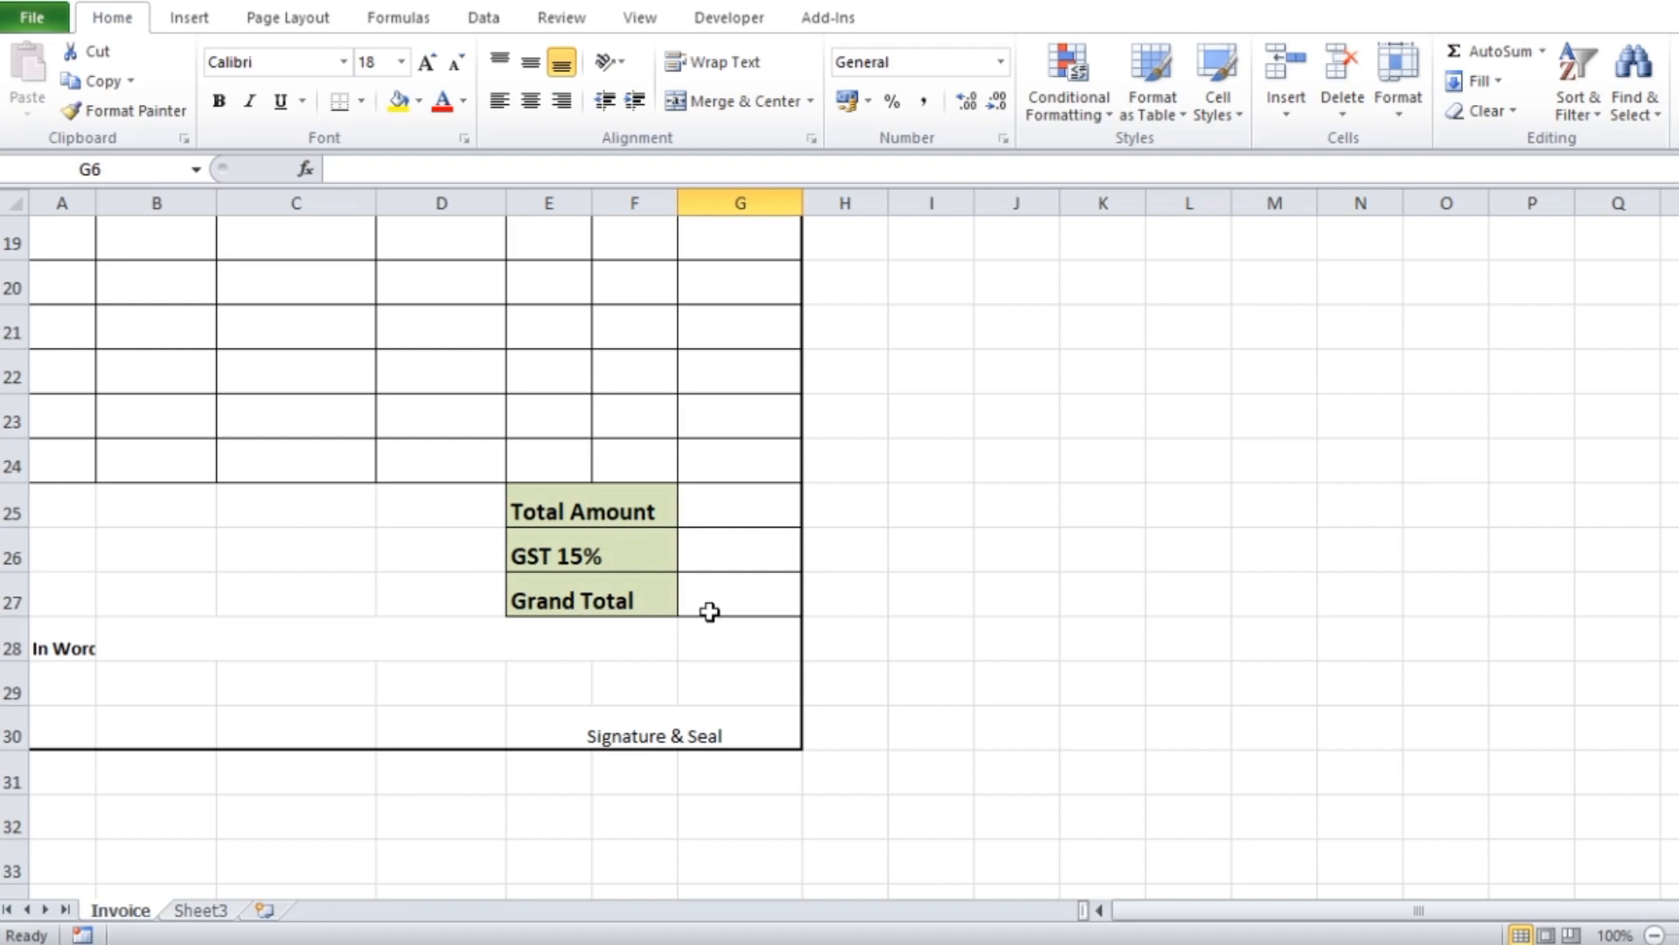
{"action": "scroll", "coordinate": [673, 644], "scroll_direction": "up", "scroll_amount": 6}
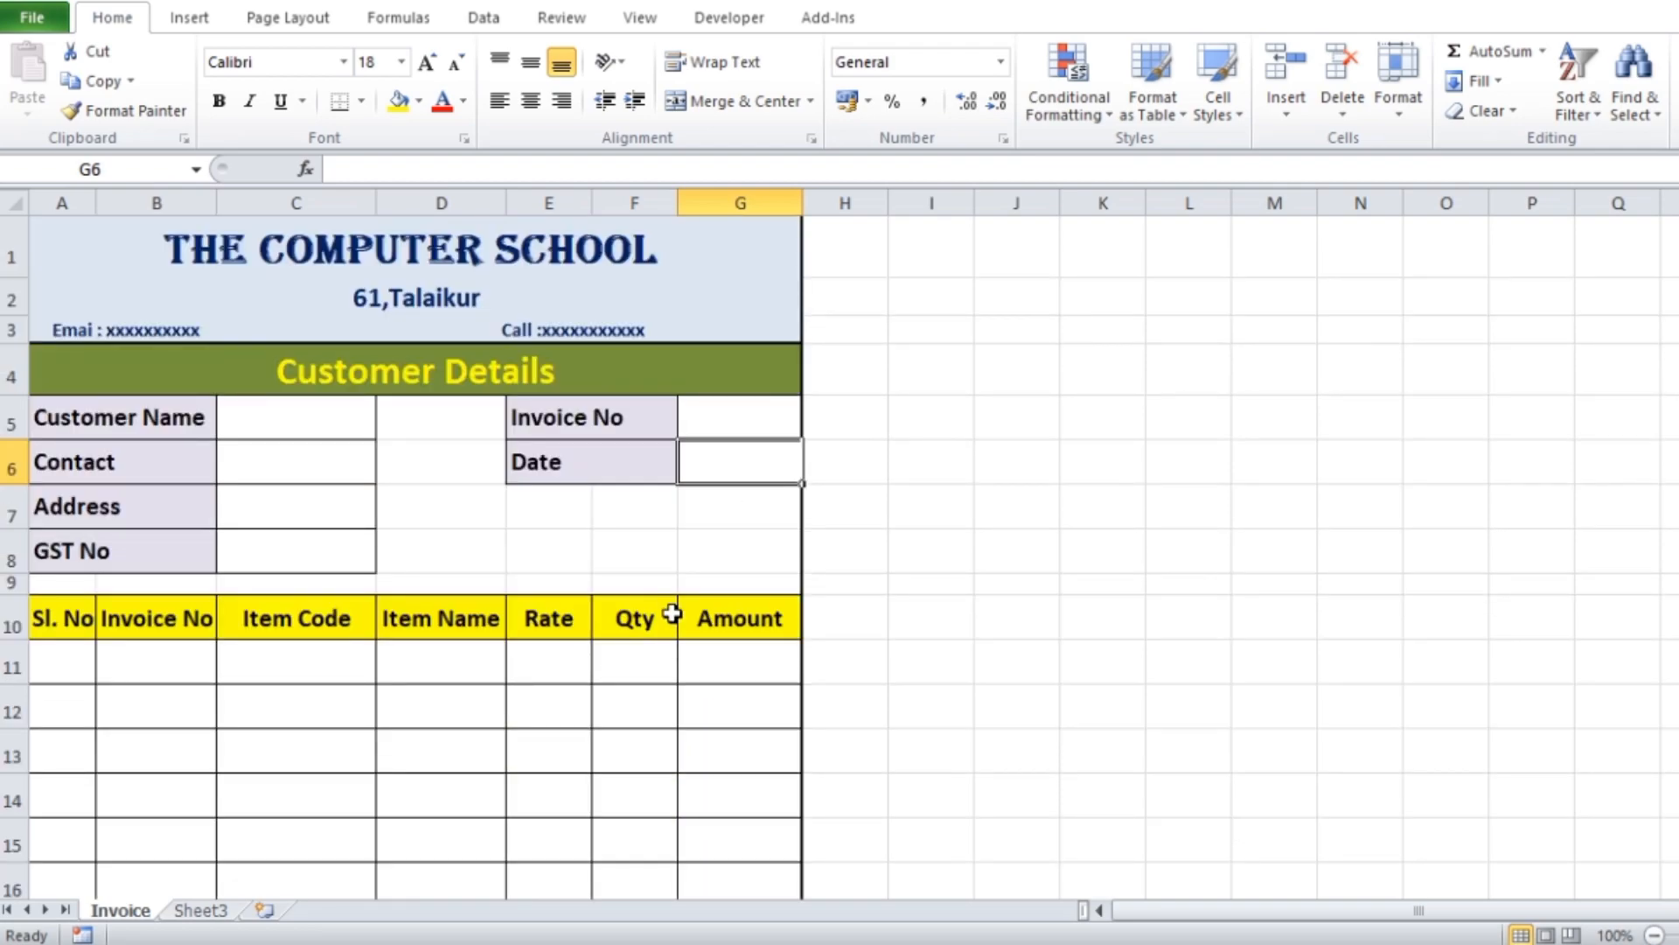
Review the invoice template's layout from the company header down to the item rows, totals and signature area
{"action": "scroll", "coordinate": [656, 574], "scroll_direction": "down", "scroll_amount": 5}
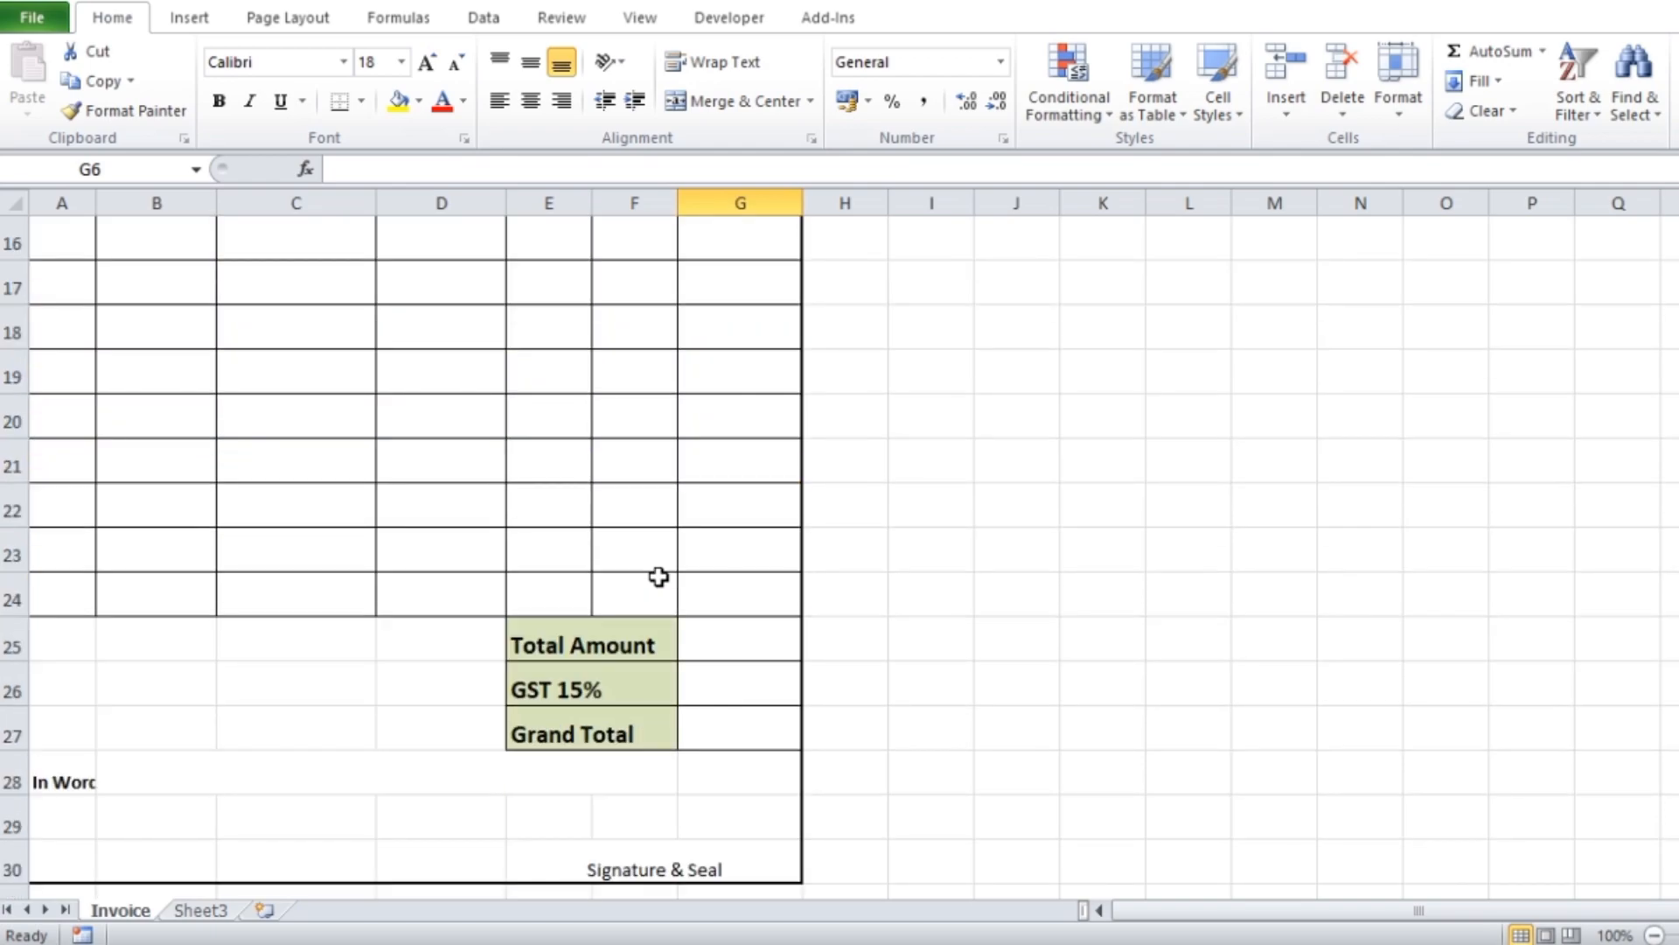
{"action": "scroll", "coordinate": [659, 576], "scroll_direction": "up", "scroll_amount": 4}
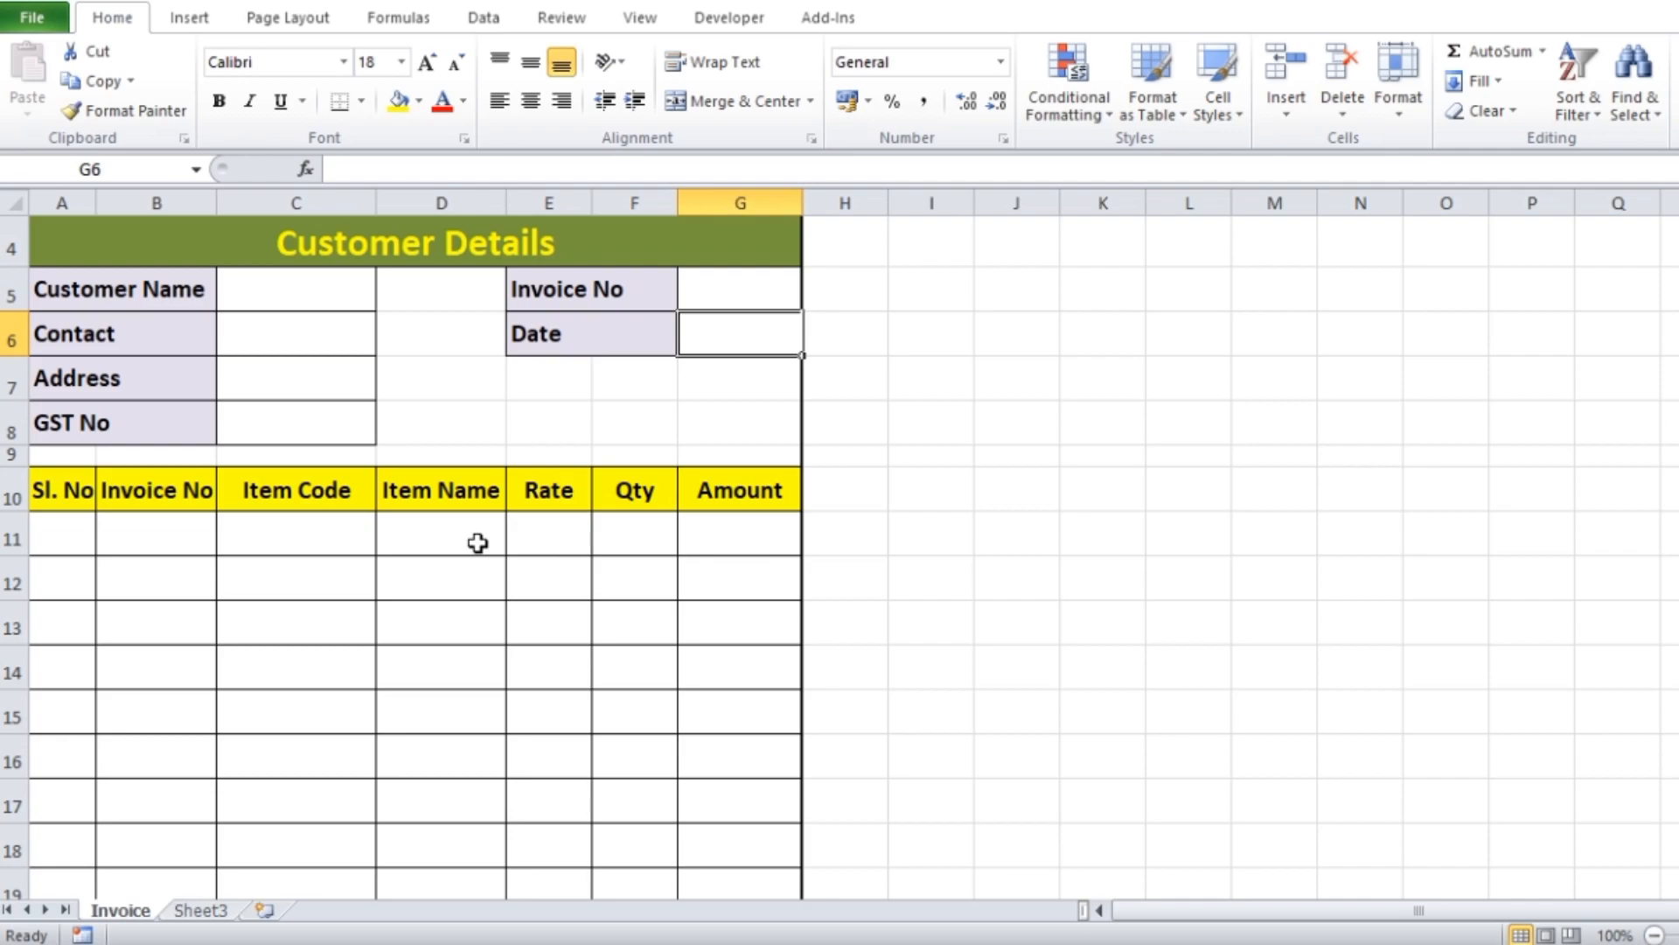
{"action": "scroll", "coordinate": [197, 346], "scroll_direction": "up", "scroll_amount": 1}
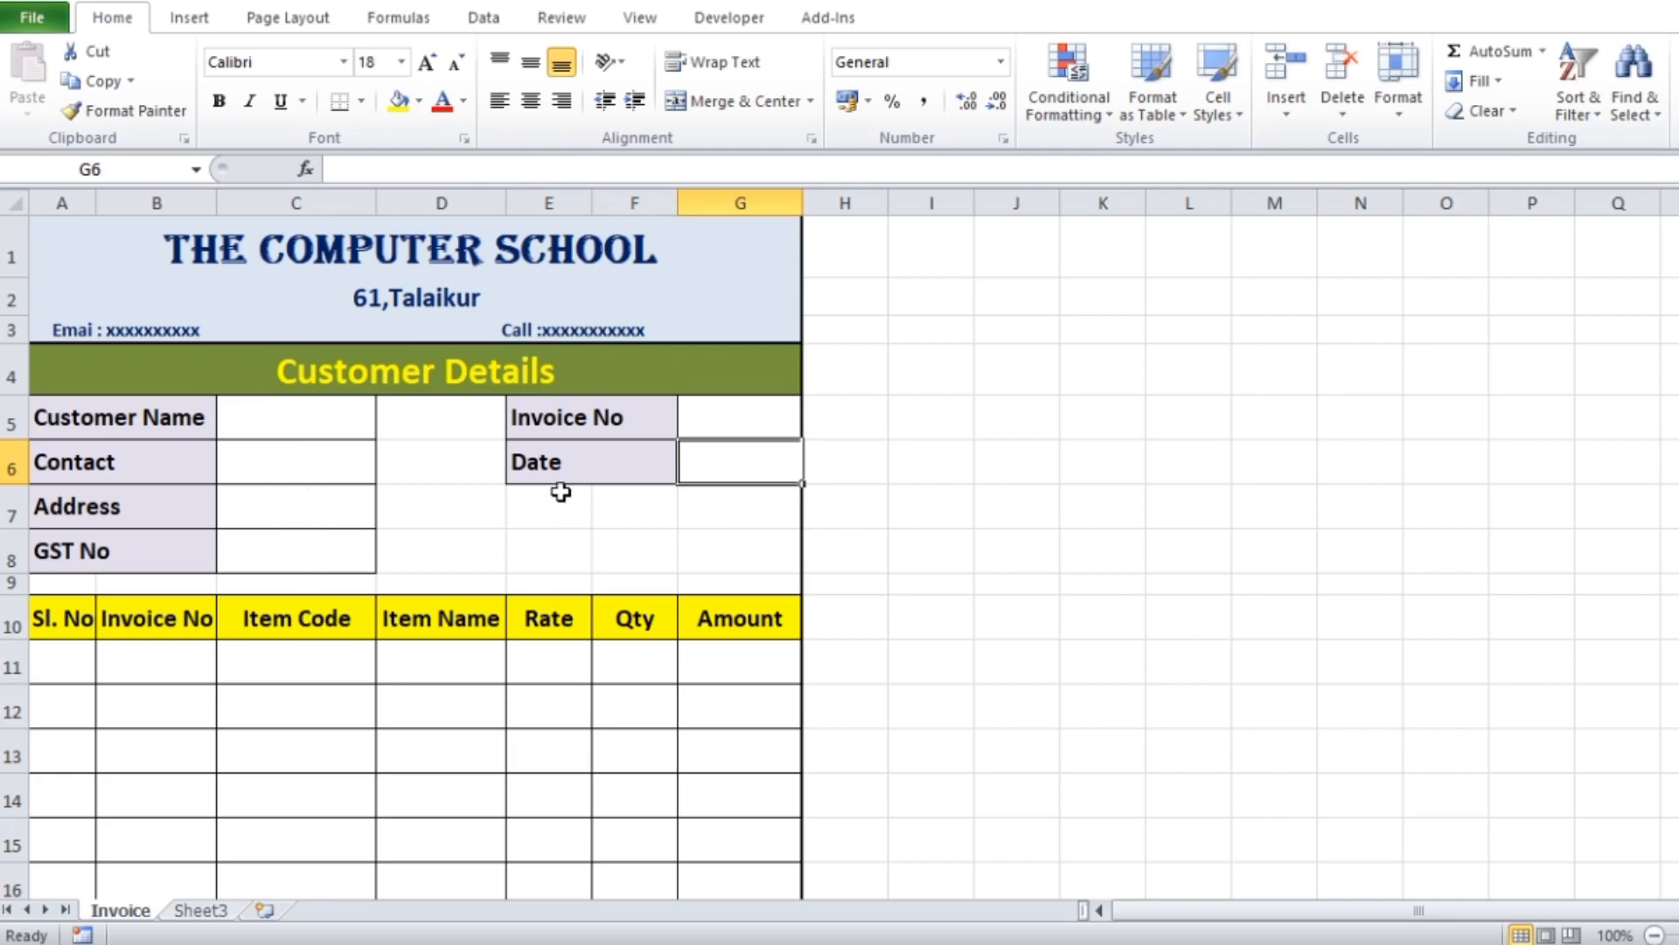
{"action": "scroll", "coordinate": [561, 493], "scroll_direction": "down", "scroll_amount": 2}
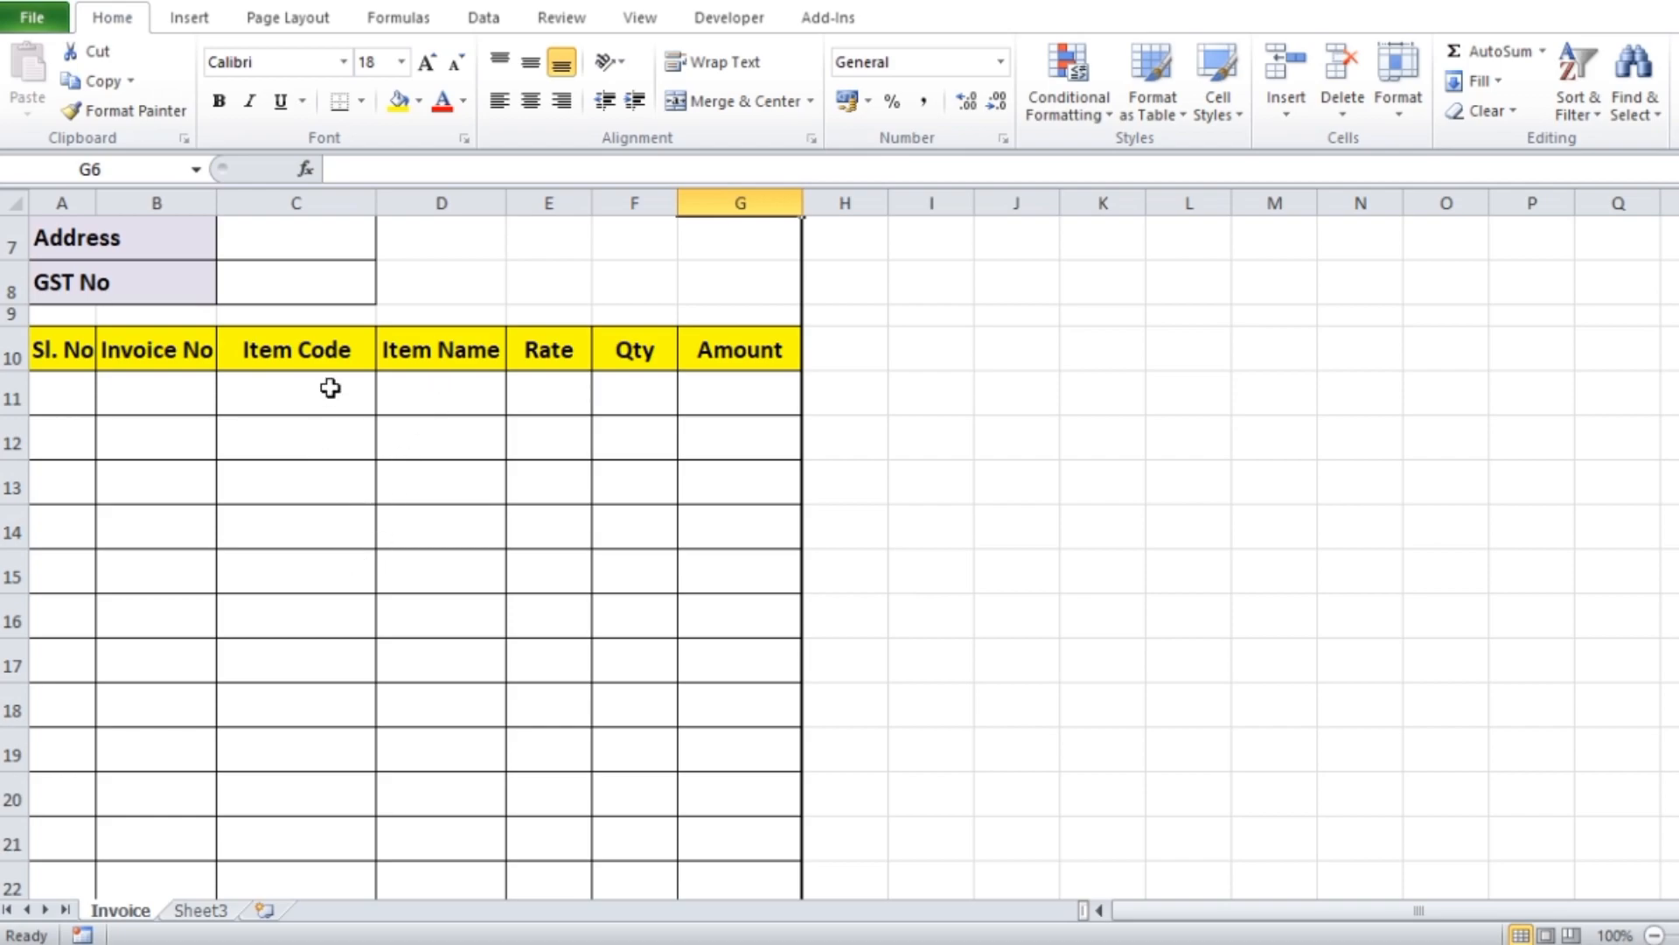
{"action": "scroll", "coordinate": [555, 618], "scroll_direction": "down", "scroll_amount": 3}
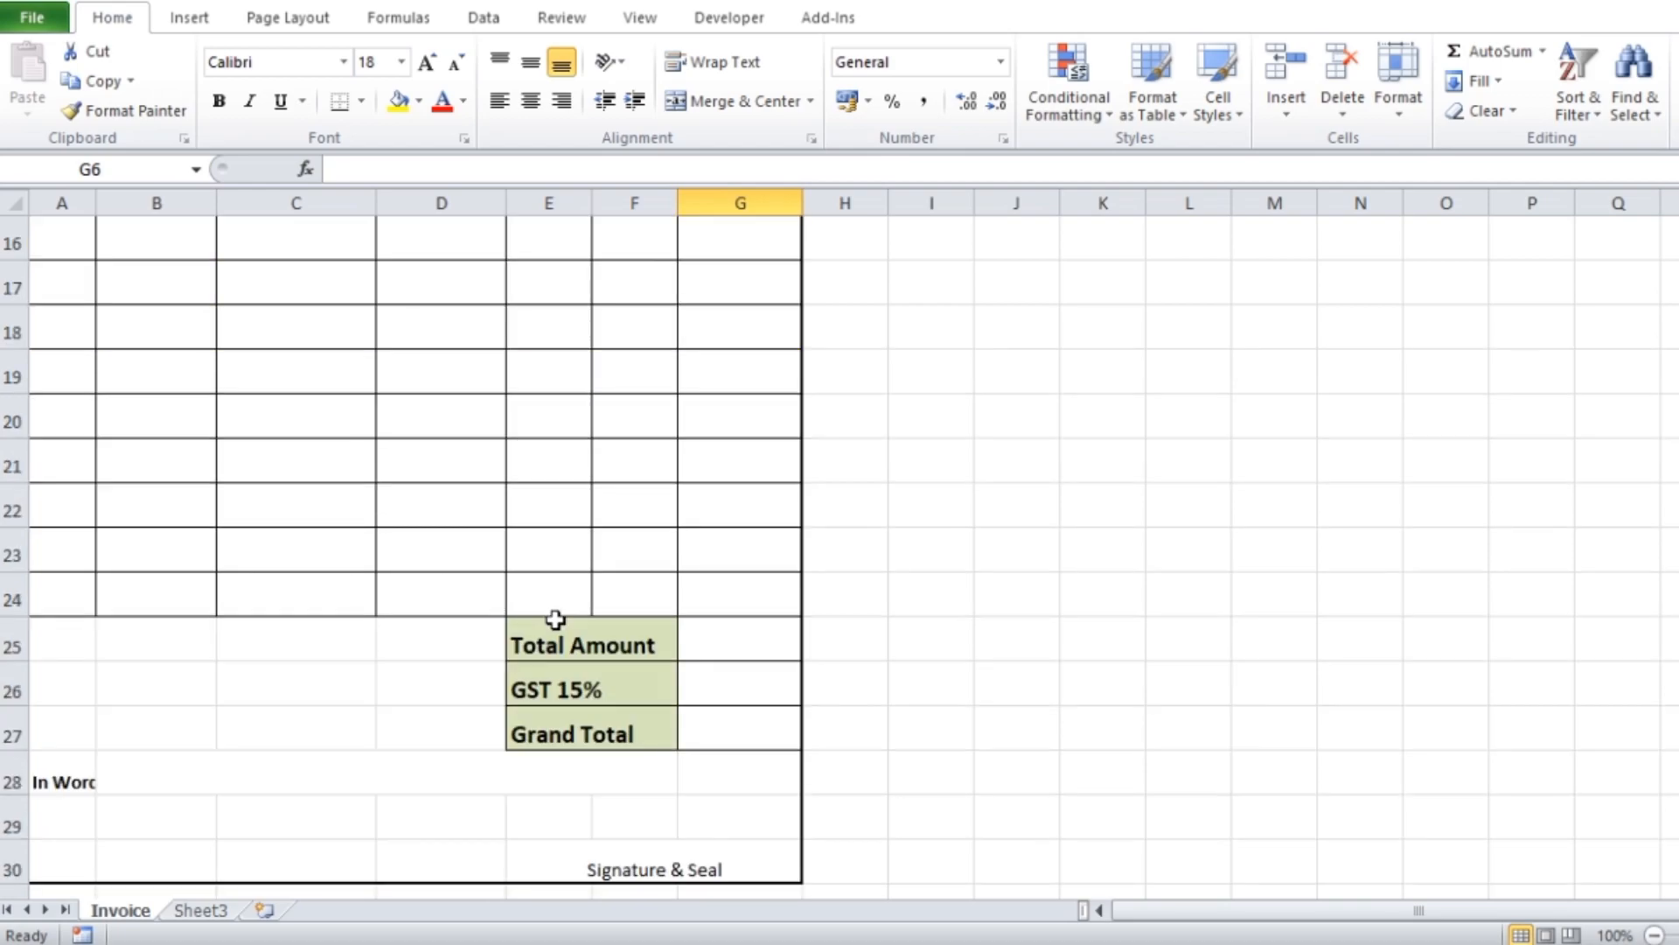
{"action": "scroll", "coordinate": [555, 617], "scroll_direction": "up", "scroll_amount": 5}
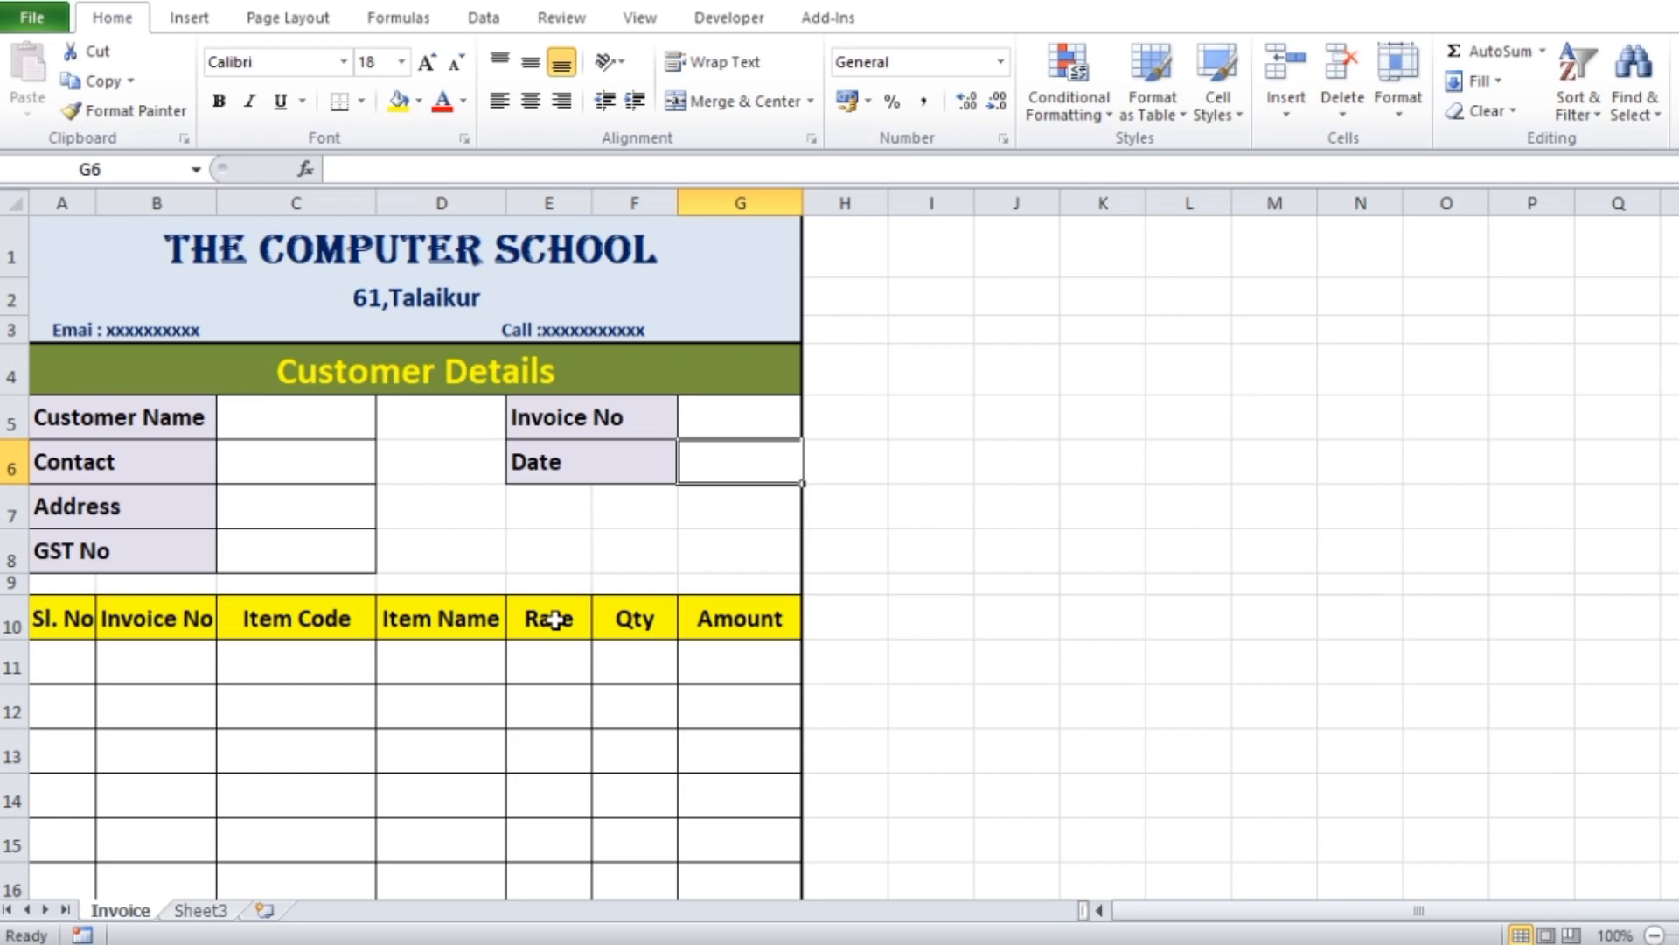
Rename Sheet3 as Customer
{"action": "left_click", "coordinate": [203, 913]}
{"action": "left_click", "coordinate": [133, 912]}
{"action": "left_click", "coordinate": [206, 911]}
{"action": "double_click", "coordinate": [210, 912]}
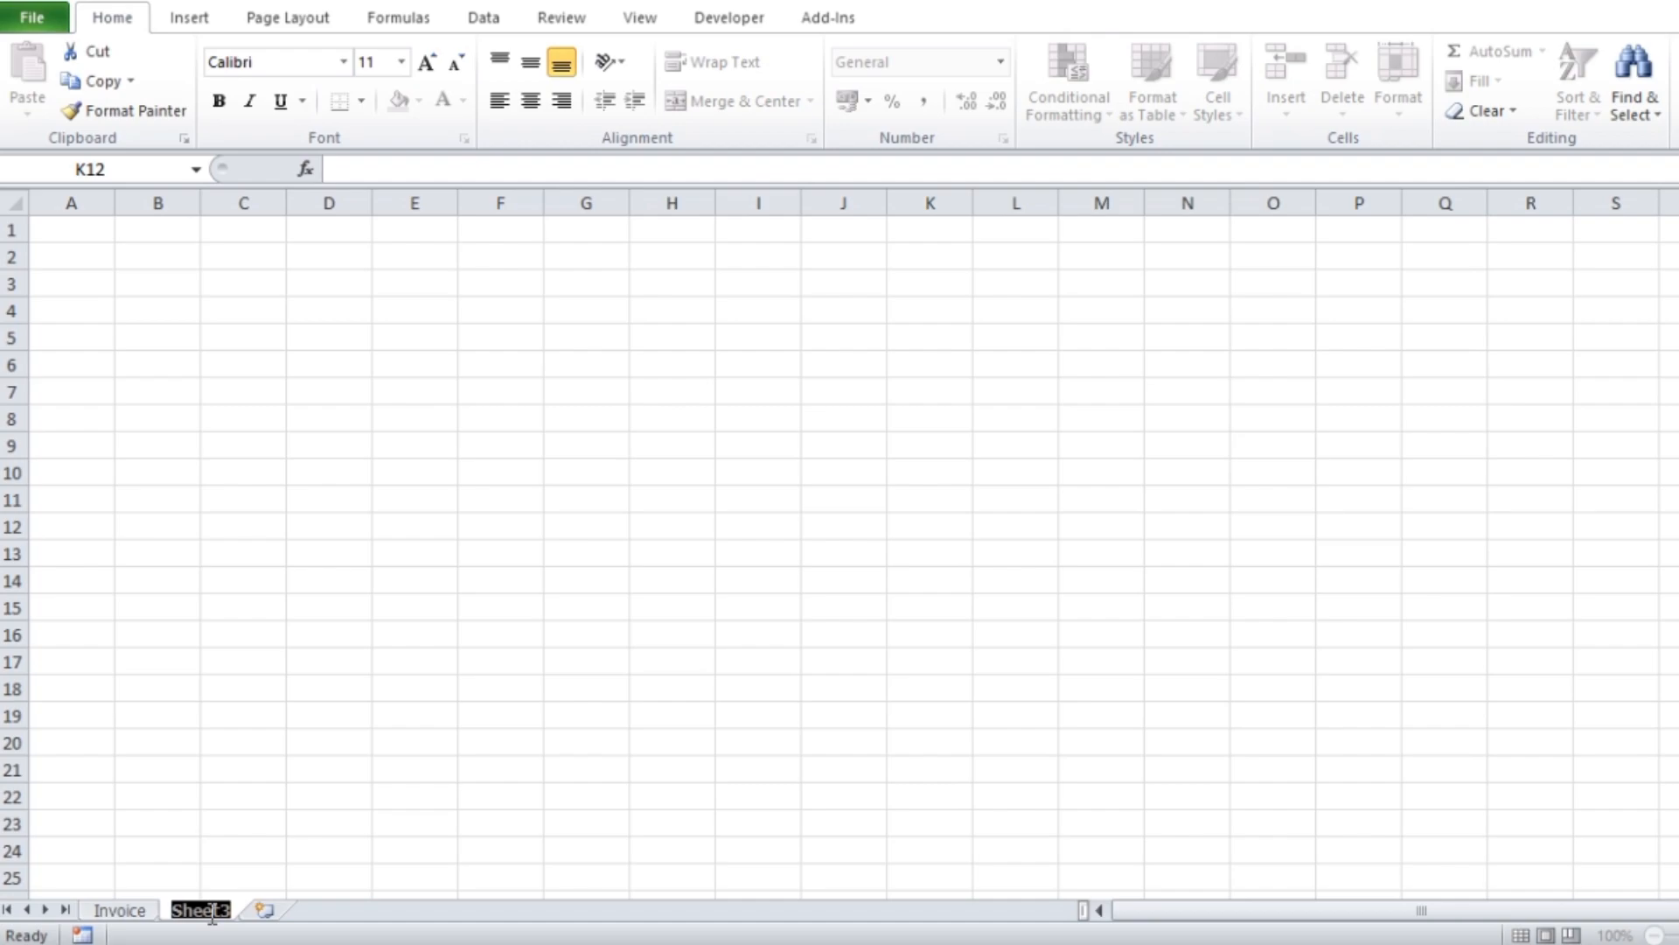
{"action": "type", "text": "Custom"}
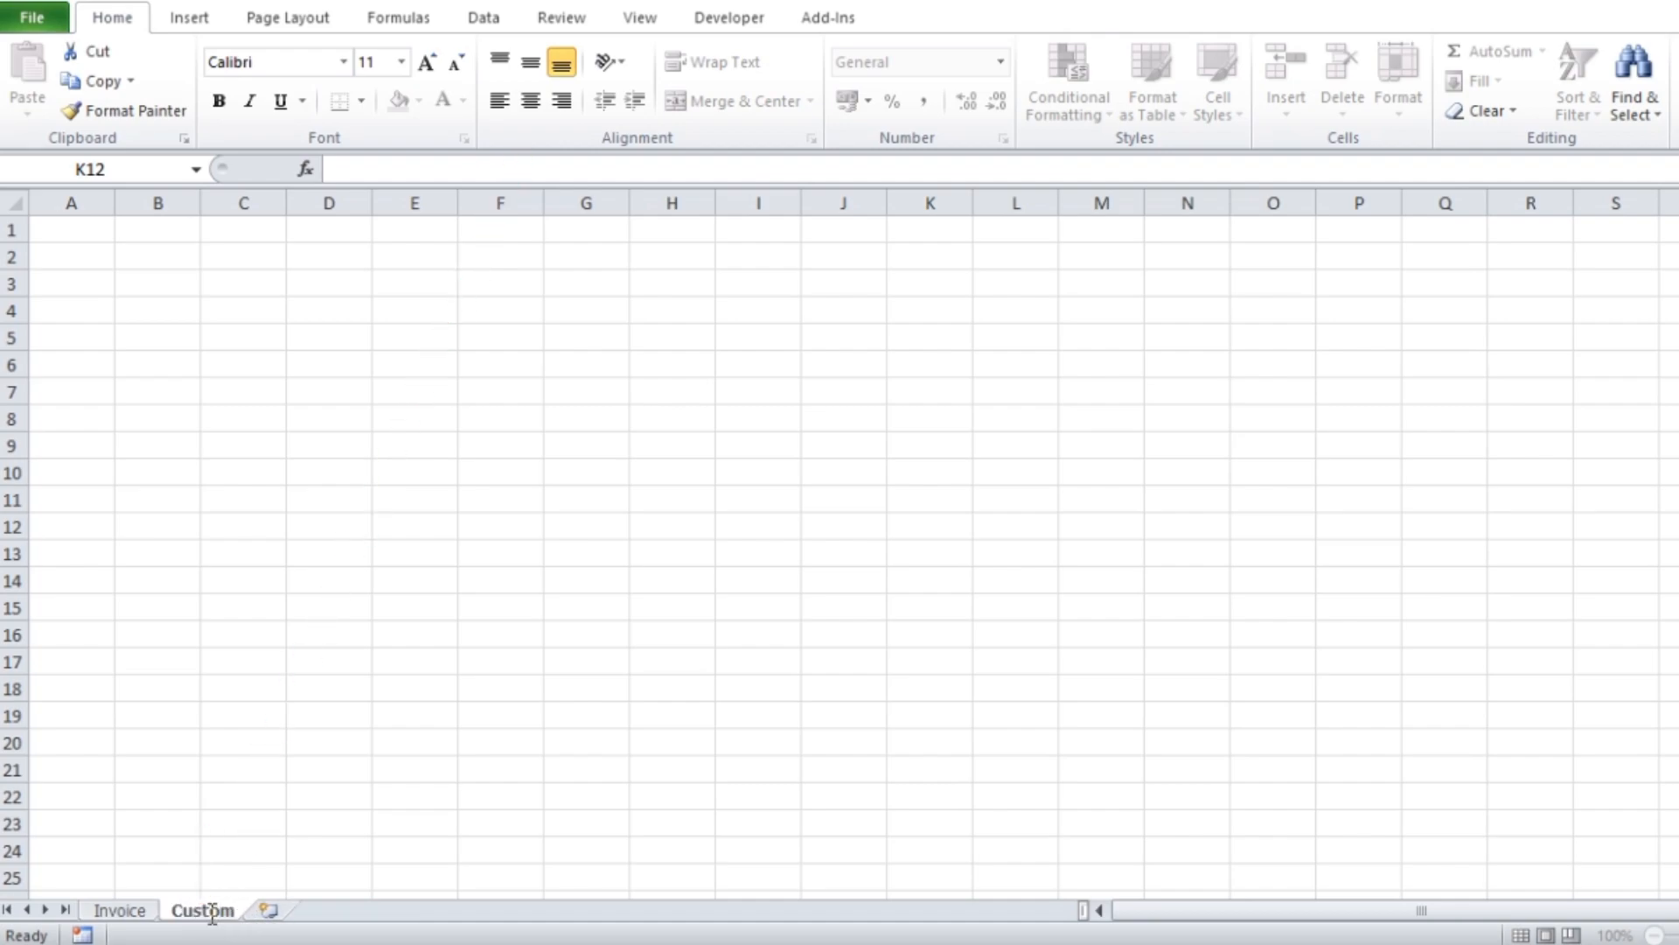
{"action": "type", "text": "er"}
{"action": "left_click", "coordinate": [708, 630]}
Enter the headings Customer name in B2 and Contact in C2 on the Customer sheet
{"action": "left_click", "coordinate": [162, 258]}
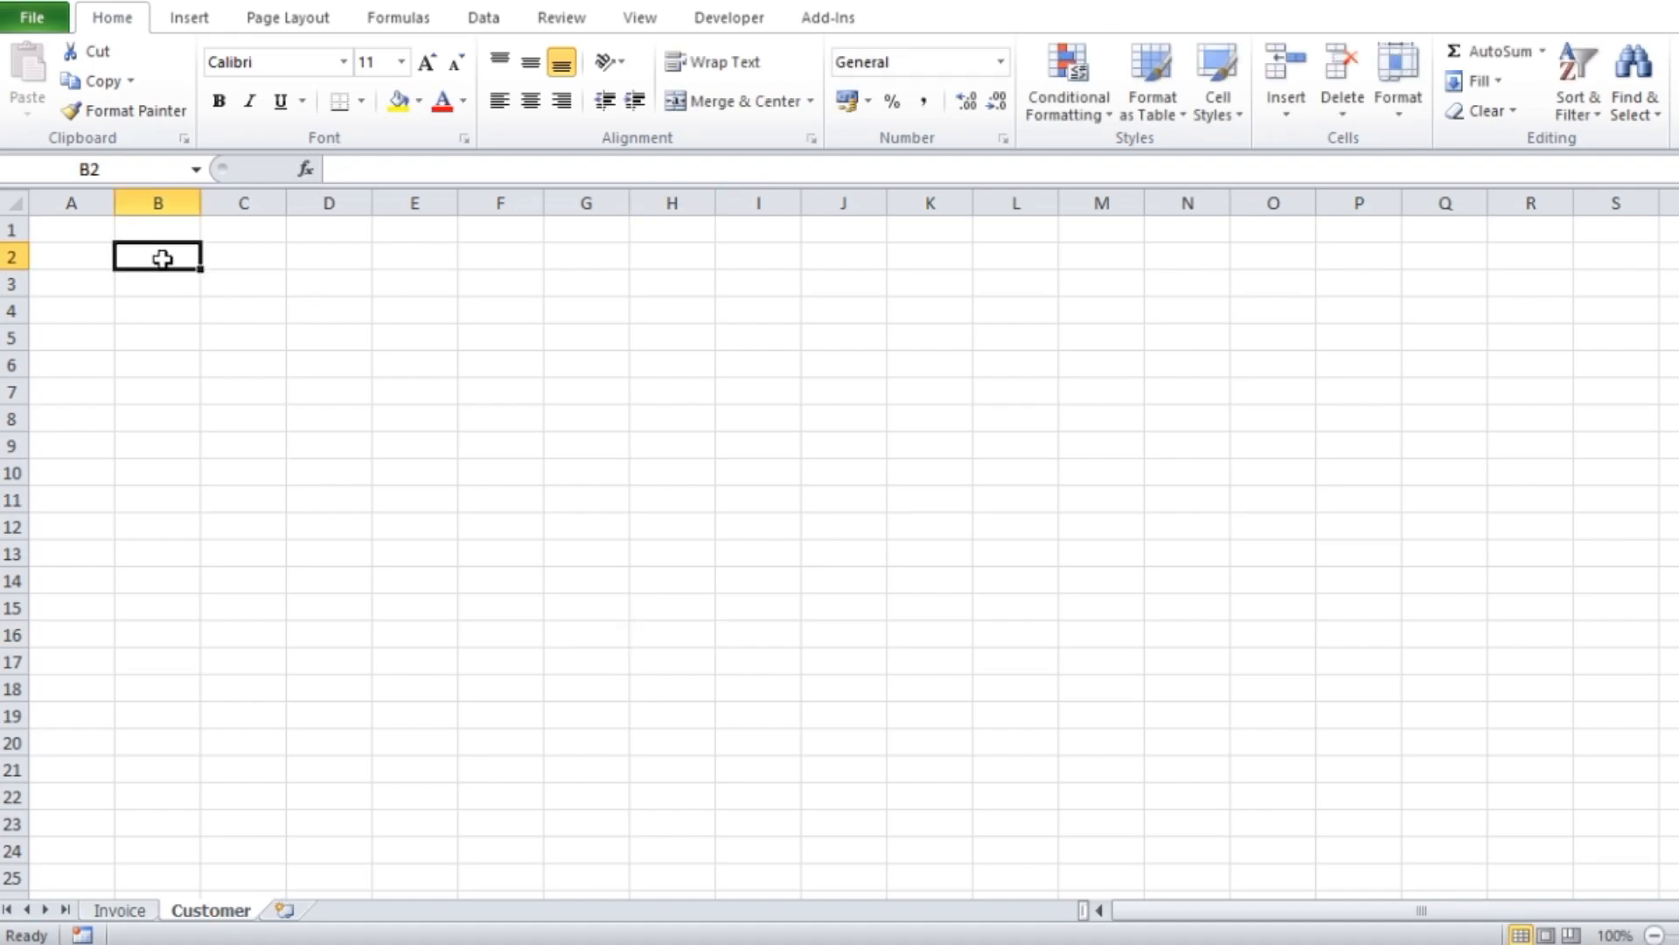
{"action": "type", "text": "Cu"}
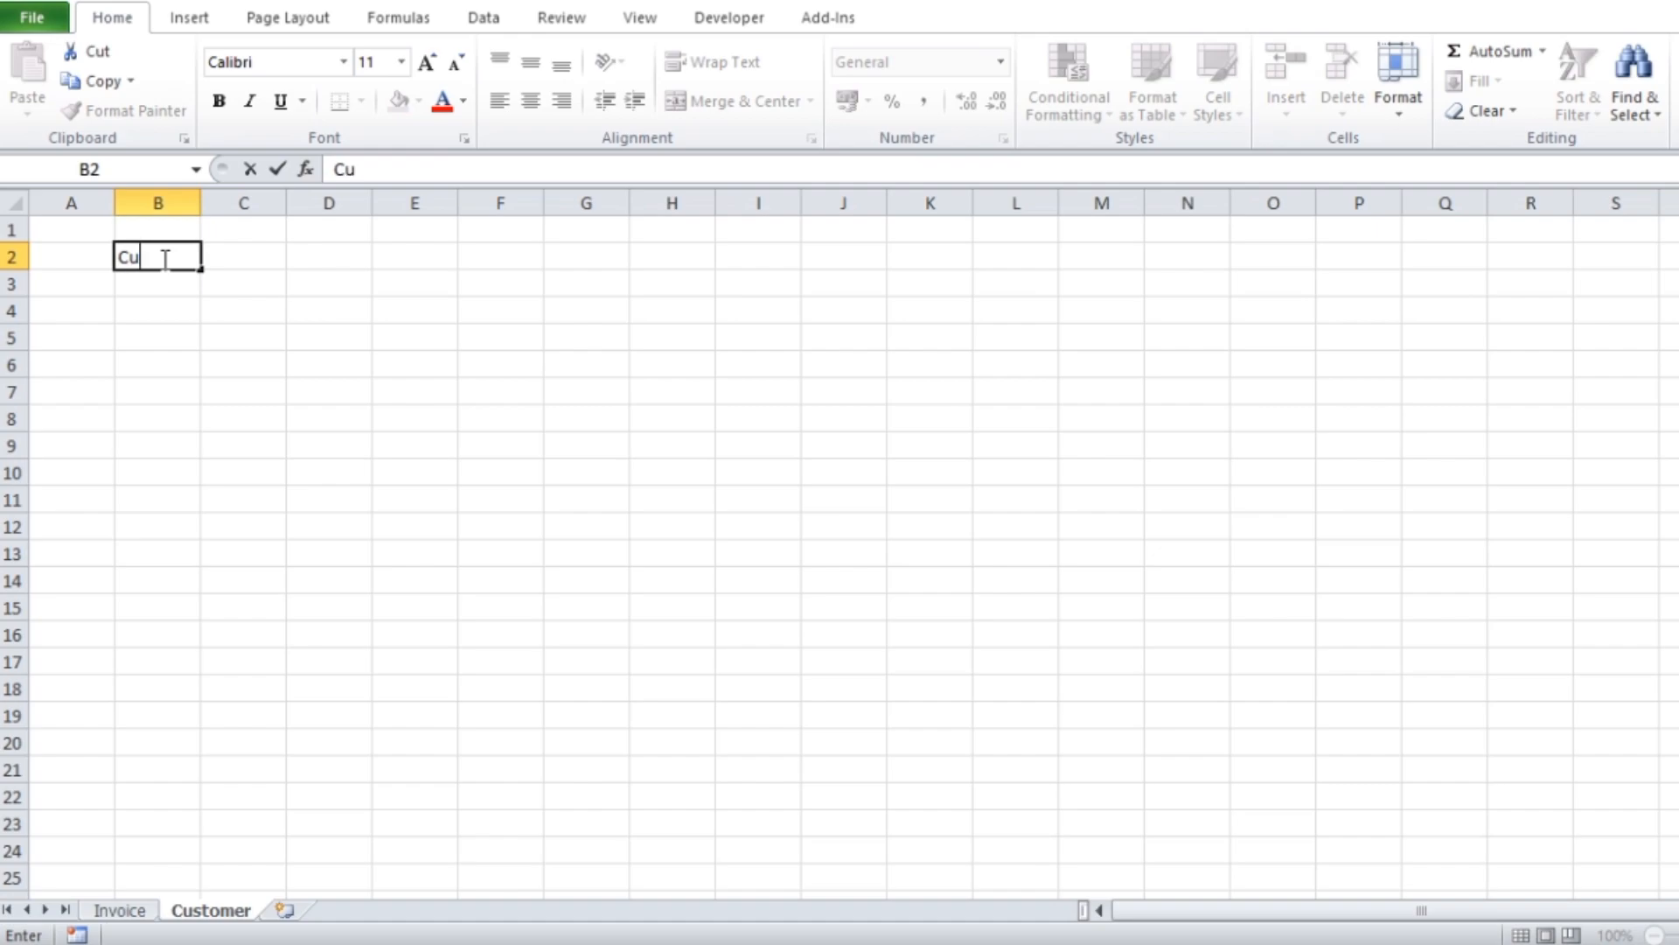
{"action": "type", "text": "stomer"}
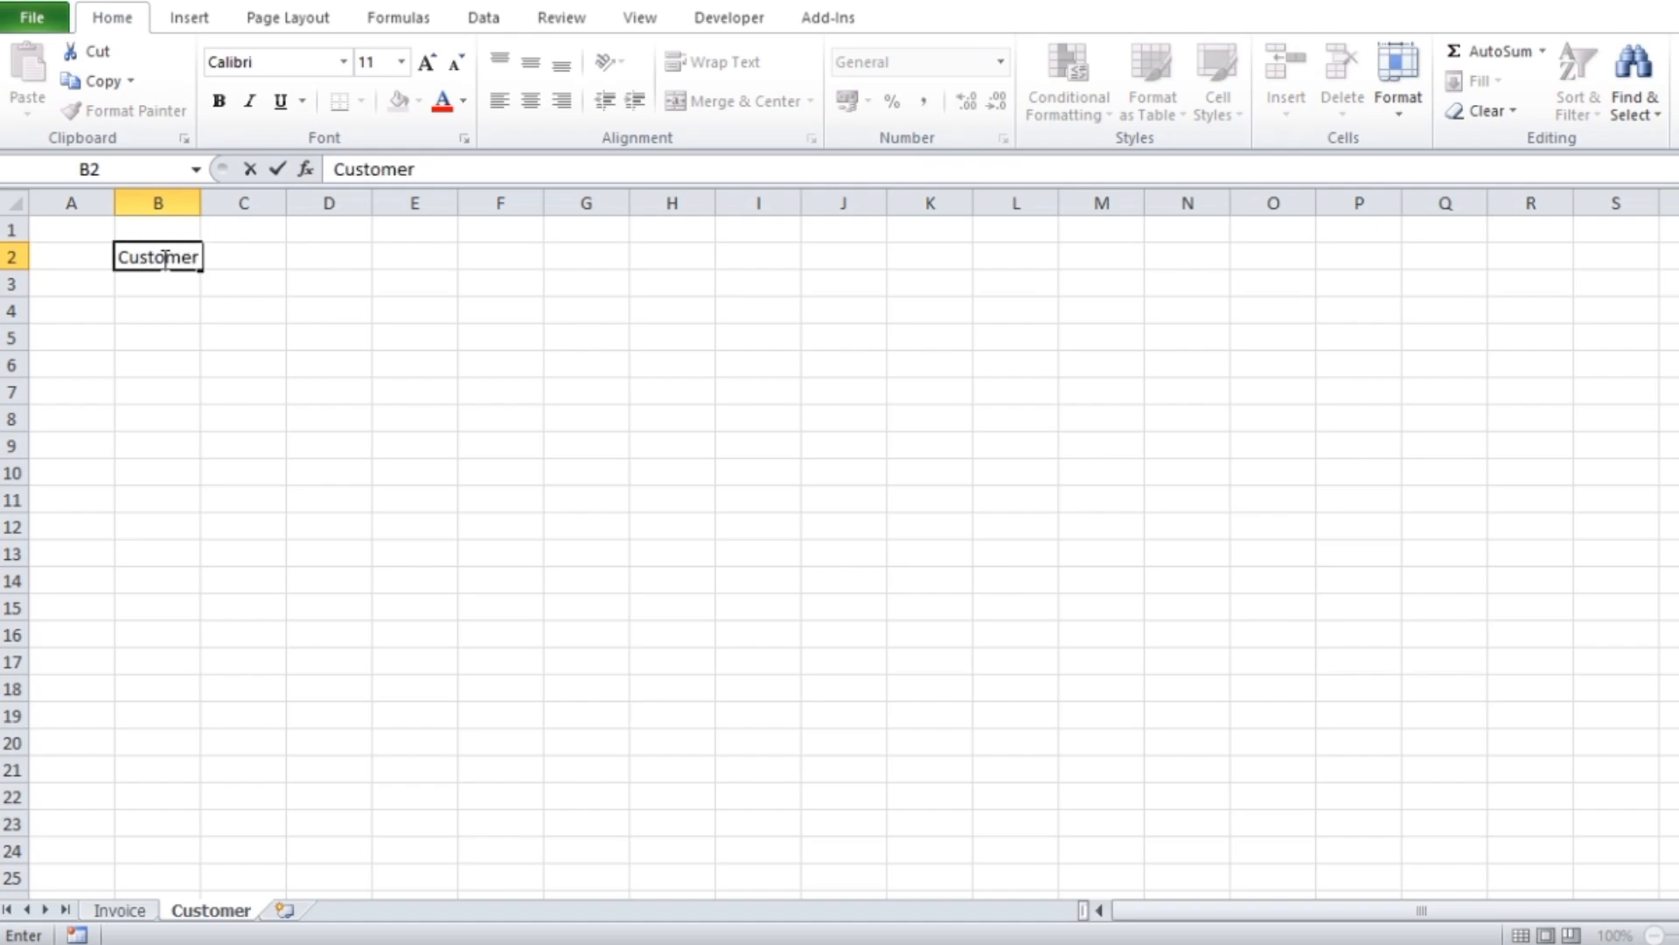
{"action": "type", "text": " name"}
{"action": "key", "text": "Tab"}
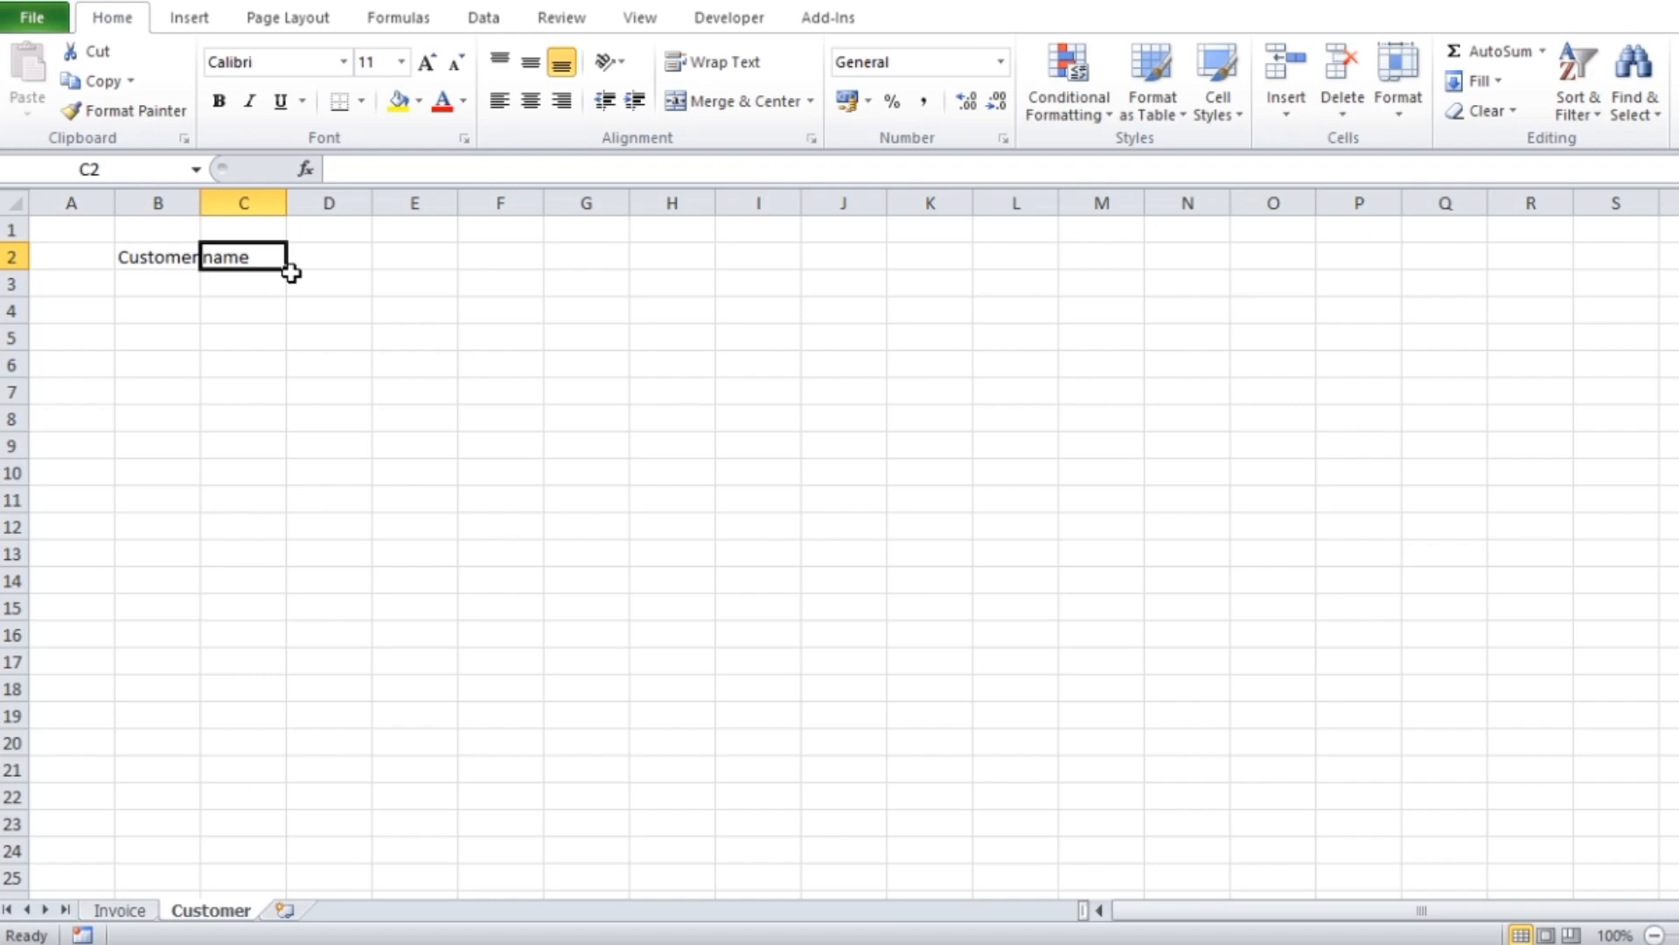
{"action": "type", "text": "Con"}
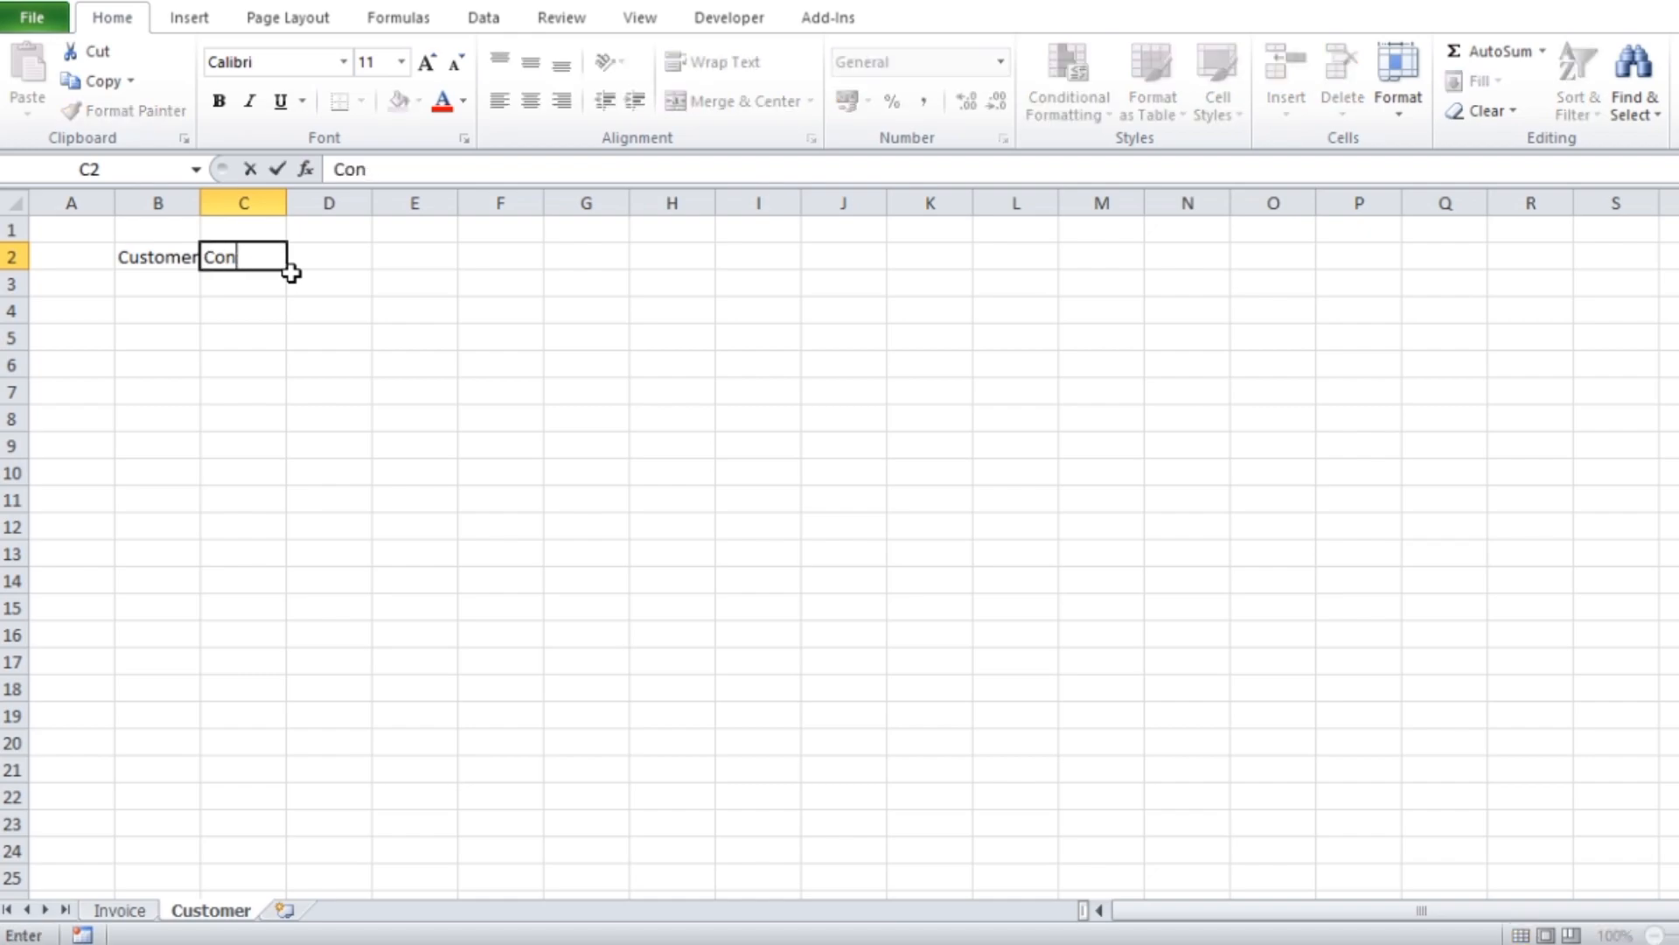
{"action": "type", "text": "ract"}
{"action": "key", "text": "Tab"}
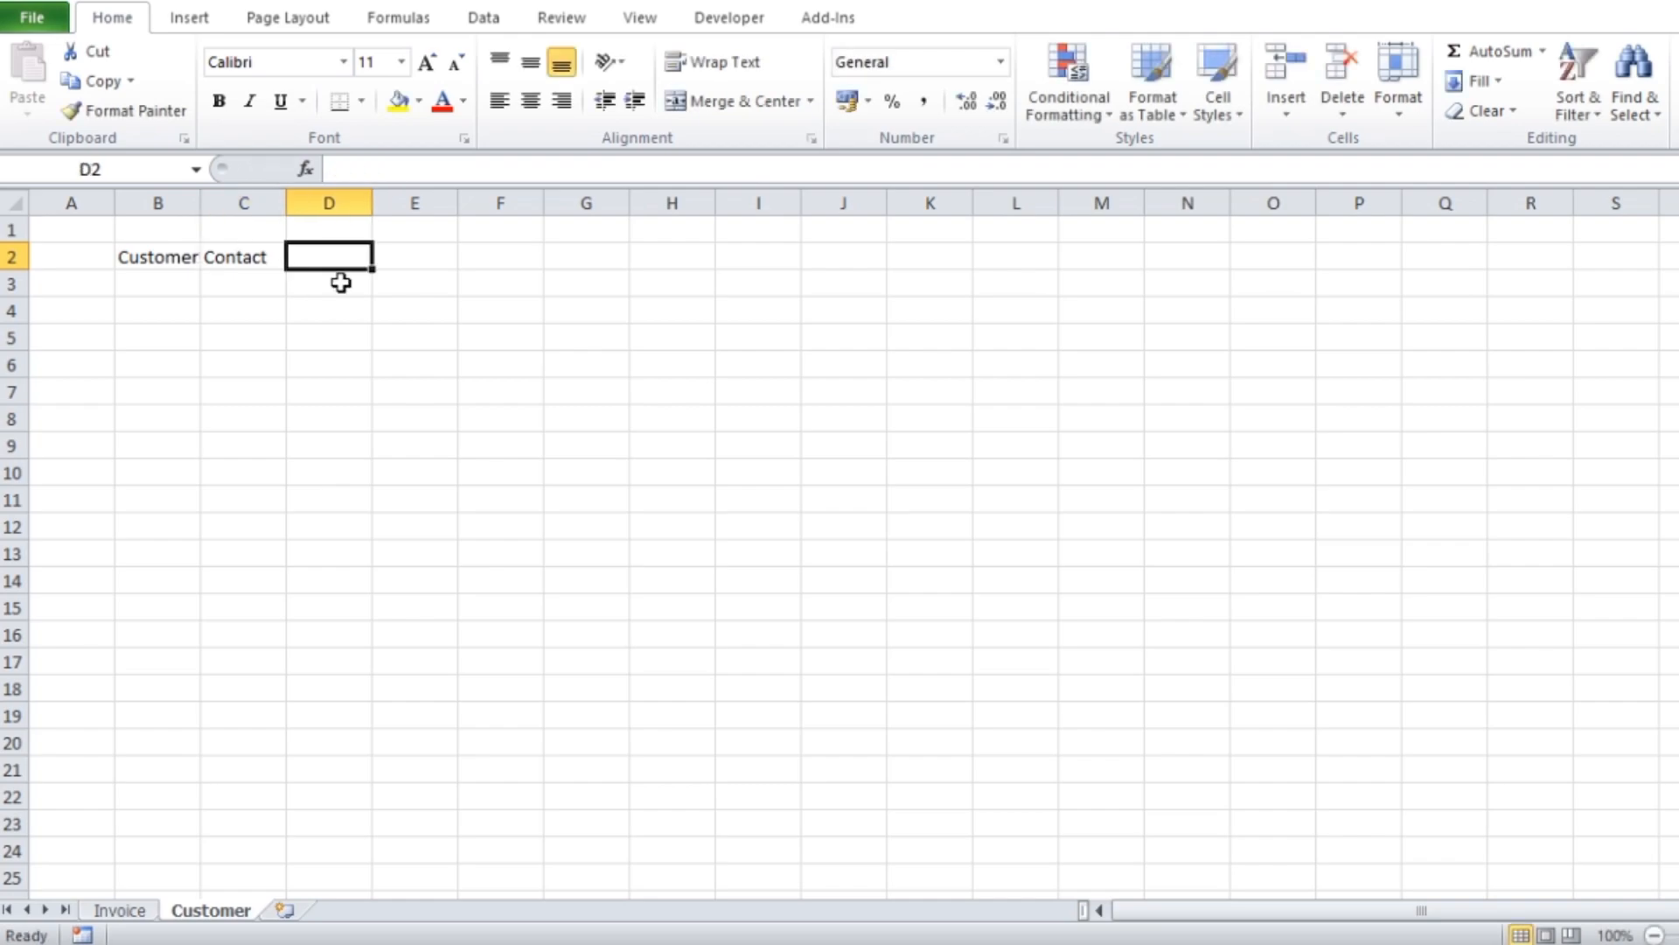
Enter the headings Address in D2 and GST No. in E2
{"action": "type", "text": "Address"}
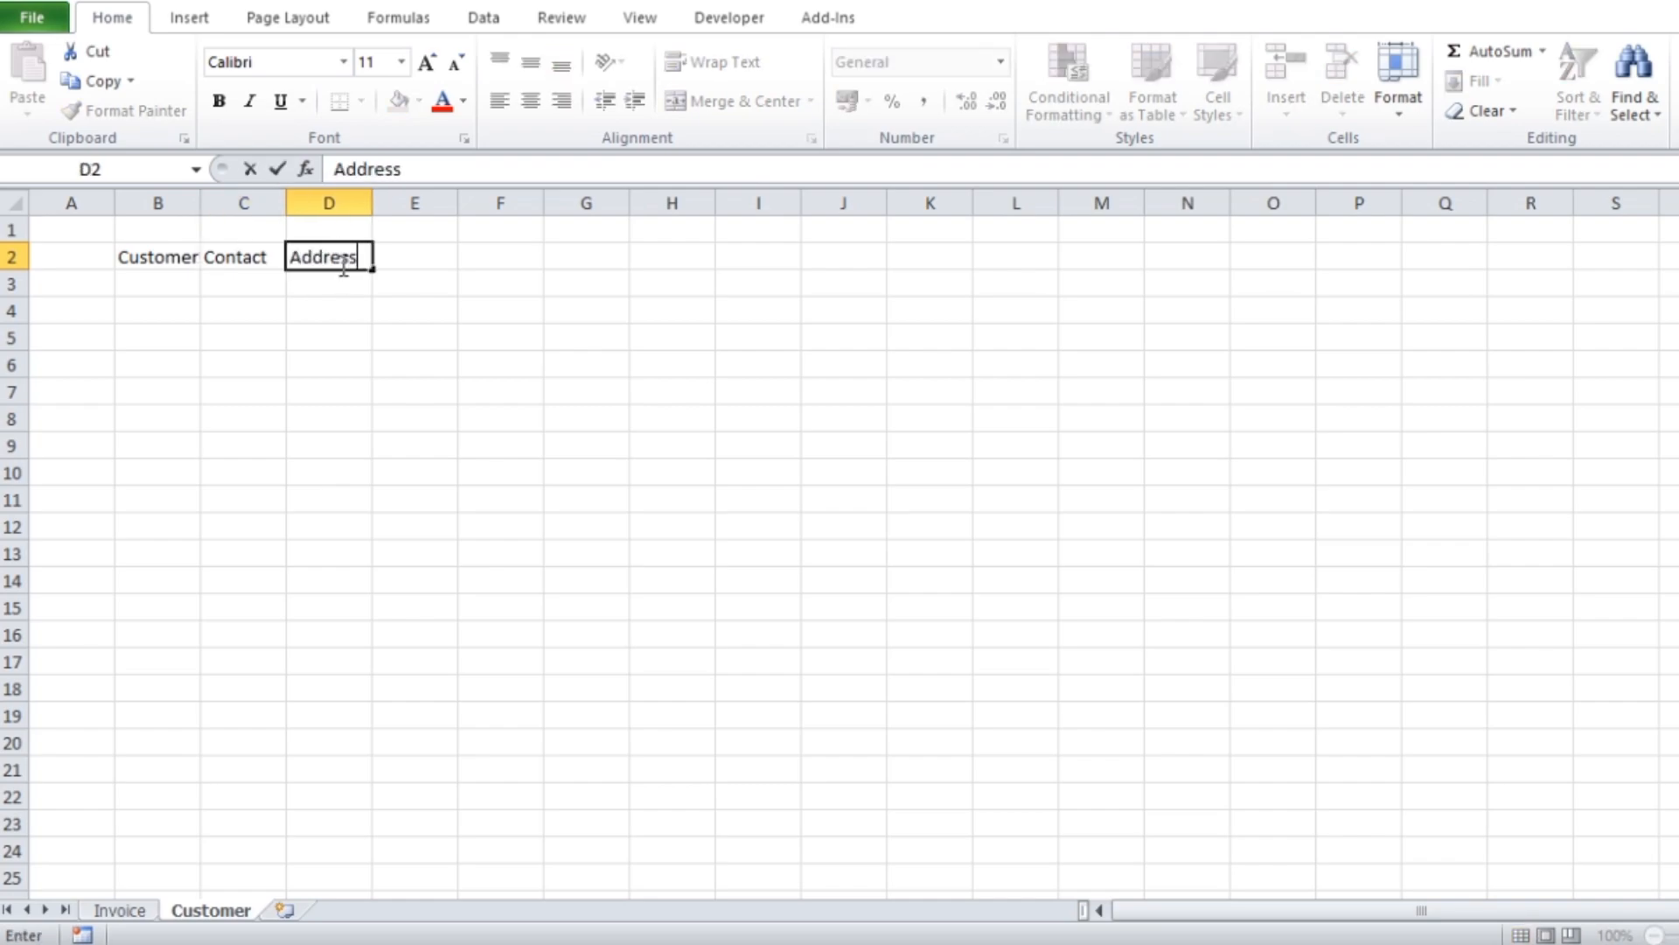
{"action": "key", "text": "Tab"}
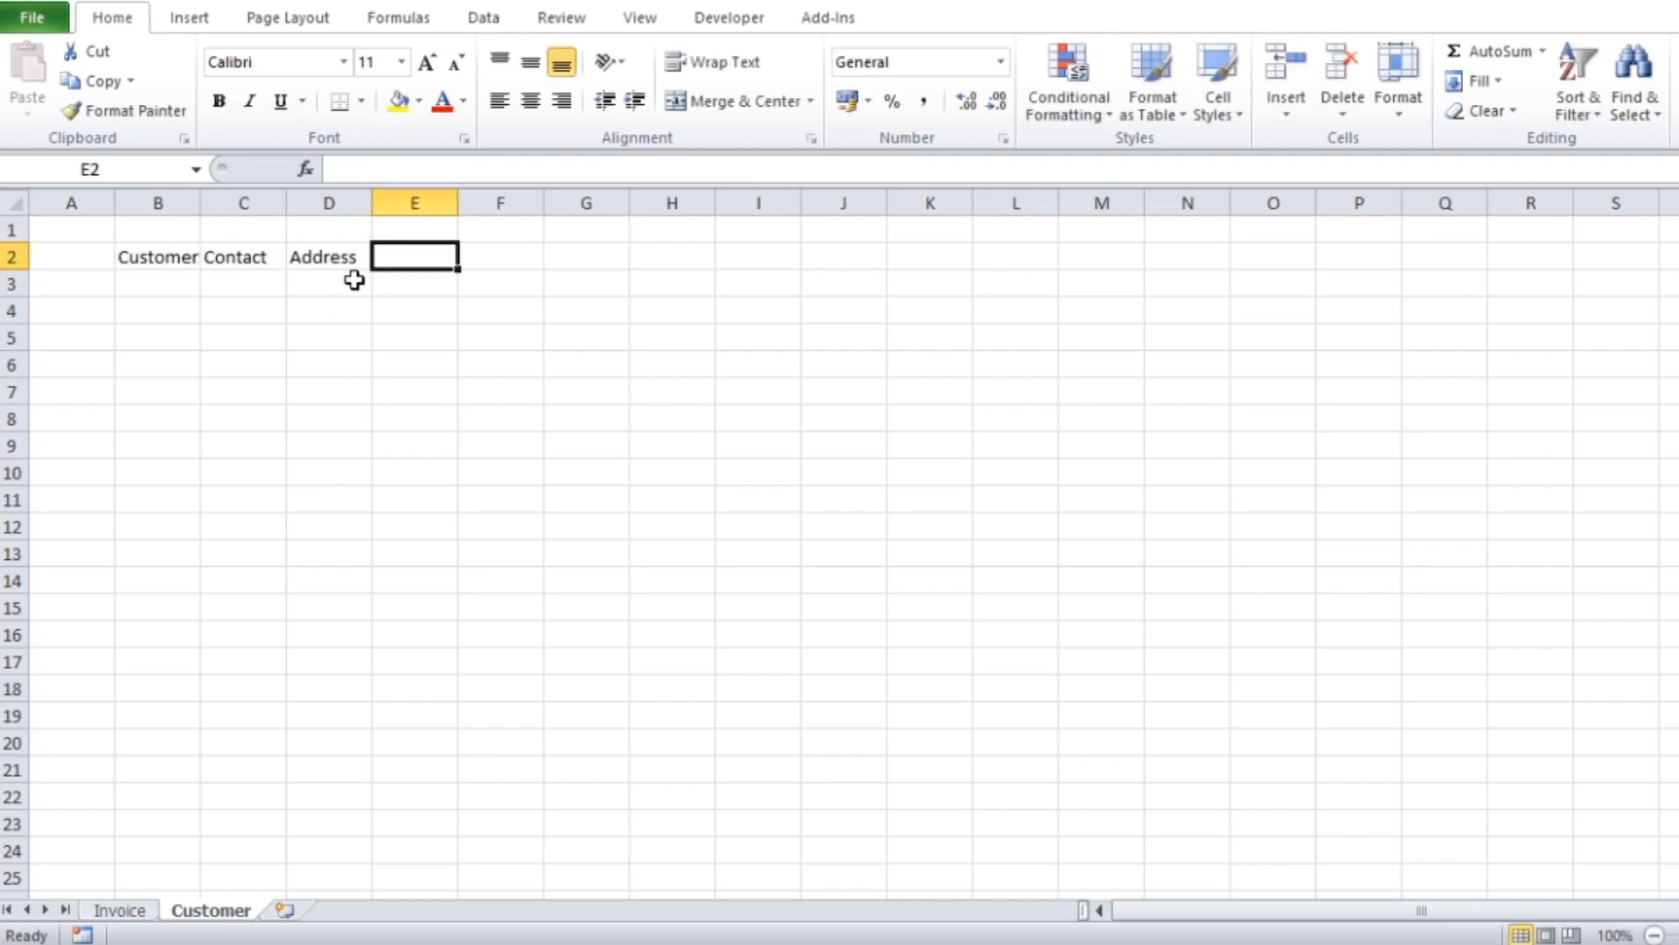
{"action": "type", "text": "GST No."}
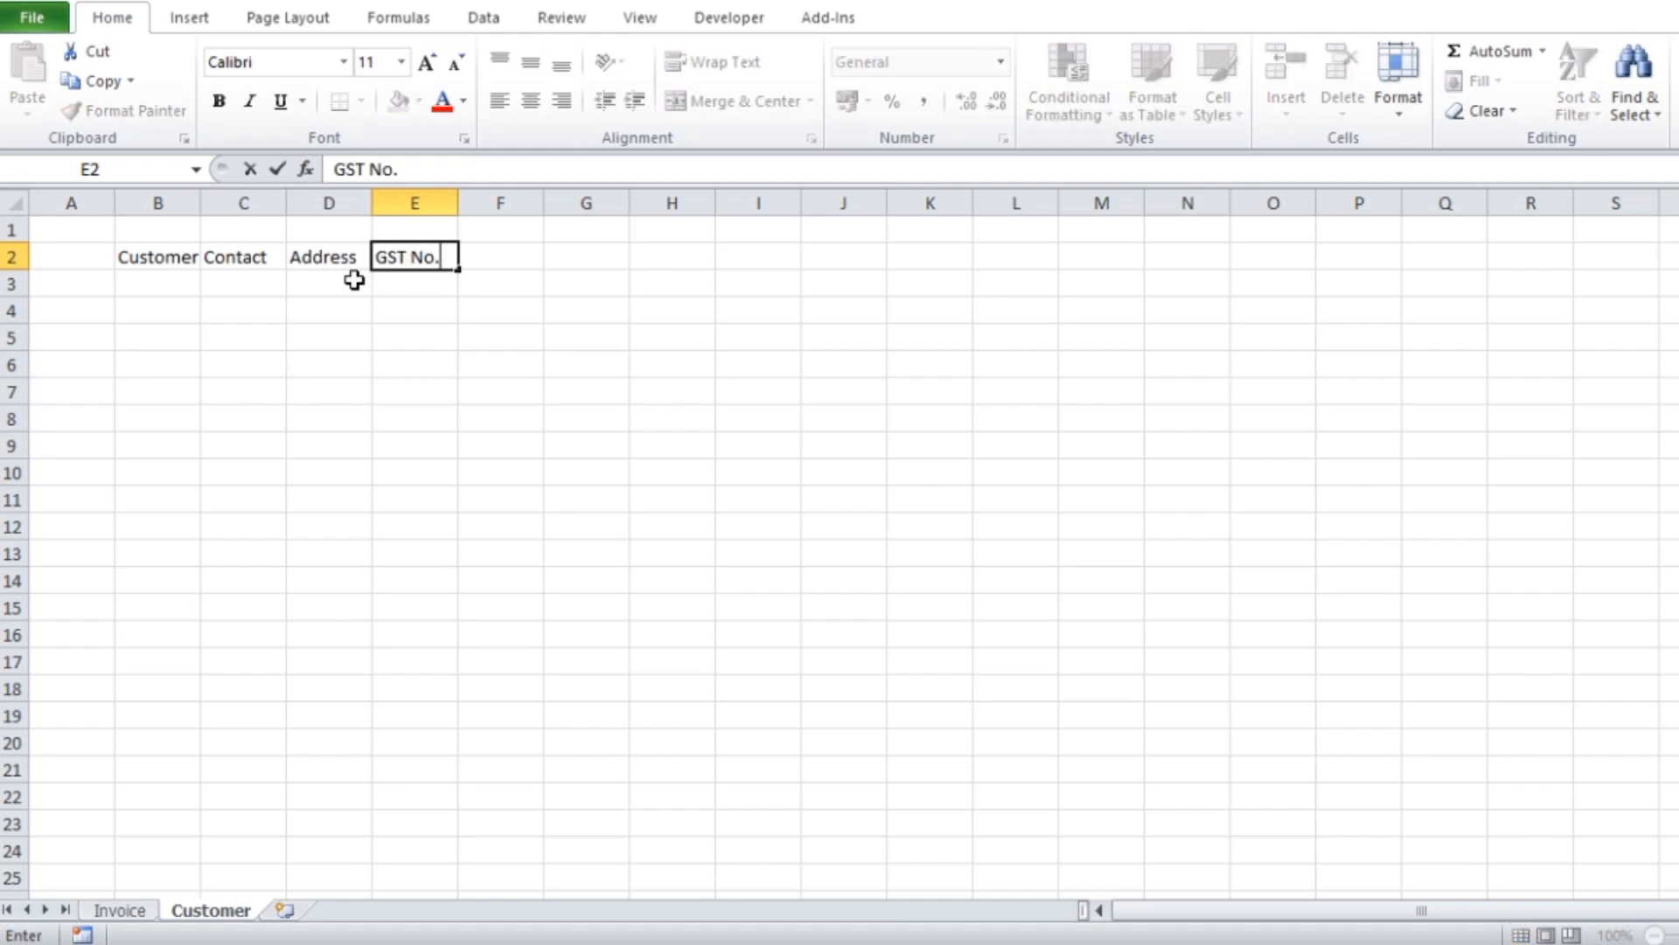
{"action": "left_click", "coordinate": [690, 384]}
Set the headings in B2:E2 to font size 20 and autofit their column widths
{"action": "left_click_drag", "start_coordinate": [140, 258], "coordinate": [424, 263]}
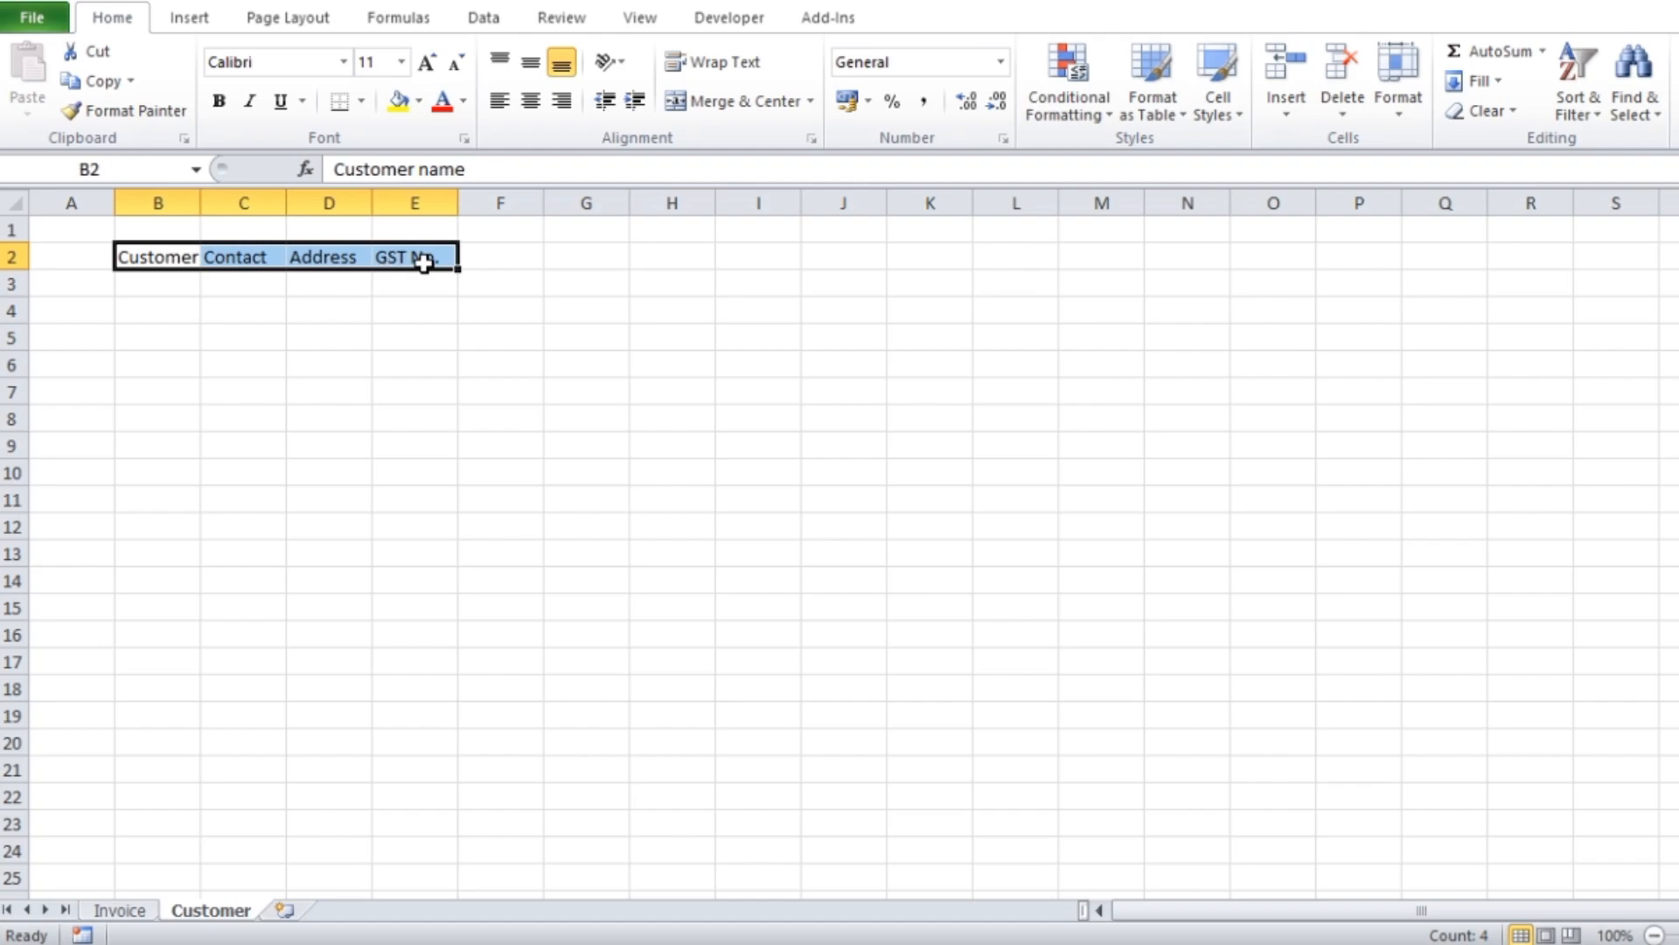
{"action": "left_click", "coordinate": [429, 65]}
{"action": "left_click", "coordinate": [429, 66]}
{"action": "left_click", "coordinate": [429, 65]}
{"action": "left_click", "coordinate": [429, 65]}
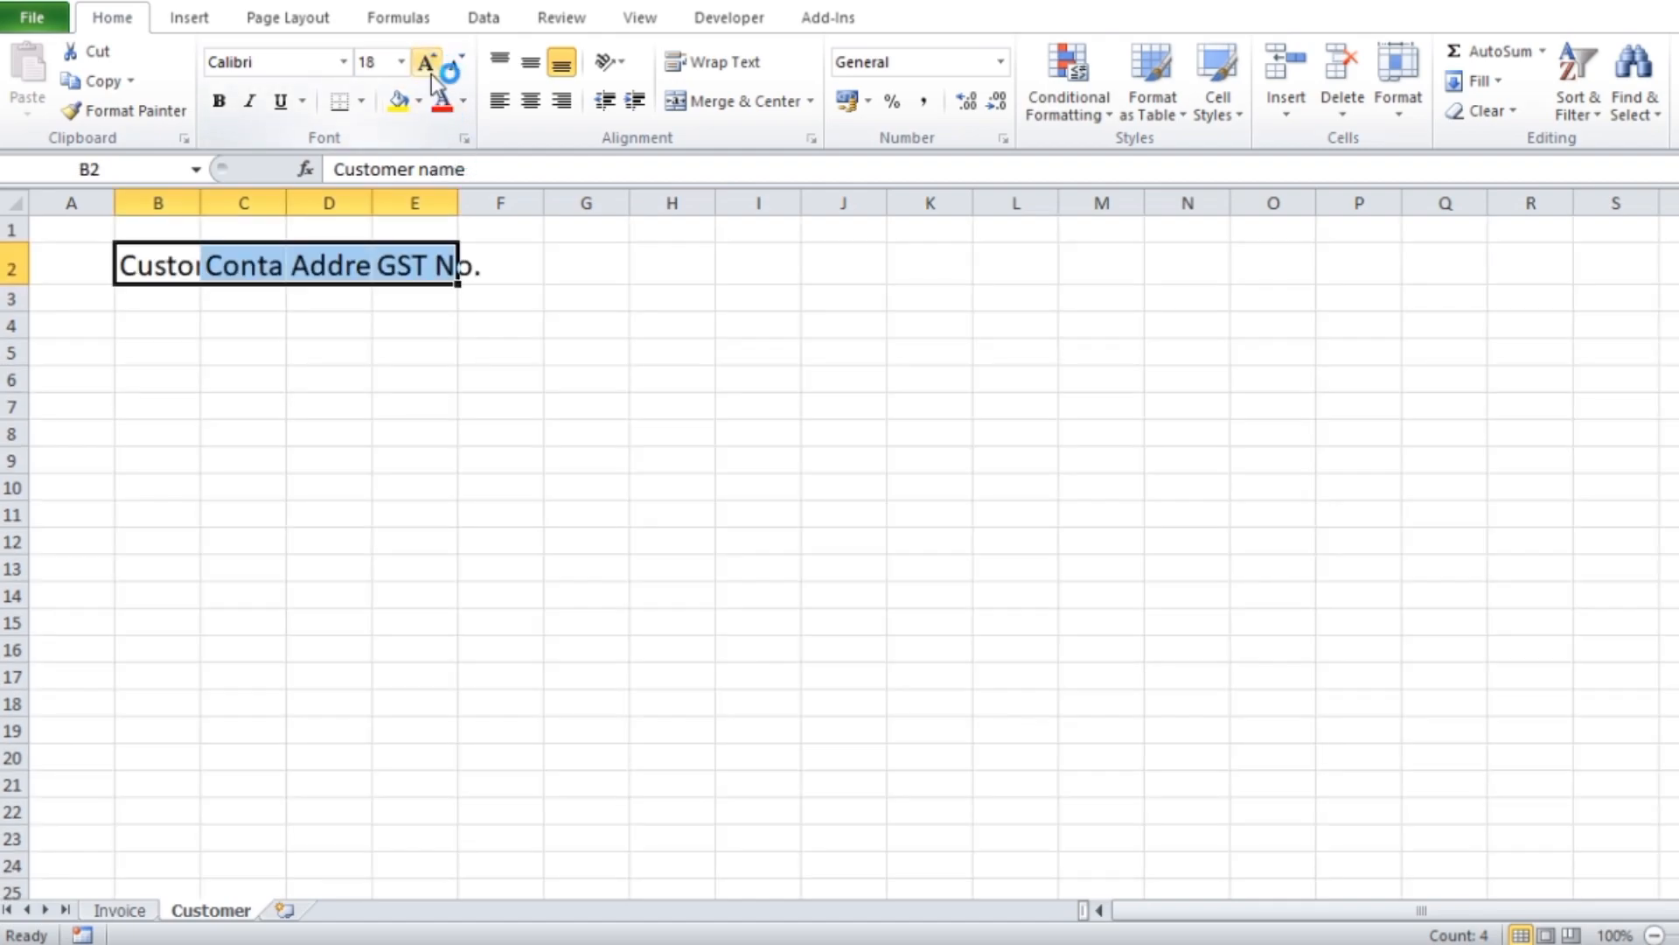
{"action": "left_click", "coordinate": [428, 65]}
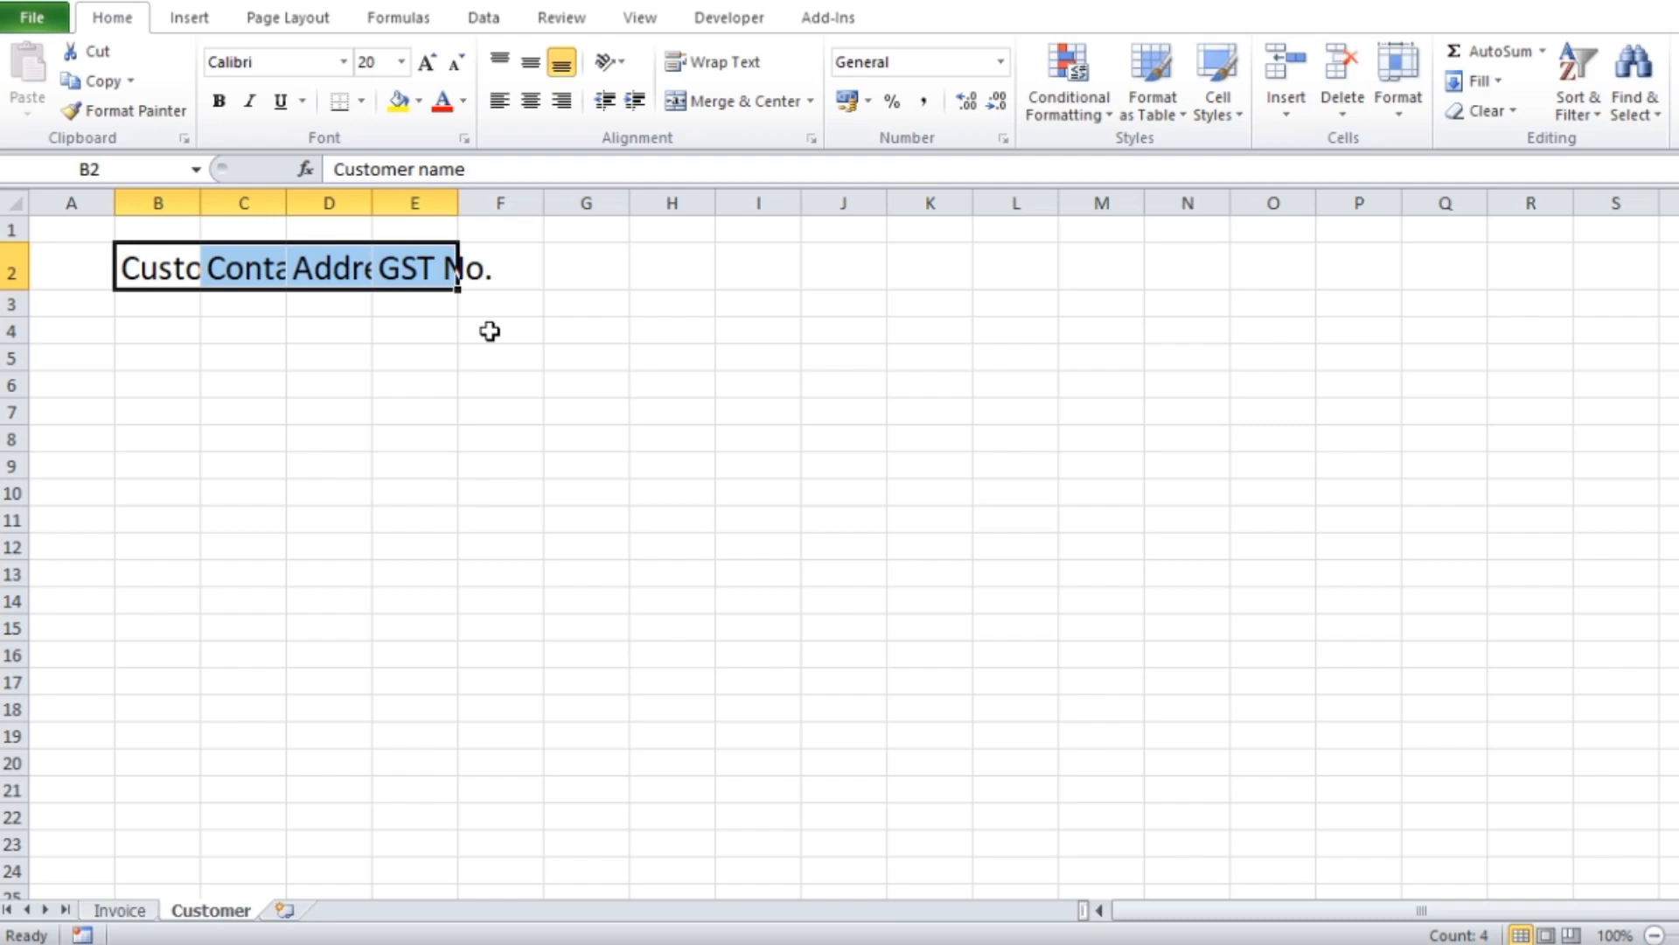
{"action": "key", "text": "alt+h"}
{"action": "key", "text": "o"}
{"action": "key", "text": "i"}
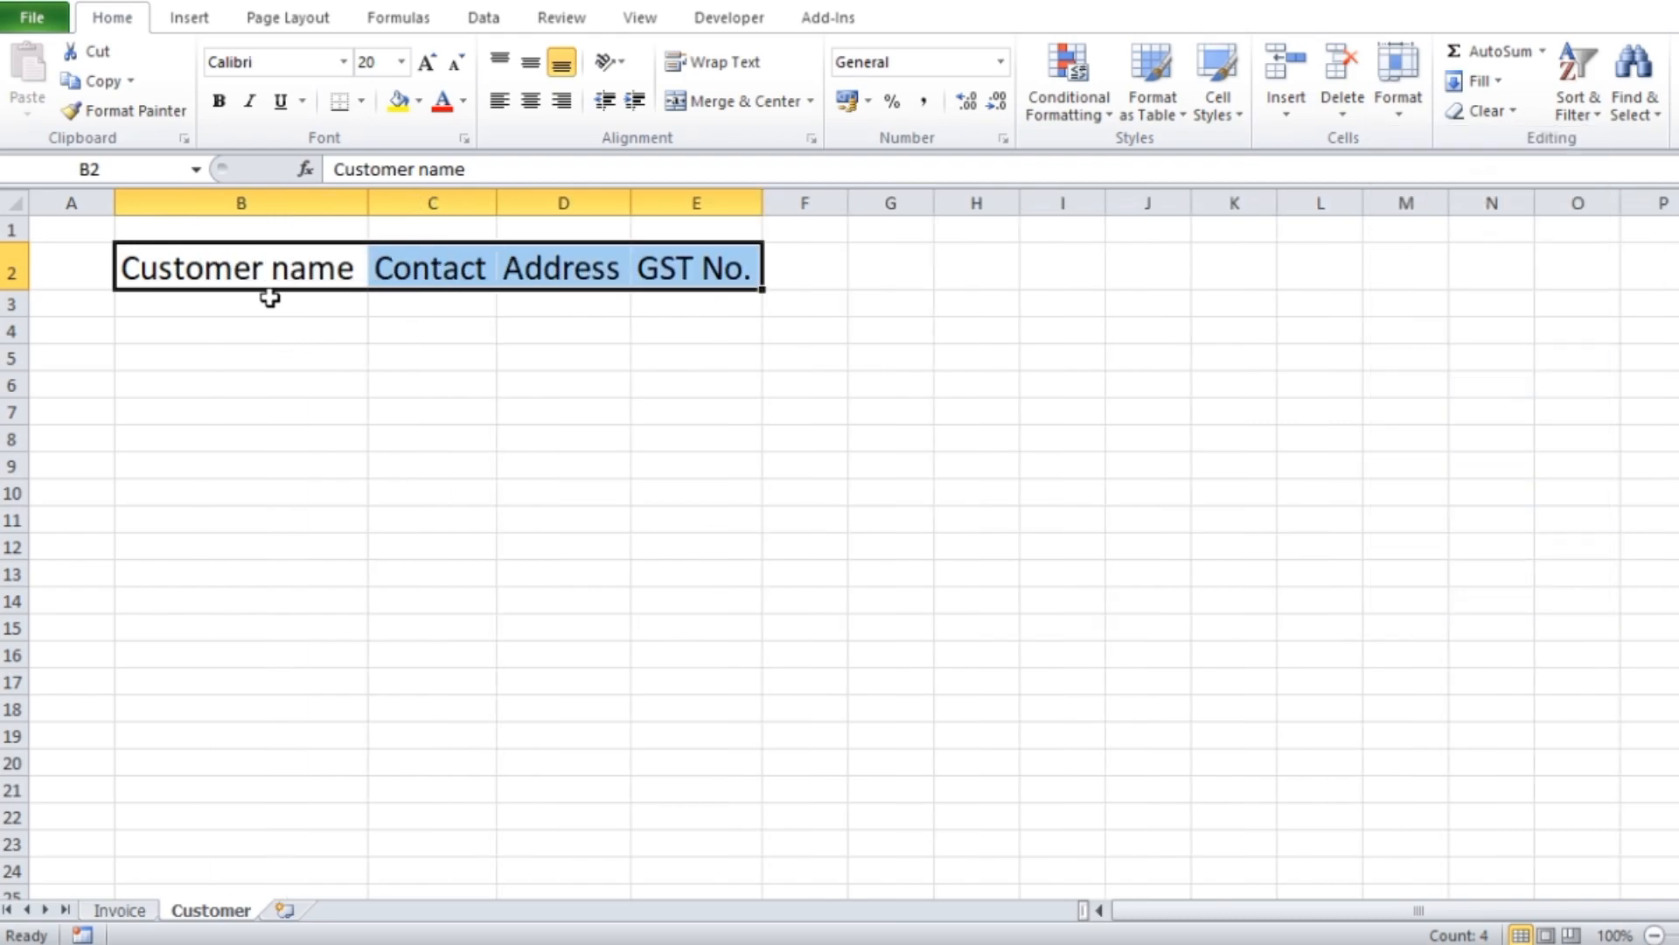
{"action": "left_click", "coordinate": [950, 404]}
Fill the heading cells B2:E2 with yellow and apply all borders to B2:E18
{"action": "left_click_drag", "start_coordinate": [127, 275], "coordinate": [681, 270]}
{"action": "left_click", "coordinate": [391, 113]}
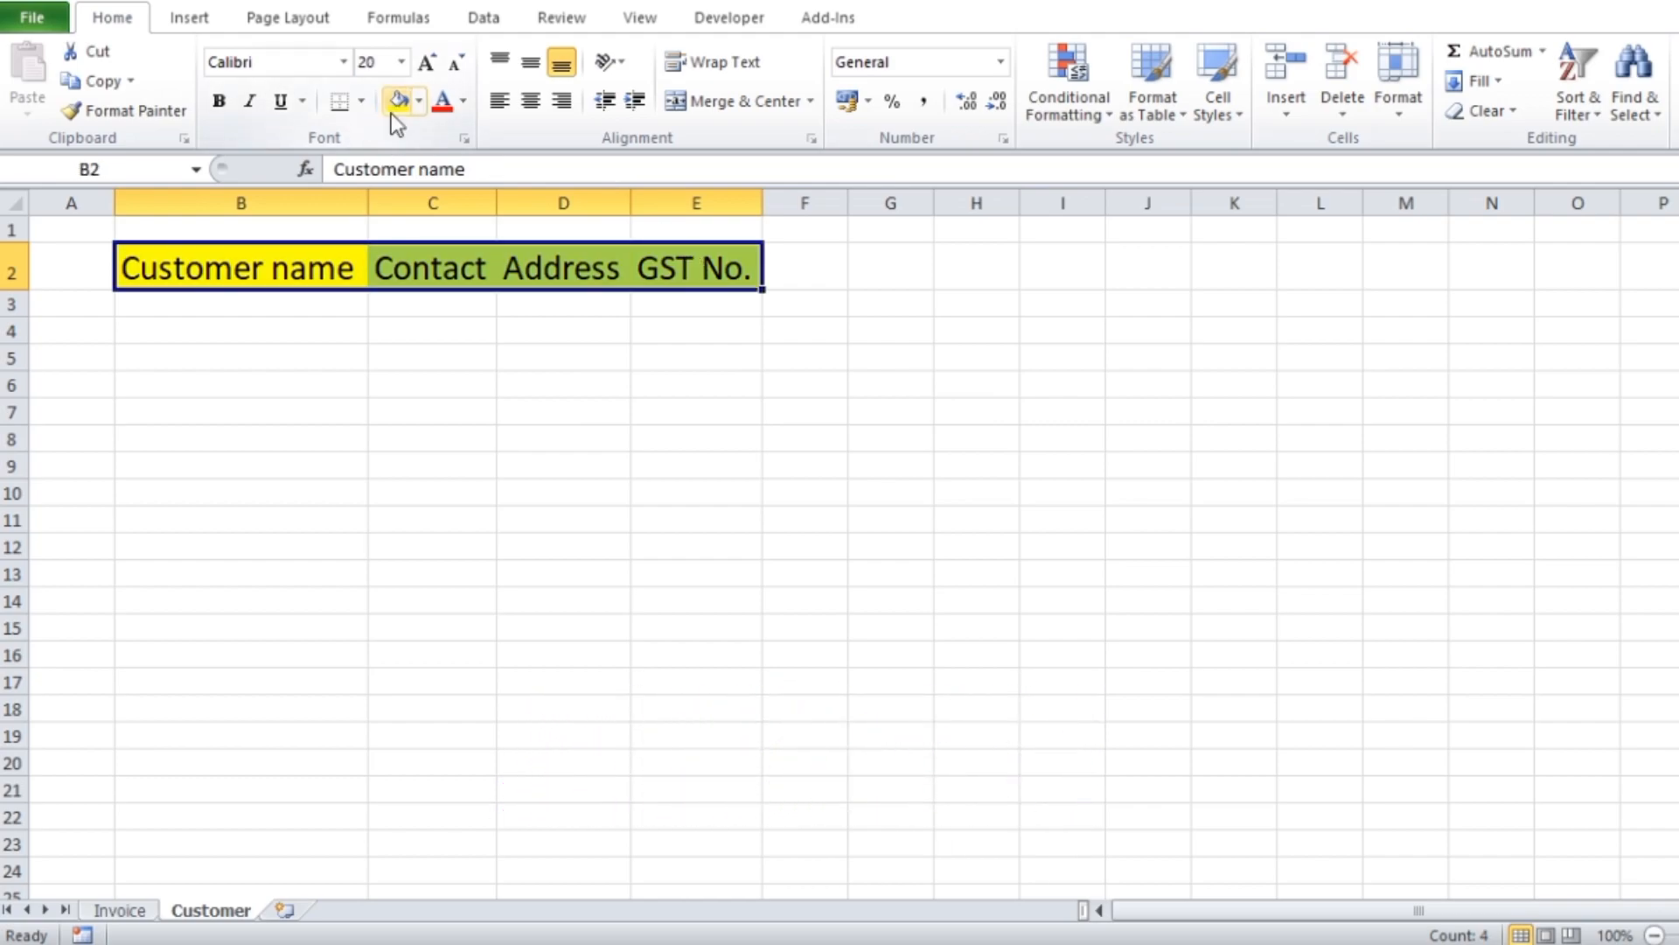
{"action": "left_click", "coordinate": [672, 402]}
{"action": "left_click_drag", "start_coordinate": [172, 270], "coordinate": [690, 700]}
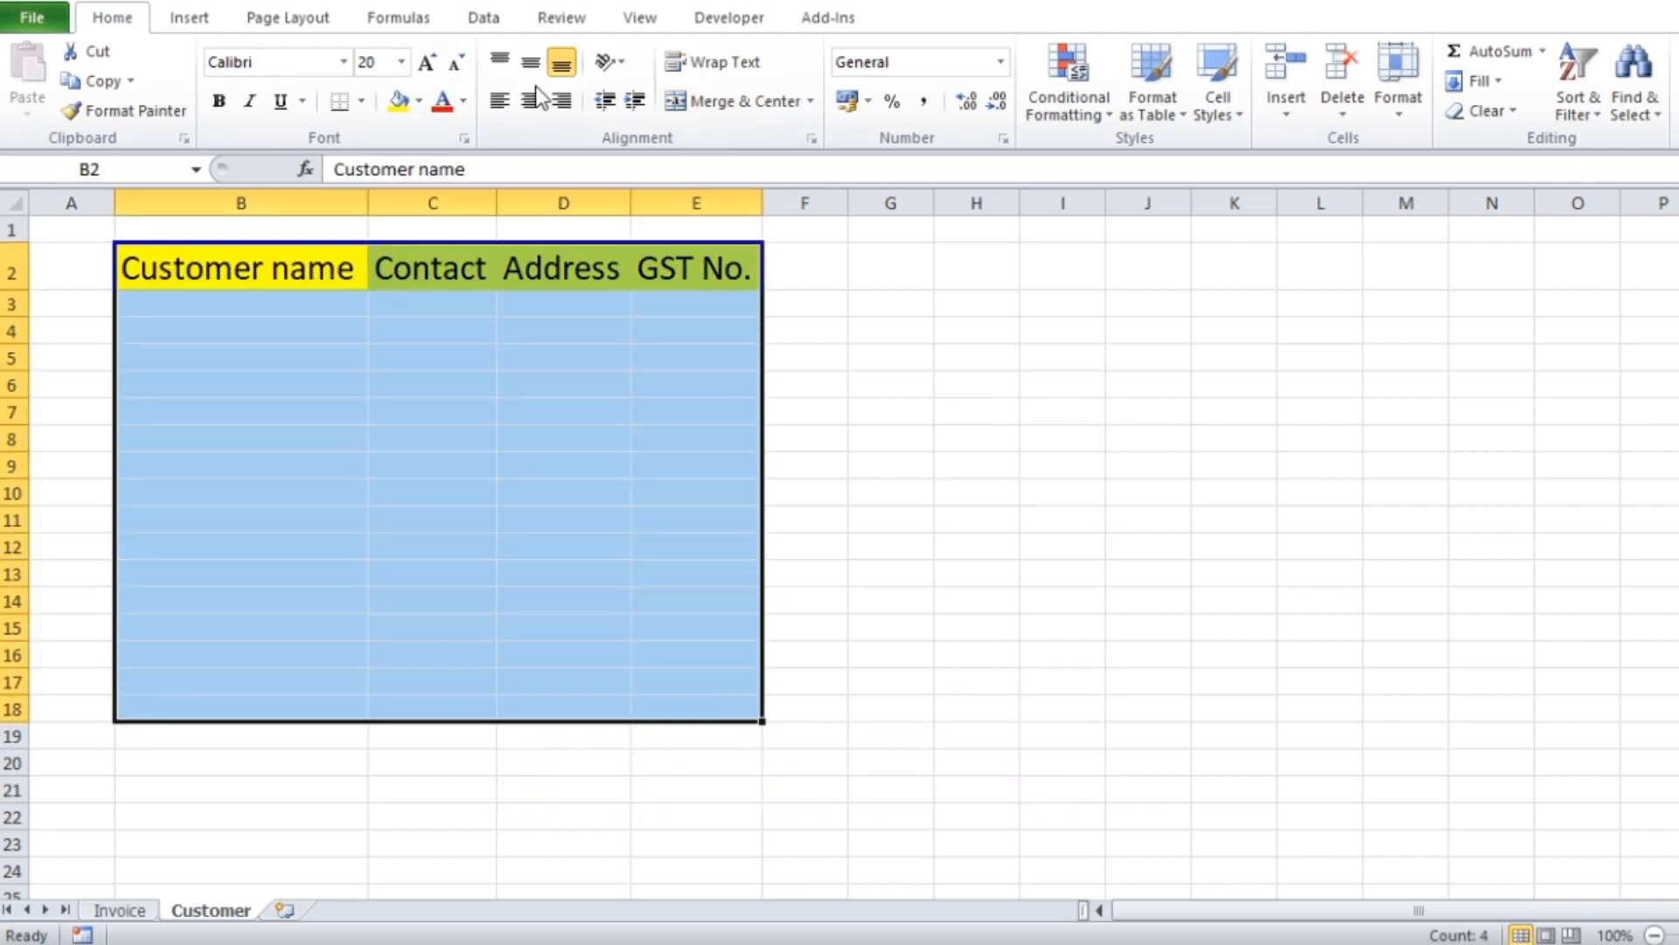
{"action": "left_click", "coordinate": [359, 105]}
{"action": "left_click", "coordinate": [339, 316]}
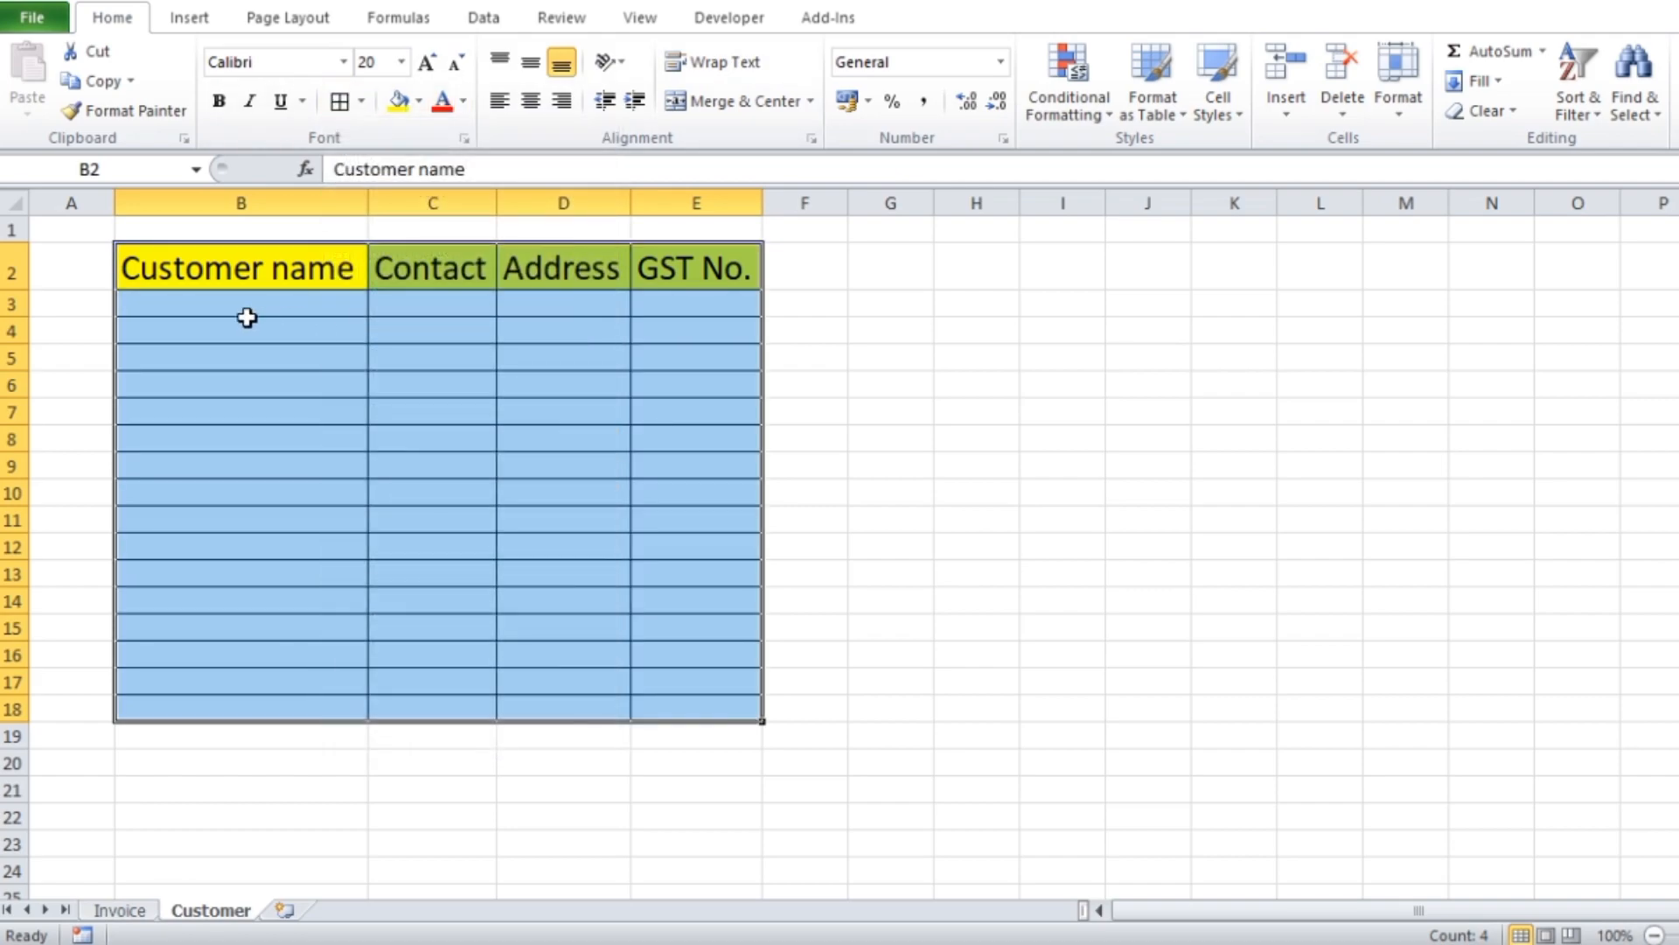
Enter the first customer's name in B3 and a seven-digit contact number in C3
{"action": "left_click", "coordinate": [231, 307]}
{"action": "type", "text": "A"}
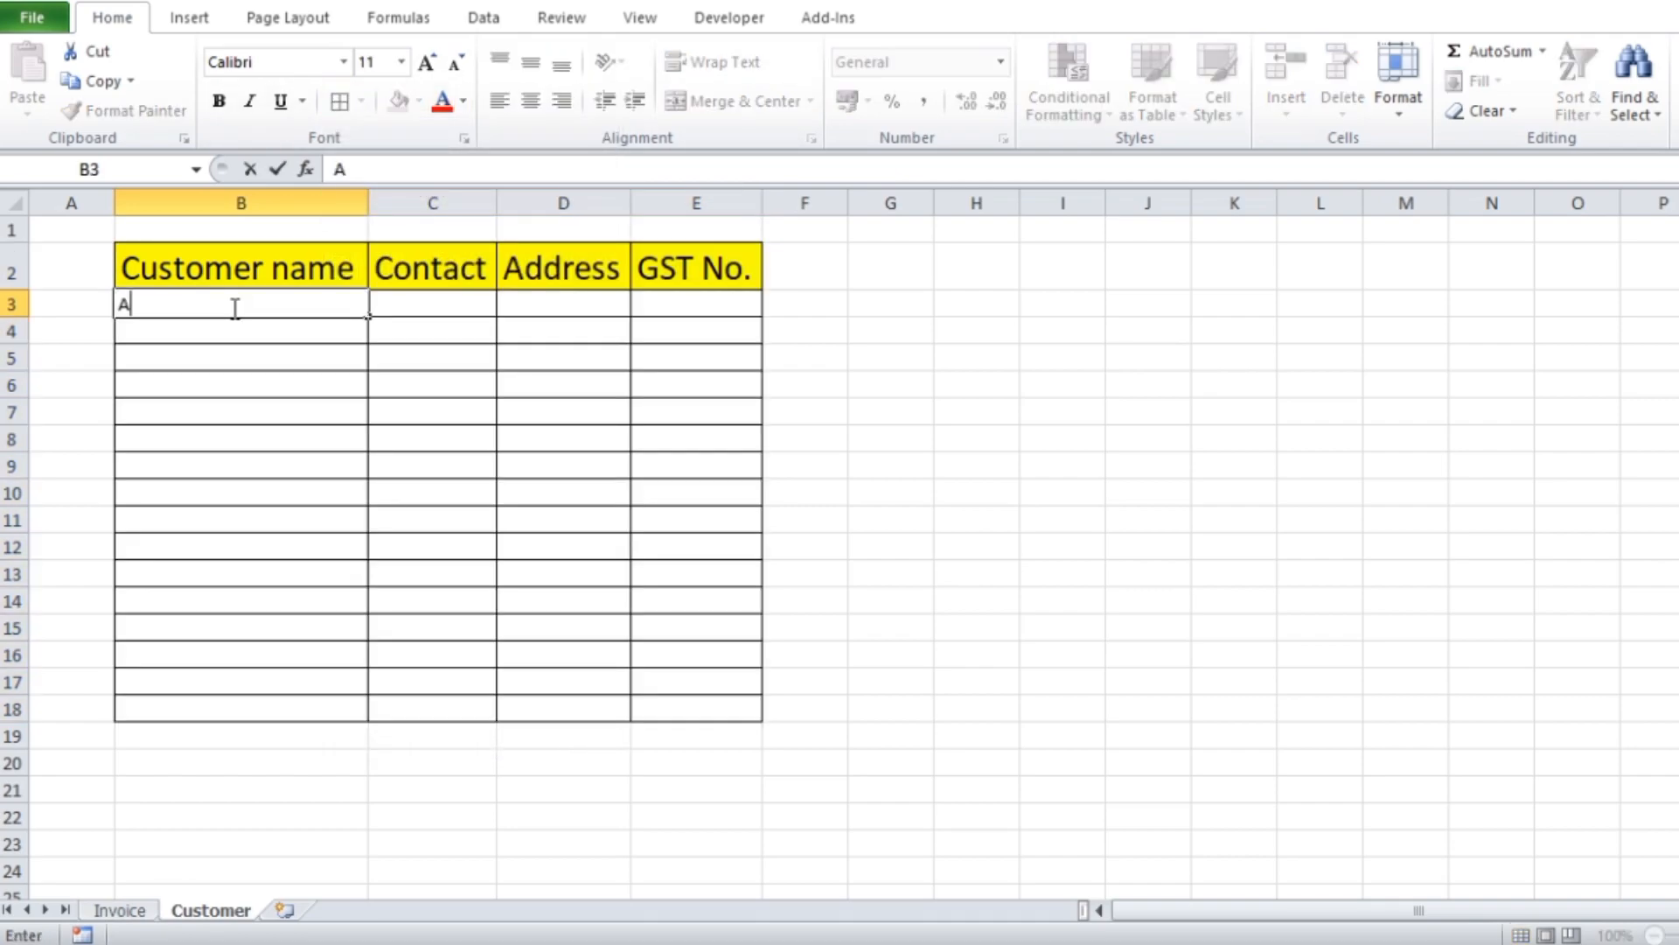
{"action": "type", "text": "BC"}
{"action": "key", "text": "Tab"}
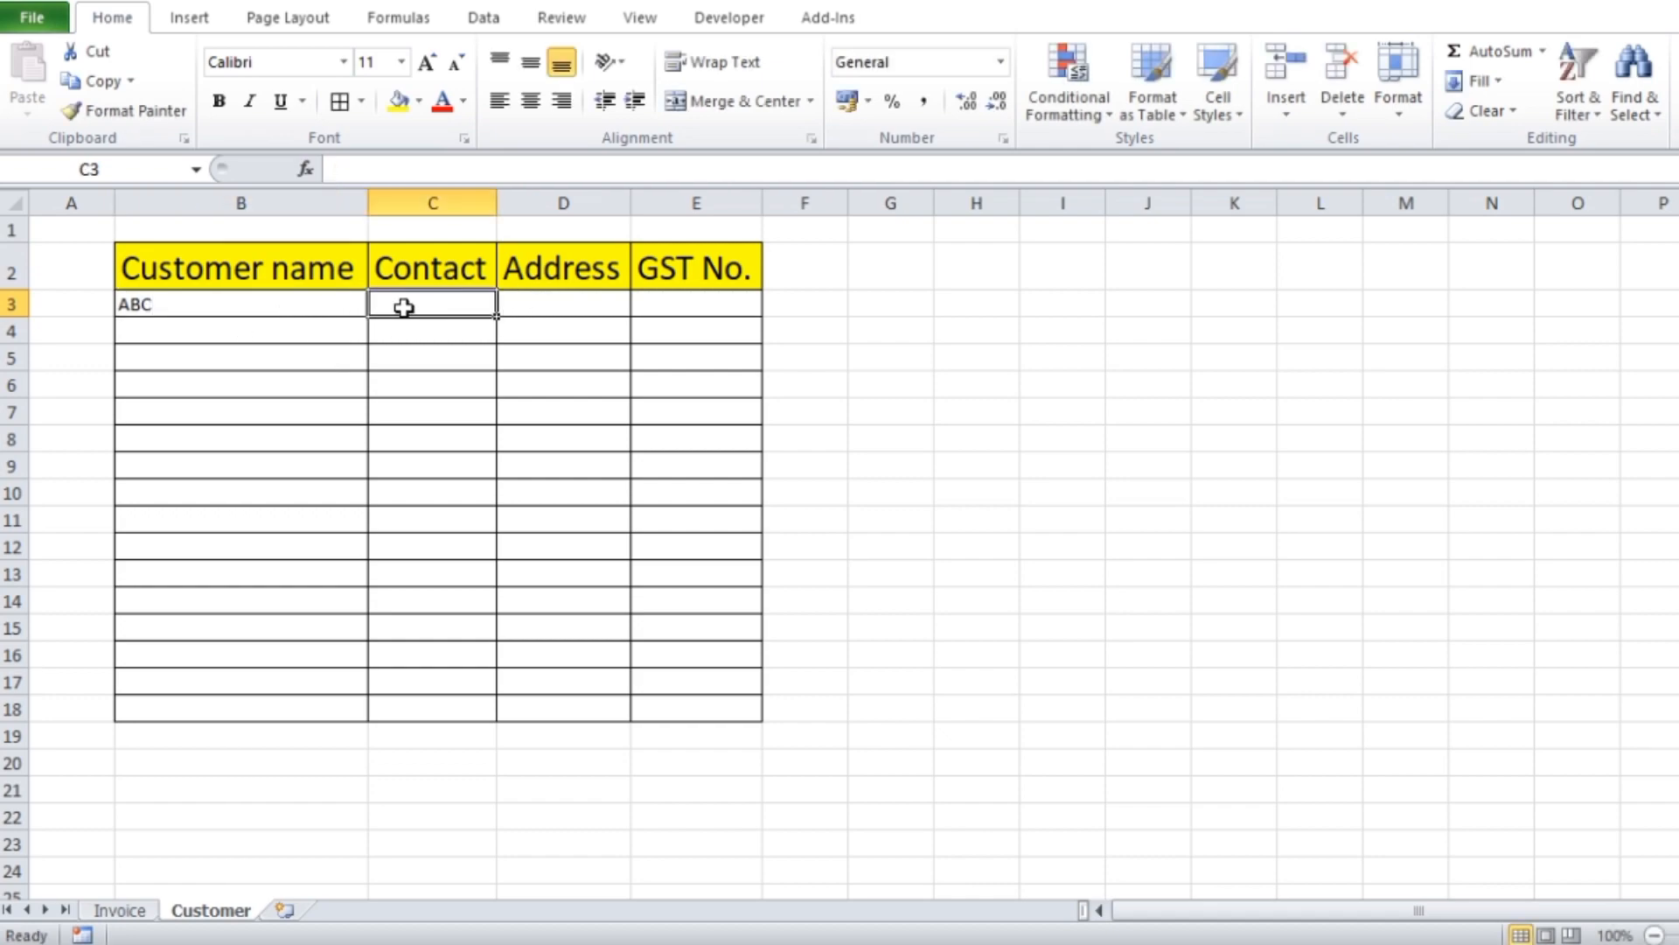
{"action": "type", "text": "999999999999999"}
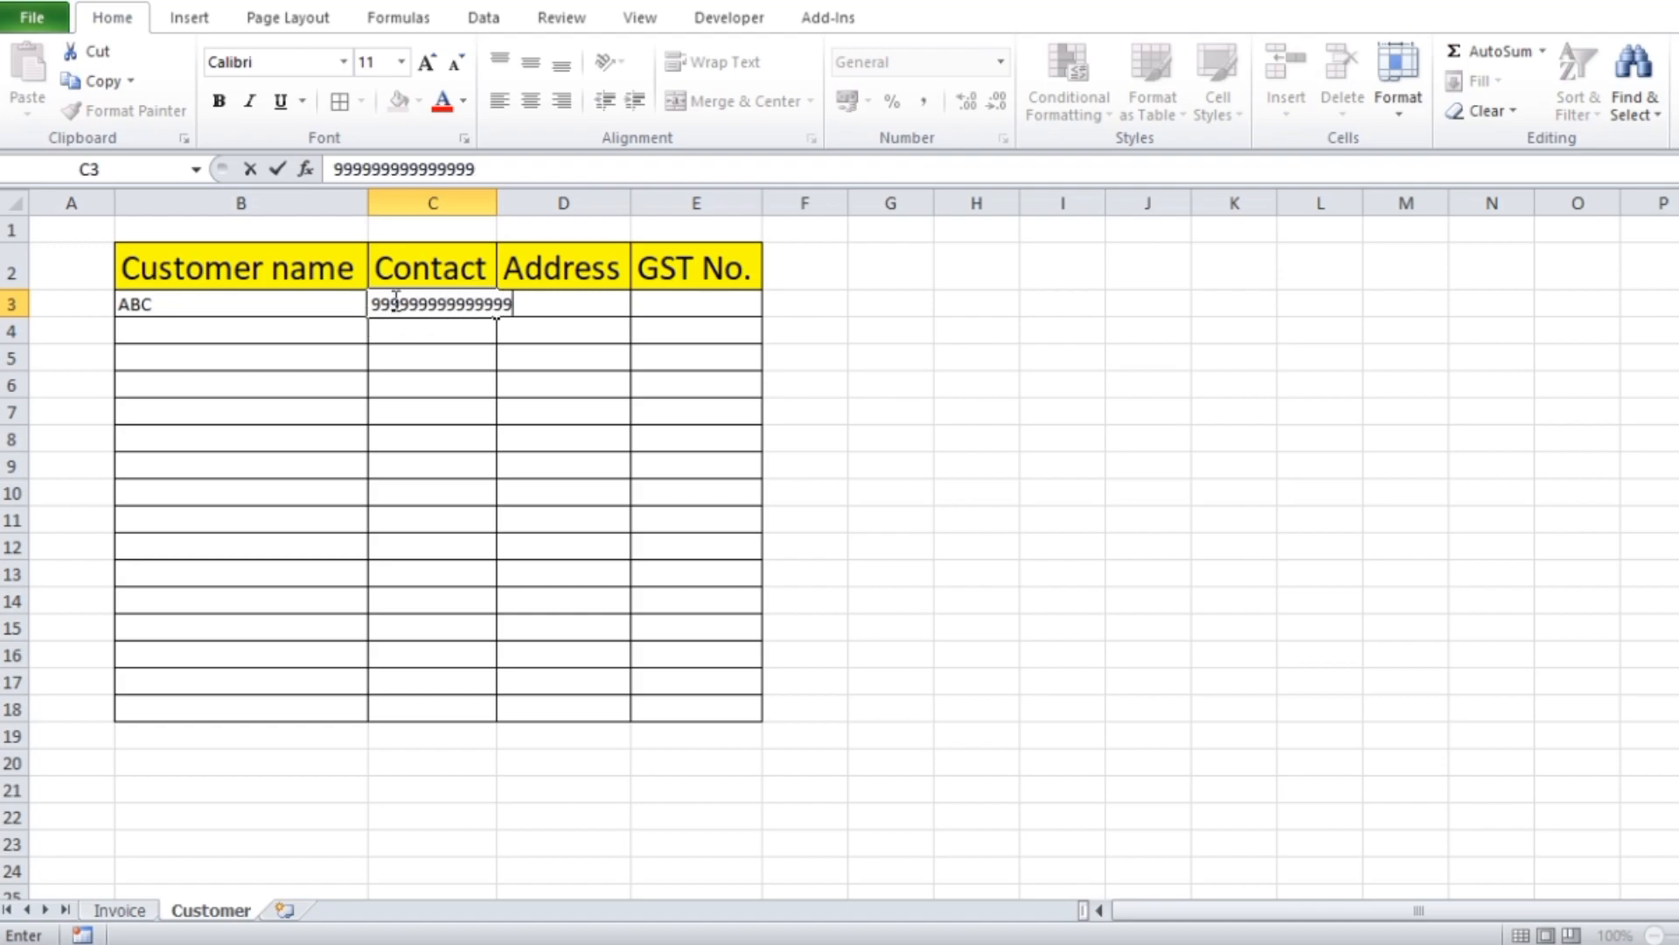
{"action": "left_click_drag", "start_coordinate": [395, 301], "coordinate": [530, 304]}
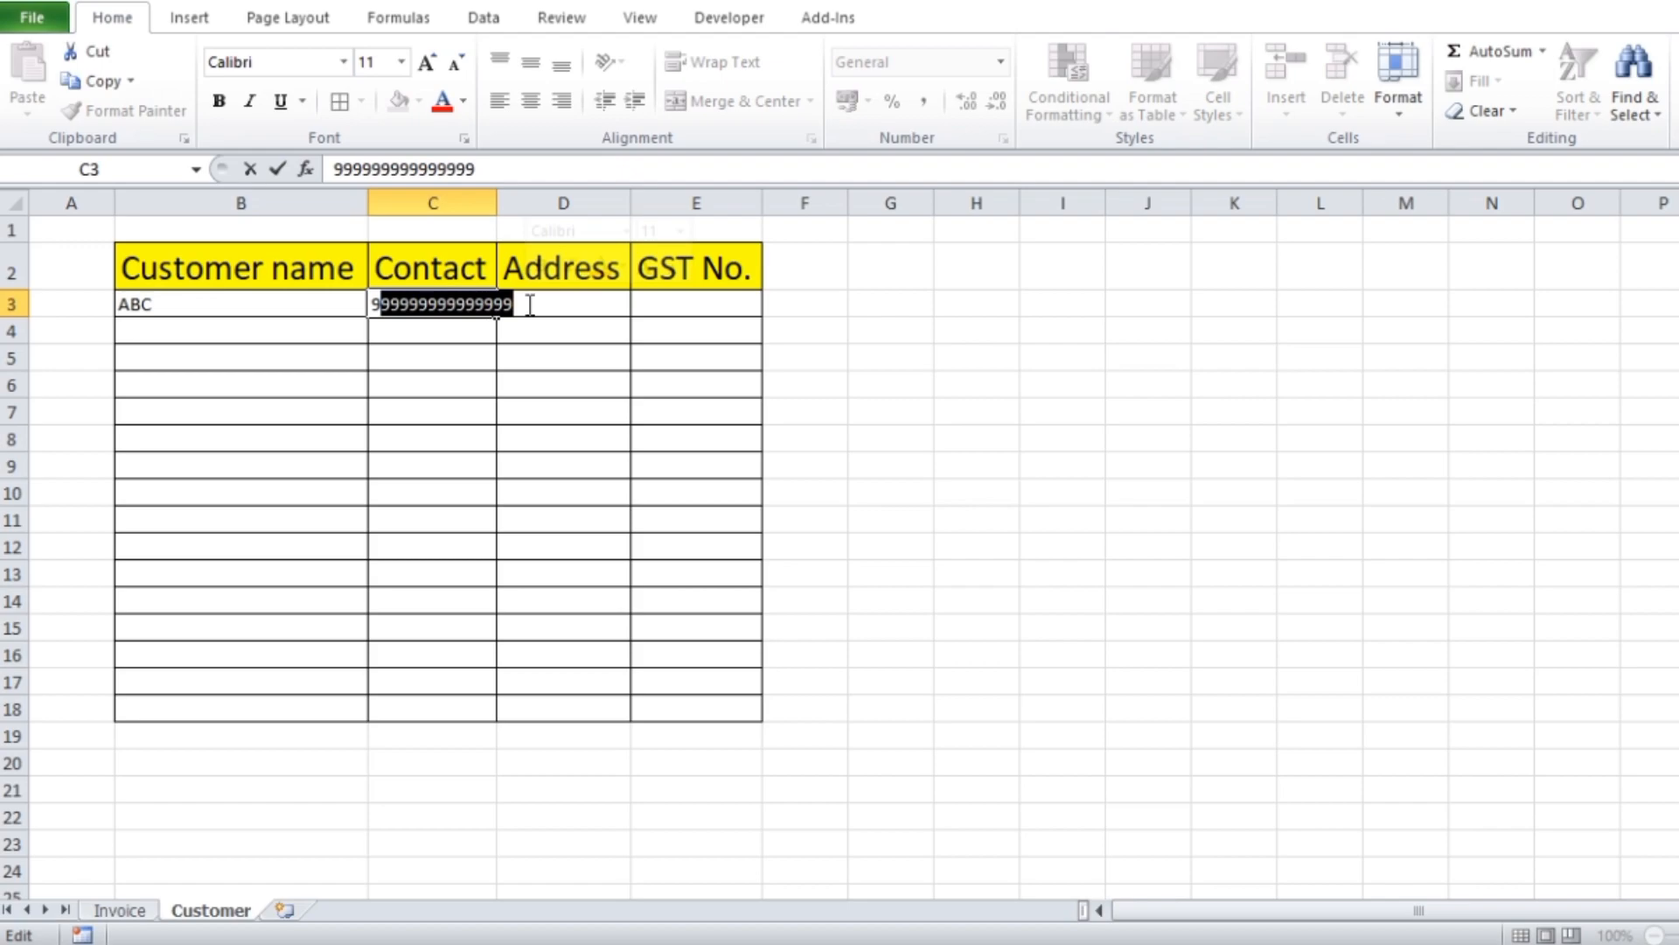
{"action": "type", "text": "854874"}
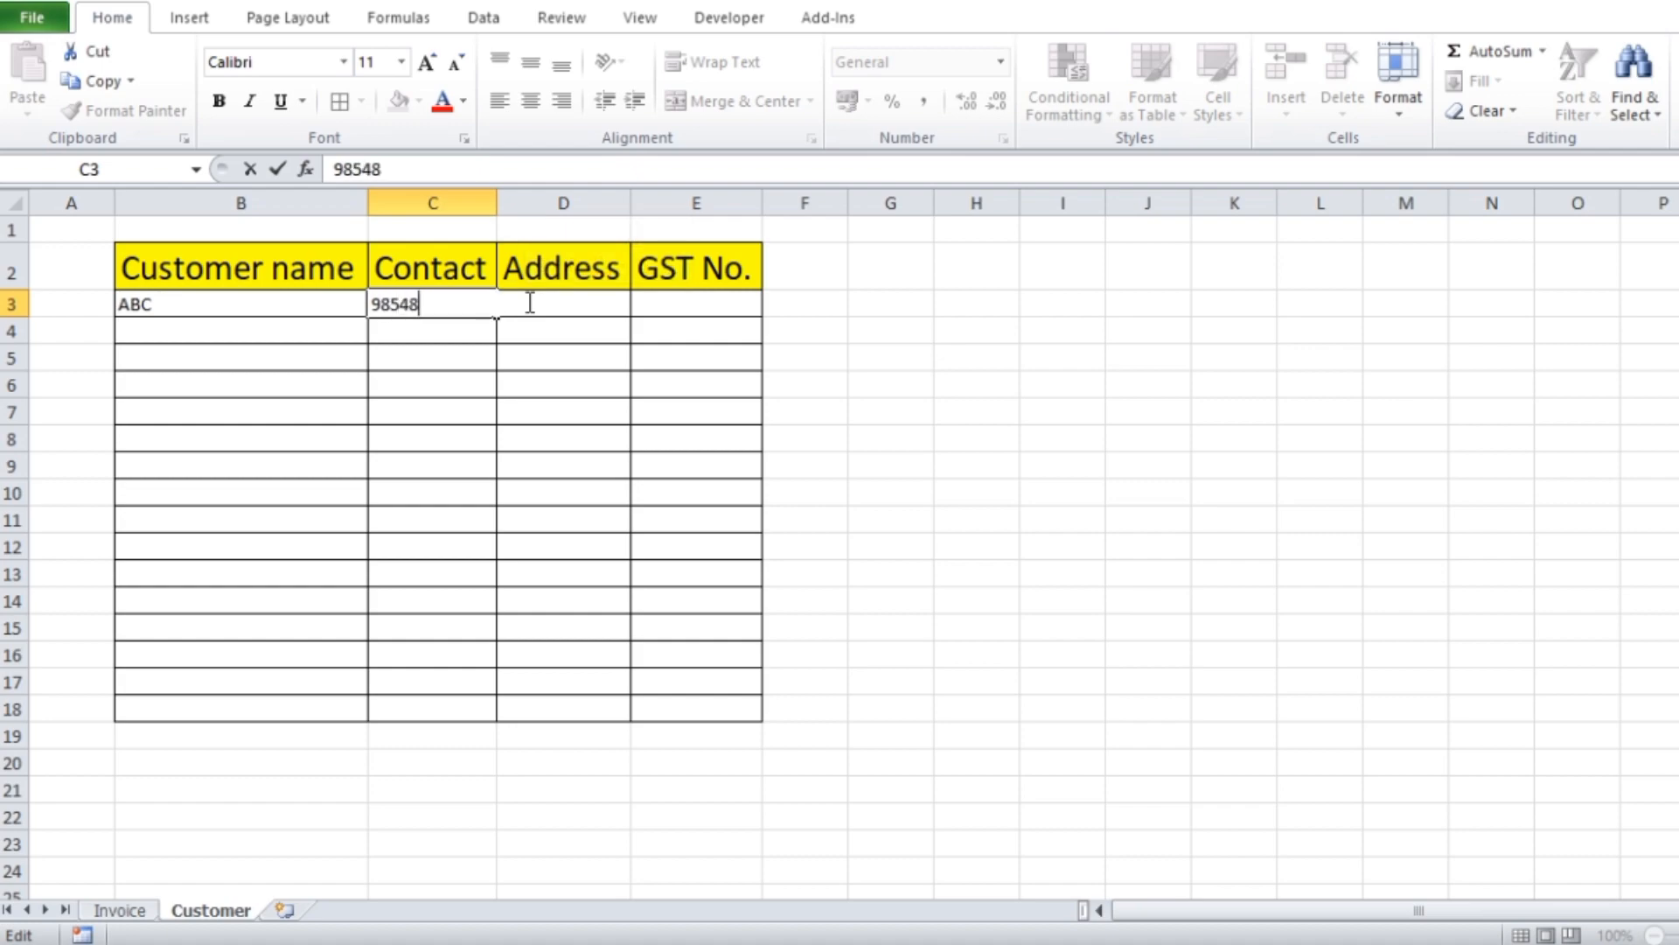
Enter the first customer's address in D3 and GST number in E3
{"action": "left_click", "coordinate": [570, 303]}
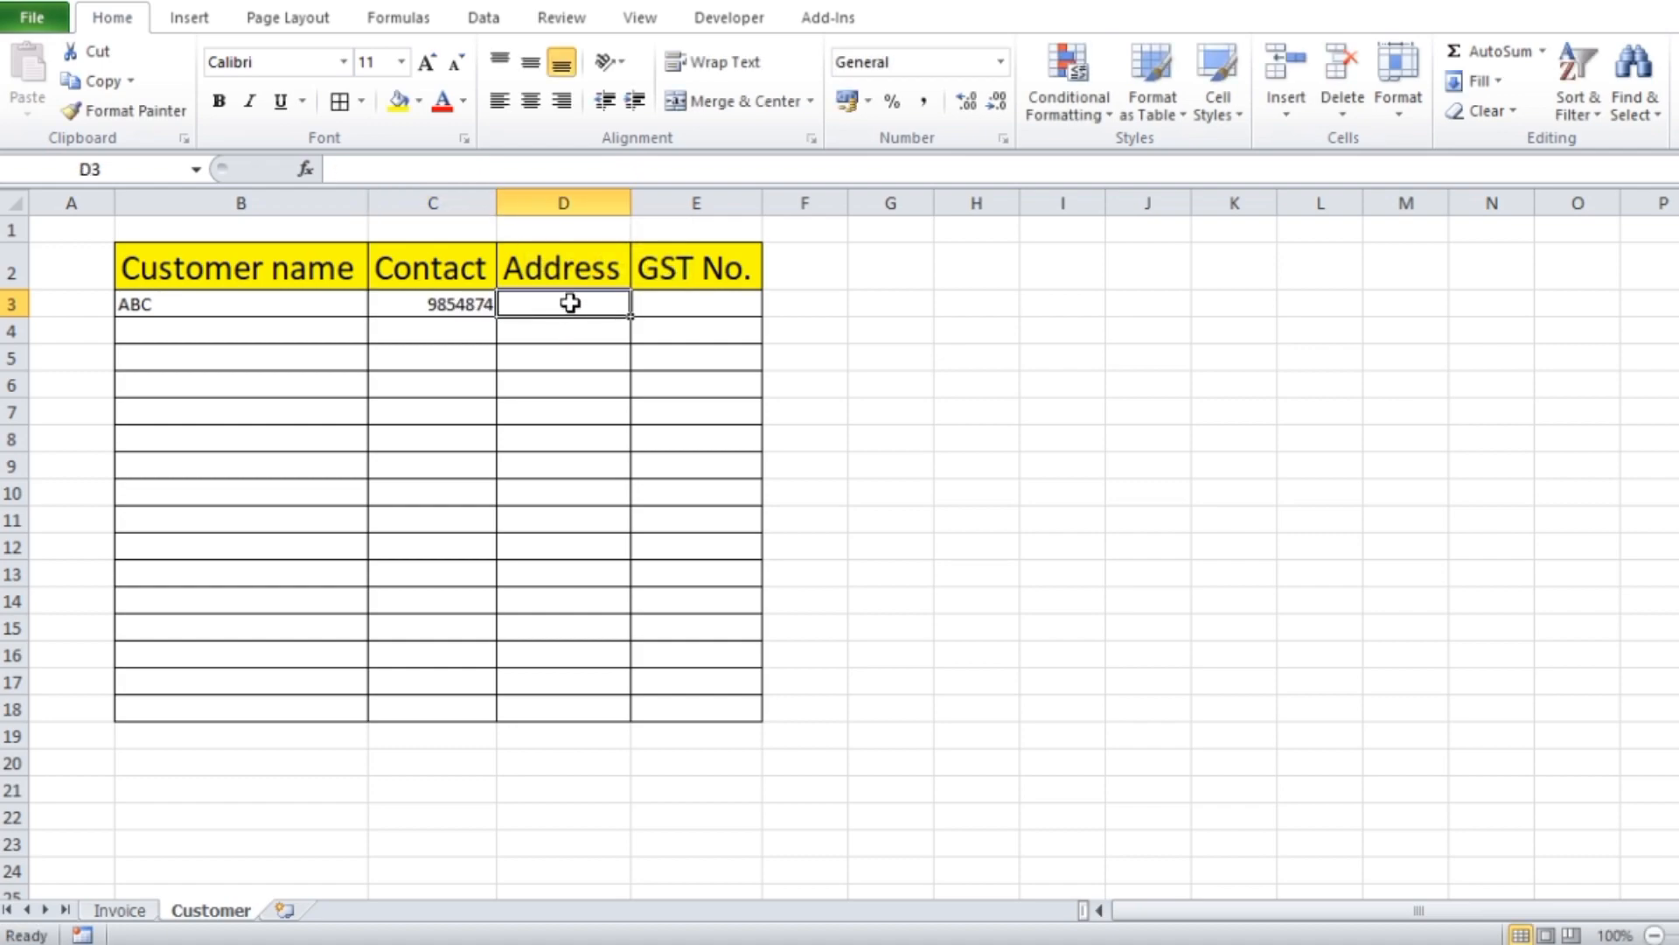
{"action": "type", "text": "61, road"}
{"action": "key", "text": "Tab"}
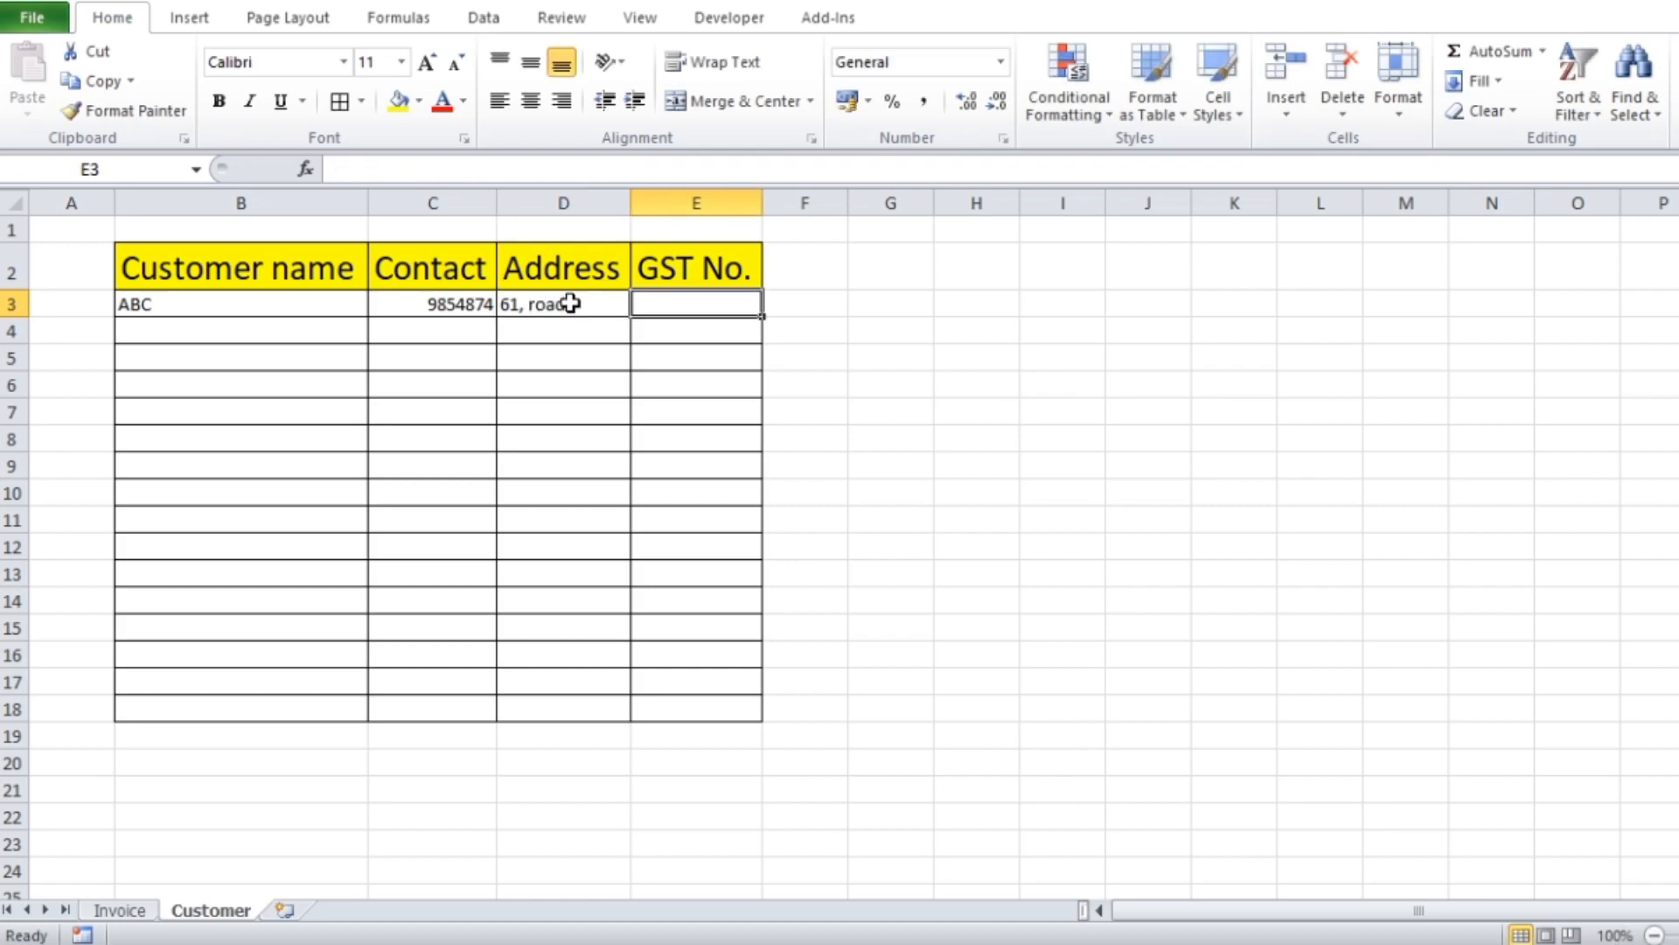
{"action": "type", "text": "54875895"}
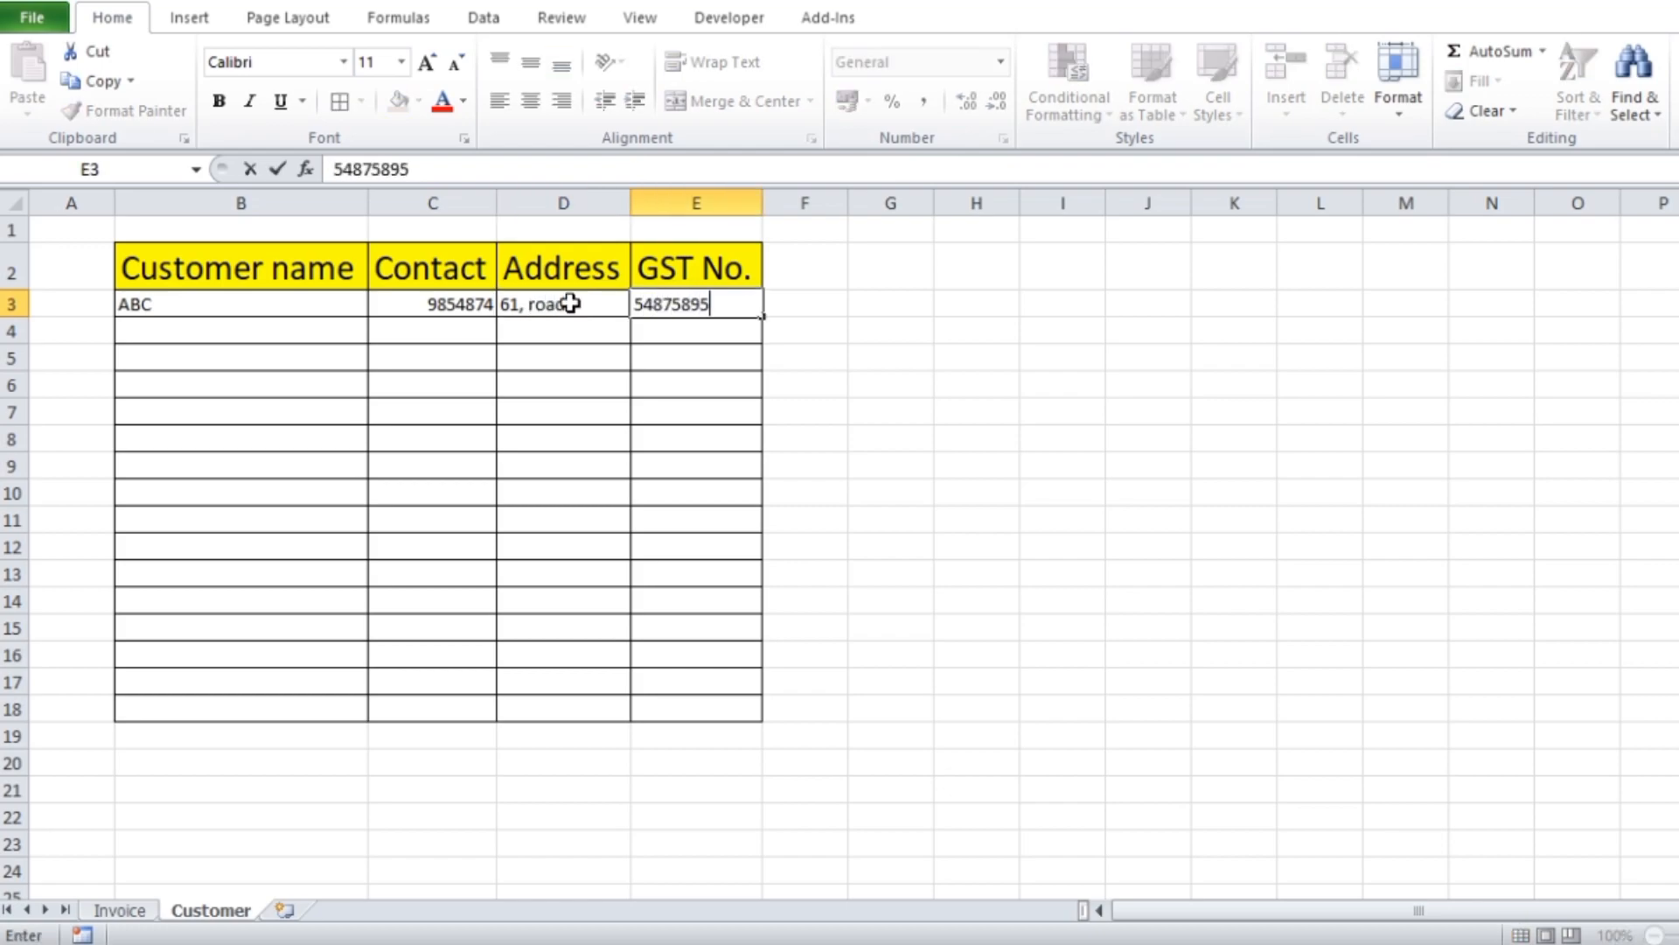
Fill row 4 with the second customer's name, contact number, address and GST number
{"action": "left_click", "coordinate": [226, 324]}
{"action": "type", "text": "klp"}
{"action": "key", "text": "Tab"}
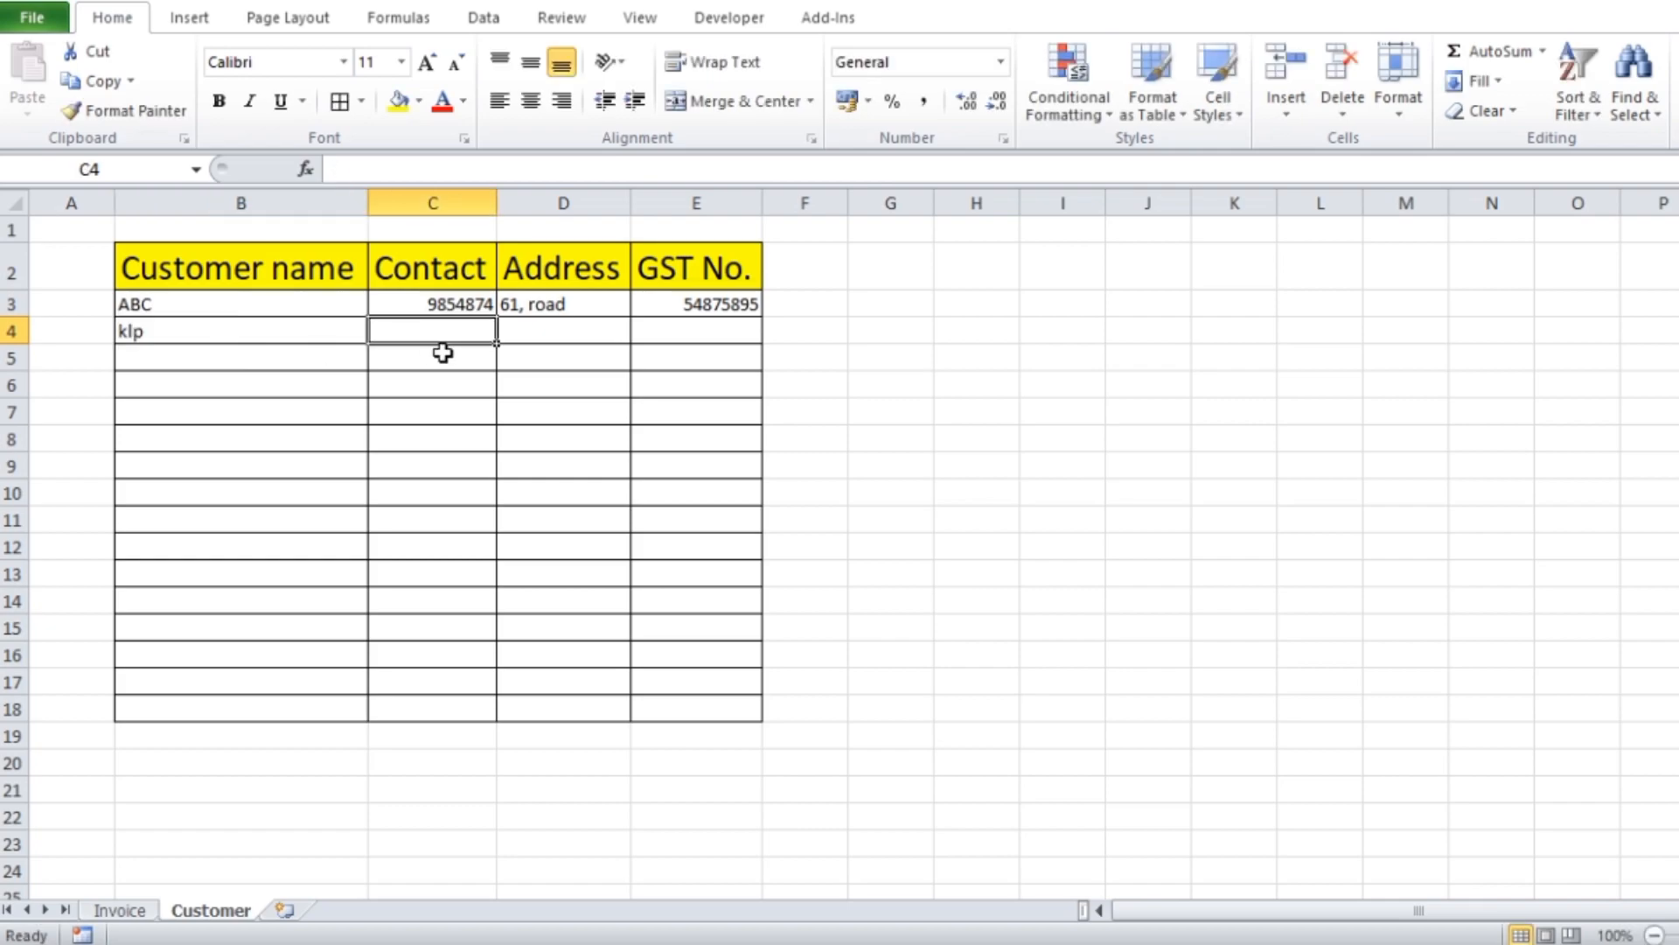
{"action": "type", "text": "8745874"}
{"action": "key", "text": "Tab"}
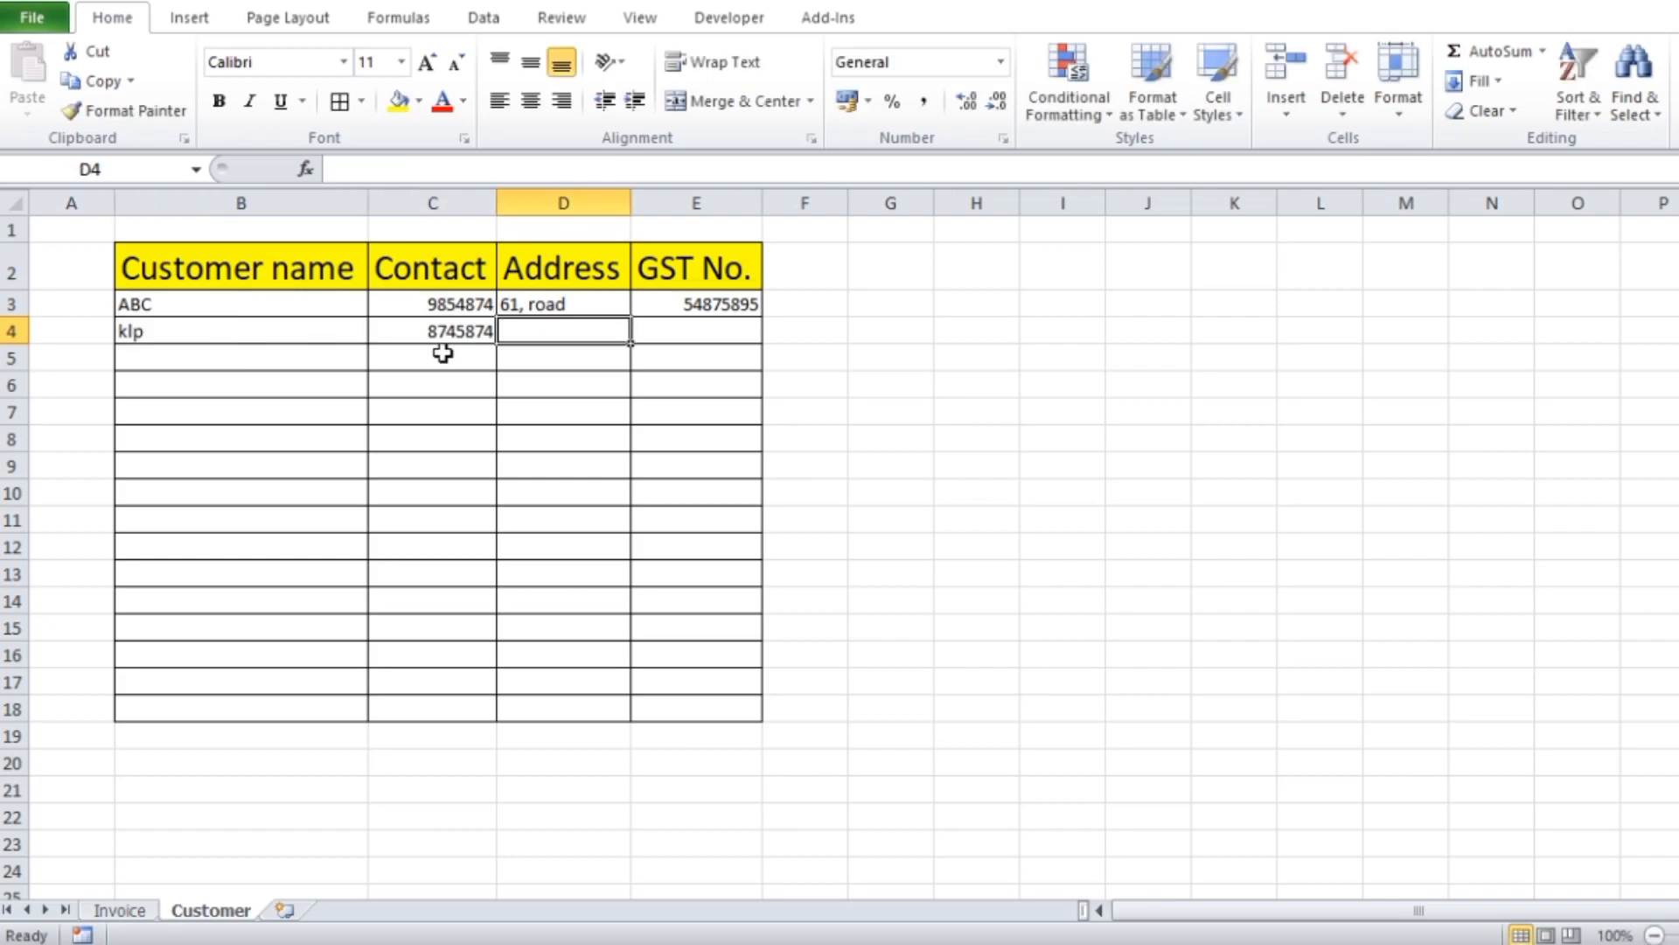
{"action": "type", "text": "59, road"}
{"action": "key", "text": "Tab"}
{"action": "type", "text": "78547885"}
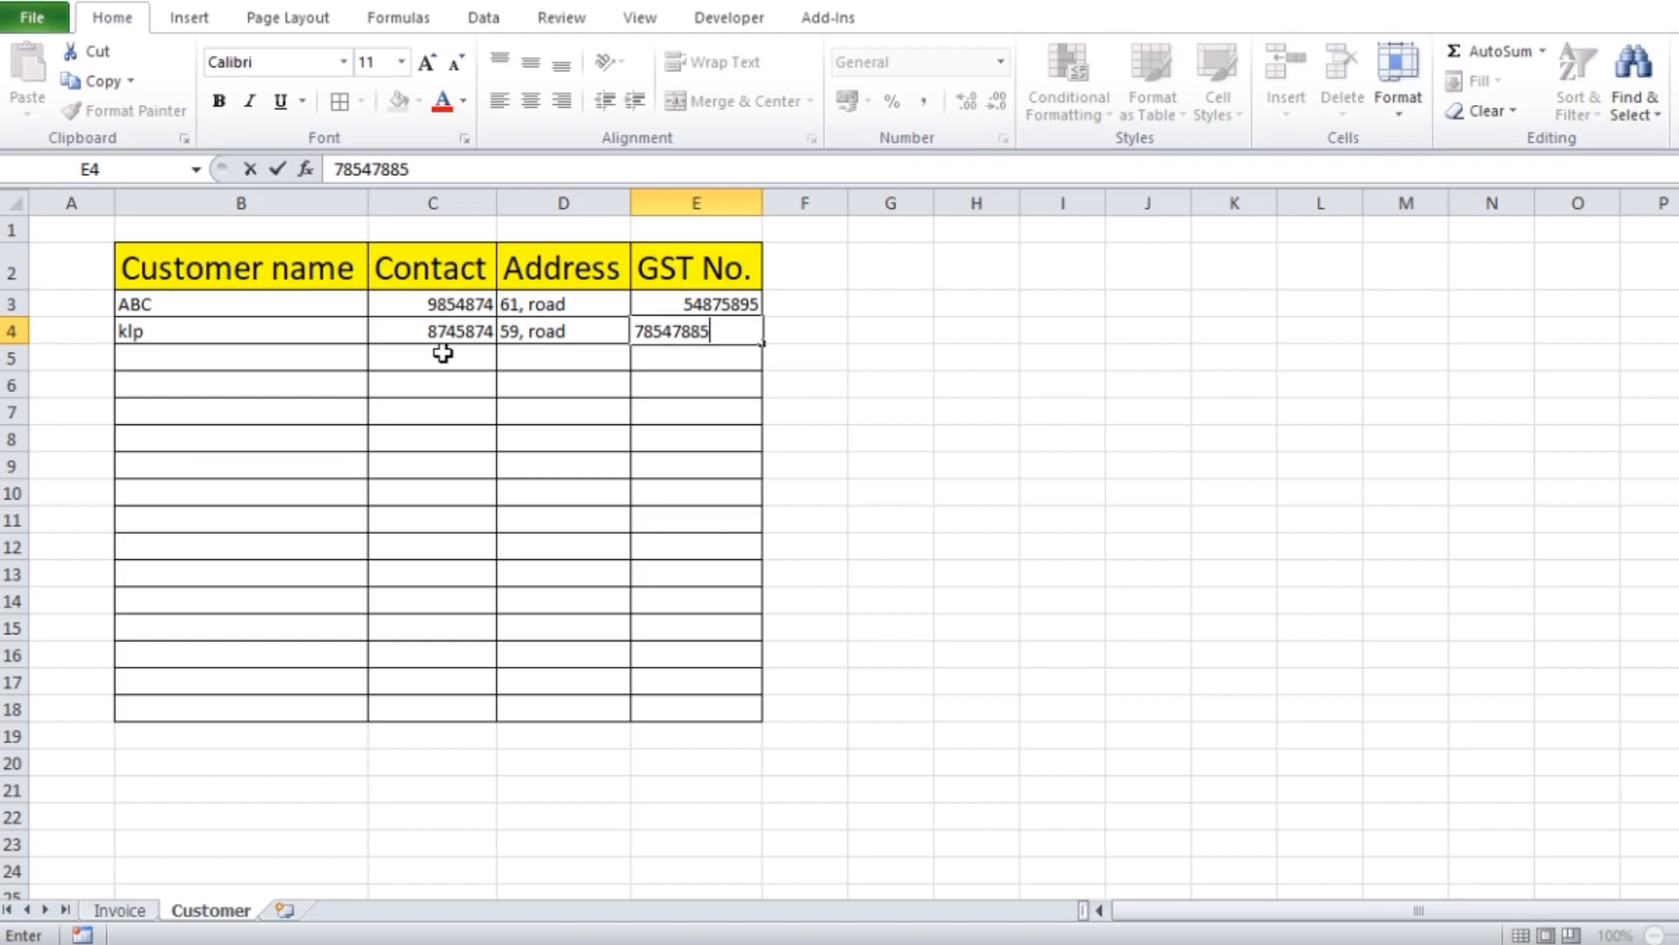
Enter the third customer's name in B5 and a nine-digit contact number in C5
{"action": "left_click", "coordinate": [182, 357]}
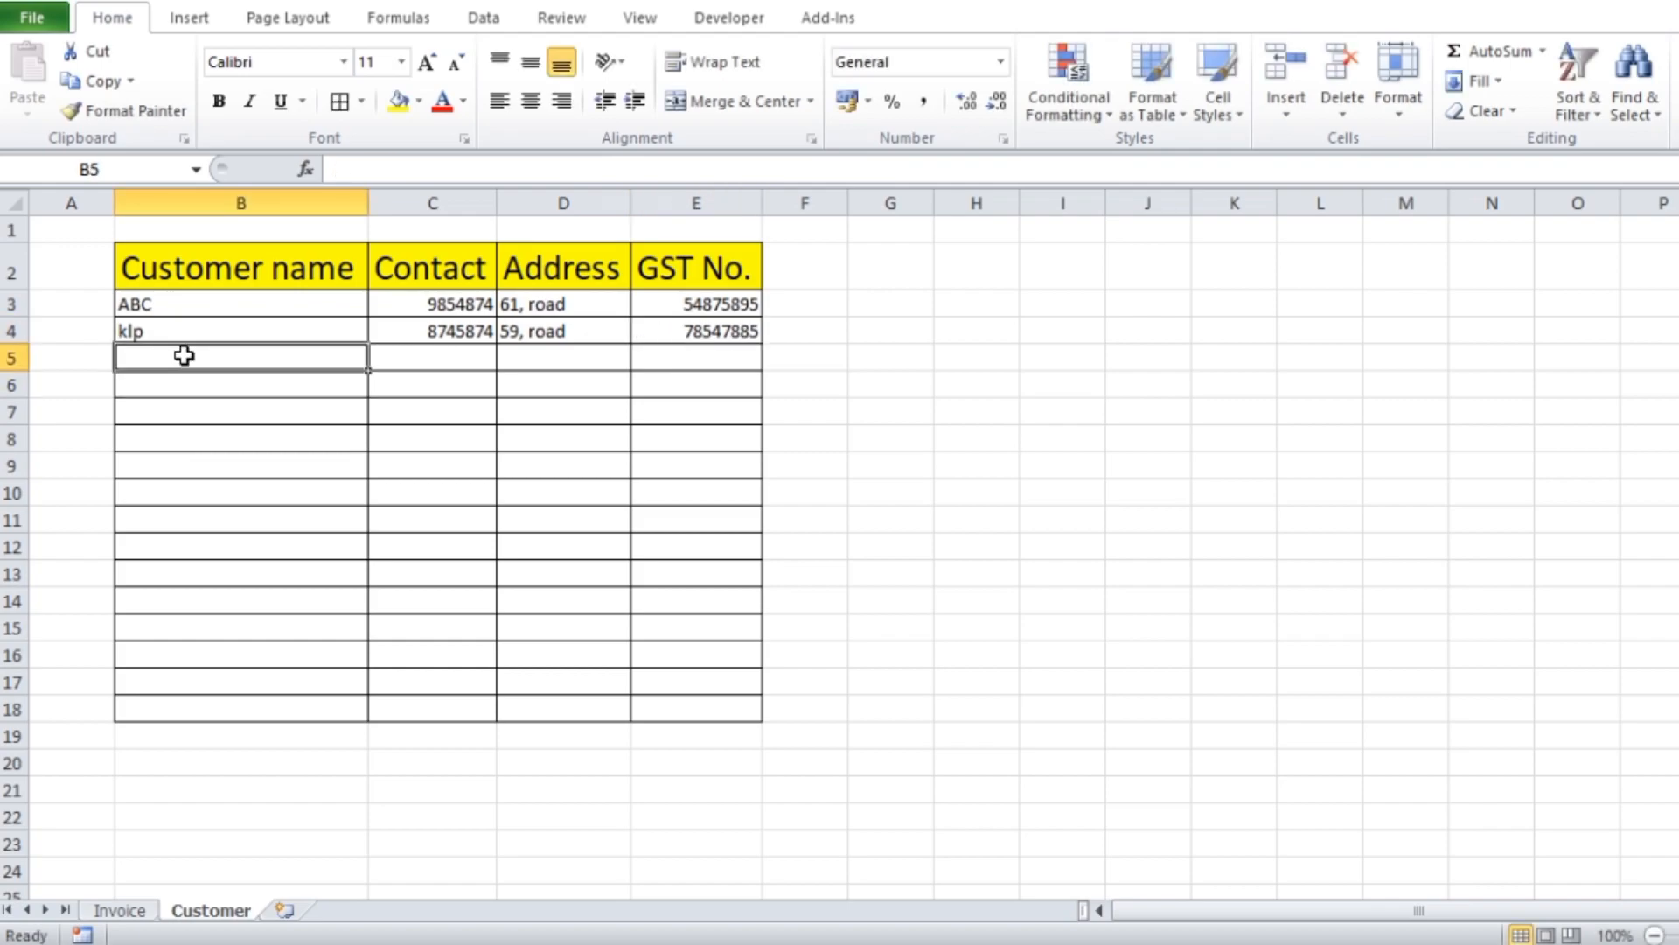
{"action": "type", "text": "hip"}
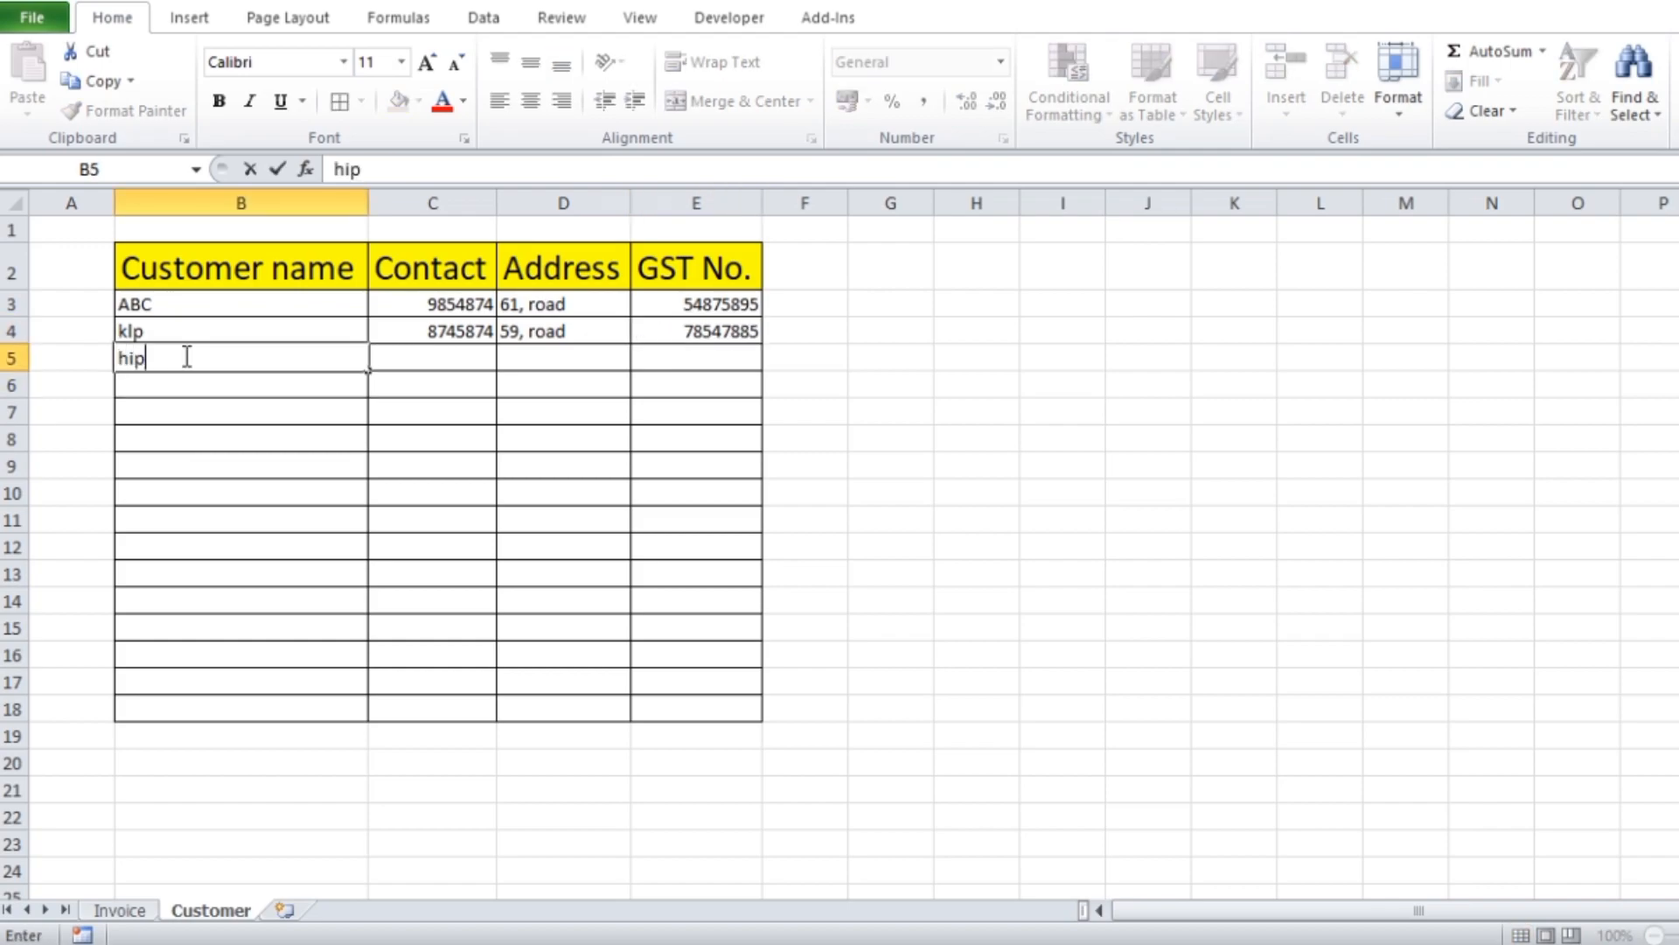
{"action": "key", "text": "Tab"}
{"action": "key", "text": "Tab"}
{"action": "key", "text": "Tab"}
{"action": "key", "text": "Tab"}
{"action": "key", "text": "Tab"}
{"action": "key", "text": "Tab"}
{"action": "key", "text": "Tab"}
{"action": "key", "text": "Tab"}
{"action": "key", "text": "Tab"}
{"action": "left_click", "coordinate": [445, 360]}
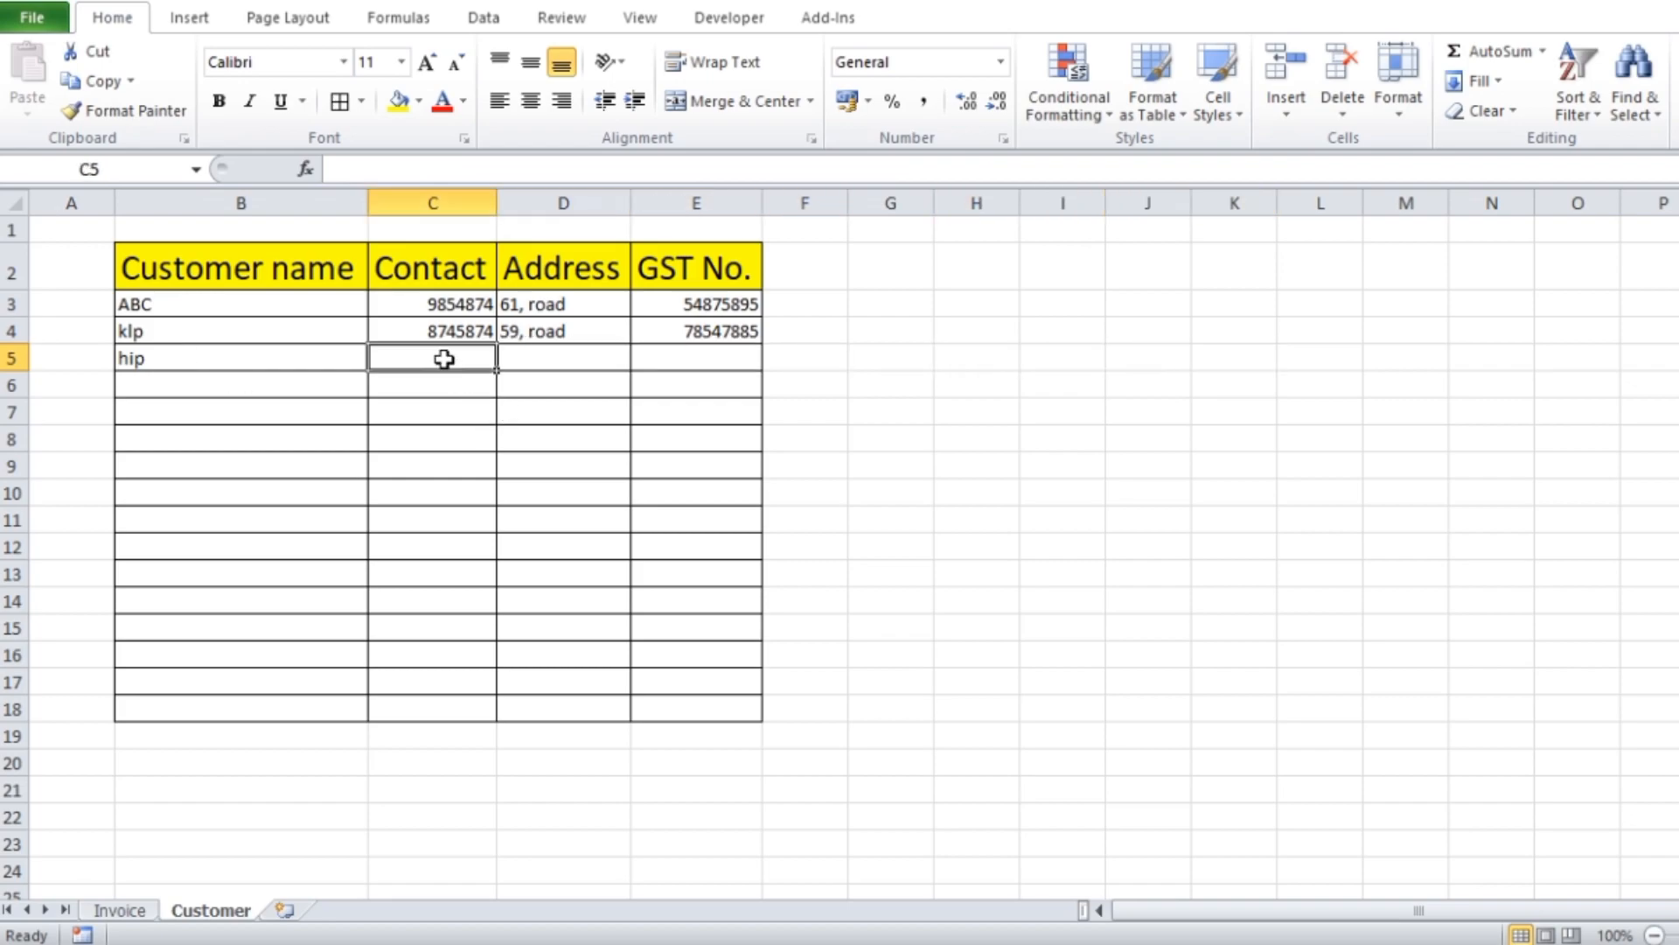
{"action": "type", "text": "875985"}
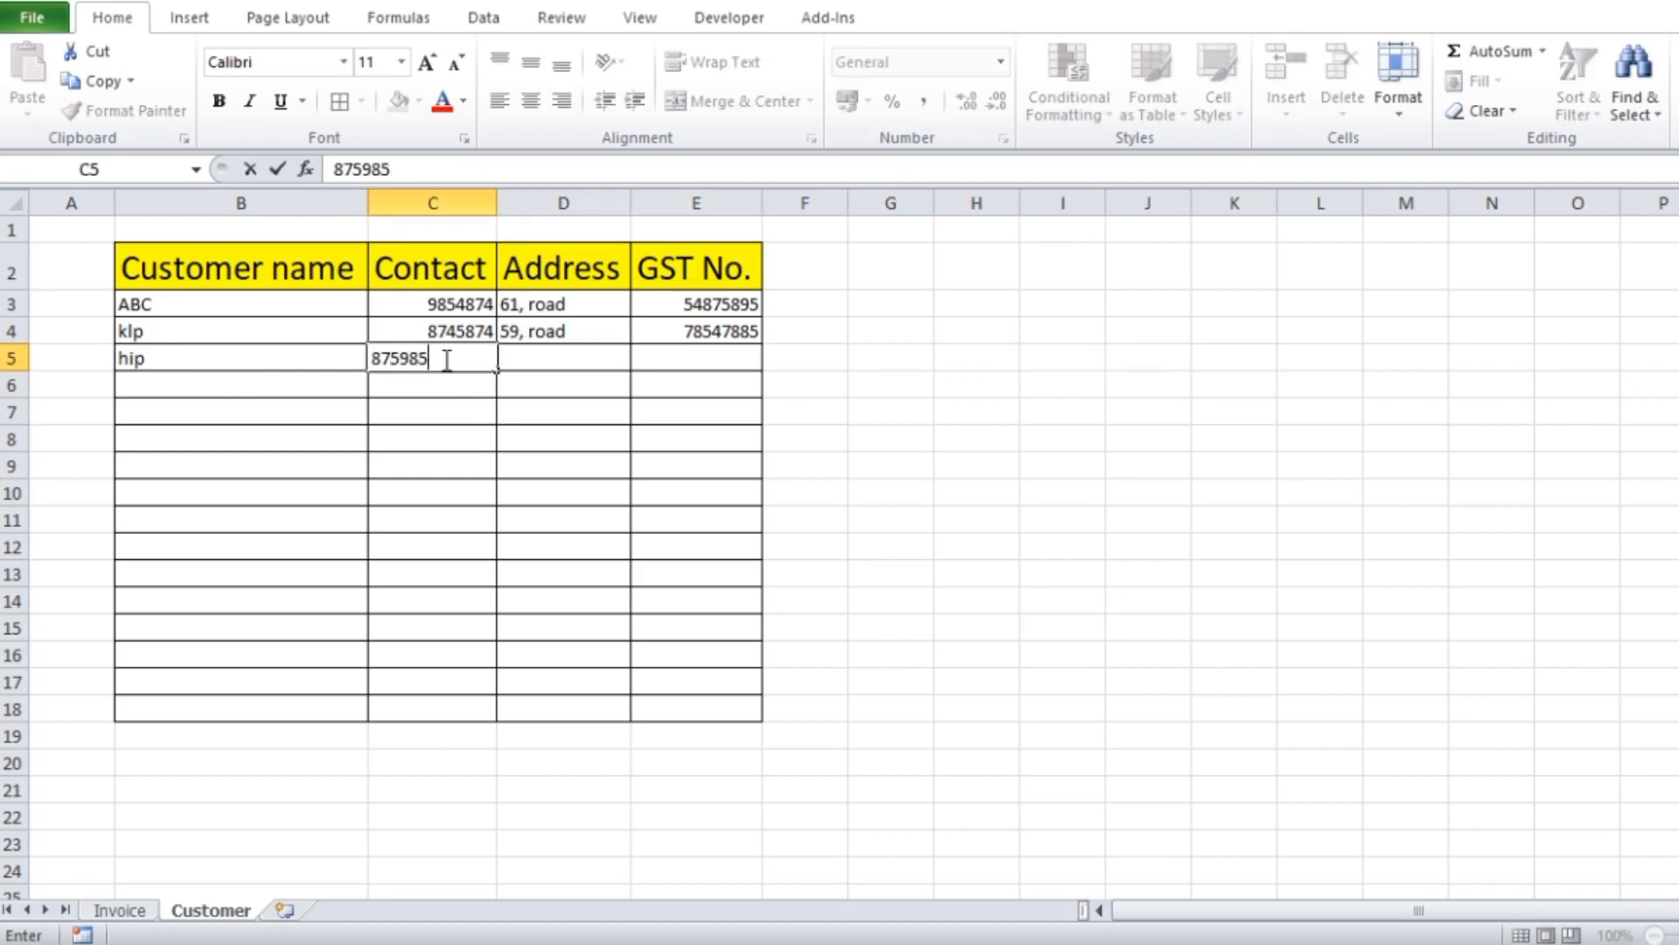
{"action": "type", "text": "470"}
{"action": "key", "text": "Tab"}
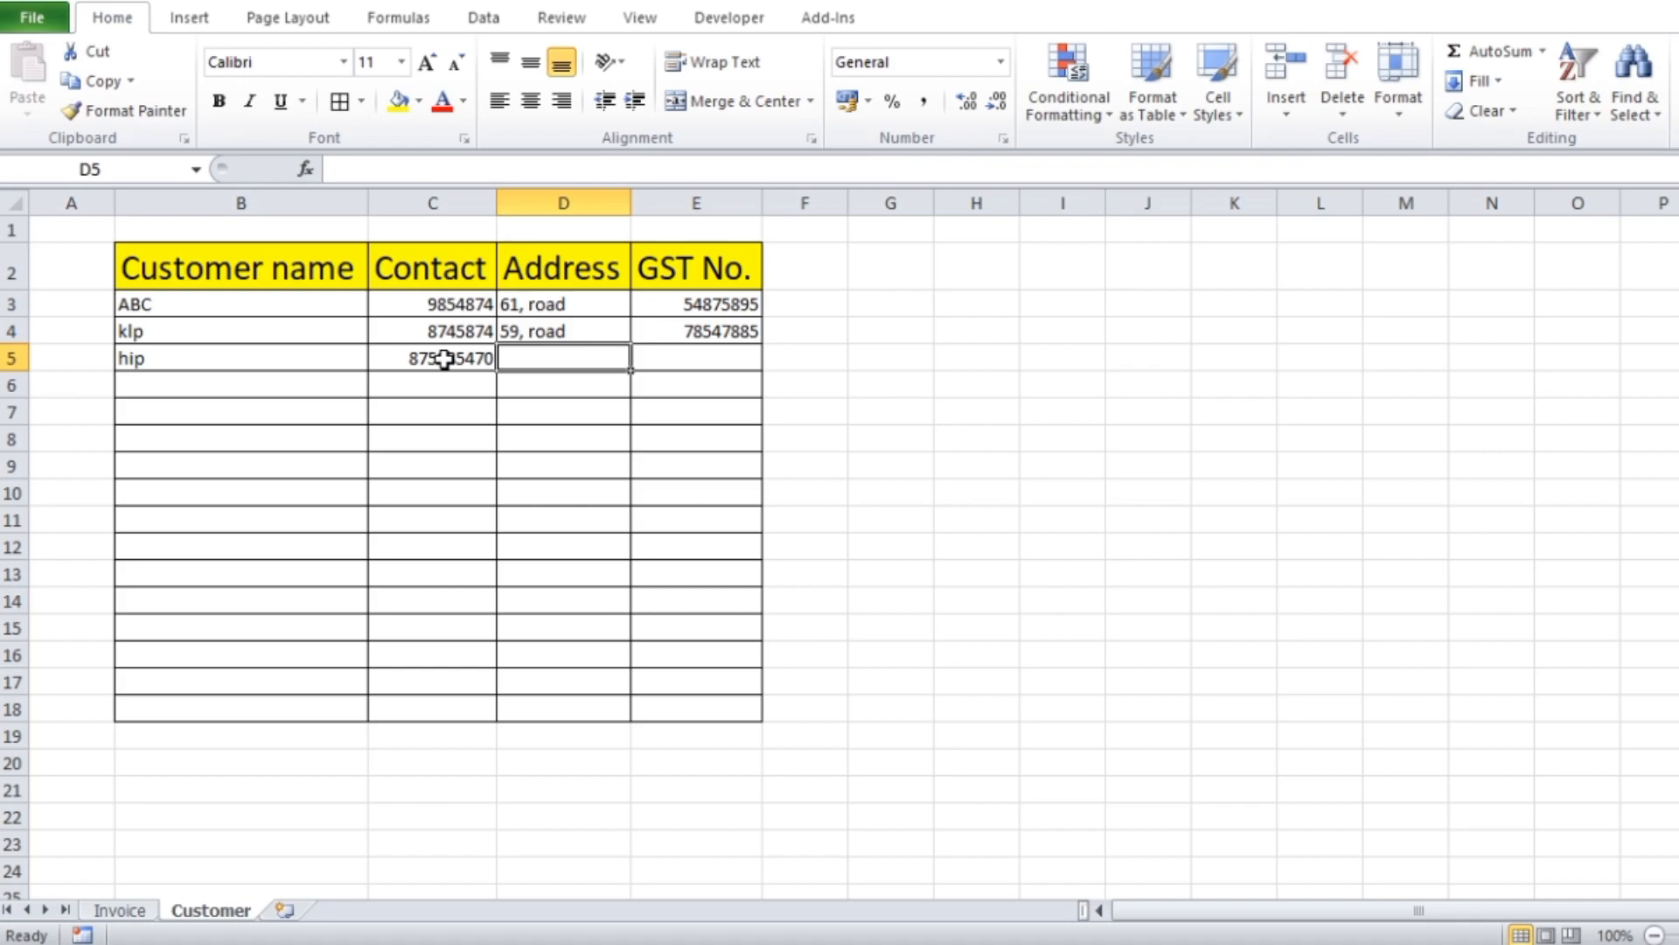
Enter the third customer's address in D5 and a seven-digit GST number in E5
{"action": "type", "text": "51"}
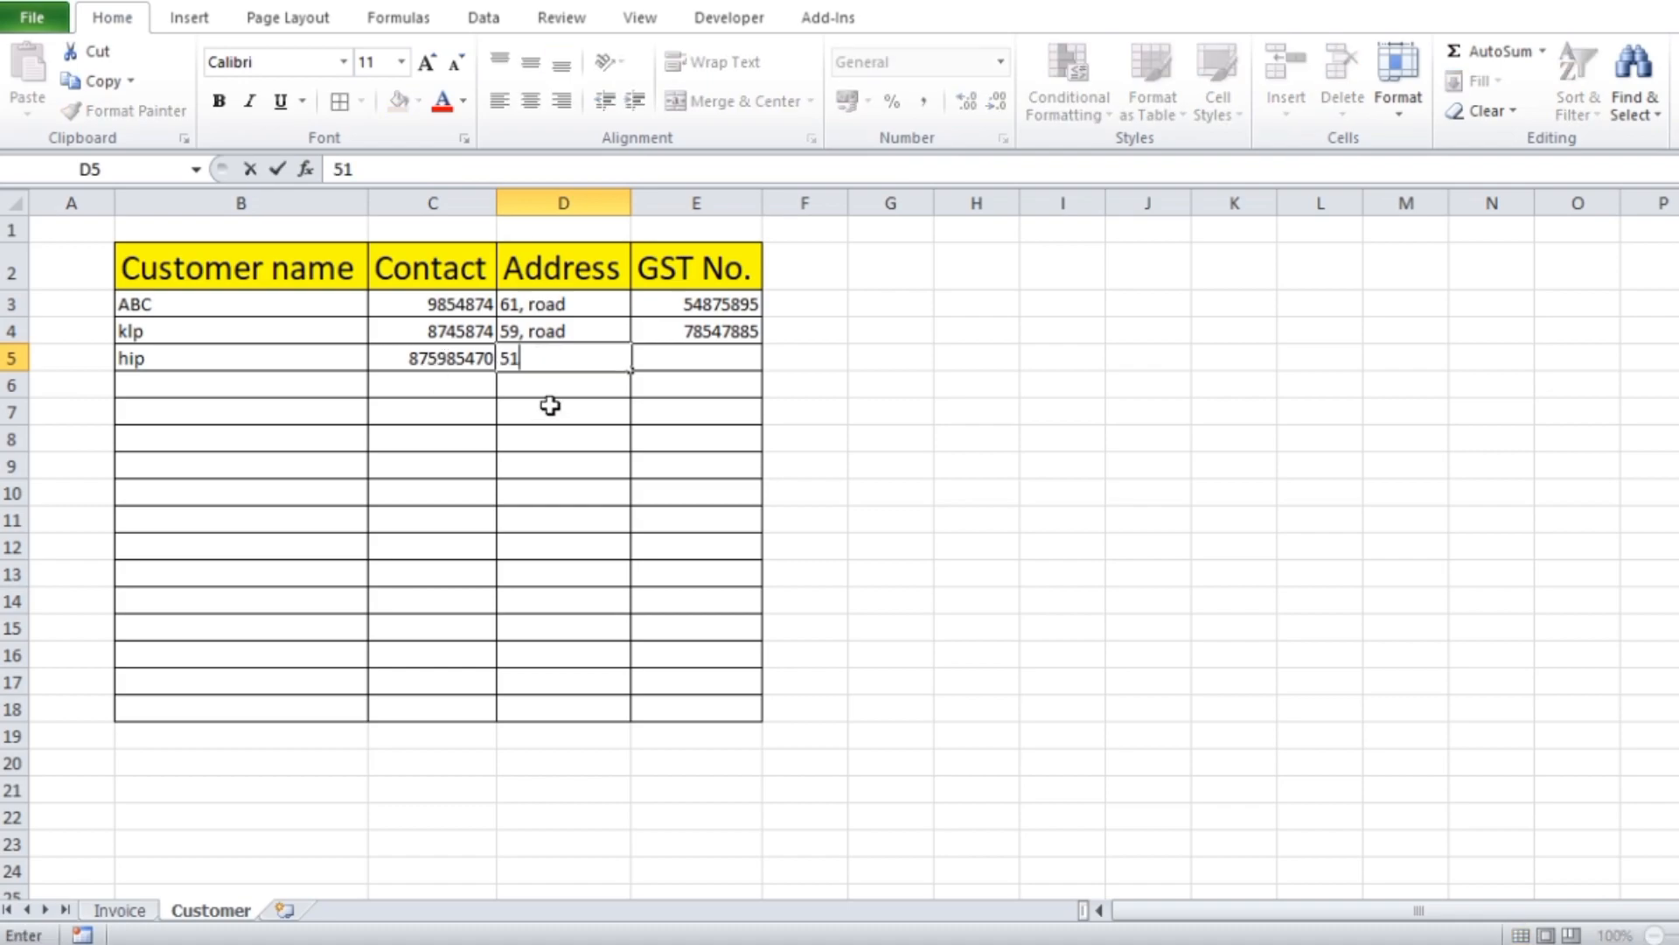
{"action": "type", "text": ",road"}
{"action": "key", "text": "Tab"}
{"action": "type", "text": "7845855"}
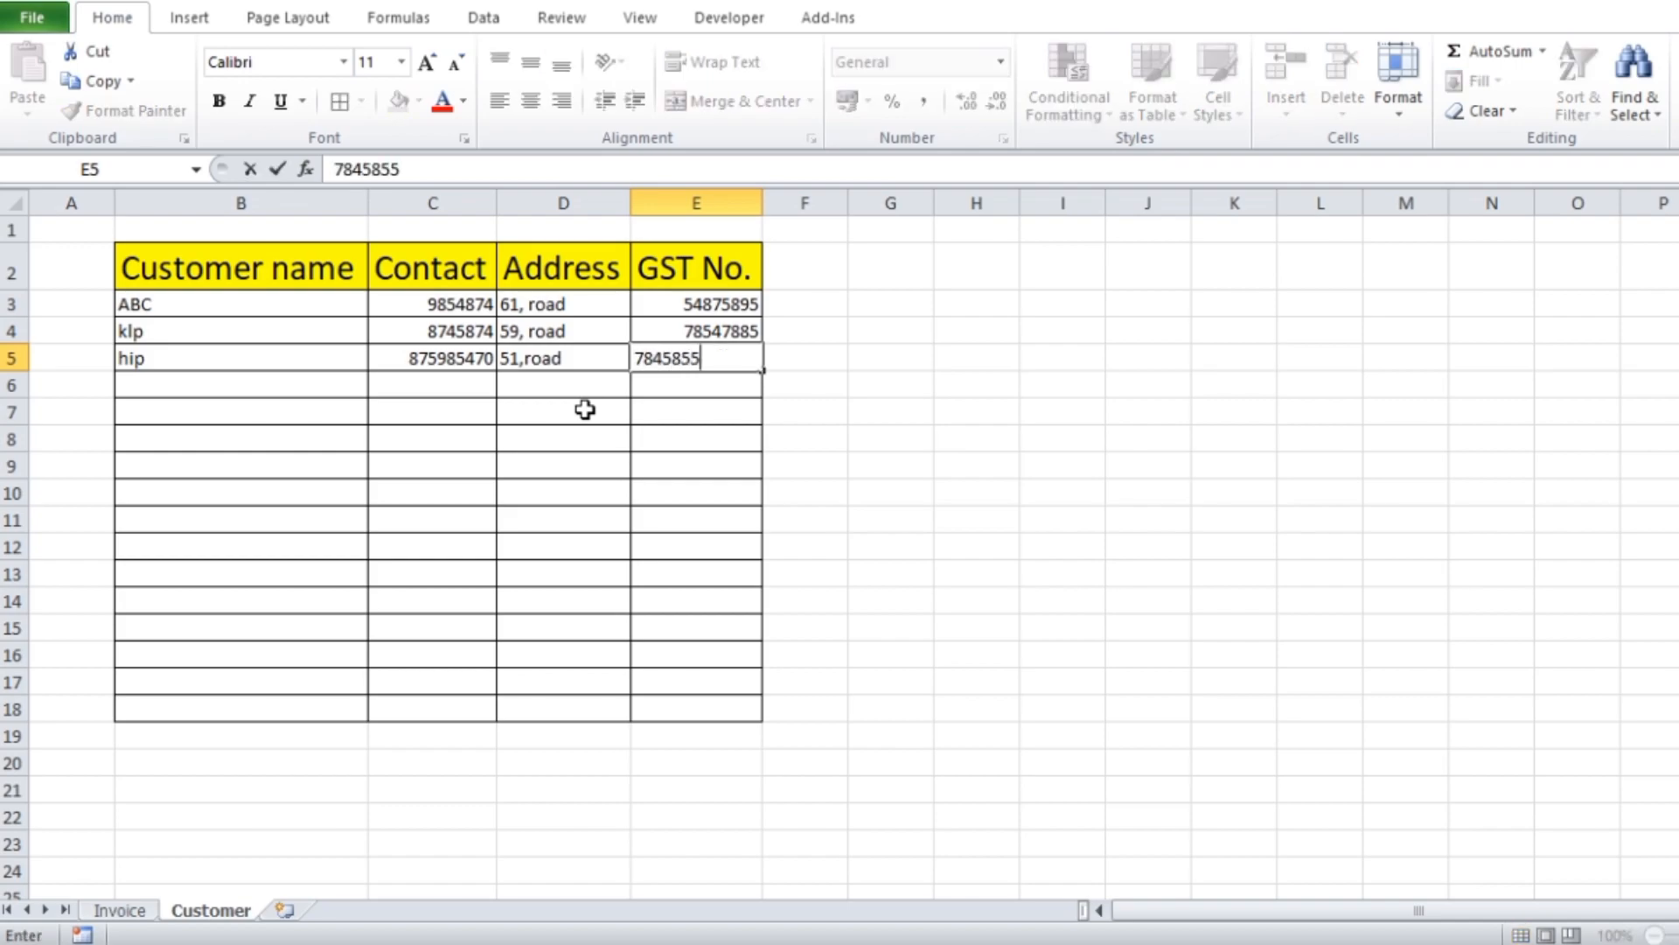
{"action": "left_click", "coordinate": [1234, 411]}
Increase the font size of the customer records in B3:E18 to 20 and slightly widen the Contact column
{"action": "left_click_drag", "start_coordinate": [180, 307], "coordinate": [659, 709]}
{"action": "left_click", "coordinate": [426, 65]}
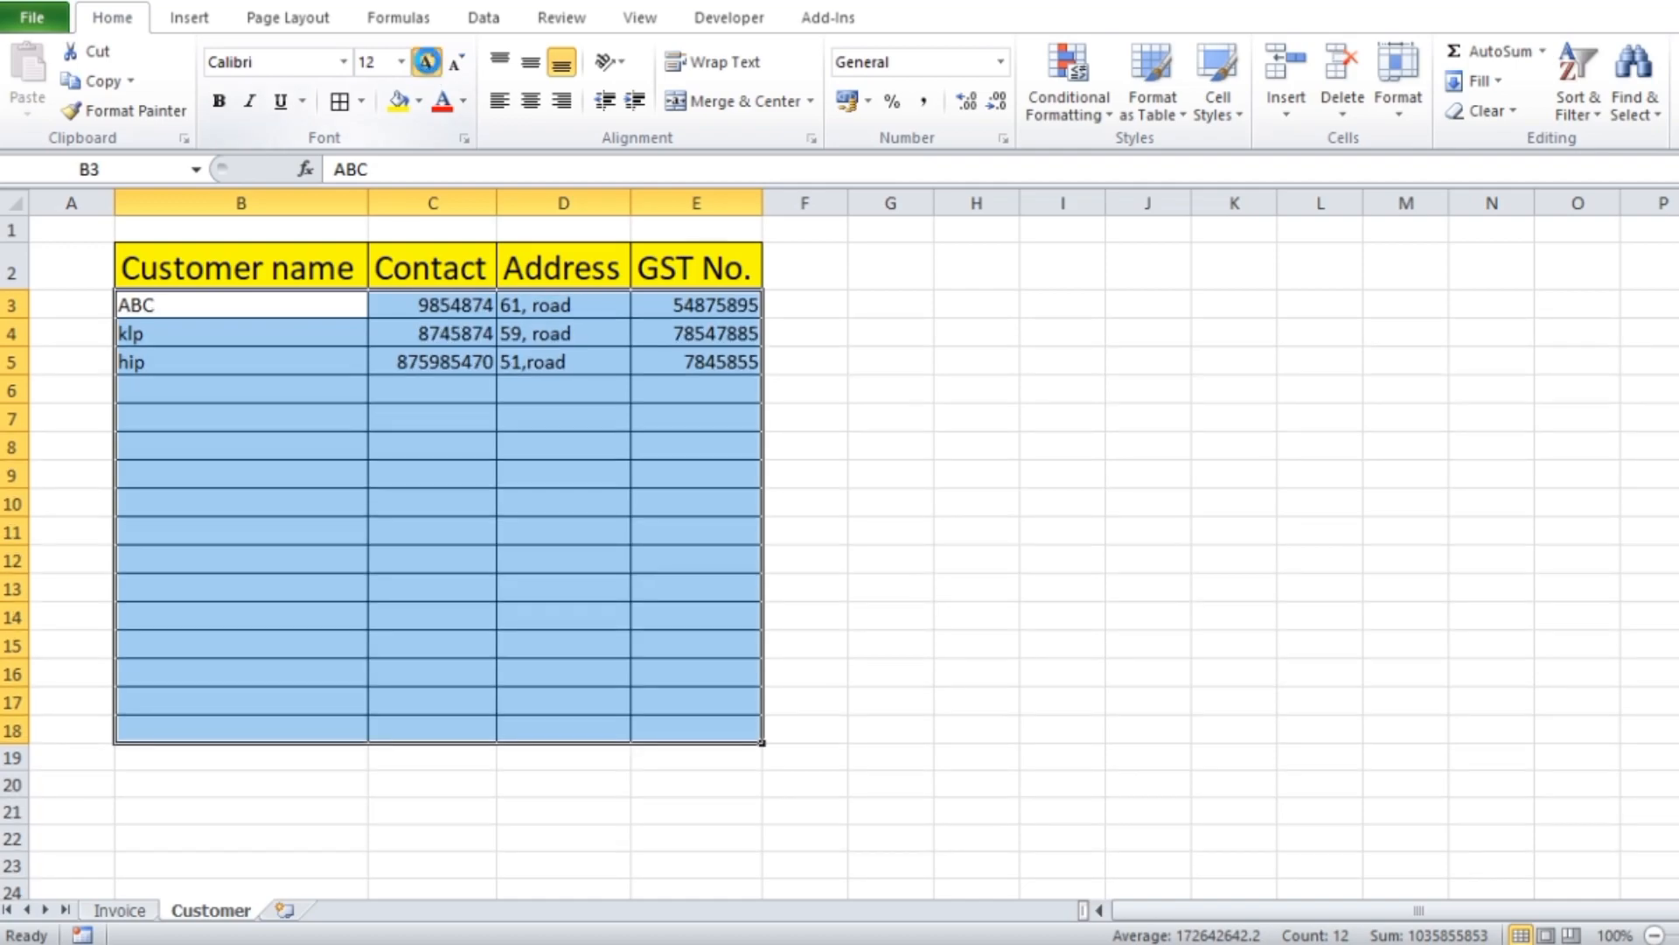
{"action": "left_click", "coordinate": [427, 65]}
{"action": "left_click", "coordinate": [427, 65]}
{"action": "left_click", "coordinate": [427, 65]}
{"action": "left_click", "coordinate": [424, 63]}
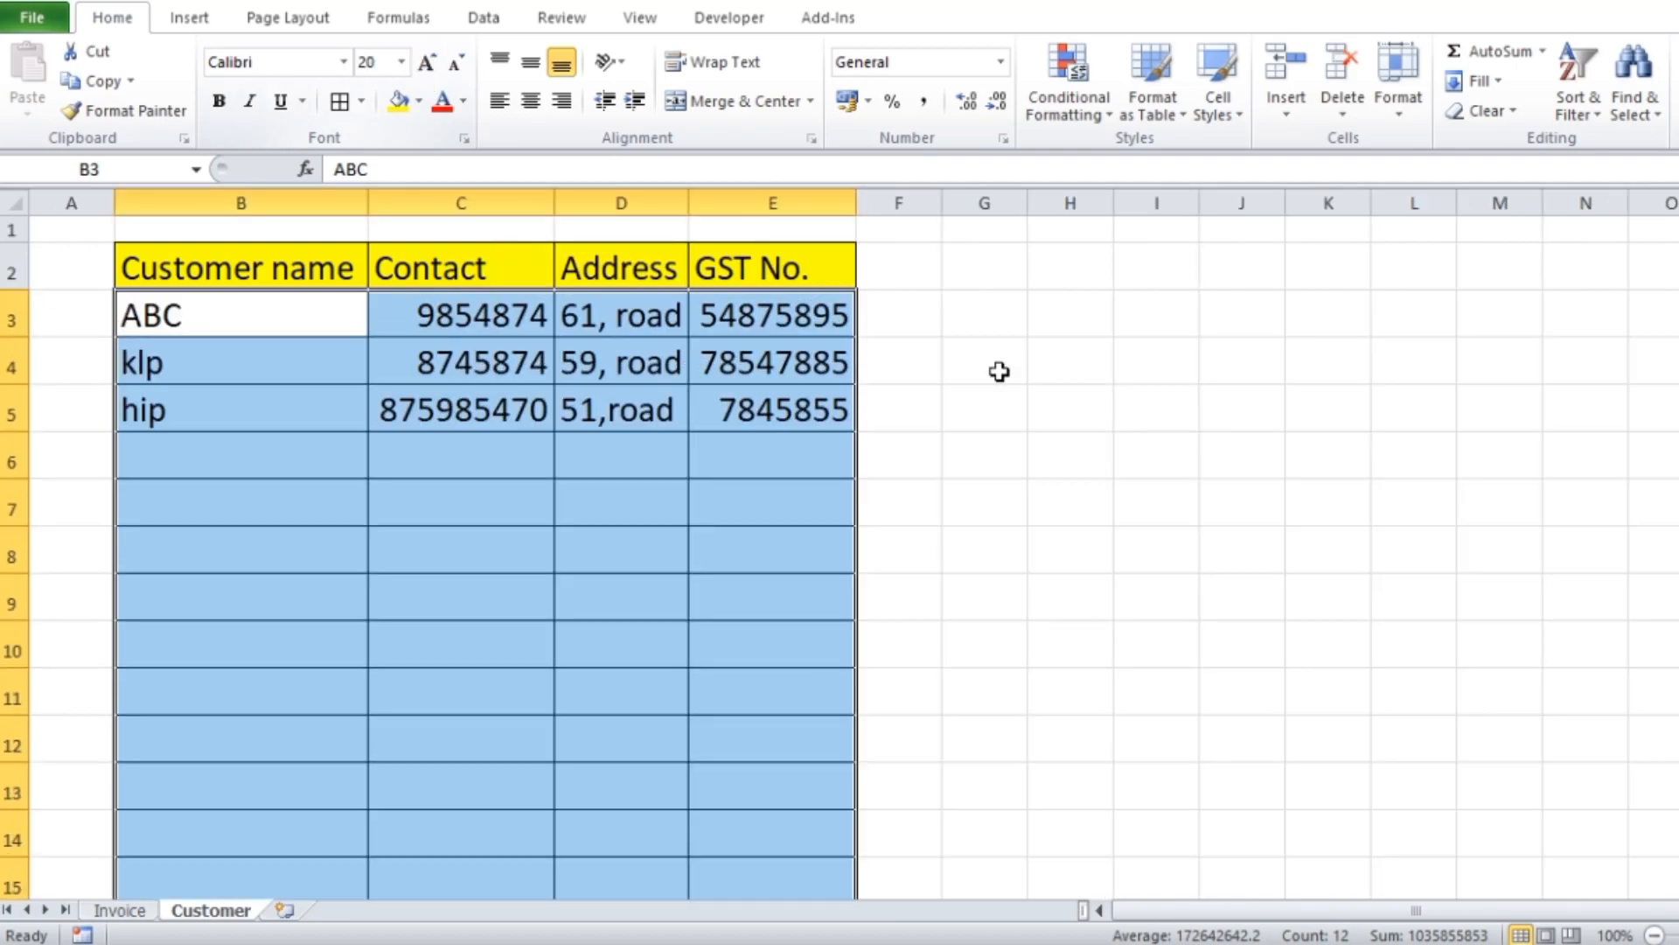
{"action": "left_click", "coordinate": [967, 363]}
{"action": "left_click_drag", "start_coordinate": [562, 207], "coordinate": [560, 205]}
Center the headings in B2:E2 and widen the GST No. column slightly
{"action": "left_click_drag", "start_coordinate": [247, 270], "coordinate": [702, 263]}
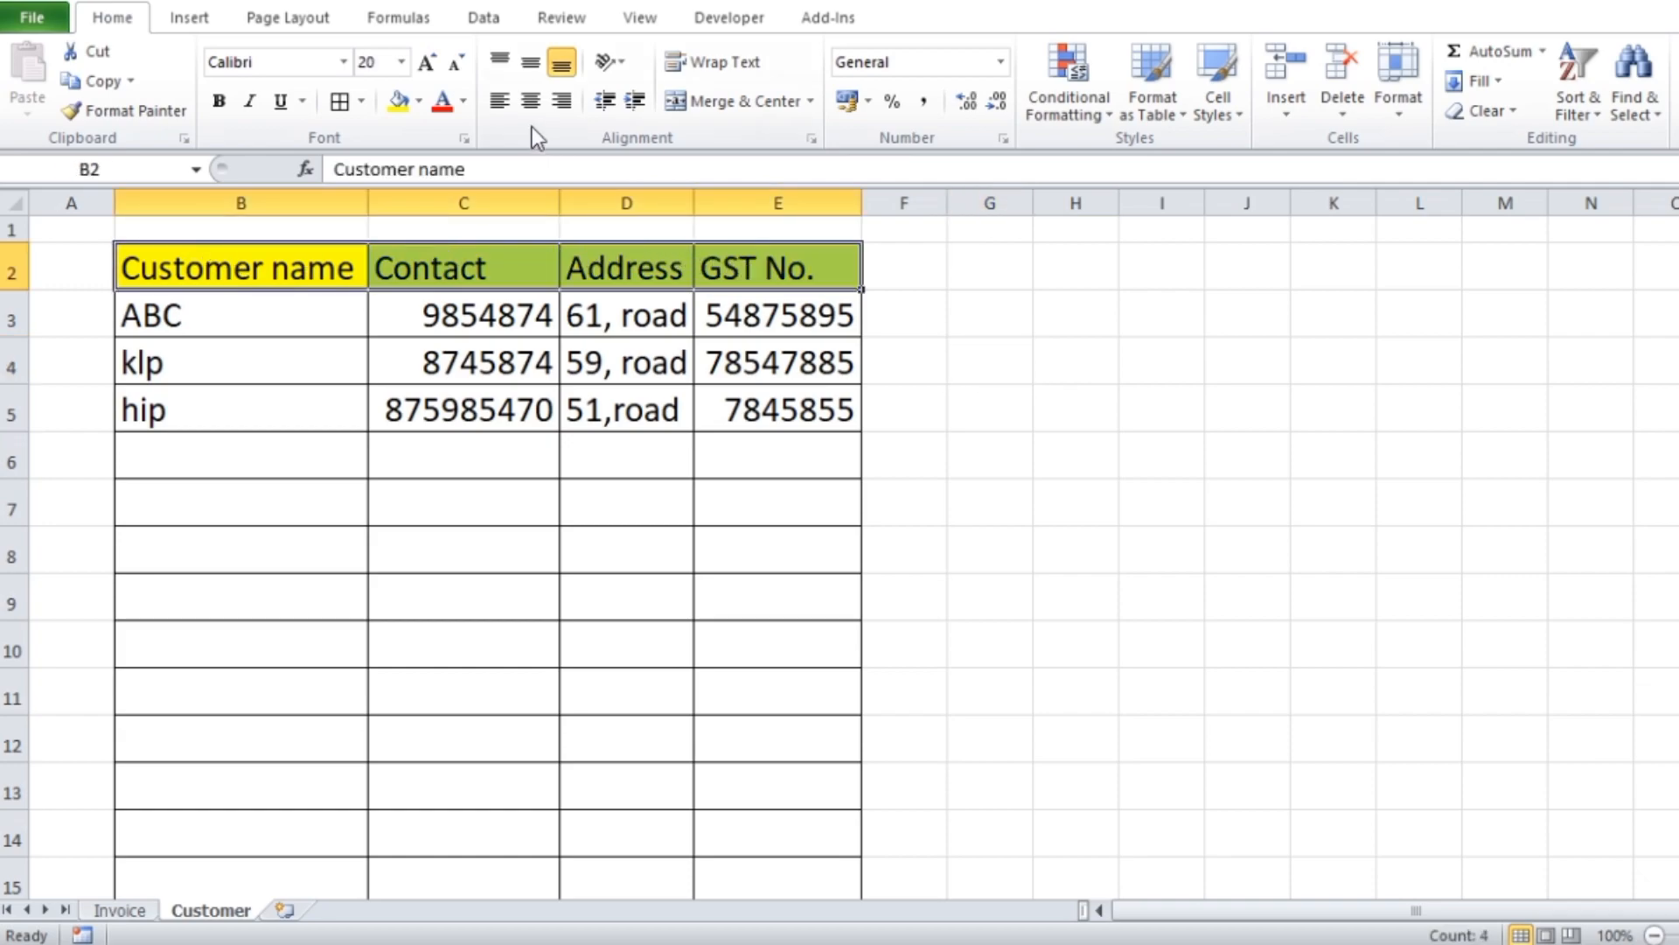
{"action": "left_click", "coordinate": [530, 100]}
{"action": "left_click", "coordinate": [401, 313]}
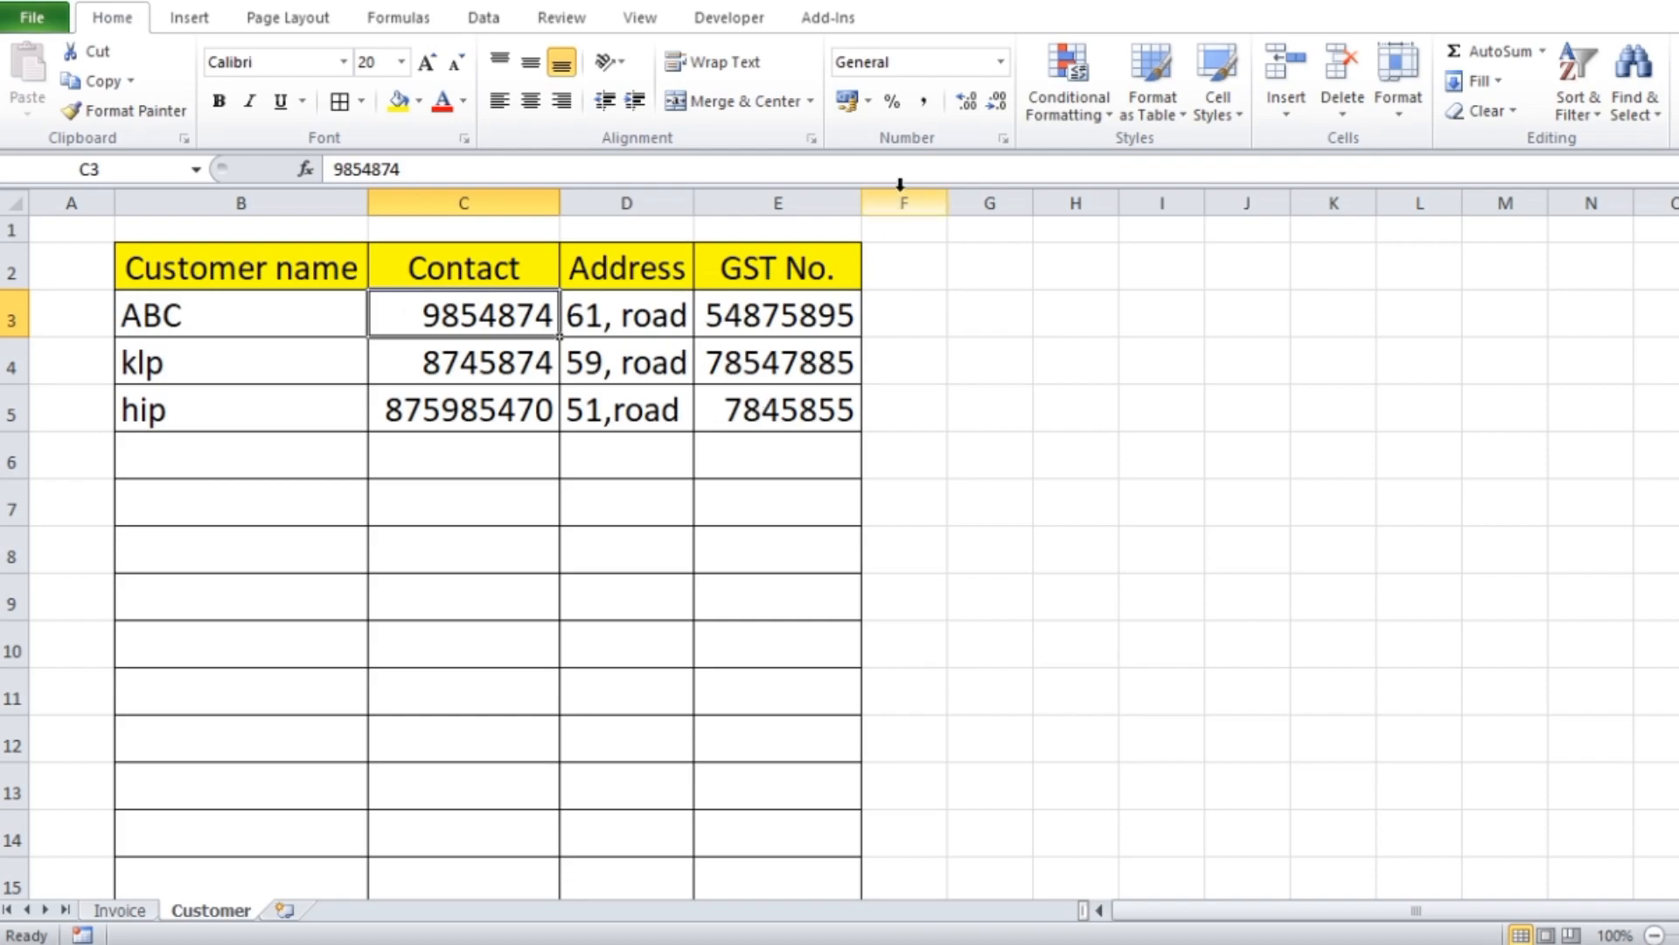
{"action": "left_click_drag", "start_coordinate": [863, 203], "coordinate": [885, 203]}
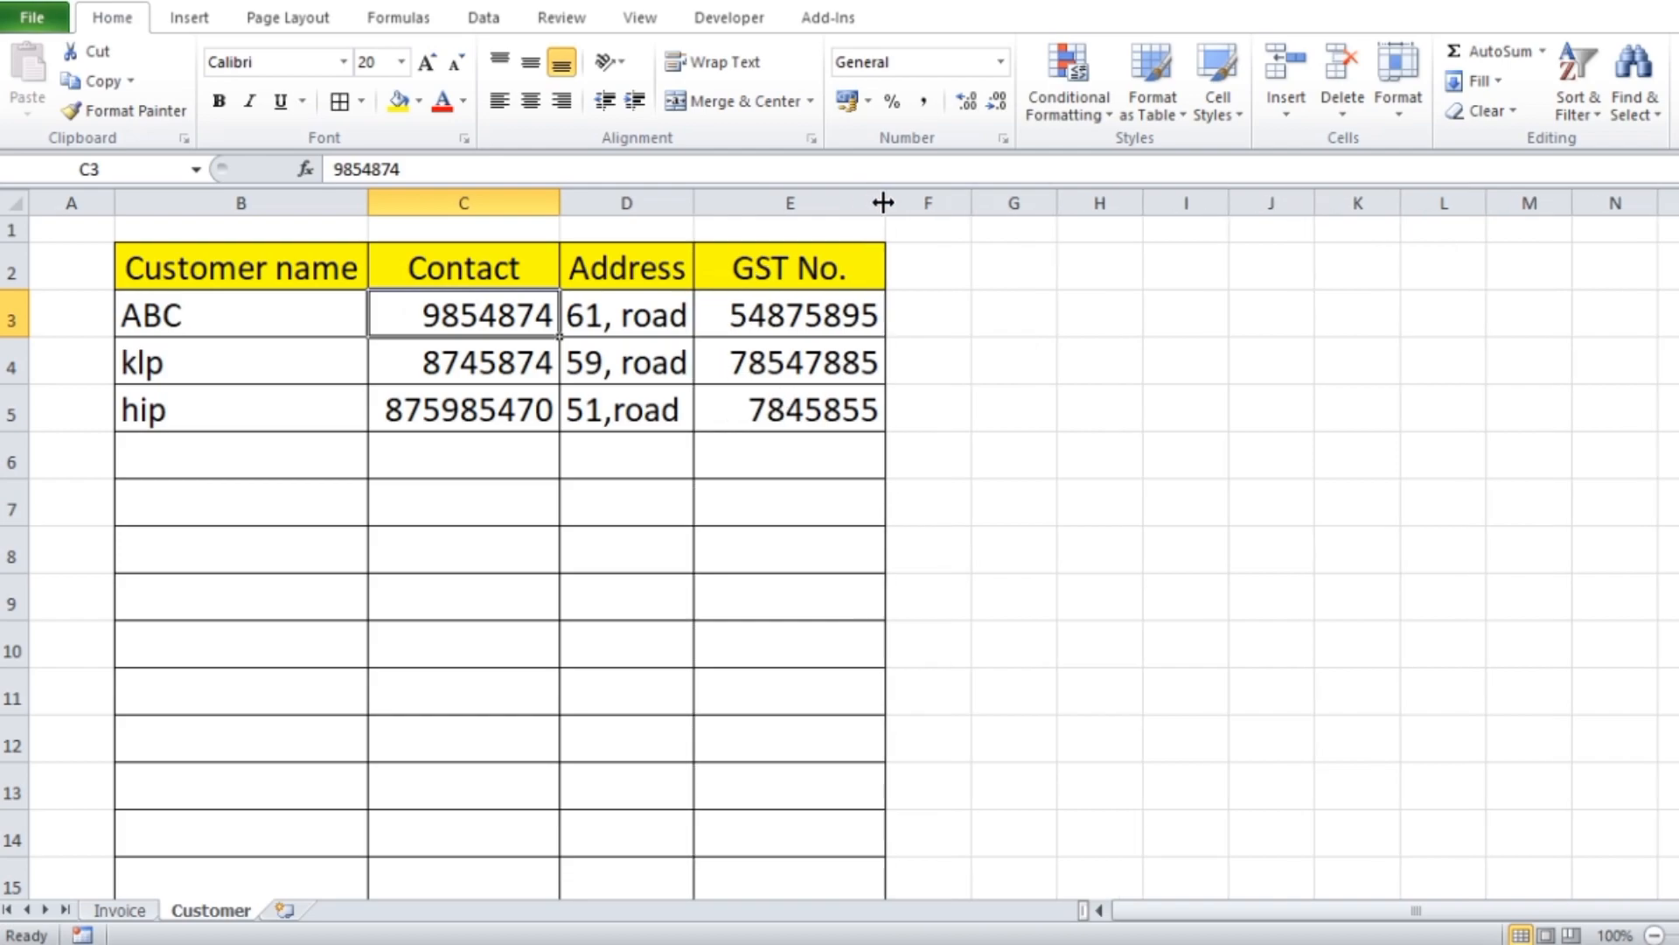
{"action": "left_click", "coordinate": [1224, 551]}
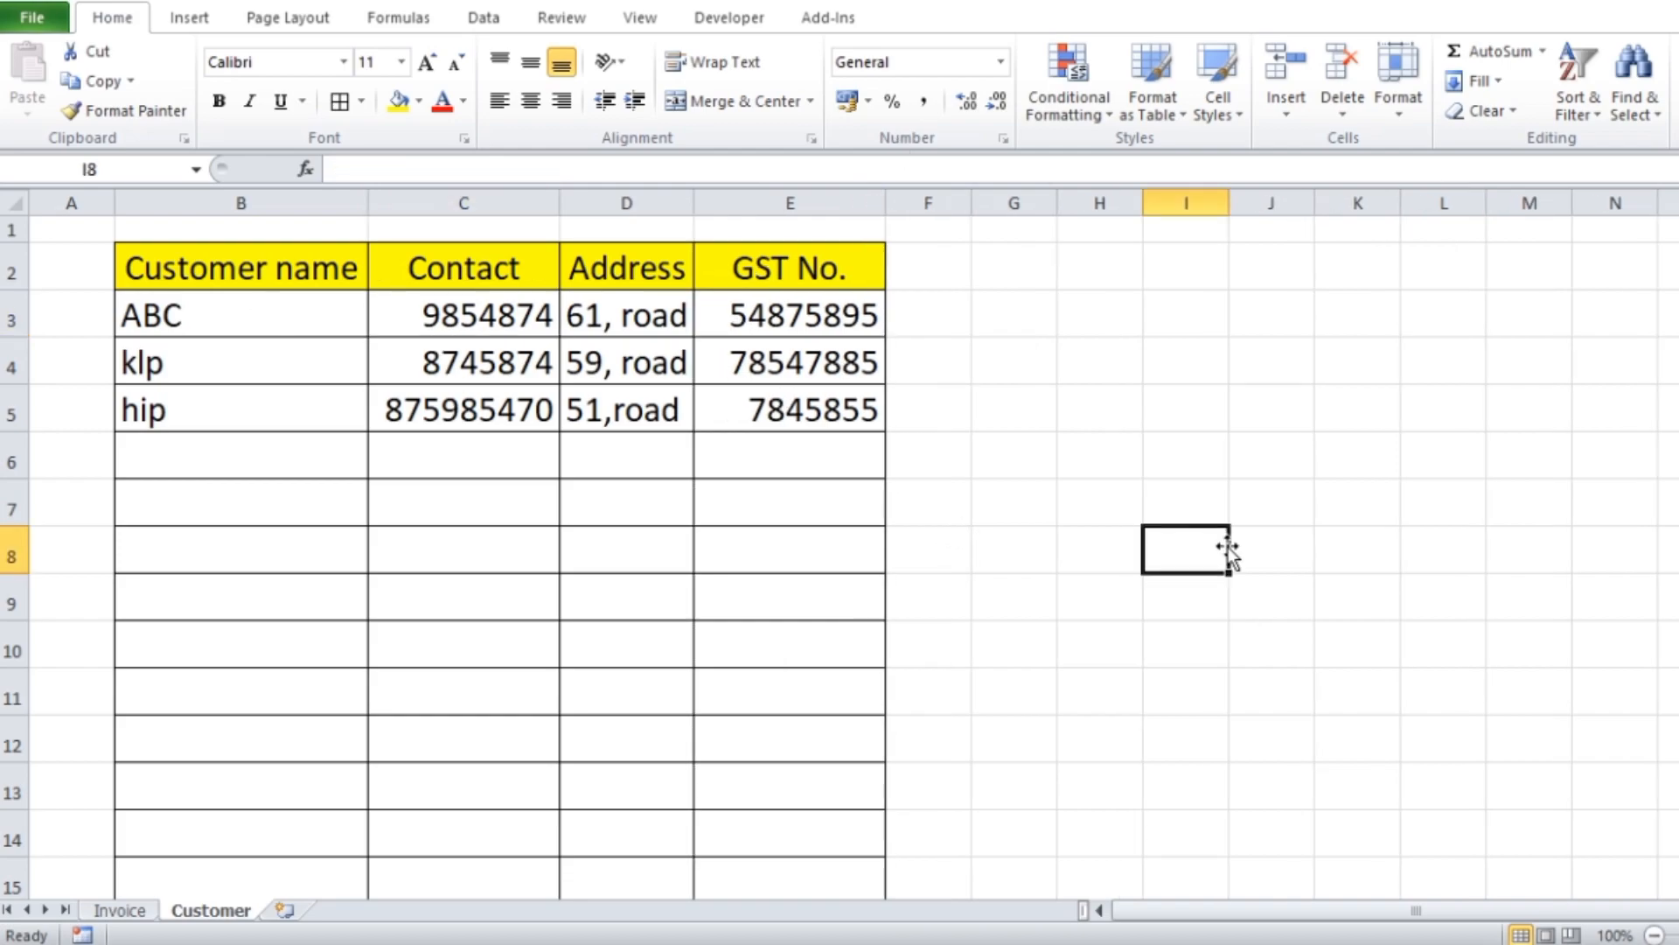
Add a new worksheet after Customer and name it Purchase
{"action": "left_click", "coordinate": [284, 910]}
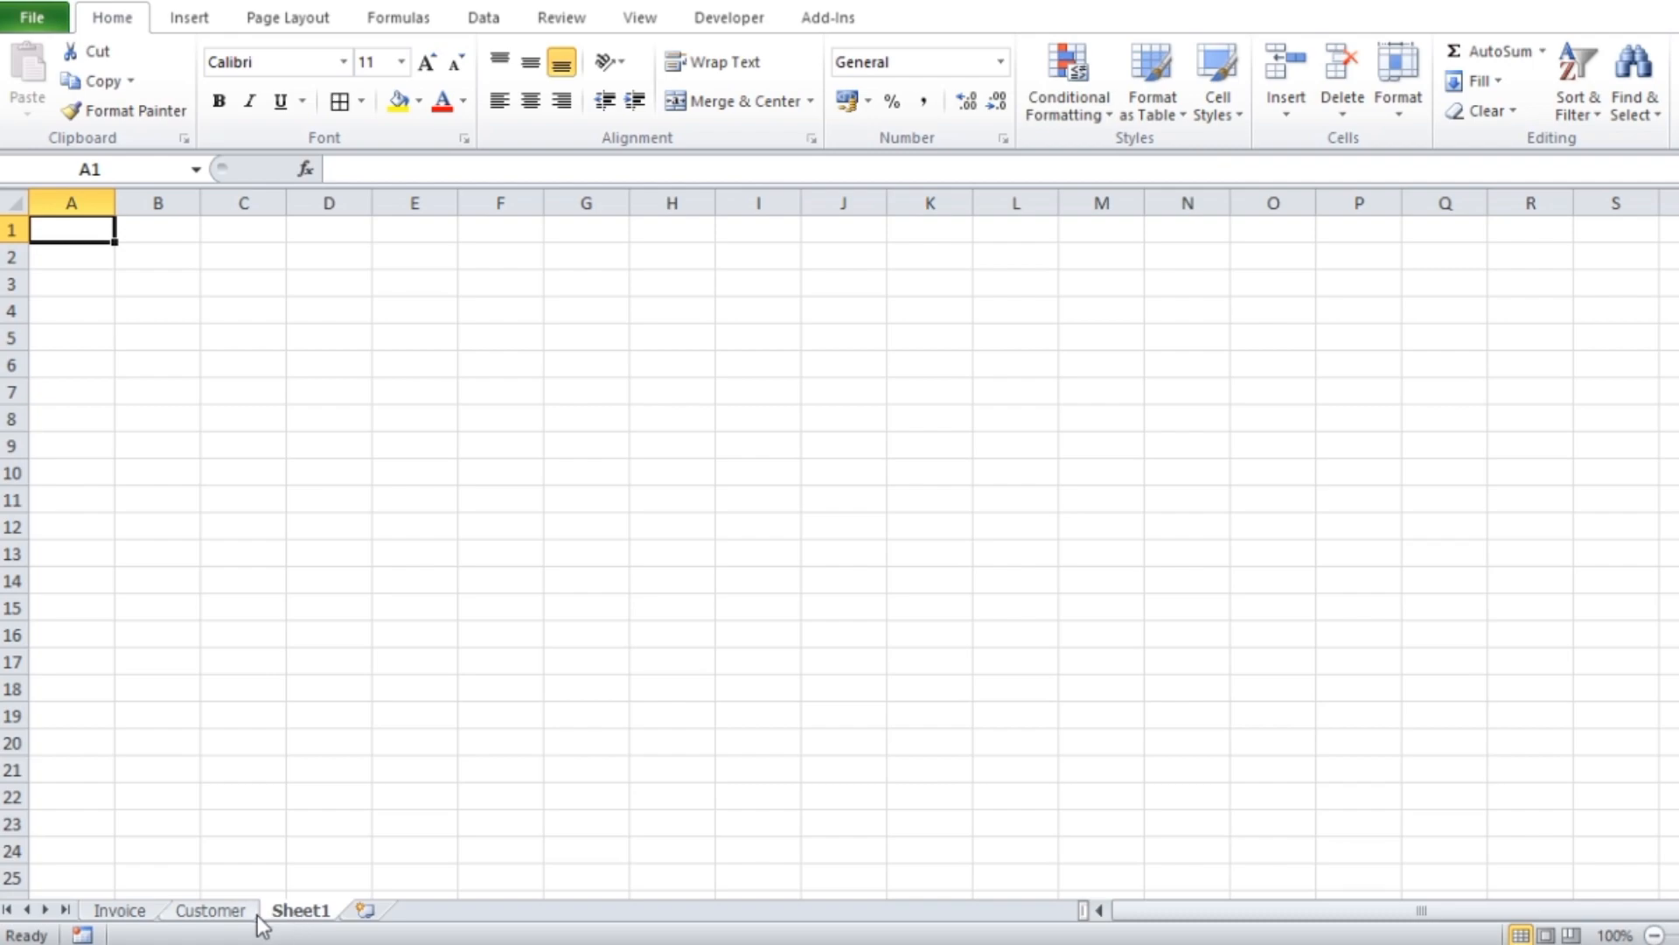
{"action": "double_click", "coordinate": [297, 911]}
{"action": "type", "text": "Pur"}
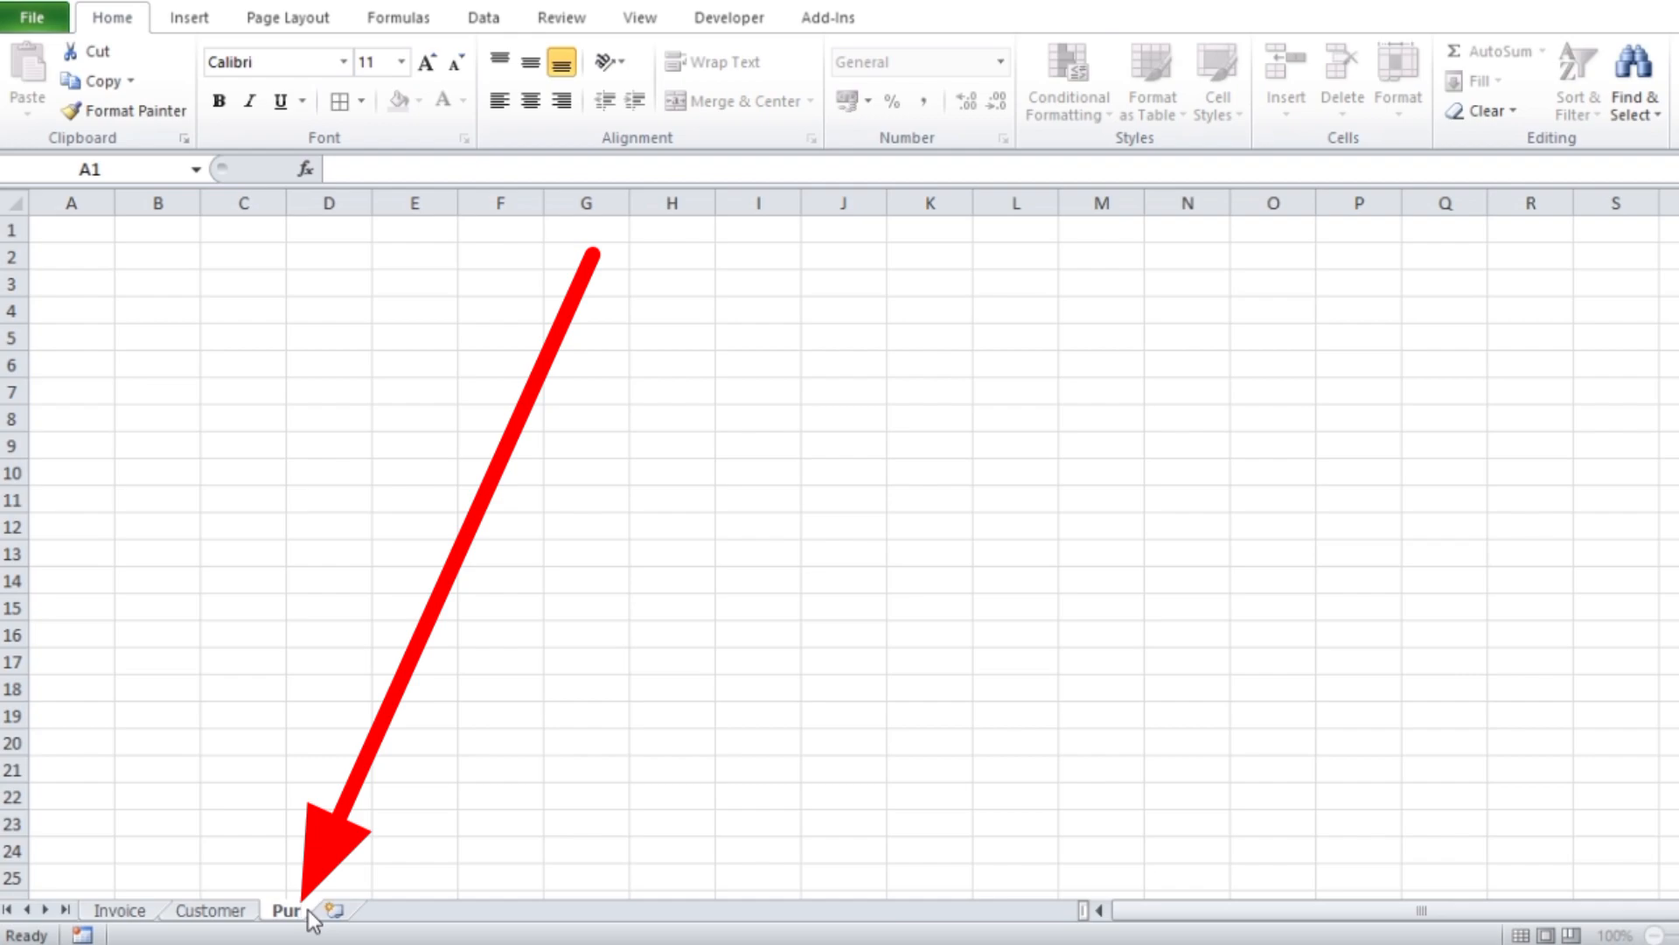
{"action": "type", "text": "chase"}
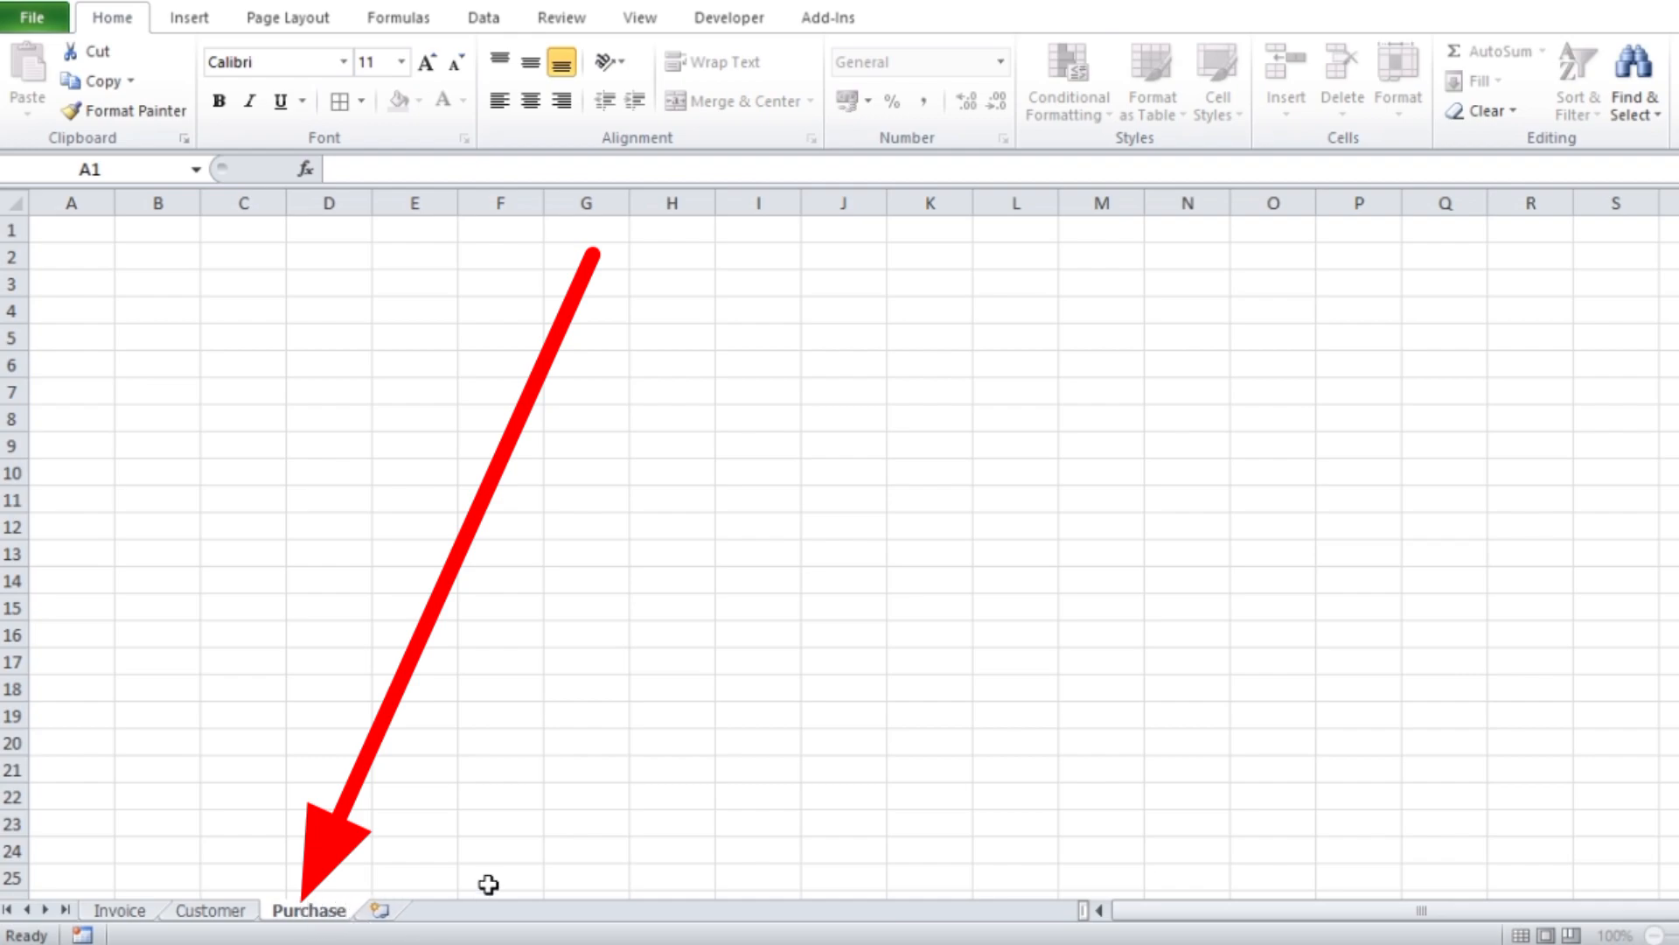
{"action": "key", "text": "Return"}
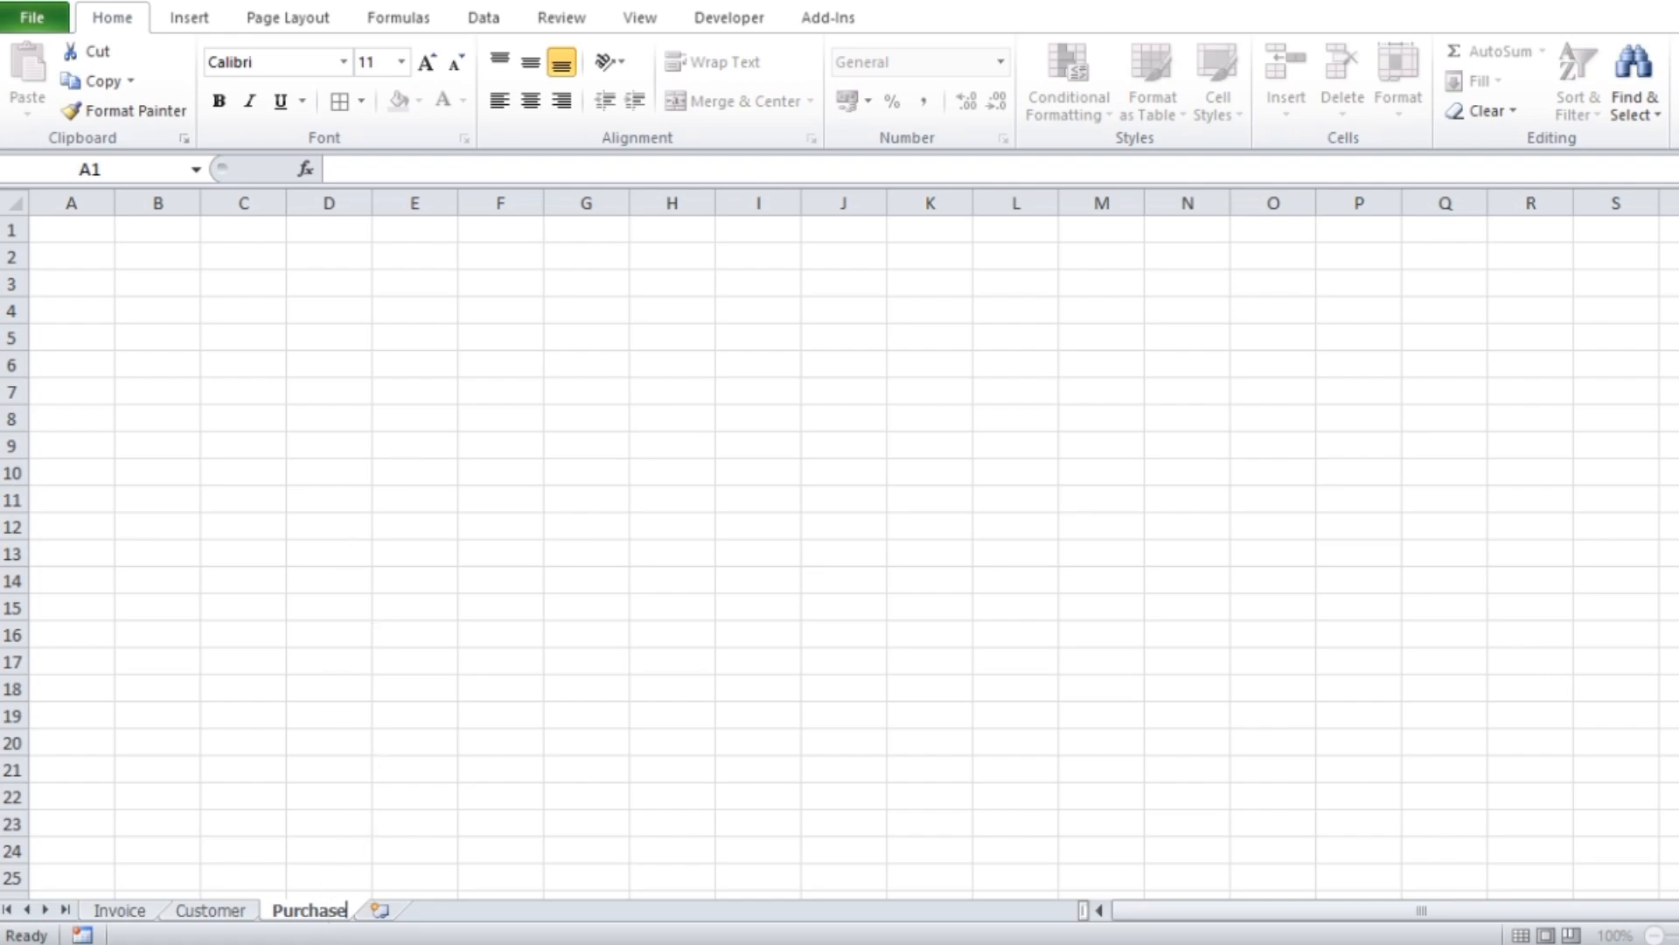
Add a new worksheet after Purchase and name it Sales
{"action": "left_click", "coordinate": [381, 912]}
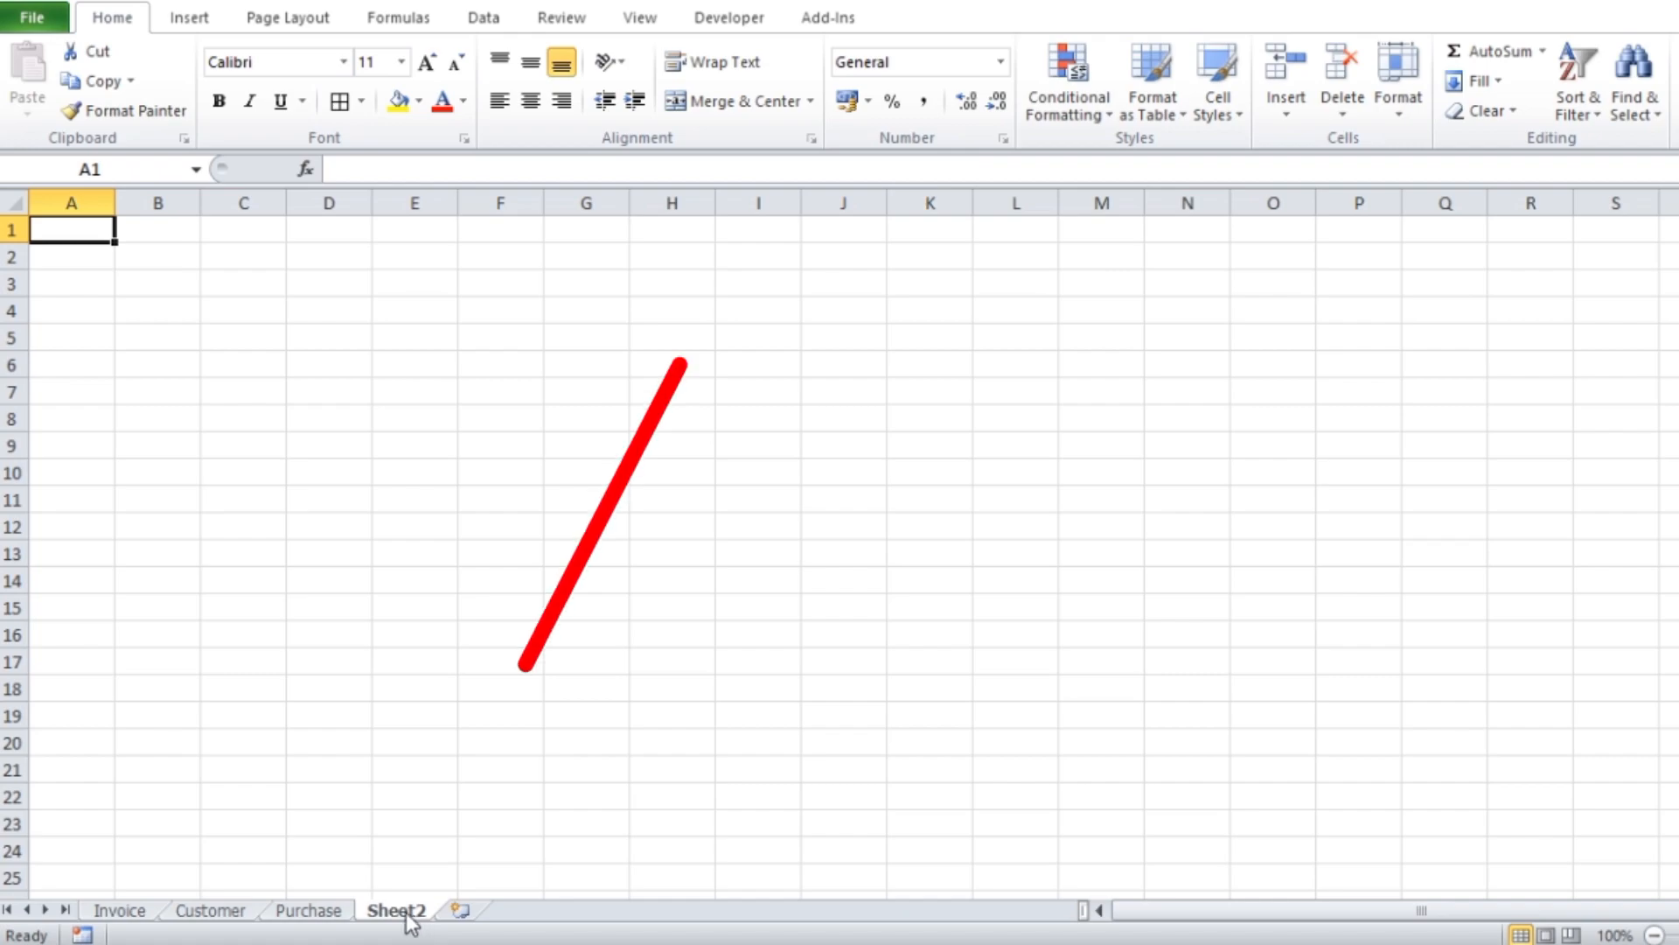
{"action": "double_click", "coordinate": [401, 911]}
{"action": "type", "text": "Sales"}
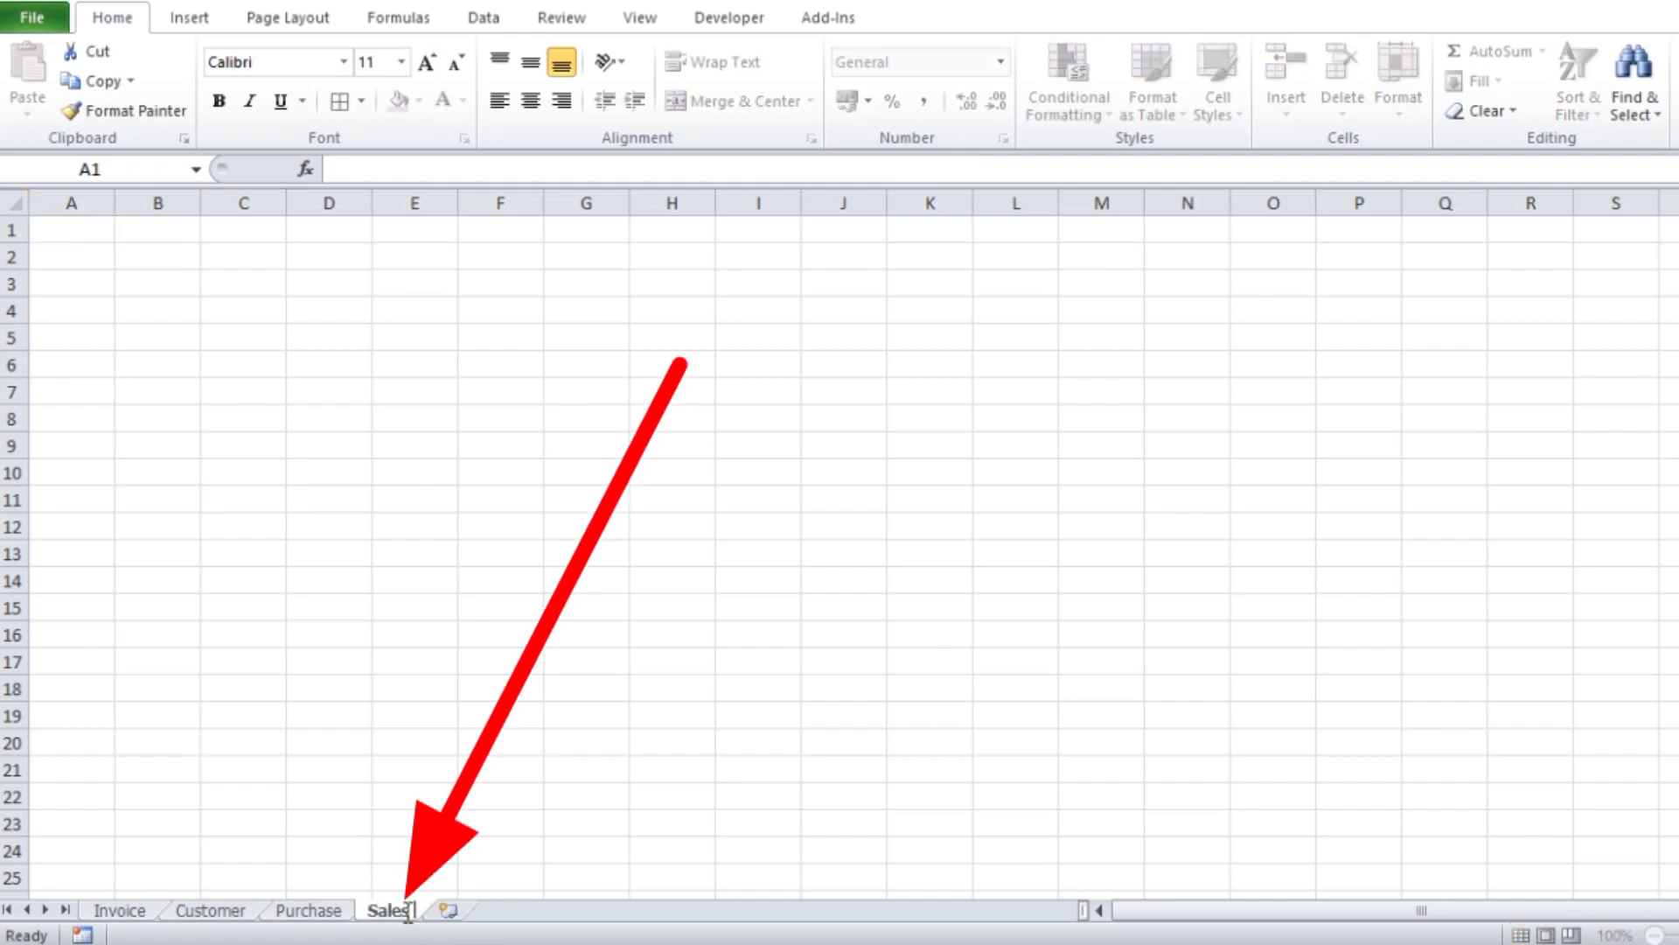
{"action": "left_click", "coordinate": [742, 824]}
Add a new worksheet named Stock after Sales, and insert one more blank worksheet after it
{"action": "left_click", "coordinate": [444, 910]}
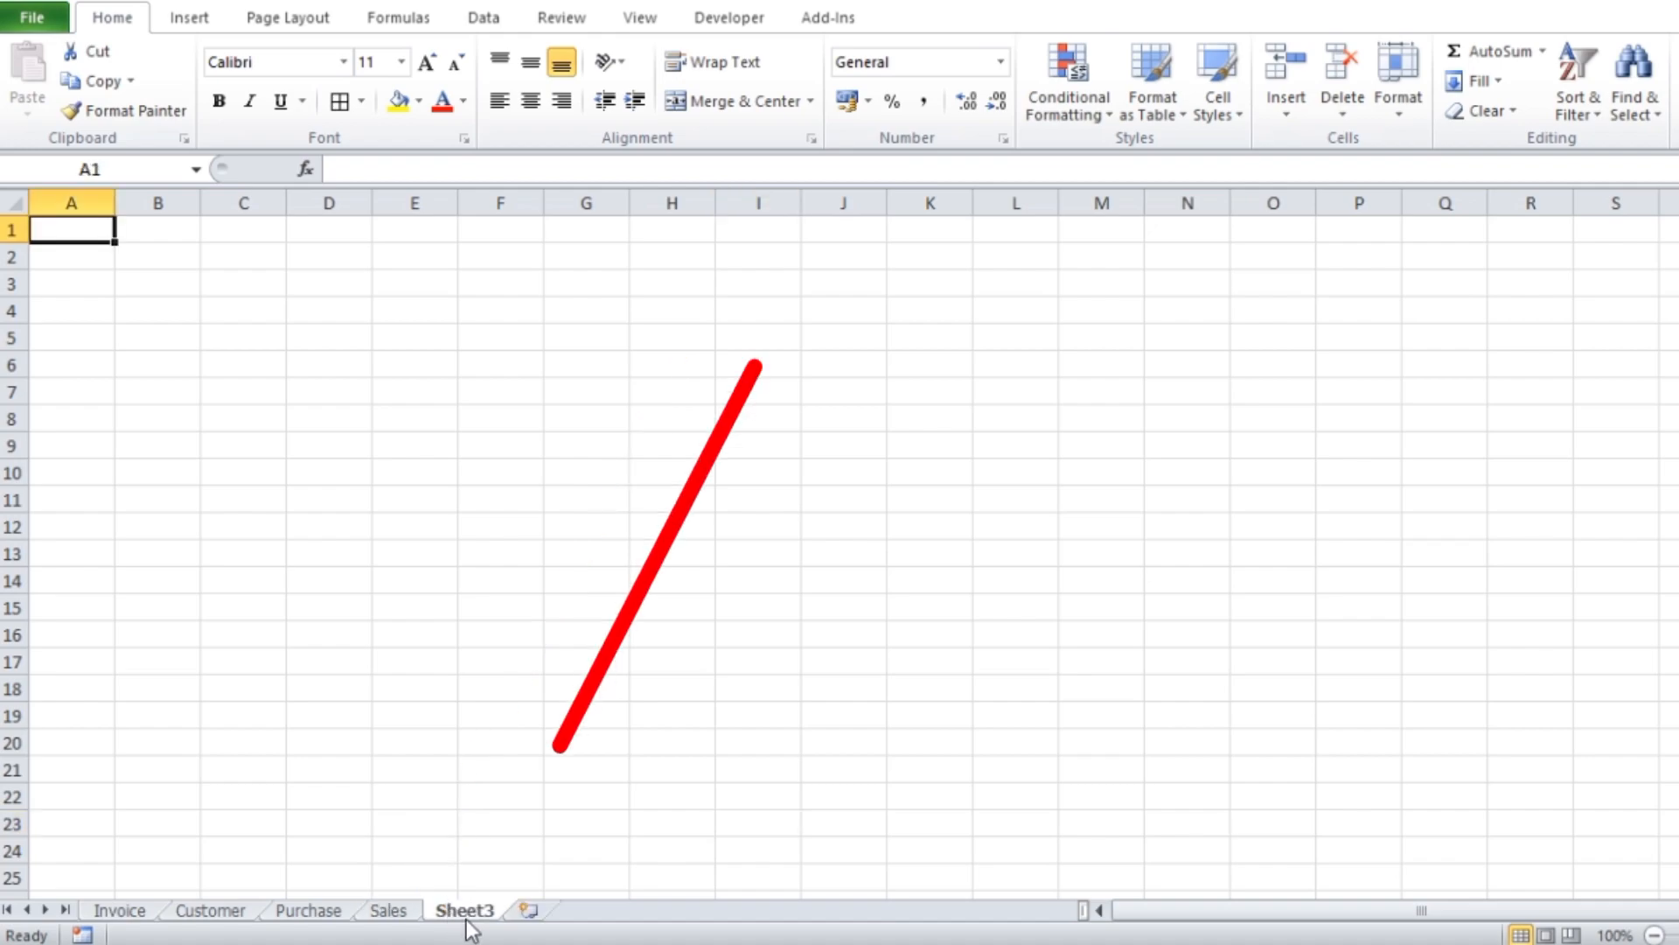
{"action": "double_click", "coordinate": [462, 911]}
{"action": "left_click", "coordinate": [470, 910]}
{"action": "type", "text": "s"}
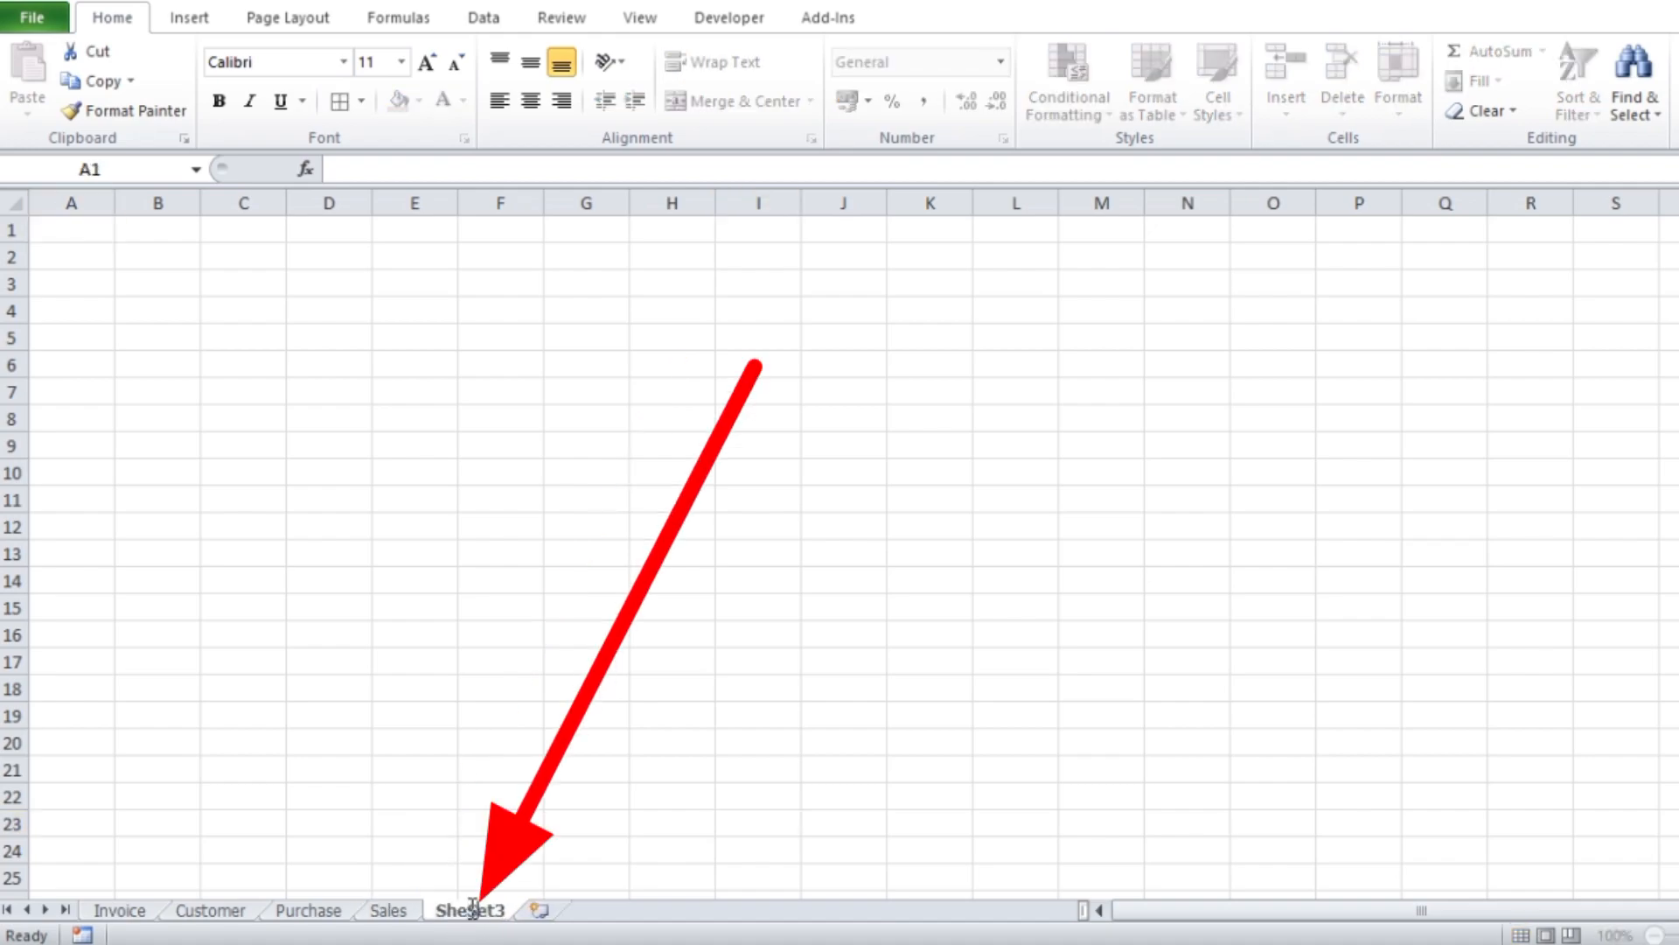
{"action": "left_click_drag", "start_coordinate": [442, 908], "coordinate": [515, 909]}
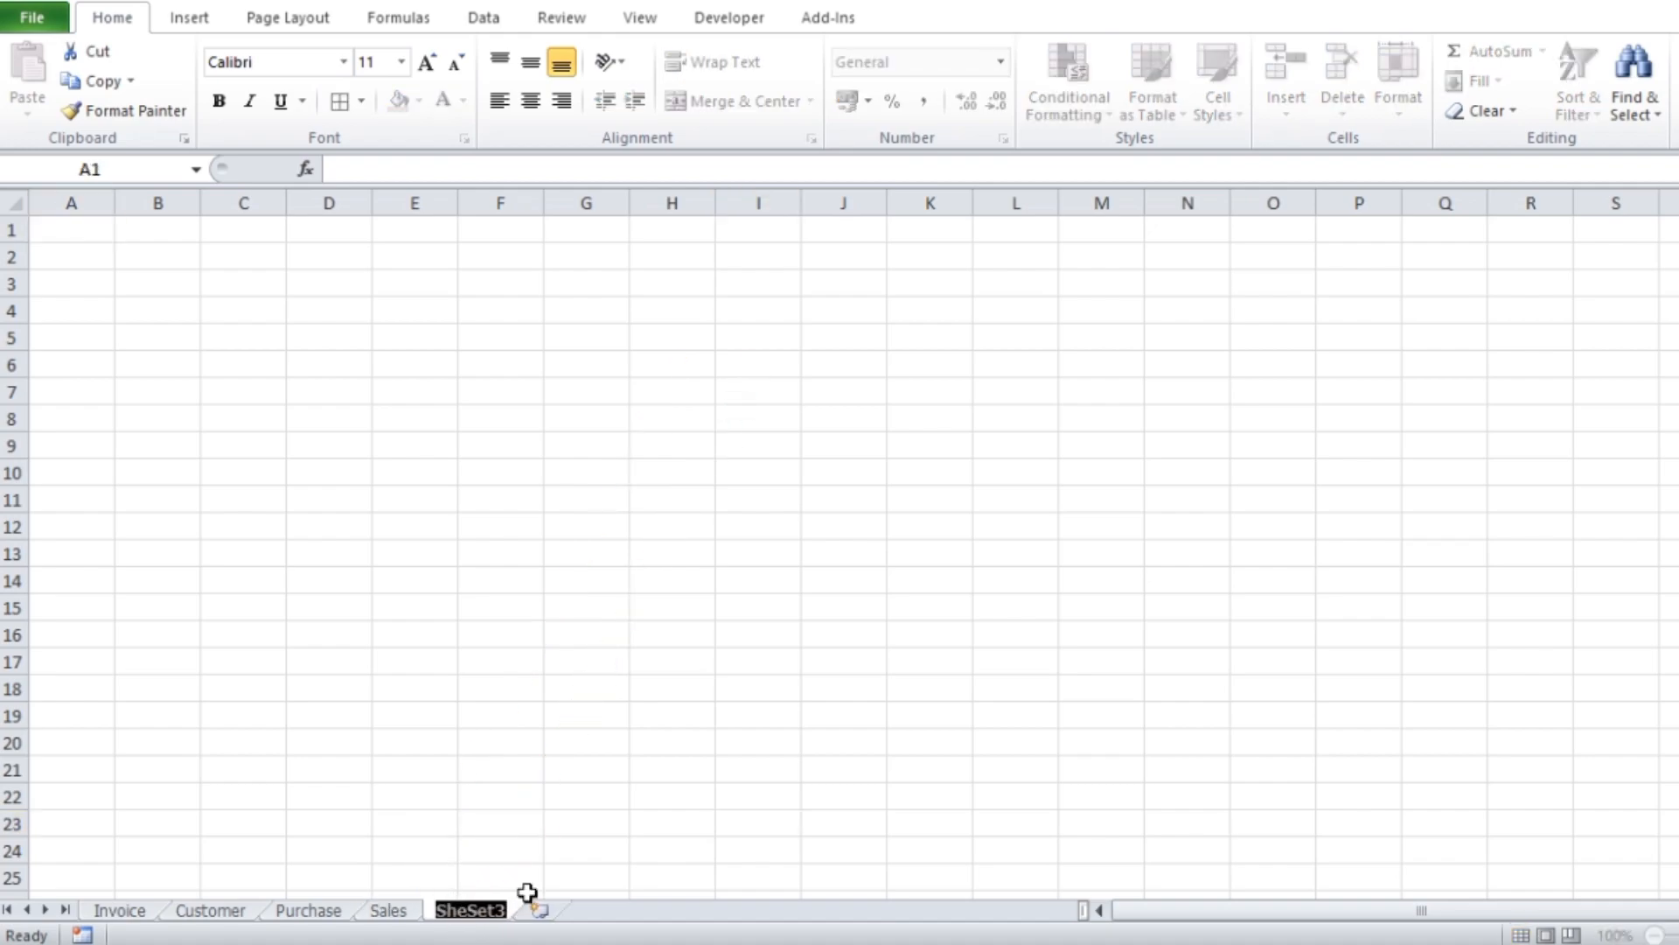
{"action": "type", "text": "Stock"}
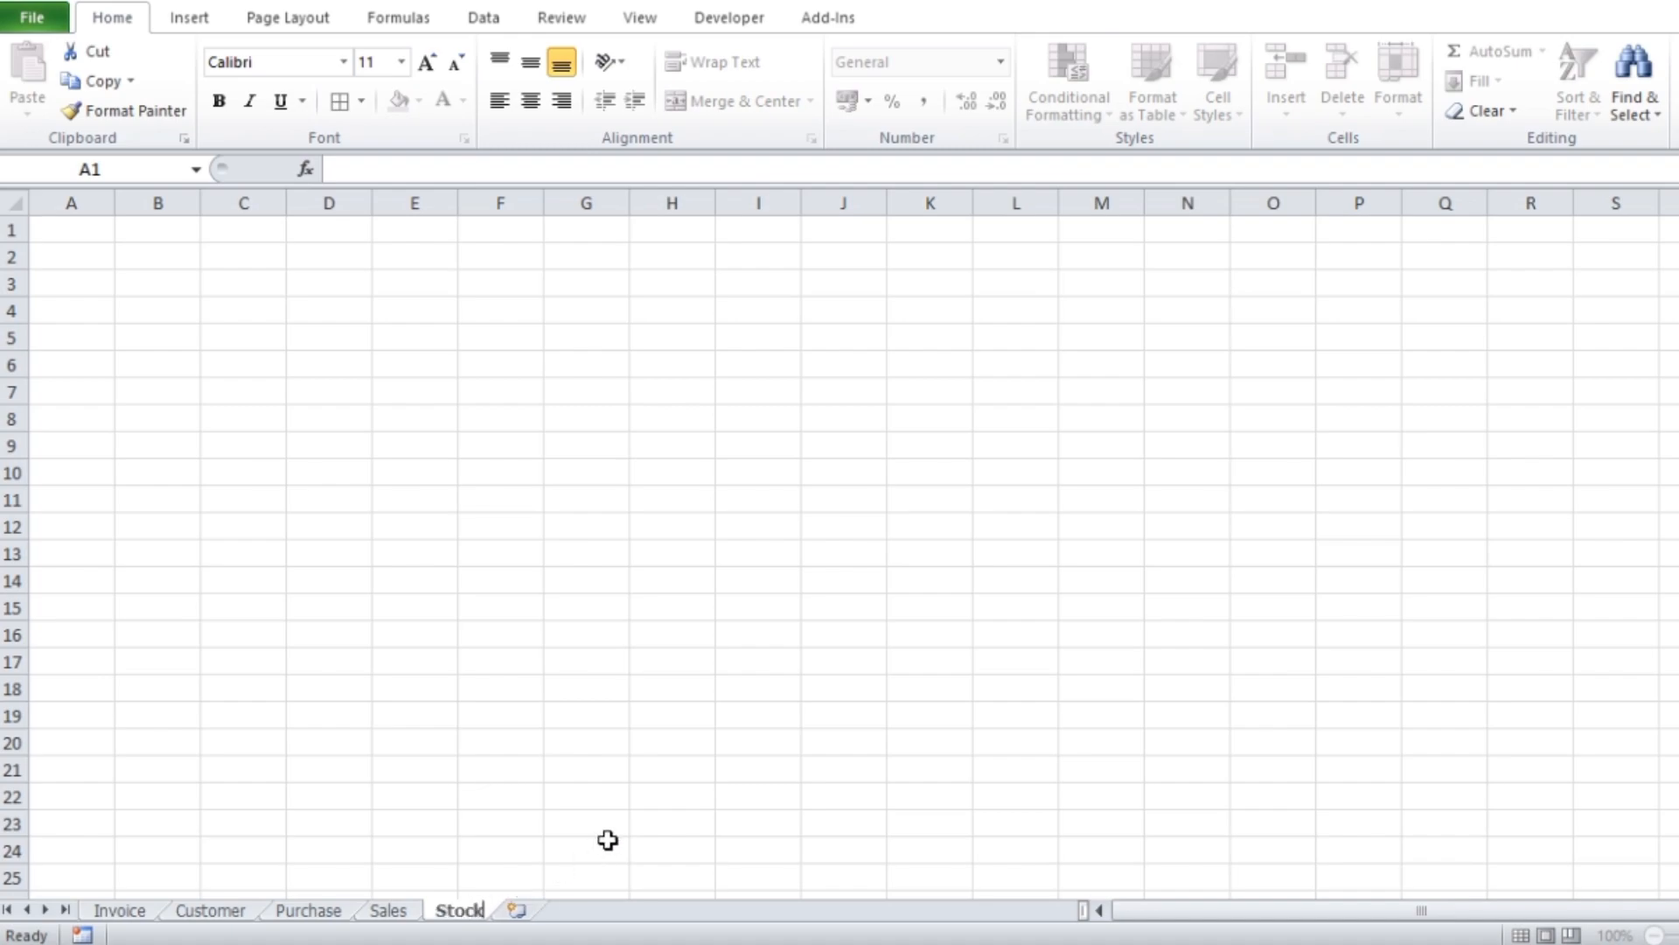
{"action": "key", "text": "Return"}
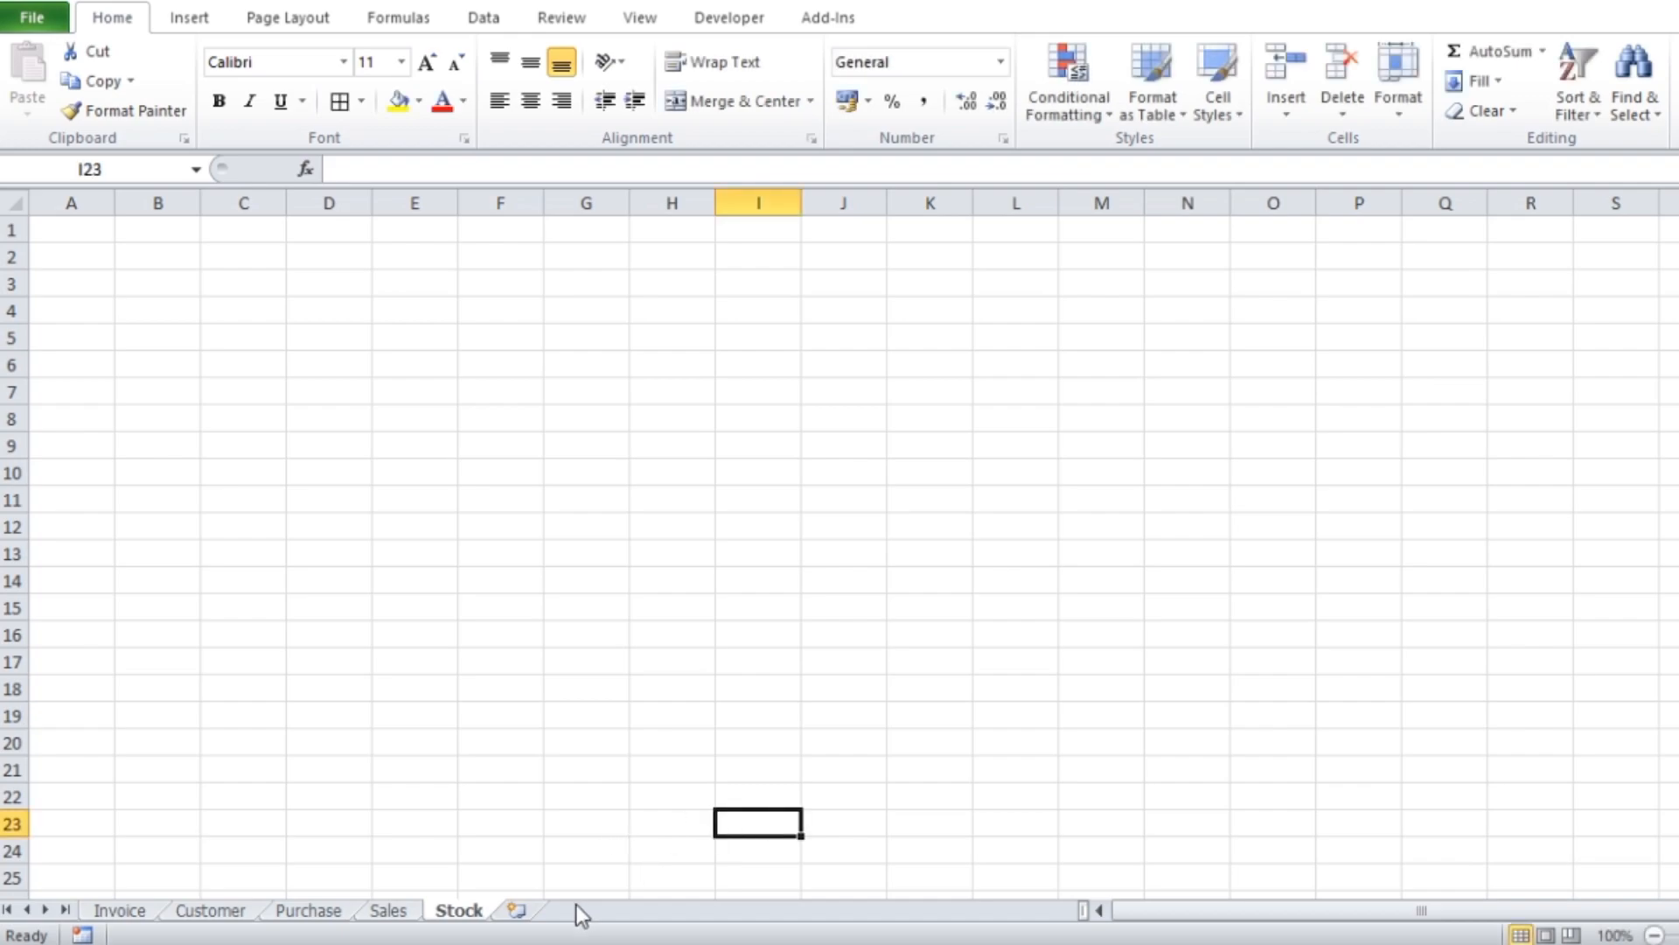
{"action": "left_click", "coordinate": [525, 912]}
{"action": "left_click", "coordinate": [1074, 645]}
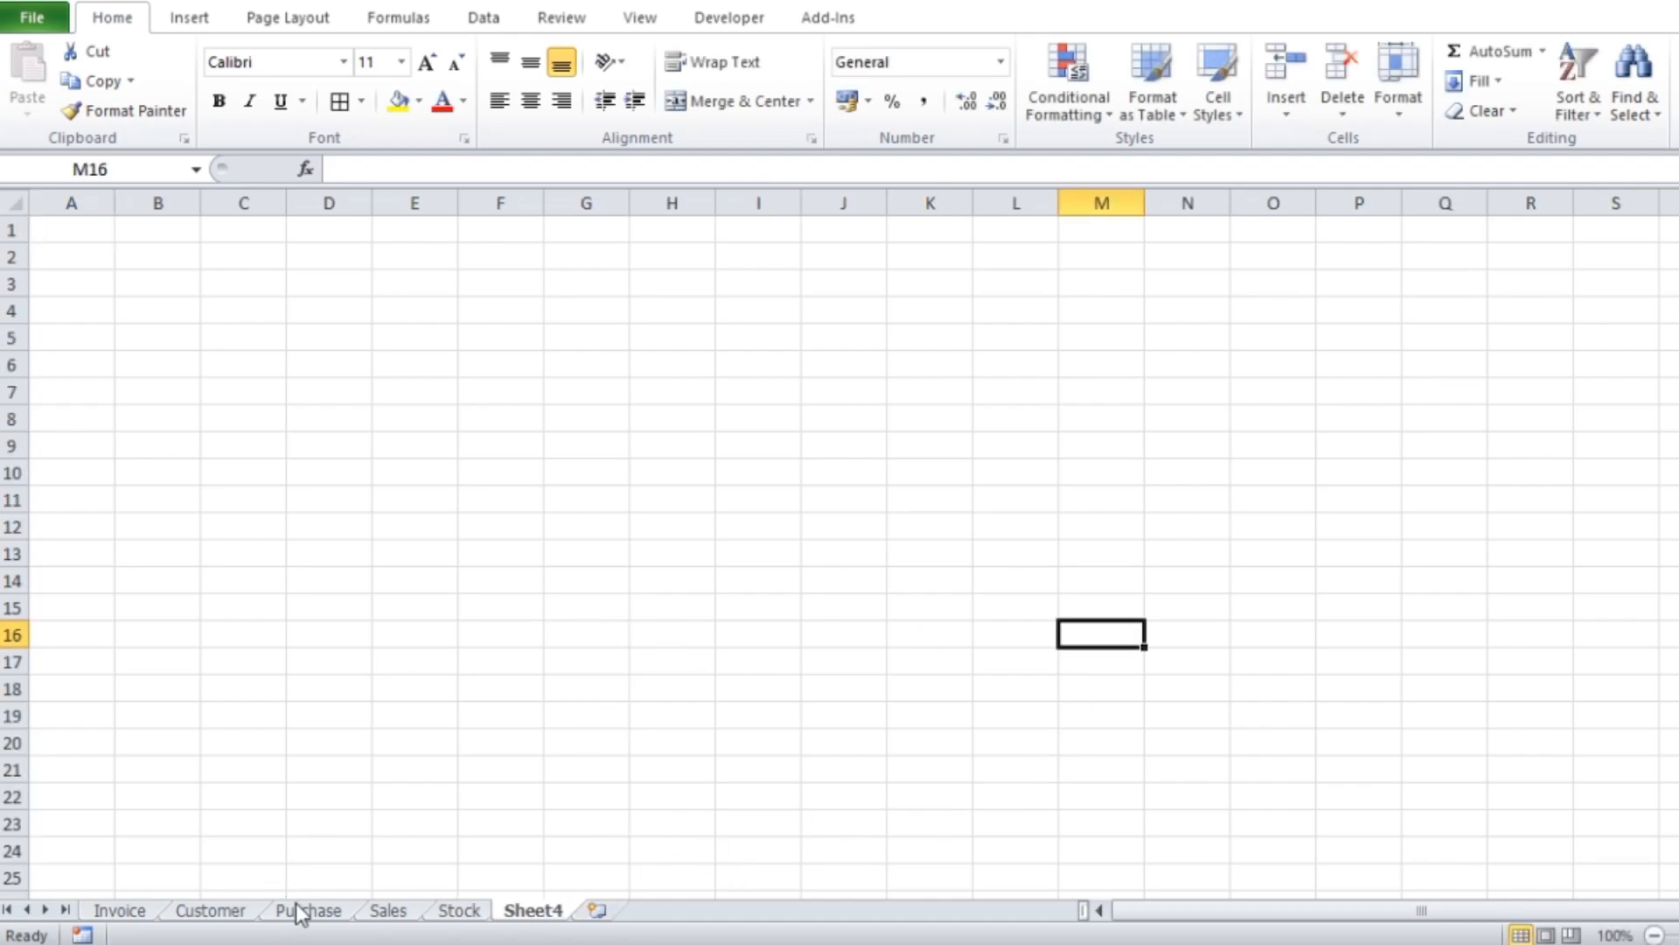
Look through the Invoice, Customer, Purchase, Sales and Stock sheets in turn
{"action": "left_click", "coordinate": [118, 913]}
{"action": "left_click", "coordinate": [218, 917]}
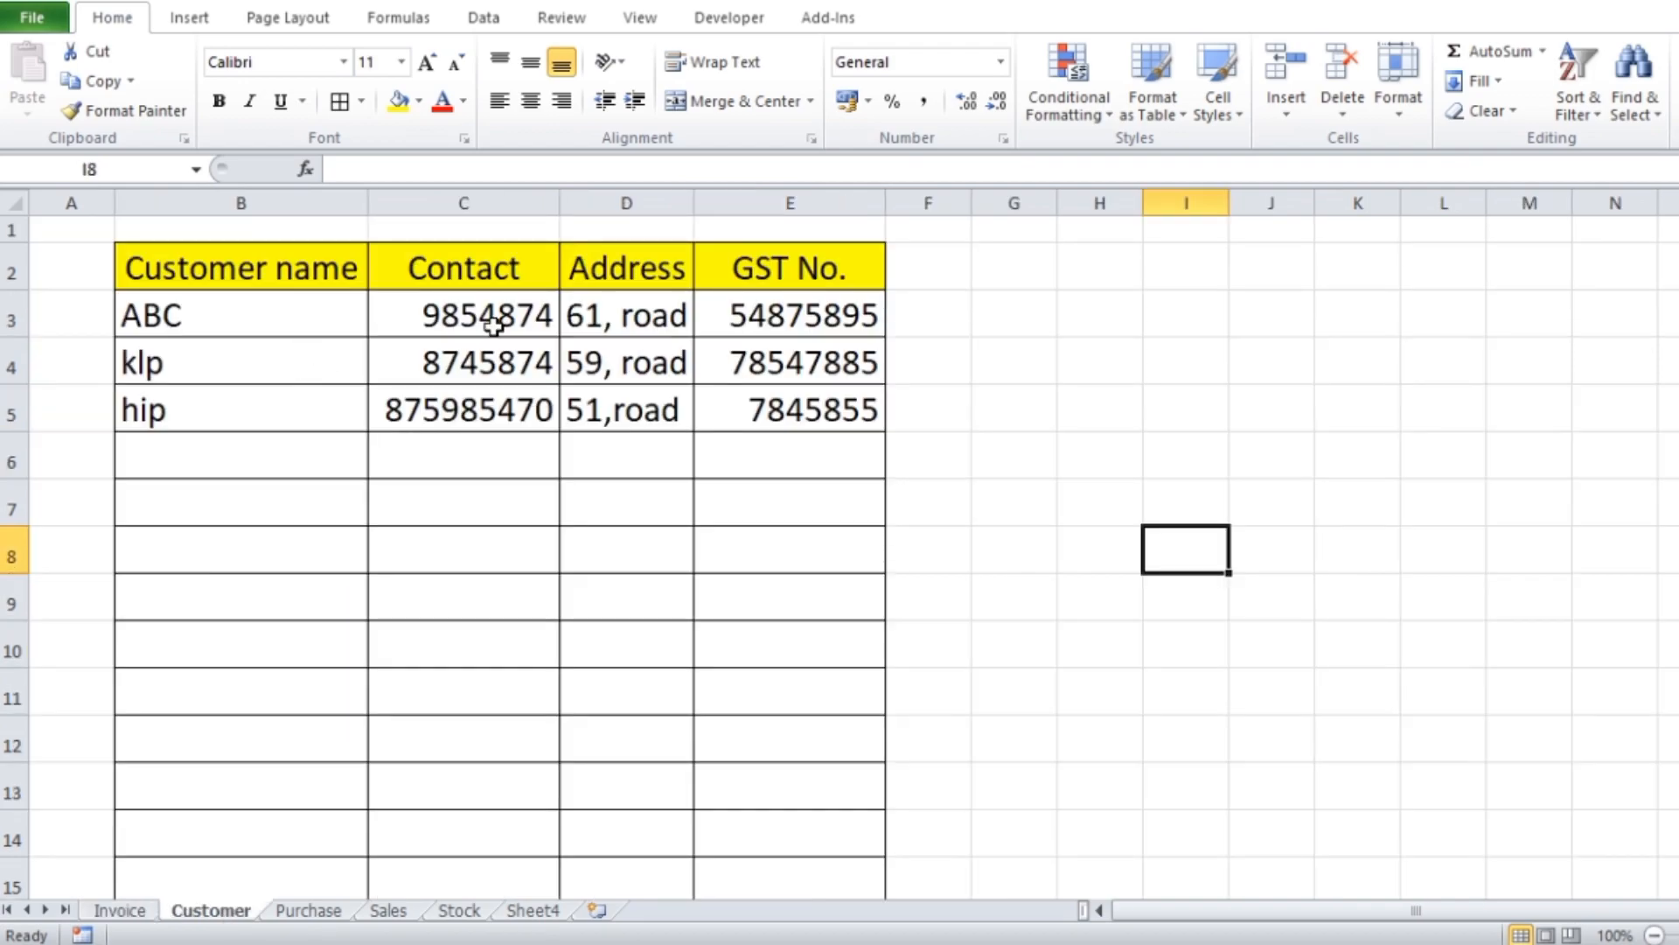
{"action": "left_click", "coordinate": [322, 916]}
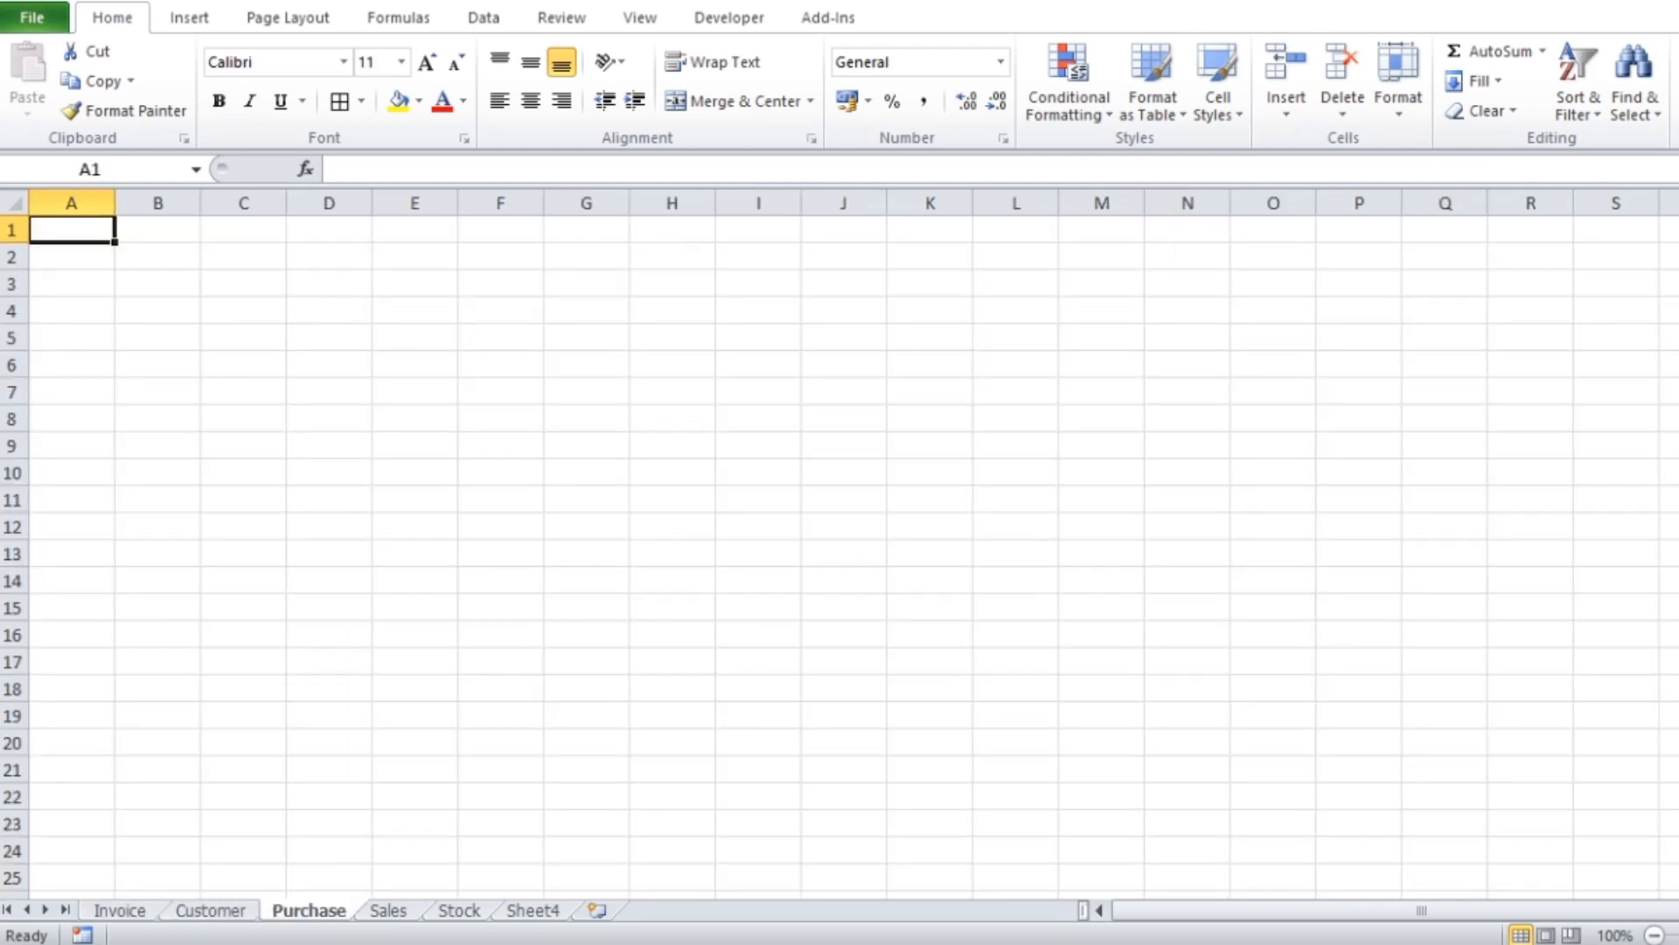
{"action": "left_click", "coordinate": [411, 916]}
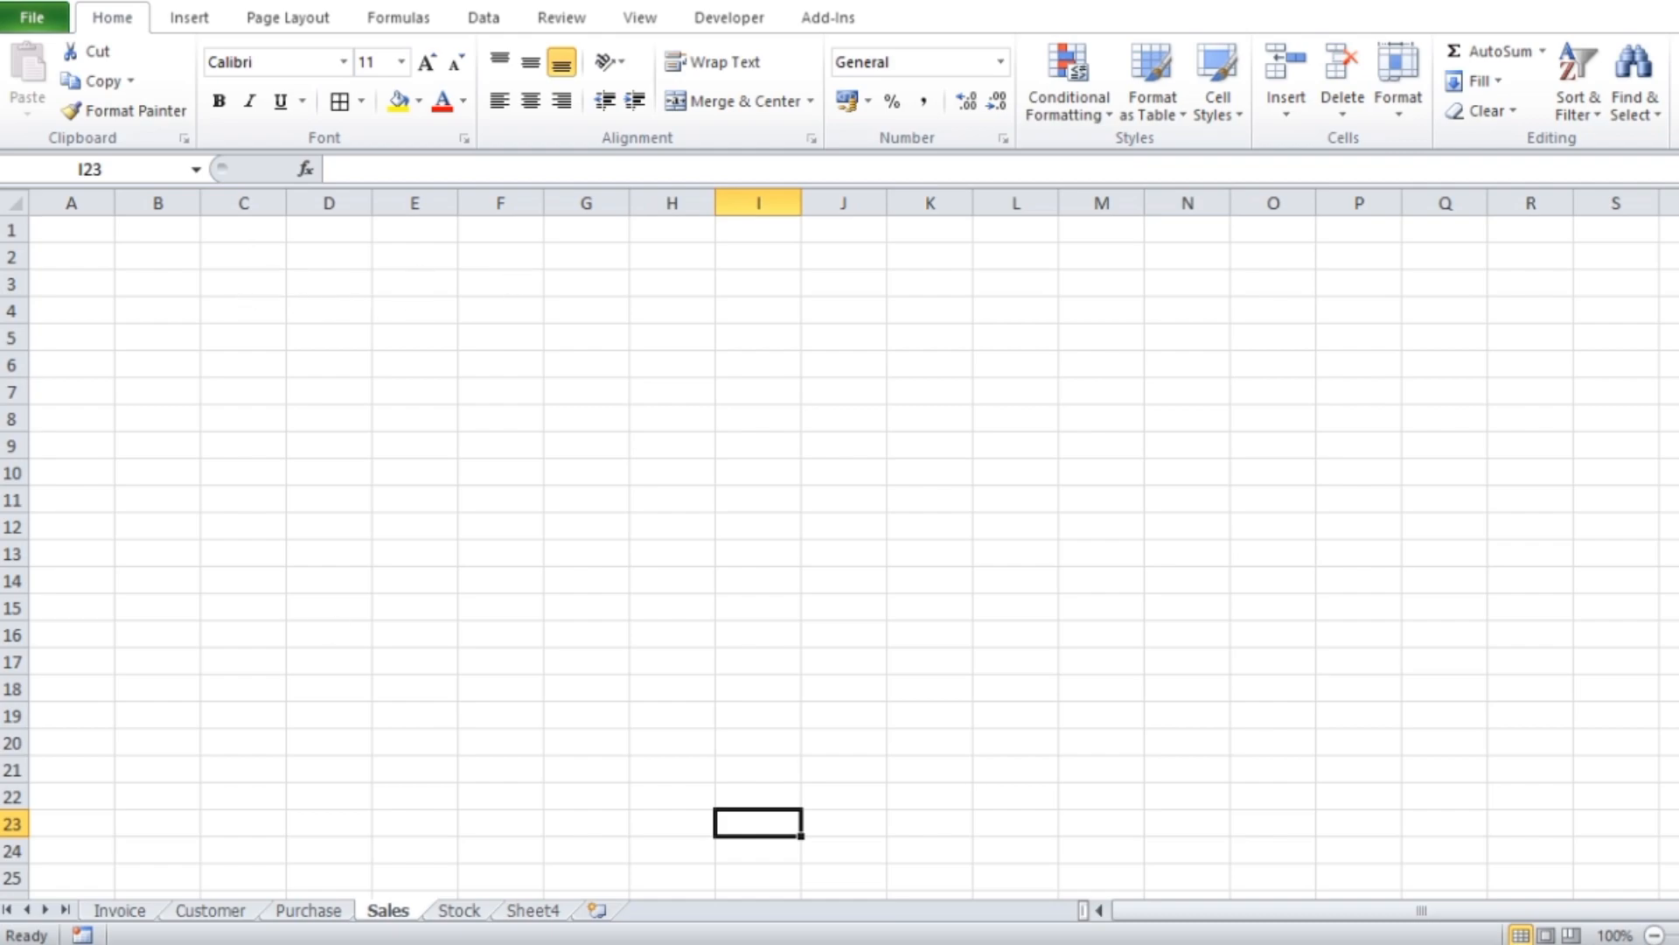
{"action": "left_click", "coordinate": [457, 914]}
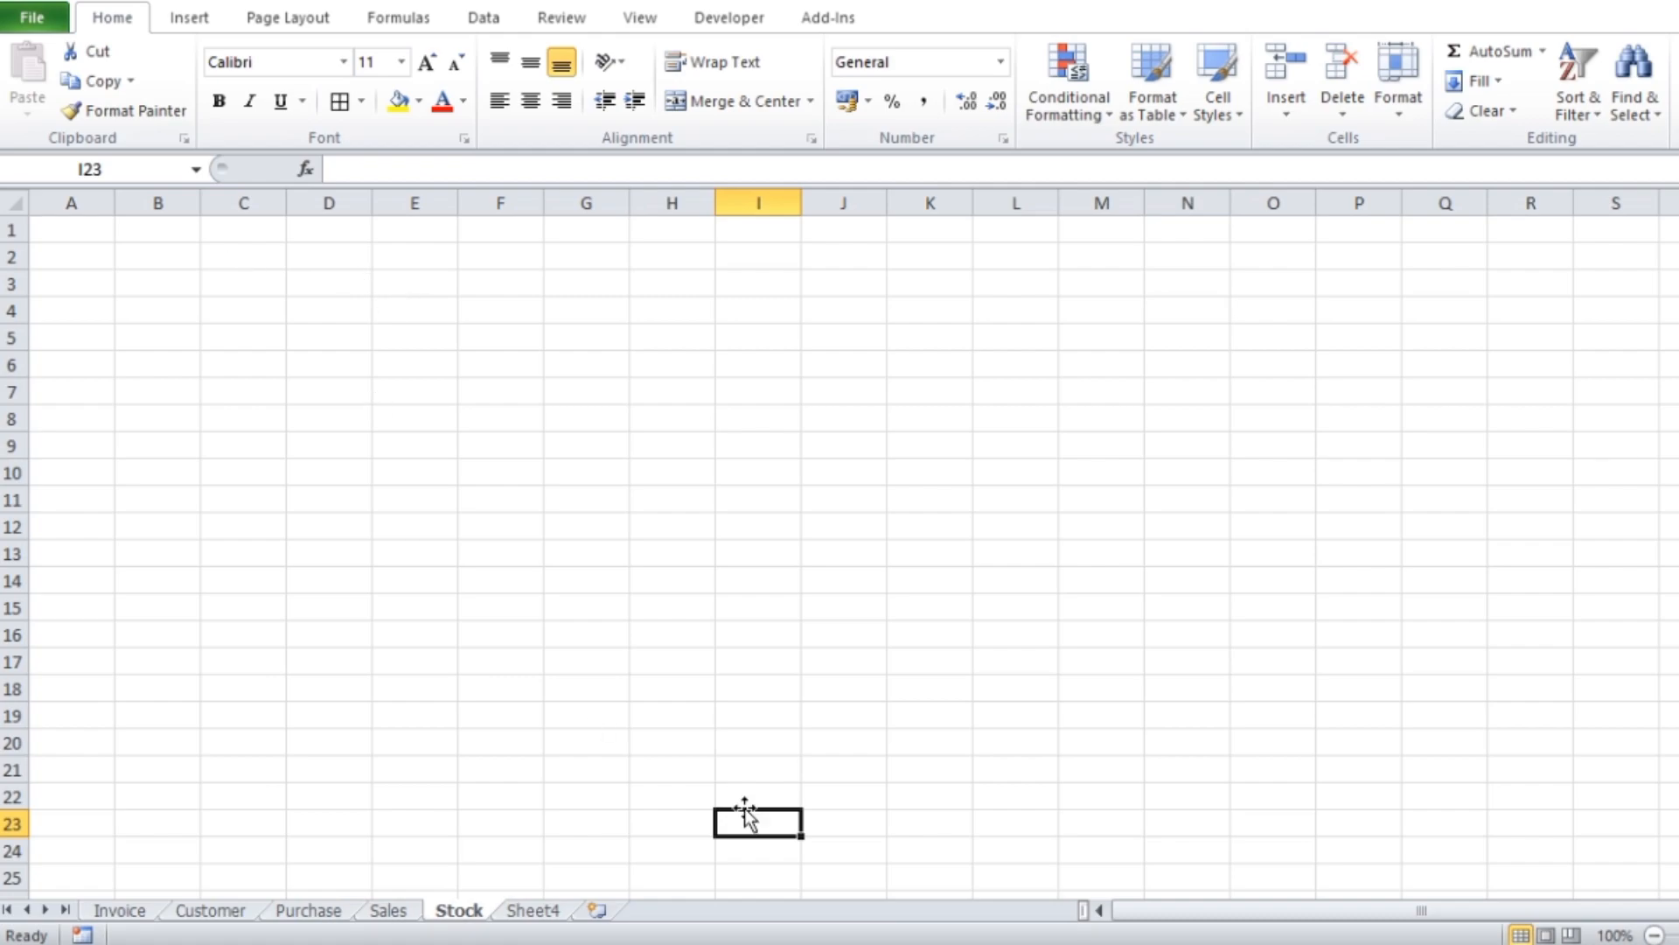
Enter the heading "Item Code" in cell B3 of the Purchase sheet
{"action": "left_click", "coordinate": [308, 910]}
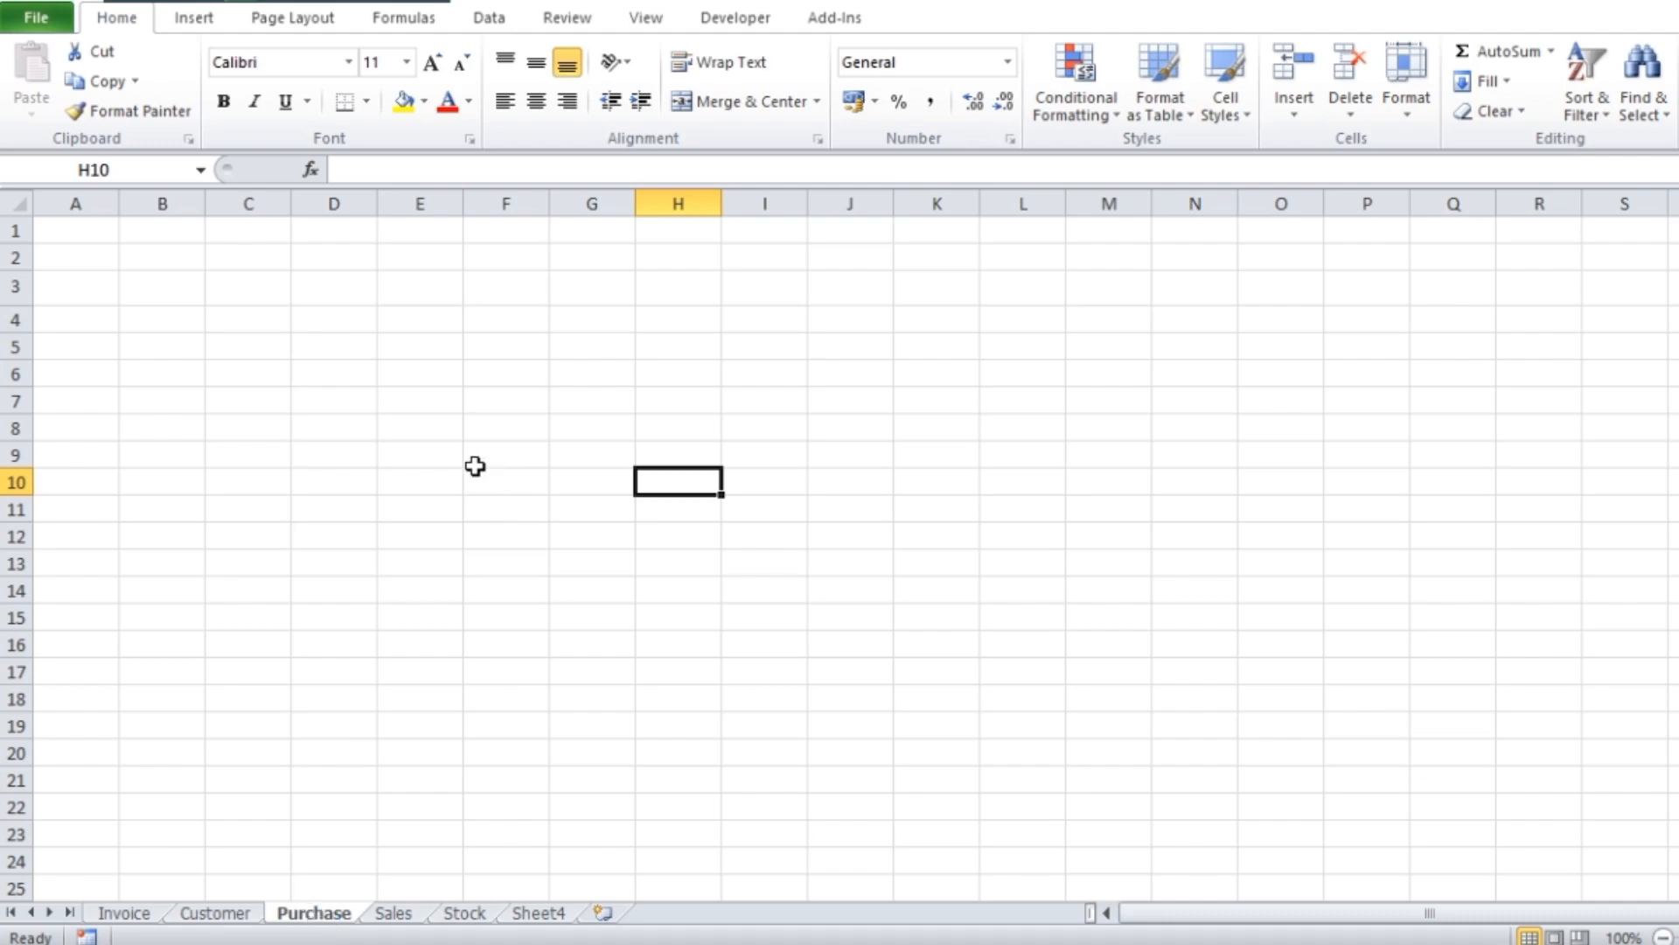
{"action": "left_click", "coordinate": [330, 294]}
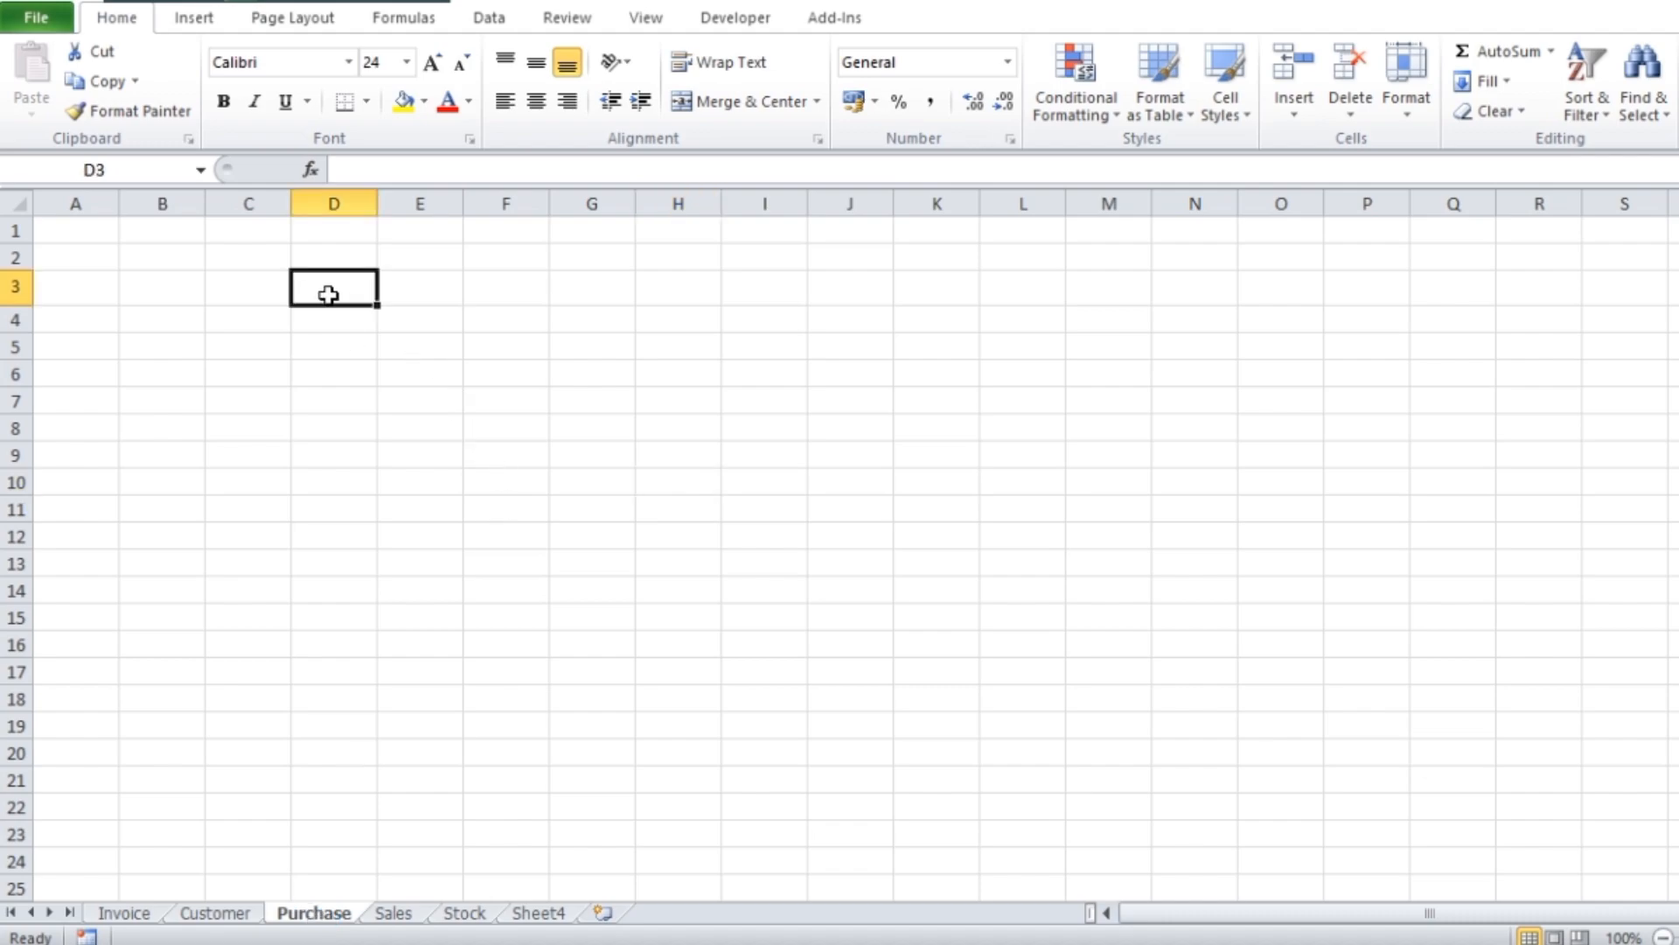
{"action": "left_click", "coordinate": [265, 296]}
{"action": "left_click", "coordinate": [189, 298]}
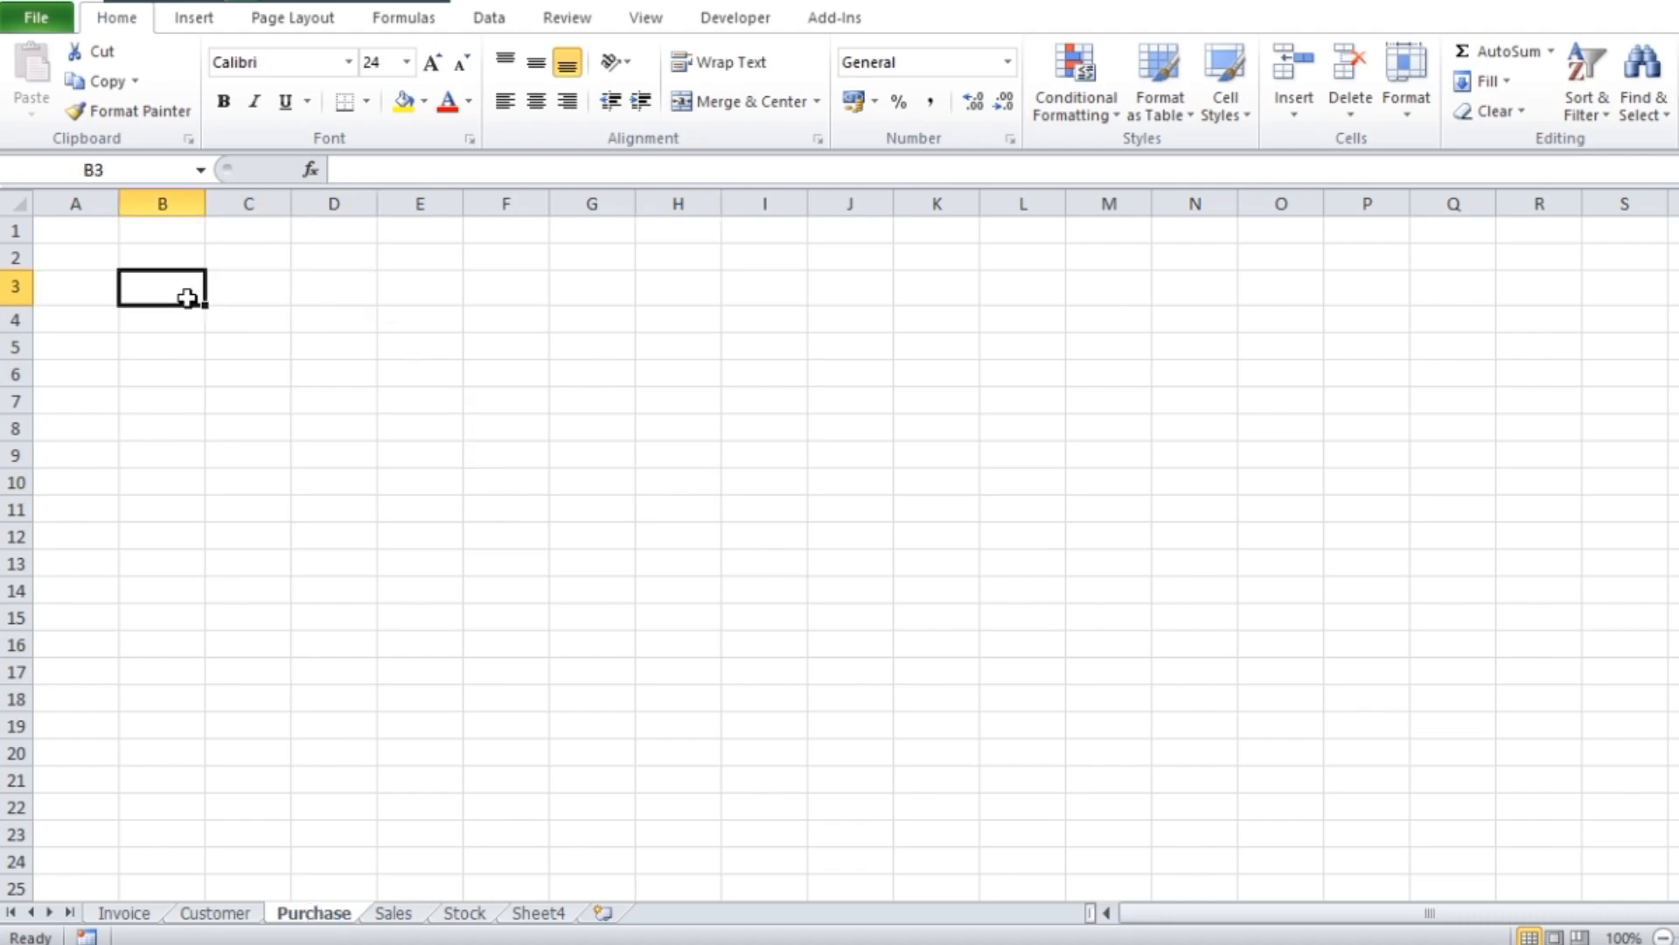
{"action": "type", "text": "Item Code"}
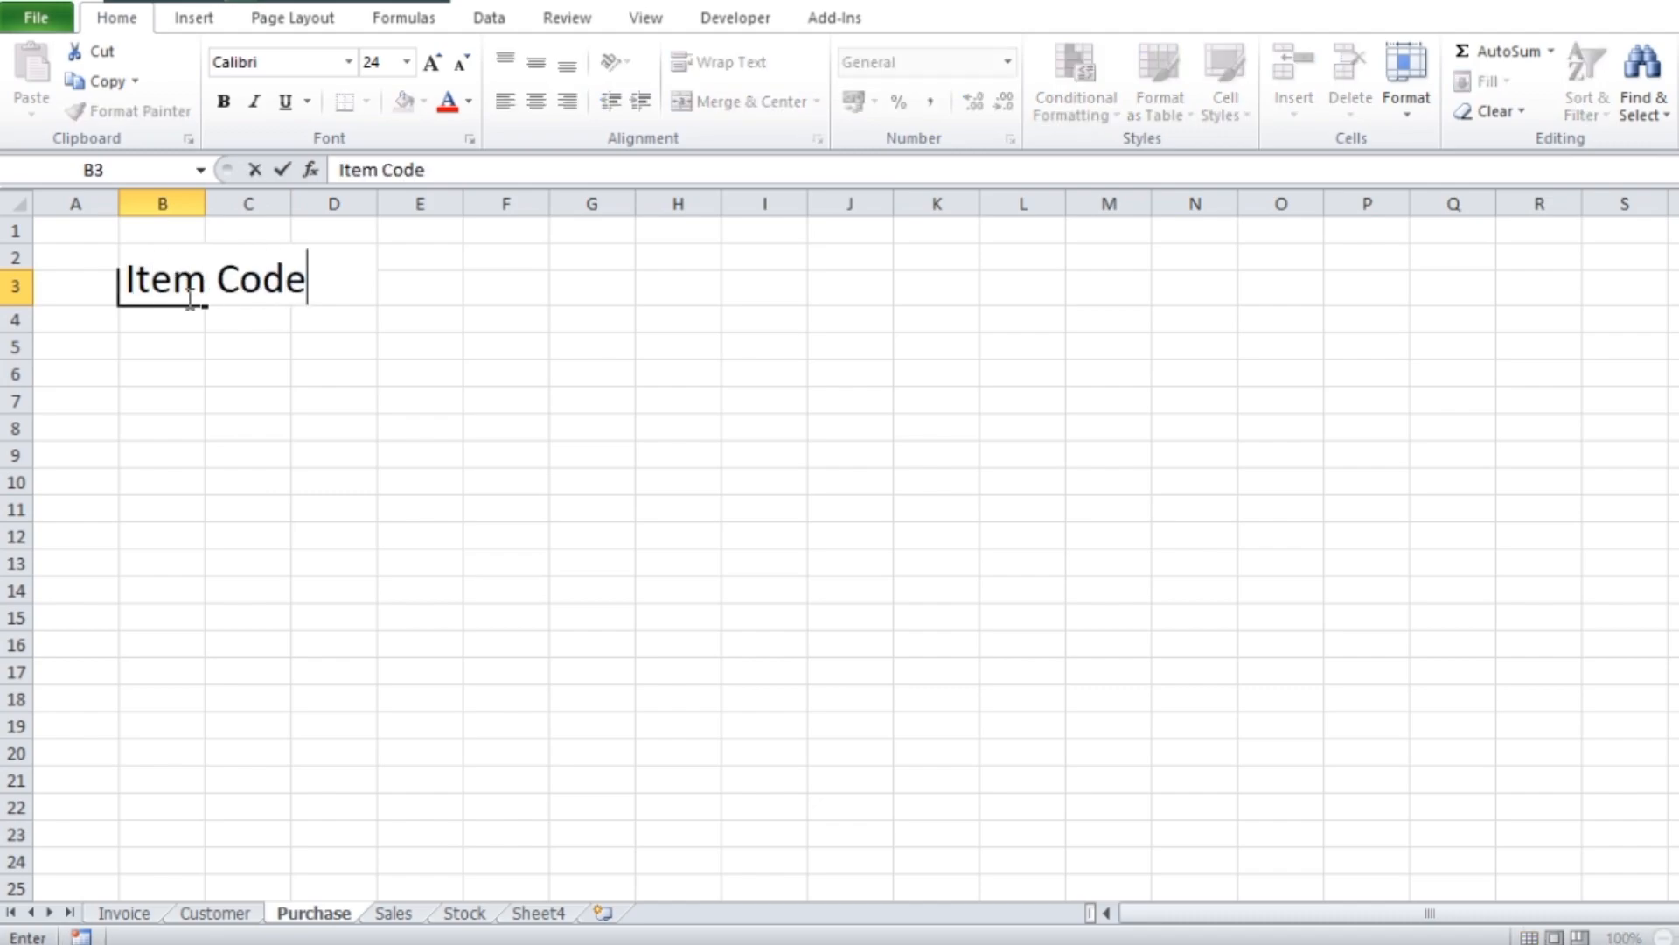
{"action": "key", "text": "ctrl+Return"}
Enter the headings "Item name" in cell C3 and "Purchase Rate" in cell D3
{"action": "key", "text": "Tab"}
{"action": "type", "text": "Ite"}
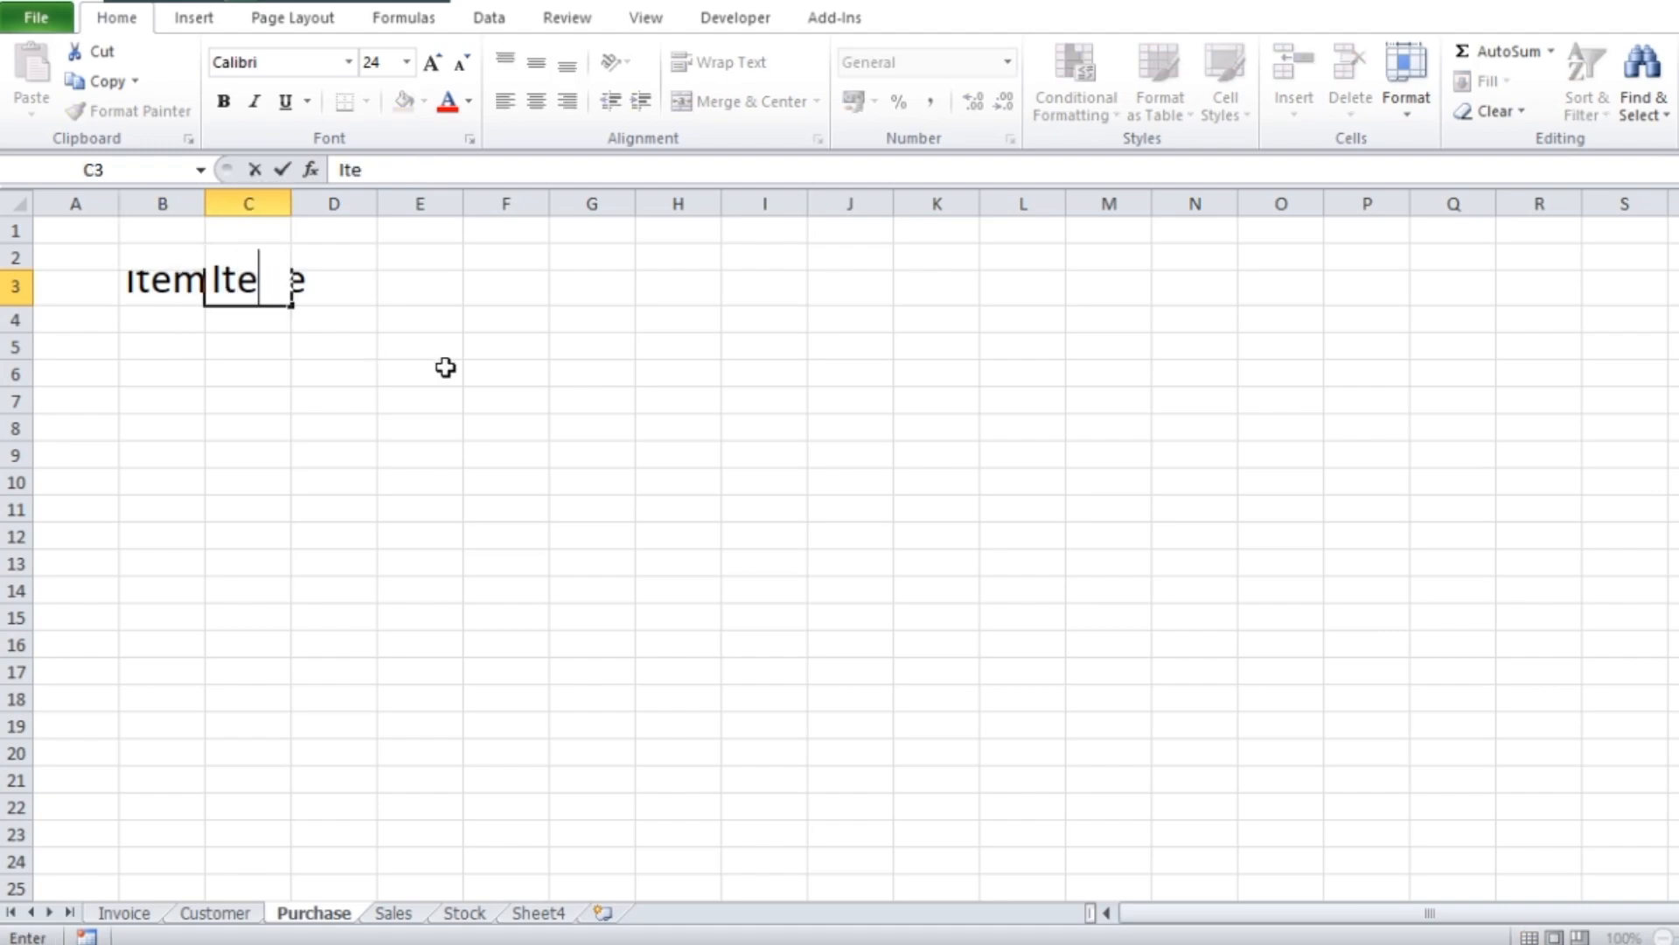
{"action": "type", "text": "m "}
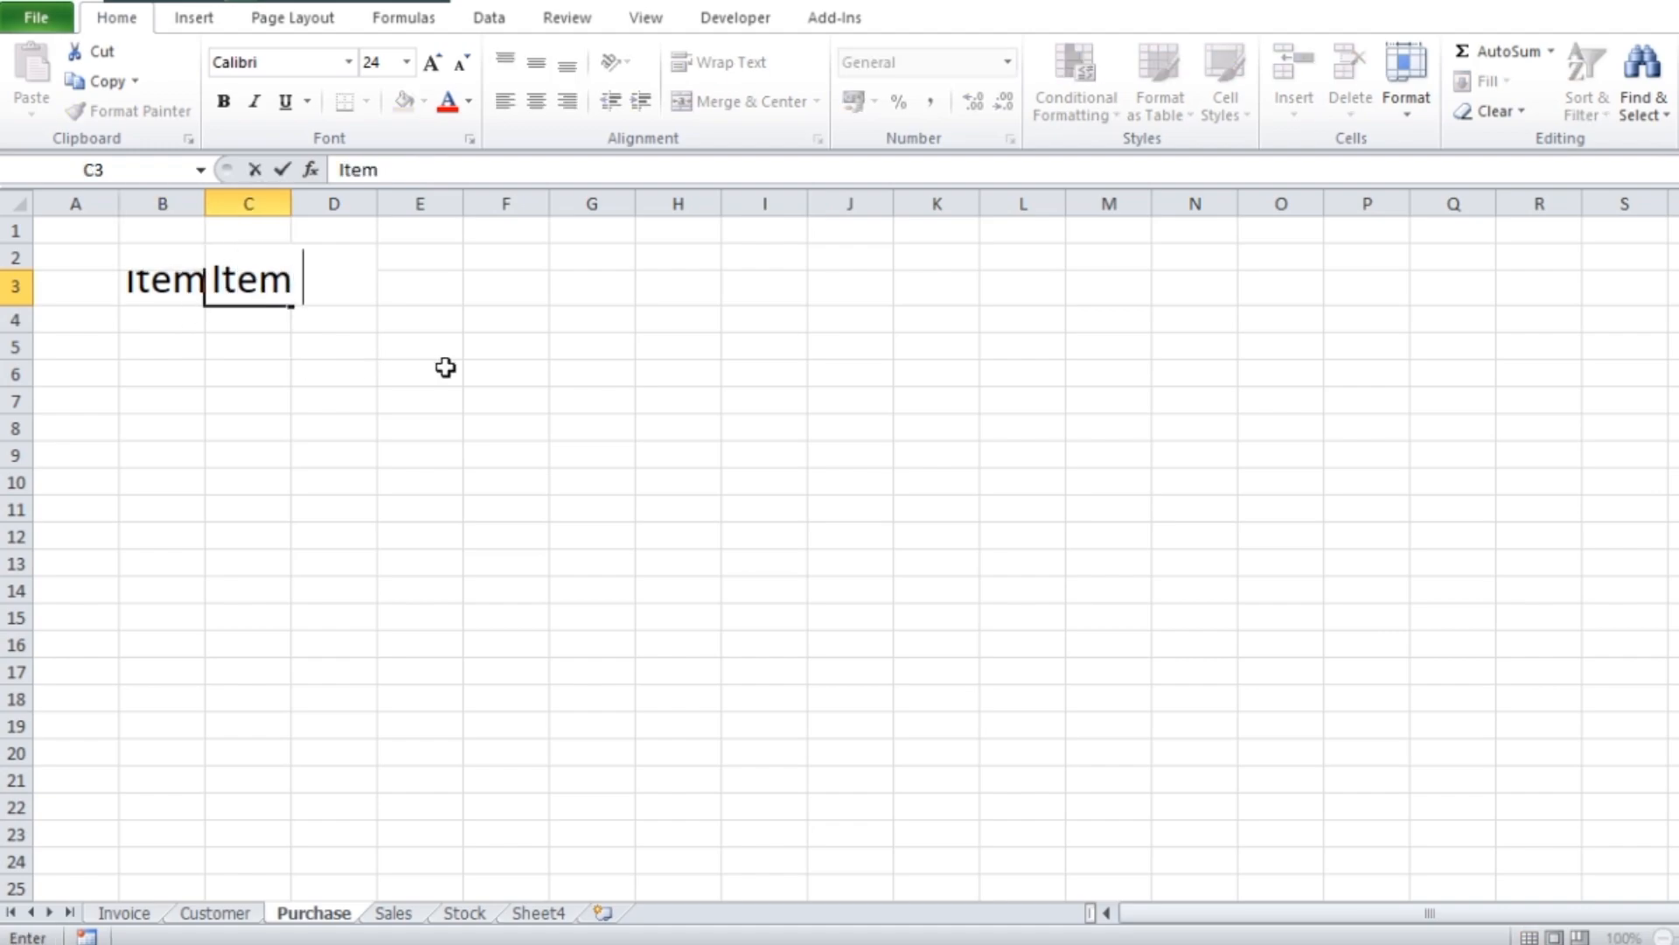
{"action": "type", "text": "name"}
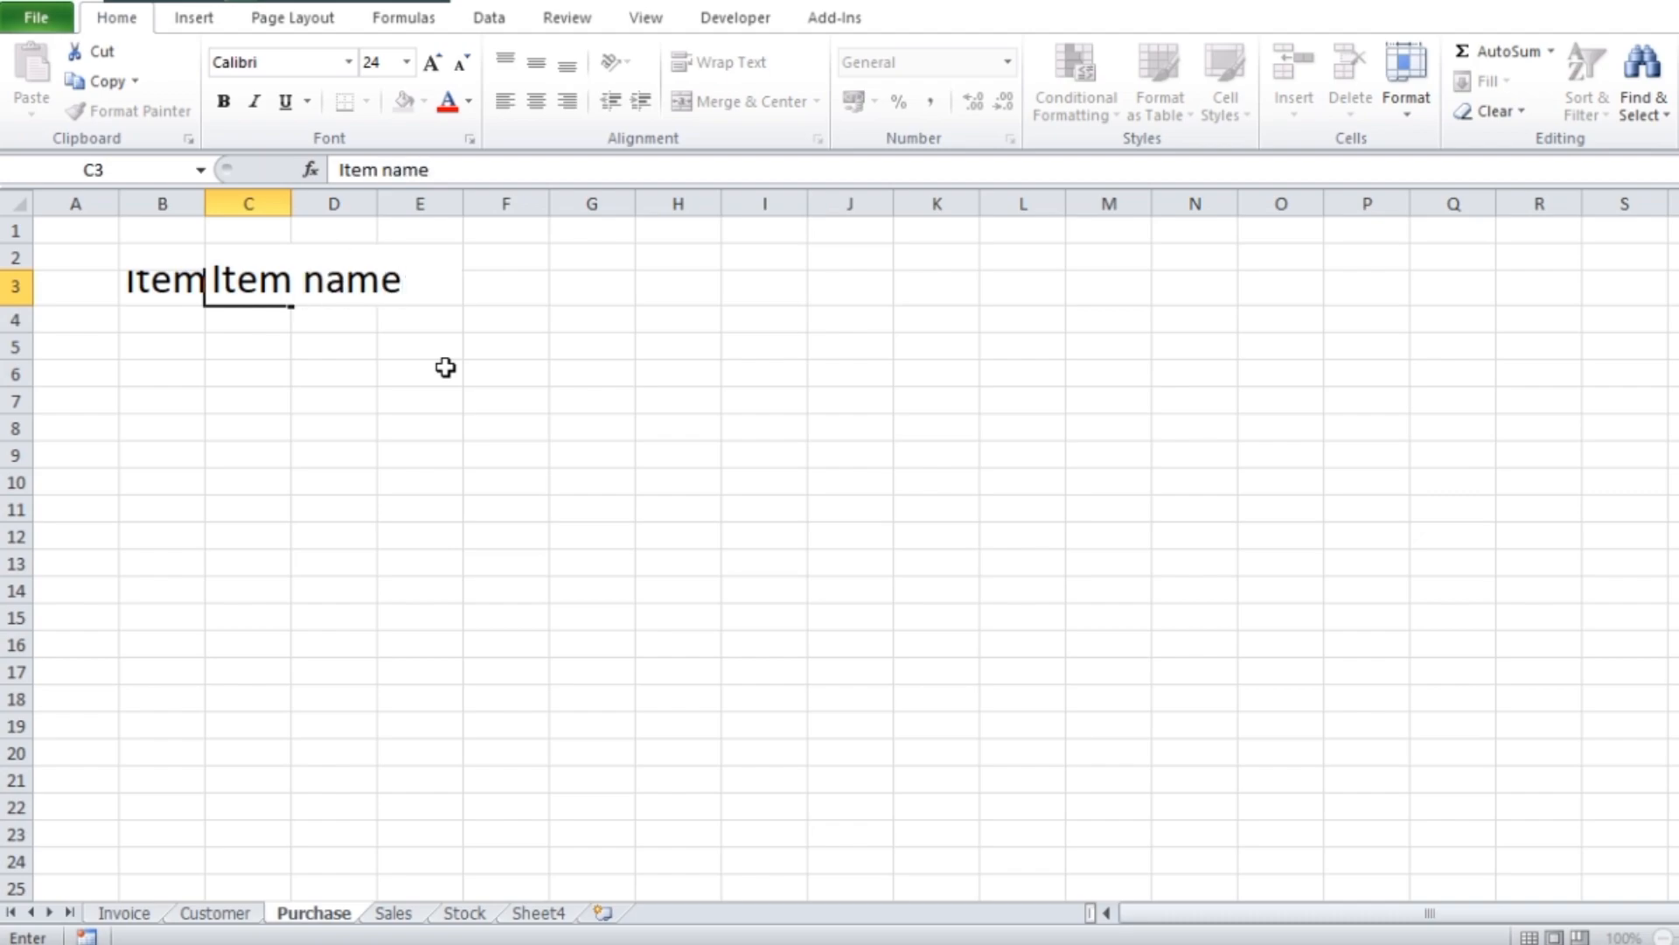
{"action": "key", "text": "Tab"}
{"action": "type", "text": "Purc"}
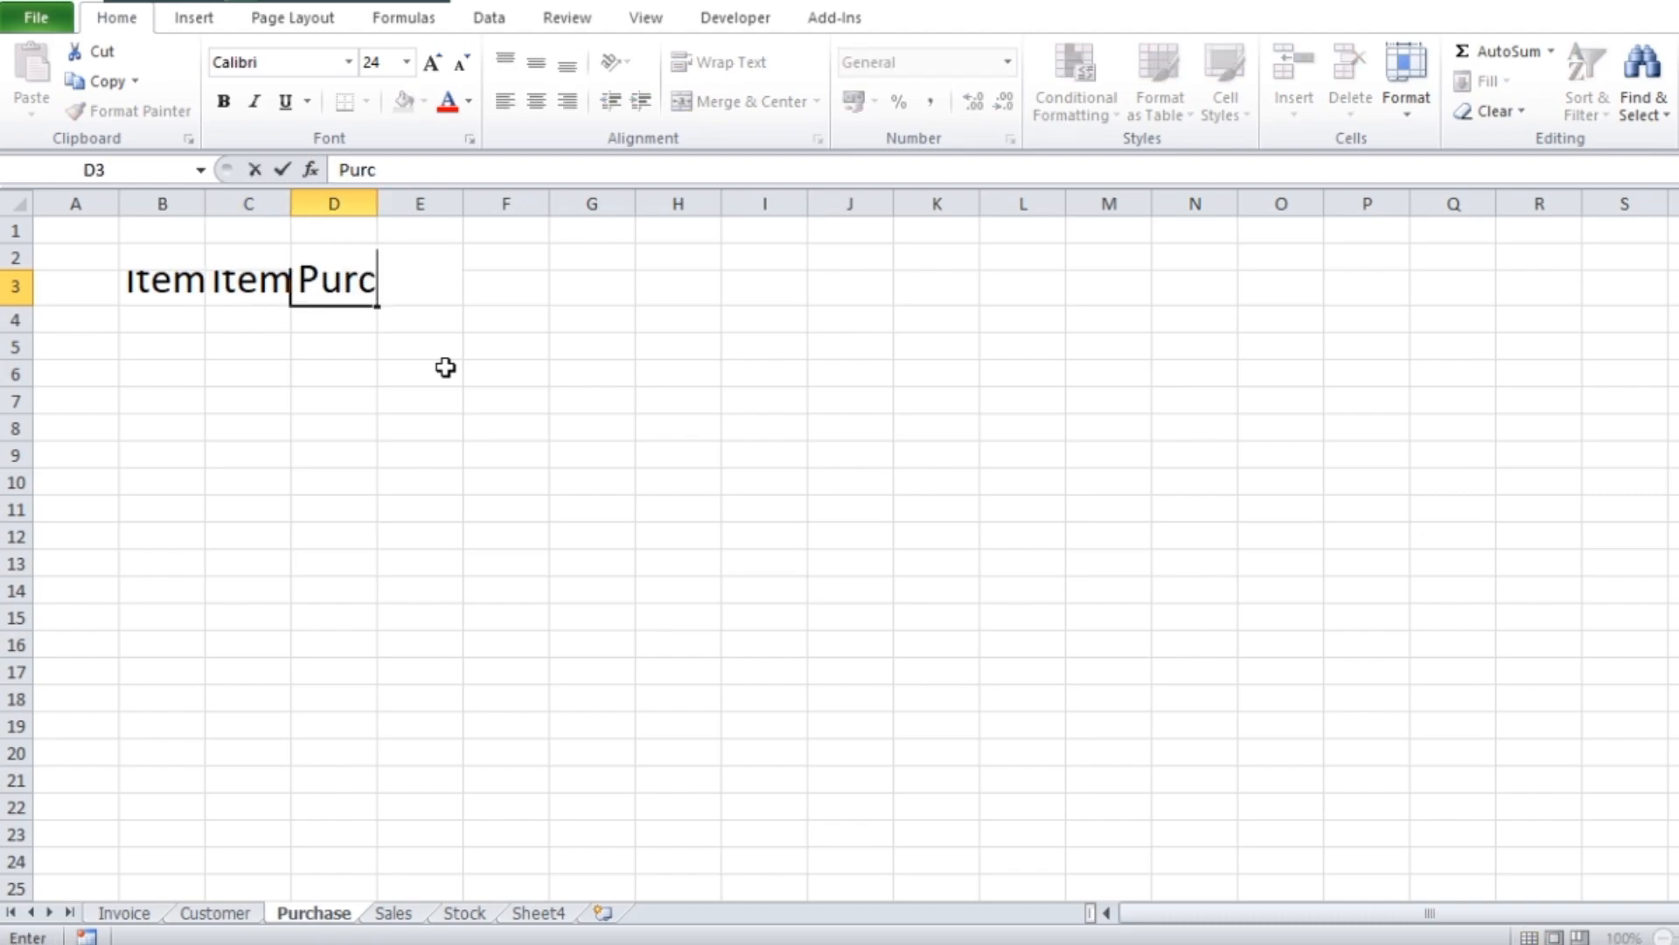
{"action": "type", "text": "hase Rate"}
{"action": "key", "text": "Tab"}
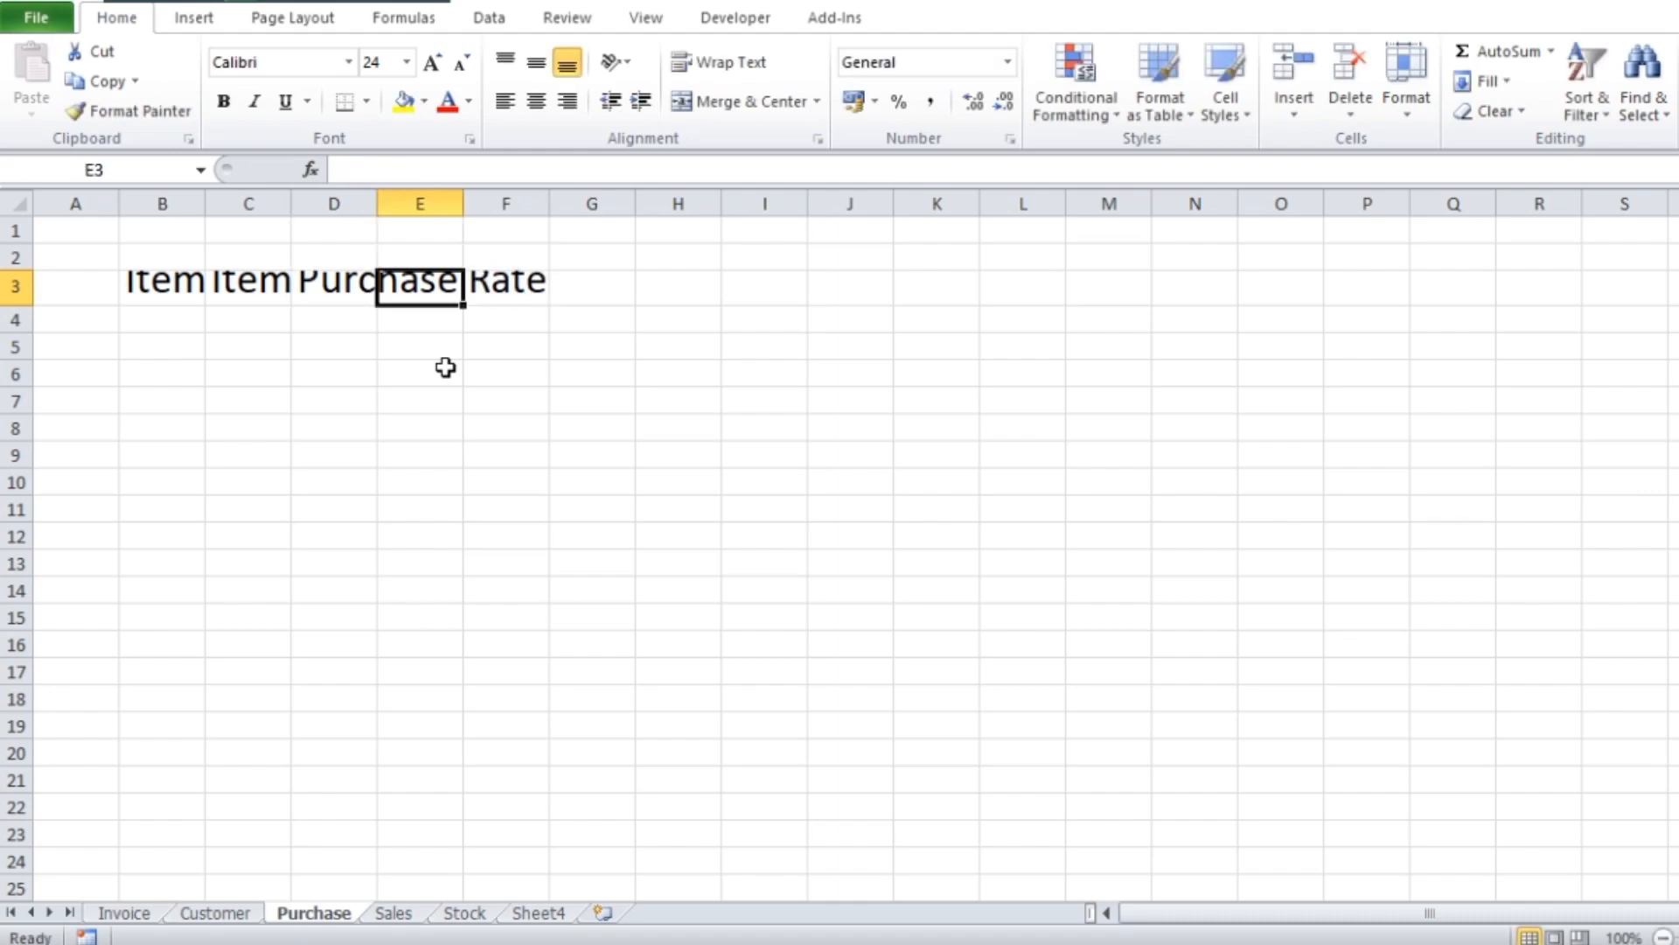
Enter the headings "qty" in cell E3 and "Sales Rate" in cell F3
{"action": "type", "text": "qty"}
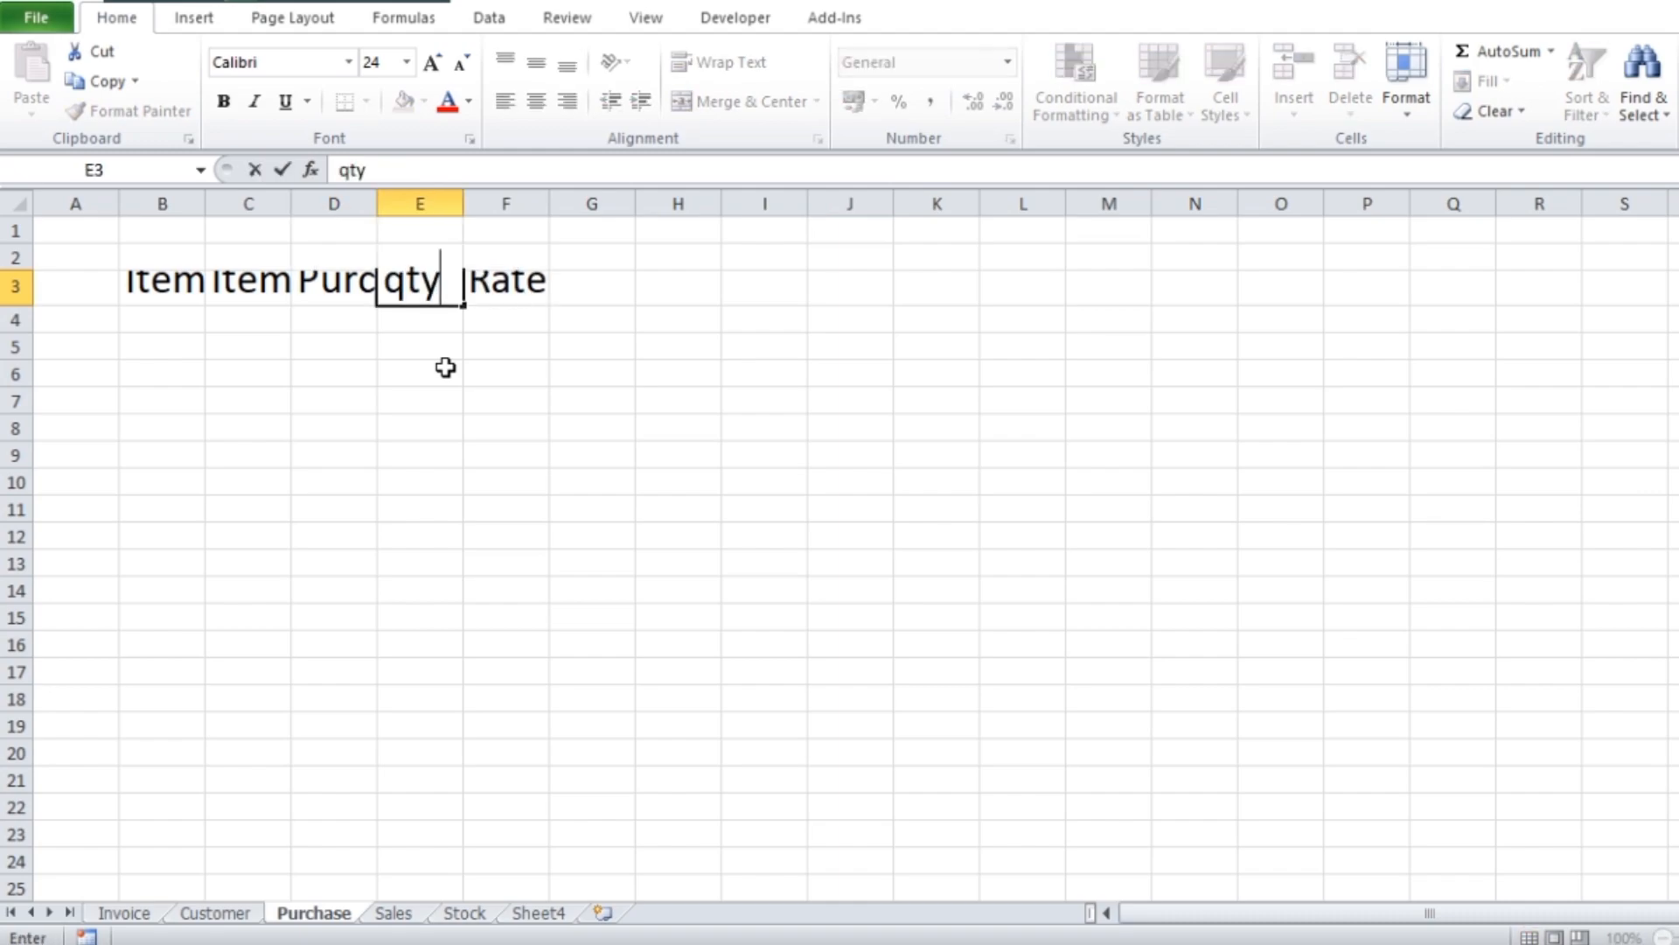
{"action": "key", "text": "Tab"}
{"action": "type", "text": "Sal"}
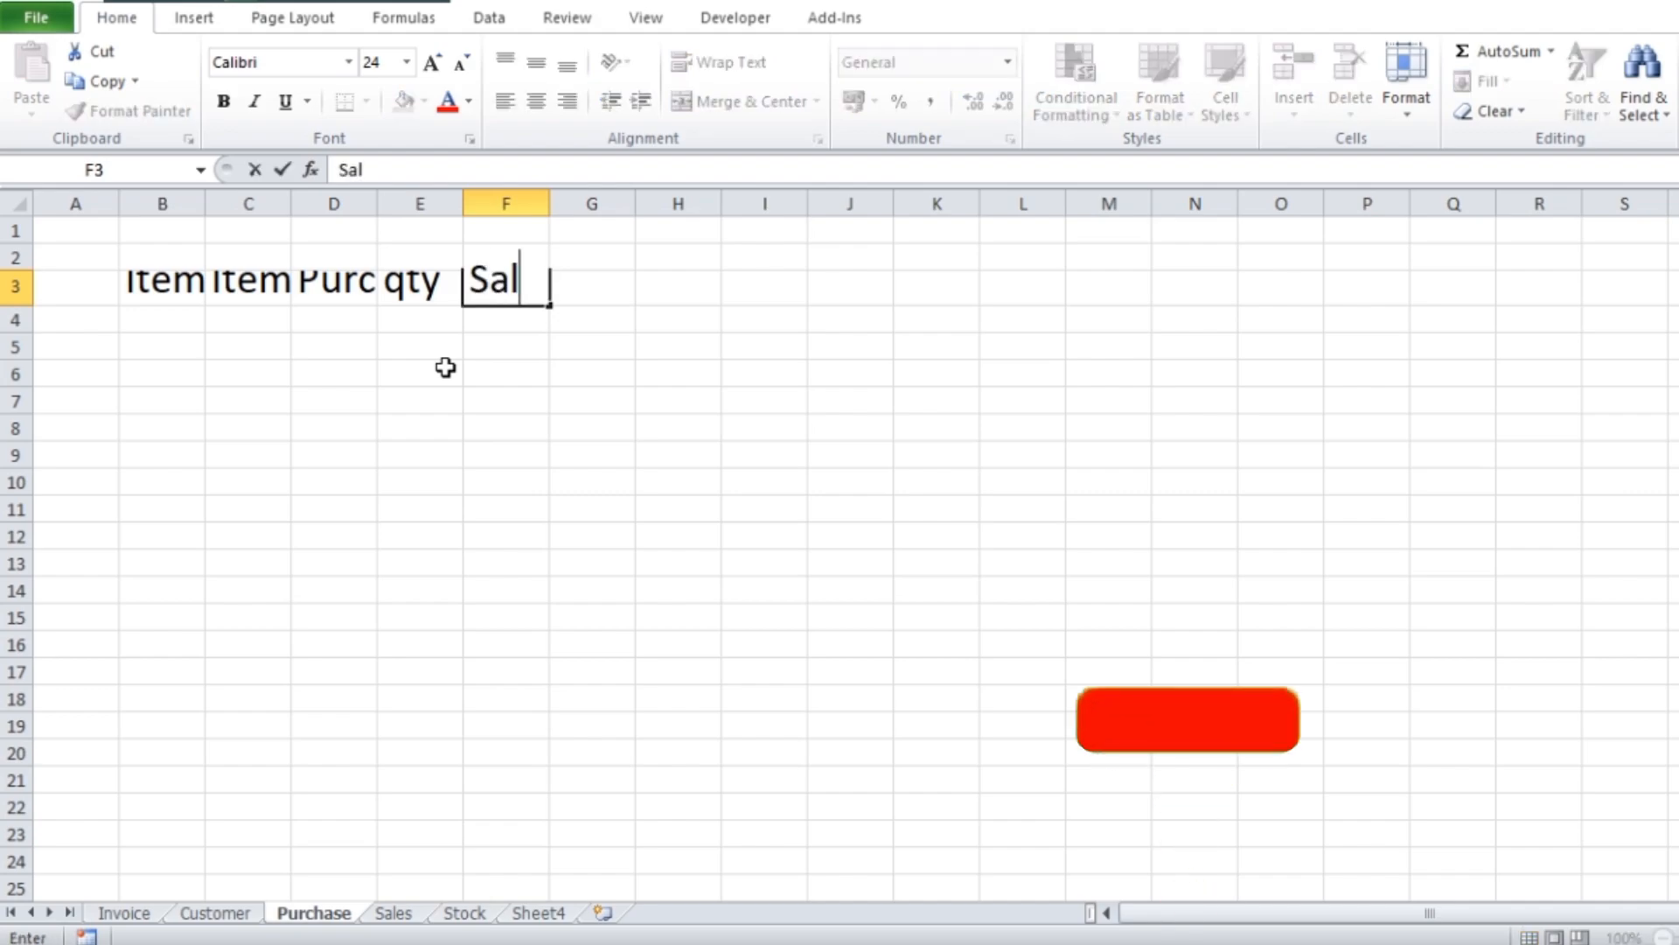
{"action": "type", "text": "es Rate"}
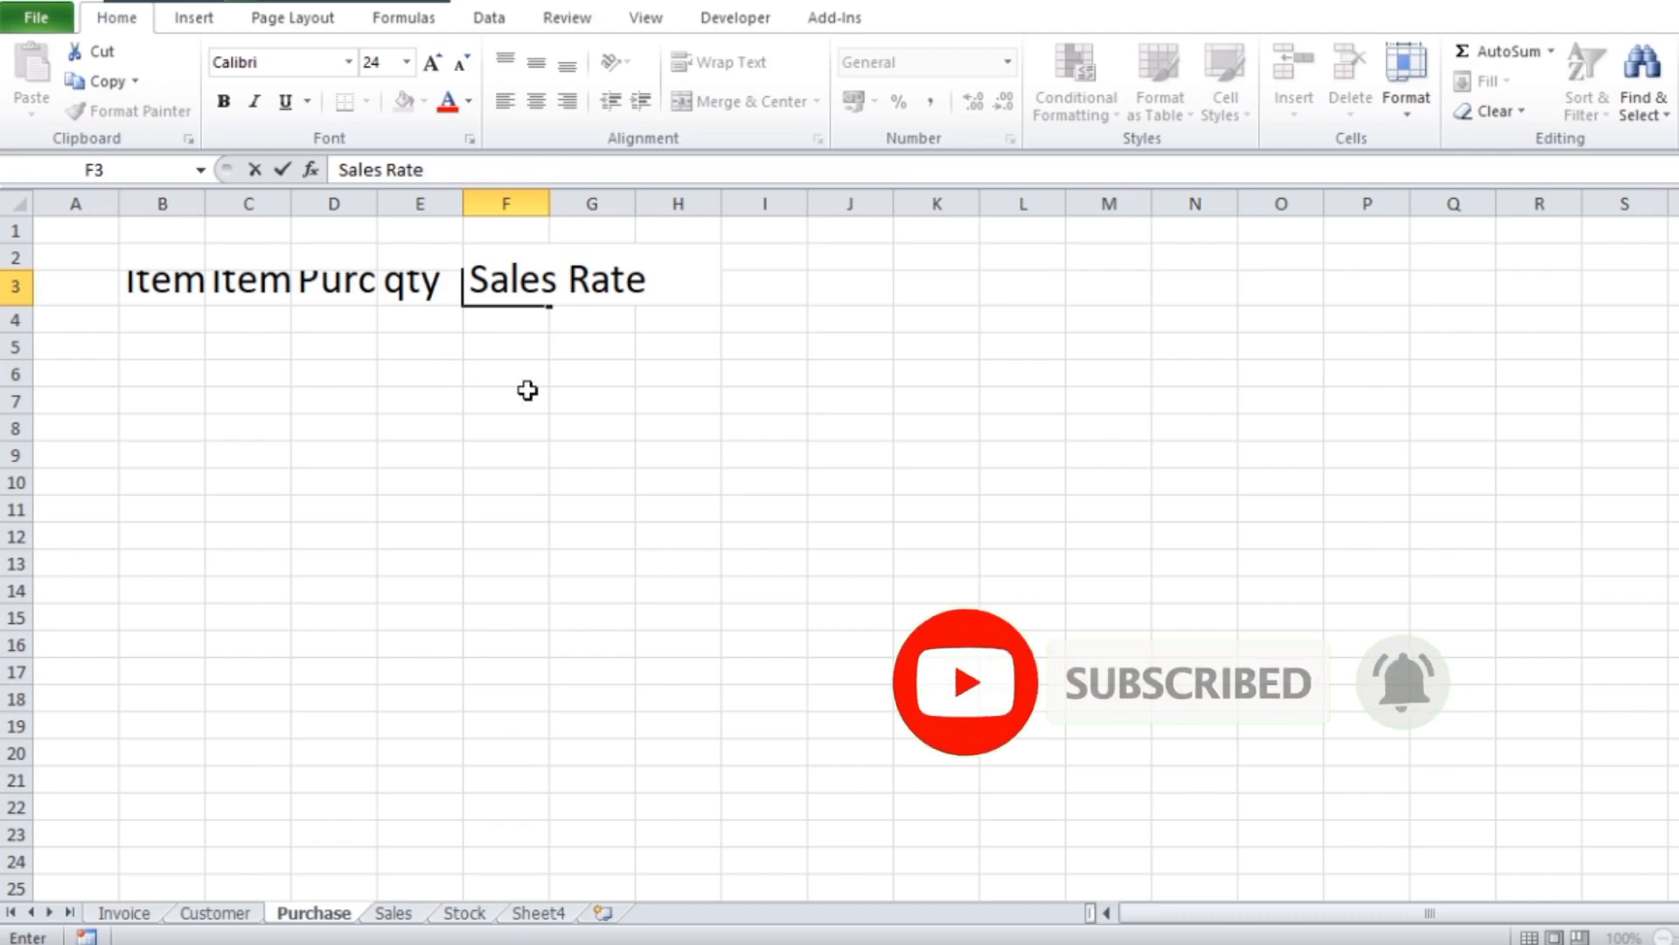
{"action": "left_click", "coordinate": [967, 424]}
AutoFit the widths of columns B to G to the headings in row 3
{"action": "left_click", "coordinate": [162, 288]}
{"action": "left_click_drag", "start_coordinate": [162, 289], "coordinate": [600, 302]}
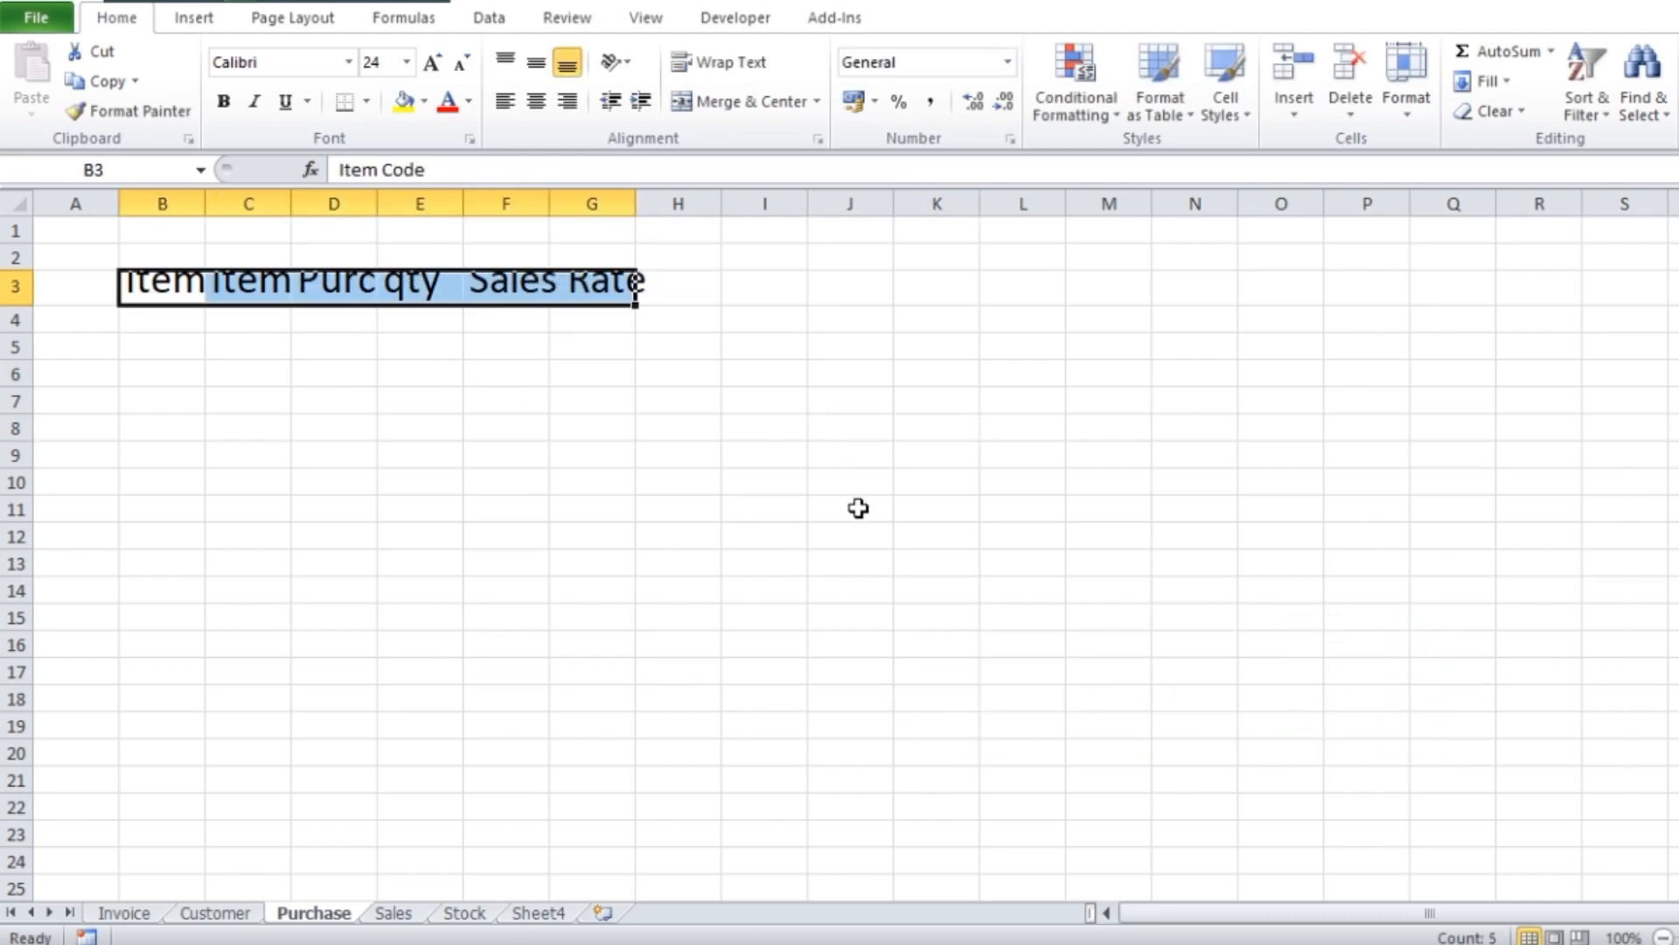
{"action": "key", "text": "alt+h"}
{"action": "key", "text": "o"}
{"action": "key", "text": "i"}
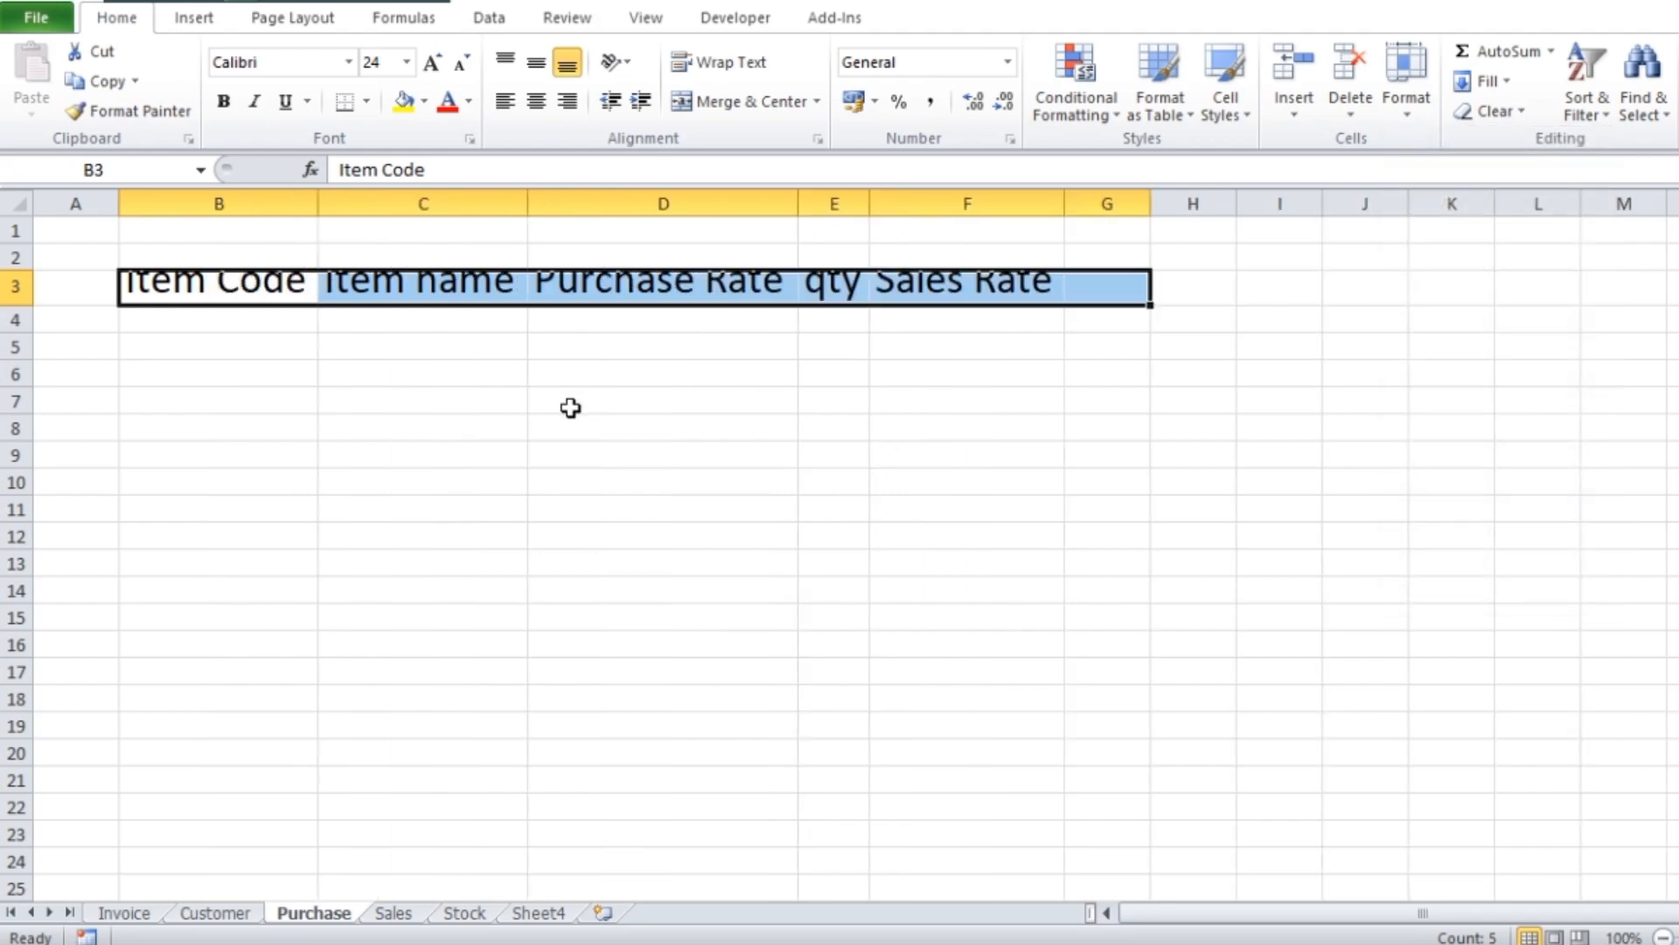
{"action": "left_click", "coordinate": [570, 448]}
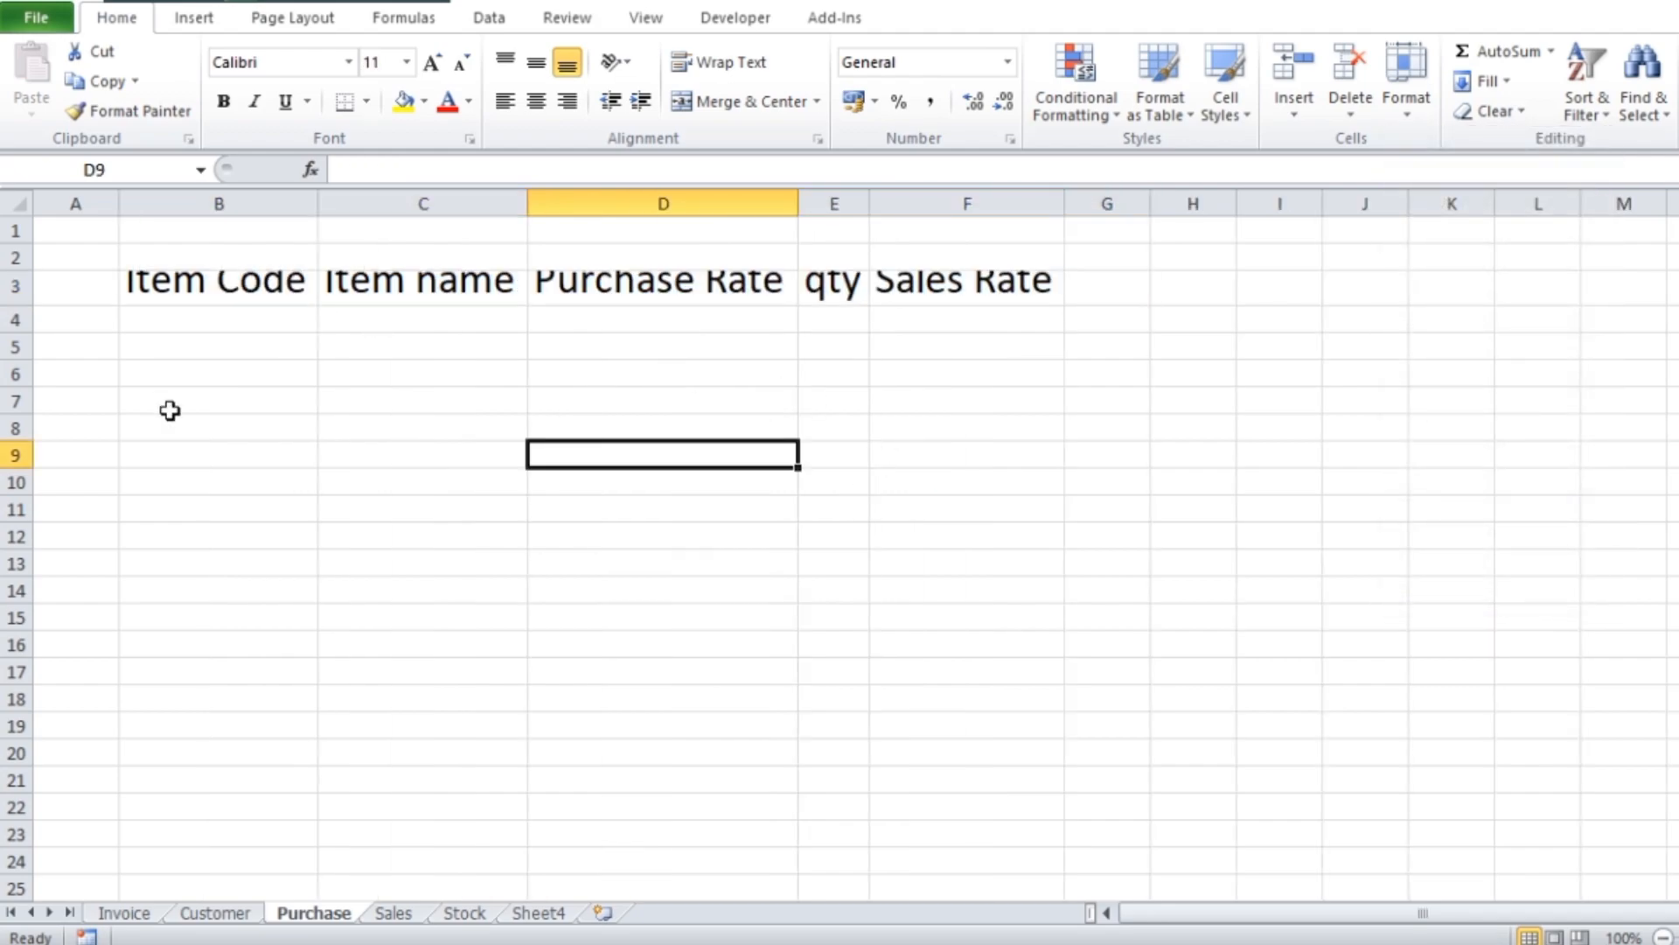
Make rows 2 and 3 taller so that the headings fit fully
{"action": "left_click_drag", "start_coordinate": [16, 272], "coordinate": [15, 361]}
{"action": "left_click", "coordinate": [438, 415]}
{"action": "left_click", "coordinate": [412, 359]}
{"action": "left_click", "coordinate": [160, 340]}
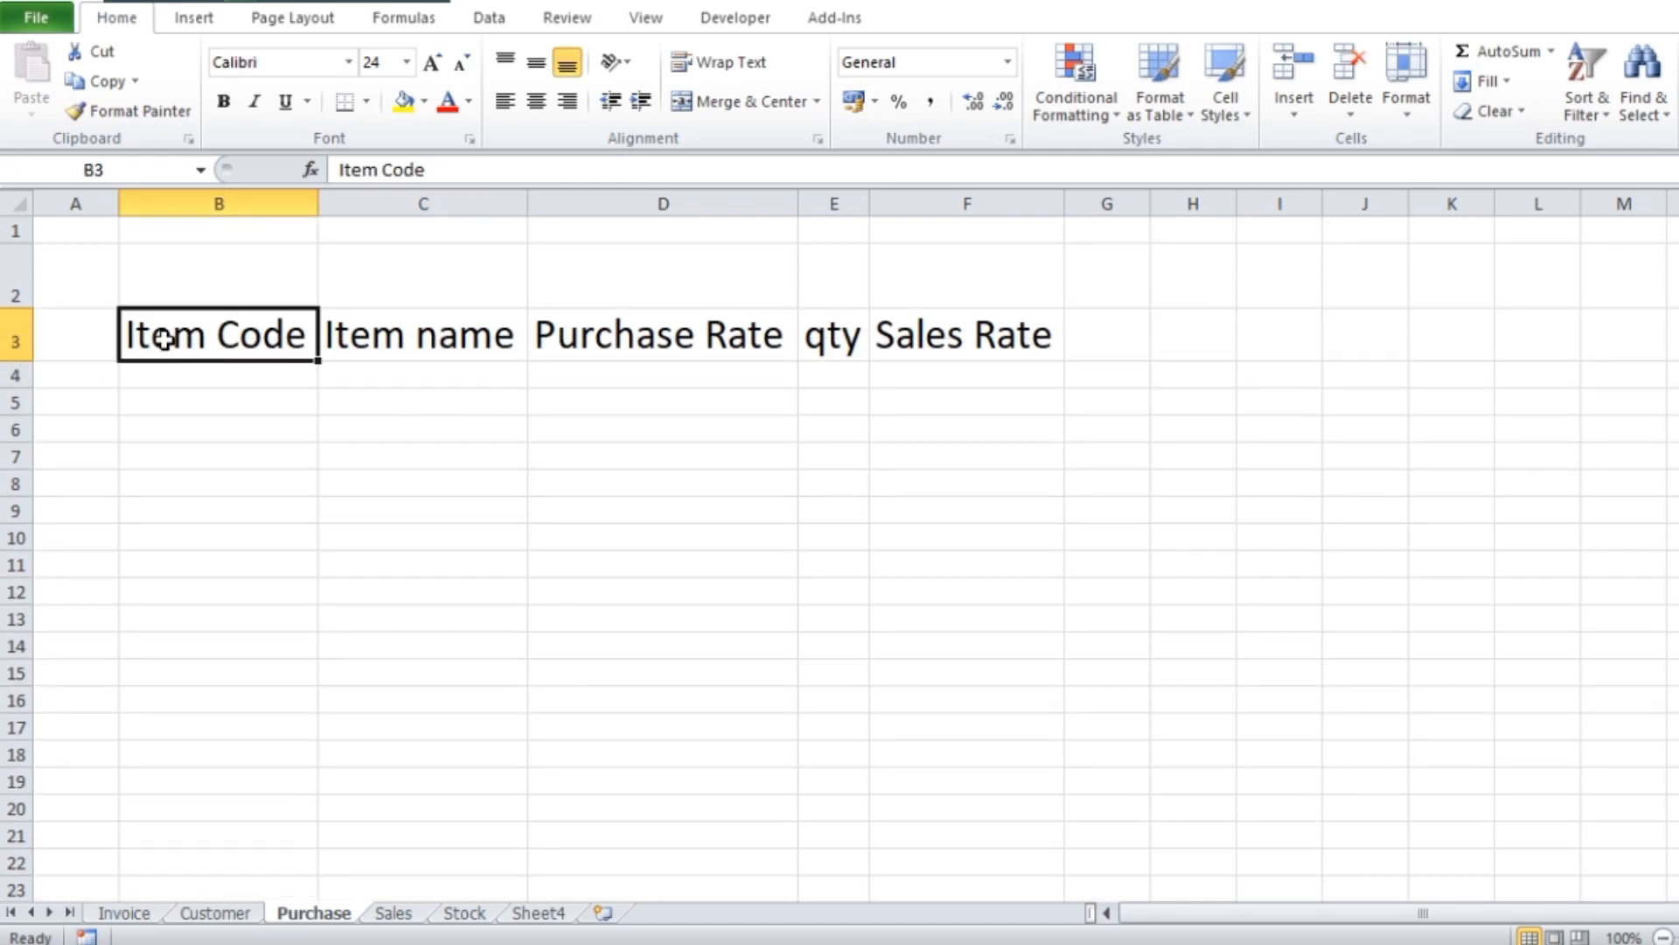
Capitalize the heading in cell E3 so it reads "Qty"
{"action": "left_click", "coordinate": [1010, 379]}
{"action": "left_click", "coordinate": [831, 337]}
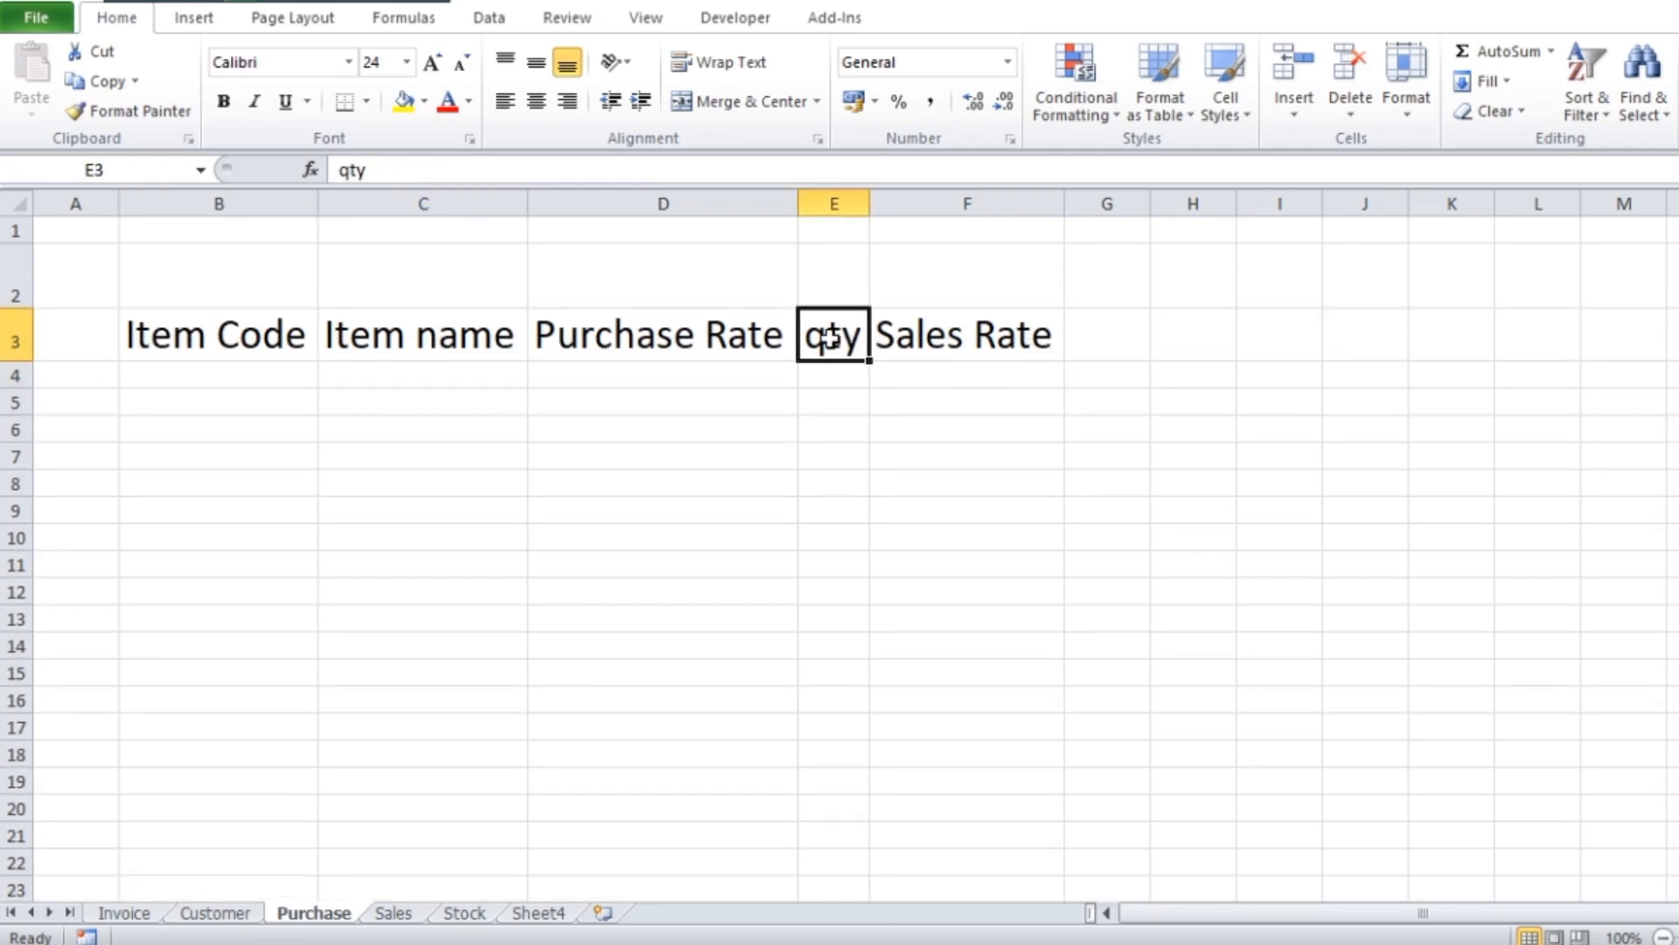
{"action": "double_click", "coordinate": [829, 336]}
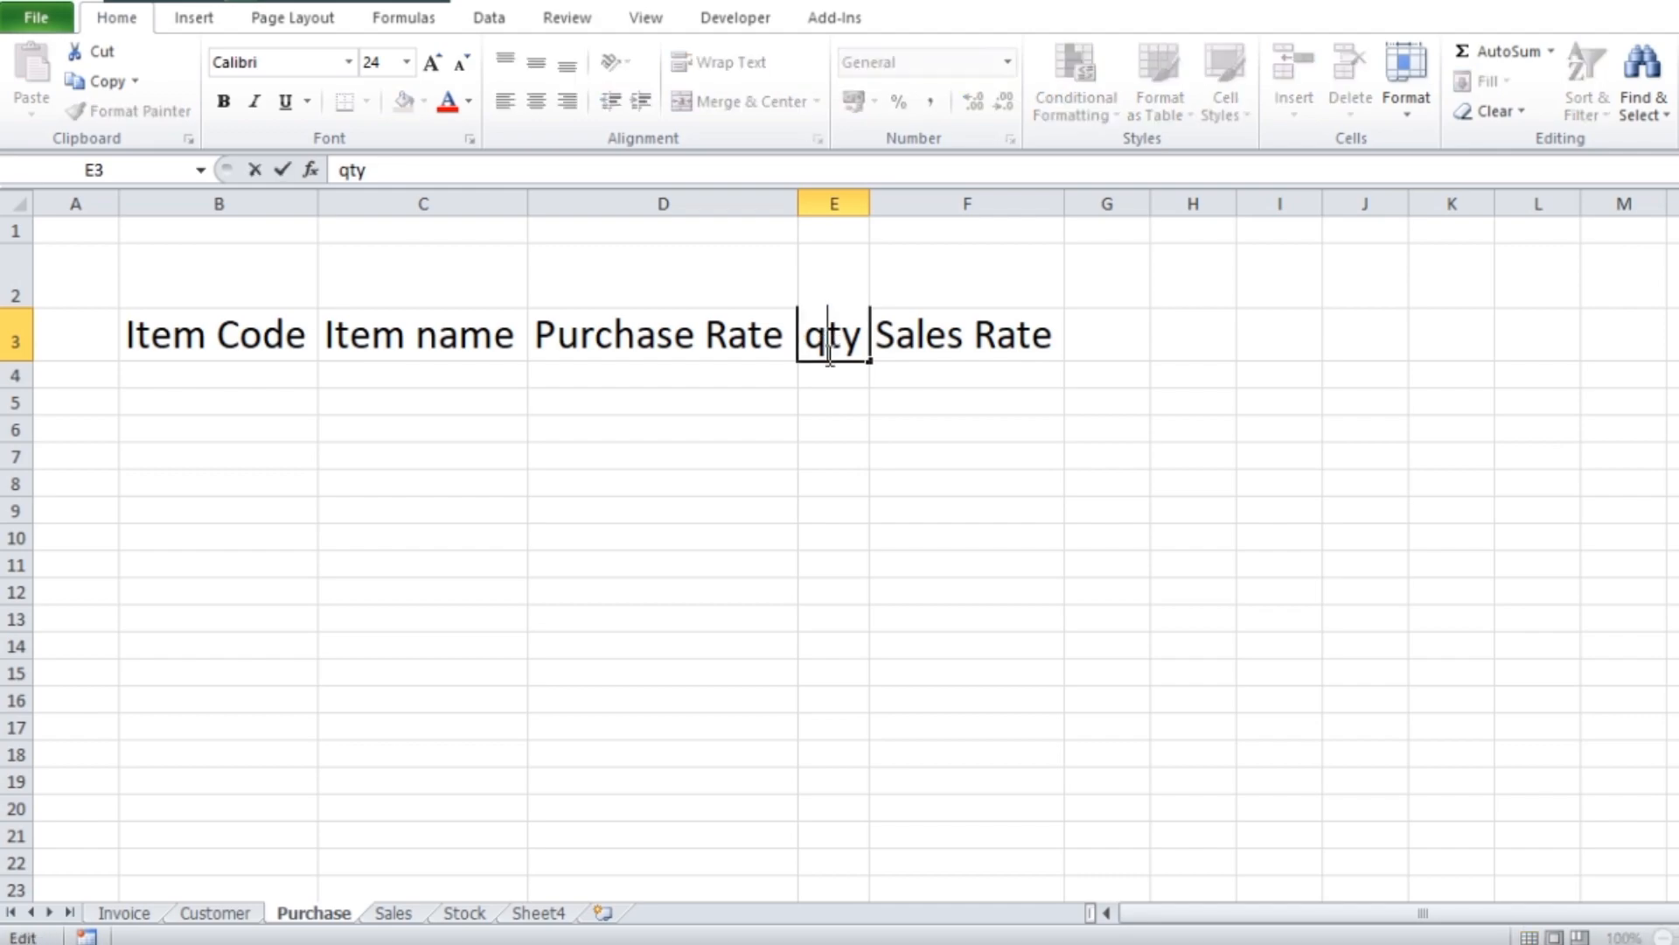
{"action": "key", "text": "BackSpace"}
{"action": "type", "text": "Q"}
{"action": "left_click", "coordinate": [1225, 515]}
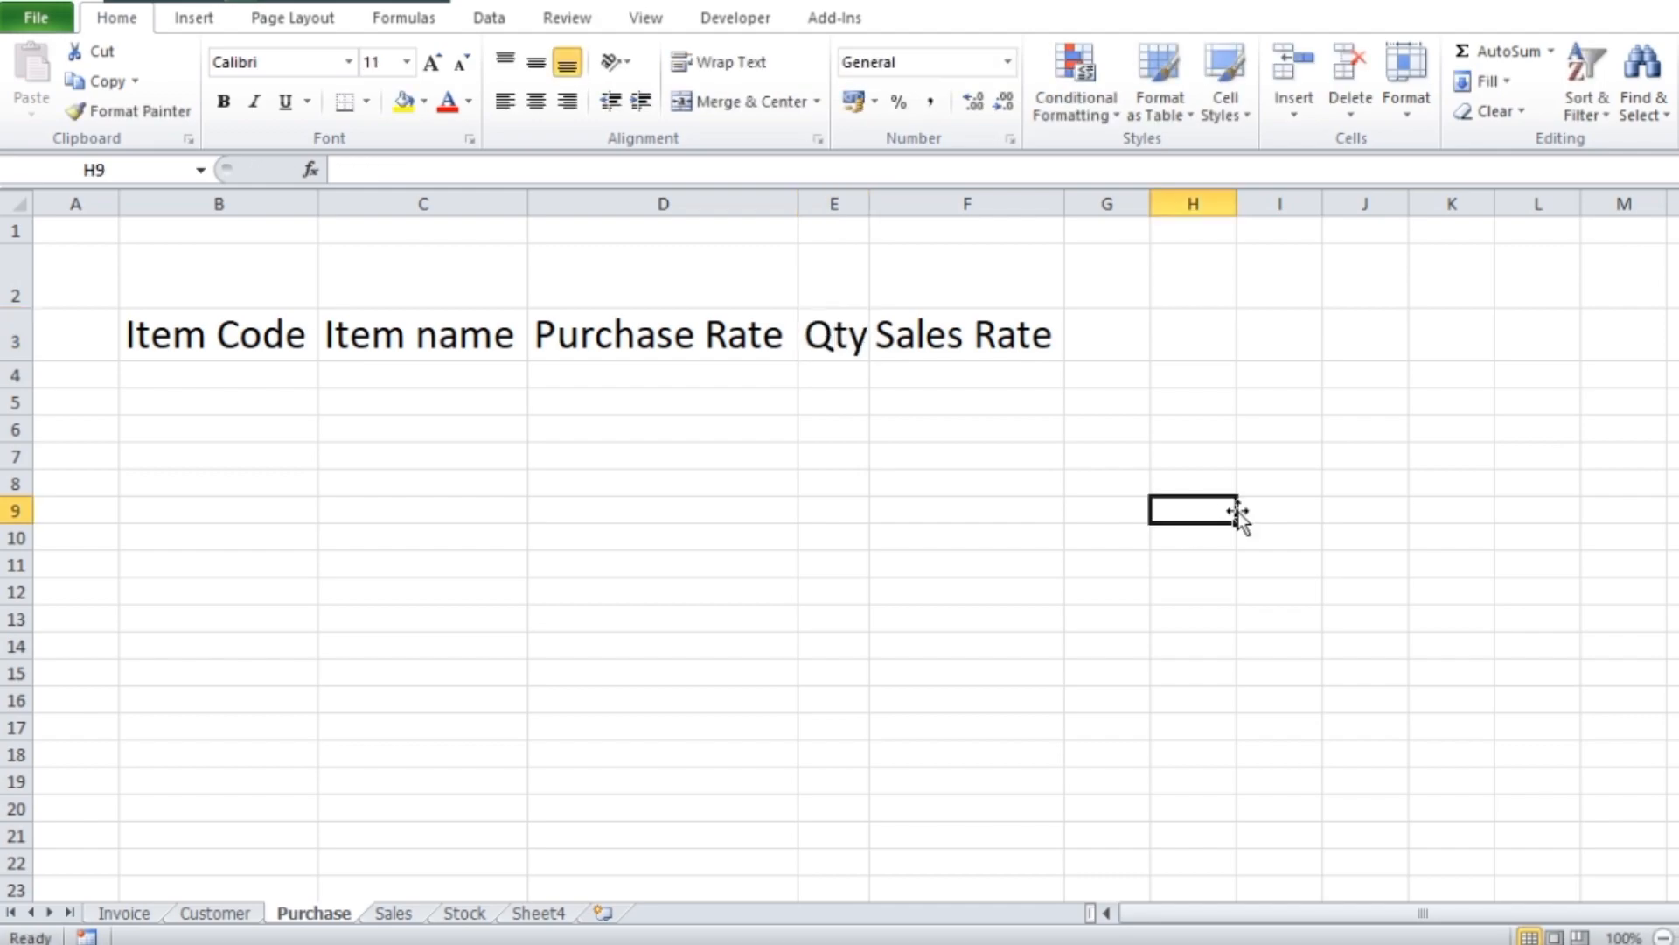
Convert the range B3:F5 into a table that has headers
{"action": "left_click", "coordinate": [1002, 339]}
{"action": "left_click_drag", "start_coordinate": [131, 333], "coordinate": [912, 331]}
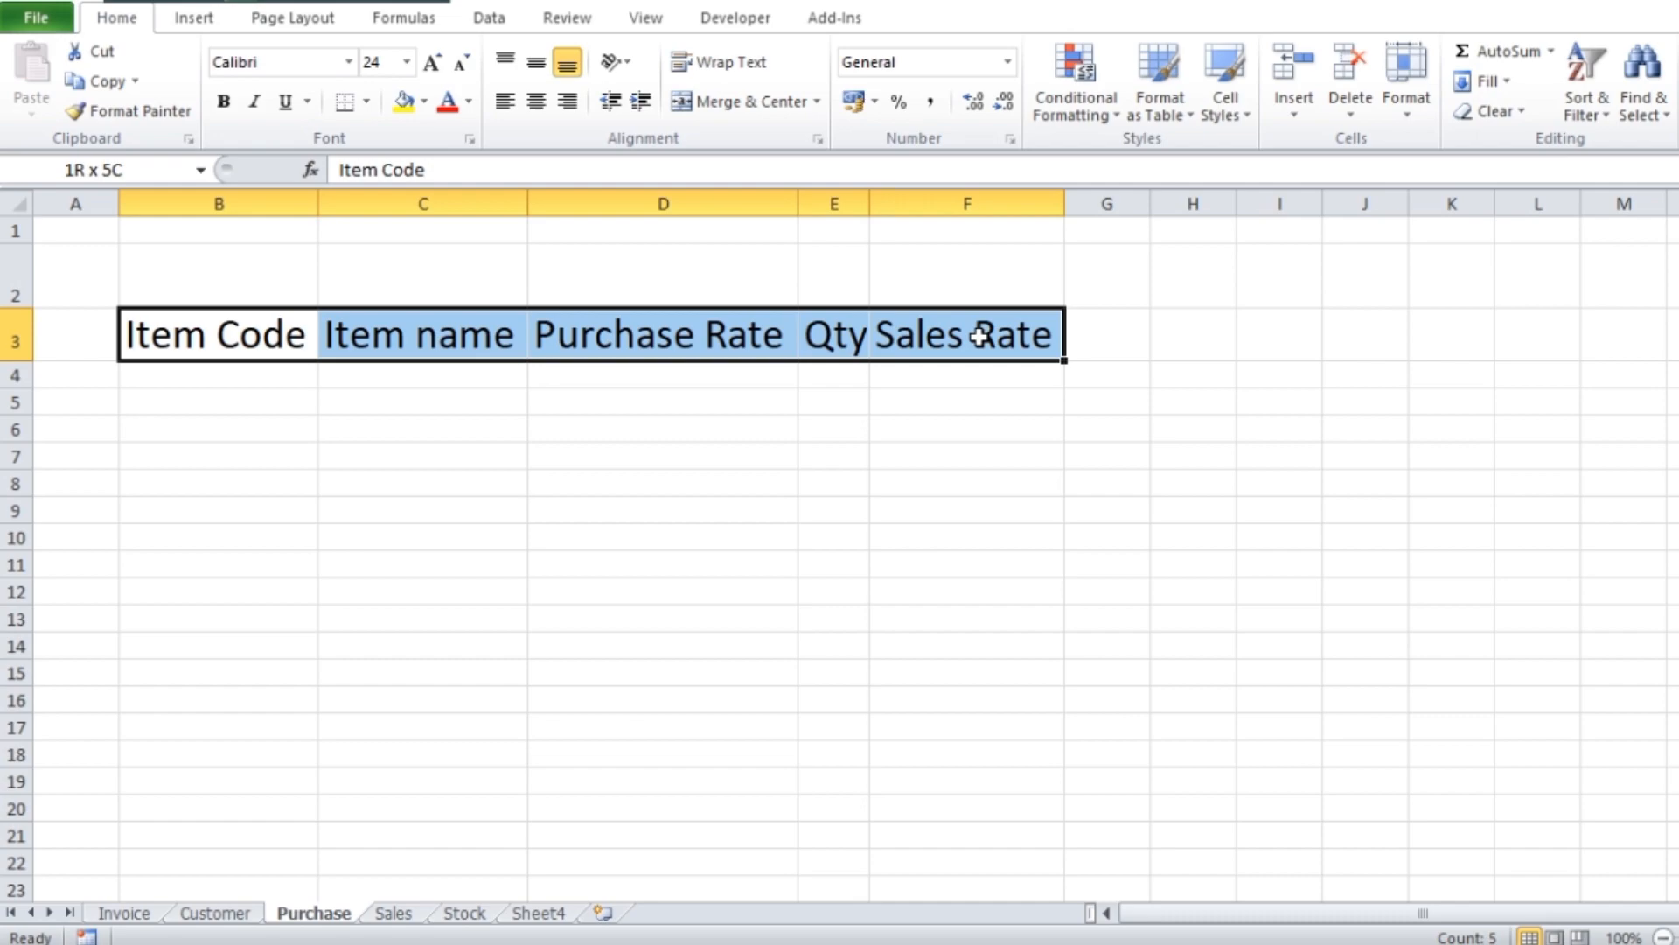
{"action": "left_click_drag", "start_coordinate": [979, 335], "coordinate": [989, 402]}
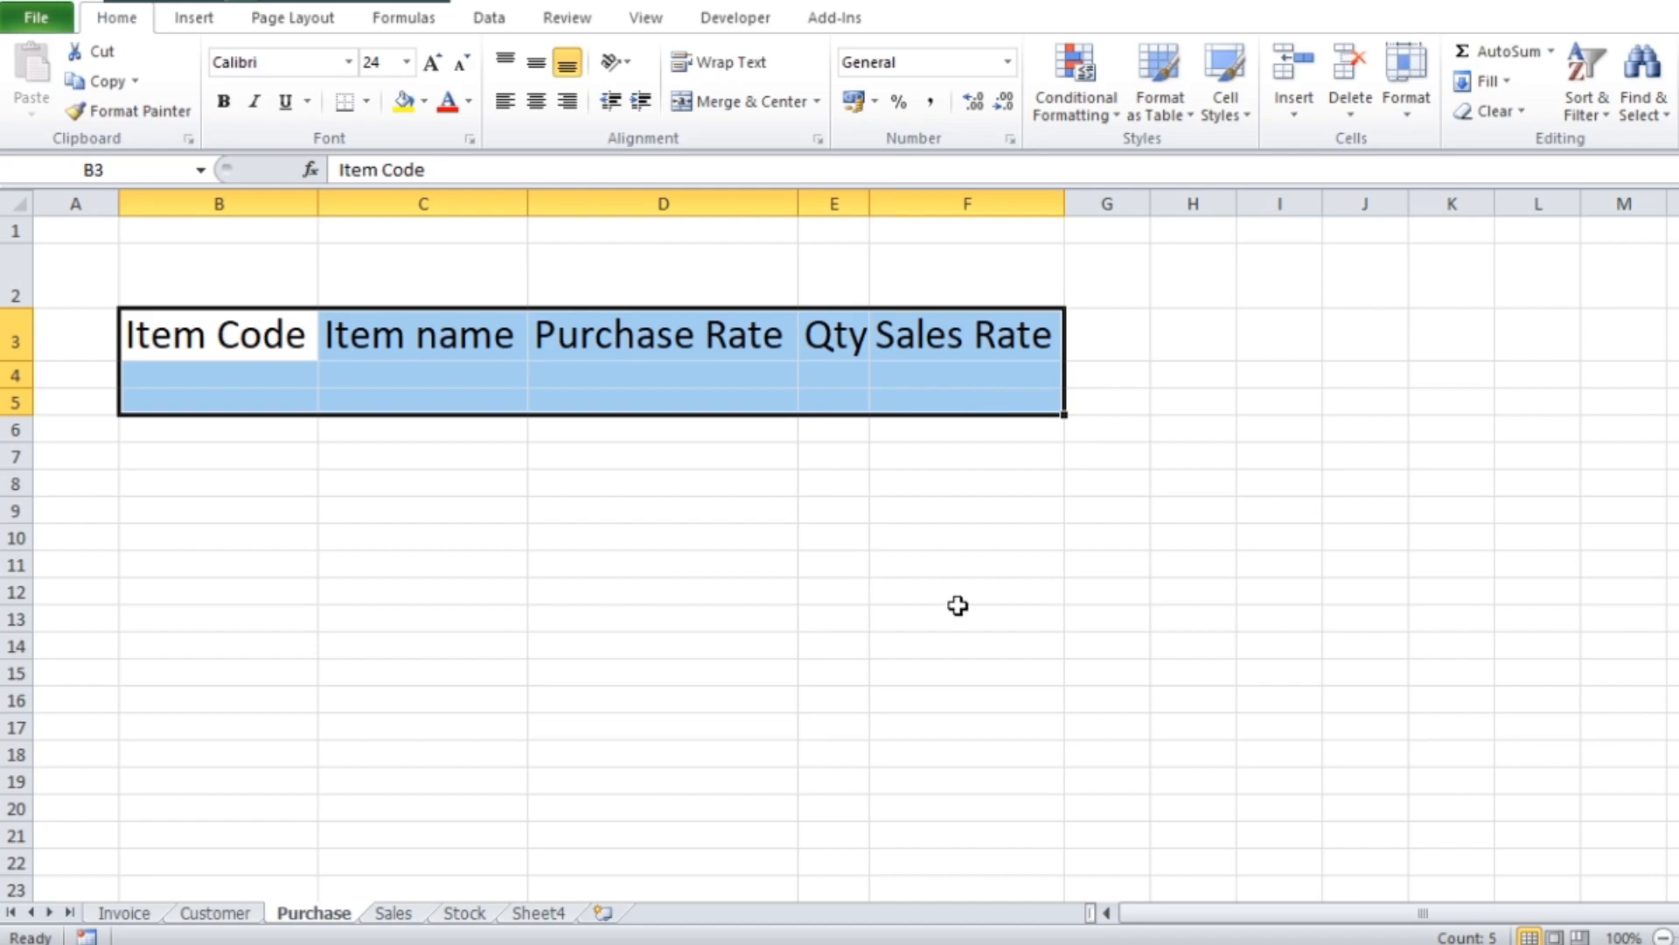
{"action": "key", "text": "ctrl+t"}
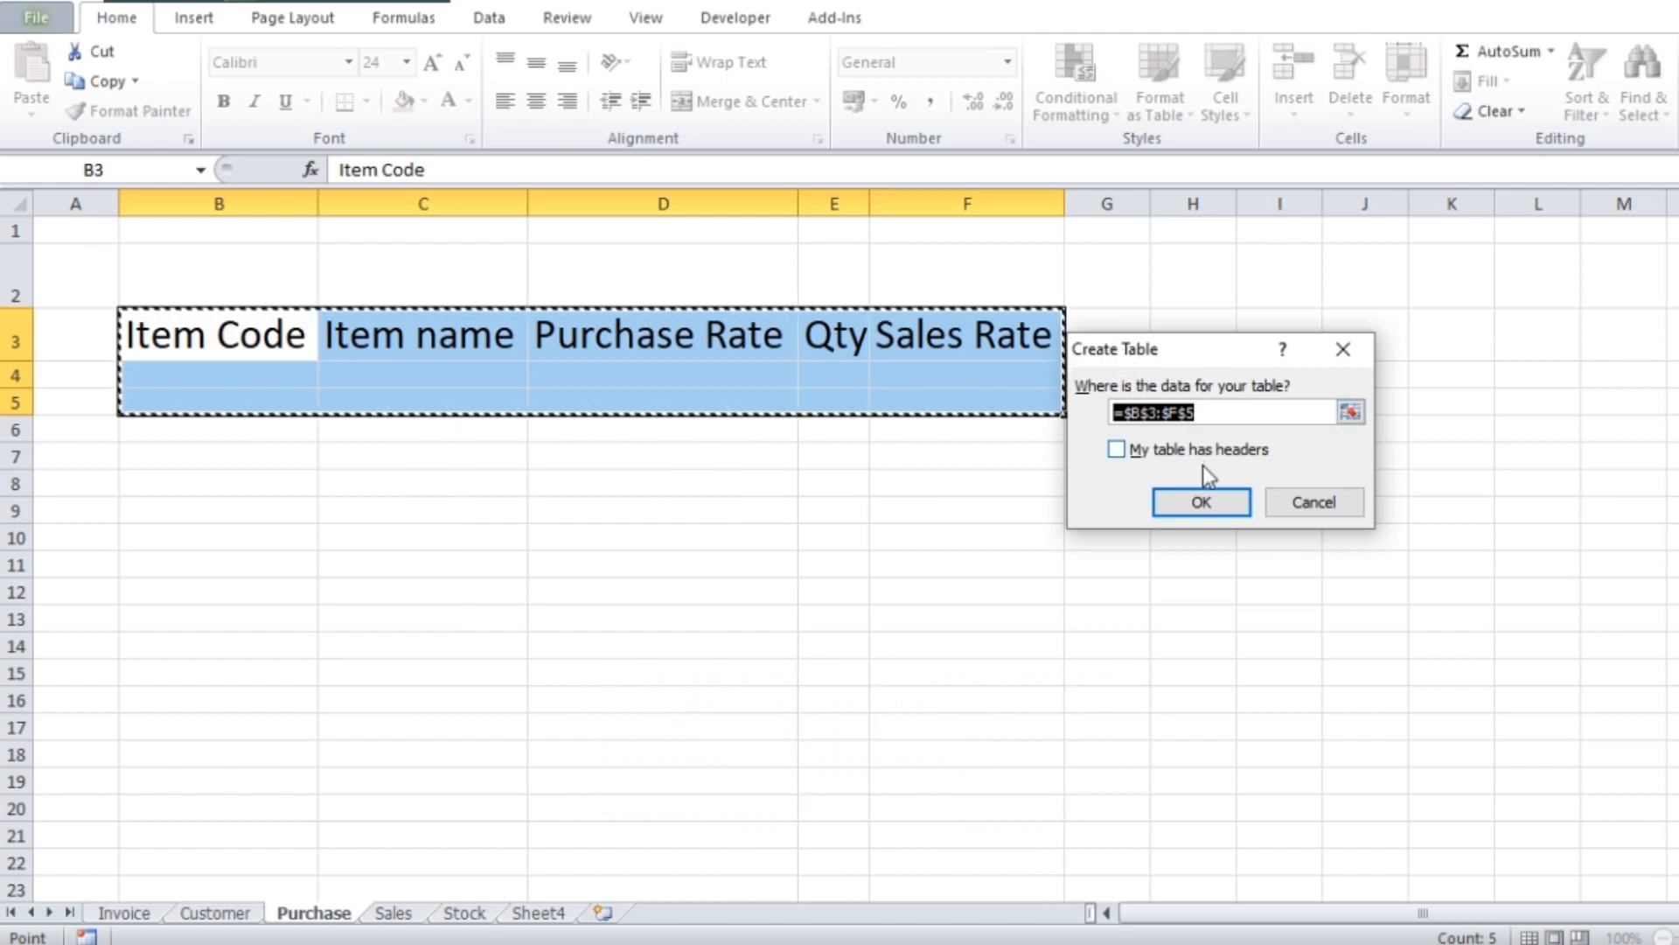
{"action": "left_click_drag", "start_coordinate": [1202, 352], "coordinate": [1257, 334]}
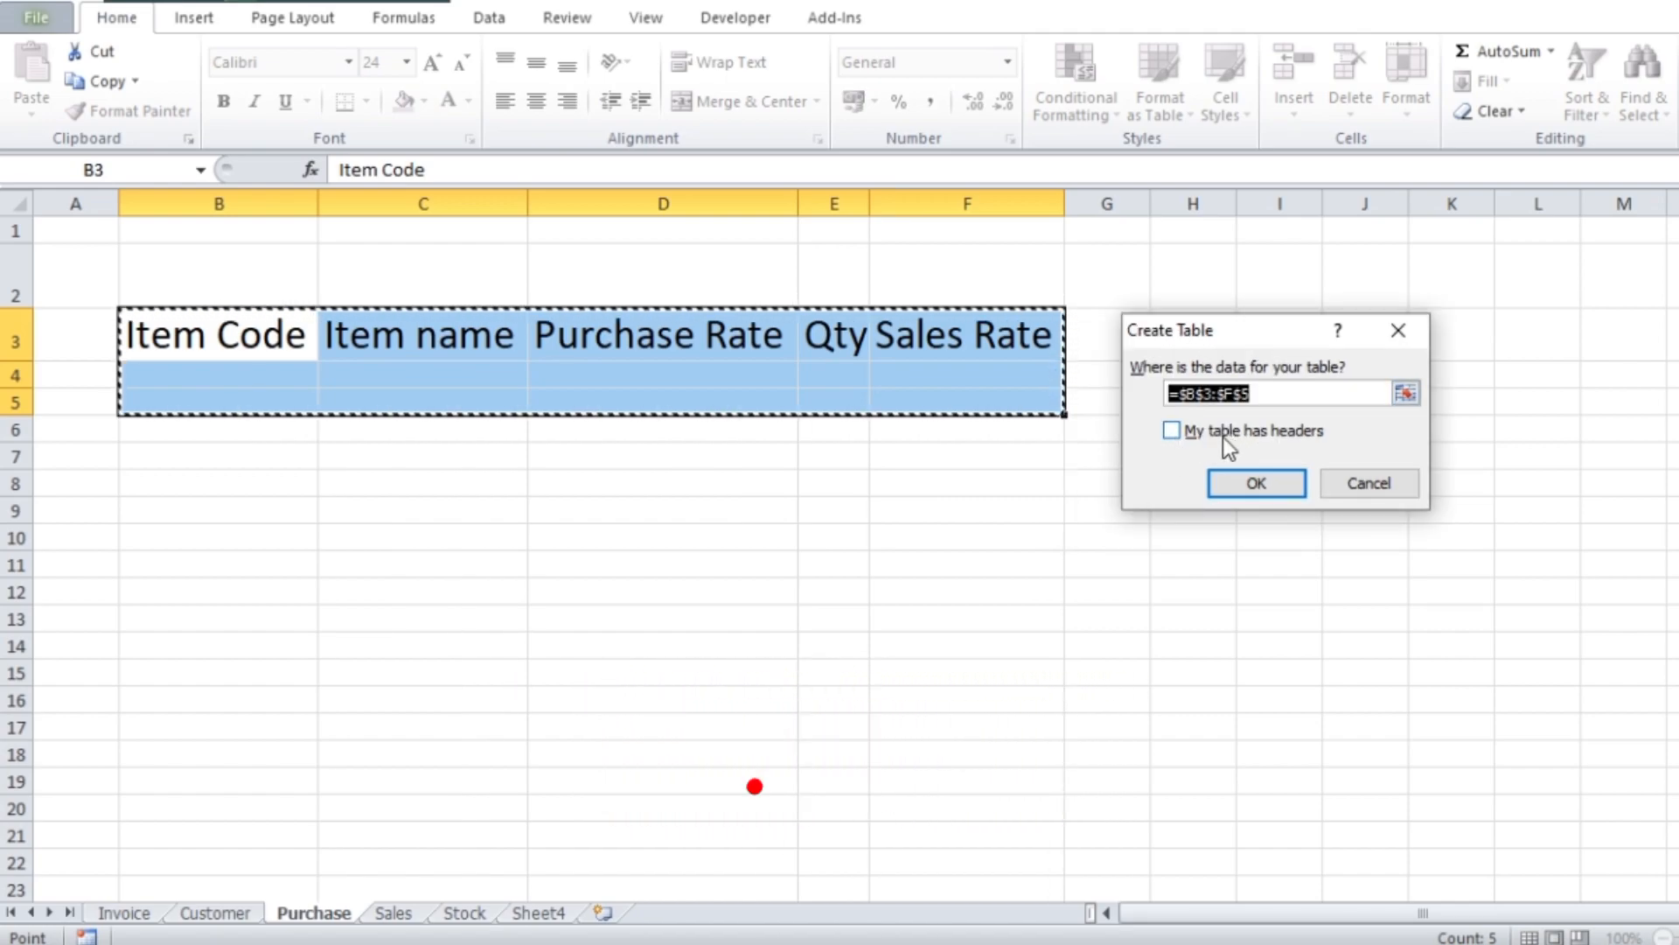
{"action": "left_click", "coordinate": [1177, 432]}
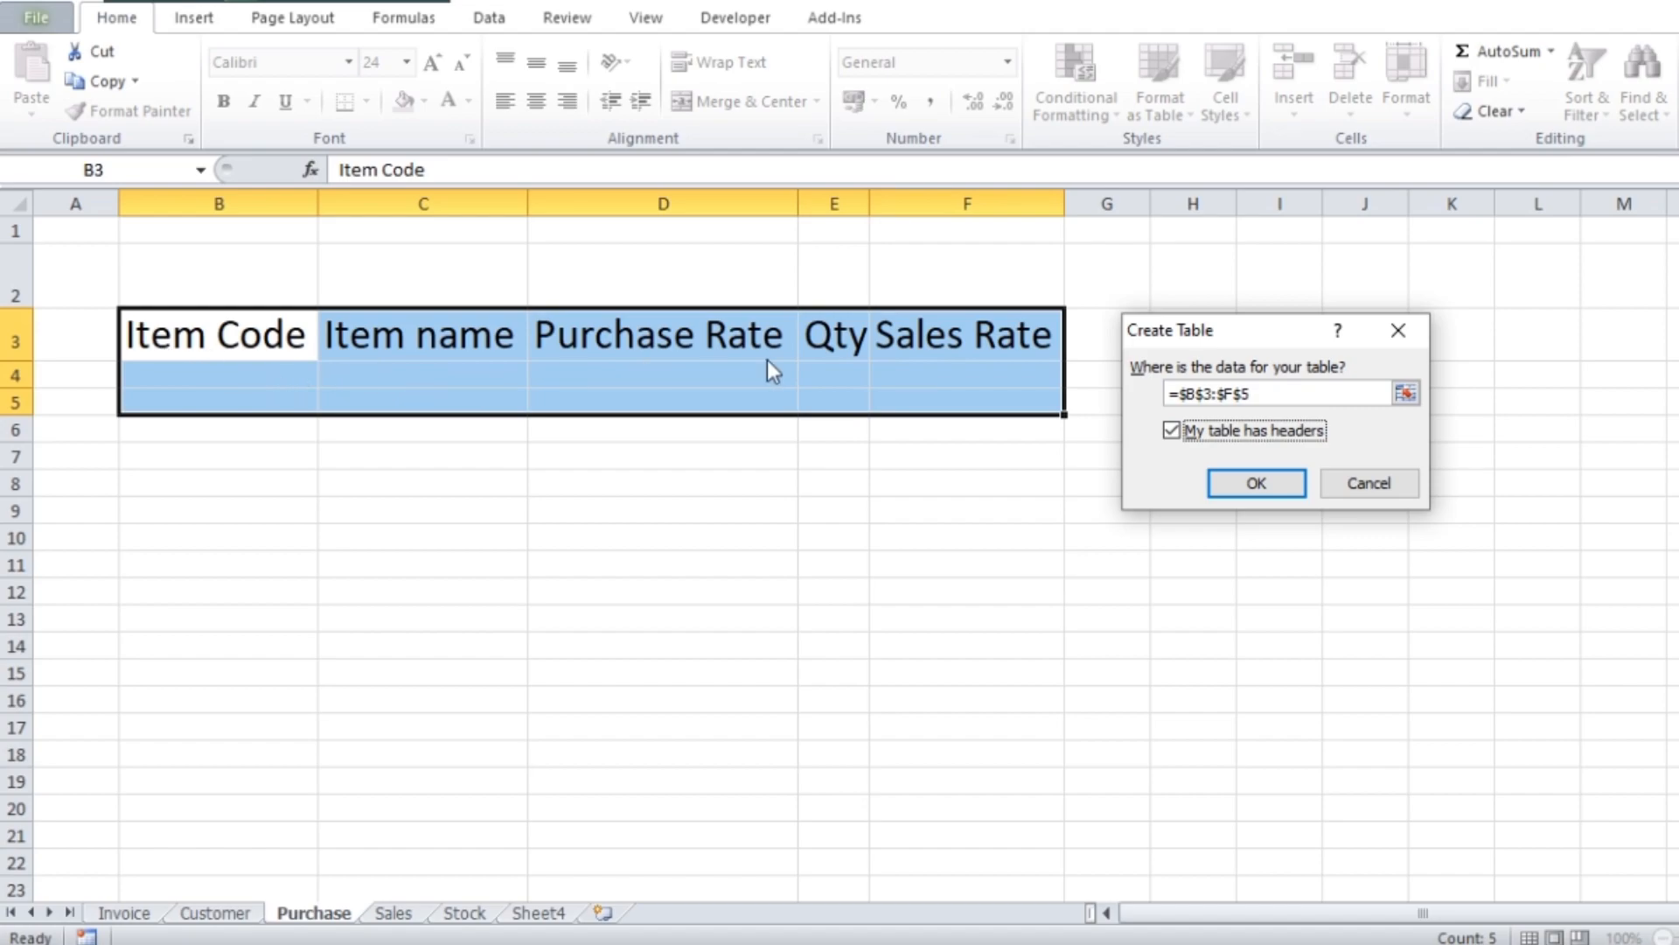
{"action": "left_click", "coordinate": [1279, 479]}
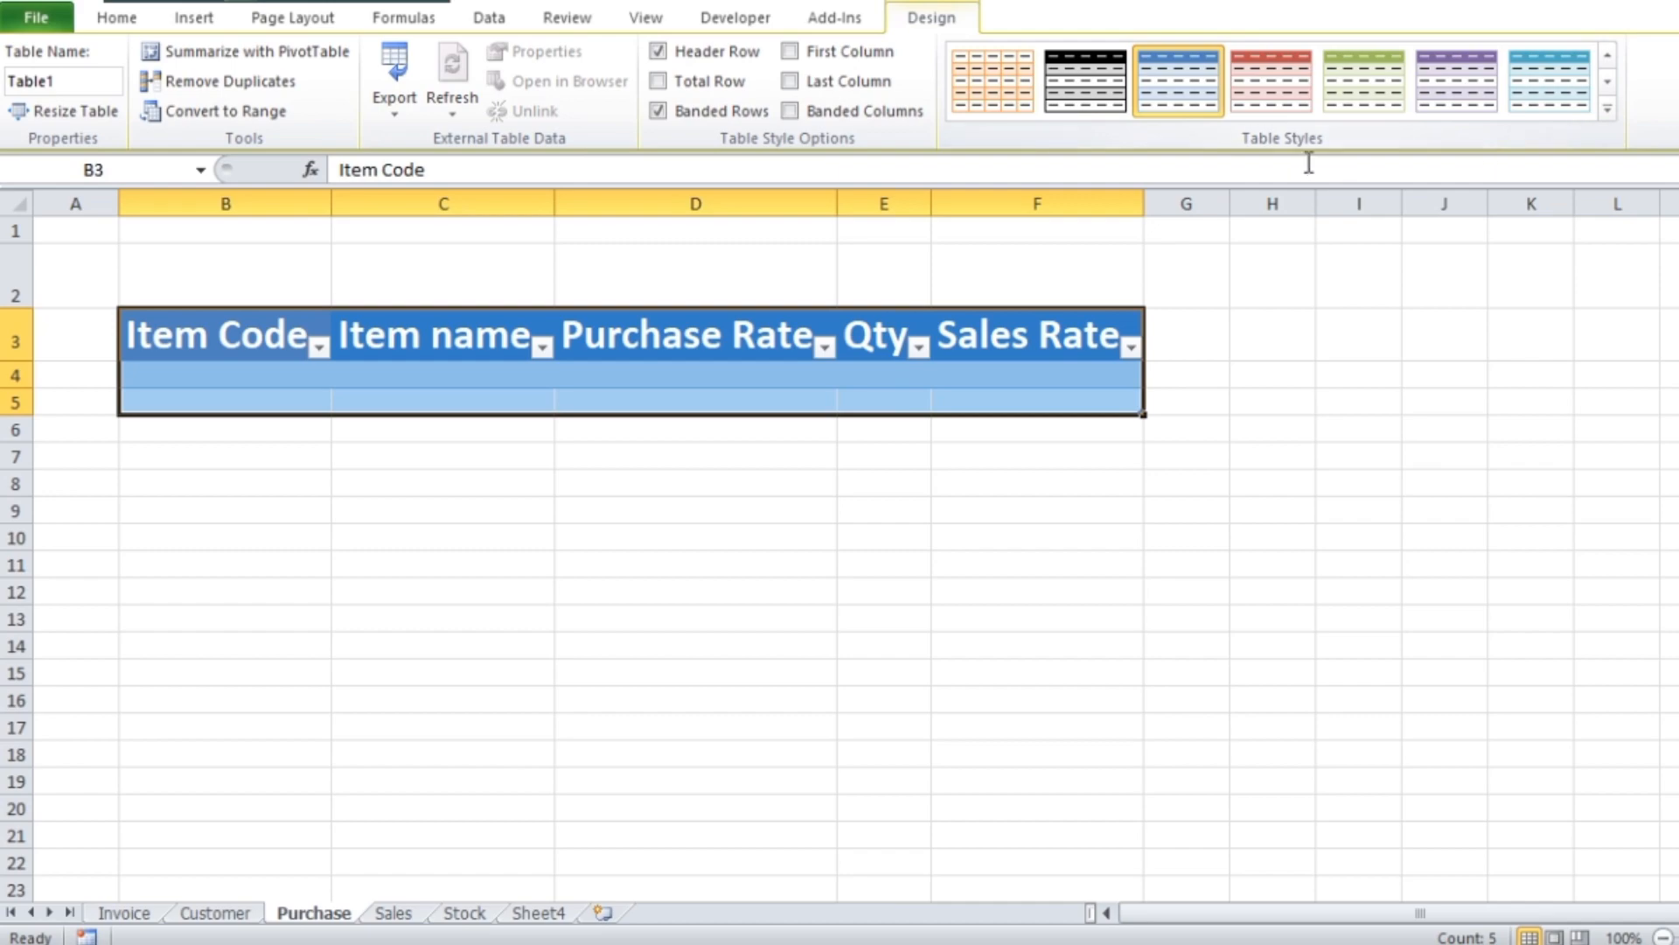
Apply the Medium table style with a black header row and grey banded rows to the table
{"action": "left_click", "coordinate": [1610, 111]}
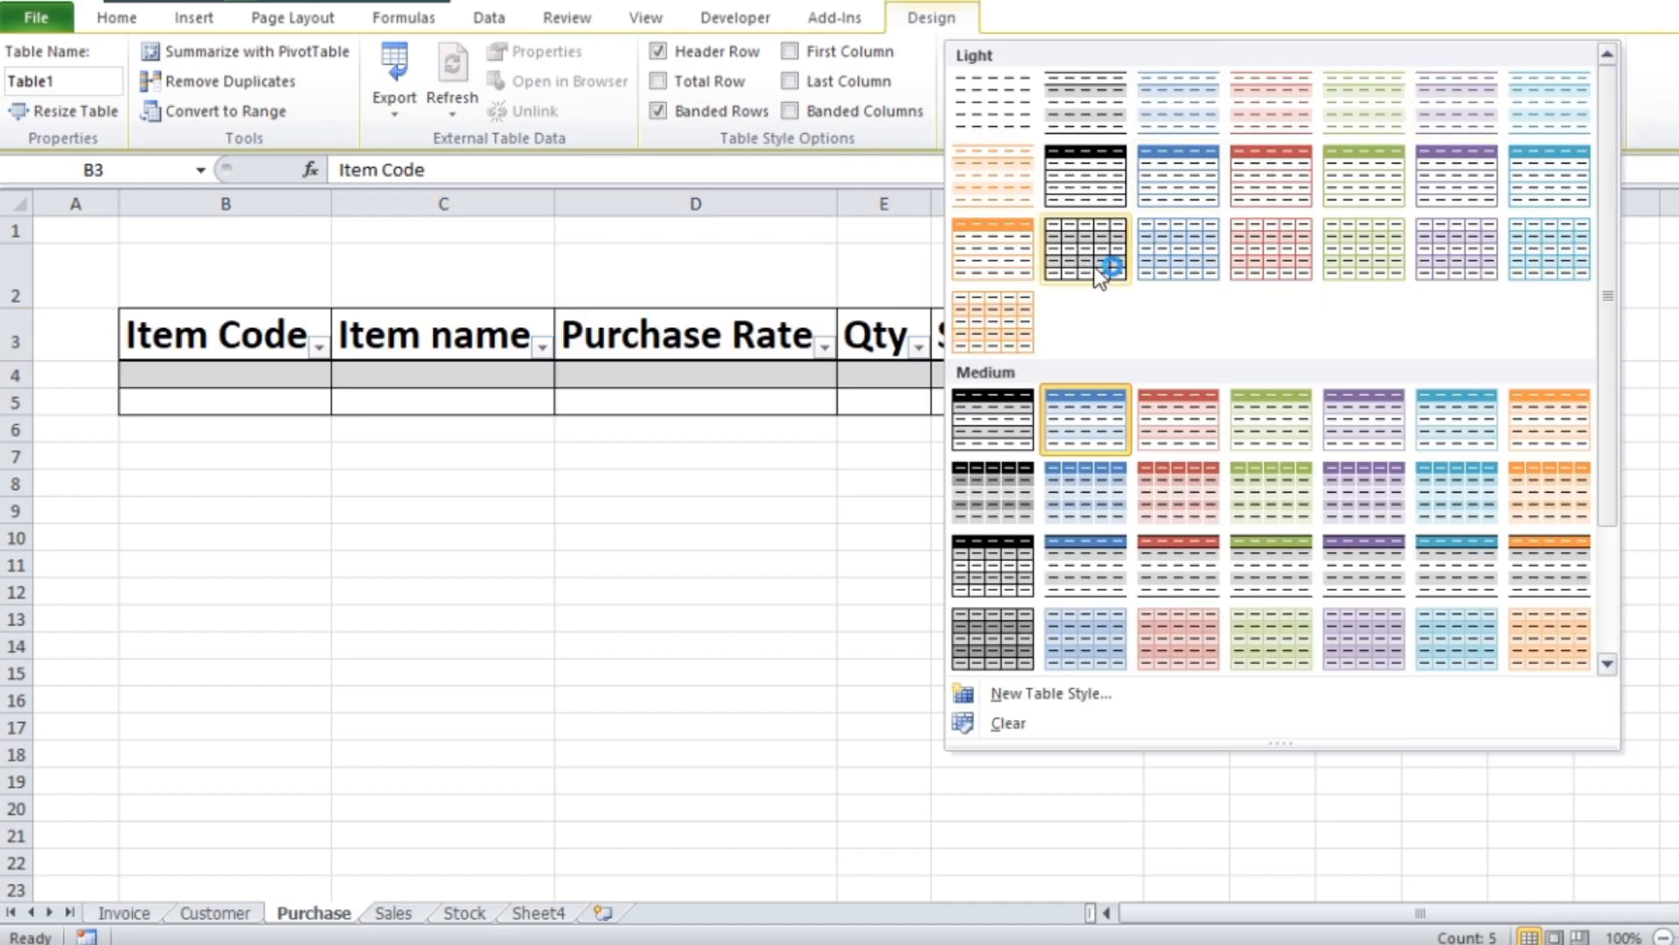
{"action": "left_click", "coordinate": [988, 421]}
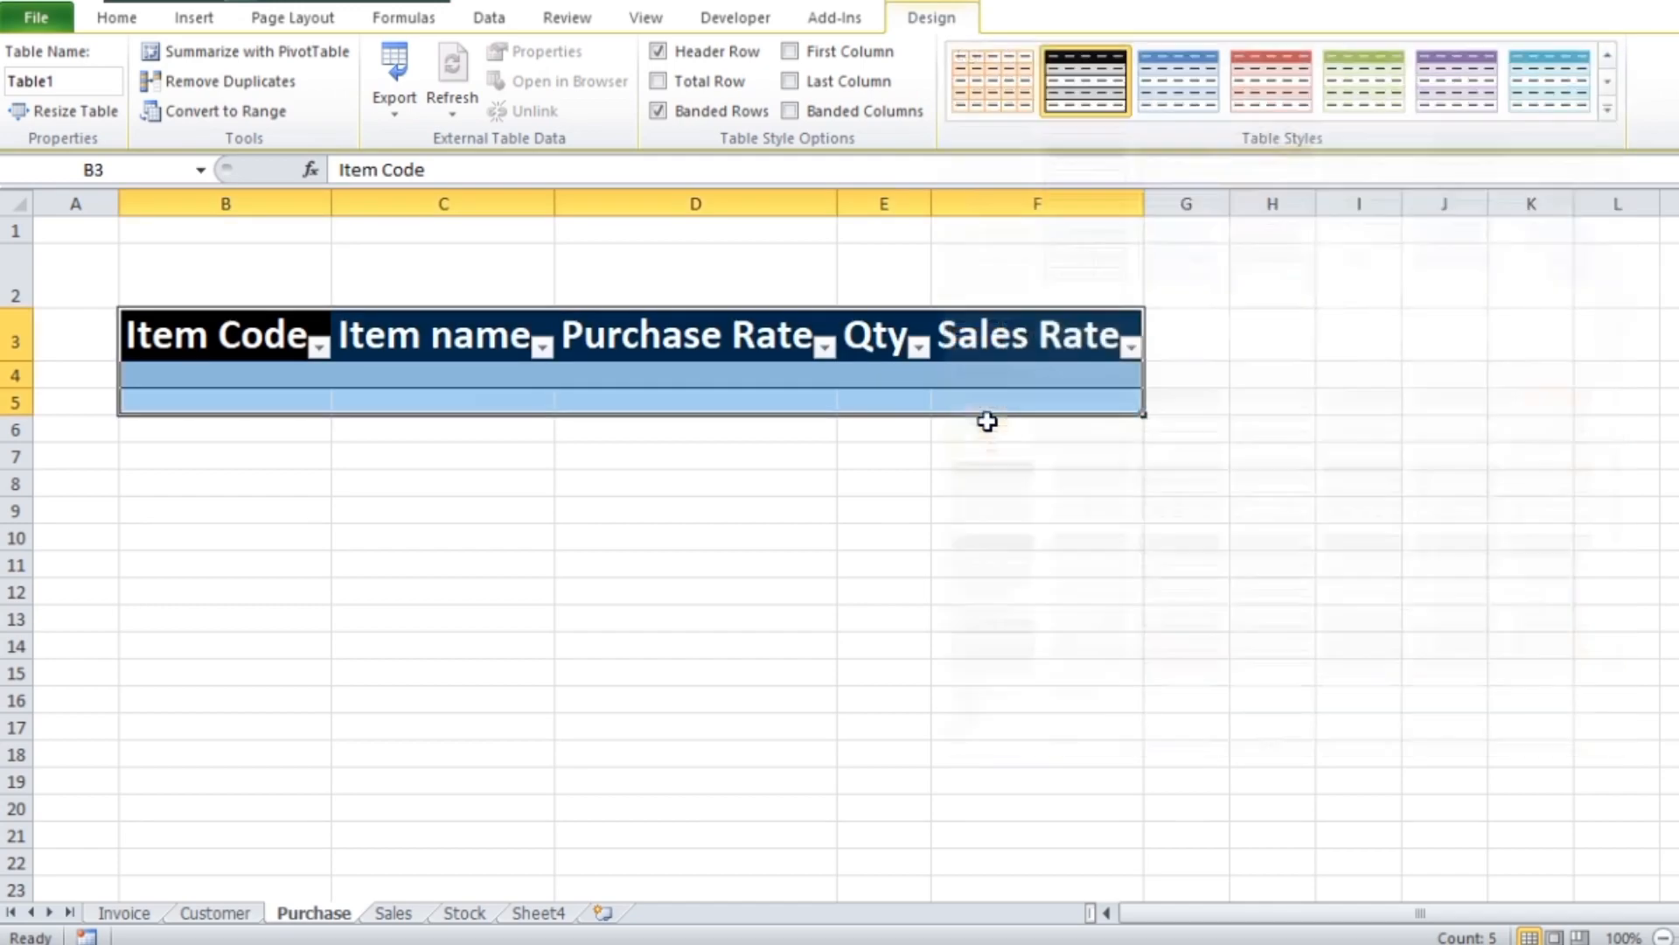
{"action": "left_click", "coordinate": [1309, 504]}
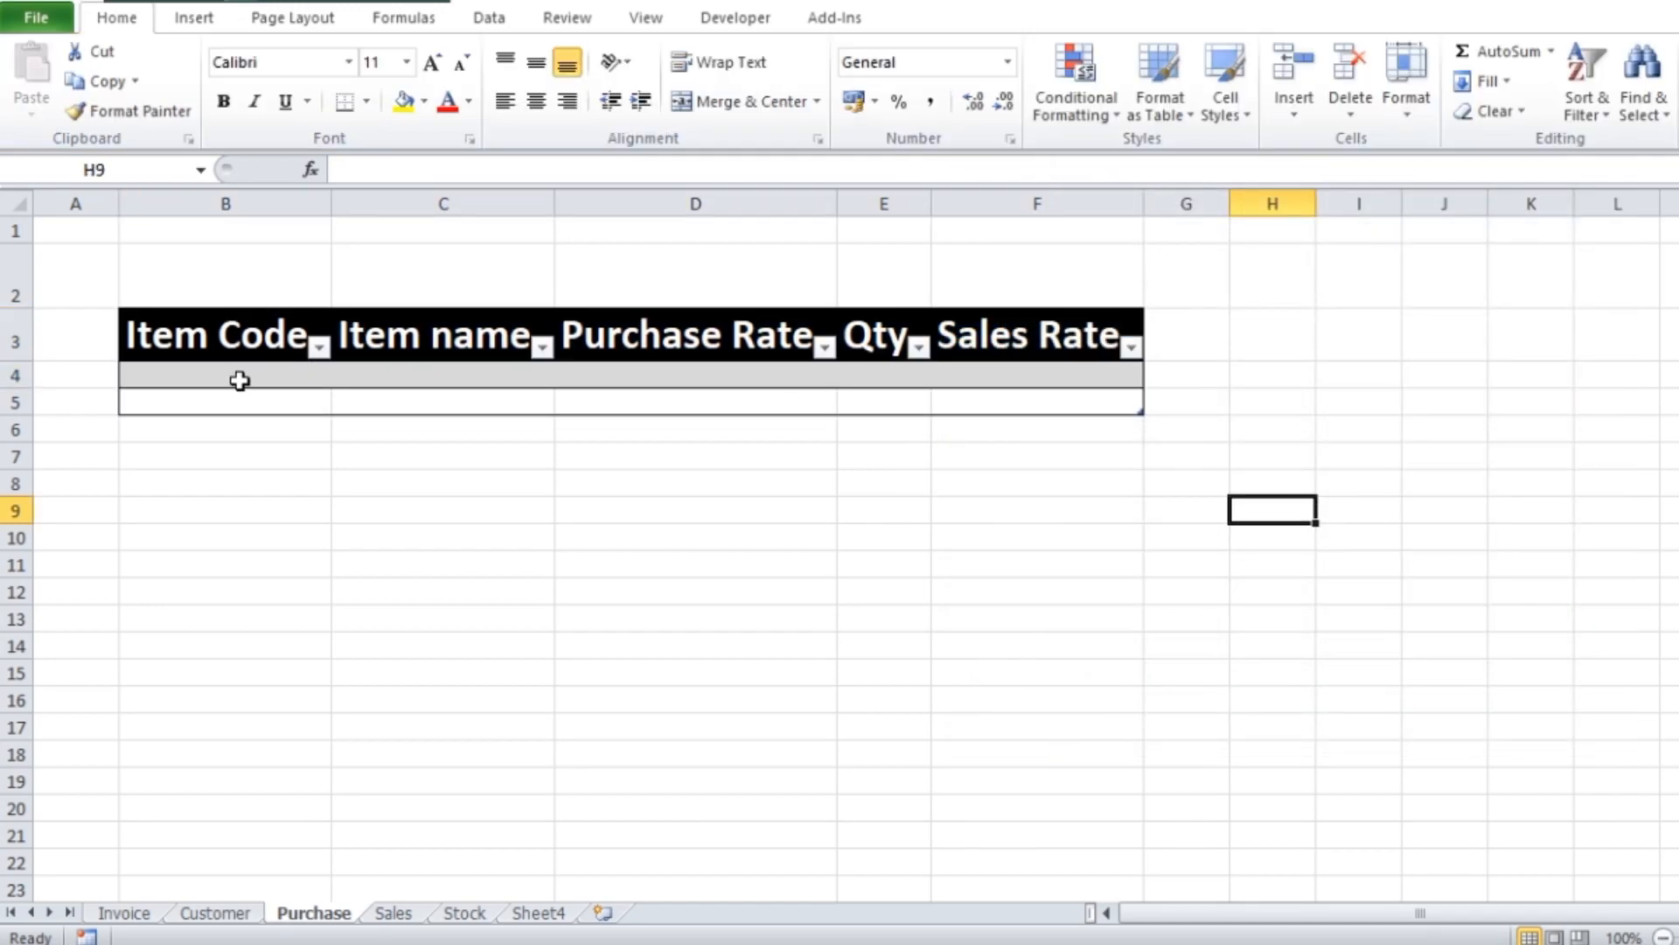
Fill in item code 101, item name Glass and purchase rate 100 in the first table row
{"action": "left_click", "coordinate": [214, 381]}
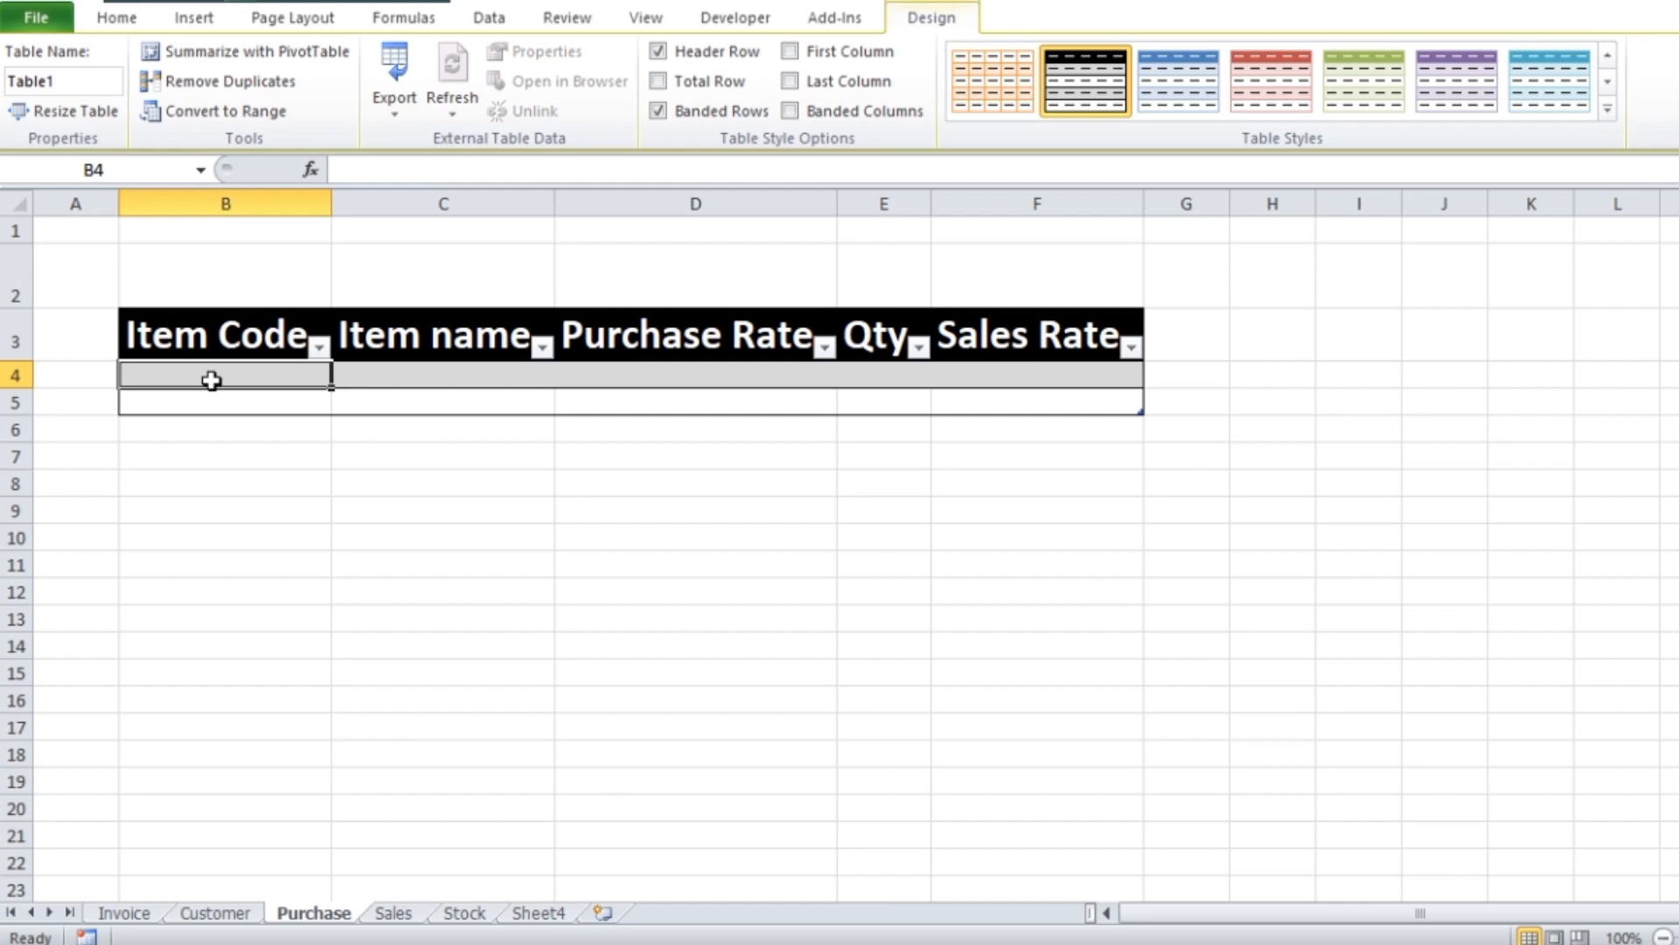
{"action": "type", "text": "101"}
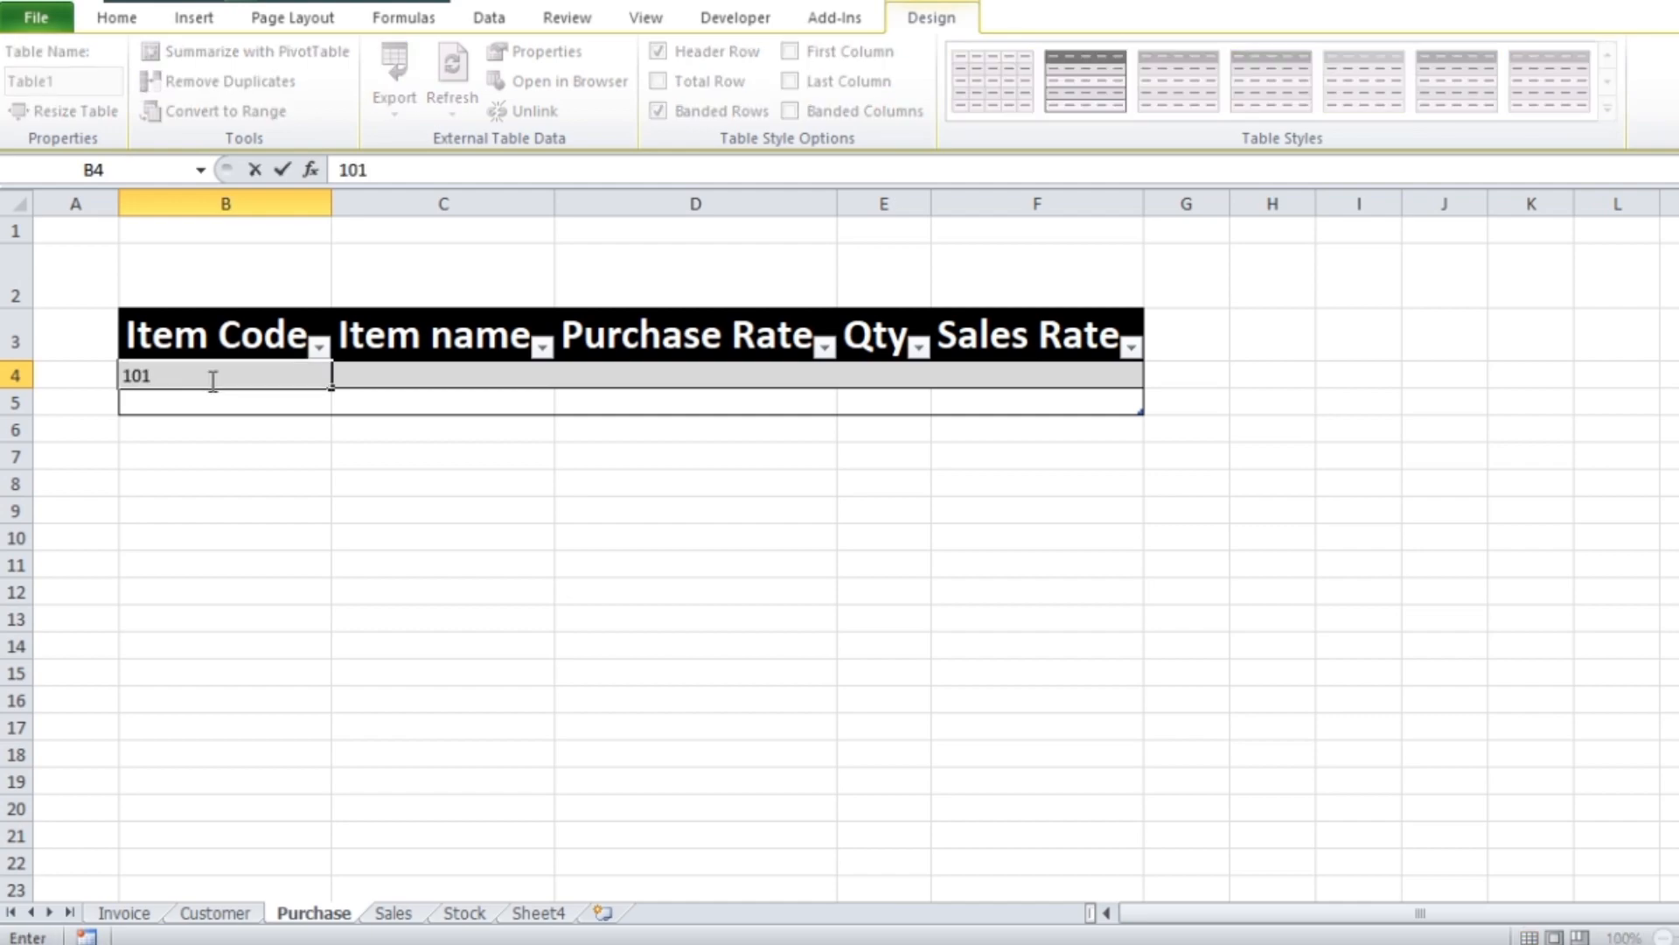
{"action": "key", "text": "Tab"}
{"action": "type", "text": "Glass"}
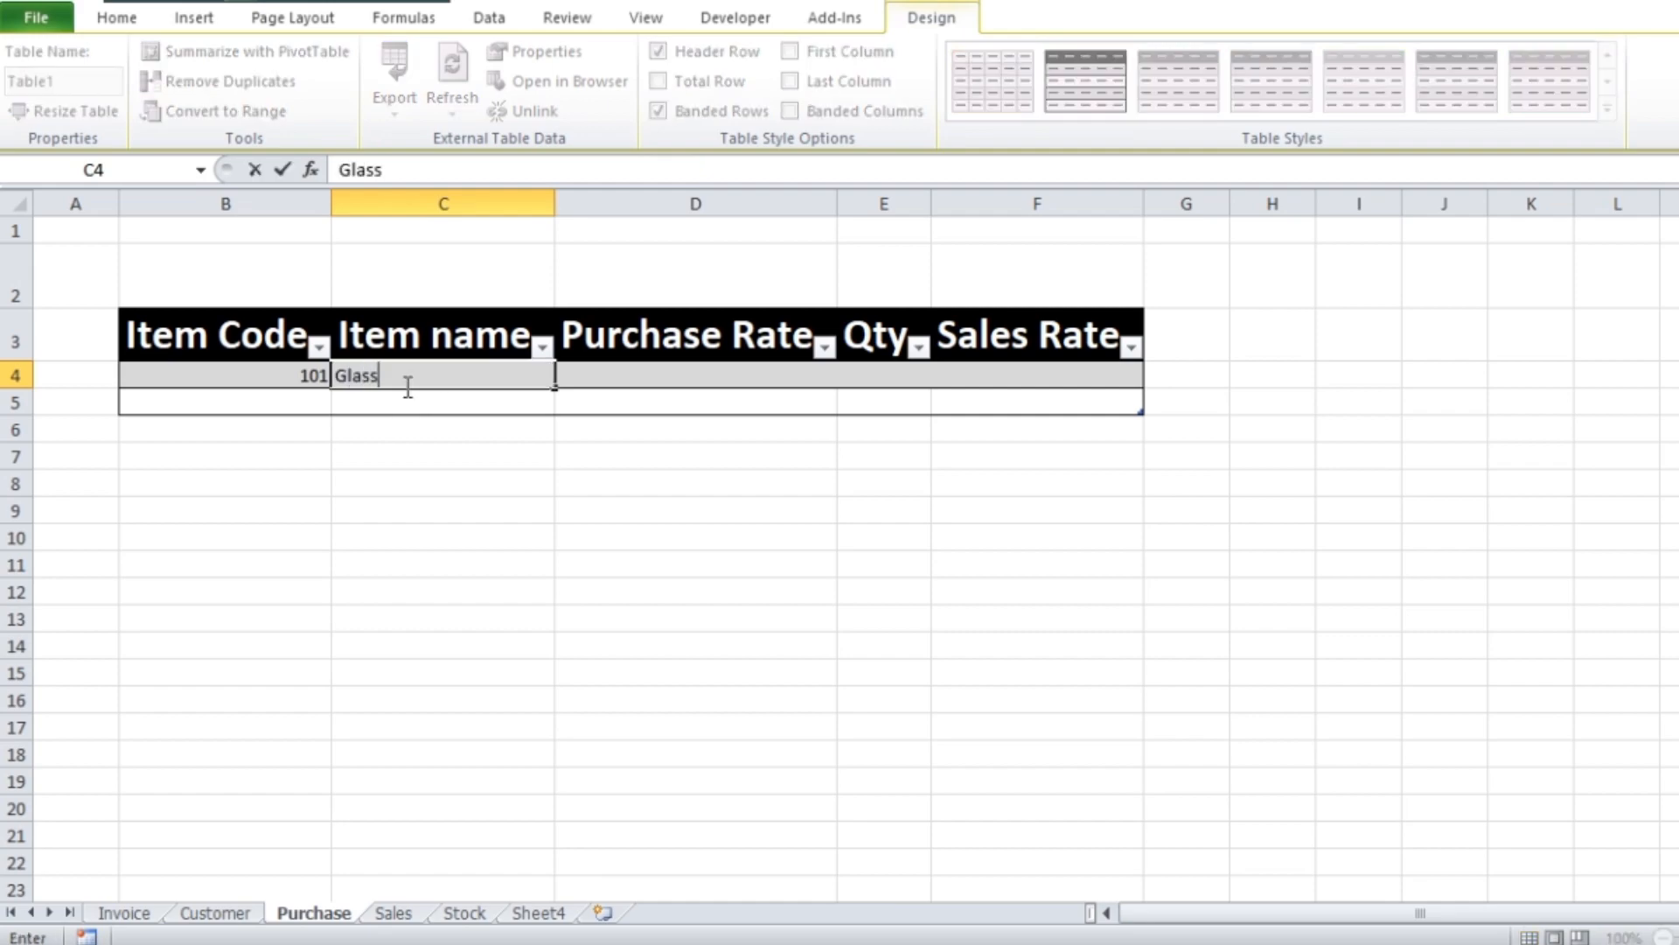
{"action": "key", "text": "Tab"}
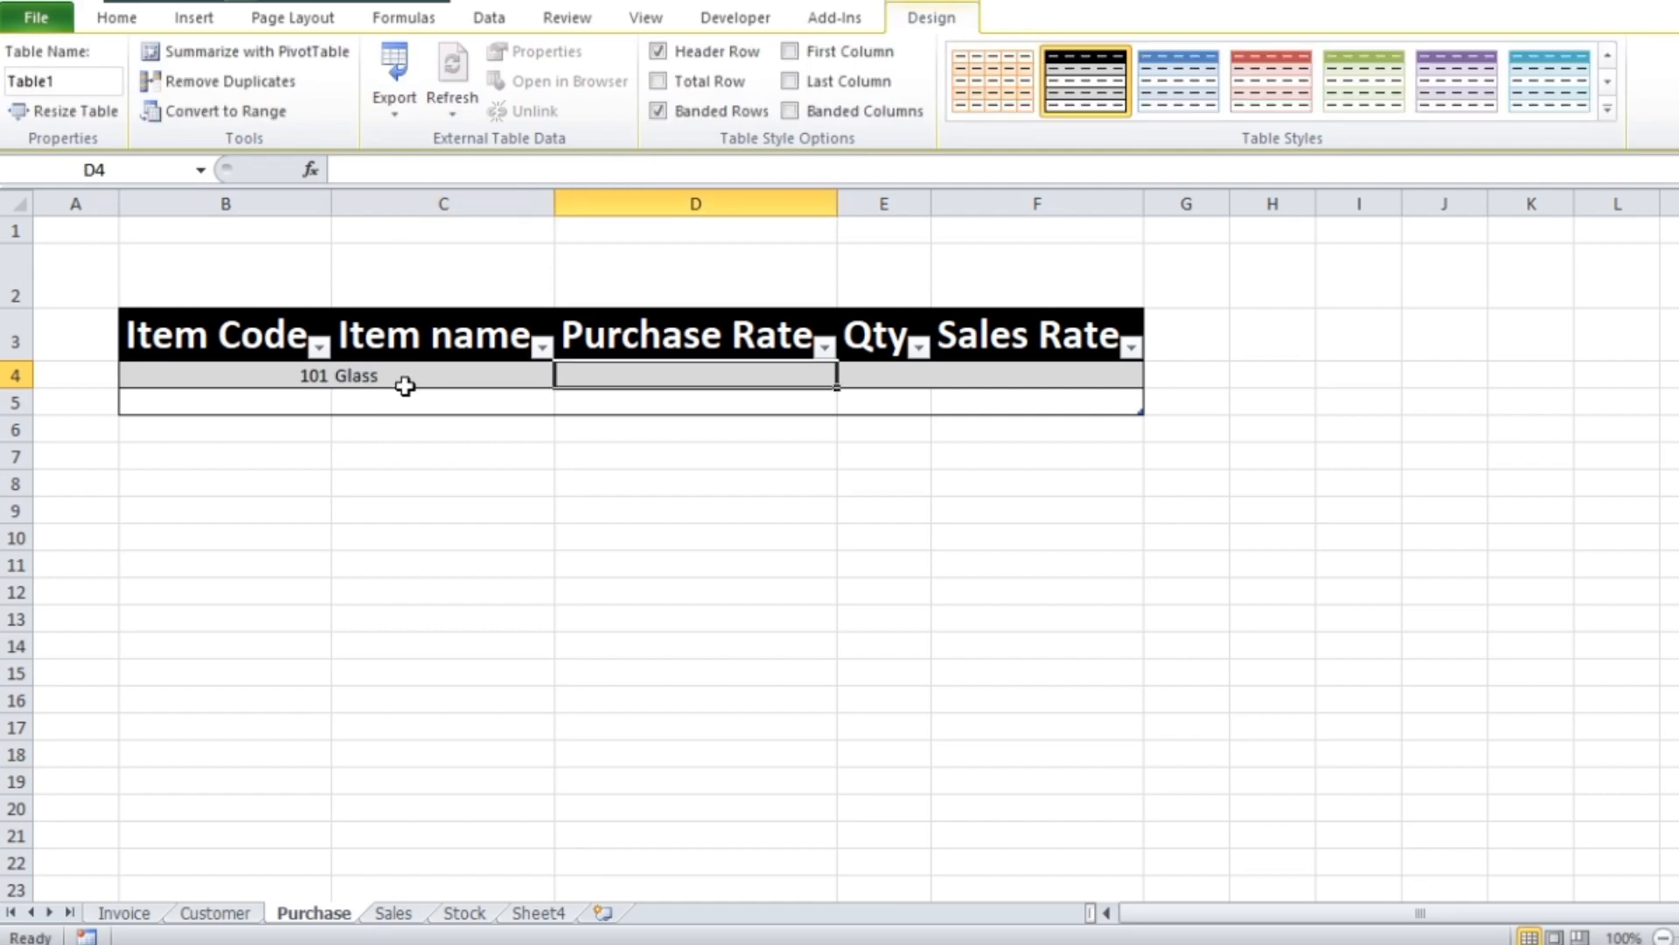
{"action": "type", "text": "100"}
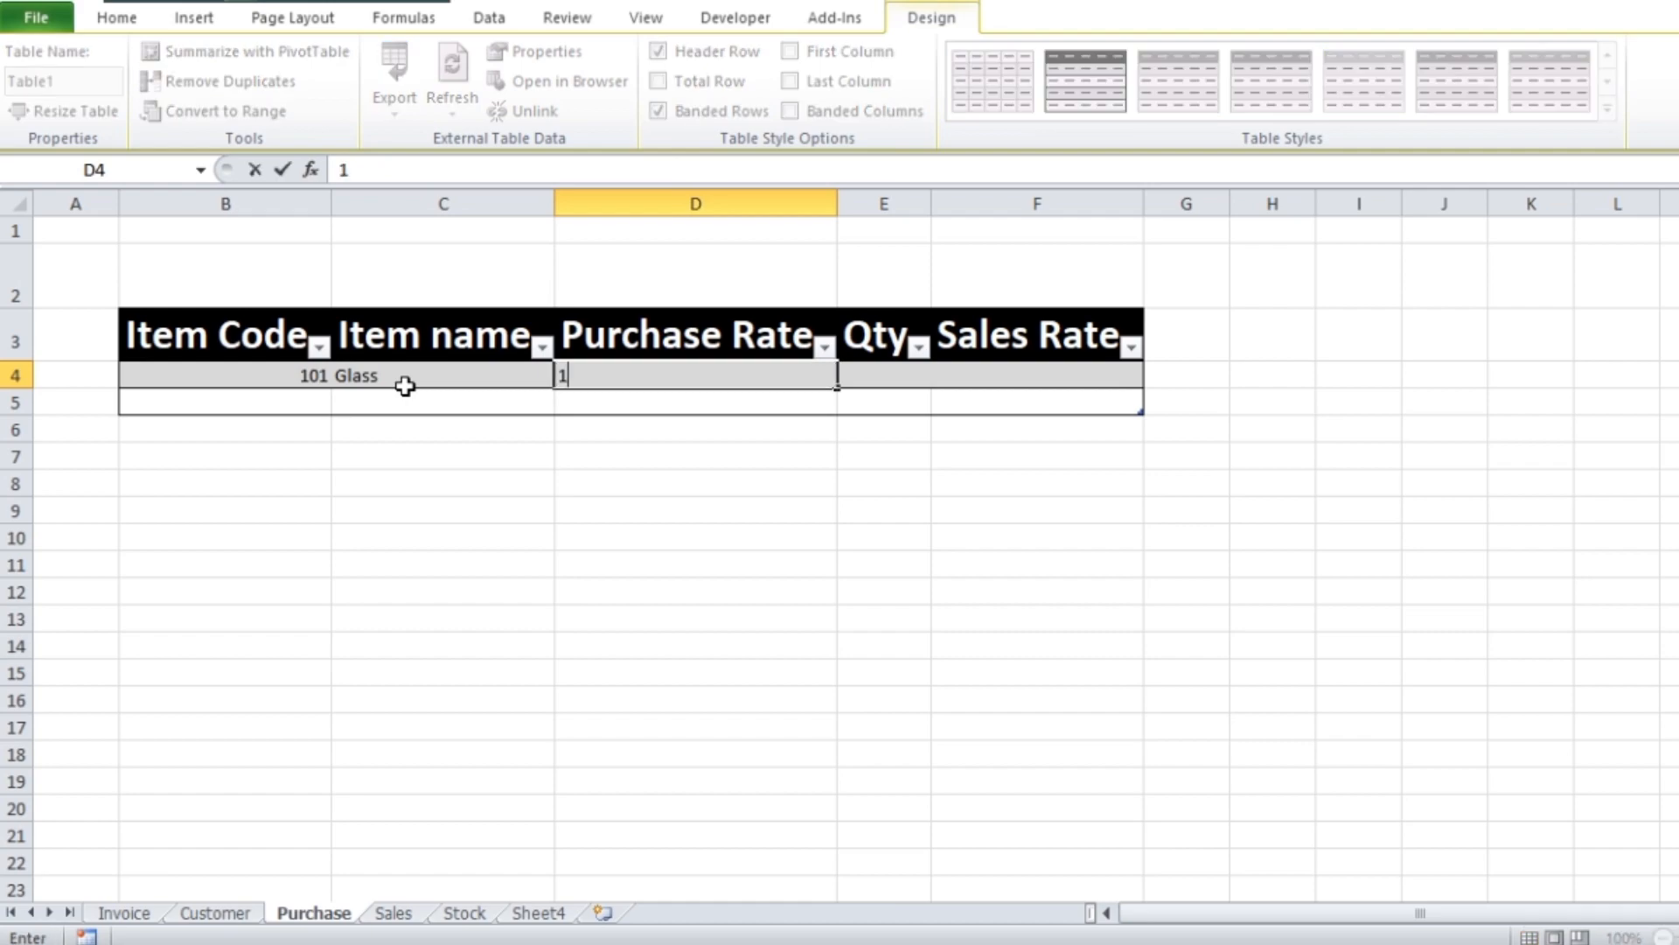
{"action": "key", "text": "Tab"}
{"action": "left_click", "coordinate": [405, 388]}
{"action": "key", "text": "Return"}
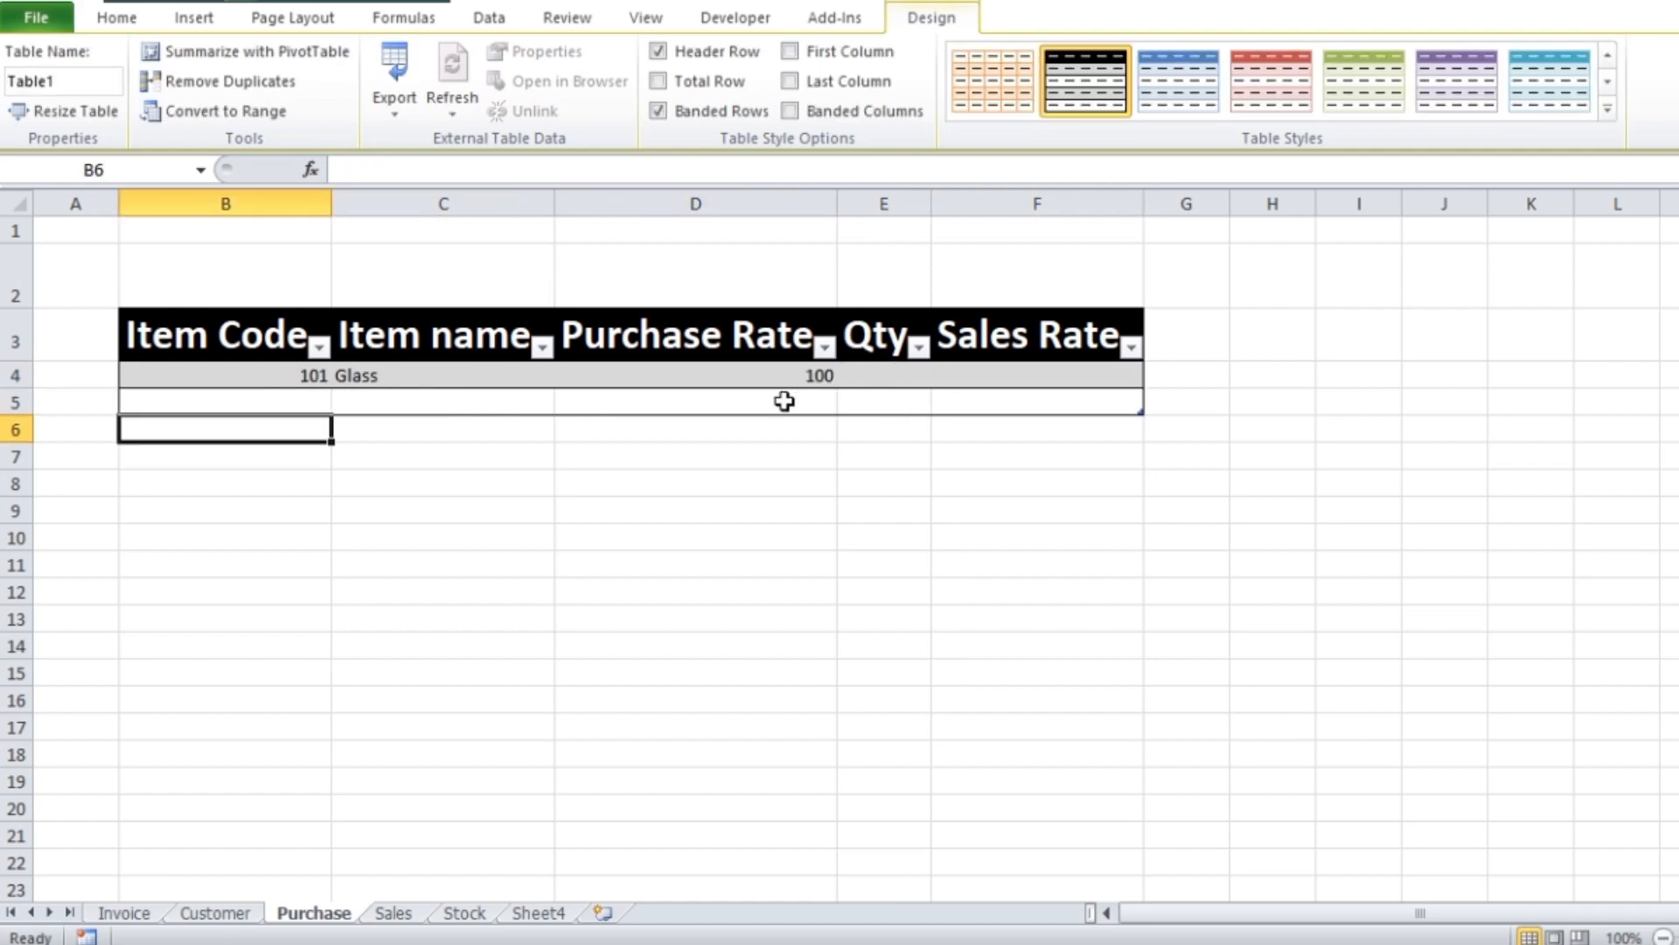
Set the Glass item's Qty to 50 and its Sales Rate to 120
{"action": "key", "text": "Tab"}
{"action": "left_click", "coordinate": [749, 372]}
{"action": "left_click", "coordinate": [887, 370]}
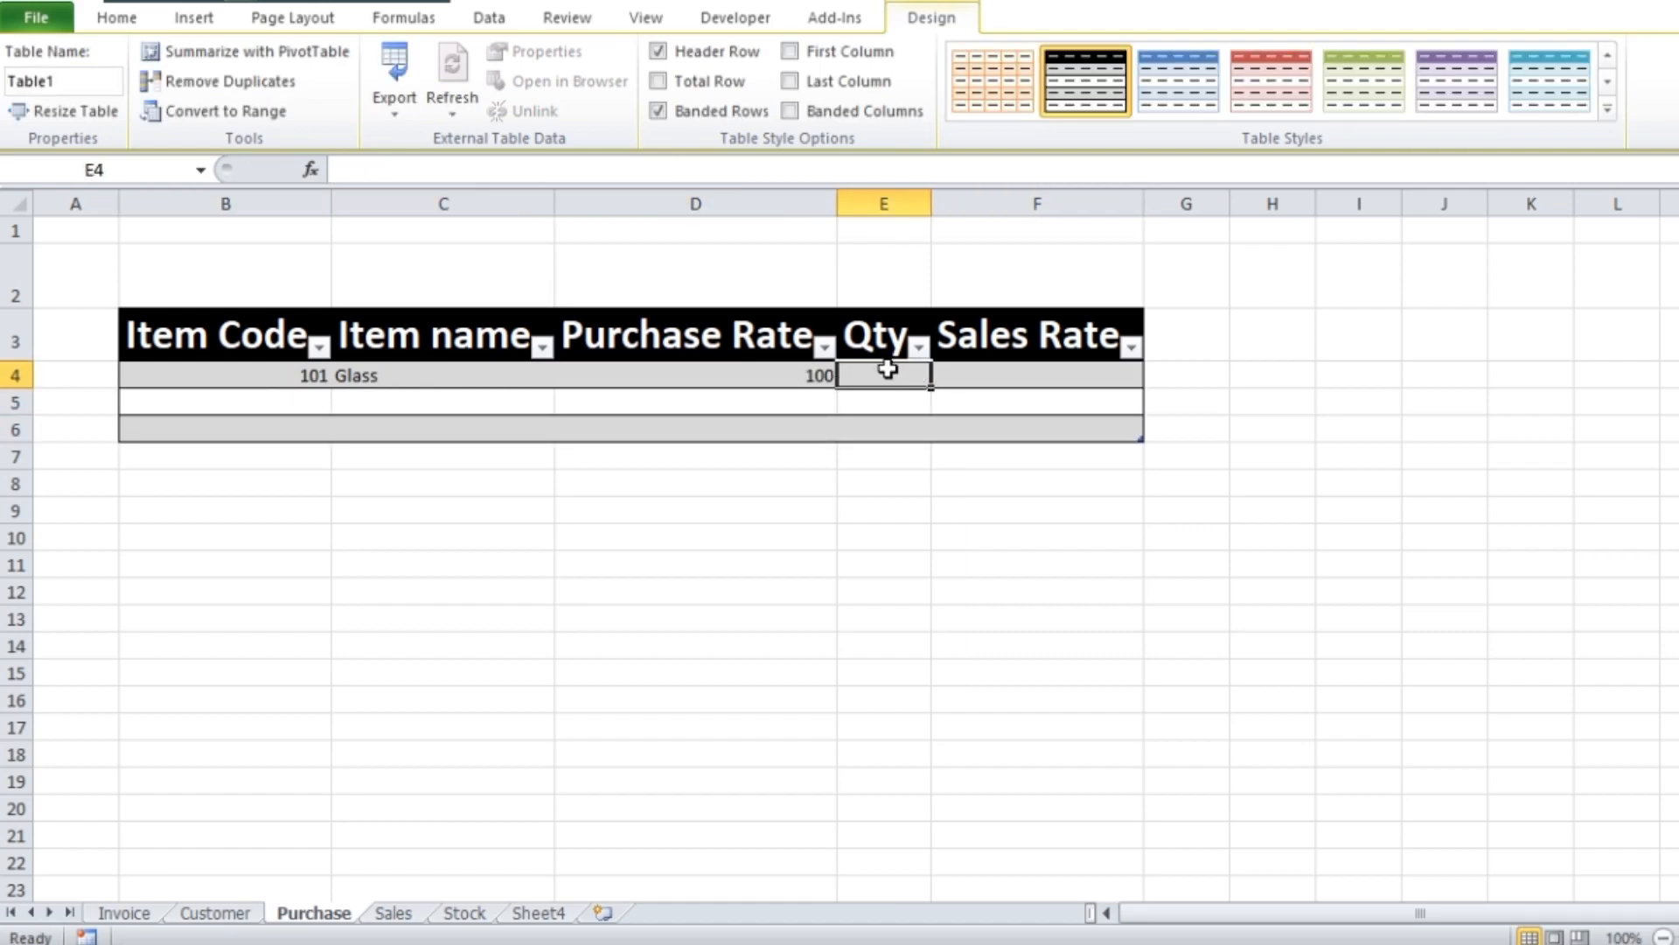
{"action": "type", "text": "50"}
{"action": "left_click", "coordinate": [1130, 378]}
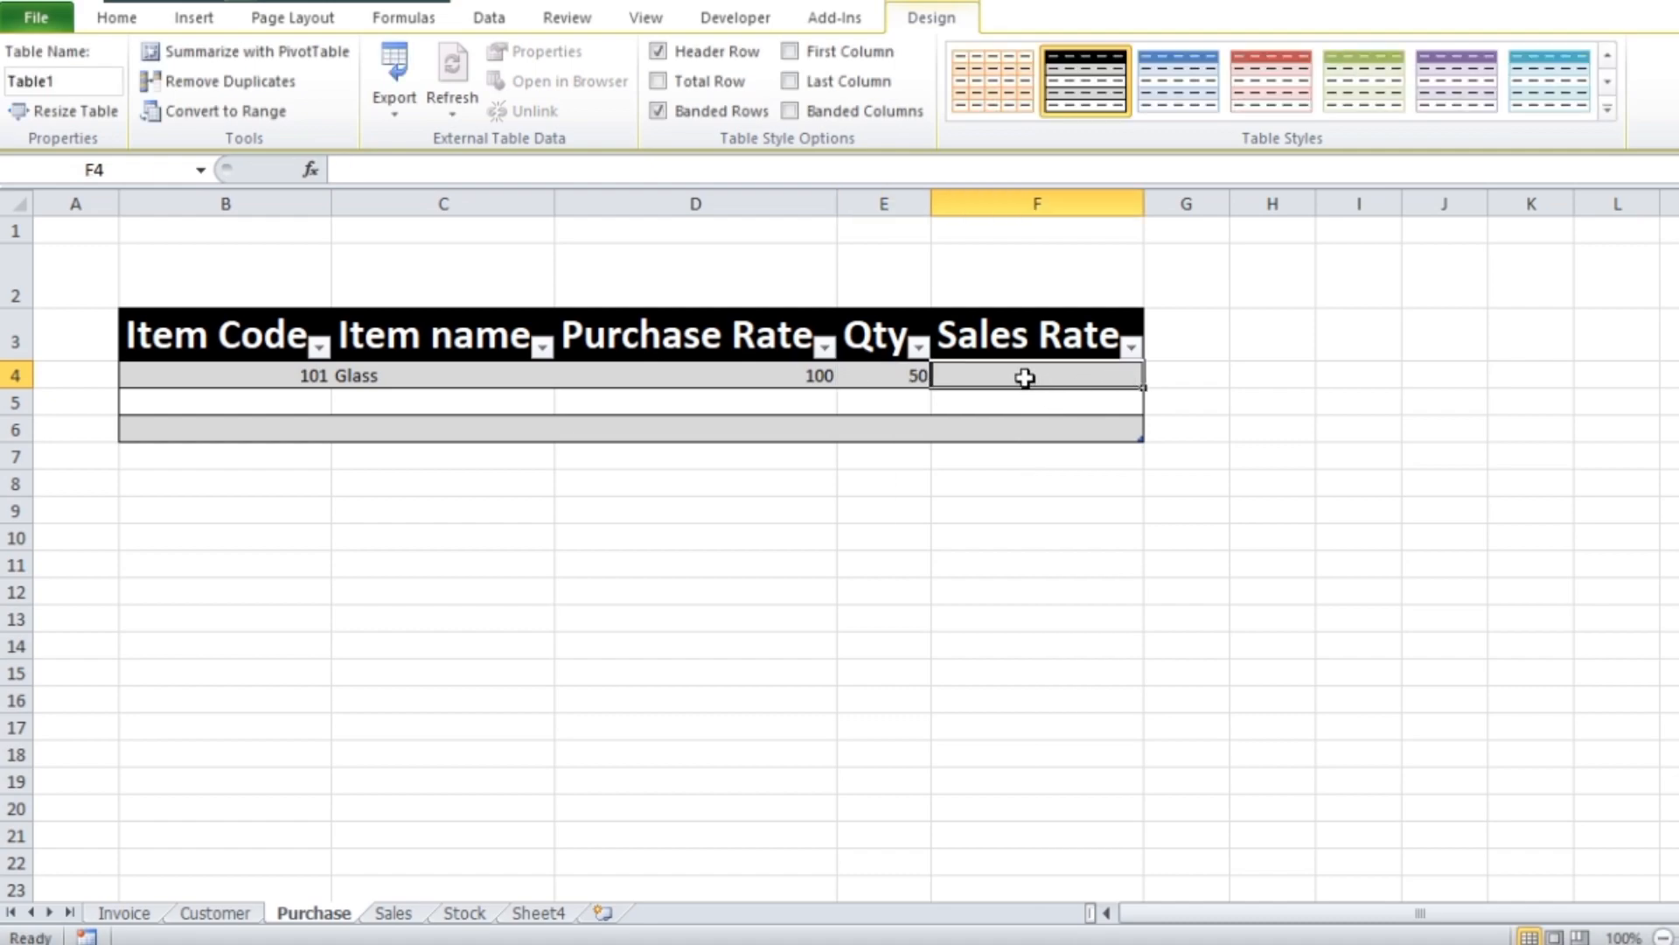
{"action": "type", "text": "120"}
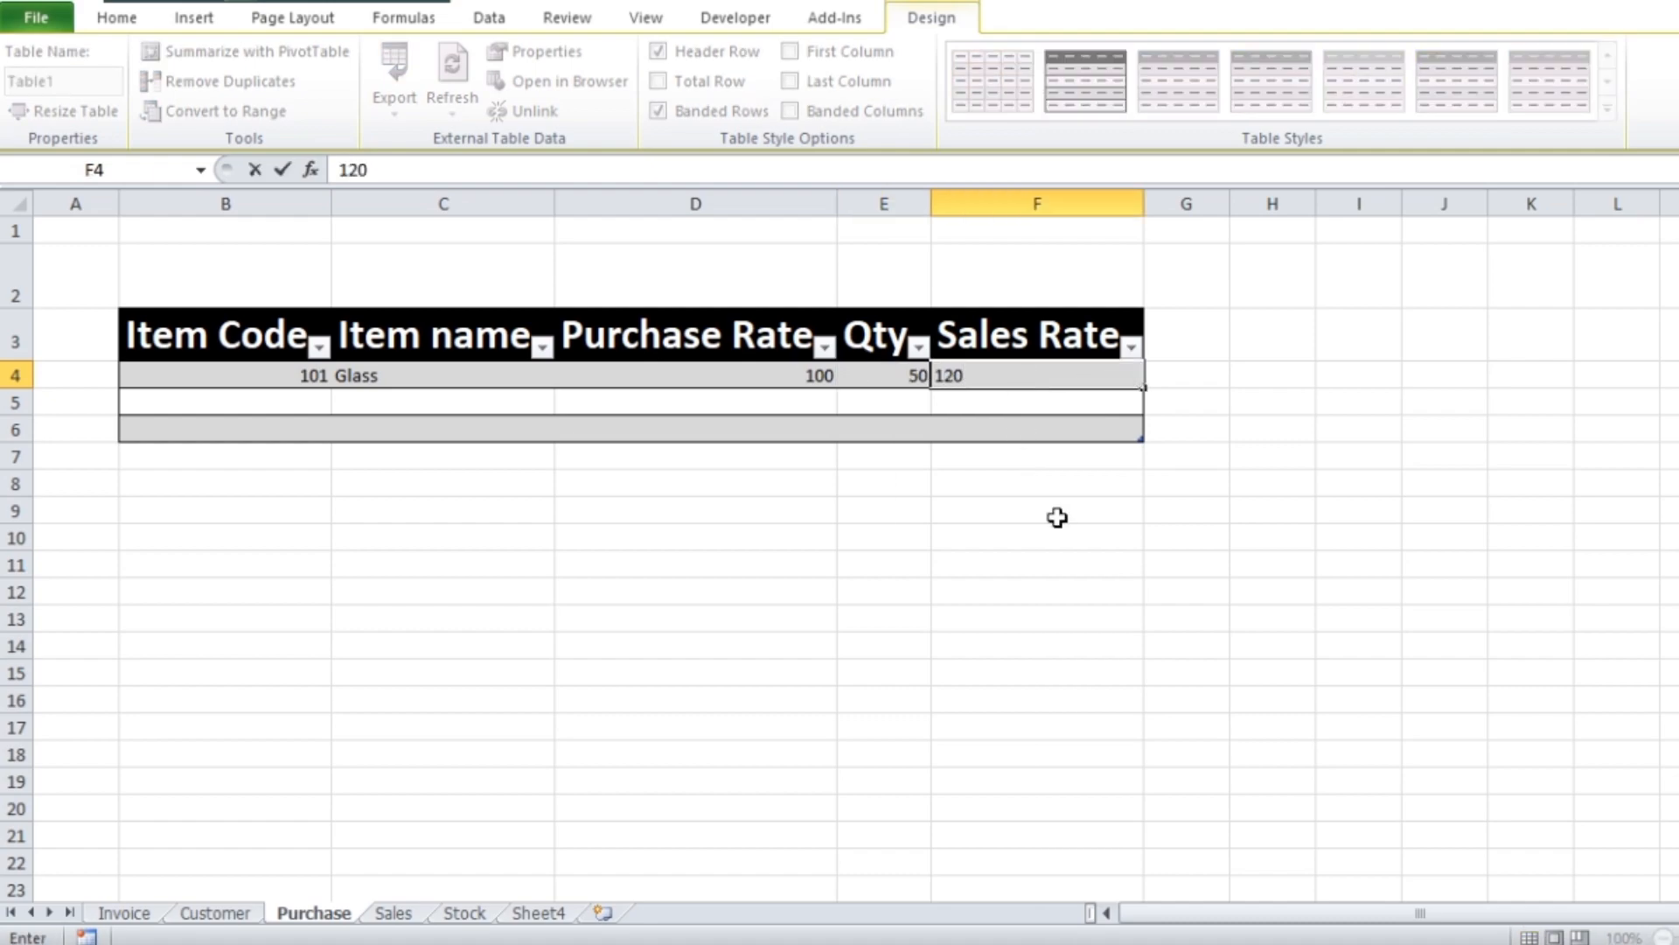
{"action": "left_click", "coordinate": [1041, 562]}
Fill in item code 102, item name Dinner Set and purchase rate 1200 in the second table row
{"action": "left_click_drag", "start_coordinate": [207, 376], "coordinate": [369, 394]}
{"action": "left_click", "coordinate": [251, 405]}
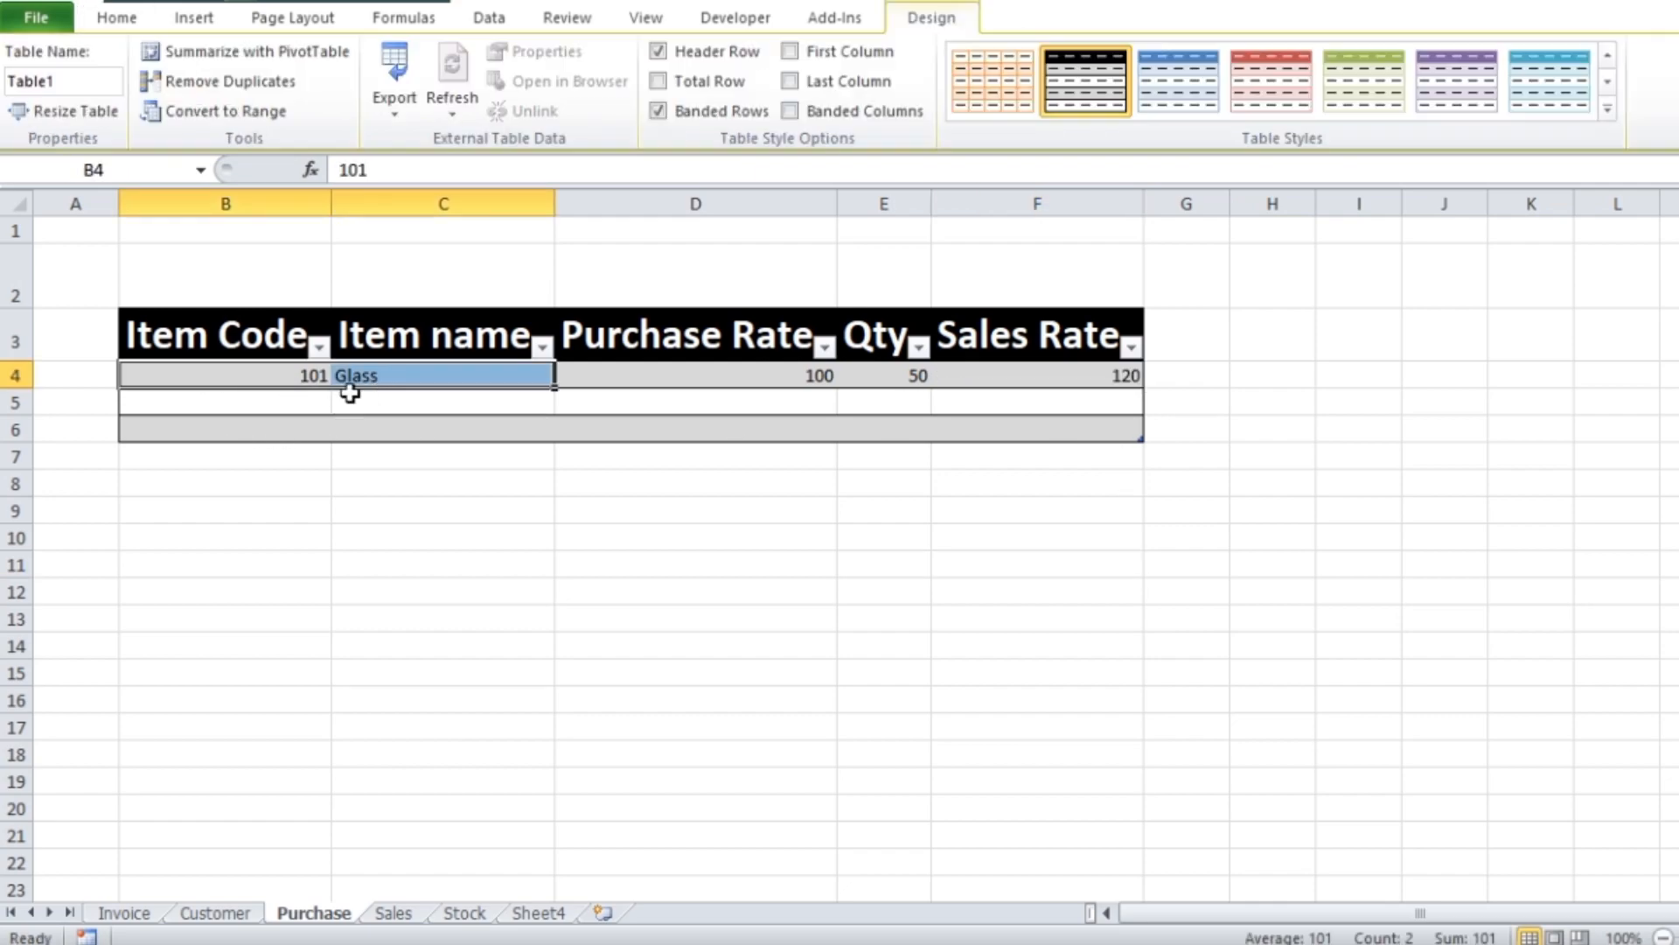
{"action": "type", "text": "102"}
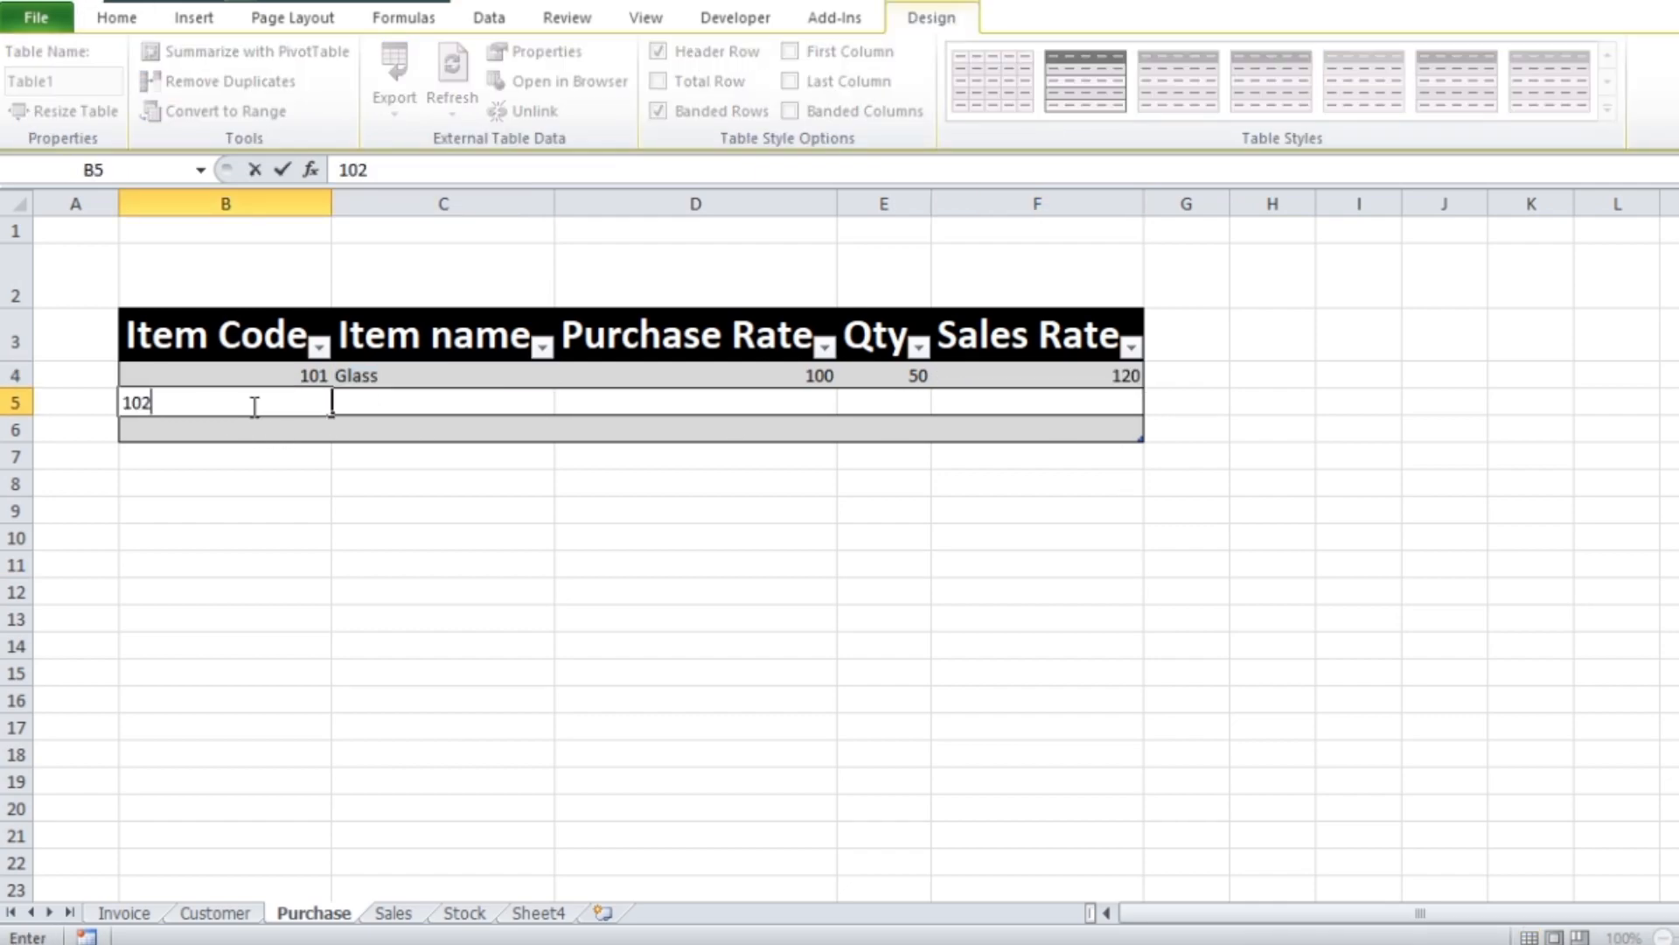
{"action": "key", "text": "Tab"}
{"action": "type", "text": "Dinner Se"}
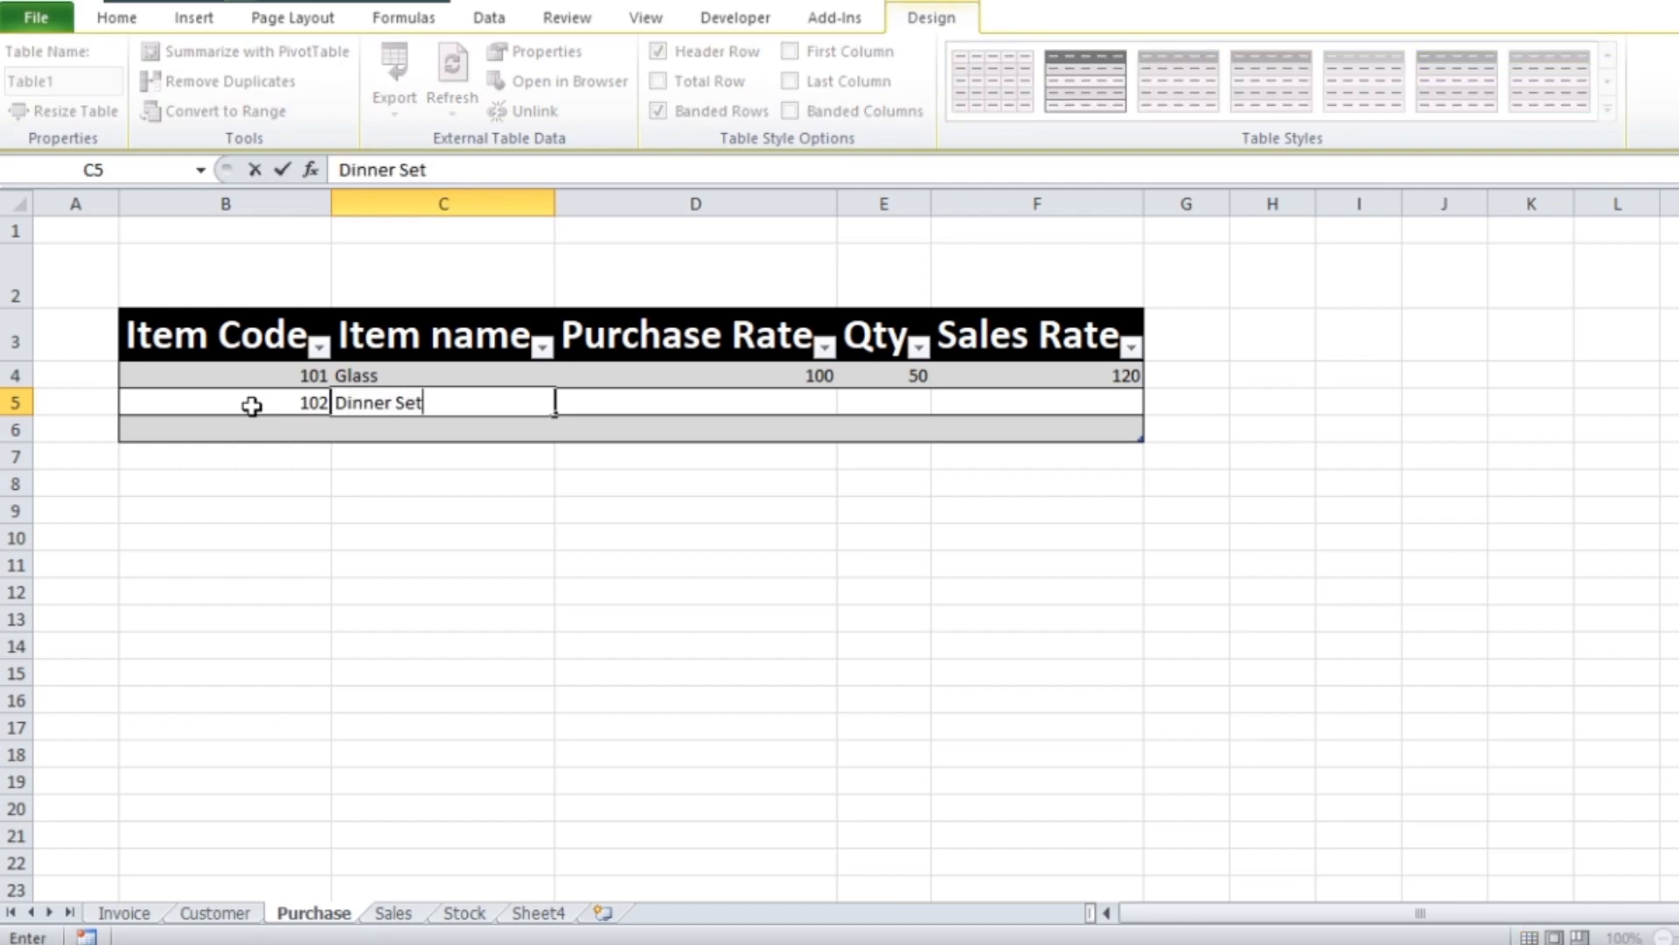
{"action": "type", "text": "t"}
{"action": "key", "text": "Tab"}
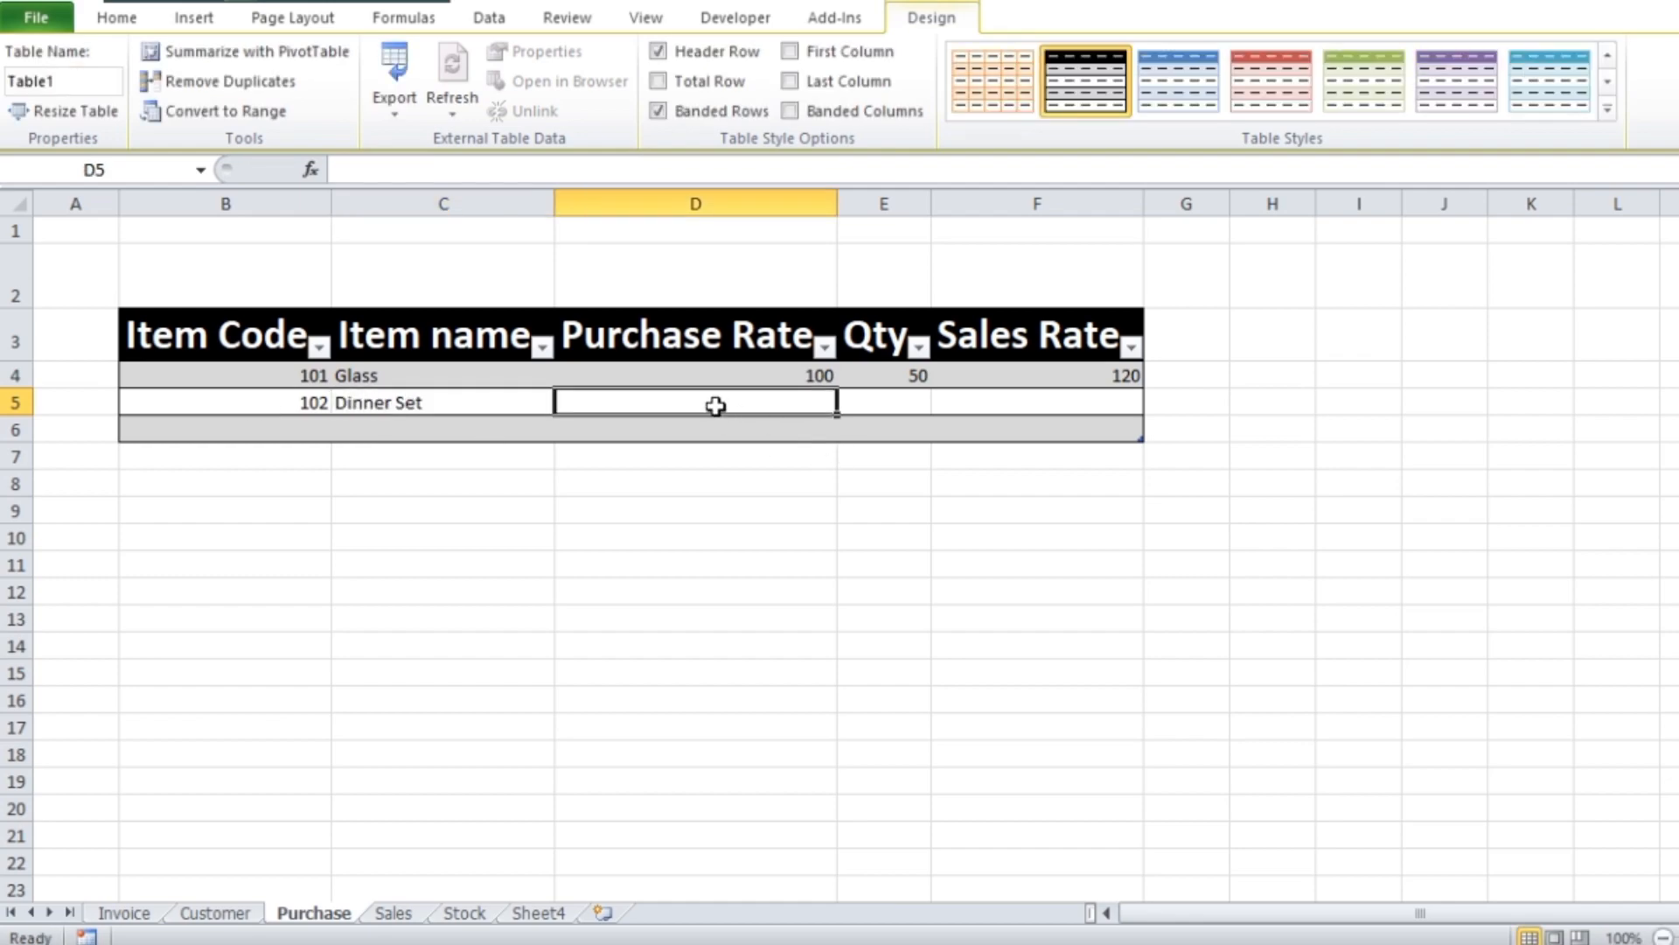
{"action": "type", "text": "1200"}
{"action": "key", "text": "Tab"}
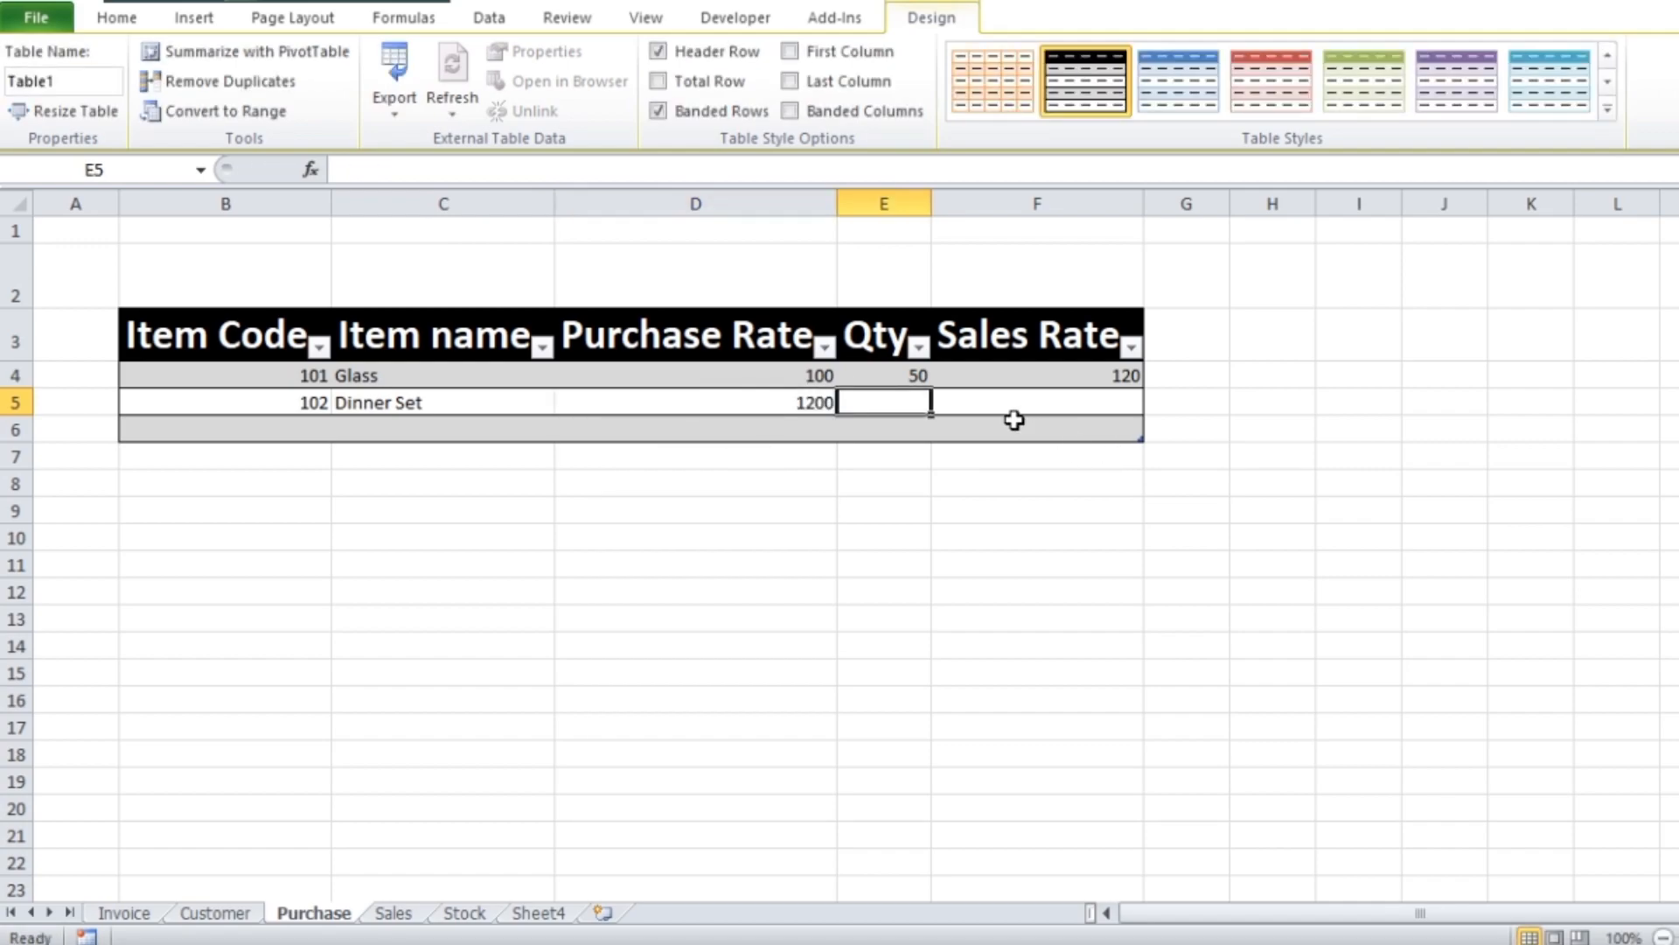
Set the Dinner Set item's Qty to 40 and its Sales Rate to 1400
{"action": "type", "text": "40"}
{"action": "key", "text": "Tab"}
{"action": "type", "text": "1"}
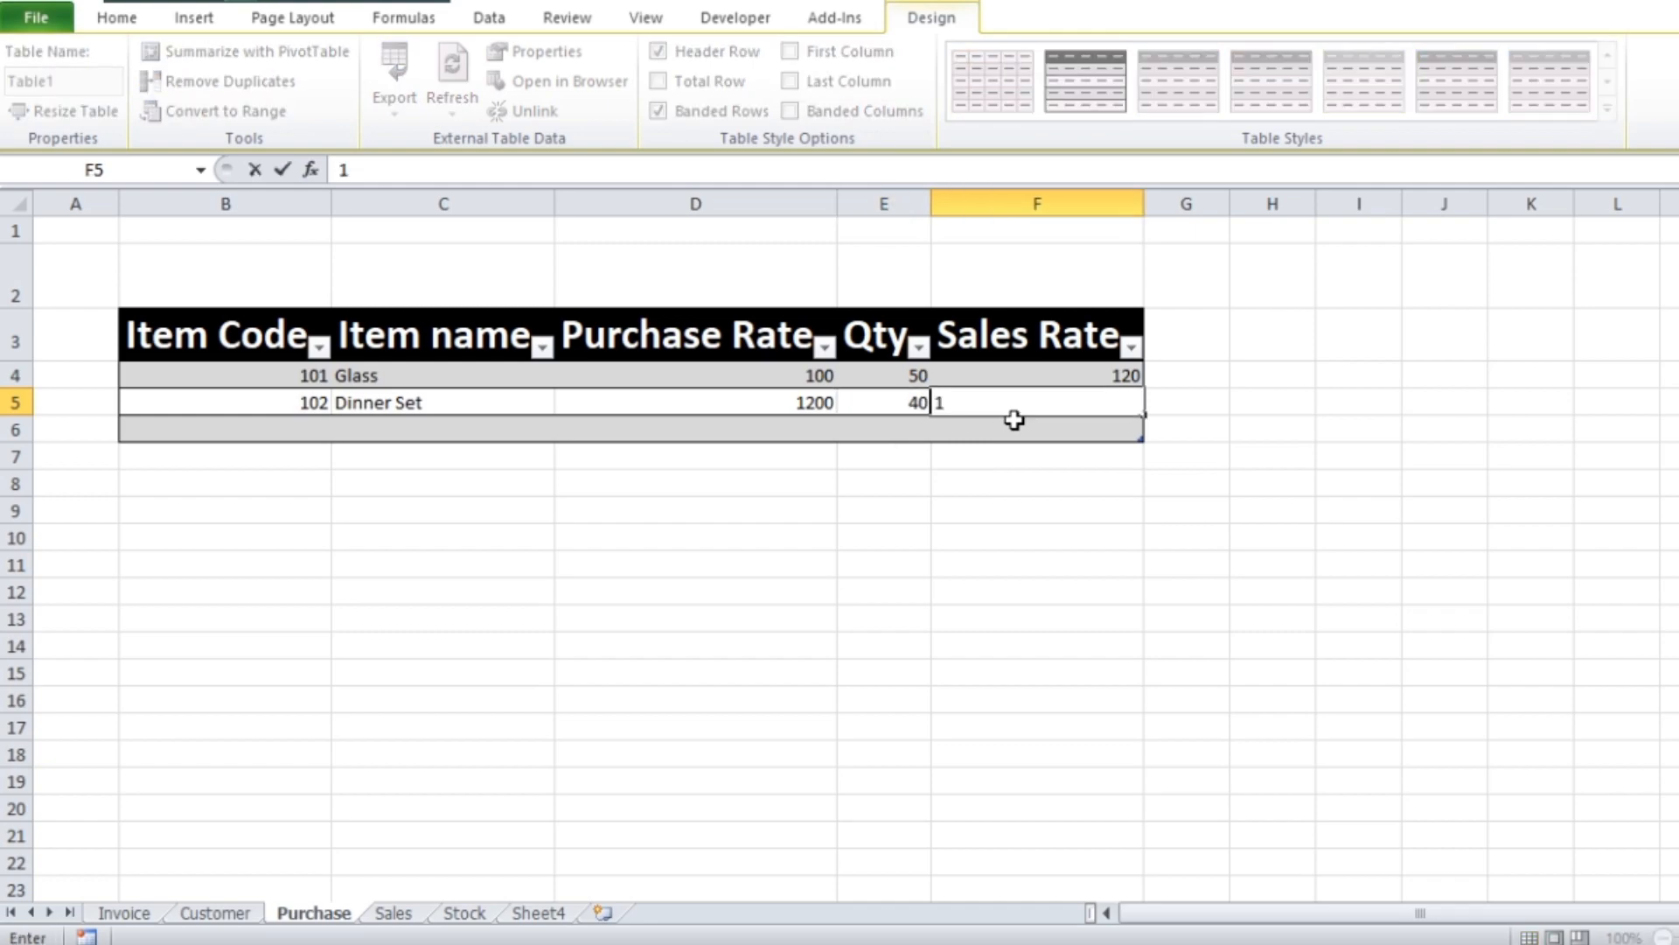
{"action": "type", "text": "400"}
{"action": "key", "text": "Return"}
Fill in item code 103, item name T Box and purchase rate 700 in the third table row
{"action": "type", "text": "103"}
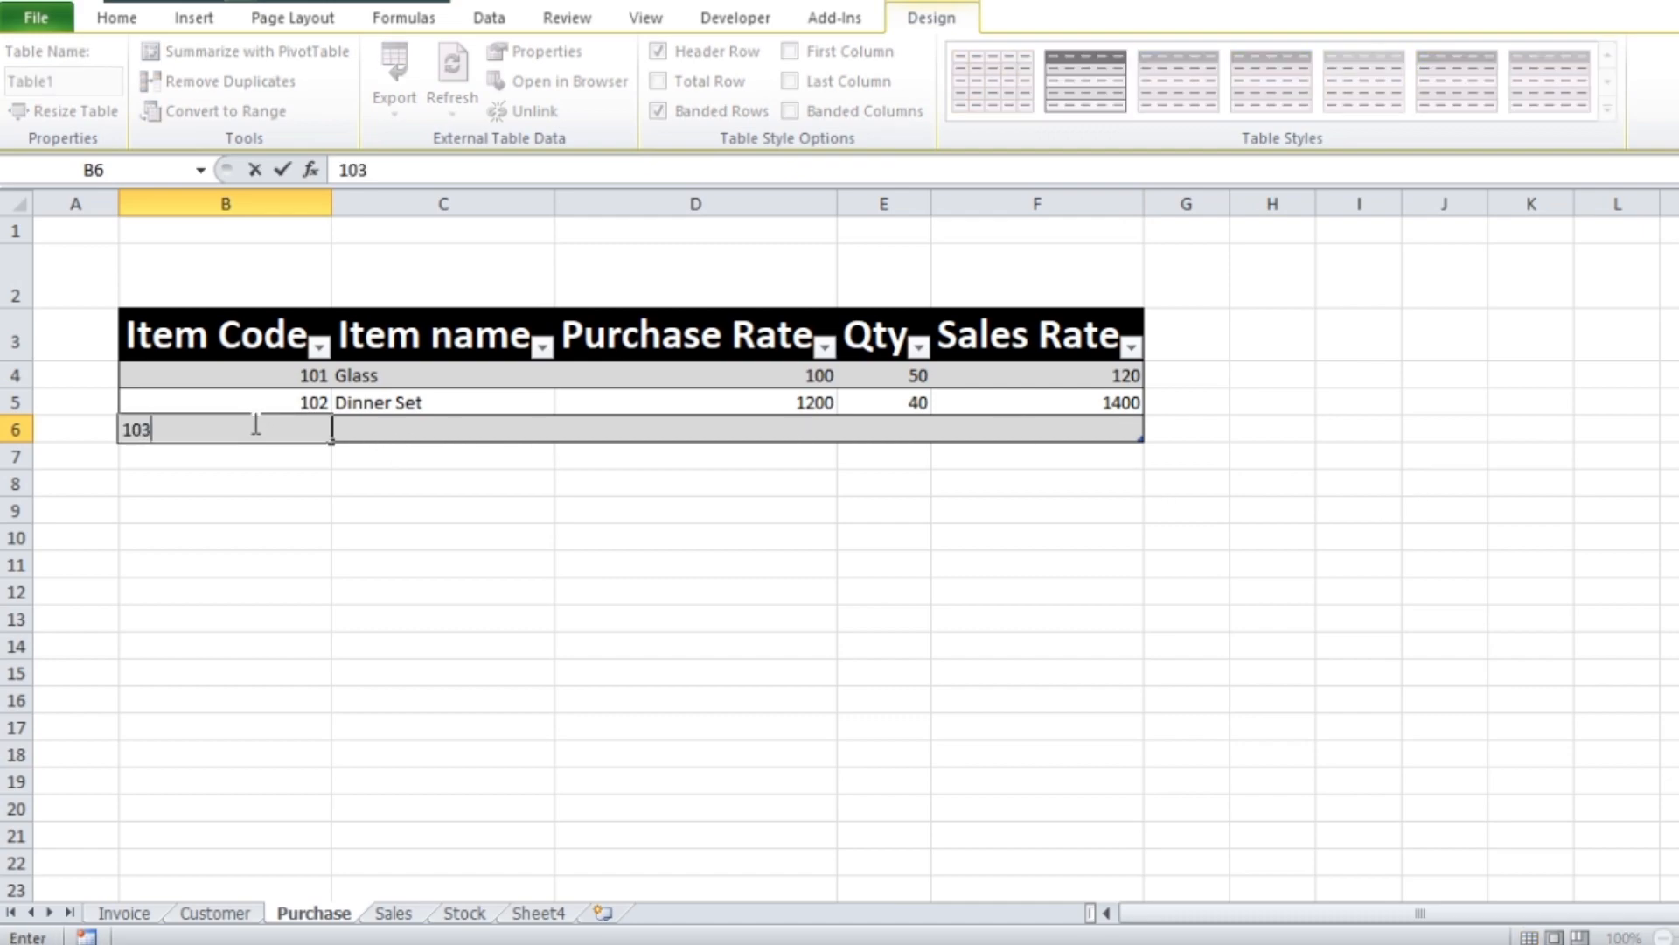
{"action": "key", "text": "Tab"}
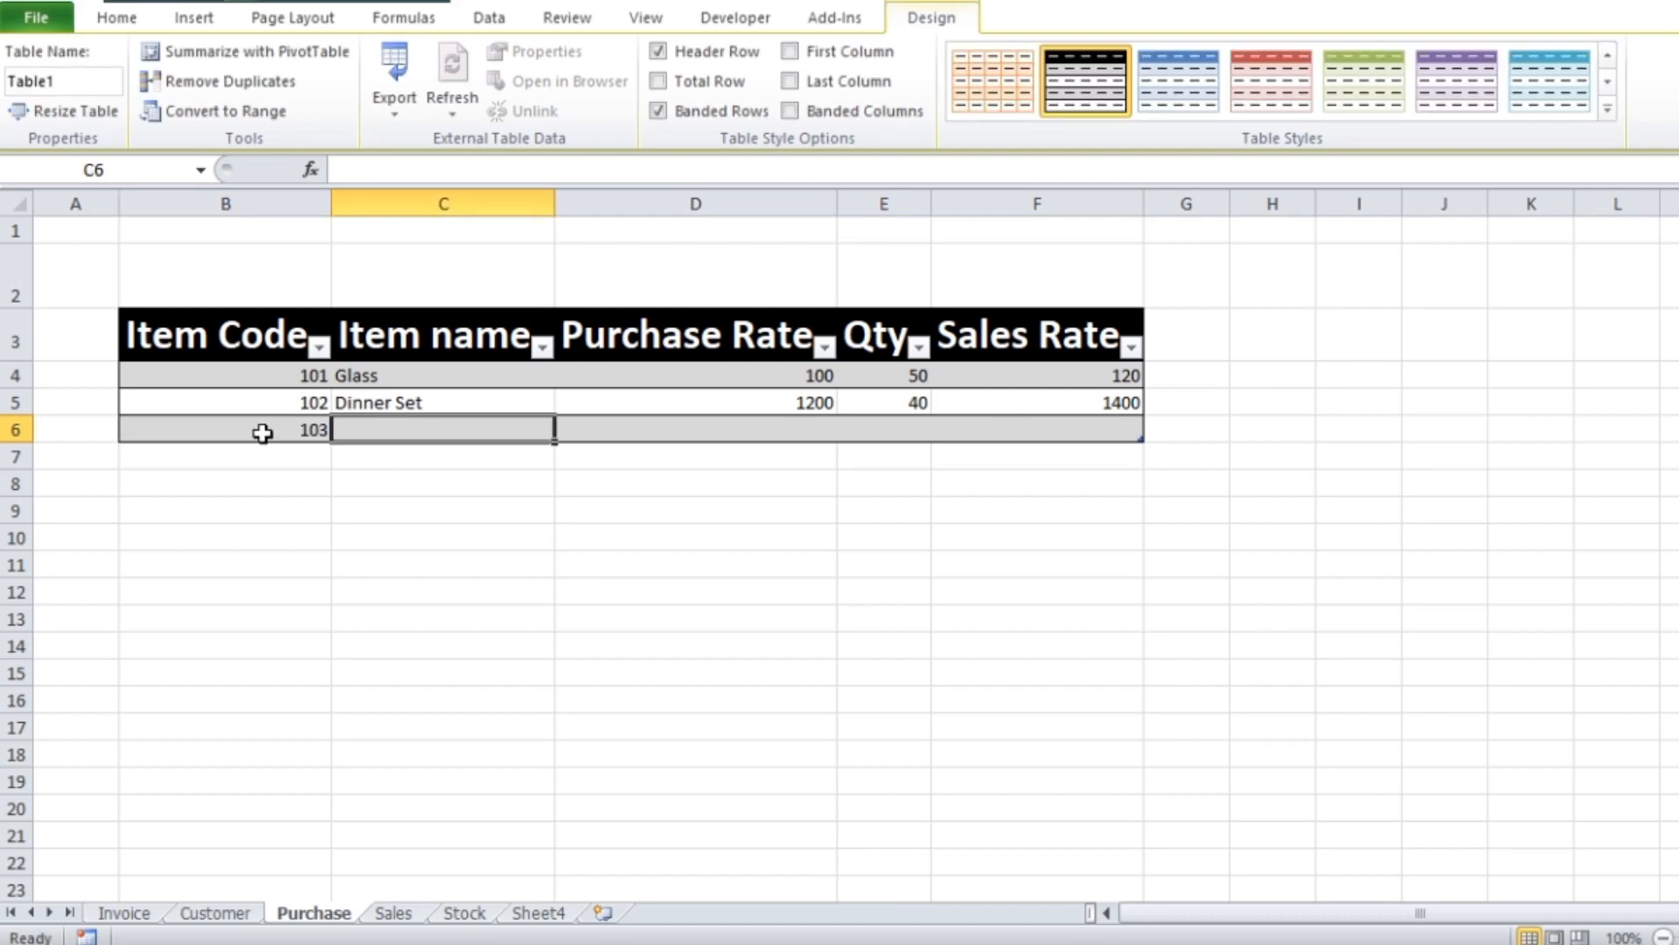
{"action": "type", "text": "T Bo"}
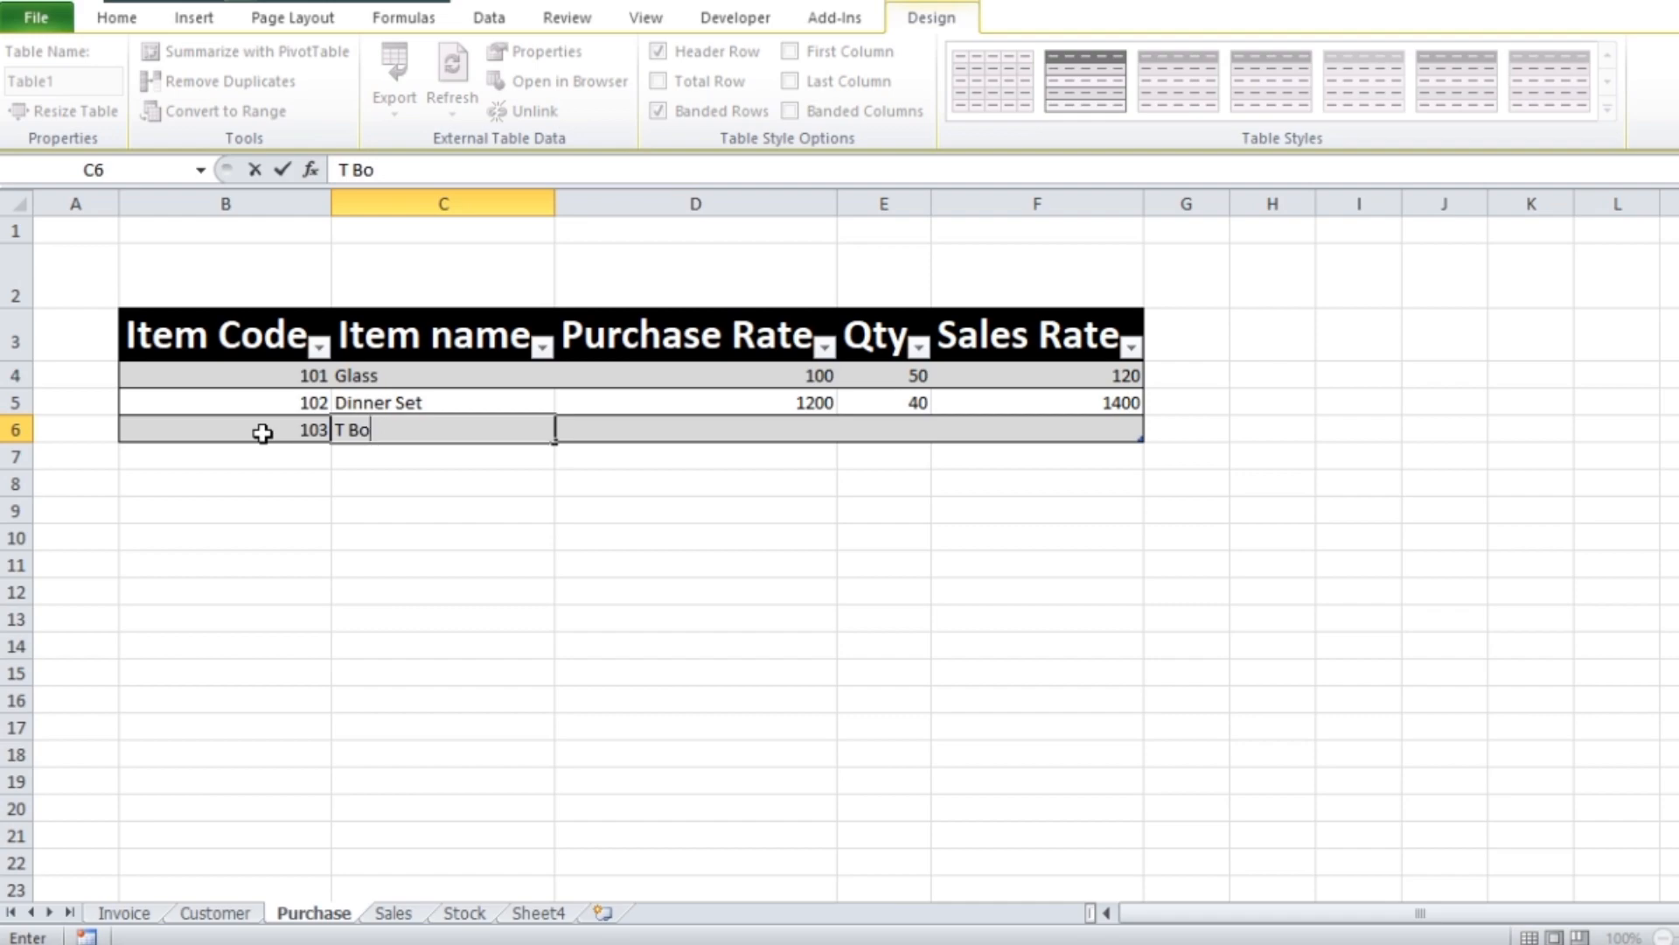
{"action": "type", "text": "x"}
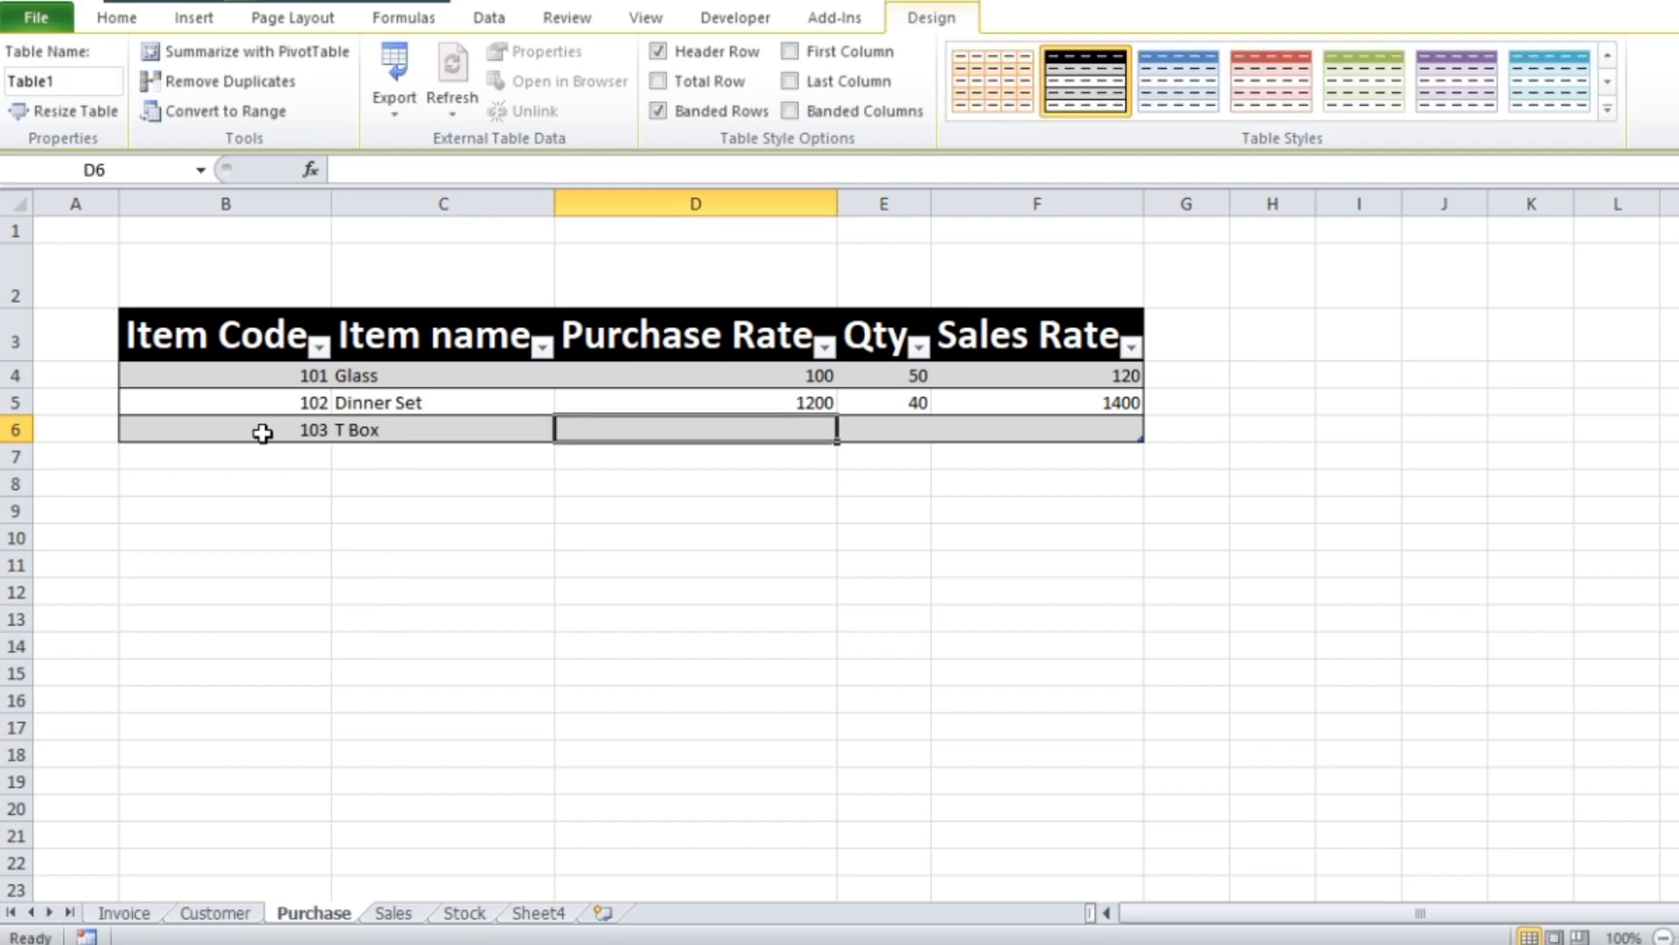
{"action": "type", "text": "700"}
{"action": "key", "text": "Tab"}
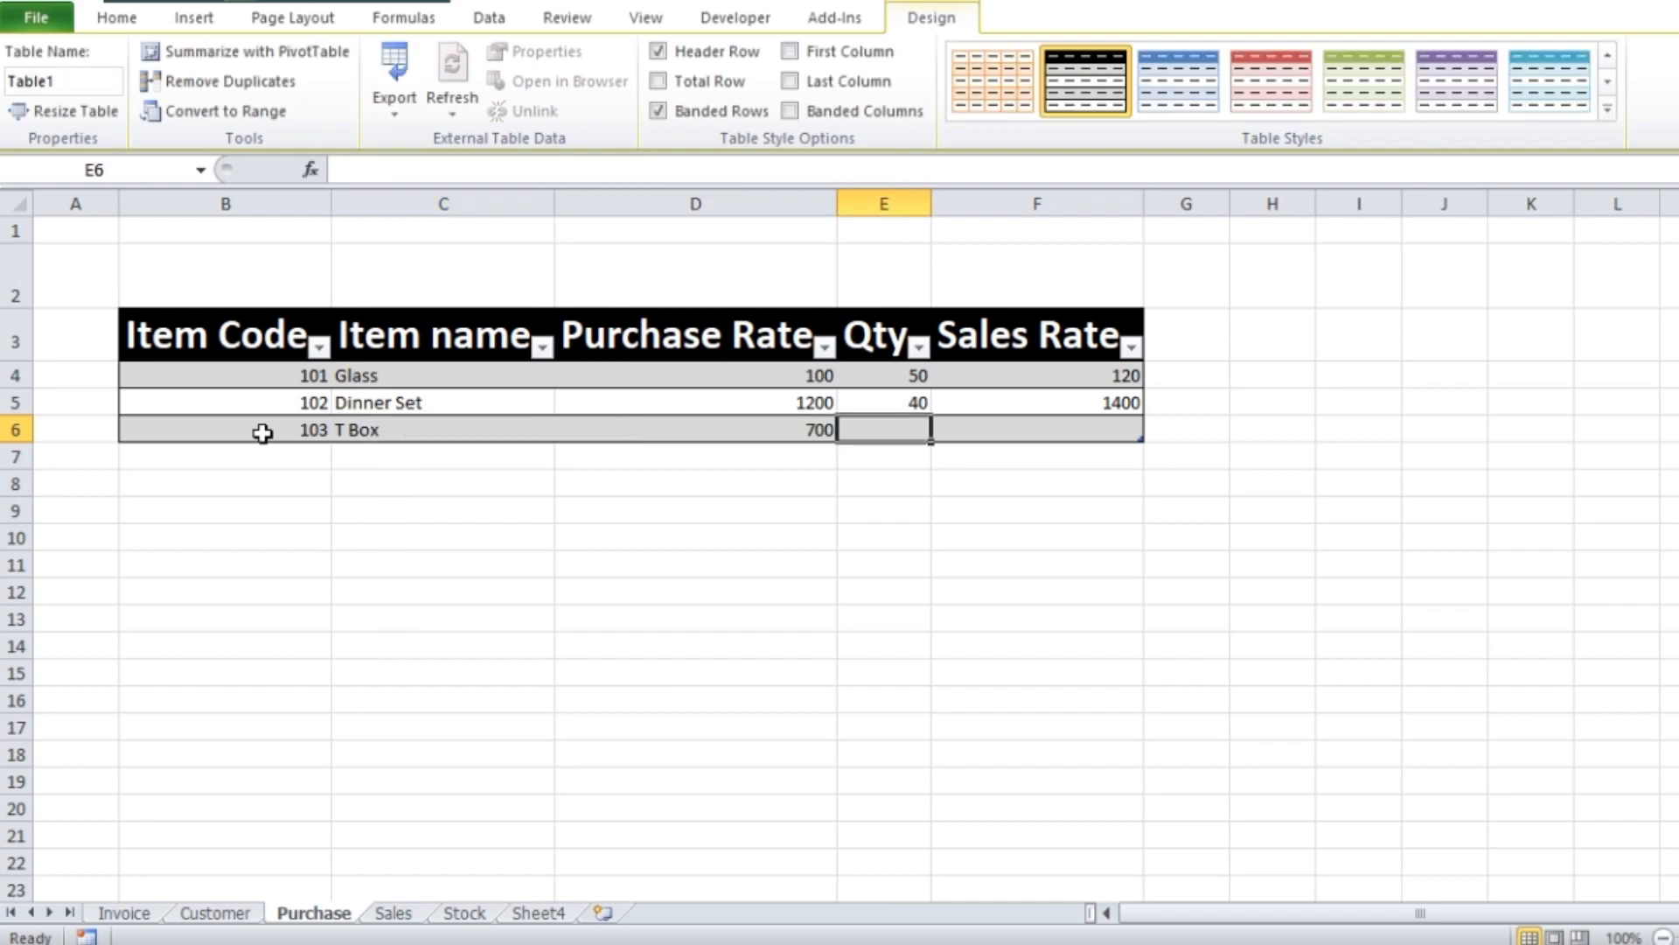
Set the T Box item's Qty to 100 and its Sales Rate to 800
{"action": "type", "text": "100"}
{"action": "key", "text": "Tab"}
{"action": "type", "text": "800"}
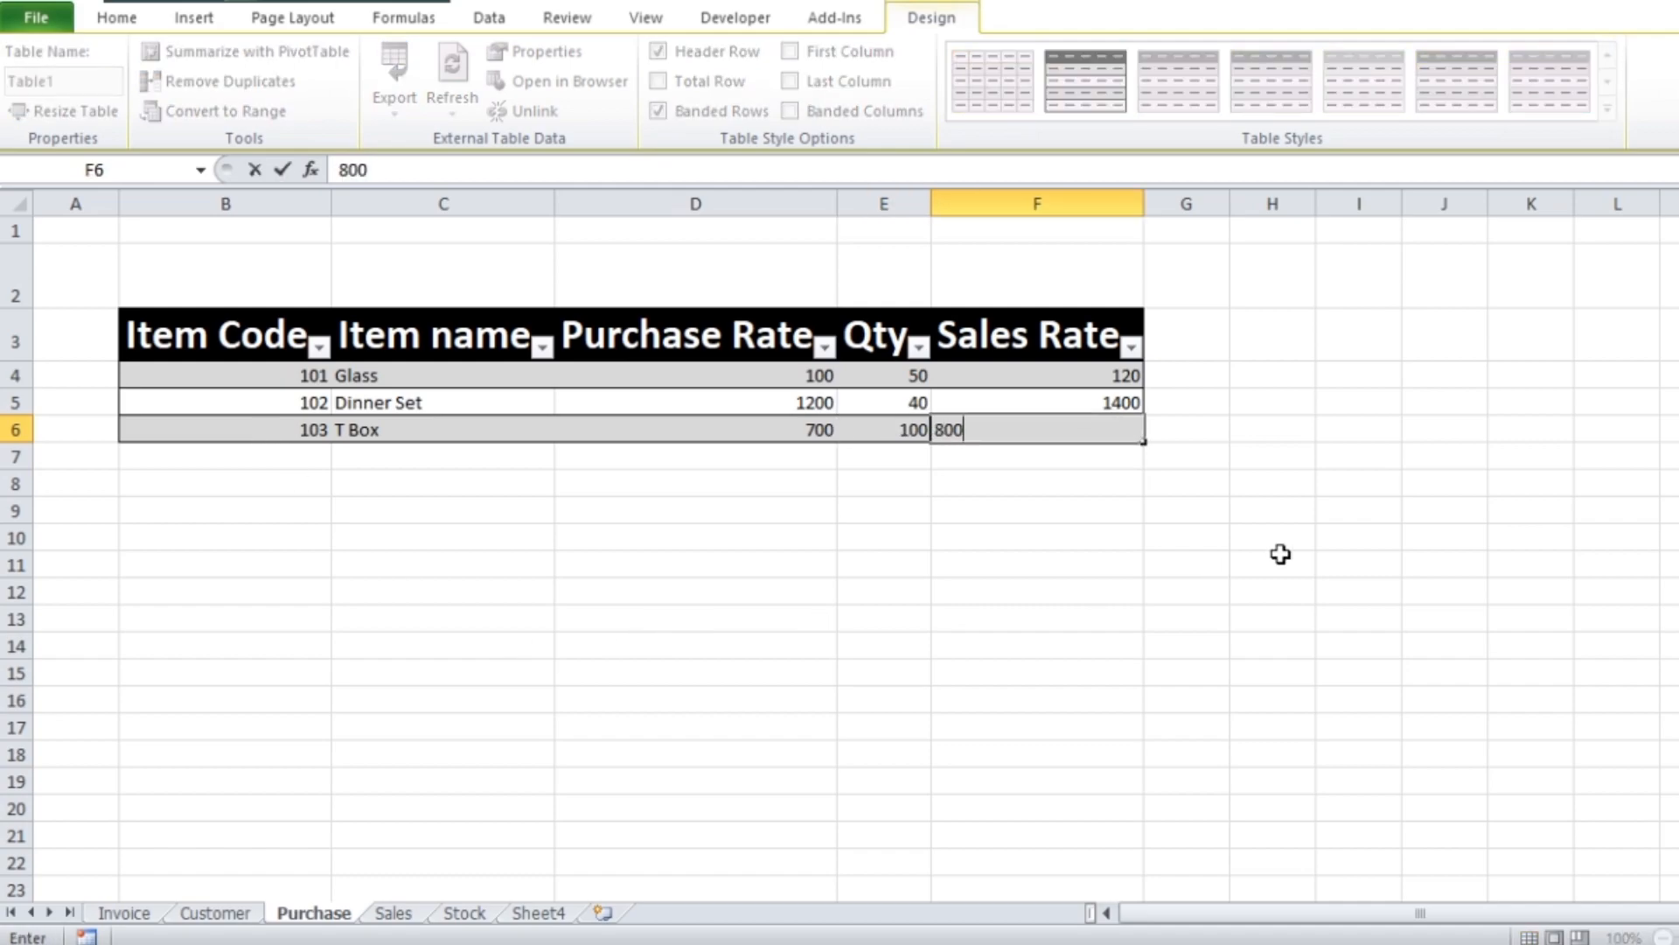
{"action": "left_click", "coordinate": [1277, 560]}
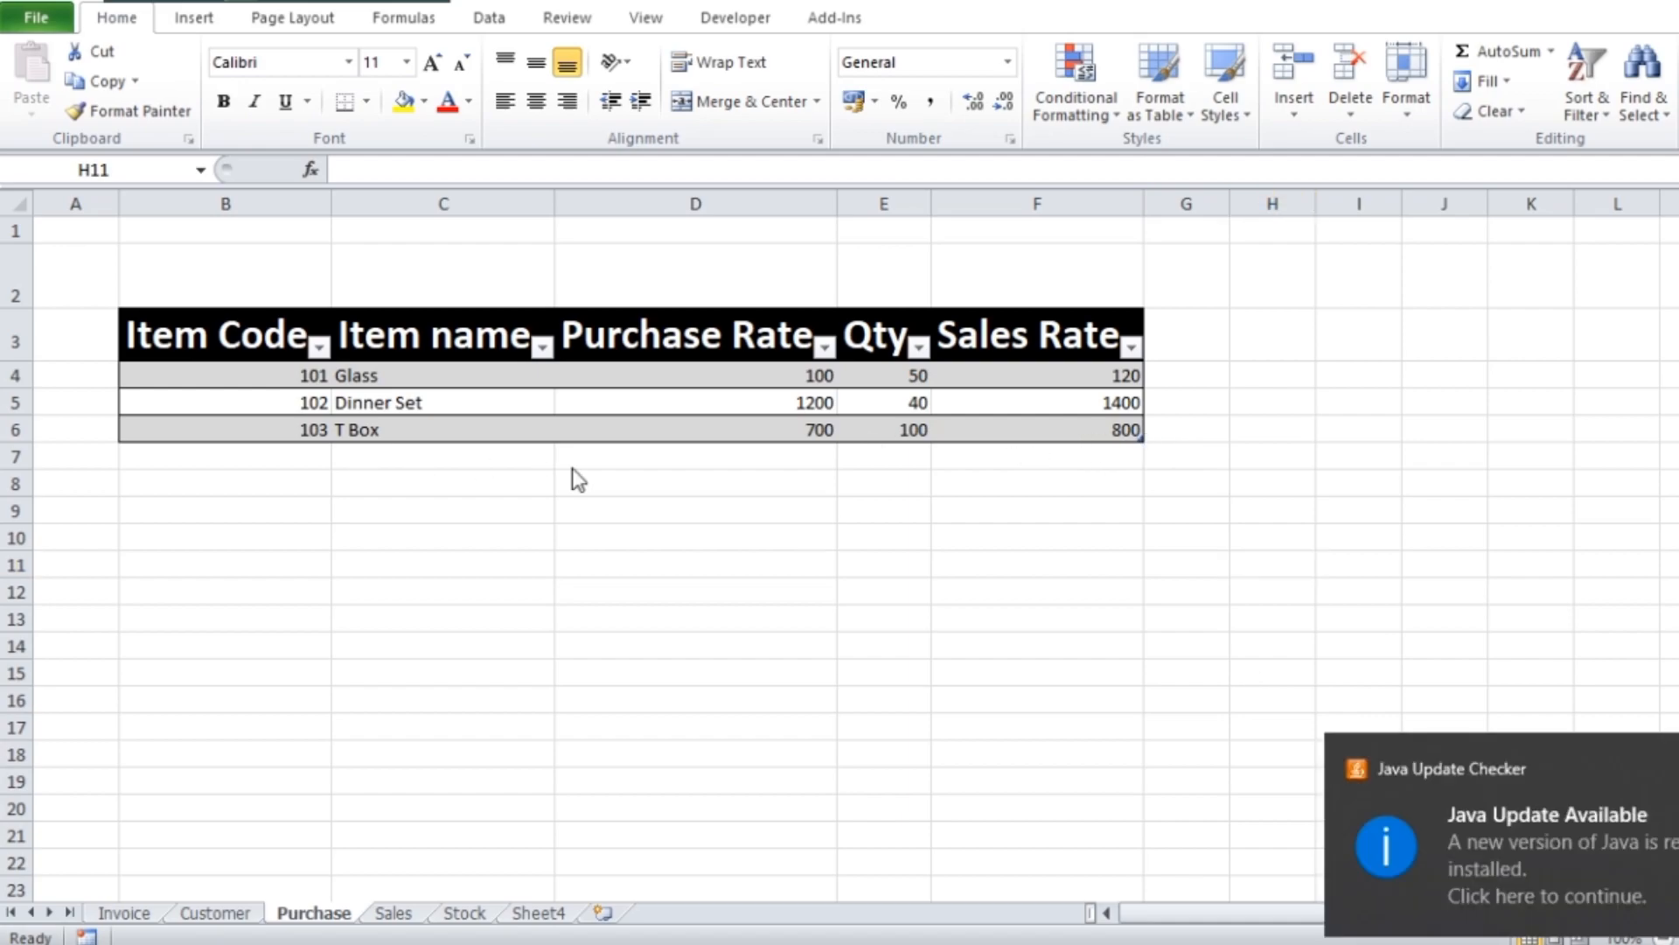
Center the Purchase table's data rows B4:F6 and enlarge their font to size 18
{"action": "left_click_drag", "start_coordinate": [233, 382], "coordinate": [1111, 430]}
{"action": "left_click", "coordinate": [536, 102]}
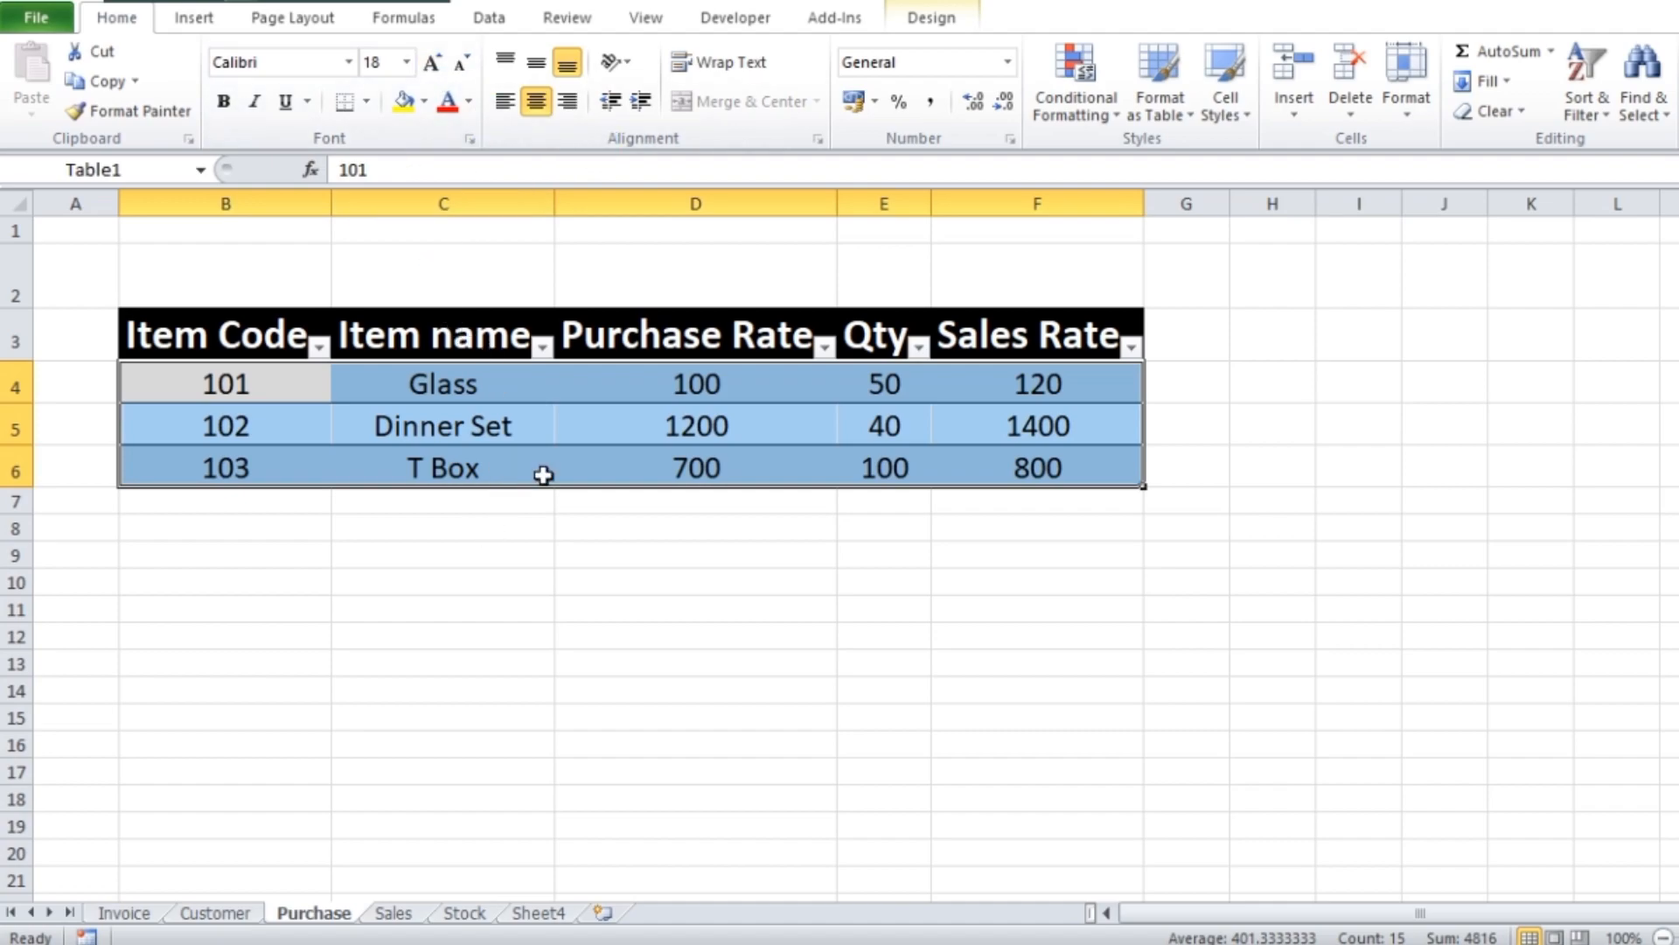
{"action": "left_click", "coordinate": [584, 464]}
{"action": "left_click", "coordinate": [1260, 612]}
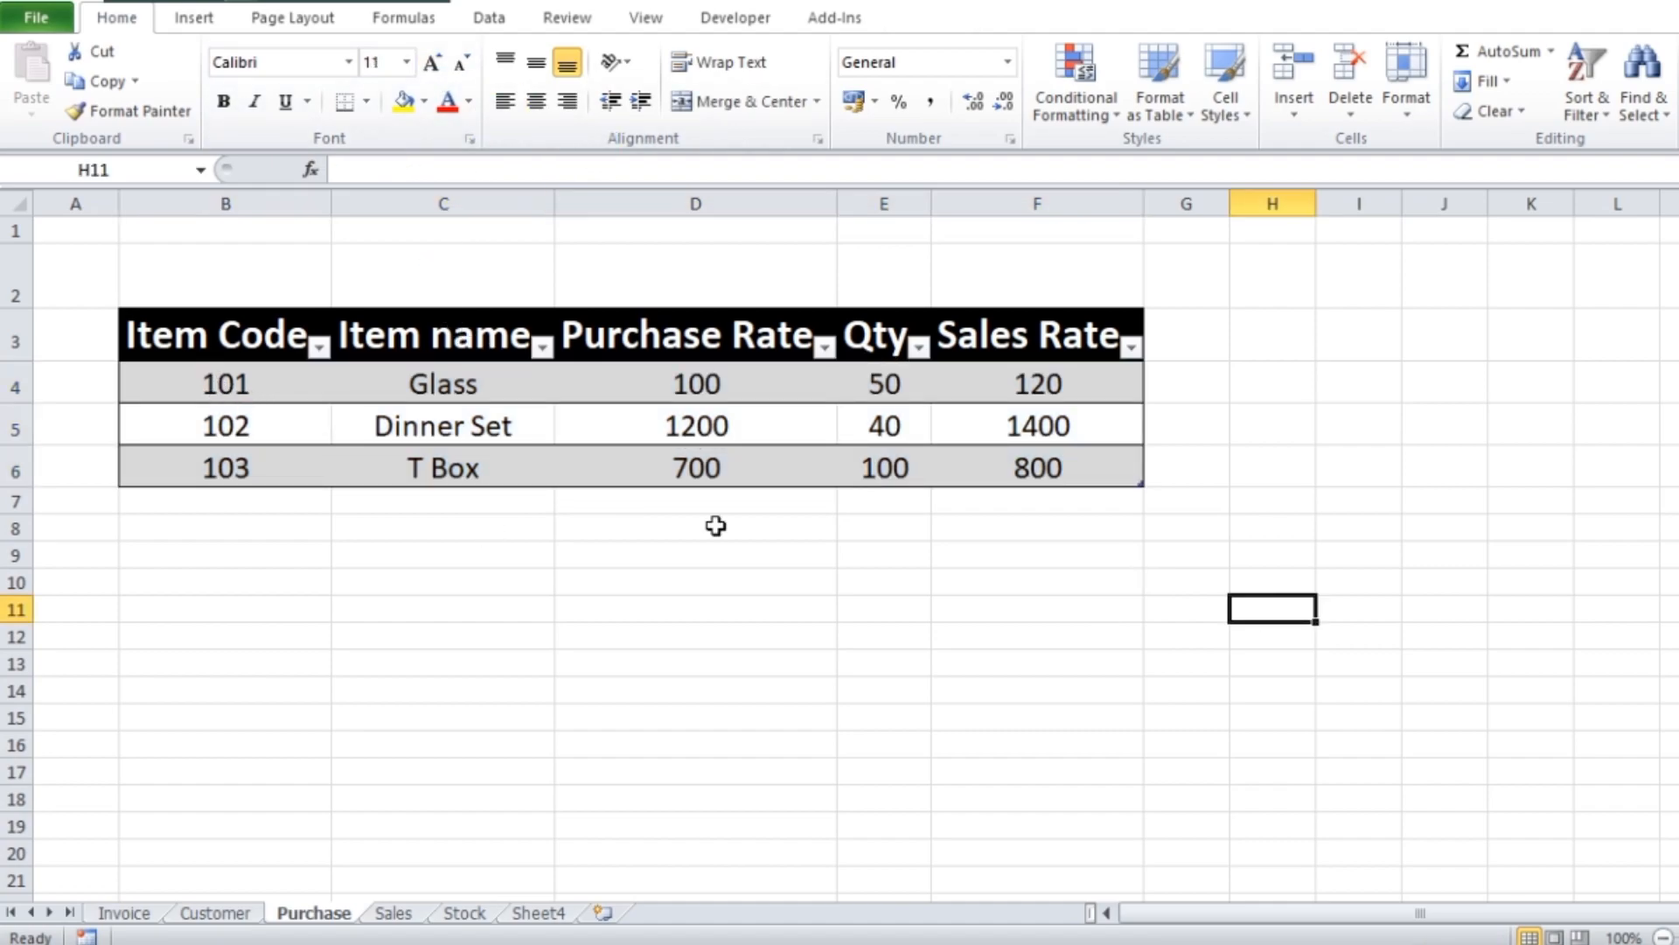
{"action": "left_click", "coordinate": [569, 600]}
{"action": "scroll", "coordinate": [836, 499], "scroll_direction": "down", "scroll_amount": 2}
{"action": "scroll", "coordinate": [536, 705], "scroll_direction": "up", "scroll_amount": 2}
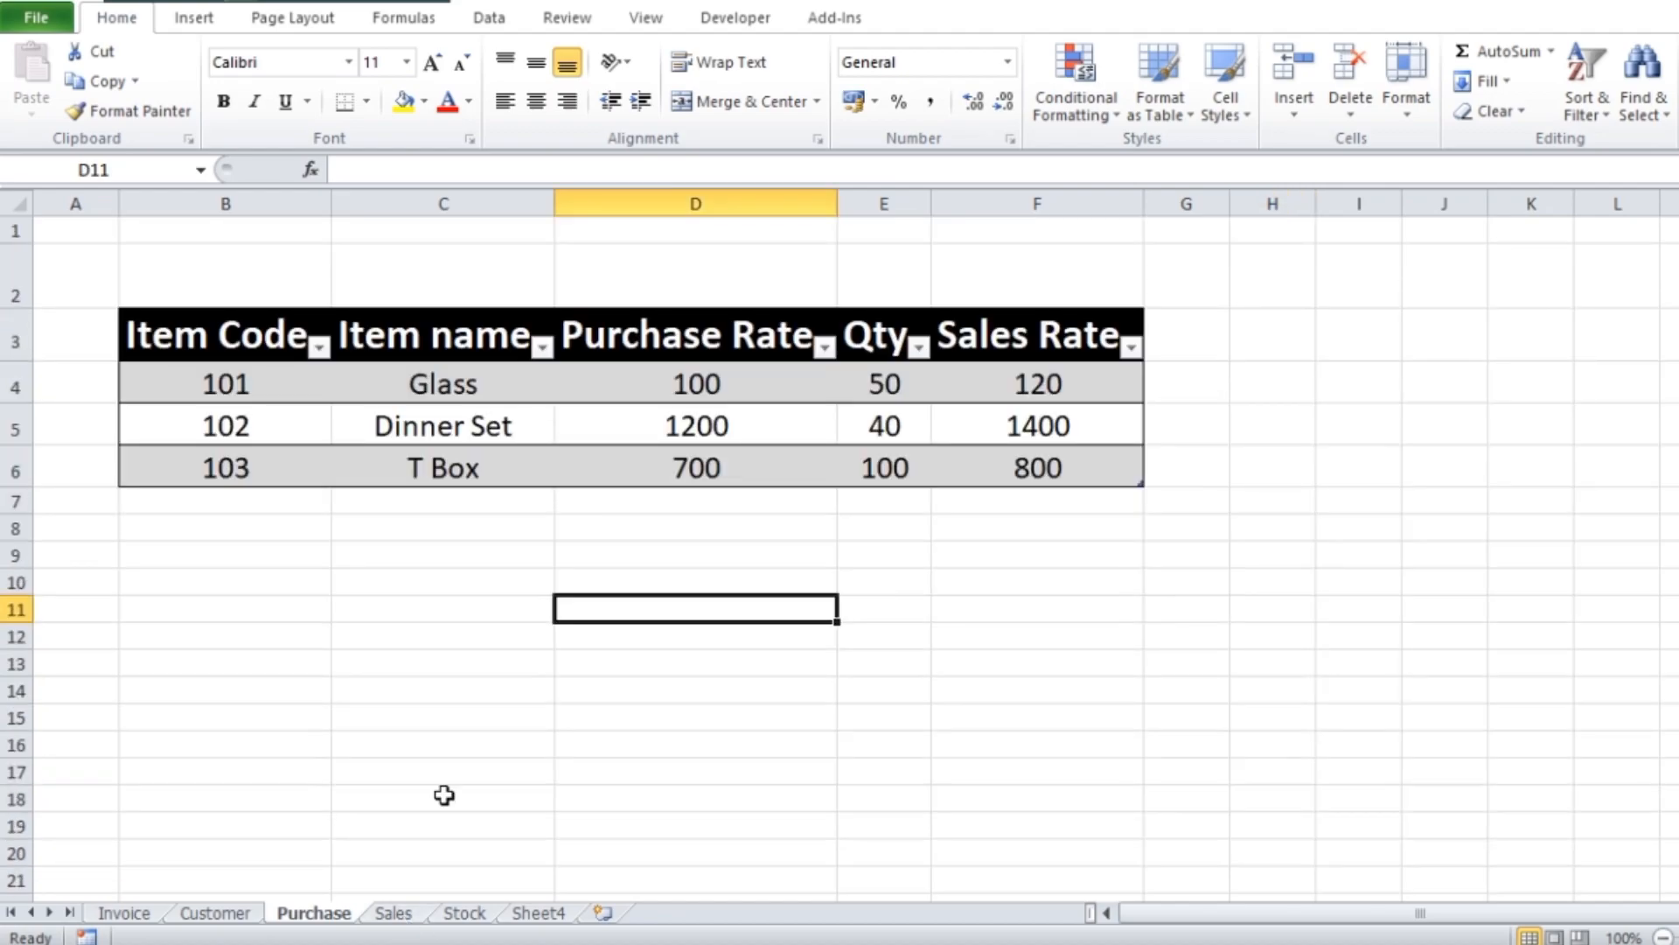
Select C3 on the Sales sheet as the destination and copy the item header row A10:G10 from the Invoice sheet
{"action": "left_click", "coordinate": [395, 912]}
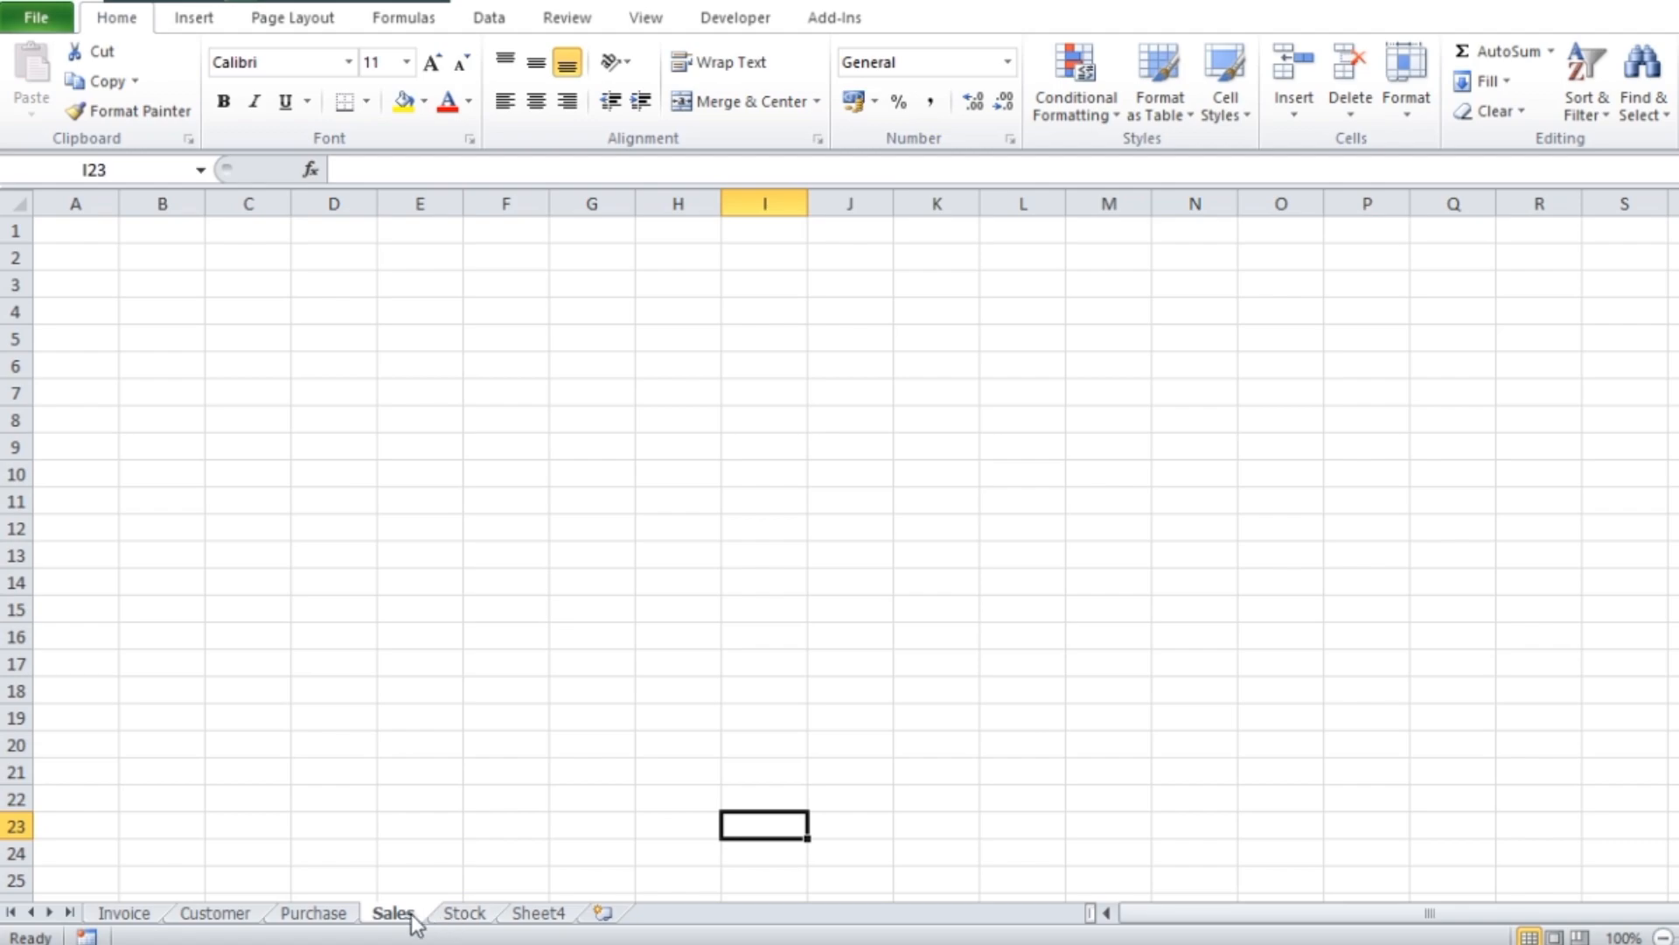
{"action": "left_click", "coordinate": [308, 280]}
{"action": "left_click", "coordinate": [250, 286]}
{"action": "left_click", "coordinate": [132, 914]}
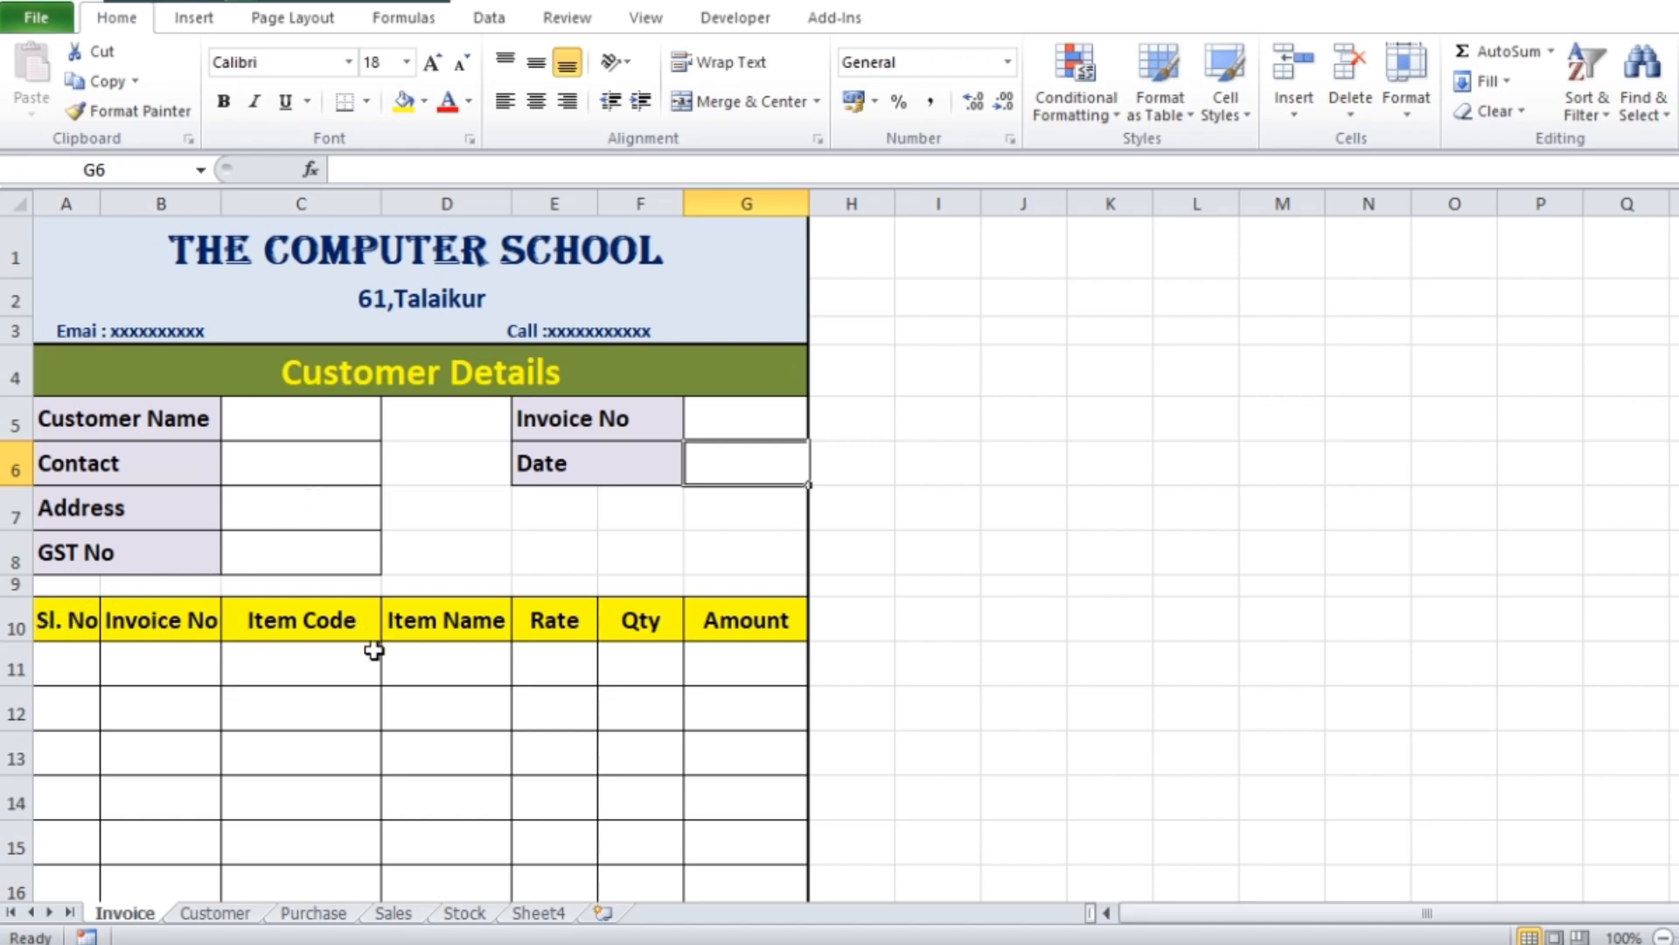
{"action": "left_click", "coordinate": [62, 622]}
{"action": "left_click_drag", "start_coordinate": [62, 622], "coordinate": [712, 626]}
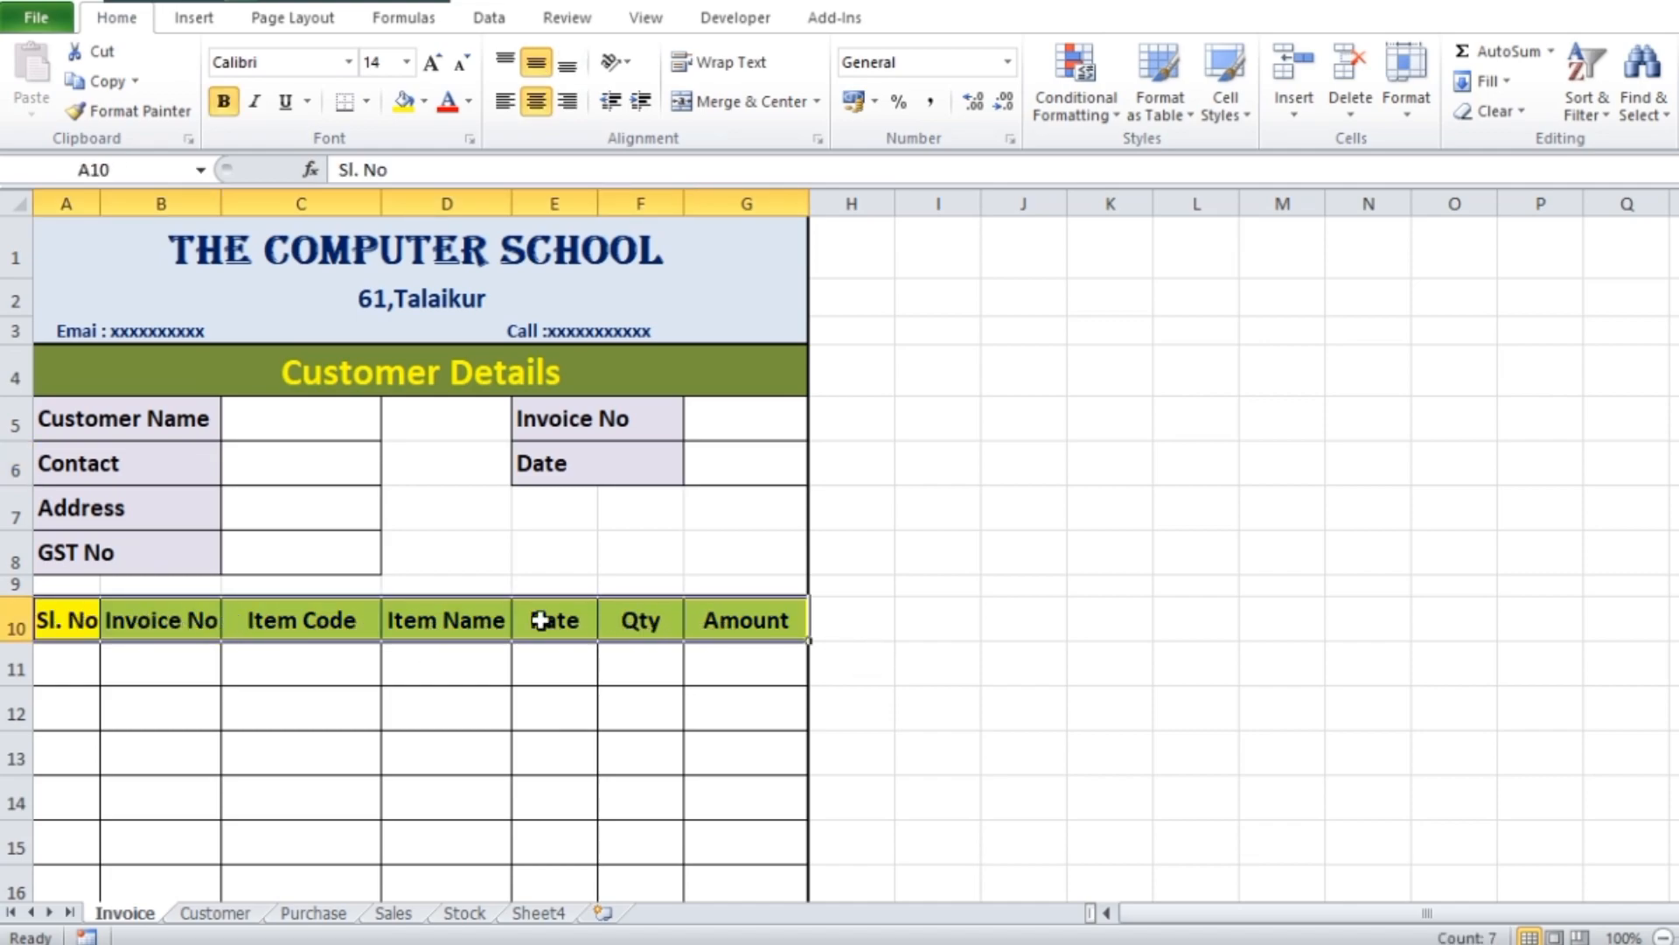
{"action": "key", "text": "ctrl+c"}
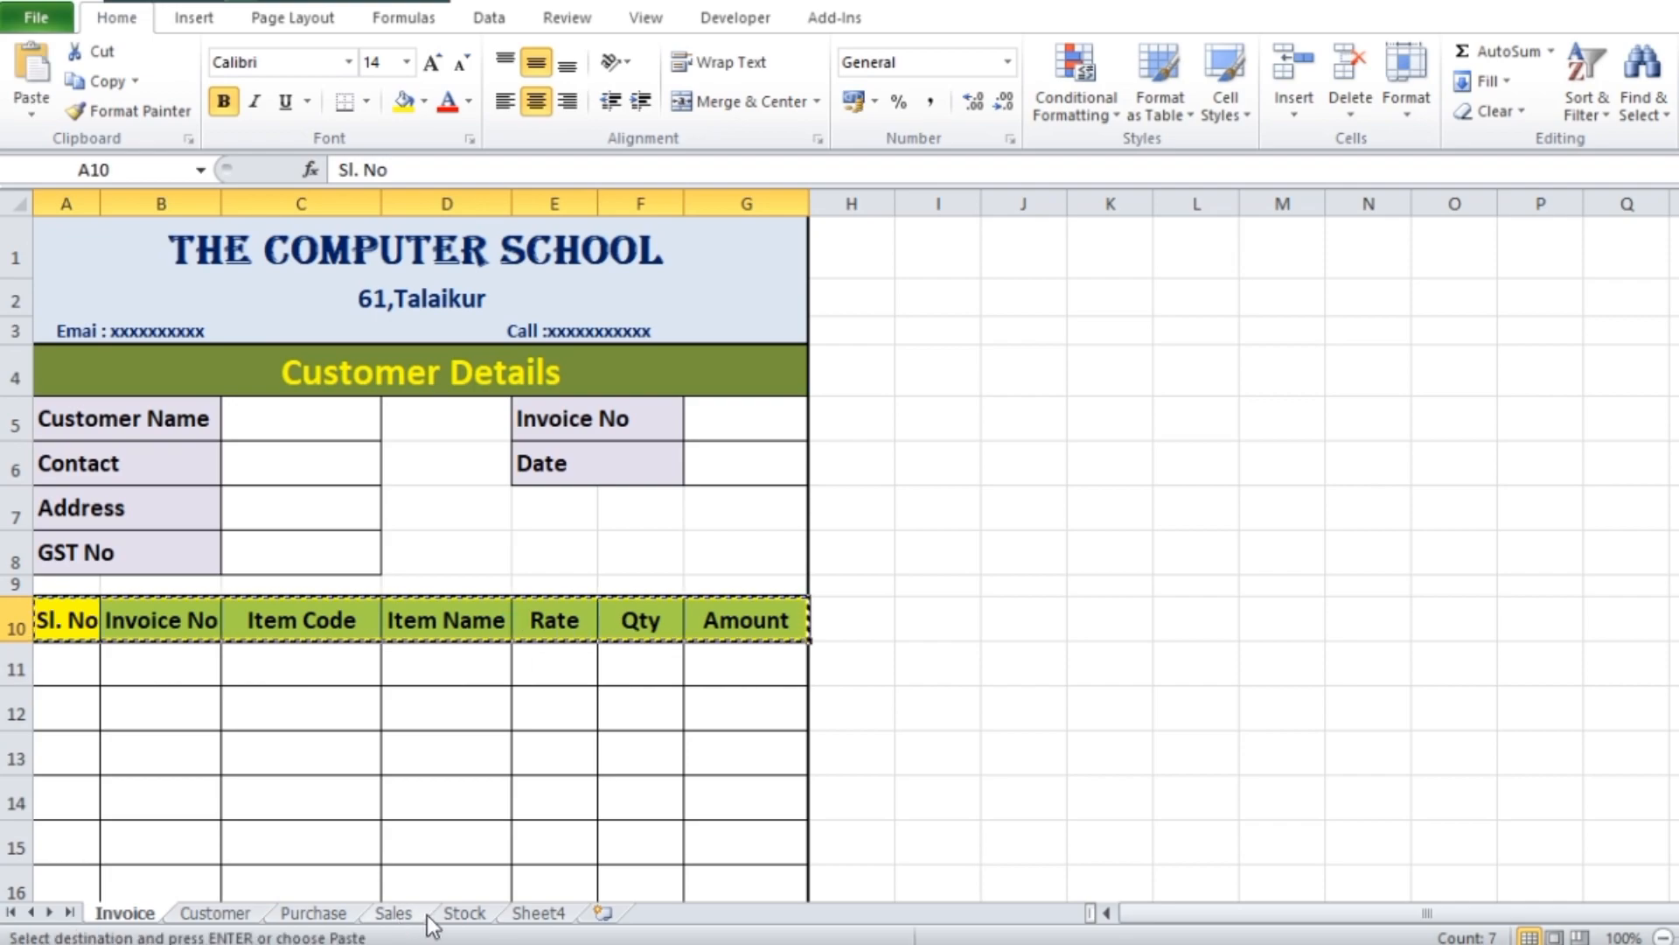
Paste the copied headers as values only, starting at cell C3 of the Sales sheet
{"action": "left_click", "coordinate": [393, 913]}
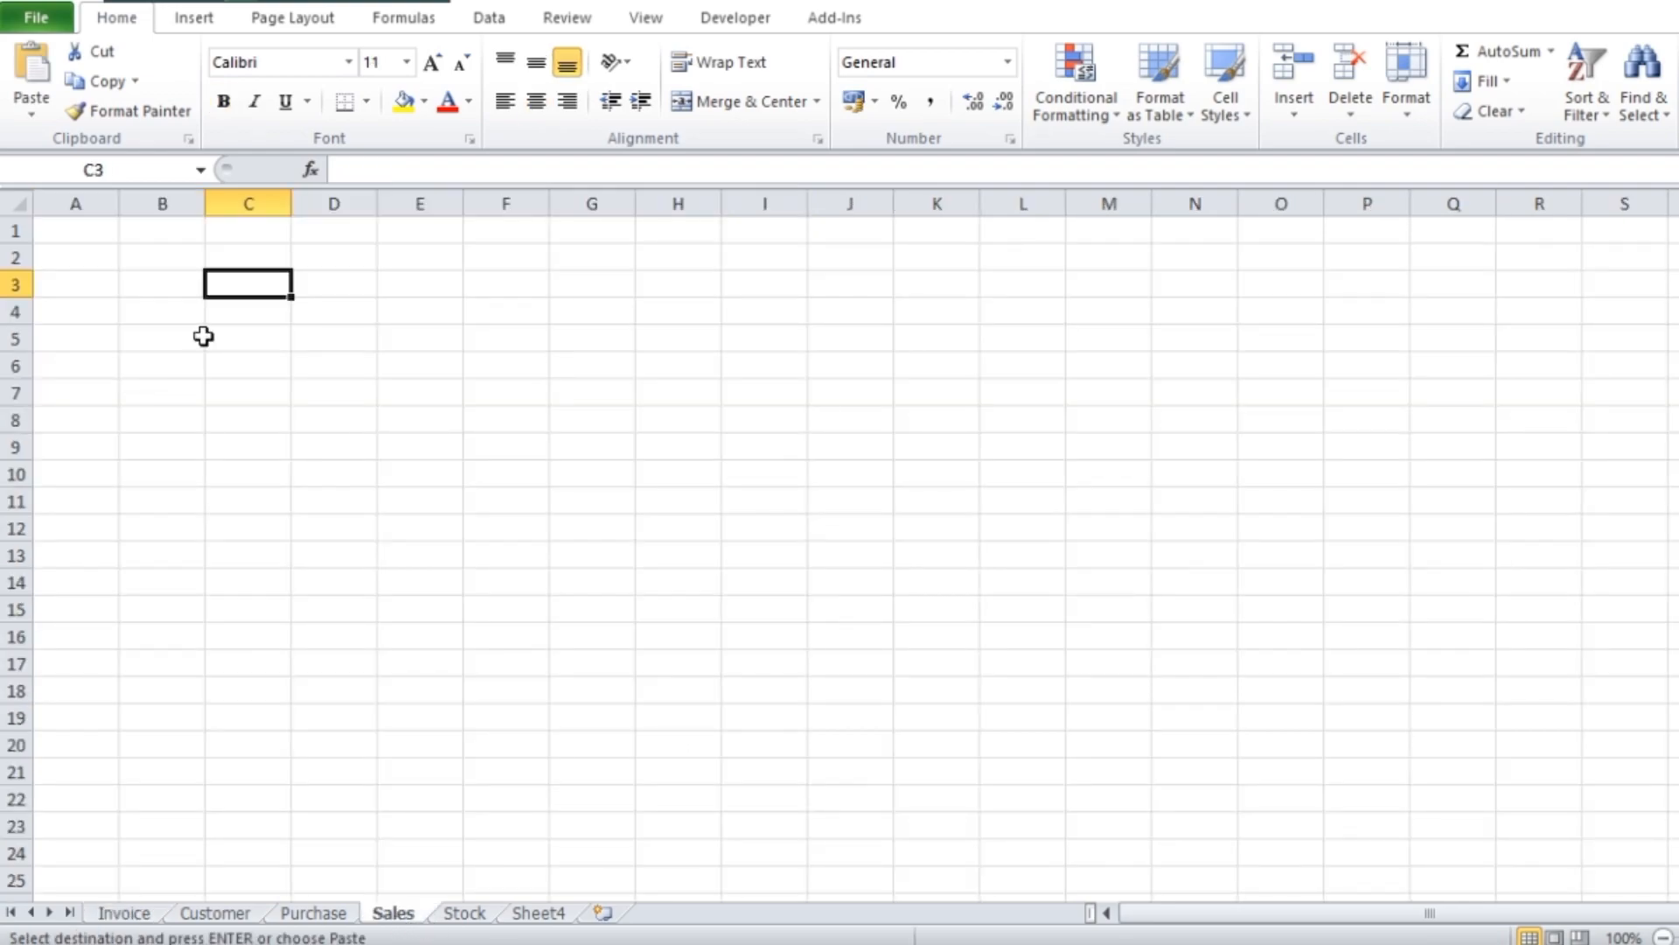
{"action": "right_click", "coordinate": [254, 285]}
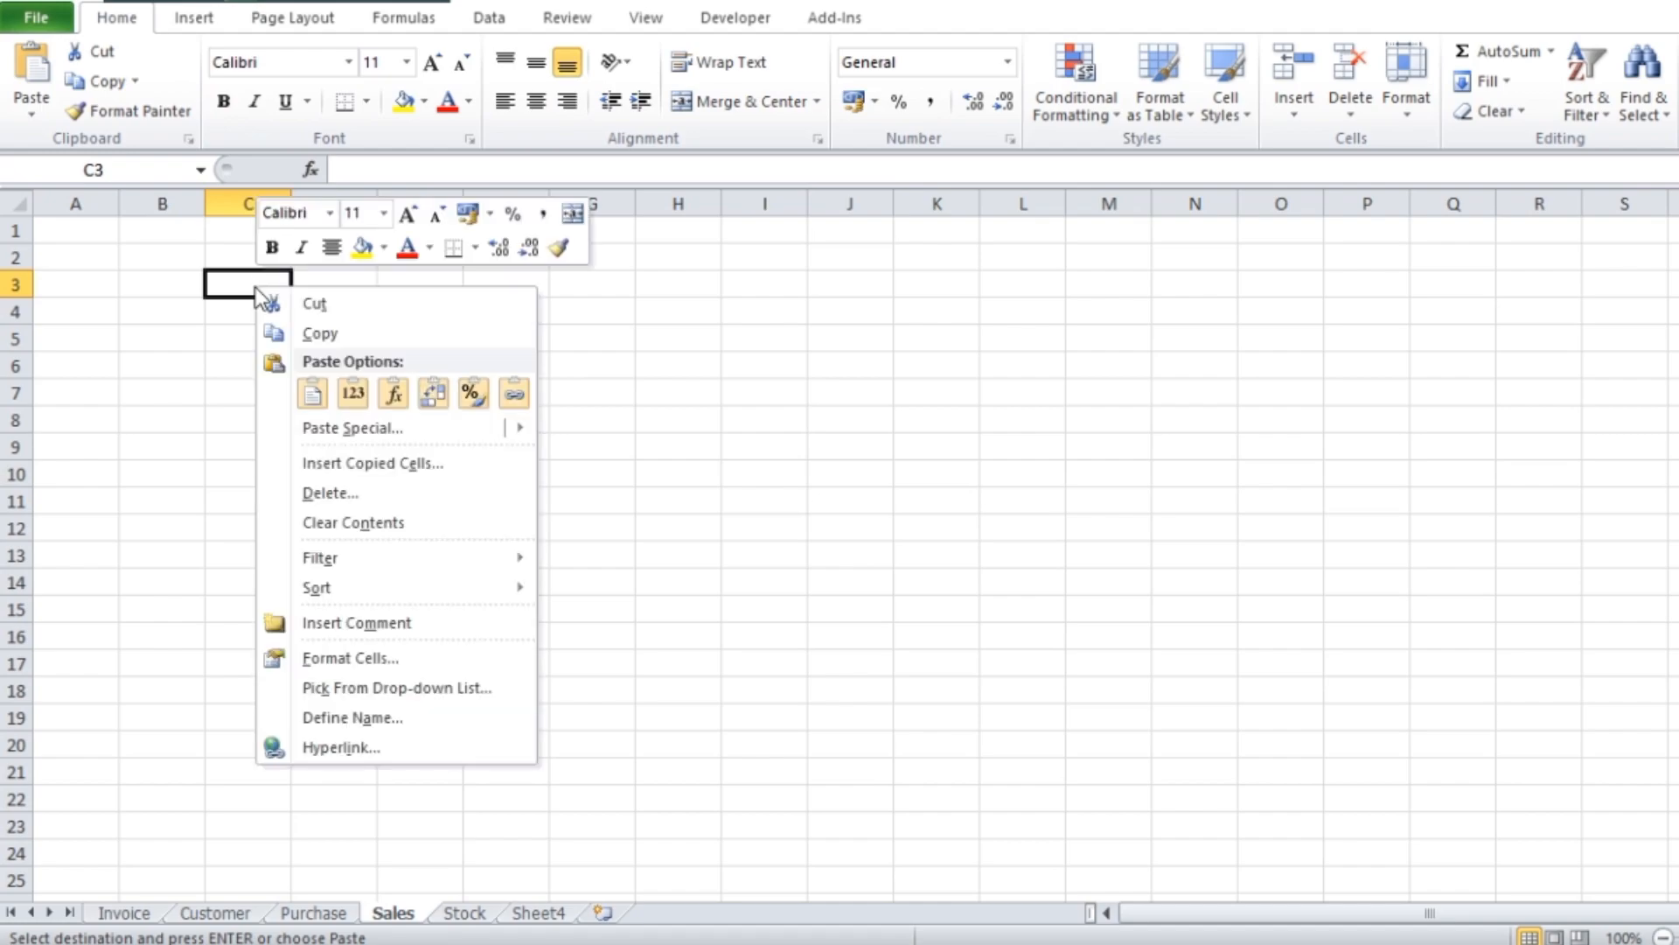
{"action": "left_click", "coordinate": [353, 428]}
{"action": "left_click", "coordinate": [162, 331]}
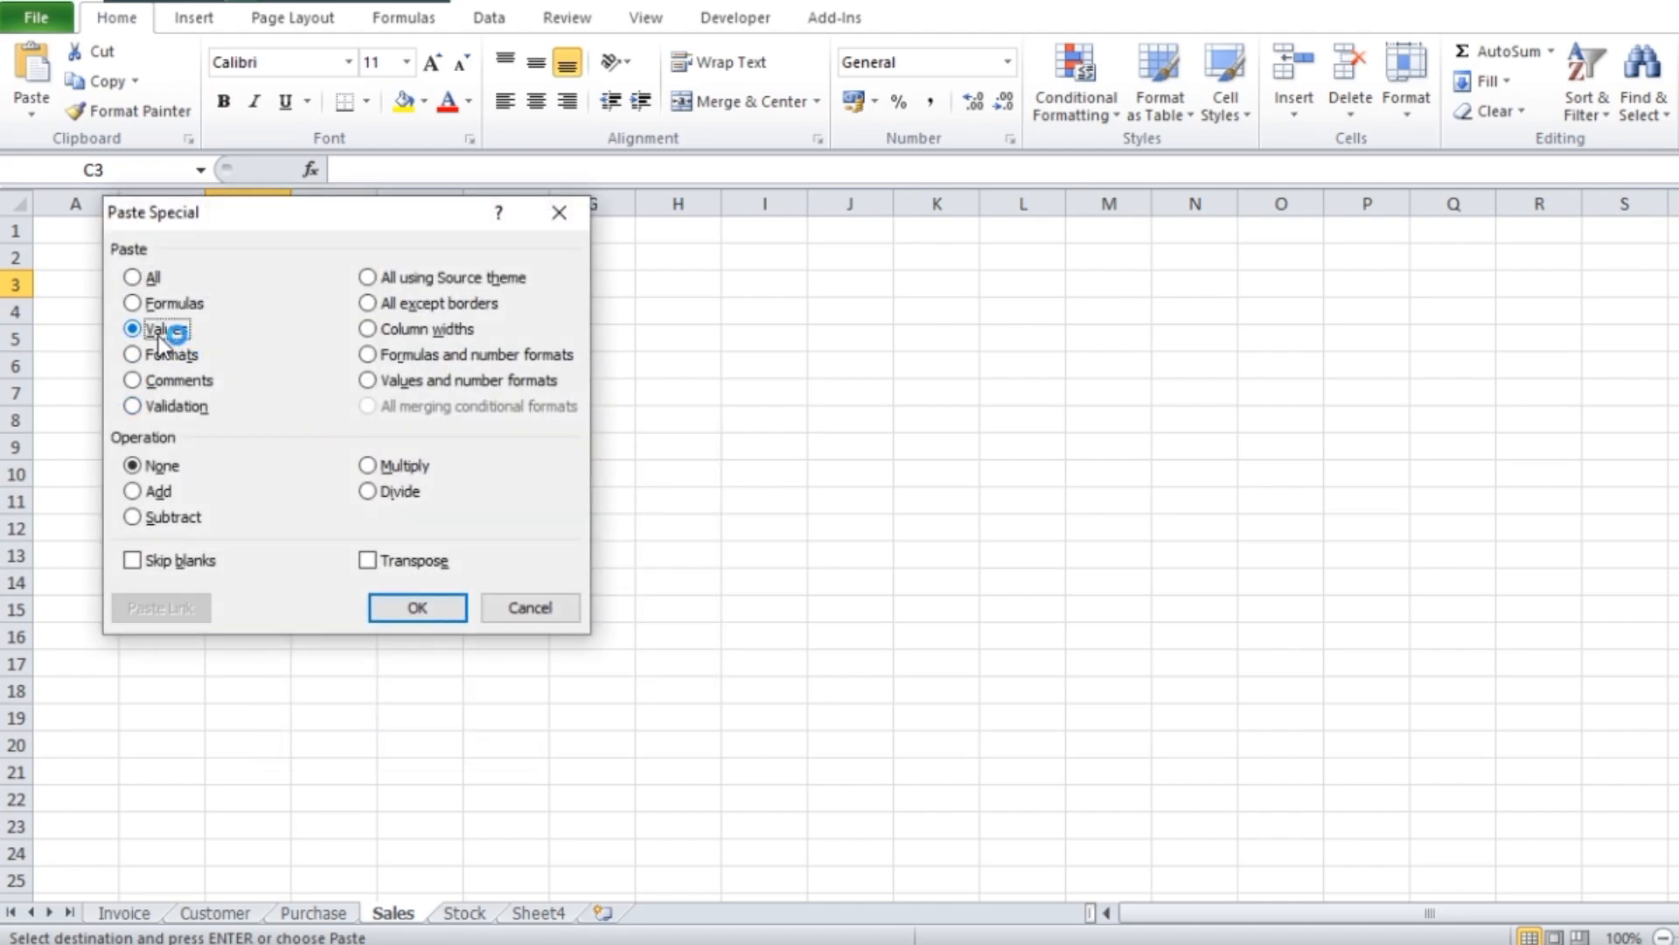
{"action": "left_click", "coordinate": [415, 603]}
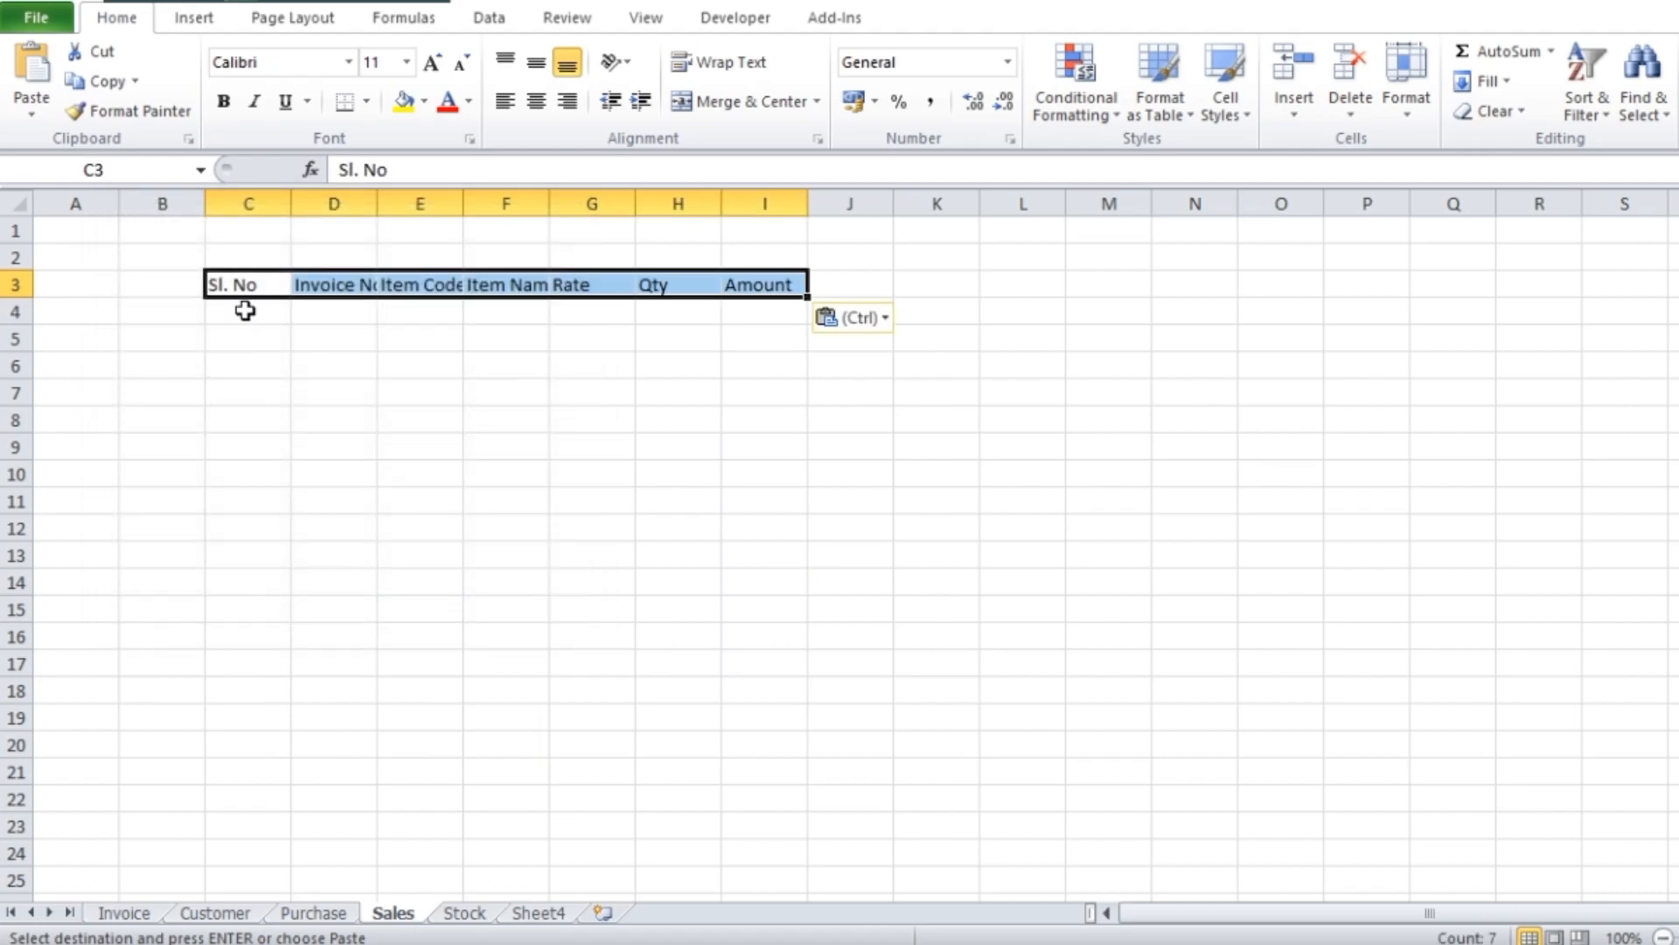
Enlarge the Sales sheet's header row C3:I3 to font size 20
{"action": "left_click", "coordinate": [434, 65]}
{"action": "left_click", "coordinate": [434, 65]}
{"action": "left_click", "coordinate": [434, 64]}
{"action": "left_click", "coordinate": [433, 64]}
{"action": "left_click", "coordinate": [434, 64]}
{"action": "left_click", "coordinate": [1109, 494]}
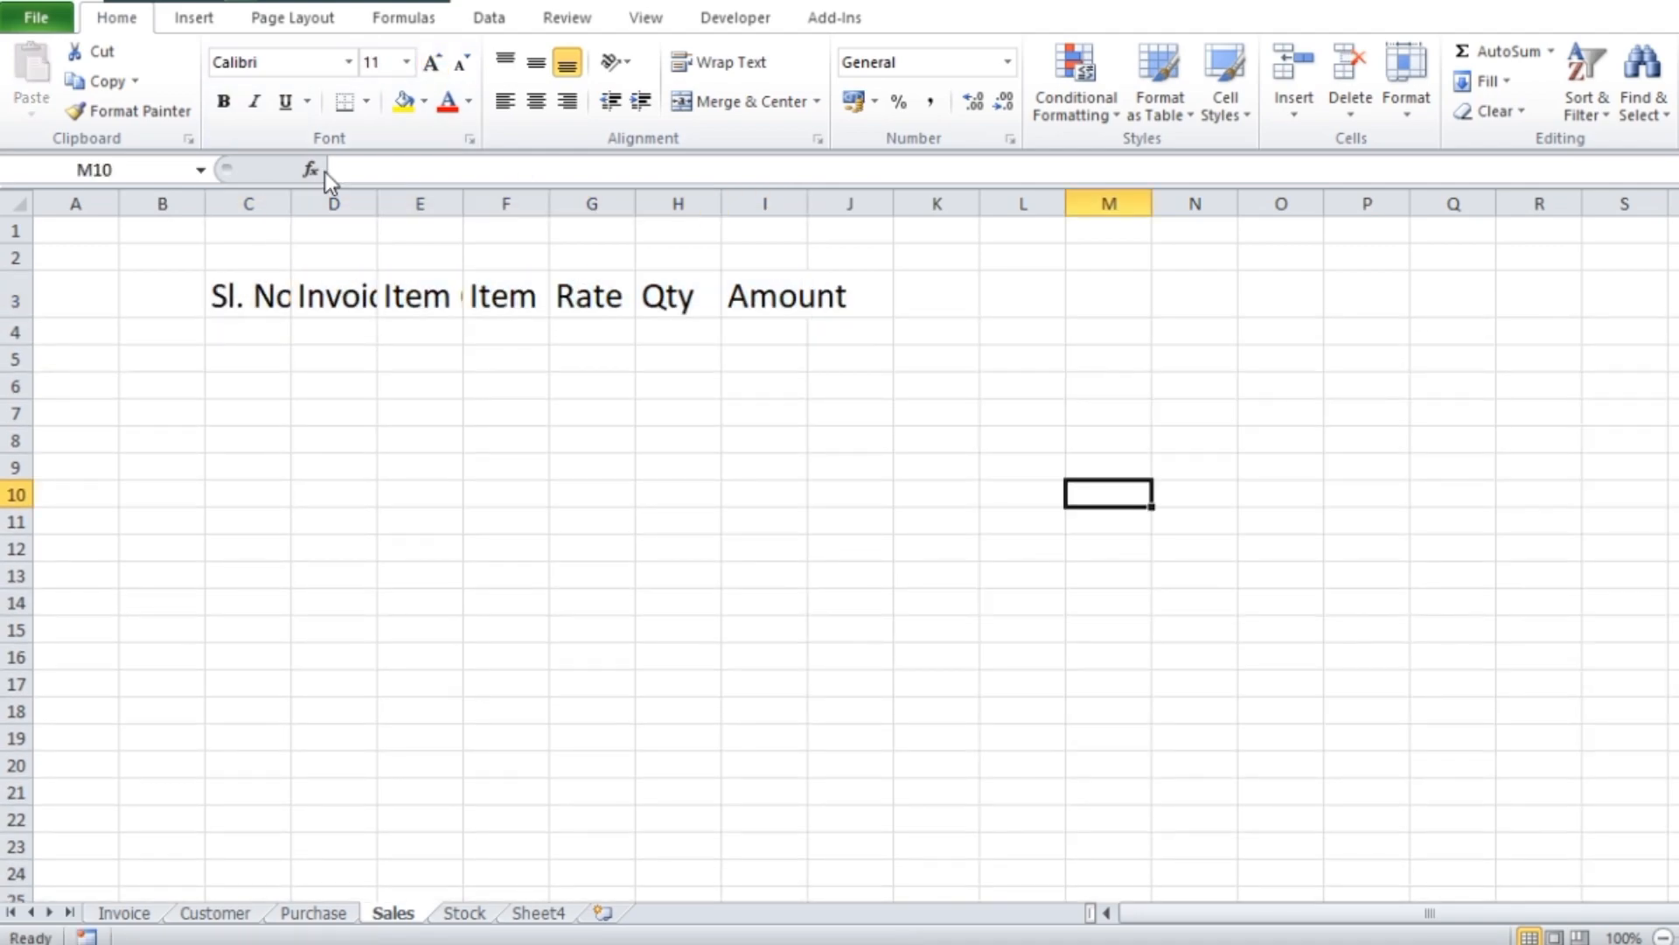
Widen the Sales sheet's columns under the headers from Sl. No to Amount to make room for the larger text
{"action": "left_click_drag", "start_coordinate": [292, 201], "coordinate": [778, 202]}
{"action": "mouse_move", "coordinate": [488, 201]}
{"action": "left_mouse_down"}
{"action": "mouse_move", "coordinate": [554, 201]}
{"action": "mouse_move", "coordinate": [518, 203]}
{"action": "left_mouse_up"}
{"action": "left_click_drag", "start_coordinate": [893, 203], "coordinate": [920, 203]}
{"action": "left_click_drag", "start_coordinate": [1093, 203], "coordinate": [1139, 203]}
{"action": "left_click_drag", "start_coordinate": [349, 203], "coordinate": [308, 210]}
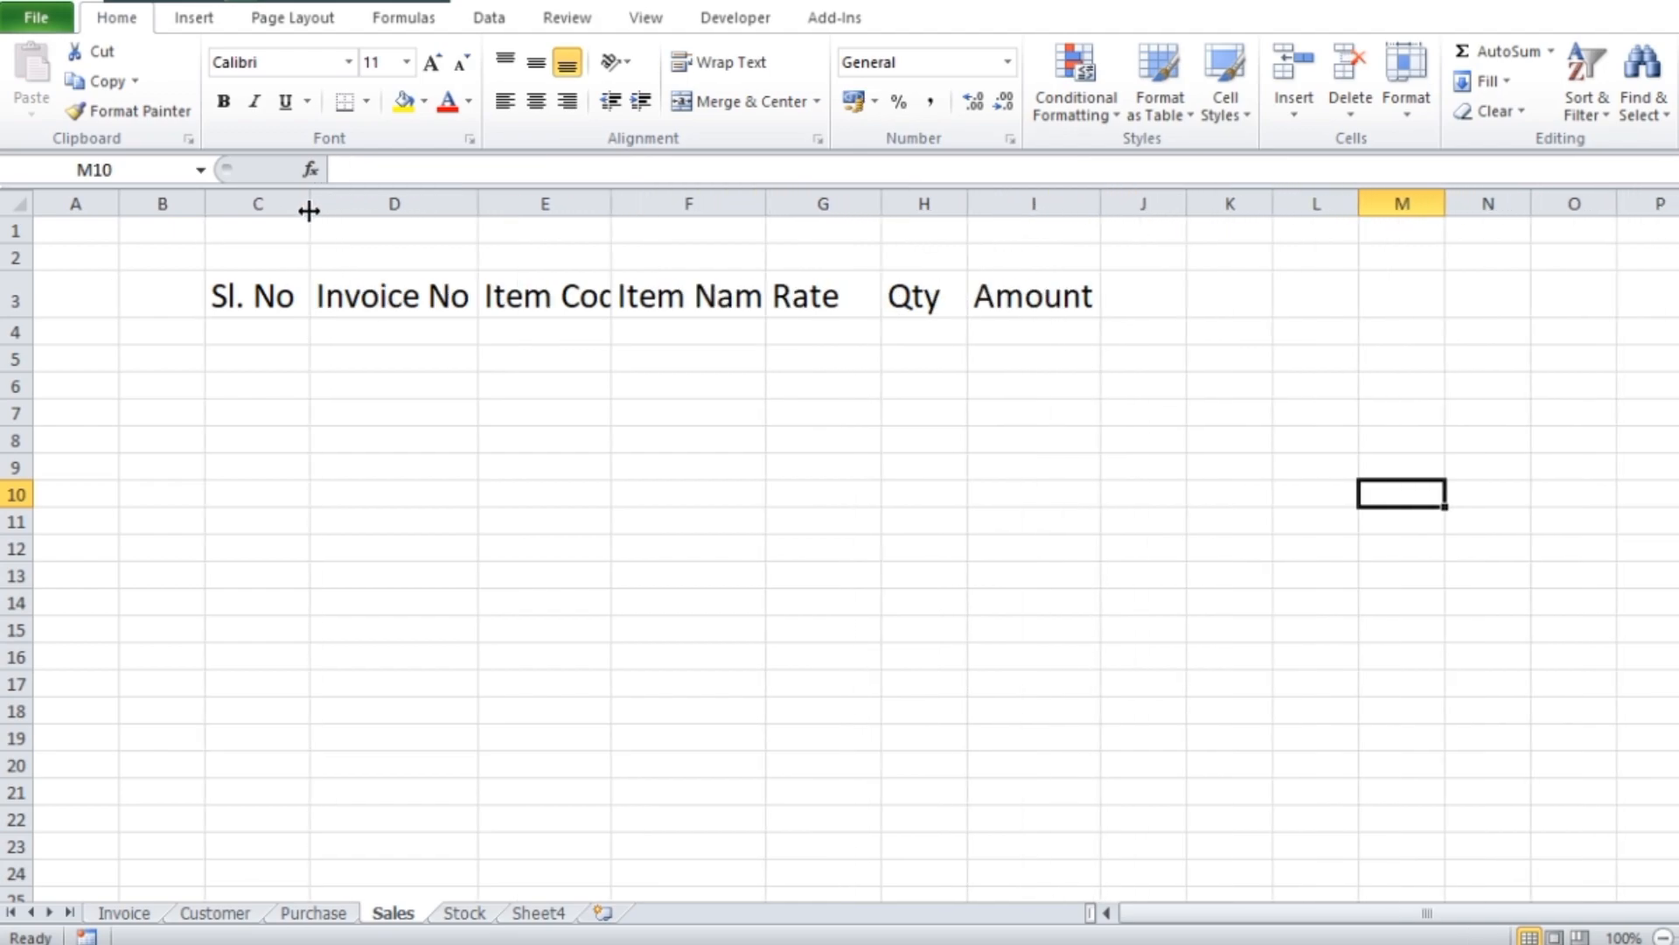
{"action": "left_click", "coordinate": [646, 573]}
{"action": "left_click", "coordinate": [568, 404]}
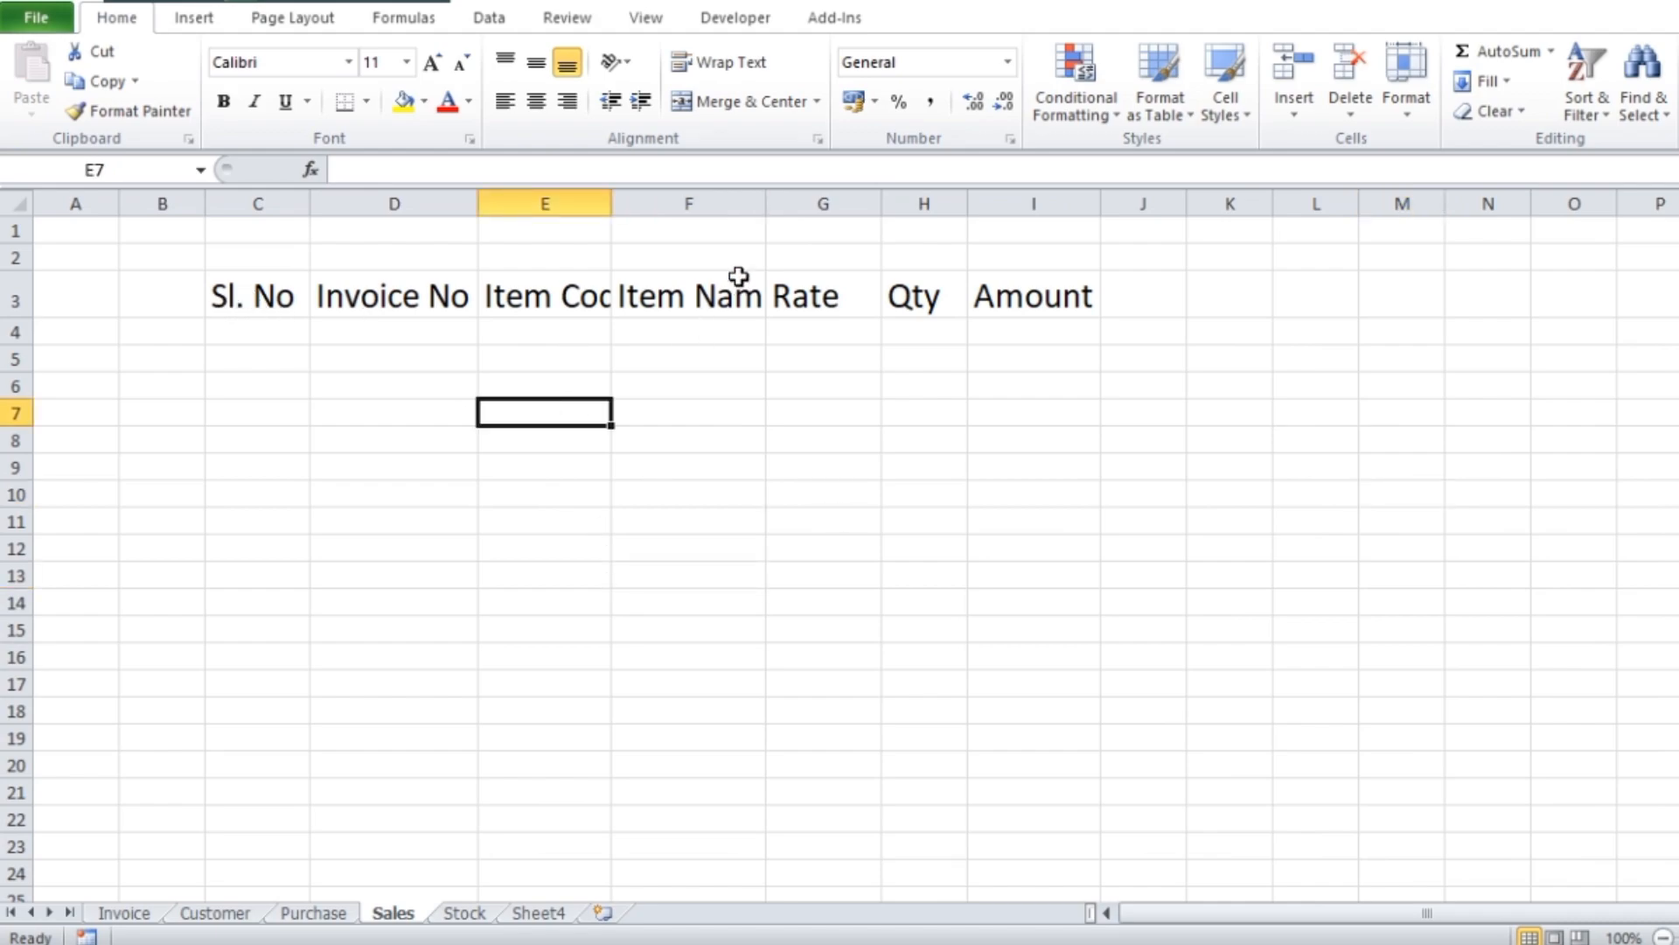
{"action": "double_click", "coordinate": [766, 203]}
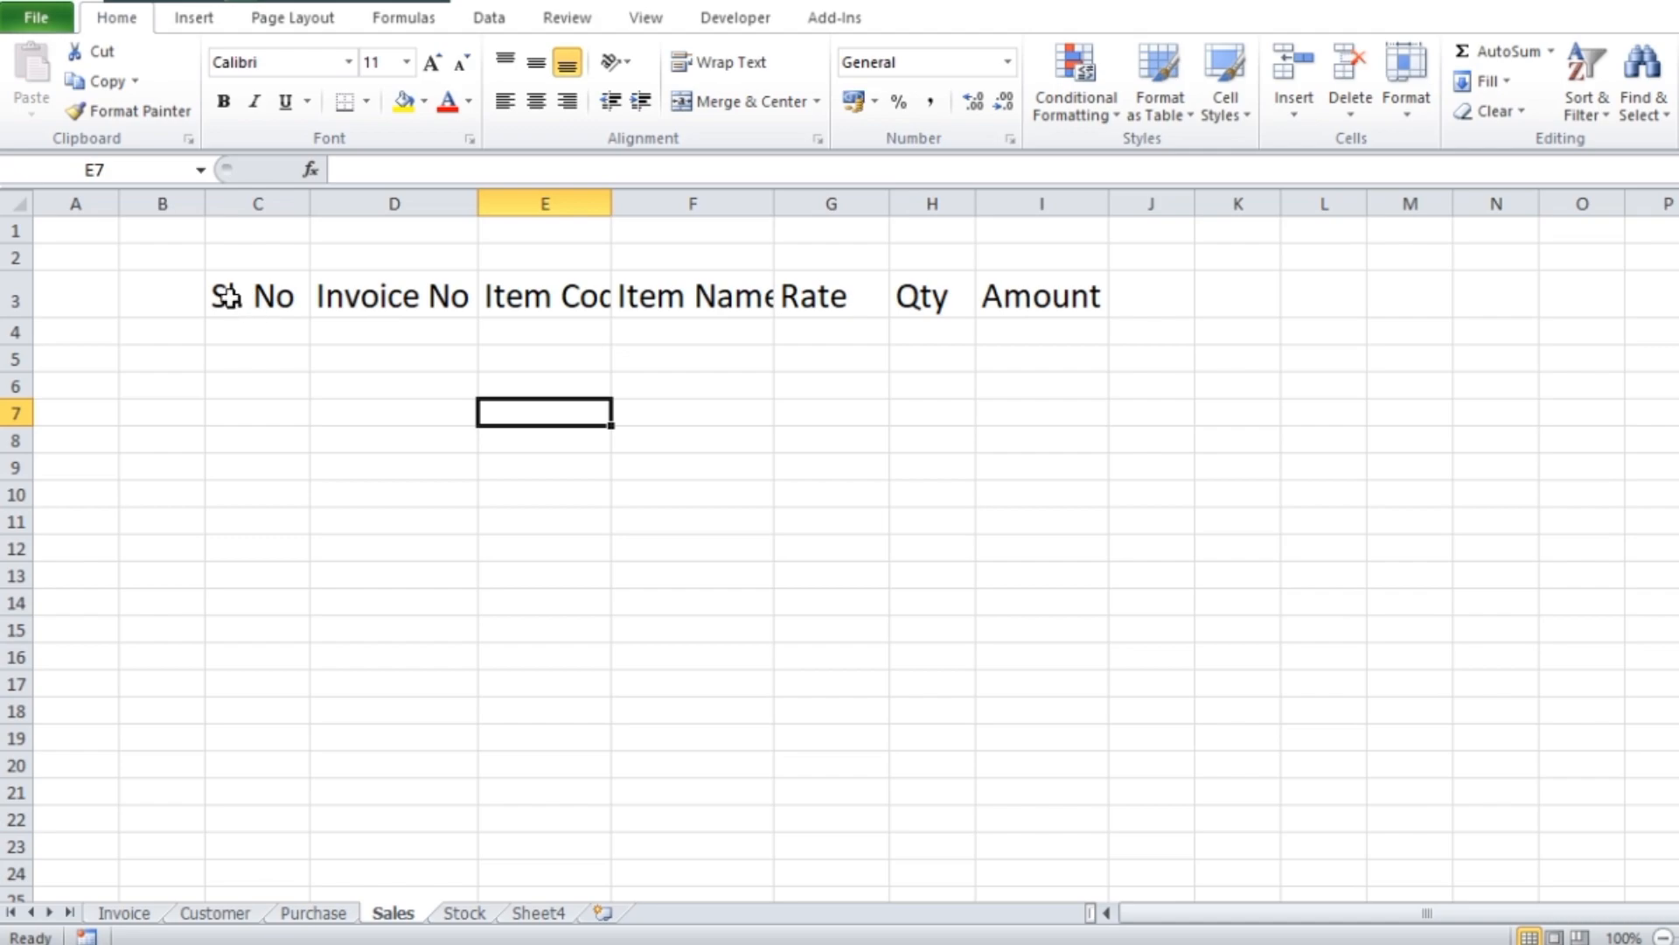
Convert the range C3:I5 into a table with headers and apply the style with a black header row and grey banded rows
{"action": "left_click_drag", "start_coordinate": [231, 298], "coordinate": [1024, 337]}
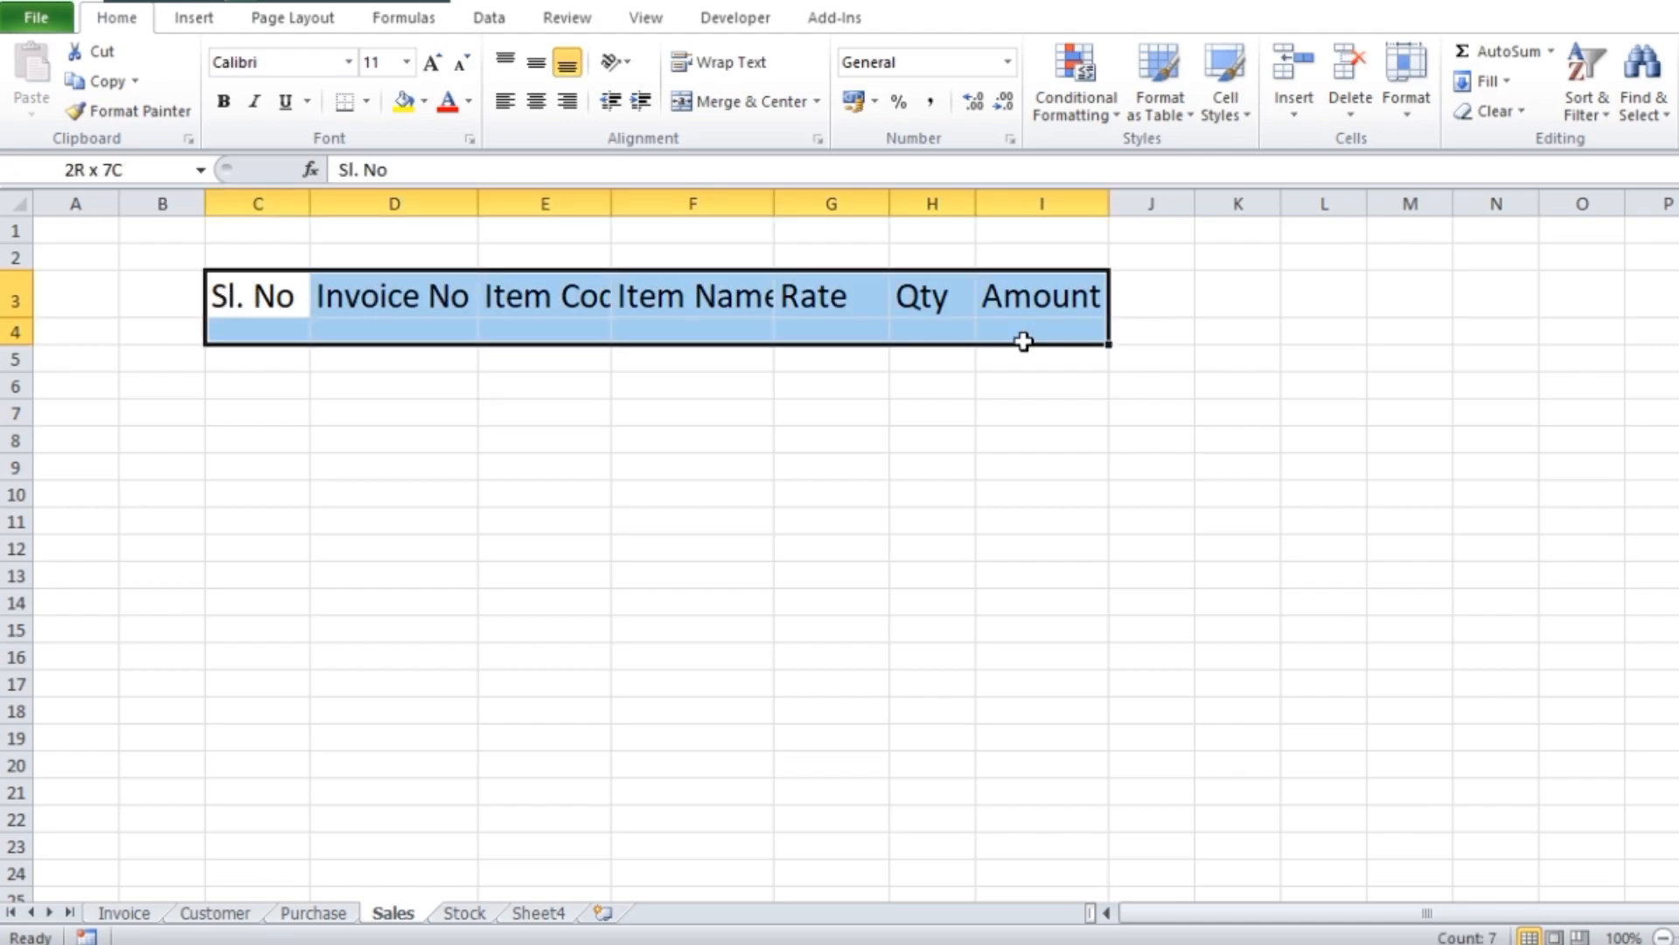
{"action": "left_click_drag", "start_coordinate": [1023, 341], "coordinate": [1024, 349]}
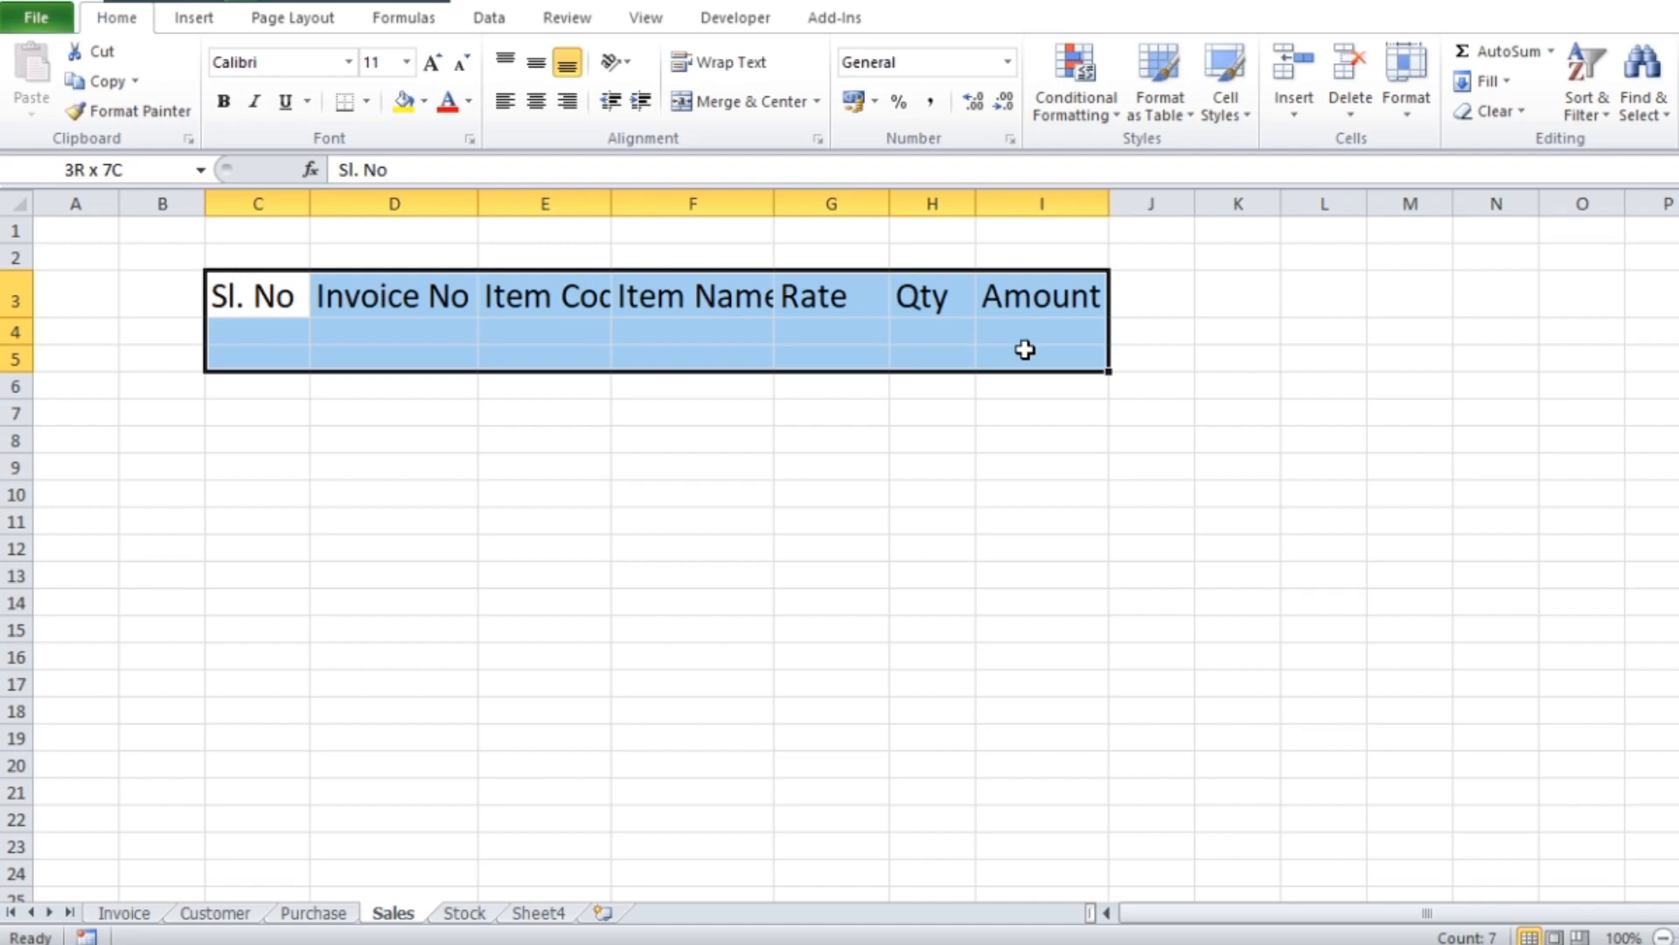
{"action": "left_click_drag", "start_coordinate": [1024, 349], "coordinate": [1024, 349]}
{"action": "key", "text": "ctrl+t"}
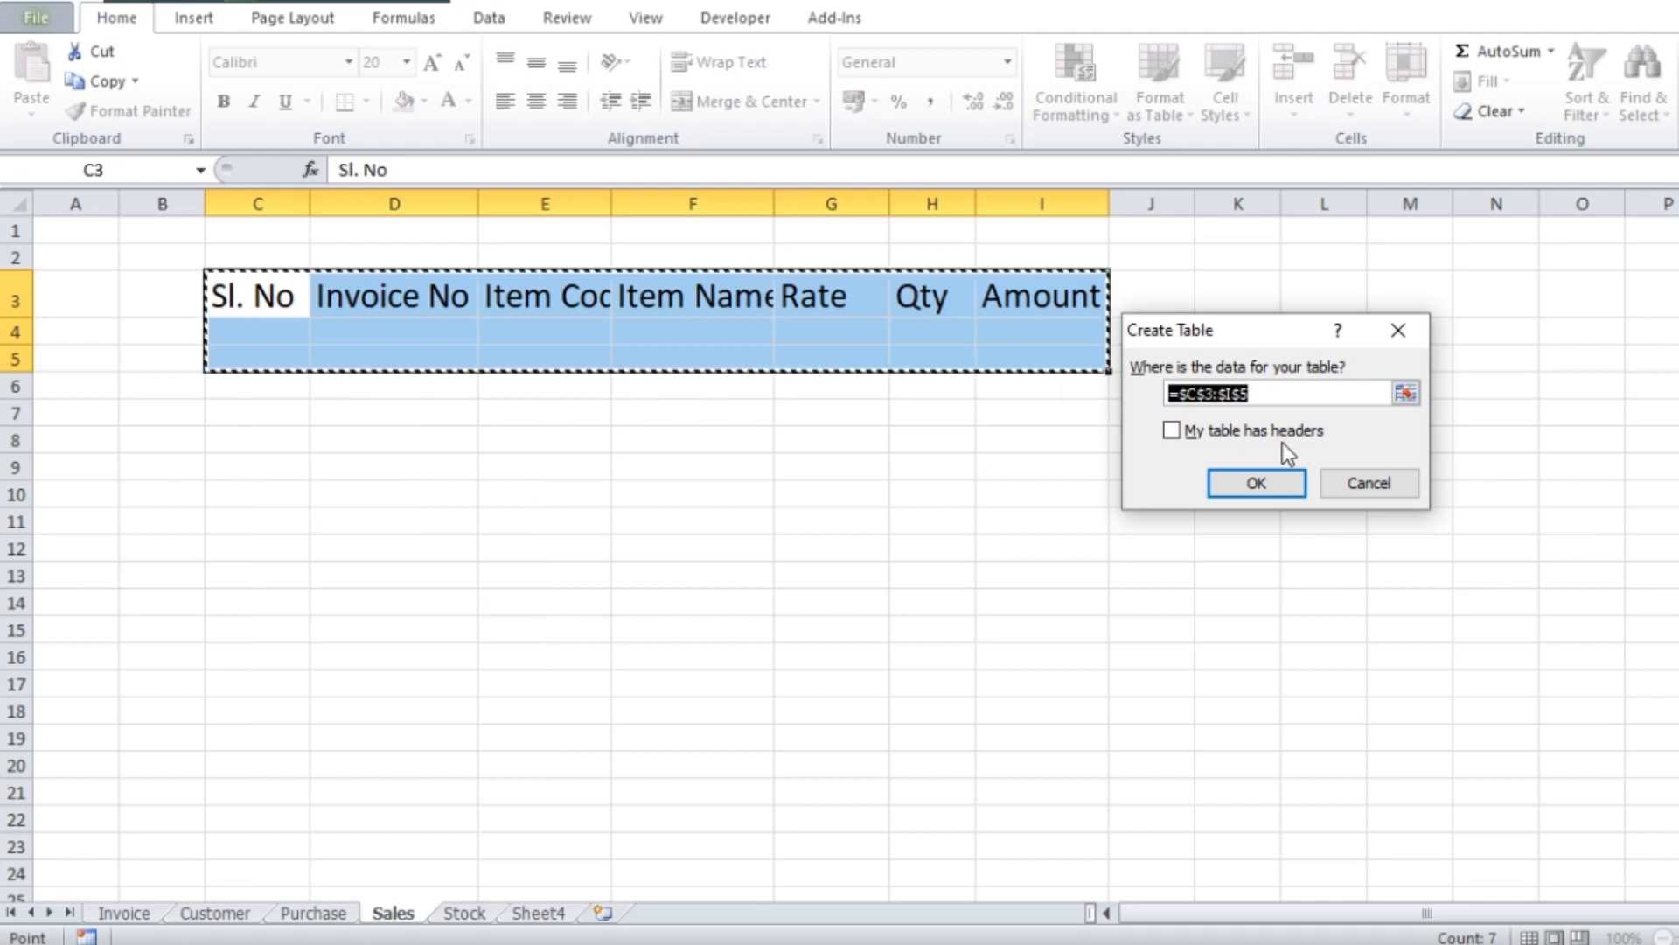
{"action": "left_click", "coordinate": [1174, 432]}
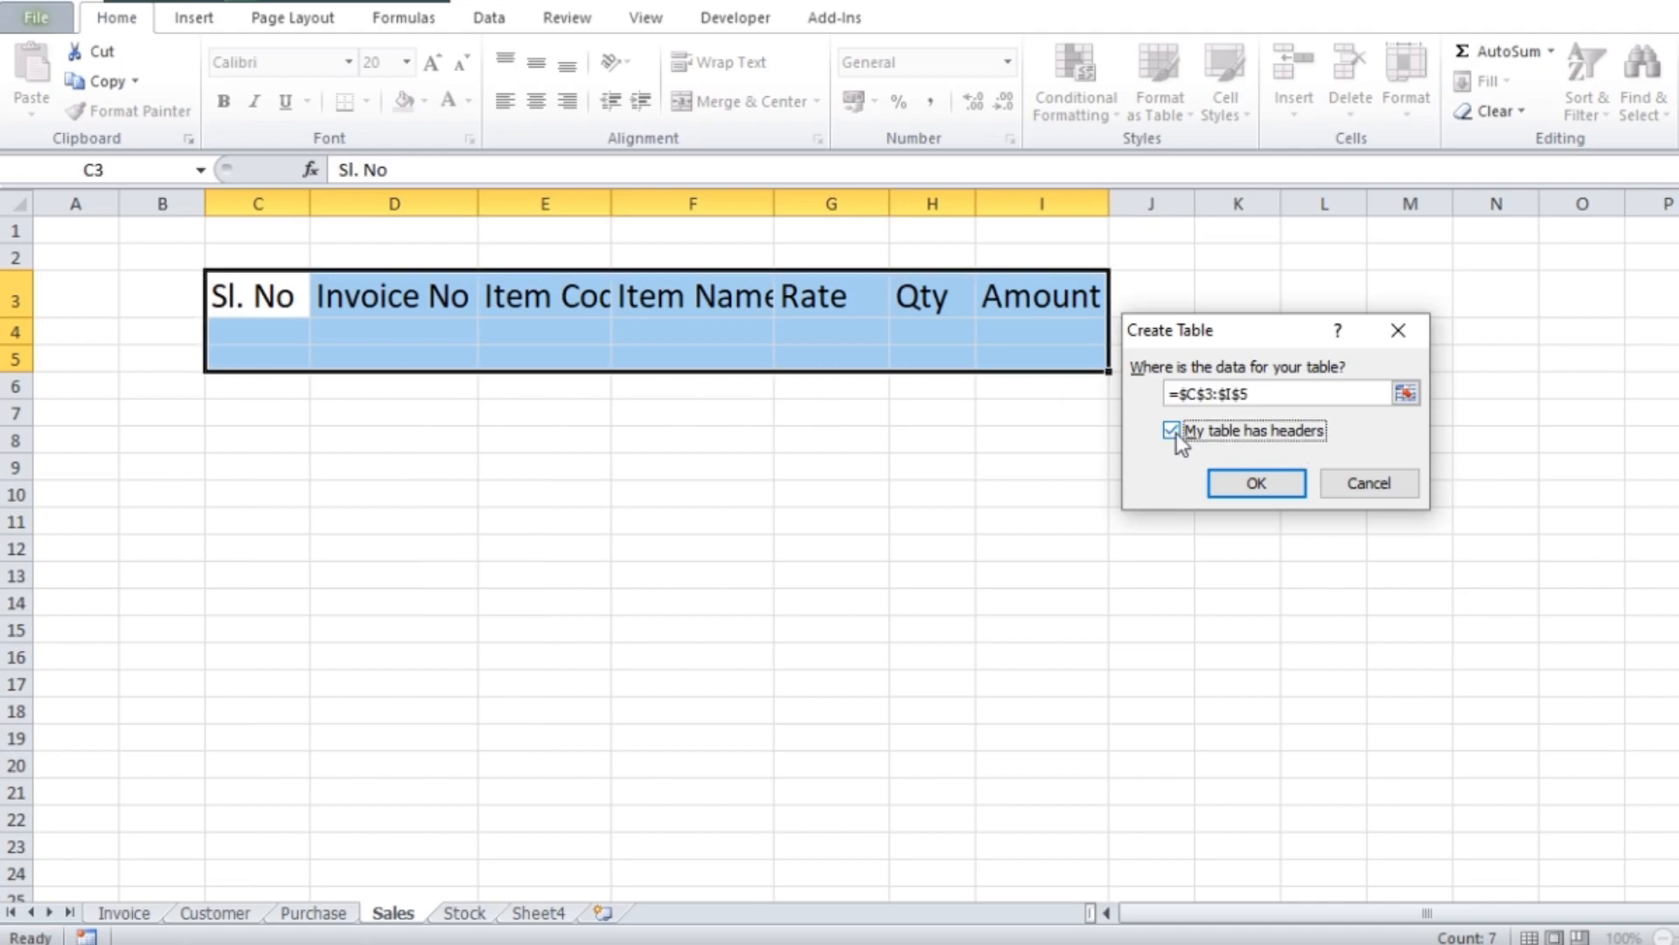
{"action": "left_click", "coordinate": [1264, 488]}
{"action": "left_click", "coordinate": [1074, 91]}
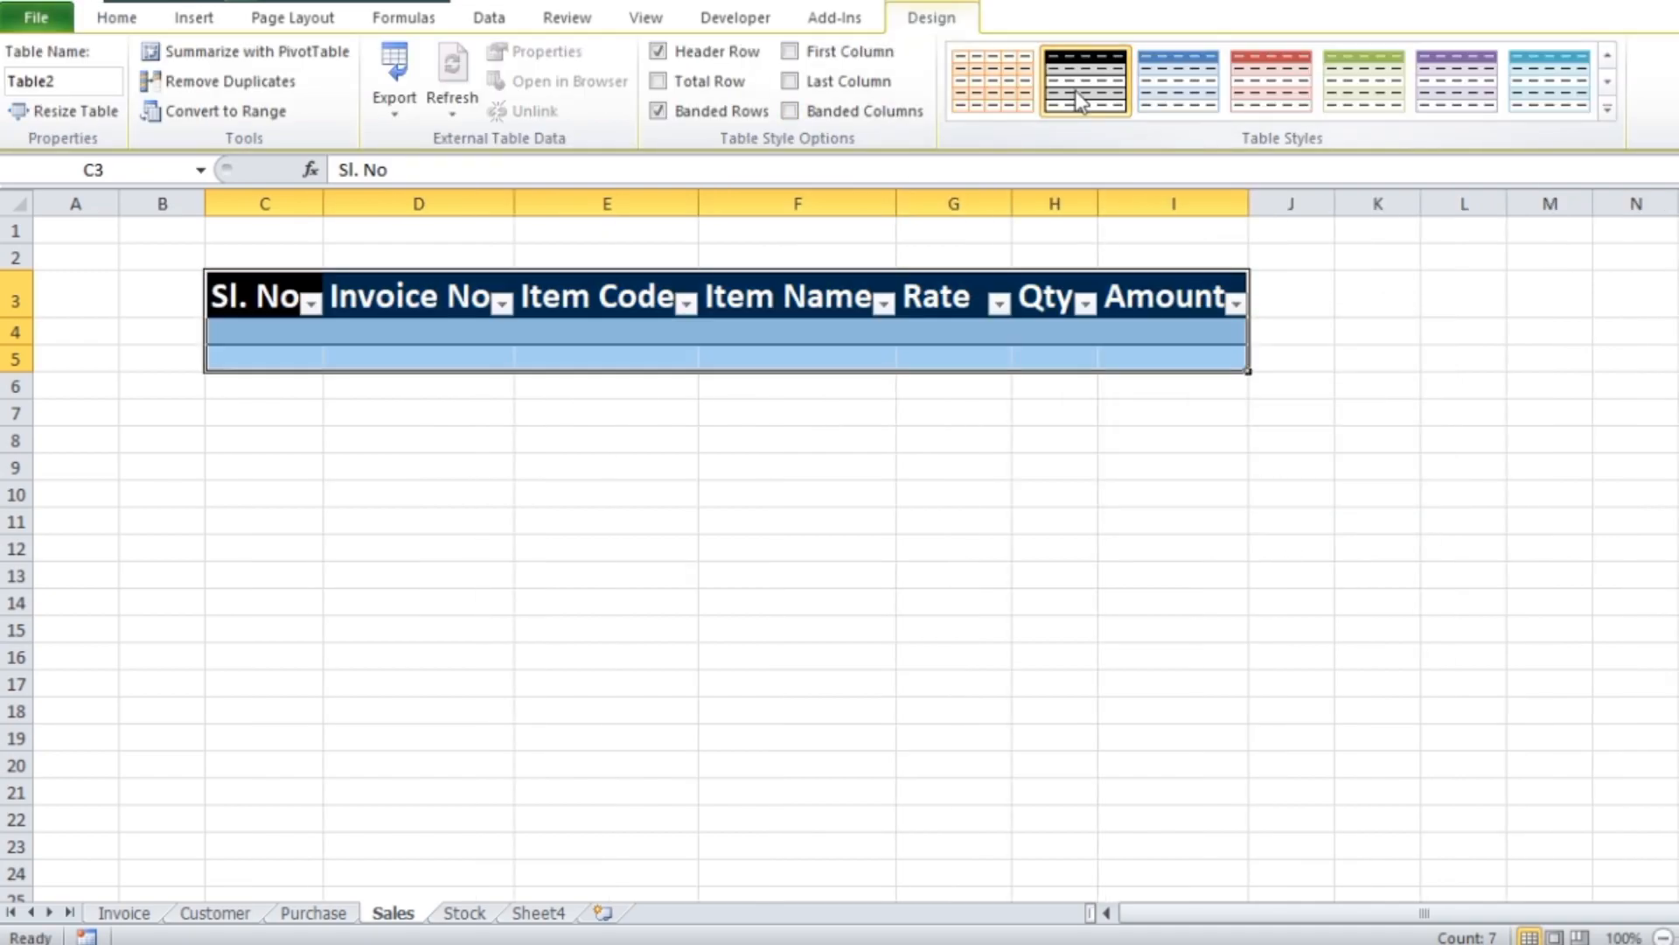
{"action": "left_click", "coordinate": [866, 486]}
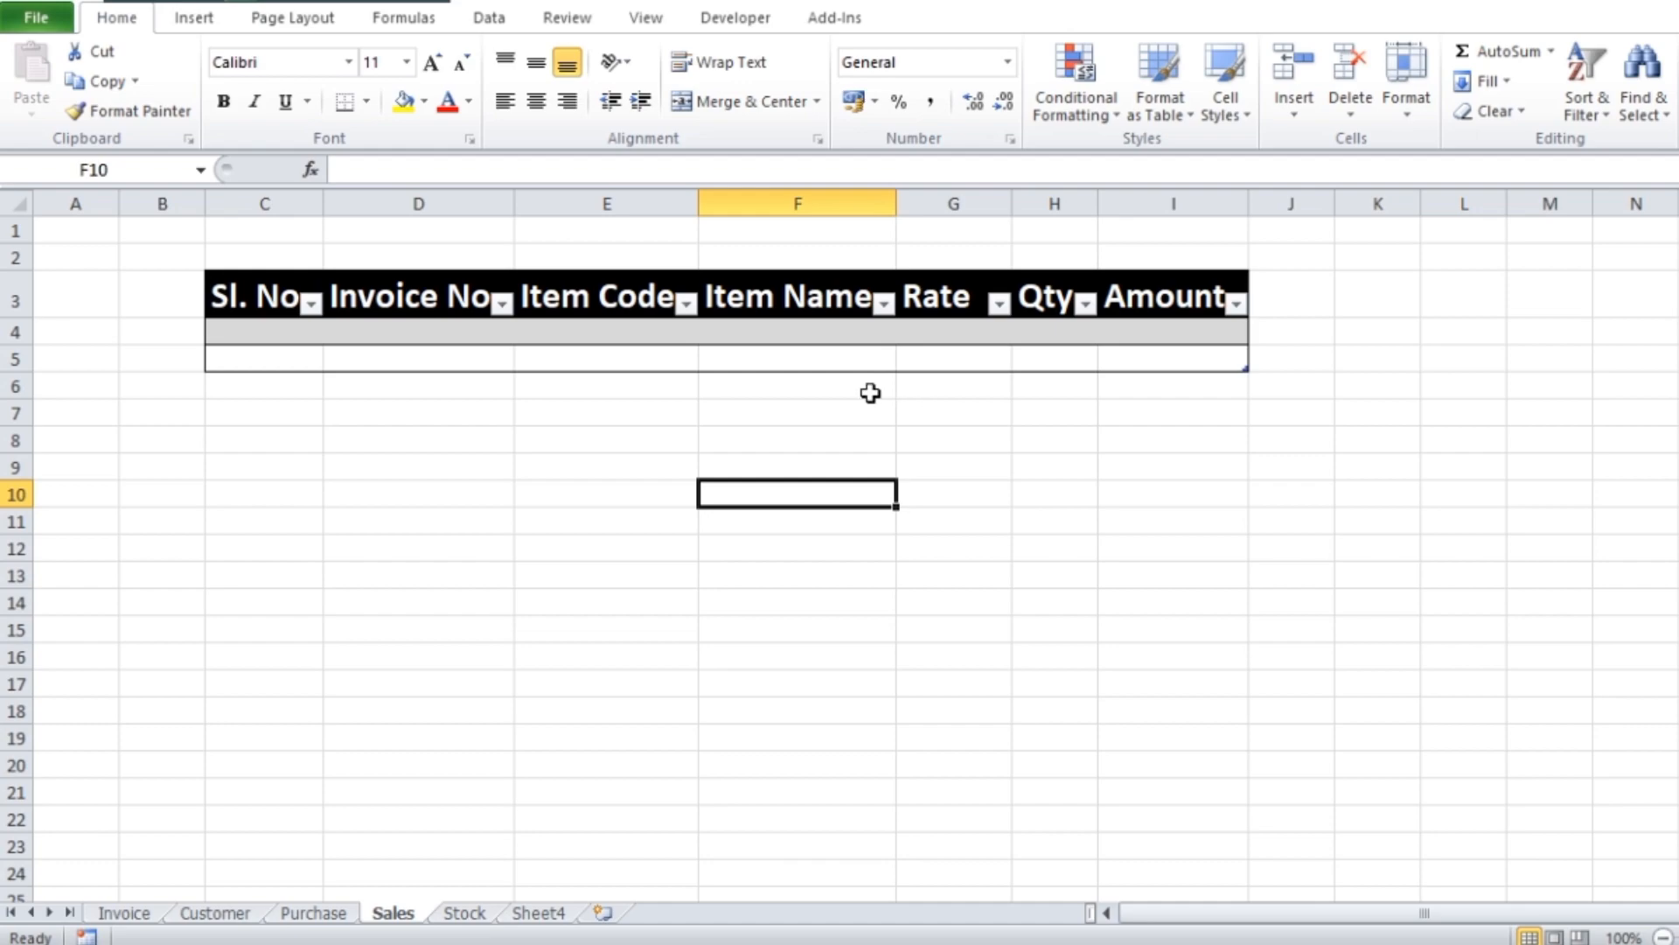
Review the item table's header and empty rows on the Invoice sheet
{"action": "left_click", "coordinate": [143, 914]}
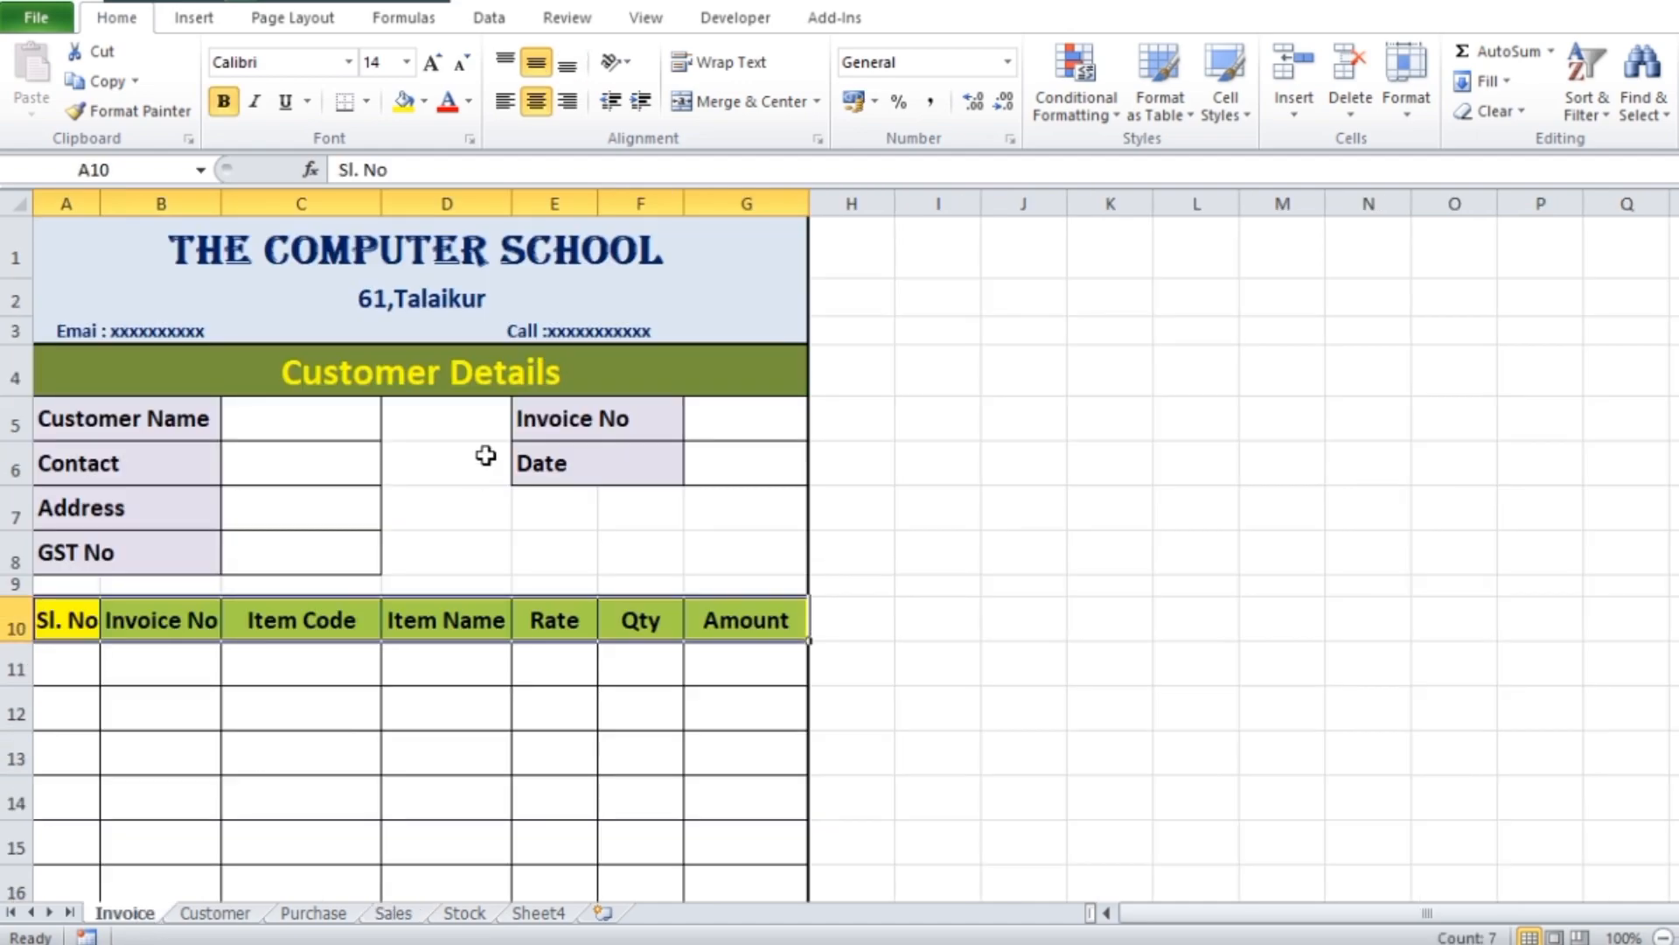
{"action": "scroll", "coordinate": [465, 561], "scroll_direction": "down", "scroll_amount": 3}
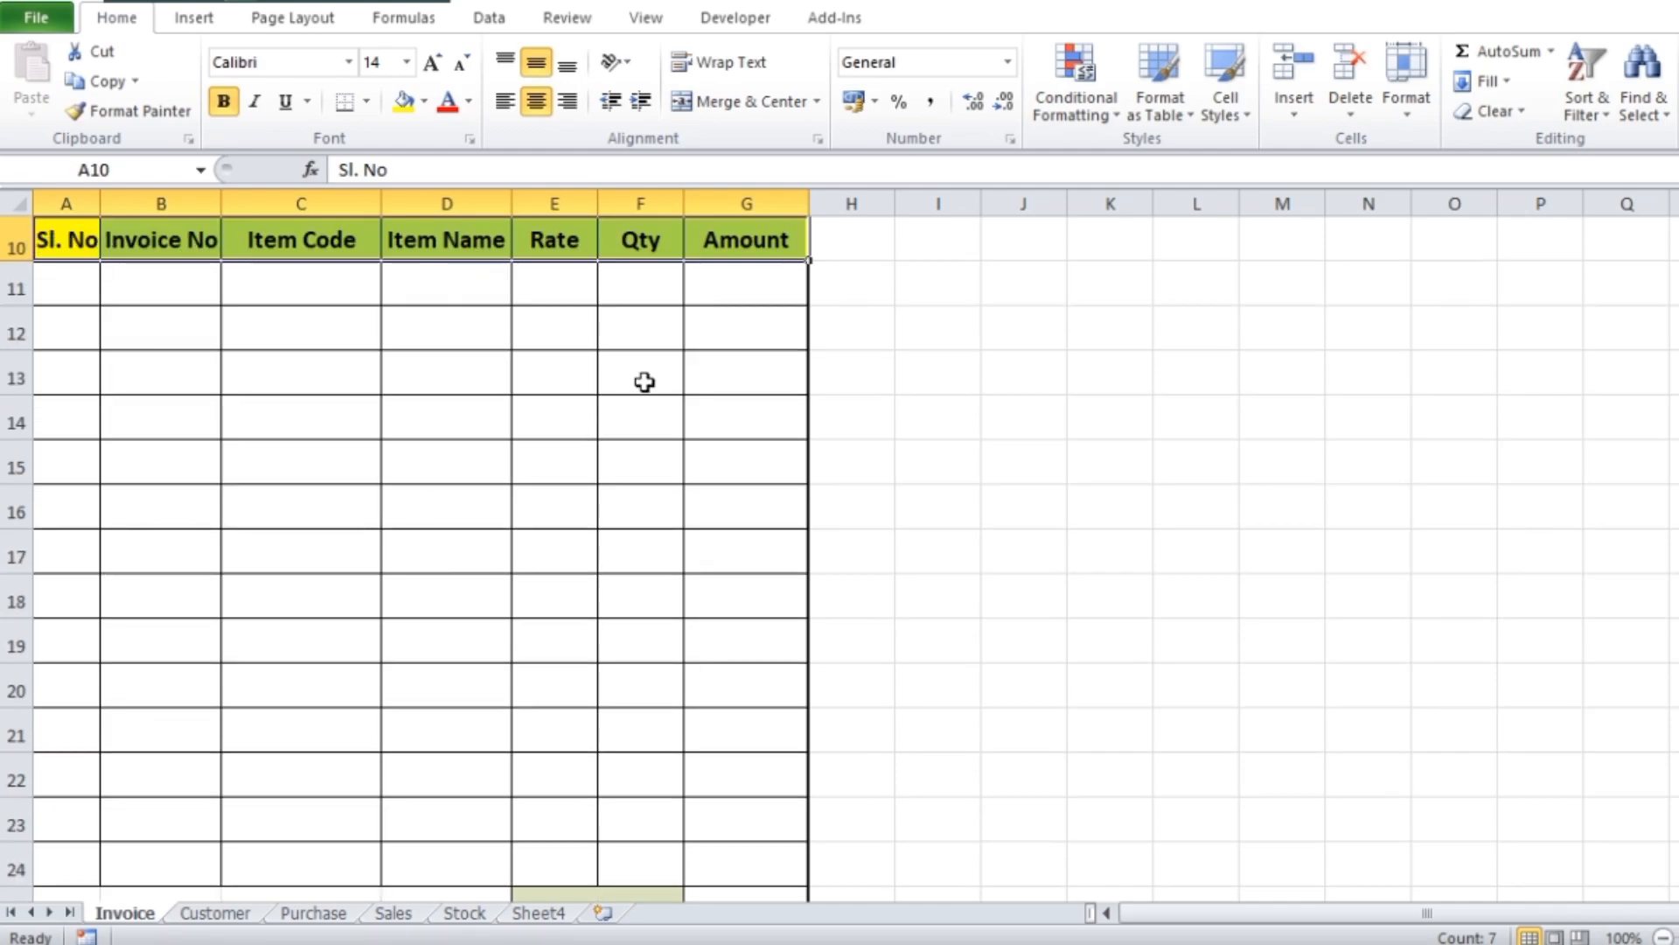
On the Stock sheet, enter the headers Item Code in C3 and Item Name in D3
{"action": "left_click", "coordinate": [391, 914]}
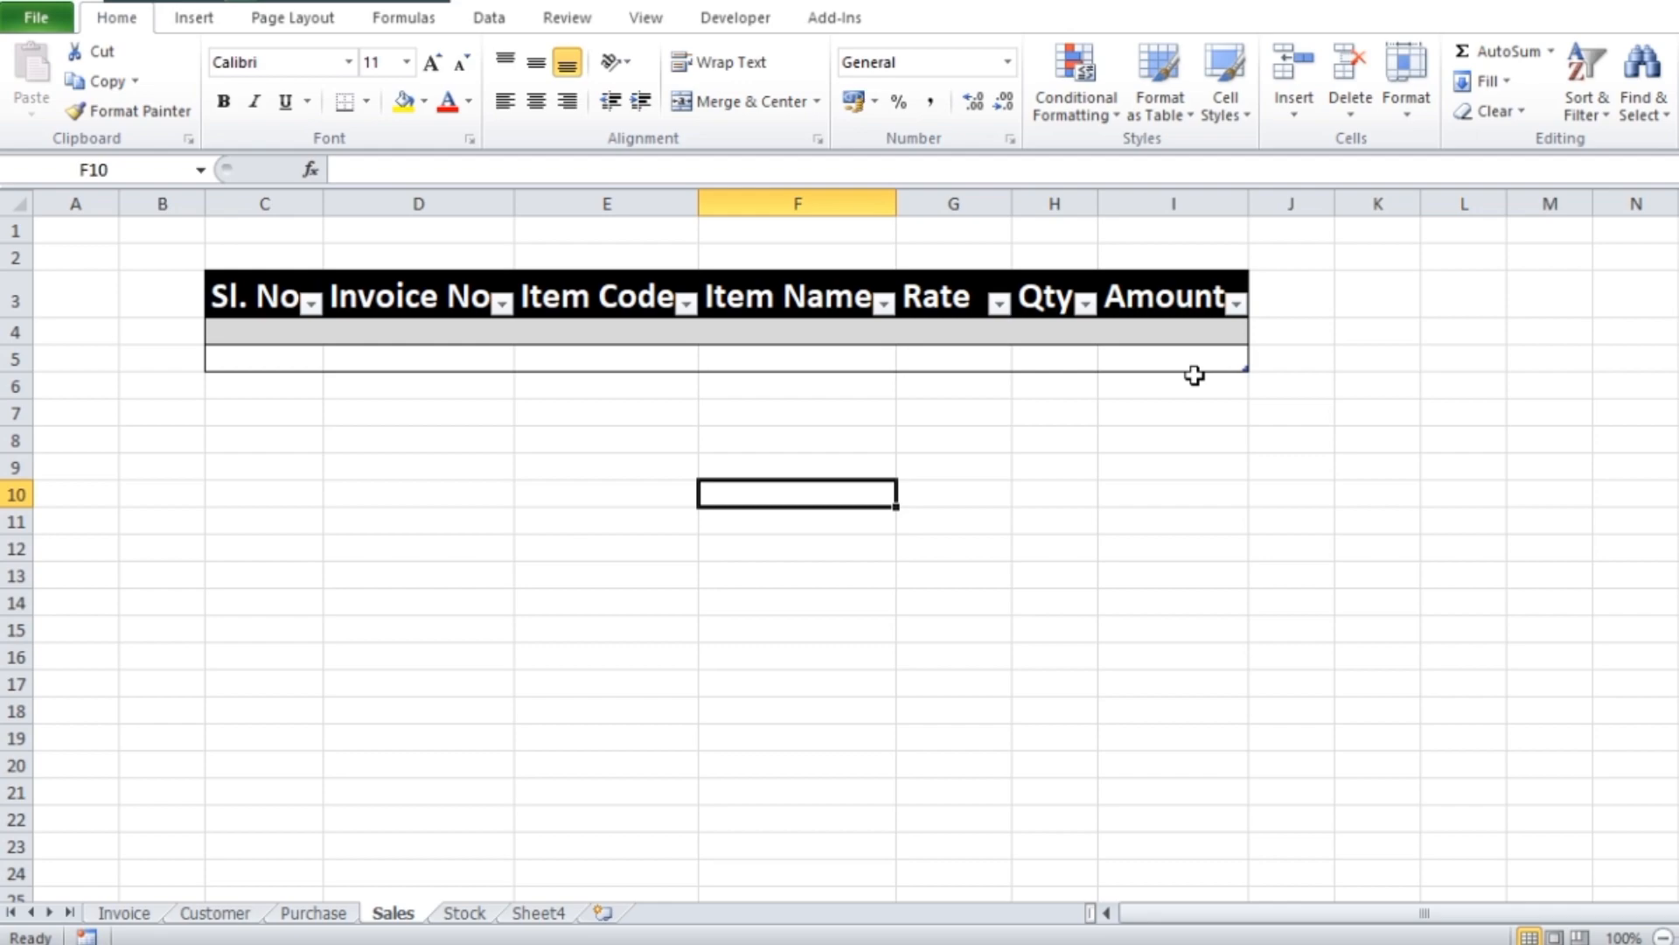
{"action": "left_click", "coordinate": [467, 917]}
{"action": "left_click", "coordinate": [537, 426]}
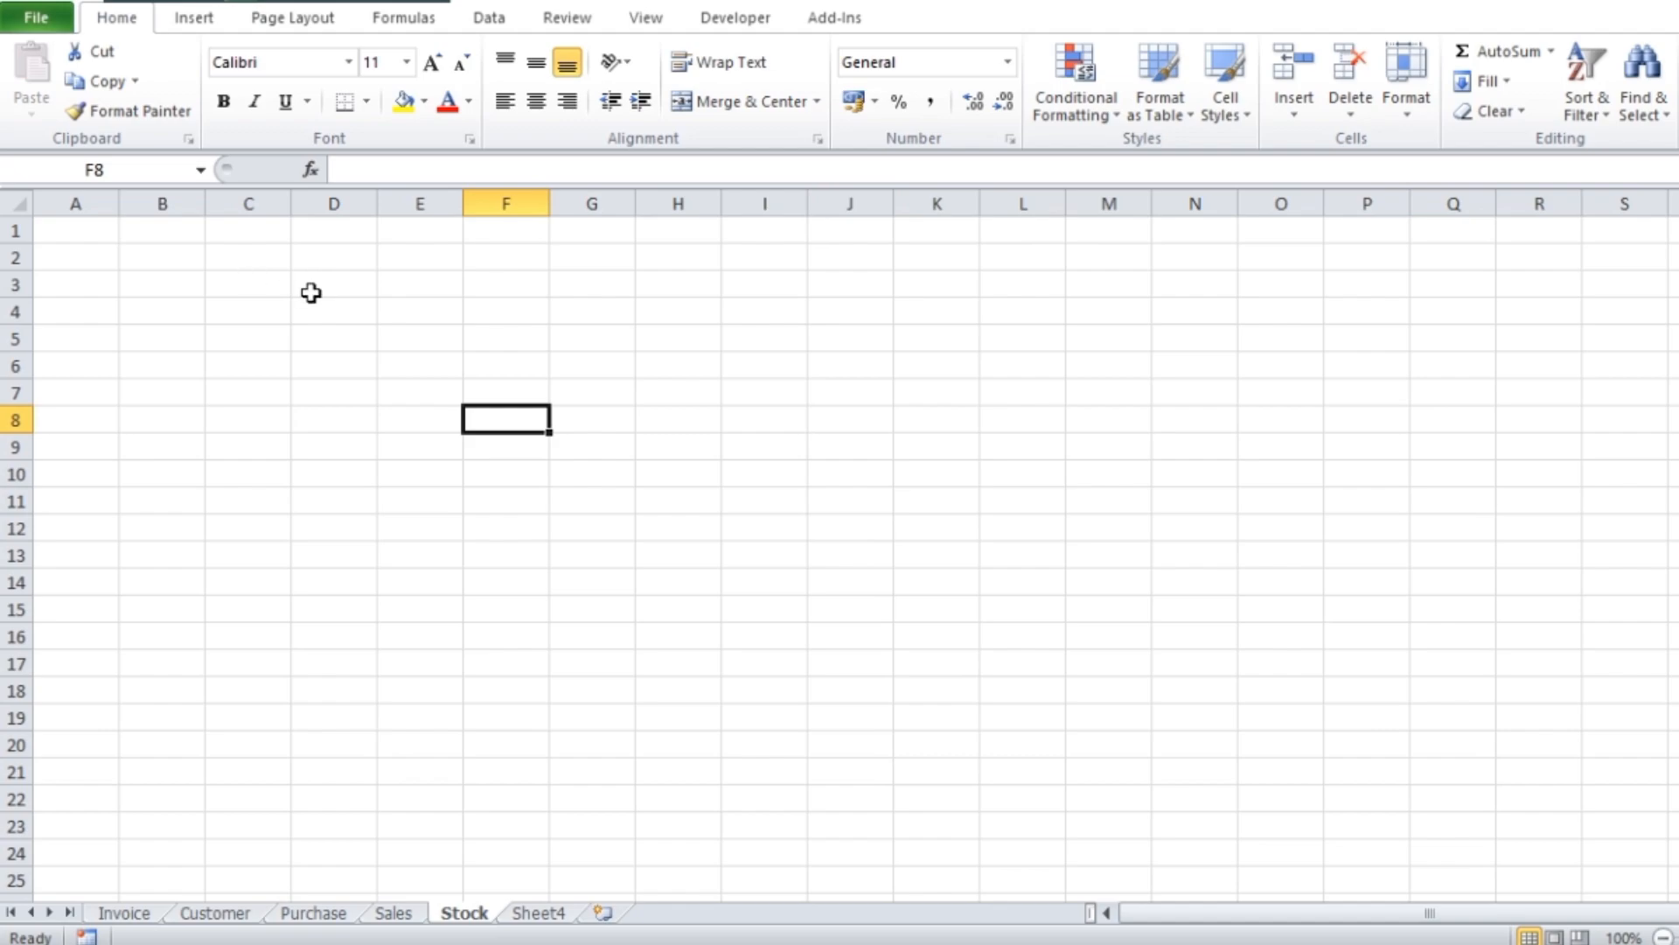
{"action": "left_click", "coordinate": [251, 291]}
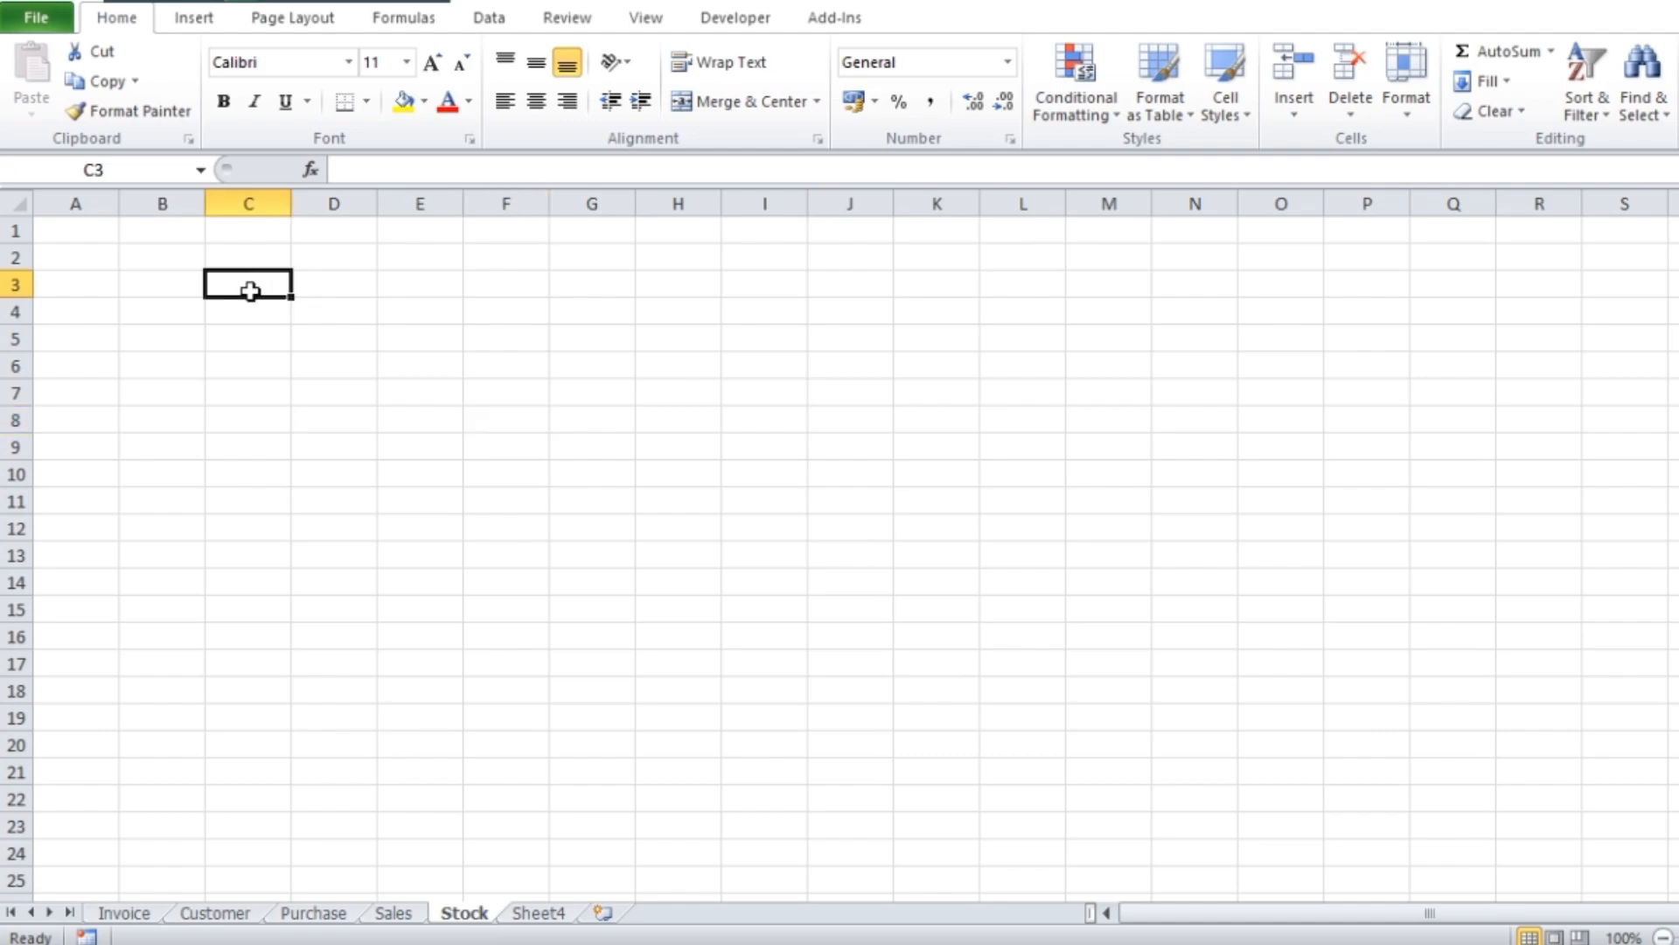
{"action": "type", "text": "It"}
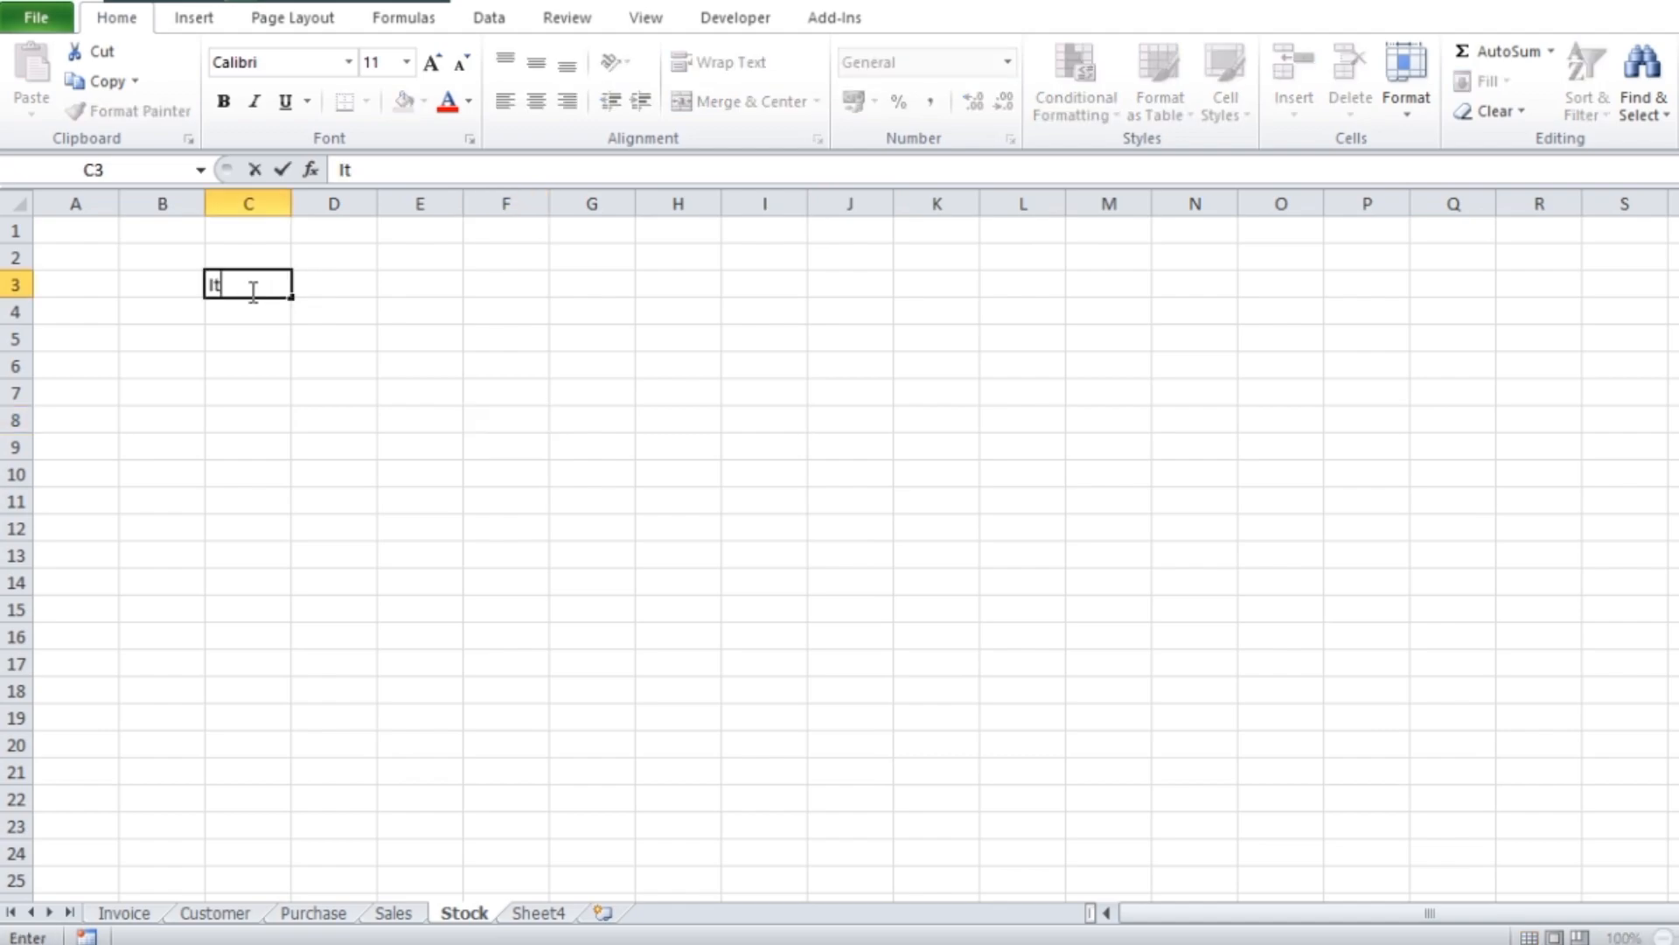
{"action": "type", "text": "em Code"}
{"action": "key", "text": "Tab"}
{"action": "type", "text": "Item Nam"}
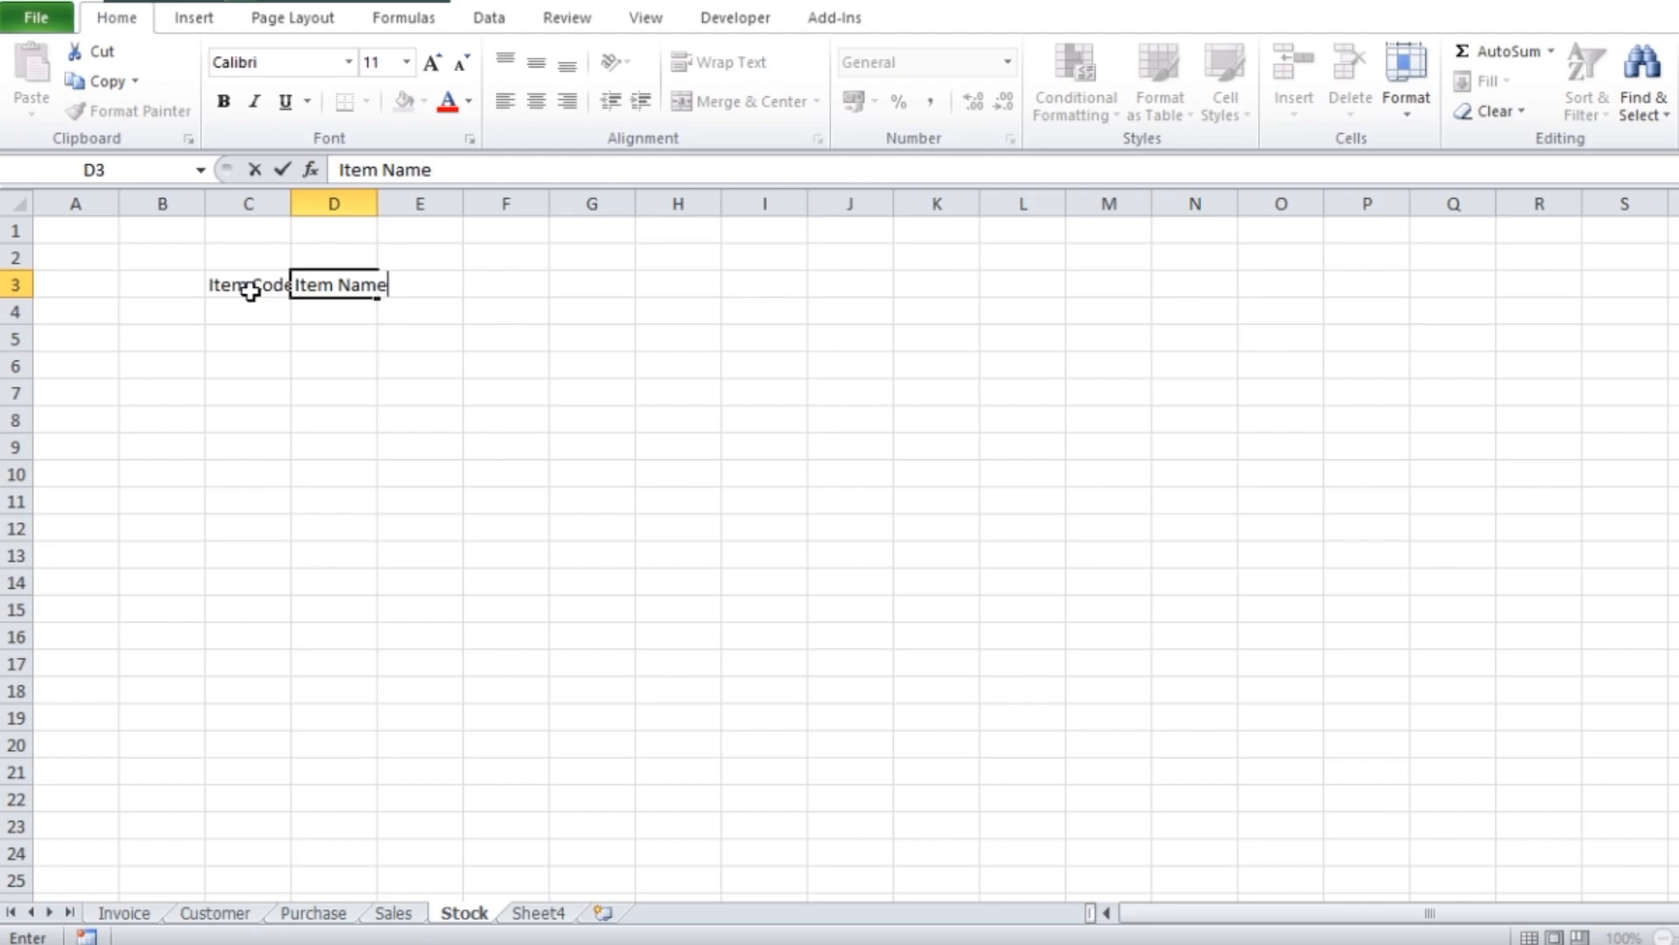
{"action": "key", "text": "Tab"}
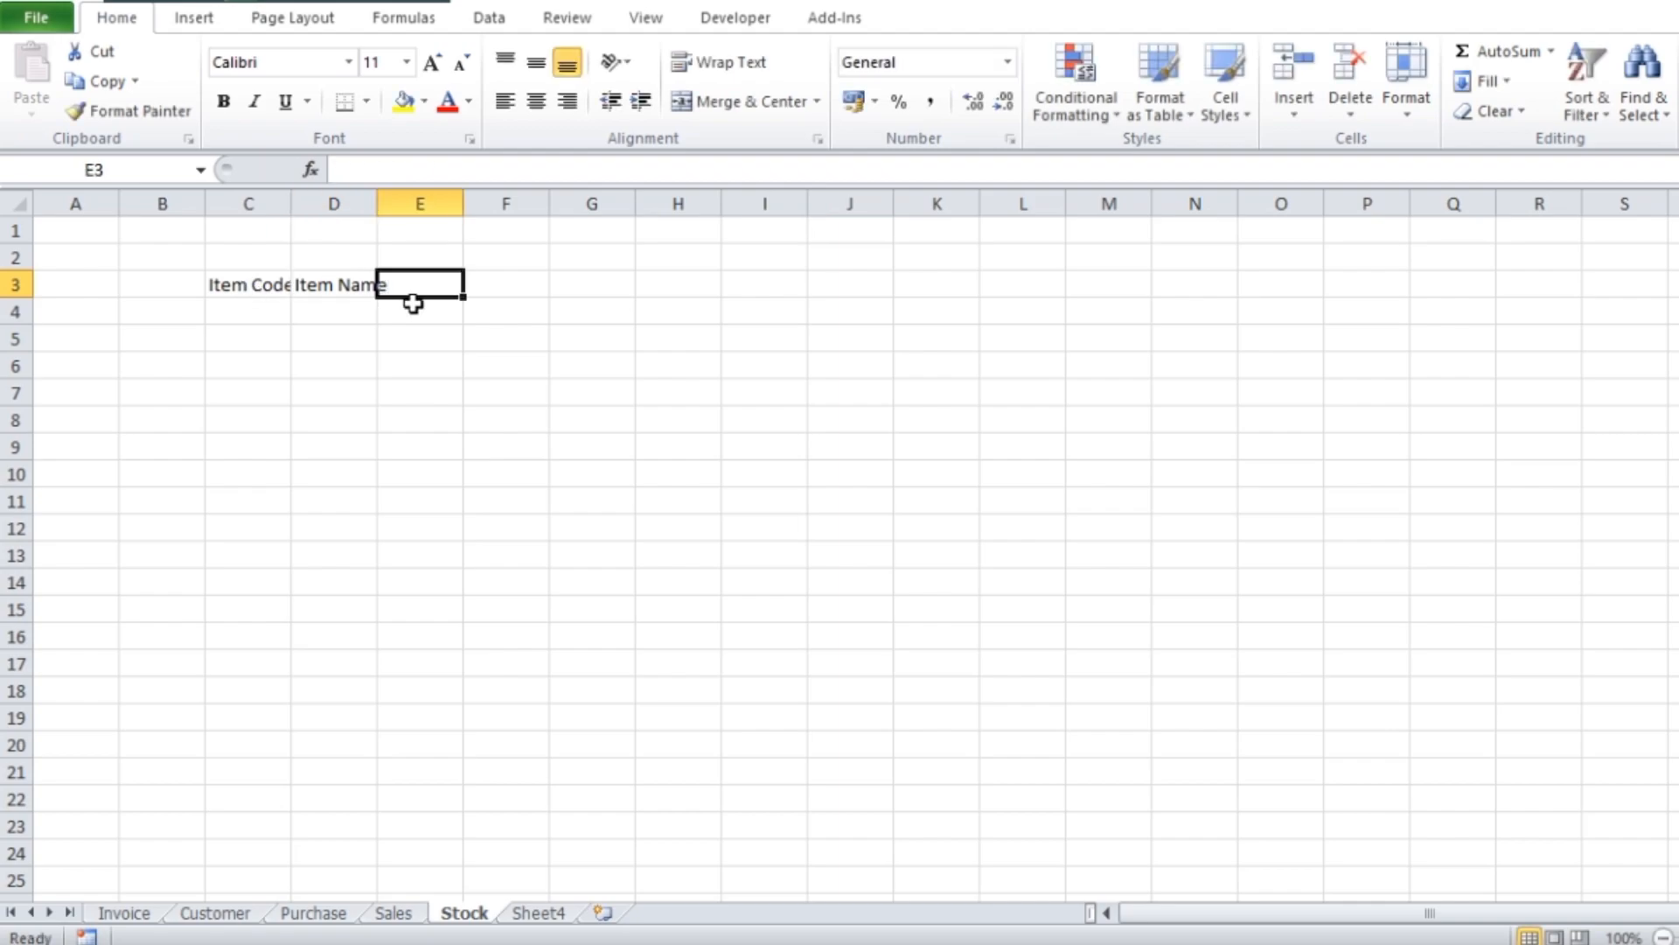
Continue the Stock header row with Purchase in E3, Sales in F3 and Stock in G3
{"action": "type", "text": "Purchase"}
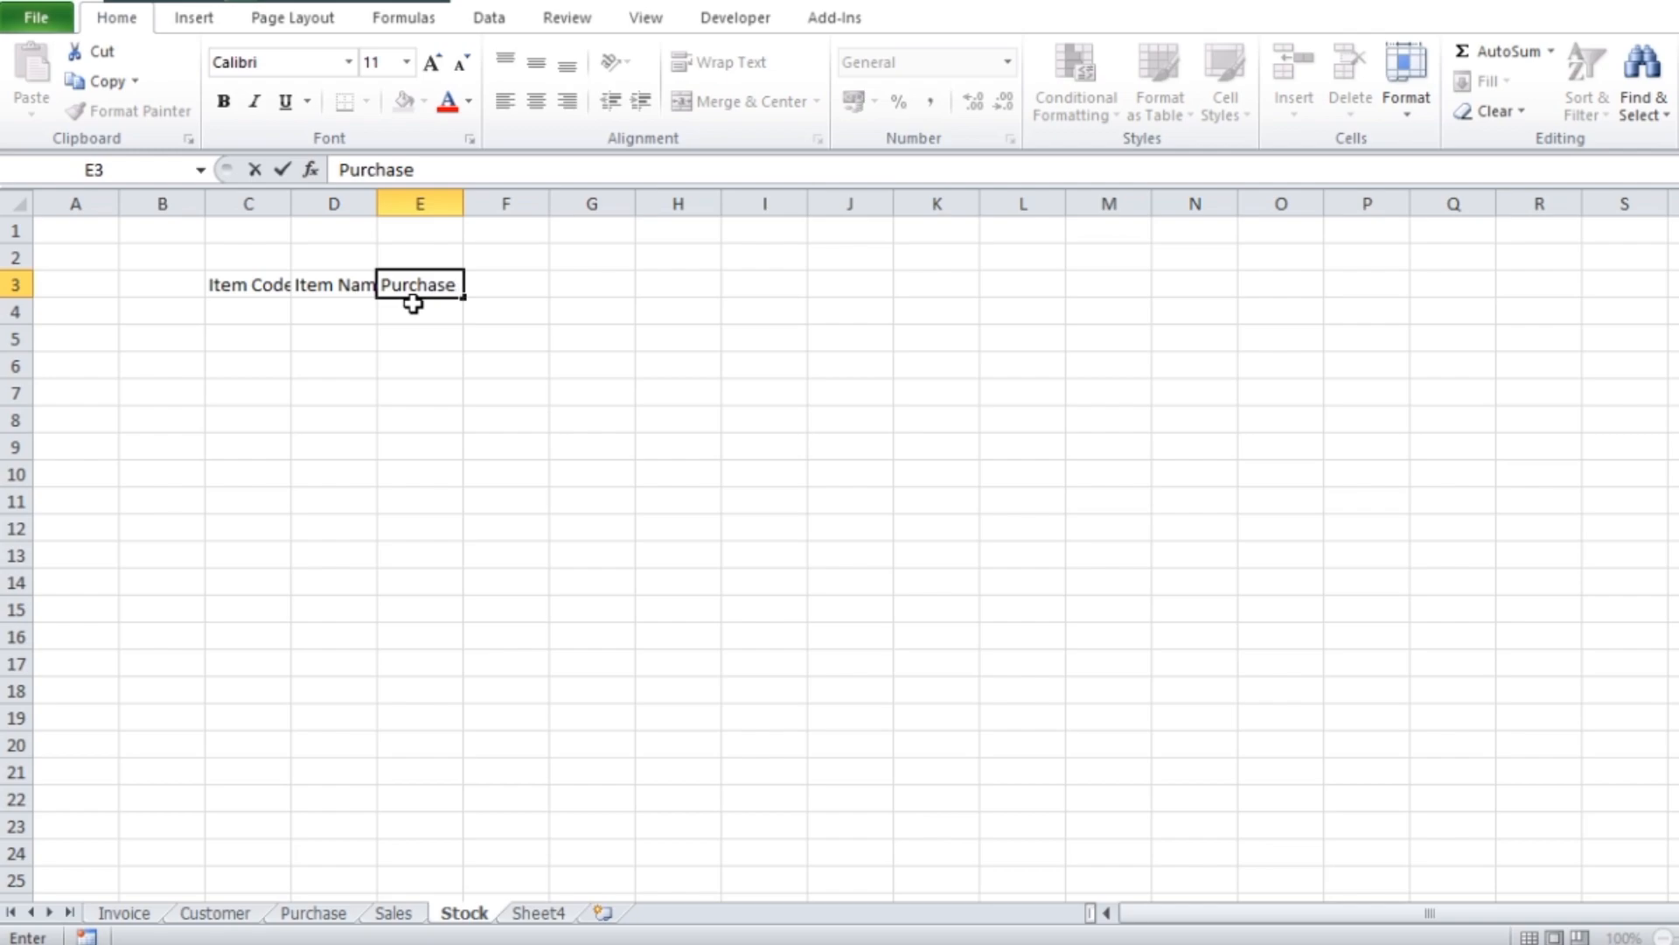
{"action": "key", "text": "Tab"}
{"action": "type", "text": "Sales"}
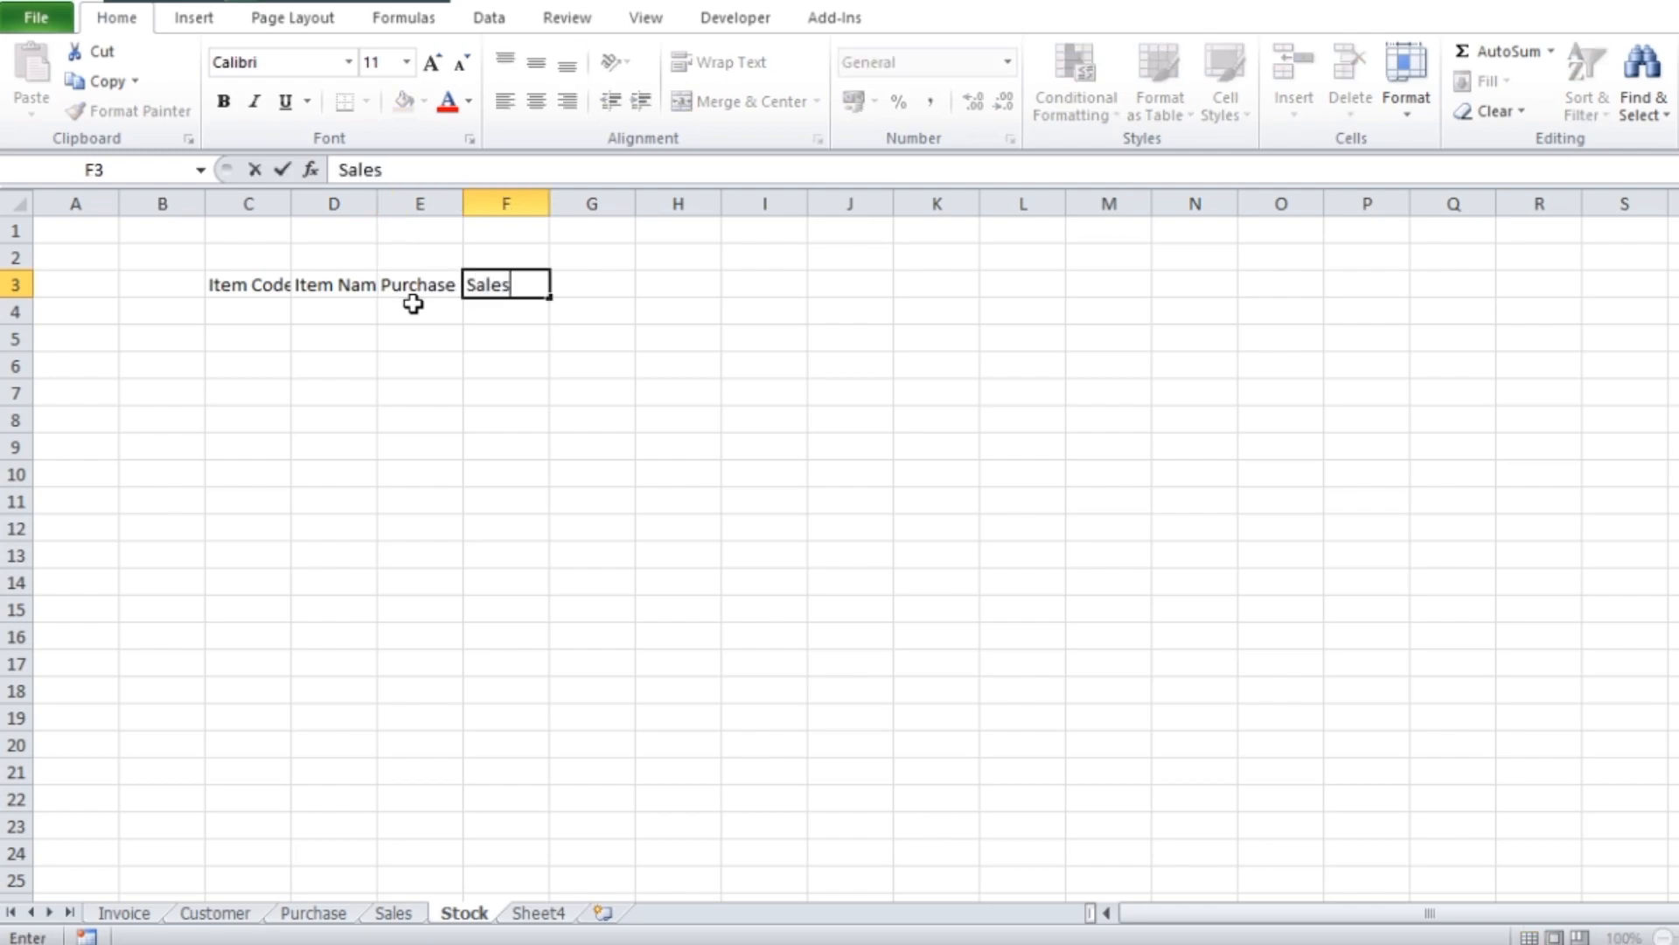
{"action": "key", "text": "Tab"}
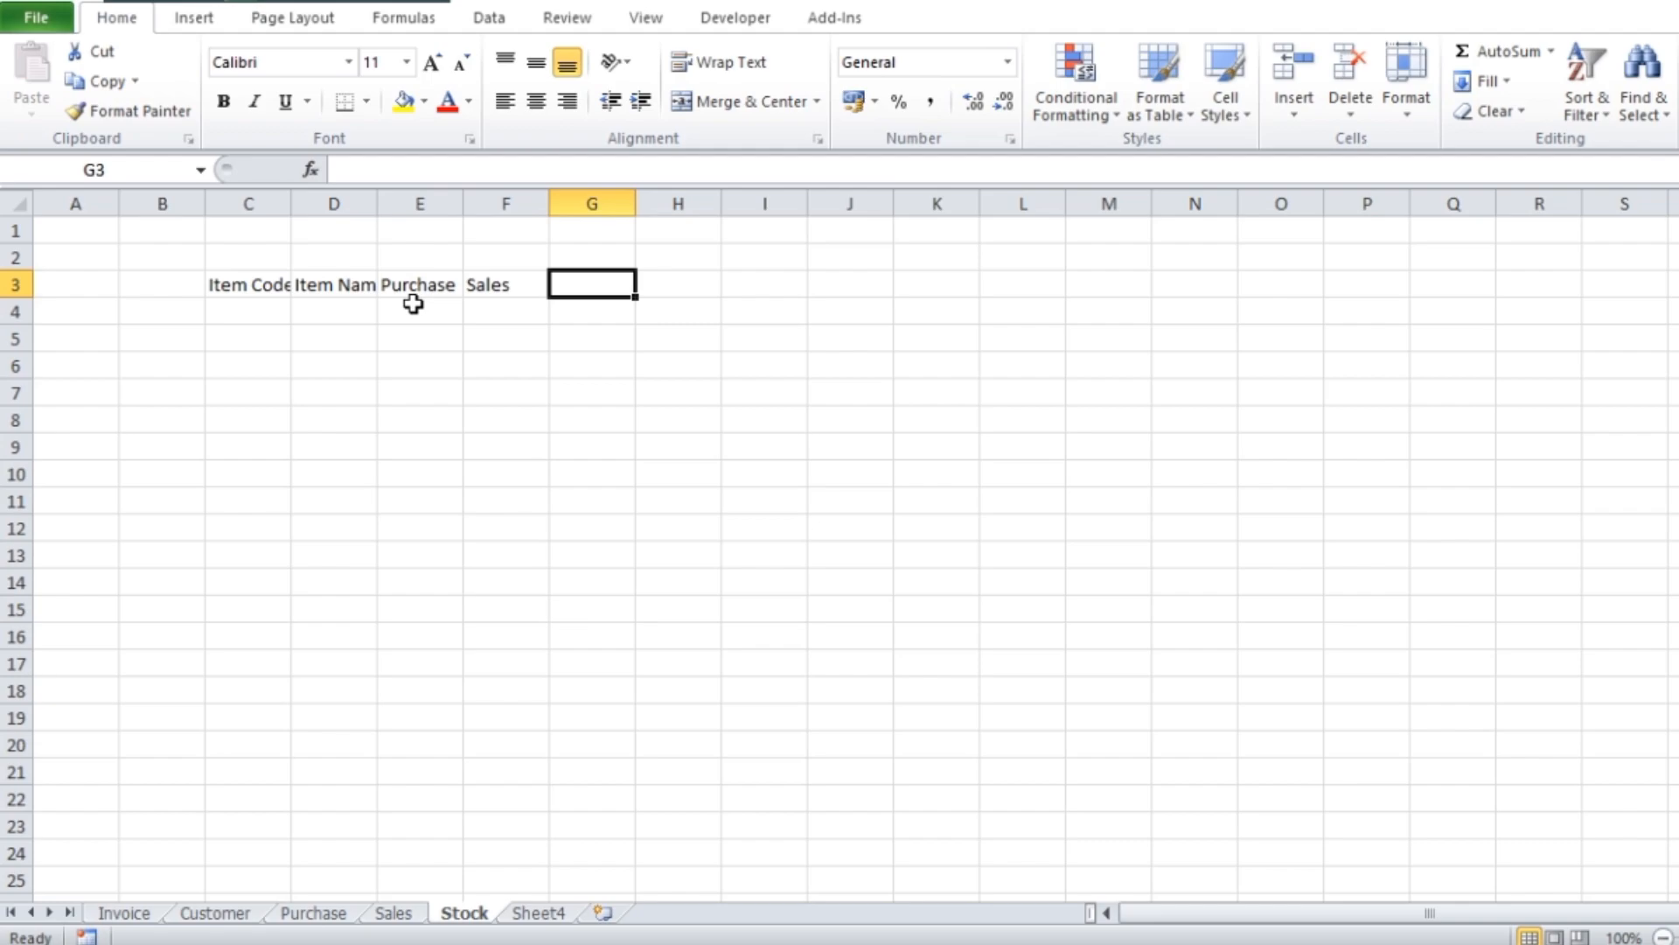
{"action": "type", "text": "Stock"}
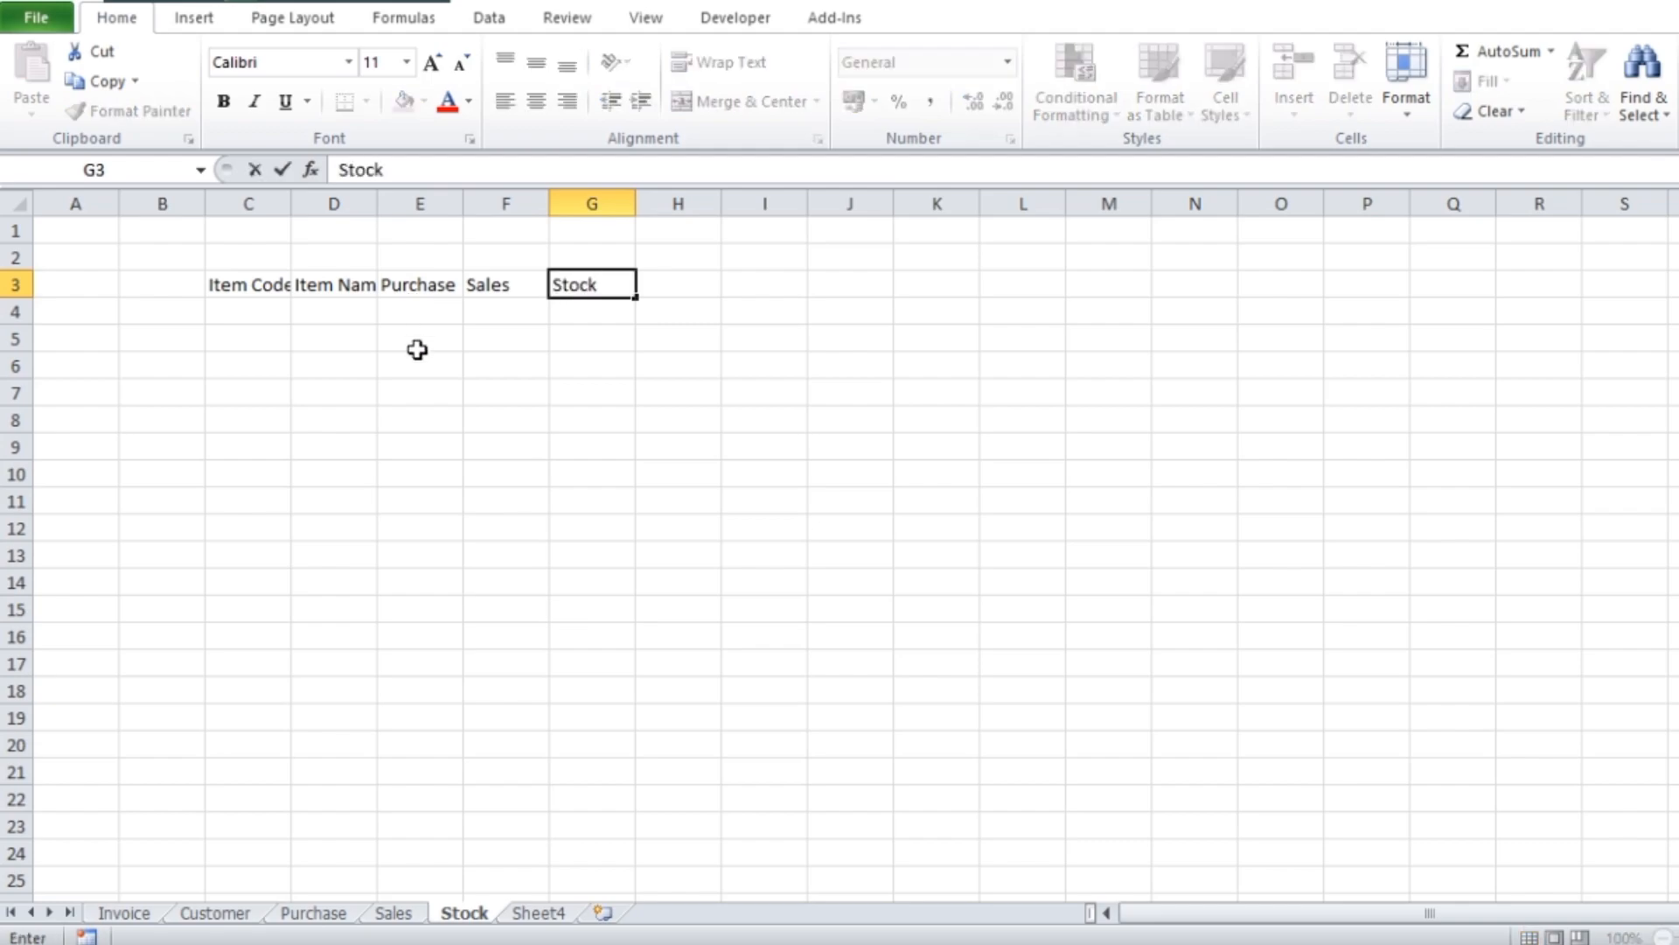
{"action": "left_click", "coordinate": [1023, 420]}
Enlarge the Stock sheet's headers C3:G3 to font size 18 and fill them yellow
{"action": "left_click_drag", "start_coordinate": [232, 290], "coordinate": [554, 291]}
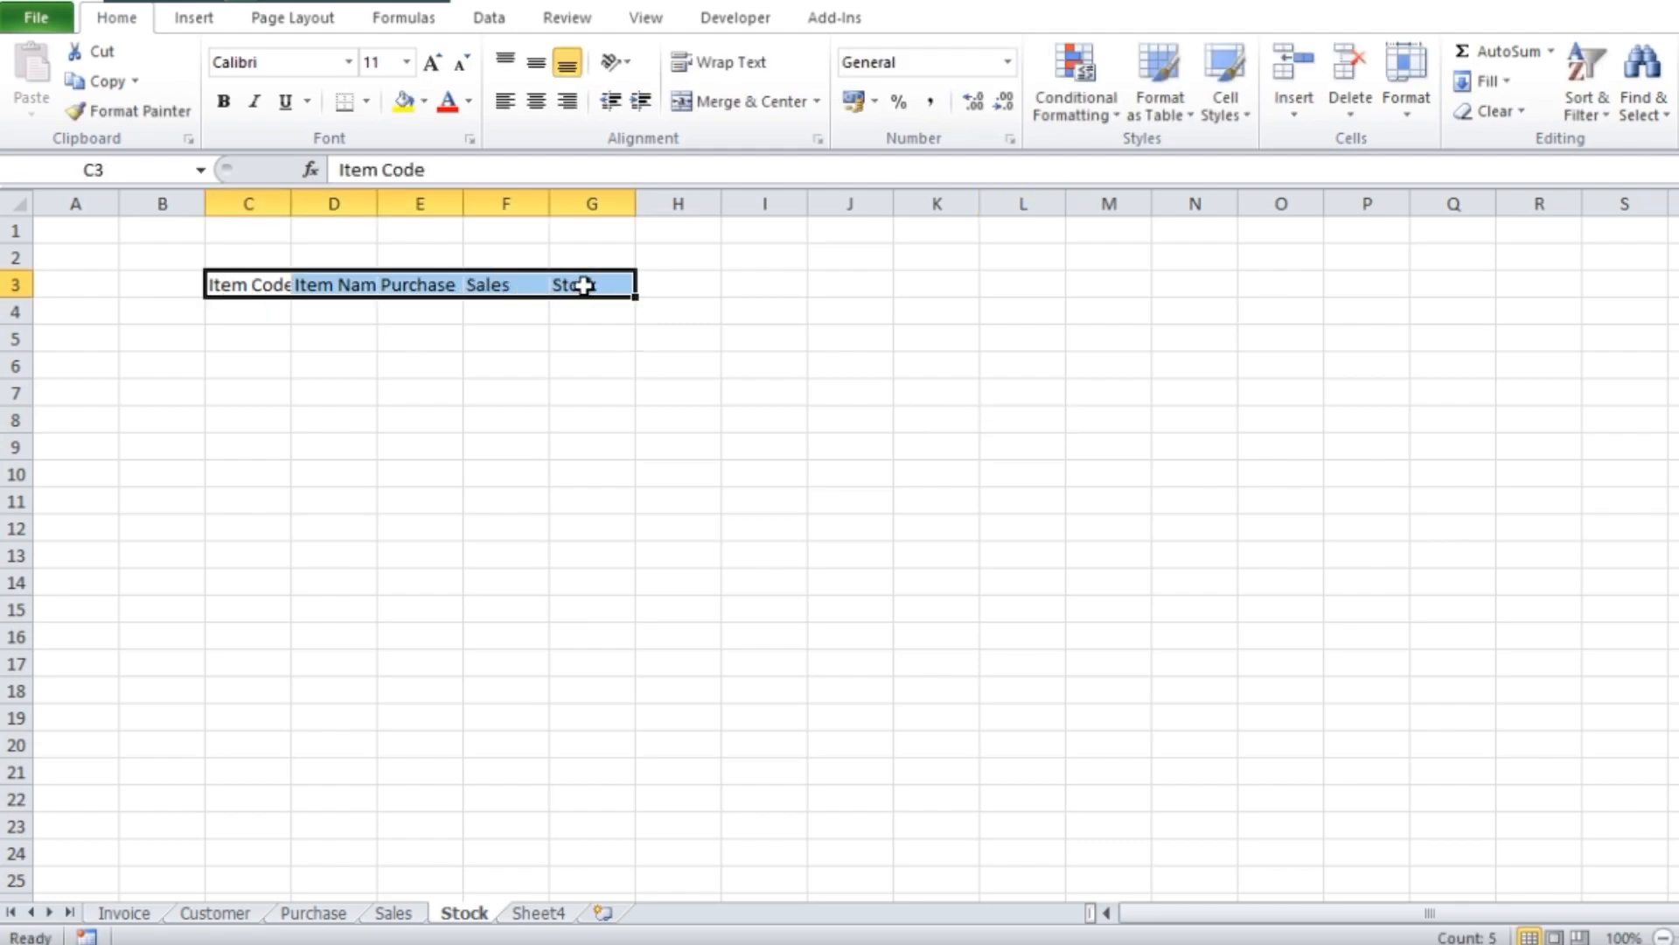
{"action": "left_click", "coordinate": [431, 63]}
{"action": "left_click", "coordinate": [431, 63]}
{"action": "left_click", "coordinate": [431, 63]}
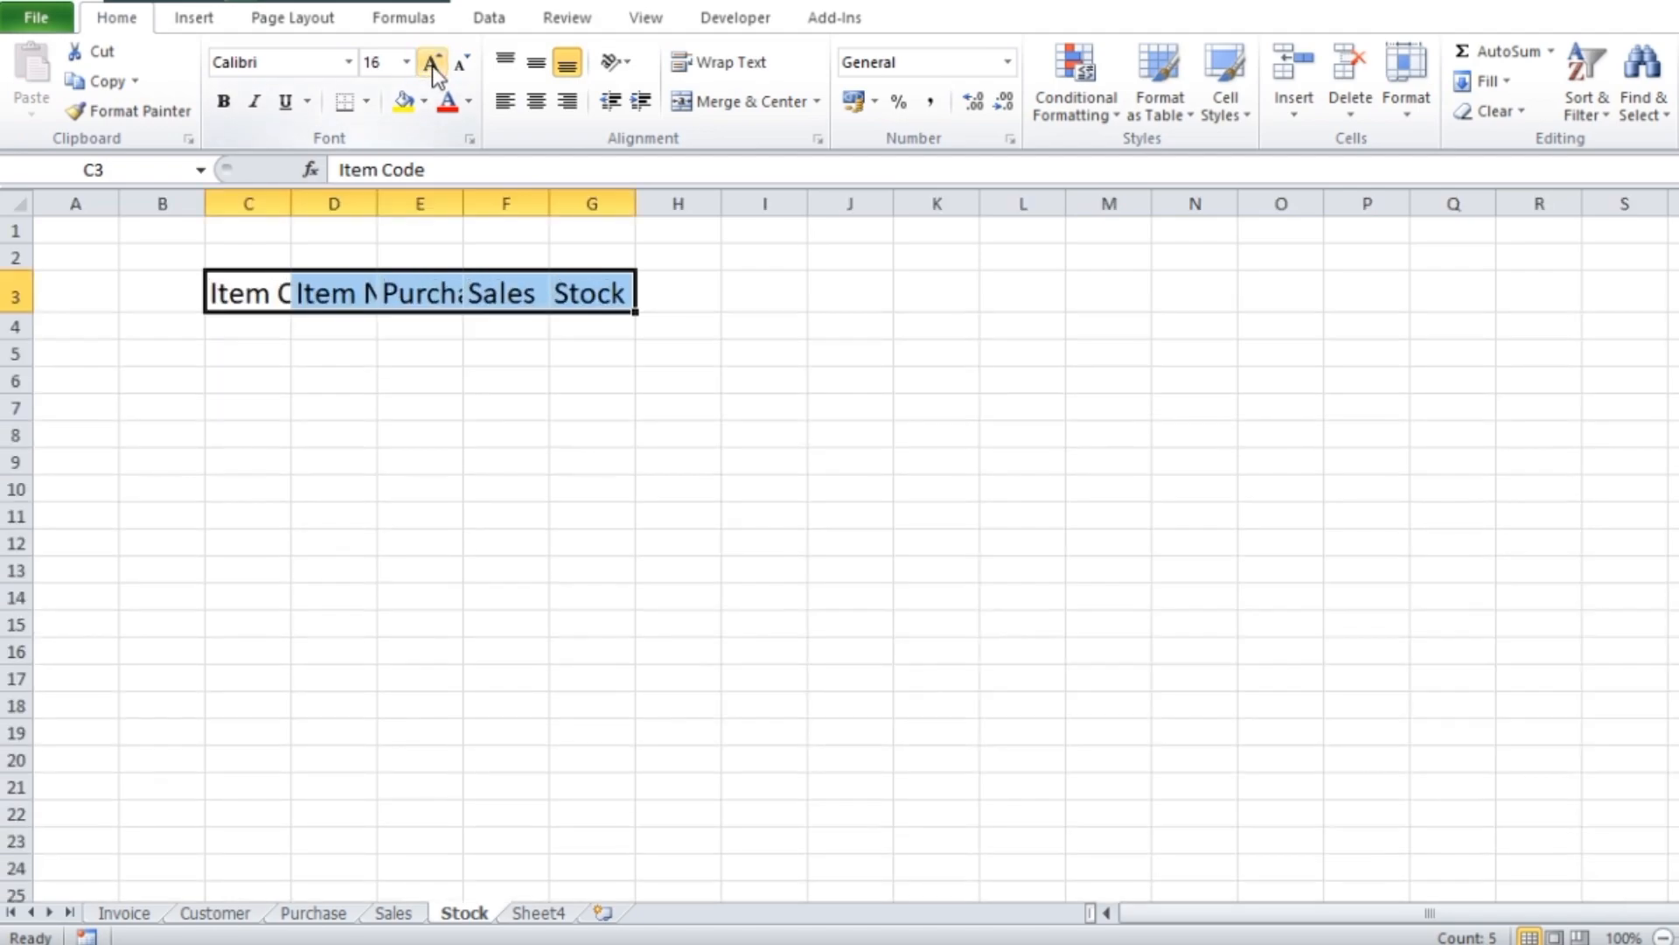
{"action": "left_click", "coordinate": [739, 566]}
{"action": "left_click", "coordinate": [217, 300]}
{"action": "left_click_drag", "start_coordinate": [217, 300], "coordinate": [569, 293]}
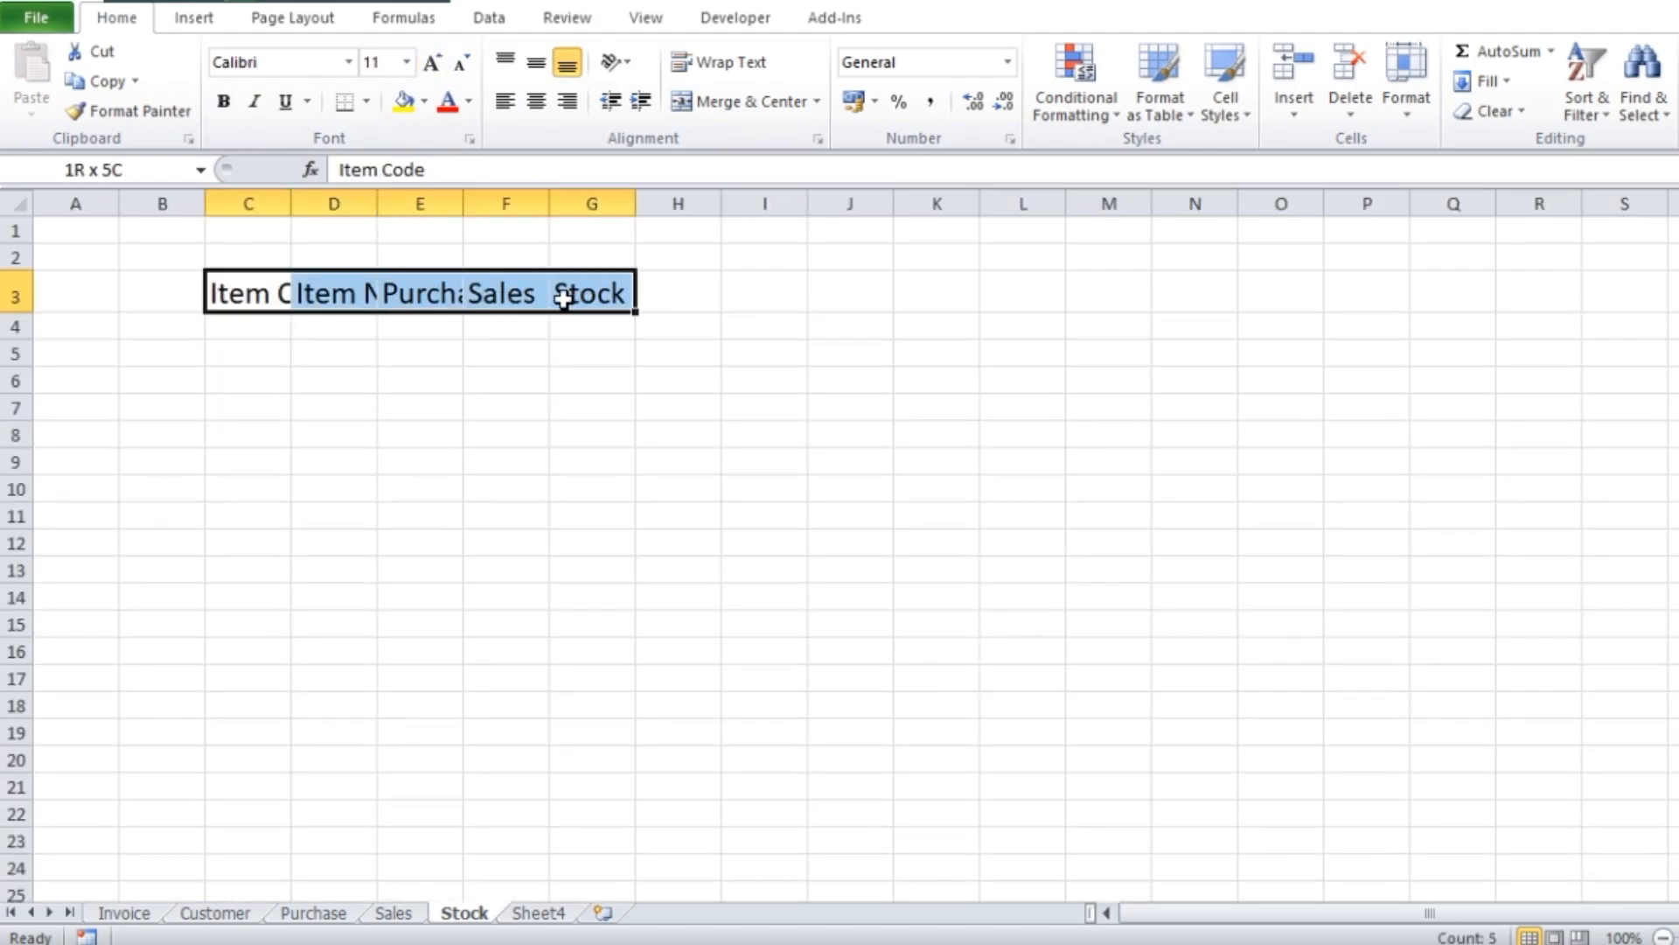
{"action": "left_click", "coordinate": [404, 100]}
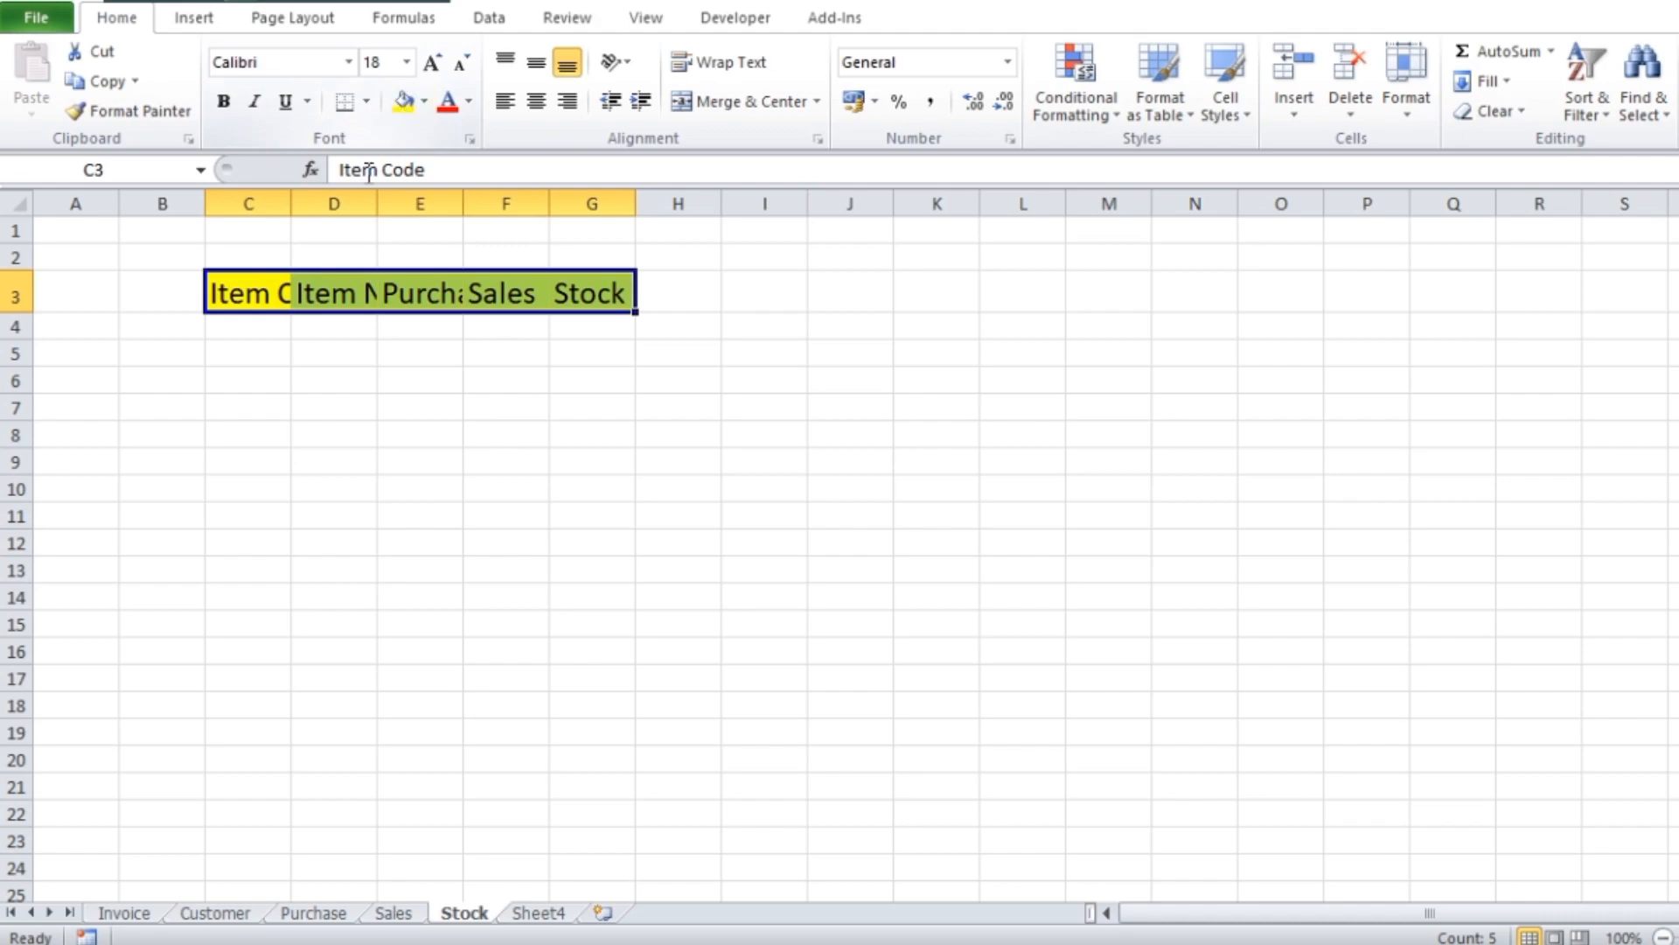
Widen the Stock sheet's columns C to G so the enlarged headers fit with some spare room
{"action": "left_click_drag", "start_coordinate": [292, 202], "coordinate": [539, 202]}
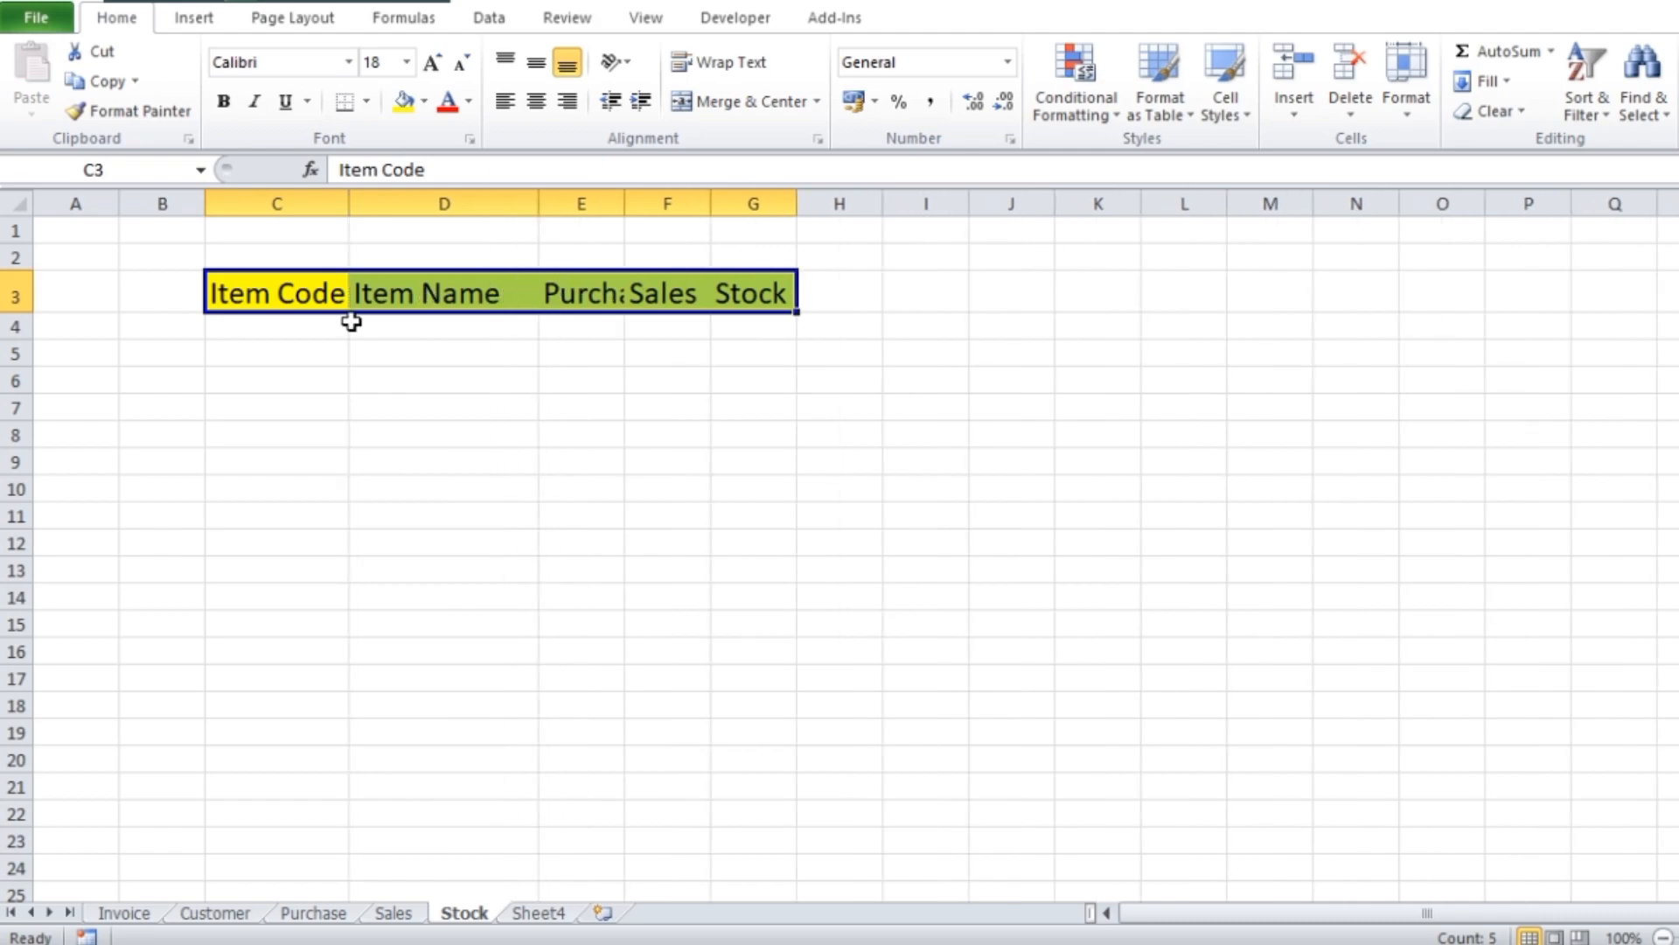
{"action": "left_click", "coordinate": [465, 304]}
{"action": "left_click_drag", "start_coordinate": [625, 206], "coordinate": [923, 202]}
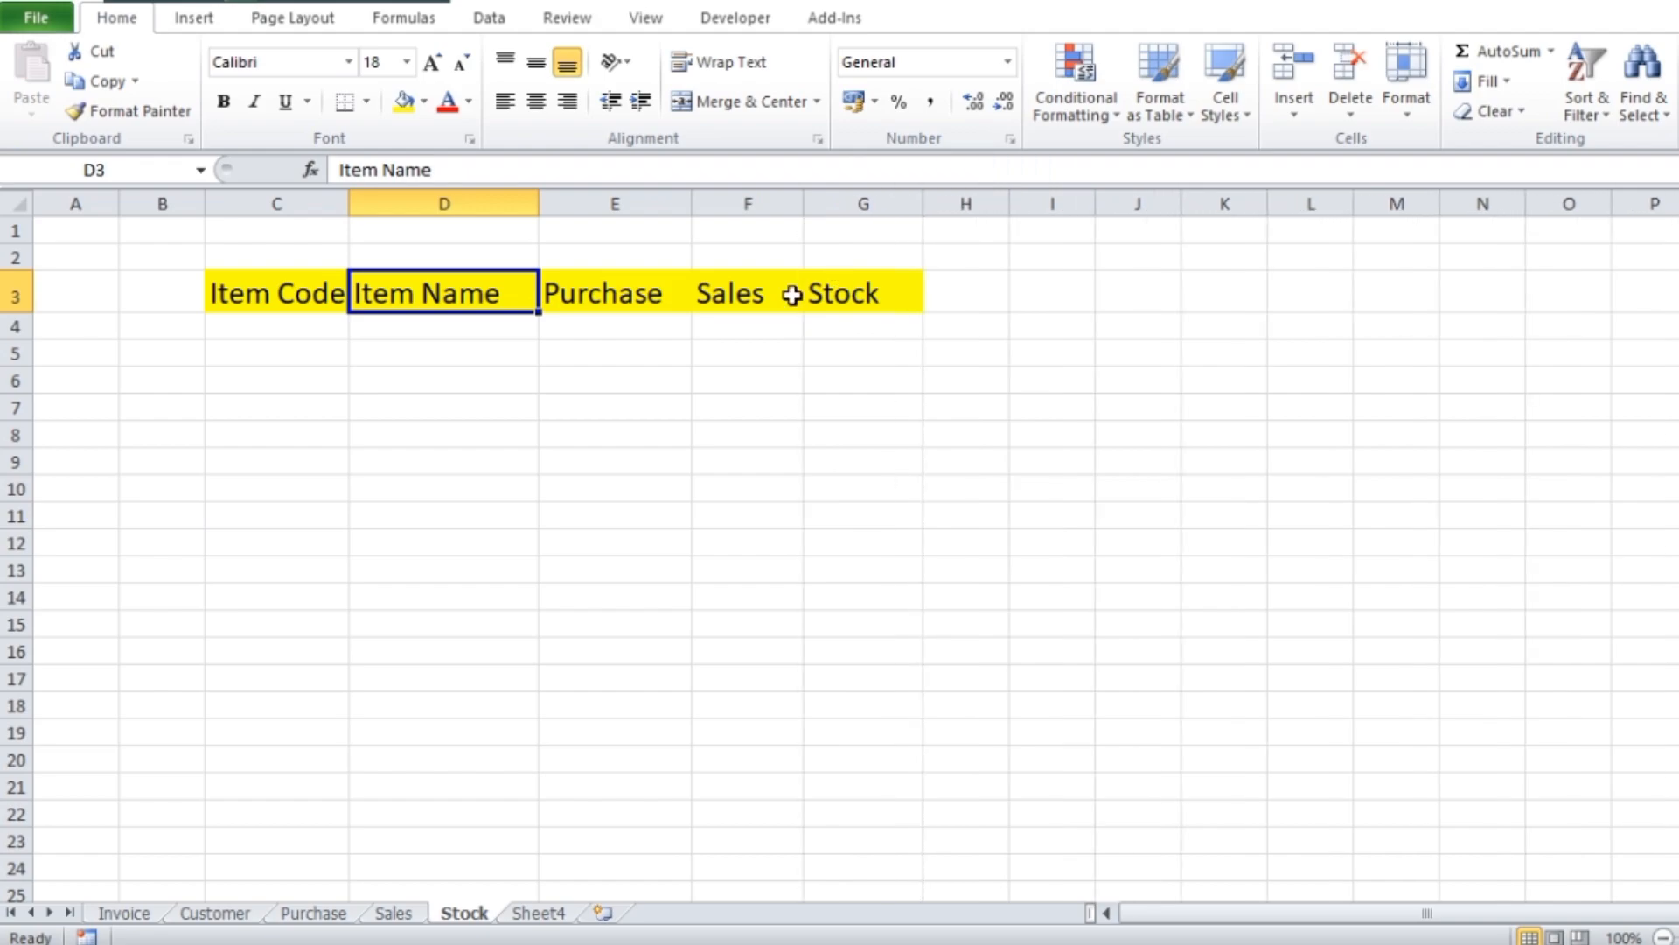
{"action": "left_click", "coordinate": [750, 294]}
{"action": "left_click", "coordinate": [753, 328]}
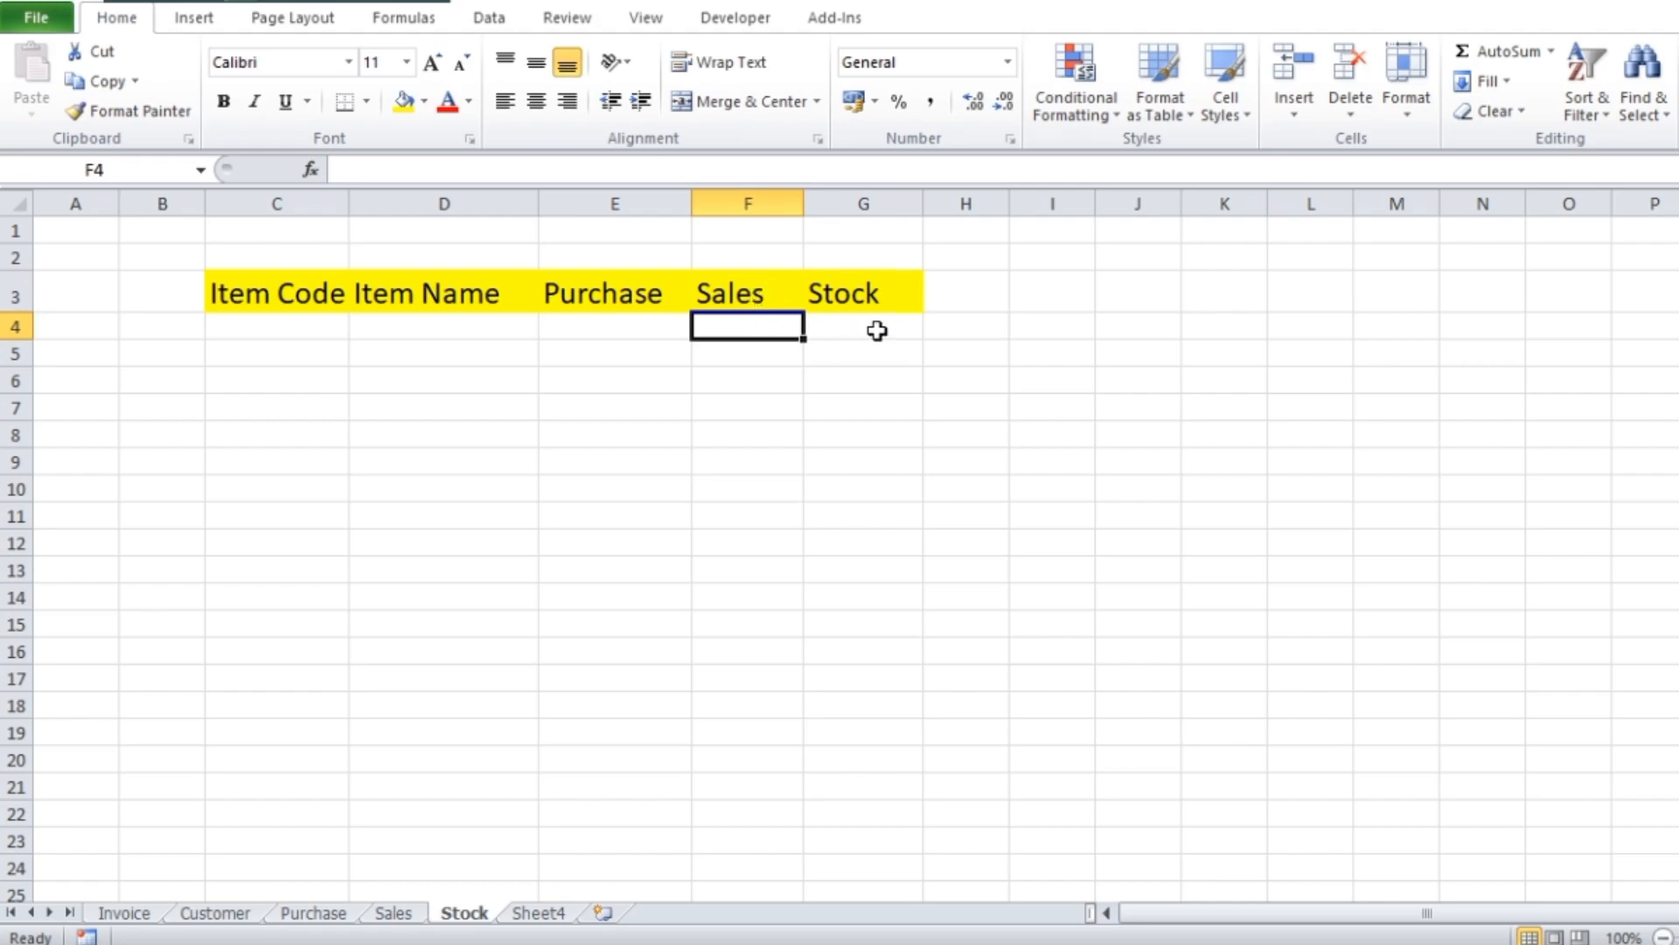
{"action": "left_click_drag", "start_coordinate": [348, 207], "coordinate": [361, 207]}
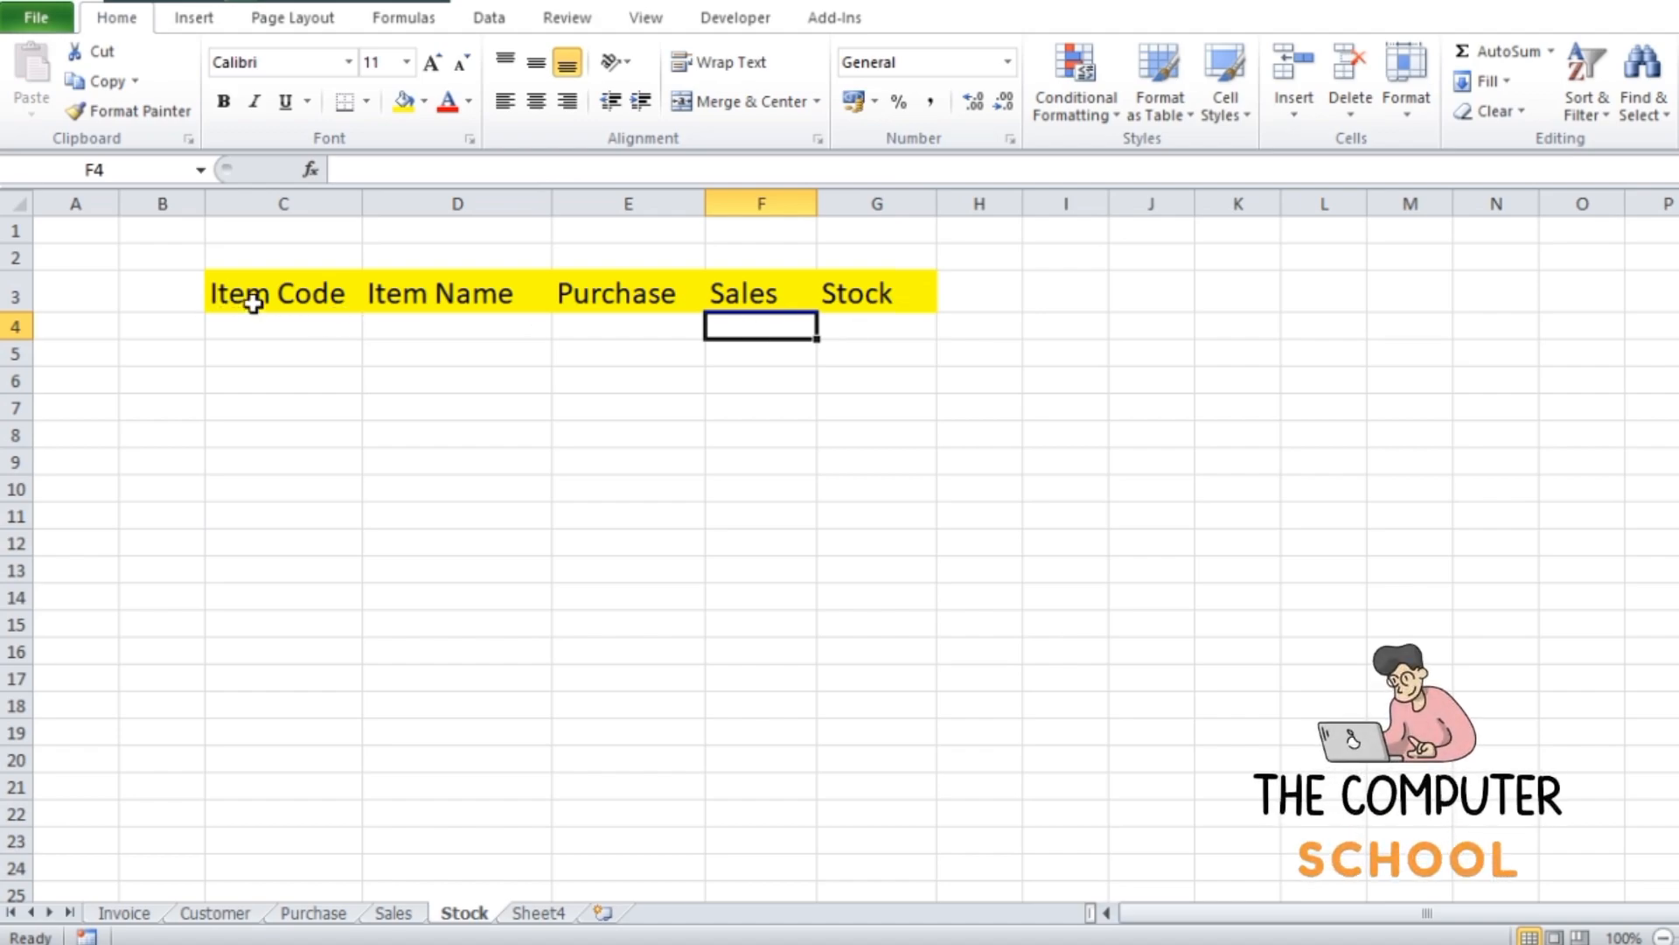
Convert the range C3:G17 on the Stock sheet into a table with headers
{"action": "left_click_drag", "start_coordinate": [254, 304], "coordinate": [839, 343]}
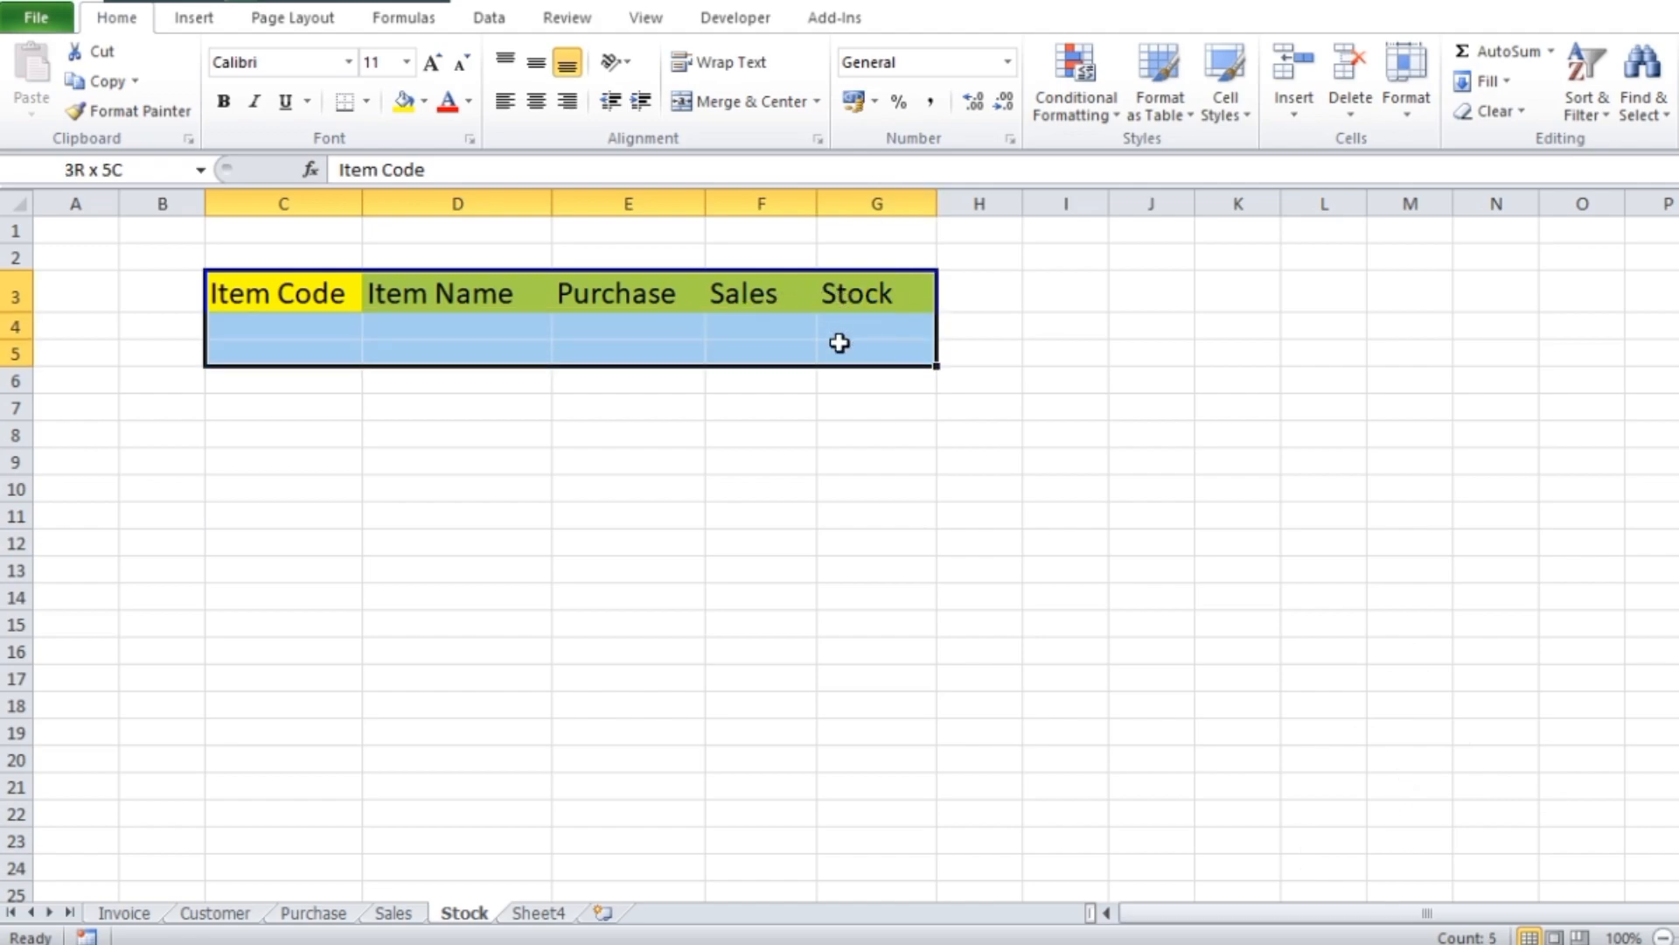
{"action": "left_click_drag", "start_coordinate": [840, 343], "coordinate": [838, 591]}
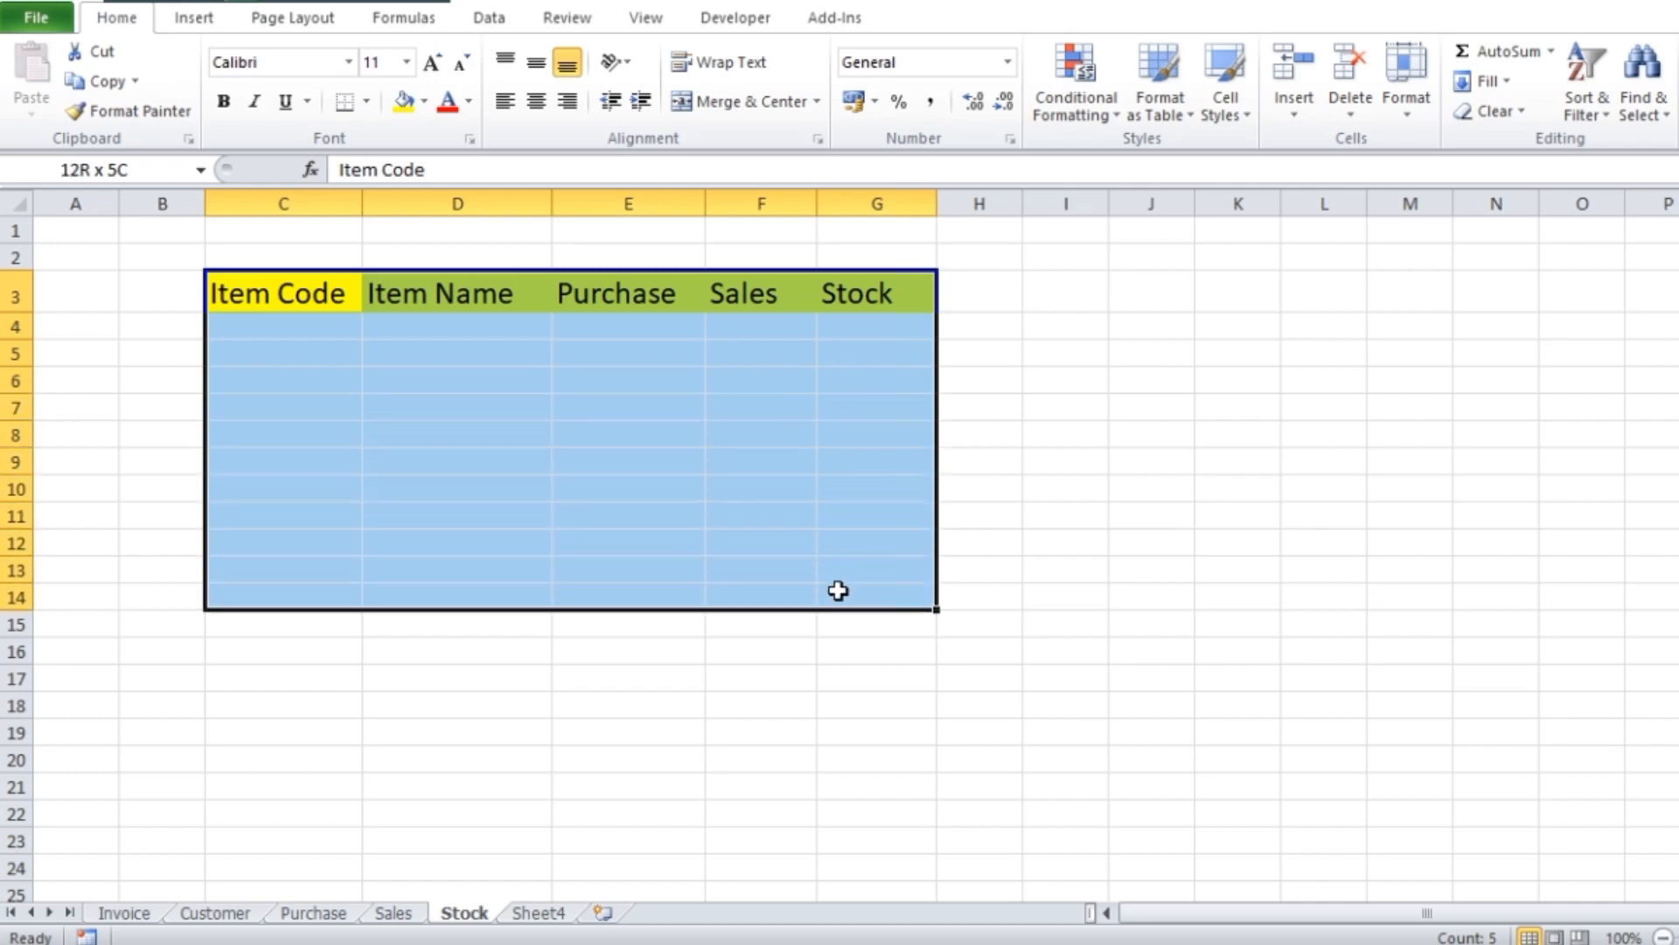
{"action": "left_click_drag", "start_coordinate": [838, 590], "coordinate": [835, 686]}
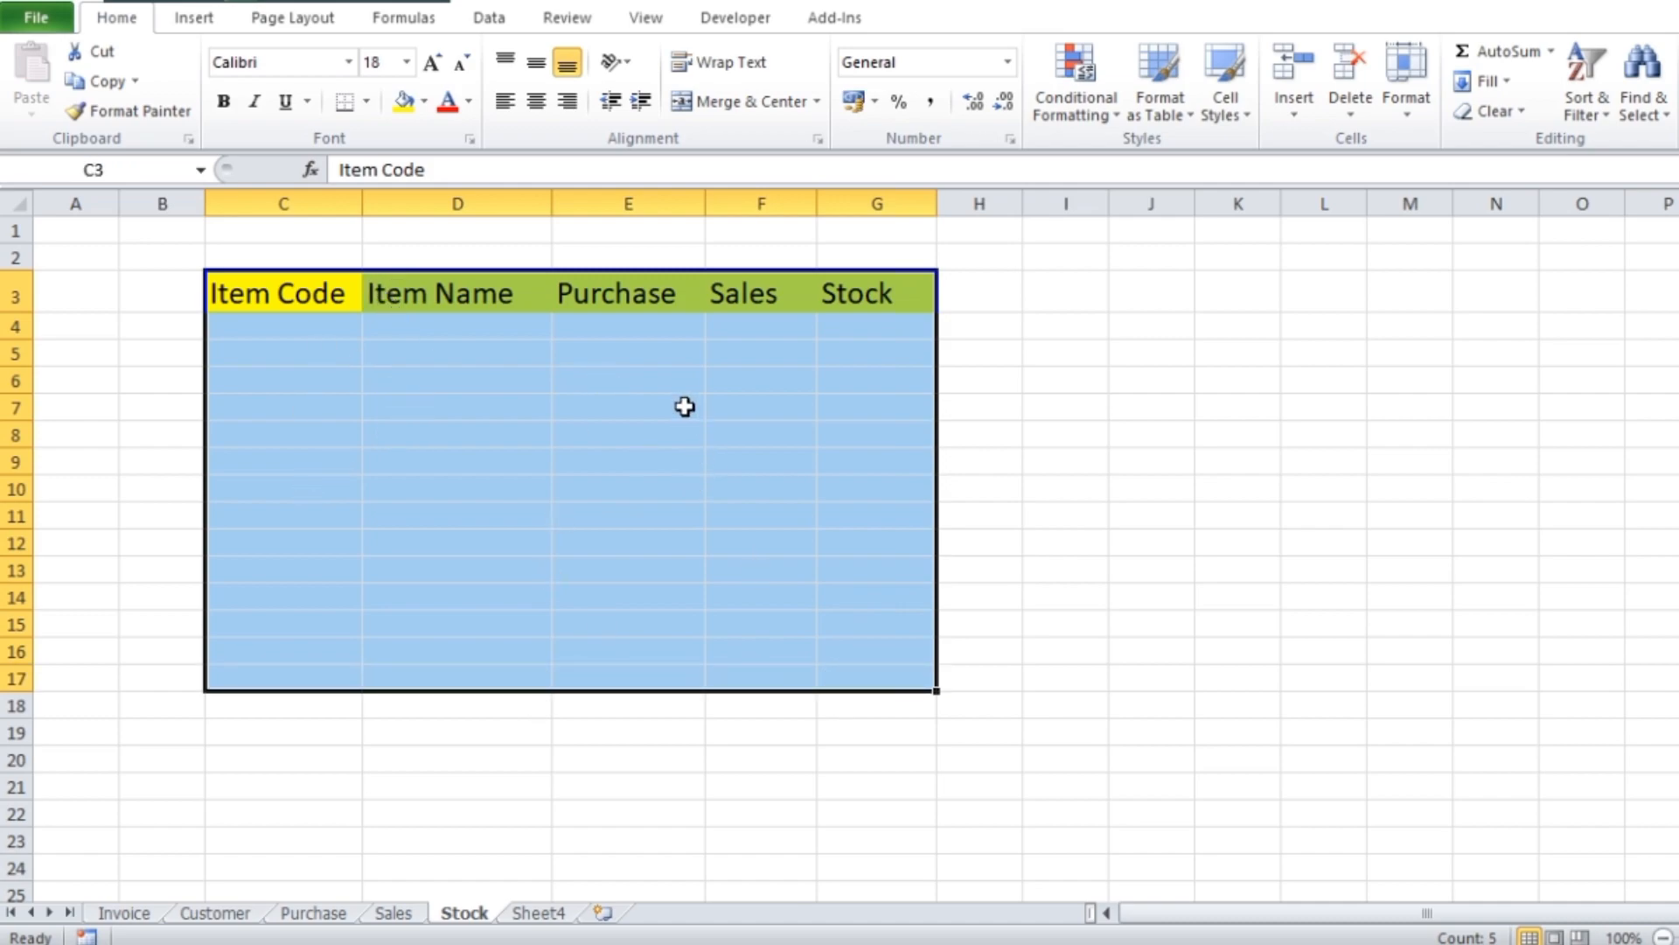
{"action": "key", "text": "ctrl+t"}
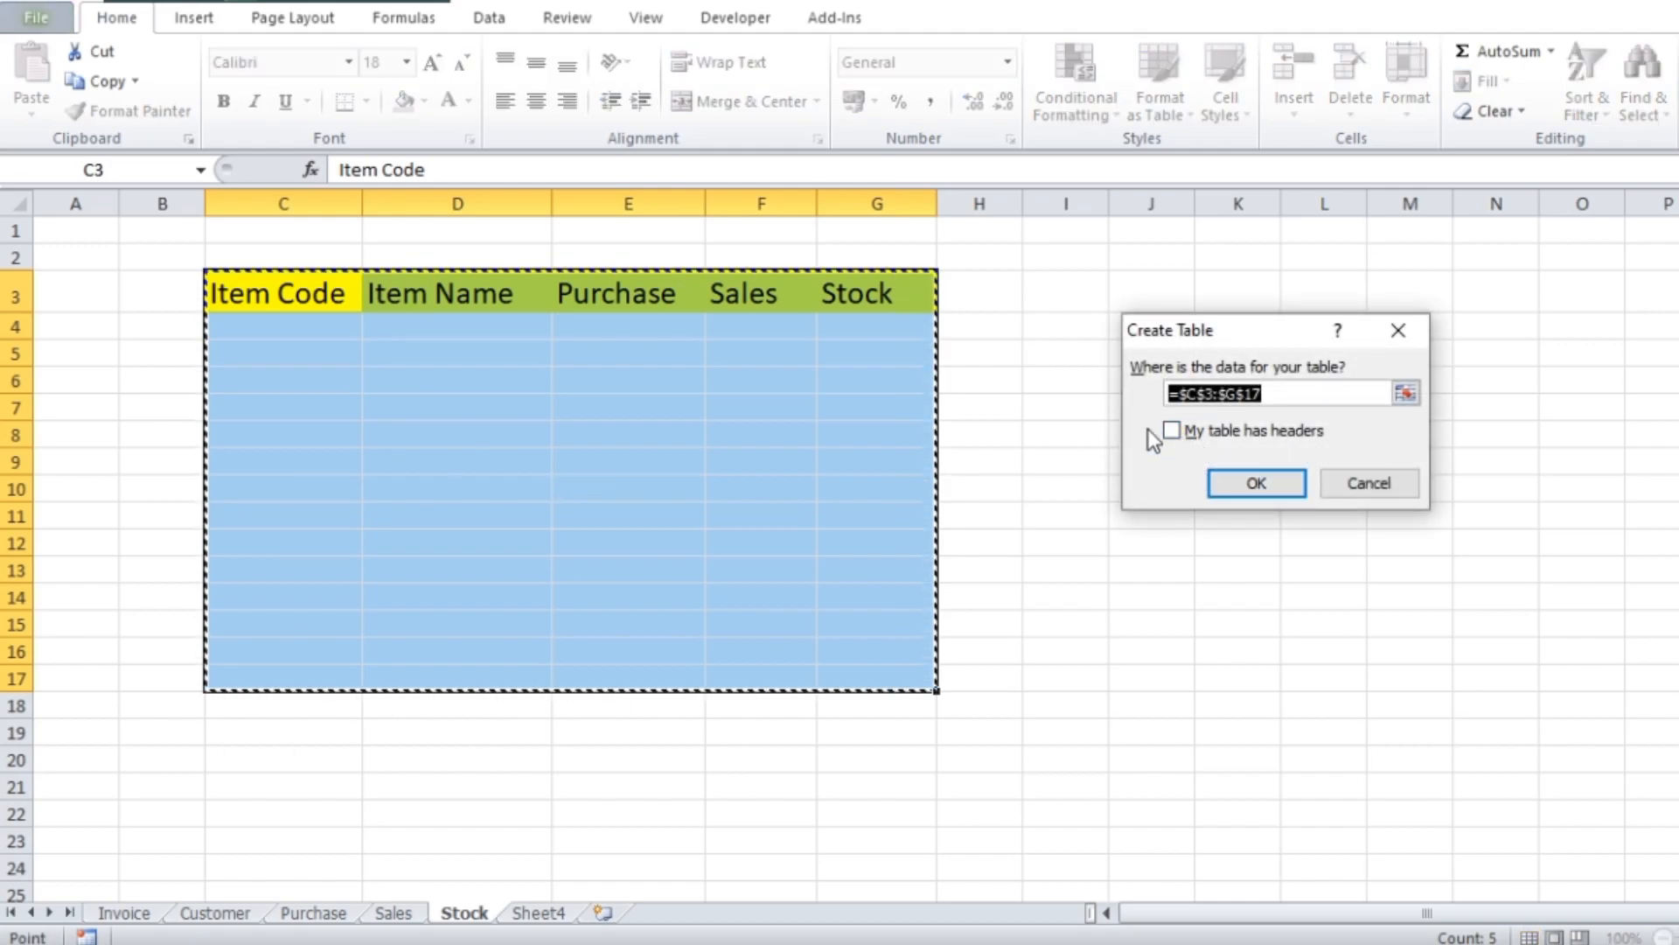
{"action": "left_click", "coordinate": [1172, 432]}
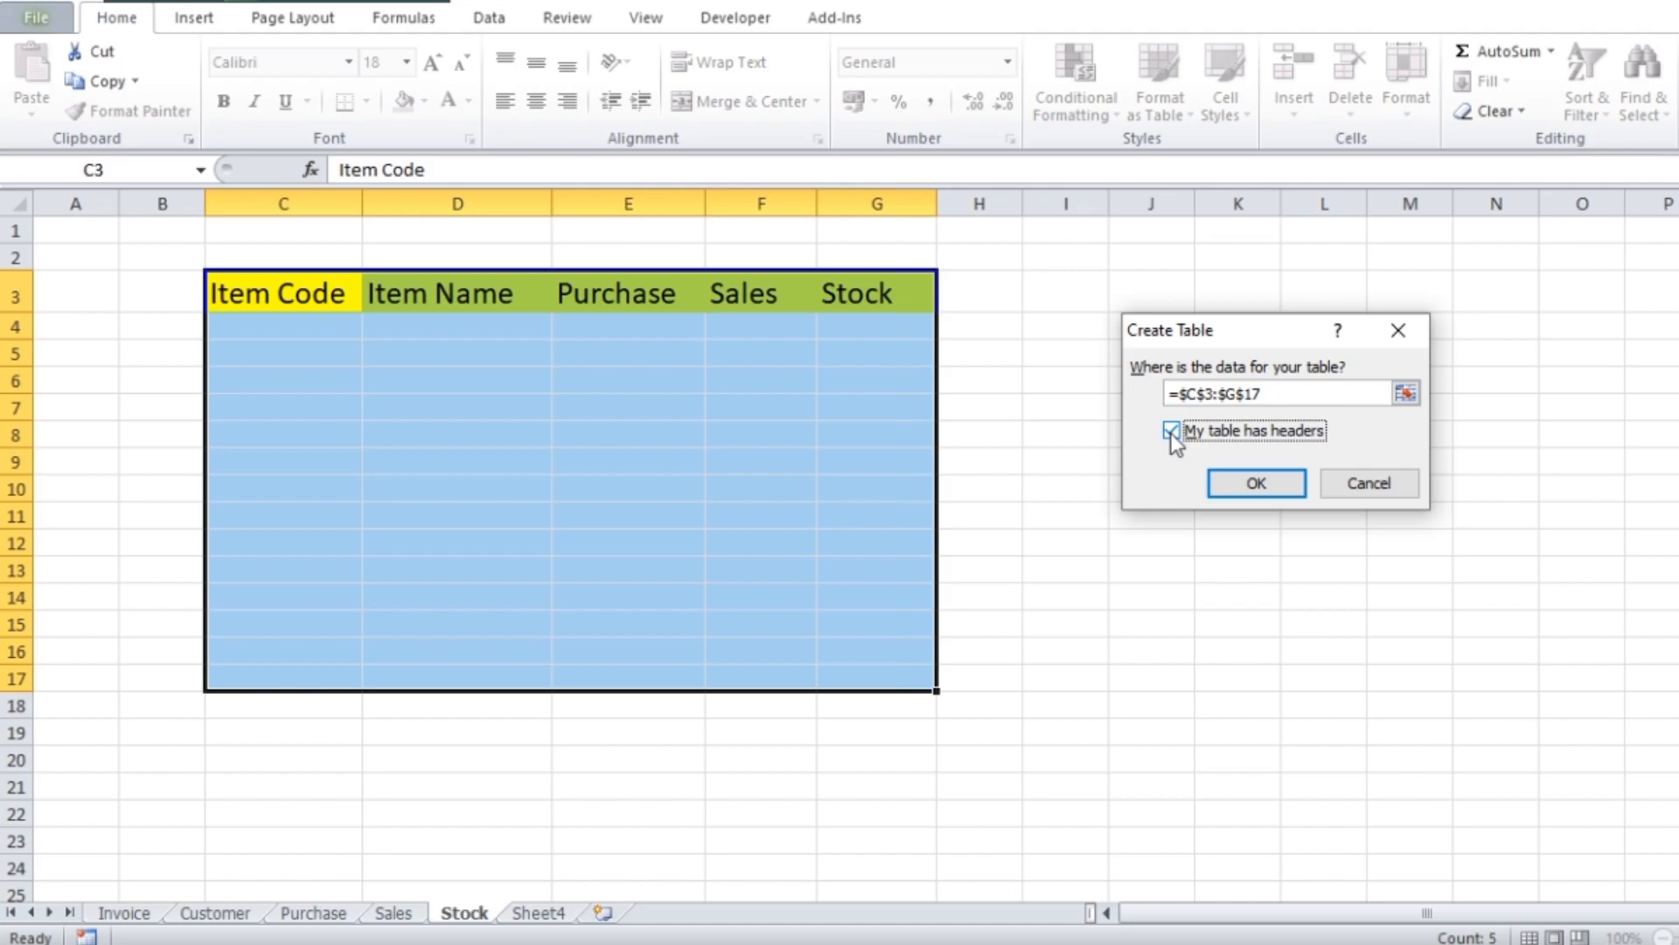
{"action": "left_click", "coordinate": [1246, 485]}
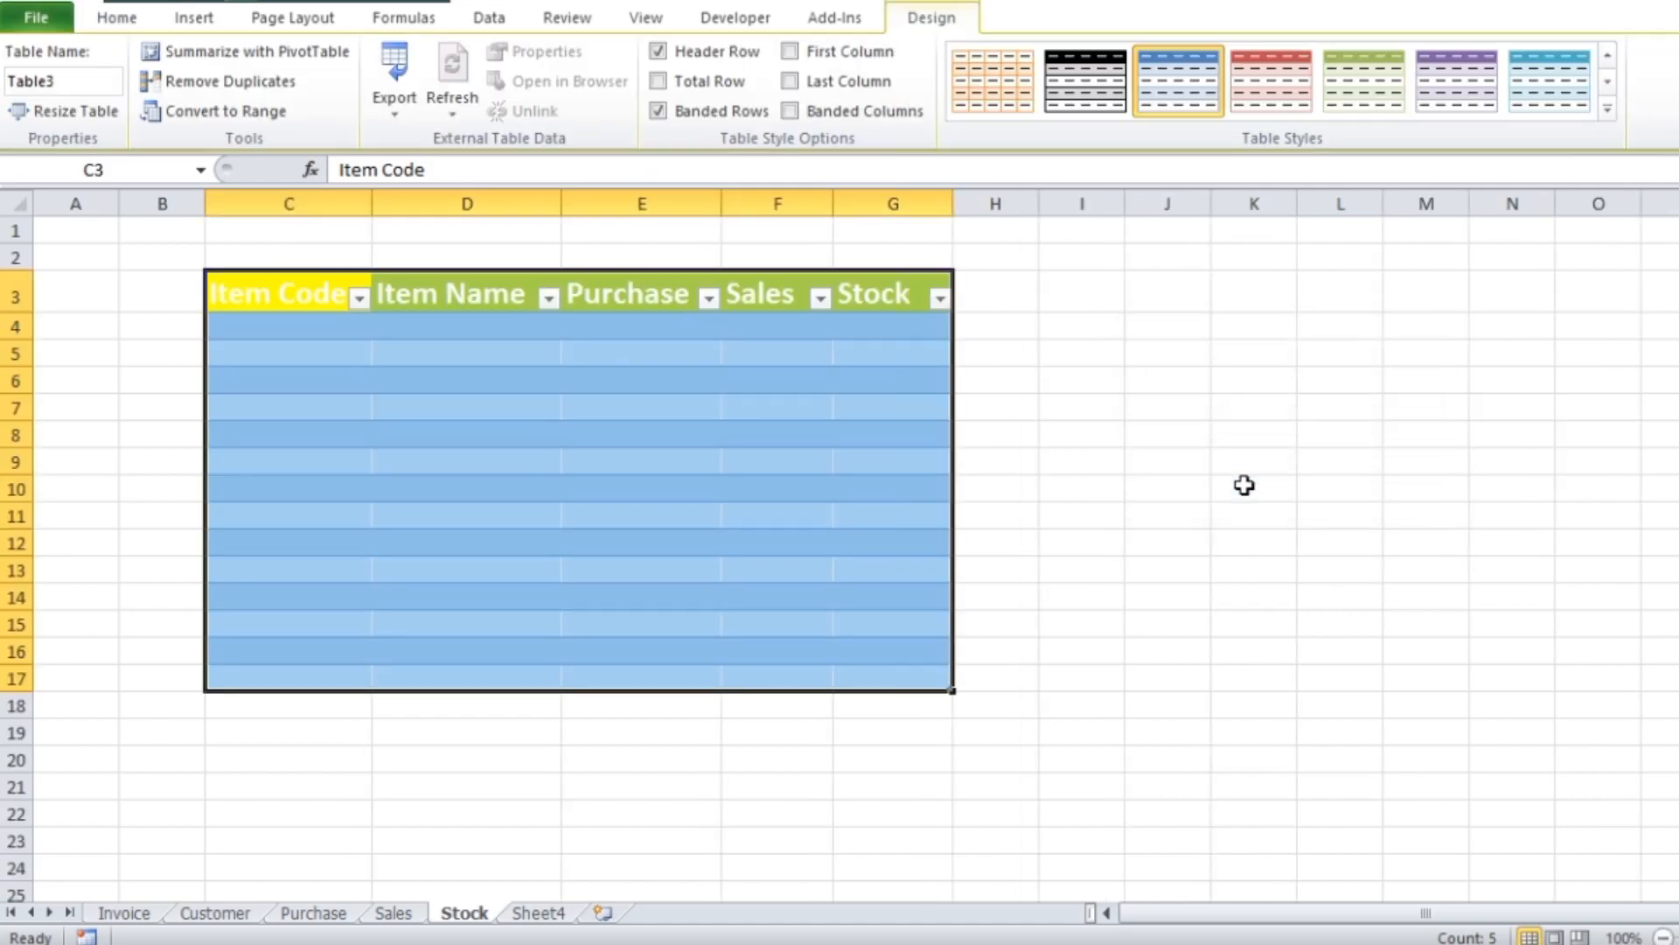
Apply the light black table style with full cell borders and grey banded rows to the Stock table
{"action": "left_click", "coordinate": [1090, 96]}
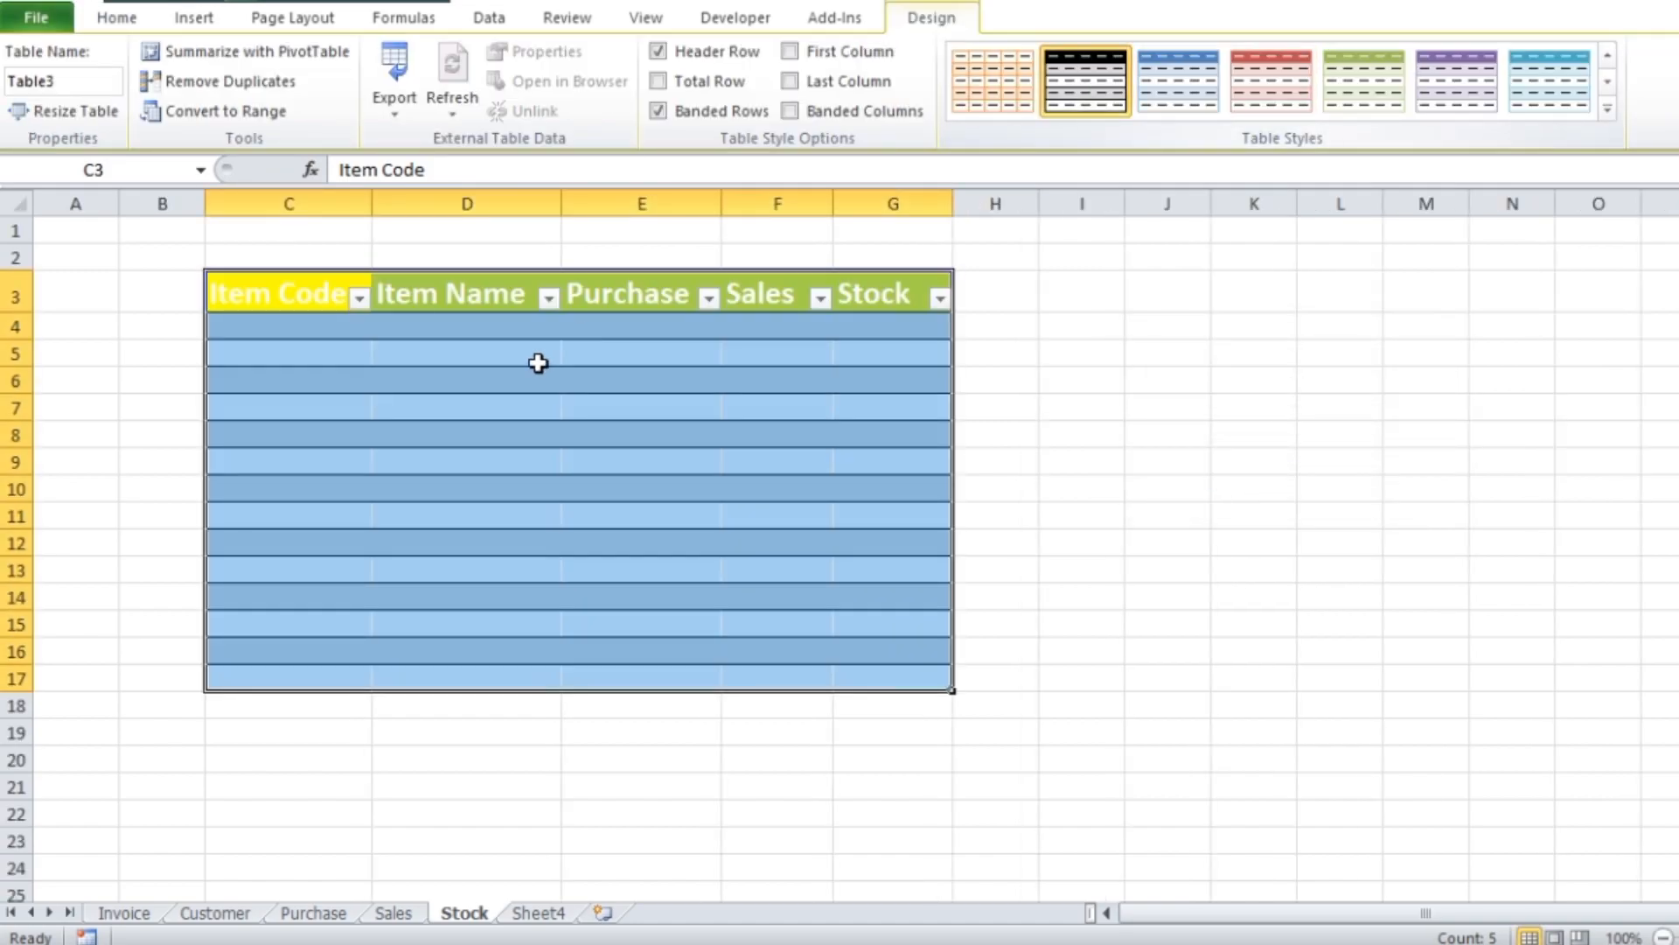
{"action": "left_click", "coordinate": [537, 367]}
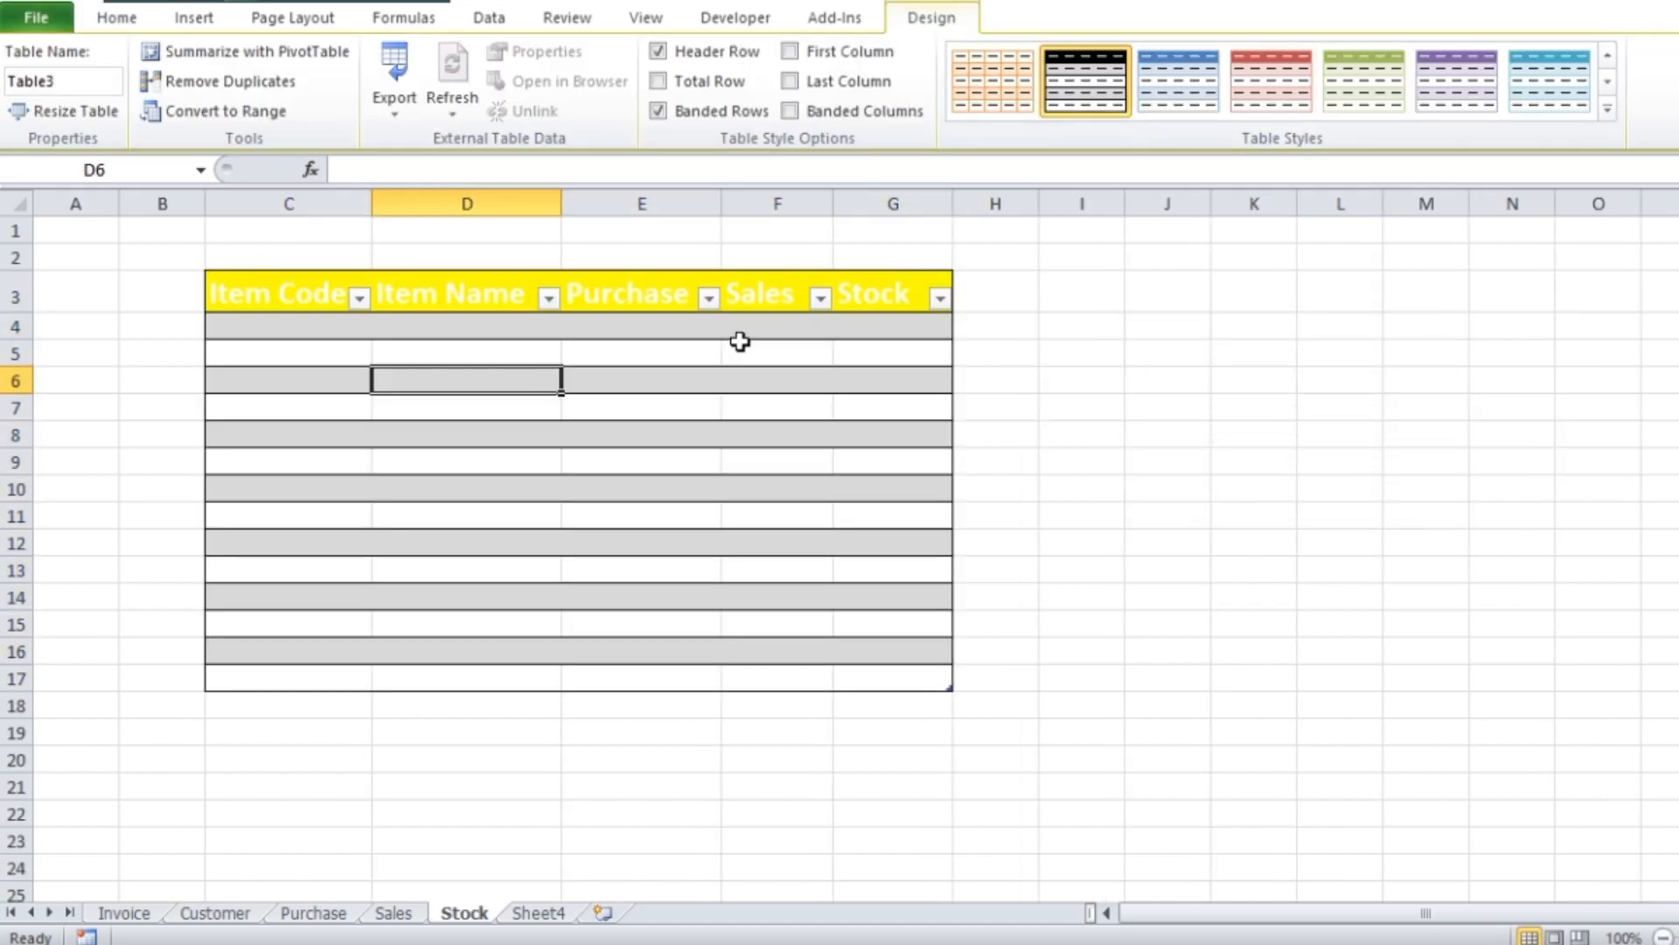
{"action": "left_click", "coordinate": [1608, 108]}
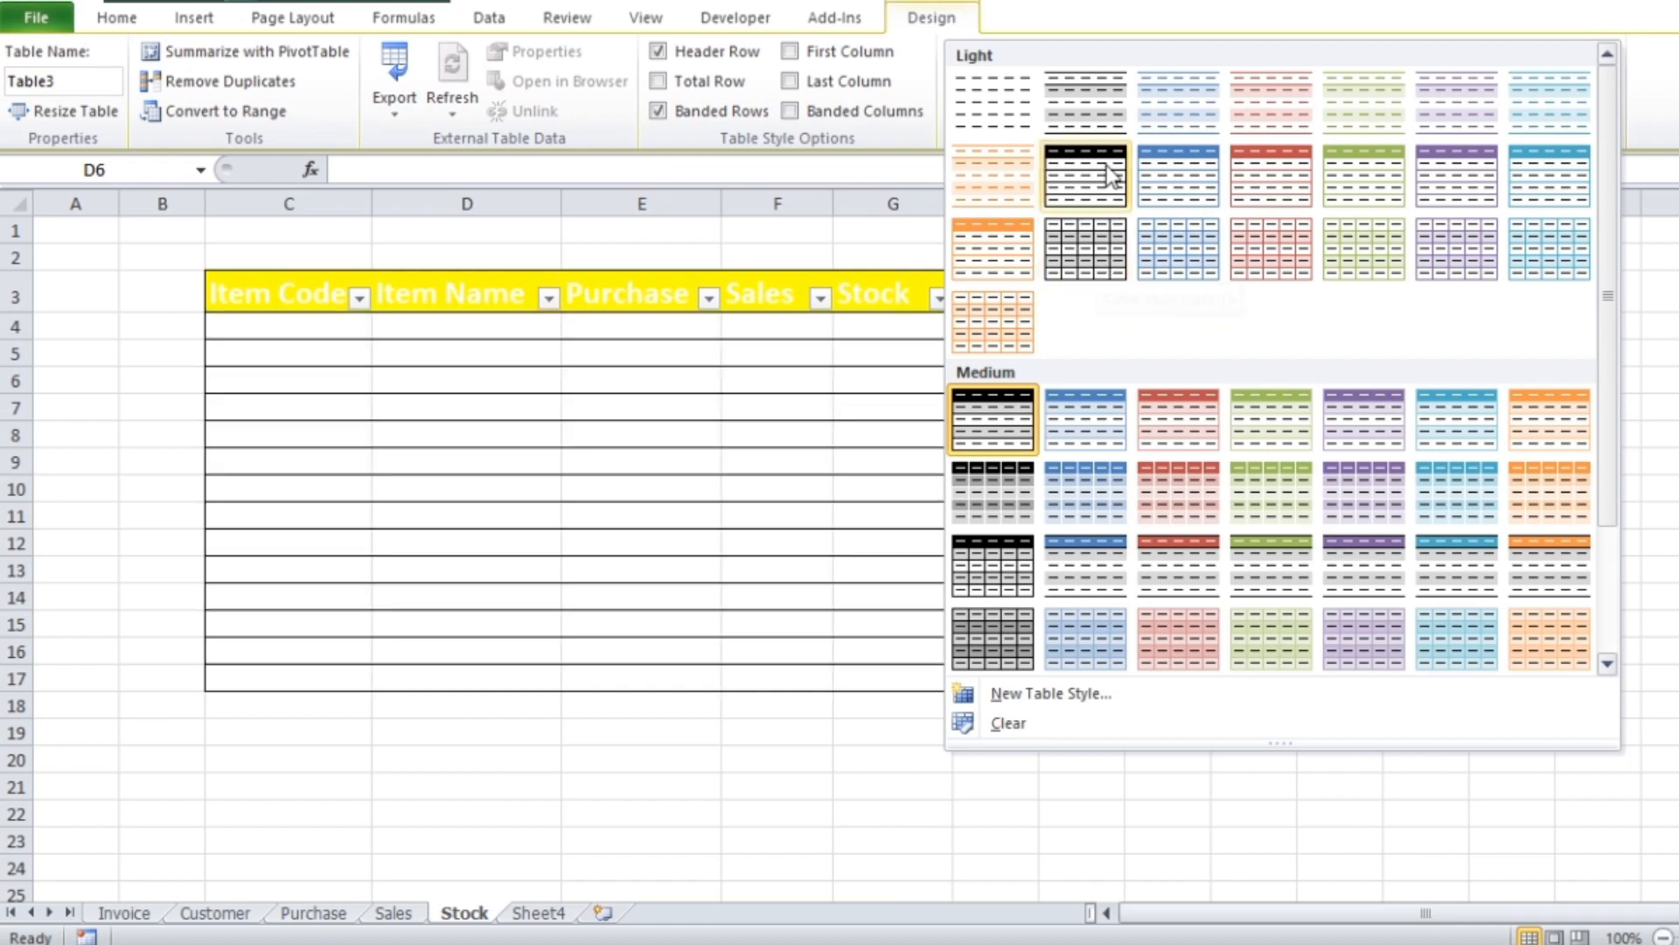
{"action": "left_click", "coordinate": [1087, 248]}
{"action": "left_click", "coordinate": [1170, 595]}
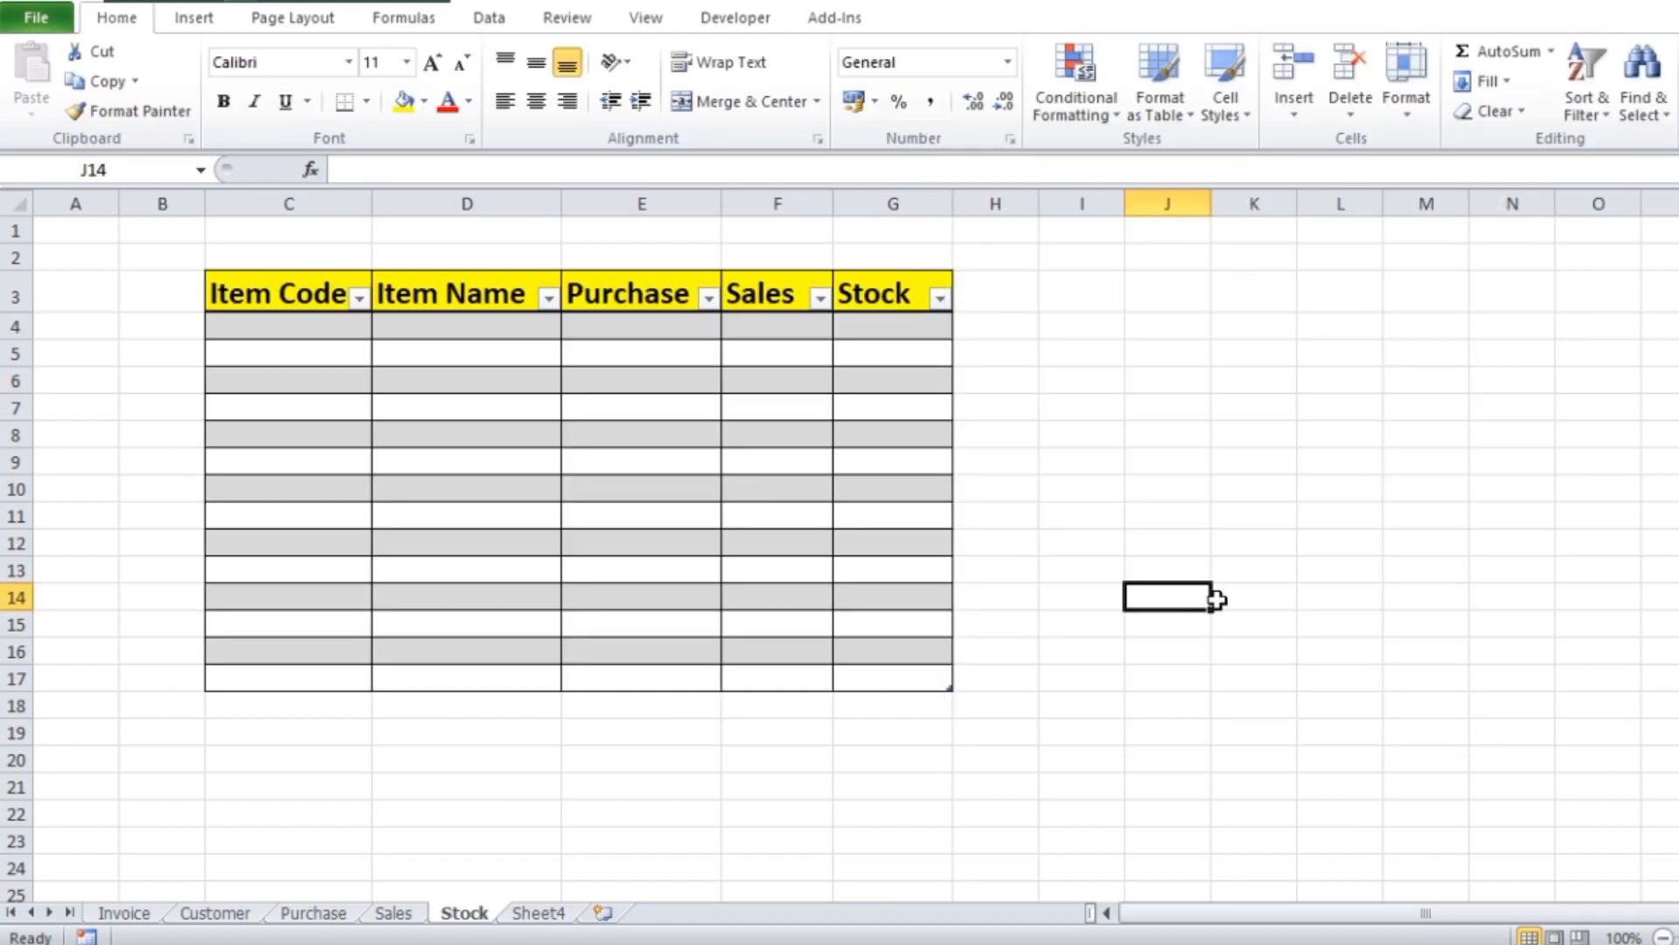
Review the tables on the Stock, Invoice, Customer, Purchase and Sales sheets
{"action": "scroll", "coordinate": [671, 488], "scroll_direction": "down", "scroll_amount": 1}
{"action": "scroll", "coordinate": [671, 487], "scroll_direction": "up", "scroll_amount": 1}
{"action": "left_click", "coordinate": [116, 918]}
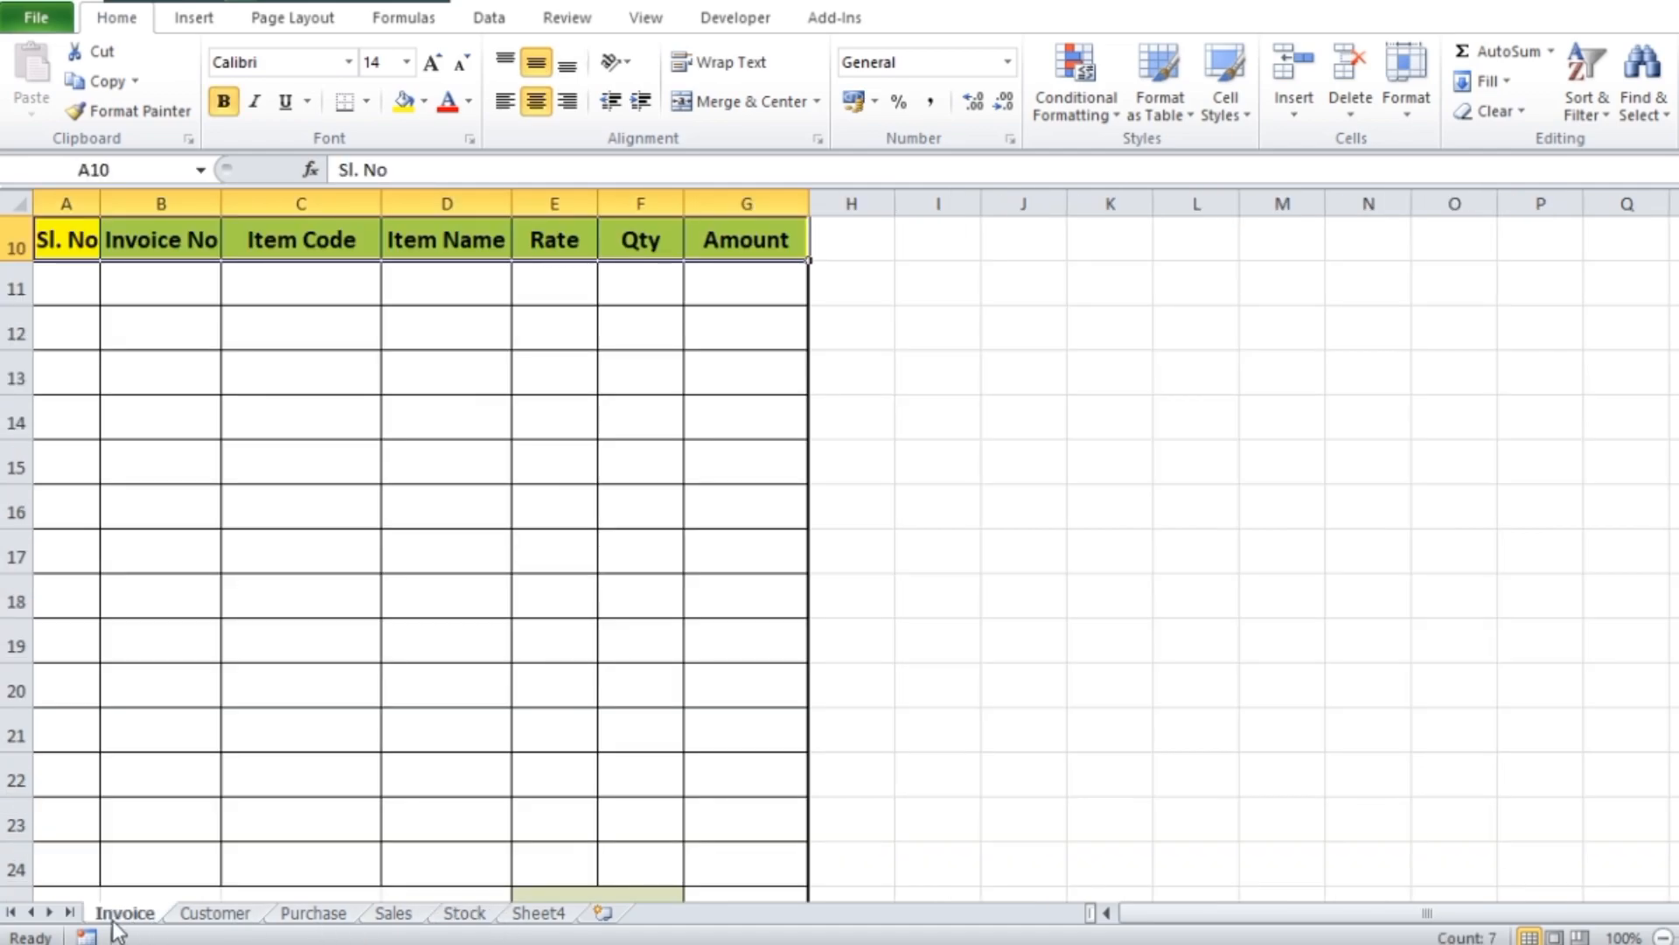
{"action": "left_click", "coordinate": [217, 915]}
{"action": "left_click", "coordinate": [323, 918]}
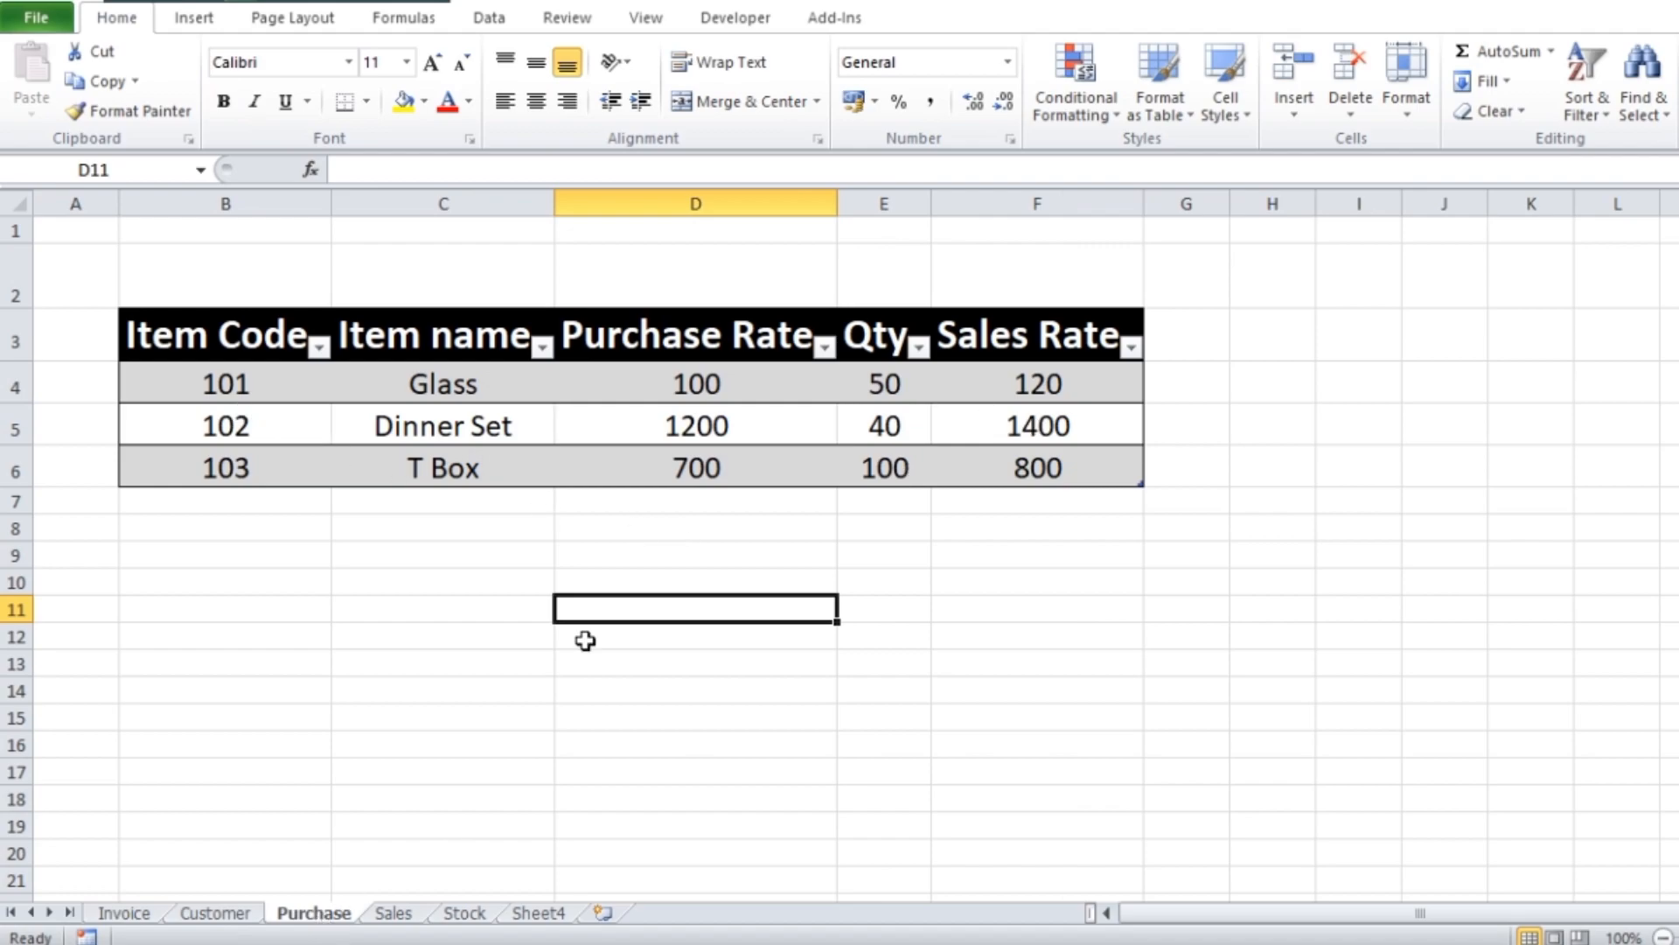
{"action": "left_click", "coordinate": [395, 914]}
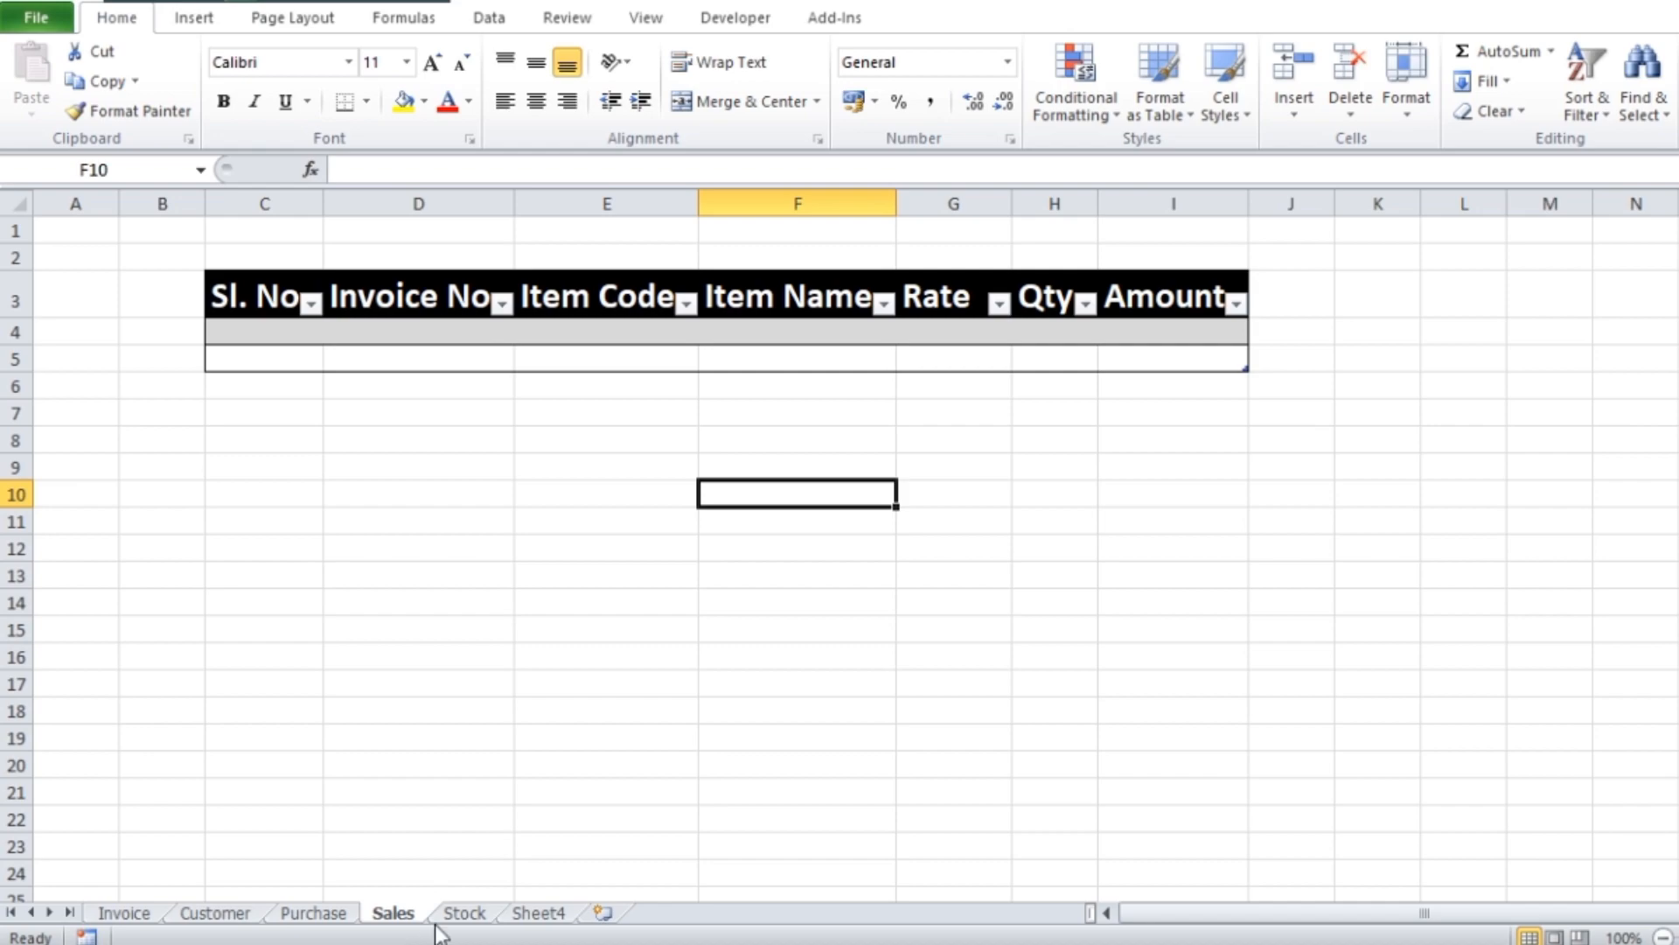
{"action": "left_click", "coordinate": [463, 914]}
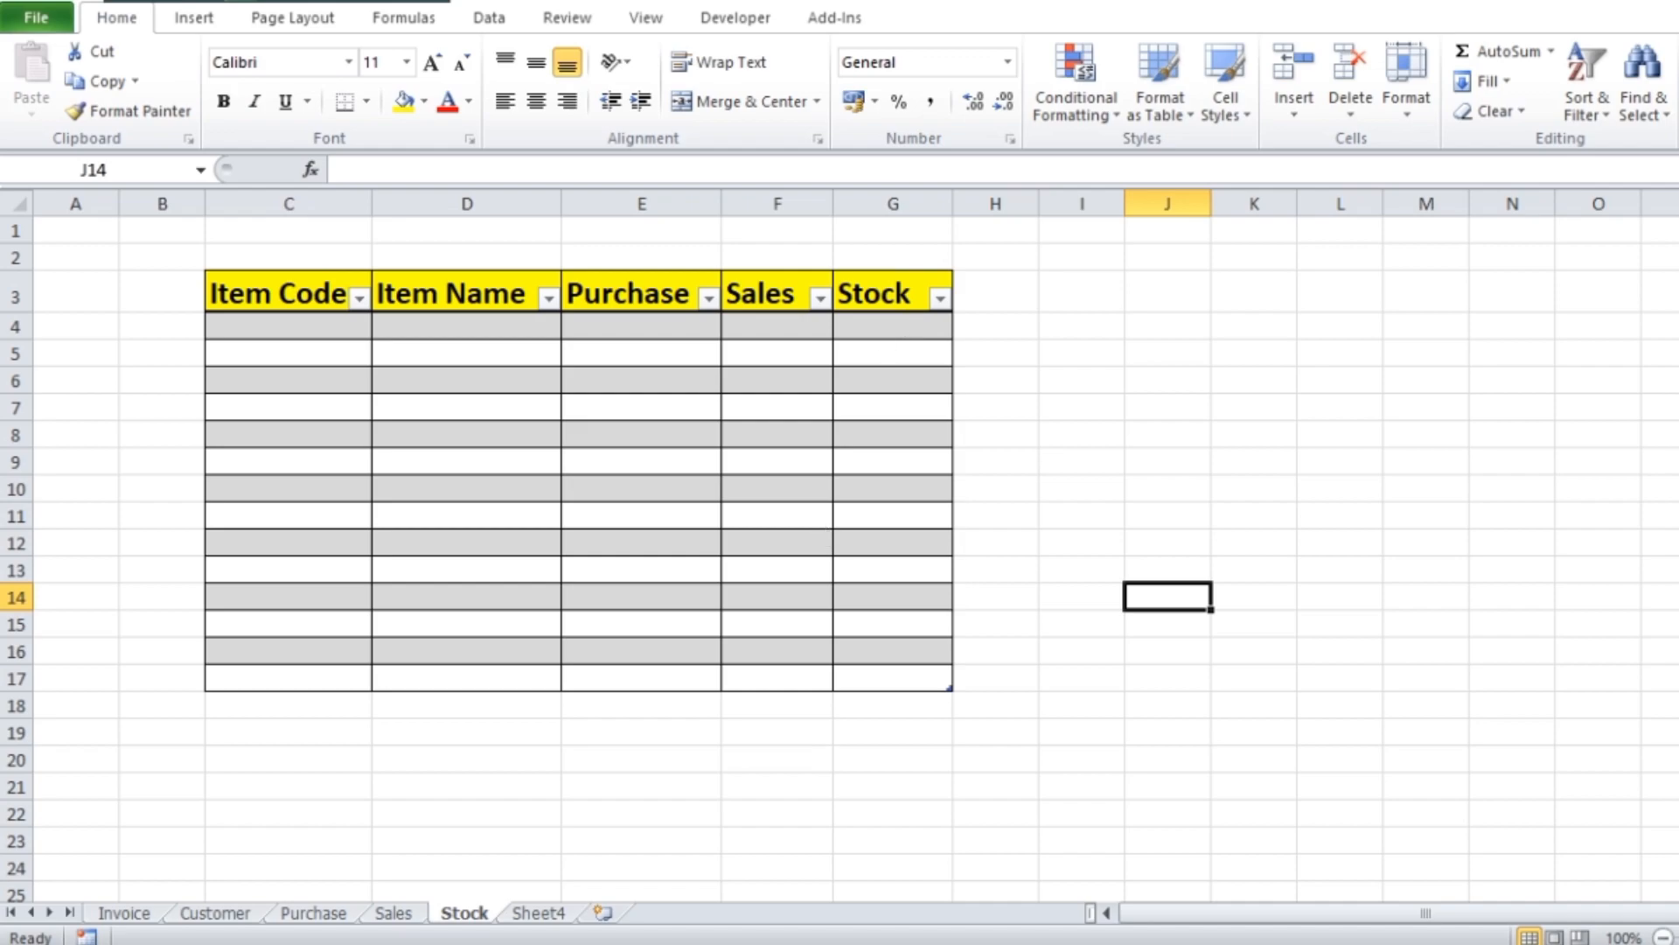
{"action": "left_click", "coordinate": [1095, 683]}
Enter "abc" as the Customer Name in cell C5 of the Invoice sheet
{"action": "left_click", "coordinate": [158, 918]}
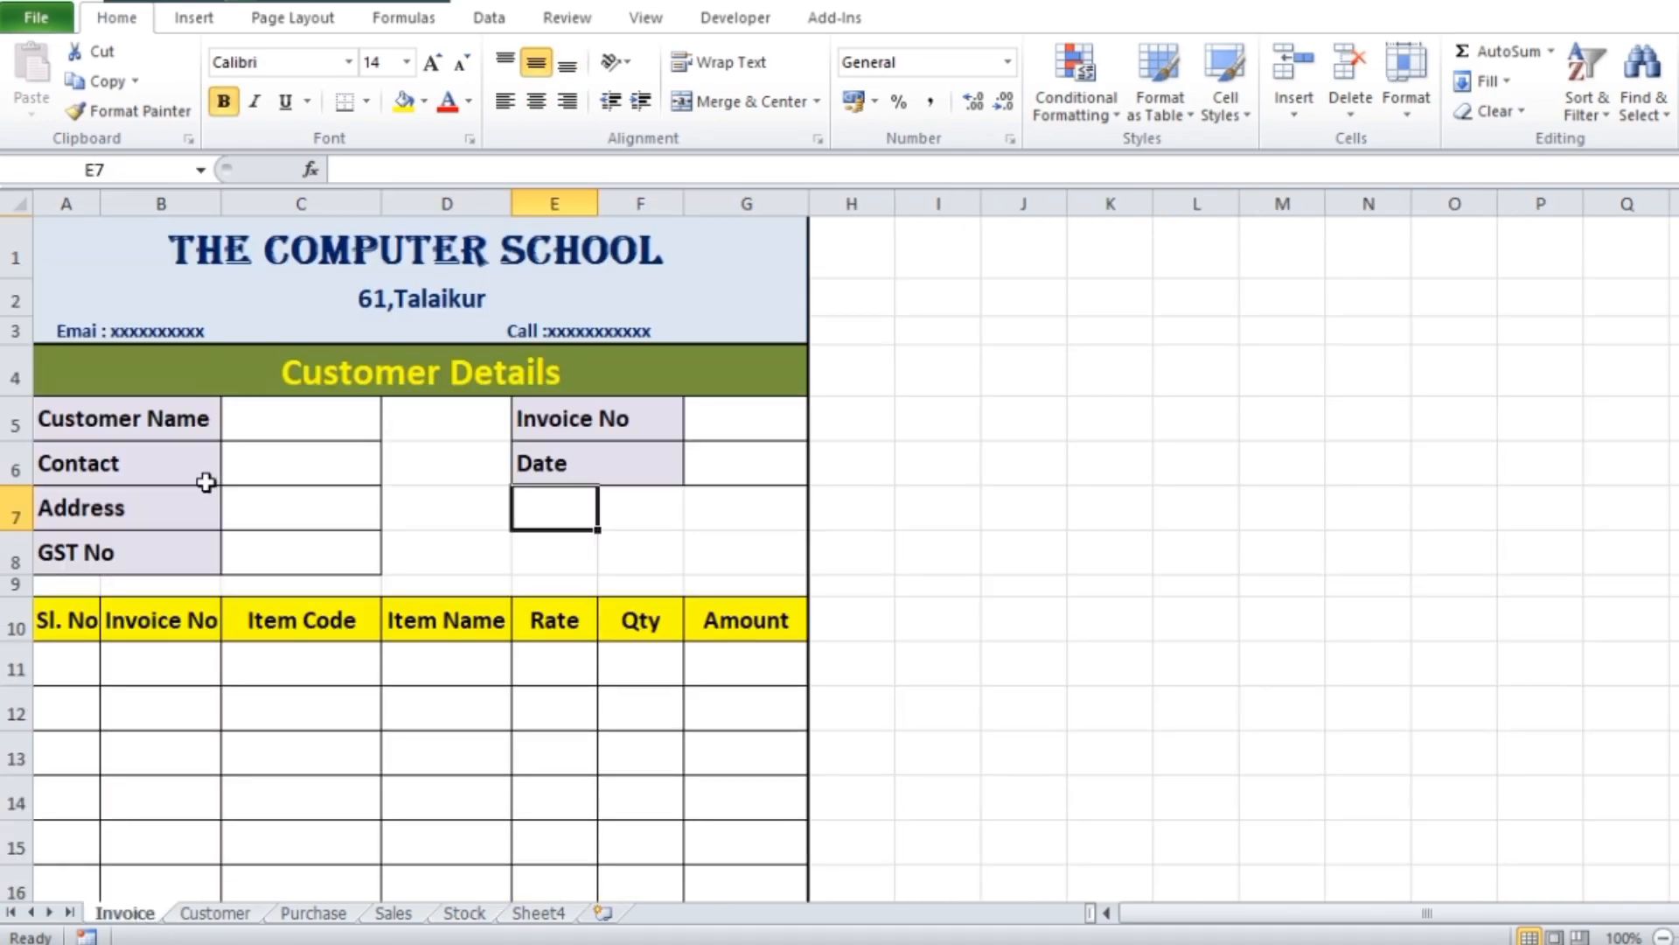
{"action": "left_click", "coordinate": [283, 424]}
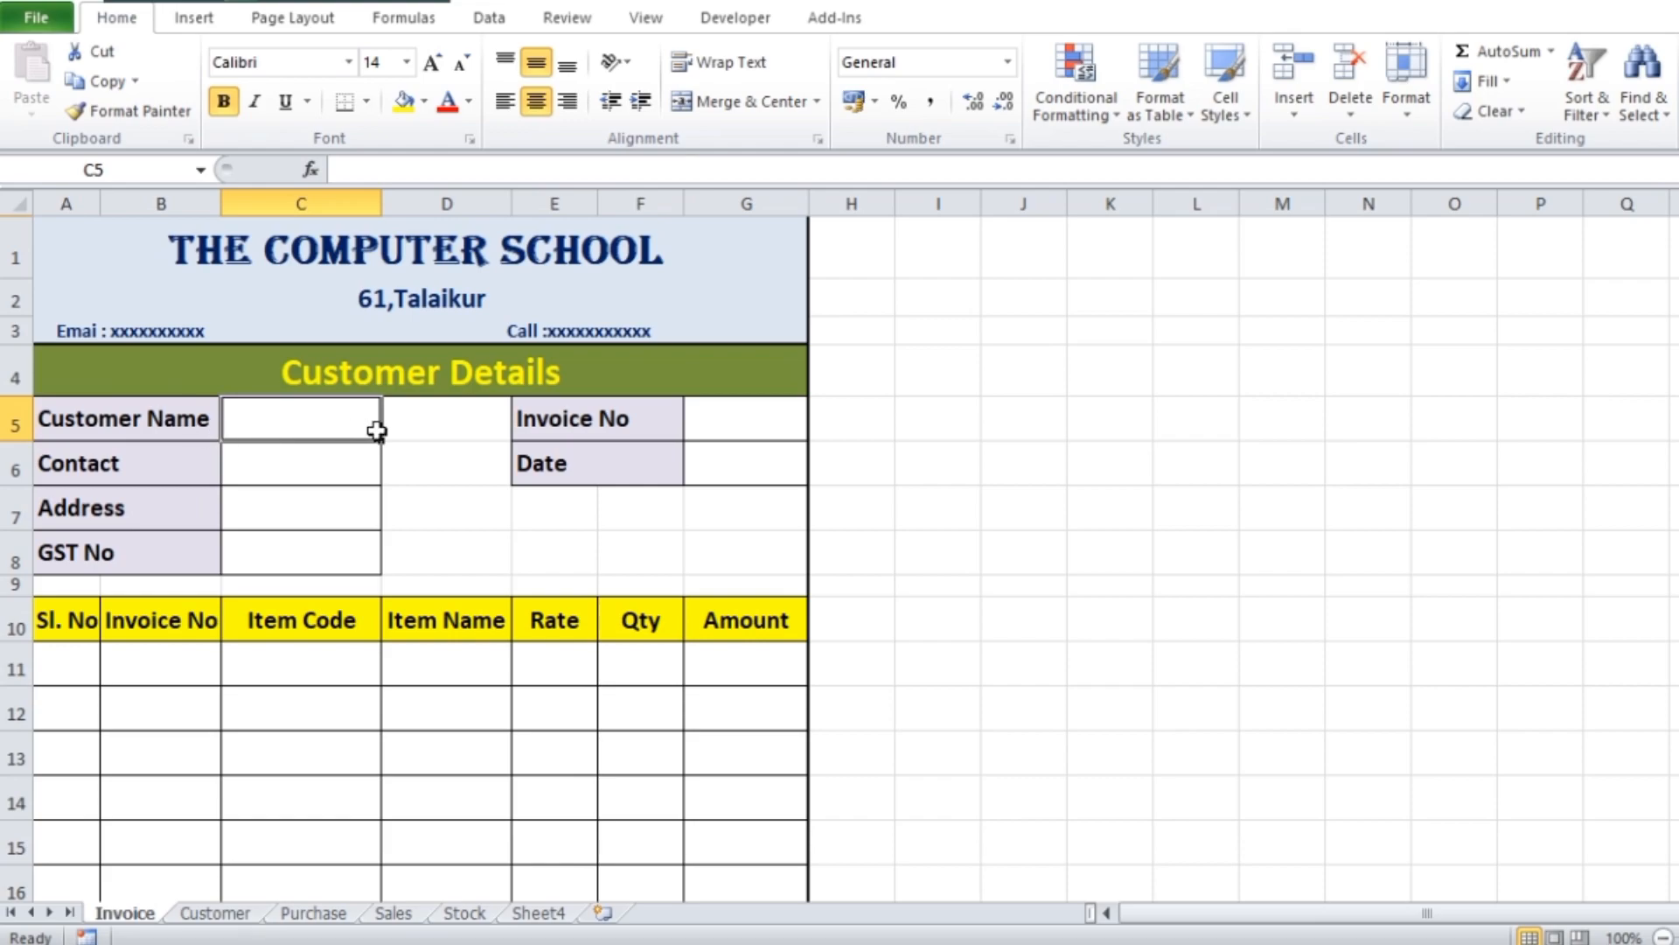
{"action": "type", "text": "abc"}
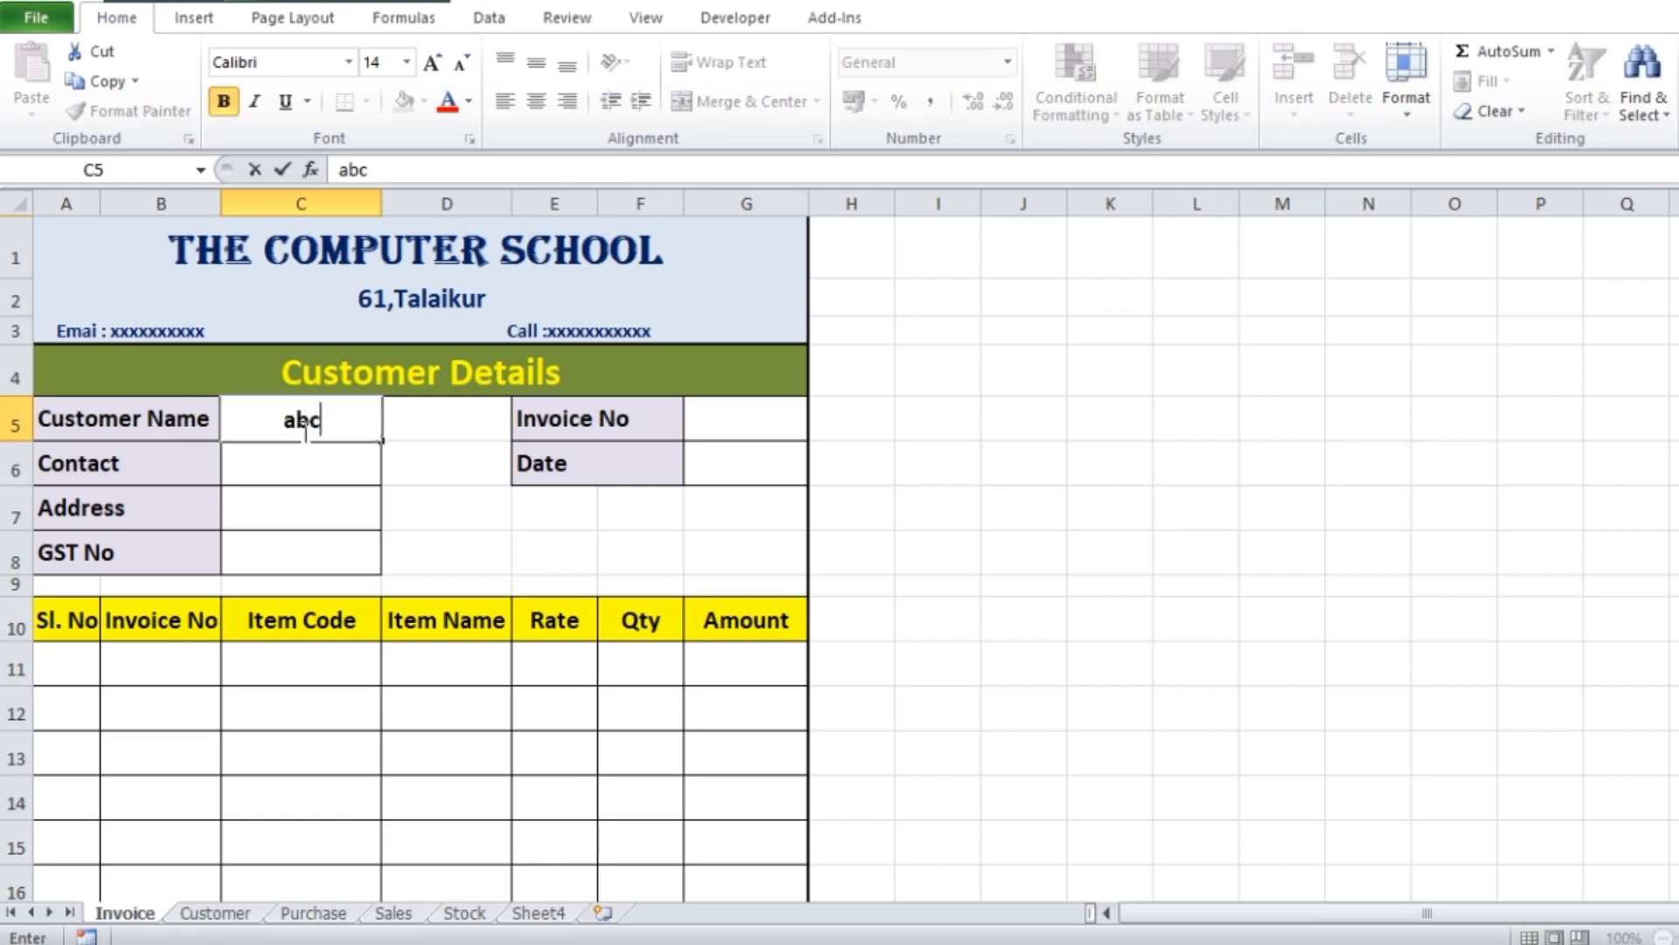
{"action": "left_click", "coordinate": [1281, 523]}
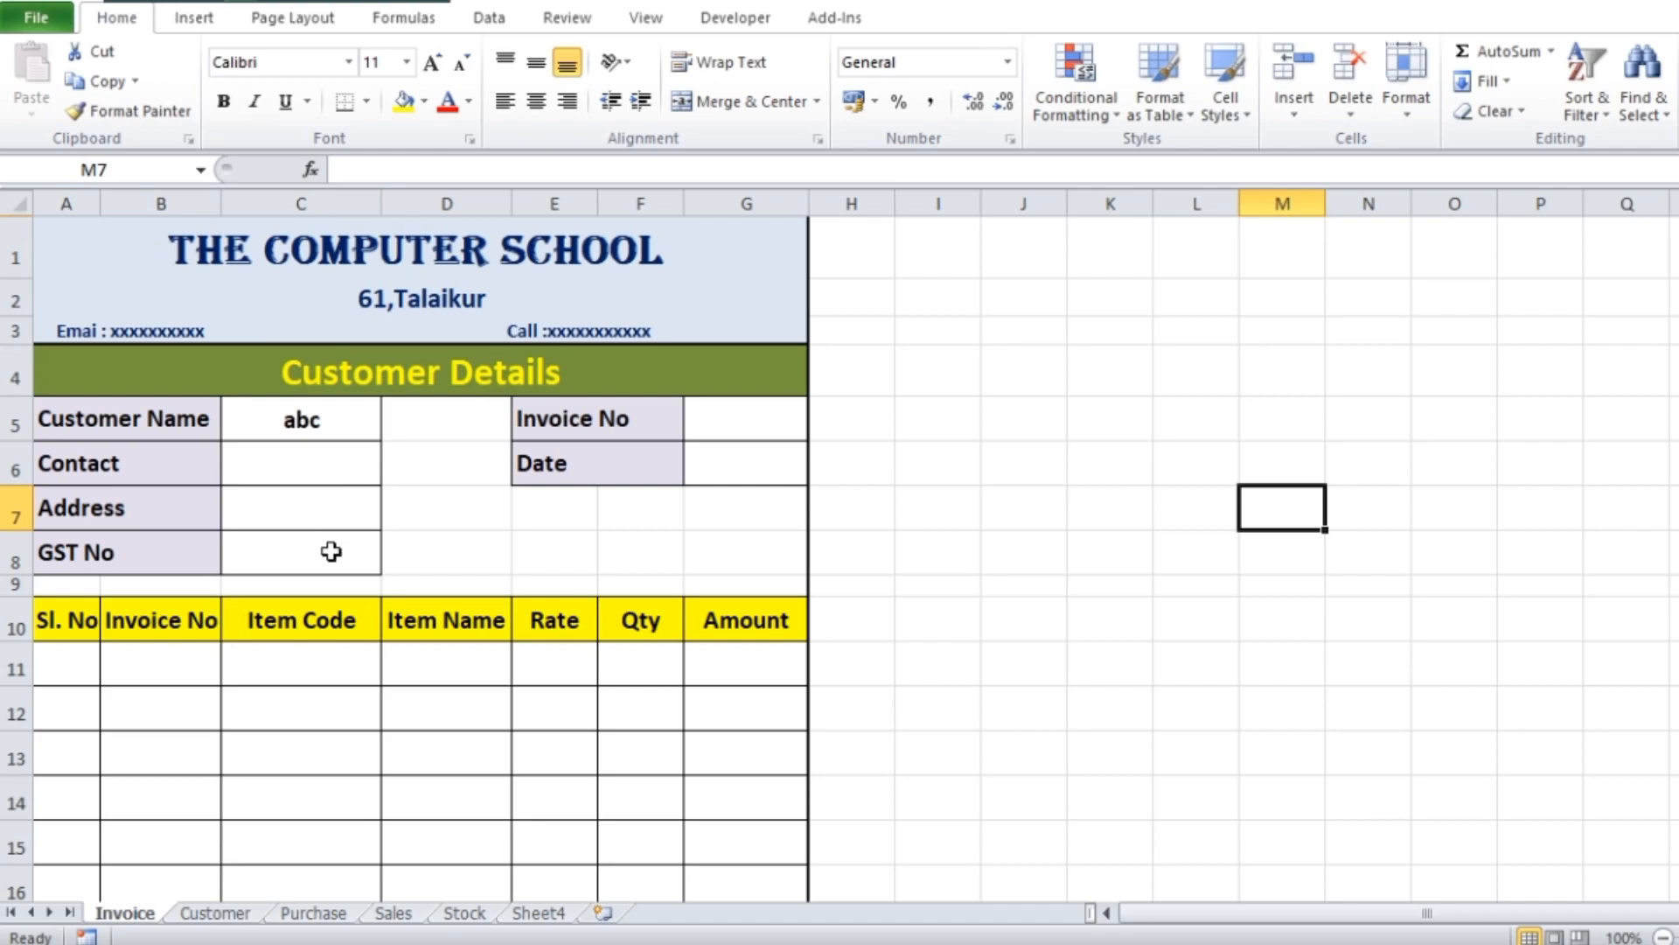
Fill the Contact cell C6 with =VLOOKUP(C5,Customer!B2:E18,2,0) to fetch the contact from the Customer sheet
{"action": "left_click", "coordinate": [326, 468]}
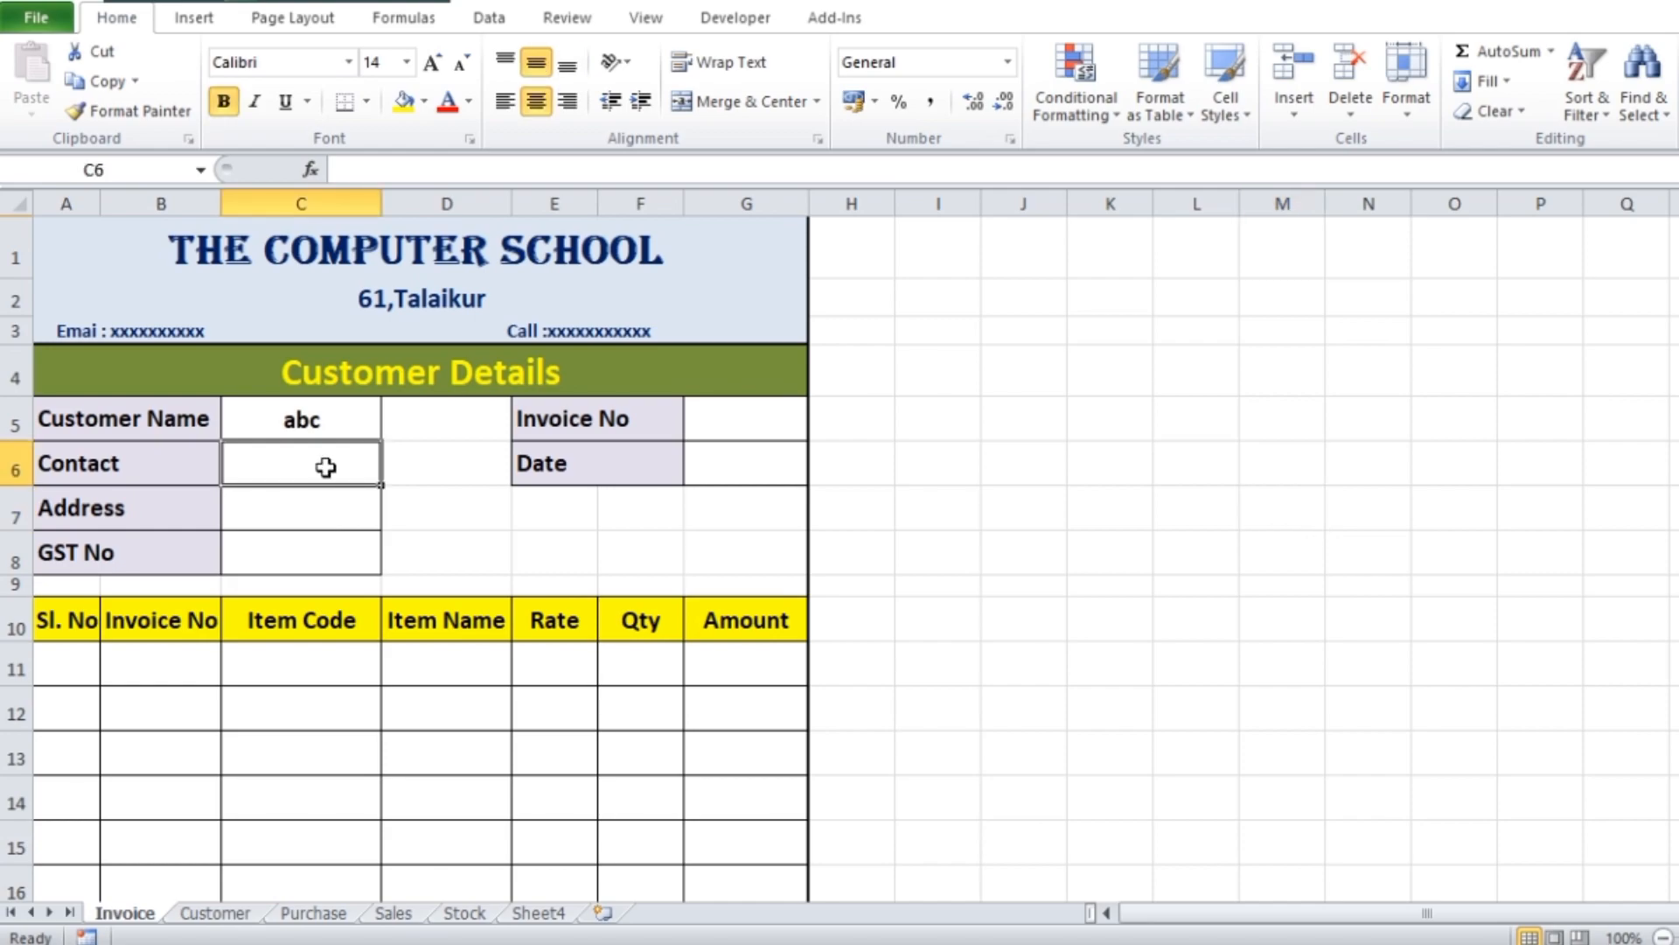
{"action": "type", "text": "=v"}
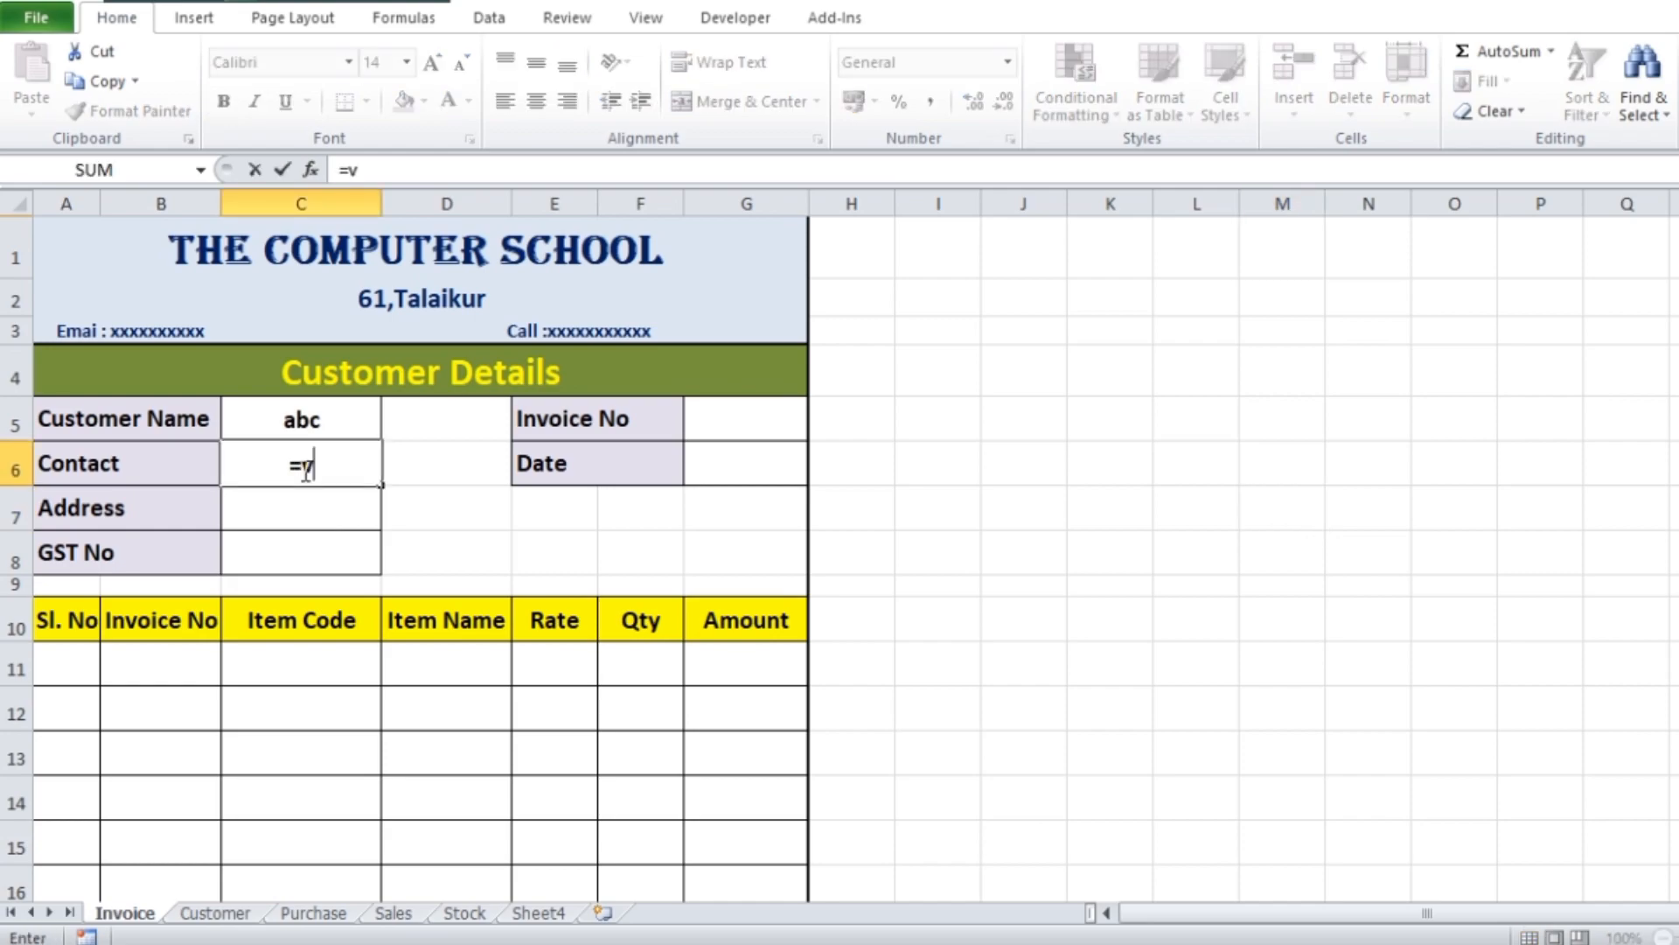
{"action": "type", "text": "l"}
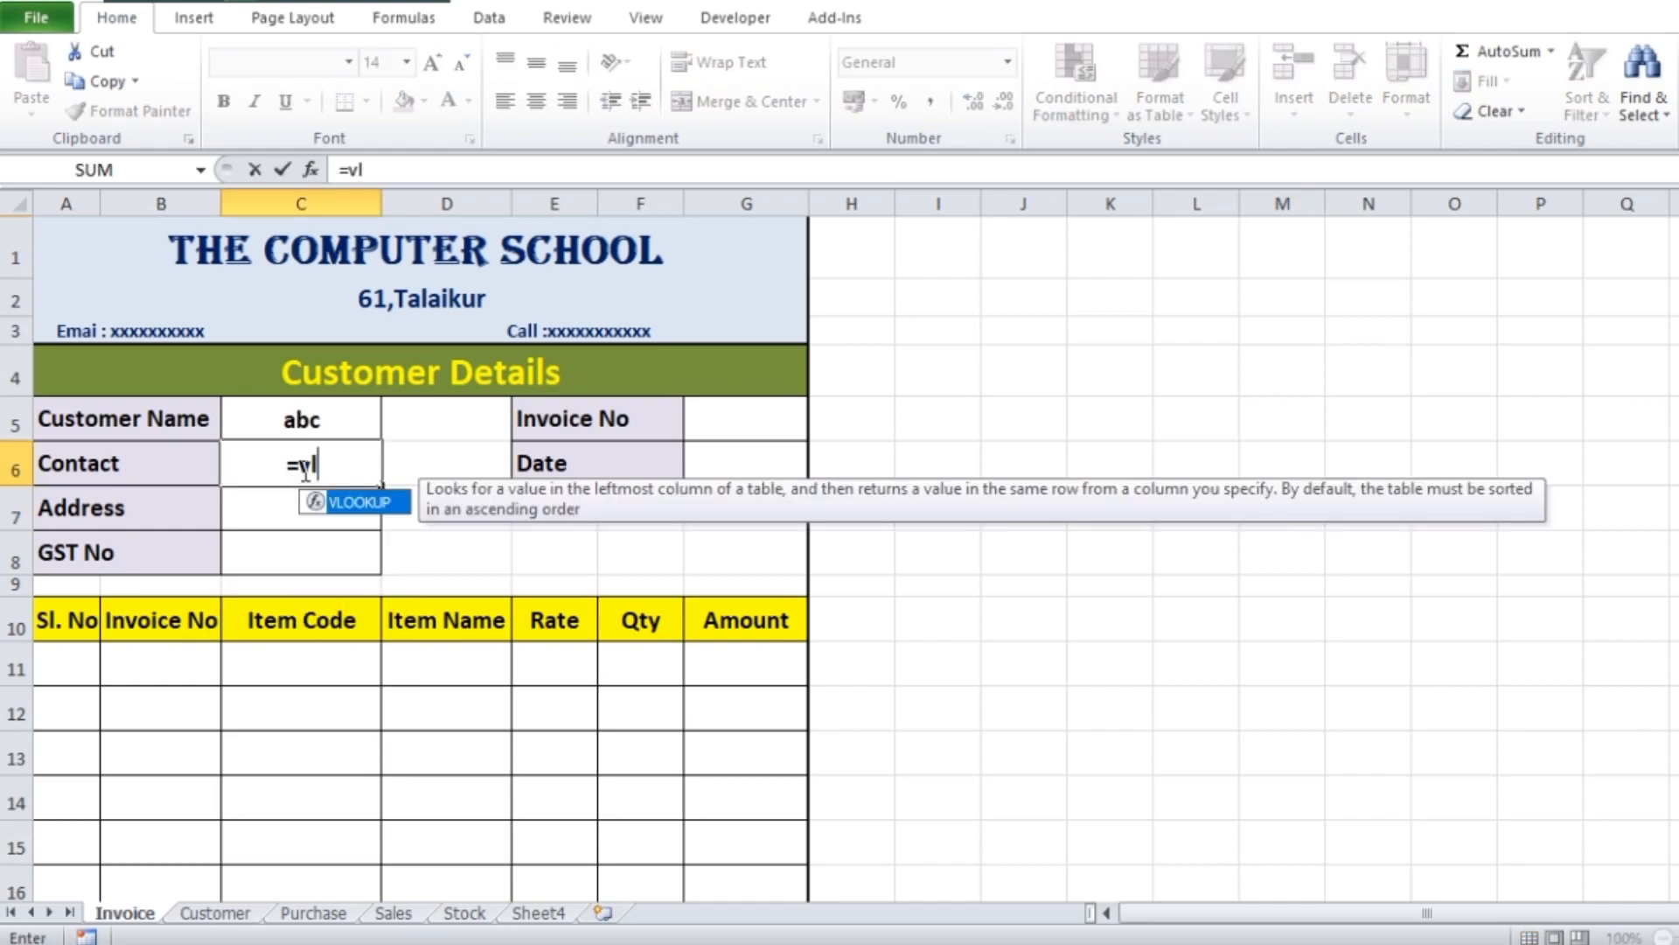
{"action": "double_click", "coordinate": [360, 504]}
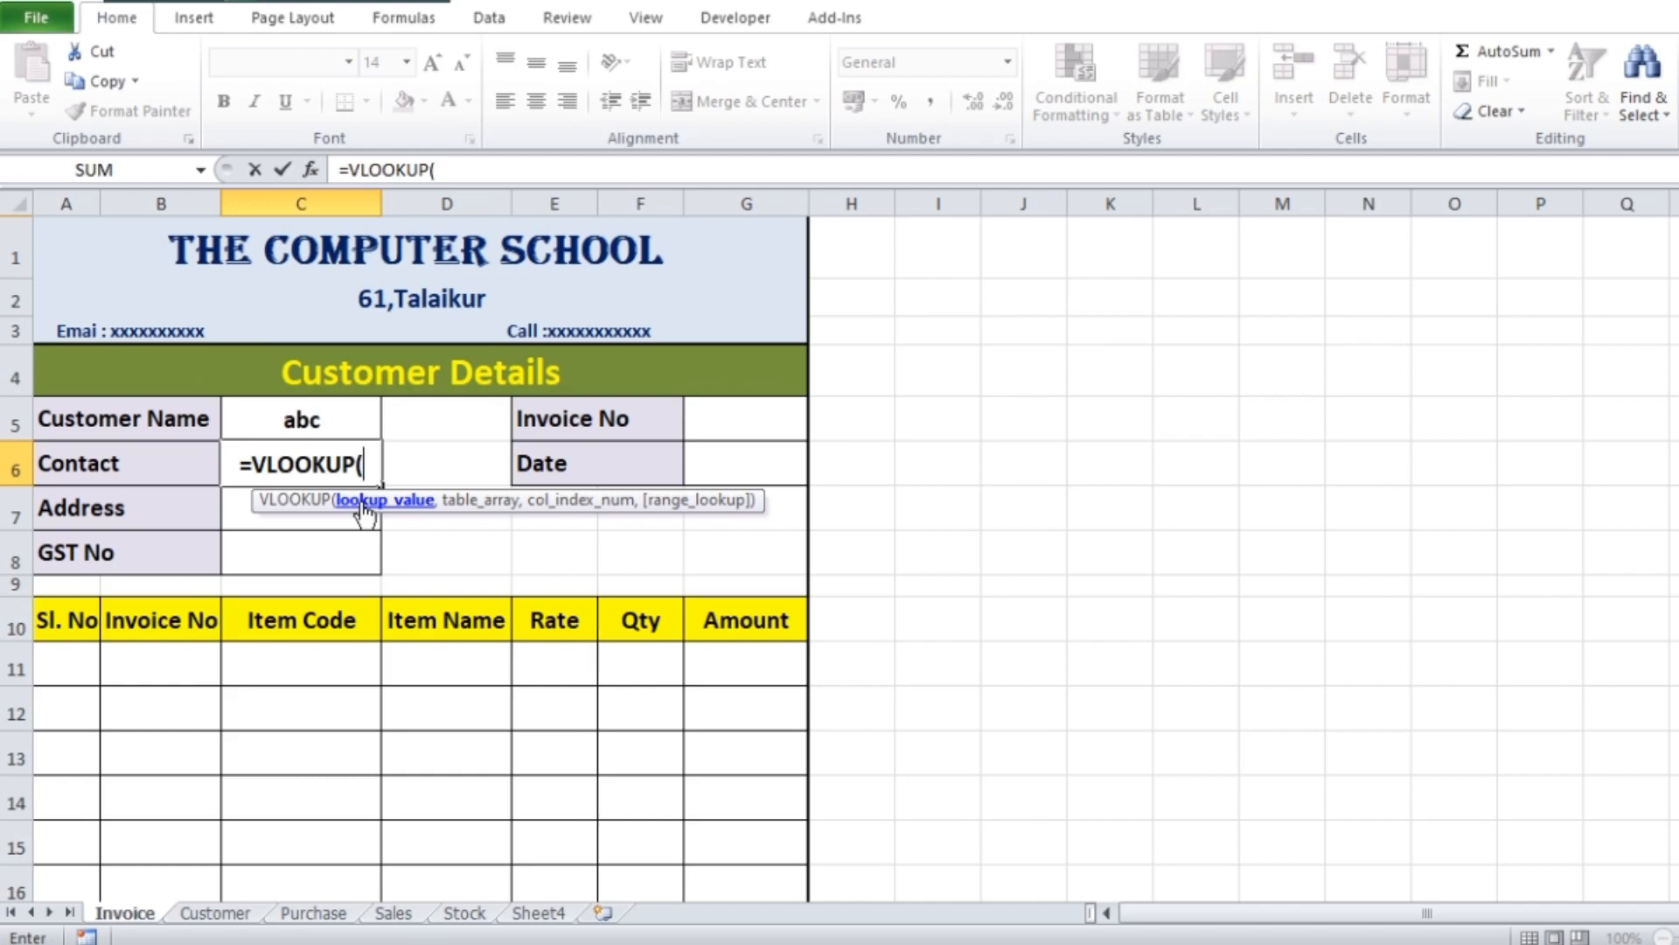
{"action": "left_click", "coordinate": [320, 422]}
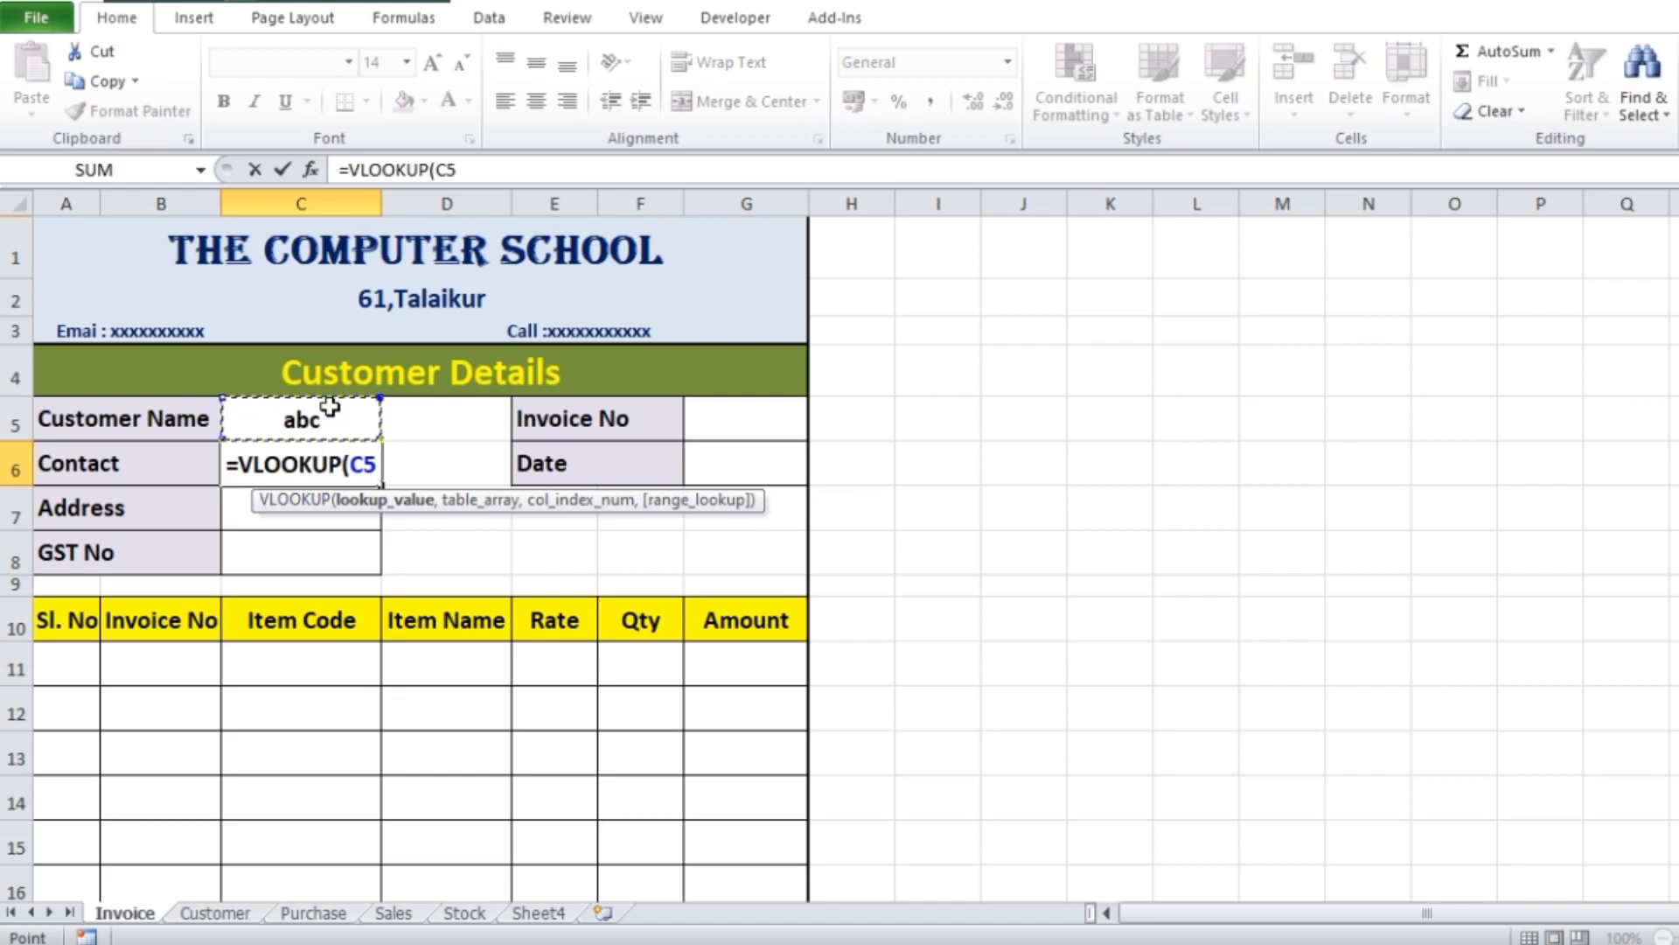
{"action": "type", "text": ","}
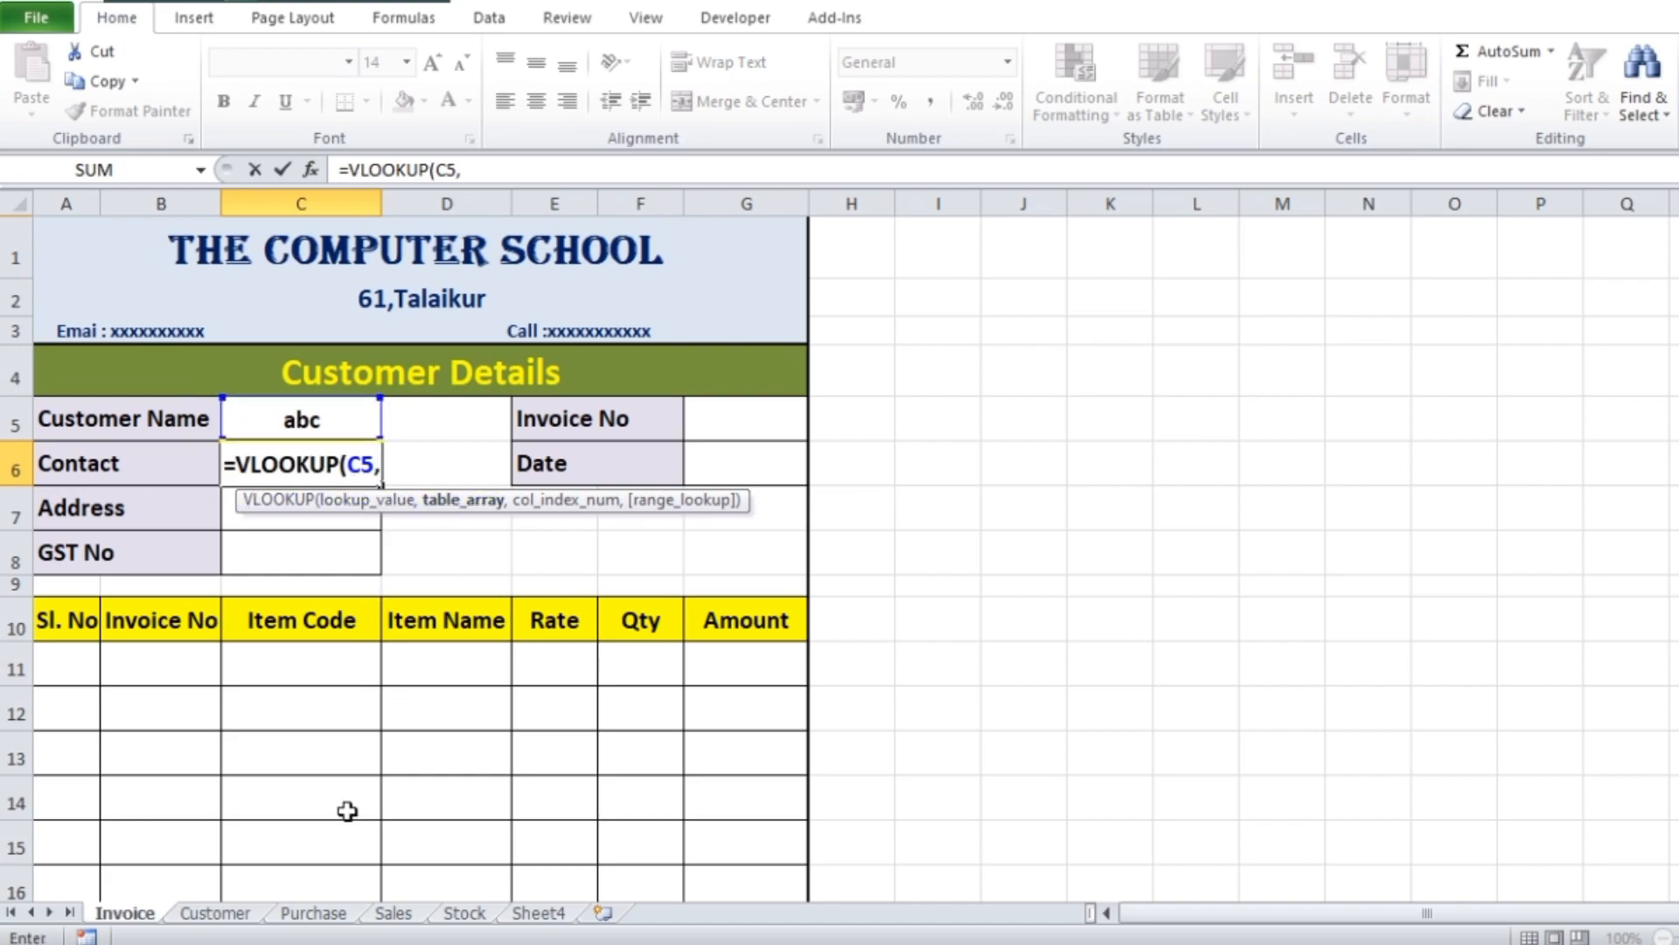
{"action": "left_click", "coordinate": [235, 915]}
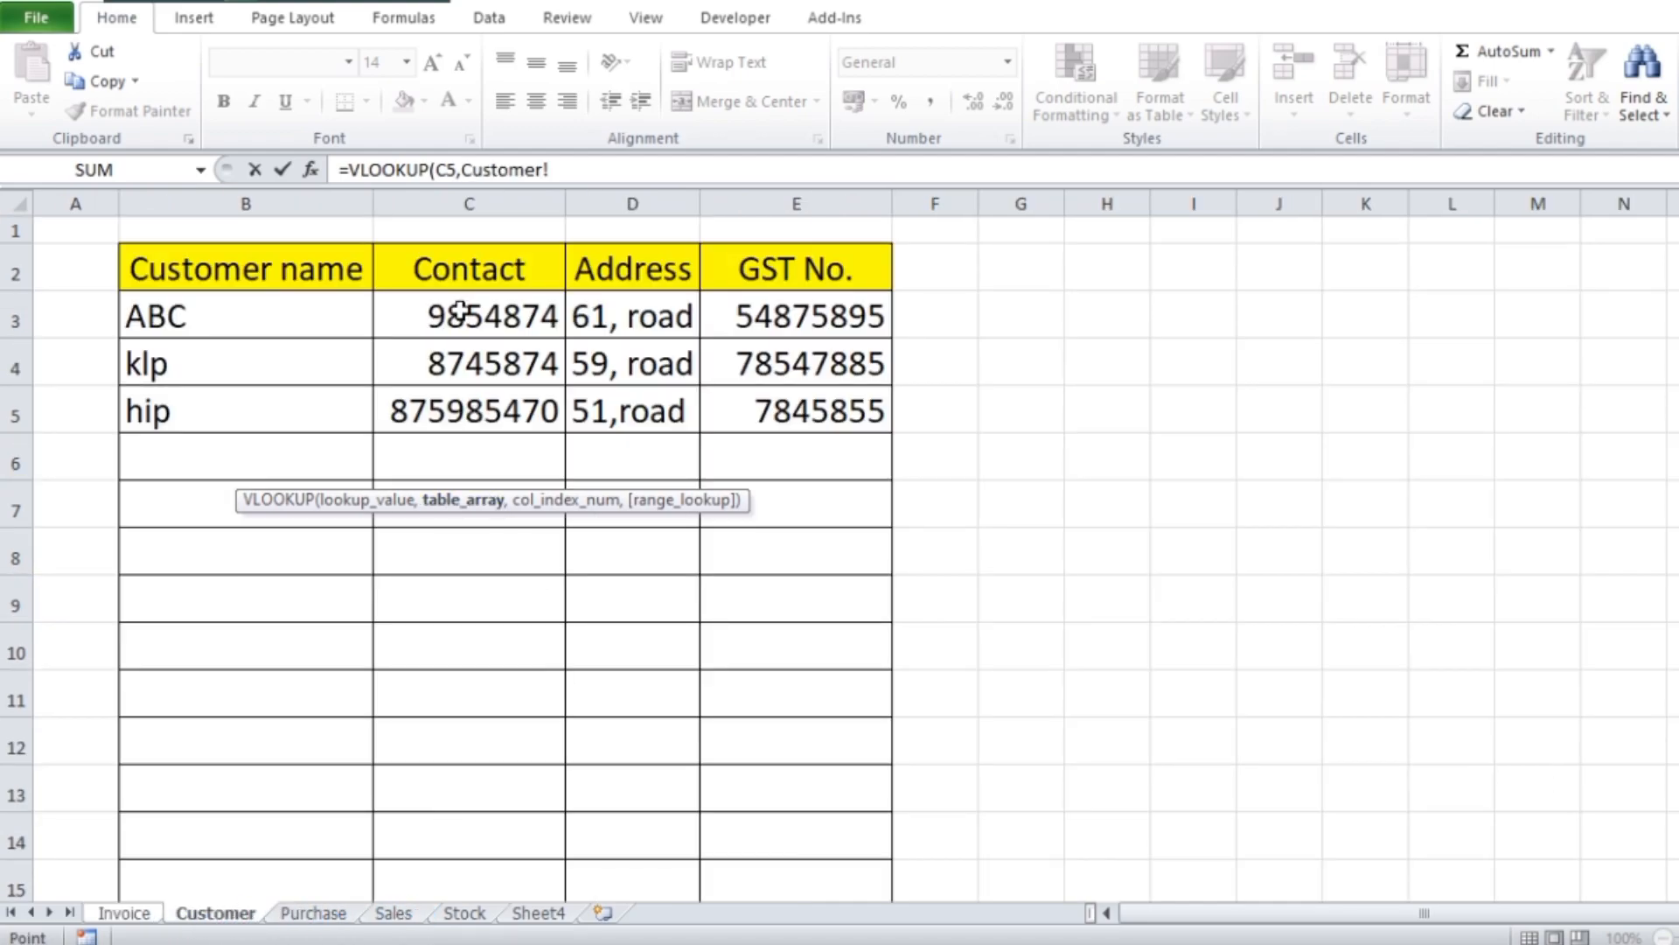
{"action": "left_click_drag", "start_coordinate": [138, 271], "coordinate": [774, 791]}
{"action": "scroll", "coordinate": [496, 421], "scroll_direction": "up", "scroll_amount": 2}
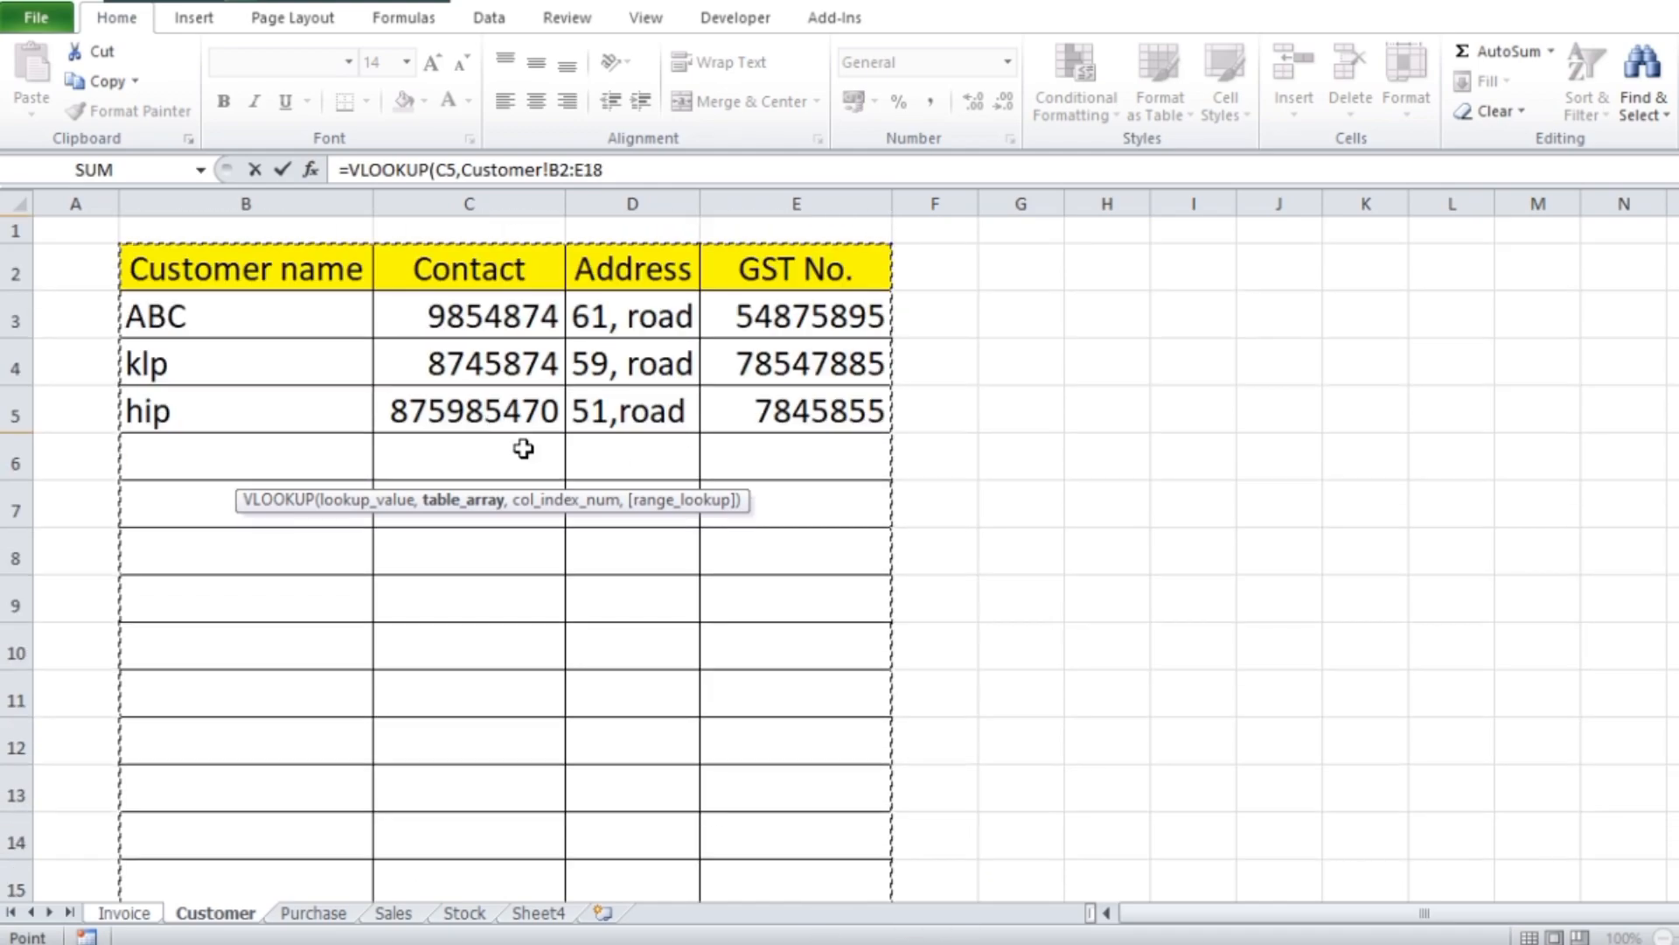
{"action": "type", "text": ","}
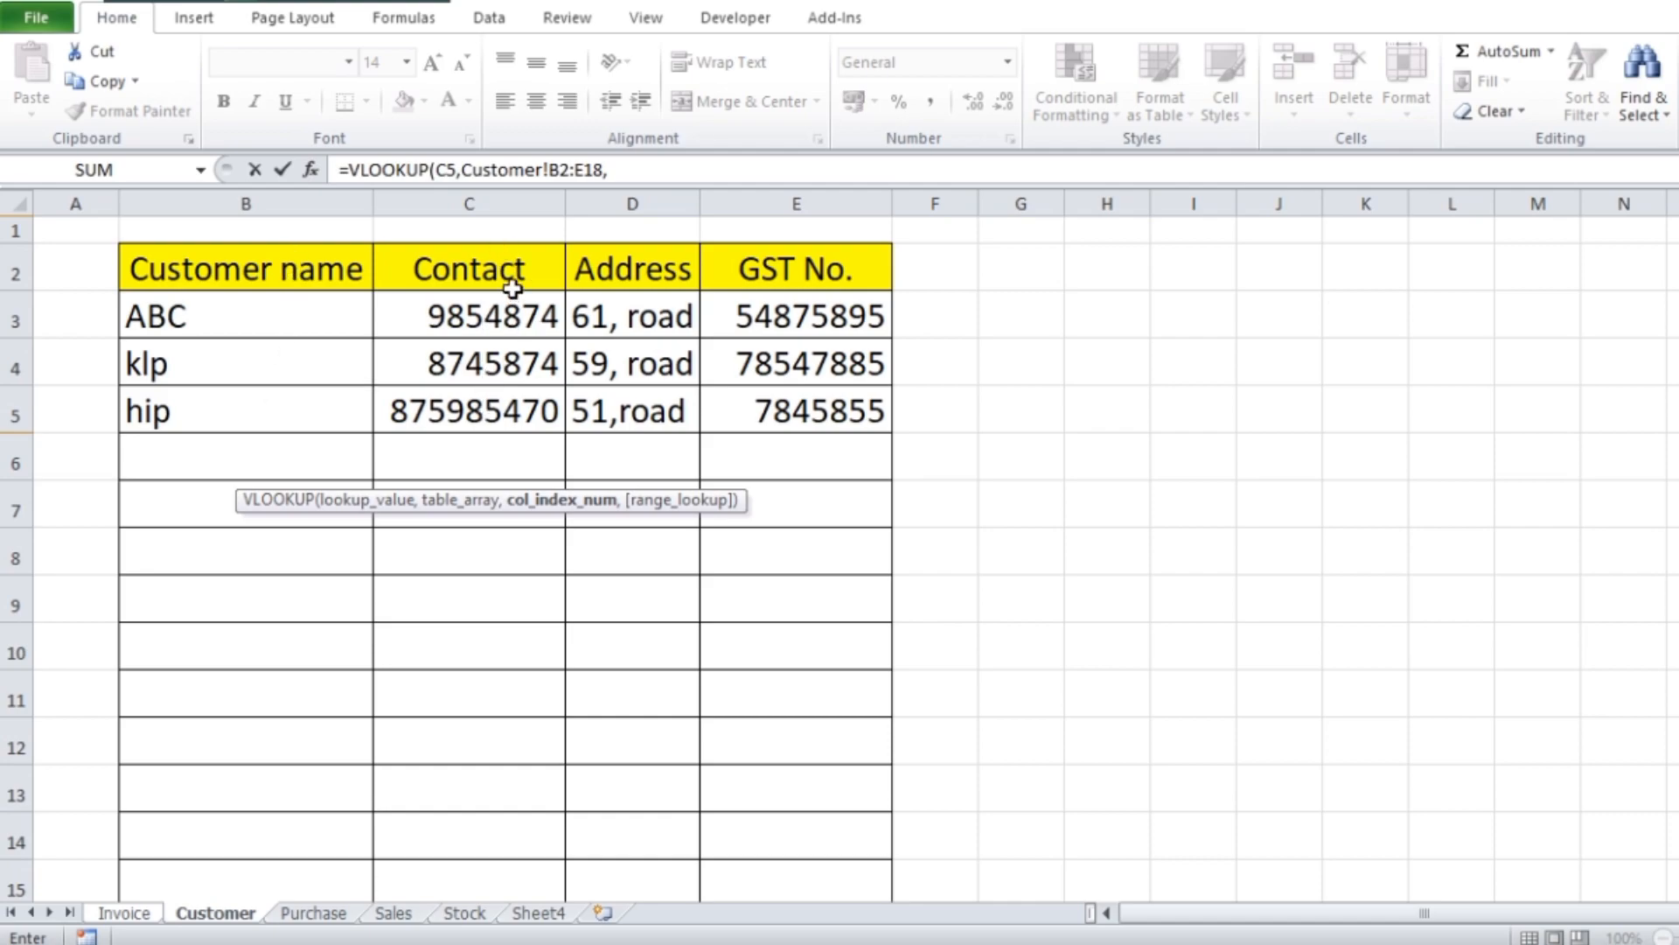
{"action": "type", "text": "2,"}
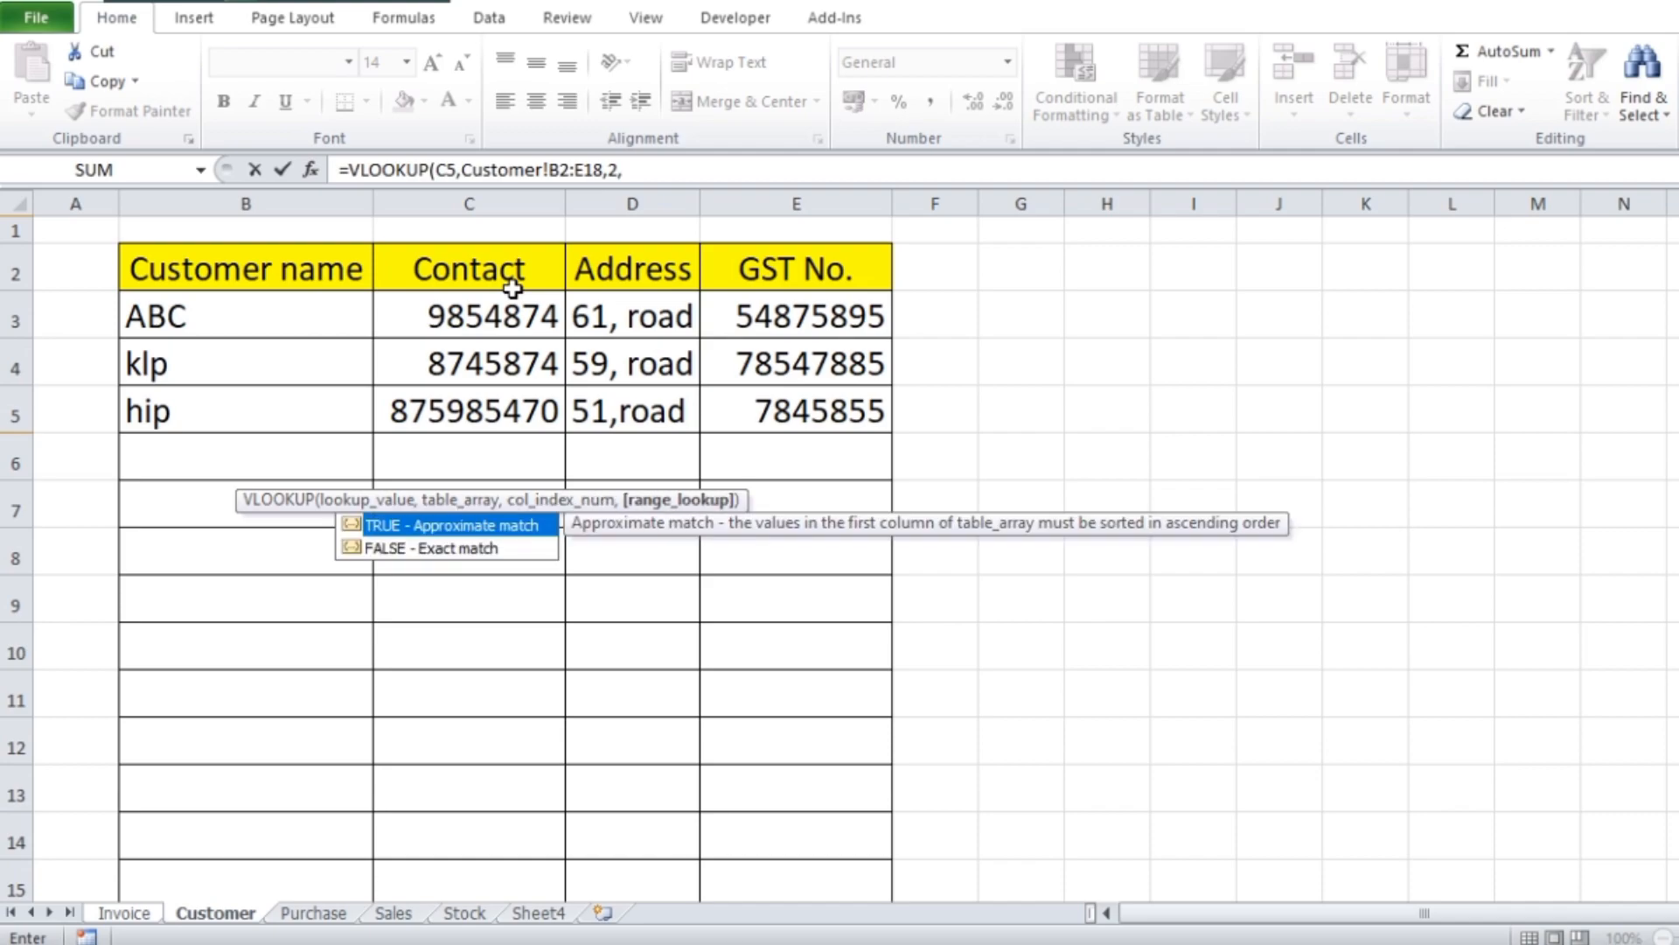
{"action": "type", "text": "0"}
{"action": "key", "text": "Return"}
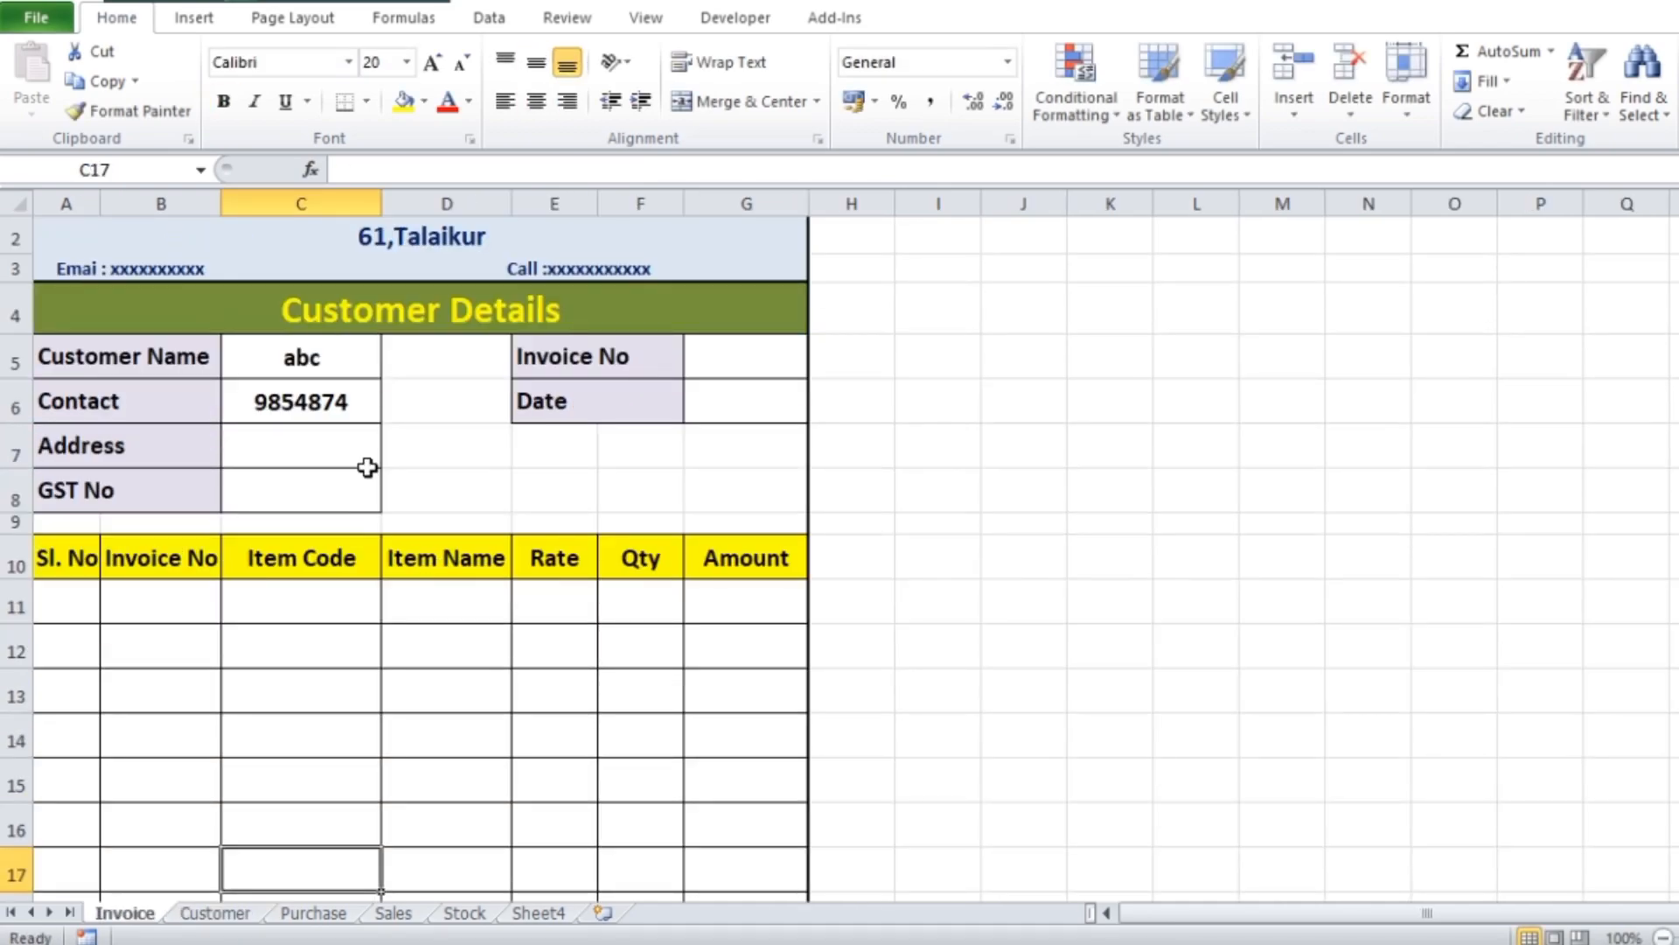
Check the looked-up contact against the Customer sheet and copy the full VLOOKUP formula text from Invoice cell C6
{"action": "left_click", "coordinate": [359, 395]}
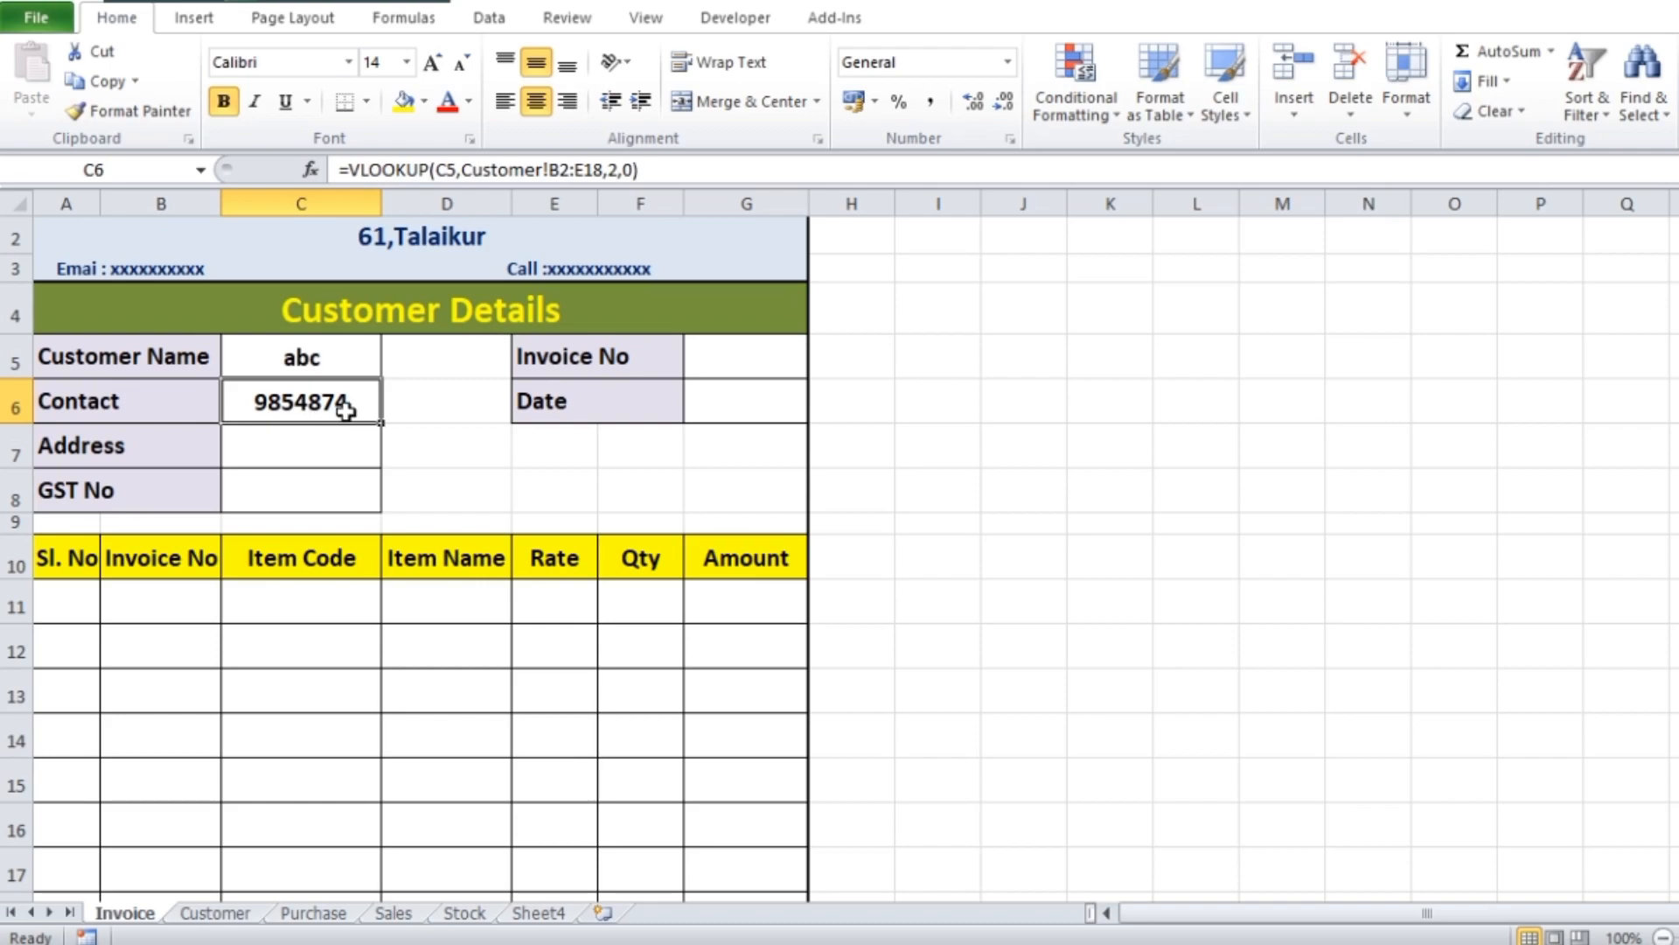
{"action": "left_click", "coordinate": [220, 913]}
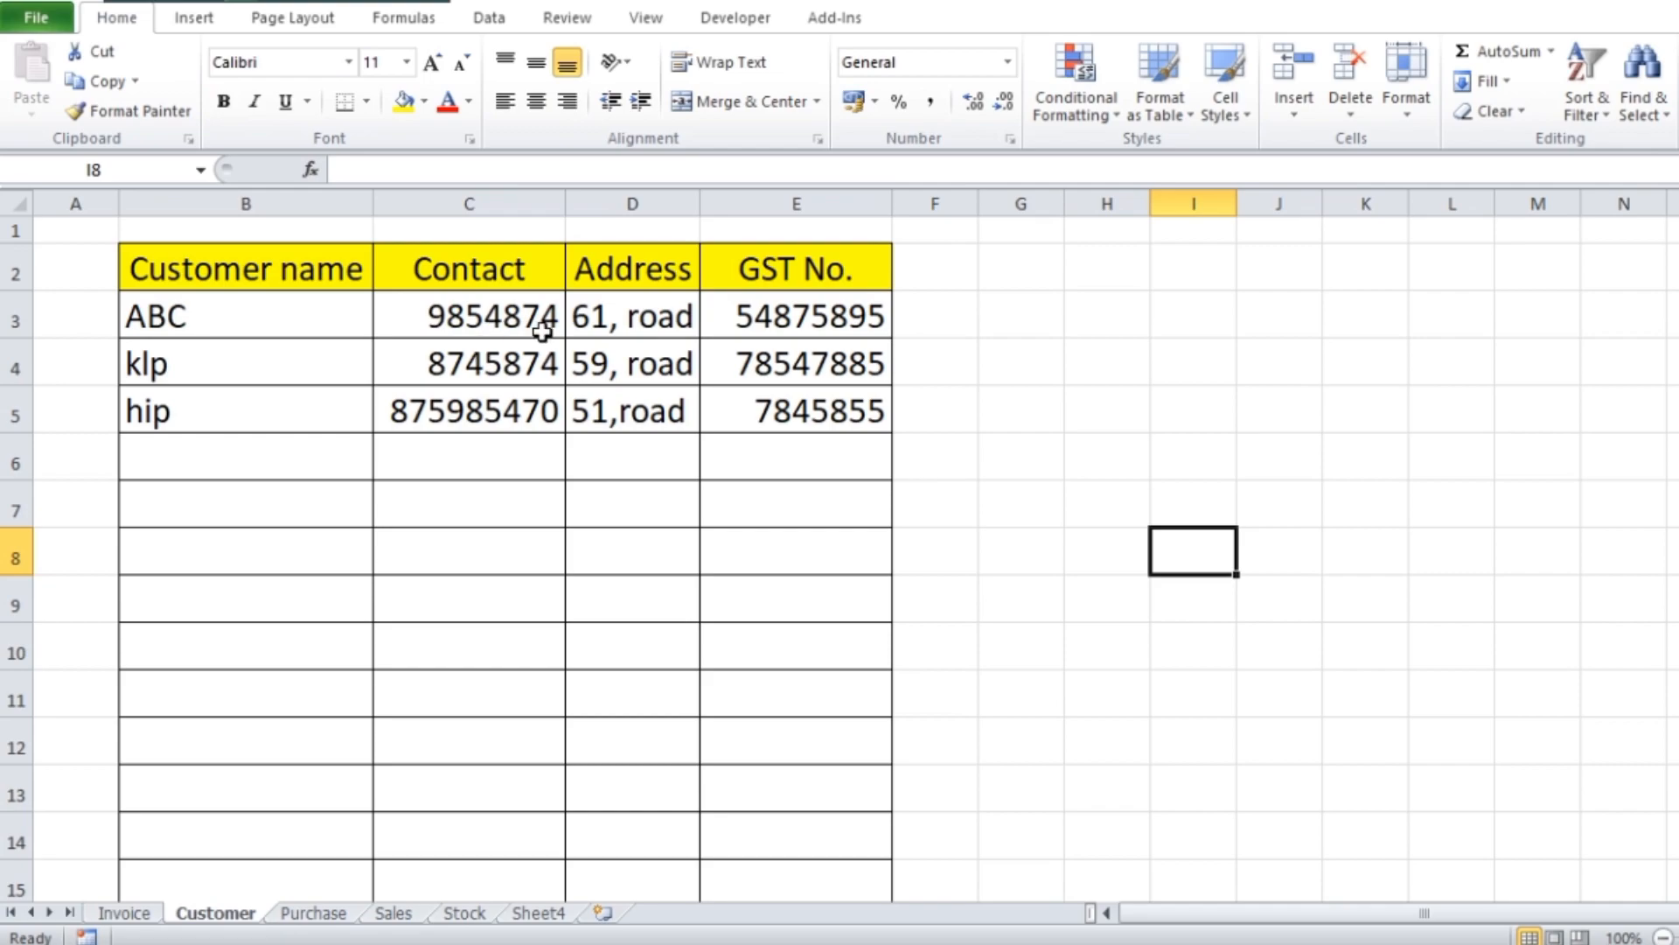
{"action": "left_click", "coordinate": [131, 912]}
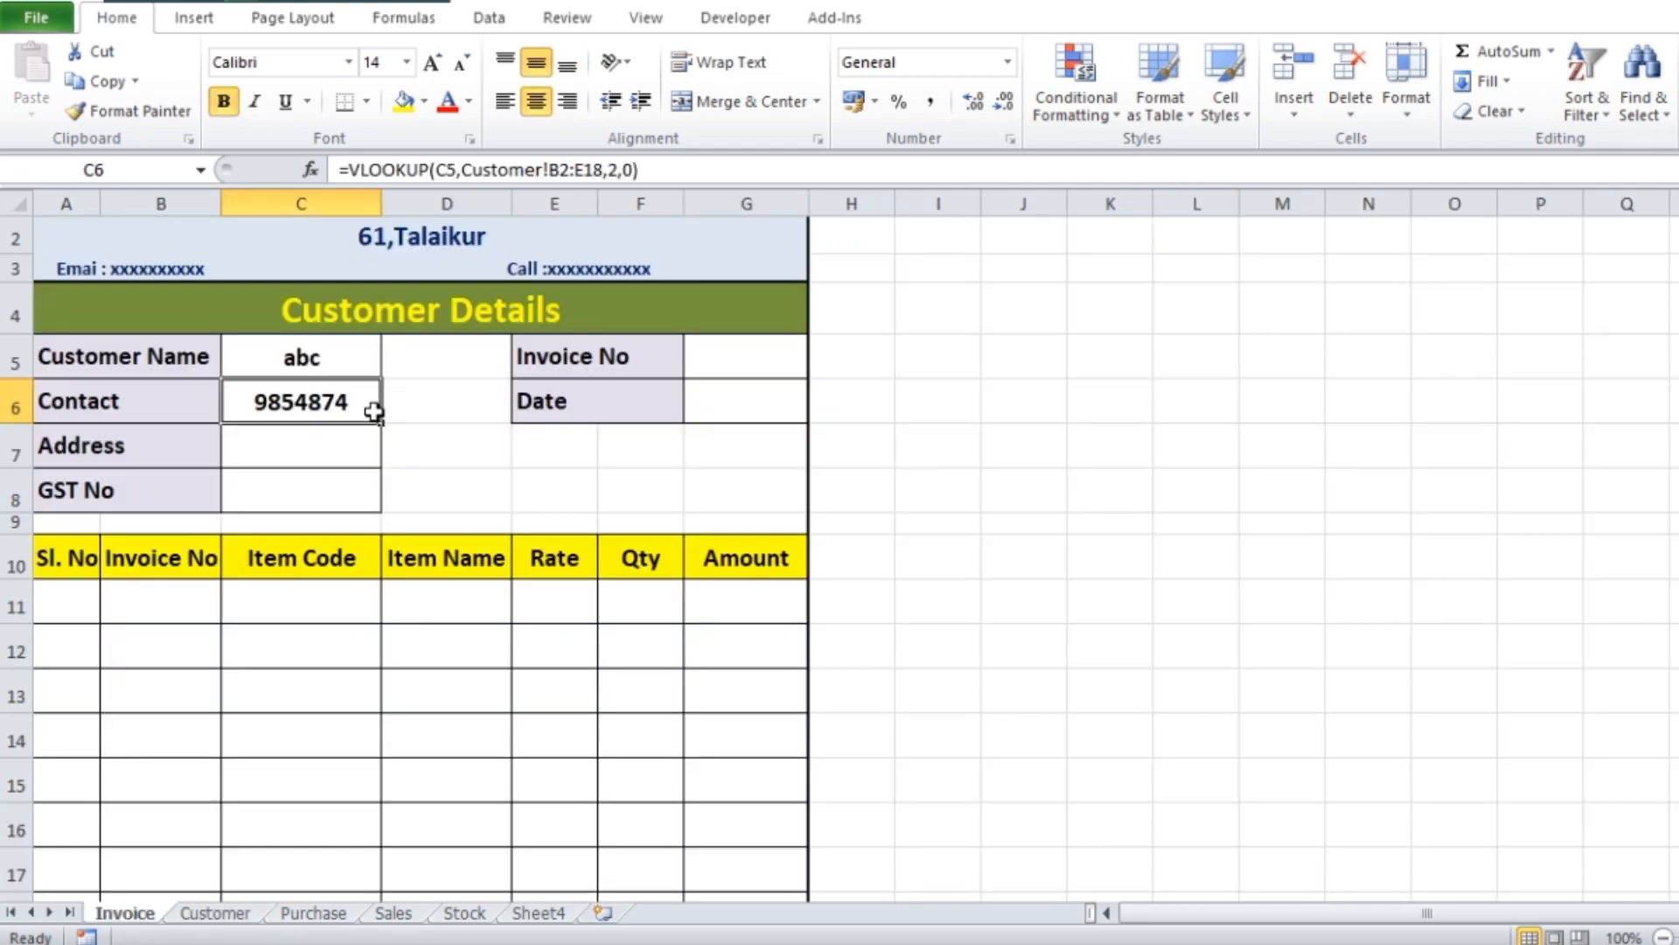
{"action": "left_click", "coordinate": [297, 453]}
{"action": "left_click", "coordinate": [337, 401]}
{"action": "double_click", "coordinate": [341, 401]}
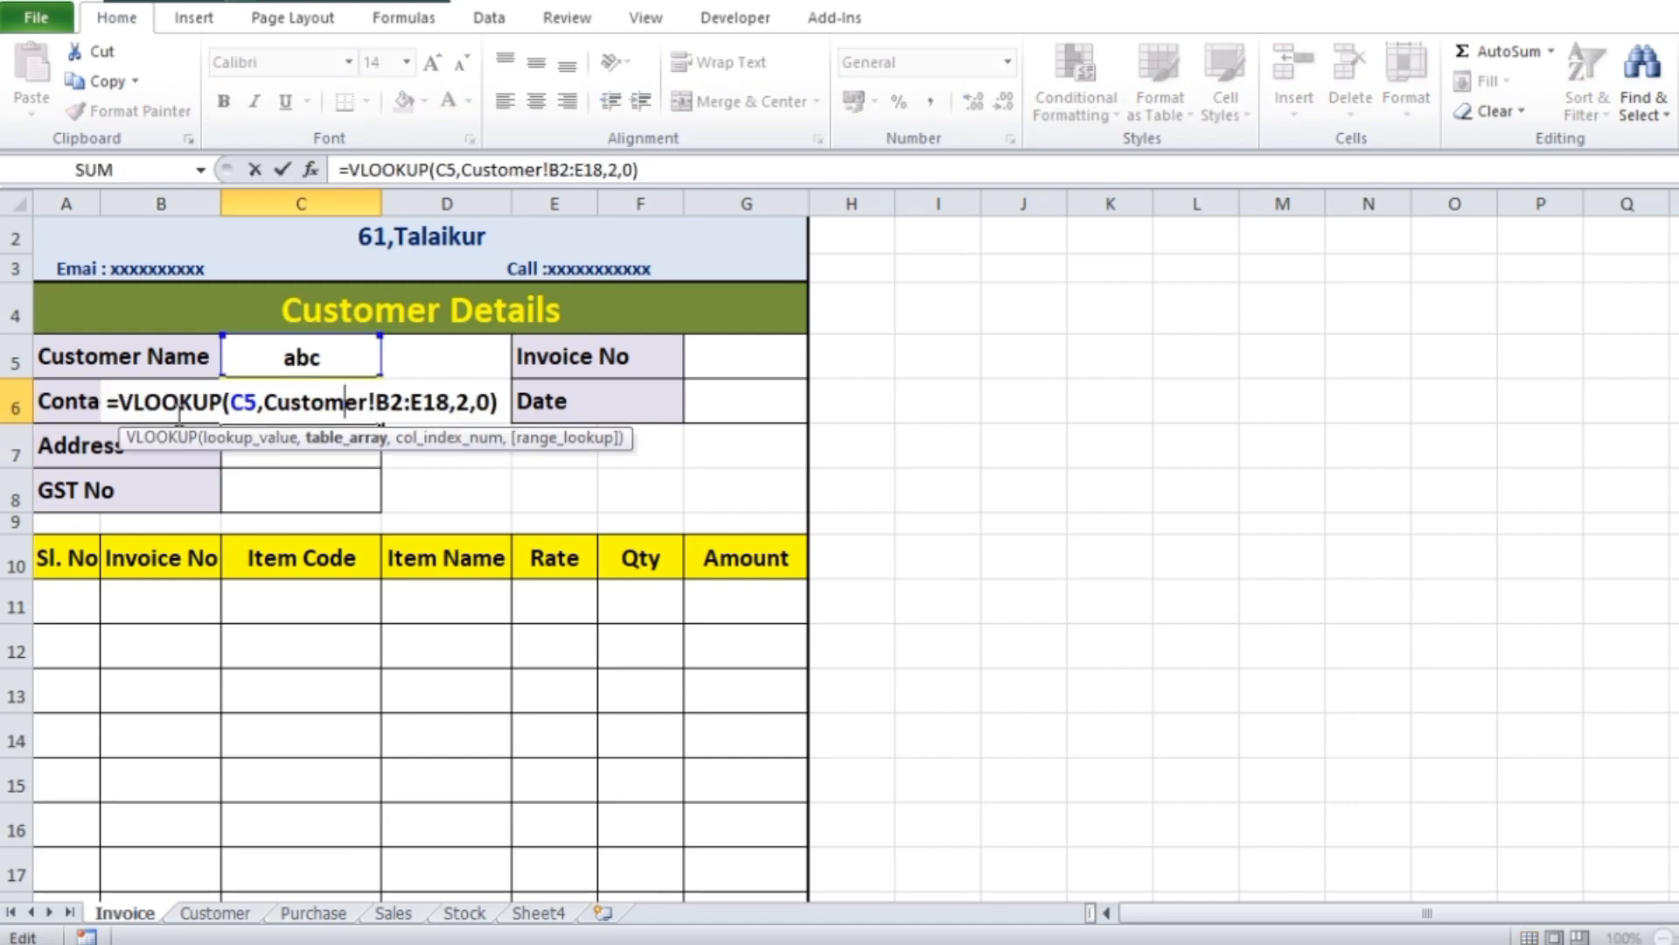
{"action": "left_click_drag", "start_coordinate": [120, 396], "coordinate": [503, 411]}
{"action": "key", "text": "ctrl+c"}
{"action": "key", "text": "Return"}
Paste the VLOOKUP formula into the Address cell C7 and set its column index to 3
{"action": "double_click", "coordinate": [283, 444]}
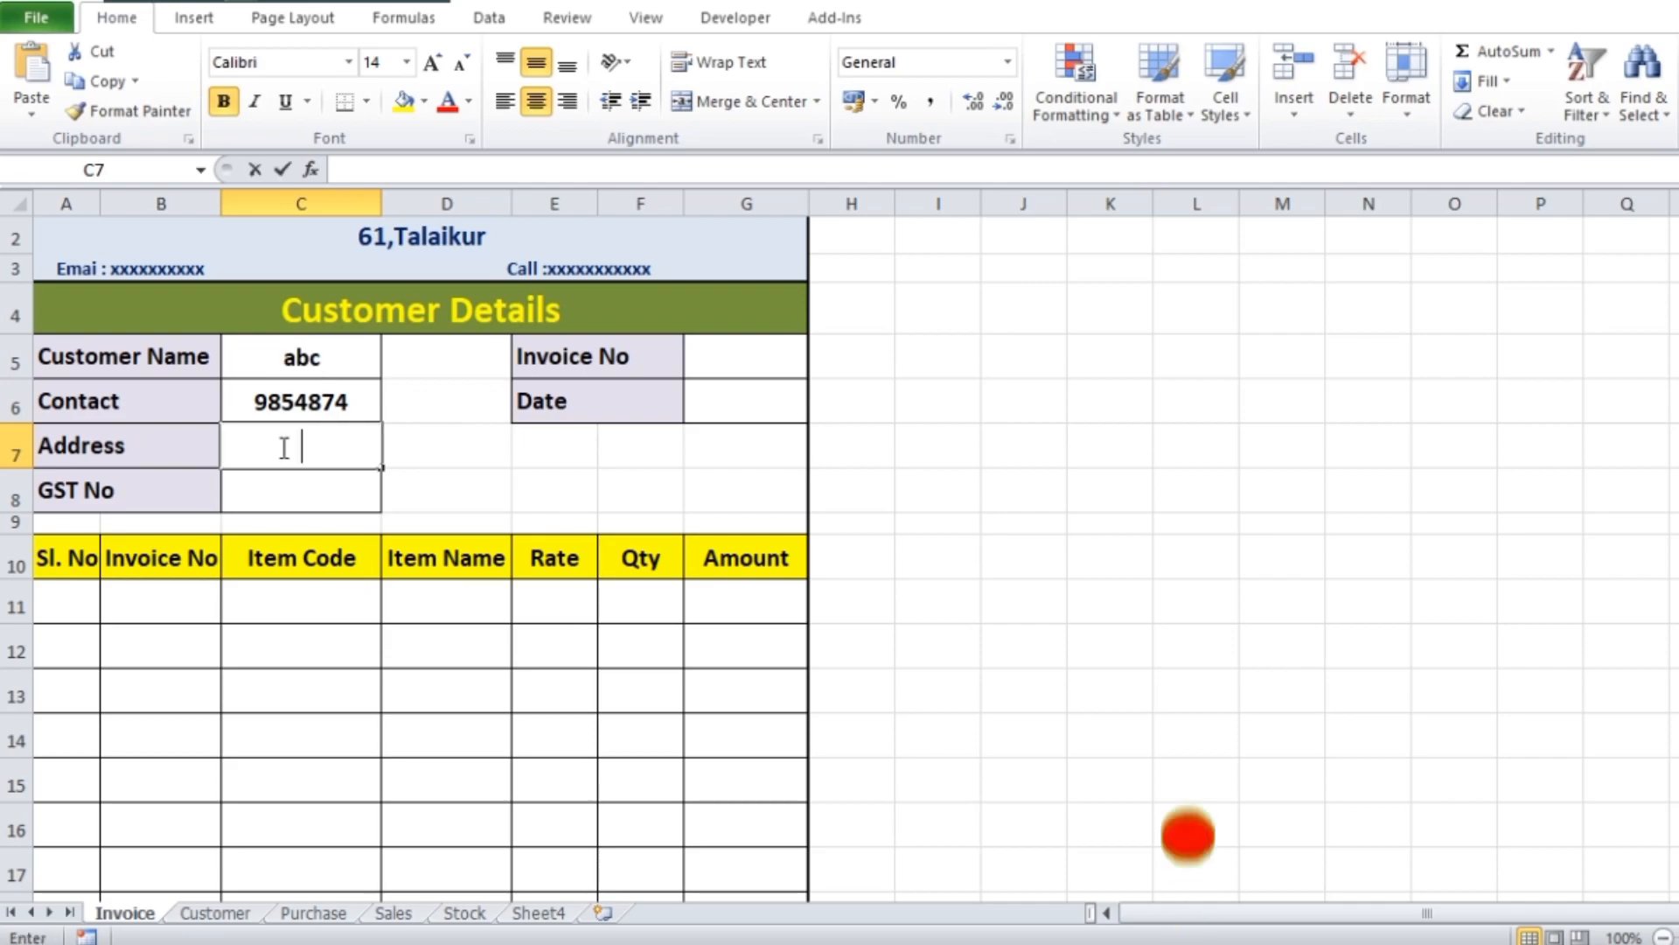
{"action": "key", "text": "ctrl+v"}
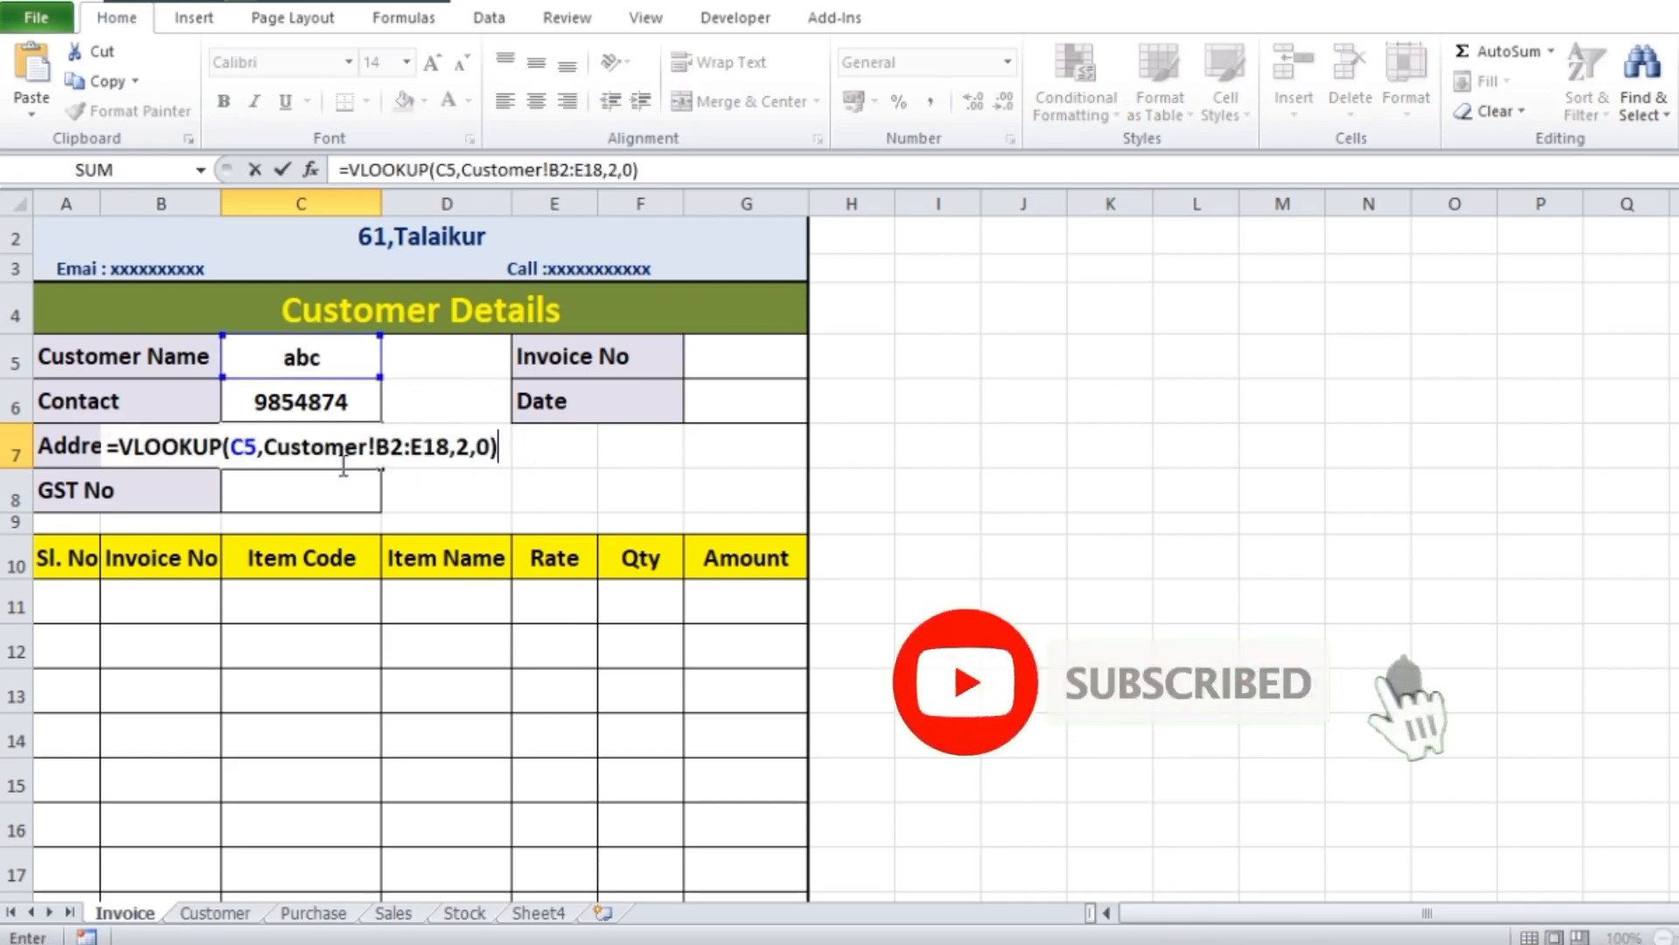
{"action": "left_click", "coordinate": [470, 446]}
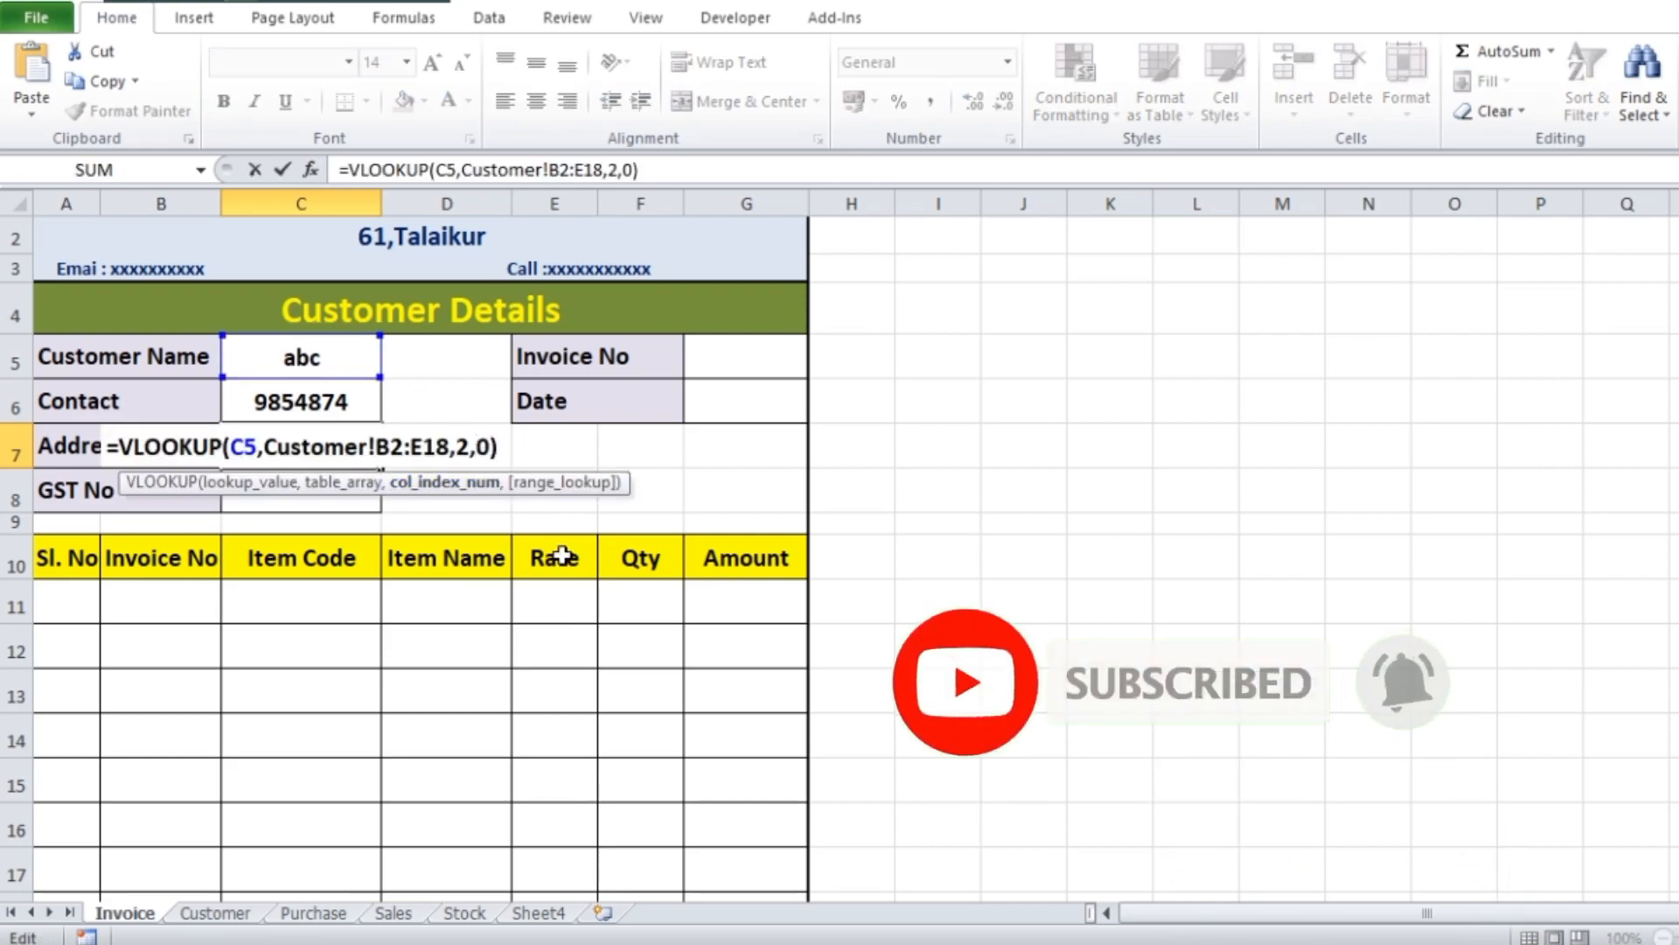
{"action": "key", "text": "BackSpace"}
{"action": "type", "text": "3"}
{"action": "key", "text": "Return"}
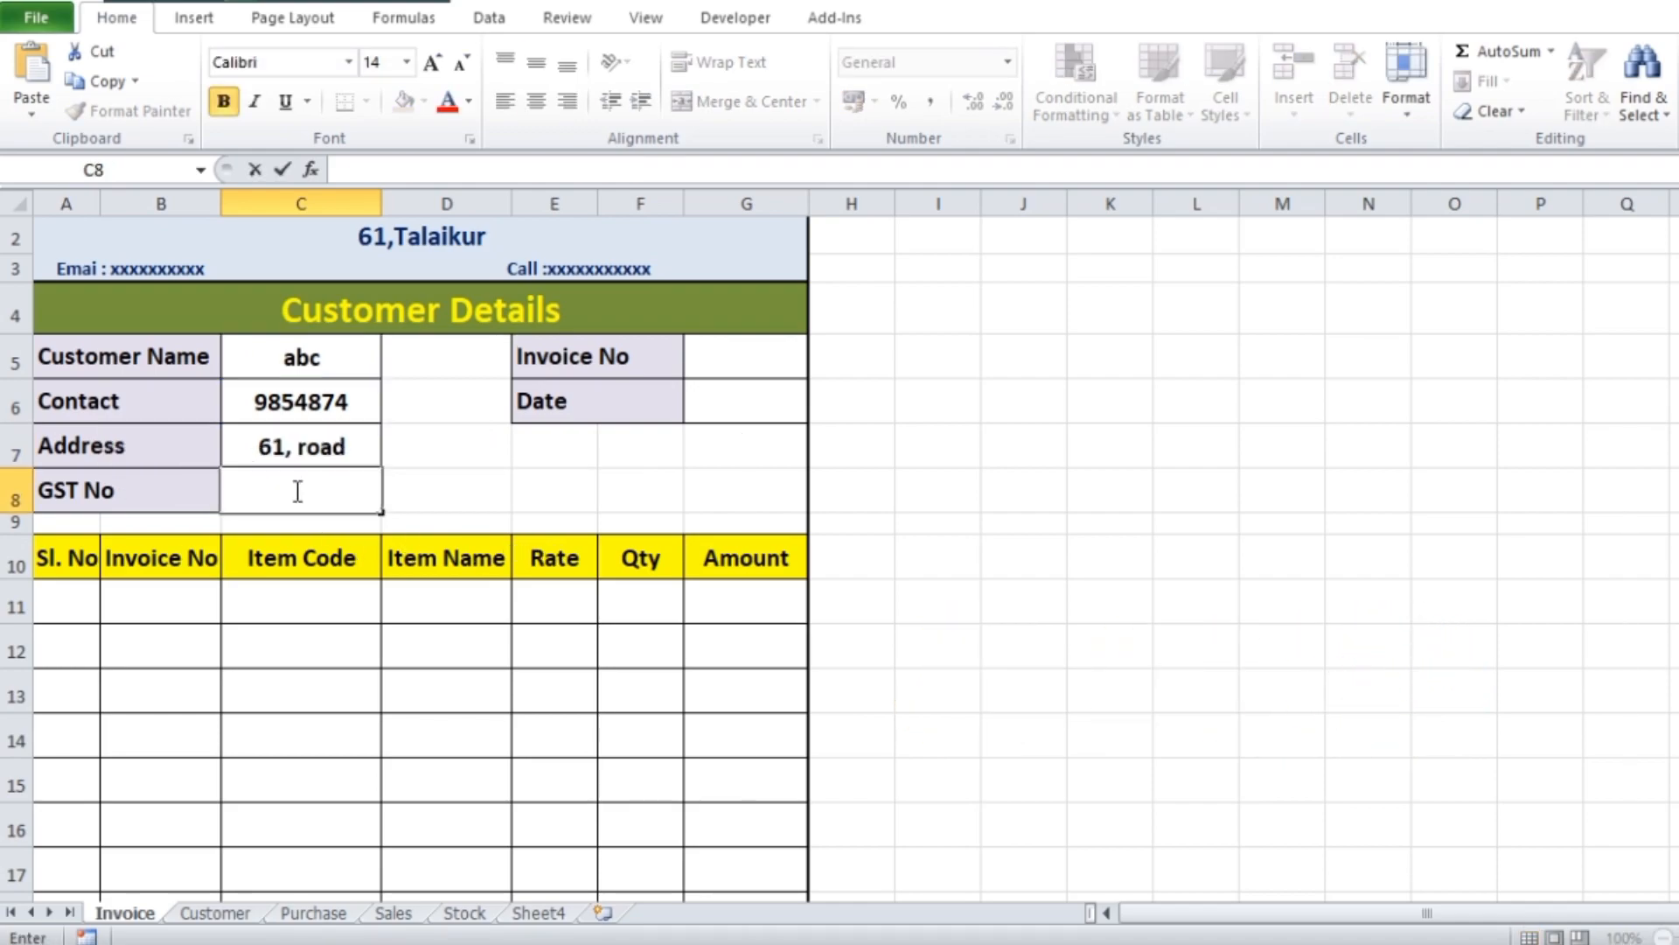
Paste the VLOOKUP formula into the GST No cell C8 and set its column index to 4
{"action": "key", "text": "ctrl+v"}
{"action": "left_click", "coordinate": [469, 487]}
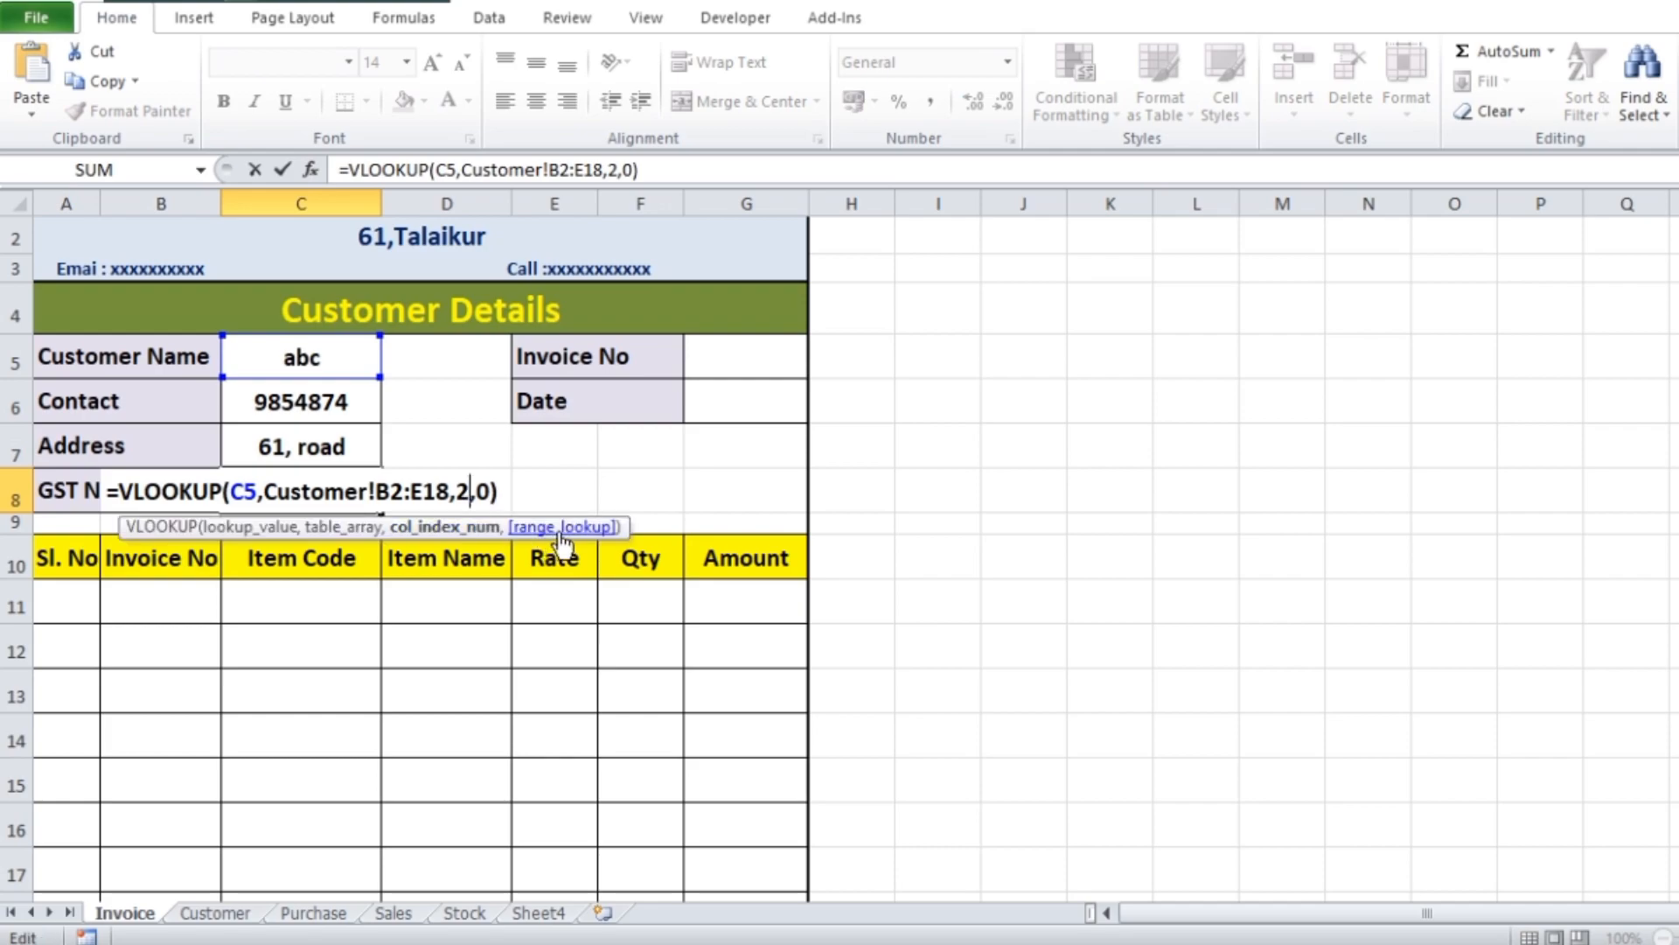
{"action": "key", "text": "BackSpace"}
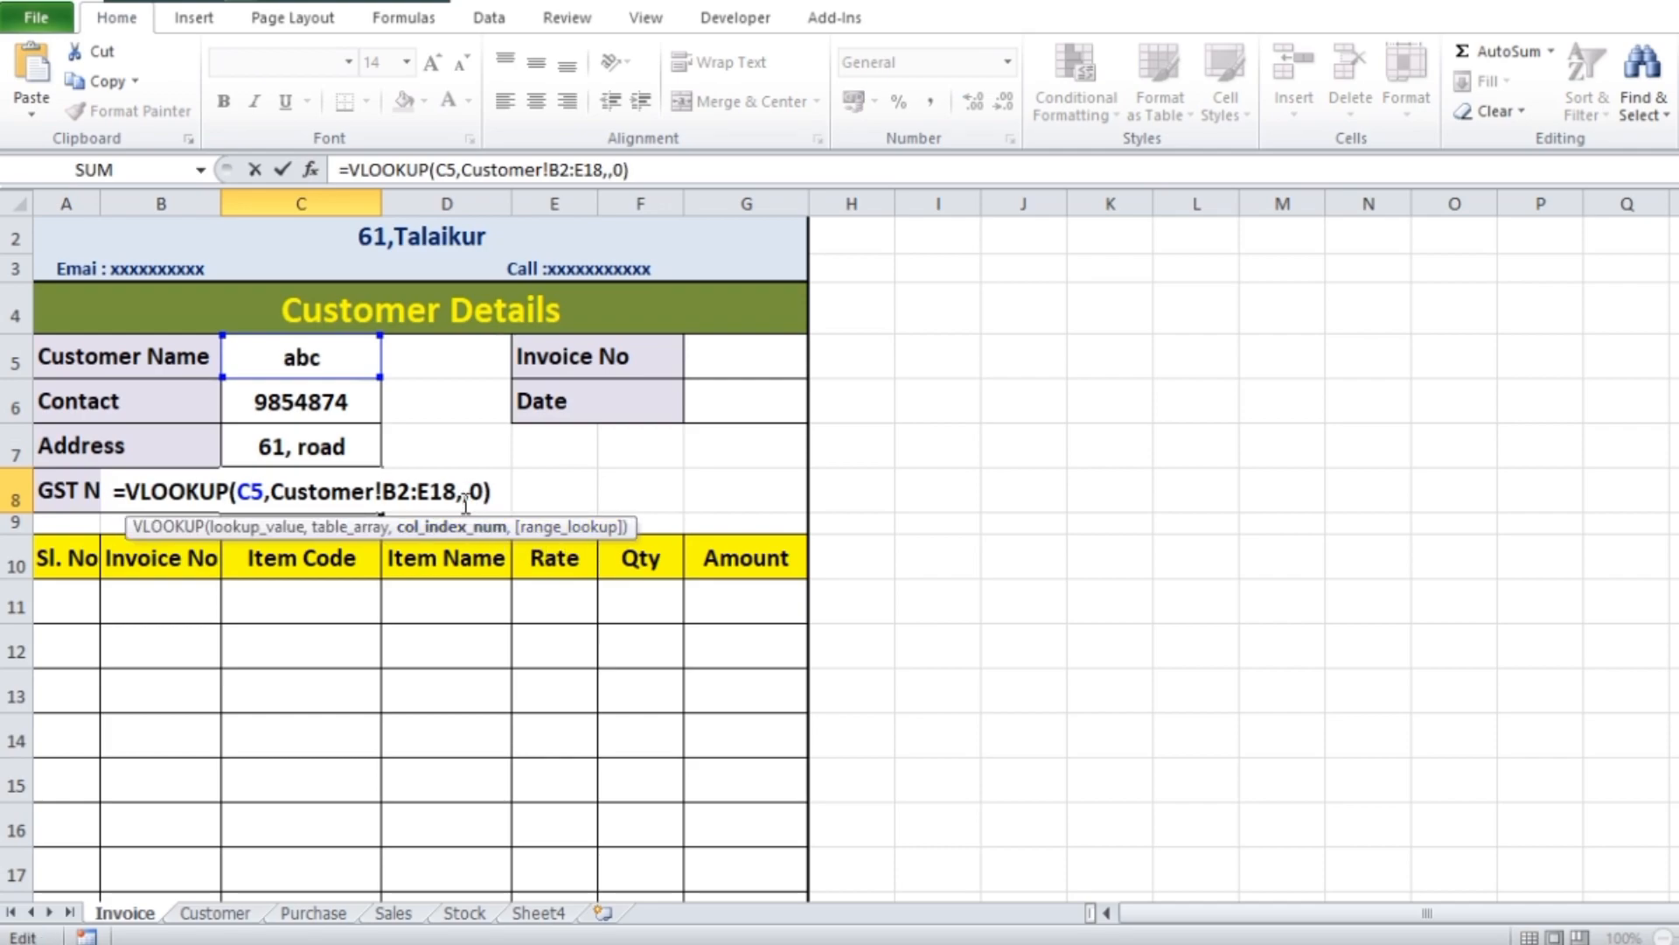
{"action": "type", "text": "4"}
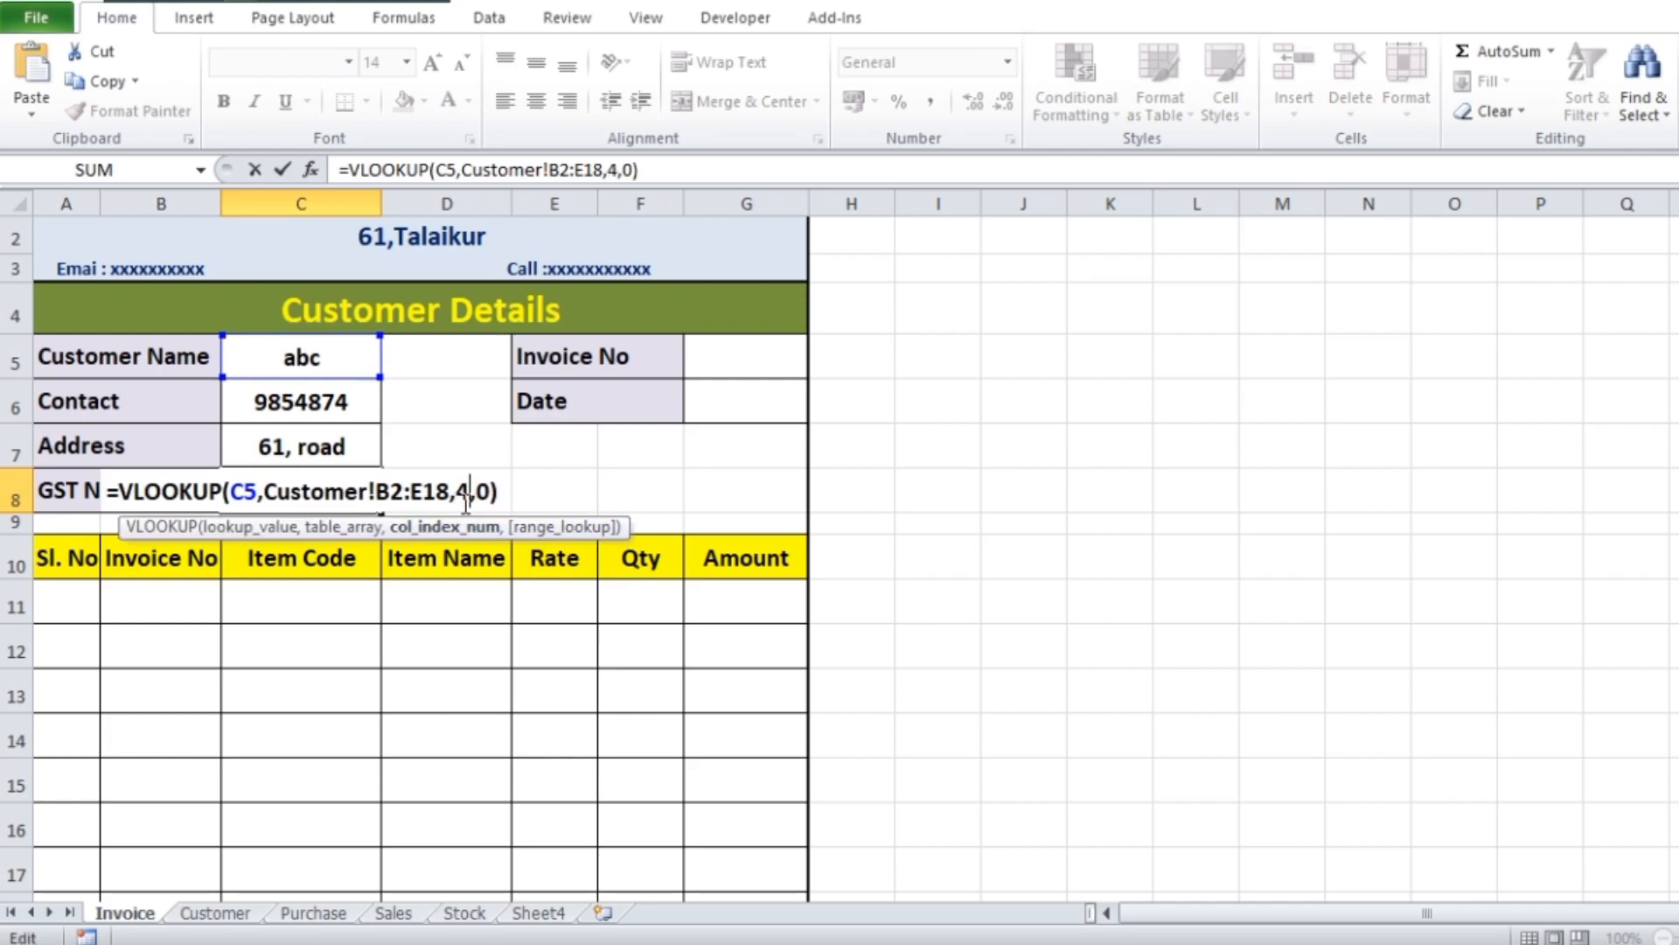
{"action": "key", "text": "Return"}
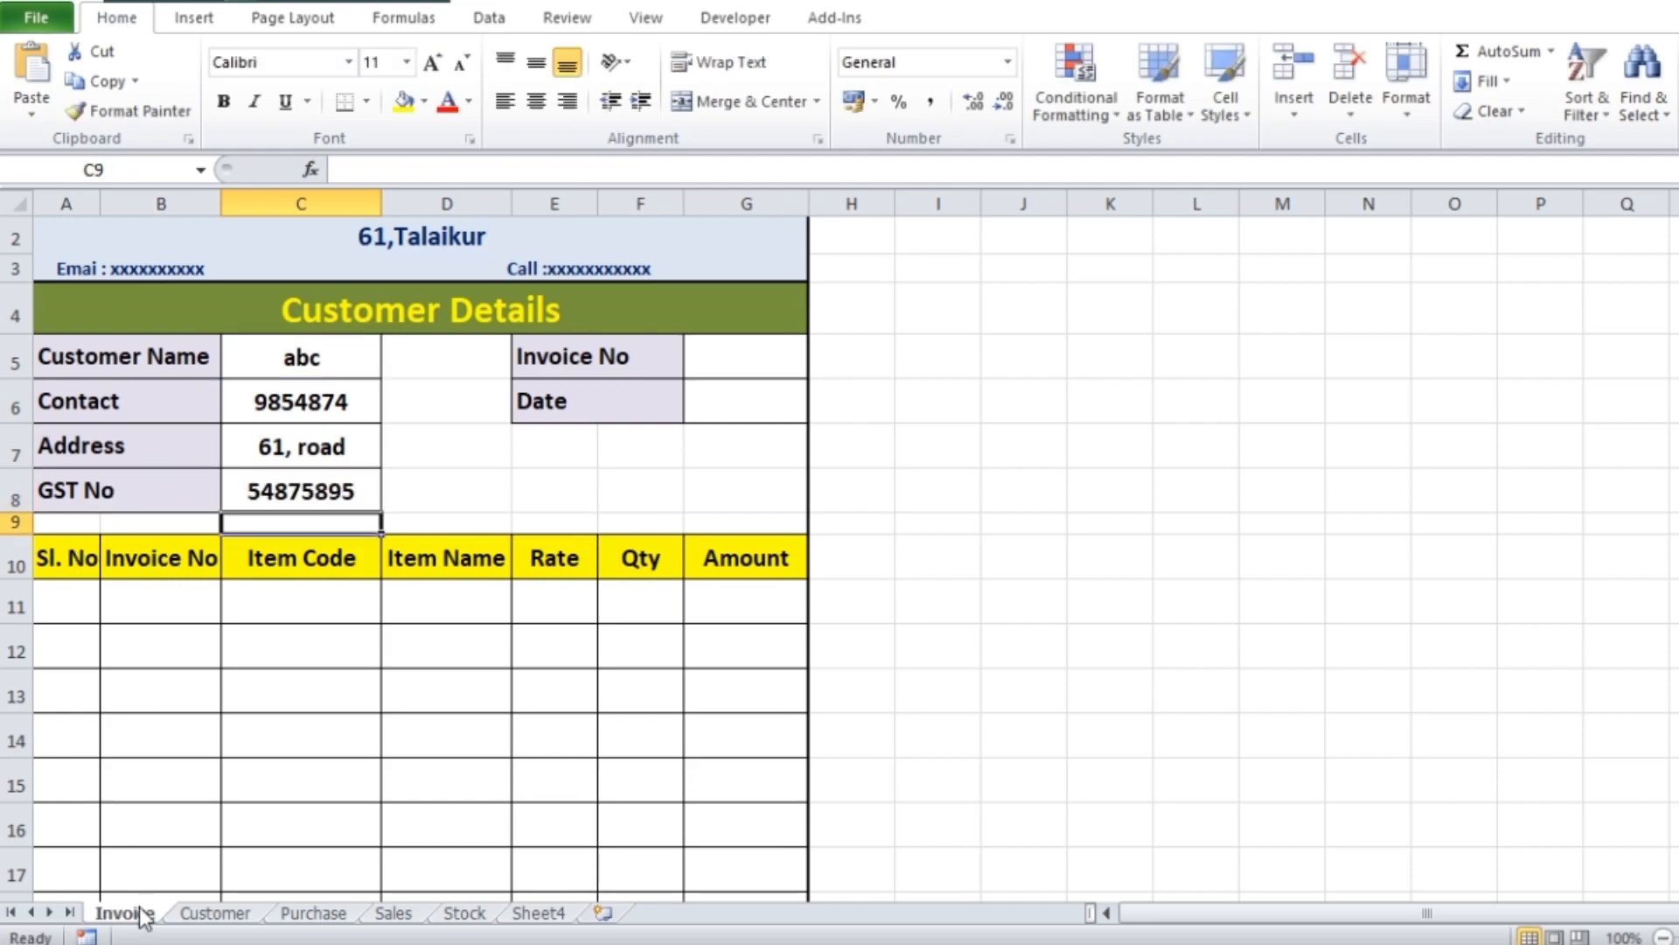
Compare the invoice's customer details with the Customer sheet records and select the Customer Name cell C5
{"action": "left_click", "coordinate": [214, 913]}
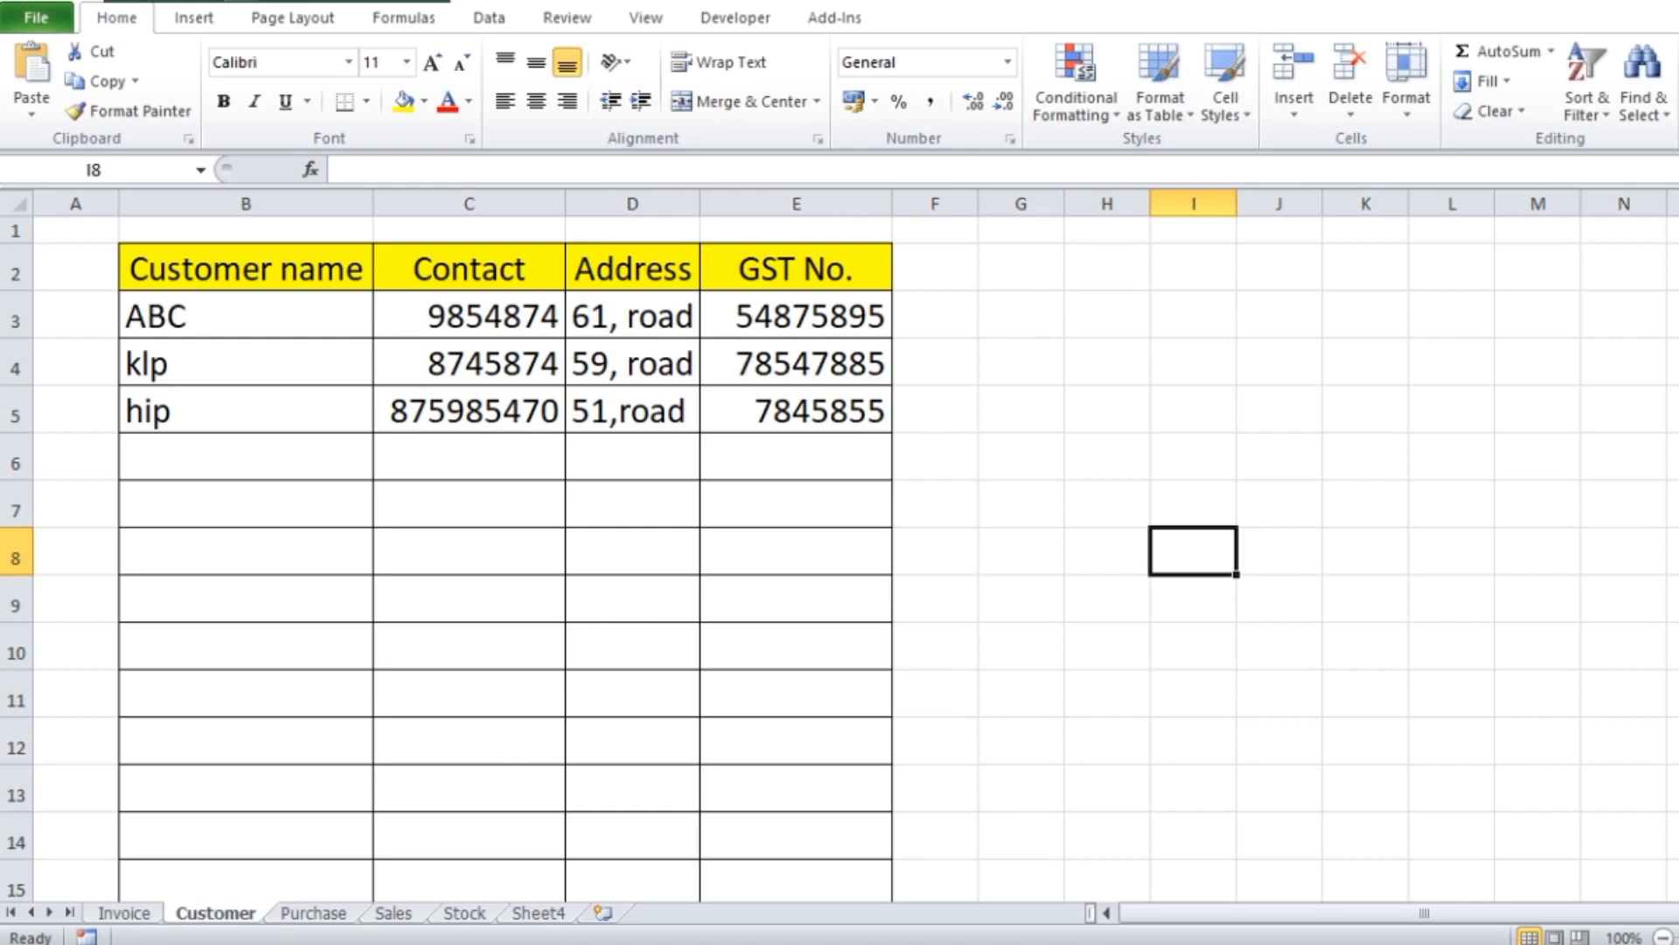
{"action": "left_click", "coordinate": [127, 914]}
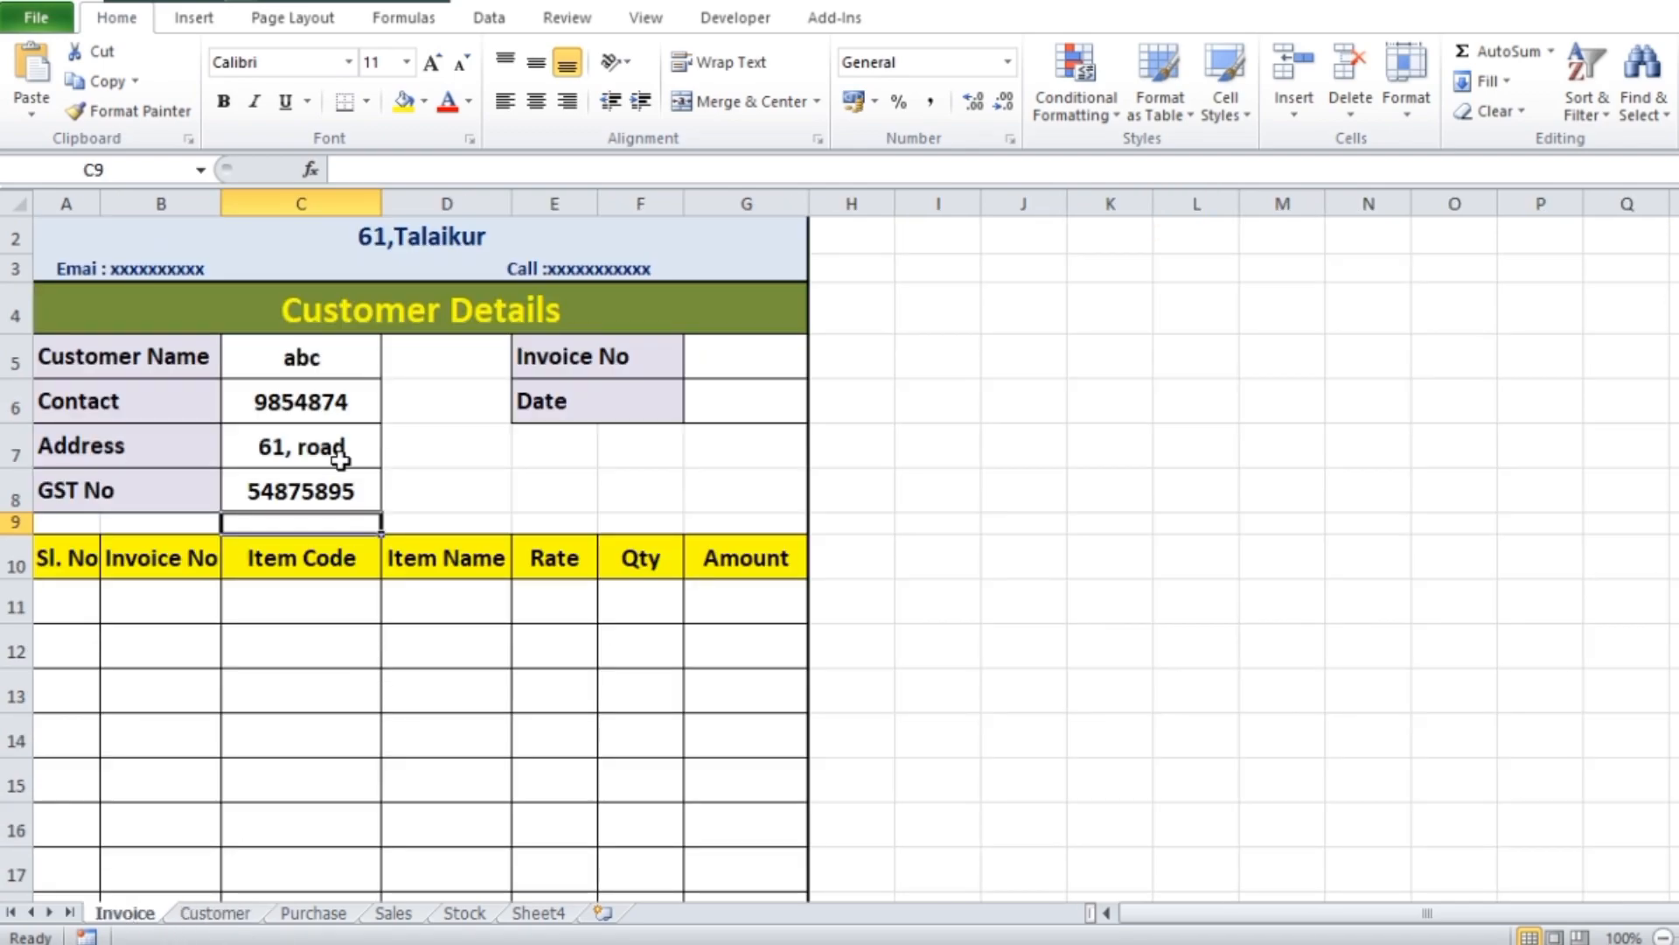
{"action": "left_click", "coordinate": [328, 355]}
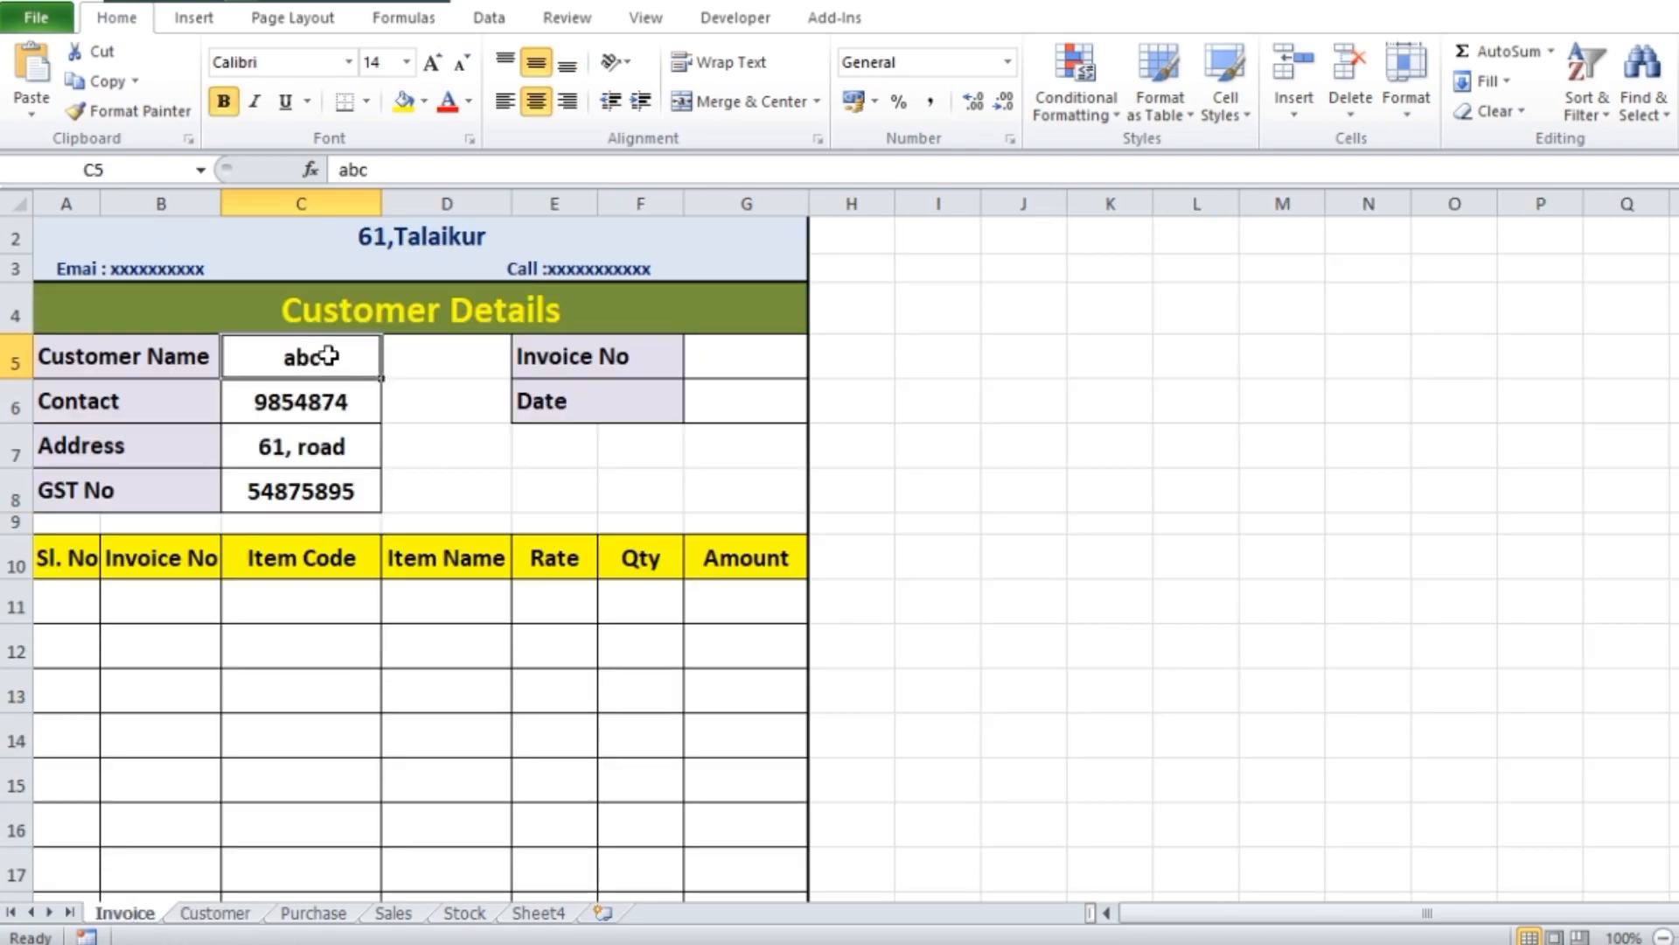
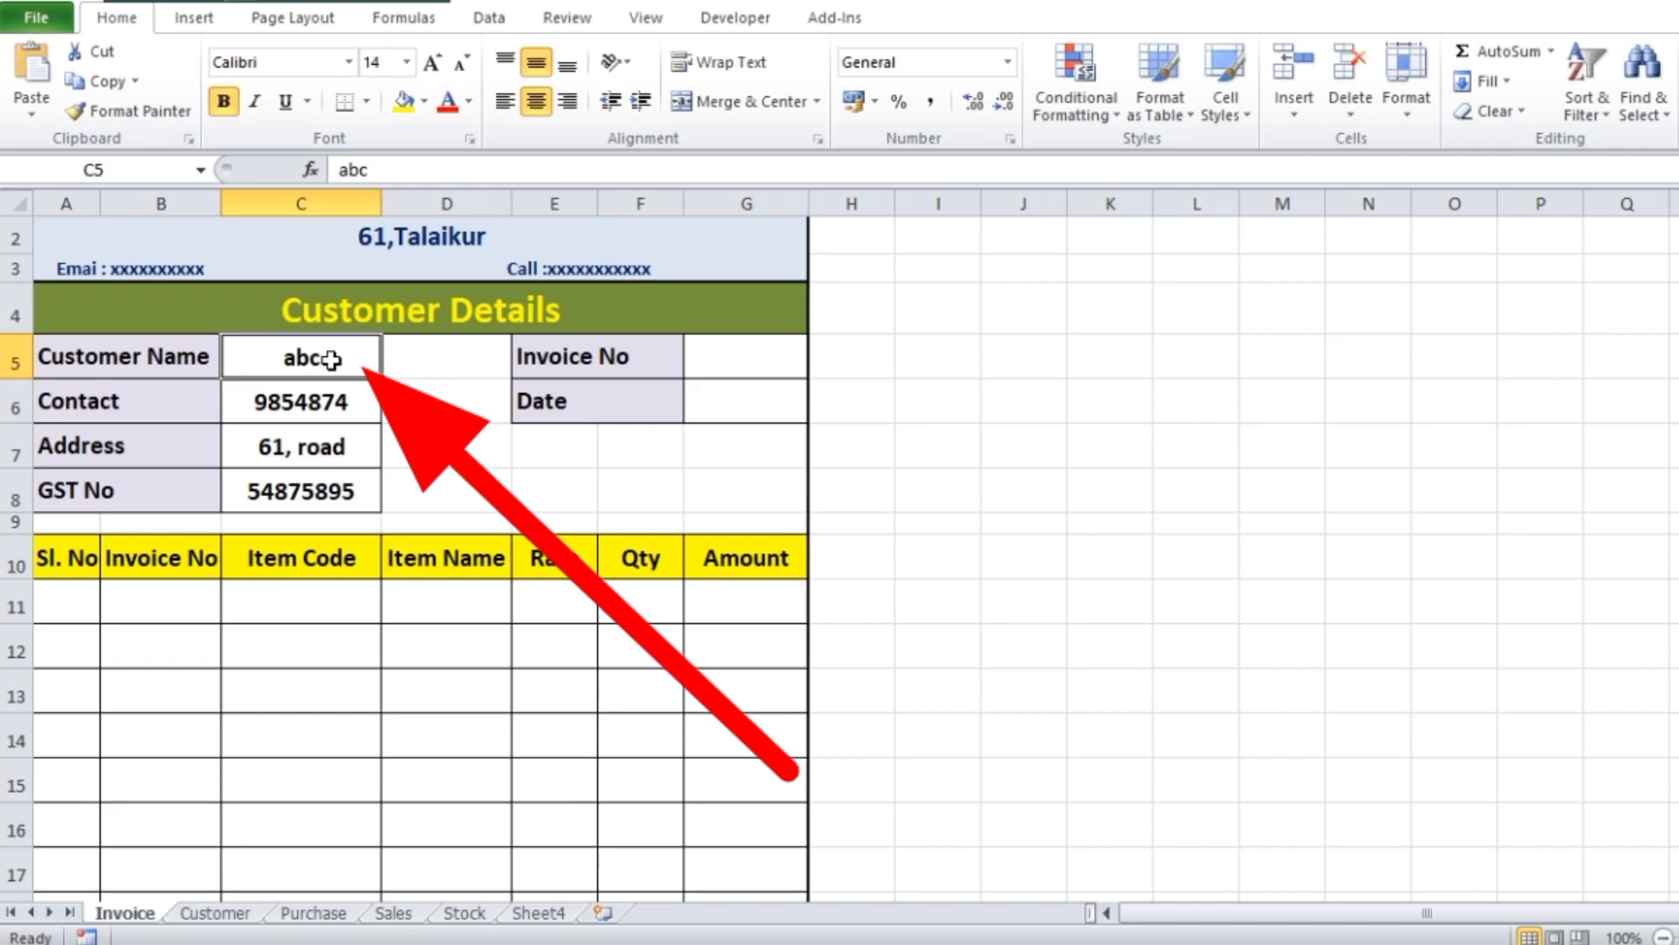
Start a data validation rule for the Customer Name cell C5 on the Invoice sheet that allows a List
{"action": "left_click", "coordinate": [497, 21]}
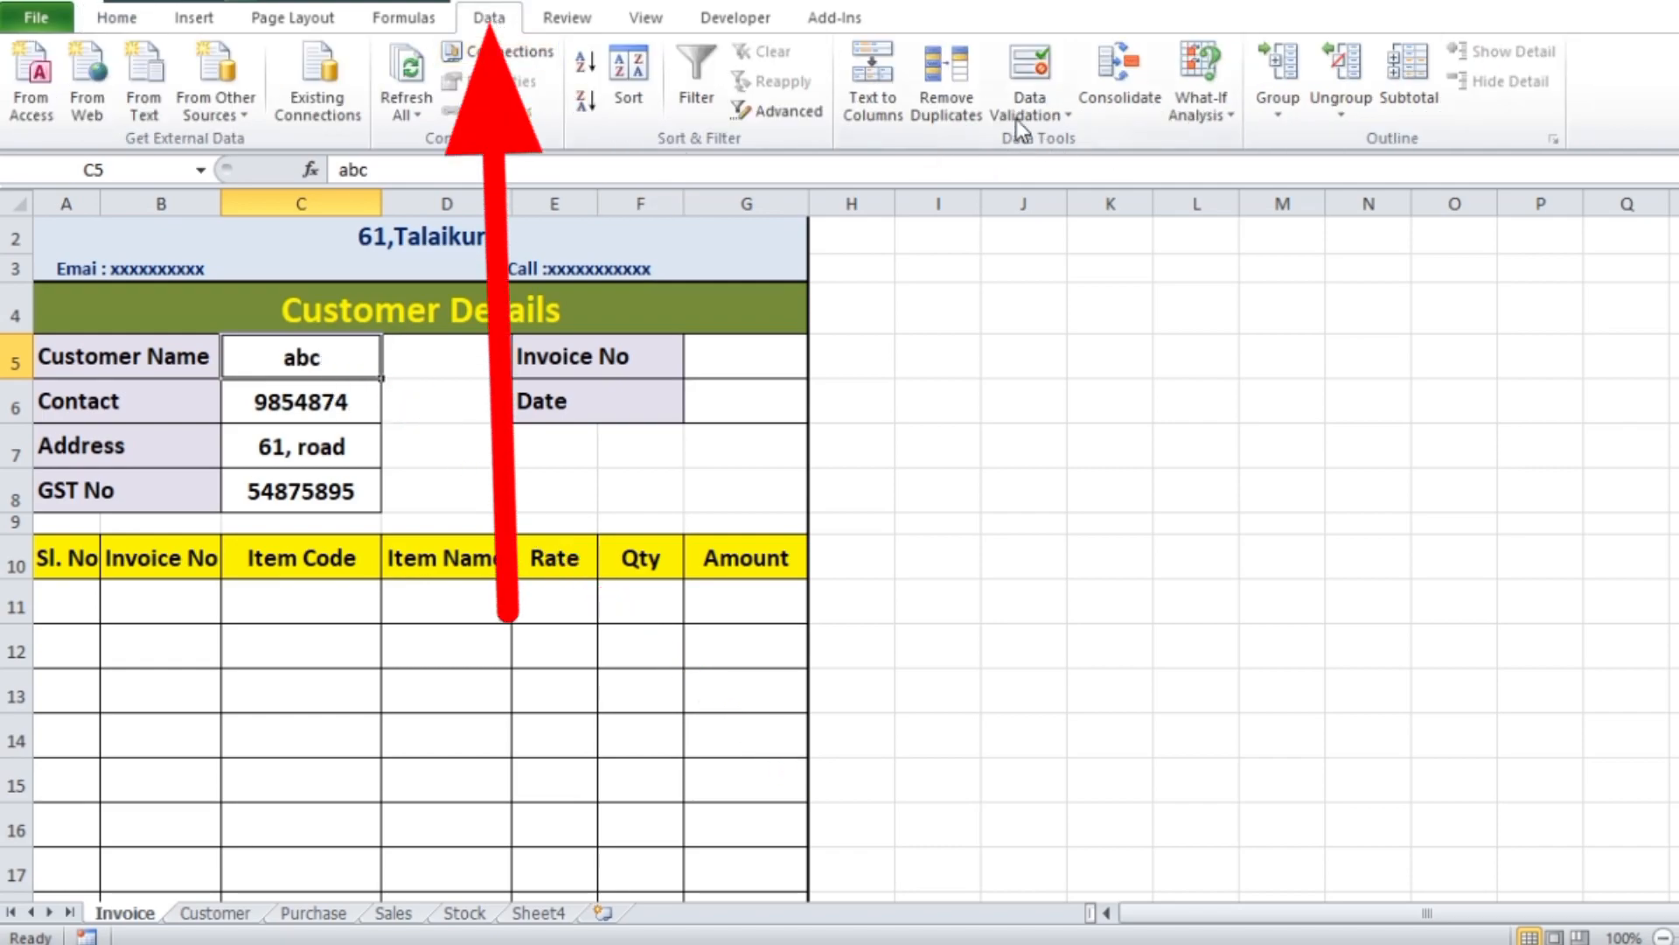
{"action": "left_click", "coordinate": [1068, 113]}
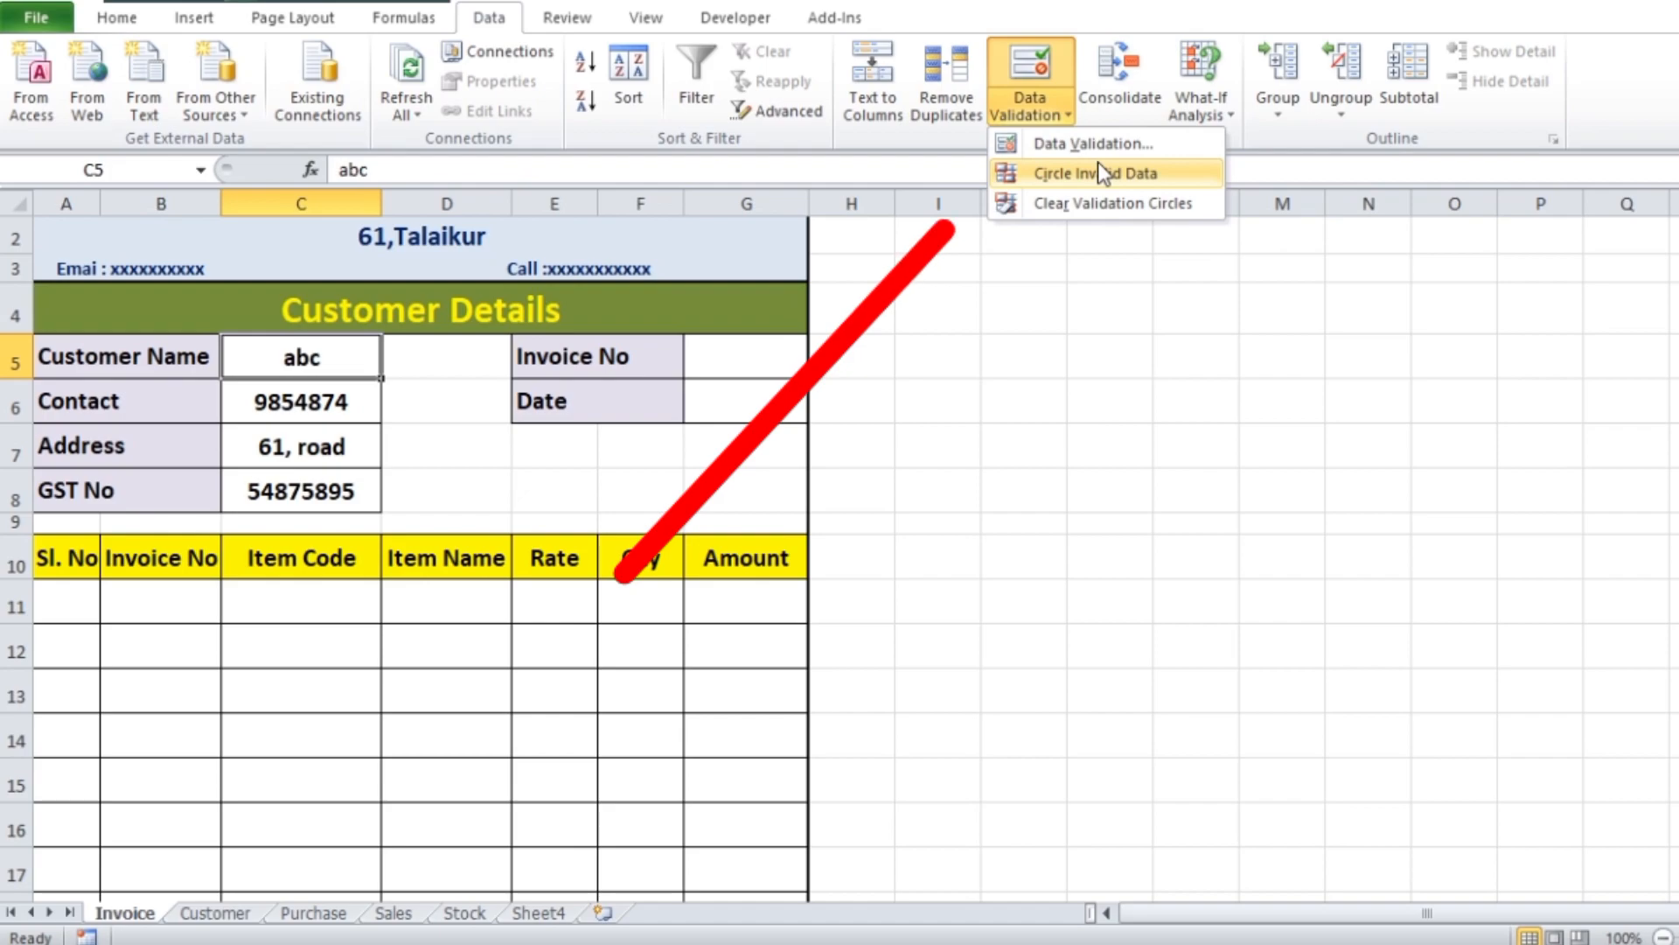
{"action": "left_click", "coordinate": [1090, 145]}
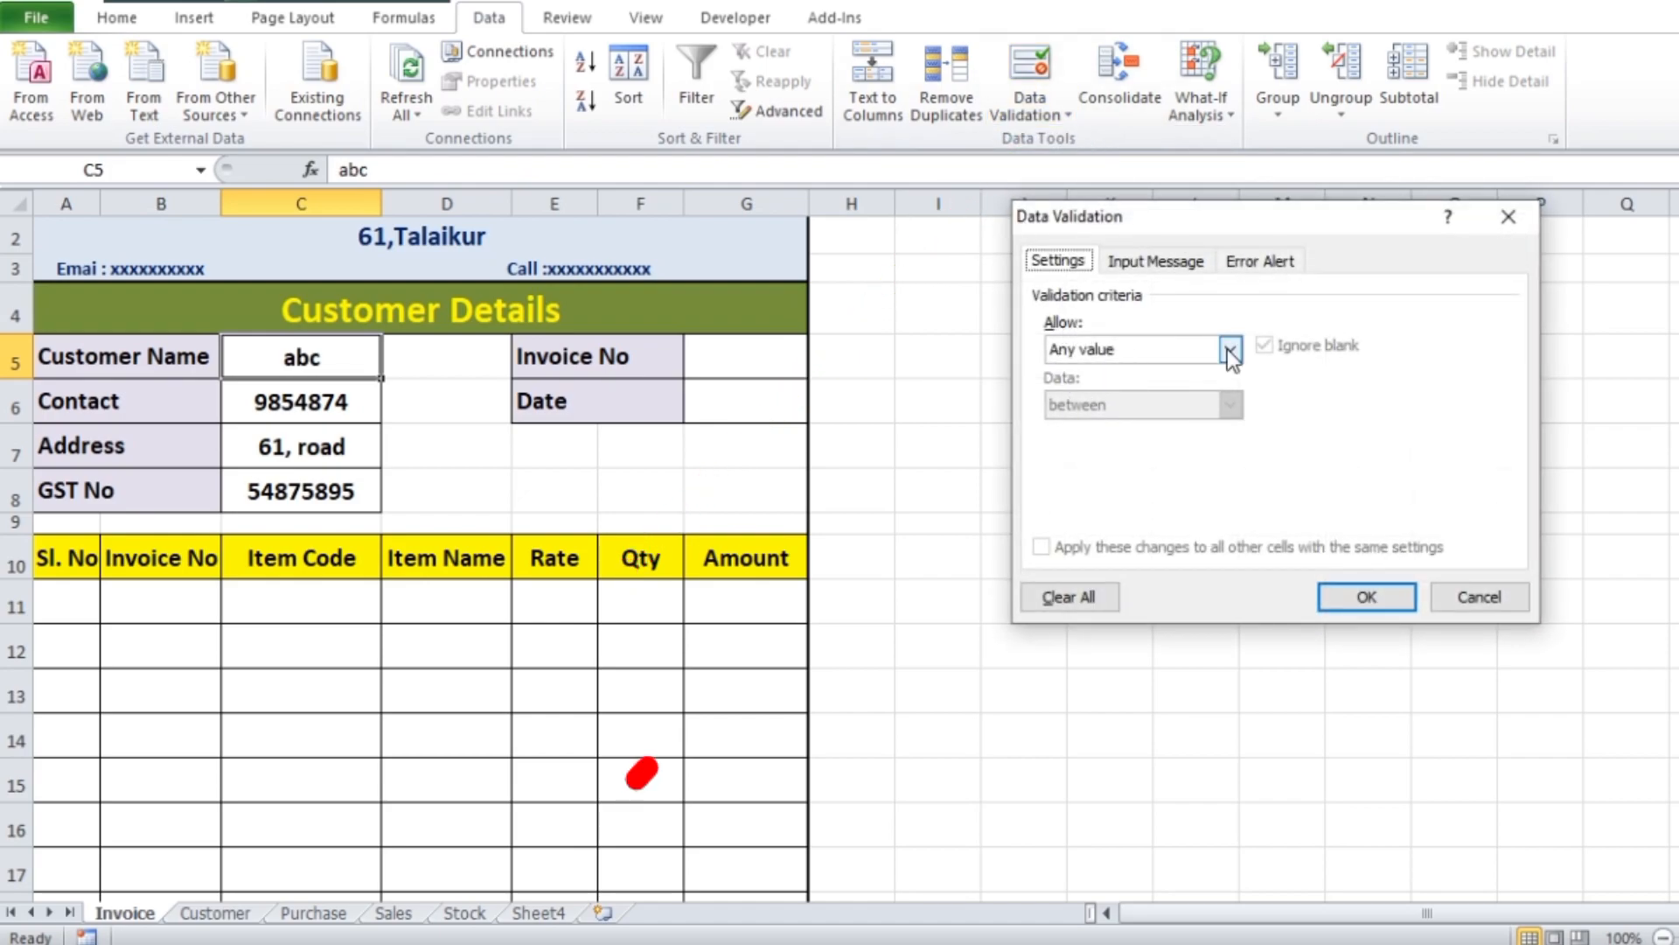
{"action": "left_click", "coordinate": [1232, 347]}
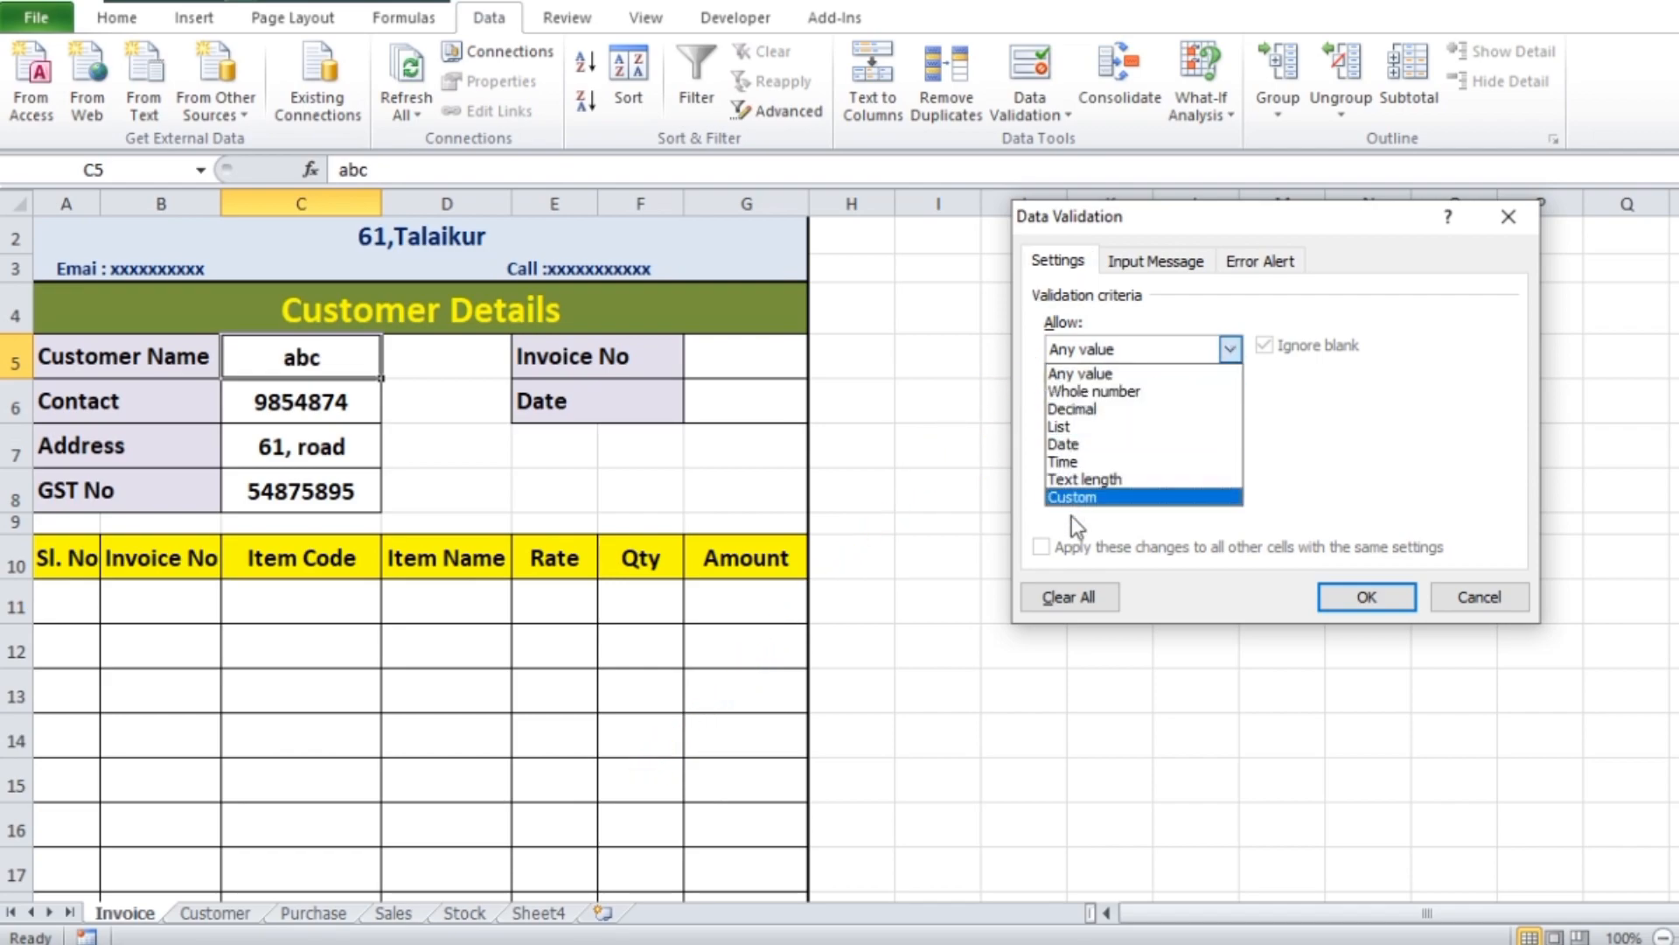
{"action": "left_click", "coordinate": [1083, 434]}
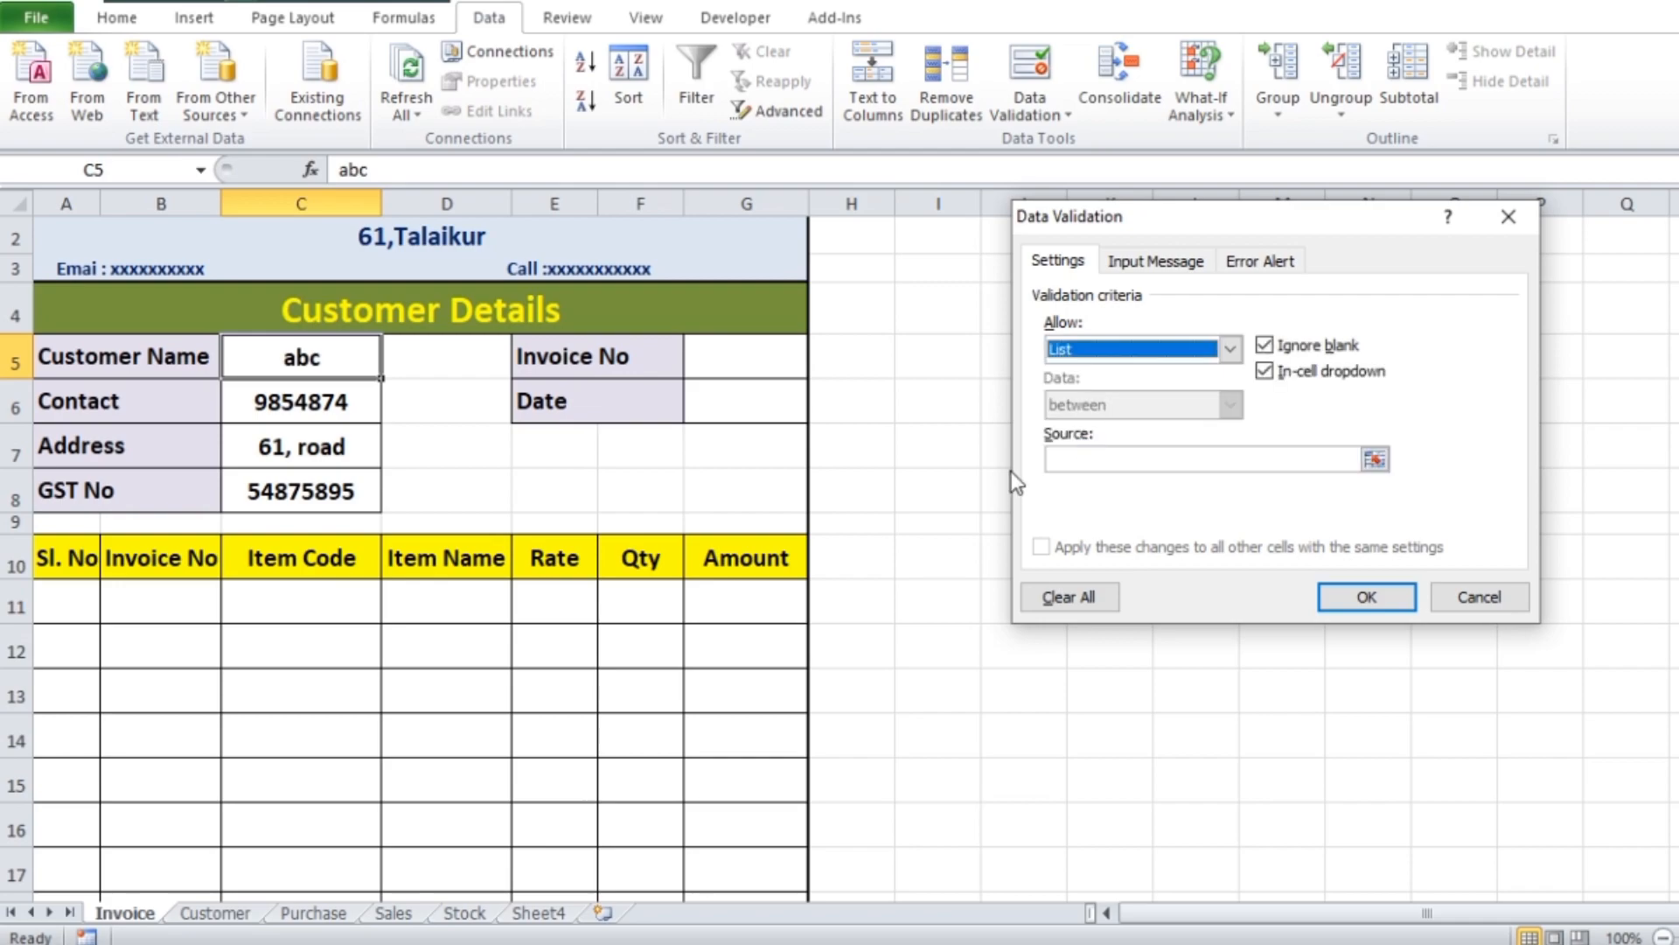
Set the list source to =Customer!$B$3:$B$18, apply the validation and check the entries in the C5 dropdown
{"action": "left_click", "coordinate": [1082, 457]}
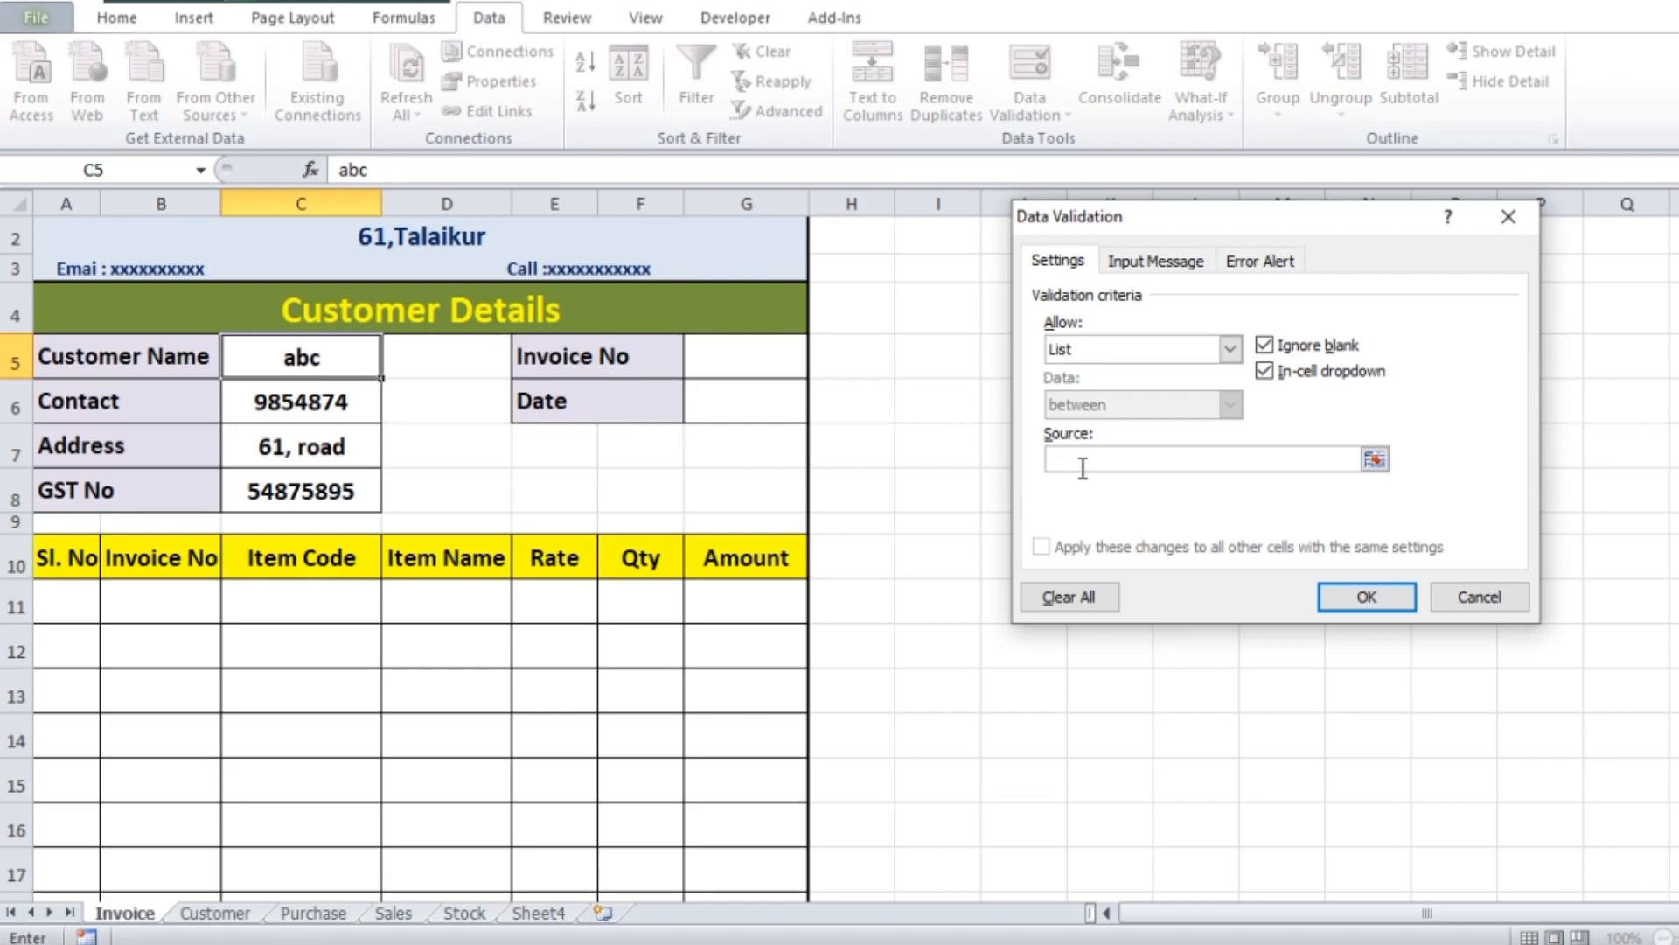
{"action": "left_click", "coordinate": [215, 912]}
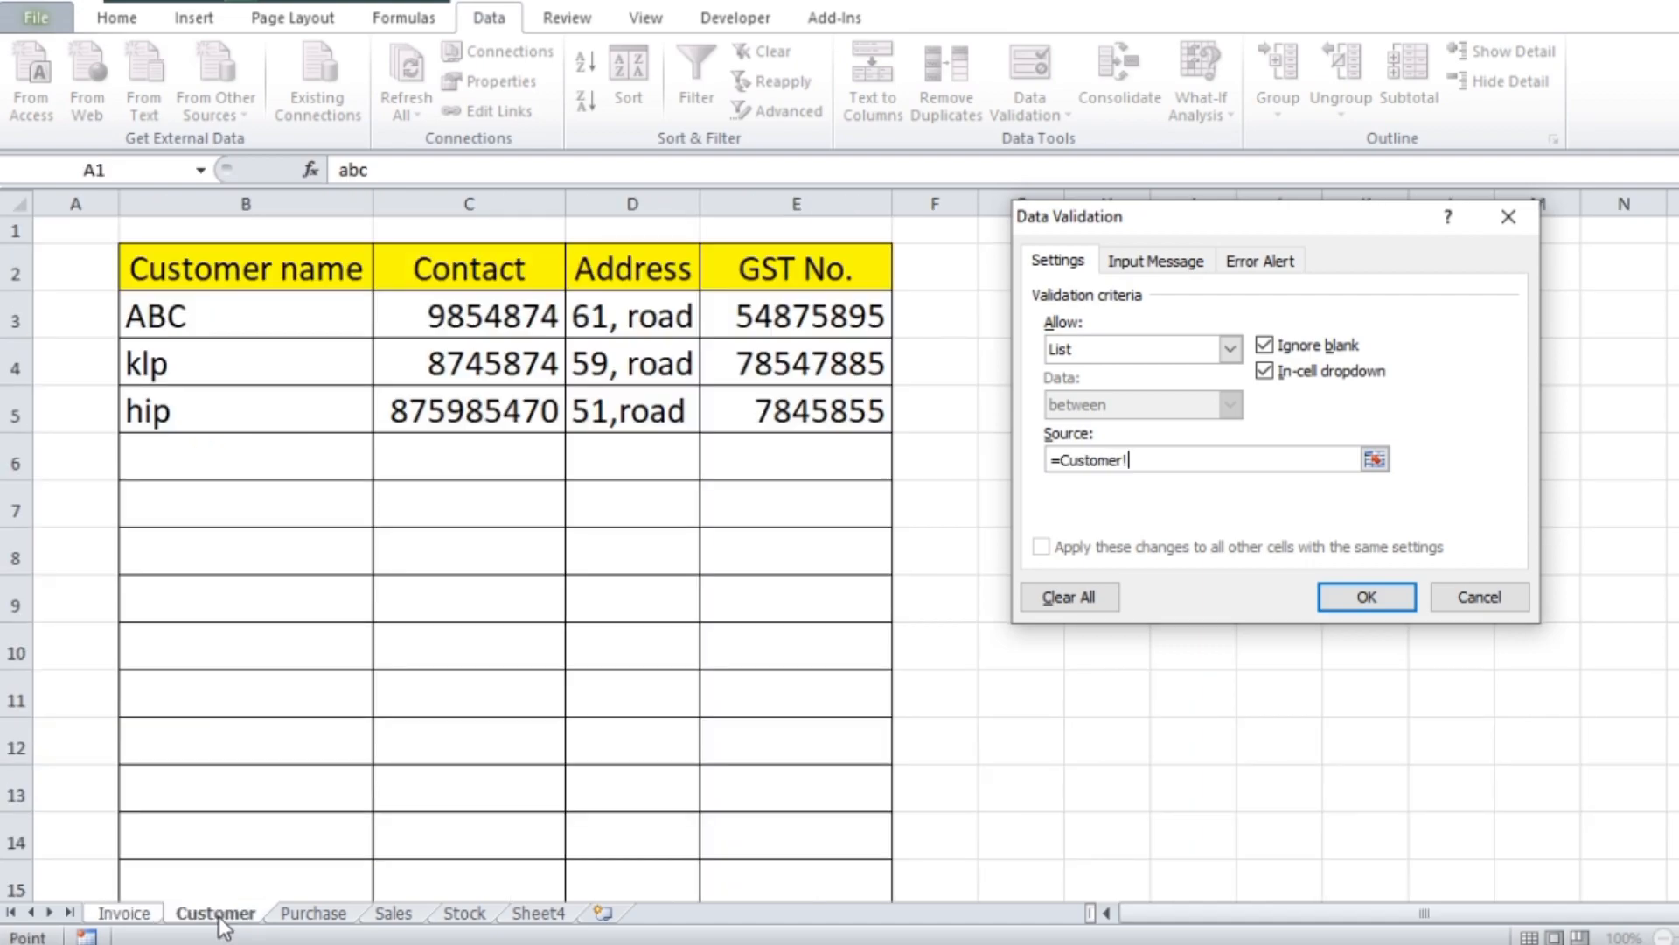
{"action": "left_click_drag", "start_coordinate": [197, 317], "coordinate": [196, 683]}
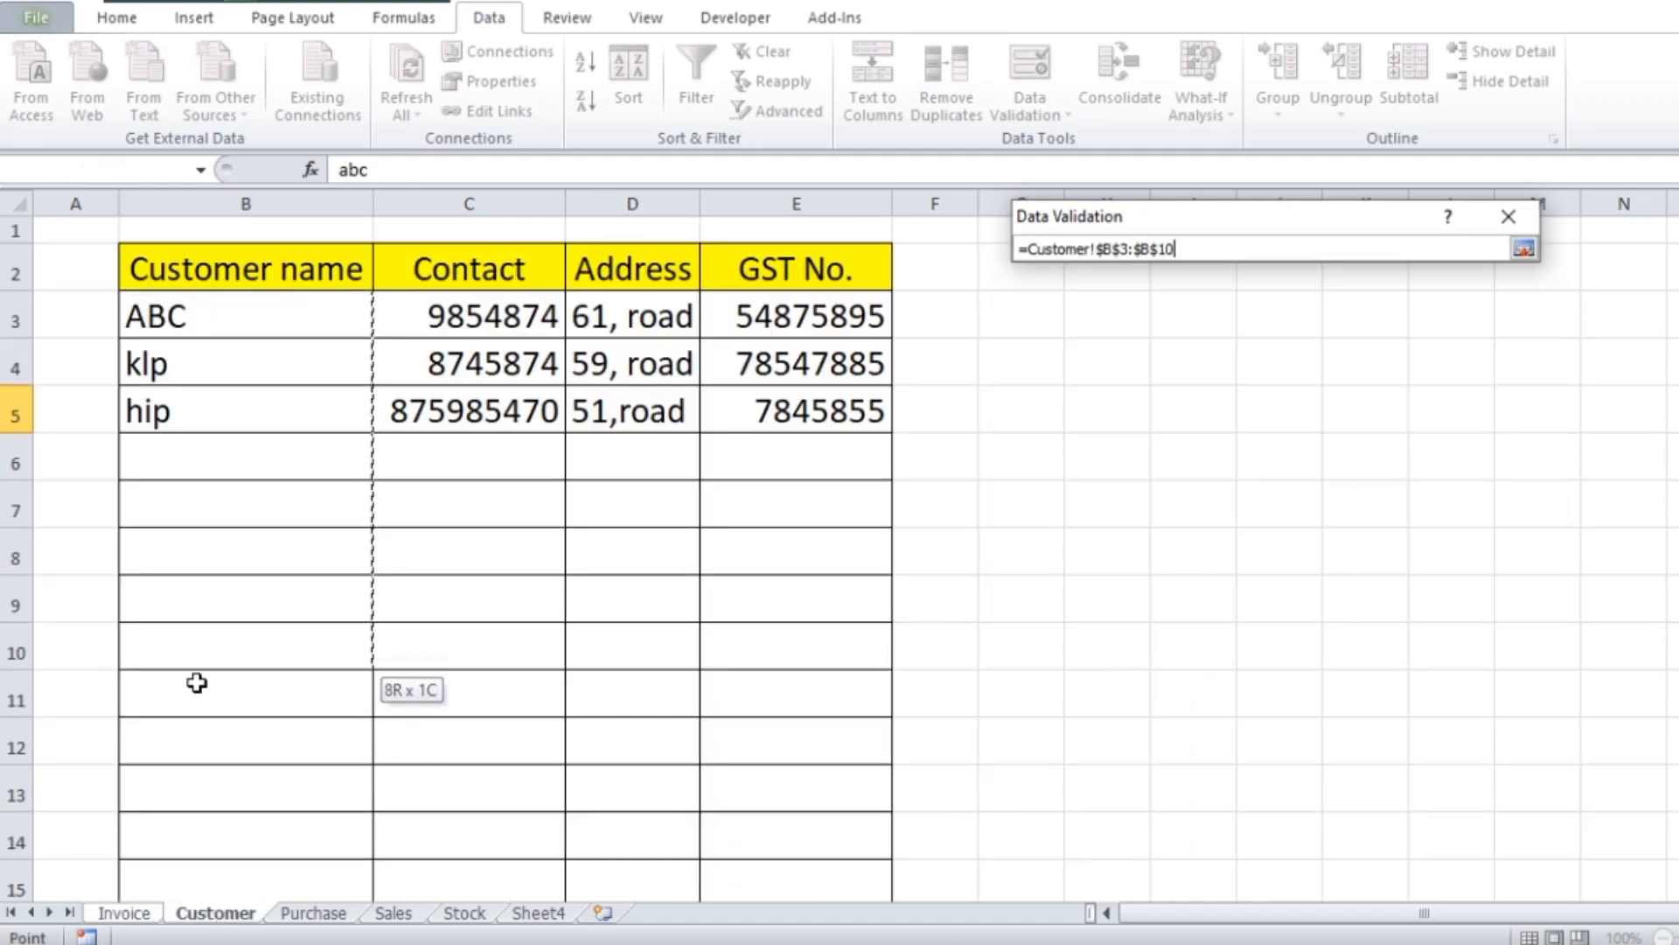
{"action": "left_click_drag", "start_coordinate": [197, 683], "coordinate": [220, 814]}
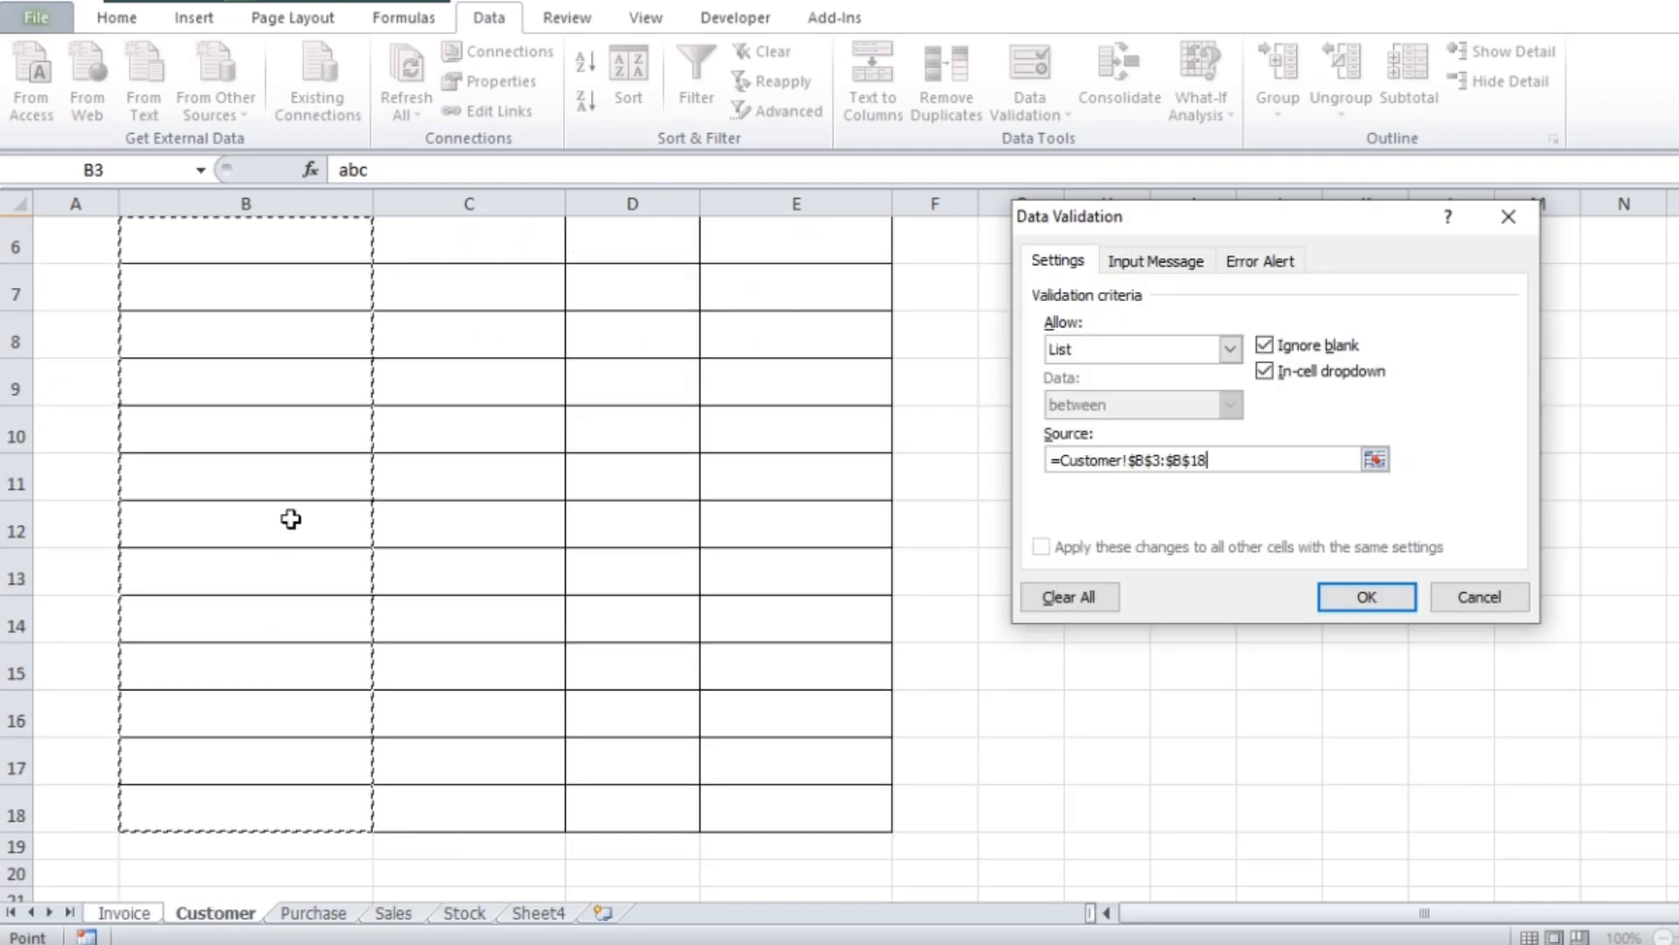
{"action": "scroll", "coordinate": [290, 522], "scroll_direction": "up", "scroll_amount": 2}
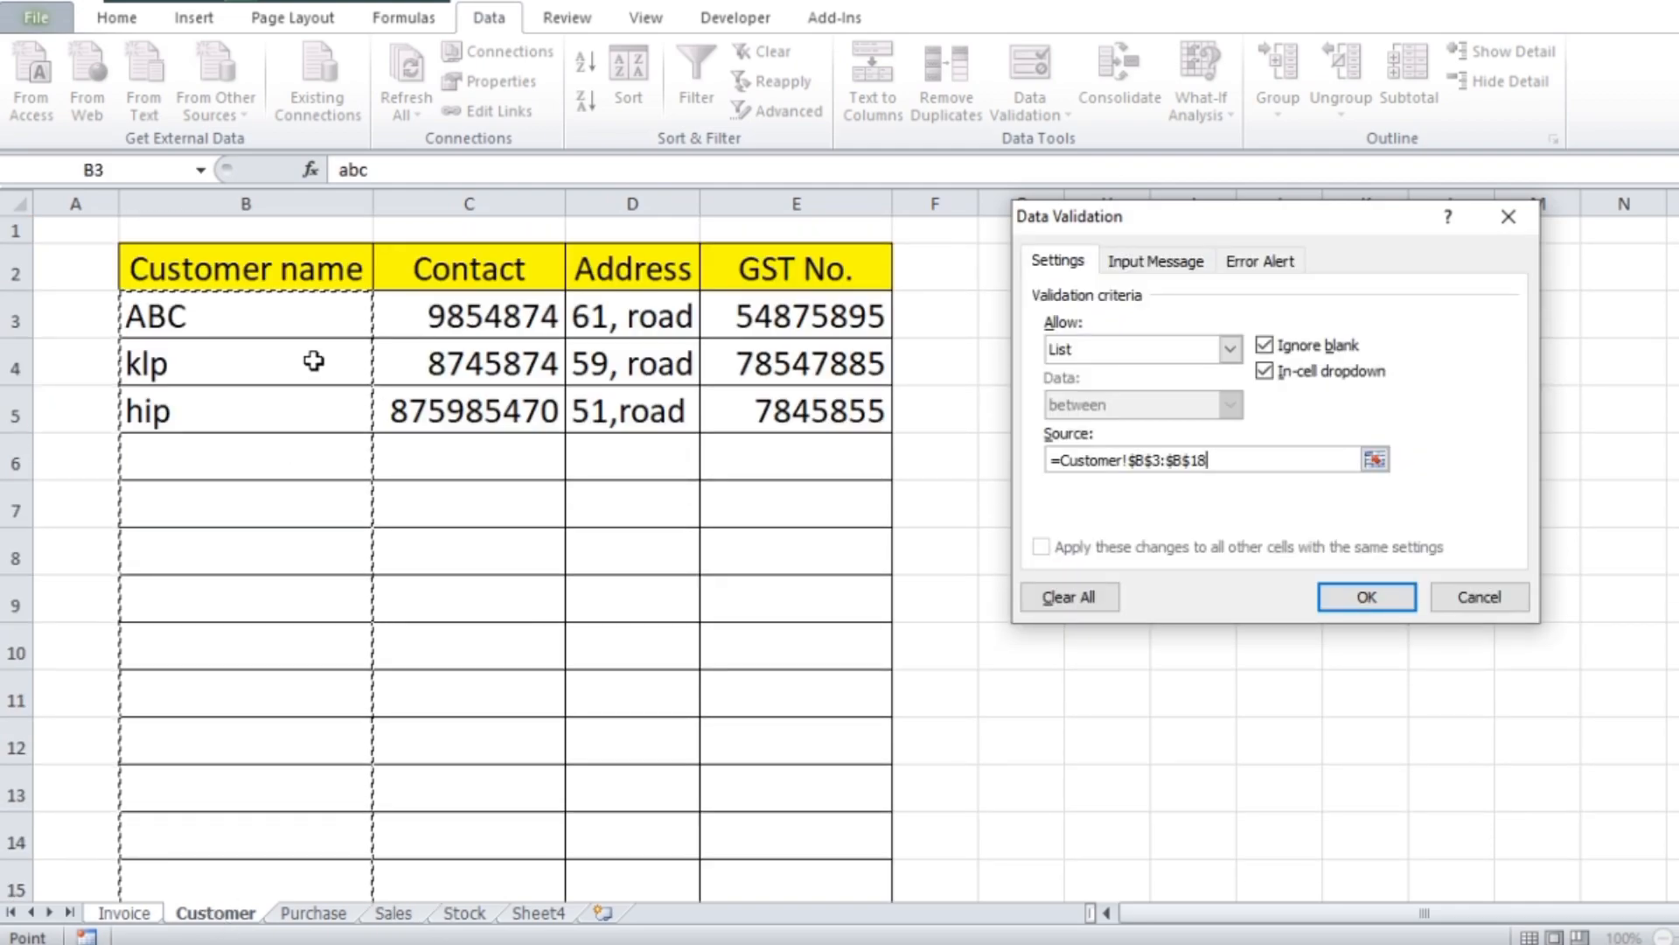
{"action": "left_click", "coordinate": [1367, 598]}
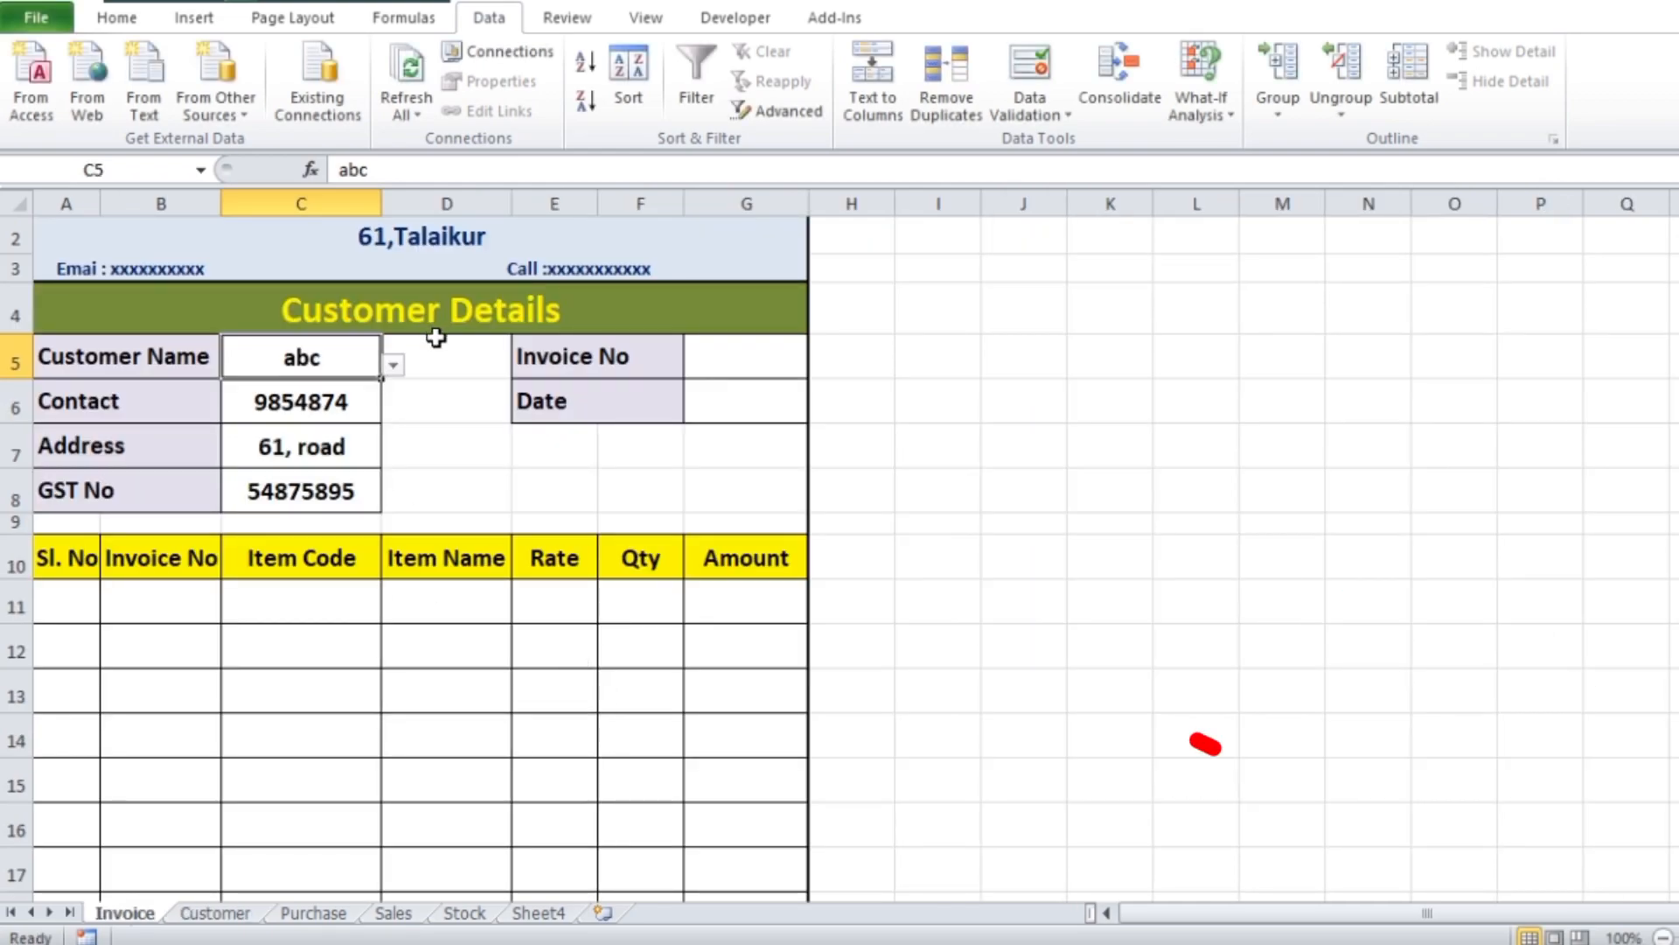
{"action": "left_click", "coordinate": [395, 365]}
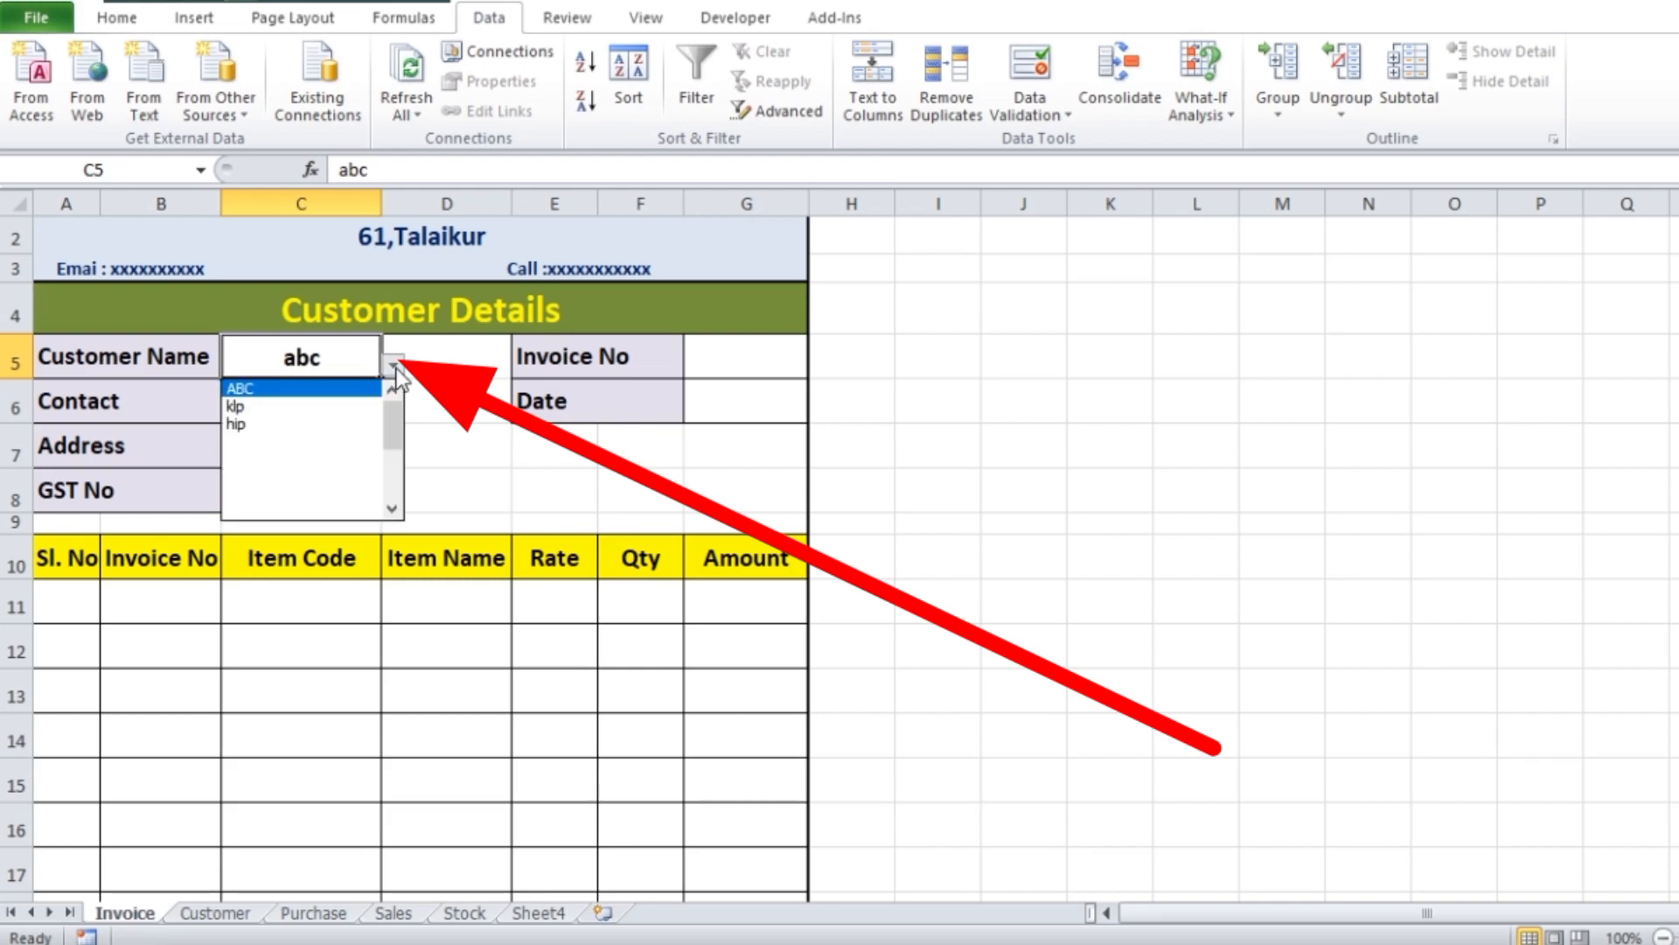
Add a new customer named JPL in row 6 of the Customer sheet and enter its contact number
{"action": "left_click", "coordinate": [244, 906]}
{"action": "left_click", "coordinate": [231, 919]}
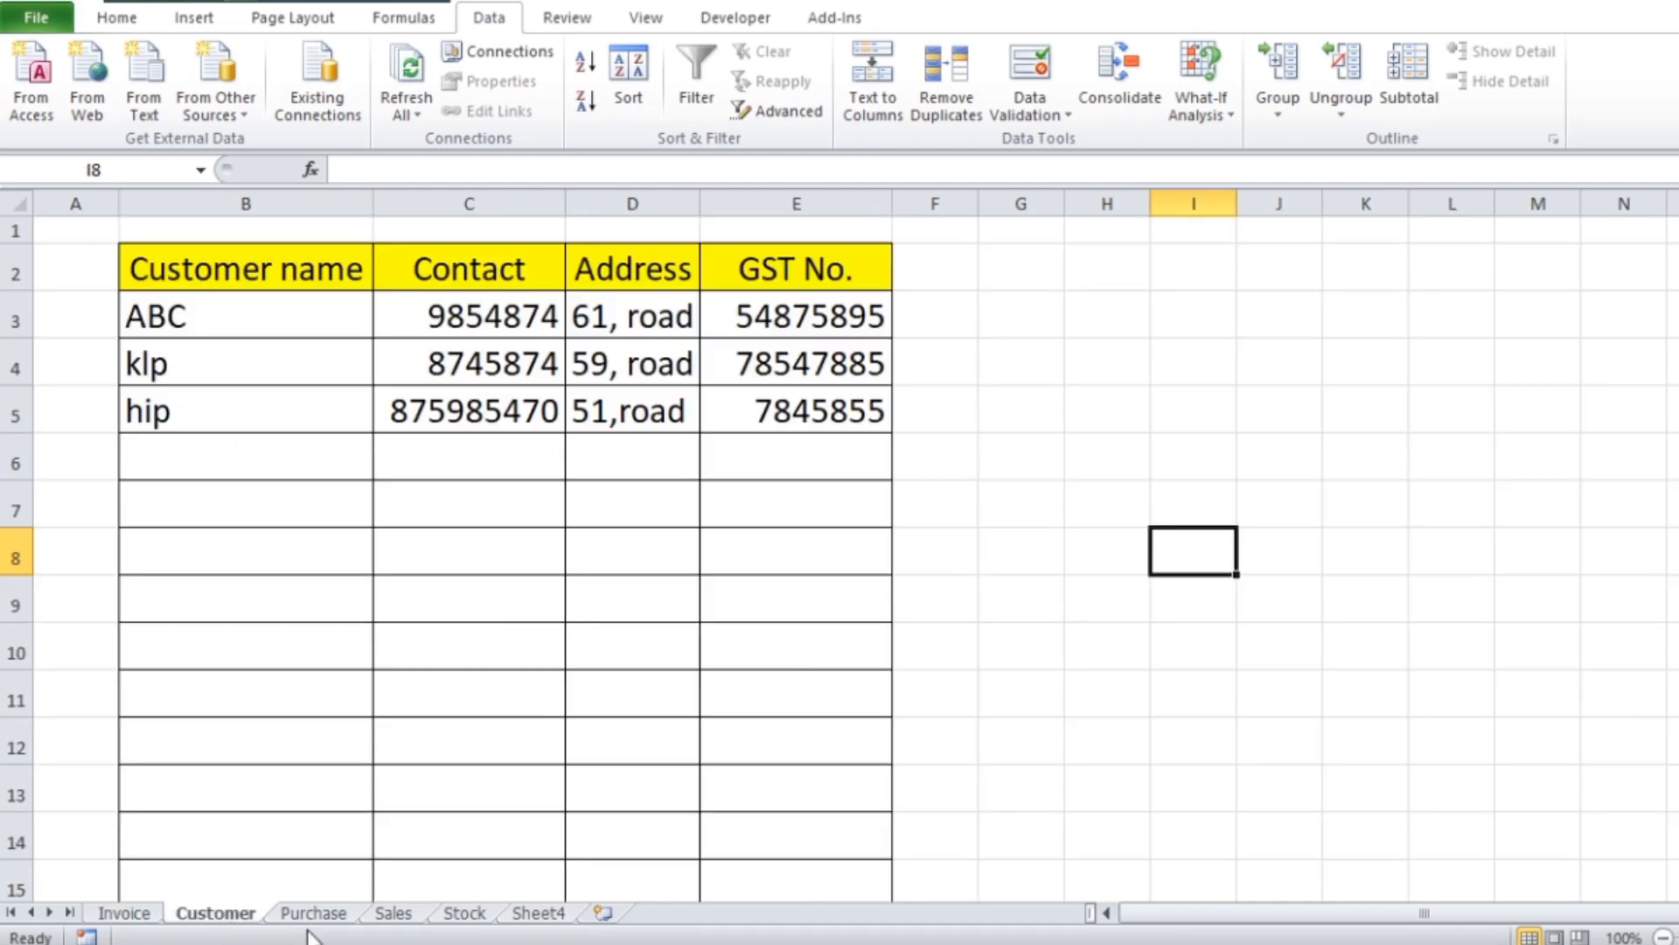
{"action": "left_click", "coordinate": [169, 461]}
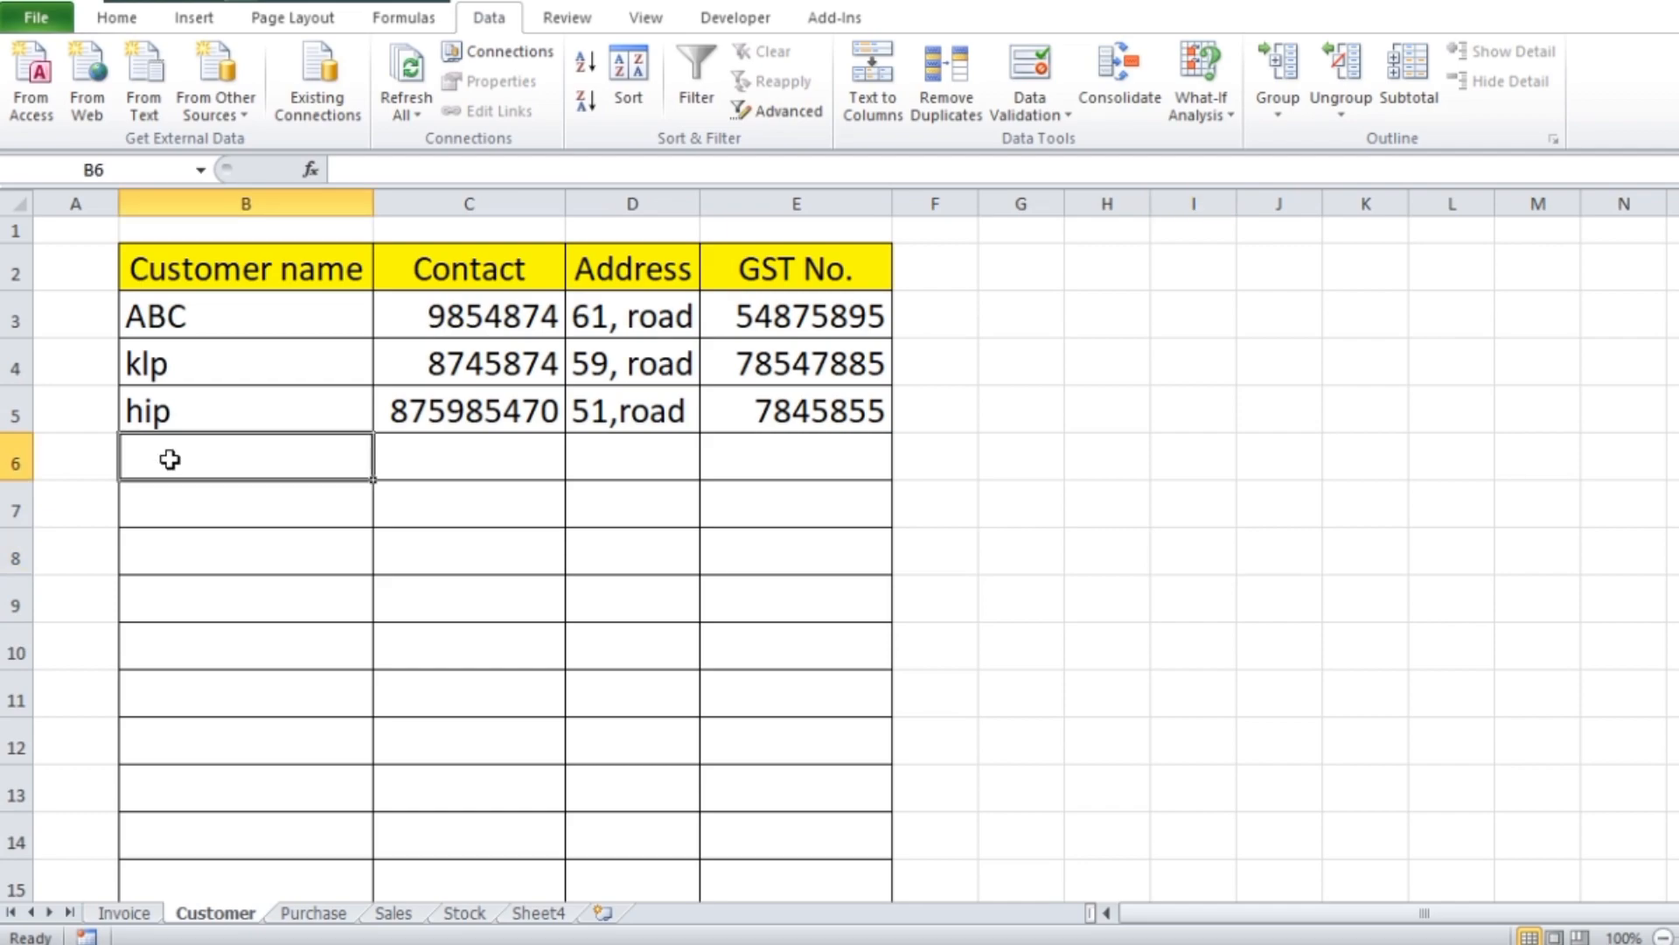
{"action": "type", "text": "JPL"}
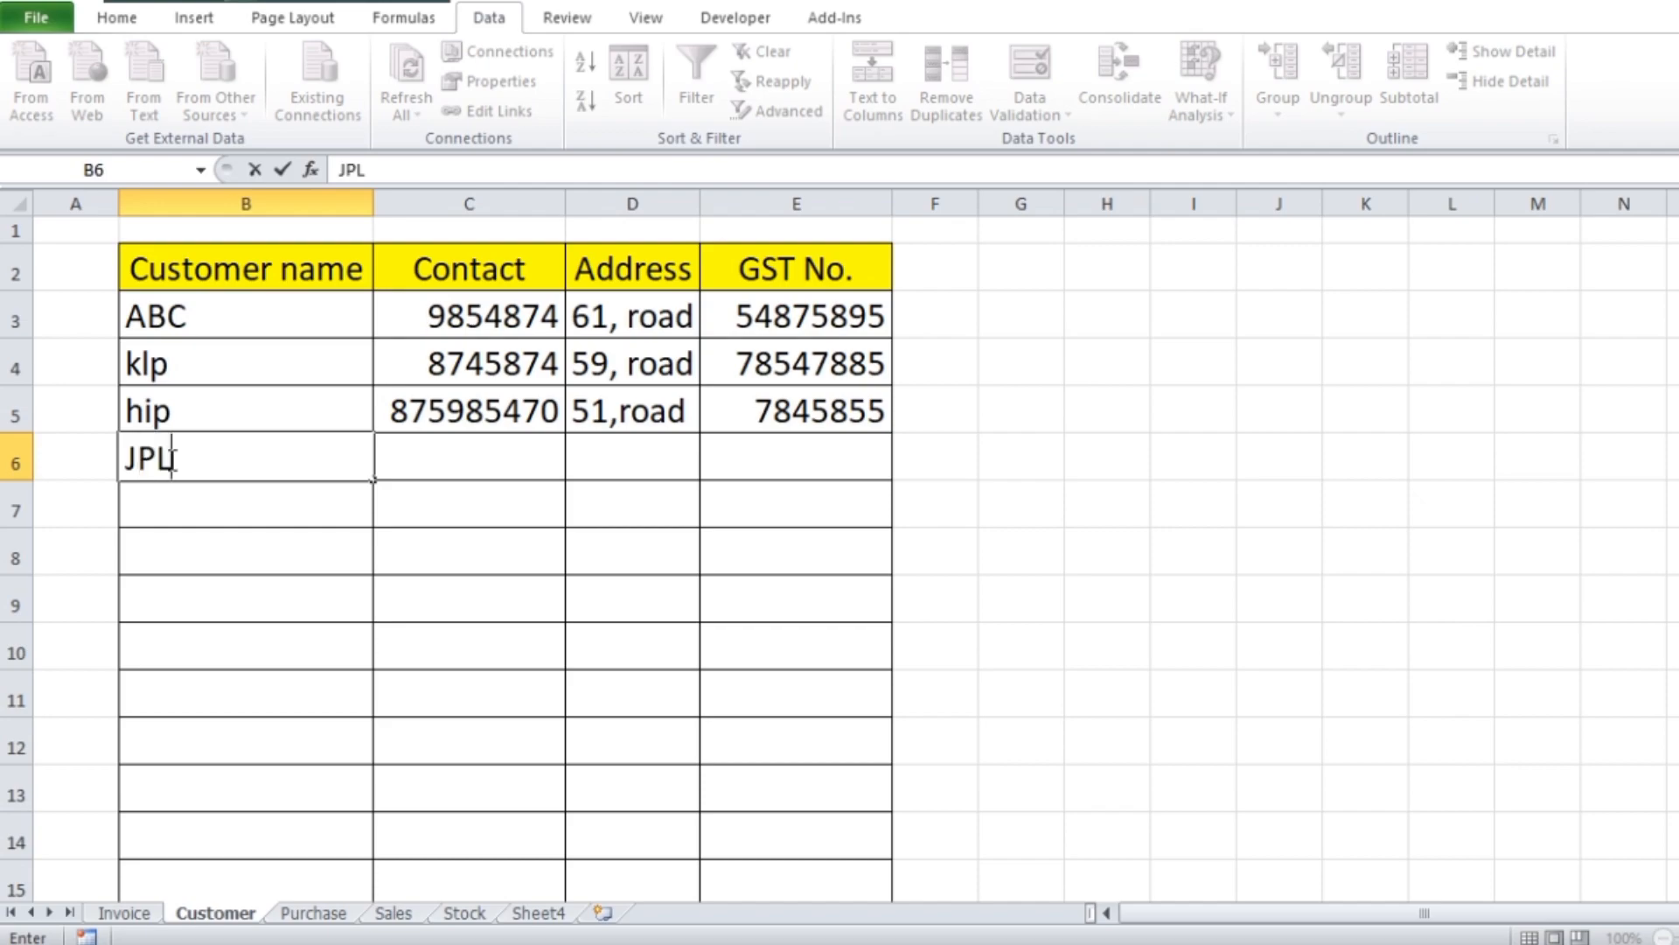
{"action": "key", "text": "Tab"}
{"action": "type", "text": "87"}
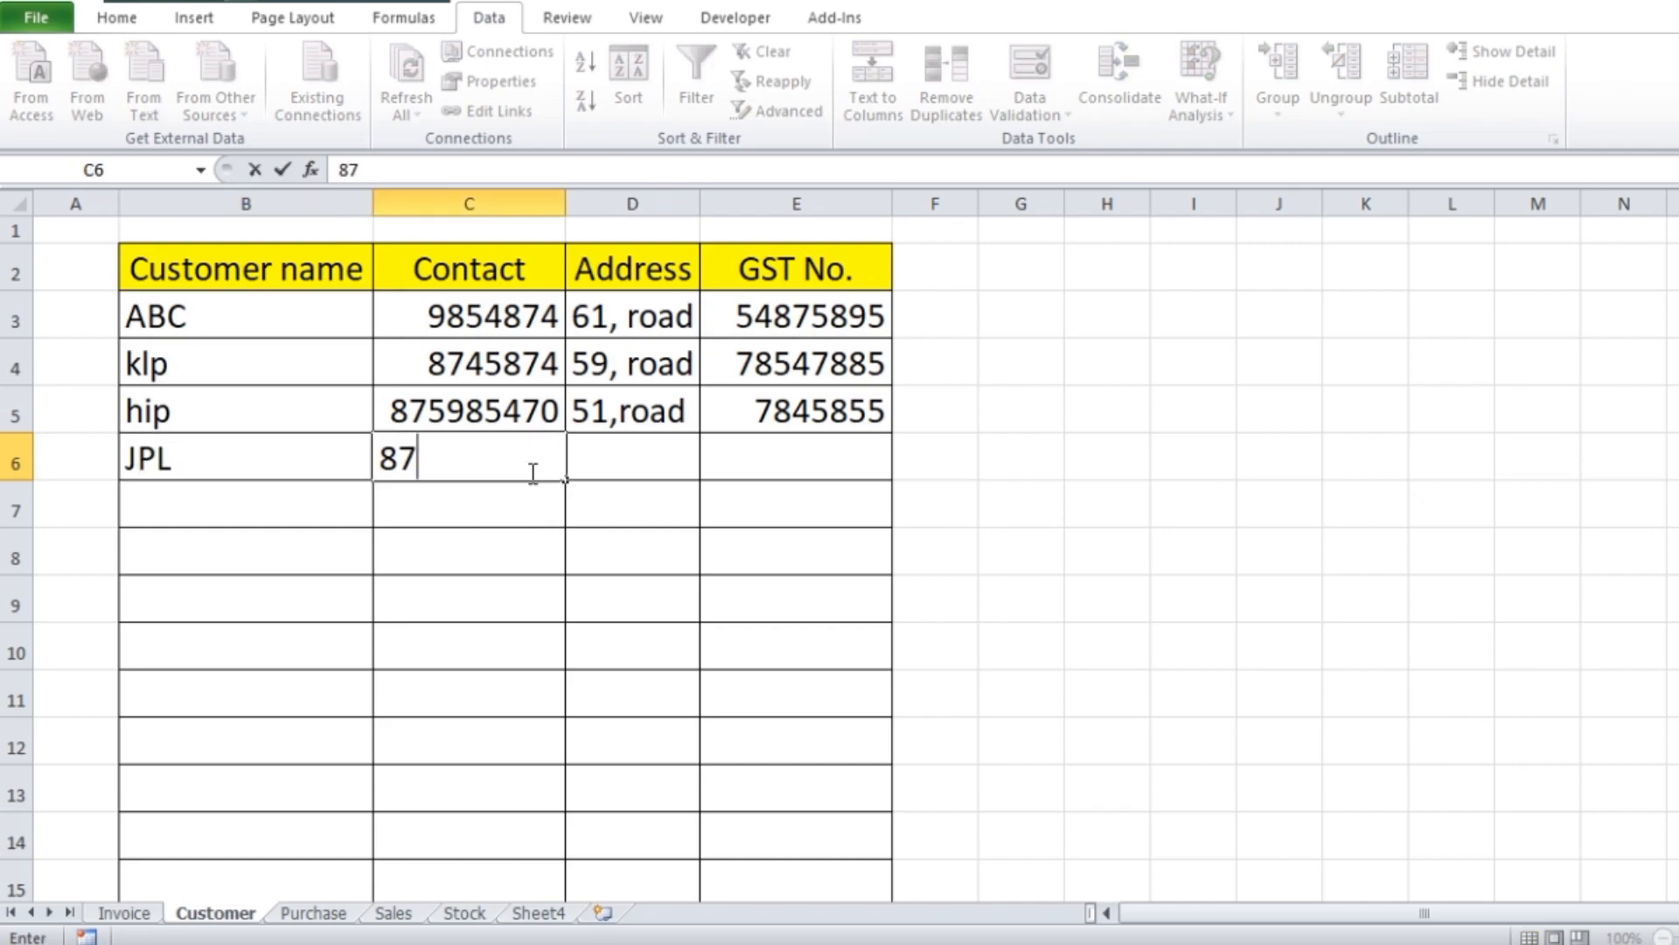
{"action": "type", "text": "450125"}
{"action": "key", "text": "Tab"}
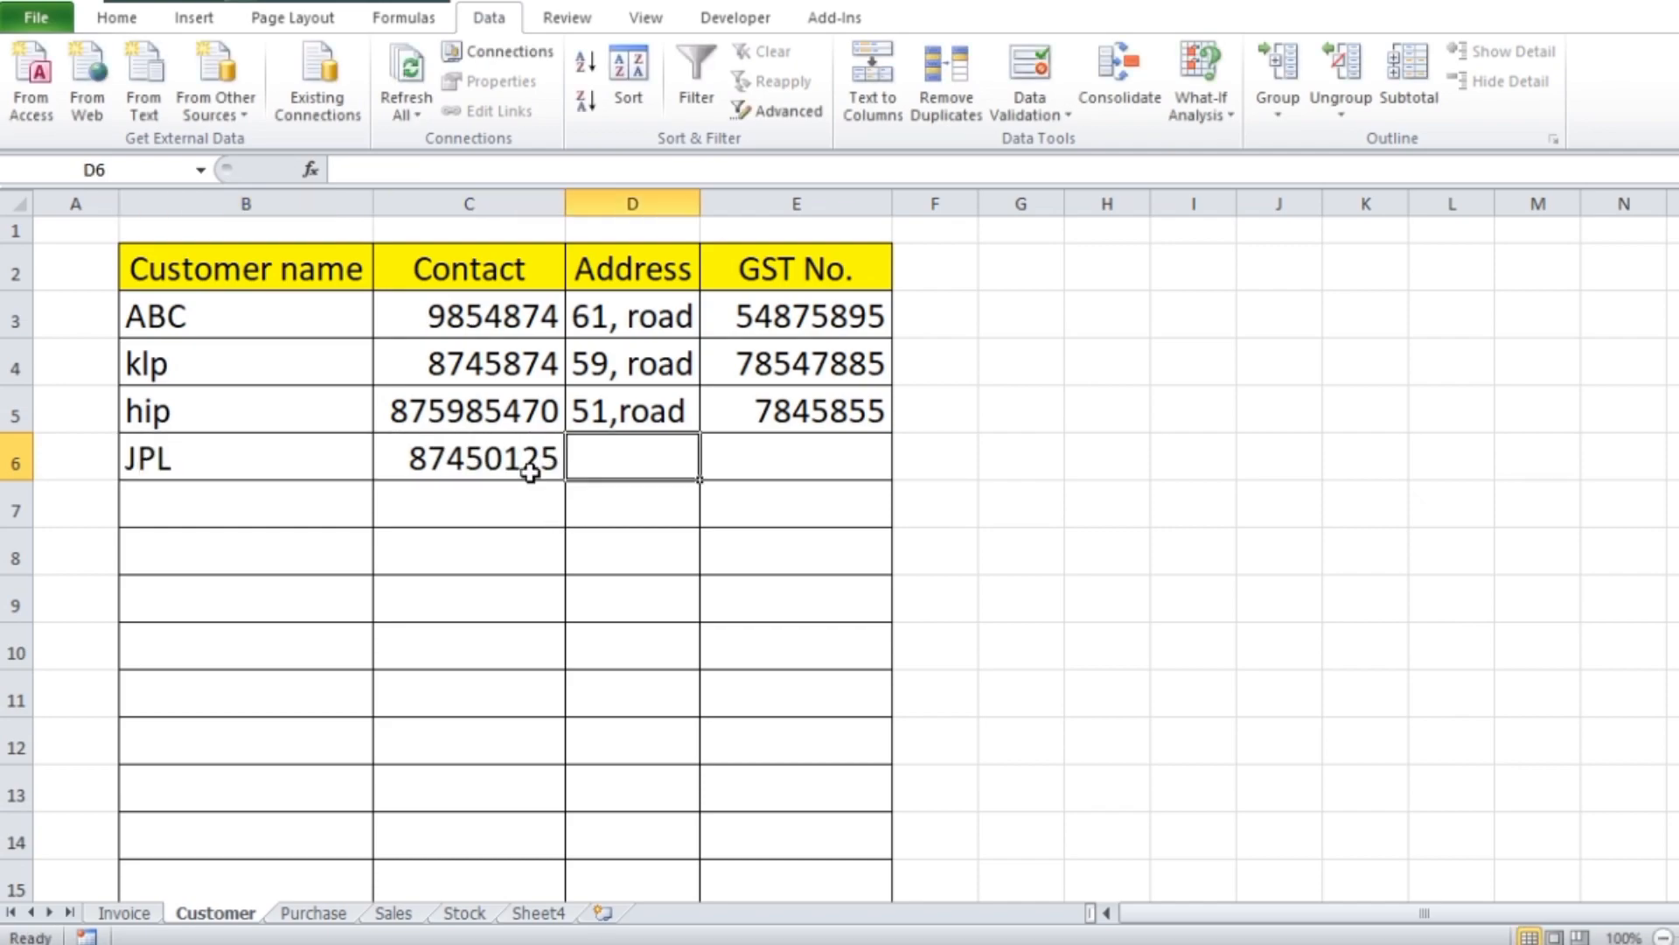
Complete the JPL record with its address and GST number, widening the Address column to fit the text
{"action": "type", "text": "89, "}
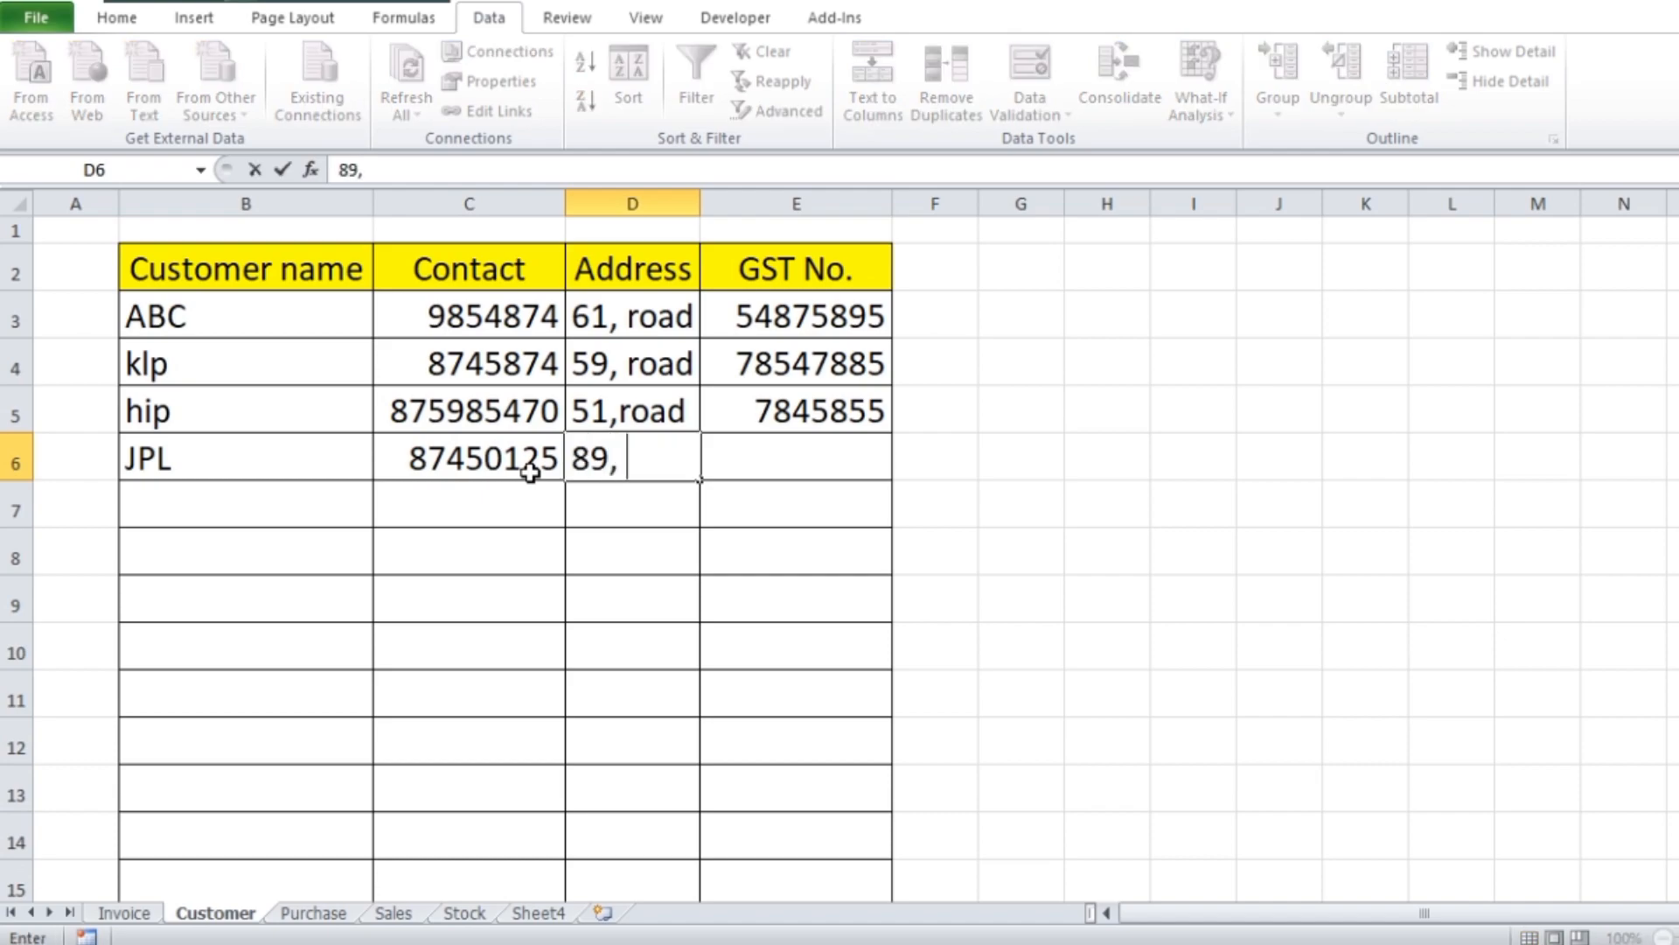
{"action": "type", "text": "ROAD"}
{"action": "key", "text": "Tab"}
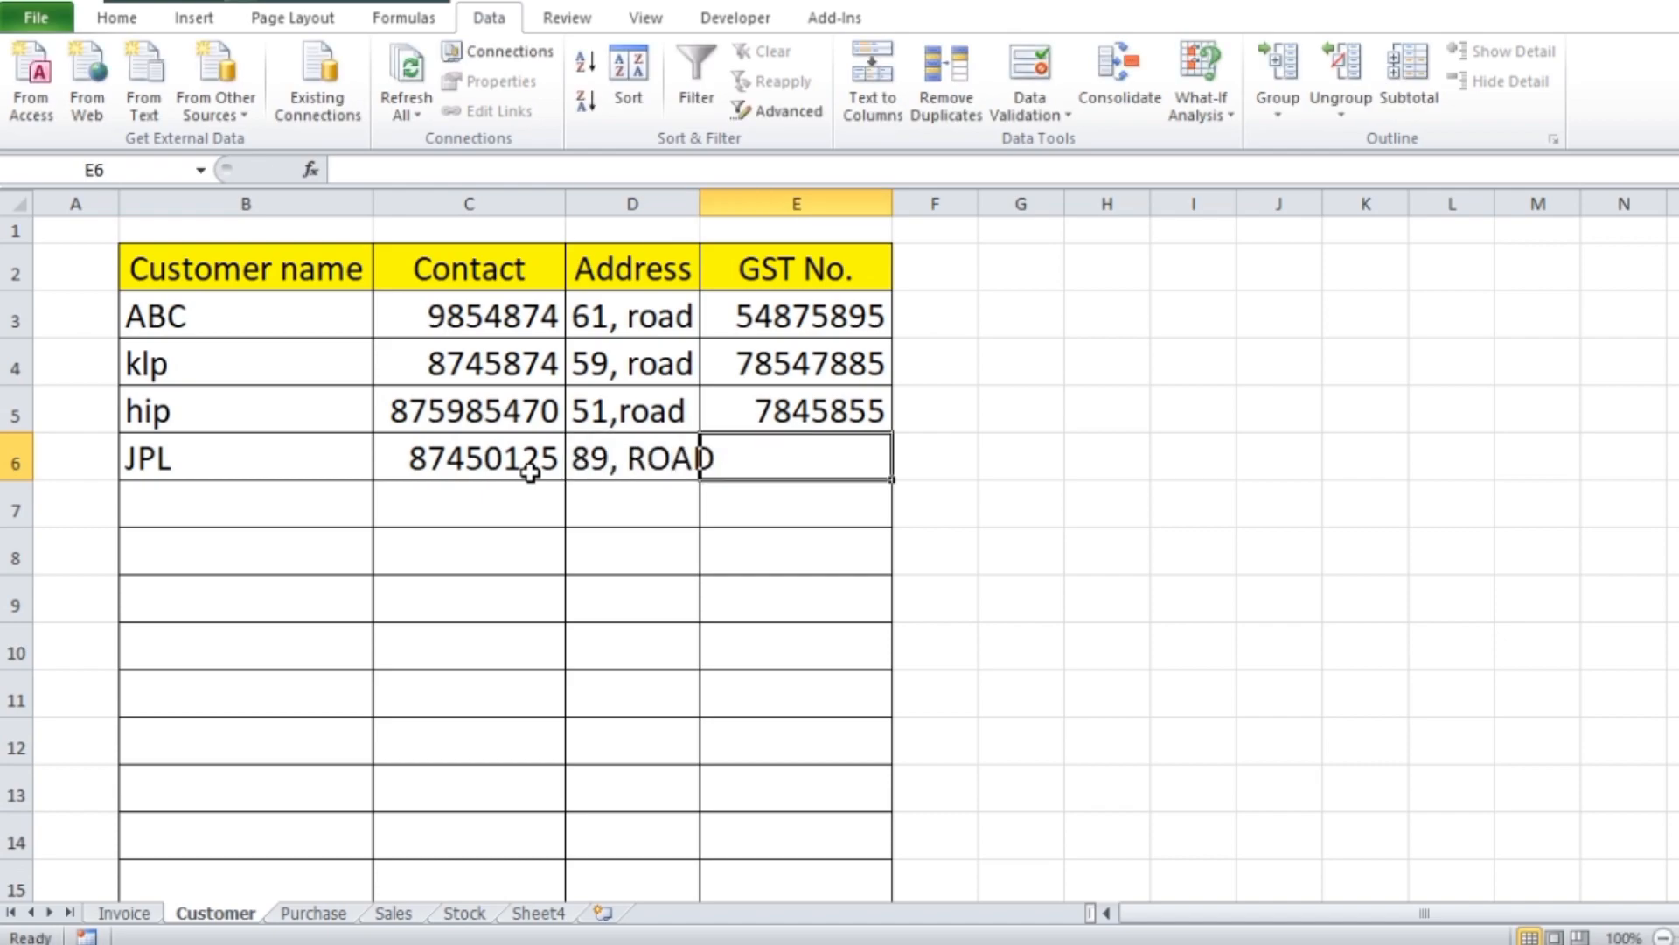
{"action": "left_click_drag", "start_coordinate": [700, 203], "coordinate": [733, 203]}
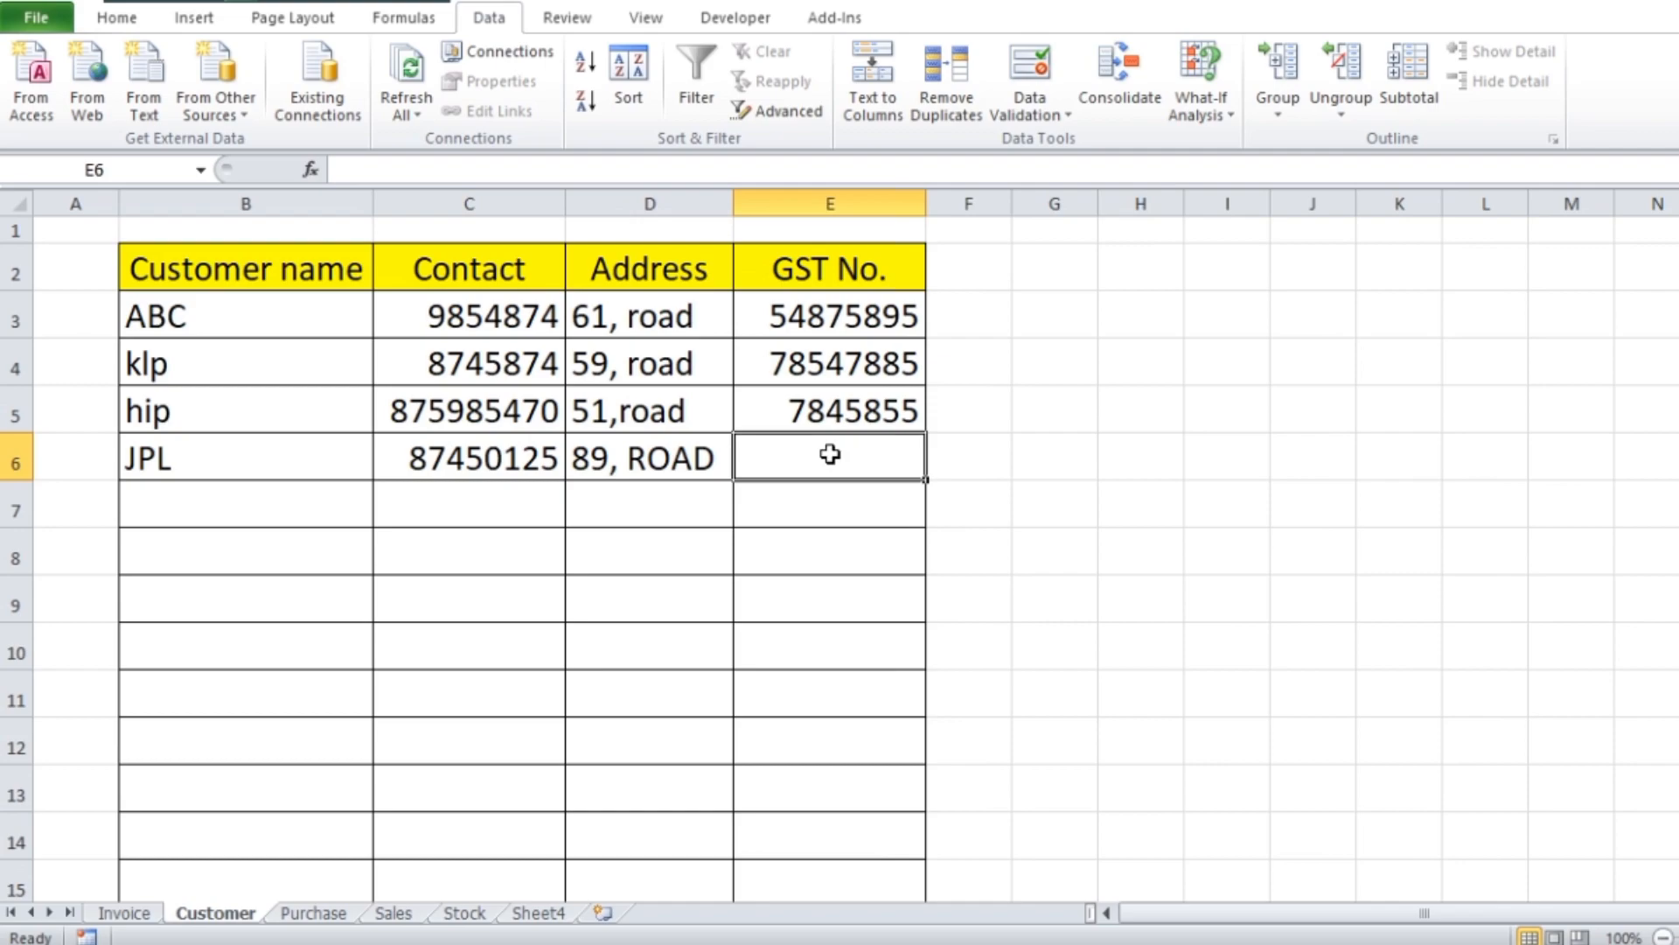
{"action": "type", "text": "Axc"}
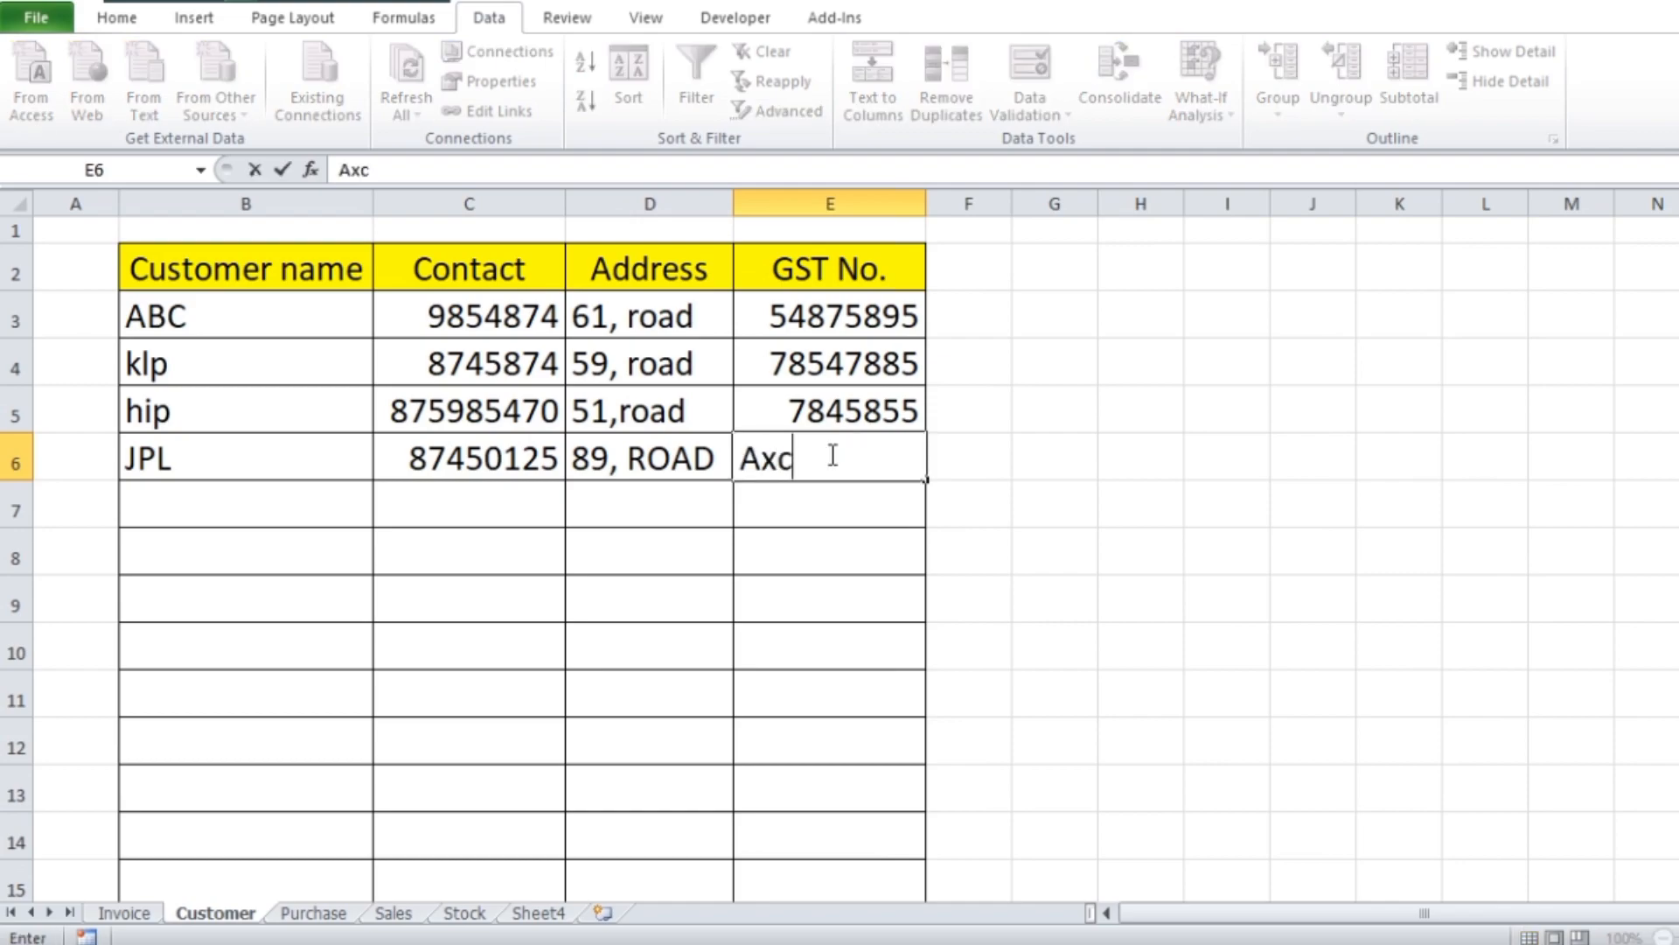
{"action": "type", "text": "25415"}
{"action": "left_click", "coordinate": [1315, 561]}
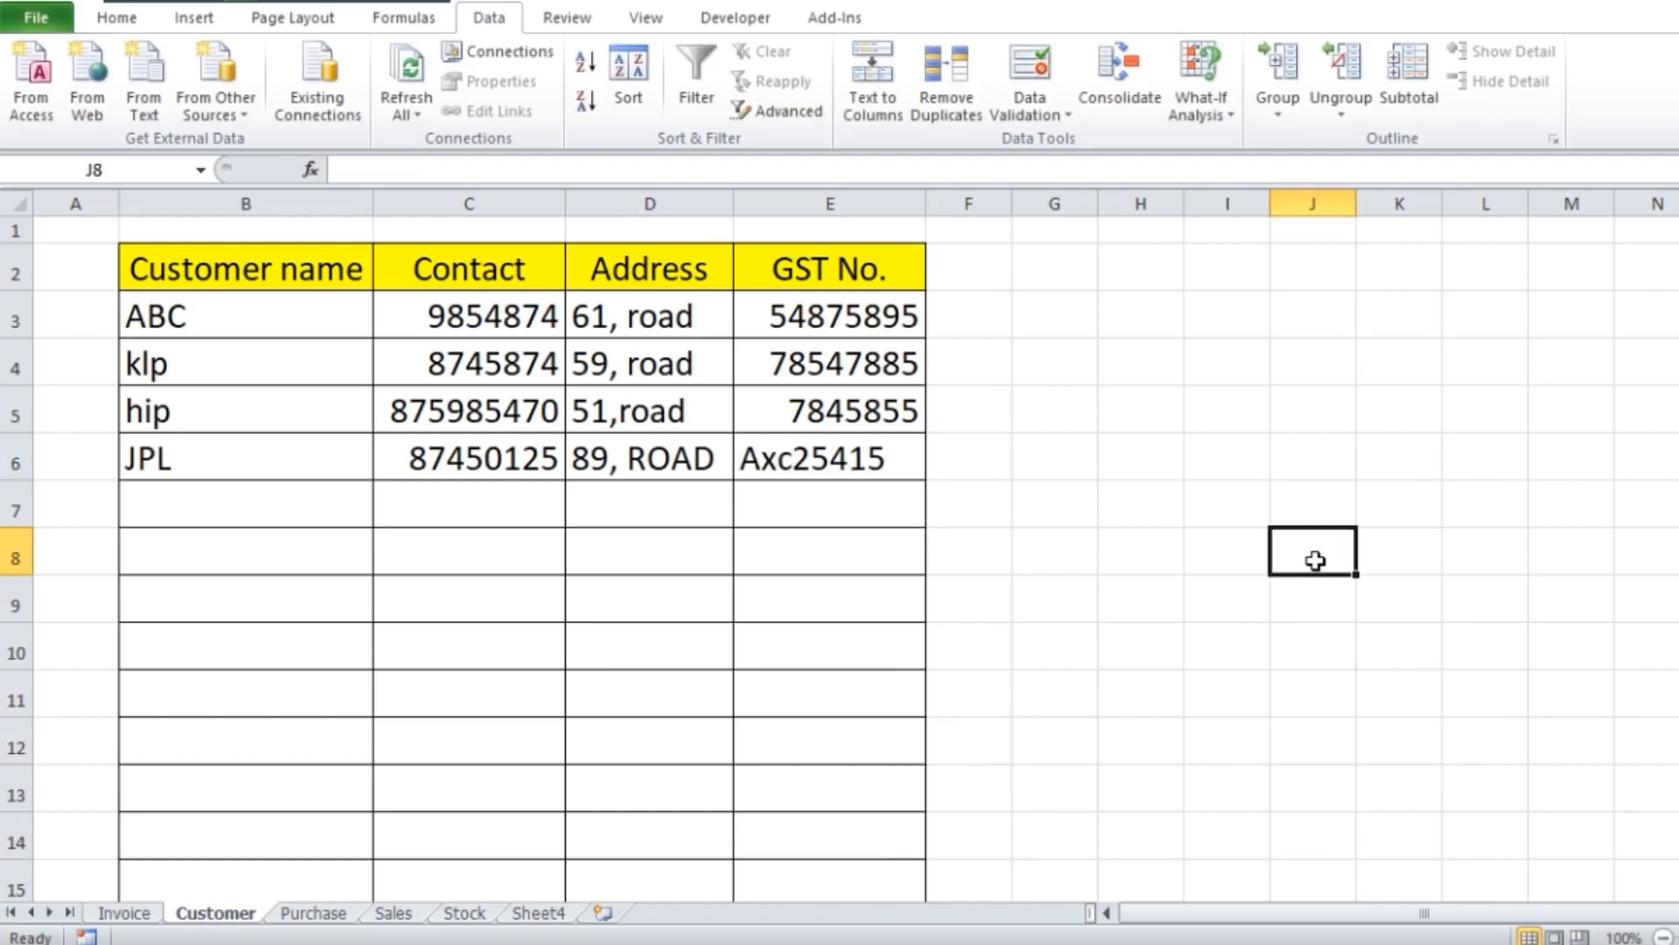
Choose JPL from the Customer Name dropdown in C5 of the Invoice sheet
{"action": "left_click", "coordinate": [123, 914]}
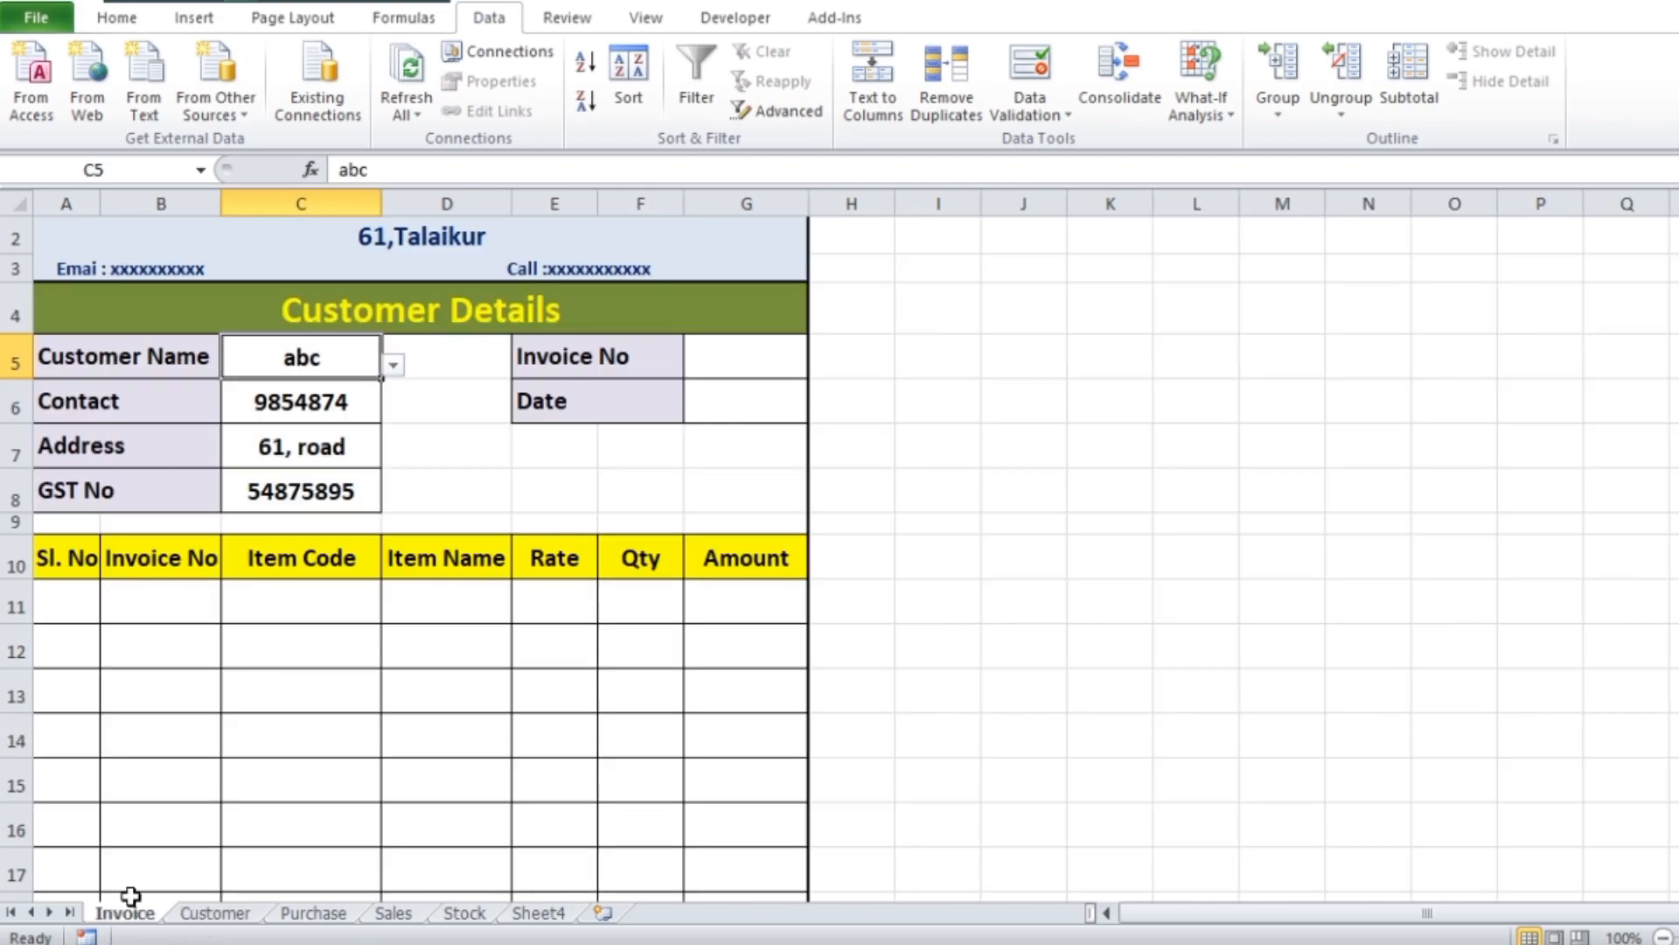
{"action": "left_click", "coordinate": [394, 366]}
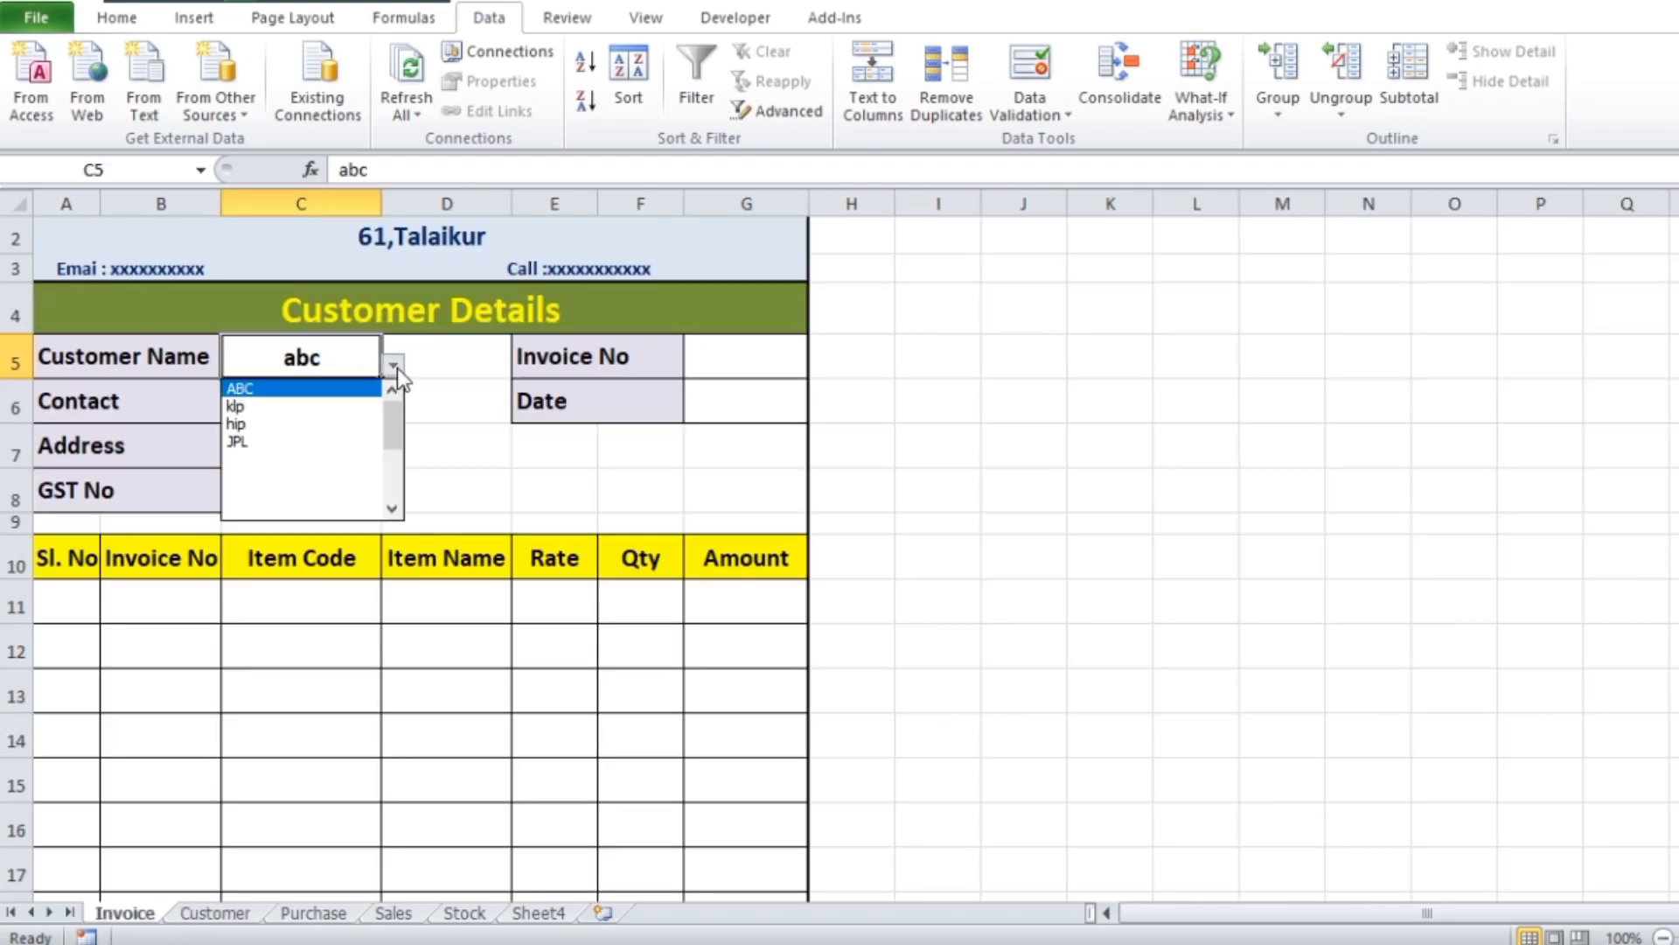
{"action": "left_click", "coordinate": [242, 453]}
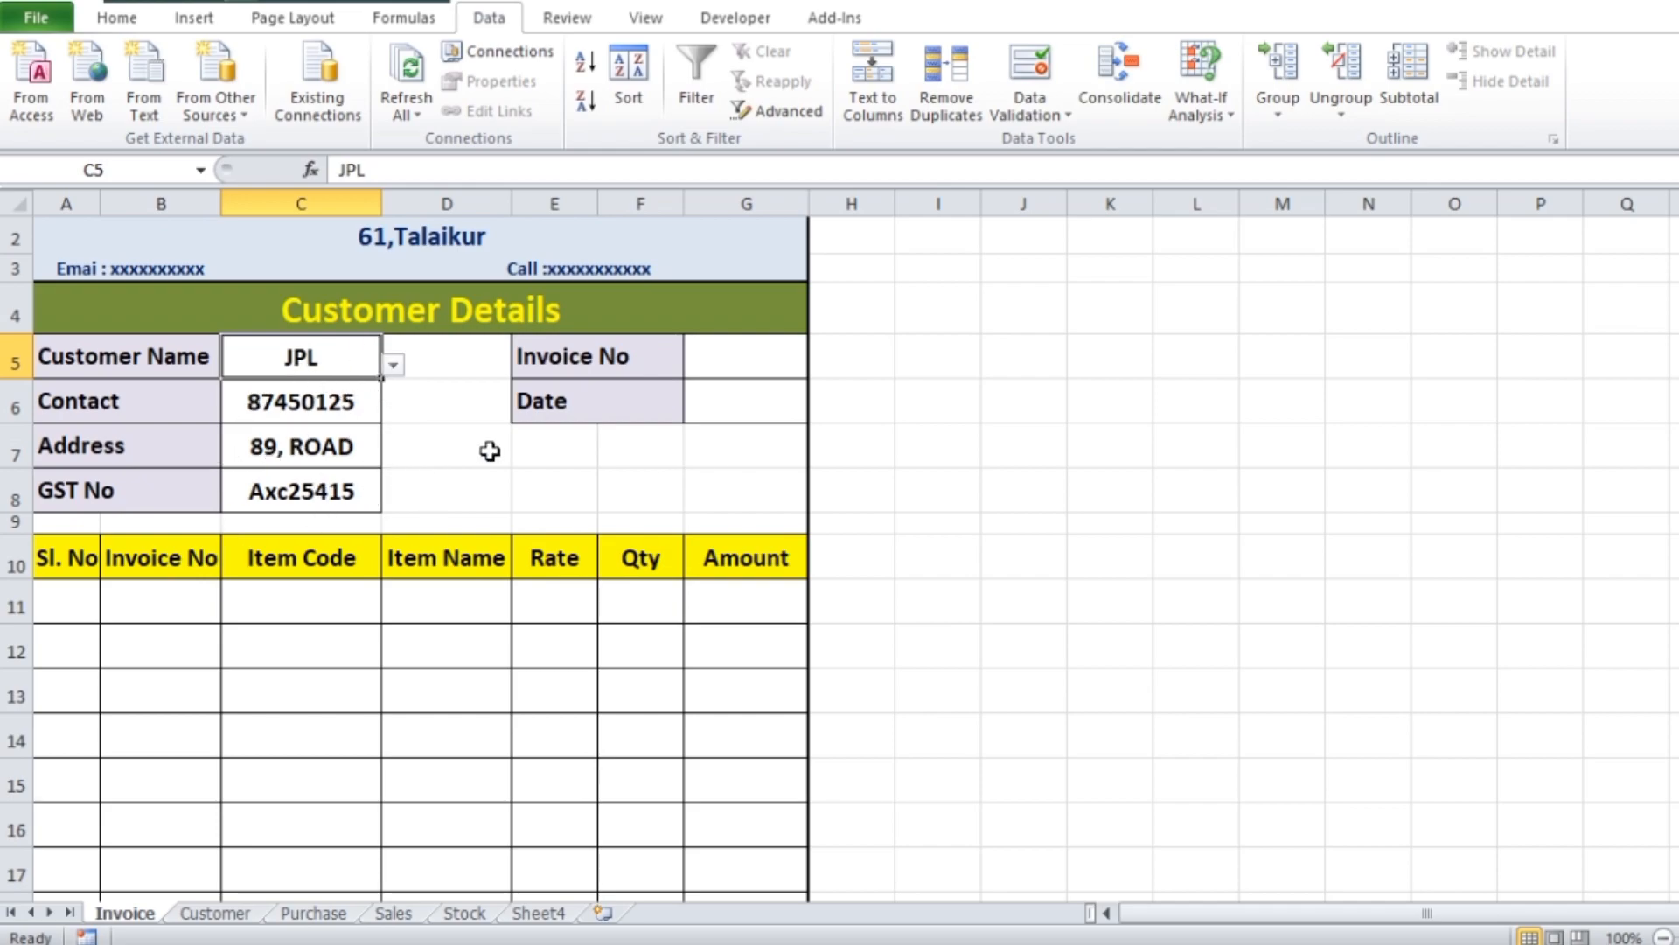
Start an IF formula in Invoice No cell B11 with the logical test C11=""
{"action": "scroll", "coordinate": [467, 405], "scroll_direction": "down", "scroll_amount": 1}
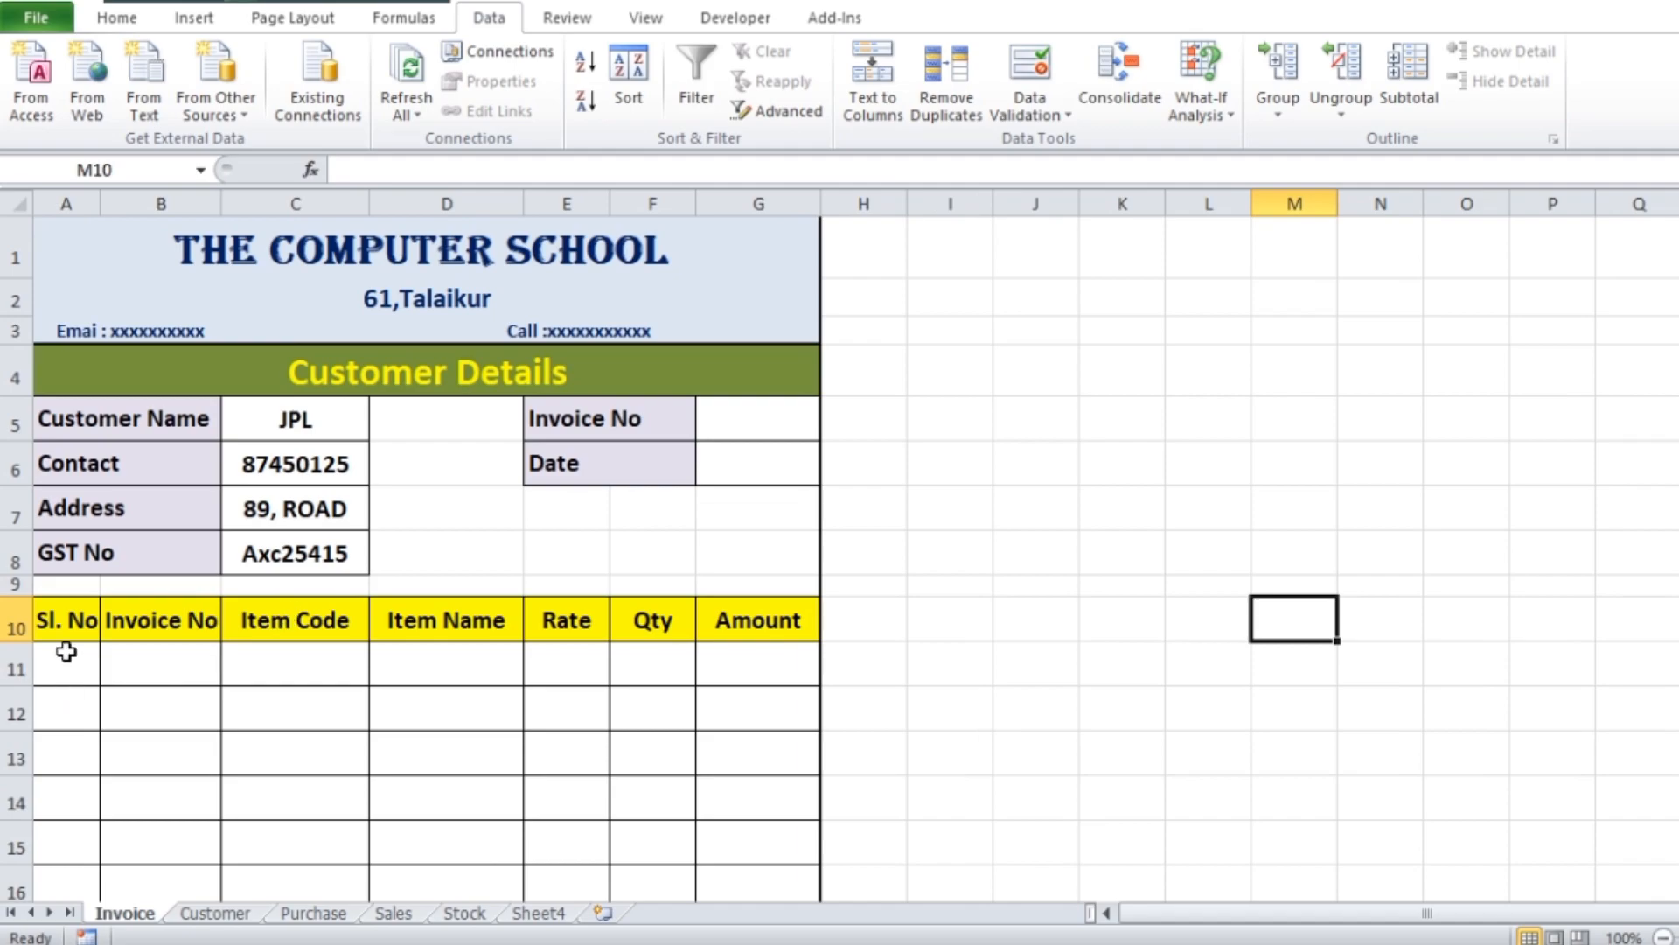
{"action": "left_click", "coordinate": [318, 671]}
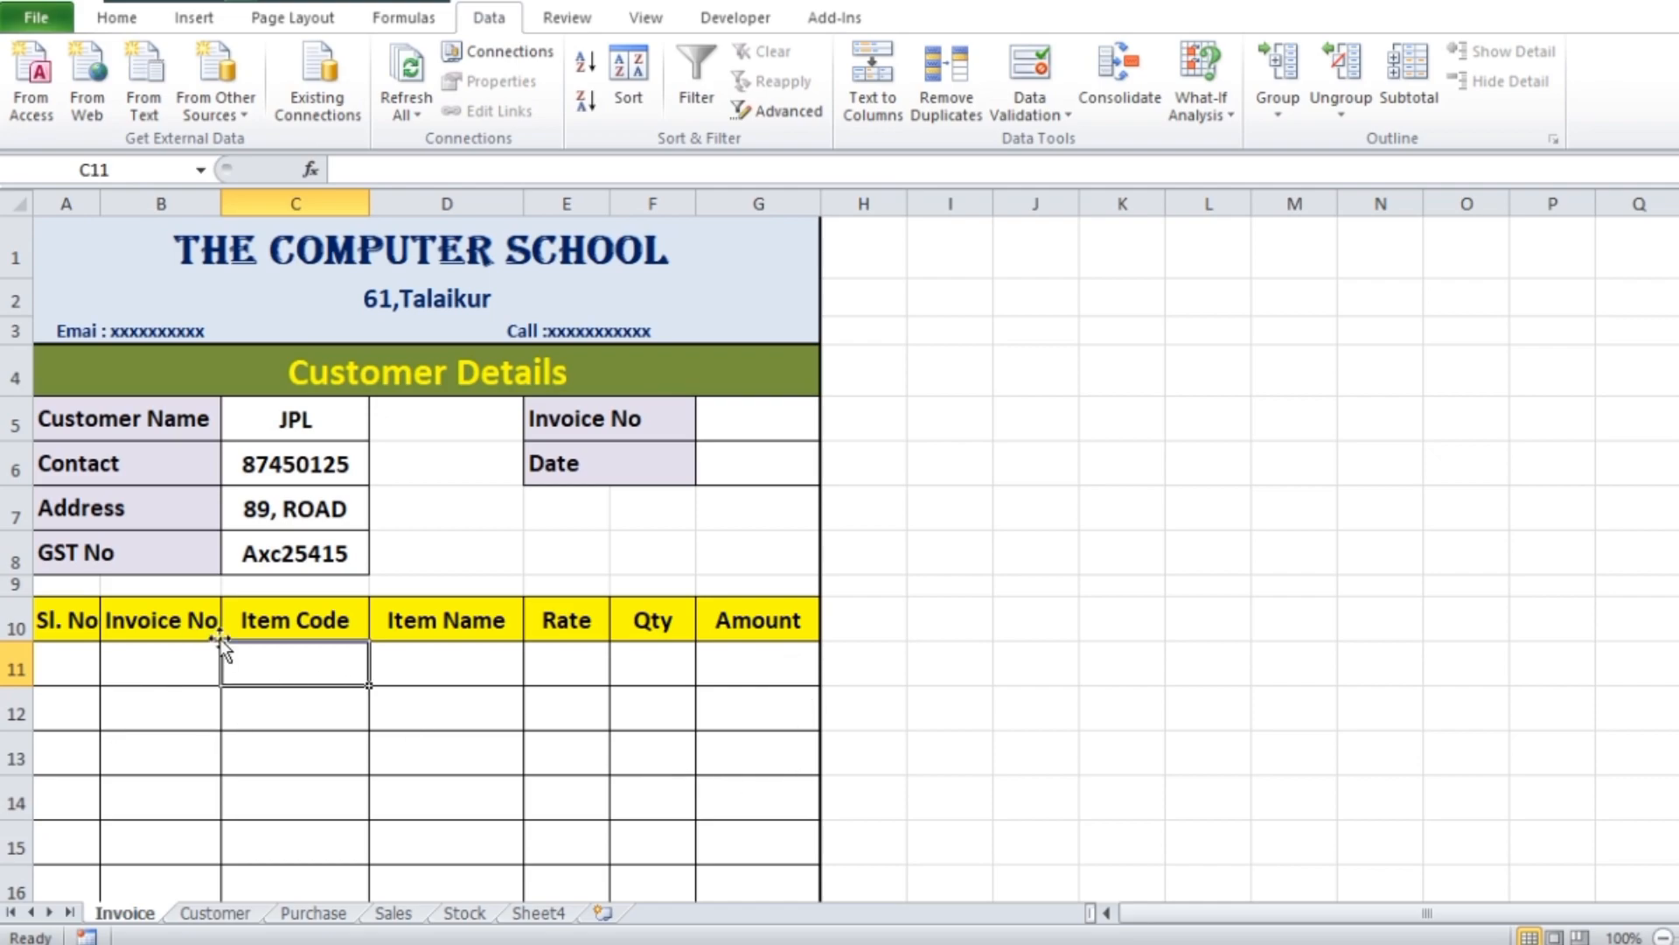
{"action": "left_click", "coordinate": [161, 666]}
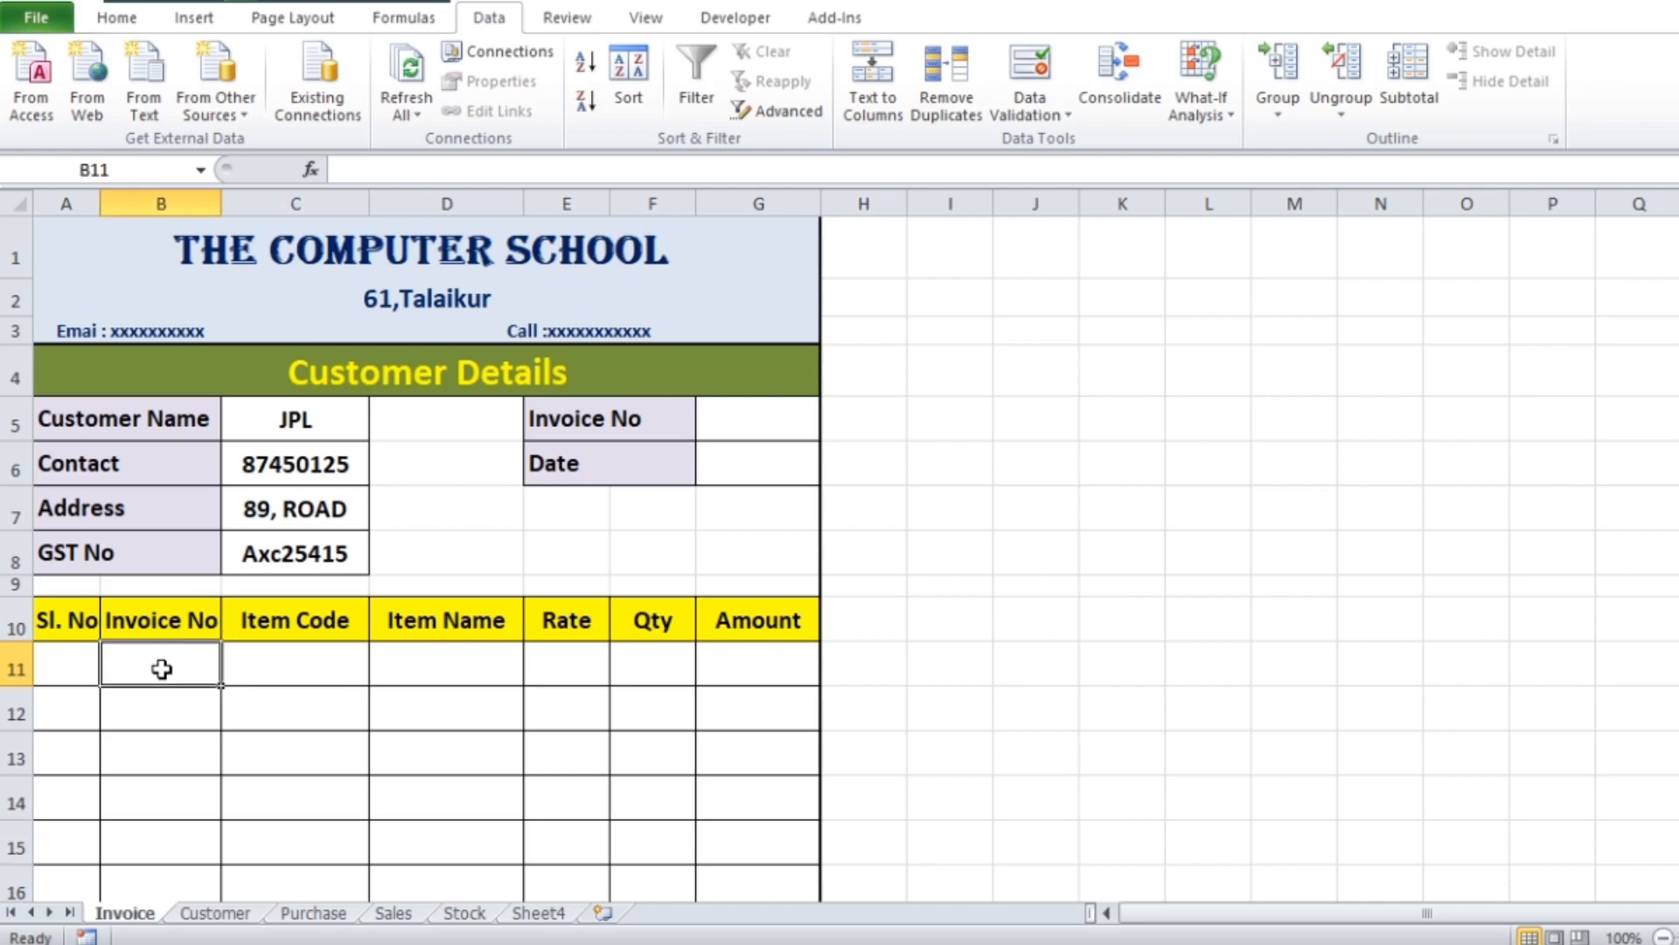
{"action": "type", "text": "="}
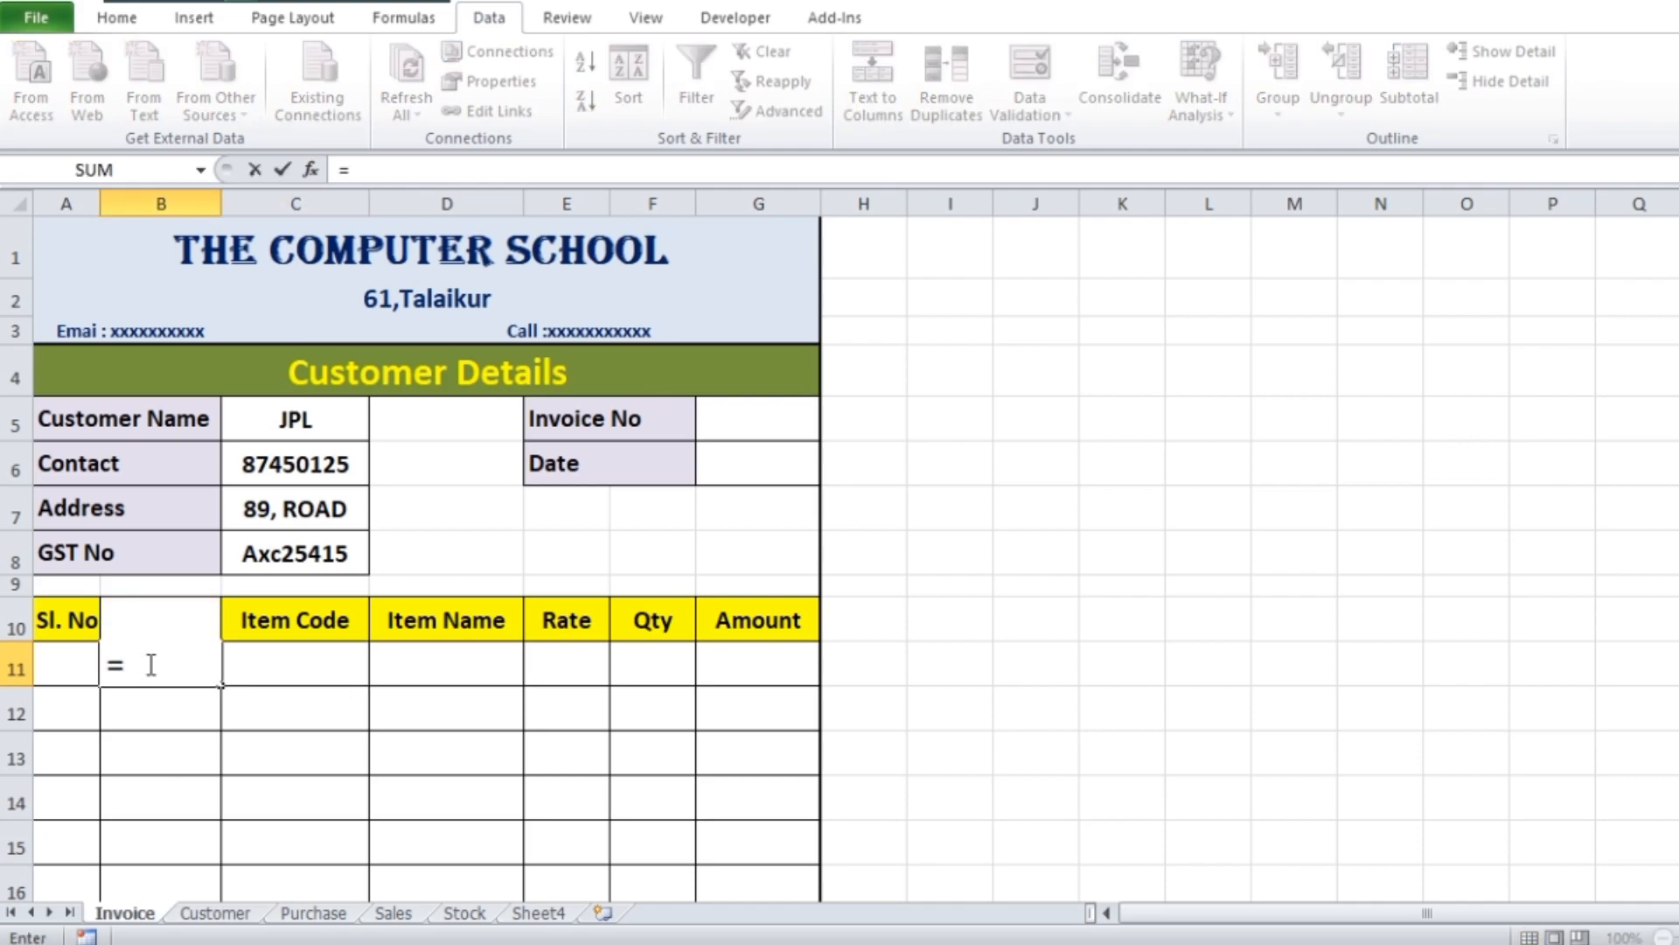
{"action": "type", "text": "if"}
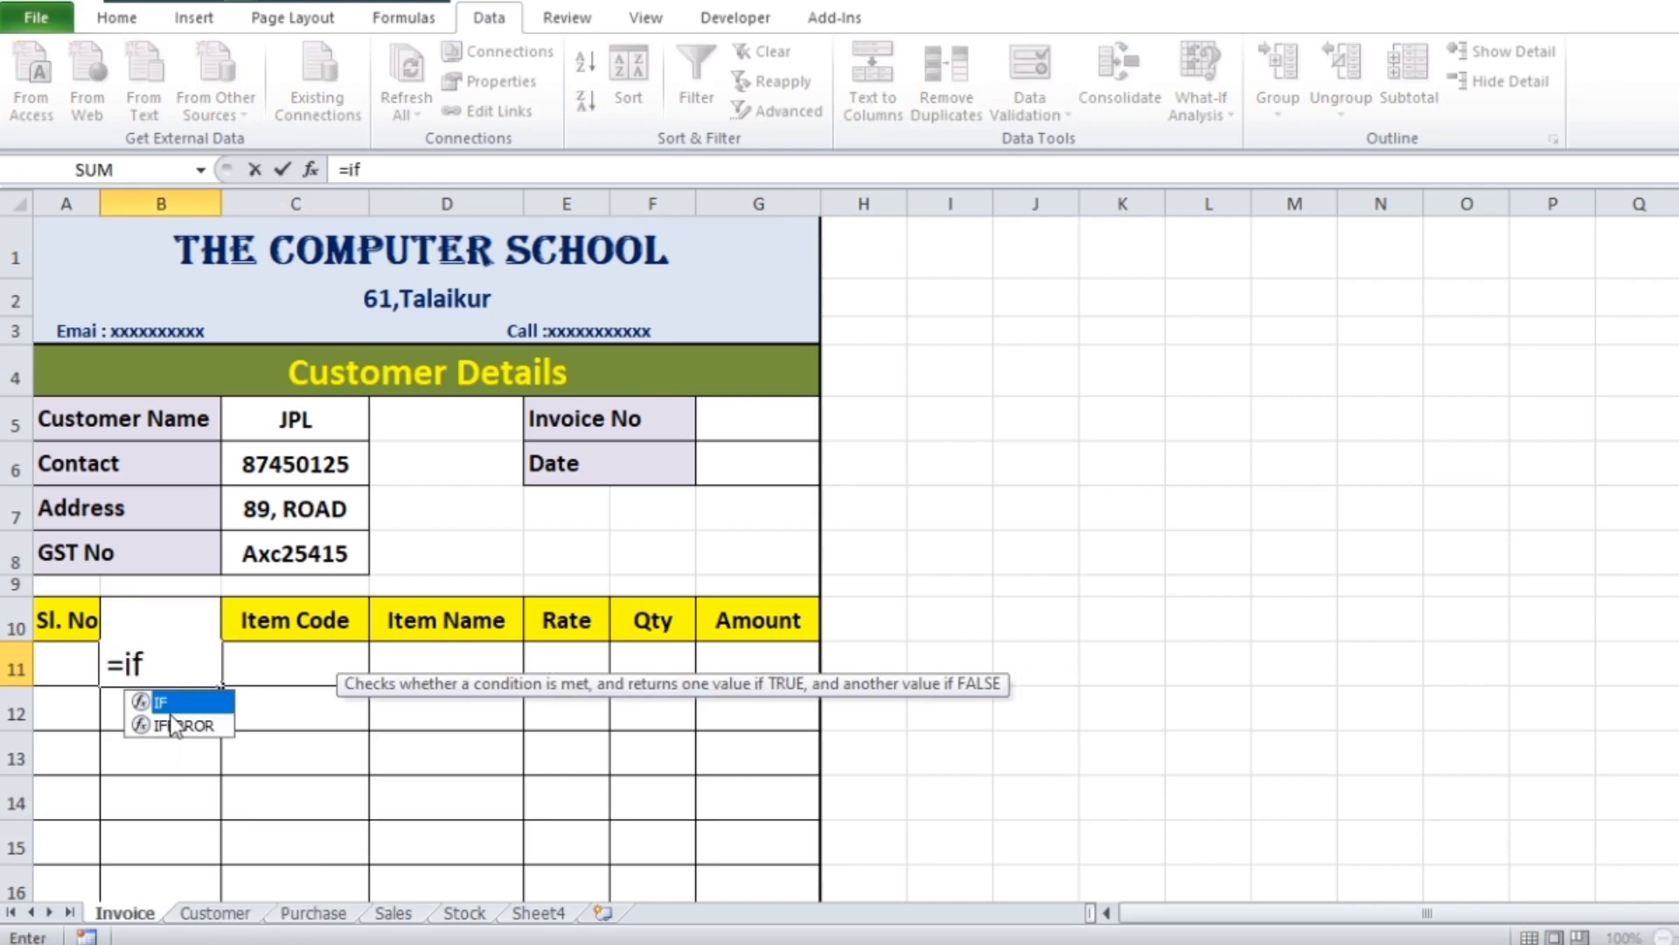
{"action": "double_click", "coordinate": [171, 705]}
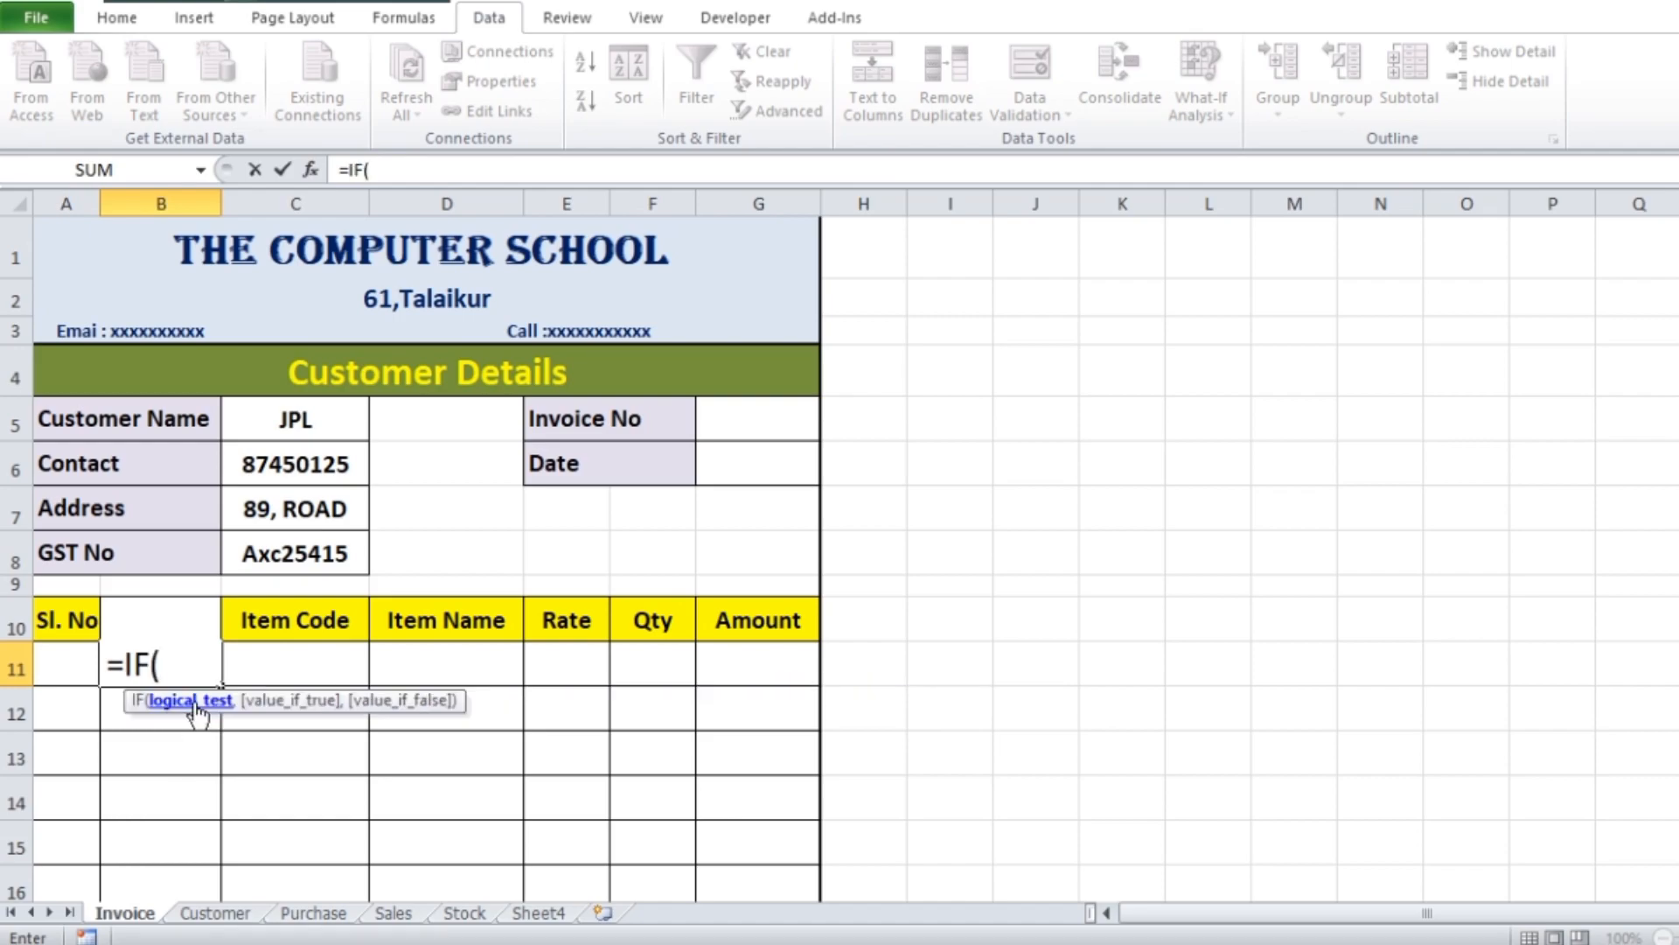
{"action": "left_click", "coordinate": [298, 668]}
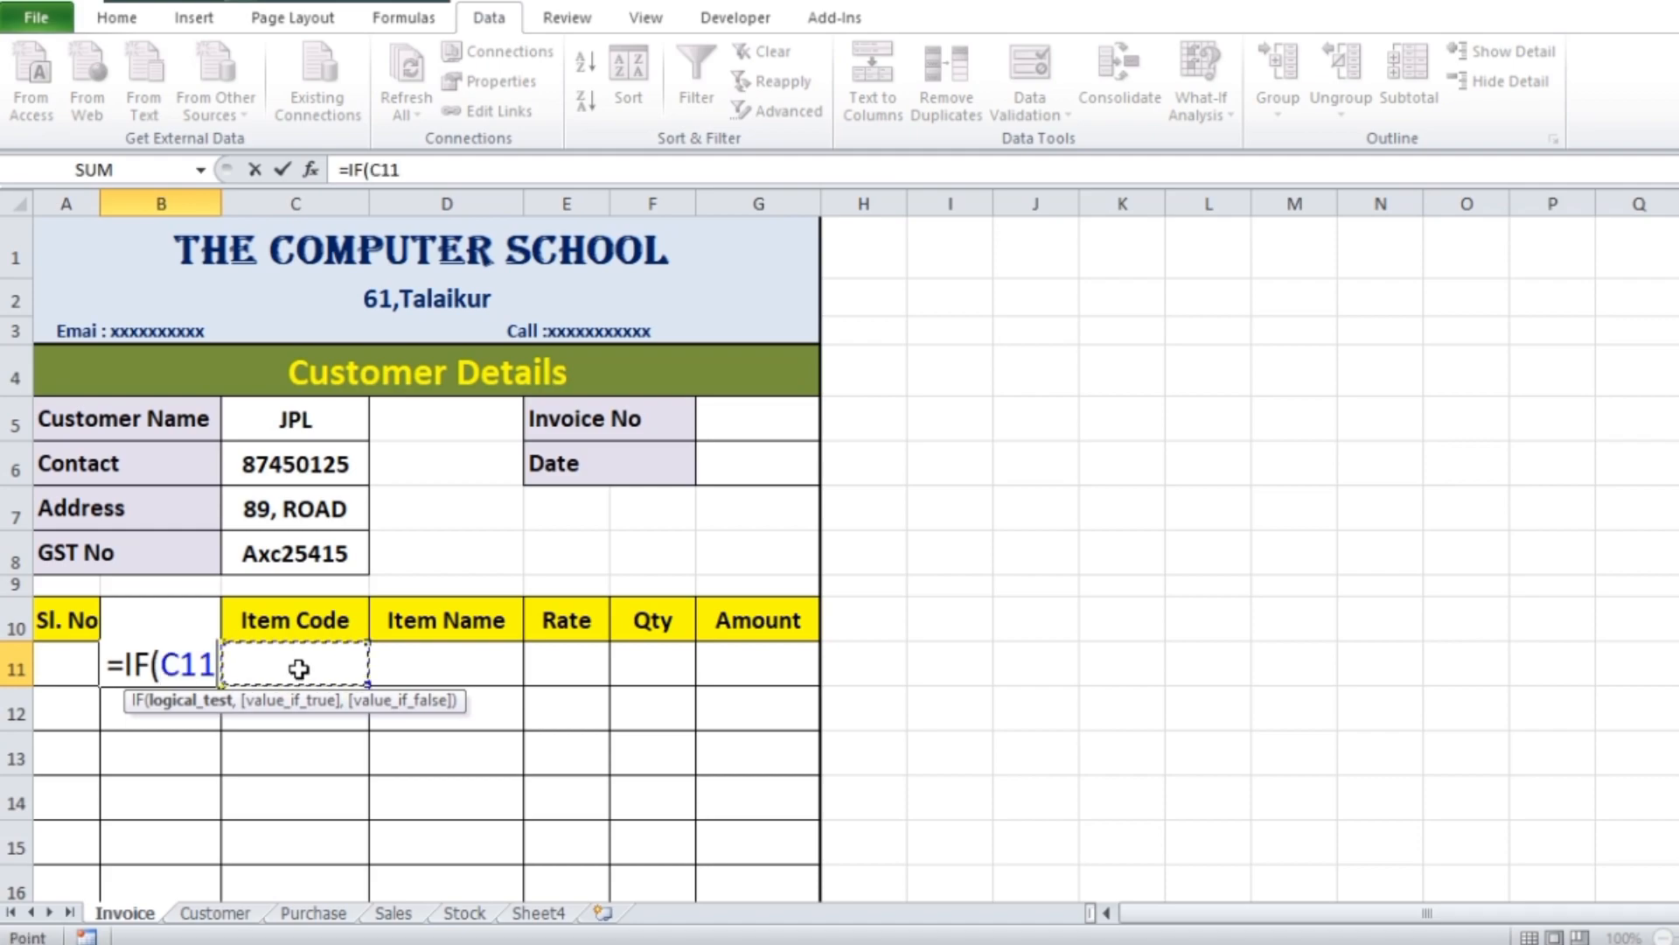
{"action": "scroll", "coordinate": [349, 607], "scroll_direction": "down", "scroll_amount": 1}
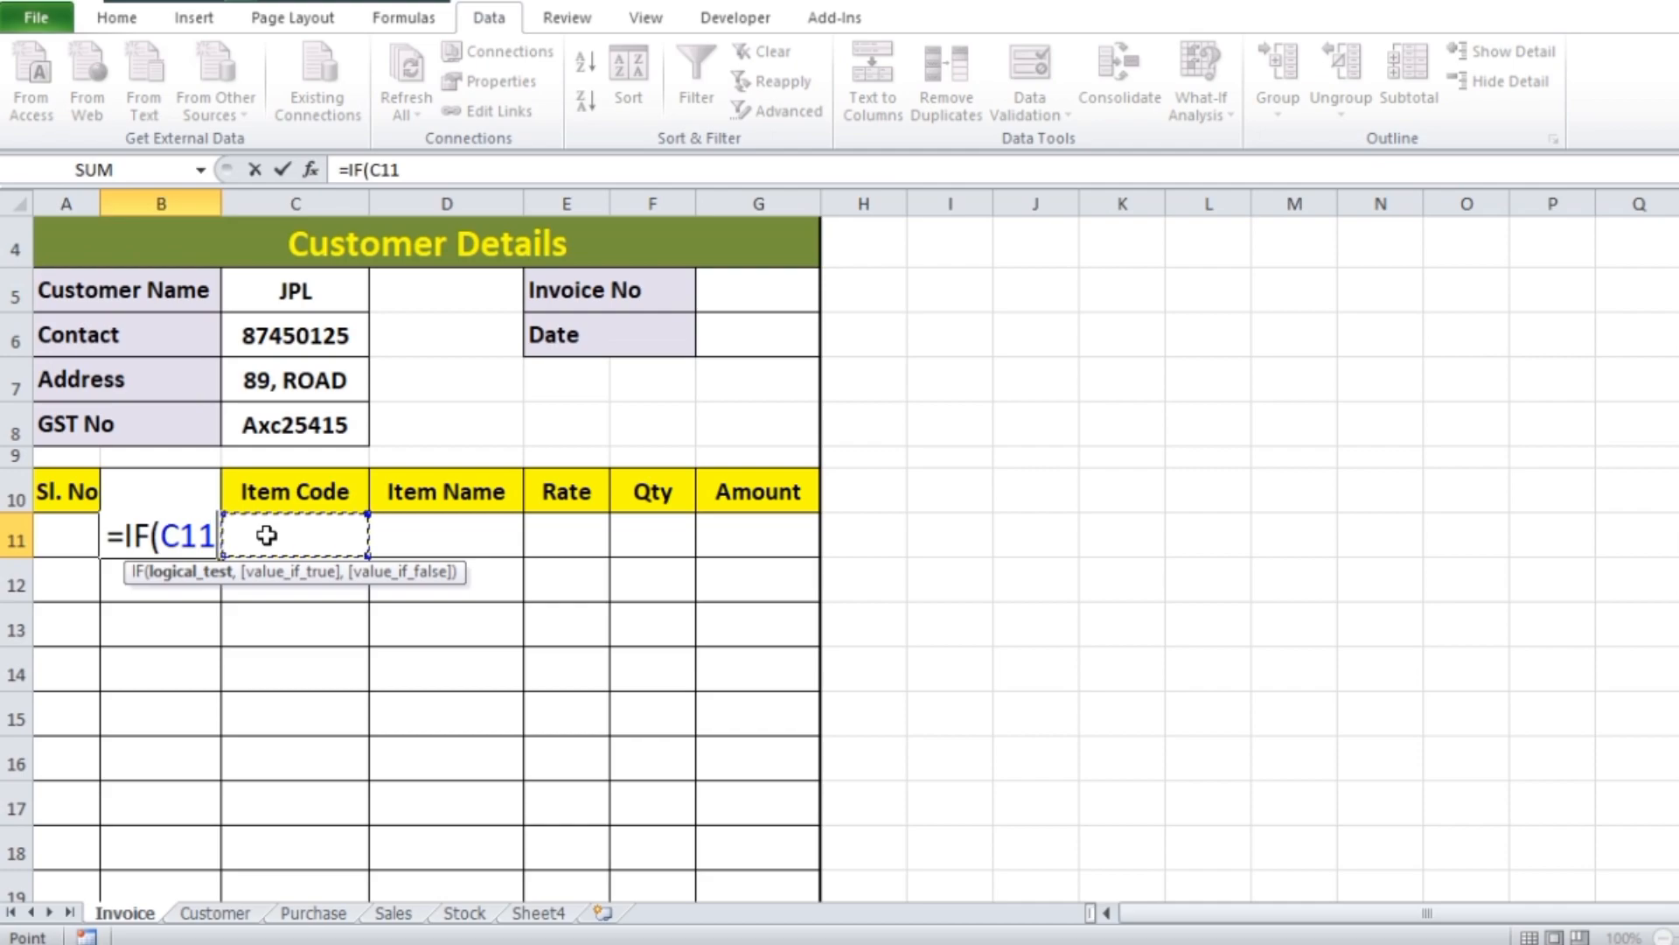
{"action": "type", "text": "="}
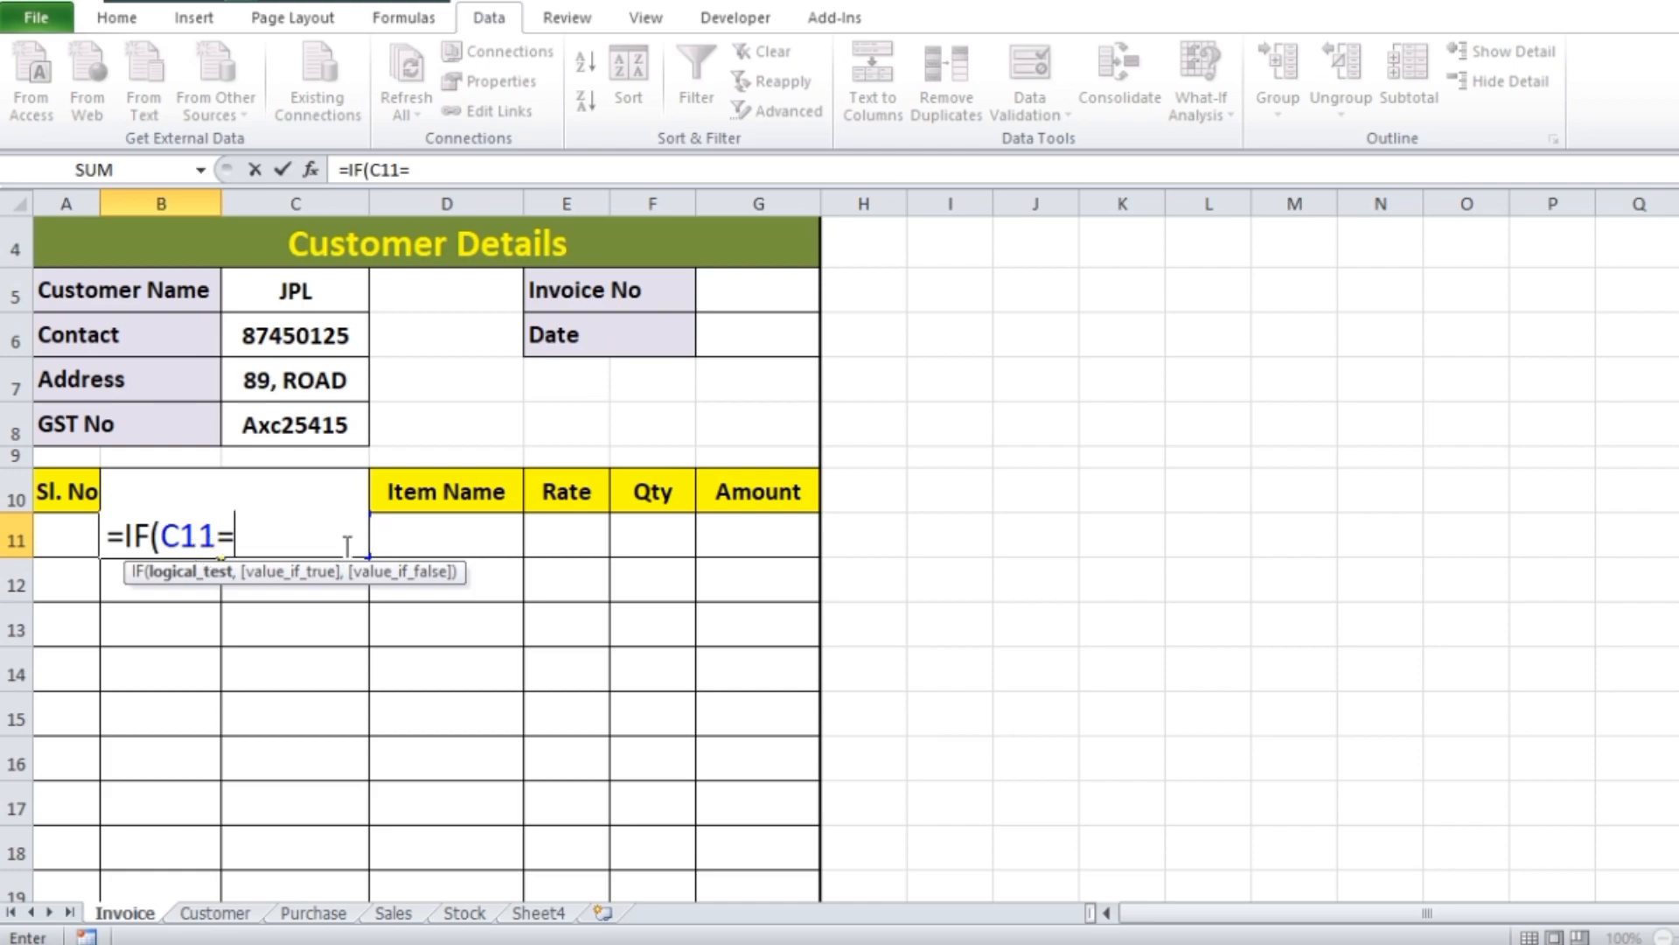
{"action": "type", "text": "\"\""}
{"action": "type", "text": ","}
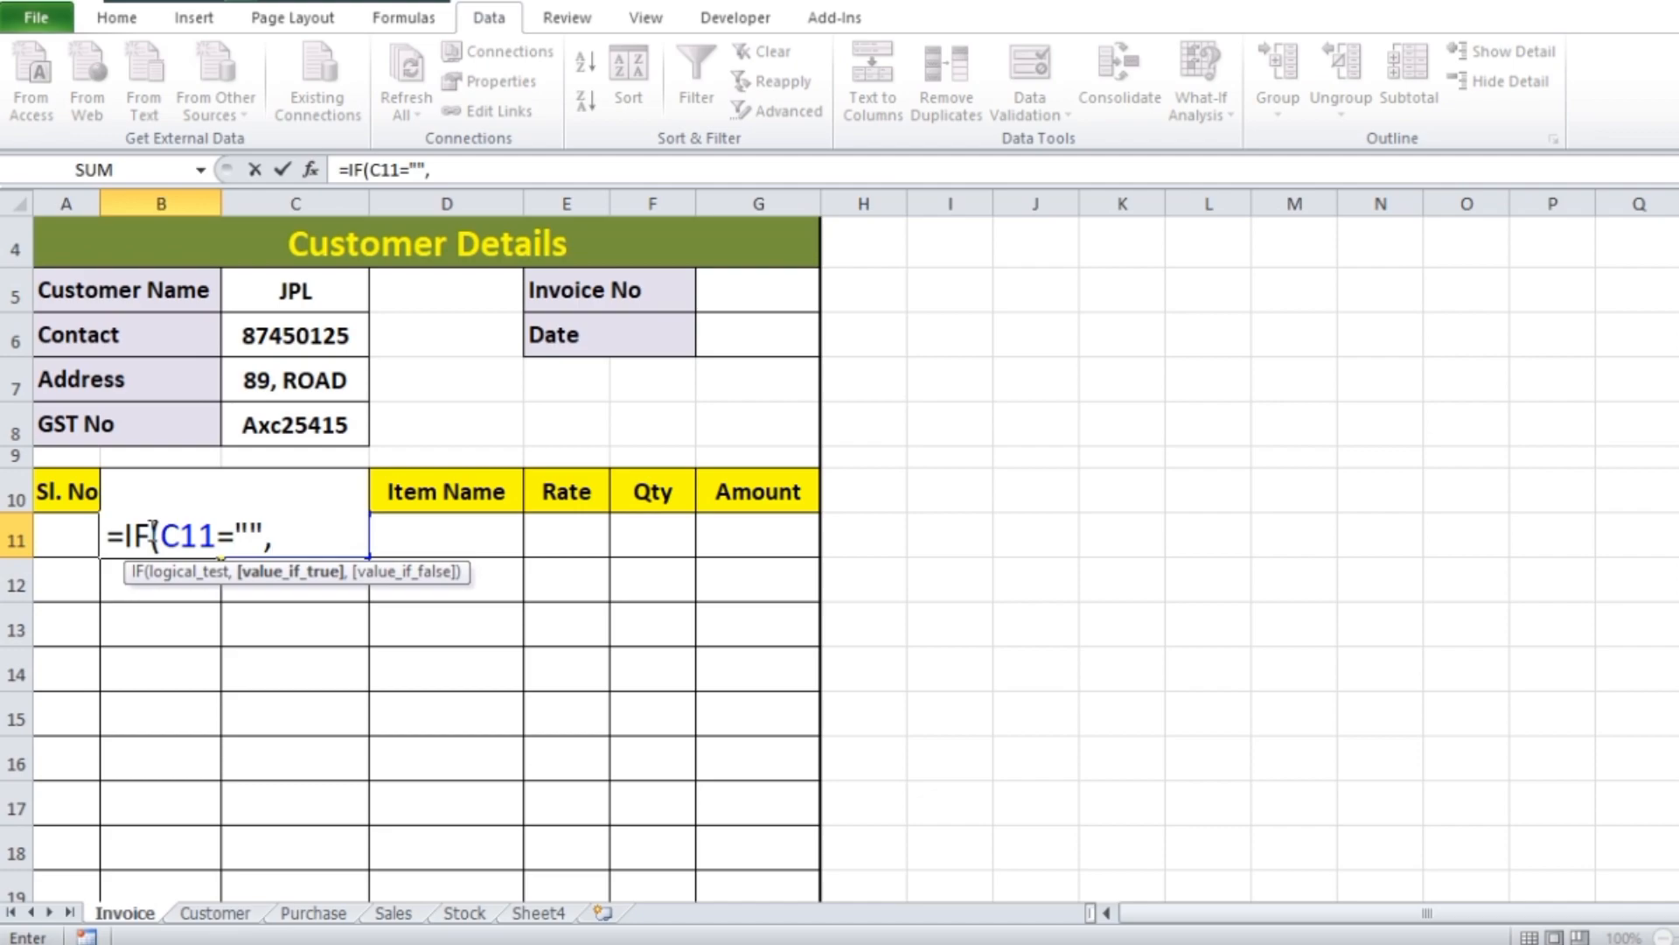
{"action": "type", "text": "\"\","}
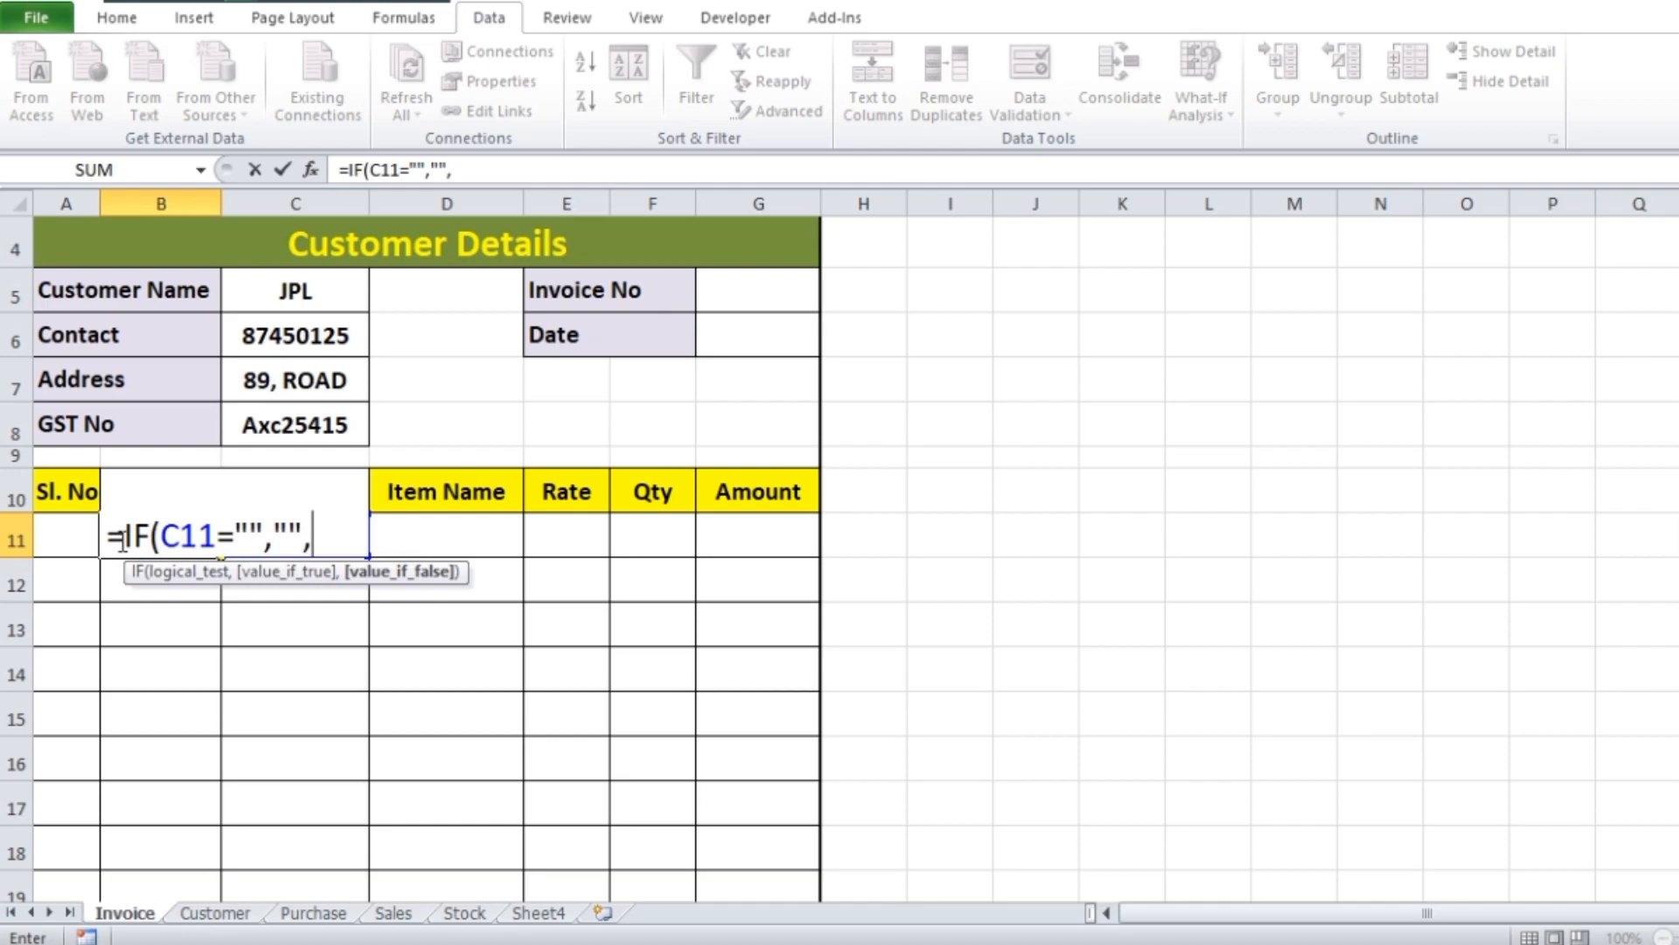
Complete the B11 formula with "" as the true value and the absolute reference $G$5 as the false value
{"action": "scroll", "coordinate": [718, 534], "scroll_direction": "up", "scroll_amount": 1}
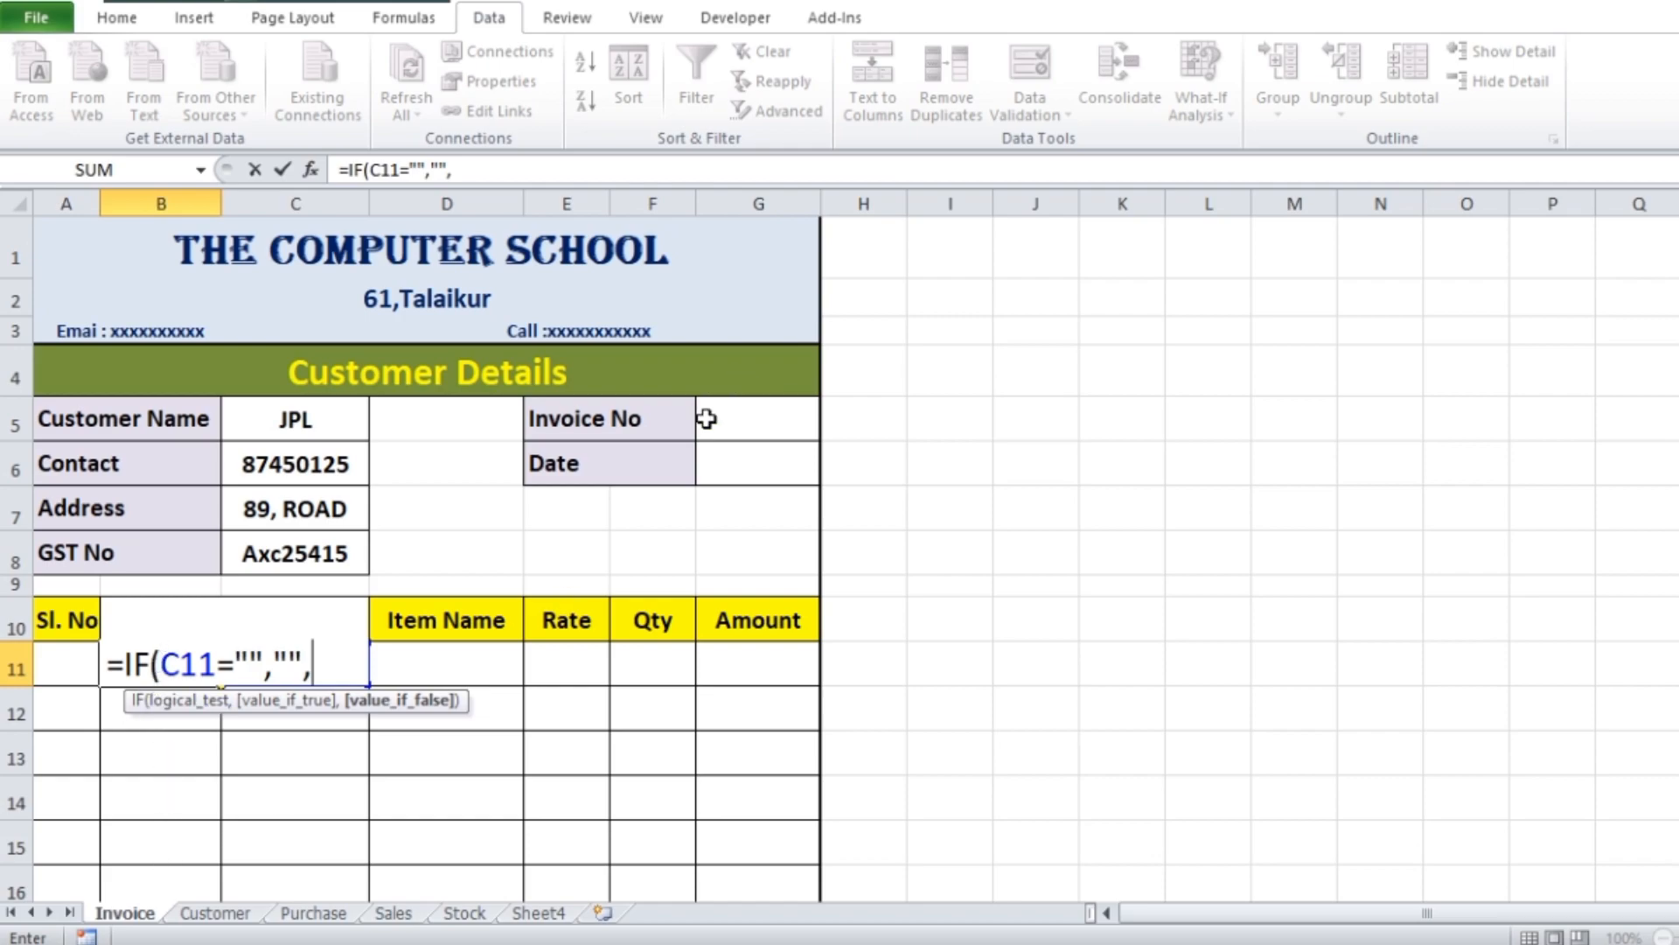
{"action": "left_click", "coordinate": [731, 429]}
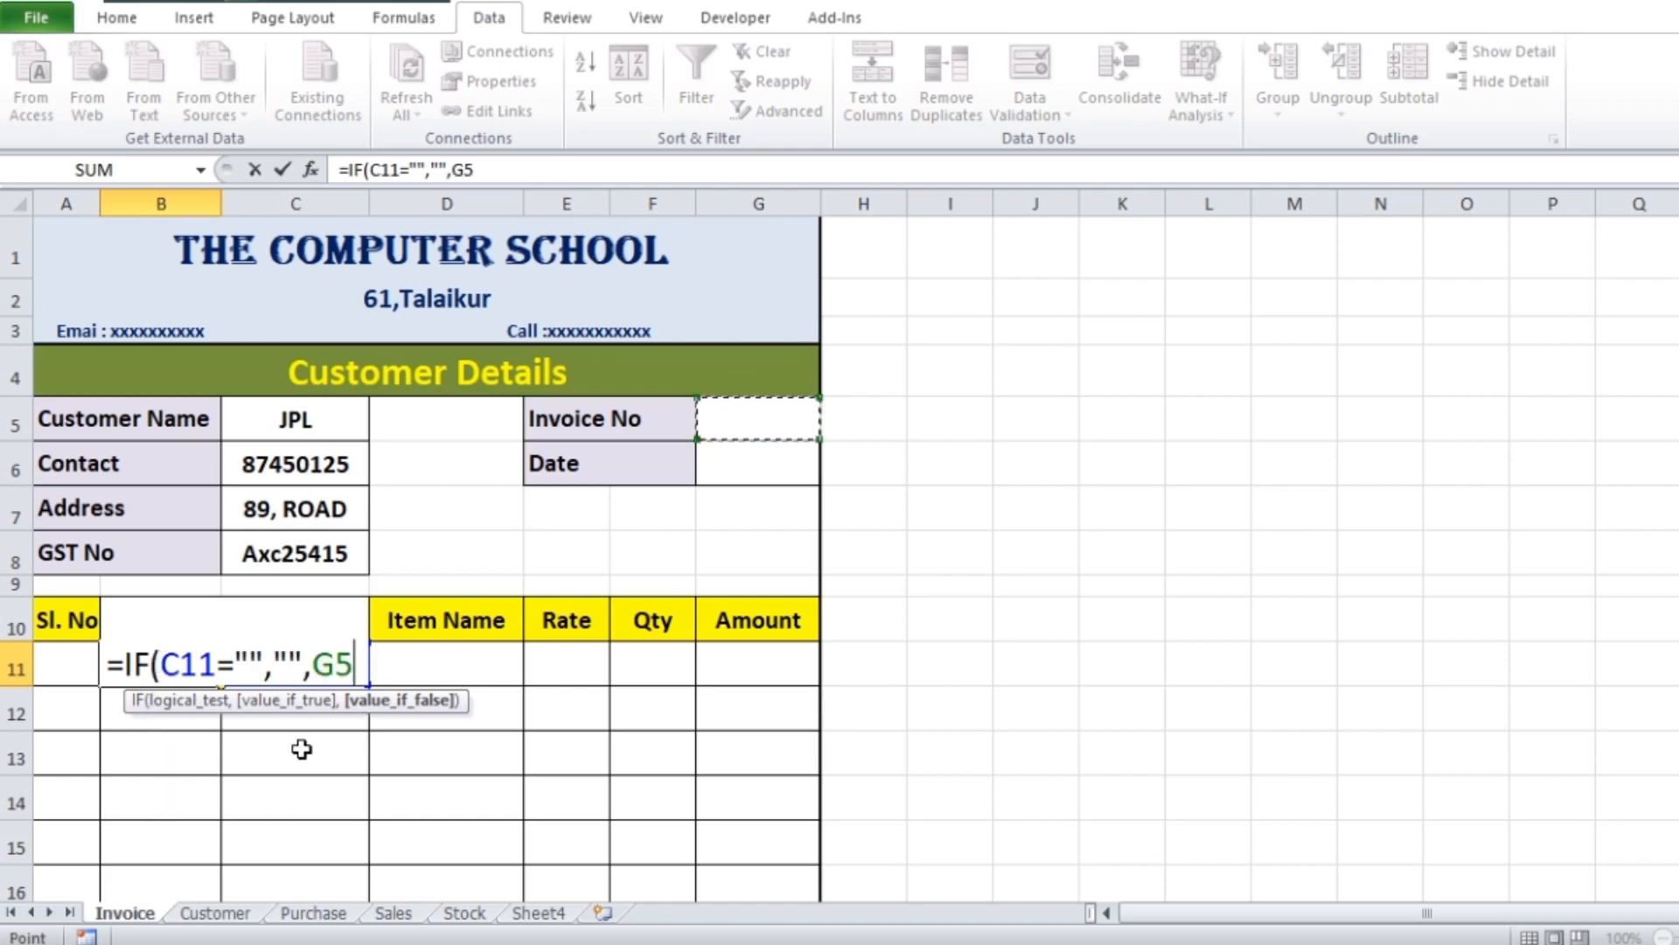
{"action": "key", "text": "F4"}
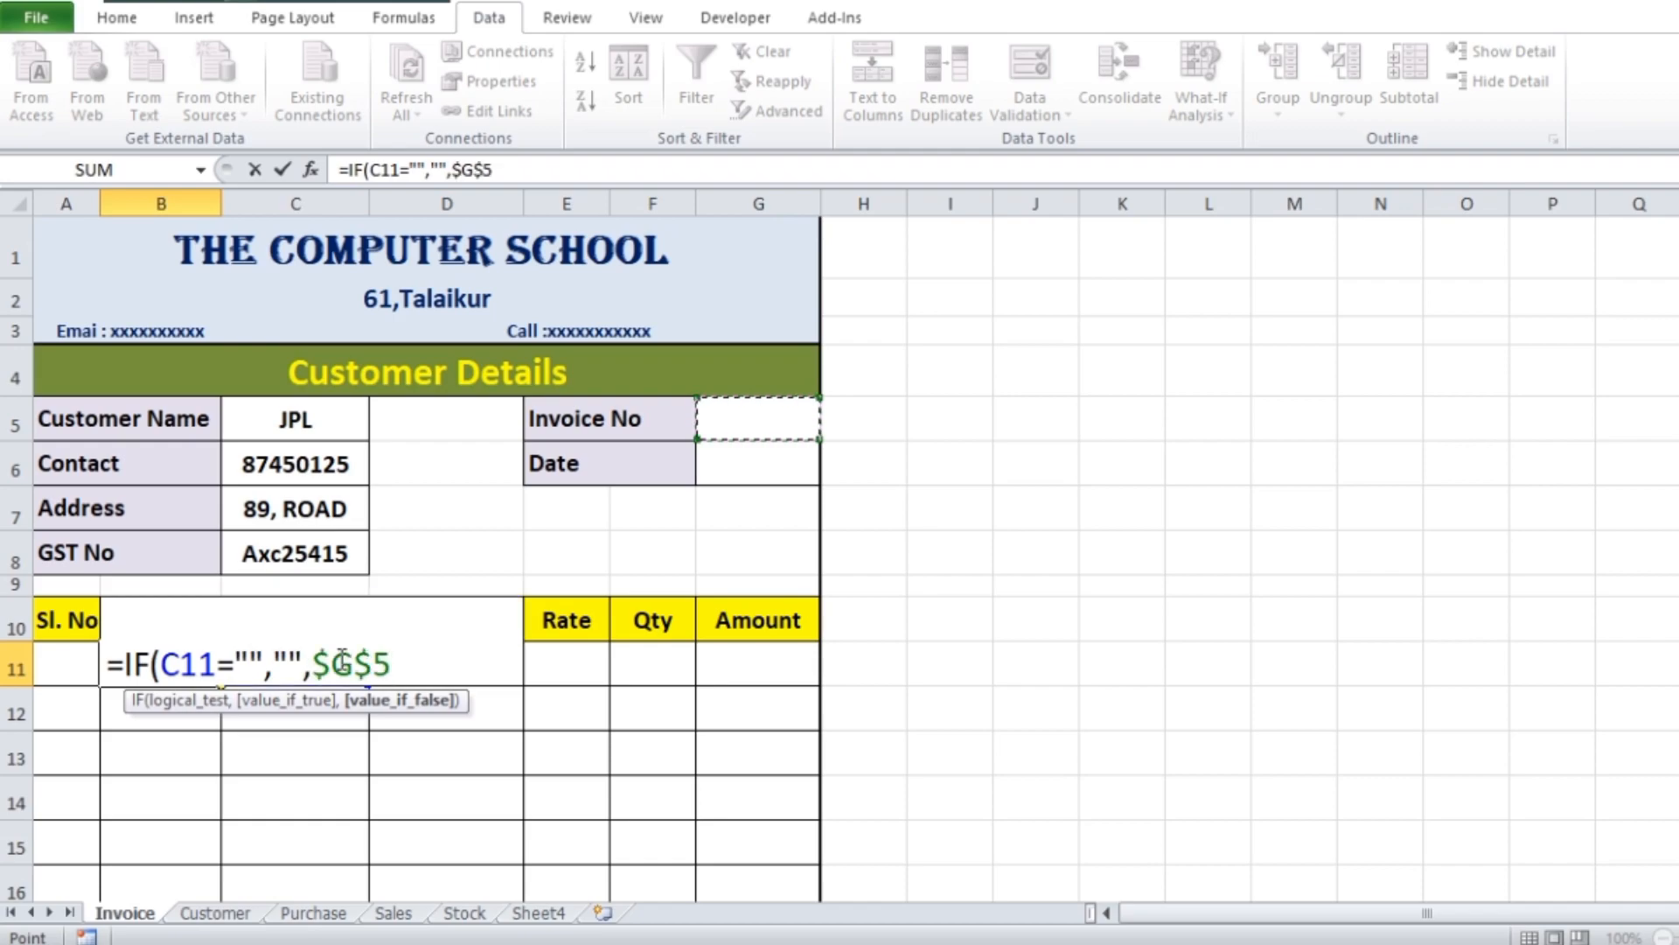
{"action": "type", "text": ")"}
{"action": "key", "text": "Return"}
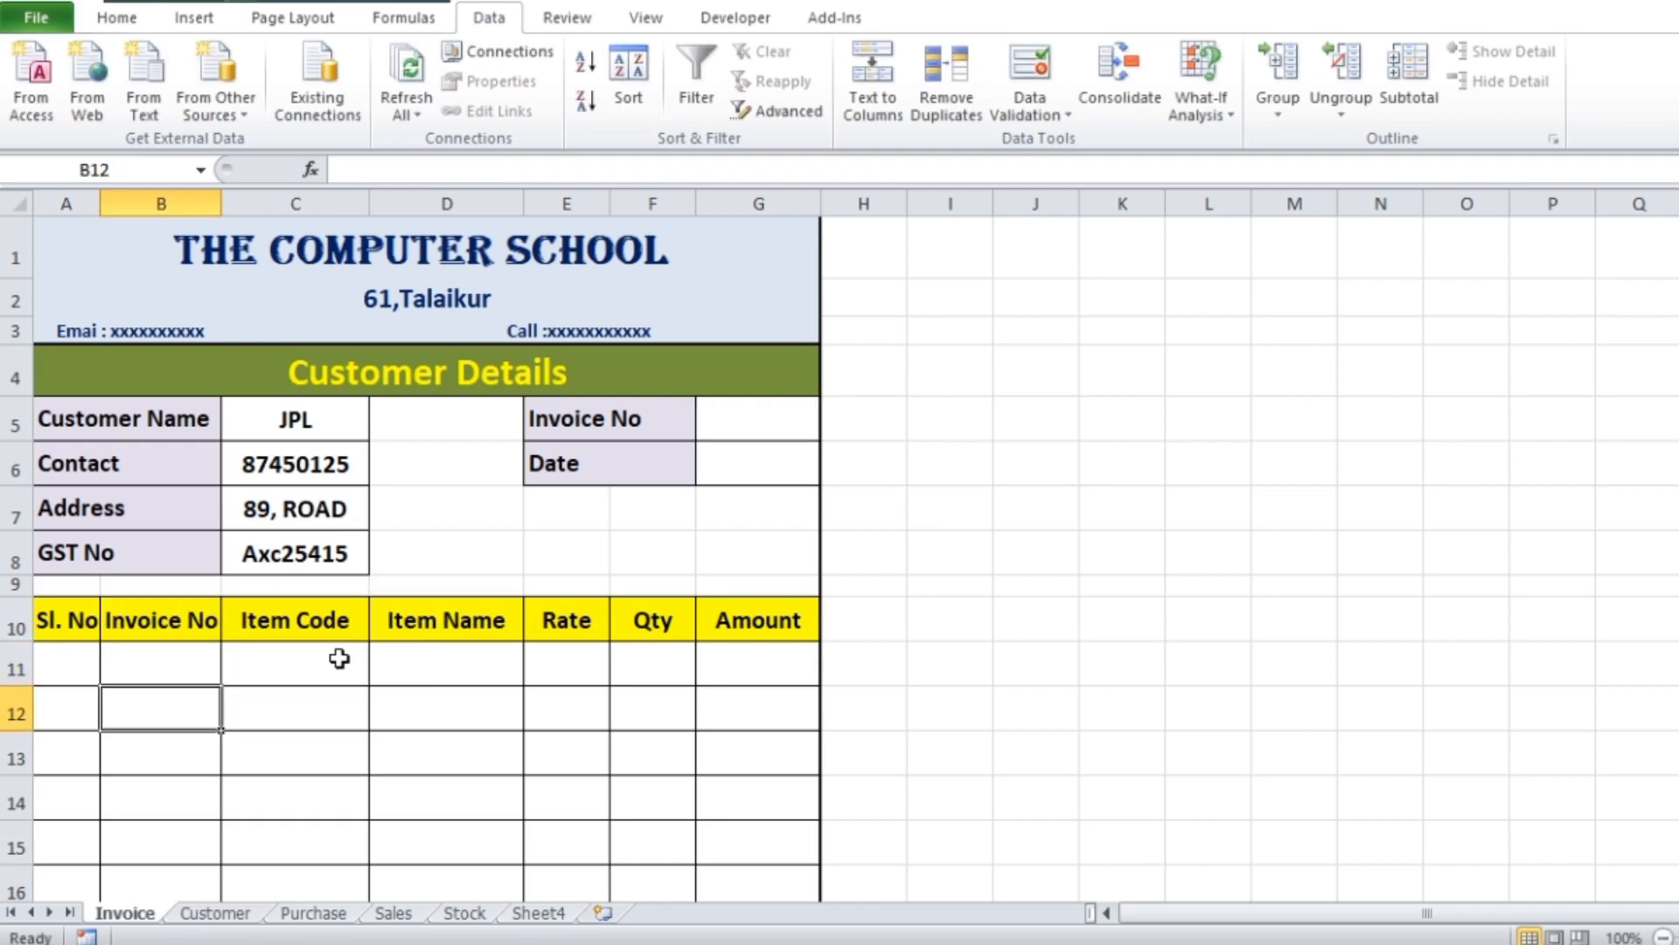
Enter item code 101 in C11 and invoice number 1 in G5 to test the formula
{"action": "scroll", "coordinate": [481, 524], "scroll_direction": "down", "scroll_amount": 1}
{"action": "left_click", "coordinate": [313, 547]}
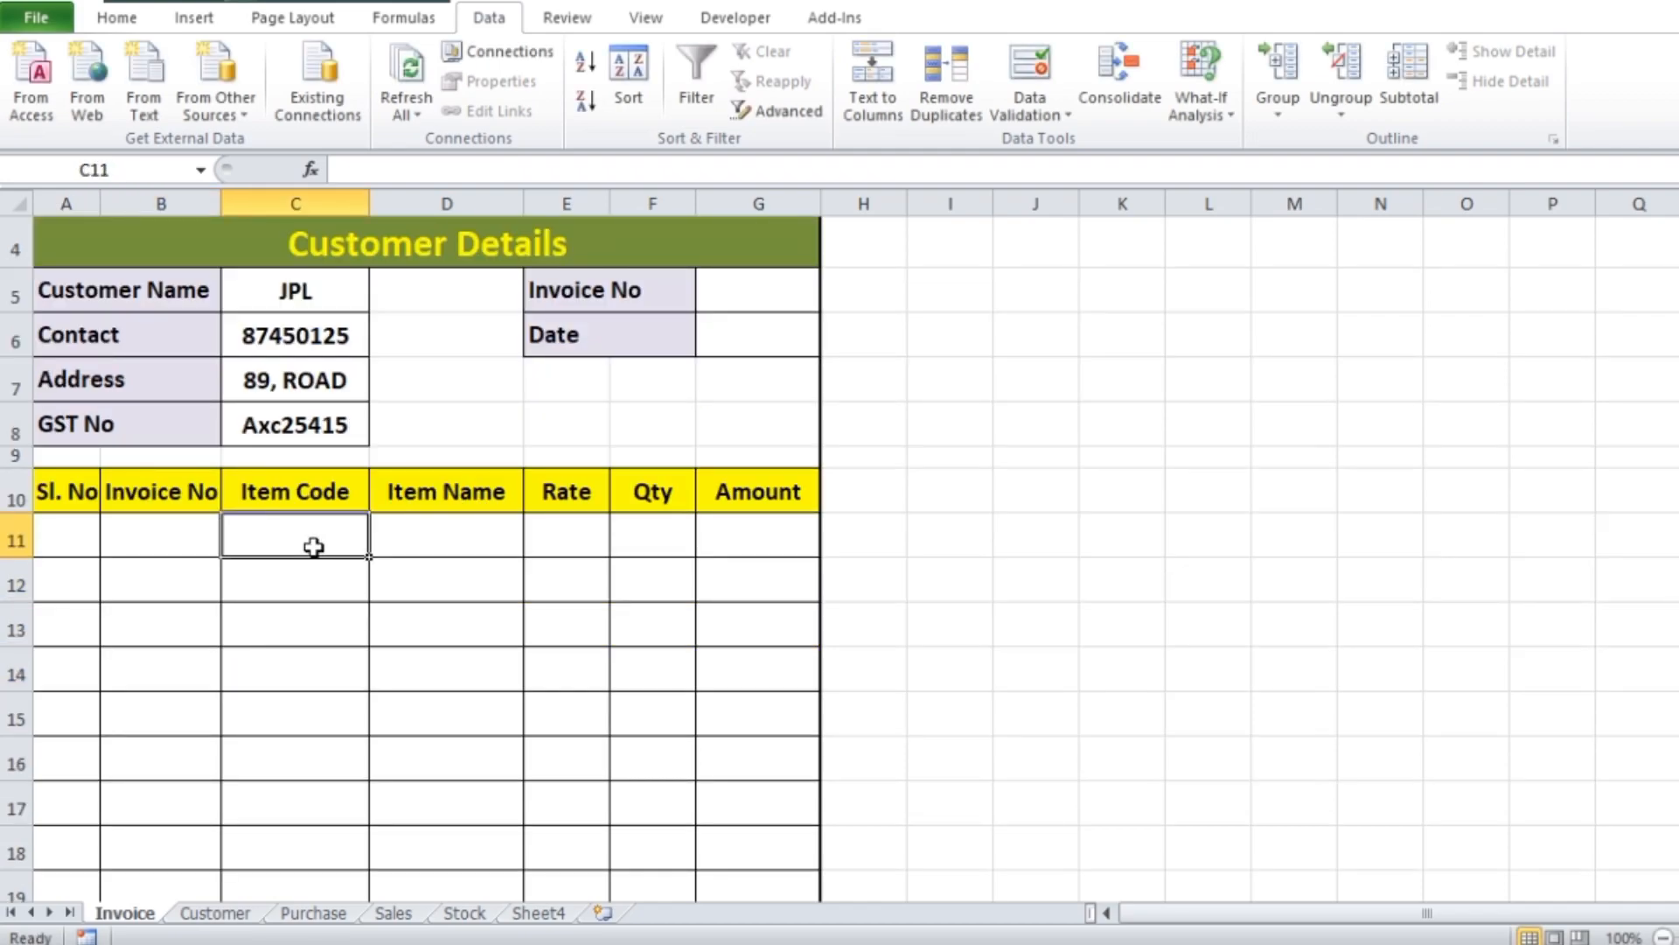
{"action": "type", "text": "101"}
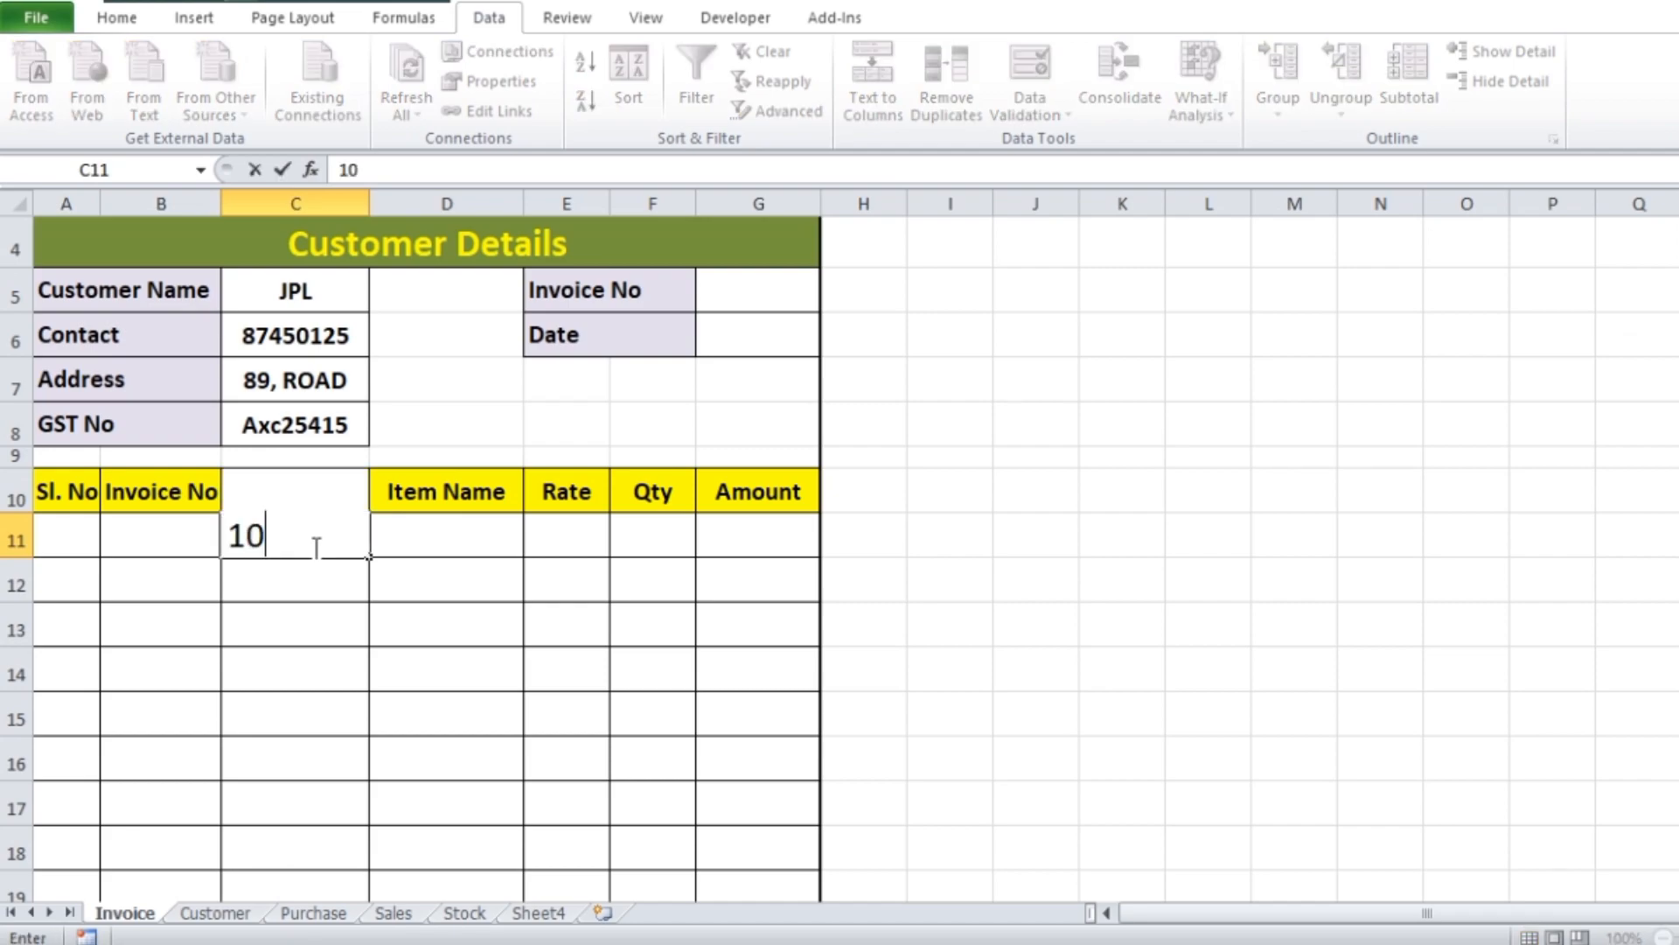
{"action": "key", "text": "Tab"}
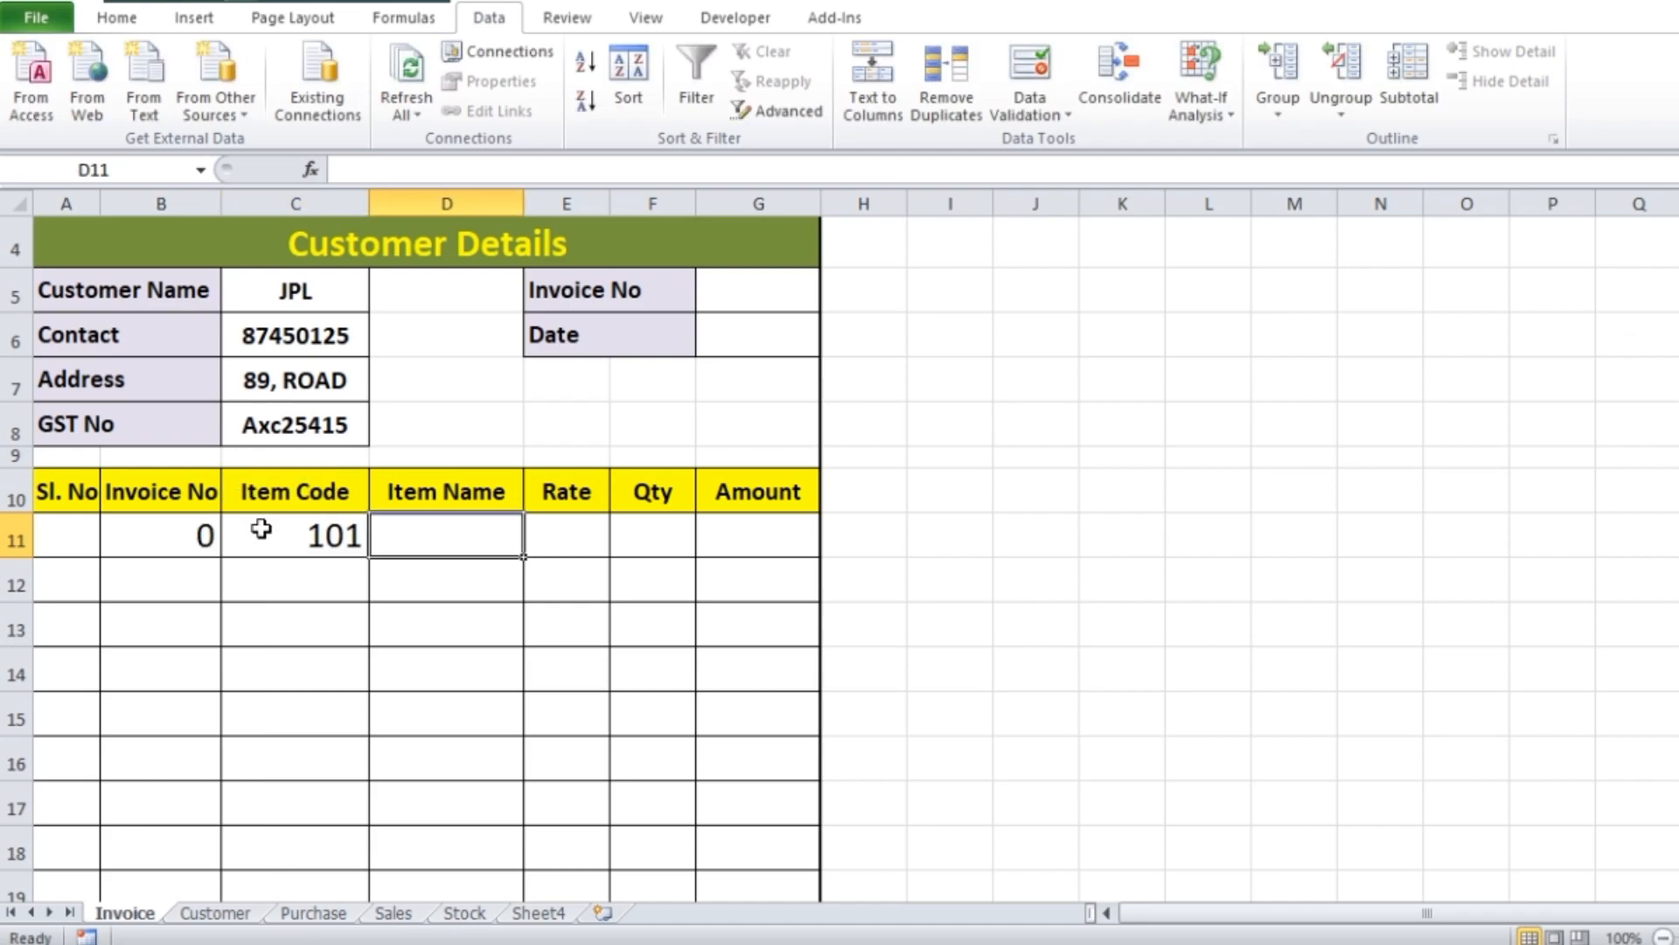
{"action": "left_click", "coordinate": [757, 287]}
{"action": "type", "text": "1"}
{"action": "key", "text": "Tab"}
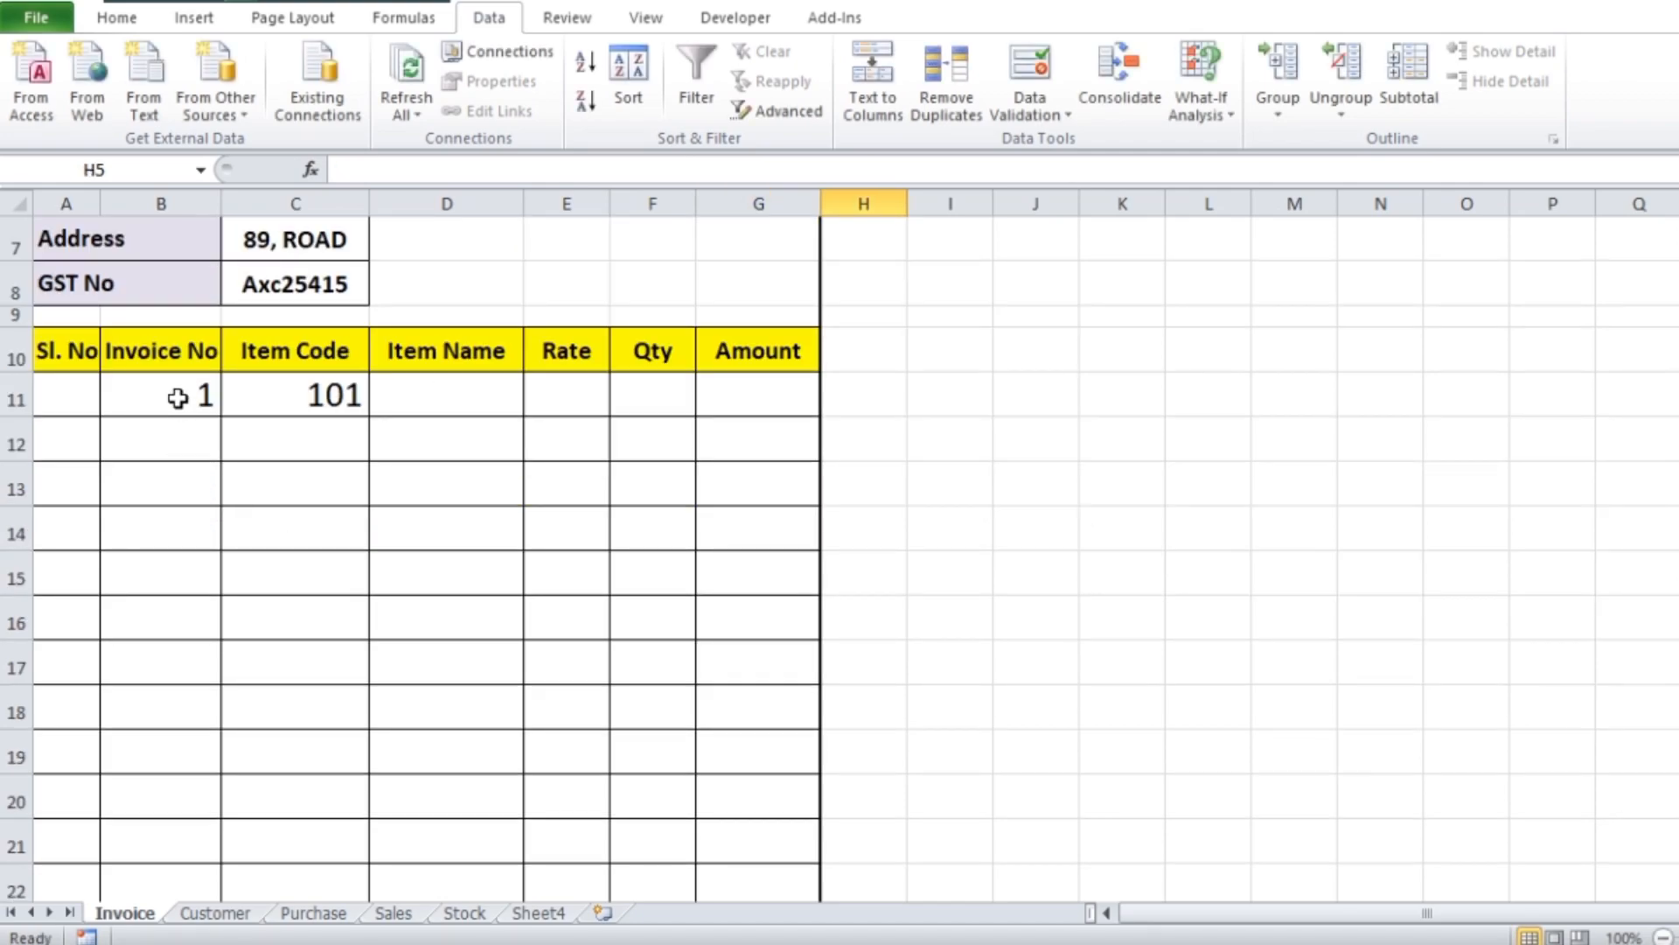
Fill the B11 formula down the Invoice No column for the remaining item rows
{"action": "left_click", "coordinate": [178, 398]}
{"action": "left_click_drag", "start_coordinate": [223, 419], "coordinate": [199, 689]}
{"action": "scroll", "coordinate": [874, 543], "scroll_direction": "up", "scroll_amount": 5}
{"action": "scroll", "coordinate": [333, 627], "scroll_direction": "down", "scroll_amount": 1}
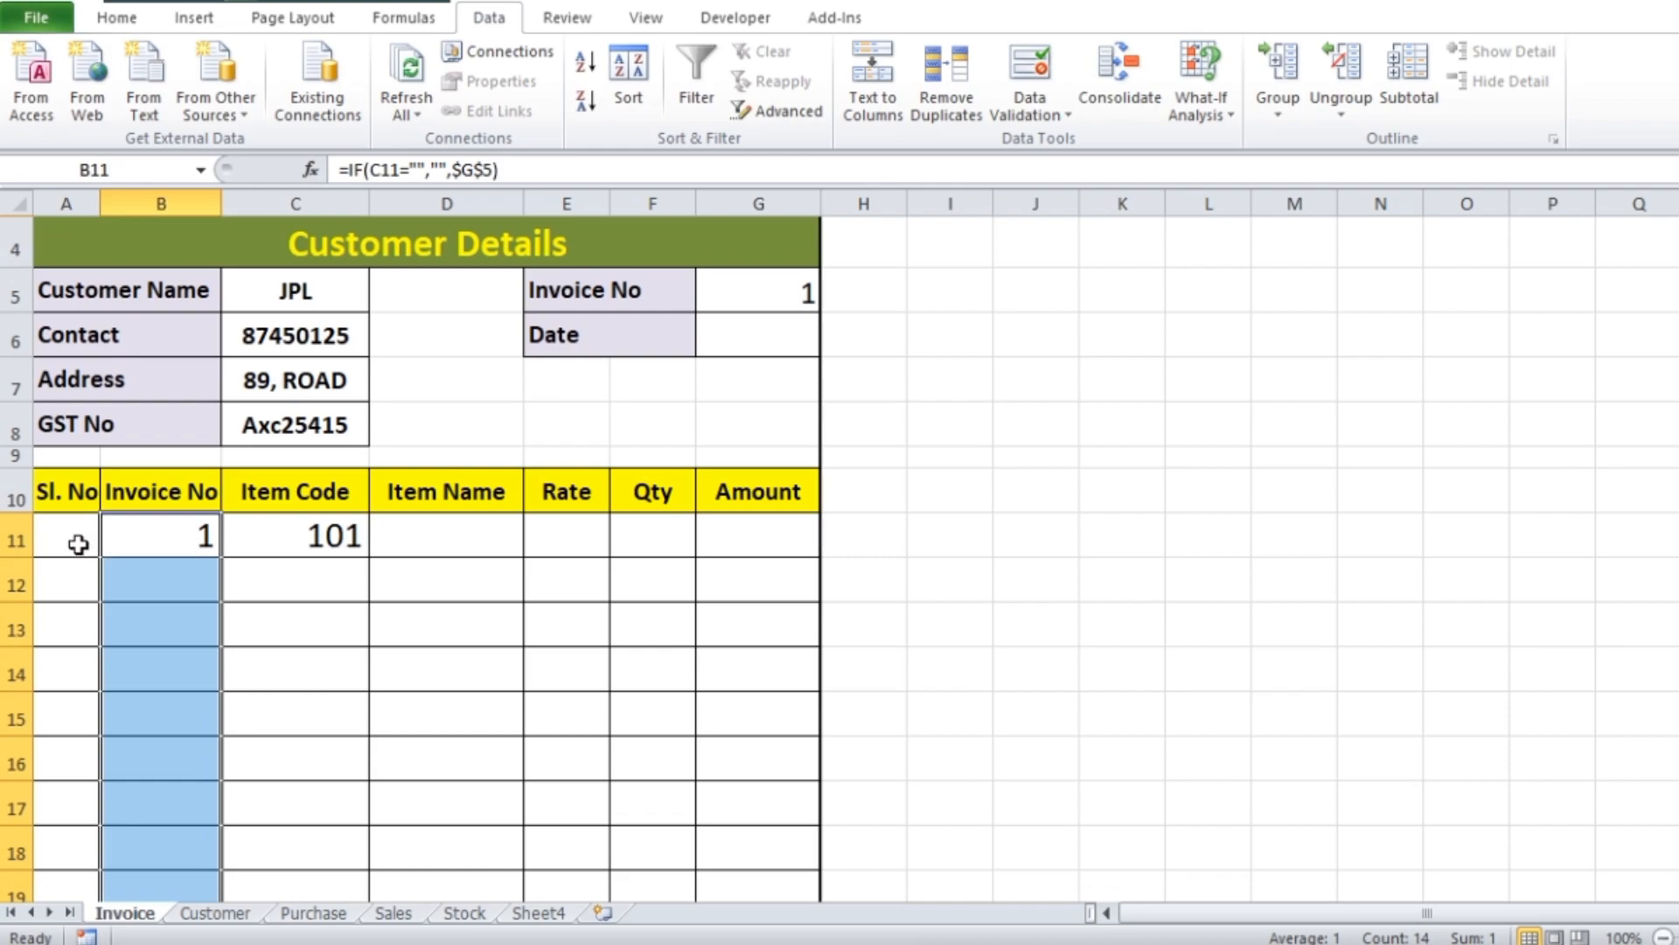
Copy the formula text from B11 and paste it into Sl. No cell A11
{"action": "double_click", "coordinate": [179, 535]}
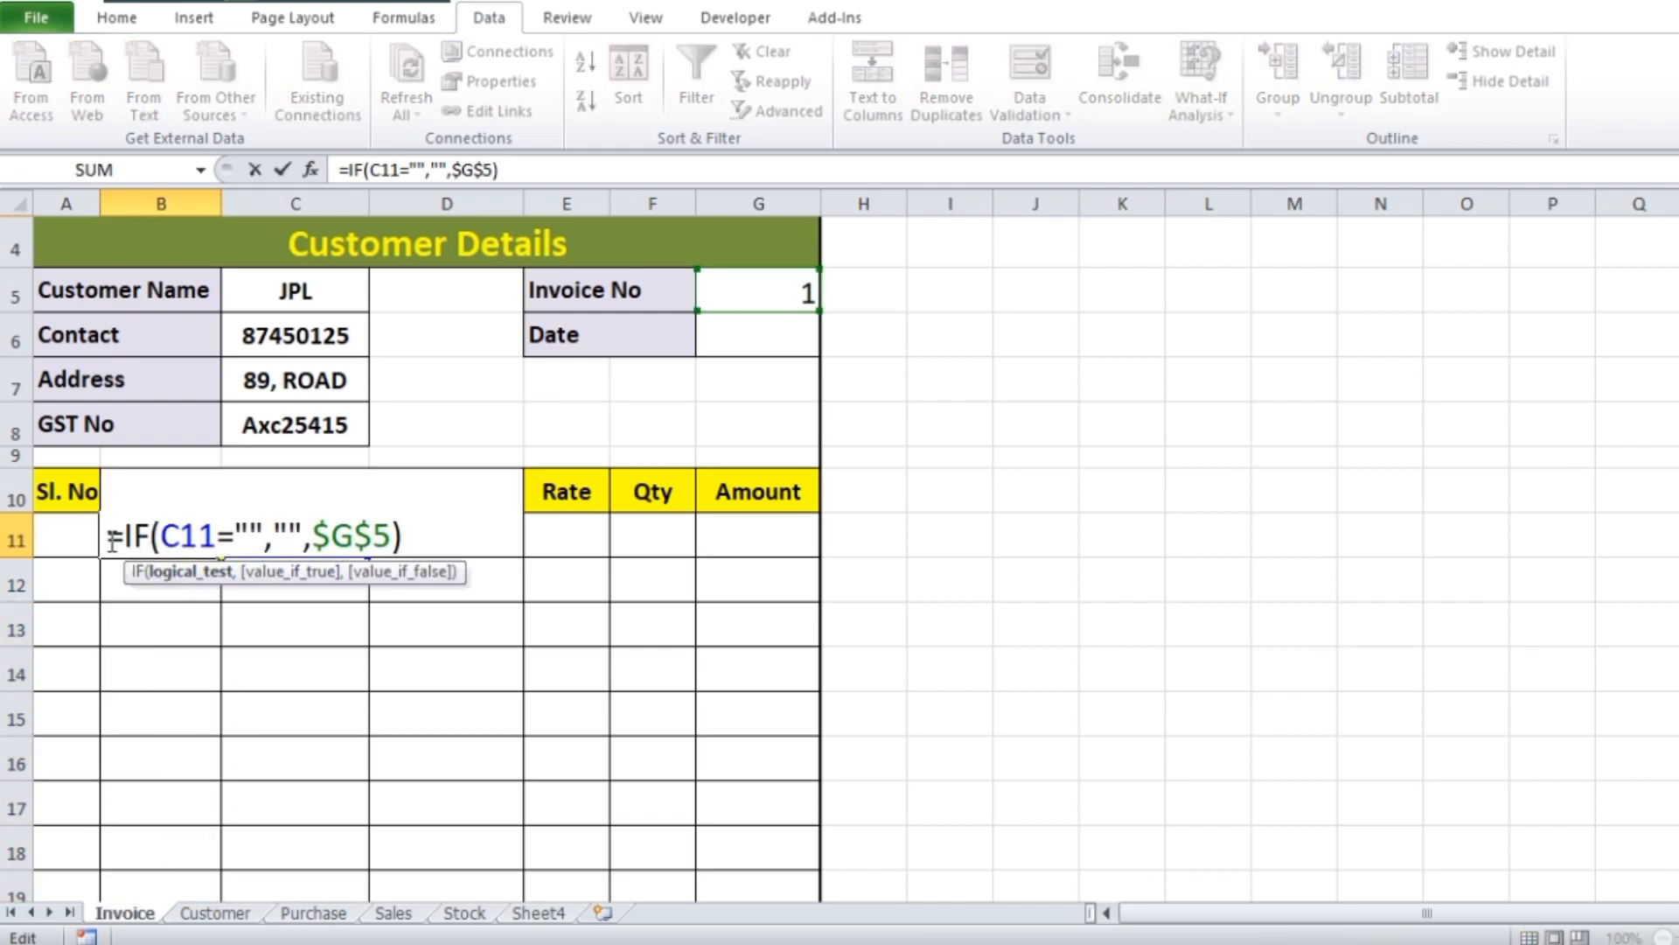
{"action": "left_click_drag", "start_coordinate": [108, 535], "coordinate": [407, 539]}
{"action": "key", "text": "ctrl+c"}
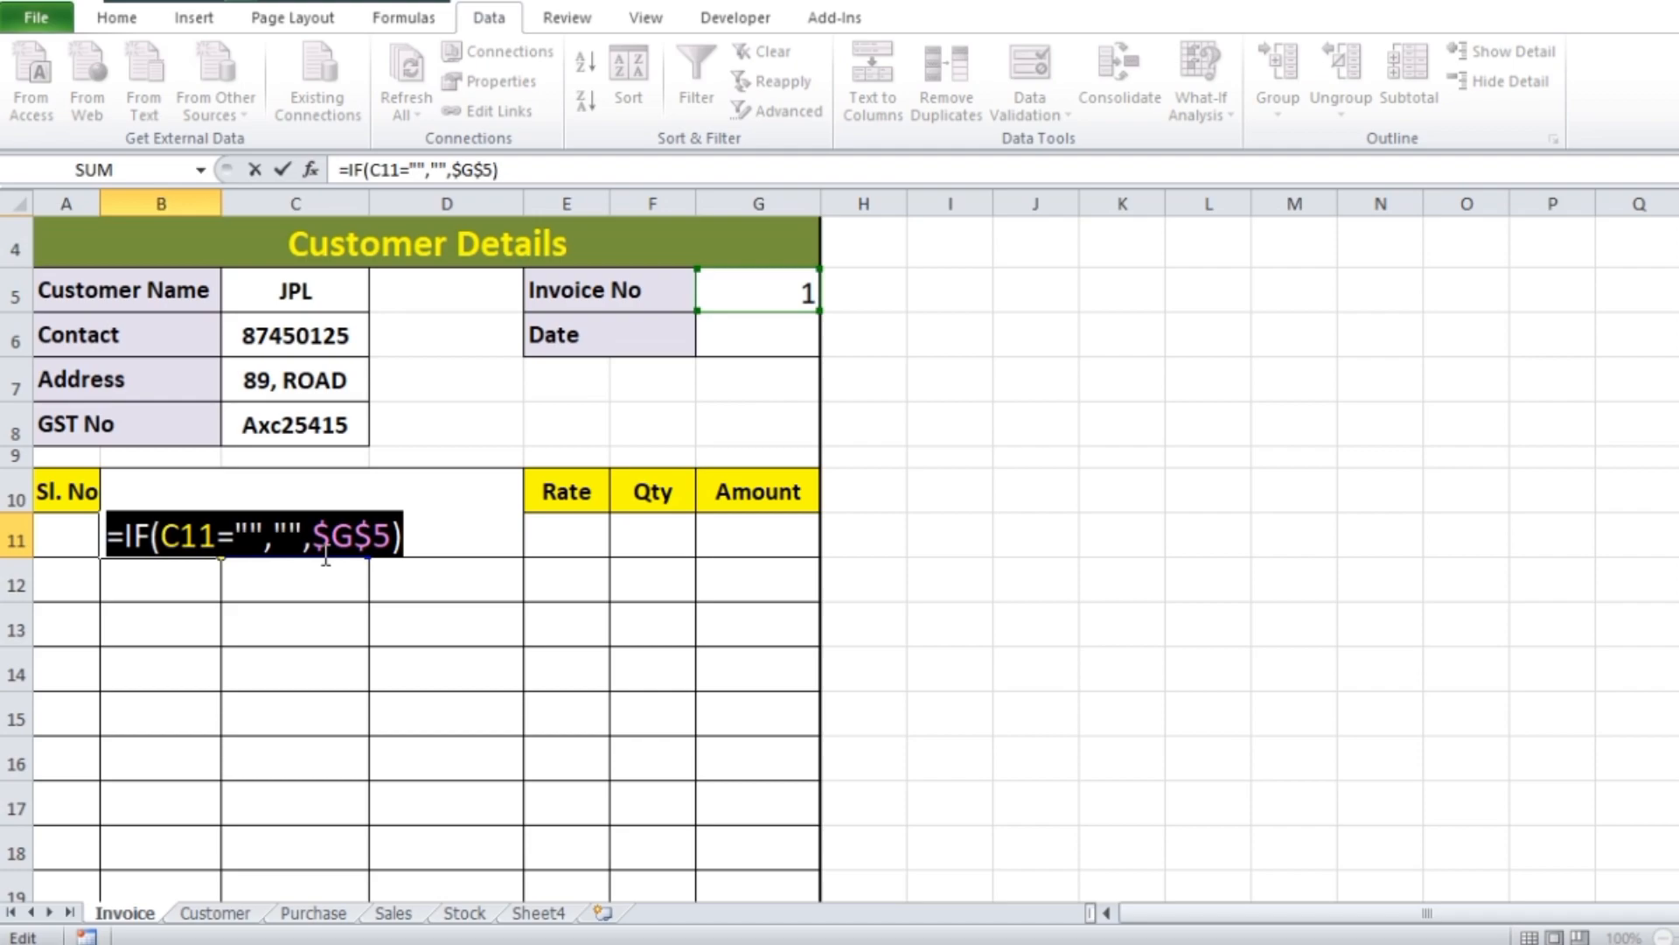
{"action": "key", "text": "Return"}
{"action": "double_click", "coordinate": [79, 543]}
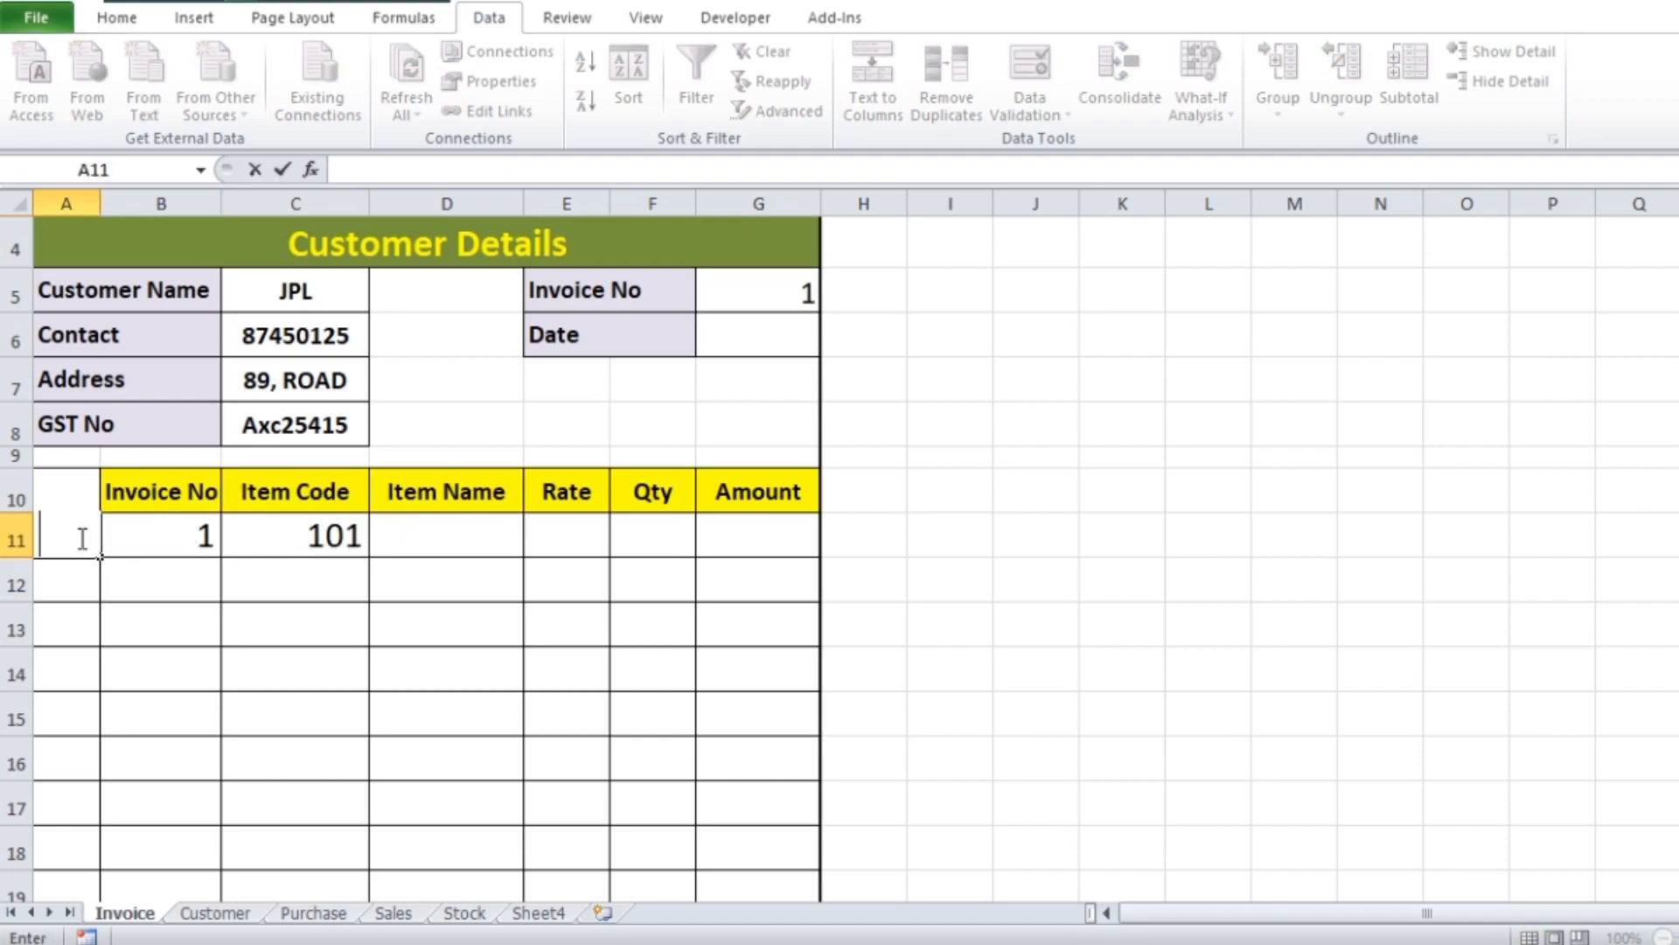
{"action": "key", "text": "ctrl+v"}
{"action": "left_click", "coordinate": [326, 536]}
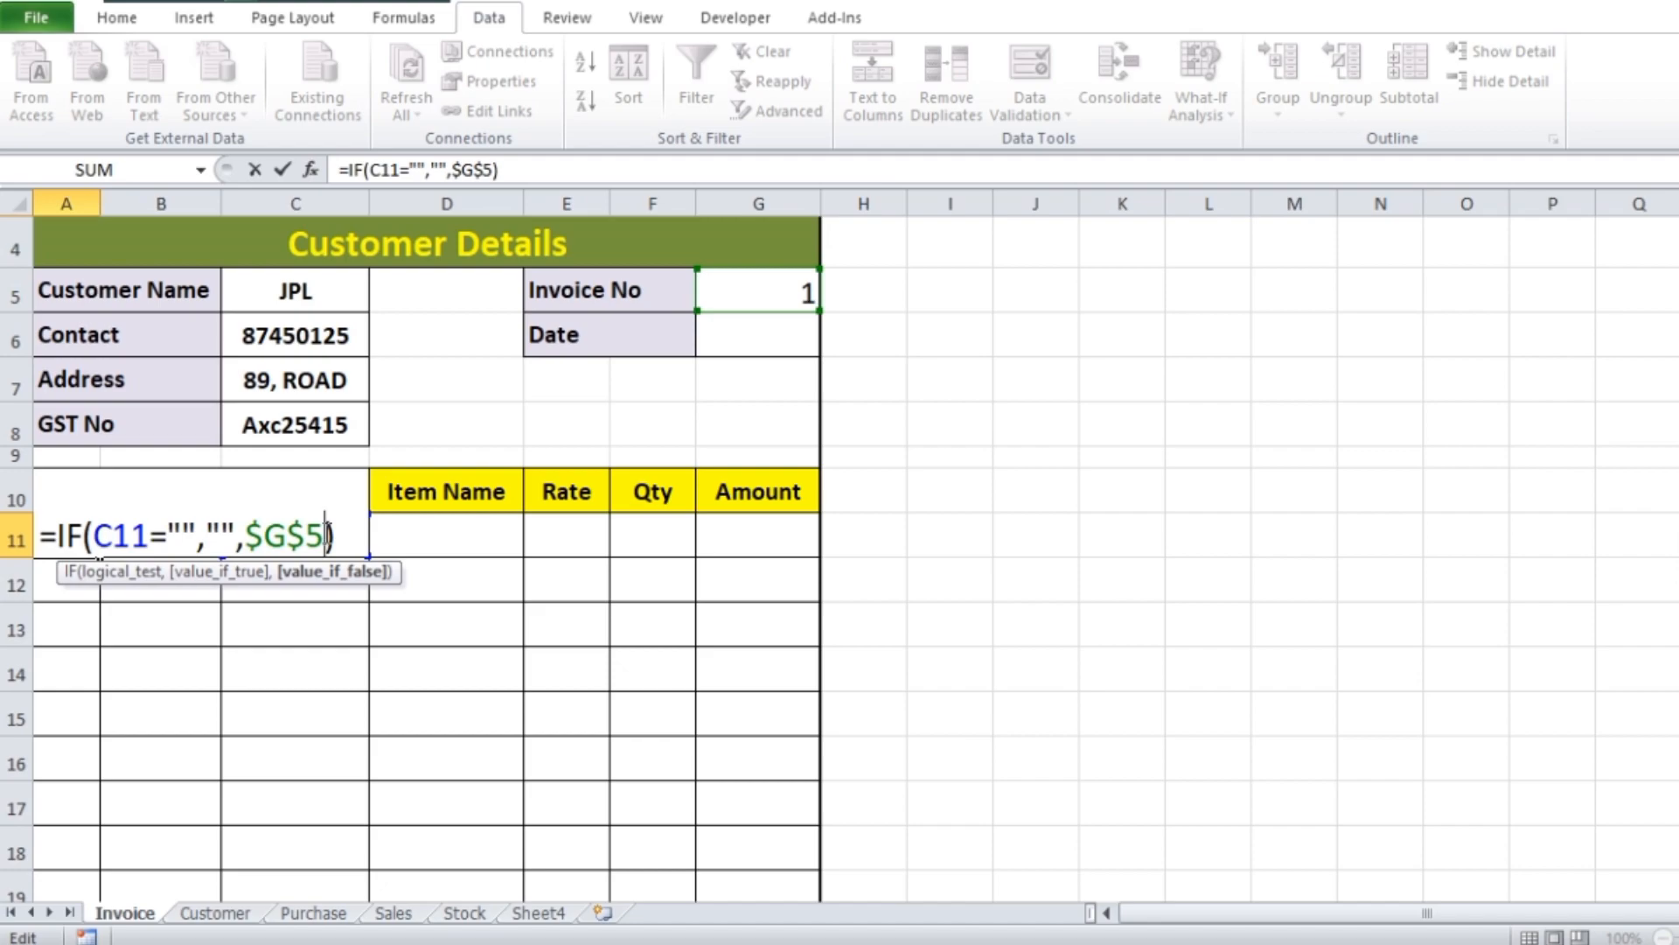
Replace $G$5 in the A11 formula with ROW()-10, making it =IF(C11="","",ROW()-10)
{"action": "key", "text": "BackSpace"}
{"action": "key", "text": "BackSpace"}
{"action": "key", "text": "BackSpace"}
{"action": "key", "text": "BackSpace"}
{"action": "key", "text": "BackSpace"}
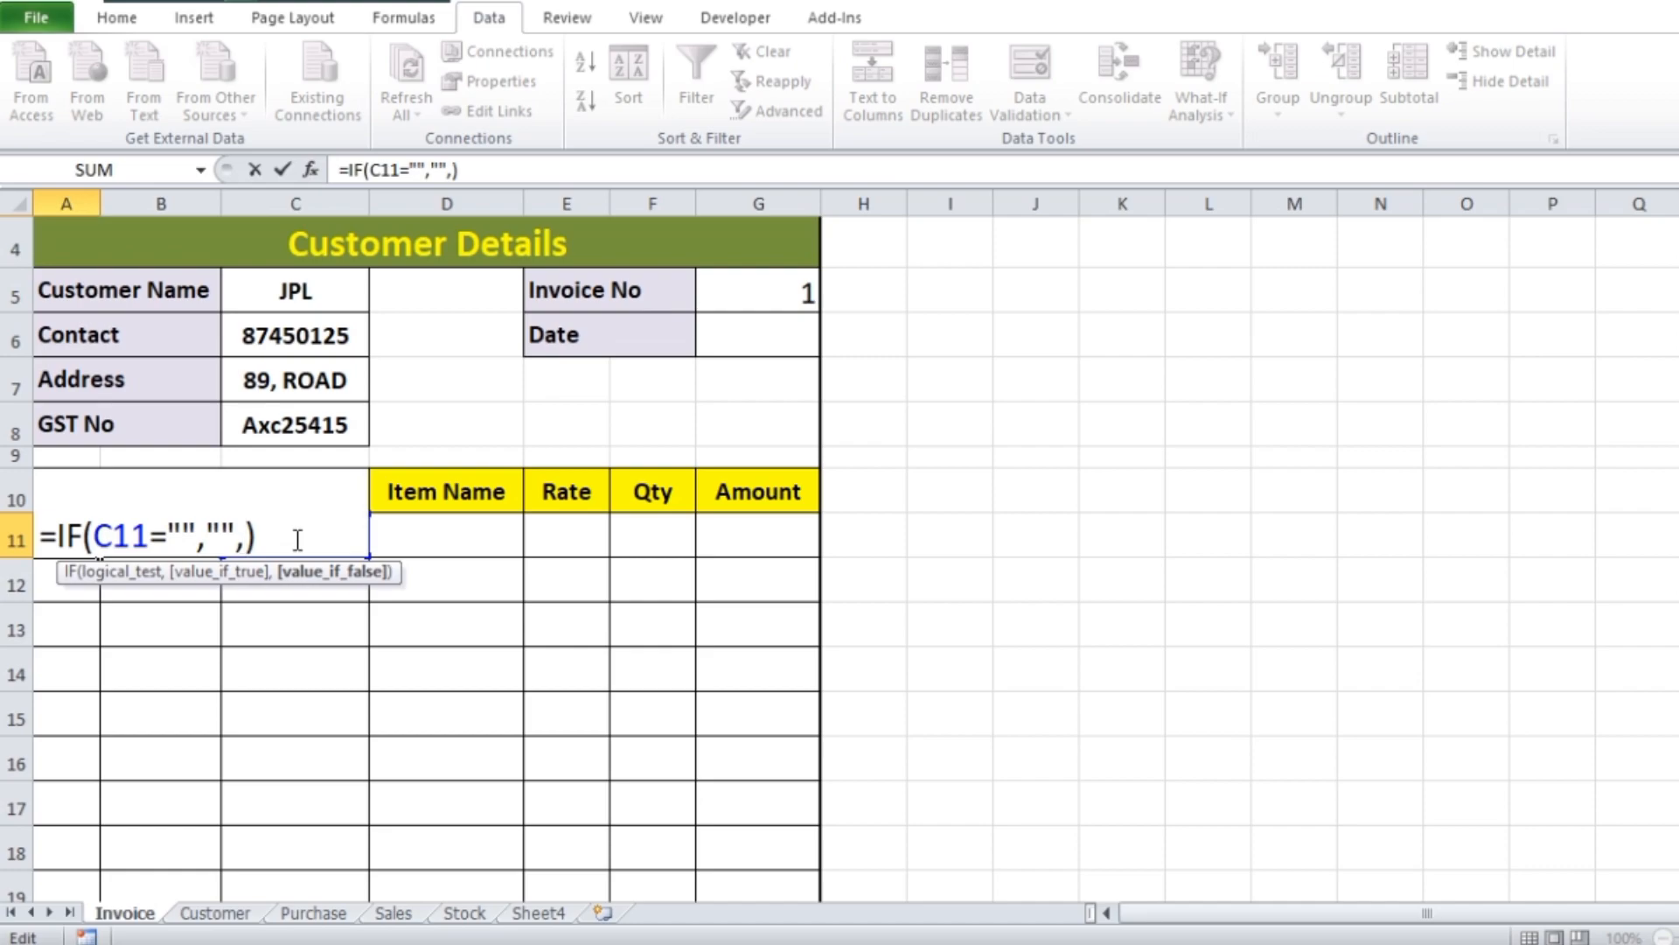
{"action": "type", "text": "row"}
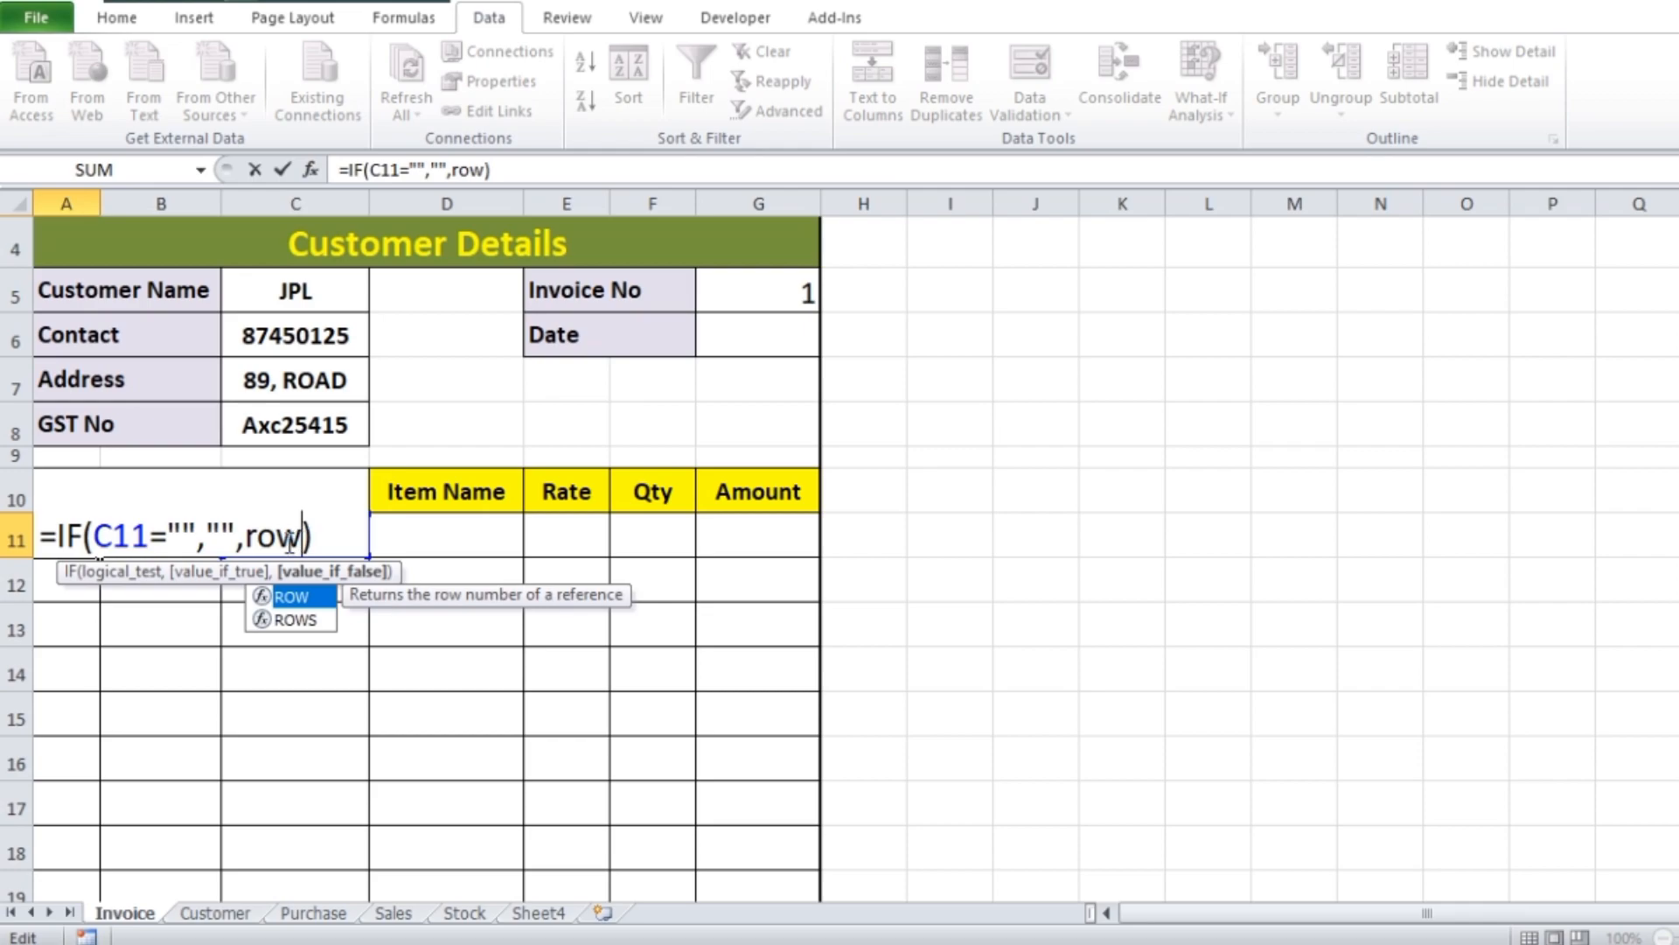
{"action": "type", "text": "()"}
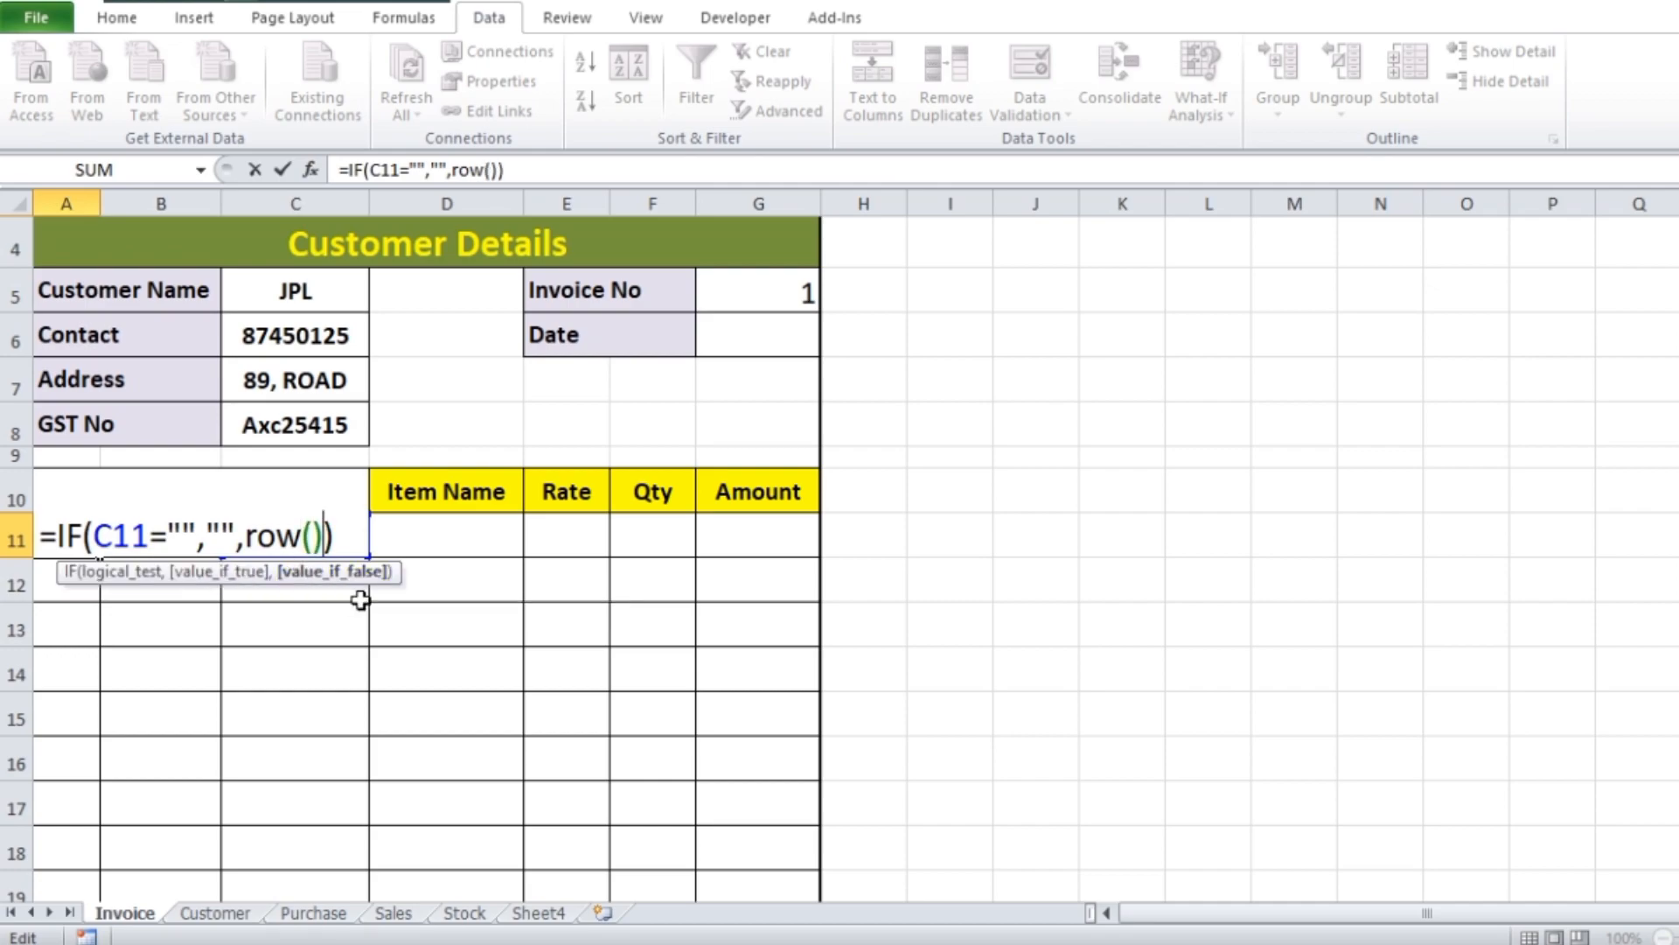
{"action": "key", "text": "BackSpace"}
{"action": "type", "text": "10"}
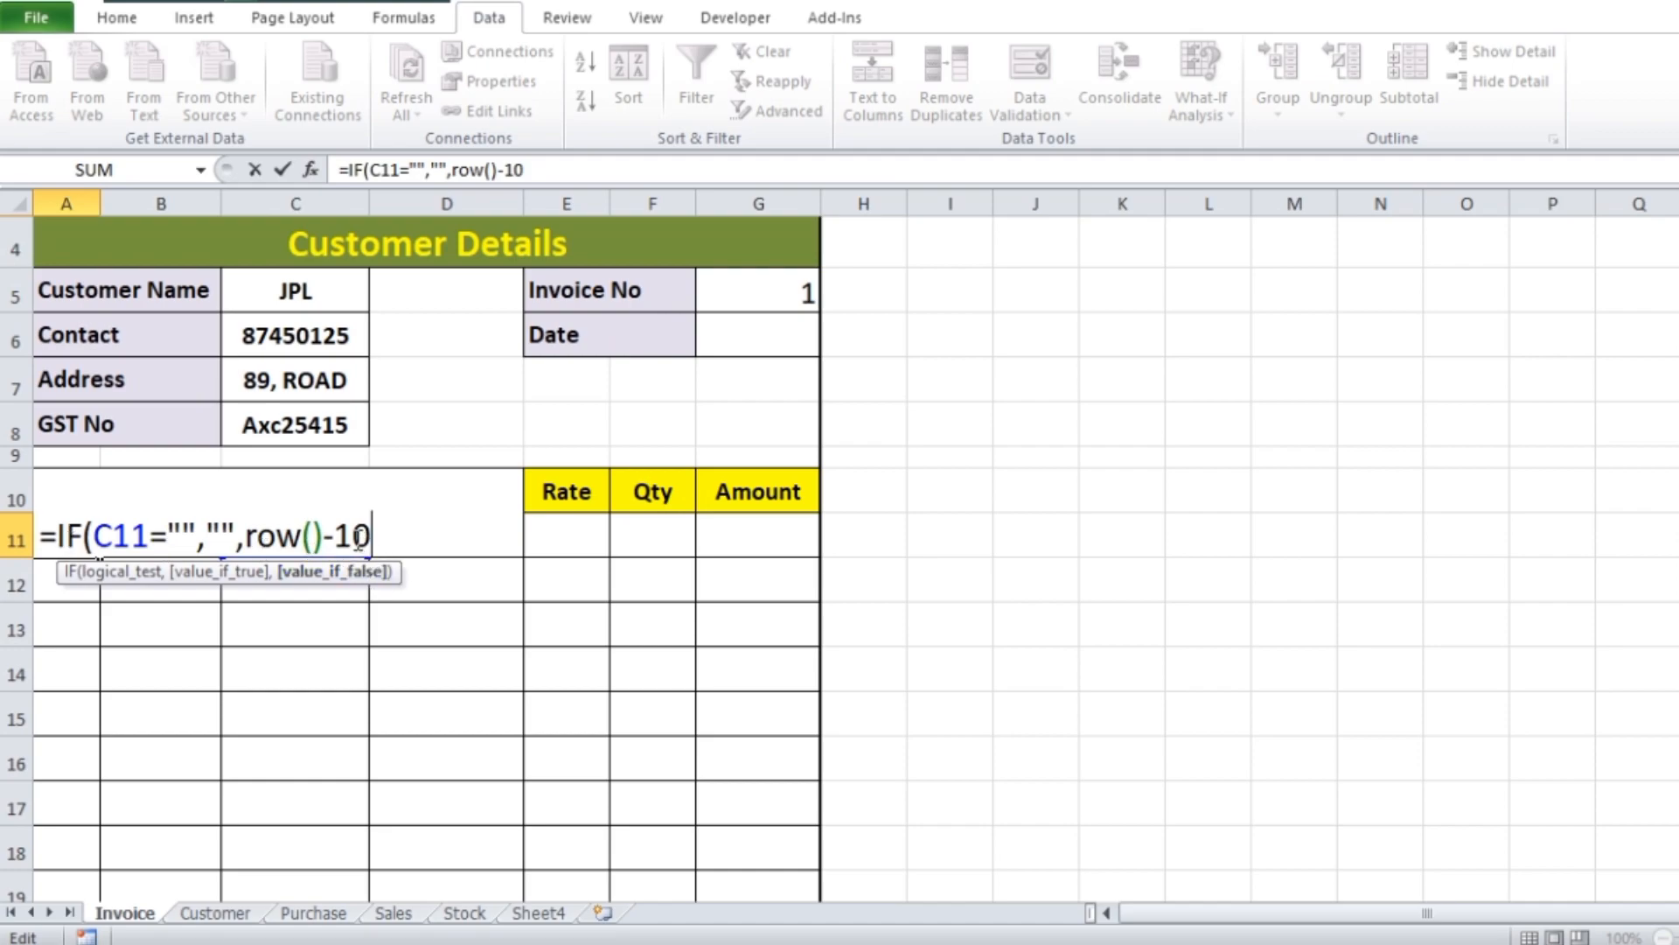
{"action": "type", "text": ")"}
{"action": "key", "text": "Return"}
Fill the A11 serial number formula down the Sl. No column for the remaining item rows
{"action": "left_click", "coordinate": [84, 535]}
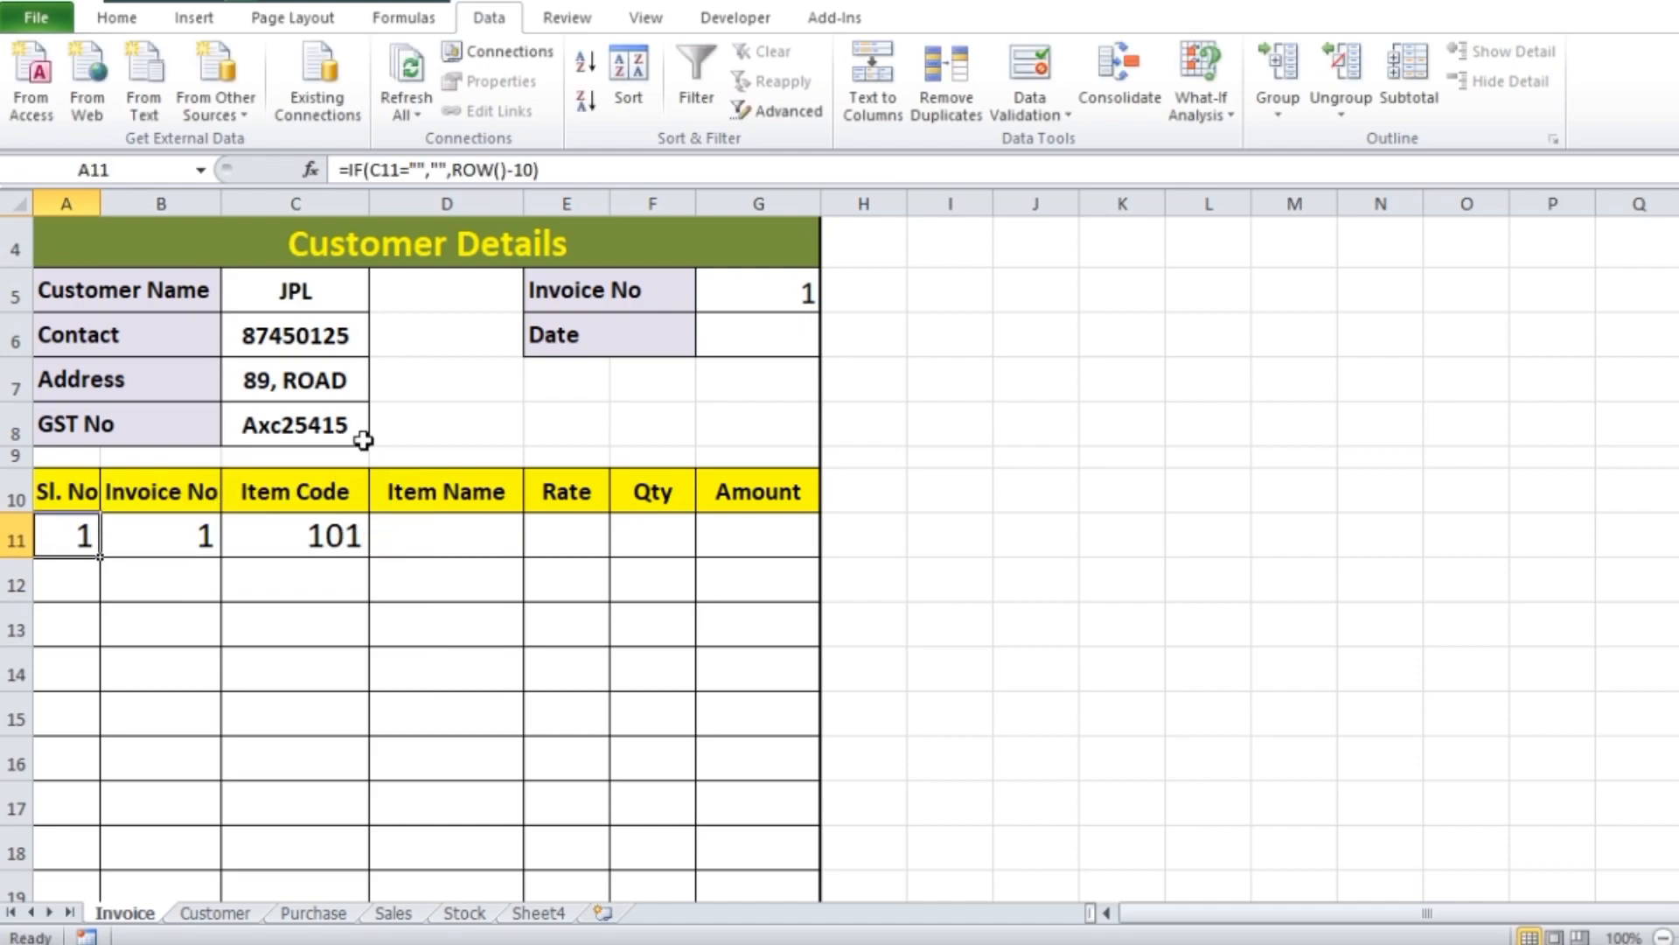
{"action": "scroll", "coordinate": [363, 440], "scroll_direction": "down", "scroll_amount": 1}
{"action": "left_click_drag", "start_coordinate": [100, 416], "coordinate": [90, 796]}
{"action": "scroll", "coordinate": [586, 399], "scroll_direction": "up", "scroll_amount": 4}
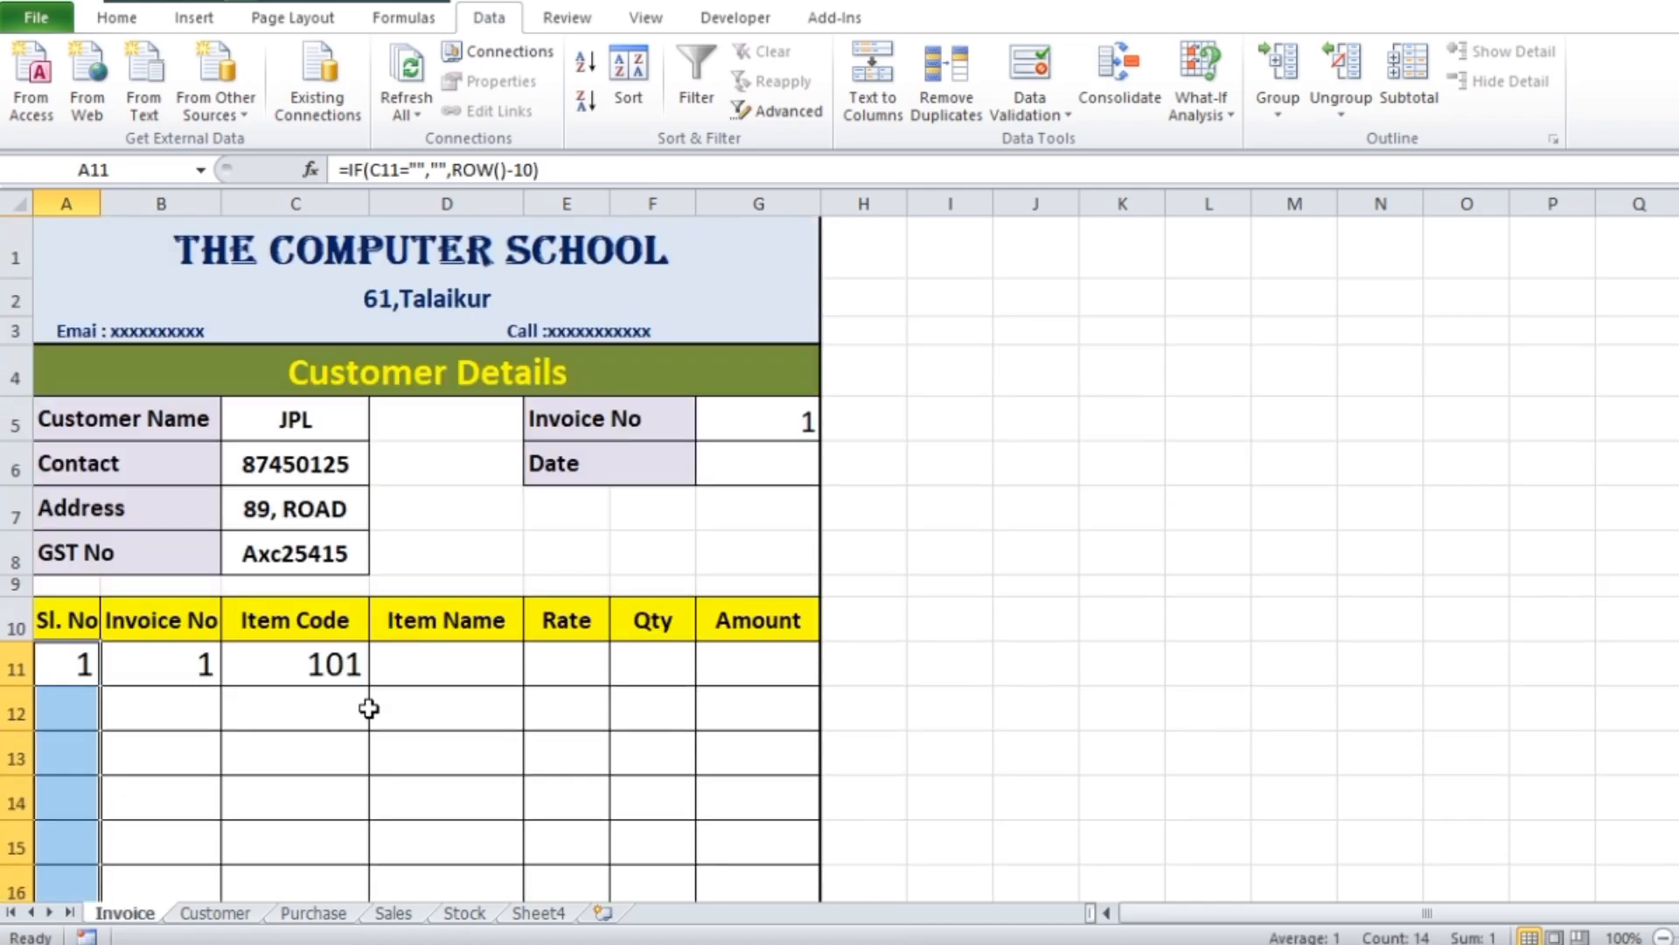
Enter item code 102 in C12 and check the serial and invoice numbers in the item rows
{"action": "left_click", "coordinate": [307, 708]}
{"action": "type", "text": "102"}
{"action": "key", "text": "Tab"}
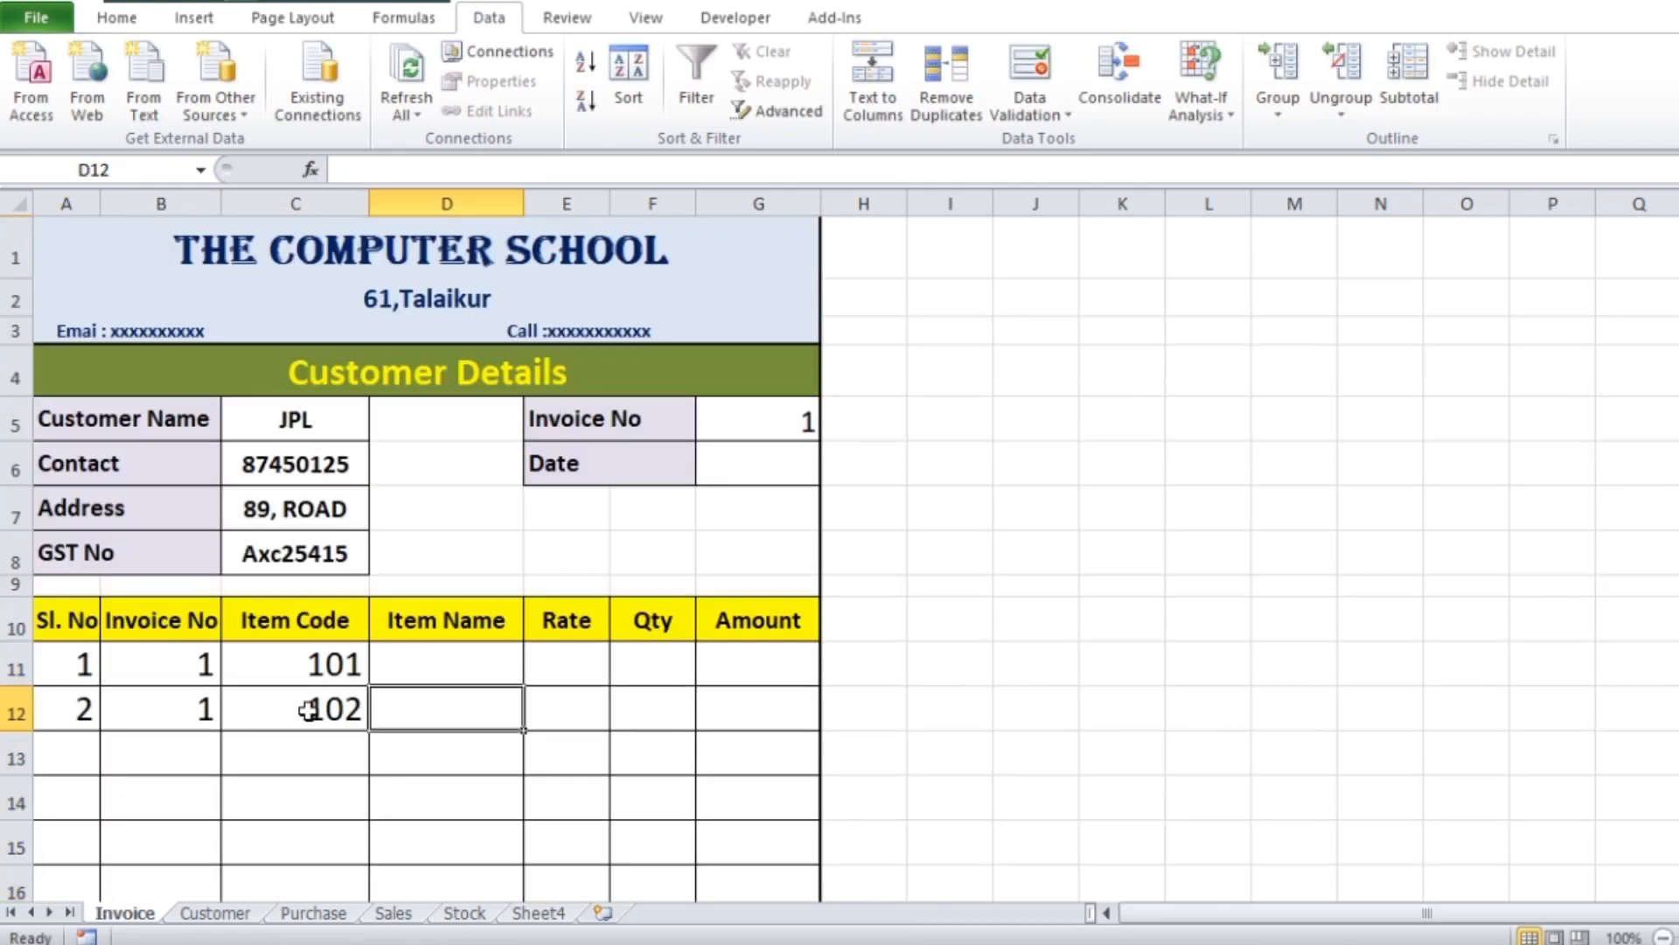
{"action": "scroll", "coordinate": [1309, 621], "scroll_direction": "down", "scroll_amount": 2}
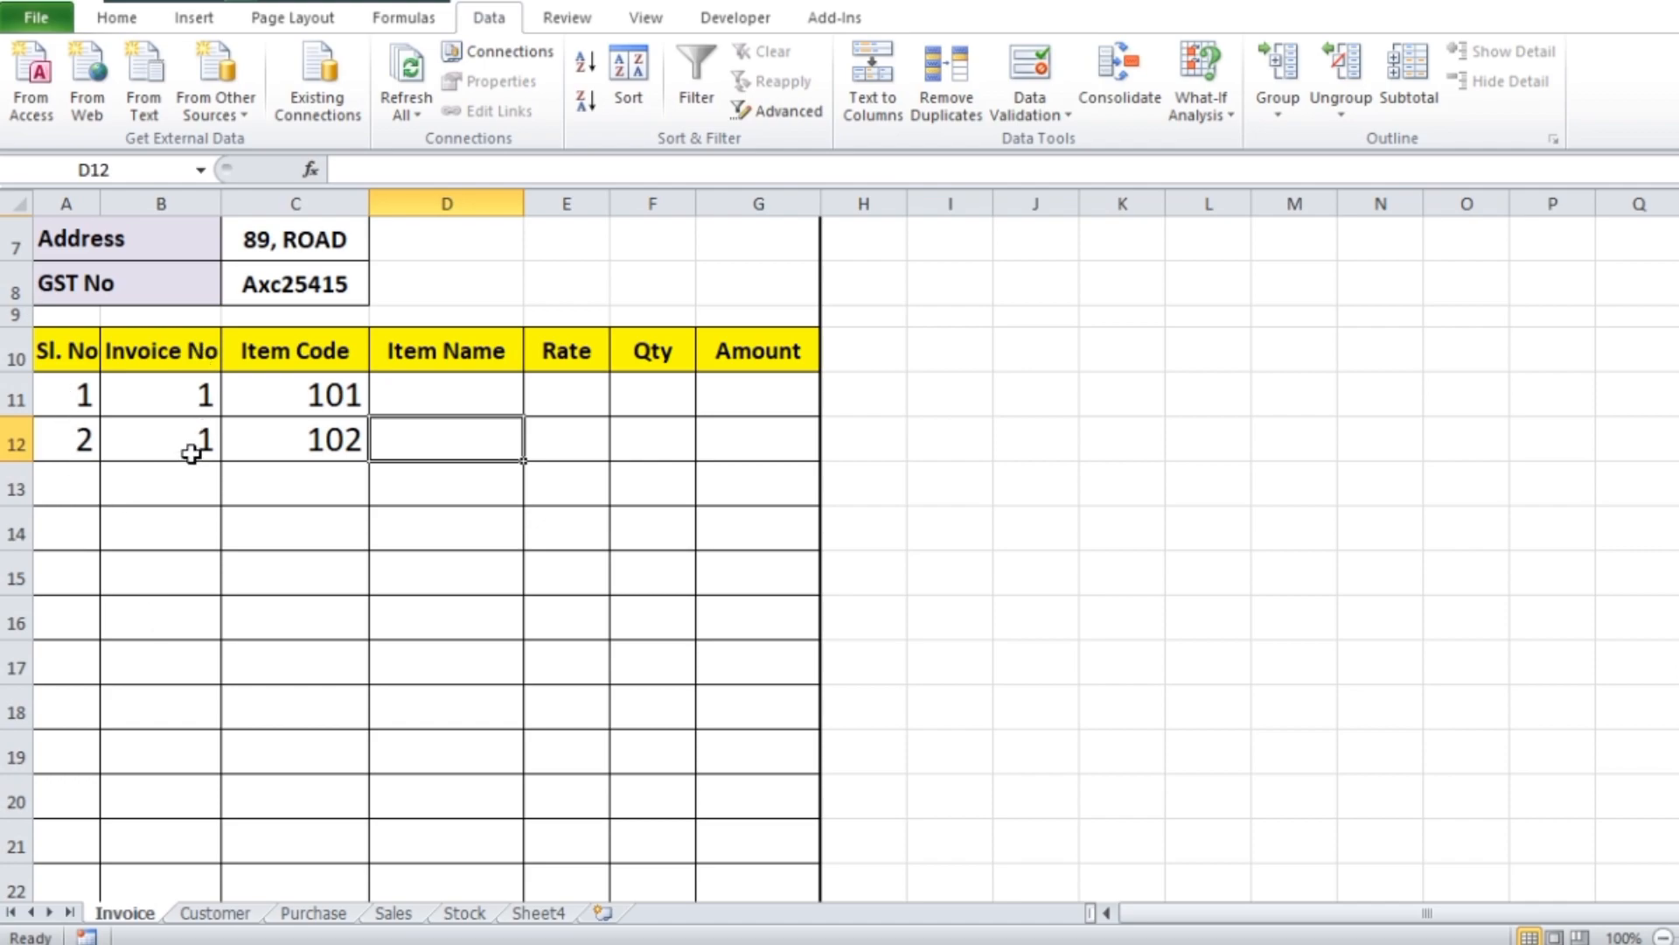
{"action": "scroll", "coordinate": [971, 502], "scroll_direction": "up", "scroll_amount": 2}
{"action": "scroll", "coordinate": [971, 502], "scroll_direction": "down", "scroll_amount": 2}
{"action": "scroll", "coordinate": [490, 406], "scroll_direction": "up", "scroll_amount": 1}
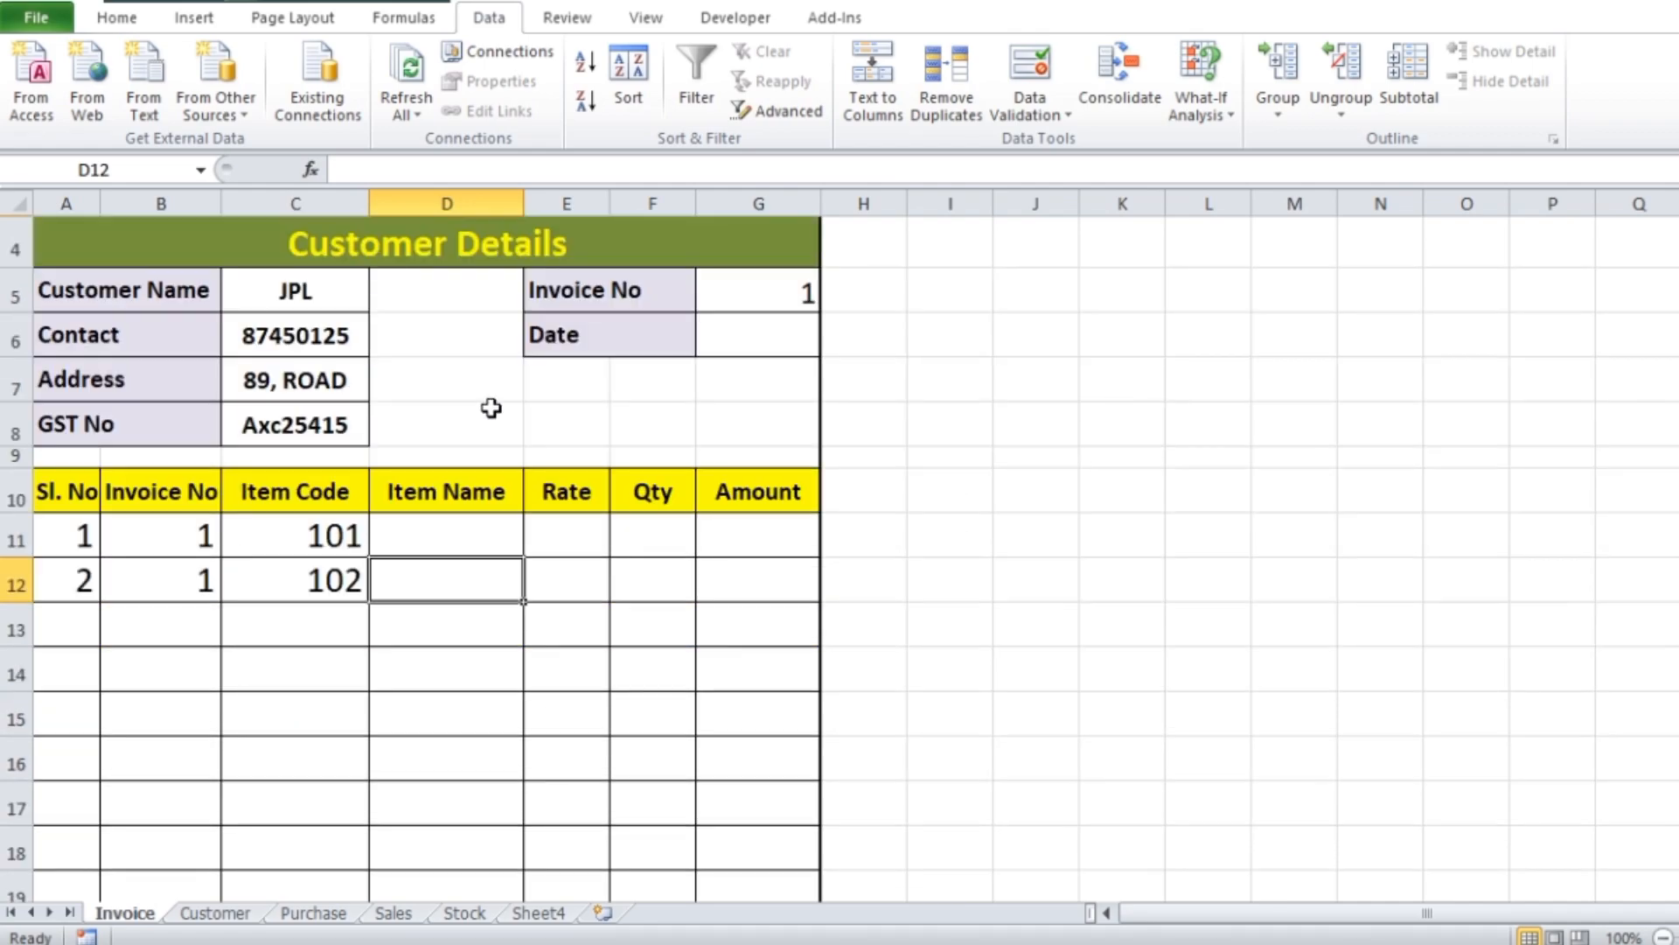
Start a VLOOKUP formula in Item Name cell D11 with item code cell C11 as the lookup value
{"action": "double_click", "coordinate": [477, 536]}
{"action": "left_click", "coordinate": [1035, 574]}
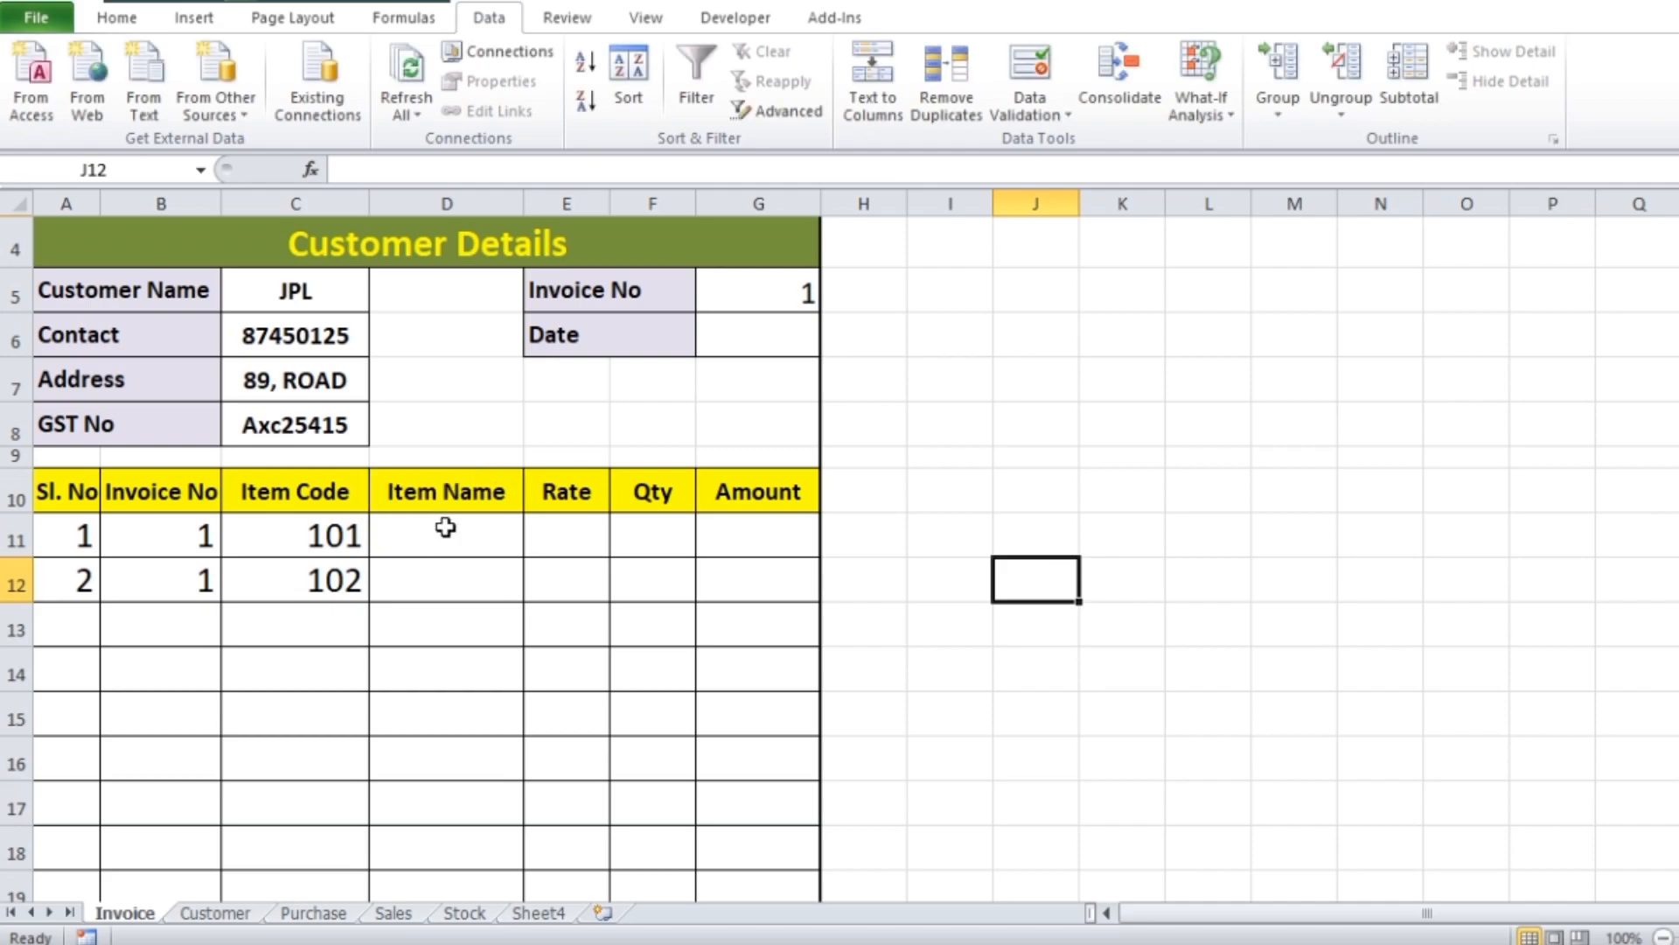
{"action": "left_click", "coordinate": [442, 538]}
{"action": "type", "text": "=vvvvvvvvvvvv"}
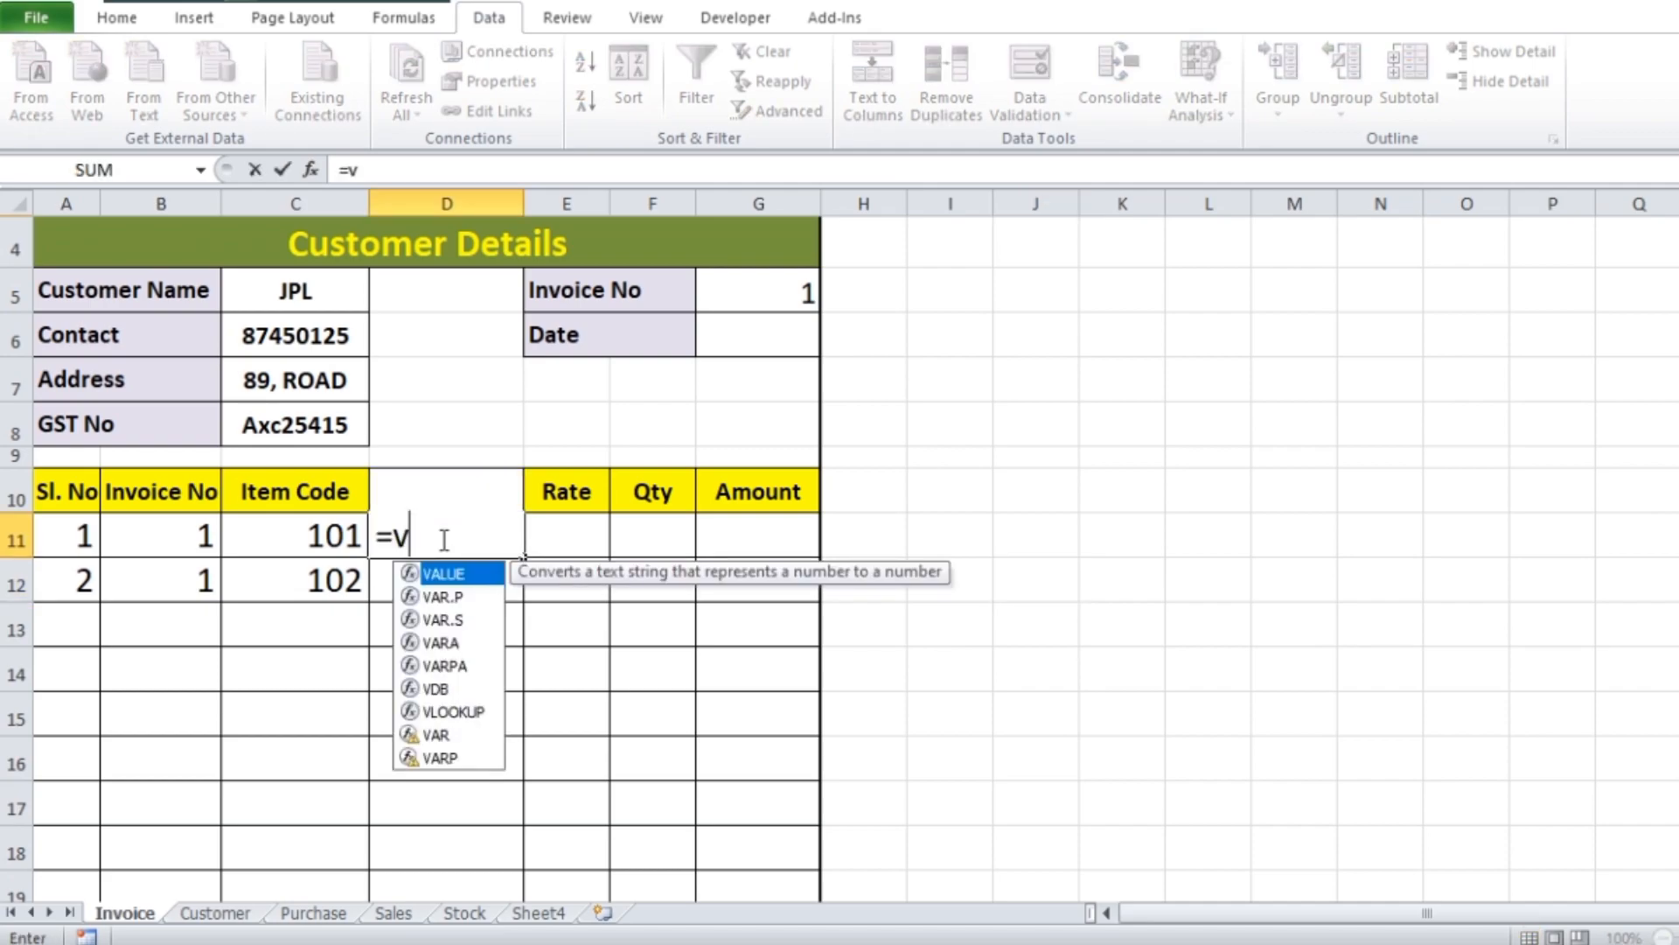
{"action": "left_click_drag", "start_coordinate": [395, 538], "coordinate": [591, 538]}
{"action": "type", "text": "vlo"}
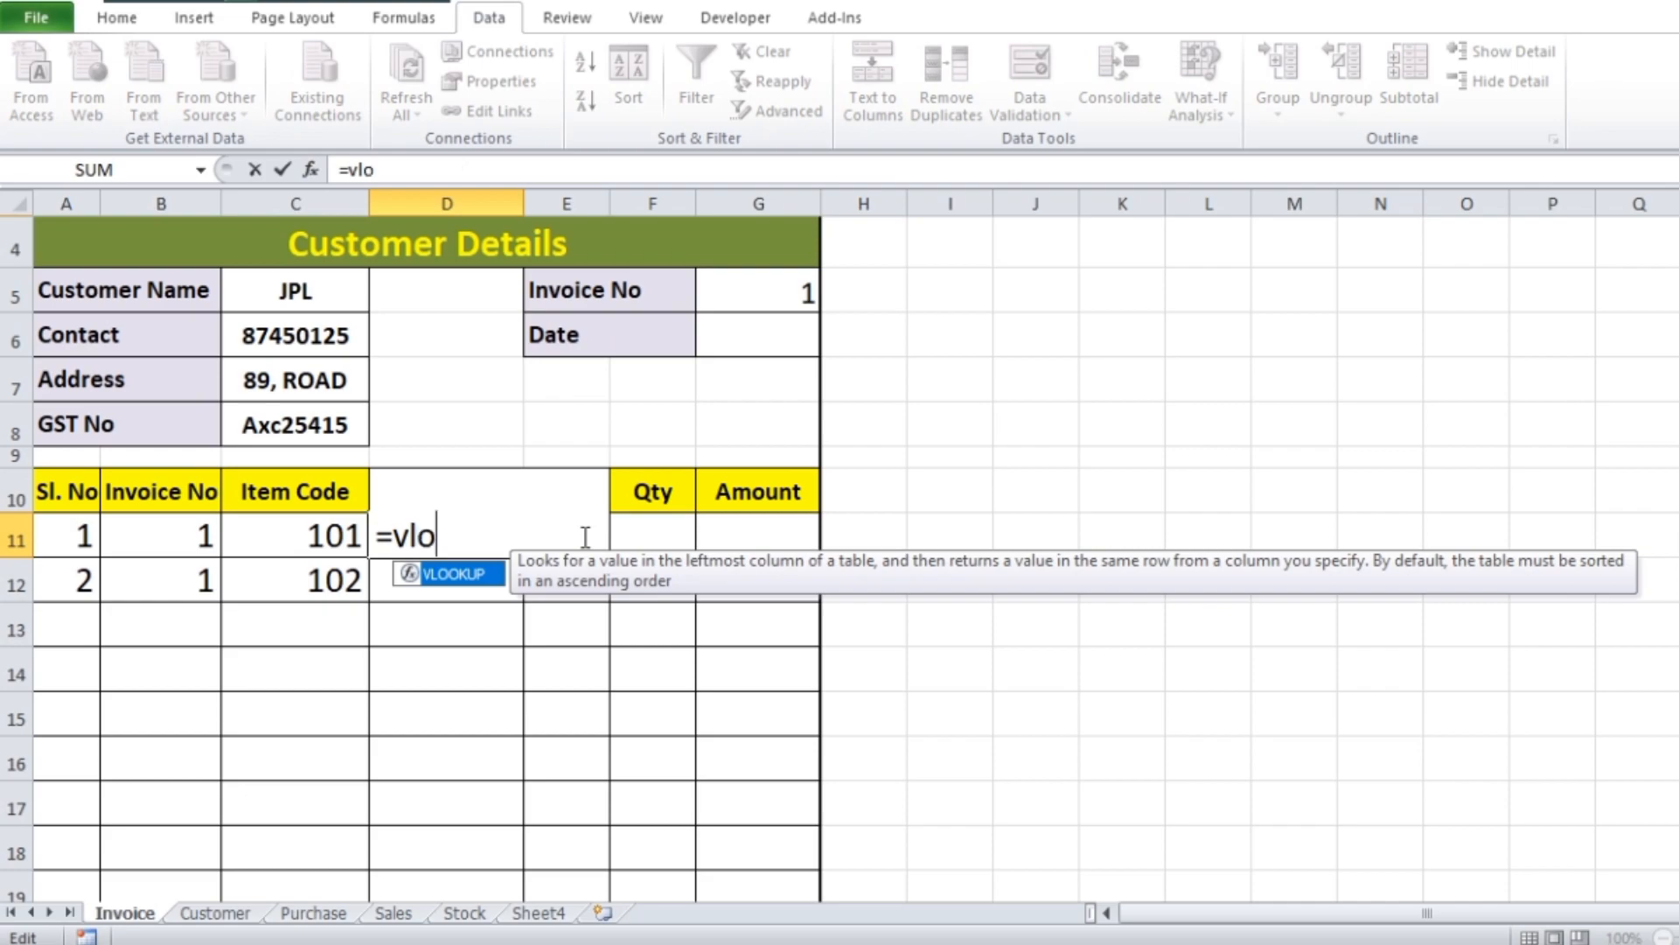
{"action": "double_click", "coordinate": [469, 575]}
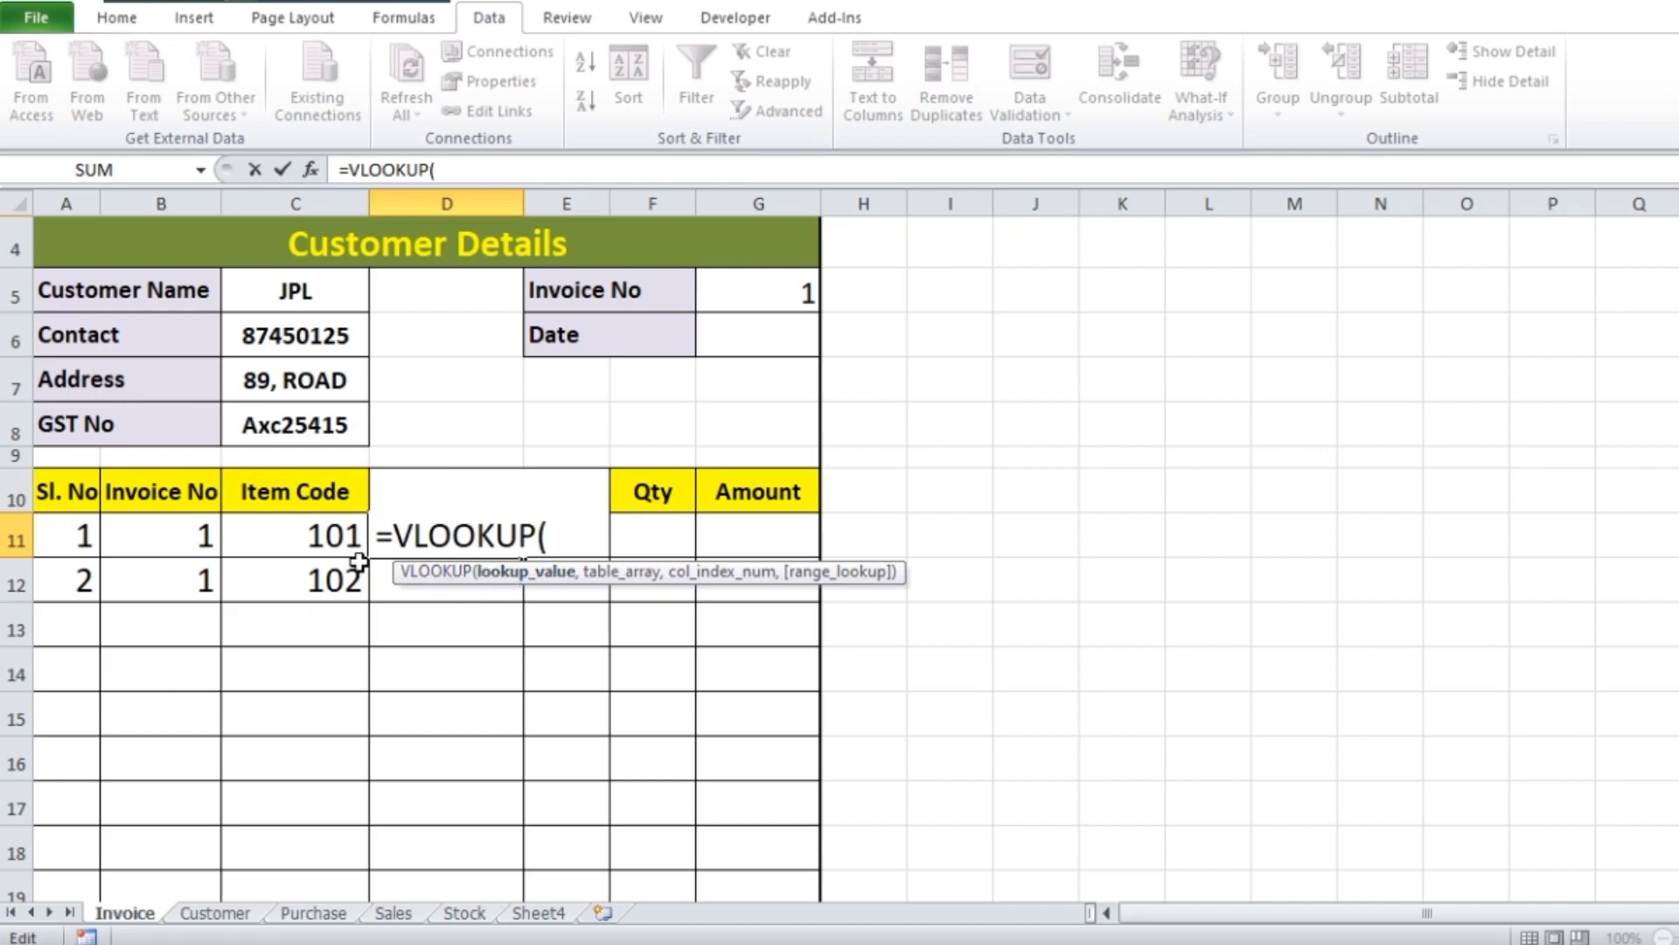
{"action": "left_click", "coordinate": [300, 540]}
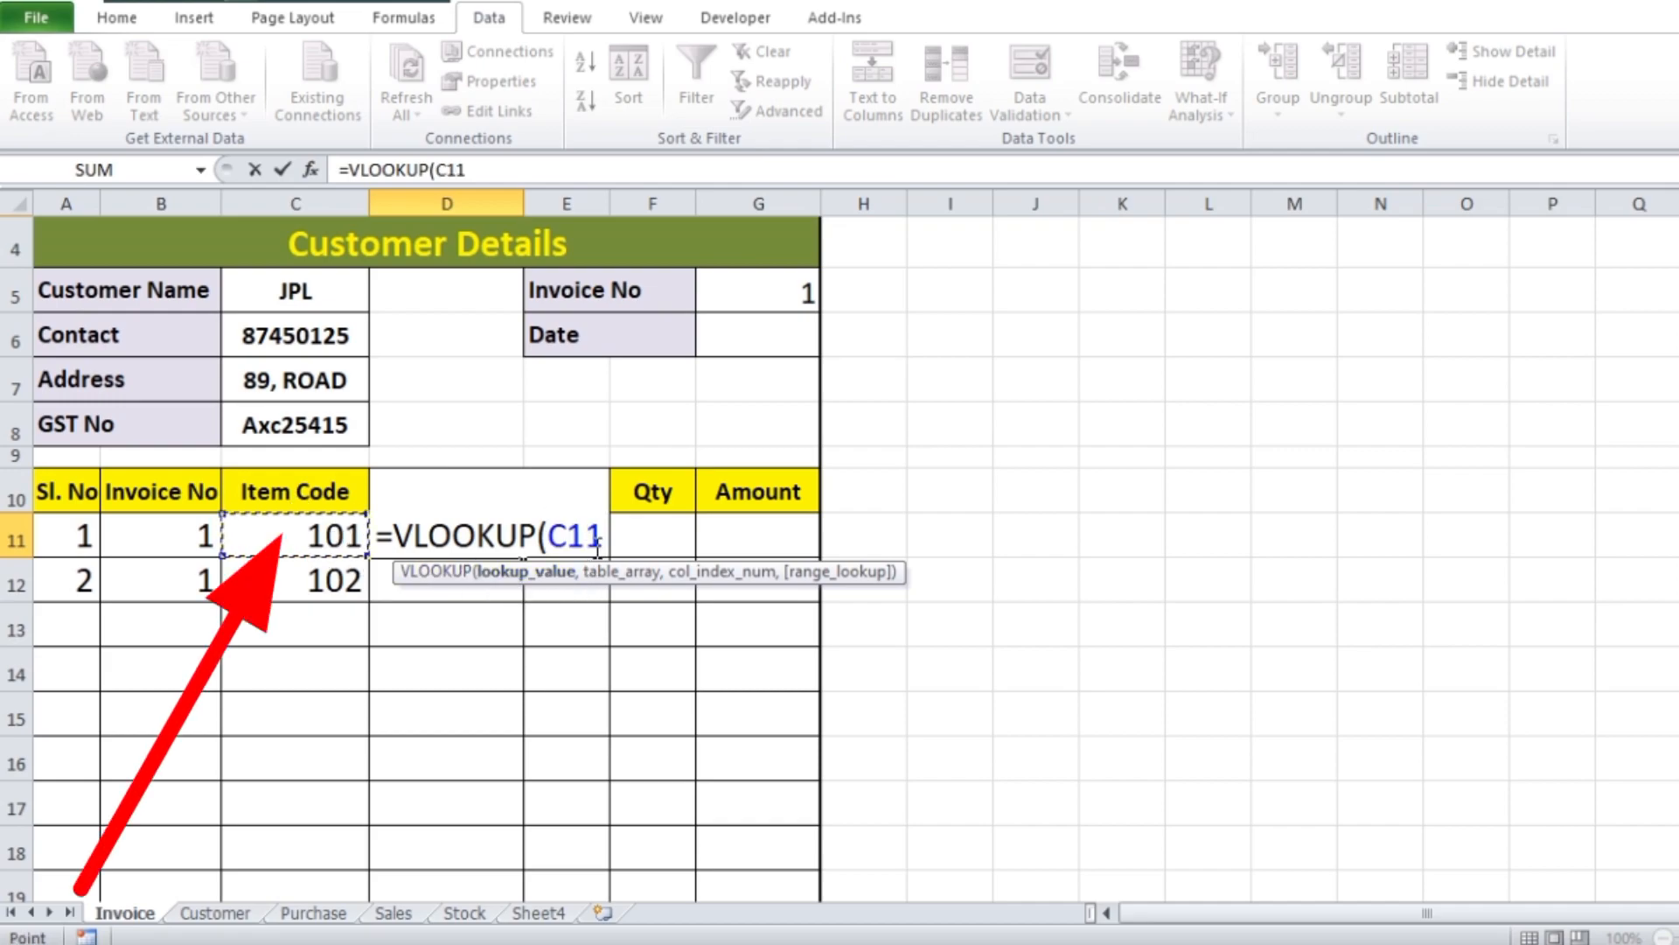
{"action": "type", "text": ","}
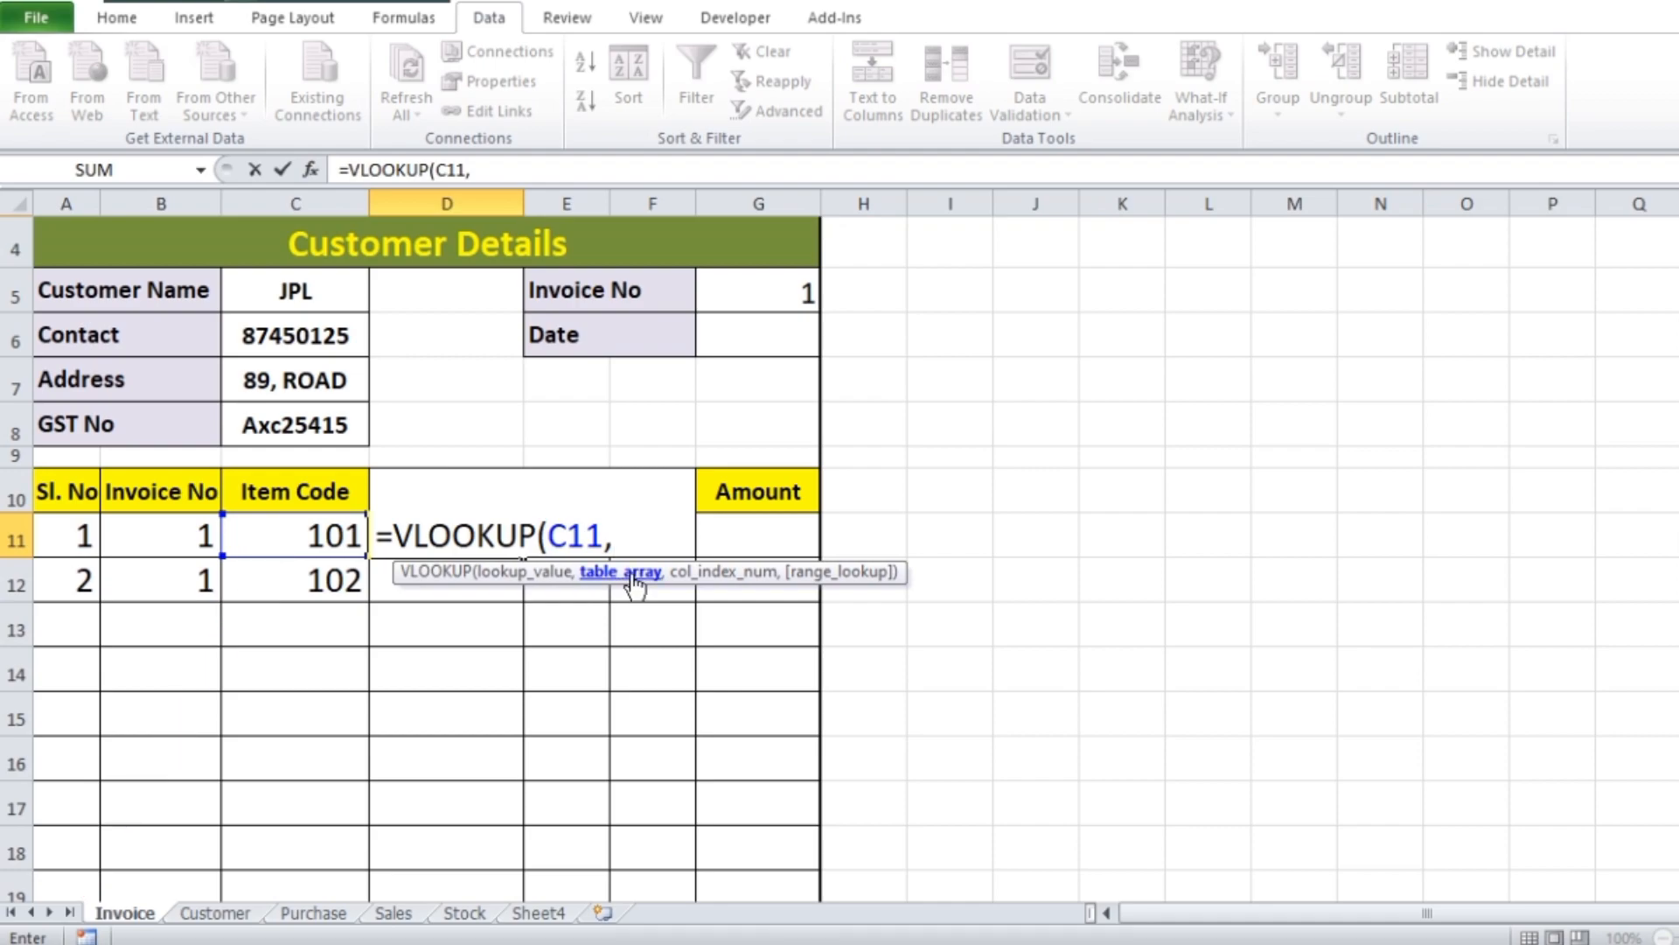
Complete the D11 VLOOKUP with the whole Purchase sheet table, column index 2 and 0 for exact match: =VLOOKUP(C11,Table1[#All],2,0)
{"action": "left_click", "coordinate": [308, 916]}
{"action": "left_click_drag", "start_coordinate": [156, 339], "coordinate": [1071, 463]}
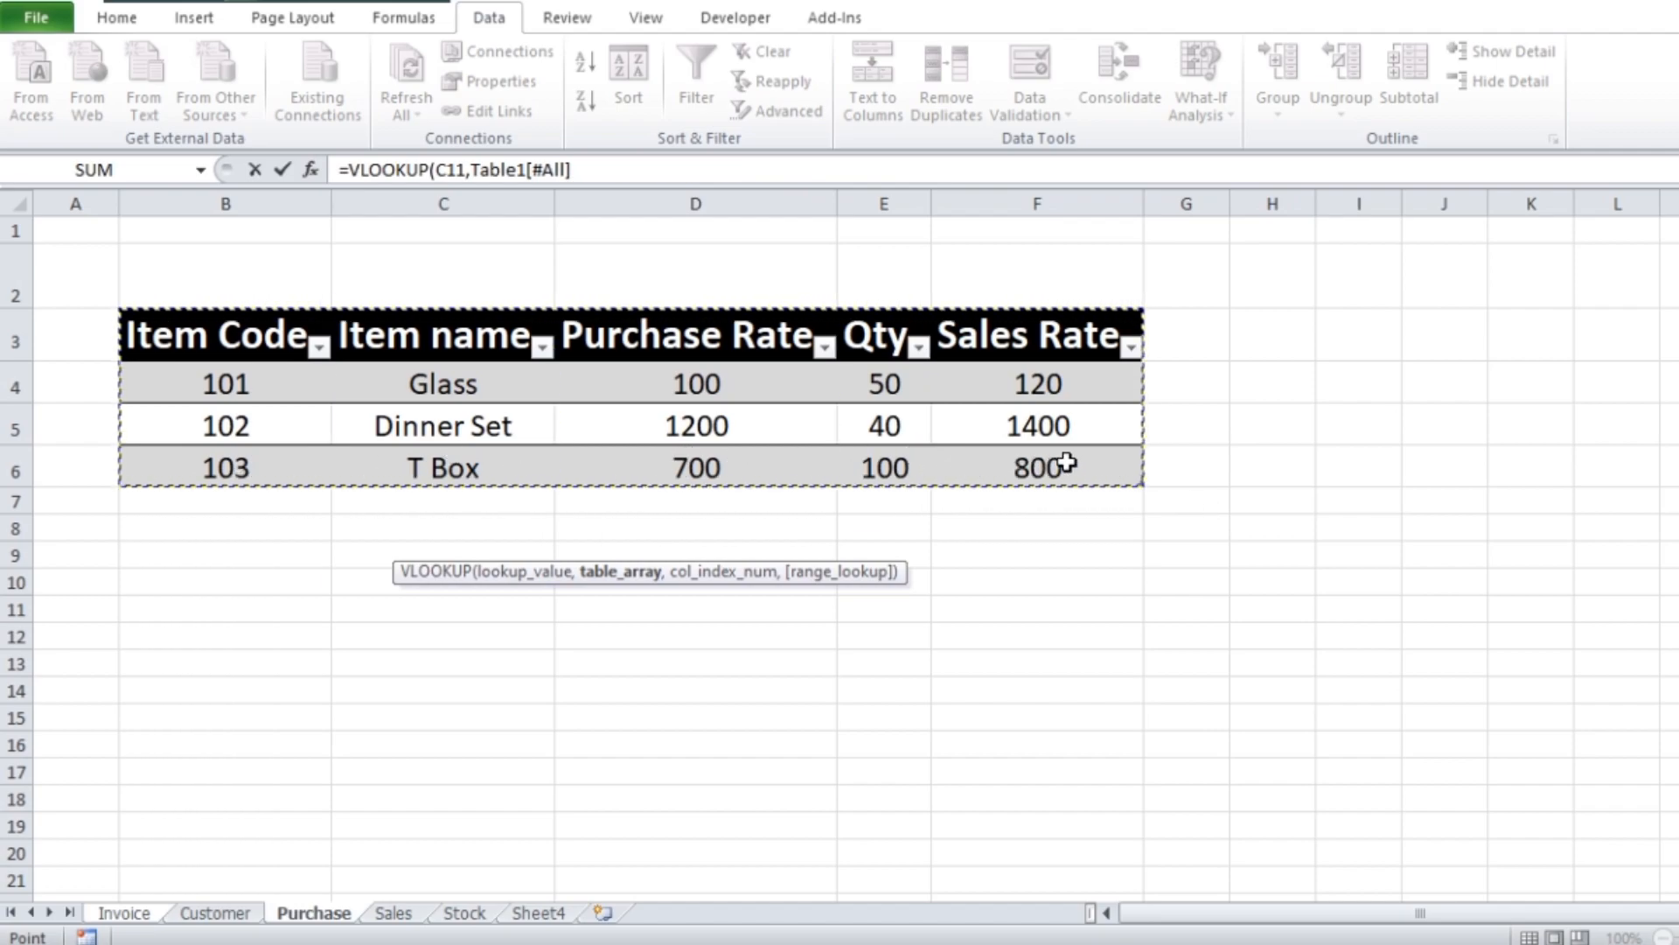
{"action": "type", "text": ","}
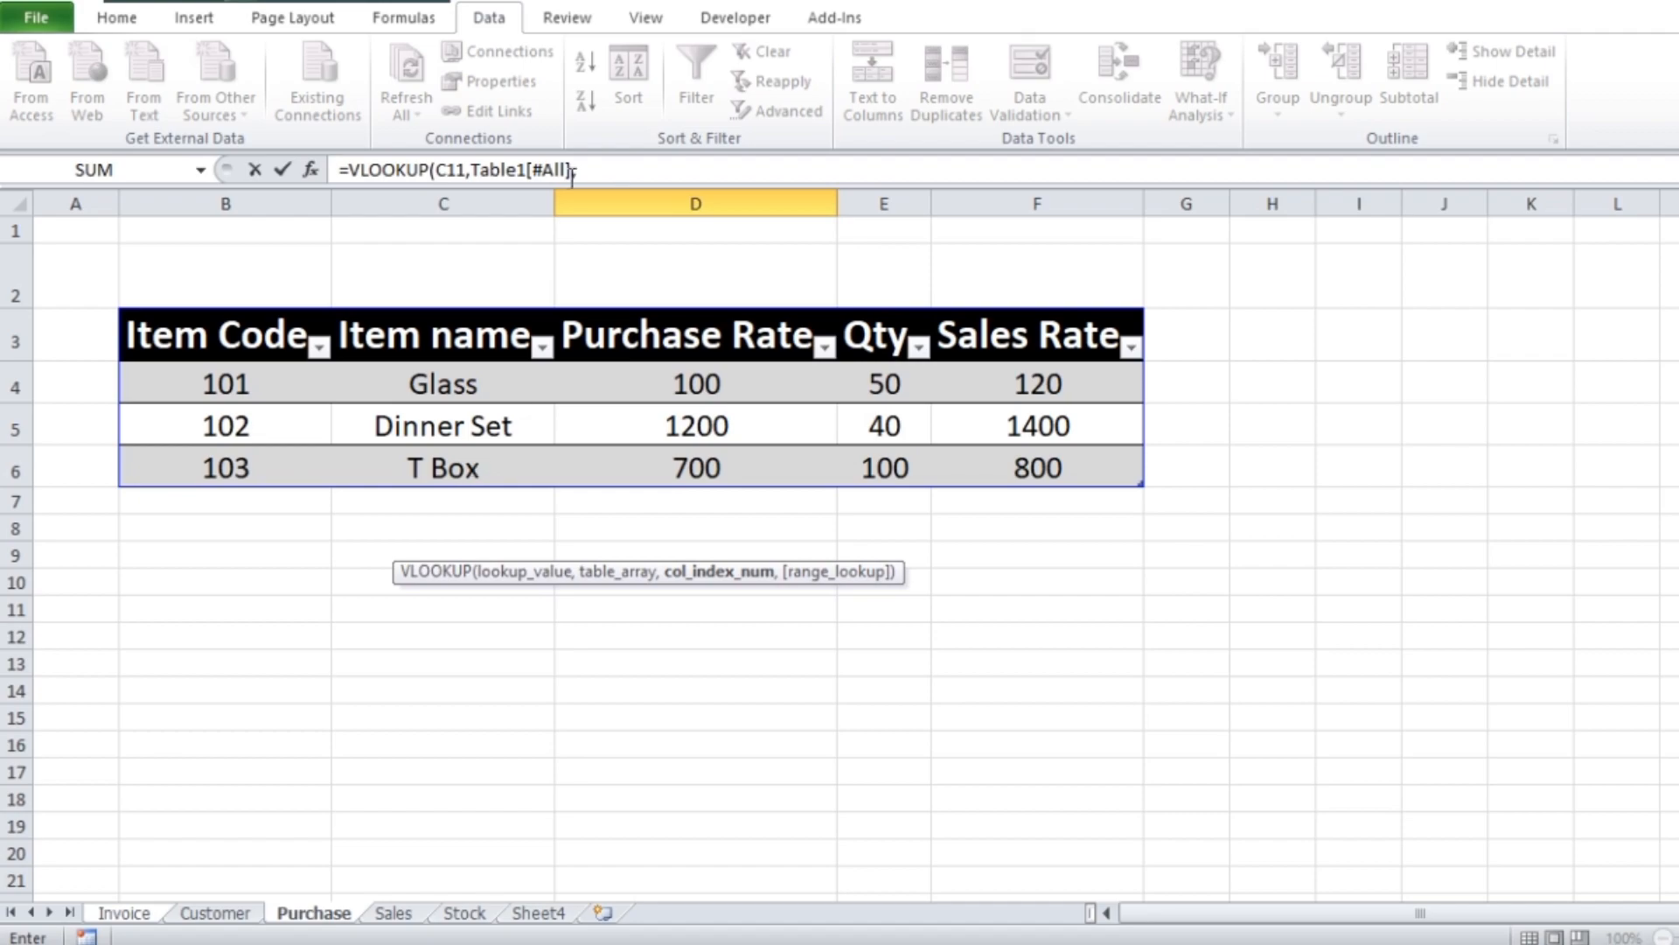
{"action": "type", "text": "2,"}
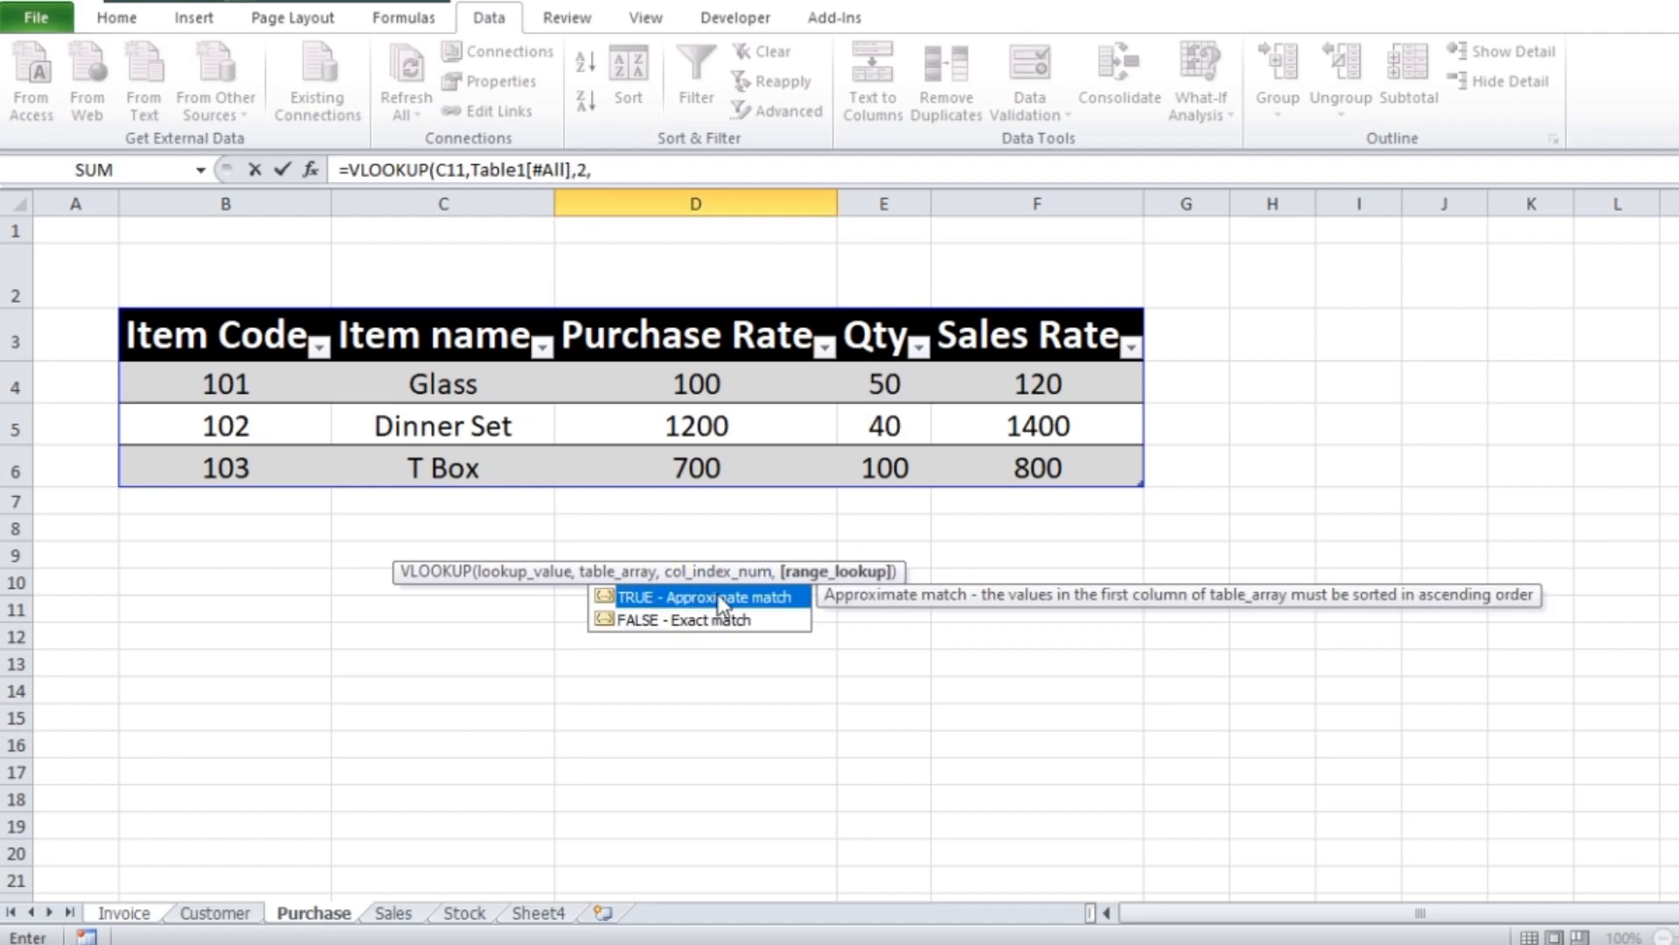
{"action": "type", "text": "0)"}
{"action": "key", "text": "Return"}
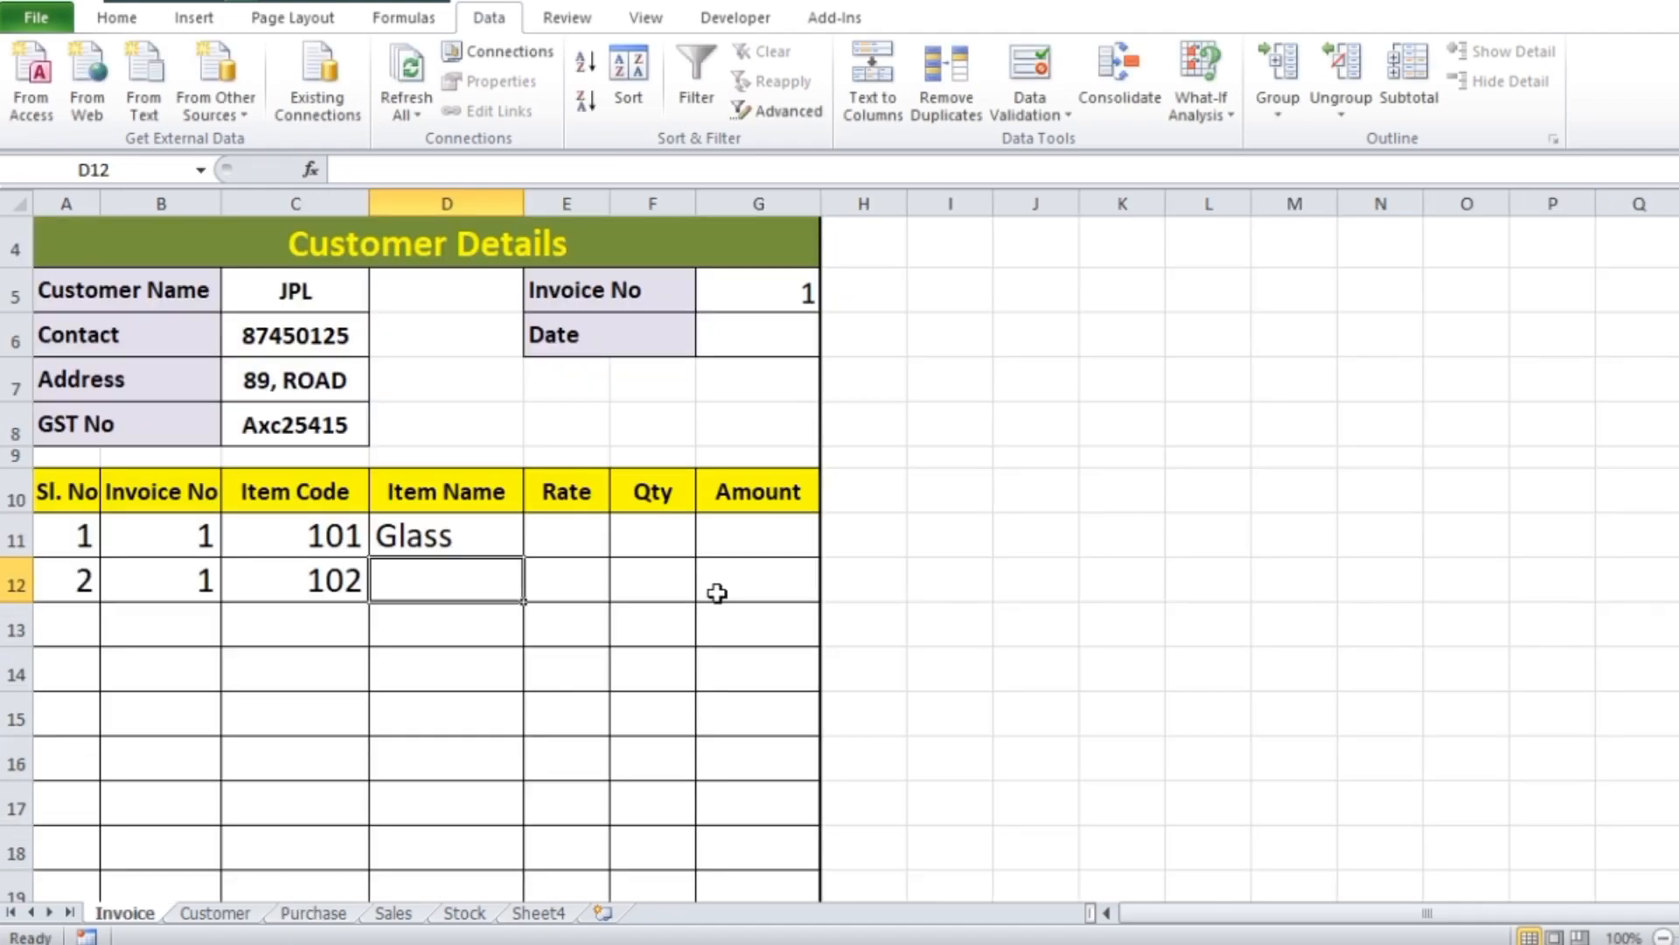
Fill the D11 VLOOKUP down the Item Name column to row 24 and compare the item names with the Purchase sheet
{"action": "left_click", "coordinate": [452, 546]}
{"action": "scroll", "coordinate": [746, 416], "scroll_direction": "down", "scroll_amount": 1}
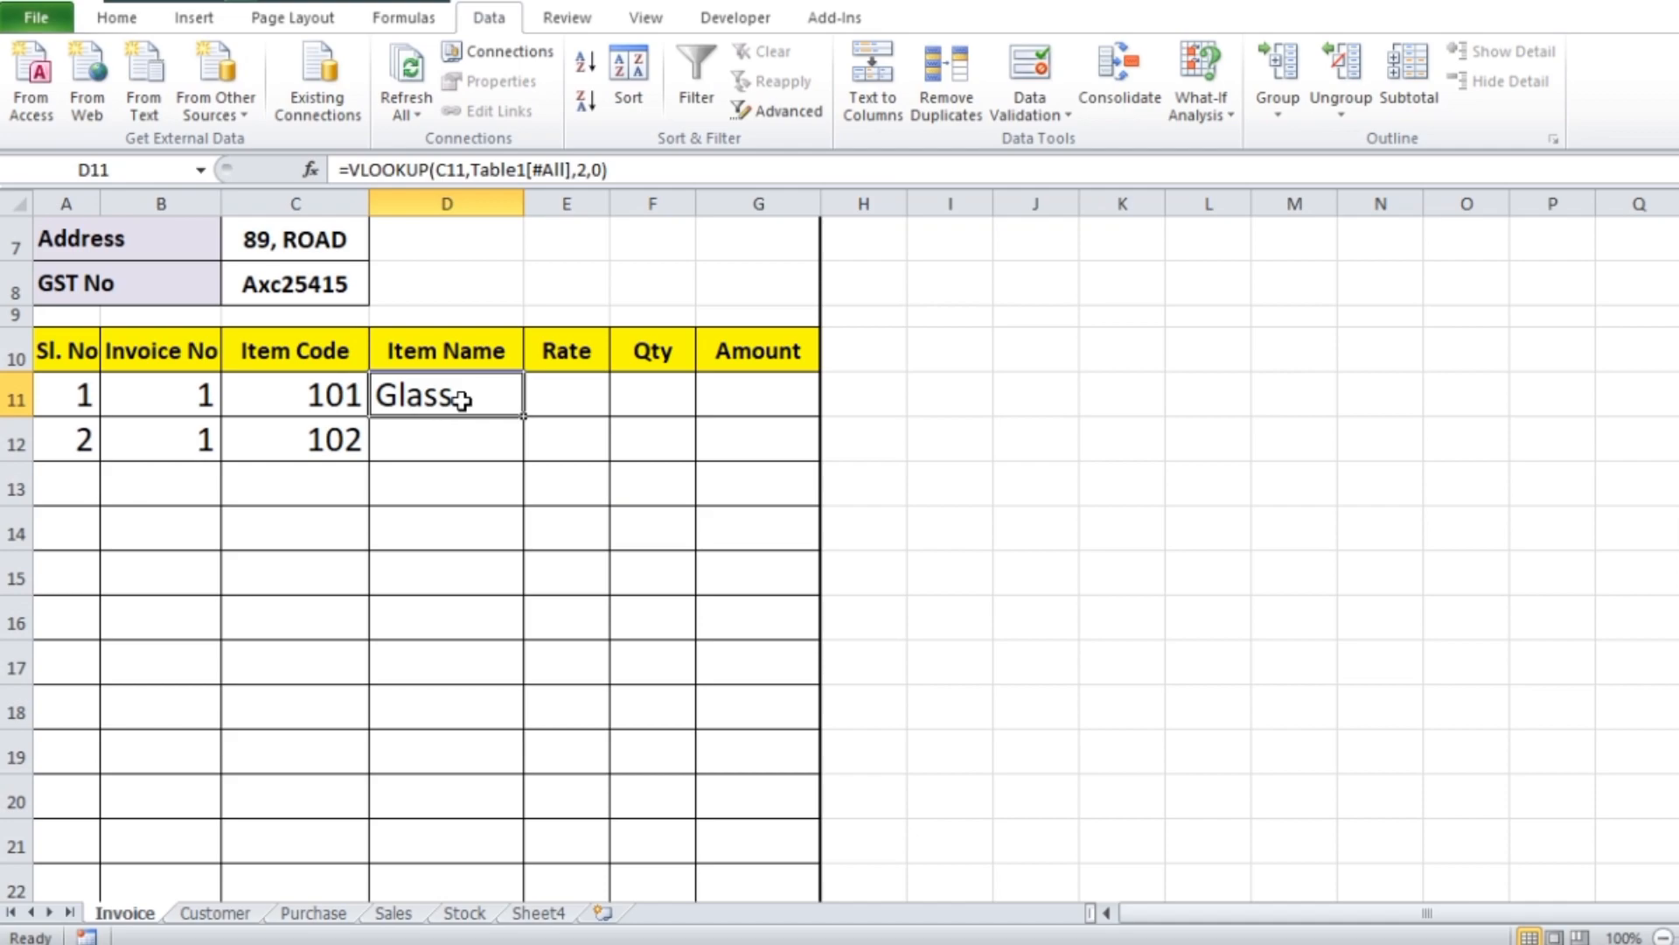
{"action": "left_click_drag", "start_coordinate": [522, 418], "coordinate": [502, 780]}
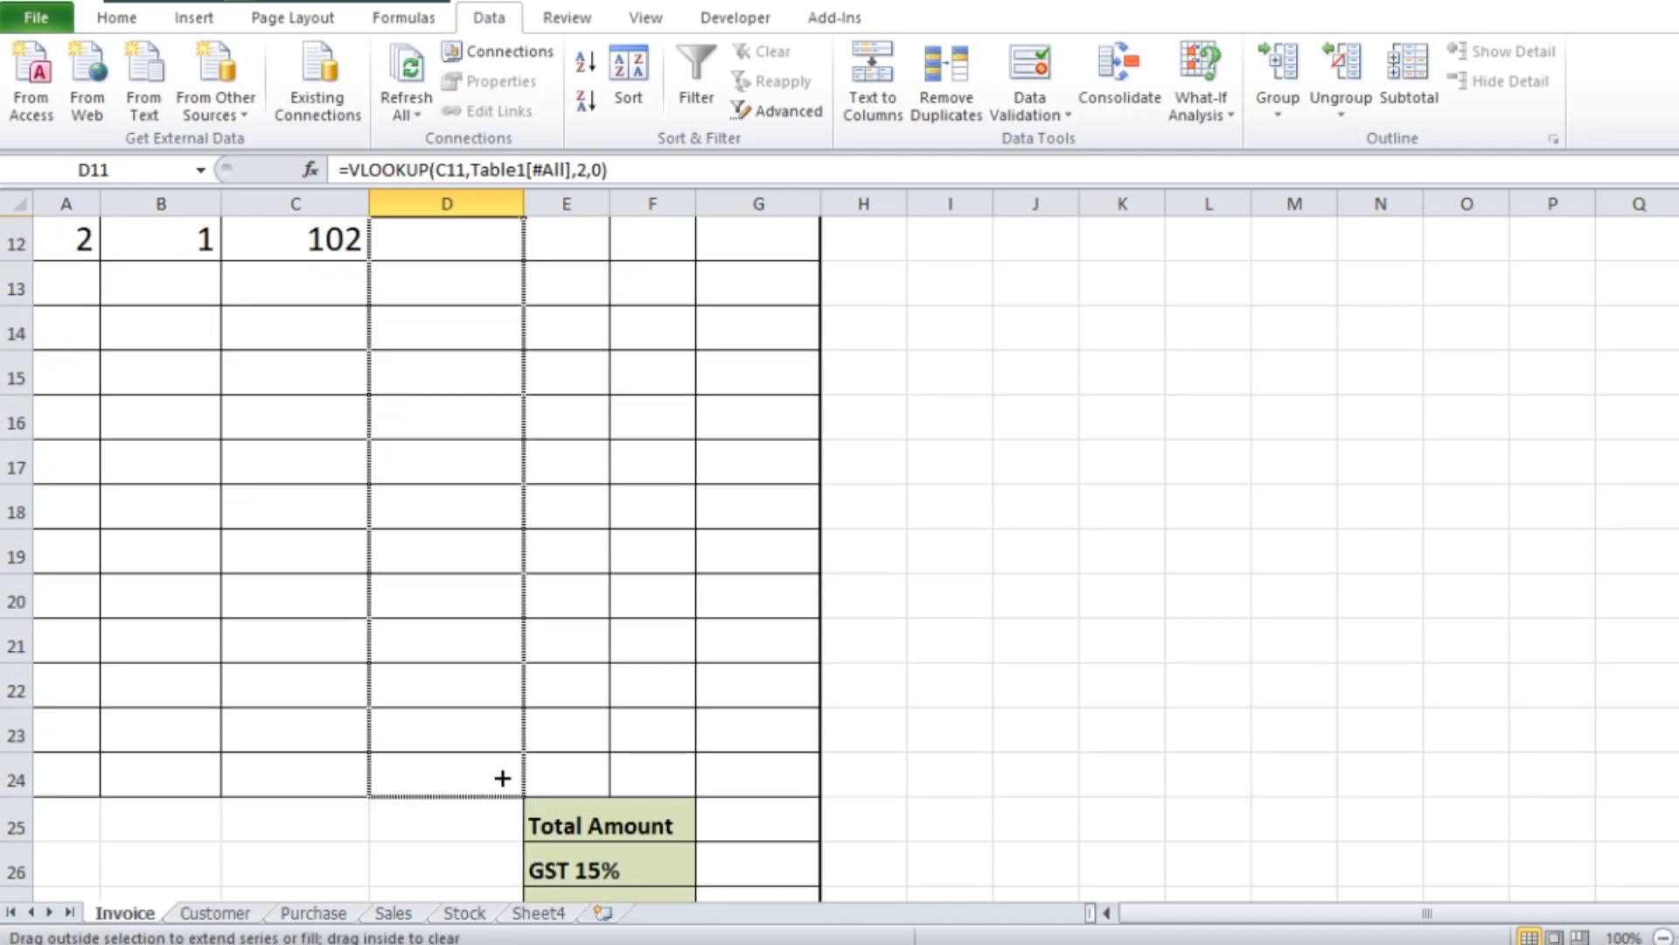
{"action": "scroll", "coordinate": [480, 464], "scroll_direction": "up", "scroll_amount": 2}
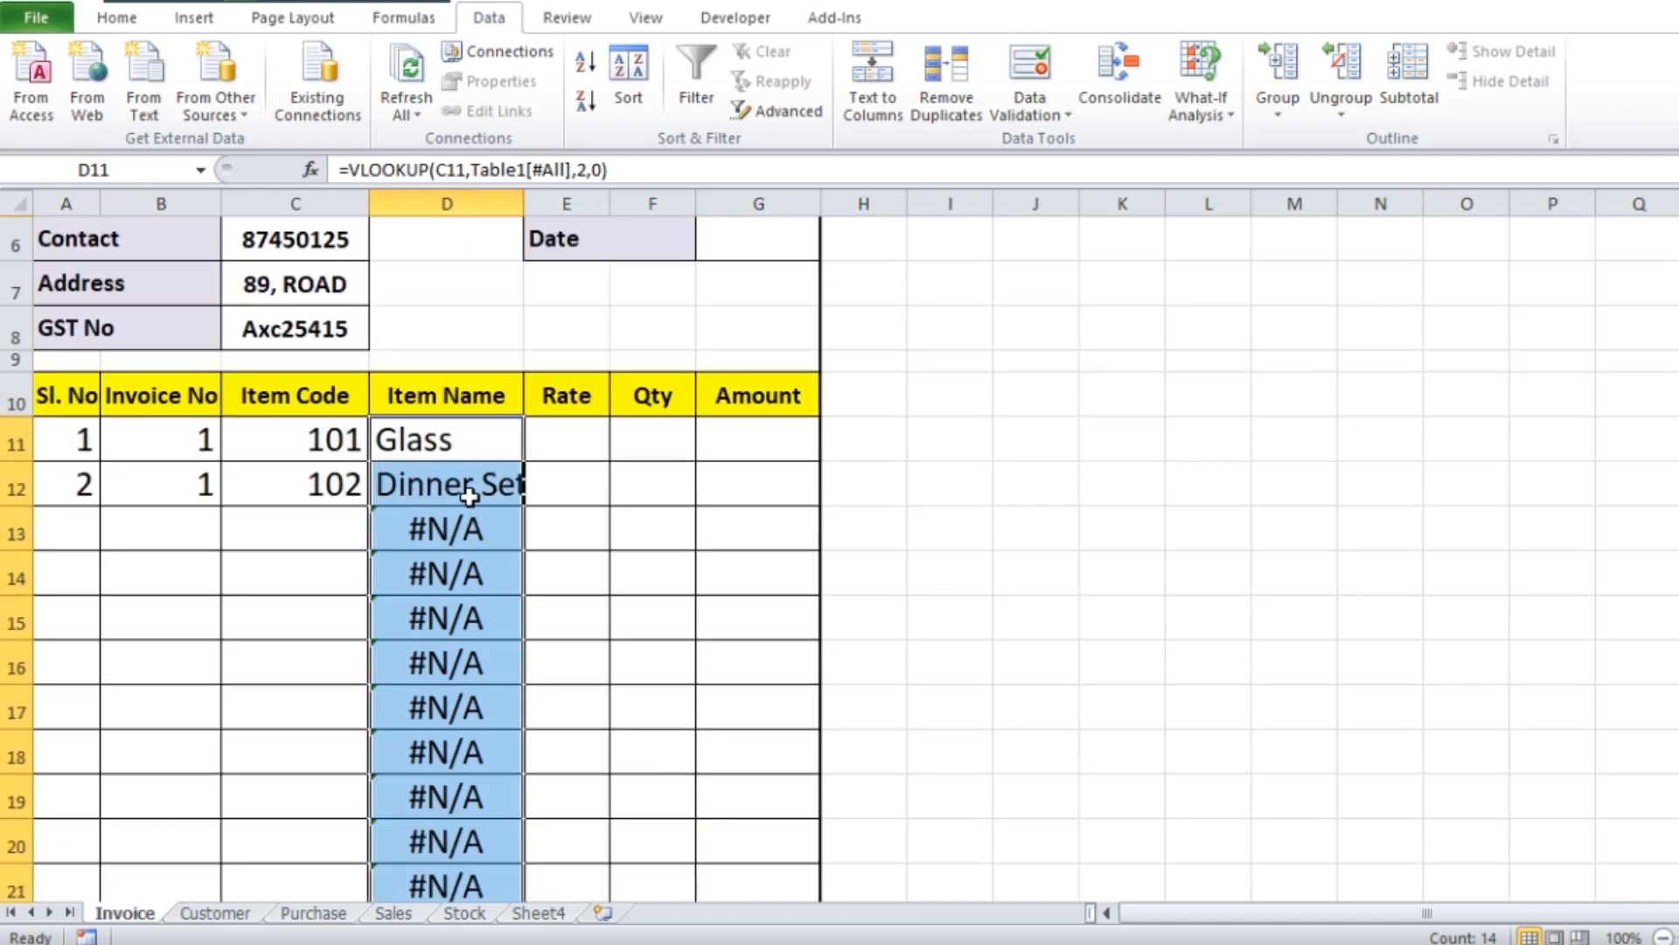
{"action": "left_click", "coordinate": [312, 912]}
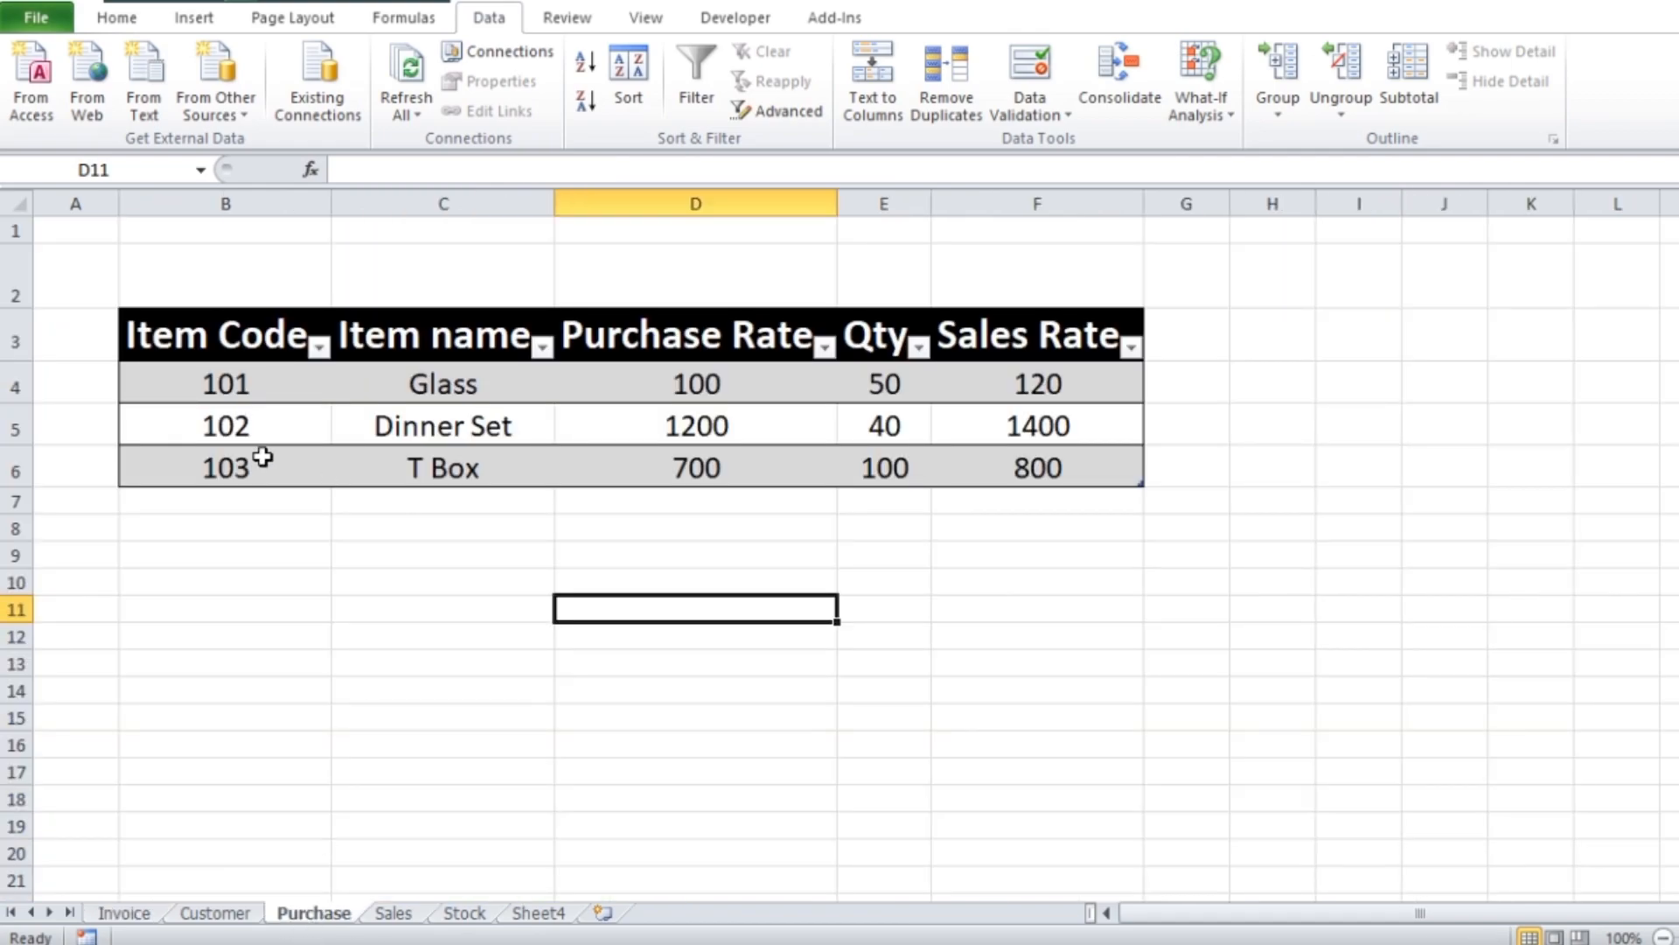
{"action": "left_click", "coordinate": [215, 912]}
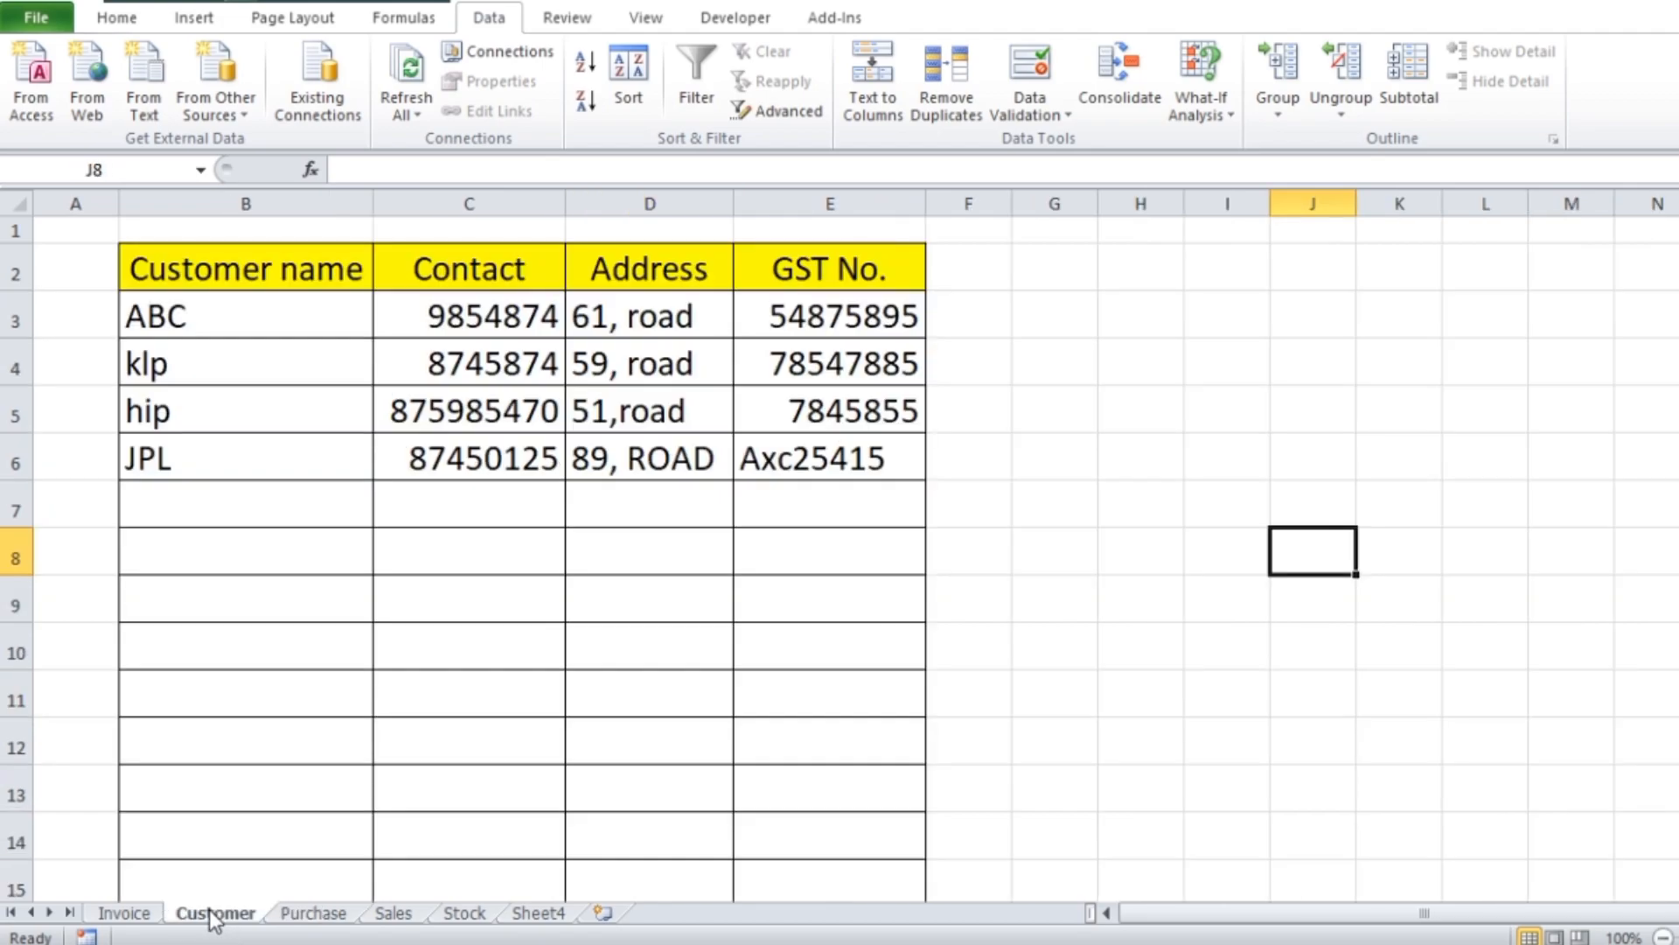
{"action": "left_click", "coordinate": [123, 912]}
{"action": "scroll", "coordinate": [515, 471], "scroll_direction": "down", "scroll_amount": 2}
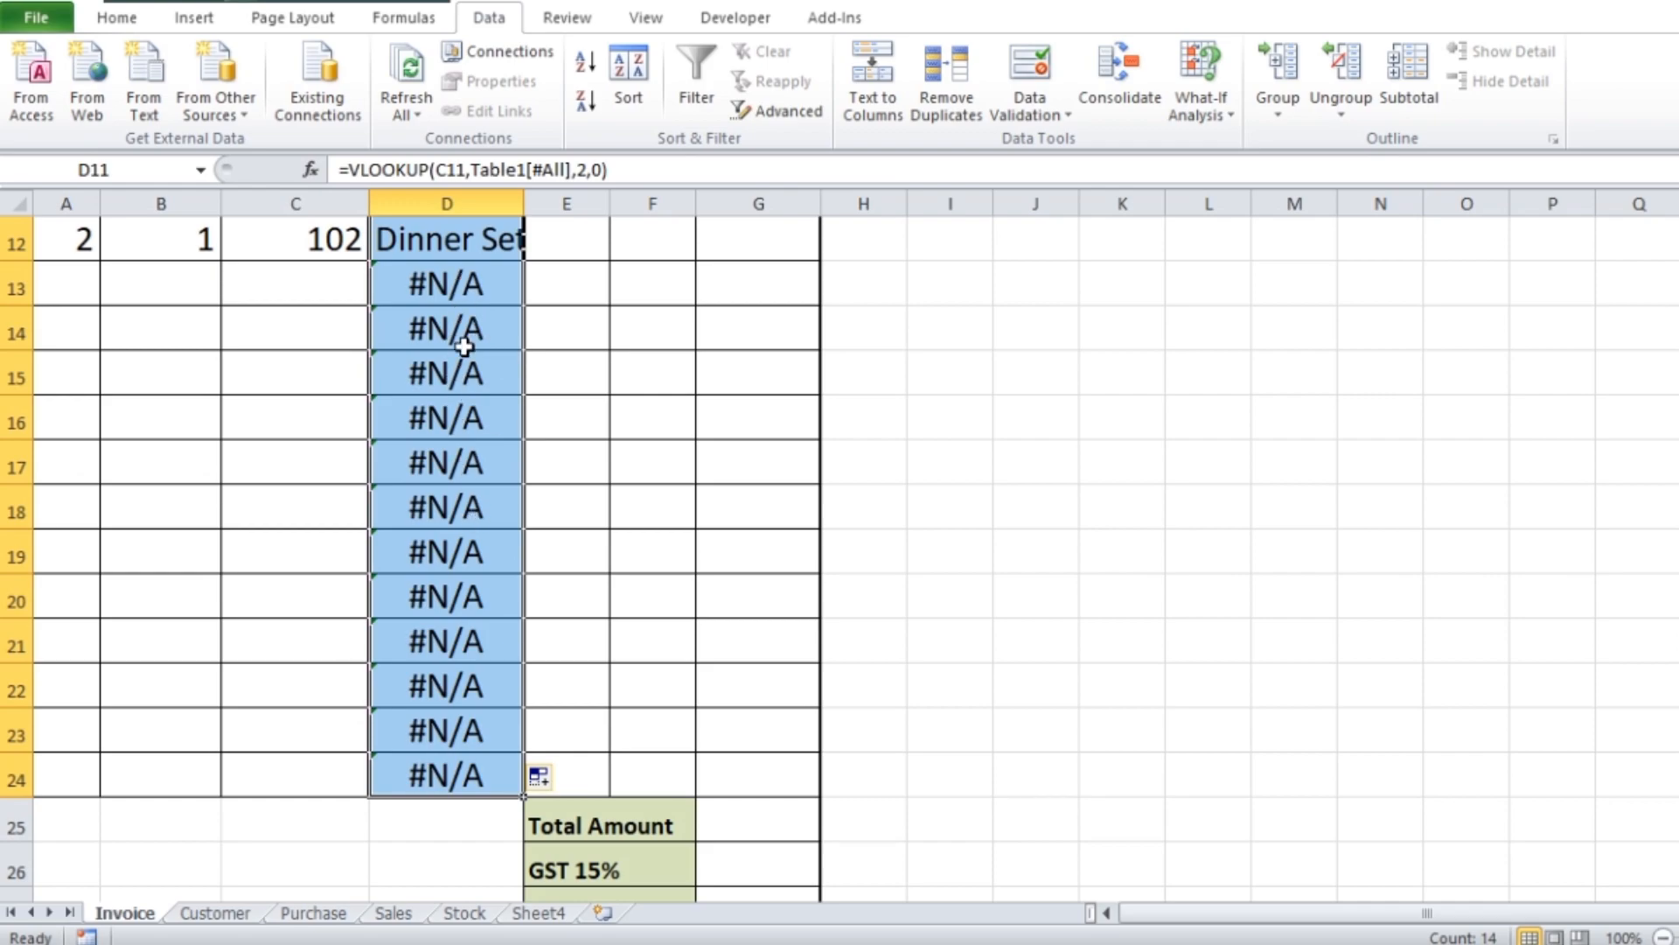
Insert the IFERROR function in front of VLOOKUP in the D11 formula
{"action": "left_click", "coordinate": [495, 283]}
{"action": "scroll", "coordinate": [496, 284], "scroll_direction": "up", "scroll_amount": 2}
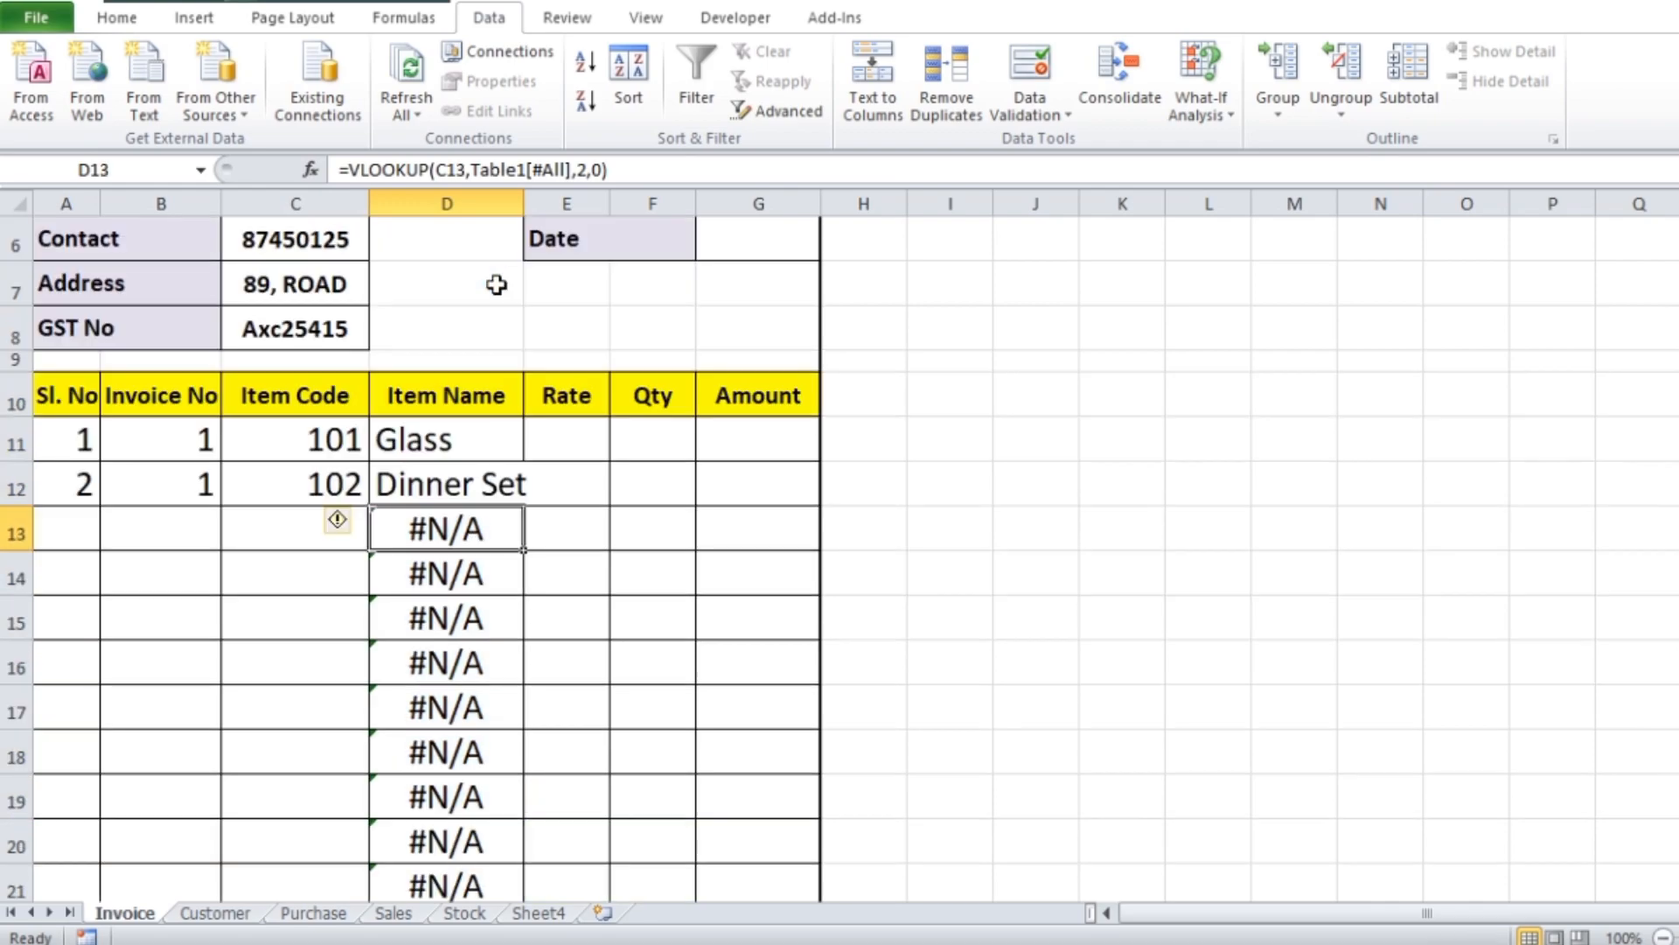
{"action": "double_click", "coordinate": [490, 435]}
{"action": "left_click", "coordinate": [401, 439]}
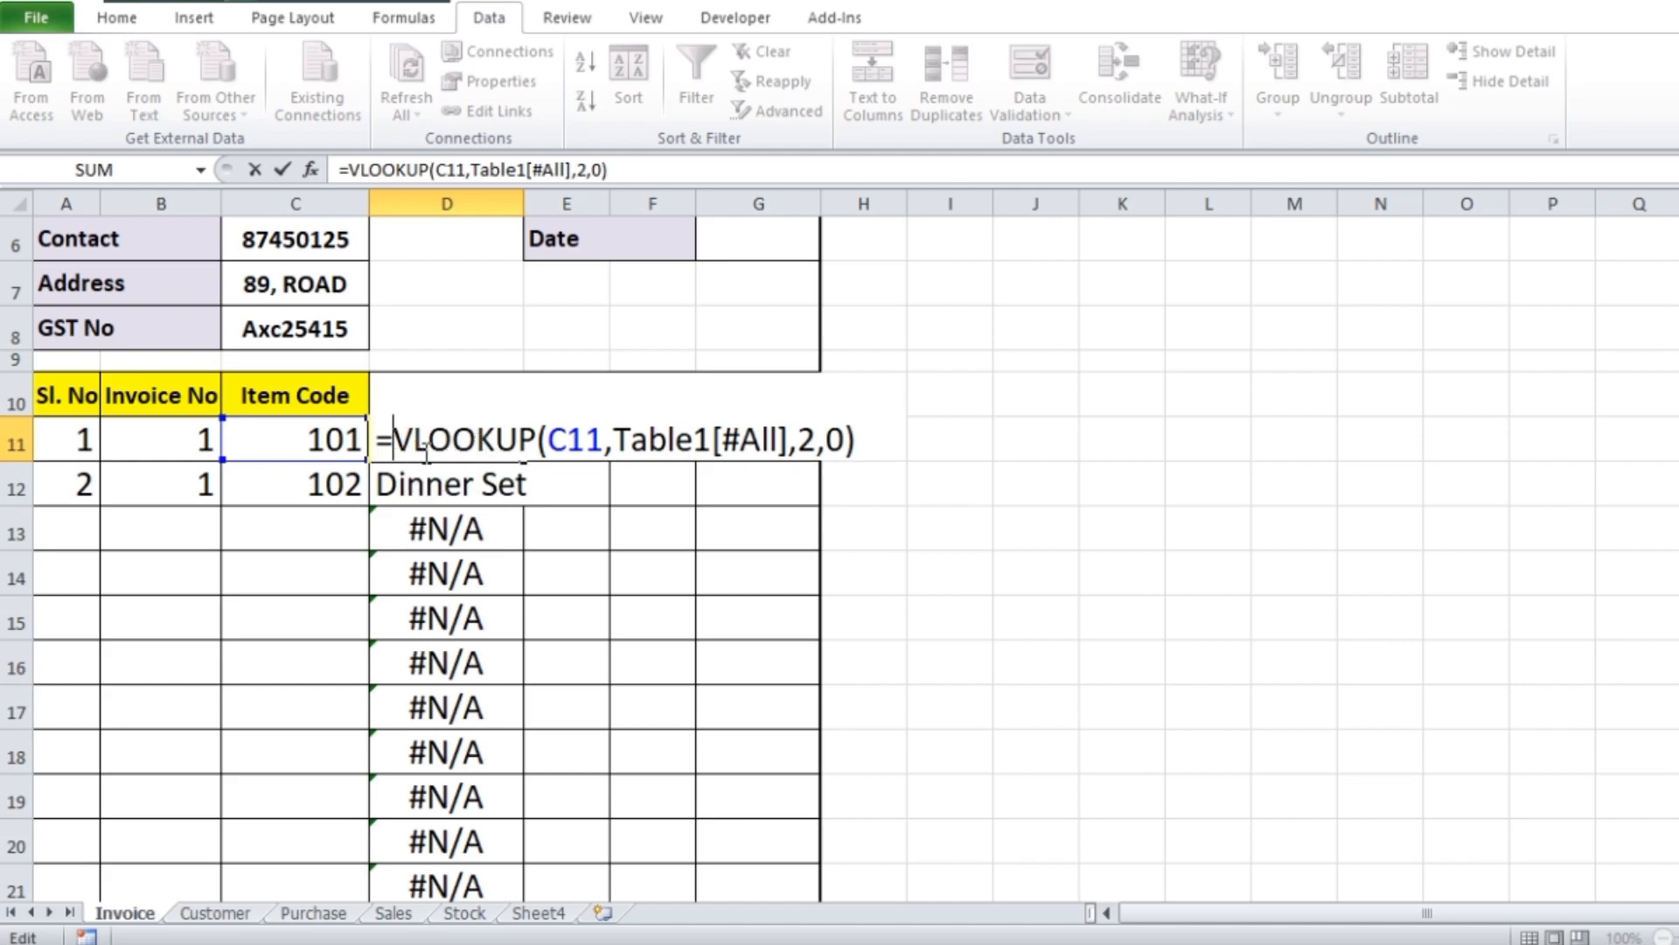
{"action": "type", "text": "i"}
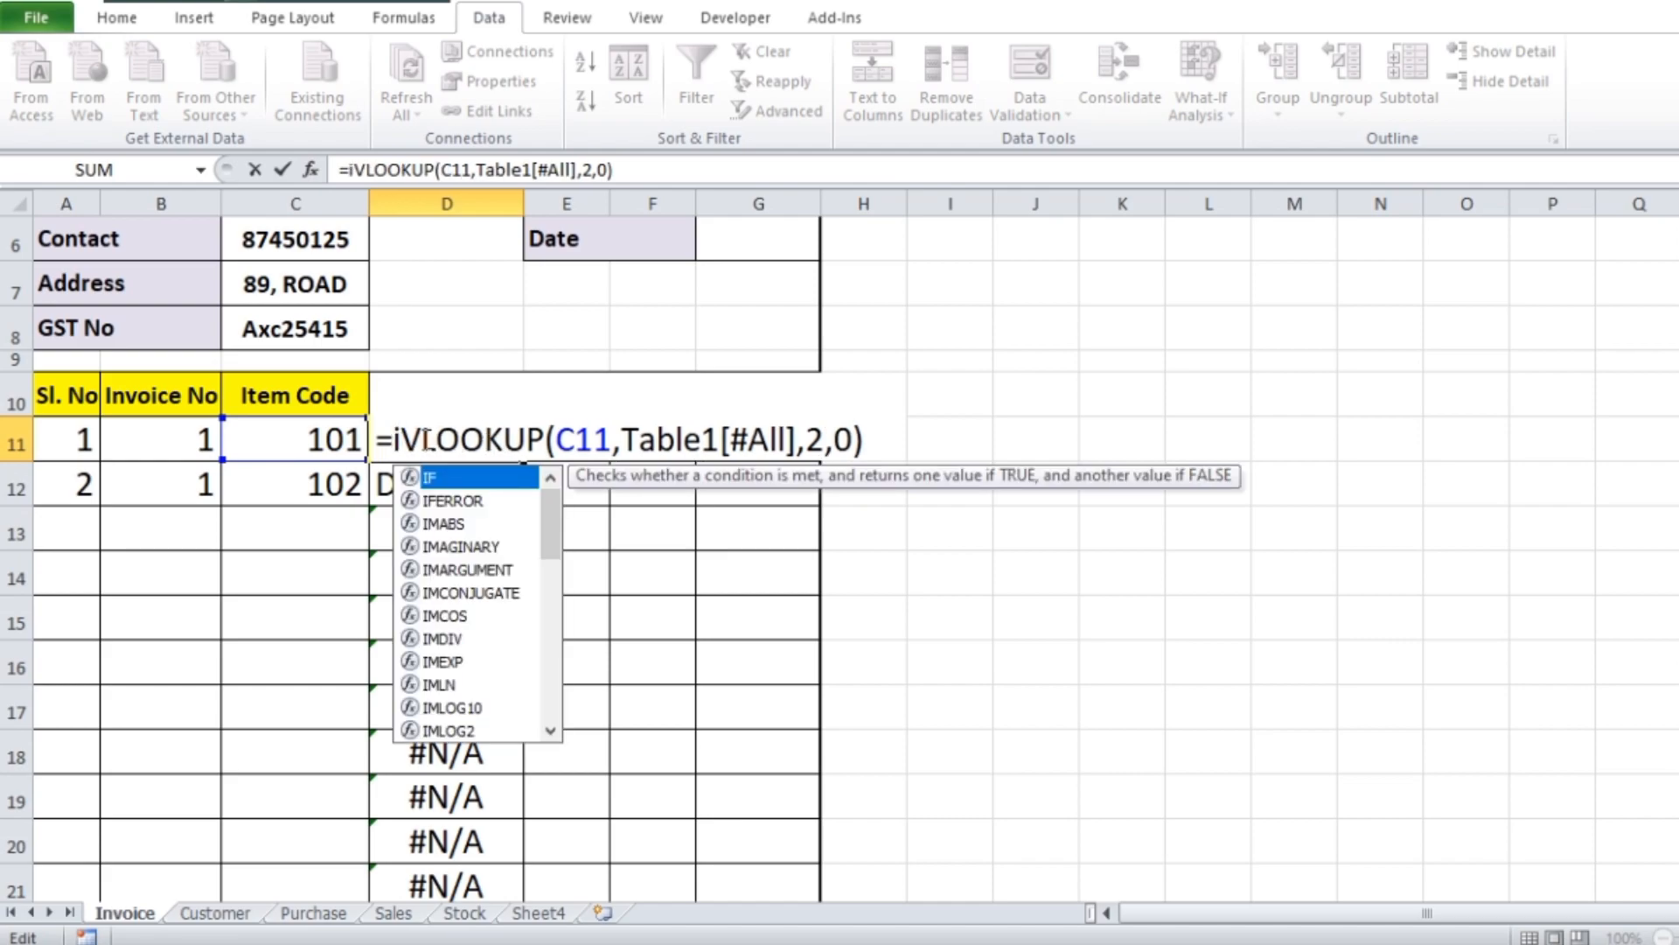
{"action": "type", "text": "f"}
{"action": "key", "text": "Down"}
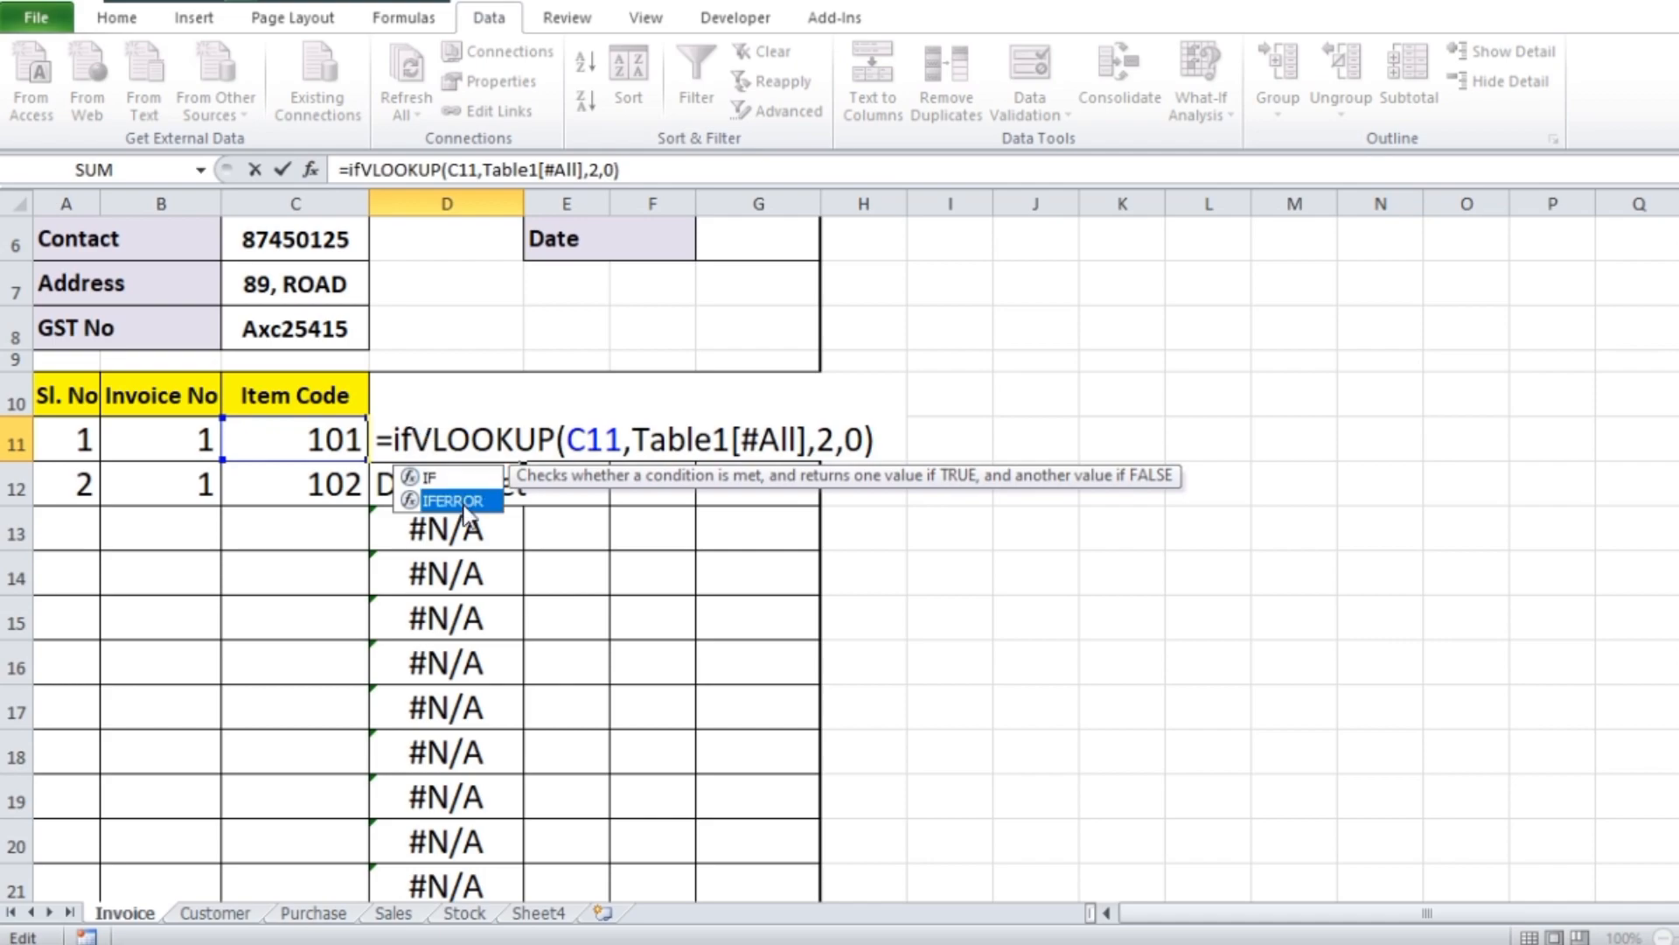
{"action": "key", "text": "Tab"}
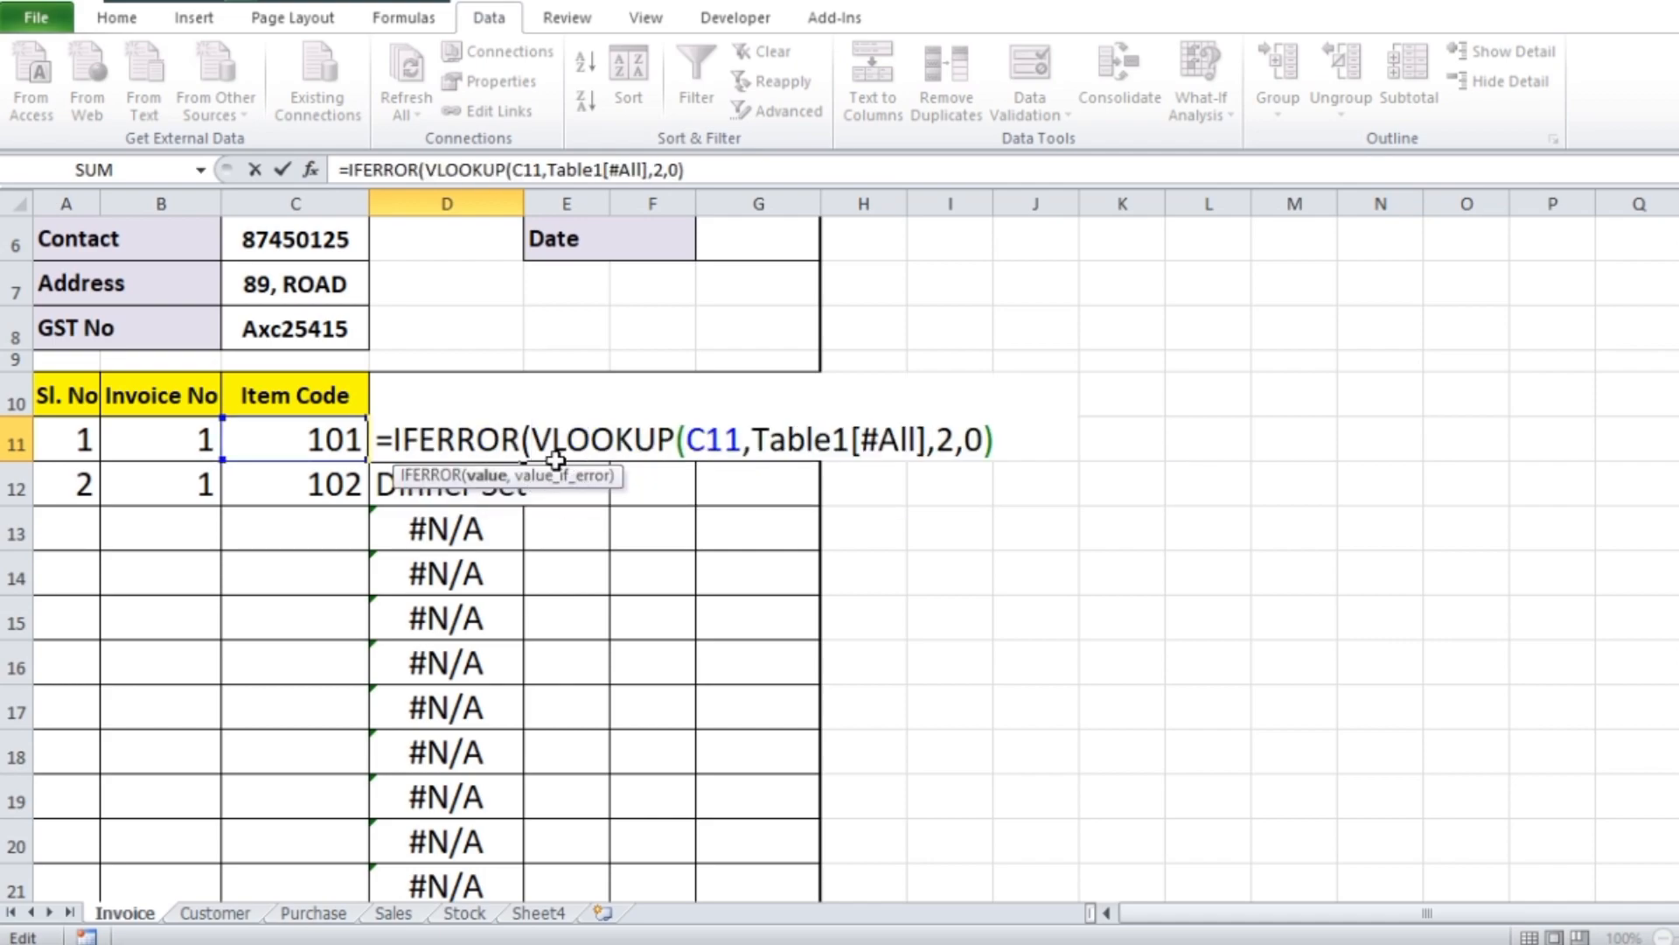
Add an empty string as the error value in D11, making it =IFERROR(VLOOKUP(C11,Table1[#All],2,0),"")
{"action": "left_click_drag", "start_coordinate": [531, 439], "coordinate": [997, 442]}
{"action": "left_click", "coordinate": [998, 446]}
{"action": "type", "text": ",\"\""}
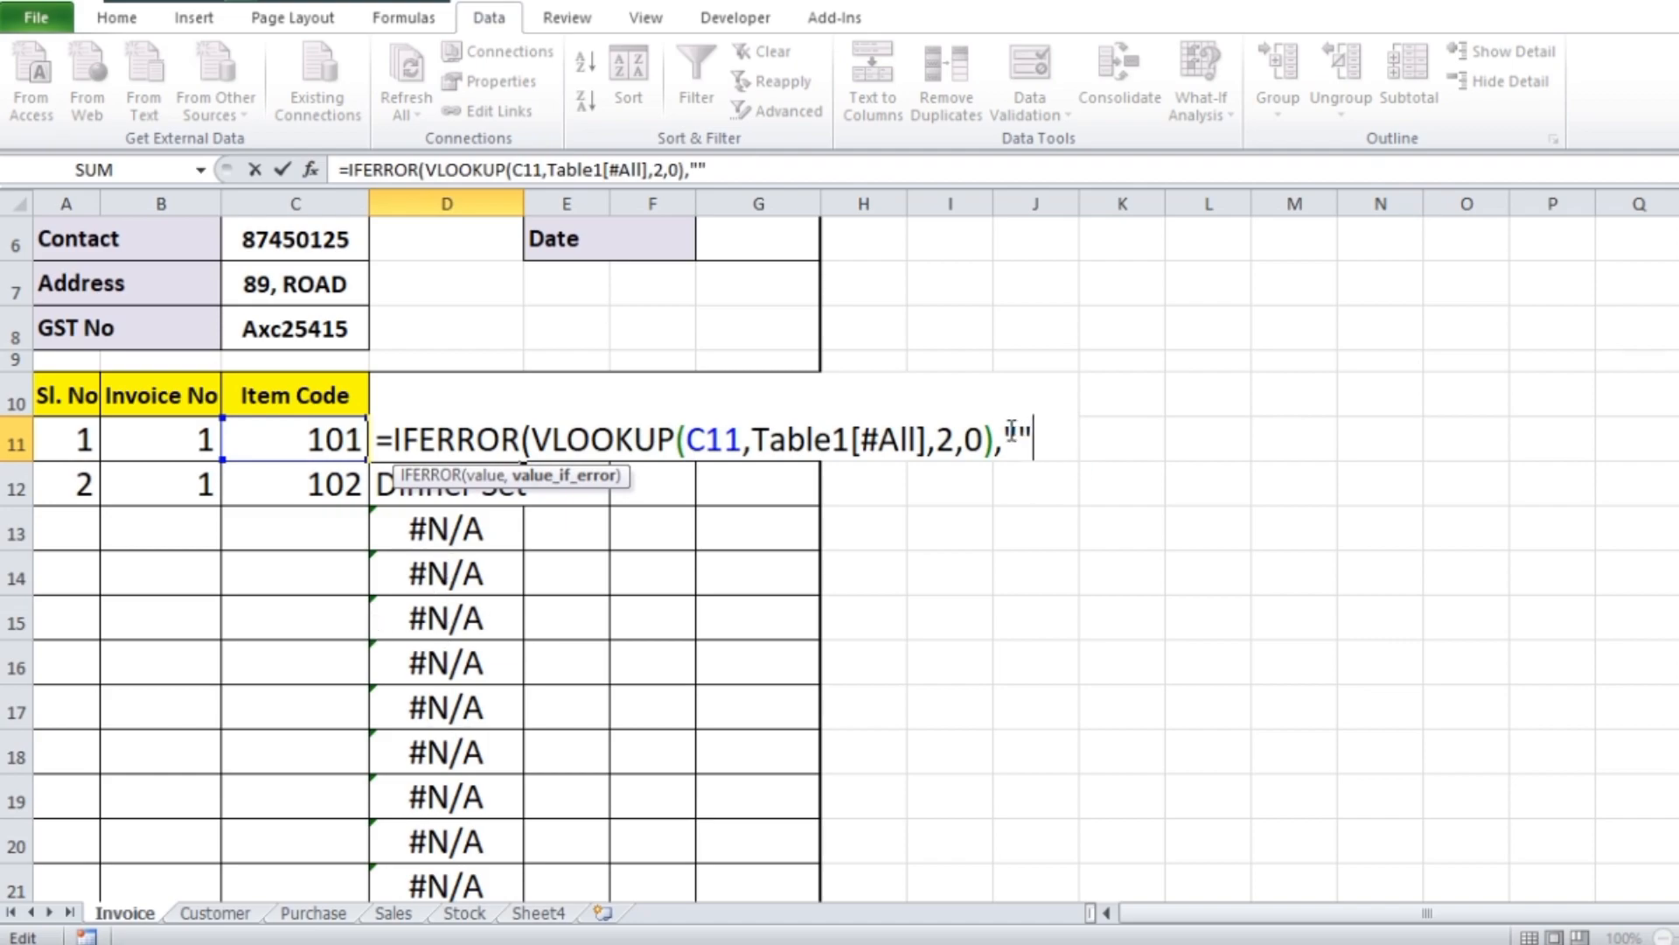
{"action": "type", "text": ")"}
{"action": "key", "text": "Return"}
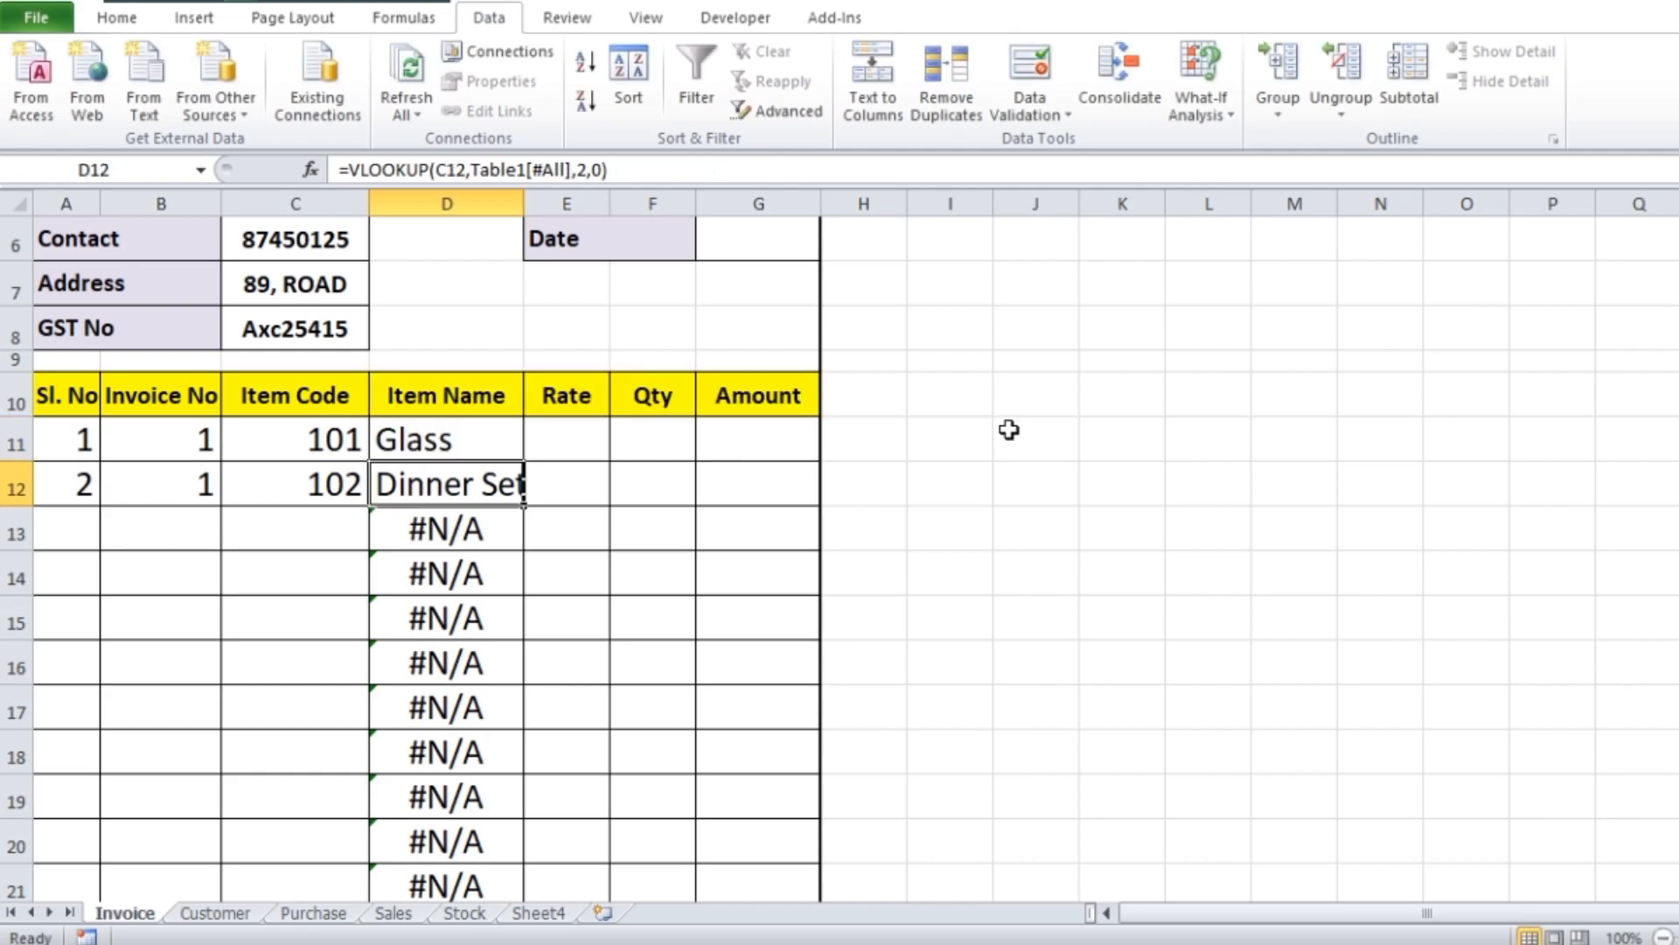
Fill the D11 IFERROR formula down the Item Name column through row 24
{"action": "left_click", "coordinate": [468, 448]}
{"action": "left_click_drag", "start_coordinate": [522, 465], "coordinate": [449, 686]}
{"action": "scroll", "coordinate": [764, 596], "scroll_direction": "up", "scroll_amount": 5}
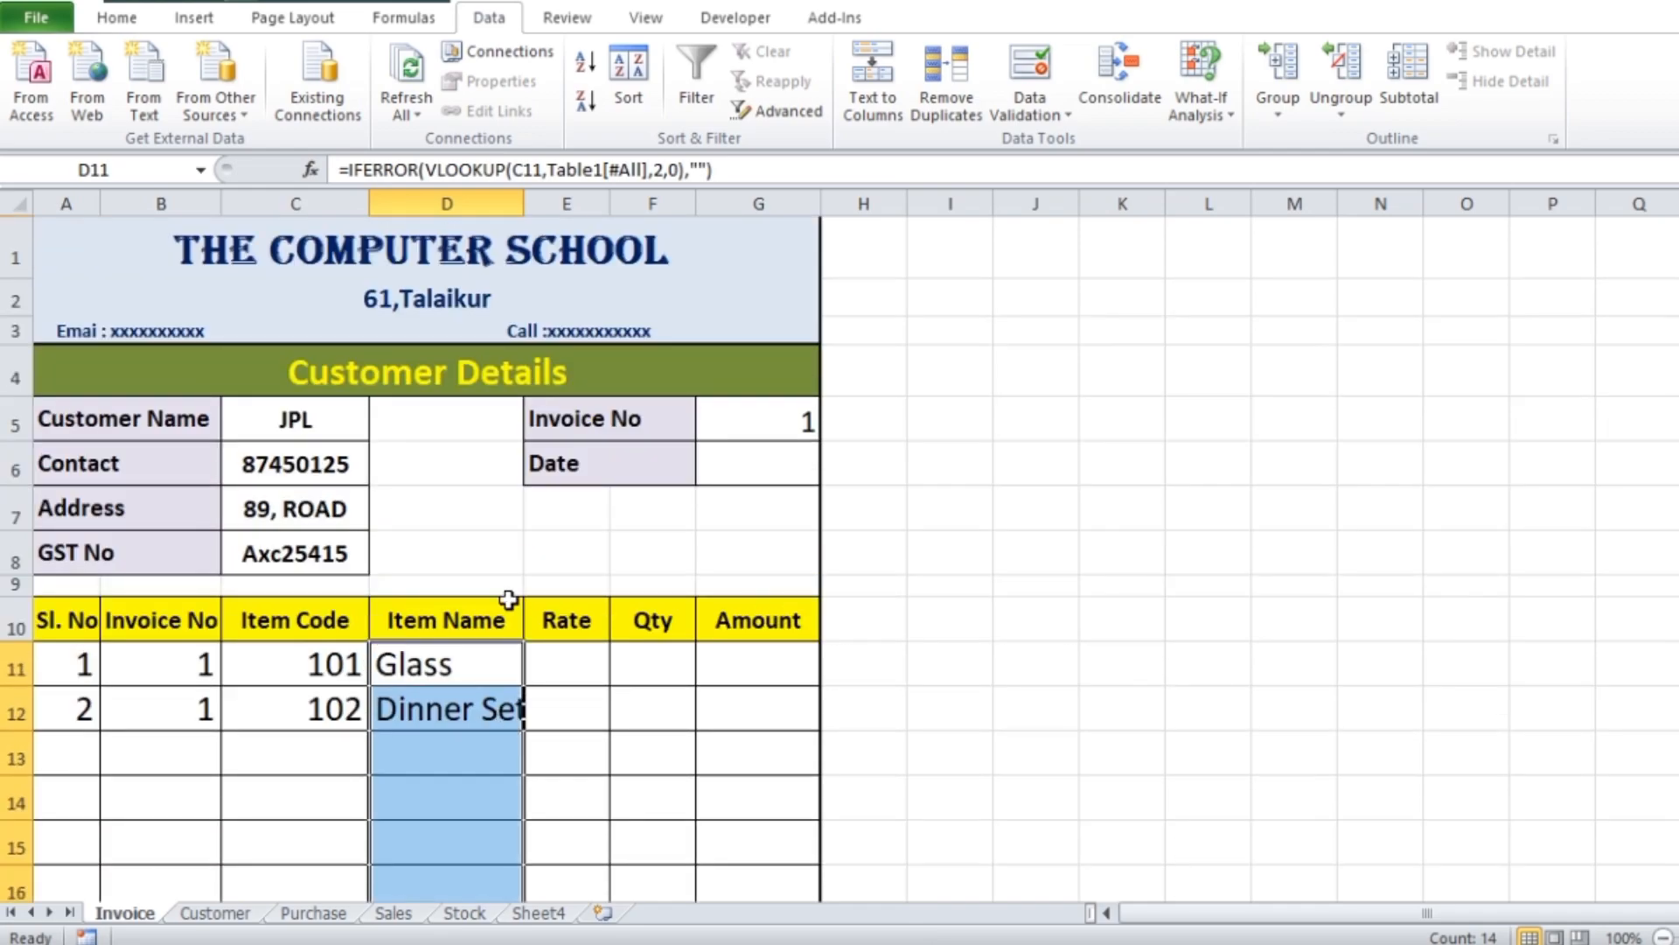
Copy the formula text from D11 and paste it into Rate cell E11
{"action": "left_click", "coordinate": [437, 671]}
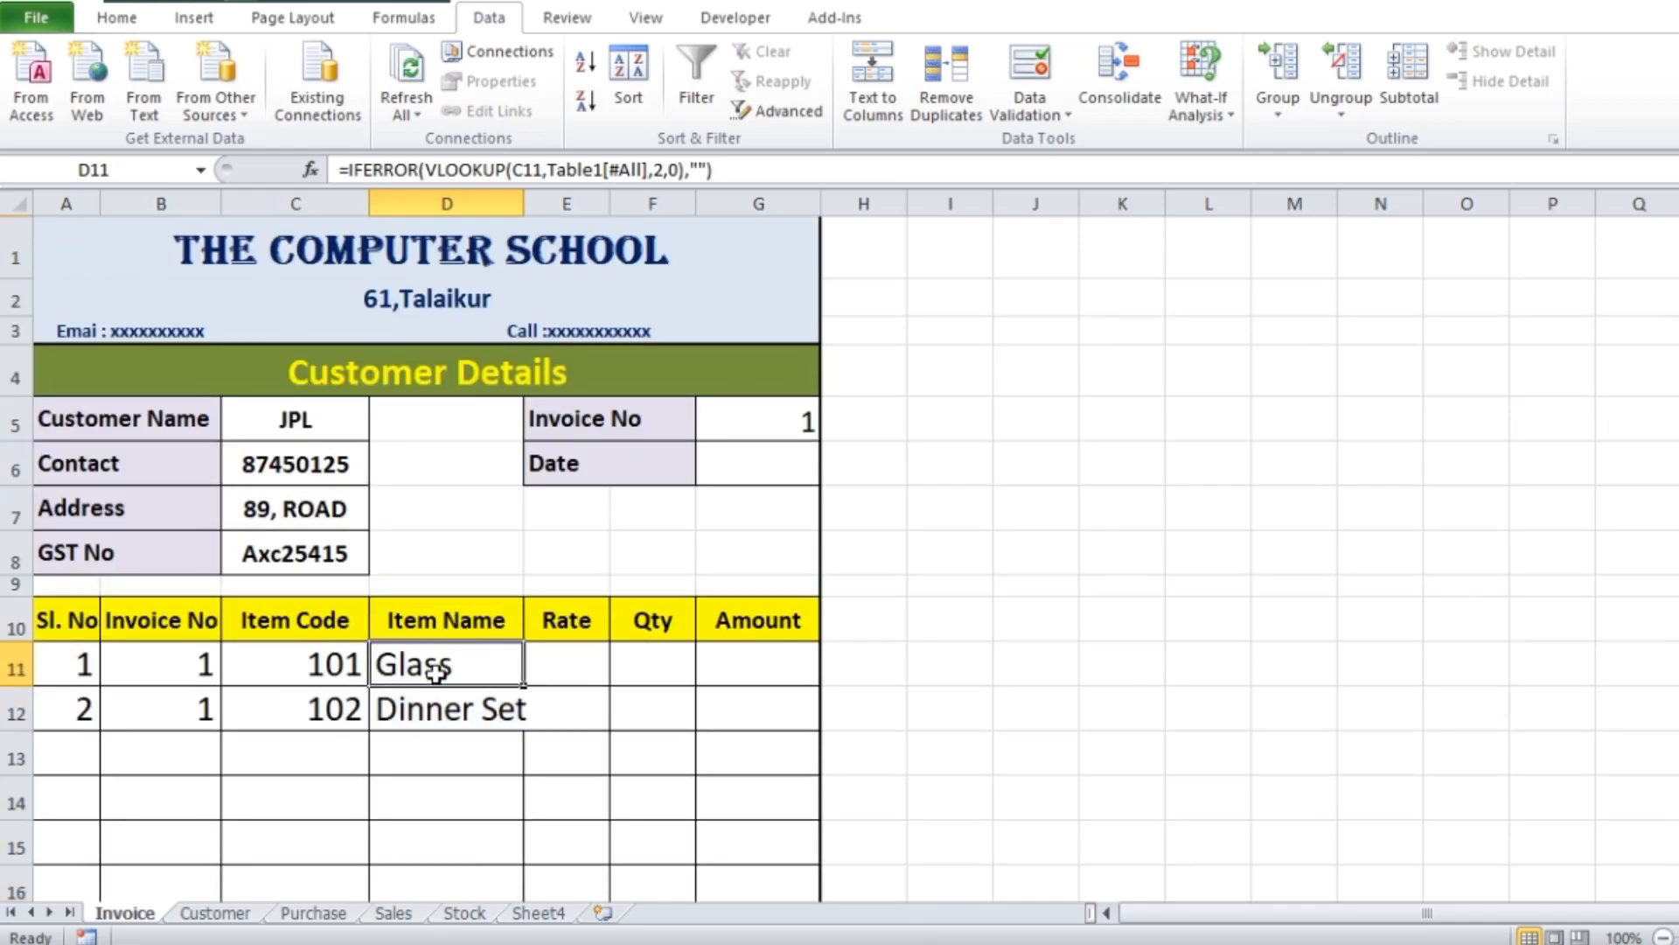
{"action": "double_click", "coordinate": [437, 672]}
{"action": "left_click_drag", "start_coordinate": [376, 664], "coordinate": [1040, 666]}
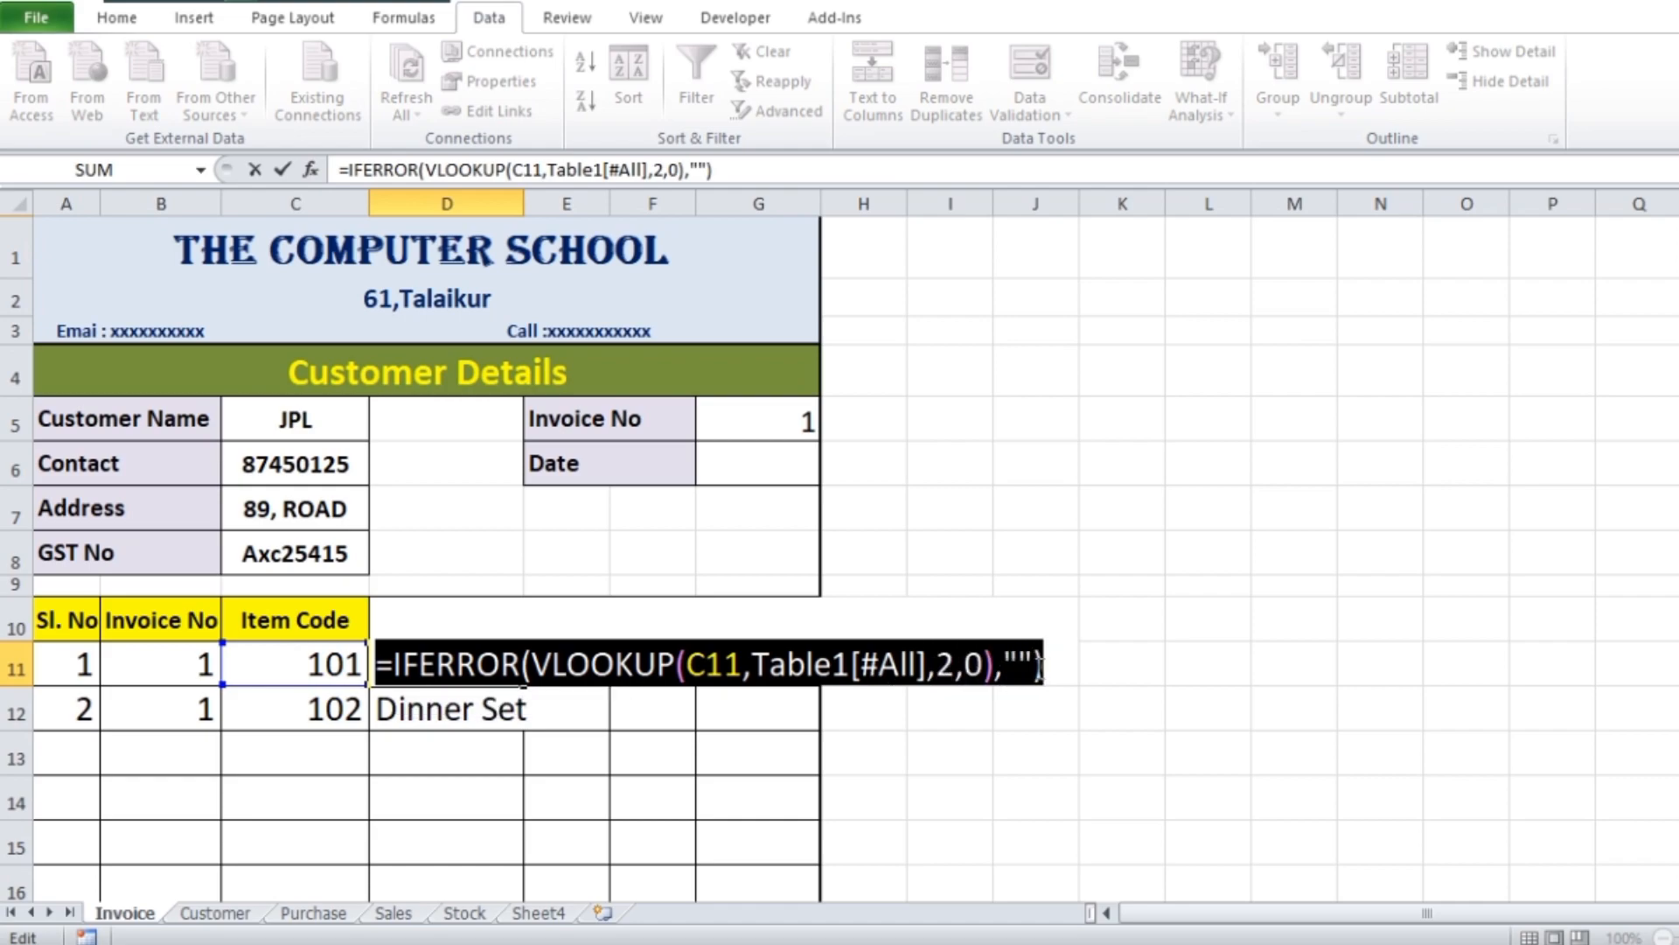
{"action": "key", "text": "ctrl+c"}
{"action": "key", "text": "Return"}
{"action": "double_click", "coordinate": [577, 665]}
{"action": "key", "text": "ctrl+v"}
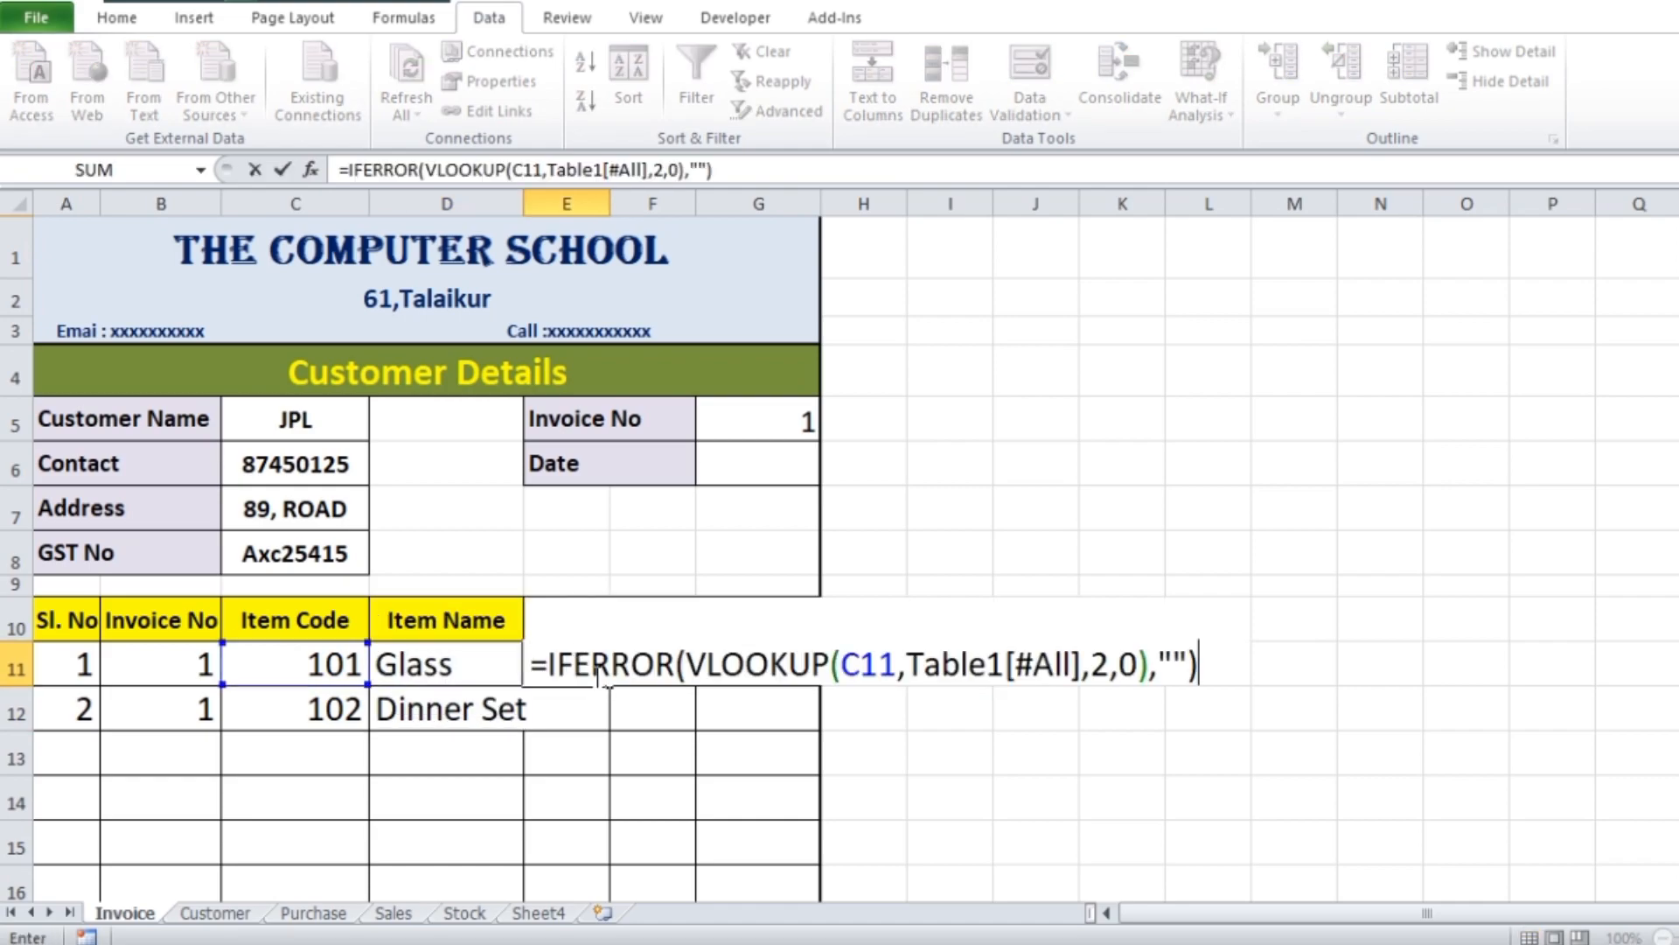
Set the column index in the E11 formula to 3, making it =IFERROR(VLOOKUP(C11,Table1[#All],3,0),"")
{"action": "left_click", "coordinate": [1111, 665]}
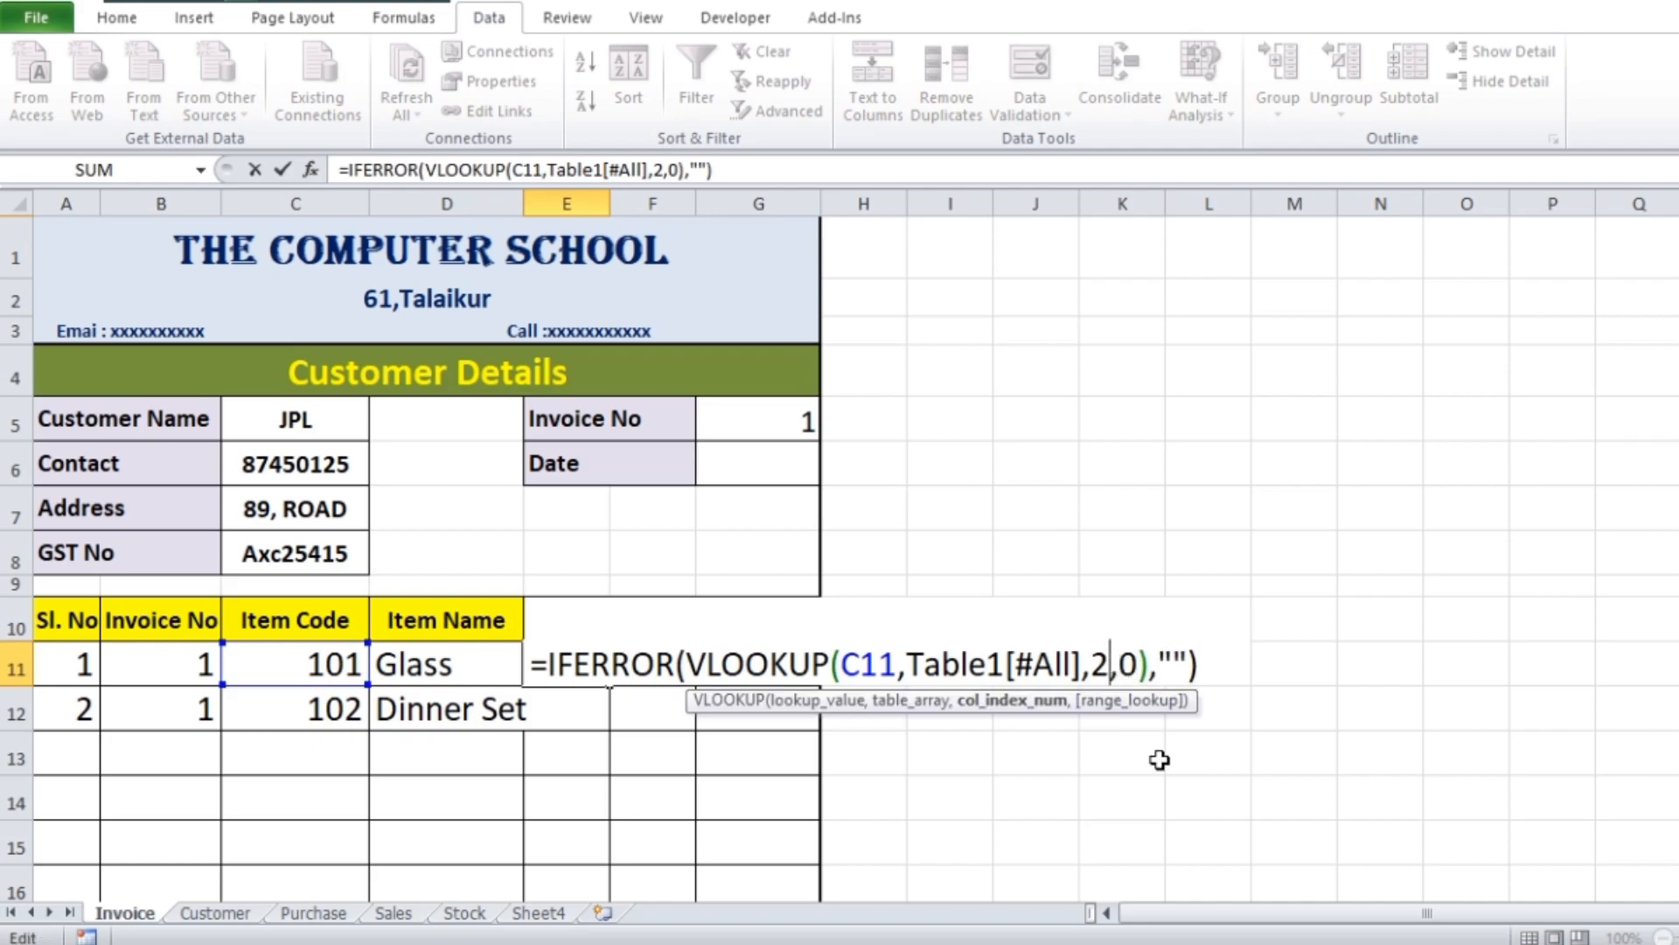
{"action": "key", "text": "BackSpace"}
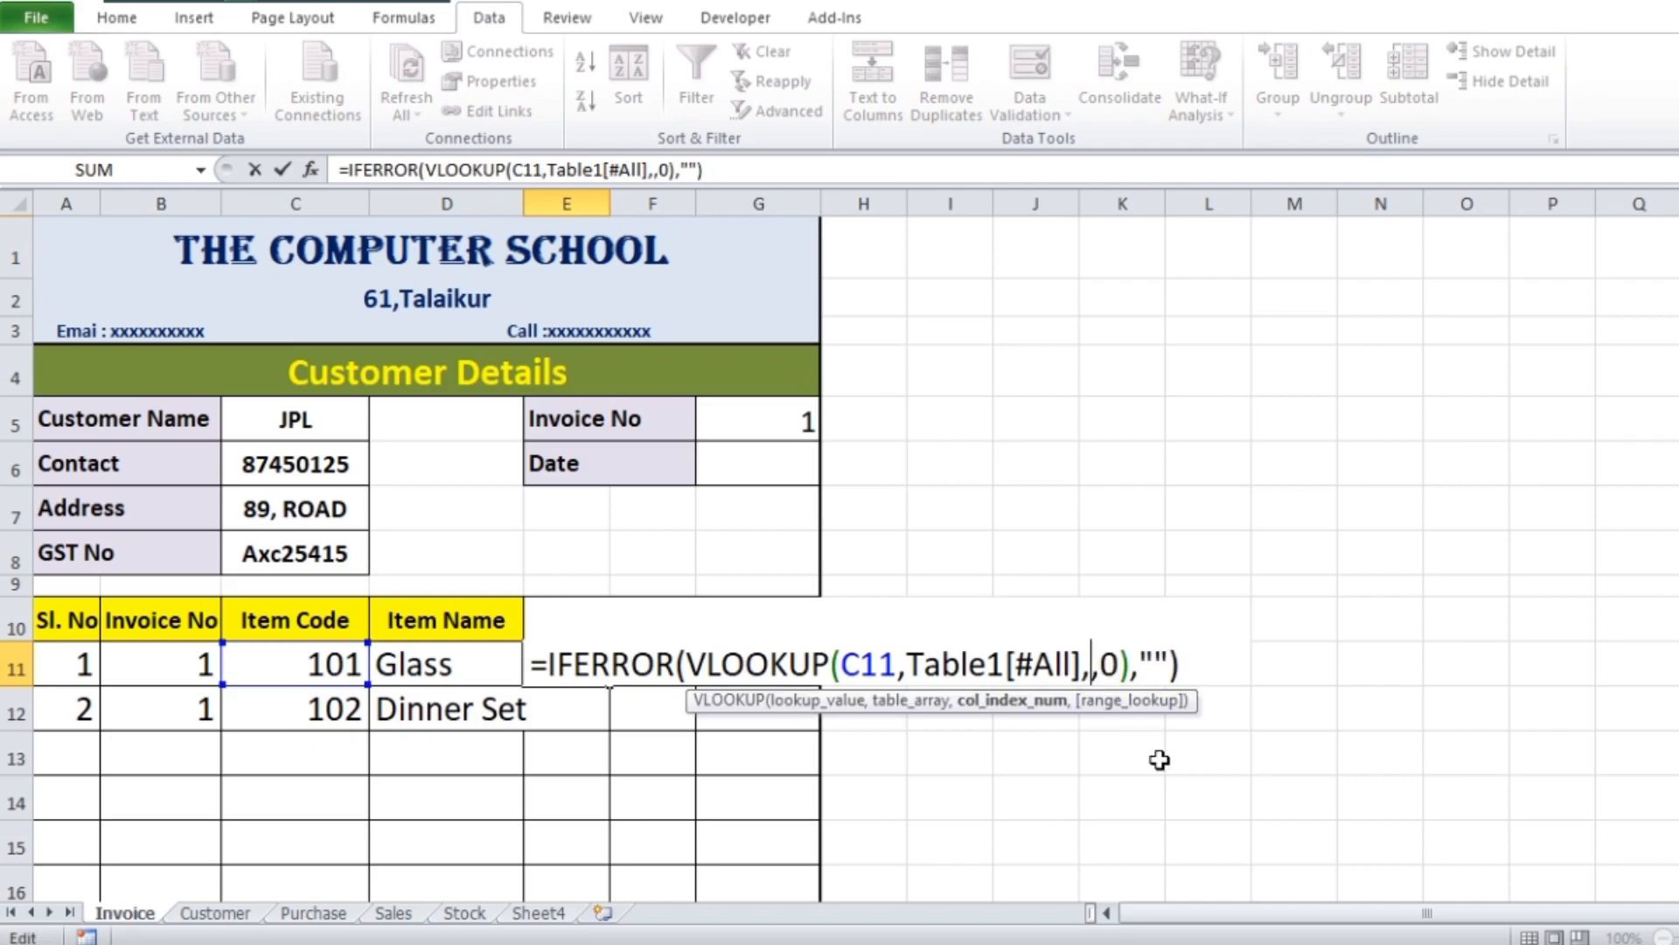
{"action": "type", "text": "3"}
{"action": "key", "text": "Return"}
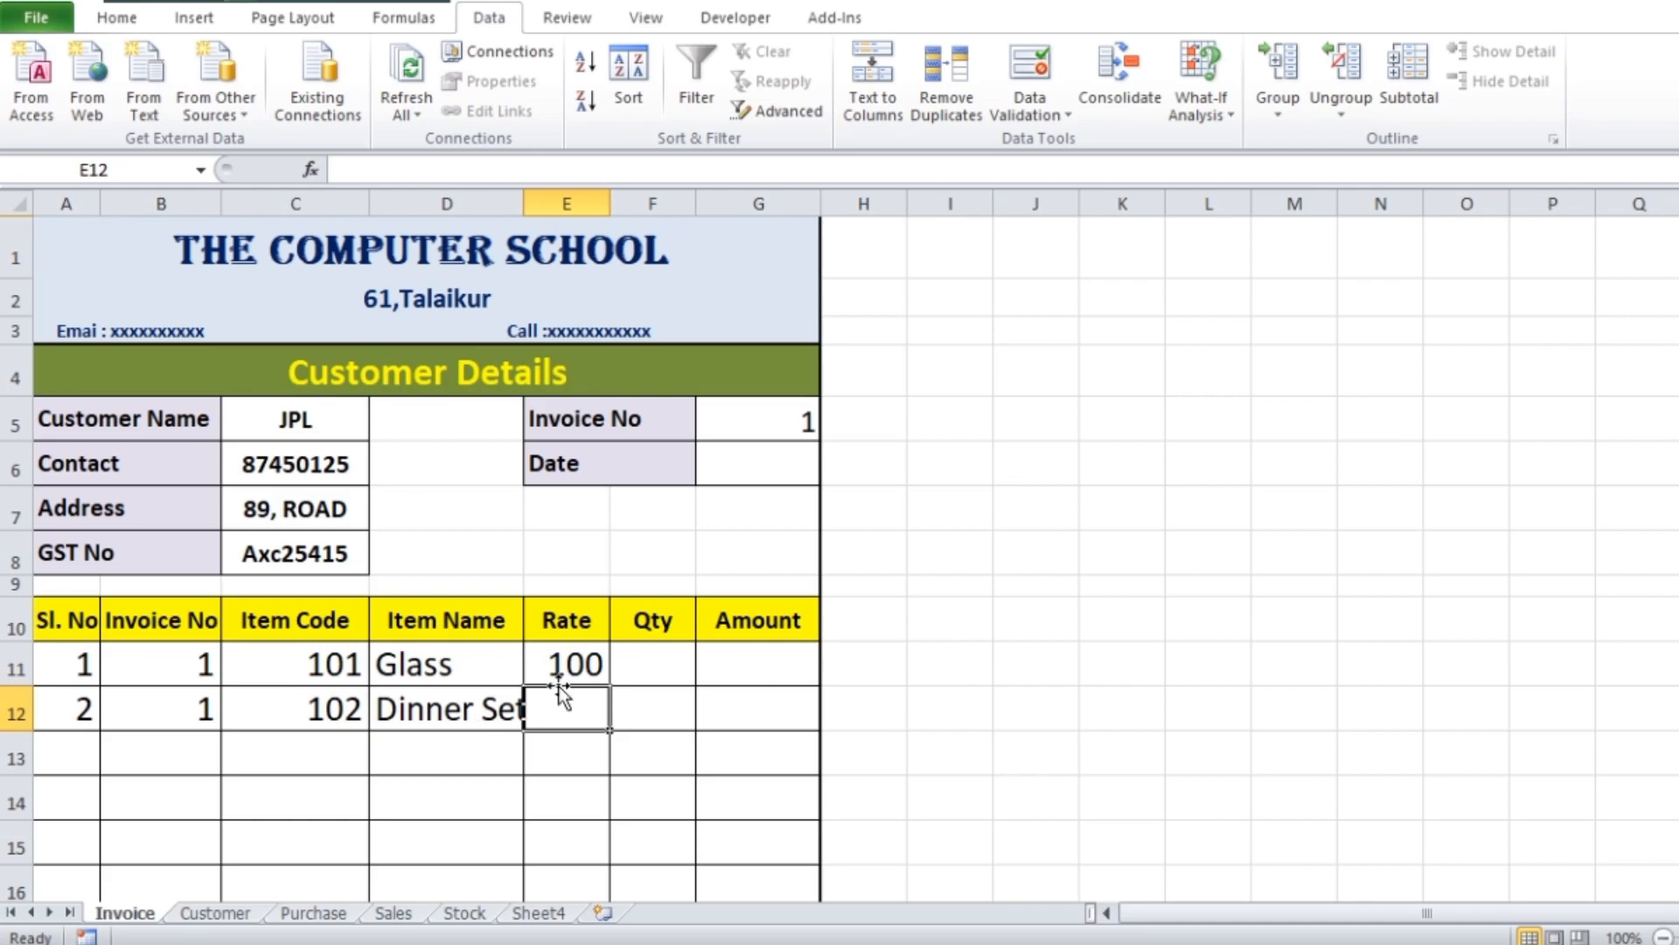
Check the Glass rate against the Purchase sheet and fill the E11 formula down the Rate column through row 24
{"action": "scroll", "coordinate": [582, 669], "scroll_direction": "down", "scroll_amount": 2}
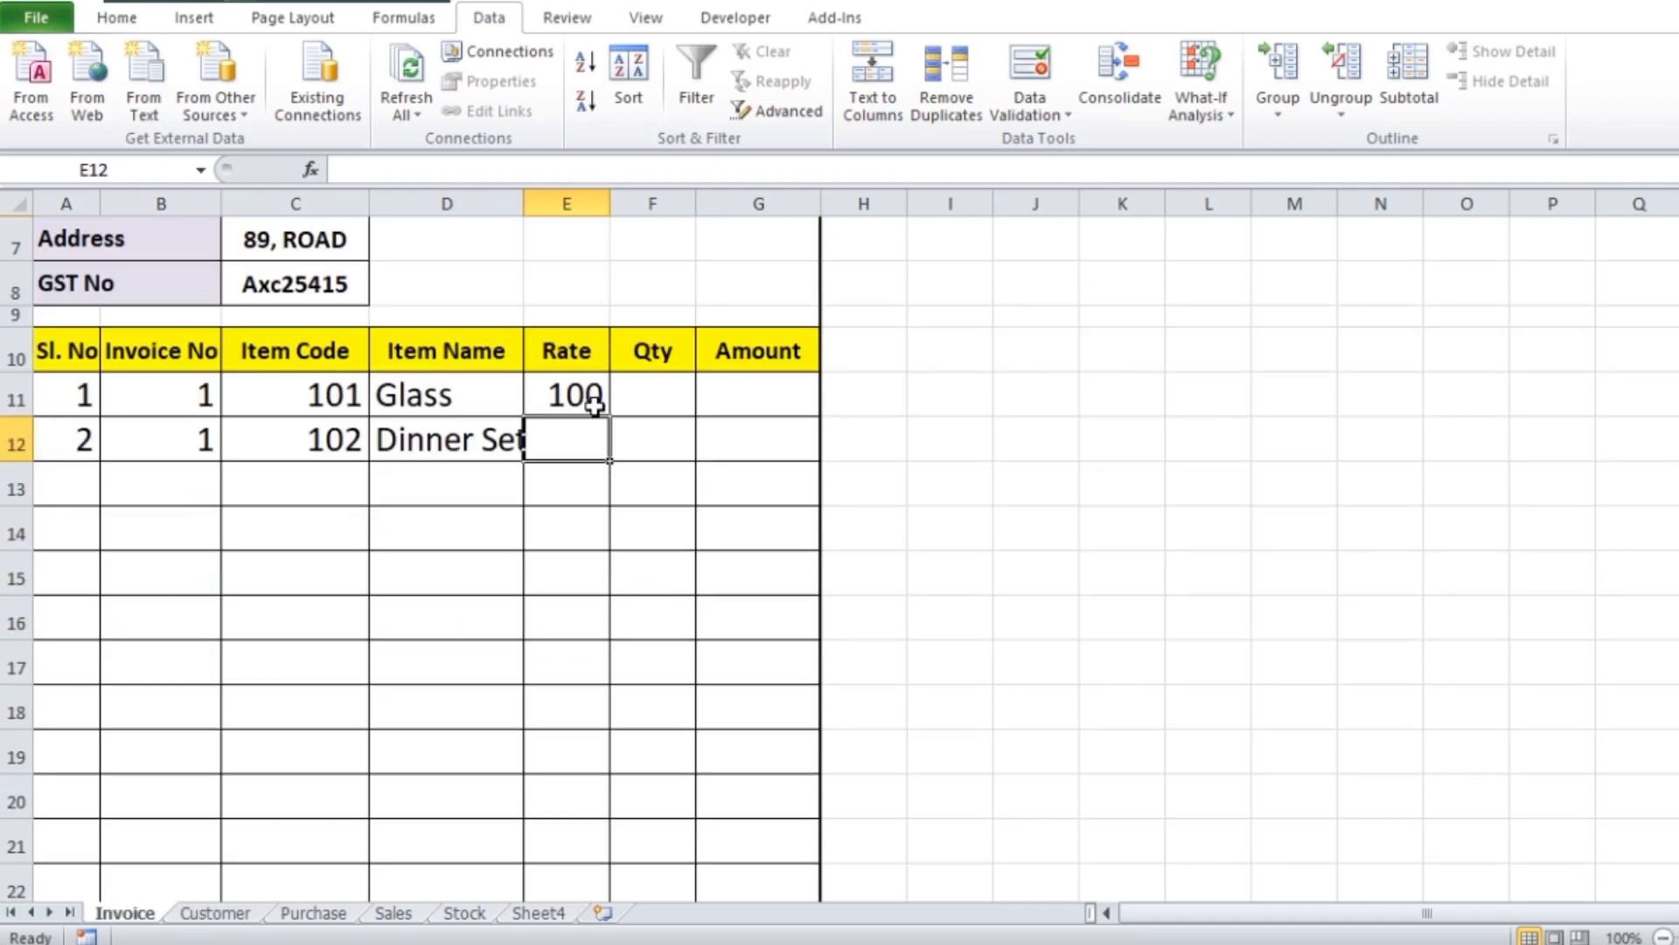
{"action": "left_click", "coordinate": [332, 914]}
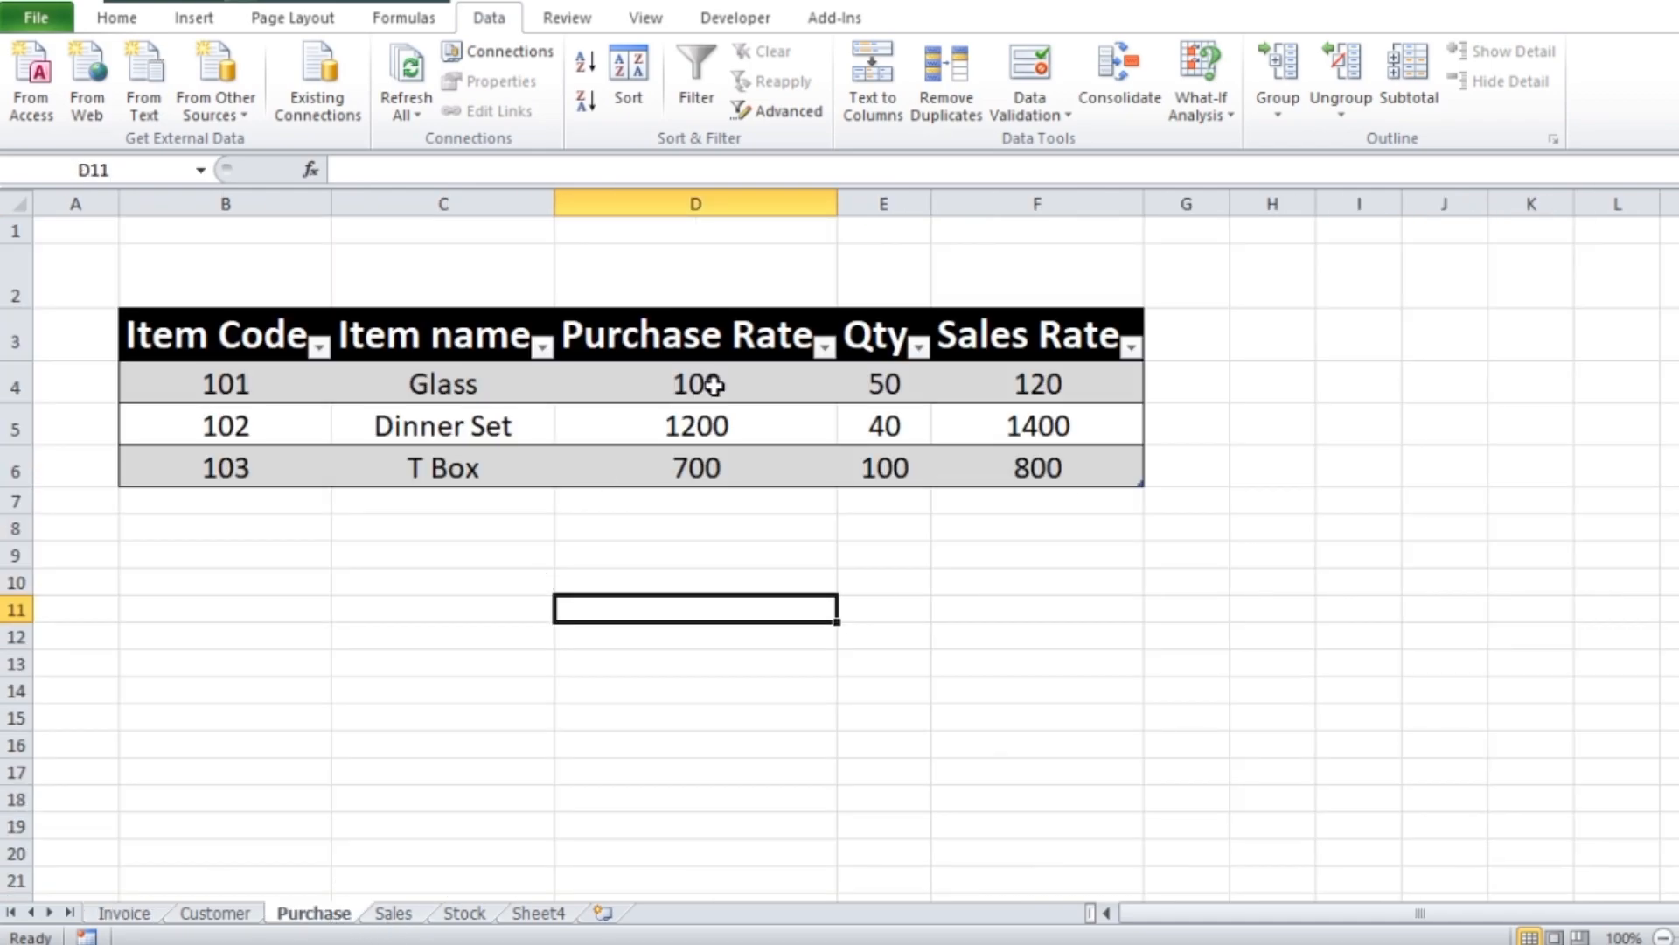
{"action": "left_click", "coordinate": [210, 916]}
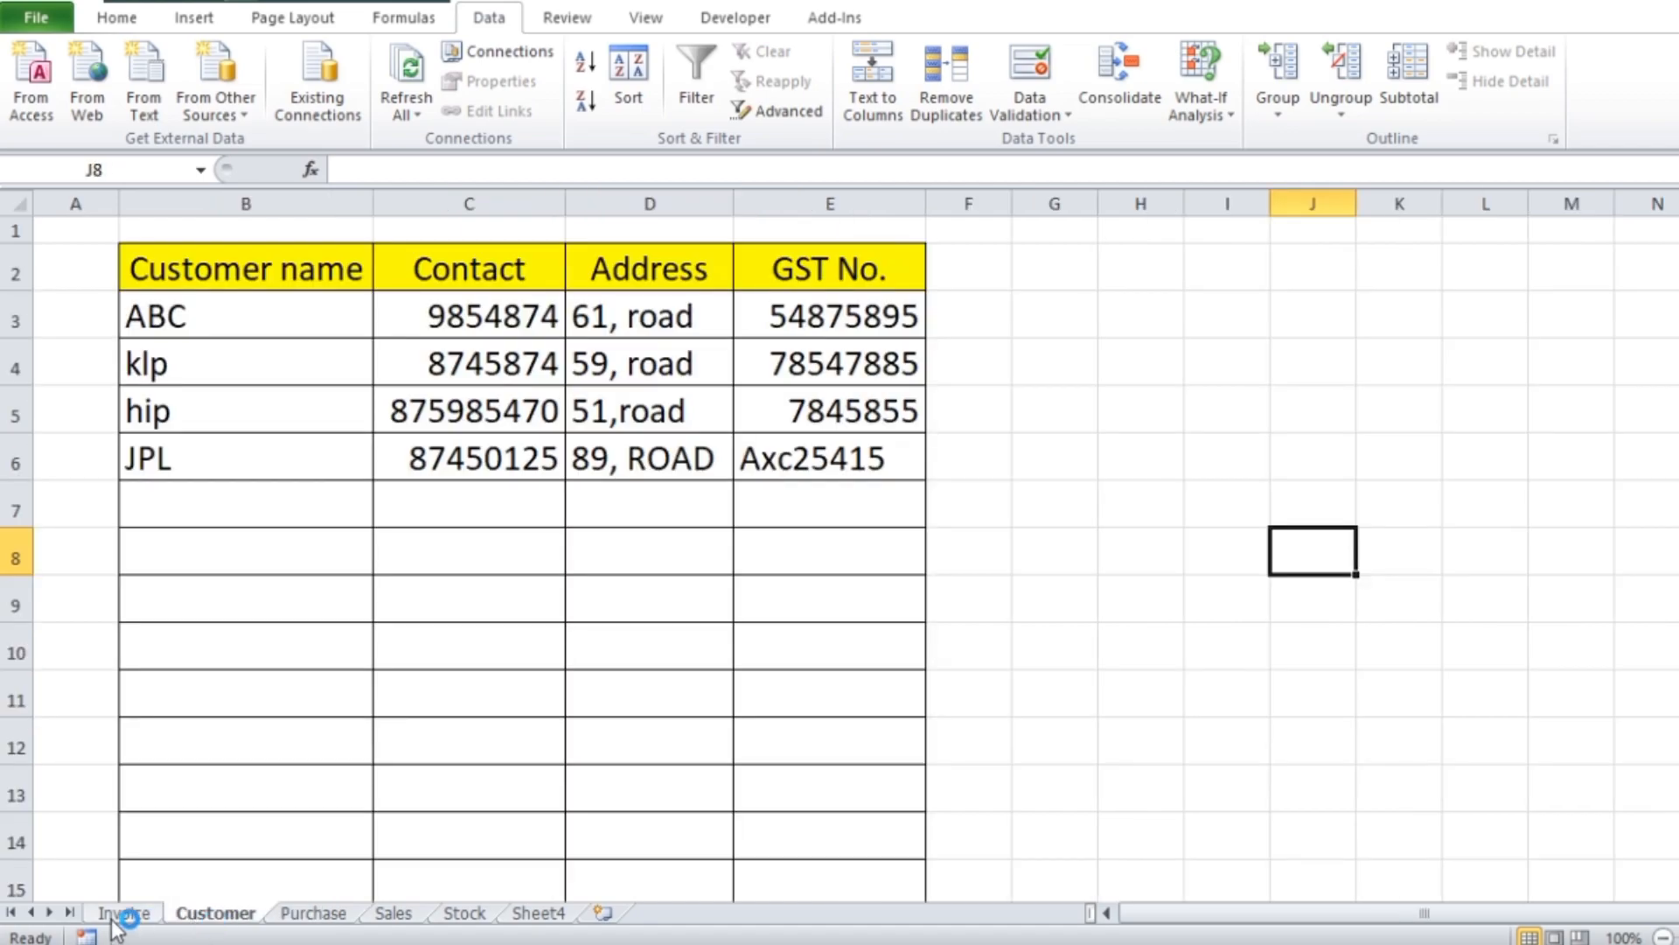
{"action": "left_click", "coordinate": [131, 914]}
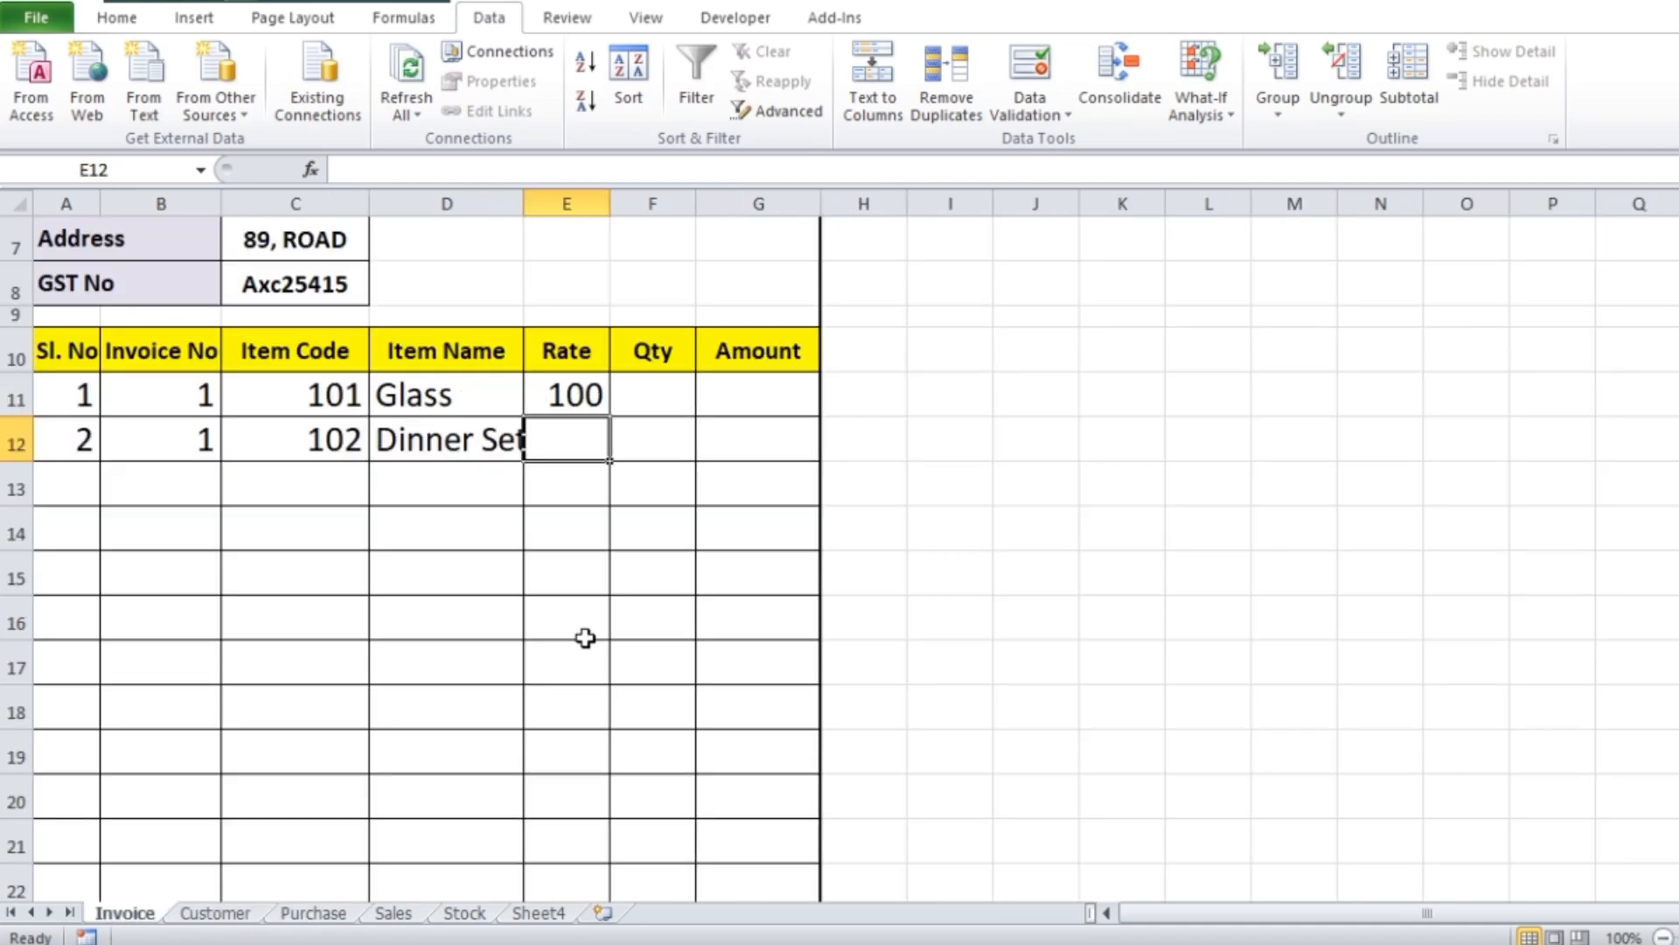
{"action": "left_click", "coordinate": [564, 398]}
{"action": "left_click_drag", "start_coordinate": [609, 417], "coordinate": [588, 691]}
{"action": "scroll", "coordinate": [1067, 618], "scroll_direction": "up", "scroll_amount": 5}
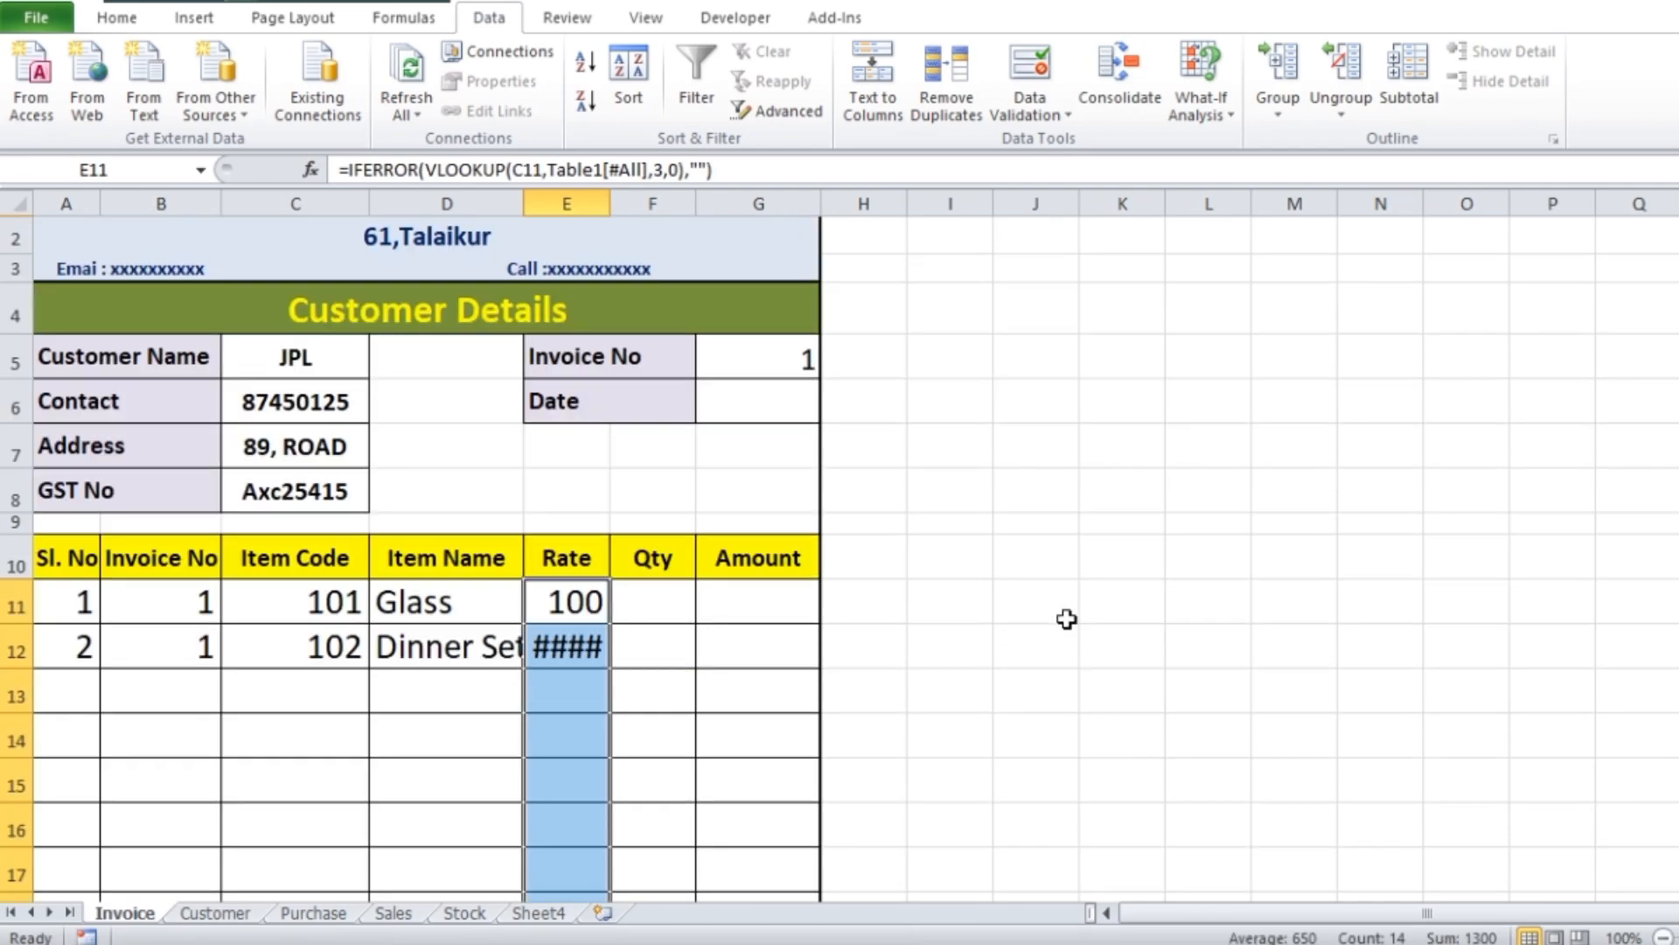
Widen the Rate column to fit its values and enter quantity 1 for both the Glass and Dinner Set rows
{"action": "left_click_drag", "start_coordinate": [614, 203], "coordinate": [624, 203]}
{"action": "left_click", "coordinate": [678, 598]}
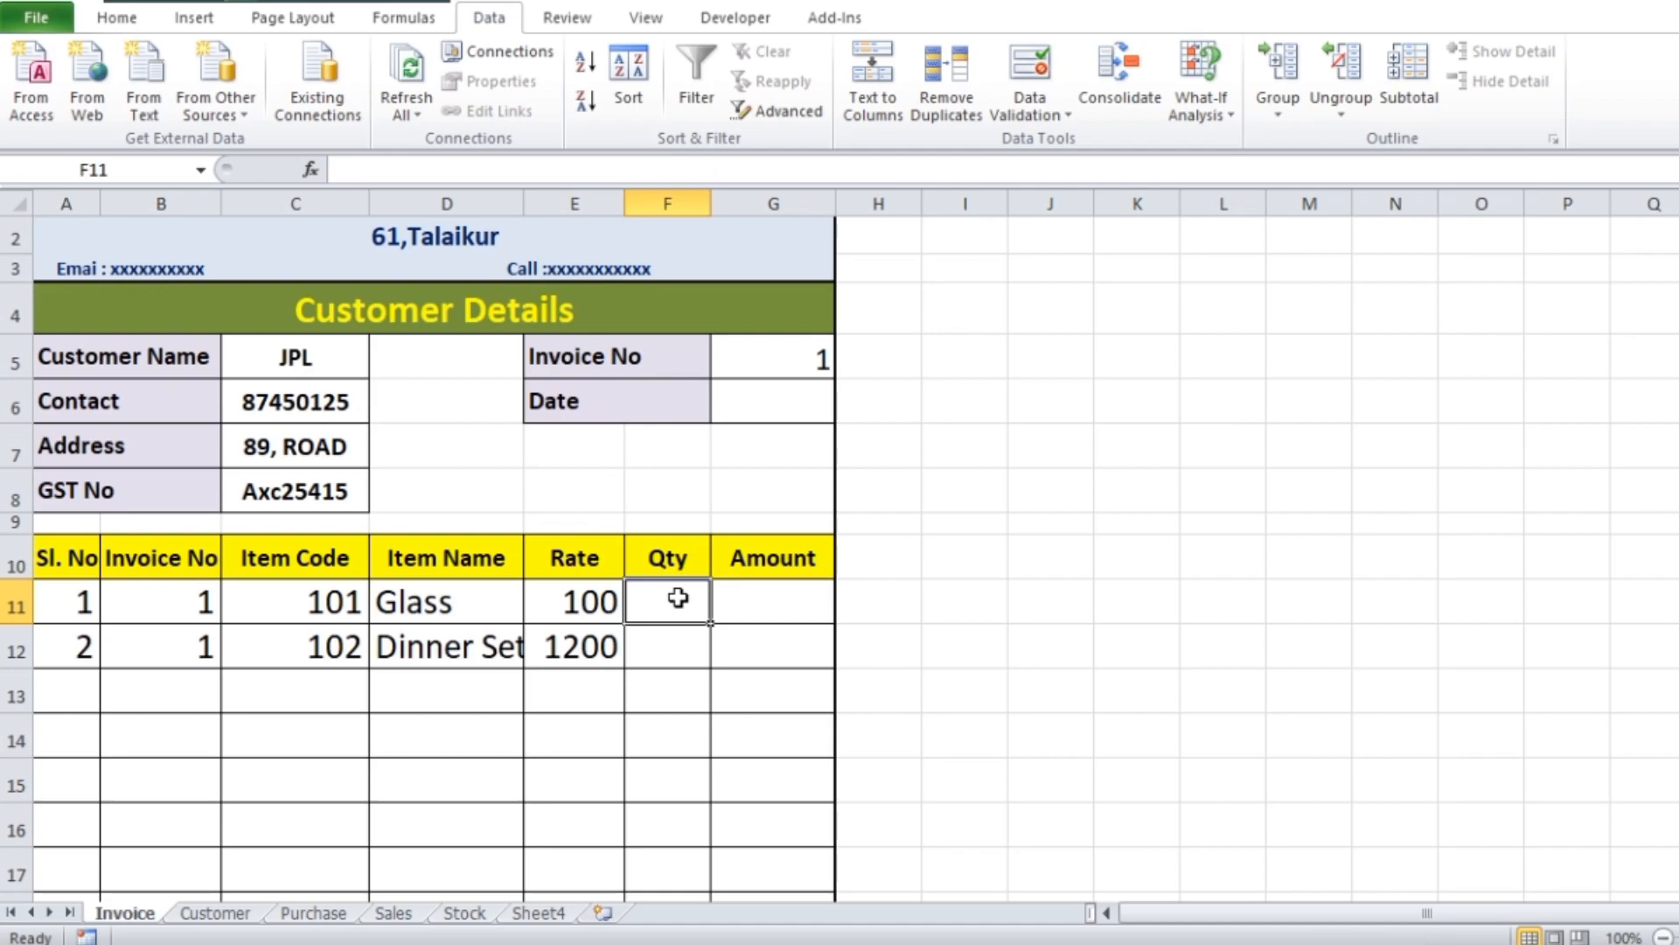
{"action": "type", "text": "1"}
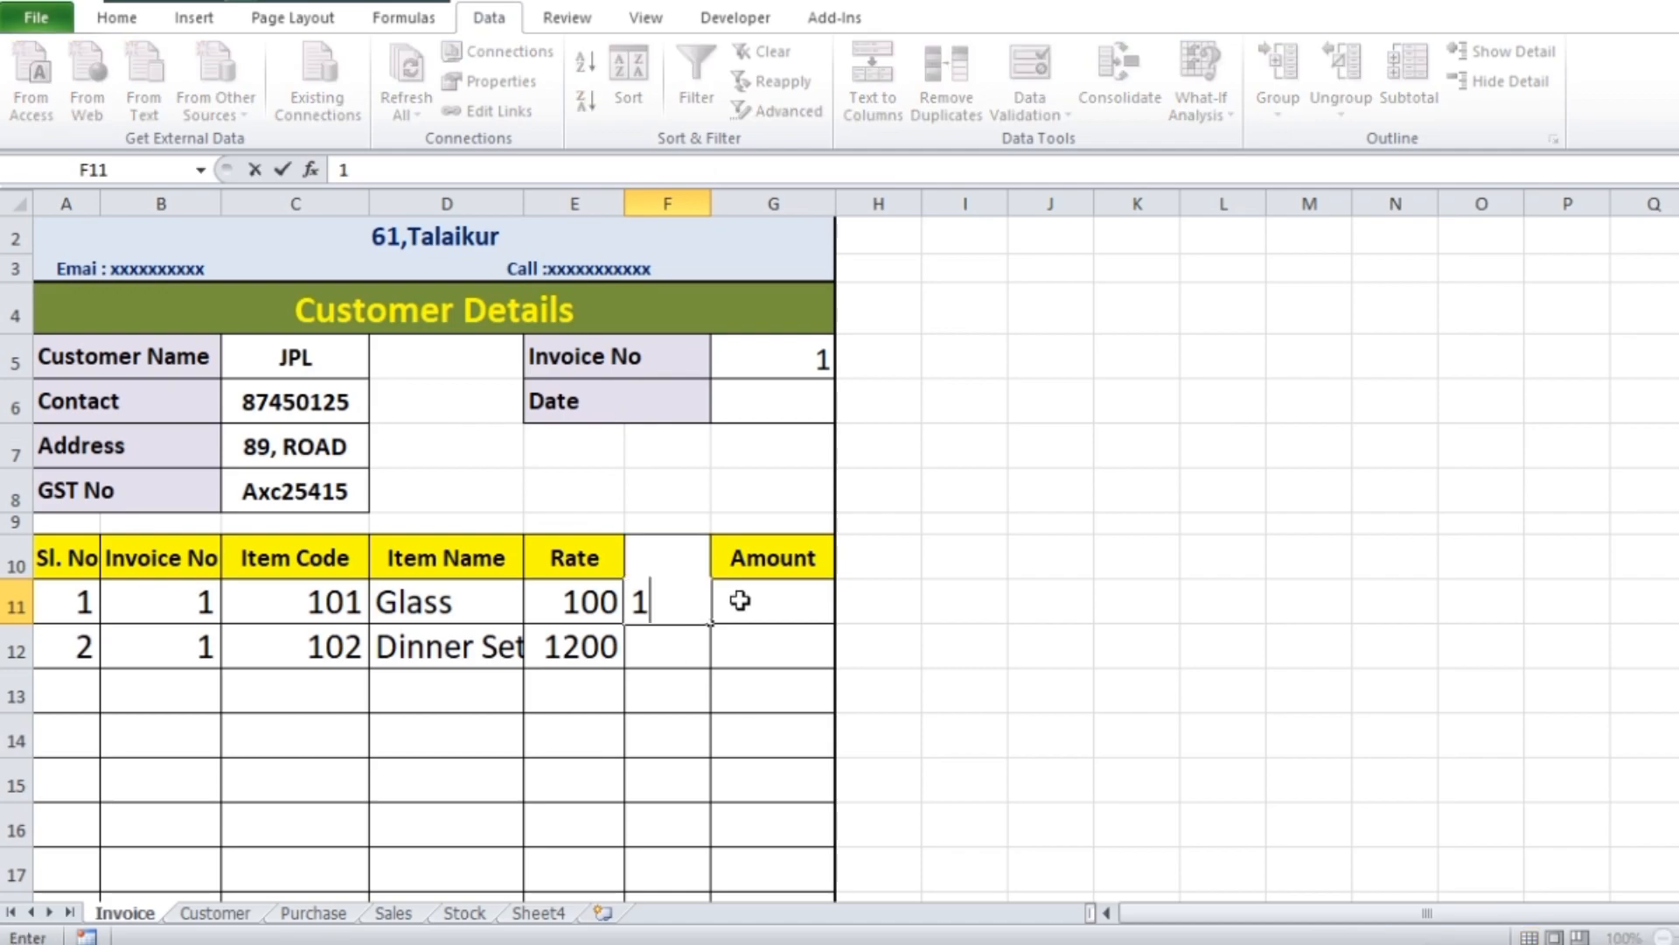
{"action": "left_click", "coordinate": [677, 658]}
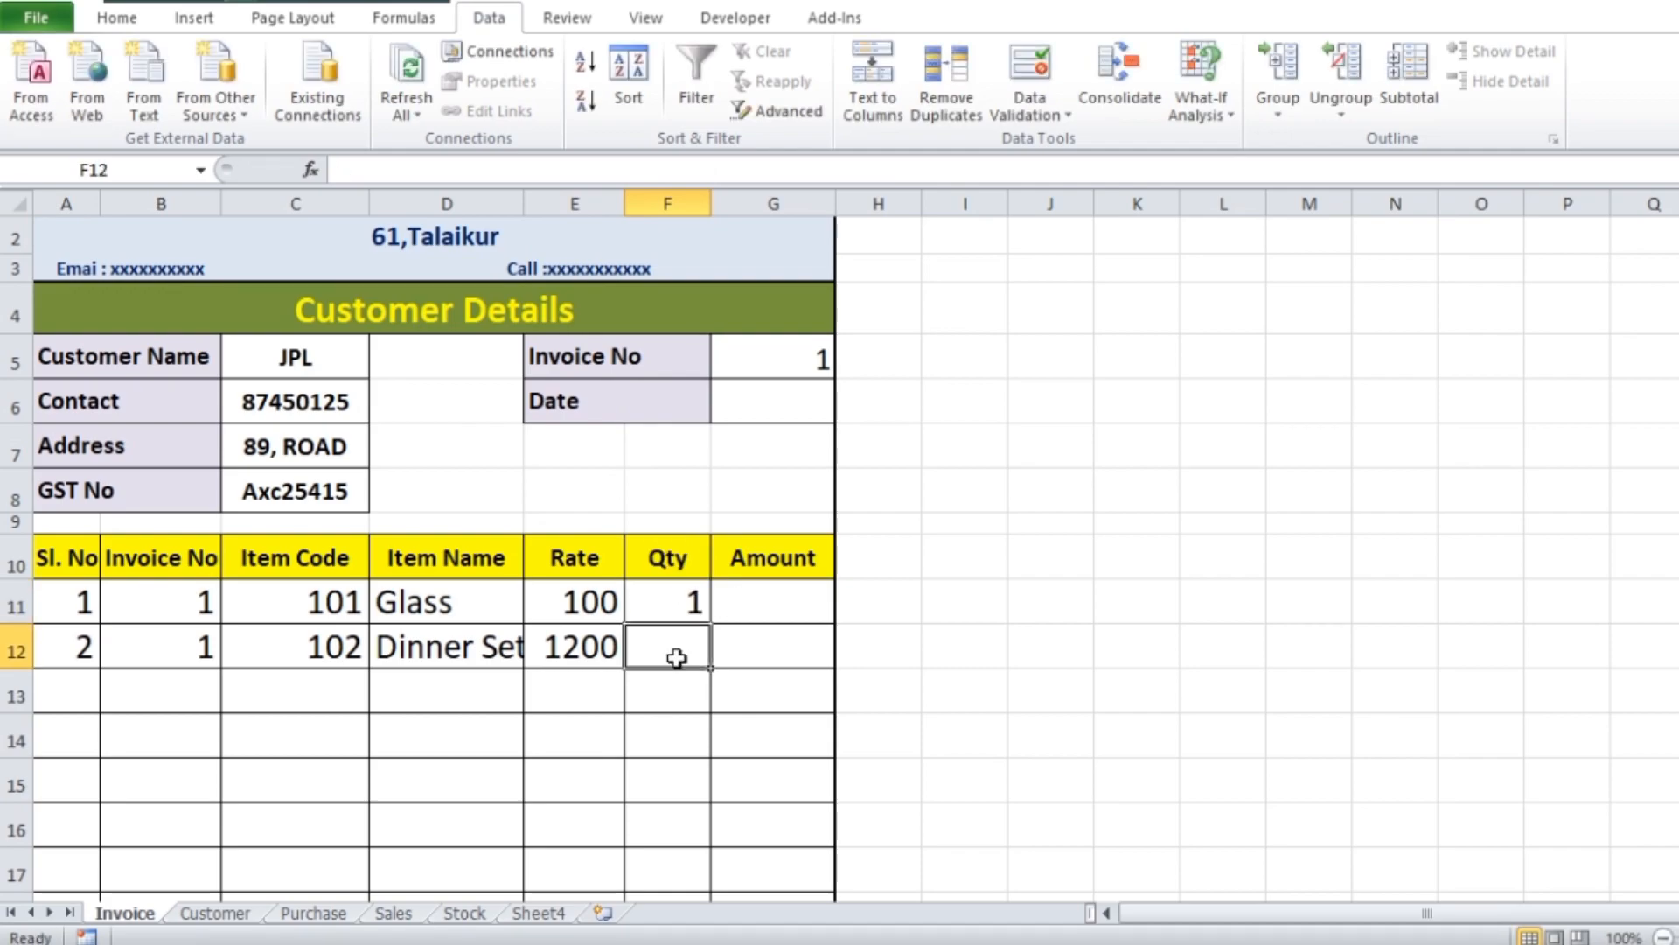
{"action": "type", "text": "1"}
Enter the formula =E11*F11 in Amount cell G11 to multiply the rate by the quantity
{"action": "left_click", "coordinate": [768, 610]}
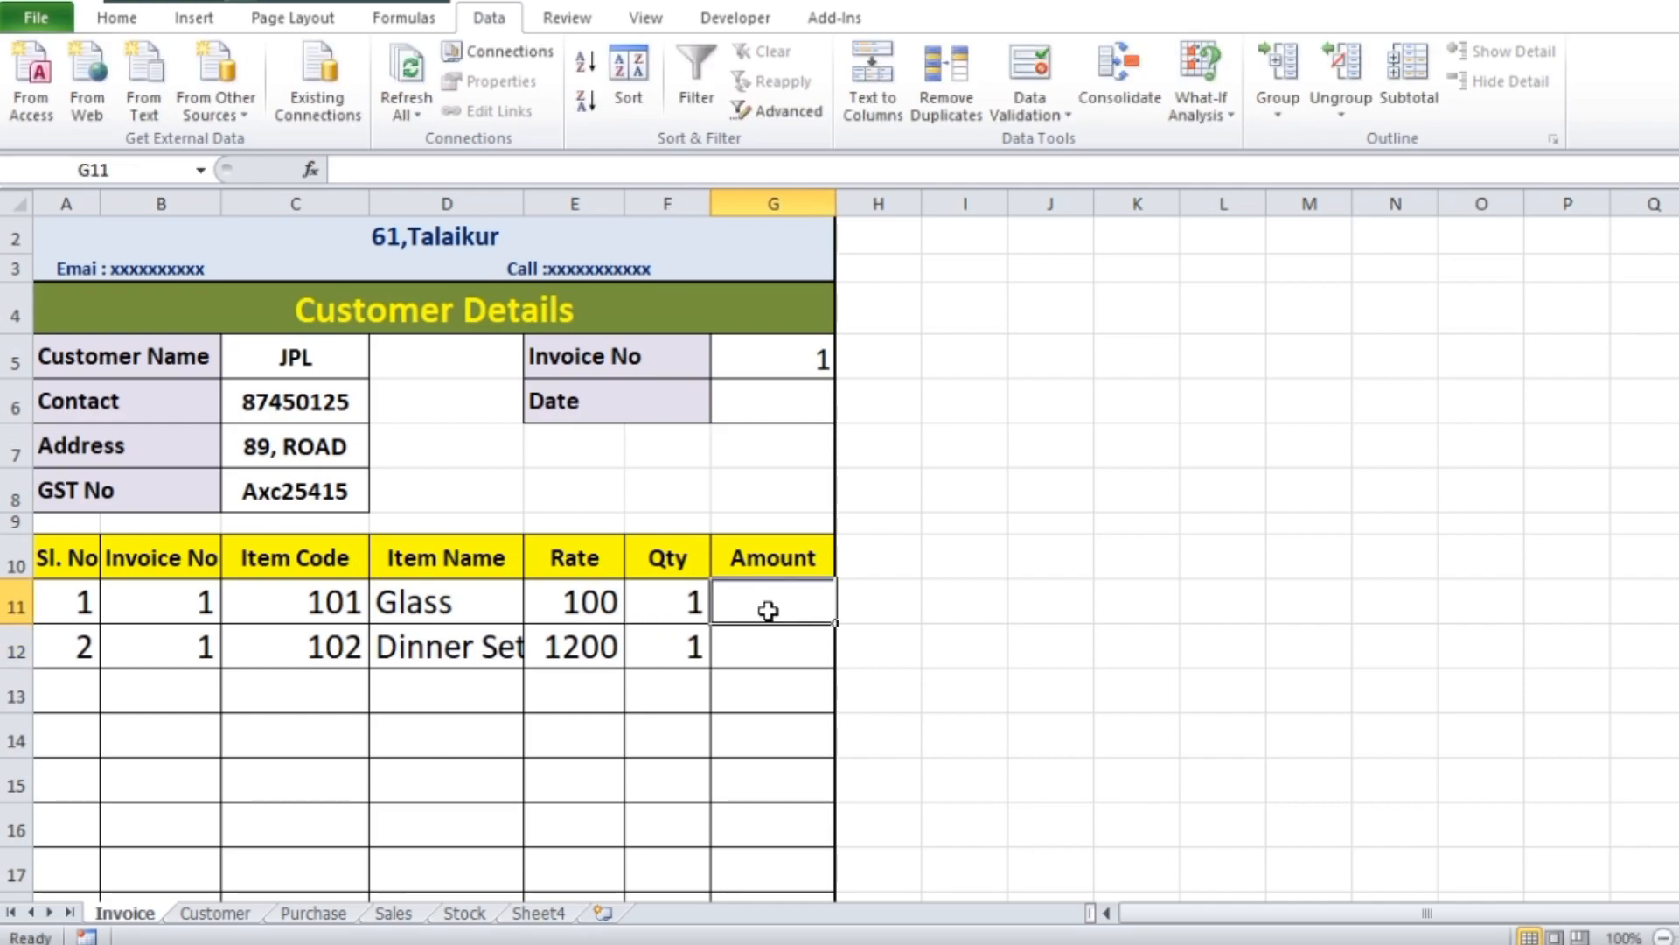
{"action": "type", "text": "="}
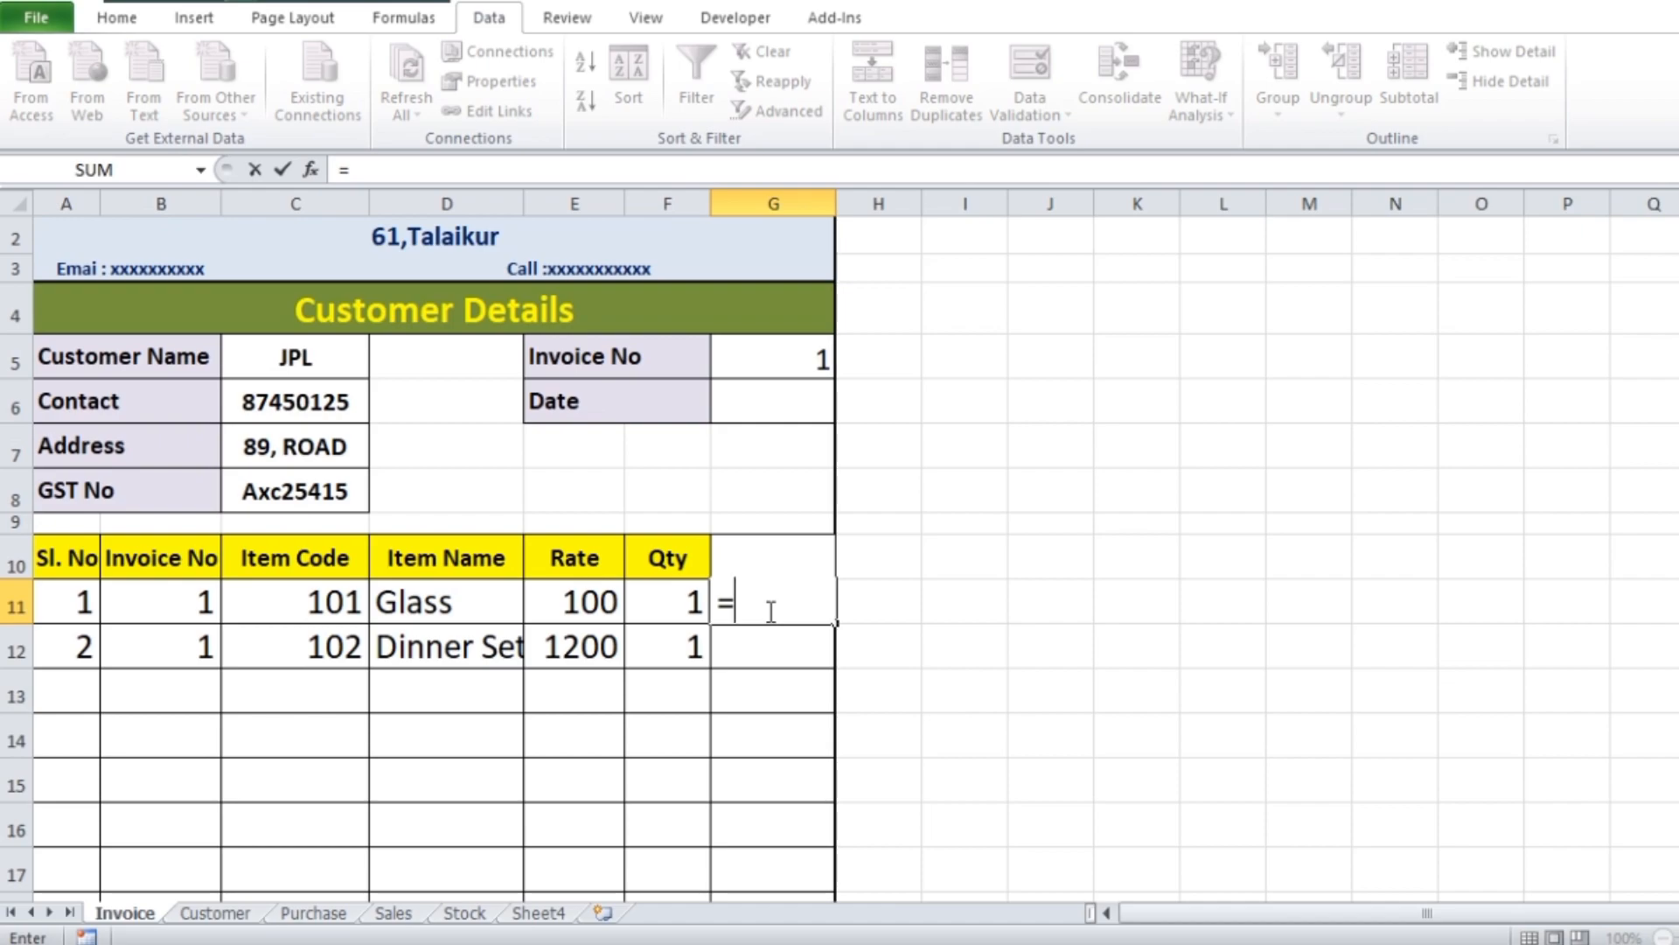
{"action": "left_click", "coordinate": [585, 606]}
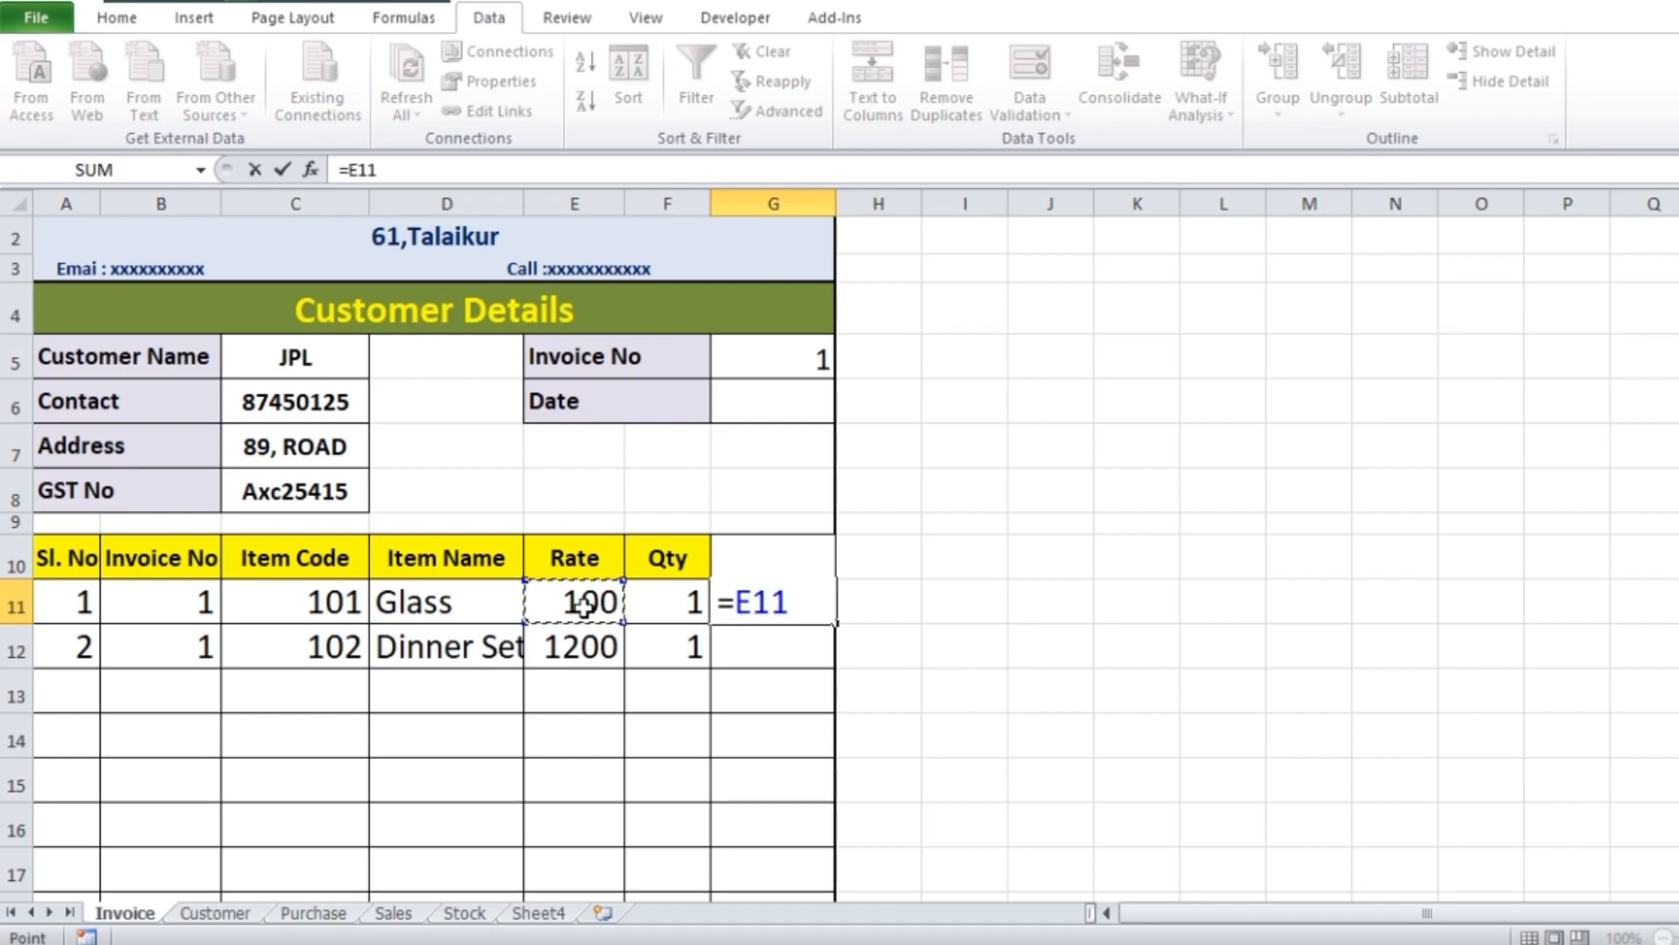
{"action": "type", "text": "*"}
{"action": "left_click", "coordinate": [673, 603]}
{"action": "key", "text": "Return"}
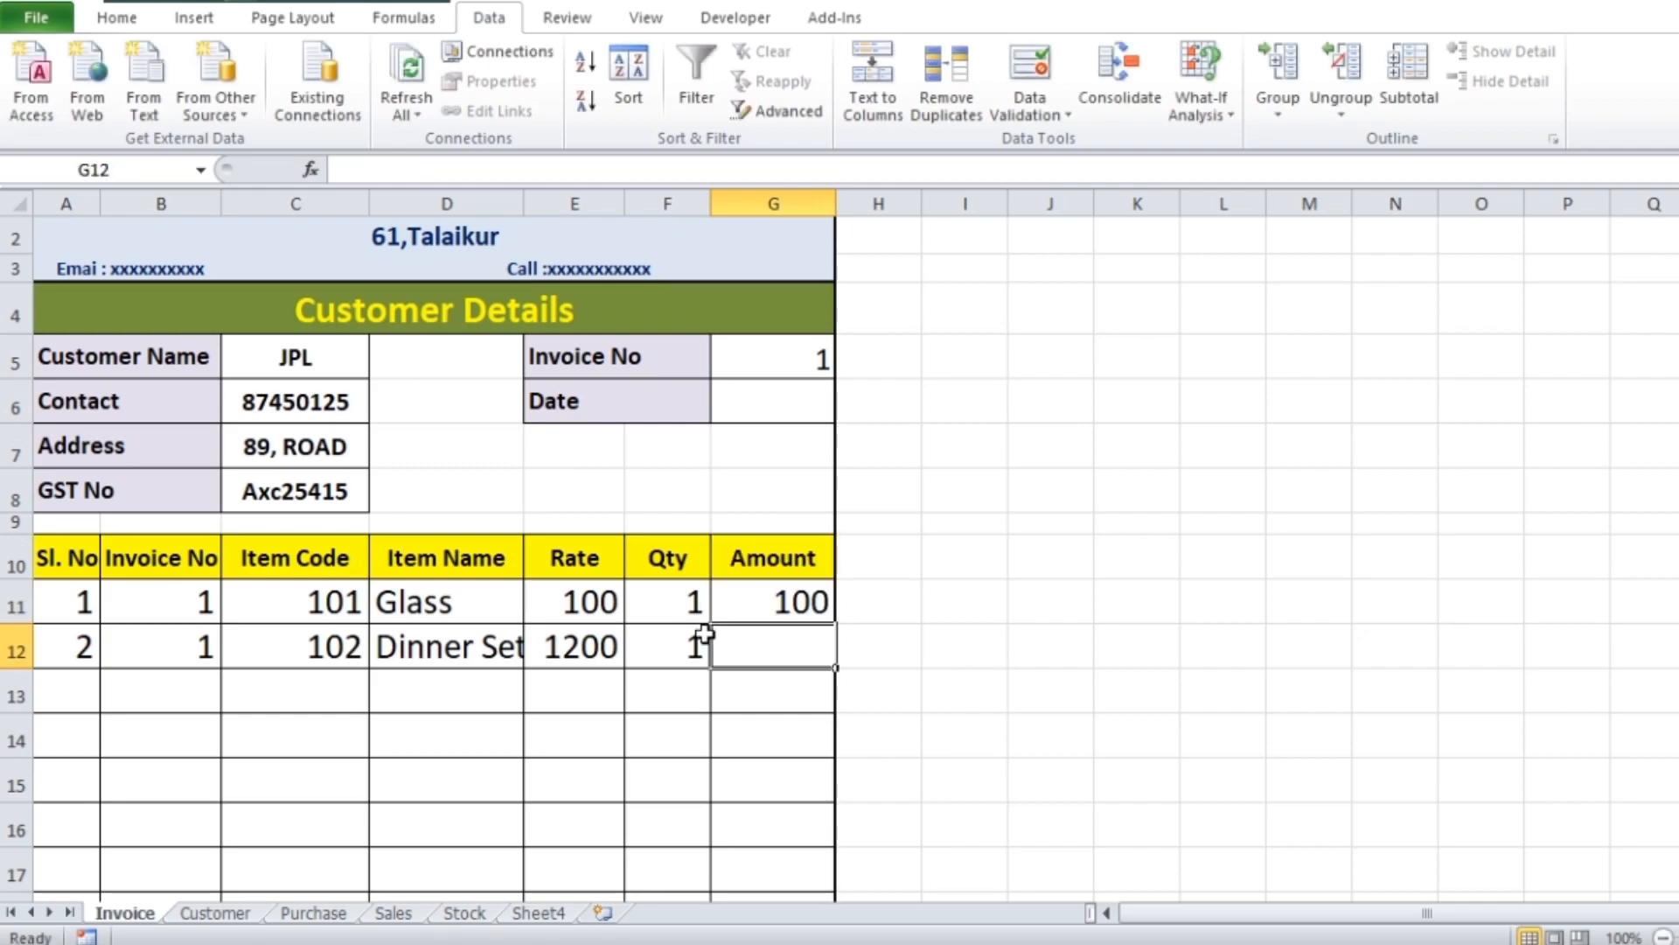
Fill the =E11*F11 formula down the Amount column through row 24 and widen column G
{"action": "left_click", "coordinate": [795, 592]}
{"action": "scroll", "coordinate": [1061, 515], "scroll_direction": "down", "scroll_amount": 2}
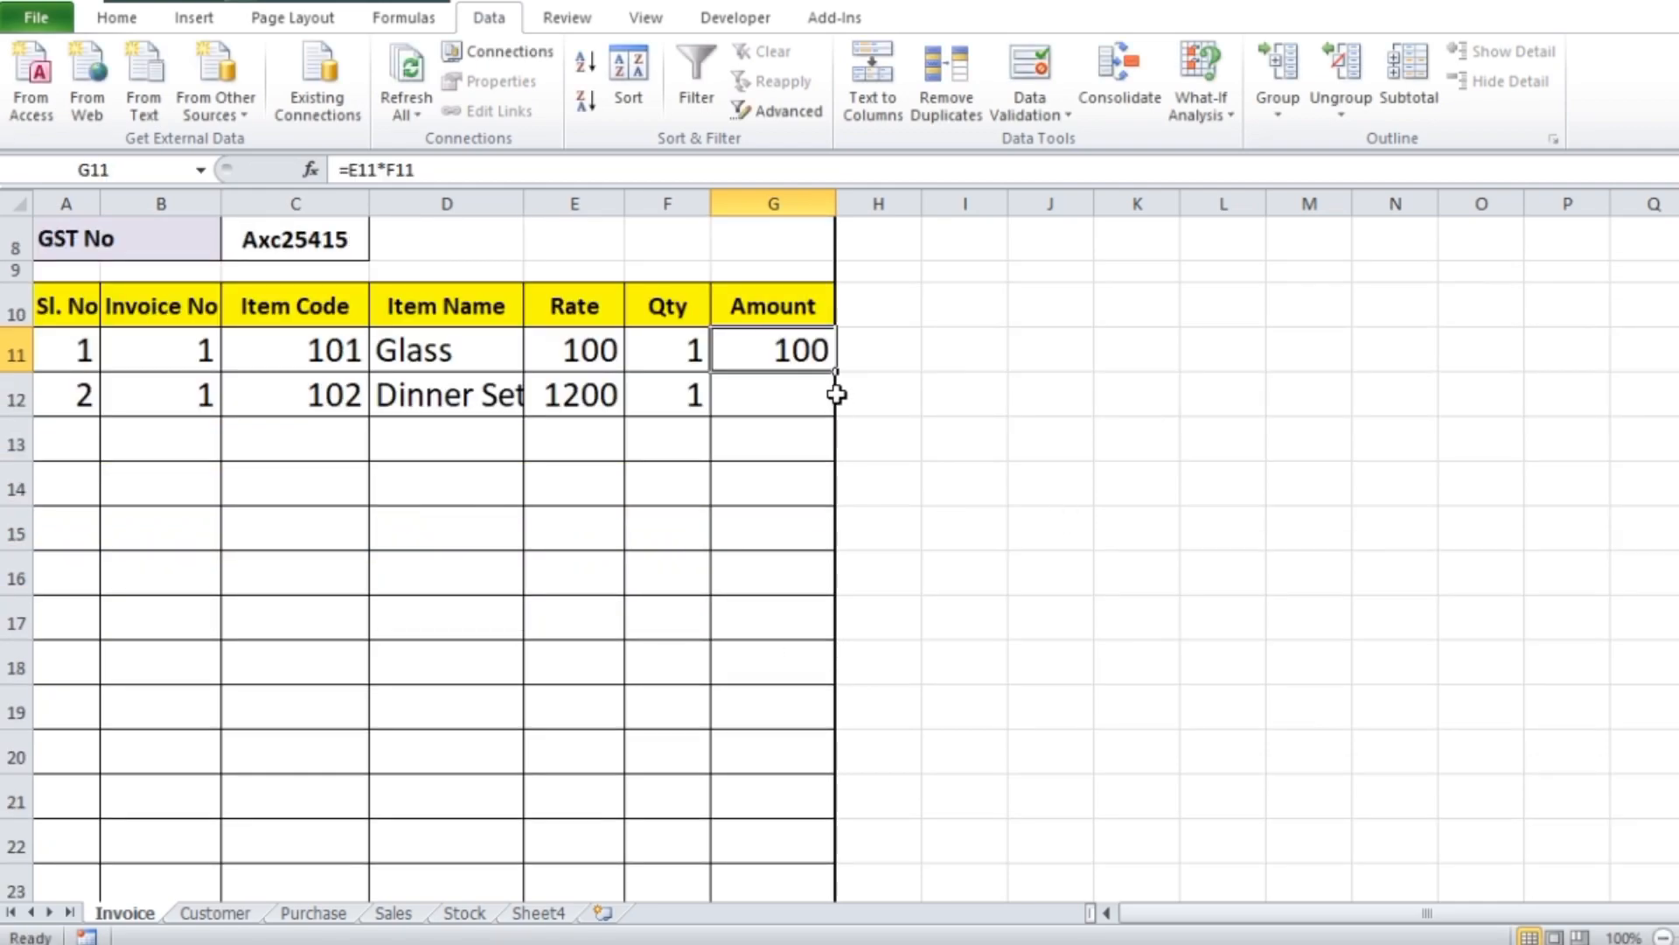
{"action": "left_click_drag", "start_coordinate": [835, 374], "coordinate": [795, 795]}
{"action": "scroll", "coordinate": [1114, 638], "scroll_direction": "up", "scroll_amount": 3}
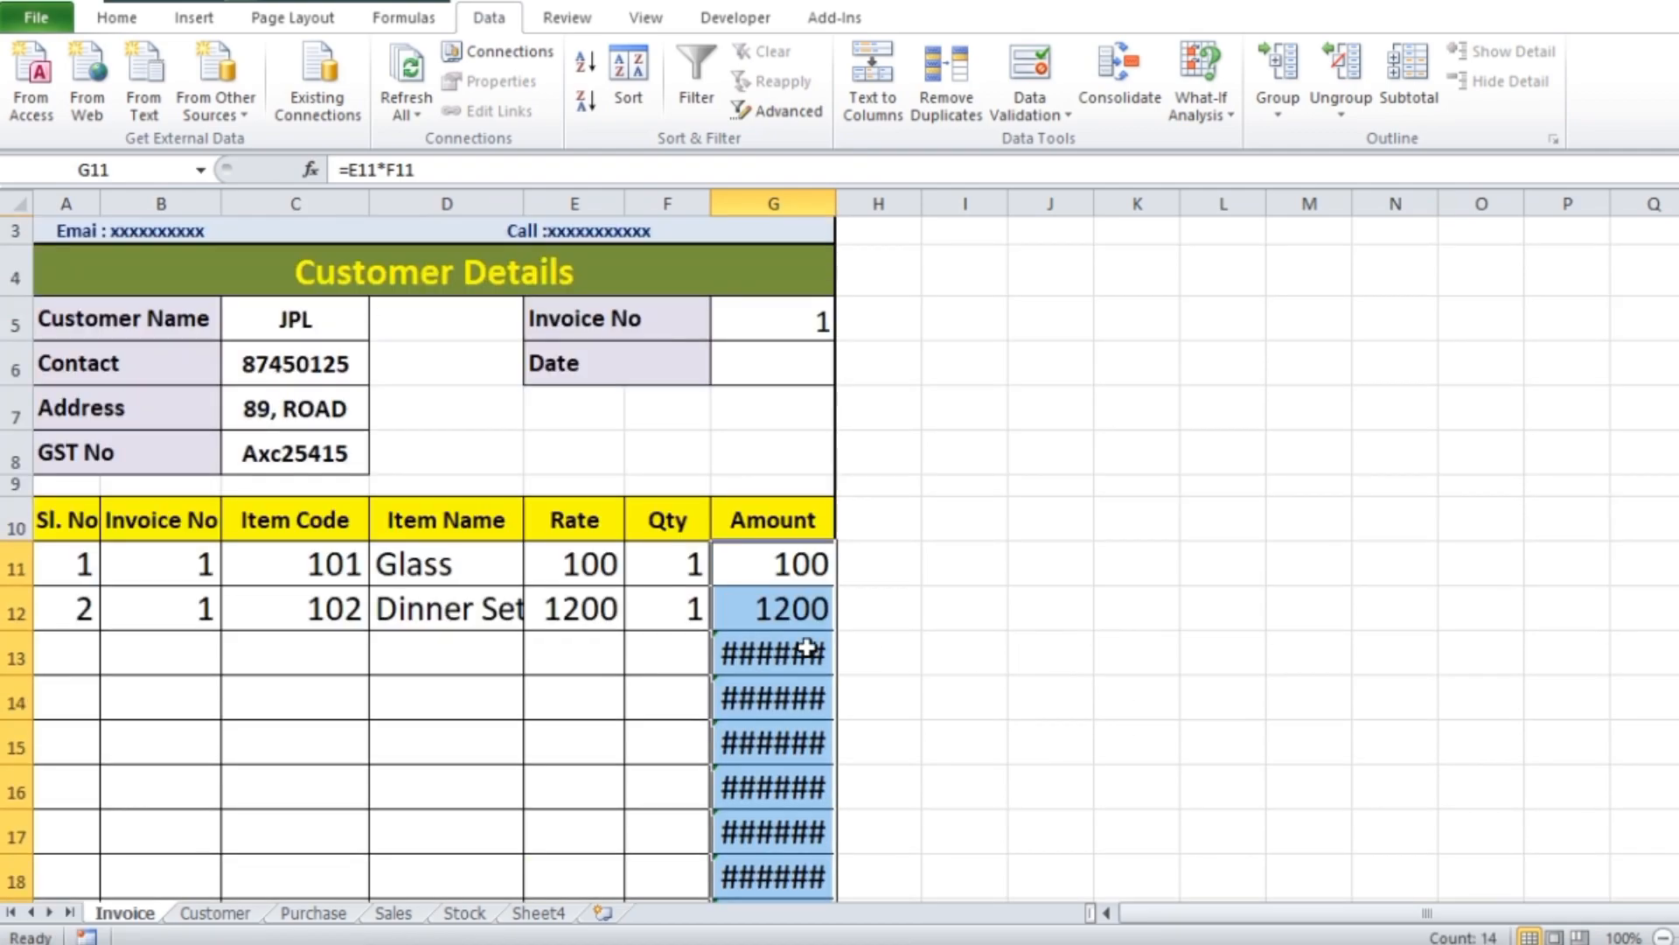
{"action": "left_click_drag", "start_coordinate": [835, 203], "coordinate": [857, 203]}
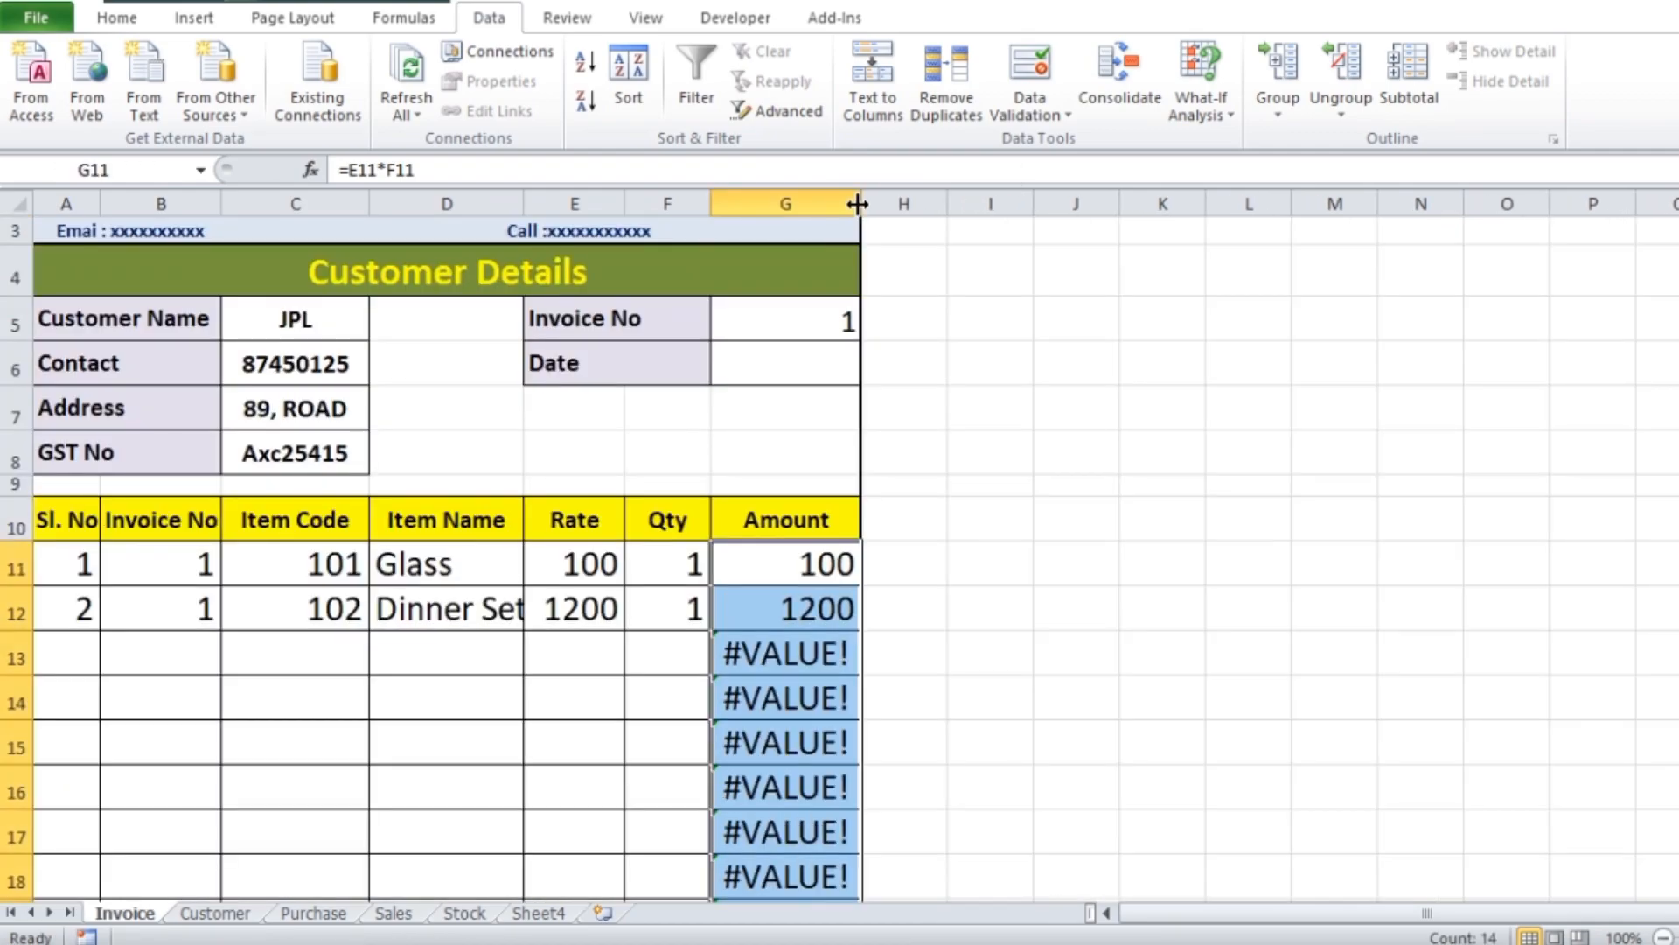
{"action": "scroll", "coordinate": [994, 592], "scroll_direction": "down", "scroll_amount": 2}
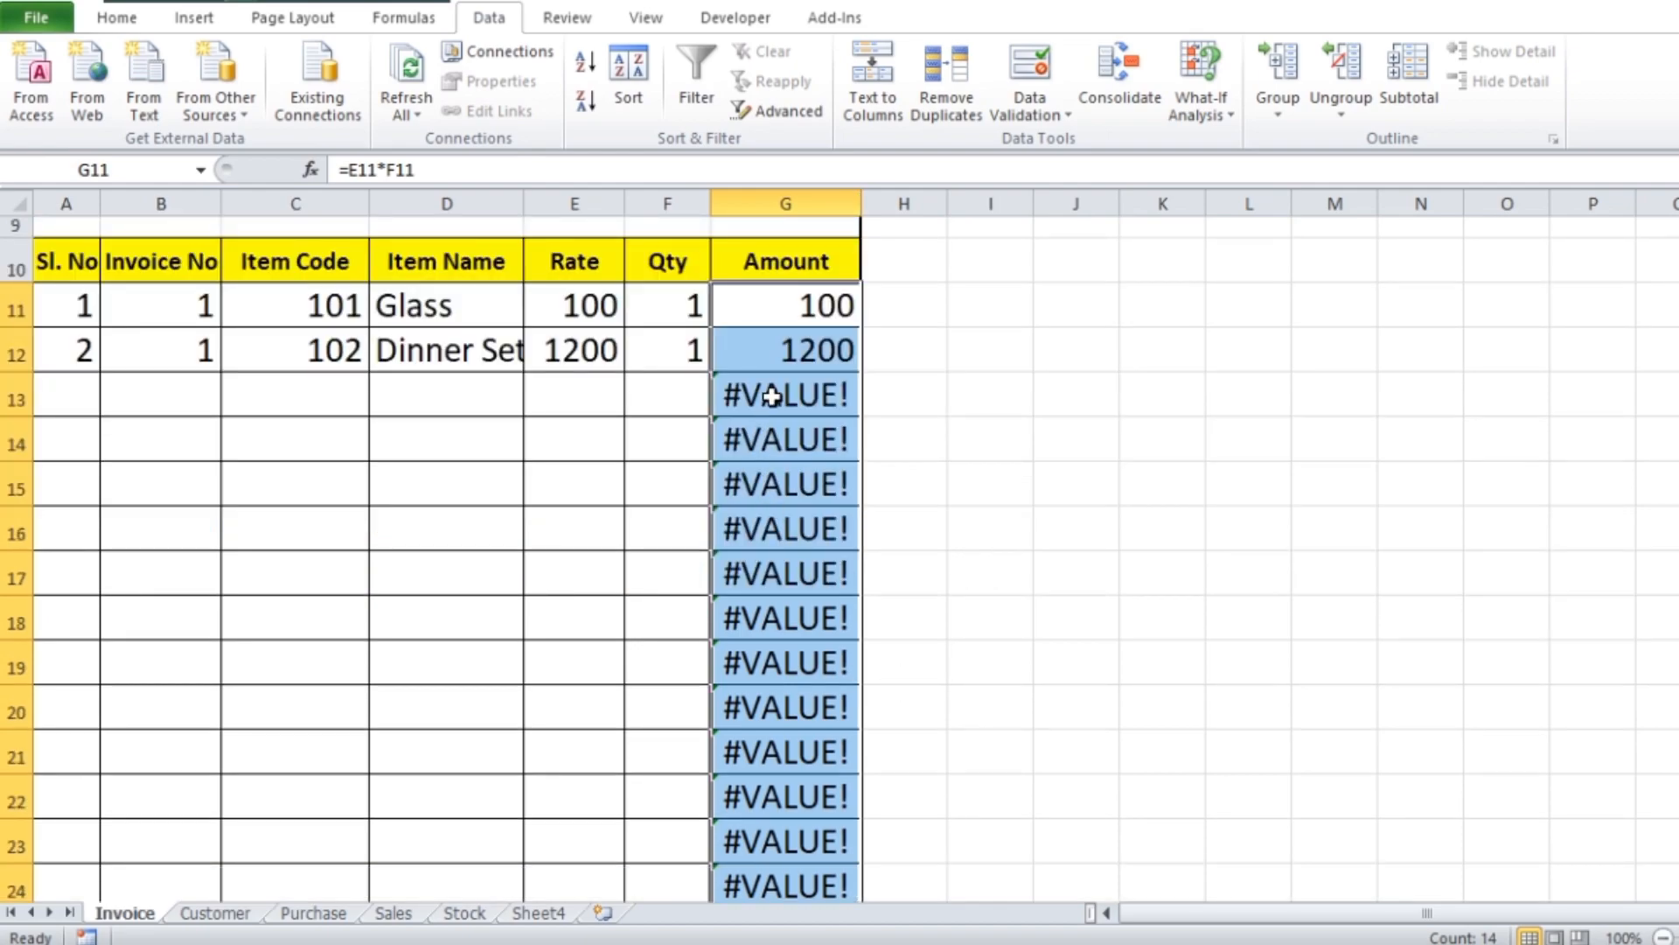
{"action": "scroll", "coordinate": [766, 454], "scroll_direction": "down", "scroll_amount": 3}
{"action": "scroll", "coordinate": [761, 482], "scroll_direction": "up", "scroll_amount": 5}
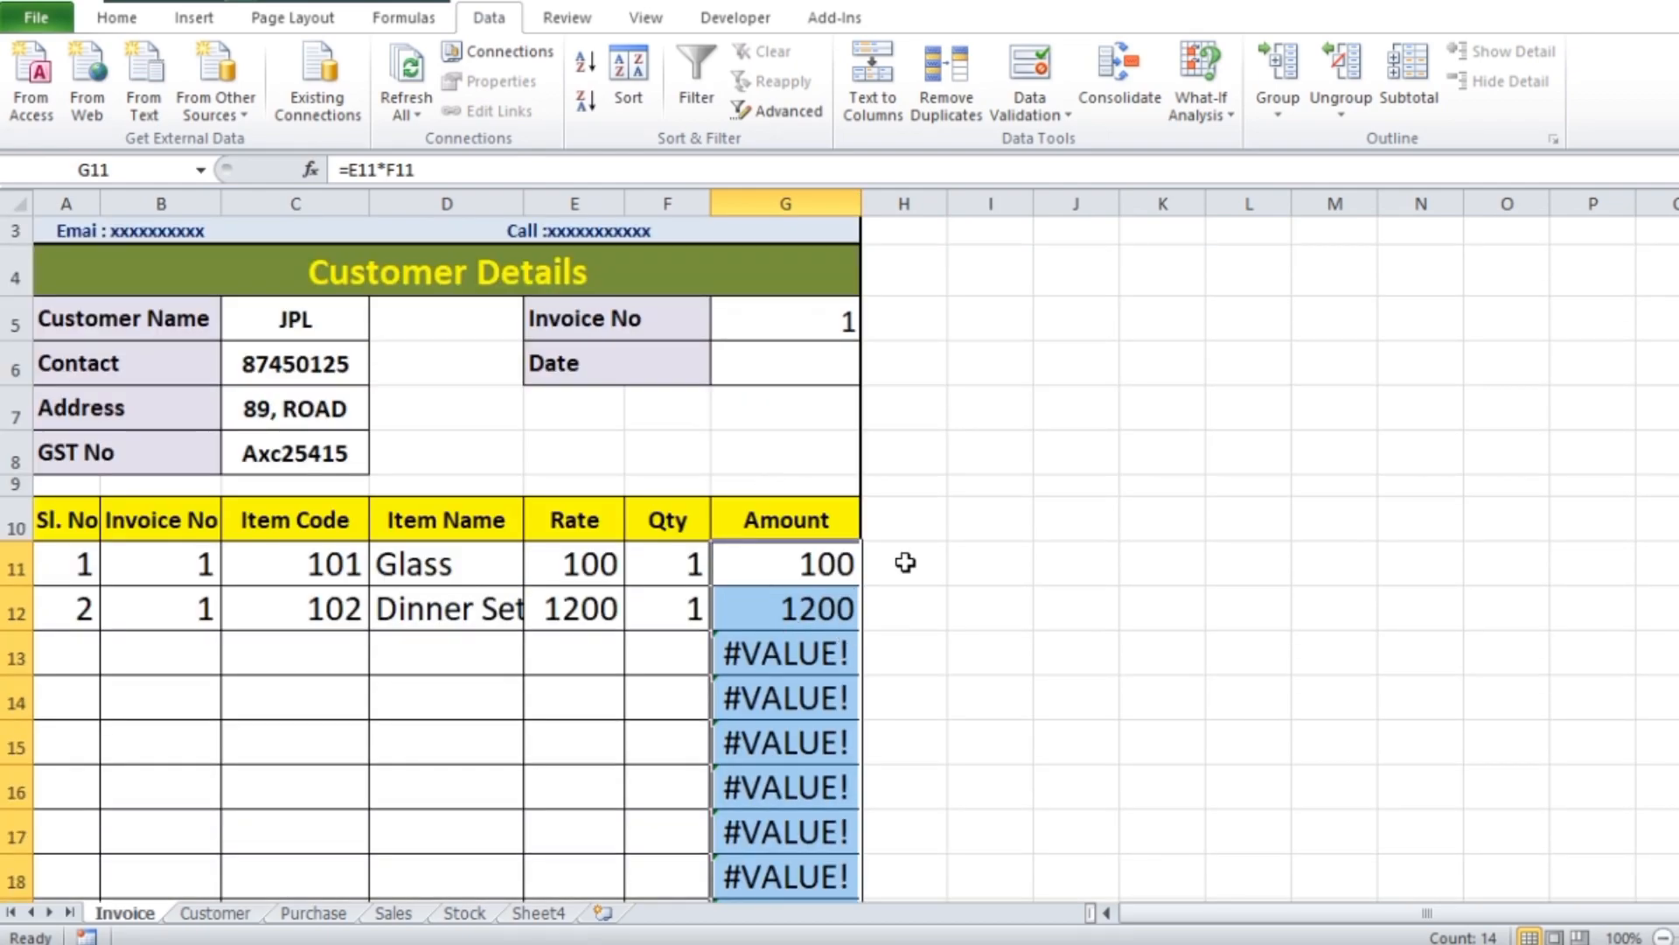
Wrap the G11 amount formula in IFERROR with a blank fallback, making it =IFERROR(E11*F11,"")
{"action": "scroll", "coordinate": [906, 561], "scroll_direction": "down", "scroll_amount": 1}
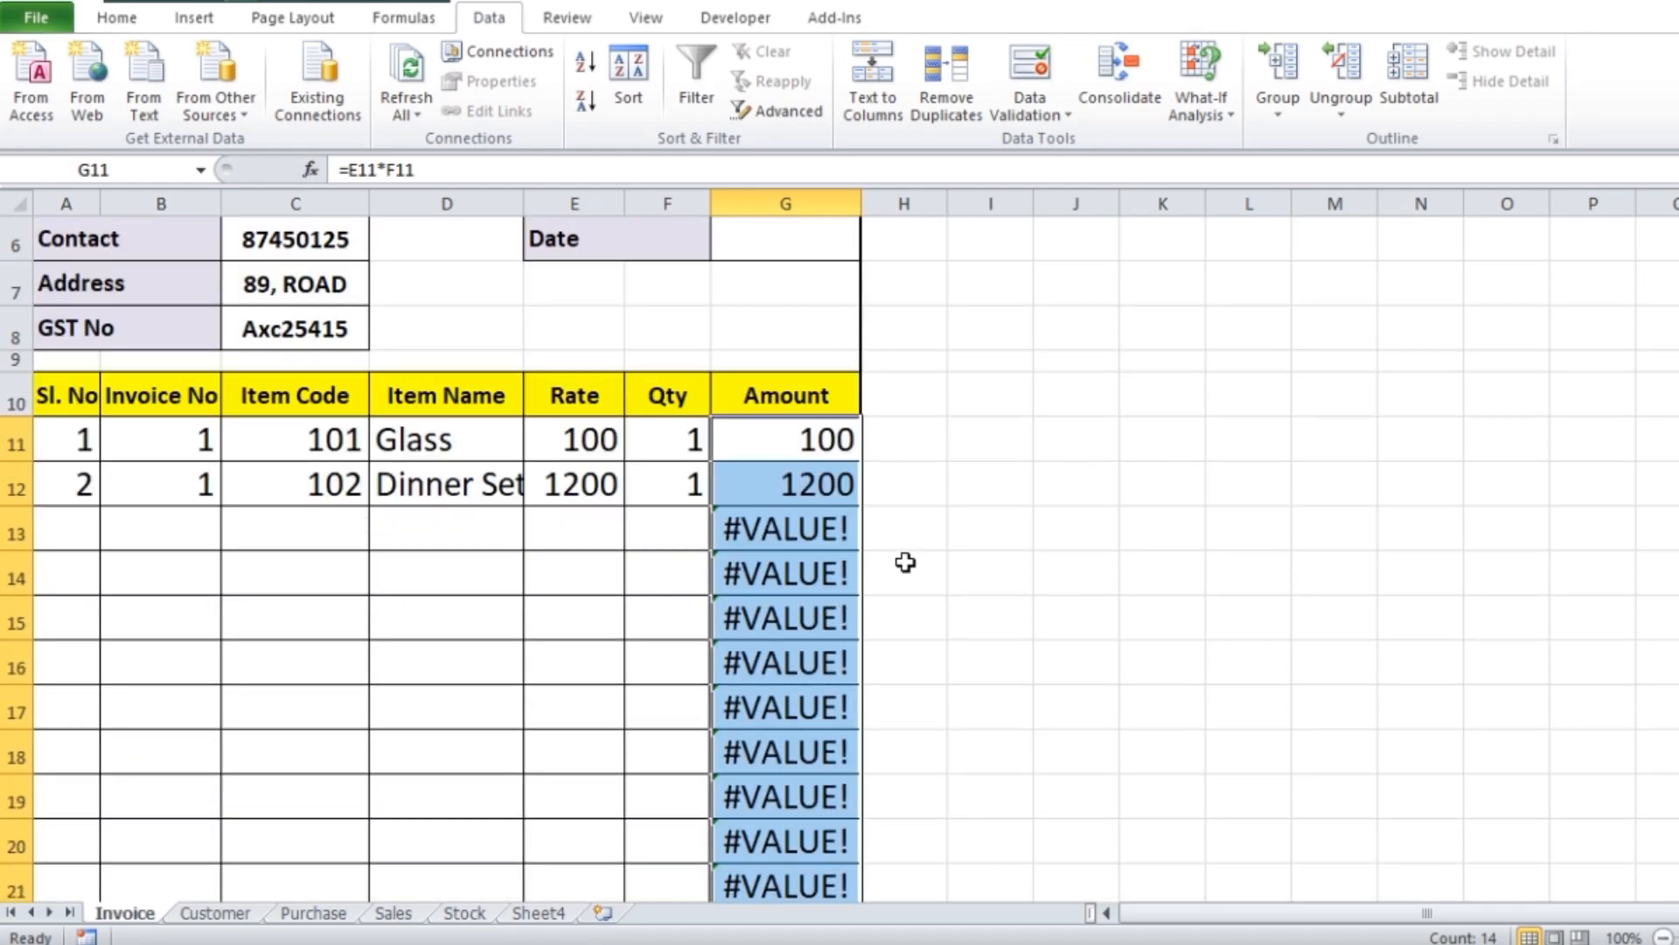
{"action": "double_click", "coordinate": [801, 448]}
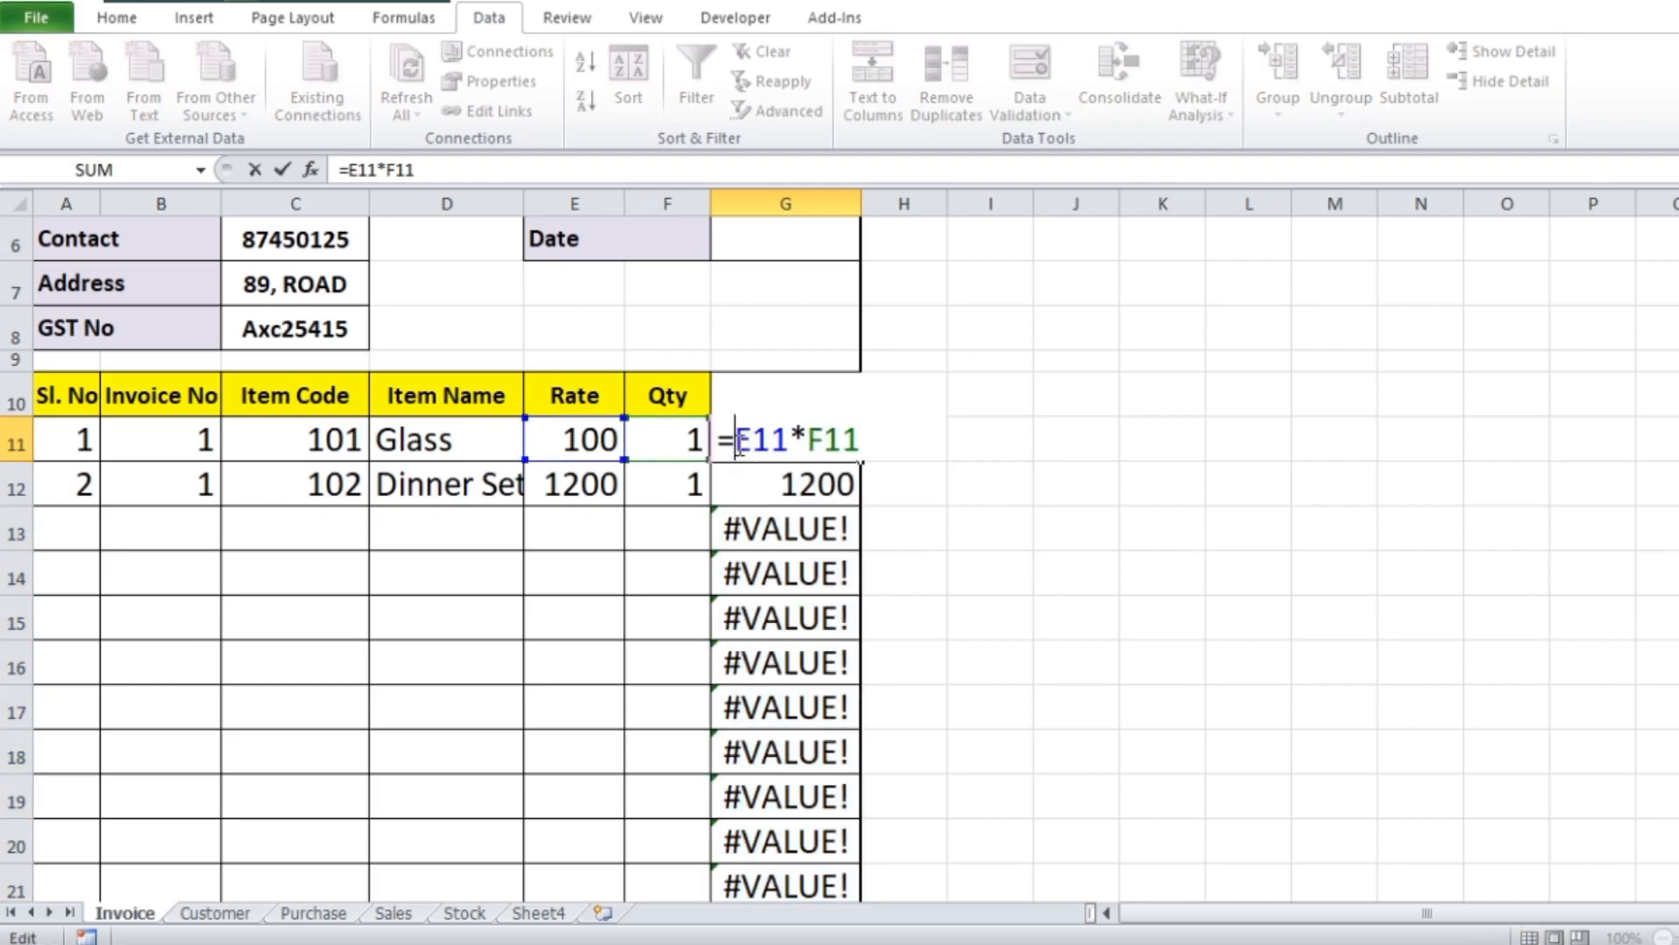
{"action": "type", "text": "if"}
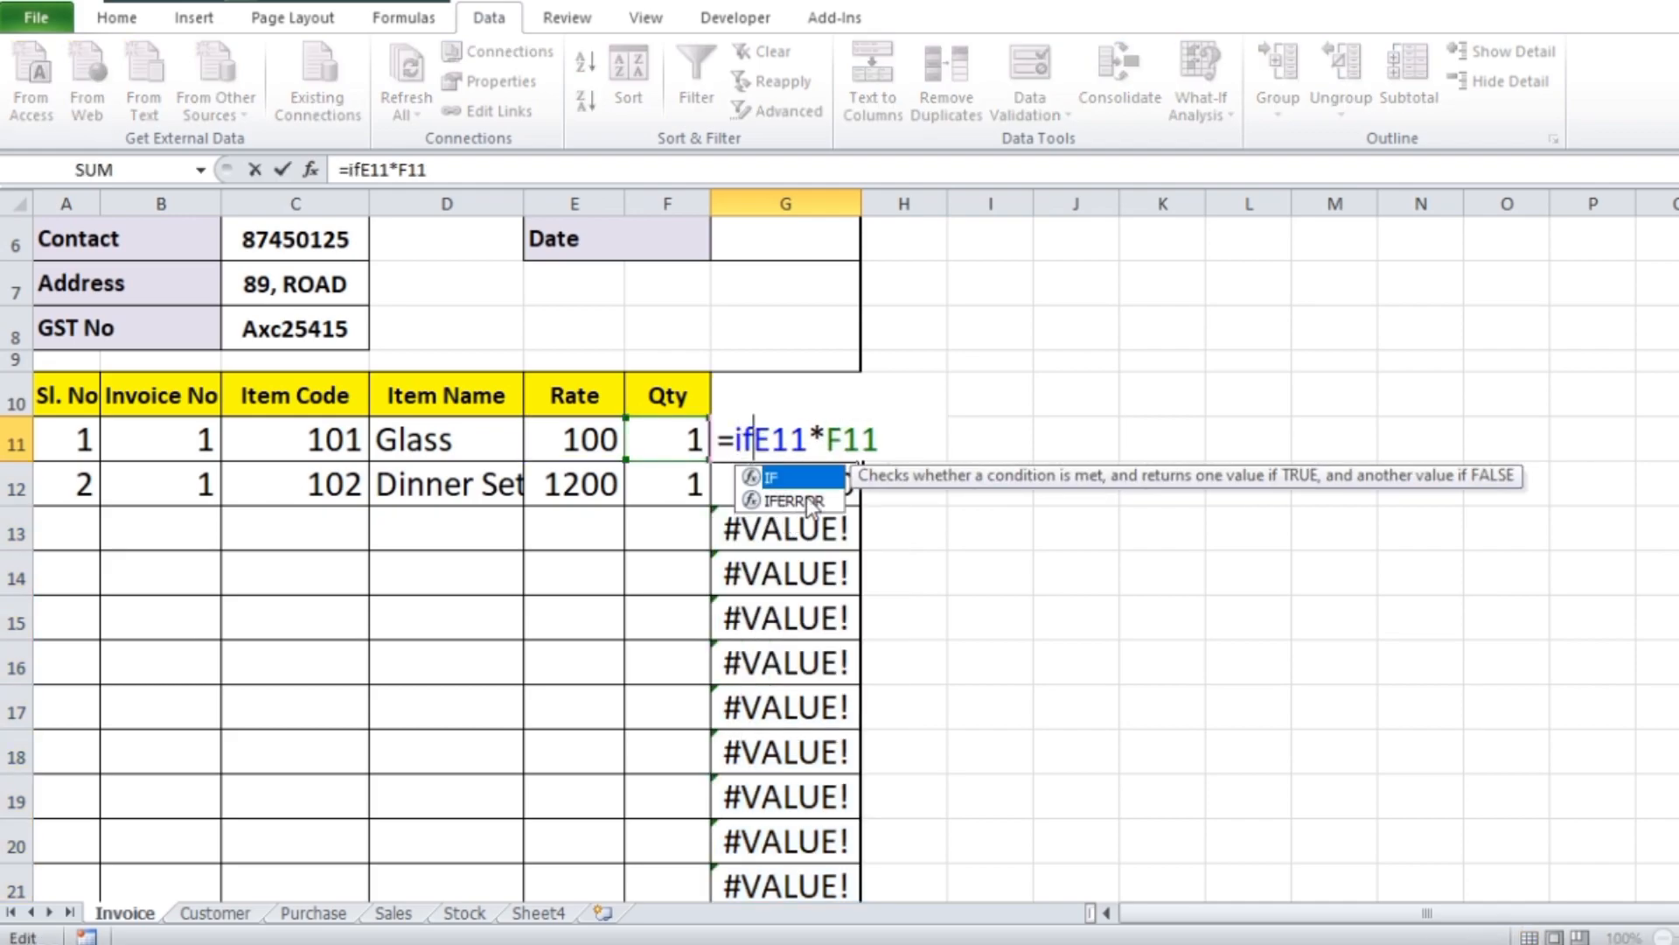
{"action": "double_click", "coordinate": [800, 500]}
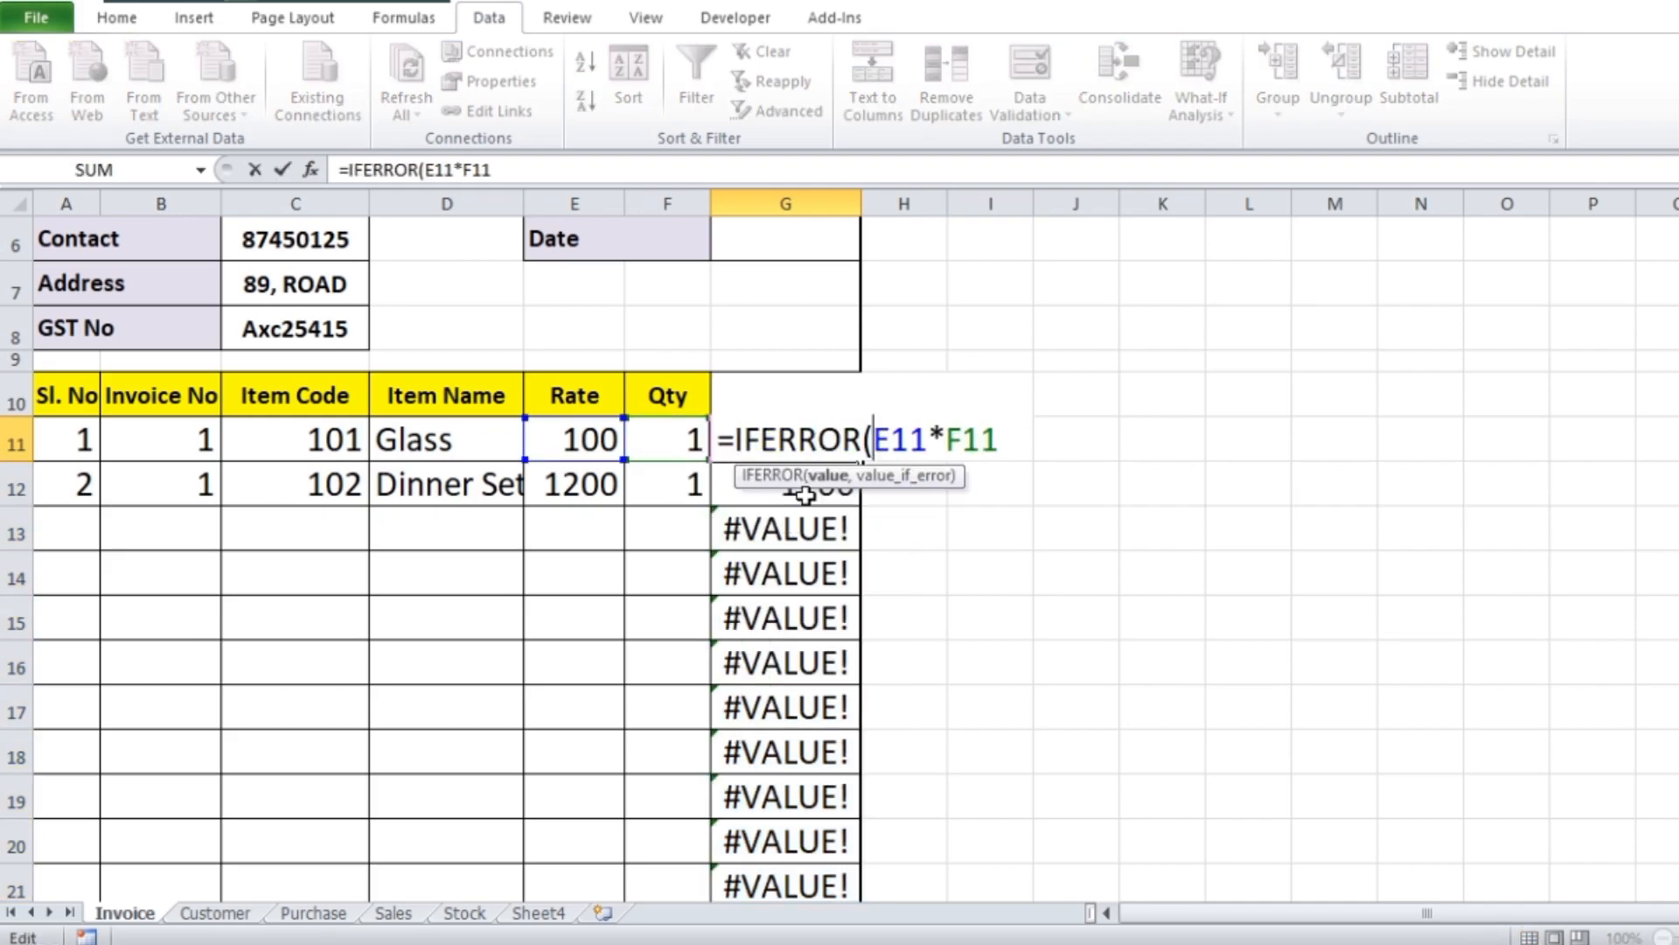
{"action": "left_click", "coordinate": [1007, 440]}
{"action": "type", "text": ",\"\""}
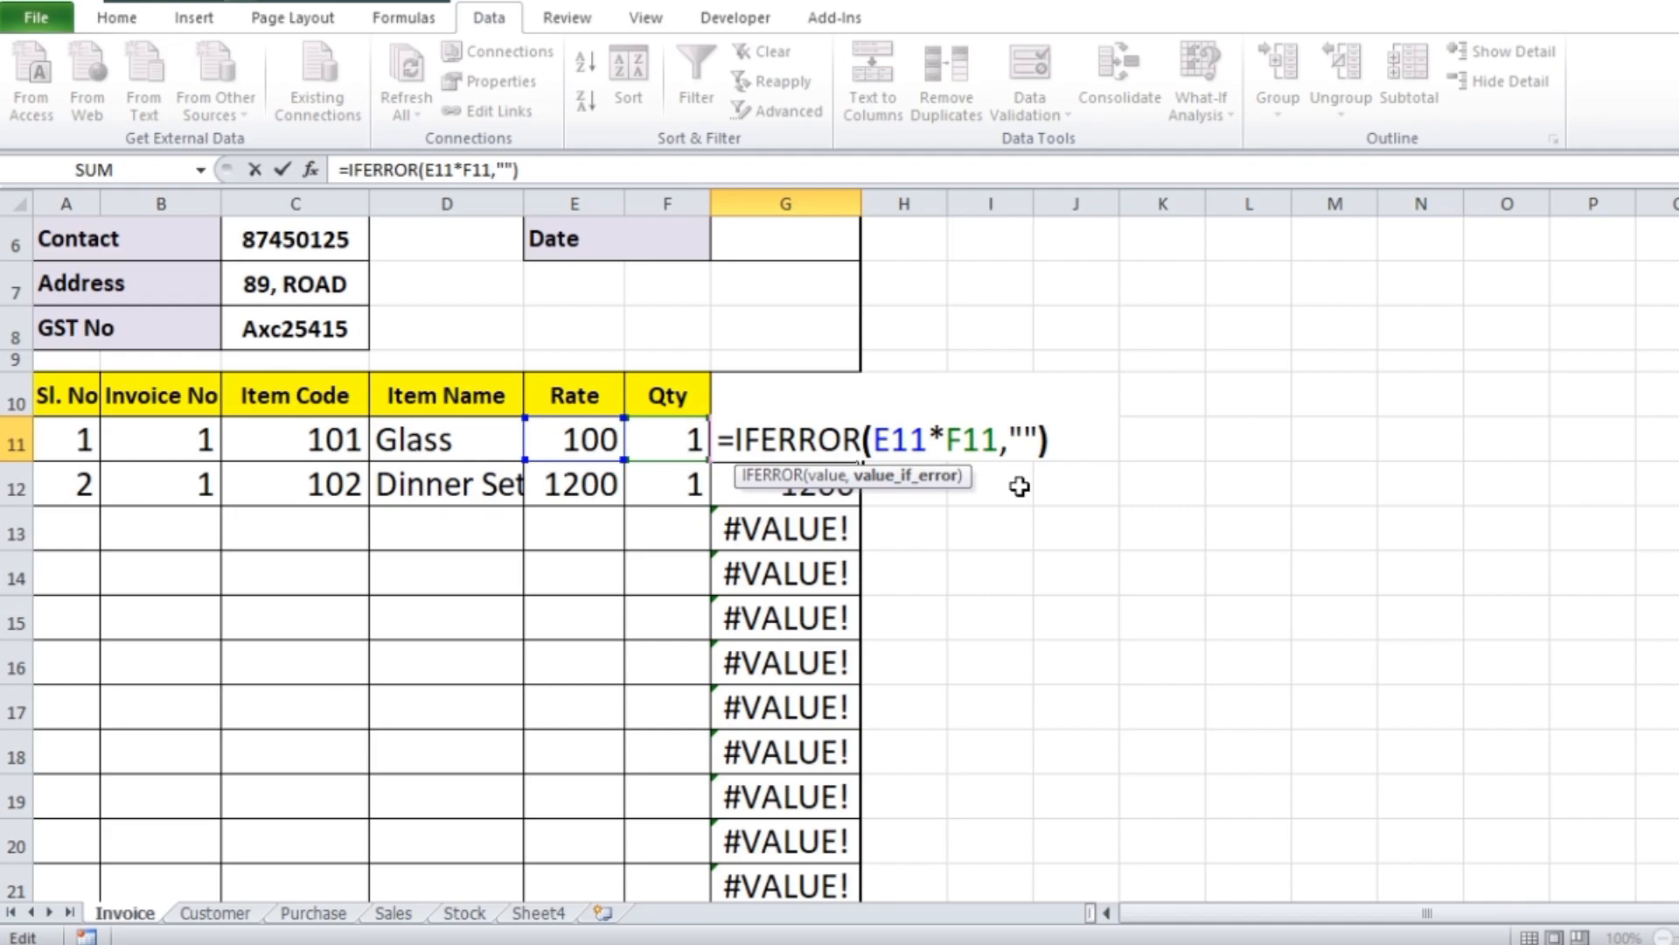
{"action": "key", "text": "Return"}
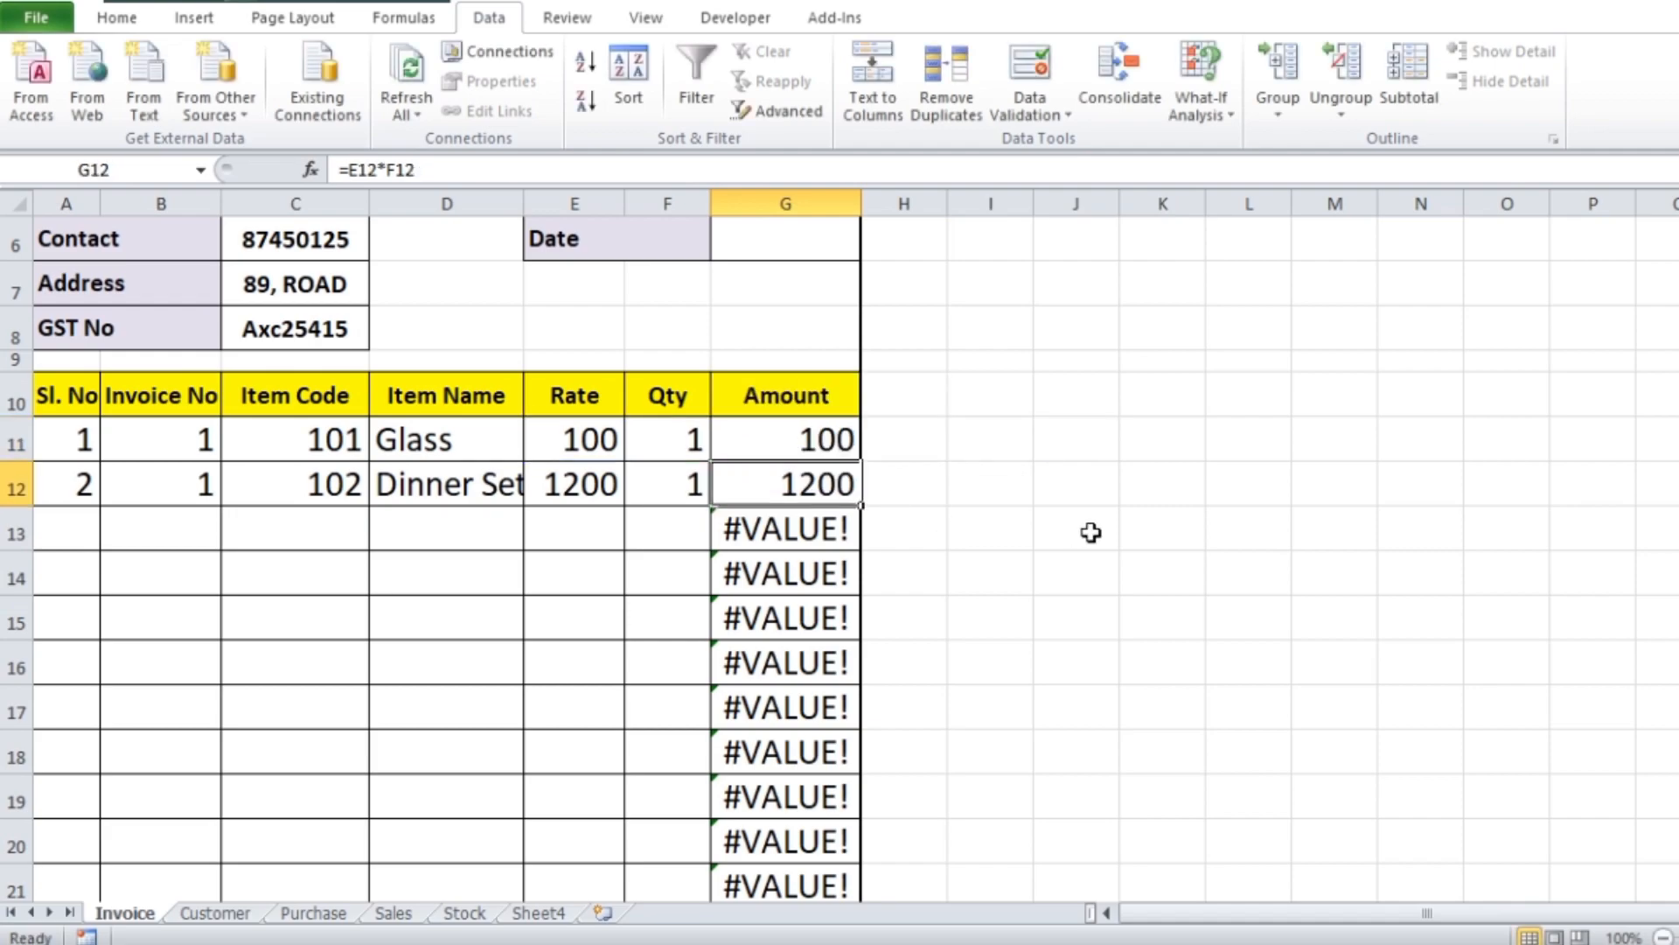
Fill the G11 IFERROR formula down the Amount column through row 24 and narrow column G
{"action": "left_click", "coordinate": [809, 437]}
{"action": "left_click_drag", "start_coordinate": [860, 458], "coordinate": [826, 739]}
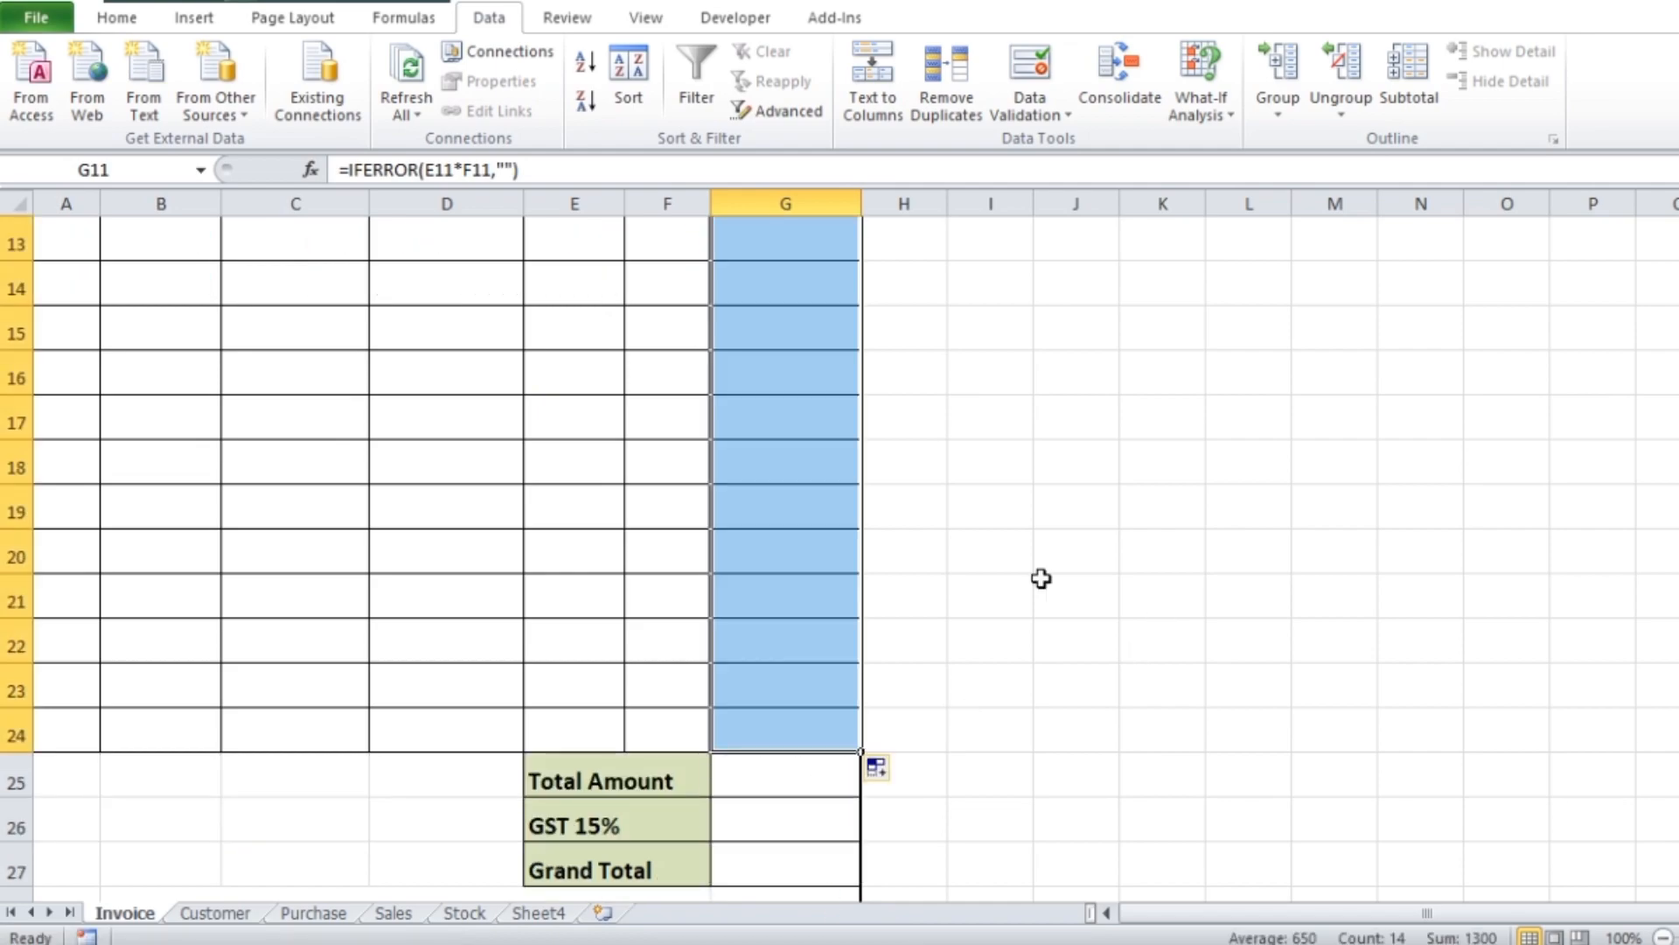
{"action": "scroll", "coordinate": [1041, 578], "scroll_direction": "up", "scroll_amount": 4}
{"action": "left_click_drag", "start_coordinate": [861, 208], "coordinate": [818, 208]}
Center the contents of the Invoice No and Date value cells G5:G6
{"action": "left_click_drag", "start_coordinate": [776, 423], "coordinate": [778, 458]}
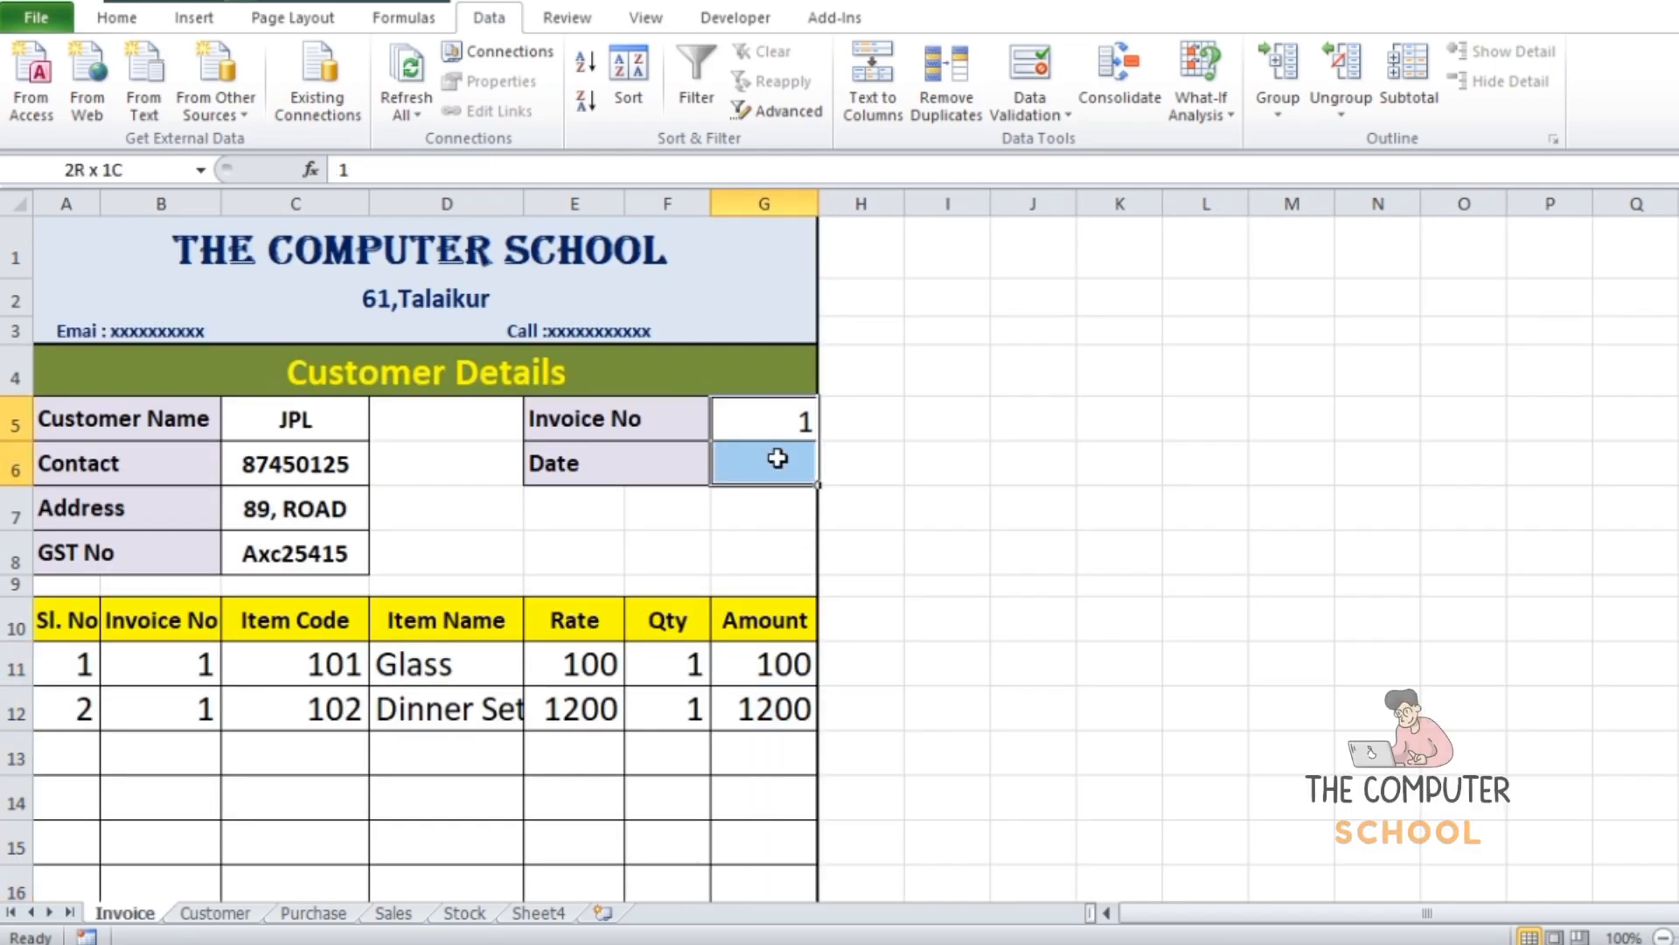
{"action": "left_click", "coordinate": [116, 18]}
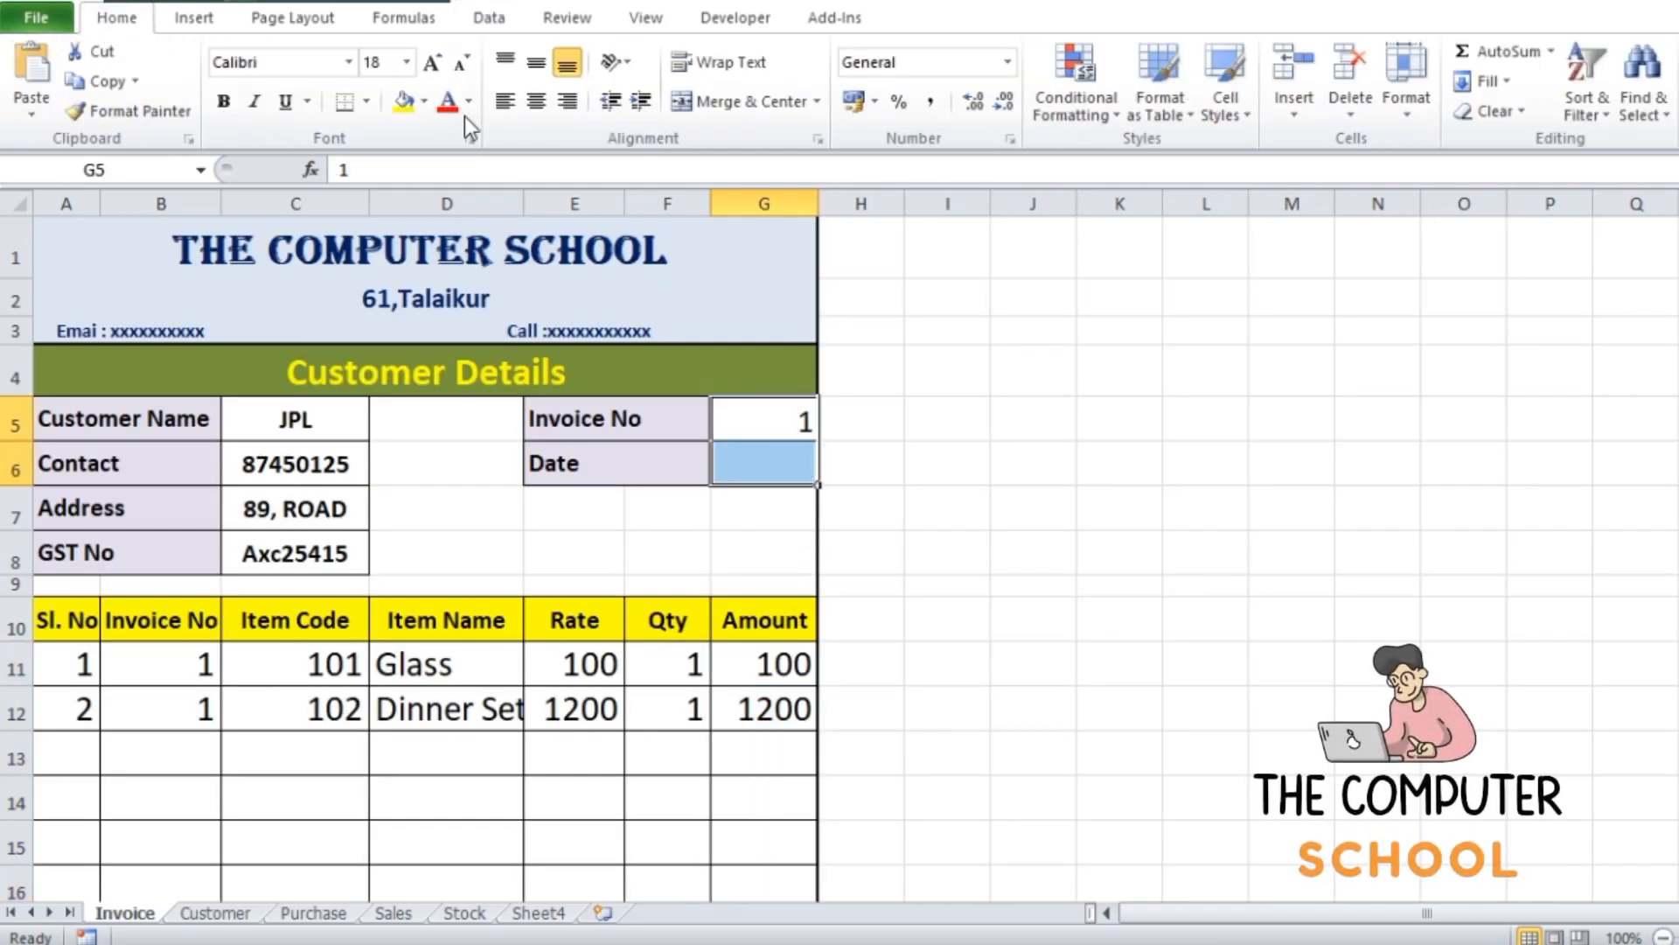
{"action": "left_click", "coordinate": [536, 102]}
Enter the invoice date 24-04-2024 in Date cell G6
{"action": "left_click", "coordinate": [761, 423]}
{"action": "left_click", "coordinate": [755, 470]}
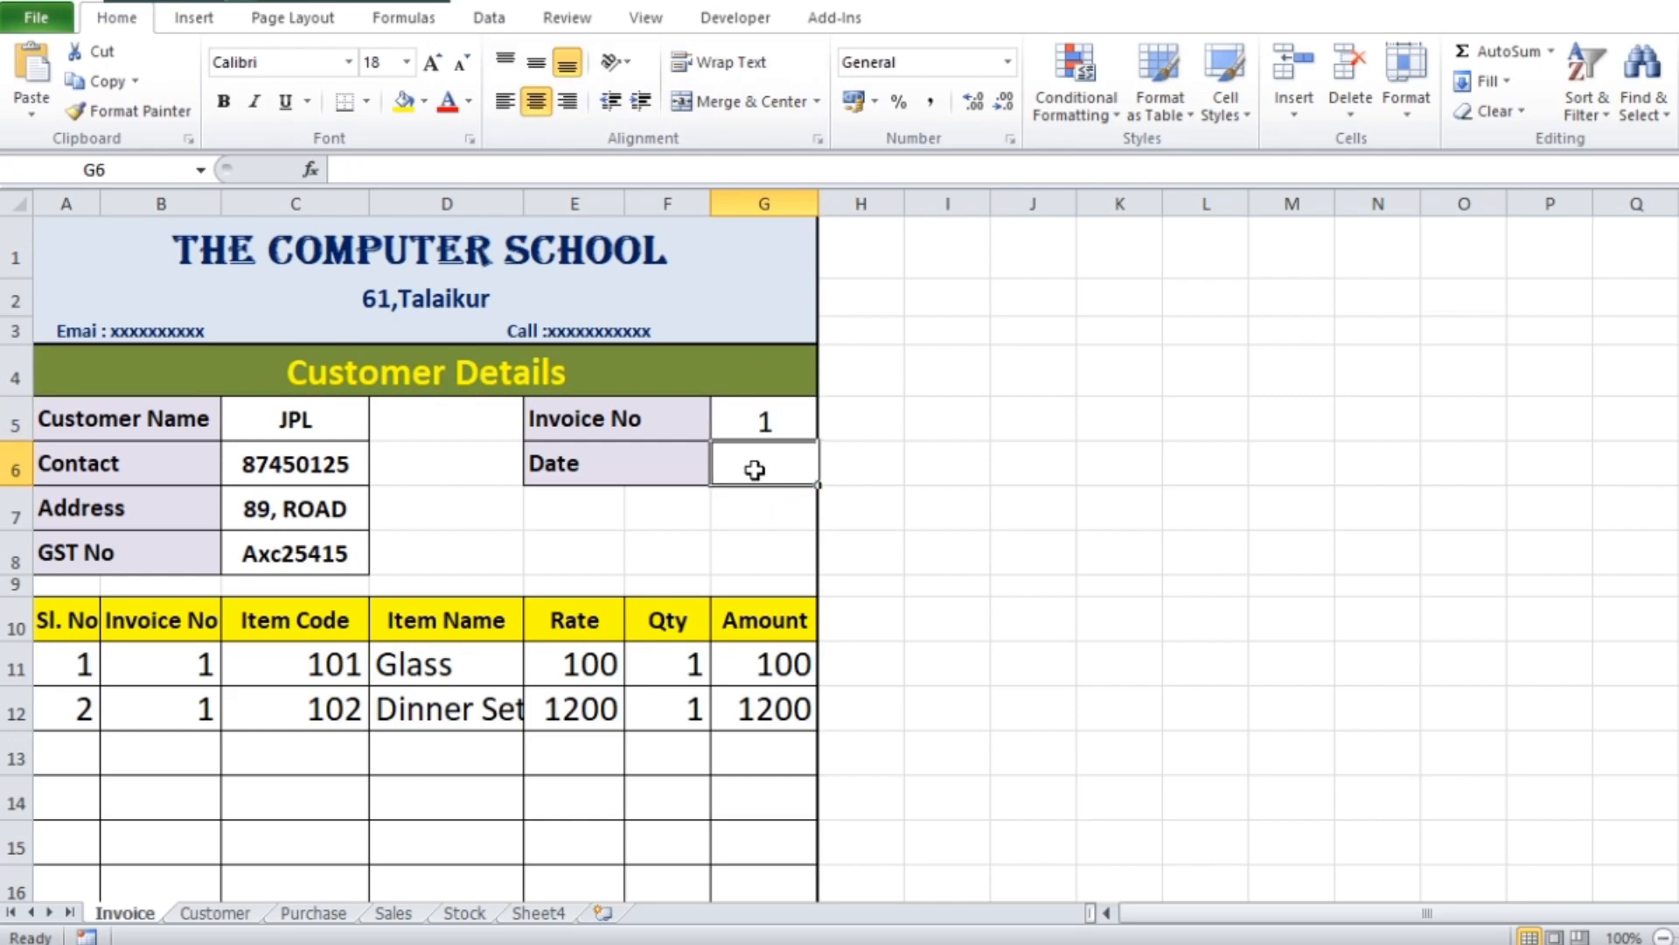
{"action": "type", "text": "2"}
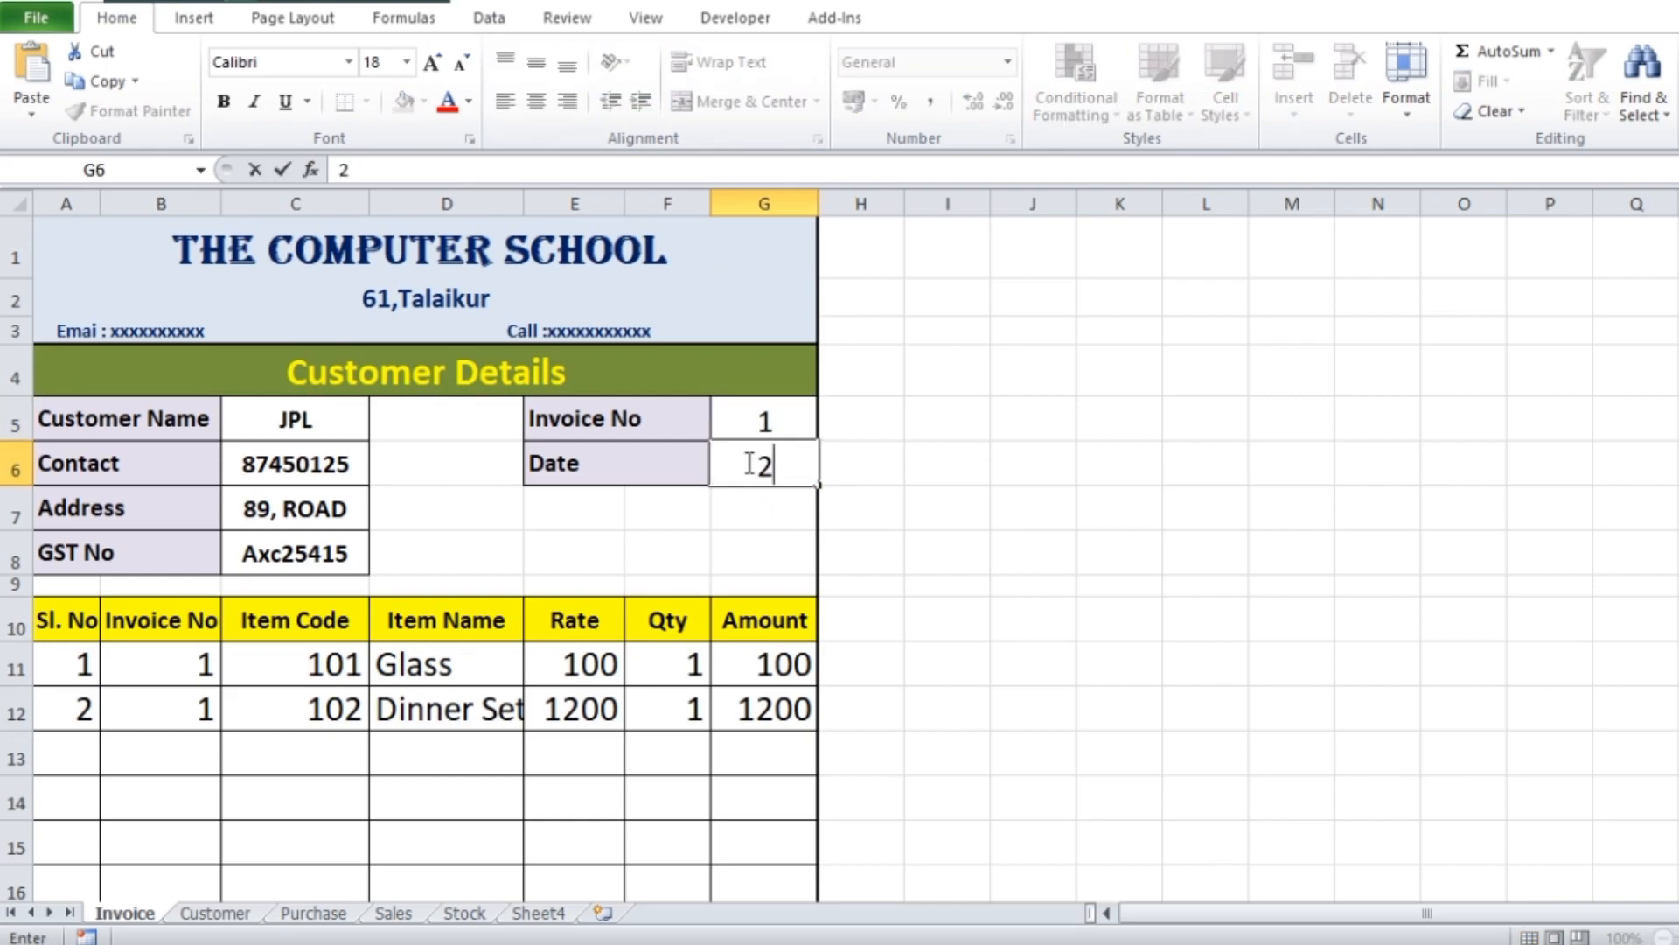
{"action": "type", "text": "4-04-202"}
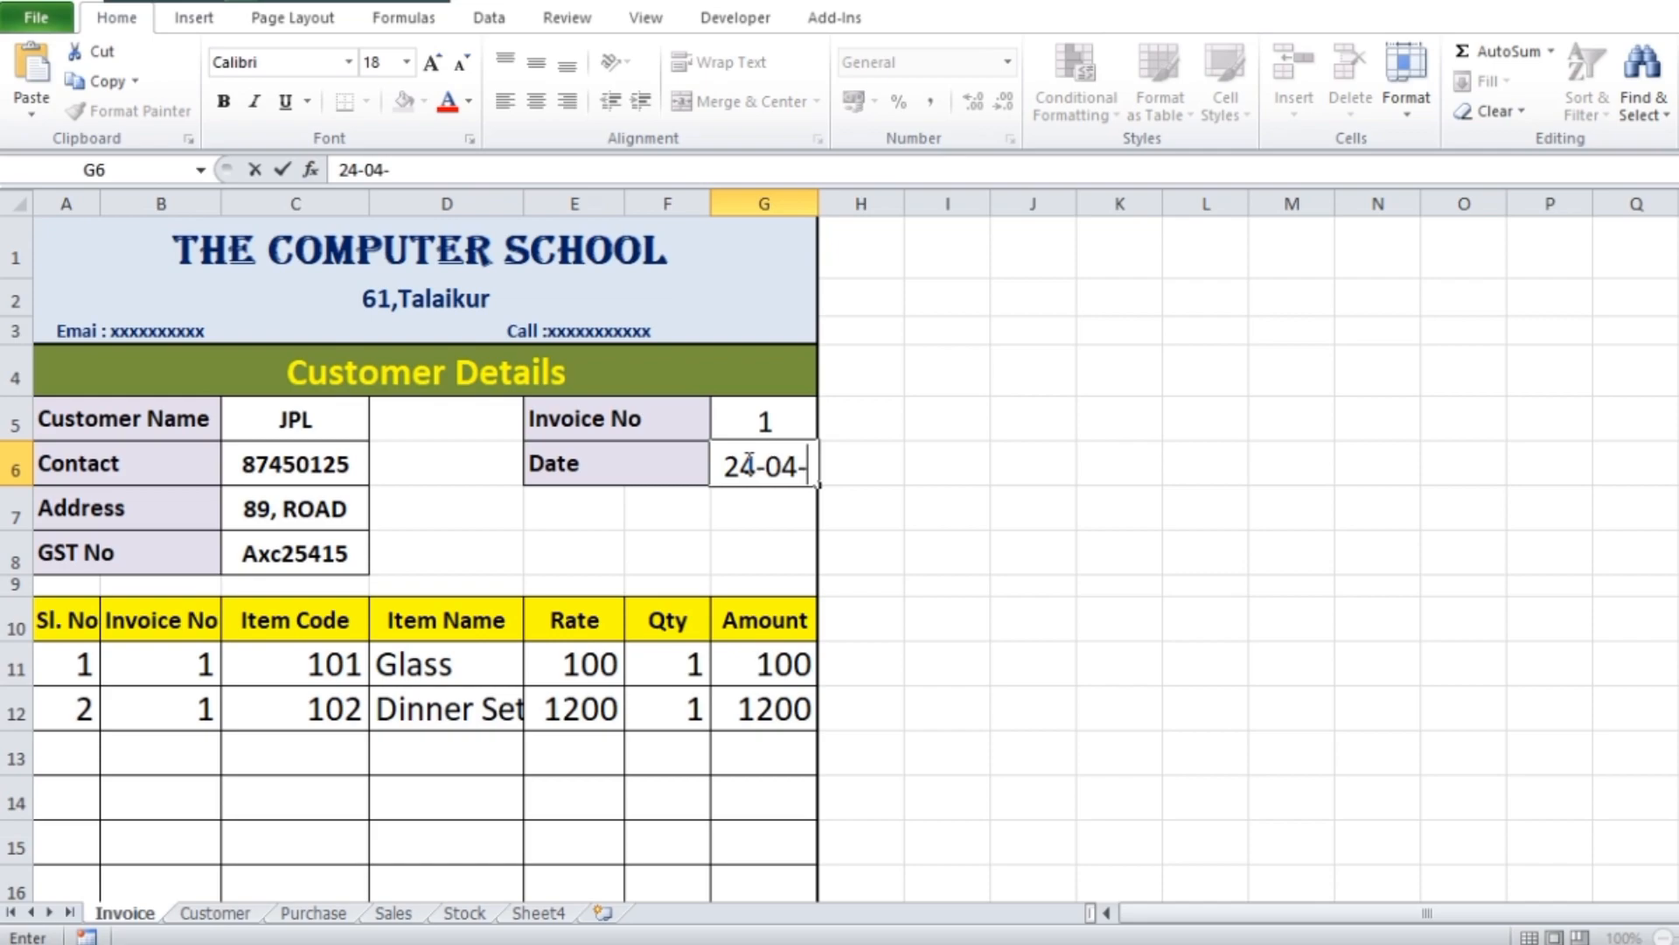
{"action": "key", "text": "BackSpace"}
{"action": "key", "text": "BackSpace"}
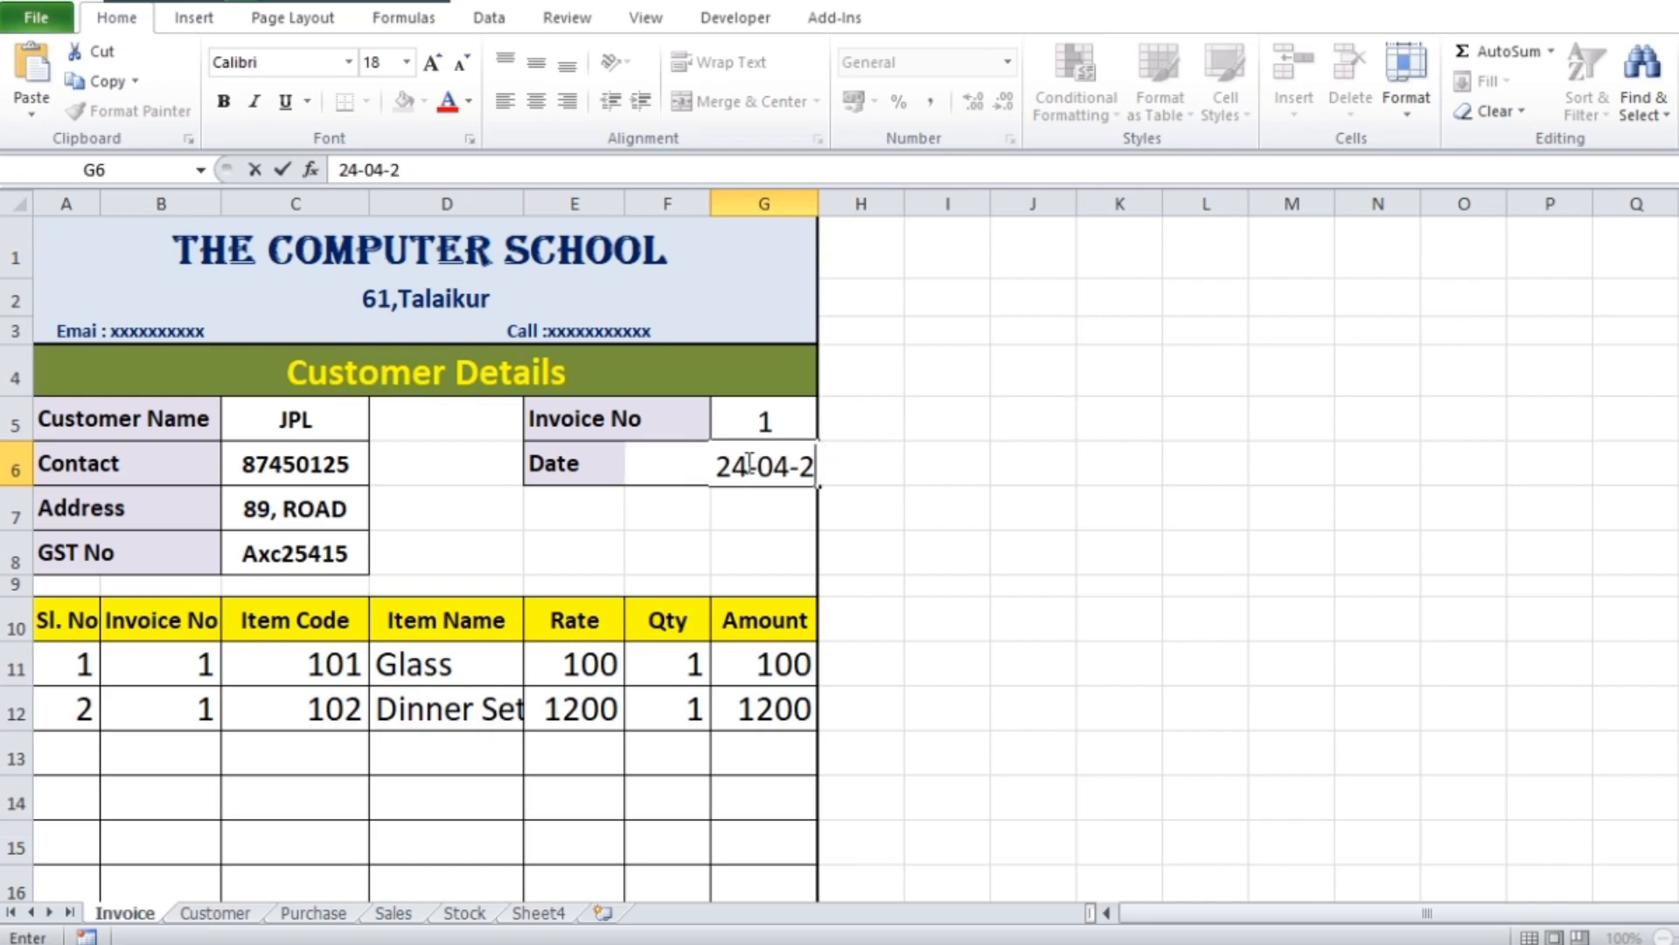
{"action": "type", "text": "4"}
{"action": "left_click", "coordinate": [1300, 499]}
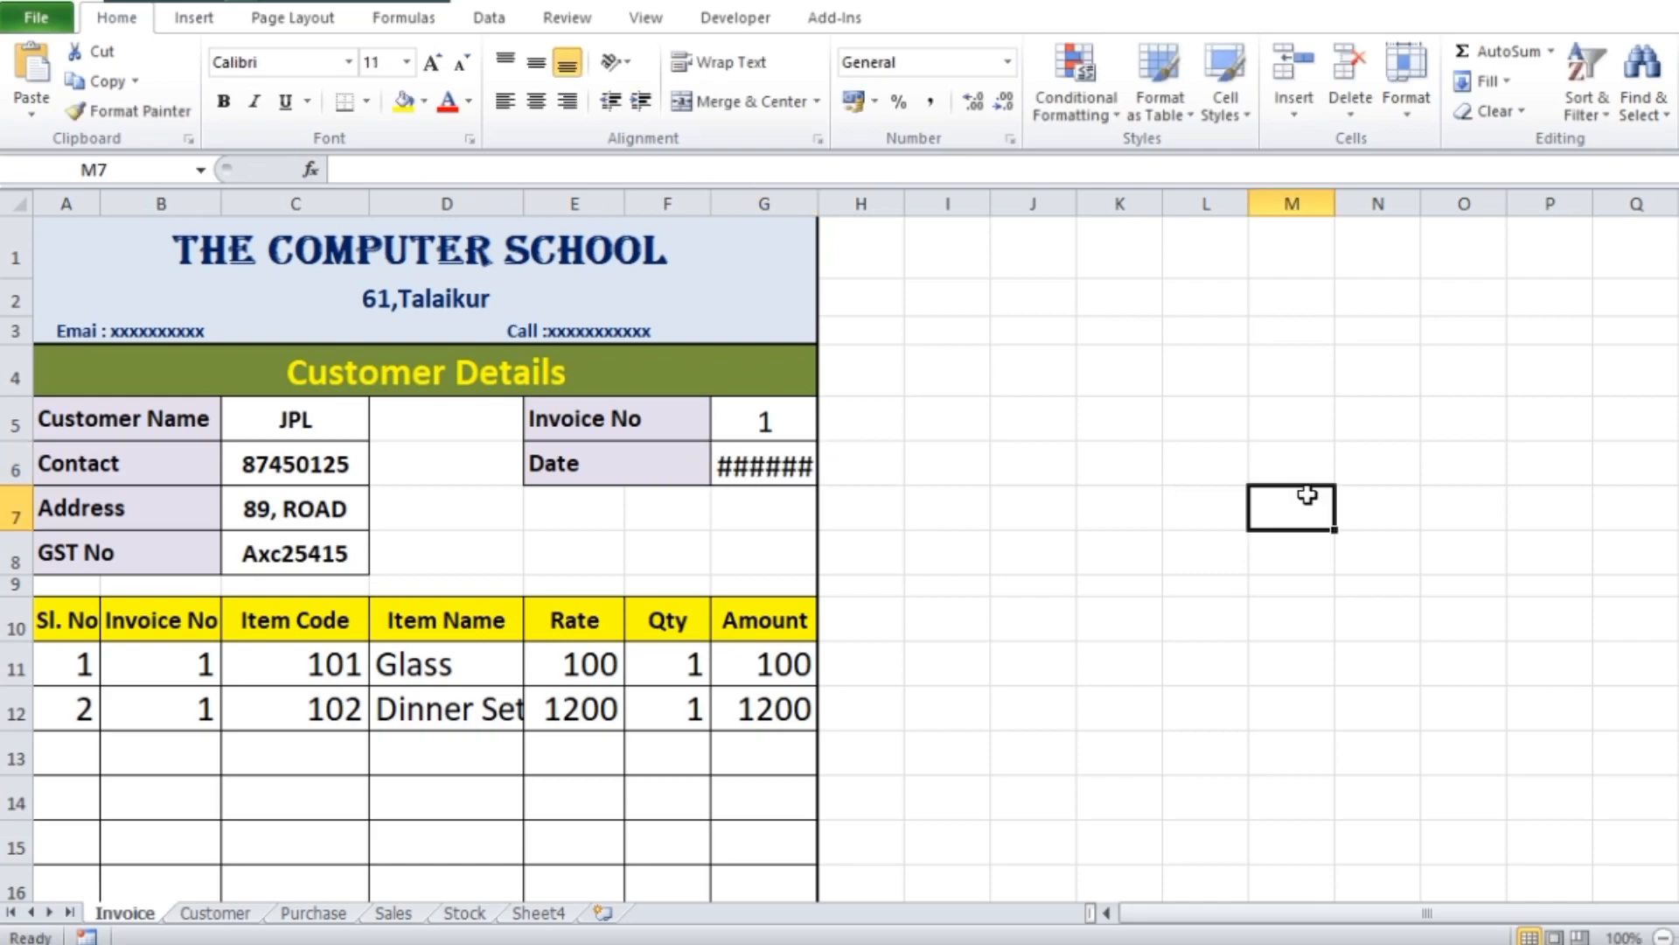
Widen Amount column G to fit the full date and narrow Qty column F
{"action": "left_click_drag", "start_coordinate": [817, 207], "coordinate": [849, 206]}
{"action": "left_click_drag", "start_coordinate": [711, 206], "coordinate": [692, 212]}
{"action": "left_click_drag", "start_coordinate": [826, 204], "coordinate": [854, 203]}
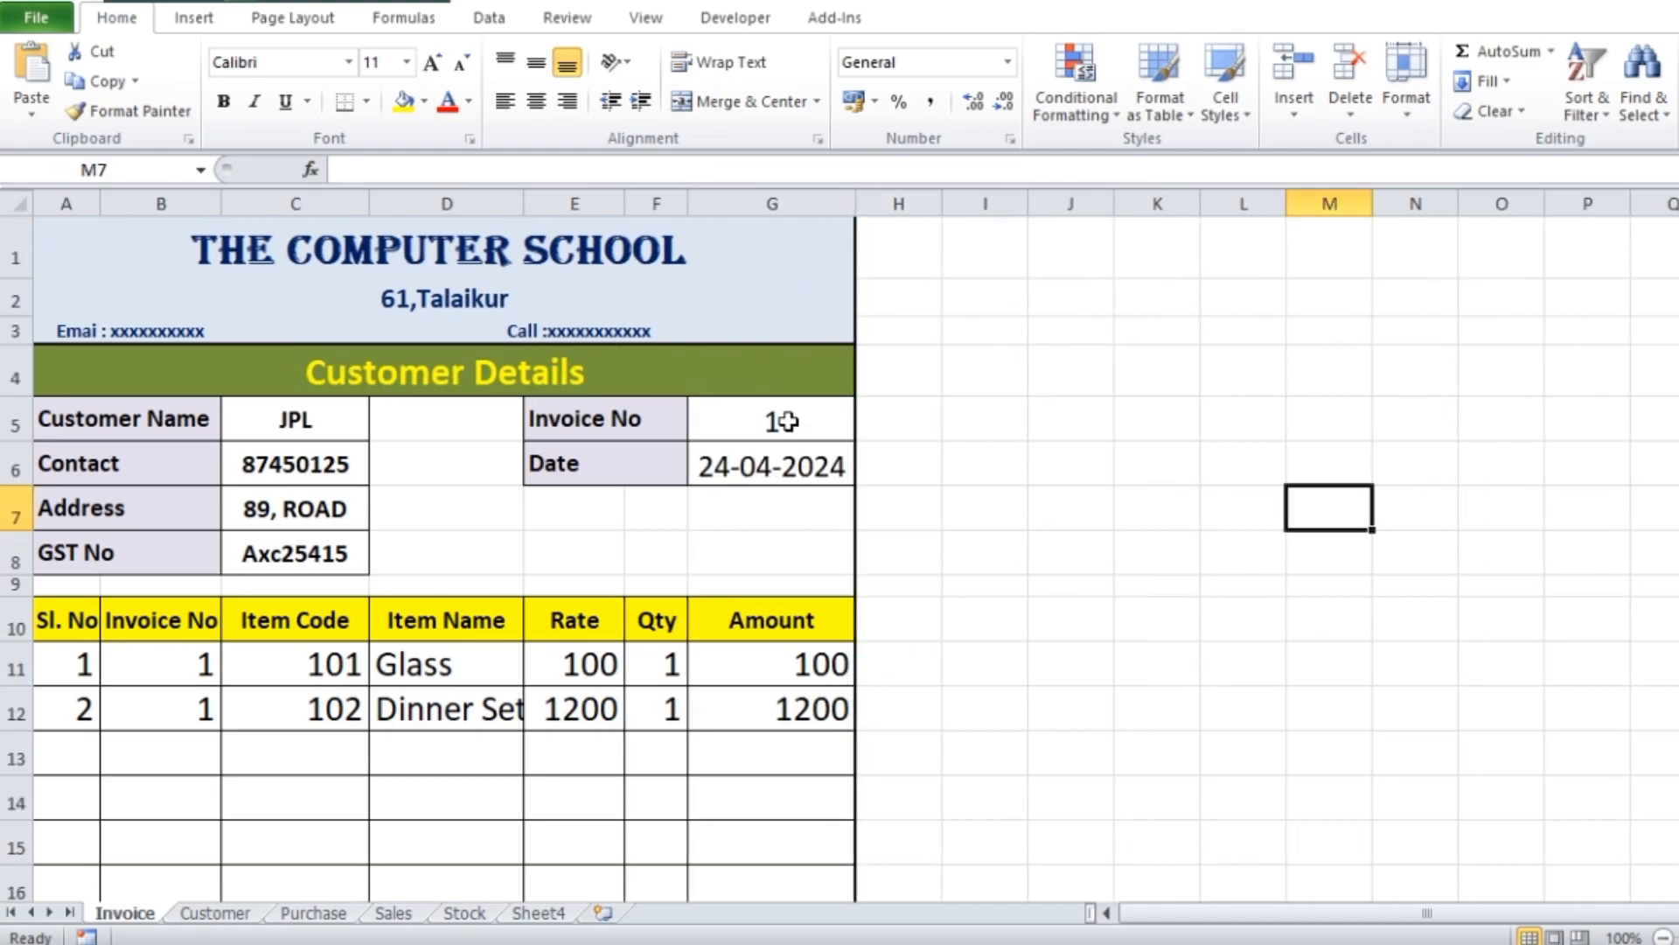
Enter =SUM(G11:G24) in the Total Amount cell G25
{"action": "scroll", "coordinate": [890, 439], "scroll_direction": "down", "scroll_amount": 3}
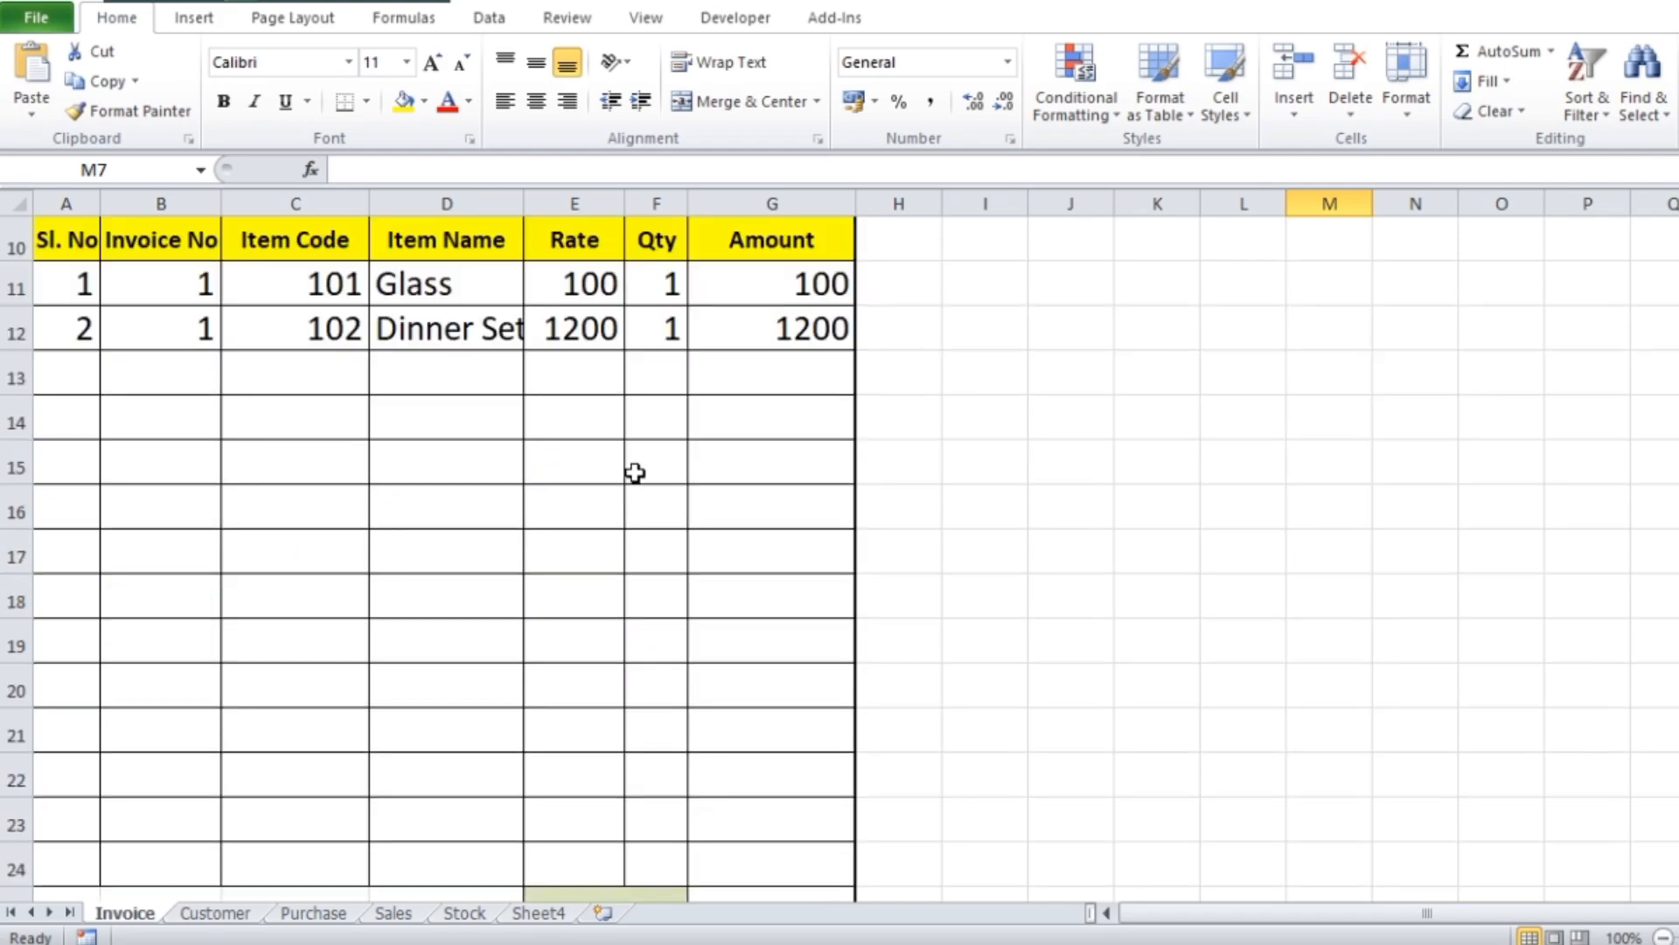
{"action": "scroll", "coordinate": [528, 437], "scroll_direction": "down", "scroll_amount": 3}
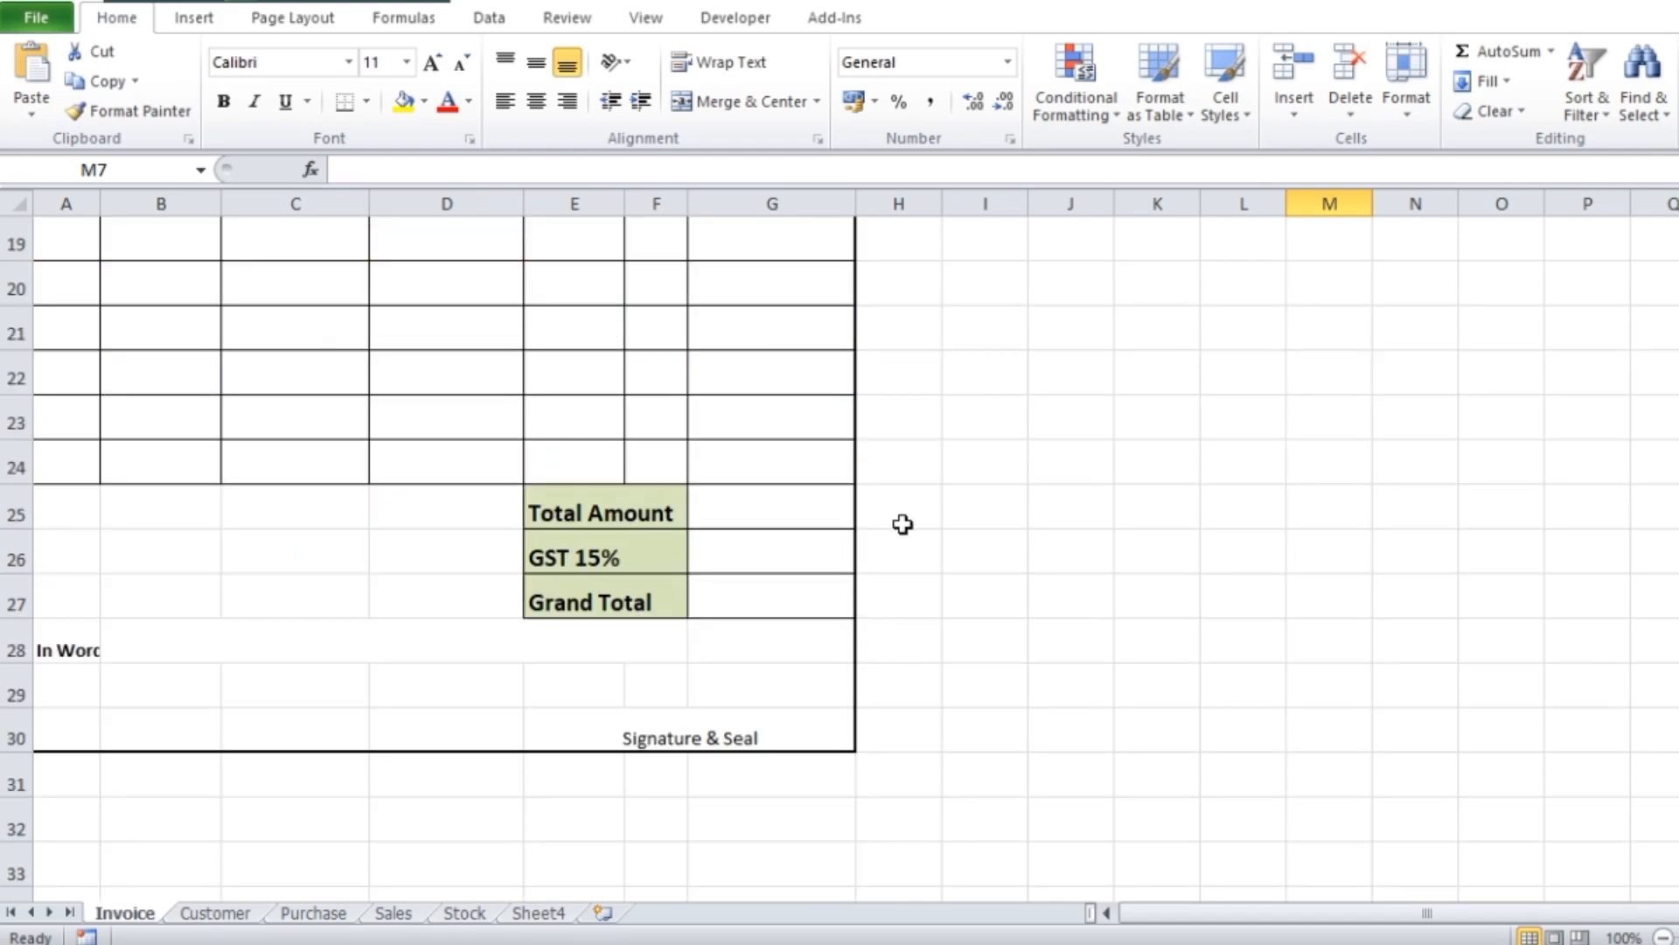
{"action": "left_click", "coordinate": [714, 511]}
{"action": "type", "text": "=sum"}
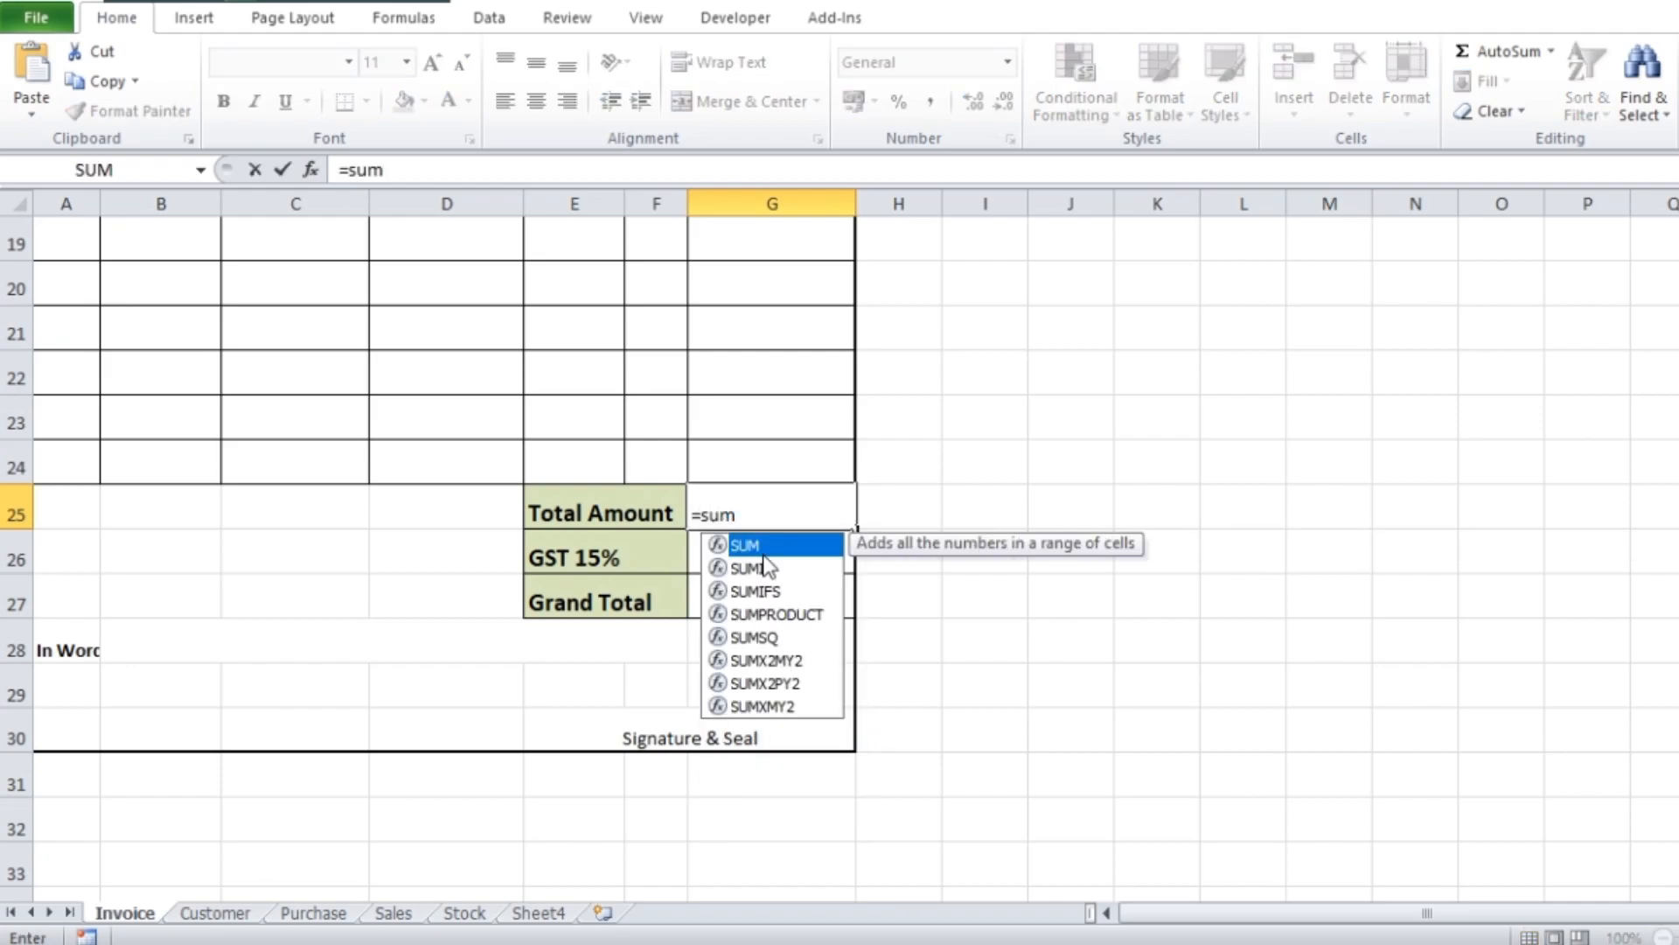
{"action": "double_click", "coordinate": [762, 547]}
{"action": "scroll", "coordinate": [769, 437], "scroll_direction": "up", "scroll_amount": 5}
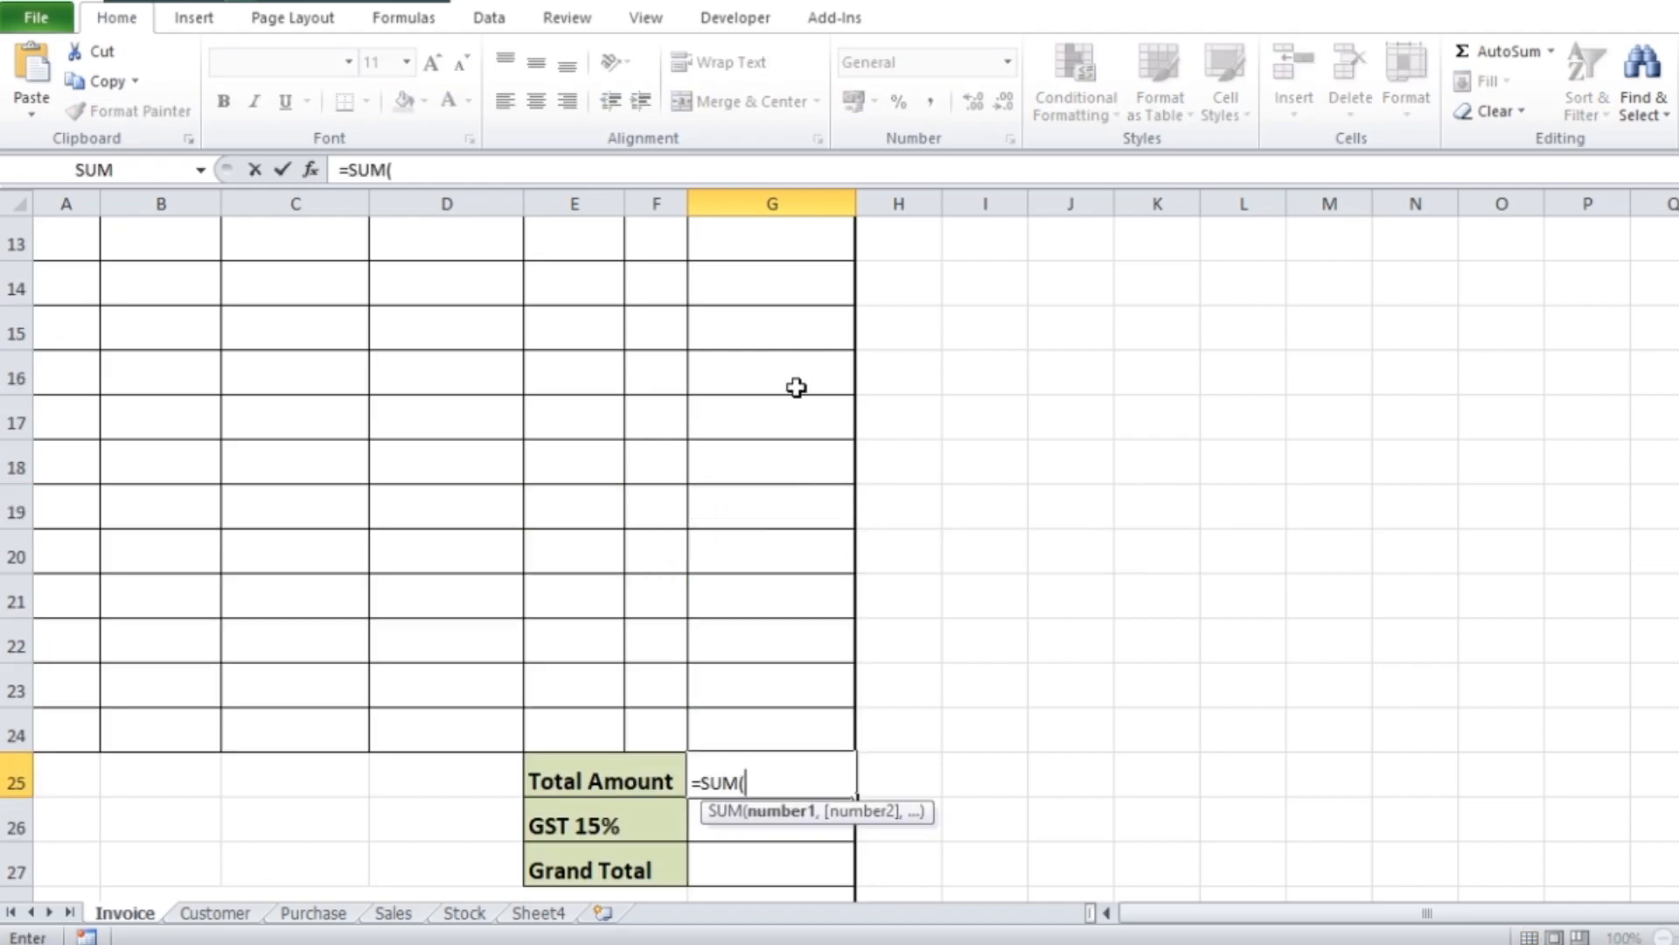
{"action": "left_click_drag", "start_coordinate": [798, 531], "coordinate": [776, 736]}
{"action": "type", "text": ")"}
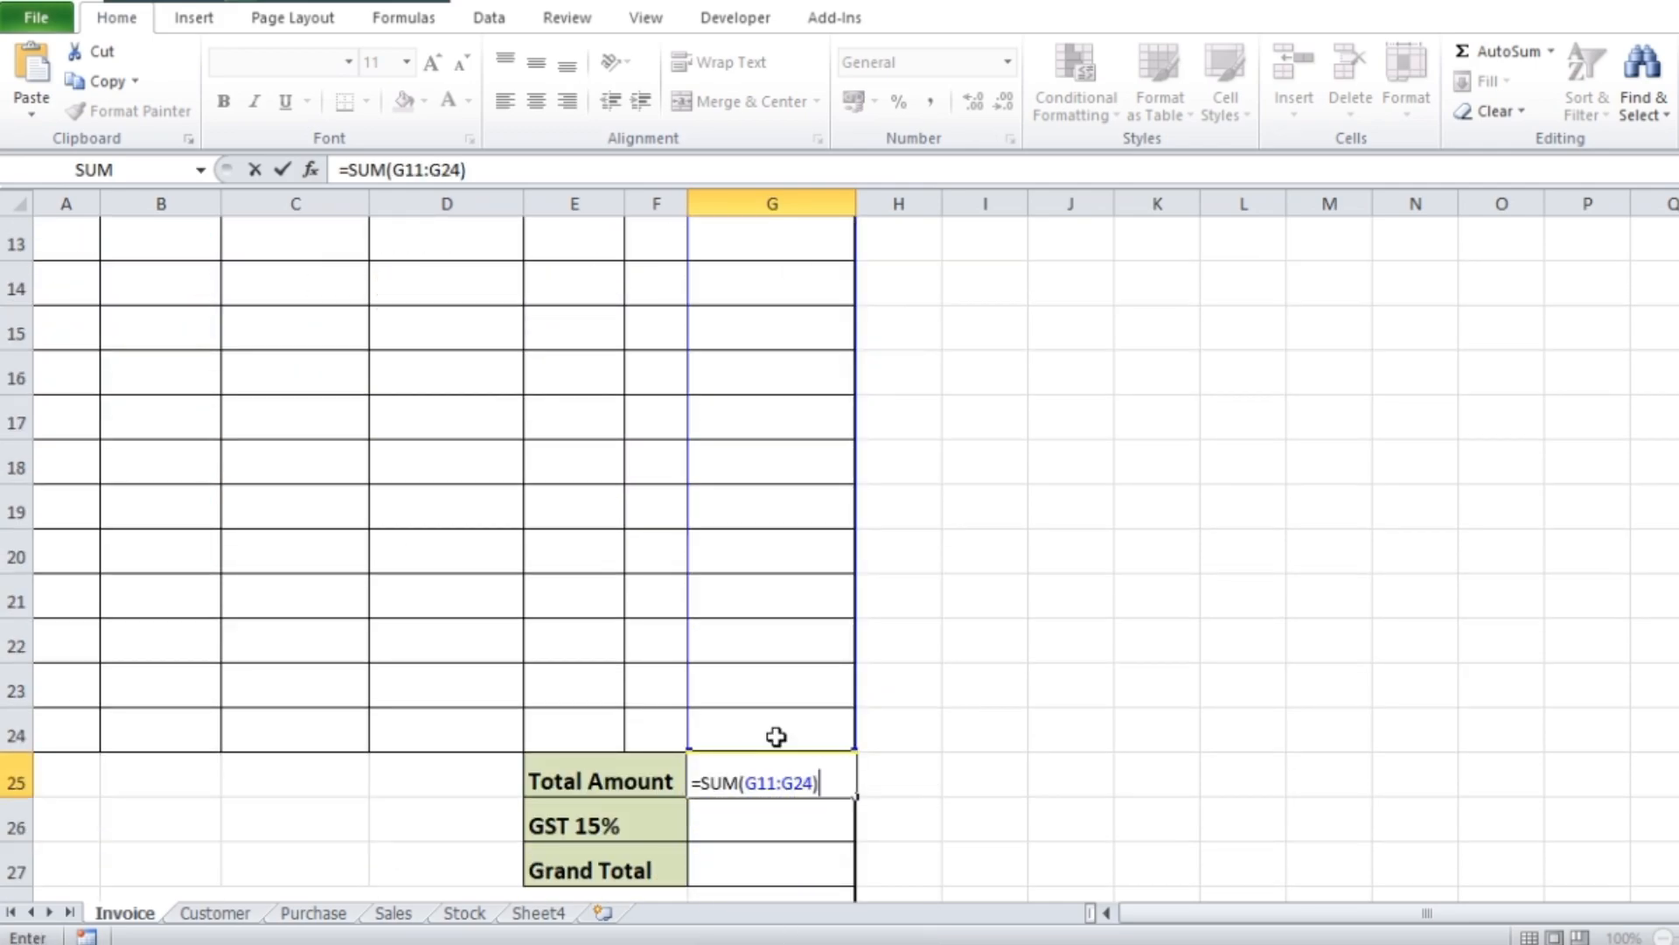
{"action": "key", "text": "Return"}
Enter =G25*15% in the GST 15% cell G26 and recheck its percentage factor
{"action": "scroll", "coordinate": [947, 707], "scroll_direction": "down", "scroll_amount": 1}
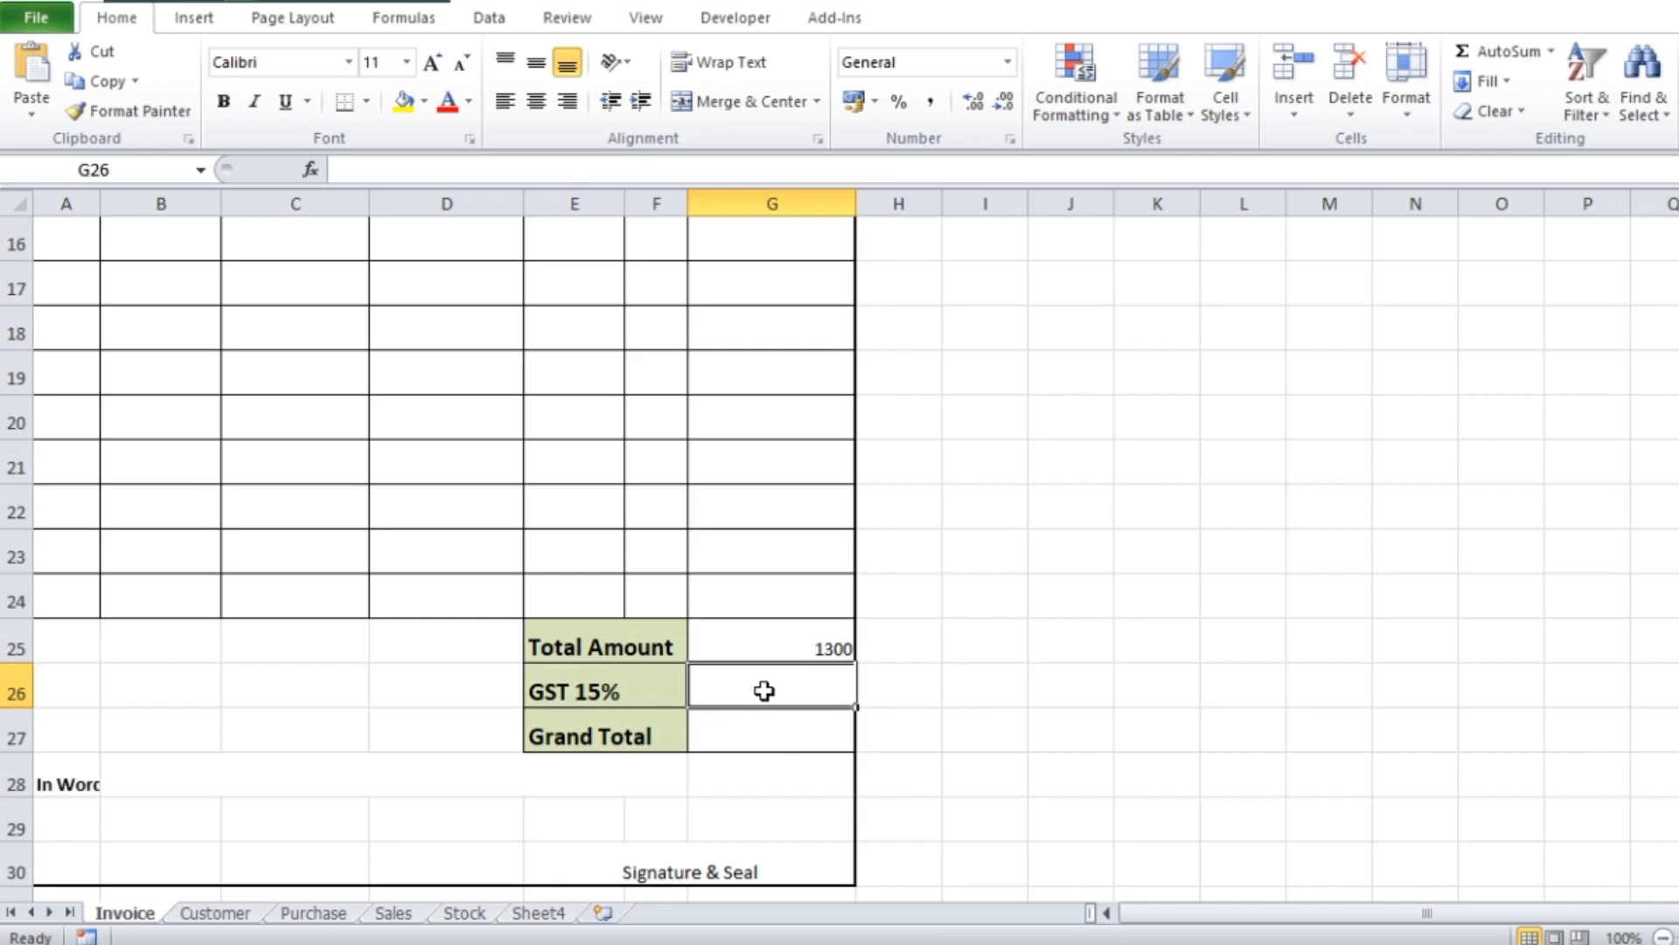
{"action": "type", "text": "="}
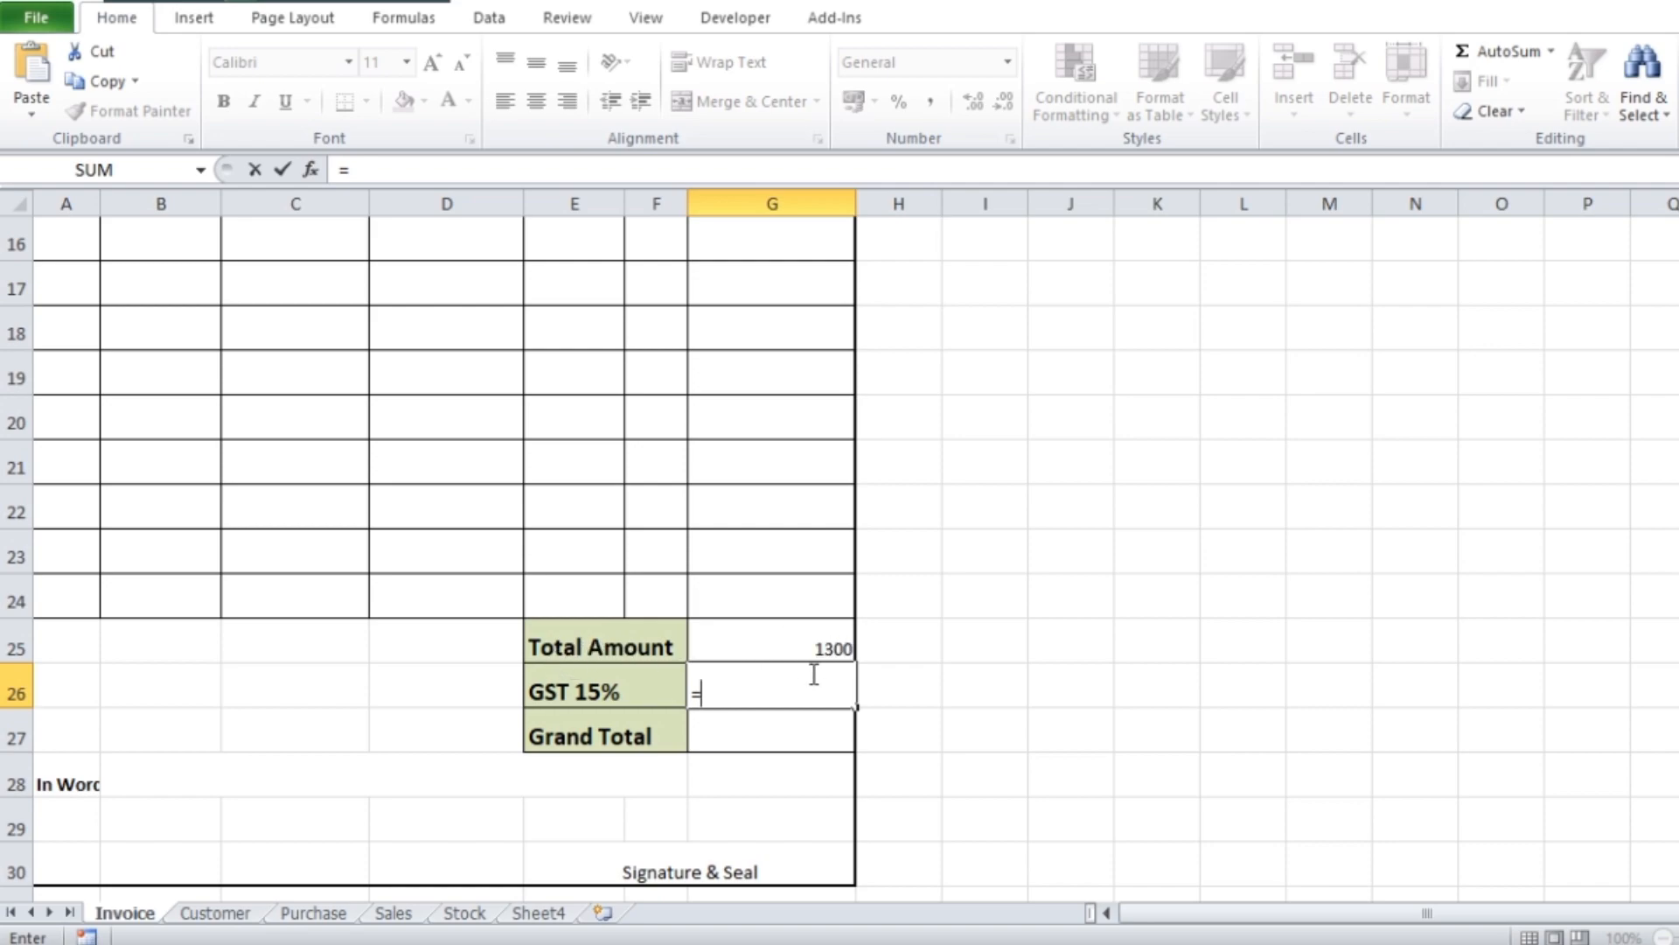
{"action": "left_click", "coordinate": [816, 645]}
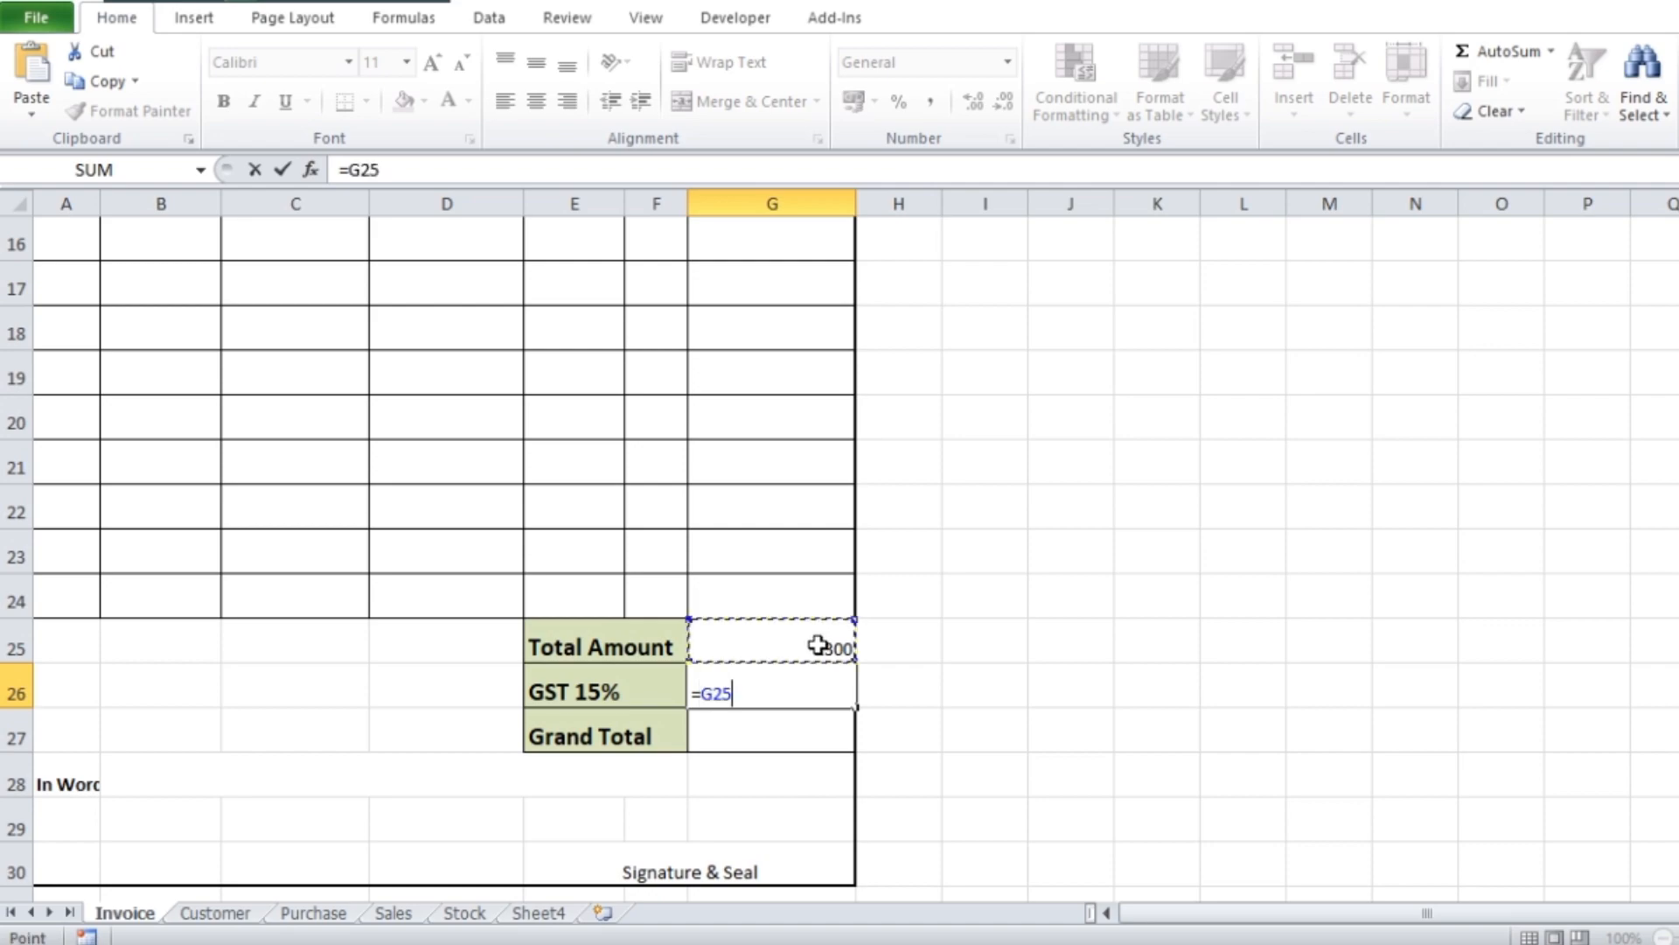
{"action": "type", "text": "*"}
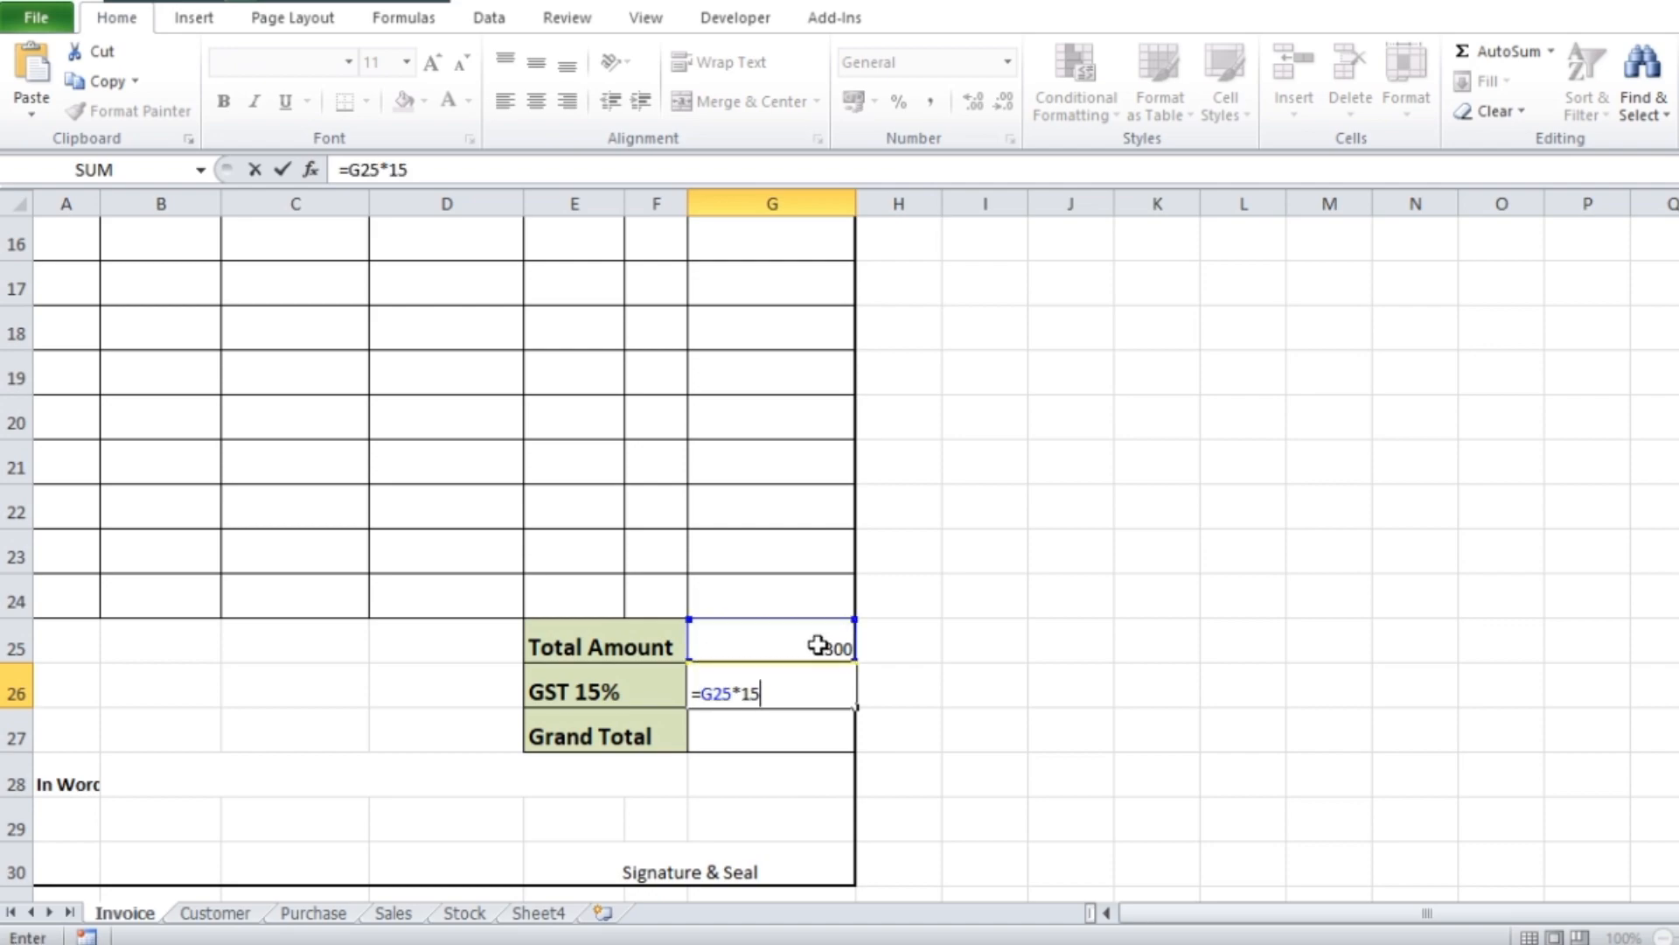
{"action": "type", "text": "15%"}
{"action": "key", "text": "Return"}
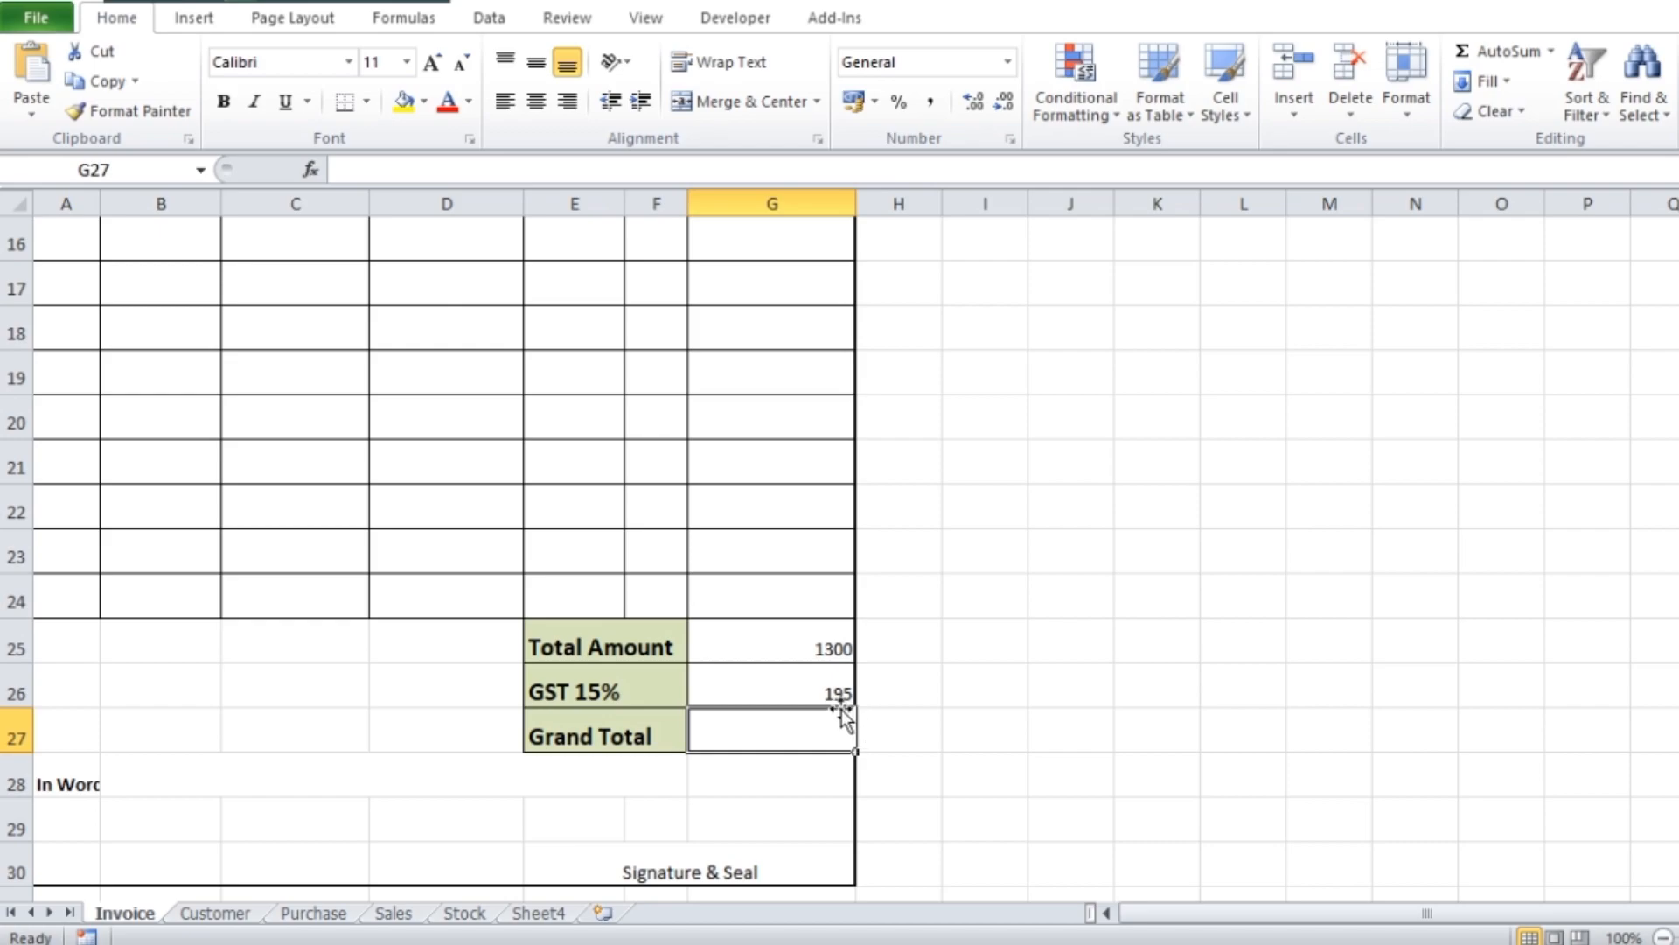
{"action": "double_click", "coordinate": [803, 690]}
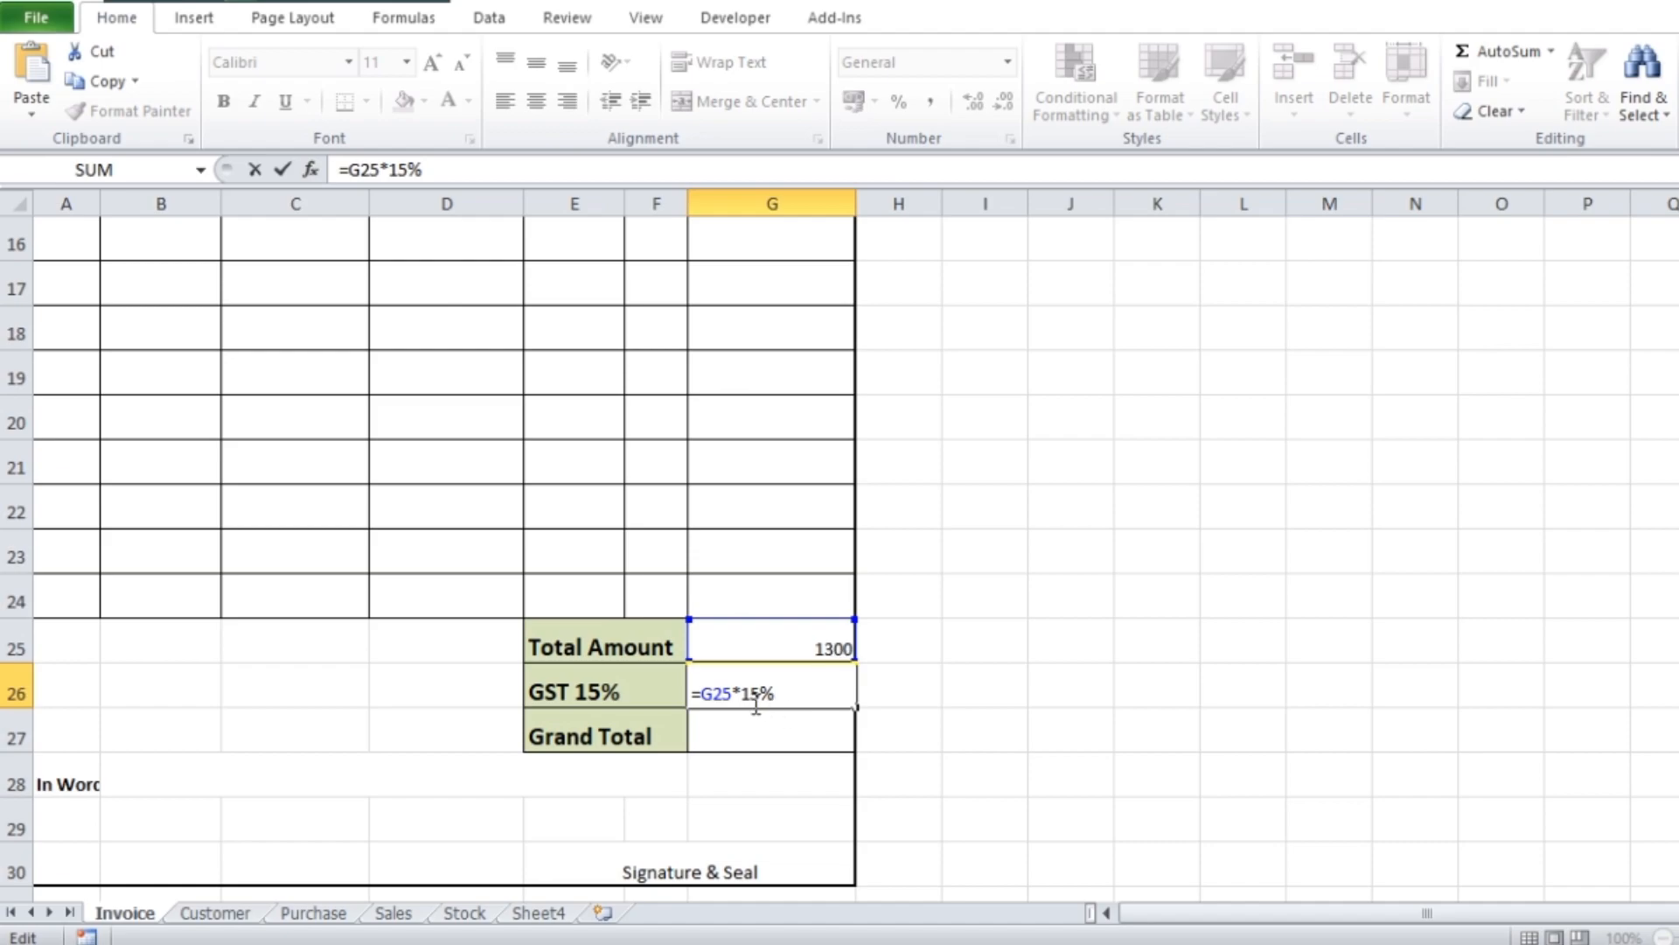
{"action": "left_click_drag", "start_coordinate": [746, 697], "coordinate": [782, 696]}
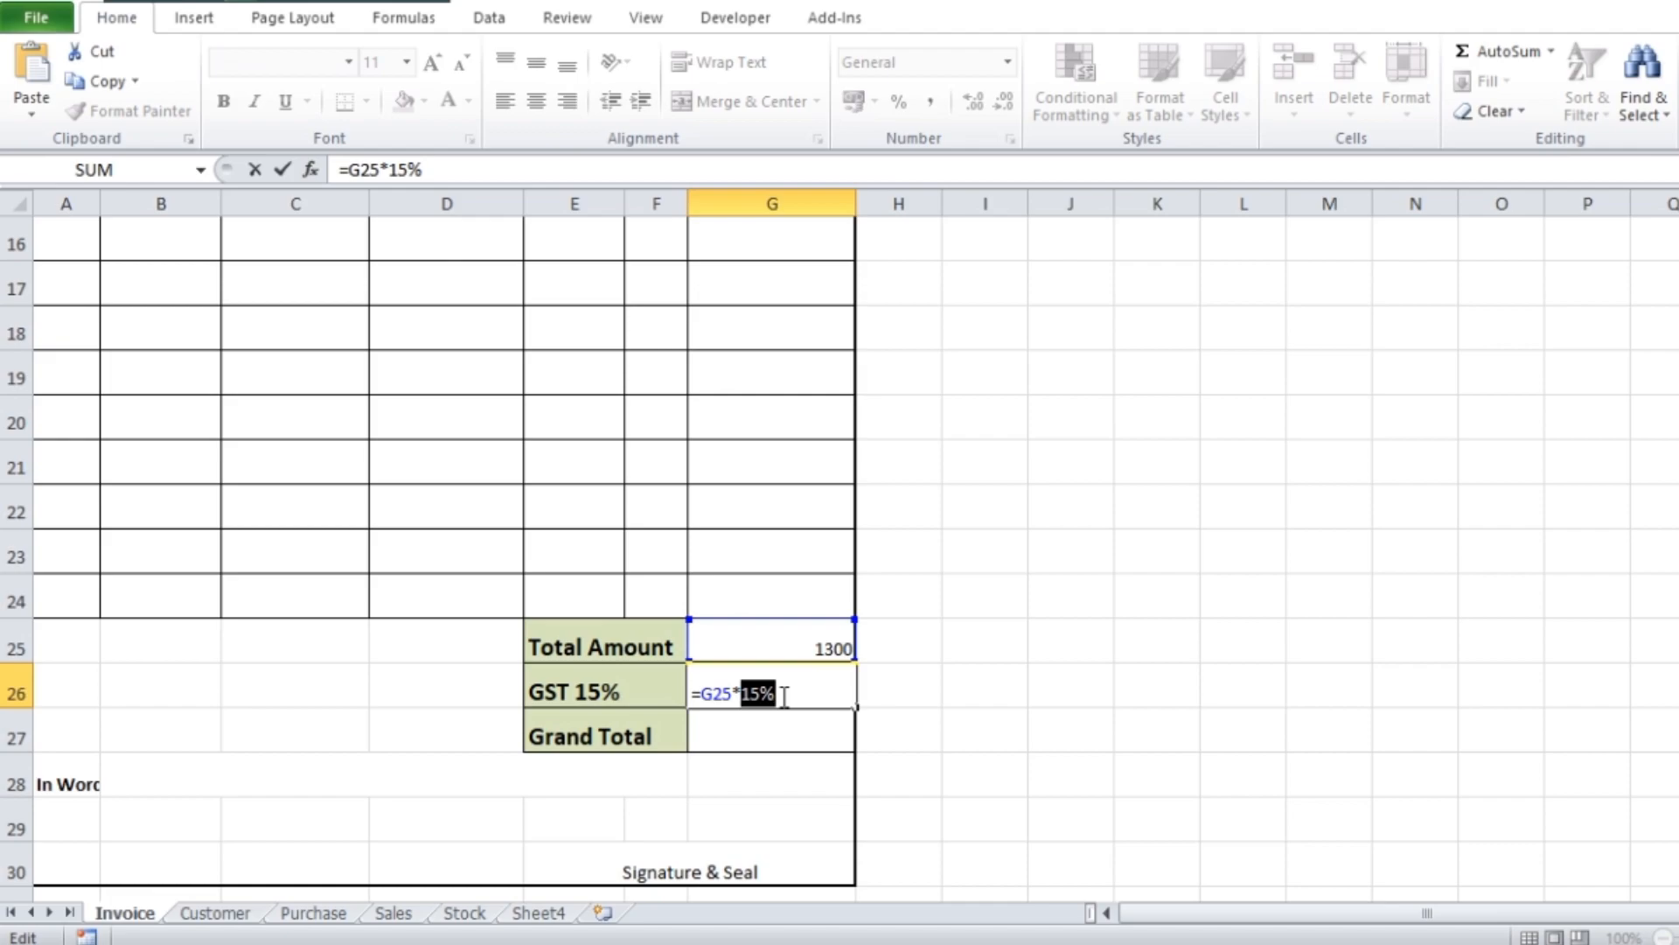
{"action": "key", "text": "Return"}
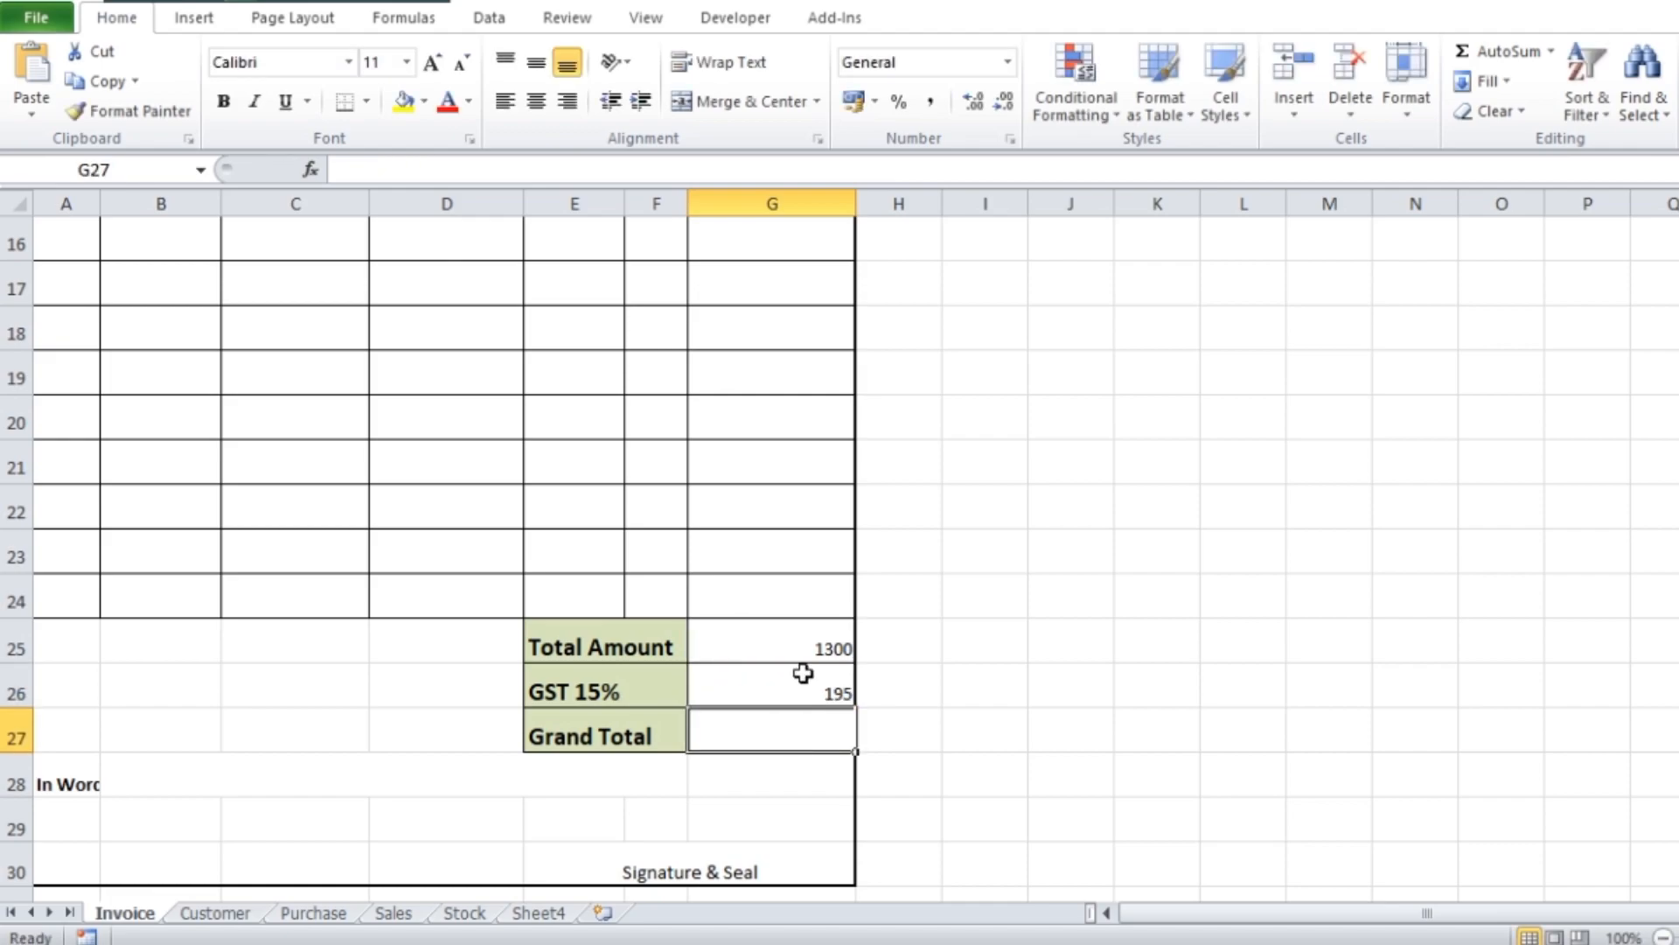
Enlarge the font of the total, GST and grand total value cells G25:G27 to size 16
{"action": "left_click_drag", "start_coordinate": [818, 641], "coordinate": [810, 712]}
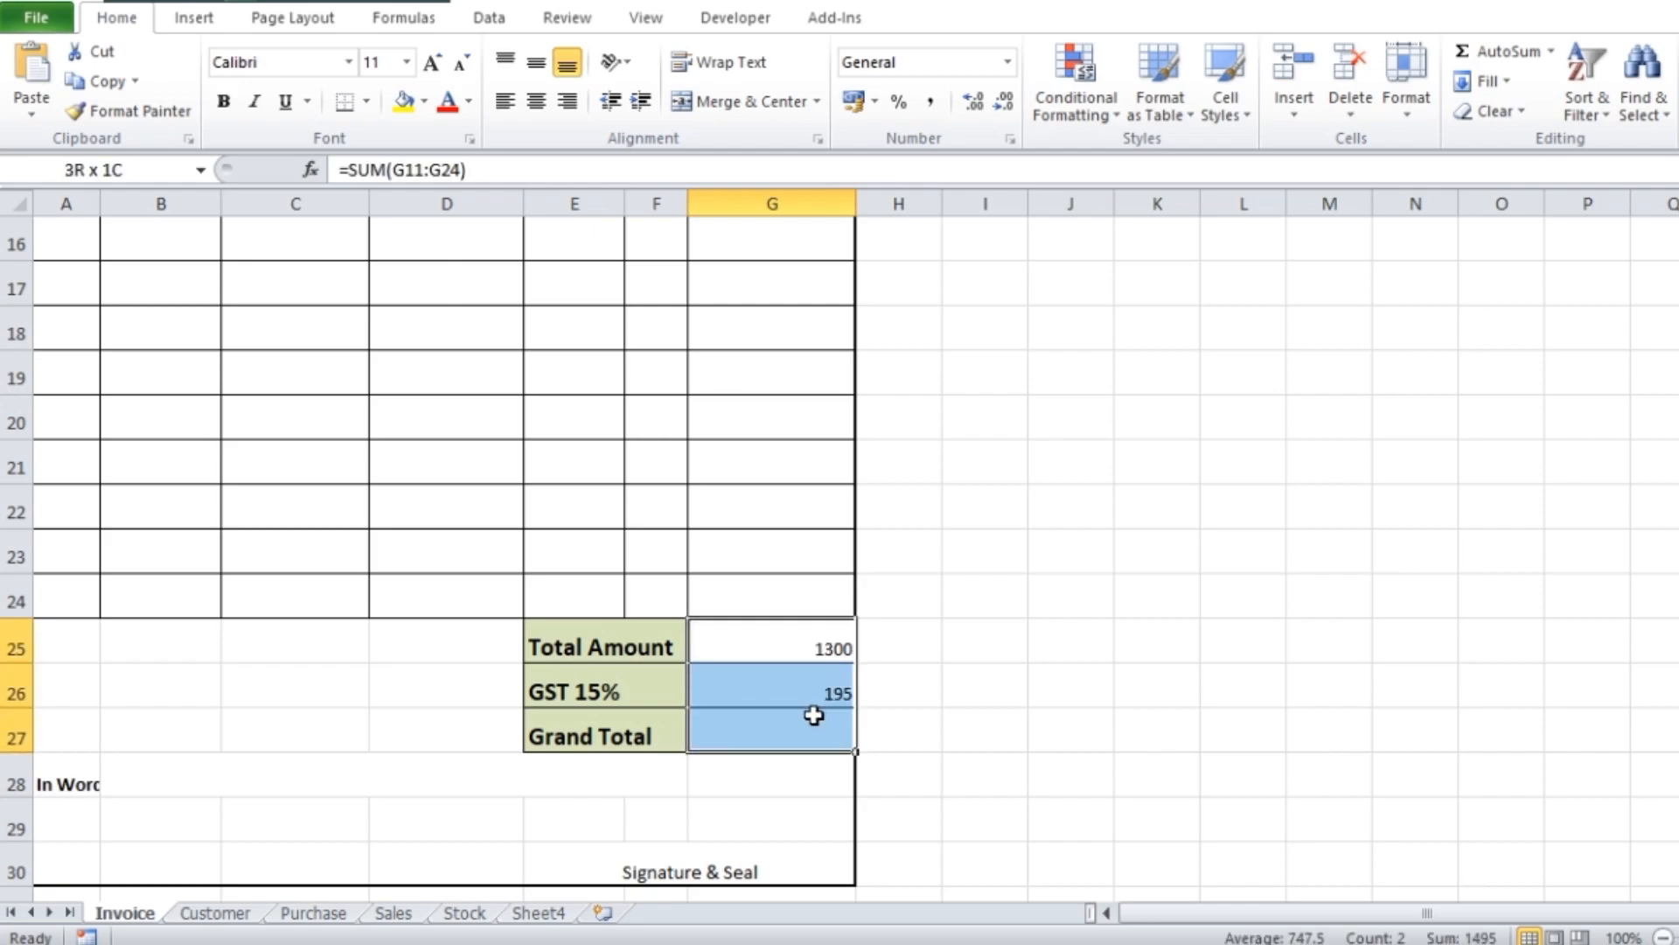
{"action": "left_click", "coordinate": [434, 67]}
{"action": "left_click", "coordinate": [434, 67]}
{"action": "left_click", "coordinate": [434, 67]}
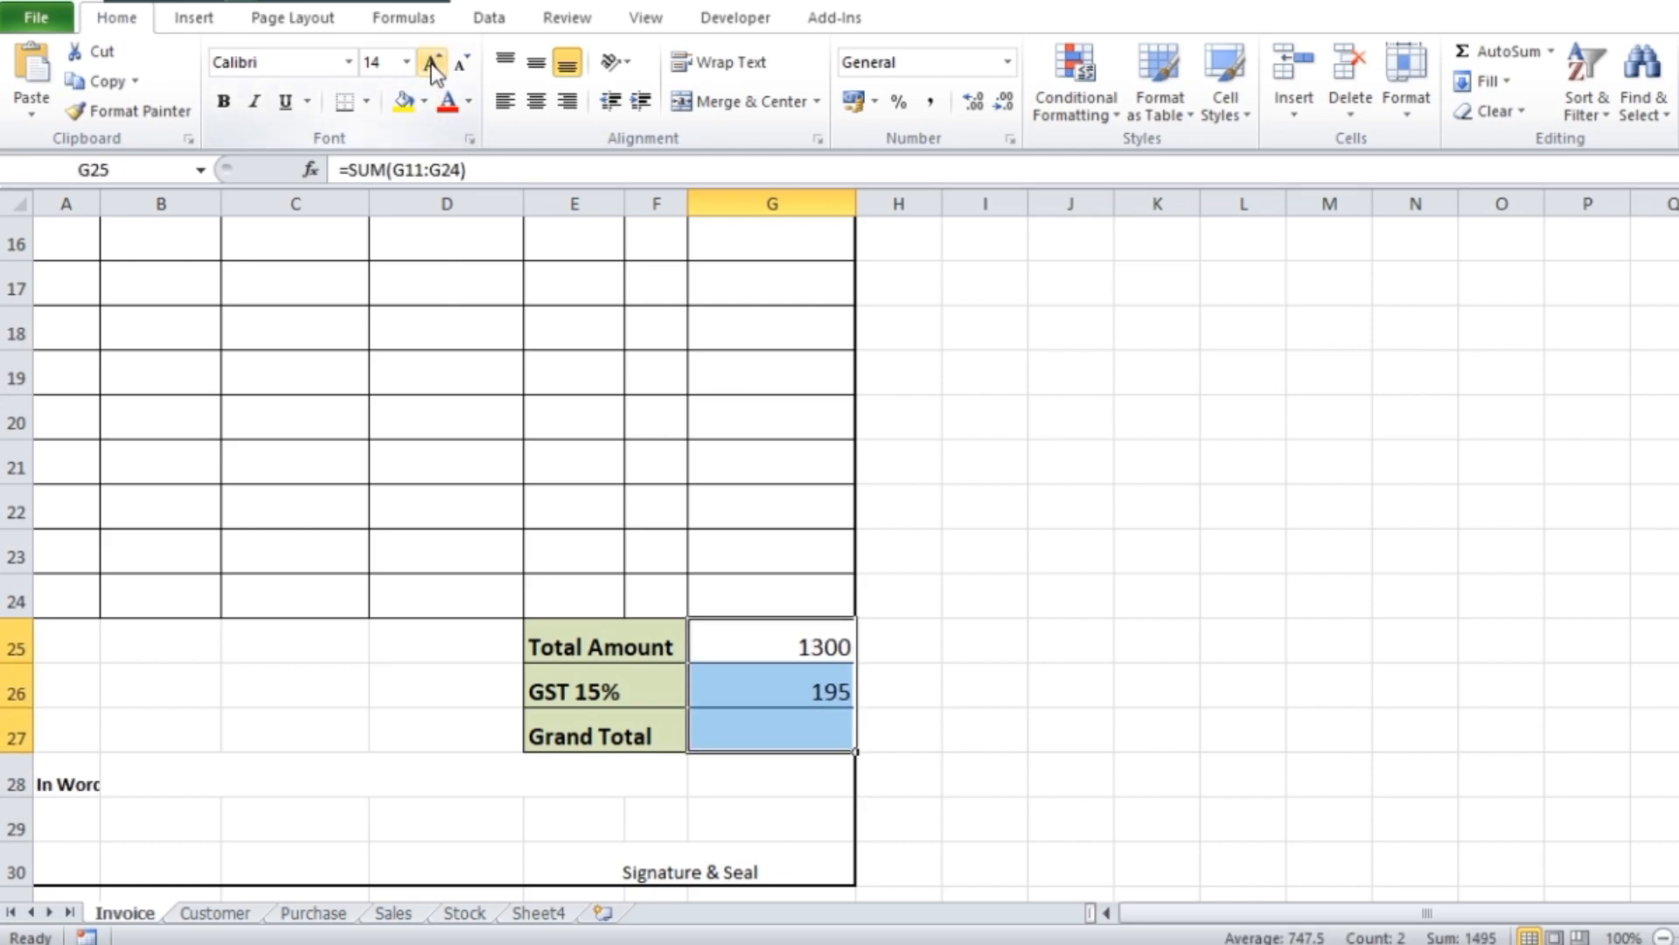
{"action": "left_click", "coordinate": [819, 719]}
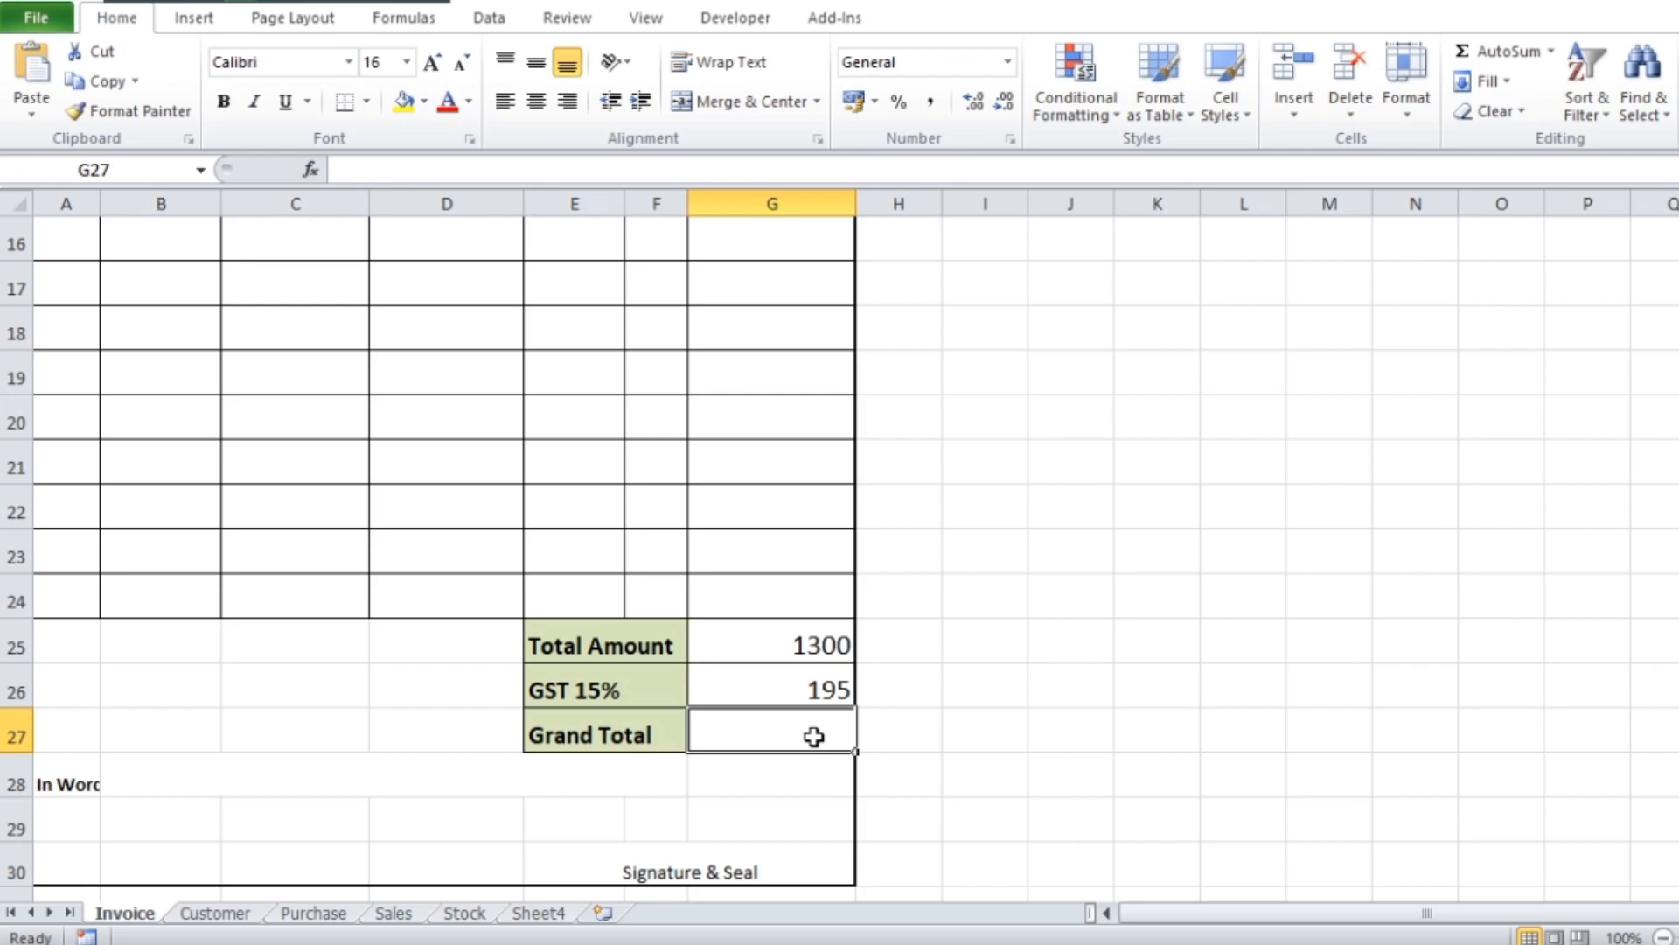
Fill the Grand Total cell G27 with an AutoSum of the Total Amount and GST values
{"action": "left_click_drag", "start_coordinate": [819, 645], "coordinate": [814, 726]}
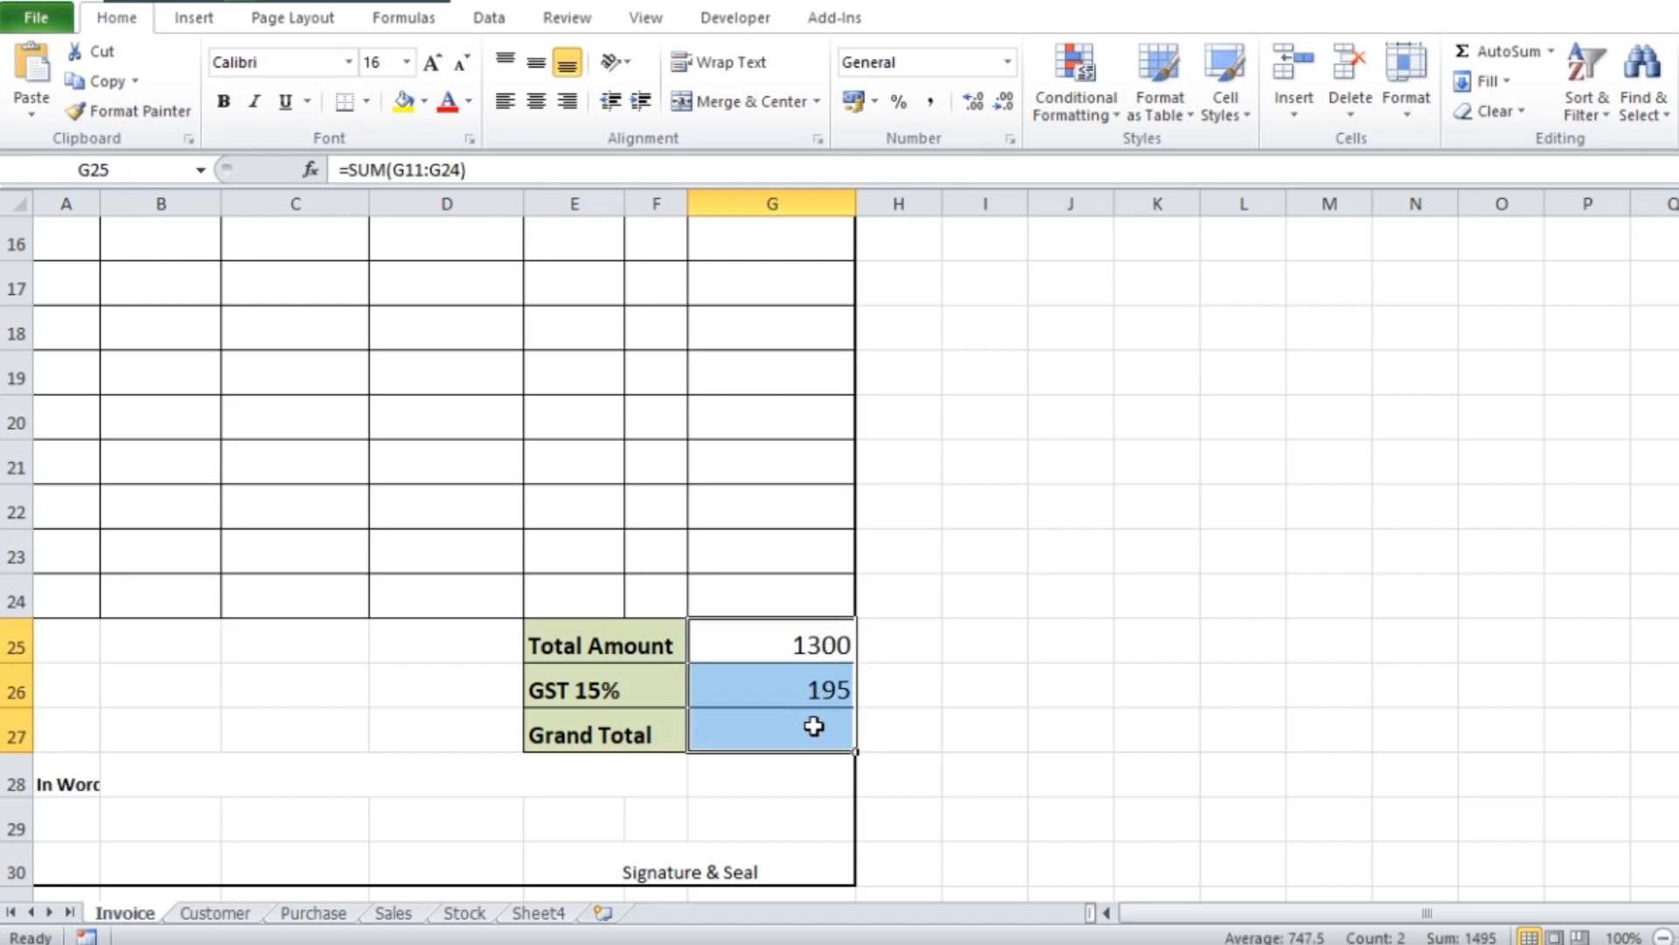
{"action": "left_click", "coordinate": [1499, 53]}
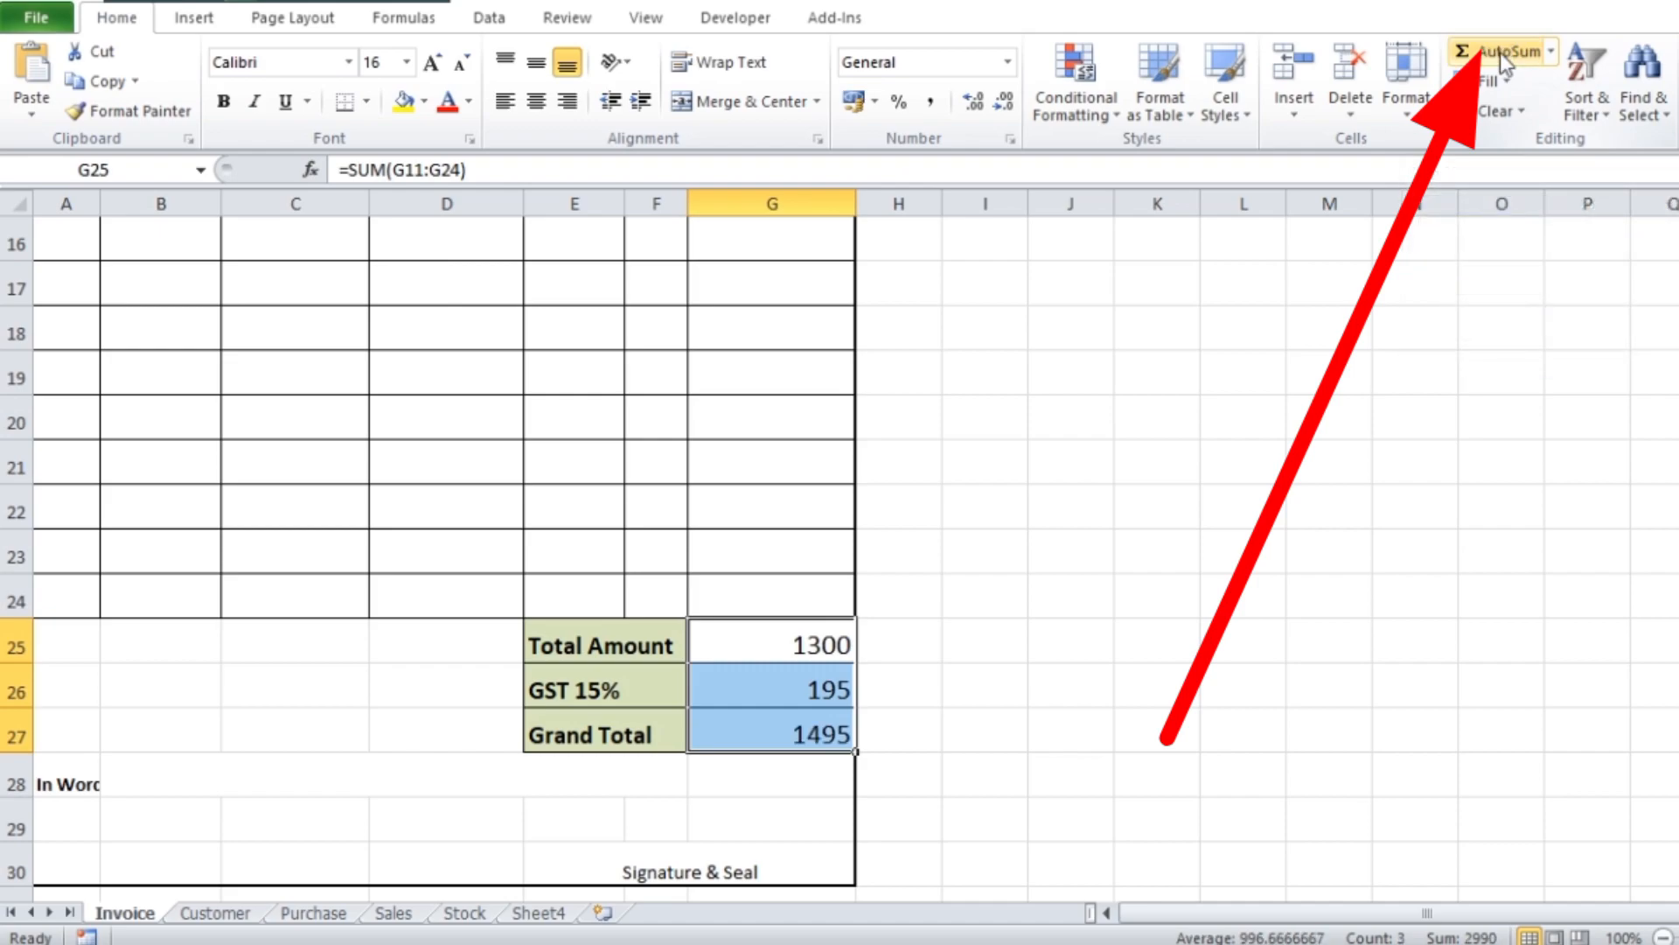
{"action": "left_click", "coordinate": [813, 735]}
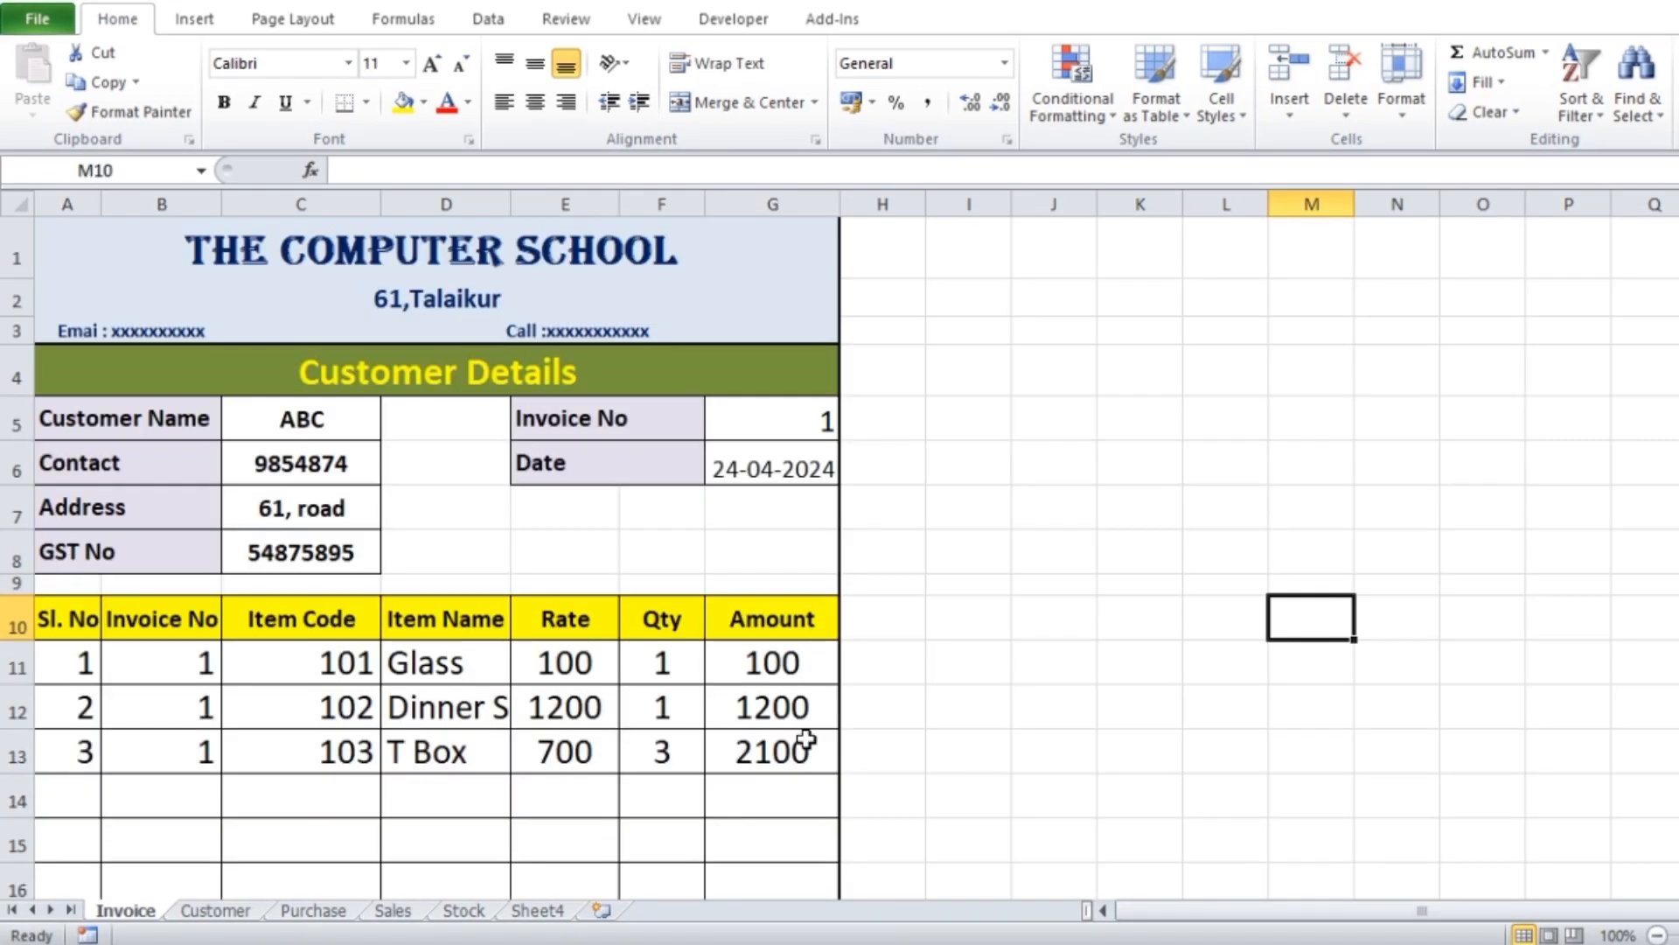
Review the invoice's item lines and totals, and compare the Purchase, Sales and Stock tables
{"action": "scroll", "coordinate": [645, 699], "scroll_direction": "down", "scroll_amount": 7}
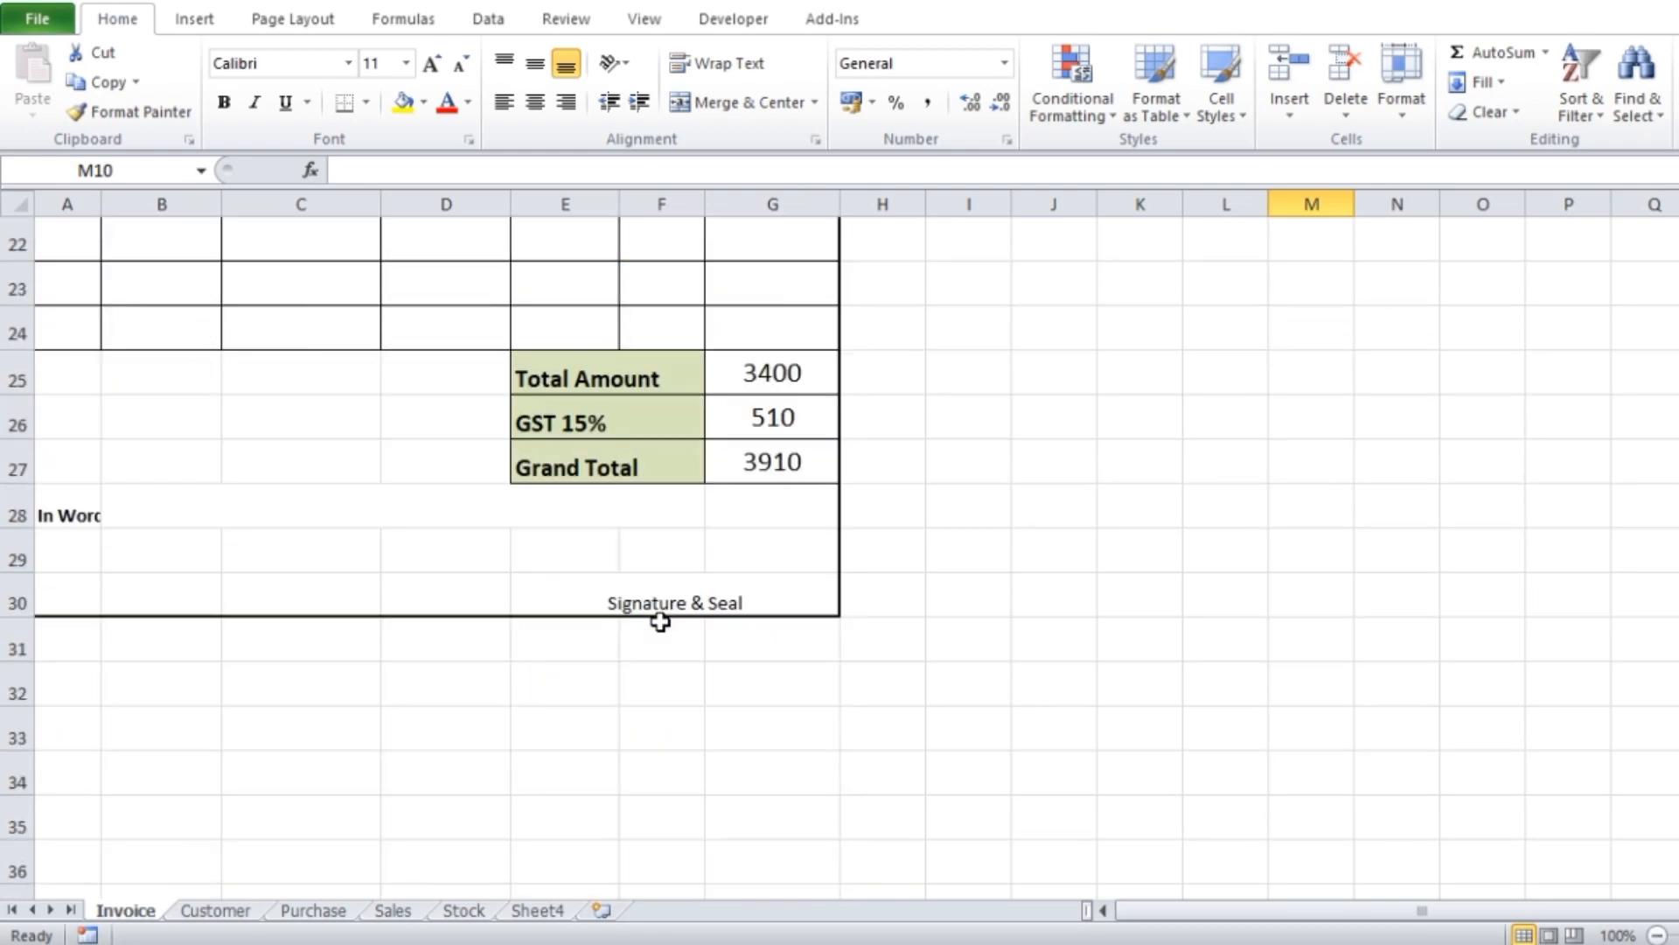
{"action": "scroll", "coordinate": [747, 586], "scroll_direction": "up", "scroll_amount": 7}
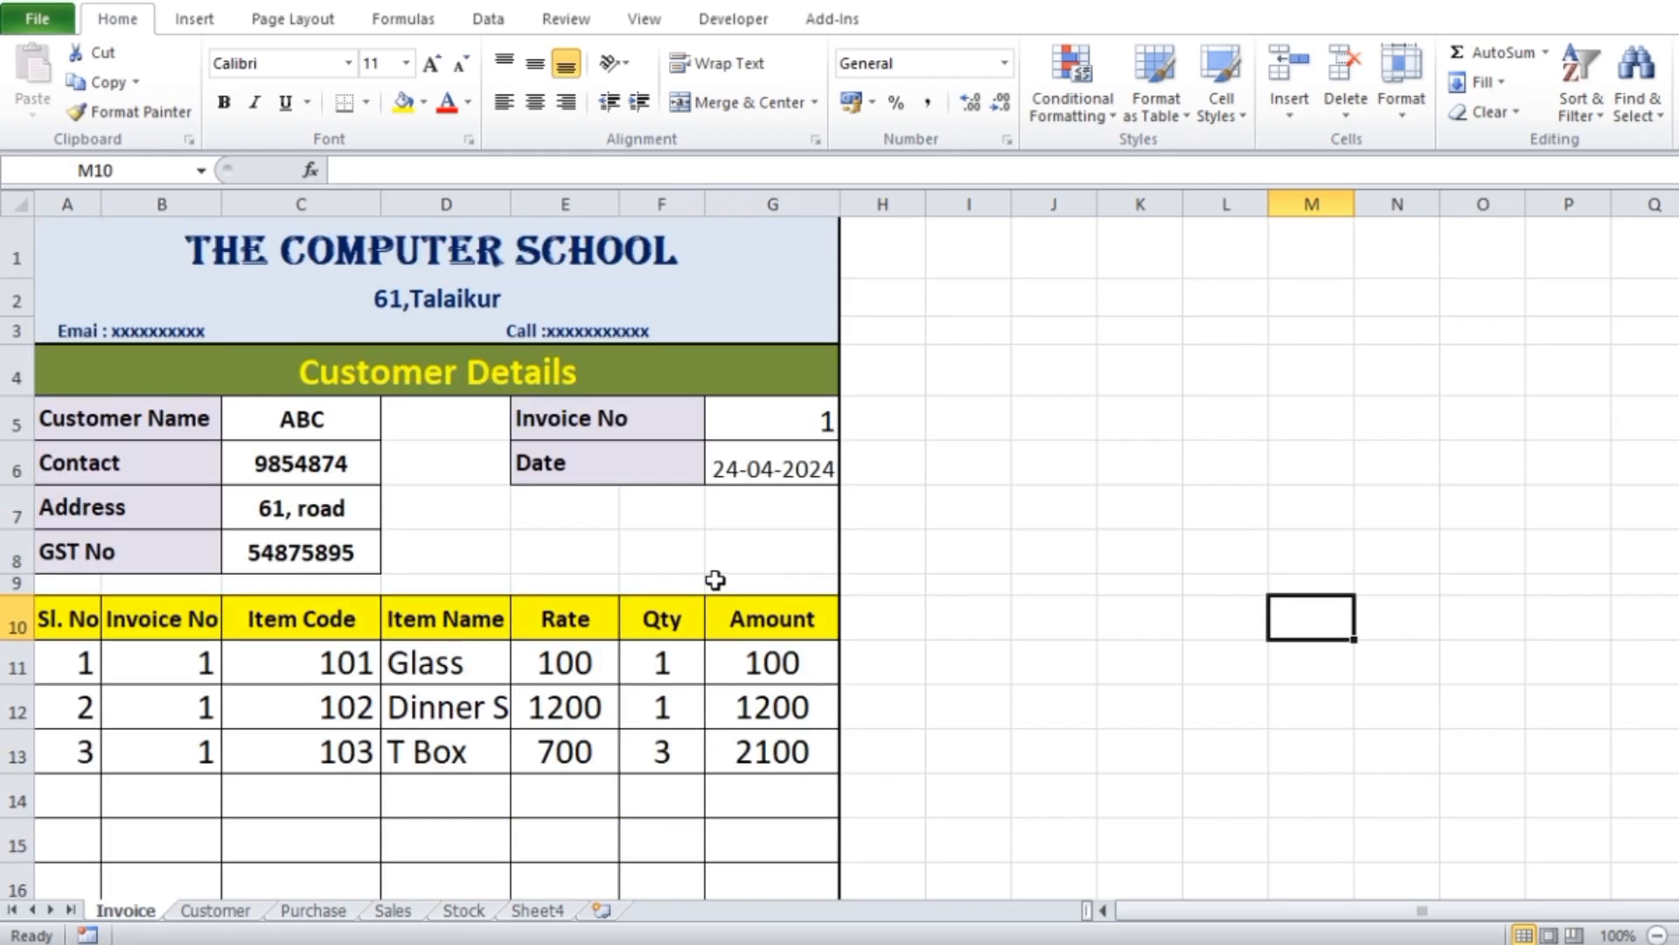
{"action": "scroll", "coordinate": [714, 580], "scroll_direction": "down", "scroll_amount": 4}
{"action": "scroll", "coordinate": [690, 637], "scroll_direction": "down", "scroll_amount": 1}
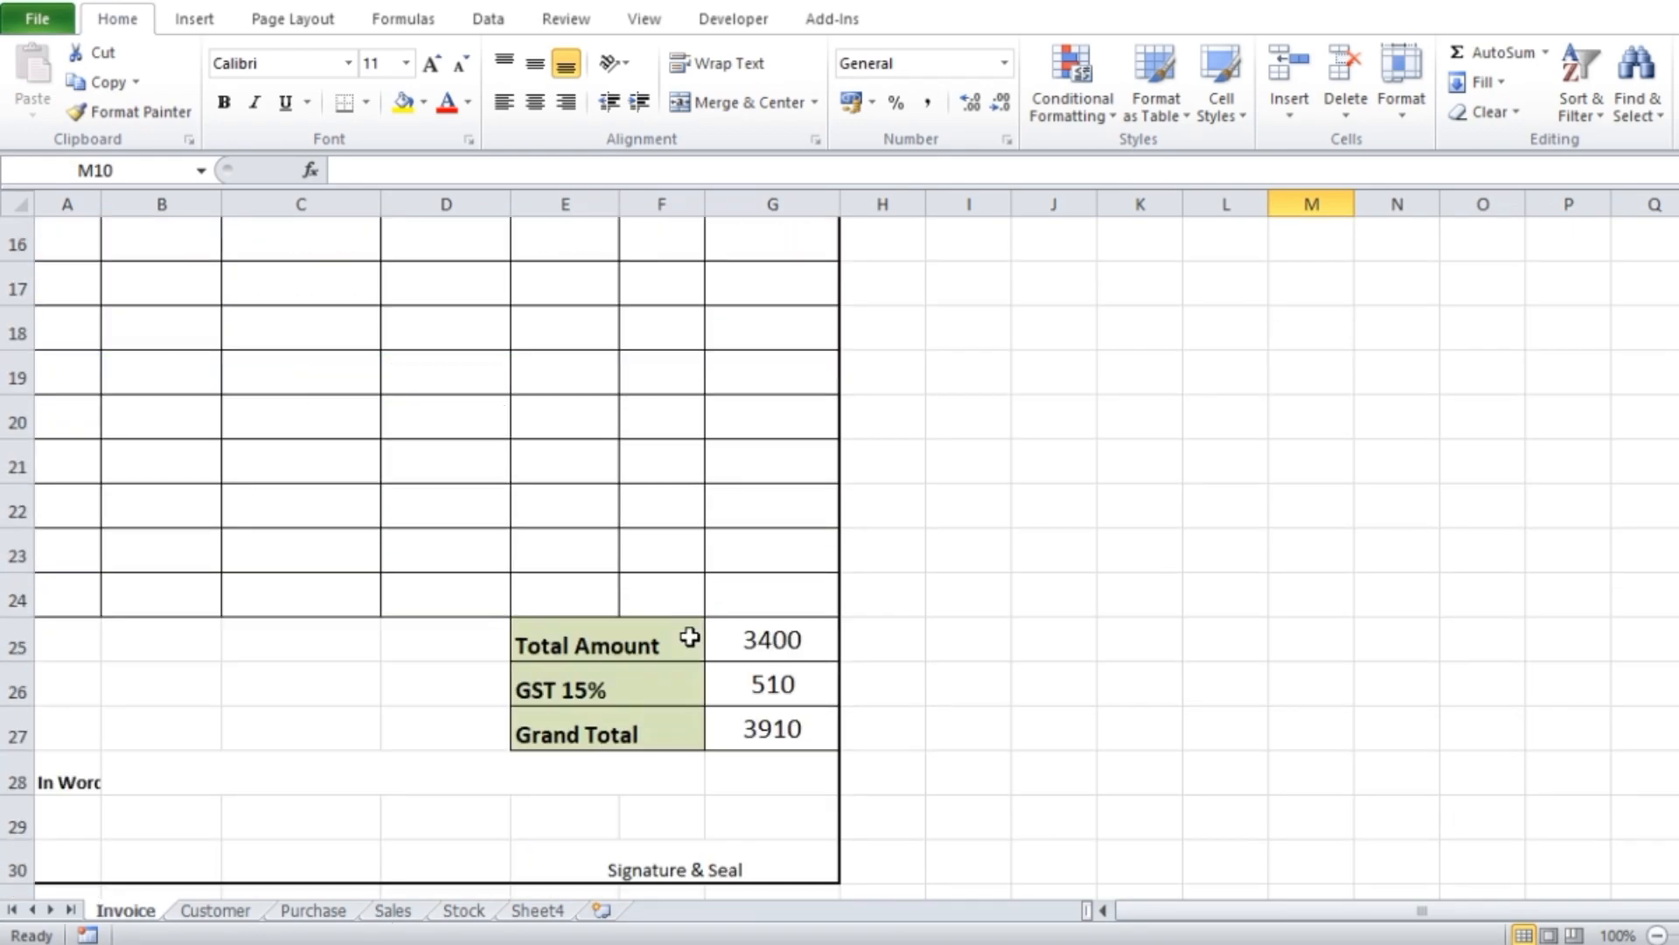
{"action": "left_click", "coordinate": [317, 910]}
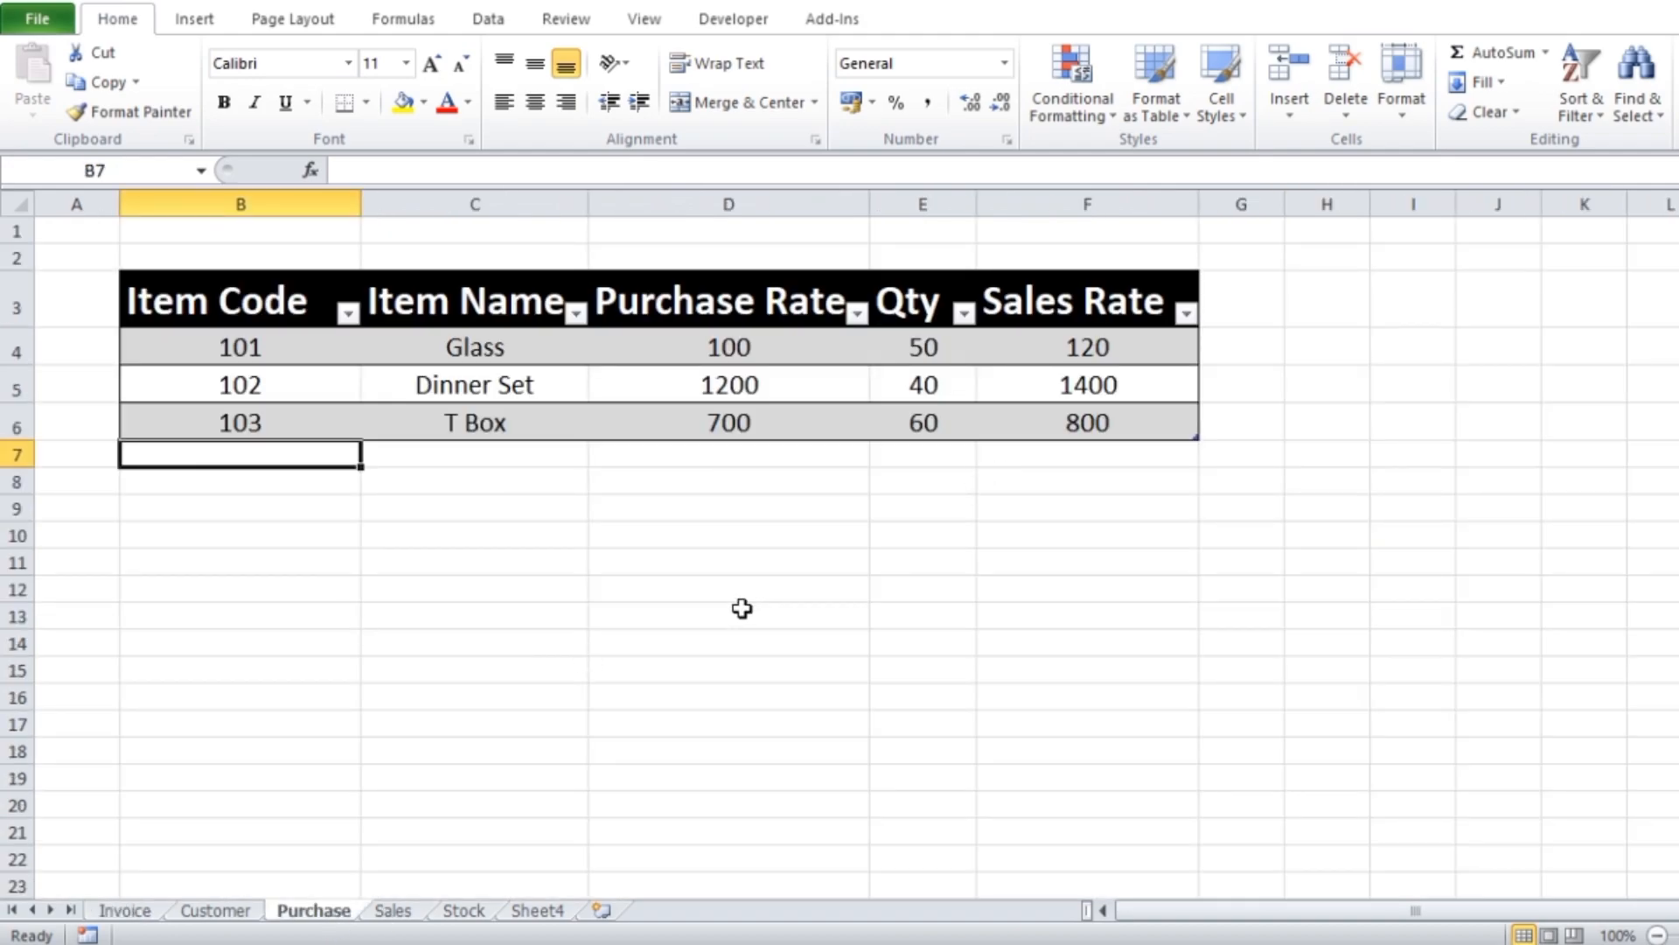
{"action": "left_click", "coordinate": [393, 911]}
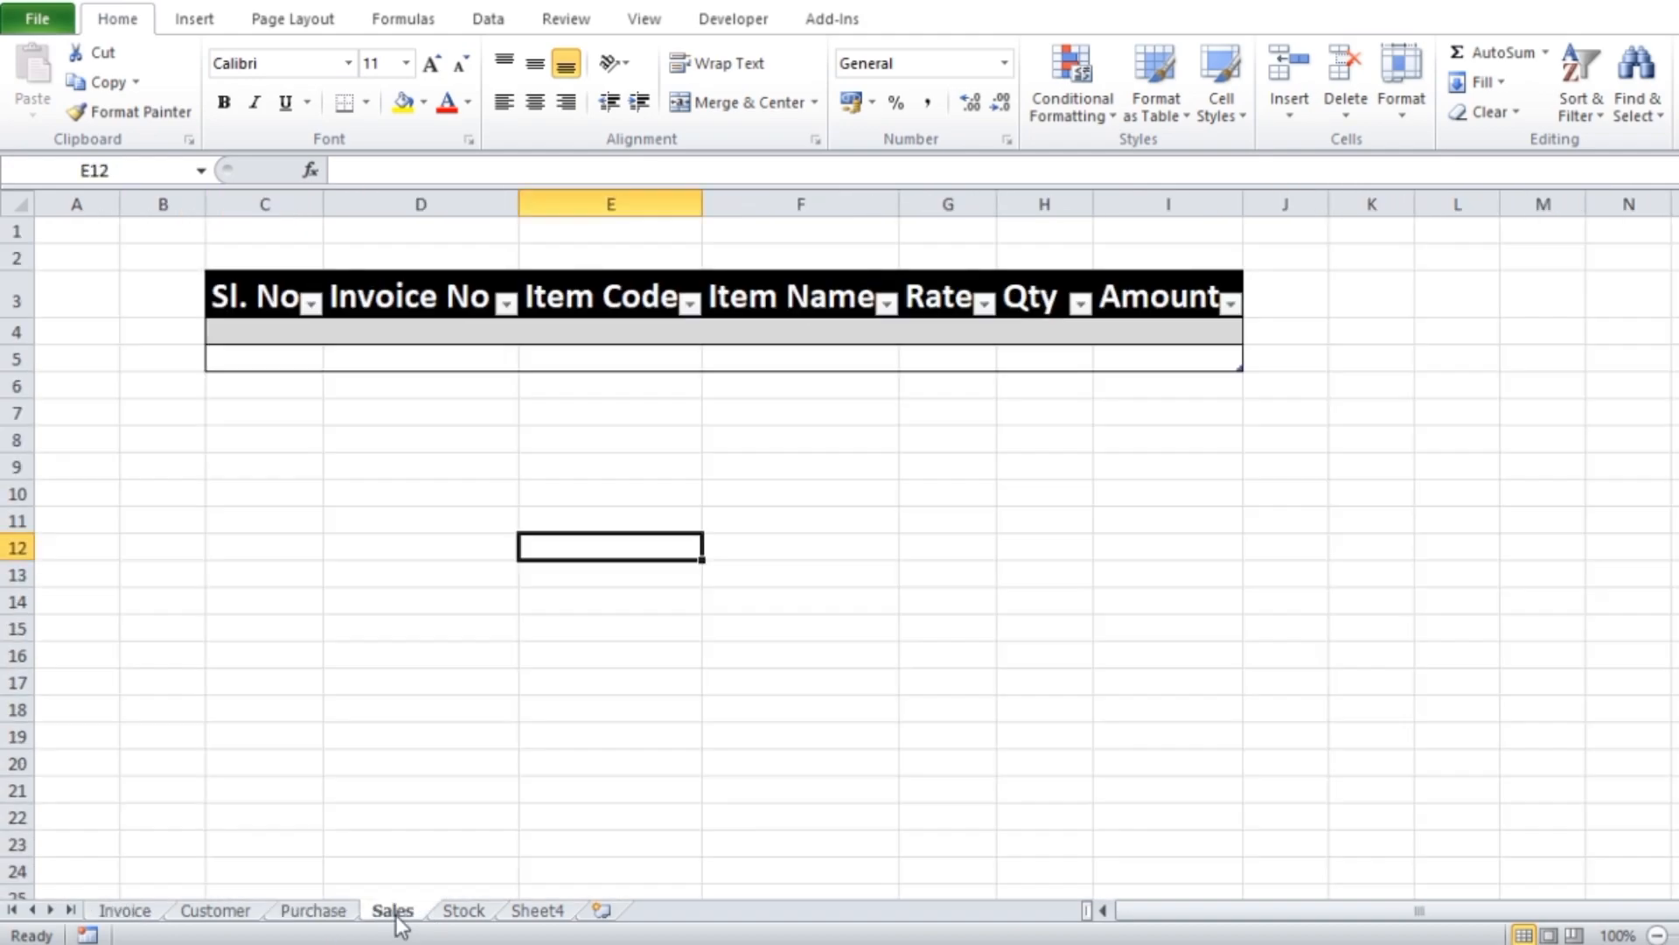
{"action": "left_click", "coordinate": [467, 910]}
{"action": "left_click", "coordinate": [395, 915]}
{"action": "left_click", "coordinate": [481, 915]}
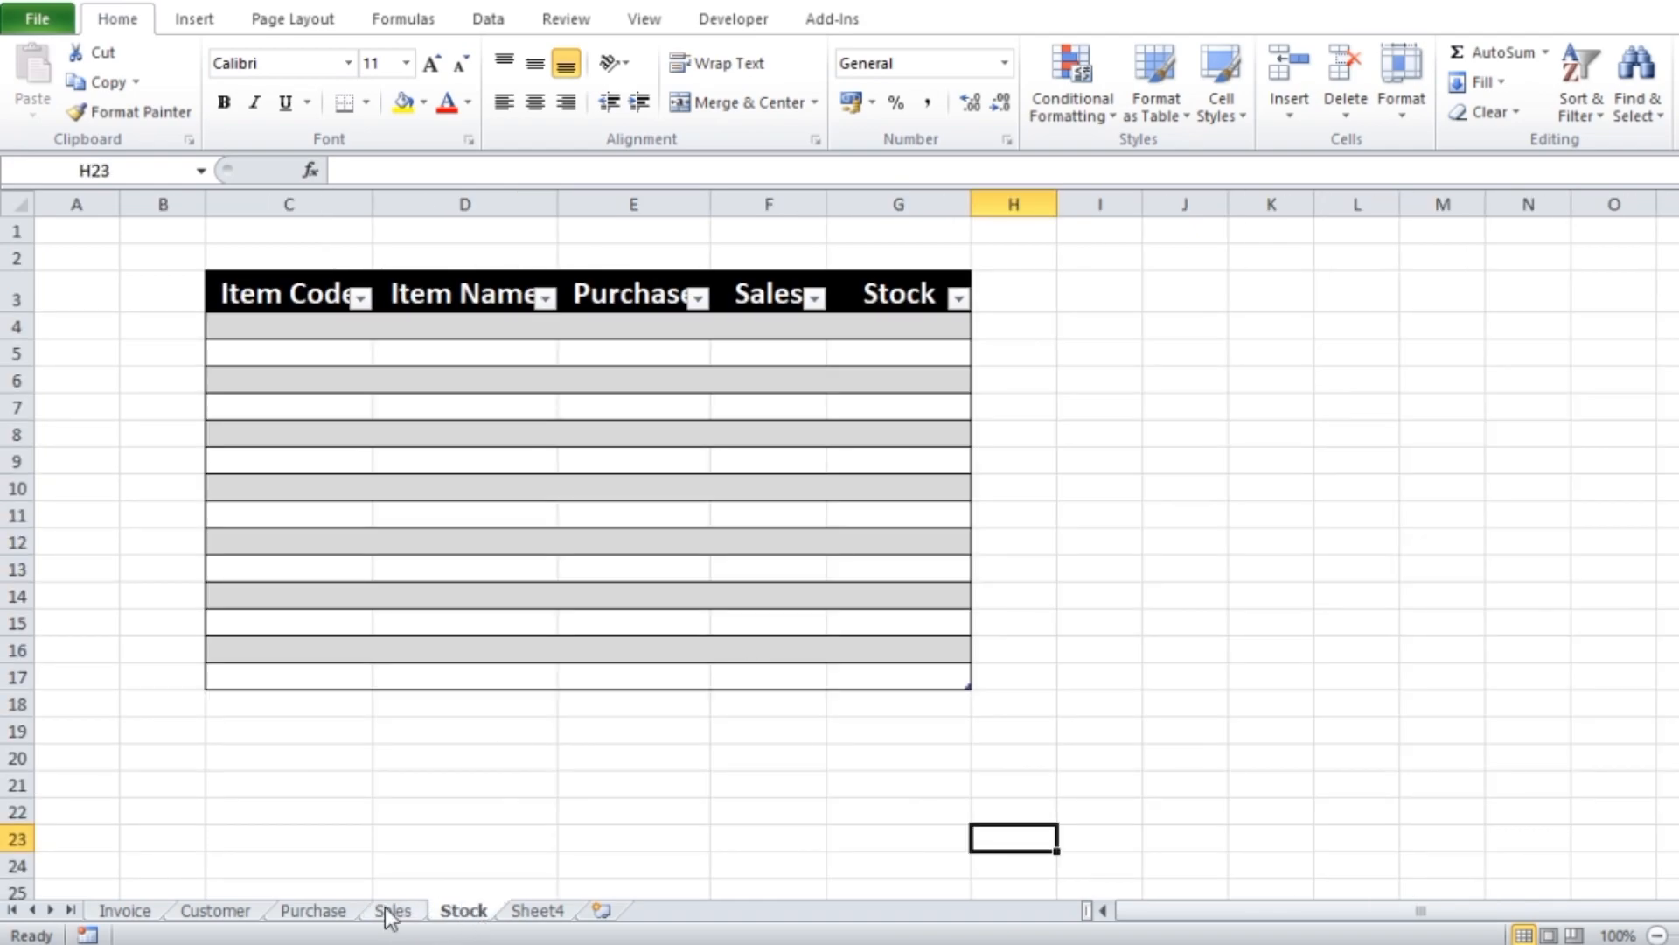
{"action": "left_click", "coordinate": [150, 917]}
{"action": "scroll", "coordinate": [349, 612], "scroll_direction": "up", "scroll_amount": 4}
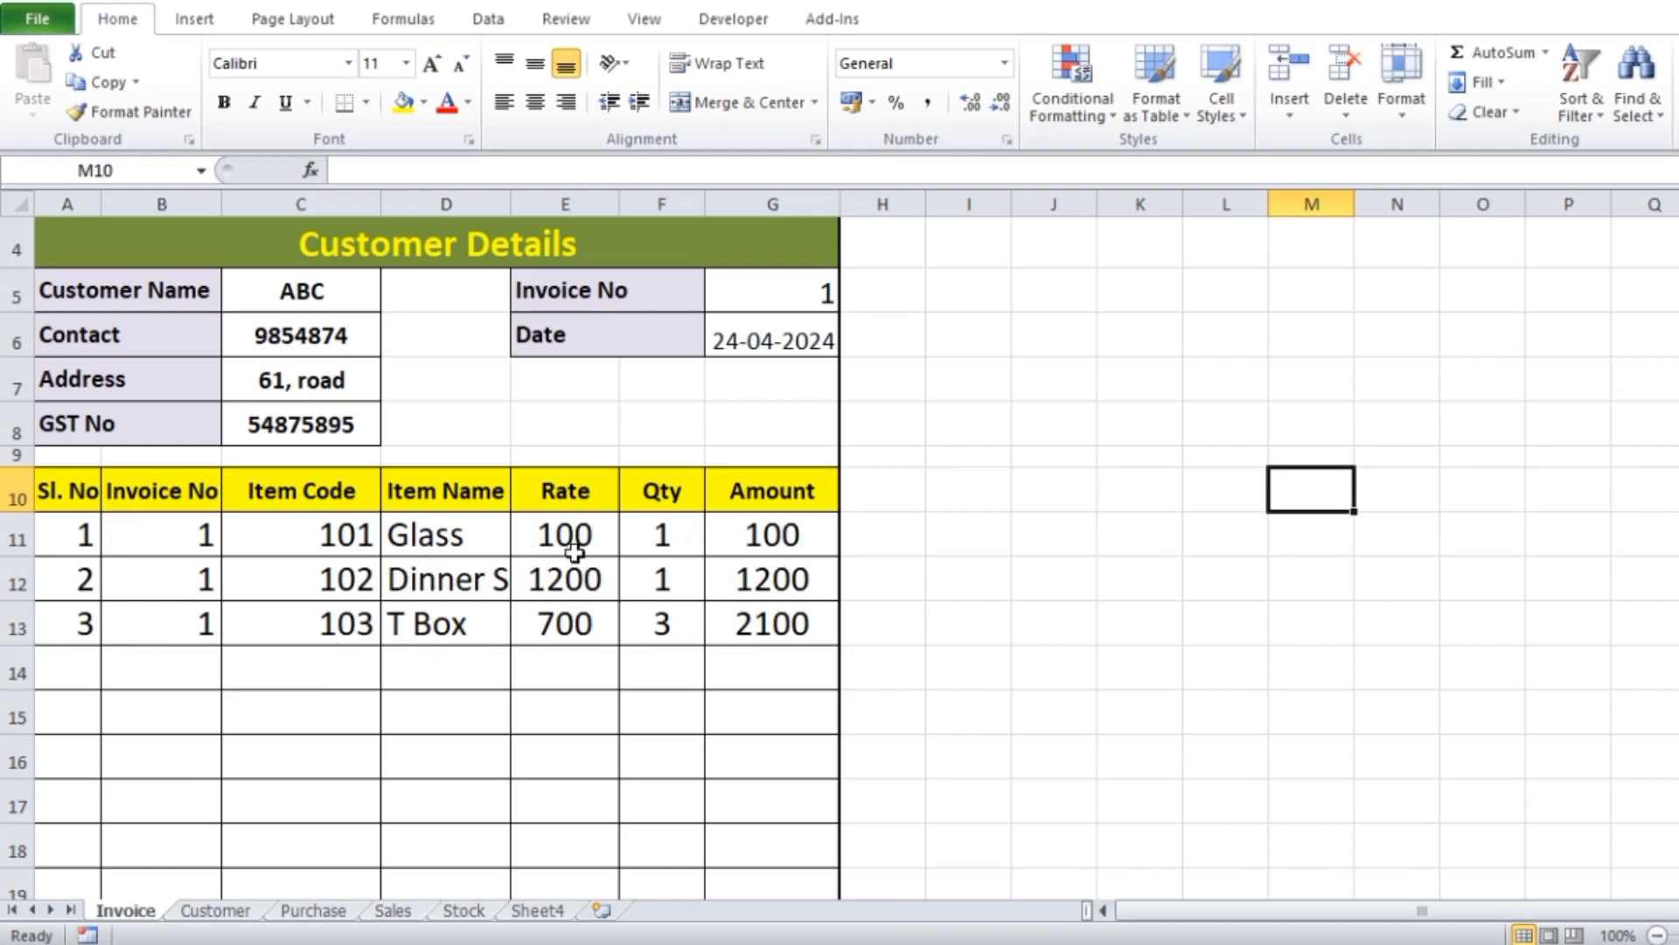
{"action": "scroll", "coordinate": [574, 552], "scroll_direction": "down", "scroll_amount": 1}
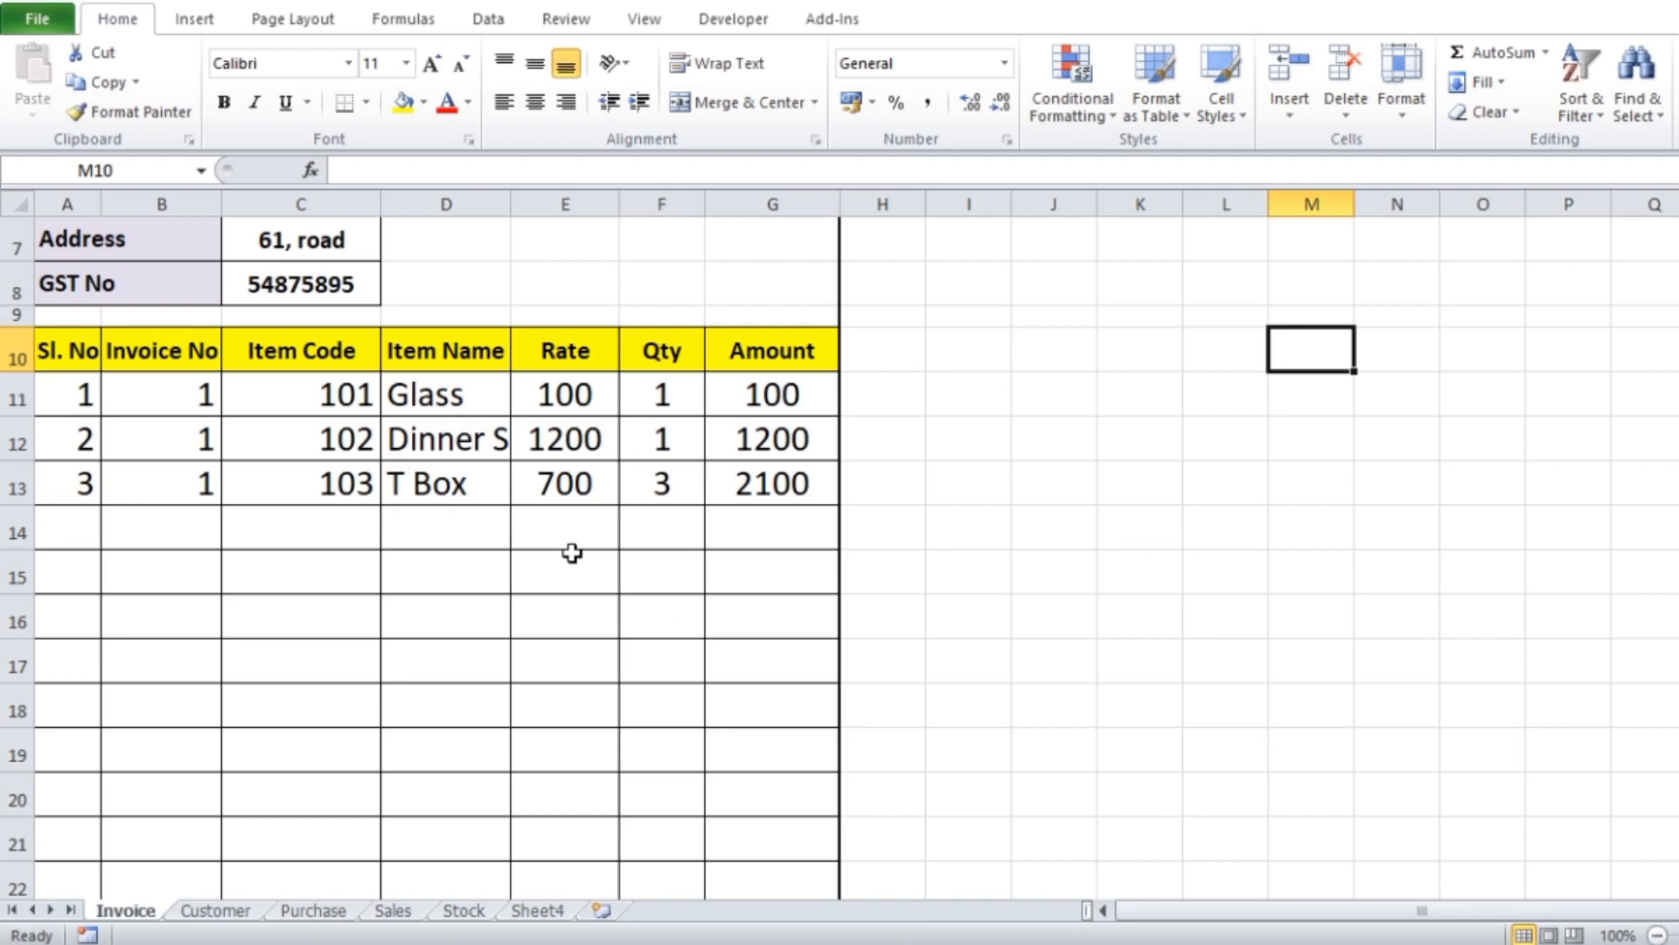
{"action": "left_click", "coordinate": [404, 912]}
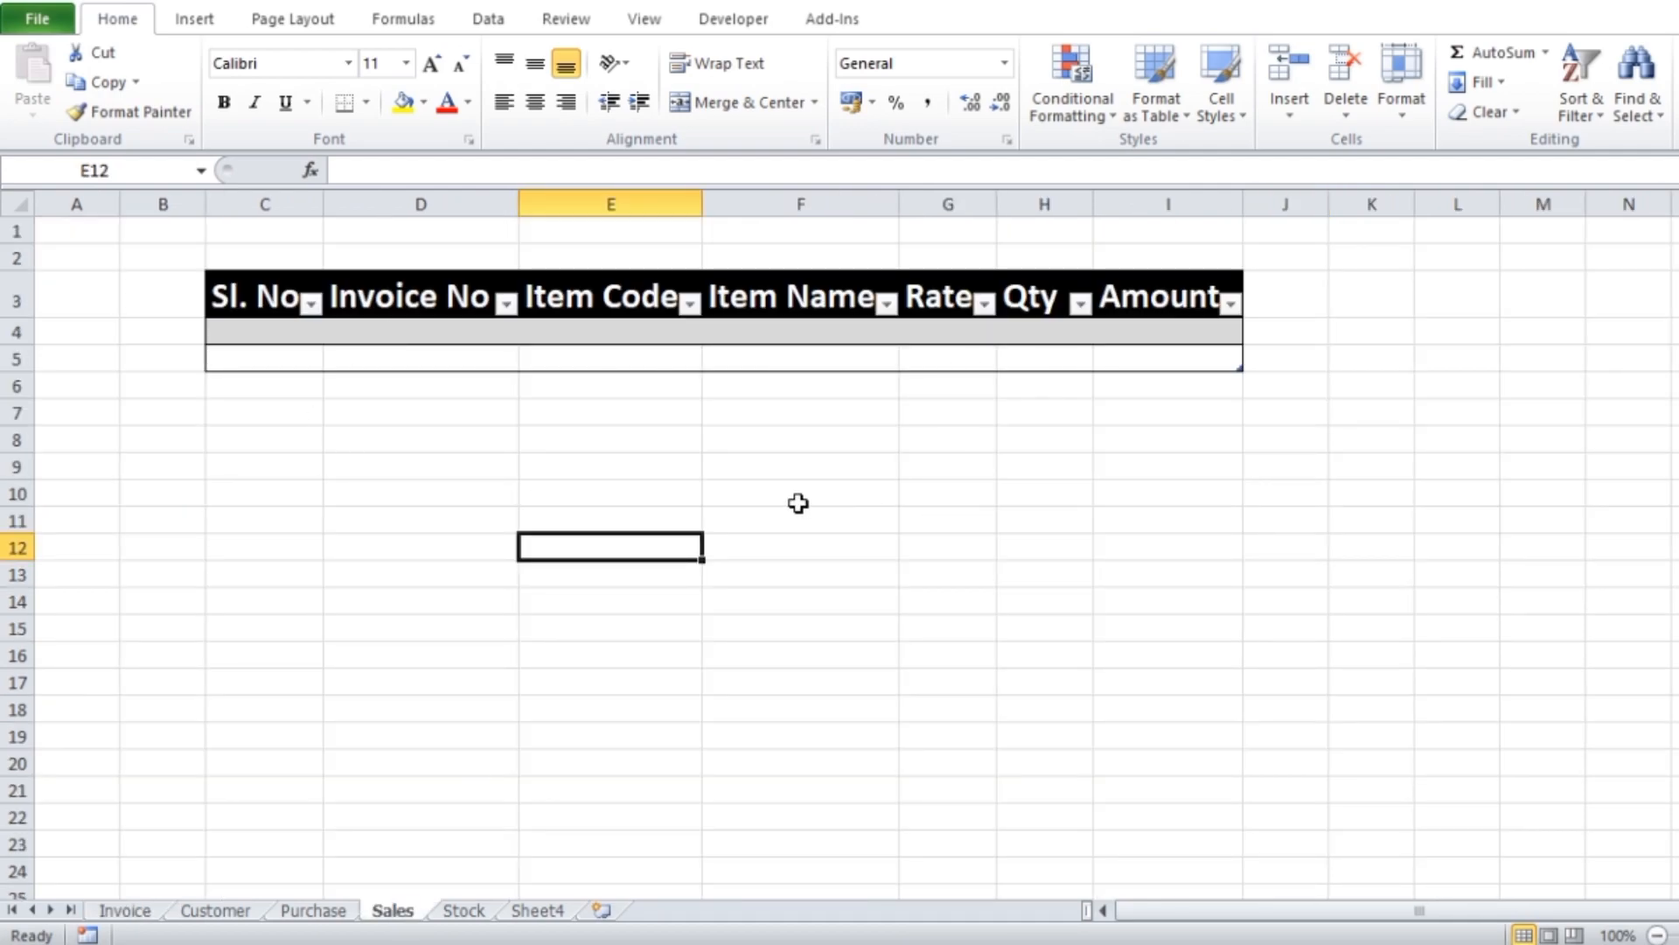
{"action": "left_click", "coordinate": [464, 911]}
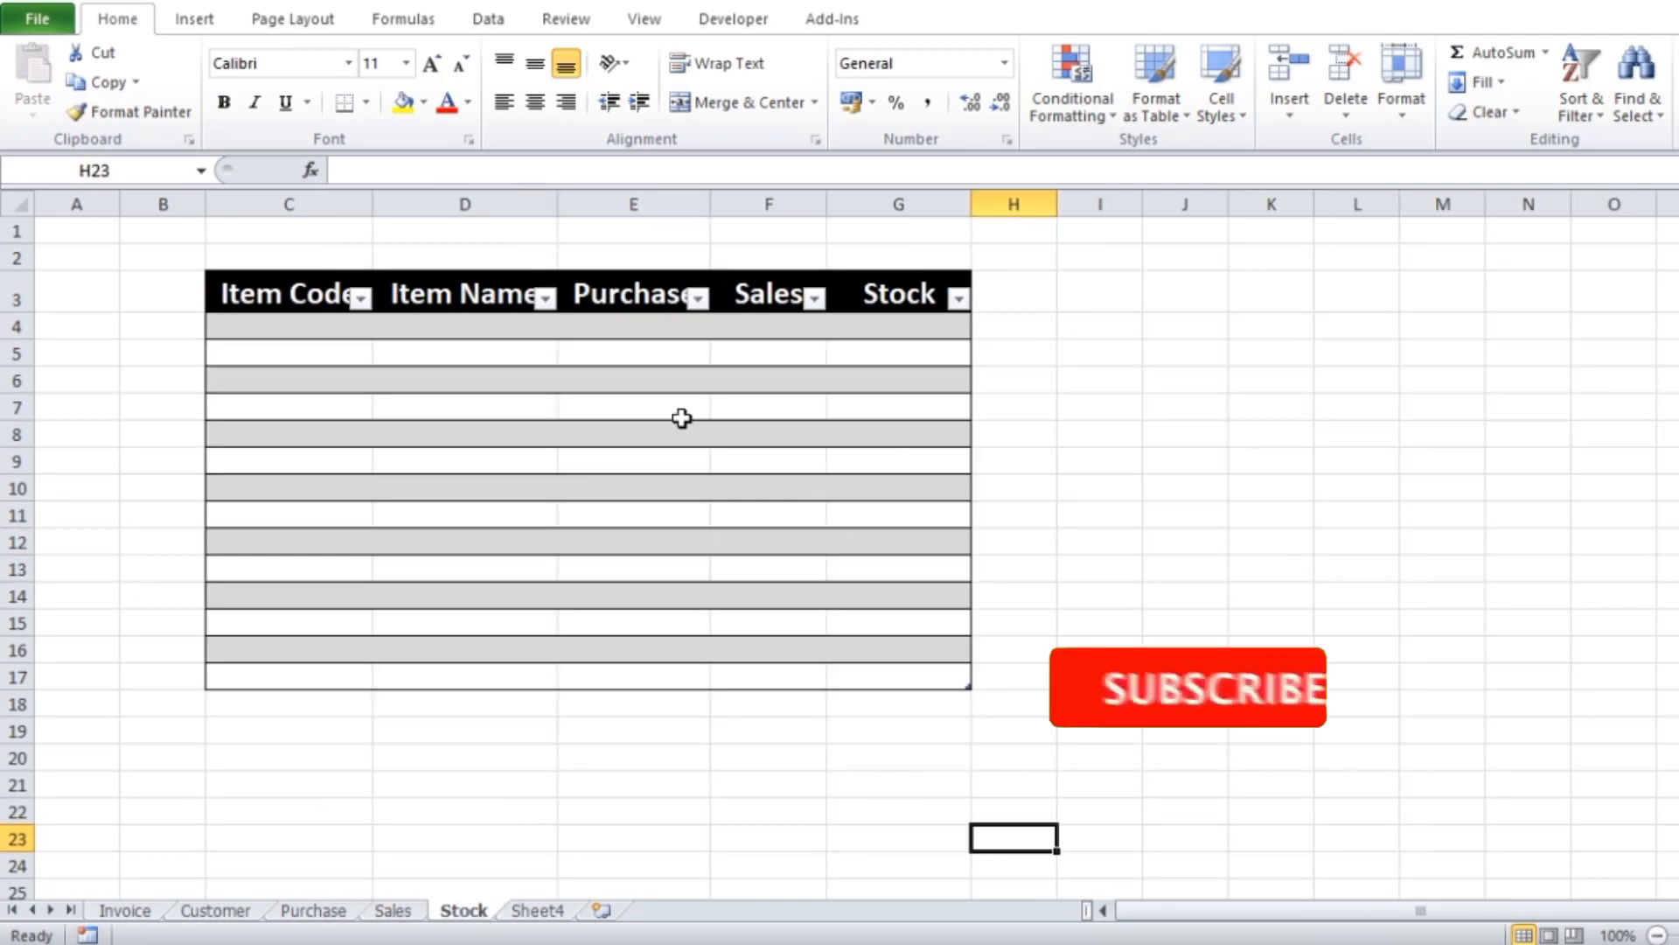
Merge and center cells E1:F1 on the Sales sheet and enter the title Sales Sheet
{"action": "left_click", "coordinate": [390, 912]}
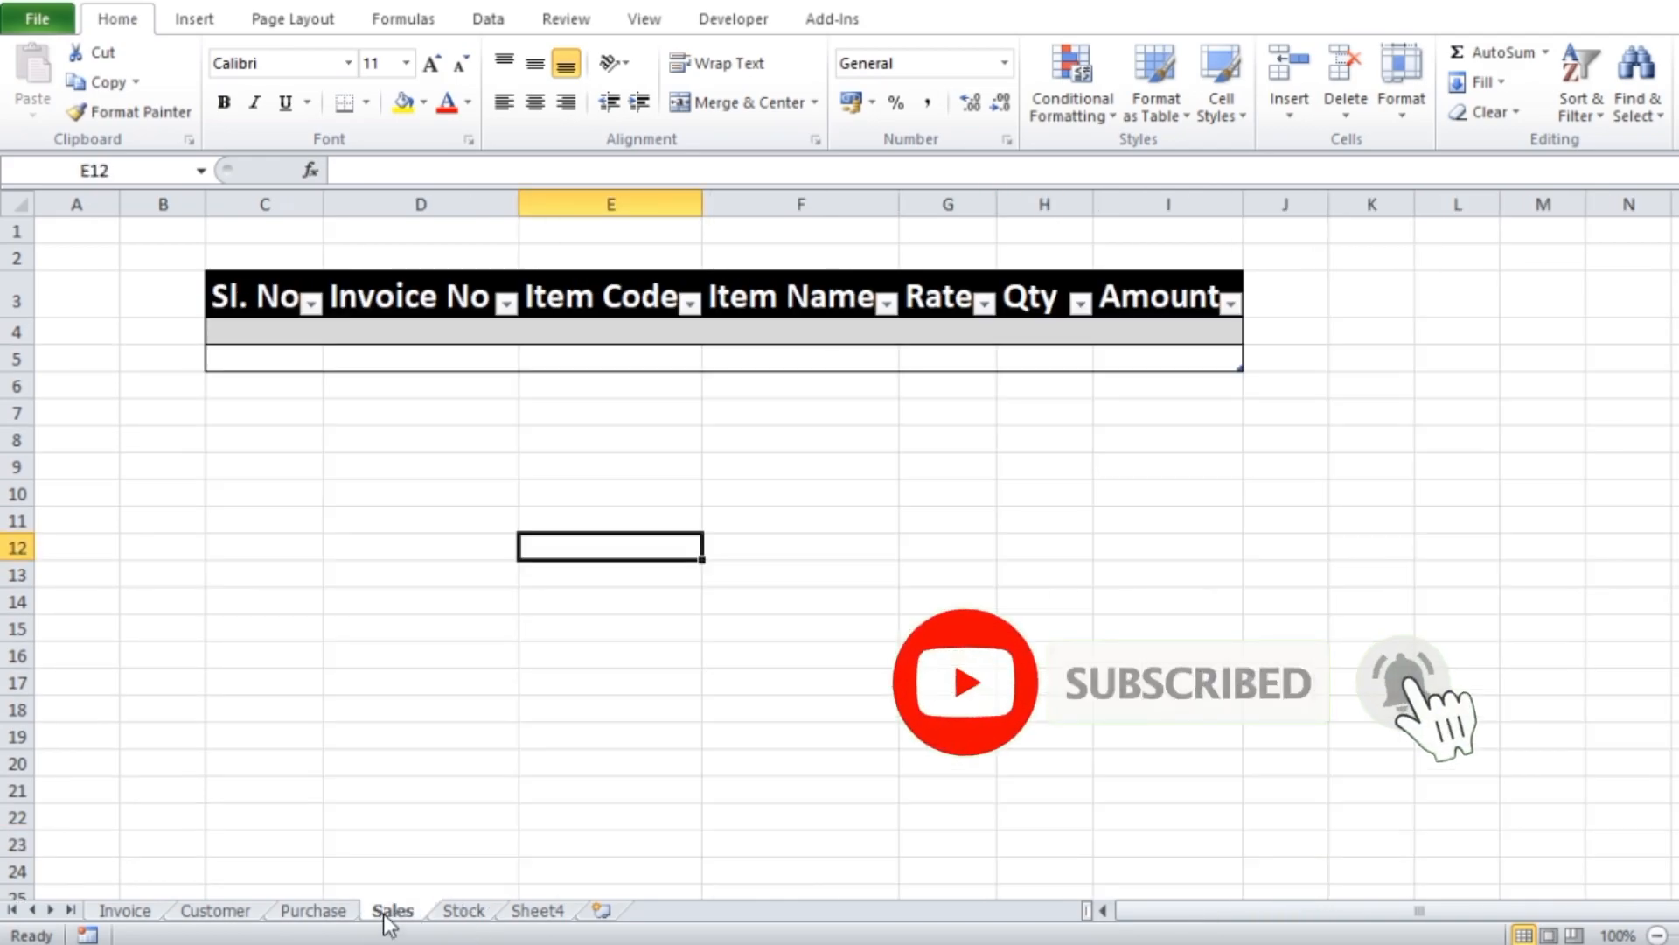
{"action": "left_click", "coordinate": [1246, 564]}
{"action": "left_click", "coordinate": [660, 233]}
{"action": "left_click_drag", "start_coordinate": [659, 233], "coordinate": [727, 229]}
{"action": "left_click", "coordinate": [749, 102]}
{"action": "type", "text": "Sal"}
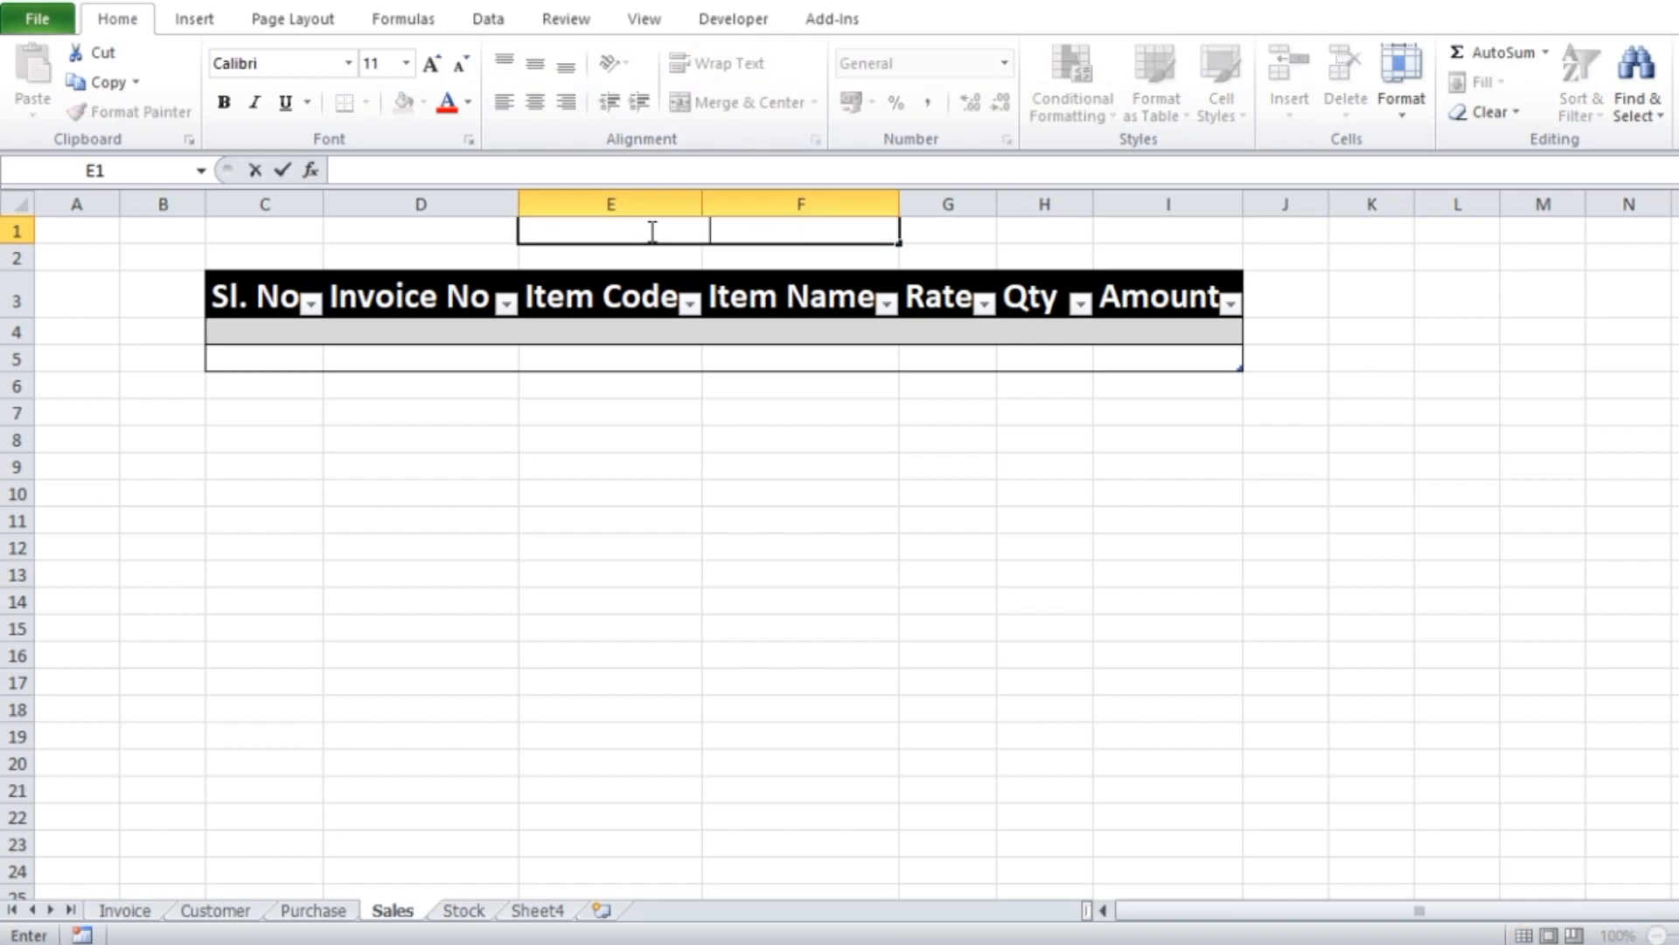
{"action": "type", "text": "es Sheet"}
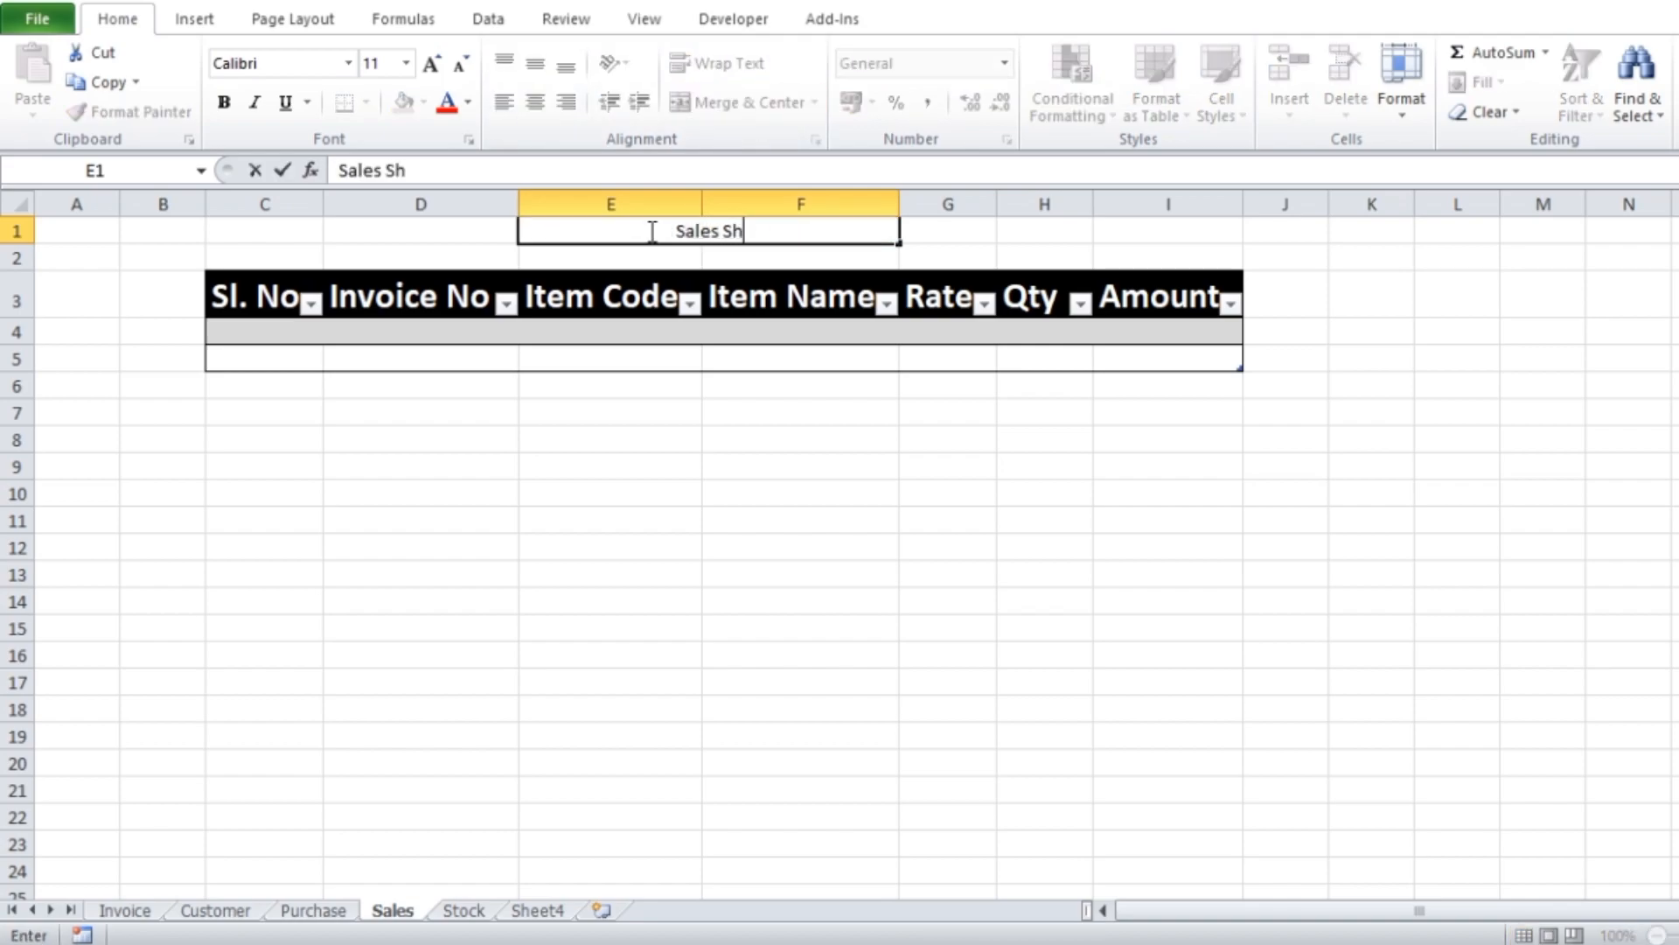
{"action": "left_click", "coordinate": [907, 498]}
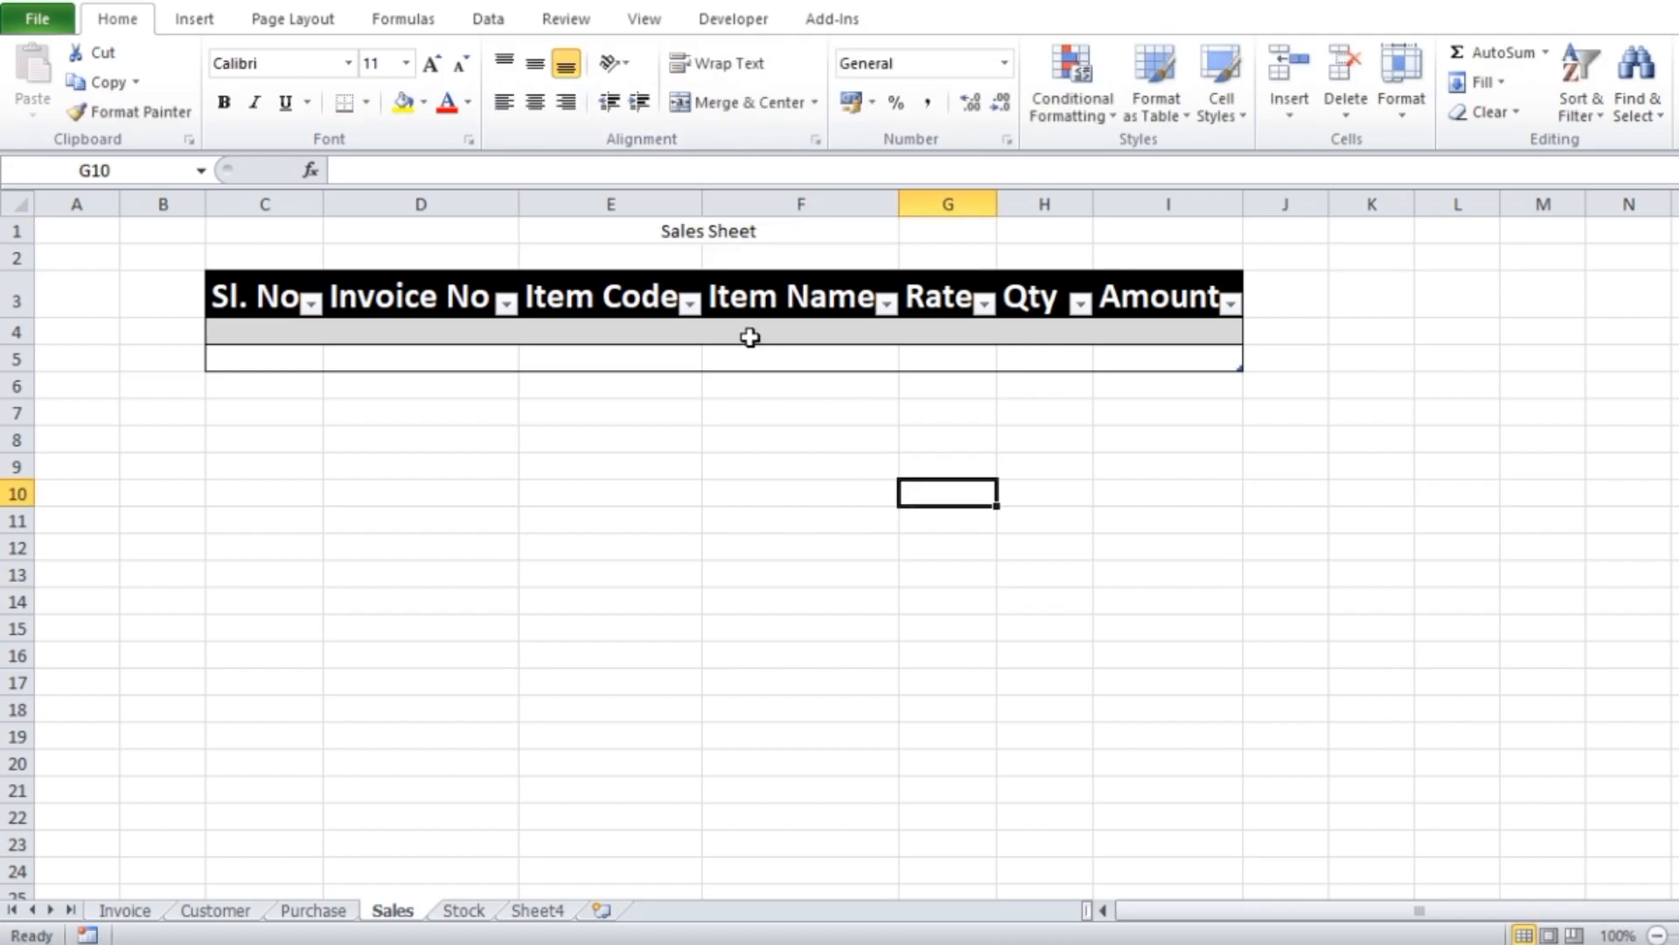
Format the Sales Sheet title with font size 20 and a yellow fill
{"action": "left_click", "coordinate": [721, 238]}
{"action": "left_click", "coordinate": [428, 67]}
{"action": "left_click", "coordinate": [406, 114]}
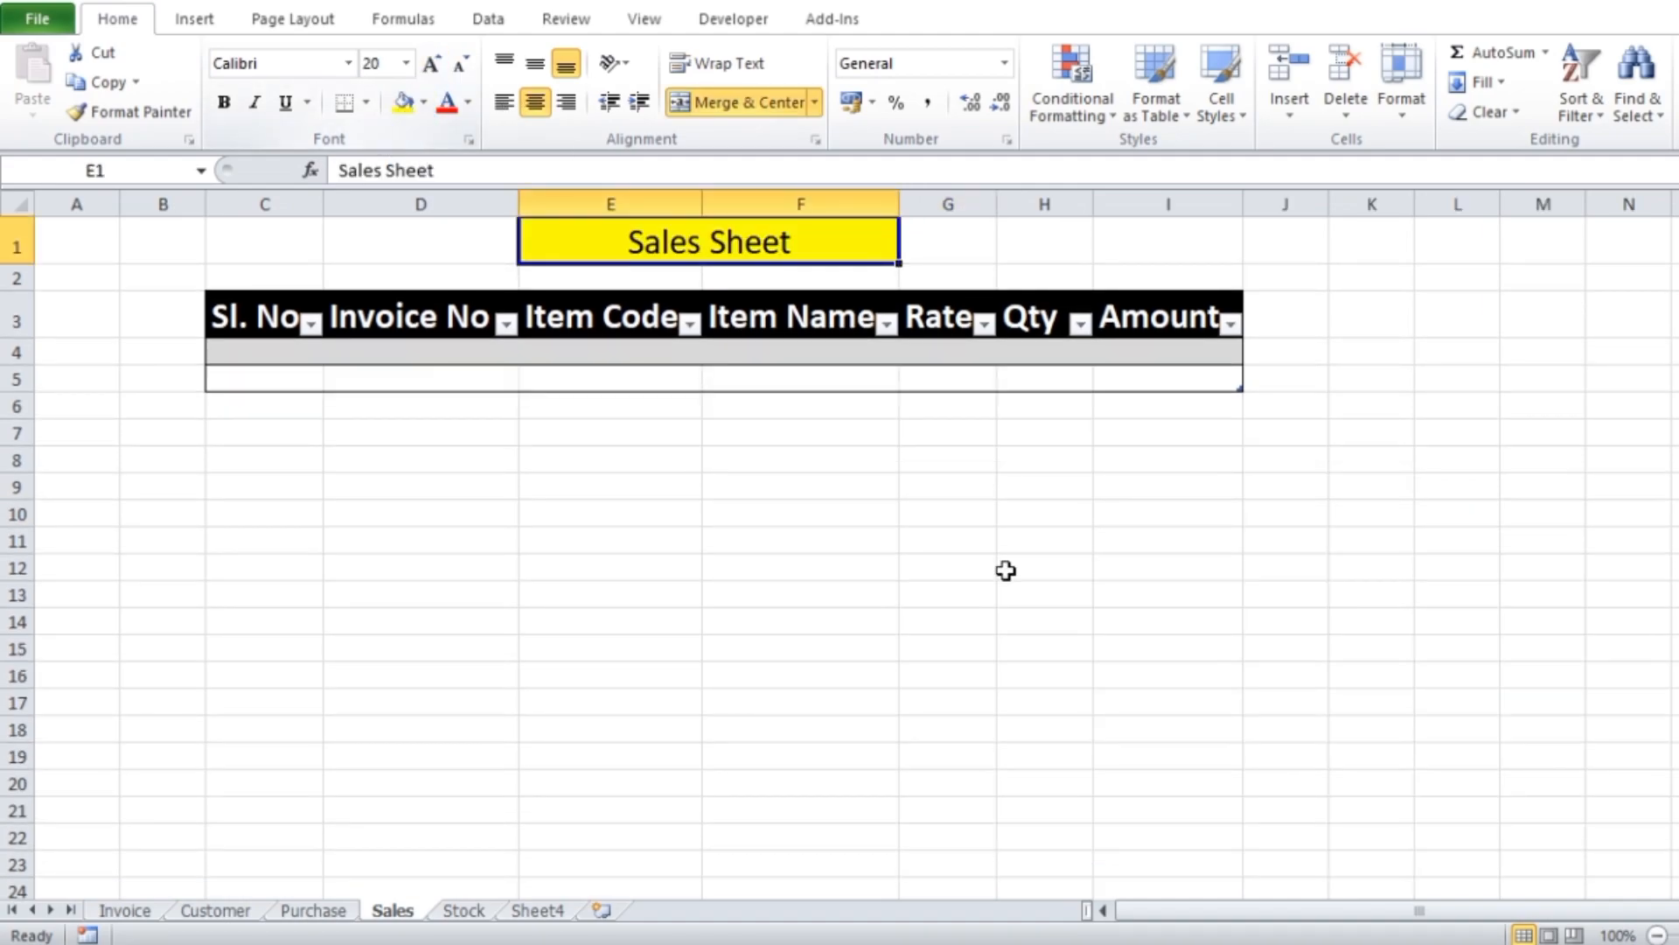
{"action": "left_click", "coordinate": [1004, 569]}
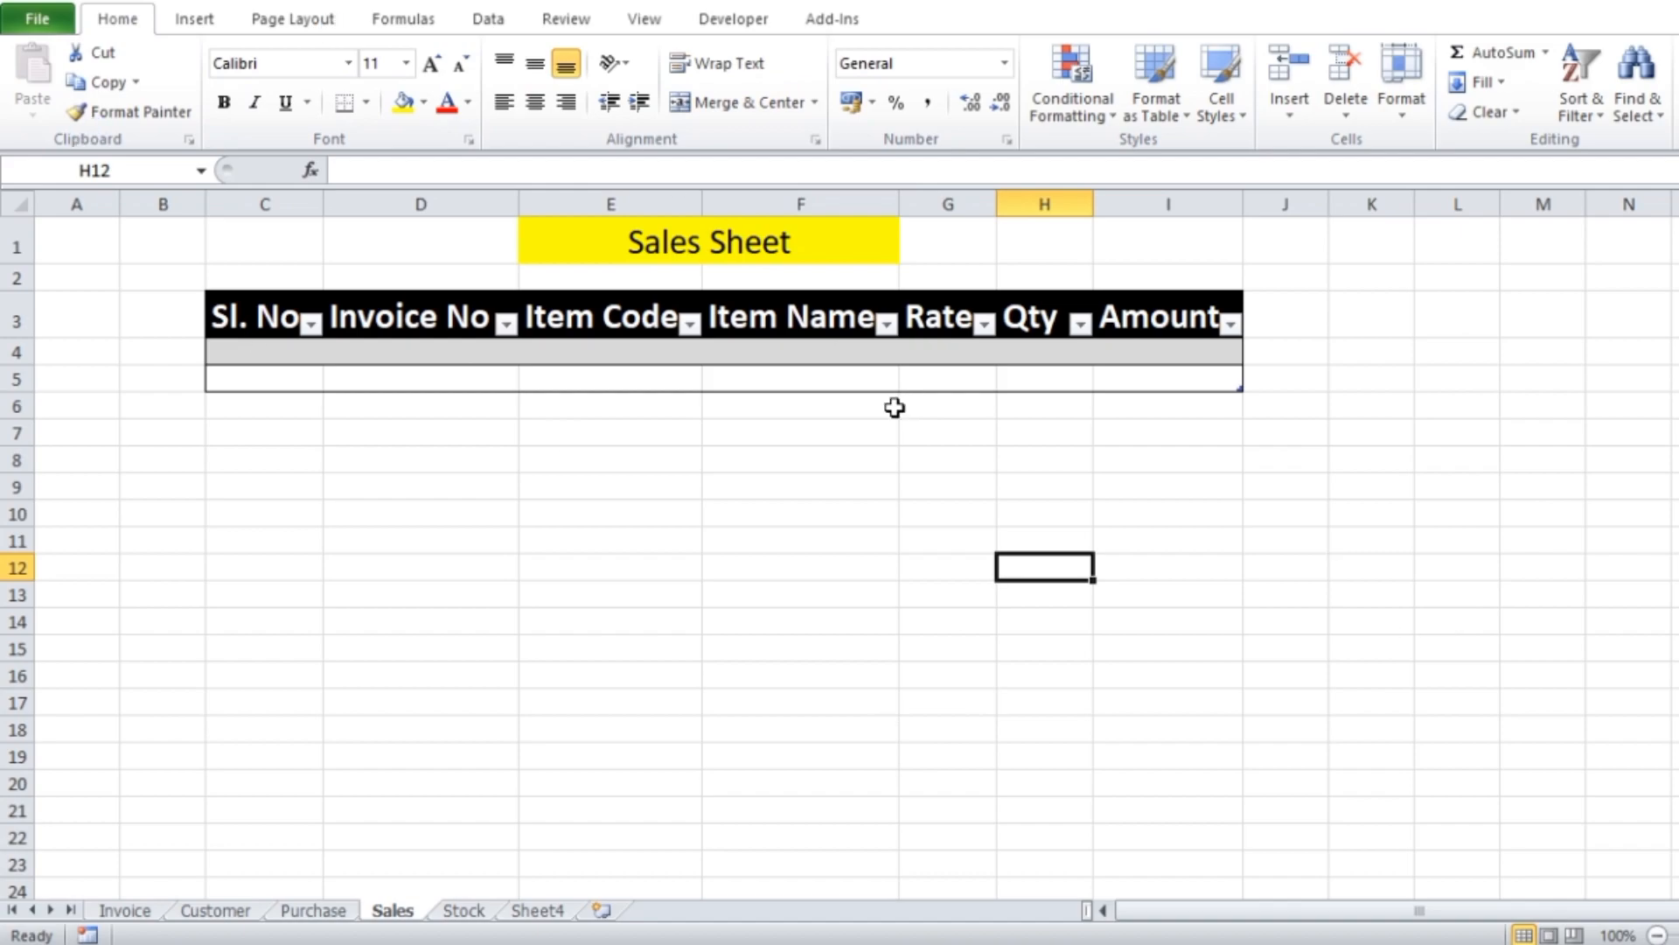
{"action": "left_click", "coordinate": [1167, 600]}
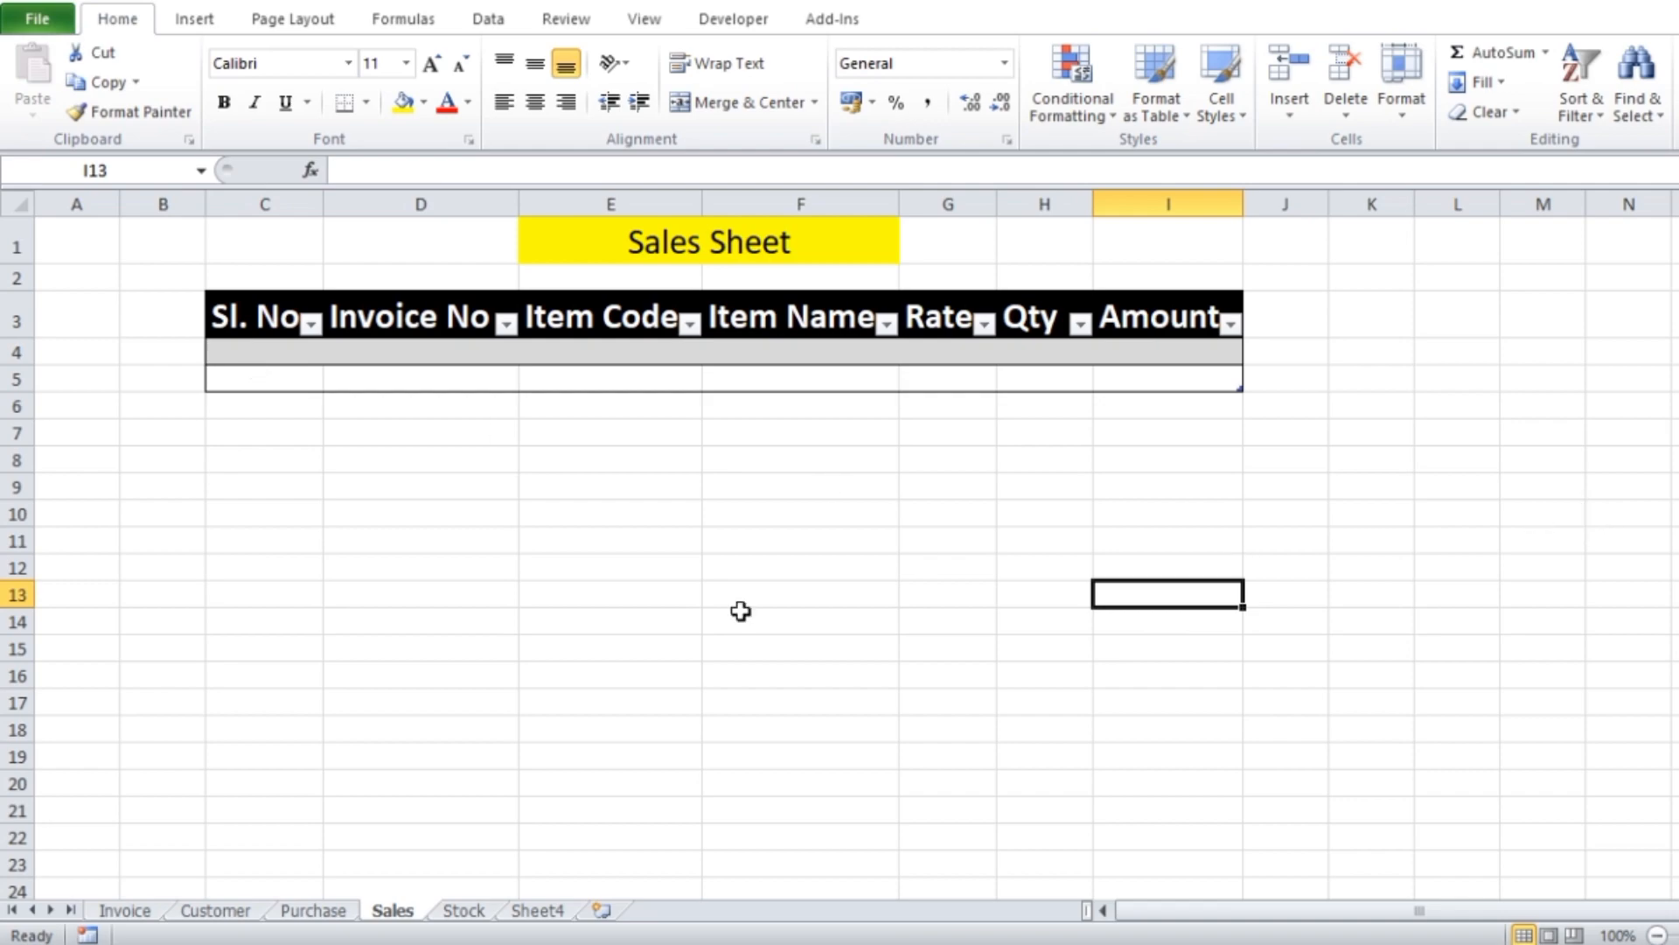
{"action": "left_click", "coordinate": [470, 573]}
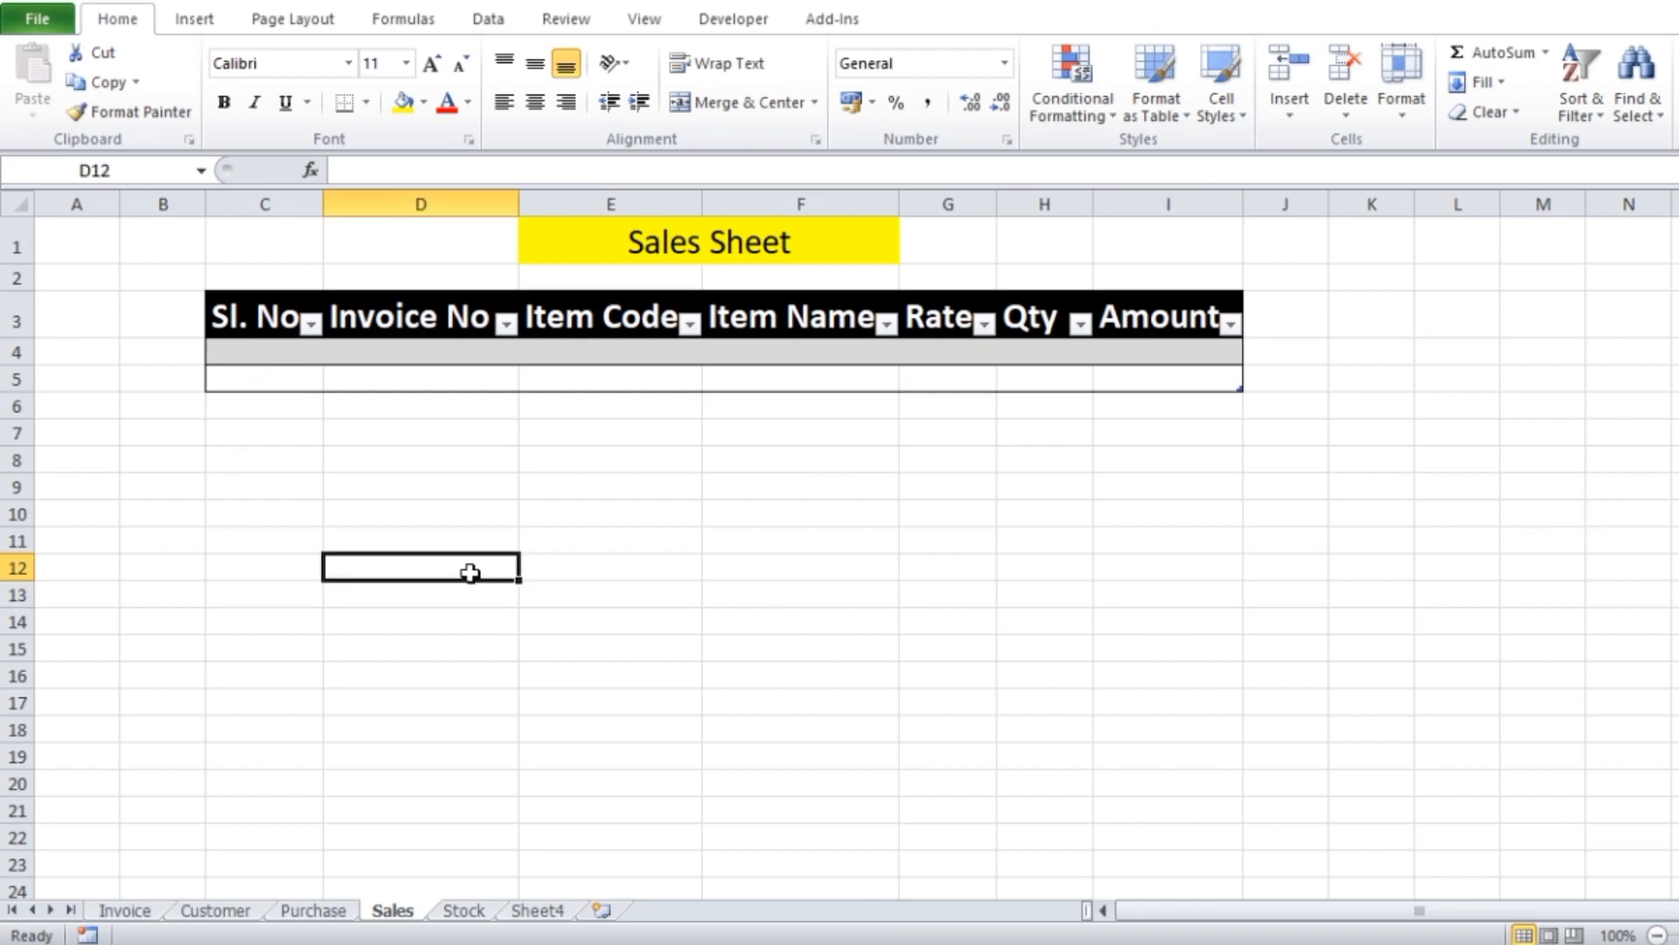
Select cell C4 on the Sales sheet and make sure the Developer tab is enabled in the ribbon customization options
{"action": "left_click", "coordinate": [262, 353]}
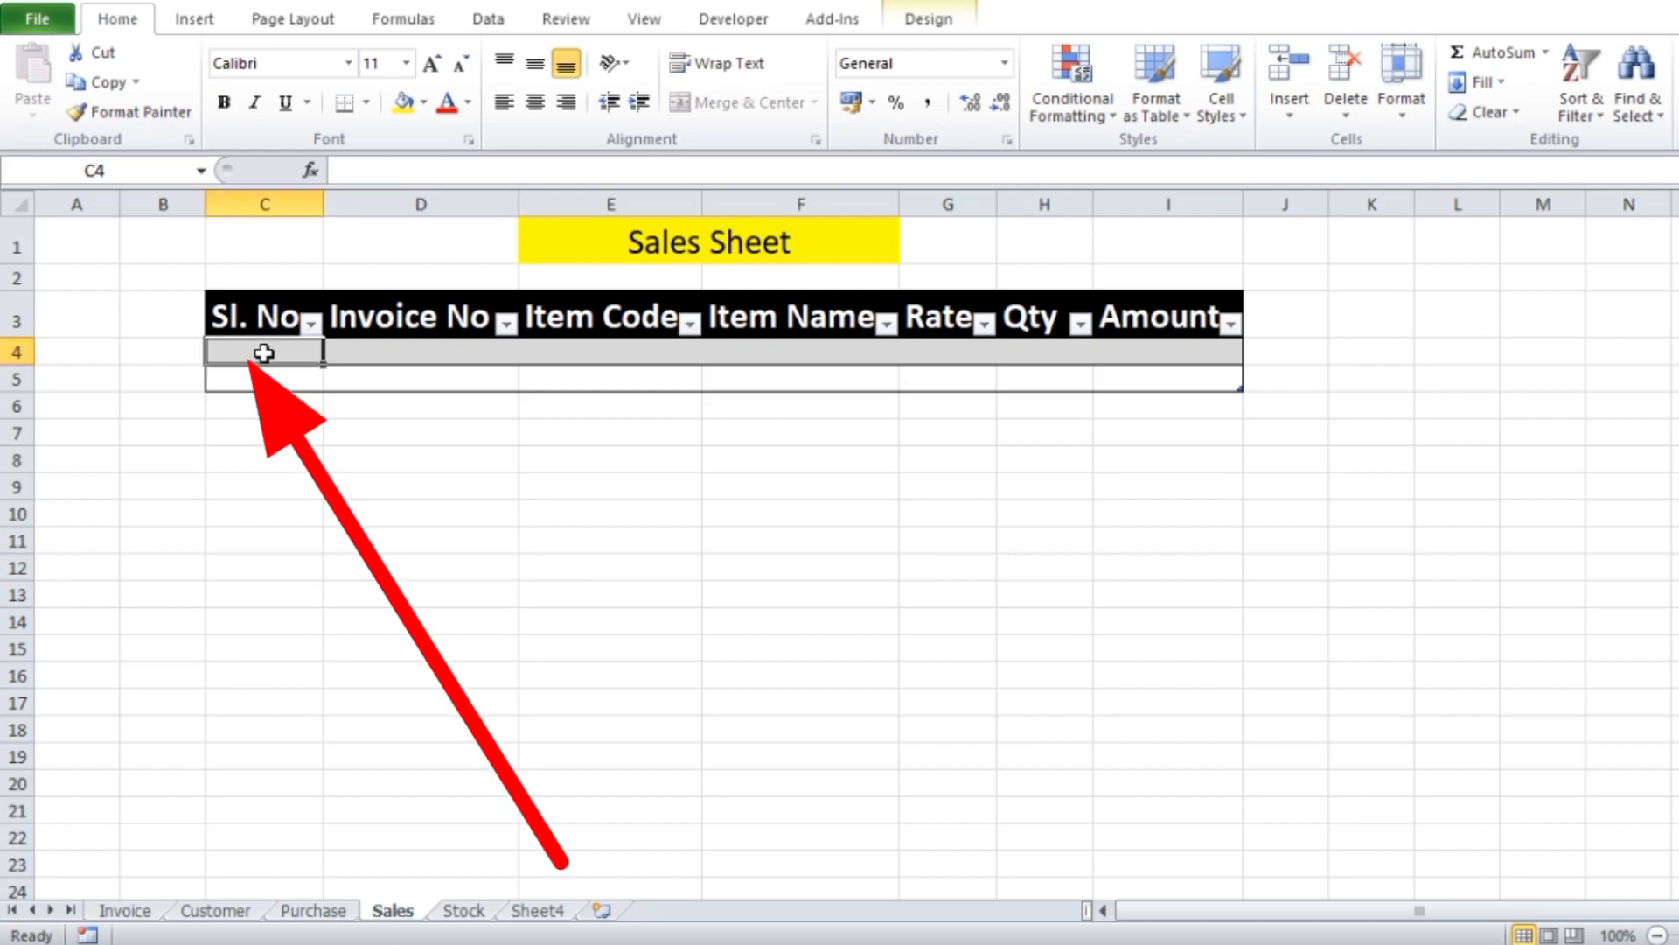
{"action": "left_click", "coordinate": [739, 22]}
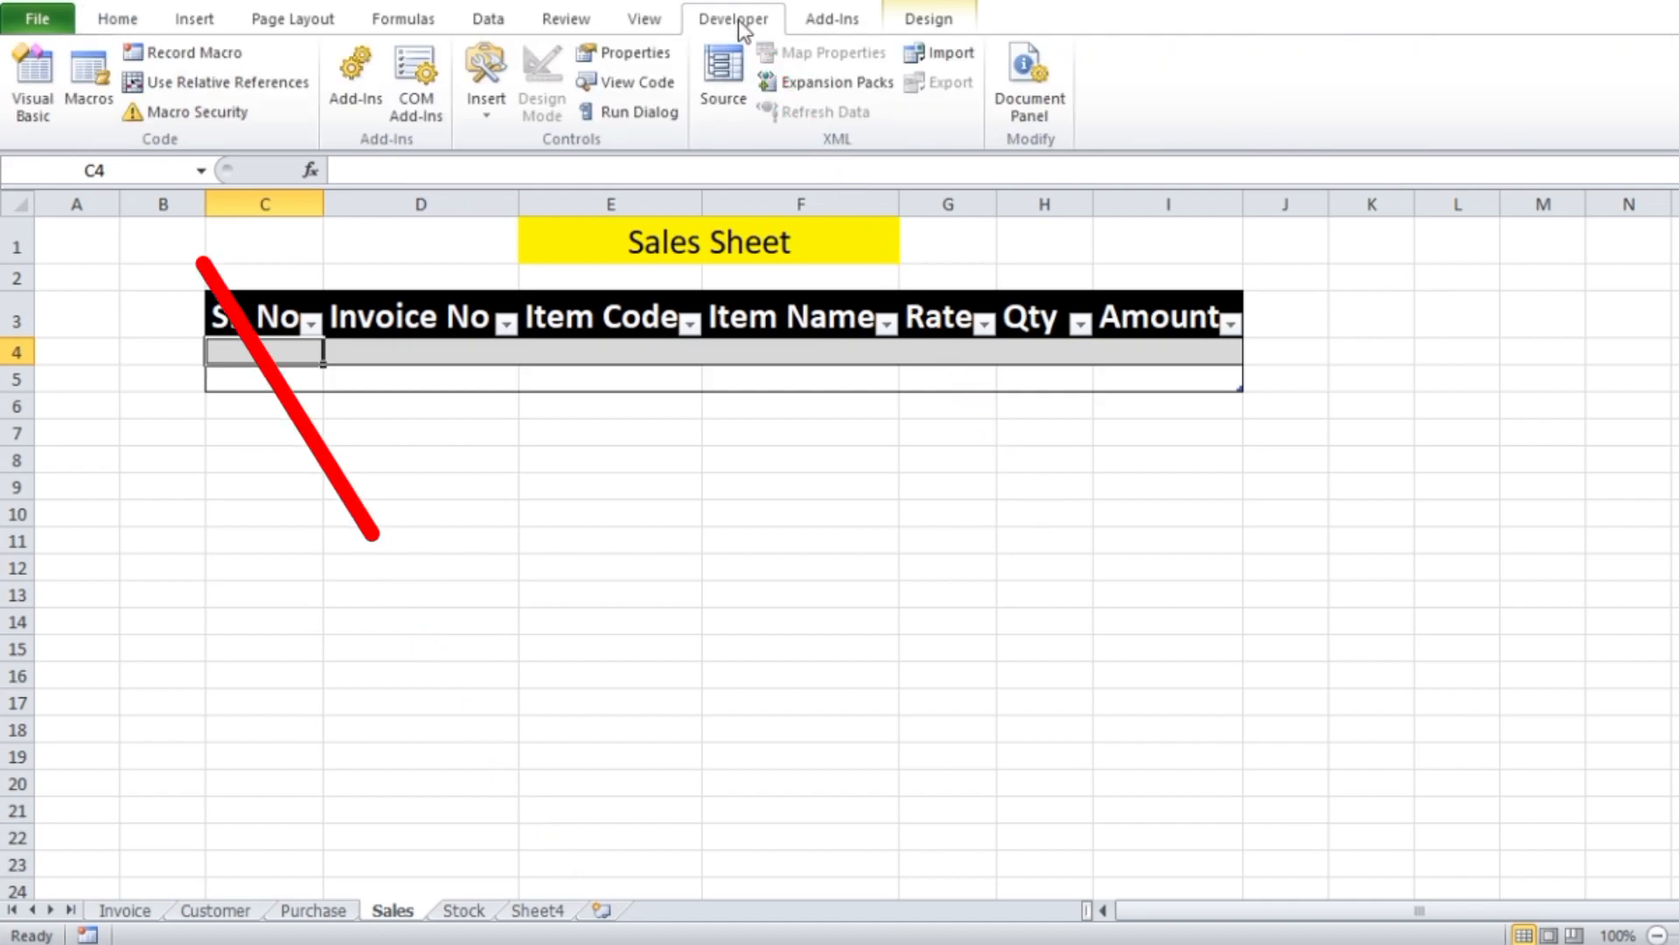
{"action": "left_click", "coordinate": [39, 20]}
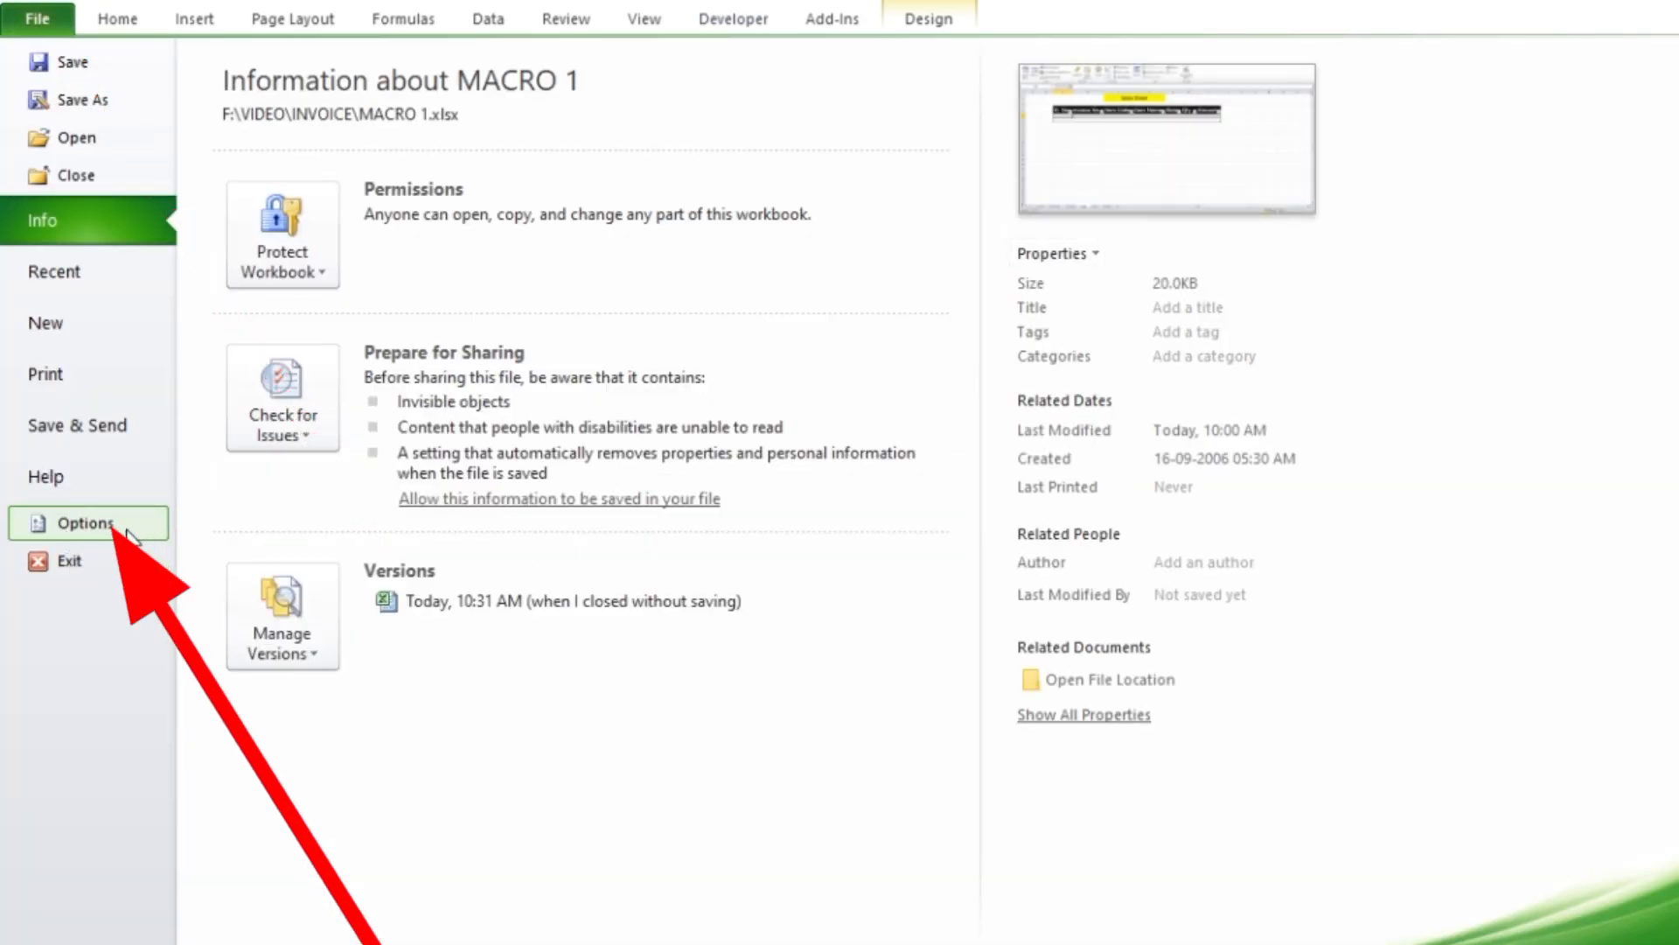
{"action": "left_click", "coordinate": [126, 530]}
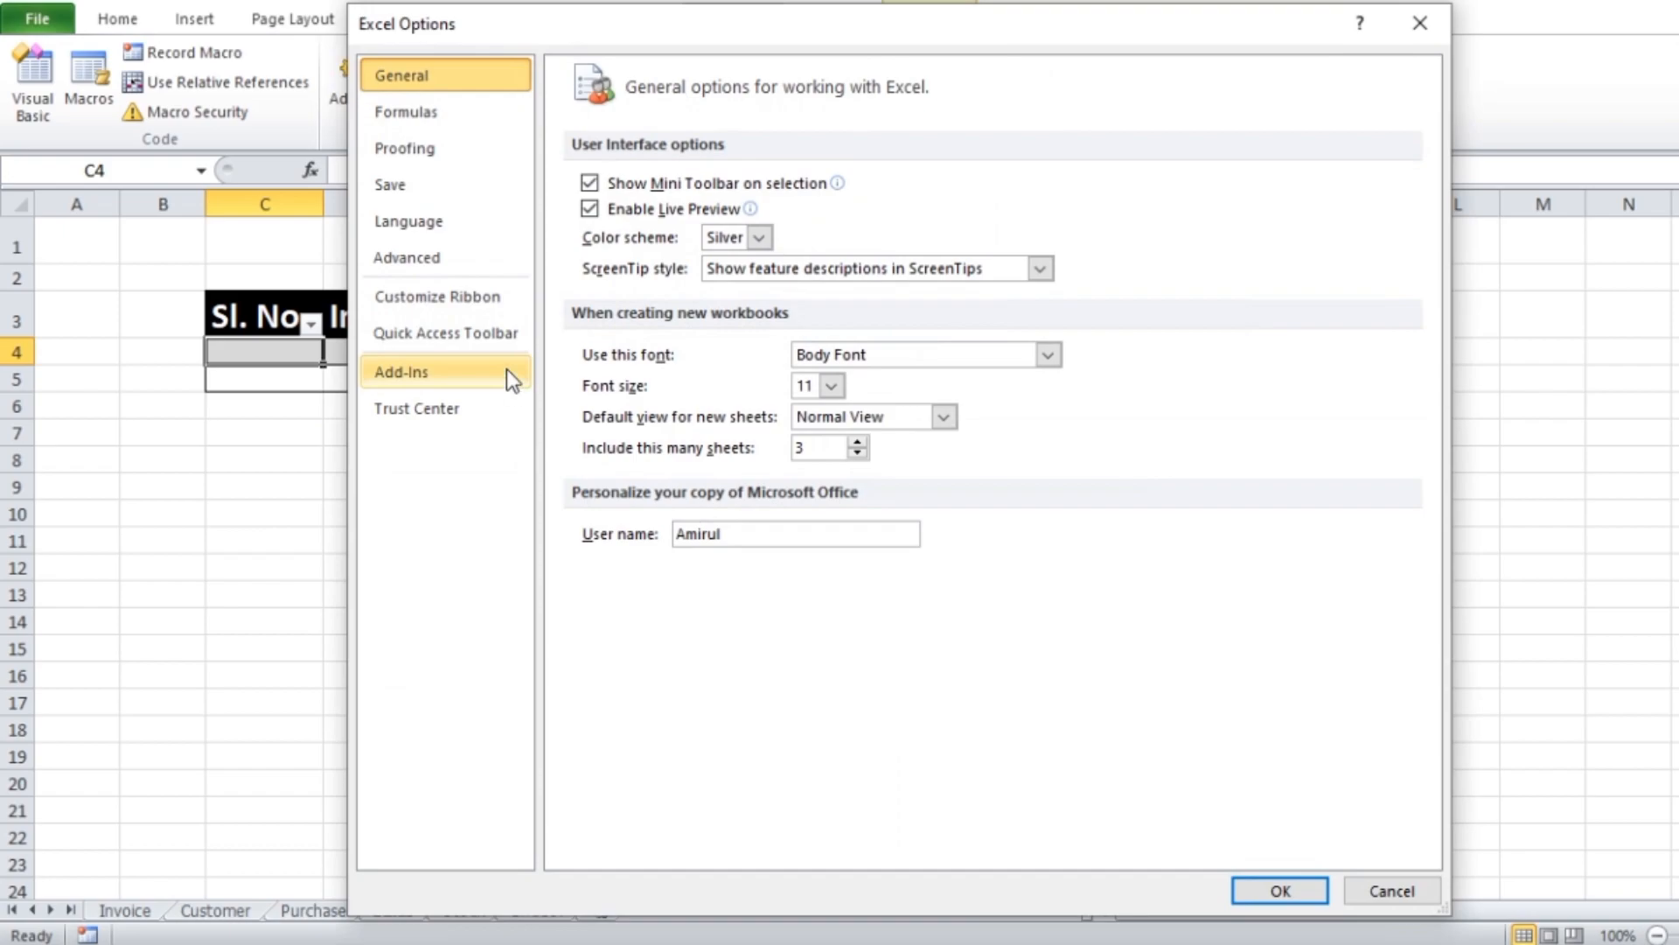
{"action": "left_click", "coordinate": [471, 303]}
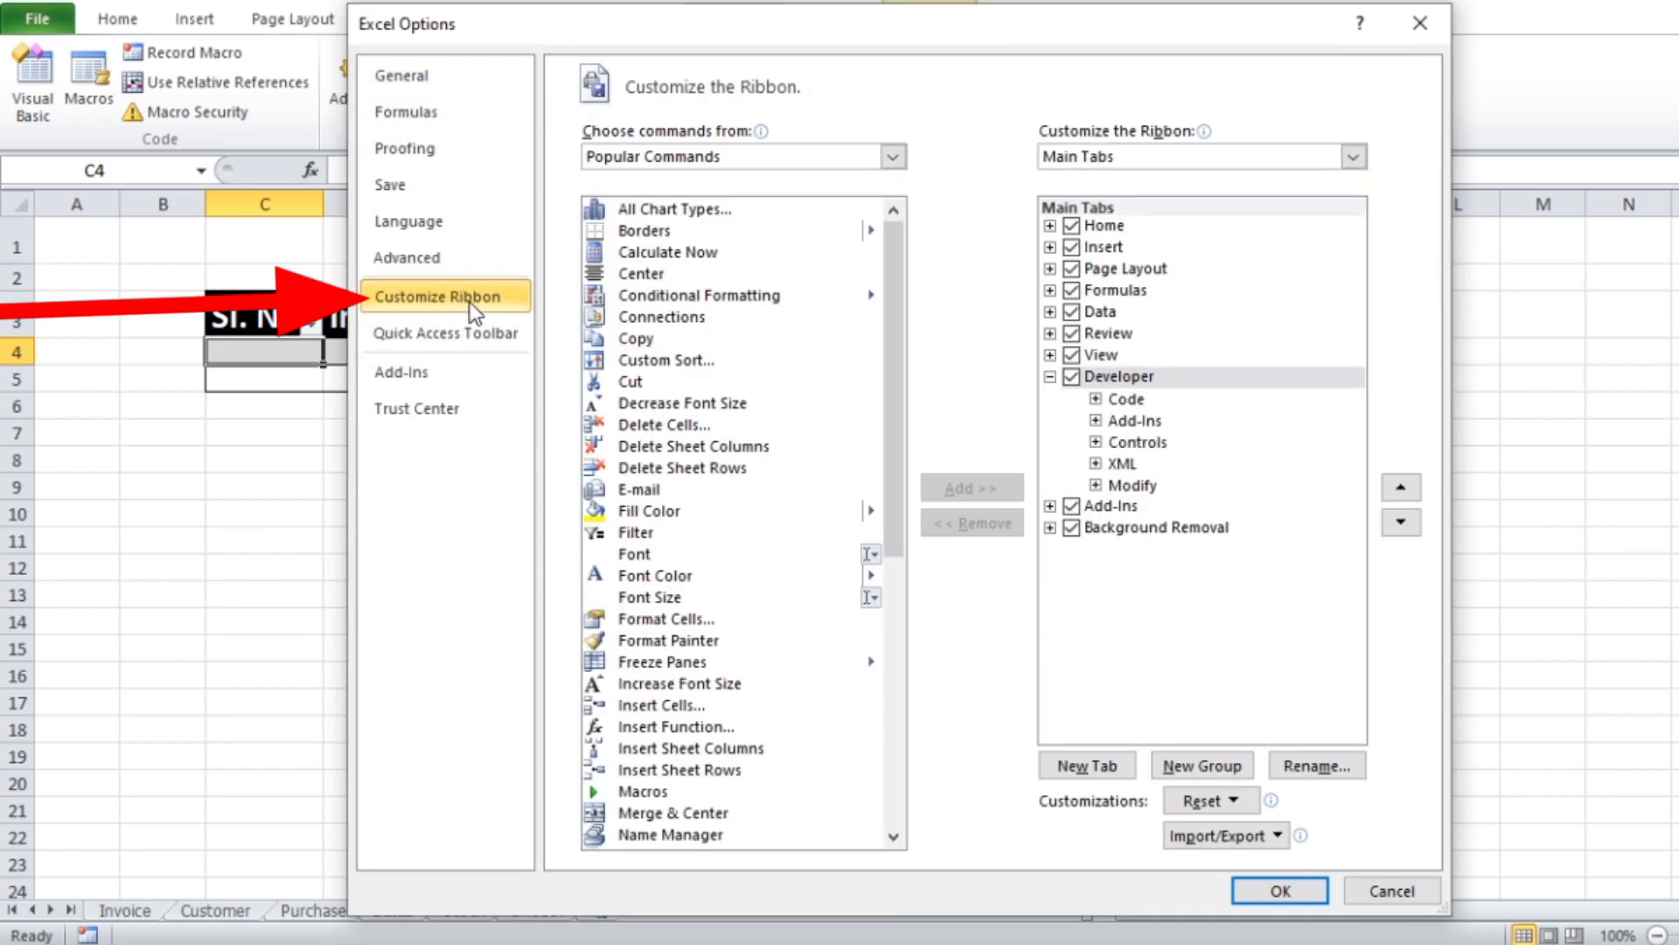
{"action": "left_click", "coordinate": [1082, 385]}
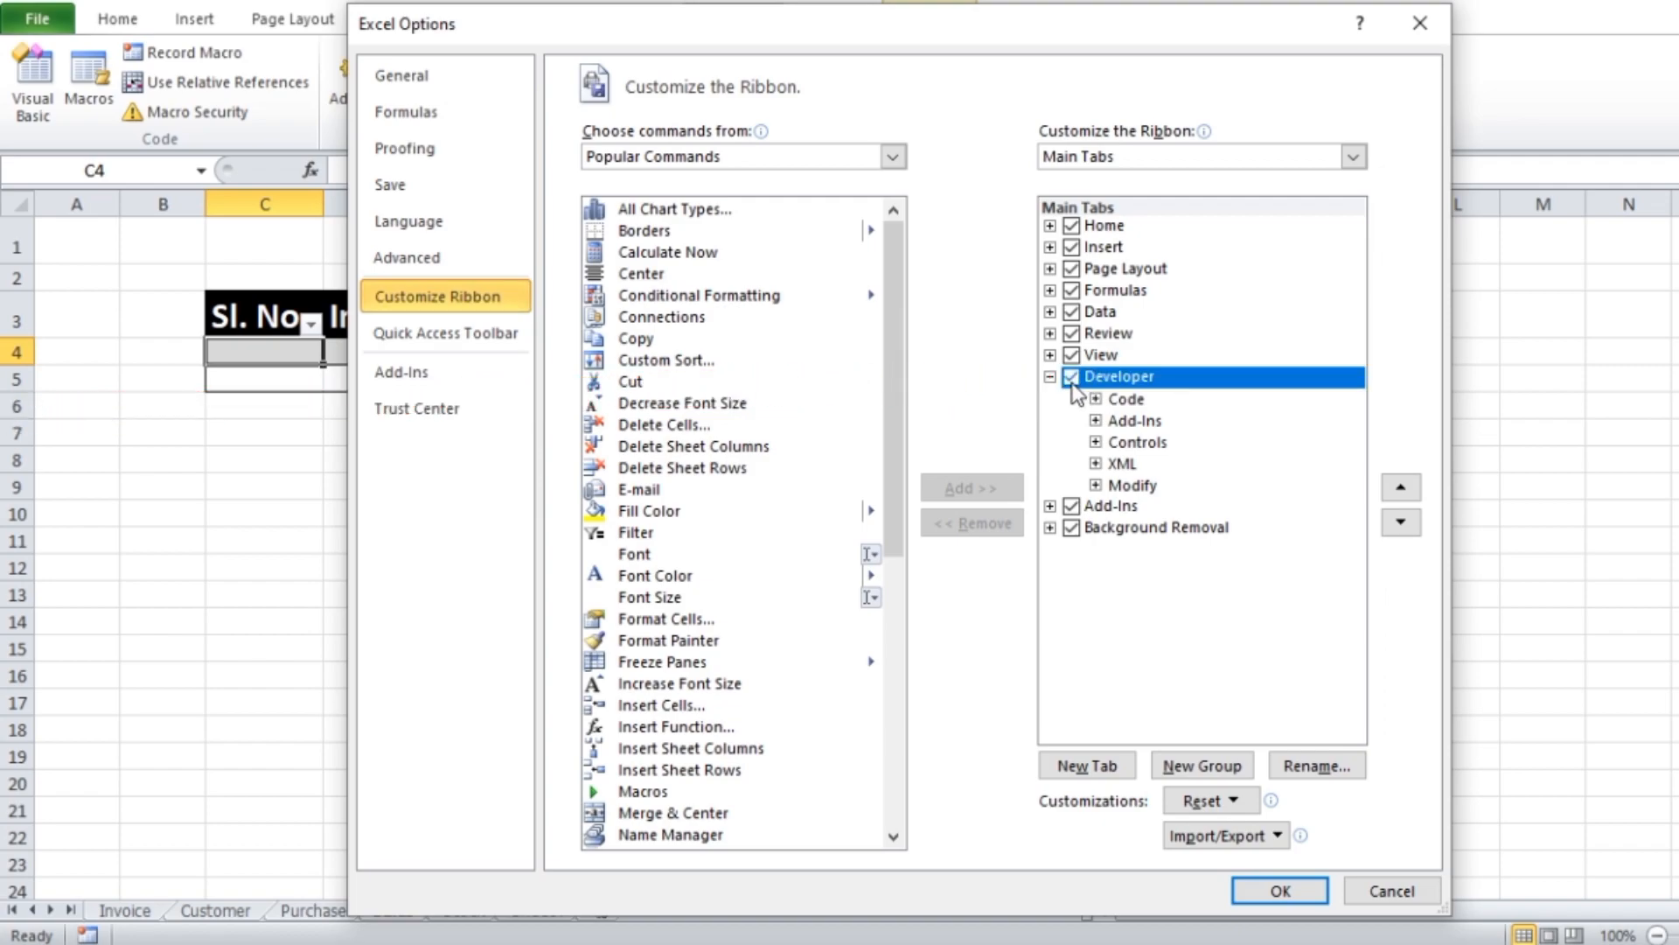
{"action": "left_click", "coordinate": [1279, 890]}
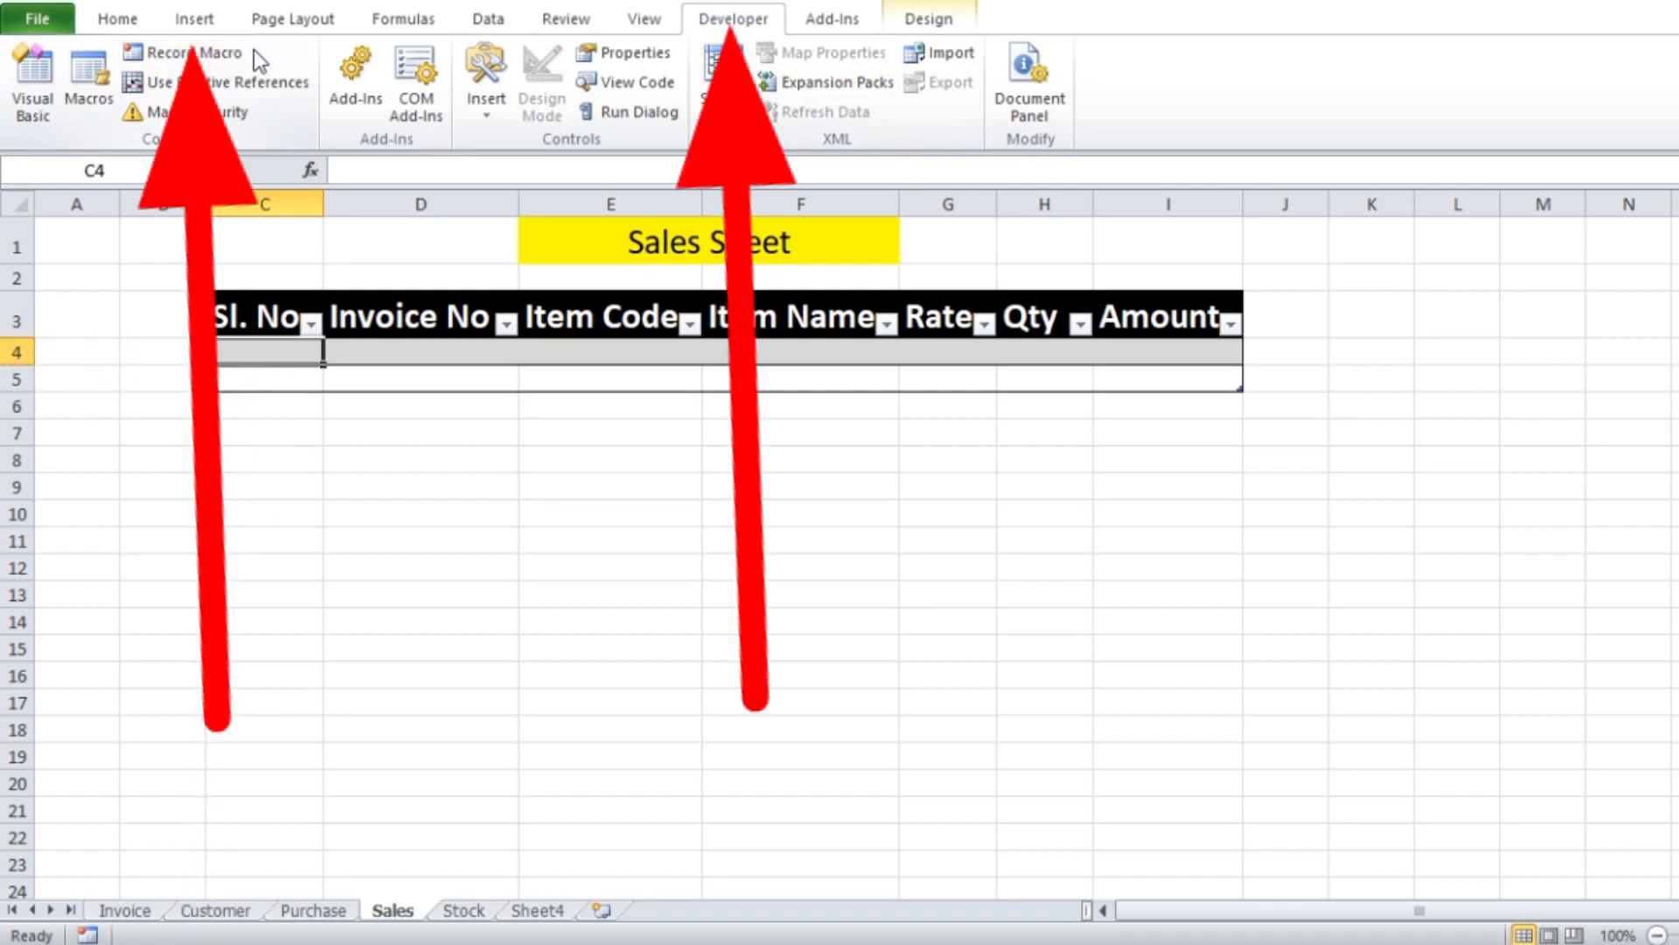
Start recording a macro named salessheet, stored in this workbook
{"action": "left_click", "coordinate": [203, 60]}
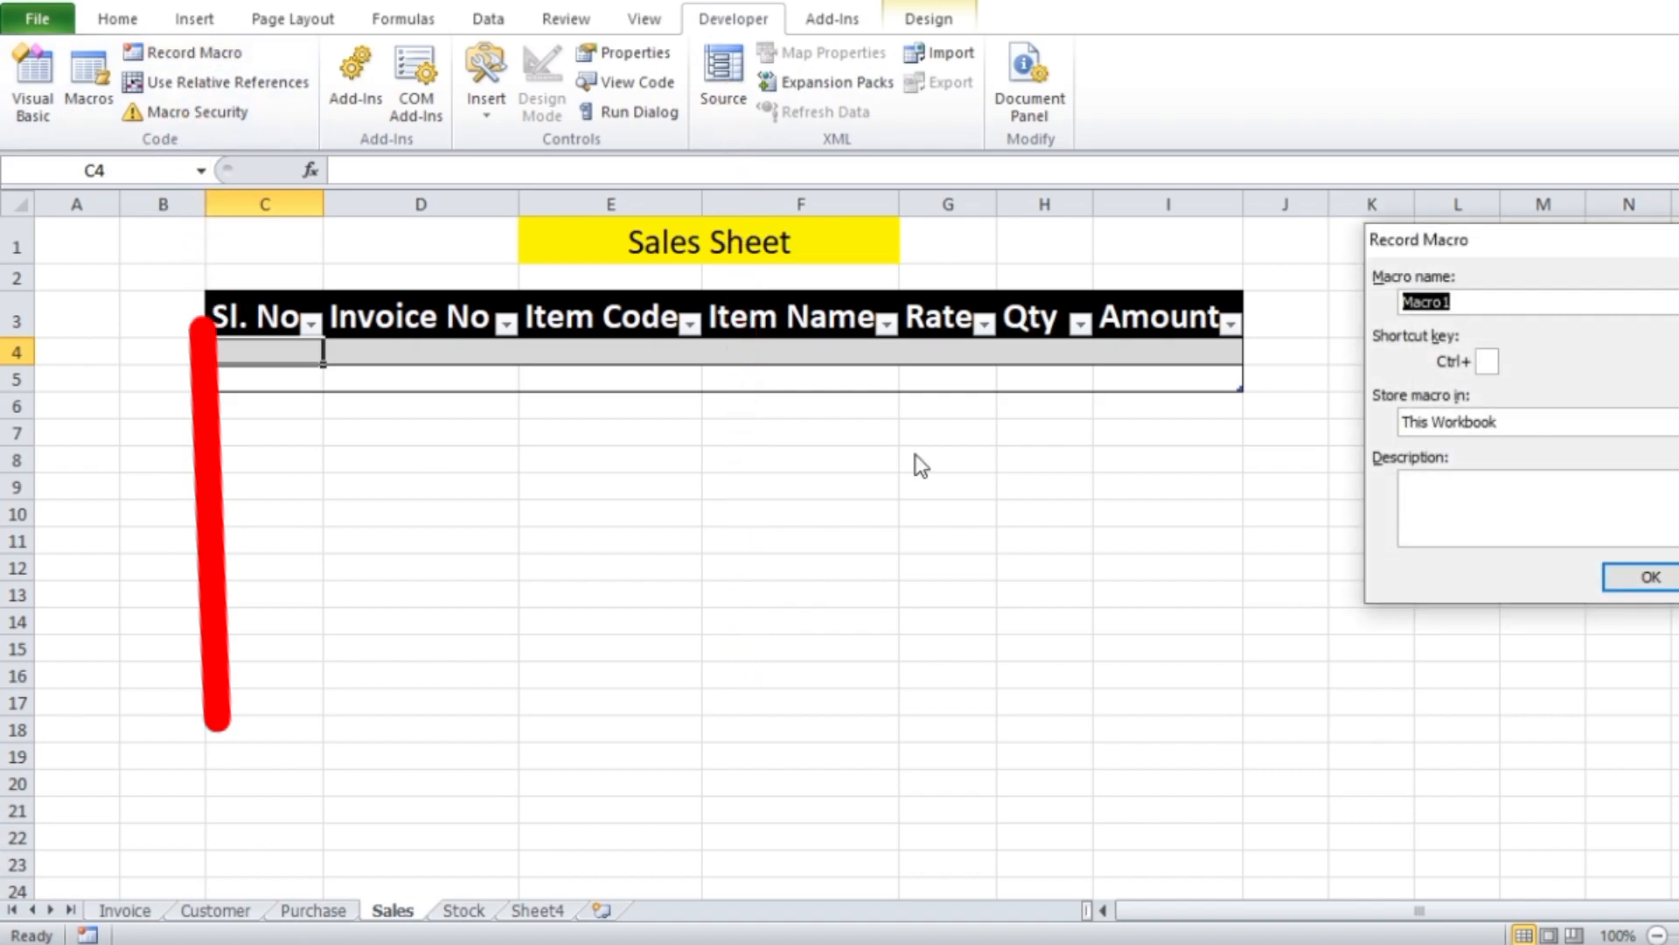
{"action": "type", "text": "sales"}
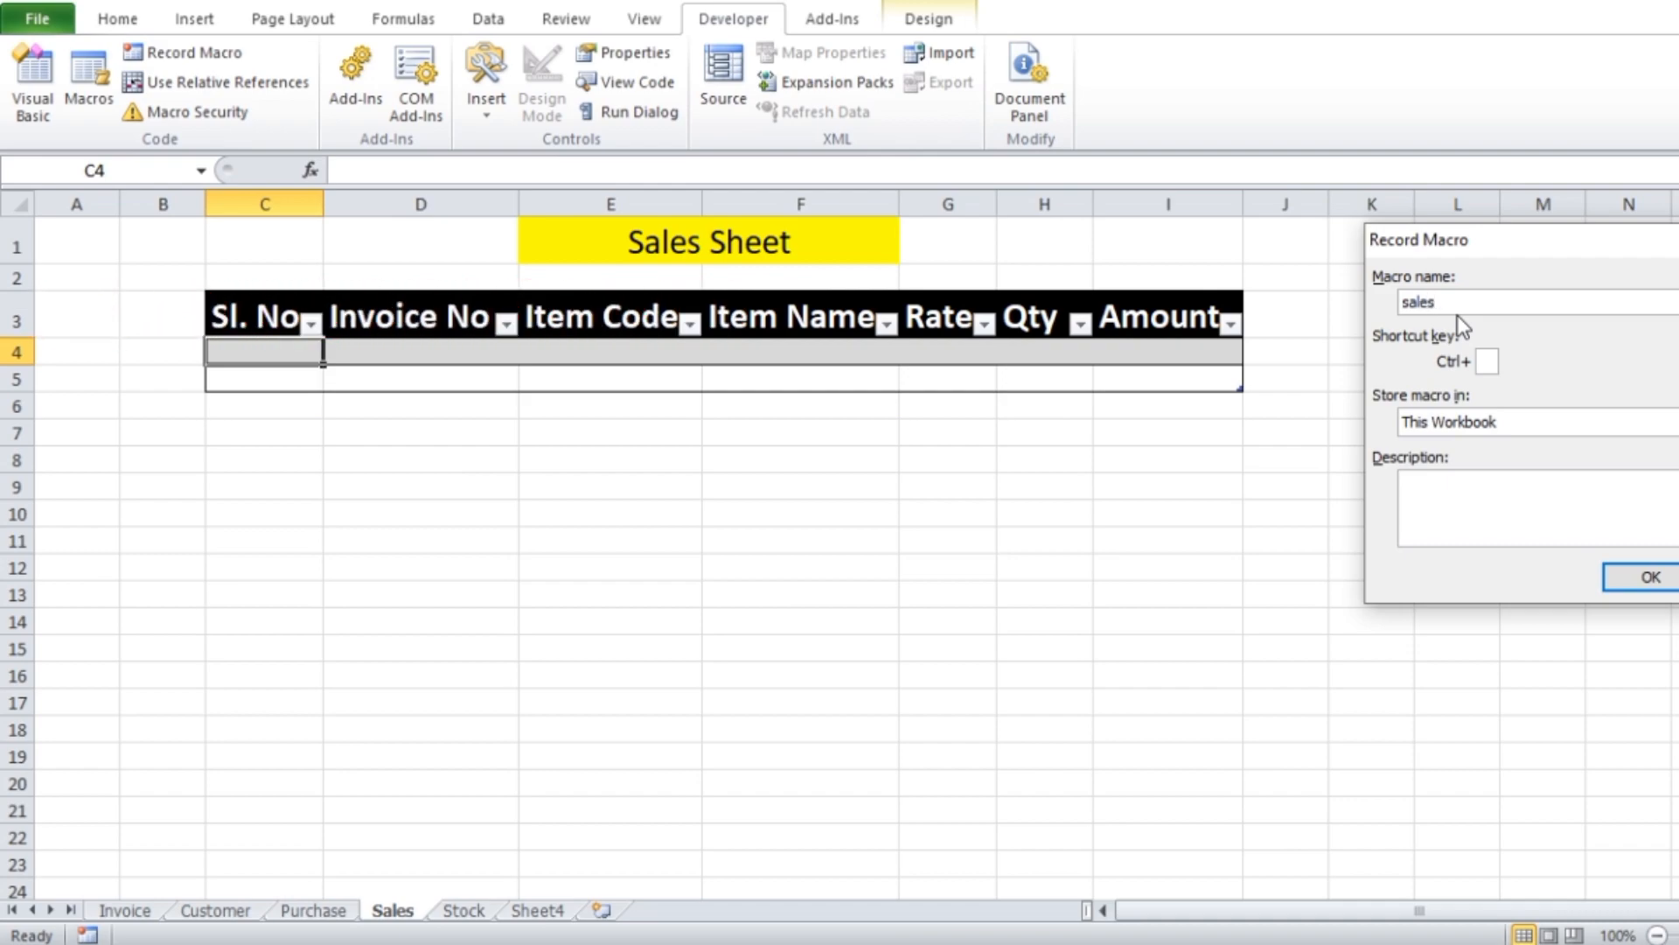
{"action": "type", "text": "sheet"}
{"action": "left_click", "coordinate": [1662, 577]}
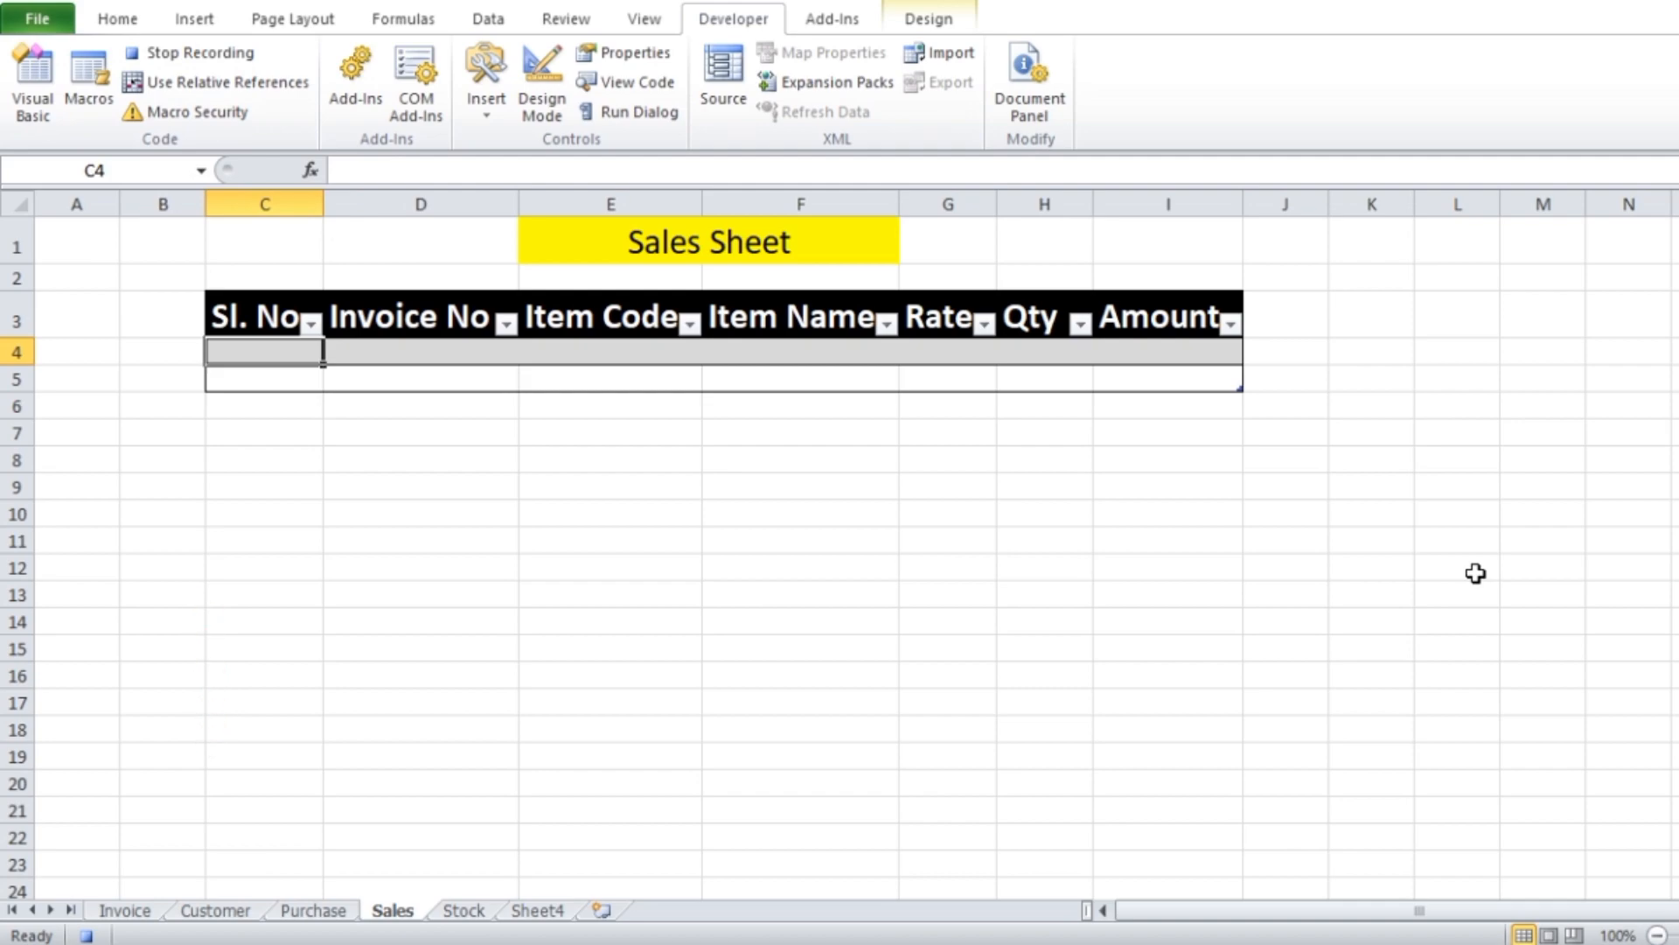
Copy the invoice item rows A11:G24 from the Invoice sheet
{"action": "left_click", "coordinate": [125, 911]}
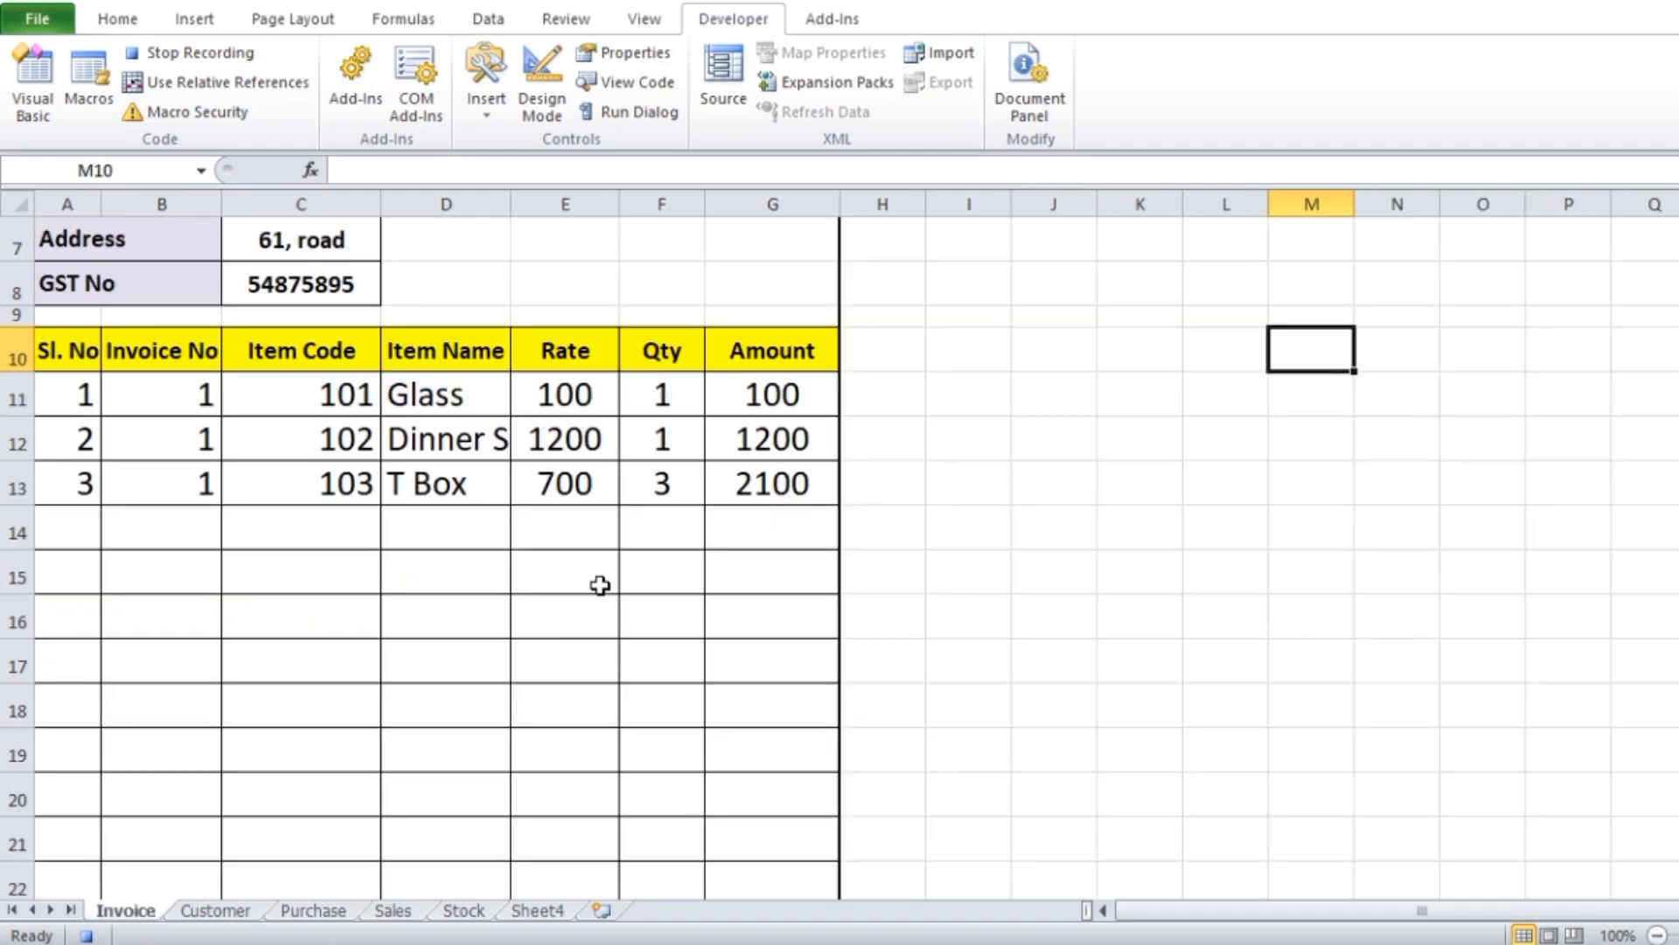
{"action": "left_click", "coordinate": [77, 400]}
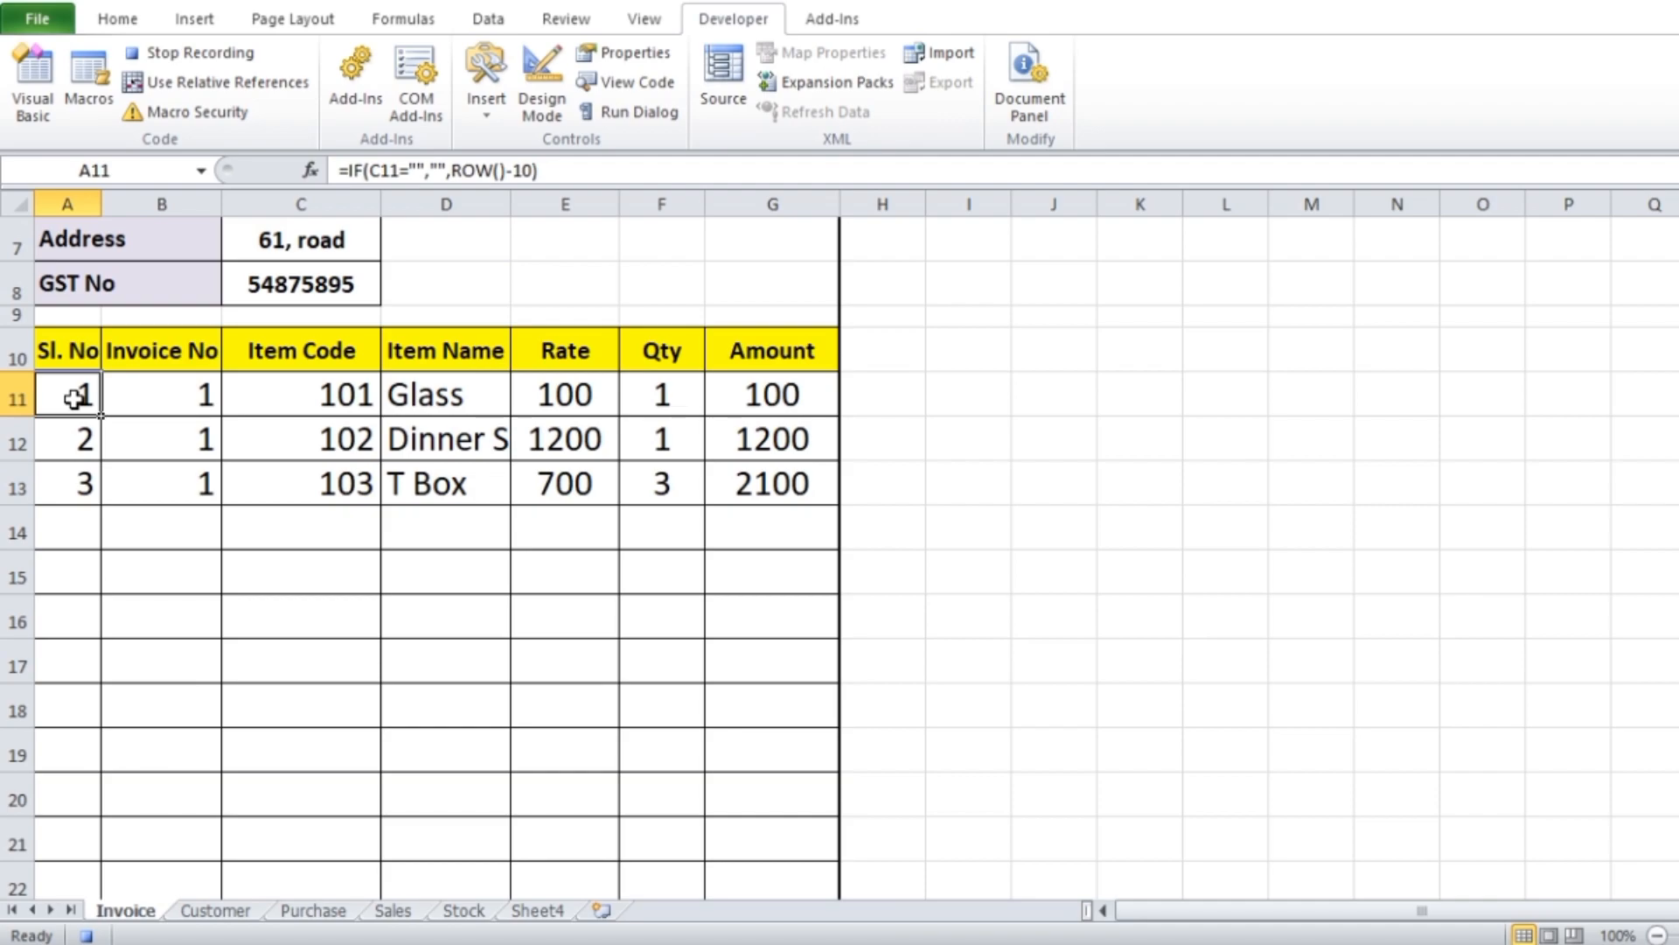
{"action": "key", "text": "shift+Right"}
{"action": "key", "text": "shift+Right"}
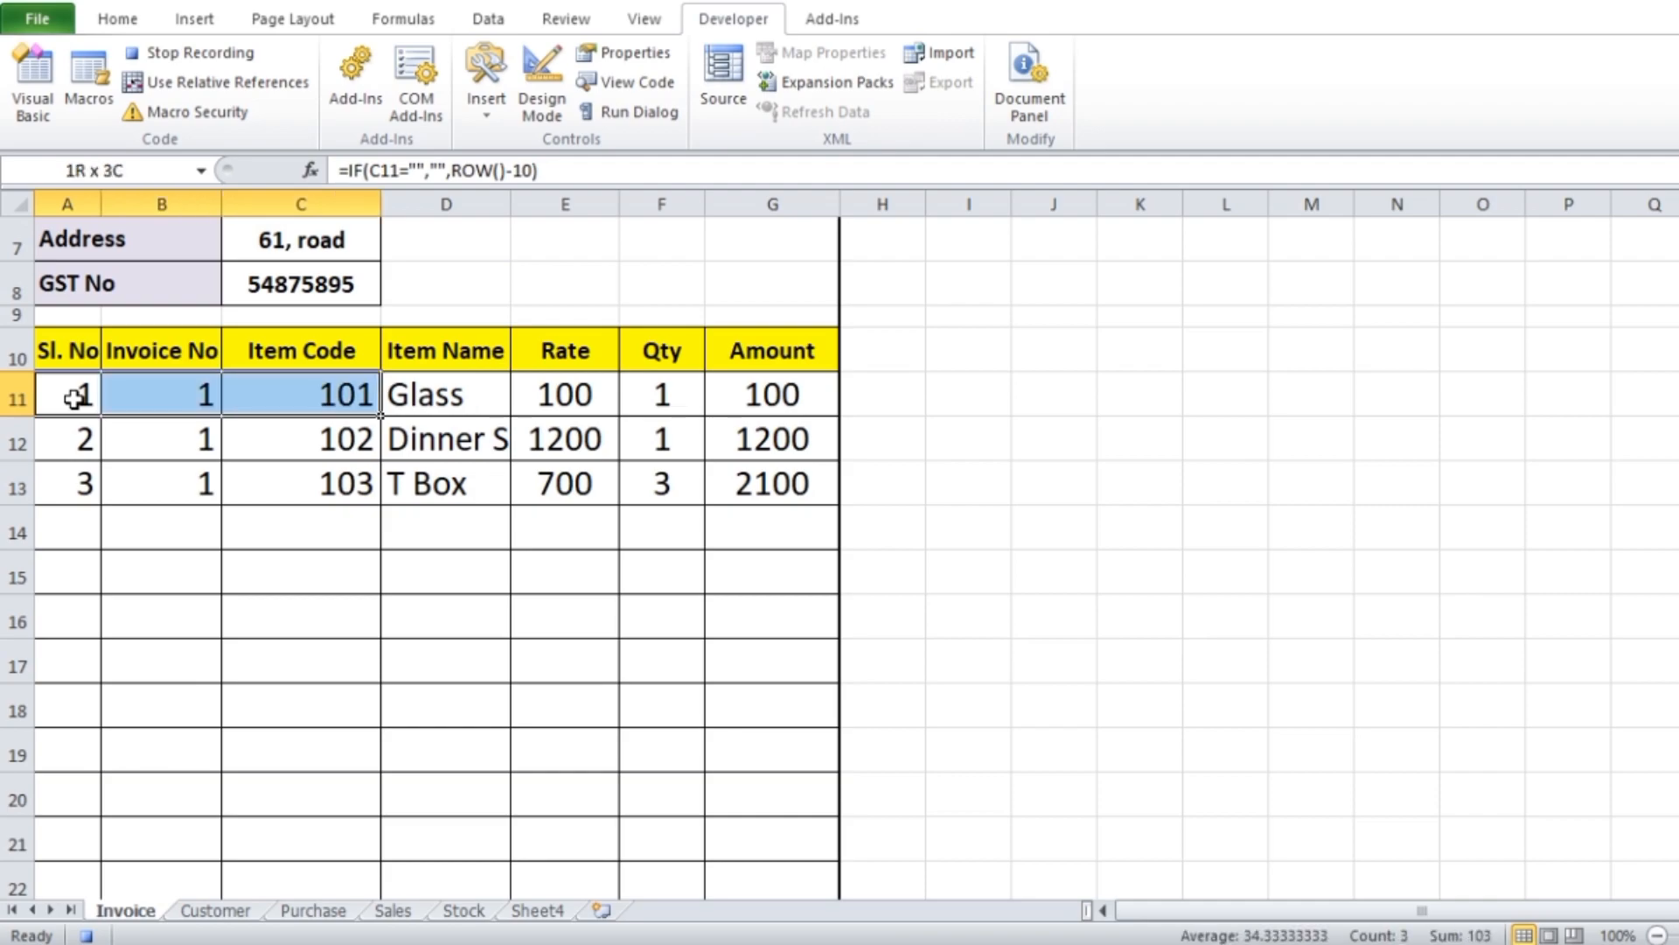
{"action": "key", "text": "shift+Right"}
{"action": "key", "text": "shift+Right"}
{"action": "key", "text": "shift+Right"}
{"action": "key", "text": "shift+Right"}
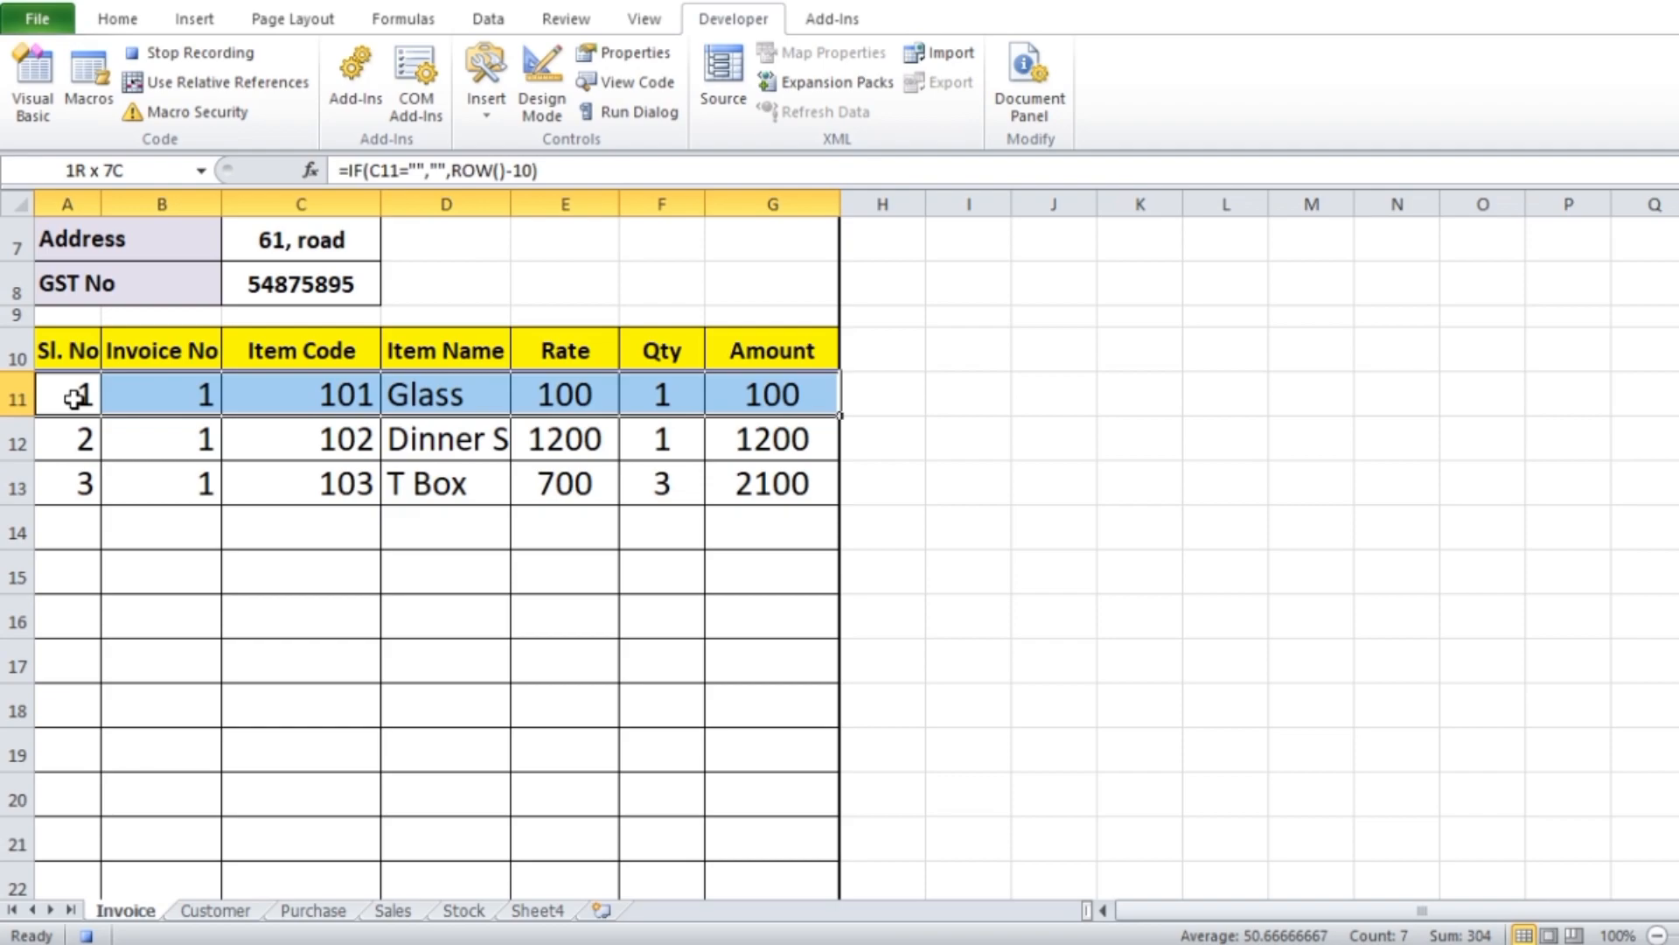
{"action": "key", "text": "ctrl+shift+Down"}
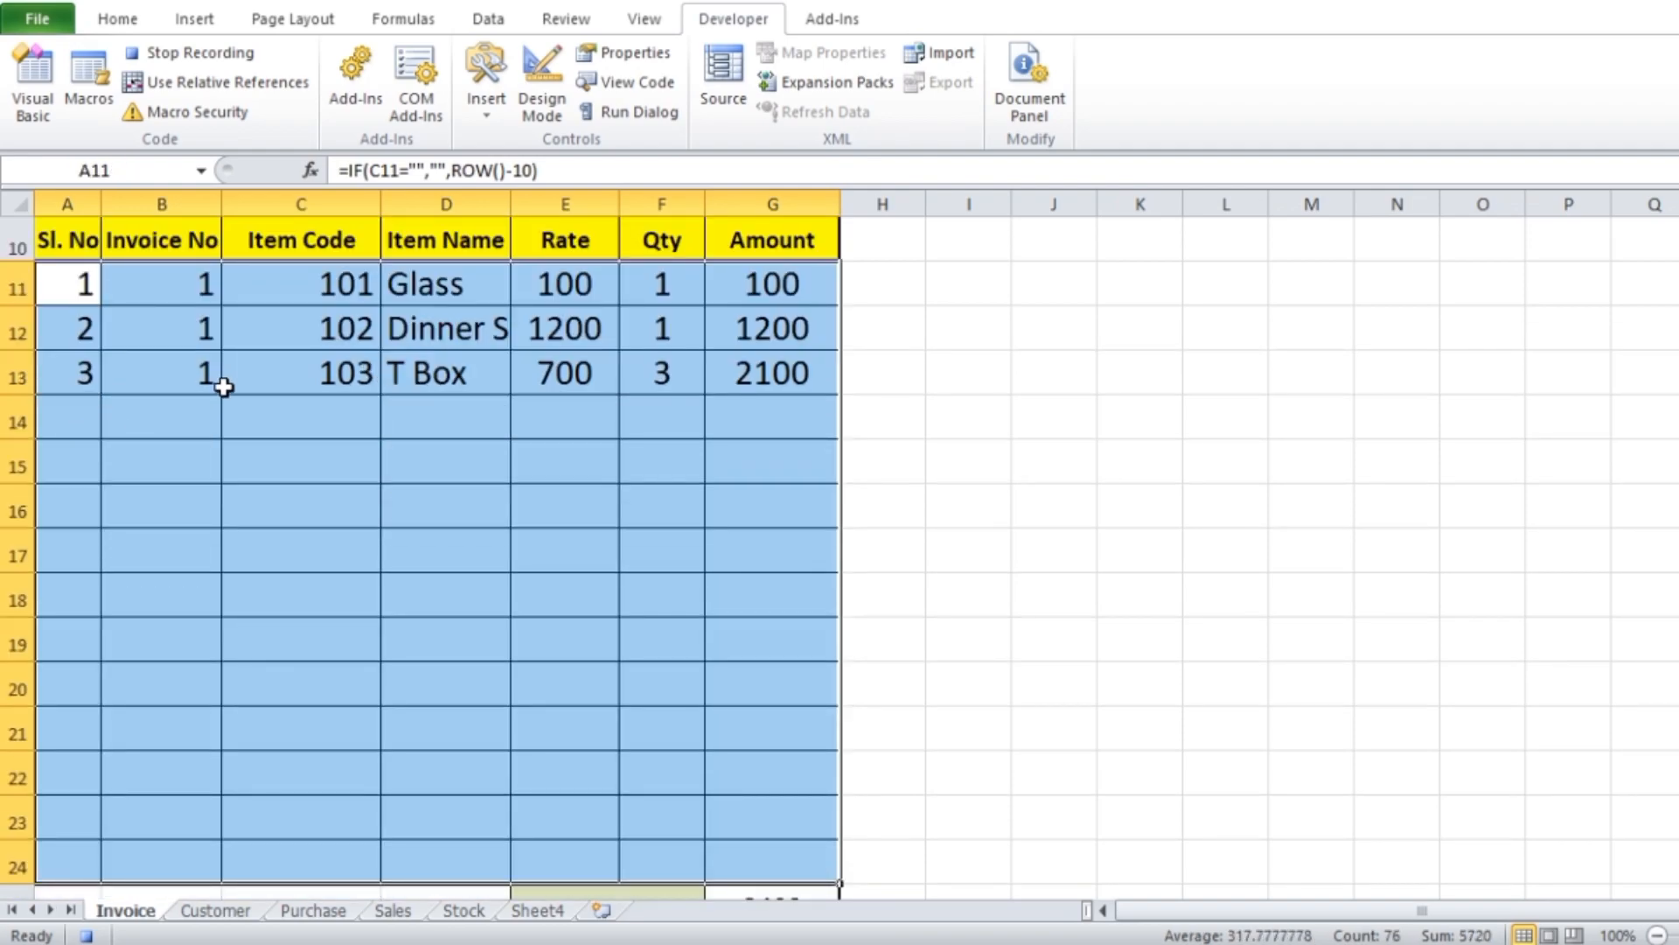
{"action": "key", "text": "ctrl+c"}
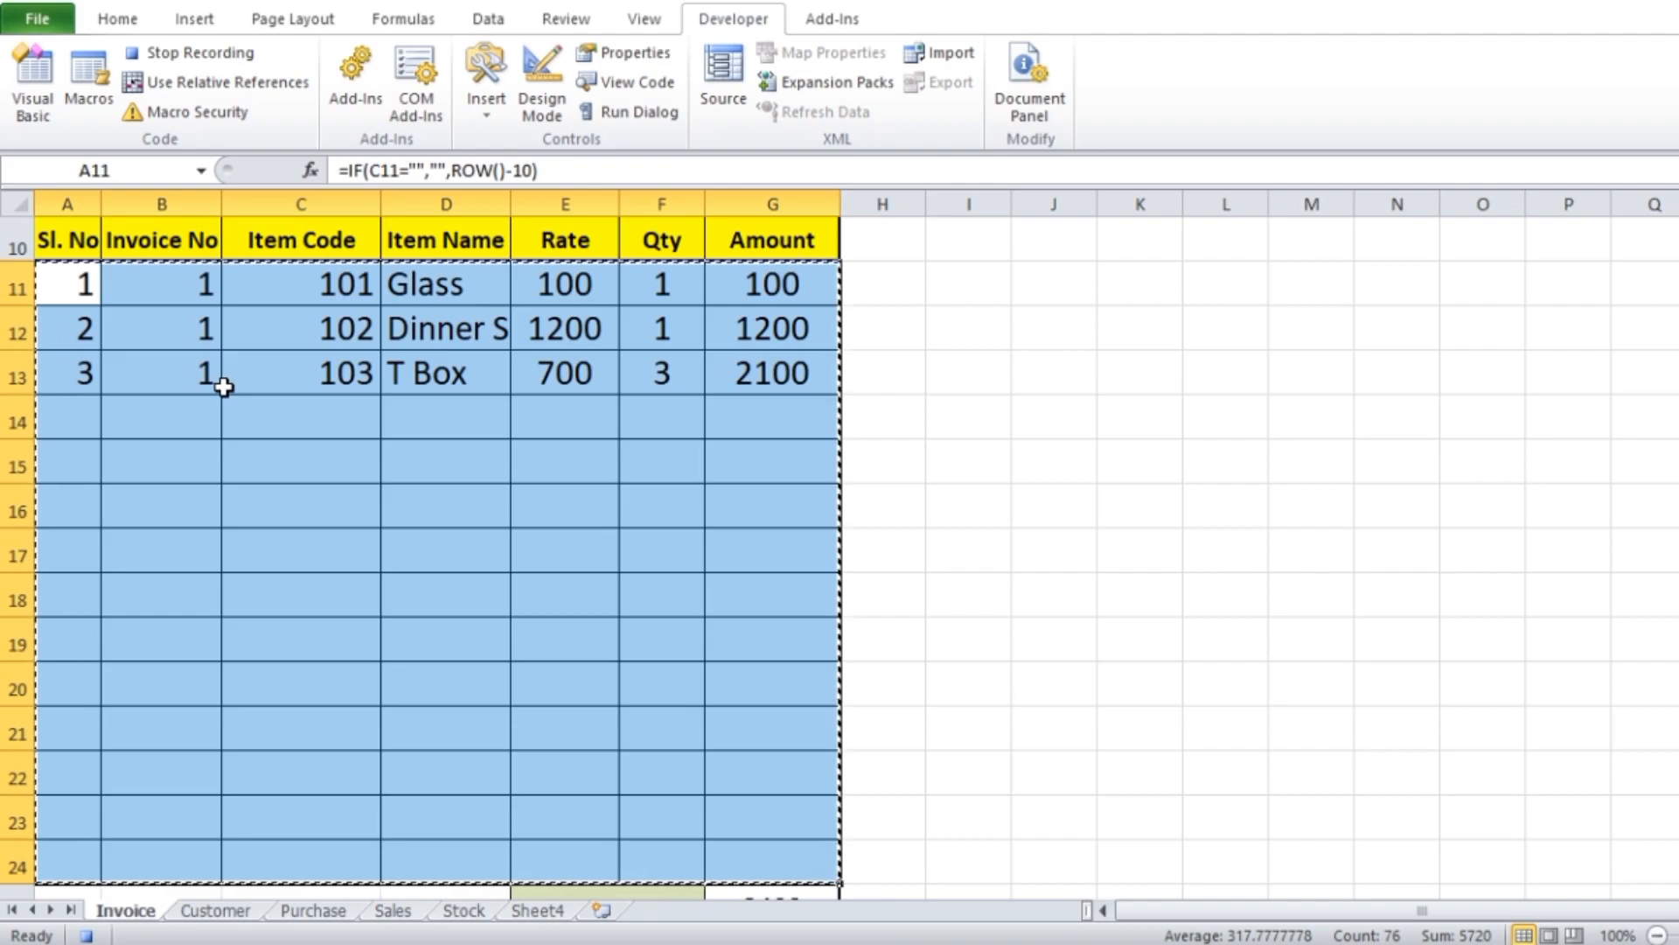
Paste the copied invoice rows as values only into Sheet4, starting at cell B2
{"action": "left_click", "coordinate": [539, 910]}
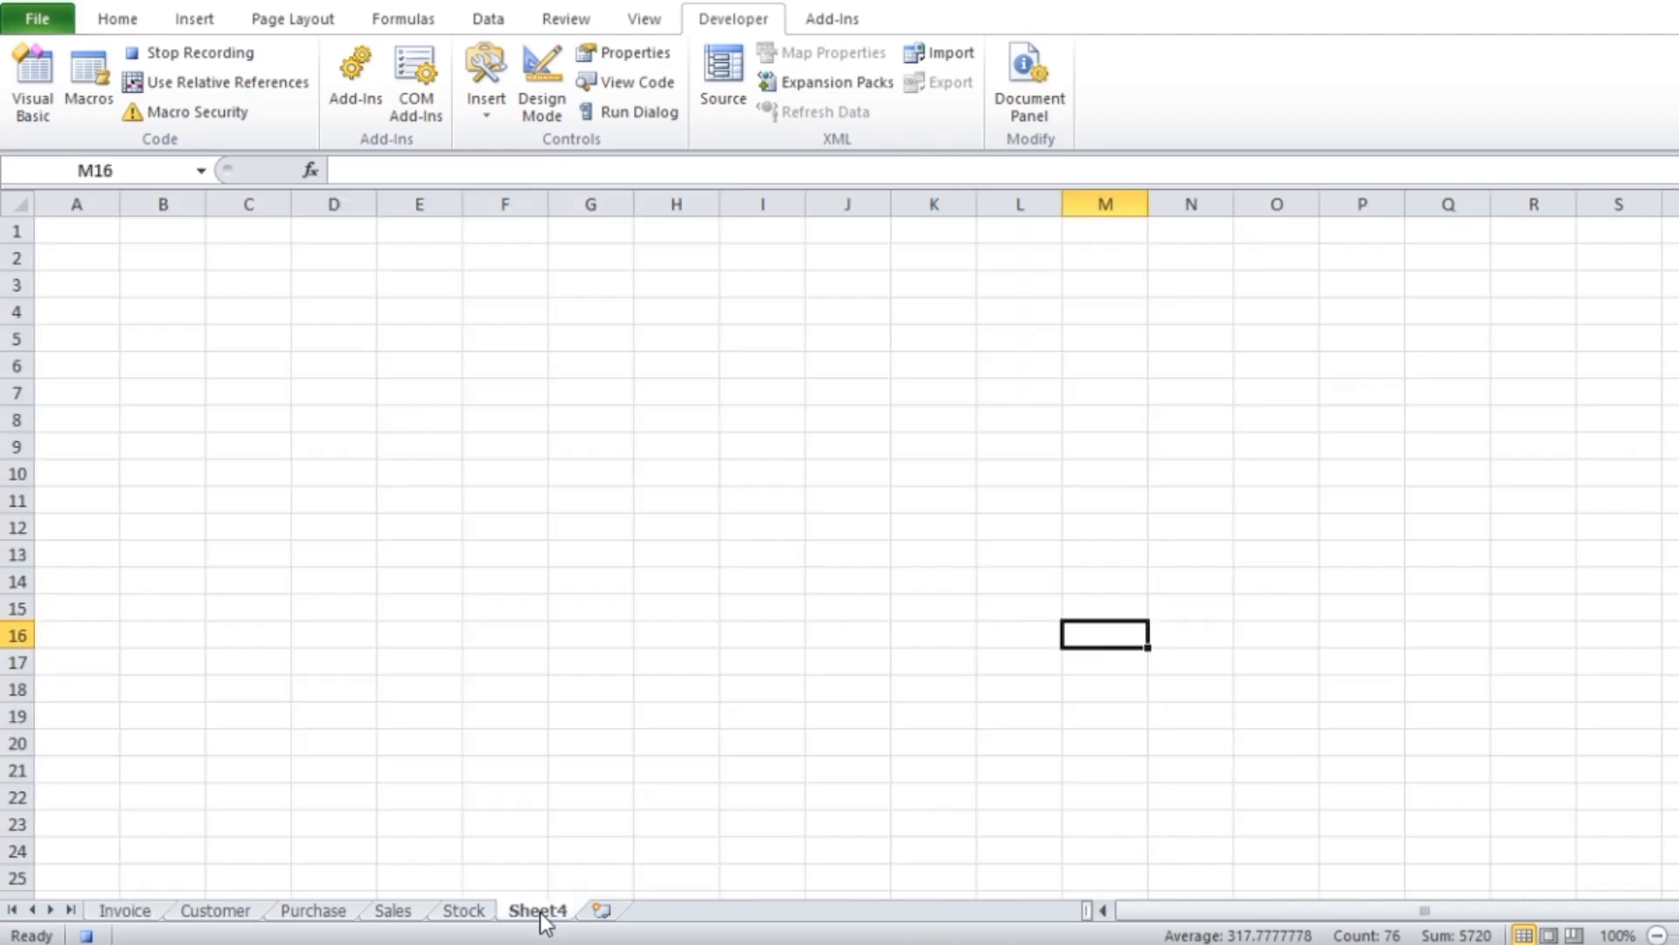
{"action": "left_click", "coordinate": [154, 257]}
{"action": "right_click", "coordinate": [153, 257]}
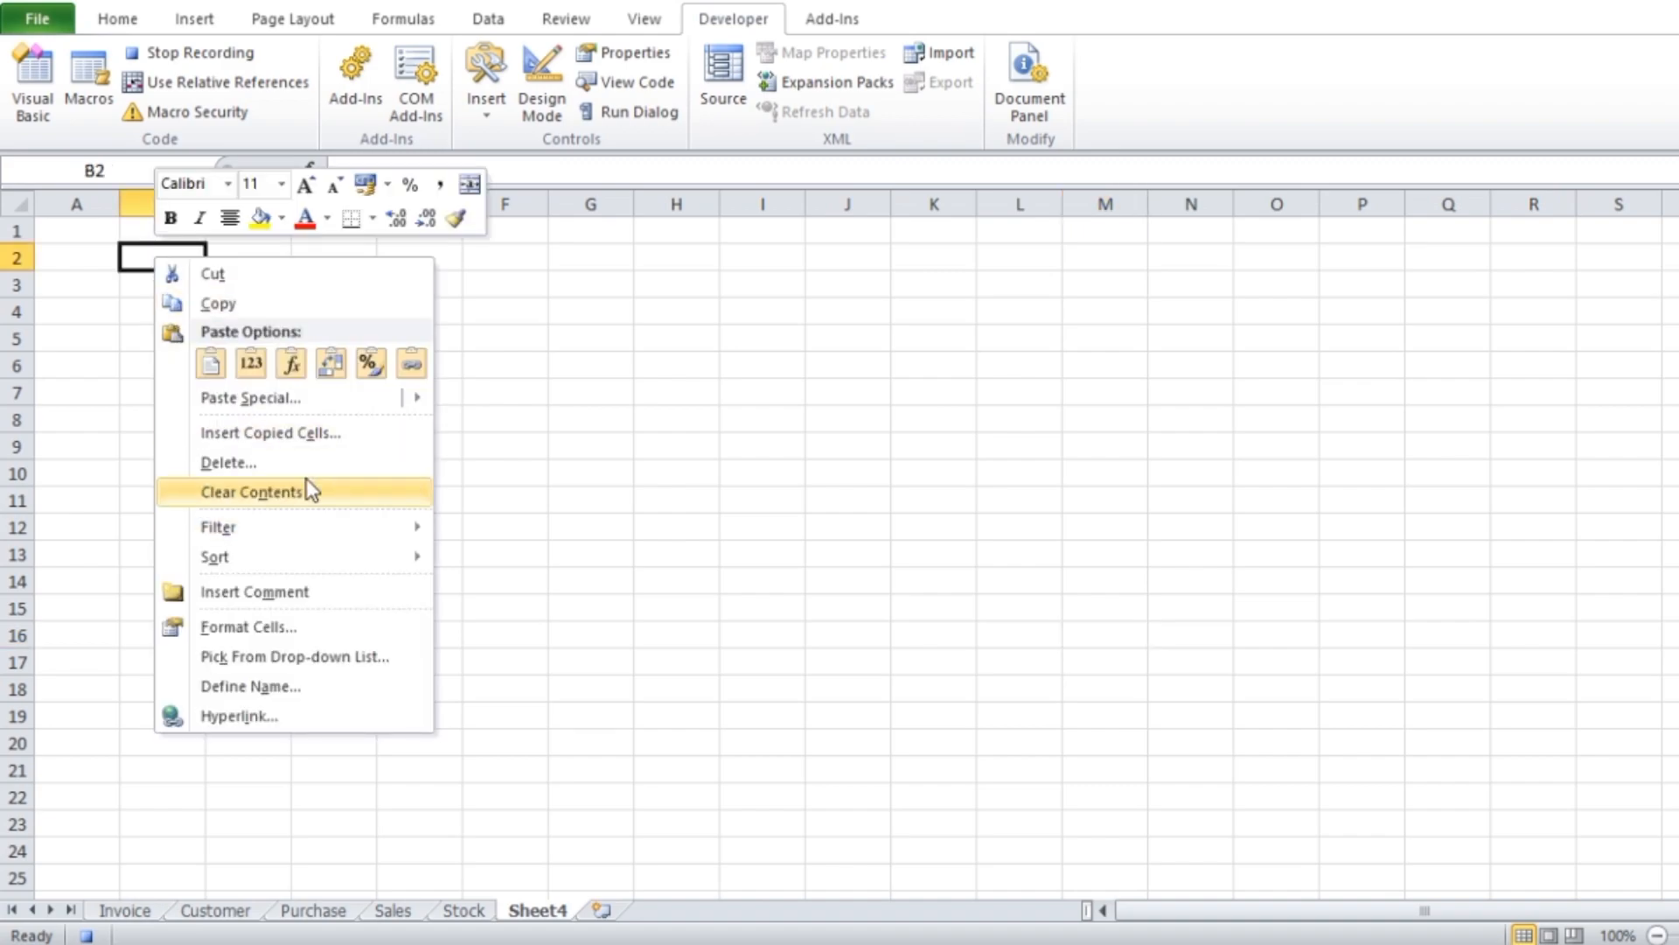
{"action": "left_click", "coordinate": [264, 401]}
{"action": "left_click", "coordinate": [81, 298]}
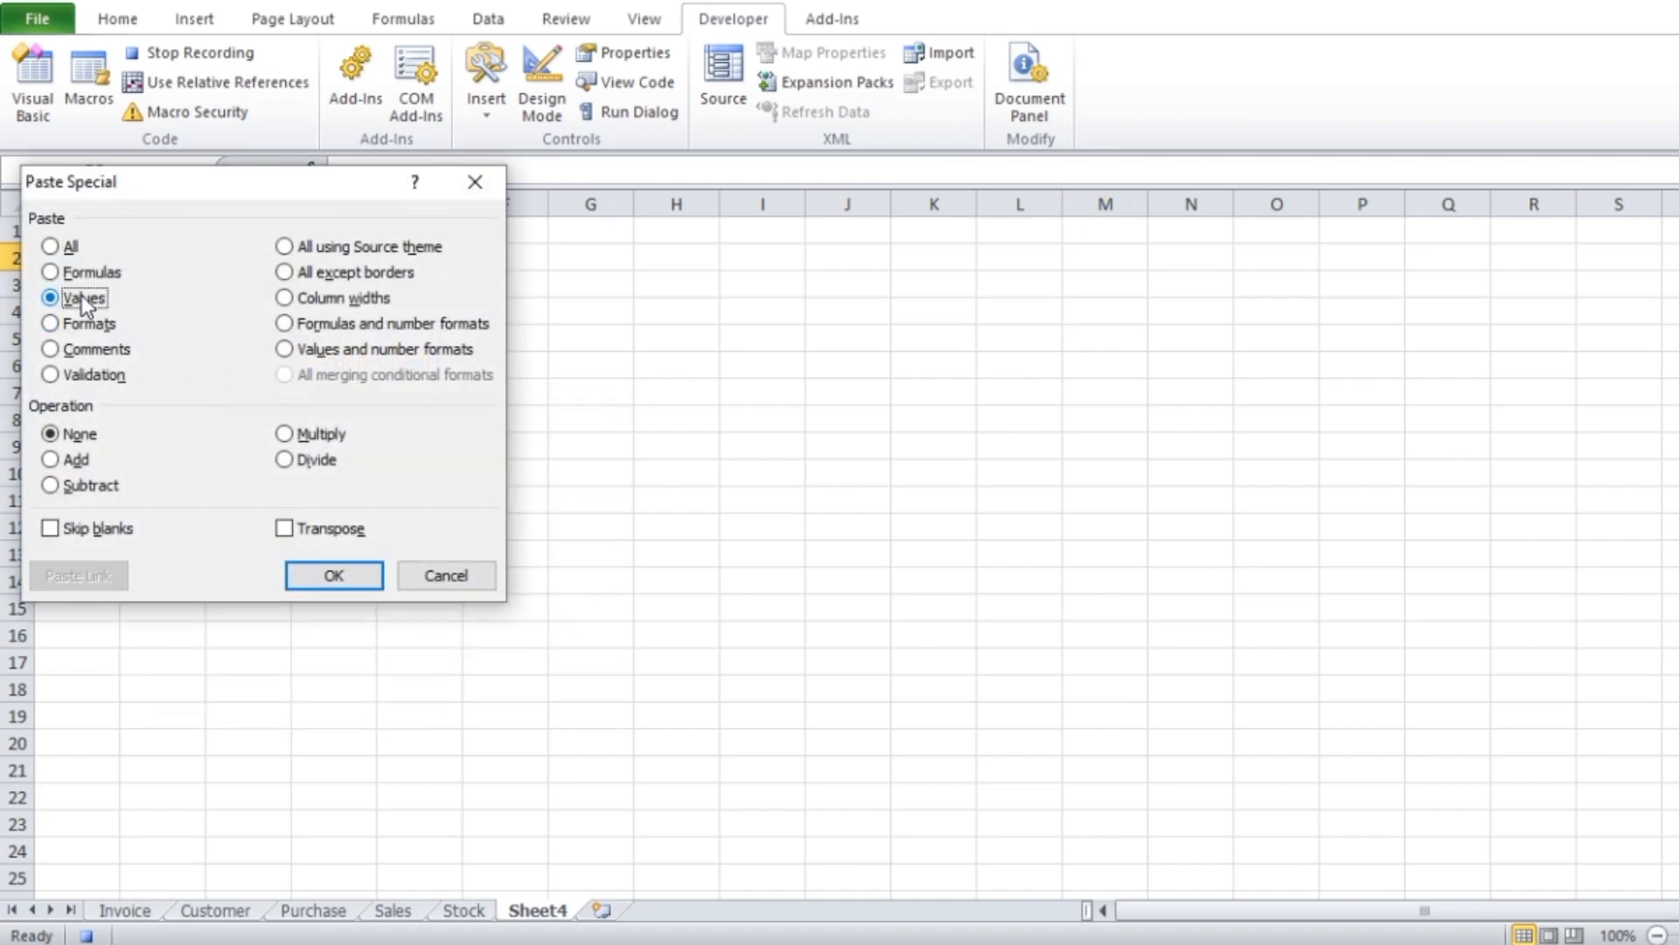
{"action": "left_click", "coordinate": [333, 577]}
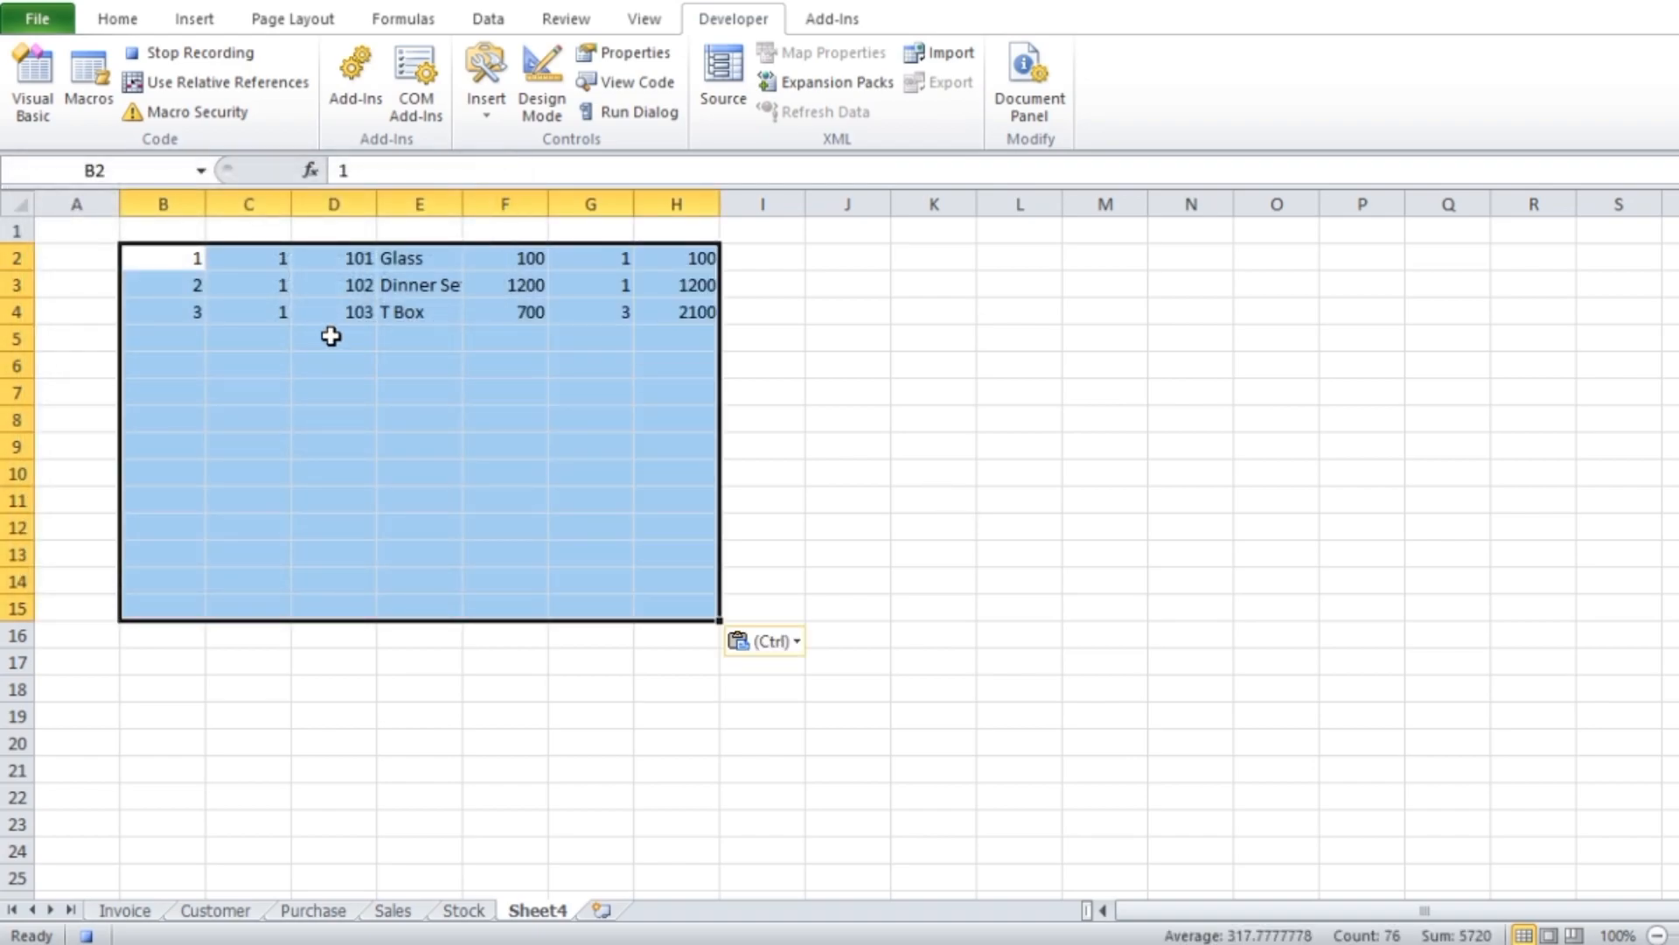
Copy the pasted block from Sheet4 and insert the copied cells at C4 in the Sales table
{"action": "key", "text": "ctrl+c"}
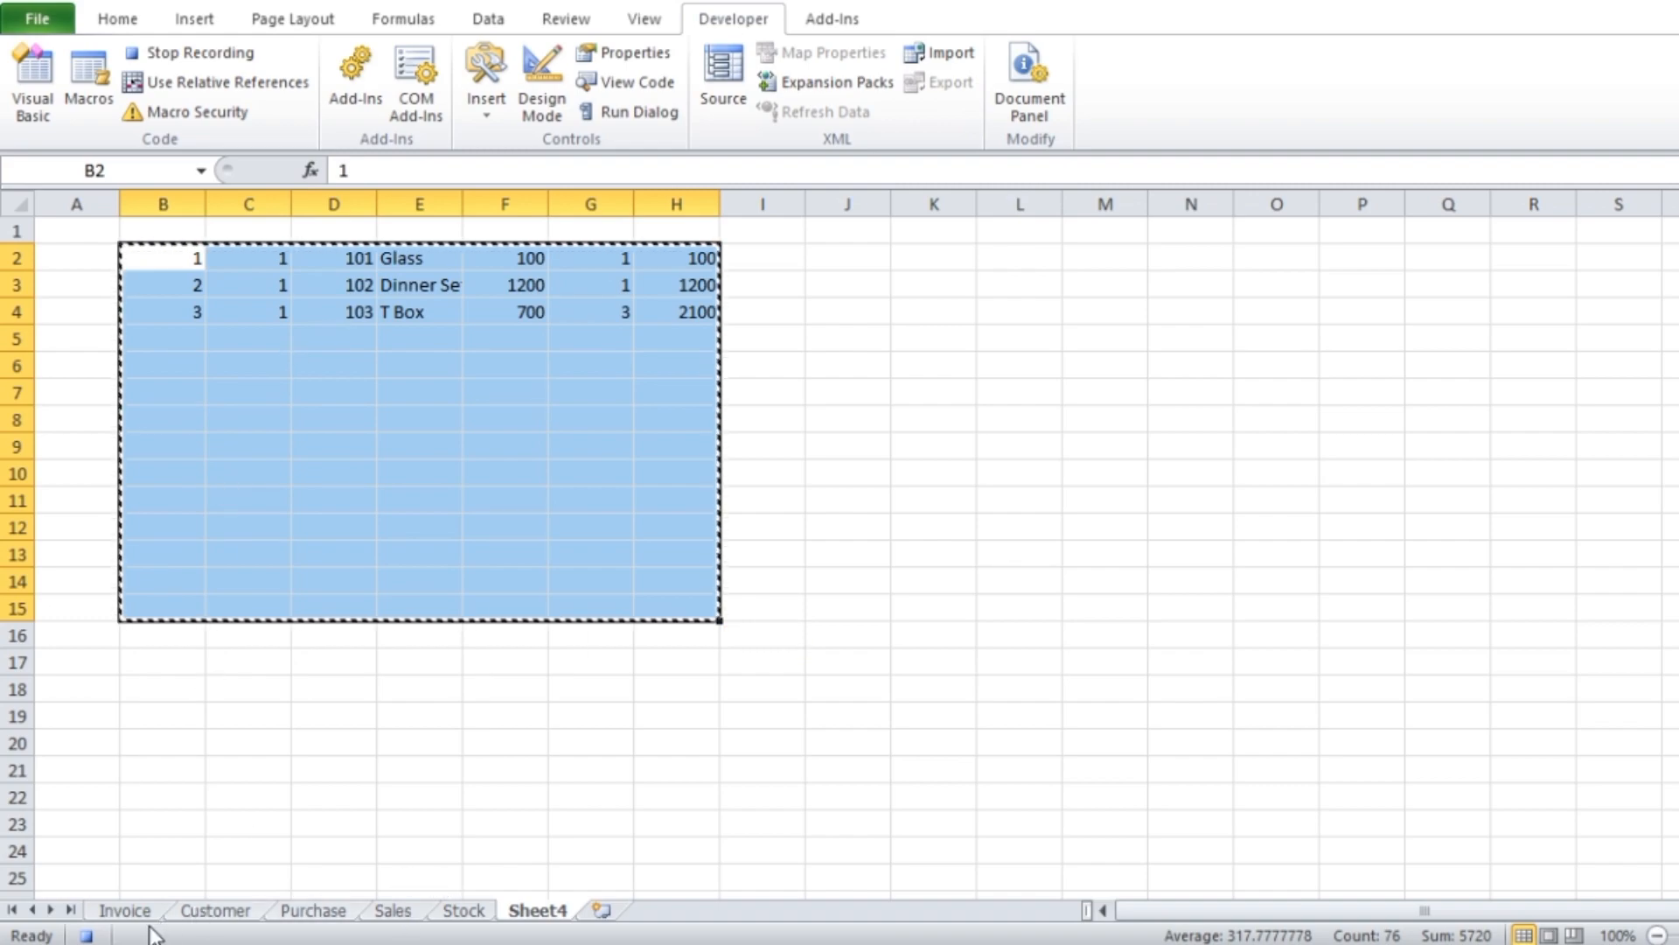
{"action": "left_click", "coordinate": [402, 915]}
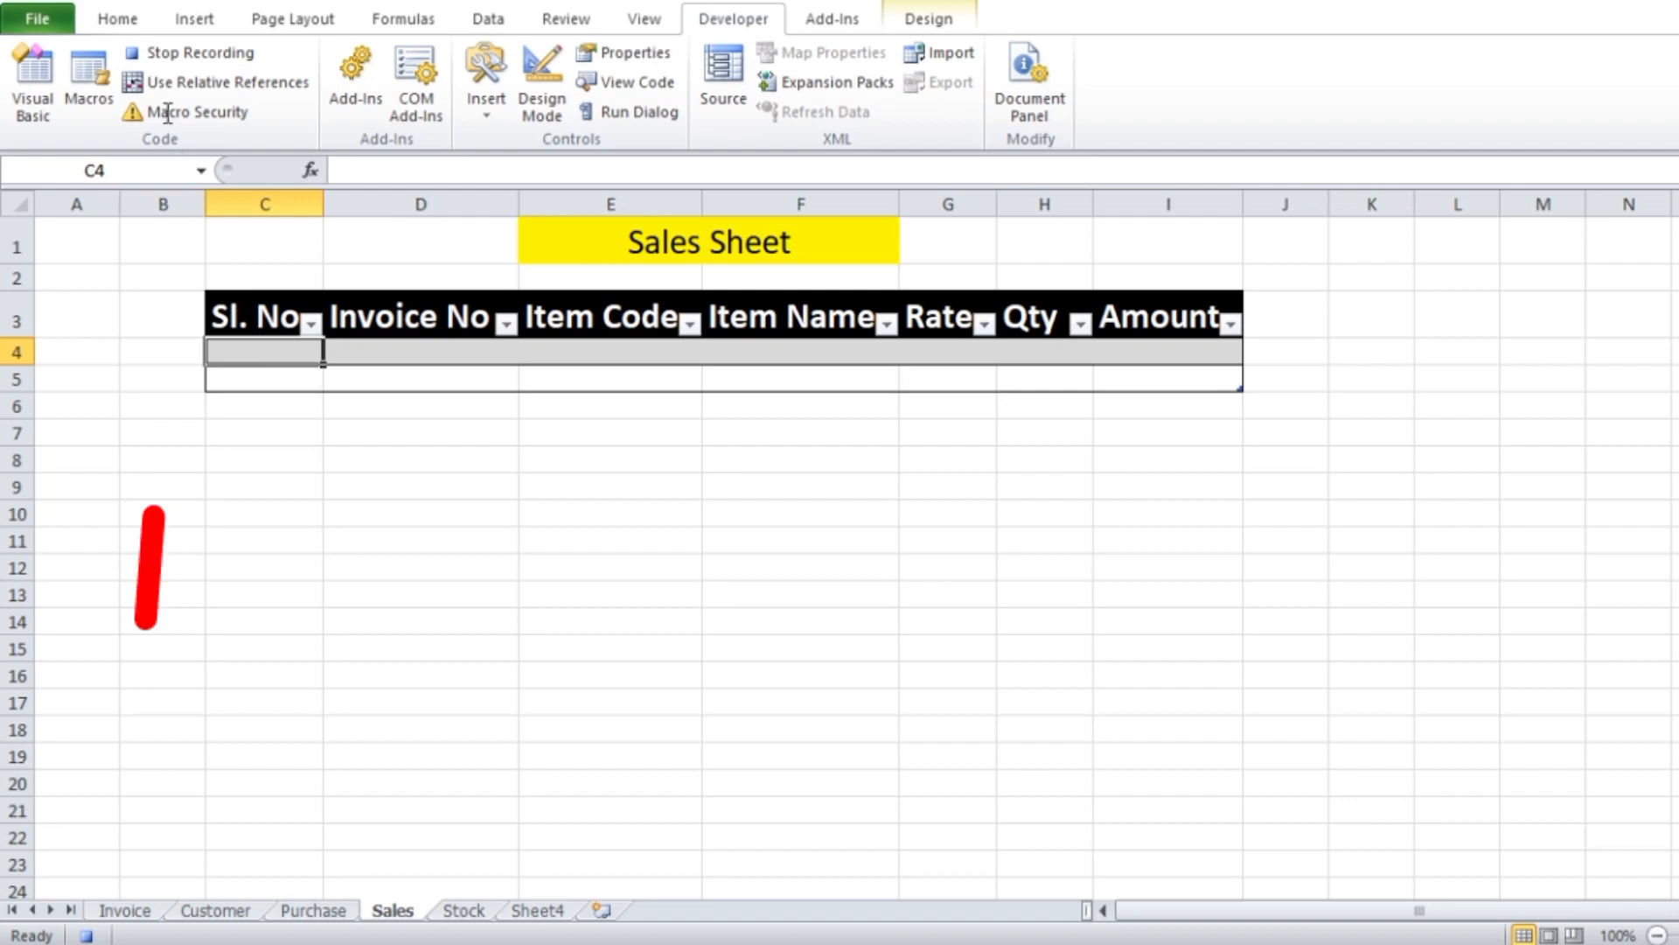
{"action": "left_click", "coordinate": [116, 21]}
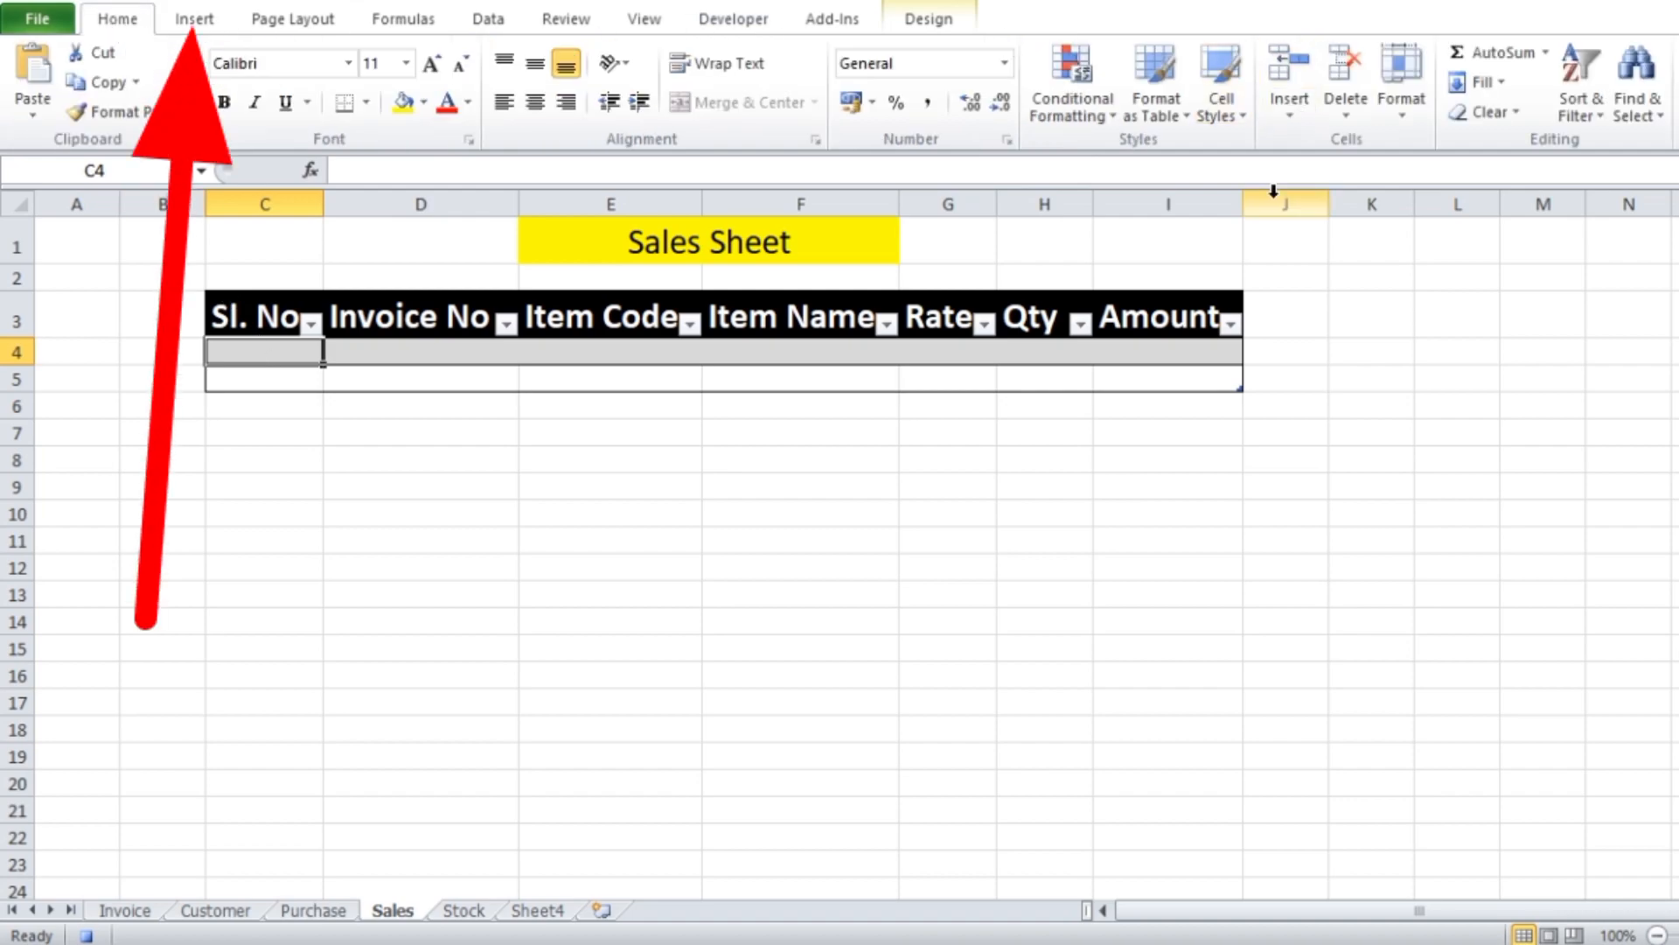
{"action": "left_click", "coordinate": [1291, 117]}
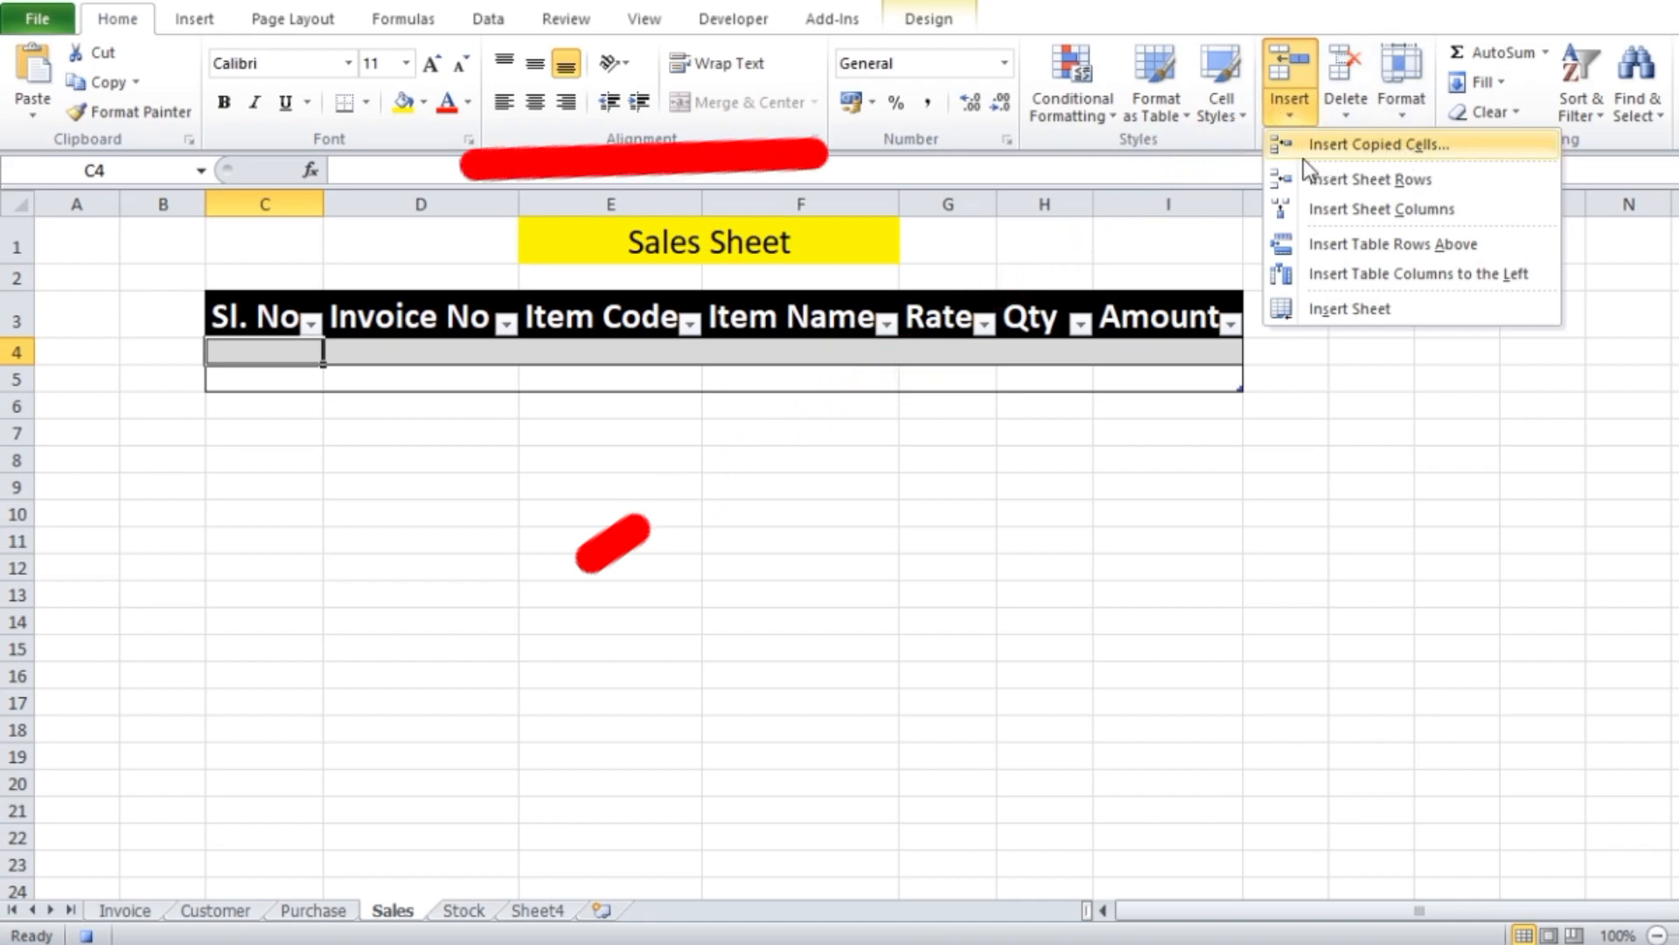
{"action": "left_click", "coordinate": [1382, 143]}
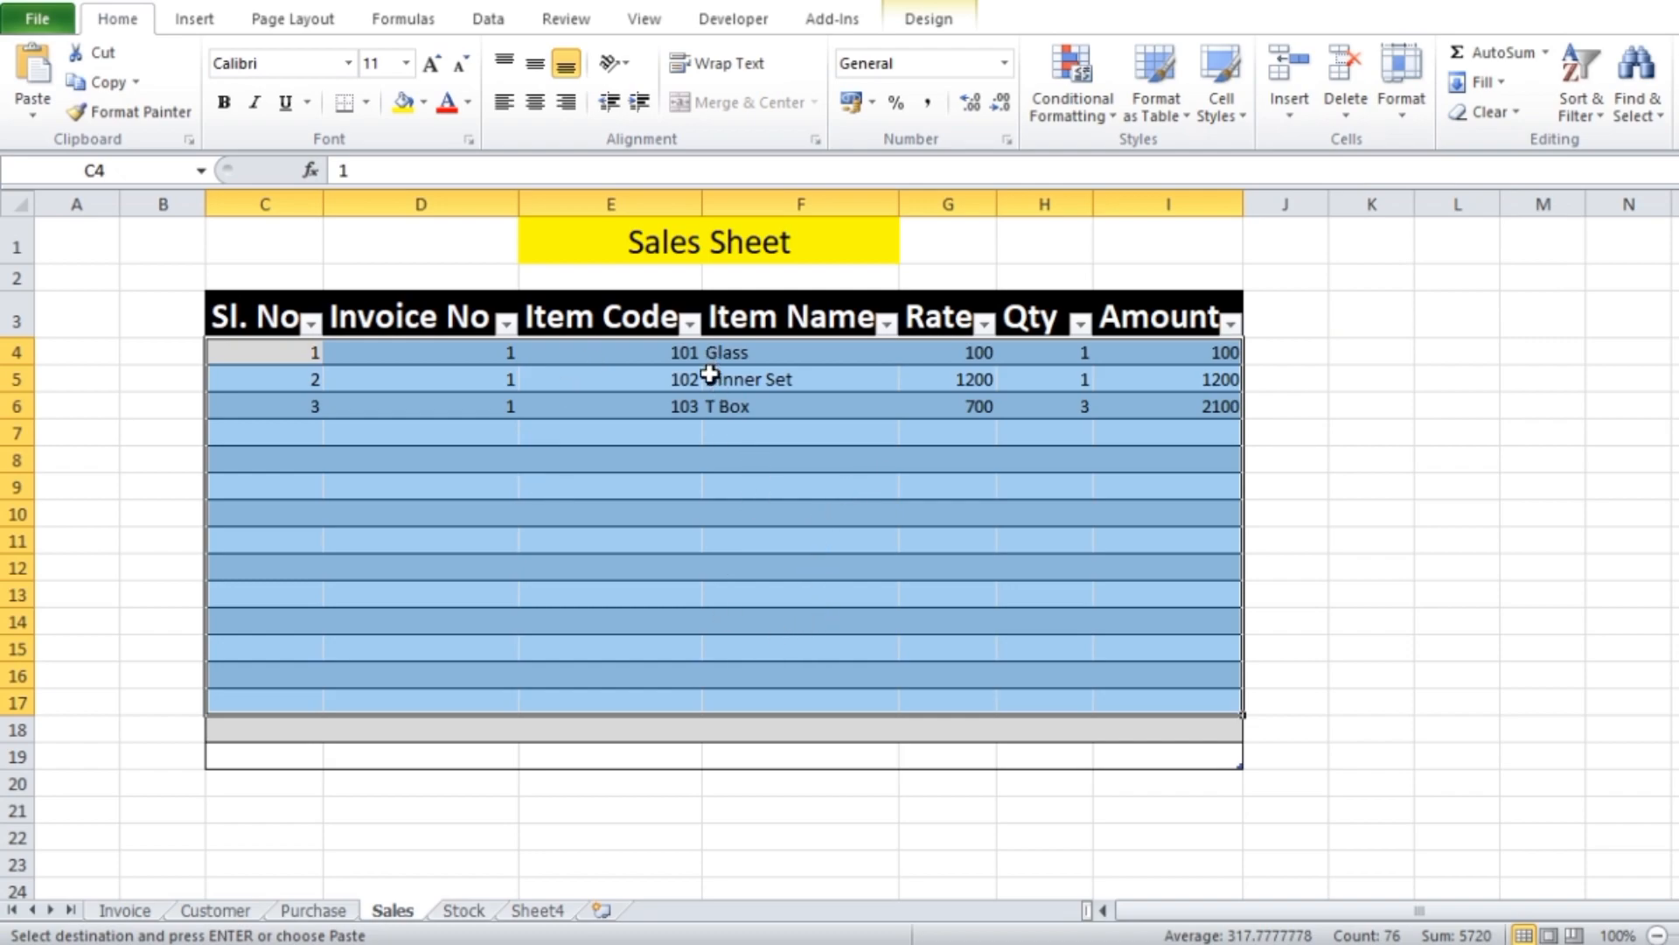
{"action": "left_click", "coordinate": [1330, 423]}
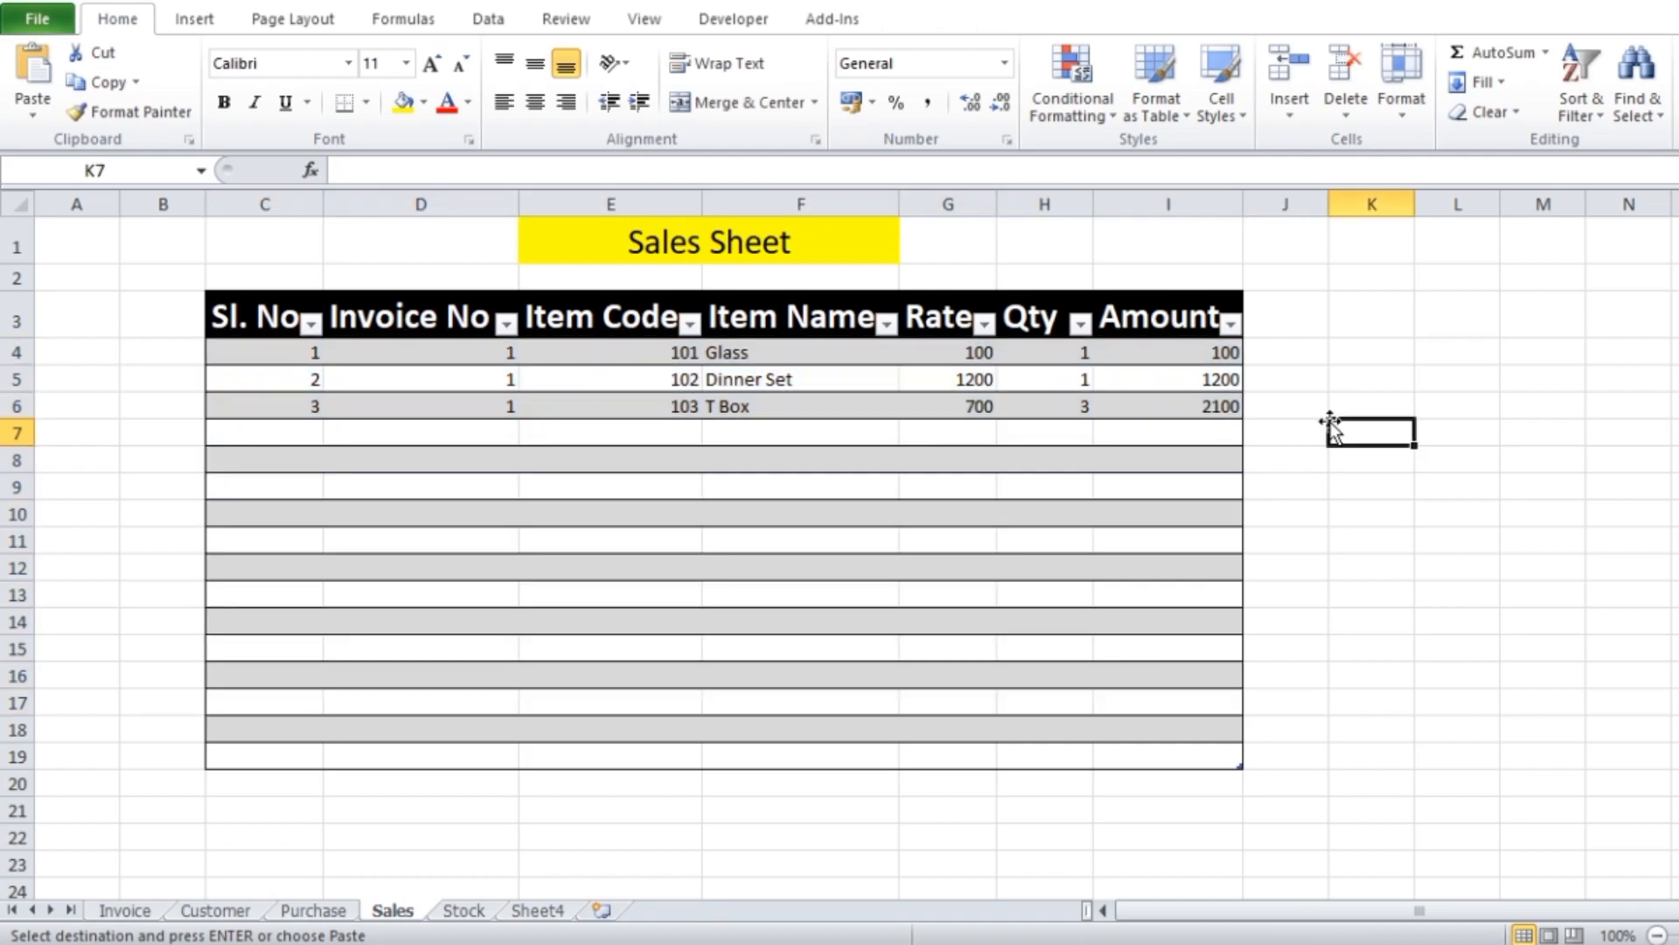
Clear the item codes in C11:C24 and the Qty entries on the Invoice sheet
{"action": "left_click", "coordinate": [123, 915]}
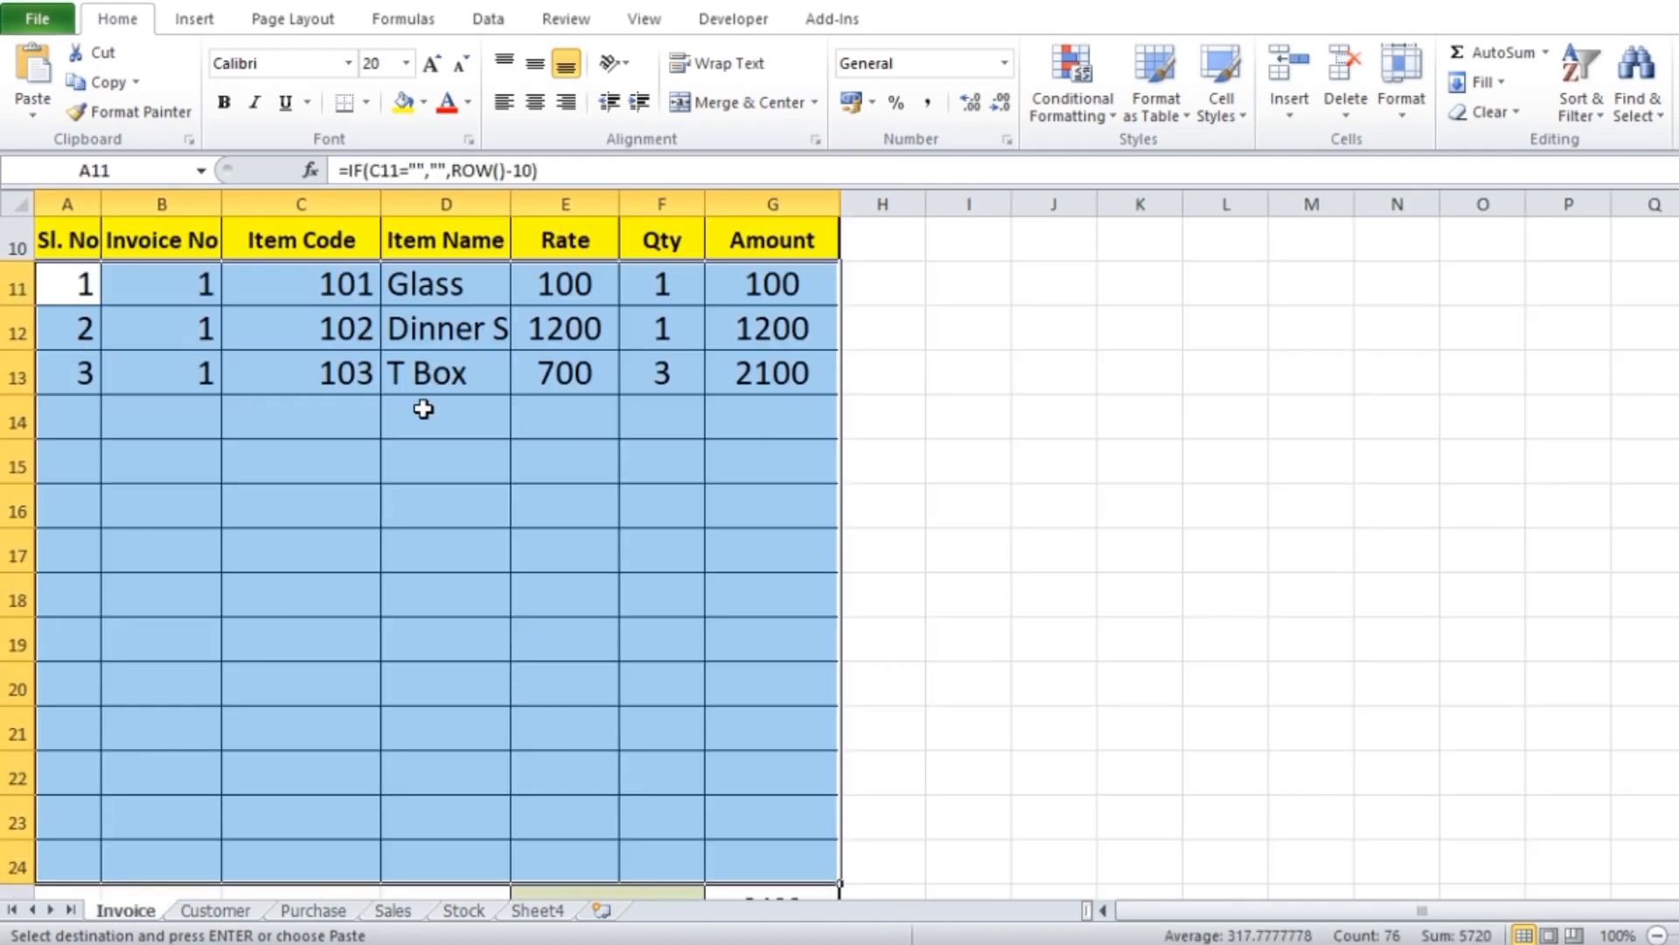
{"action": "left_click", "coordinate": [340, 280]}
{"action": "left_click_drag", "start_coordinate": [340, 280], "coordinate": [287, 876]}
{"action": "key", "text": "Delete"}
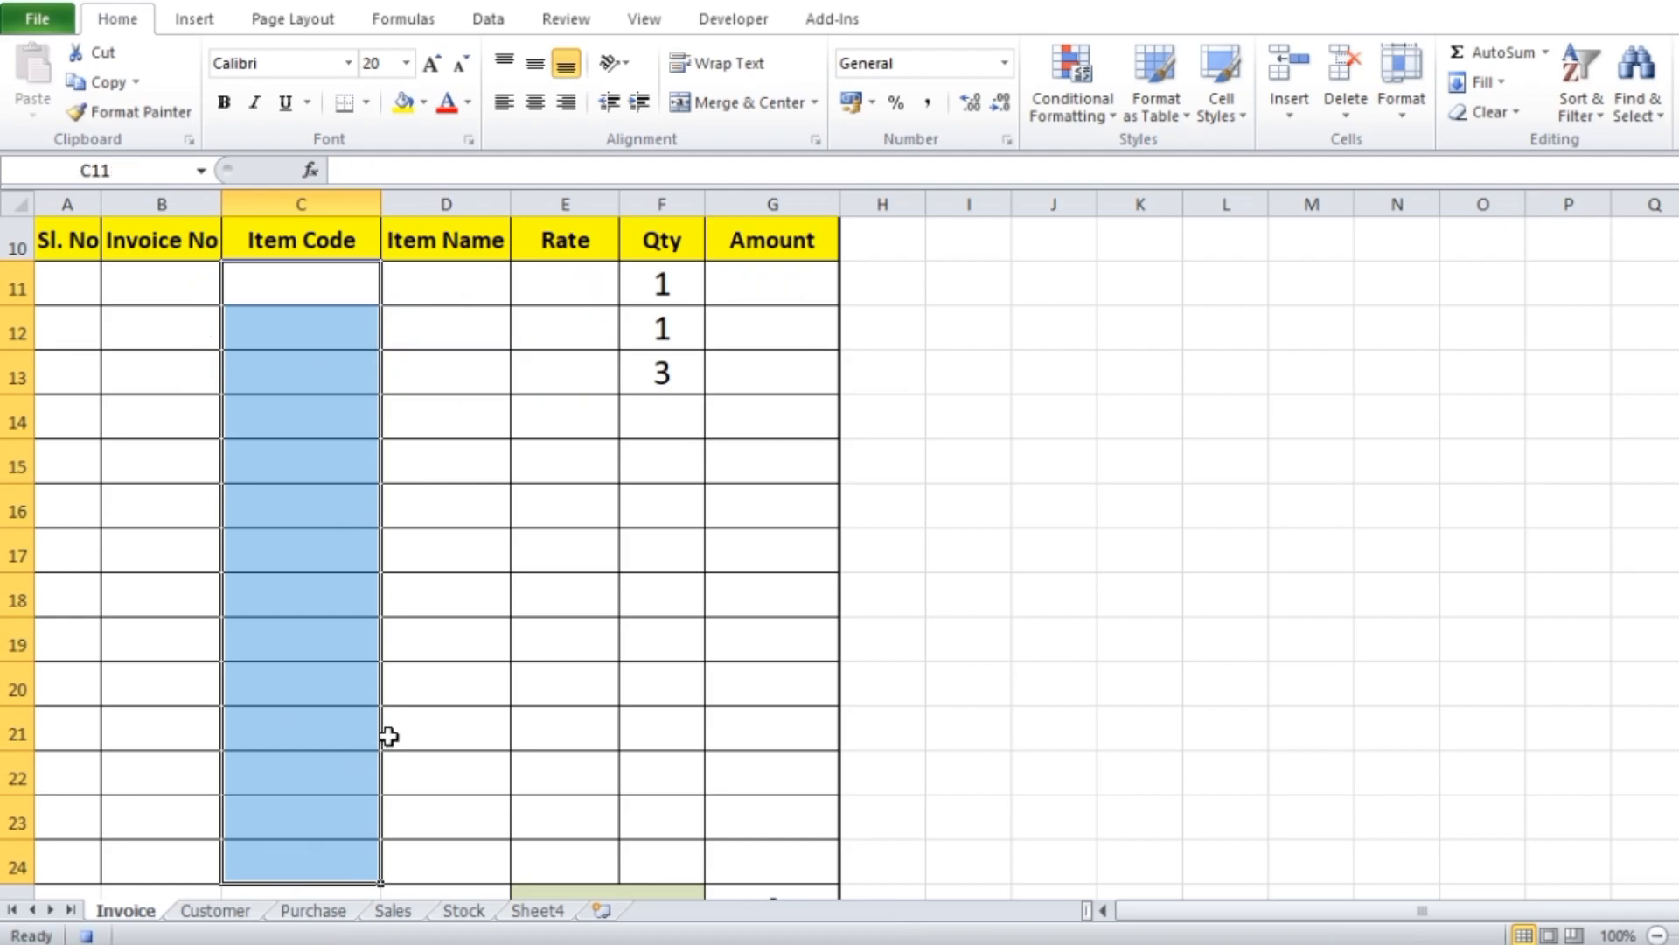
{"action": "left_click_drag", "start_coordinate": [686, 286], "coordinate": [679, 723]}
{"action": "key", "text": "Delete"}
Clear the customer name in cell C5 of the invoice and stop the macro recording
{"action": "scroll", "coordinate": [680, 724], "scroll_direction": "up", "scroll_amount": 3}
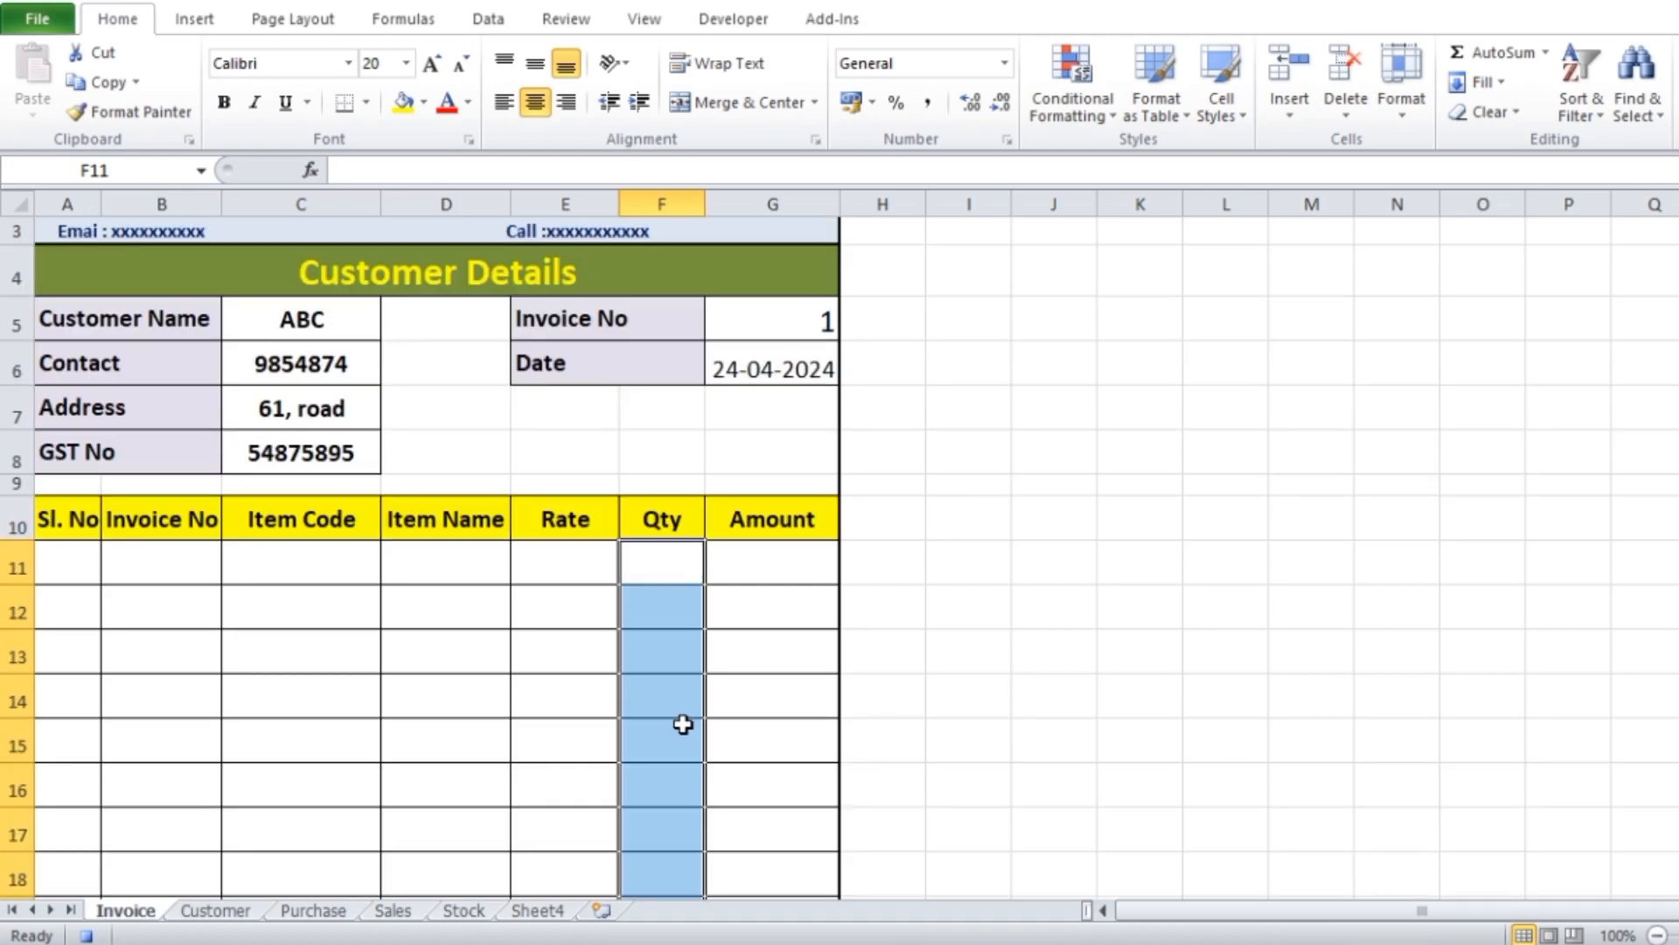
{"action": "left_click", "coordinate": [294, 325]}
{"action": "key", "text": "Delete"}
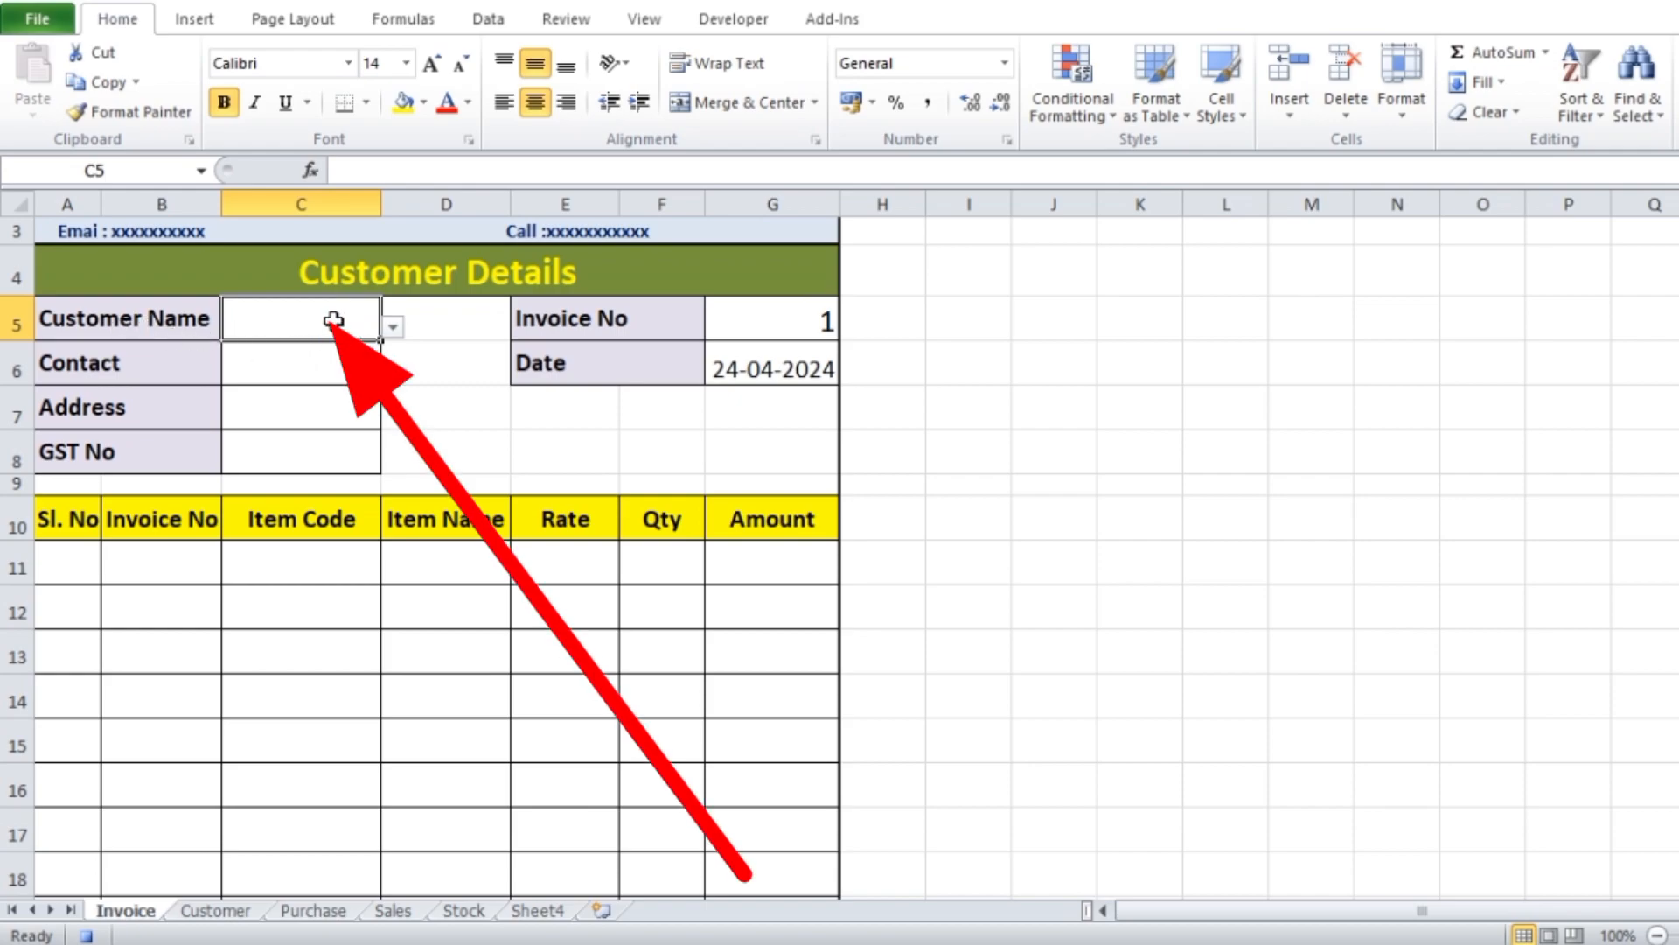
{"action": "left_click", "coordinate": [759, 21]}
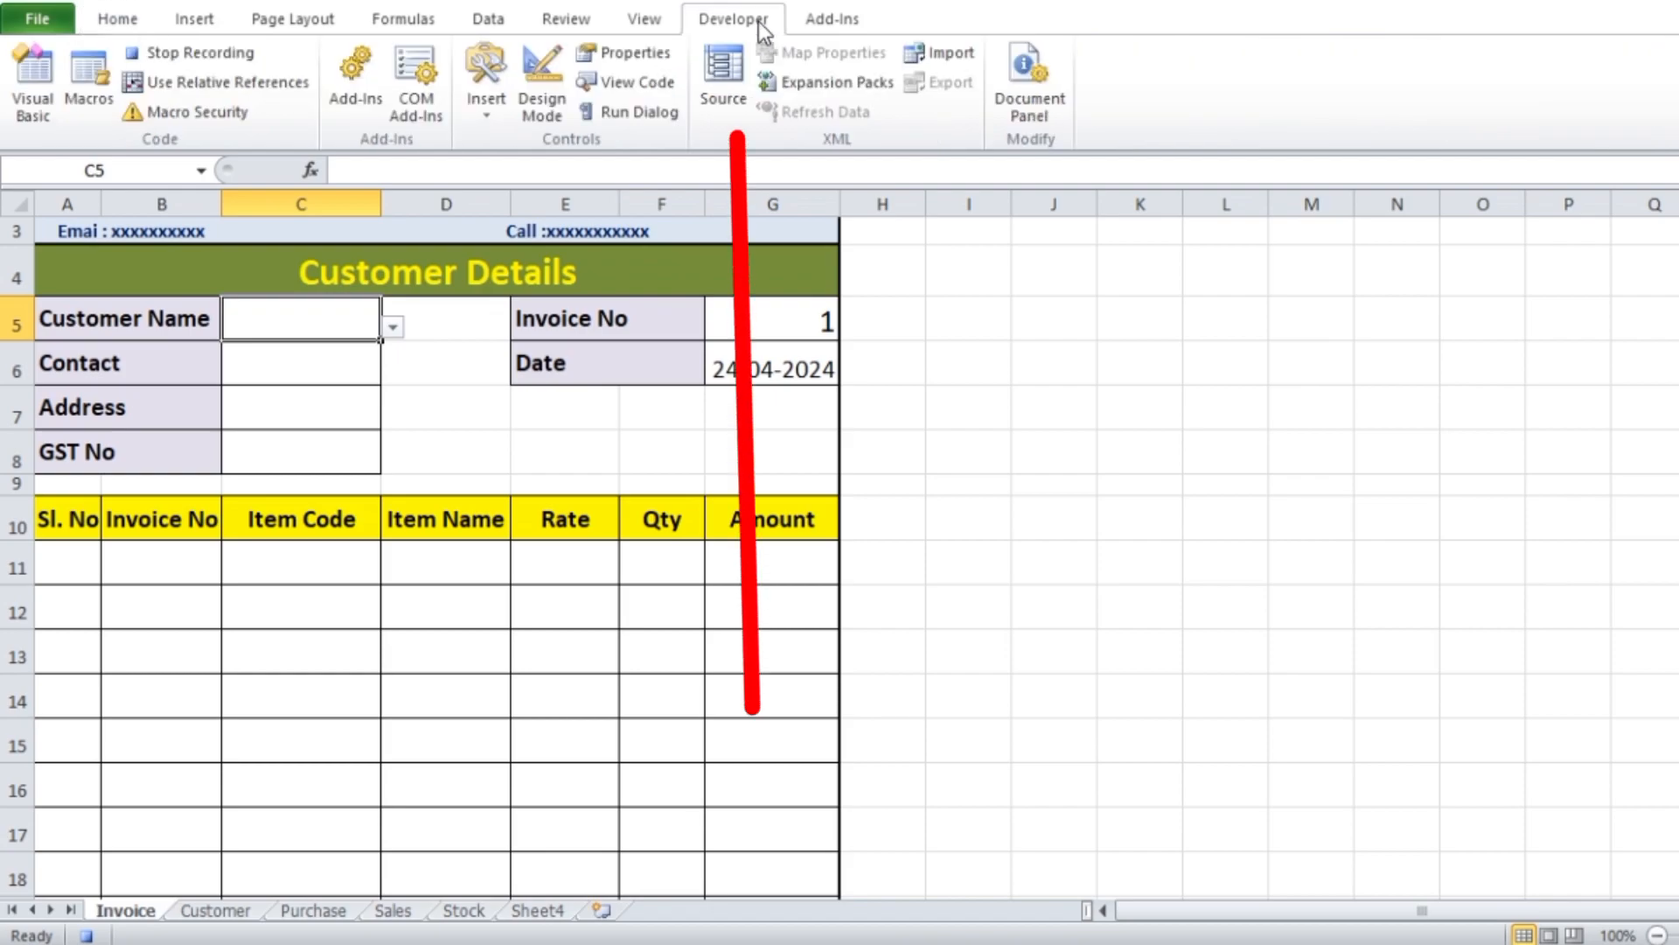
{"action": "left_click", "coordinate": [201, 54]}
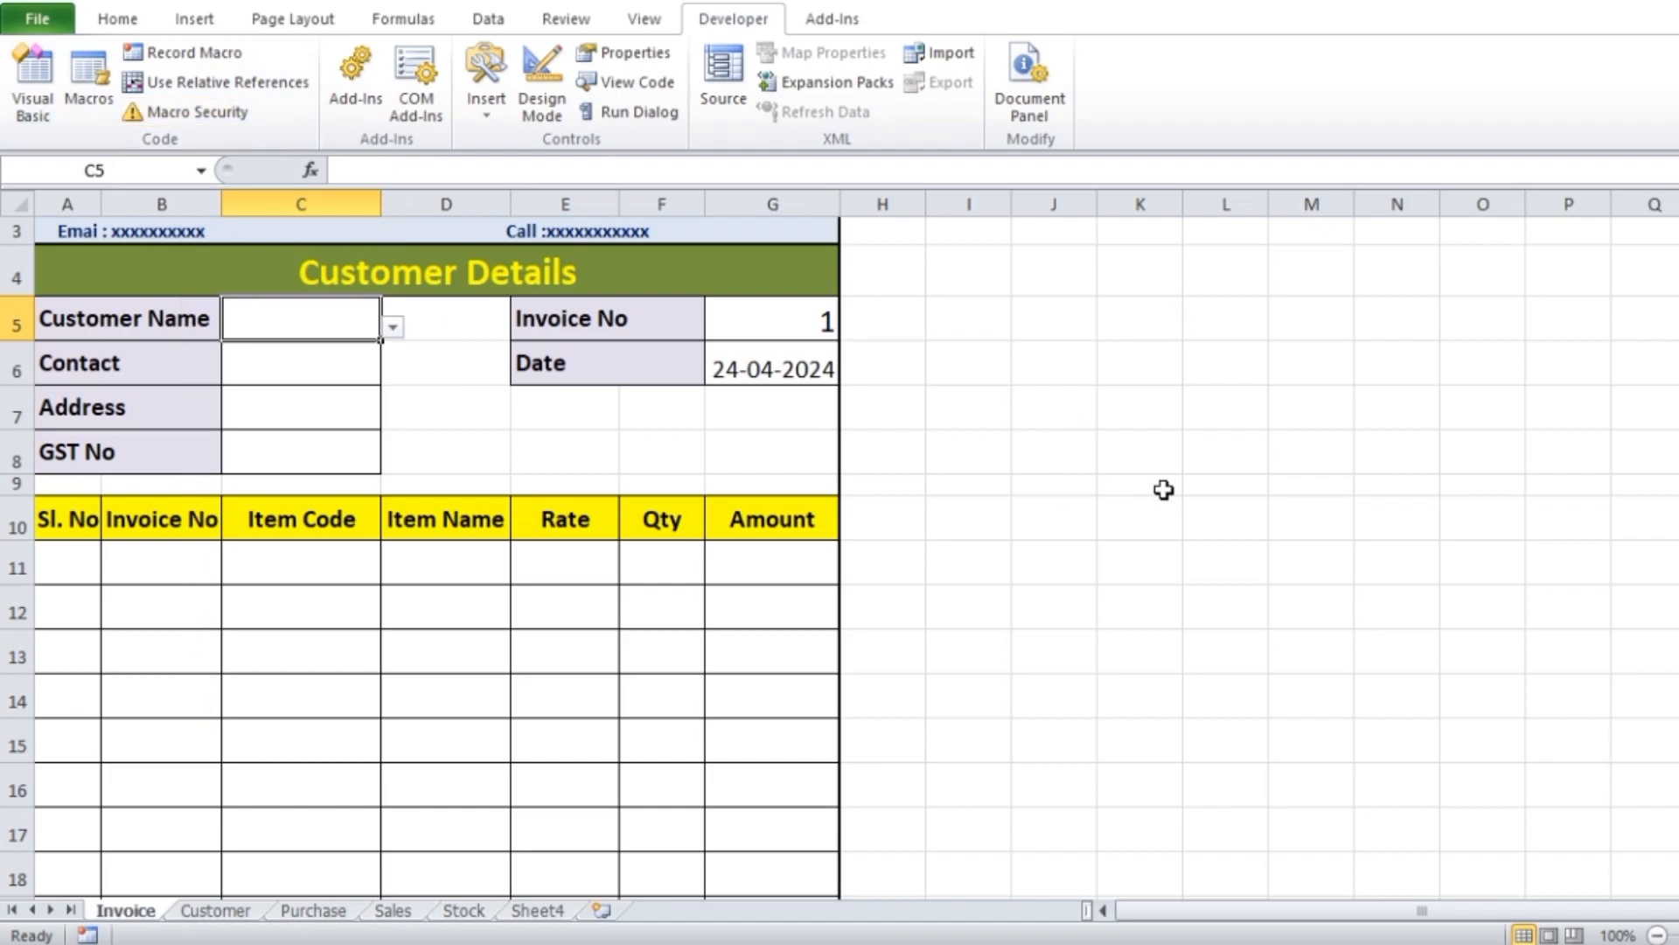
{"action": "left_click", "coordinate": [1146, 454]}
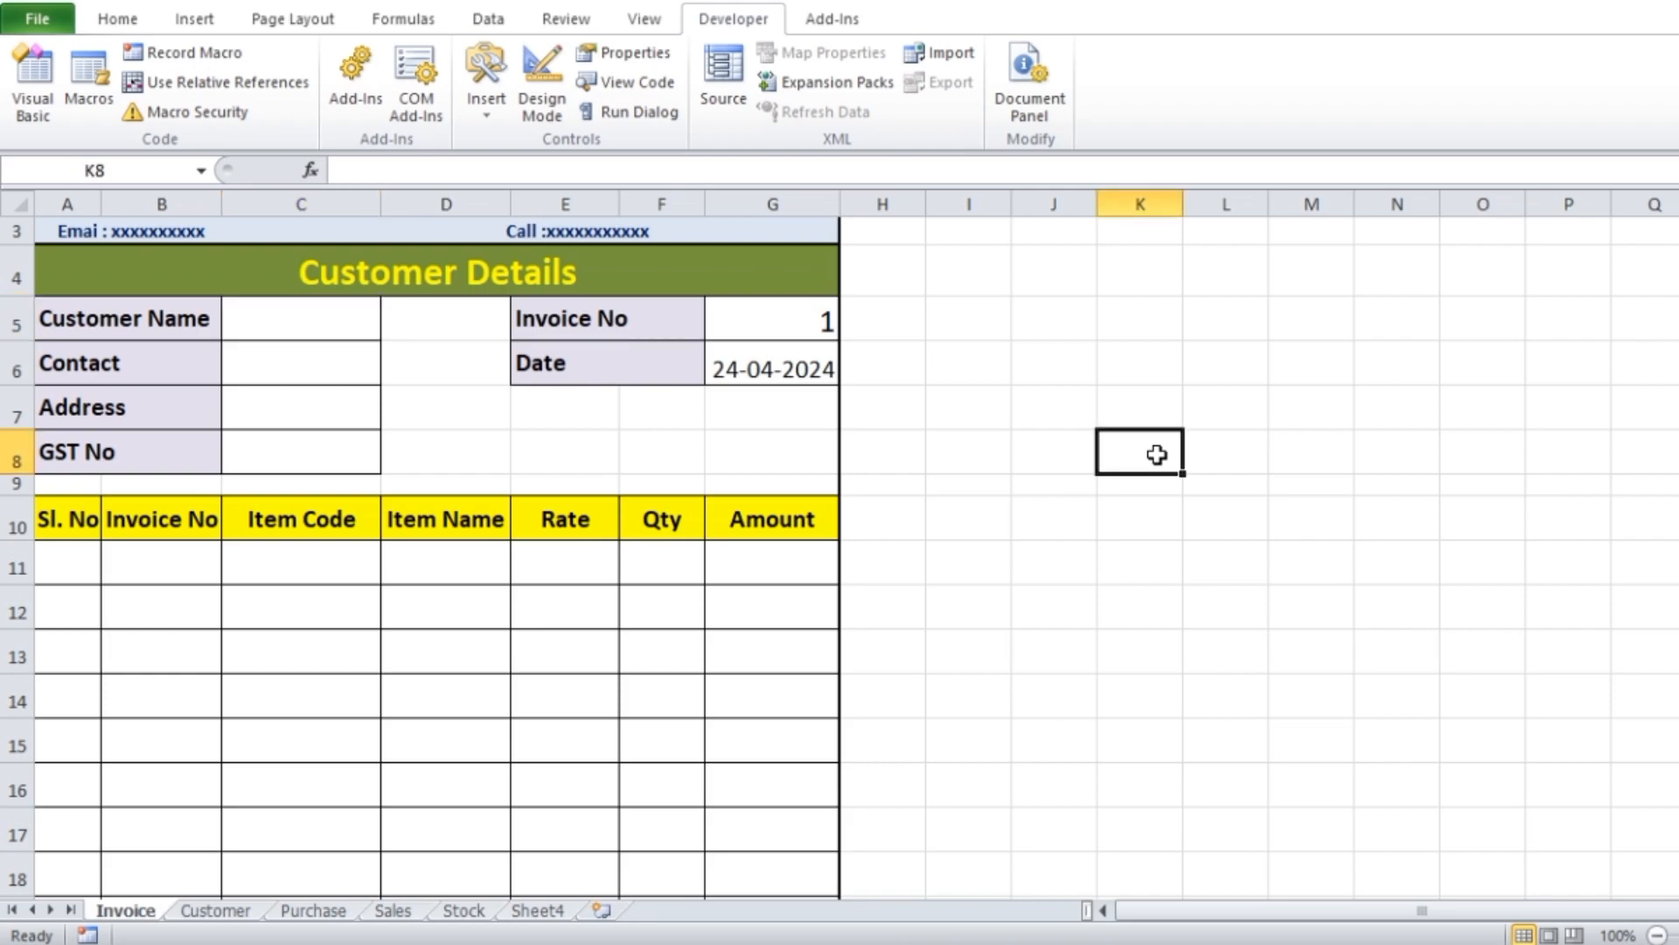
Delete rows 4 to 6 with the transferred test entries from the Sales sheet
{"action": "left_click", "coordinate": [416, 911]}
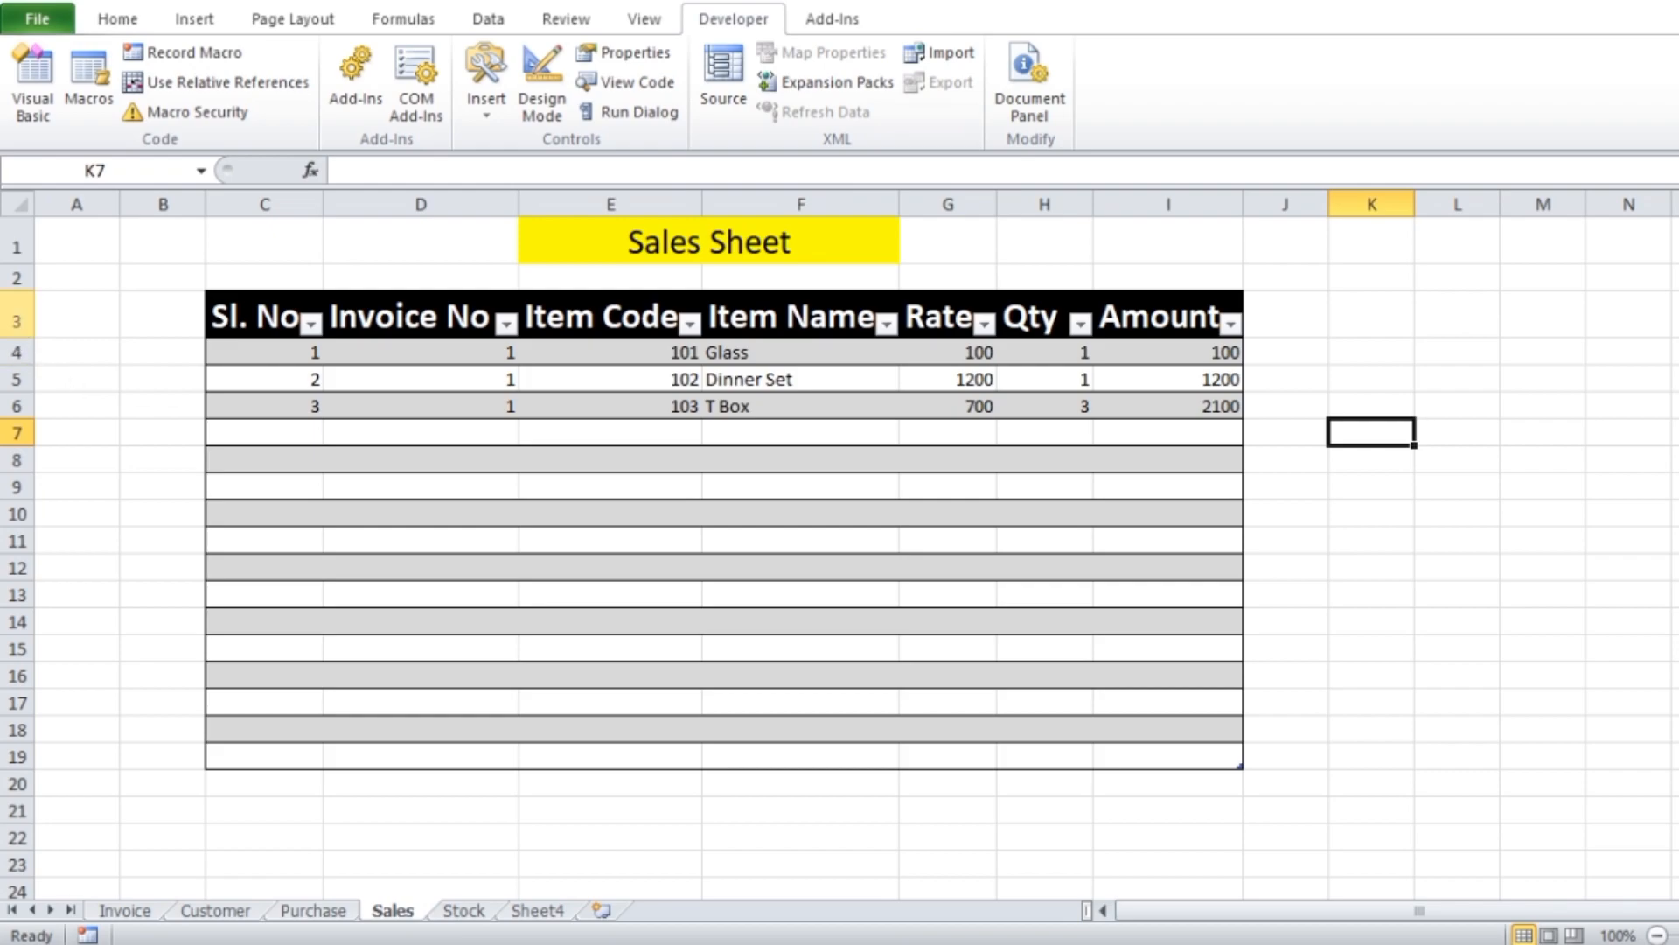
{"action": "left_click_drag", "start_coordinate": [15, 321], "coordinate": [18, 413]}
{"action": "right_click", "coordinate": [774, 401]}
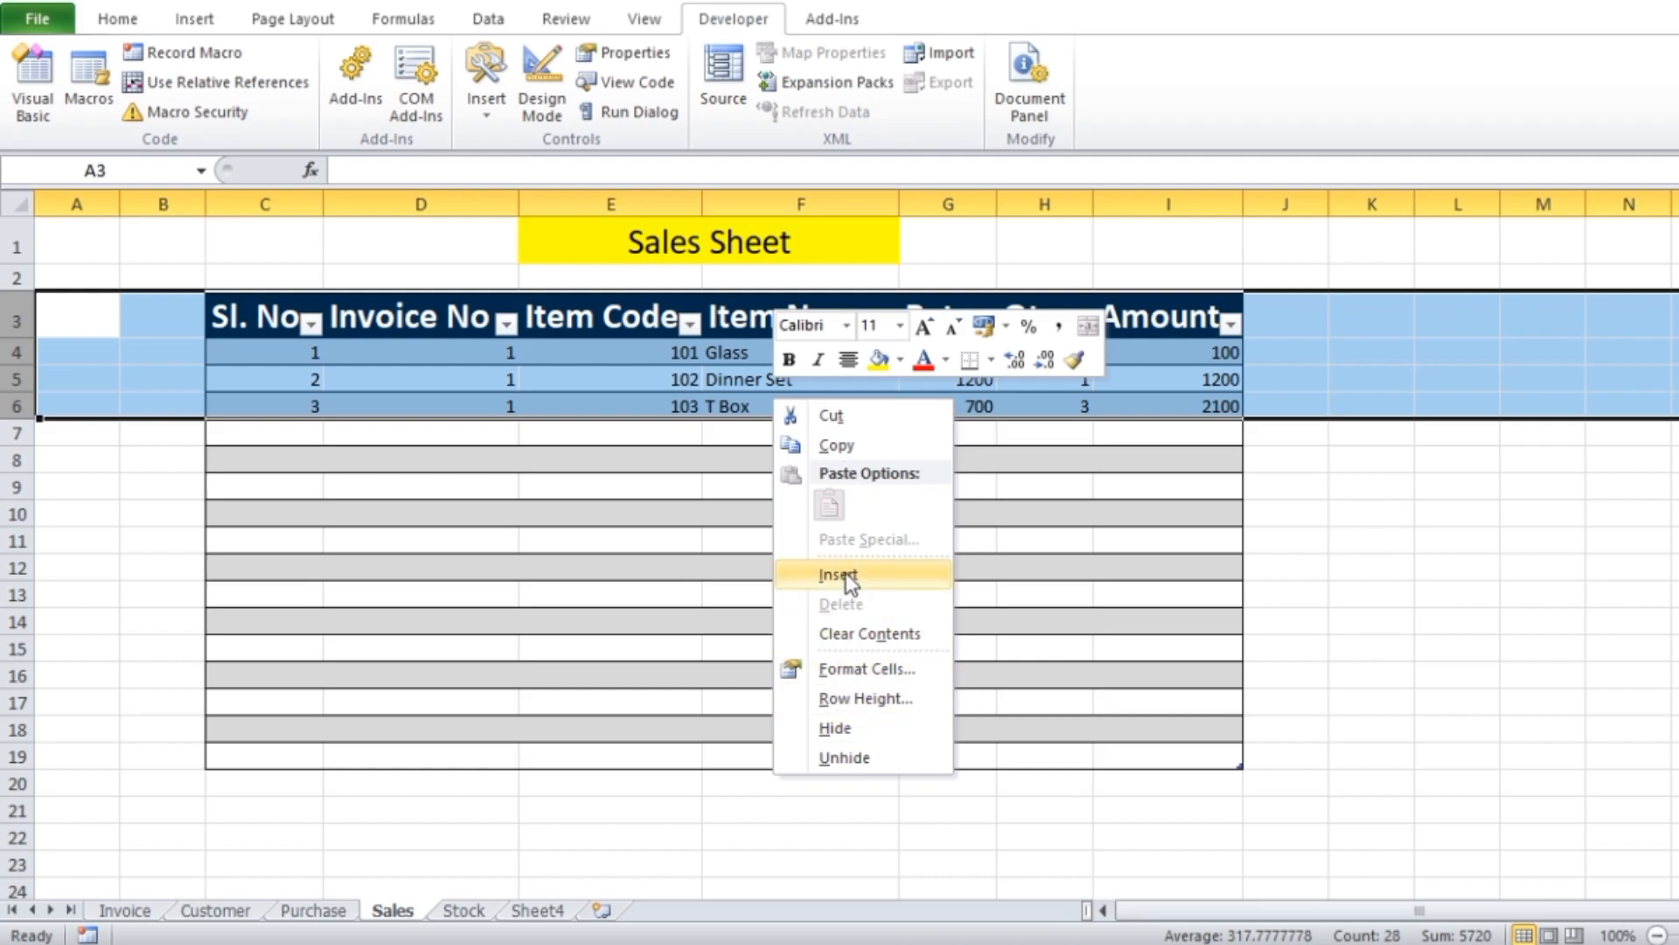
{"action": "key", "text": "Escape"}
{"action": "left_click", "coordinate": [612, 457]}
{"action": "left_click_drag", "start_coordinate": [15, 352], "coordinate": [17, 411]}
{"action": "right_click", "coordinate": [635, 402]}
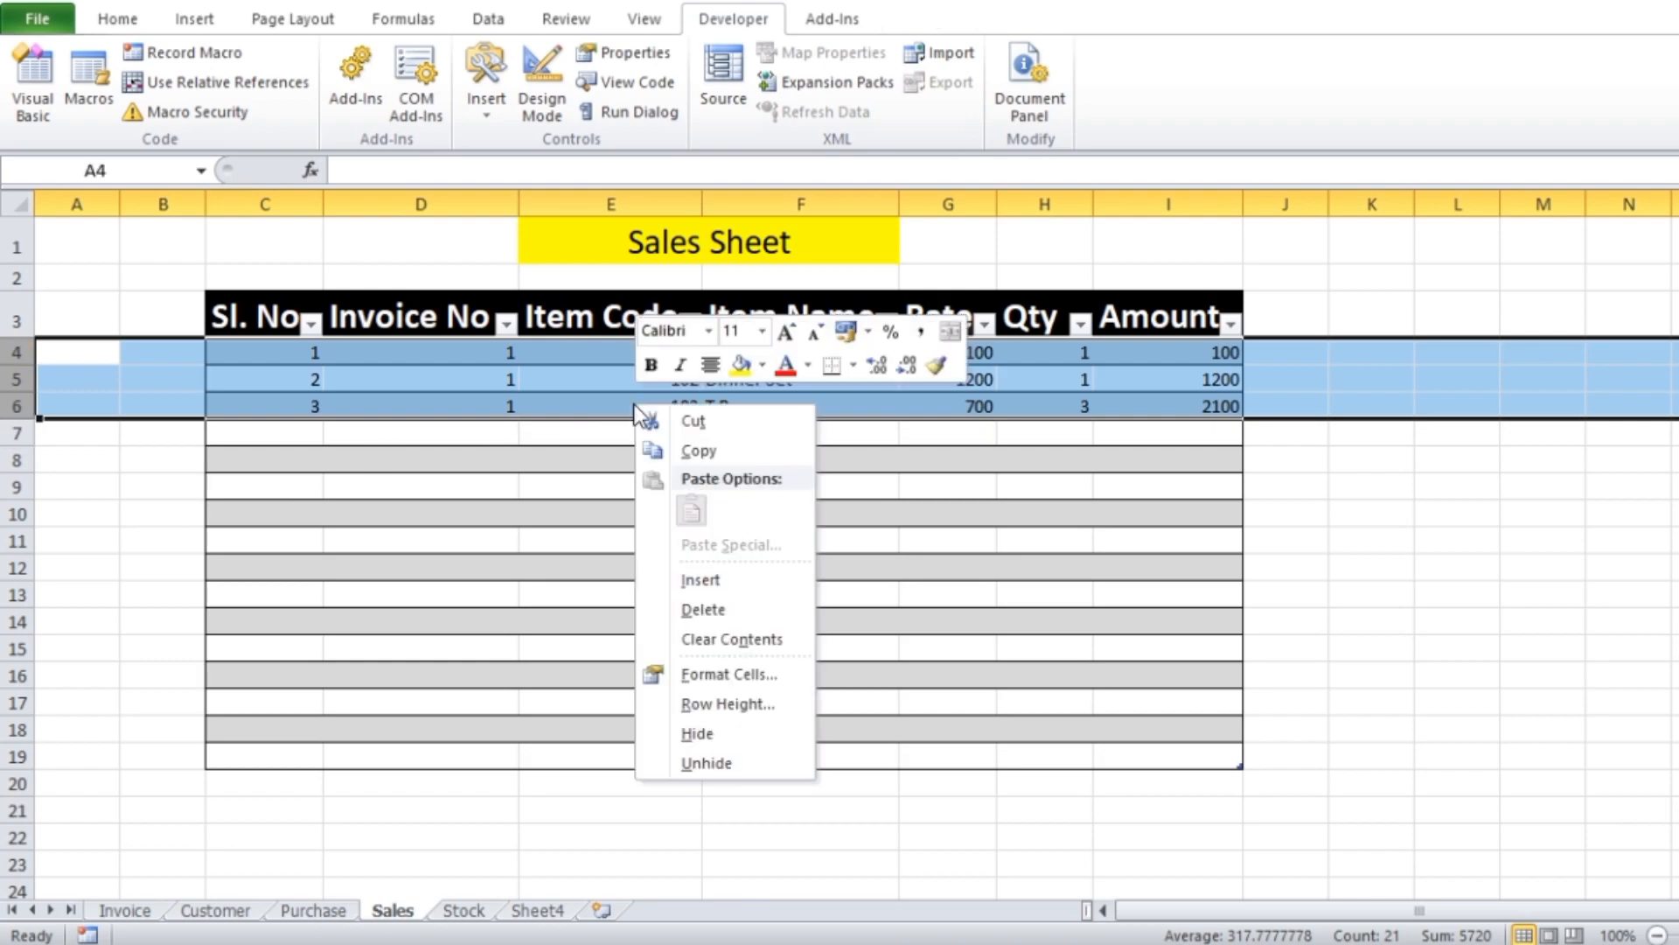
{"action": "left_click", "coordinate": [714, 613]}
{"action": "left_click", "coordinate": [817, 783]}
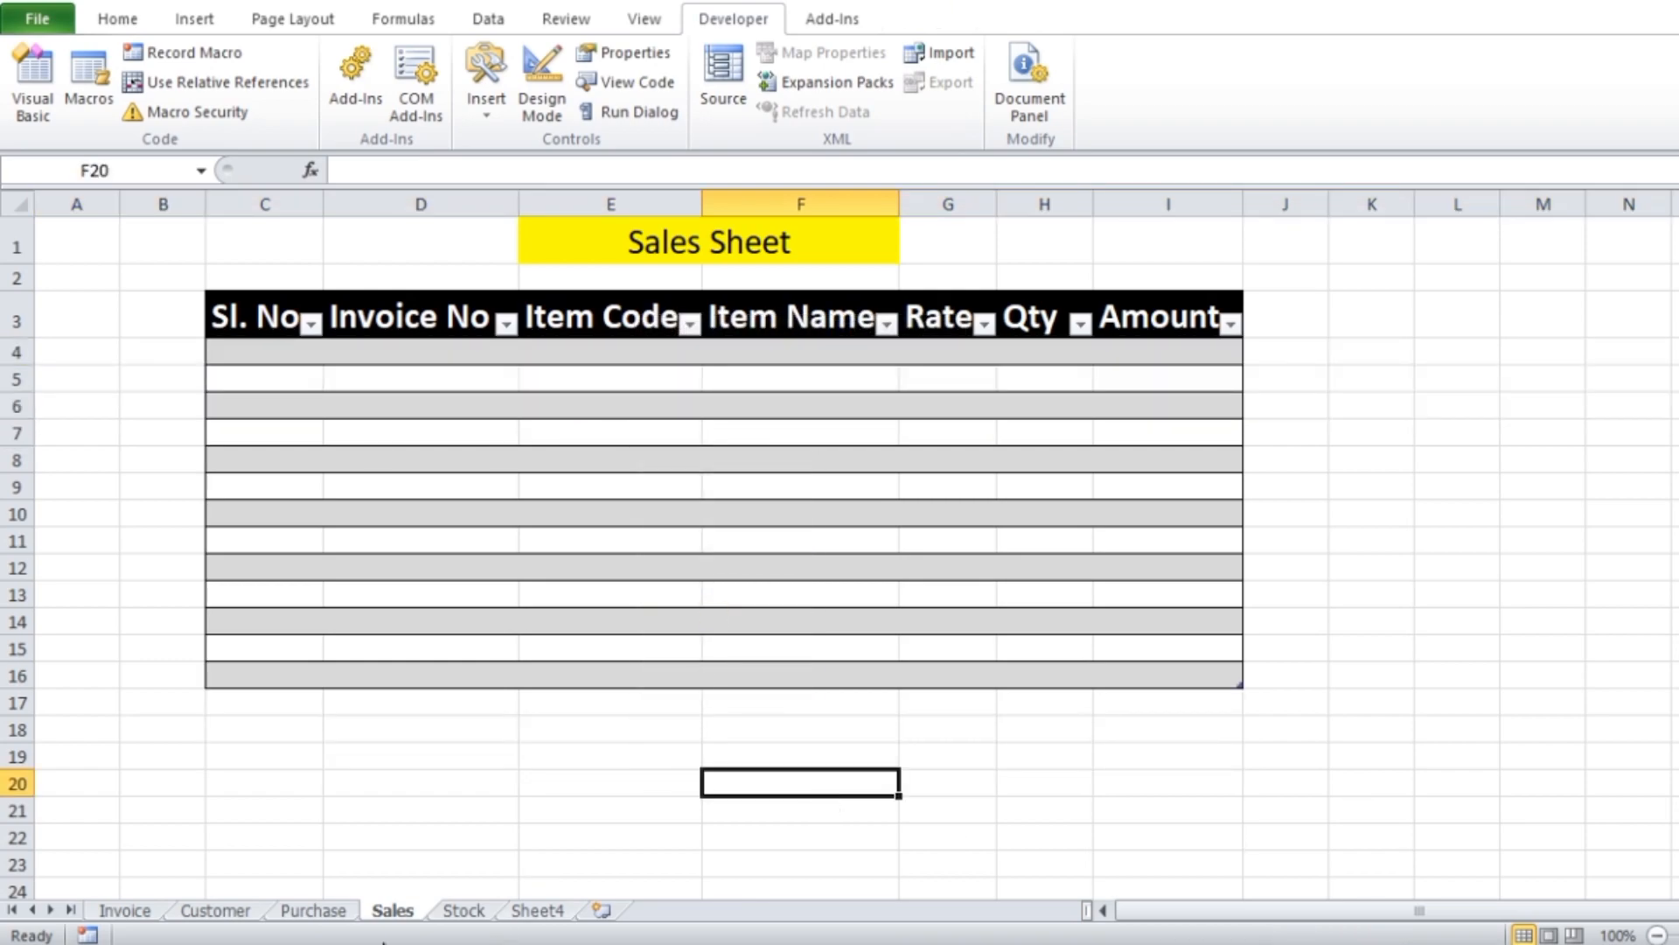
Choose the second listed customer in cell C5 of the Invoice sheet
{"action": "left_click", "coordinate": [143, 915]}
{"action": "left_click", "coordinate": [1063, 651]}
{"action": "left_click", "coordinate": [366, 328]}
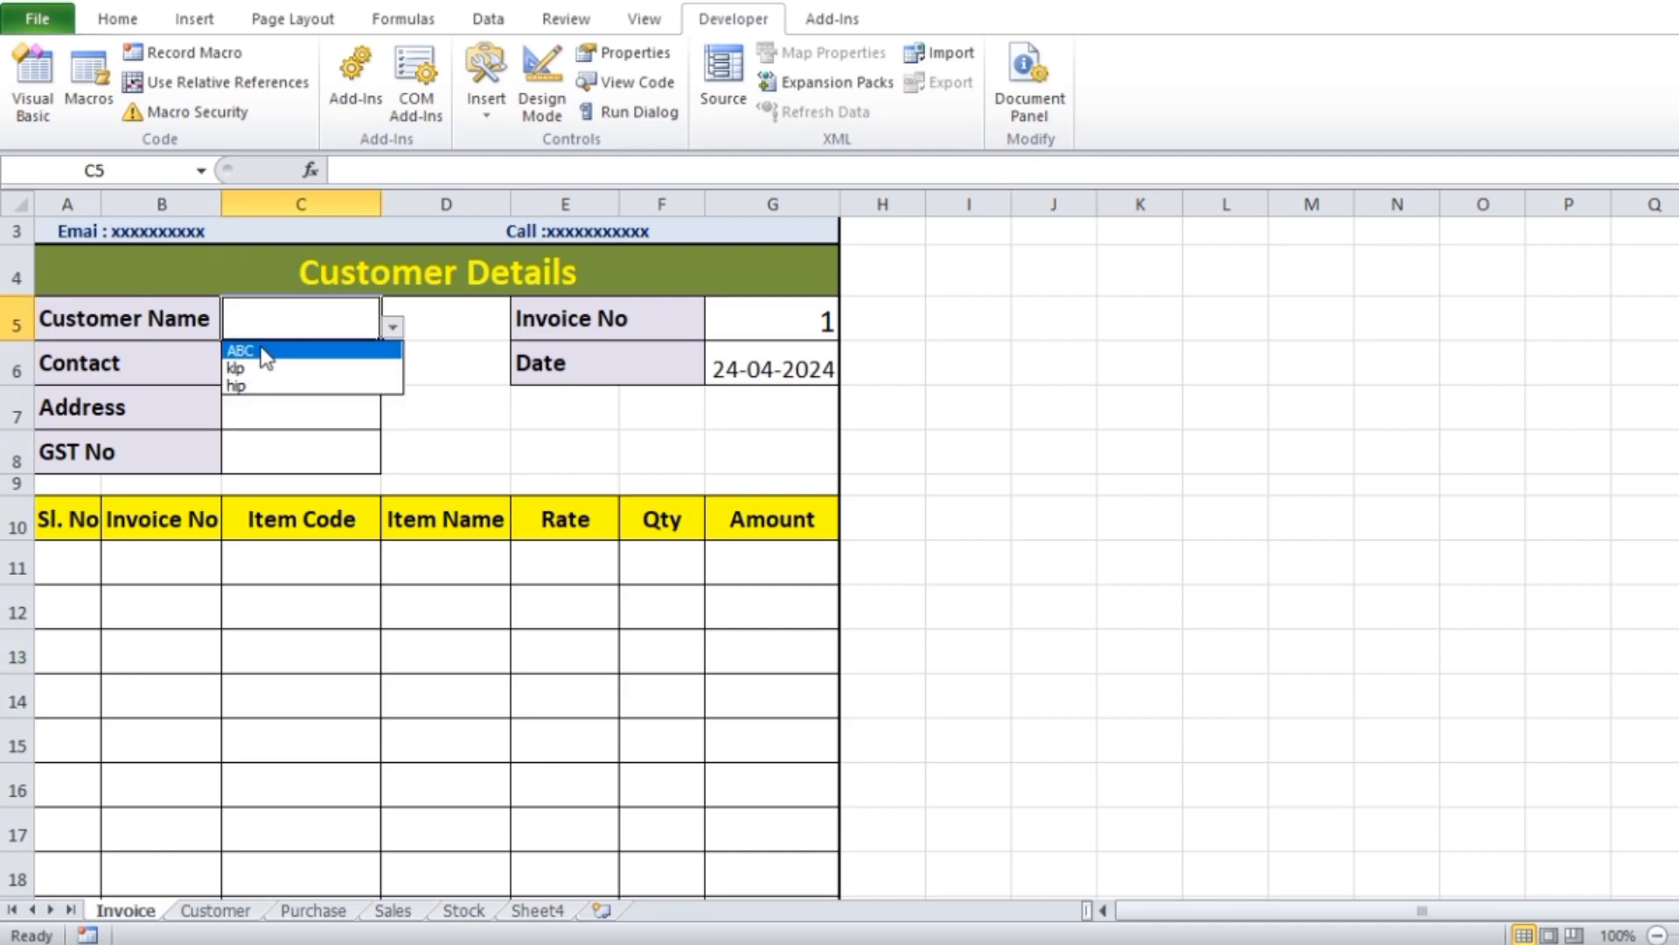
{"action": "left_click", "coordinate": [251, 368]}
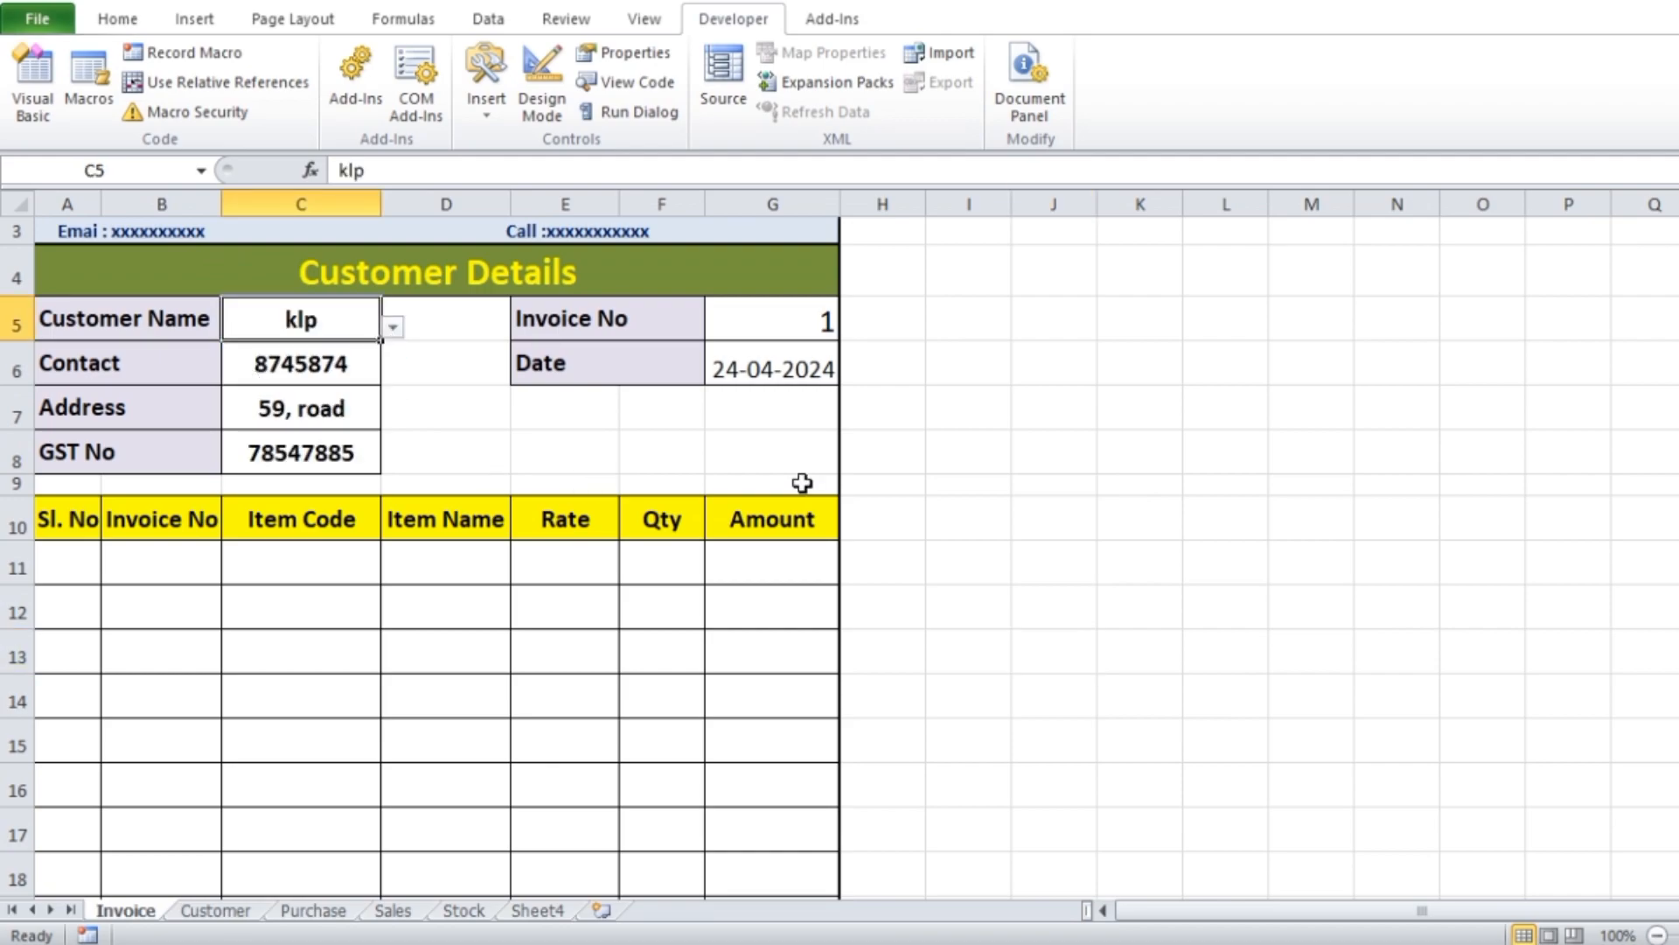
Enter the item codes 102, 101 and 103 in C11:C13 of the invoice
{"action": "scroll", "coordinate": [1023, 447], "scroll_direction": "down", "scroll_amount": 1}
{"action": "left_click", "coordinate": [317, 449]}
{"action": "type", "text": "102"}
{"action": "key", "text": "Tab"}
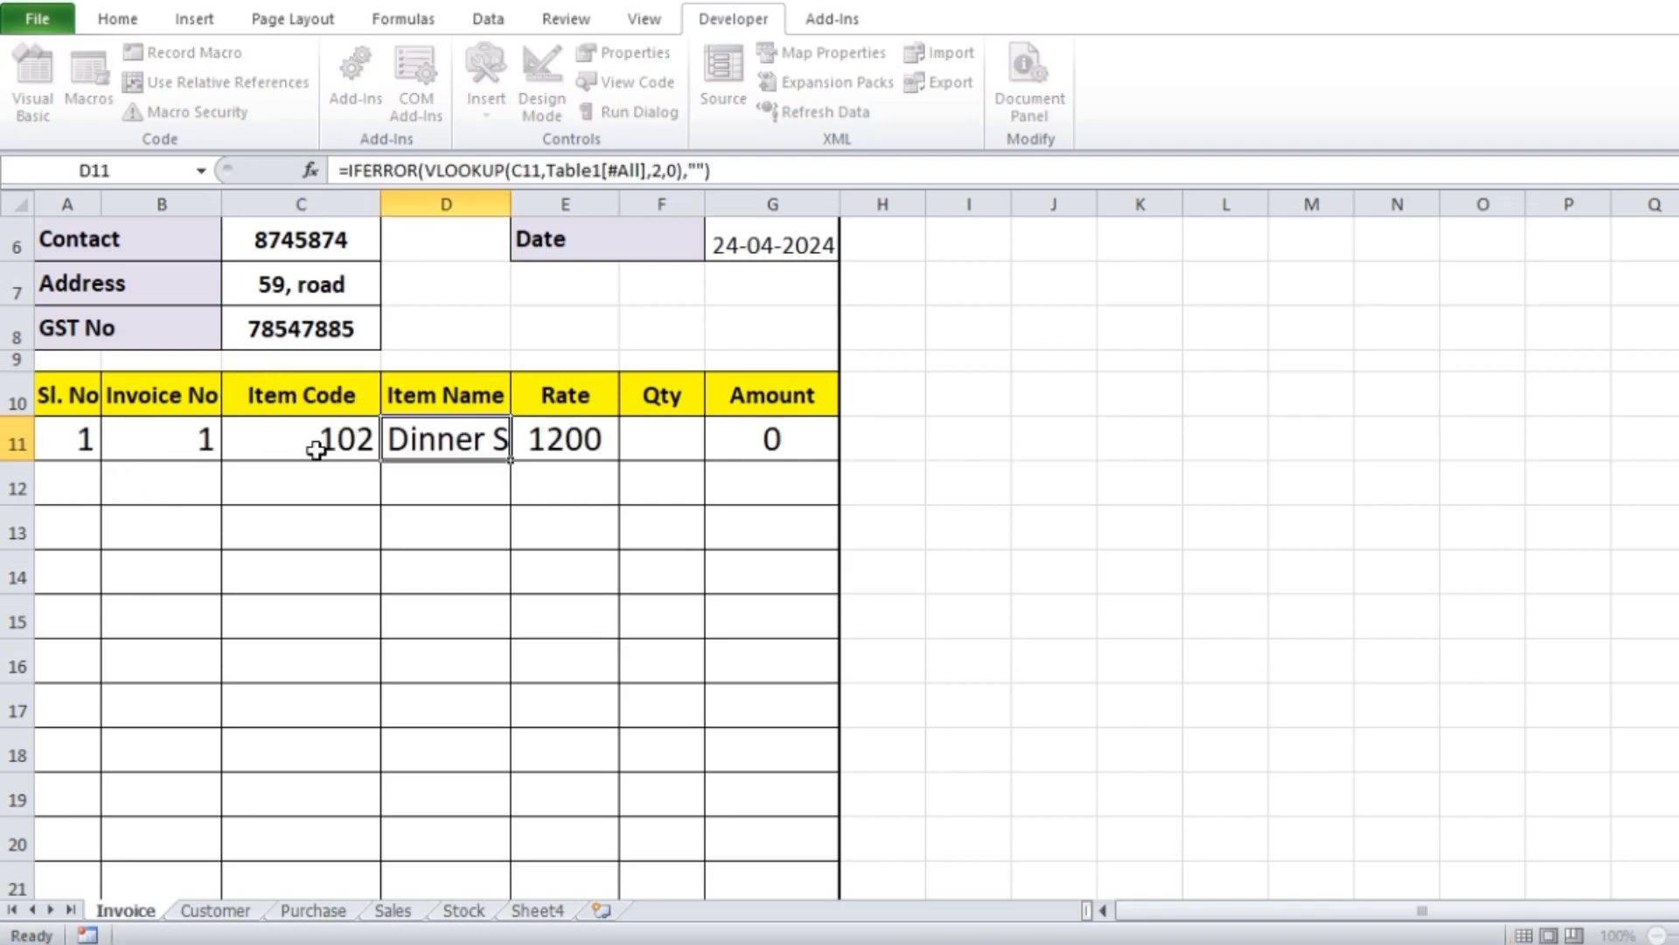
{"action": "left_click", "coordinate": [341, 492]}
{"action": "type", "text": "101"}
{"action": "key", "text": "Tab"}
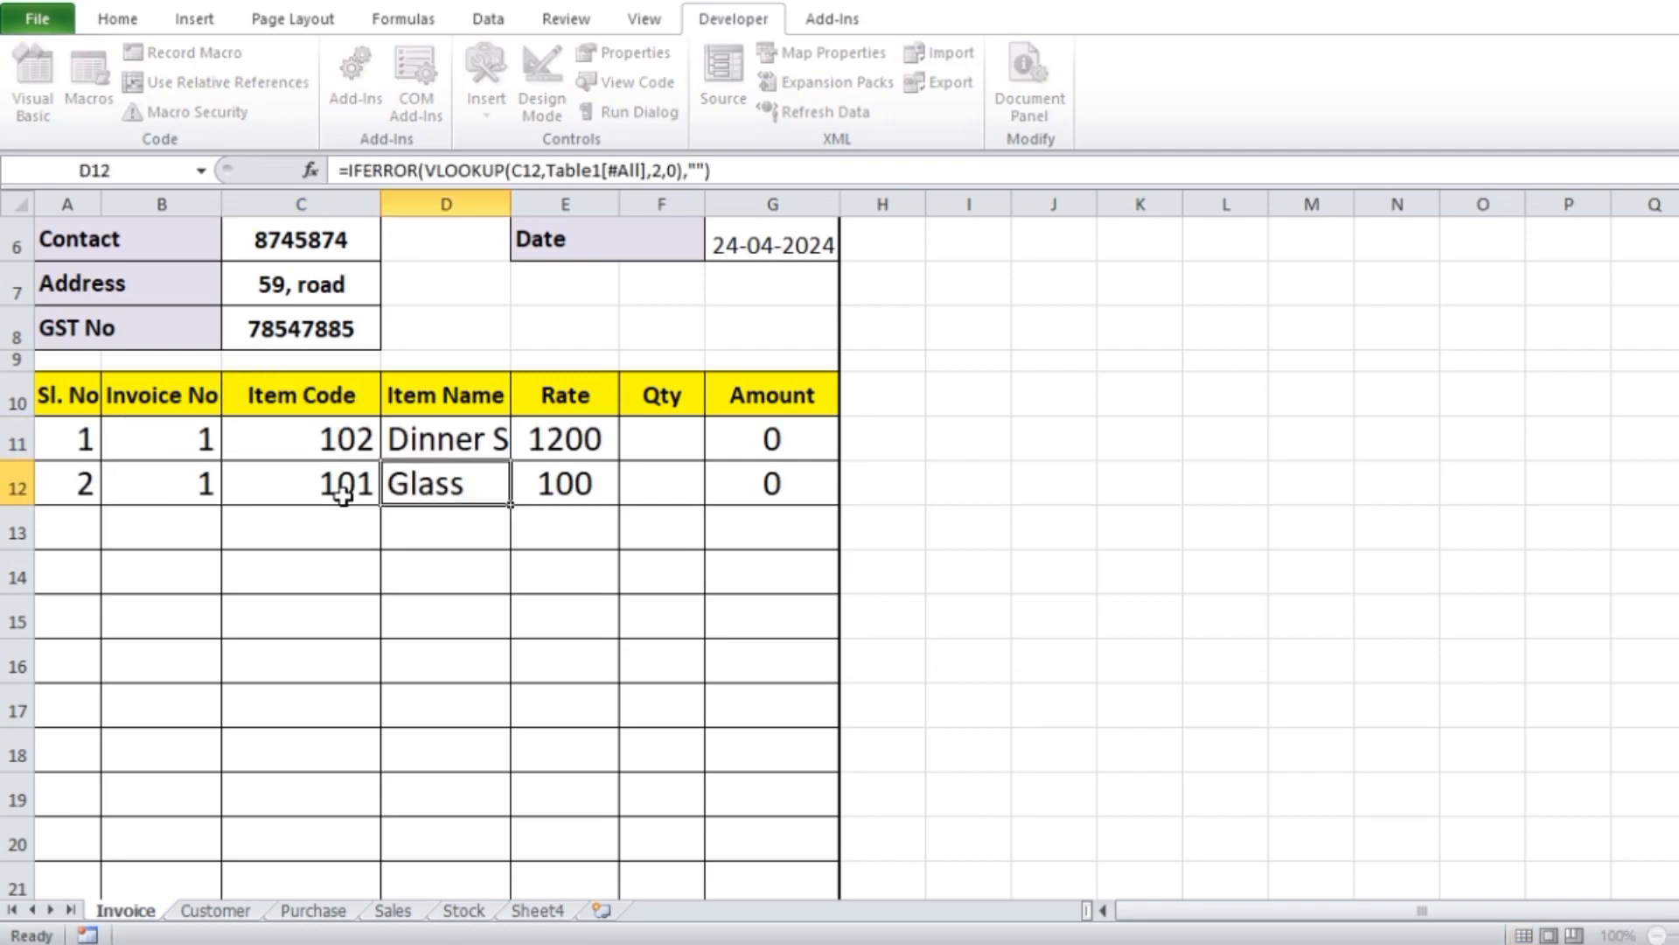
{"action": "left_click", "coordinate": [348, 525]}
{"action": "type", "text": "103"}
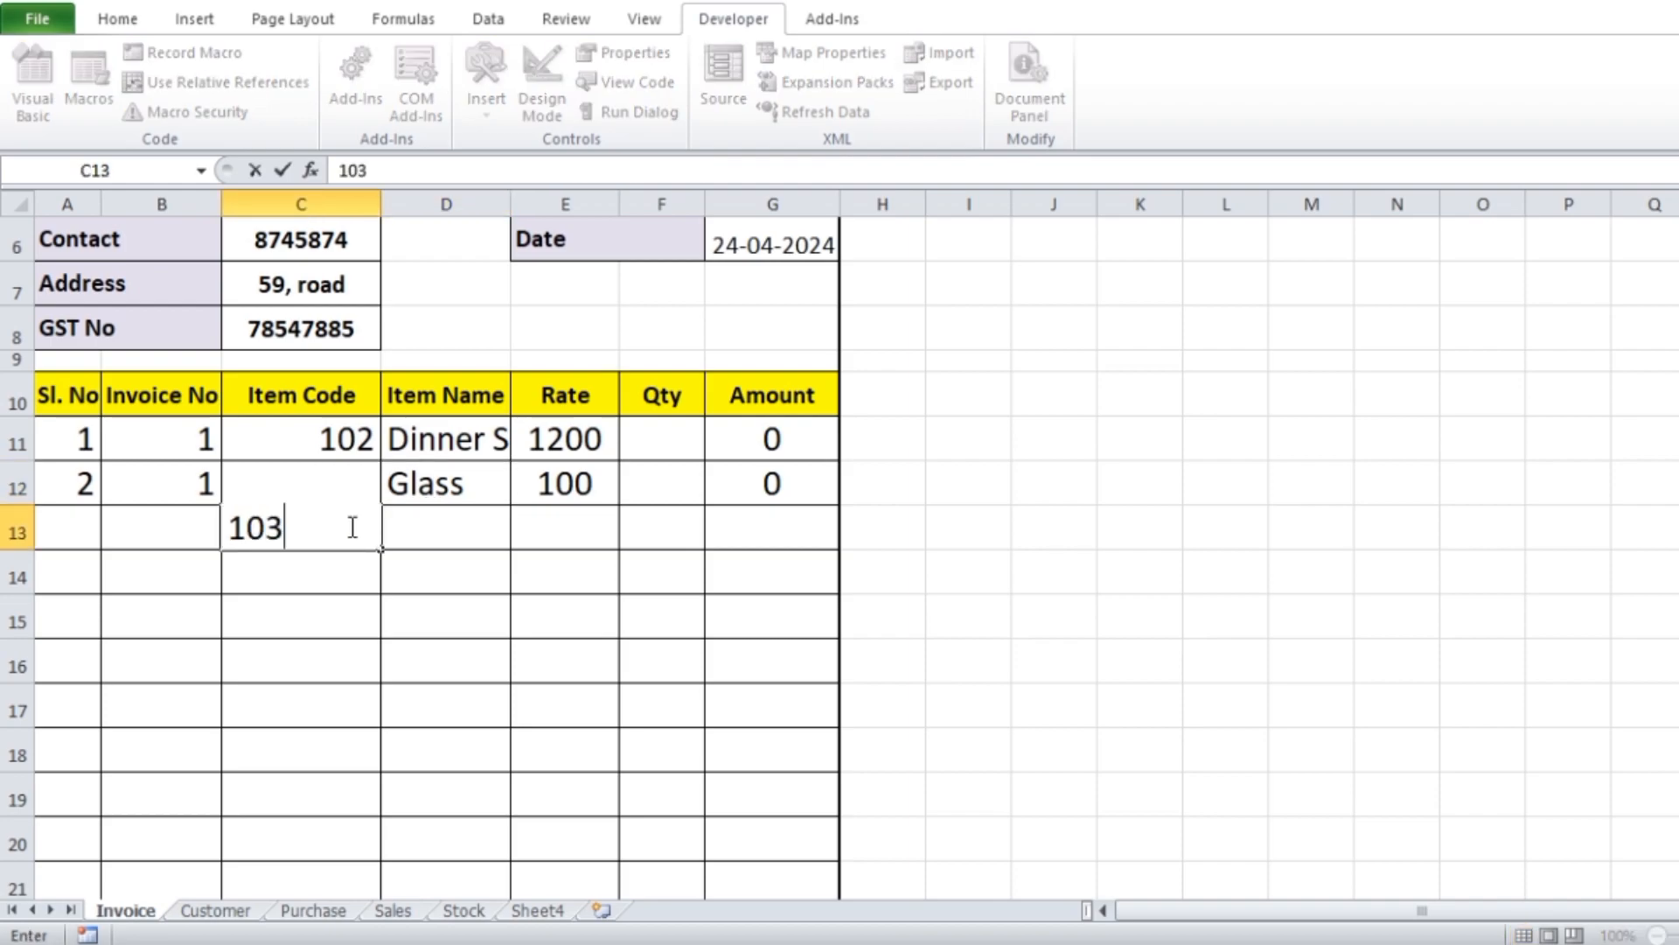
{"action": "key", "text": "Tab"}
Enter the quantities 1, 5 and 5 for the three invoice items in F11:F13
{"action": "left_click", "coordinate": [660, 446]}
{"action": "type", "text": "1"}
{"action": "key", "text": "Tab"}
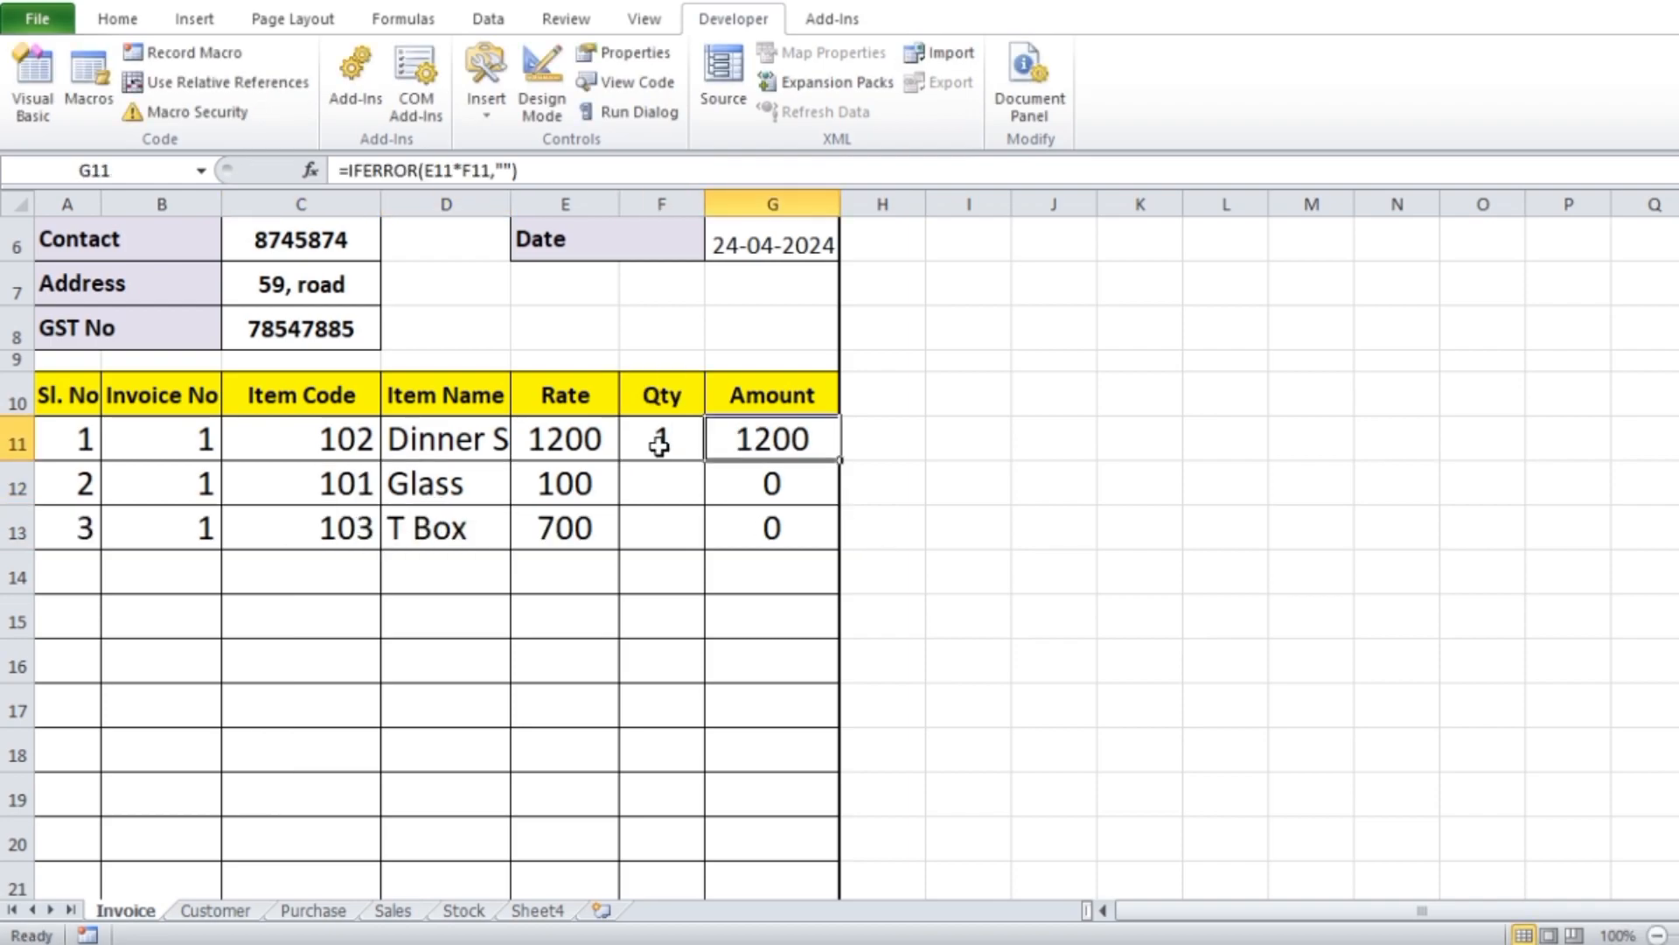
{"action": "left_click", "coordinate": [655, 486]}
{"action": "type", "text": "5"}
{"action": "key", "text": "Tab"}
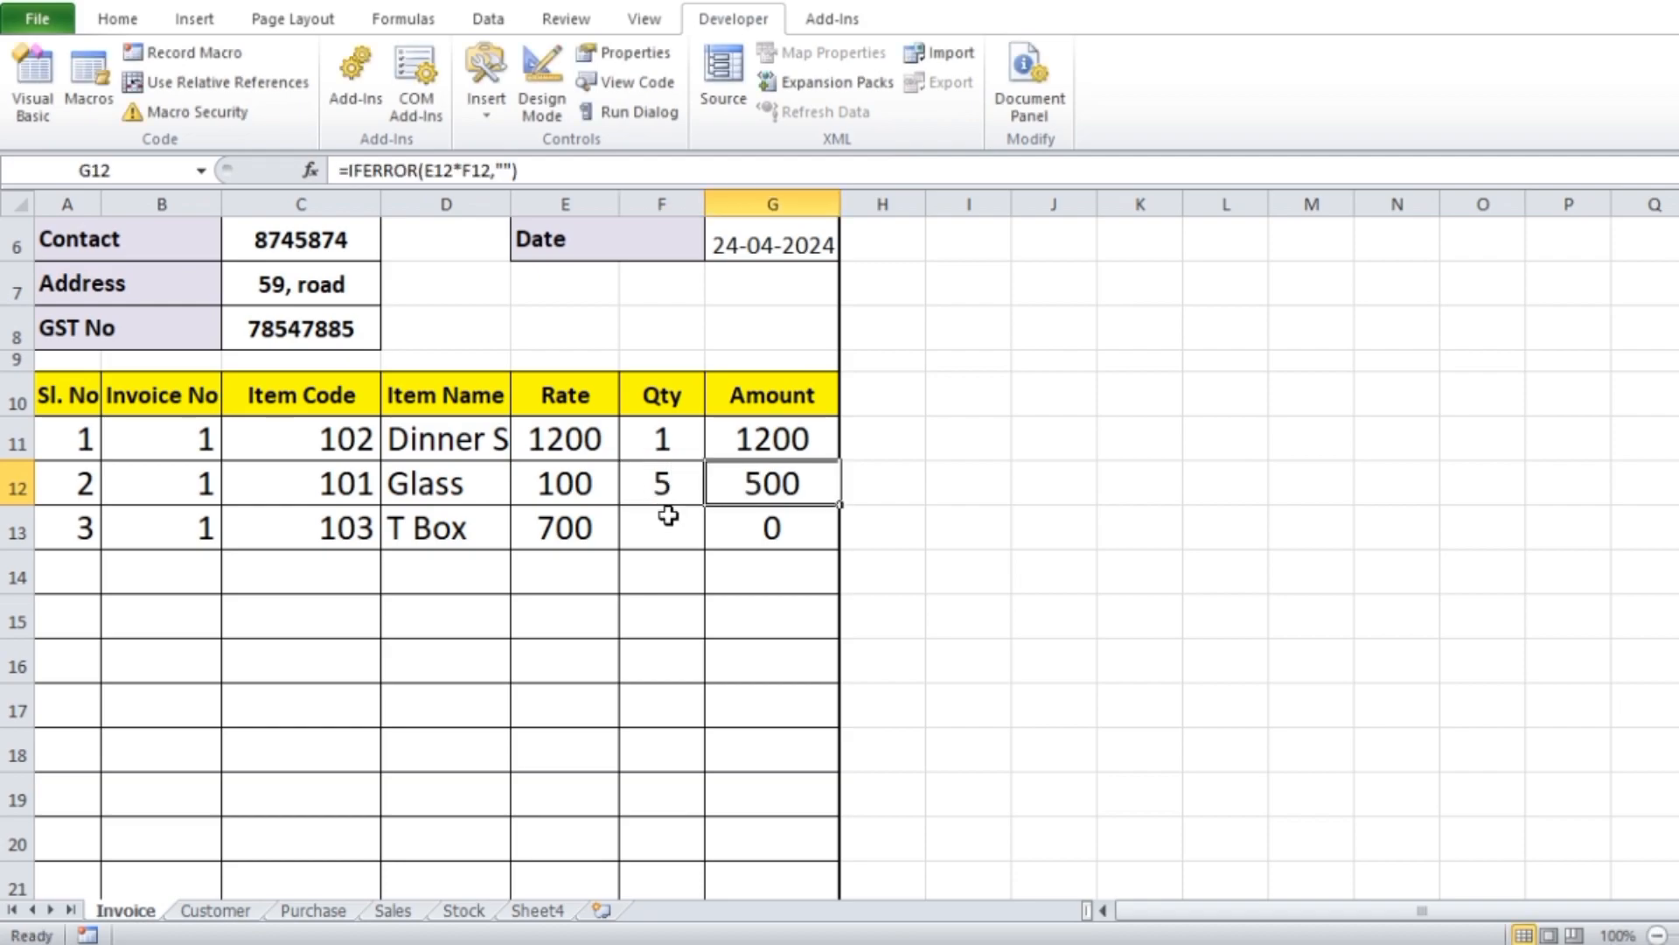
{"action": "left_click", "coordinate": [674, 535]}
{"action": "type", "text": "2"}
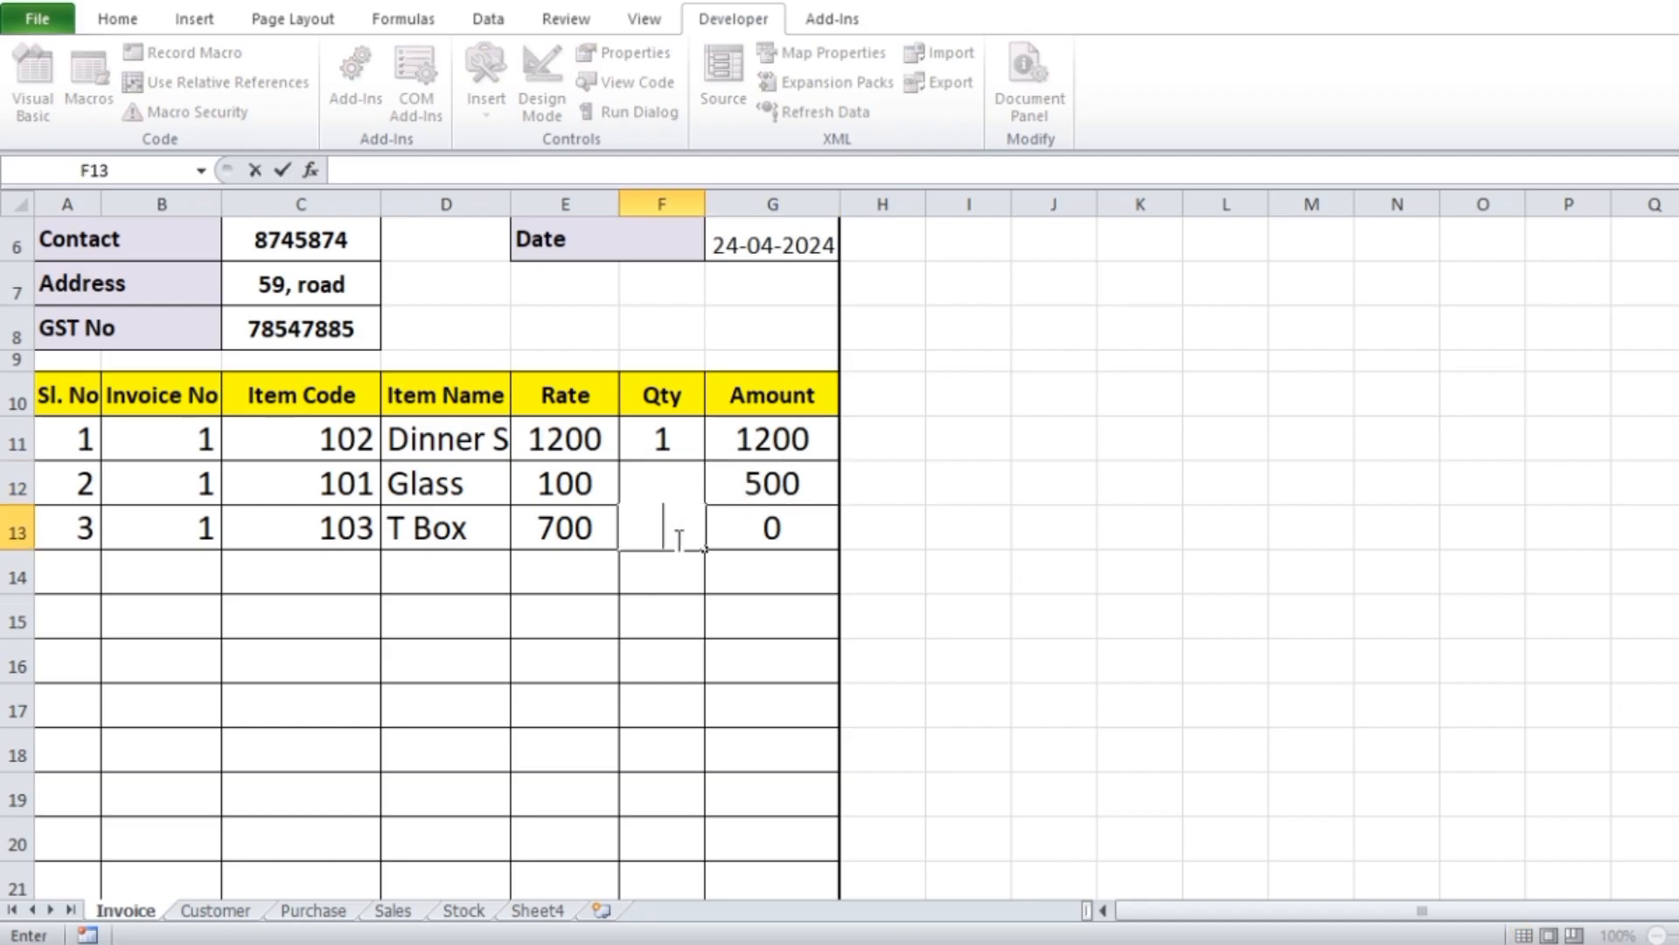
{"action": "key", "text": "Tab"}
{"action": "left_click", "coordinate": [1126, 553]}
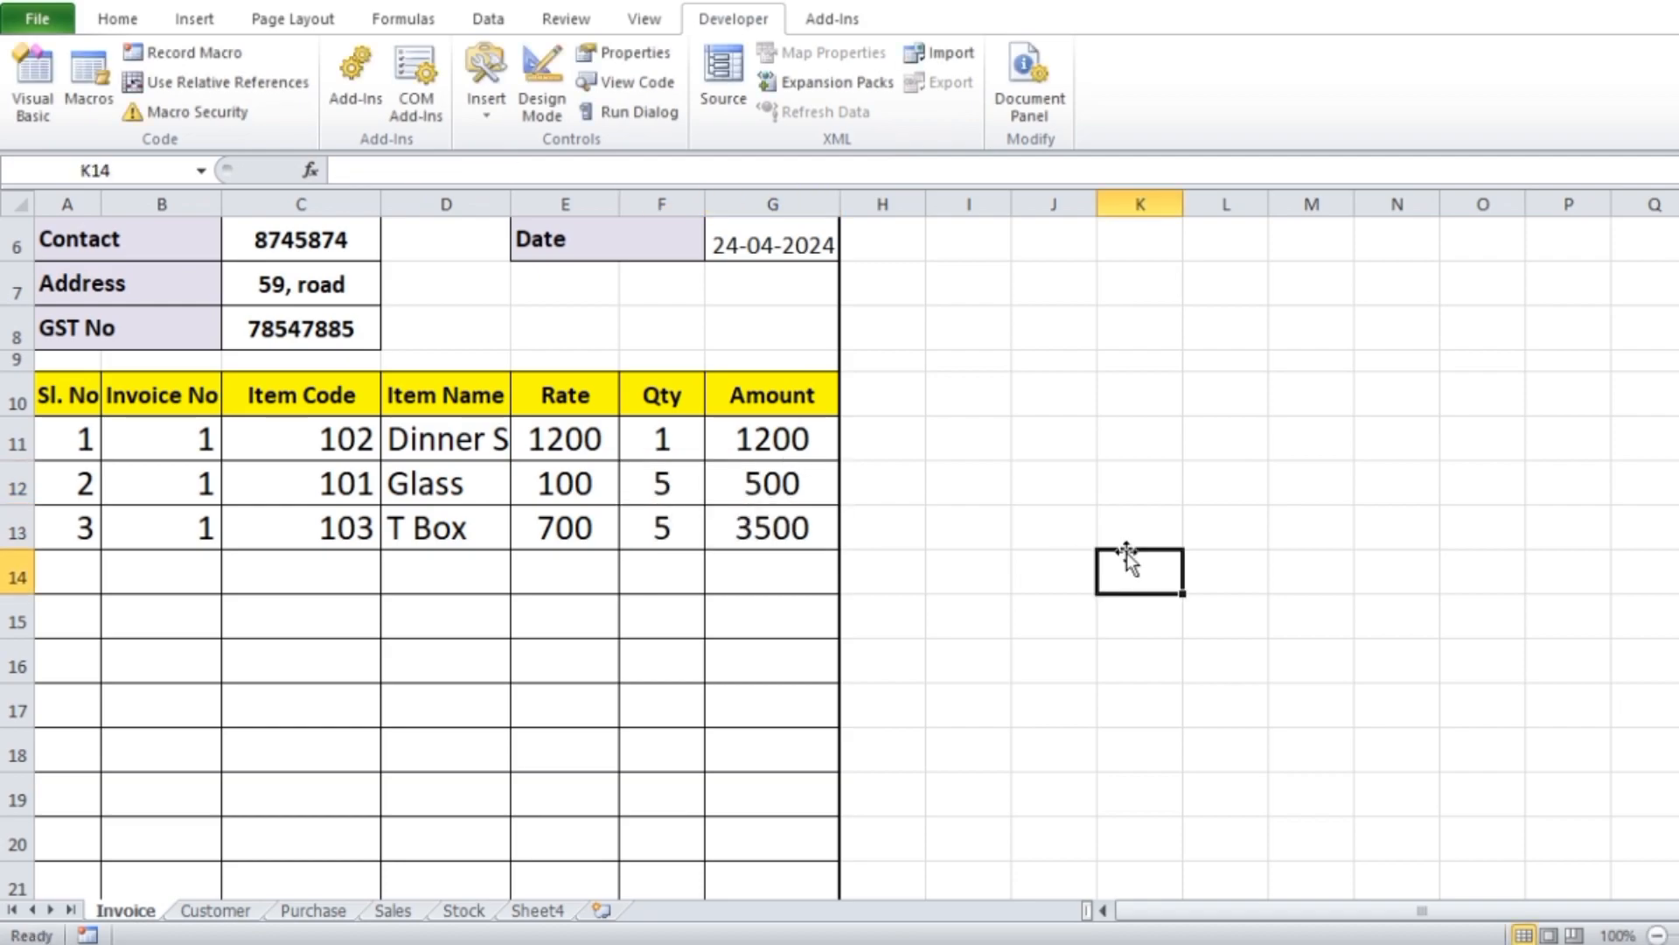
Set the invoice number in cell G5 to 5
{"action": "scroll", "coordinate": [1126, 551], "scroll_direction": "down", "scroll_amount": 3}
{"action": "scroll", "coordinate": [1112, 544], "scroll_direction": "up", "scroll_amount": 4}
{"action": "left_click", "coordinate": [820, 426]}
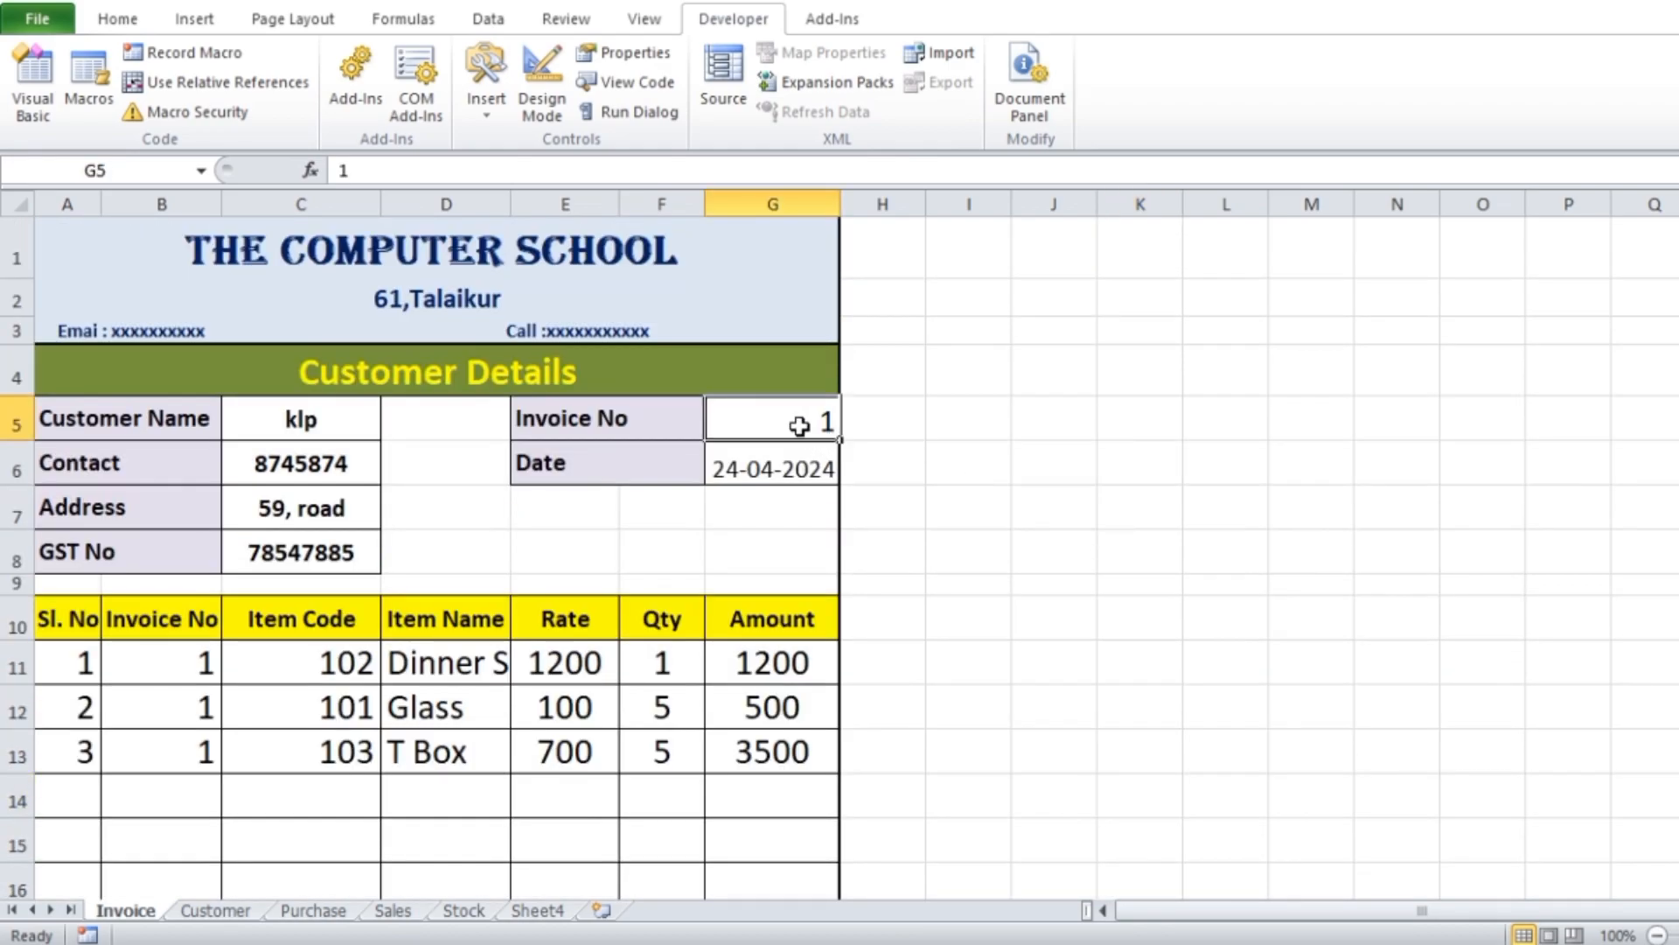
{"action": "type", "text": "5"}
{"action": "left_click", "coordinate": [1155, 455]}
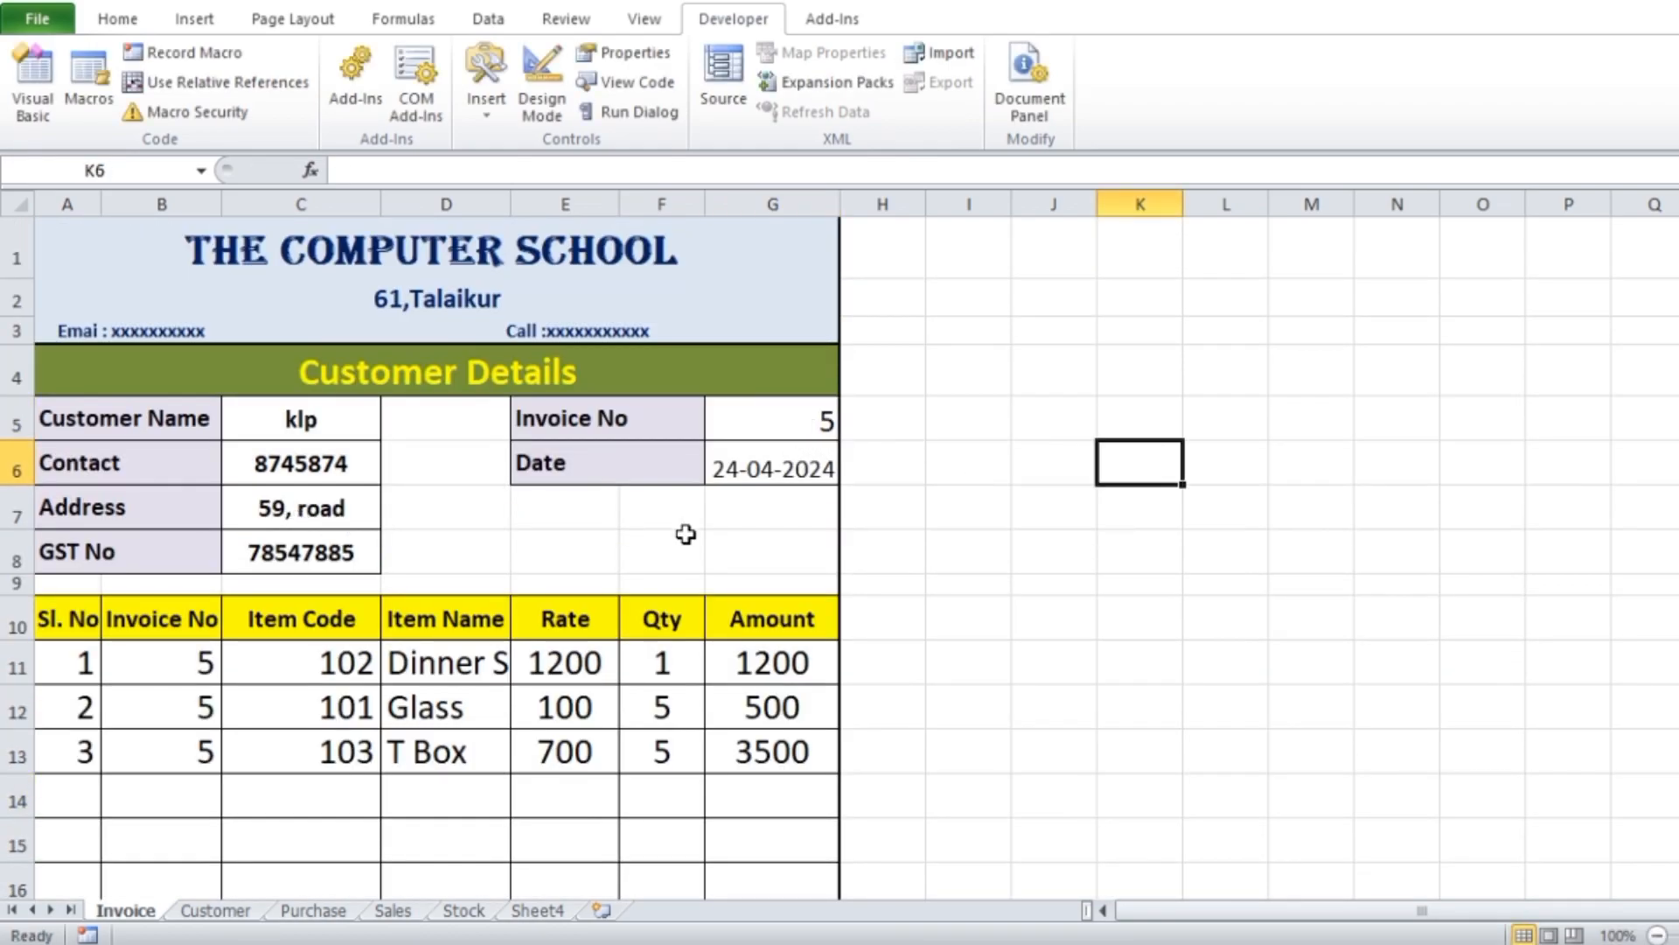
{"action": "scroll", "coordinate": [662, 535], "scroll_direction": "down", "scroll_amount": 6}
{"action": "scroll", "coordinate": [1130, 575], "scroll_direction": "up", "scroll_amount": 6}
{"action": "left_click", "coordinate": [1234, 404]}
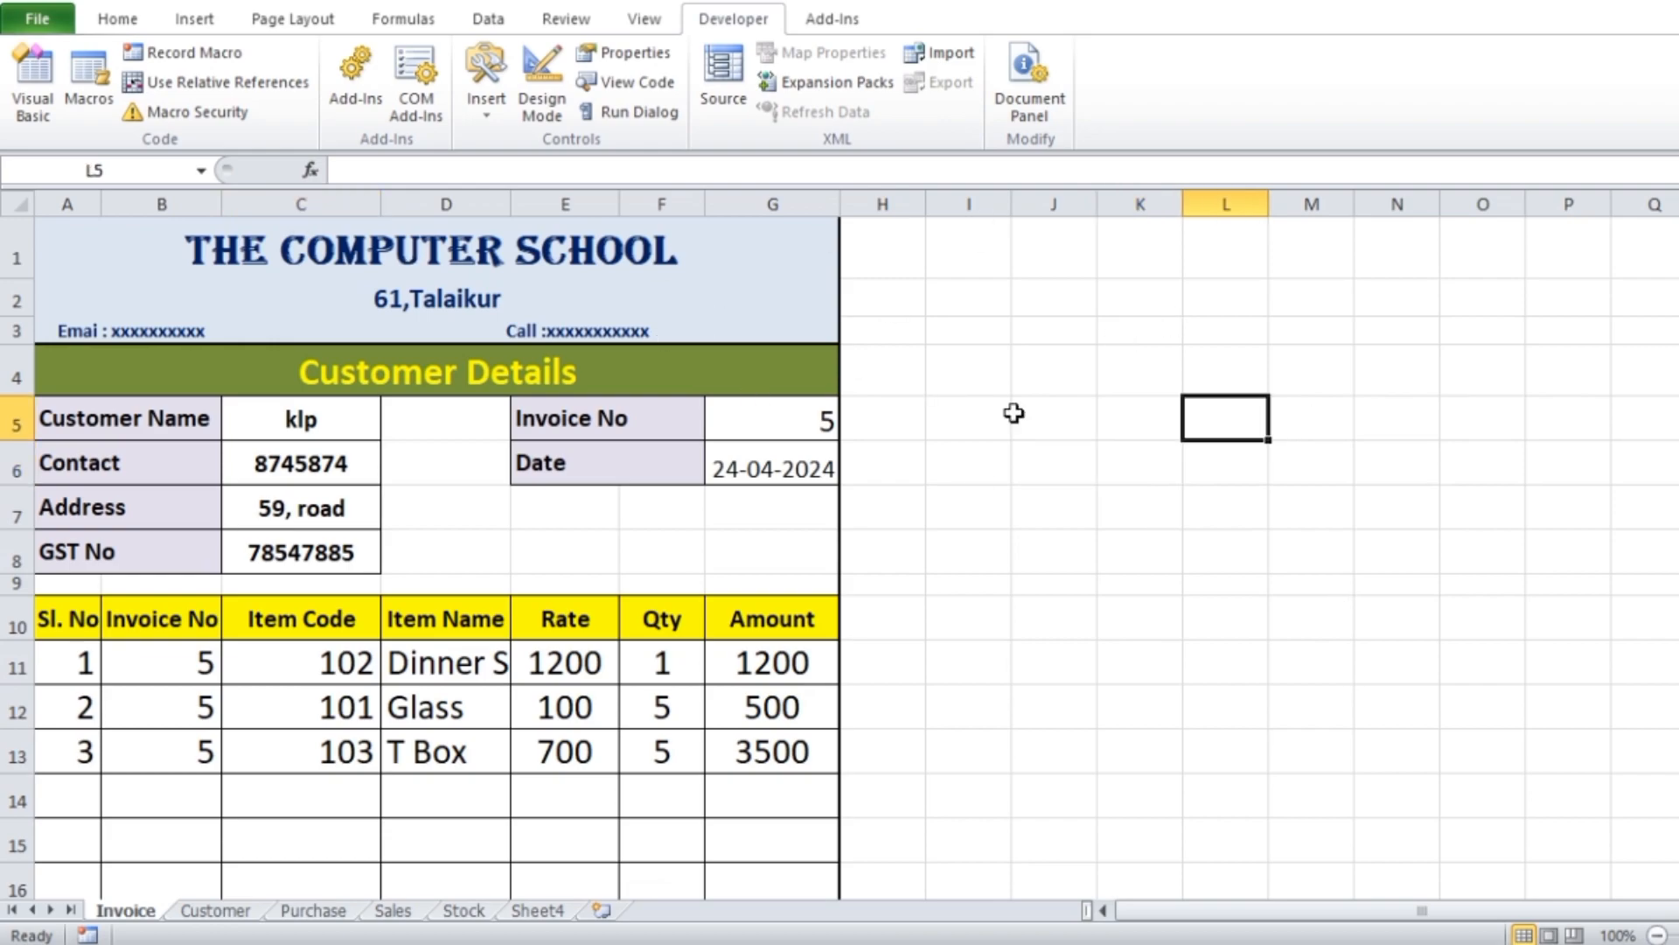
Draw a rounded rectangle beside the invoice, around J4:L5, and give it the glossy purple shape style
{"action": "left_click", "coordinate": [204, 19]}
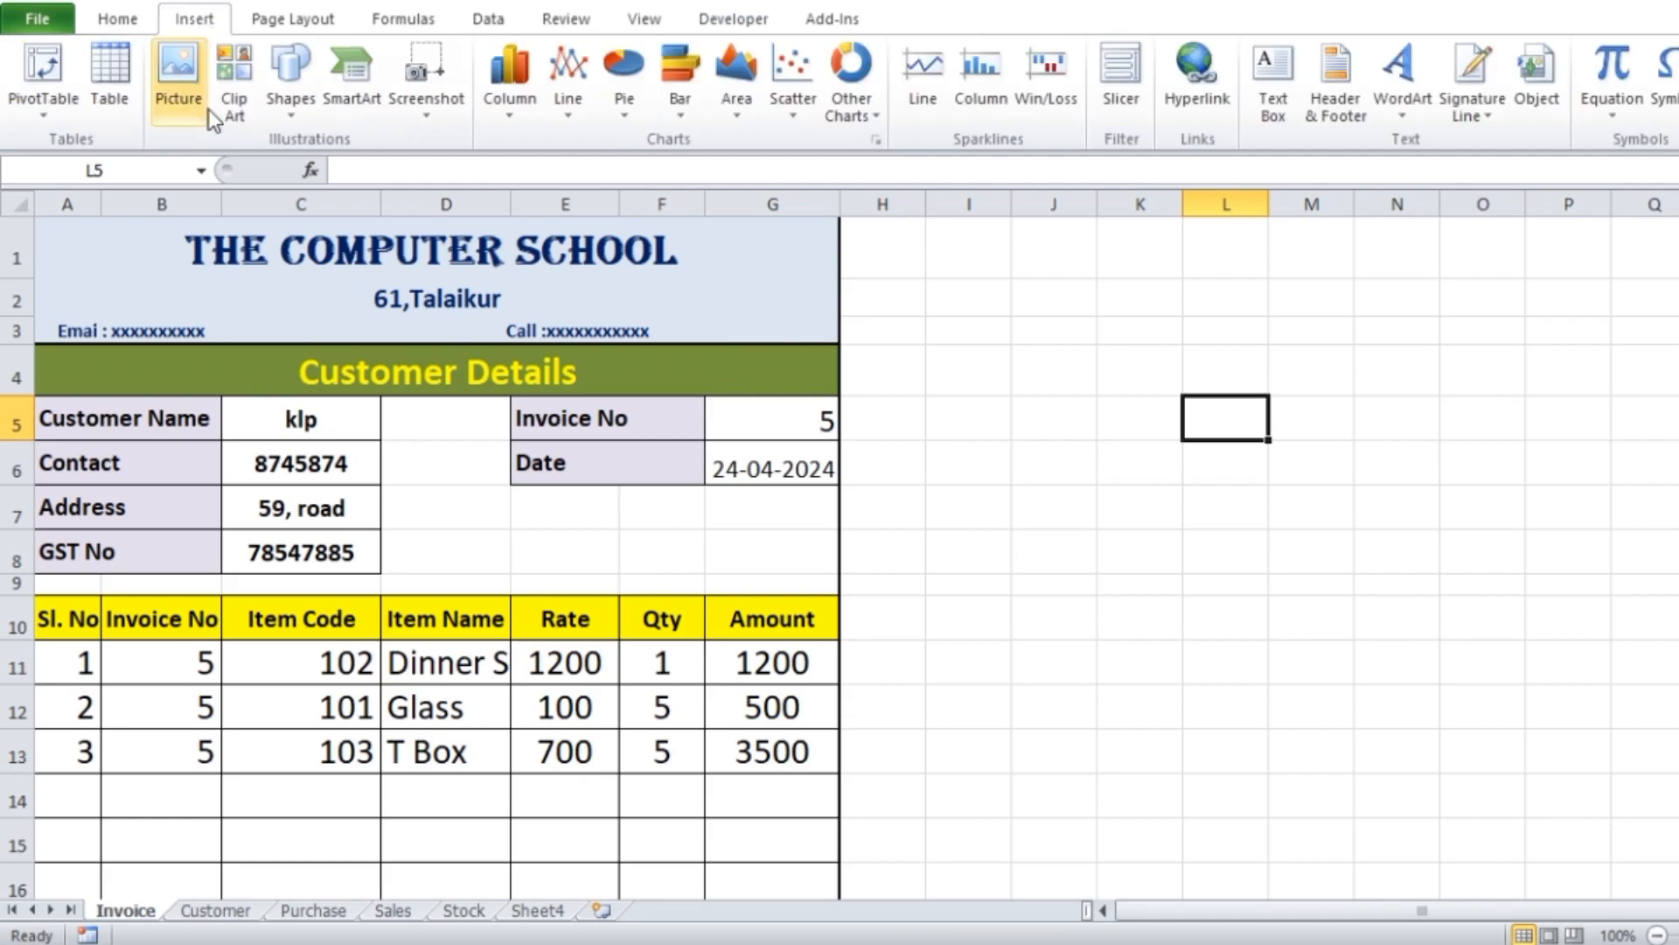
{"action": "left_click", "coordinate": [297, 113]}
{"action": "left_click", "coordinate": [404, 166]}
{"action": "mouse_move", "coordinate": [1017, 338]}
{"action": "left_mouse_down"}
{"action": "mouse_move", "coordinate": [1209, 380]}
{"action": "mouse_move", "coordinate": [1212, 426]}
{"action": "left_mouse_up"}
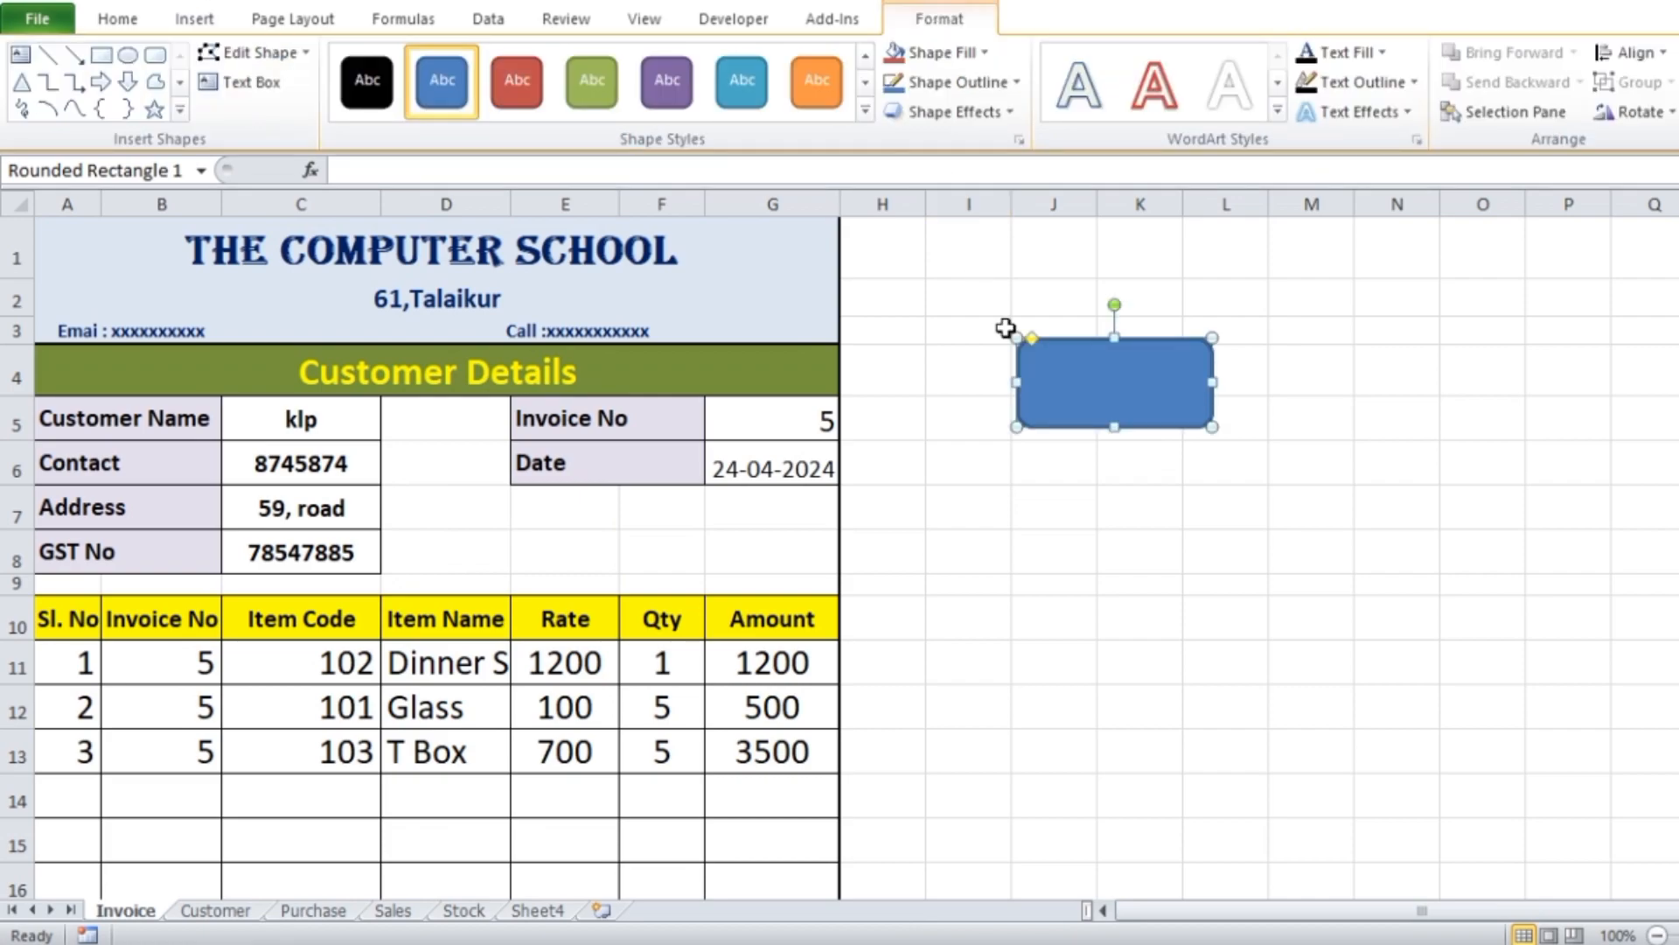
{"action": "left_click", "coordinate": [865, 110]}
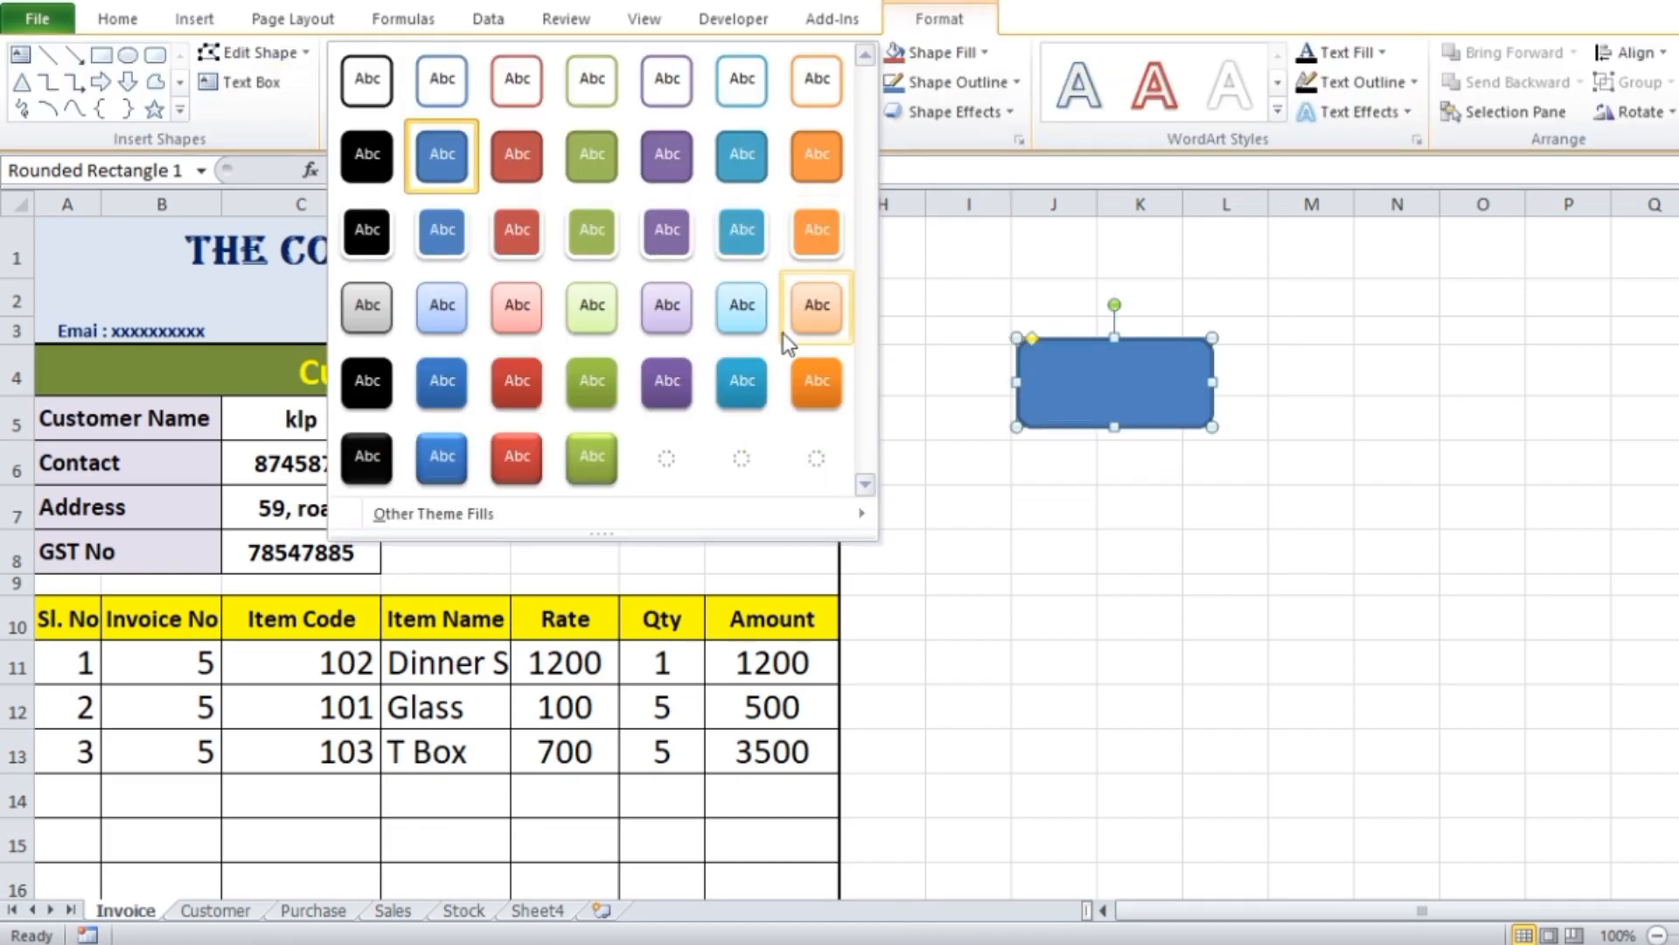
{"action": "left_click", "coordinate": [675, 464]}
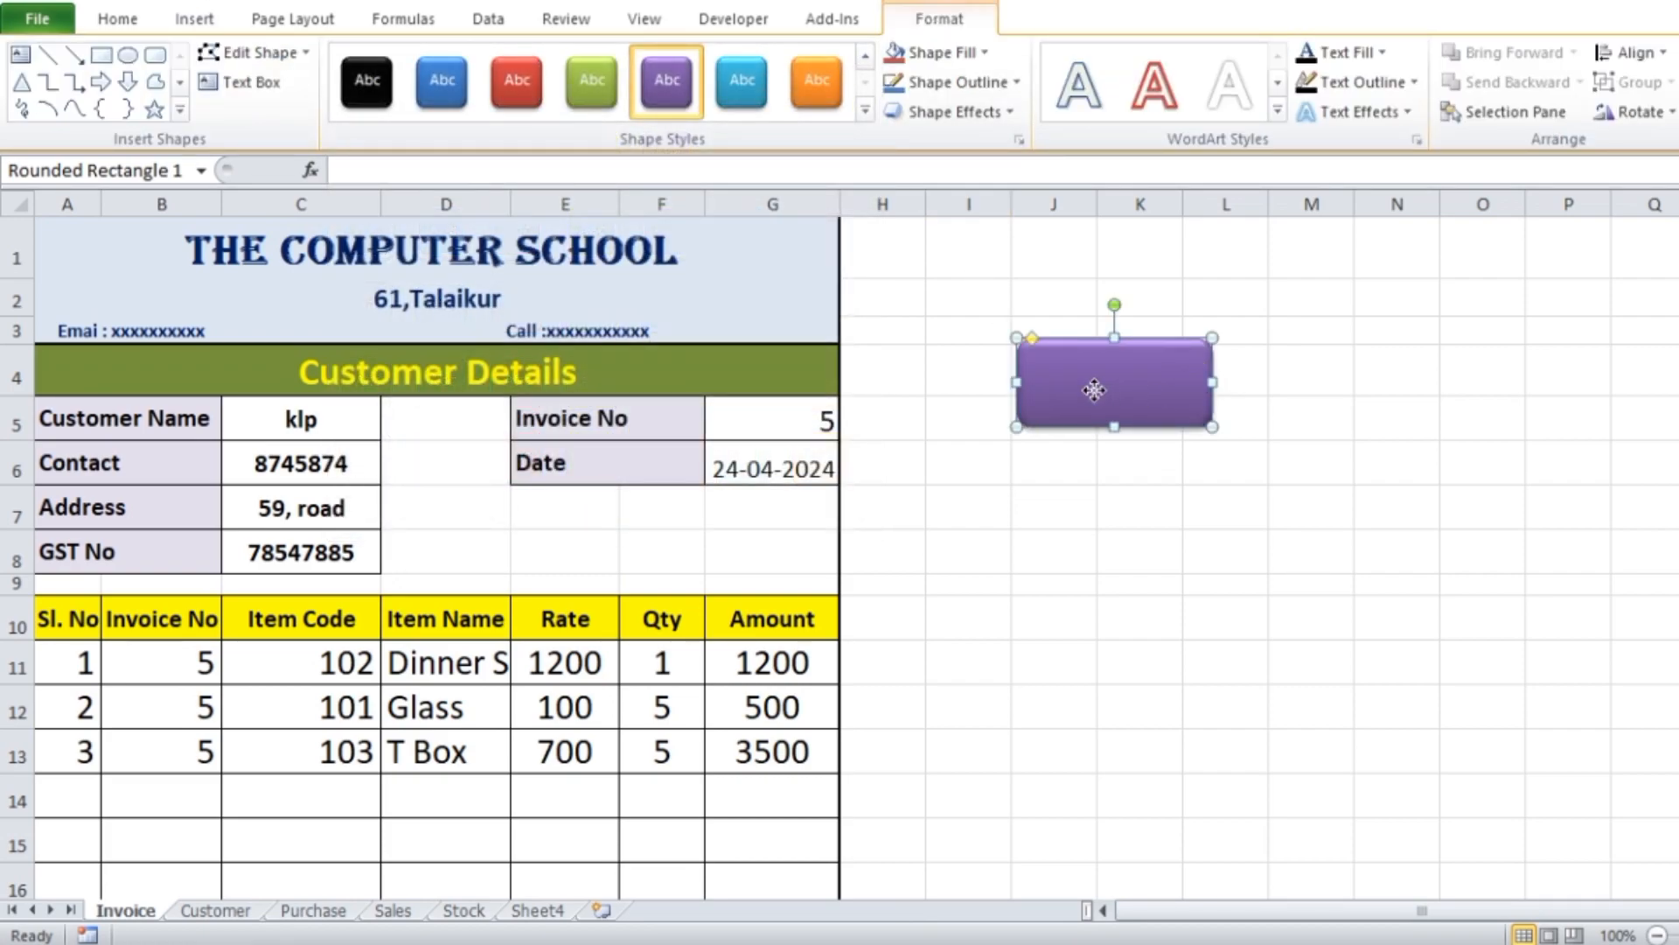
Label the purple shape SAVE DATA with horizontally centred text at font size 18
{"action": "right_click", "coordinate": [1097, 395]}
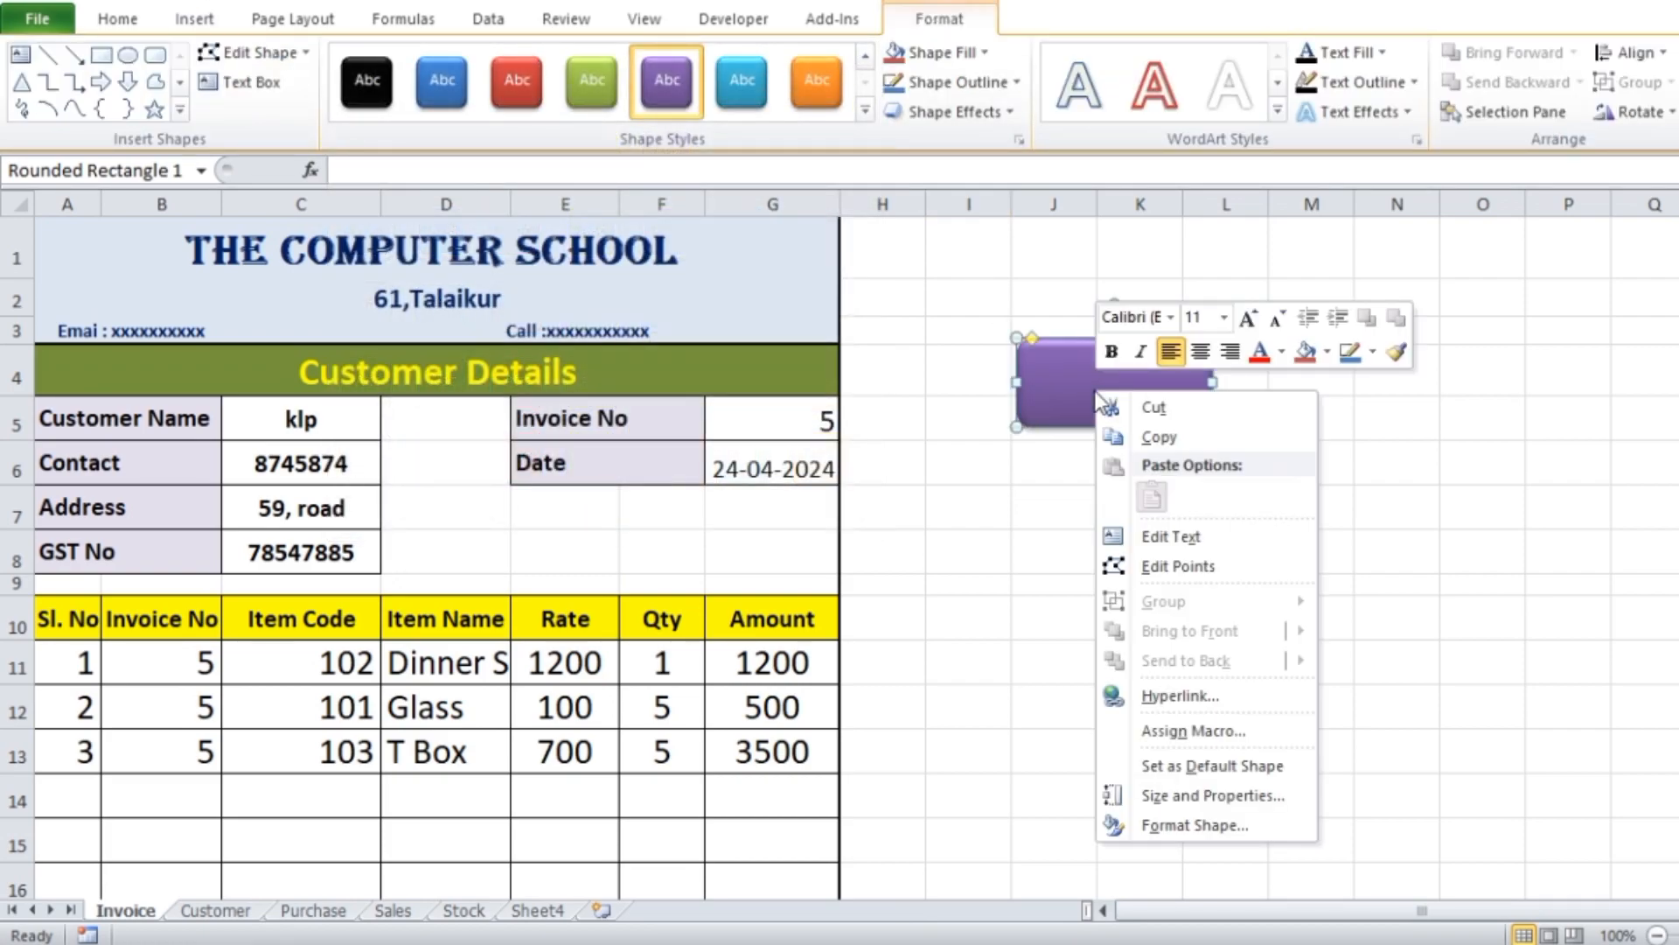
{"action": "left_click", "coordinate": [1198, 543]}
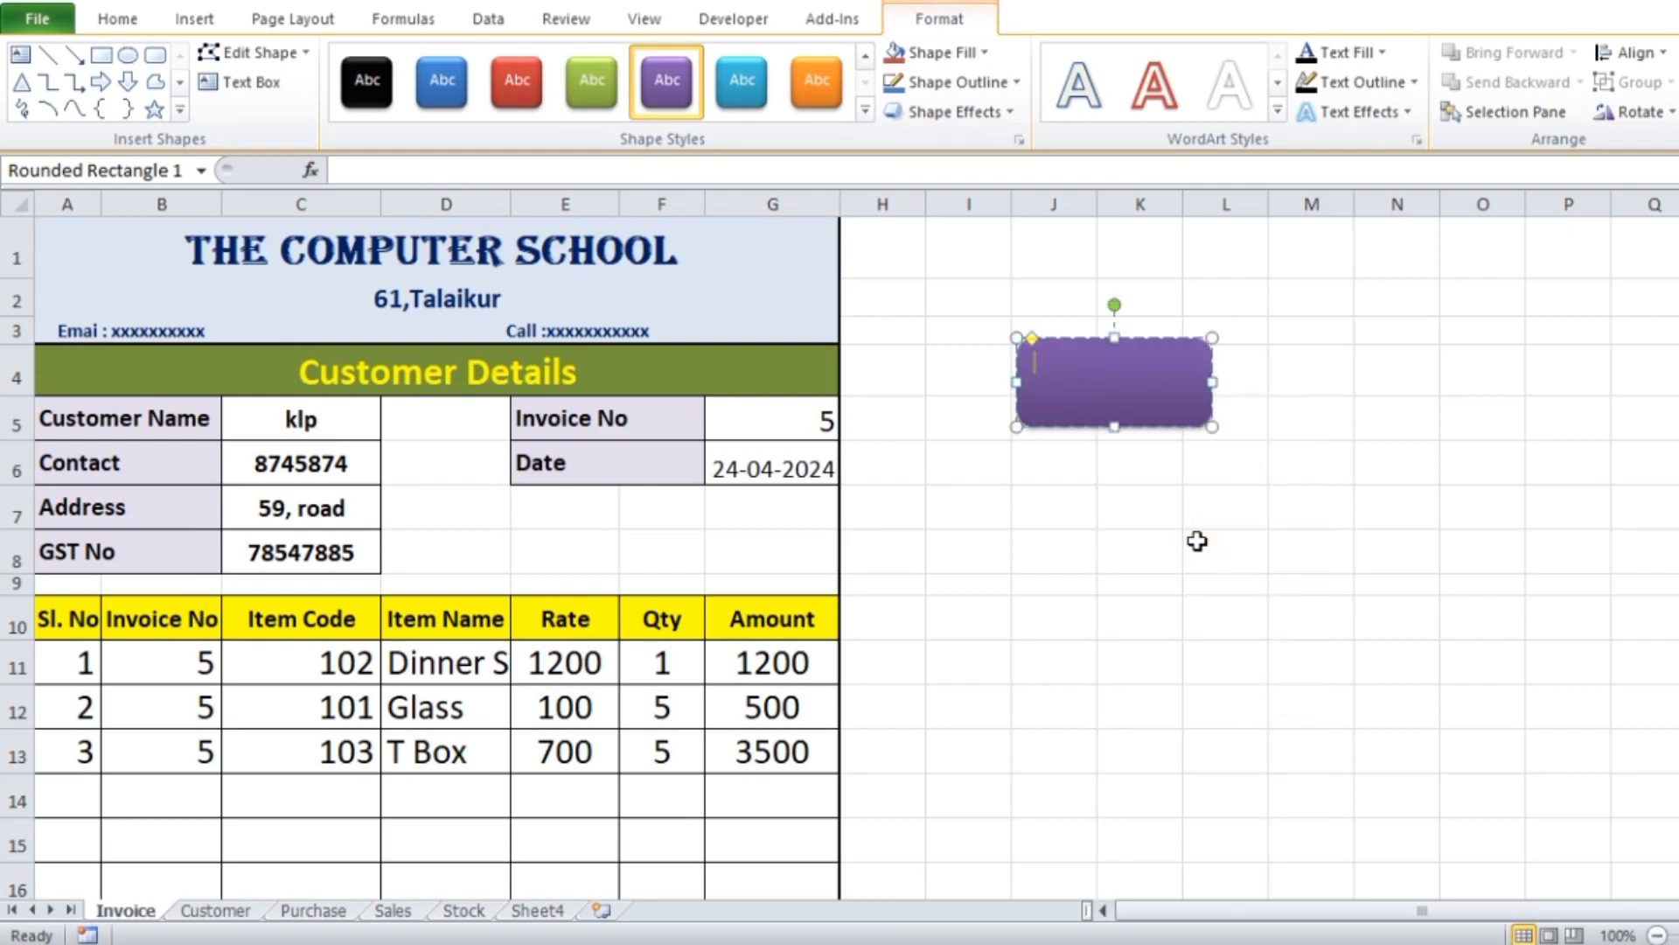
{"action": "triple_click", "coordinate": [1109, 367]}
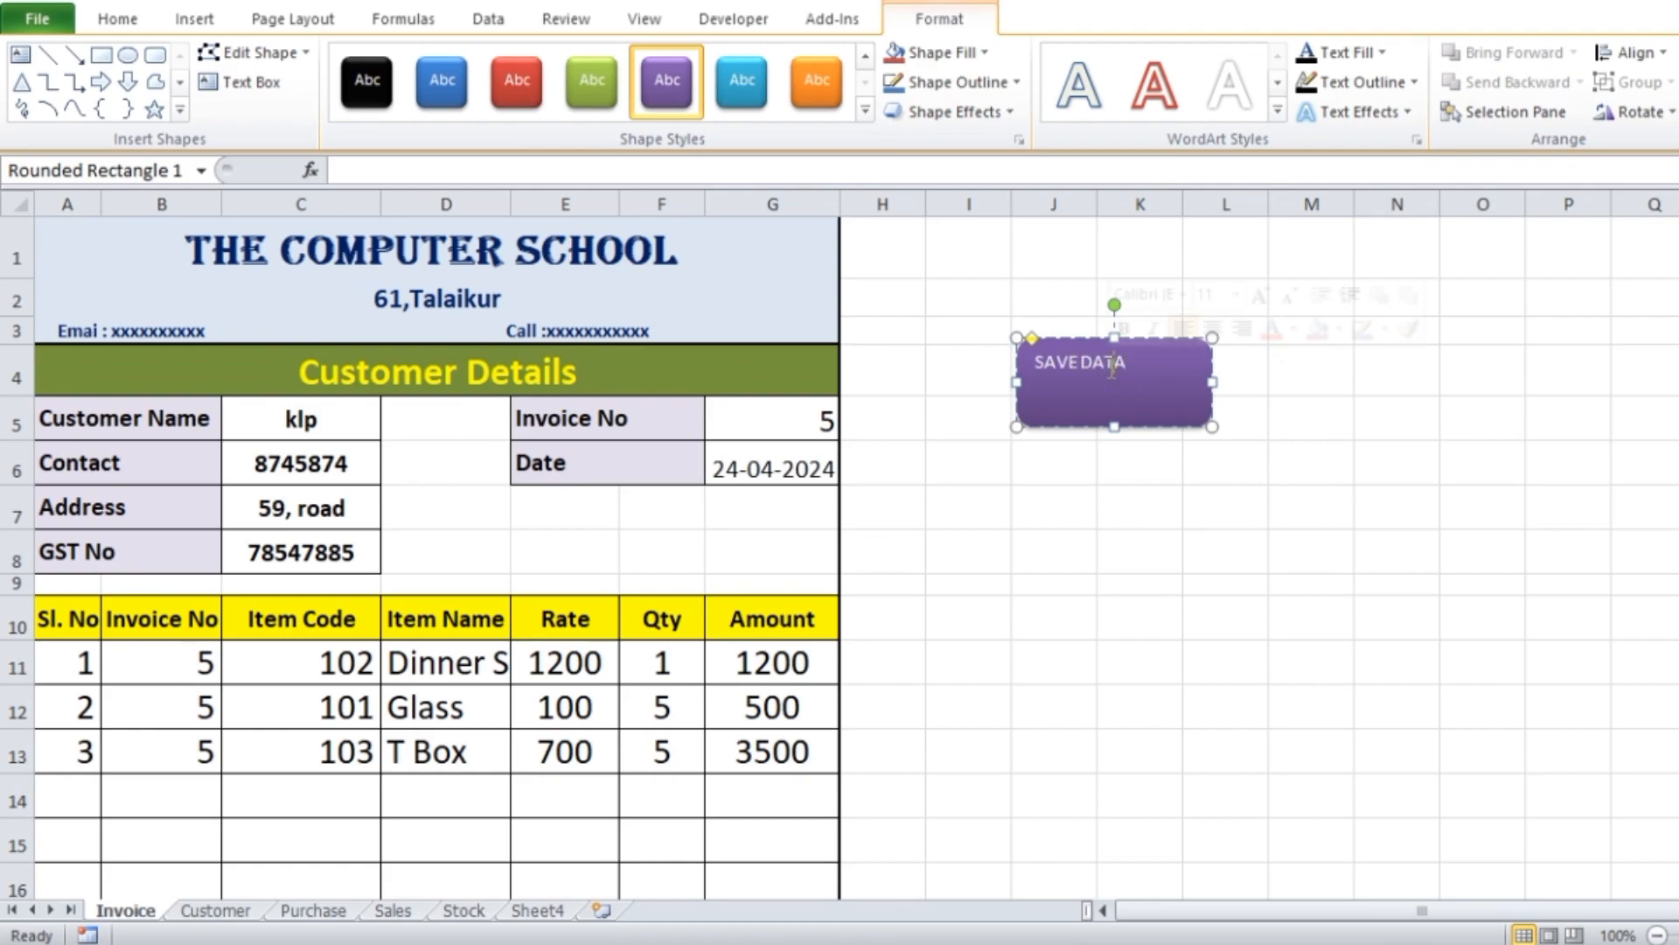
{"action": "left_click", "coordinate": [118, 18]}
{"action": "left_click", "coordinate": [536, 102]}
{"action": "left_click", "coordinate": [432, 64]}
{"action": "left_click", "coordinate": [432, 64]}
{"action": "left_click", "coordinate": [432, 64]}
{"action": "left_click", "coordinate": [432, 63]}
{"action": "left_click", "coordinate": [433, 63]}
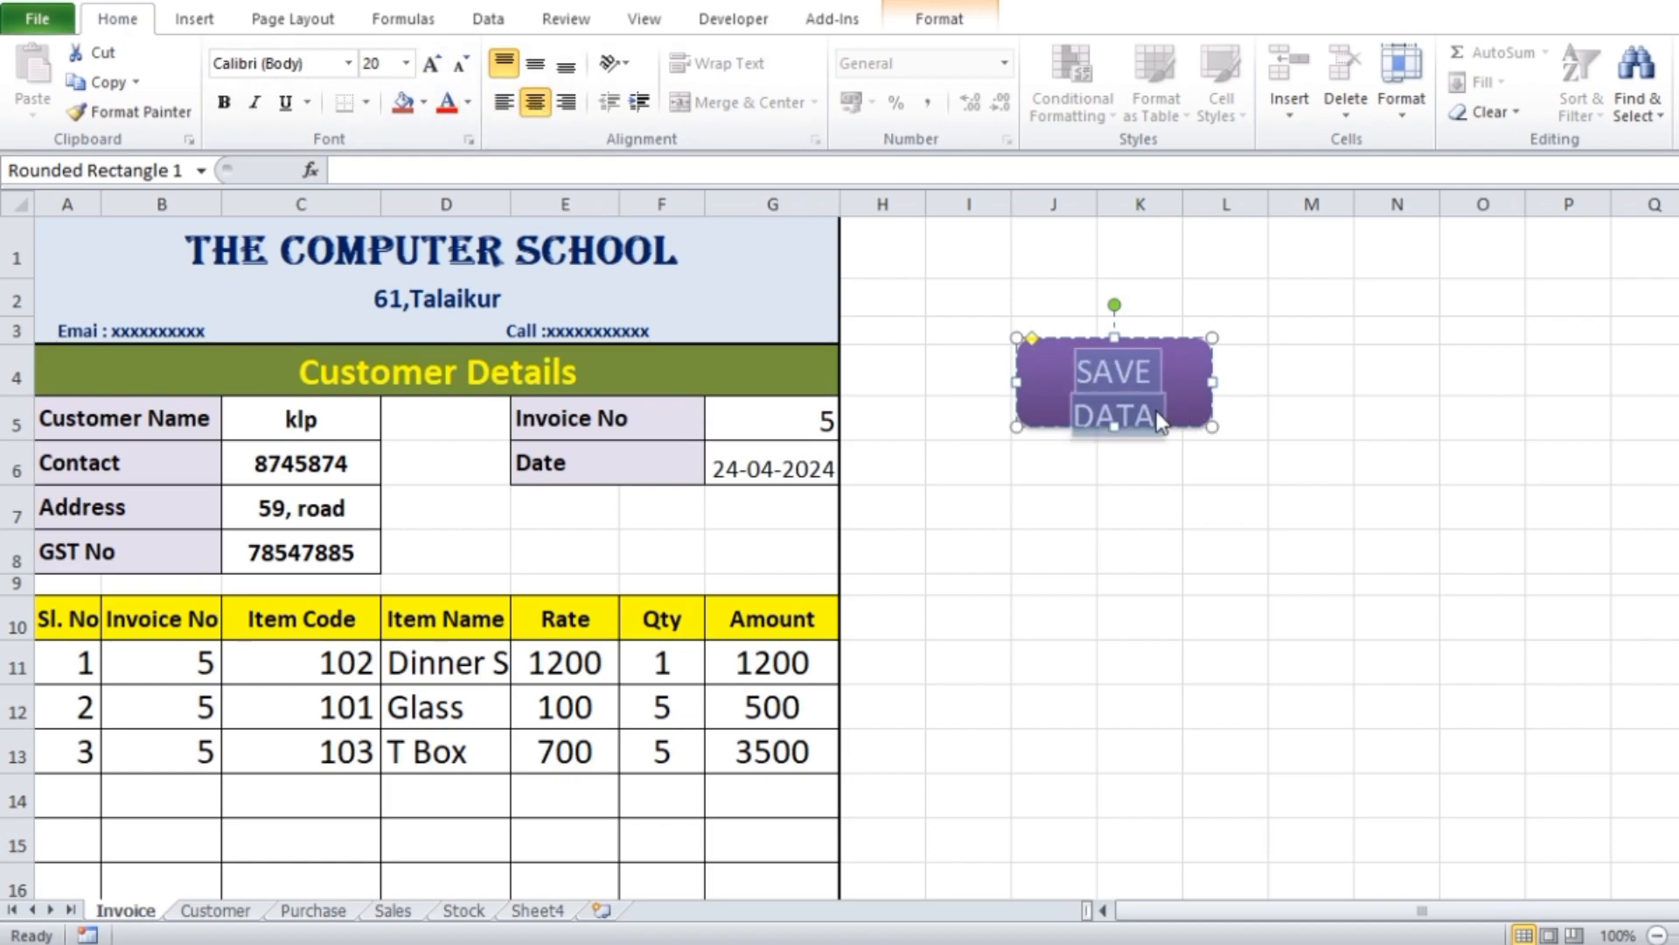
{"action": "left_click", "coordinate": [460, 64]}
{"action": "left_click", "coordinate": [1286, 584]}
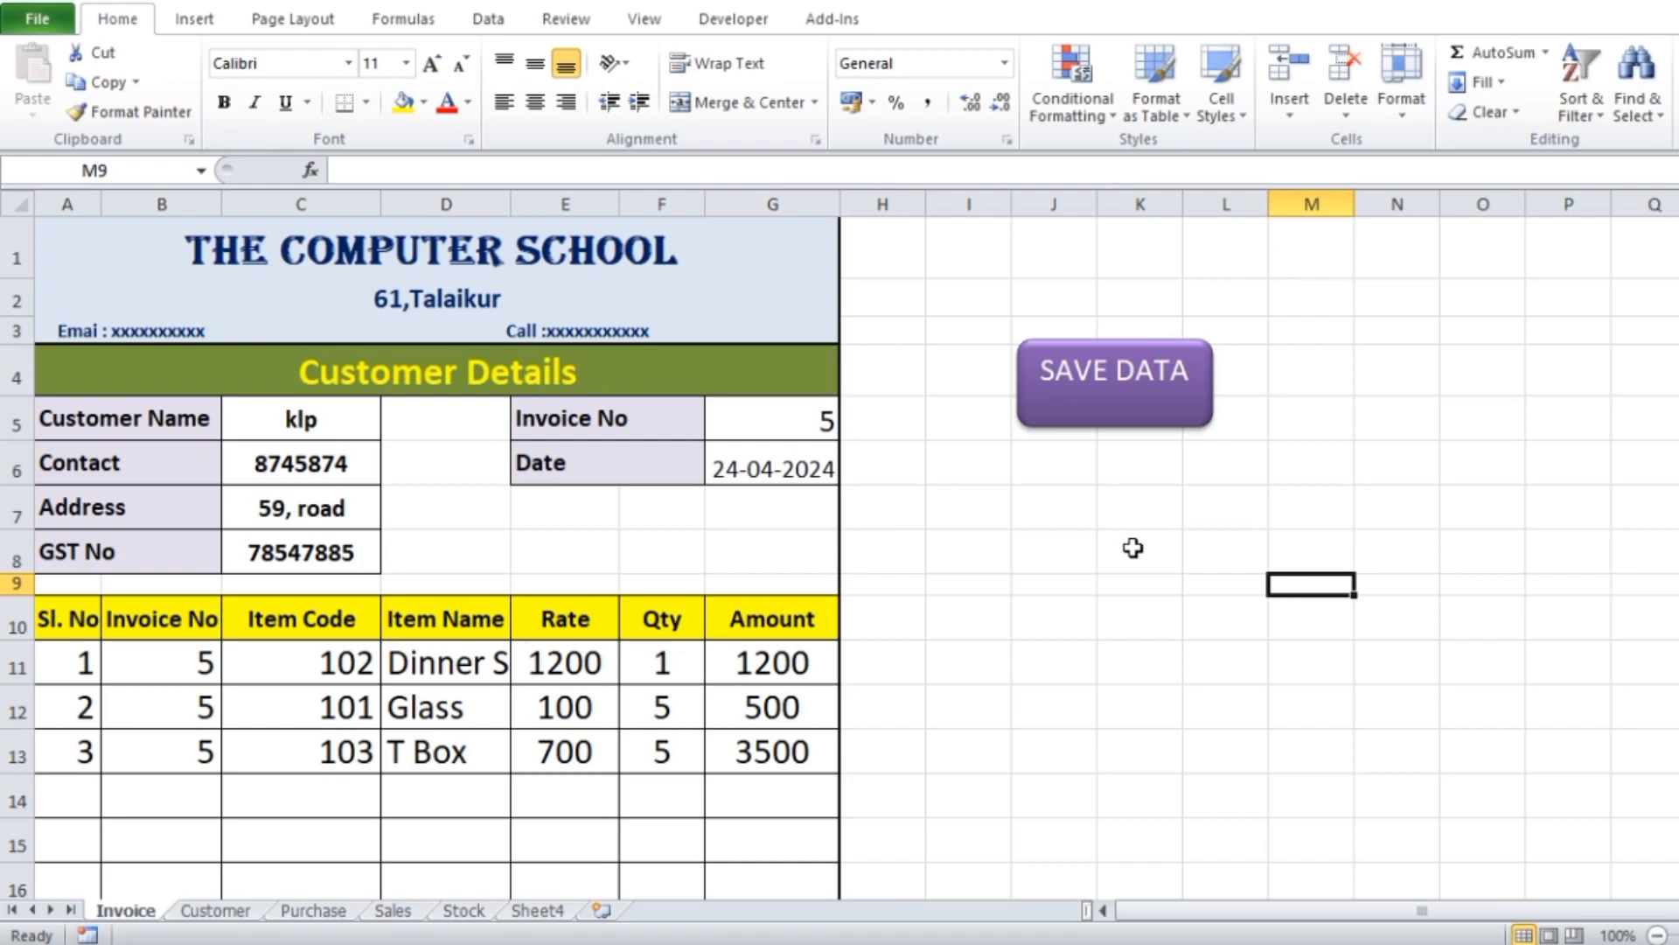
Align the SAVE DATA label vertically to the middle of its shape
{"action": "left_click", "coordinate": [1122, 411]}
{"action": "triple_click", "coordinate": [1120, 375]}
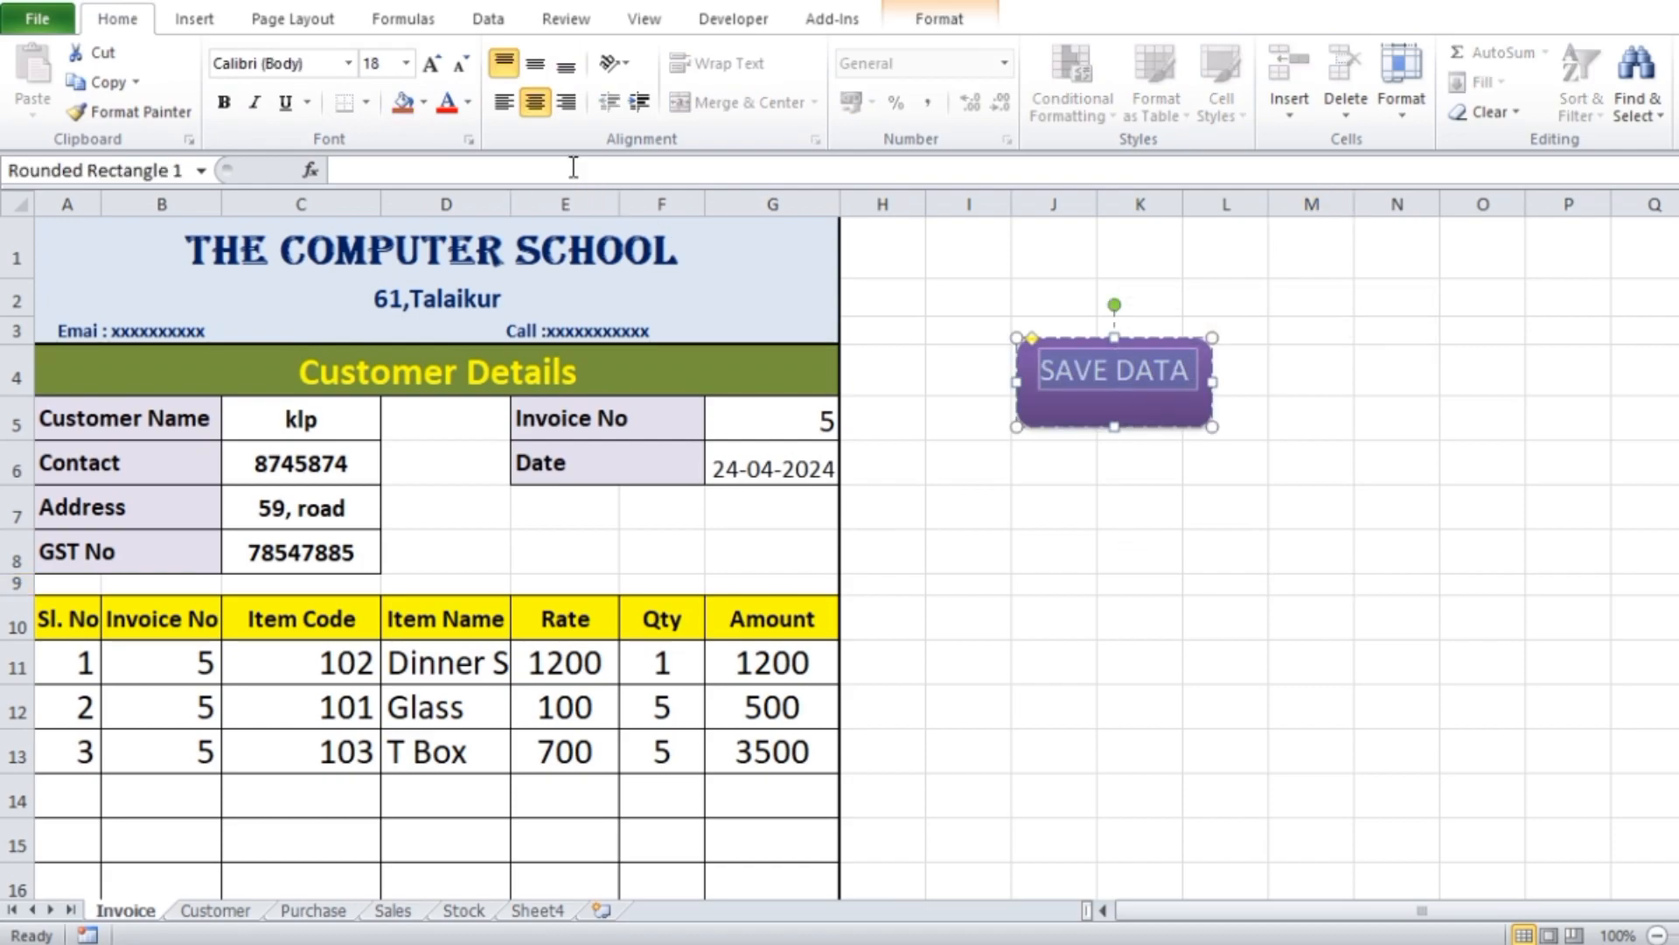
{"action": "left_click", "coordinate": [536, 69]}
{"action": "left_click", "coordinate": [1141, 512]}
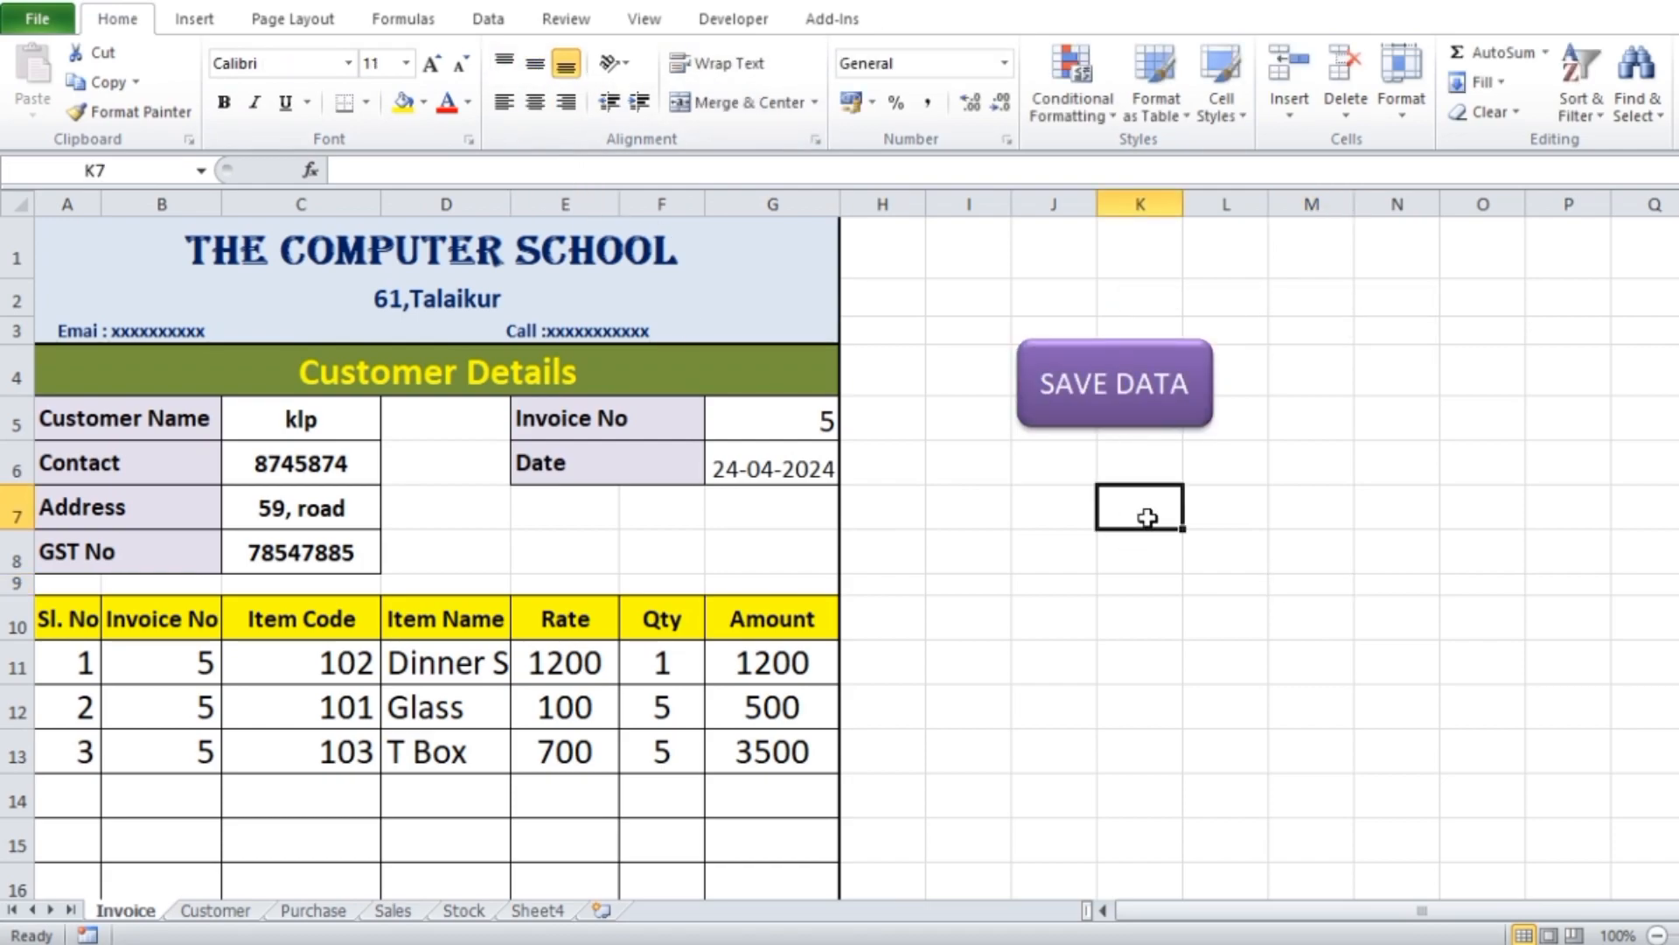
Assign the salessheet macro to the SAVE DATA shape and run it from the shape
{"action": "right_click", "coordinate": [1168, 418]}
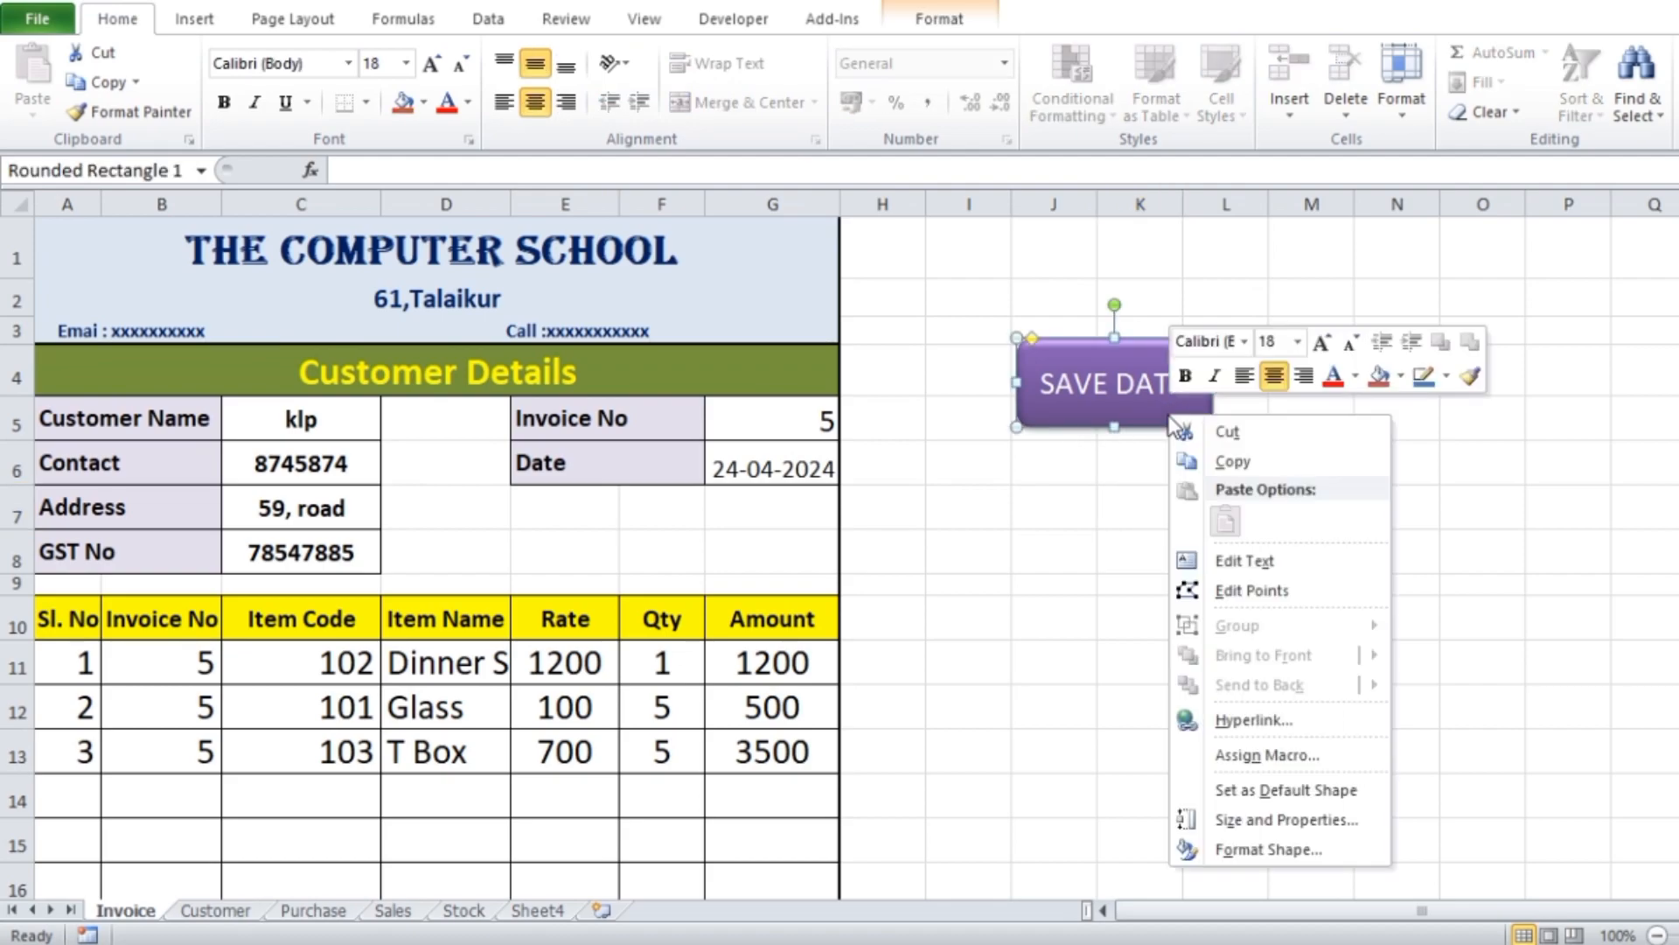
{"action": "left_click", "coordinate": [1255, 758]}
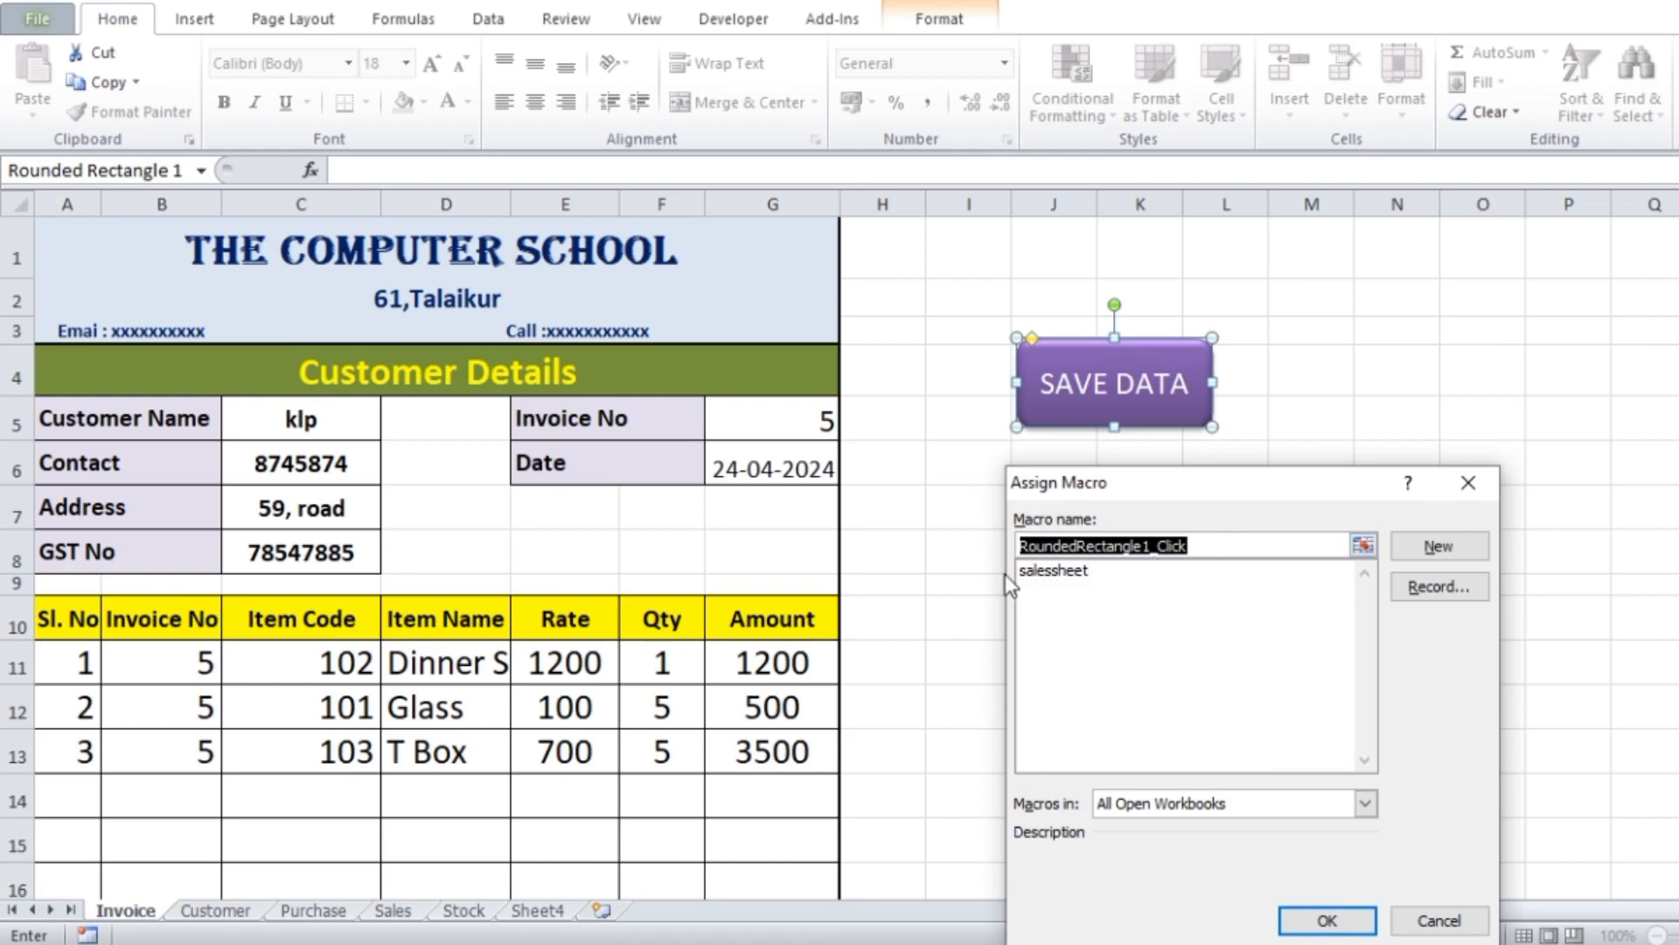
{"action": "left_click", "coordinate": [1055, 571]}
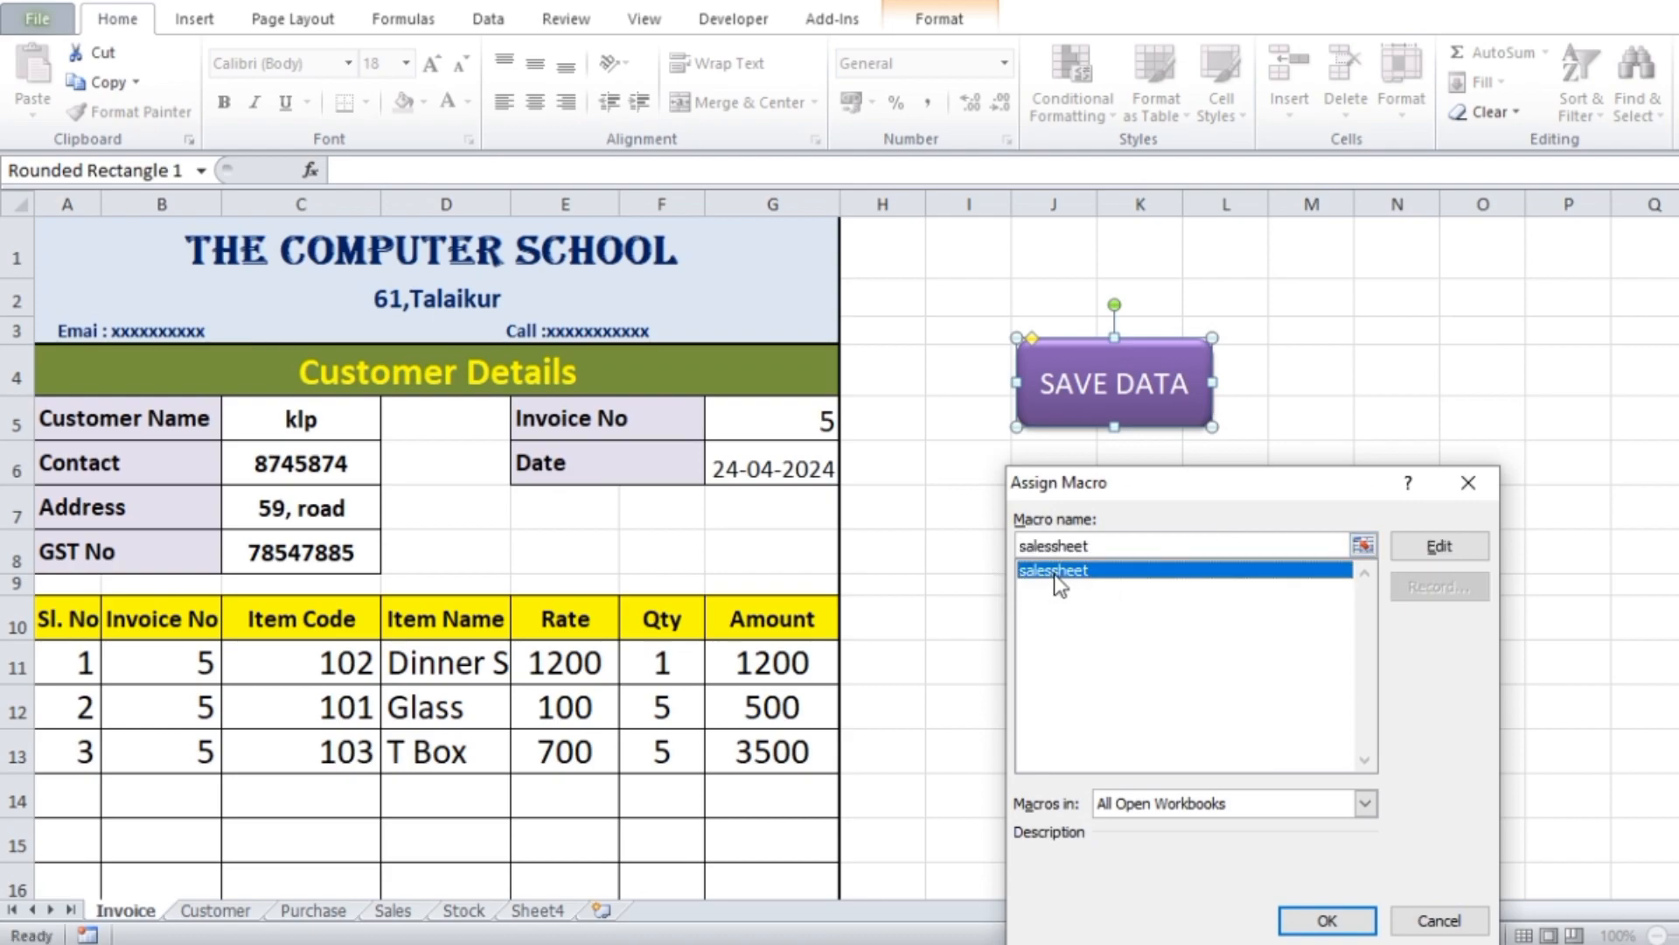
{"action": "left_click", "coordinate": [1327, 918]}
{"action": "left_click", "coordinate": [1444, 533]}
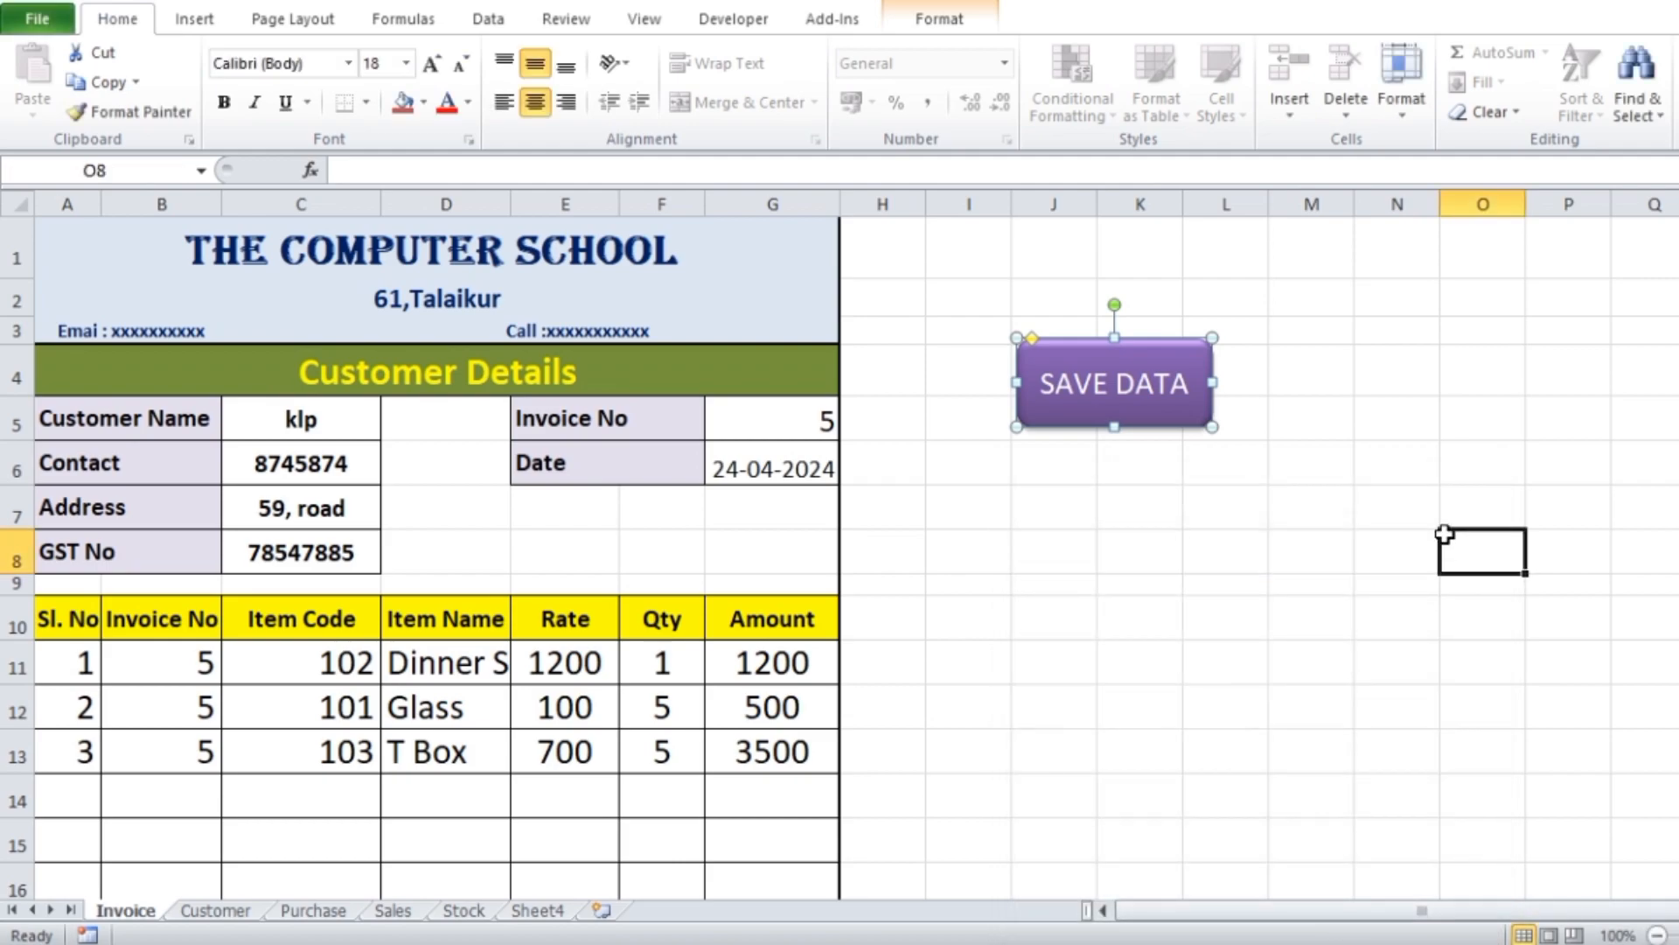
{"action": "left_click", "coordinate": [1104, 404]}
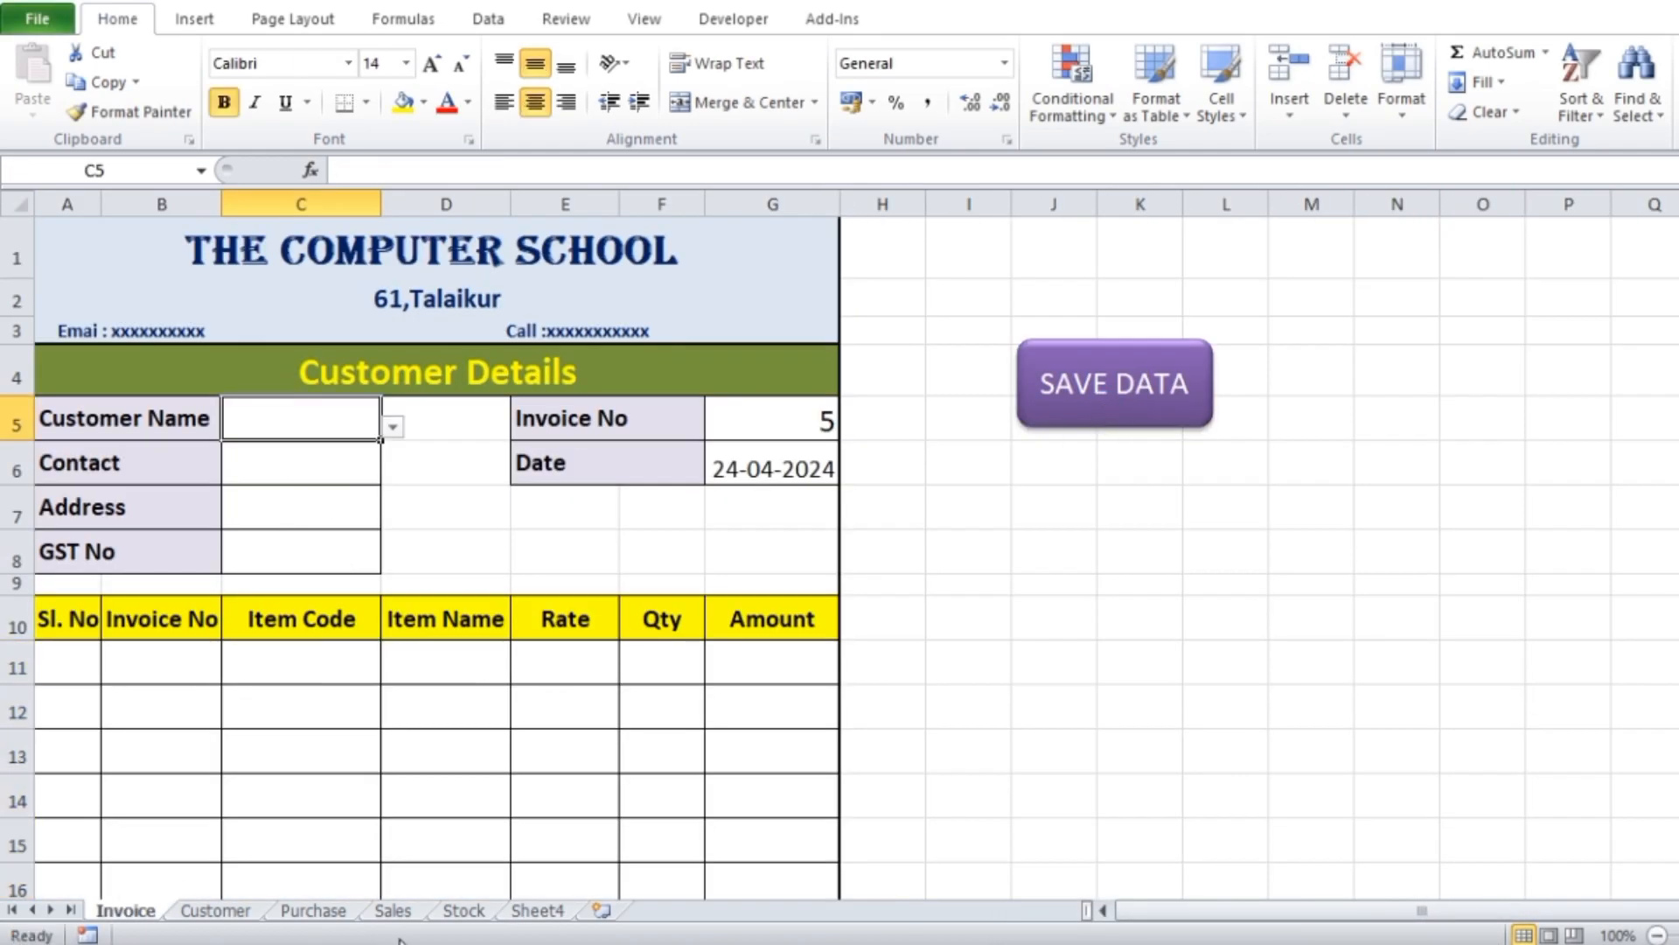
Centre the transferred entries in C4:I6 of the Sales sheet horizontally
{"action": "left_click", "coordinate": [393, 910]}
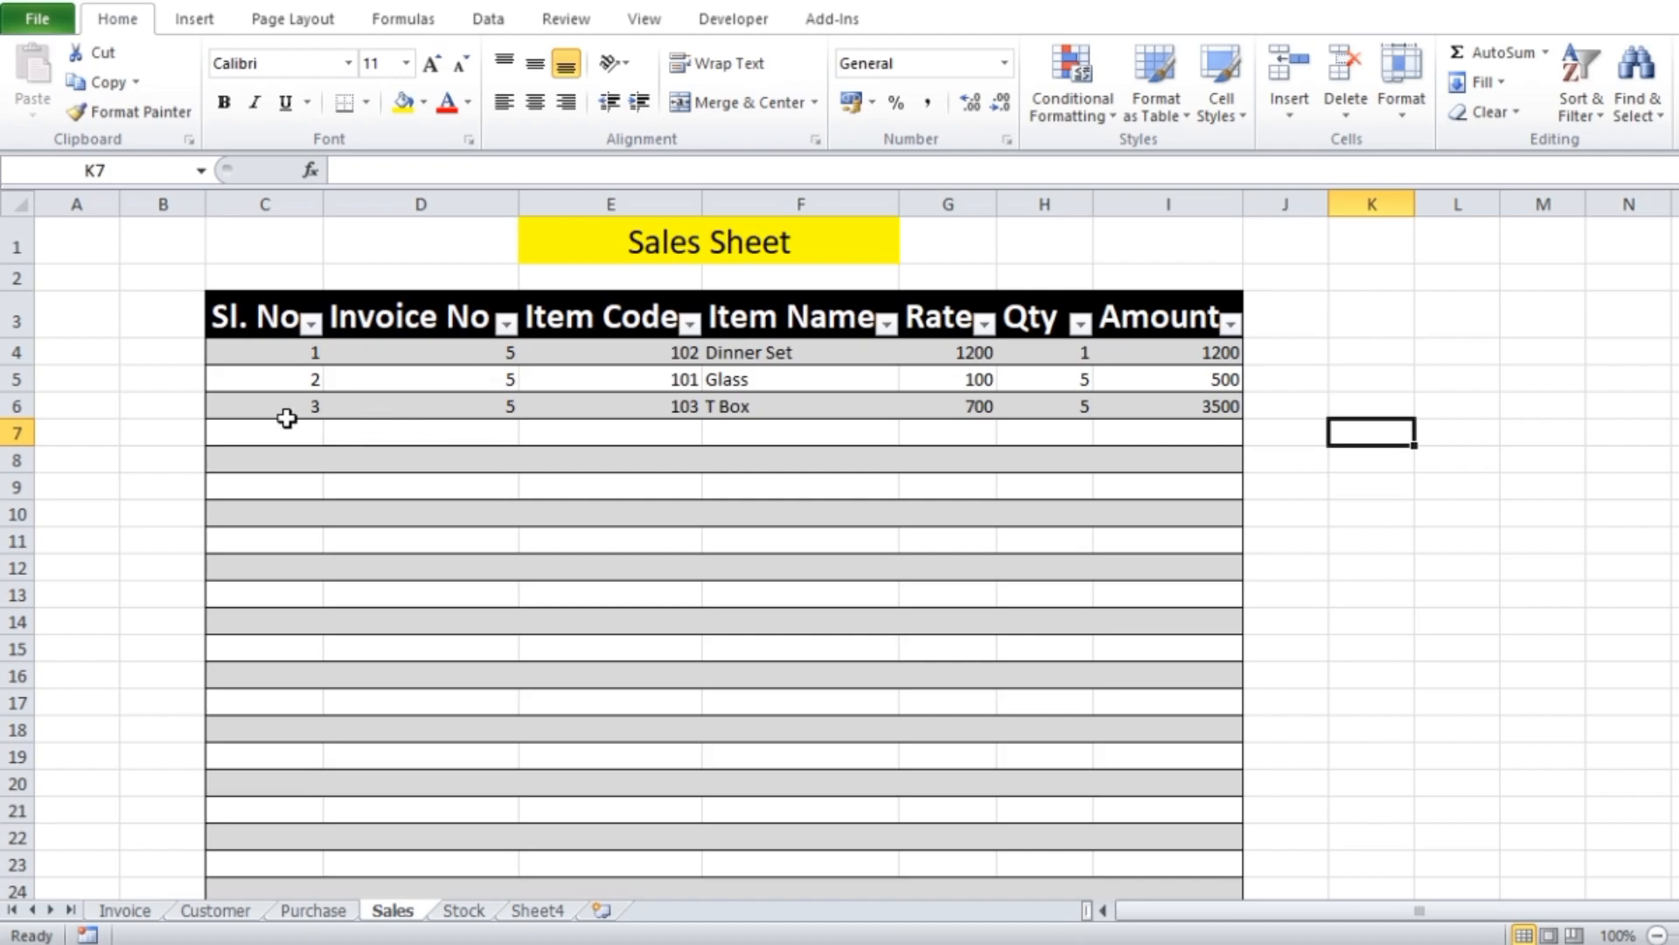
{"action": "left_click_drag", "start_coordinate": [298, 361], "coordinate": [1149, 404]}
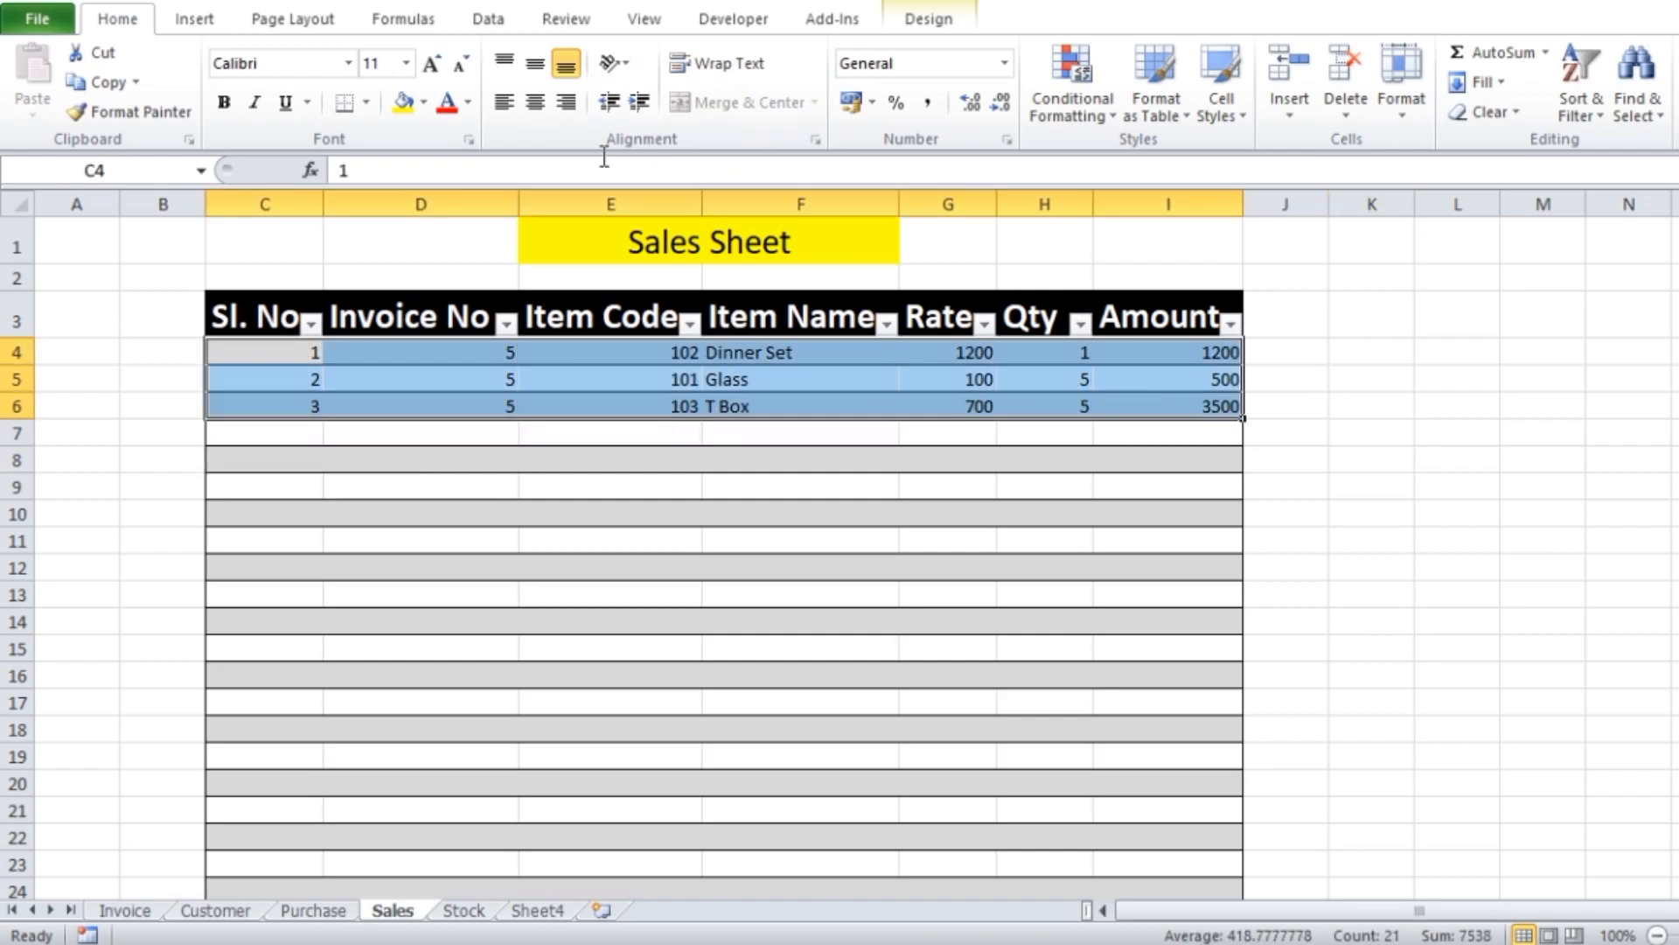
{"action": "left_click", "coordinate": [538, 103]}
{"action": "left_click", "coordinate": [1456, 621]}
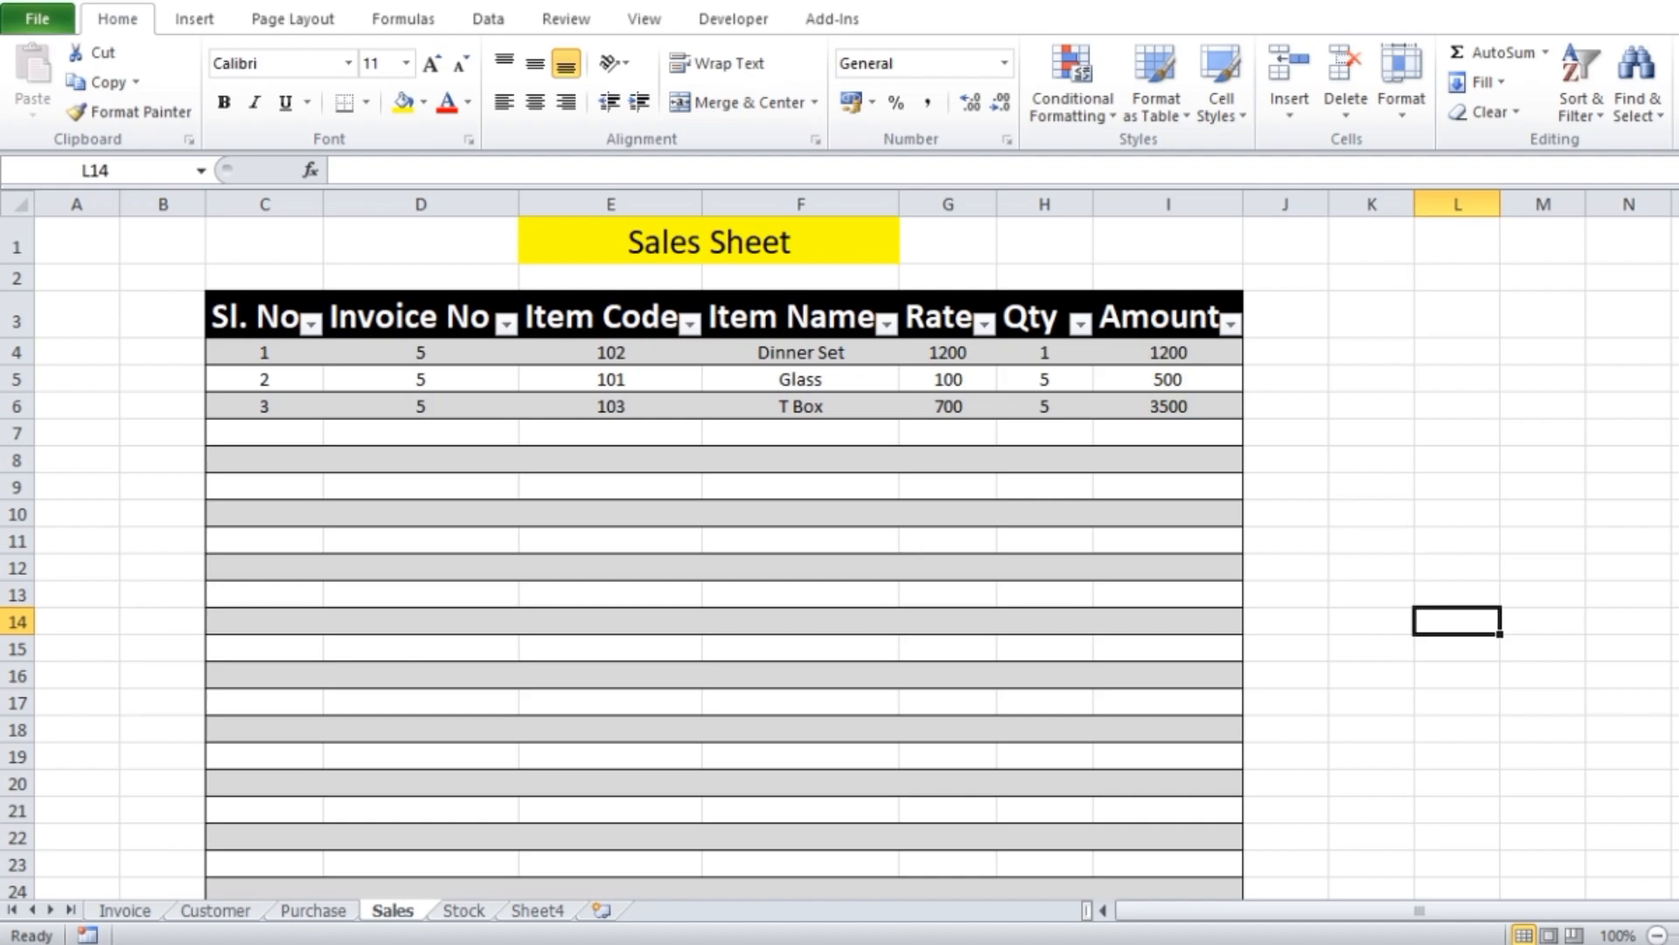
Copy the Item Code header of the Stock sheet into cell J4 and widen column J to fit it
{"action": "left_click", "coordinate": [464, 910]}
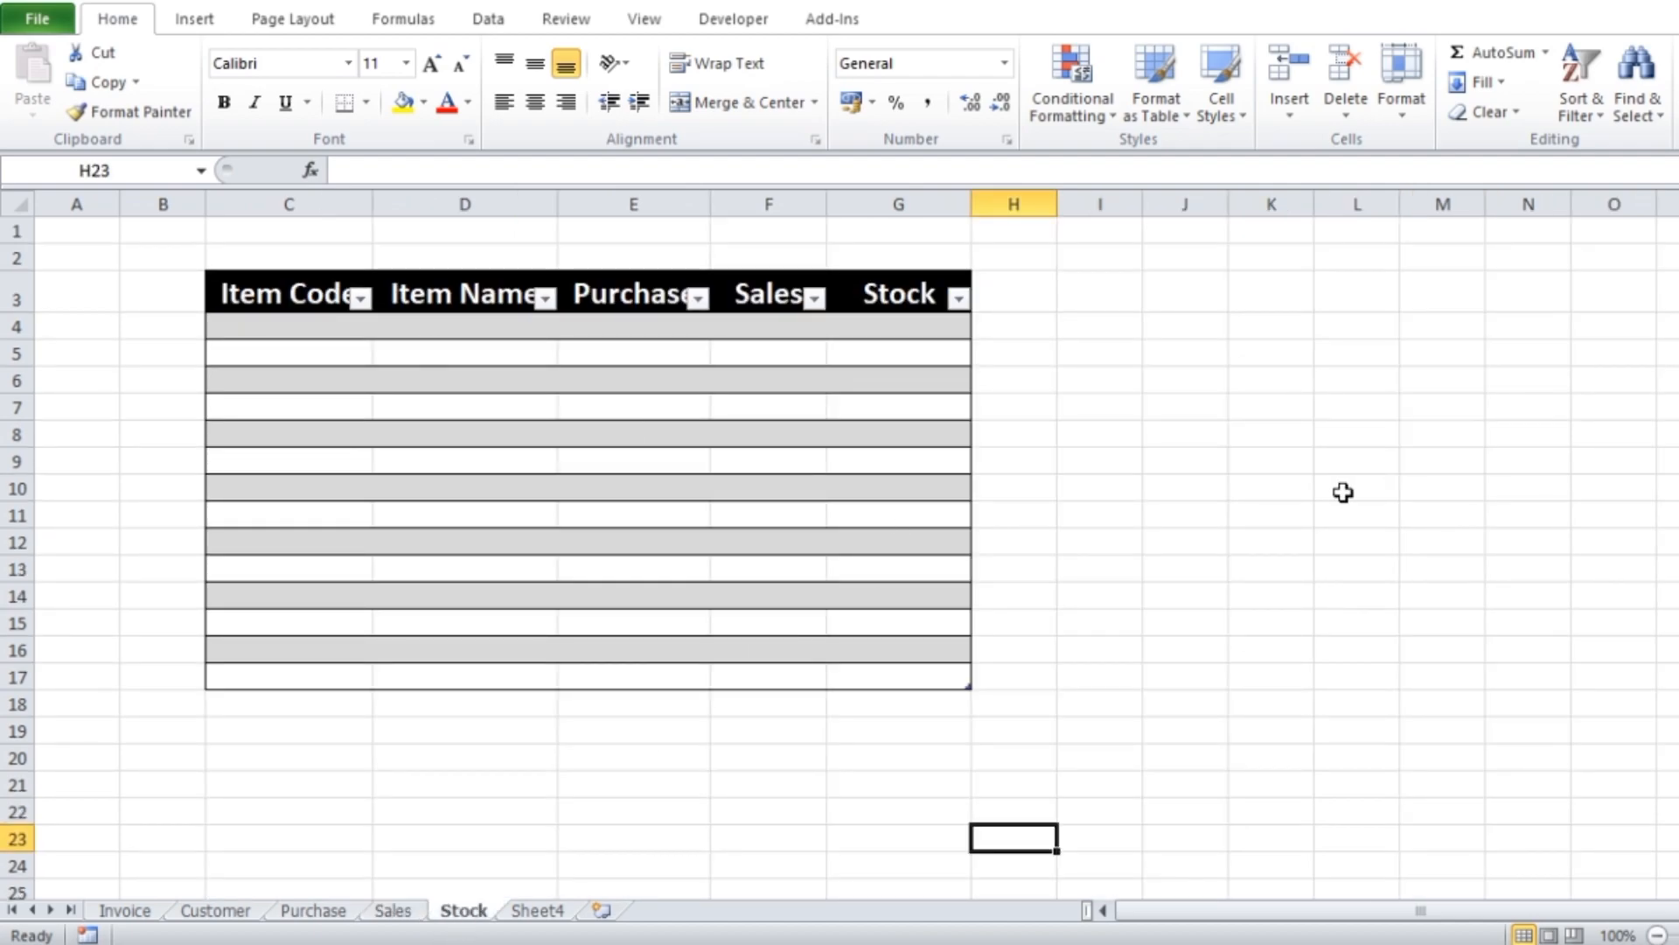
{"action": "left_click", "coordinate": [1266, 483]}
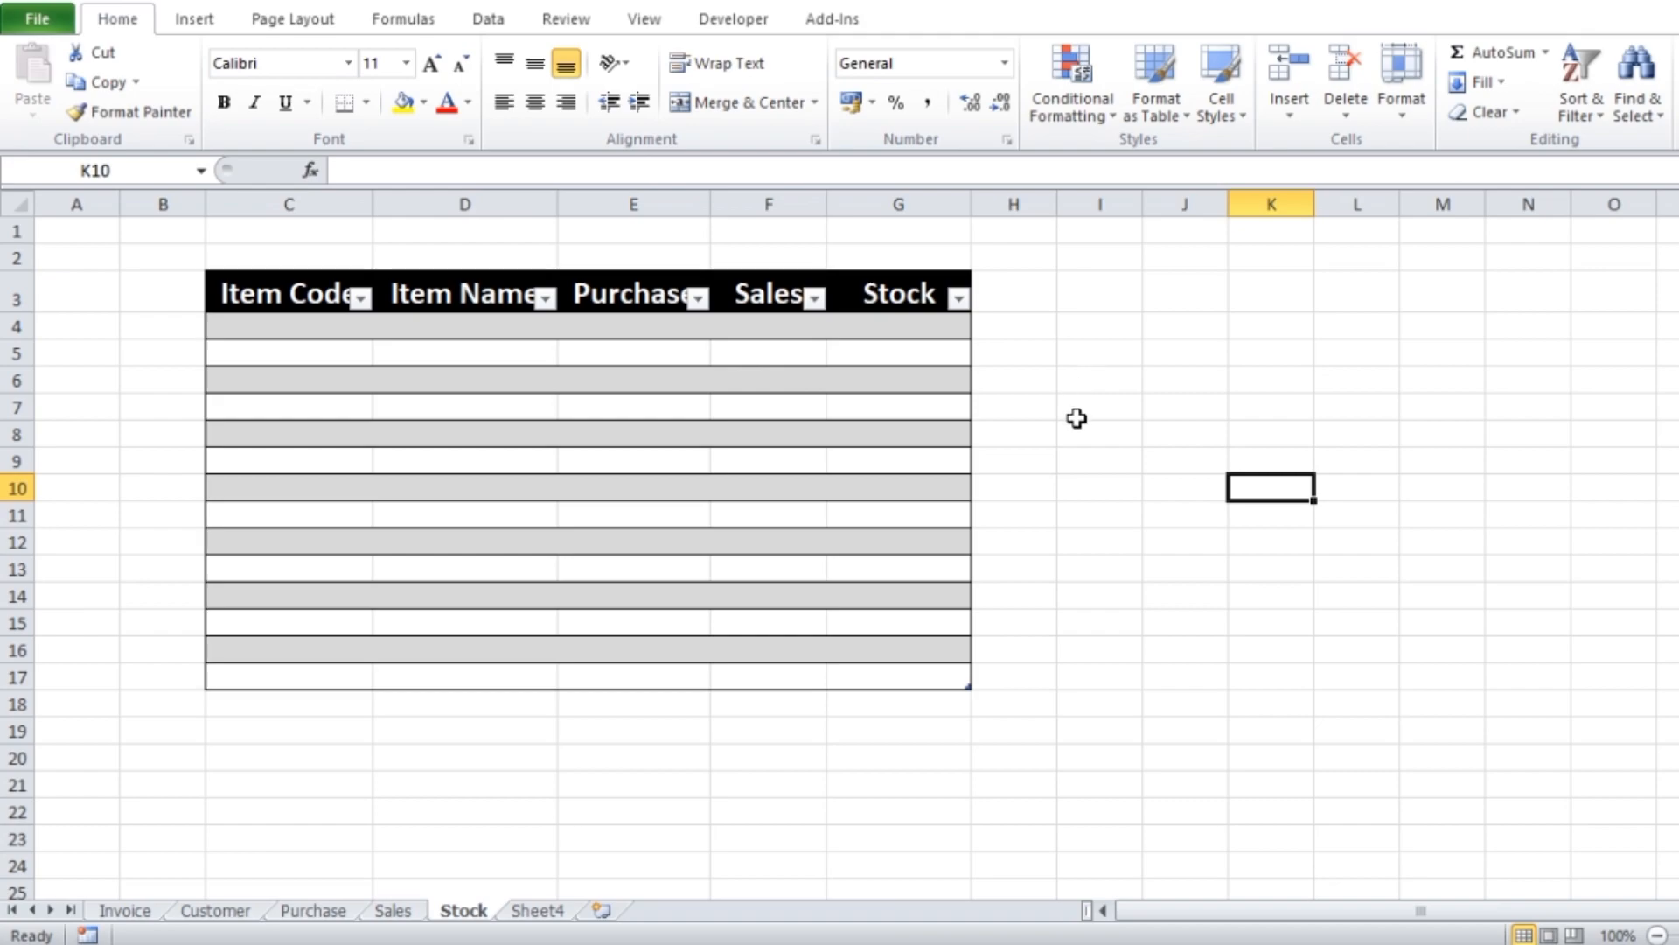
{"action": "left_click", "coordinate": [300, 294]}
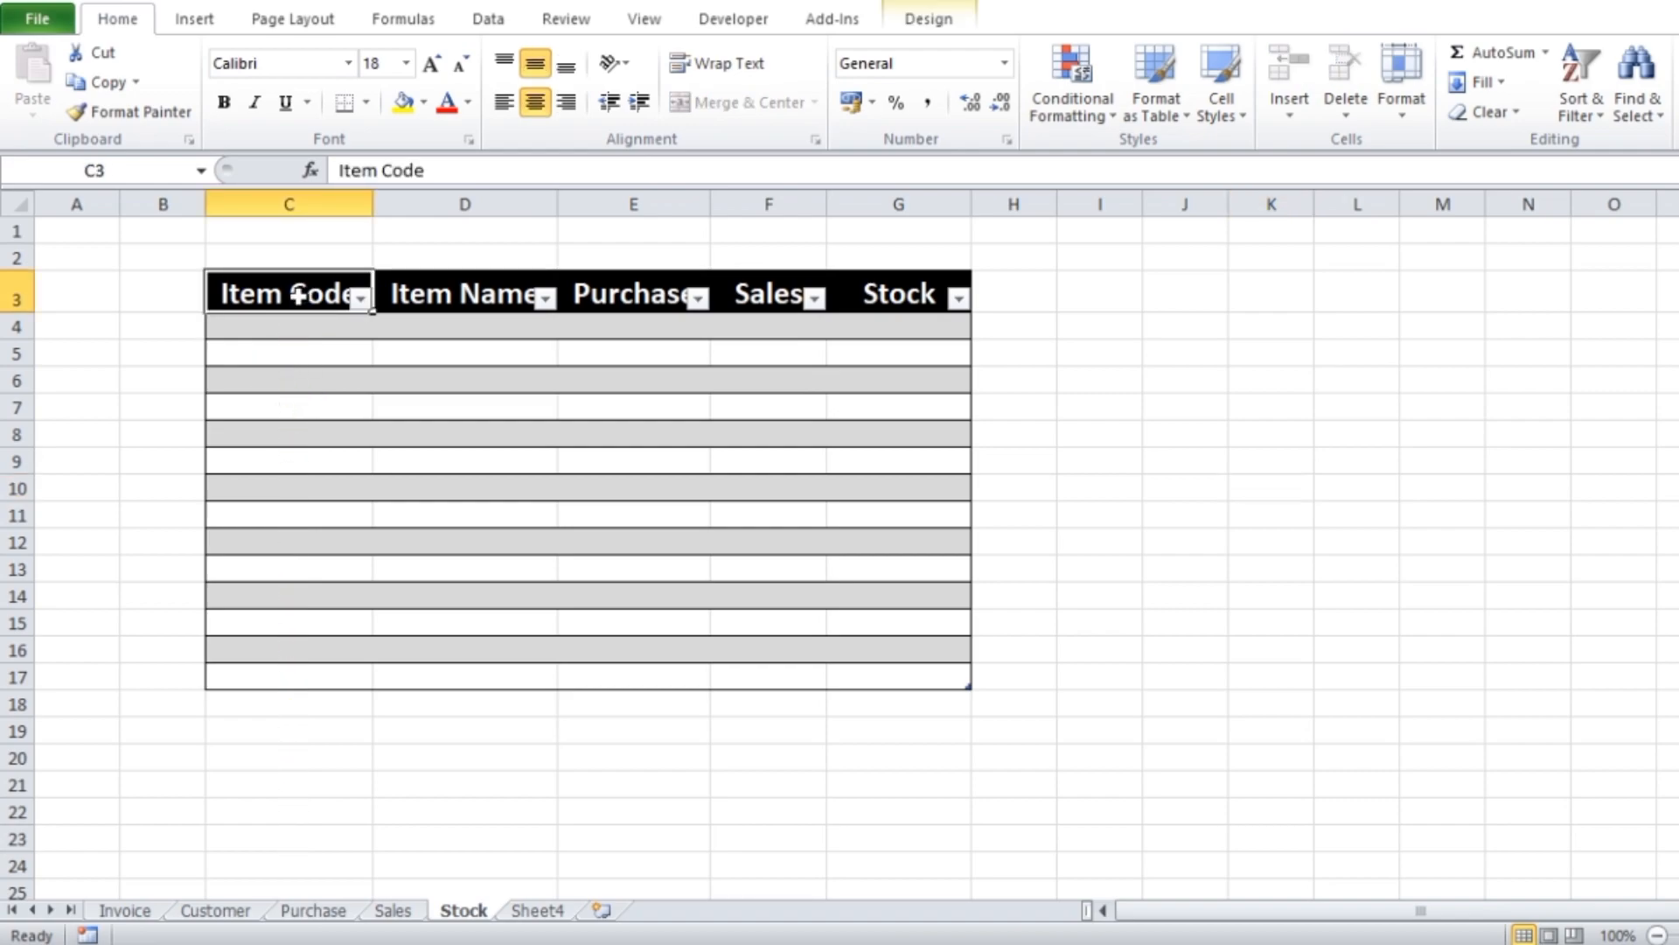
{"action": "key", "text": "ctrl+c"}
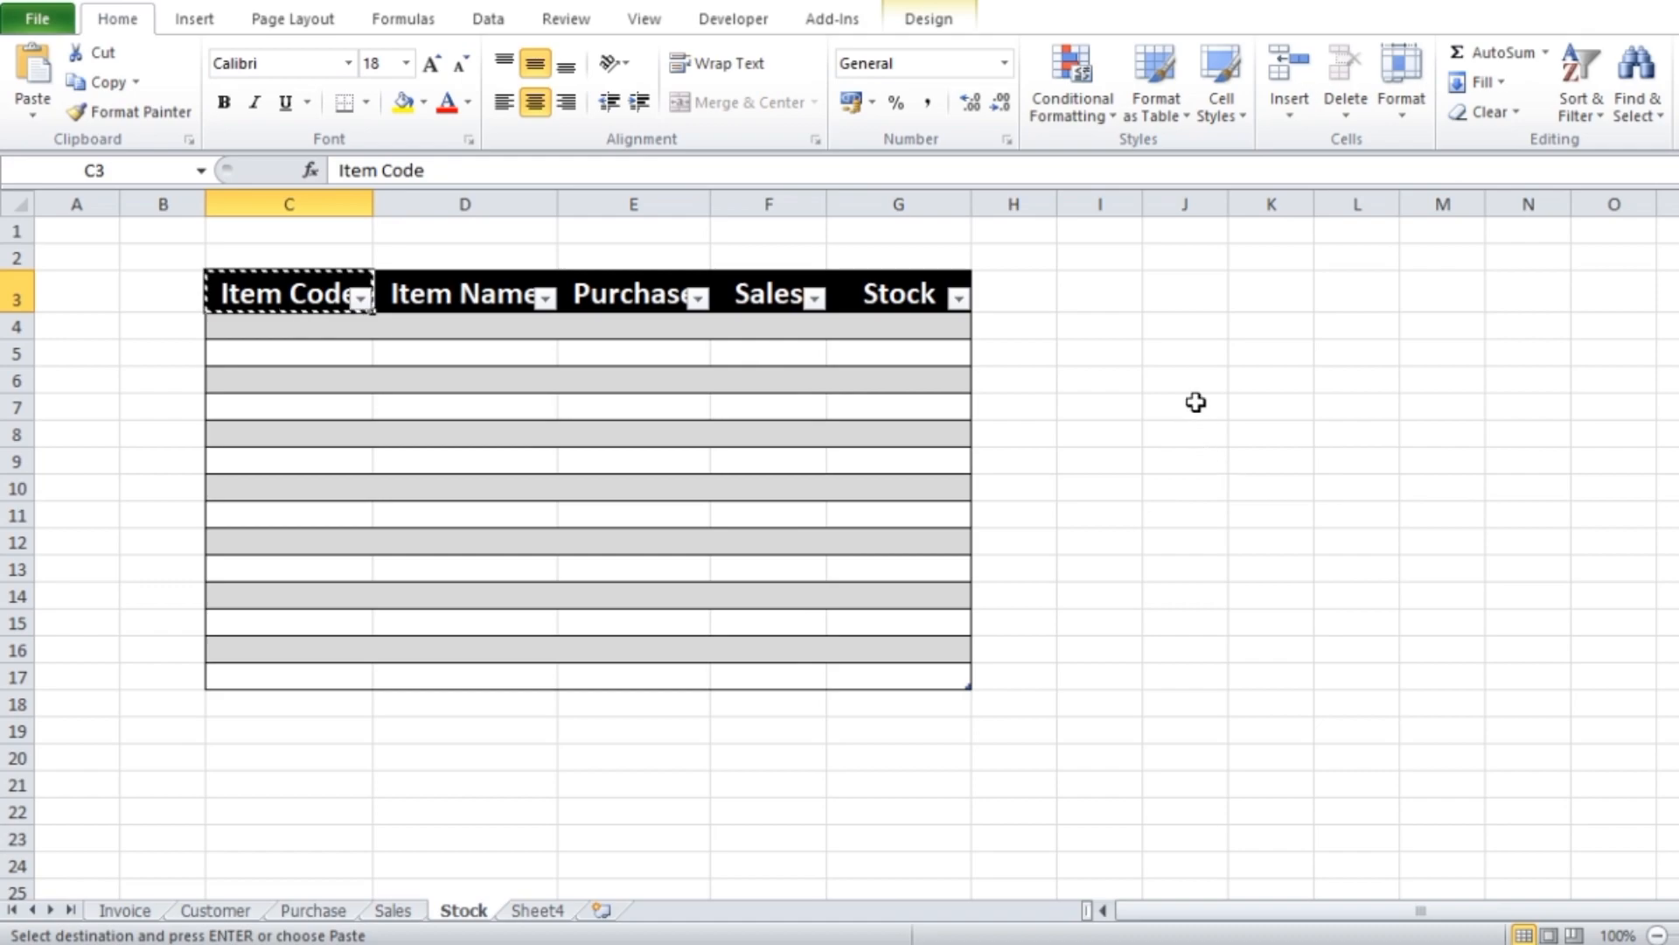
{"action": "left_click", "coordinate": [1192, 327]}
{"action": "key", "text": "ctrl+v"}
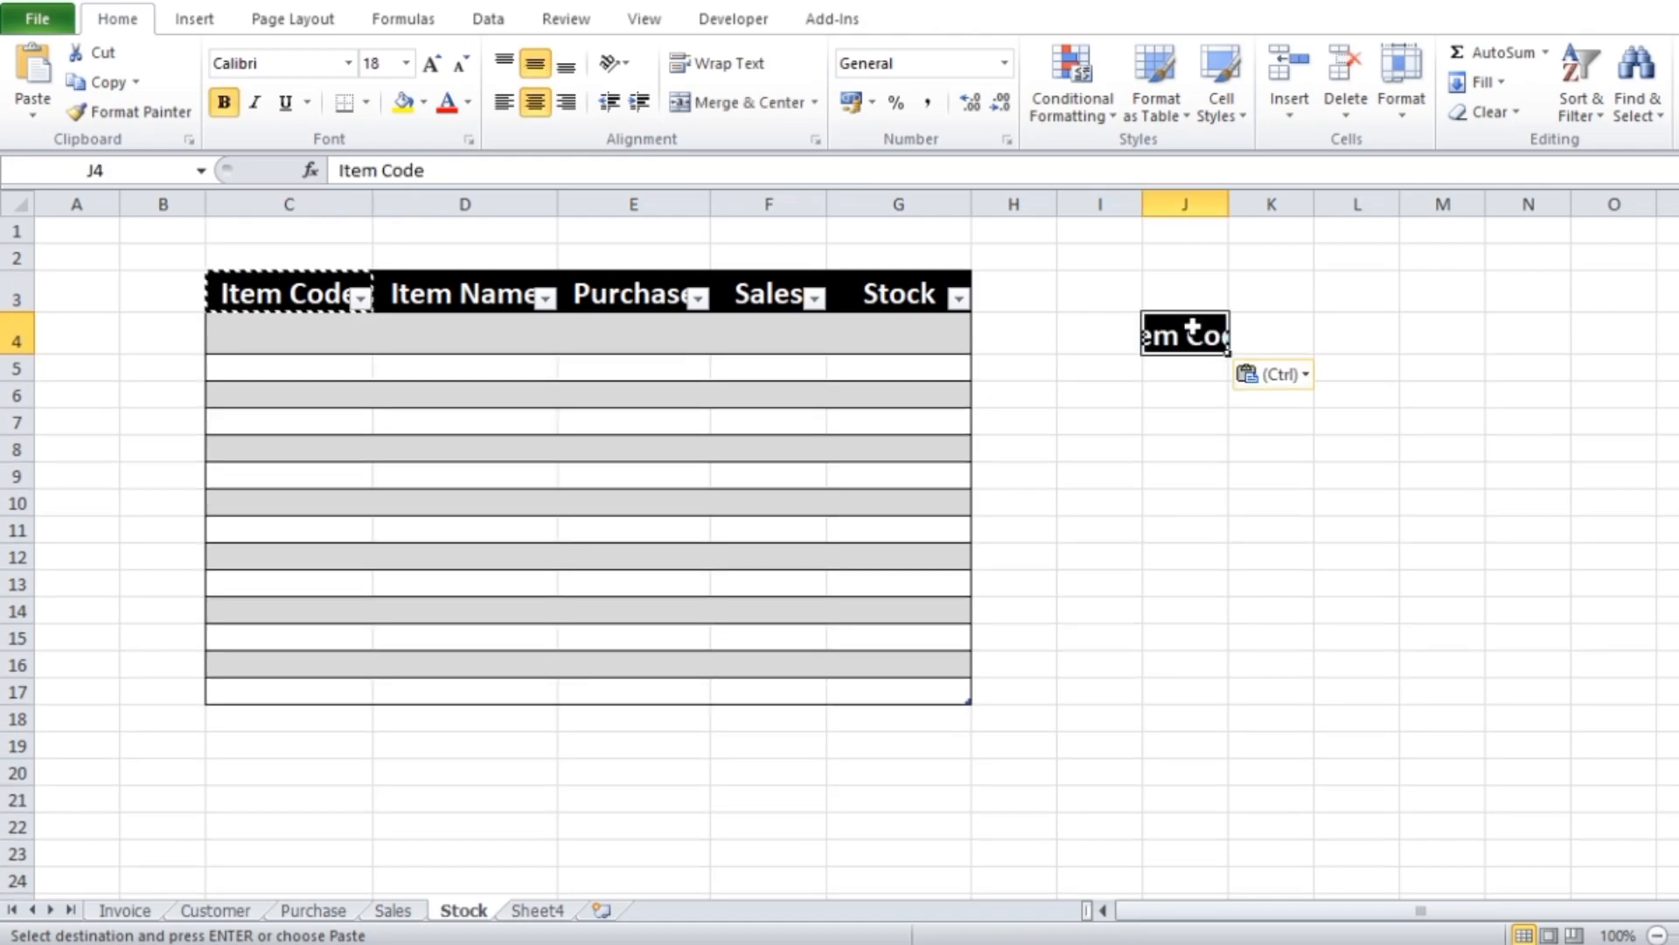
{"action": "left_click_drag", "start_coordinate": [1229, 204], "coordinate": [1304, 204]}
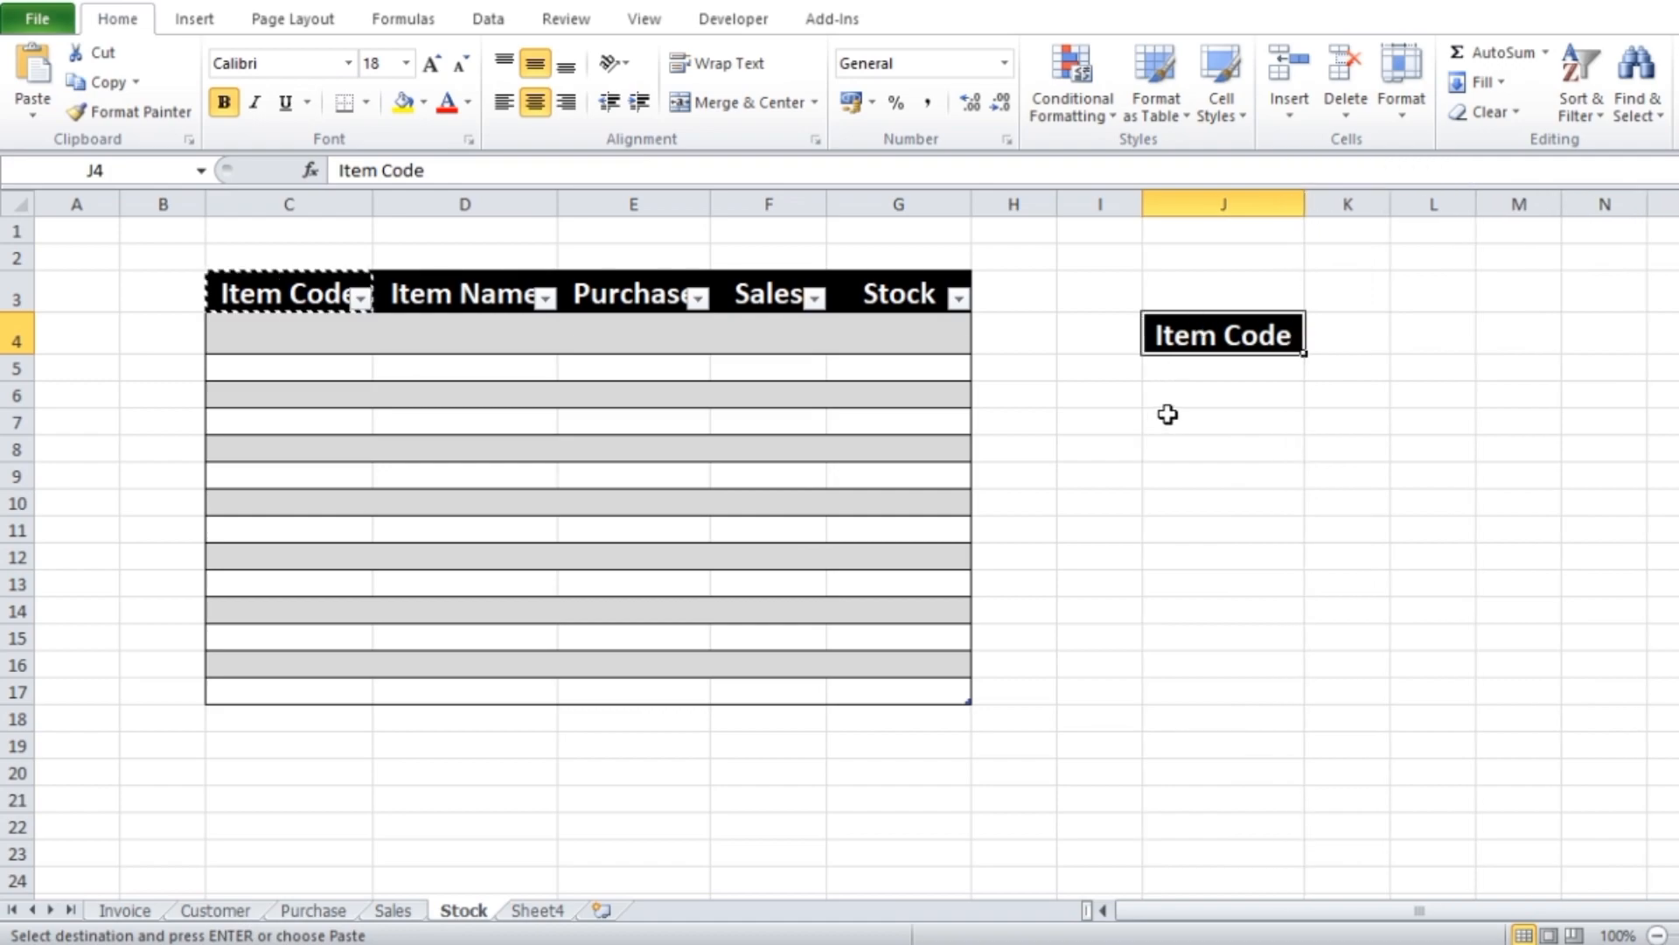
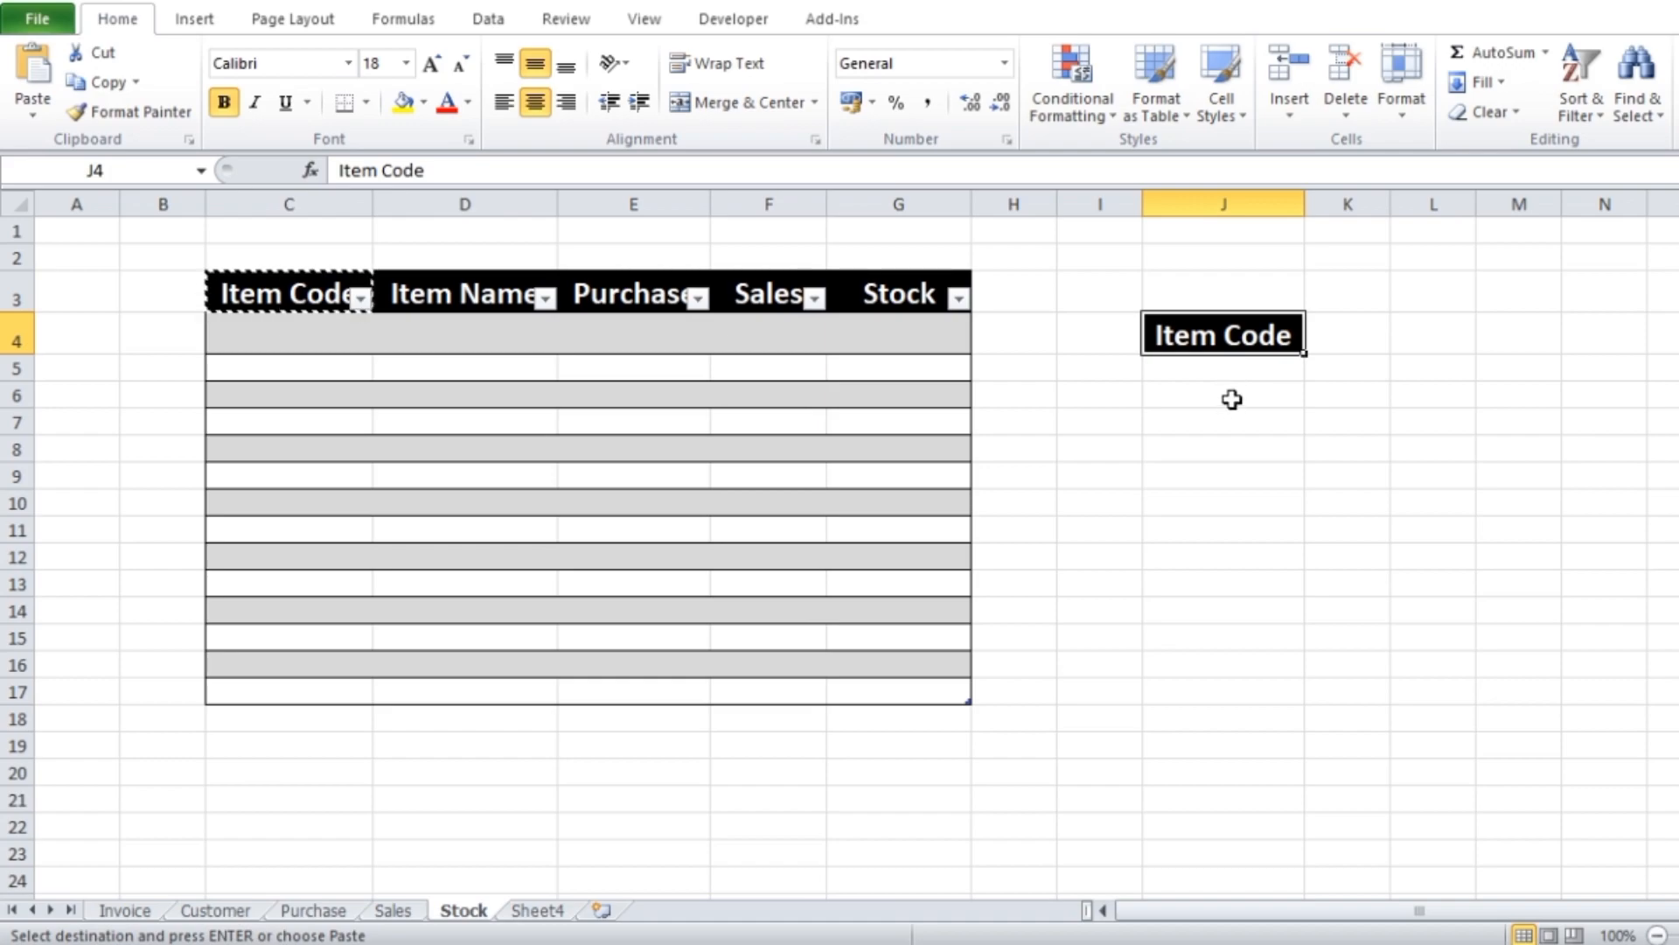
Select cell J6 of the Stock sheet and start recording a macro named stockinvoice in this workbook
{"action": "left_click", "coordinate": [1232, 399]}
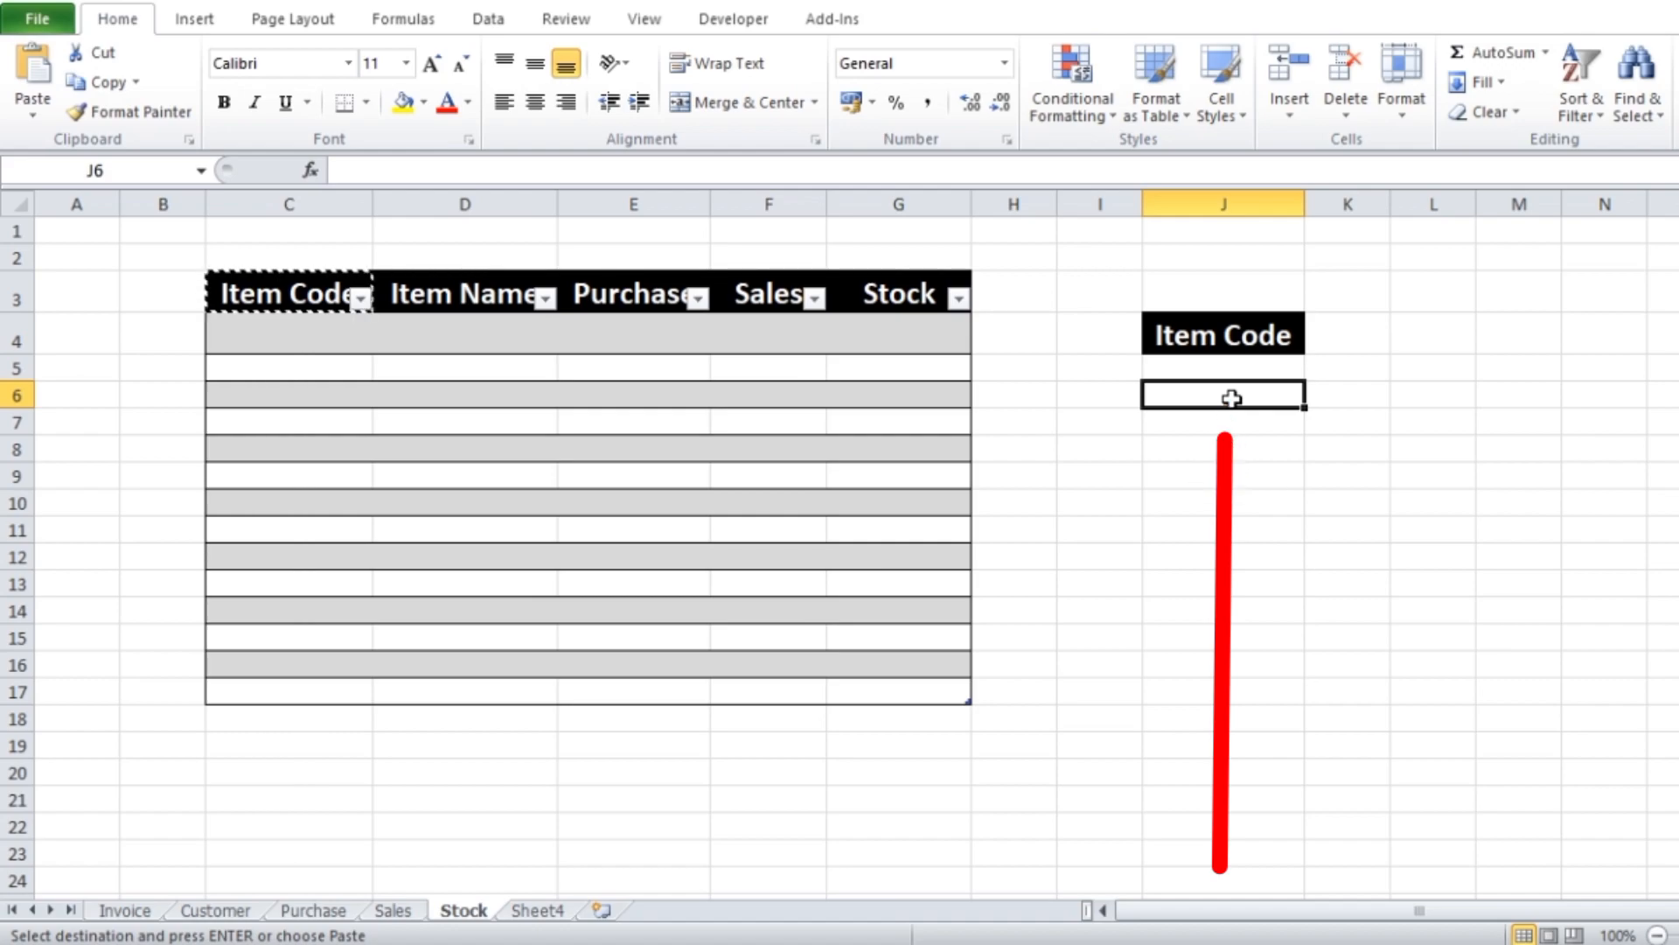
{"action": "left_click", "coordinate": [723, 26]}
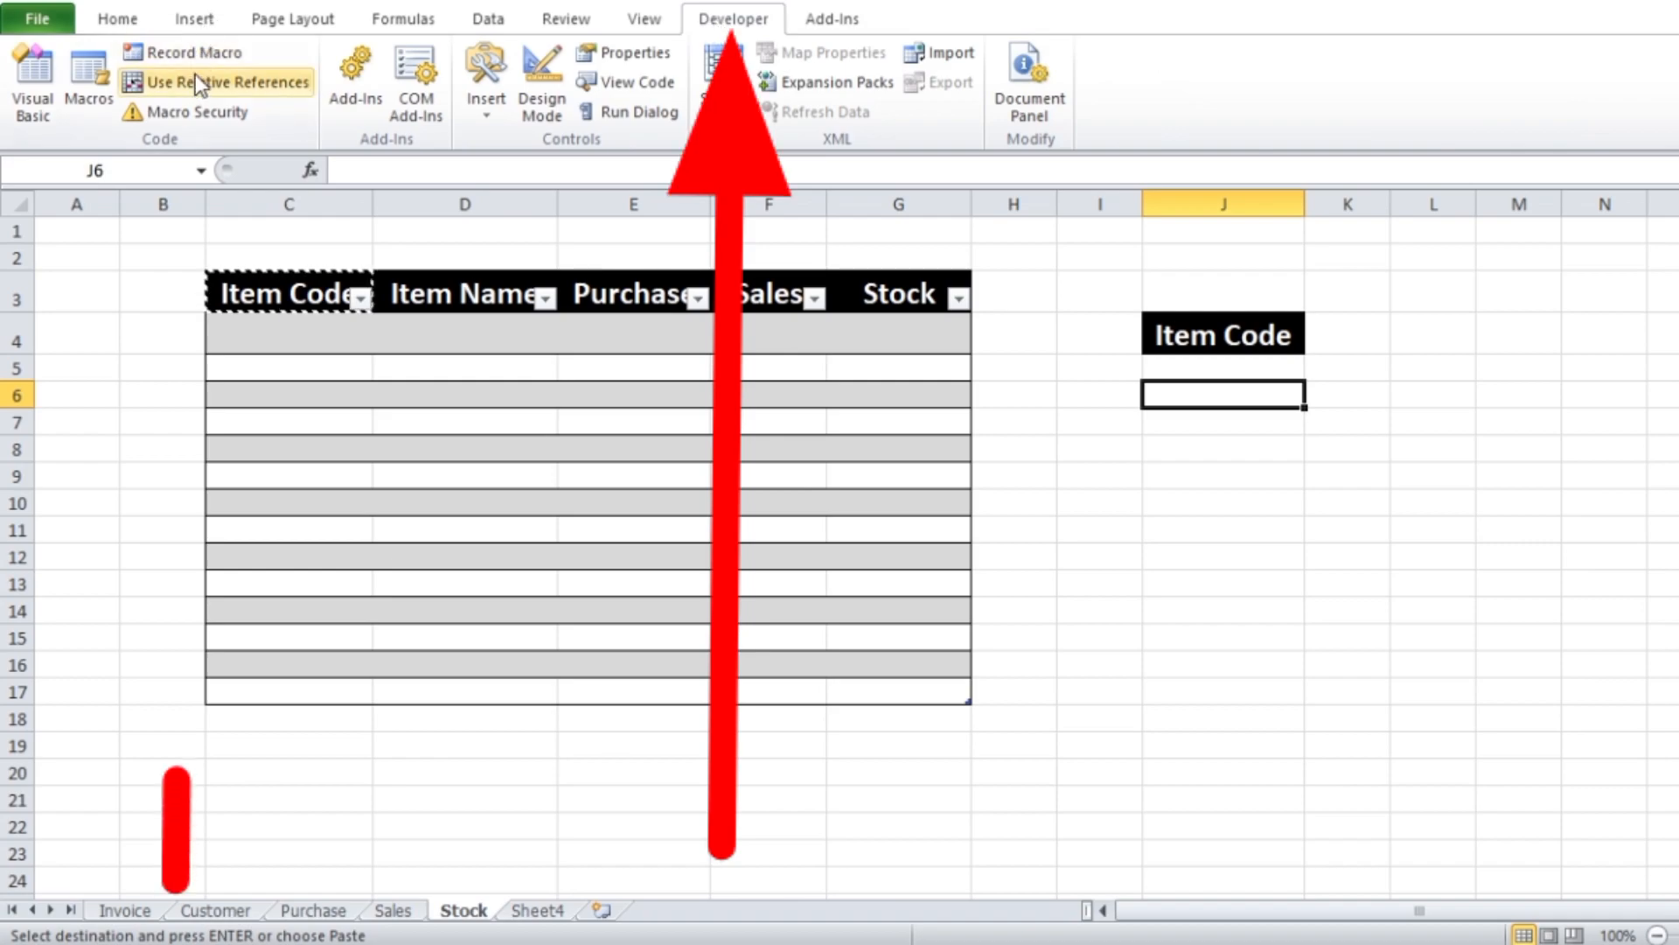
{"action": "left_click", "coordinate": [189, 51]}
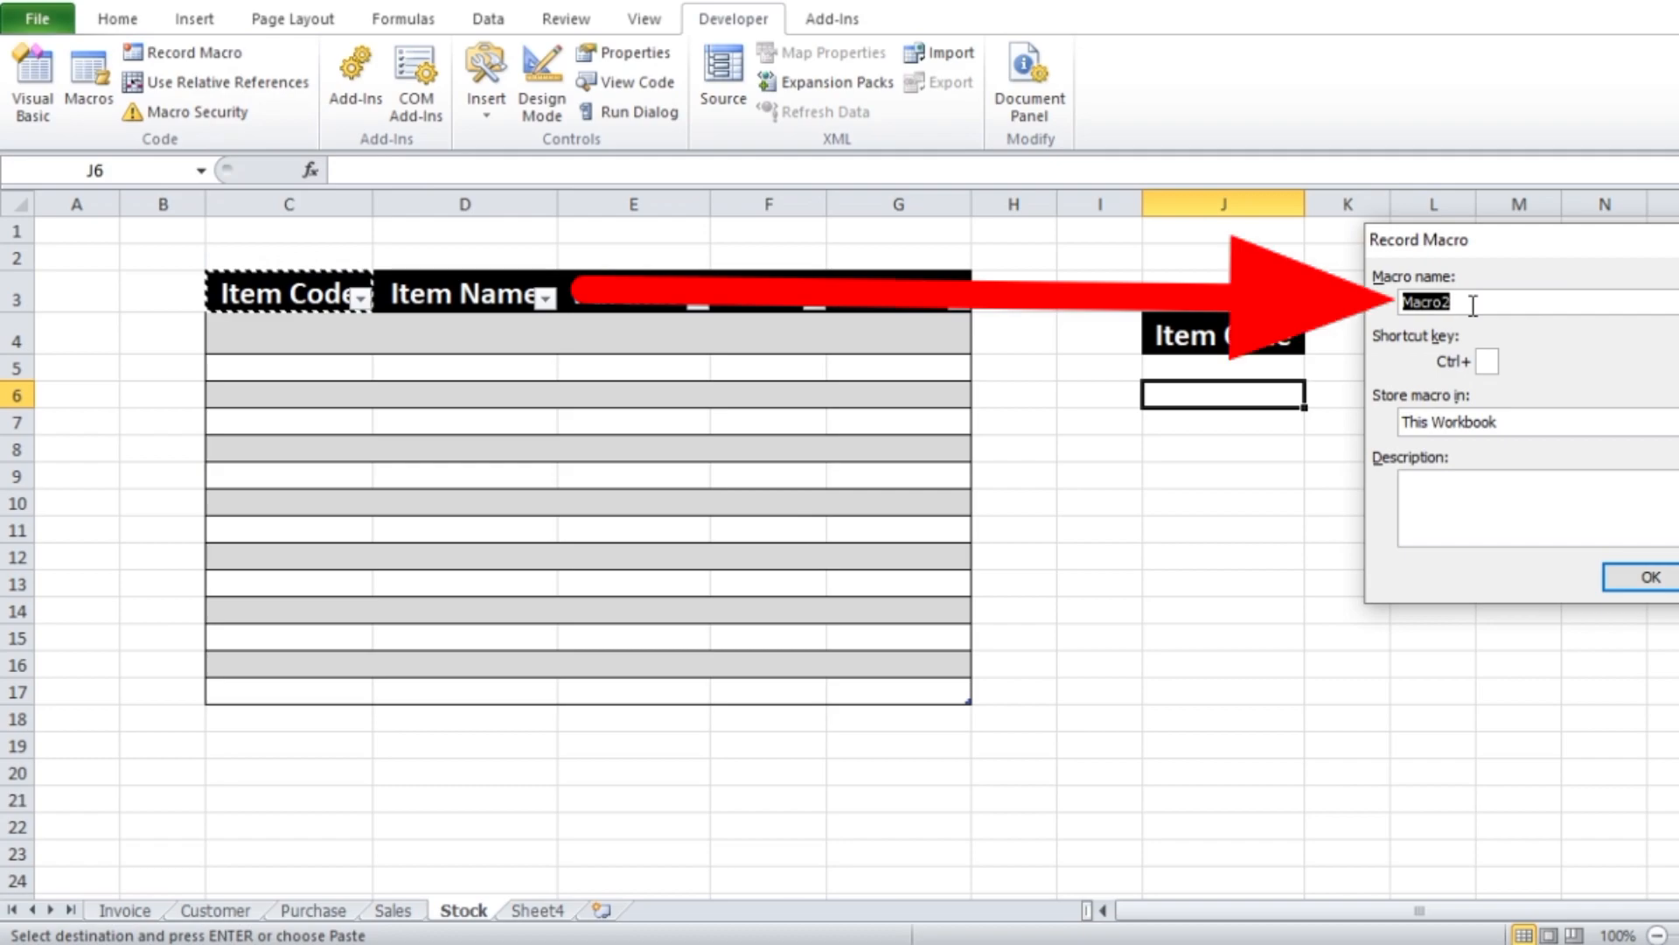
{"action": "type", "text": "stock invoice"}
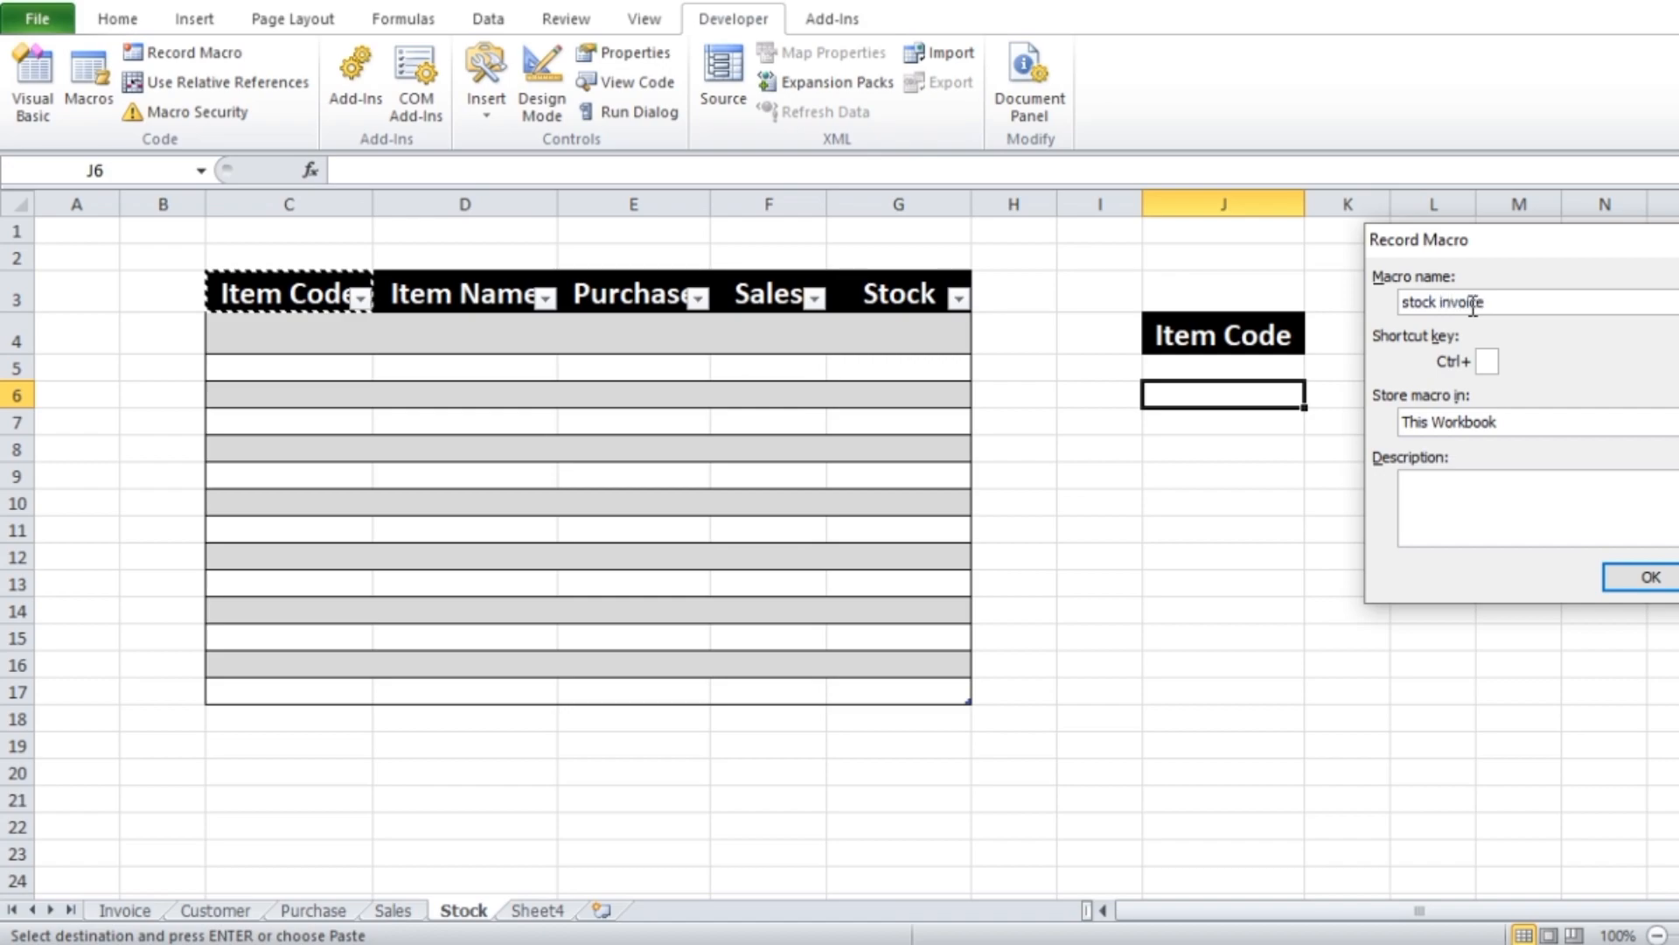
{"action": "key", "text": "Left"}
{"action": "key", "text": "Left"}
{"action": "key", "text": "Left"}
{"action": "key", "text": "Left"}
{"action": "key", "text": "Left"}
{"action": "key", "text": "Left"}
{"action": "key", "text": "Left"}
{"action": "key", "text": "BackSpace"}
{"action": "left_click", "coordinate": [1651, 578]}
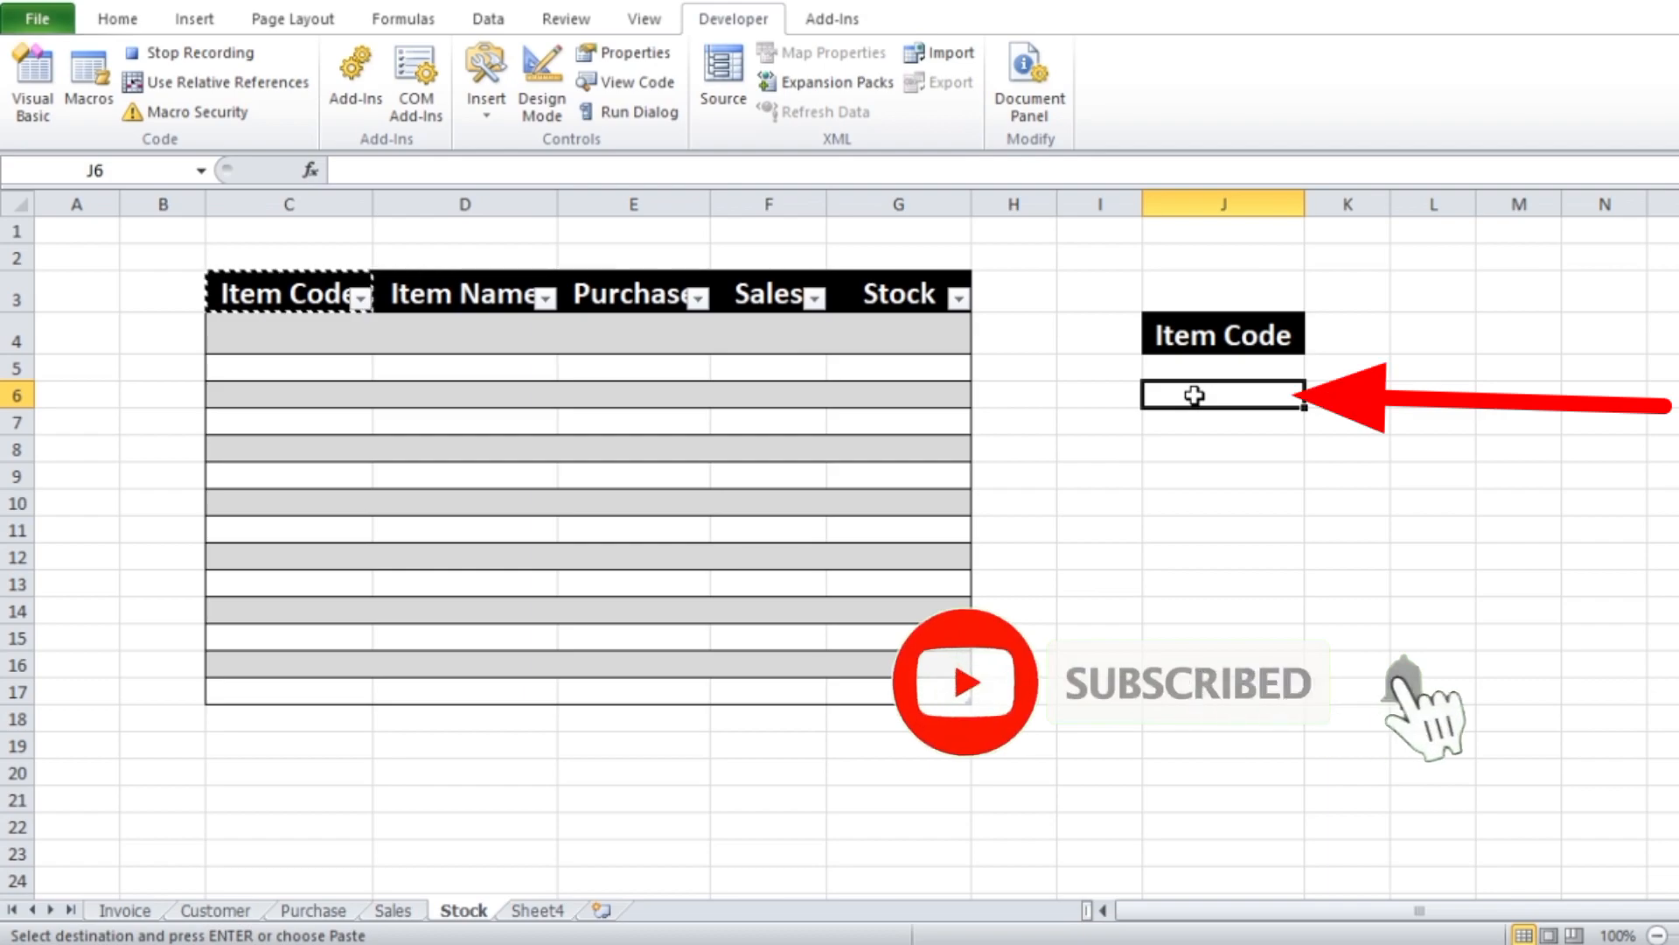
Start an Advanced Filter on the Stock sheet and set it to copy the results to another location
{"action": "left_click", "coordinate": [489, 23]}
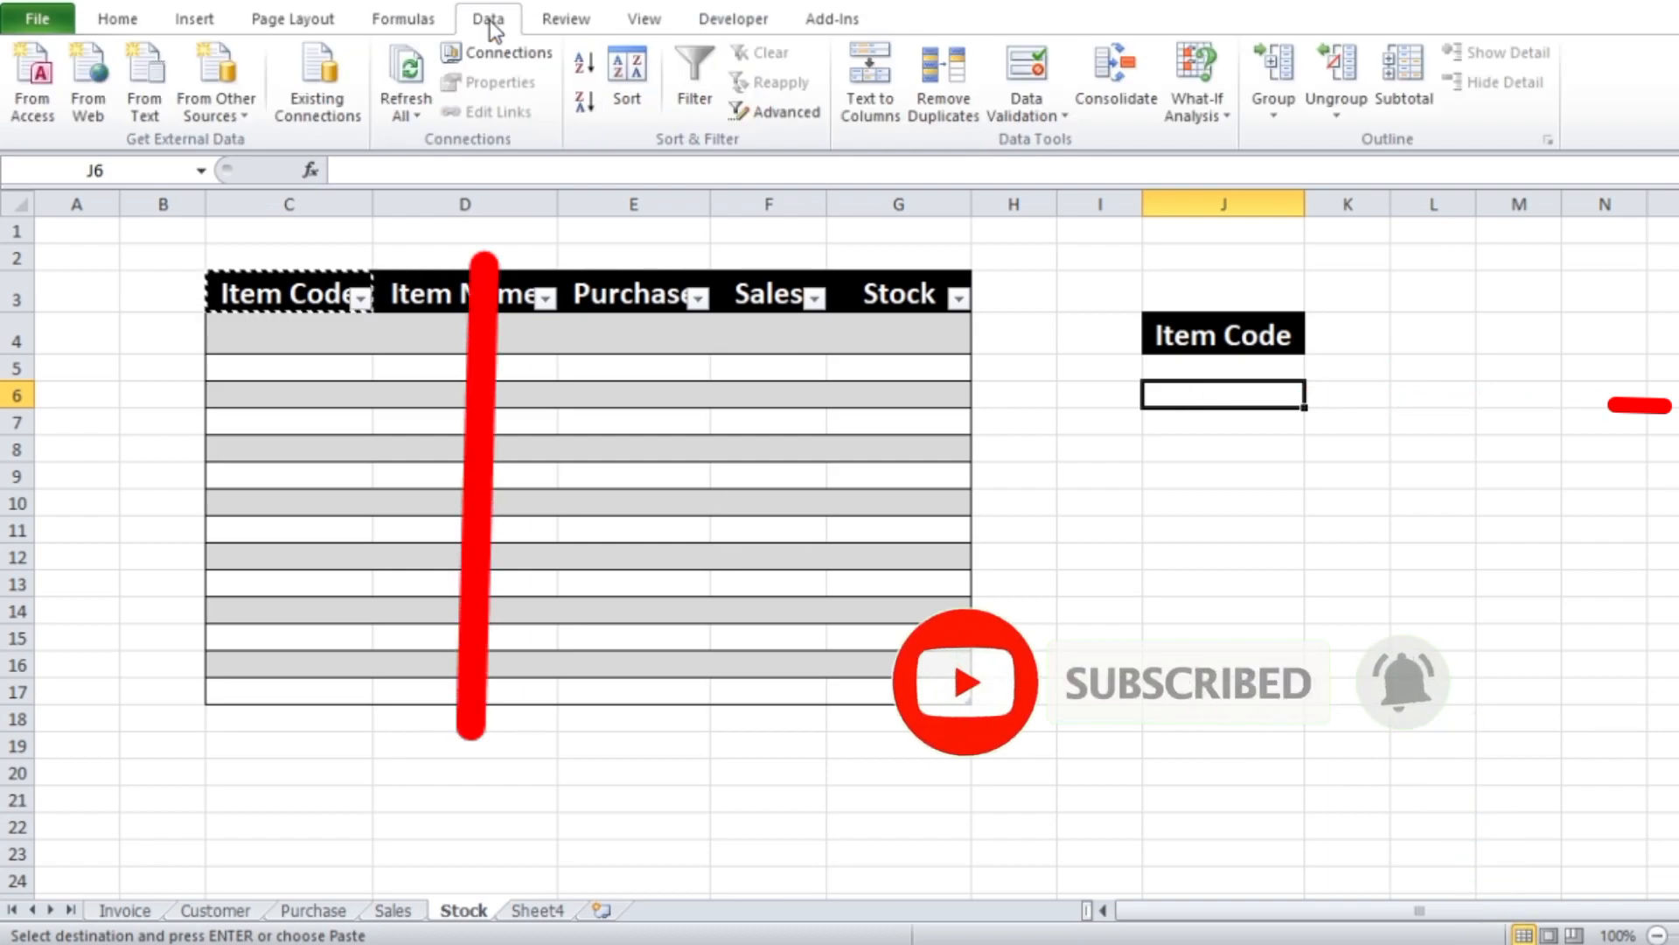
{"action": "left_click", "coordinate": [794, 113]}
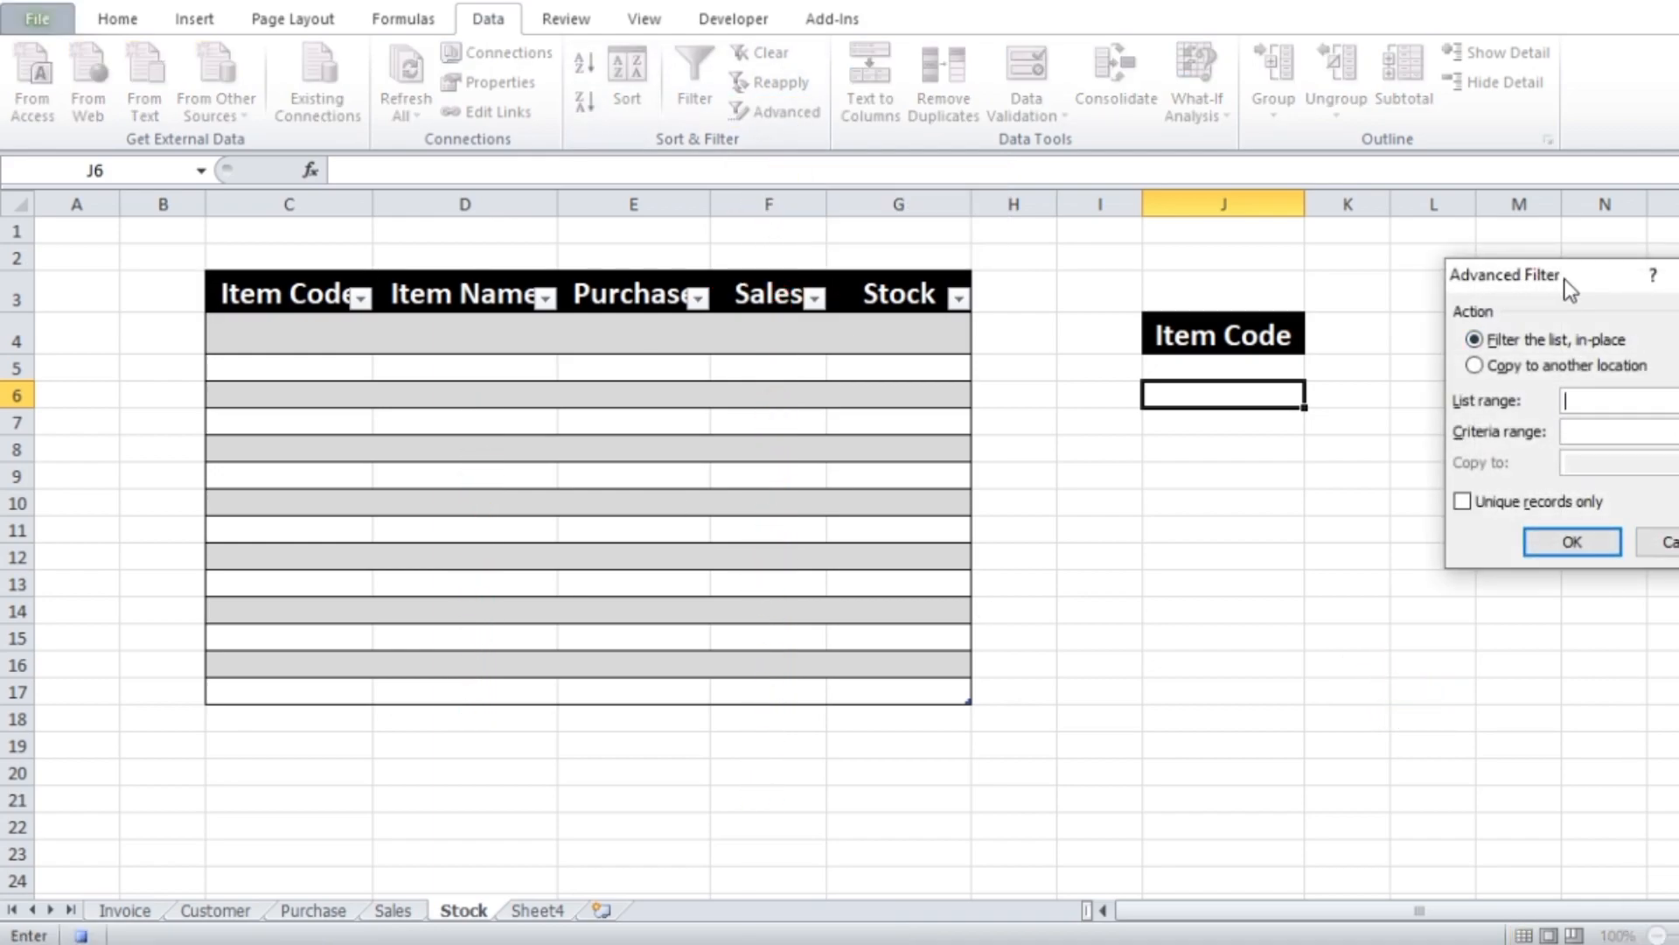
{"action": "left_click_drag", "start_coordinate": [1603, 277], "coordinate": [1224, 506]}
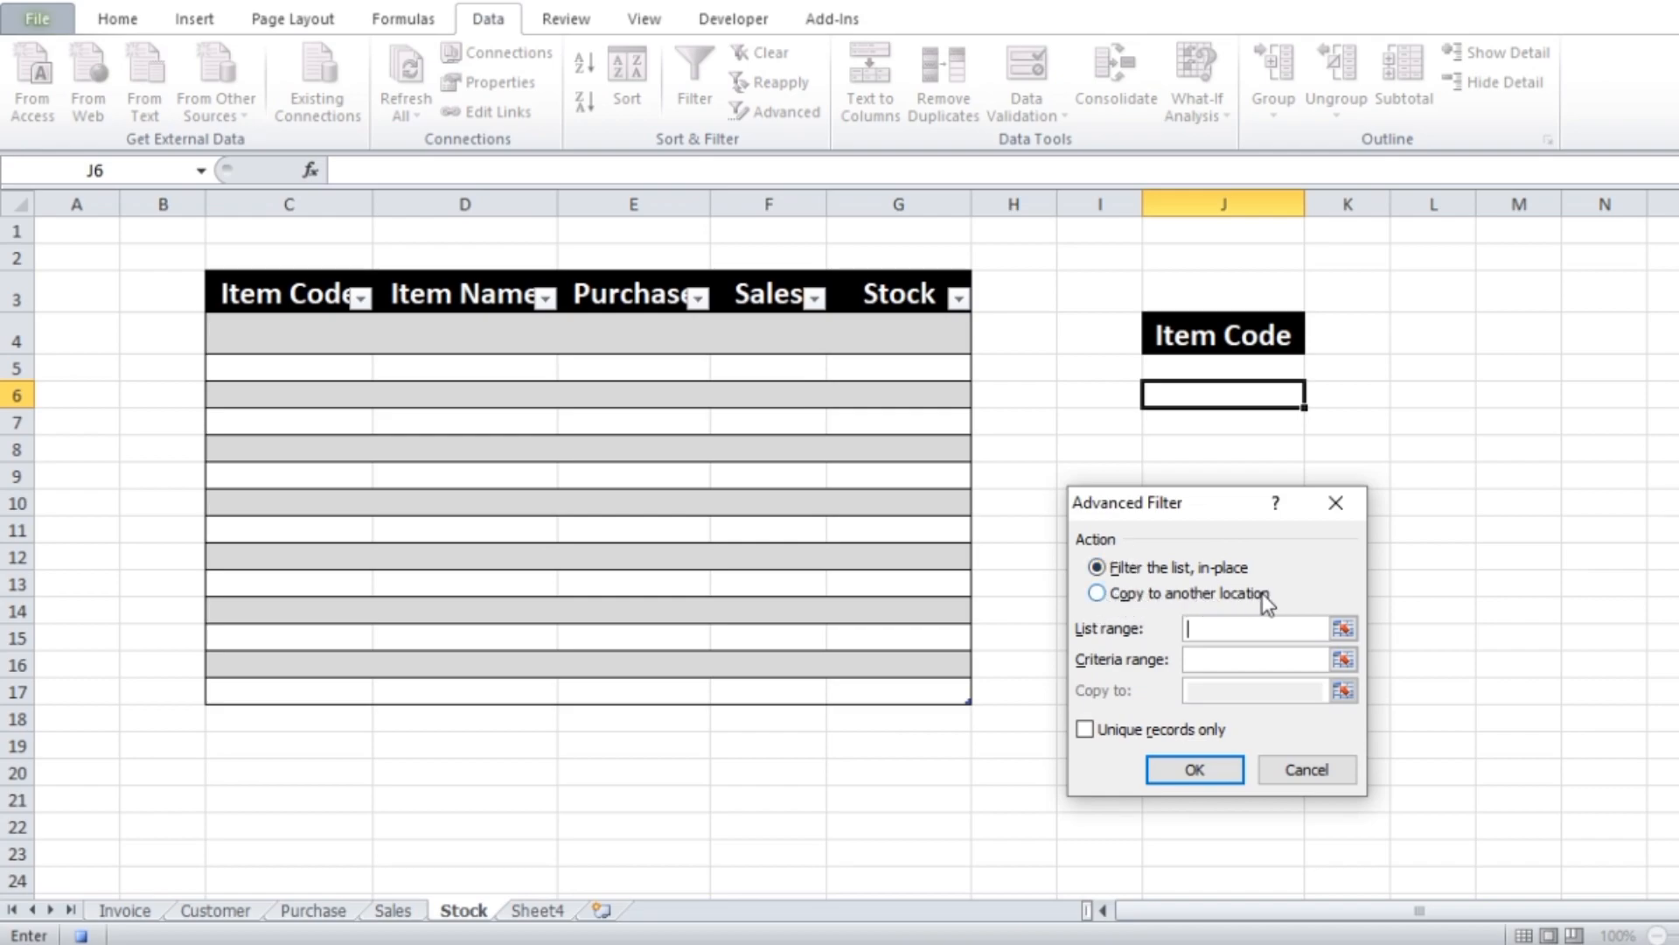
{"action": "left_click_drag", "start_coordinate": [1205, 501], "coordinate": [1189, 456]}
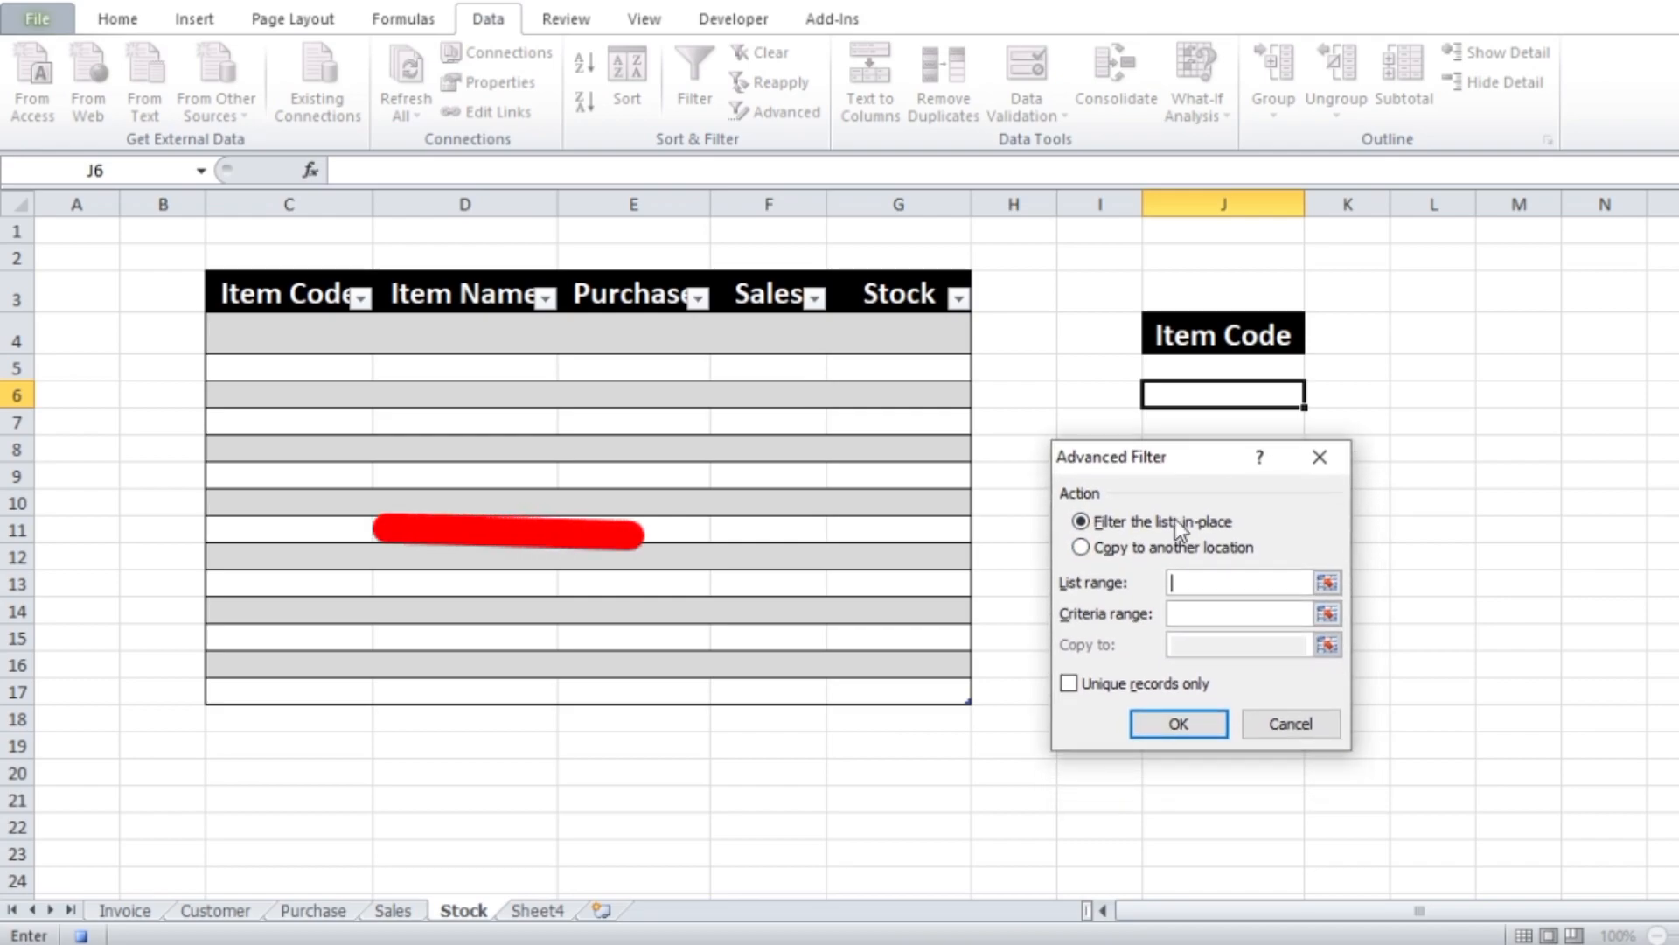
{"action": "left_click", "coordinate": [1082, 548]}
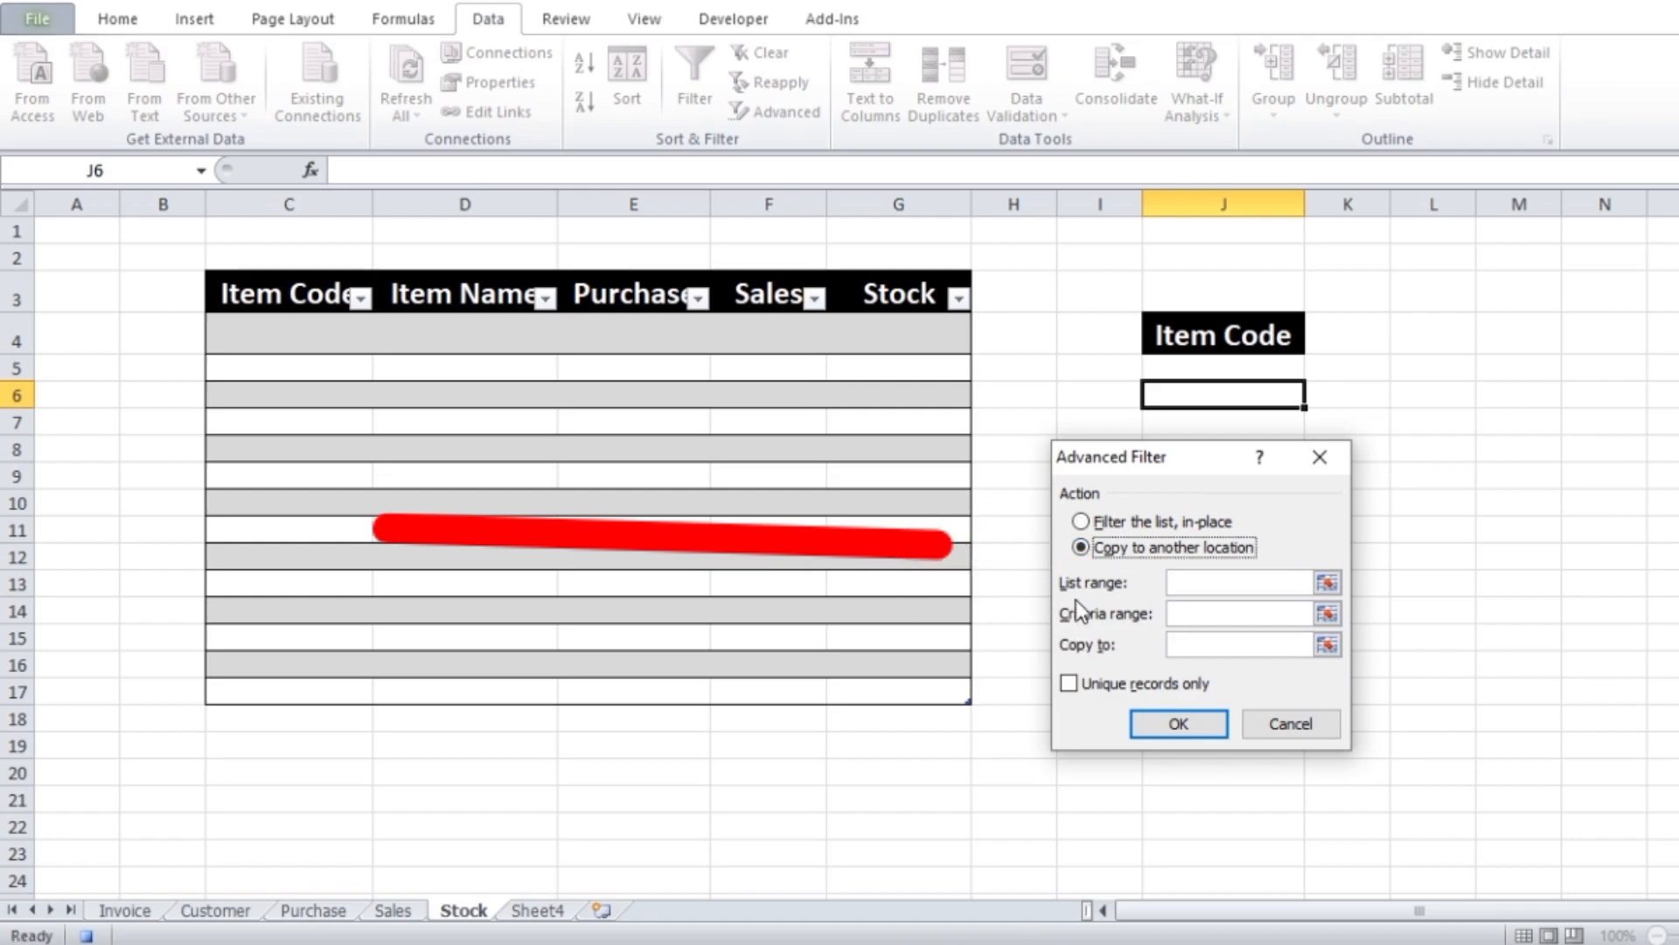
Set the filter's list range to the Item Code column of the Purchase sheet's table, including its header
{"action": "left_click", "coordinate": [1230, 586]}
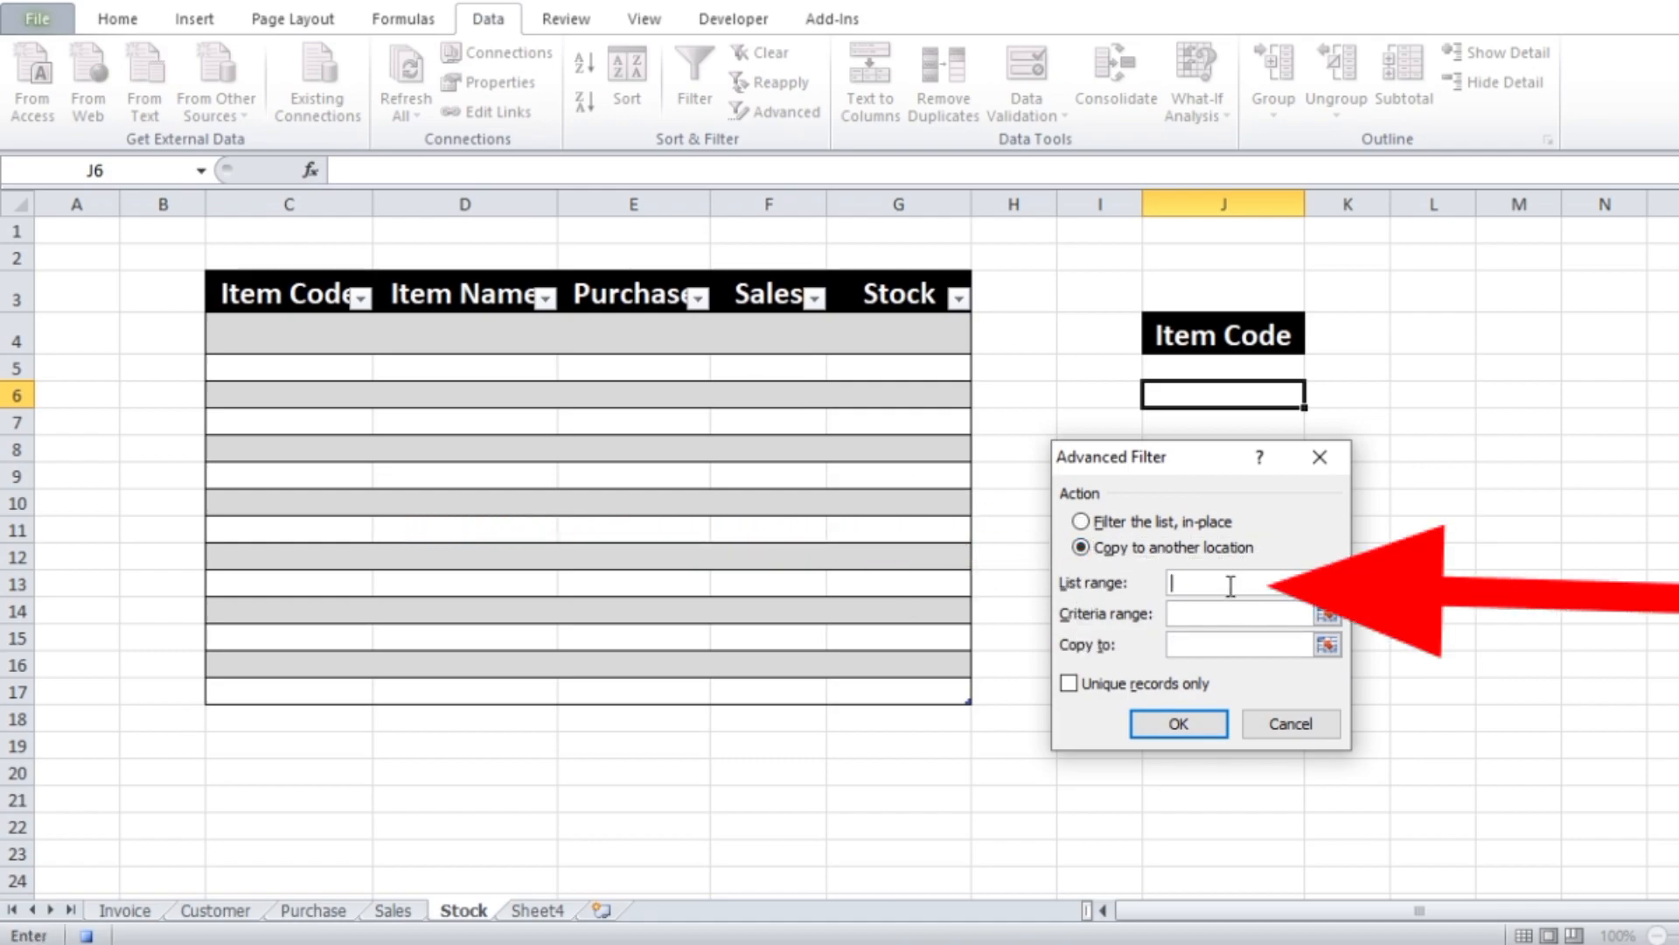
{"action": "left_click", "coordinate": [329, 911]}
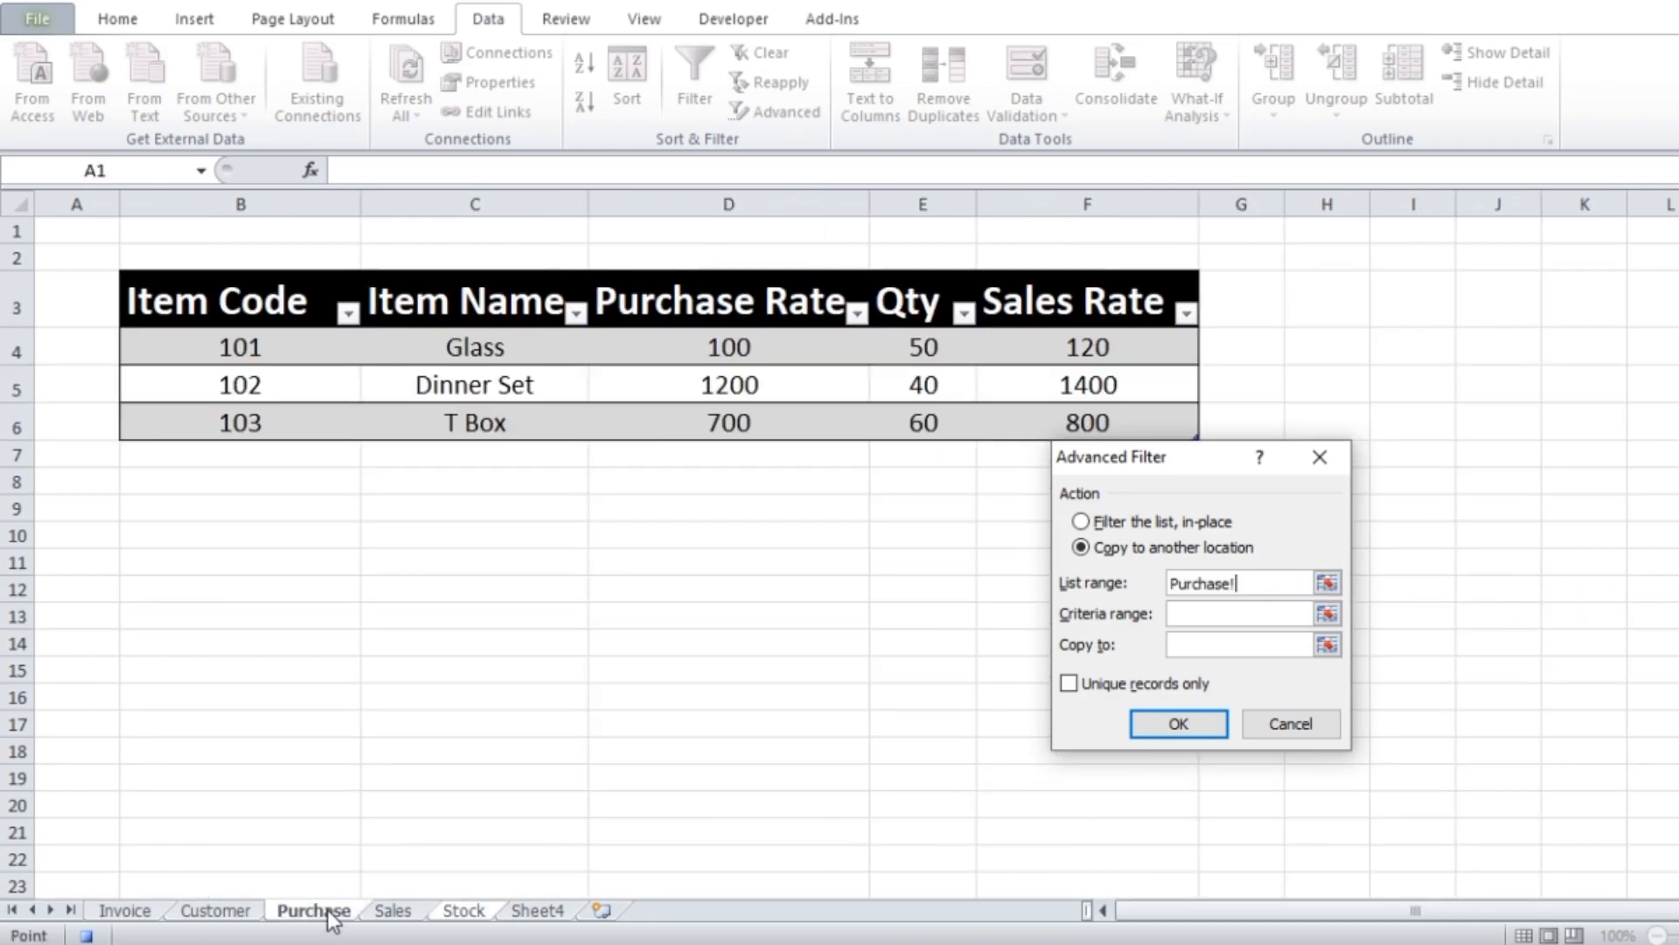
{"action": "left_click", "coordinate": [230, 300]}
{"action": "left_click_drag", "start_coordinate": [229, 300], "coordinate": [230, 410]}
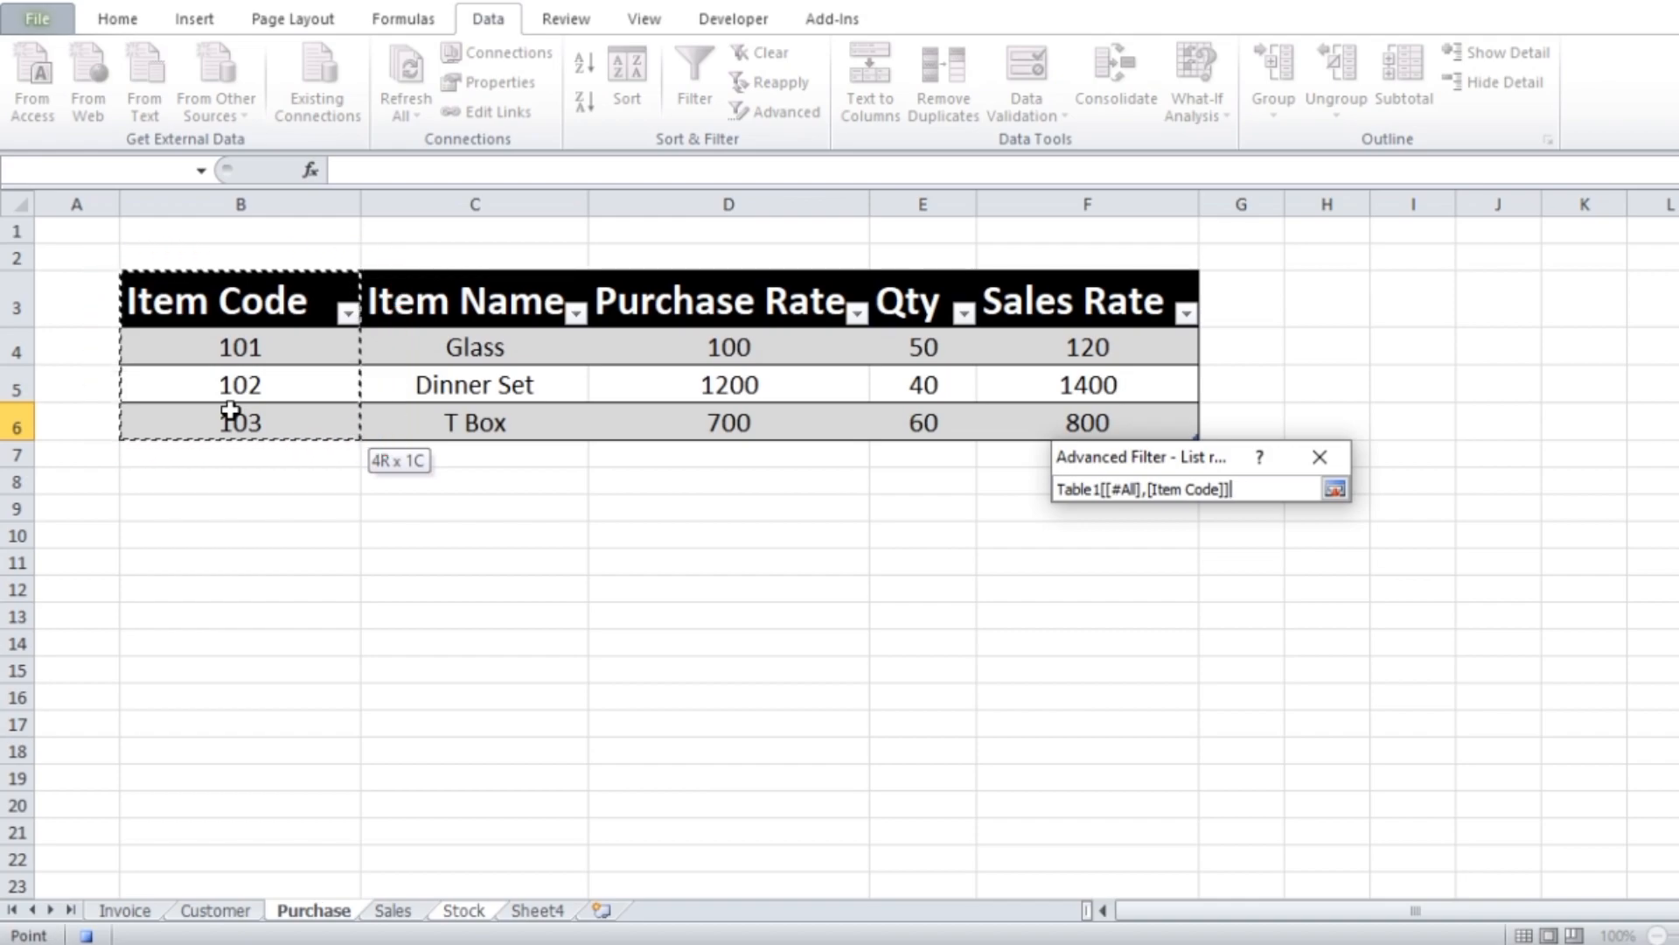
{"action": "key", "text": "Return"}
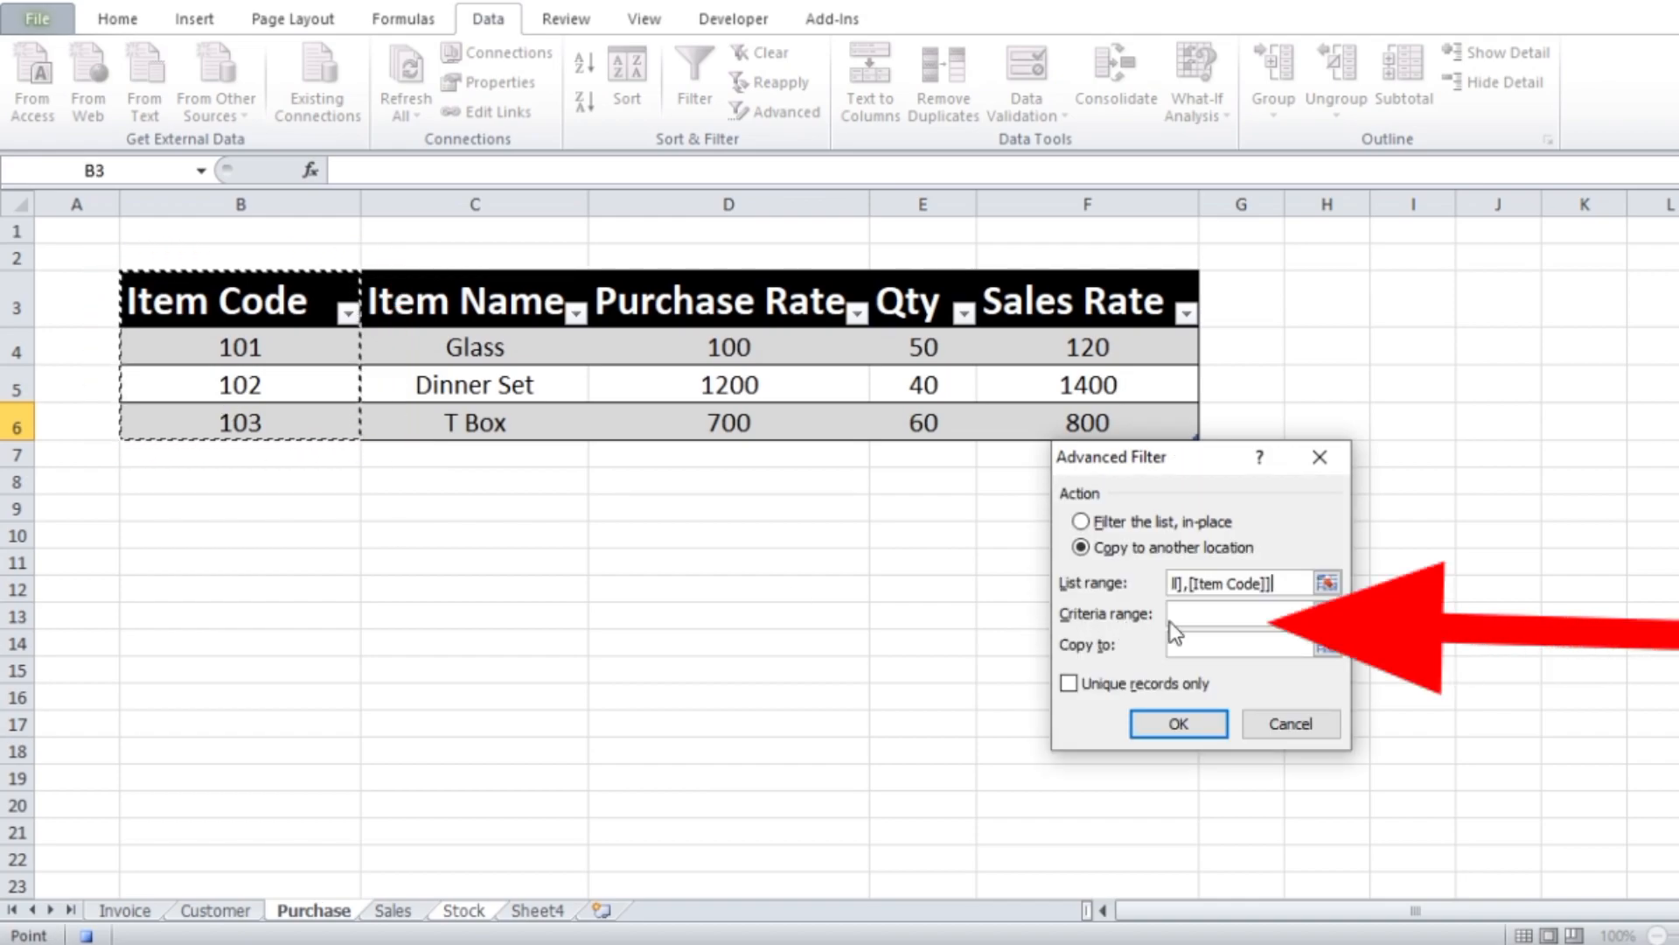
Set the filter's criteria range to J4:J5 on the Stock sheet
{"action": "left_click", "coordinate": [1218, 614]}
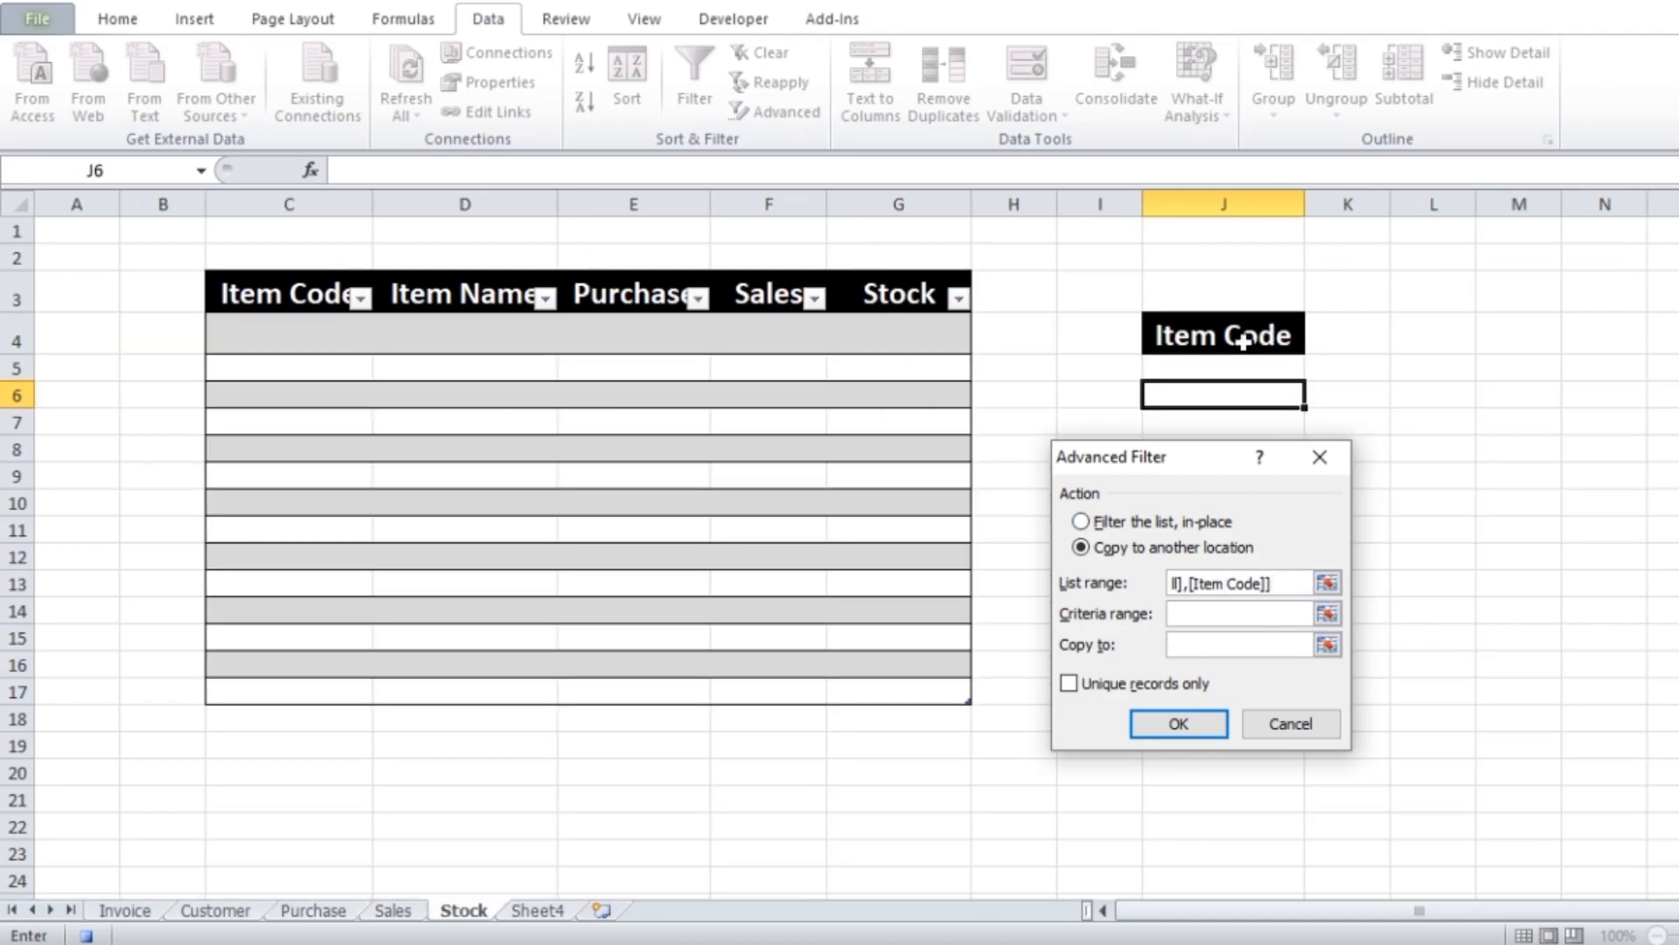
{"action": "left_click_drag", "start_coordinate": [1243, 341], "coordinate": [1246, 361]}
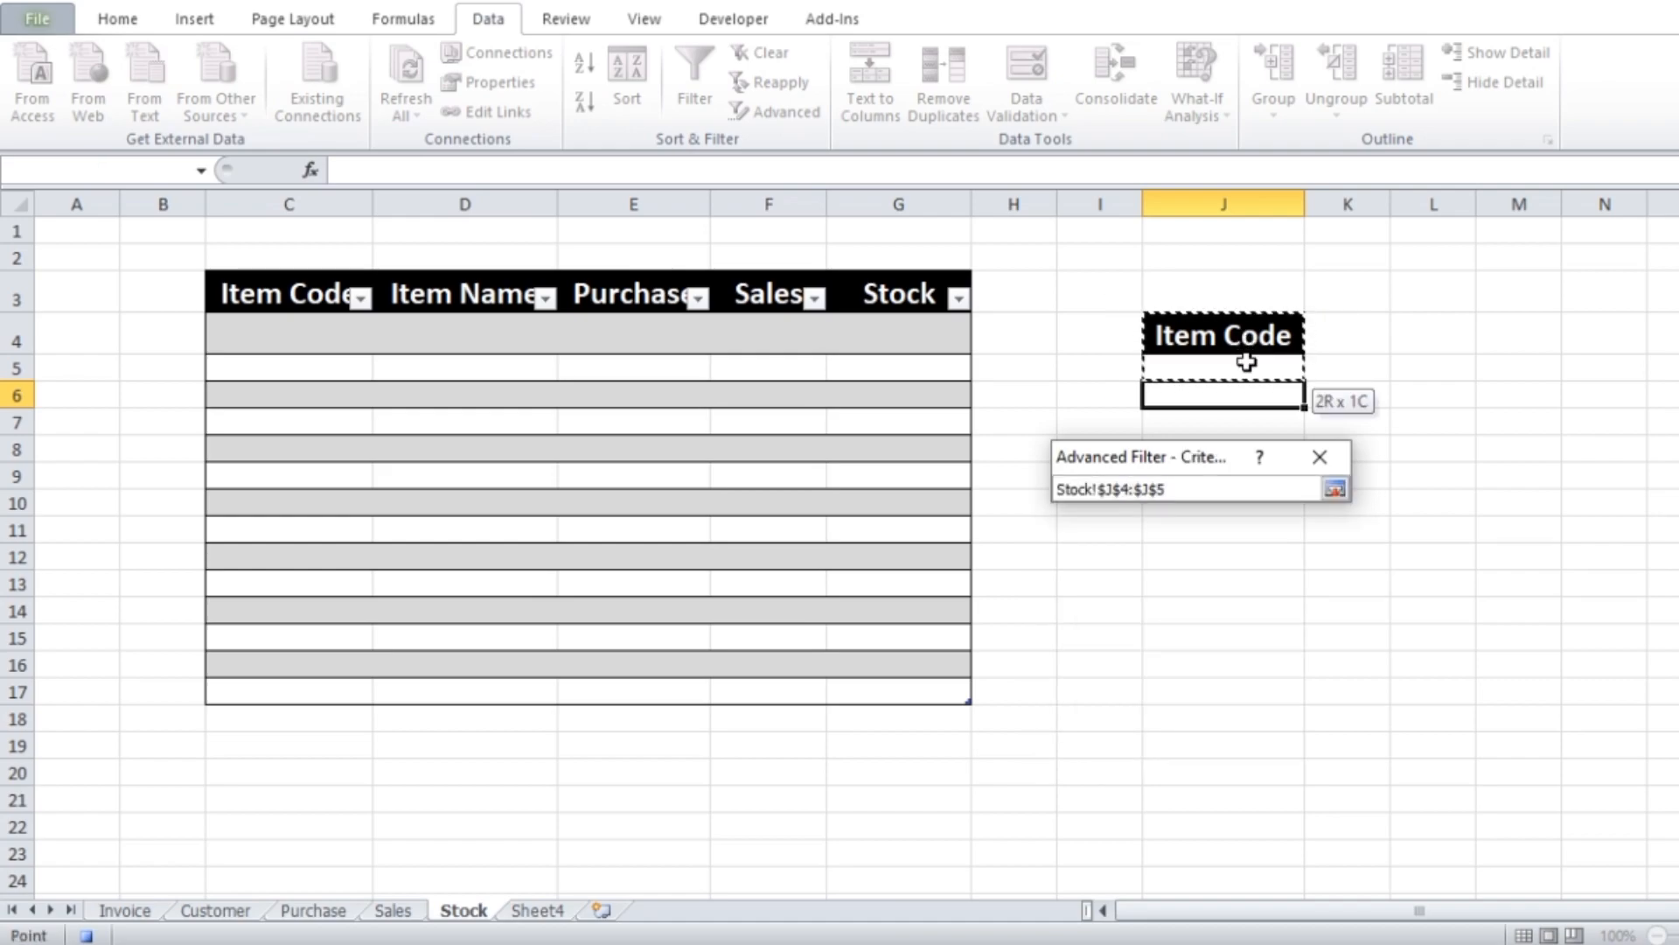
{"action": "left_click_drag", "start_coordinate": [1247, 361], "coordinate": [1246, 361]}
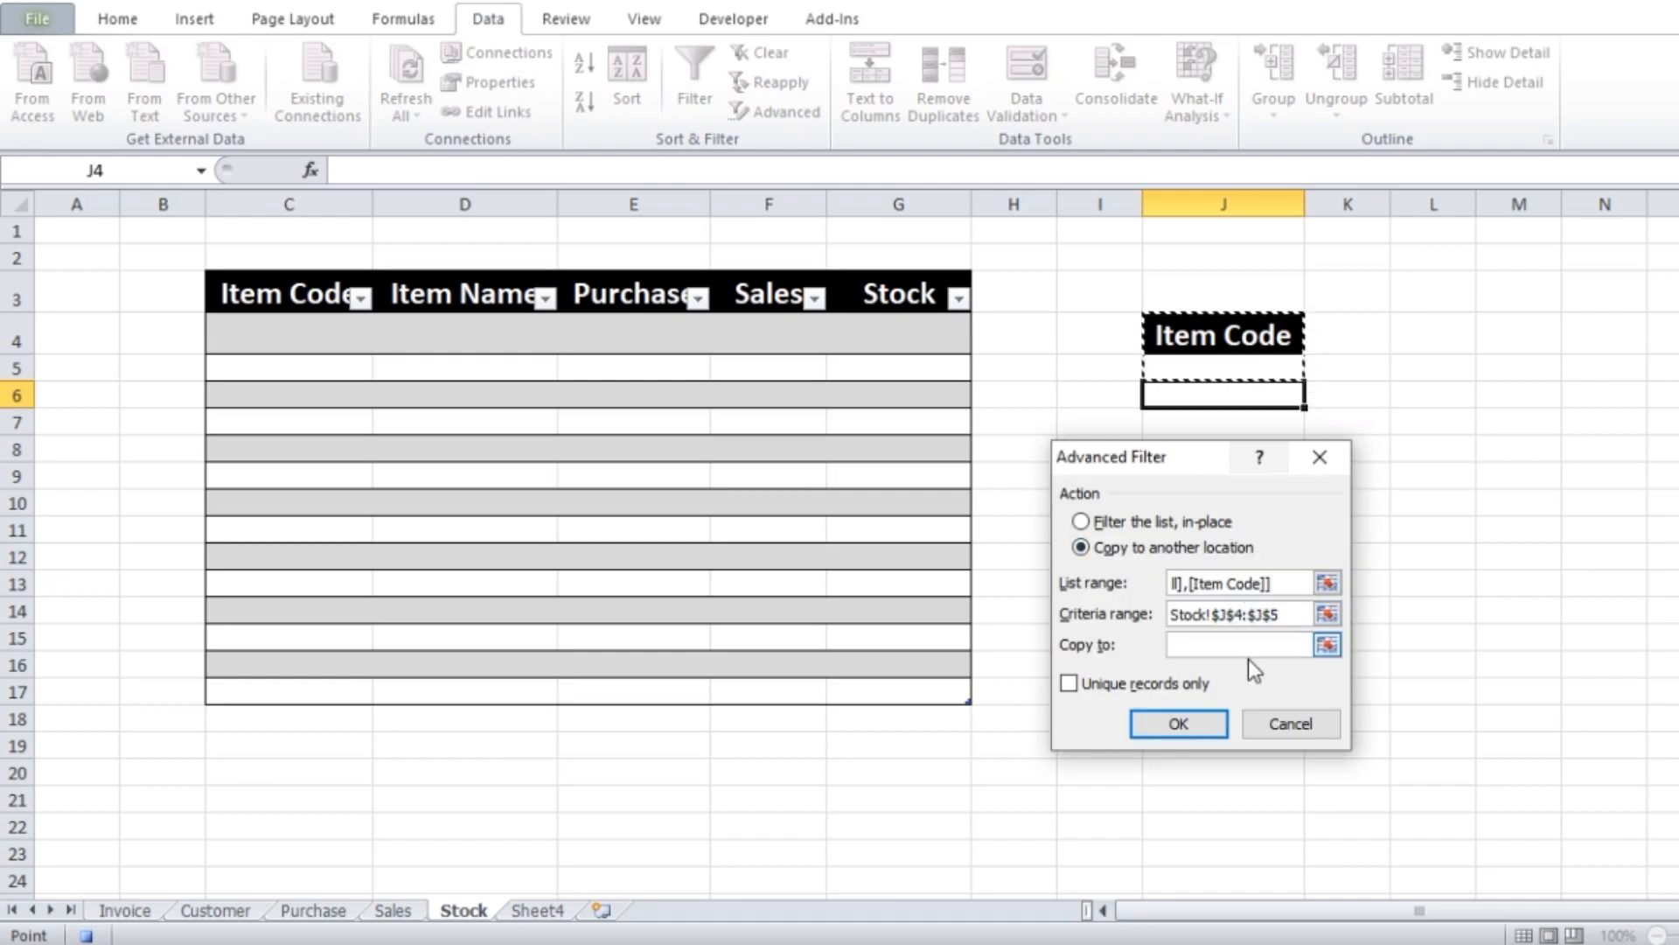
Set the copy destination to the Stock table's Item Code header in C3, choose unique records only, and run the filter
{"action": "left_click", "coordinate": [1191, 644]}
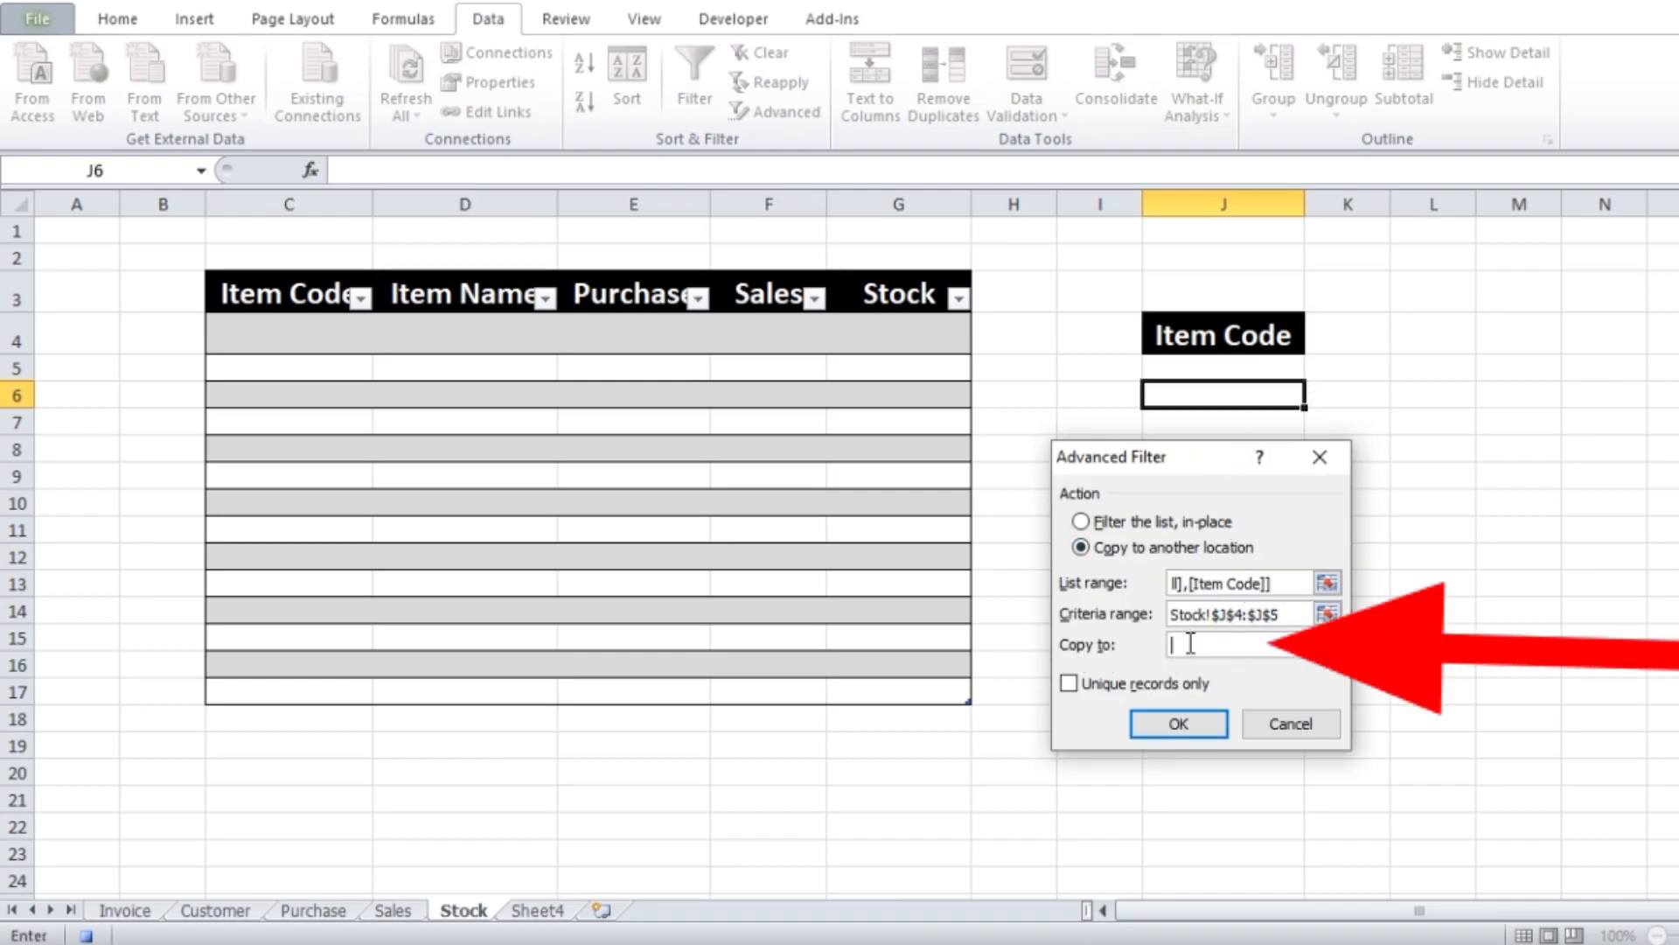
{"action": "left_click", "coordinate": [274, 294]}
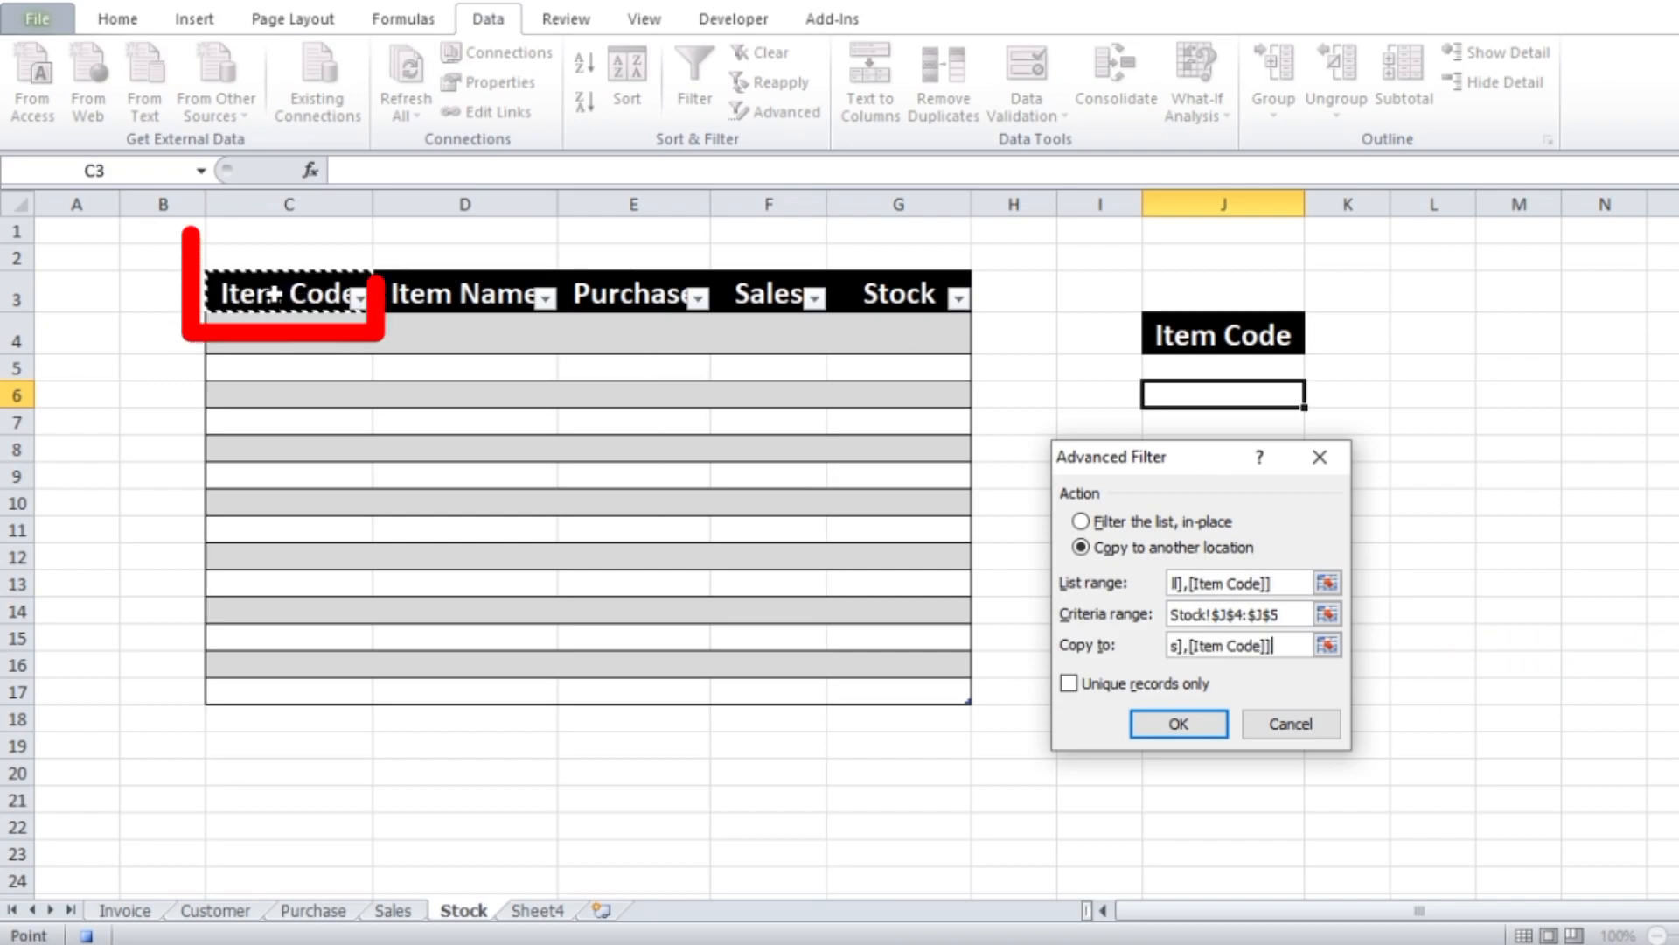
{"action": "left_click", "coordinate": [1069, 684]}
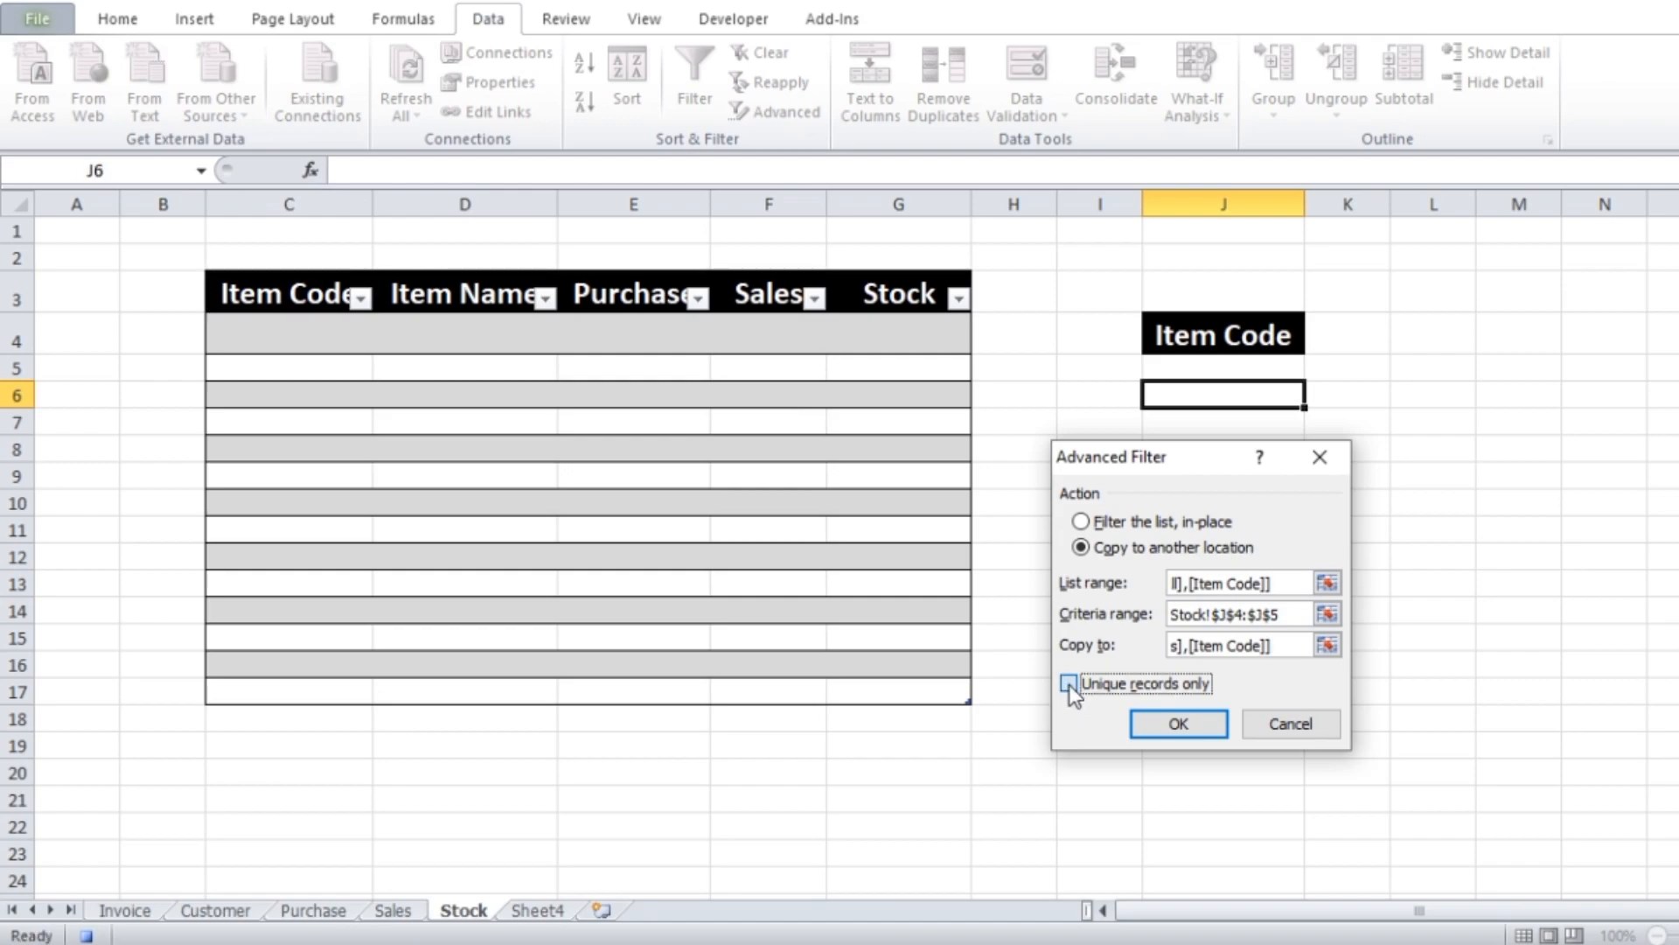
{"action": "left_click", "coordinate": [1195, 726]}
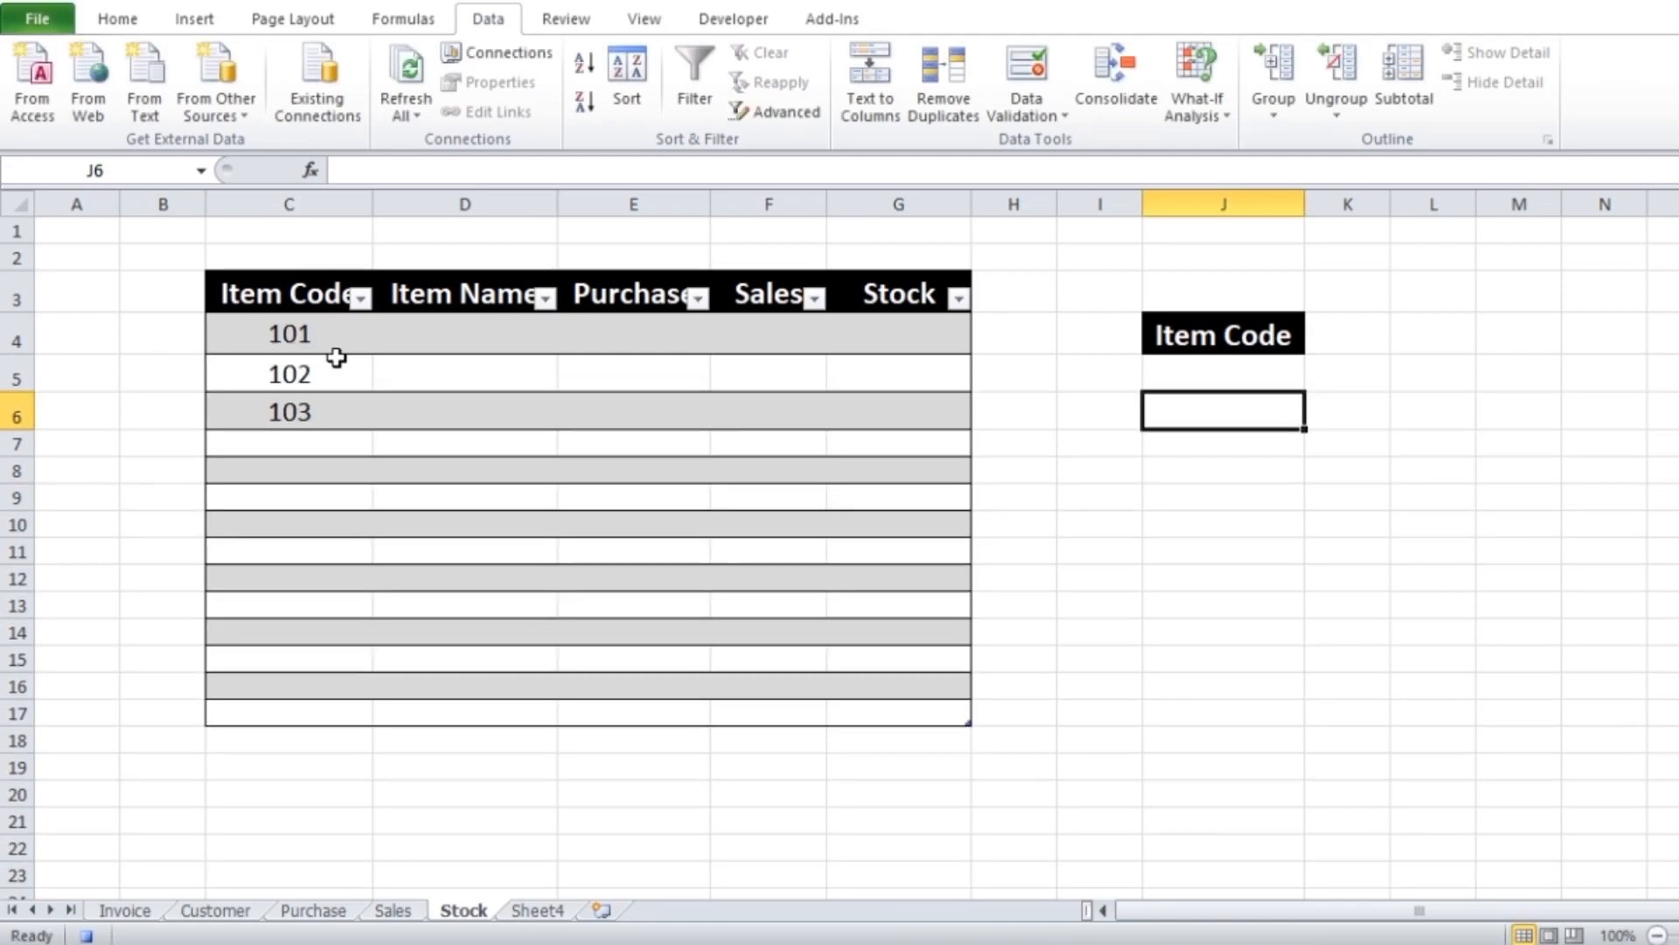
Begin a VLOOKUP formula in D4 of the Stock sheet with the same row's Item Code as the lookup value
{"action": "left_click", "coordinate": [313, 910]}
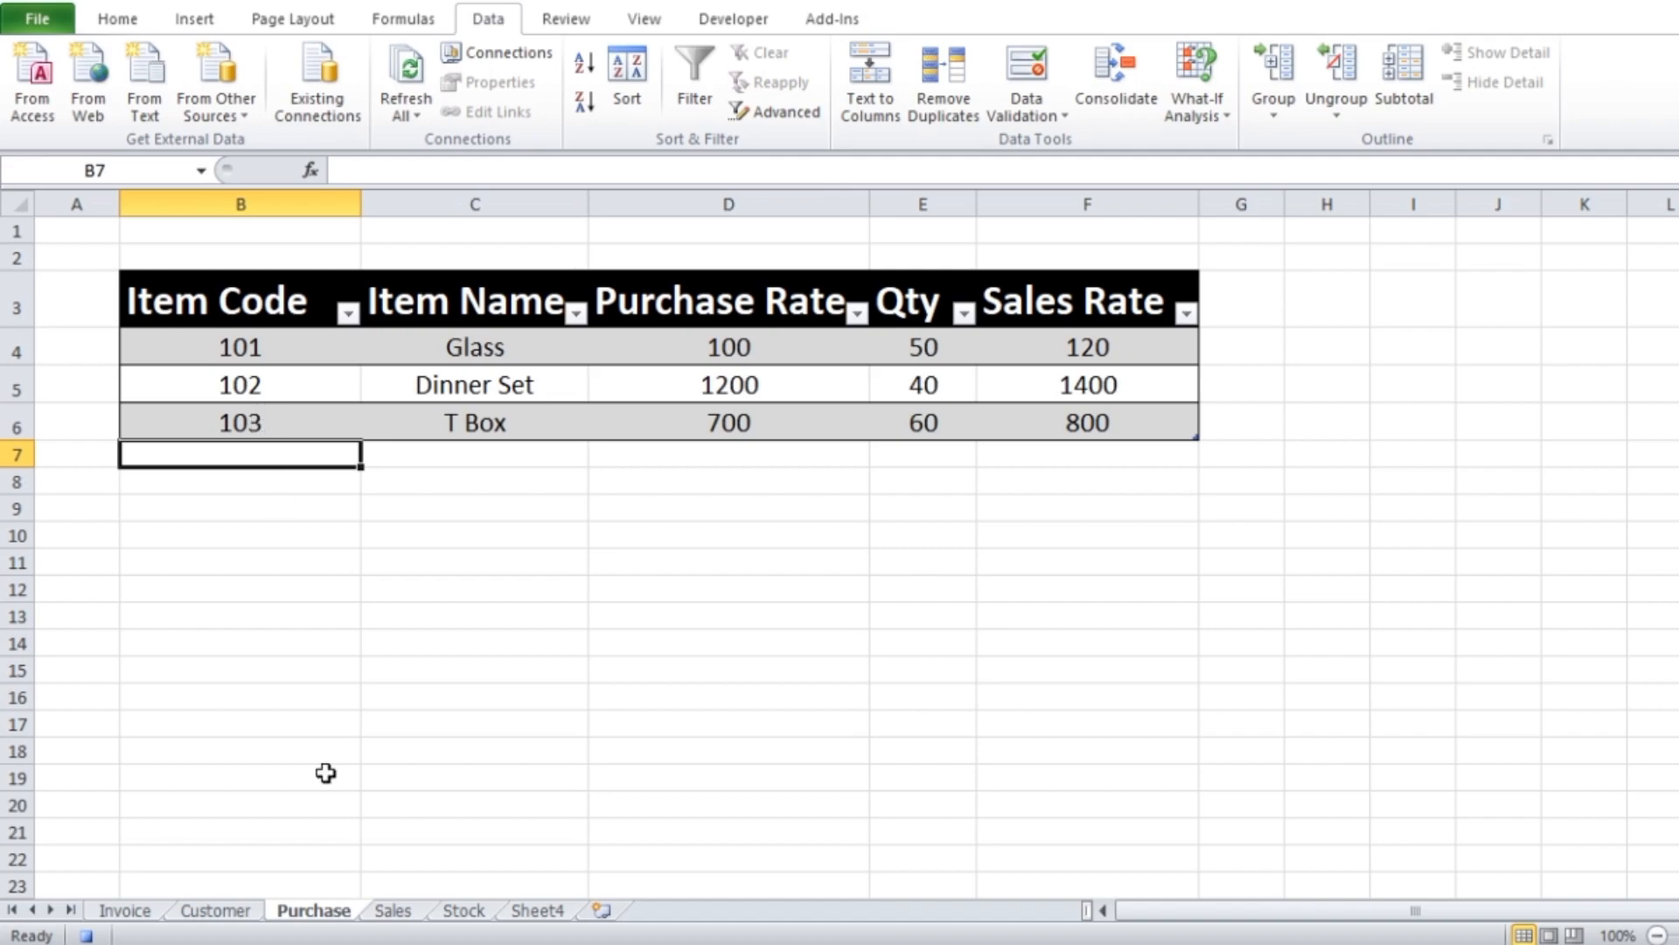
{"action": "left_click", "coordinate": [463, 910]}
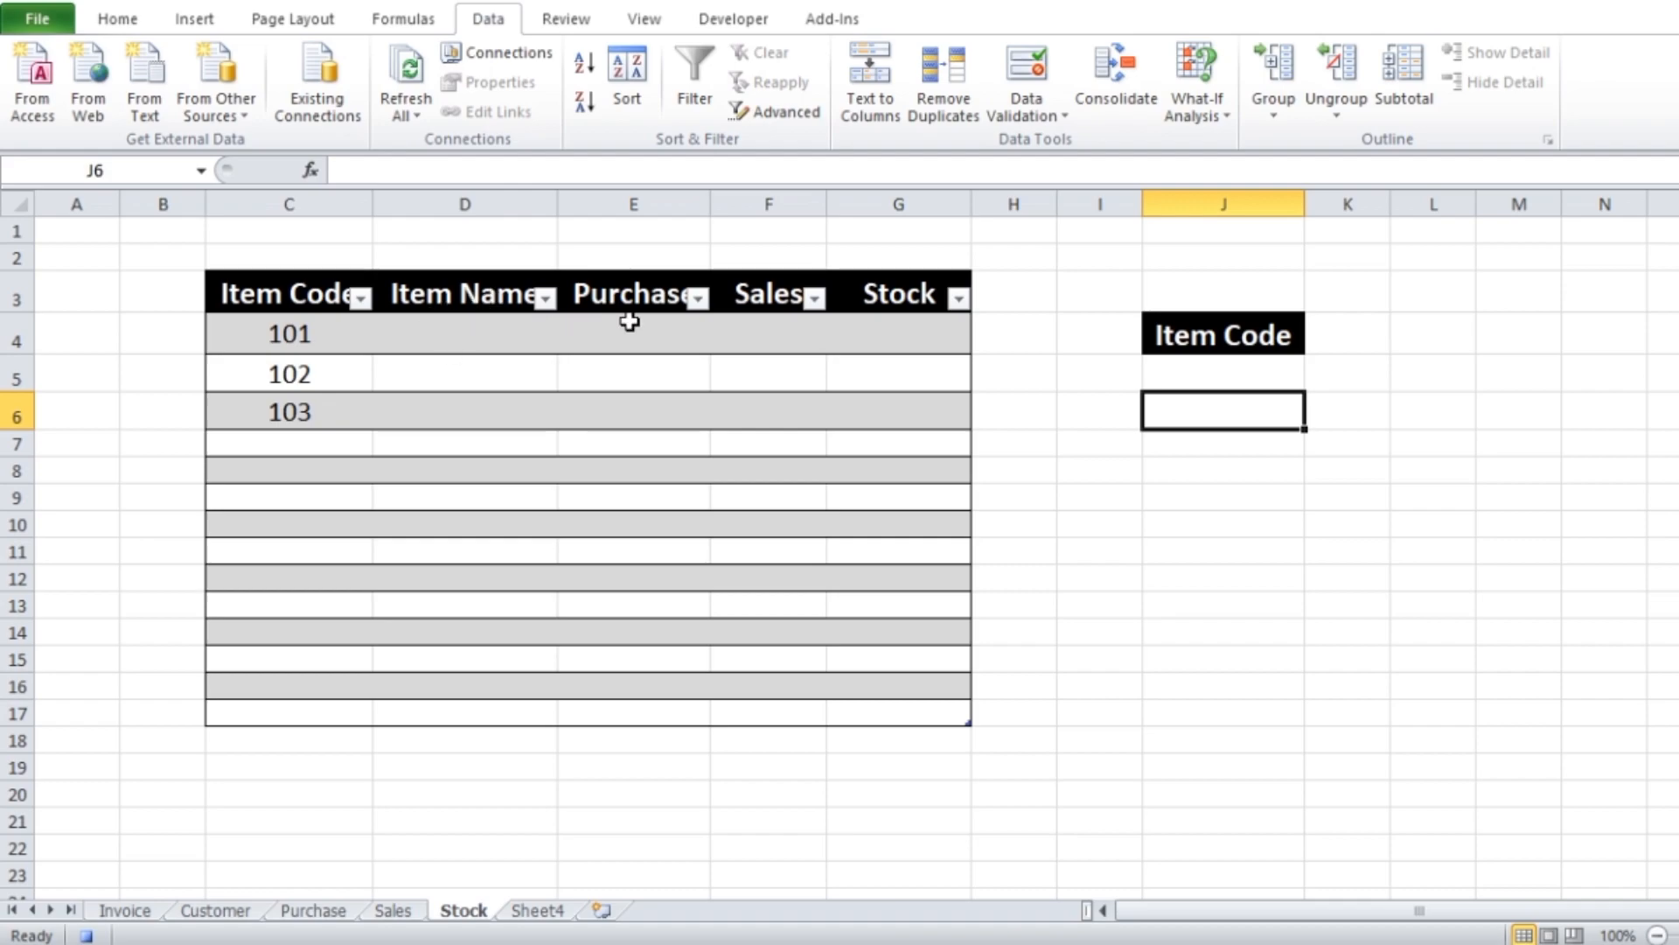
{"action": "left_click", "coordinate": [487, 341]}
{"action": "type", "text": "=vl"}
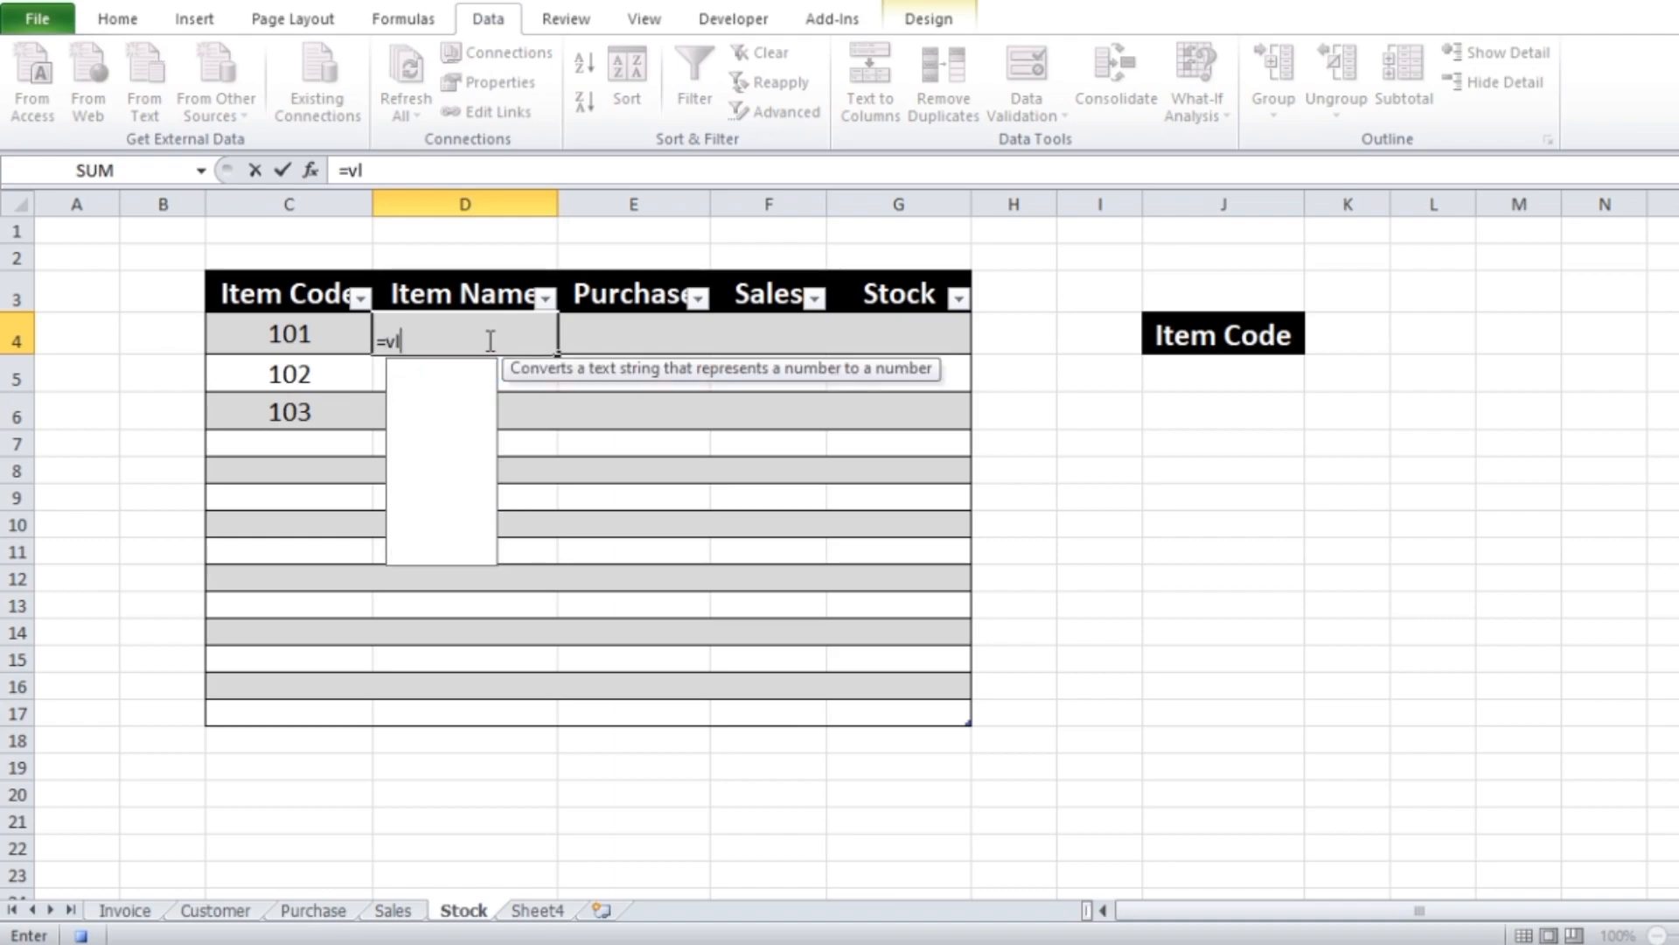
{"action": "double_click", "coordinate": [463, 369]}
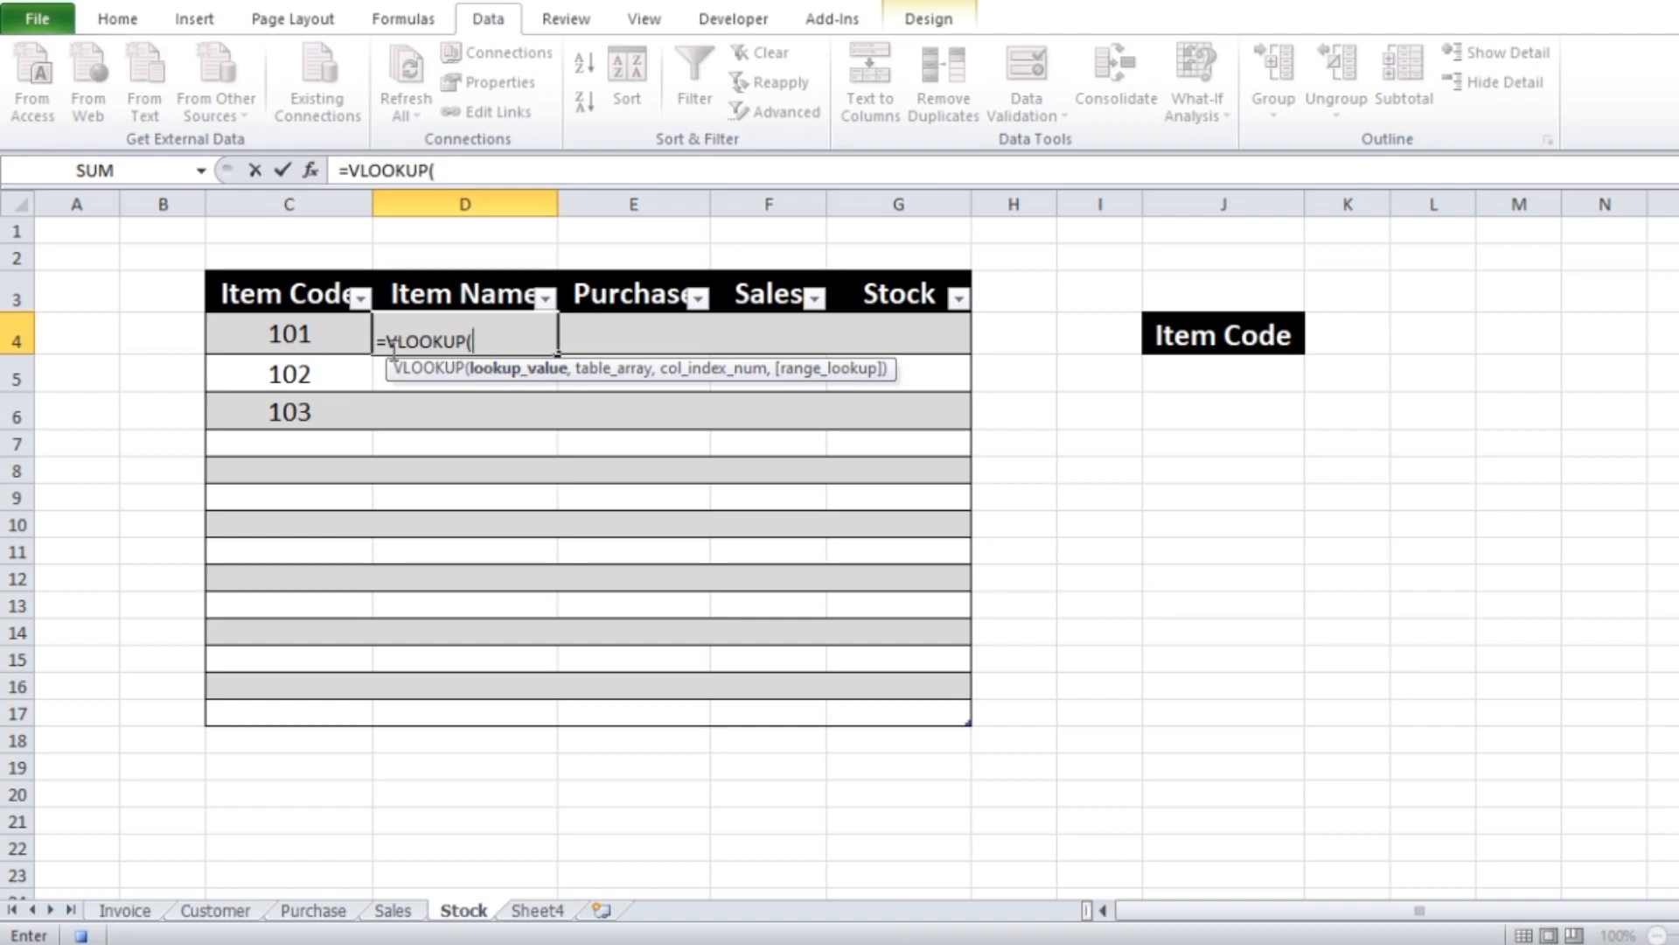
{"action": "left_click", "coordinate": [287, 341]}
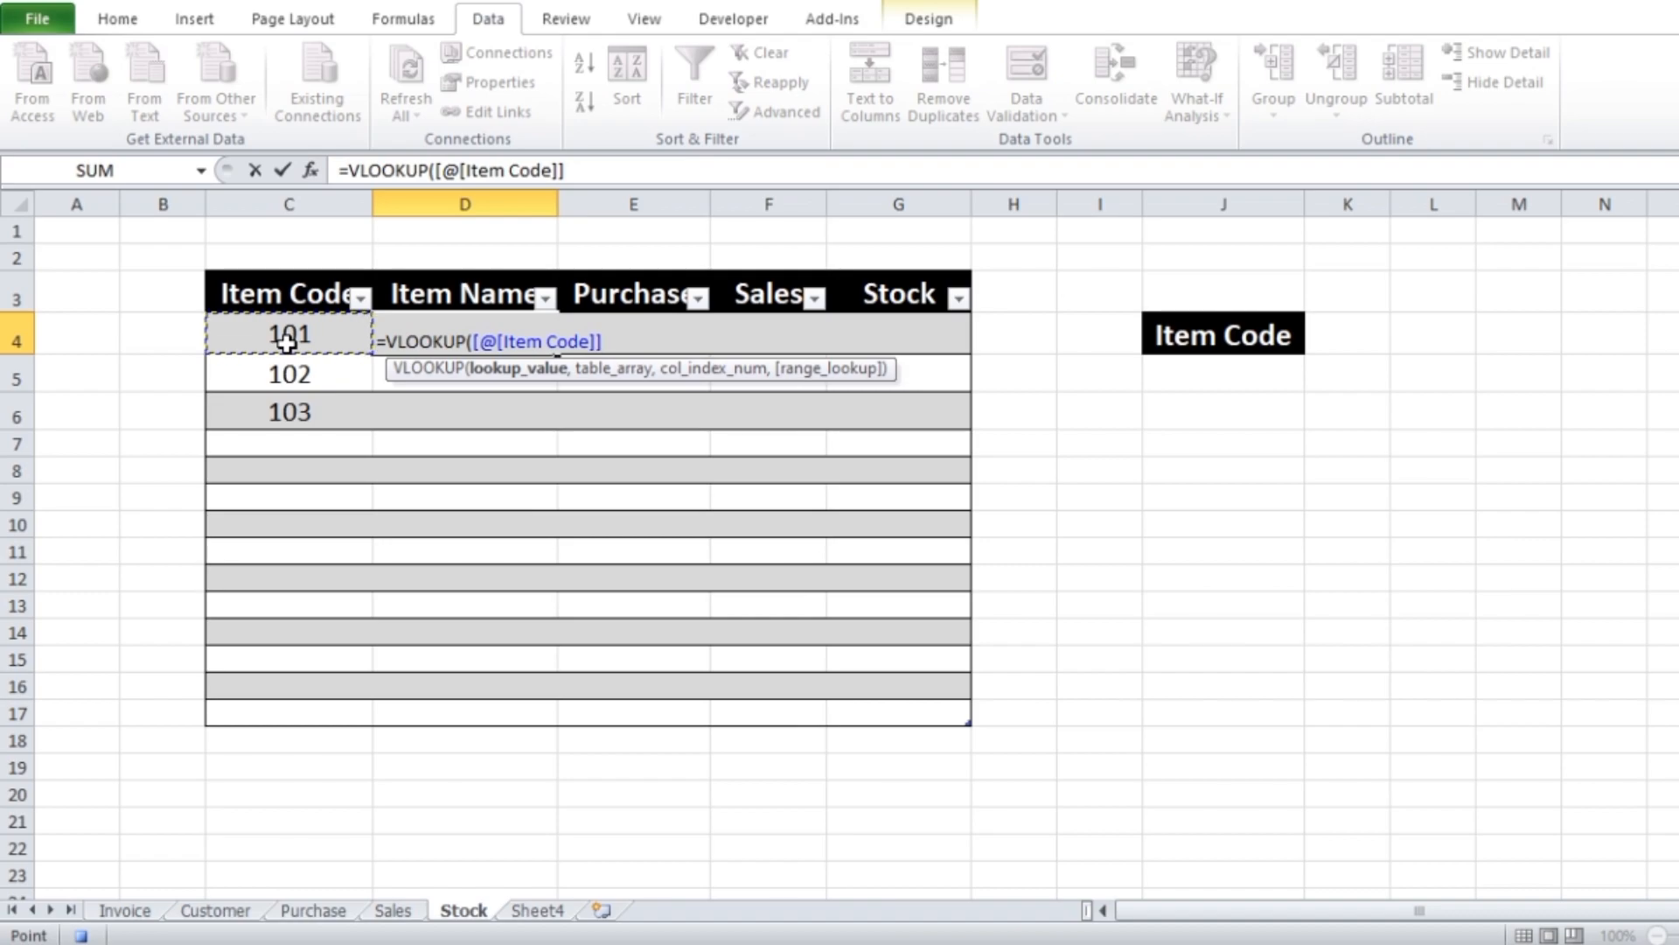
{"action": "type", "text": ","}
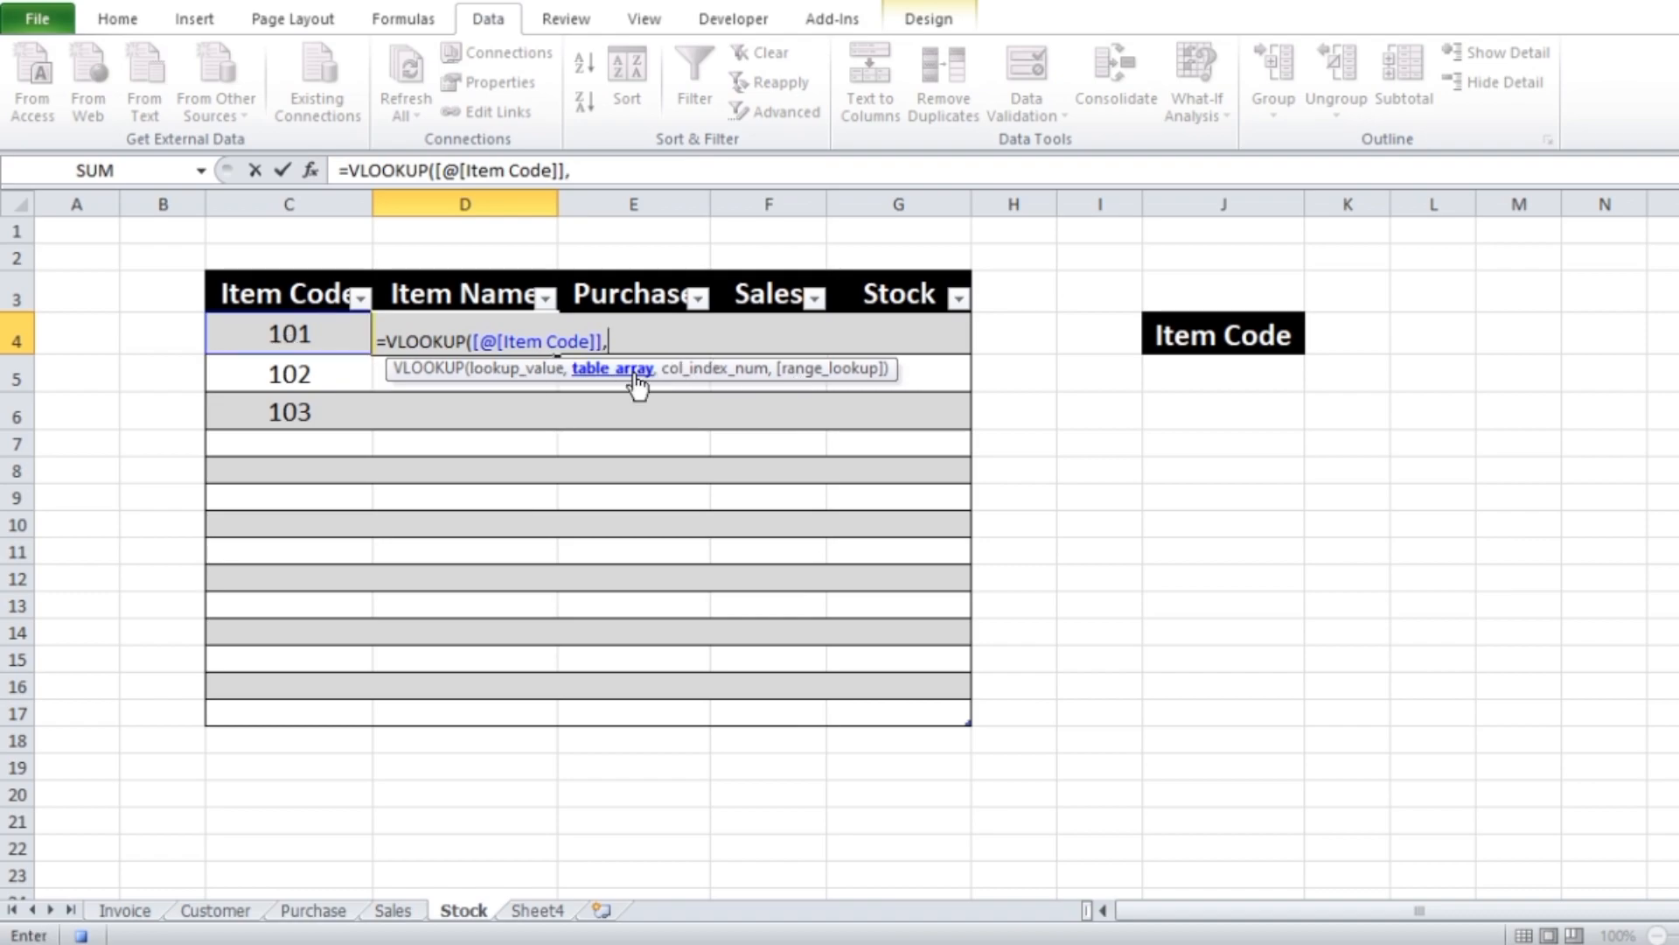
Complete the VLOOKUP with the whole Purchase table Table1[#All] as the table array, column index 2 and range lookup 0
{"action": "left_click", "coordinate": [316, 913]}
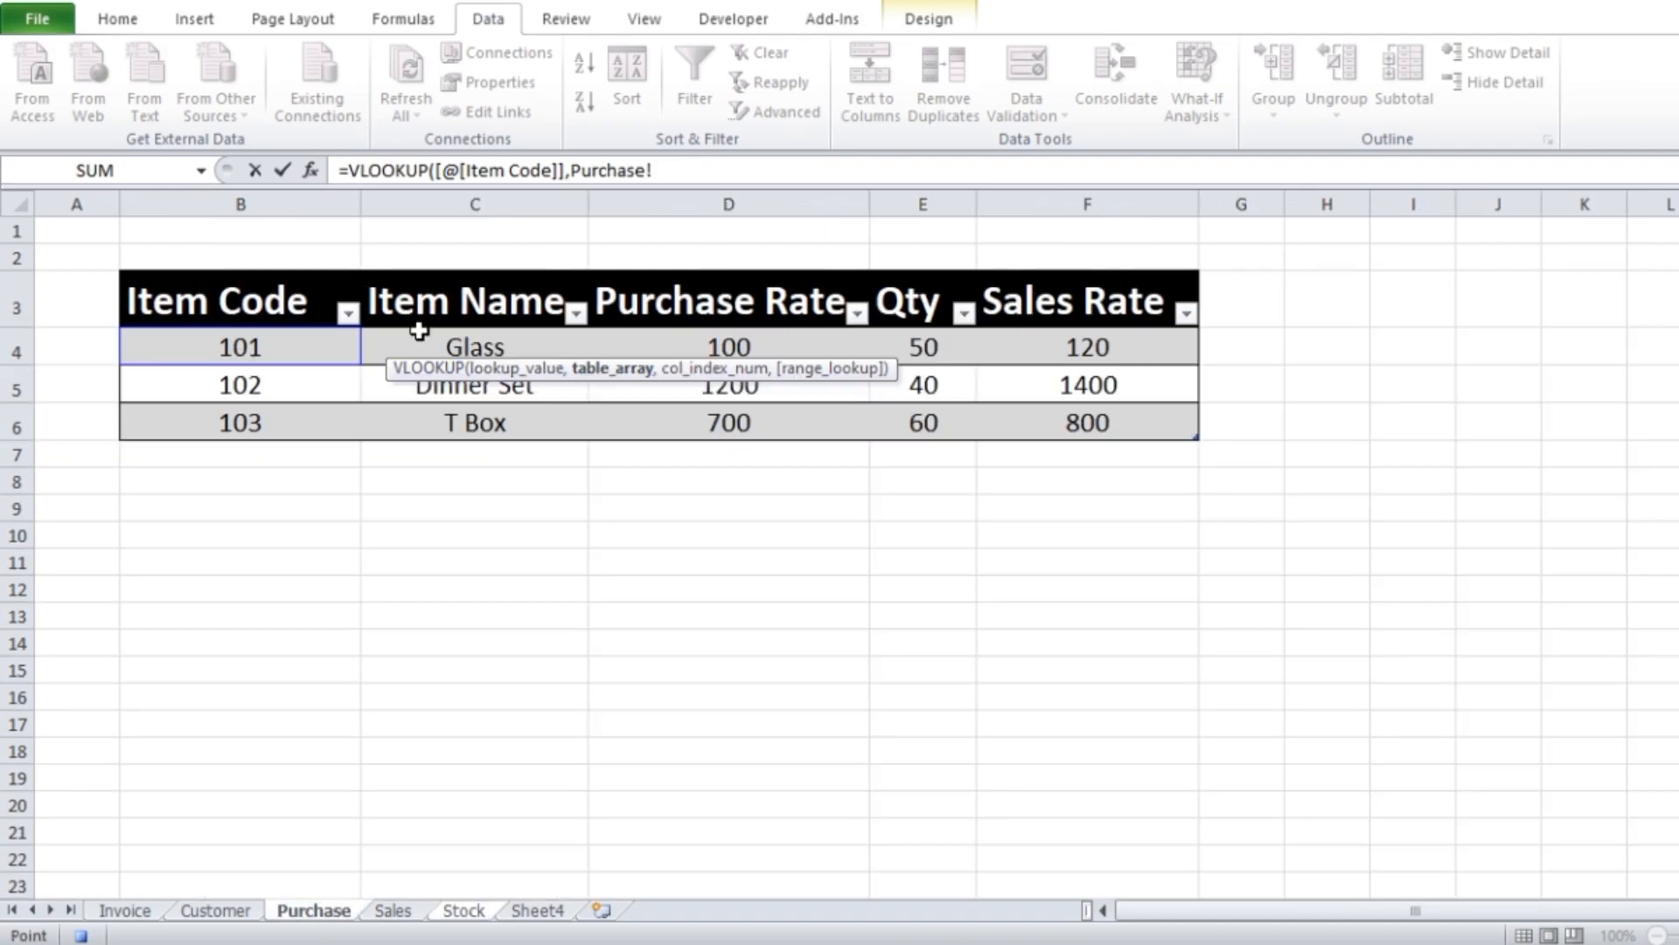
{"action": "left_click_drag", "start_coordinate": [210, 309], "coordinate": [1055, 429]}
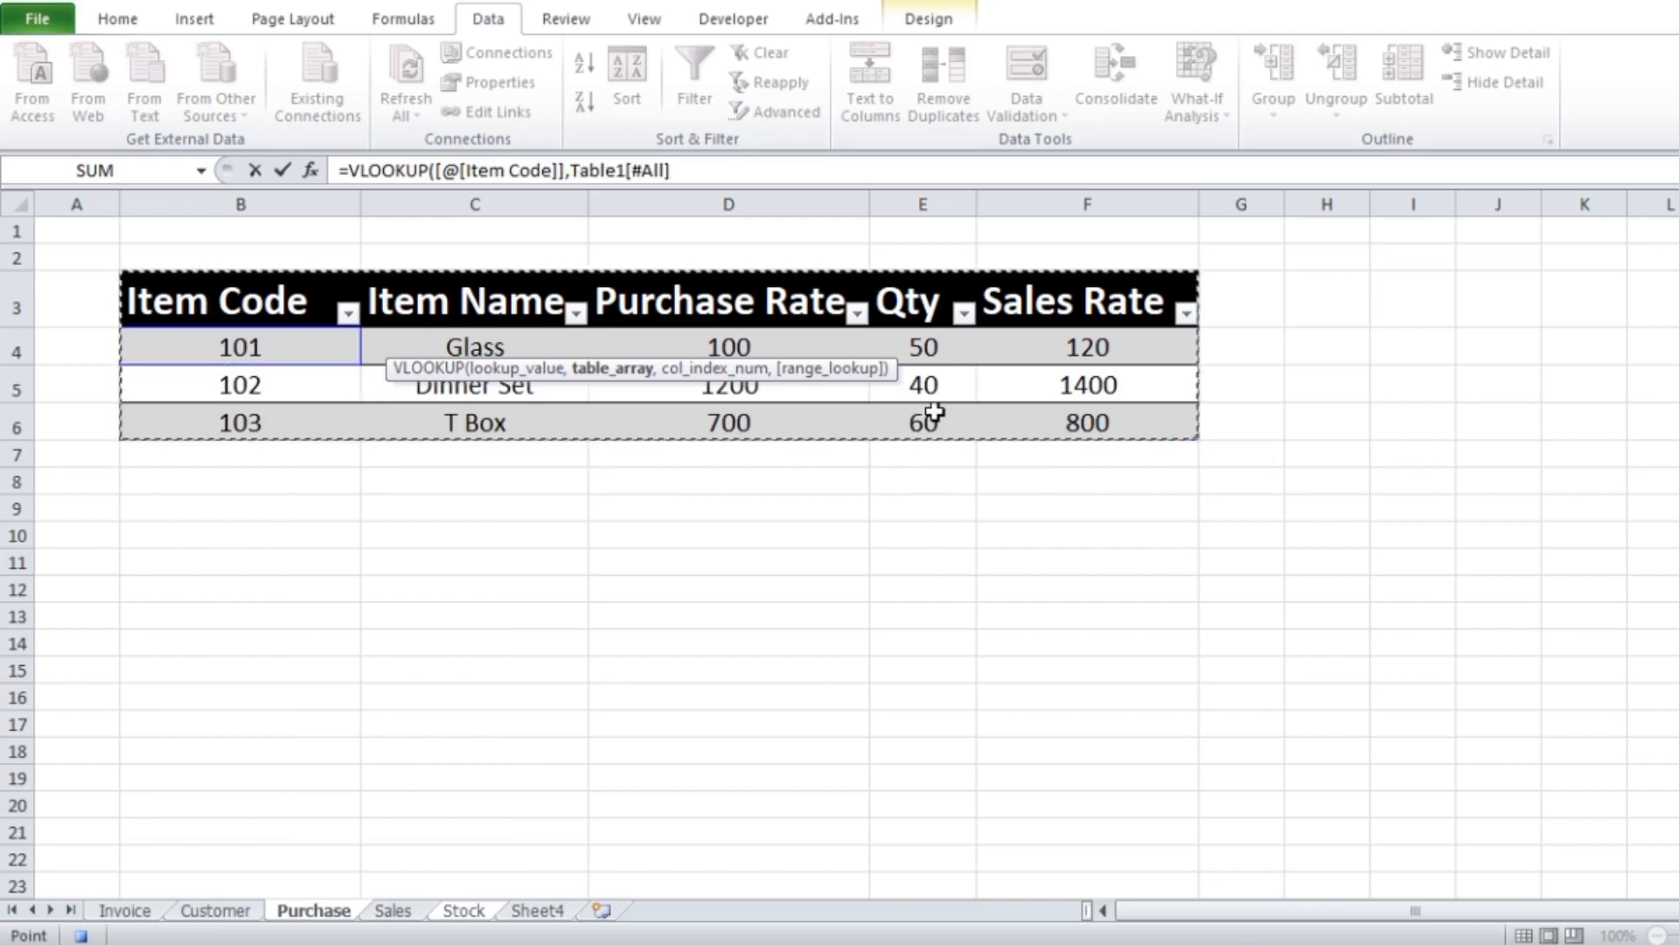
{"action": "type", "text": ","}
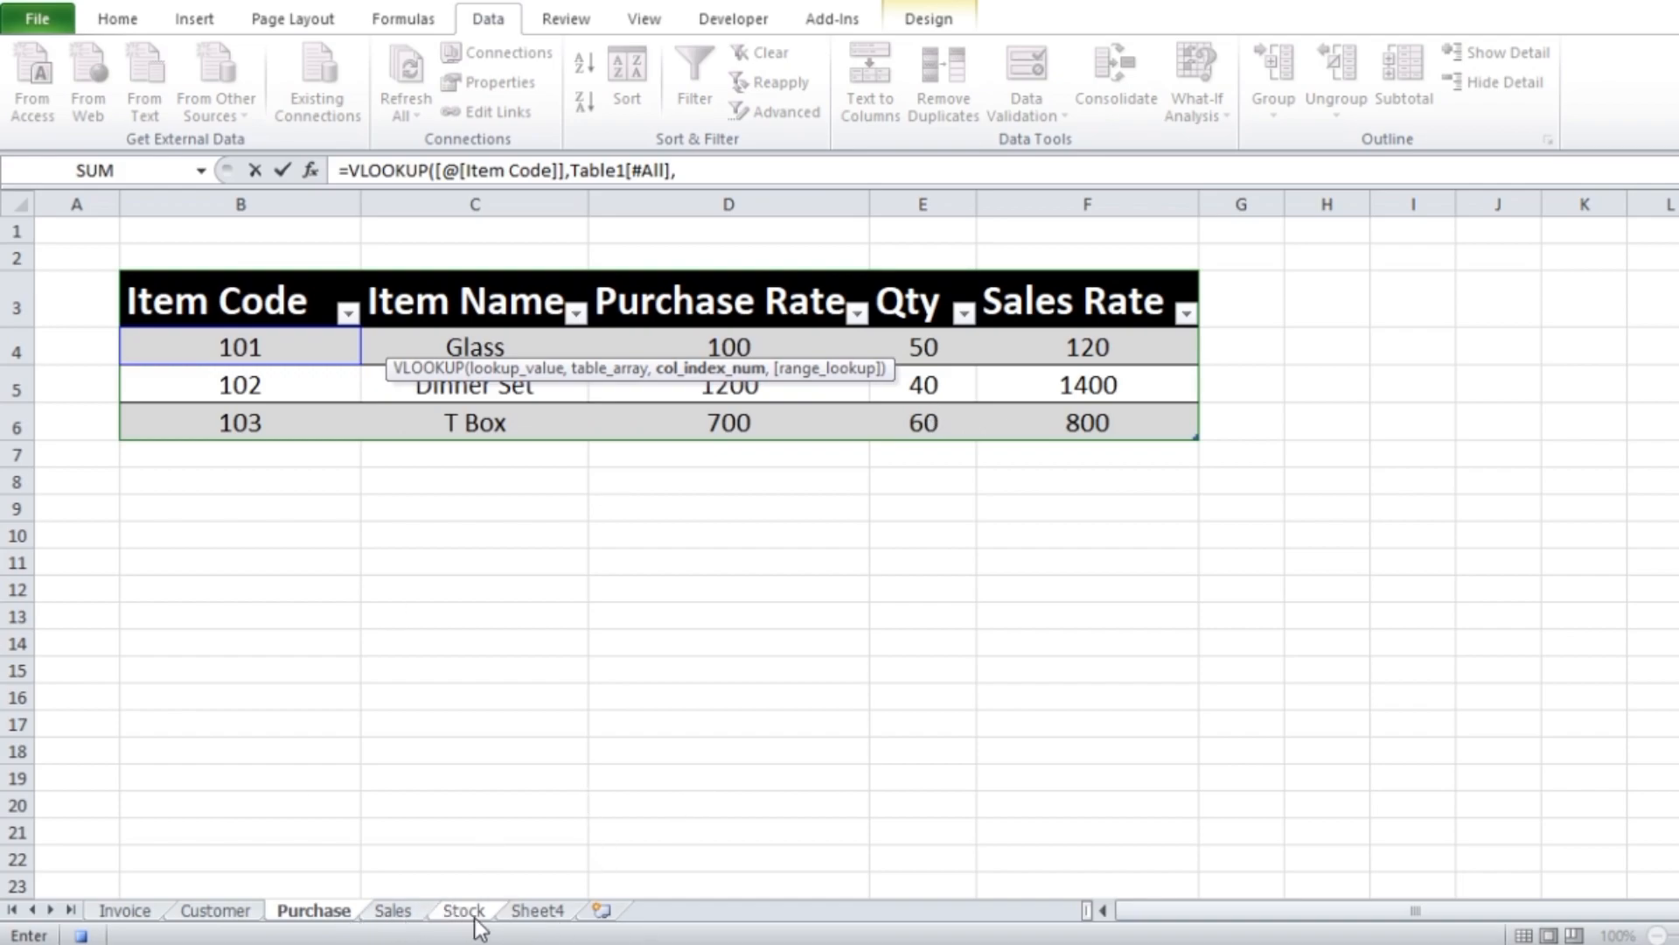
{"action": "type", "text": ","}
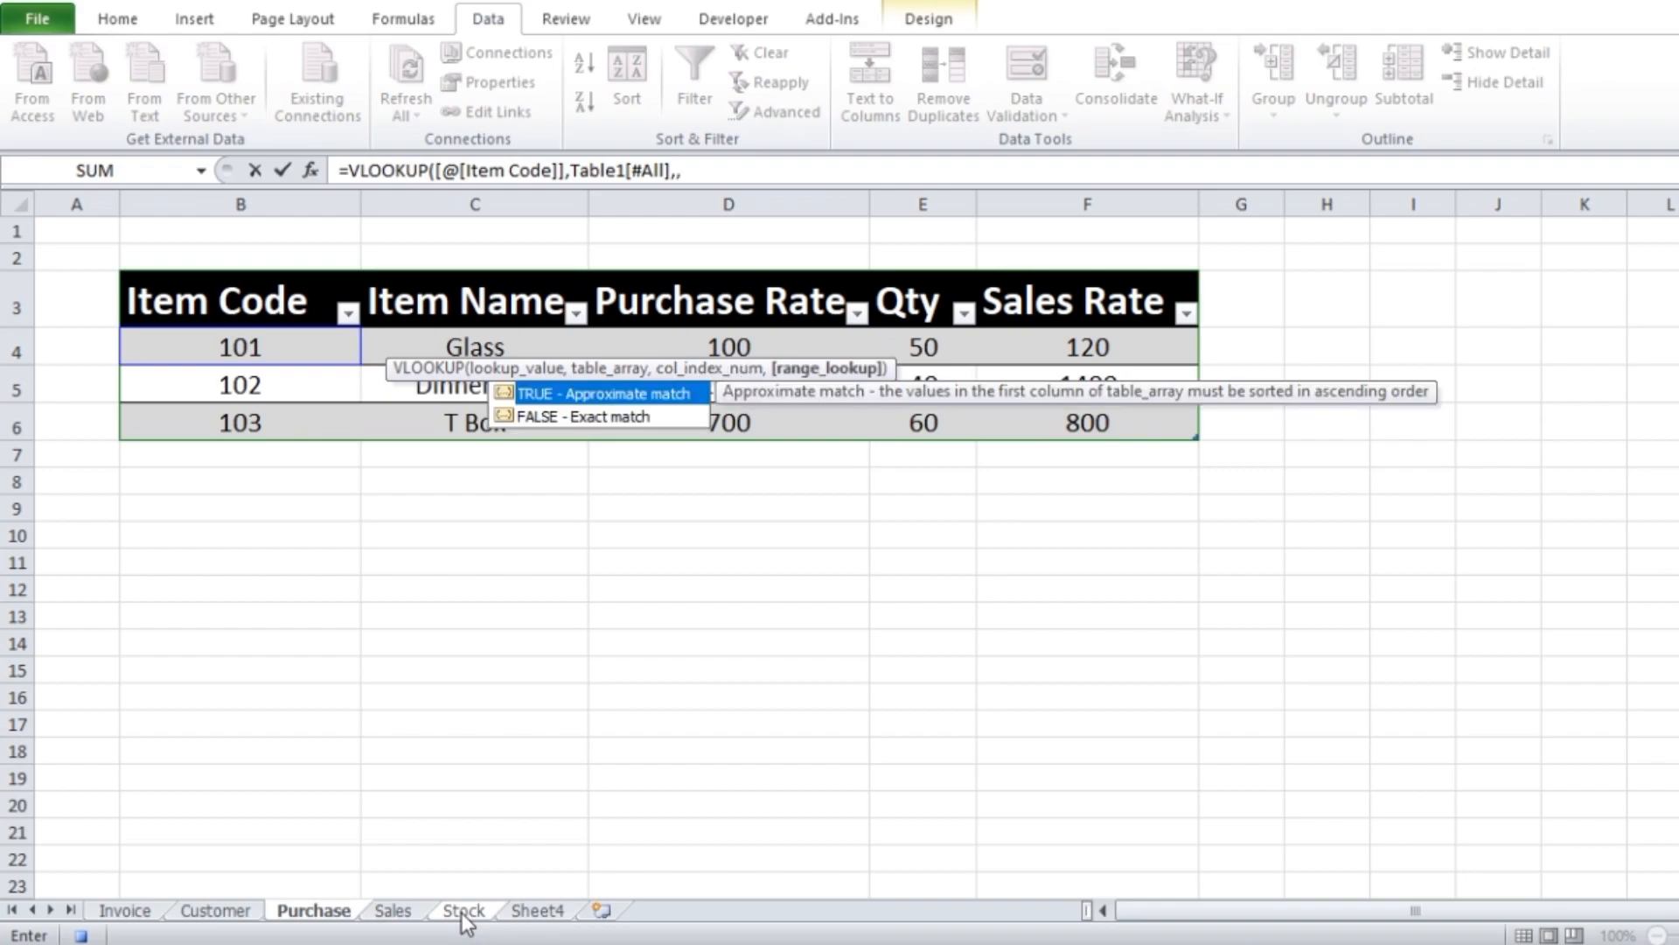
{"action": "key", "text": "BackSpace"}
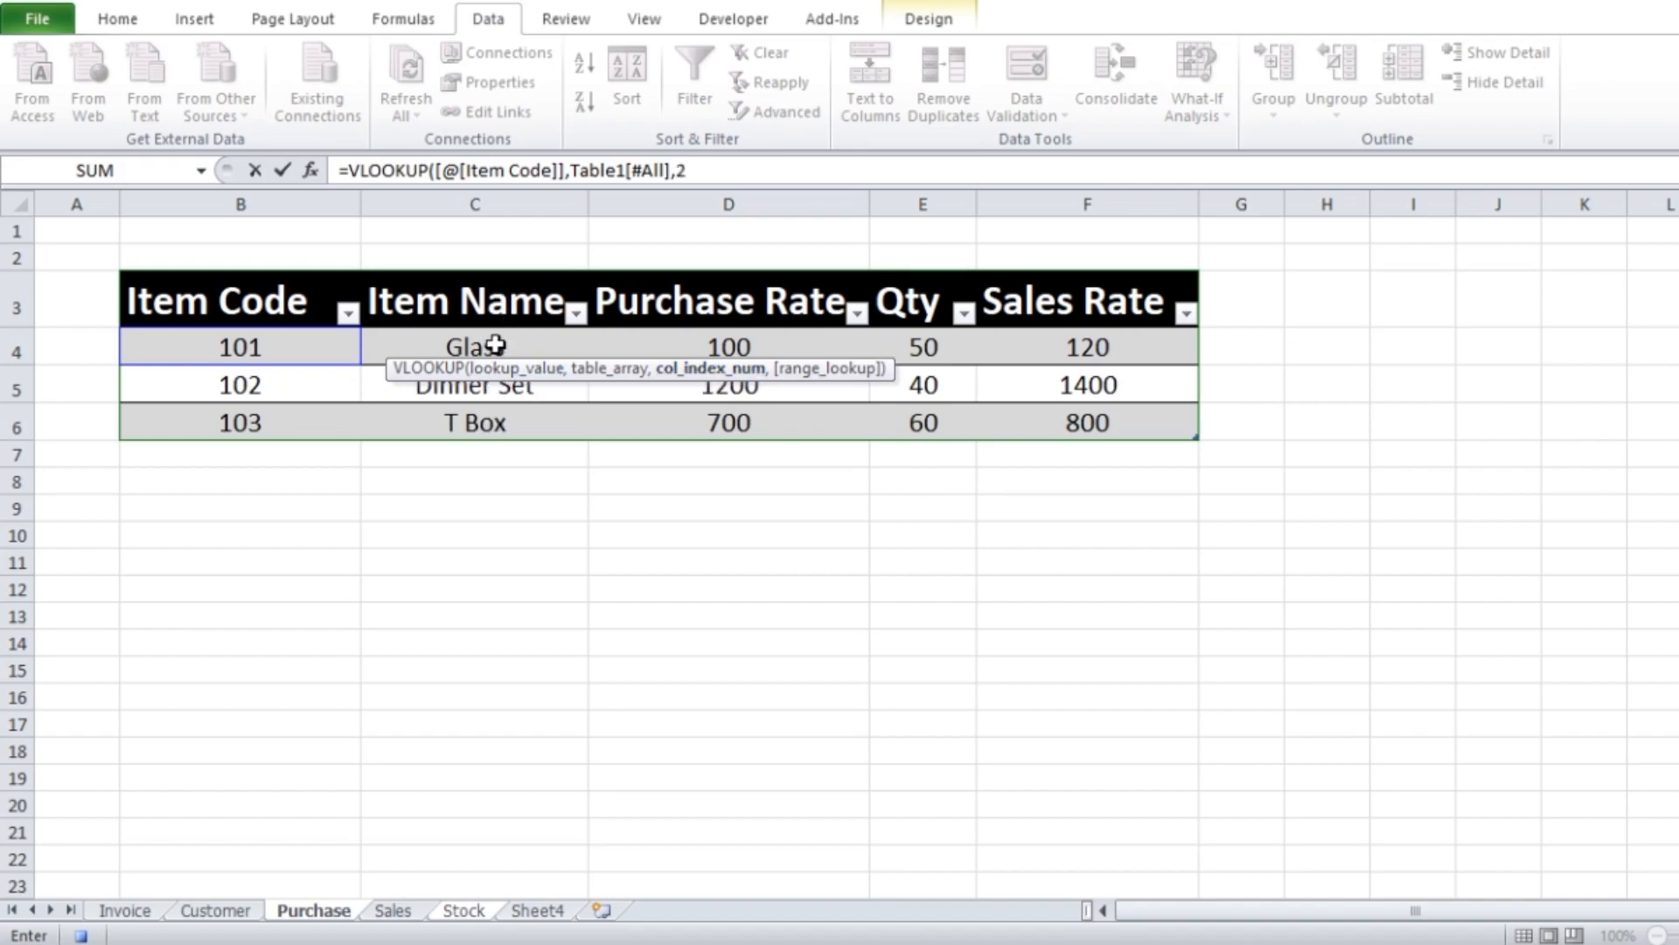
{"action": "type", "text": ","}
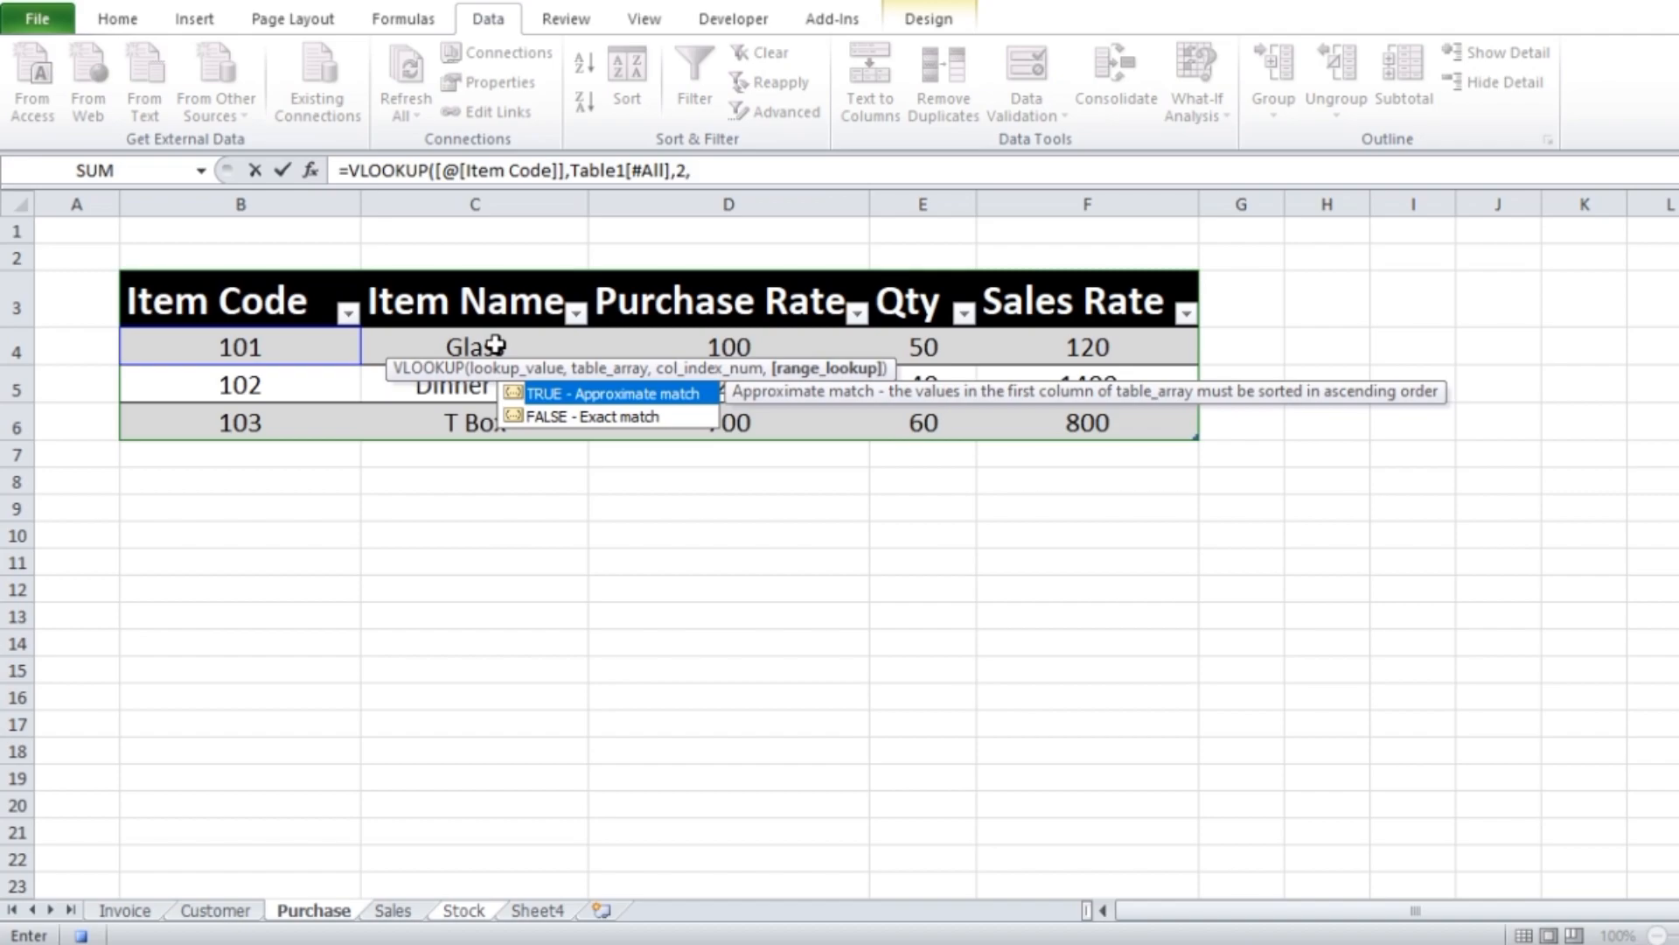
{"action": "type", "text": "0)"}
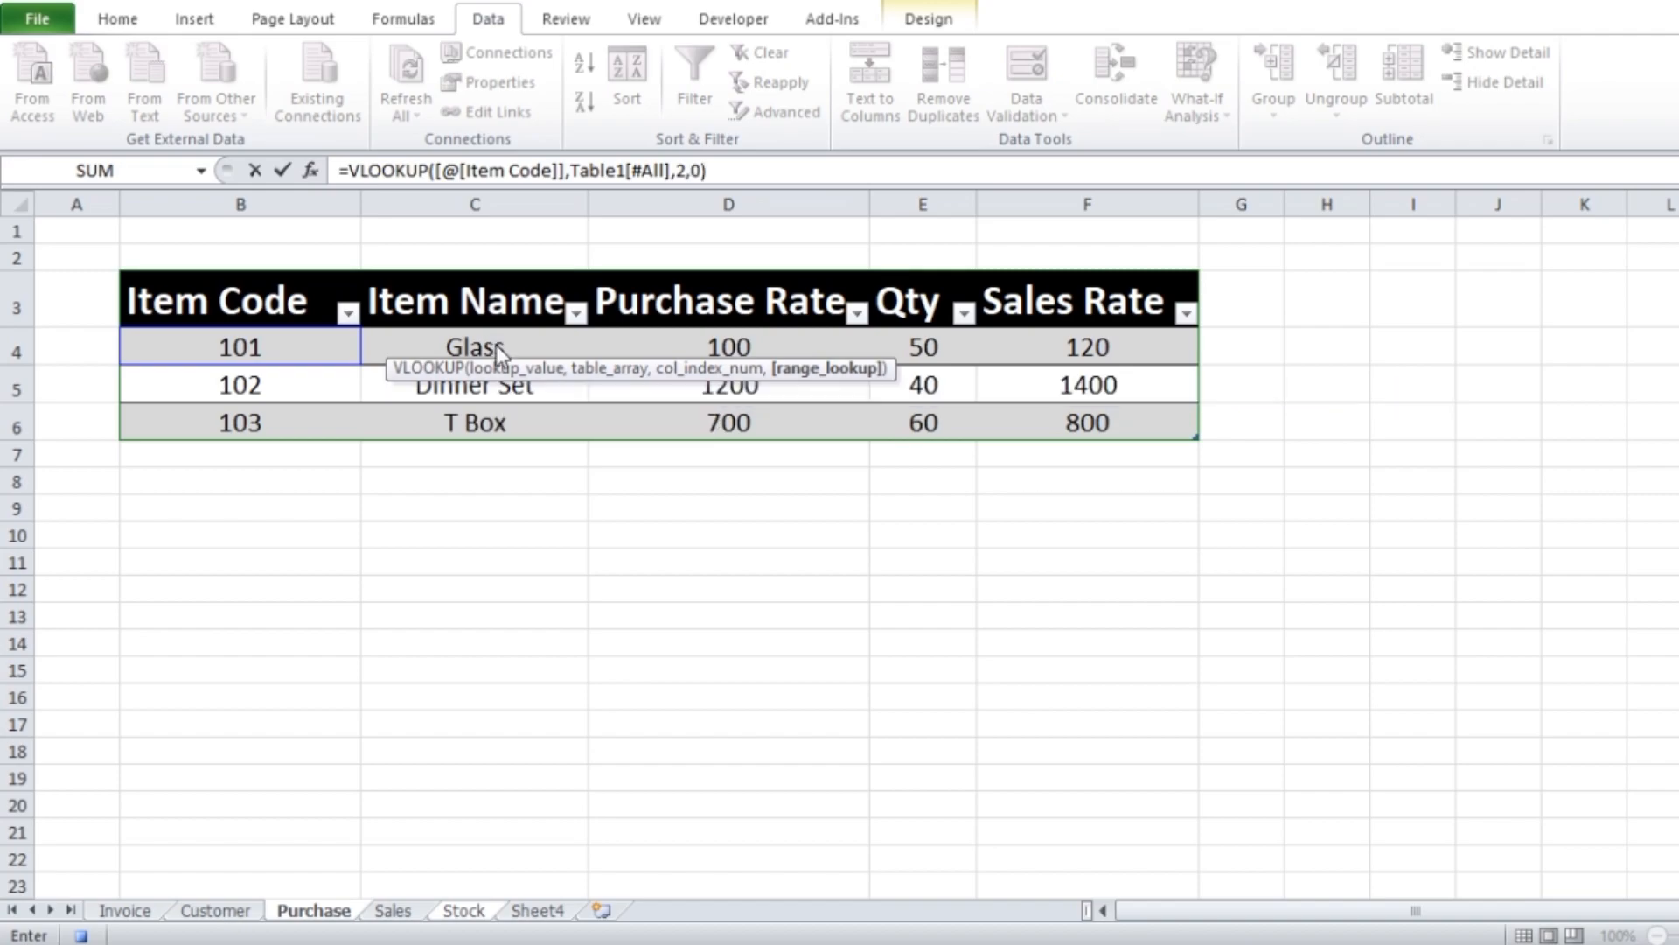
{"action": "key", "text": "Return"}
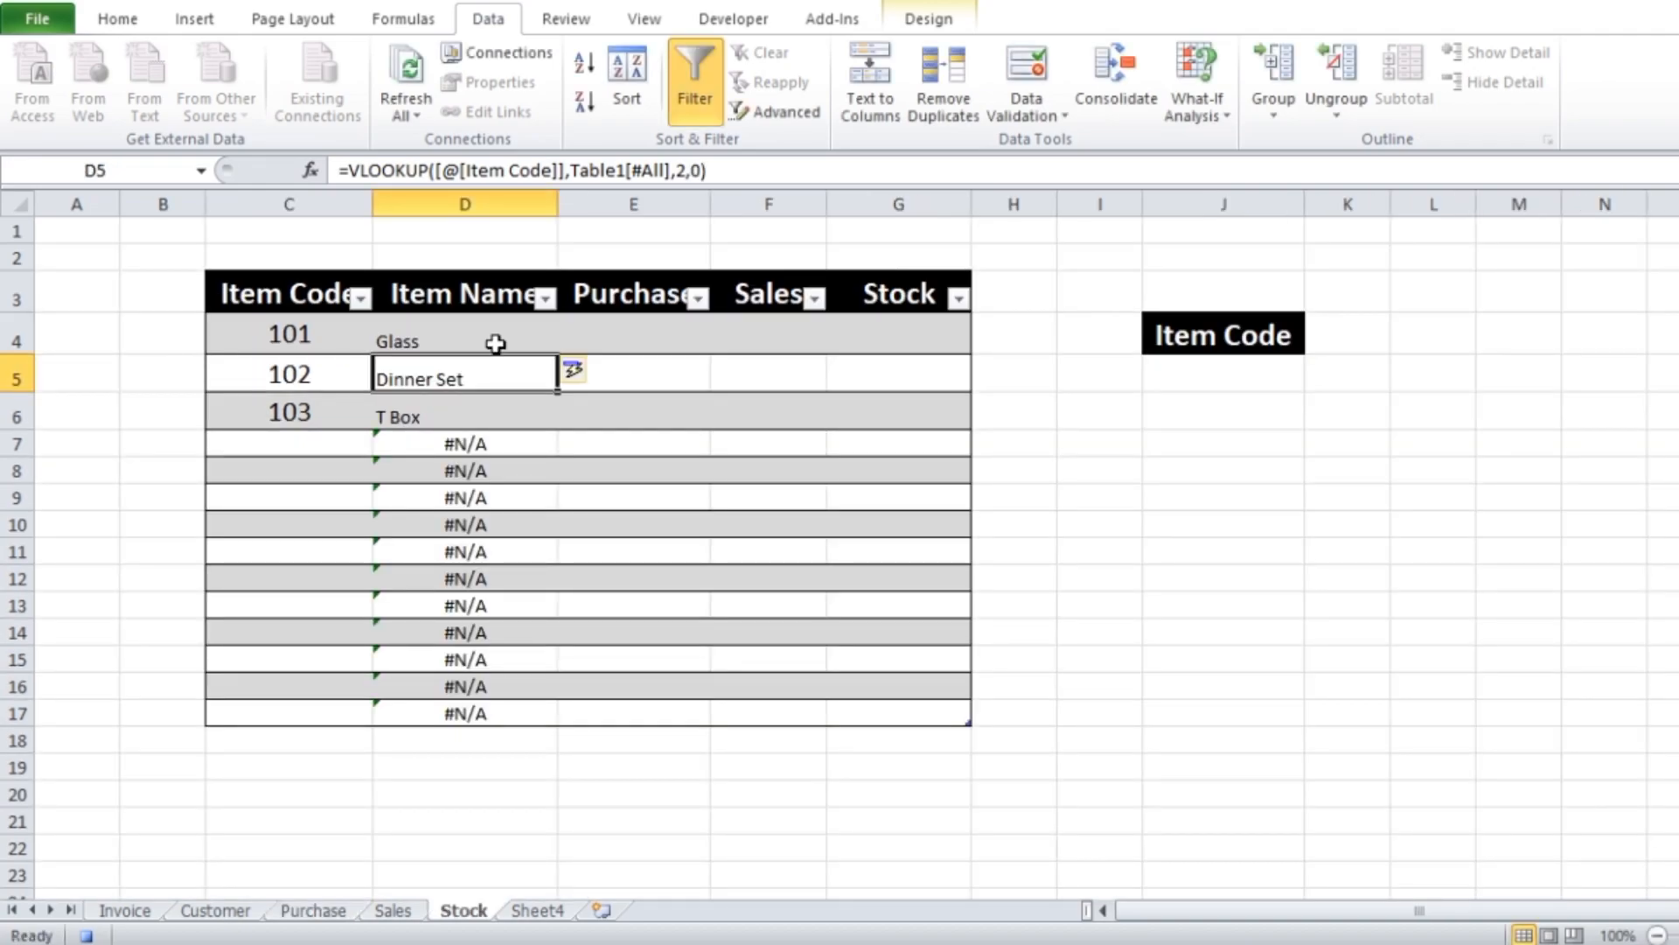
Format D4:G17 of the Stock table with font size 14, centred both horizontally and vertically
{"action": "left_click_drag", "start_coordinate": [442, 342], "coordinate": [831, 714]}
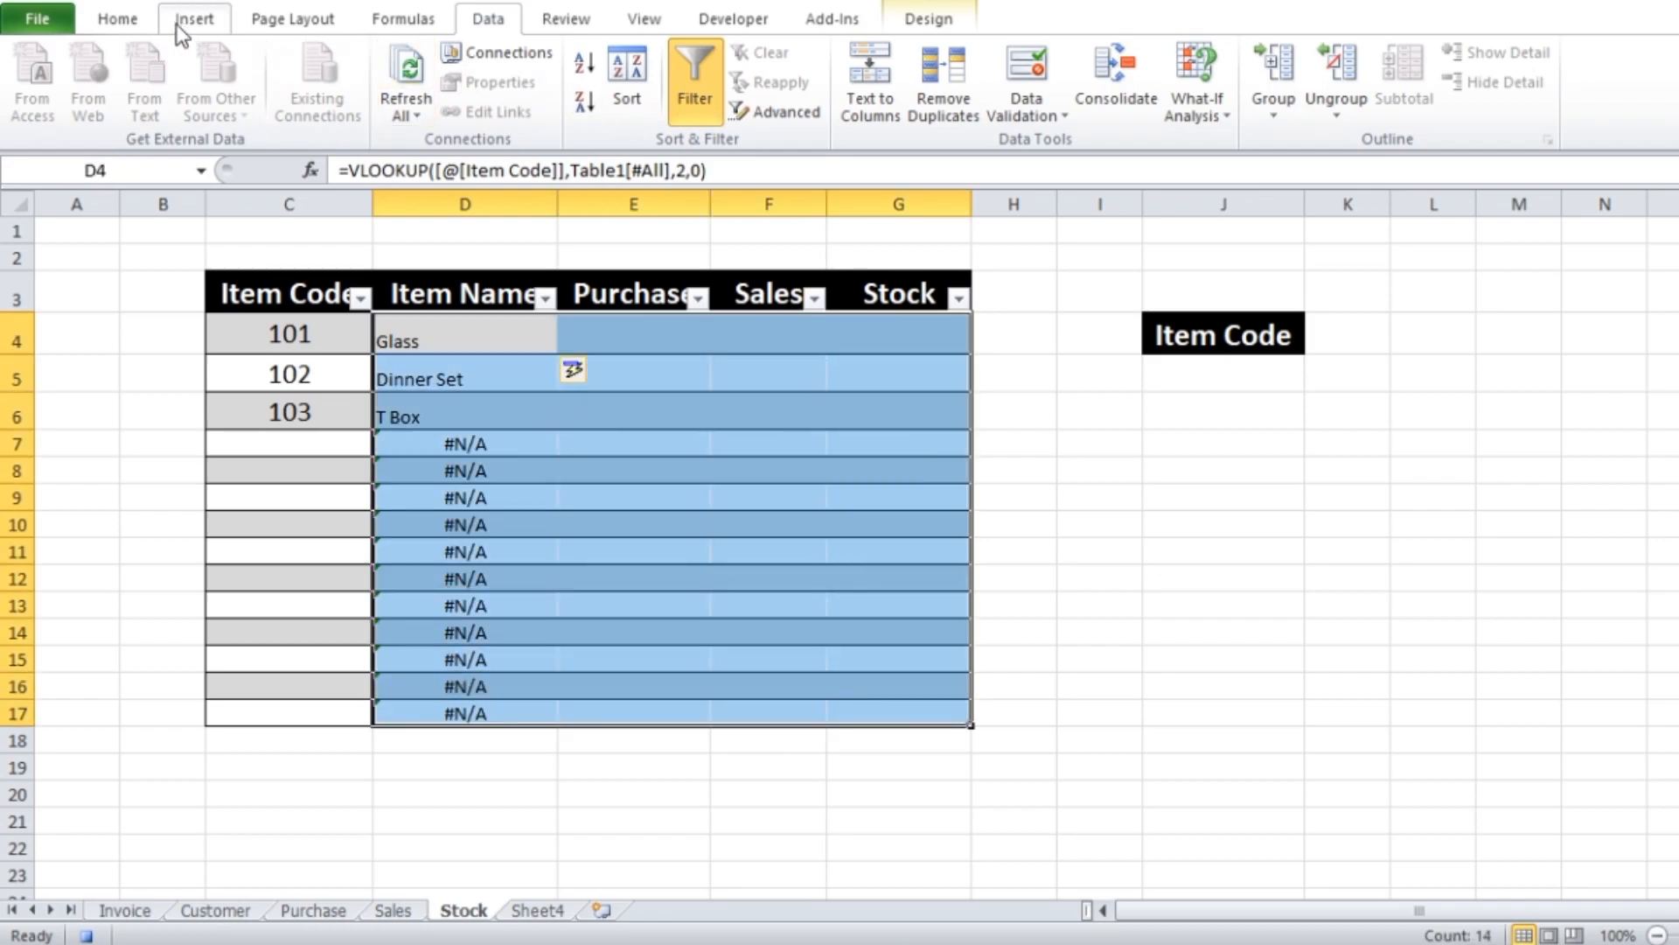
{"action": "scroll", "coordinate": [175, 82], "scroll_direction": "up", "scroll_amount": 4}
{"action": "left_click", "coordinate": [432, 64]}
{"action": "left_click", "coordinate": [432, 65]}
{"action": "left_click", "coordinate": [433, 64]}
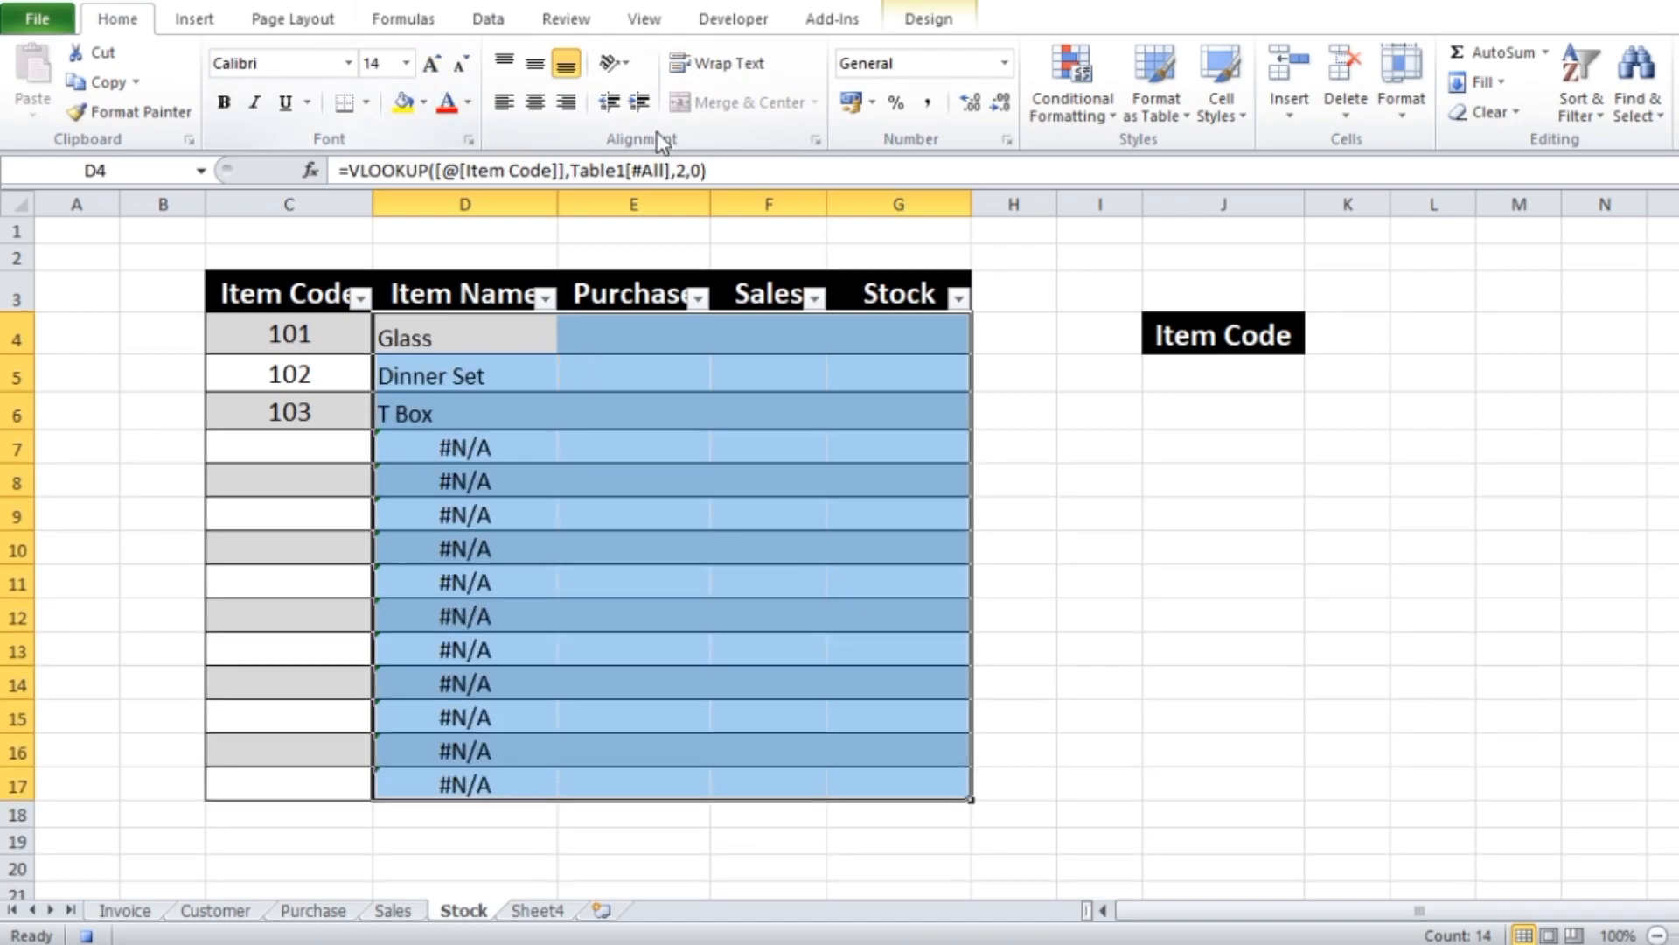
{"action": "left_click", "coordinate": [535, 103]}
{"action": "left_click", "coordinate": [534, 64]}
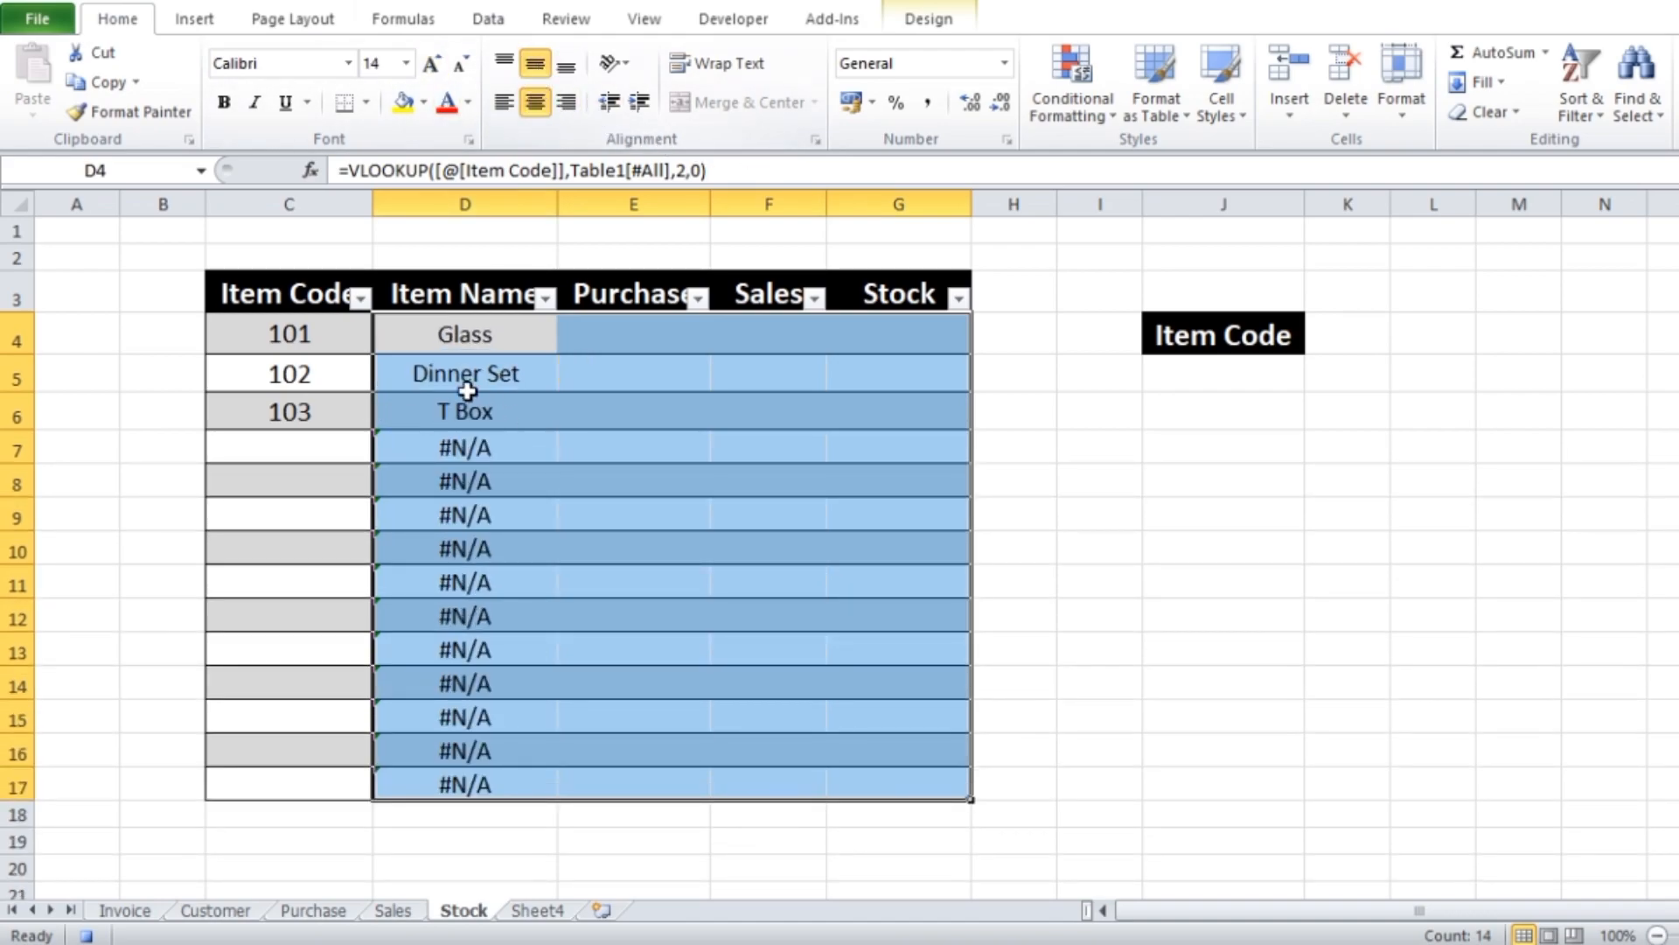
Wrap the Item Name VLOOKUP in D4 in IFERROR, with an empty string "" as the value if error
{"action": "left_click", "coordinate": [472, 336]}
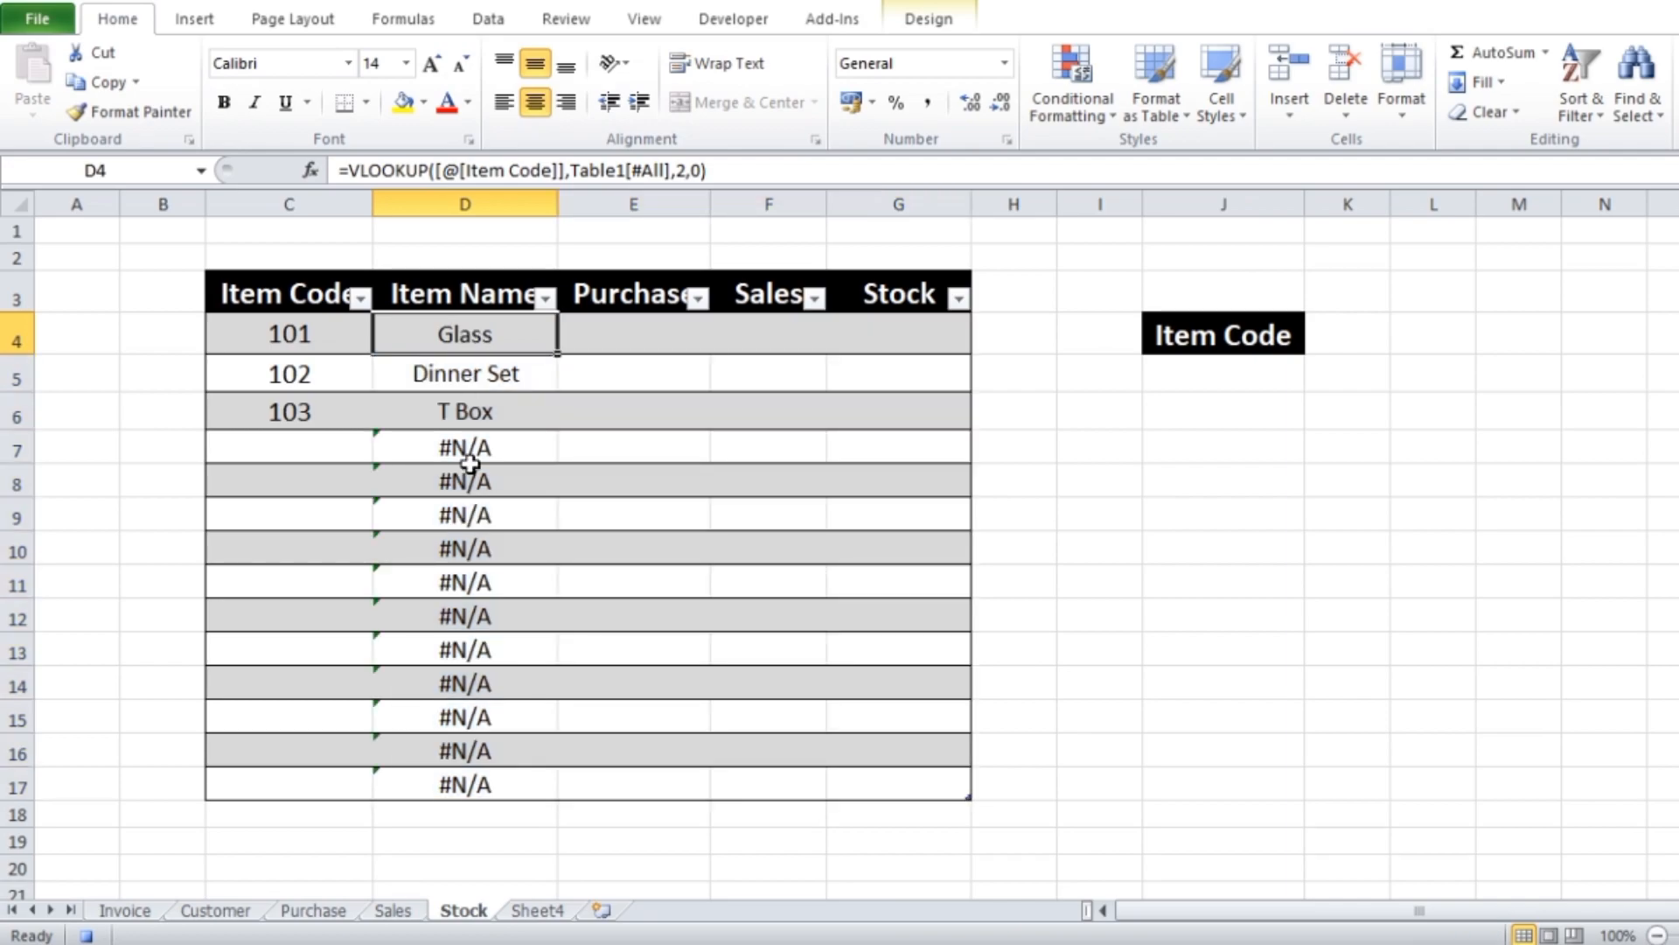
{"action": "double_click", "coordinate": [445, 341]}
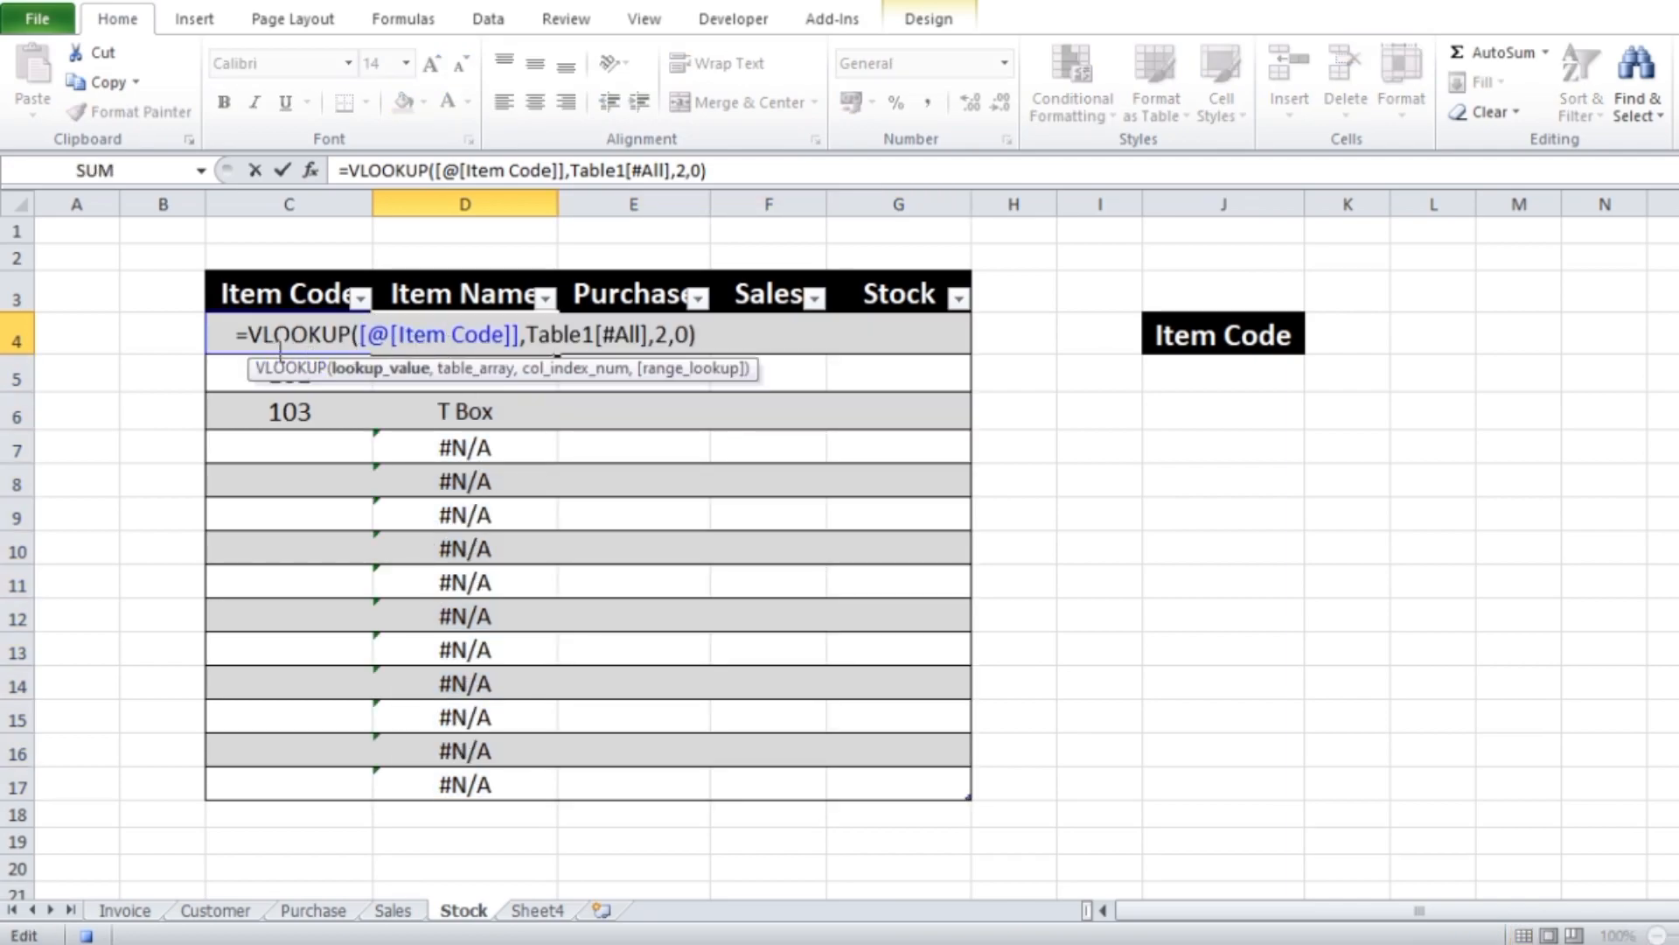
{"action": "left_click", "coordinate": [251, 334]}
{"action": "type", "text": "i"}
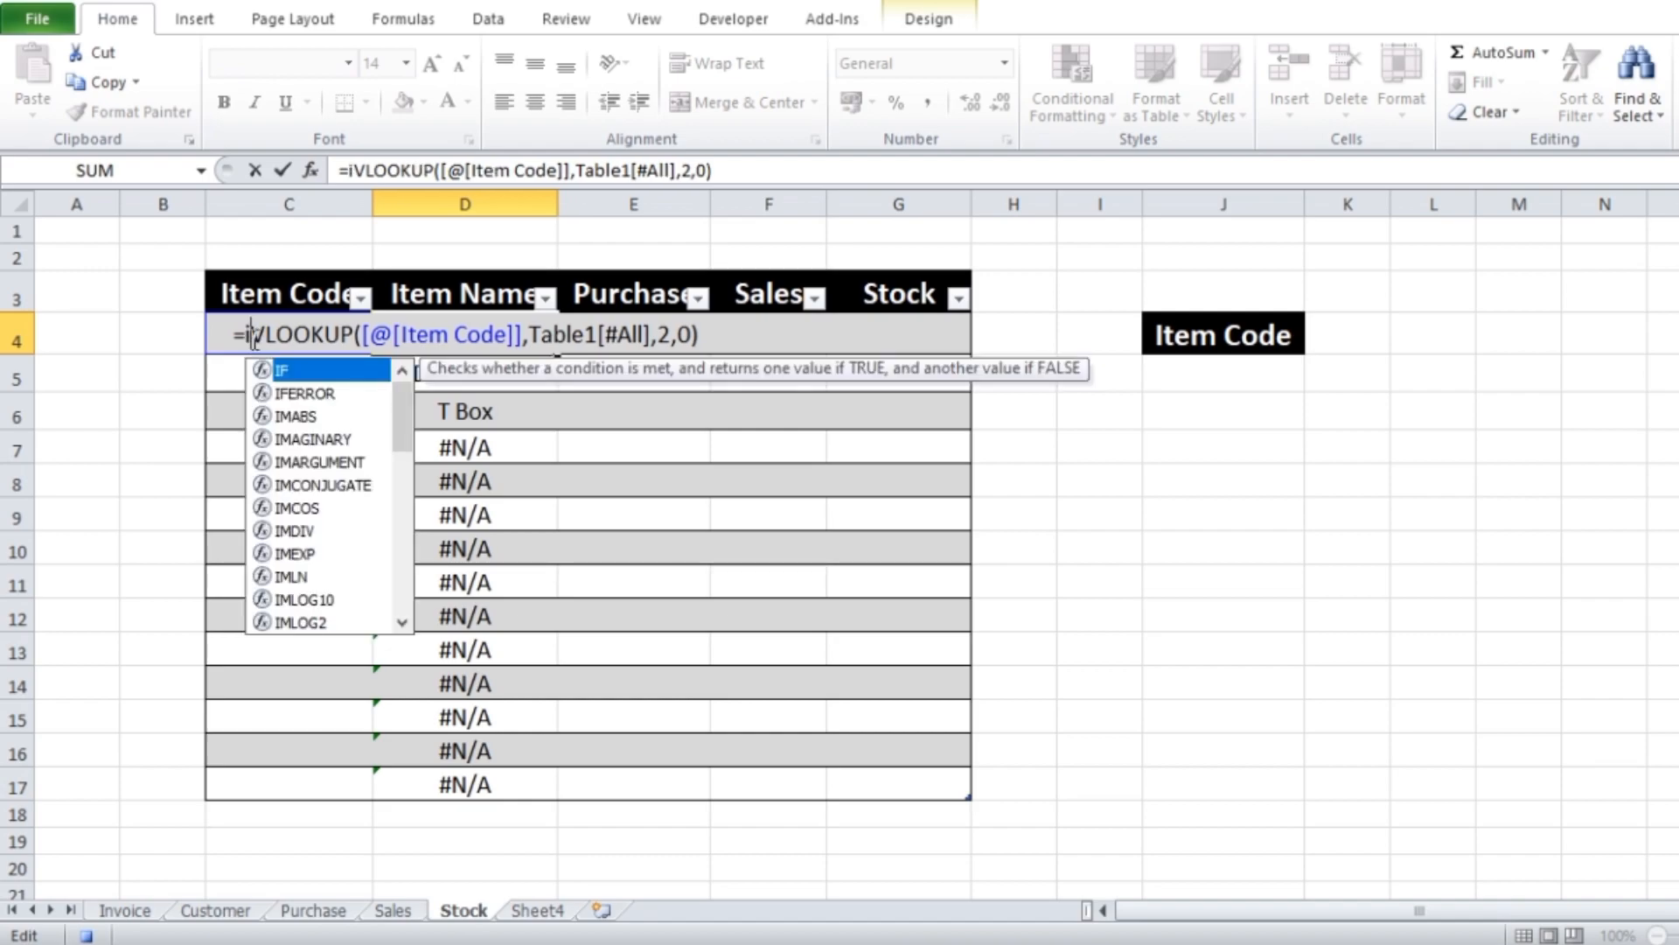
{"action": "type", "text": "f"}
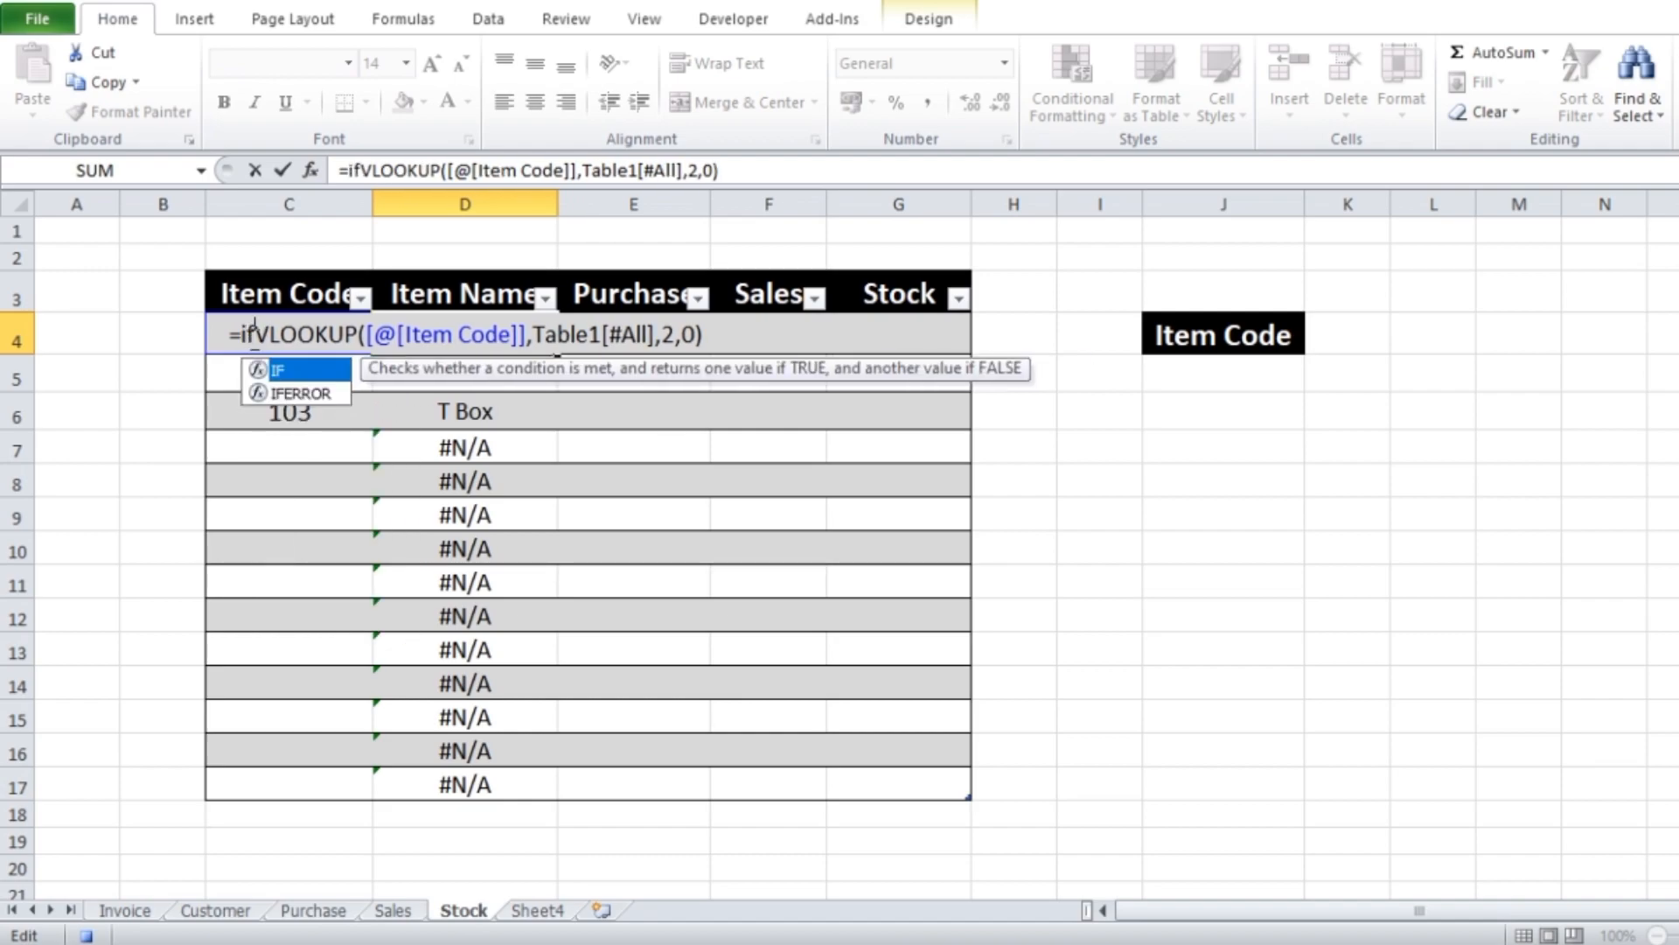
{"action": "left_click", "coordinate": [298, 393]}
{"action": "key", "text": "Tab"}
{"action": "left_click", "coordinate": [755, 341]}
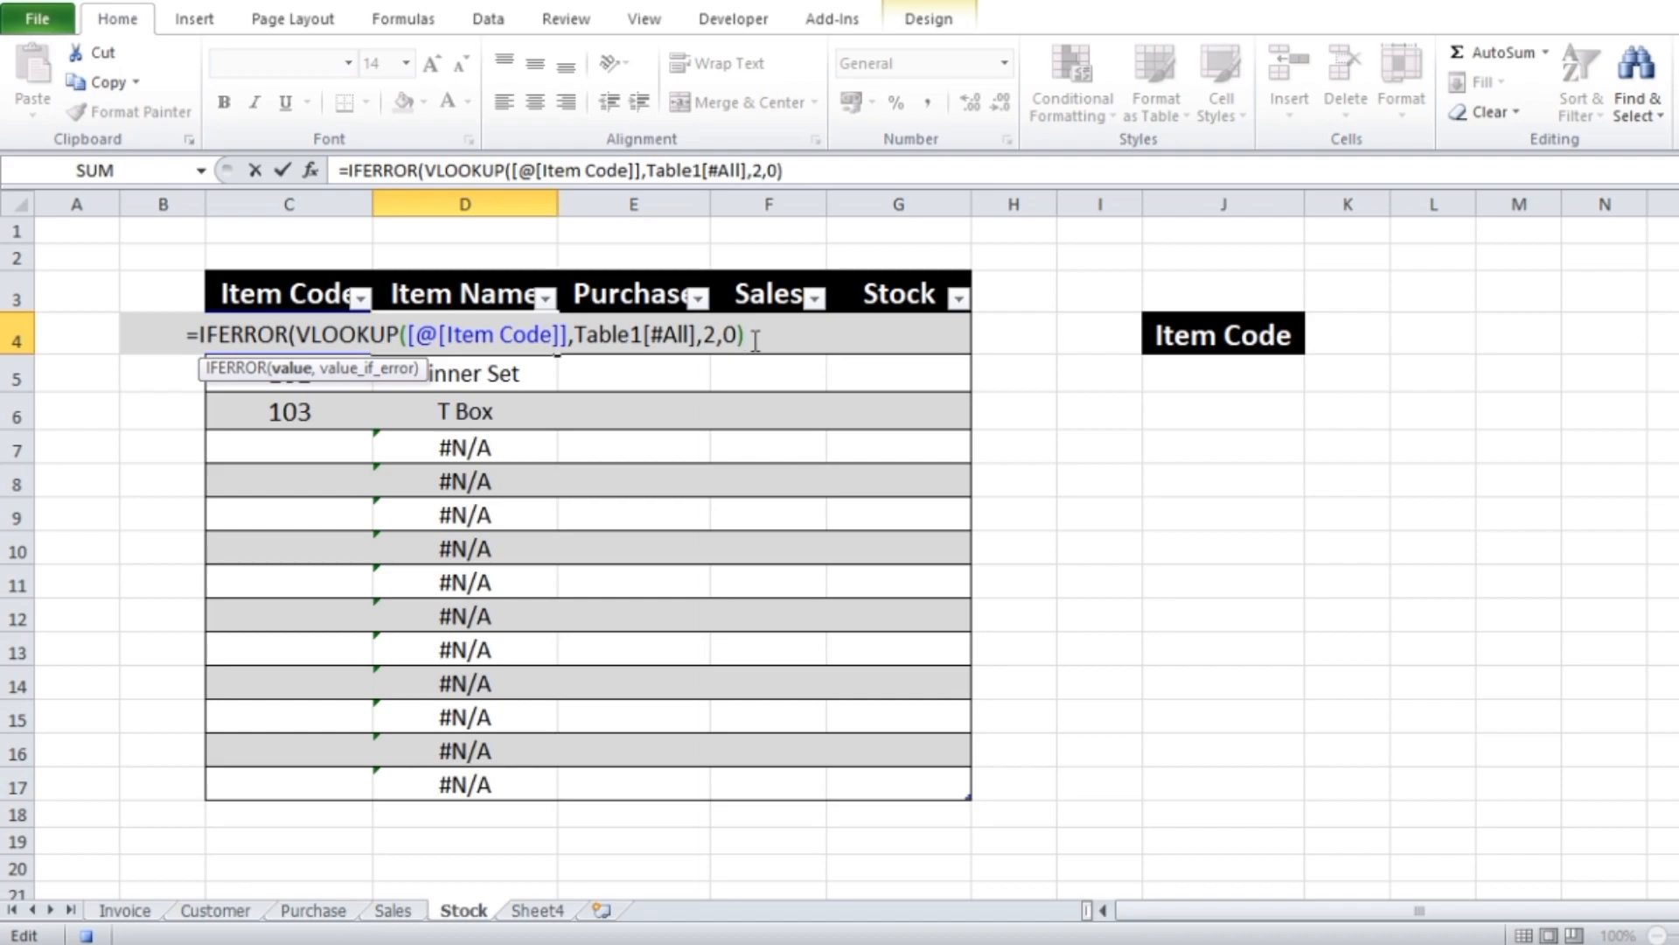
{"action": "type", "text": ",\"\""}
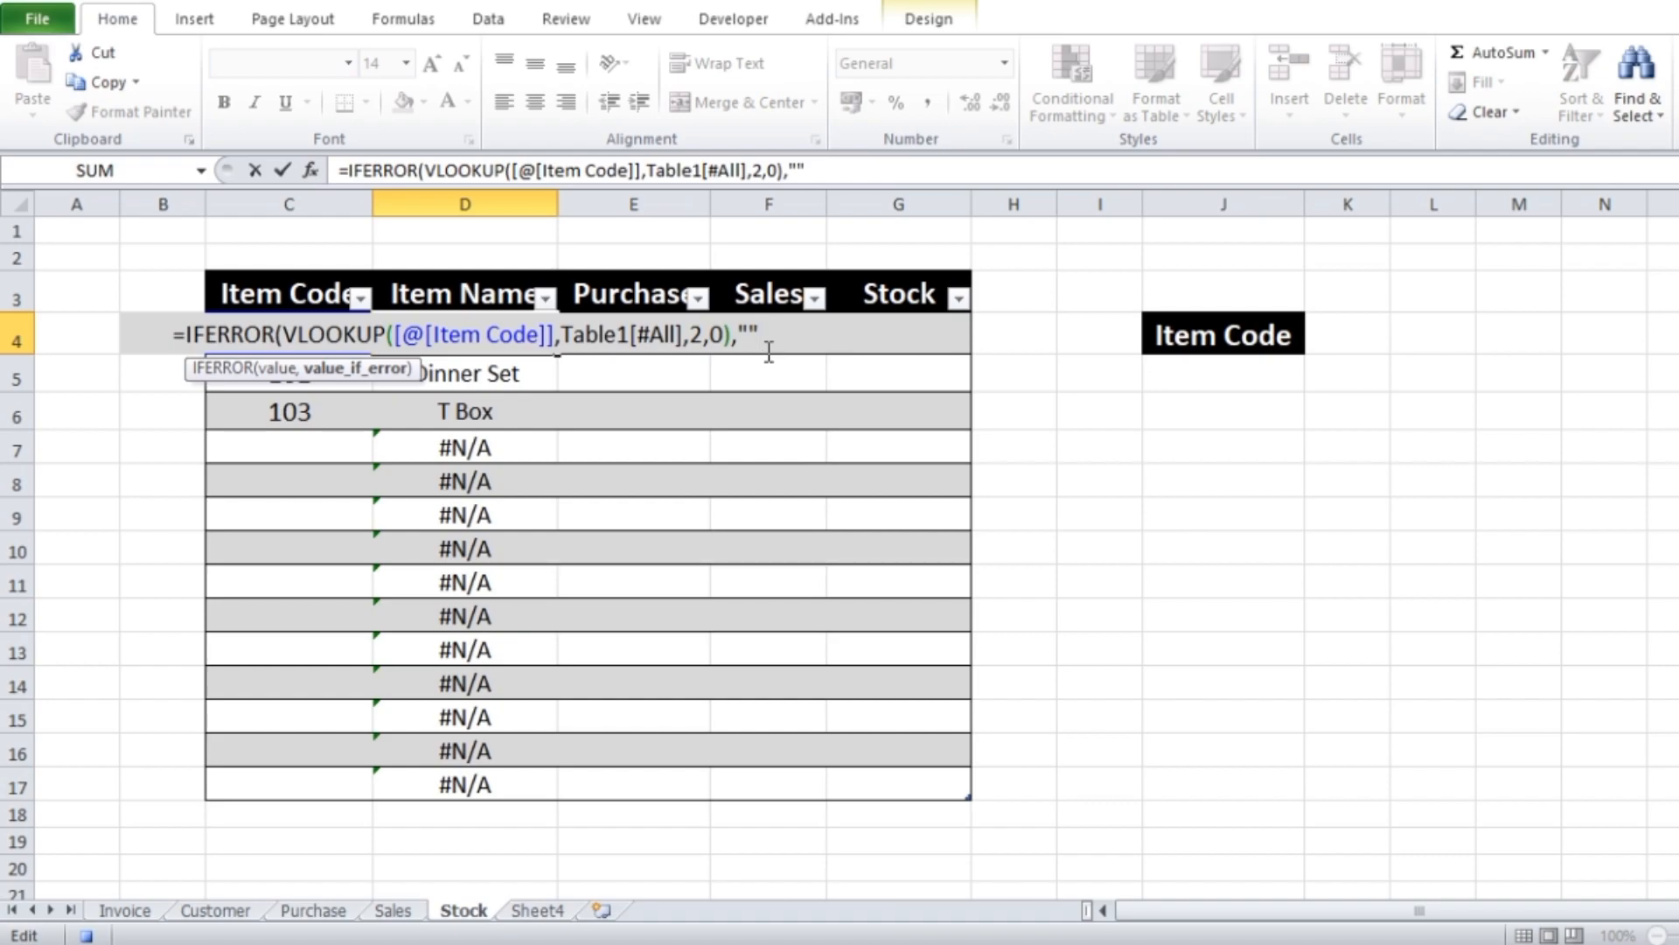
{"action": "type", "text": ")"}
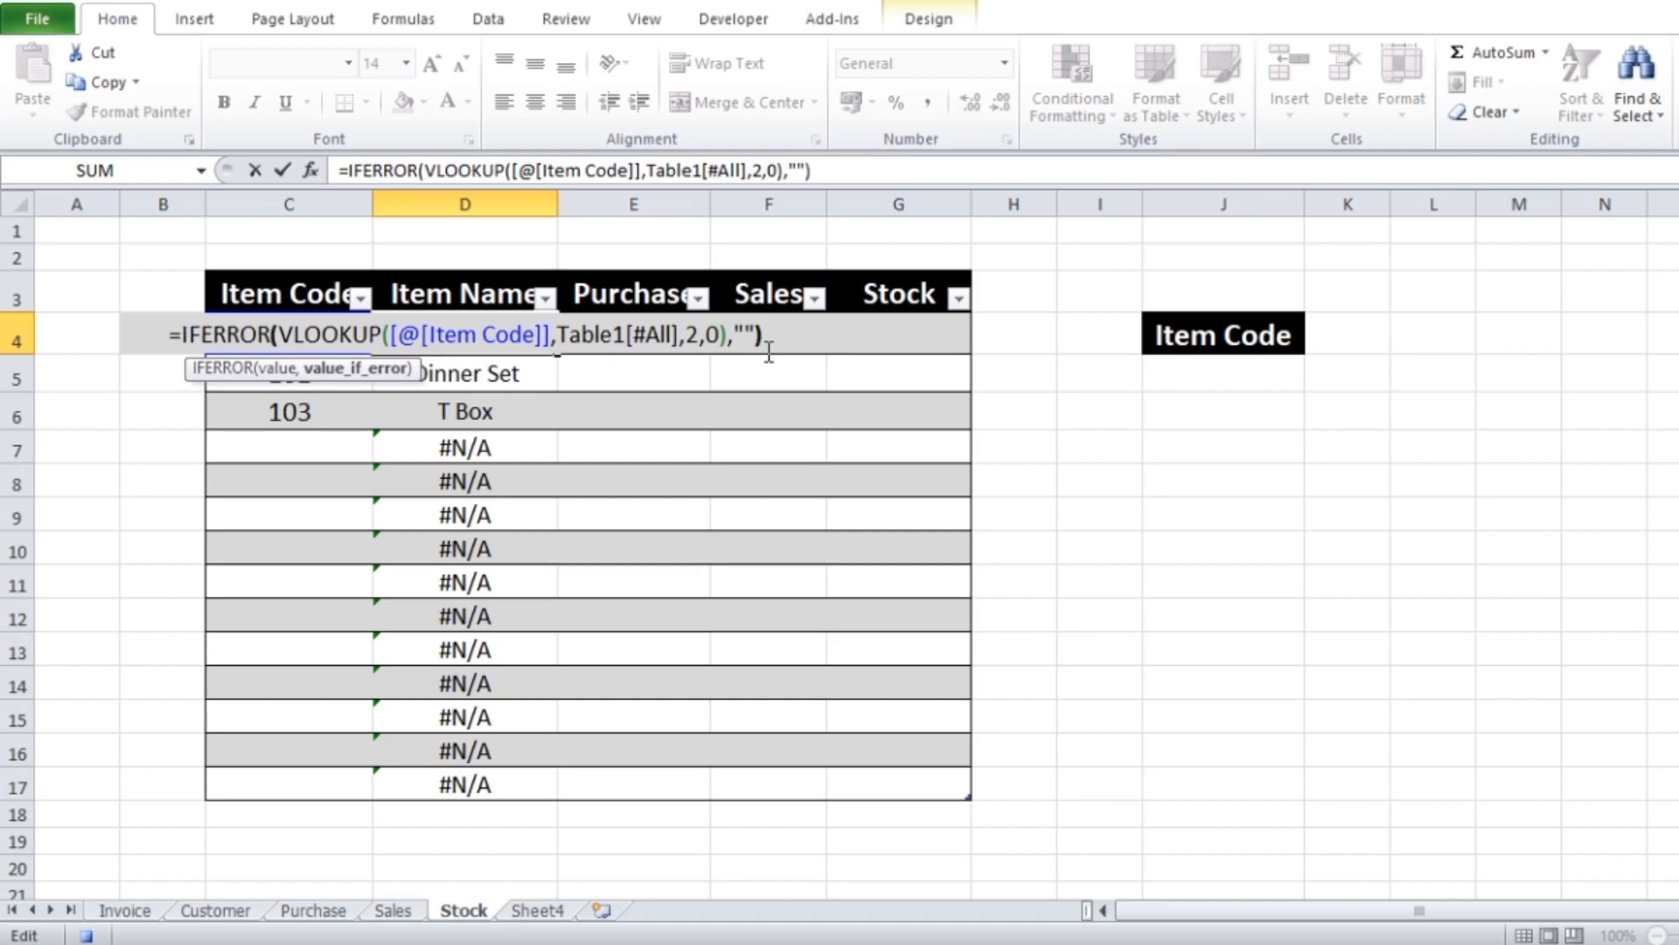
{"action": "key", "text": "Return"}
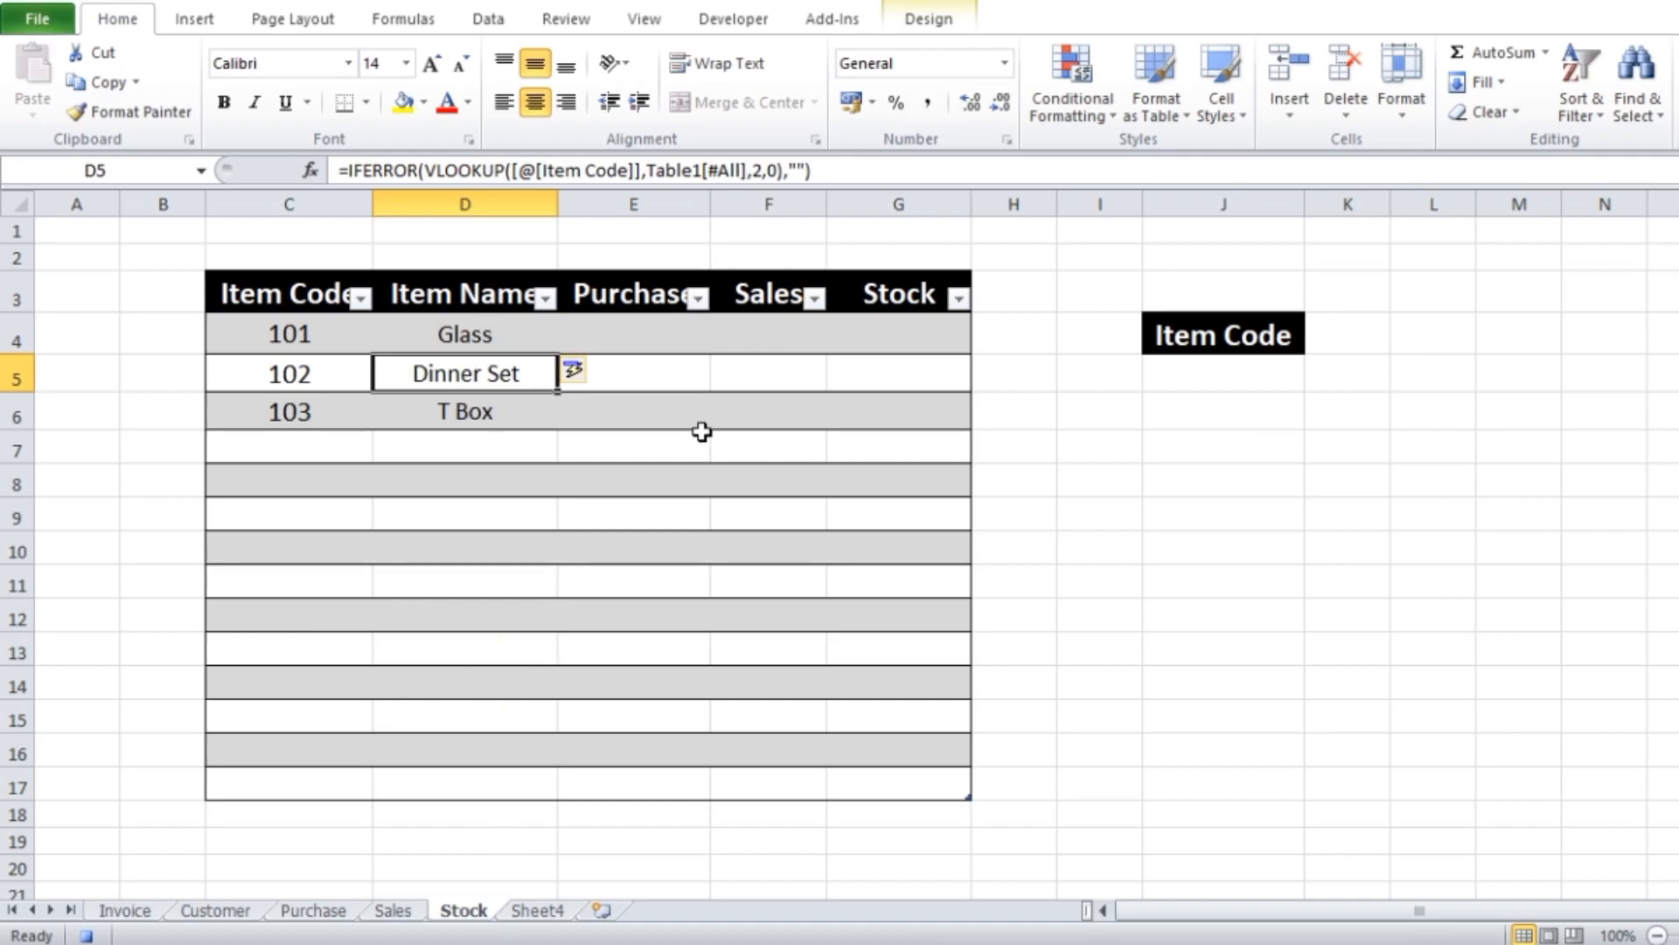
{"action": "left_click", "coordinate": [1433, 716]}
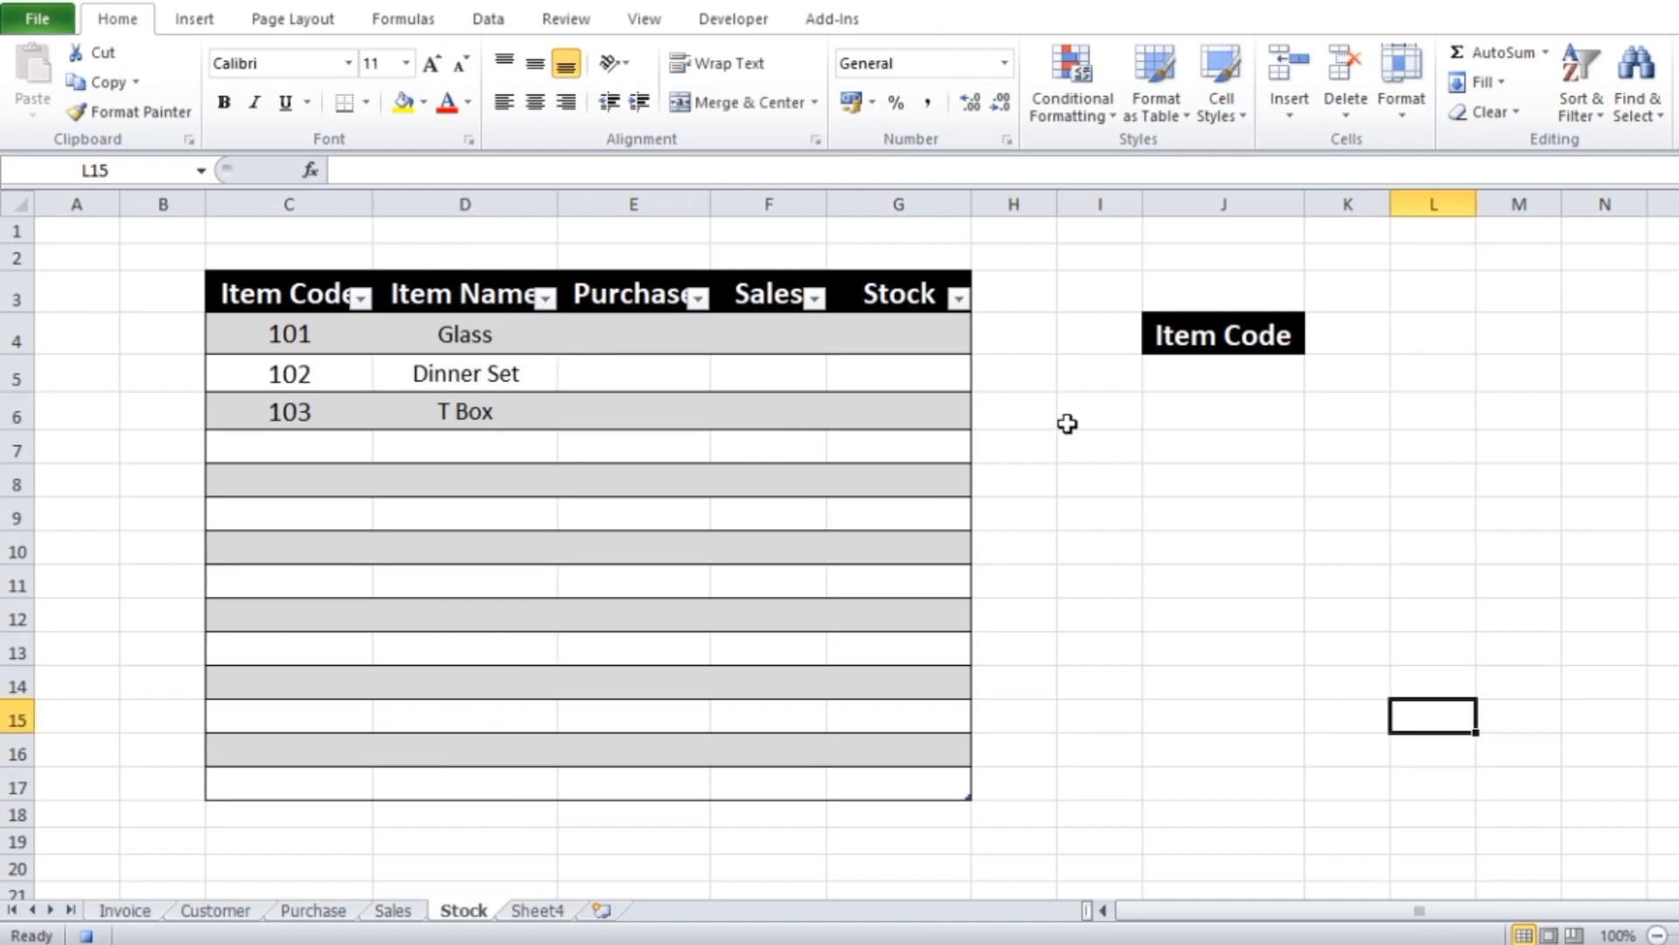
Begin a SUMIF formula in E4 under Purchase, with the Purchase sheet's Item Code column, Table1[Item Code], as the range
{"action": "left_click", "coordinate": [648, 333]}
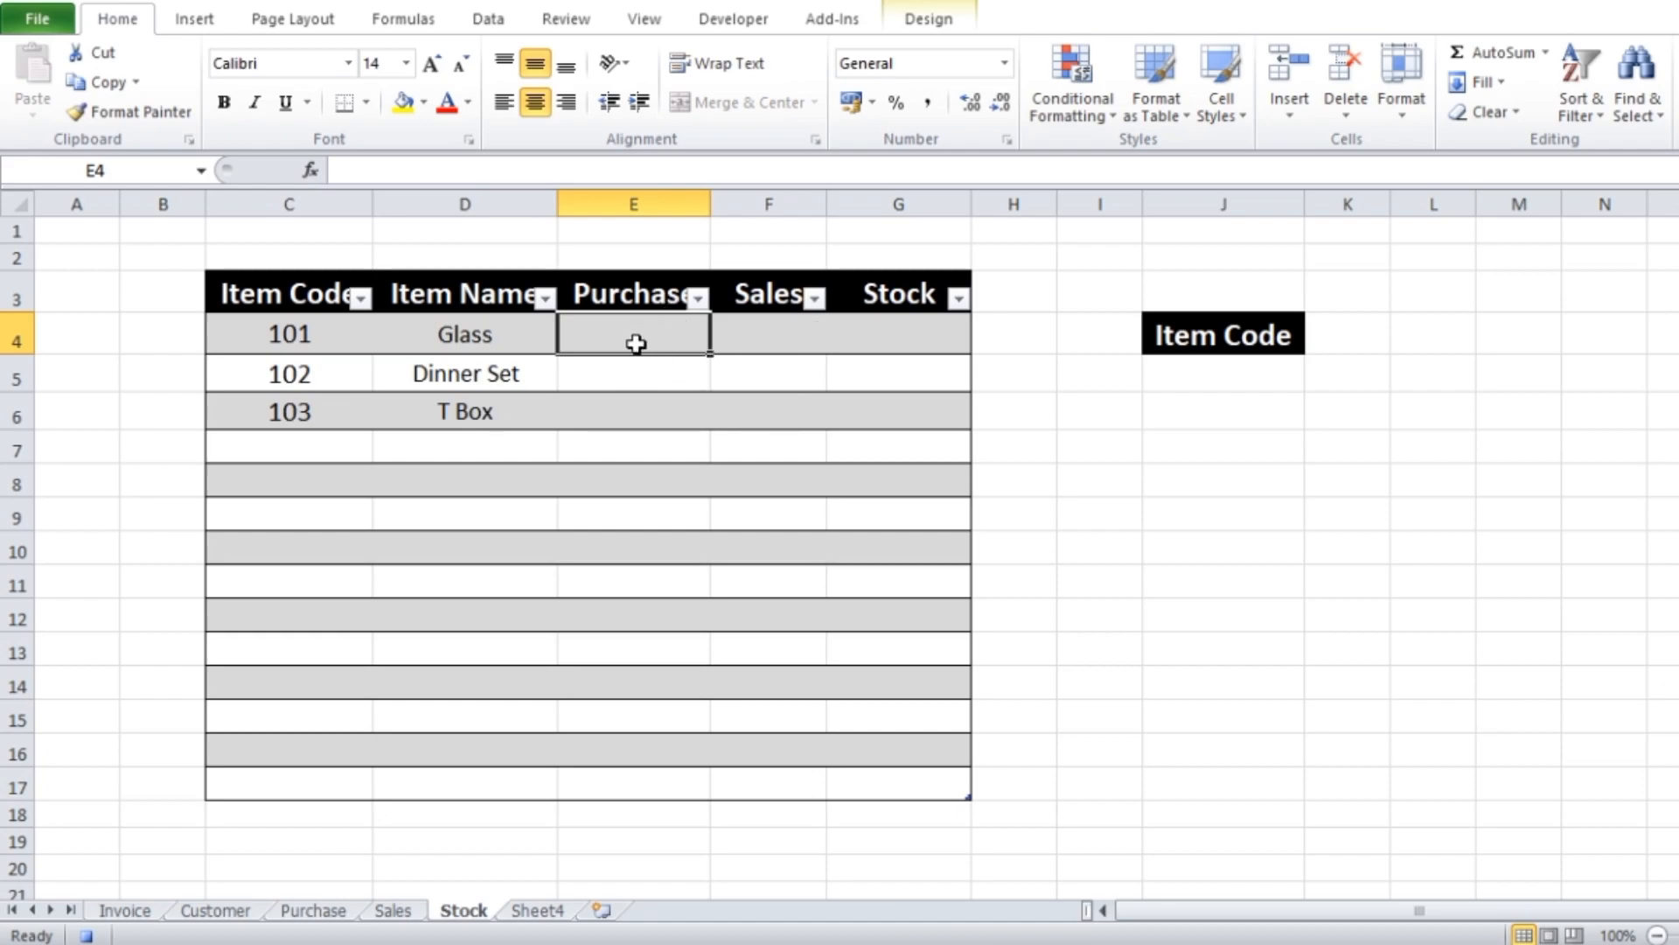
{"action": "type", "text": "=sumif"}
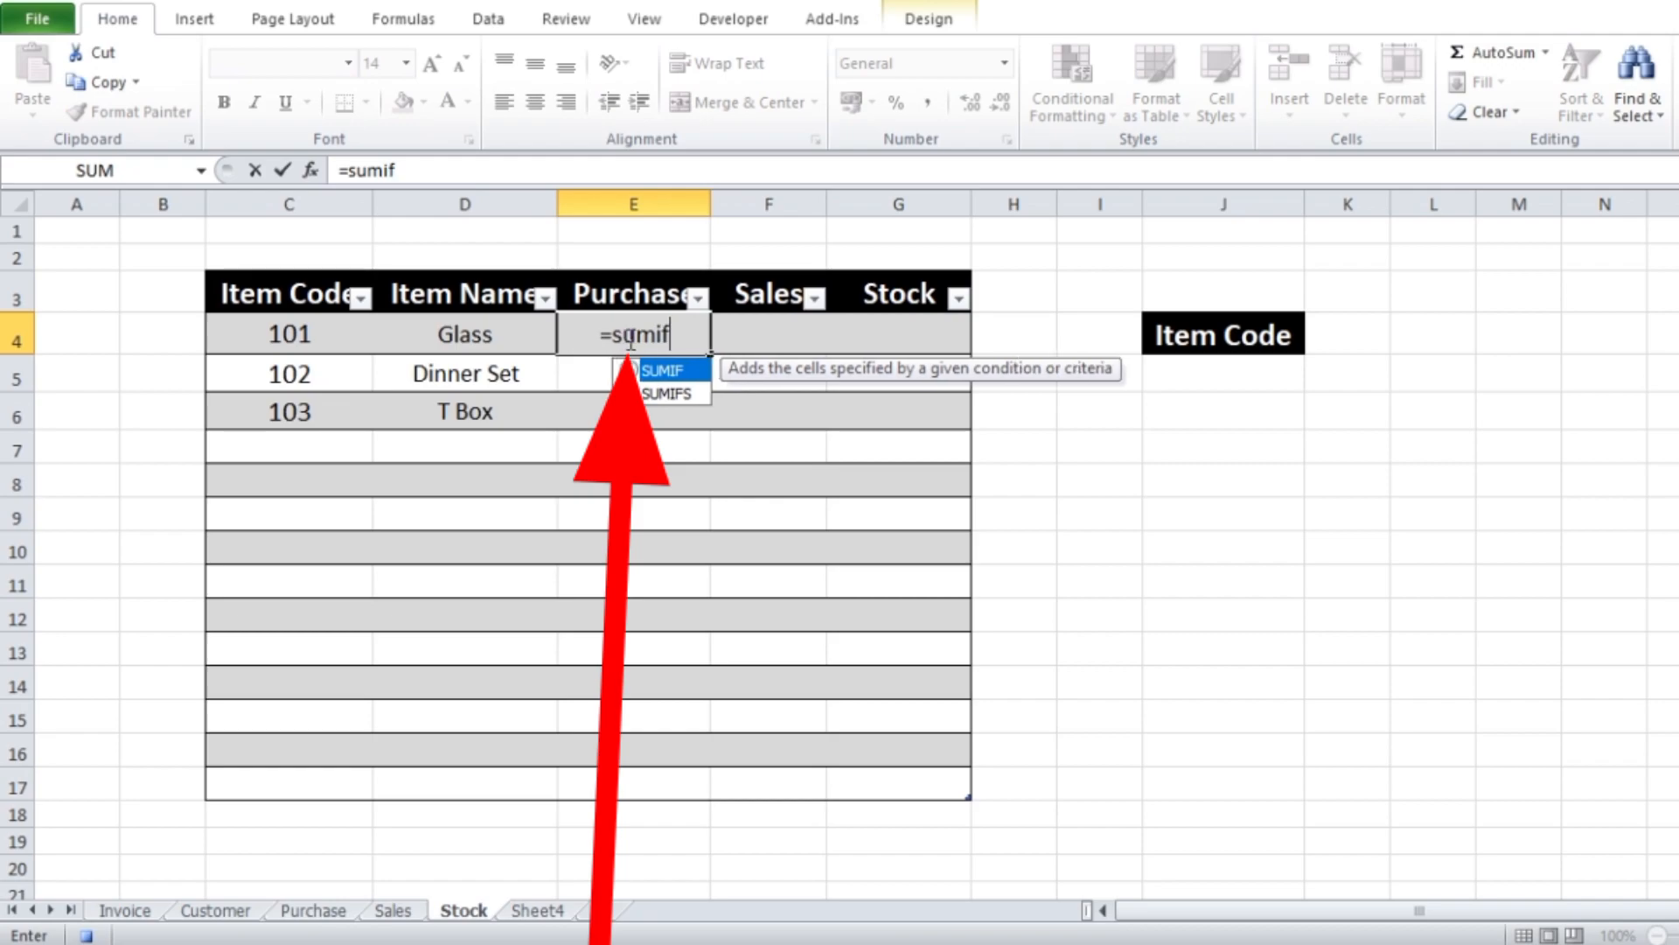
{"action": "double_click", "coordinate": [671, 372]}
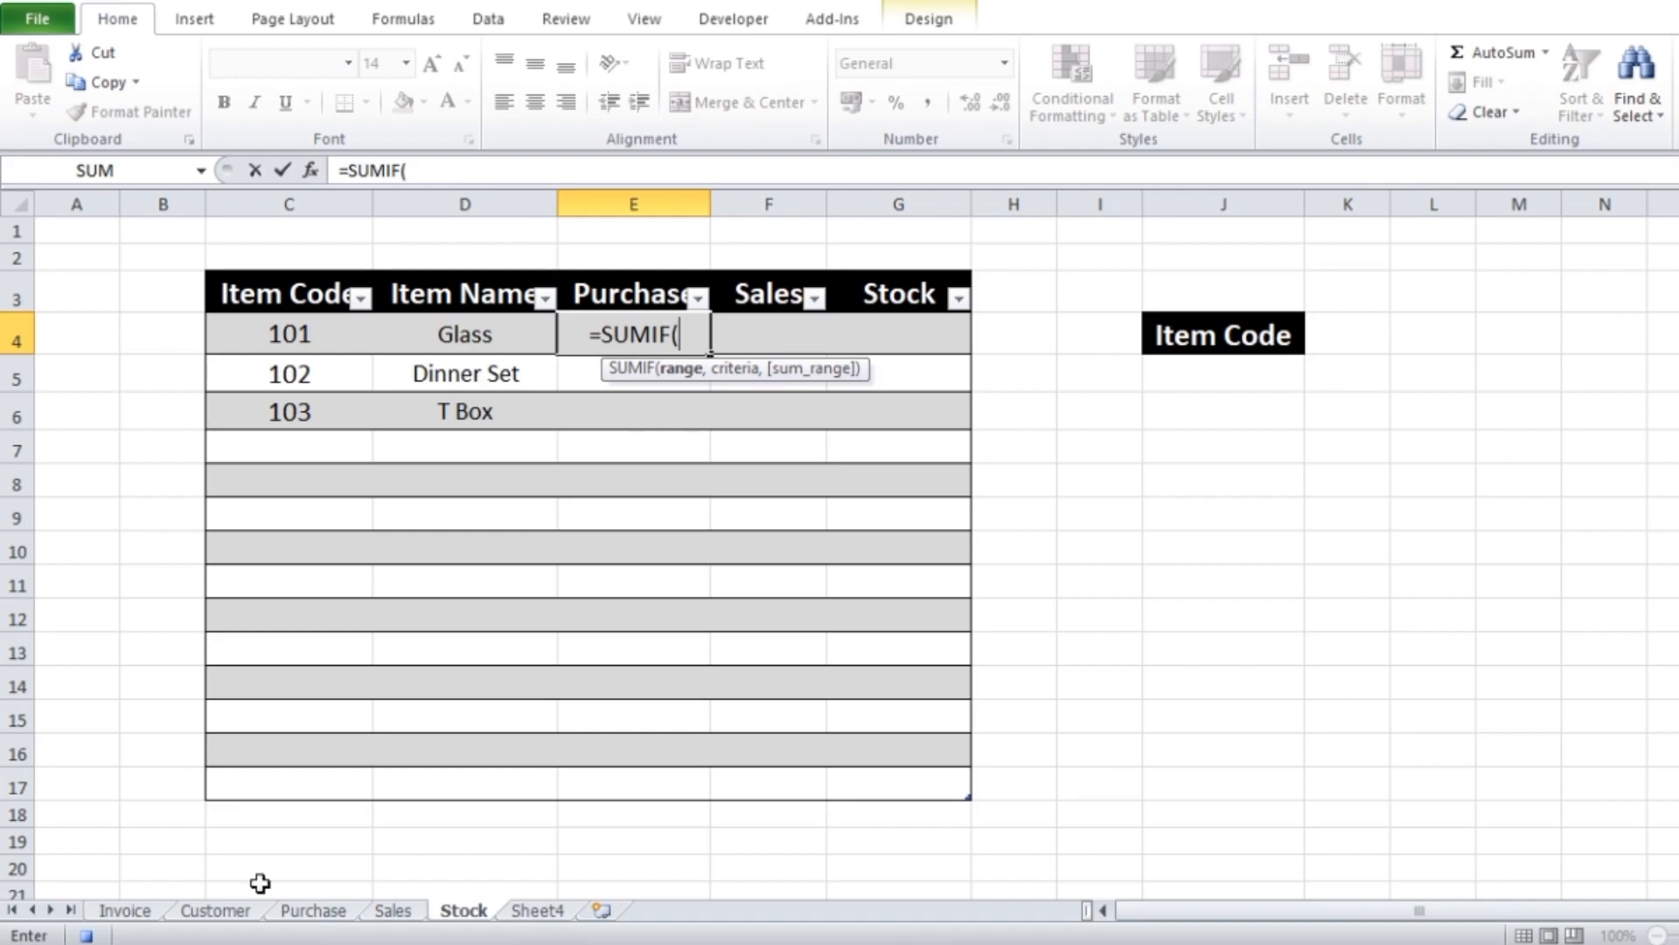
{"action": "left_click", "coordinate": [313, 910]}
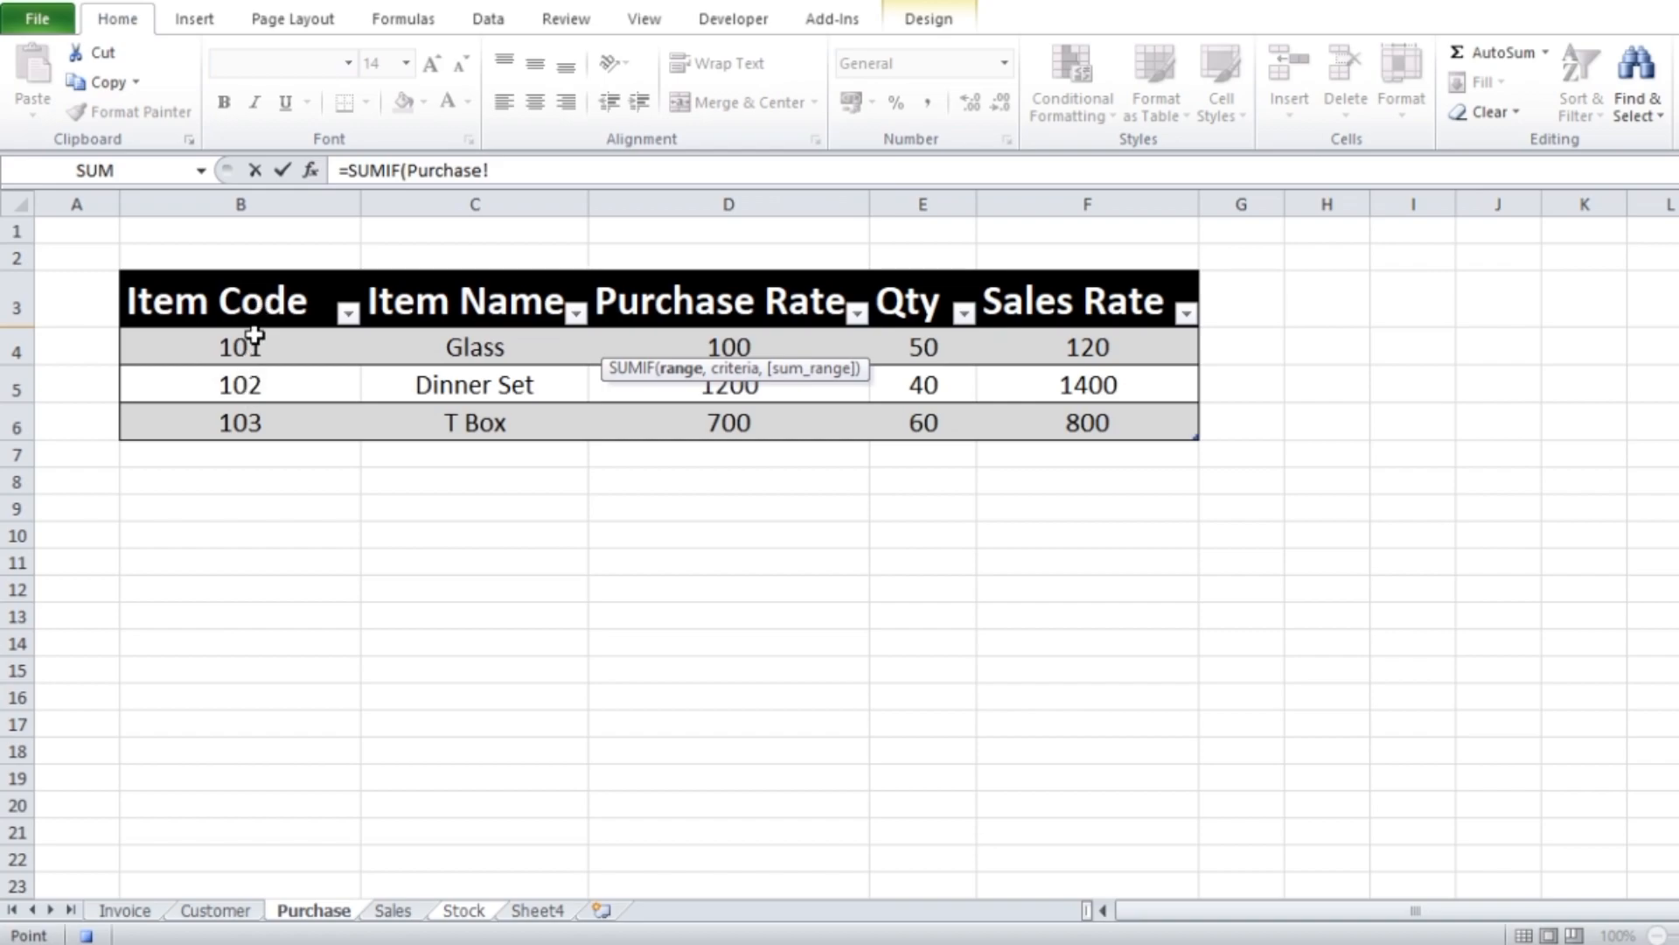
{"action": "left_click_drag", "start_coordinate": [251, 346], "coordinate": [252, 426]}
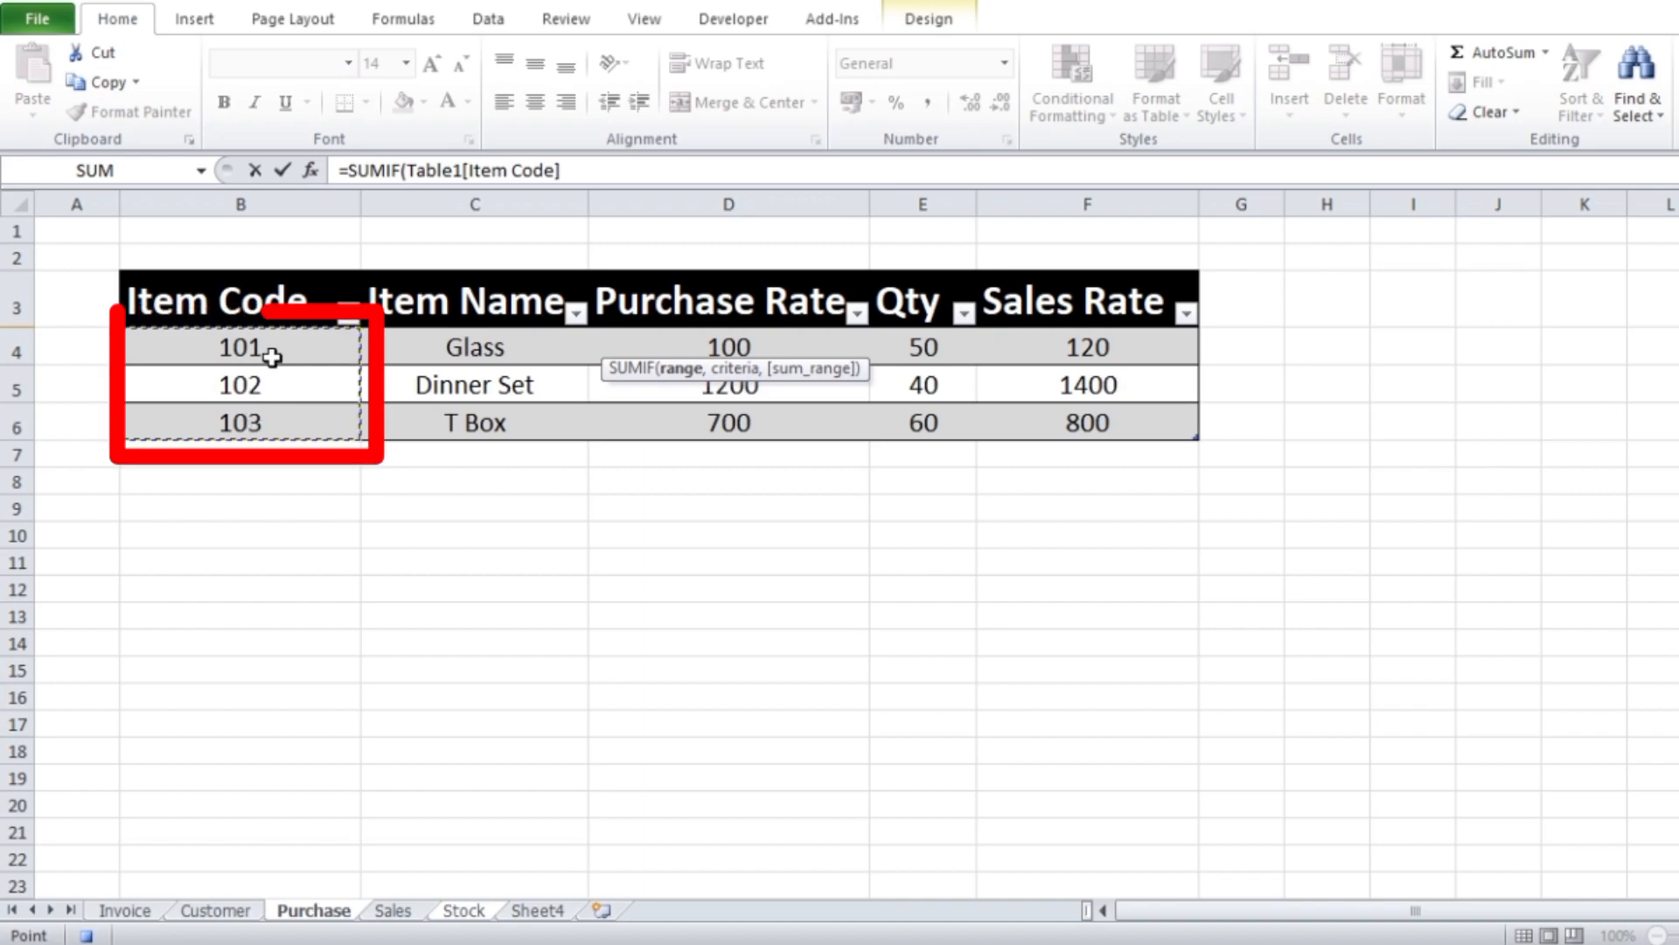
{"action": "type", "text": ","}
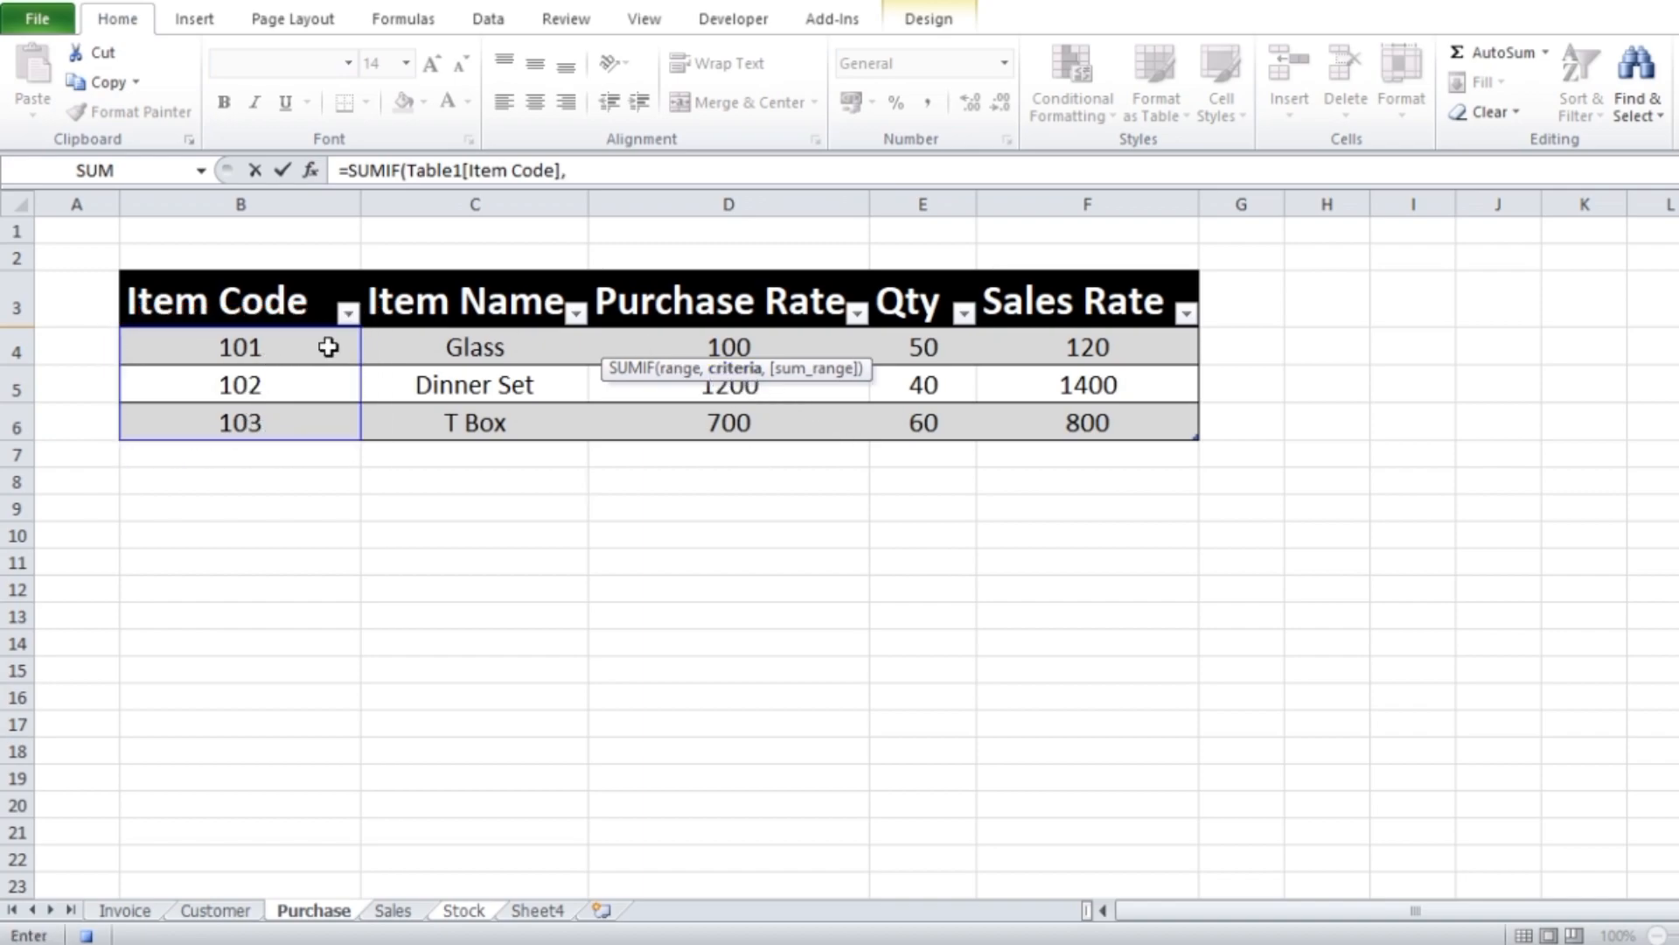
Complete the Purchase SUMIF with Table1[@[Item Code]] as the criteria and Table1[Qty] as the sum range
{"action": "left_click", "coordinate": [254, 349]}
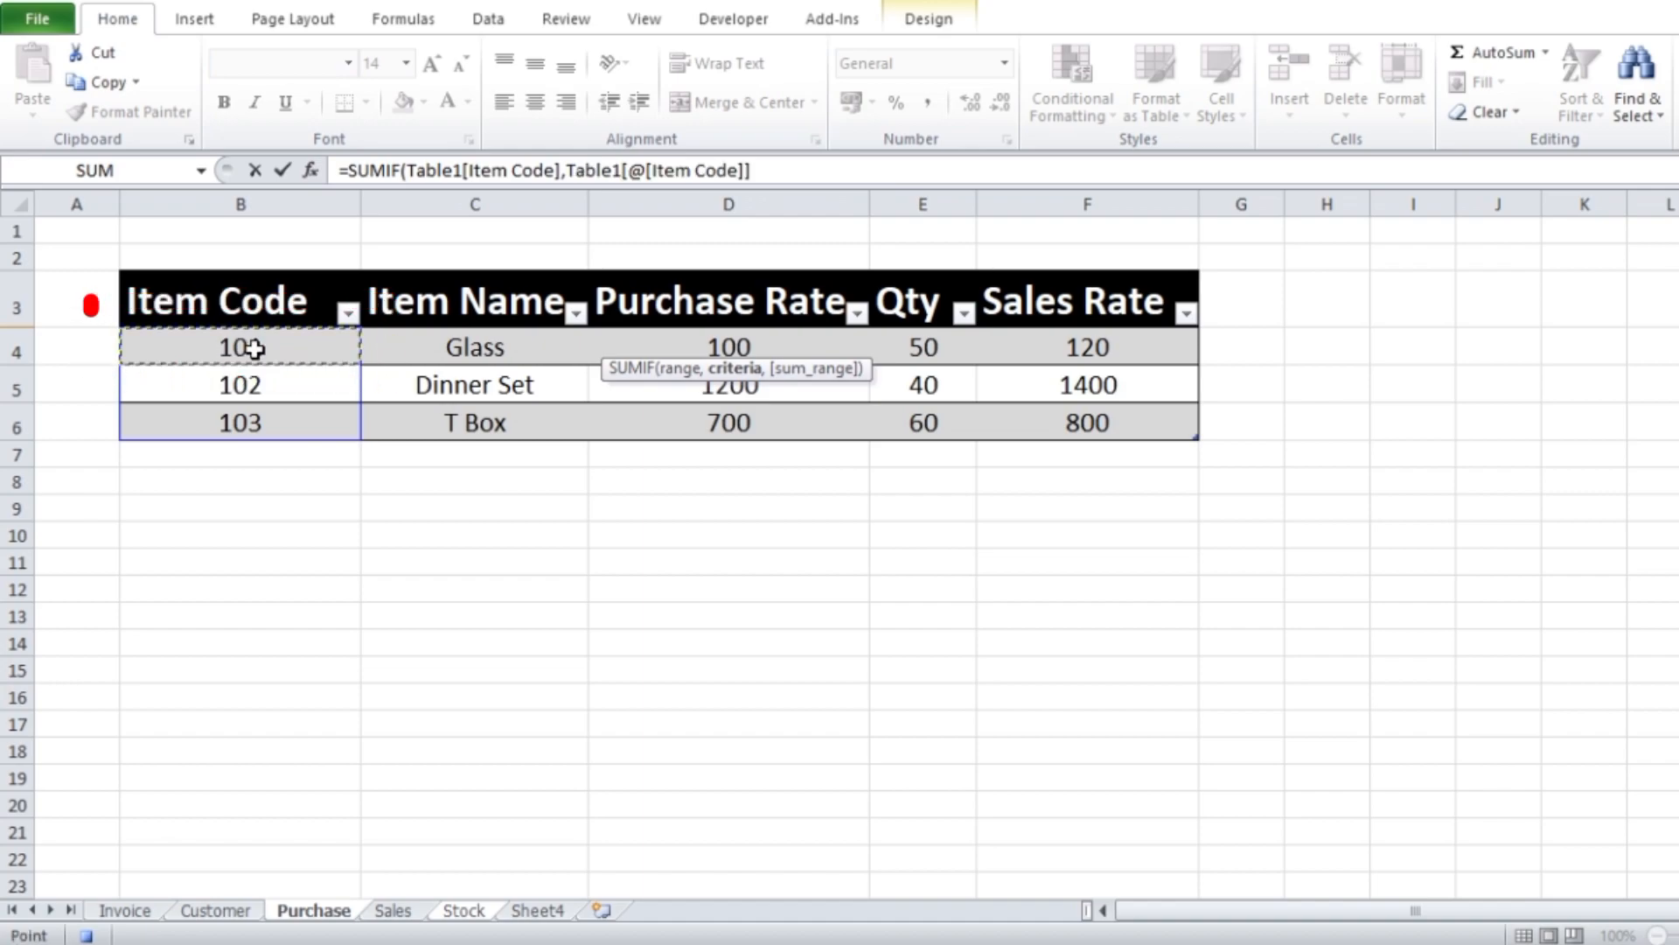
{"action": "type", "text": ","}
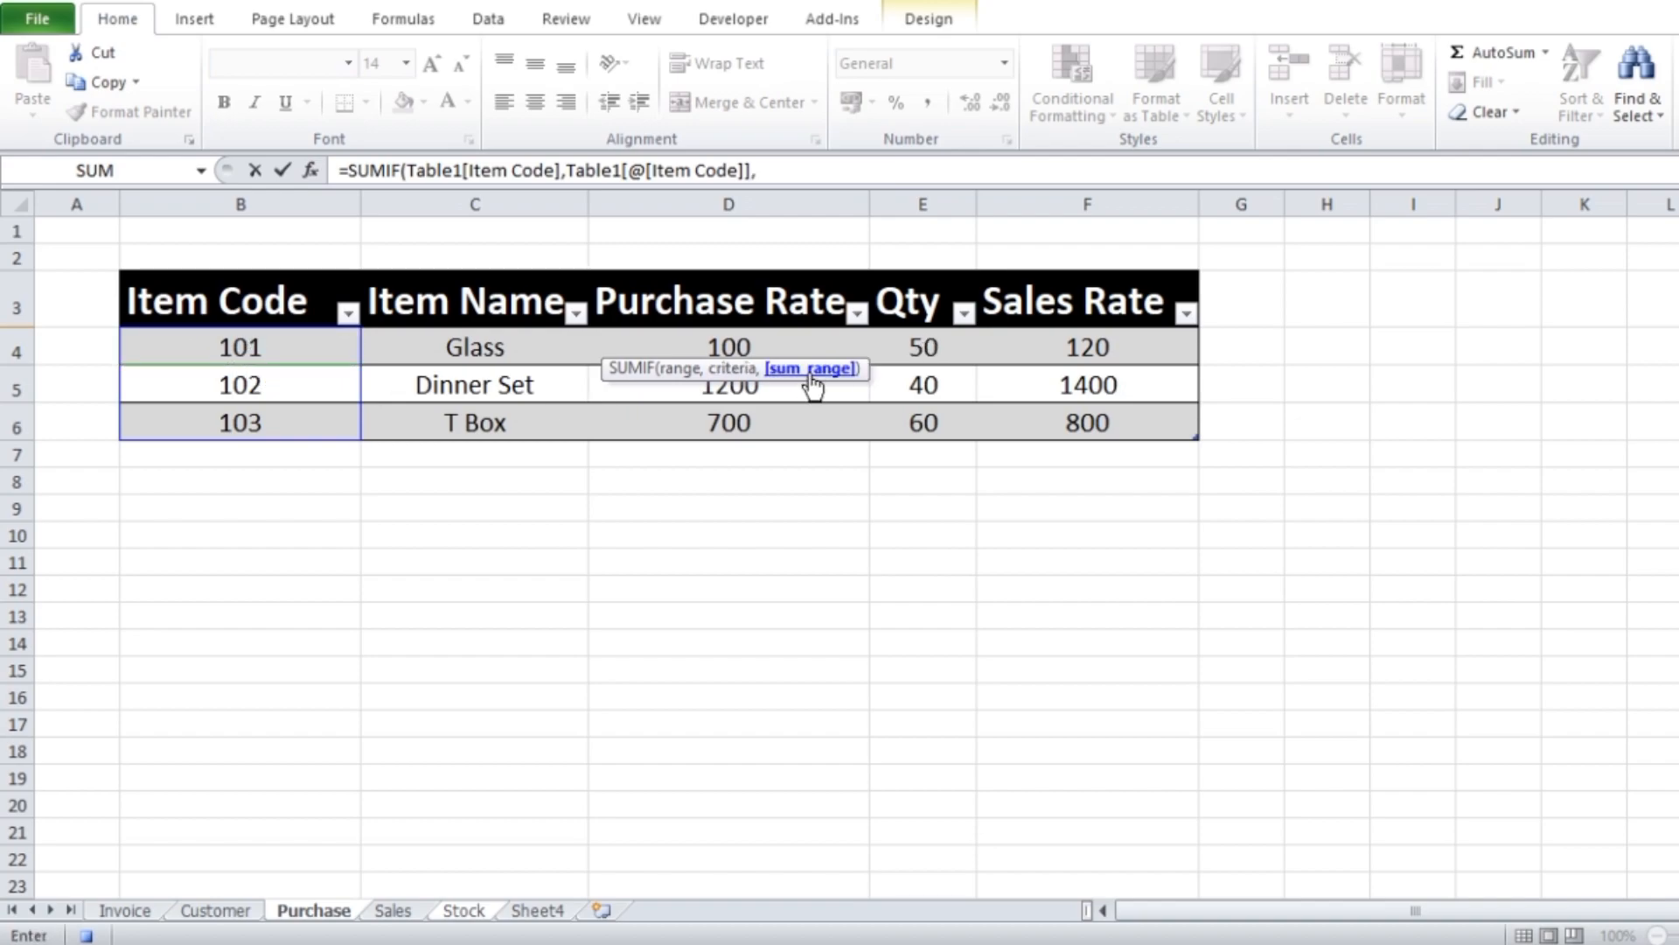
{"action": "left_click", "coordinate": [925, 350]}
{"action": "left_click_drag", "start_coordinate": [928, 355], "coordinate": [933, 415]}
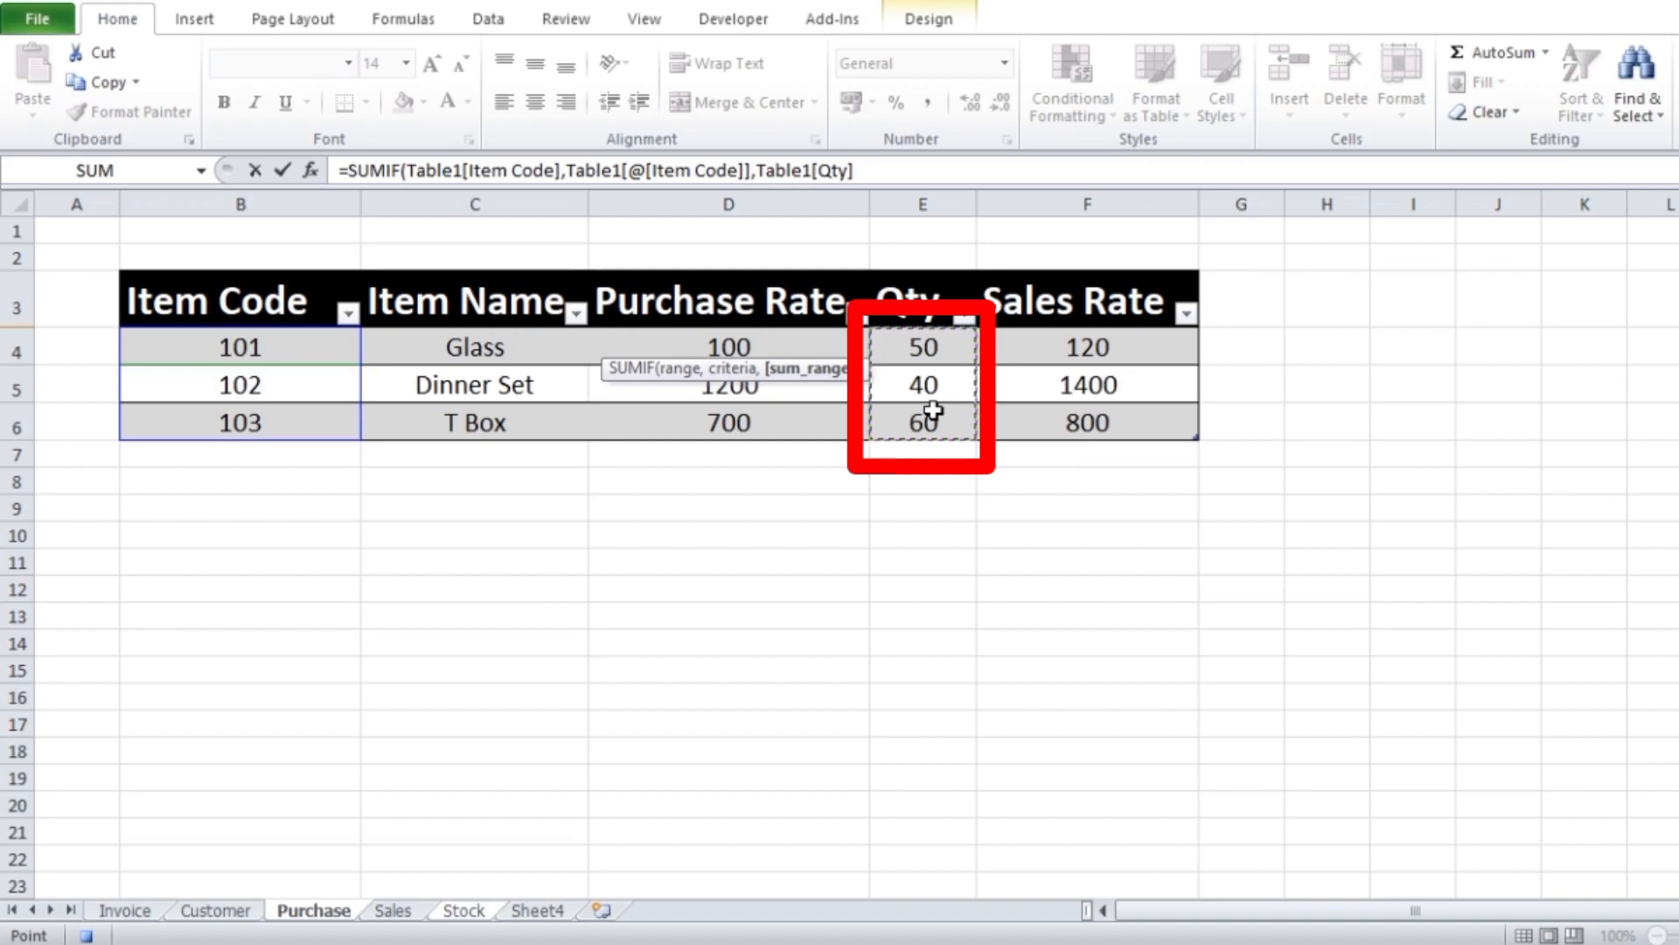
{"action": "type", "text": ")"}
{"action": "key", "text": "Return"}
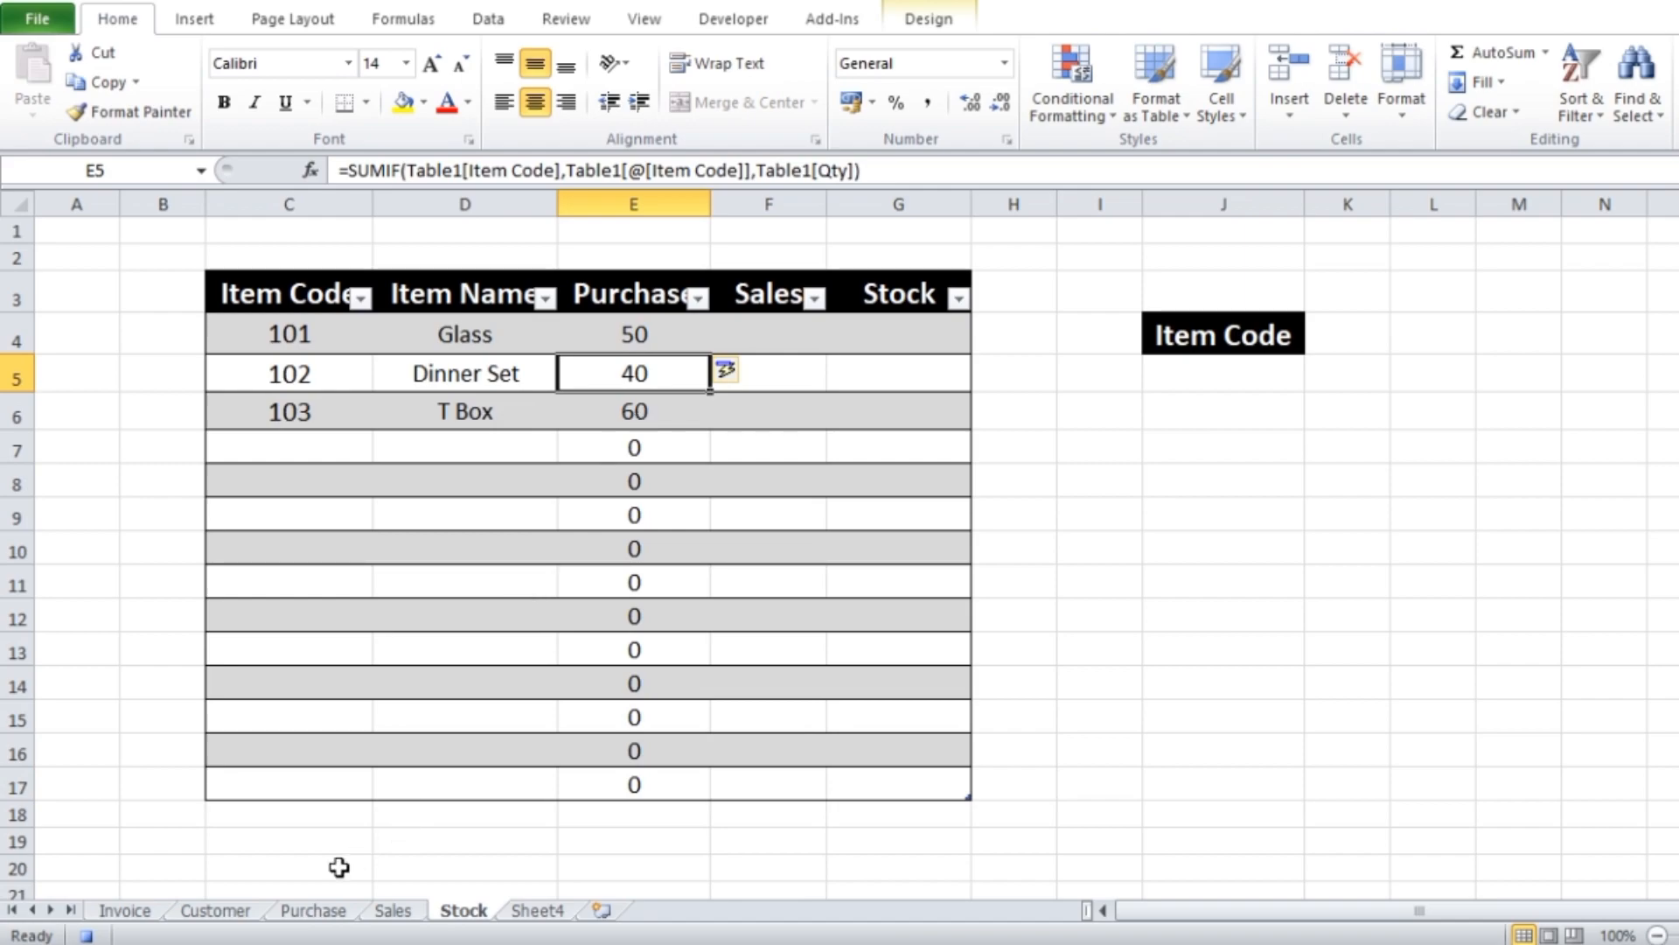
Begin a SUMIF formula in F4 of the Stock sheet, with the Sales sheet's Item Code column, Table2[Item Code], as the range
{"action": "left_click", "coordinate": [320, 914]}
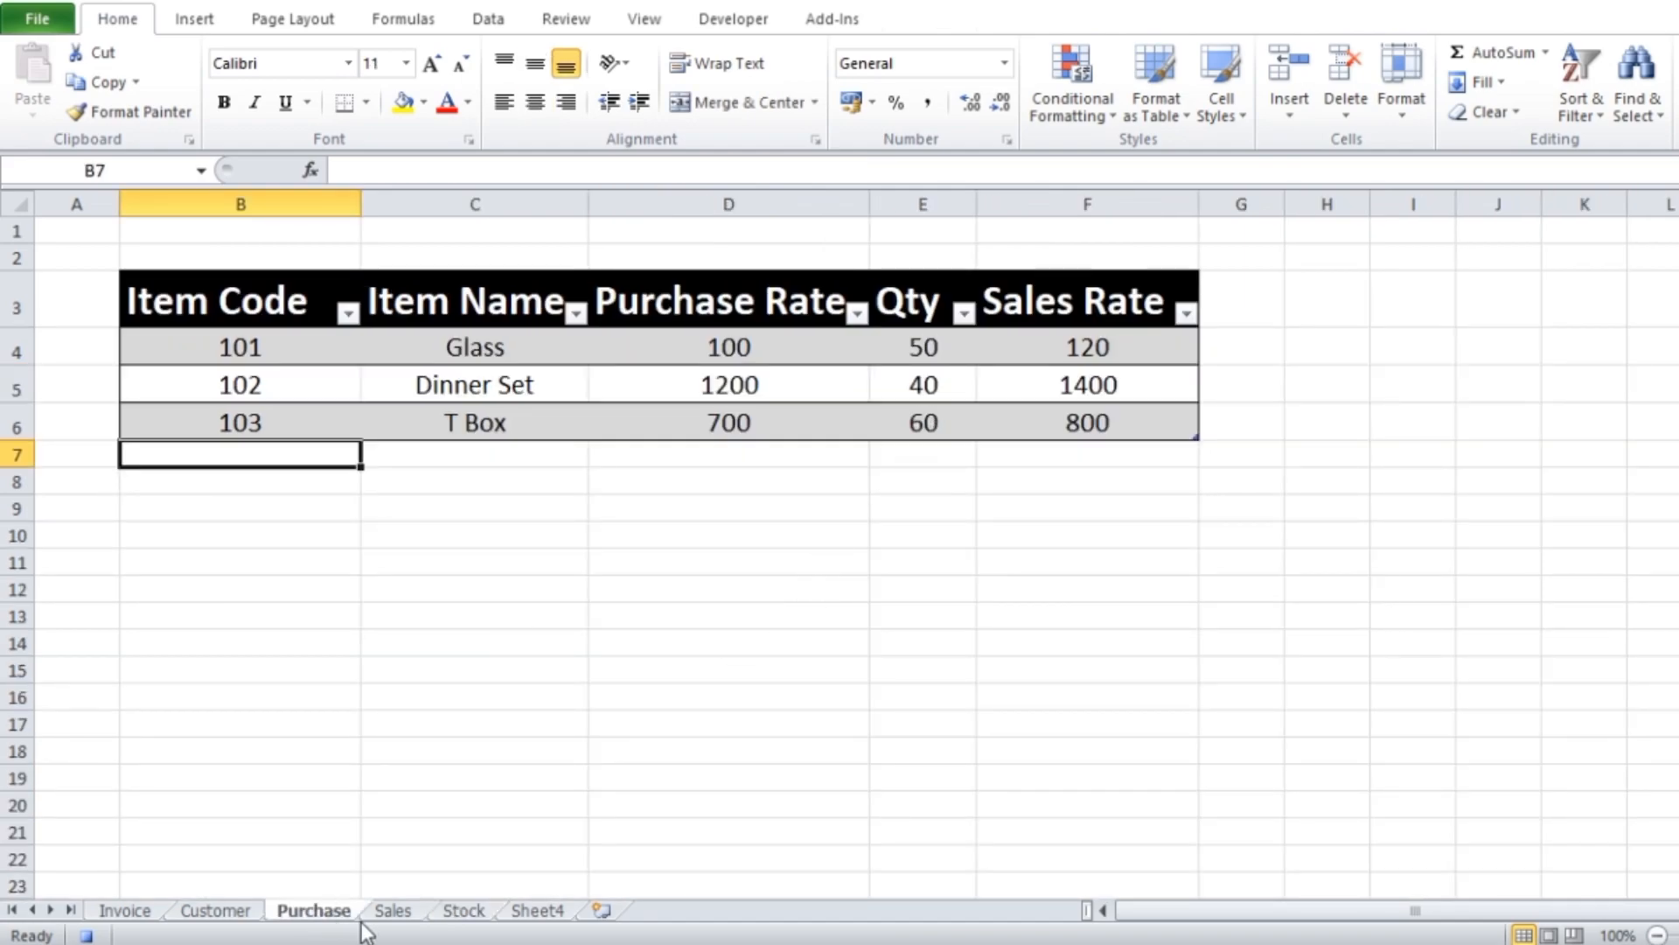
{"action": "left_click", "coordinate": [393, 911]}
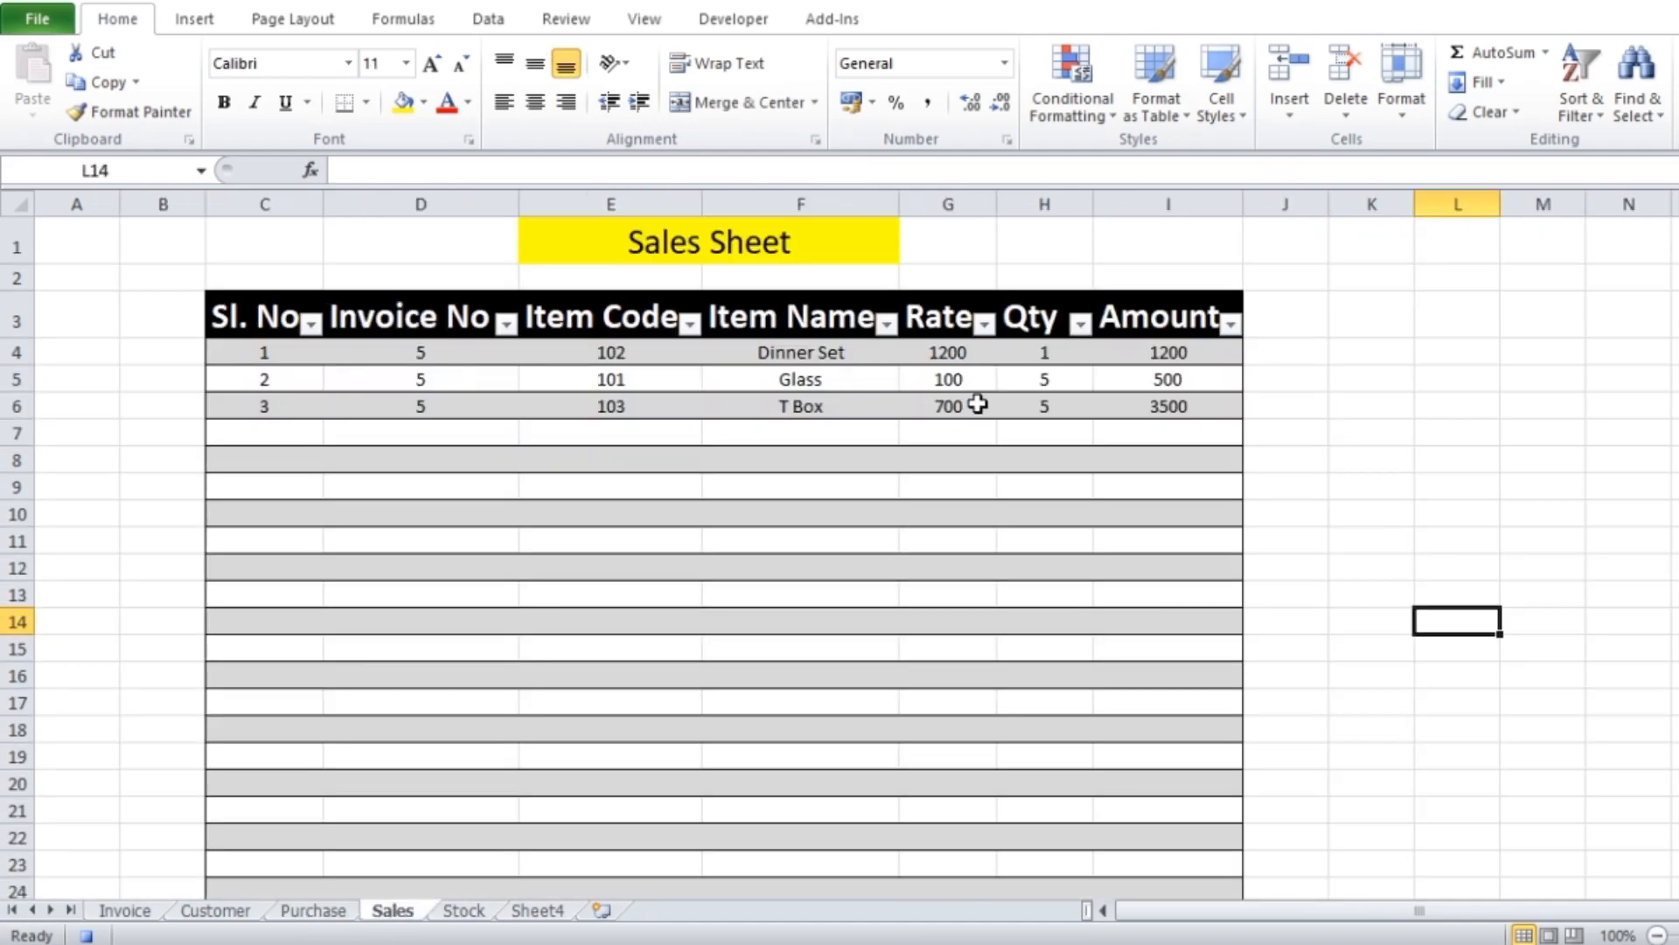
{"action": "left_click", "coordinate": [479, 910]}
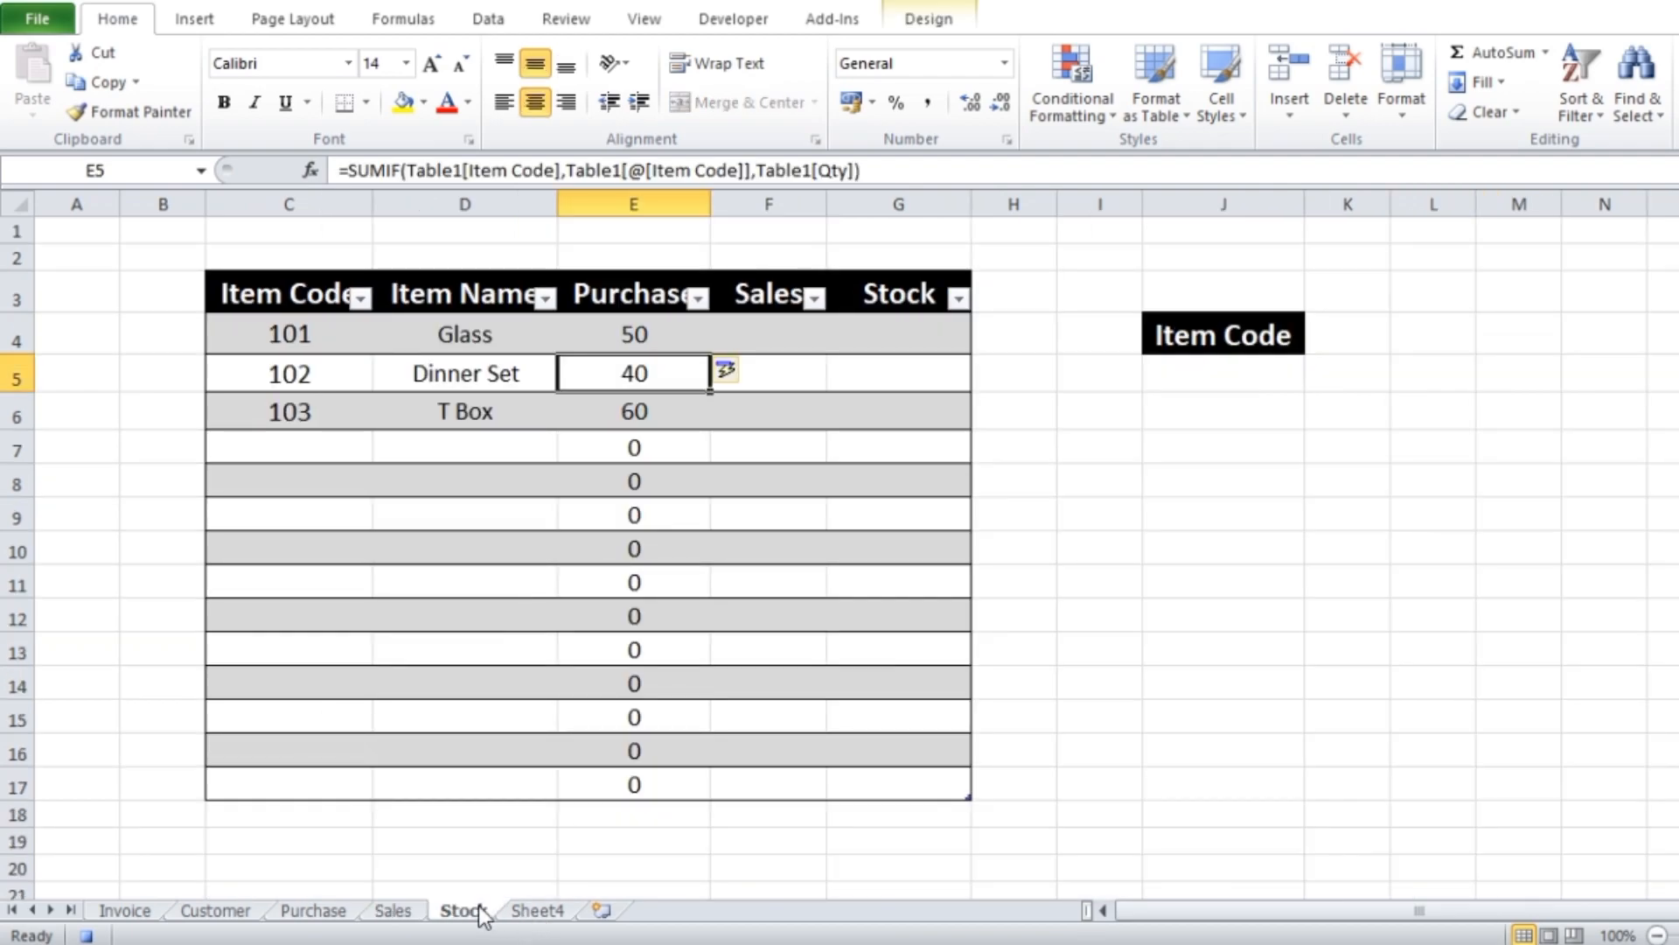
{"action": "left_click", "coordinate": [777, 327]}
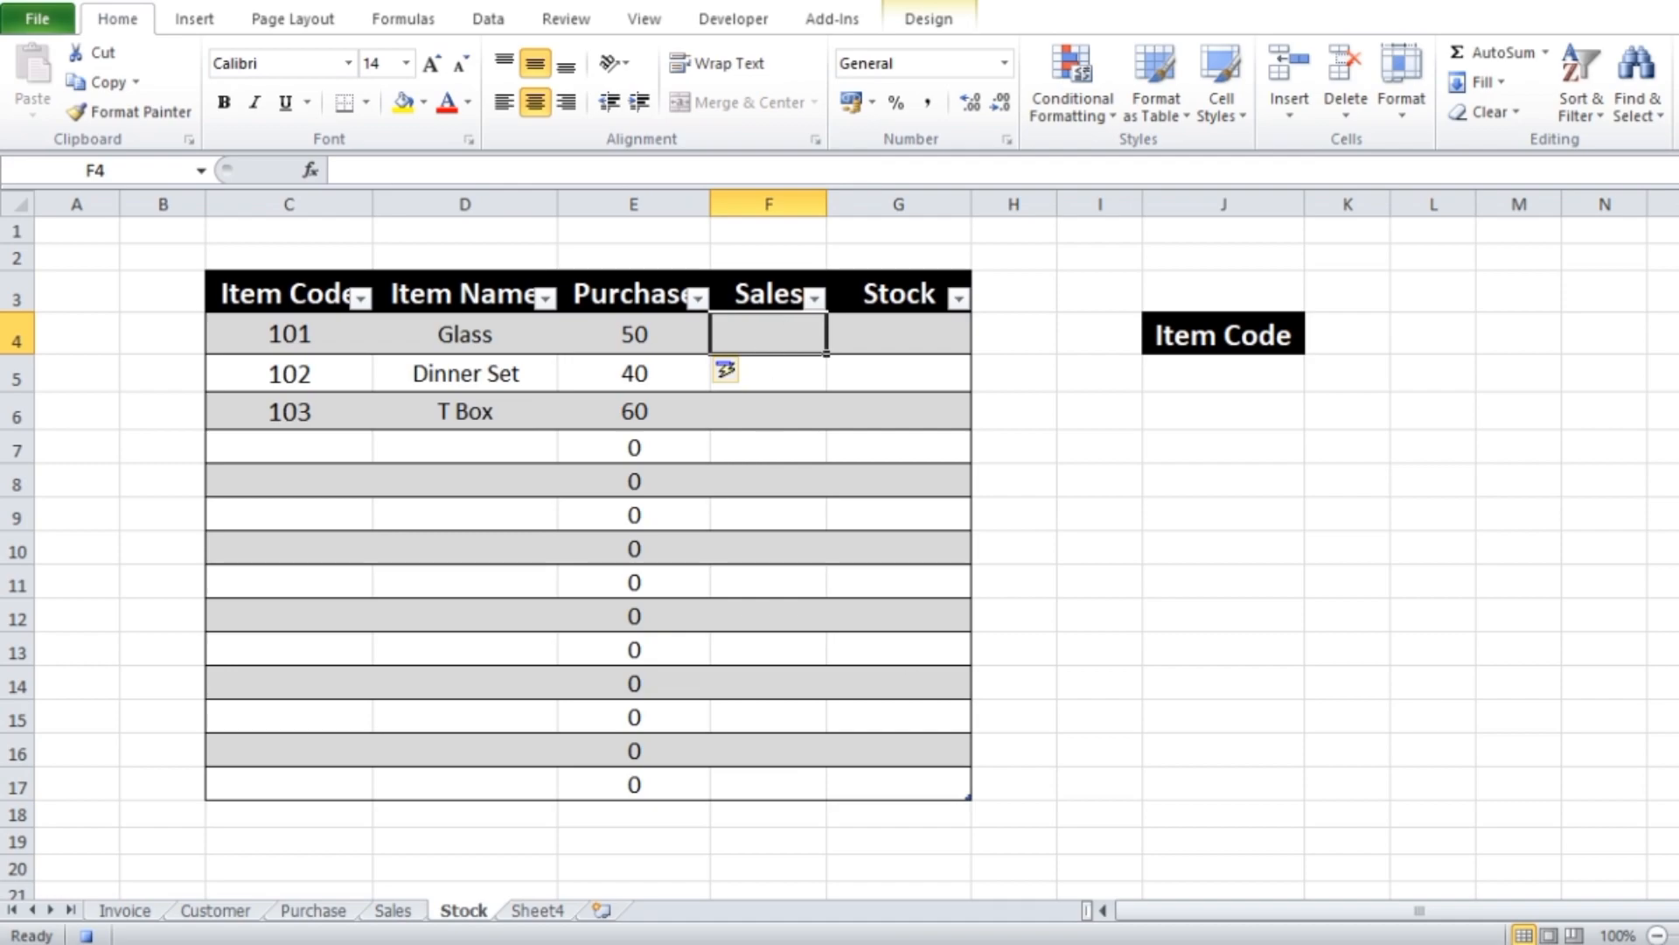
{"action": "type", "text": "=sumif"}
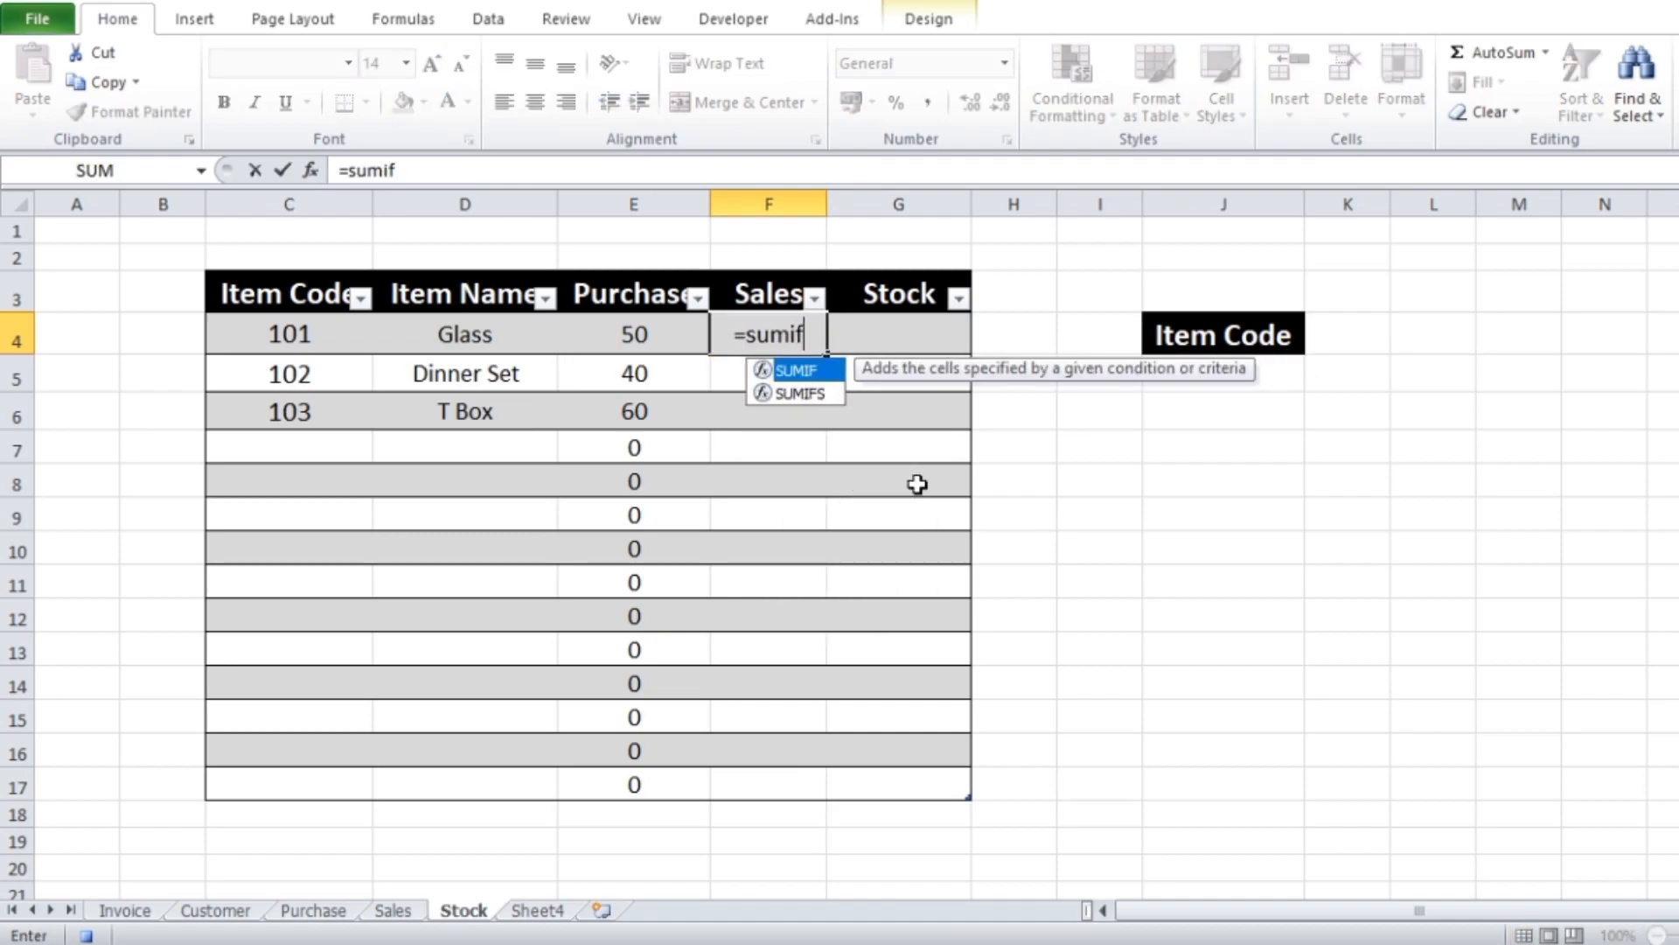
{"action": "double_click", "coordinate": [809, 368]}
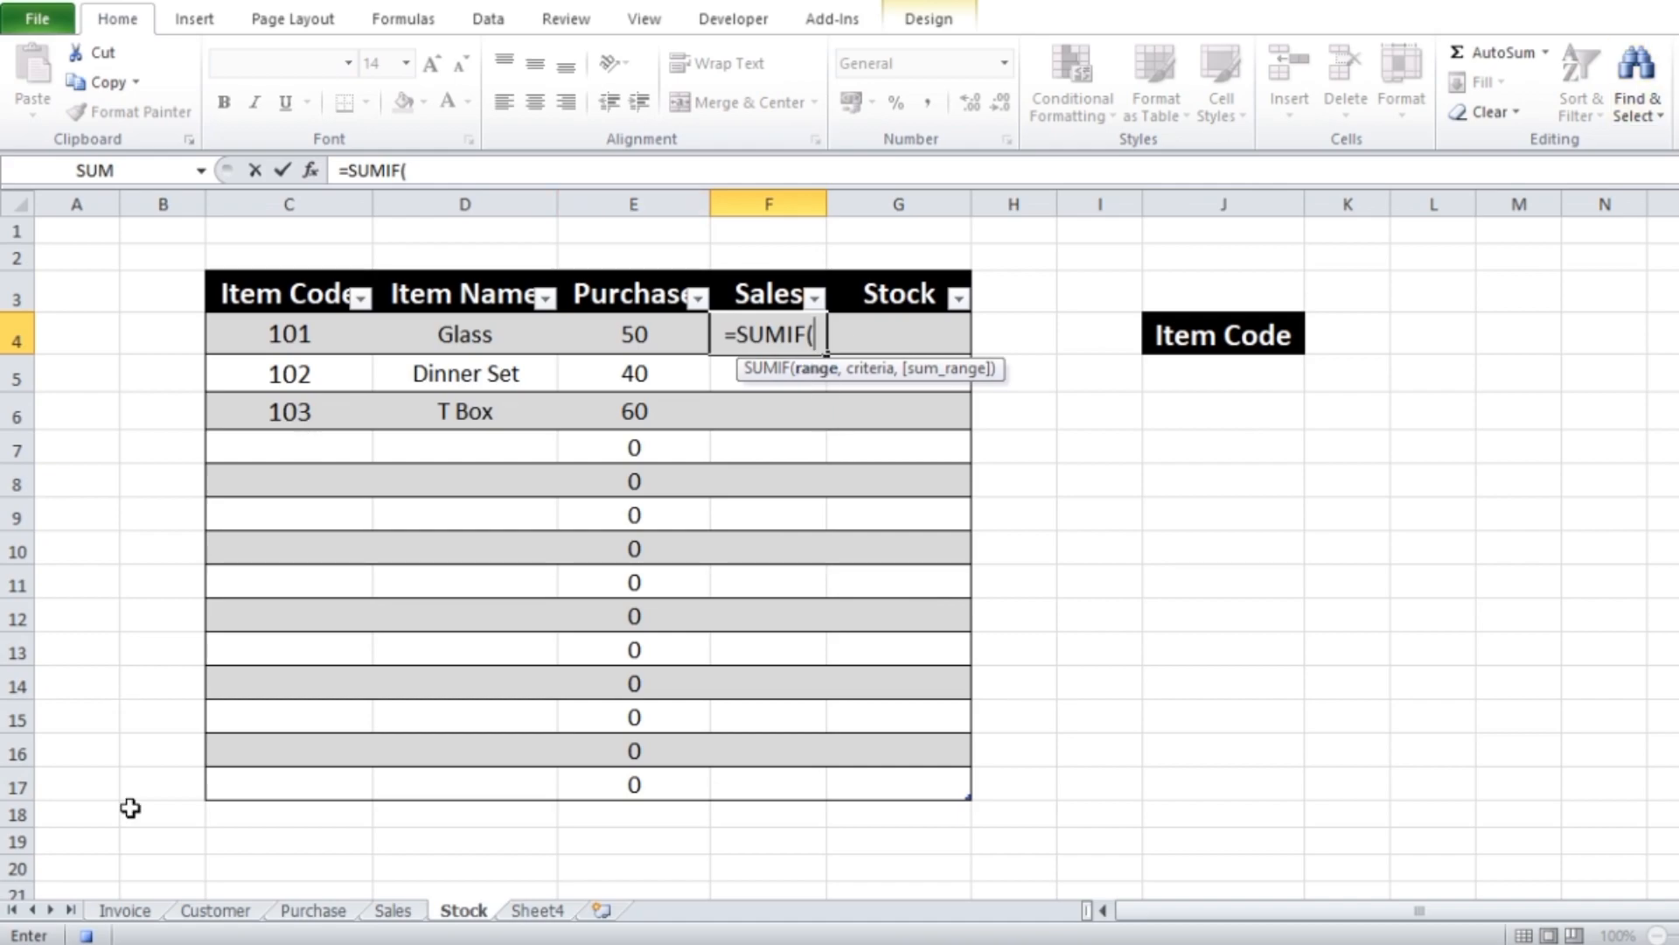
{"action": "left_click", "coordinate": [394, 912]}
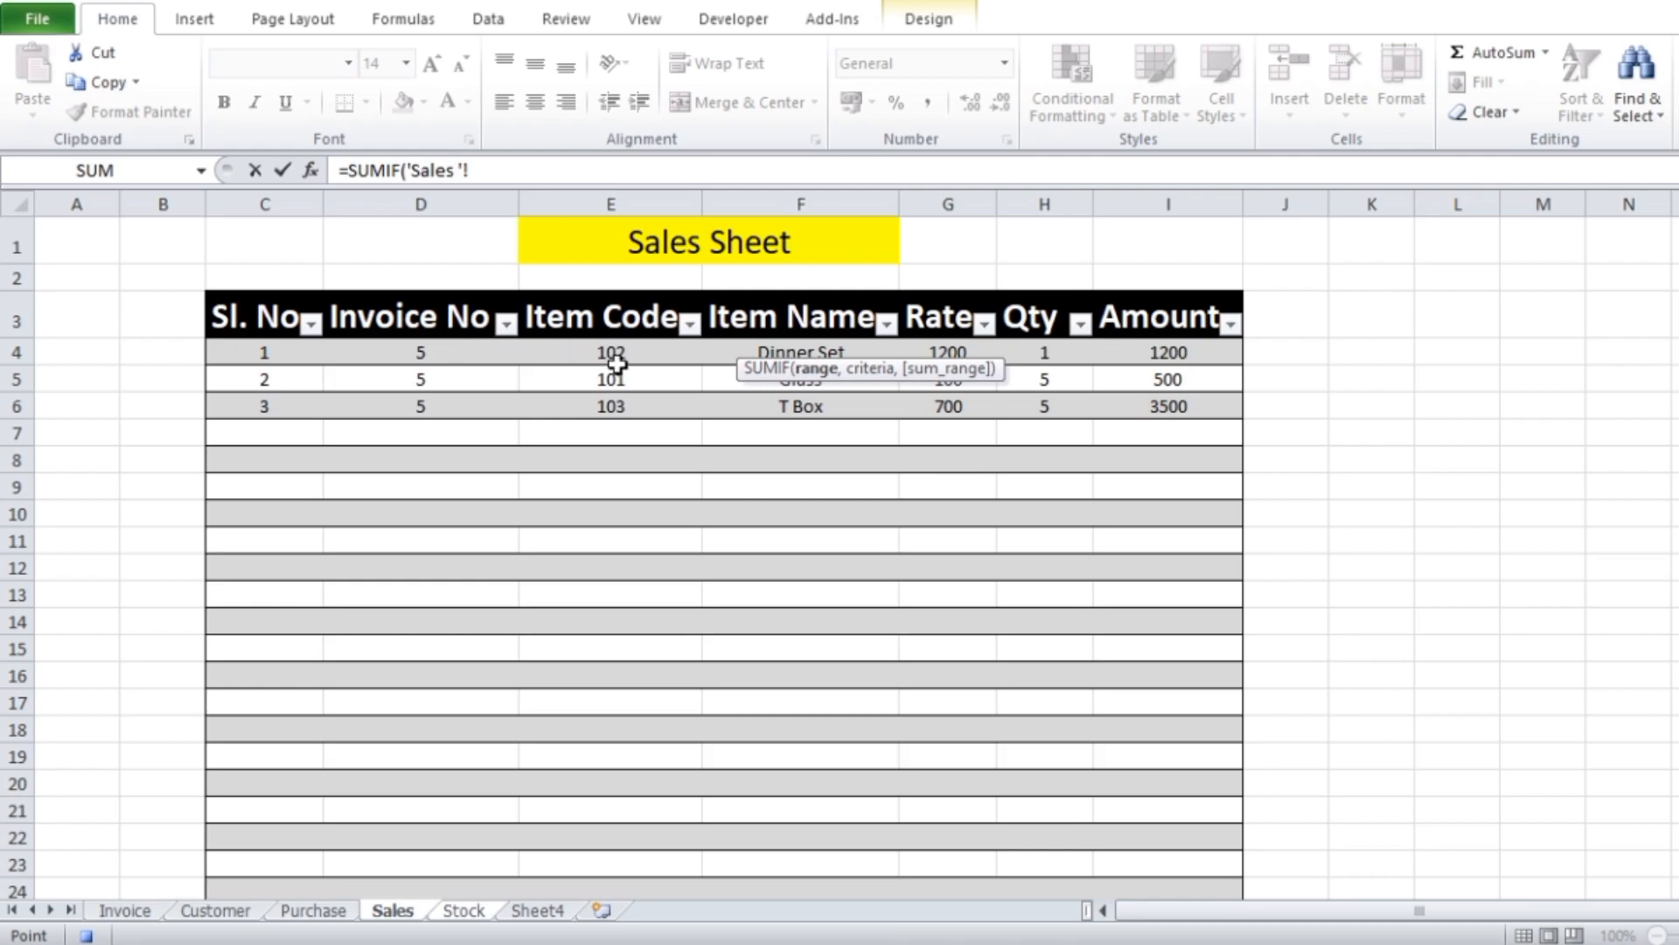
{"action": "left_click_drag", "start_coordinate": [614, 354], "coordinate": [626, 810]}
{"action": "scroll", "coordinate": [628, 452], "scroll_direction": "up", "scroll_amount": 3}
{"action": "type", "text": ","}
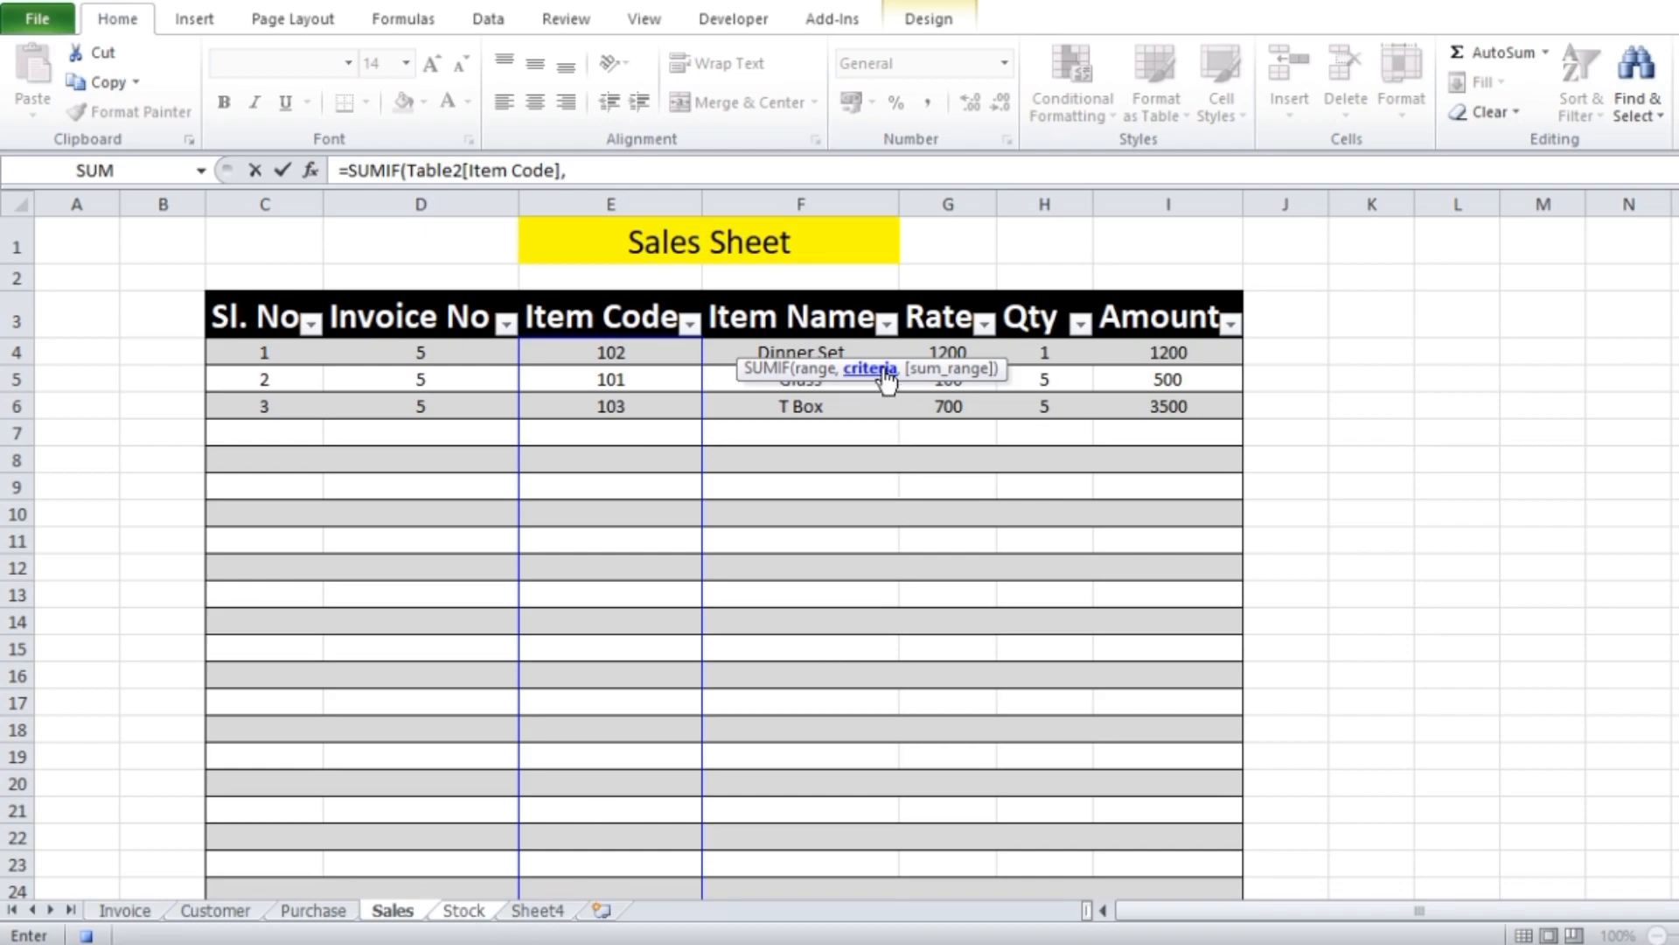
Complete the Sales SUMIF with Table2[@[Item Code]] as the criteria and Table2[Qty] as the sum range
{"action": "left_click", "coordinate": [597, 354]}
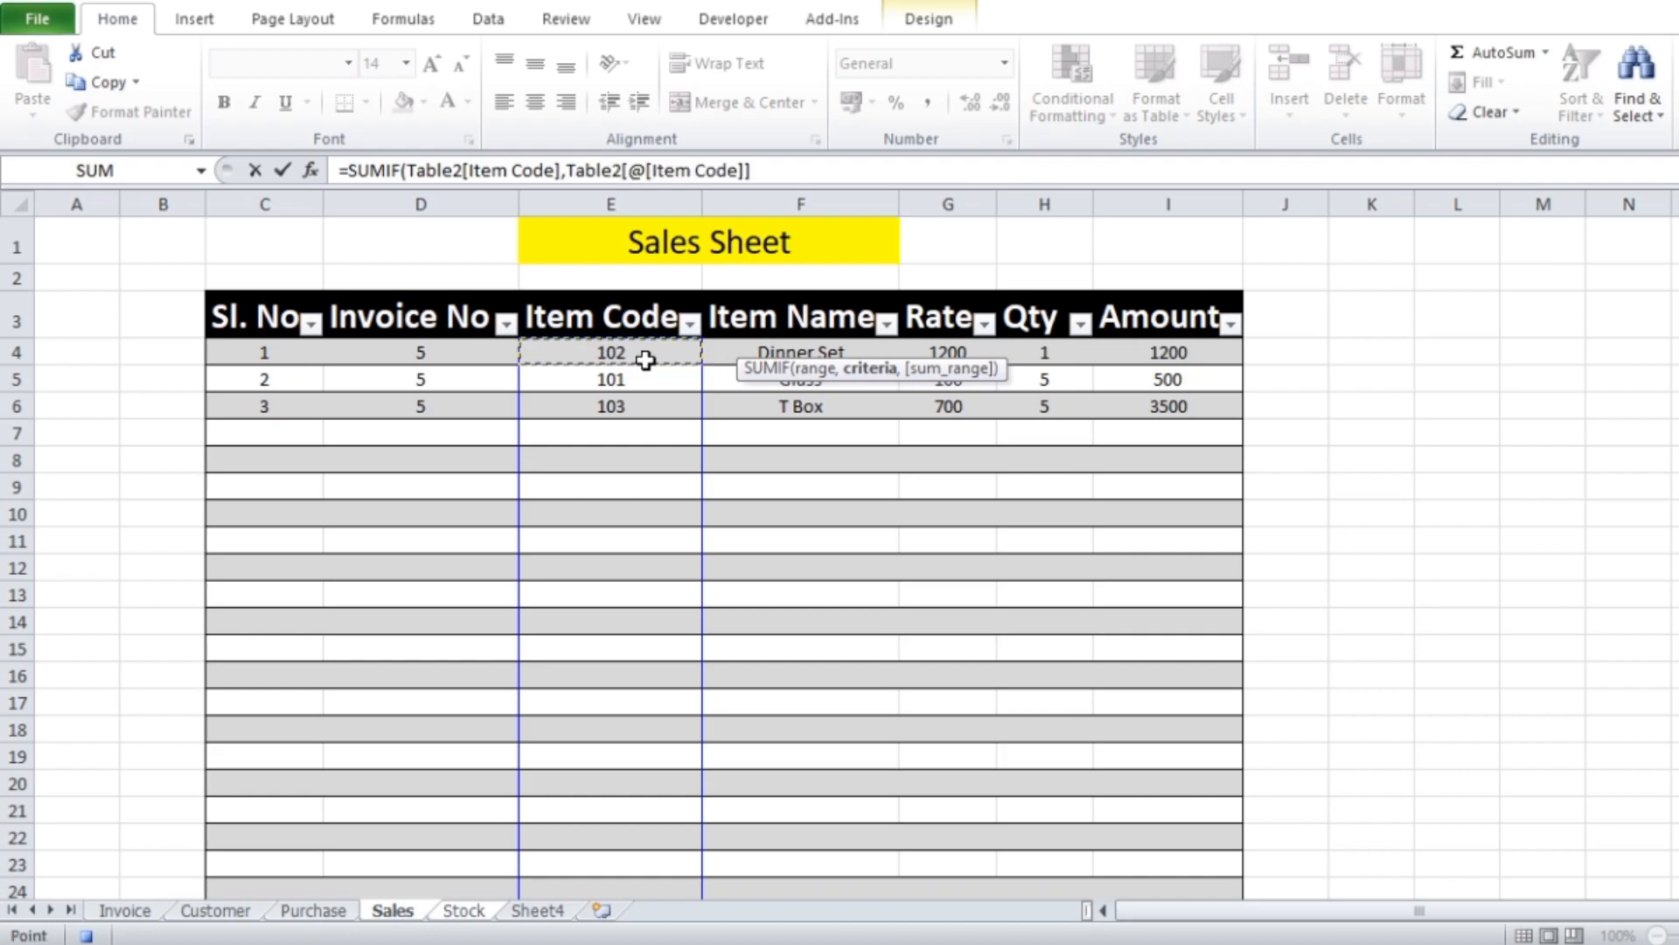
{"action": "type", "text": ","}
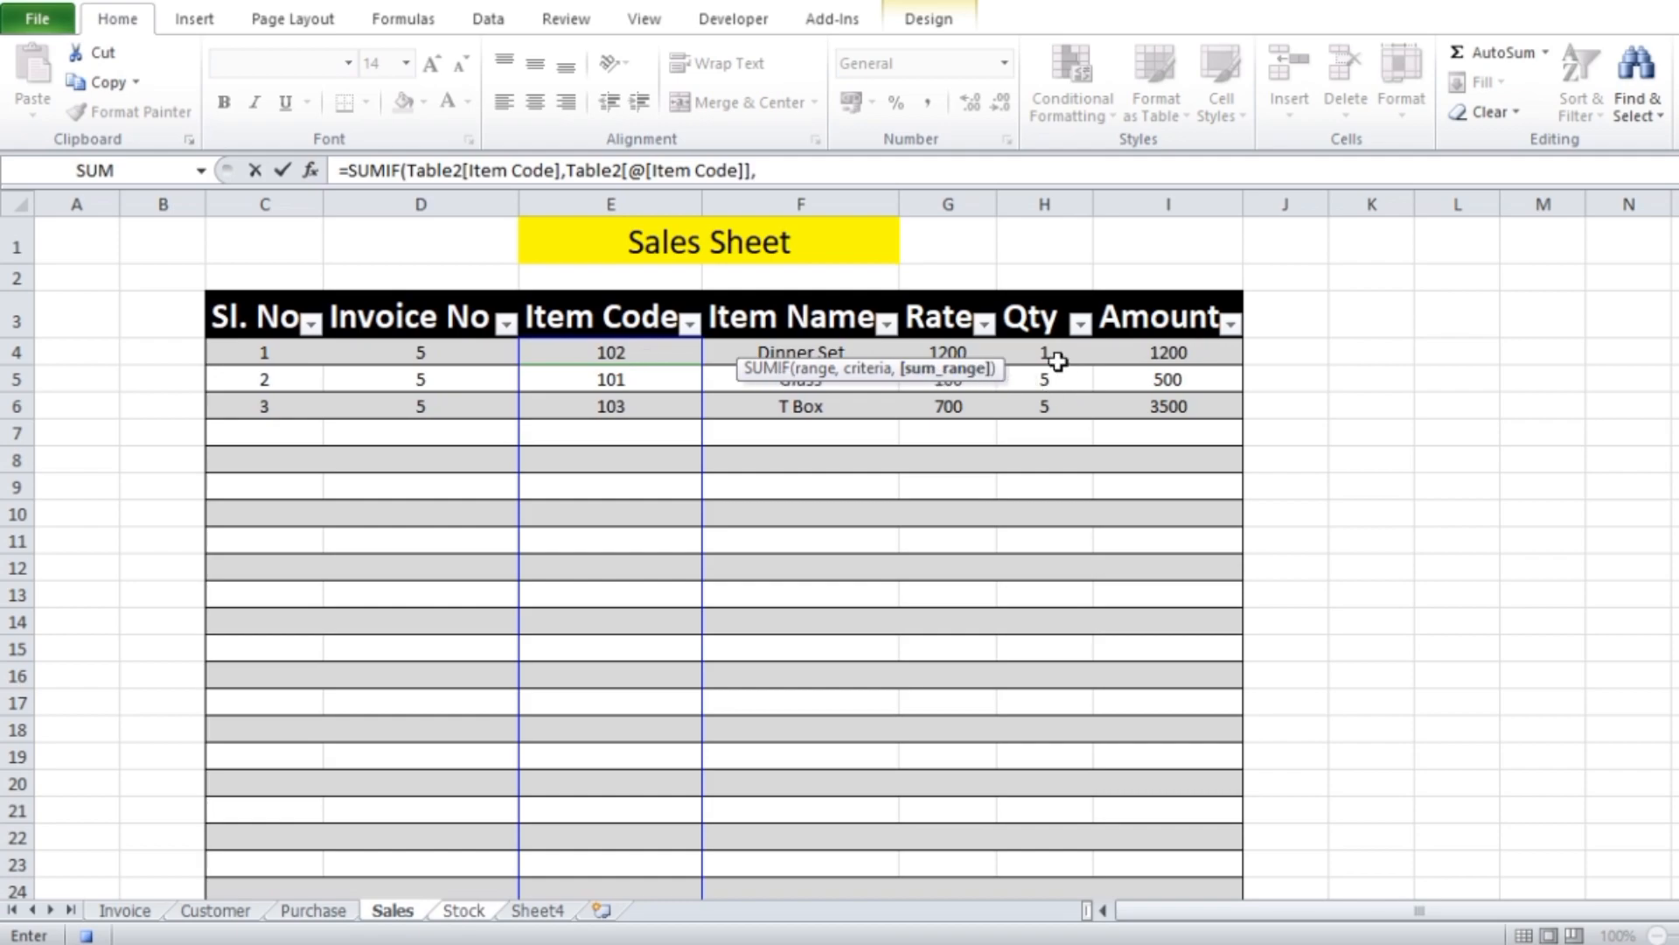
{"action": "left_click_drag", "start_coordinate": [1052, 355], "coordinate": [1076, 826]}
{"action": "scroll", "coordinate": [1035, 515], "scroll_direction": "up", "scroll_amount": 3}
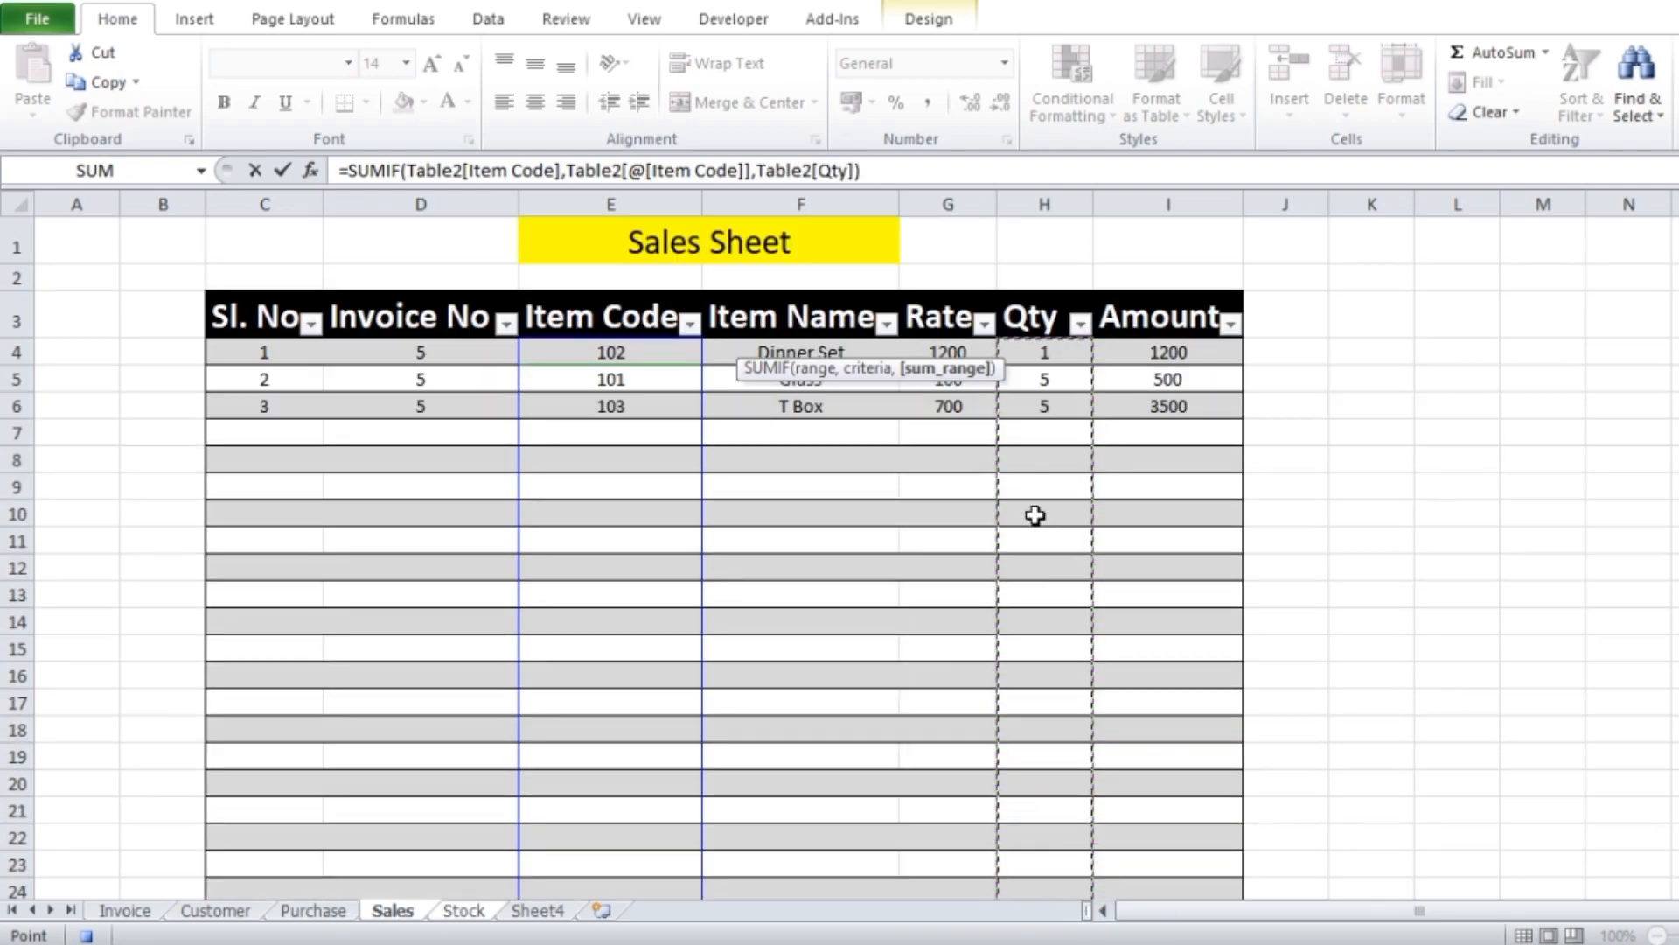
{"action": "key", "text": "Return"}
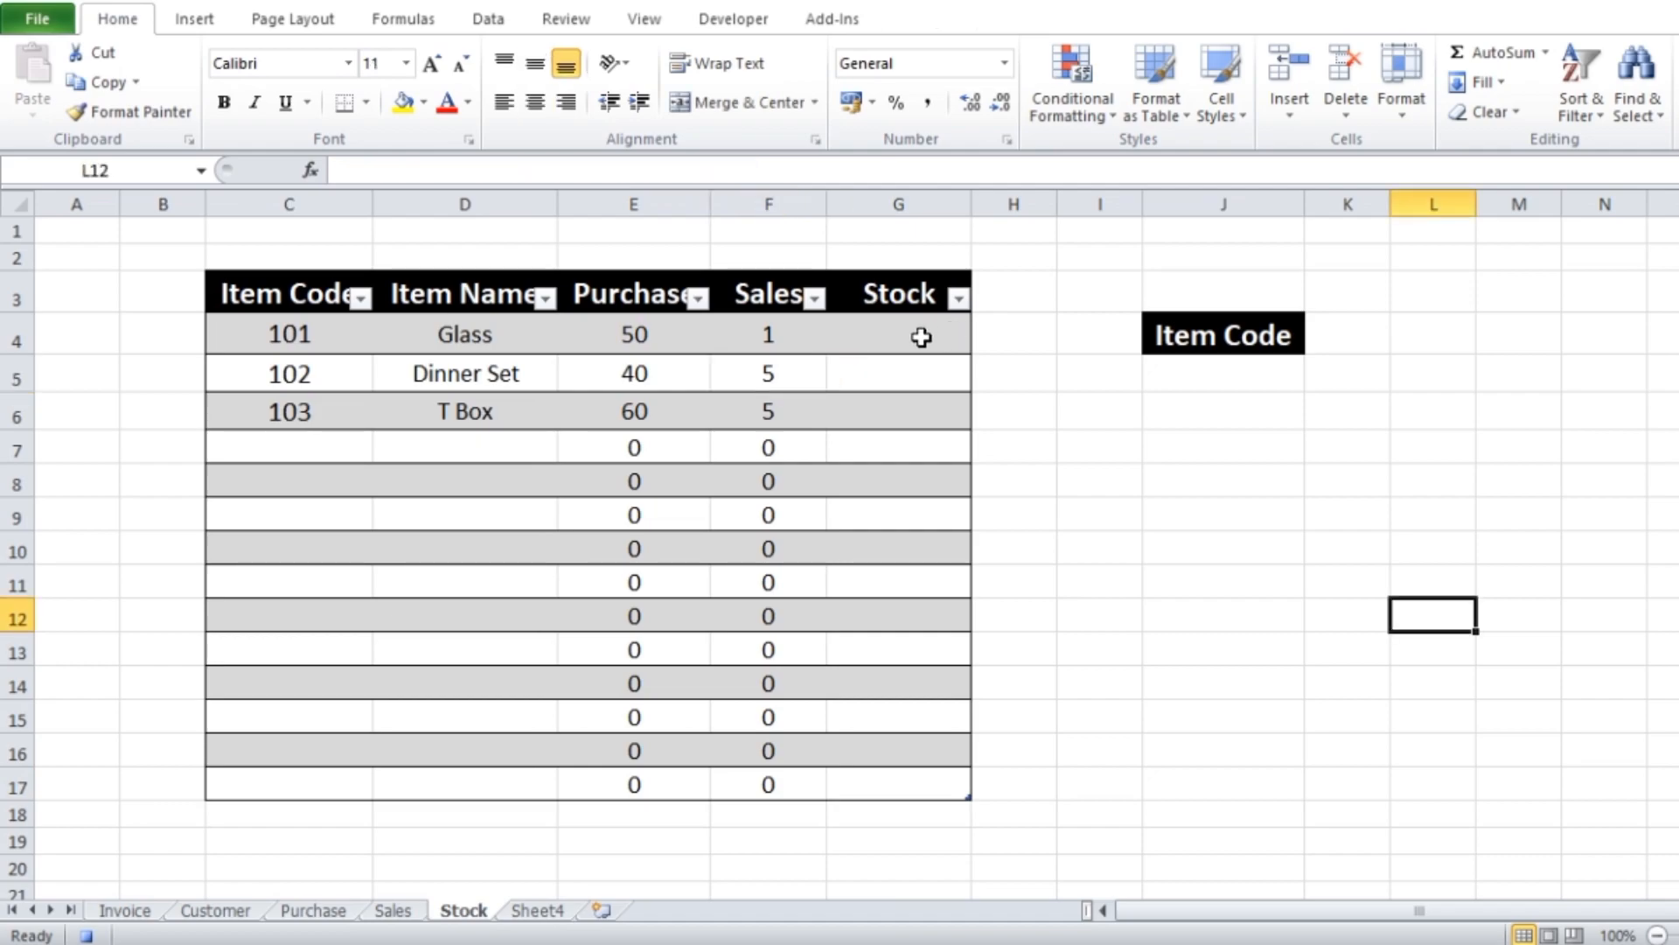
{"action": "left_click", "coordinate": [914, 332]}
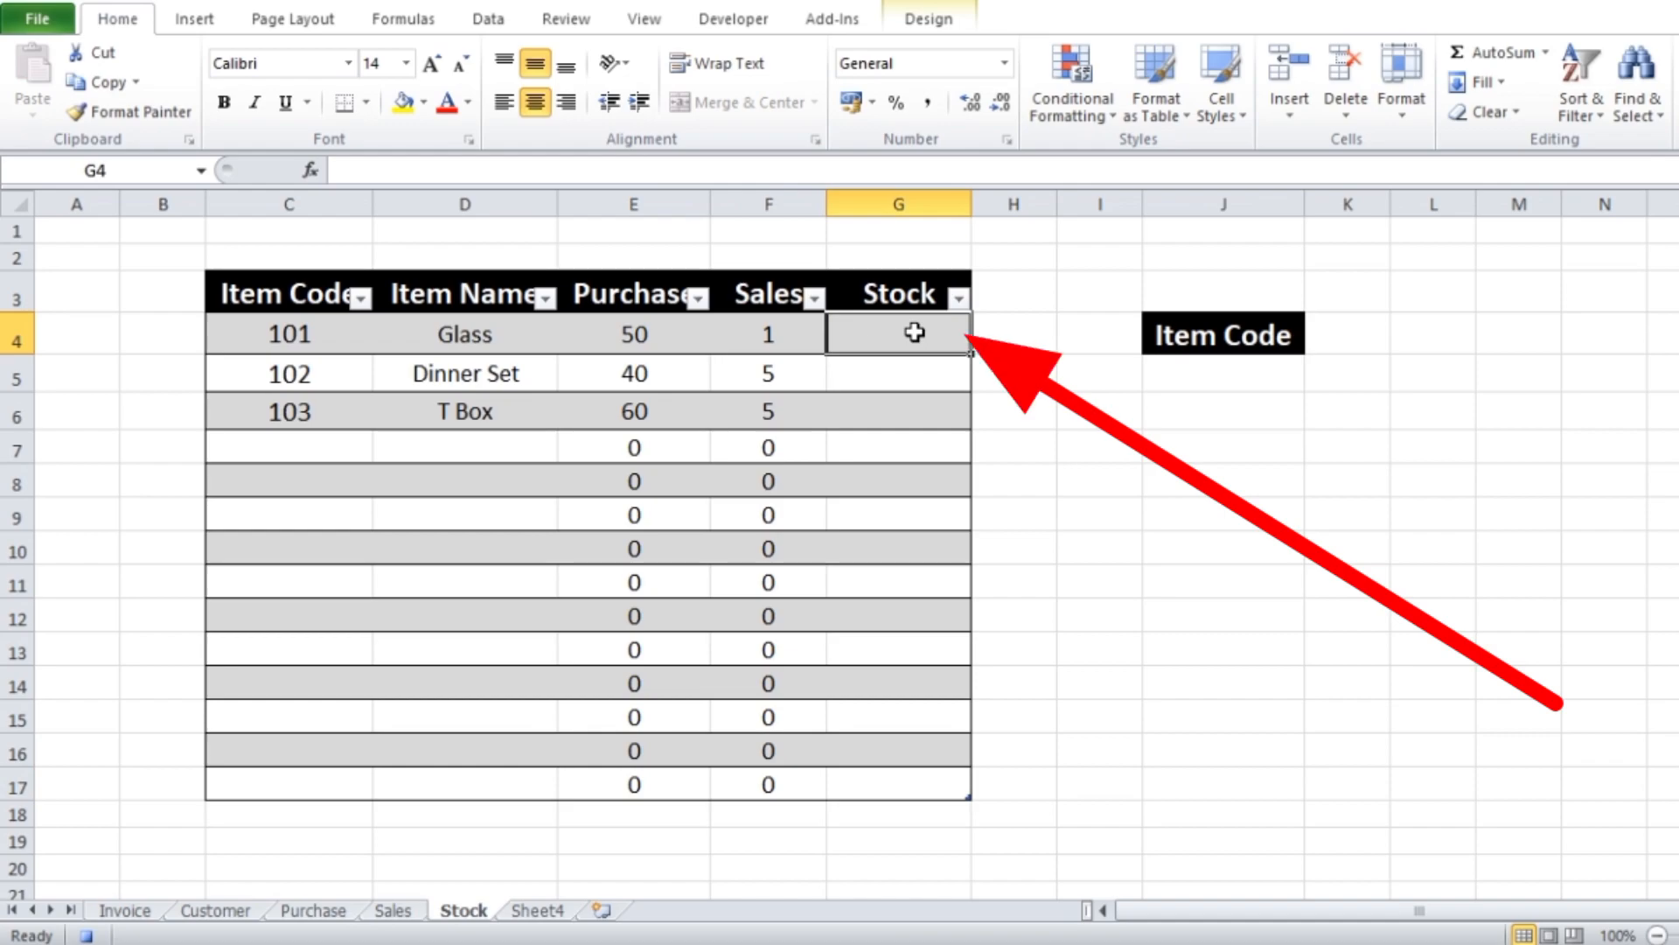
{"action": "type", "text": "="}
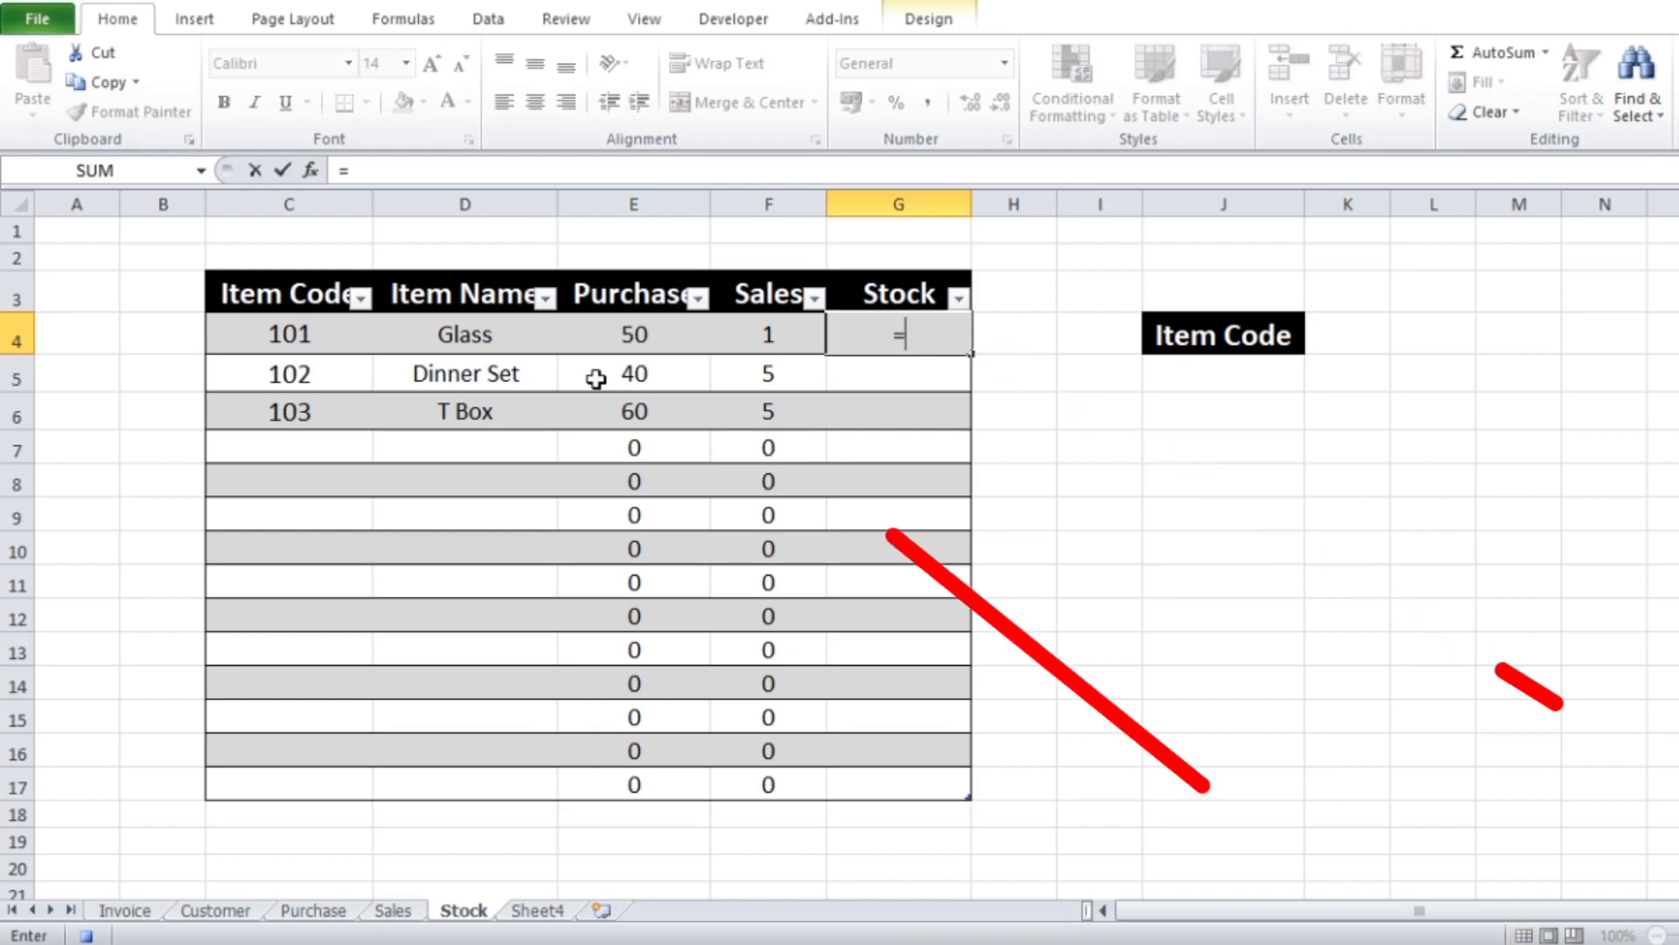
{"action": "left_click", "coordinate": [630, 335]}
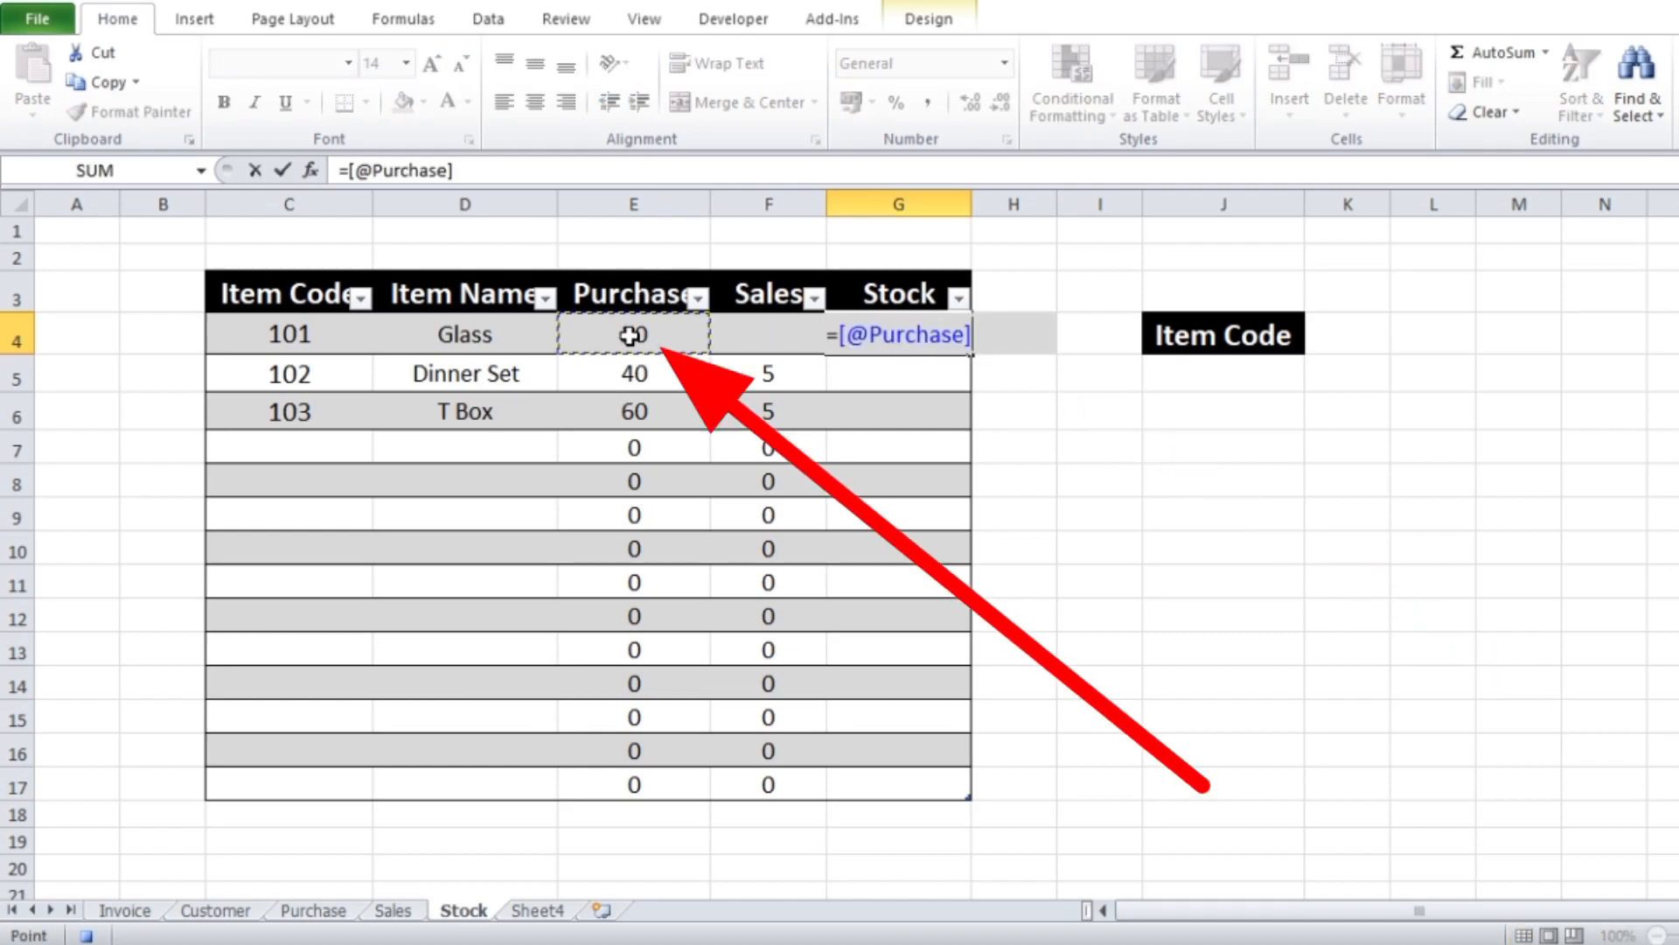
{"action": "type", "text": "-"}
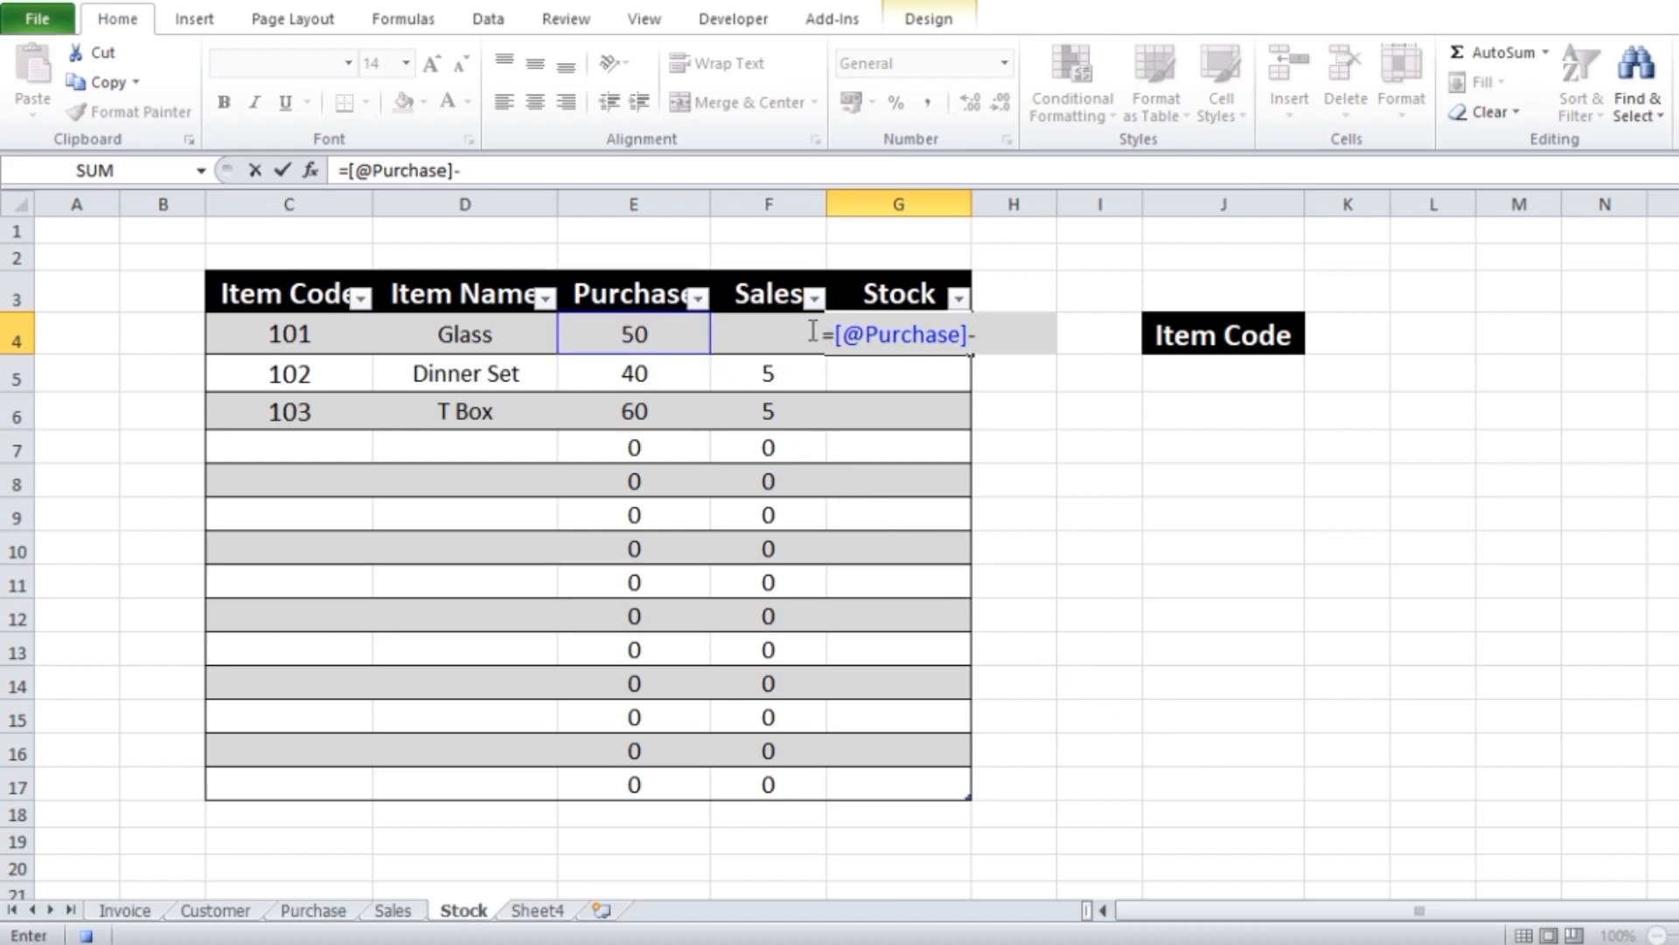
{"action": "left_click", "coordinate": [723, 352]}
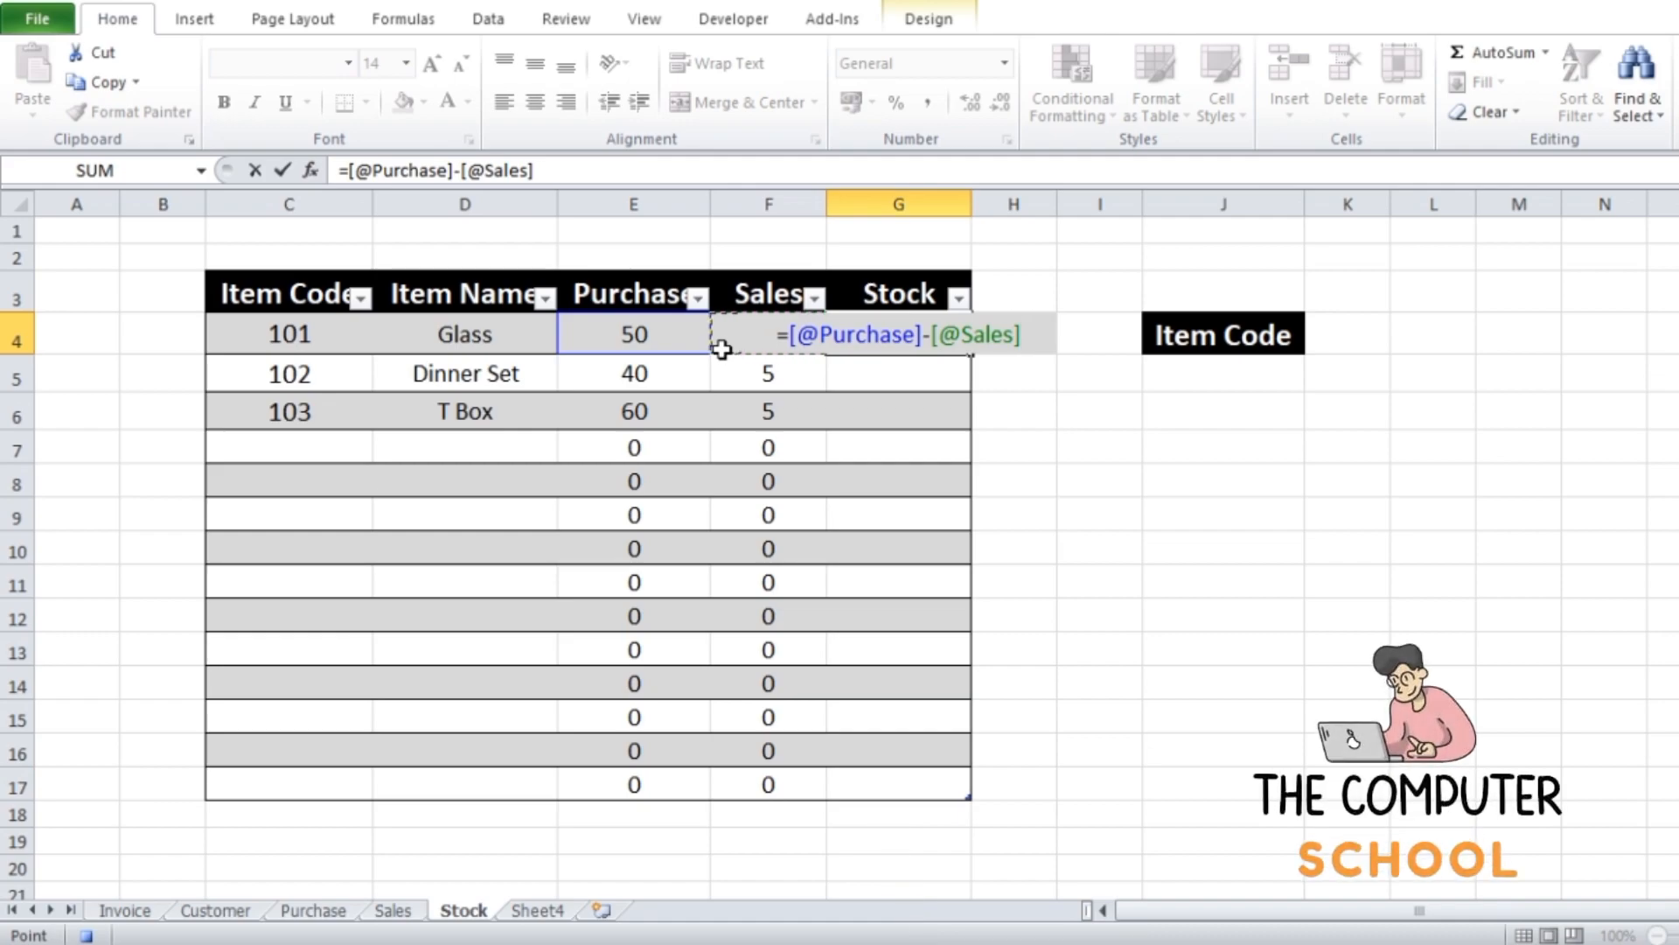
{"action": "key", "text": "Return"}
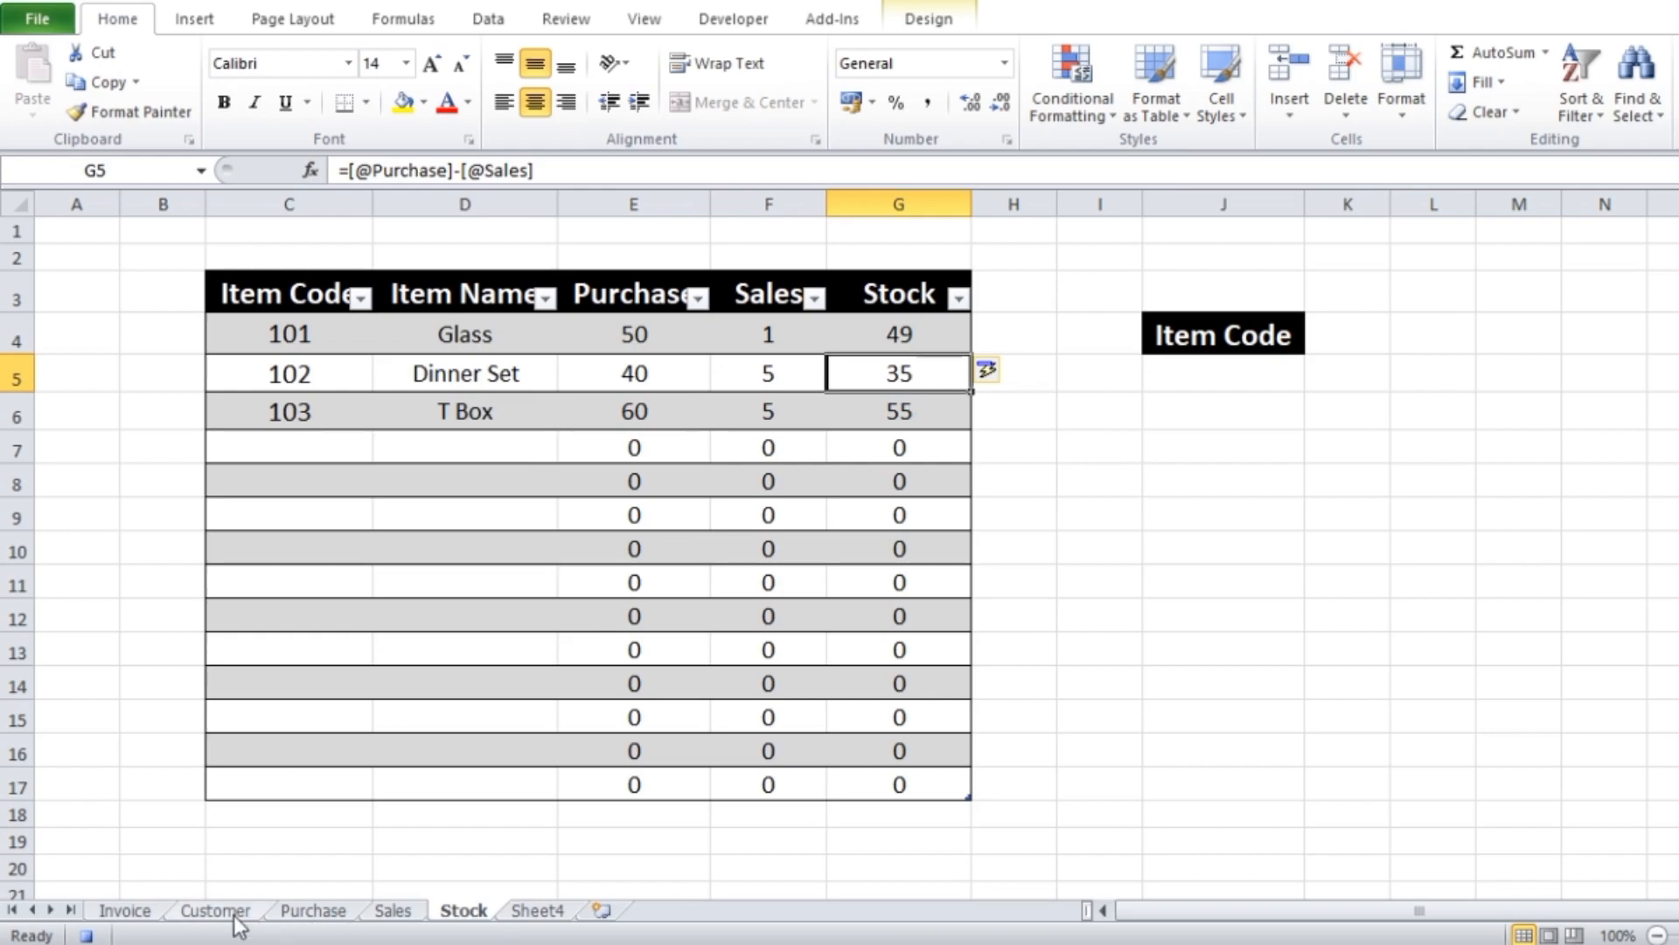
Start a new row 7 in the Purchase sheet's table with Item Code 101 and Item Name Glass
{"action": "left_click", "coordinate": [325, 912]}
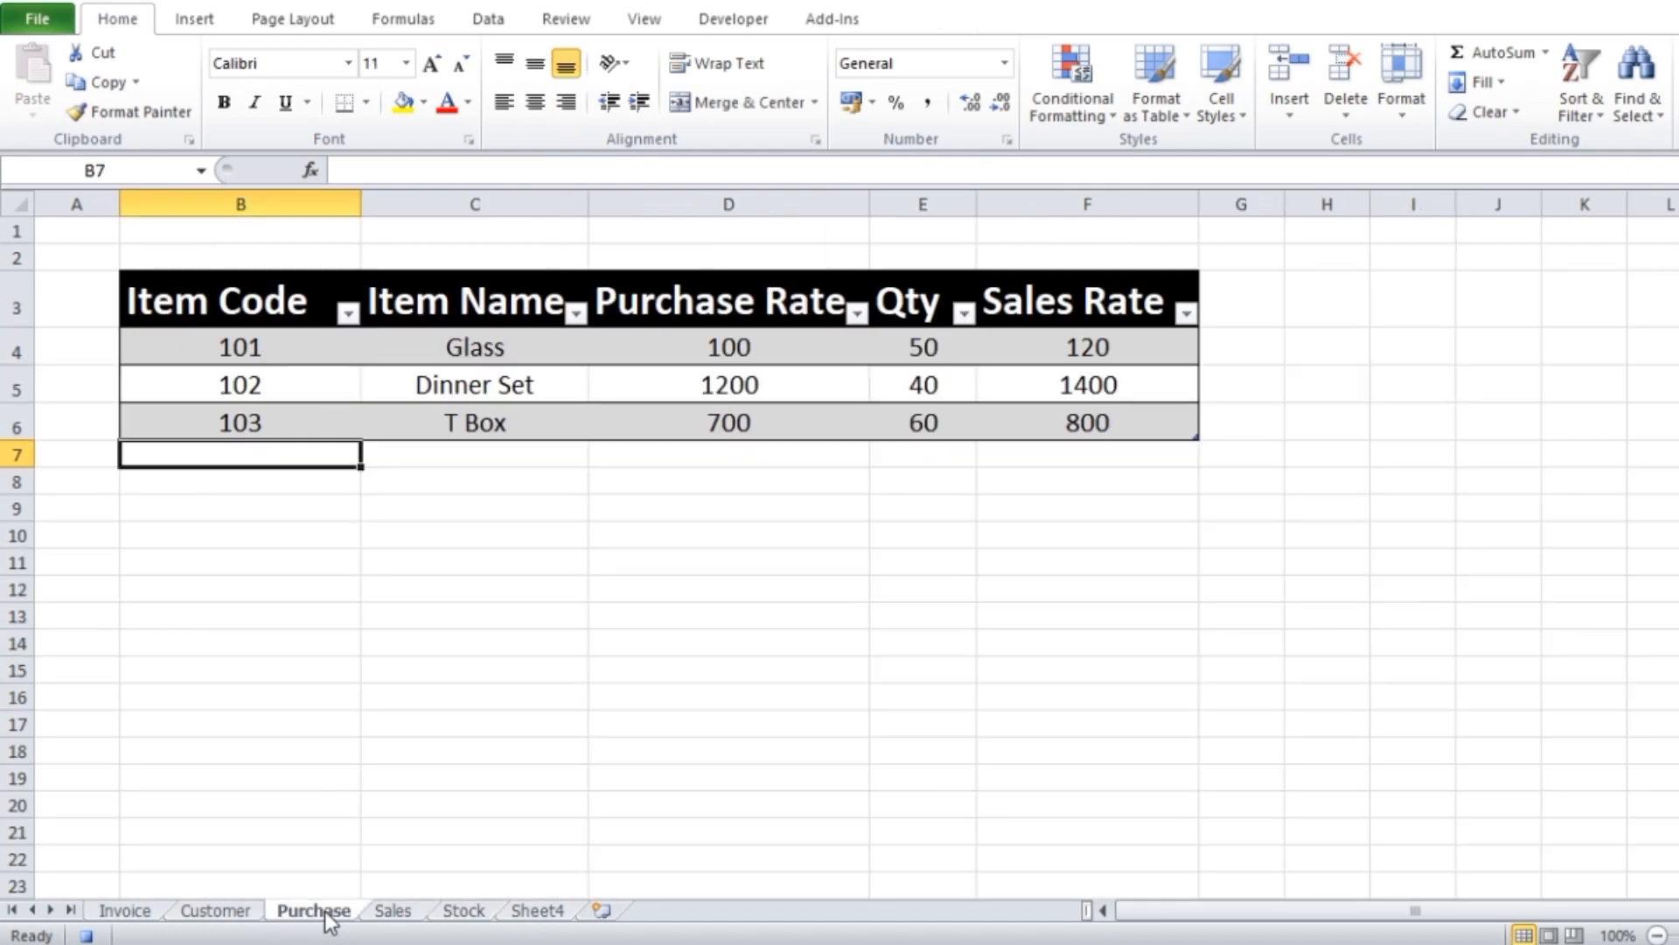
{"action": "type", "text": "101"}
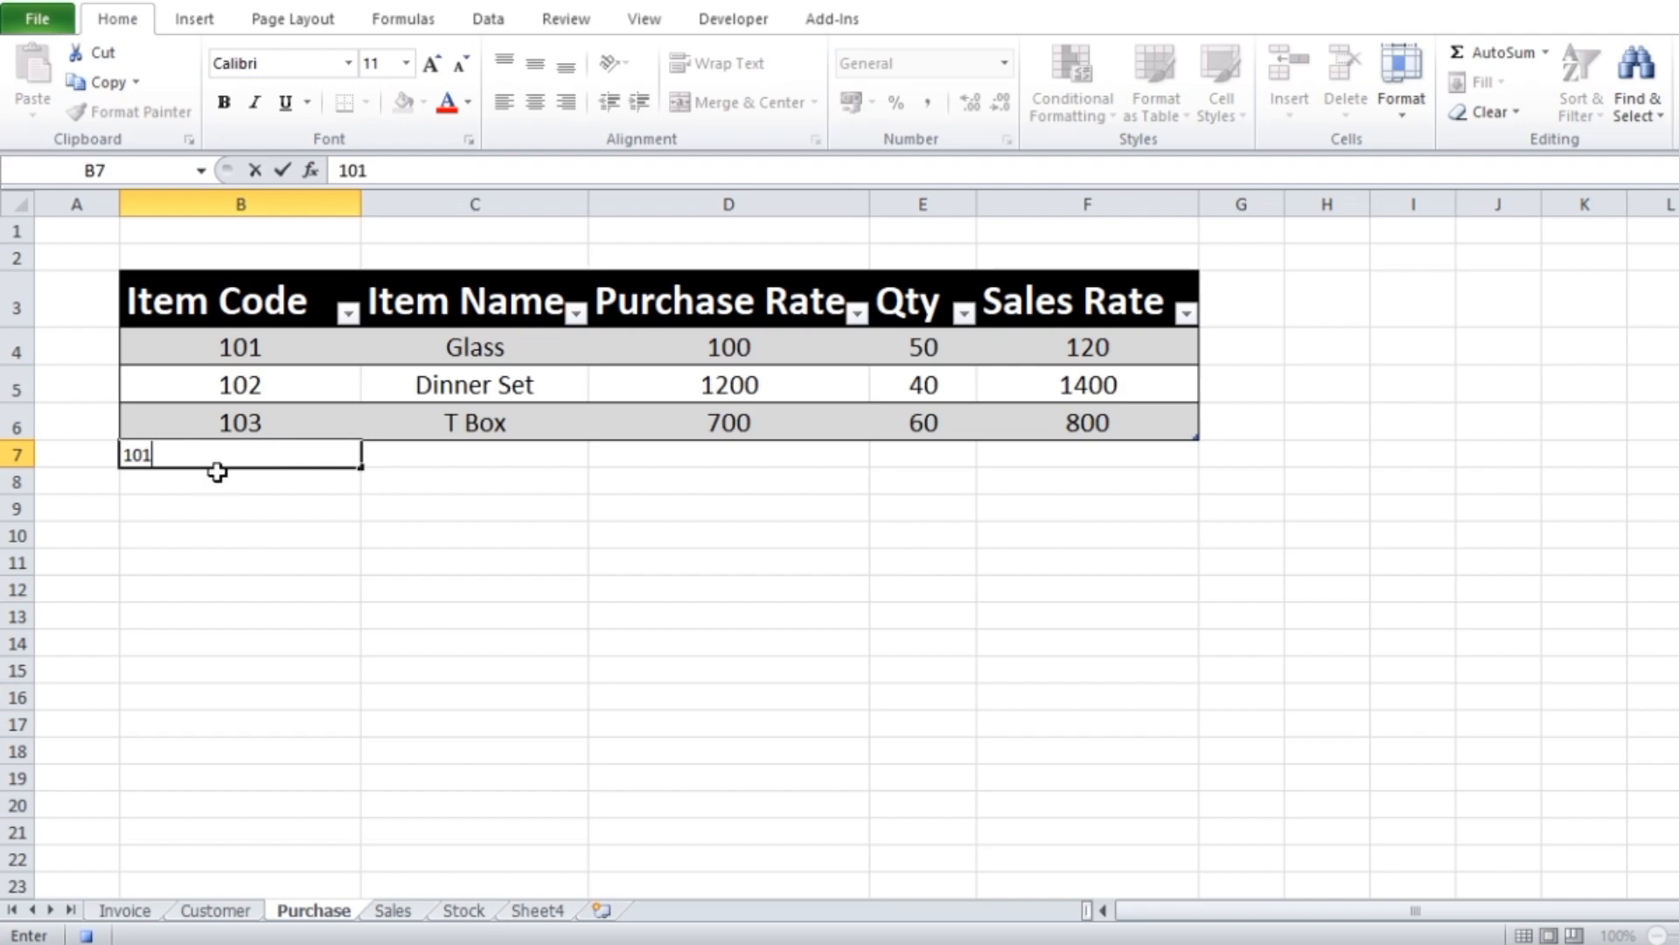
{"action": "left_click", "coordinate": [458, 521]}
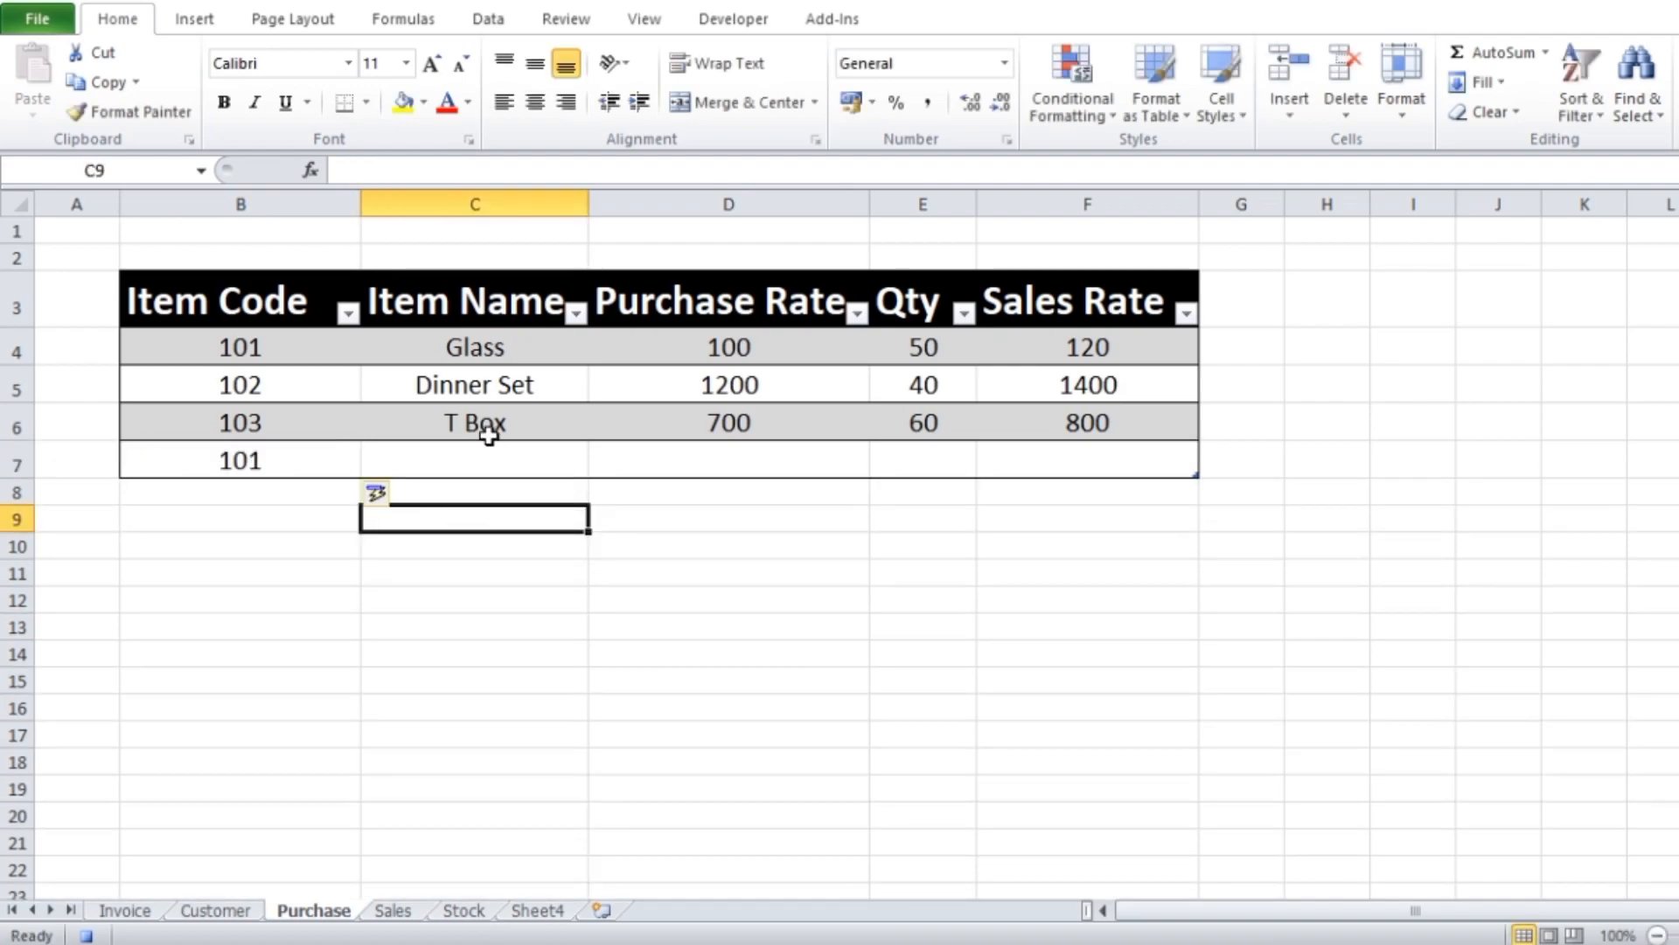
{"action": "left_click", "coordinate": [479, 455]}
{"action": "type", "text": "g"}
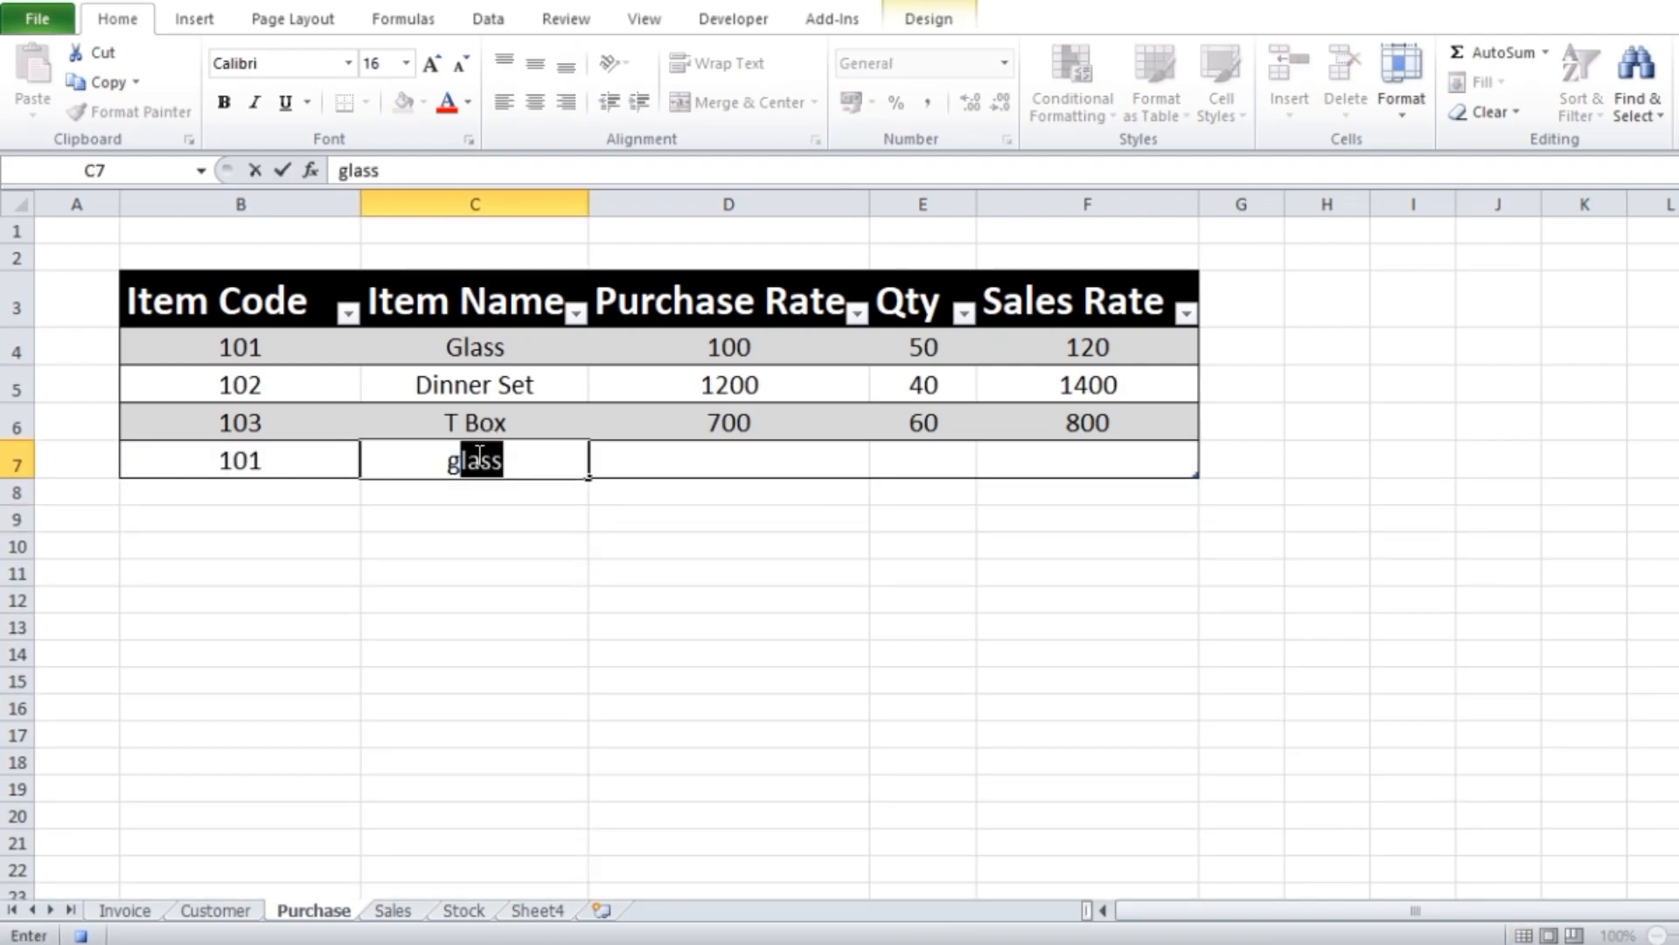
{"action": "left_click", "coordinate": [670, 558]}
Complete the new Glass row with Purchase Rate 120, Qty 50 and Sales Rate 150, and check the Stock sheet
{"action": "left_click", "coordinate": [731, 454]}
{"action": "type", "text": "120"}
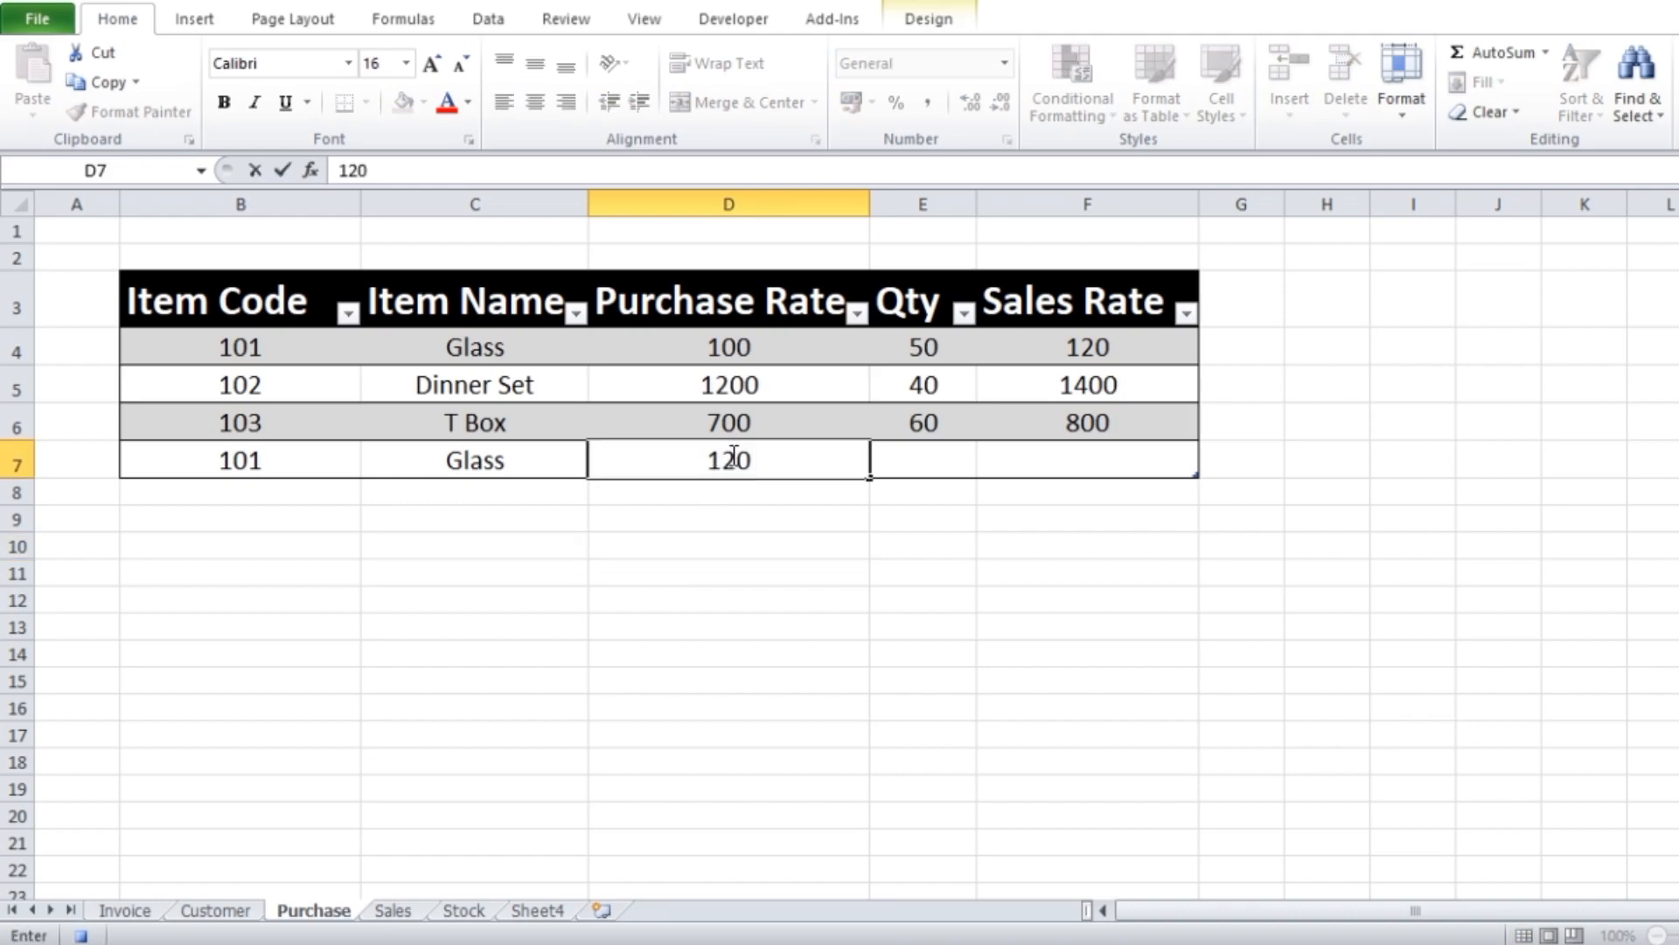
{"action": "key", "text": "Tab"}
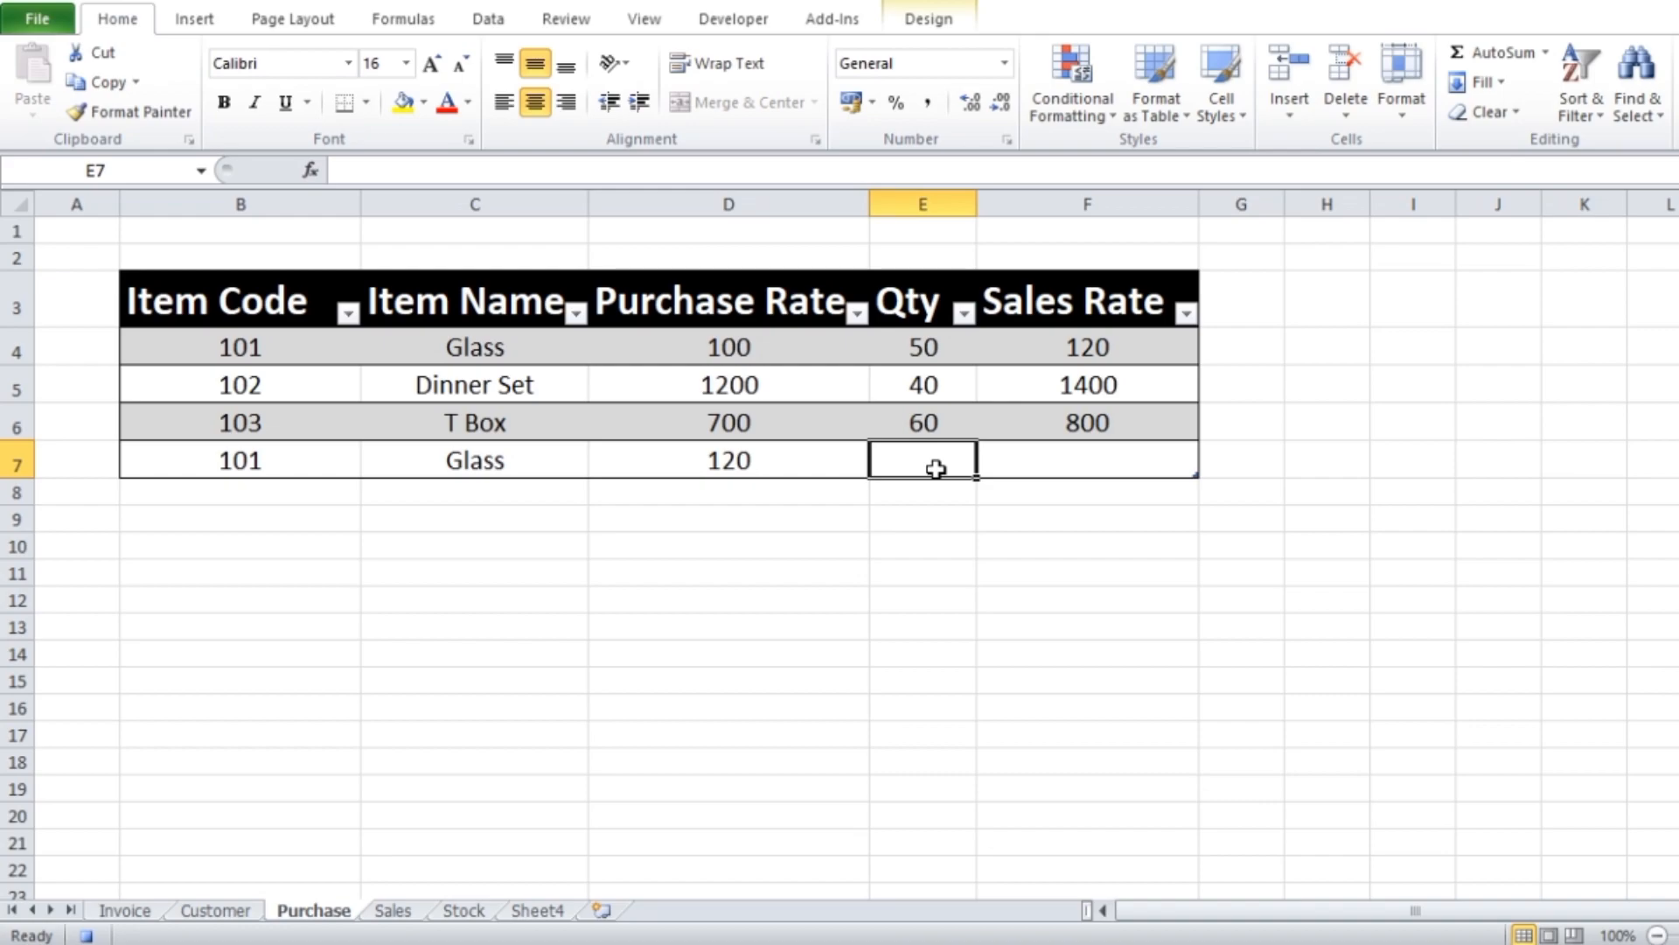
{"action": "type", "text": "50"}
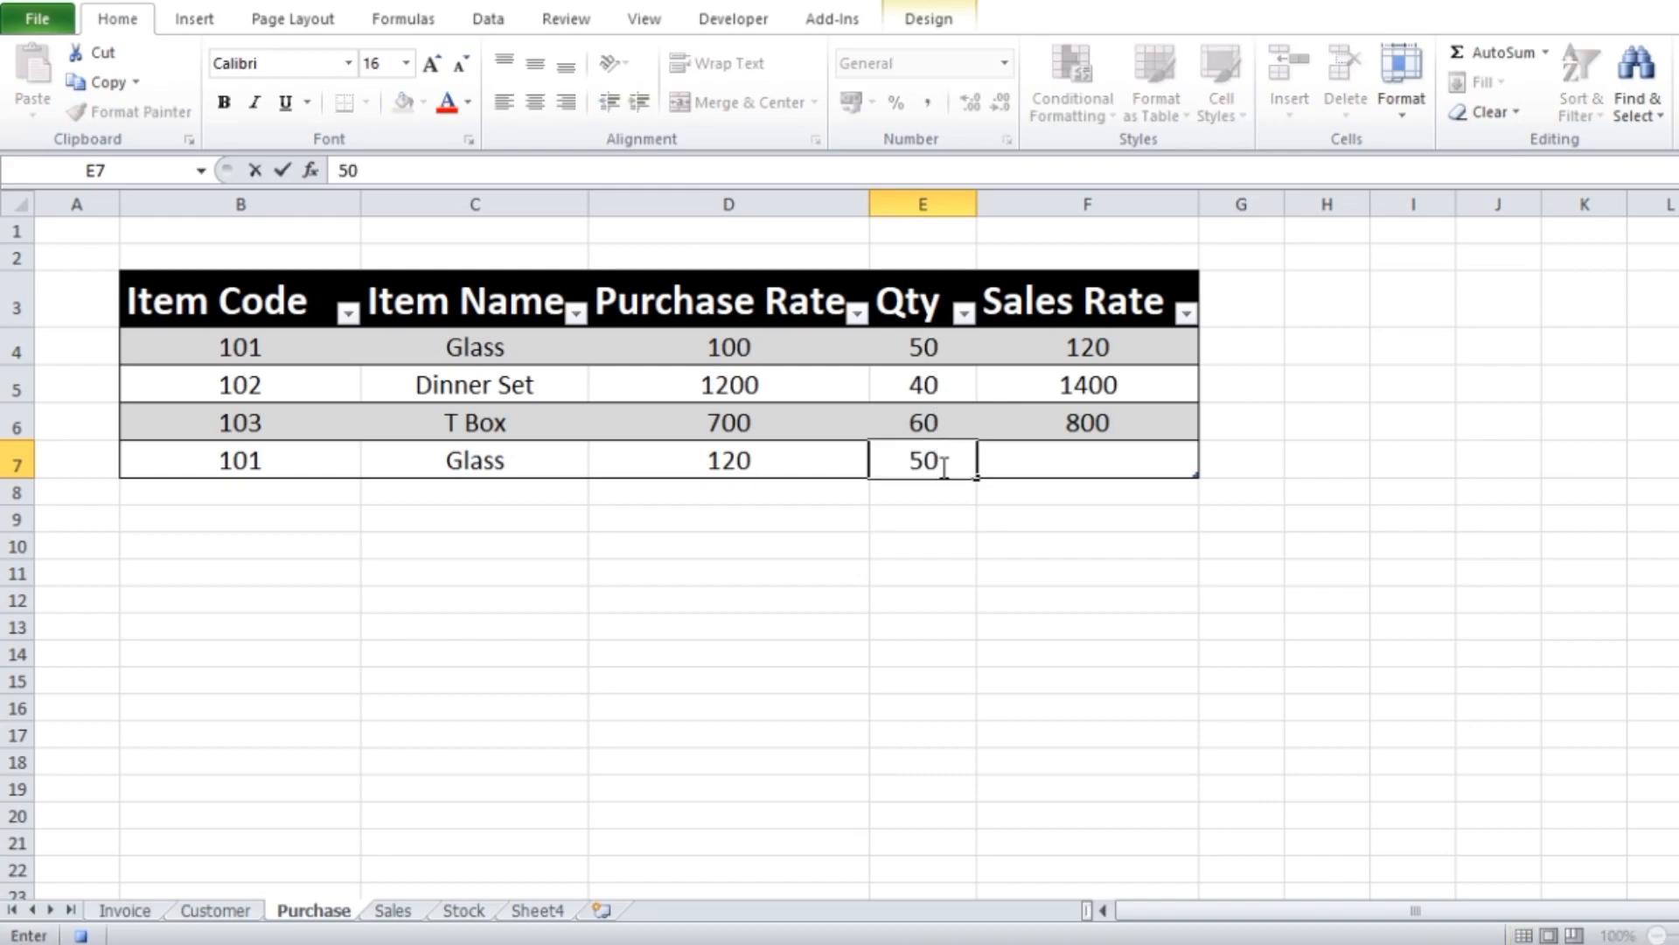
{"action": "key", "text": "Tab"}
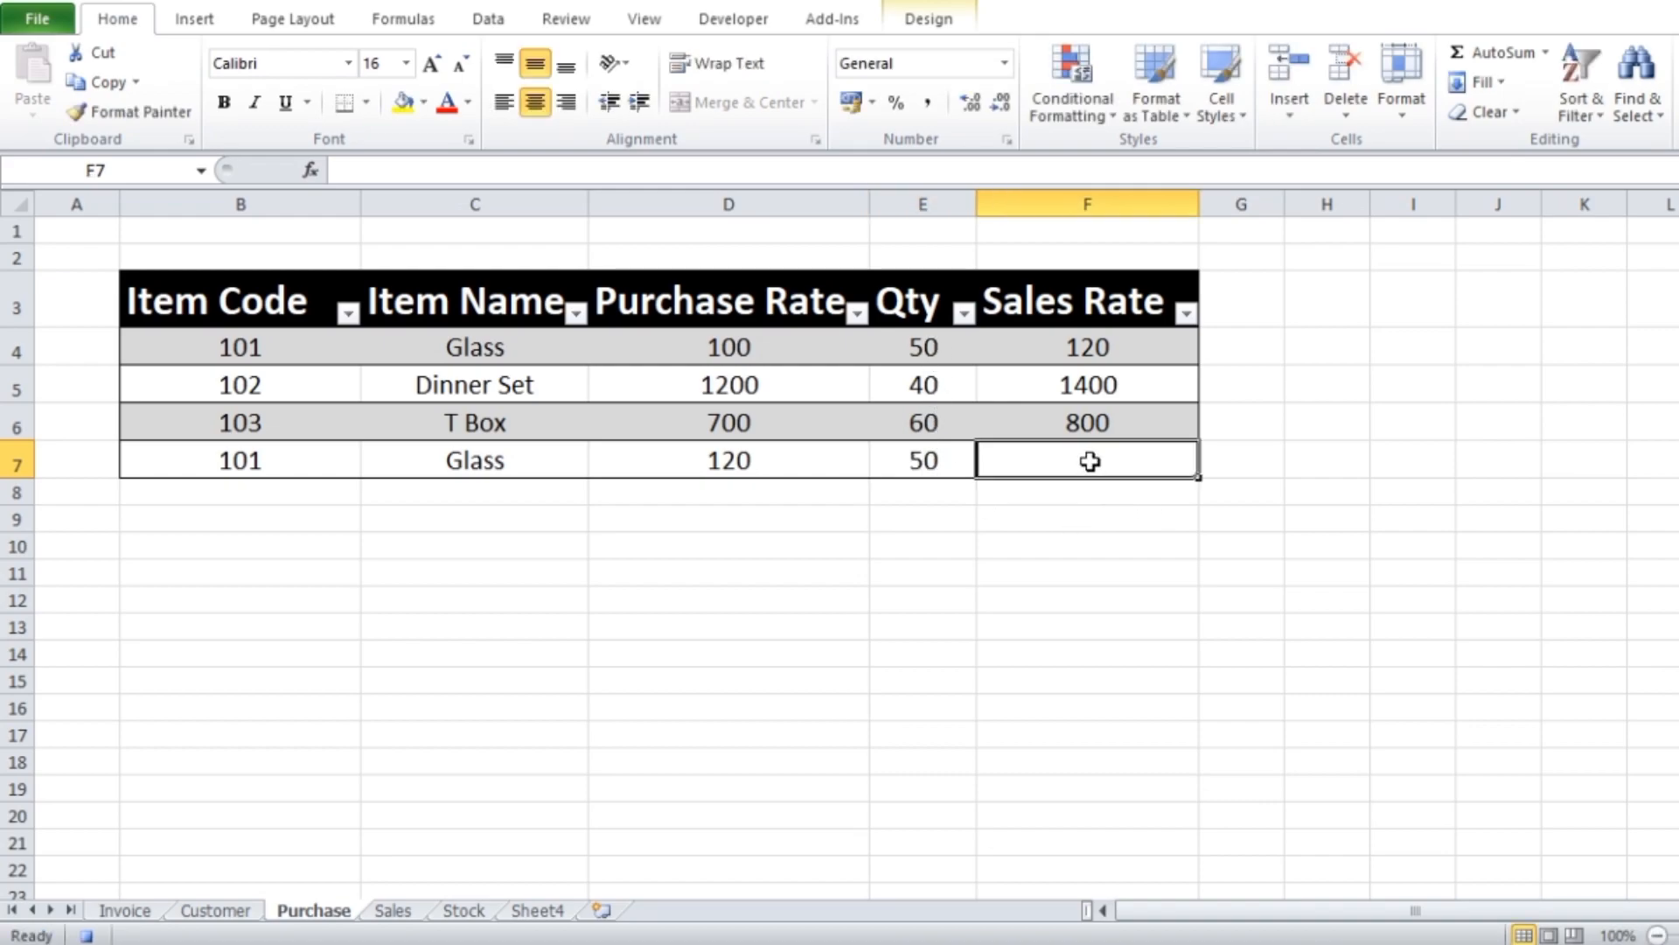
{"action": "type", "text": "150"}
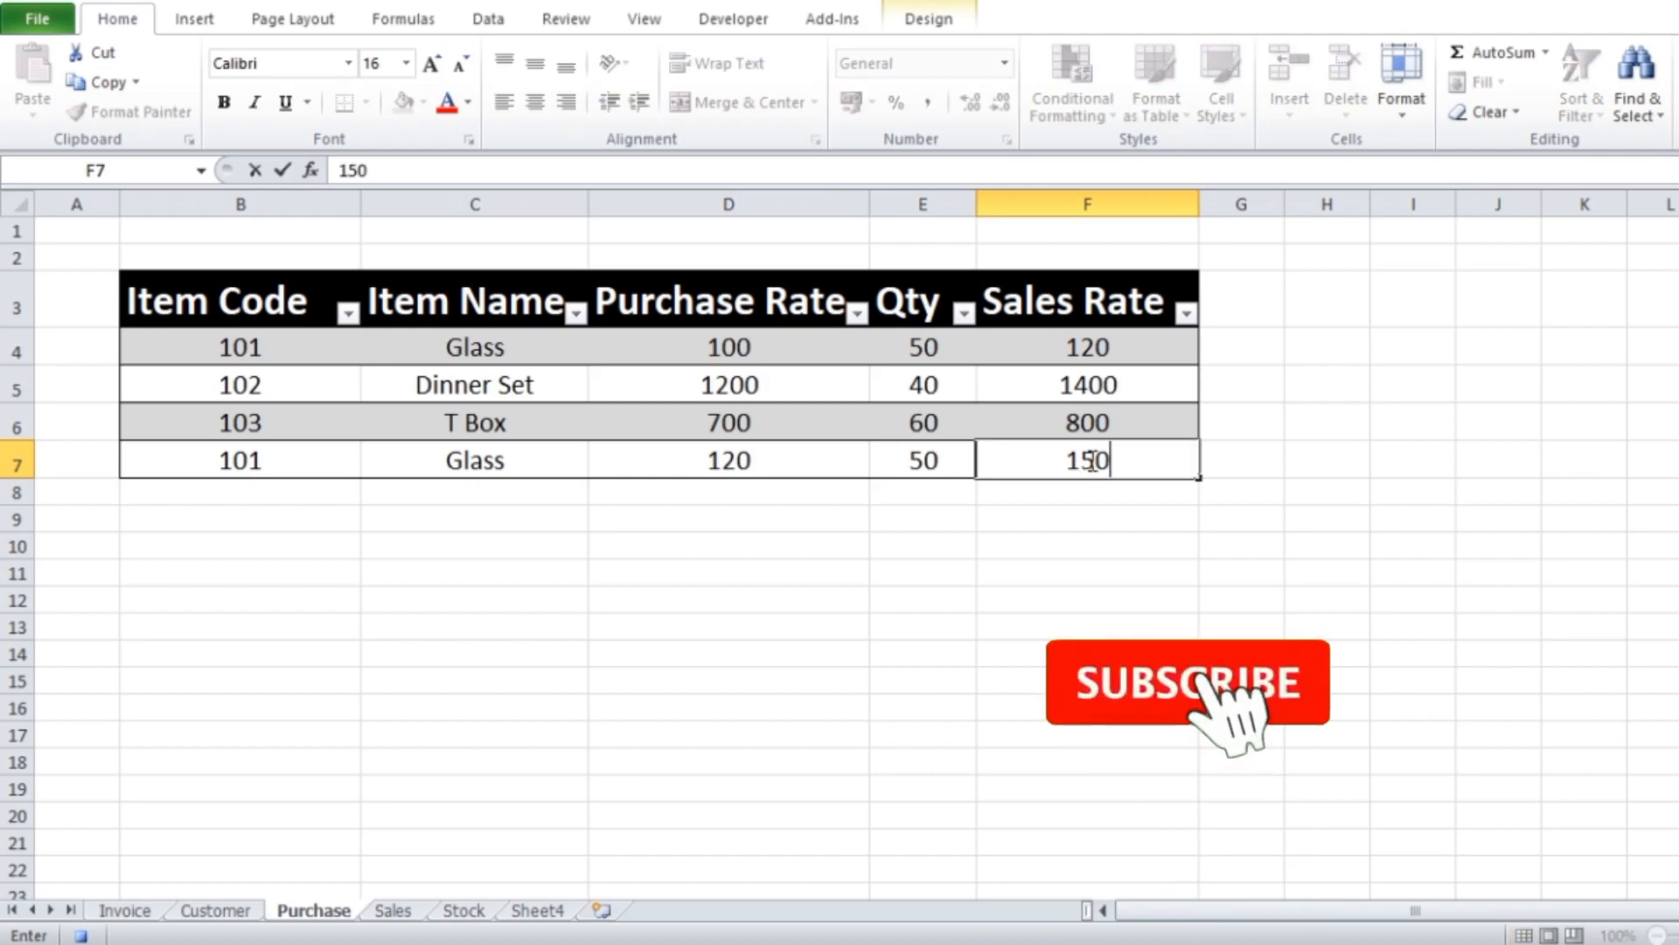
{"action": "left_click", "coordinate": [1069, 651]}
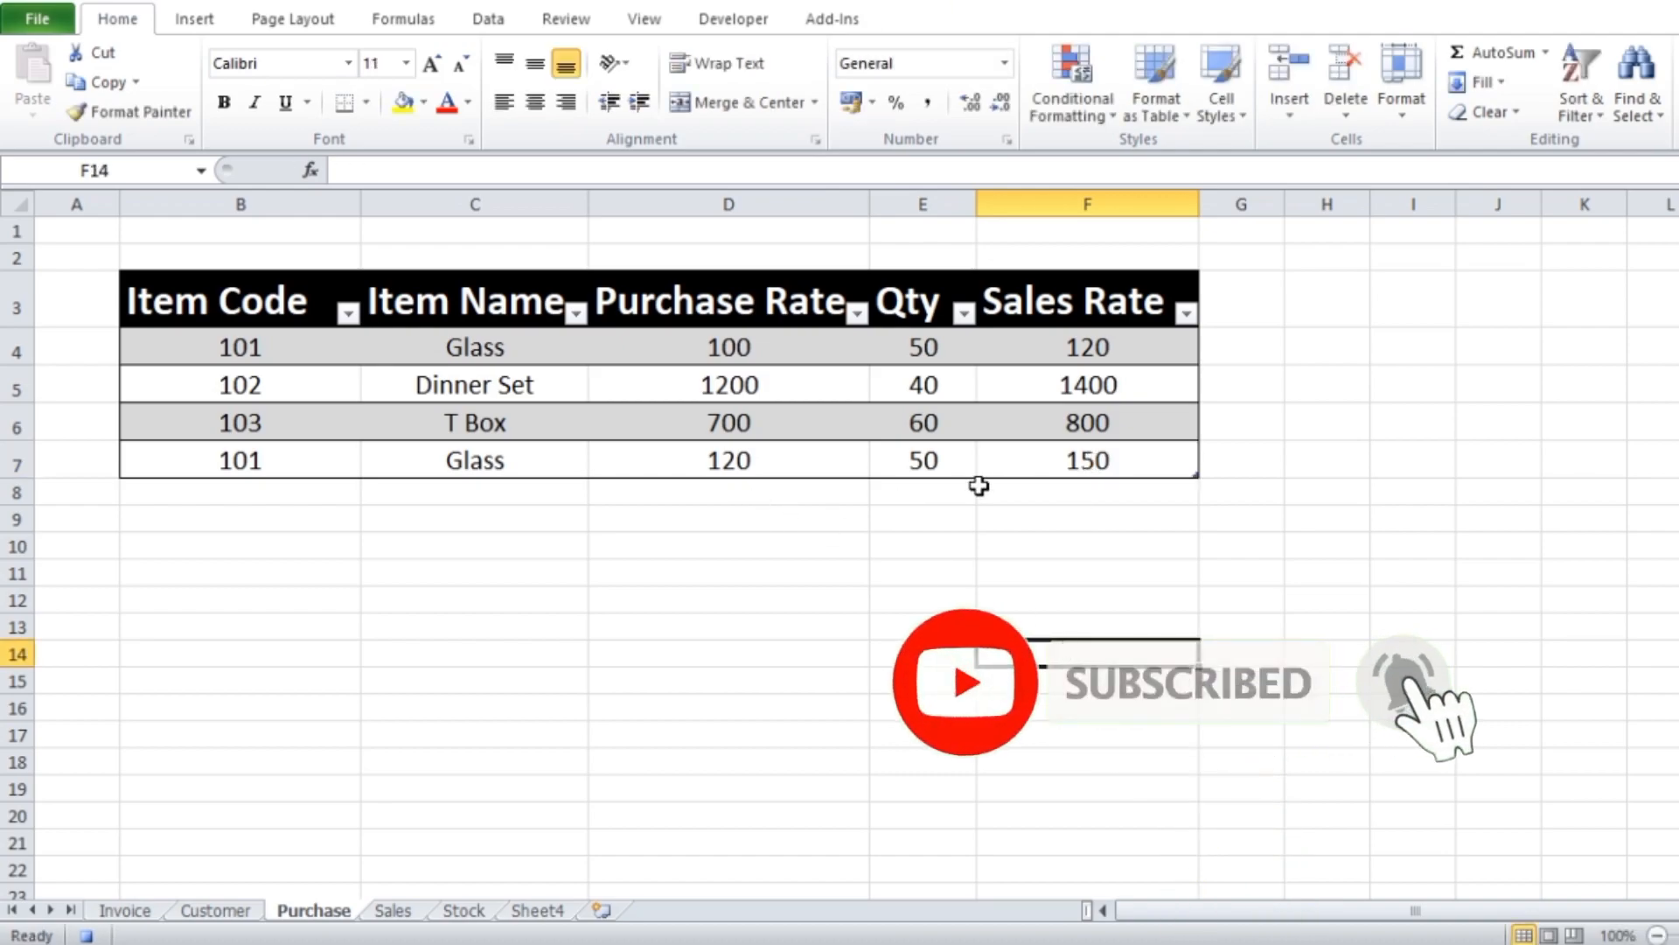
{"action": "left_click", "coordinate": [463, 911]}
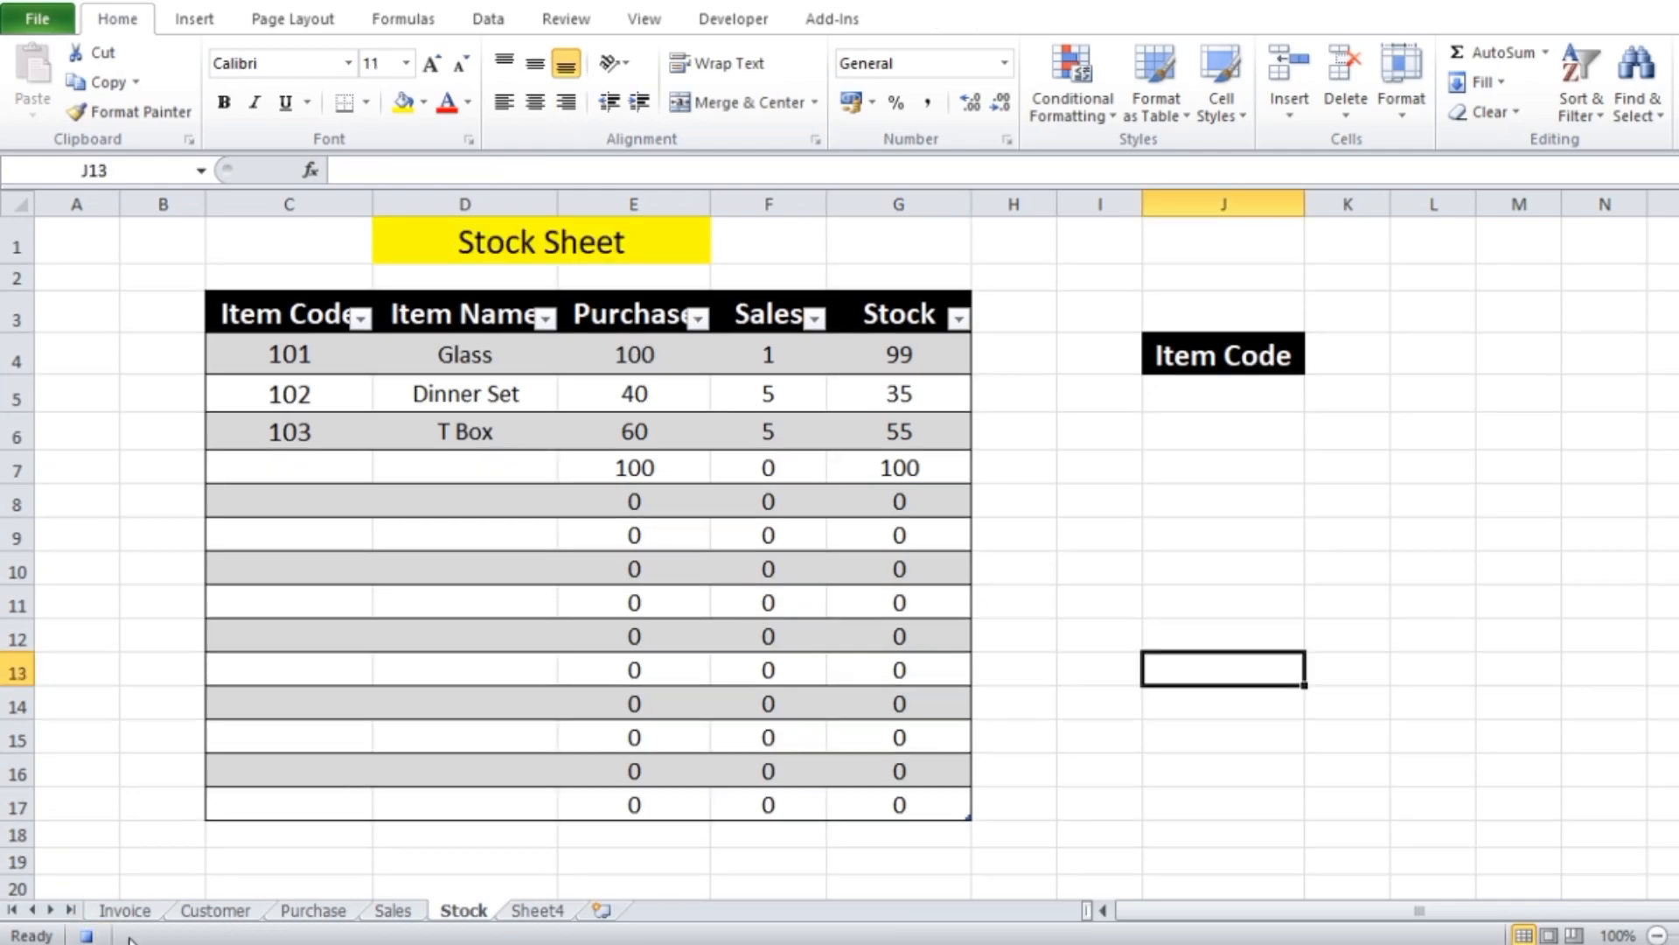
Enter =MAX(Table2[Invoice No]) as the Invoice No in G5 of the Invoice sheet, using the Sales sheet's Invoice No column
{"action": "left_click", "coordinate": [127, 911]}
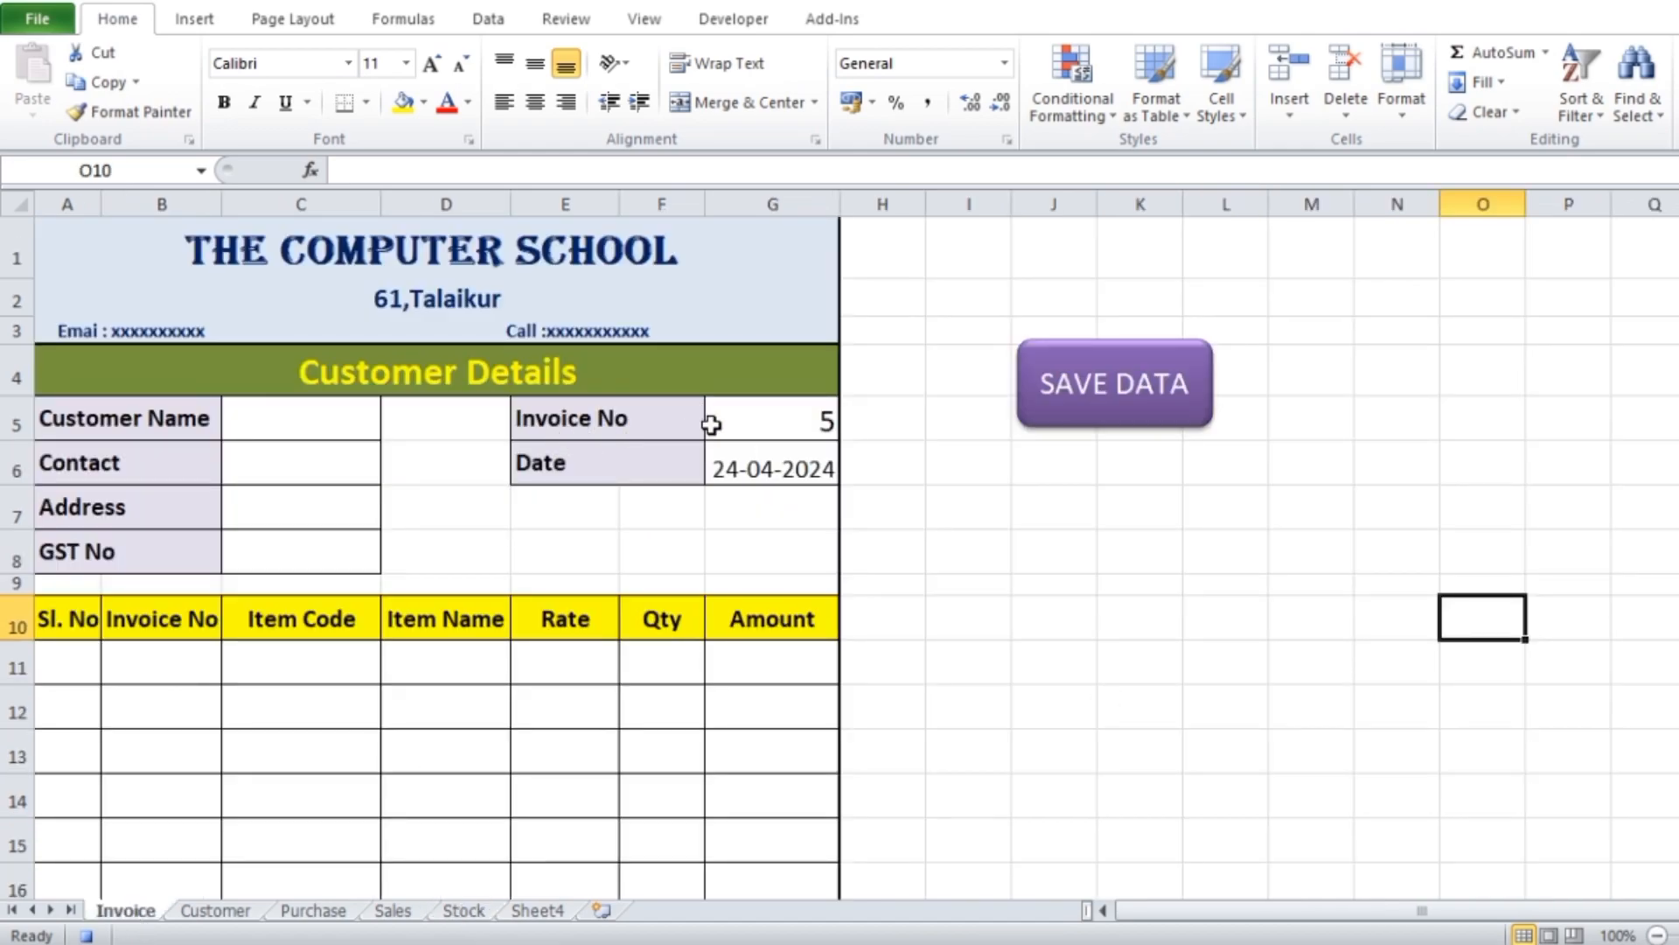
{"action": "left_click", "coordinate": [820, 423]}
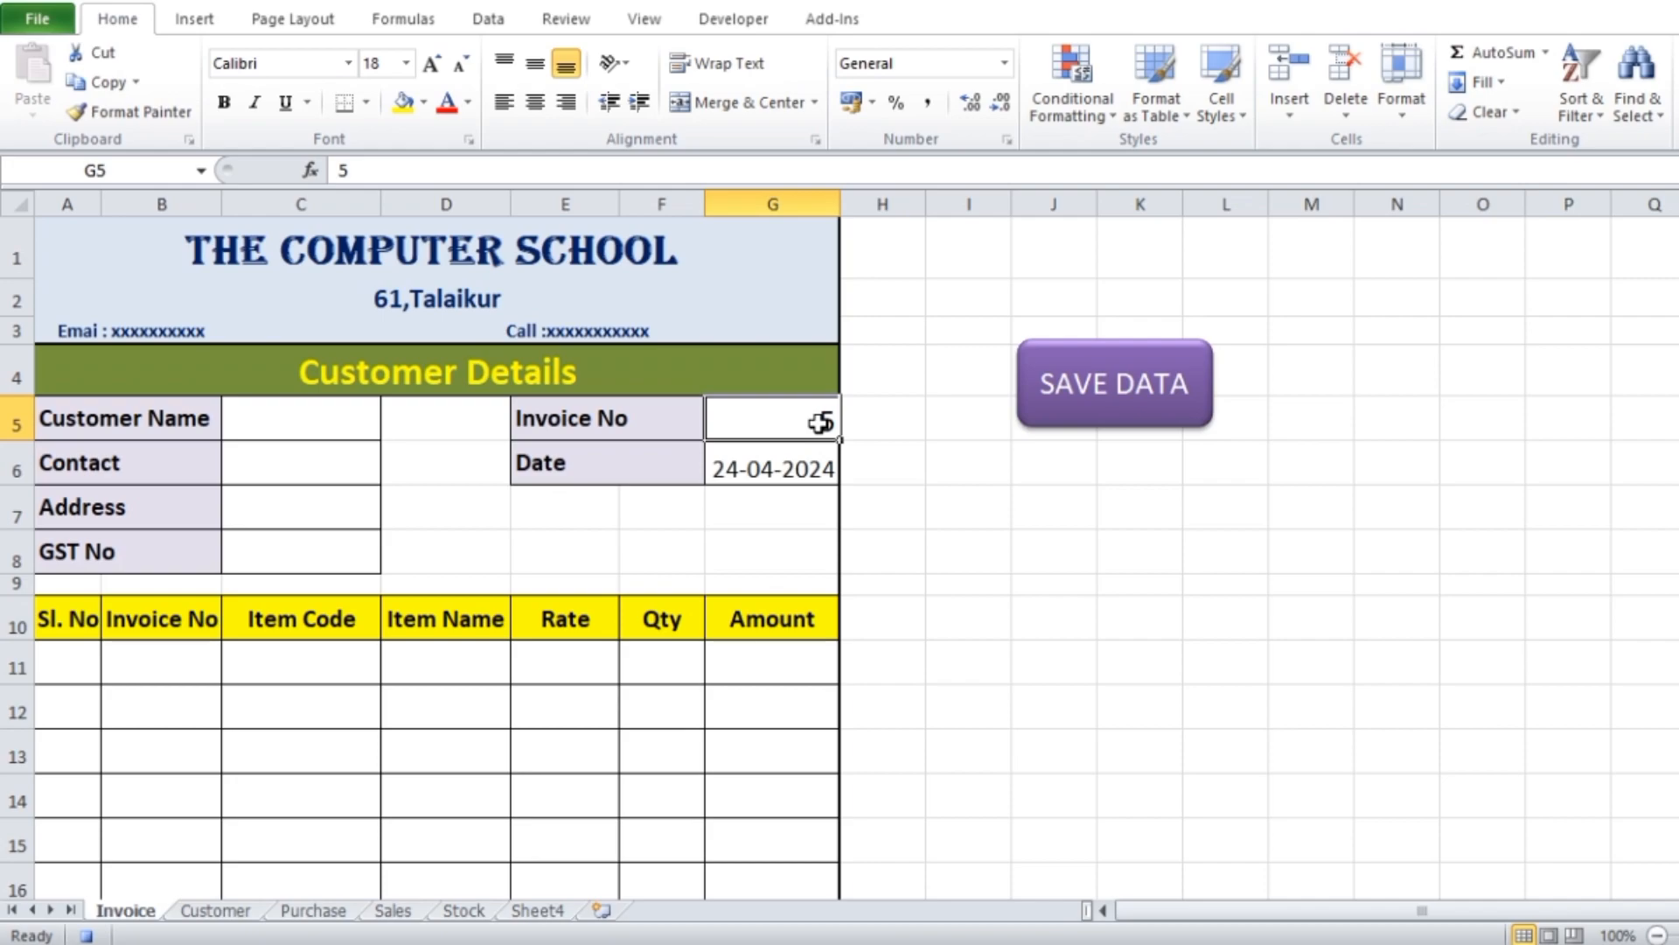
{"action": "type", "text": "=max"}
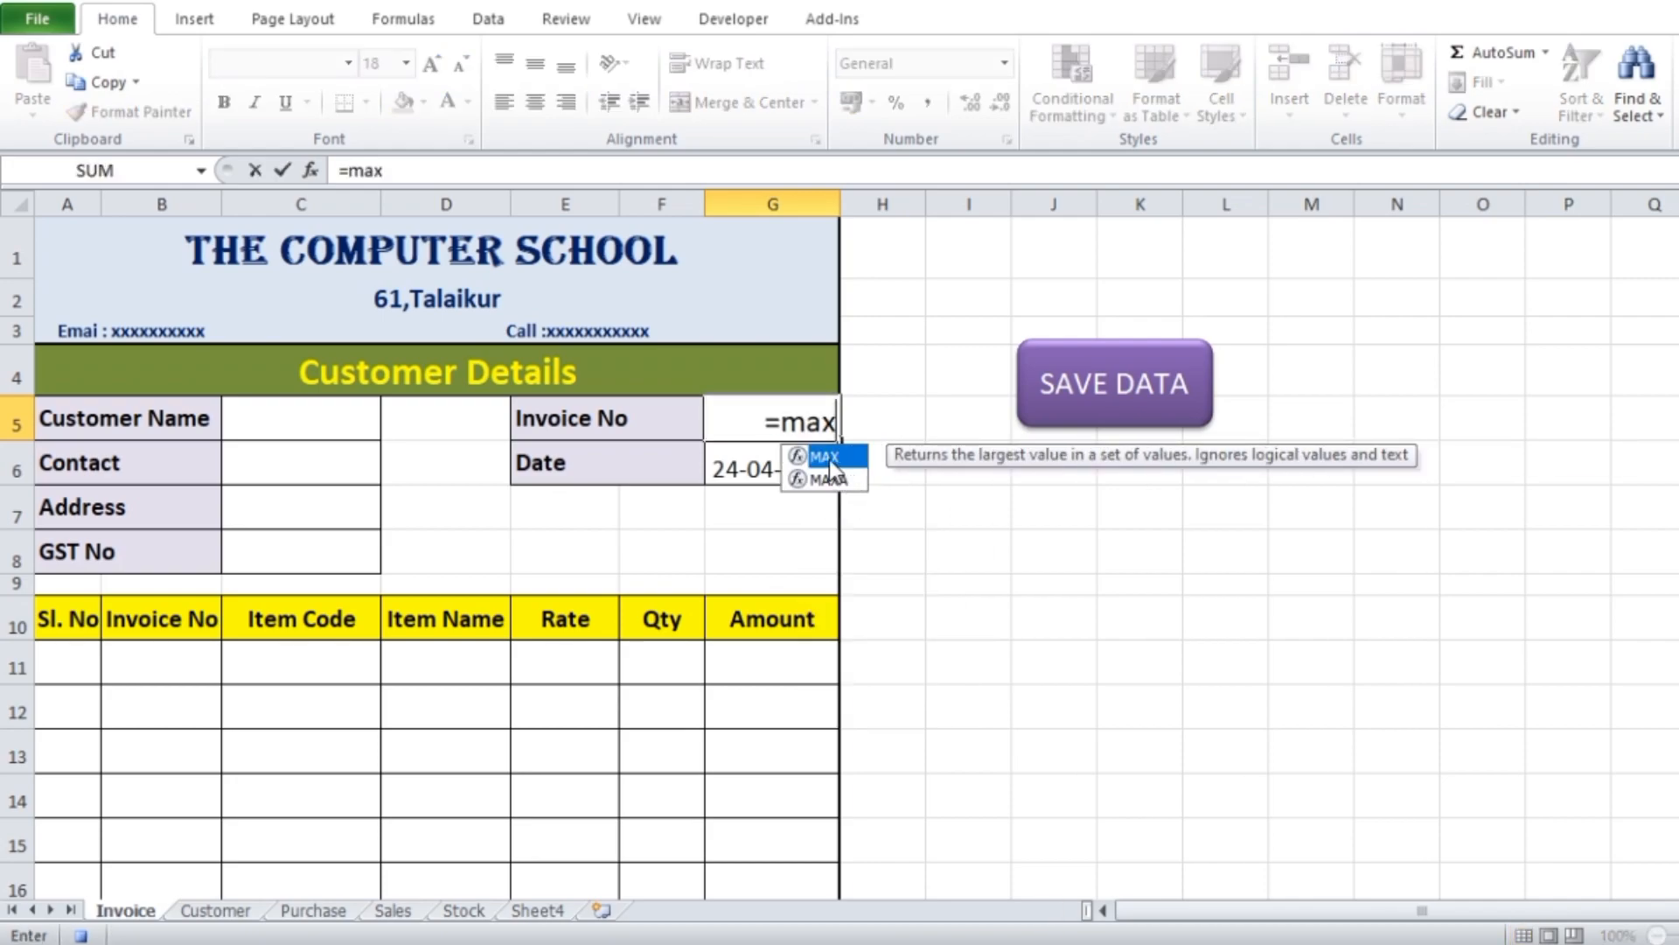
{"action": "double_click", "coordinate": [826, 456]}
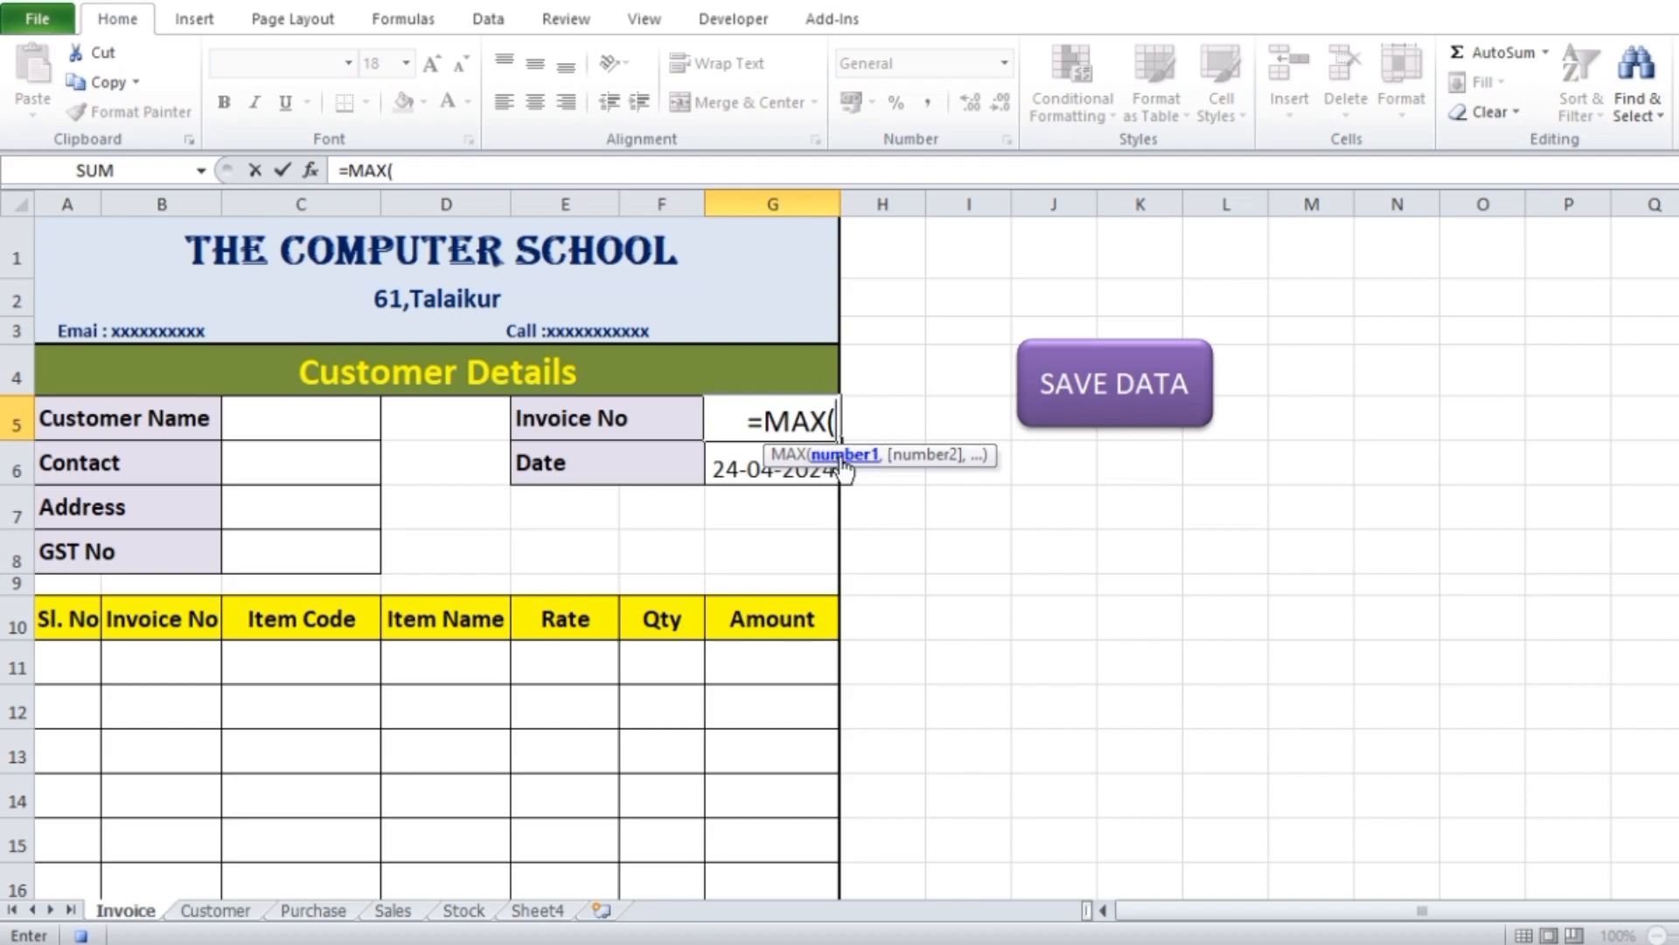
{"action": "left_click", "coordinate": [395, 912]}
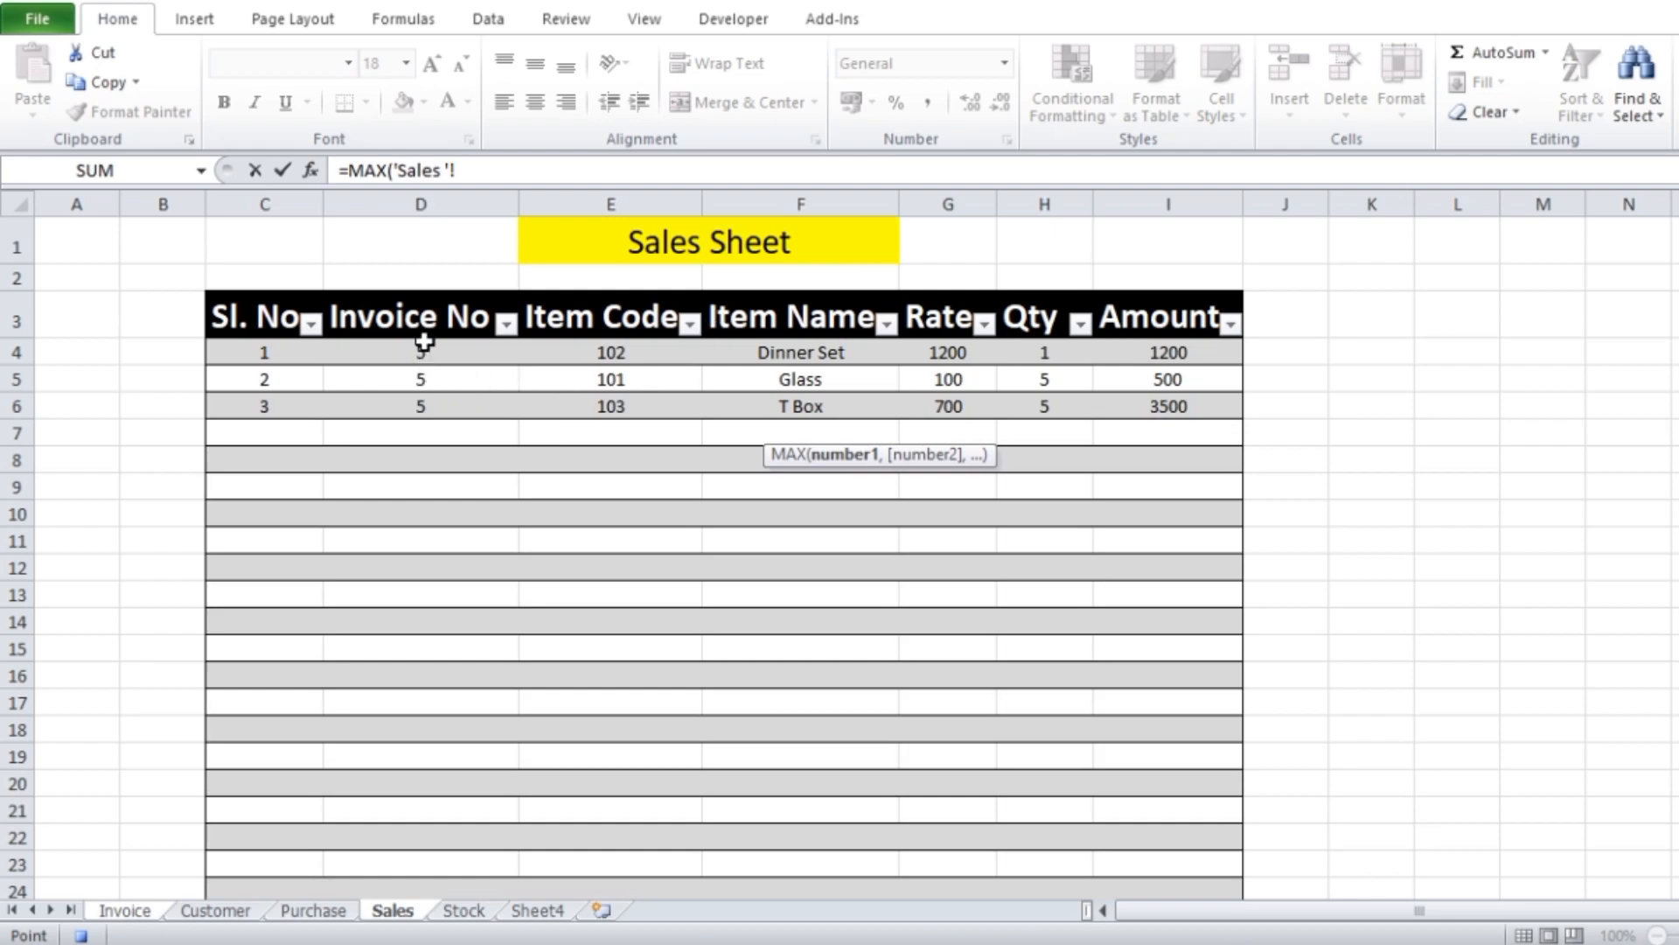
{"action": "left_click_drag", "start_coordinate": [427, 356], "coordinate": [440, 824]}
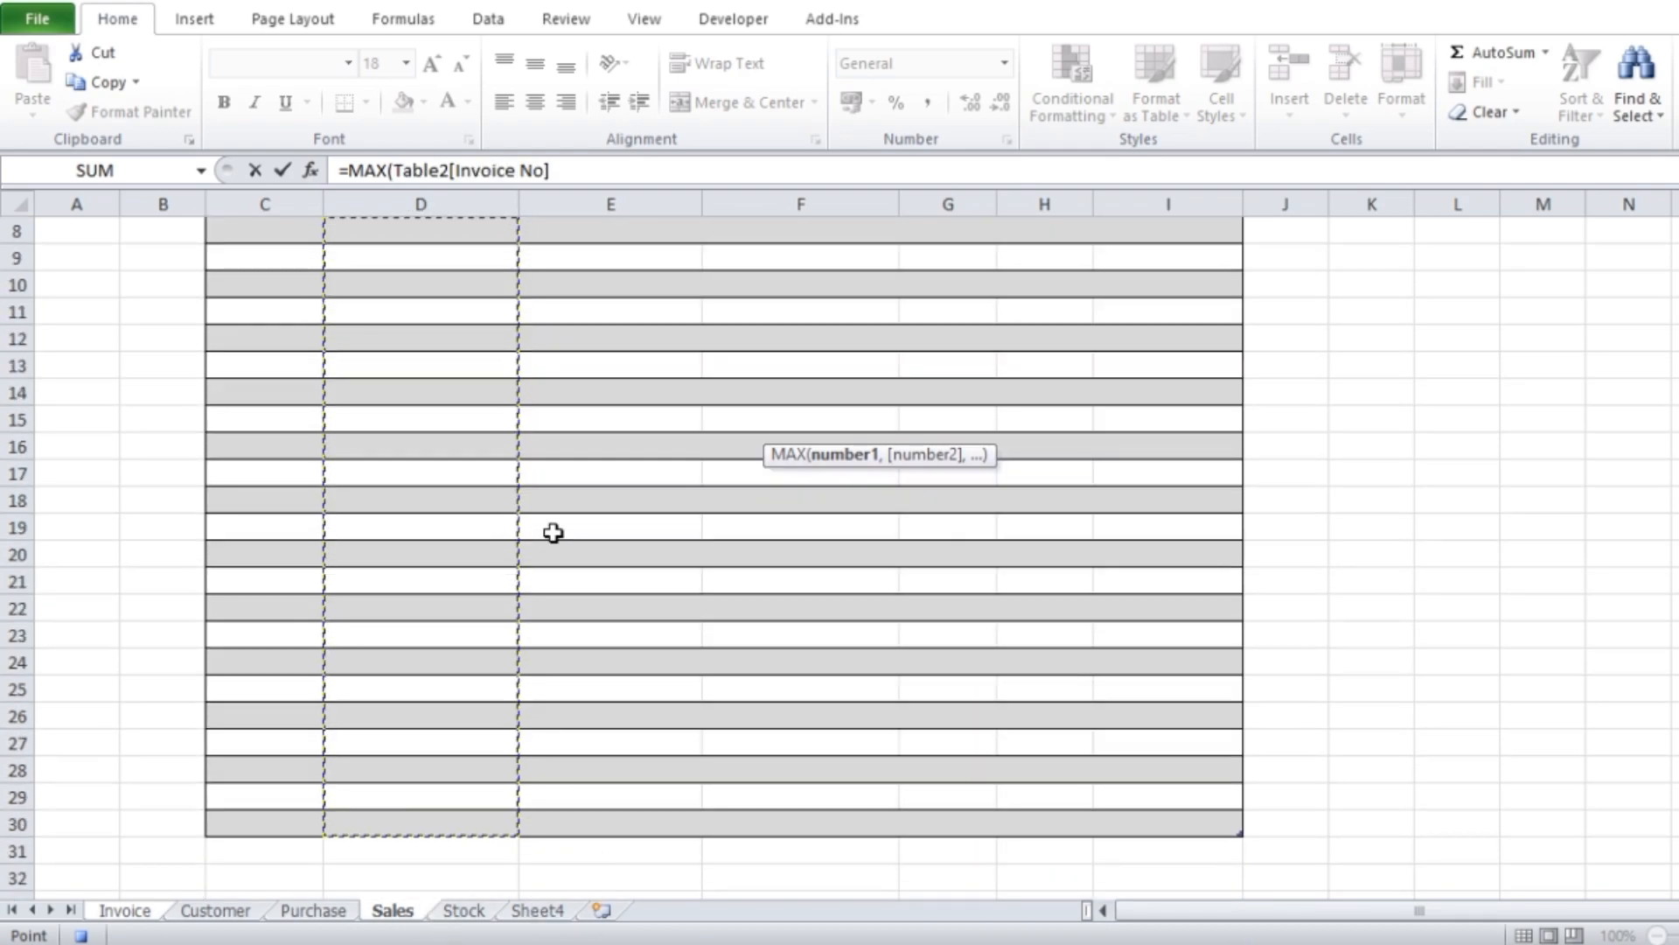
{"action": "scroll", "coordinate": [557, 536], "scroll_direction": "up", "scroll_amount": 3}
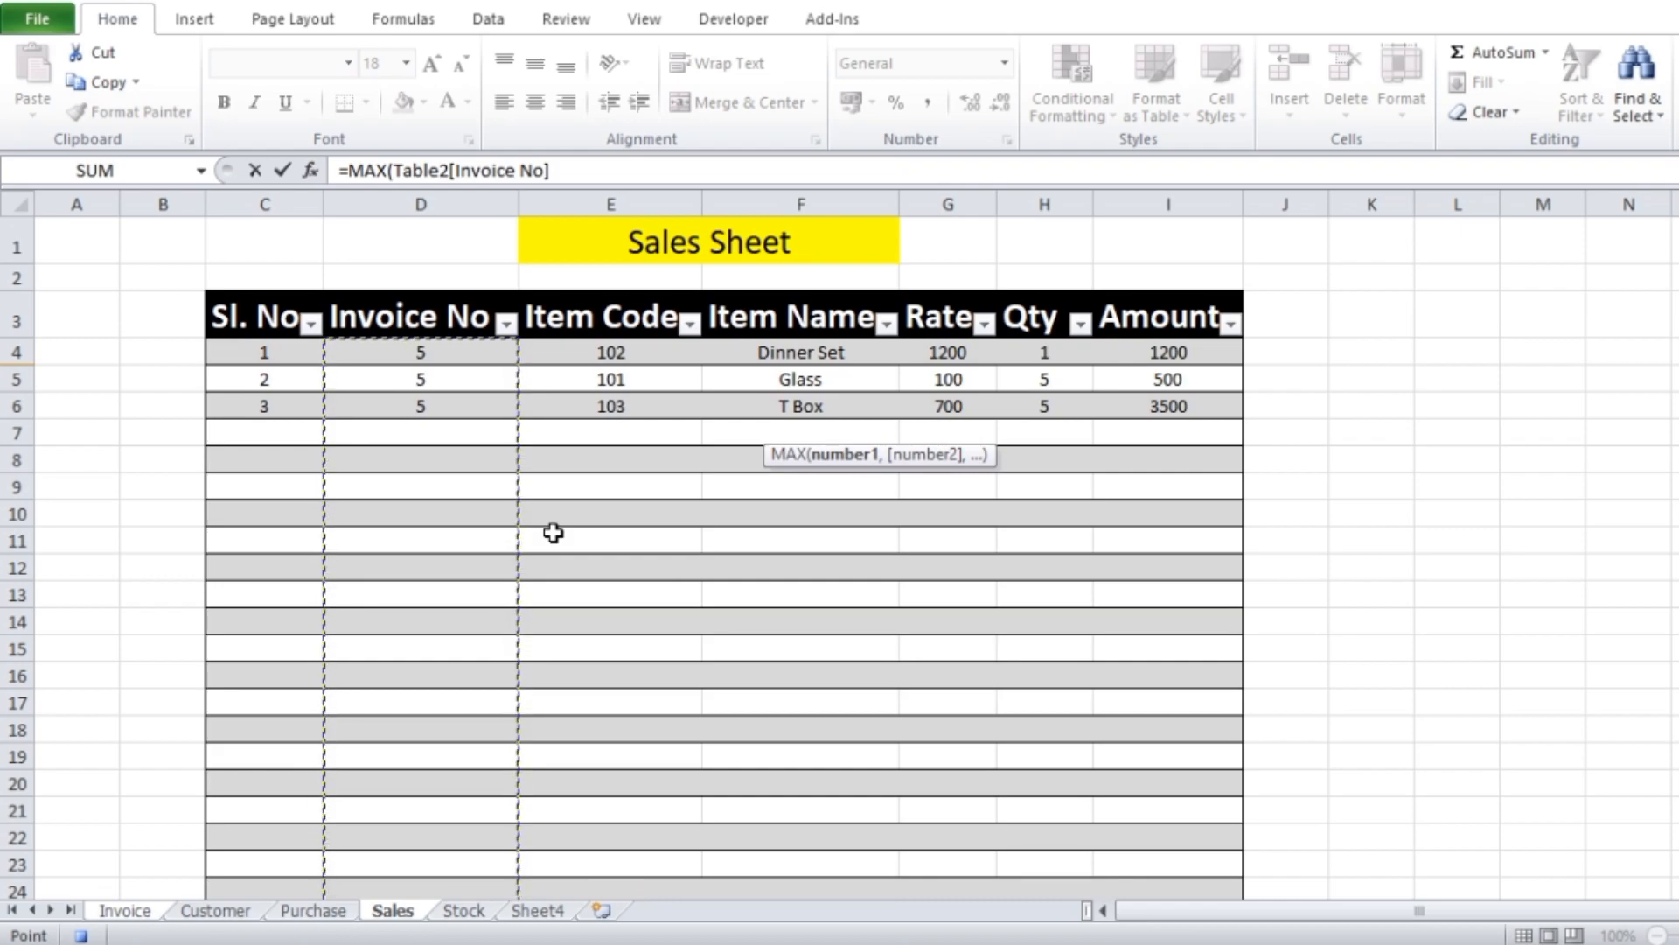
{"action": "type", "text": ")"}
{"action": "key", "text": "Return"}
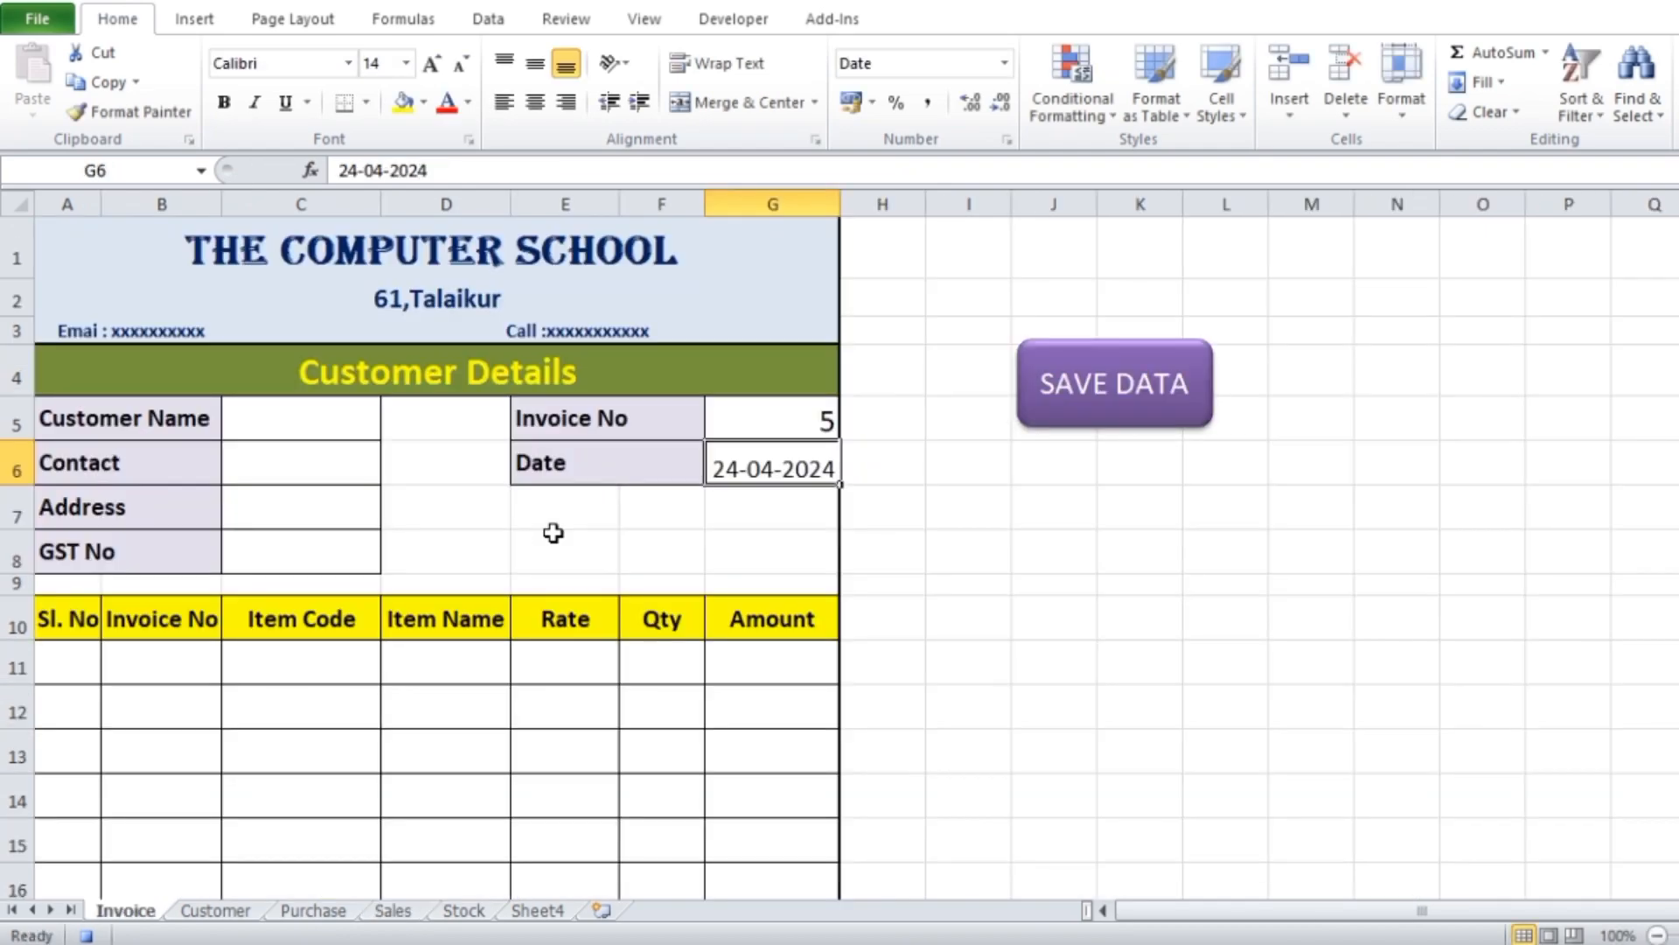
Append -1 to the MAX formula in the Invoice No cell G5
{"action": "left_click", "coordinate": [815, 422]}
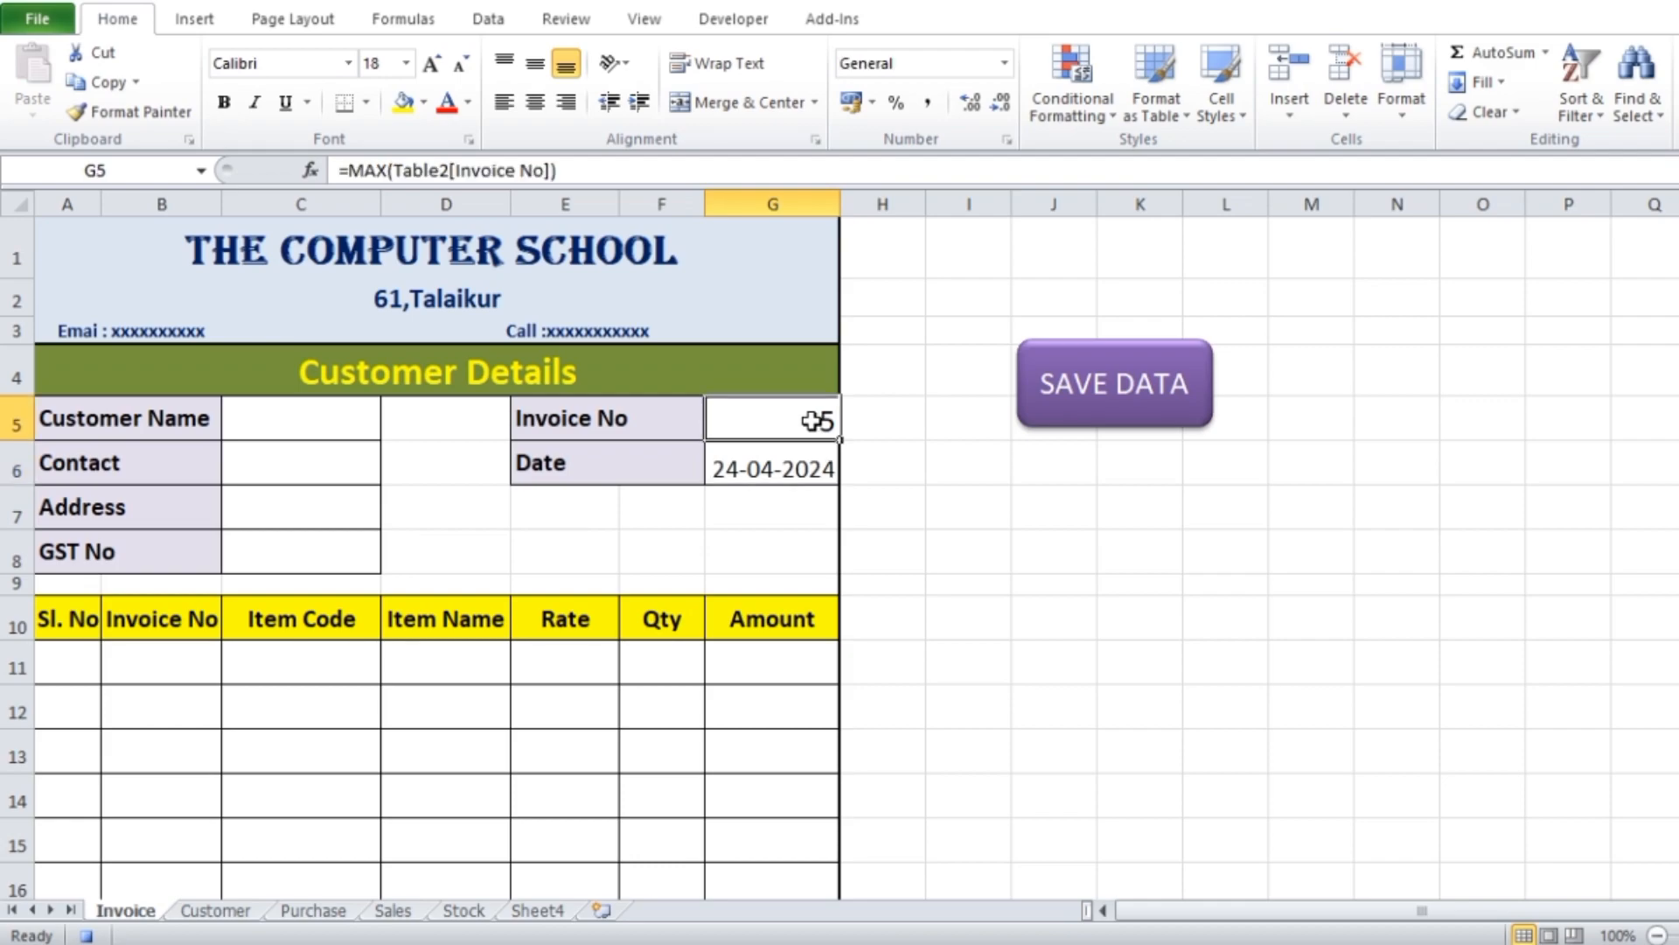
{"action": "double_click", "coordinate": [815, 421]}
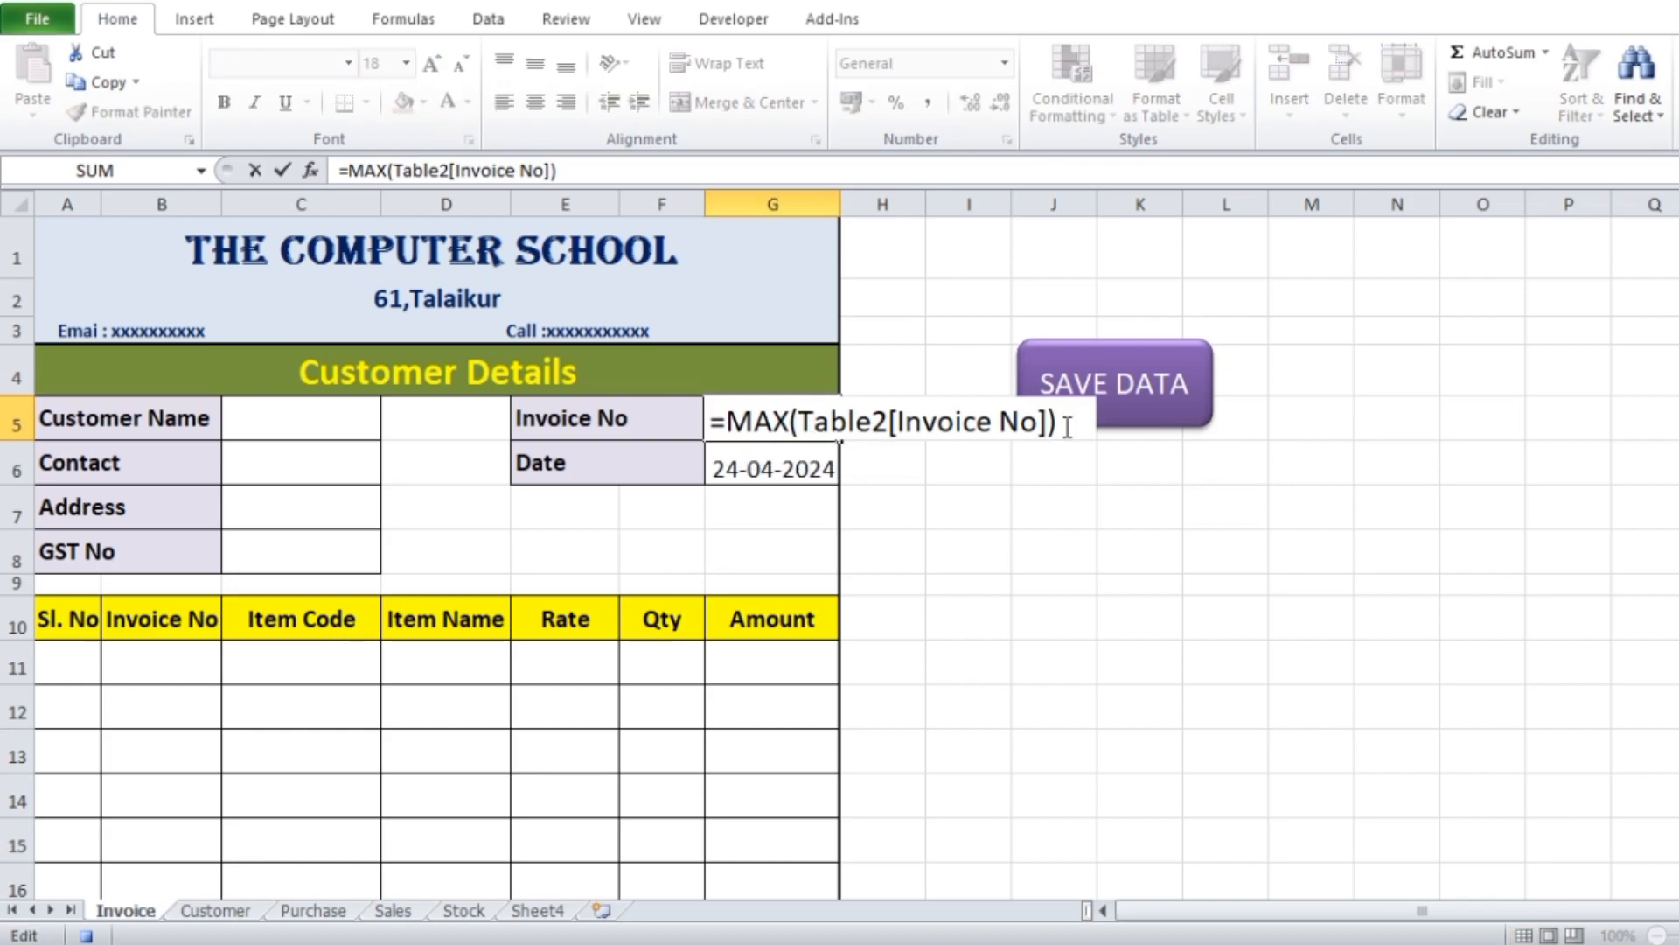
{"action": "type", "text": "-1"}
{"action": "key", "text": "Return"}
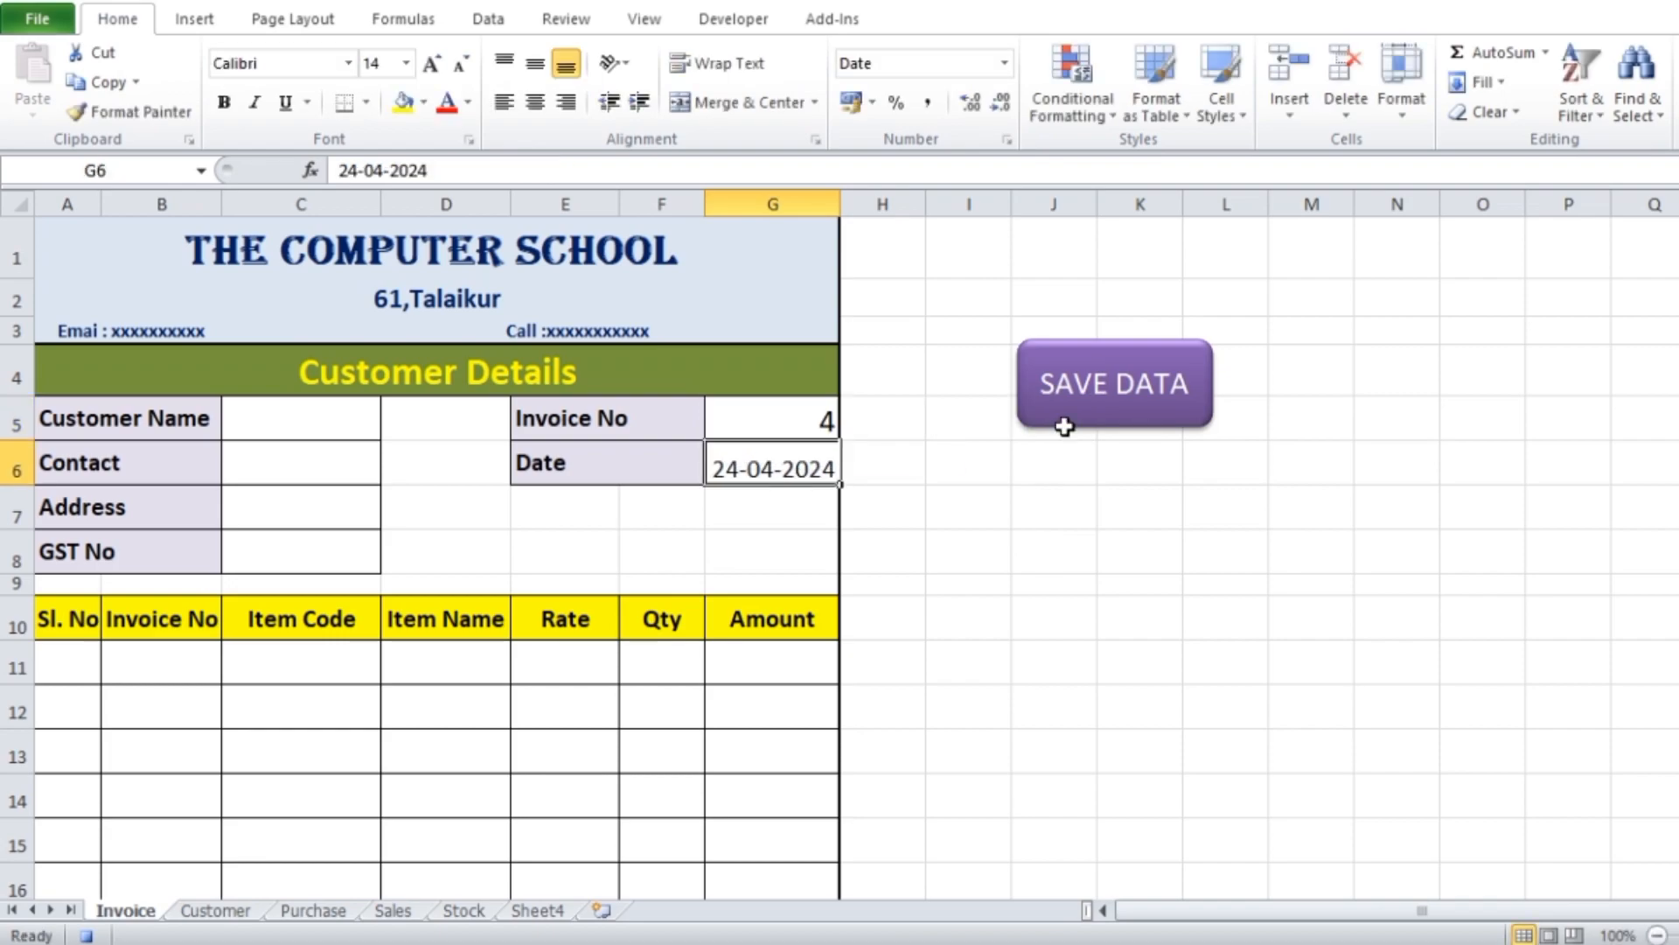
Change the Invoice No formula in G5 to =MAX(Table2[Invoice No])+1
{"action": "left_click", "coordinate": [769, 418]}
{"action": "double_click", "coordinate": [770, 418]}
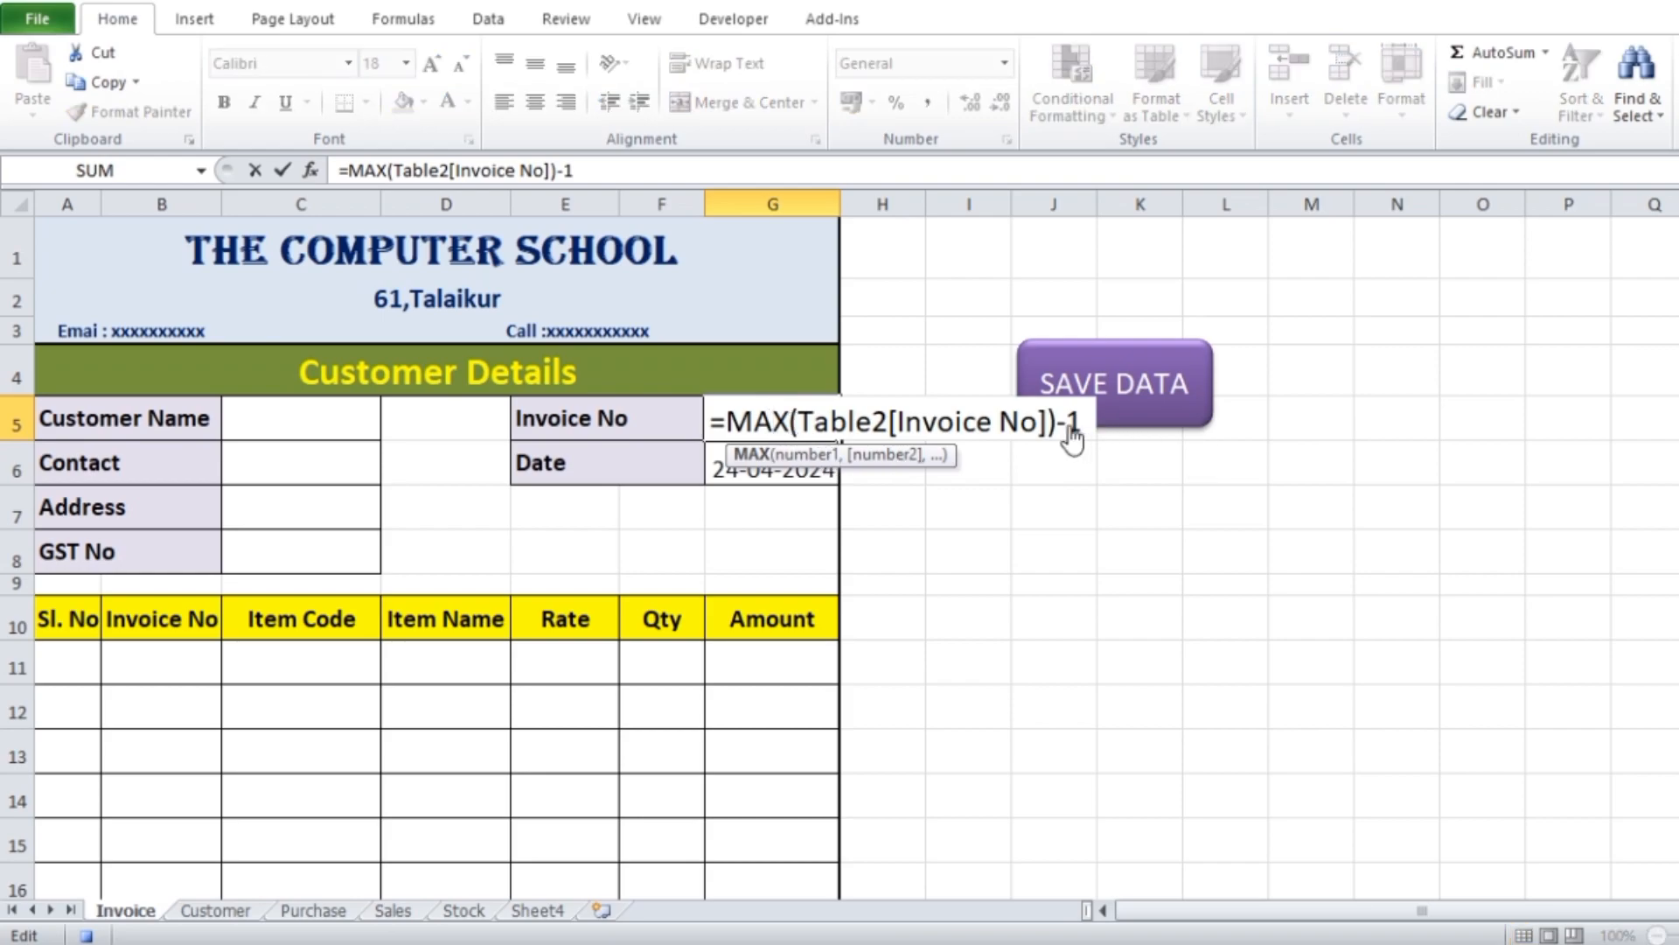
{"action": "key", "text": "Left"}
{"action": "key", "text": "BackSpace"}
{"action": "type", "text": "+"}
{"action": "key", "text": "Return"}
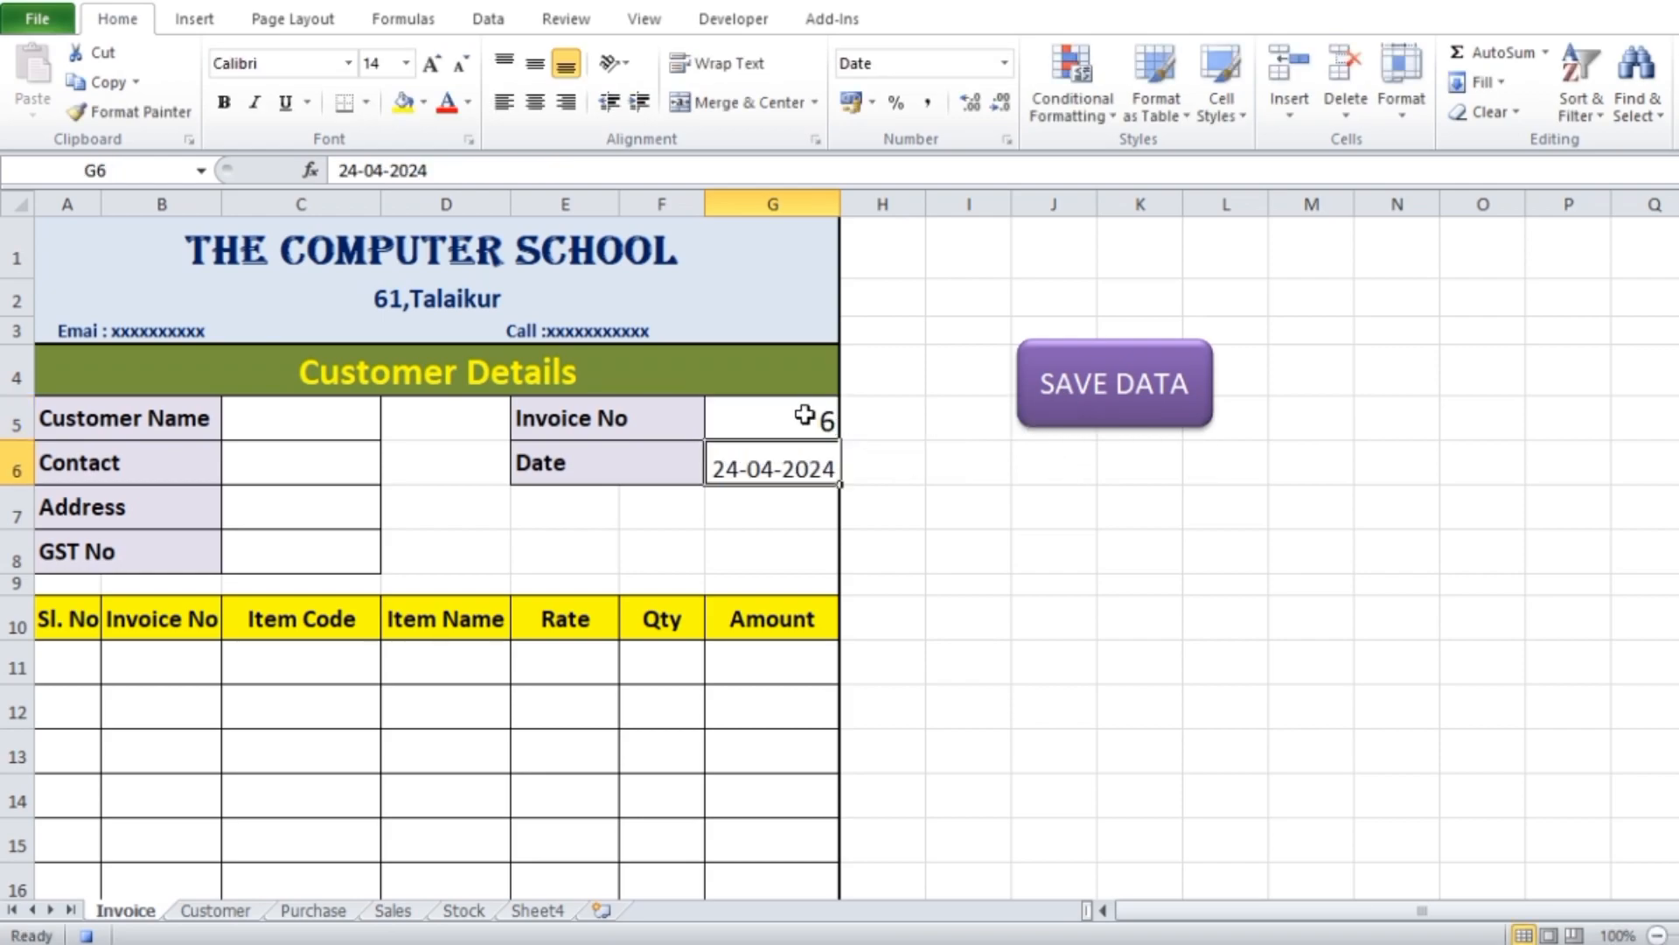
{"action": "left_click", "coordinate": [804, 415]}
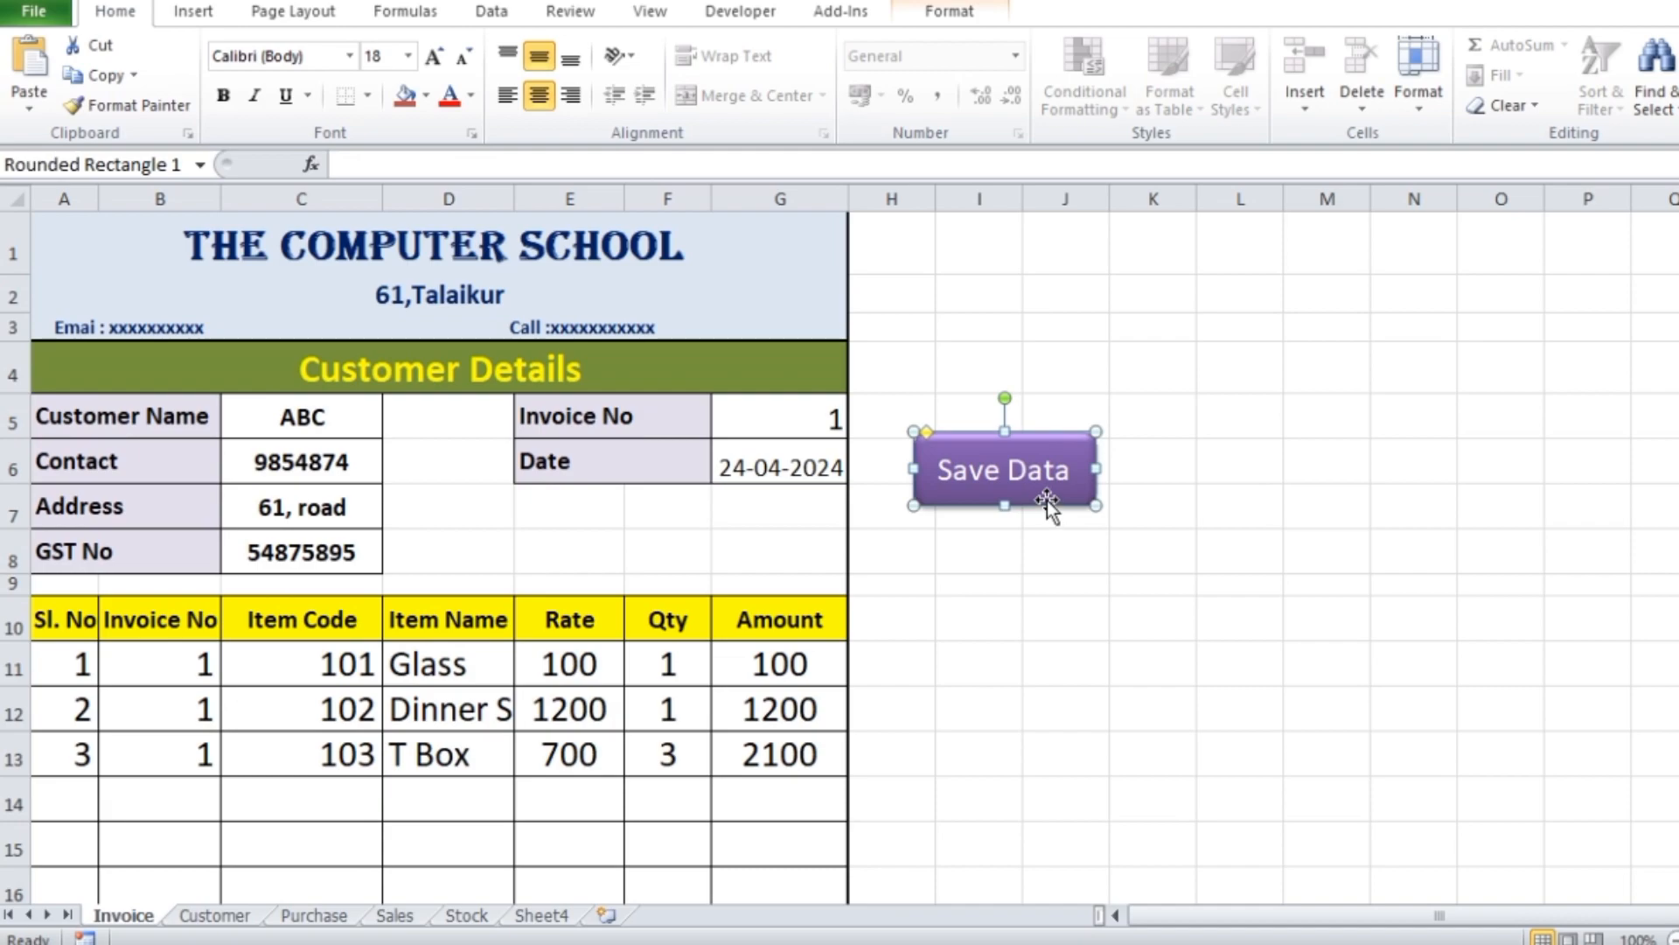
Make two copies of the Save Data button and place them one under the other below the original
{"action": "left_click", "coordinate": [1114, 625]}
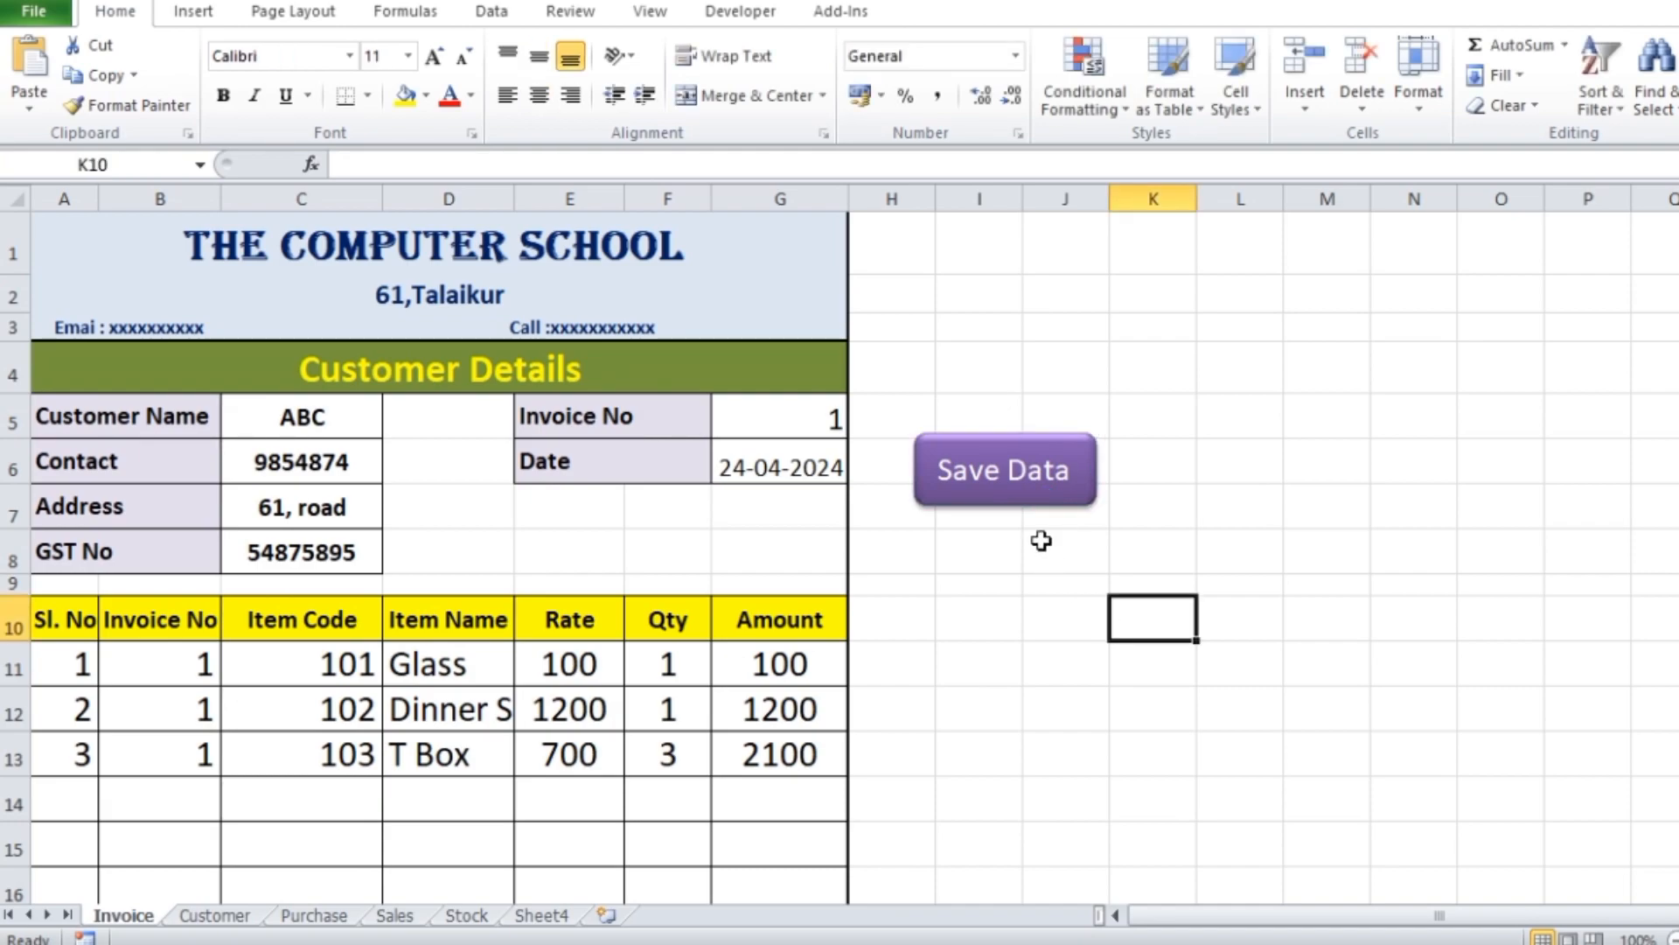
{"action": "key", "text": "ctrl+v"}
{"action": "left_click_drag", "start_coordinate": [1202, 651], "coordinate": [1051, 701]}
{"action": "key", "text": "ctrl+d"}
{"action": "left_click_drag", "start_coordinate": [1061, 600], "coordinate": [1059, 590]}
Relabel the two copied Save Data buttons, the upper one as PDF and the lower one as PRINT
{"action": "triple_click", "coordinate": [975, 560]}
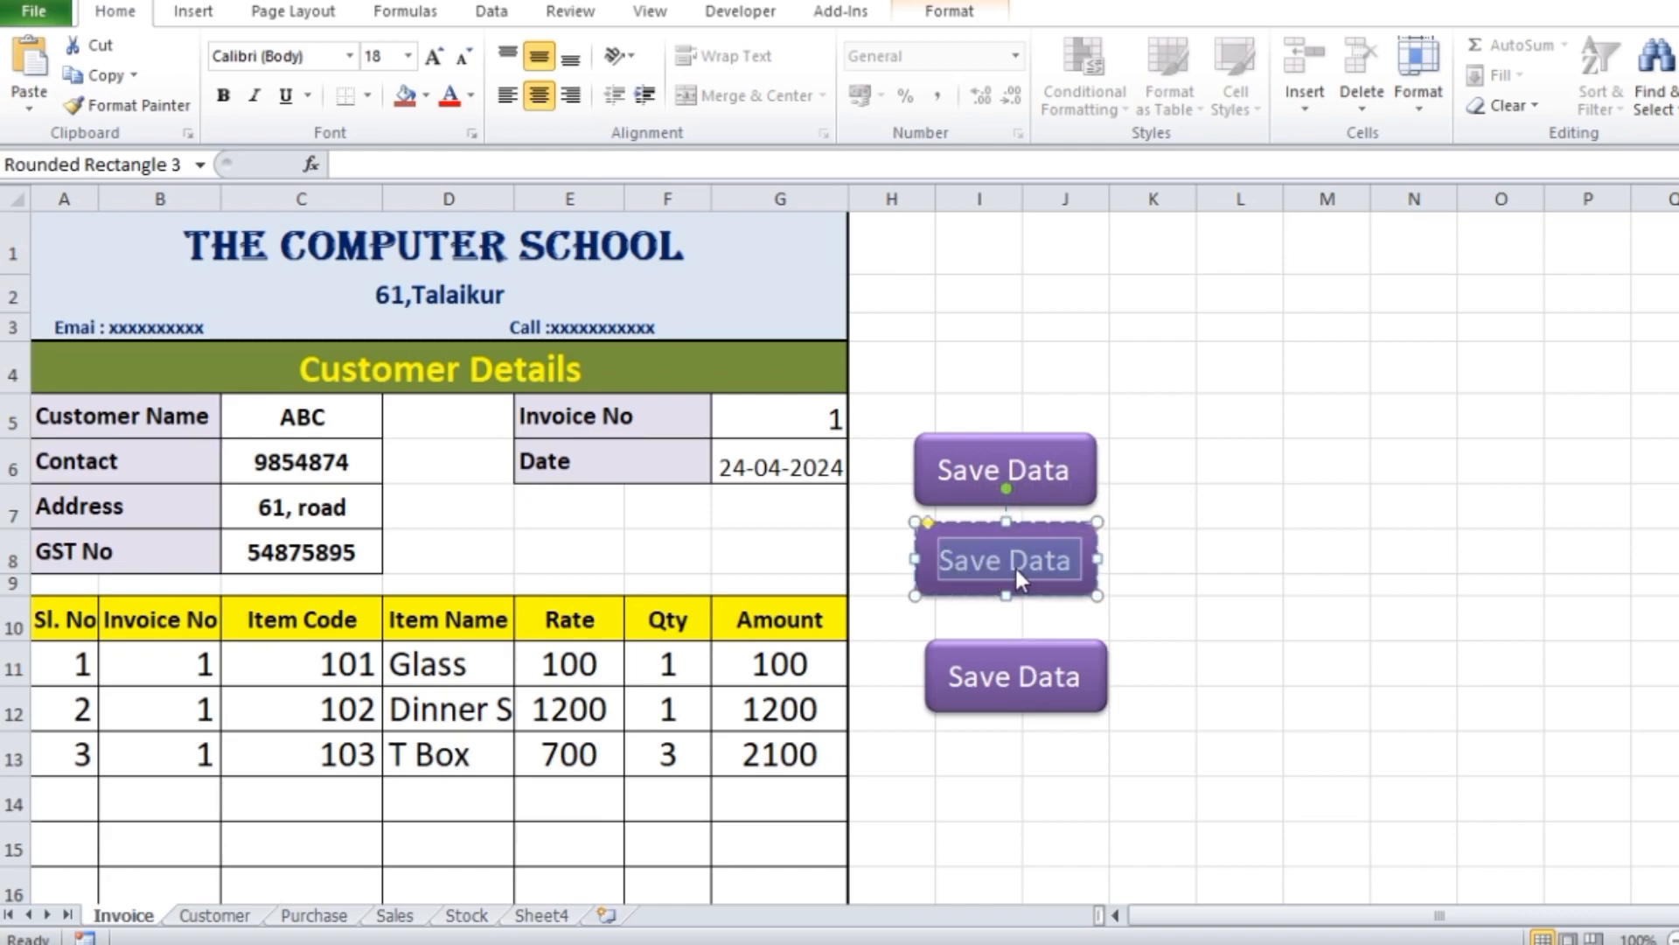
{"action": "type", "text": "PDF"}
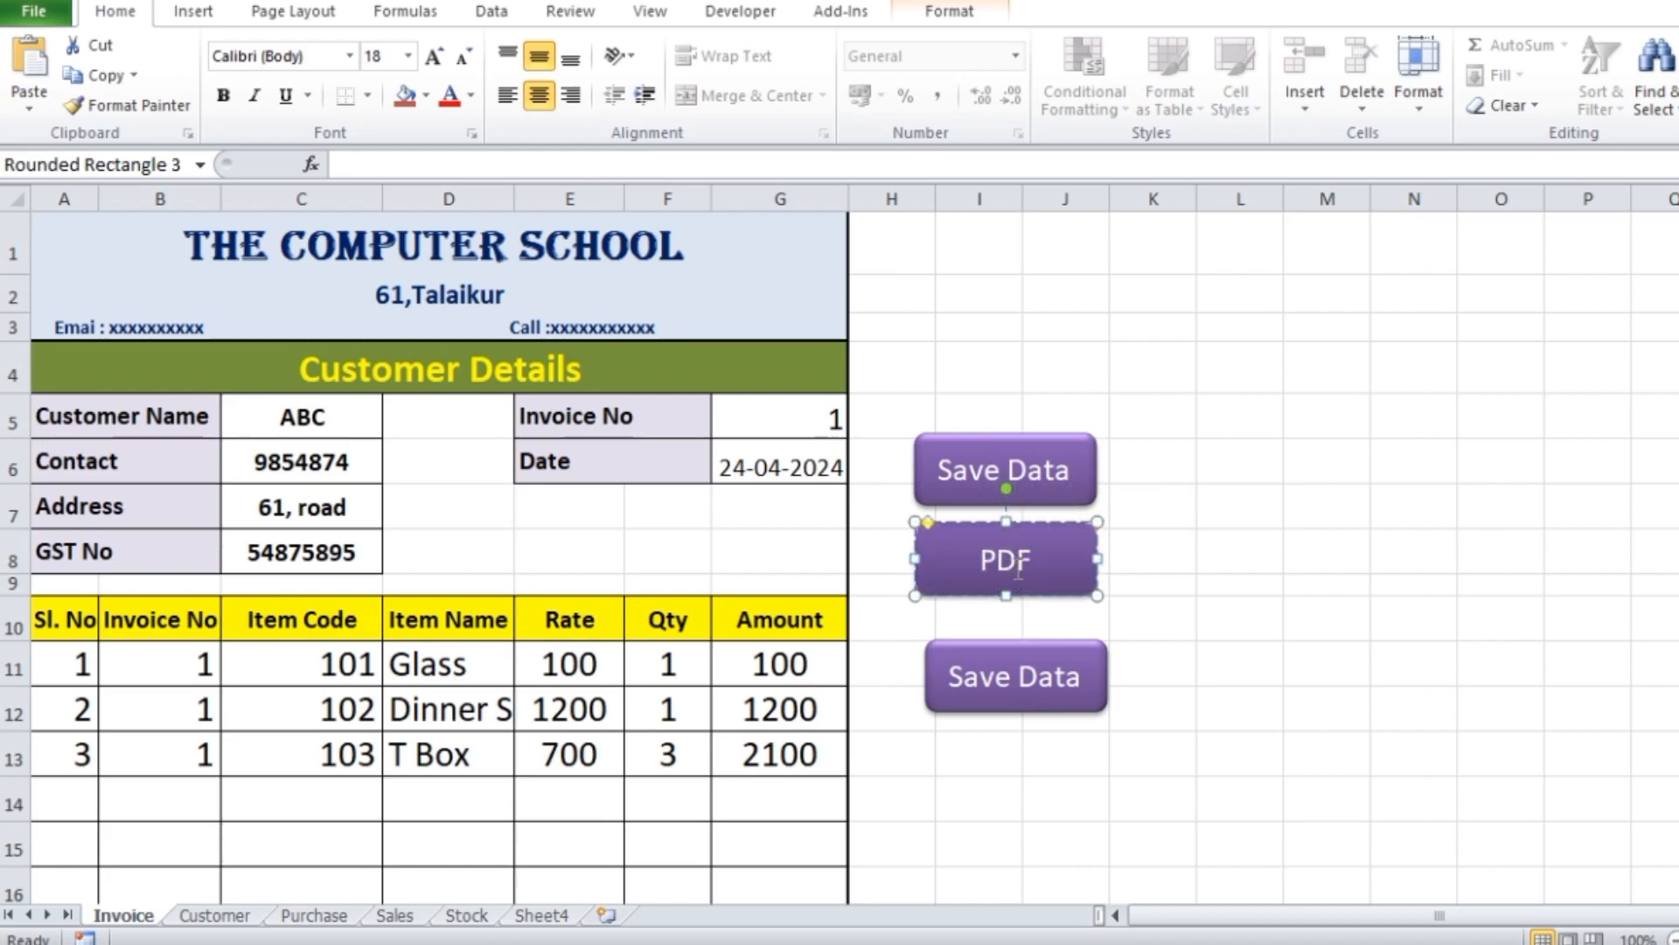
{"action": "triple_click", "coordinate": [1016, 684]}
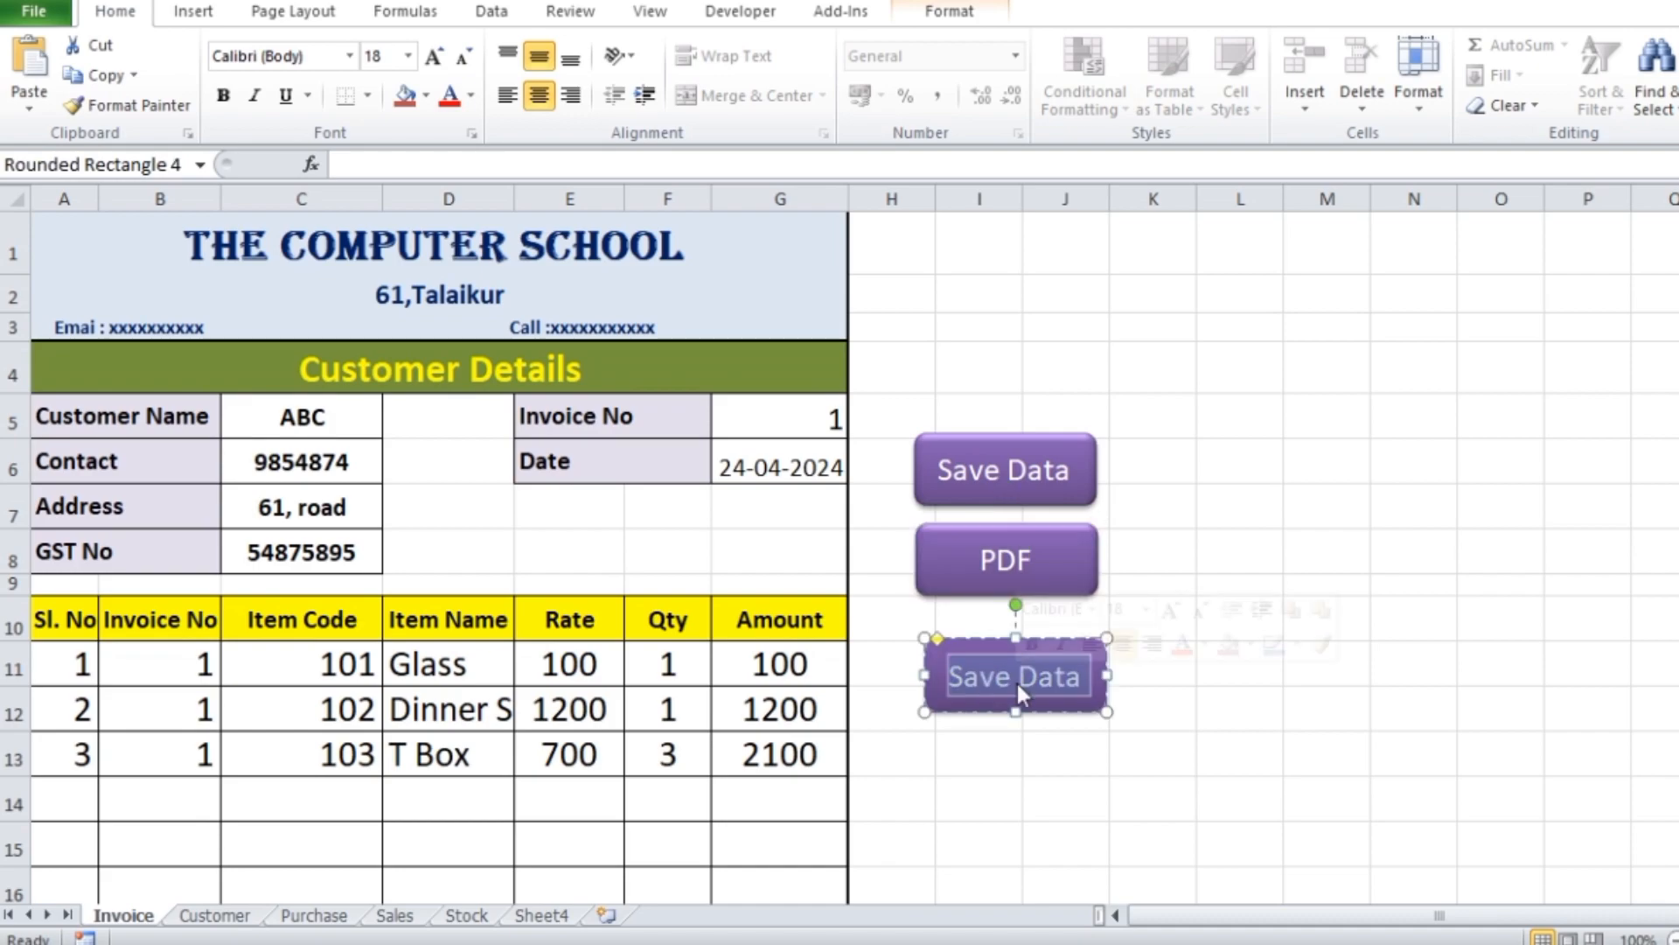
{"action": "key", "text": "BackSpace"}
{"action": "type", "text": "PRINT"}
{"action": "left_click", "coordinate": [1500, 658]}
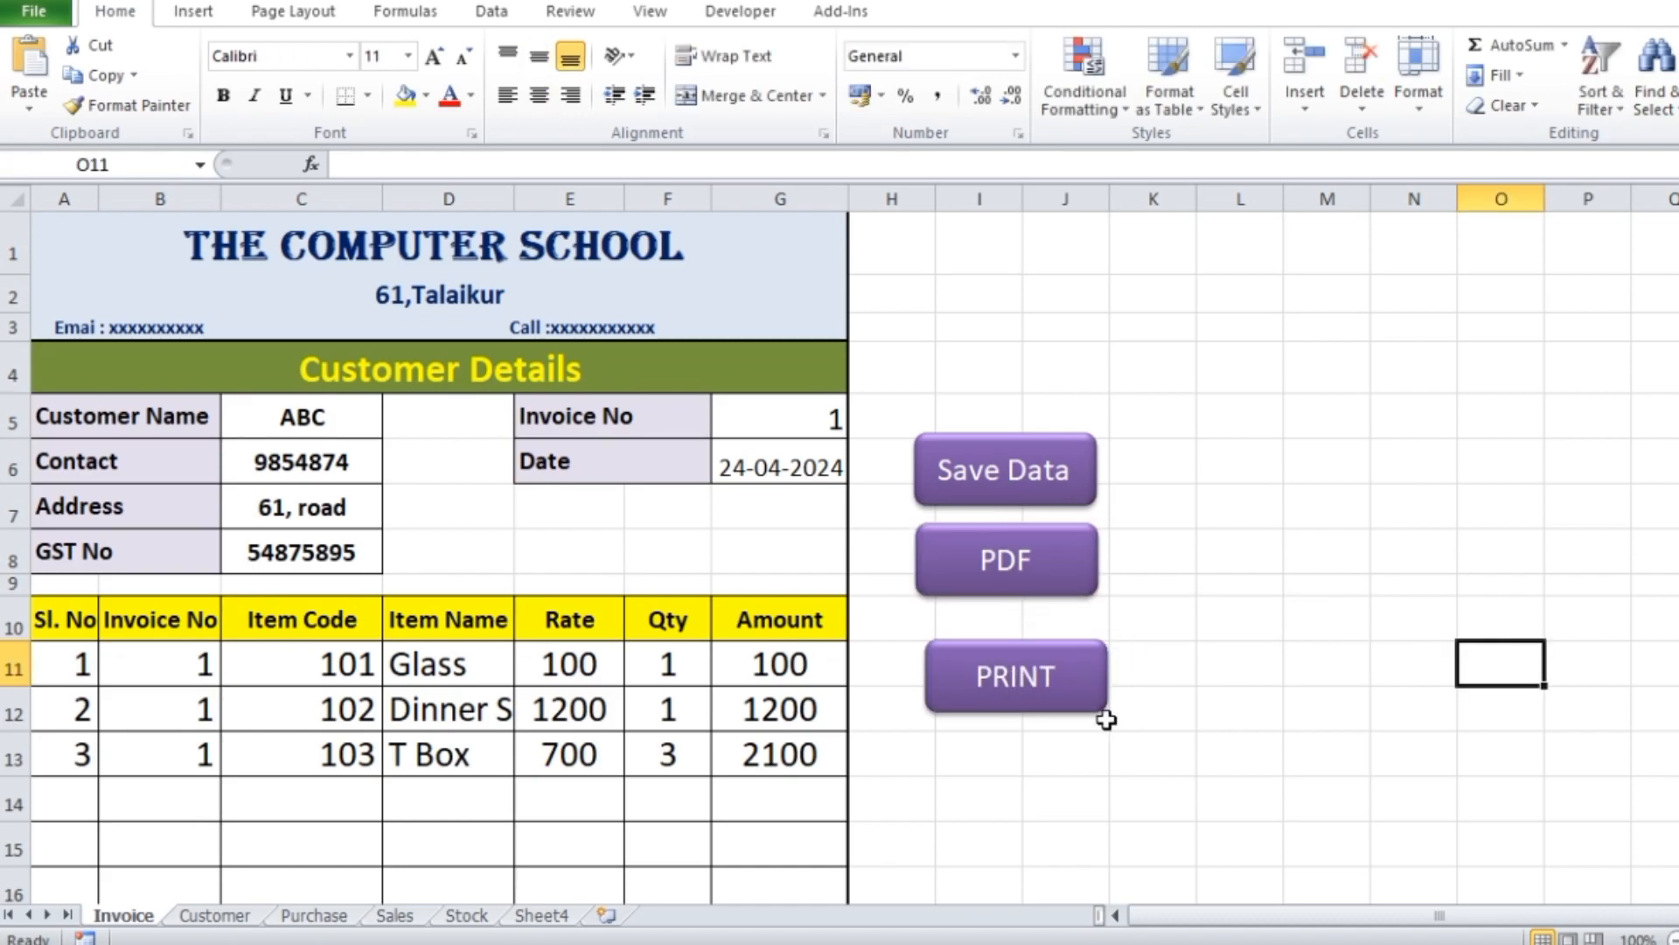
Move the PRINT button up so it lines up directly beneath the PDF button with even spacing
{"action": "left_click", "coordinate": [1056, 713]}
{"action": "left_click_drag", "start_coordinate": [1061, 681], "coordinate": [1055, 658]}
{"action": "left_click", "coordinate": [1250, 628]}
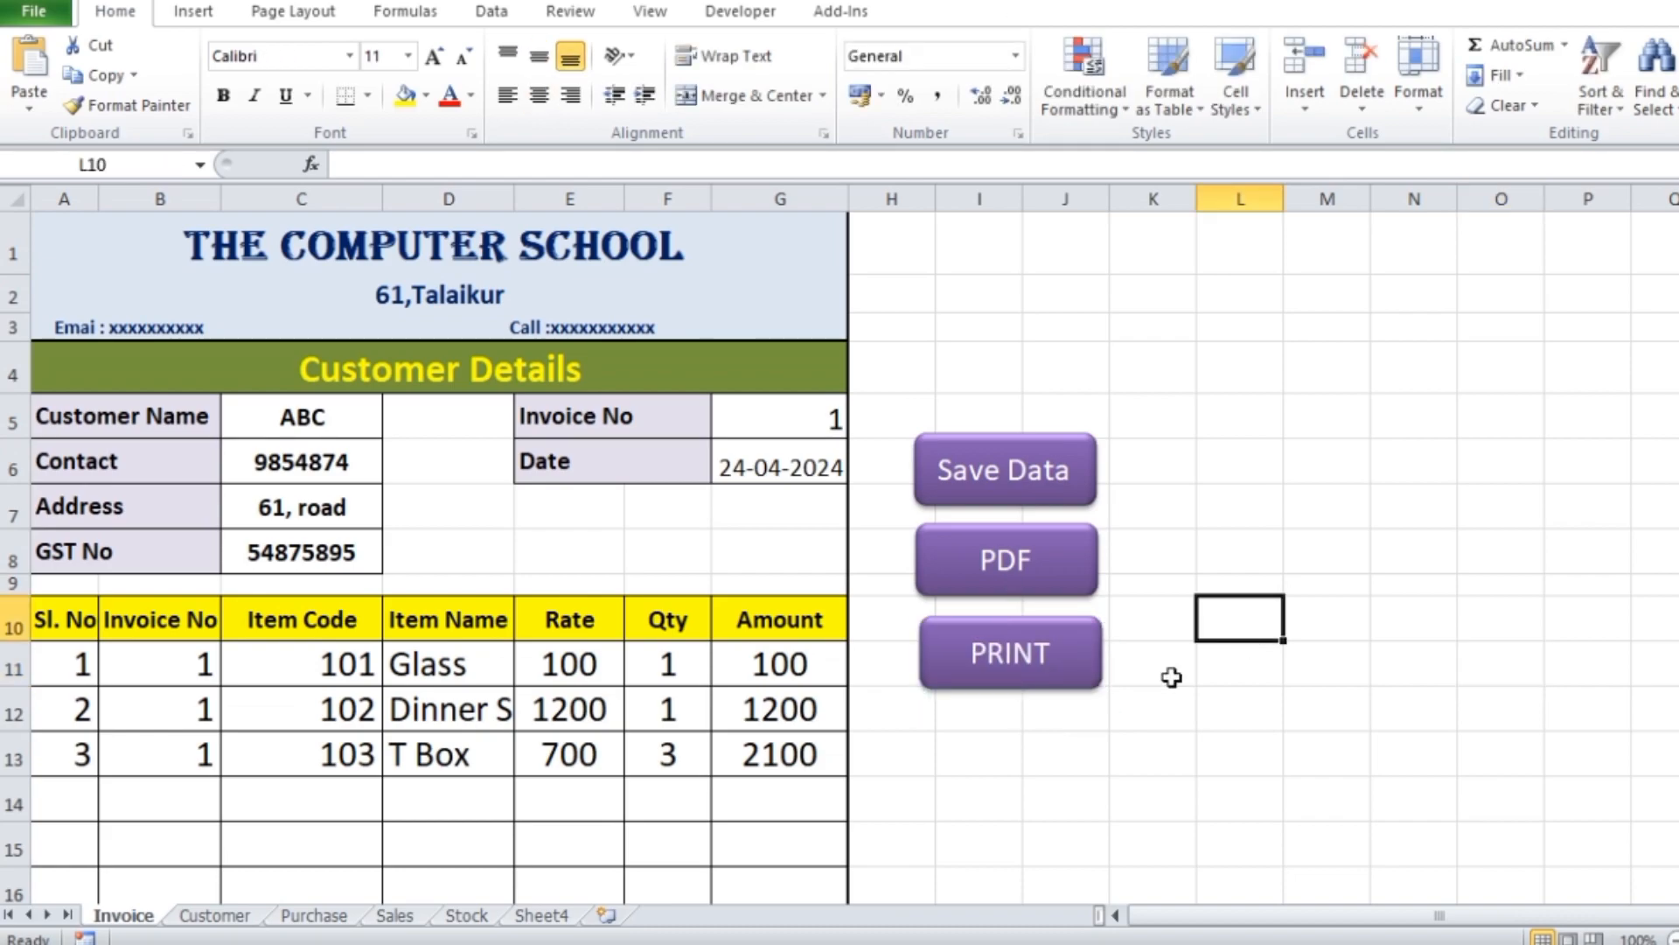
{"action": "left_click", "coordinate": [1058, 682]}
{"action": "left_click_drag", "start_coordinate": [1063, 681], "coordinate": [1074, 686]}
{"action": "left_click", "coordinate": [1275, 628]}
{"action": "left_click", "coordinate": [1262, 646]}
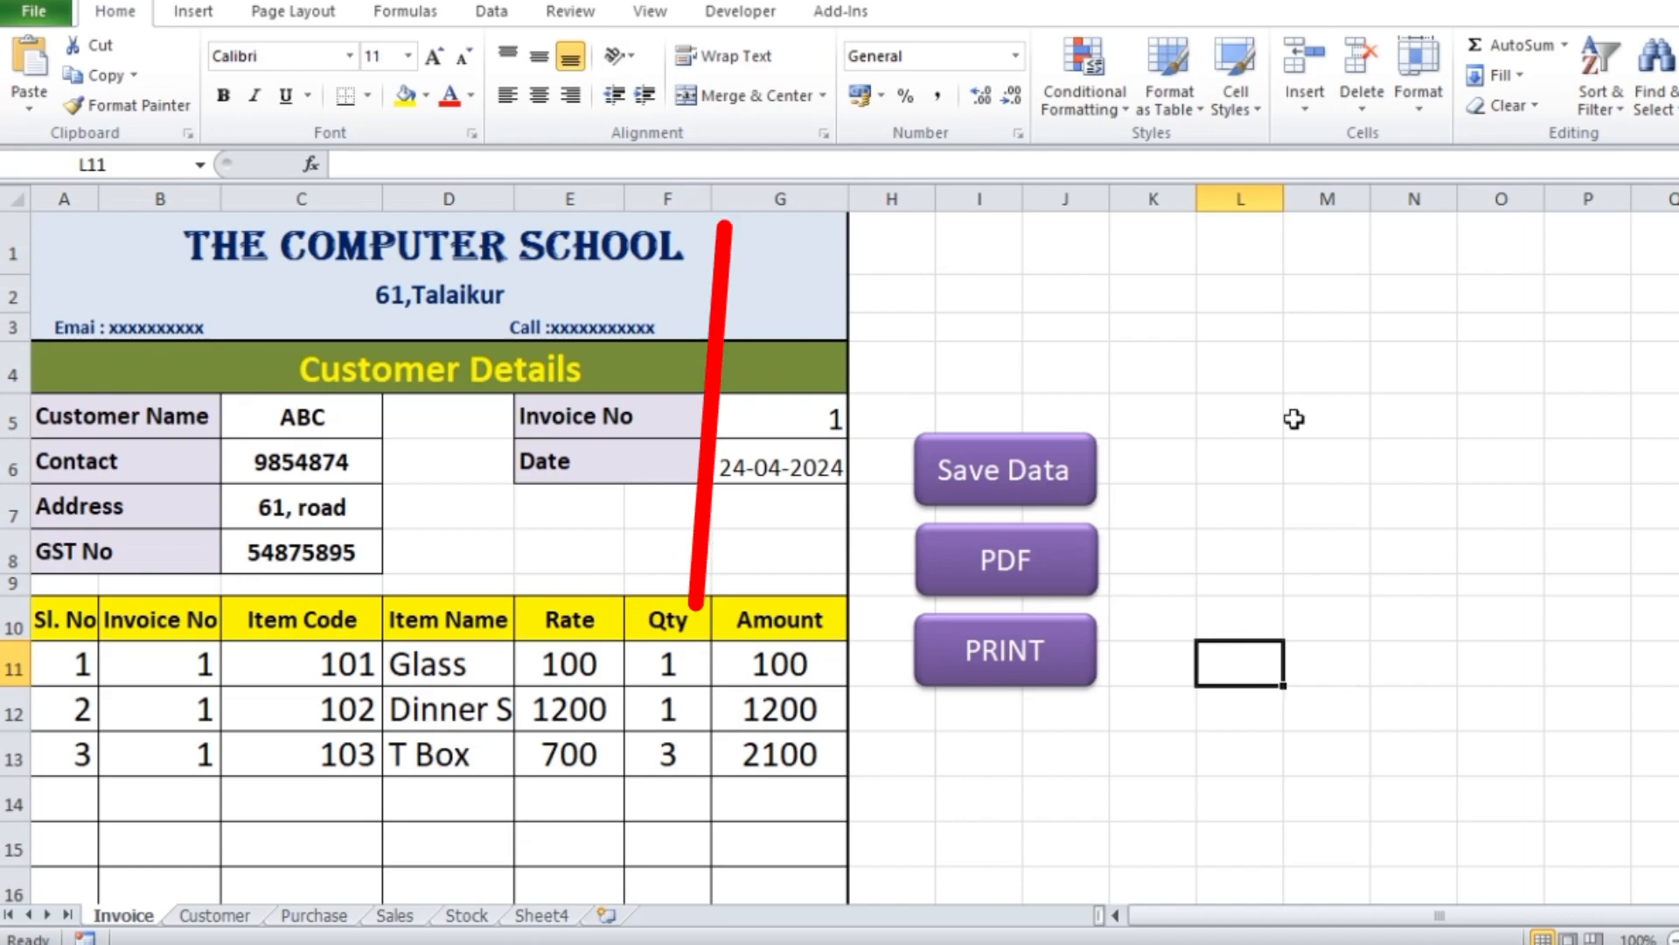
Start recording a macro named Invoiceprint, stored in This Workbook
{"action": "left_click", "coordinate": [749, 14]}
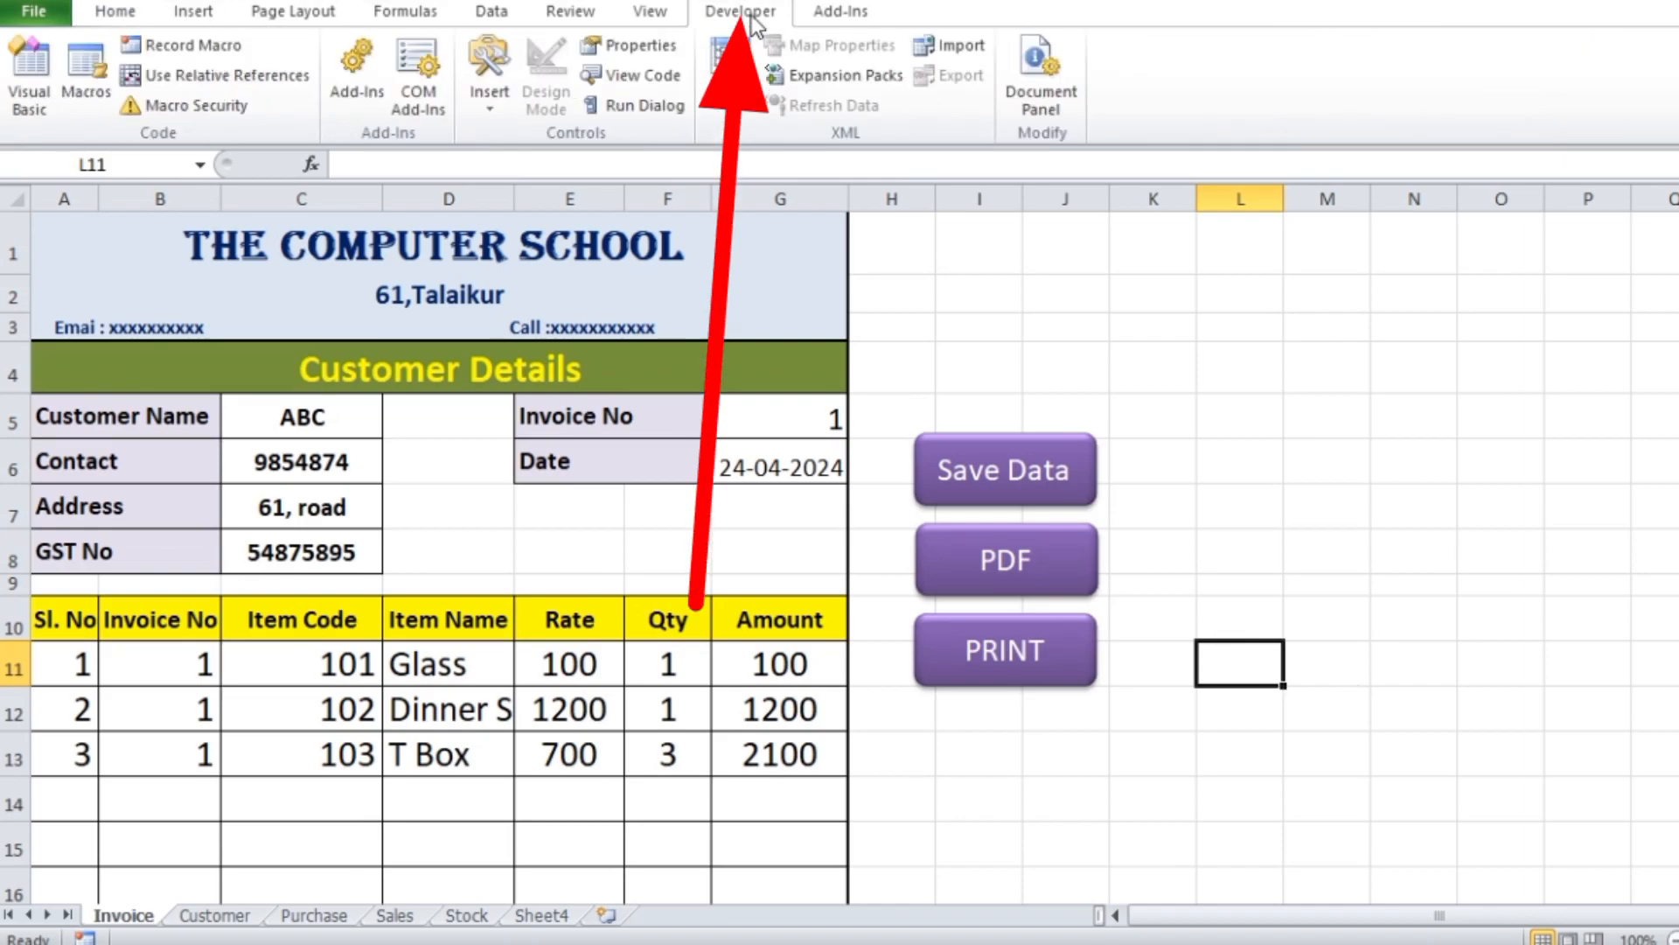
{"action": "left_click", "coordinate": [192, 44]}
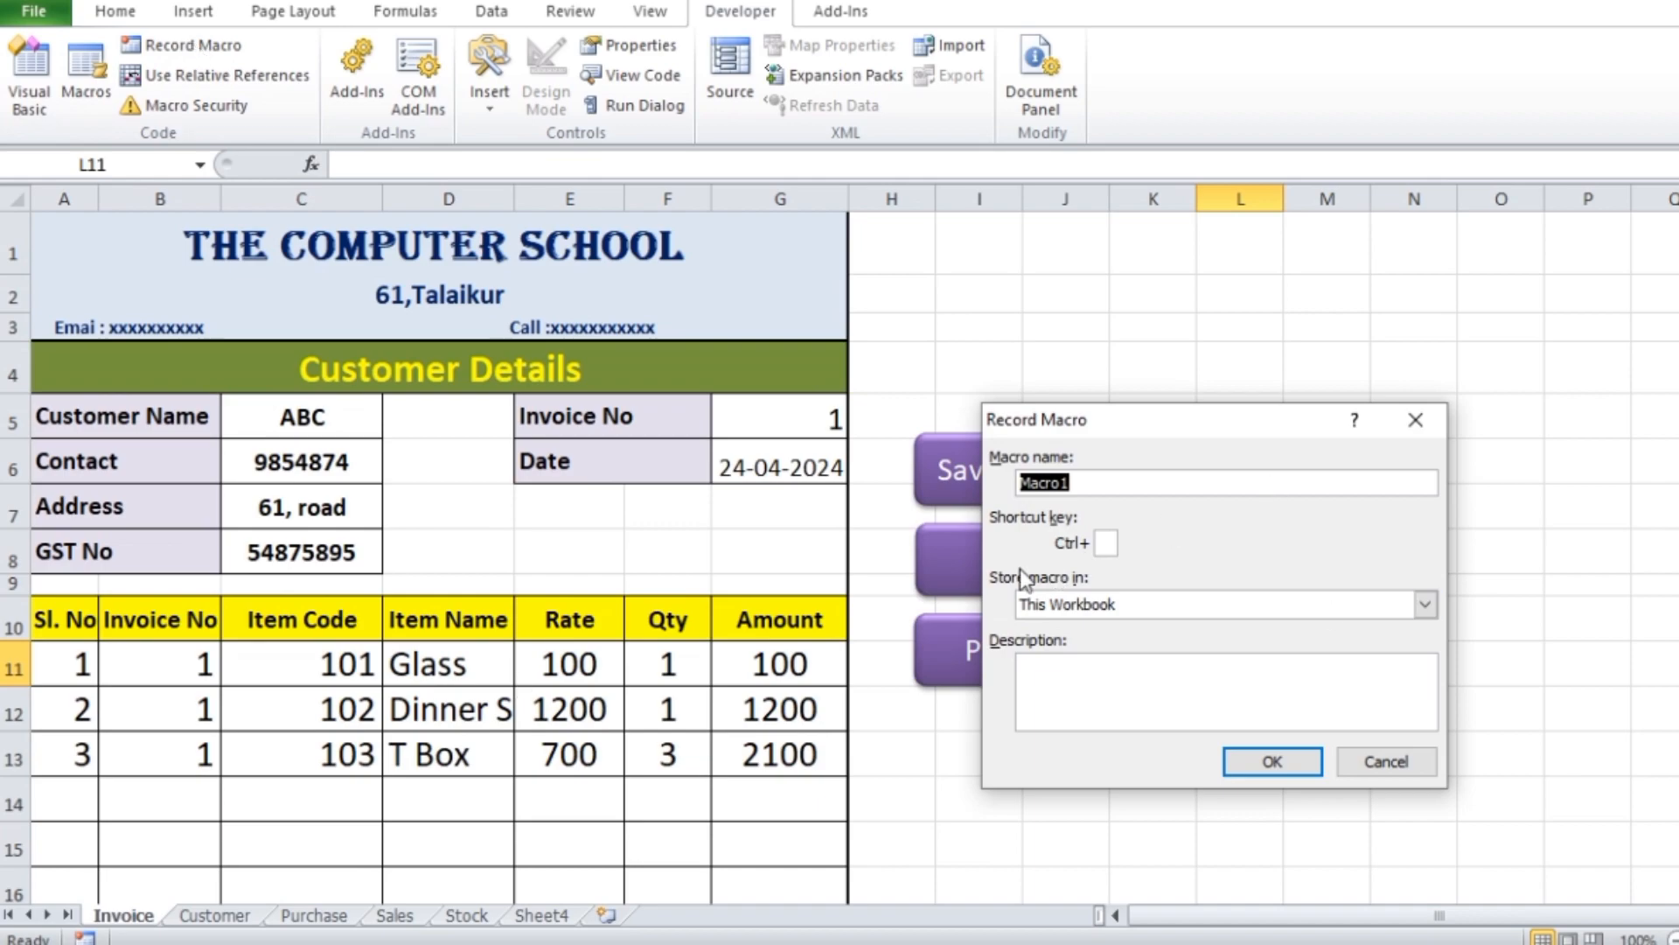
{"action": "type", "text": "P"}
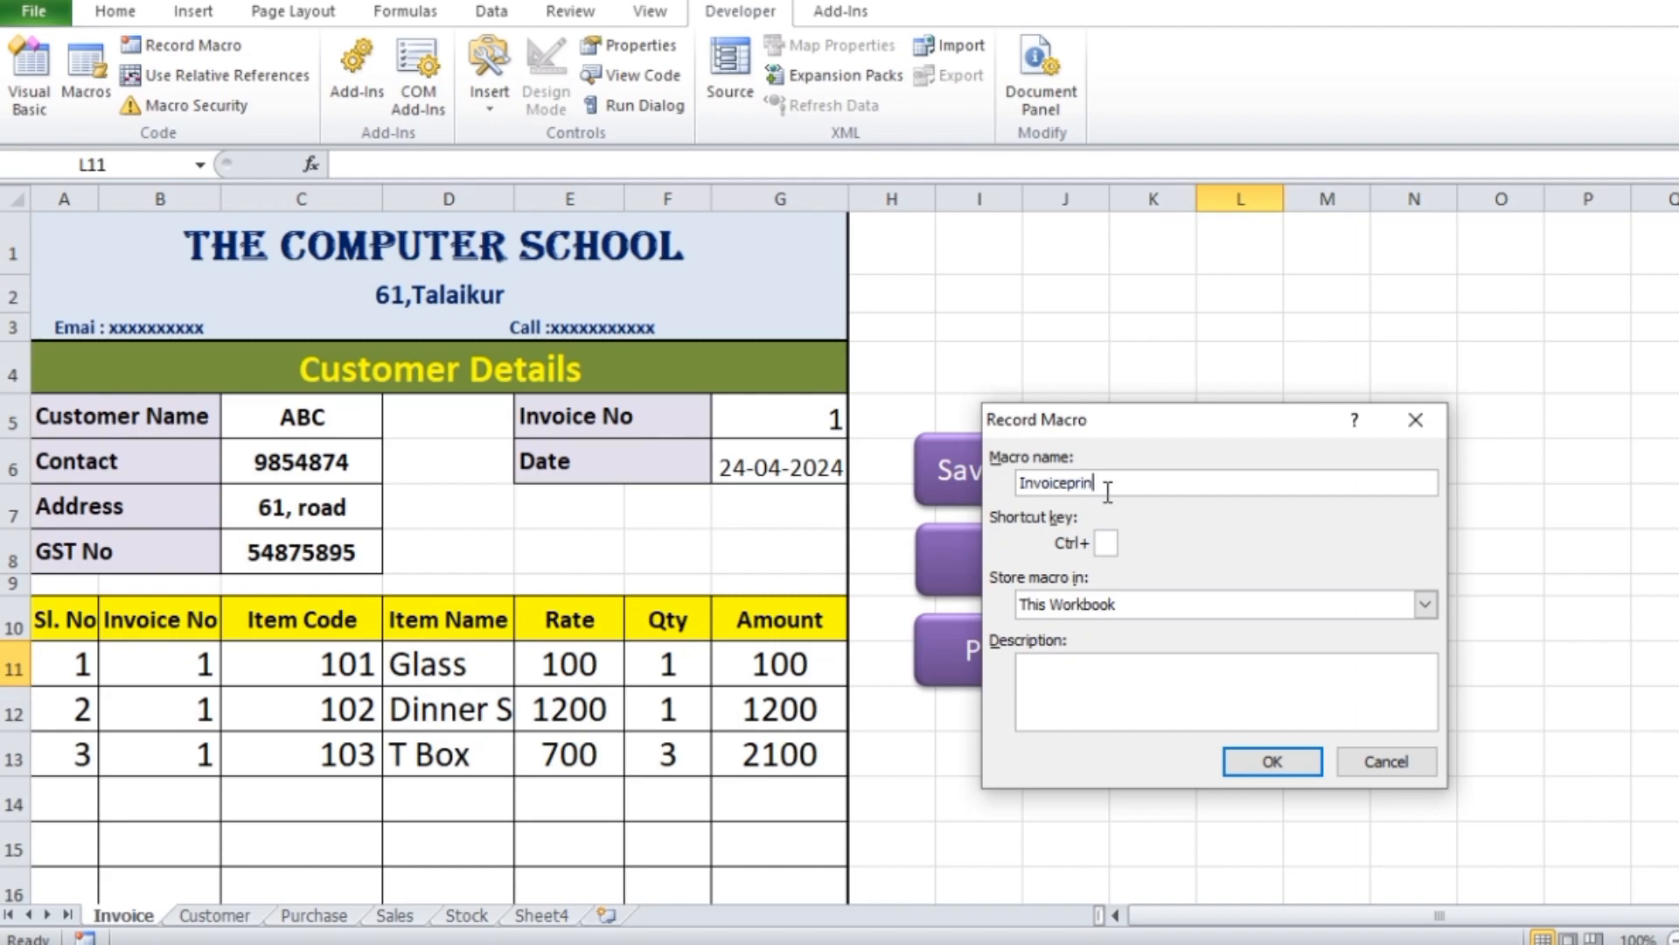
{"action": "left_click_drag", "start_coordinate": [1194, 422], "coordinate": [1203, 302]}
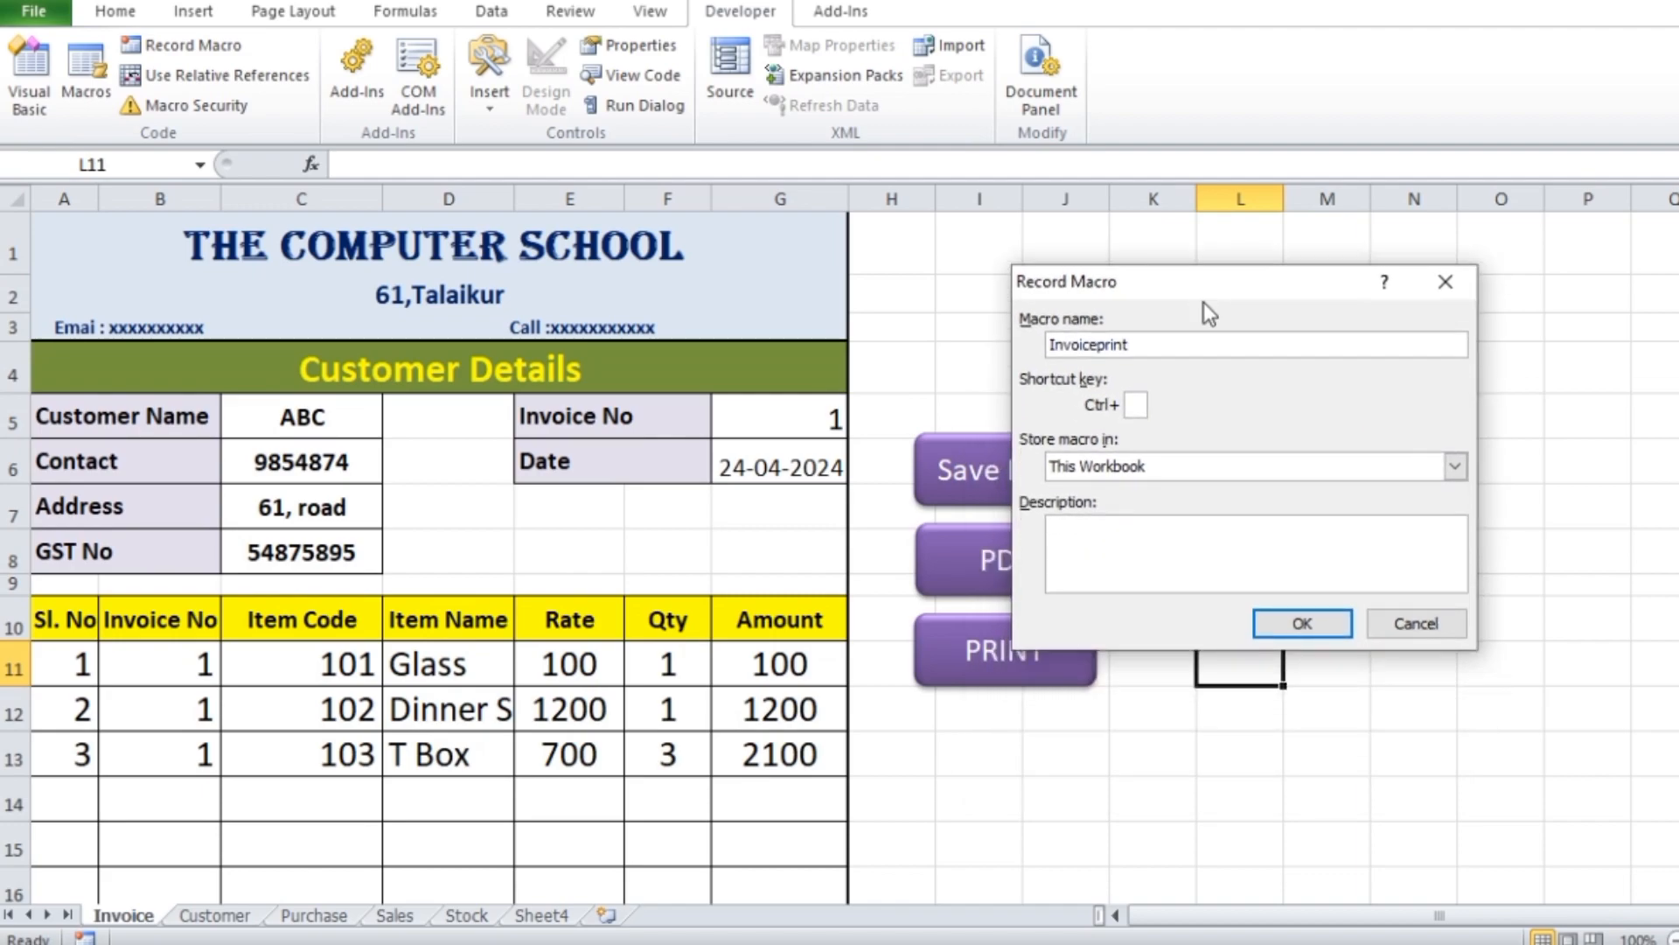
{"action": "left_click", "coordinate": [1304, 626]}
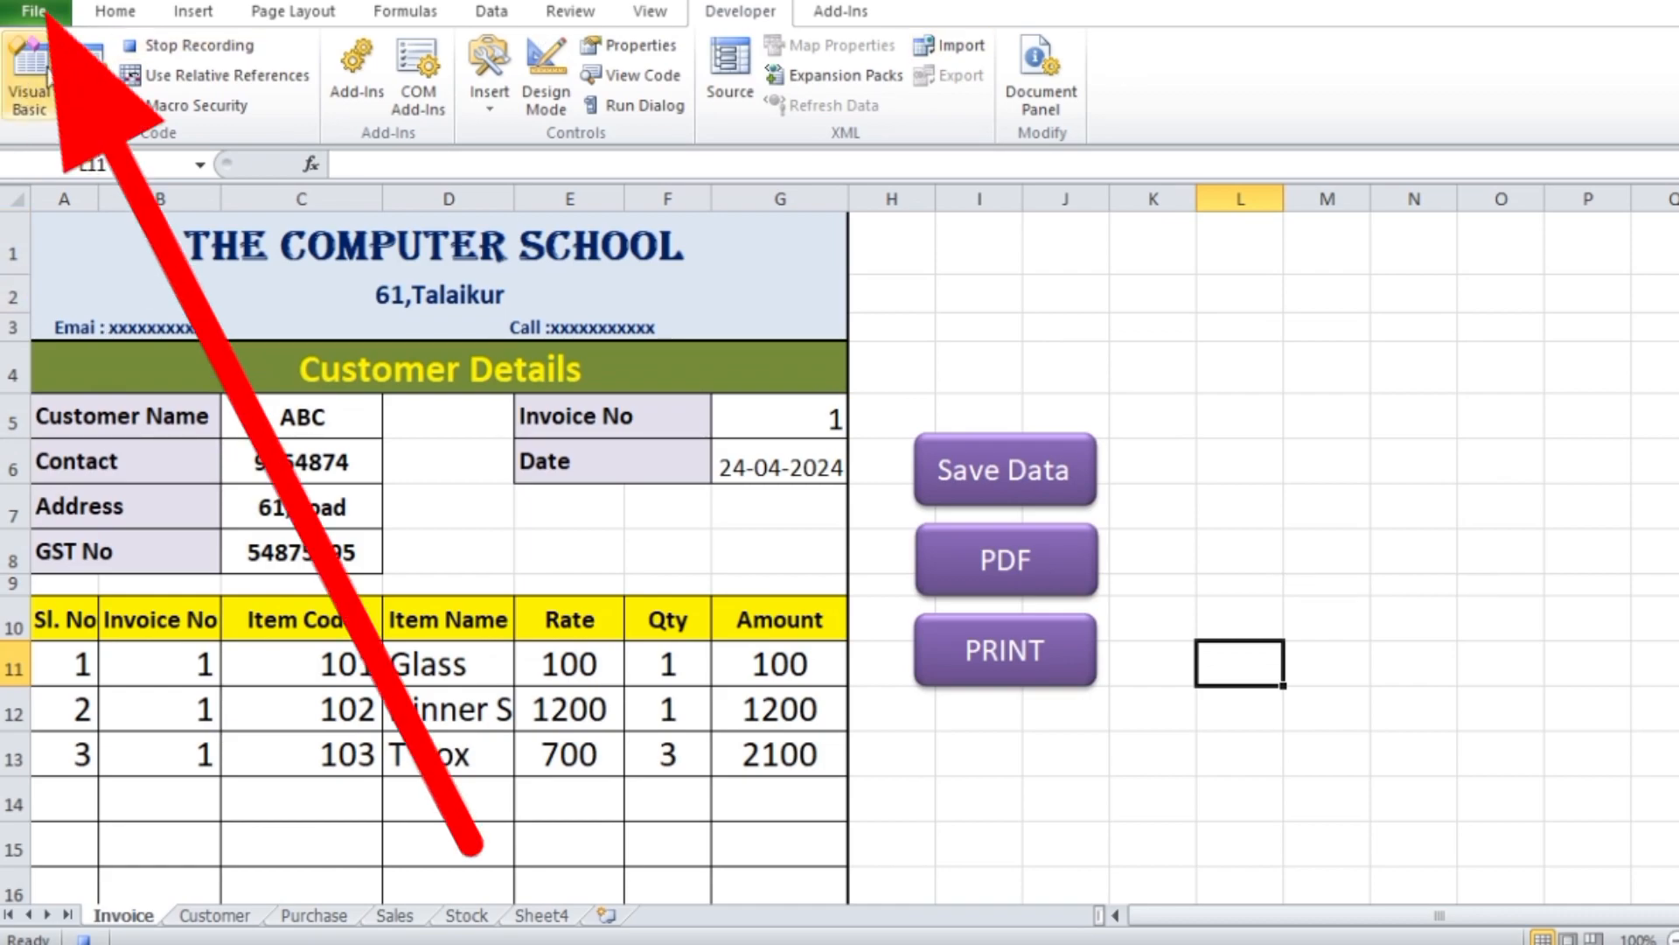
Print only pages 1 to 1 of the Invoice sheet while the macro is recording
{"action": "left_click", "coordinate": [35, 13]}
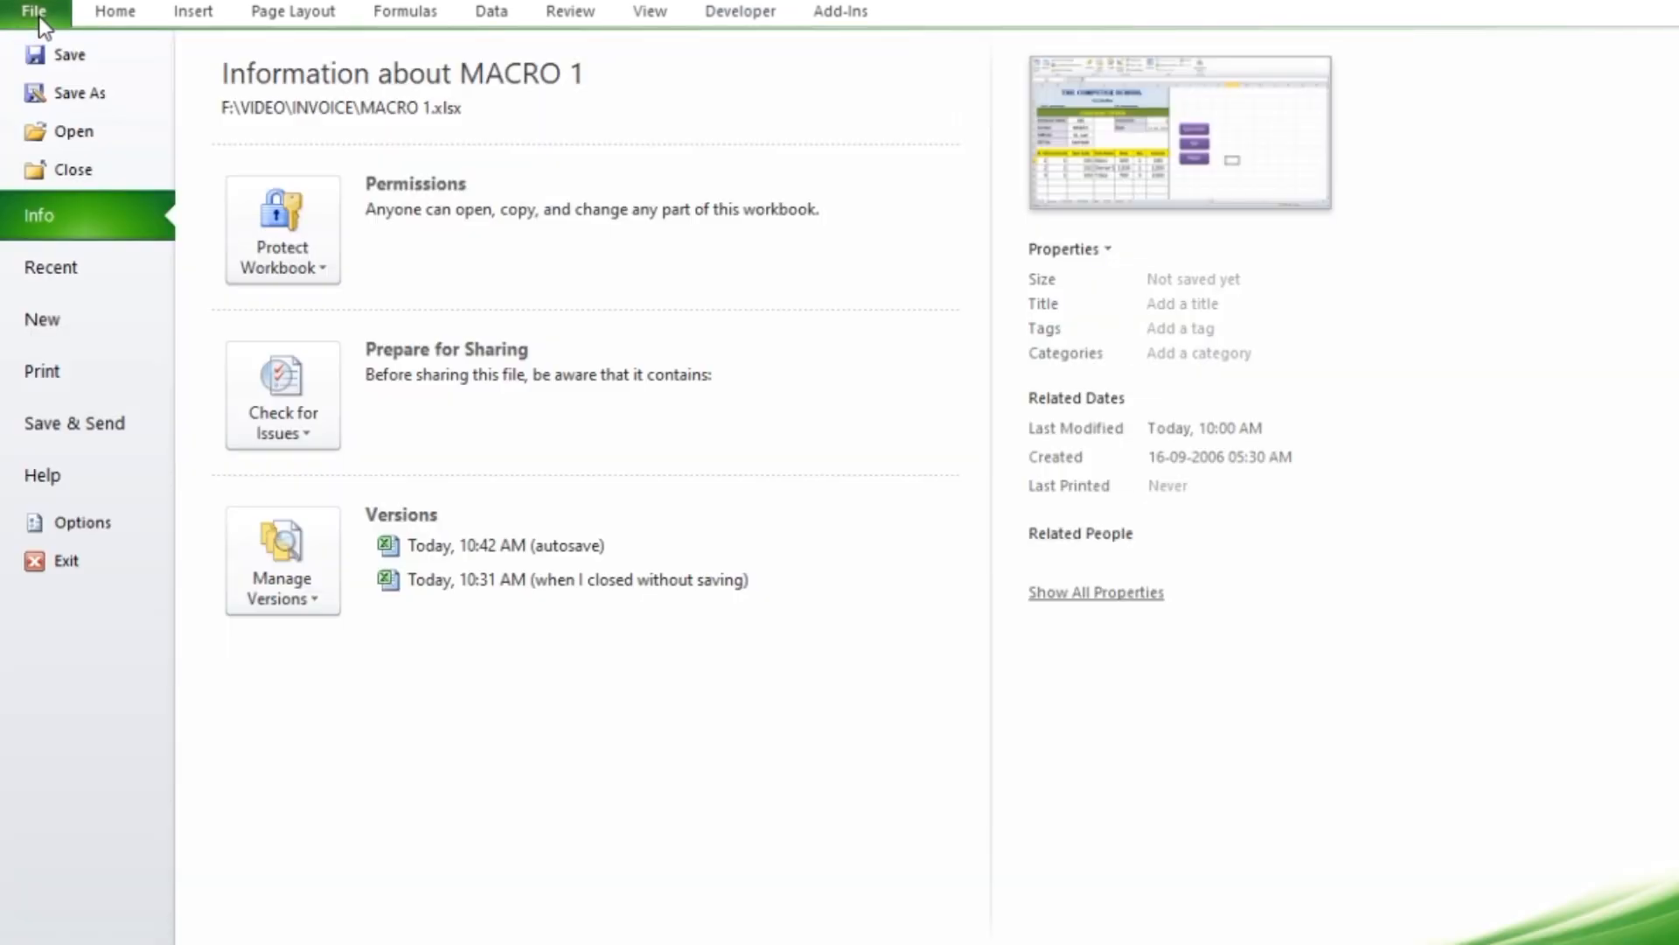
{"action": "left_click", "coordinate": [63, 382]}
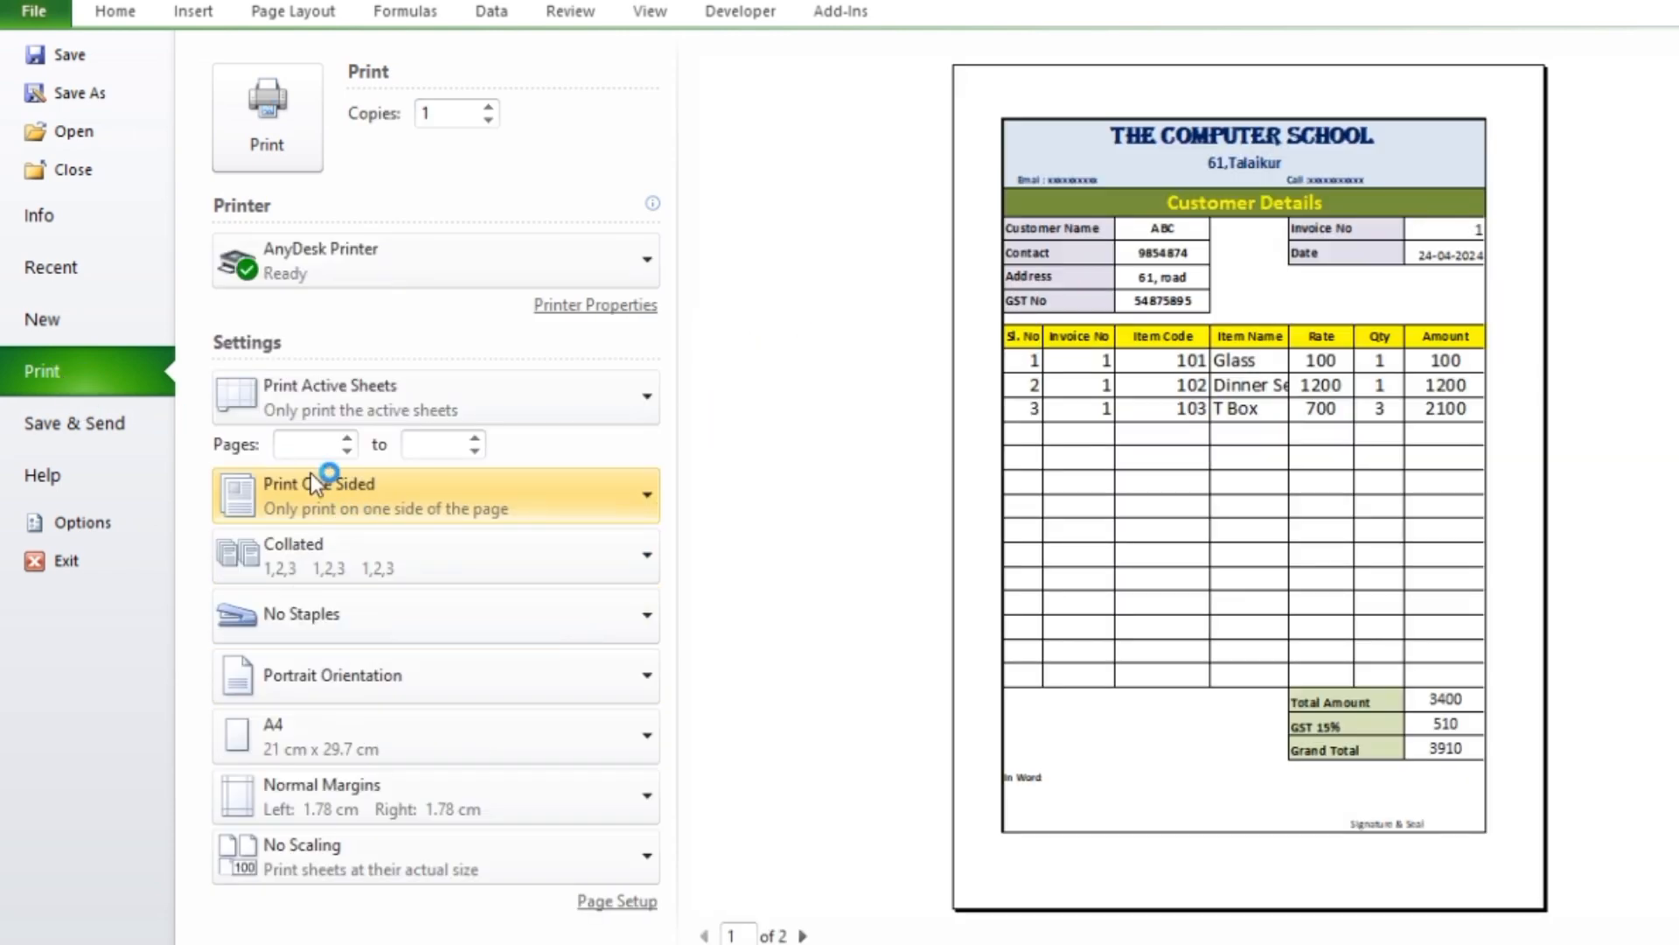
{"action": "left_click", "coordinate": [307, 446]}
{"action": "type", "text": "1"}
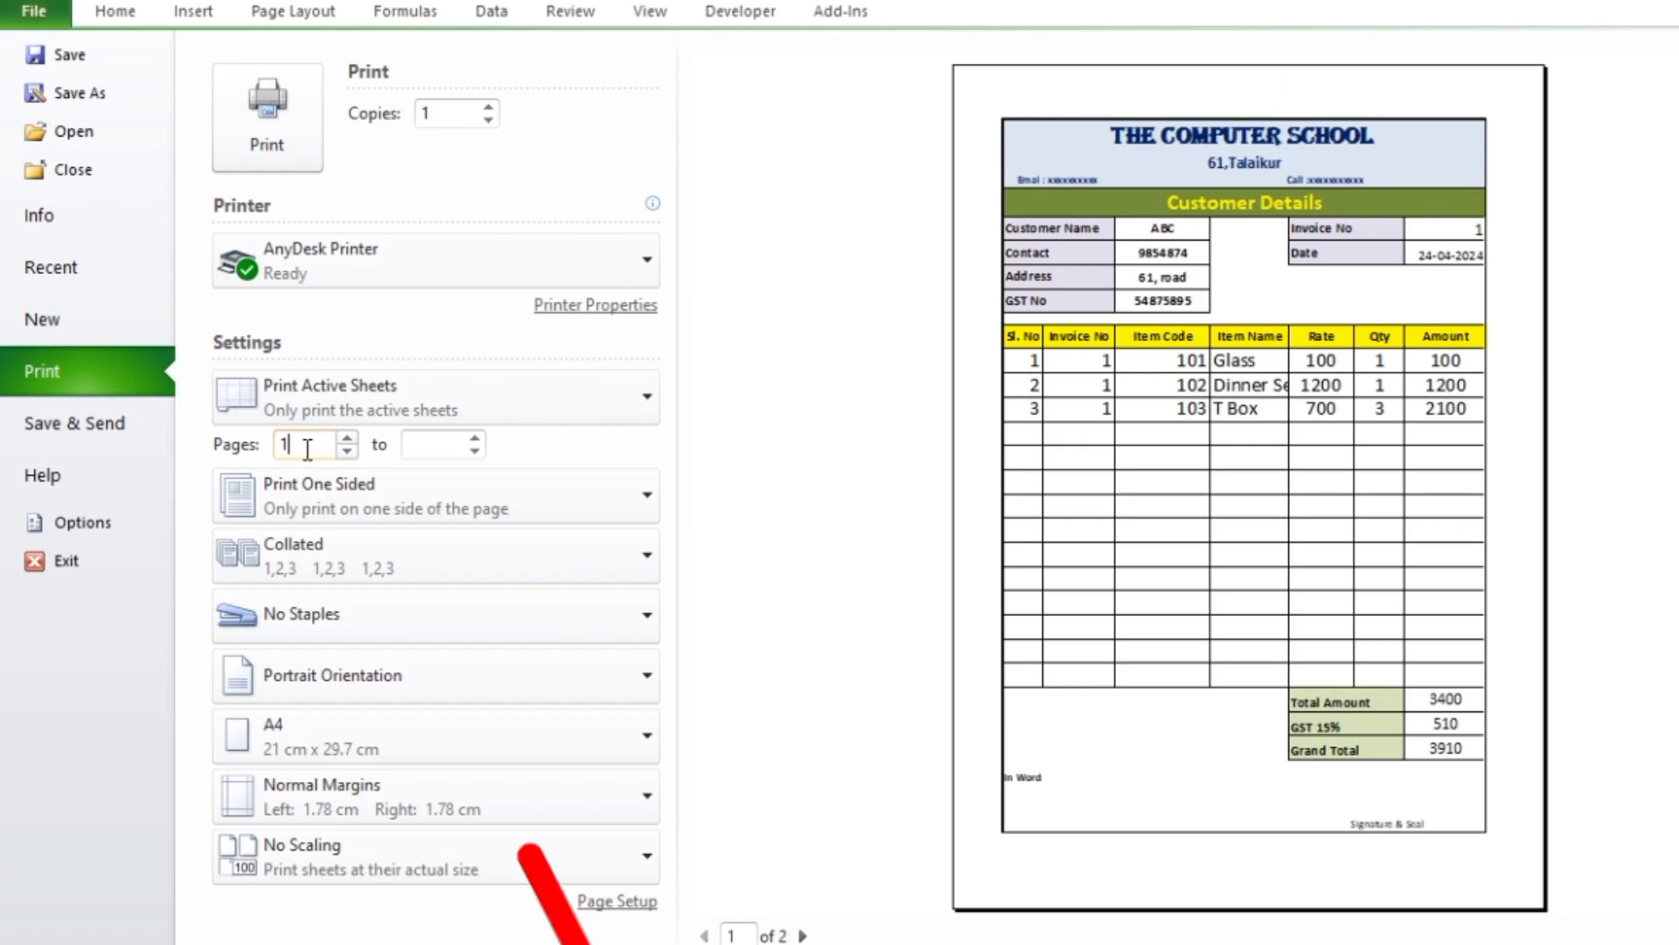
{"action": "left_click", "coordinate": [438, 446]}
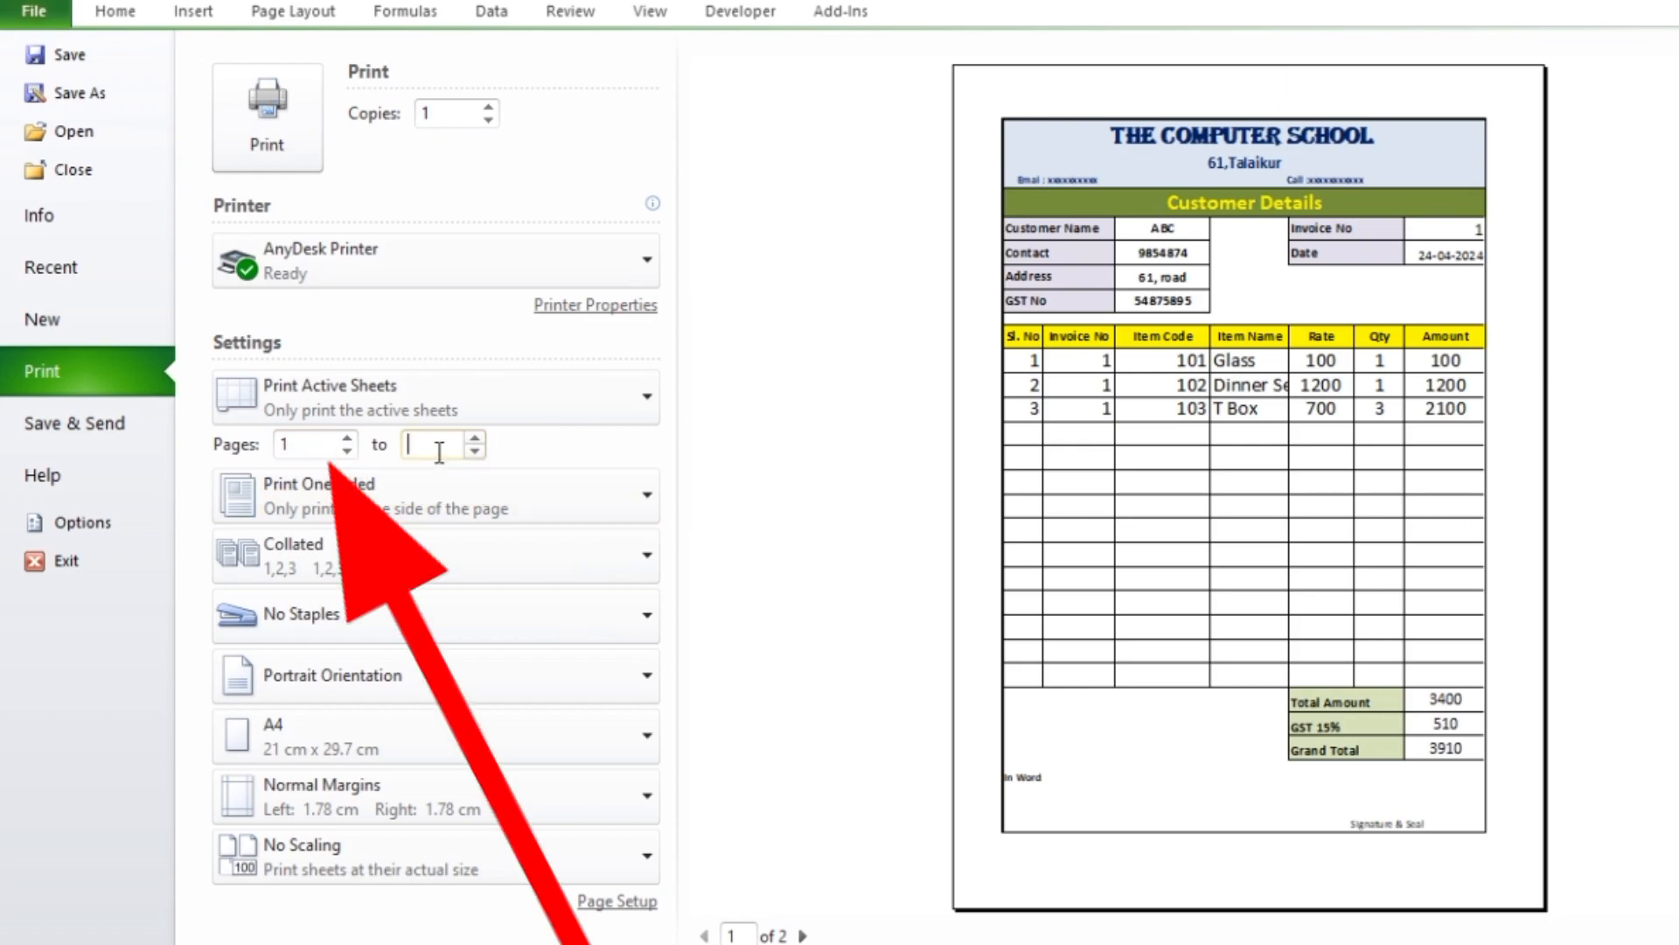
{"action": "type", "text": "1"}
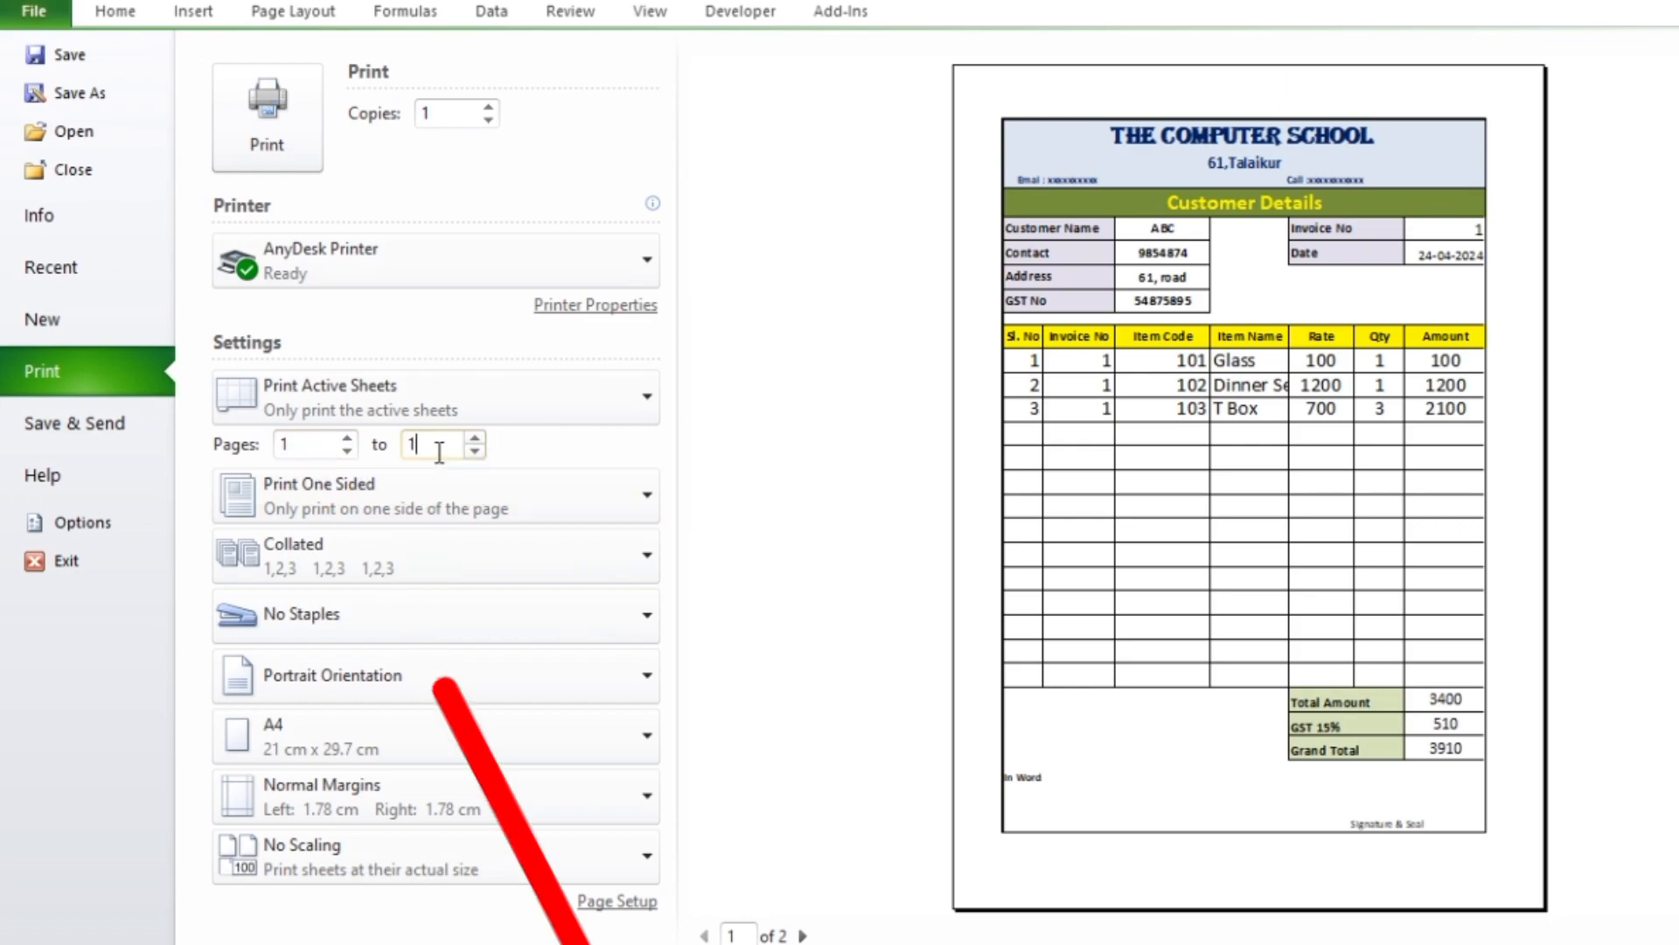
{"action": "left_click", "coordinate": [262, 146]}
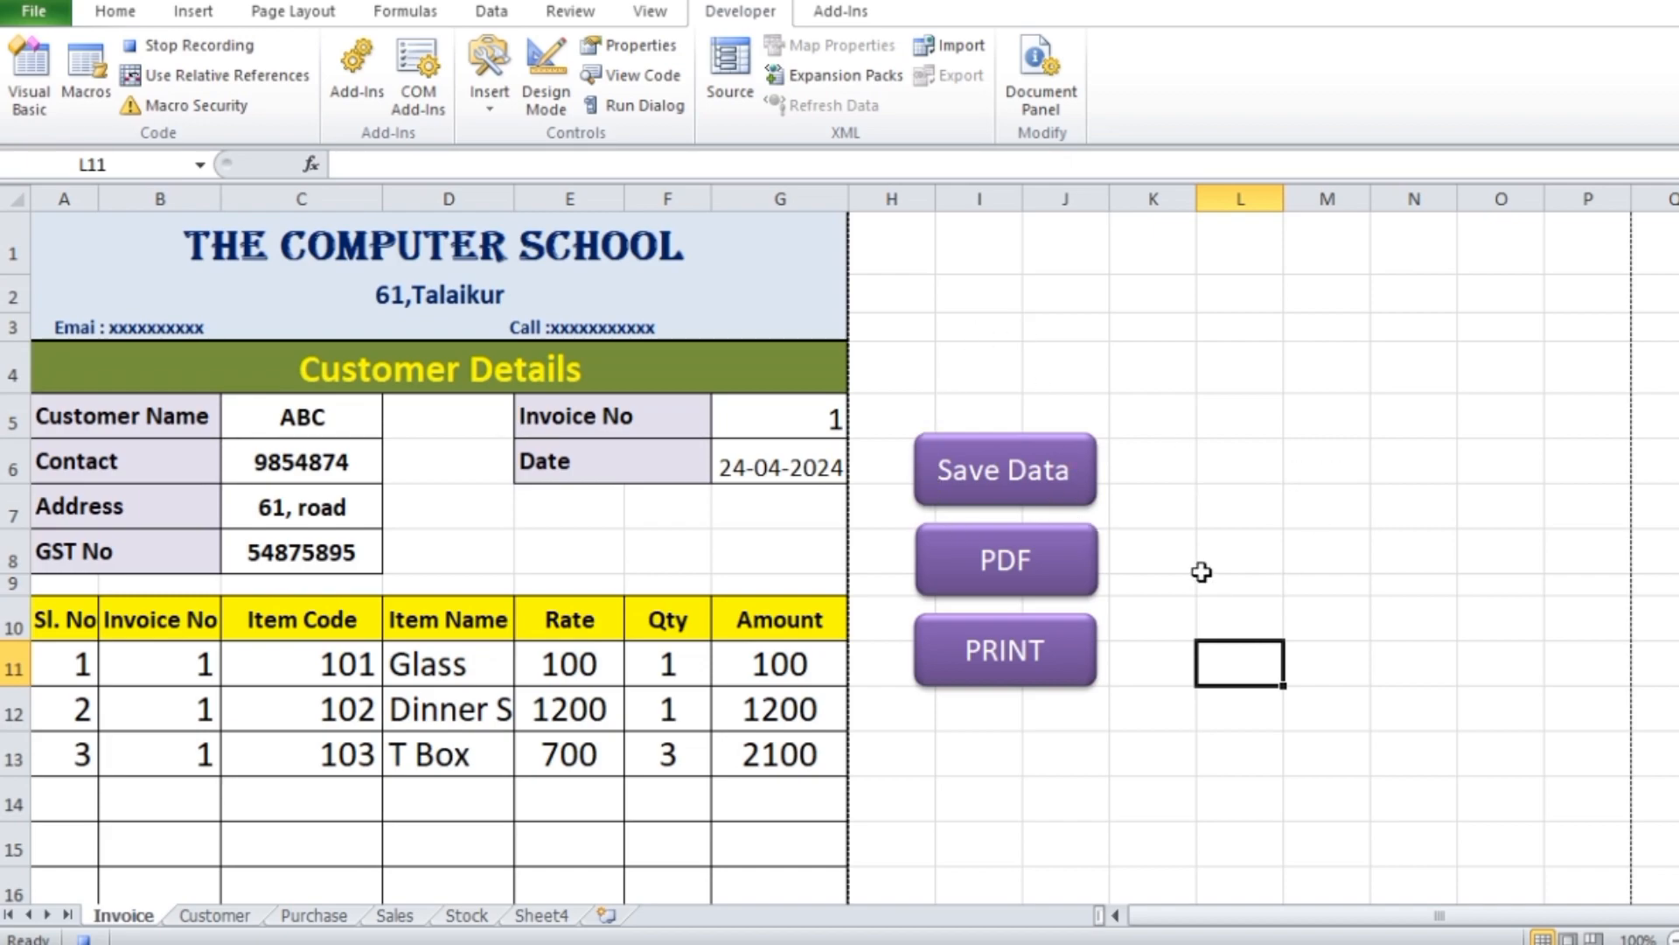
Assign the Invoiceprint macro to the PRINT button and run the button to test it
{"action": "left_click", "coordinate": [1031, 681], "text": "ctrl"}
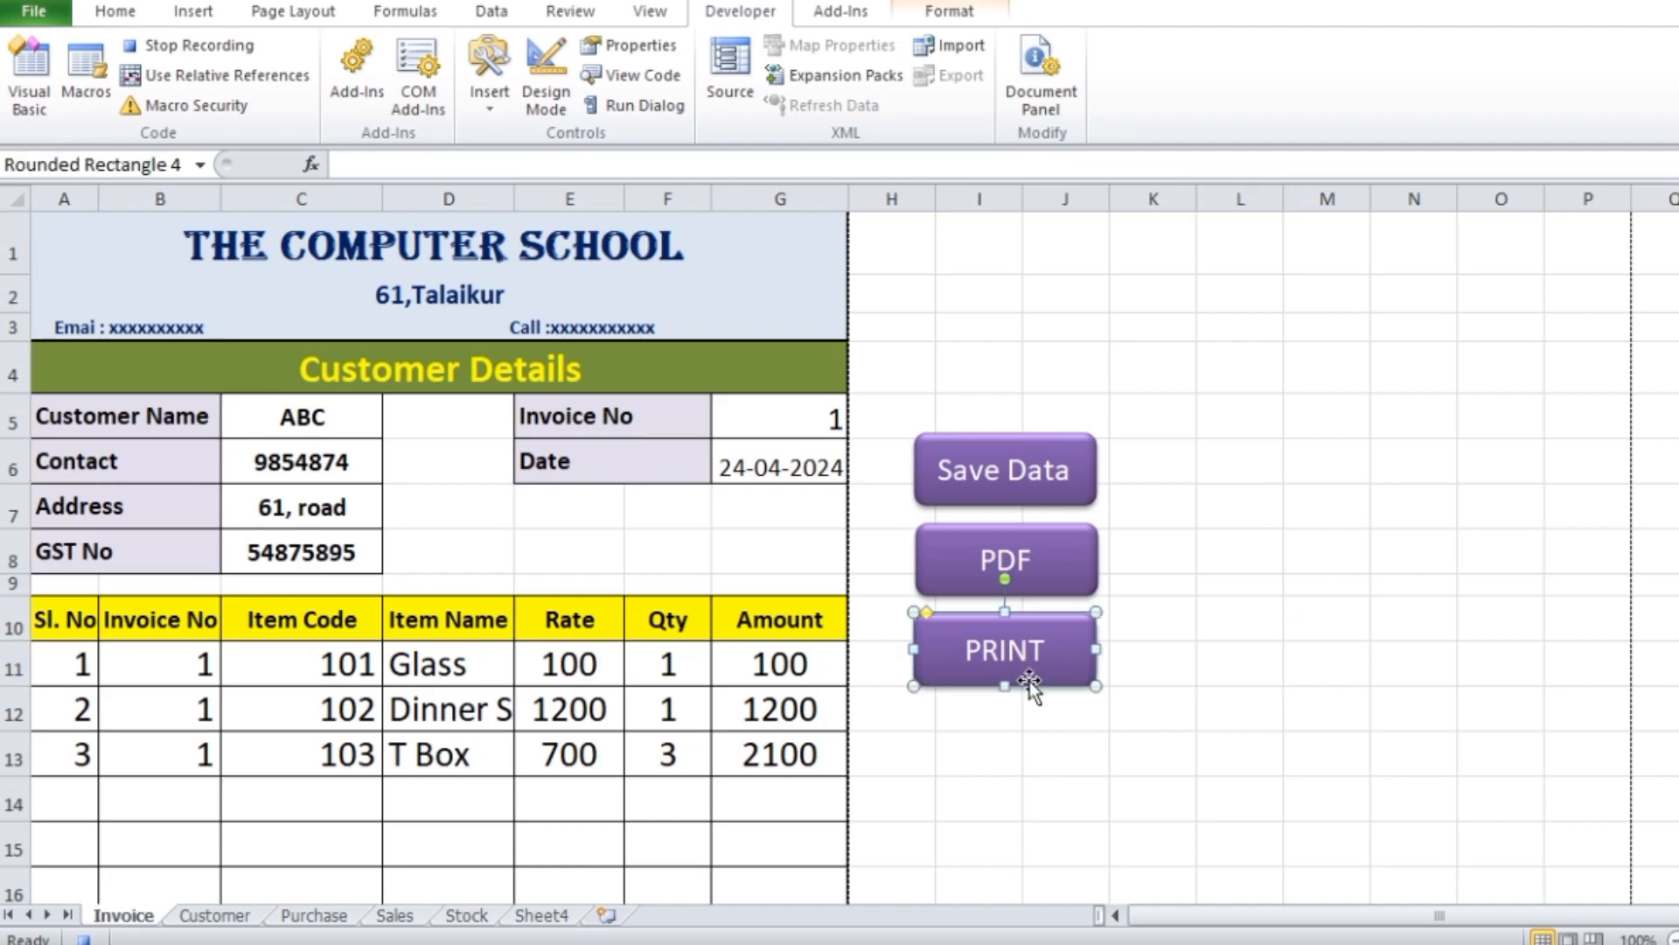
{"action": "right_click", "coordinate": [1031, 680]}
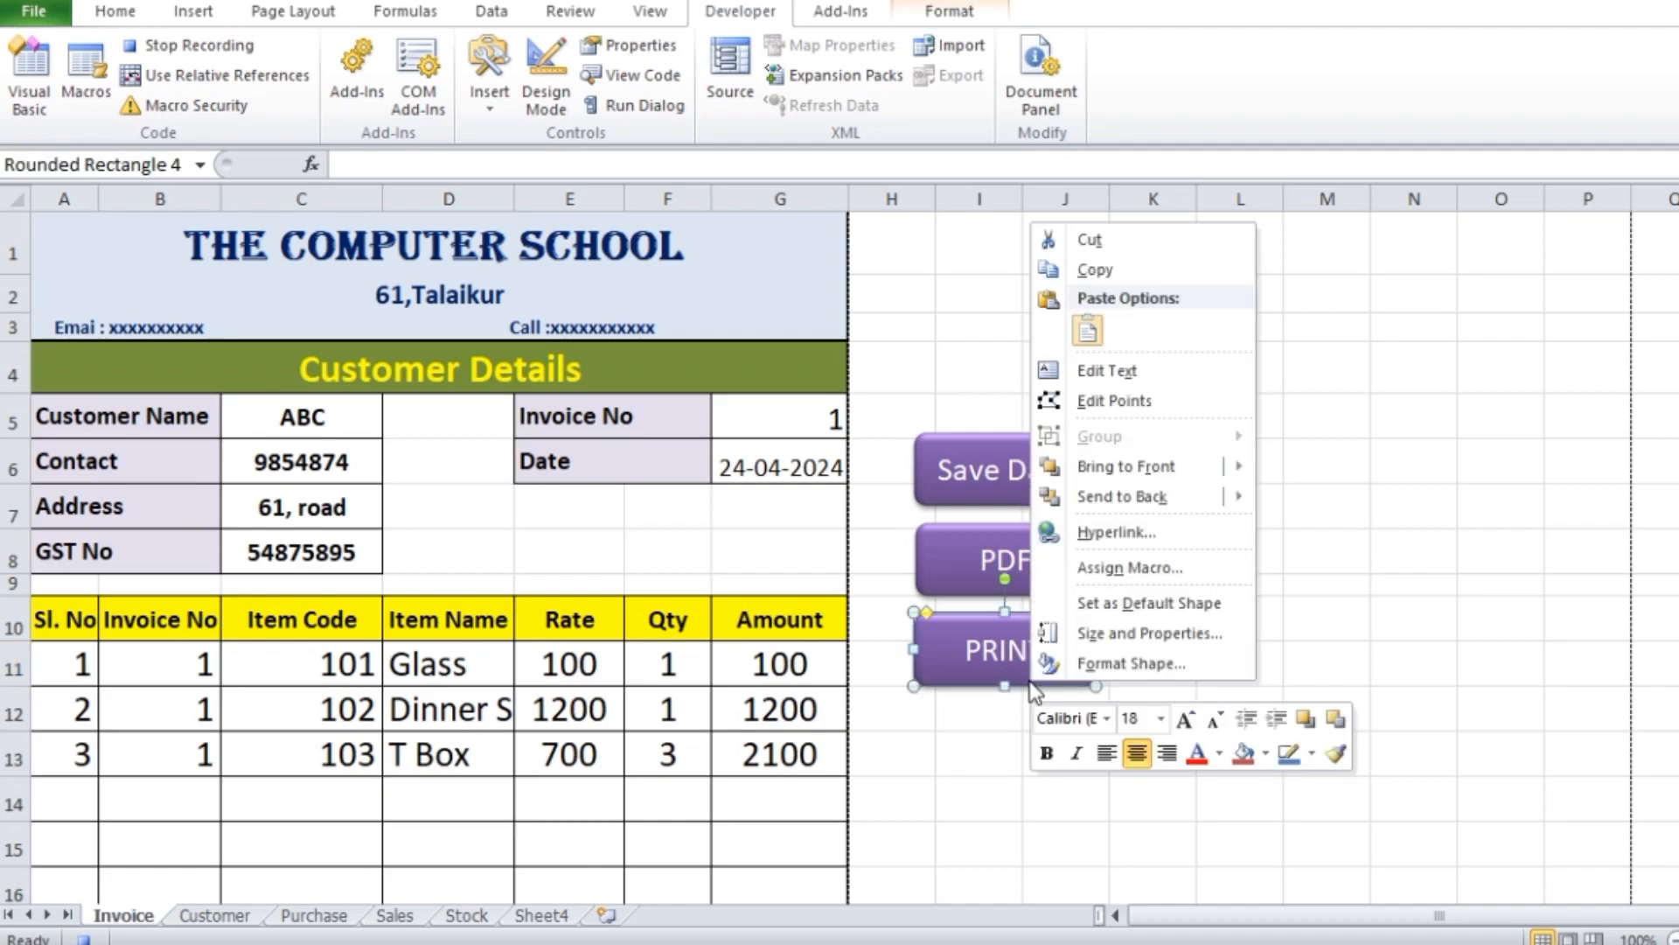
{"action": "left_click", "coordinate": [1153, 574]}
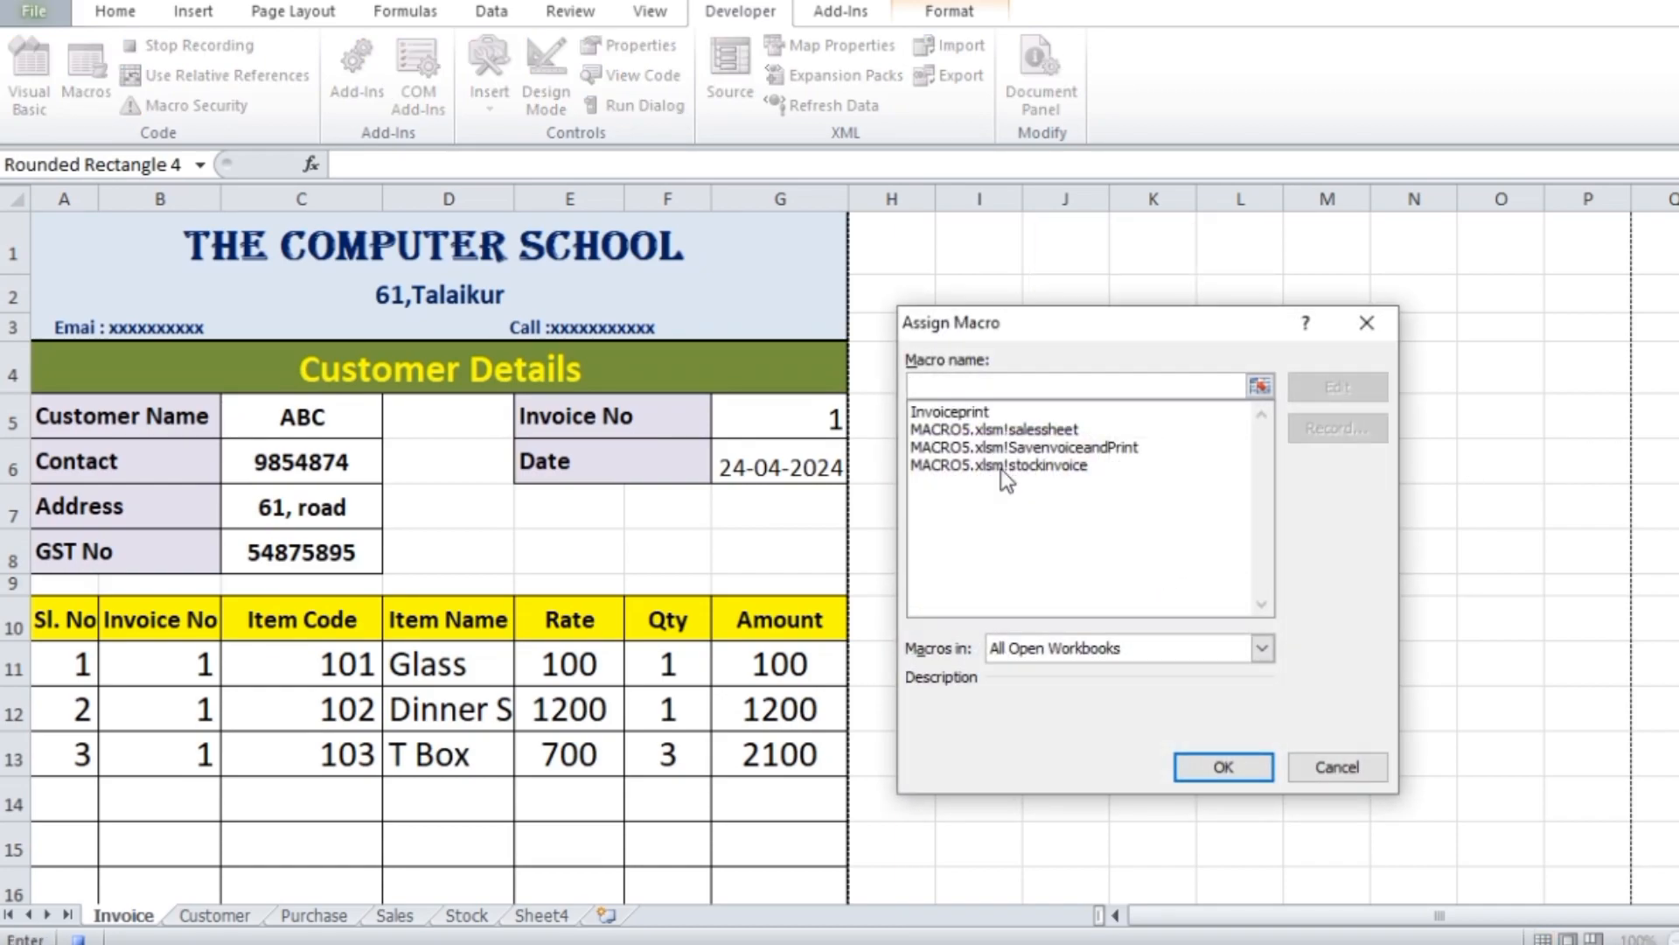
{"action": "left_click", "coordinate": [950, 413]}
{"action": "left_click_drag", "start_coordinate": [1039, 329], "coordinate": [1260, 295]}
{"action": "left_click", "coordinate": [1445, 733]}
{"action": "left_click", "coordinate": [1444, 722]}
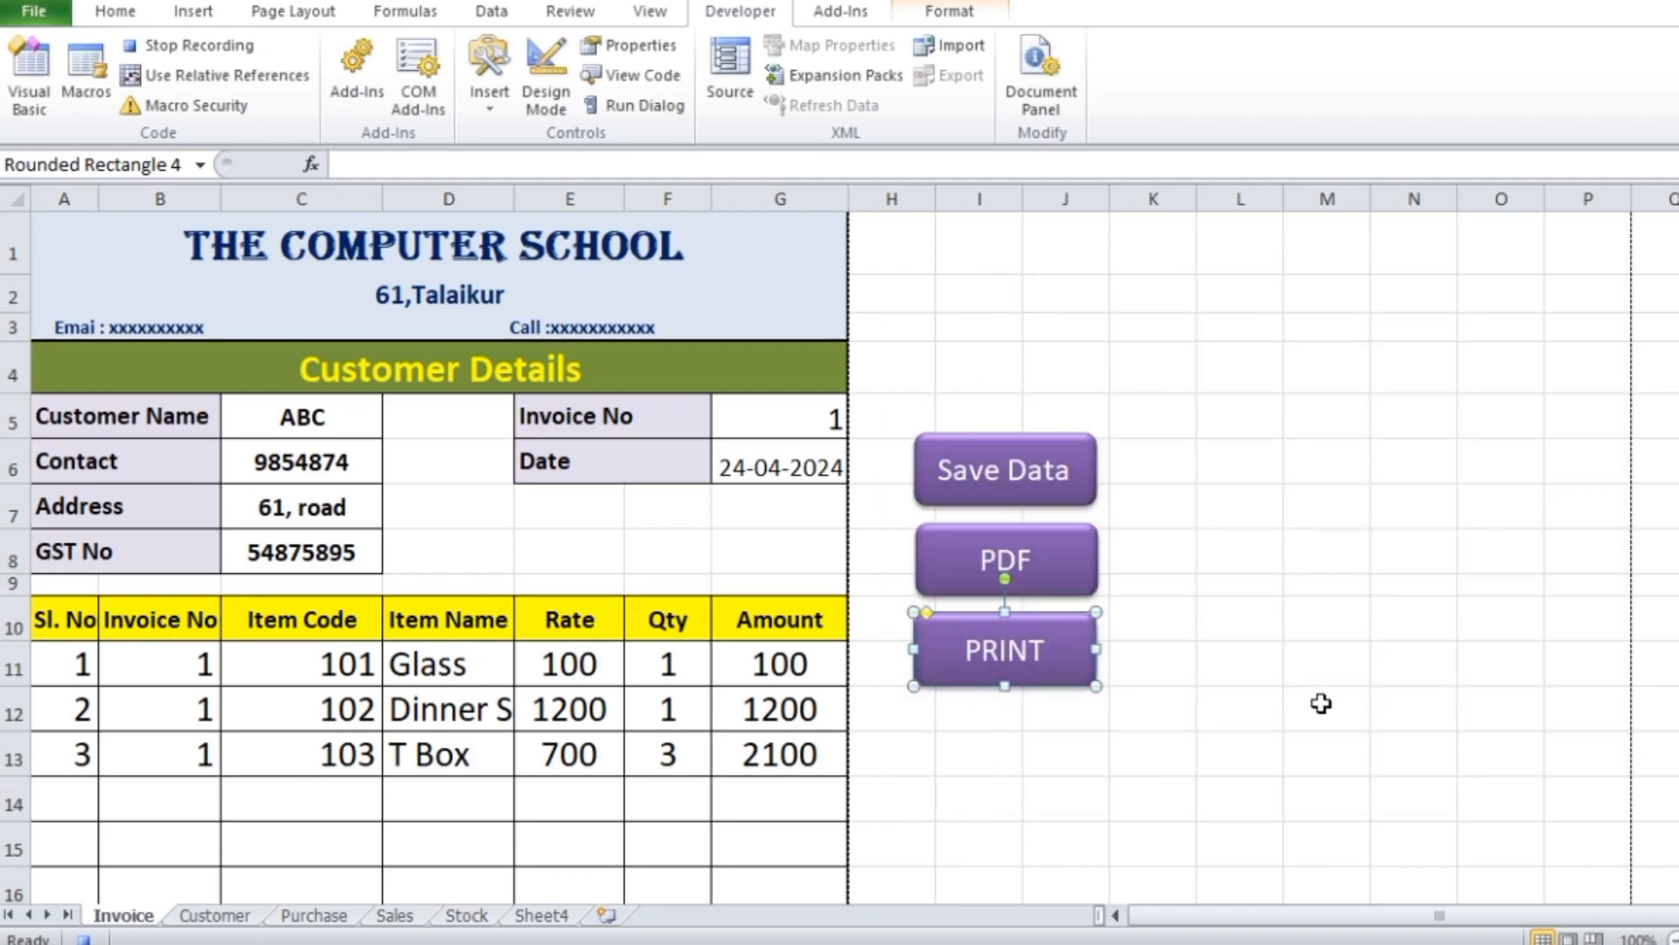
{"action": "left_click", "coordinate": [1023, 687]}
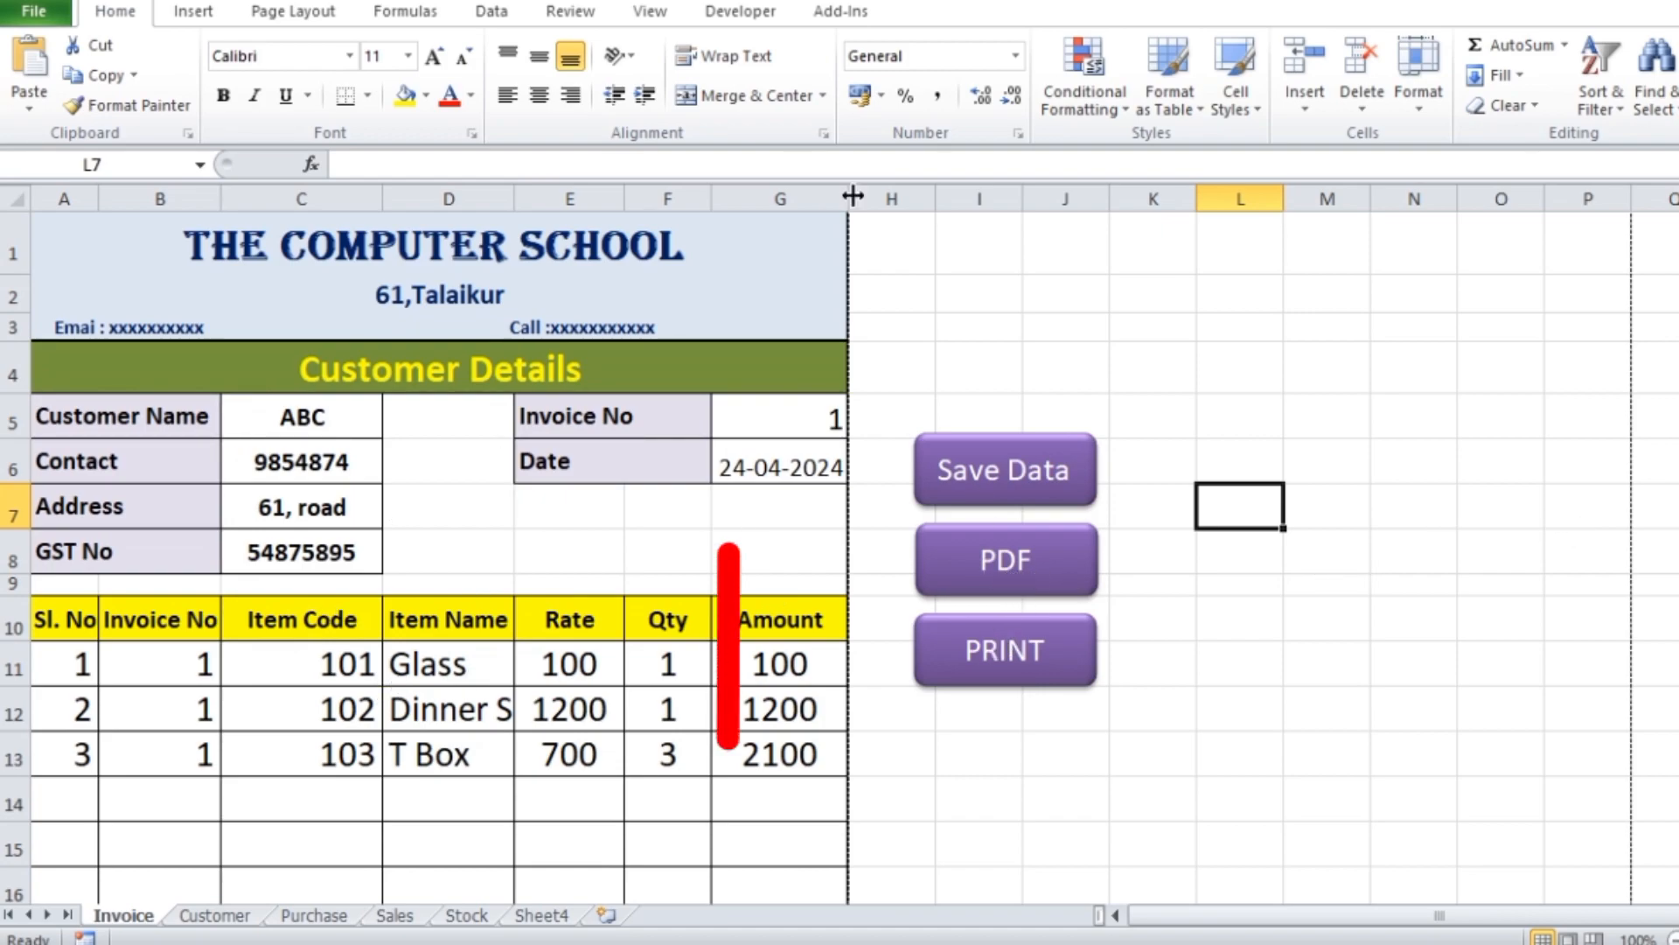
Switch to the Visual Basic editor and insert a new code module in the project
{"action": "left_click", "coordinate": [757, 16]}
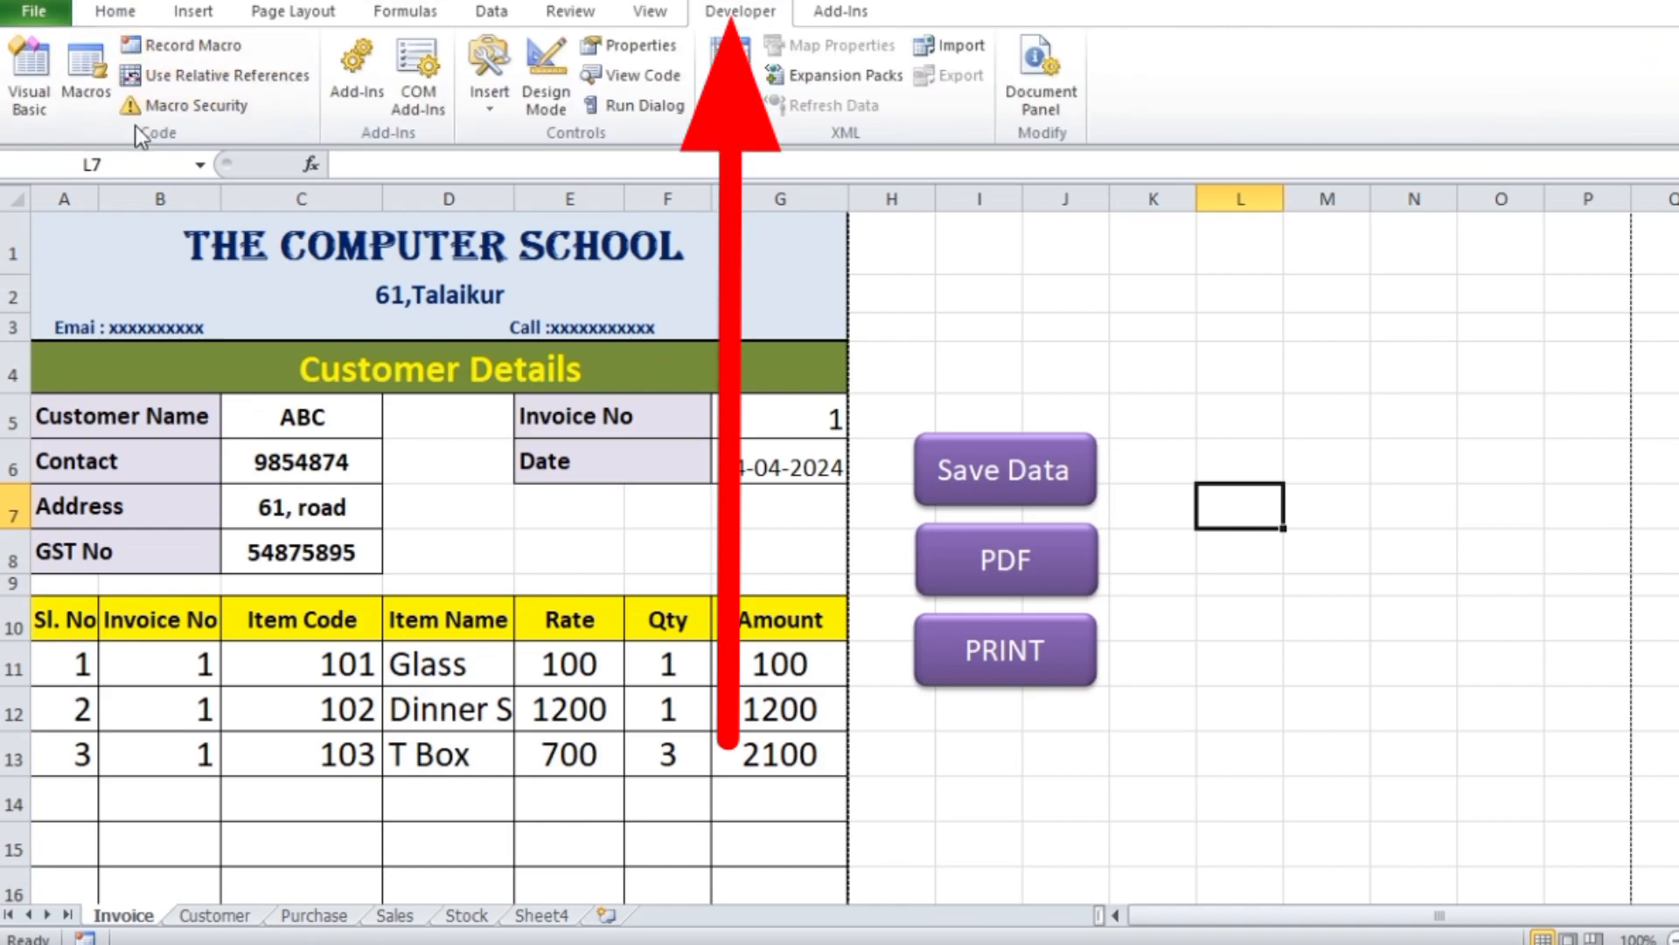
{"action": "left_click", "coordinate": [35, 96]}
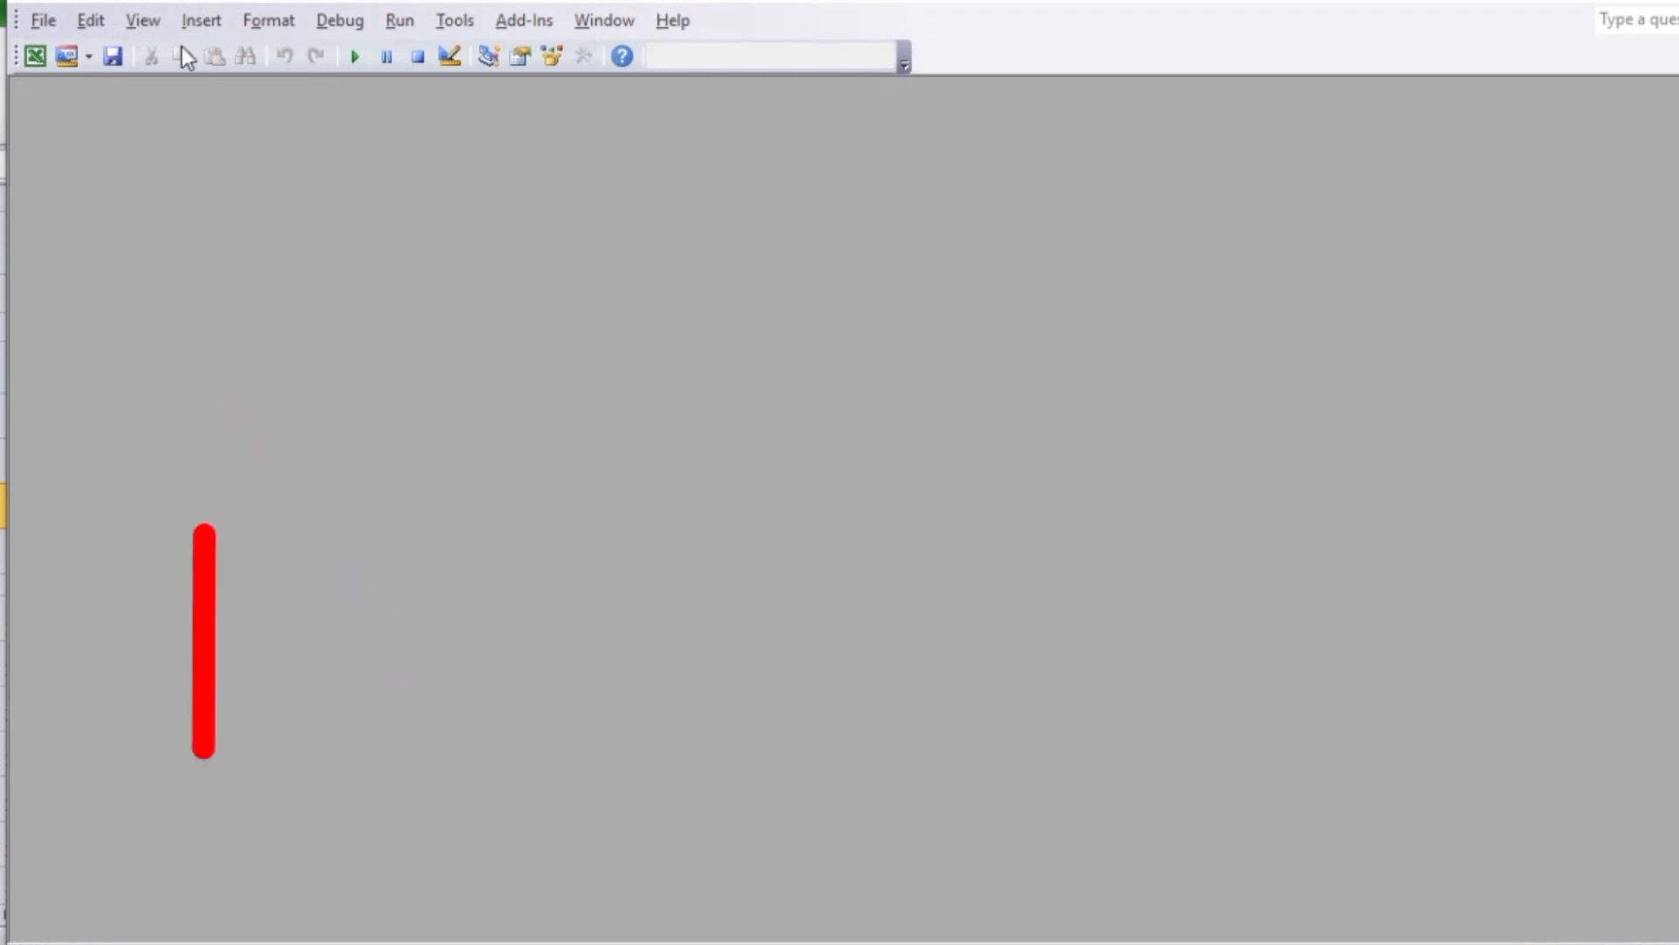
{"action": "left_click", "coordinate": [208, 21]}
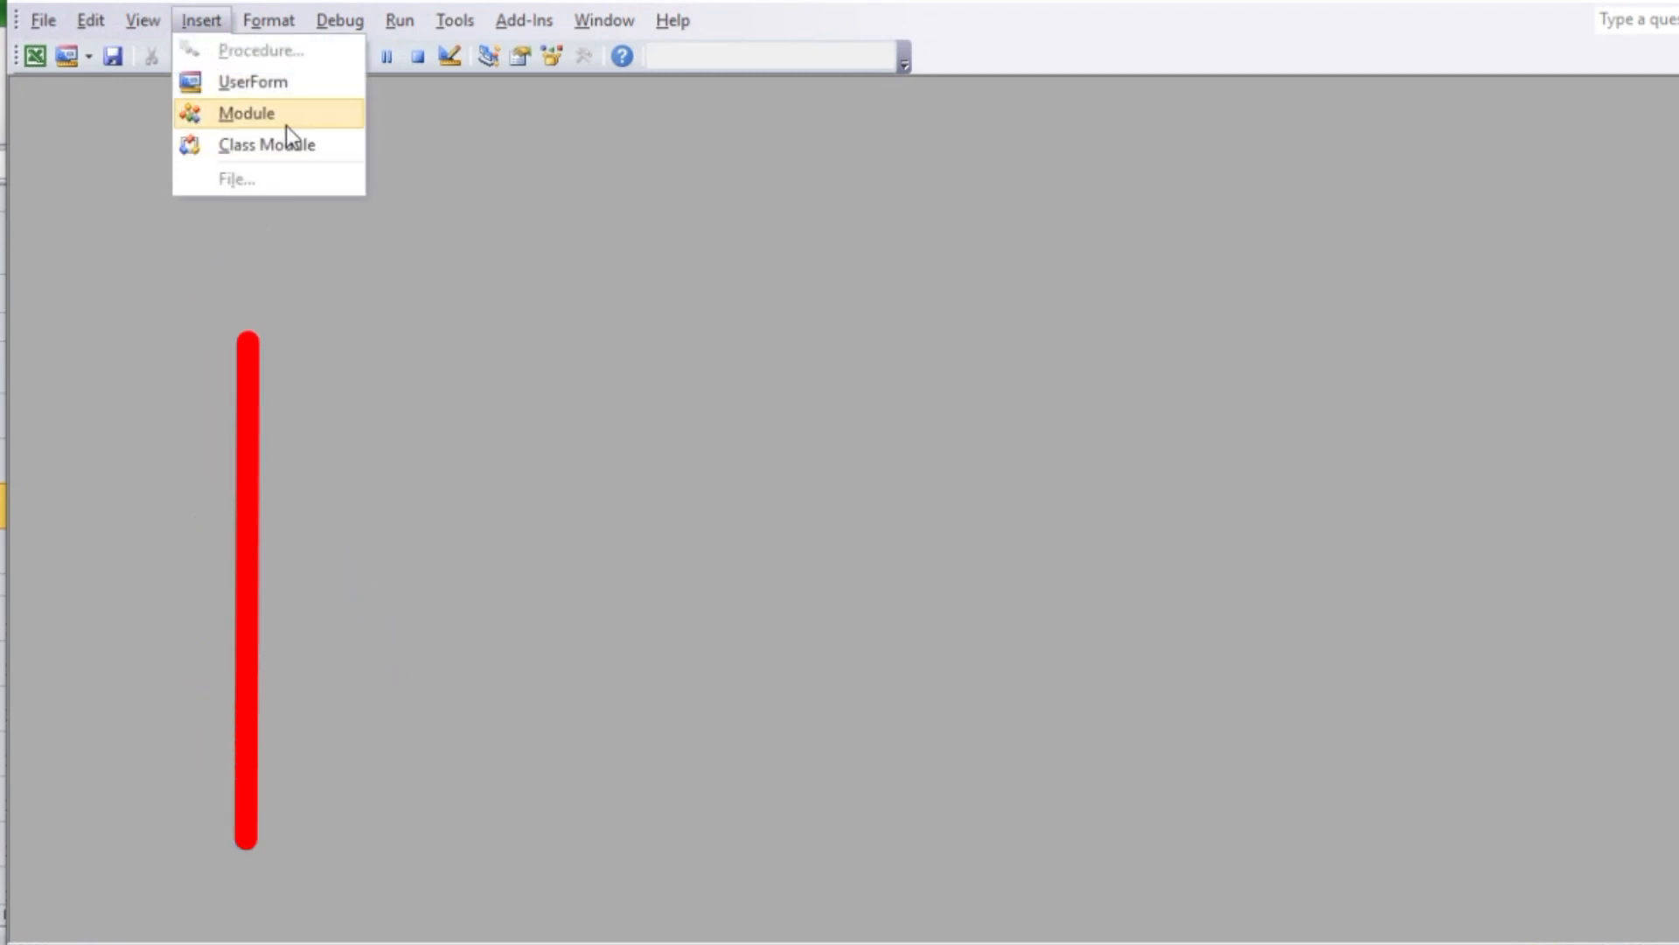
{"action": "left_click", "coordinate": [263, 115]}
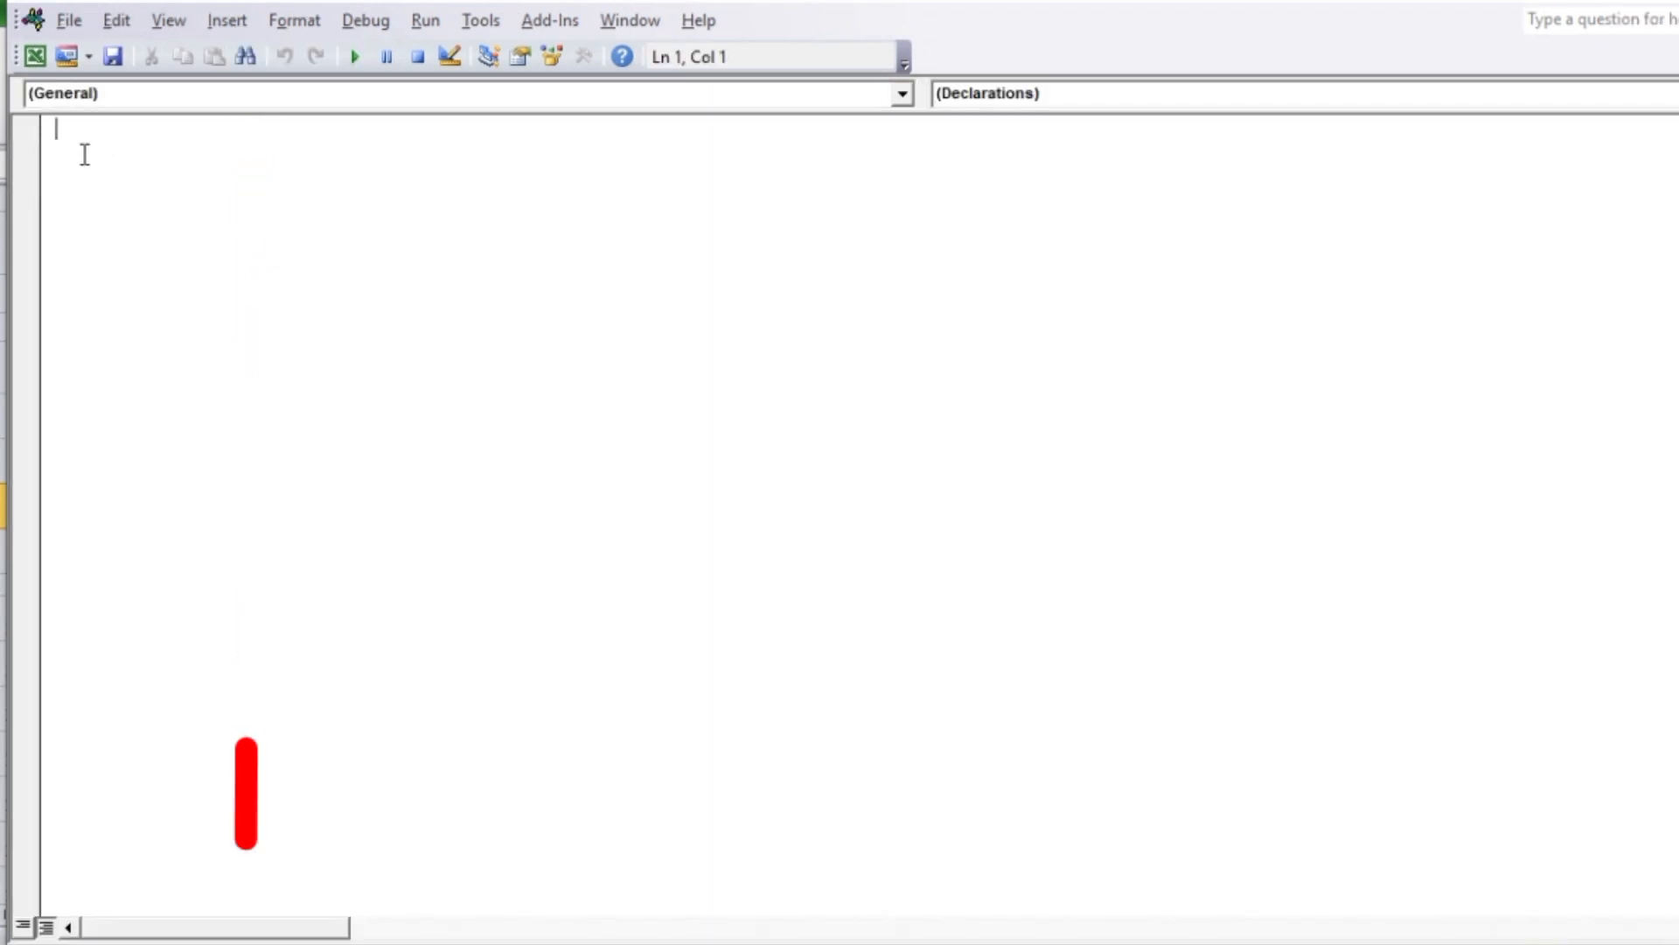
Declare a new procedure in the empty module with the line Sub savePDF()
{"action": "type", "text": "Sub"}
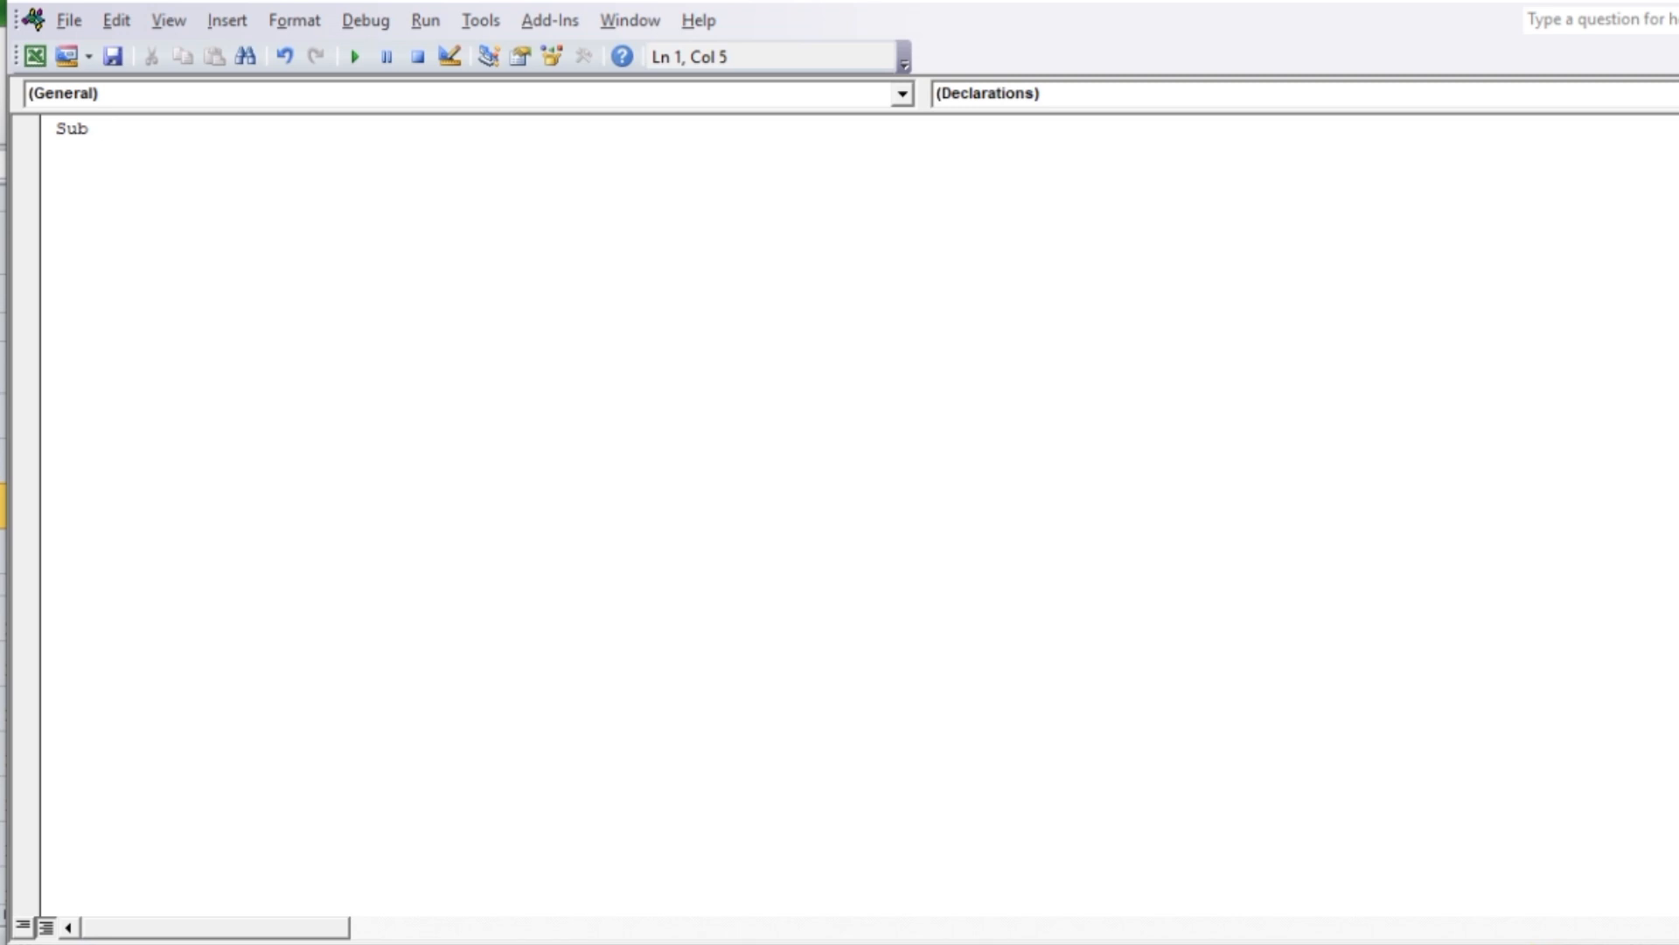
{"action": "type", "text": " sa"}
{"action": "type", "text": "veF"}
{"action": "type", "text": "DF"}
{"action": "type", "text": "("}
{"action": "type", "text": ")"}
{"action": "key", "text": "Return"}
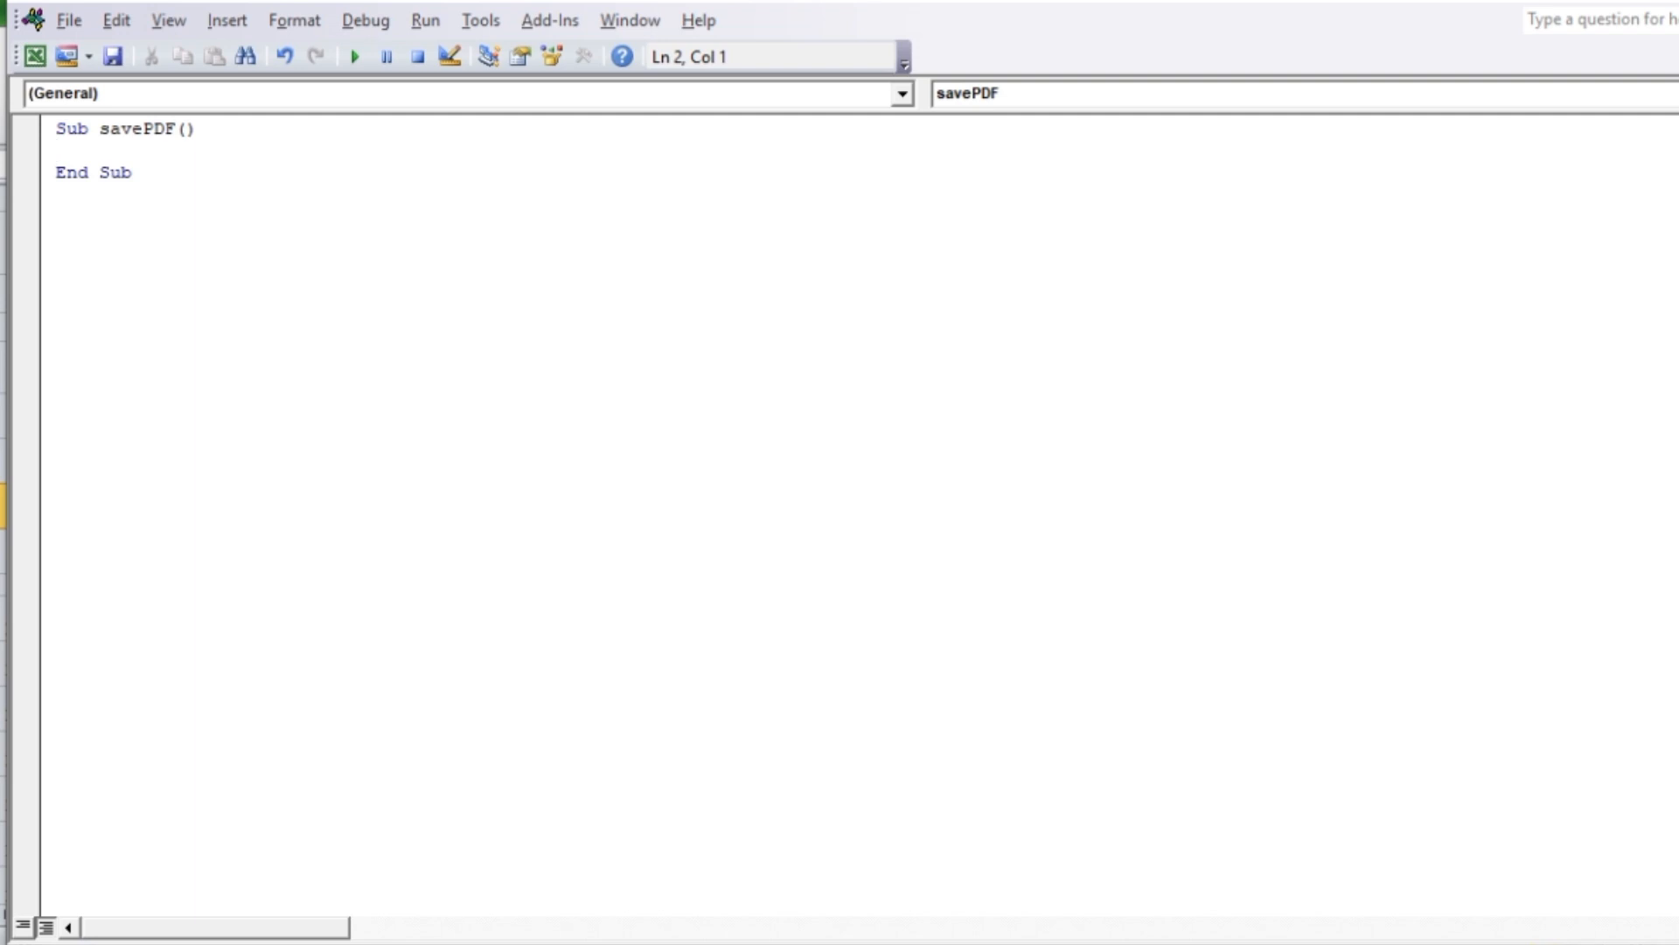
Begin a statement in the savePDF procedure that references a range on Sheet1, using Sheet1.Range
{"action": "type", "text": "Sh"}
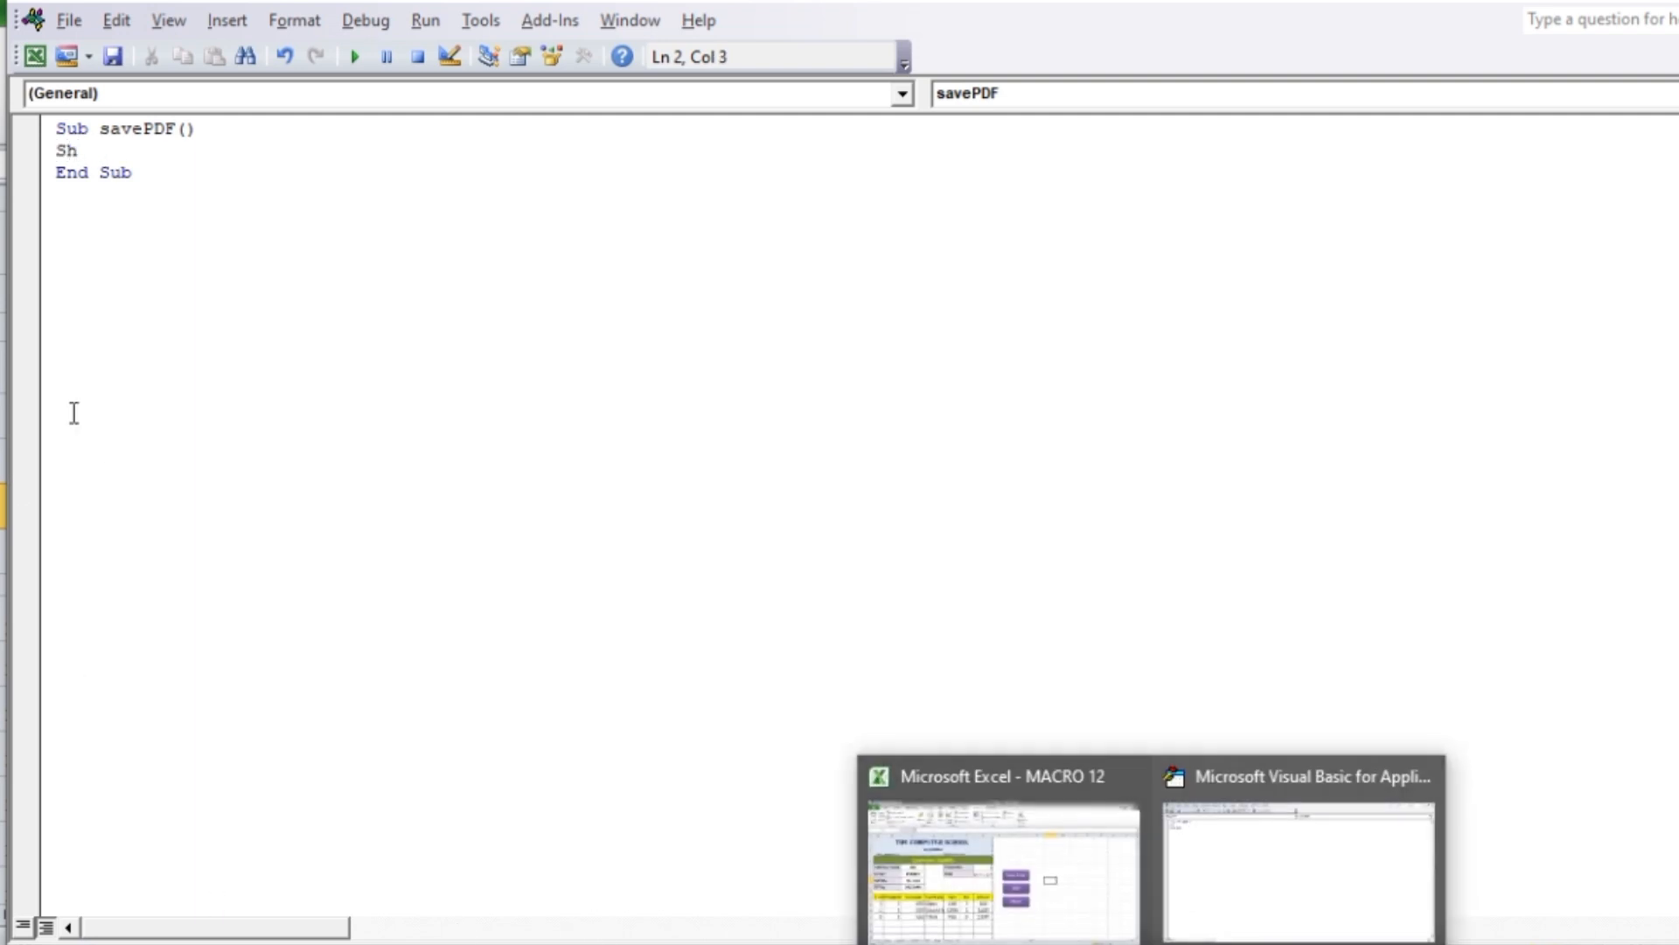
{"action": "type", "text": "eet"}
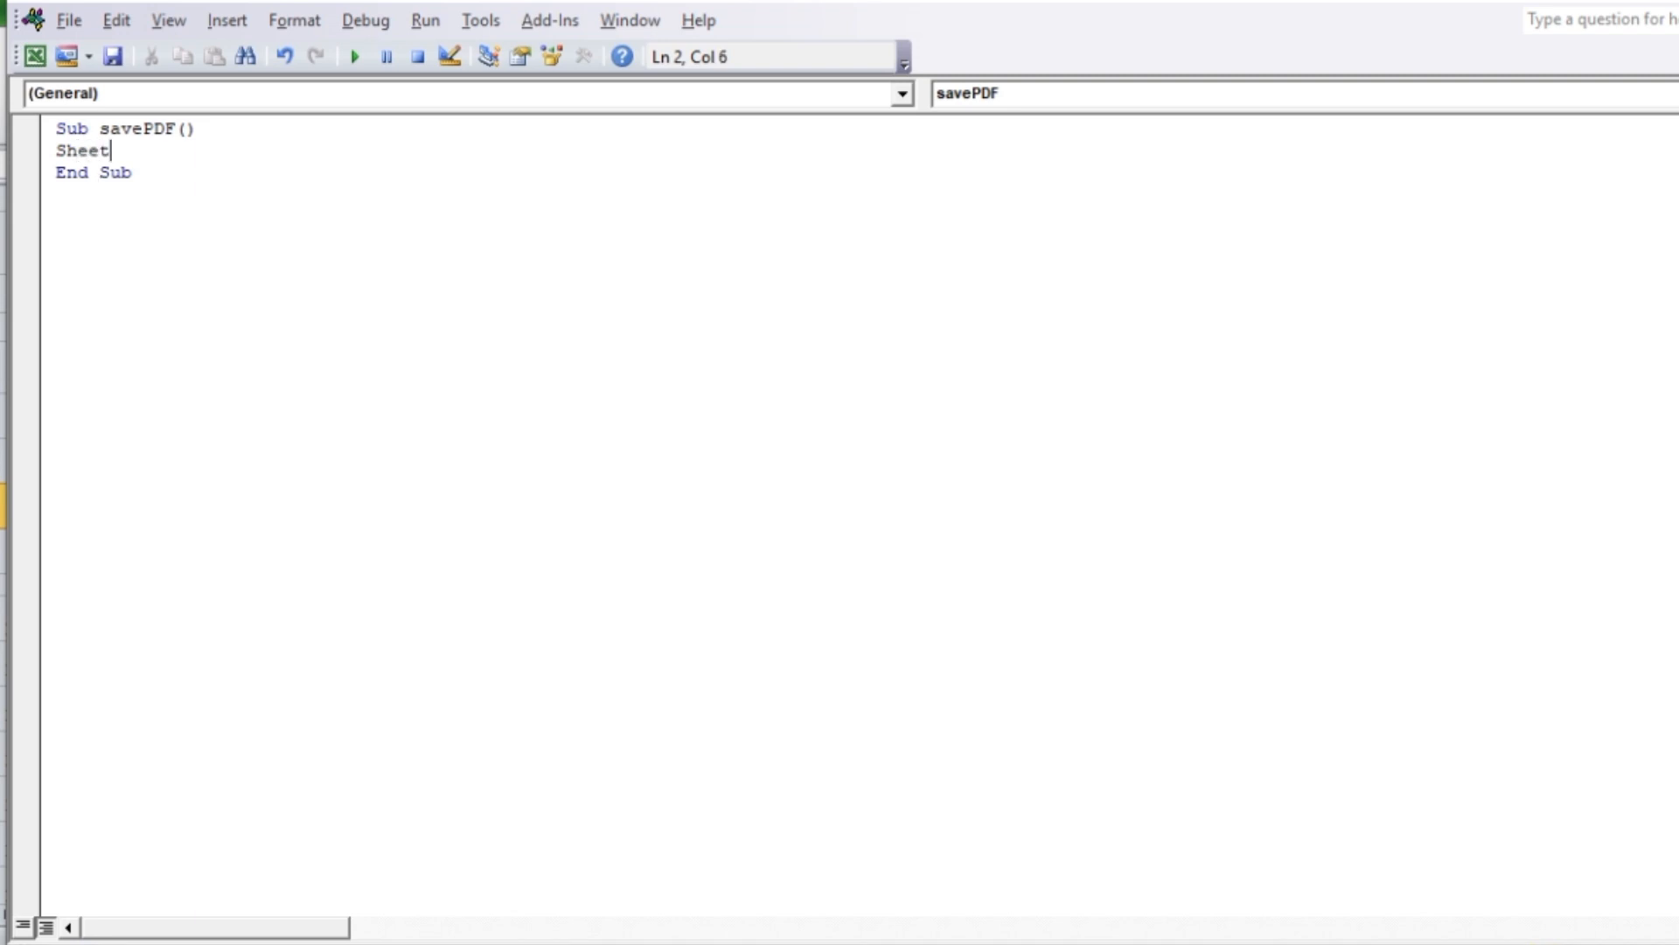
{"action": "type", "text": "1.Range("}
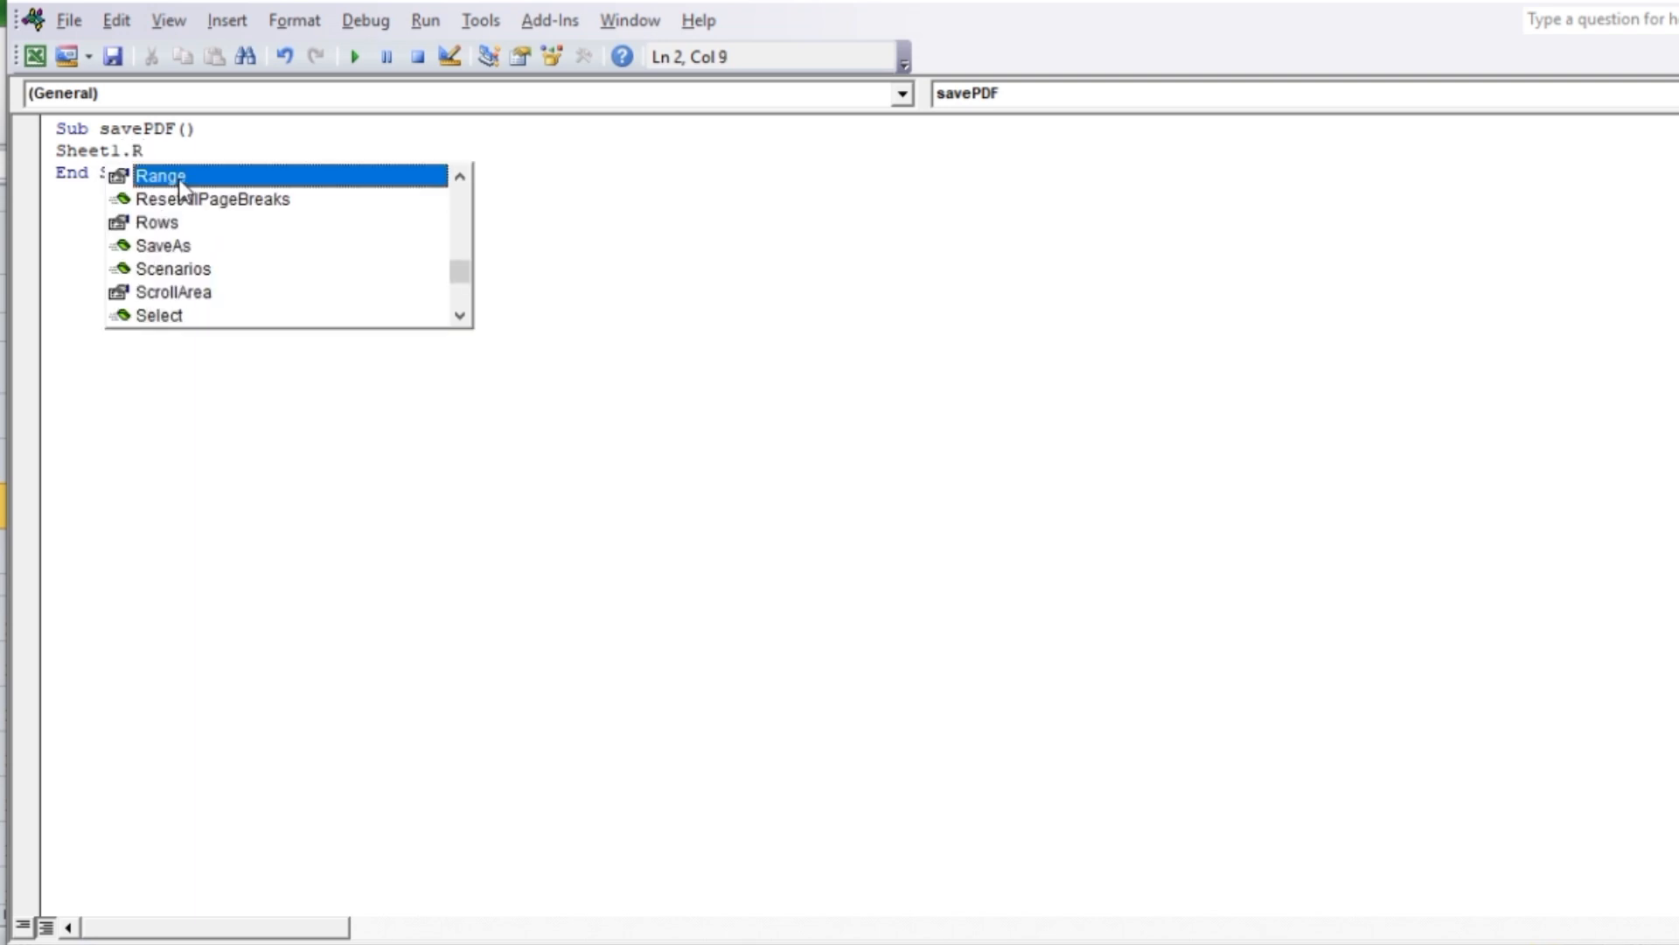
{"action": "double_click", "coordinate": [178, 179]}
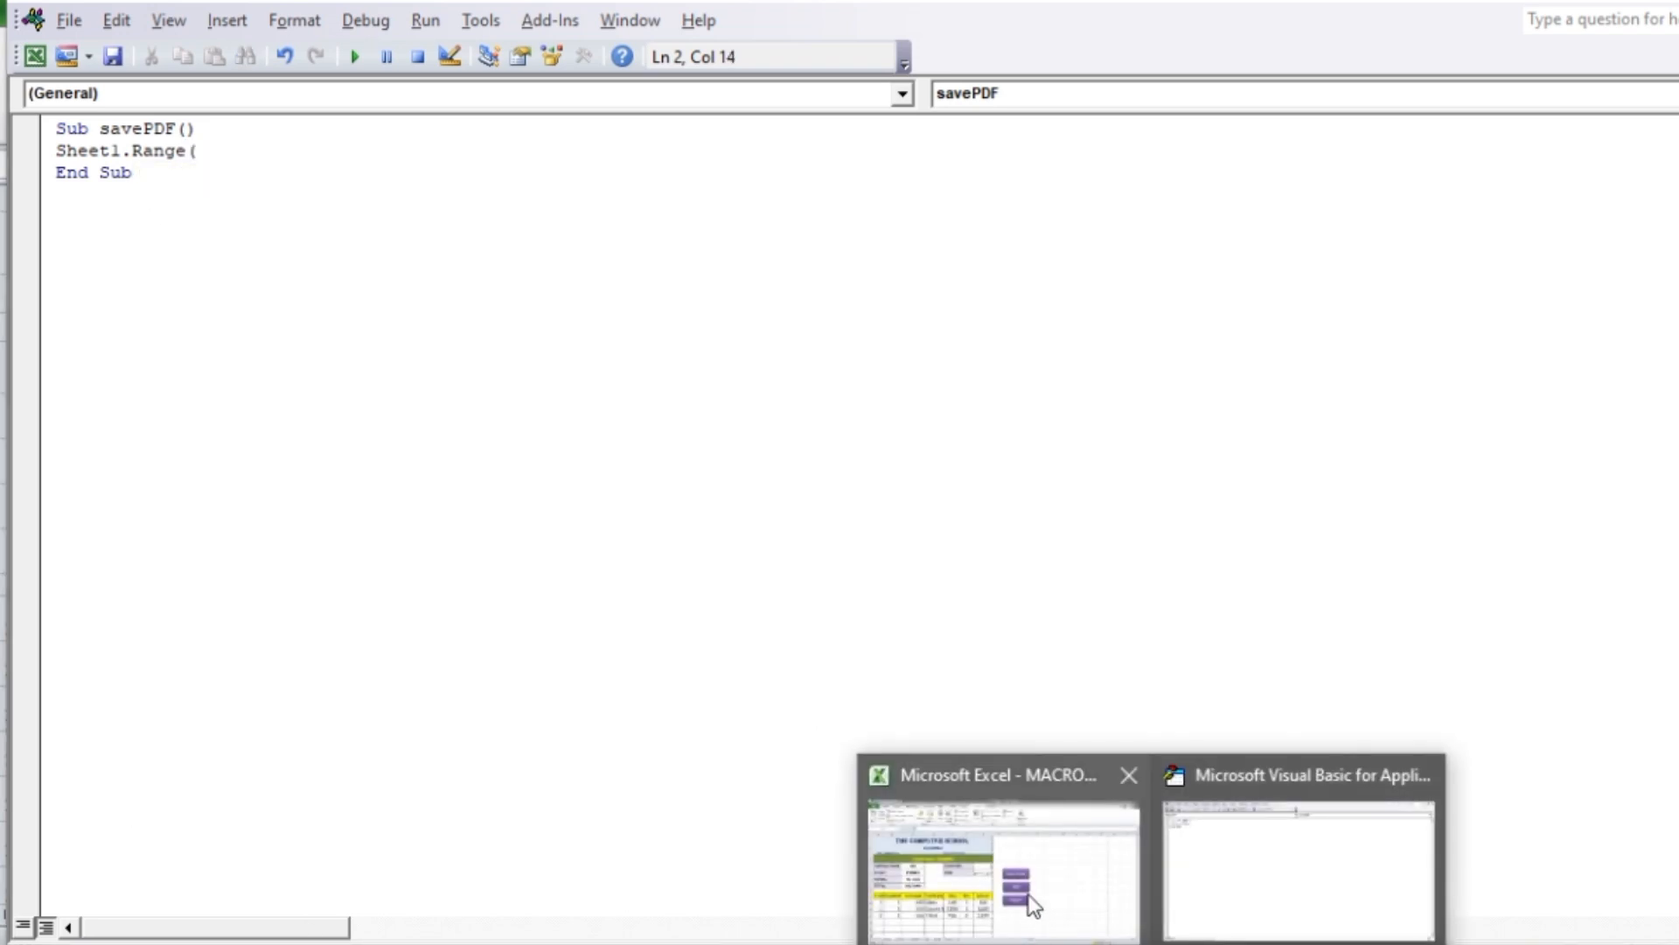
Switch to the Invoice sheet in Excel and check the first and last cells of the invoice area
{"action": "left_click", "coordinate": [1019, 853]}
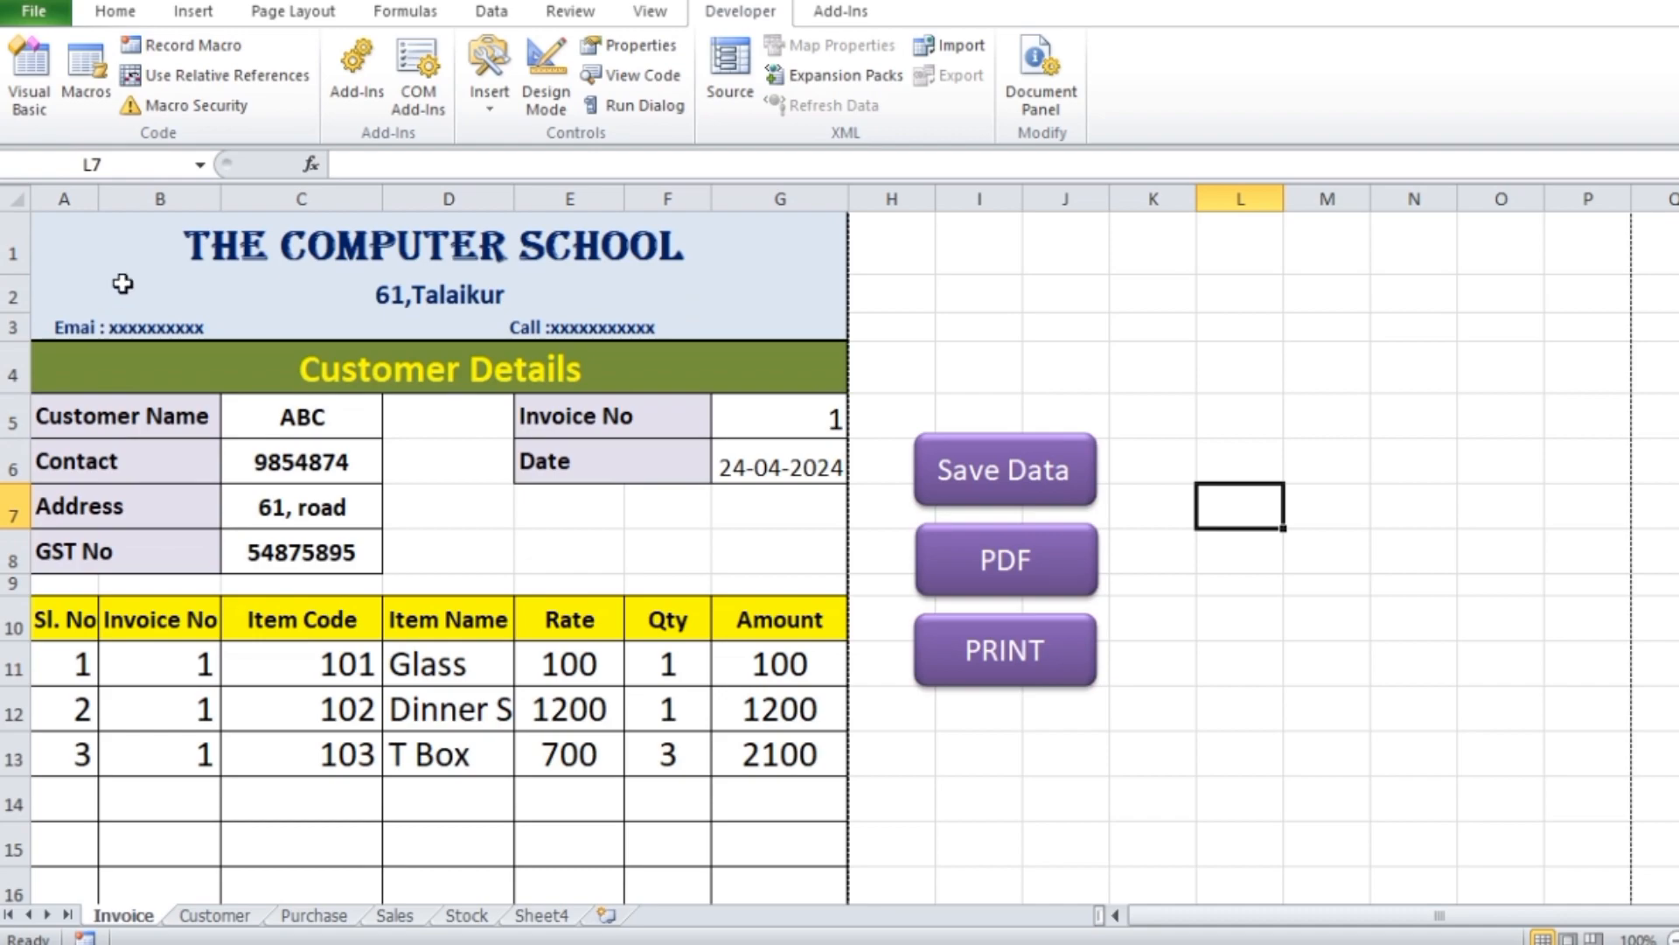
{"action": "scroll", "coordinate": [481, 374], "scroll_direction": "down", "scroll_amount": 6}
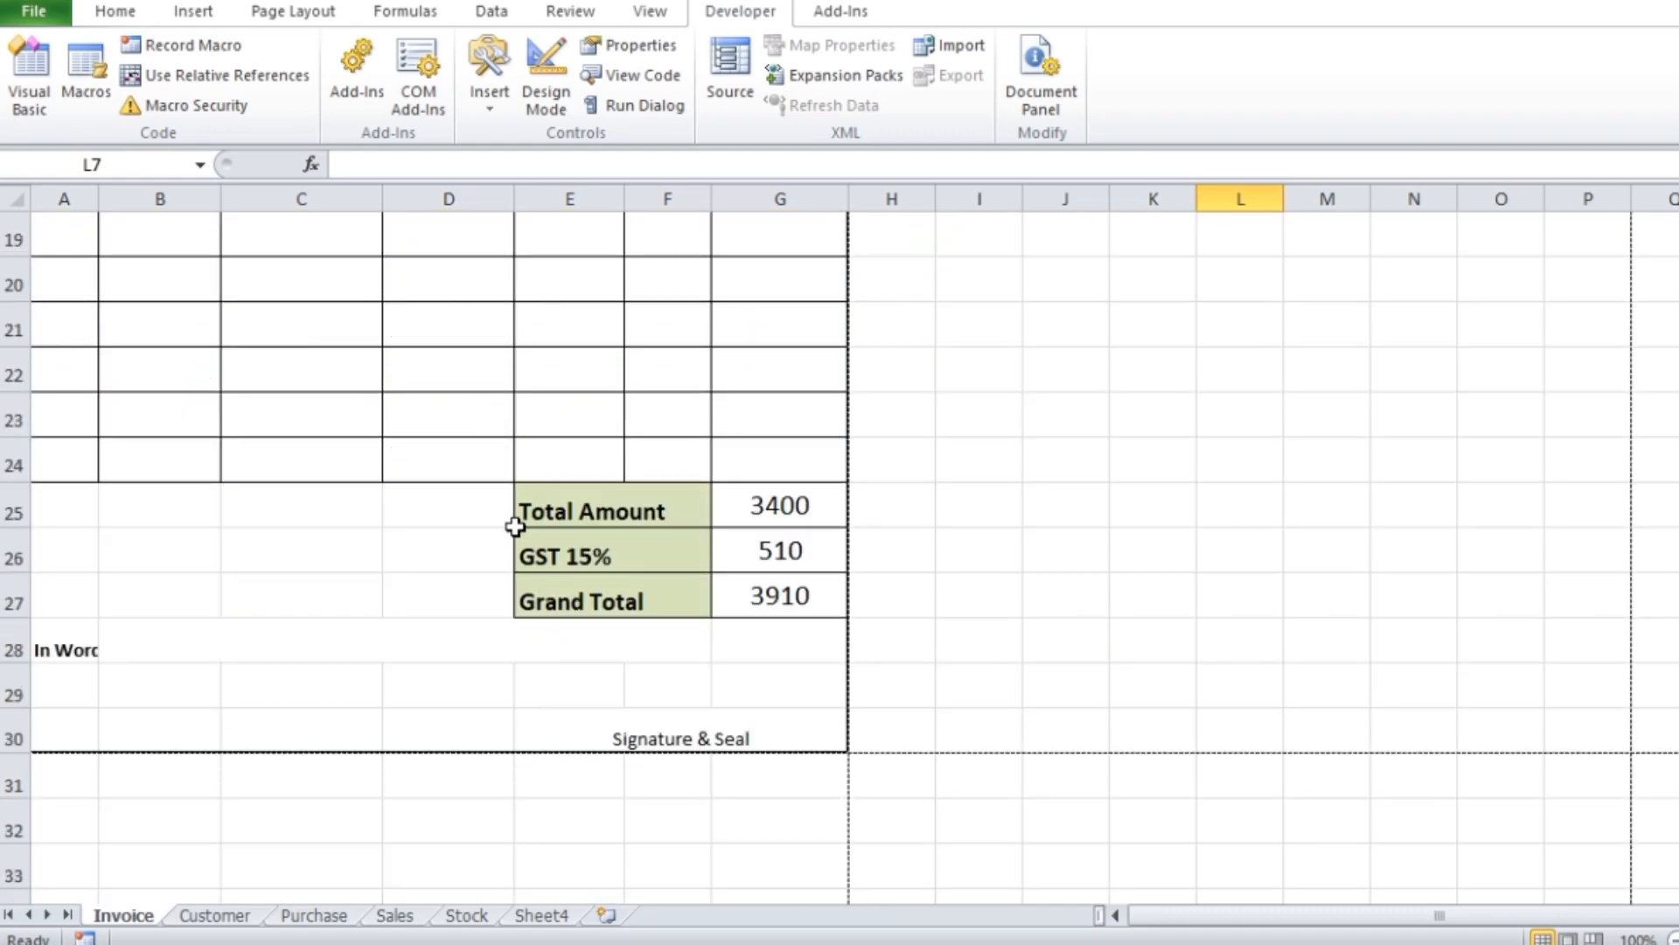
{"action": "scroll", "coordinate": [631, 500], "scroll_direction": "up", "scroll_amount": 6}
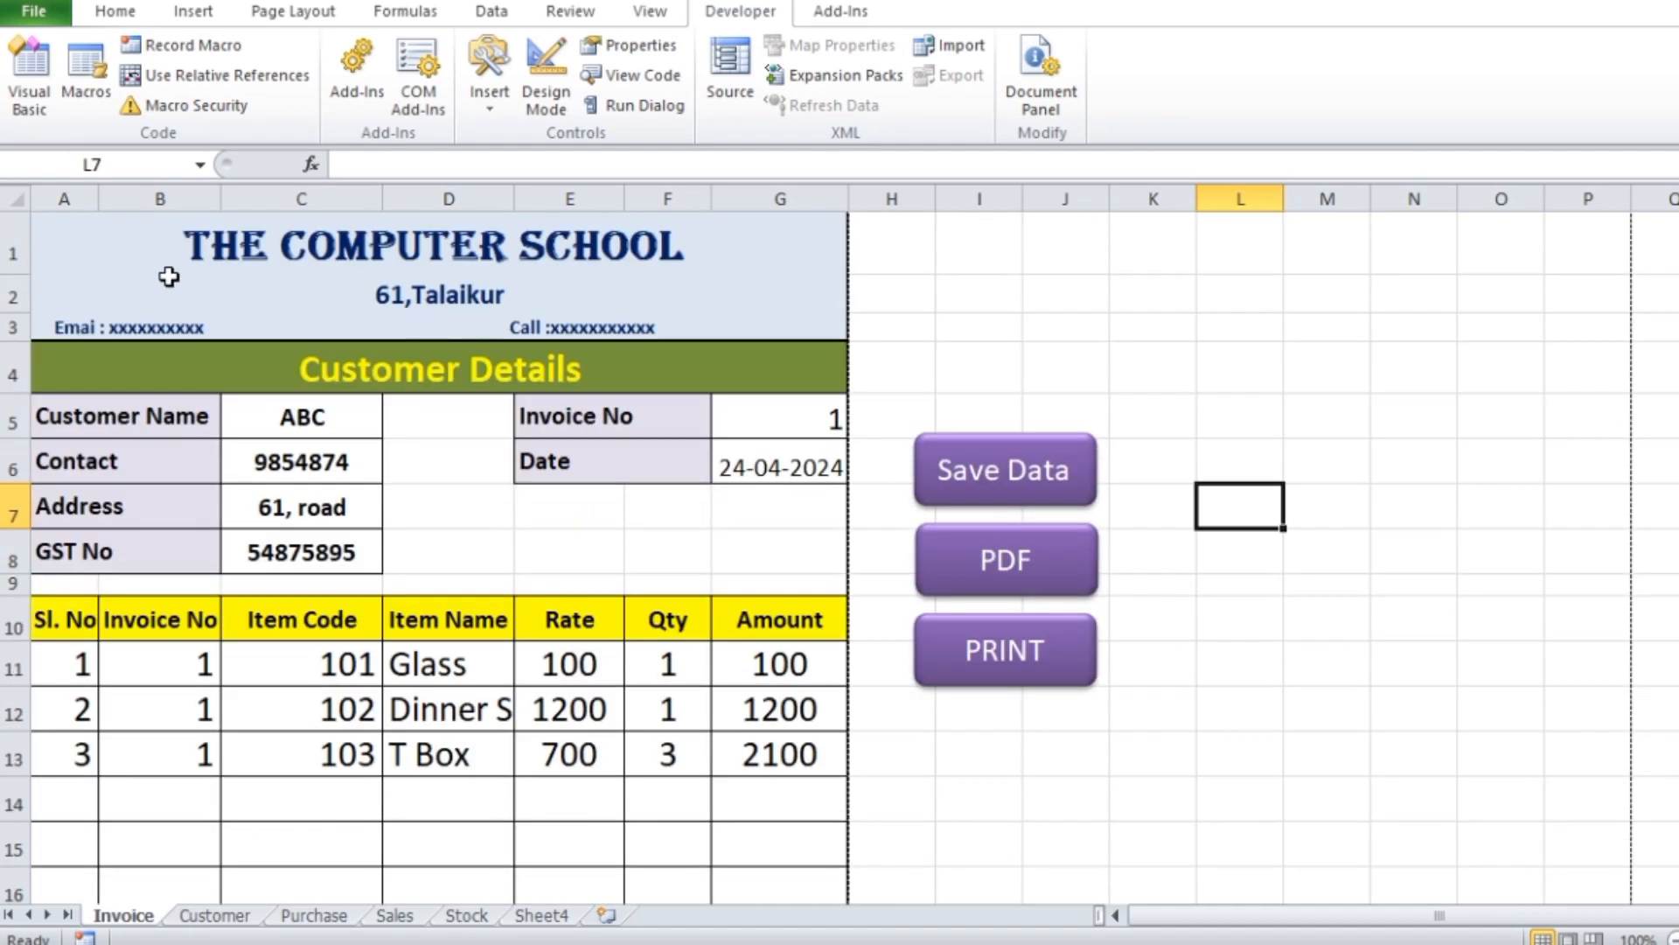
{"action": "left_click", "coordinate": [46, 225]}
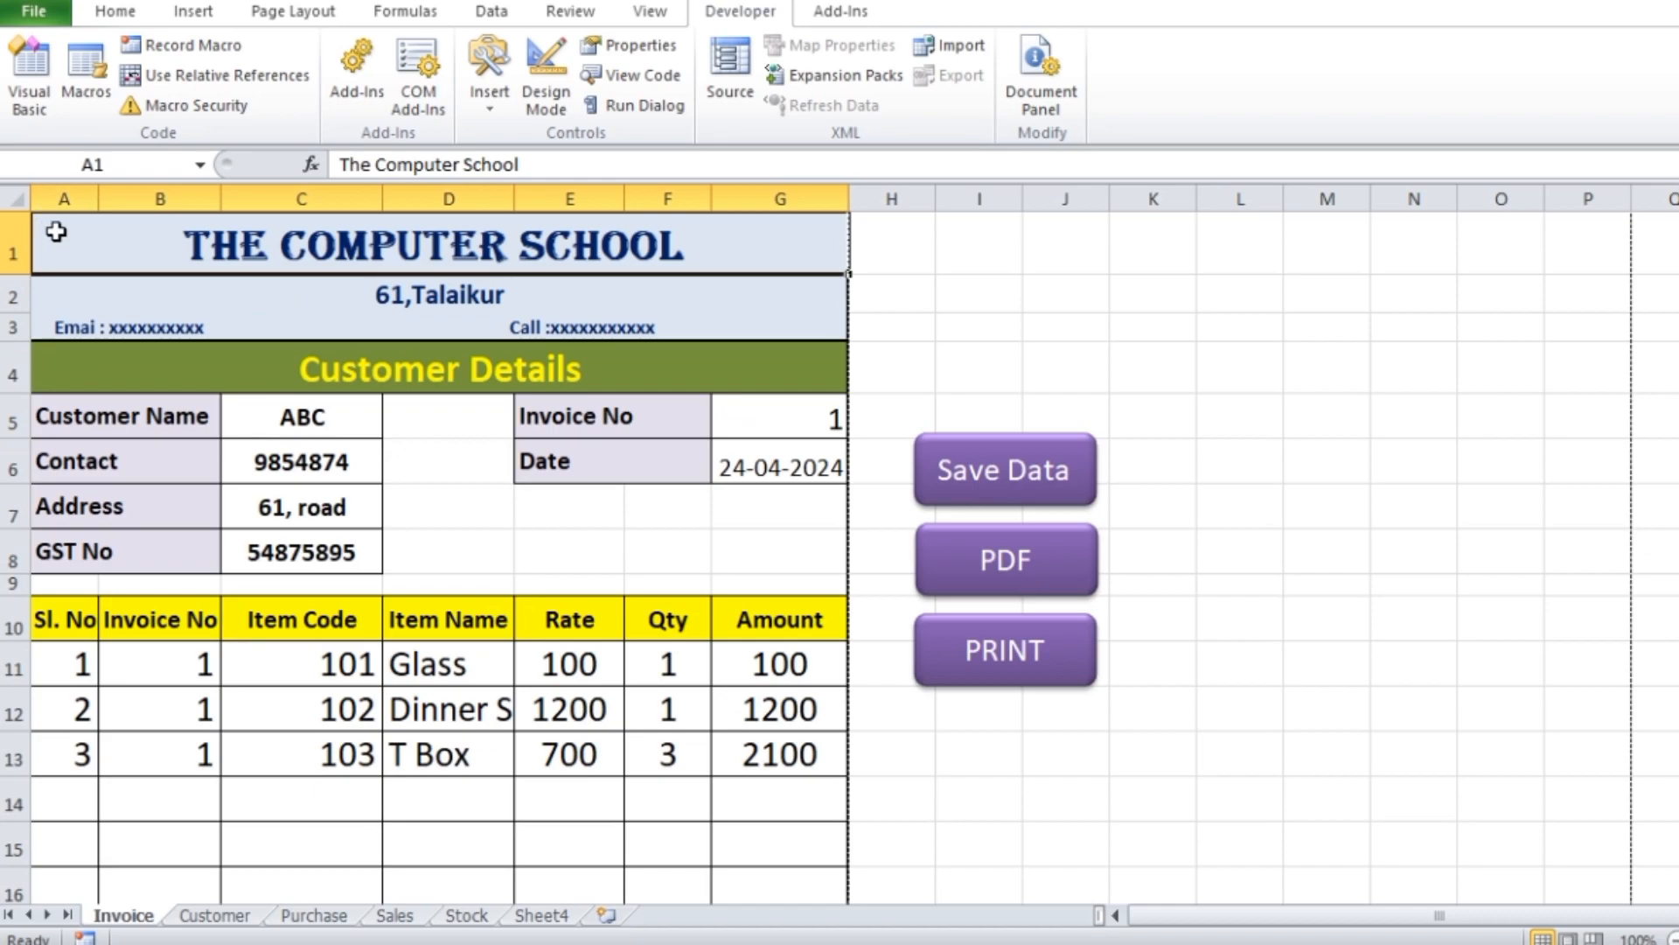
{"action": "scroll", "coordinate": [559, 566], "scroll_direction": "down", "scroll_amount": 7}
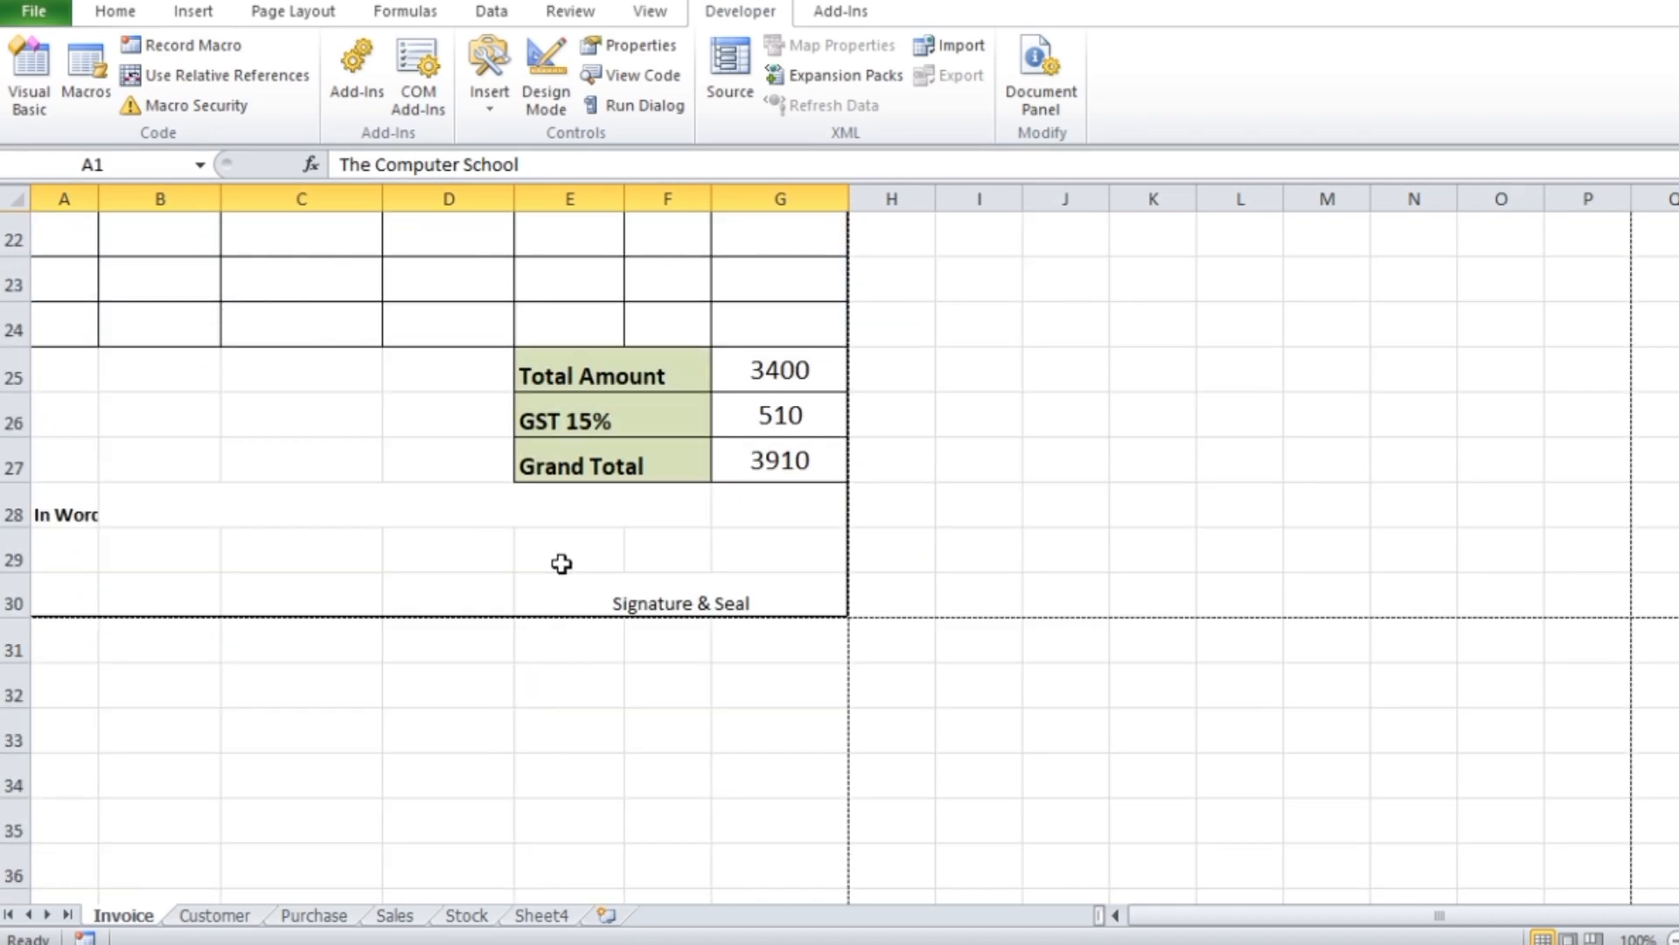
{"action": "left_click", "coordinate": [810, 606]}
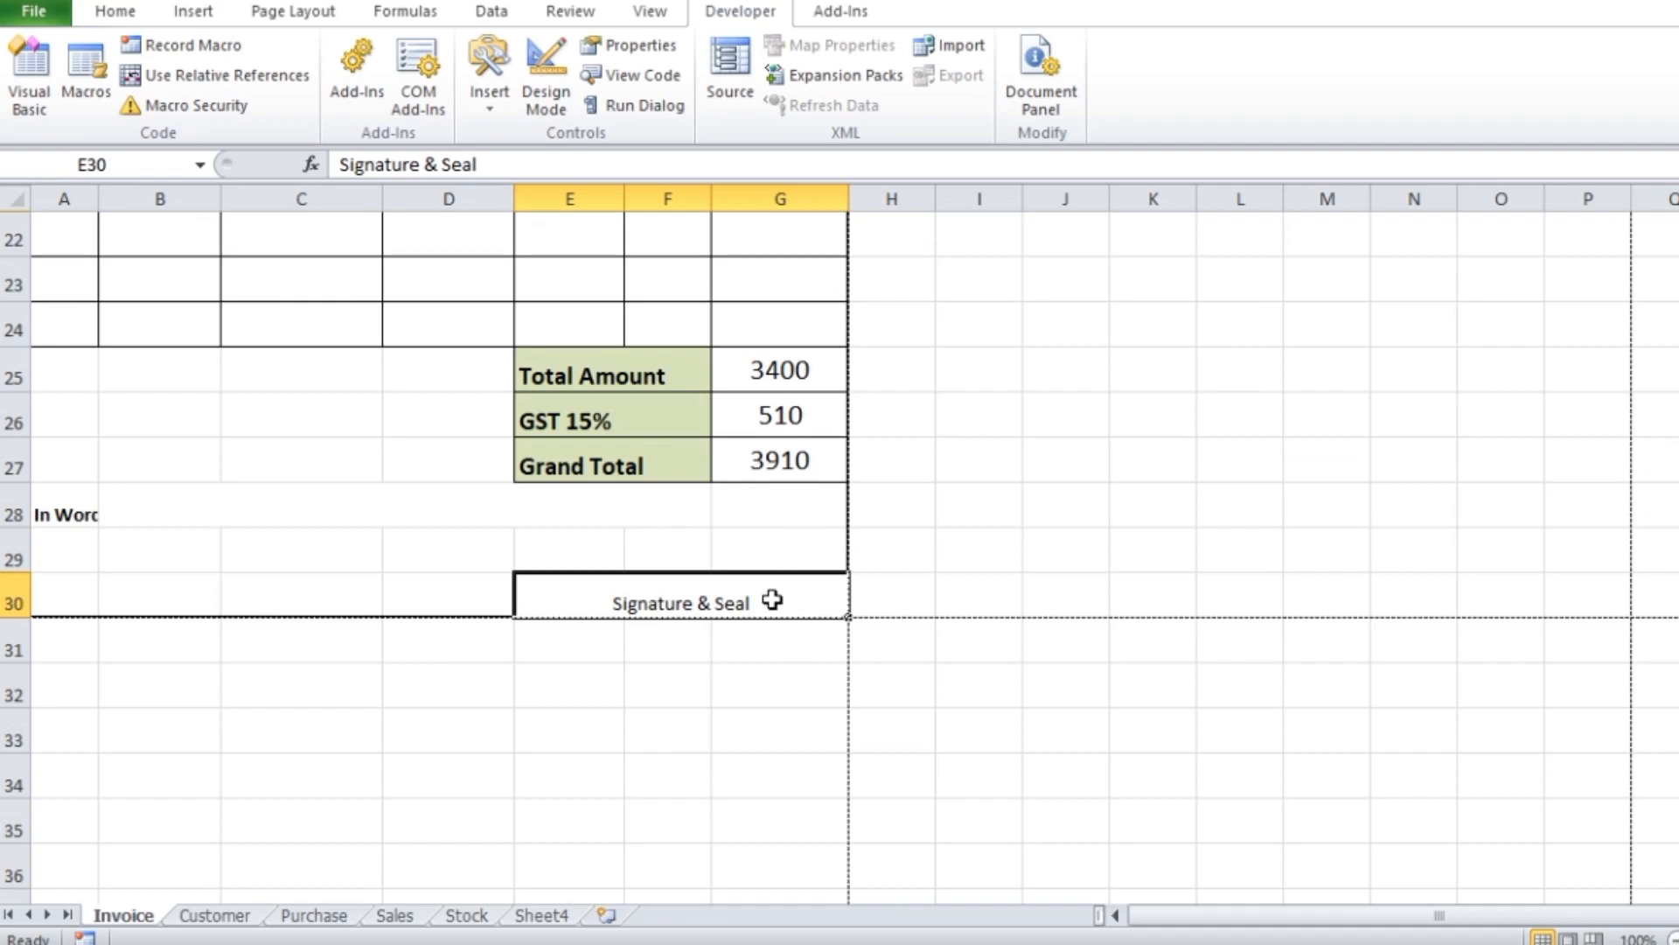
Delete the Signature & Seal text from the merged cell E30 on the Invoice sheet
{"action": "double_click", "coordinate": [631, 602]}
{"action": "left_click_drag", "start_coordinate": [604, 602], "coordinate": [761, 604]}
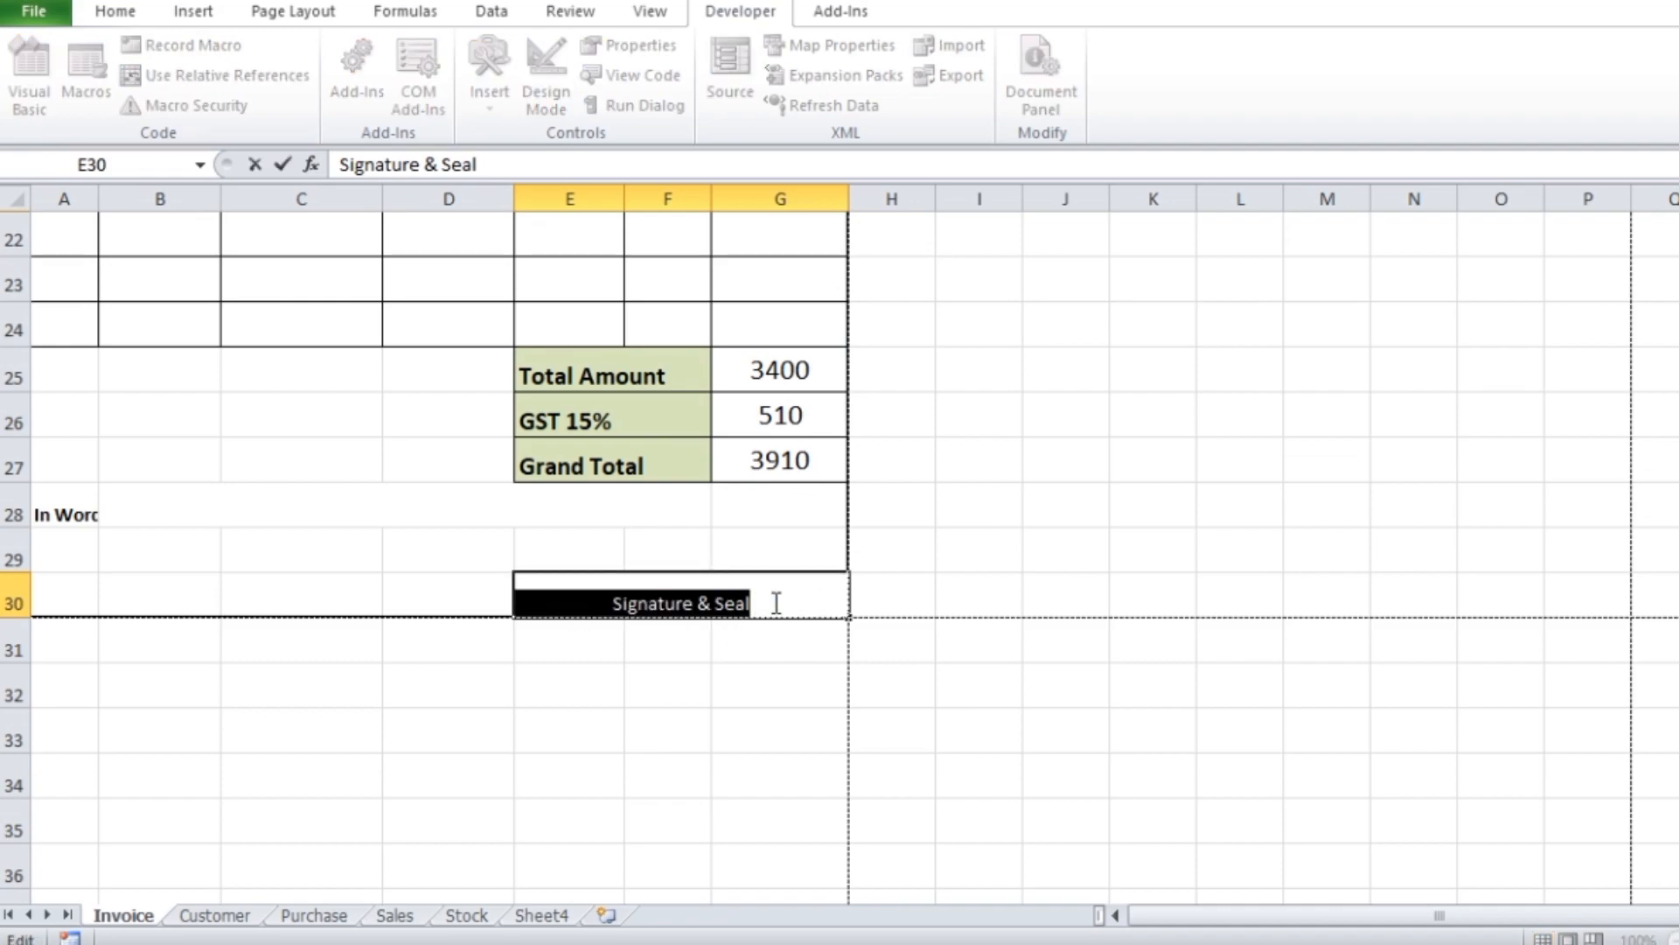
{"action": "left_click", "coordinate": [869, 676]}
{"action": "left_click", "coordinate": [802, 598]}
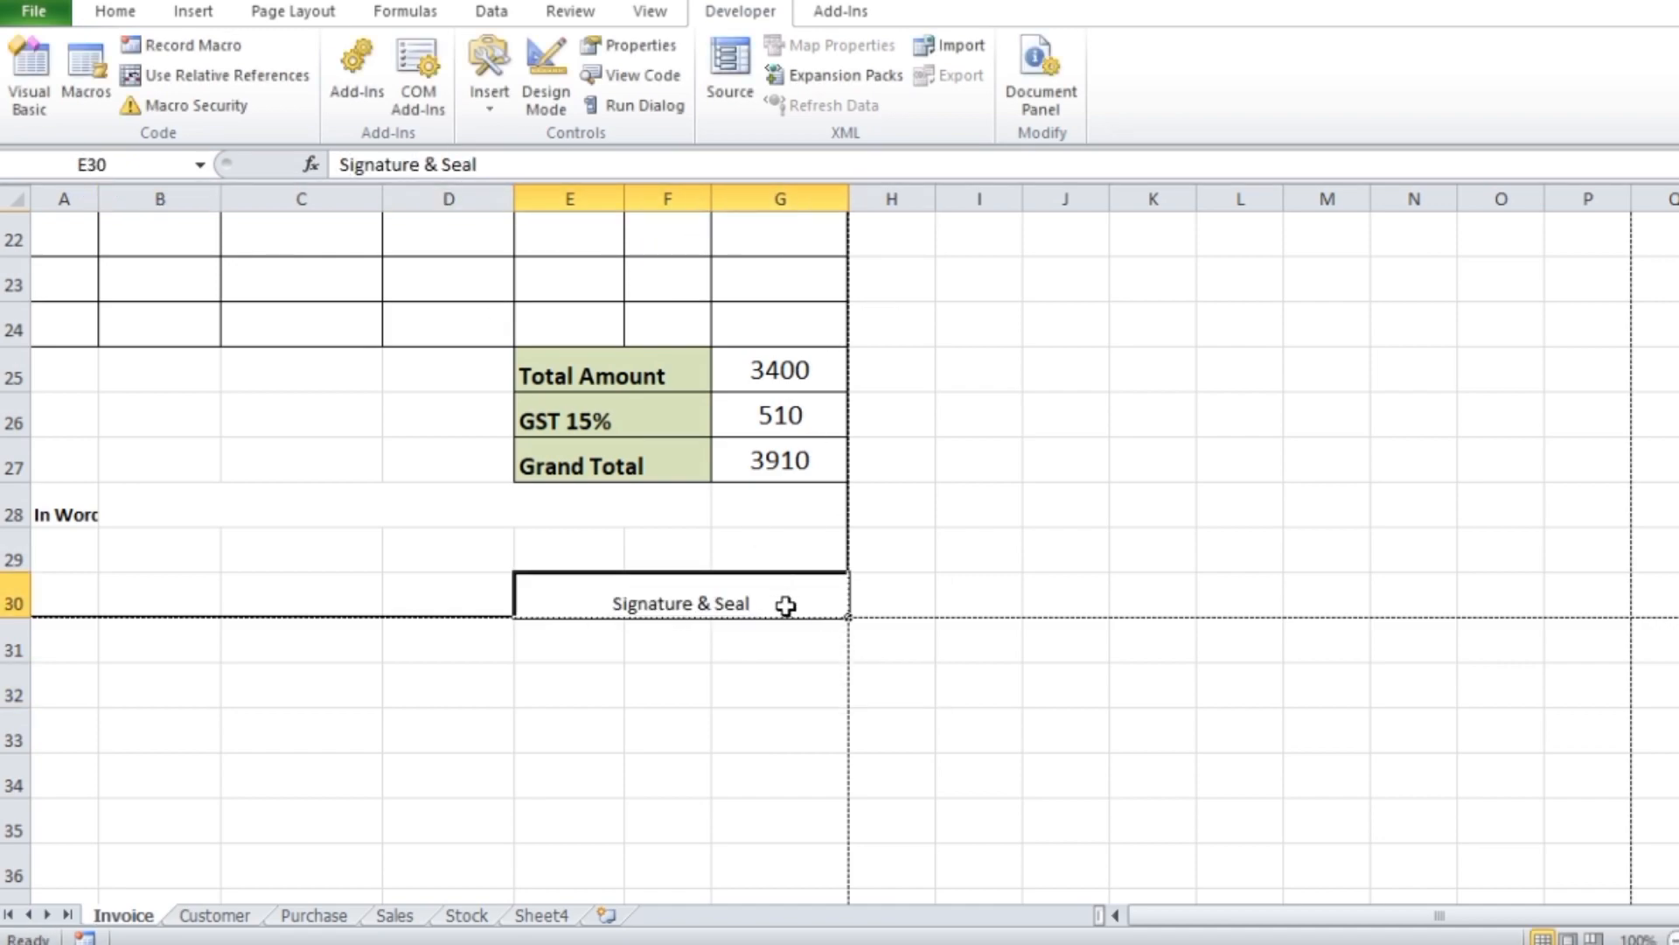
{"action": "key", "text": "Delete"}
{"action": "left_click", "coordinate": [1150, 734]}
Unmerge the cells in the range D30:G30 in the last row of the invoice
{"action": "left_click", "coordinate": [491, 598]}
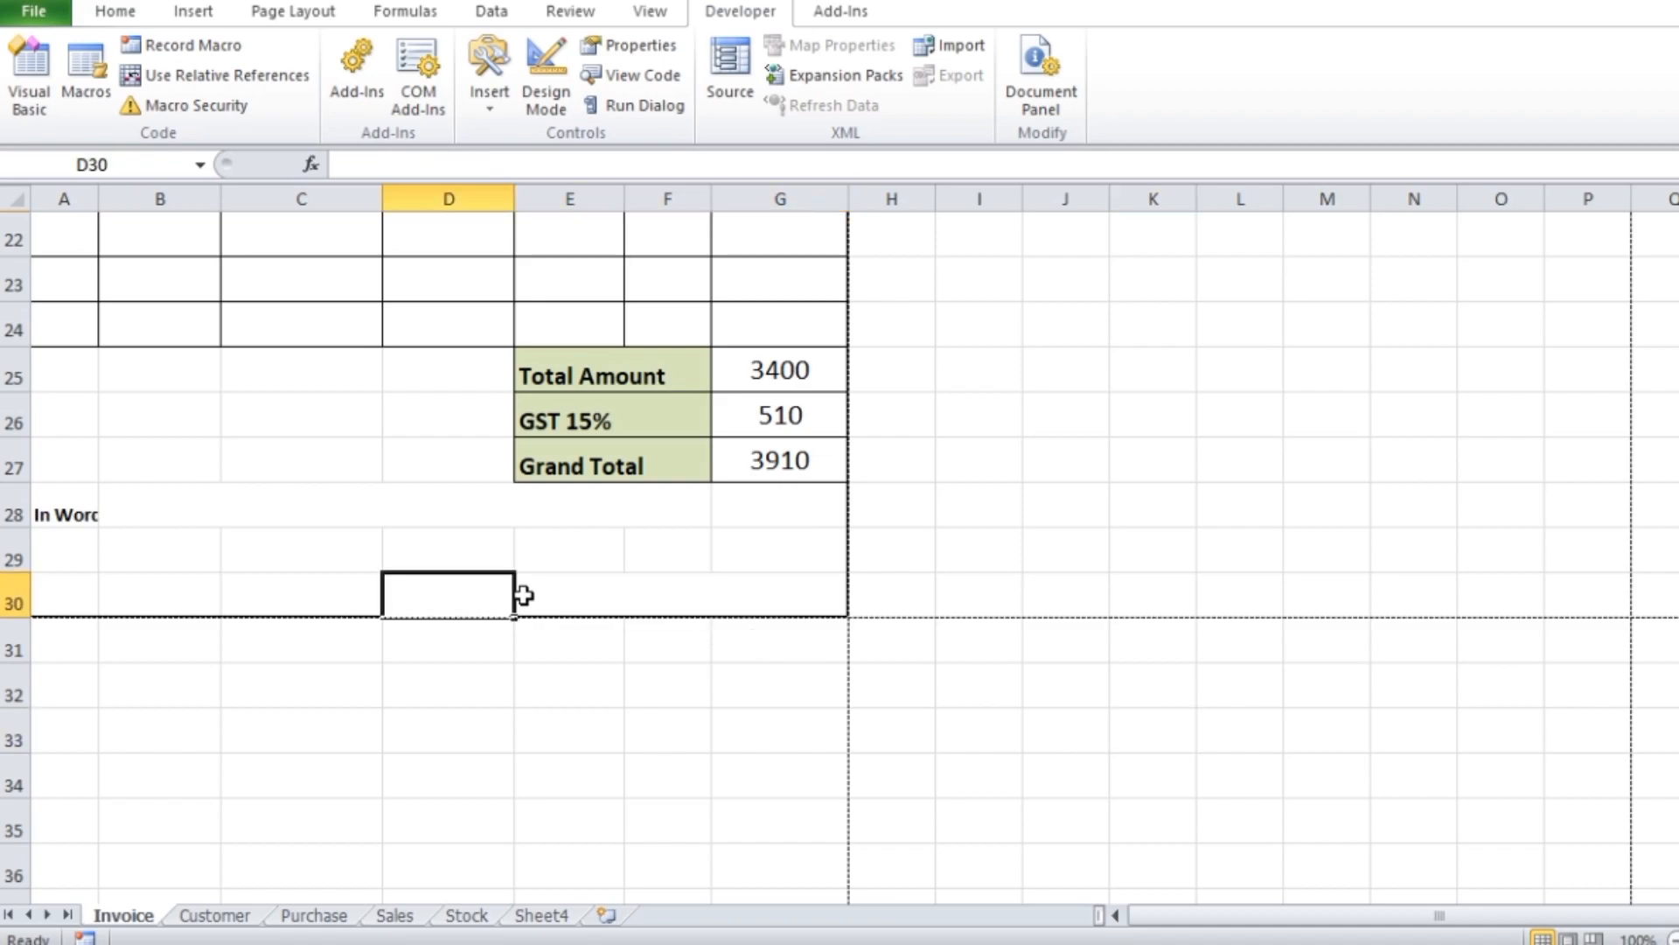
{"action": "left_click_drag", "start_coordinate": [490, 598], "coordinate": [627, 596]}
{"action": "left_click", "coordinate": [115, 11]}
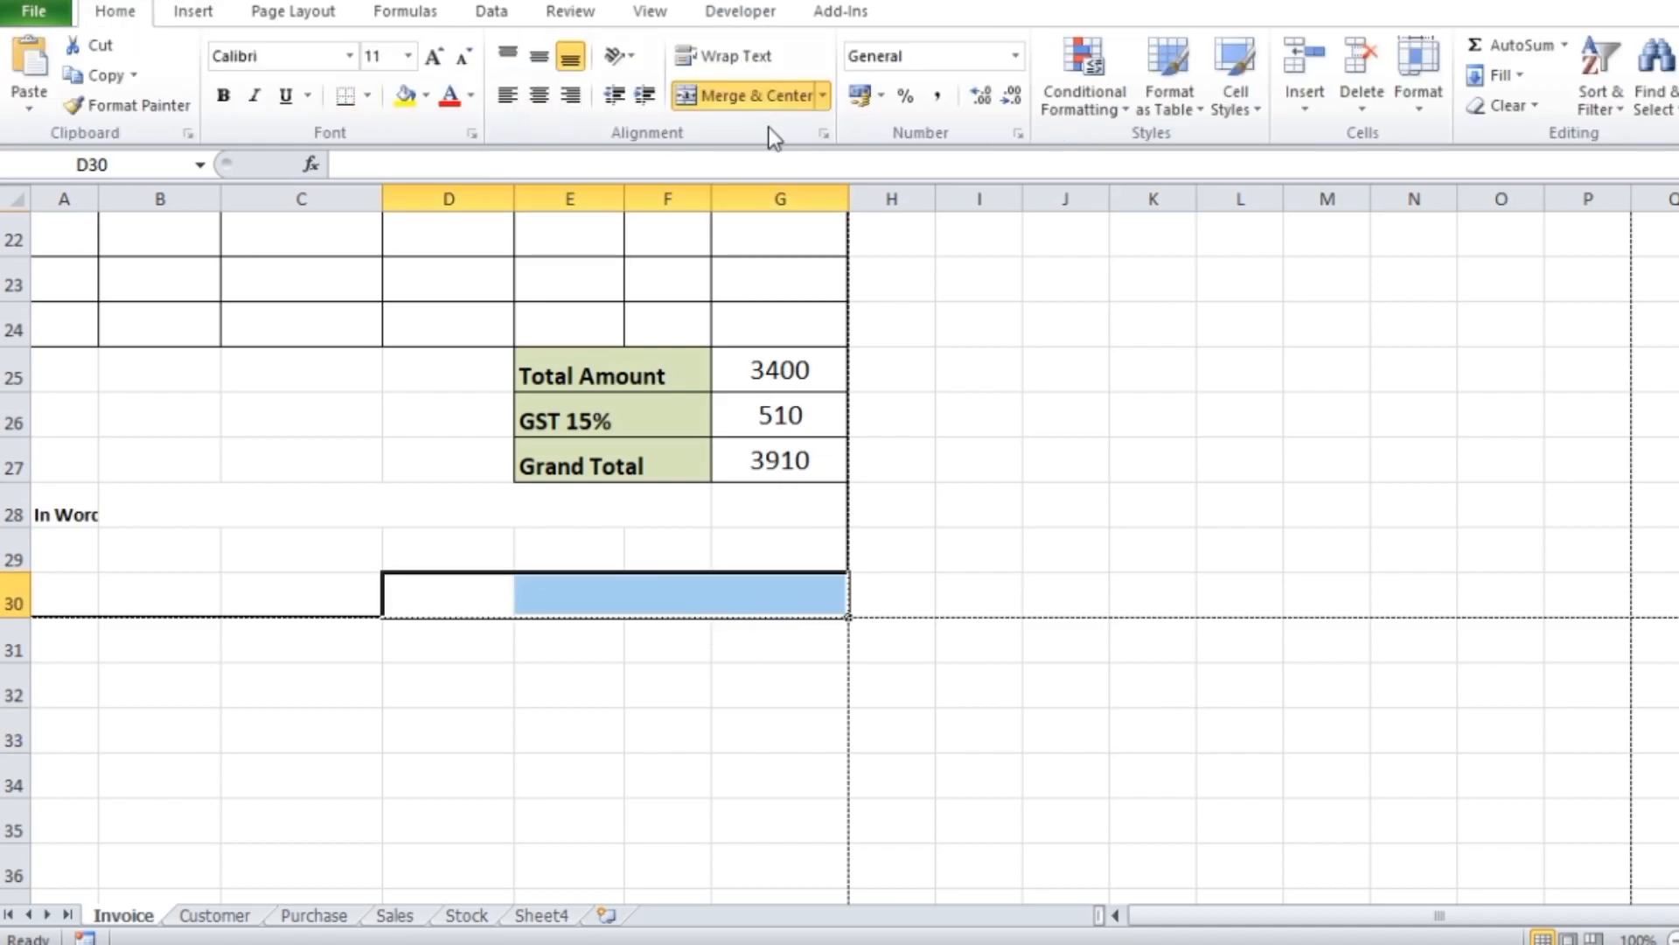
{"action": "left_click", "coordinate": [768, 91]}
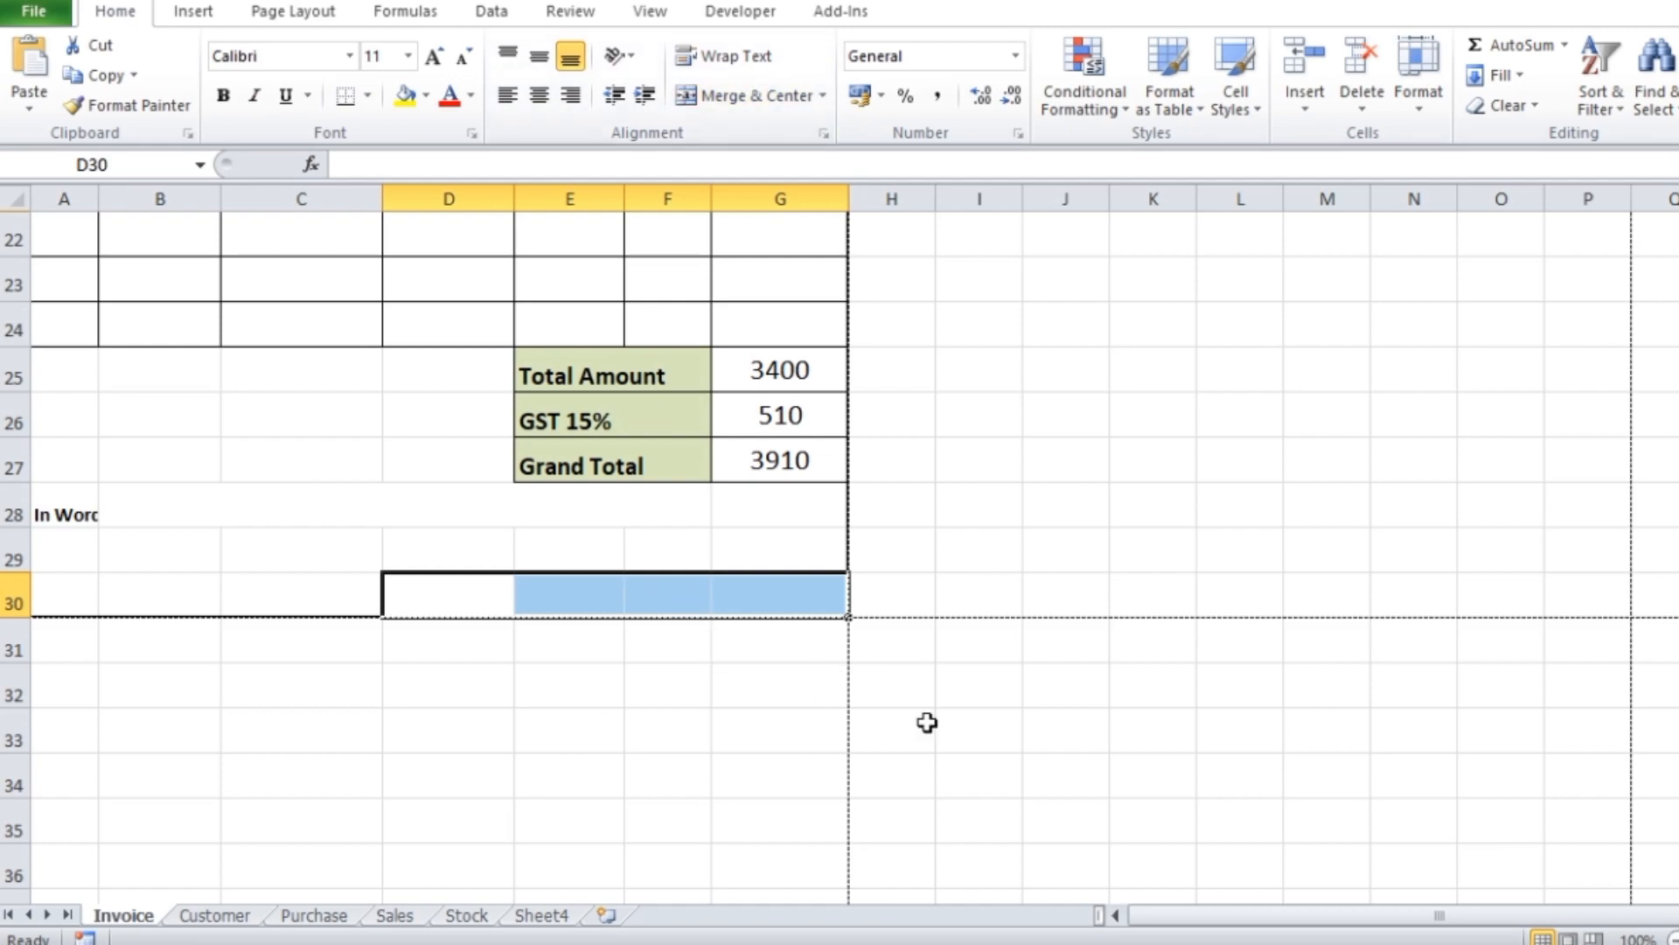
{"action": "left_click", "coordinate": [1112, 728]}
Merge and center cells D30:E30 and enter the text Sign in the merged cell
{"action": "left_click_drag", "start_coordinate": [491, 600], "coordinate": [587, 595]}
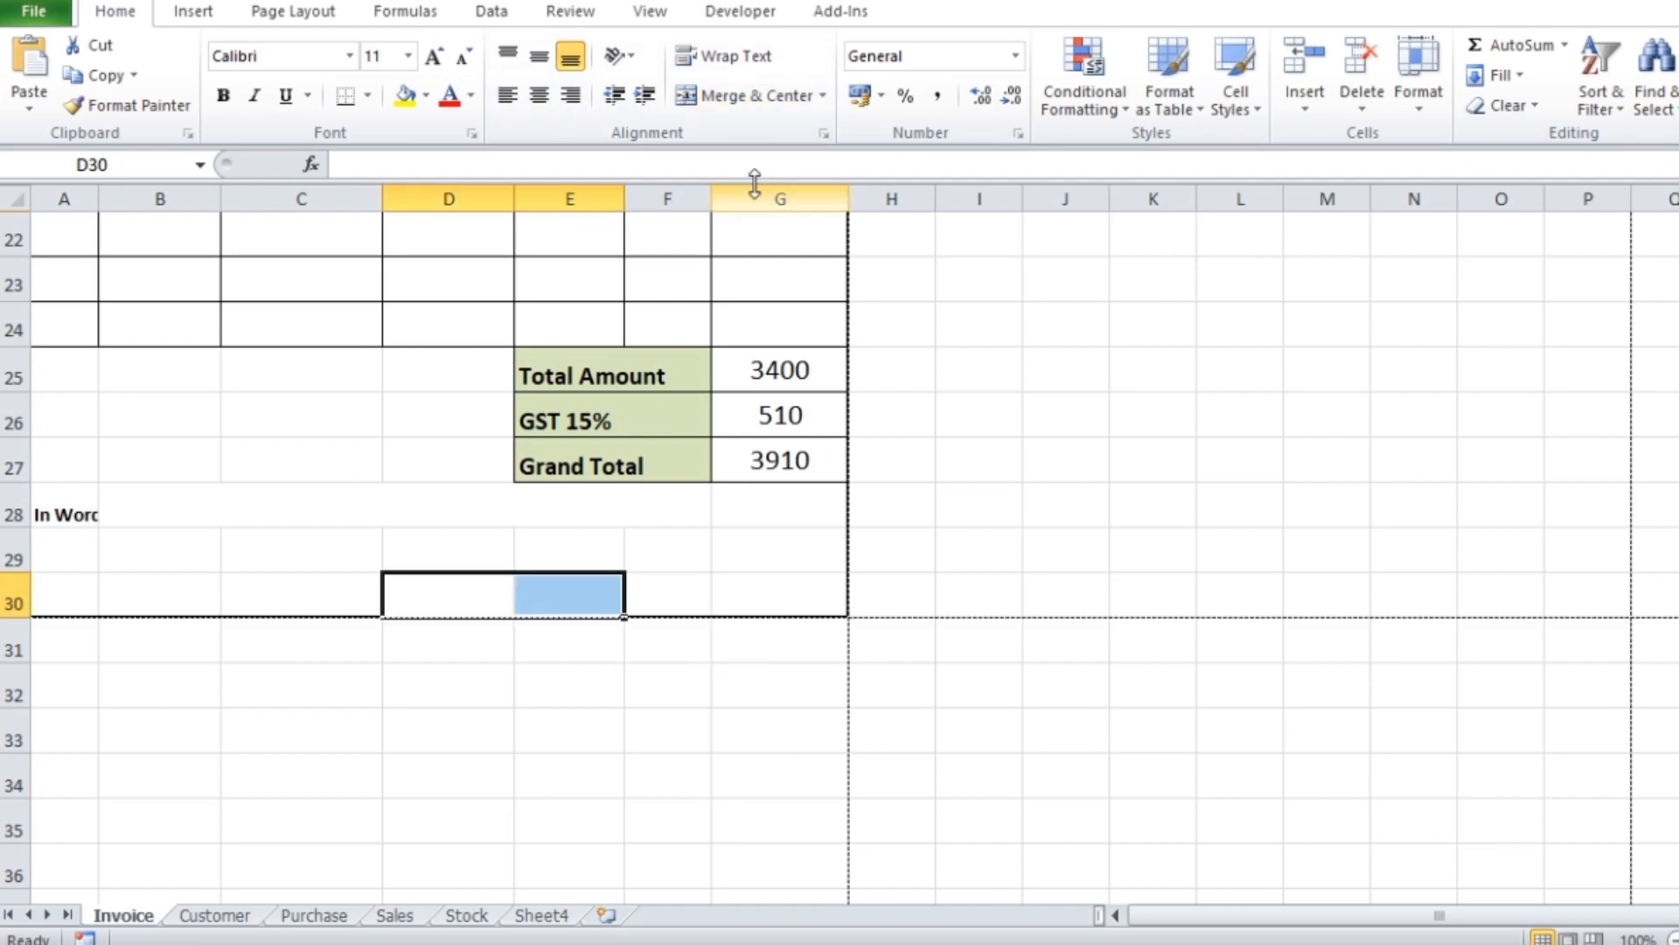
{"action": "left_click", "coordinate": [749, 95]}
{"action": "double_click", "coordinate": [487, 587]}
{"action": "type", "text": "Sign"}
{"action": "left_click", "coordinate": [1213, 788]}
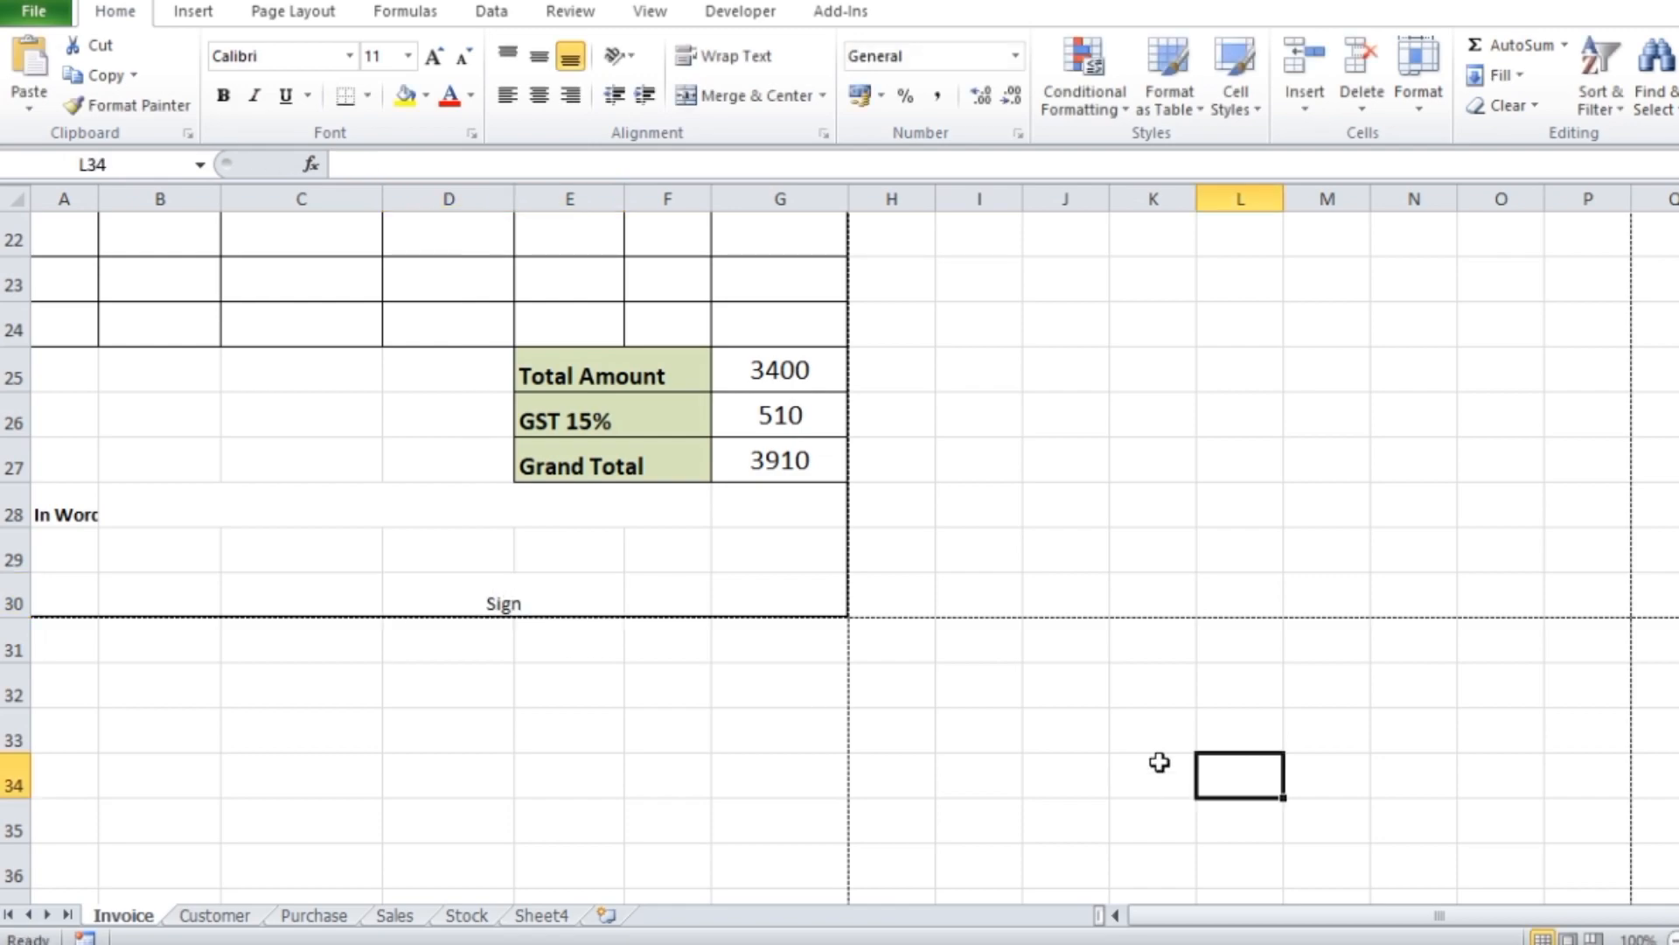
Check the invoice's bottom corner cell, return to the Visual Basic editor and complete the range argument as ("A1:G30")
{"action": "left_click", "coordinate": [792, 600]}
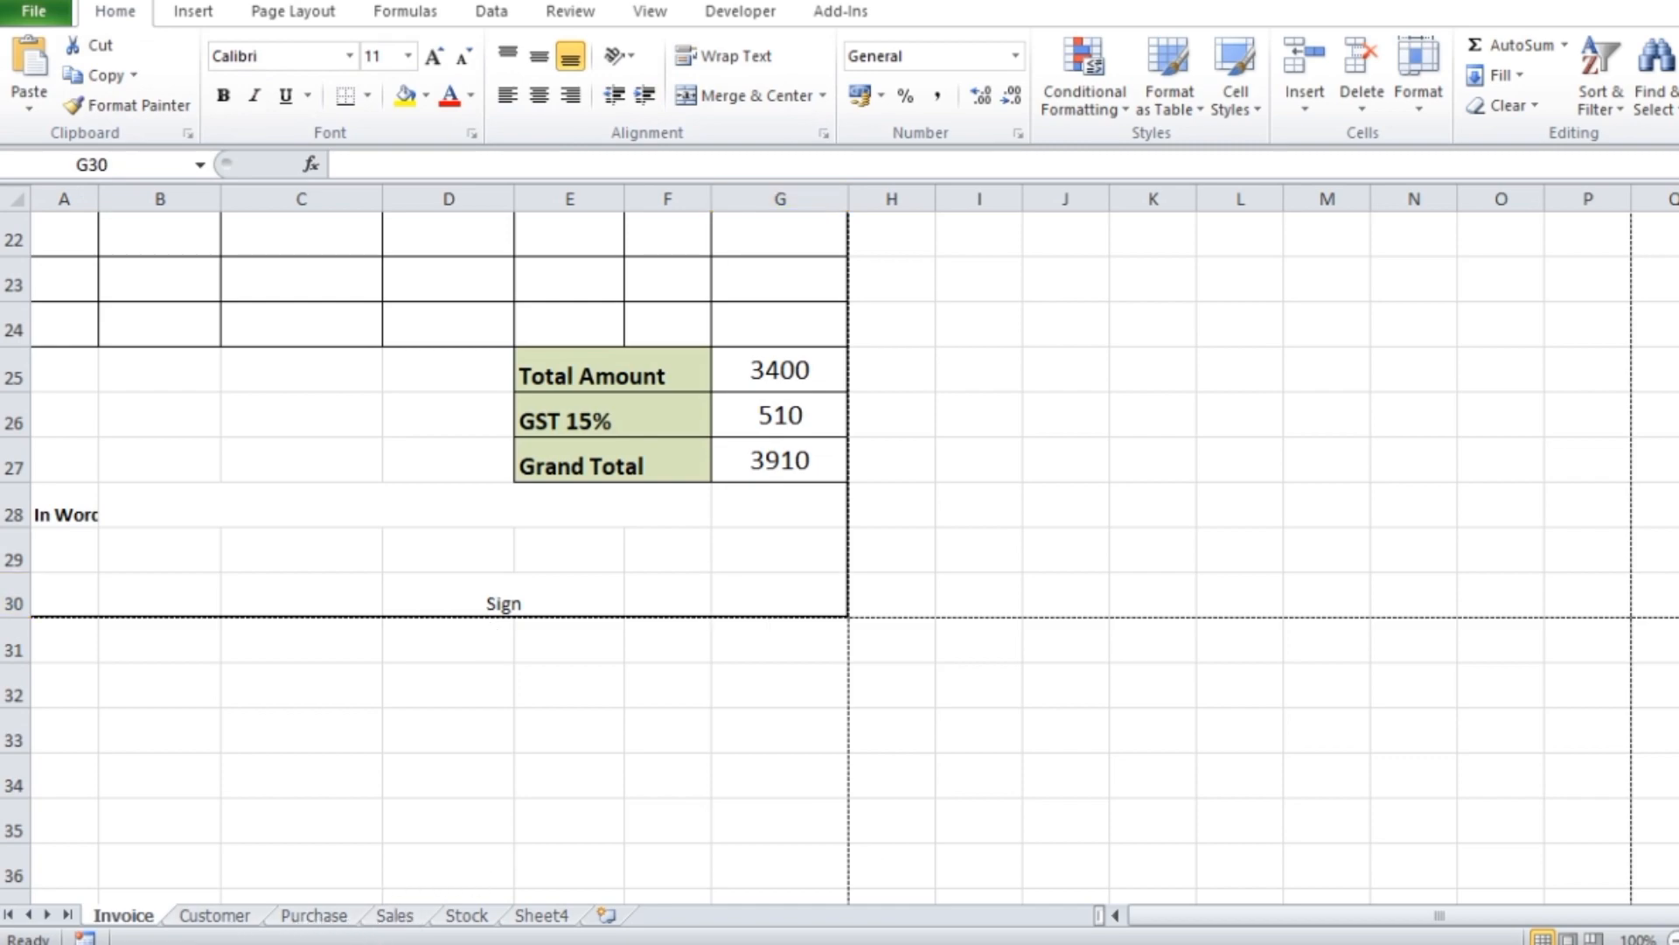
{"action": "left_click", "coordinate": [1294, 888]}
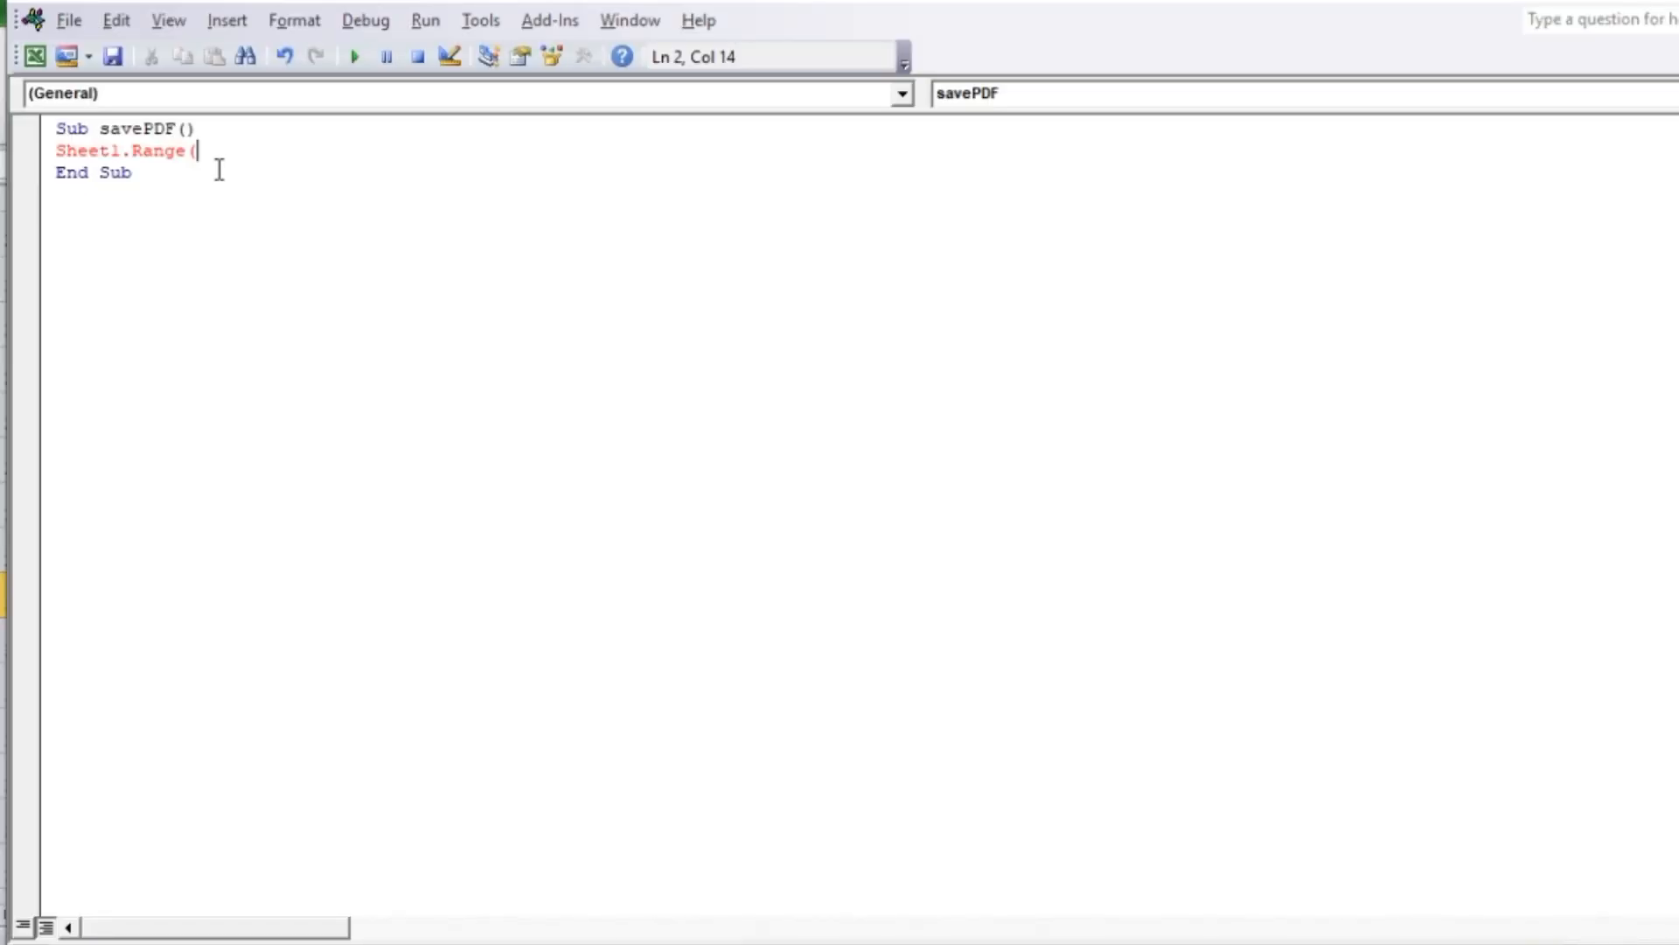
{"action": "type", "text": "\"A1:G30\")"}
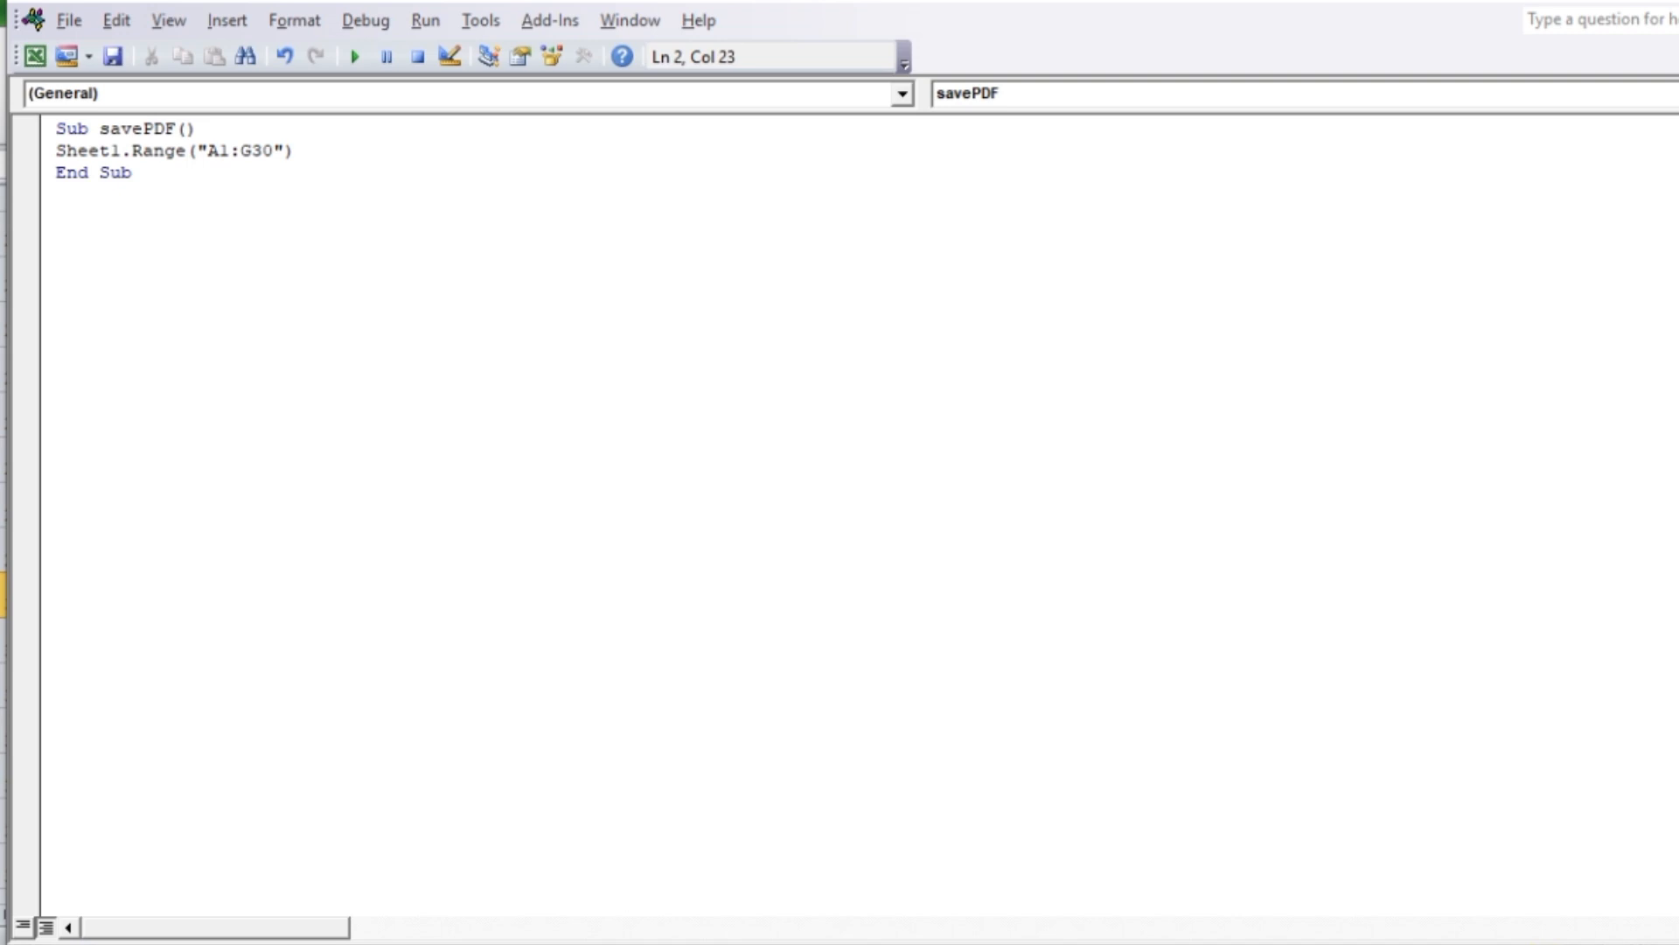
{"action": "type", "text": "."}
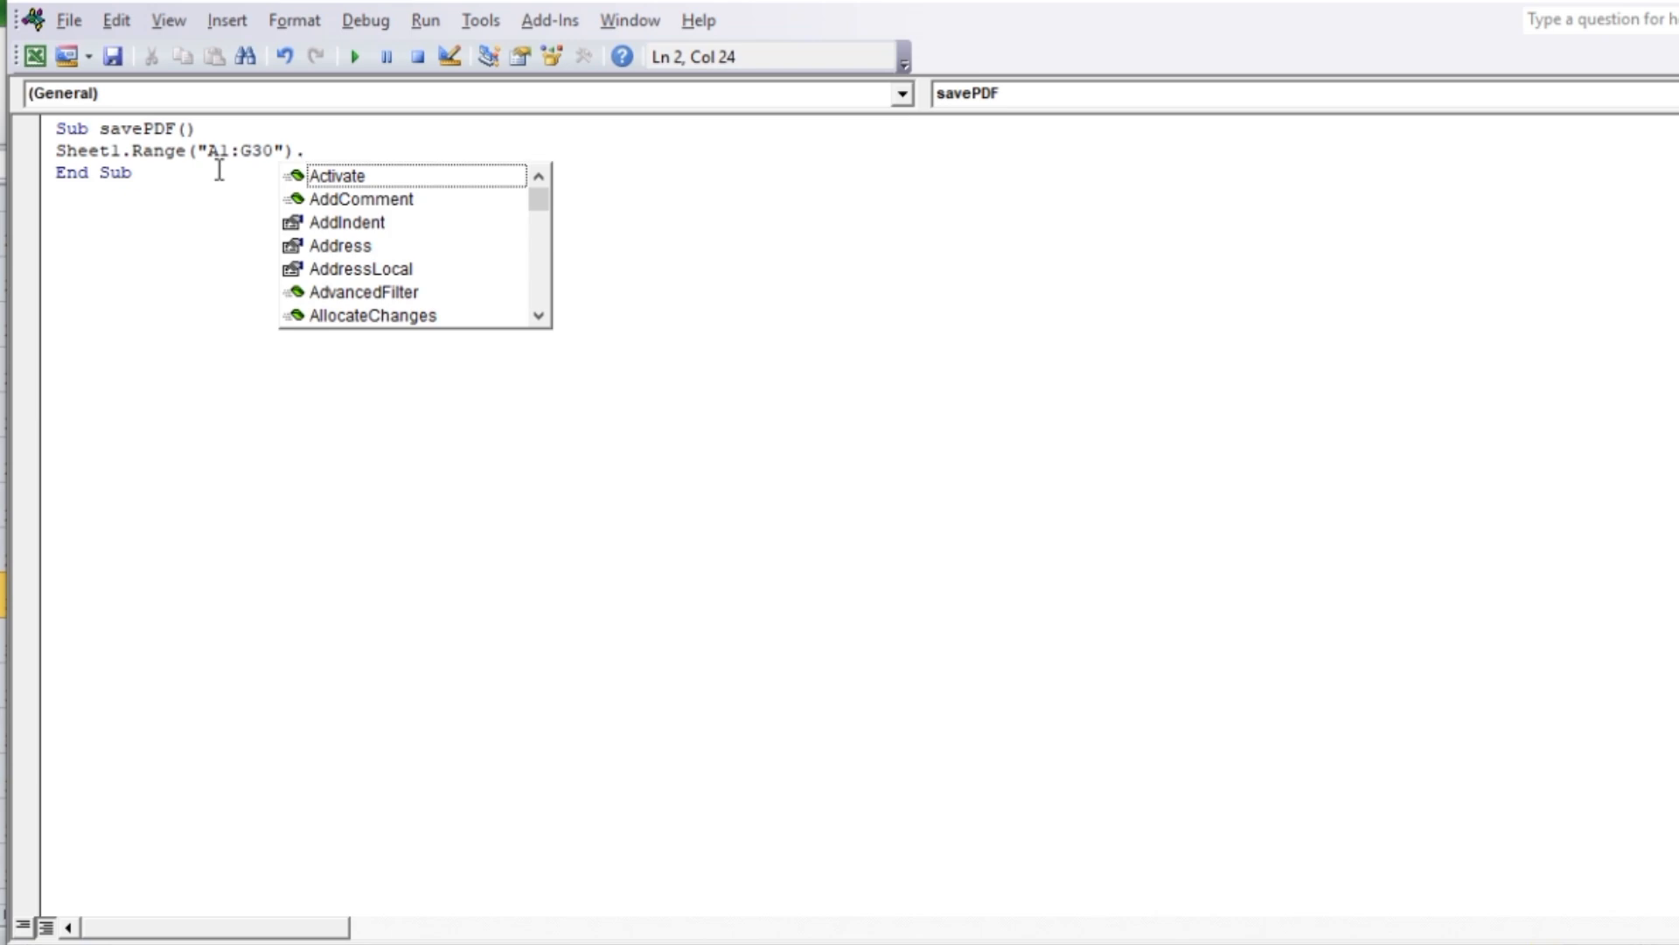
{"action": "type", "text": "expo"}
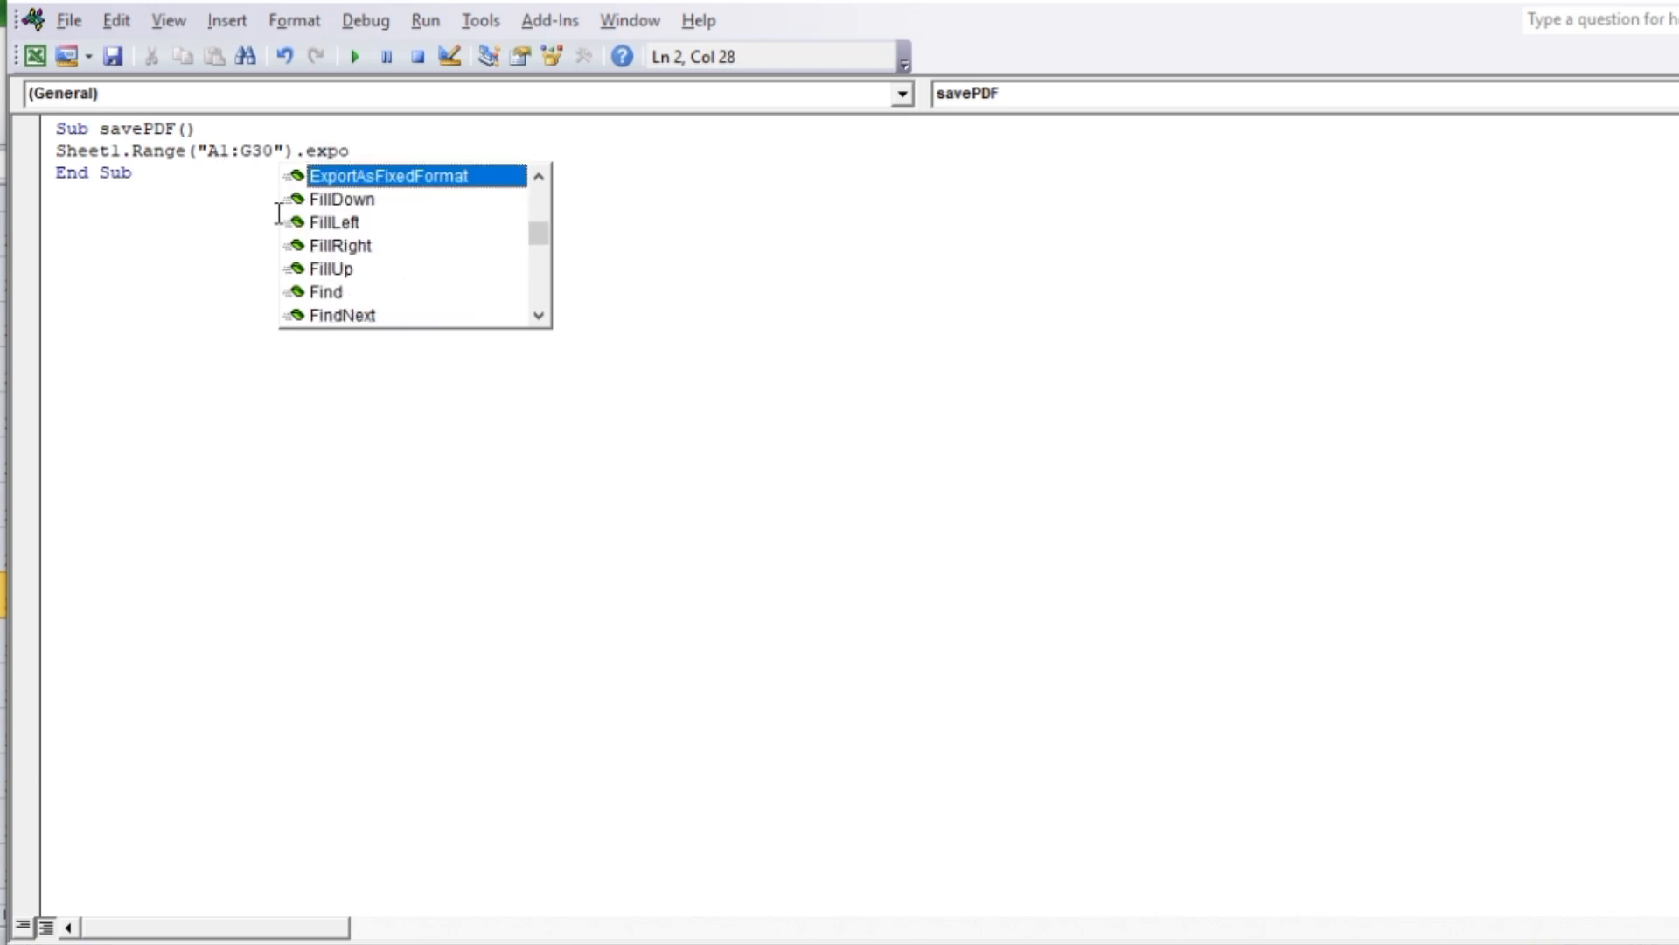
Call ExportAsFixedFormat on the range with the type xlTypePDF and add the Filename:= argument
{"action": "double_click", "coordinate": [439, 178]}
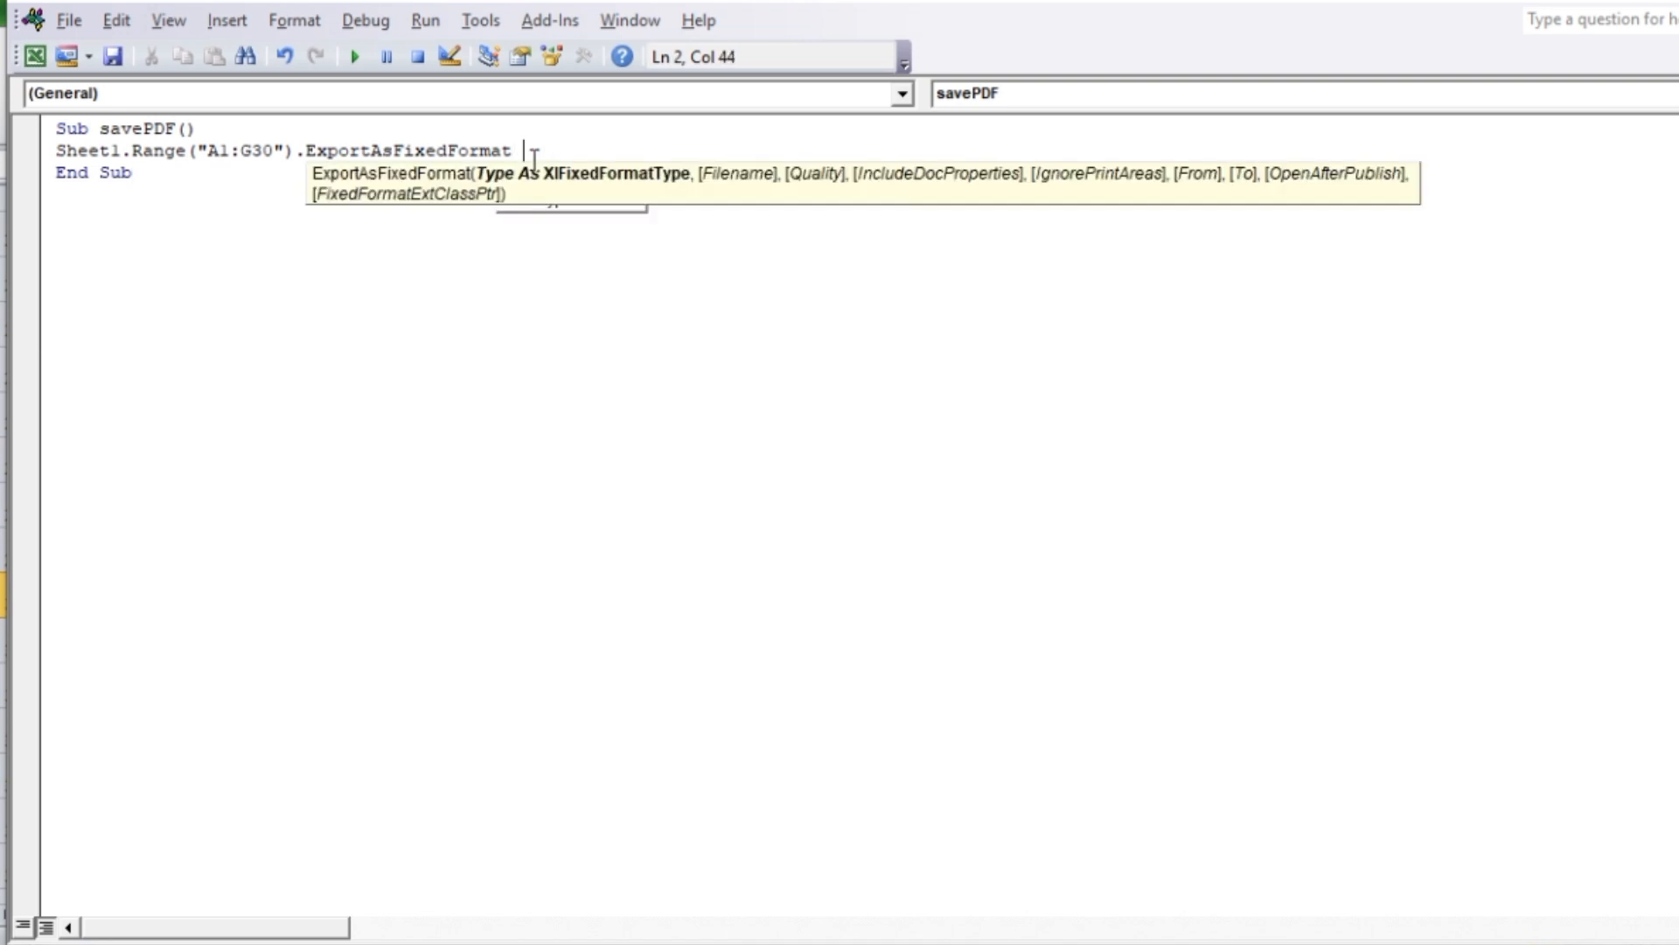
{"action": "type", "text": "x"}
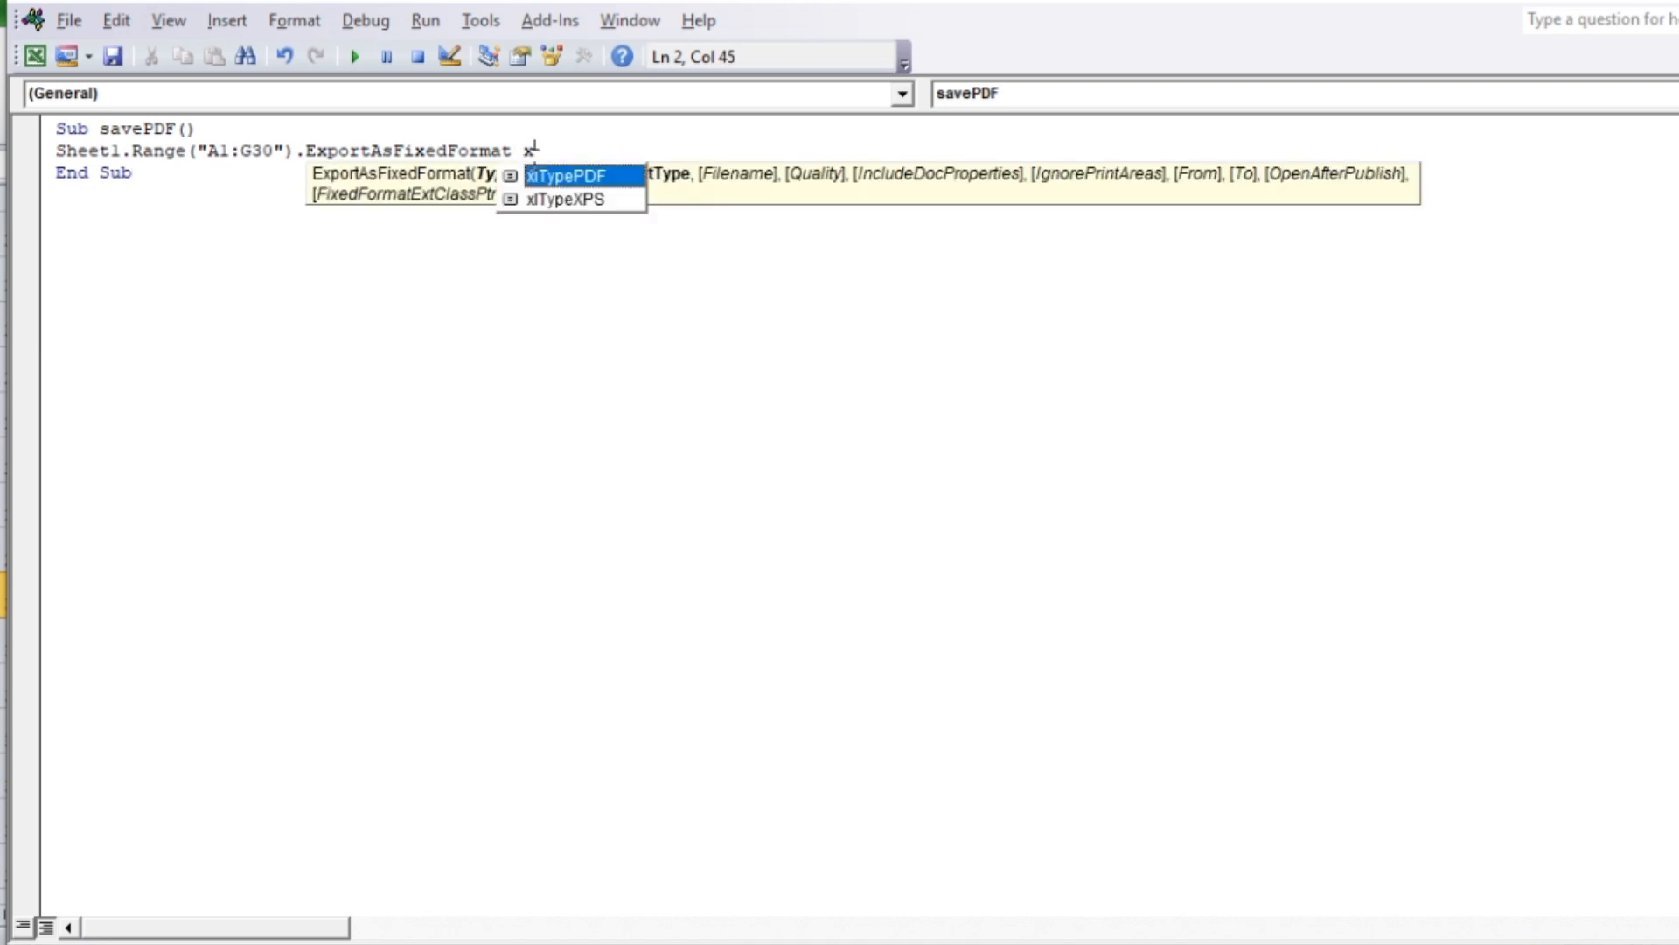
{"action": "double_click", "coordinate": [590, 180]}
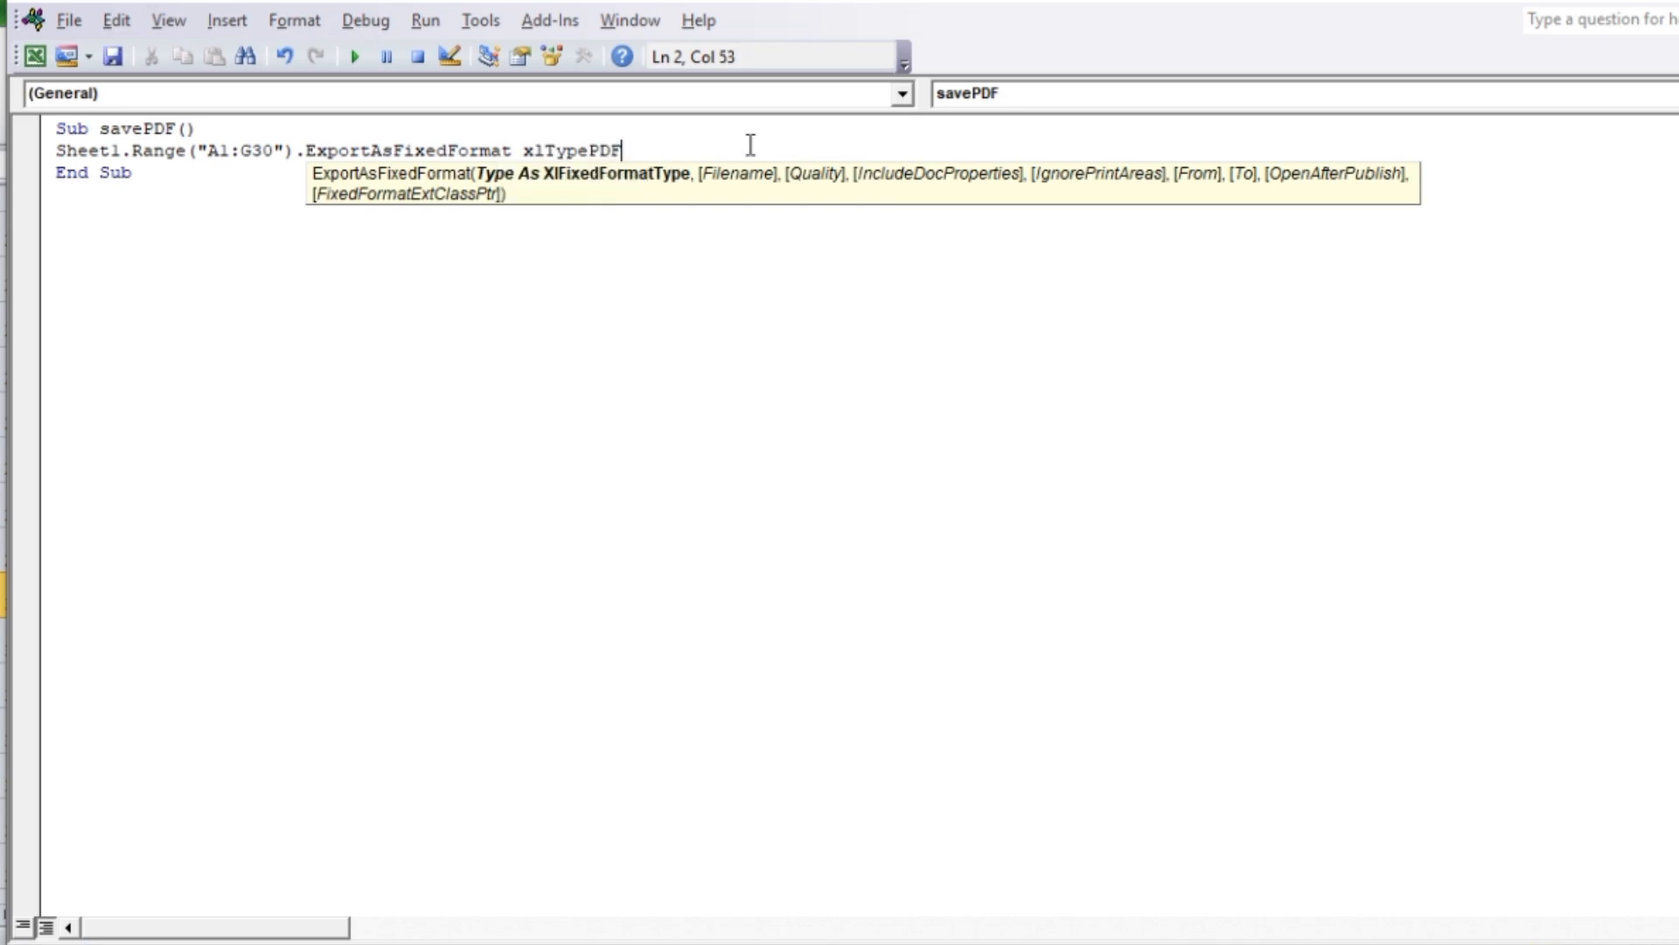
{"action": "type", "text": ",Filename"}
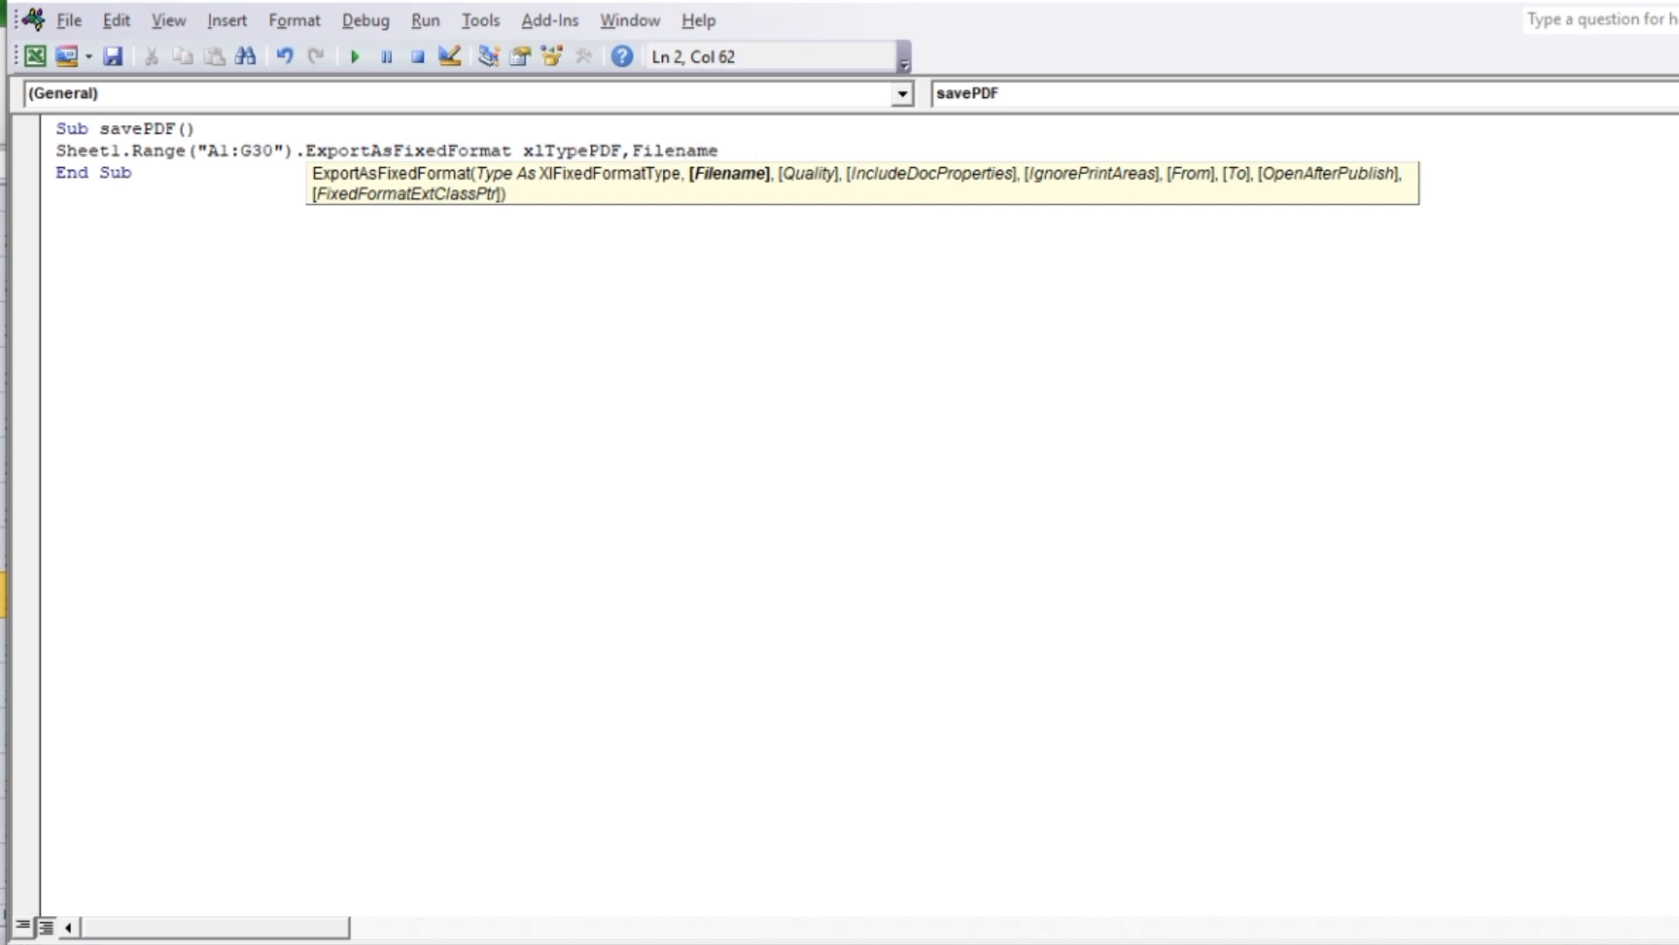
{"action": "type", "text": ":="}
Copy the full path of the invoice pdf folder from File Explorer and return to the Visual Basic editor
{"action": "key", "text": "alt+F11"}
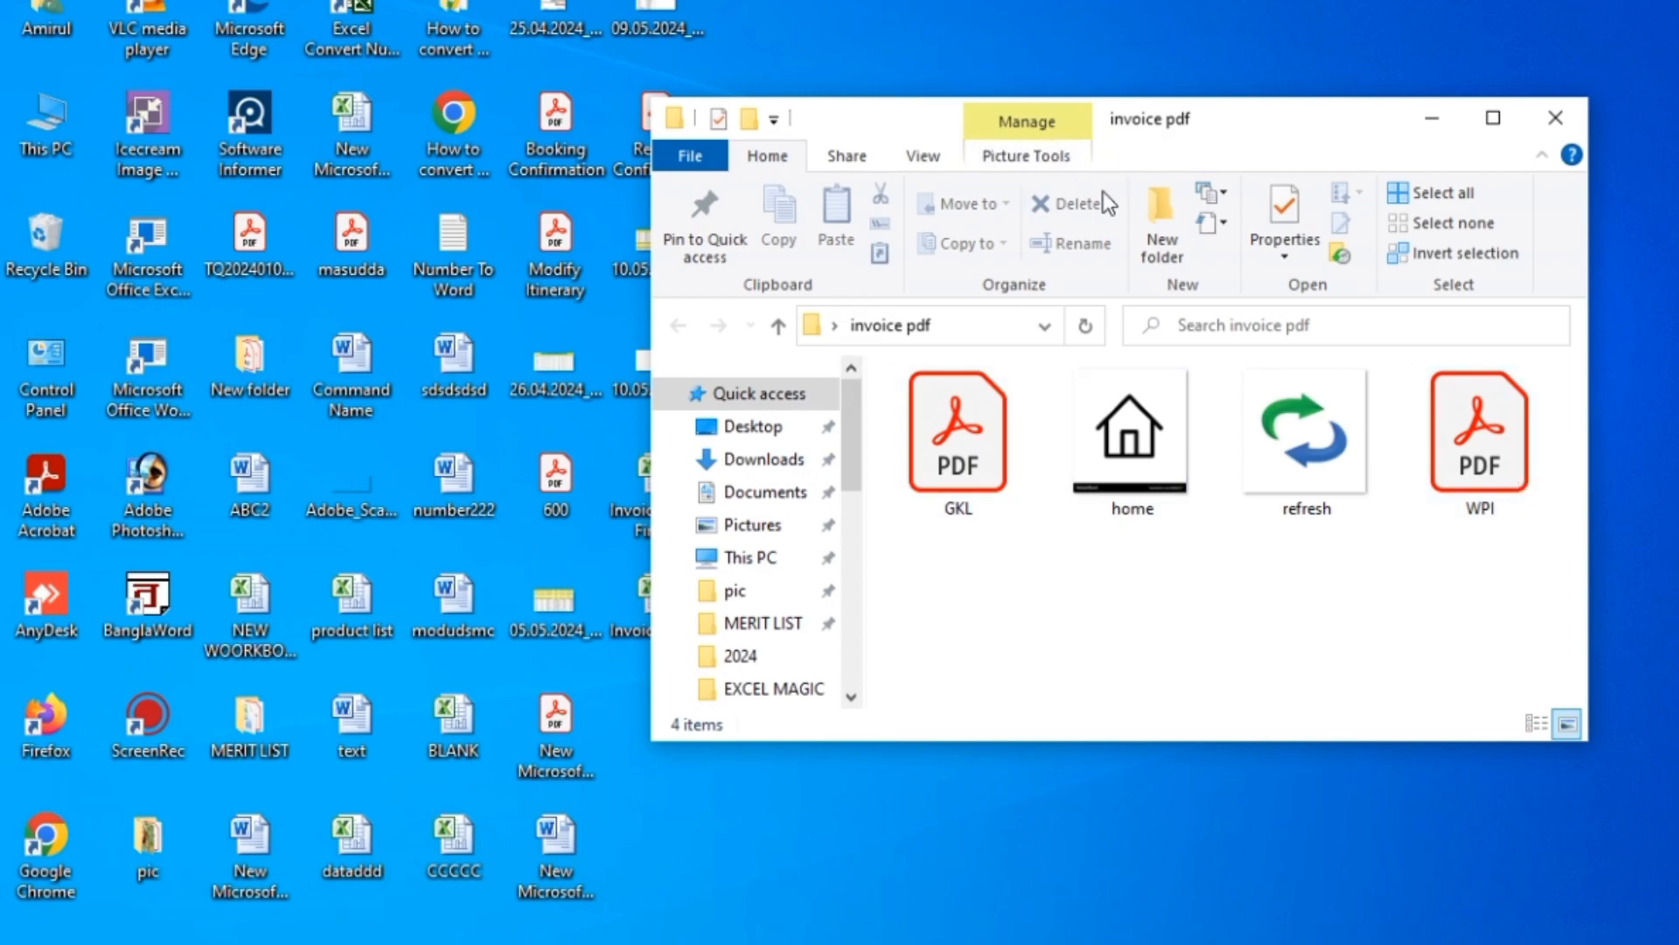
{"action": "left_click", "coordinate": [903, 325]}
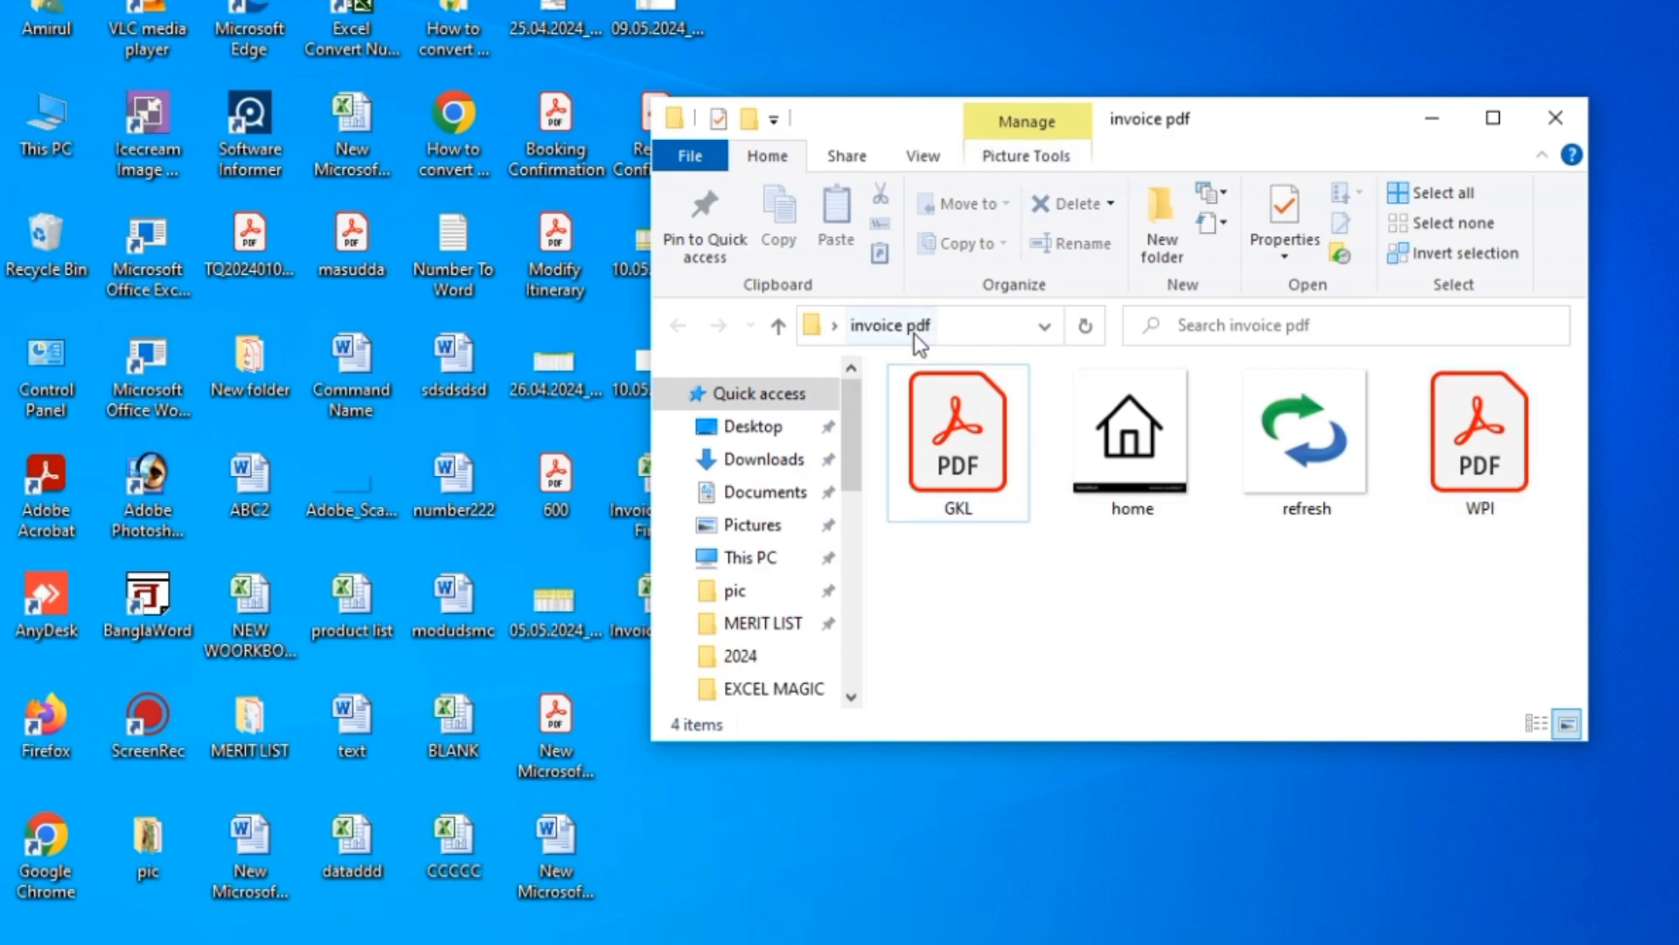
{"action": "left_click", "coordinate": [937, 322]}
{"action": "double_click", "coordinate": [936, 325]}
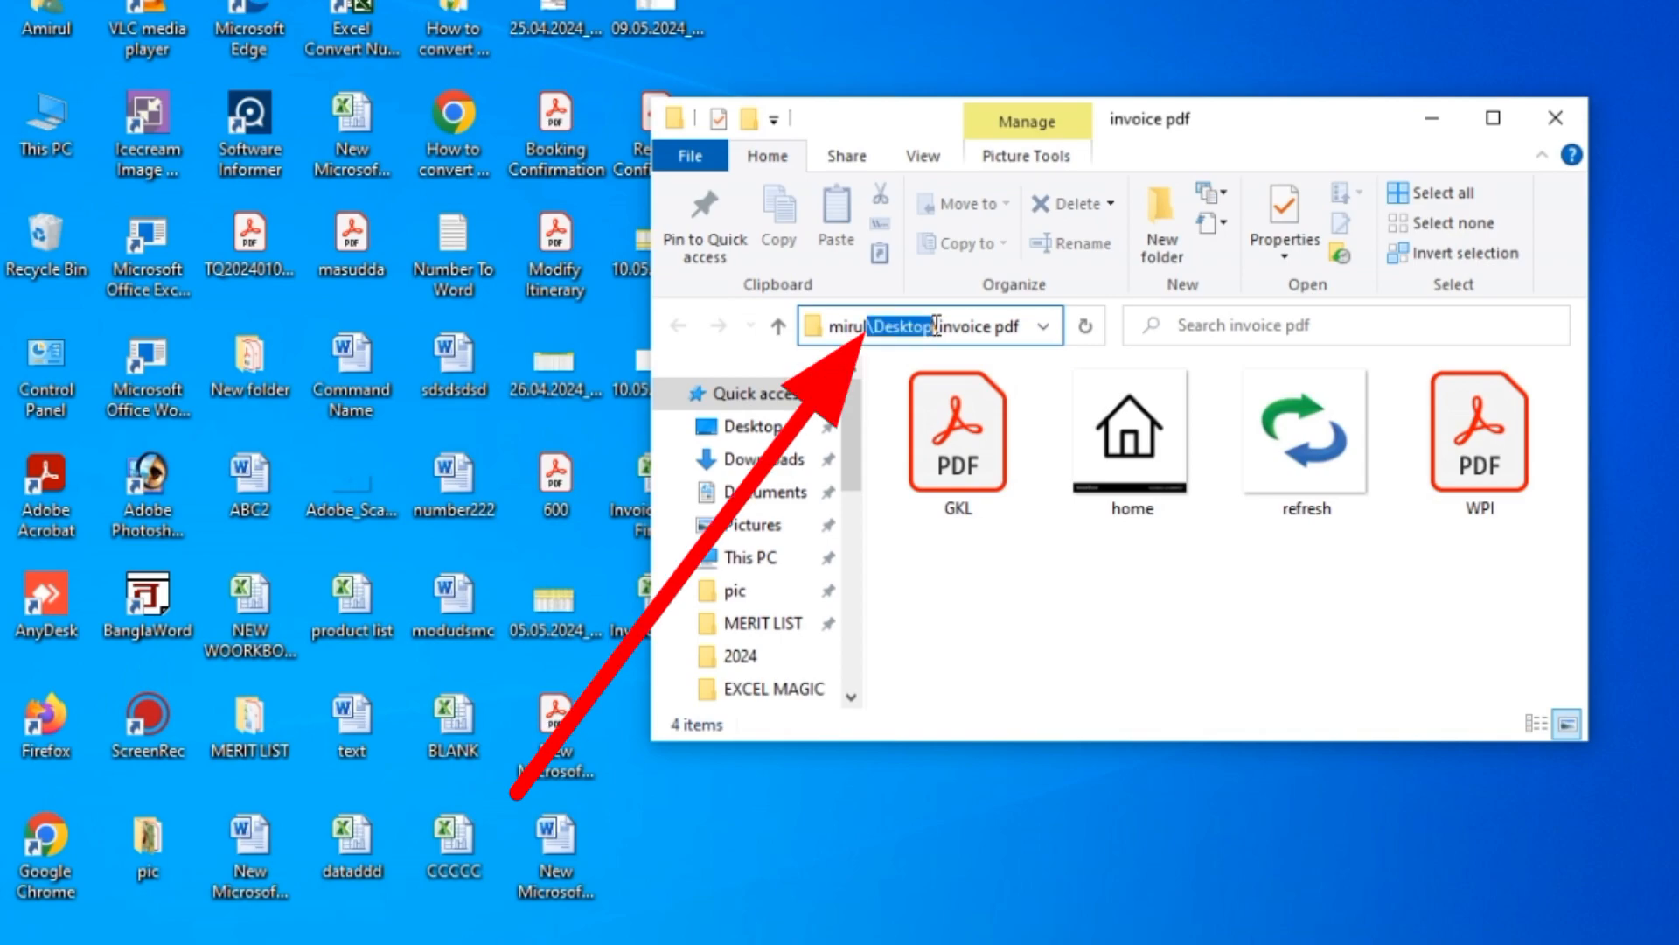
{"action": "left_click", "coordinate": [936, 326]}
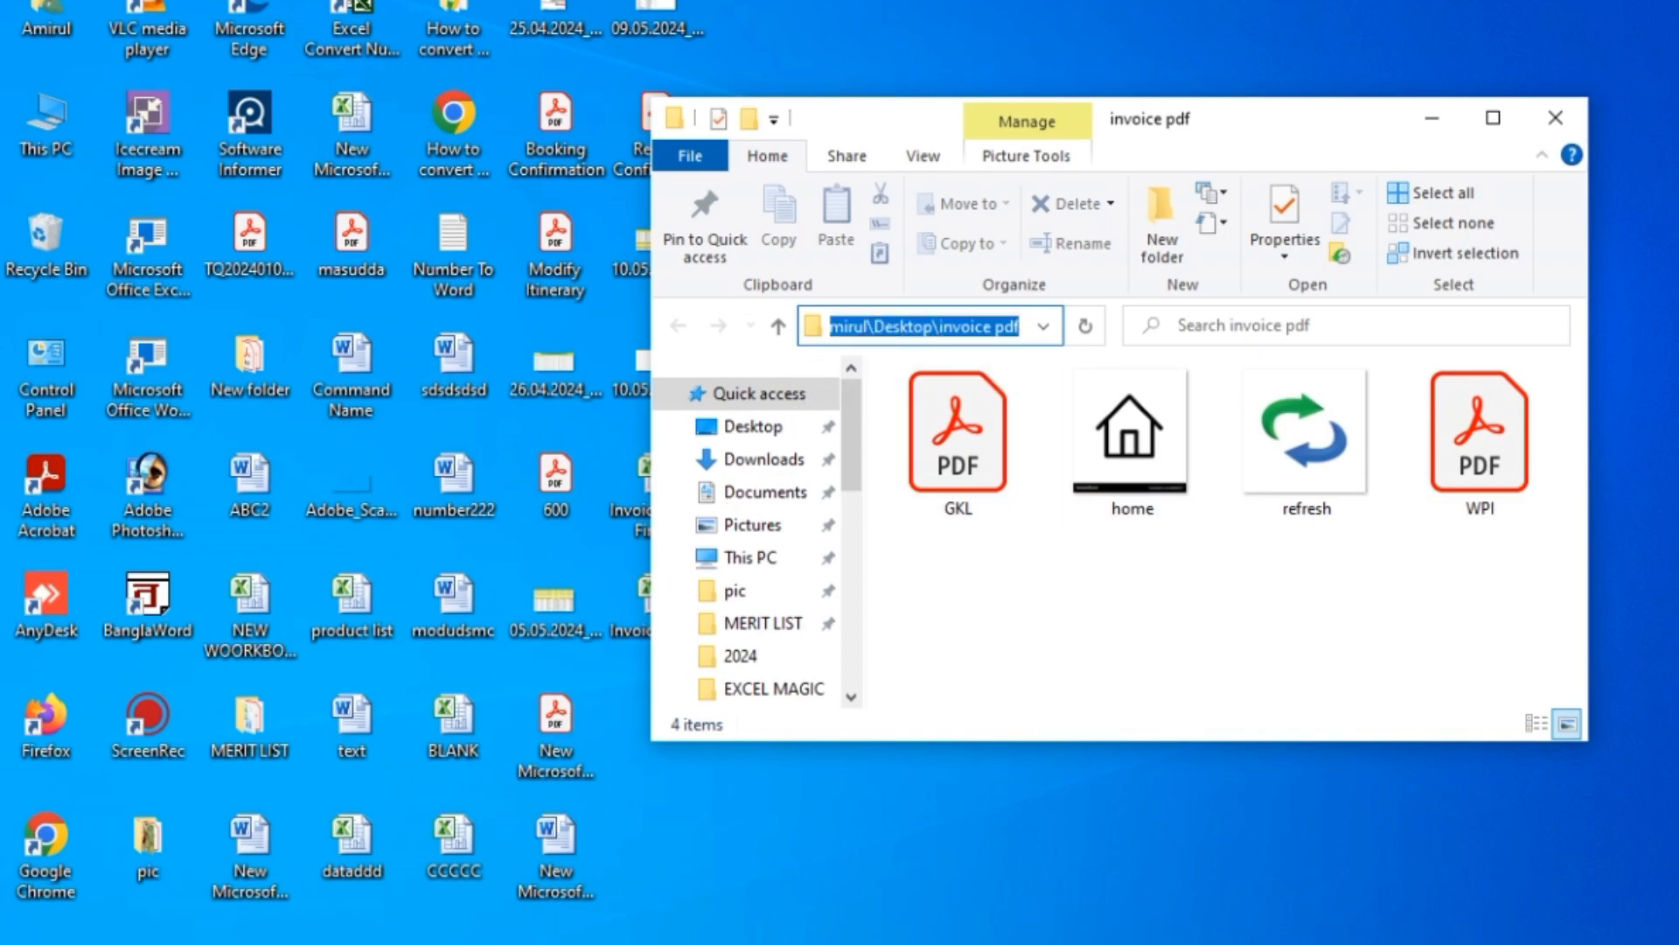
{"action": "left_click", "coordinate": [1173, 922]}
{"action": "left_click", "coordinate": [1281, 868]}
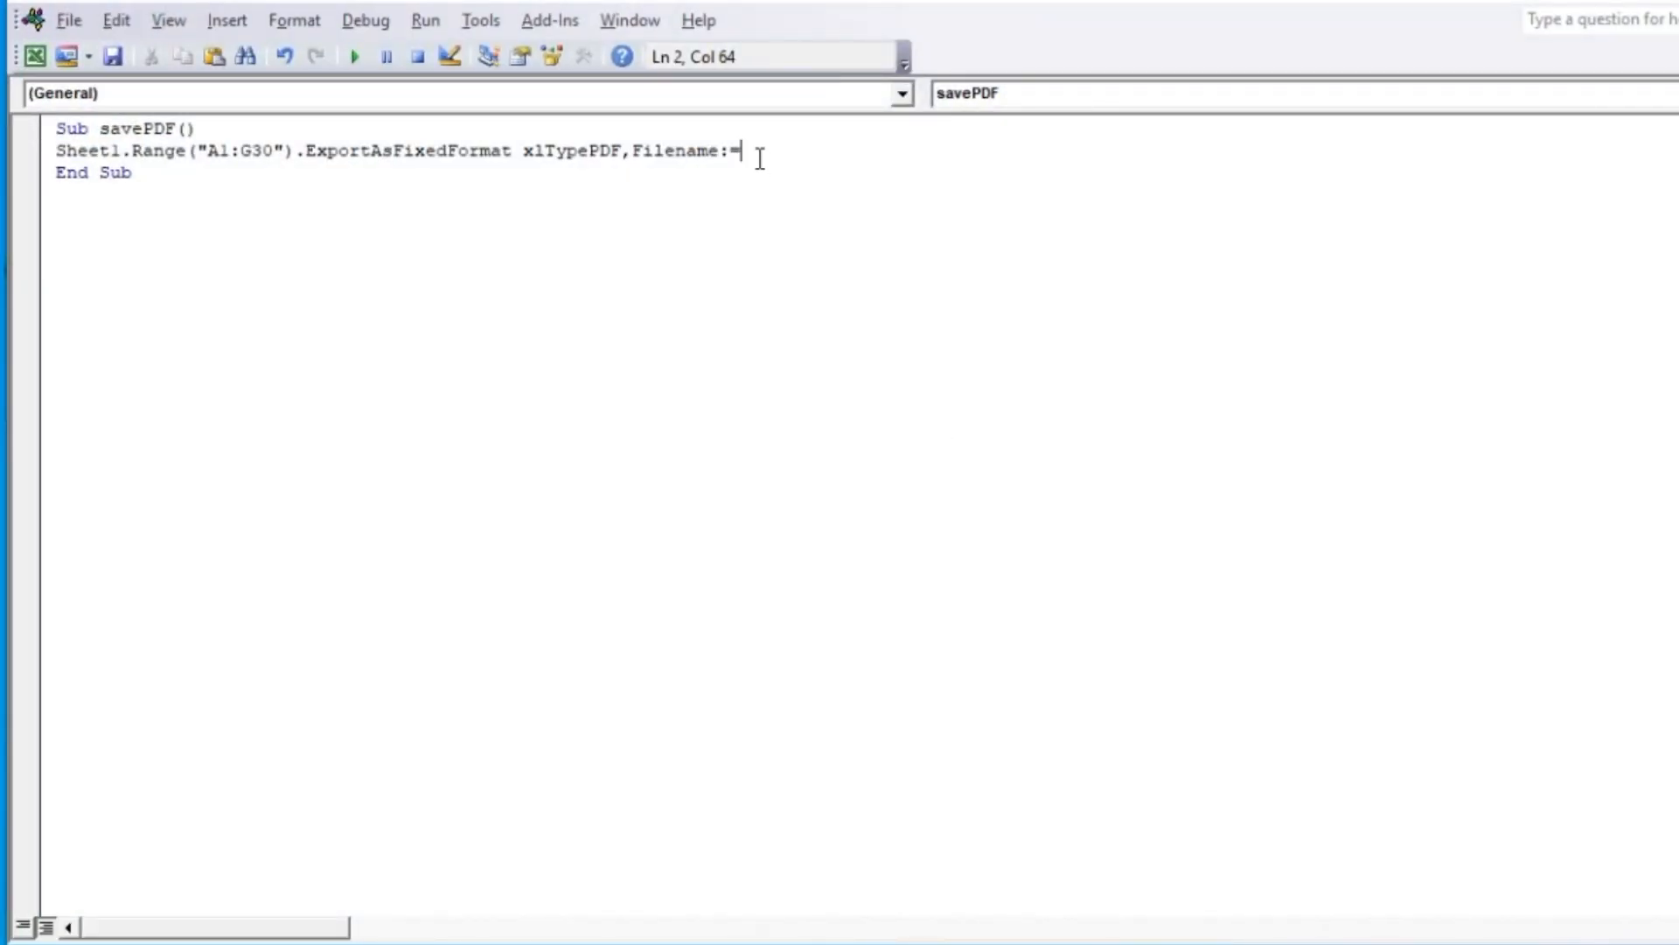
Paste the invoice pdf folder path as the Filename value, enclosed in double quotes with a trailing backslash
{"action": "type", "text": "C:\\Users\\Amirul\\Desktop\\invoice pdf"}
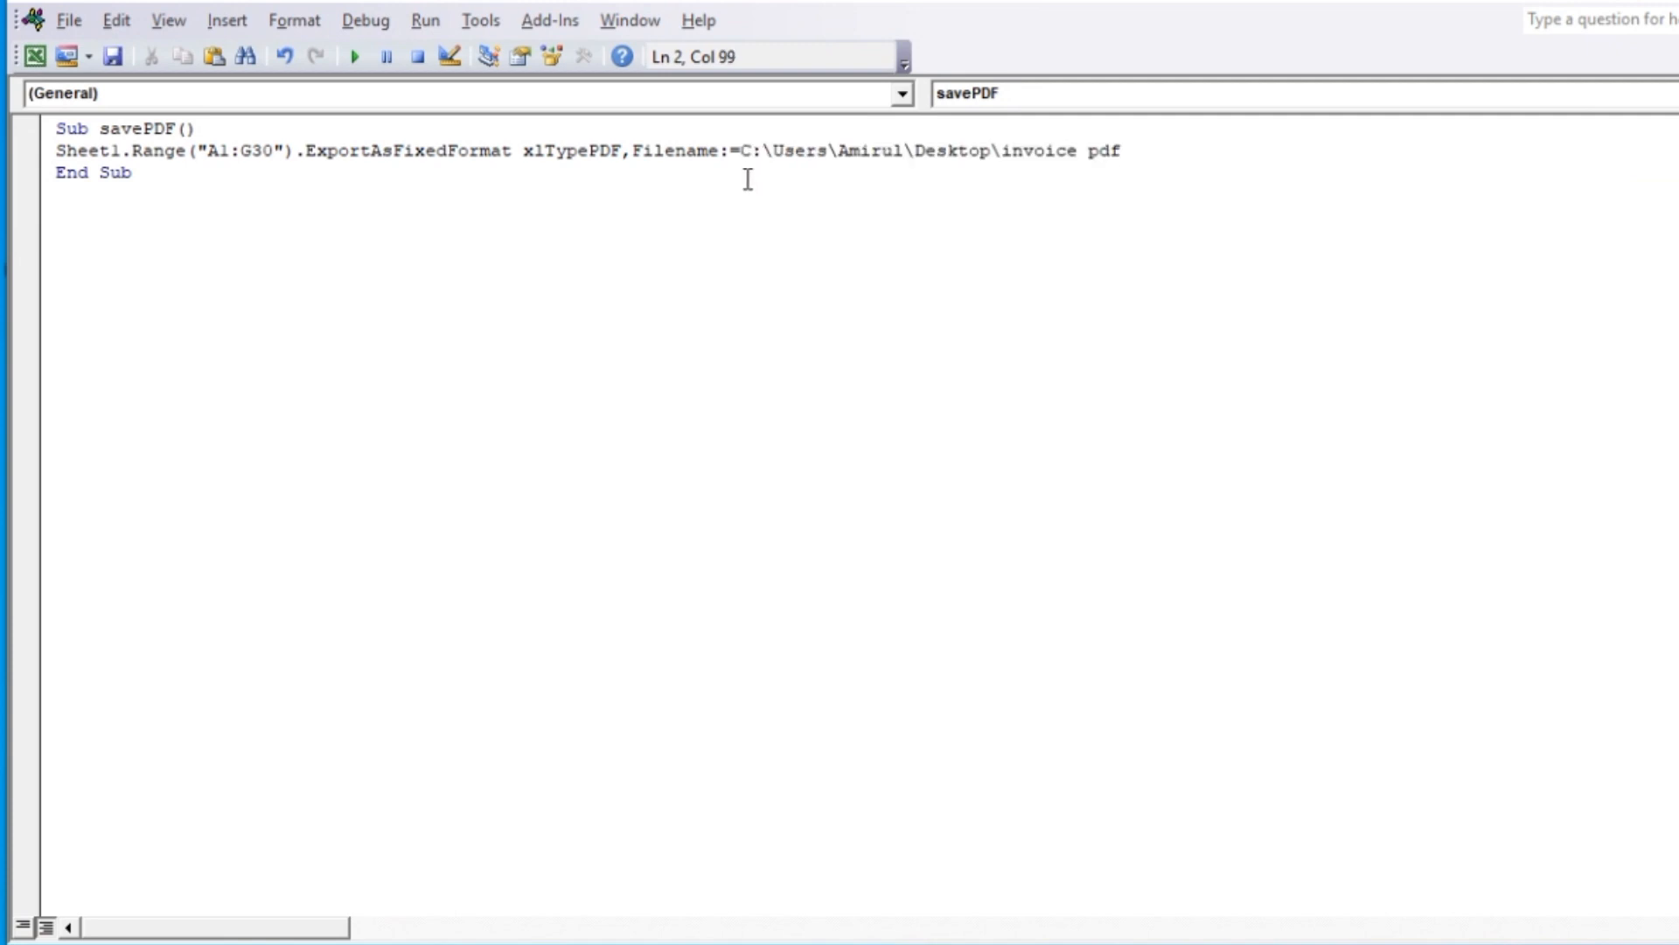
{"action": "left_click", "coordinate": [743, 155]}
{"action": "type", "text": "\""}
{"action": "left_click", "coordinate": [1147, 155]}
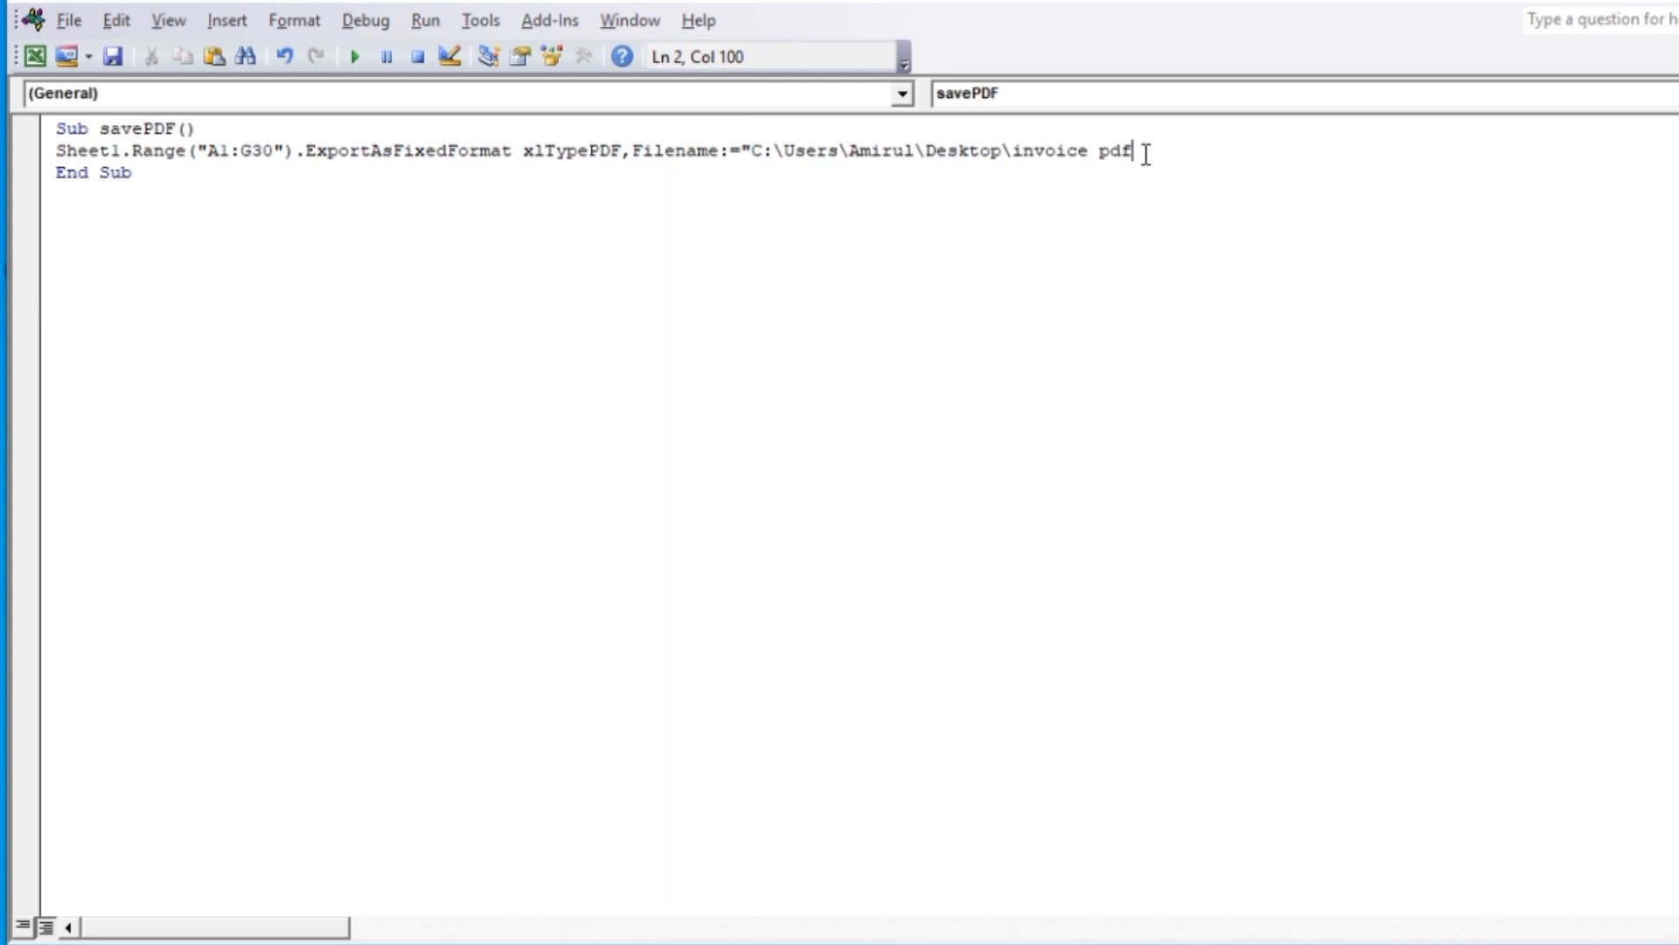
{"action": "type", "text": "\\\" &"}
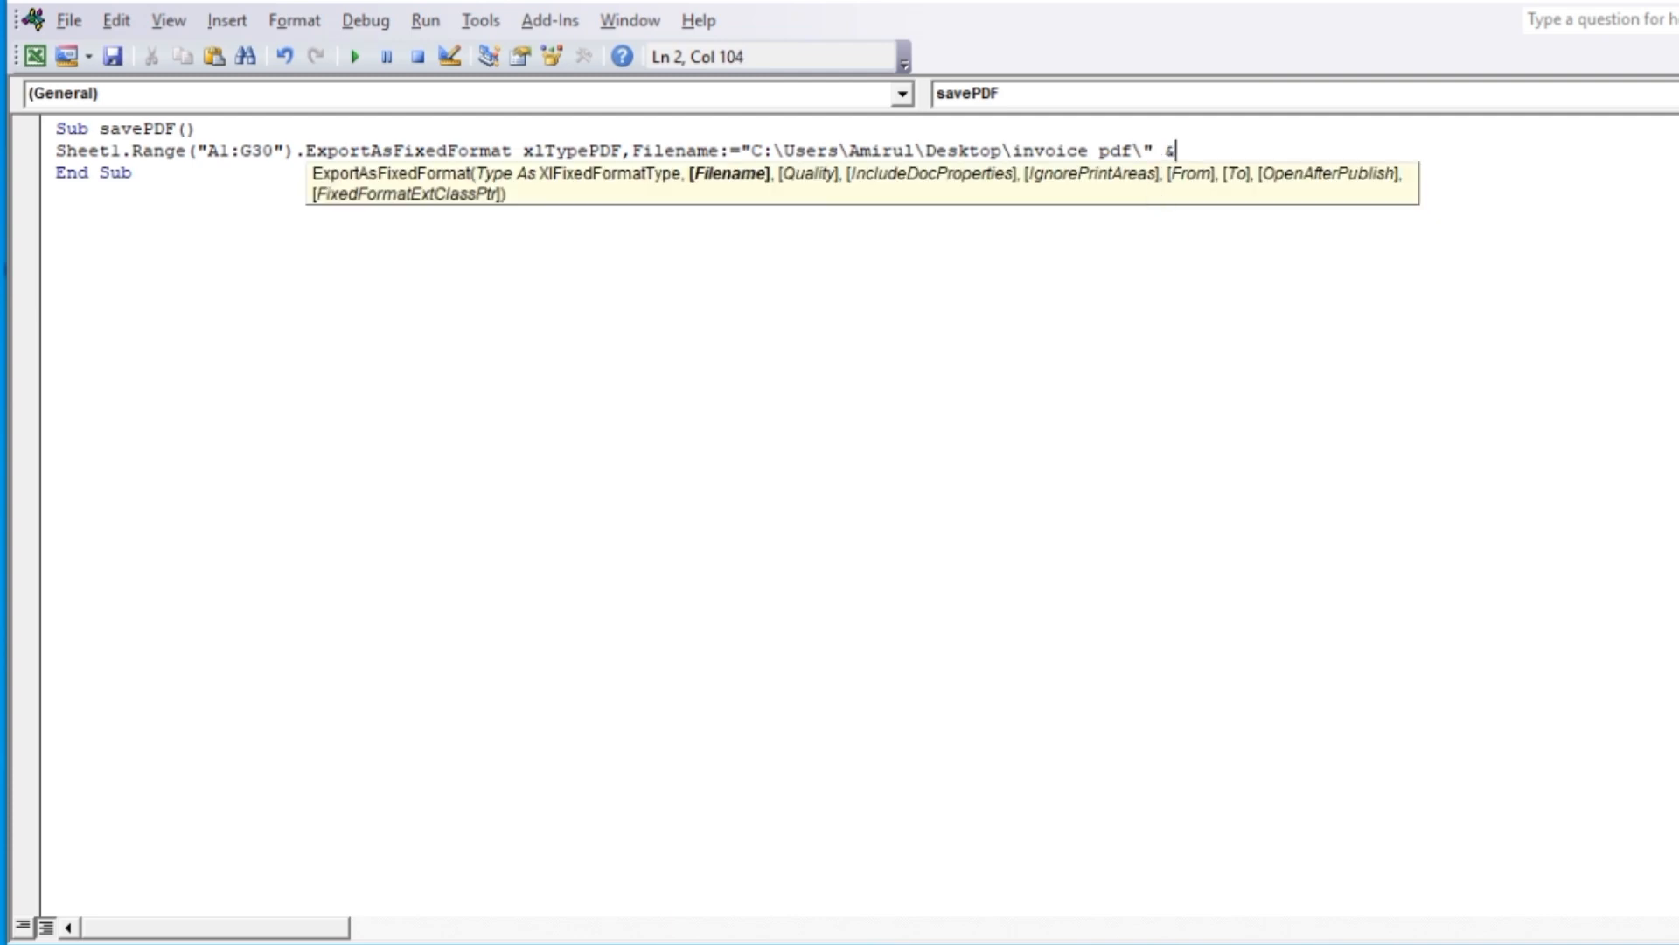
{"action": "type", "text": " Sheet1.R"}
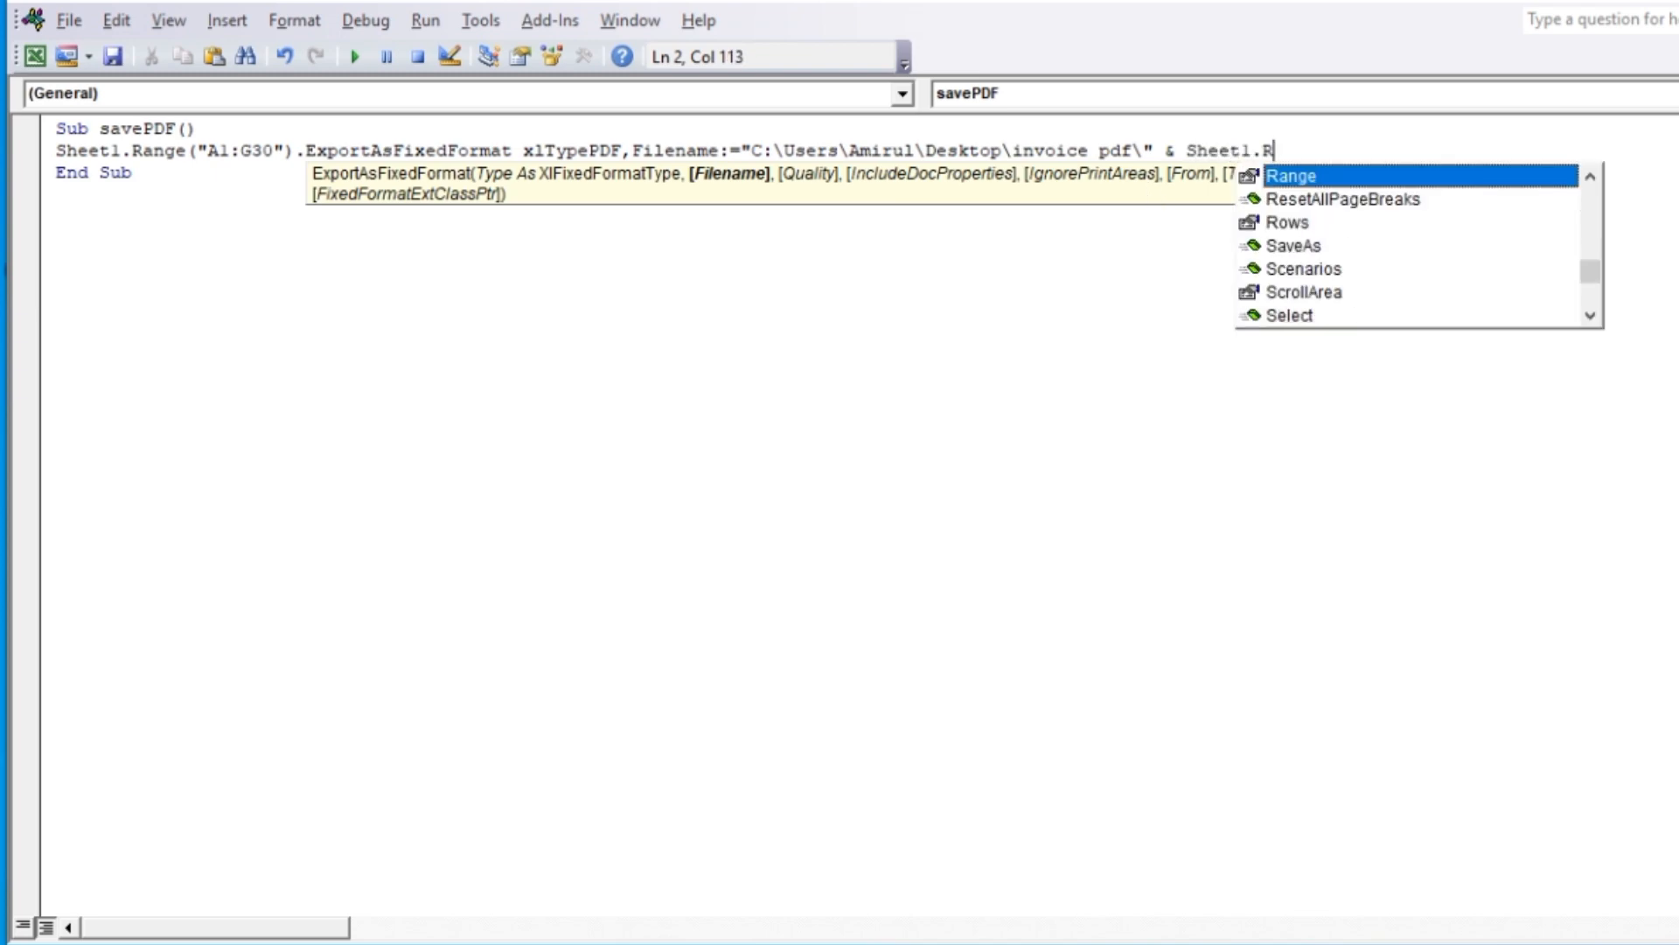
Append & Sheet1.Range( after the folder path in the Filename argument of the savePDF macro
{"action": "double_click", "coordinate": [1305, 177]}
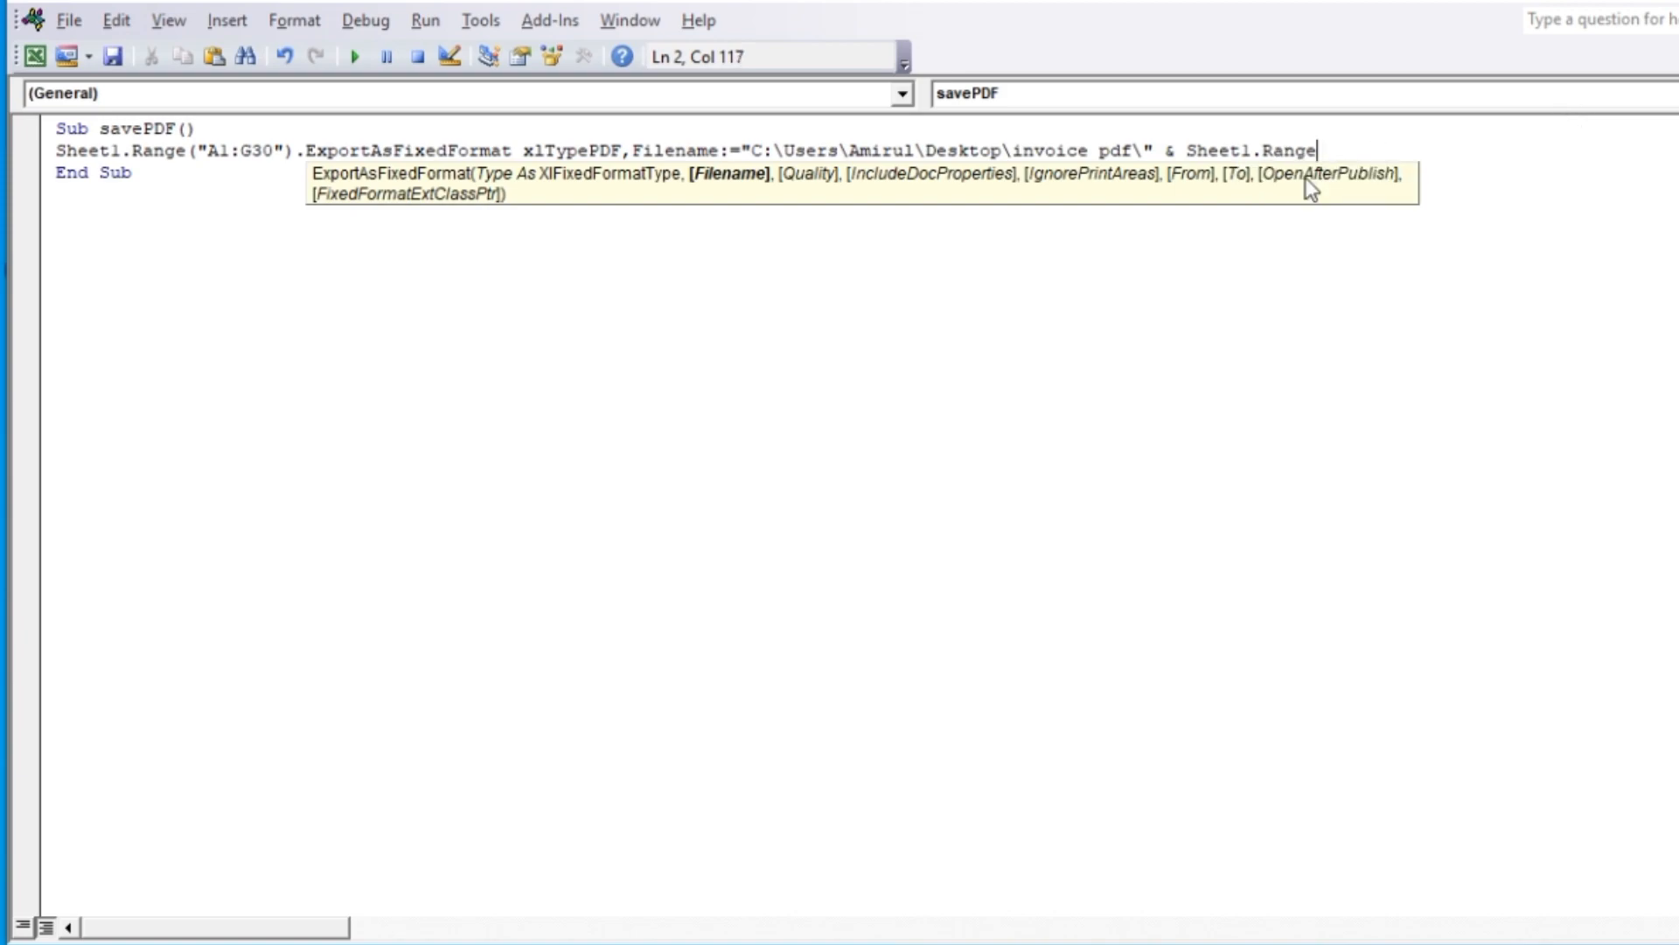
{"action": "type", "text": "("}
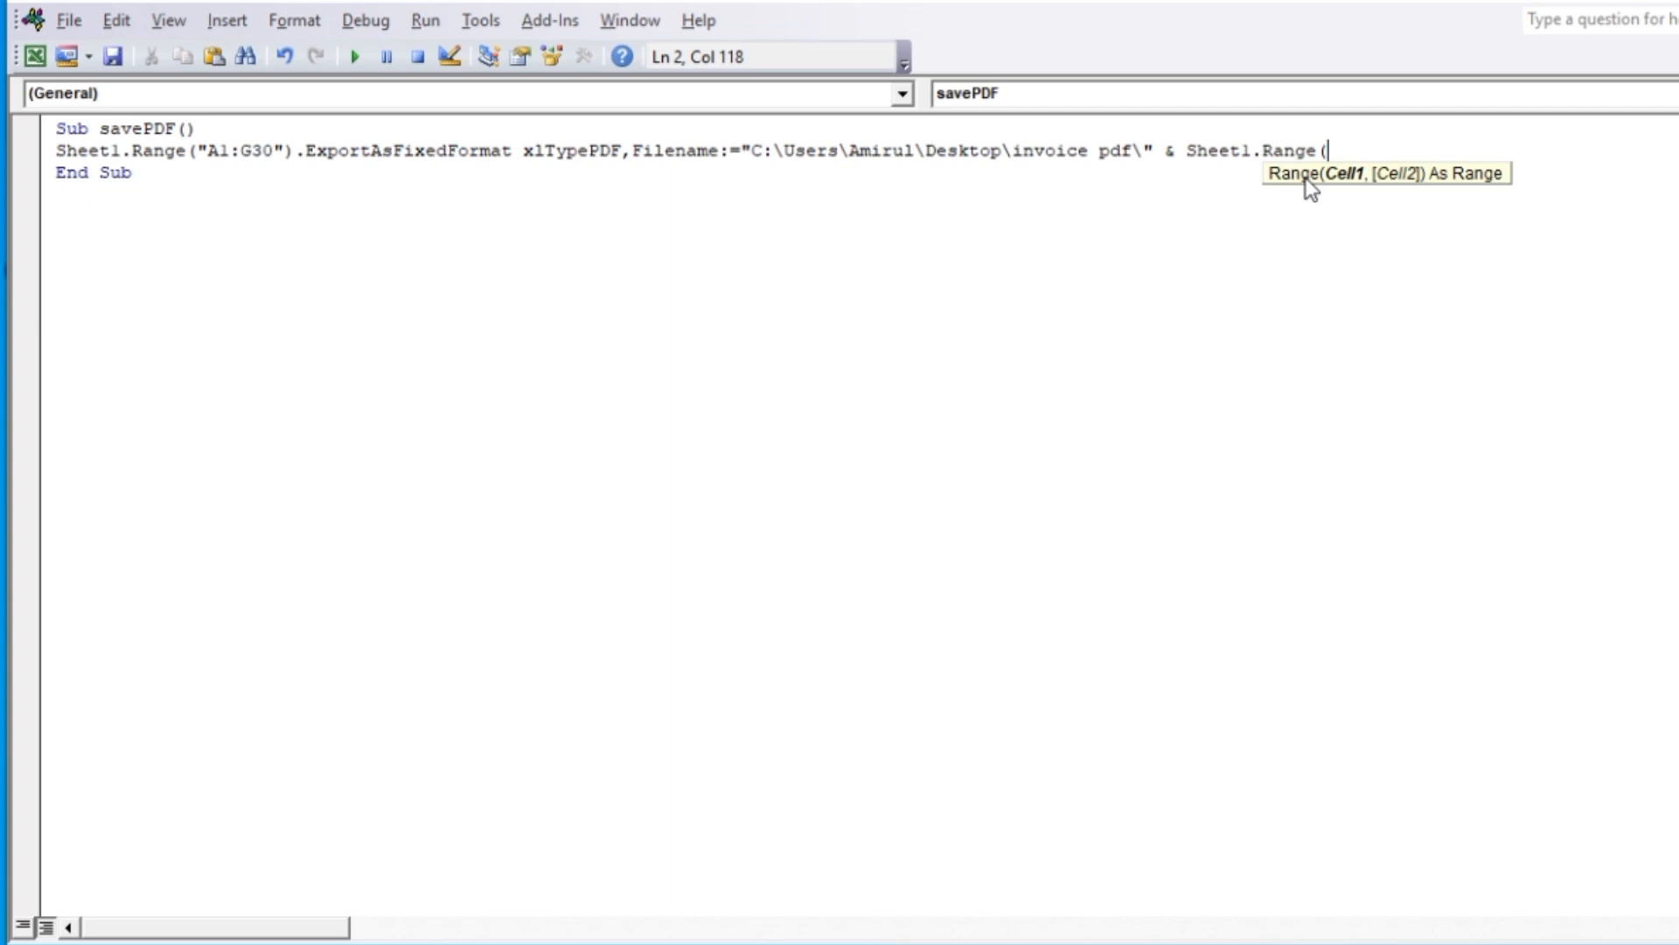
Check the addresses of the Invoice No and Customer Name cells on the Invoice sheet and return to the Visual Basic editor
{"action": "mouse_move", "coordinate": [1154, 940]}
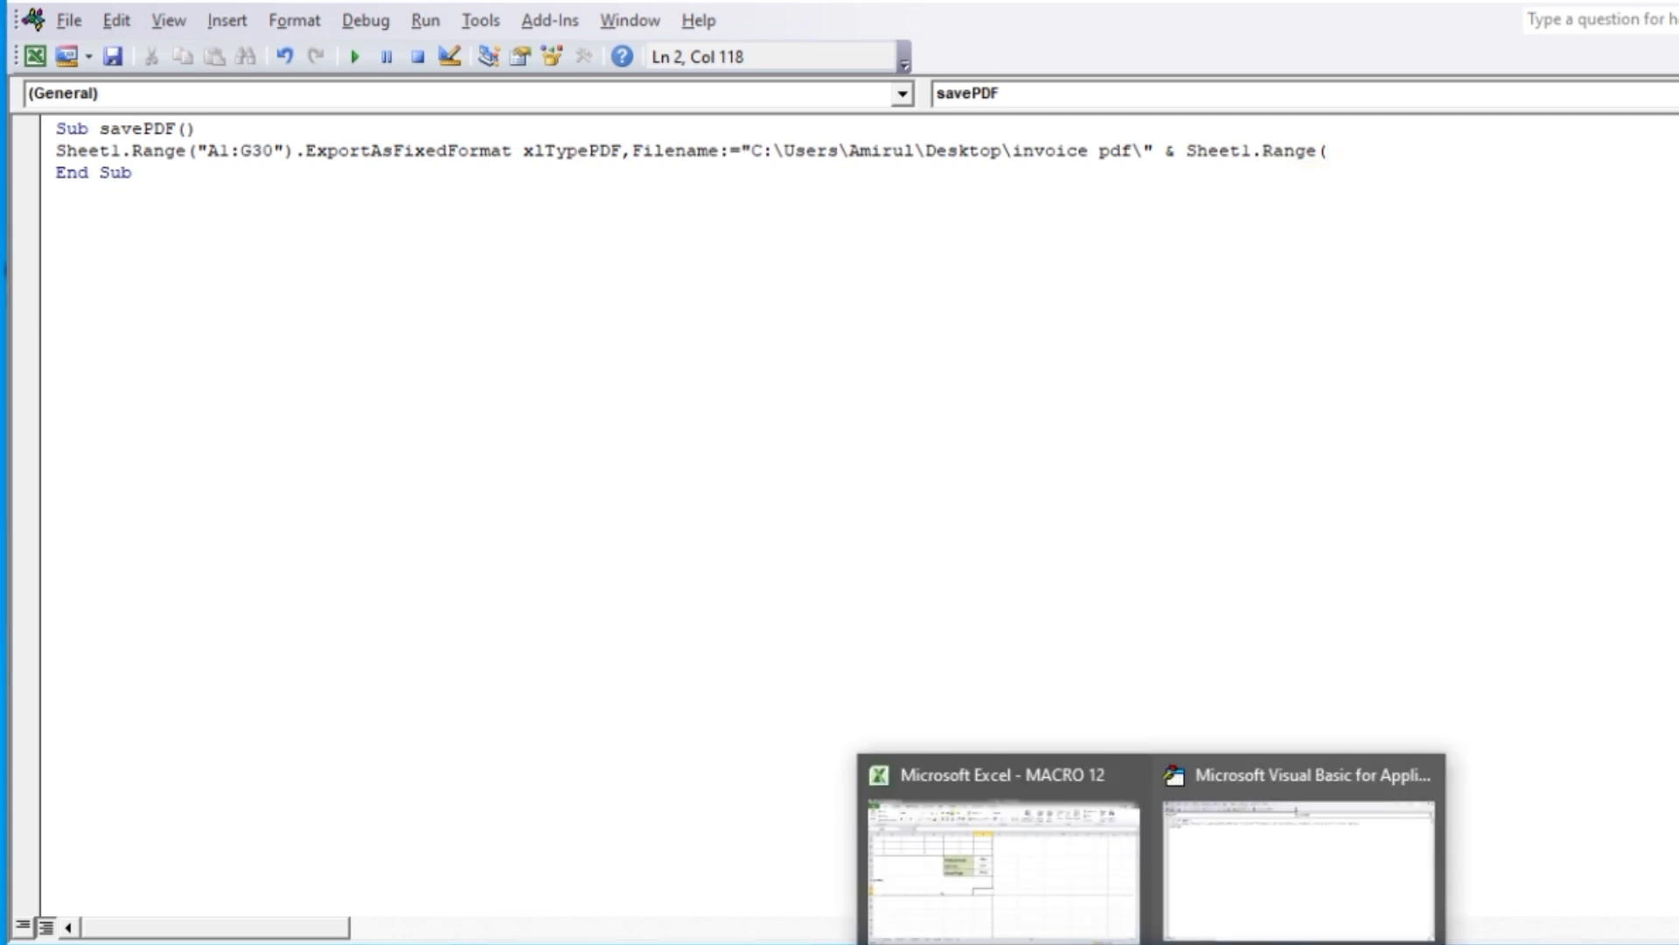
{"action": "left_click", "coordinate": [994, 866]}
{"action": "scroll", "coordinate": [714, 543], "scroll_direction": "up", "scroll_amount": 4}
{"action": "scroll", "coordinate": [715, 544], "scroll_direction": "up", "scroll_amount": 3}
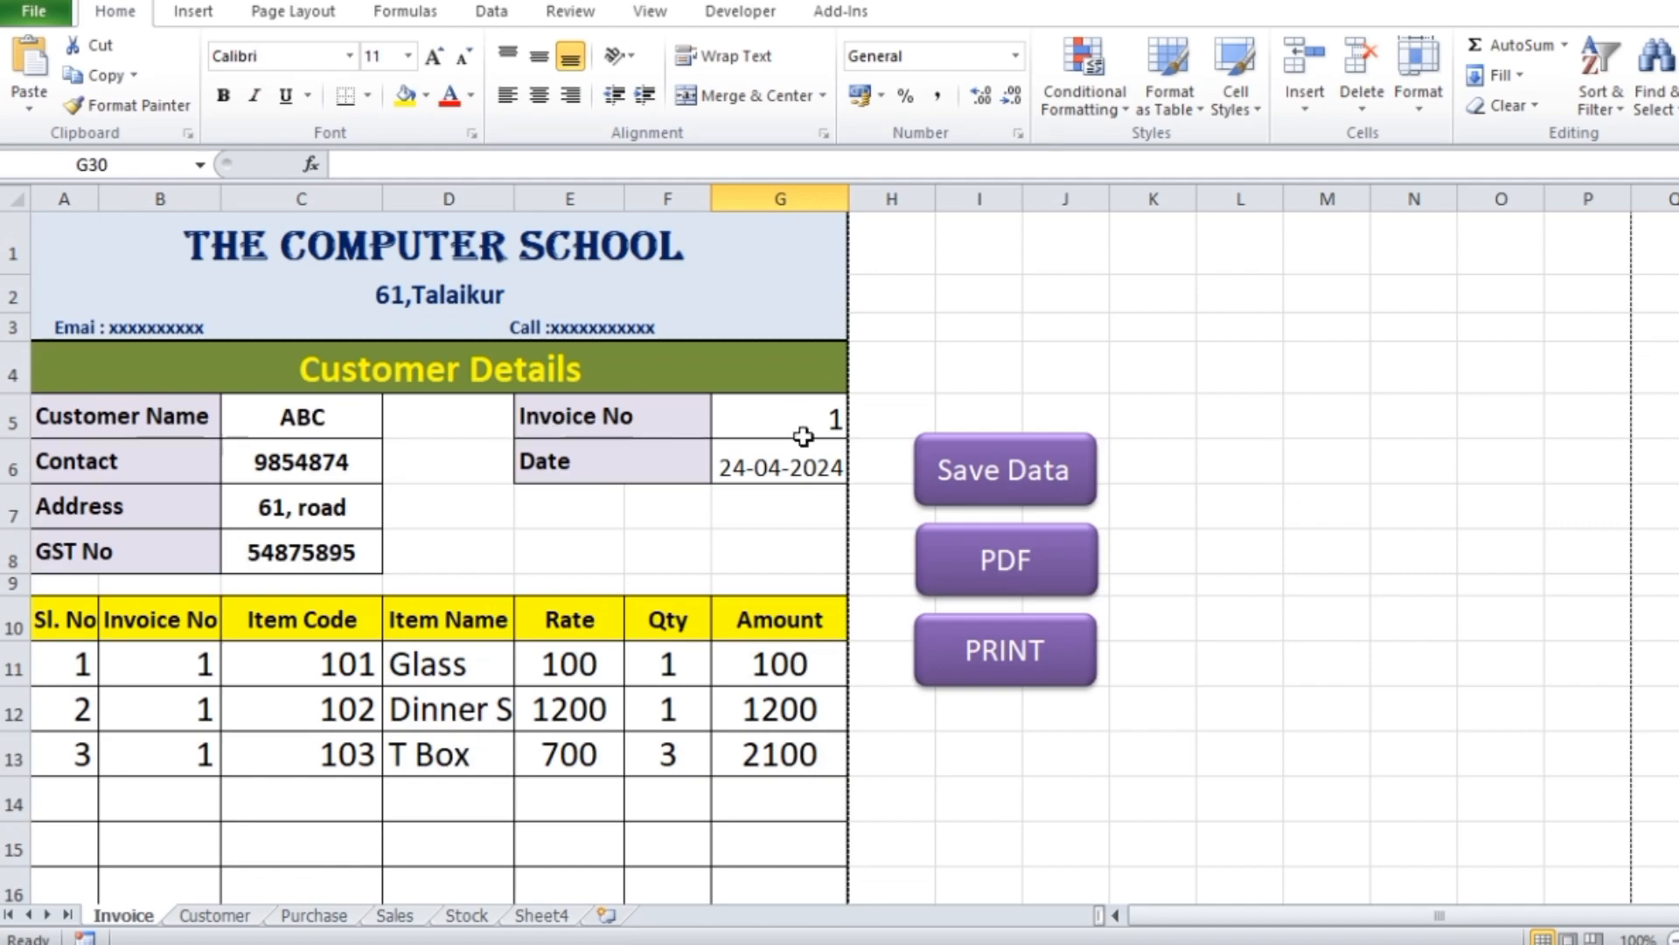
{"action": "left_click", "coordinate": [795, 420]}
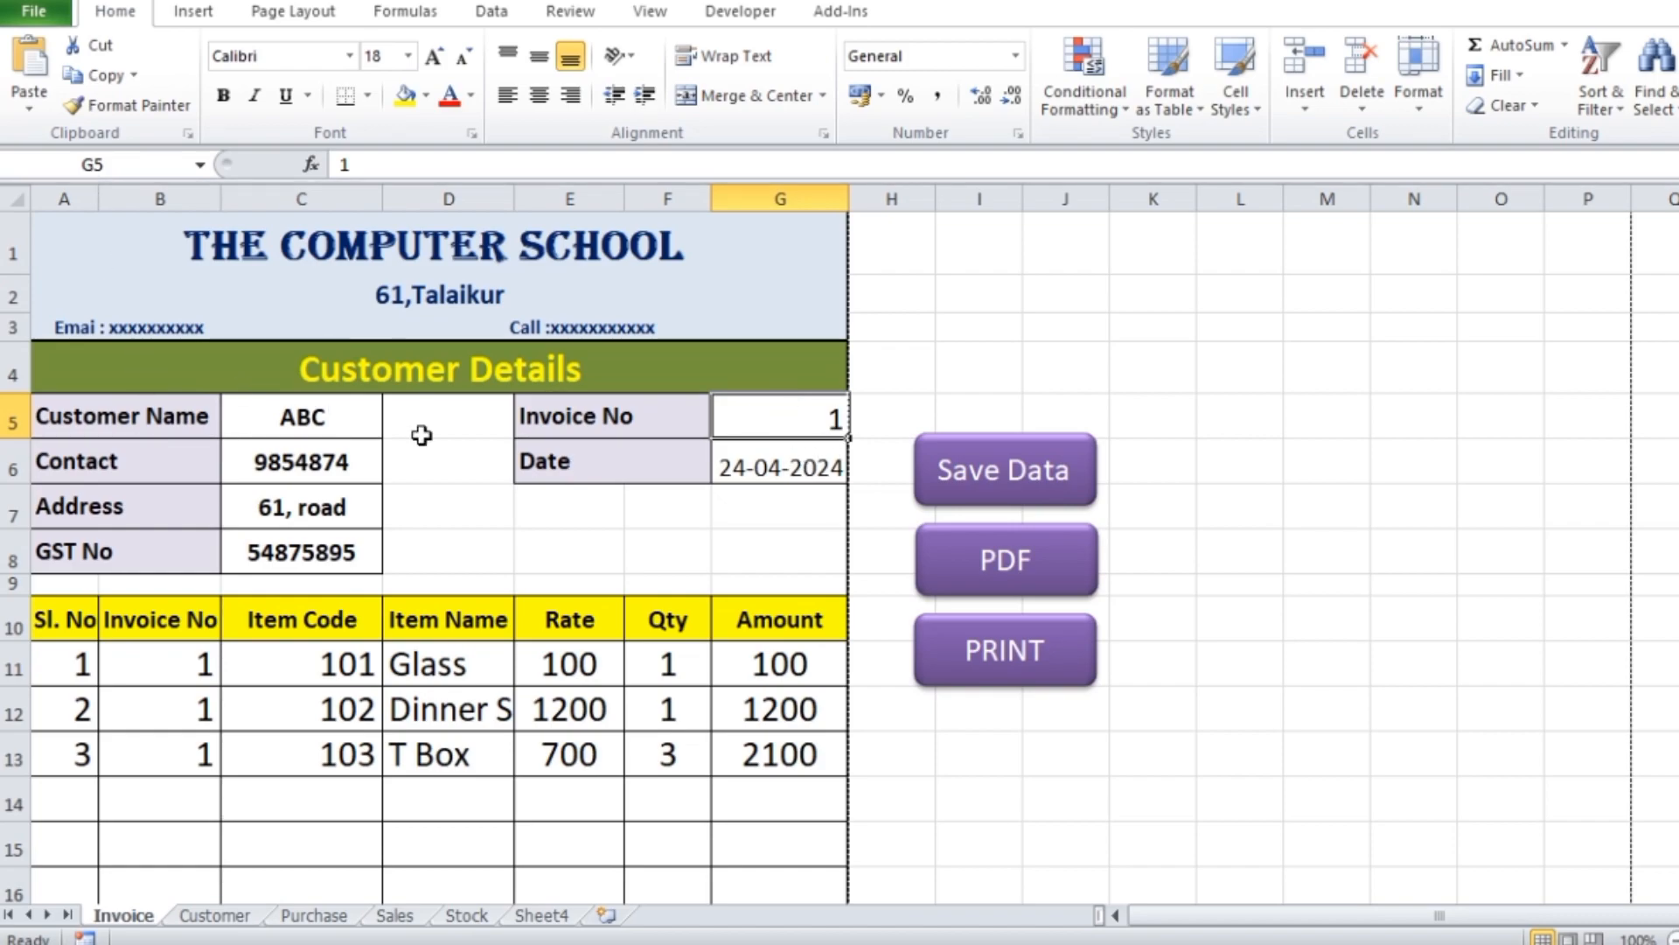
{"action": "left_click", "coordinate": [325, 424]}
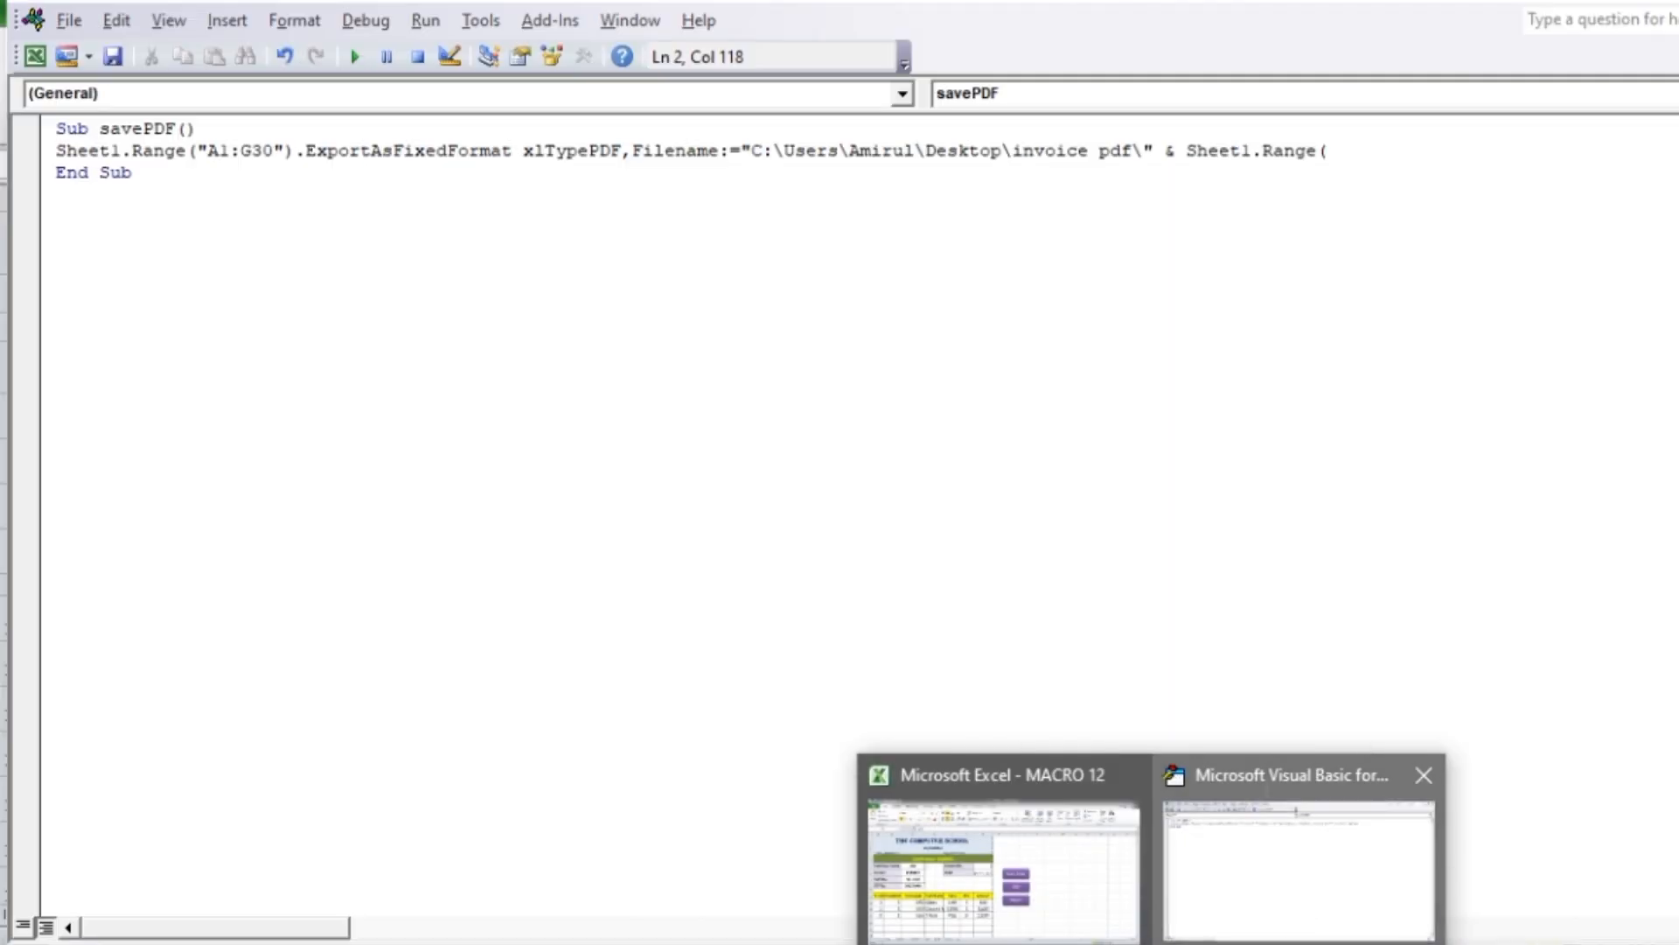
{"action": "left_click", "coordinate": [1304, 841]}
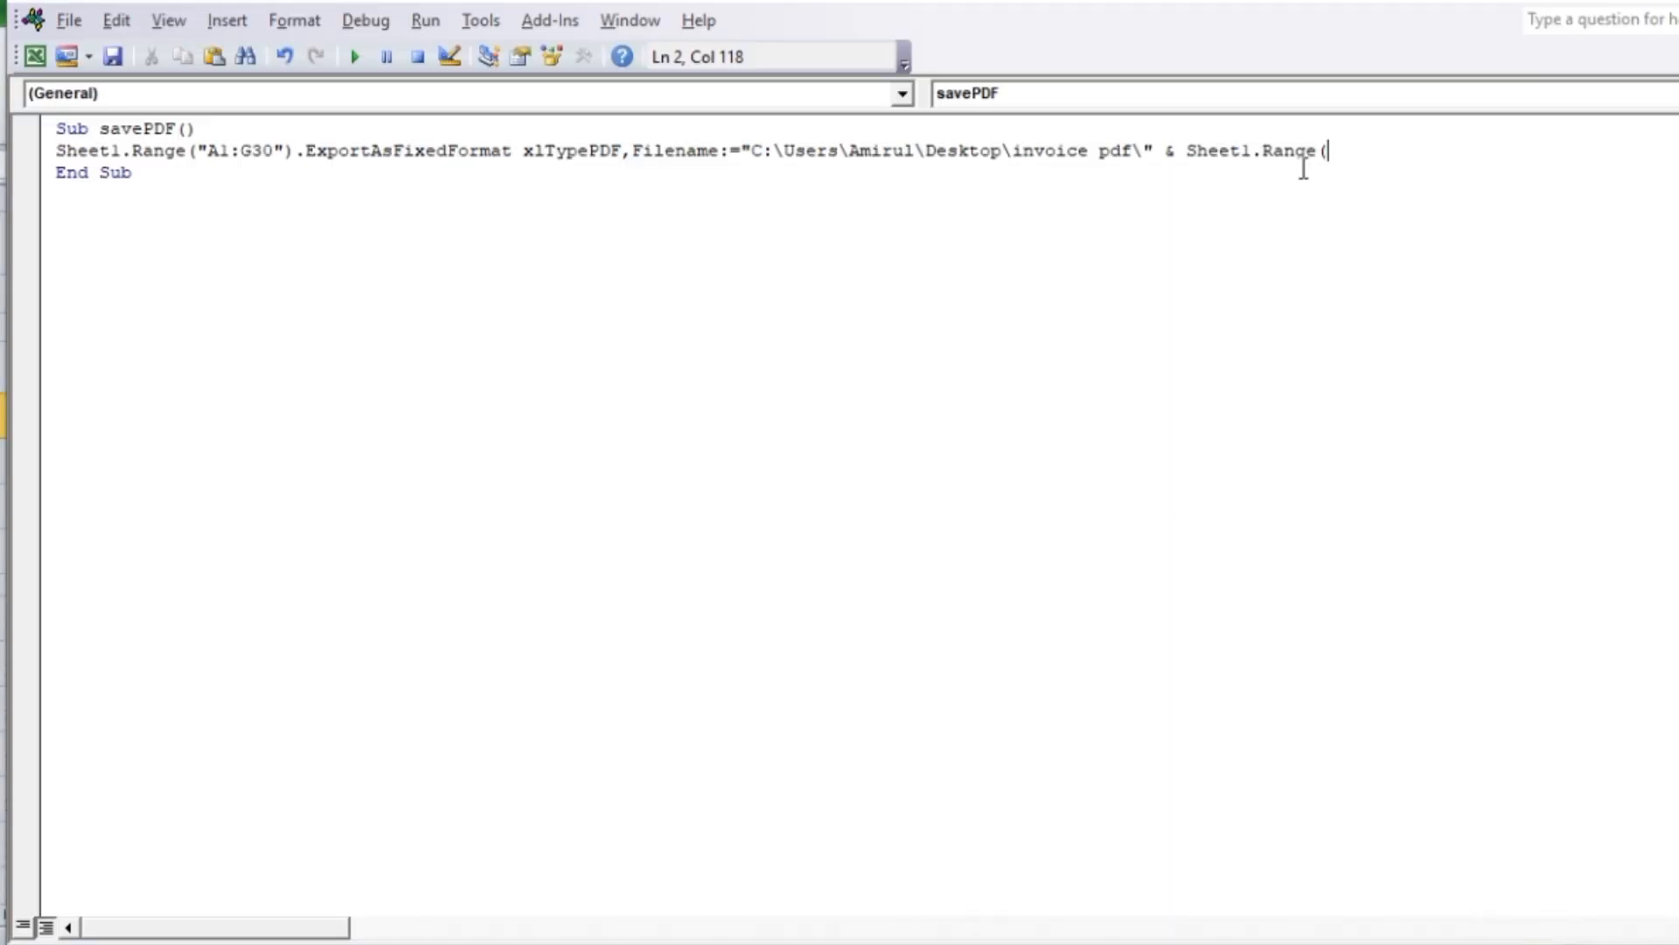
Complete the file name reference with the customer name cell as ("C5").Value
{"action": "type", "text": "\"C5\")"}
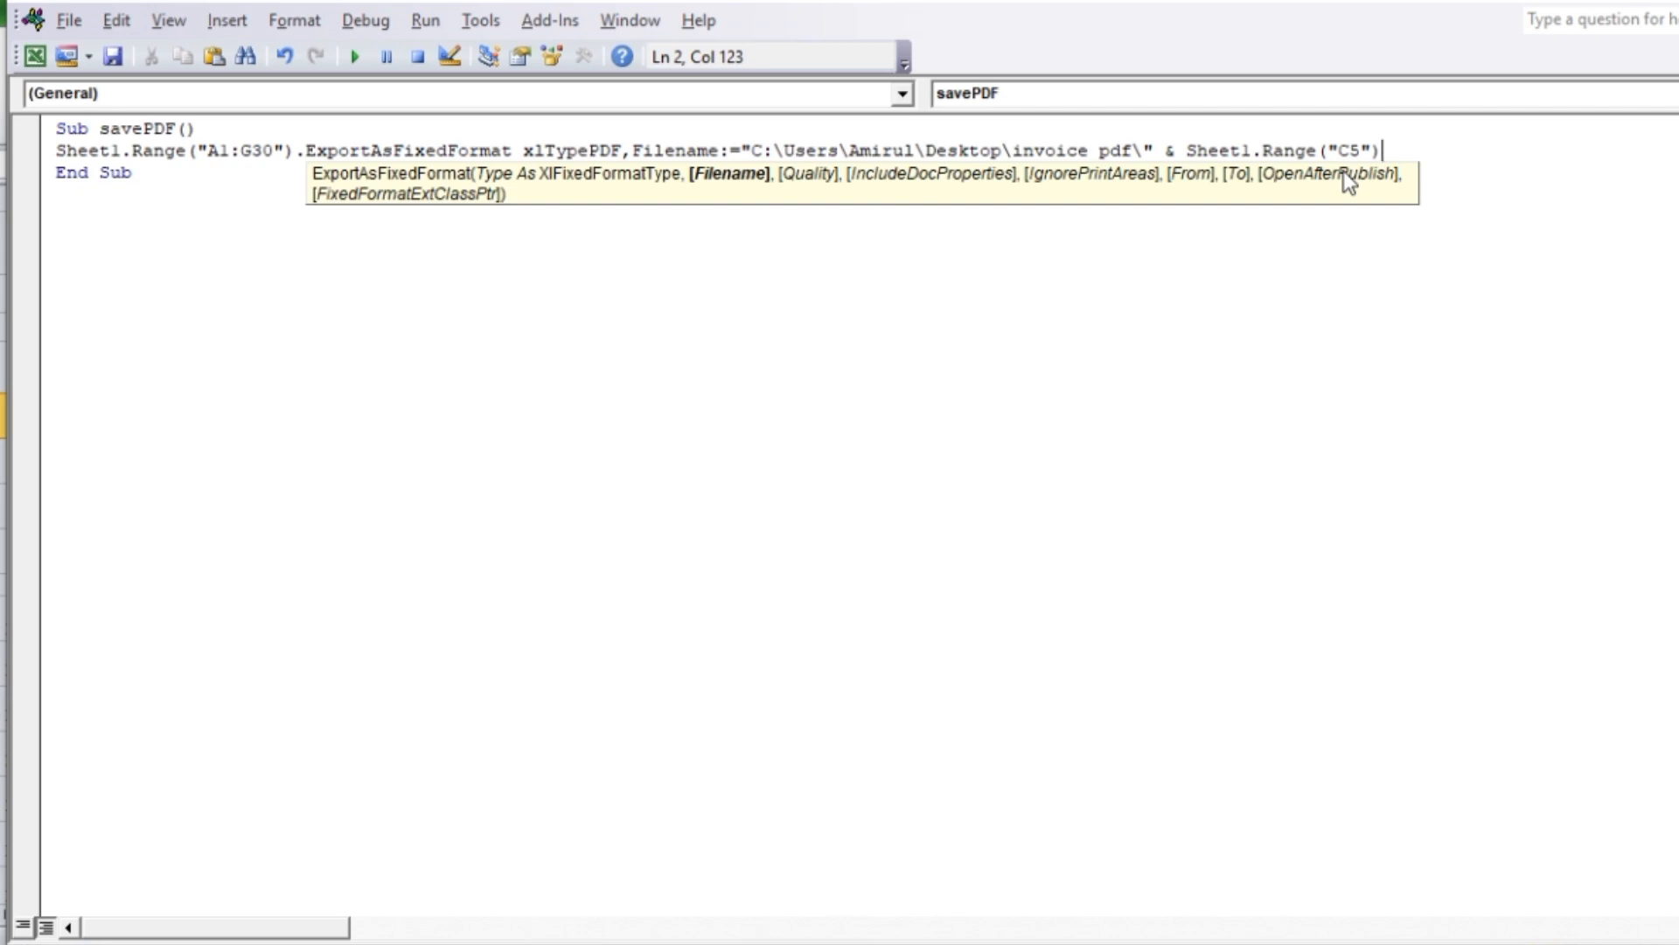
{"action": "type", "text": ".va"}
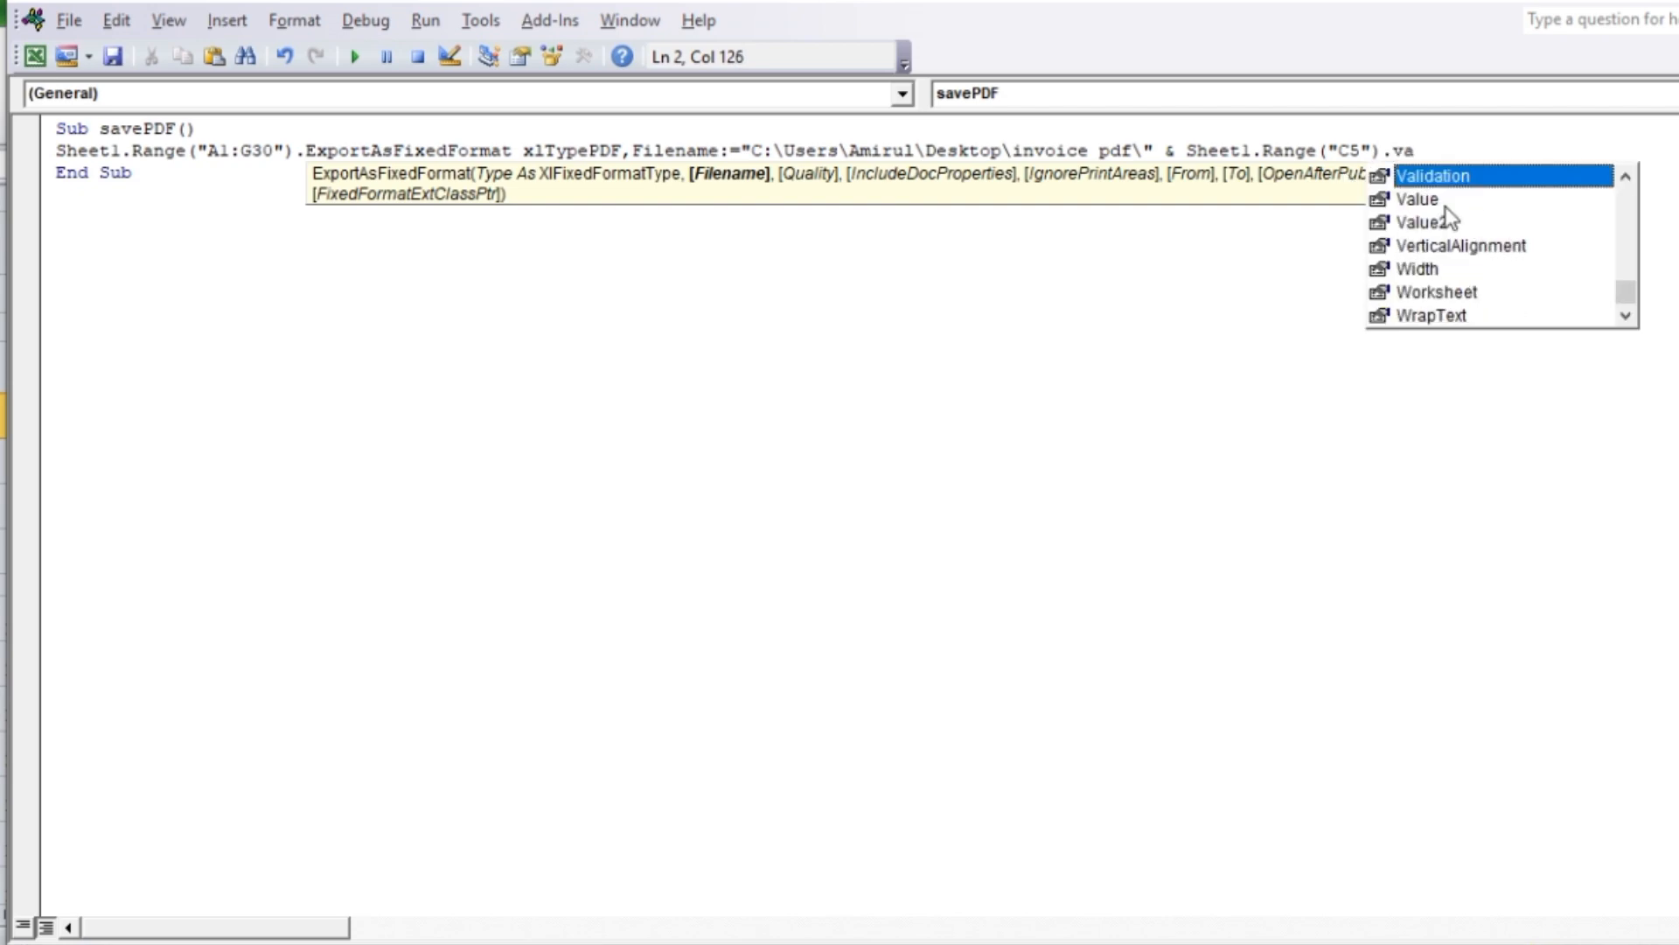
{"action": "double_click", "coordinate": [1436, 201]}
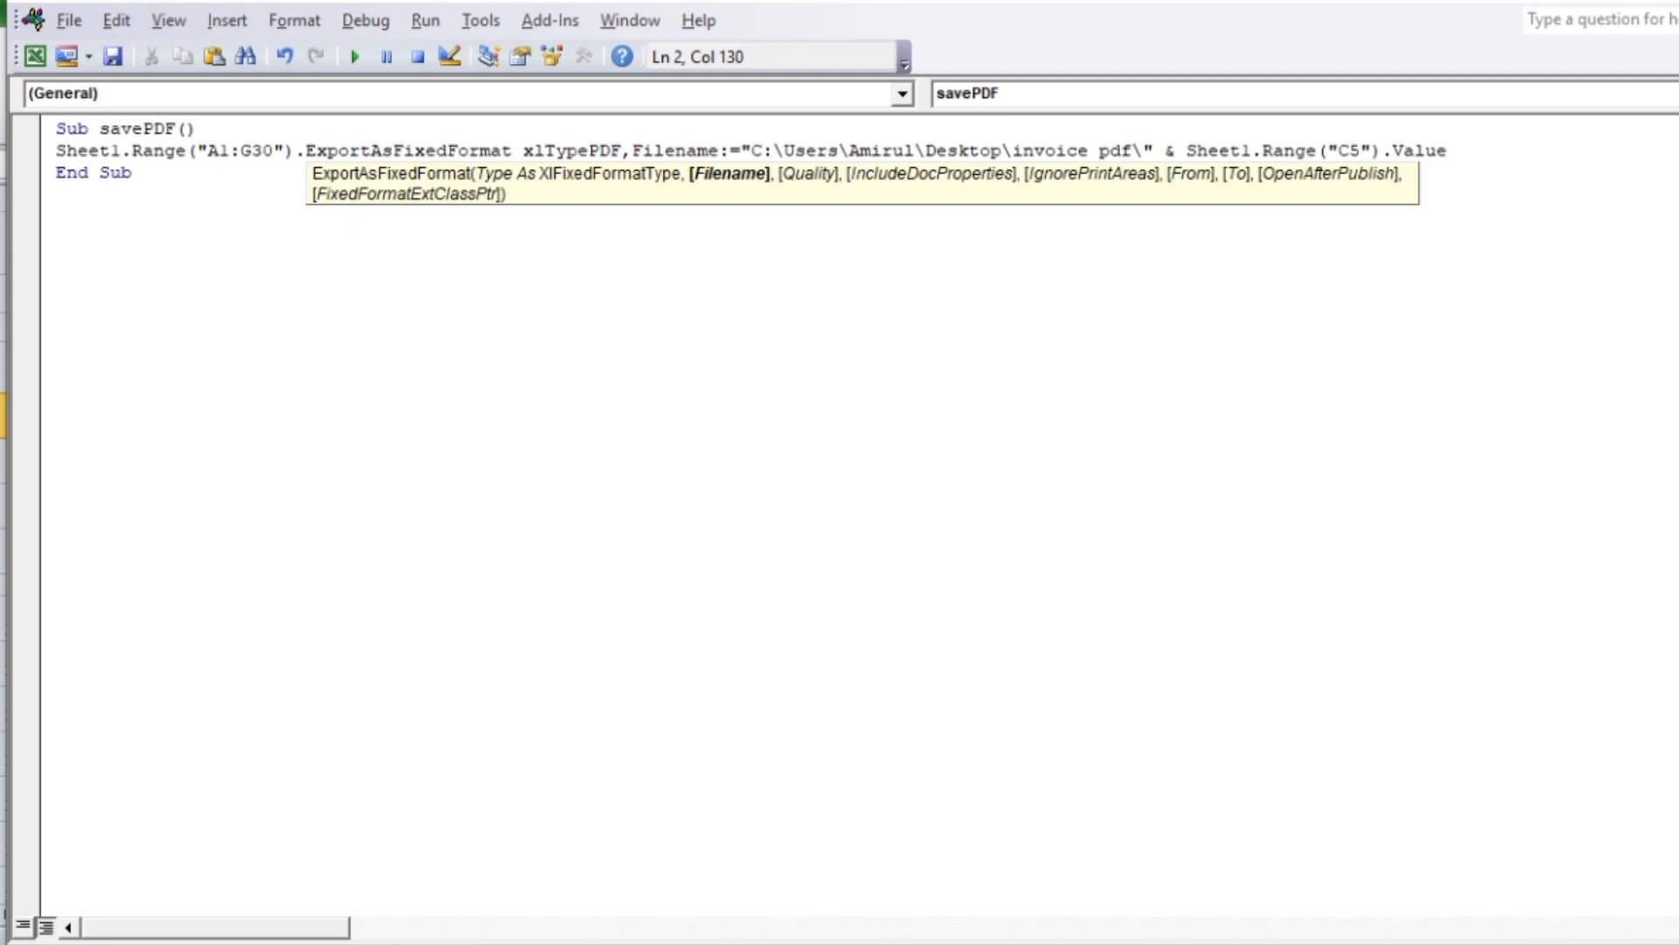
Add the argument Openafterpublish:=True to the export statement and finish the line
{"action": "key", "text": "BackSpace"}
{"action": "type", "text": ","}
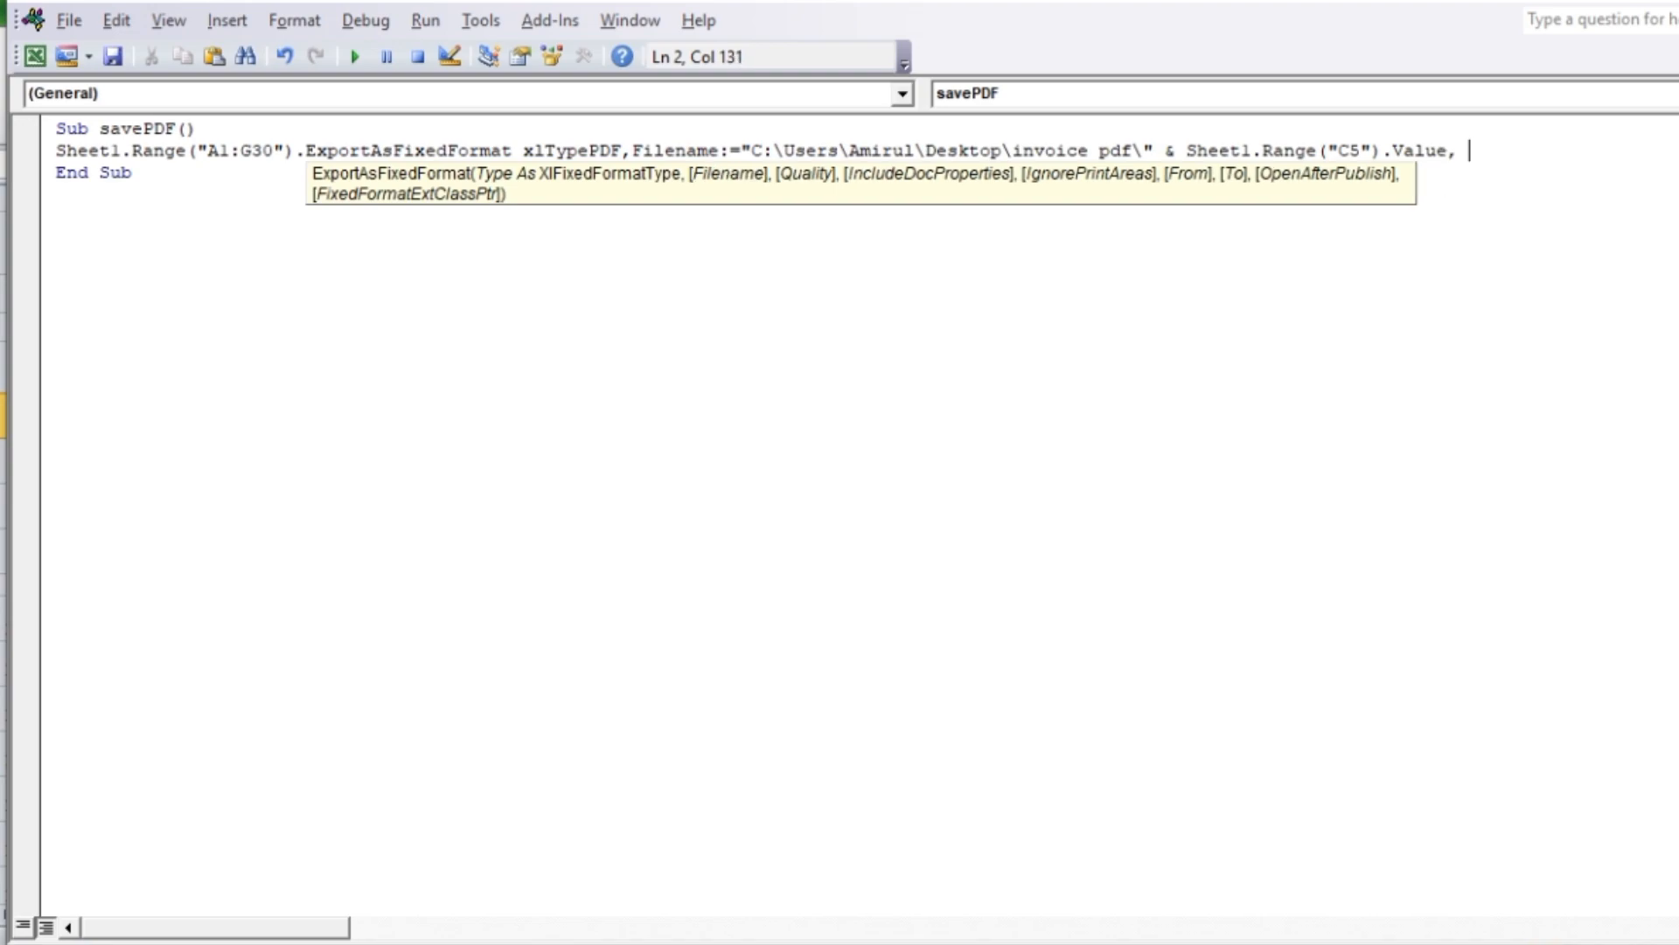
{"action": "type", "text": " Openafterpublish"}
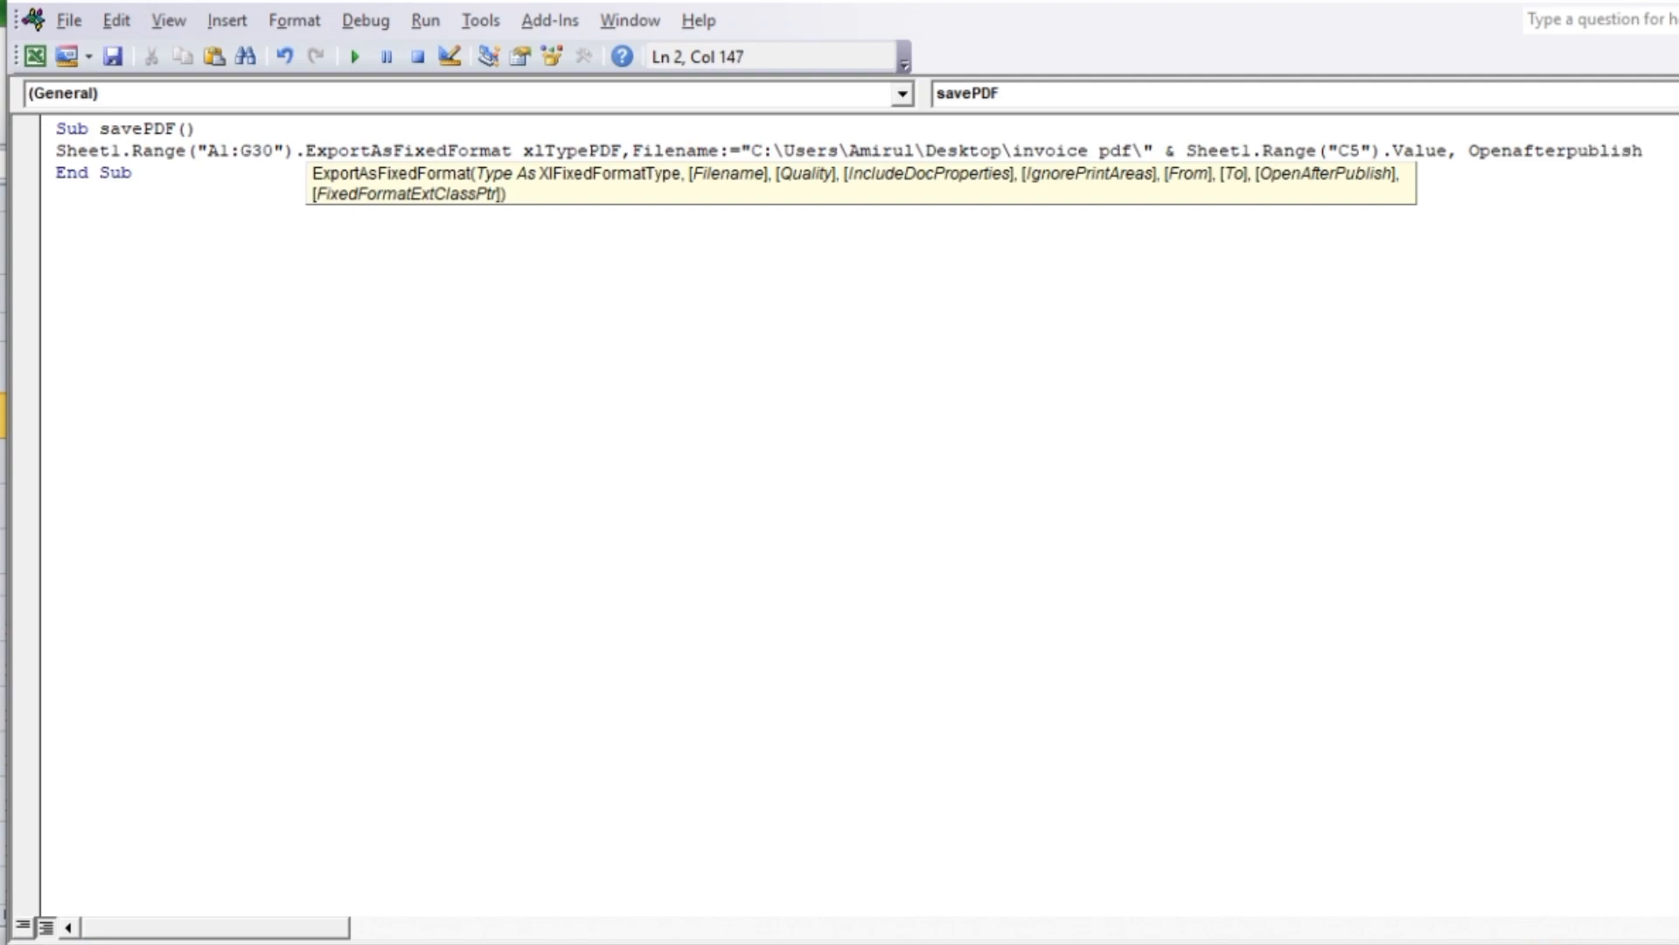
{"action": "type", "text": ":="}
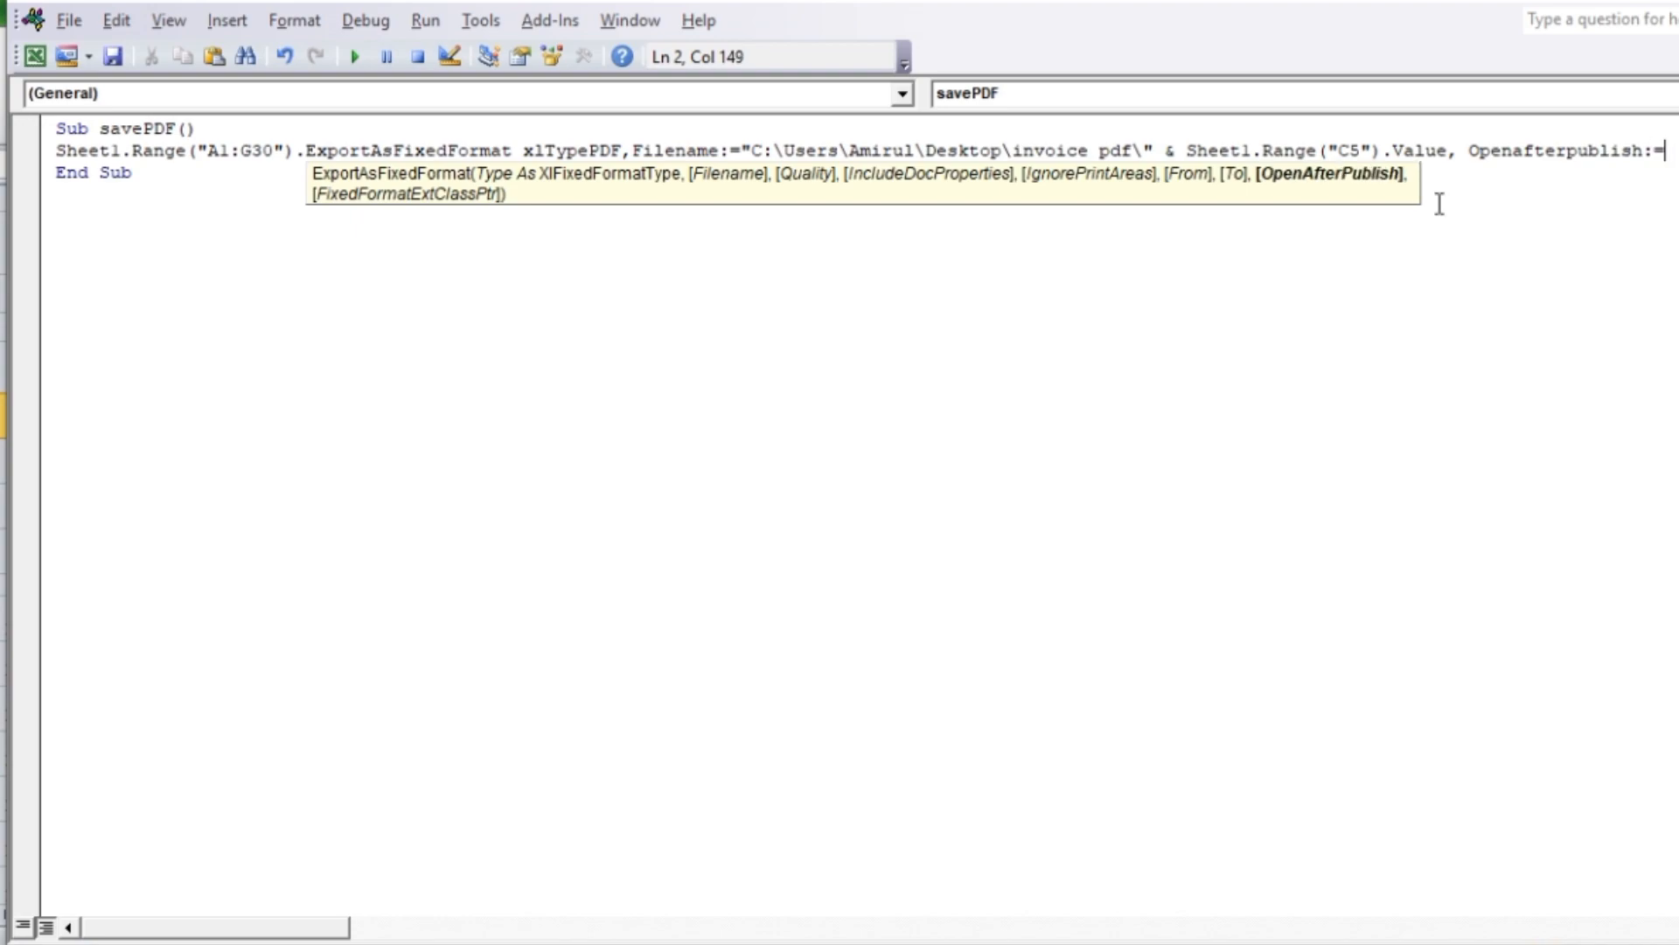
{"action": "type", "text": "Tr"}
{"action": "key", "text": "Return"}
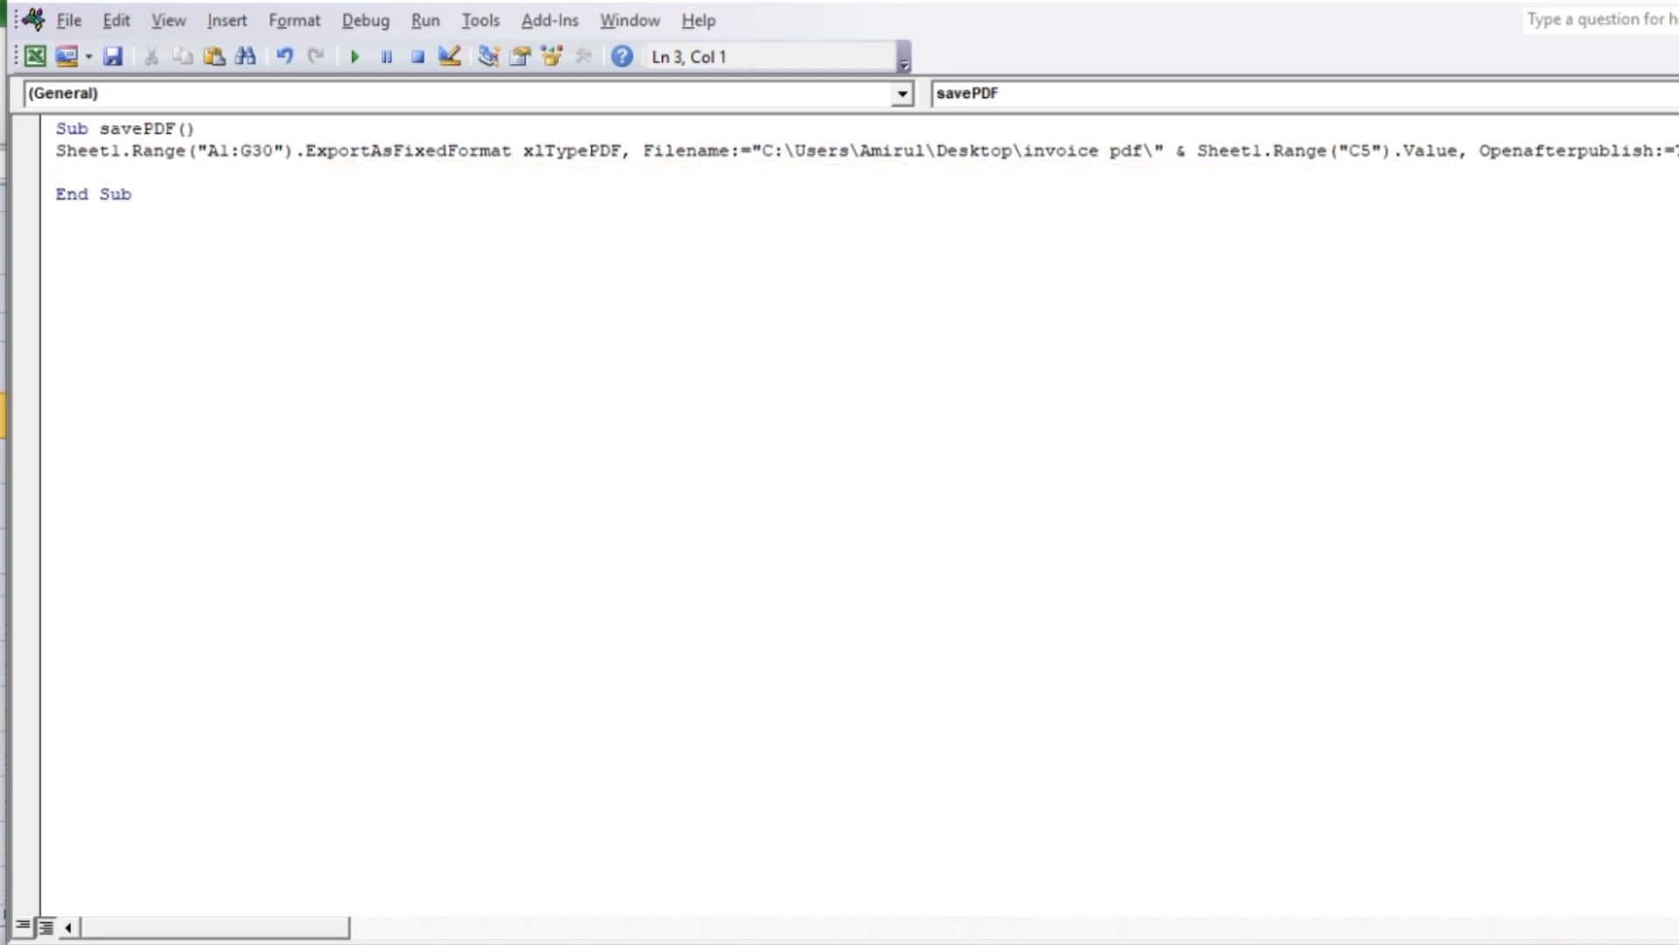
Switch to the Excel workbook and assign the savePDF macro from This Workbook to the PDF button
{"action": "left_click", "coordinate": [1091, 843]}
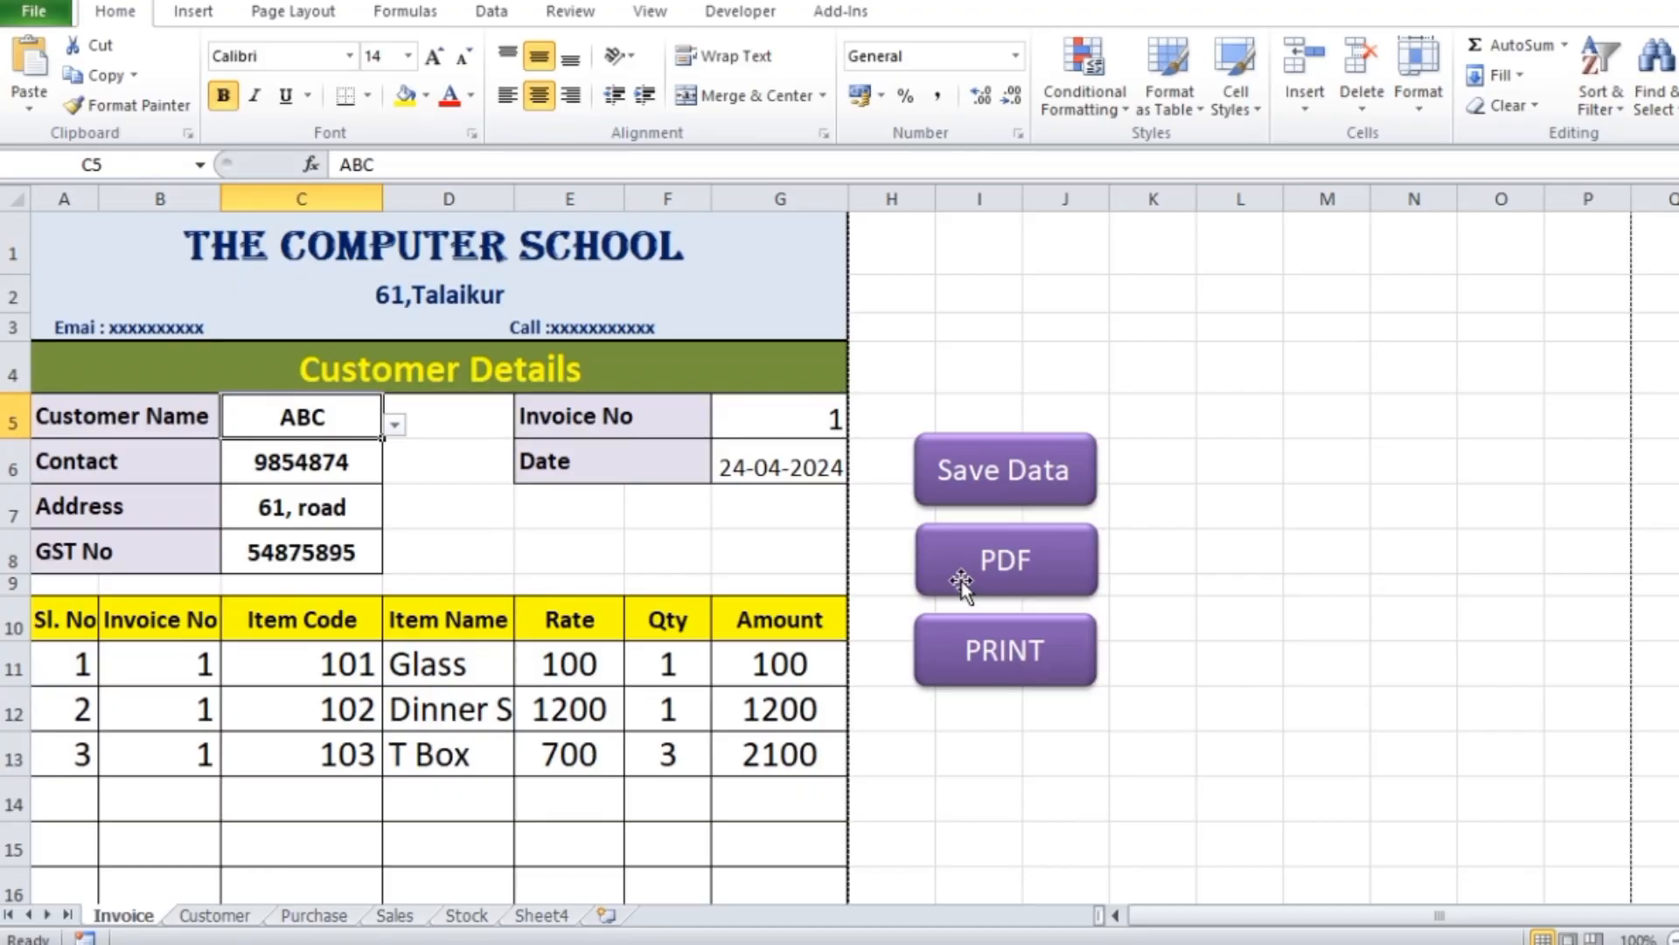
{"action": "left_click", "coordinate": [1045, 586], "text": "ctrl"}
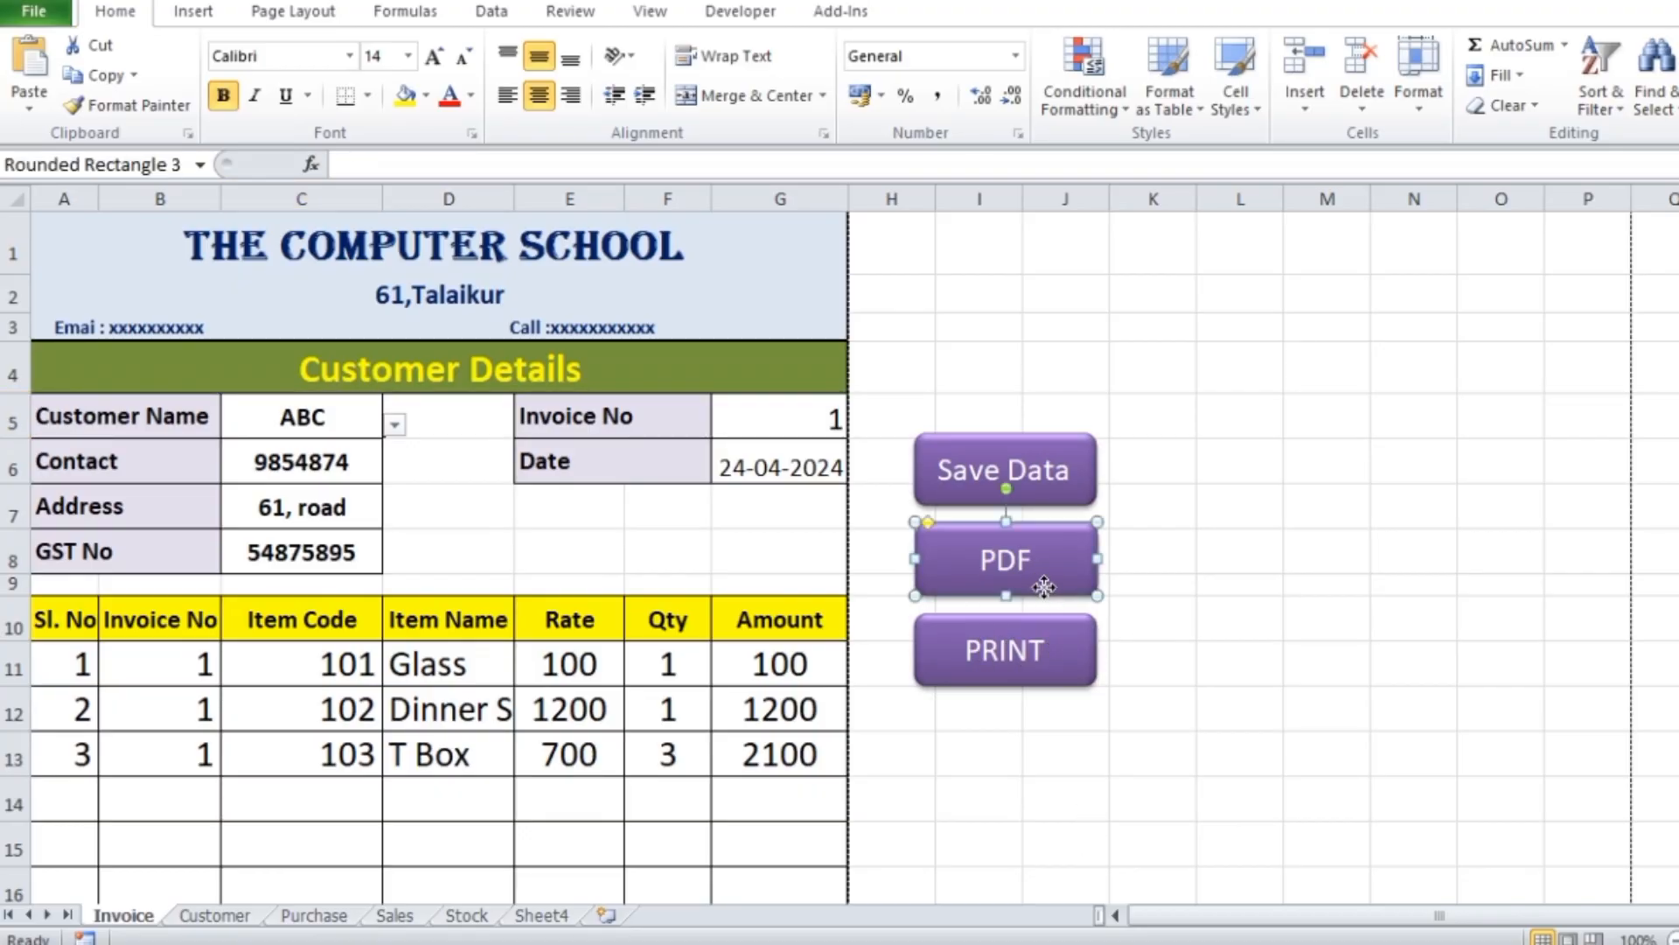
{"action": "right_click", "coordinate": [1045, 588]}
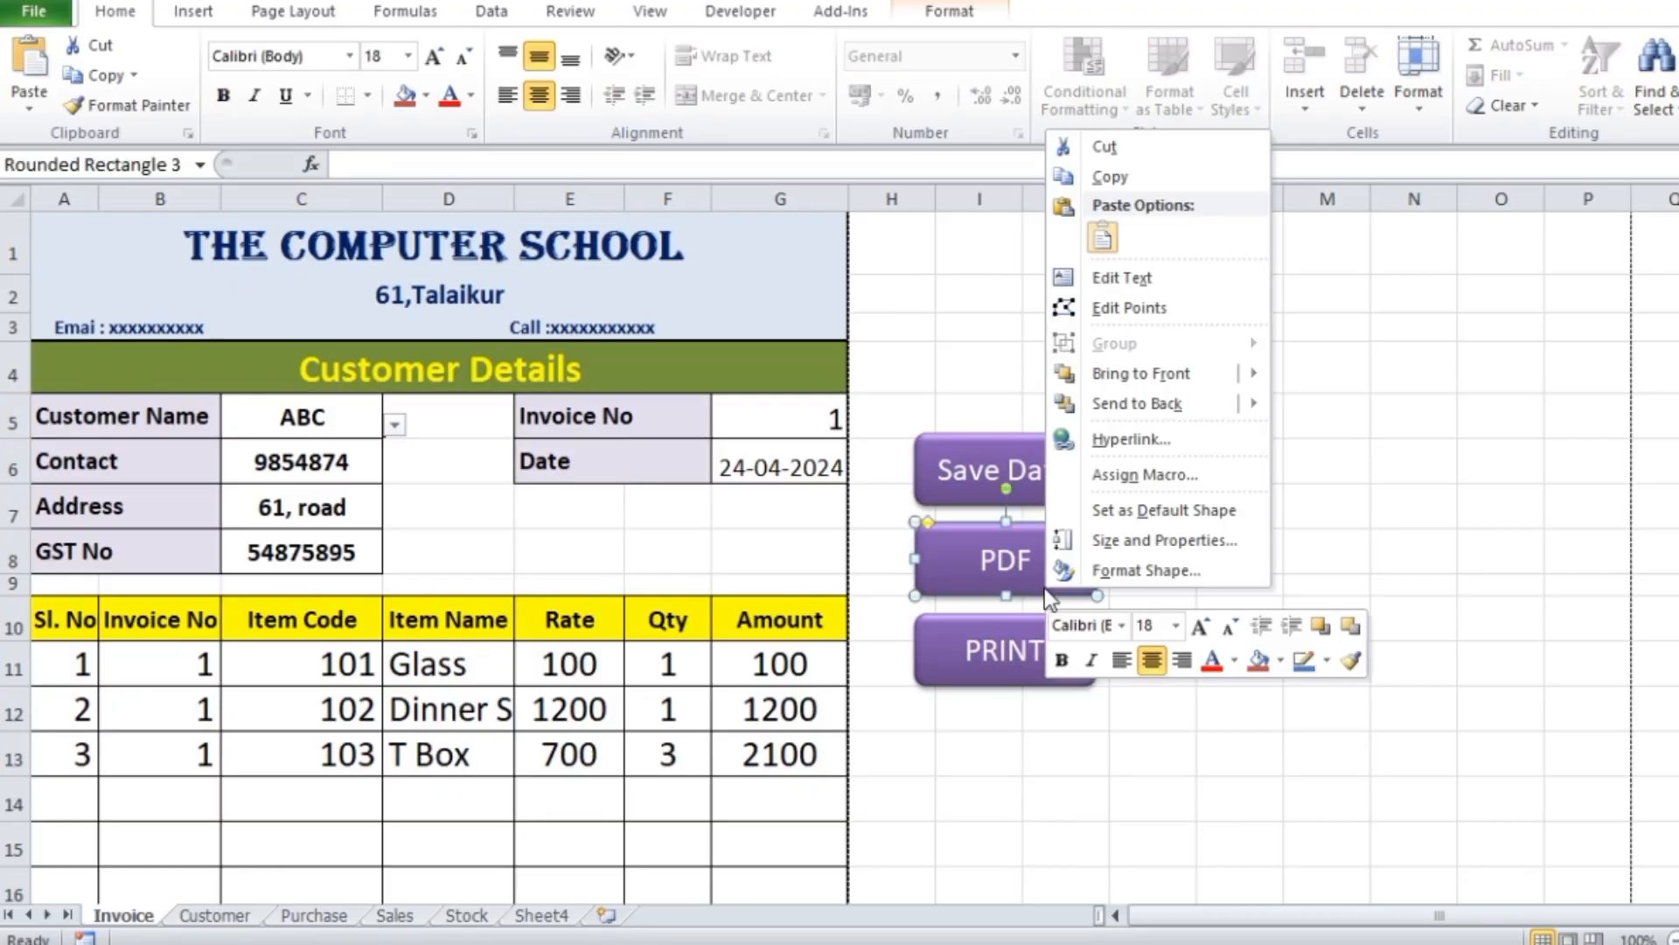
{"action": "left_click", "coordinate": [1181, 475]}
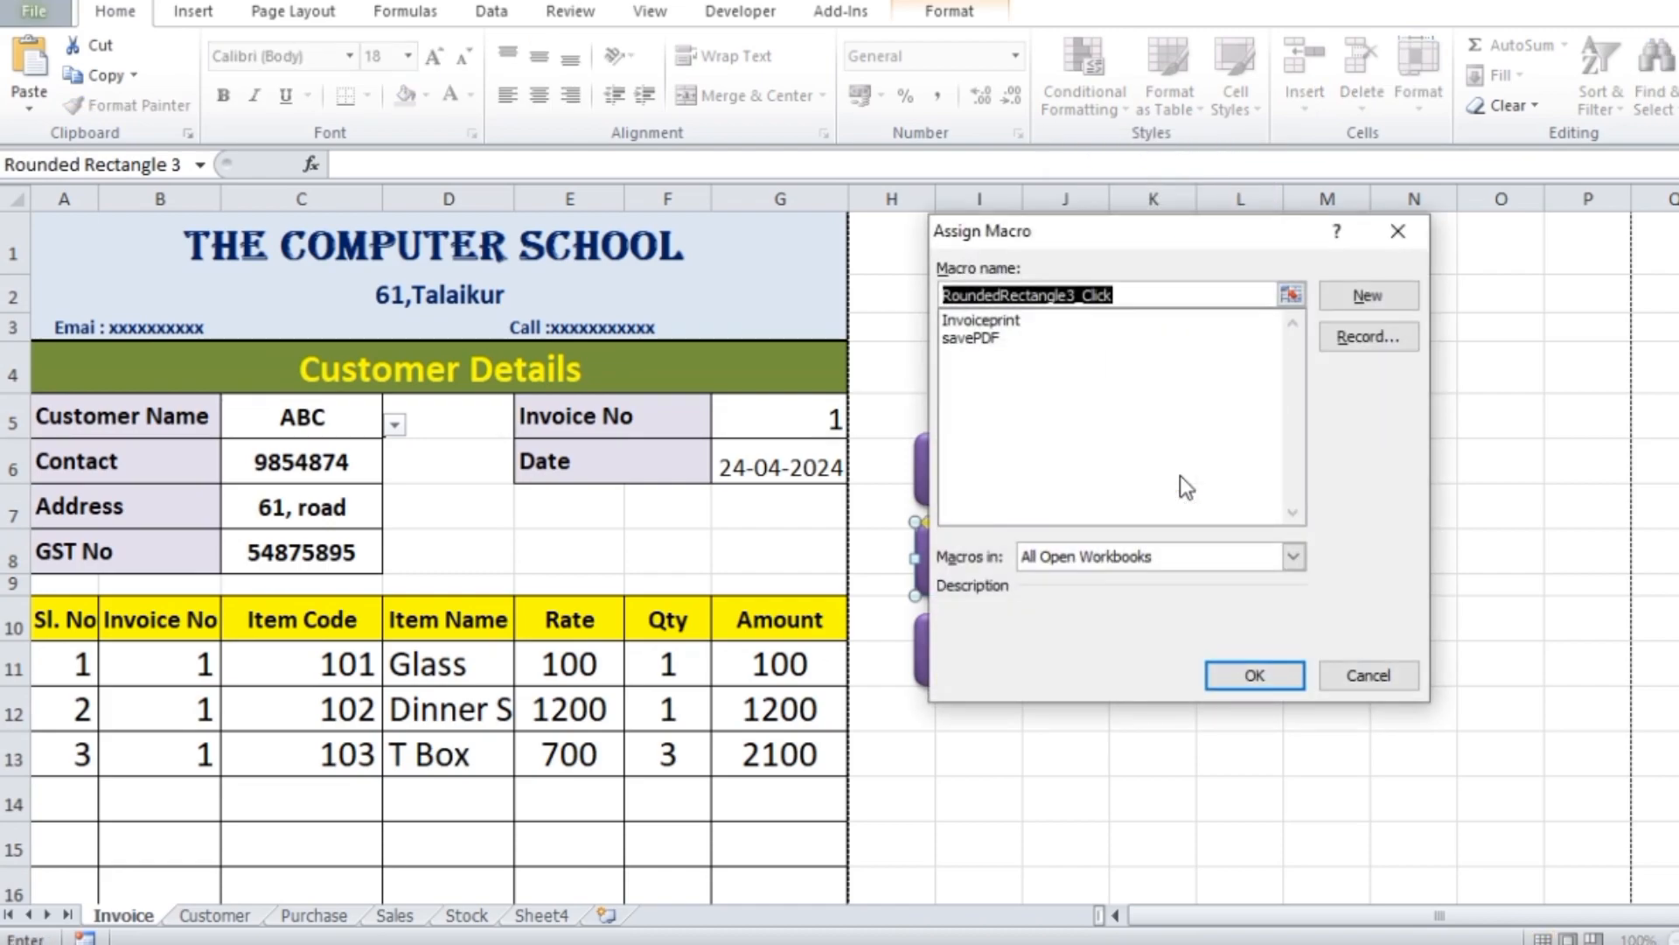
{"action": "left_click", "coordinate": [976, 340]}
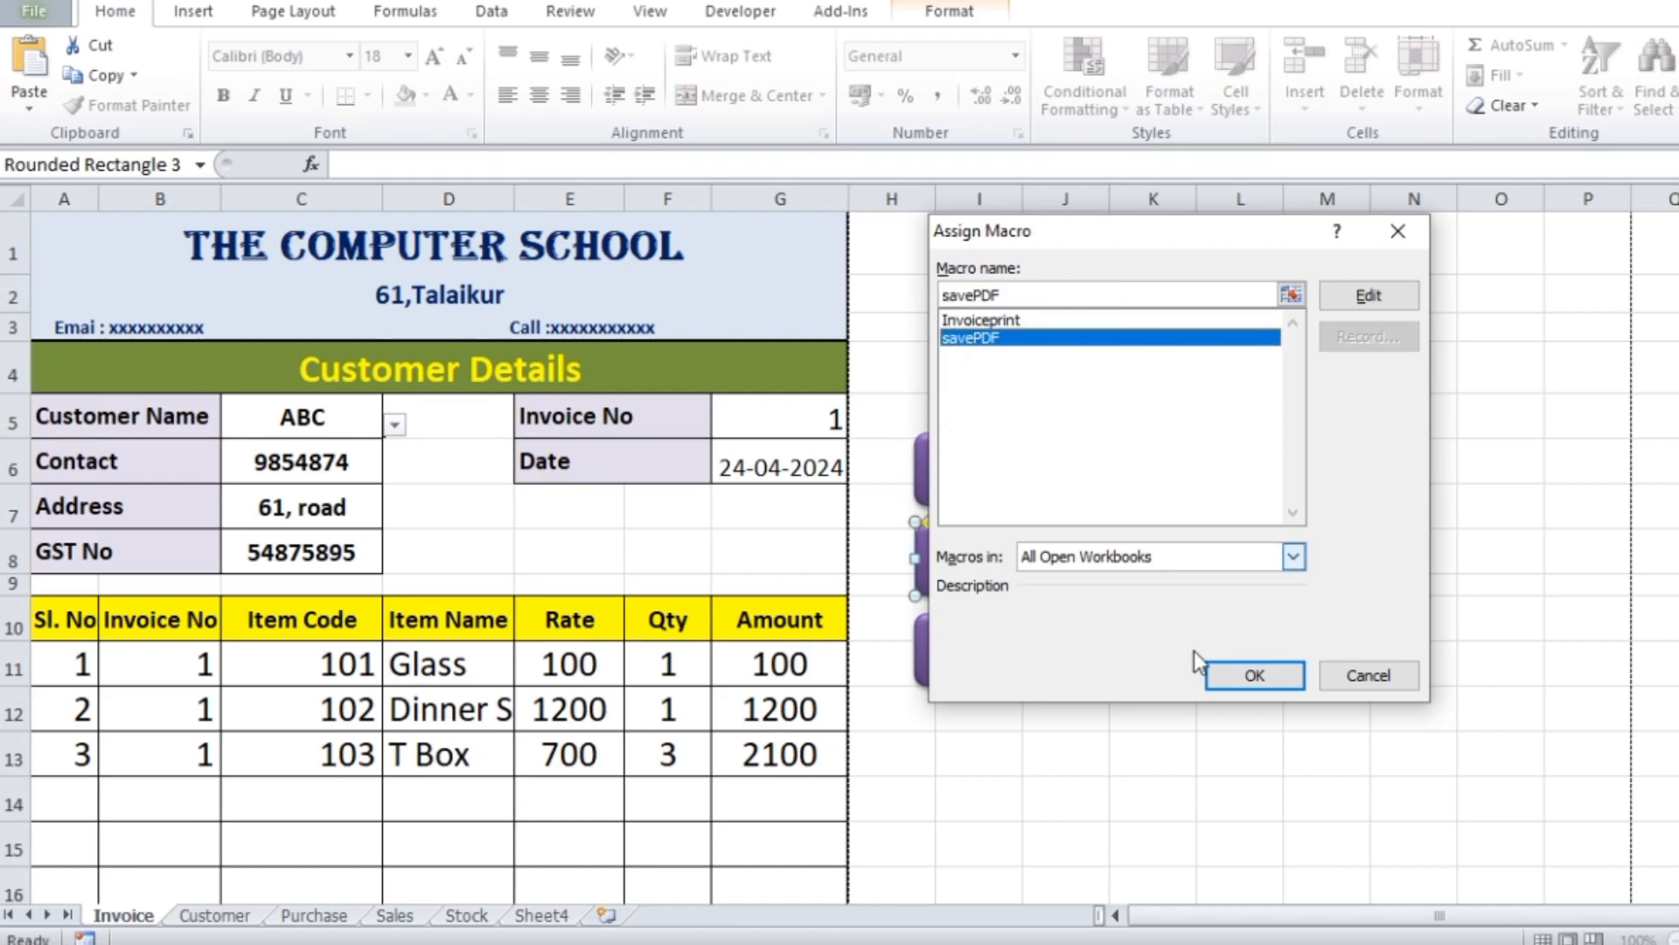
{"action": "left_click", "coordinate": [1186, 557]}
{"action": "left_click", "coordinate": [1072, 601]}
{"action": "left_click", "coordinate": [1253, 677]}
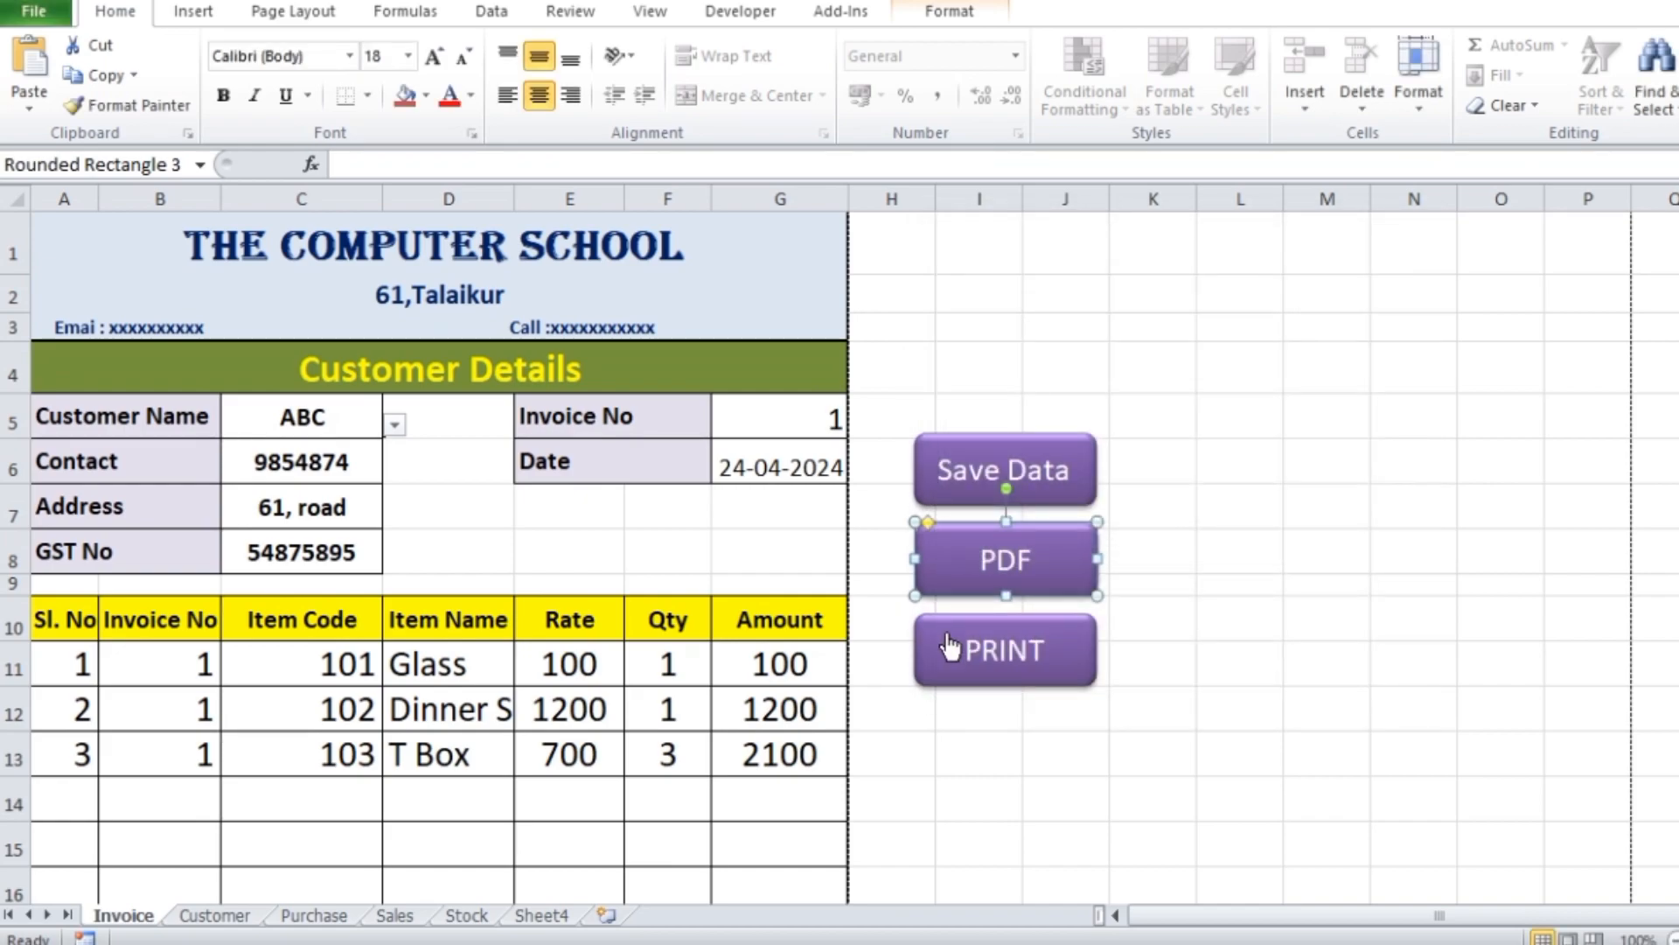
Reopen the PDF button's macro assignment, select savePDF again and deselect the button
{"action": "right_click", "coordinate": [1041, 581]}
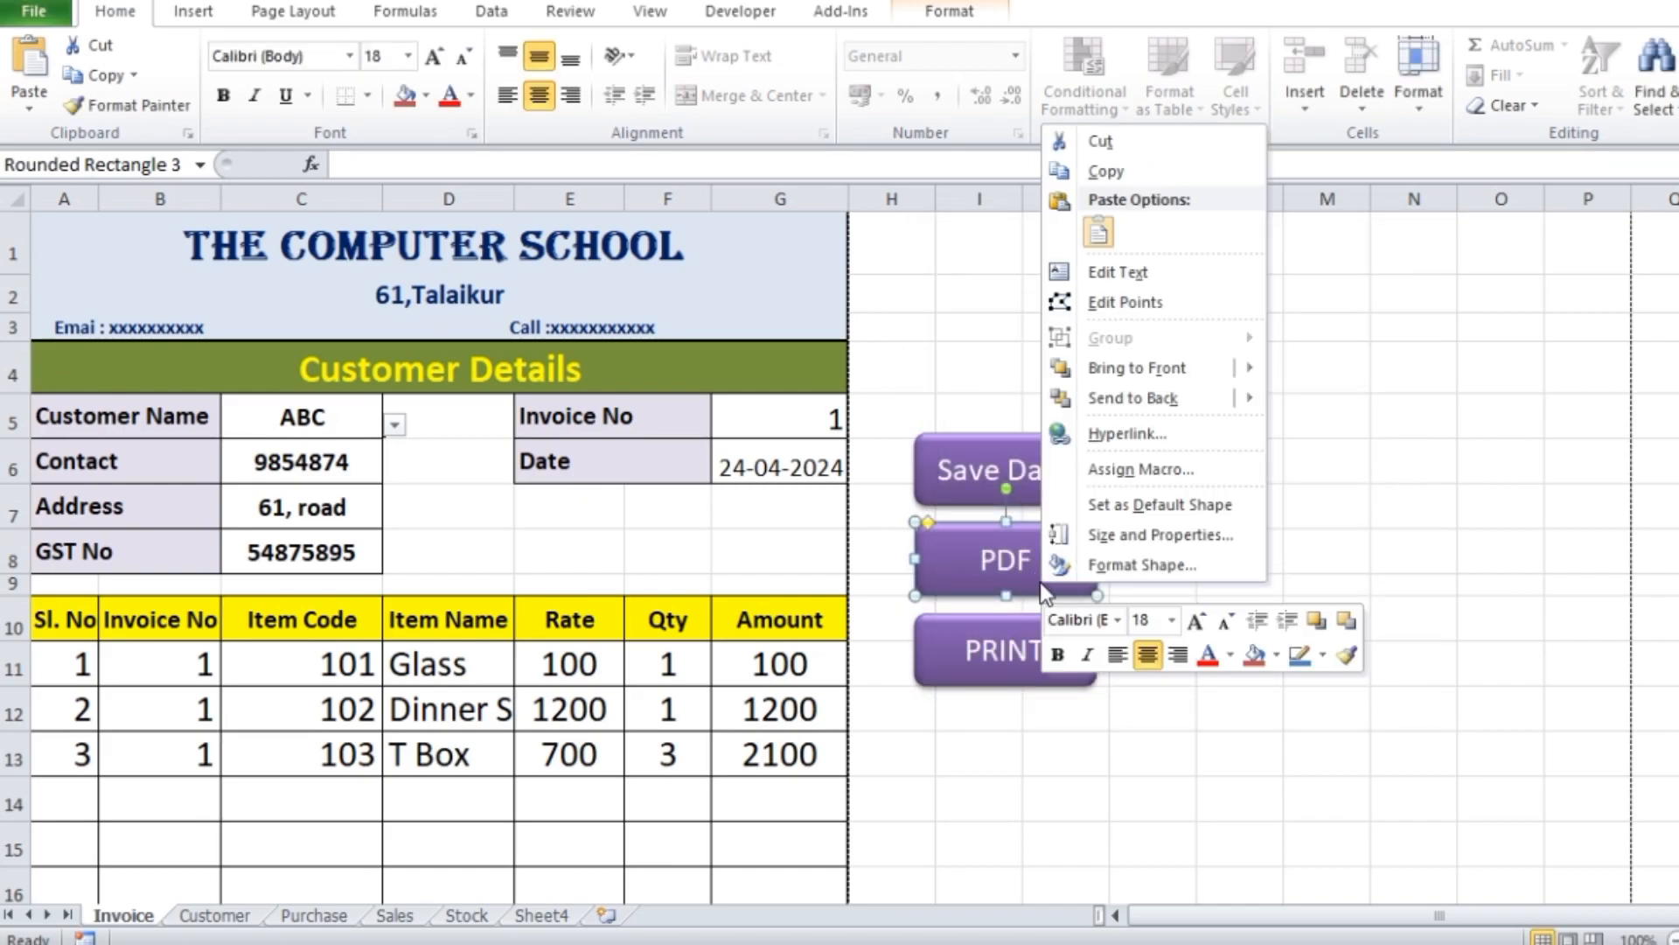
{"action": "left_click", "coordinate": [1133, 469]}
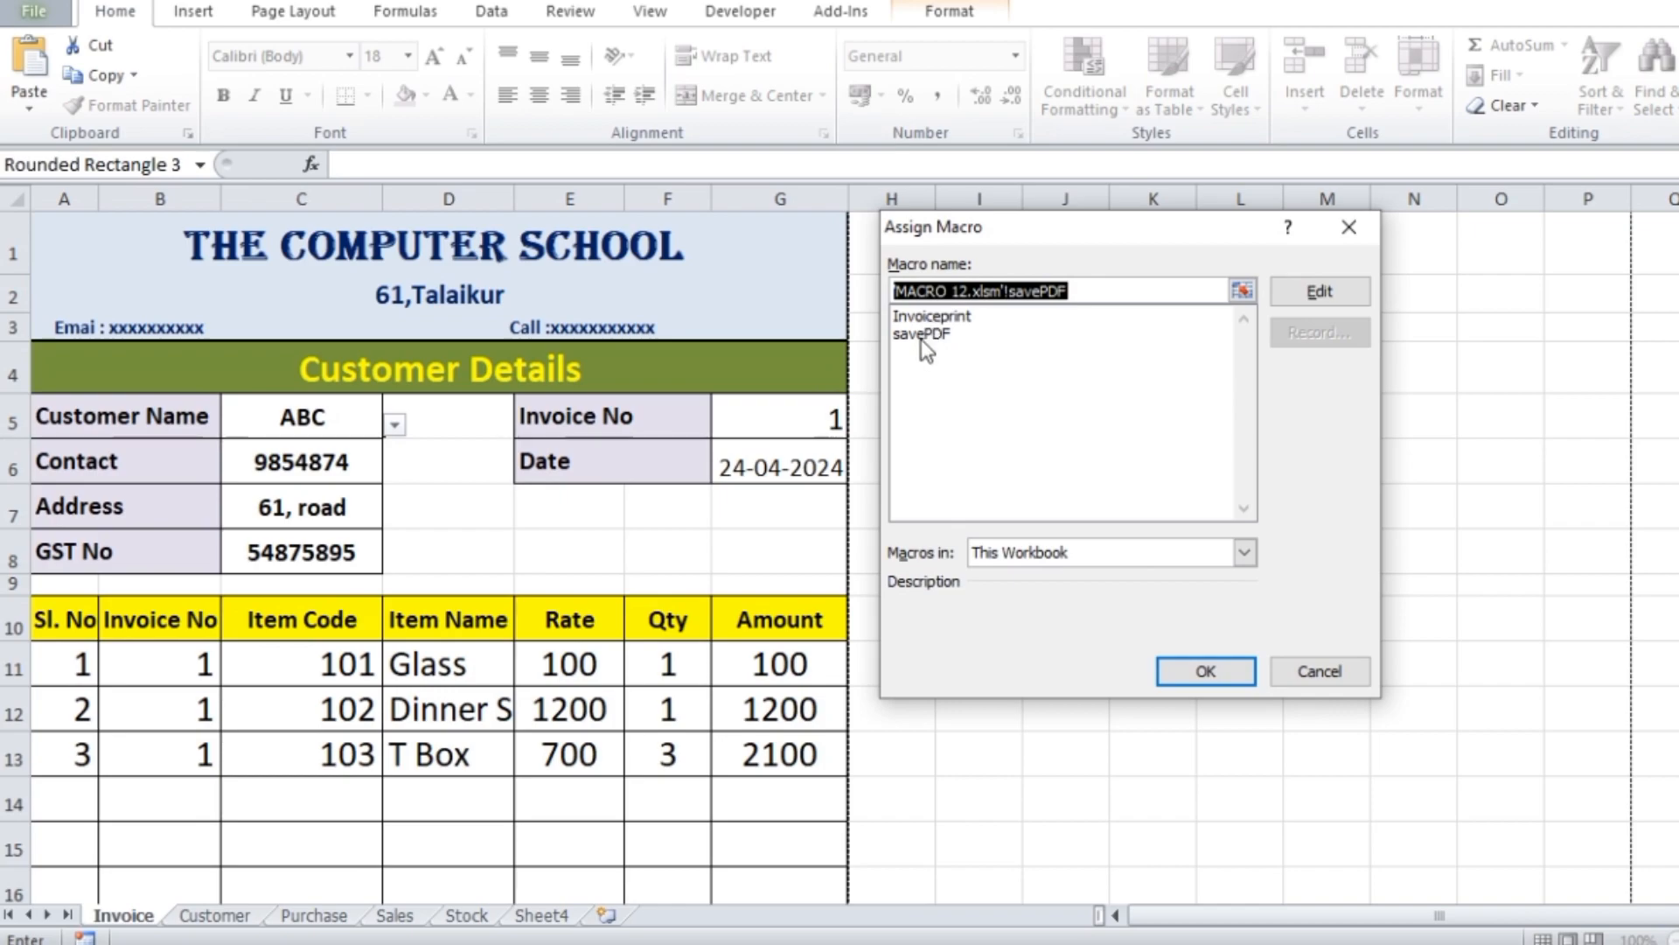
{"action": "left_click", "coordinate": [923, 336]}
{"action": "left_click", "coordinate": [1205, 671]}
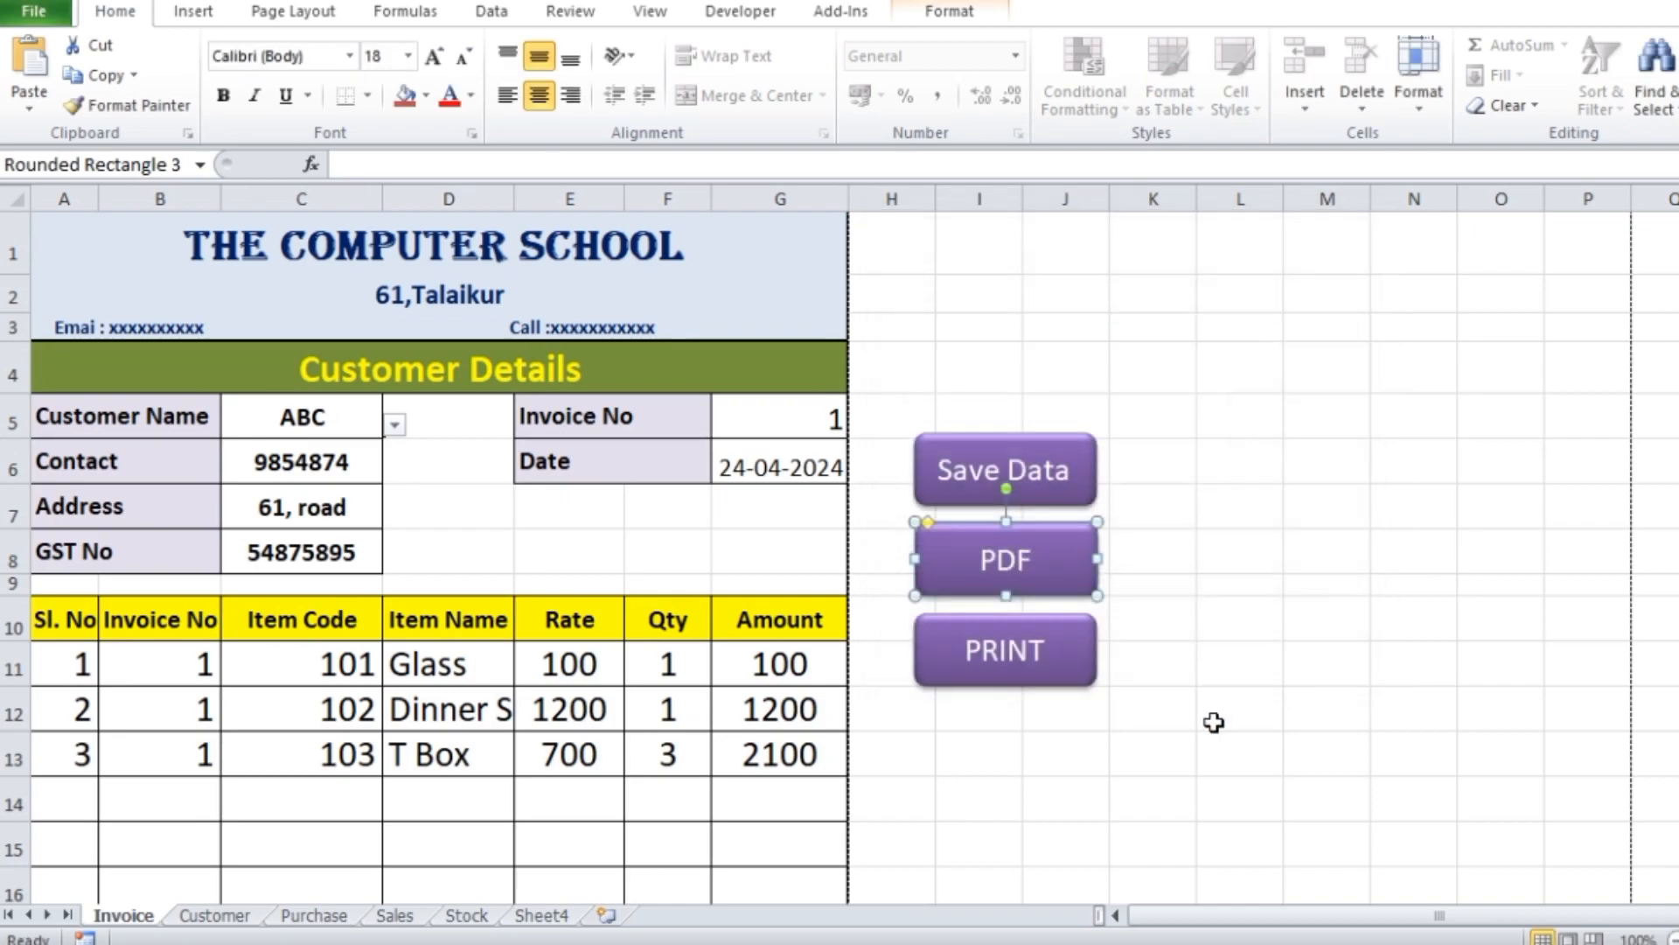
{"action": "key", "text": "Escape"}
Run the PDF button's macro, open the ABC file from the invoice pdf folder and return to the workbook
{"action": "left_click", "coordinate": [1050, 586]}
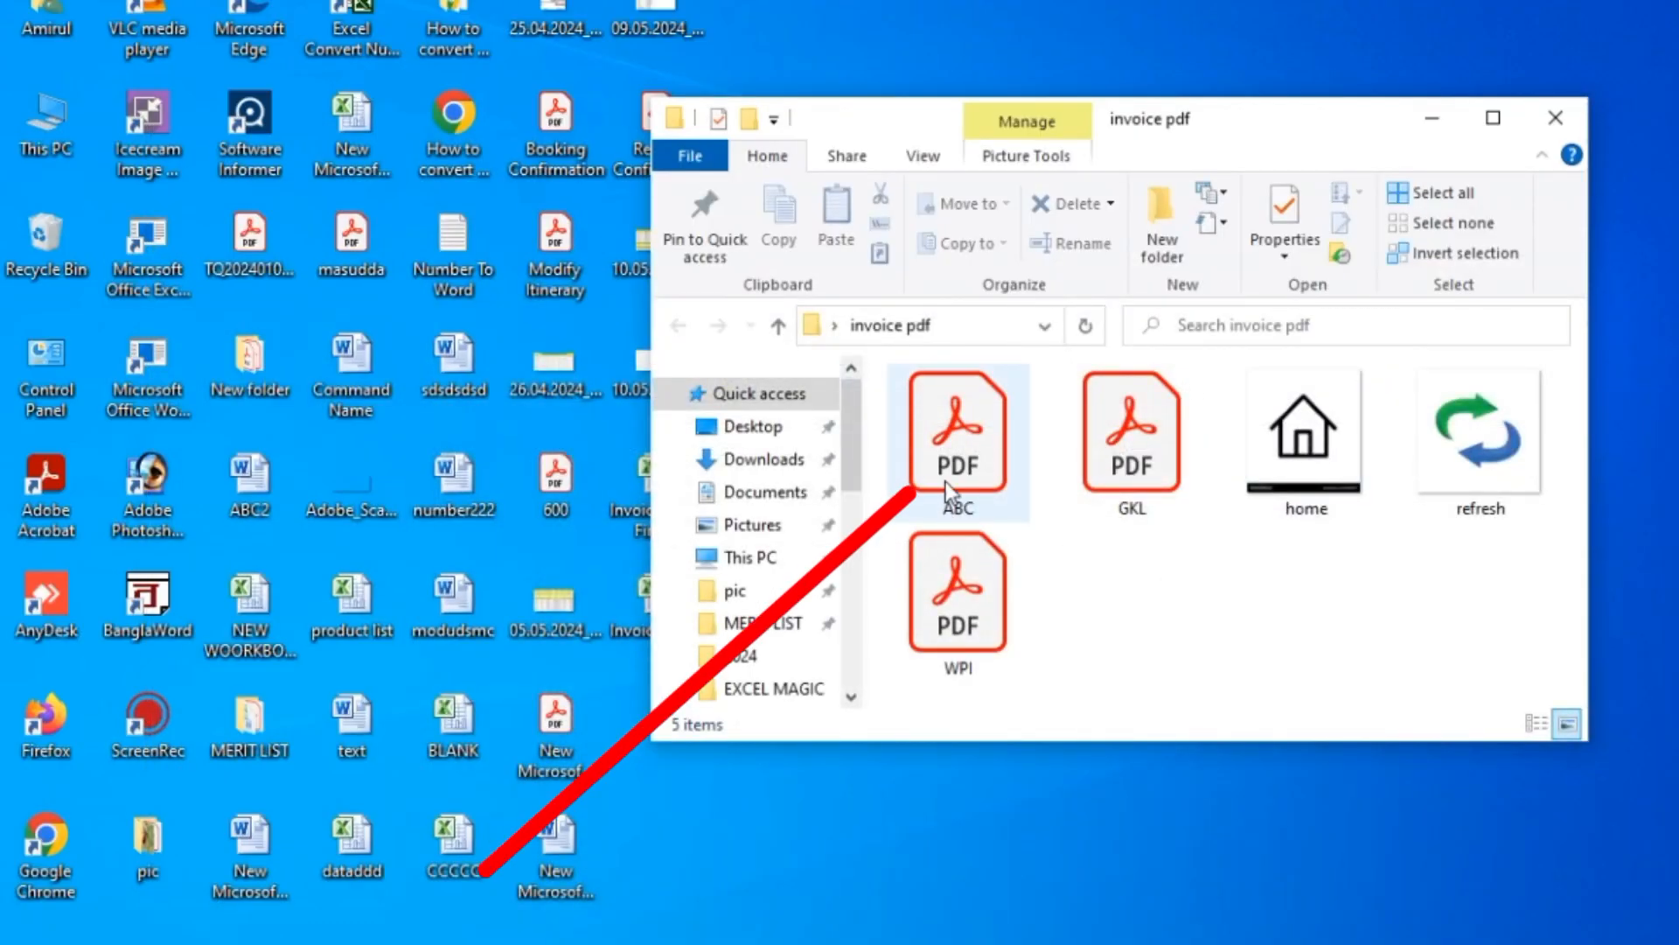
{"action": "double_click", "coordinate": [960, 438]}
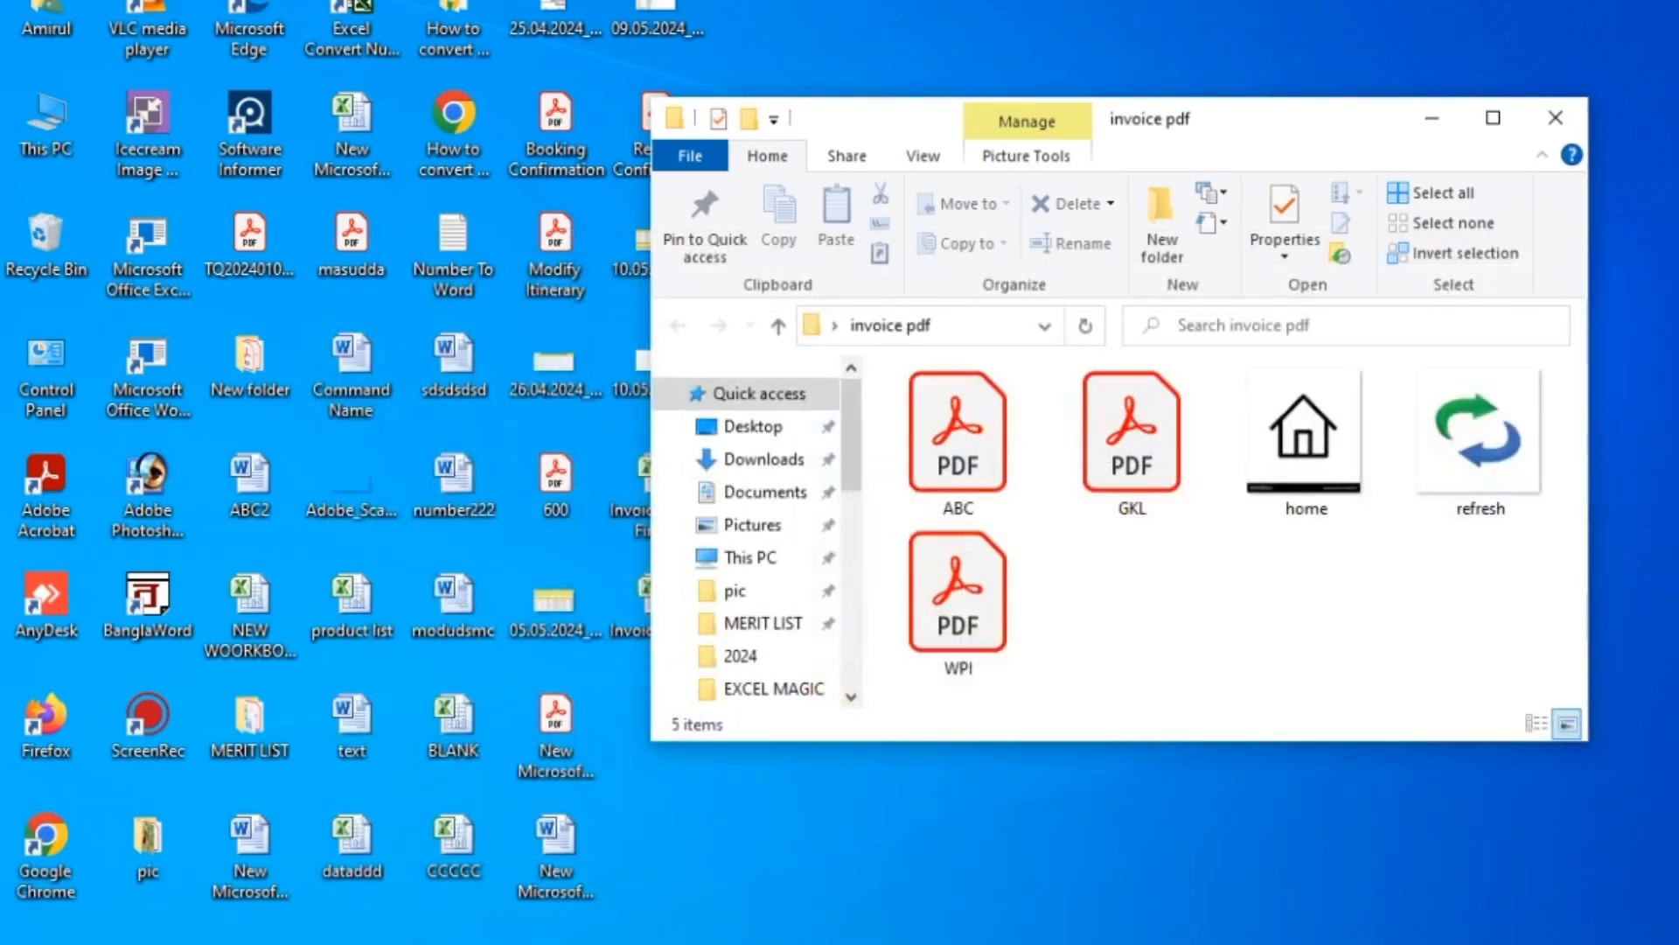
{"action": "double_click", "coordinate": [978, 439]}
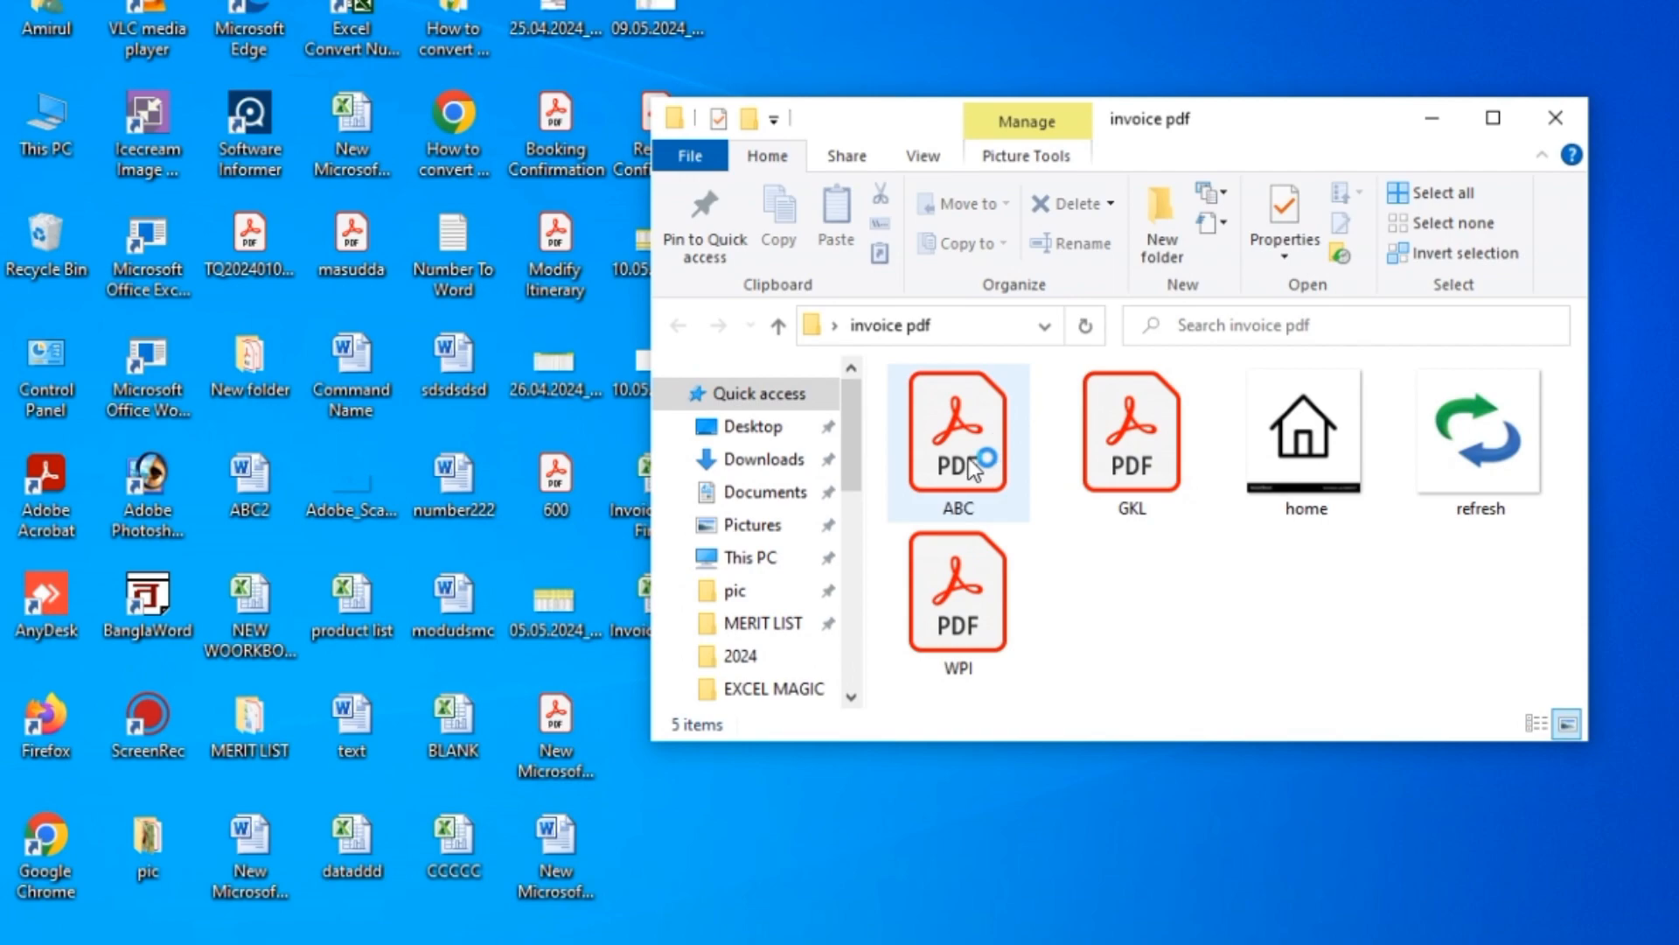
{"action": "left_click", "coordinate": [1151, 943]}
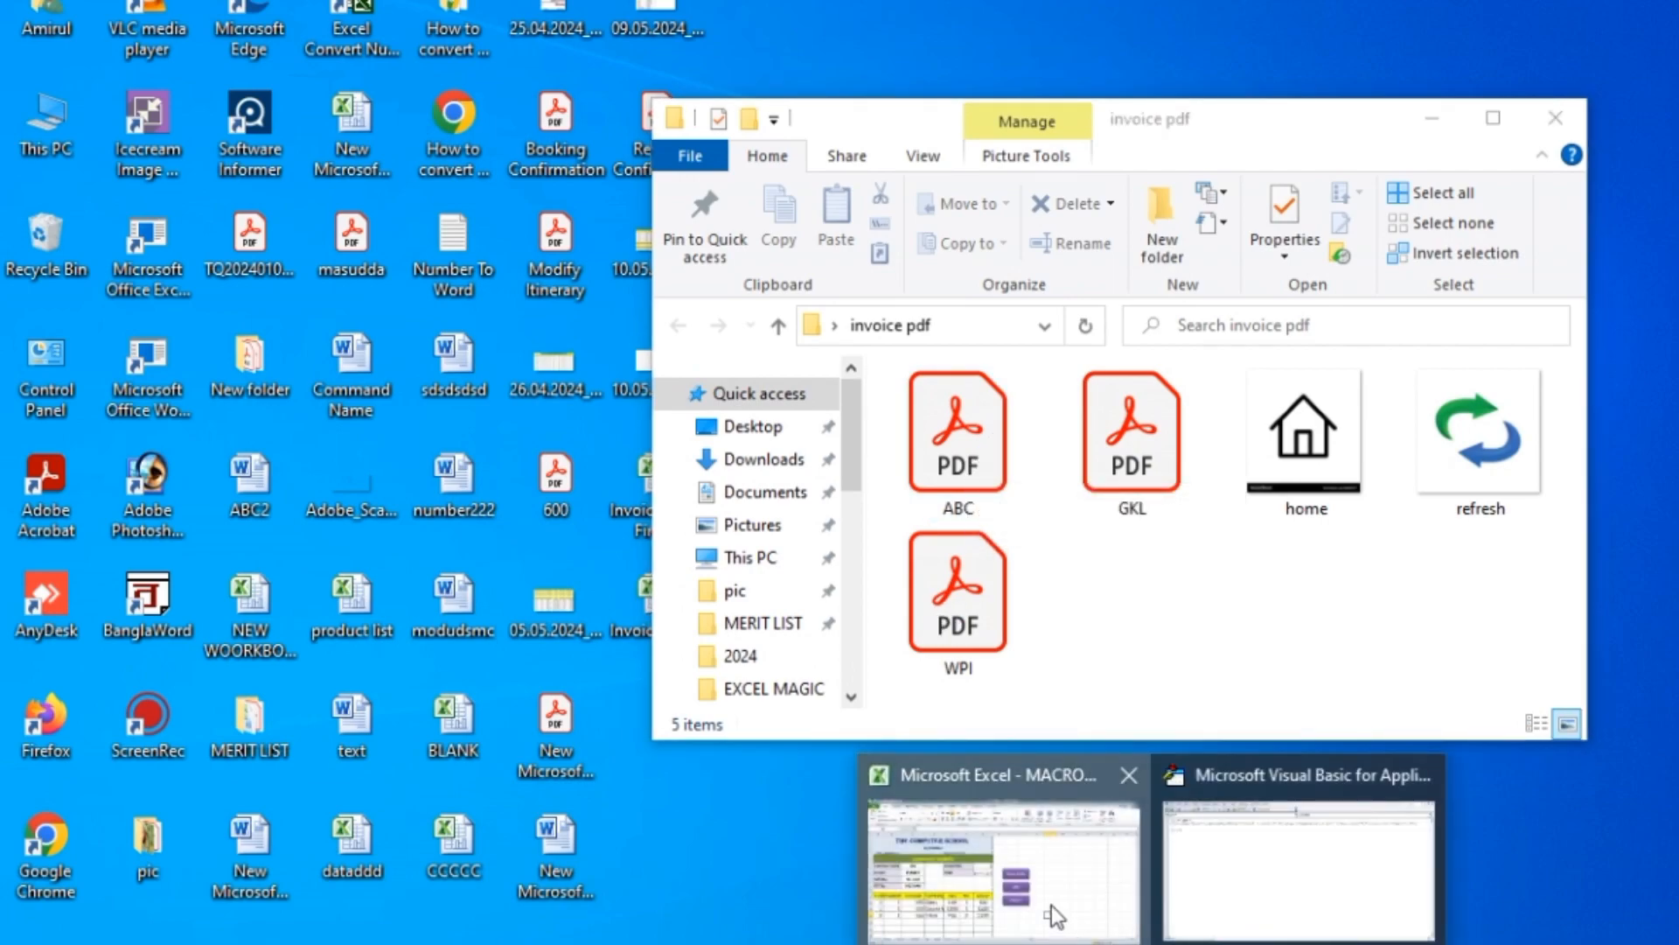
{"action": "left_click", "coordinate": [1051, 906]}
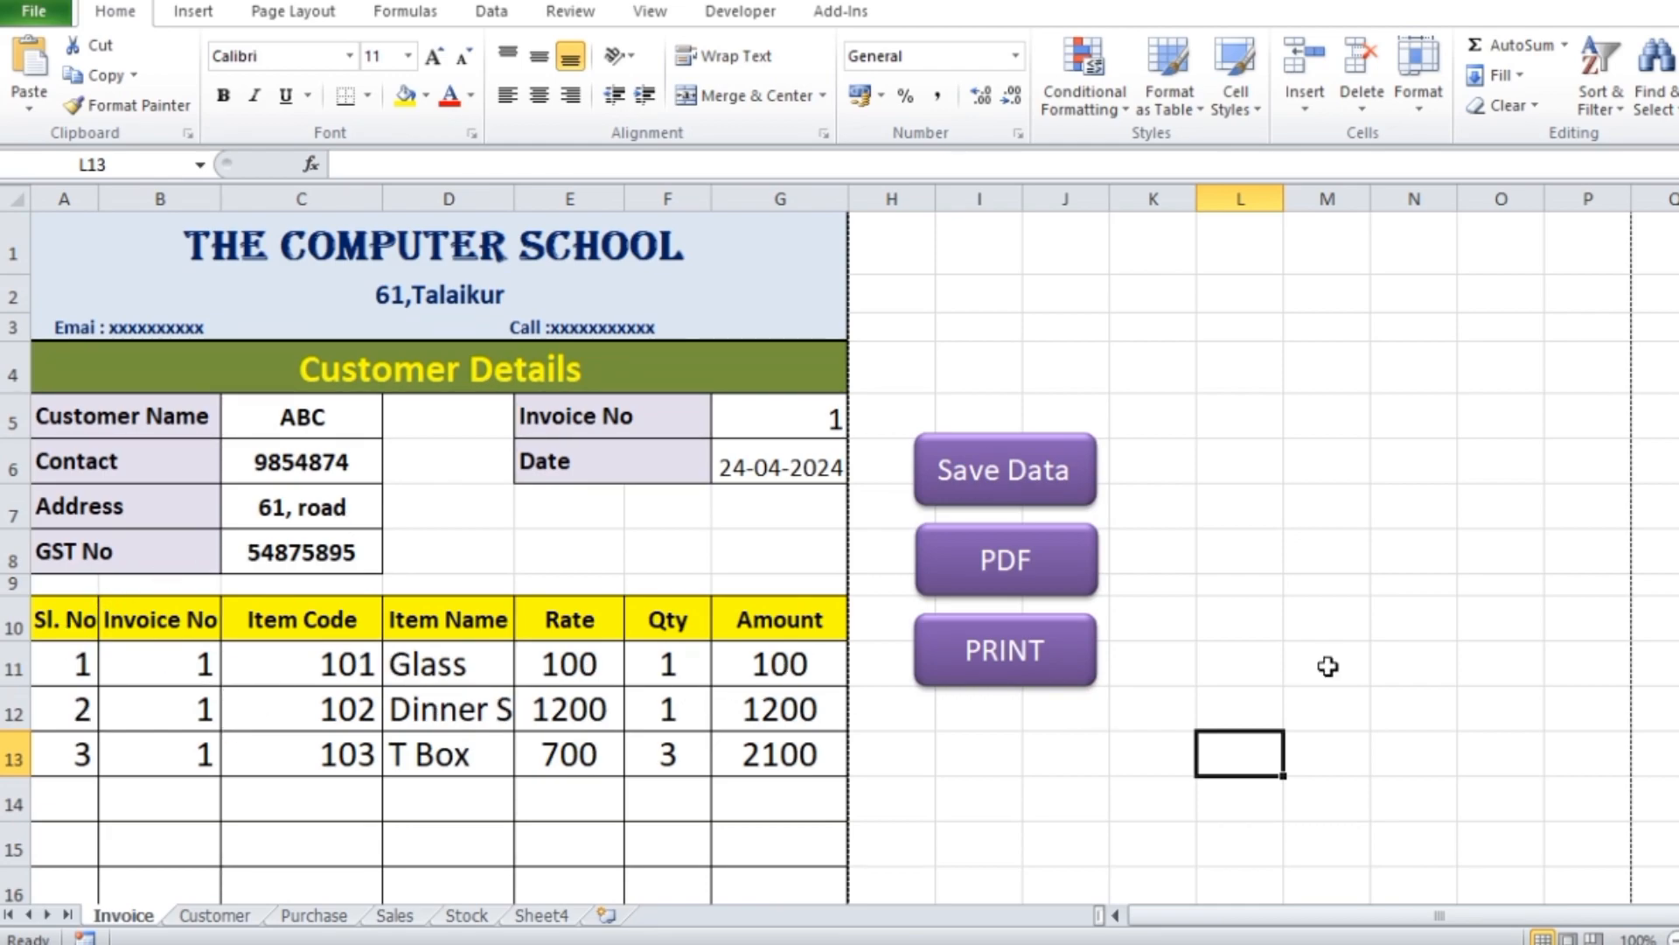
{"action": "scroll", "coordinate": [1336, 516], "scroll_direction": "down", "scroll_amount": 1}
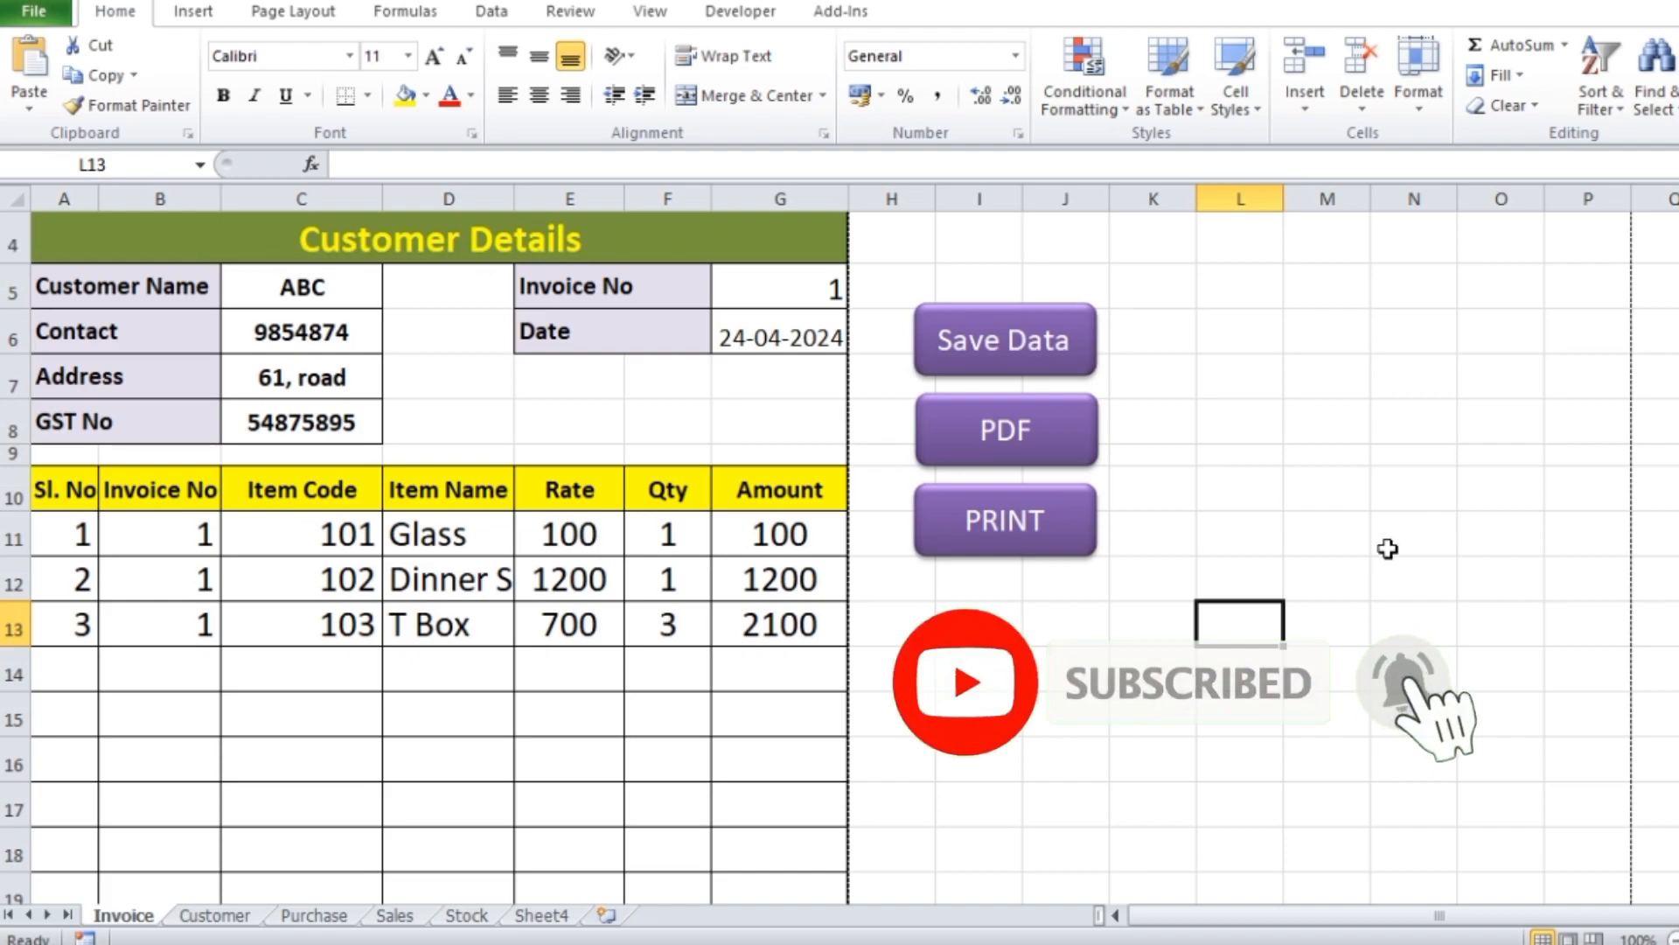
{"action": "scroll", "coordinate": [1388, 549], "scroll_direction": "up", "scroll_amount": 1}
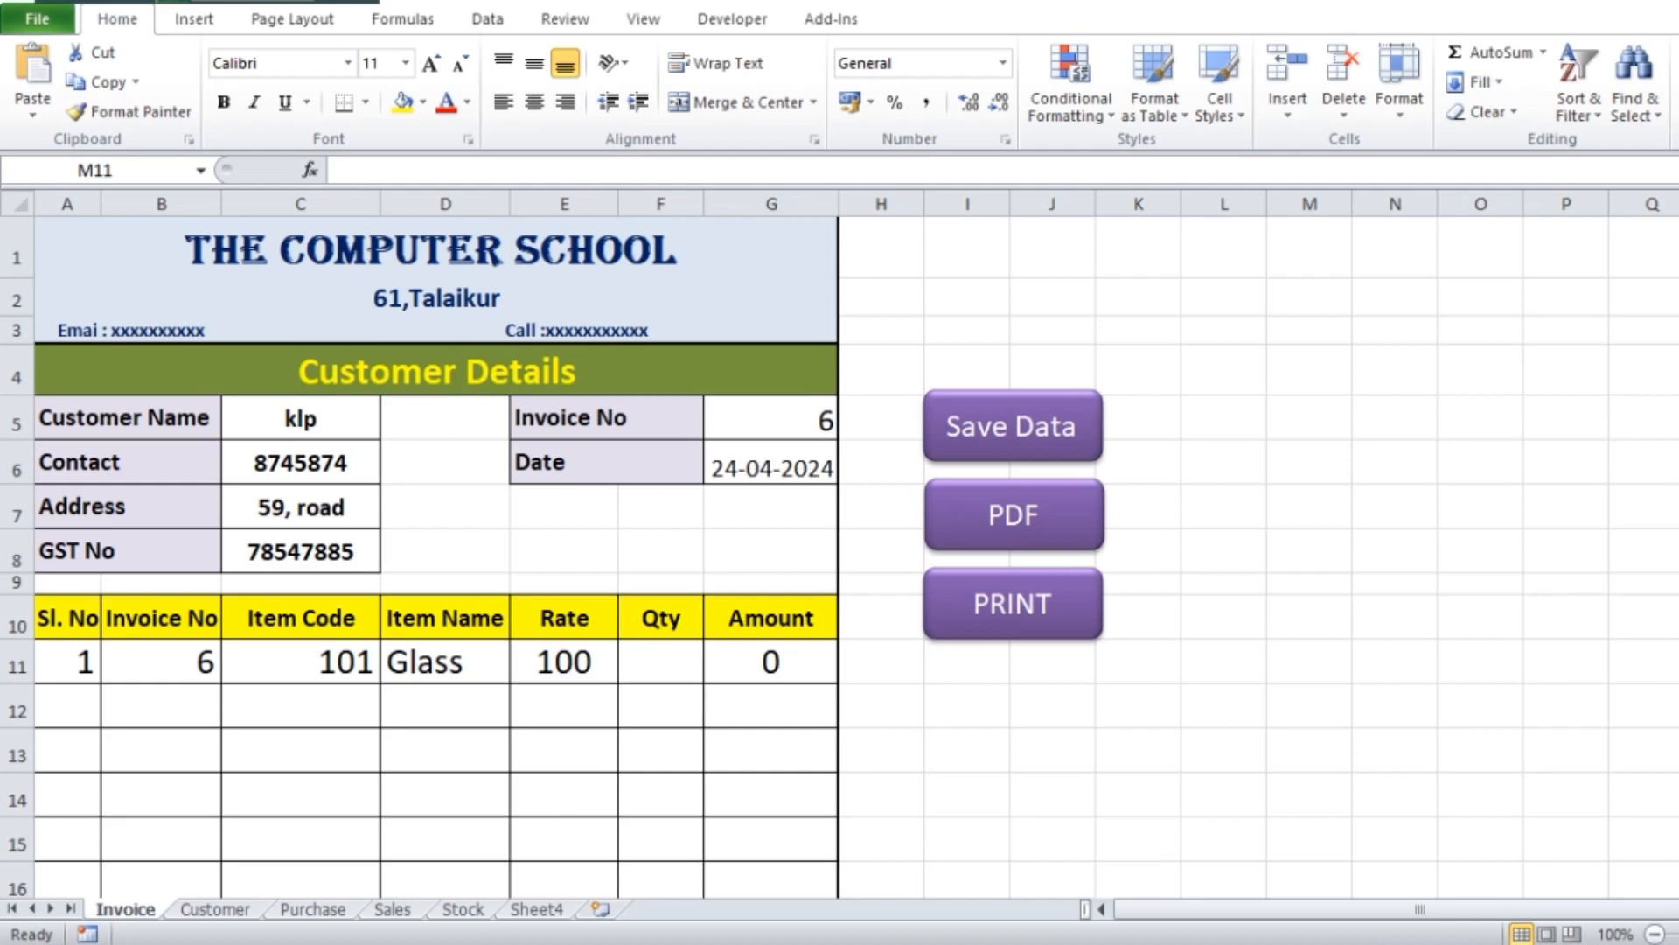
{"action": "double_click", "coordinate": [1310, 663]}
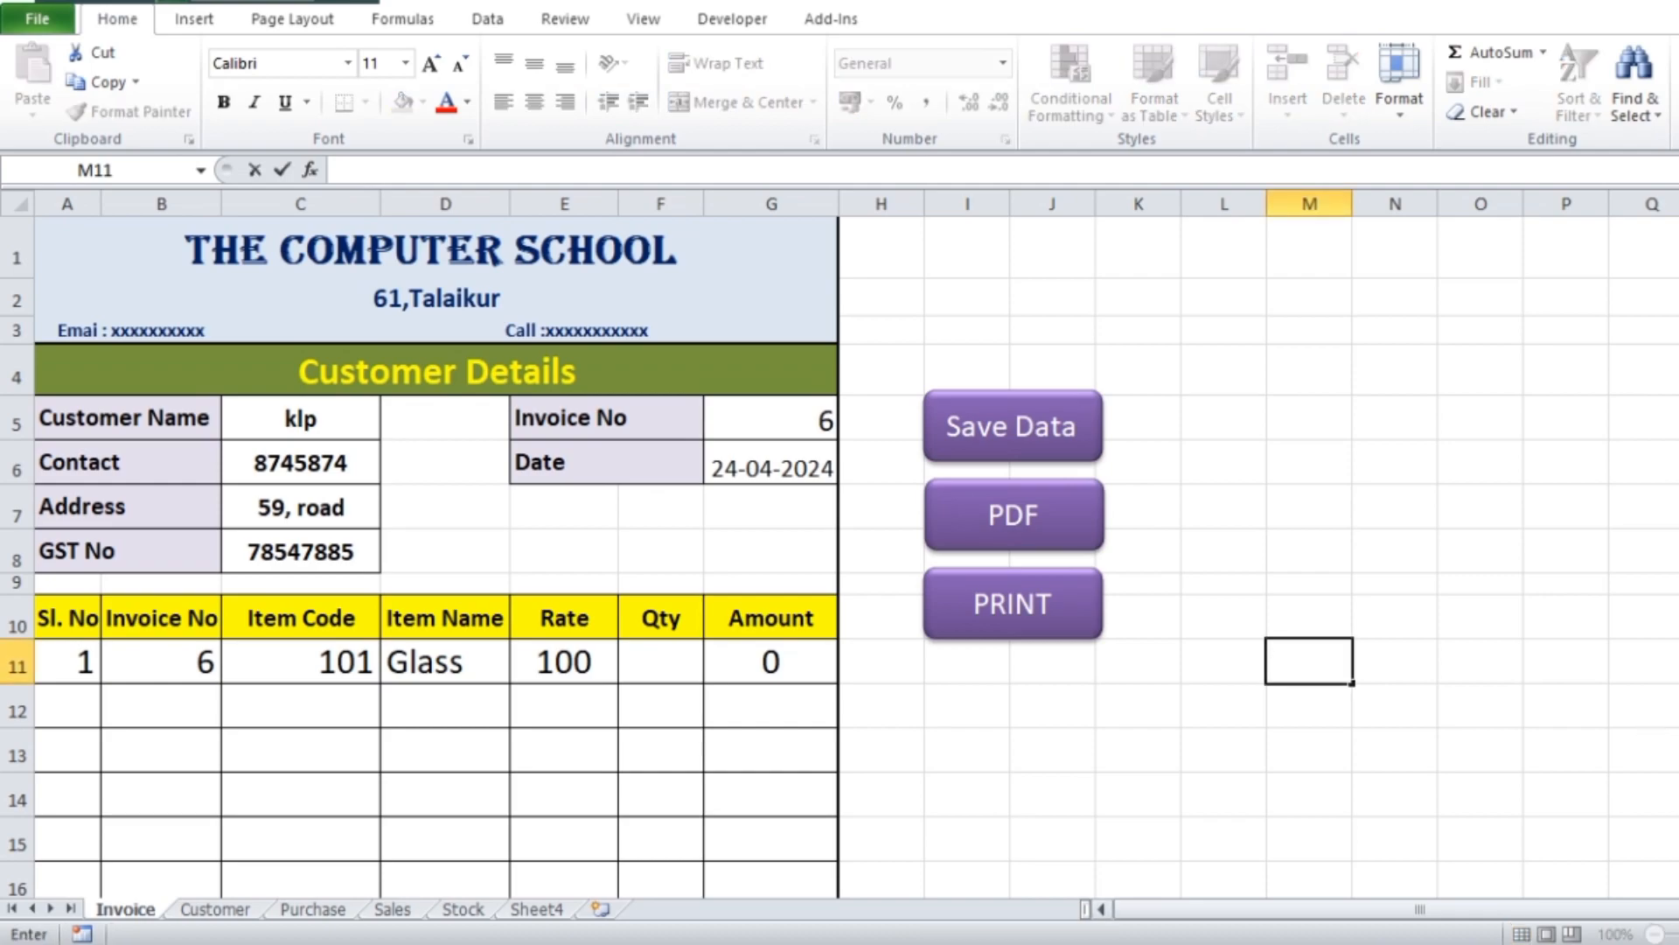
{"action": "left_click", "coordinate": [1678, 882]}
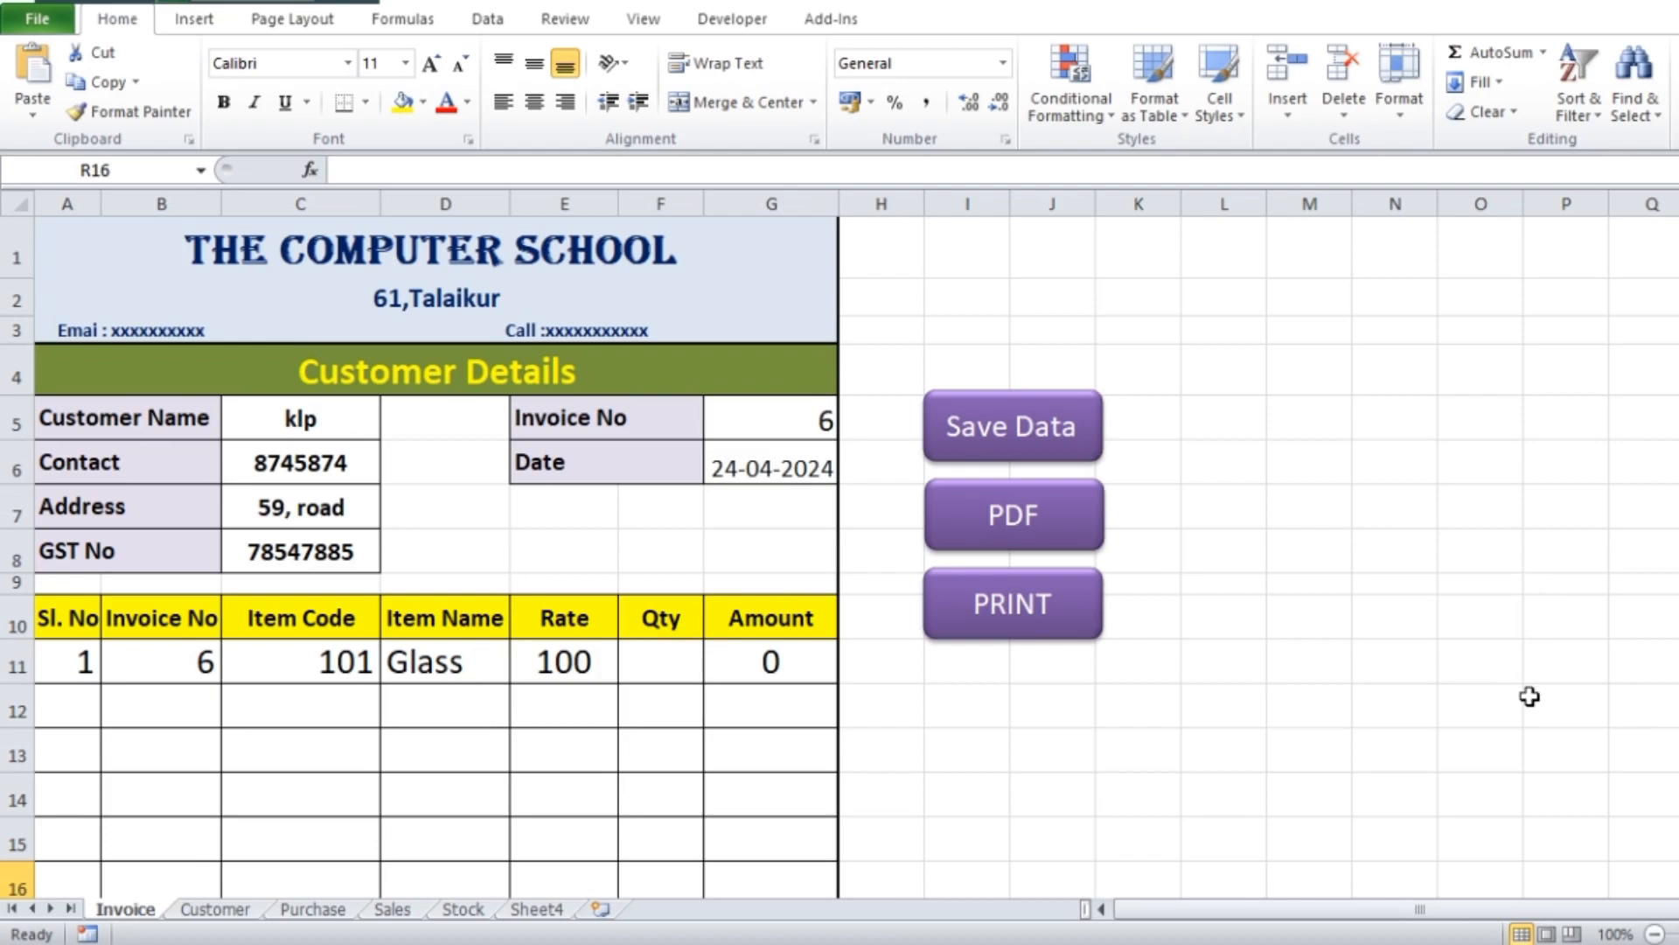
Choose ABC as the invoice's customer name in cell C5
{"action": "left_click", "coordinate": [368, 427]}
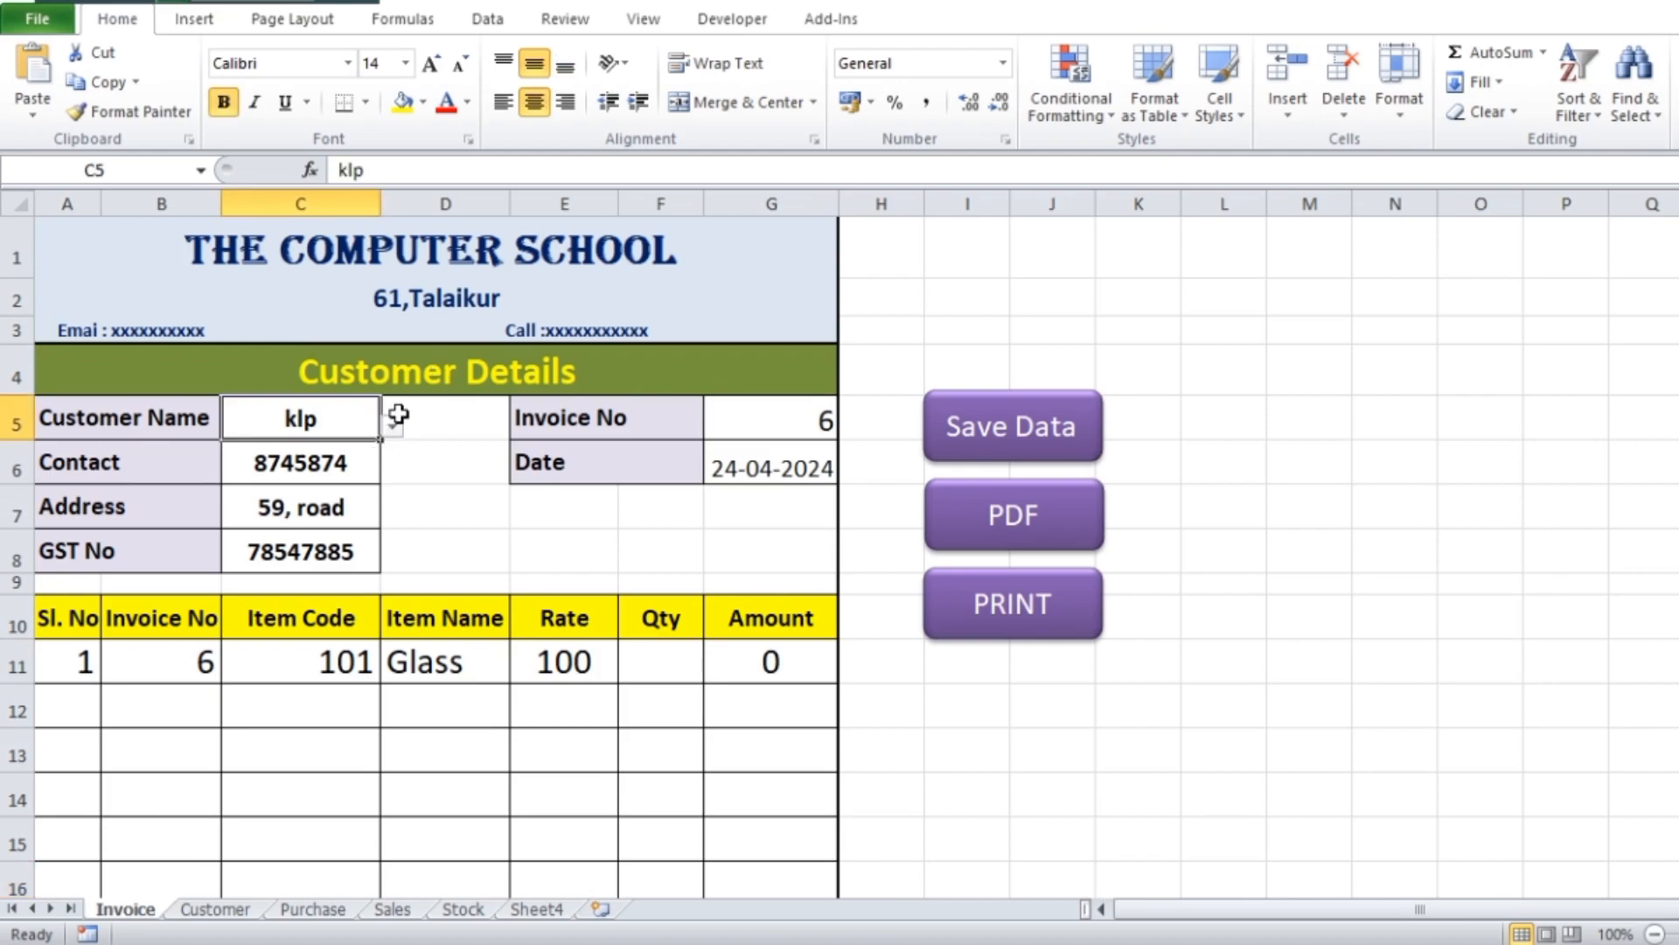
{"action": "left_click", "coordinate": [393, 427]}
{"action": "left_click", "coordinate": [254, 464]}
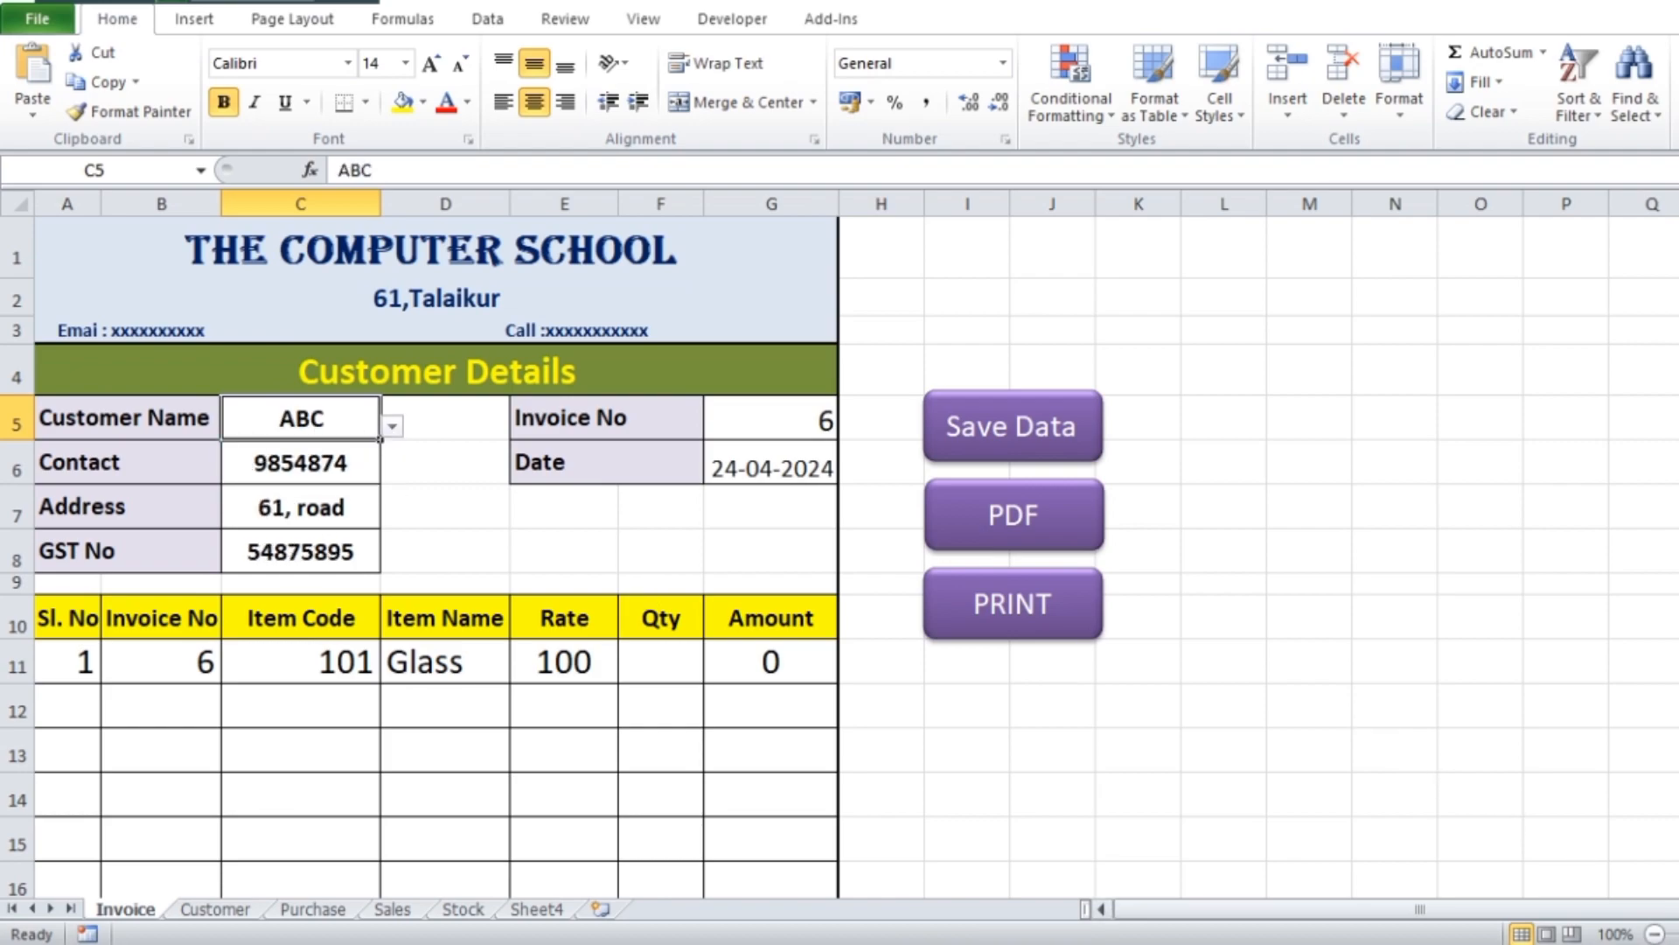
{"action": "left_click", "coordinate": [1678, 884]}
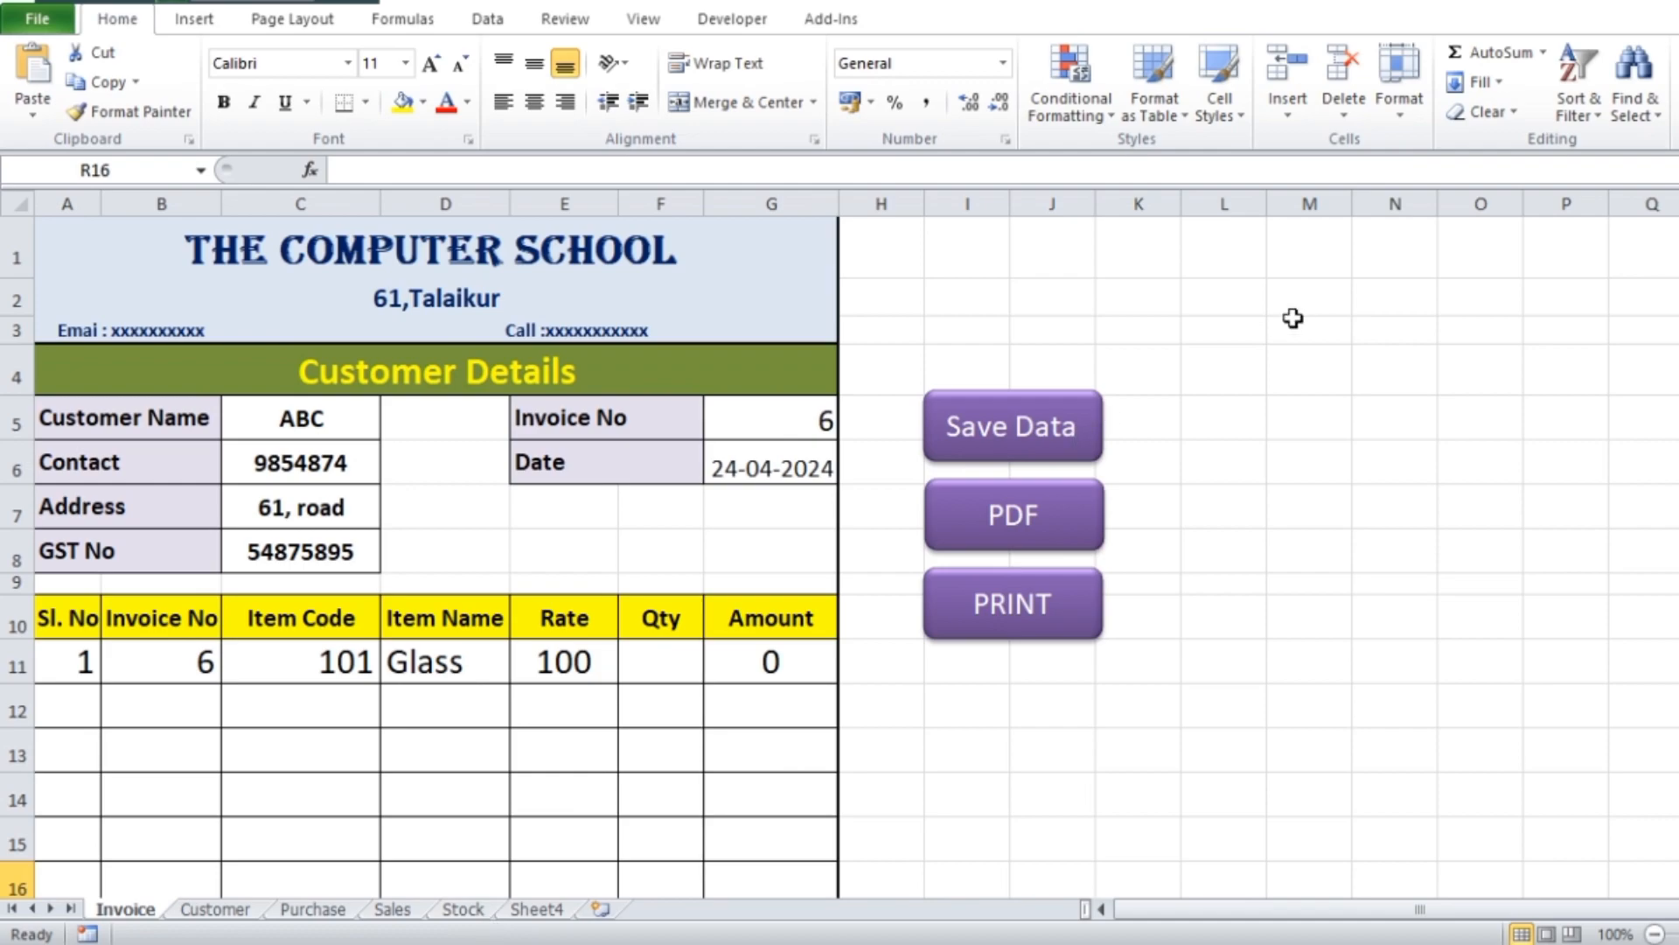
Duplicate the Save Data button, place the copy above the original and relabel it Customer
{"action": "left_click", "coordinate": [1083, 457], "text": "ctrl"}
{"action": "key", "text": "ctrl+c"}
{"action": "key", "text": "ctrl+v"}
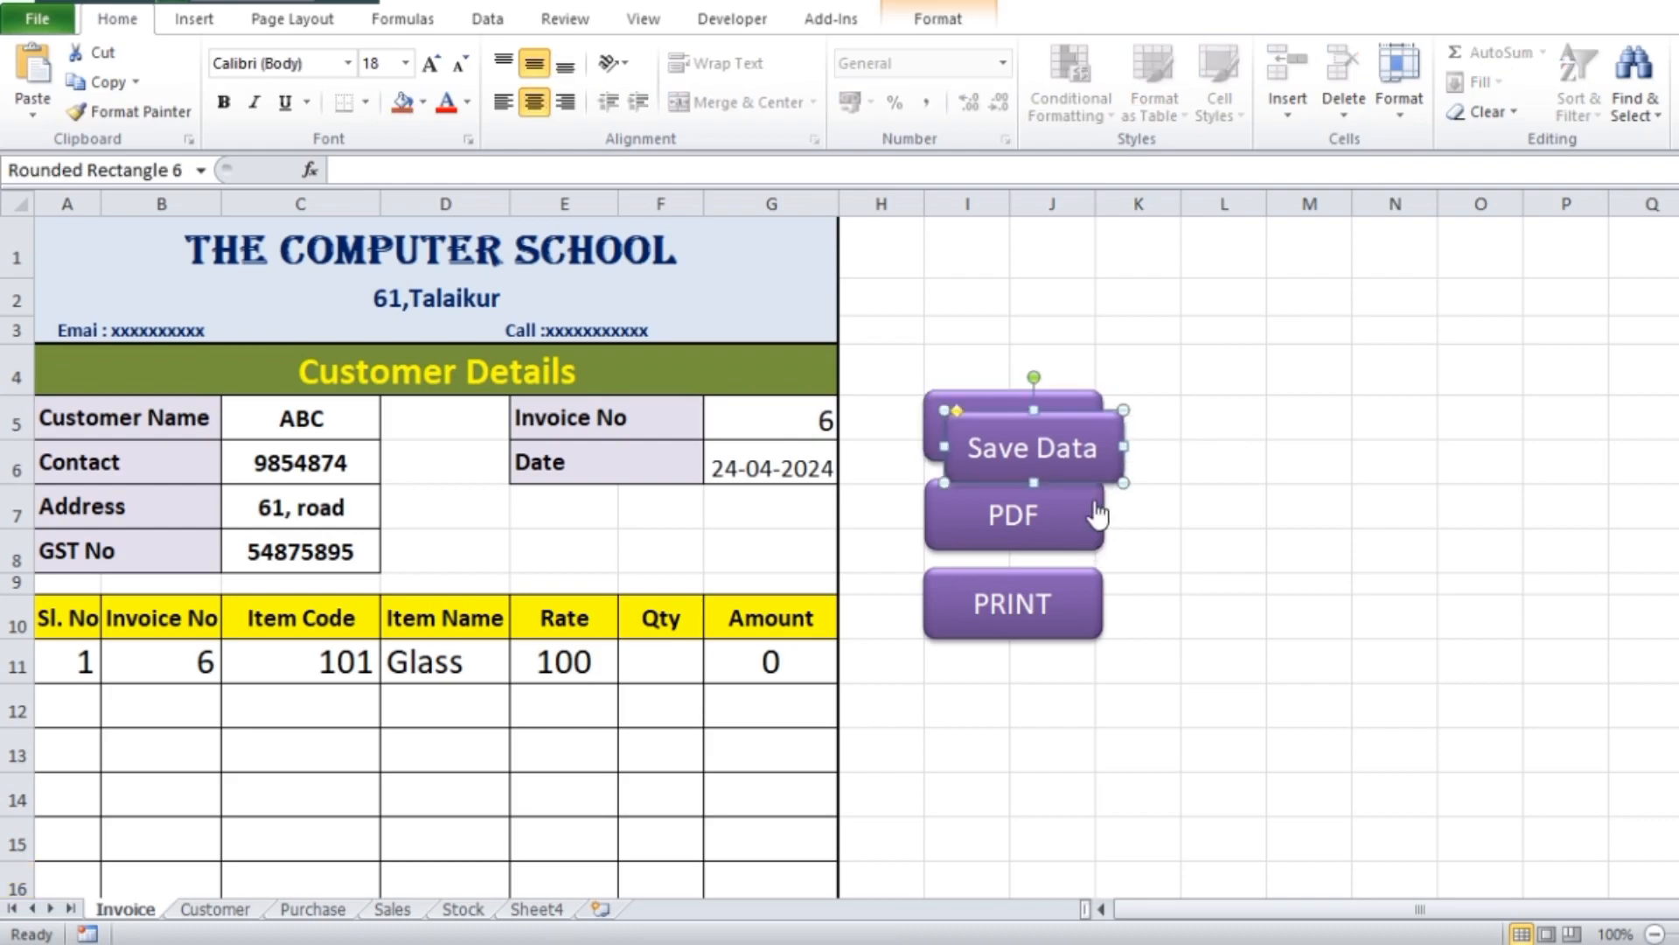
{"action": "left_click_drag", "start_coordinate": [1088, 470], "coordinate": [1058, 295]}
{"action": "triple_click", "coordinate": [983, 280]}
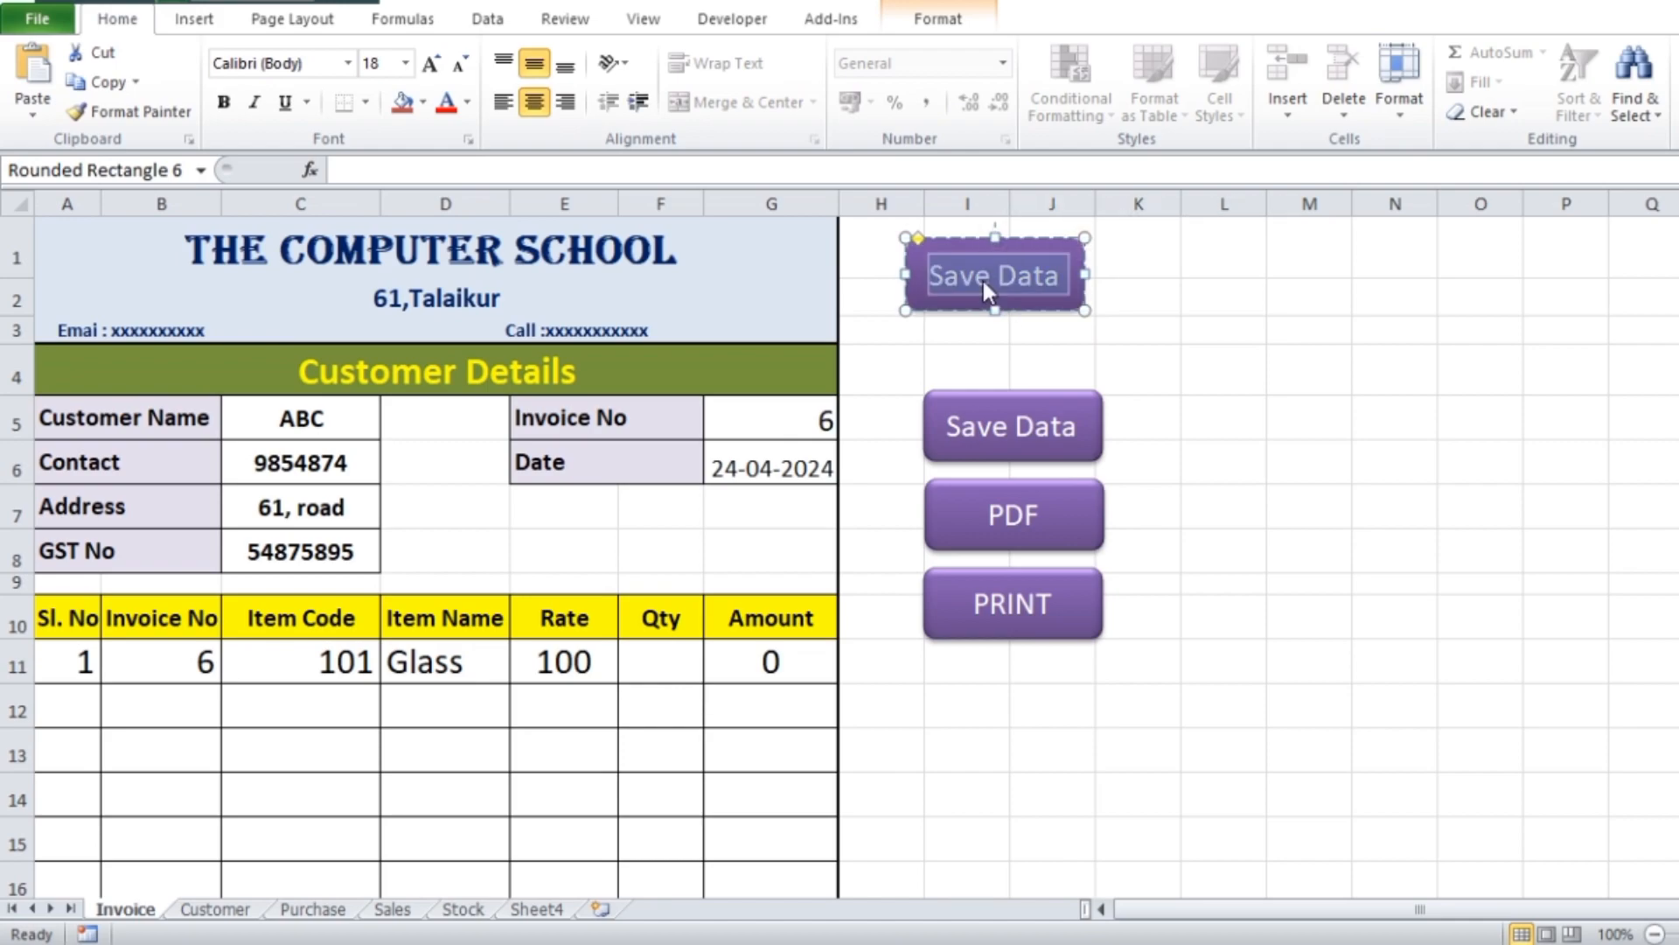
{"action": "type", "text": "Customer"}
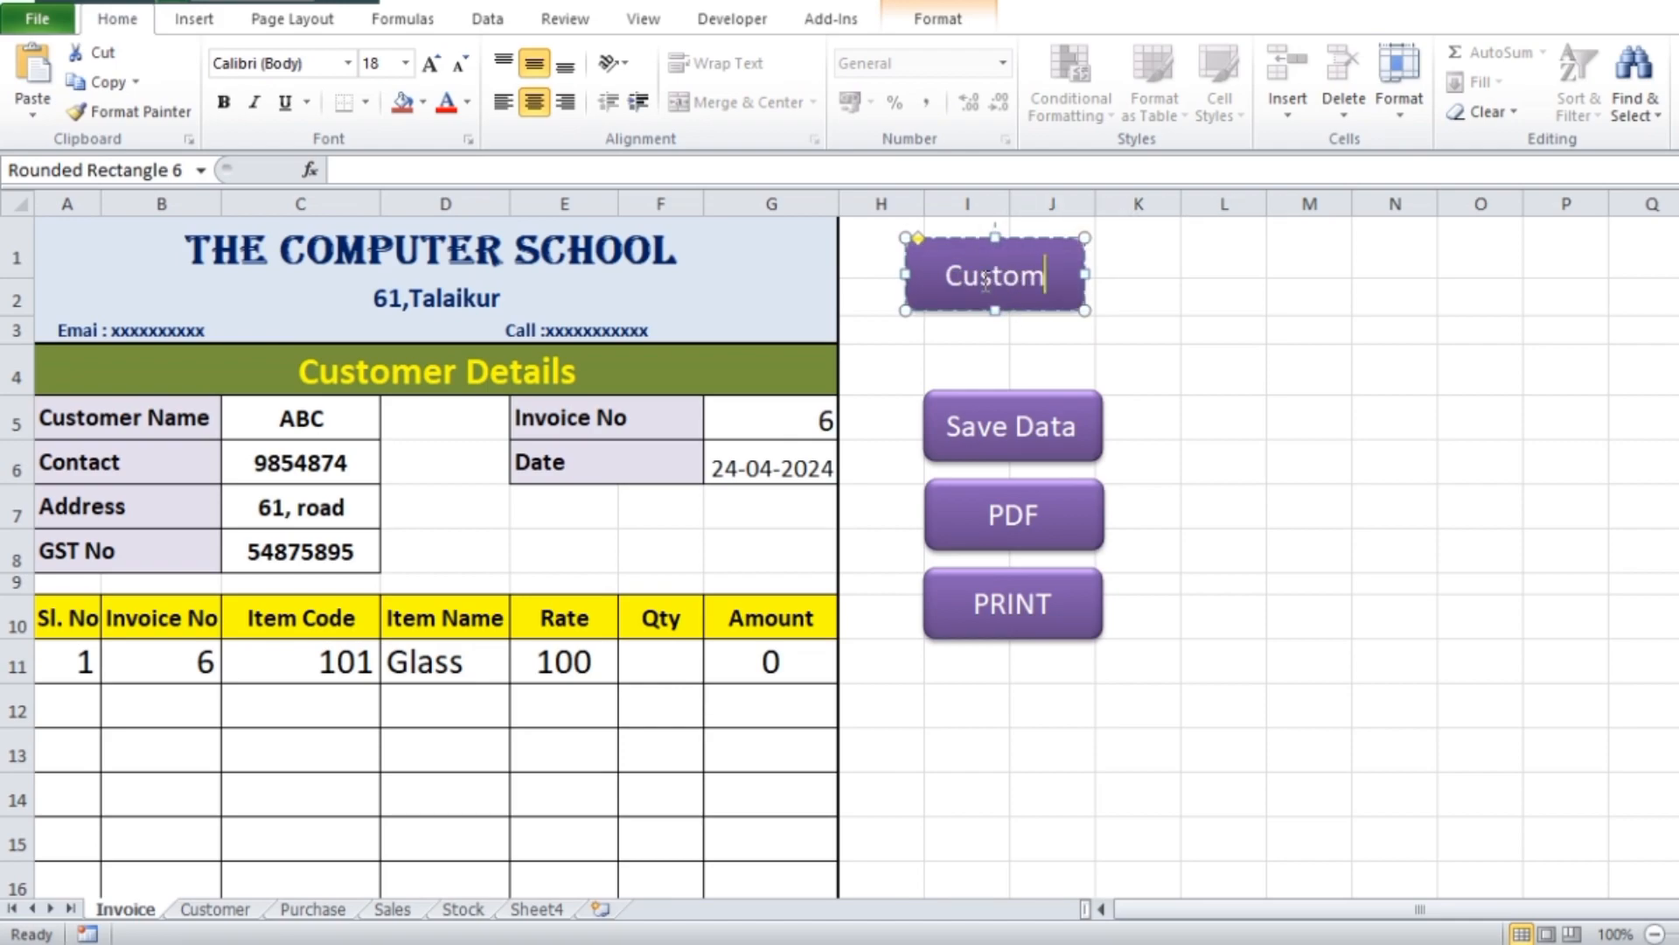
{"action": "left_click", "coordinate": [1310, 369]}
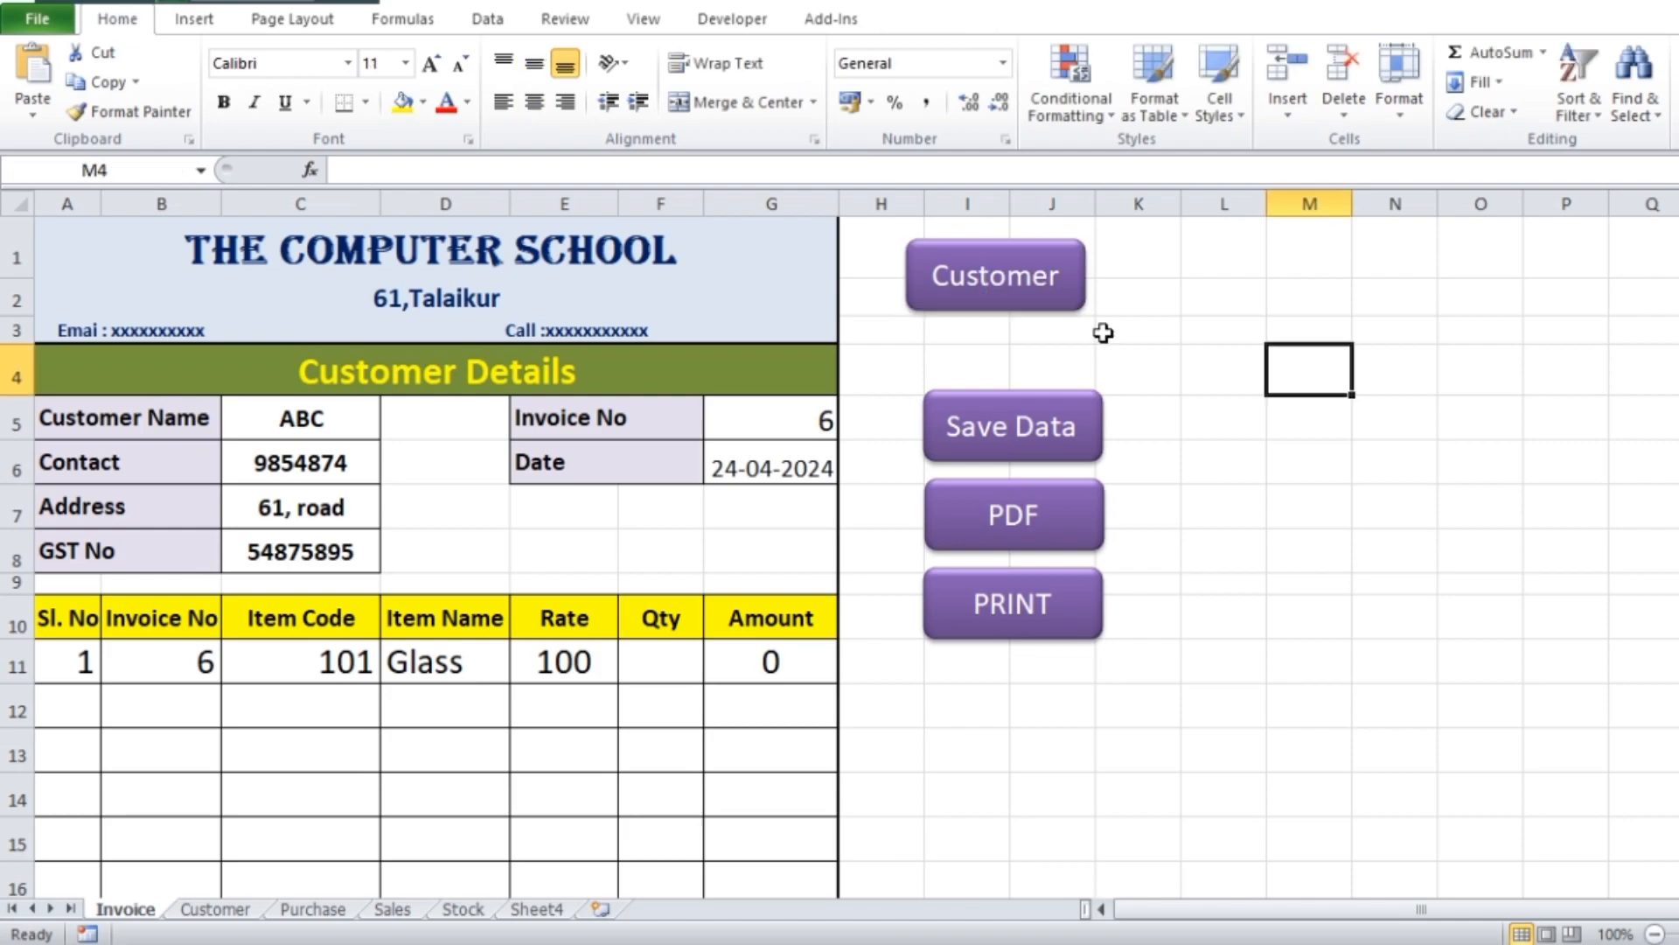
Shrink the Customer button slightly in width and height and nudge it closer to the invoice
{"action": "left_click", "coordinate": [1041, 301]}
{"action": "left_click_drag", "start_coordinate": [1086, 274], "coordinate": [987, 299]}
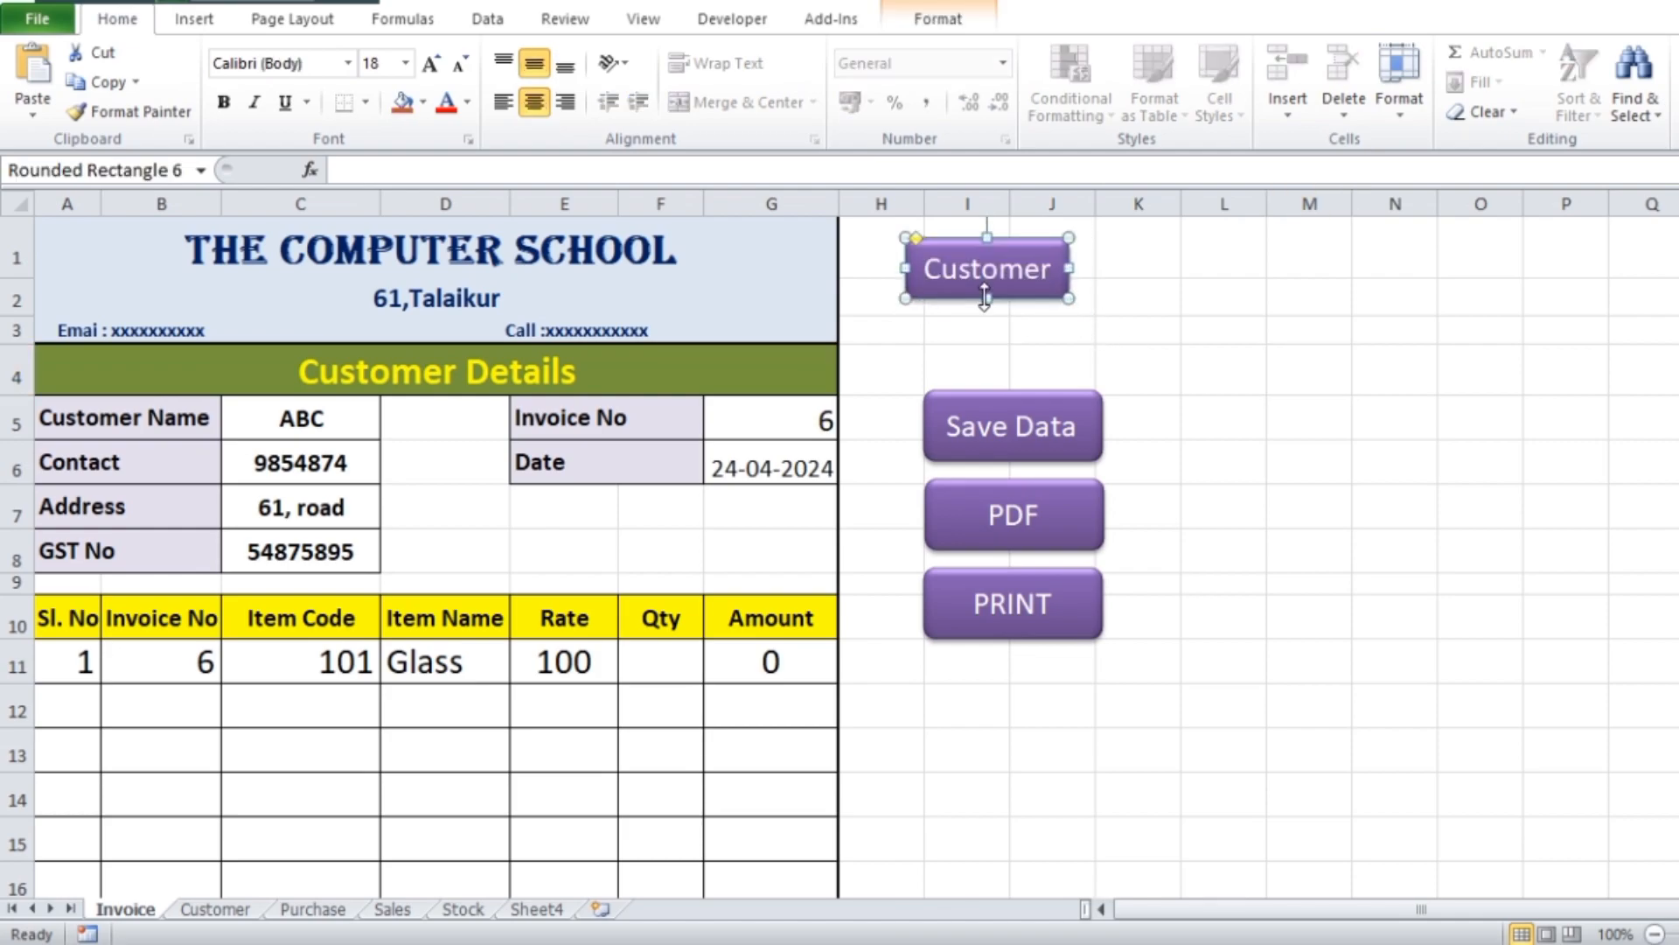
{"action": "key", "text": "Left"}
{"action": "key", "text": "Left"}
{"action": "key", "text": "Left"}
{"action": "key", "text": "Left"}
{"action": "key", "text": "Left"}
{"action": "key", "text": "Left"}
{"action": "key", "text": "Left"}
{"action": "key", "text": "Left"}
{"action": "key", "text": "Left"}
{"action": "key", "text": "Left"}
{"action": "key", "text": "Left"}
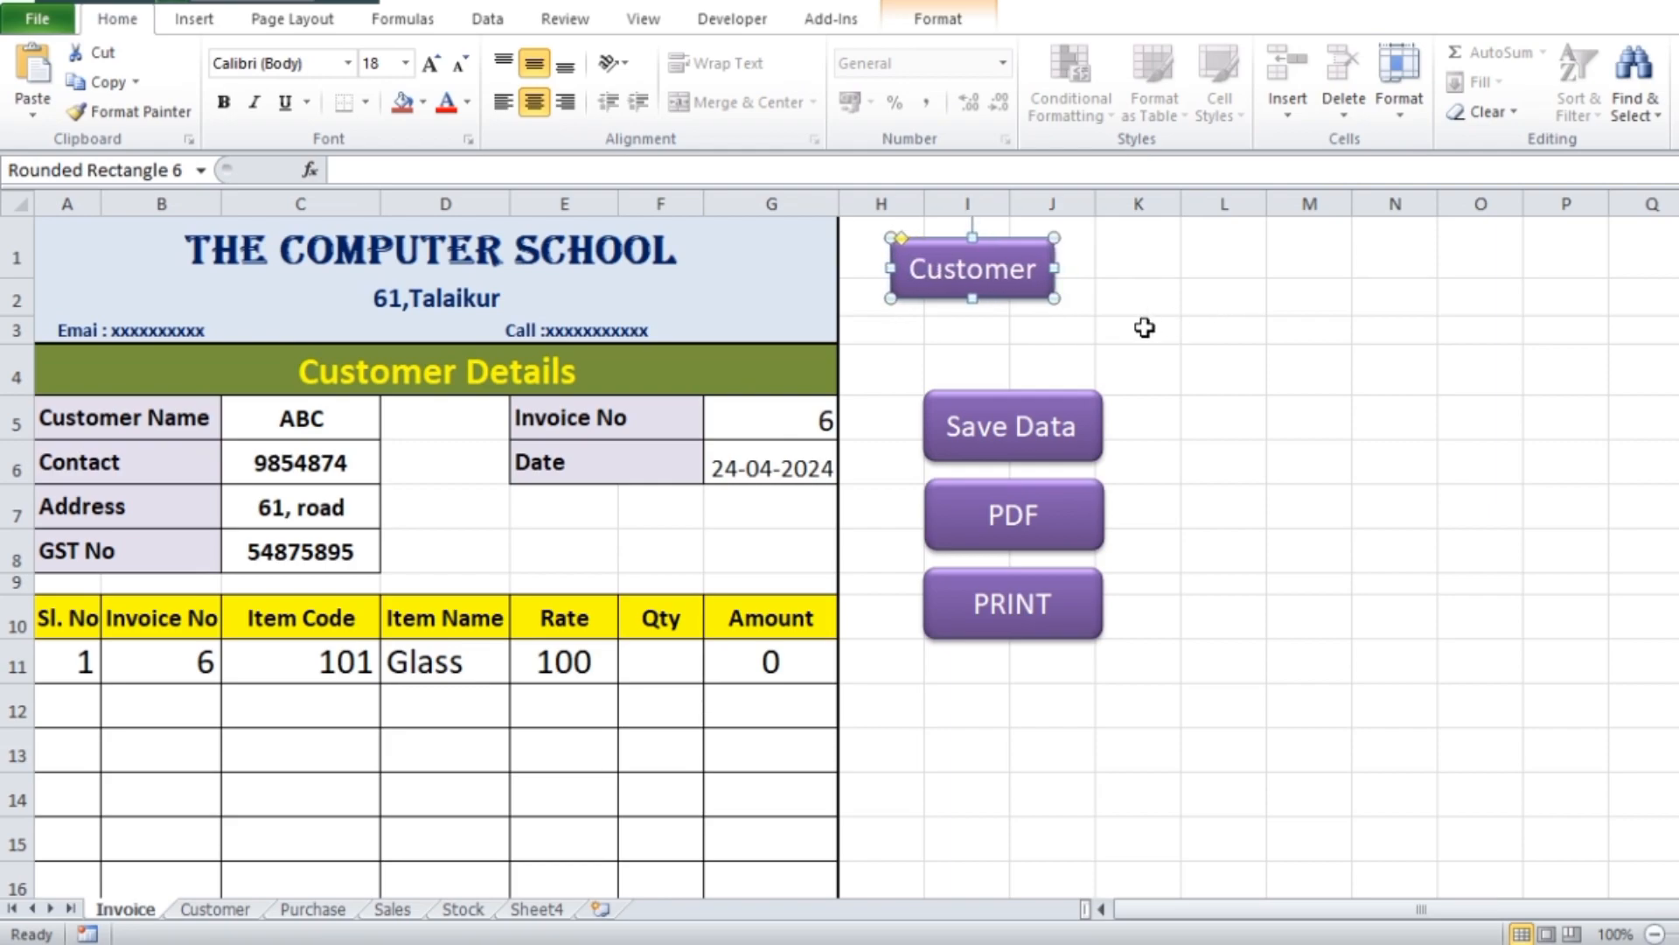
Make three copies of the Customer button and spread them out beside it above the Save Data button
{"action": "key", "text": "ctrl+d"}
{"action": "left_click_drag", "start_coordinate": [1039, 317], "coordinate": [1298, 365]}
{"action": "key", "text": "ctrl+d"}
{"action": "key", "text": "ctrl+d"}
Relabel the three copied Customer buttons as Purchase, Sales and Stock
{"action": "left_click", "coordinate": [1133, 275]}
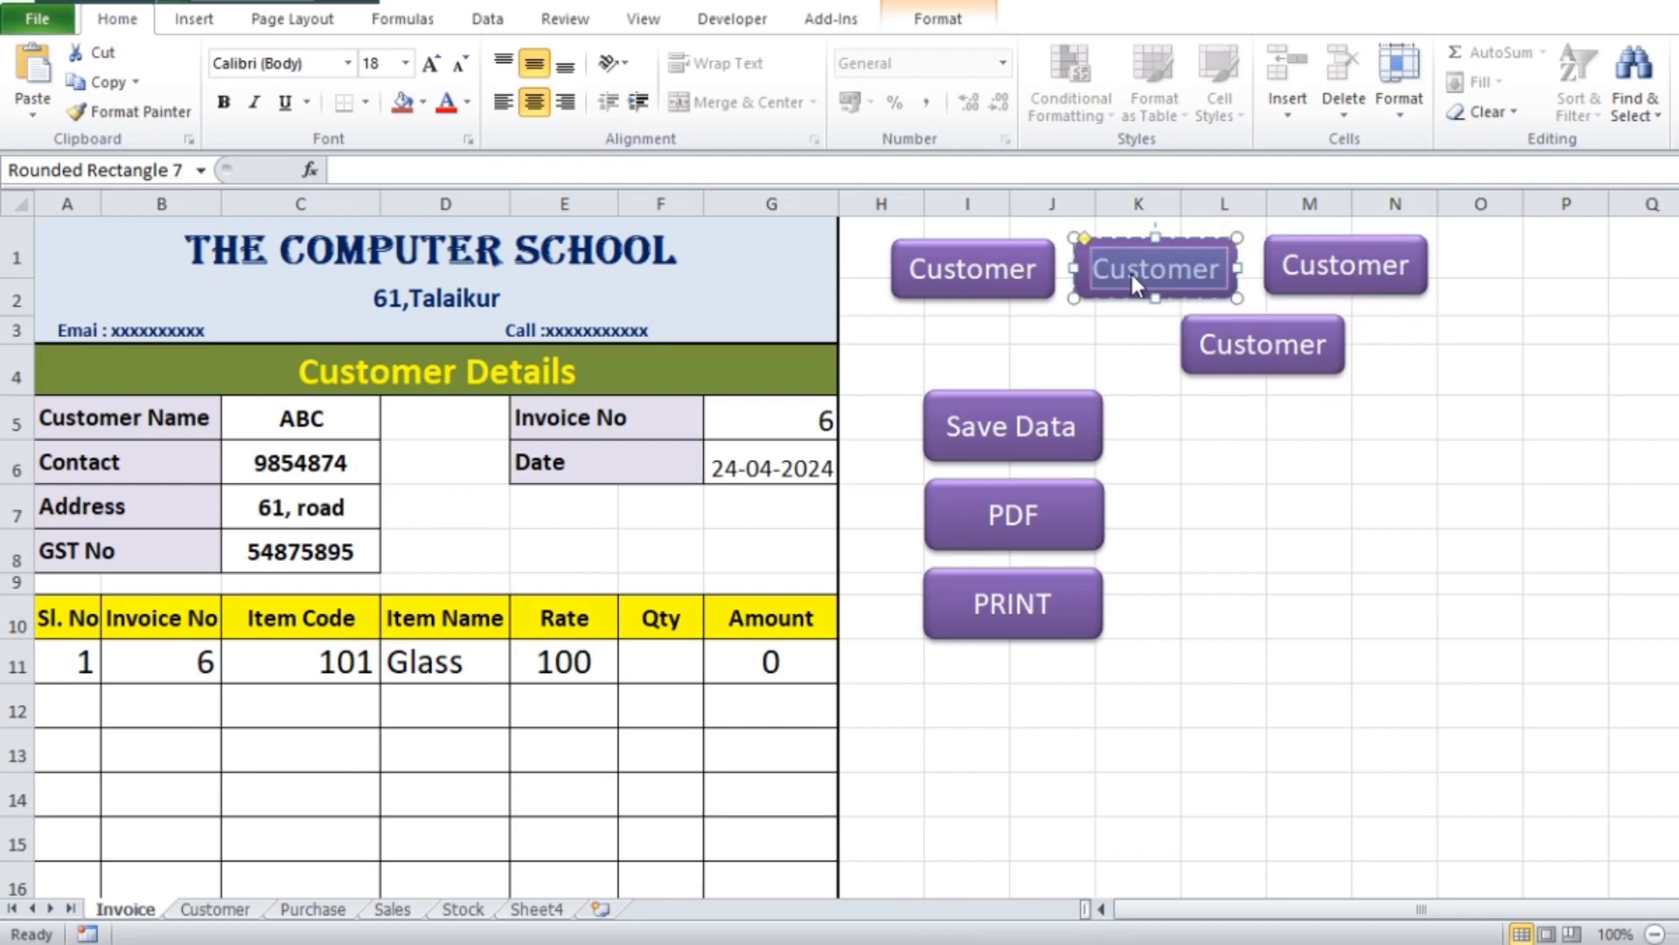
{"action": "type", "text": "Purchase"}
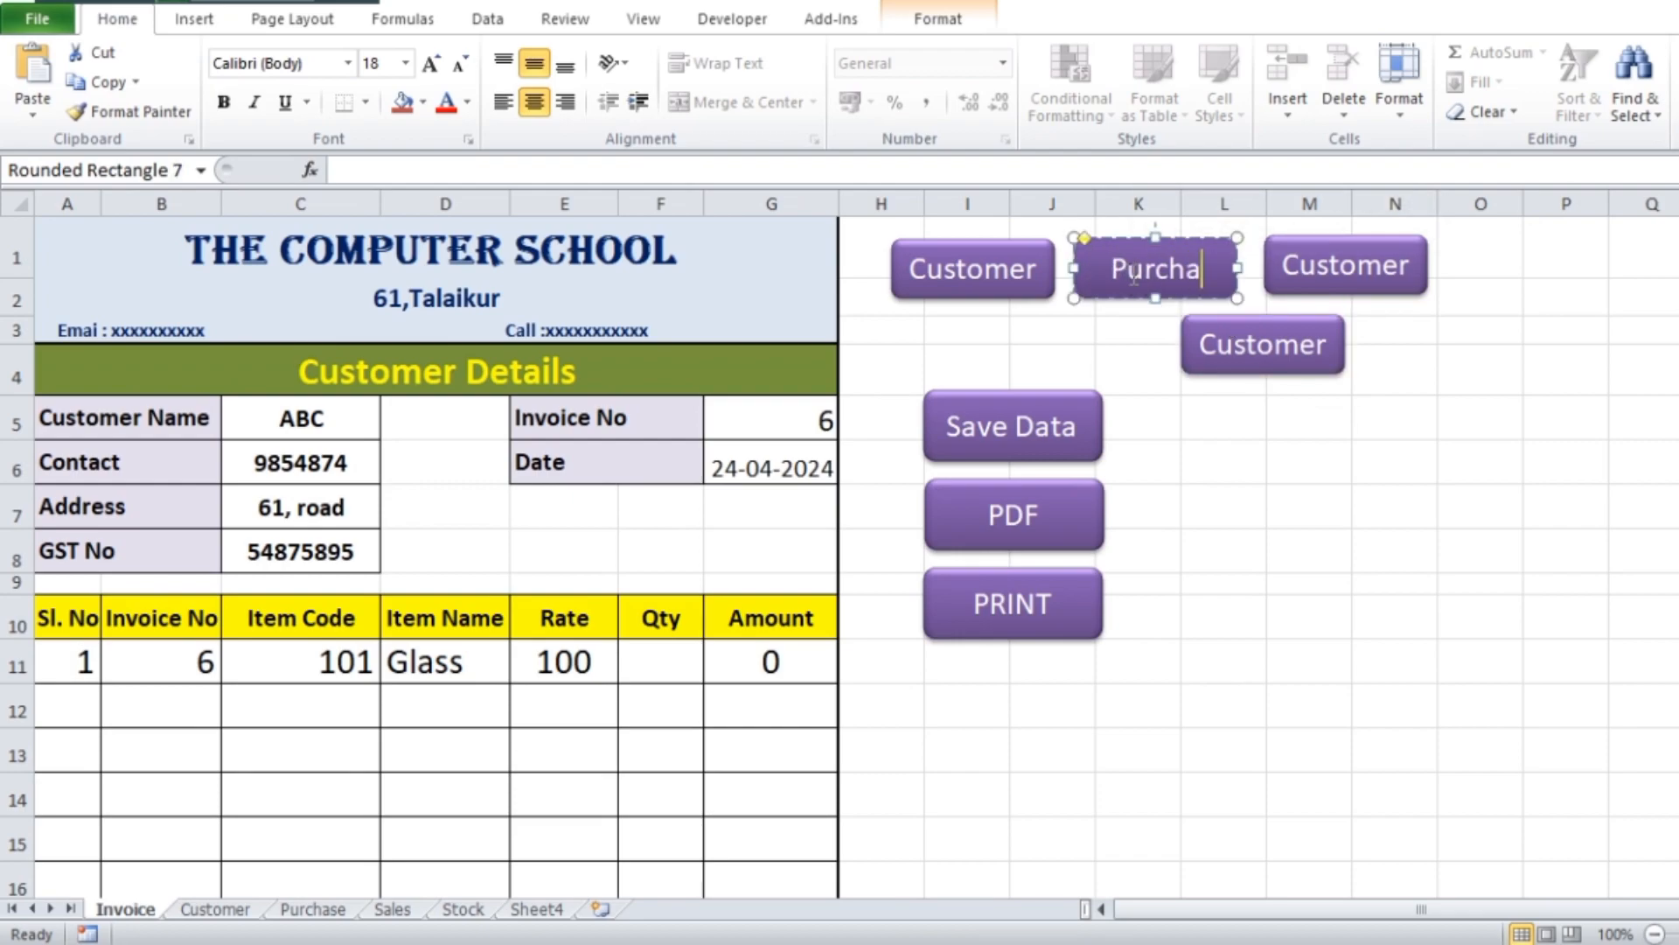
{"action": "double_click", "coordinate": [1330, 276]}
{"action": "type", "text": "Sale"}
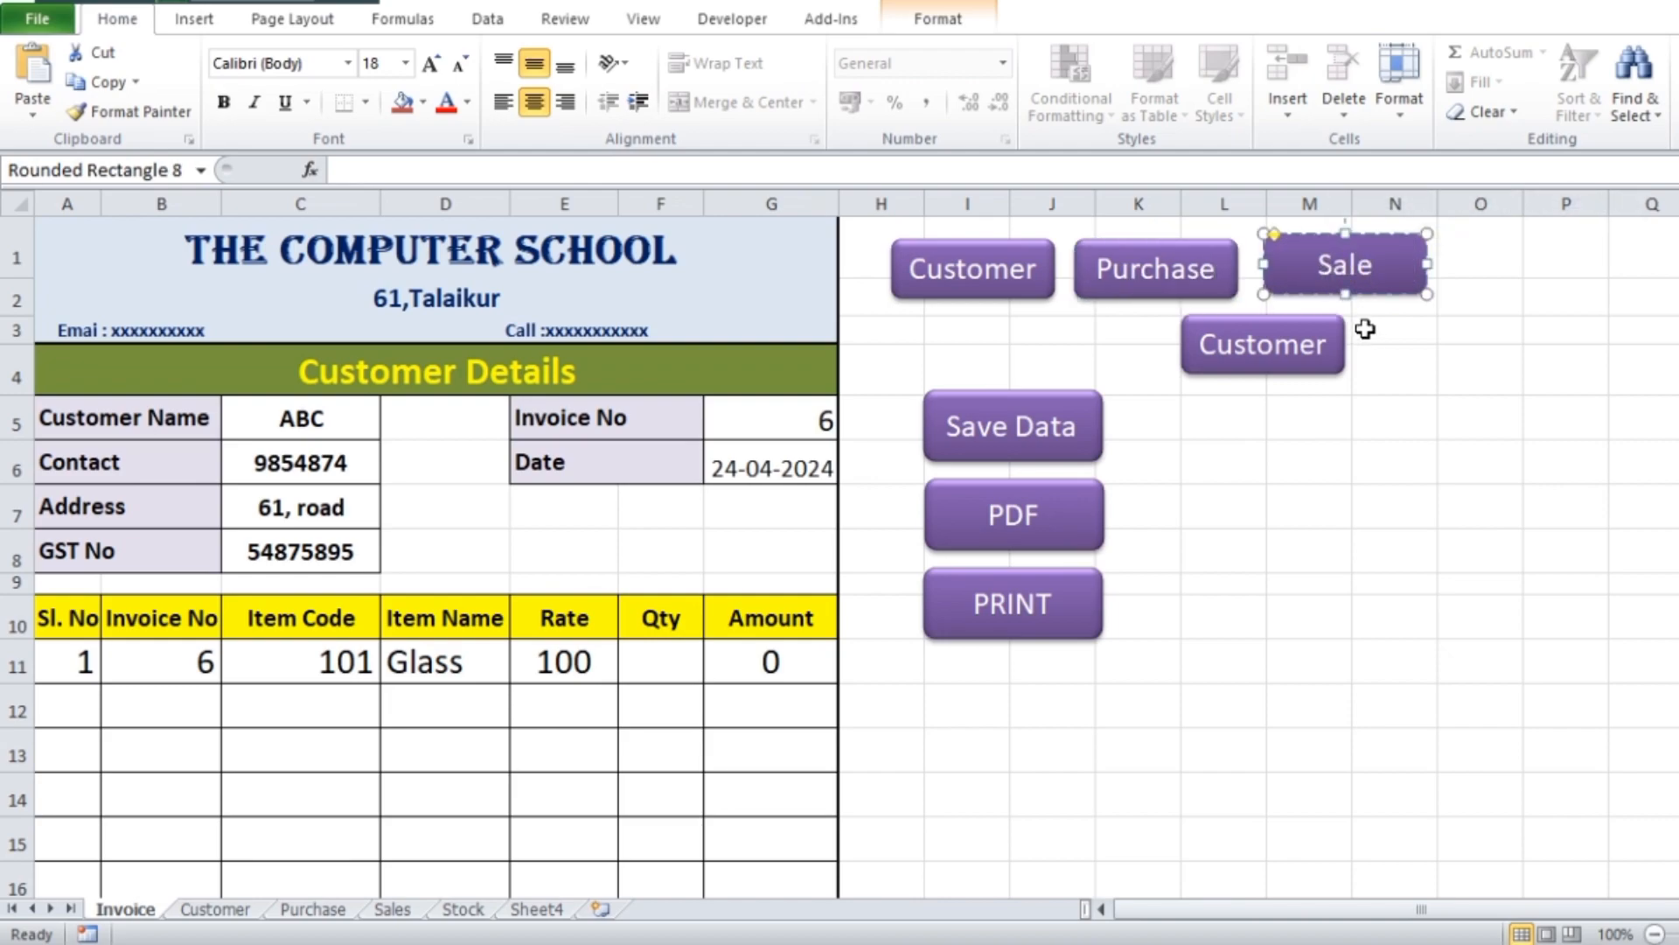
{"action": "type", "text": "s"}
{"action": "double_click", "coordinate": [1249, 349]}
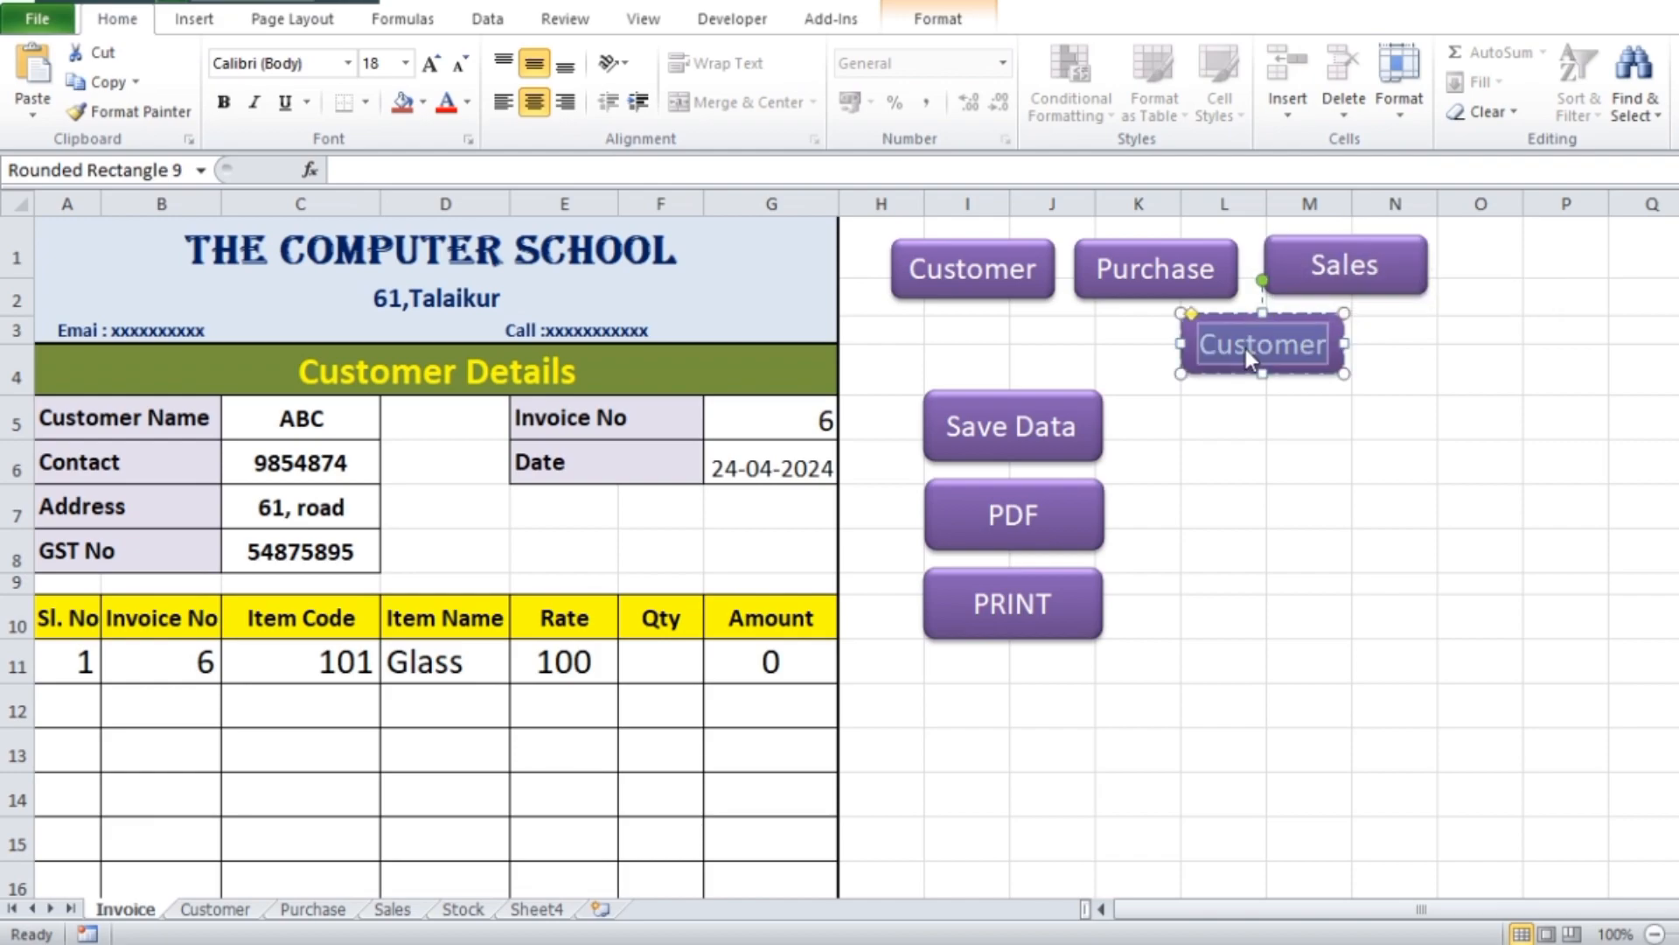
{"action": "type", "text": "Stock"}
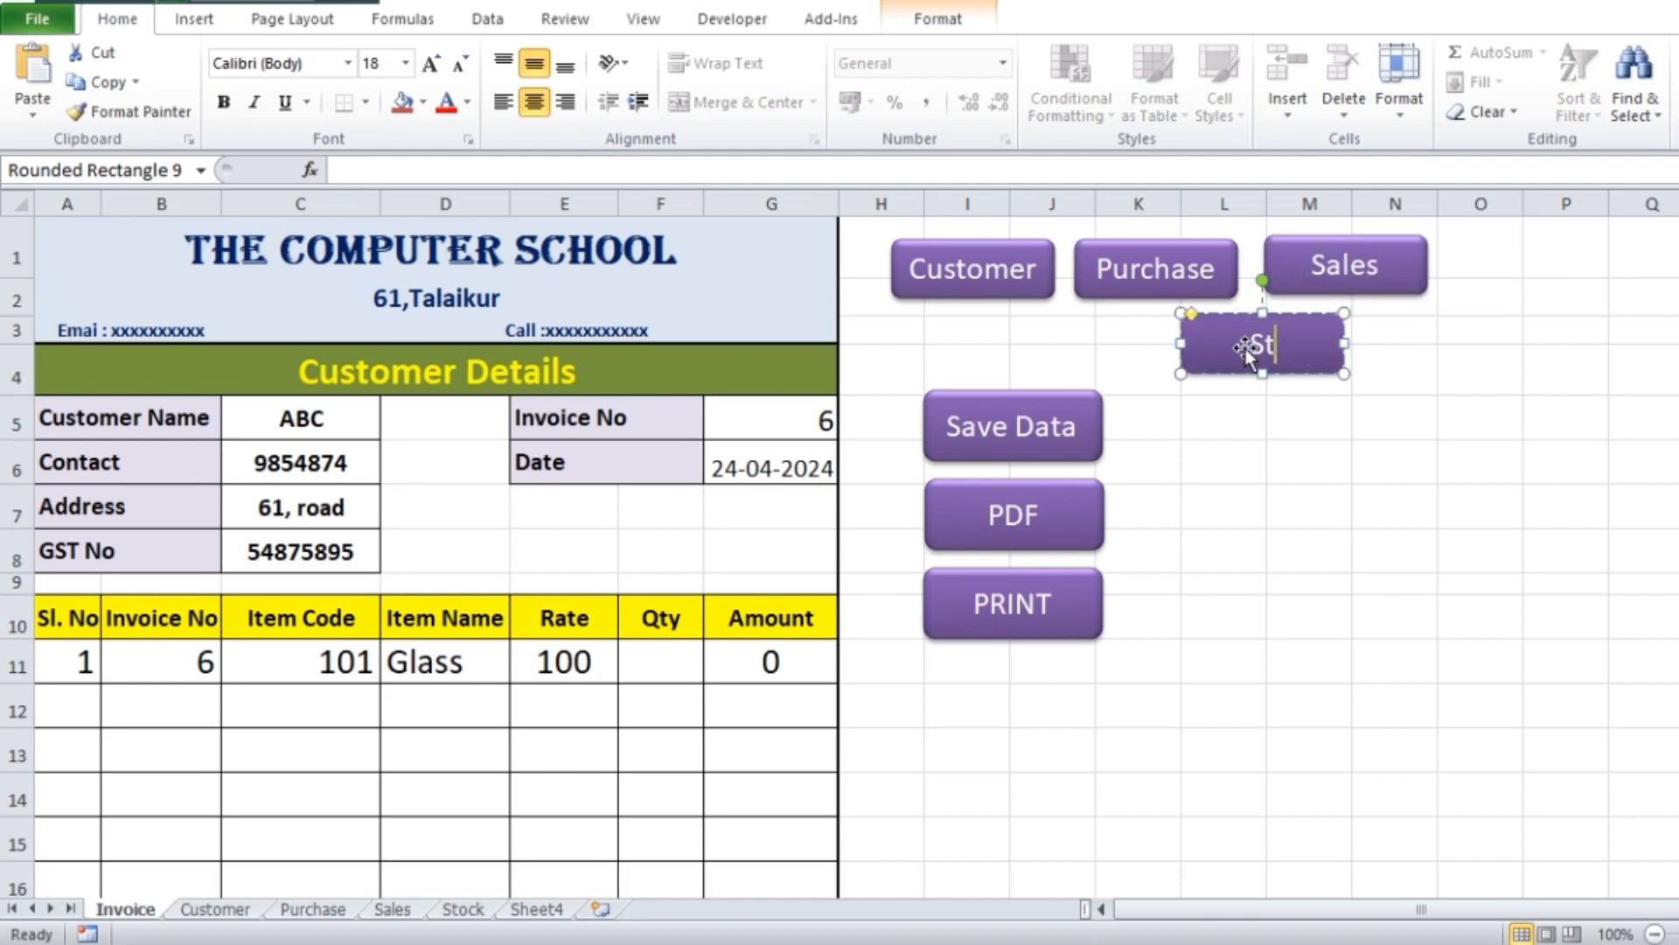
{"action": "left_click", "coordinate": [1400, 451]}
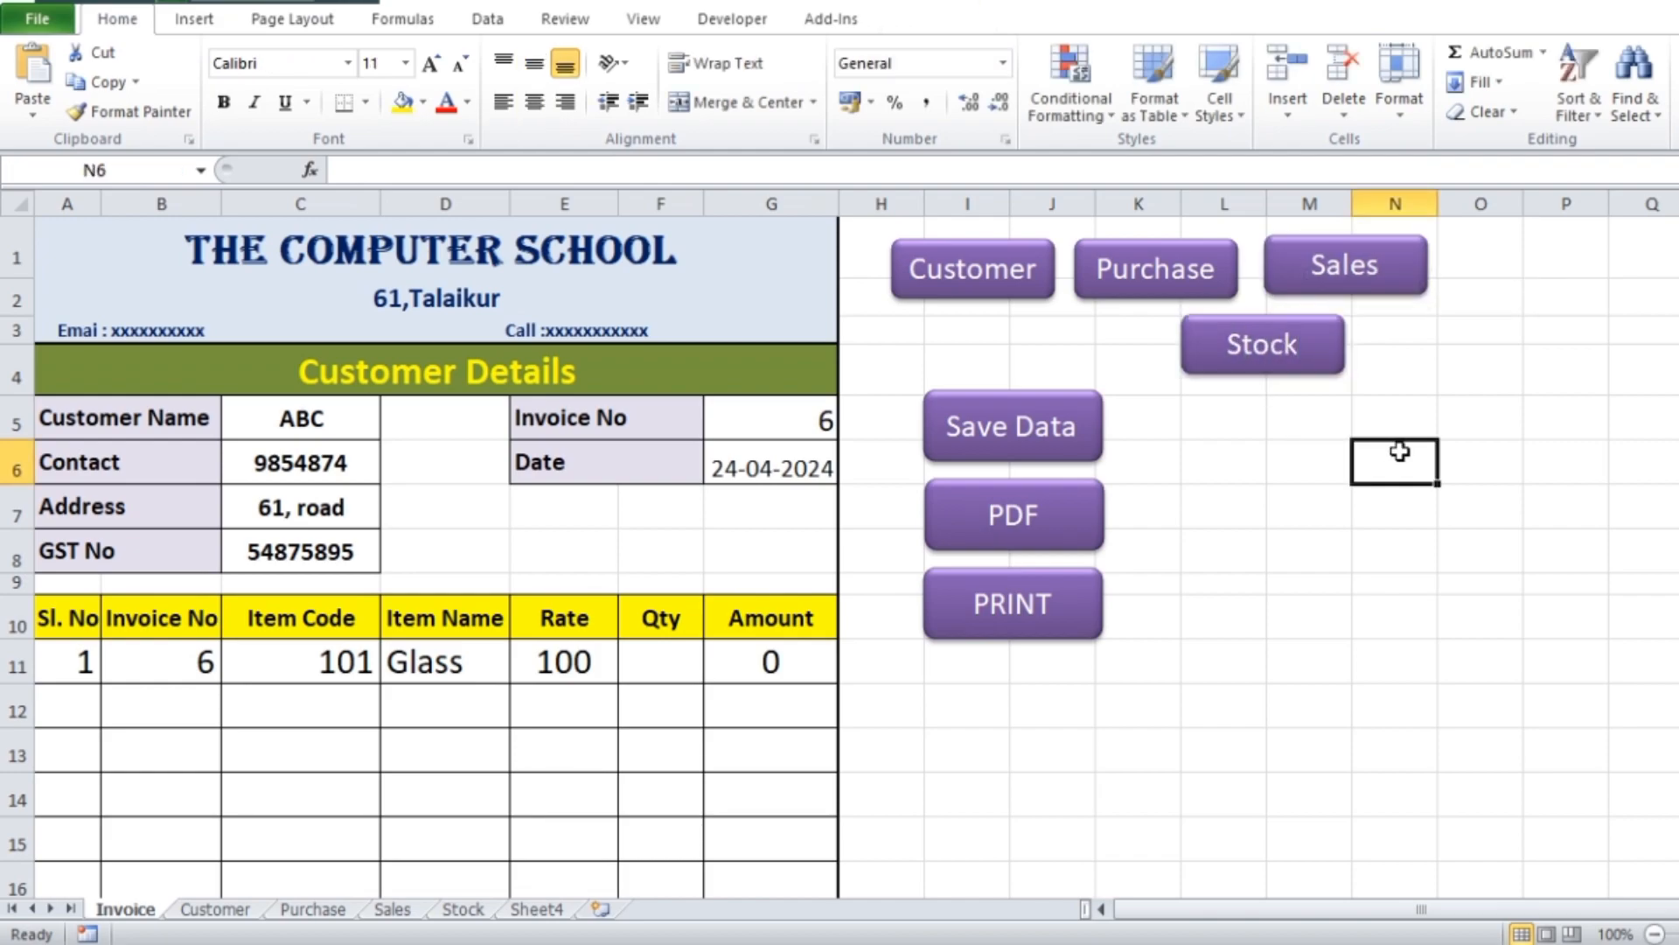
Narrow the Sales and Stock buttons to suit their shorter labels
{"action": "left_click", "coordinate": [1343, 291]}
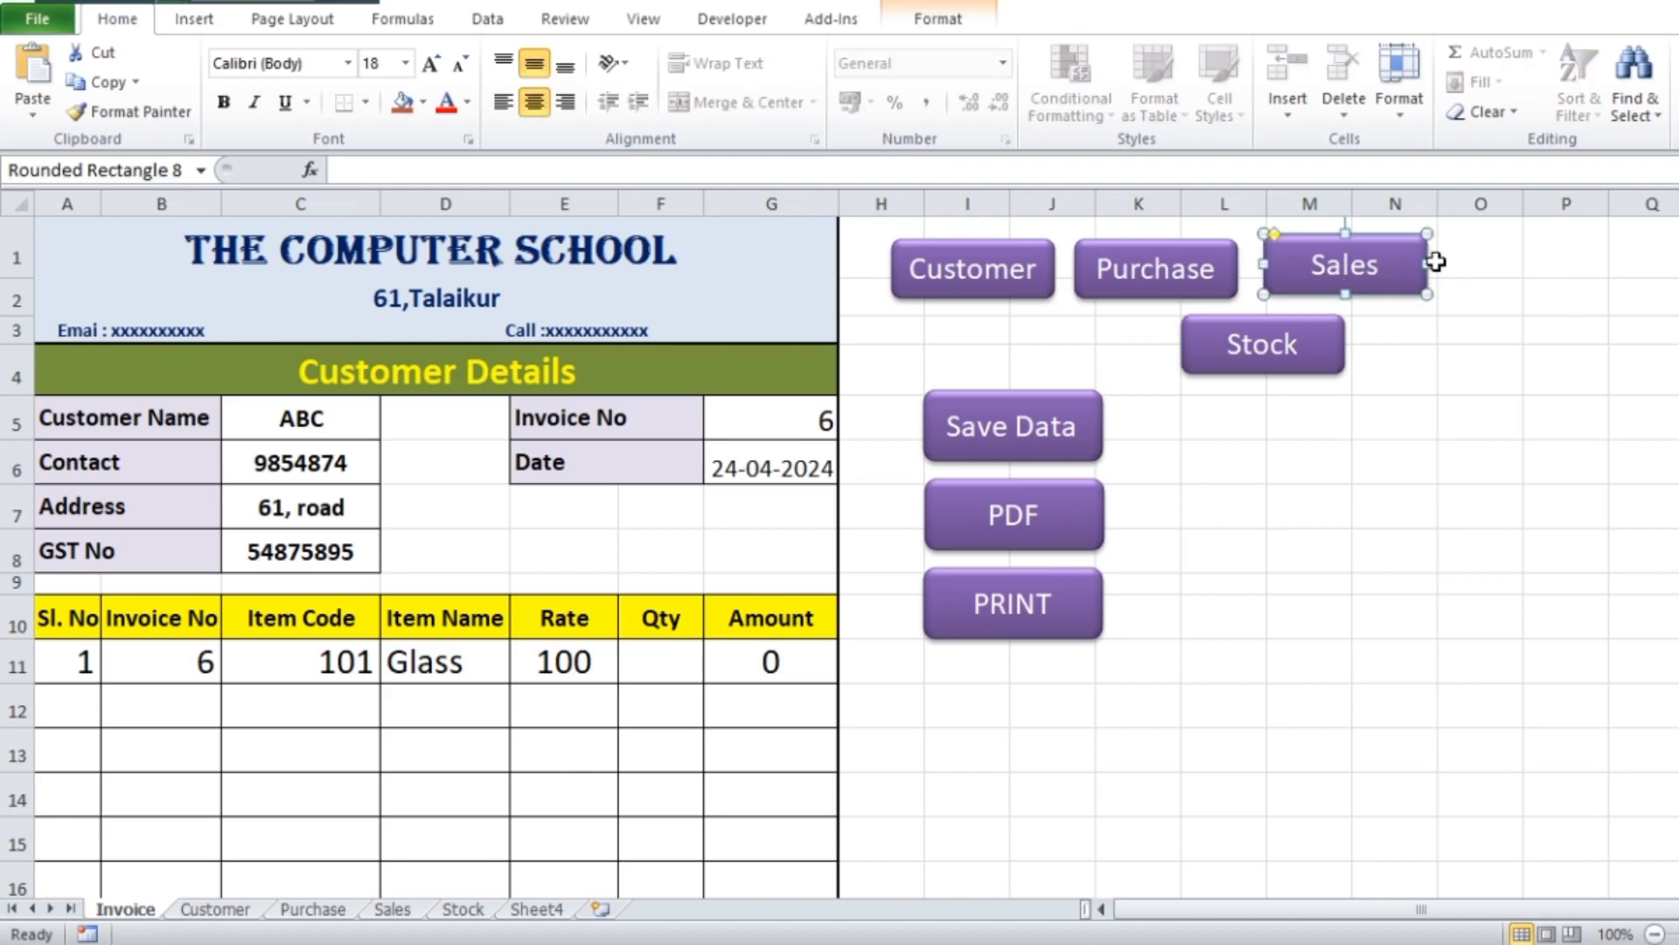
{"action": "left_click_drag", "start_coordinate": [1431, 263], "coordinate": [1377, 273]}
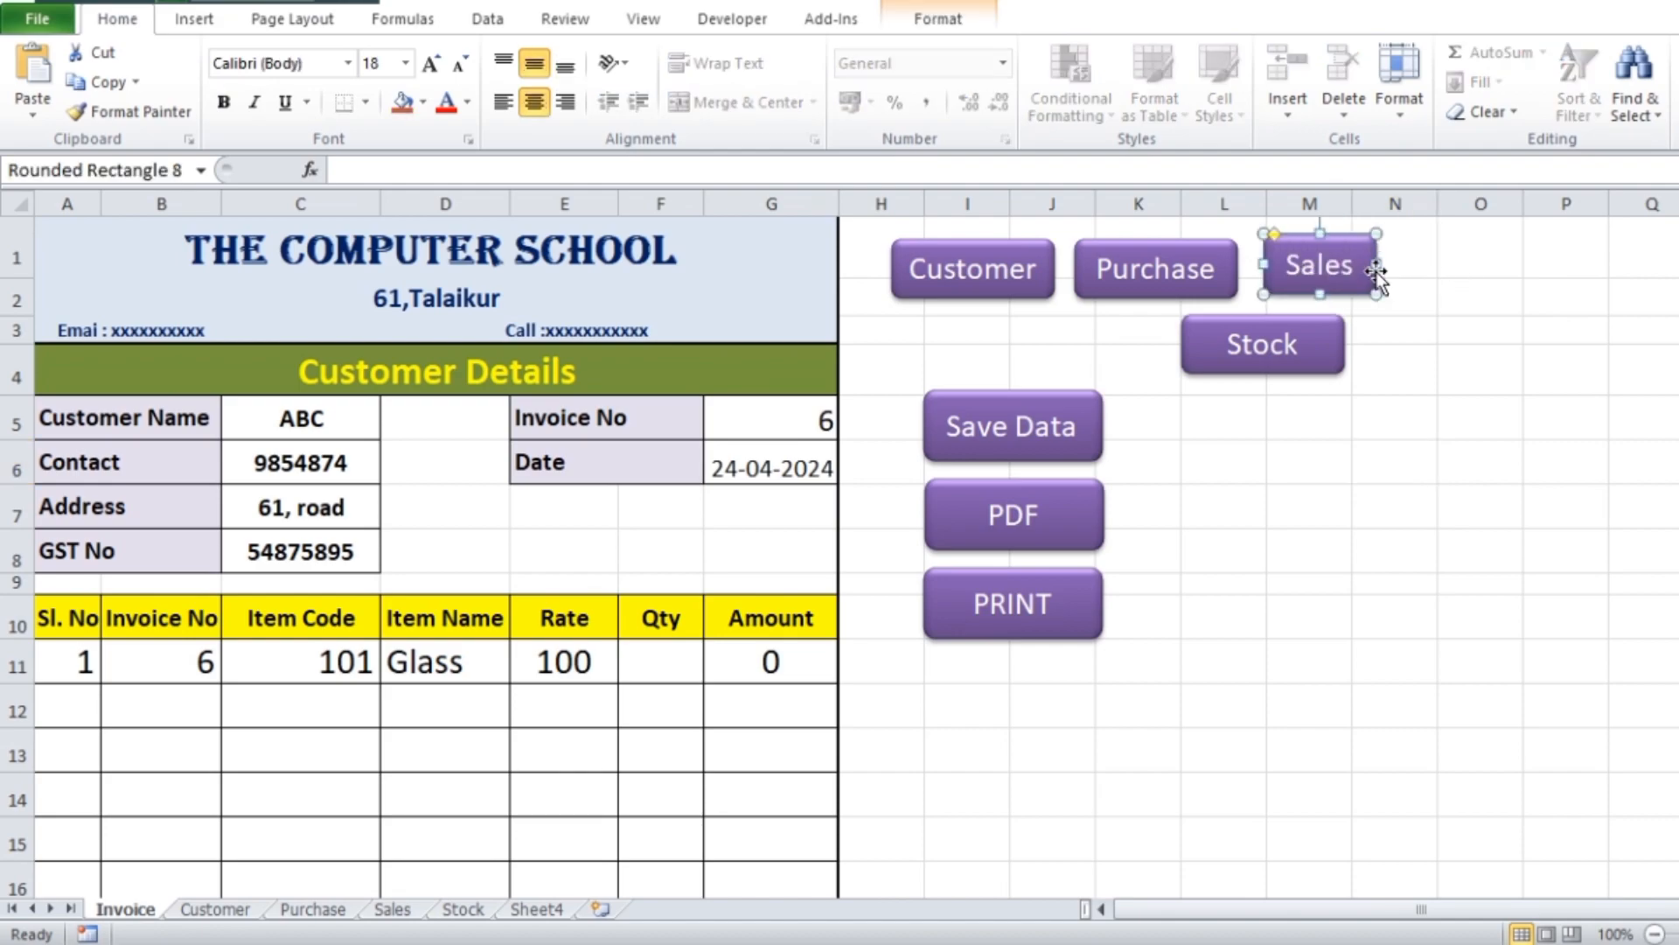
{"action": "left_click", "coordinate": [1317, 371], "text": "shift"}
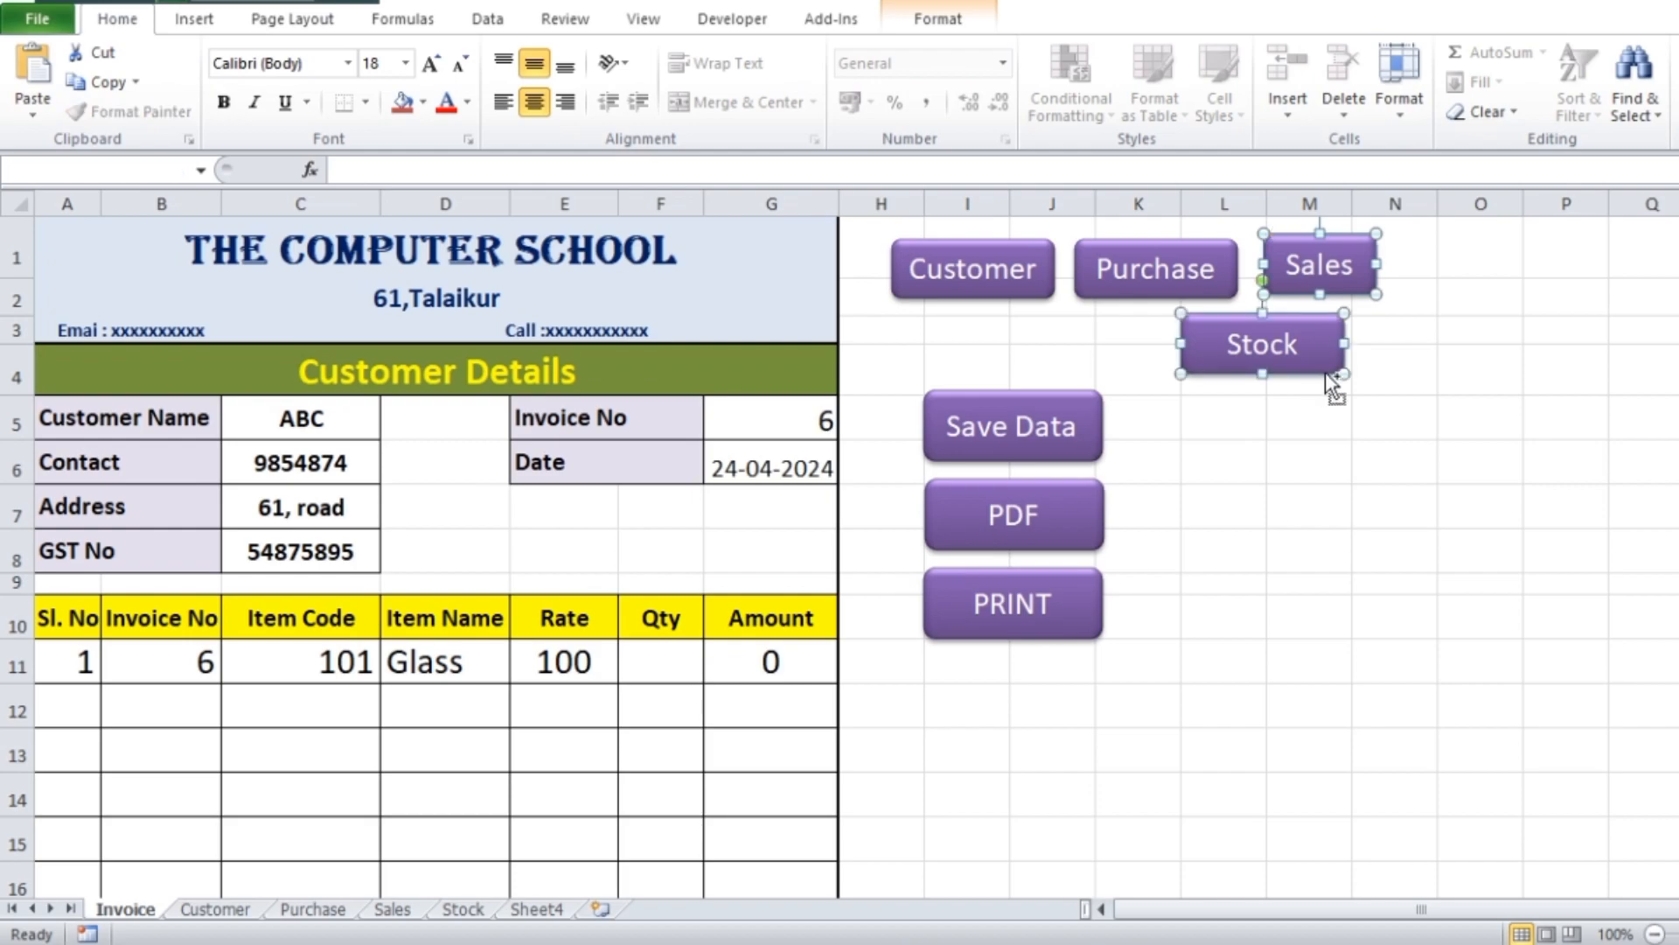
{"action": "left_click_drag", "start_coordinate": [1344, 344], "coordinate": [1295, 343]}
{"action": "left_click", "coordinate": [1368, 412]}
Move the Stock button up into the top row, just after the Sales button
{"action": "left_click", "coordinate": [1263, 365]}
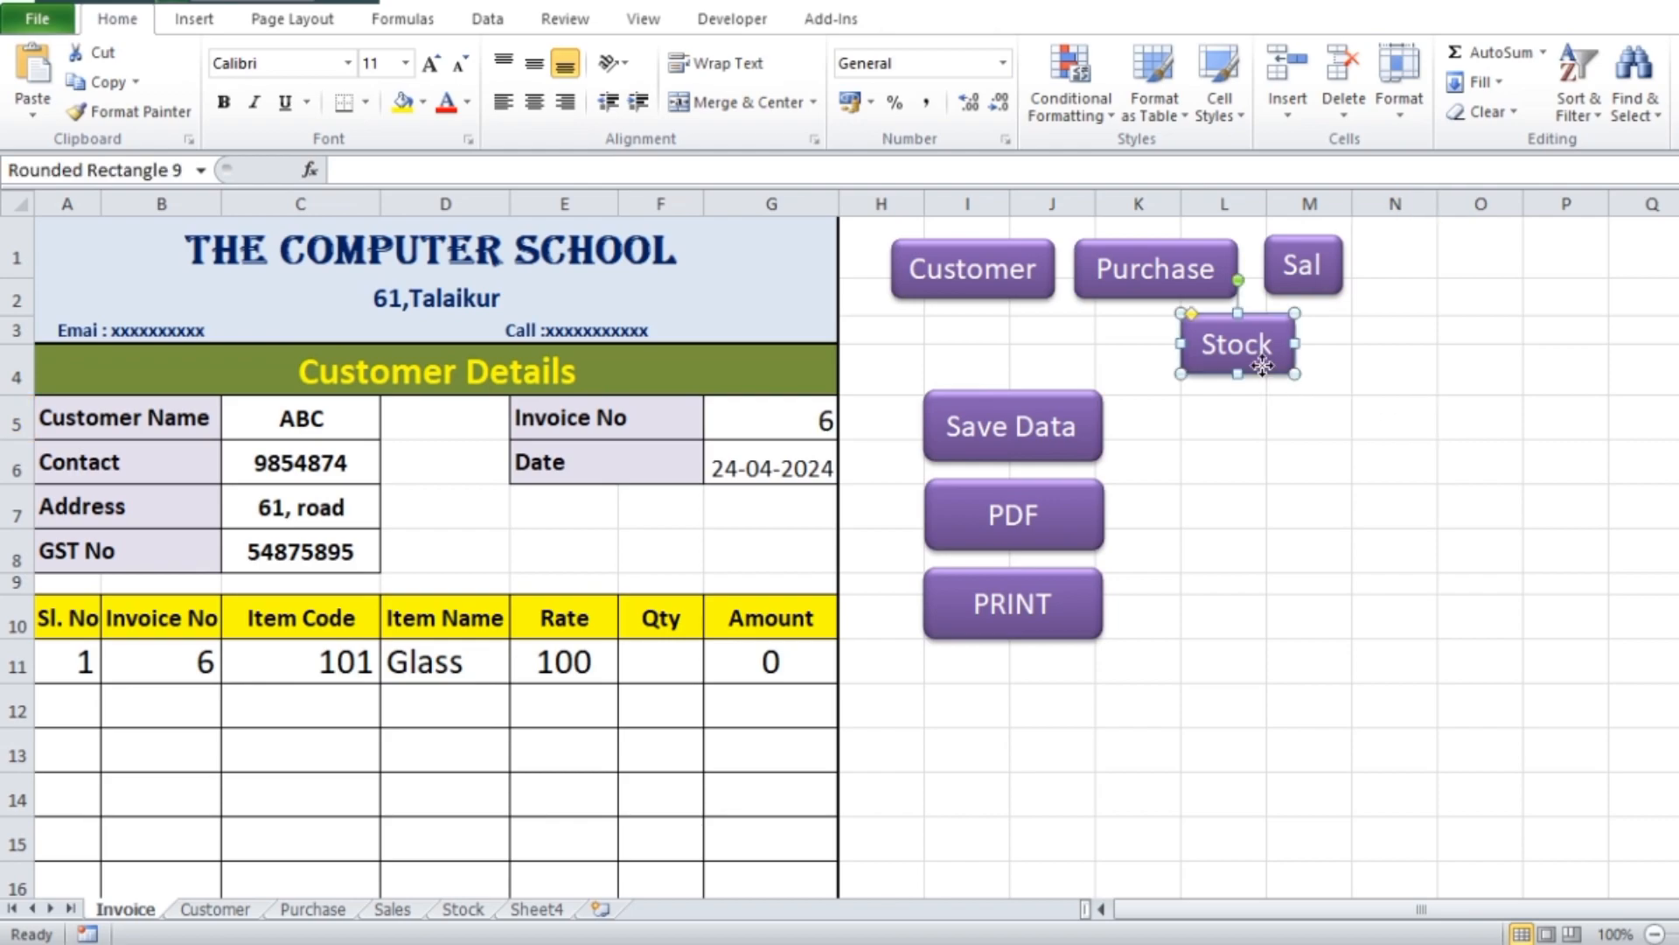
{"action": "left_click_drag", "start_coordinate": [1259, 366], "coordinate": [1443, 290]}
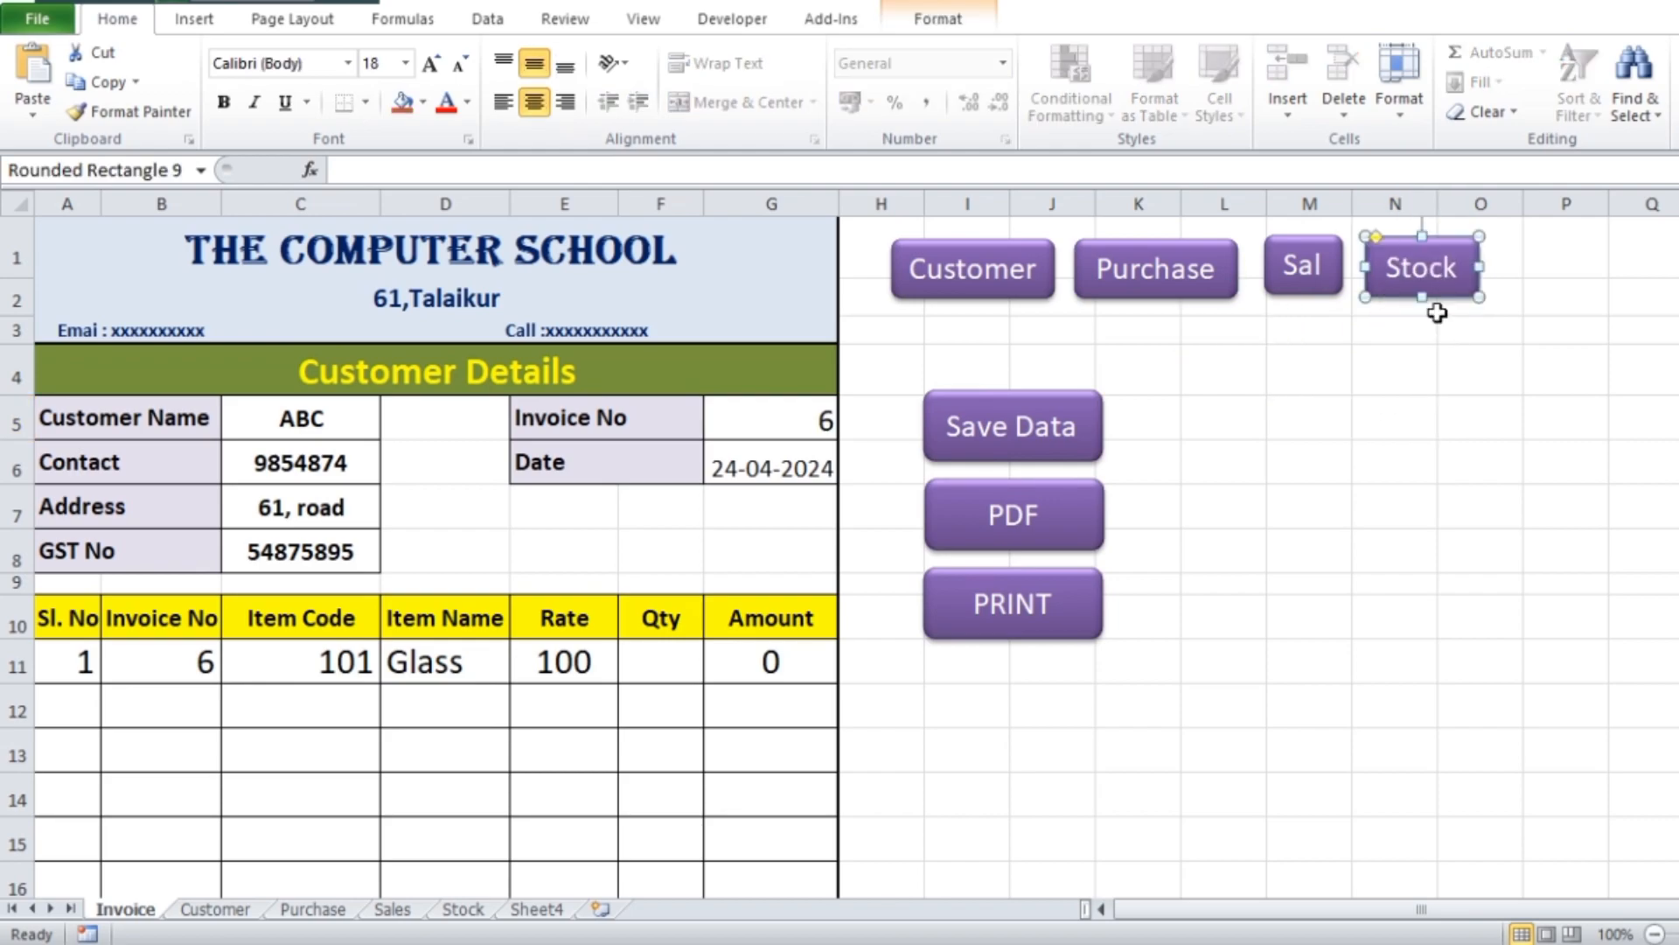
{"action": "left_click", "coordinate": [1425, 543]}
Widen the Sales button so its whole label fits on one line
{"action": "left_click", "coordinate": [1324, 283]}
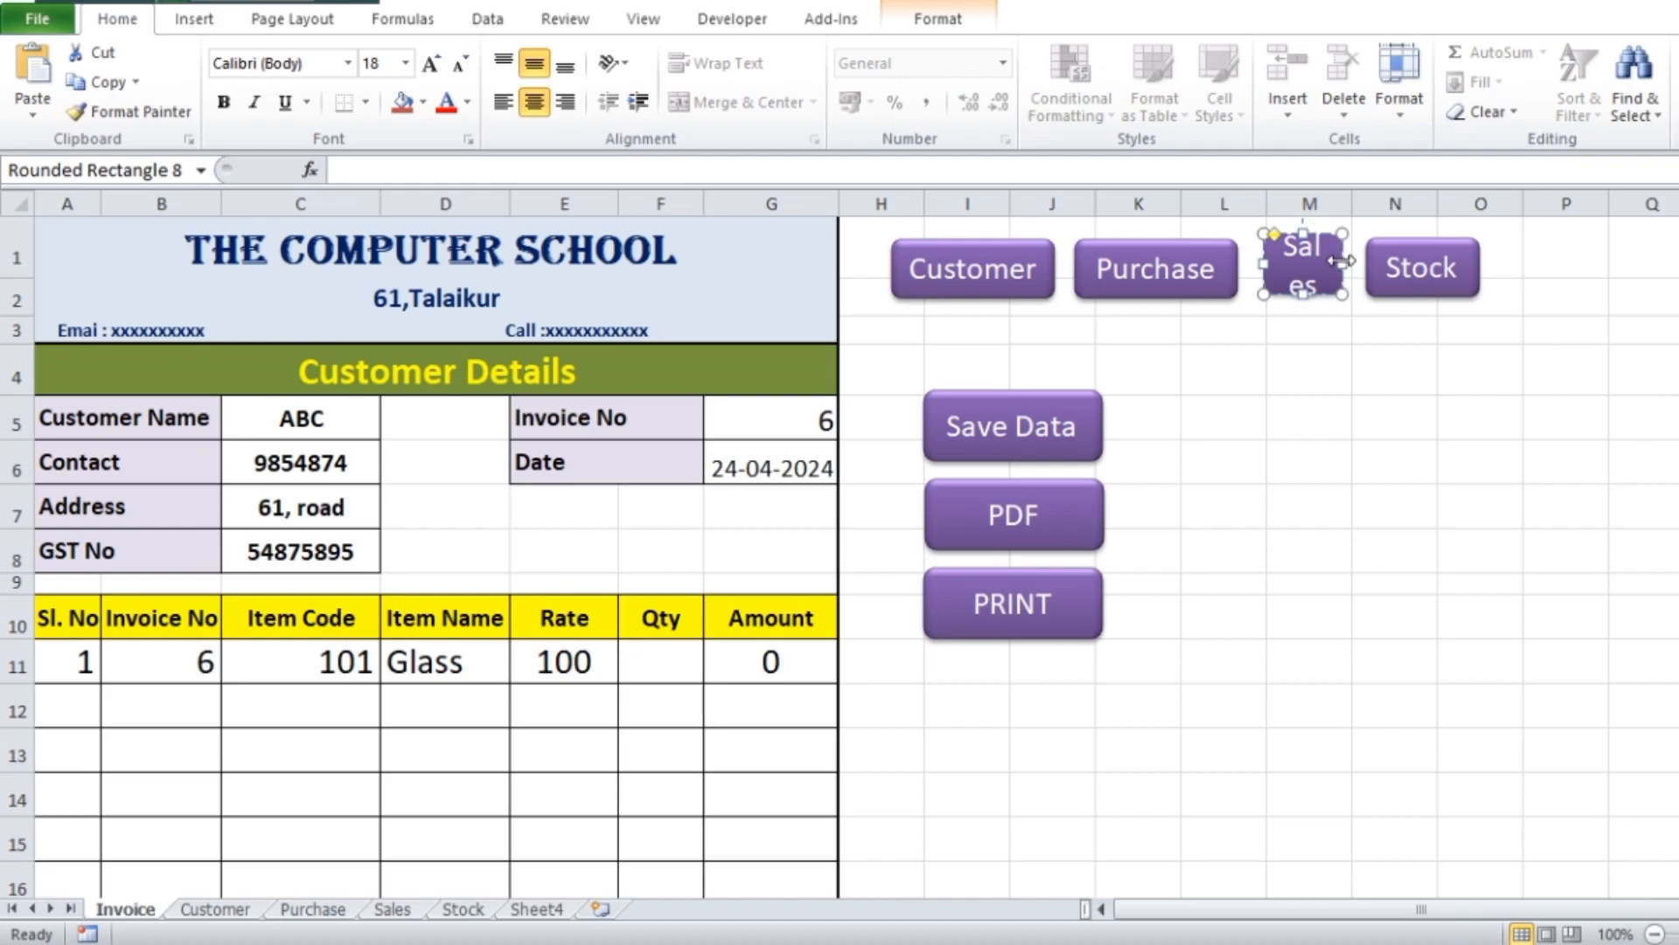
{"action": "left_click_drag", "start_coordinate": [1342, 264], "coordinate": [1252, 266]}
{"action": "left_click", "coordinate": [1440, 419]}
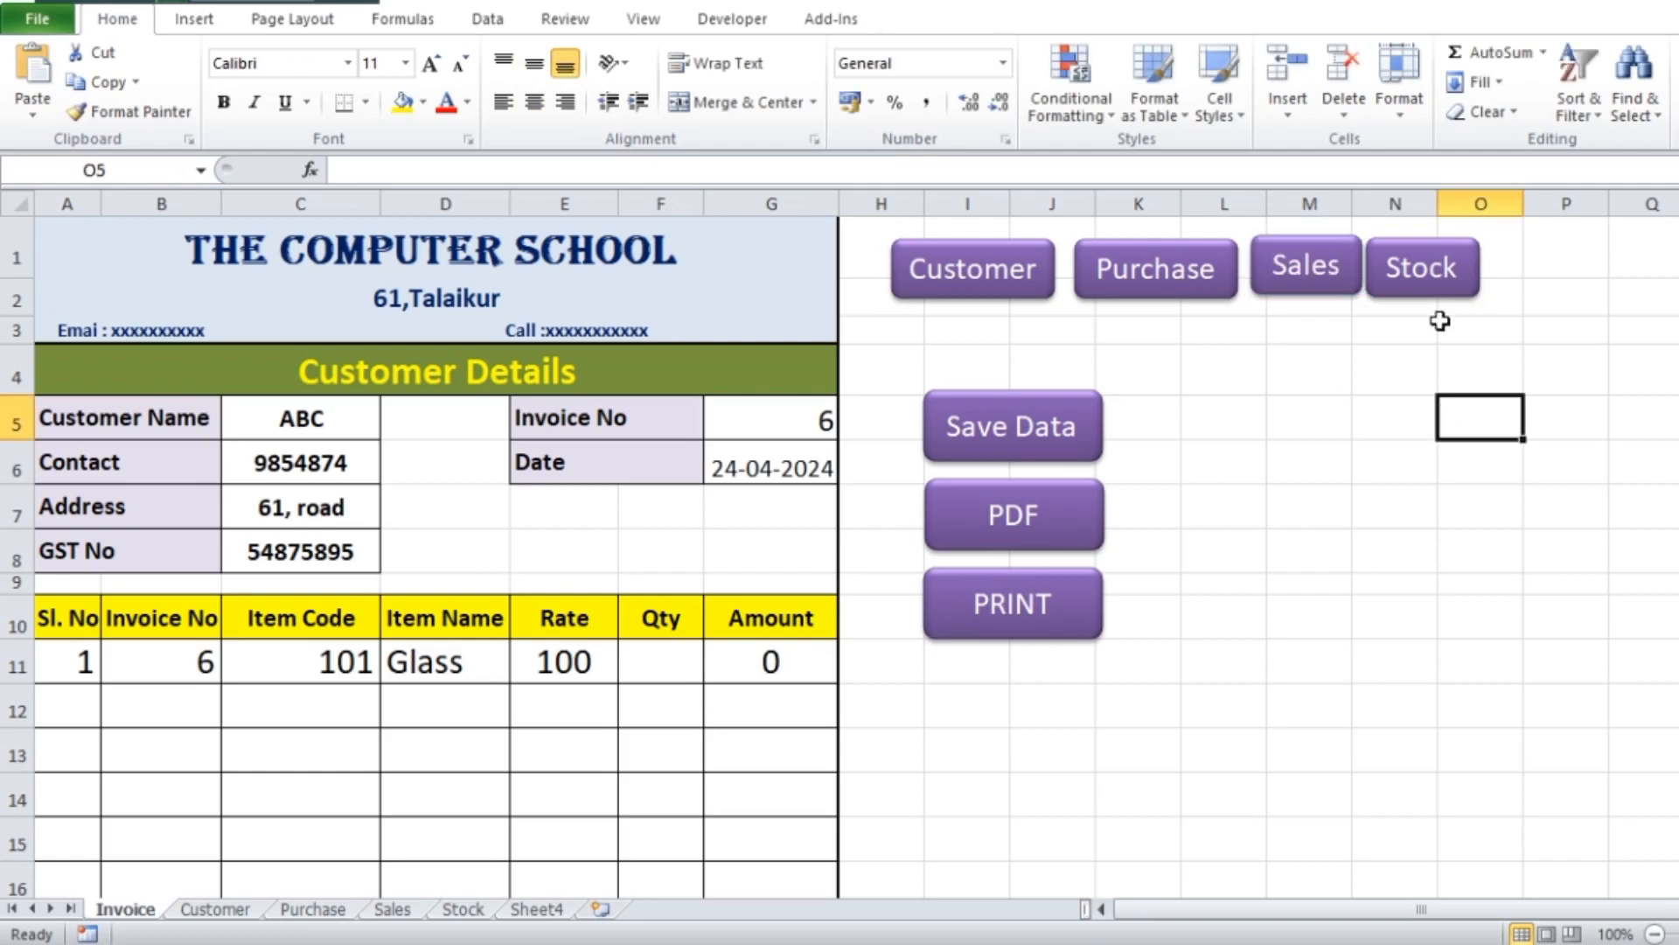
Nudge the Stock button up and away from Sales to align the row and leave a small gap
{"action": "left_click", "coordinate": [1448, 293]}
{"action": "key", "text": "Up"}
{"action": "key", "text": "Right"}
{"action": "key", "text": "Right"}
{"action": "key", "text": "Right"}
{"action": "key", "text": "Right"}
{"action": "key", "text": "Right"}
{"action": "key", "text": "Right"}
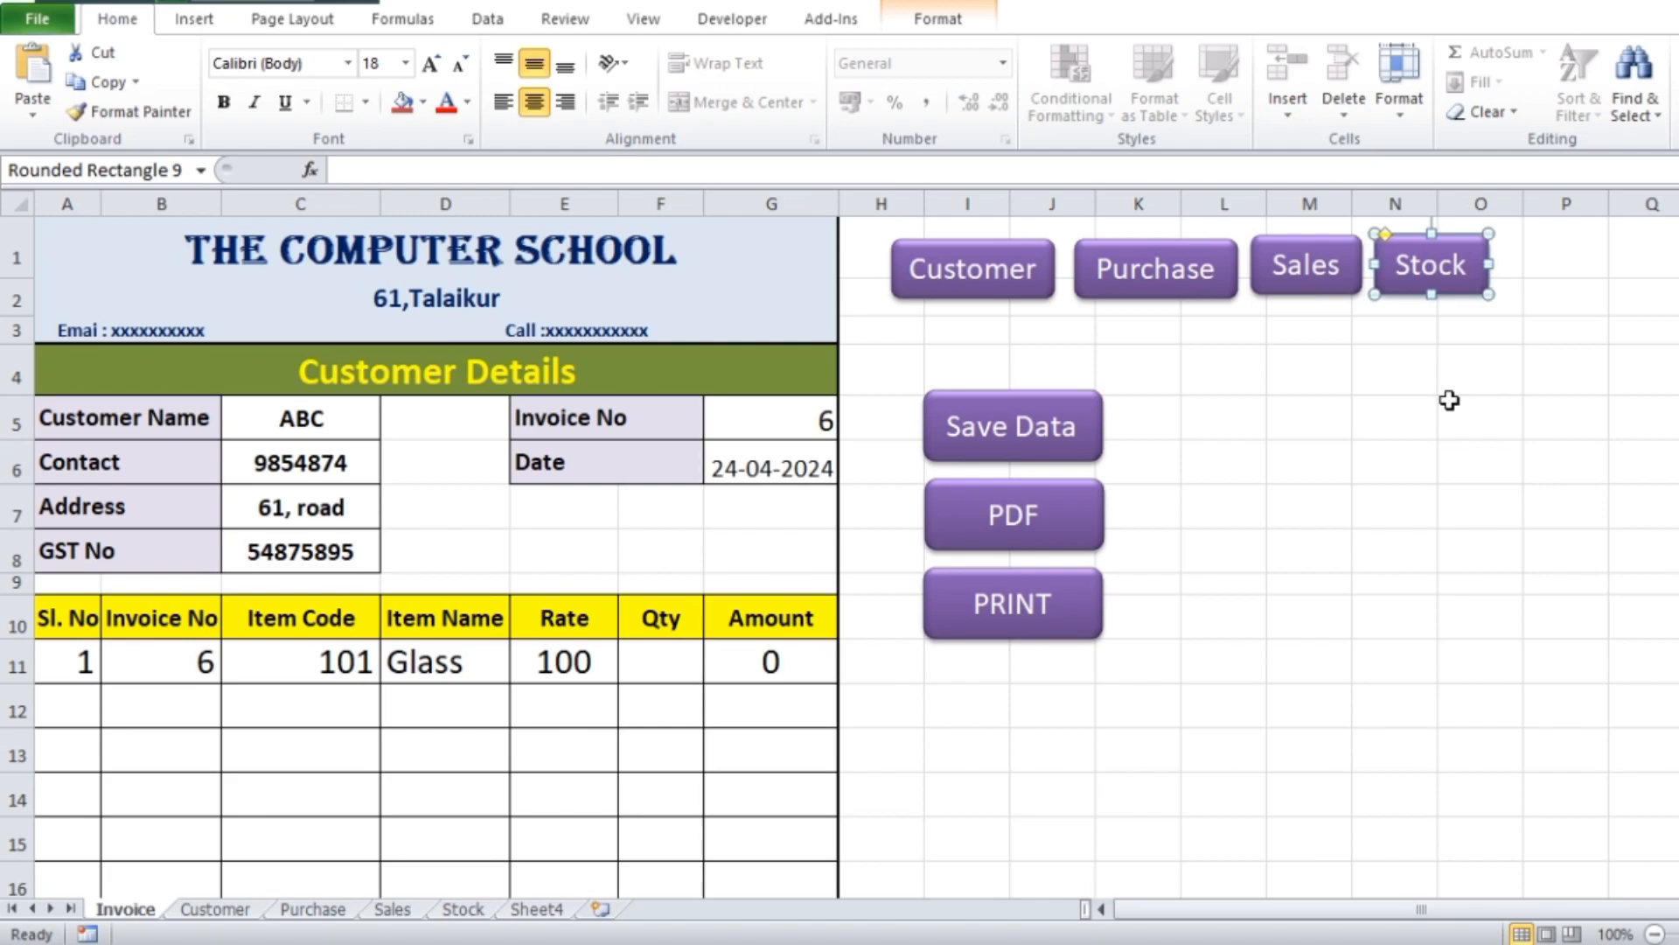
{"action": "left_click", "coordinate": [1449, 399]}
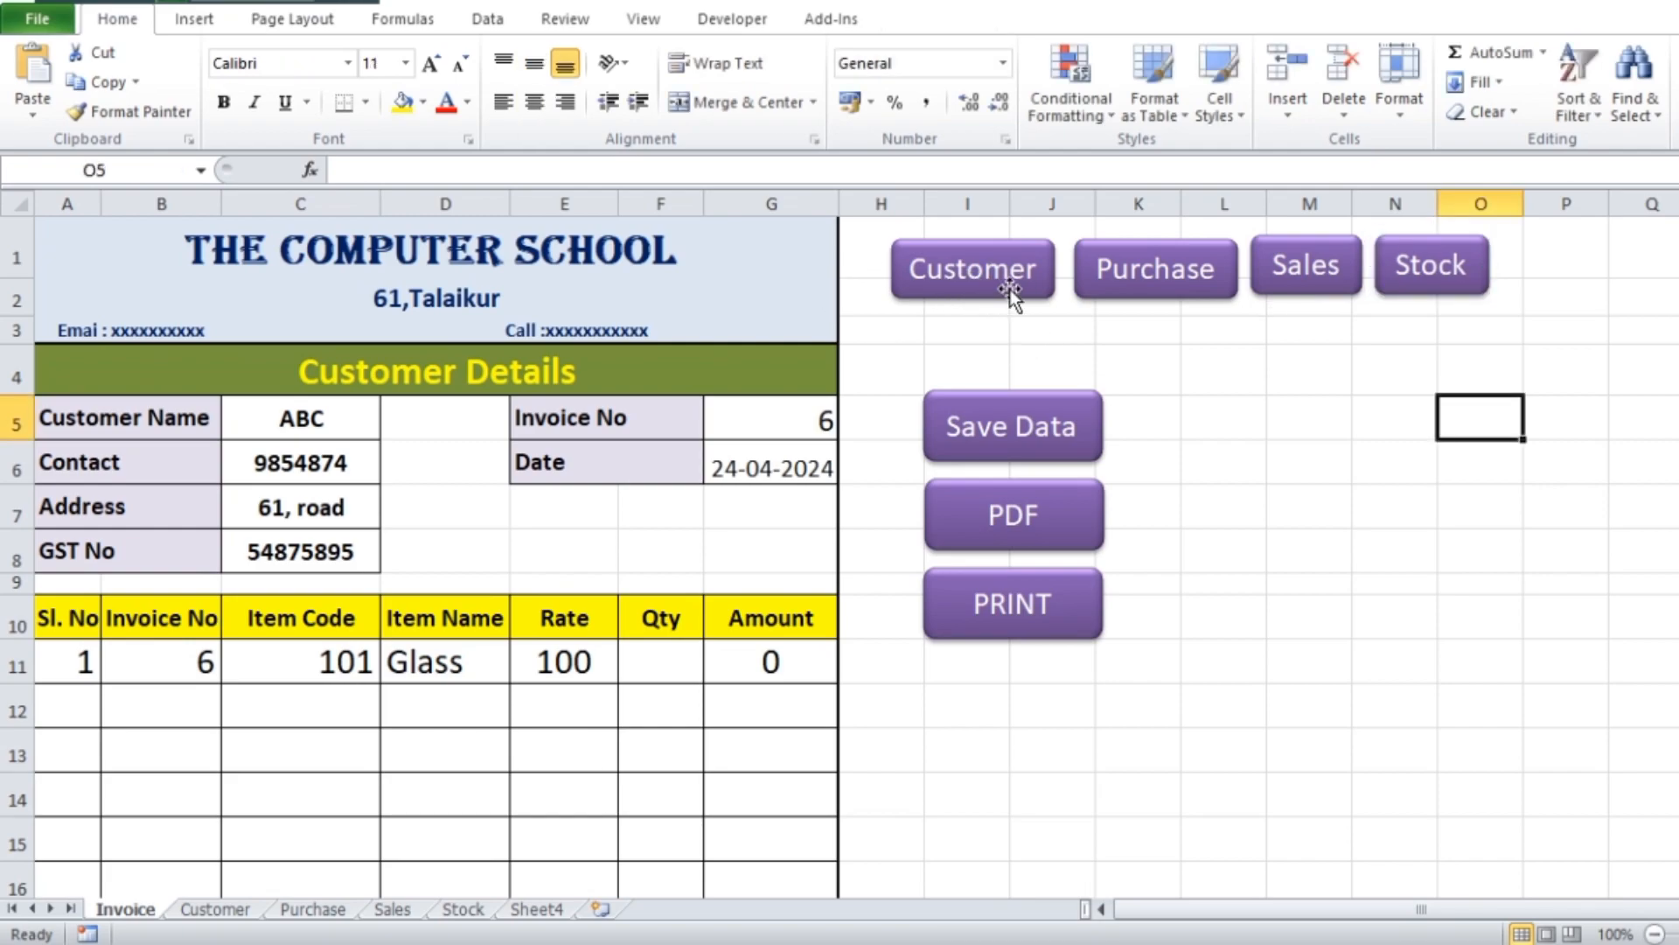
Open the hyperlink settings for the Customer button to link it to a place in this document
{"action": "left_click", "coordinate": [1010, 290]}
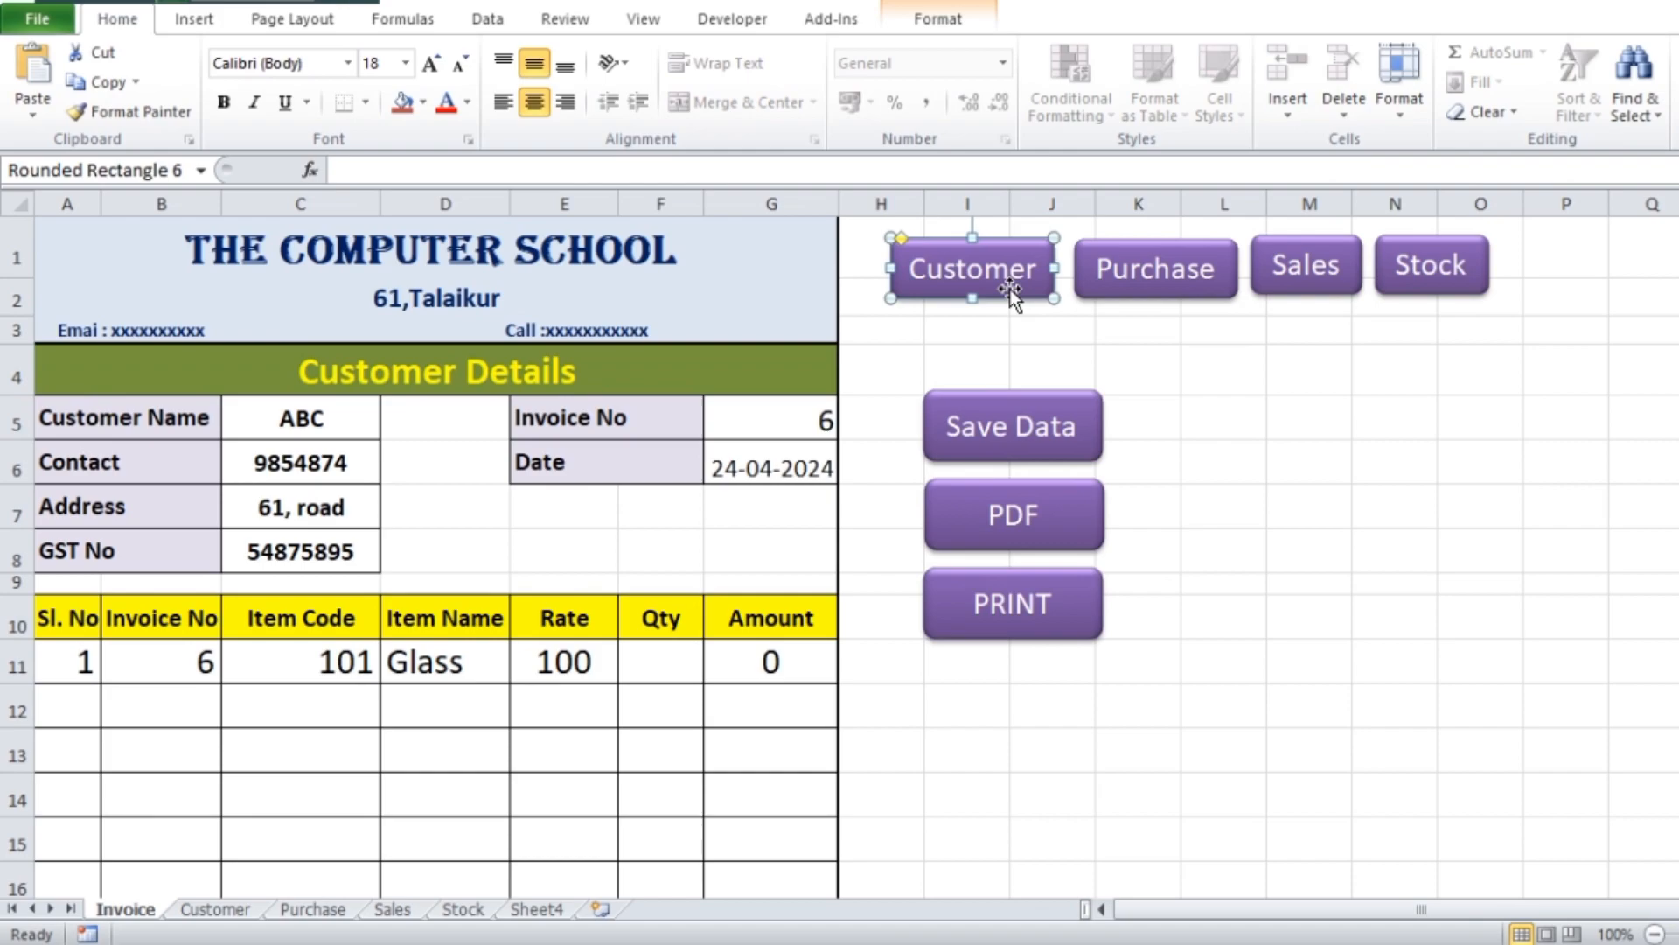
{"action": "right_click", "coordinate": [1013, 296]}
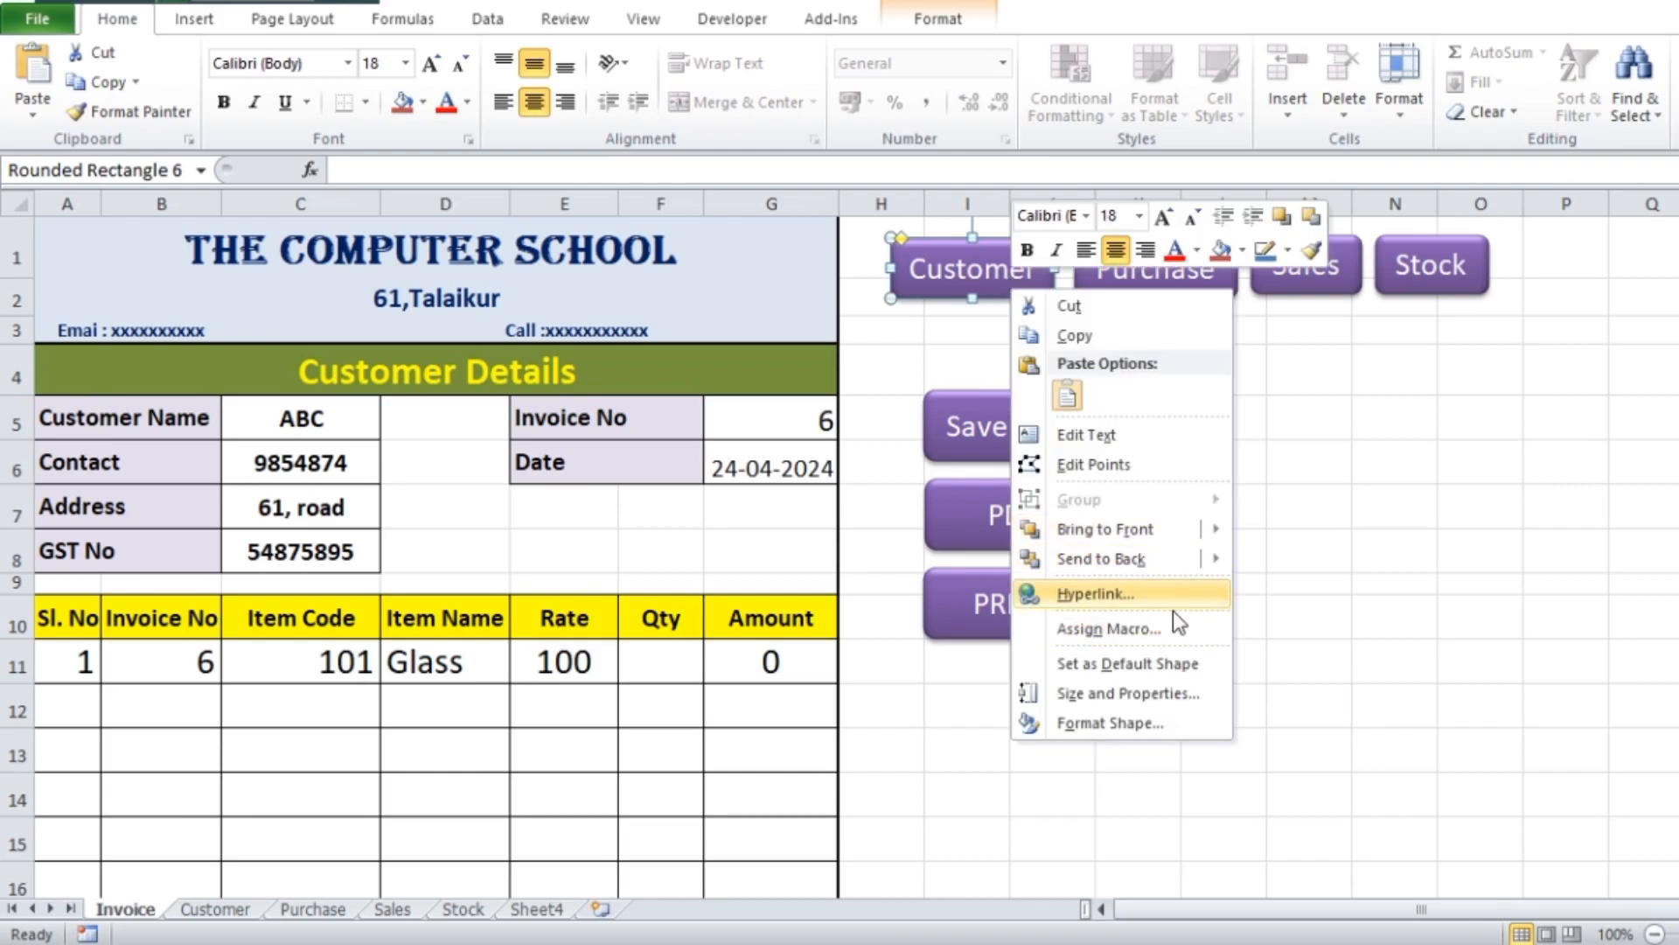
{"action": "left_click", "coordinate": [1096, 594]}
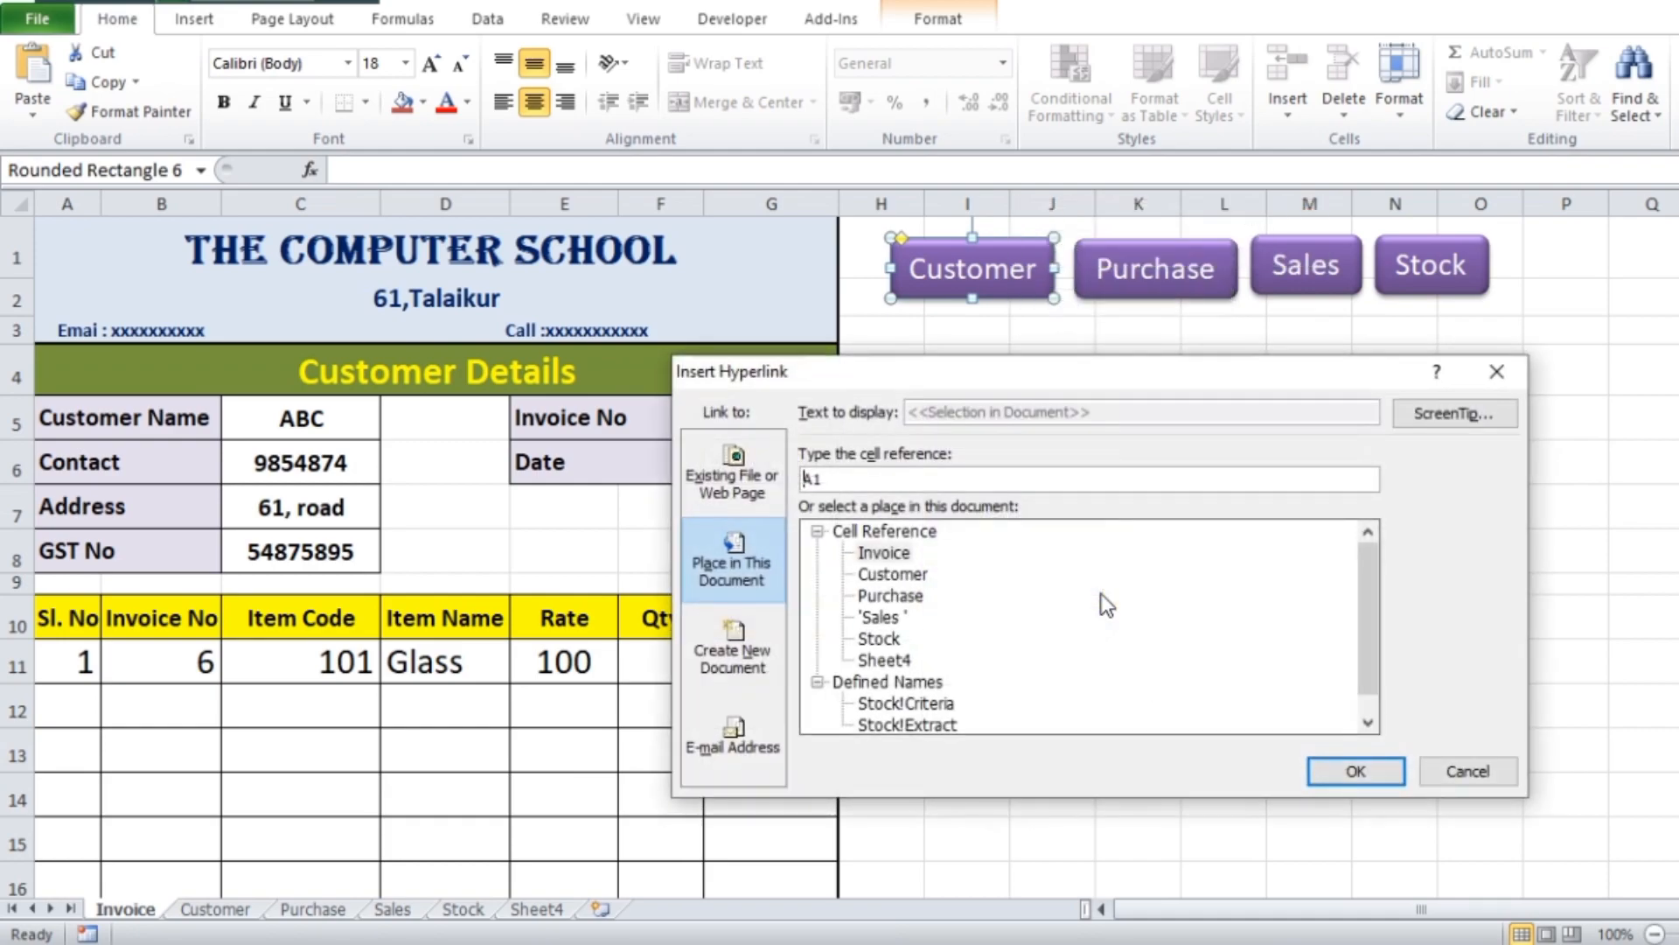
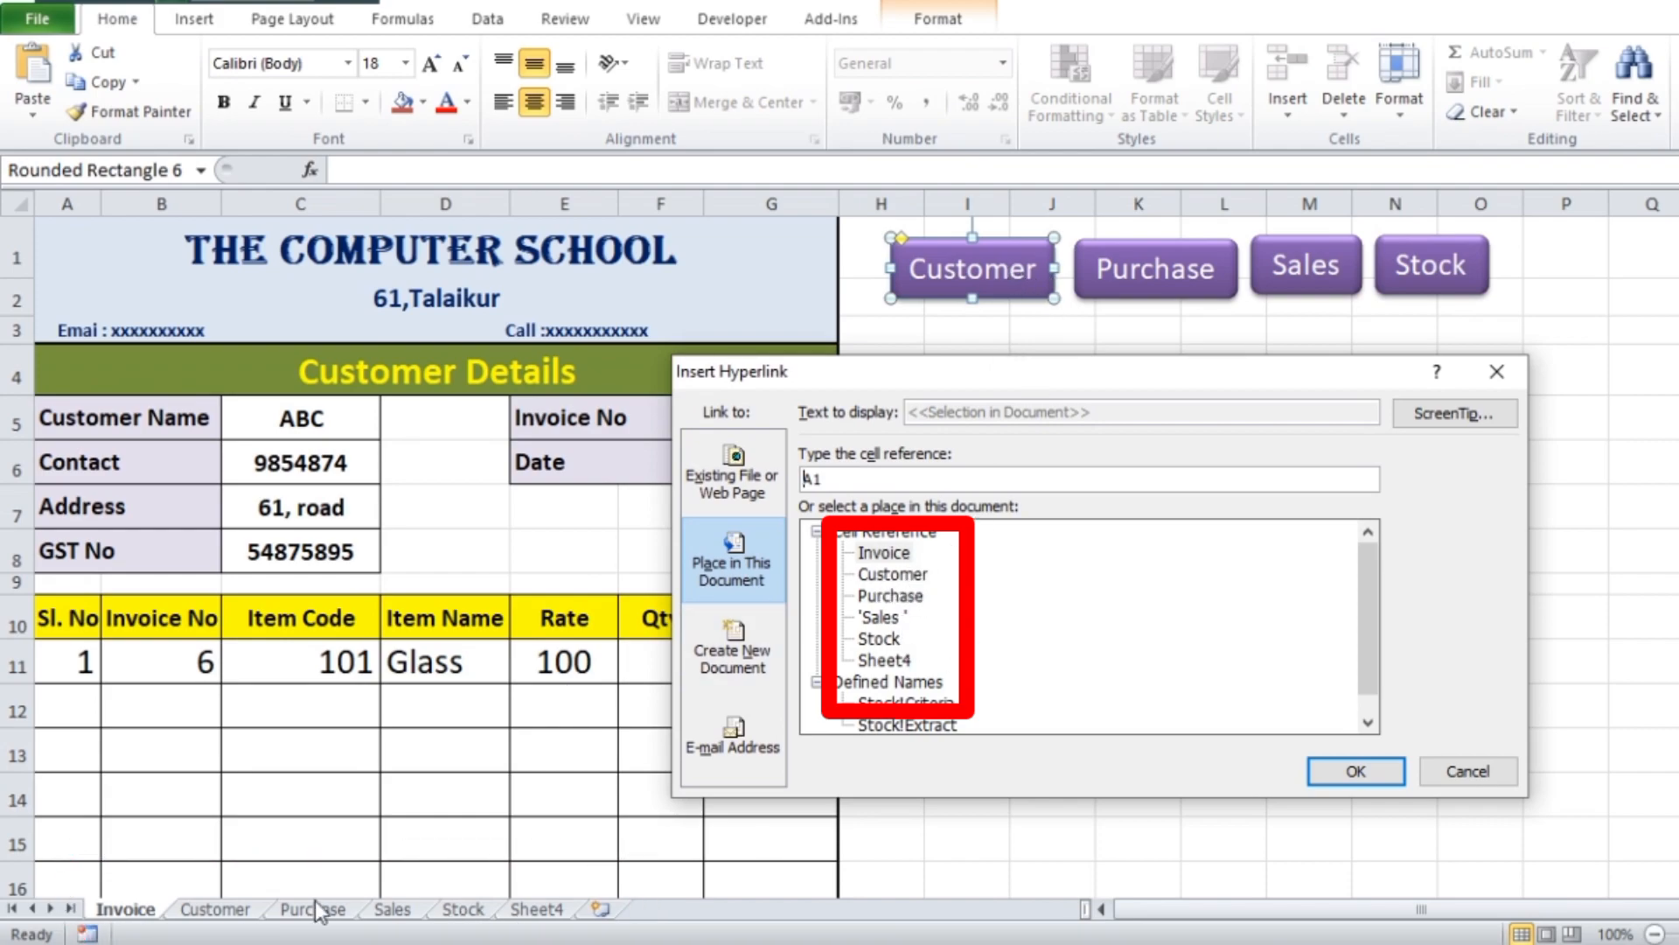
Link the Customer button to the Customer sheet, and test the link before returning to the Invoice sheet
{"action": "left_click", "coordinate": [891, 576]}
{"action": "left_click", "coordinate": [1375, 773]}
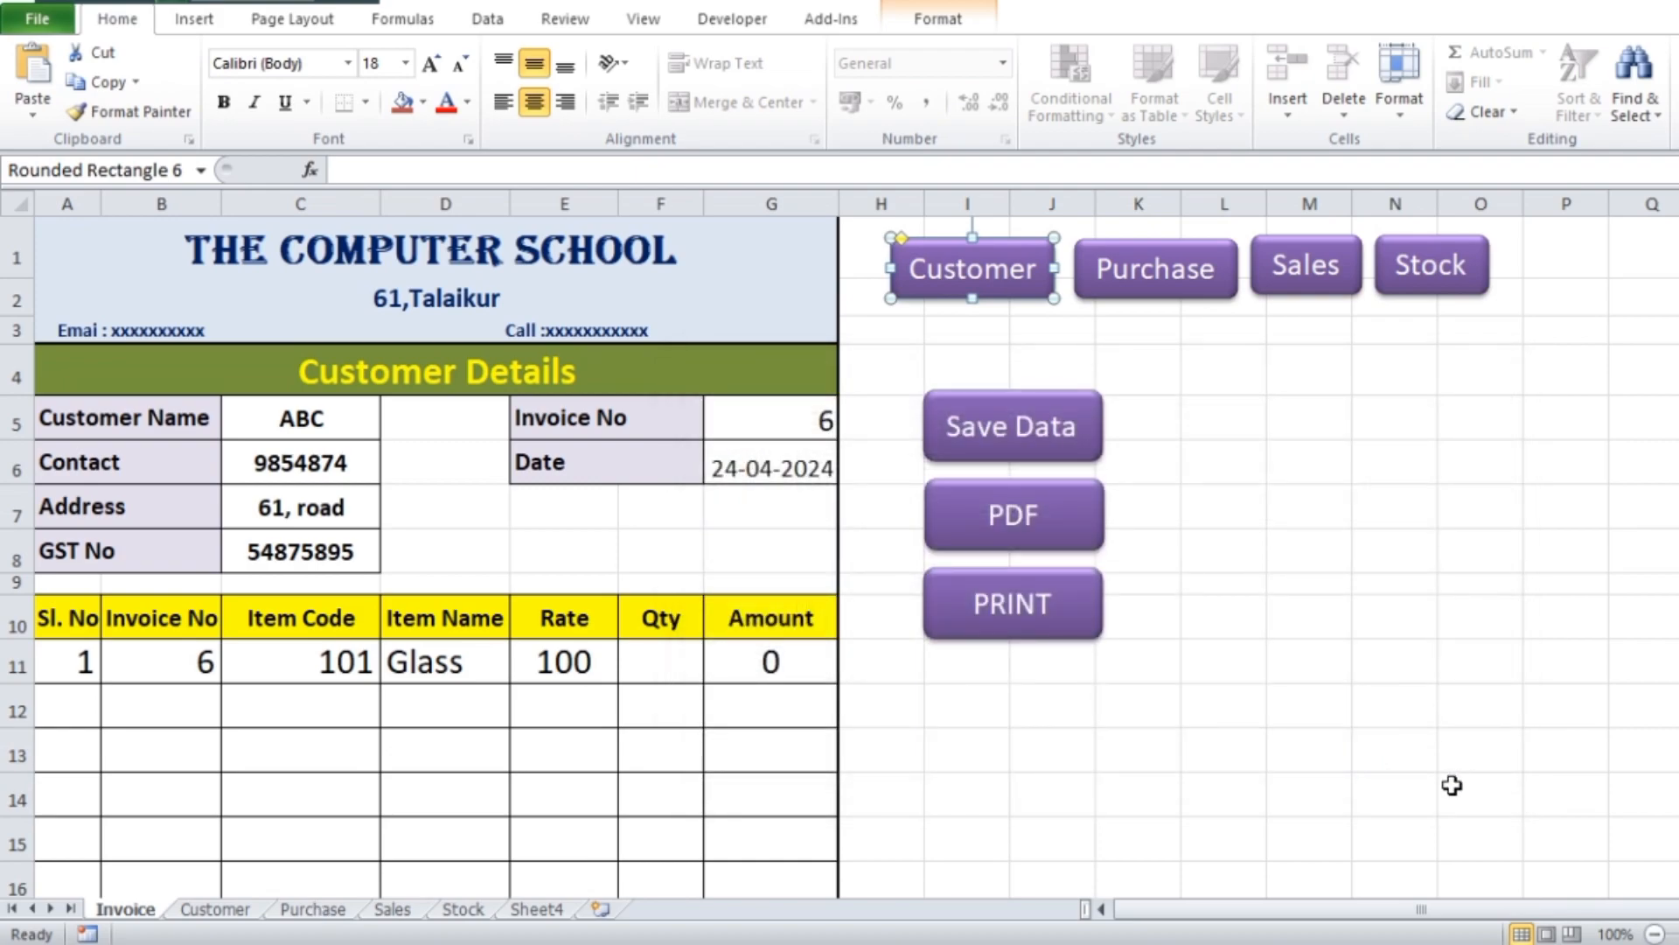
{"action": "left_click", "coordinate": [1430, 634]}
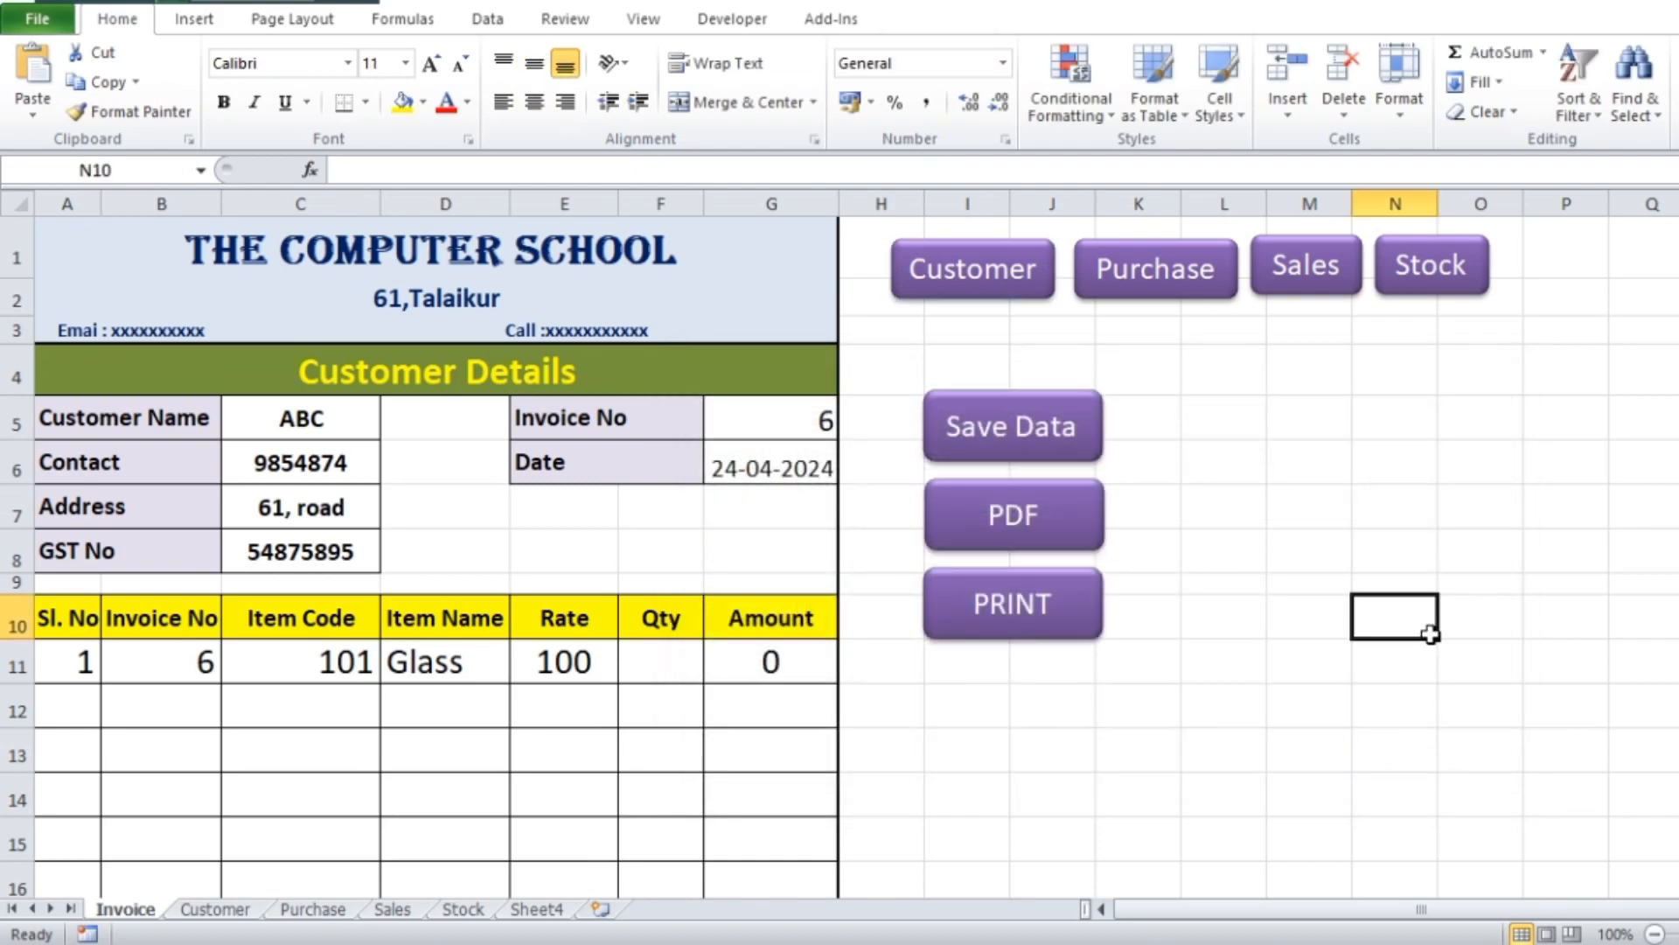
{"action": "left_click", "coordinate": [991, 286]}
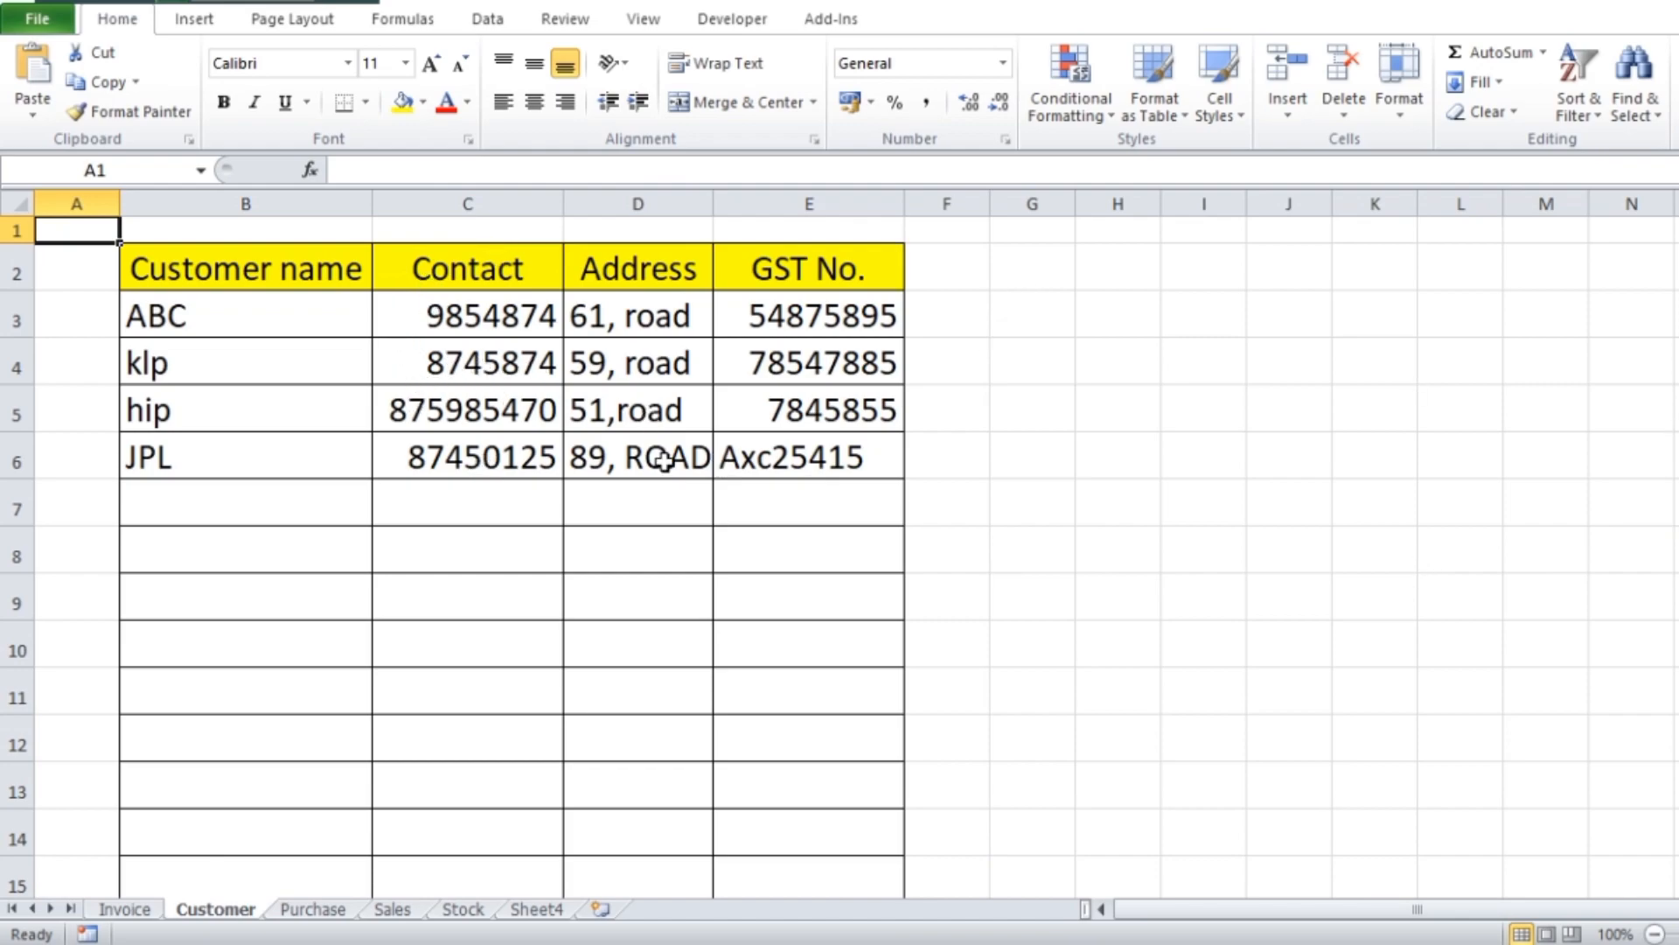
{"action": "left_click", "coordinate": [131, 909]}
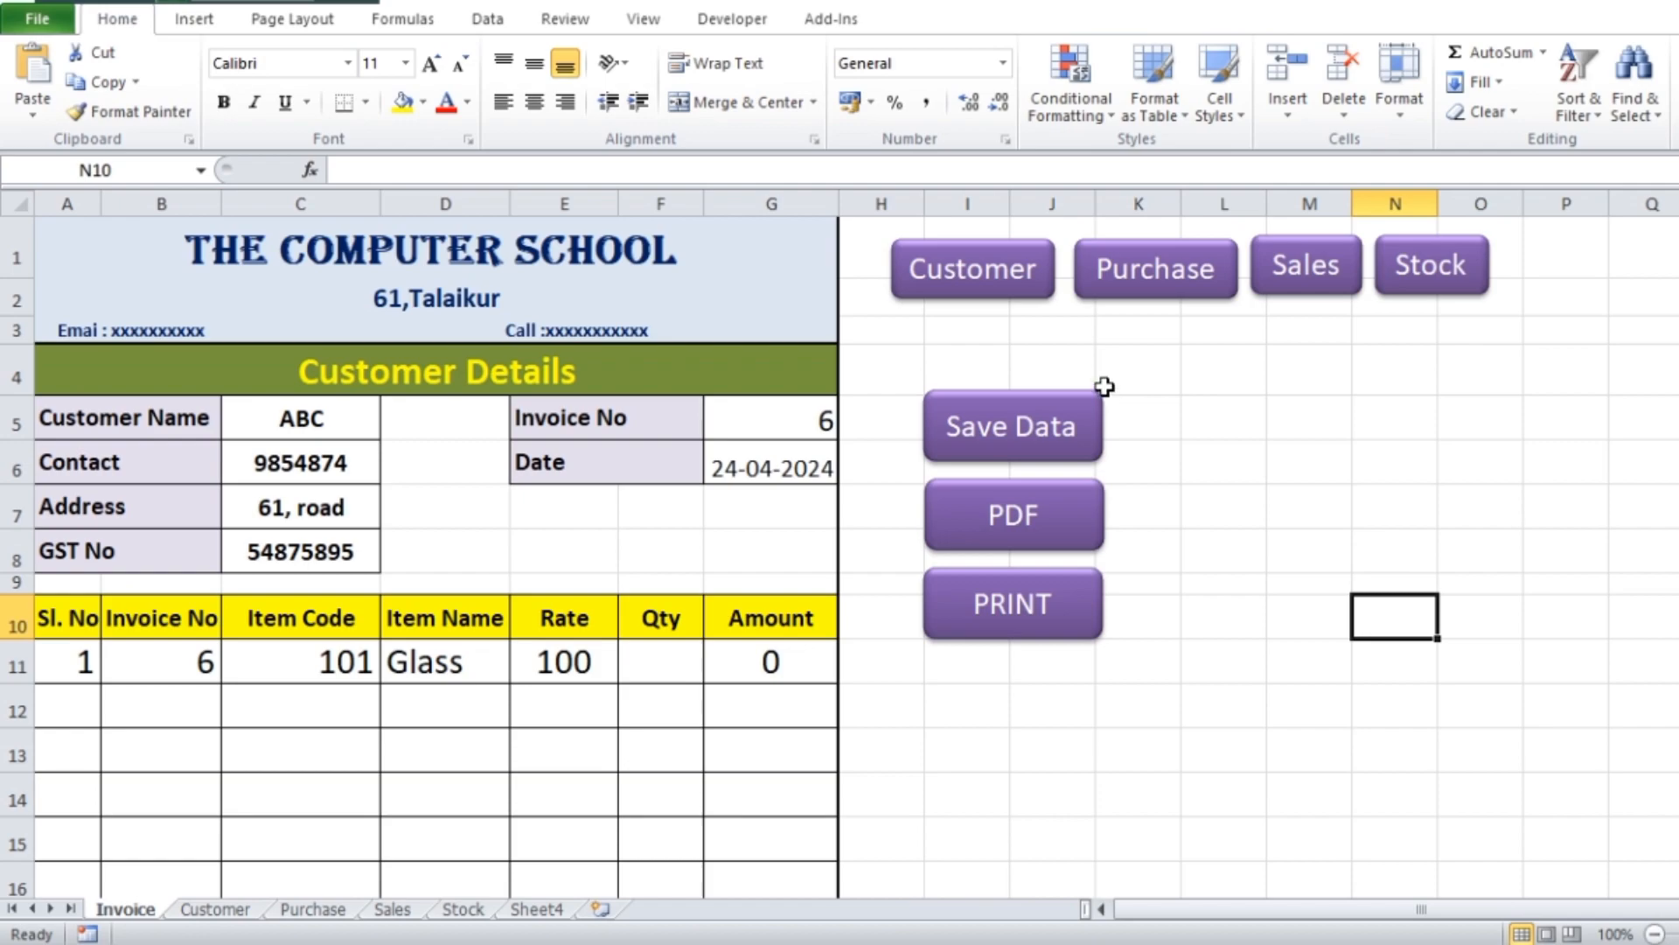
Add a hyperlink from the Purchase button to cell A1 of the Purchase sheet
{"action": "right_click", "coordinate": [1190, 292]}
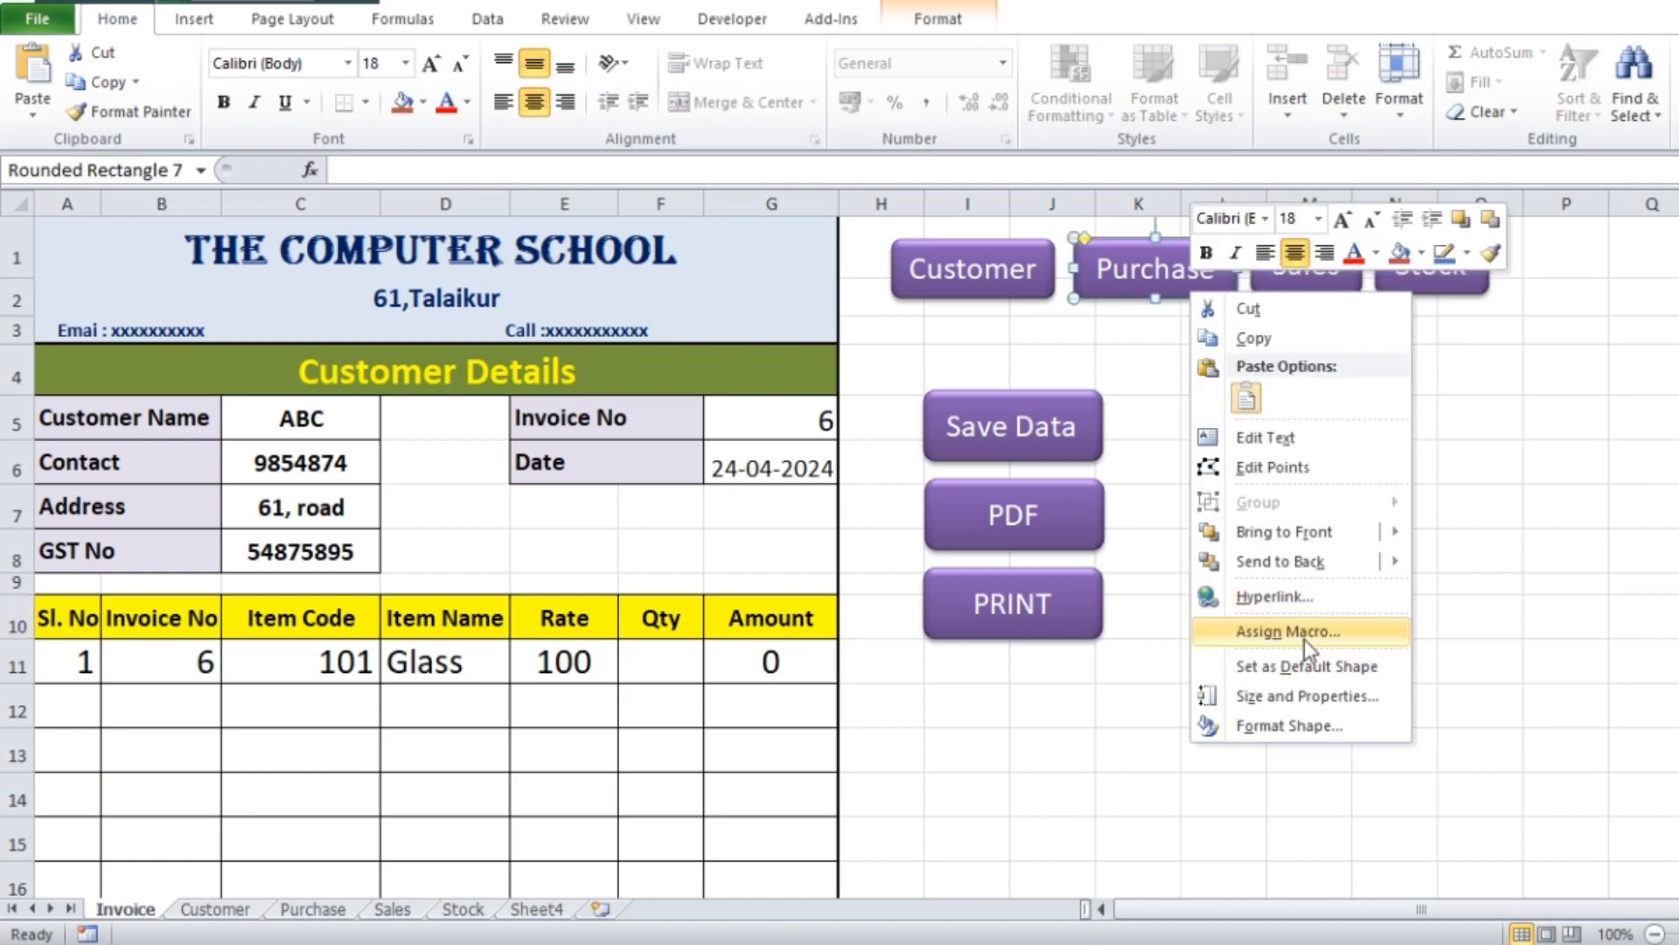
{"action": "left_click", "coordinate": [1275, 598]}
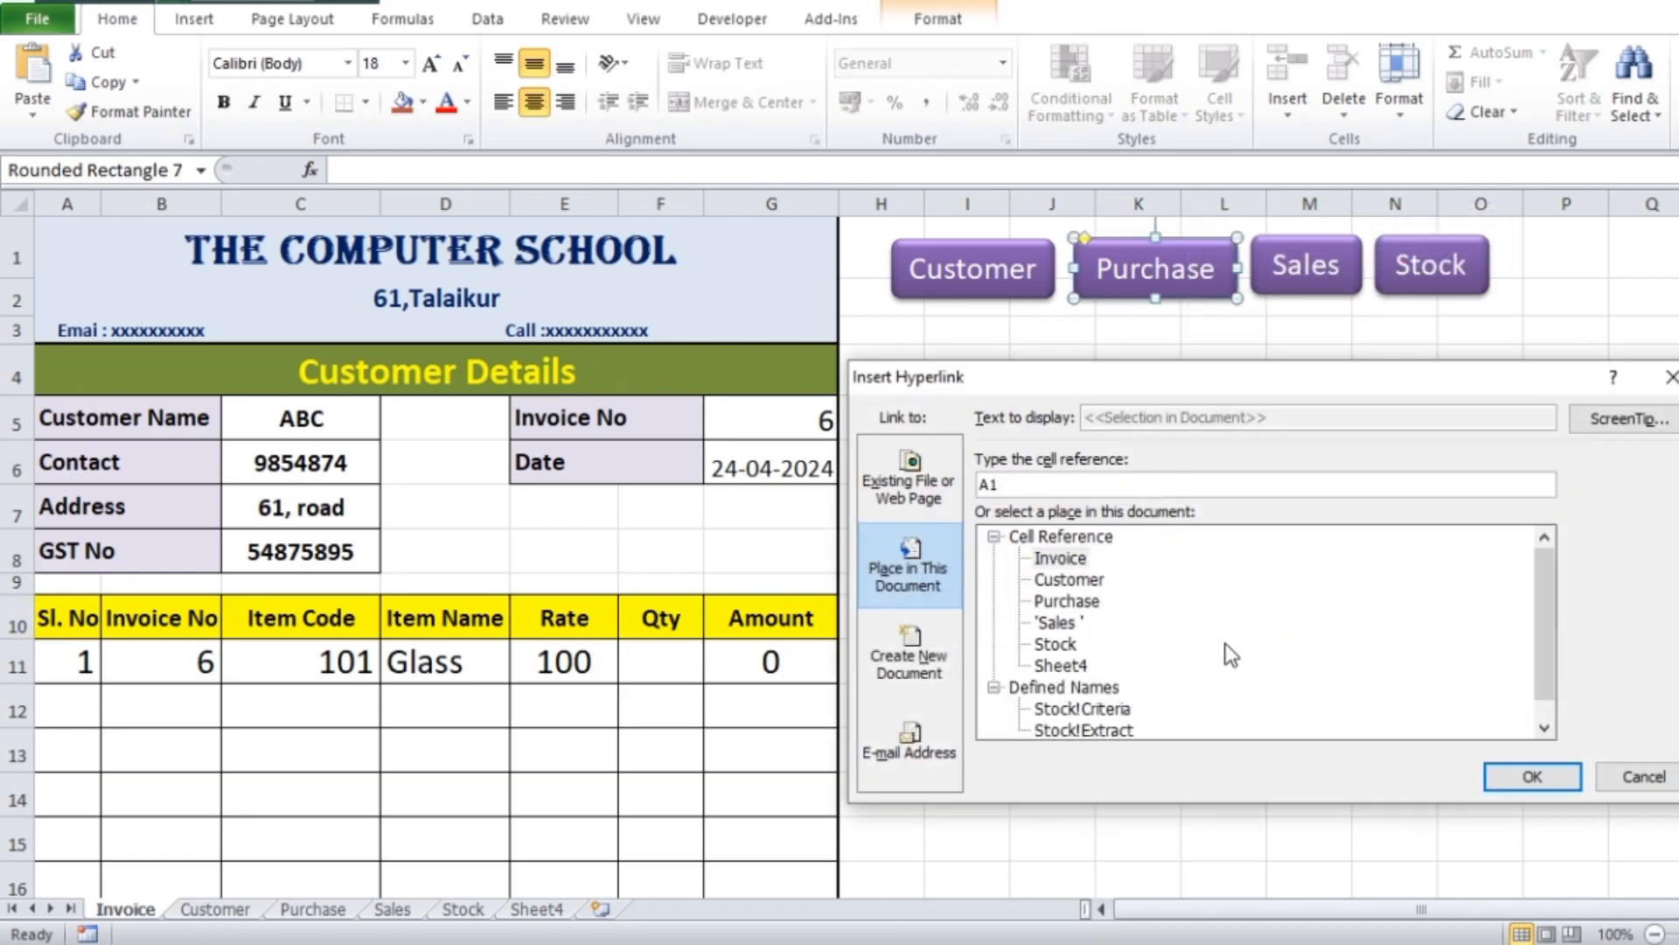
{"action": "left_click", "coordinate": [1067, 601]}
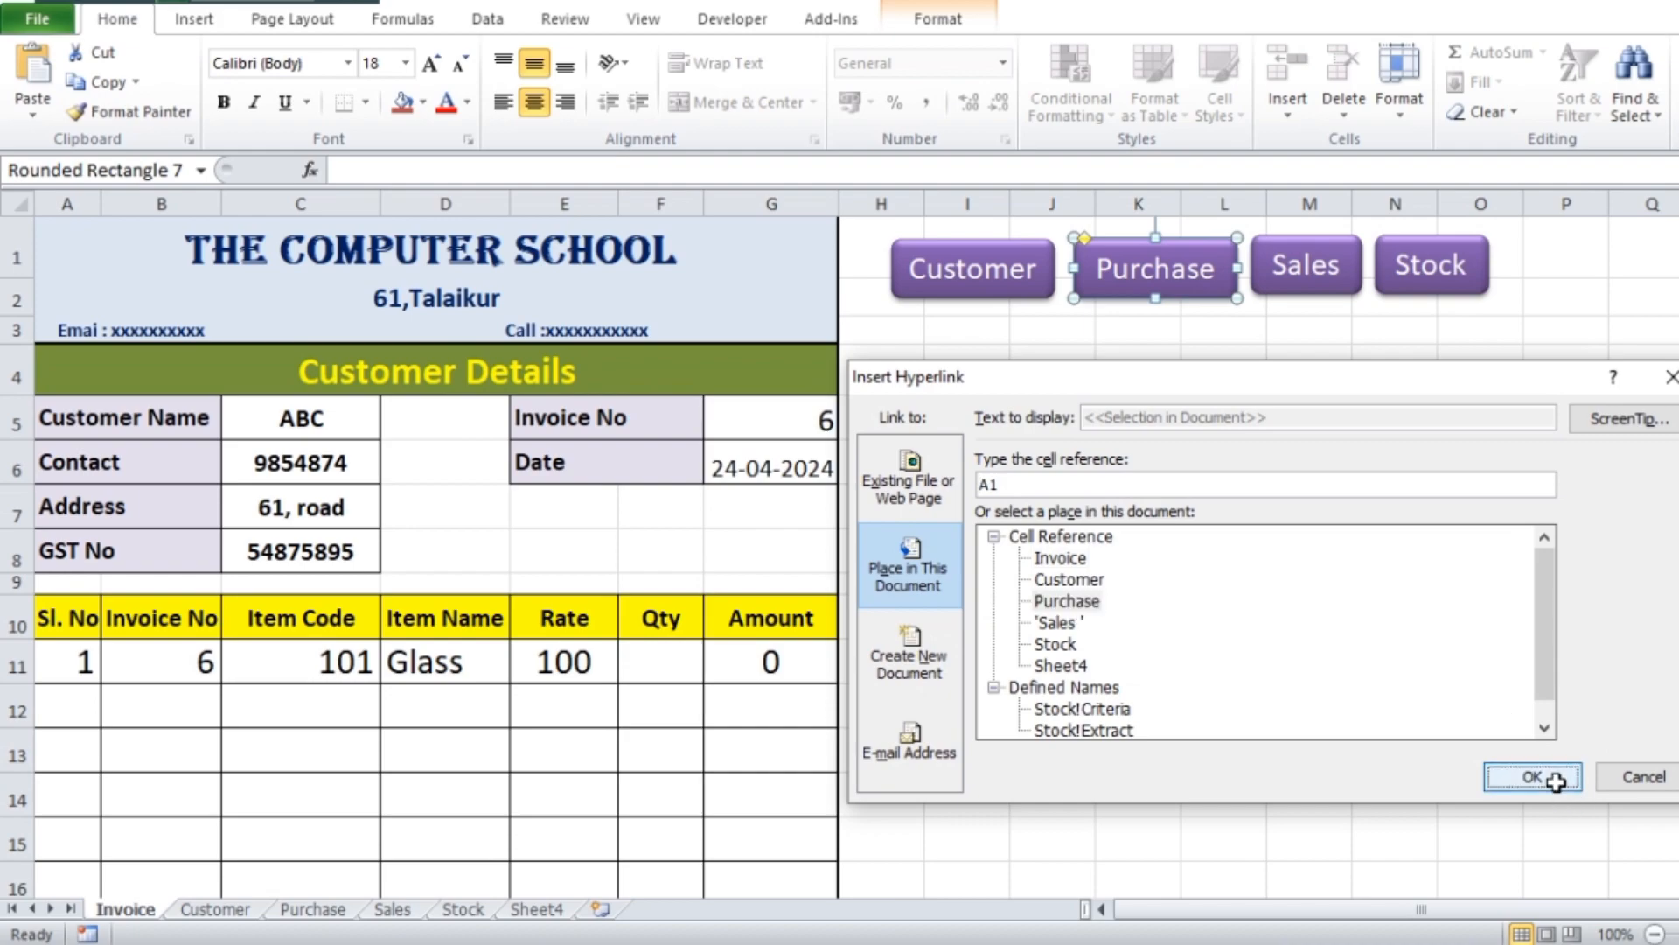
{"action": "left_click", "coordinate": [1533, 776]}
Add a hyperlink from the Sales button to the Sales sheet in this document
{"action": "left_click", "coordinate": [1335, 292]}
{"action": "right_click", "coordinate": [1335, 292]}
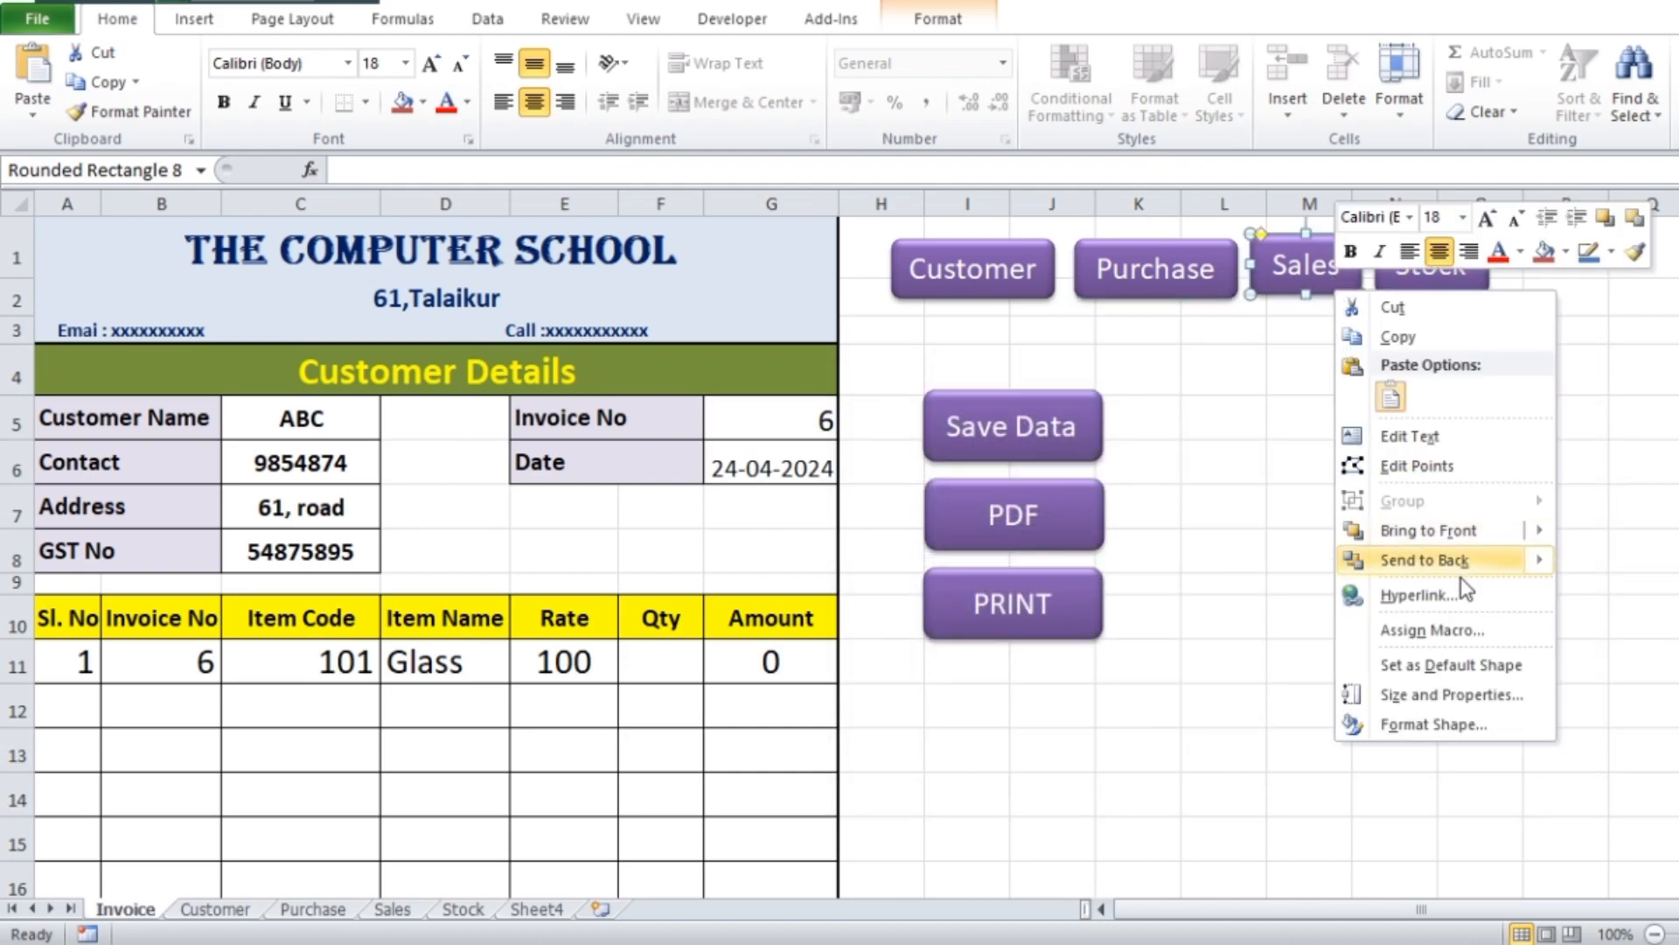
{"action": "left_click", "coordinate": [1426, 599]}
{"action": "left_click", "coordinate": [1176, 619]}
{"action": "left_click", "coordinate": [1649, 771]}
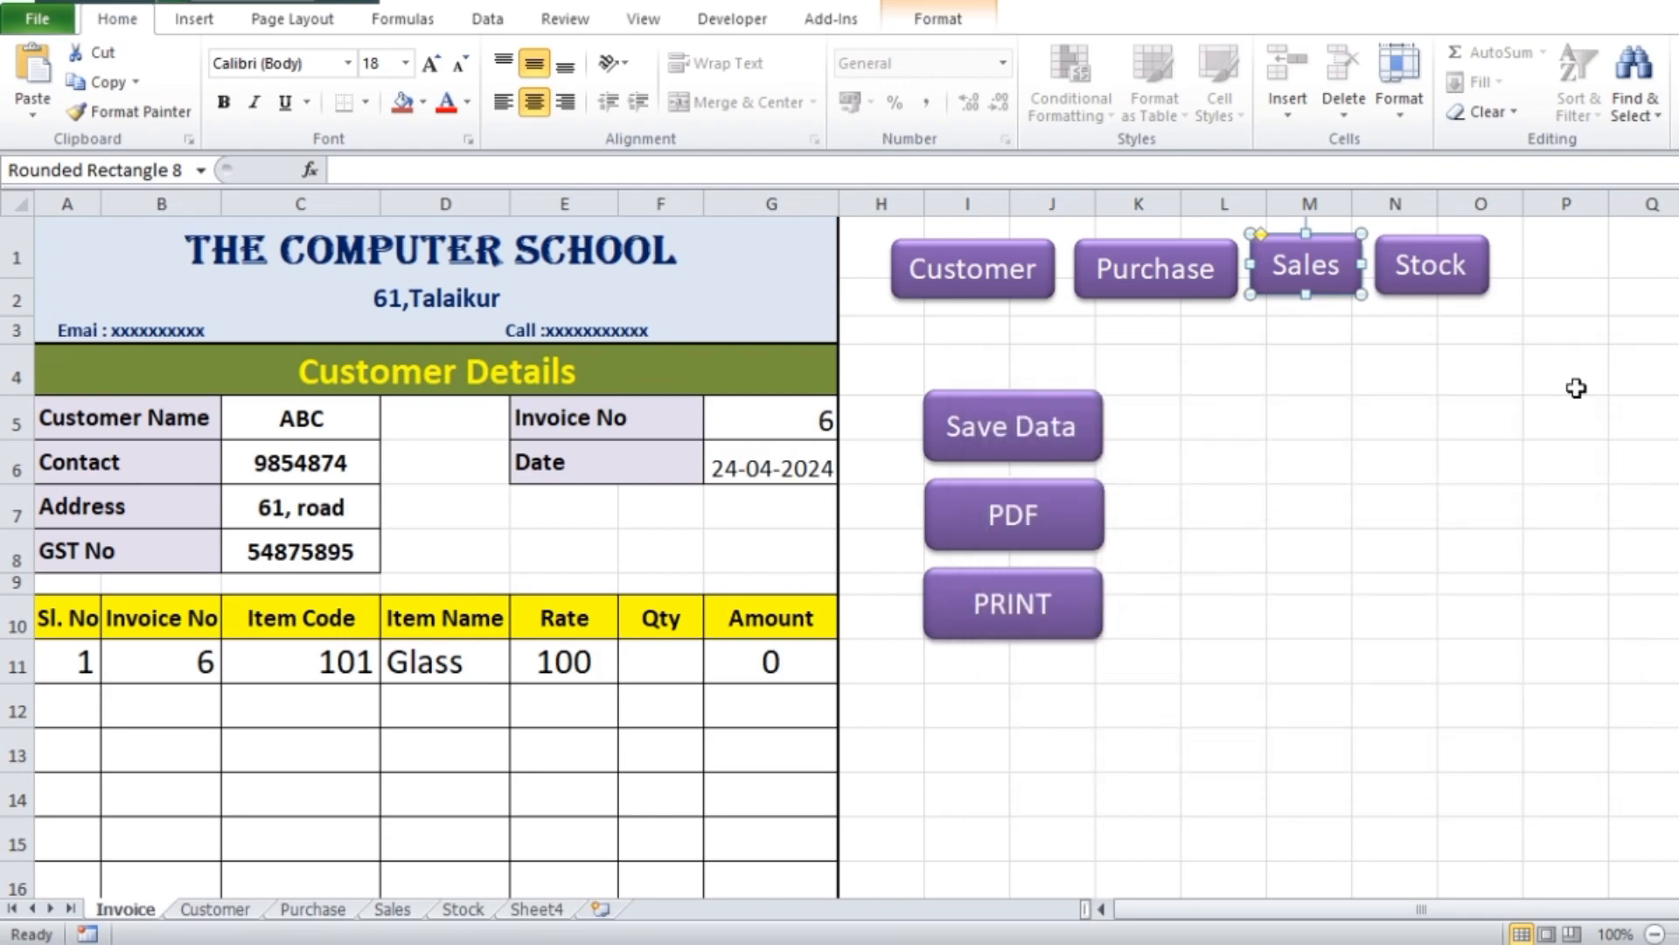
Add a hyperlink from the Stock button to the Stock sheet in this document
{"action": "left_click", "coordinate": [1436, 287]}
{"action": "right_click", "coordinate": [1436, 287]}
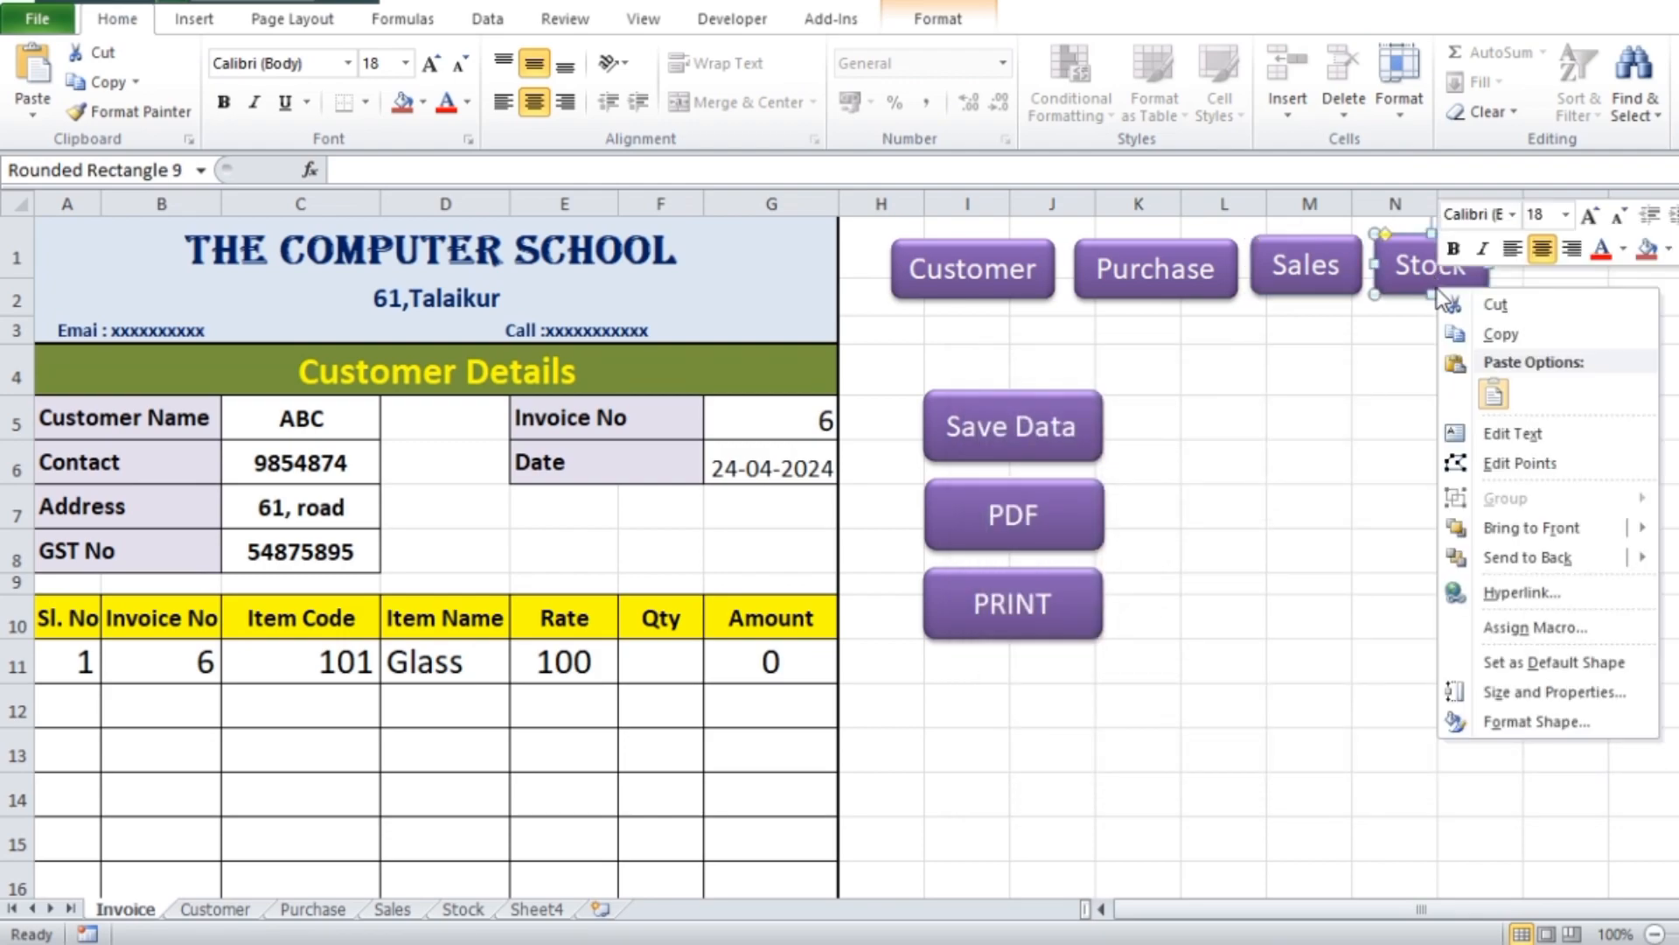
{"action": "left_click", "coordinate": [1527, 593]}
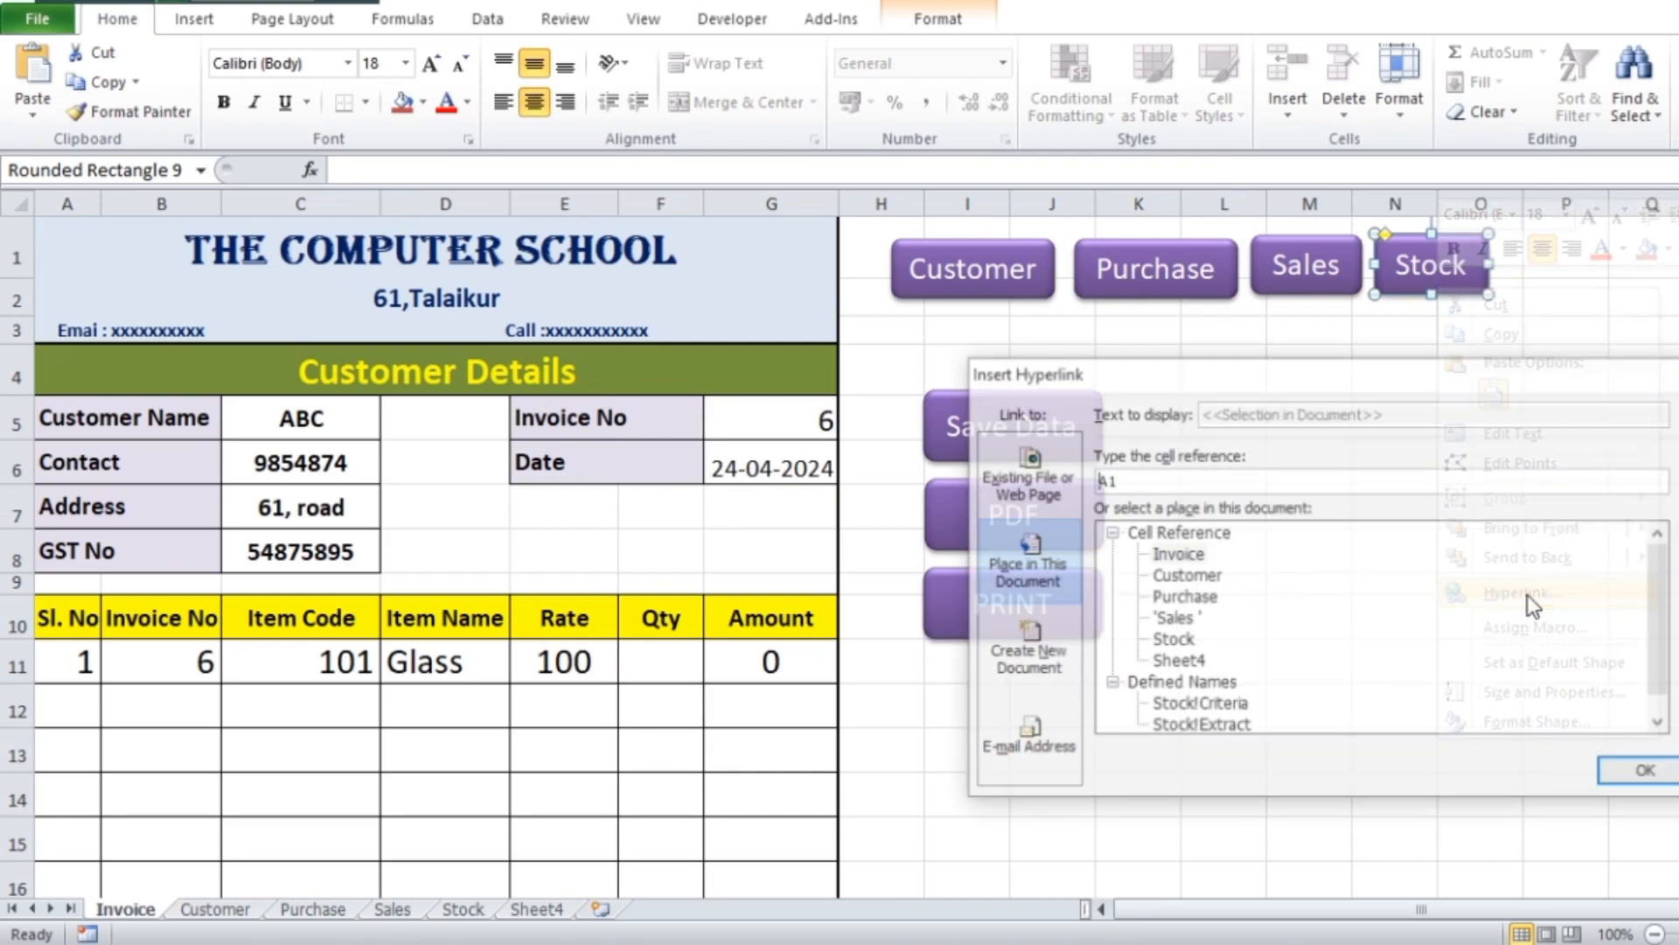
{"action": "left_click", "coordinate": [1176, 644]}
{"action": "left_click", "coordinate": [1648, 774]}
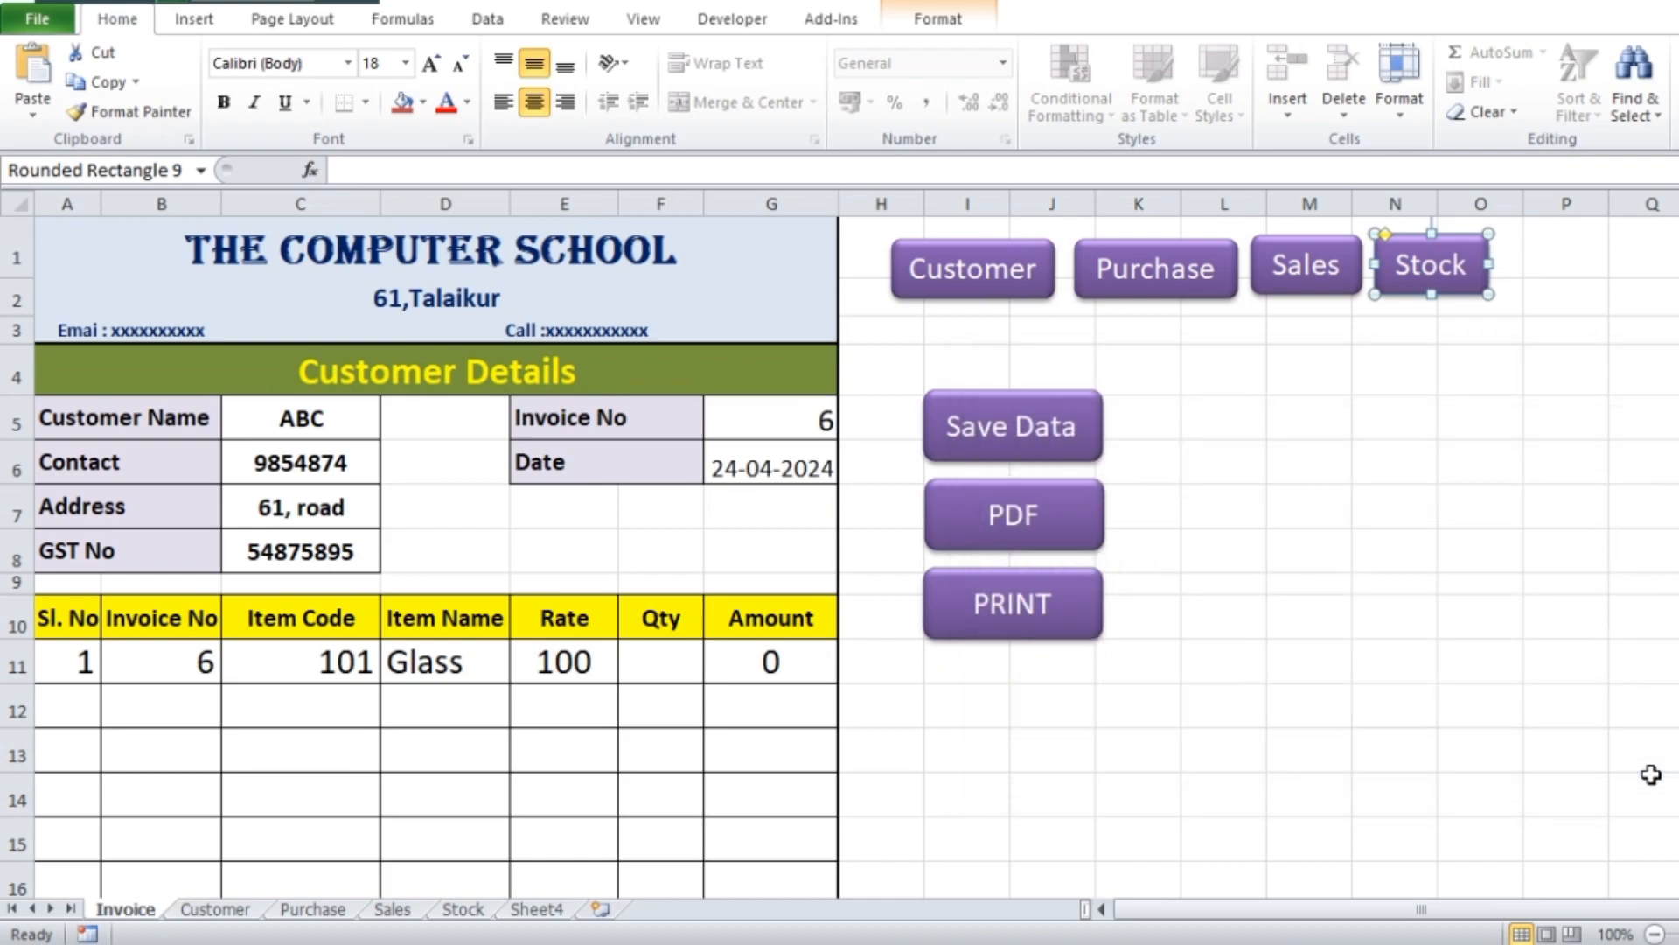
{"action": "left_click", "coordinate": [1373, 420]}
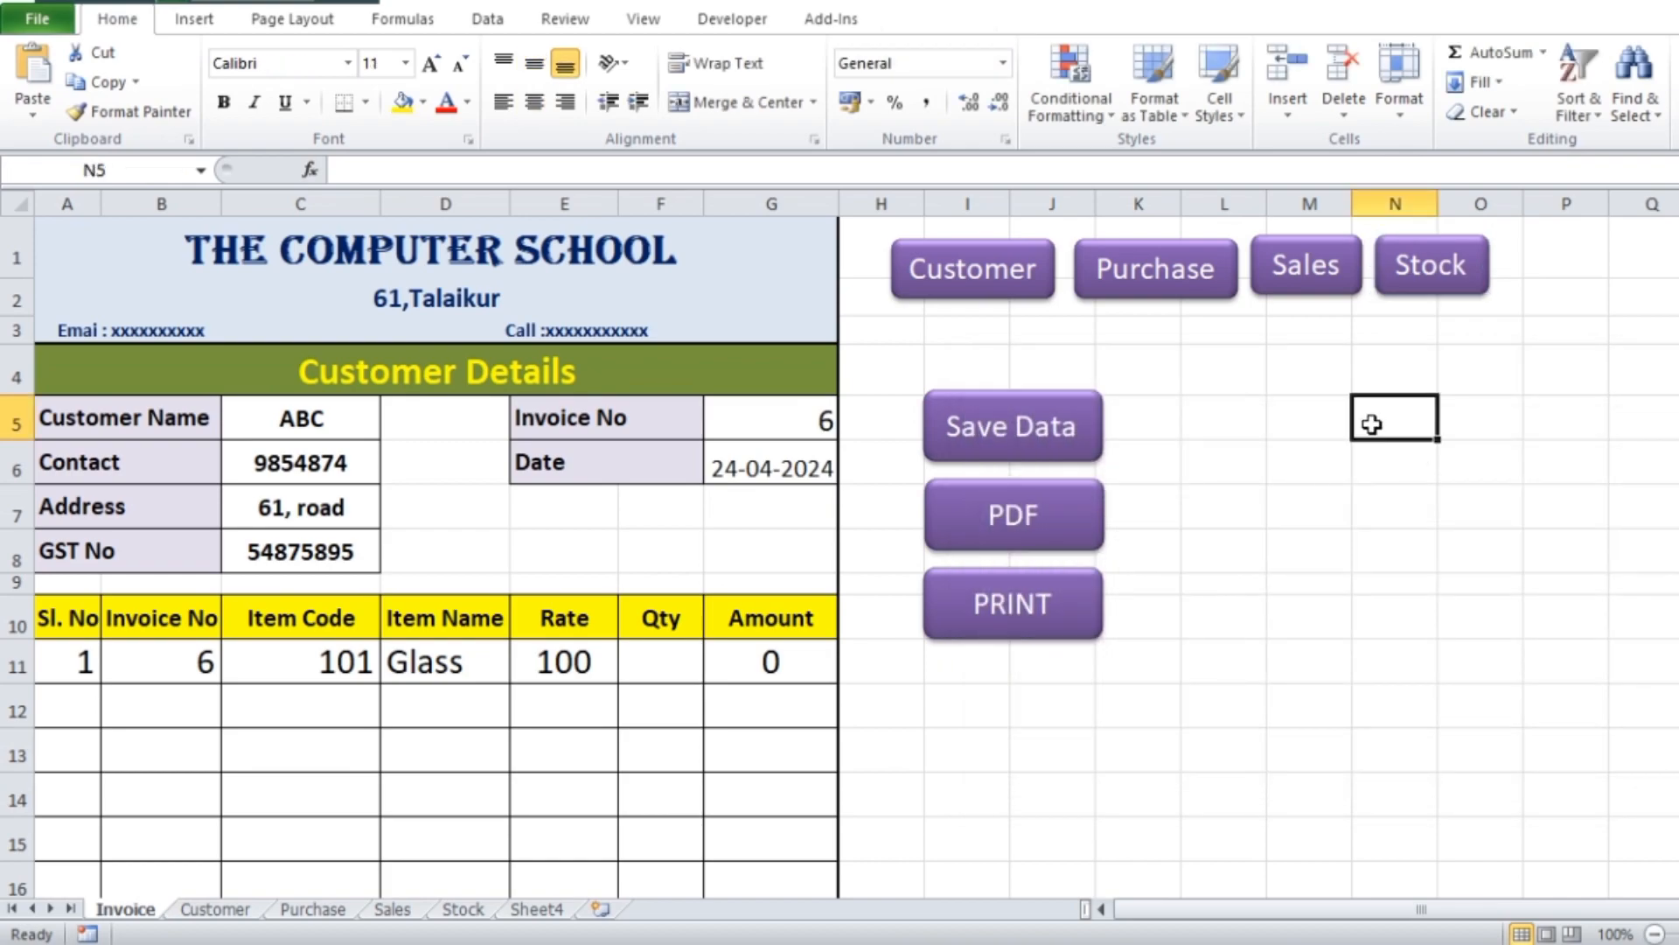
Test the Stock and Sales button links, returning to the Invoice sheet after each one
{"action": "left_click", "coordinate": [1431, 302]}
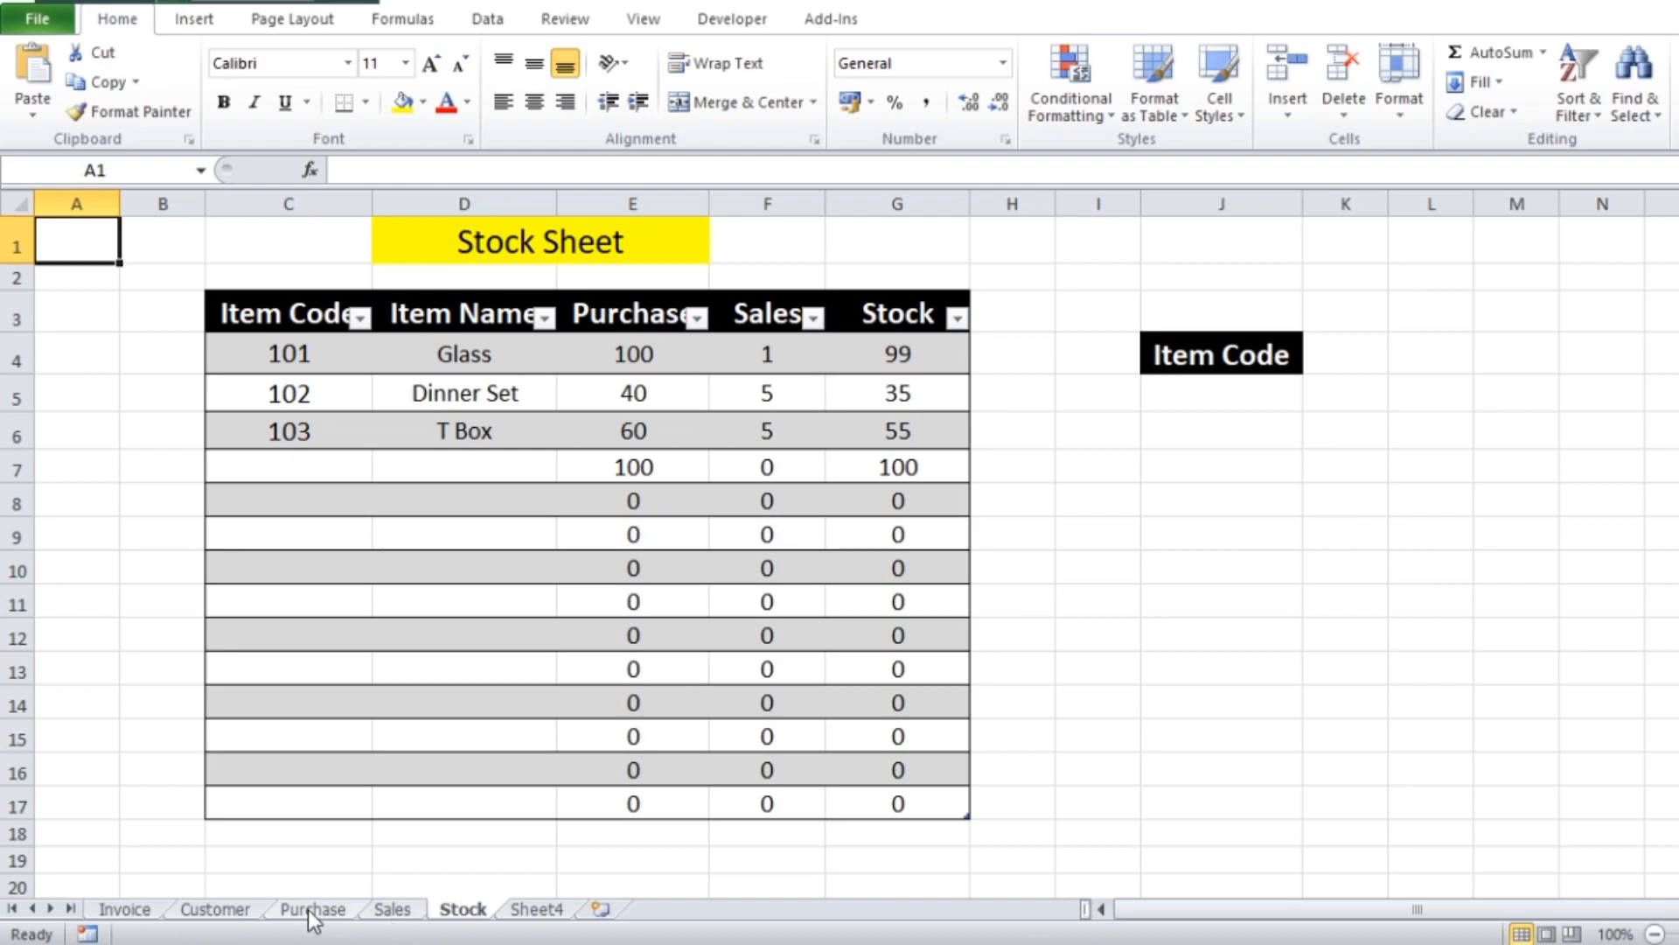
{"action": "left_click", "coordinate": [120, 912]}
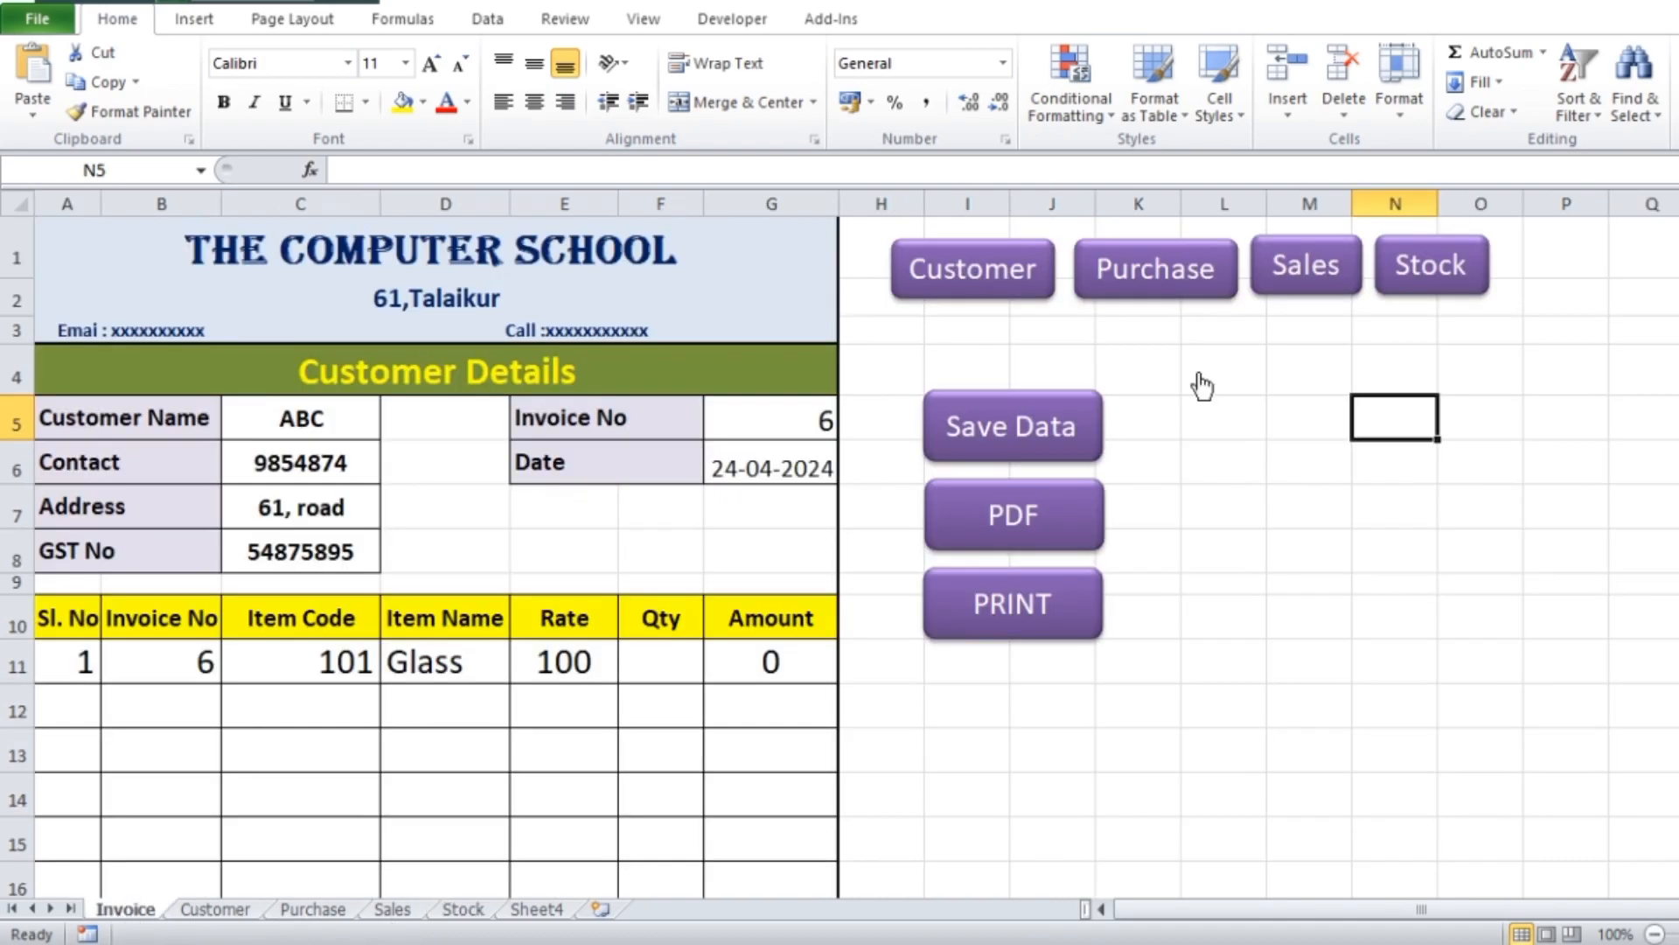
{"action": "left_click", "coordinate": [1325, 282]}
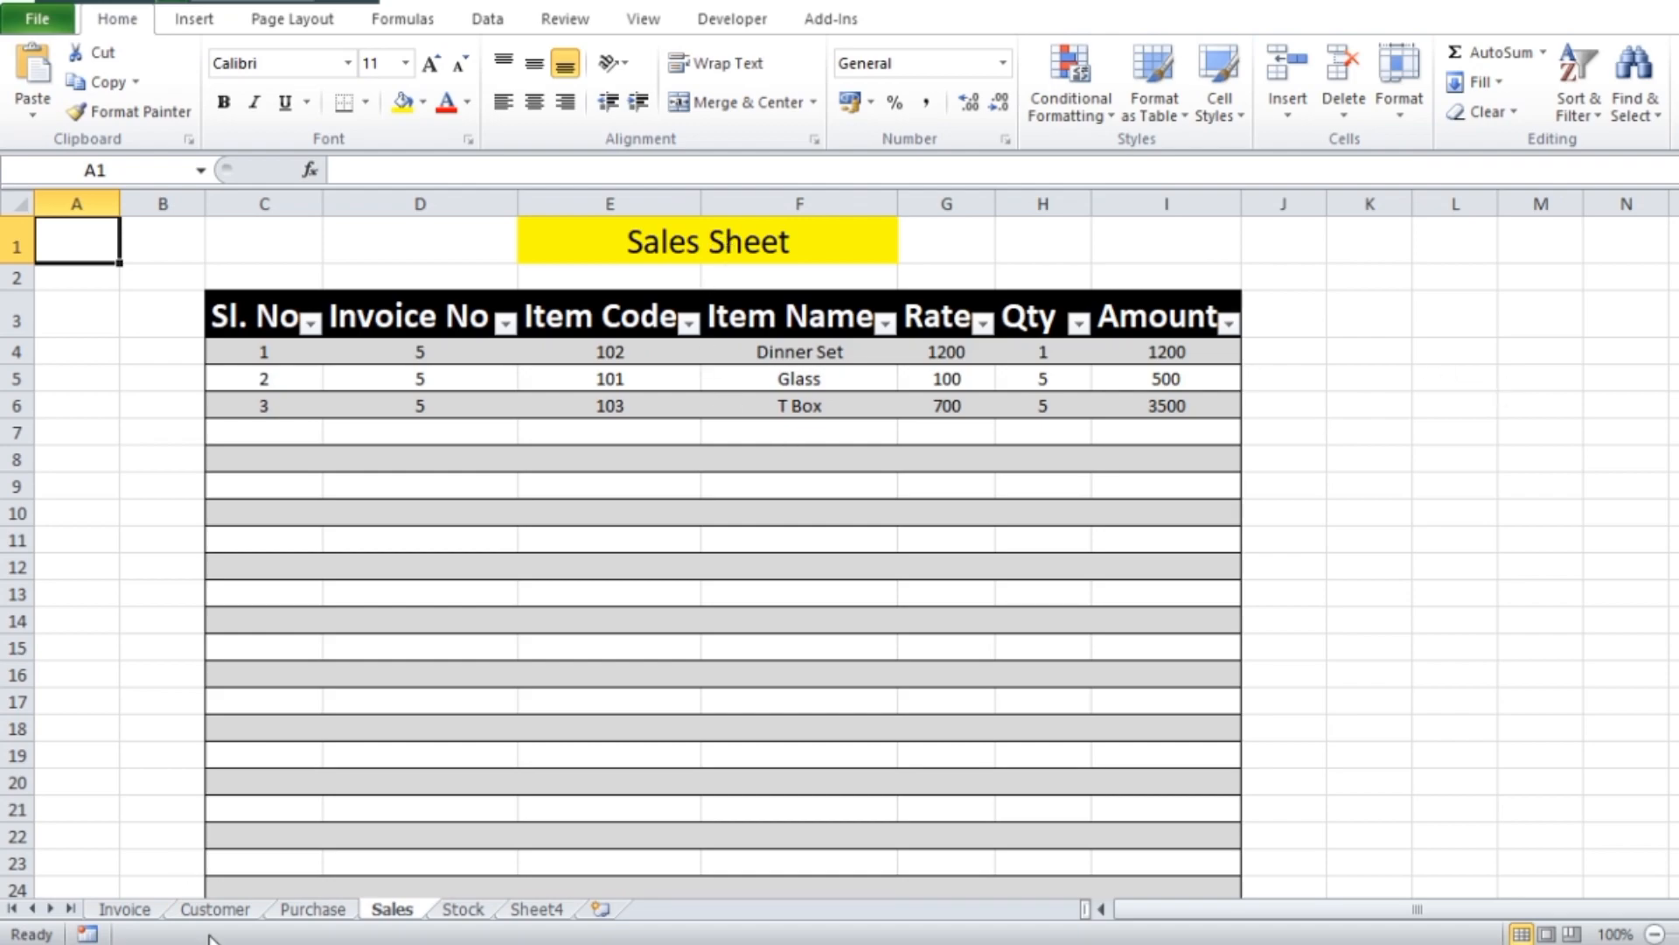
{"action": "left_click", "coordinate": [135, 912]}
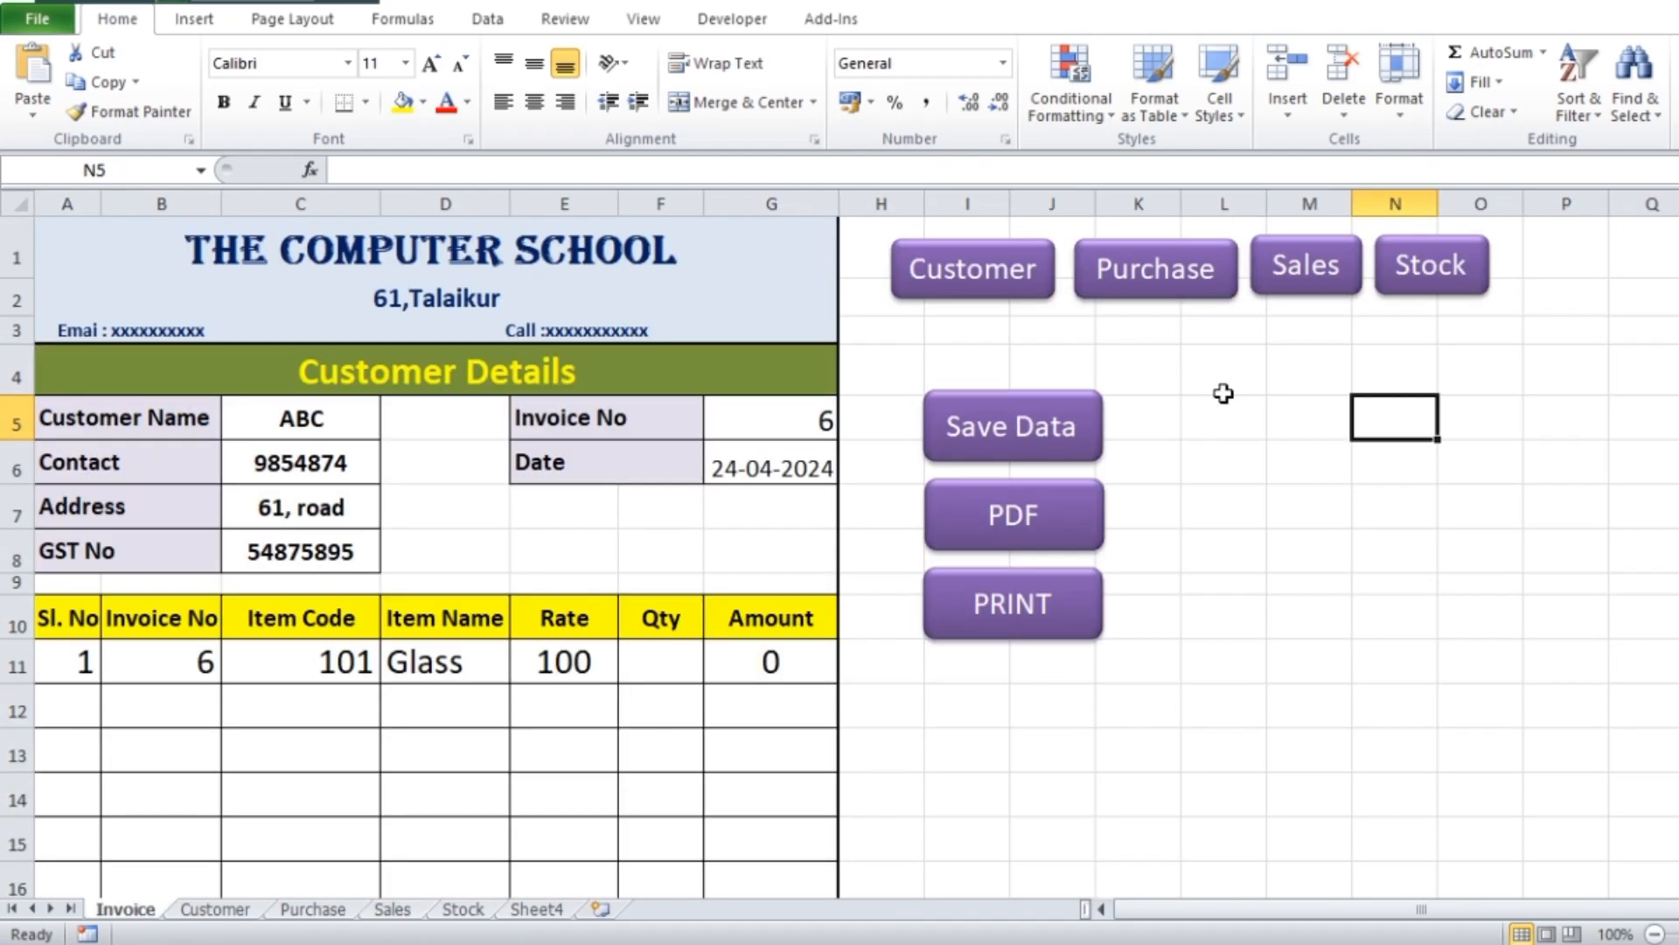
Copy the Purchase, Sales and Stock buttons, leaving out Customer, from the Invoice sheet to the Purchase sheet
{"action": "left_click", "coordinate": [1031, 290], "text": "ctrl"}
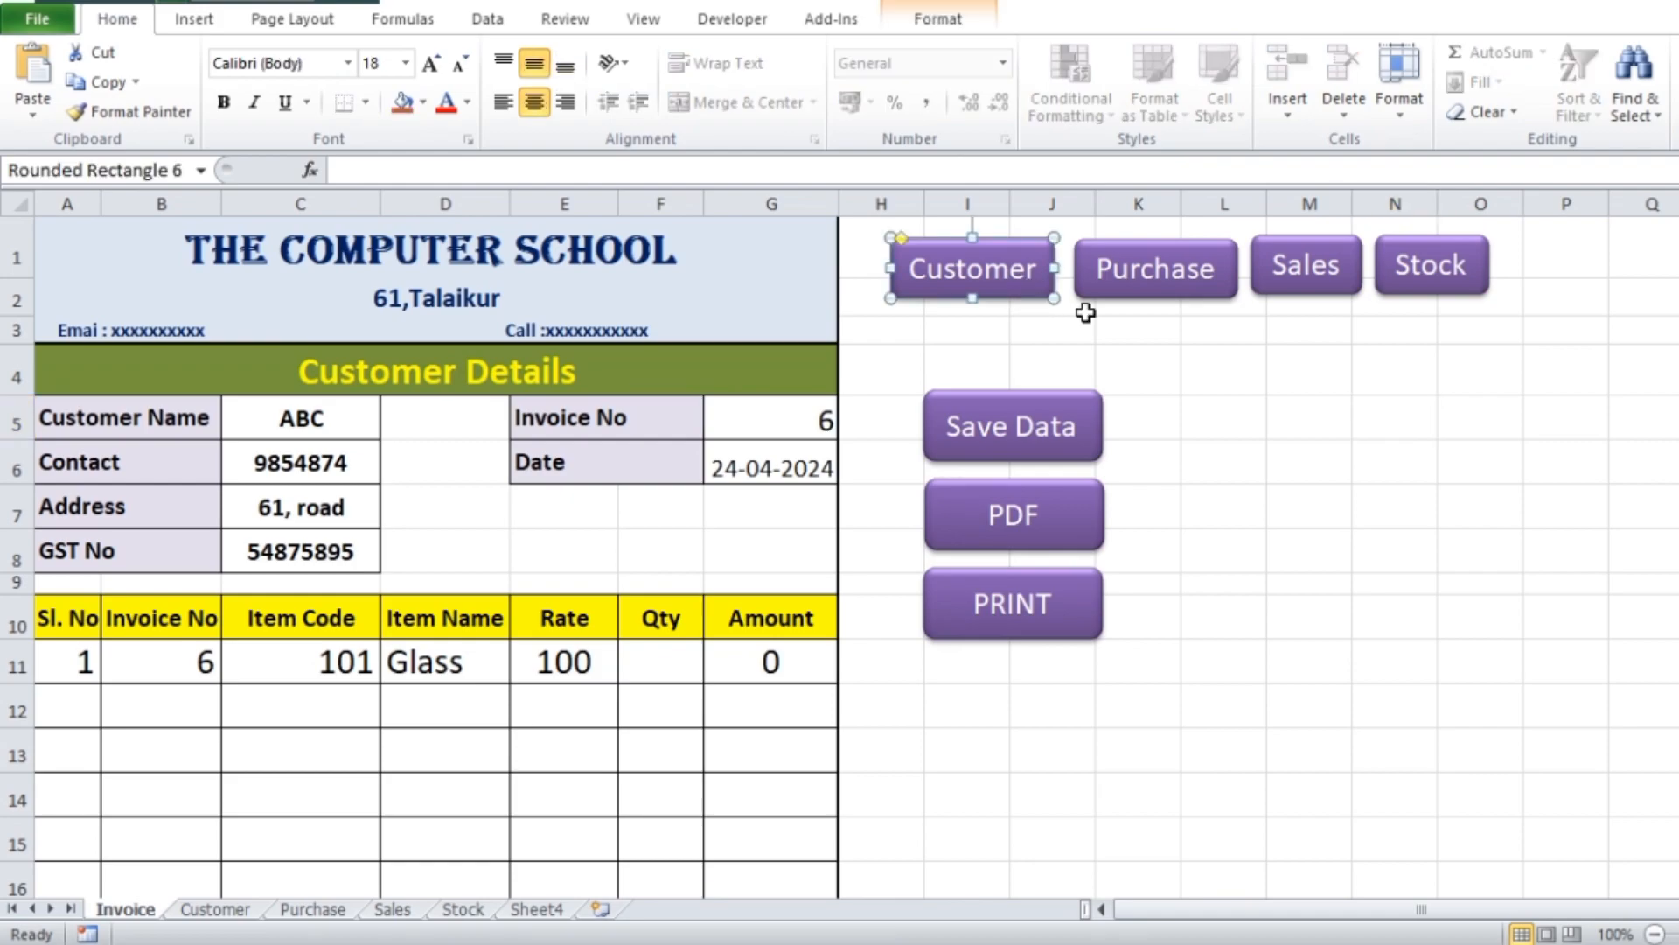
{"action": "left_click", "coordinate": [1209, 292], "text": "ctrl"}
{"action": "left_click", "coordinate": [1342, 291], "text": "ctrl"}
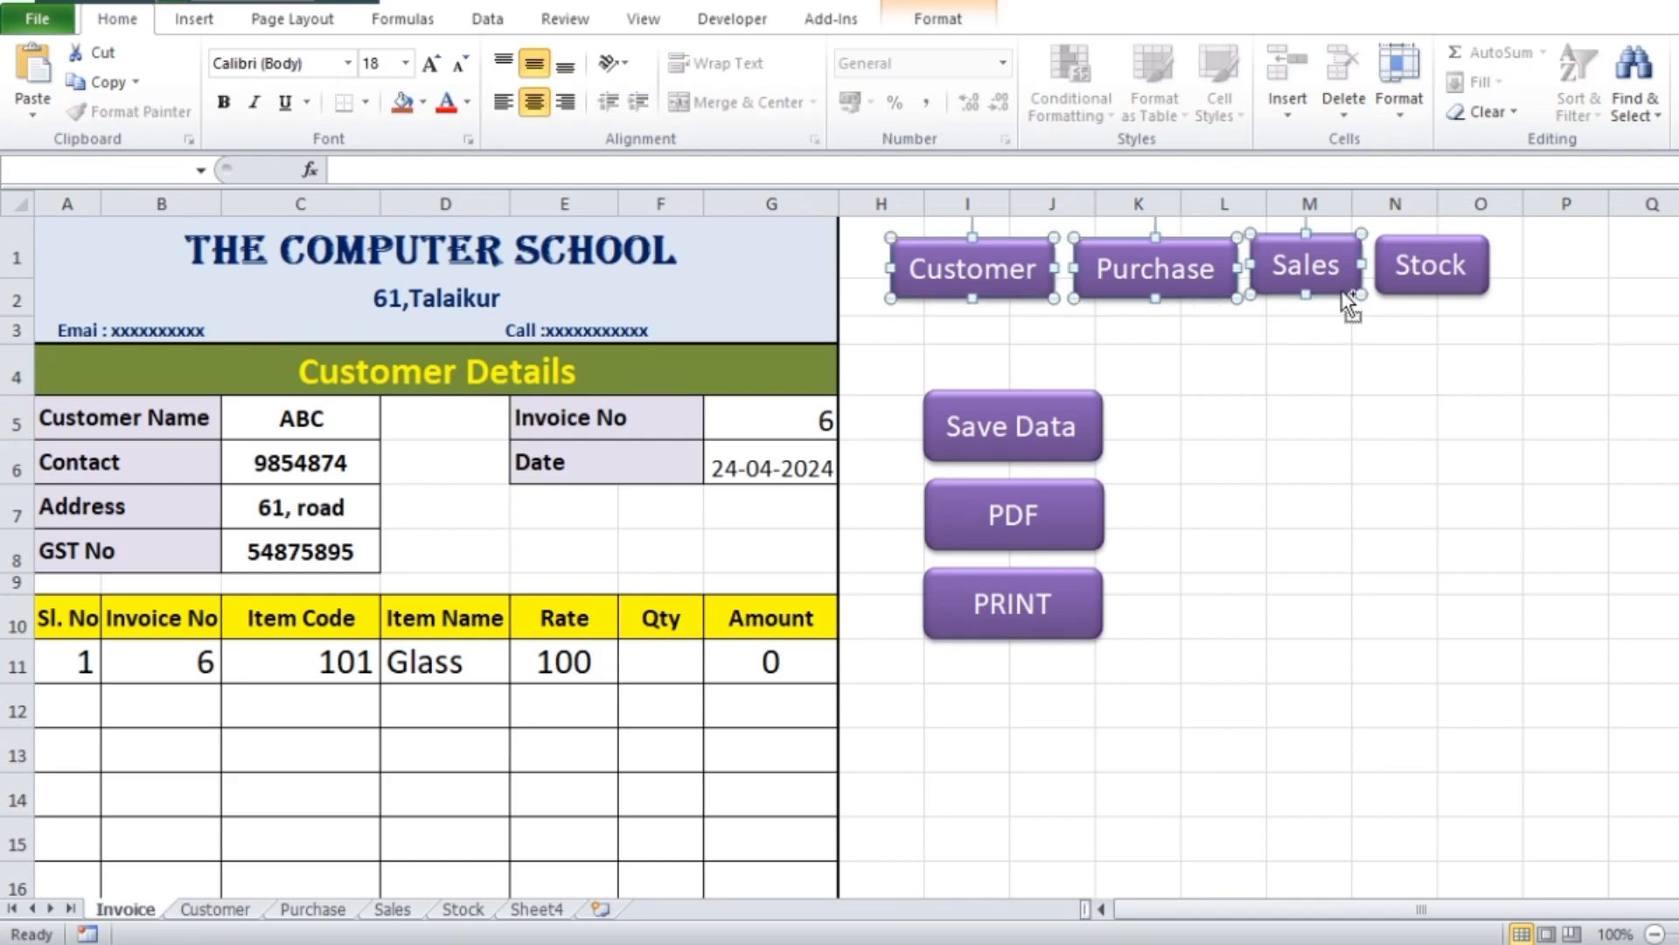
{"action": "left_click", "coordinate": [1433, 291], "text": "ctrl"}
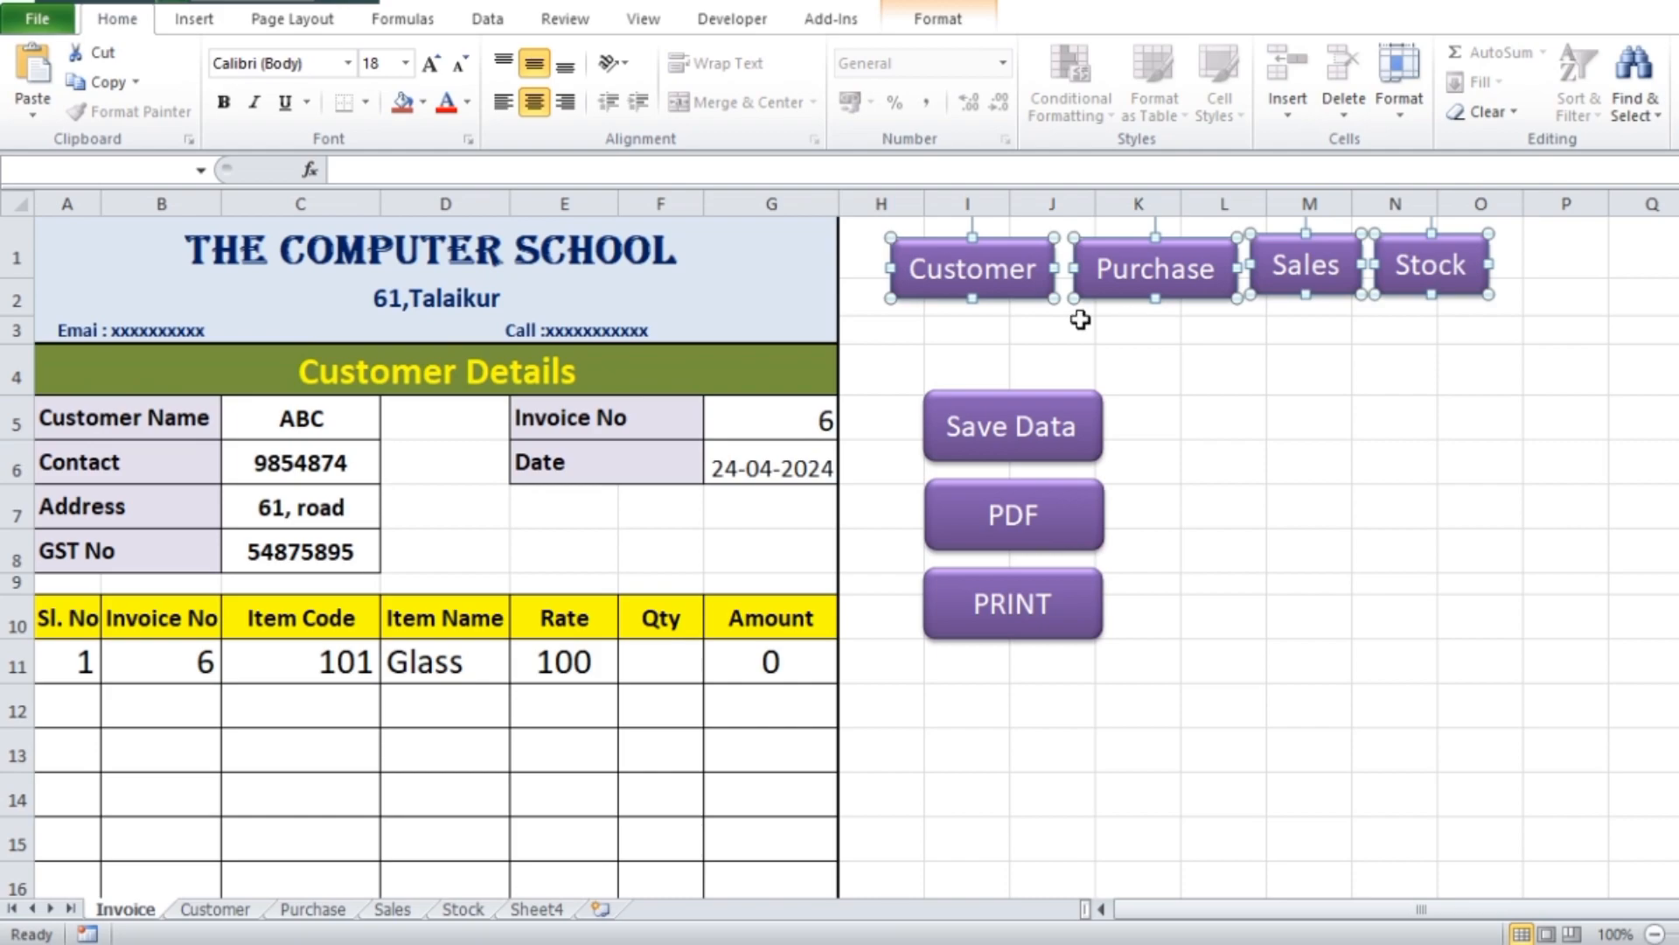
{"action": "left_click", "coordinate": [986, 288], "text": "ctrl"}
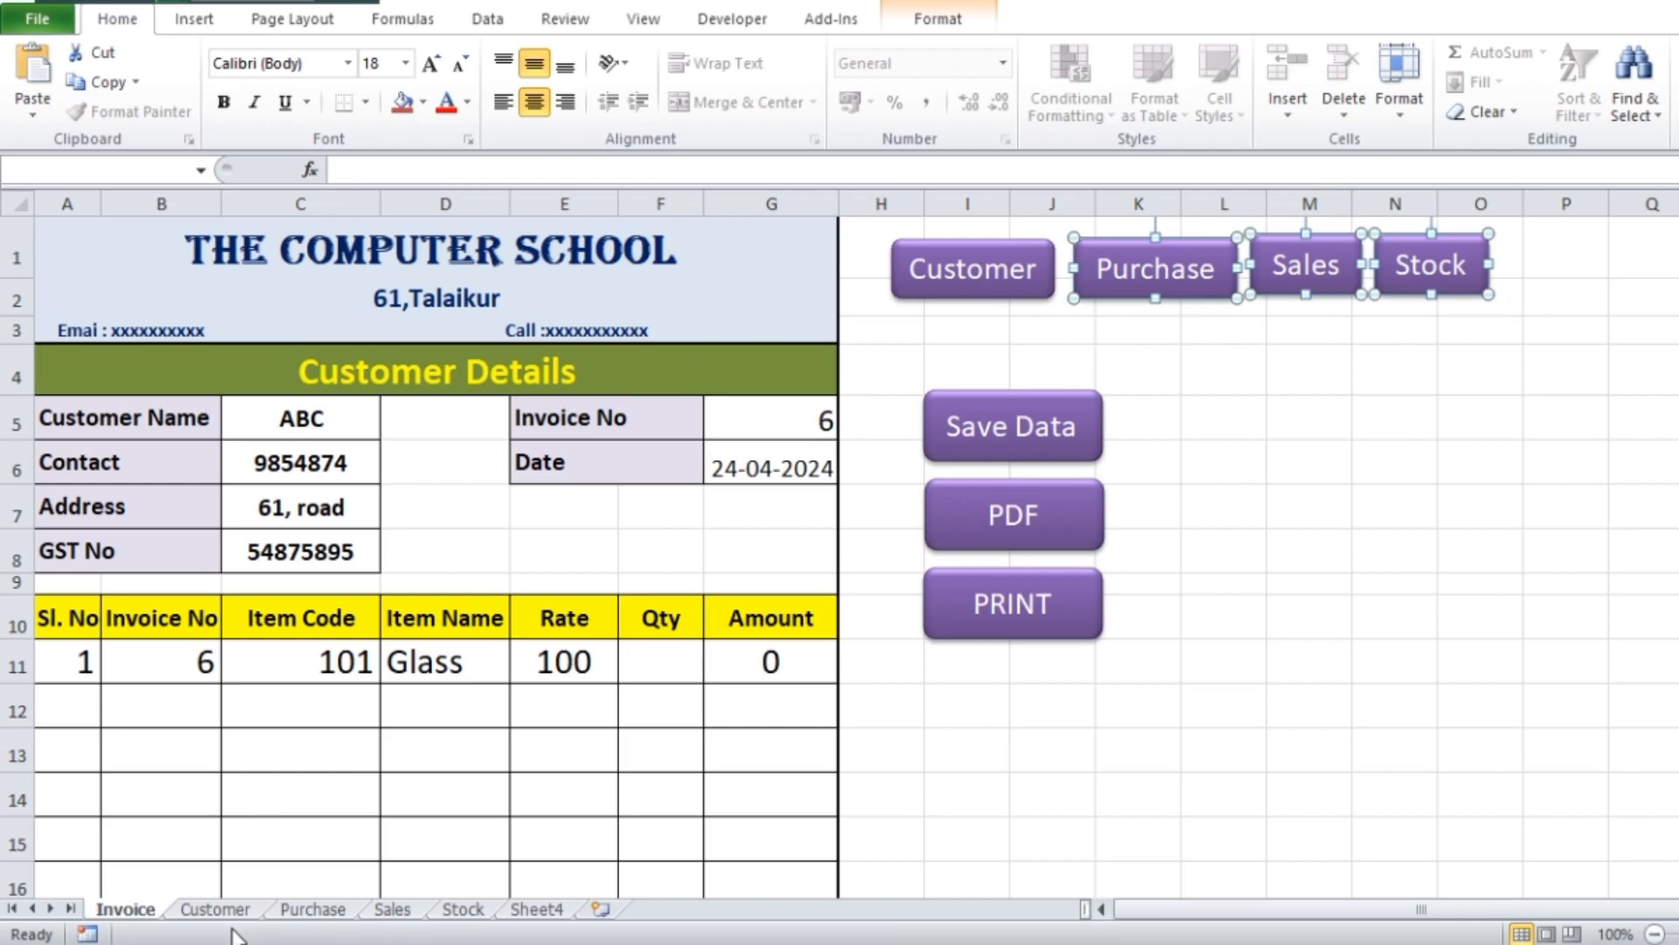
{"action": "left_click", "coordinate": [306, 911]}
{"action": "key", "text": "ctrl+v"}
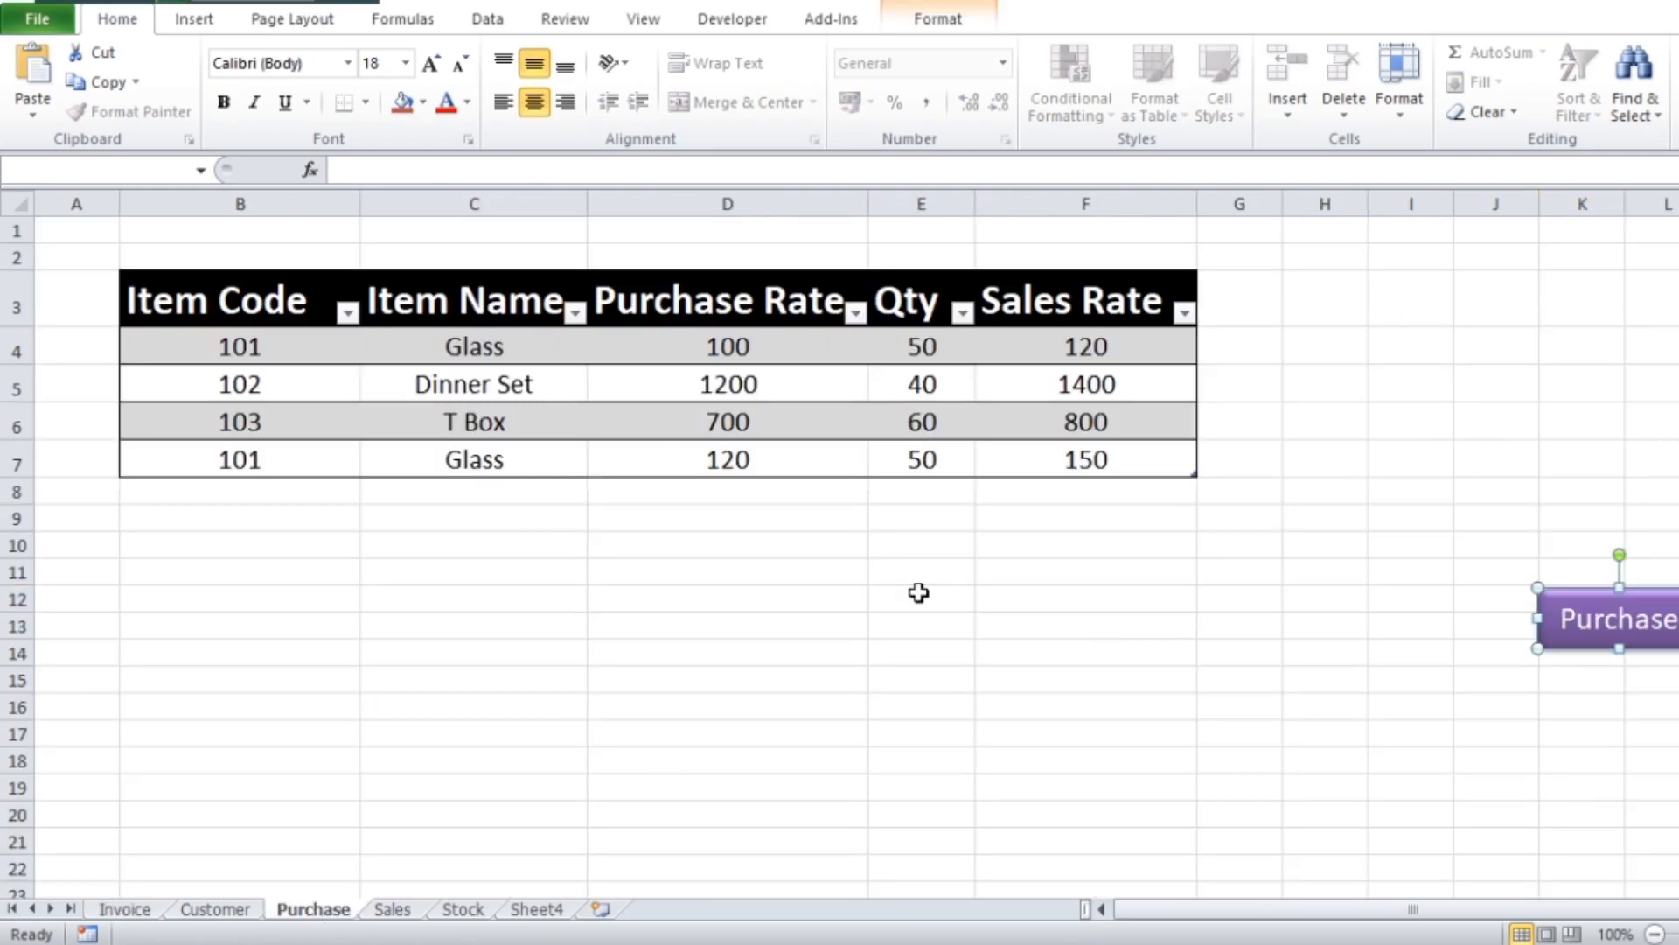
Move the pasted Purchase button up beside the table's header row
{"action": "left_click", "coordinate": [1653, 626]}
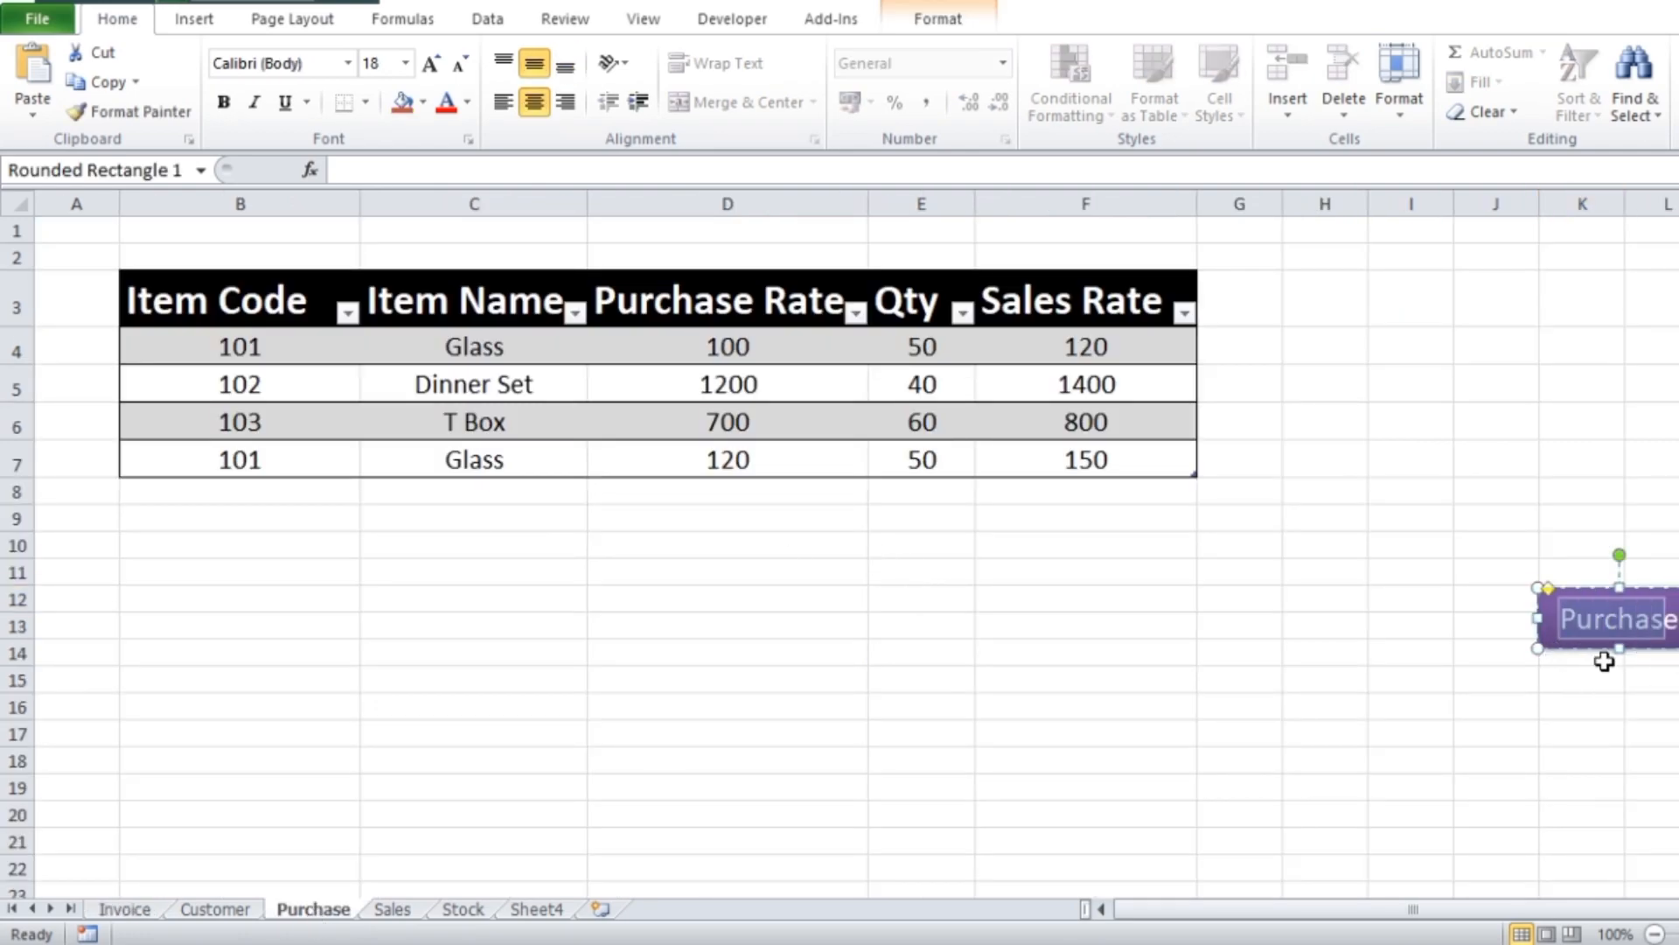
{"action": "left_click_drag", "start_coordinate": [1606, 652], "coordinate": [1320, 313]}
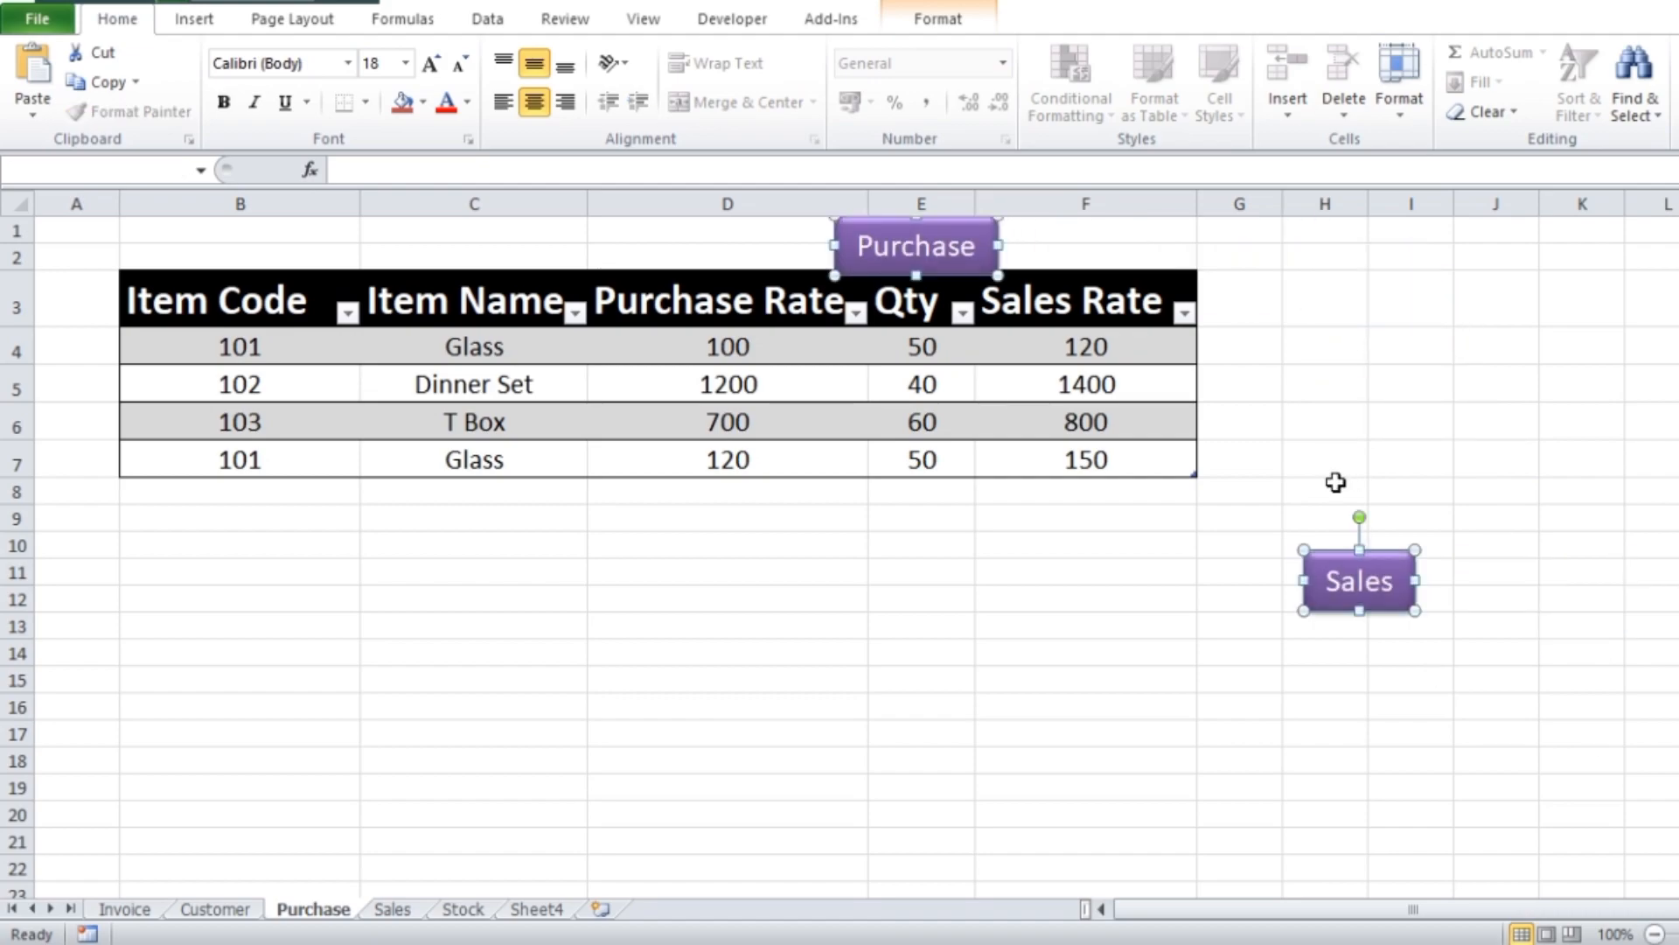
{"action": "left_click", "coordinate": [1097, 716]}
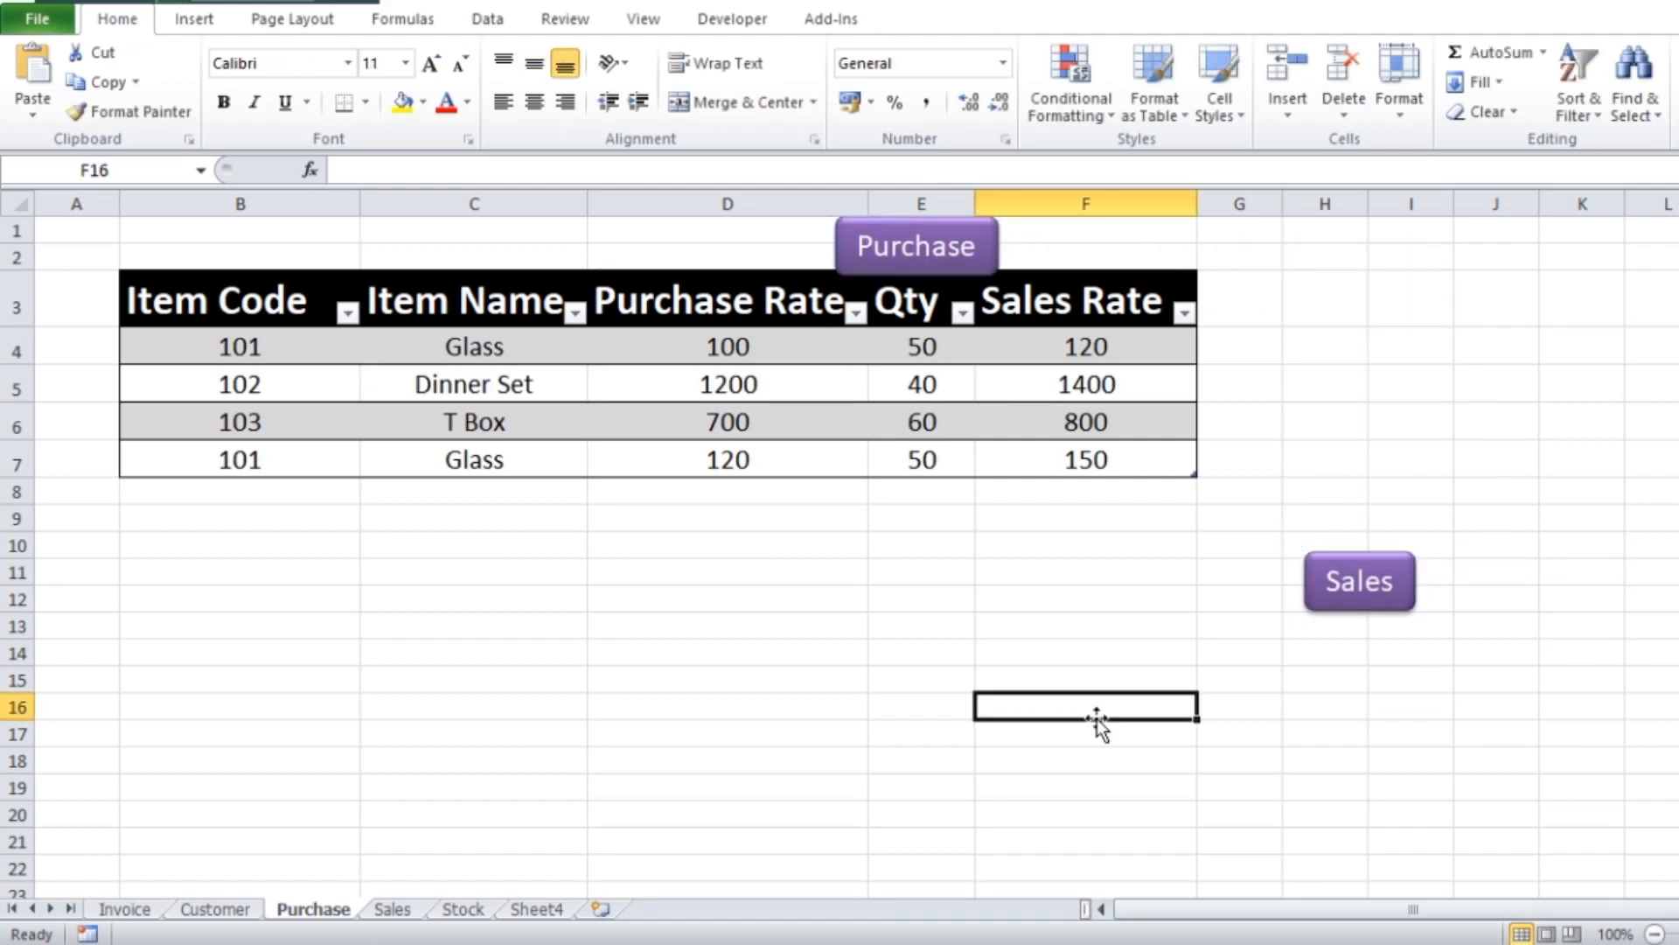
Move the Stock button beside the table in column H, level with rows 4 and 5
{"action": "left_click_drag", "start_coordinate": [1417, 914], "coordinate": [1640, 898]}
{"action": "left_click", "coordinate": [1275, 581]}
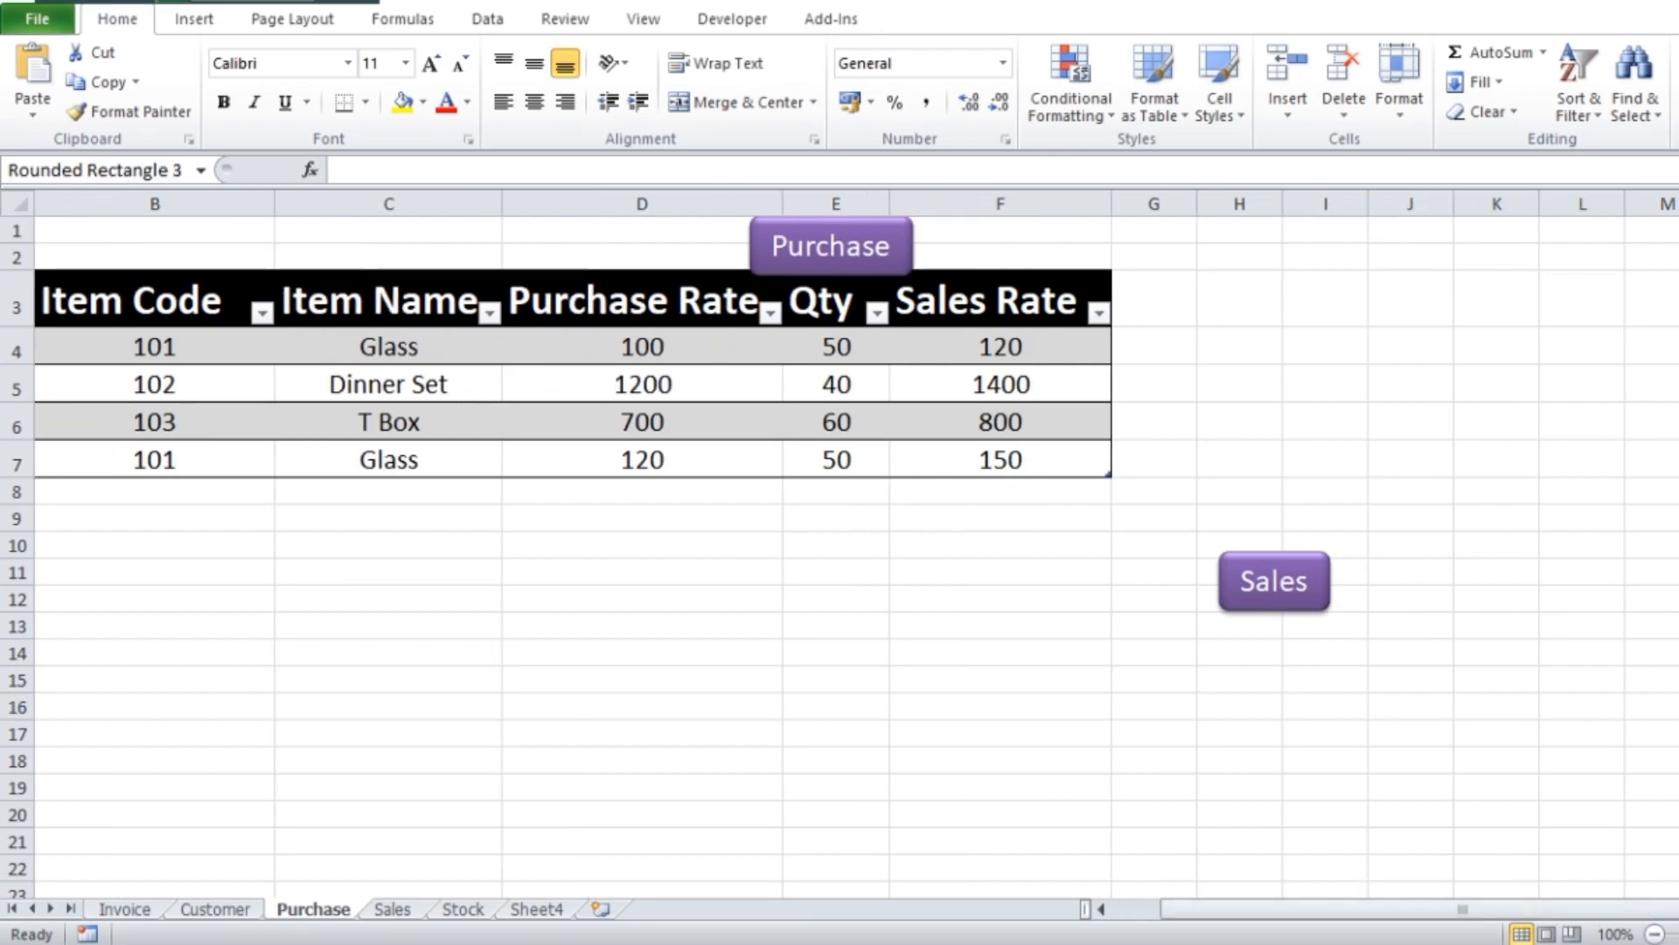
{"action": "left_click_drag", "start_coordinate": [1268, 565], "coordinate": [1207, 366]}
Try to move the Purchase button from above the Qty column to the space above Stock
{"action": "left_click", "coordinate": [847, 270], "text": "ctrl"}
{"action": "left_click_drag", "start_coordinate": [847, 270], "coordinate": [1233, 283]}
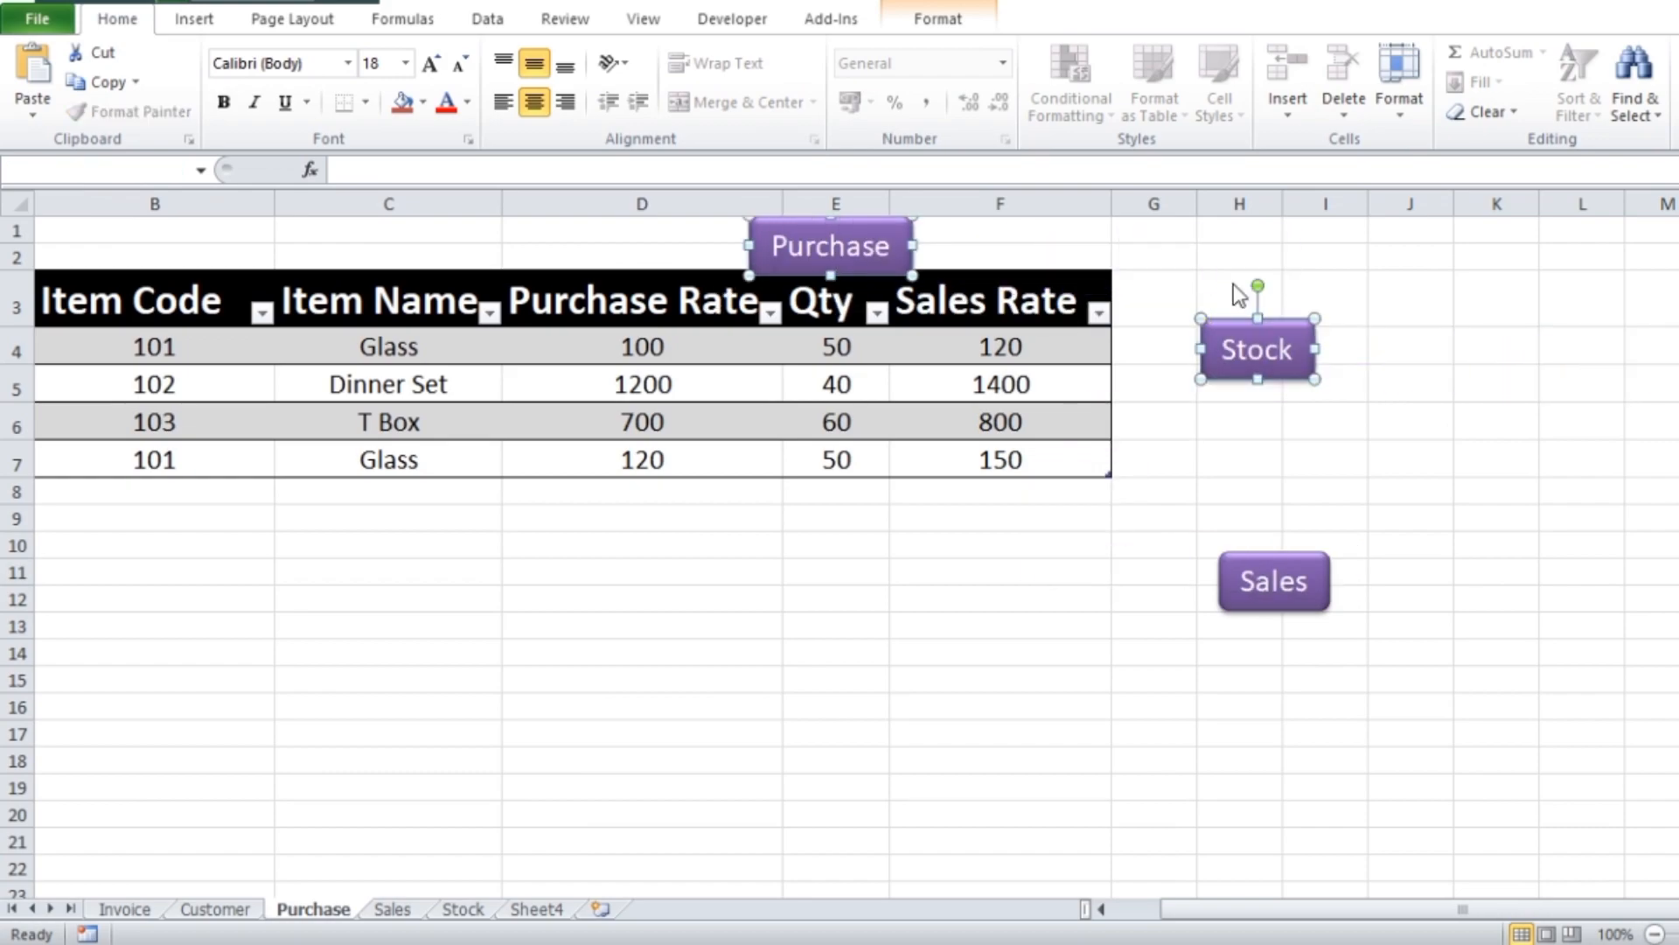
{"action": "left_click", "coordinate": [1551, 570]}
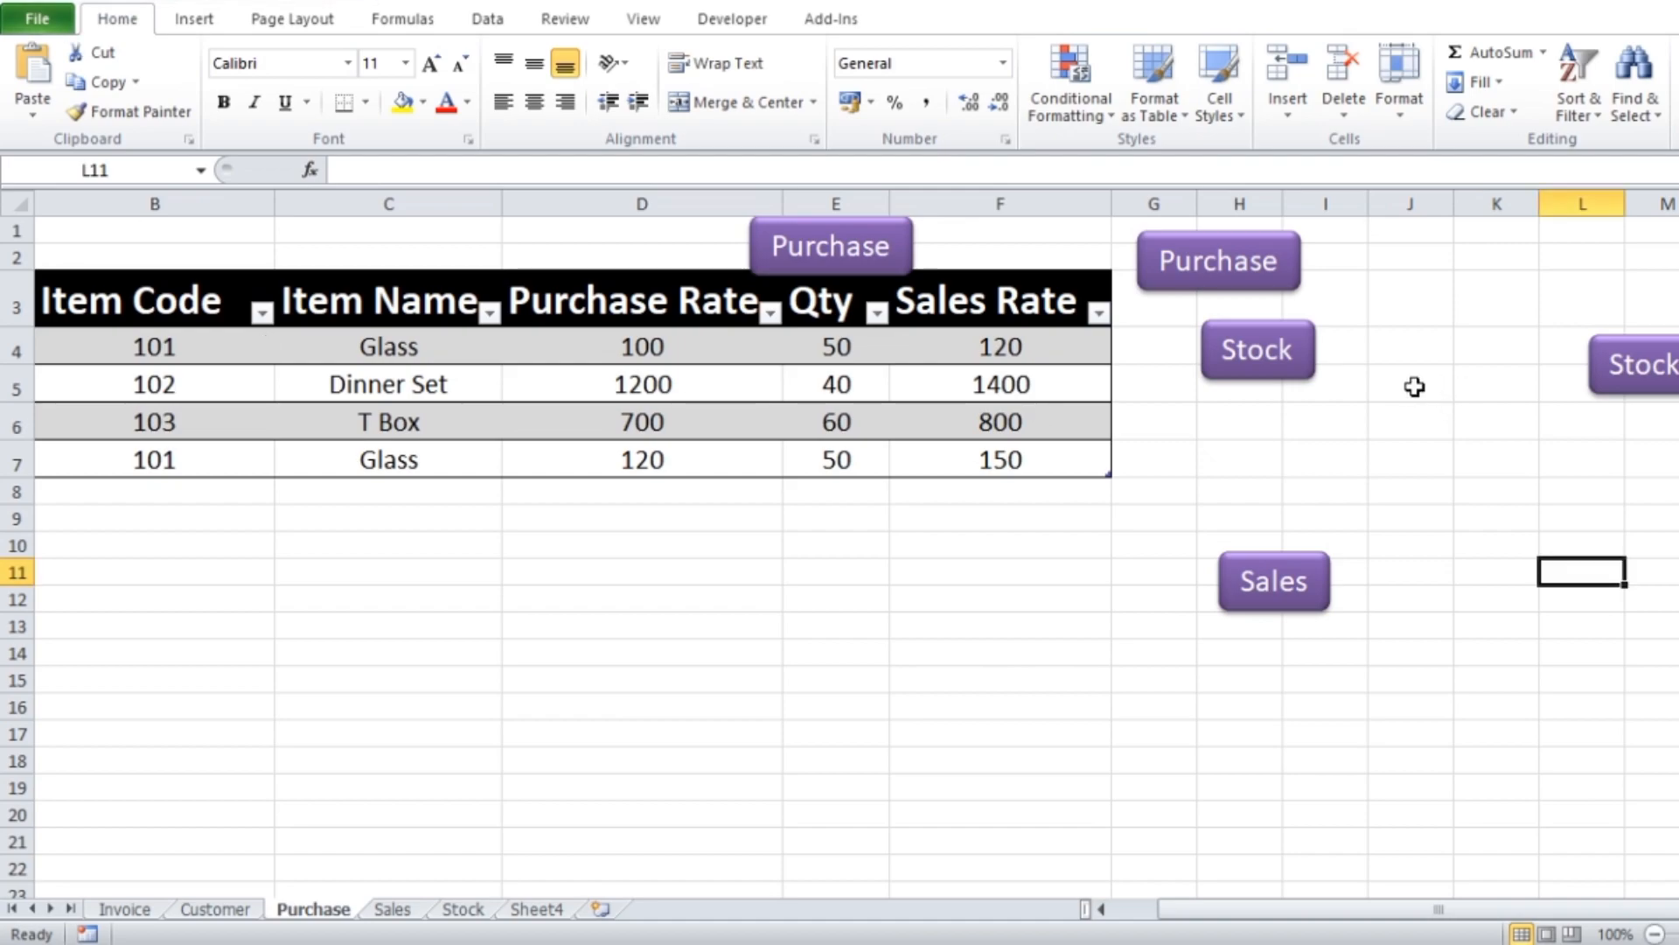
{"action": "key", "text": "ctrl+z"}
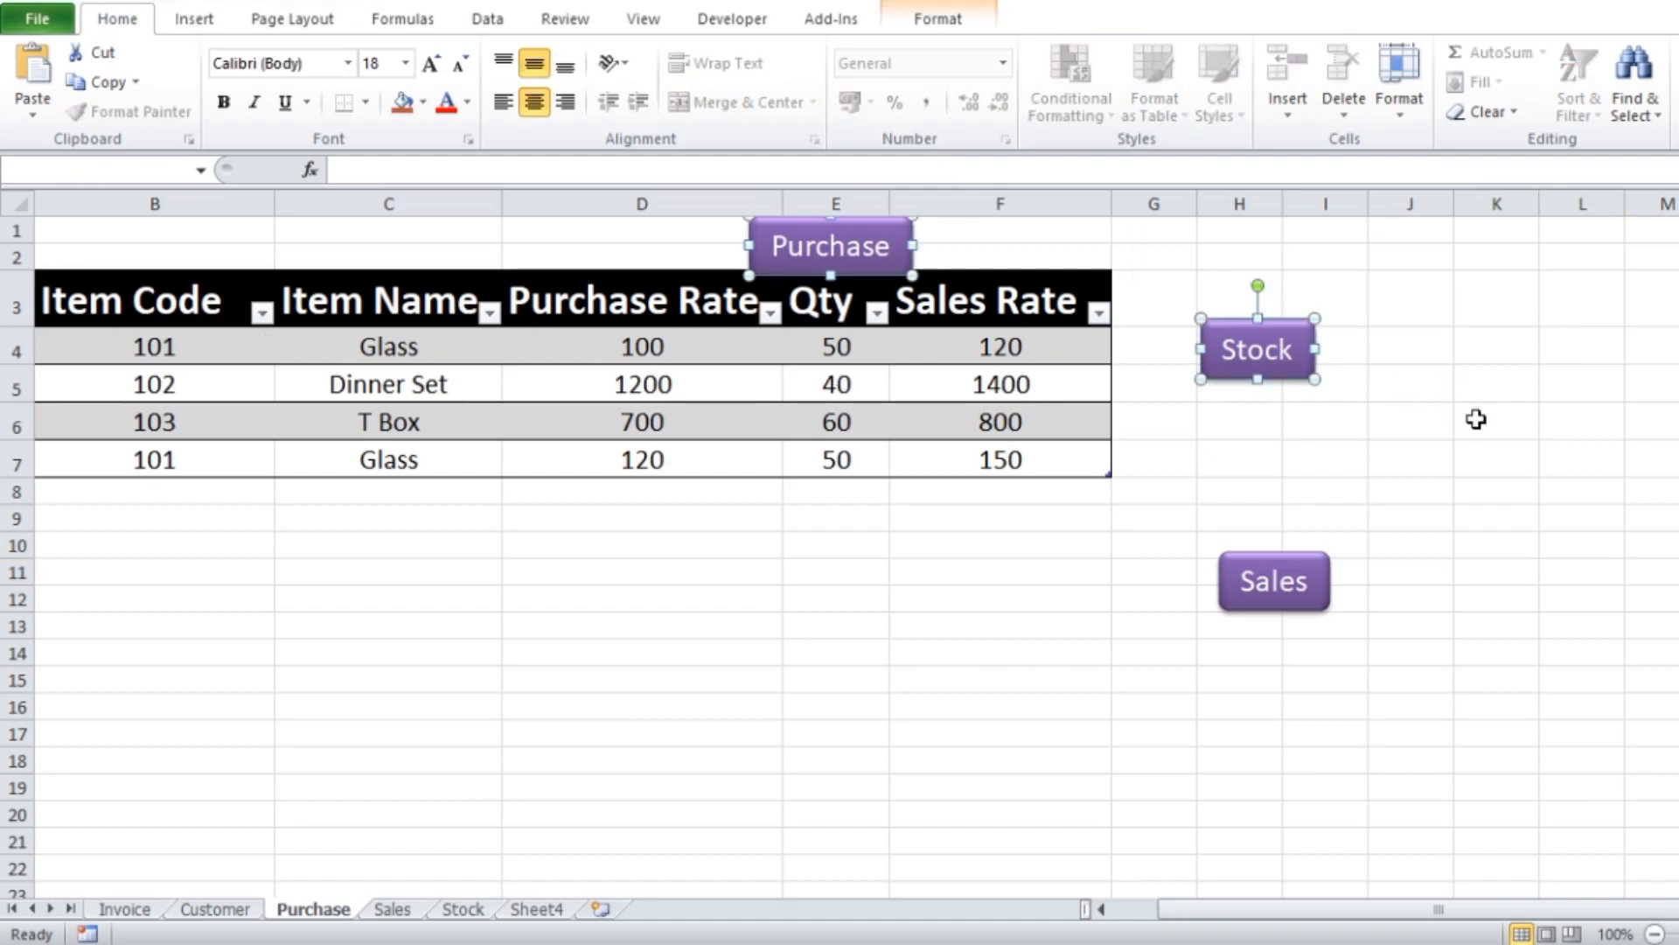
{"action": "left_click", "coordinate": [1467, 448]}
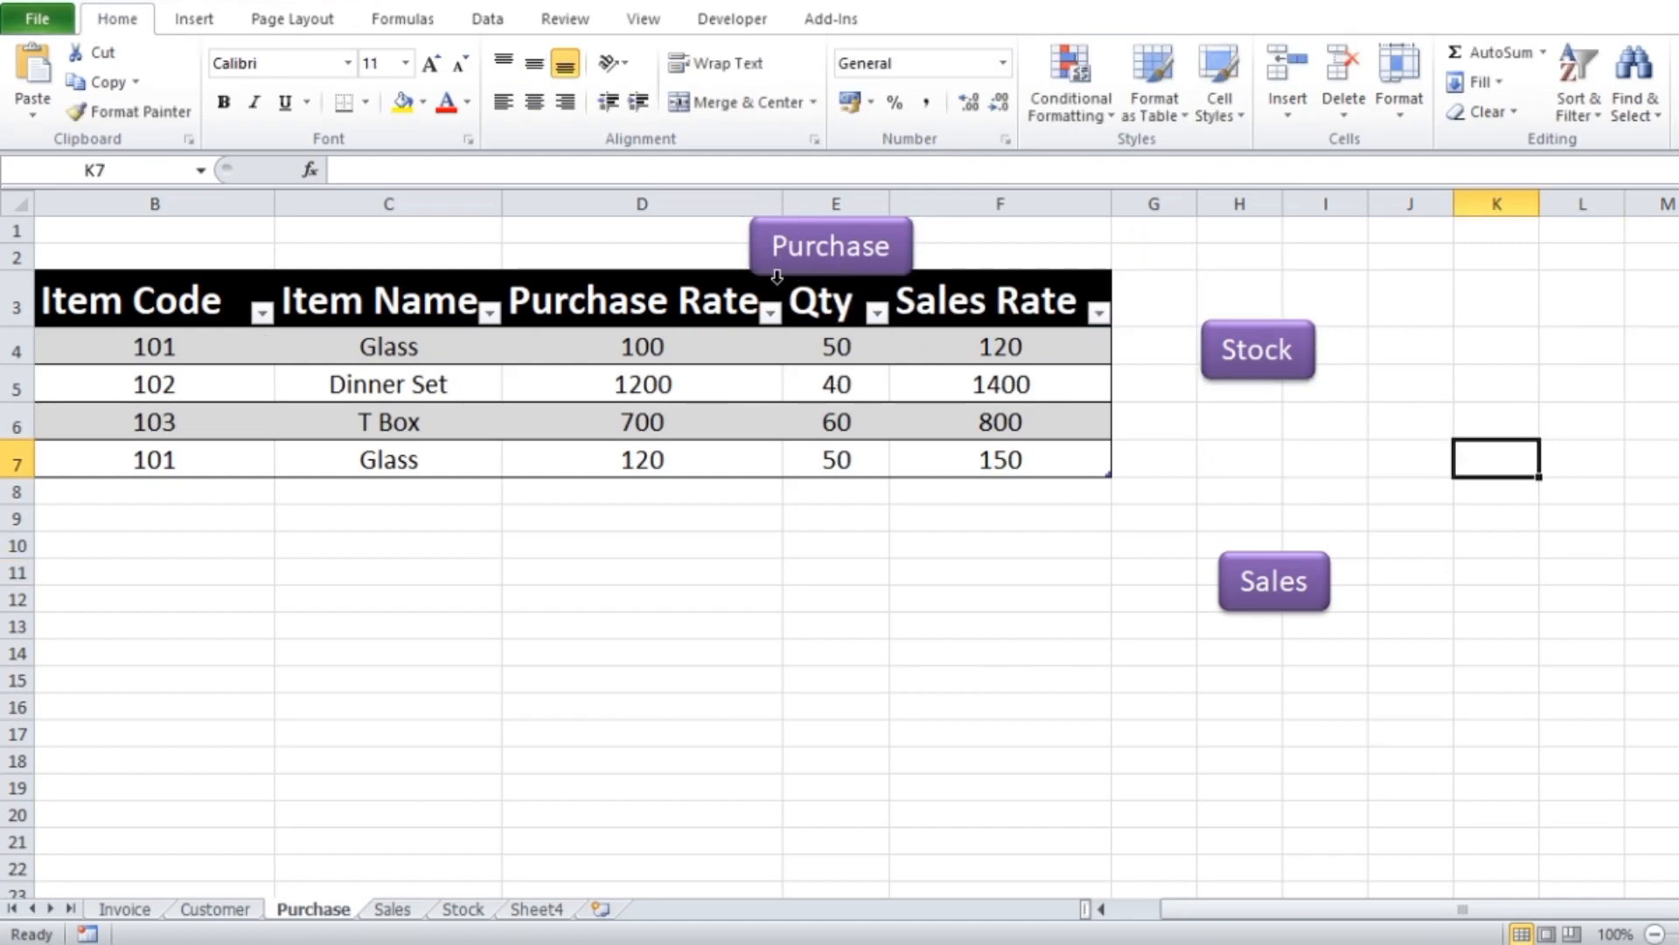
Place a duplicate of the Purchase button beside the table, just above the Stock button
{"action": "left_click", "coordinate": [1001, 761]}
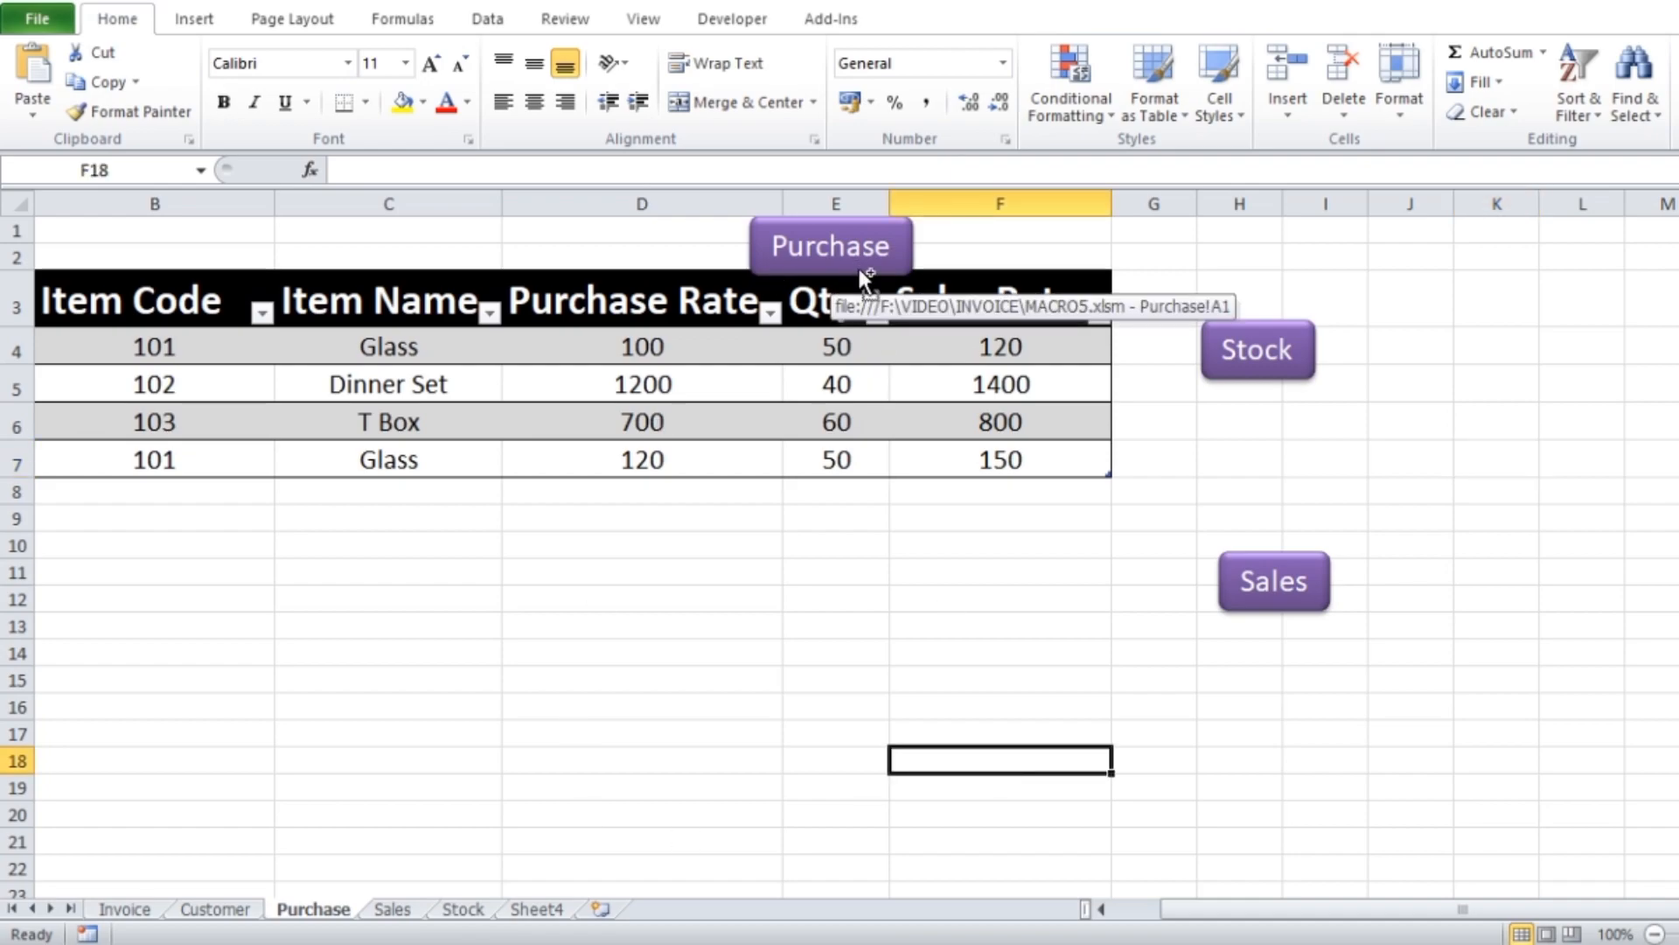
{"action": "left_click", "coordinate": [859, 268], "text": "ctrl"}
{"action": "left_click_drag", "start_coordinate": [859, 267], "coordinate": [1290, 298]}
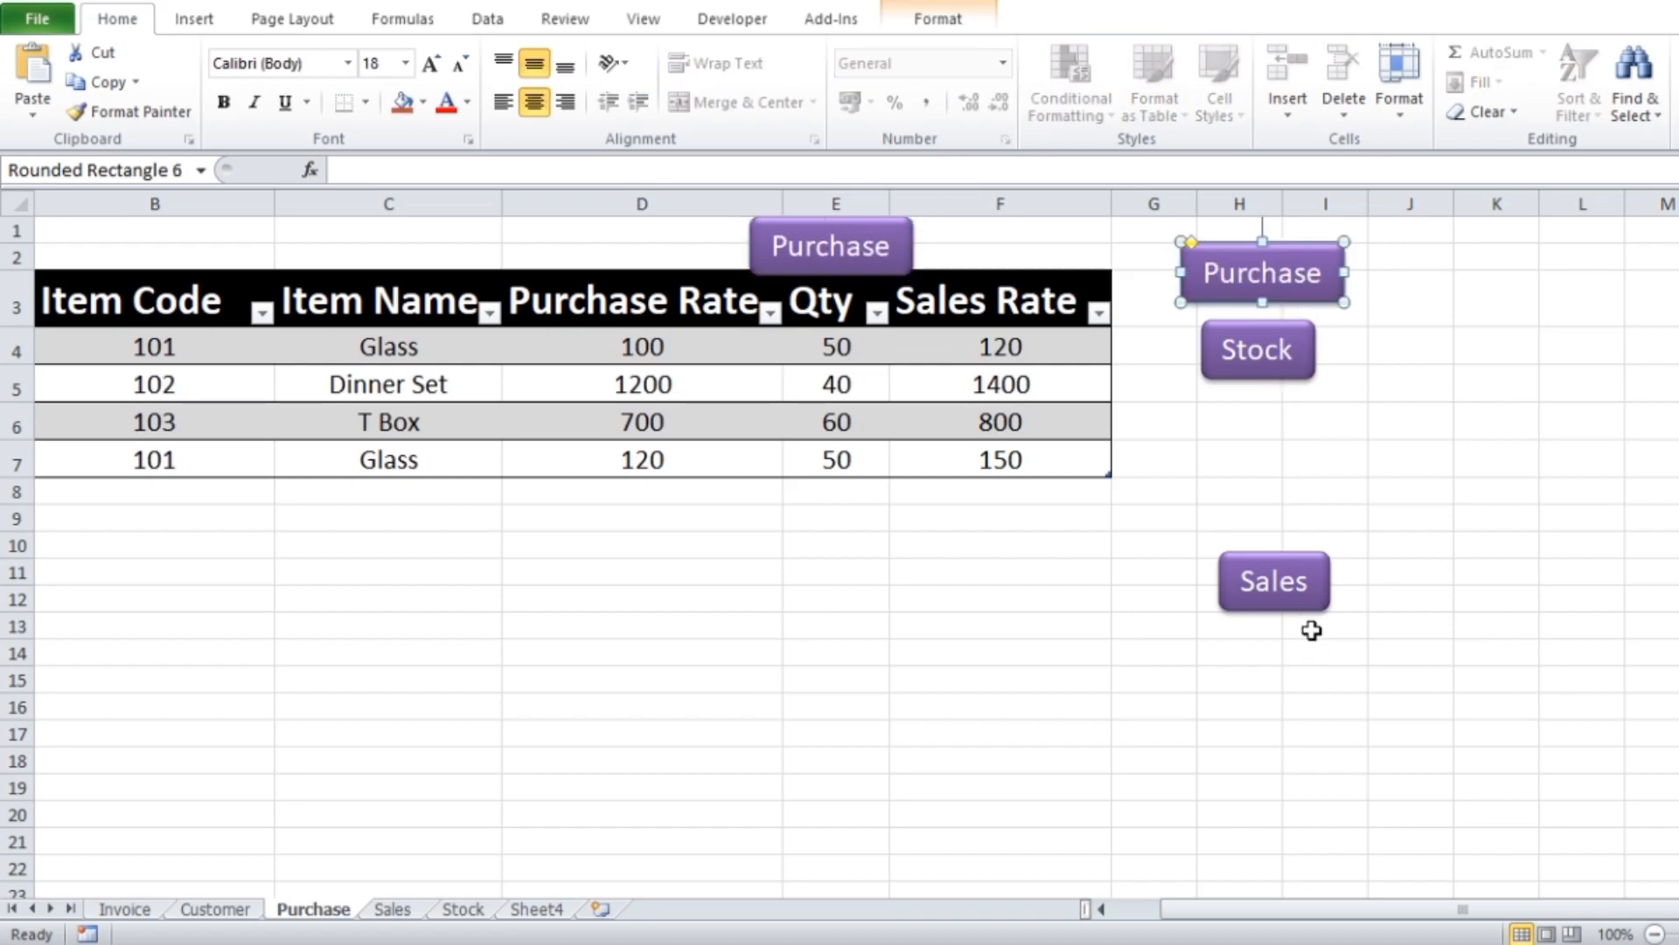
{"action": "left_click", "coordinate": [1498, 682]}
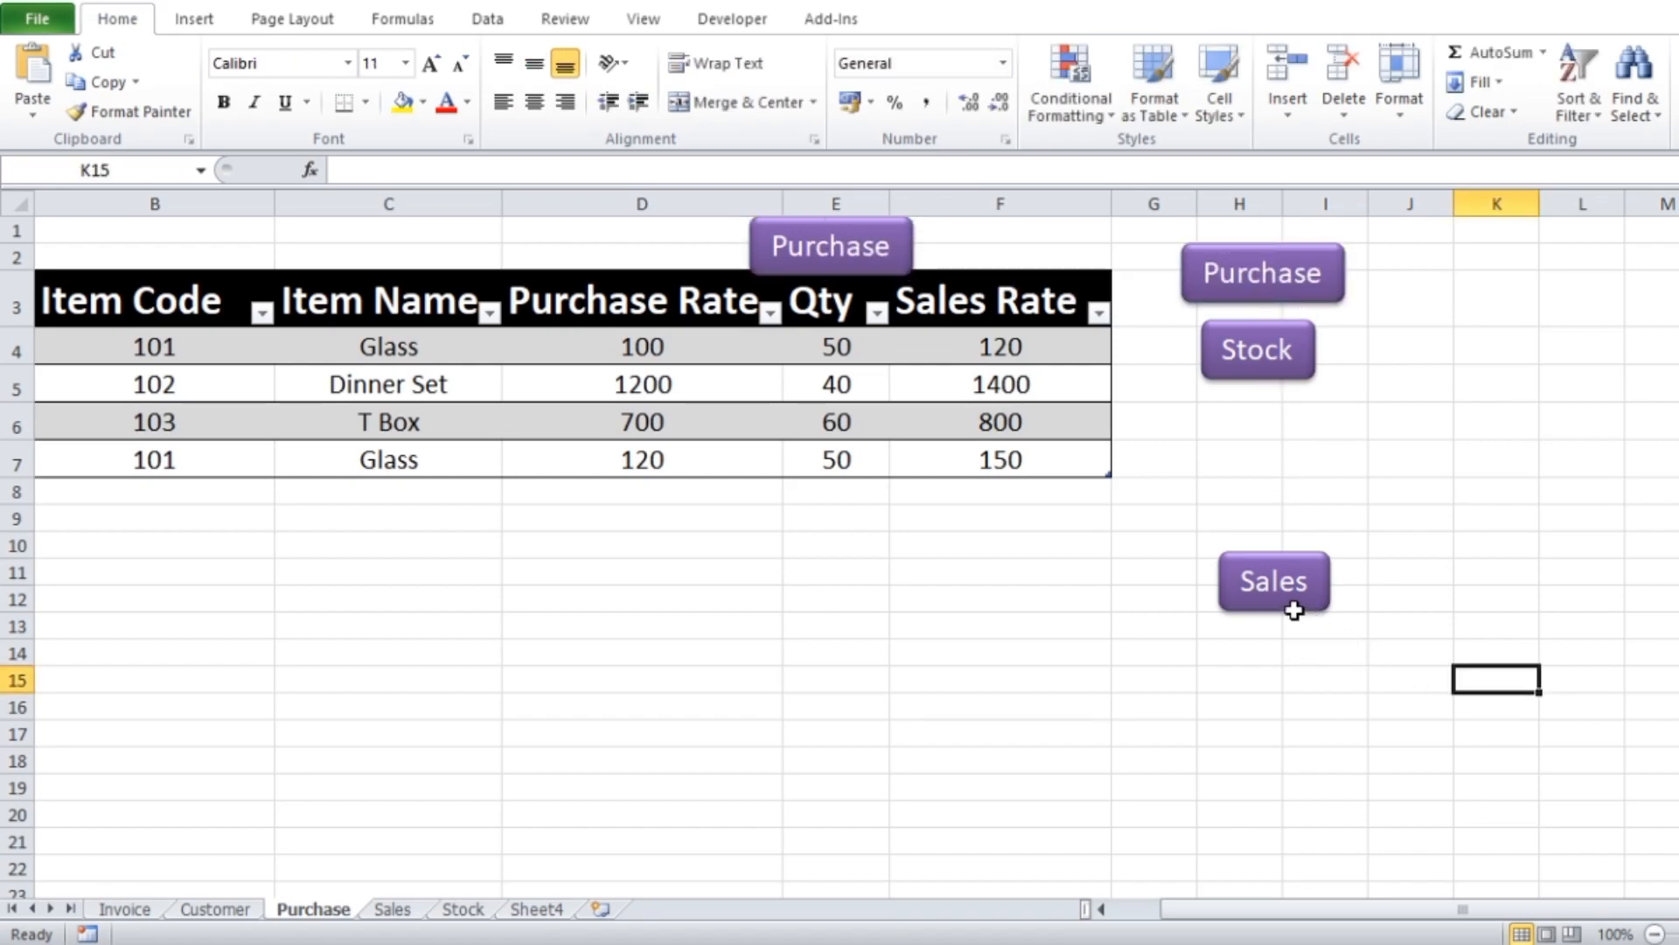
Place a duplicate of the Sales button just below the Stock button, and return to cell A1
{"action": "left_click", "coordinate": [1295, 610], "text": "ctrl"}
{"action": "left_click_drag", "start_coordinate": [1294, 610], "coordinate": [1283, 462]}
{"action": "left_click", "coordinate": [1391, 515]}
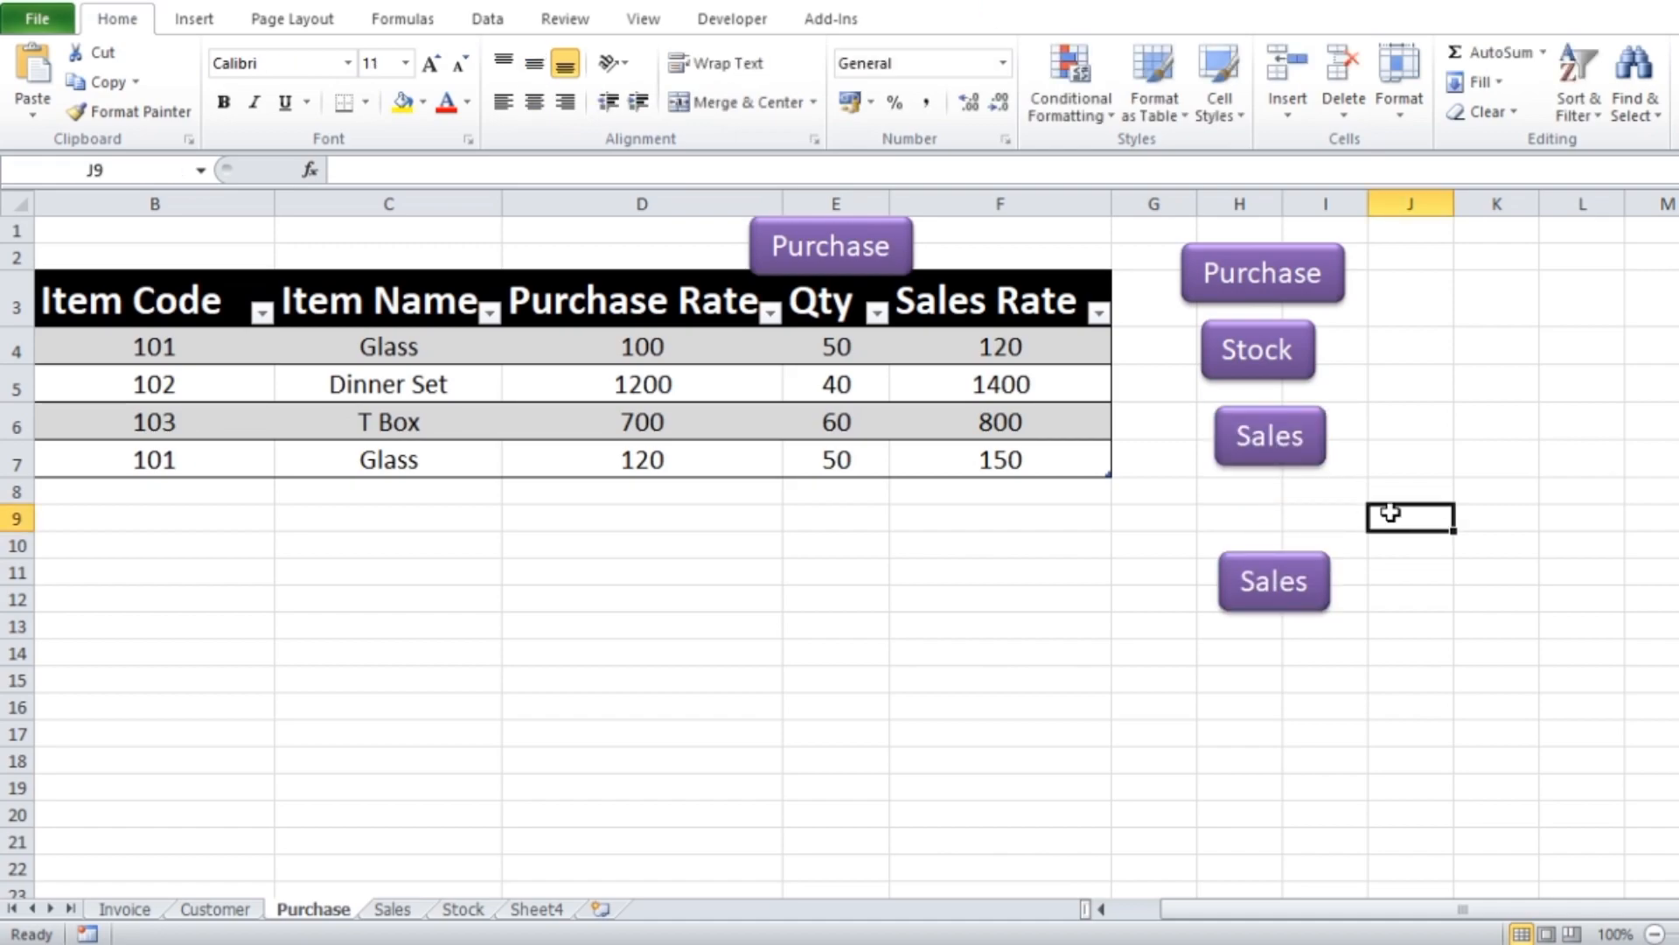
{"action": "key", "text": "ctrl+Home"}
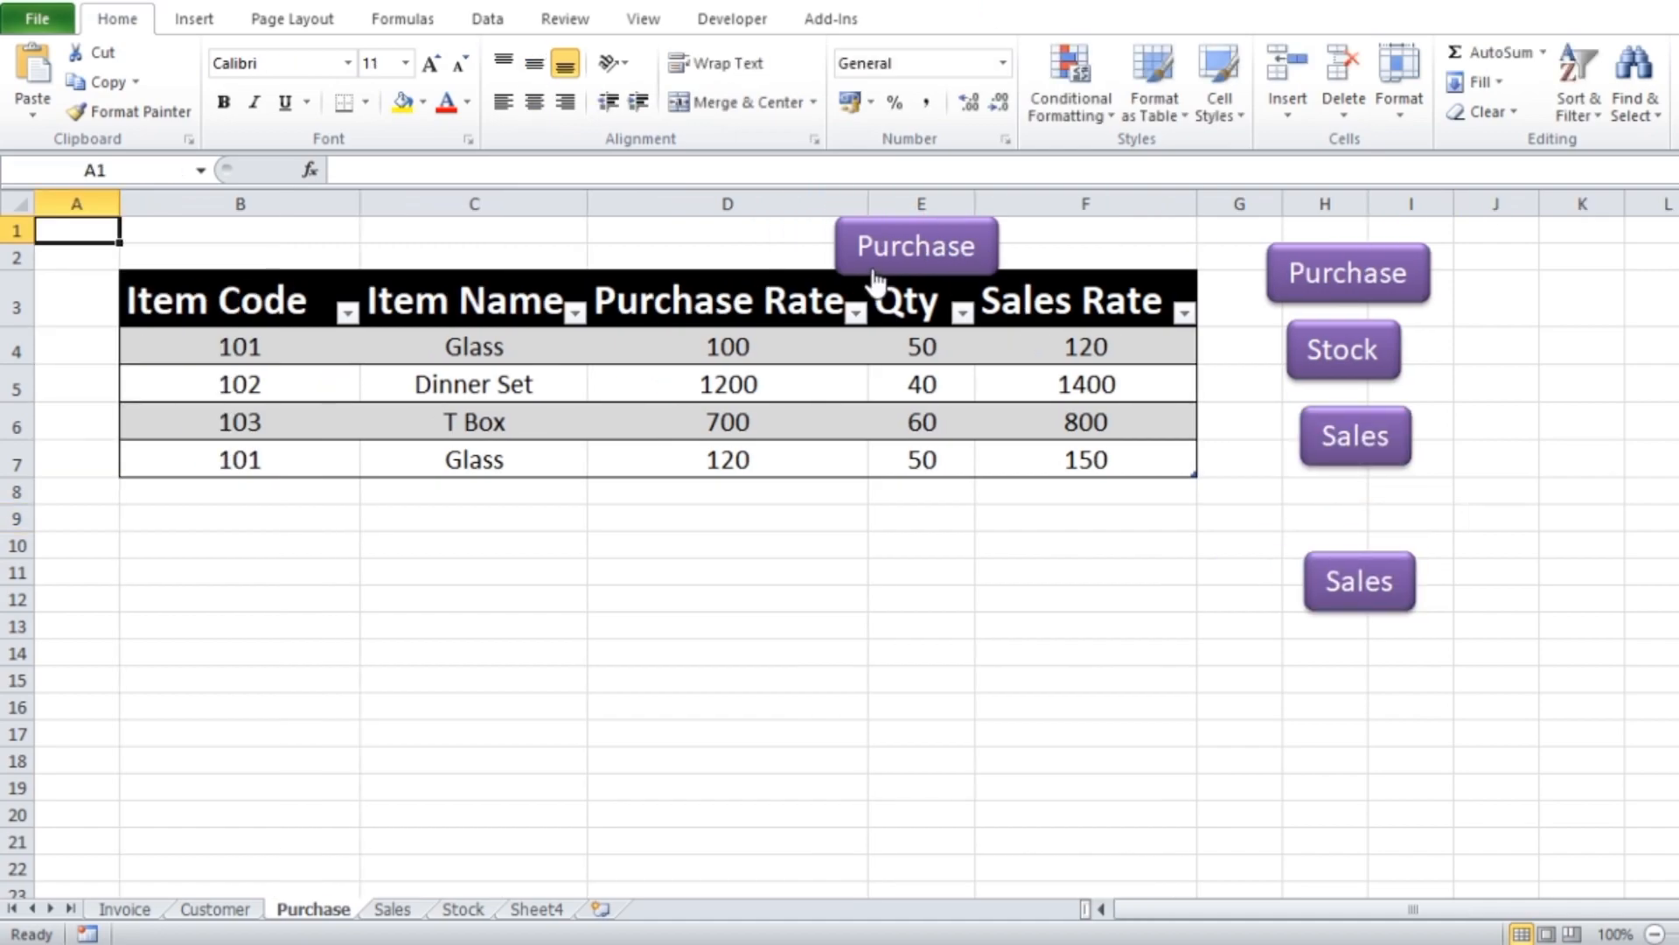
Delete the Purchase button above the Qty column and the lower duplicate Sales button on the Purchase sheet
{"action": "left_click", "coordinate": [874, 279], "text": "ctrl"}
{"action": "key", "text": "Delete"}
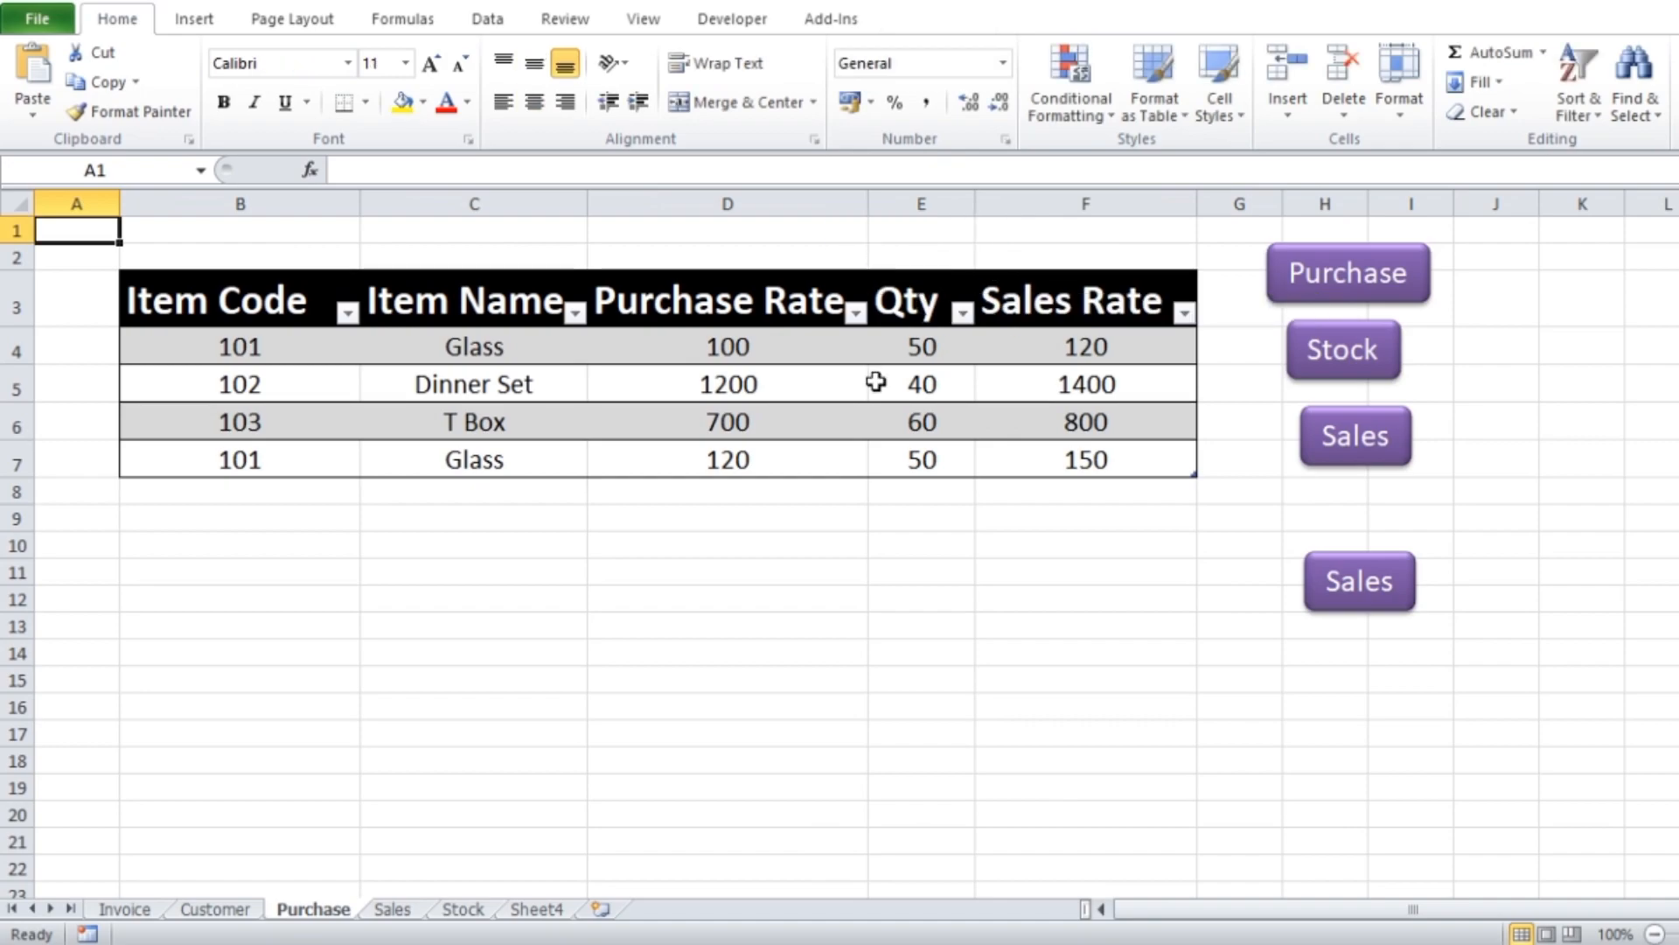
{"action": "left_click", "coordinate": [1372, 607], "text": "ctrl"}
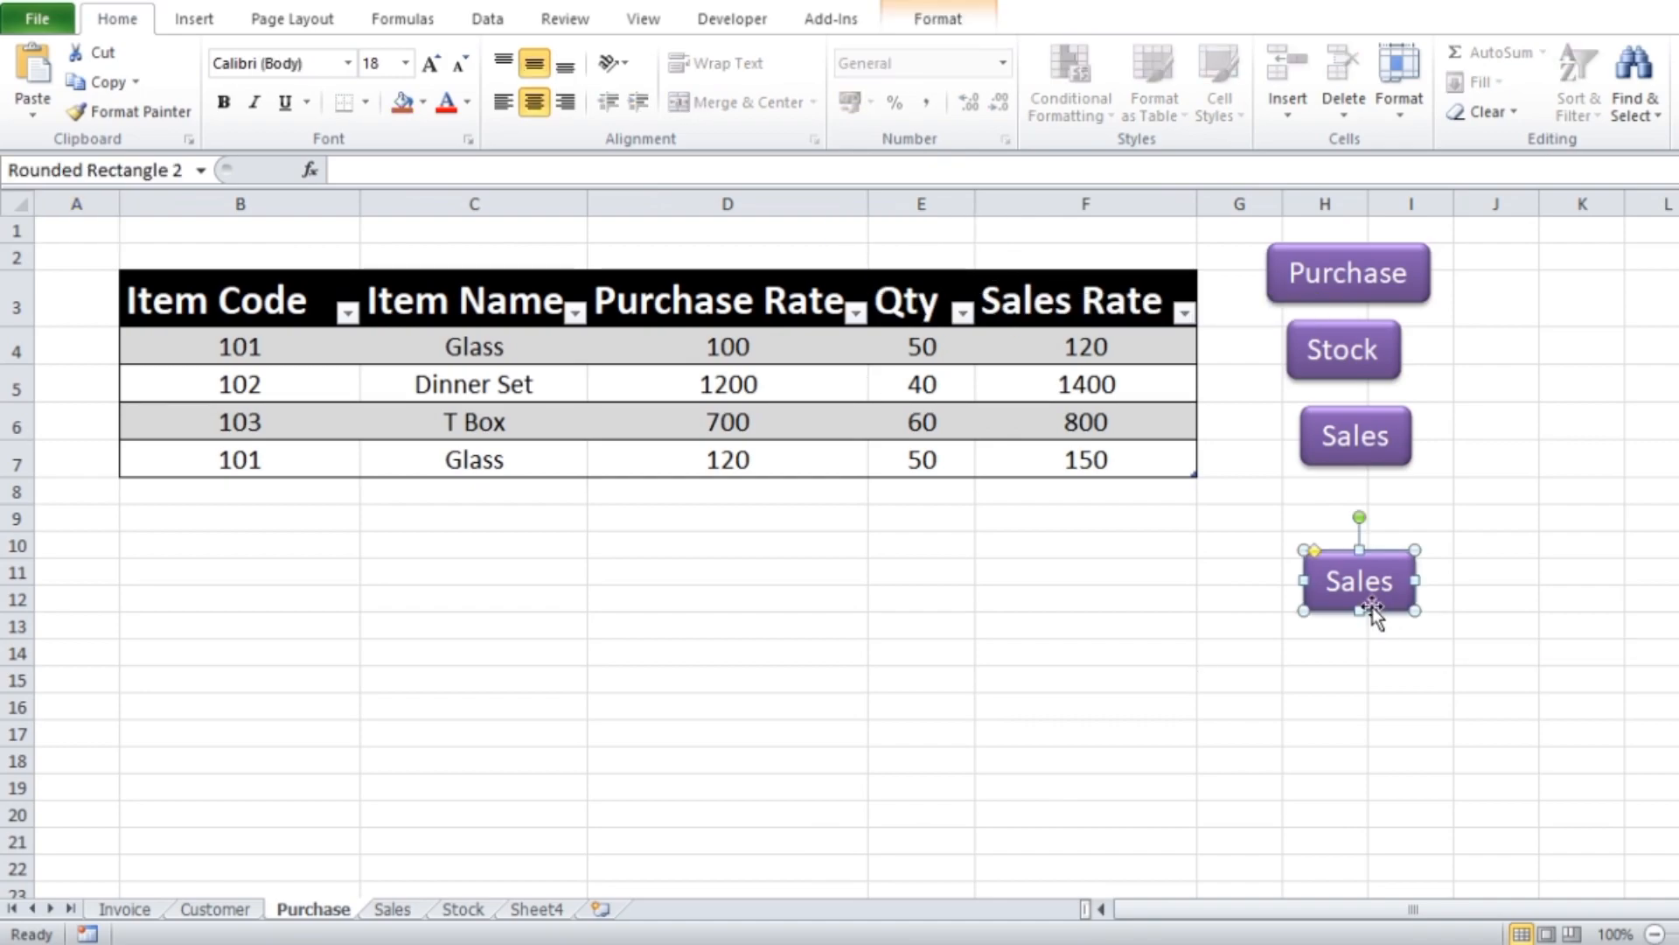
{"action": "key", "text": "Delete"}
{"action": "left_click", "coordinate": [1491, 733]}
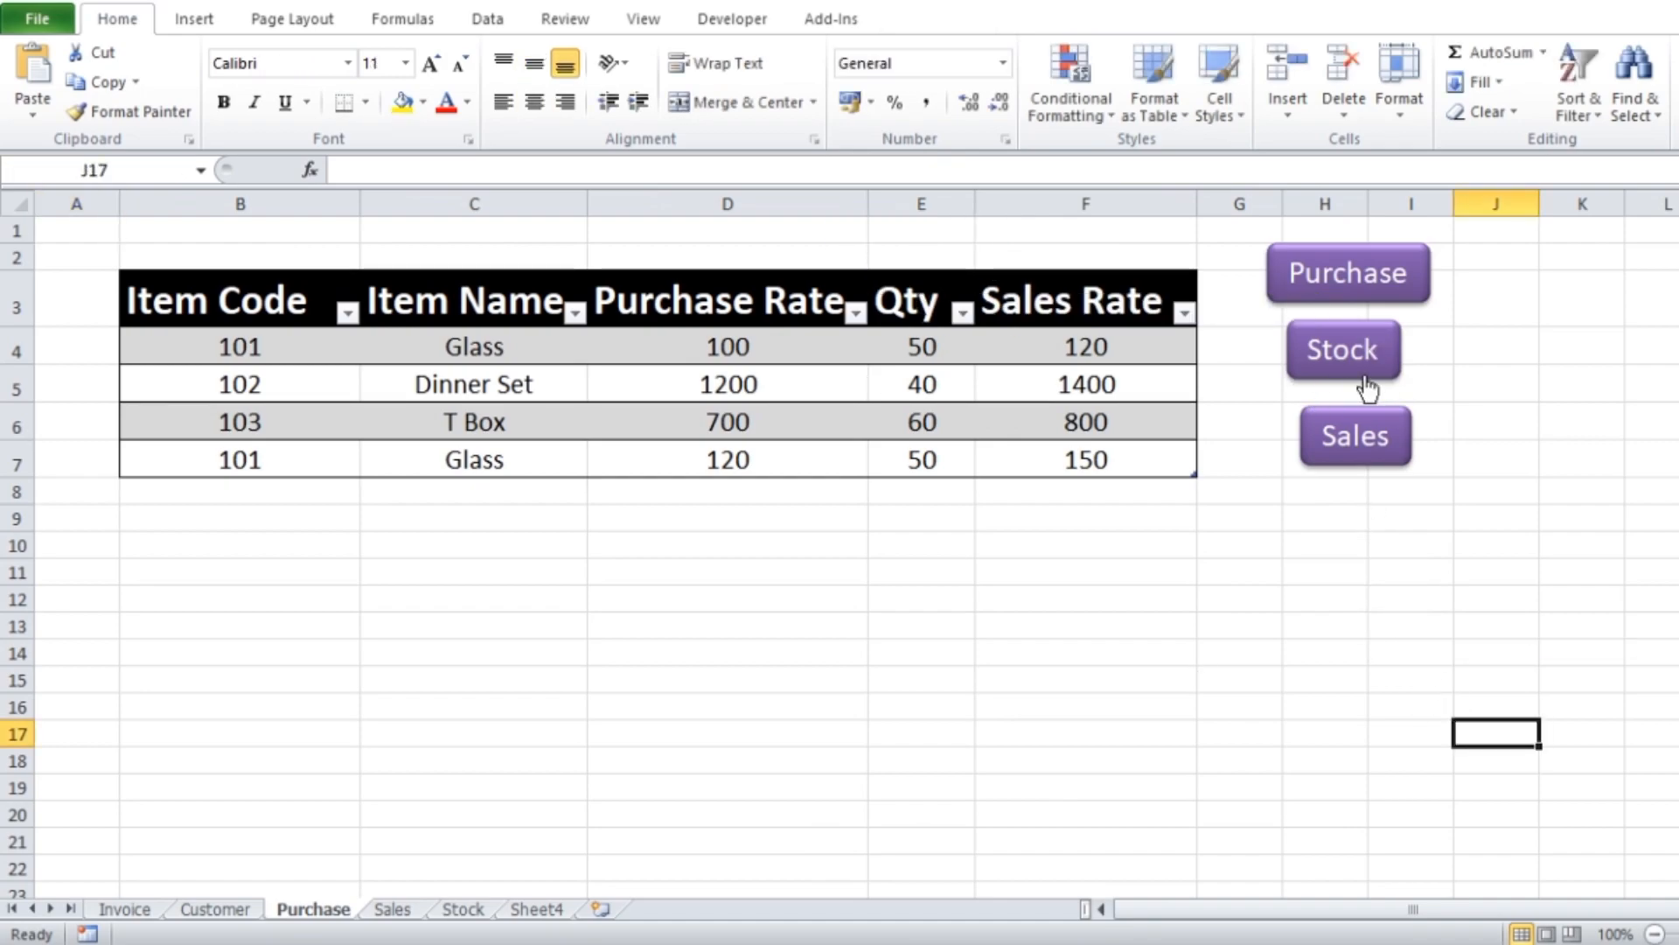
Test the Stock button's link, return to the Purchase sheet, and follow the Sales button to the Sales sheet
{"action": "left_click", "coordinate": [1343, 363]}
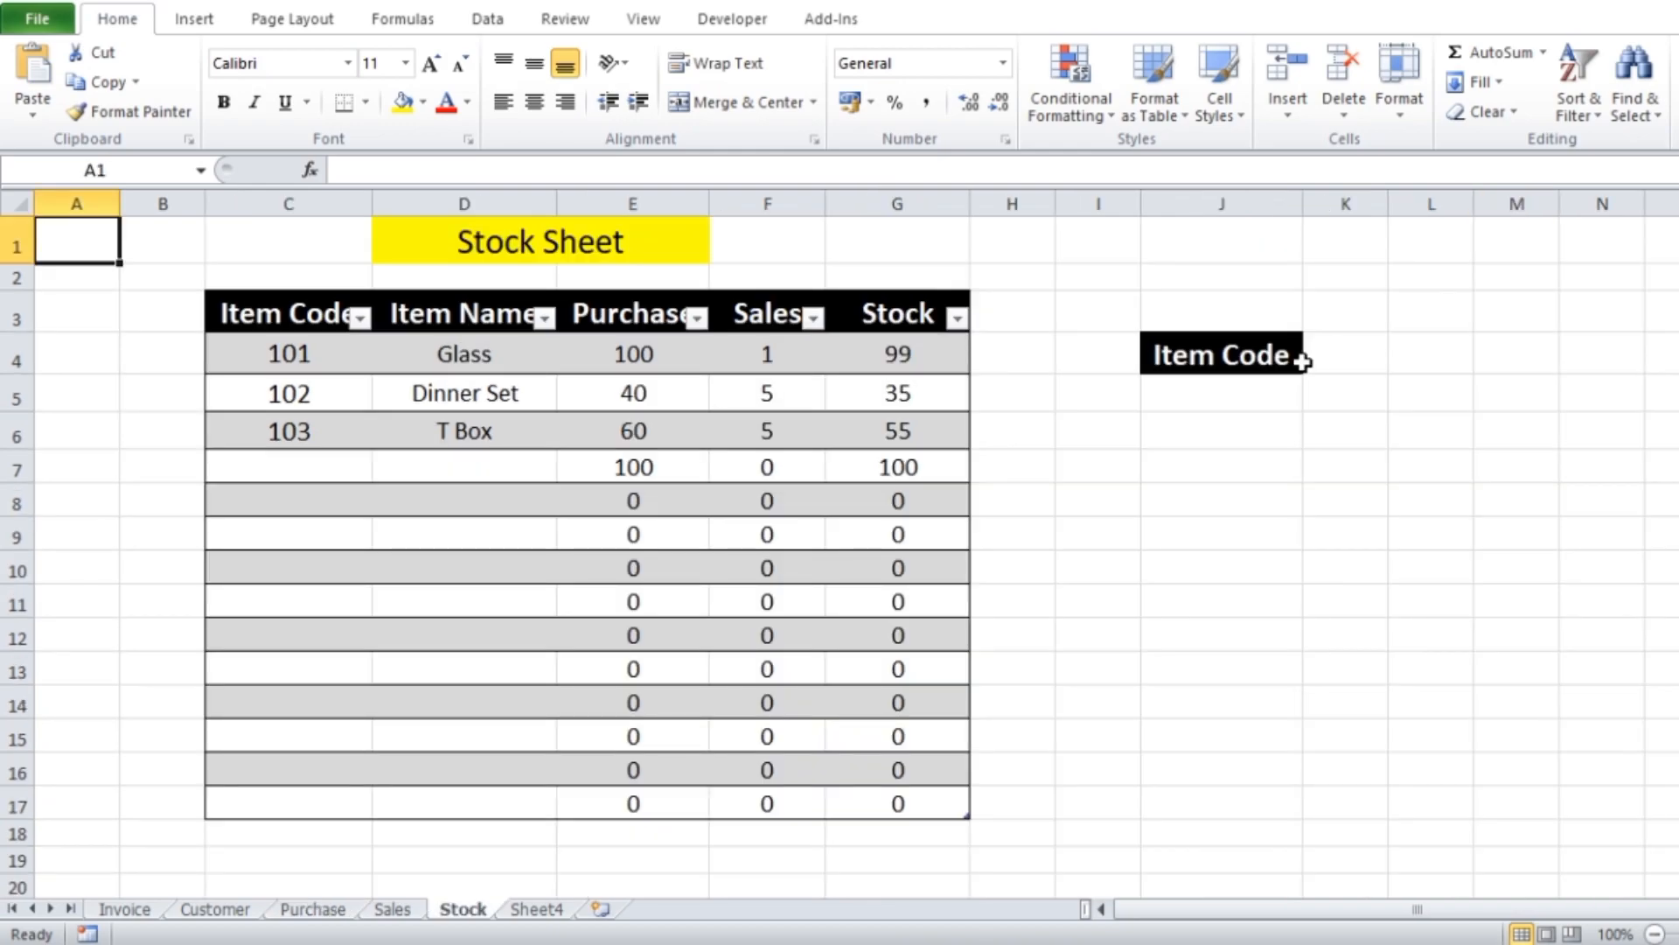
{"action": "left_click", "coordinate": [315, 910]}
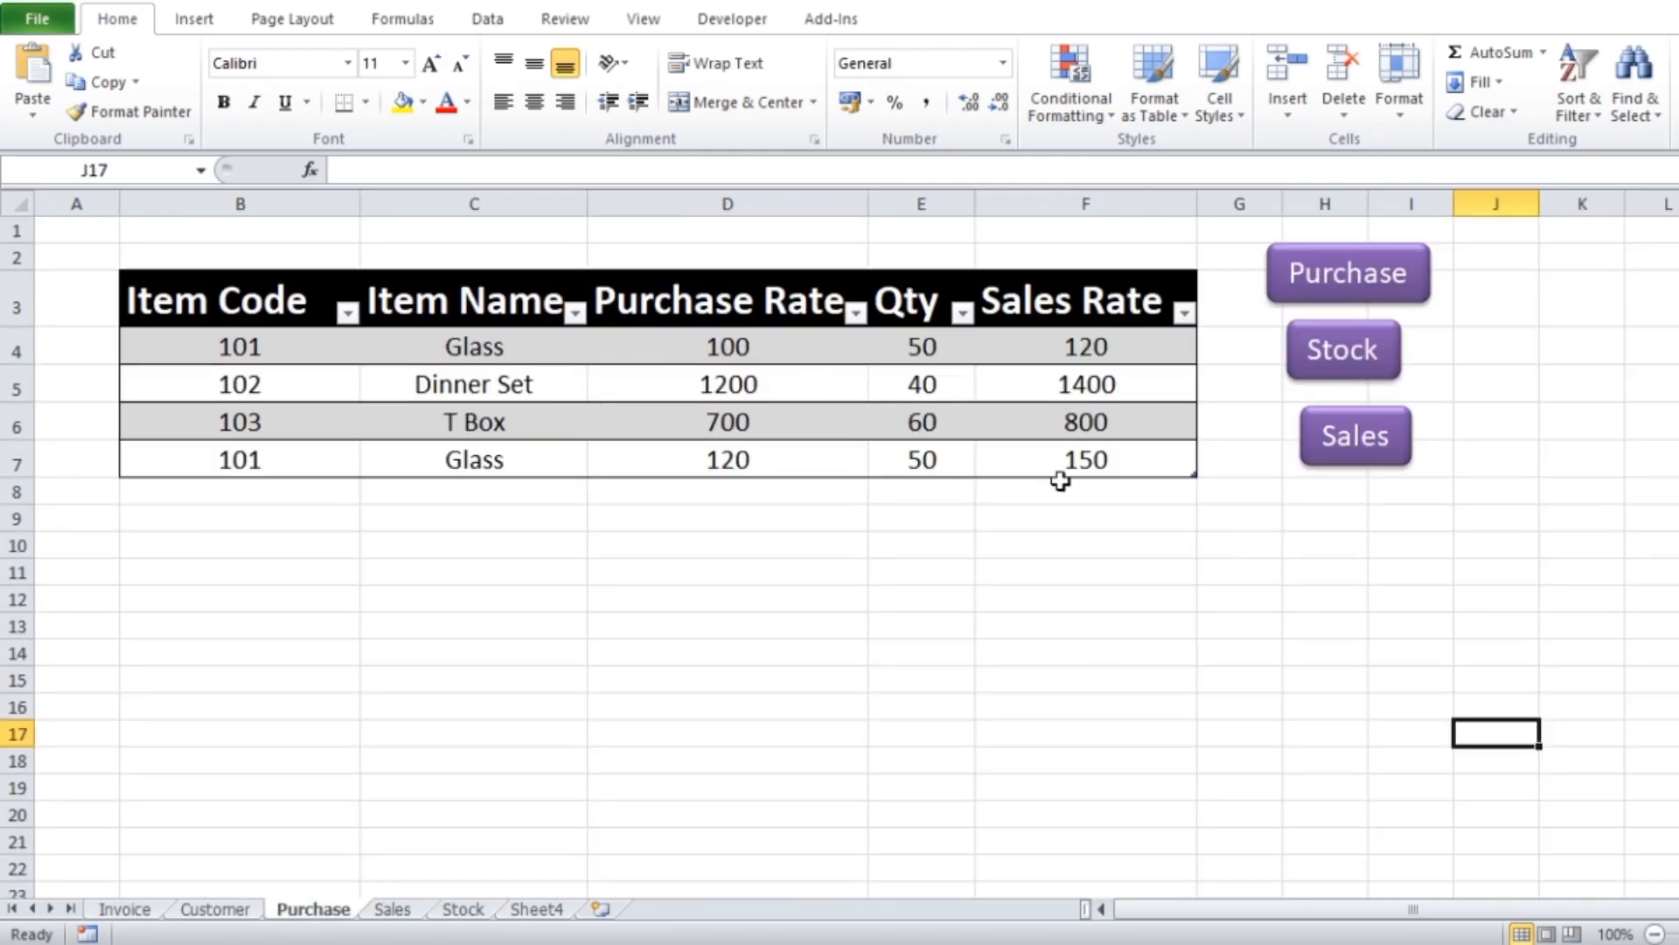
{"action": "left_click", "coordinate": [1369, 452]}
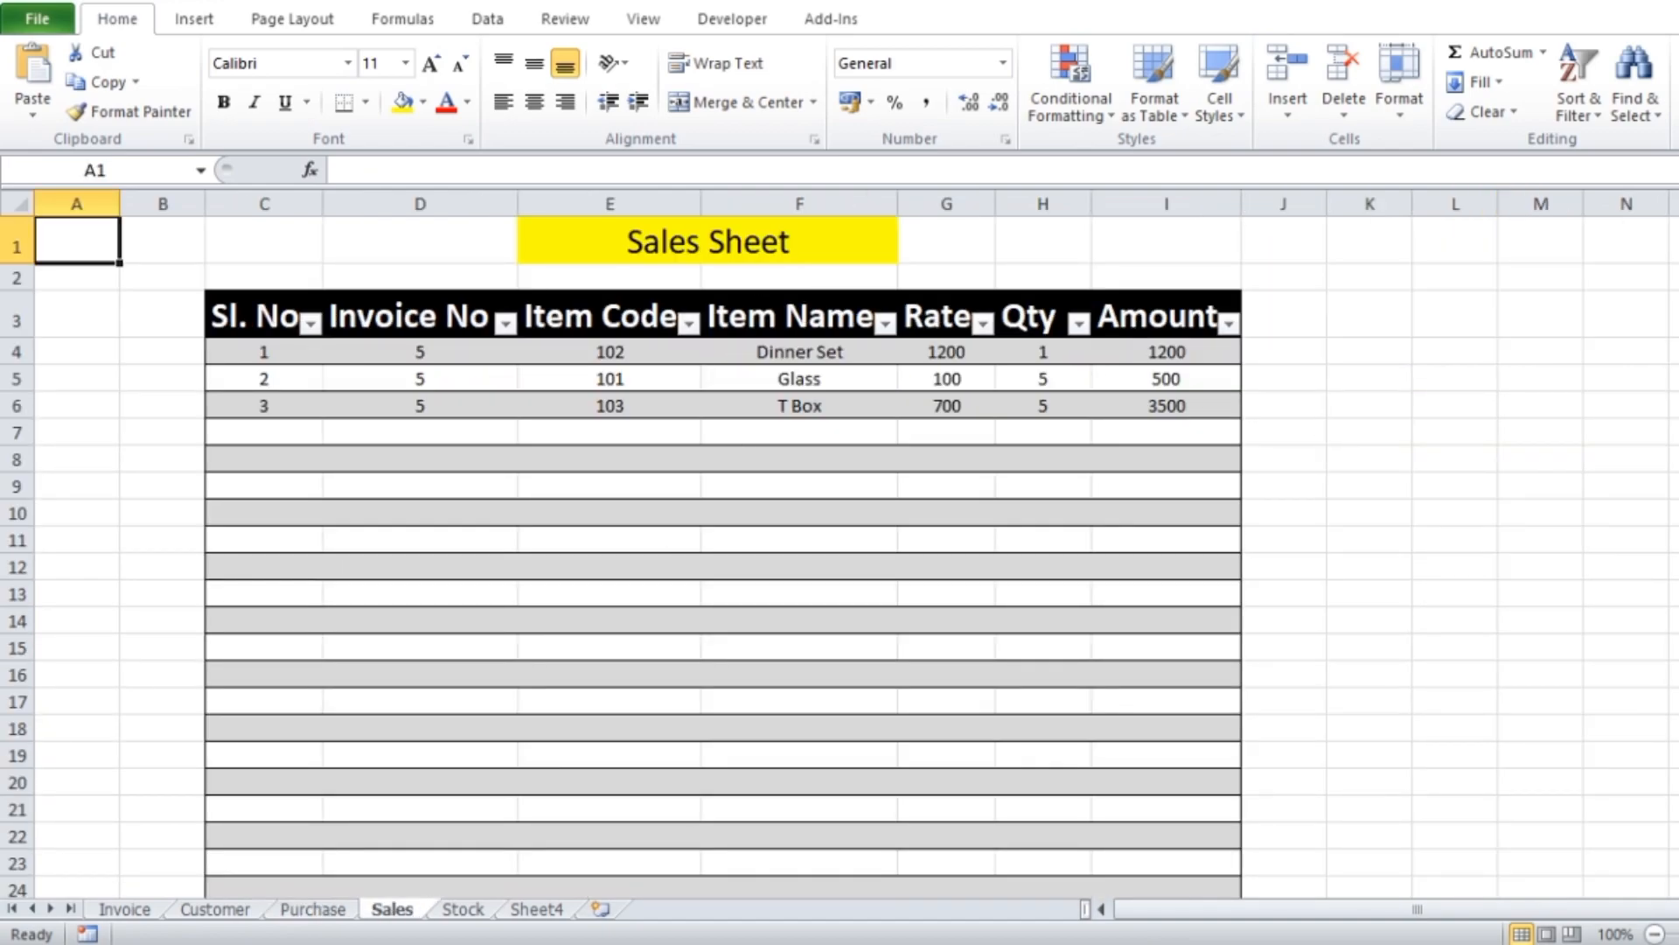
Paste the copied Purchase, Sales and Stock buttons beside the Sales table, starting at cell J3
{"action": "left_click", "coordinate": [1289, 318]}
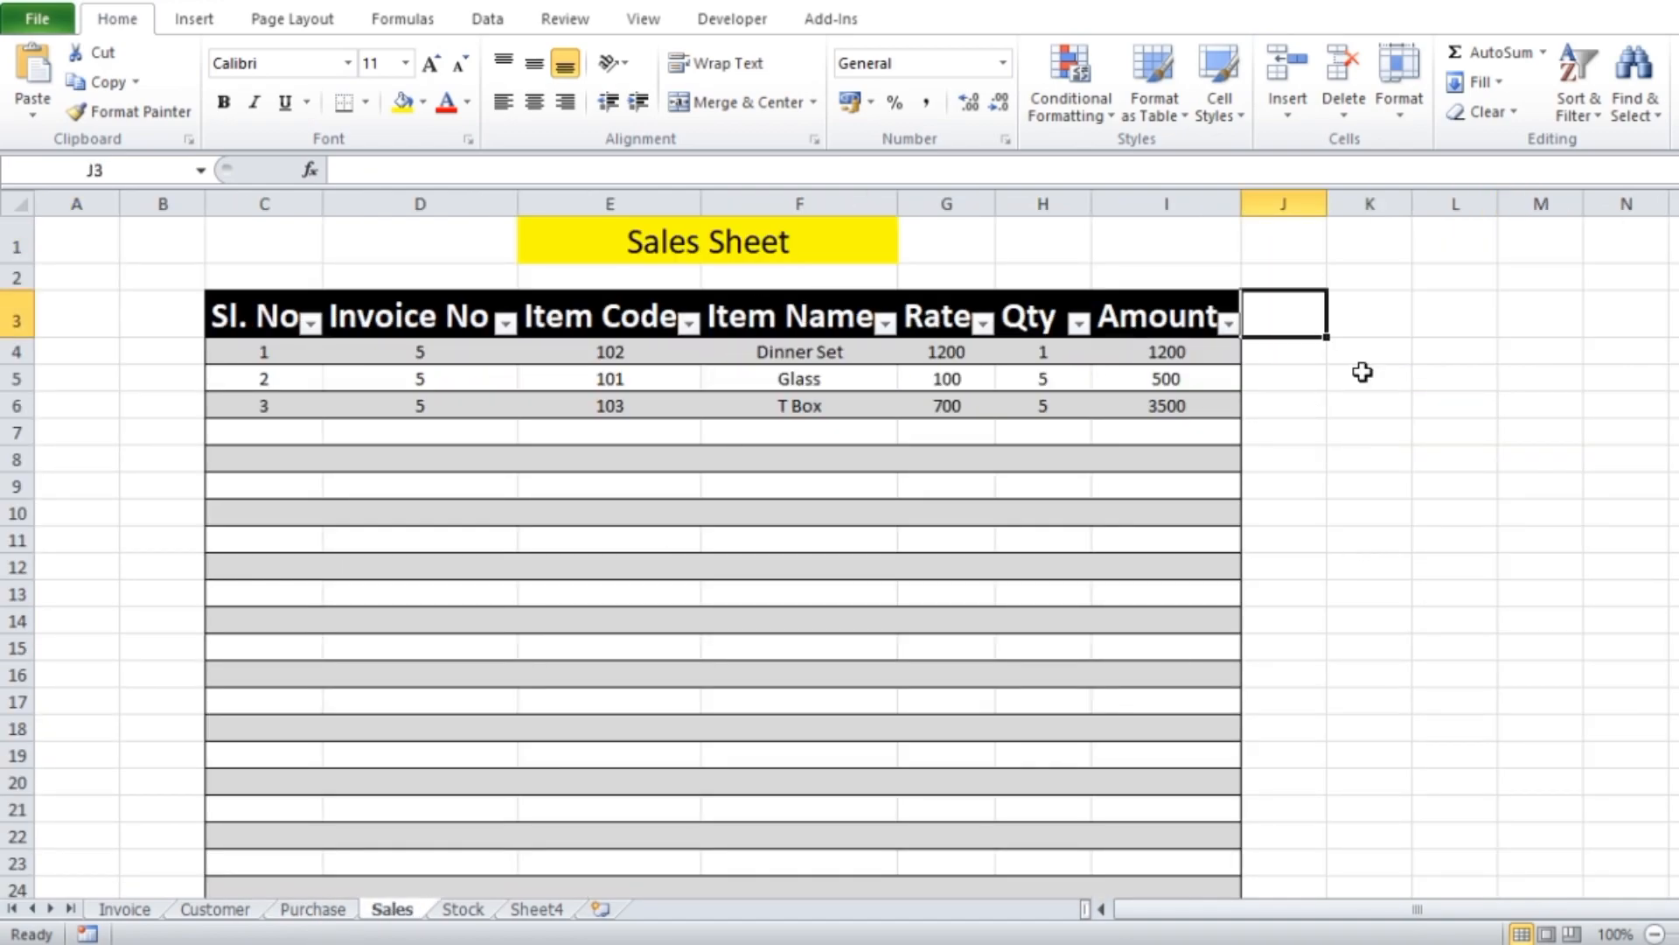
{"action": "key", "text": "ctrl+v"}
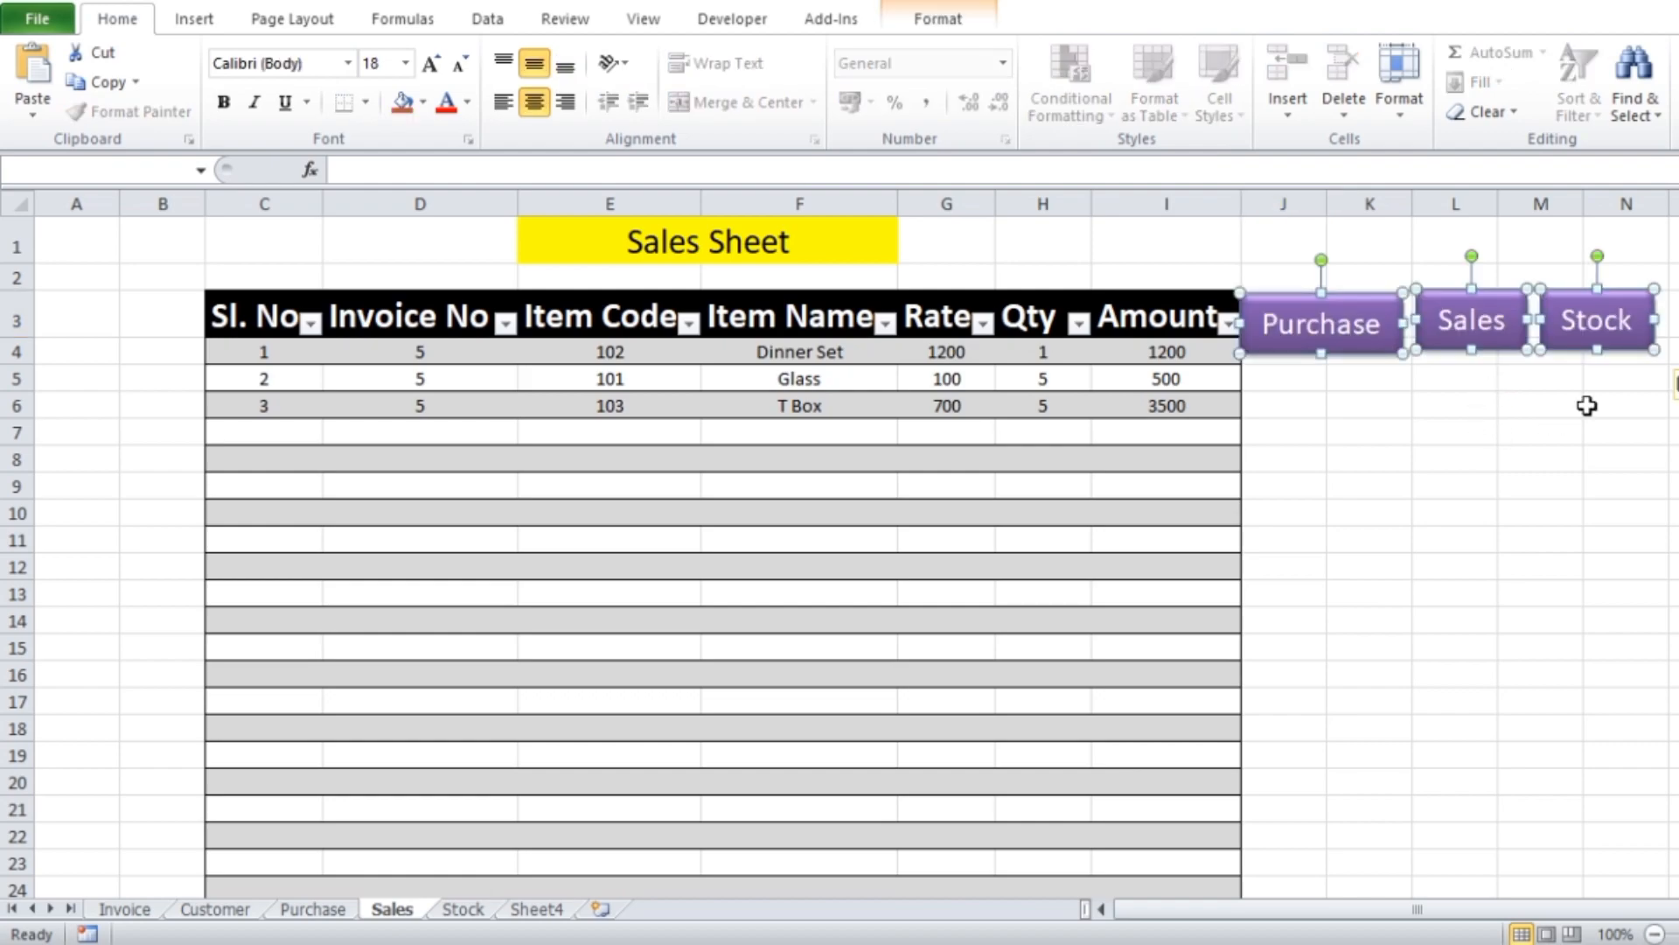
{"action": "left_click", "coordinate": [1474, 458]}
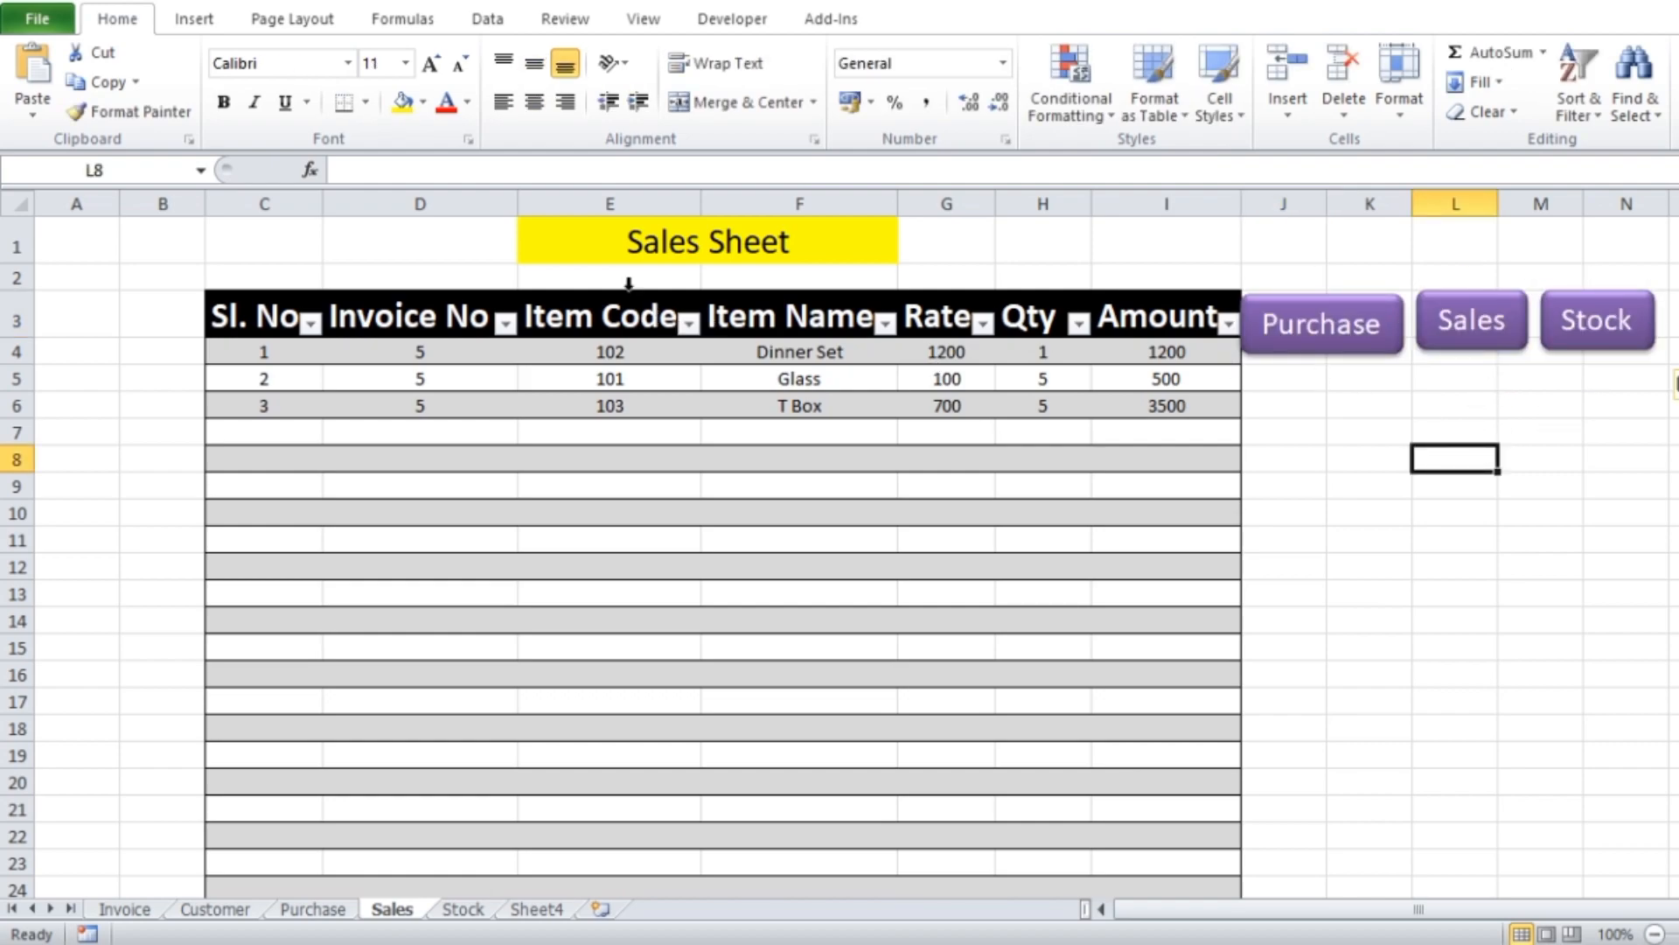
Change the hyperlink of the Sales sheet's Sales button to the Invoice sheet, test it, and return to the Sales sheet
{"action": "left_click", "coordinate": [1478, 343]}
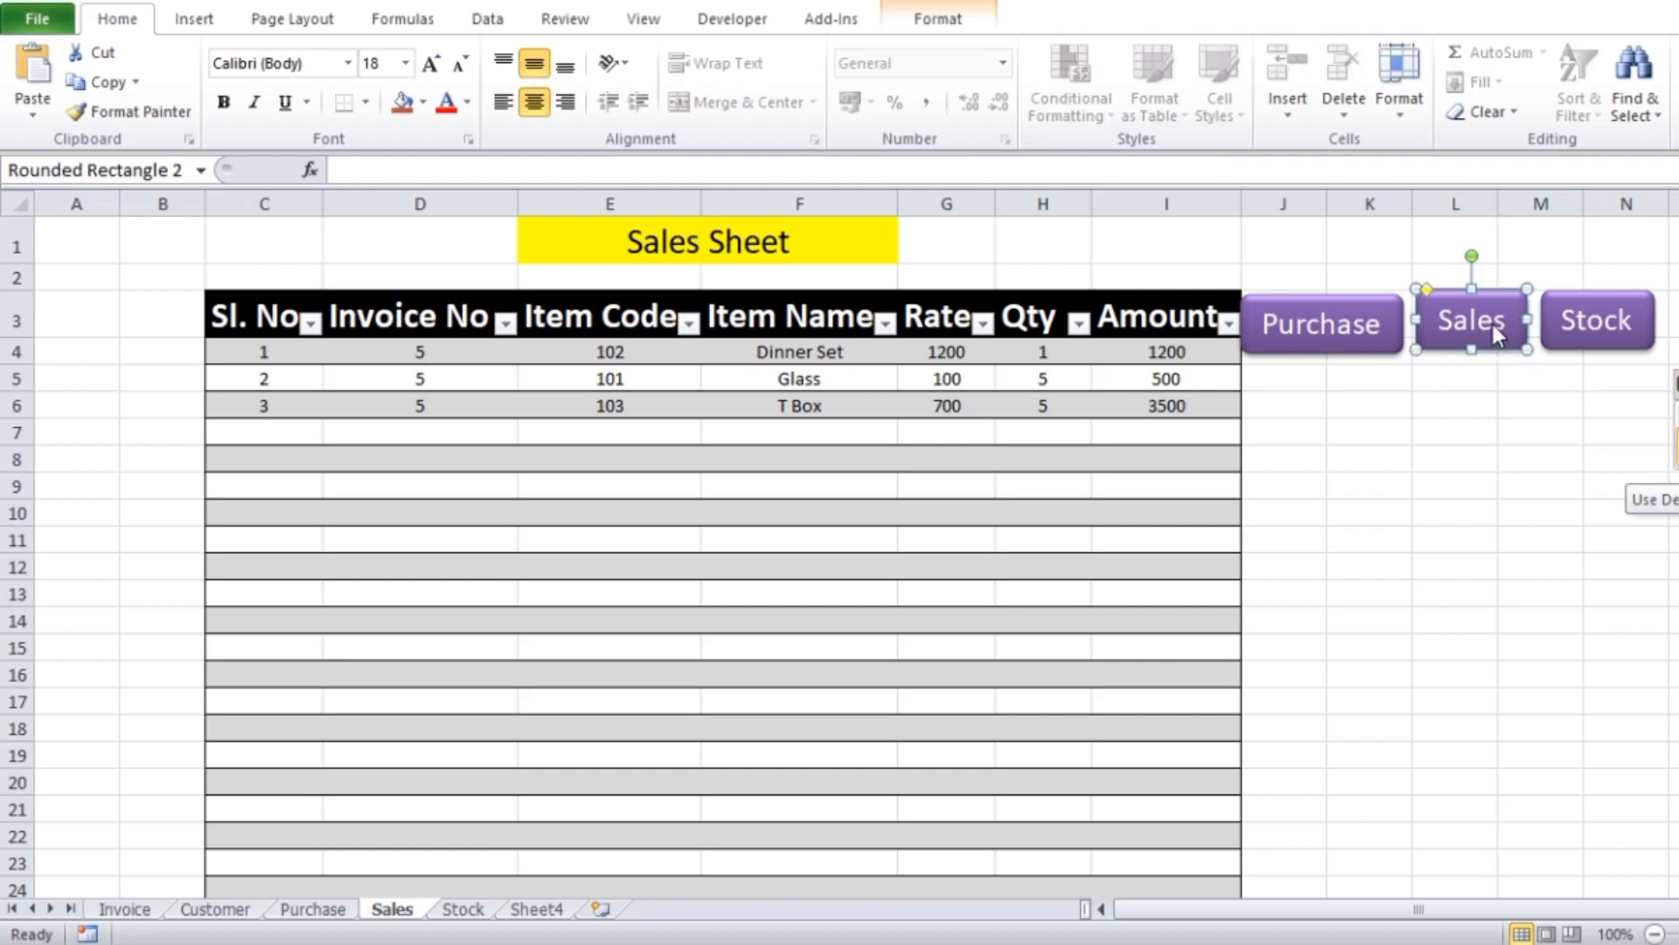
{"action": "right_click", "coordinate": [1498, 322]}
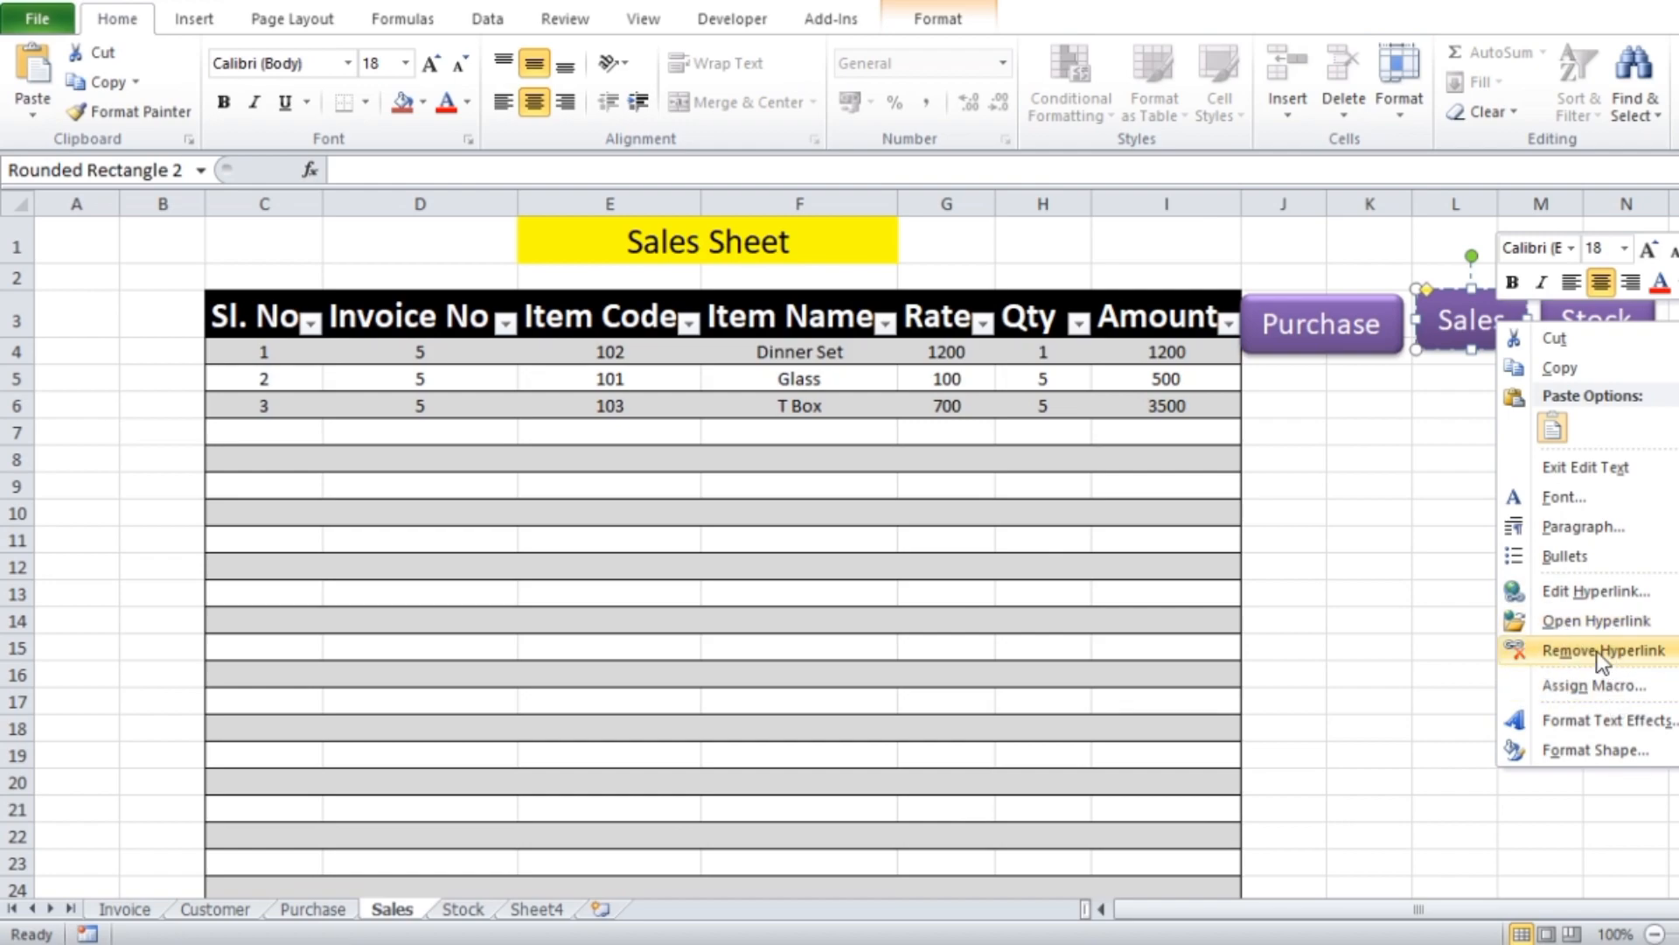
{"action": "left_click", "coordinate": [1579, 589]}
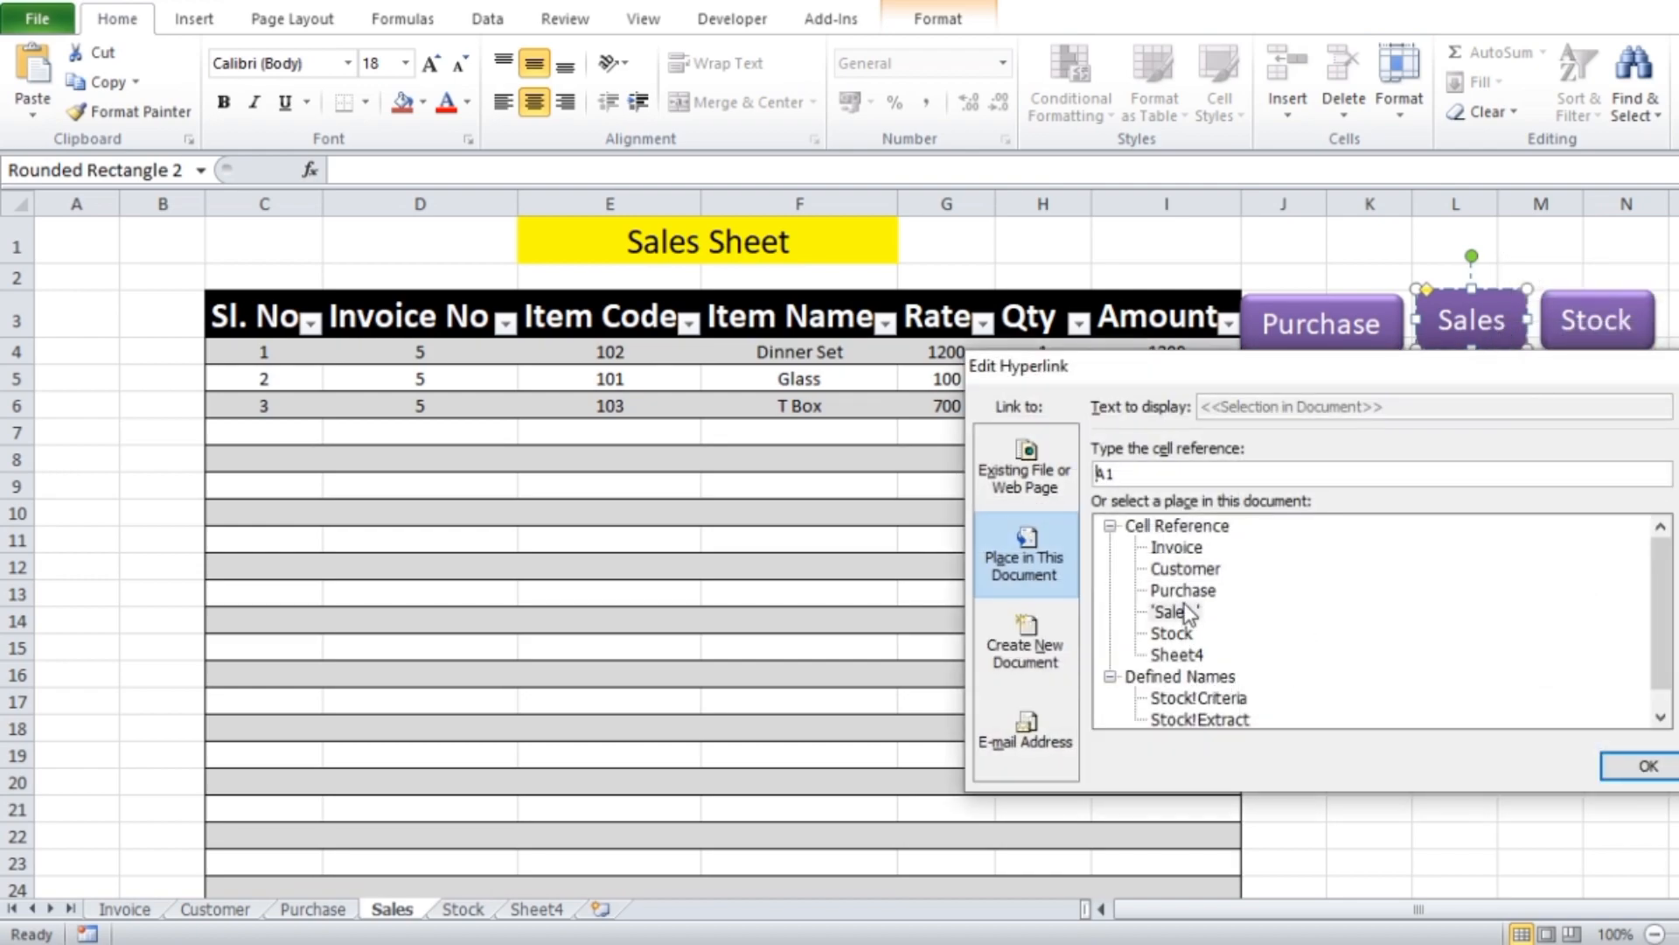
{"action": "left_click", "coordinate": [1178, 547]}
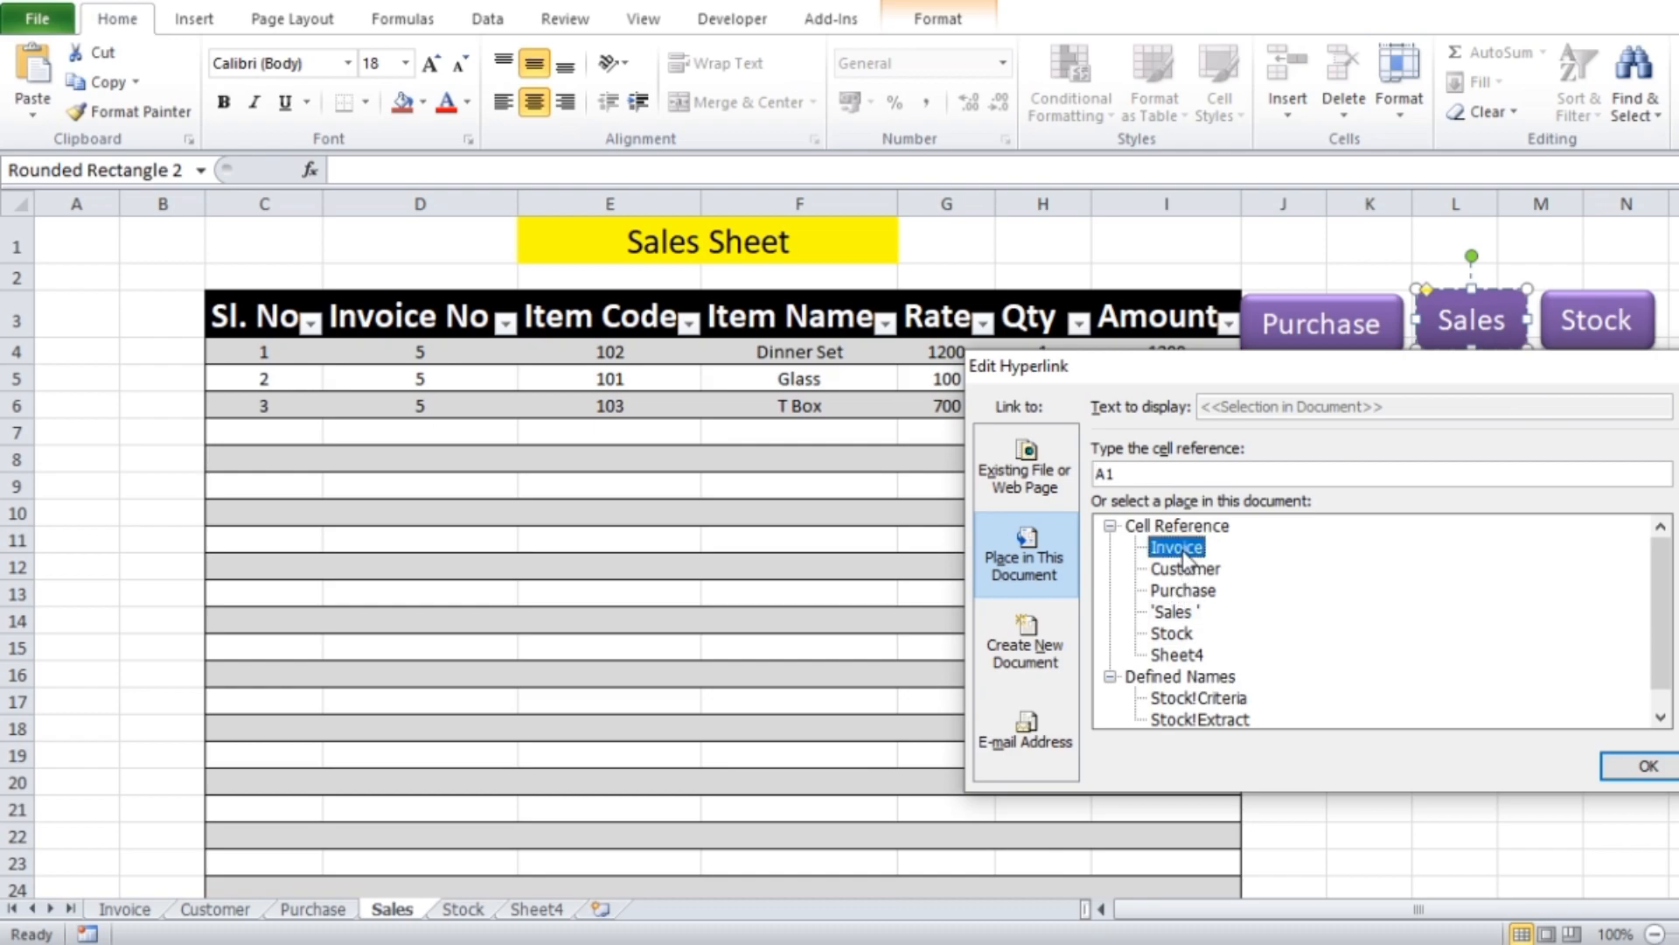
{"action": "left_click", "coordinate": [1642, 765]}
{"action": "left_click", "coordinate": [1487, 523]}
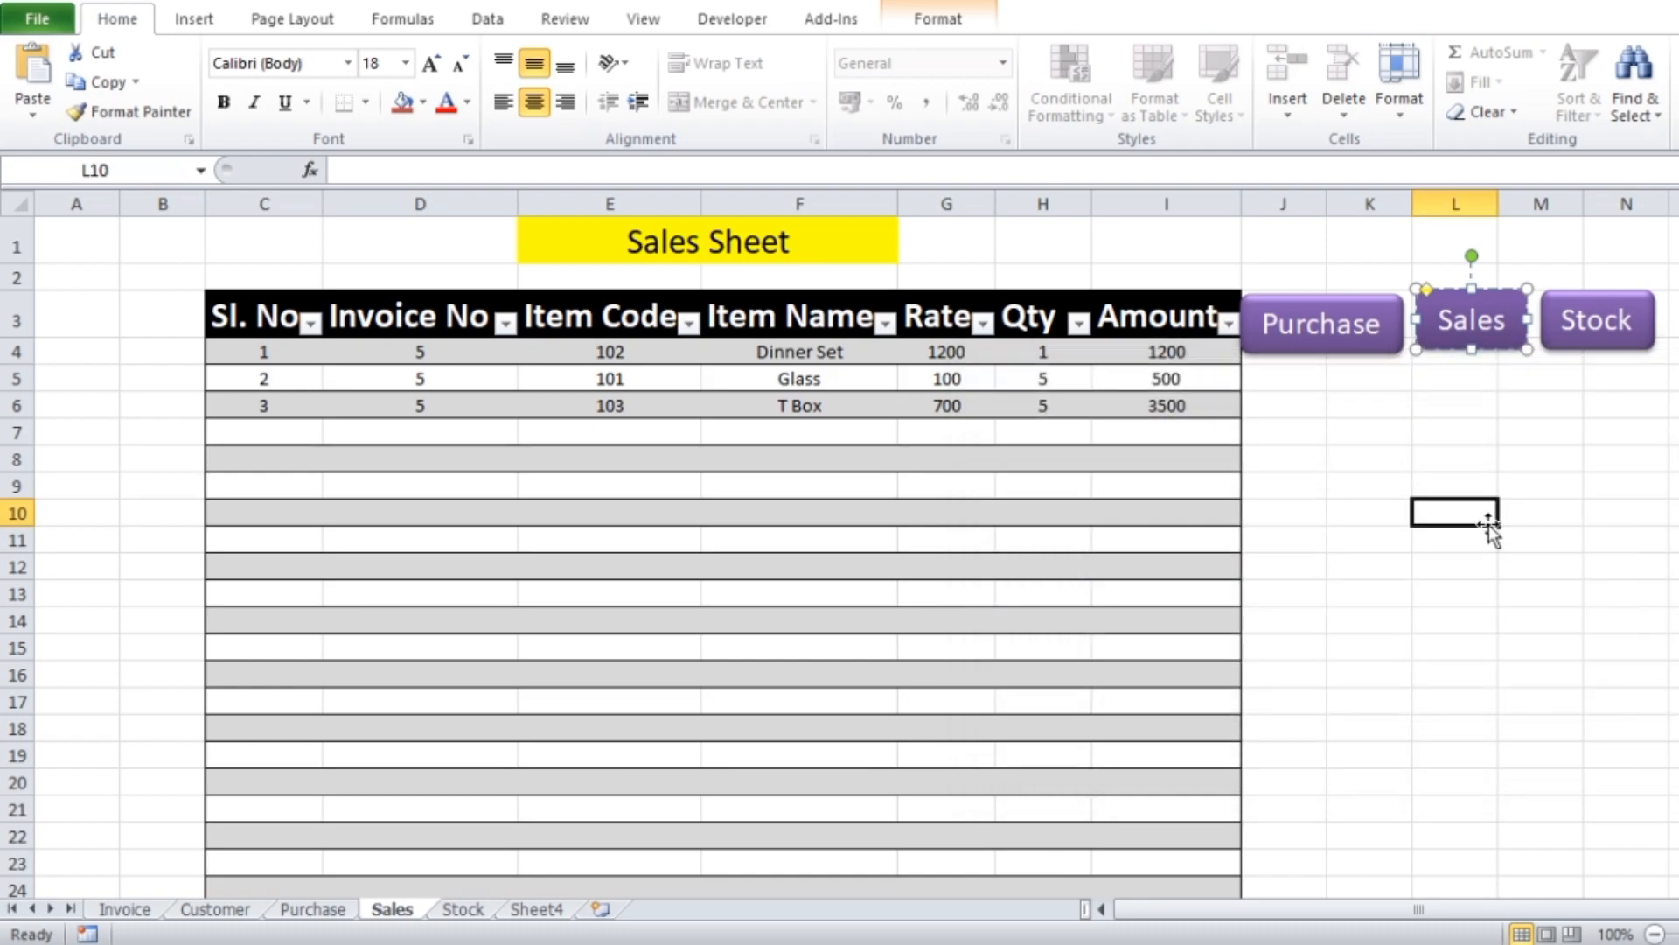
{"action": "left_click", "coordinate": [1485, 337]}
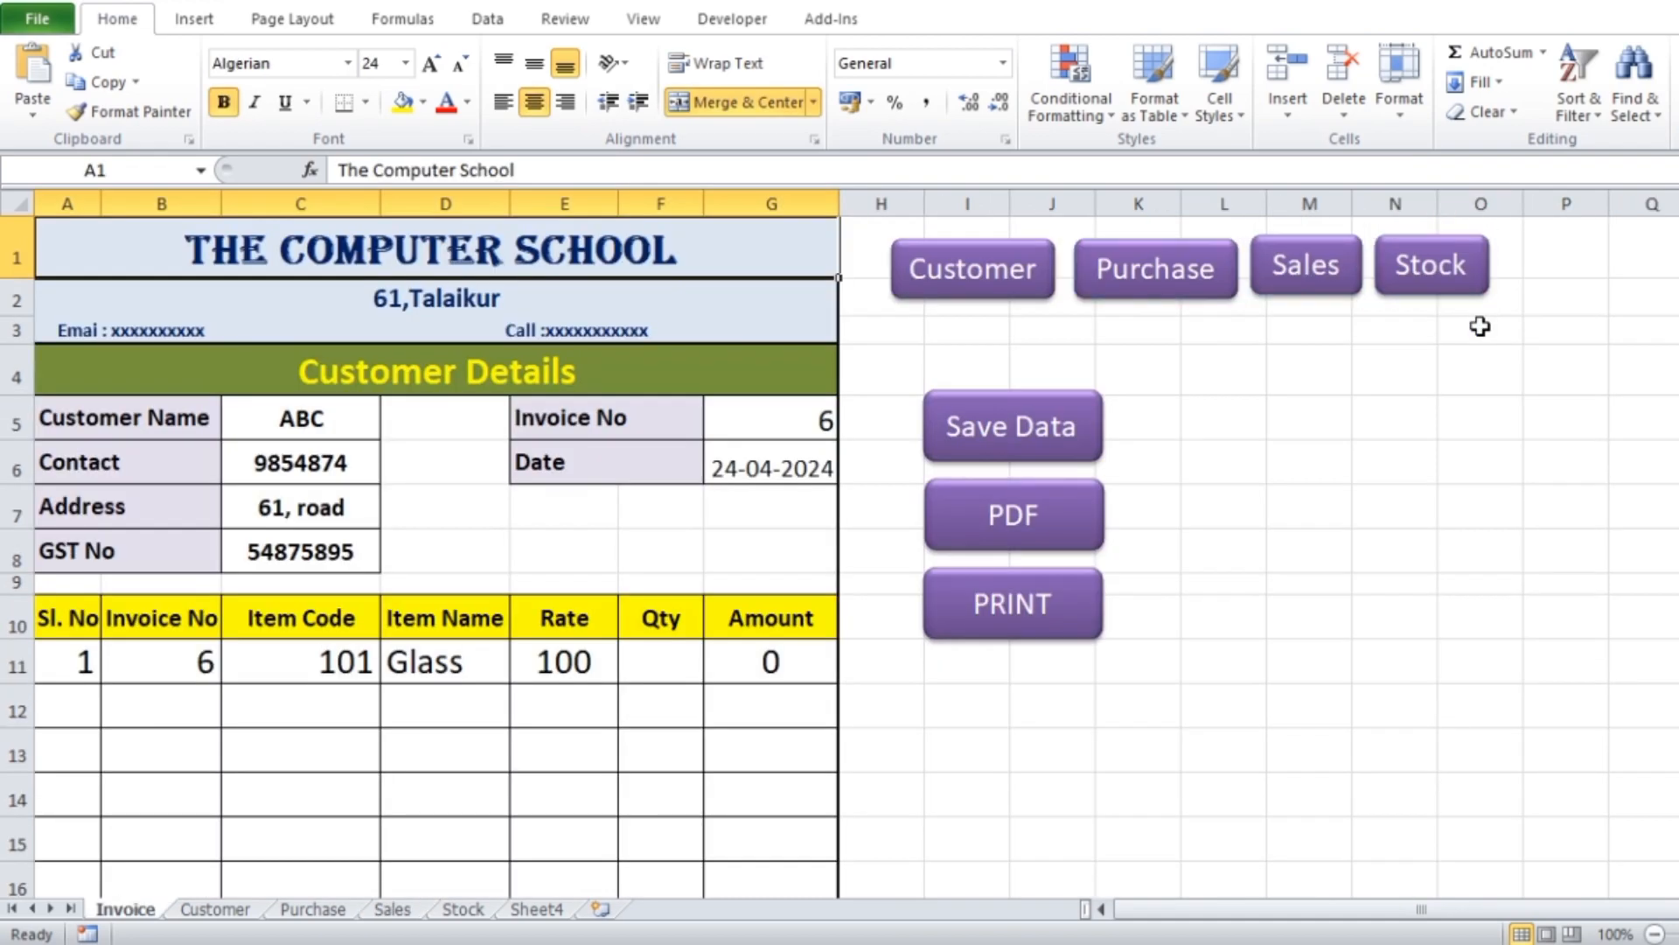
{"action": "left_click", "coordinate": [404, 912]}
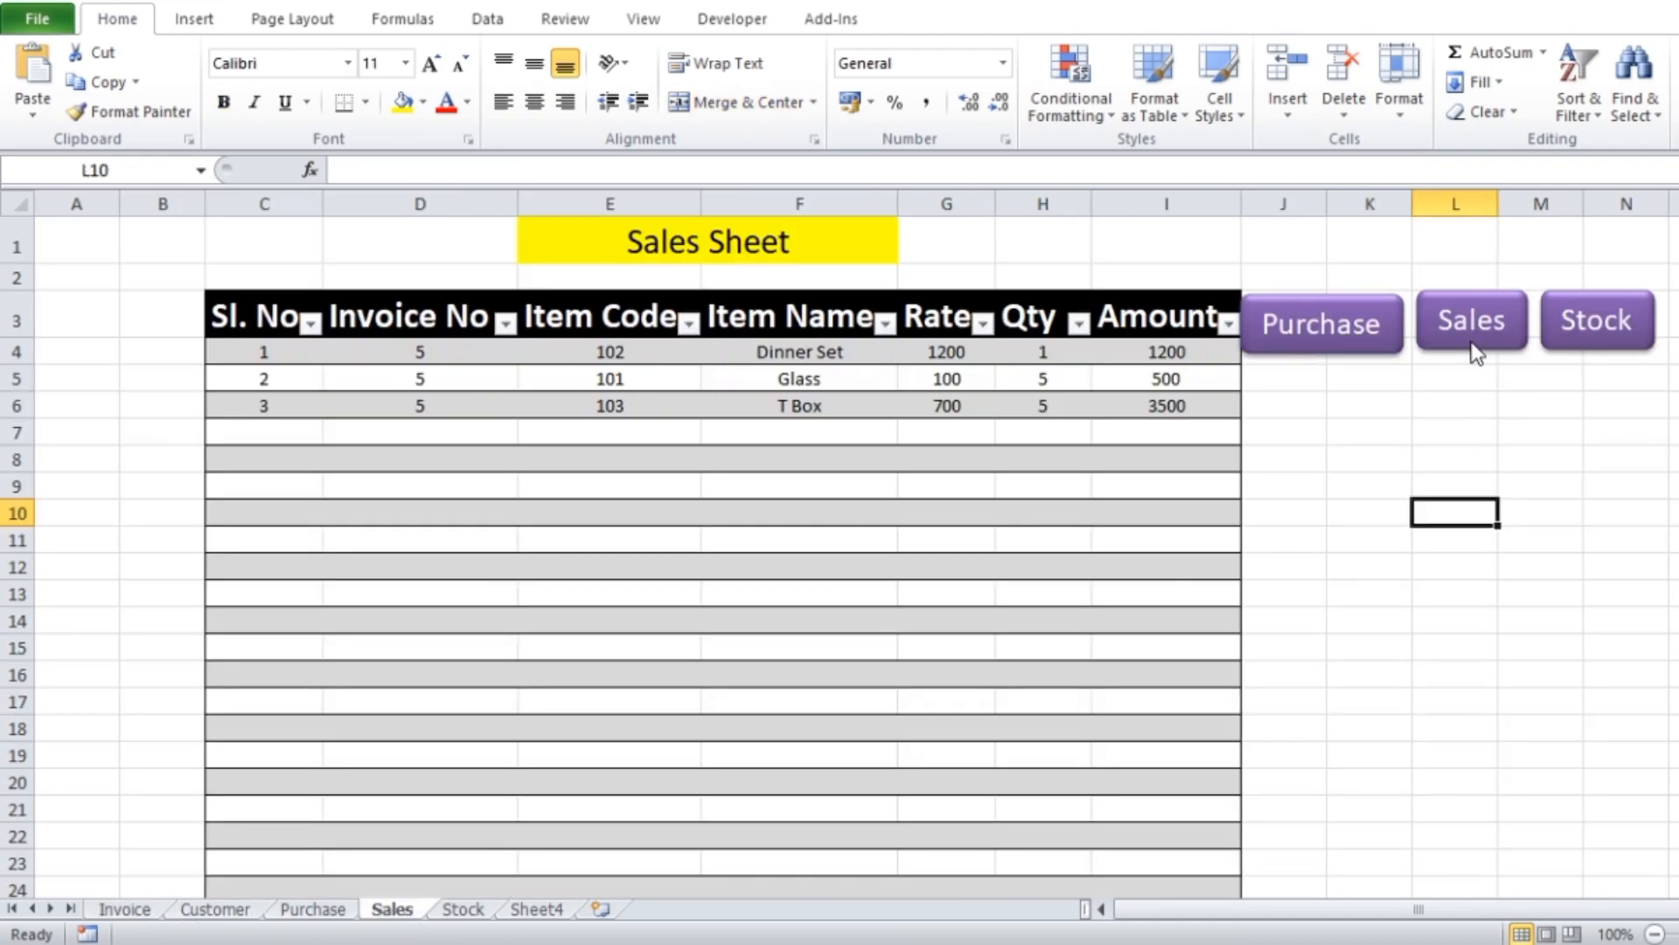
Relabel the Sales button on the Sales sheet as Home and widen it slightly to fit the text
{"action": "left_click", "coordinate": [1479, 350], "text": "ctrl"}
{"action": "left_click", "coordinate": [1461, 324]}
{"action": "key", "text": "Delete"}
{"action": "key", "text": "Delete"}
{"action": "key", "text": "Delete"}
{"action": "key", "text": "Delete"}
{"action": "key", "text": "BackSpace"}
{"action": "type", "text": "Home"}
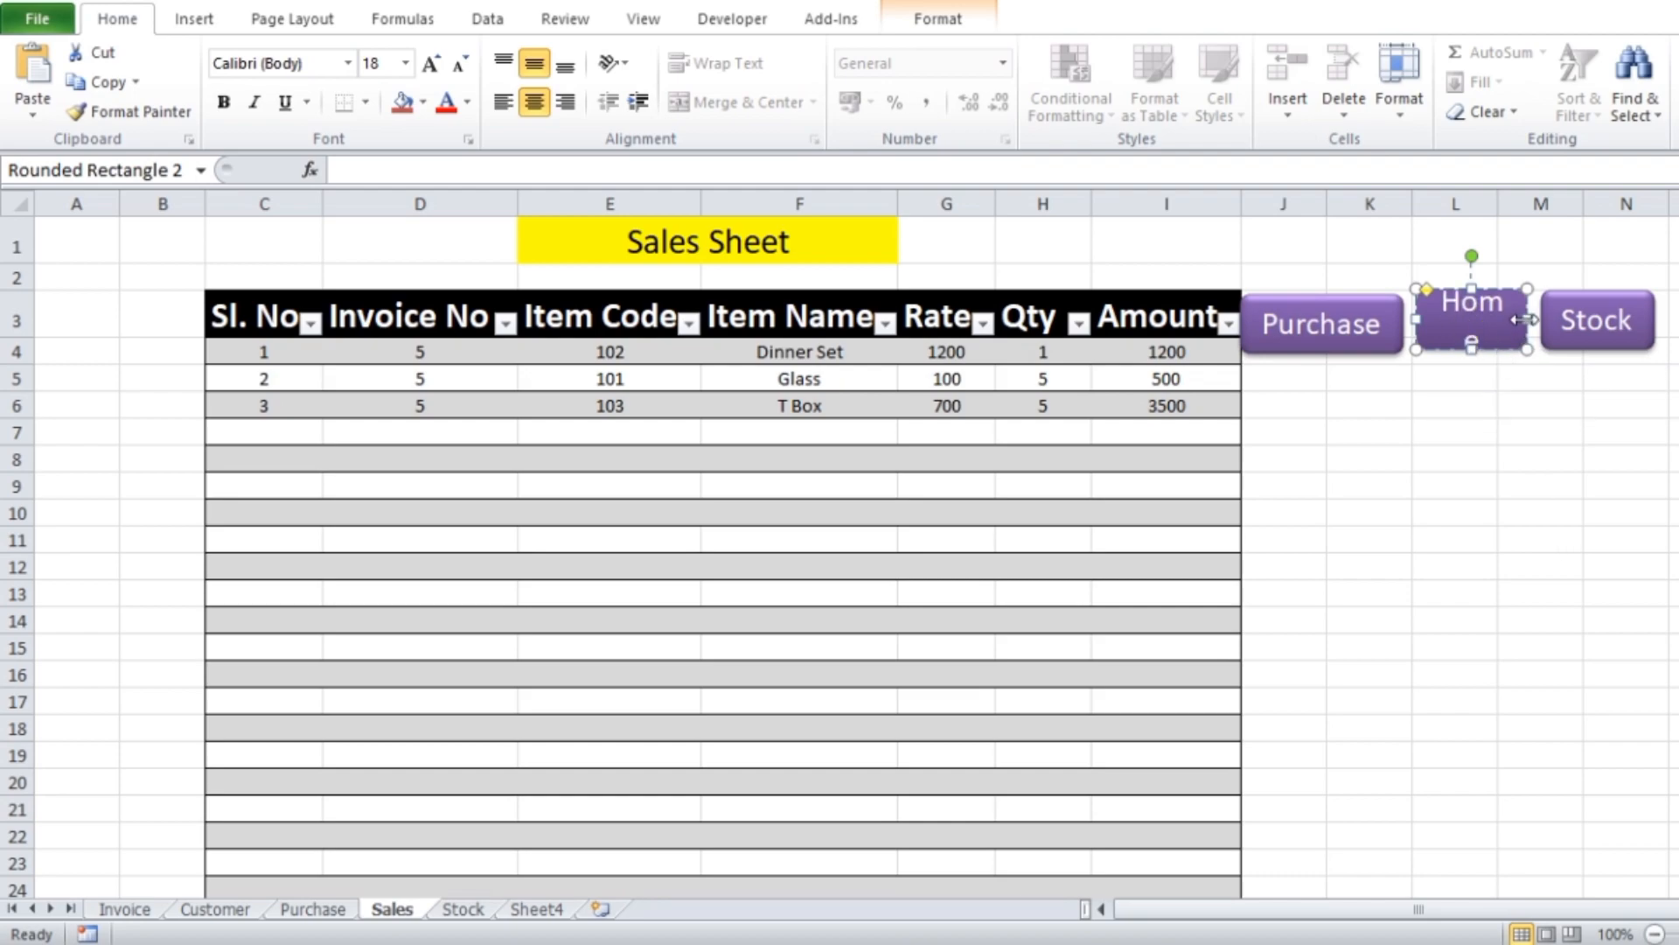
{"action": "left_click_drag", "start_coordinate": [1527, 350], "coordinate": [1536, 351]}
{"action": "left_click", "coordinate": [1536, 477]}
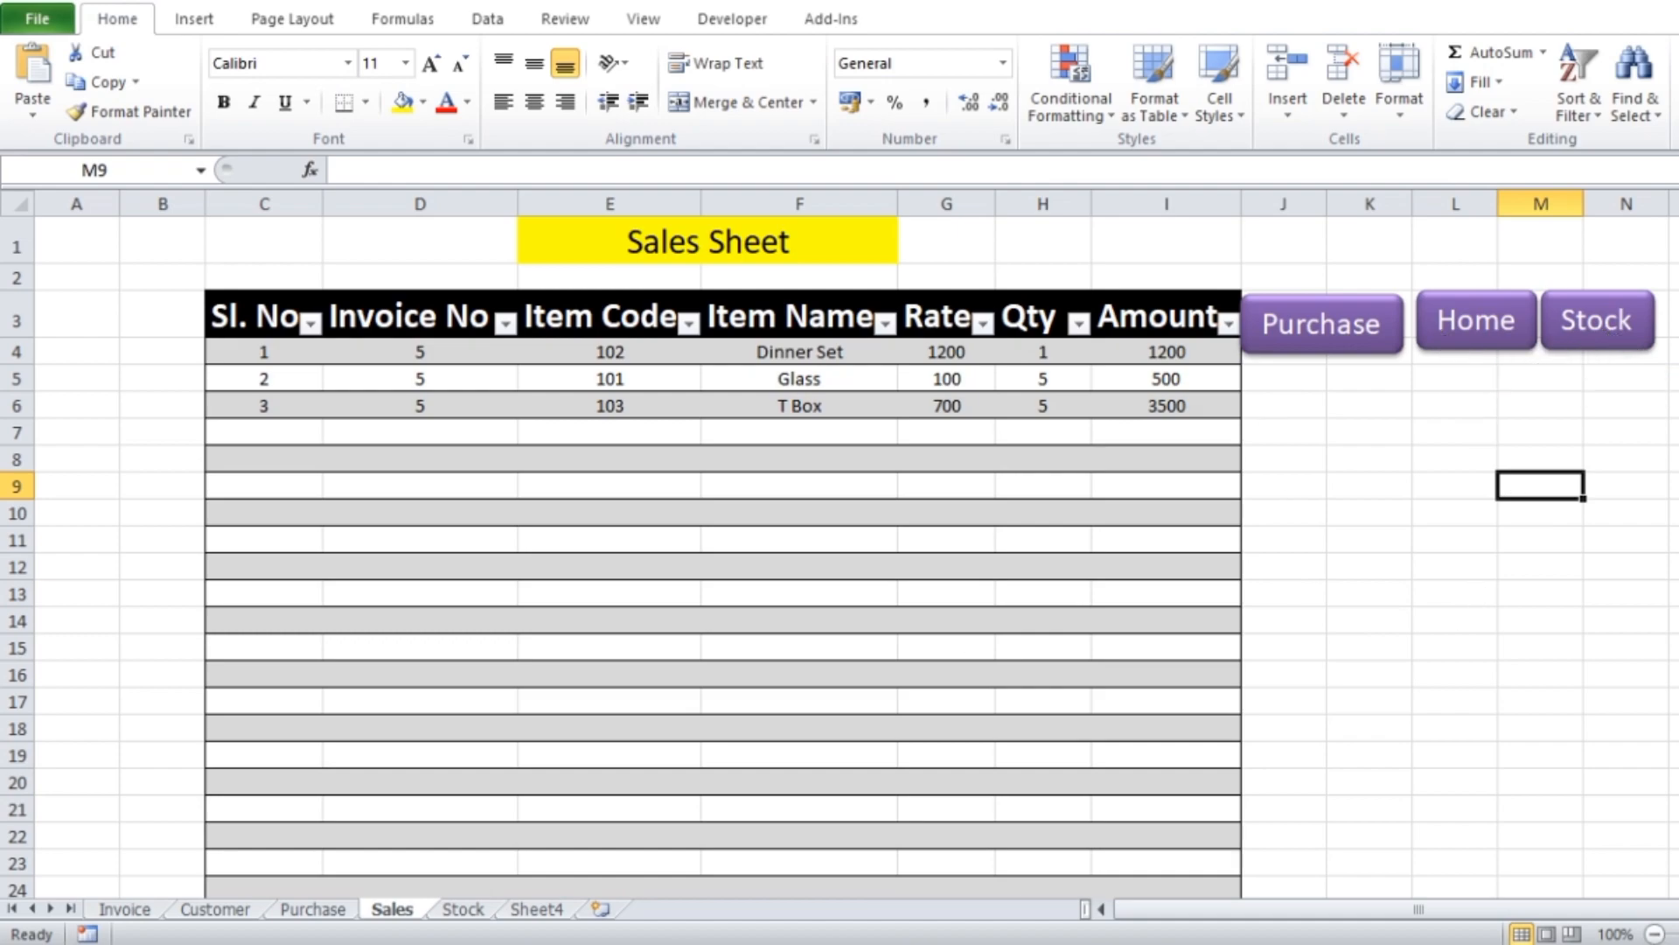
Paste the Purchase, Sales and Stock buttons into the Stock sheet and move them over the Item Code cell J4, nudged slightly left
{"action": "left_click", "coordinate": [464, 909]}
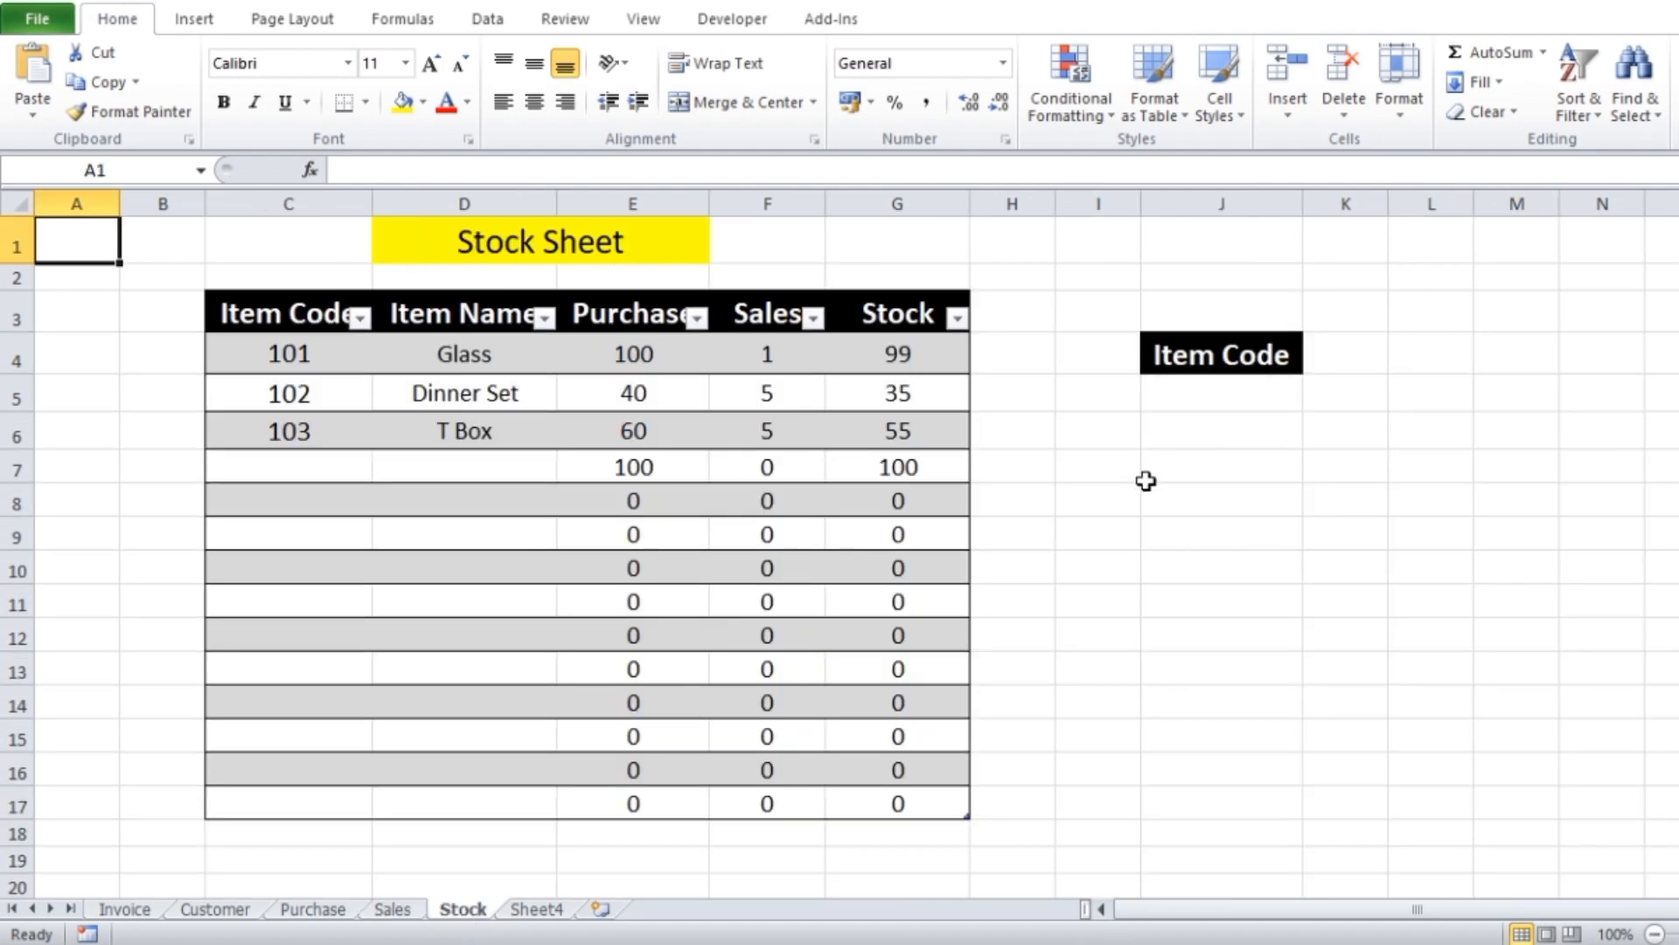
{"action": "left_click", "coordinate": [1173, 499]}
{"action": "key", "text": "ctrl+v"}
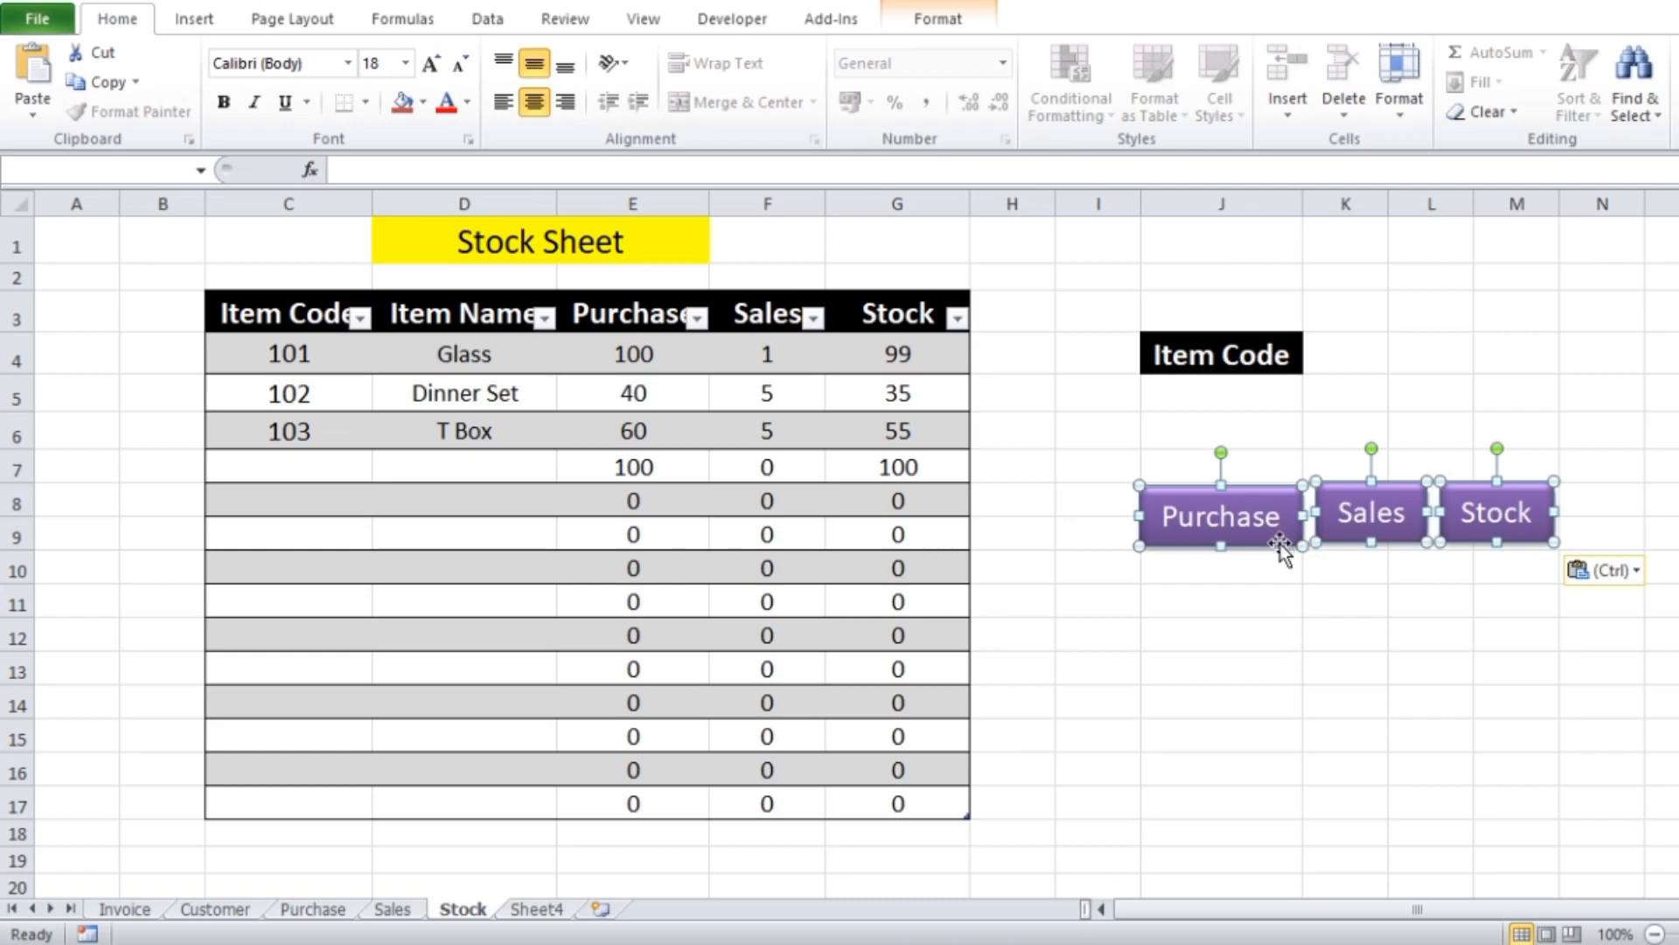
{"action": "left_click_drag", "start_coordinate": [1279, 544], "coordinate": [1286, 383]}
{"action": "key", "text": "Left"}
{"action": "key", "text": "Left"}
{"action": "key", "text": "Left"}
{"action": "key", "text": "Left"}
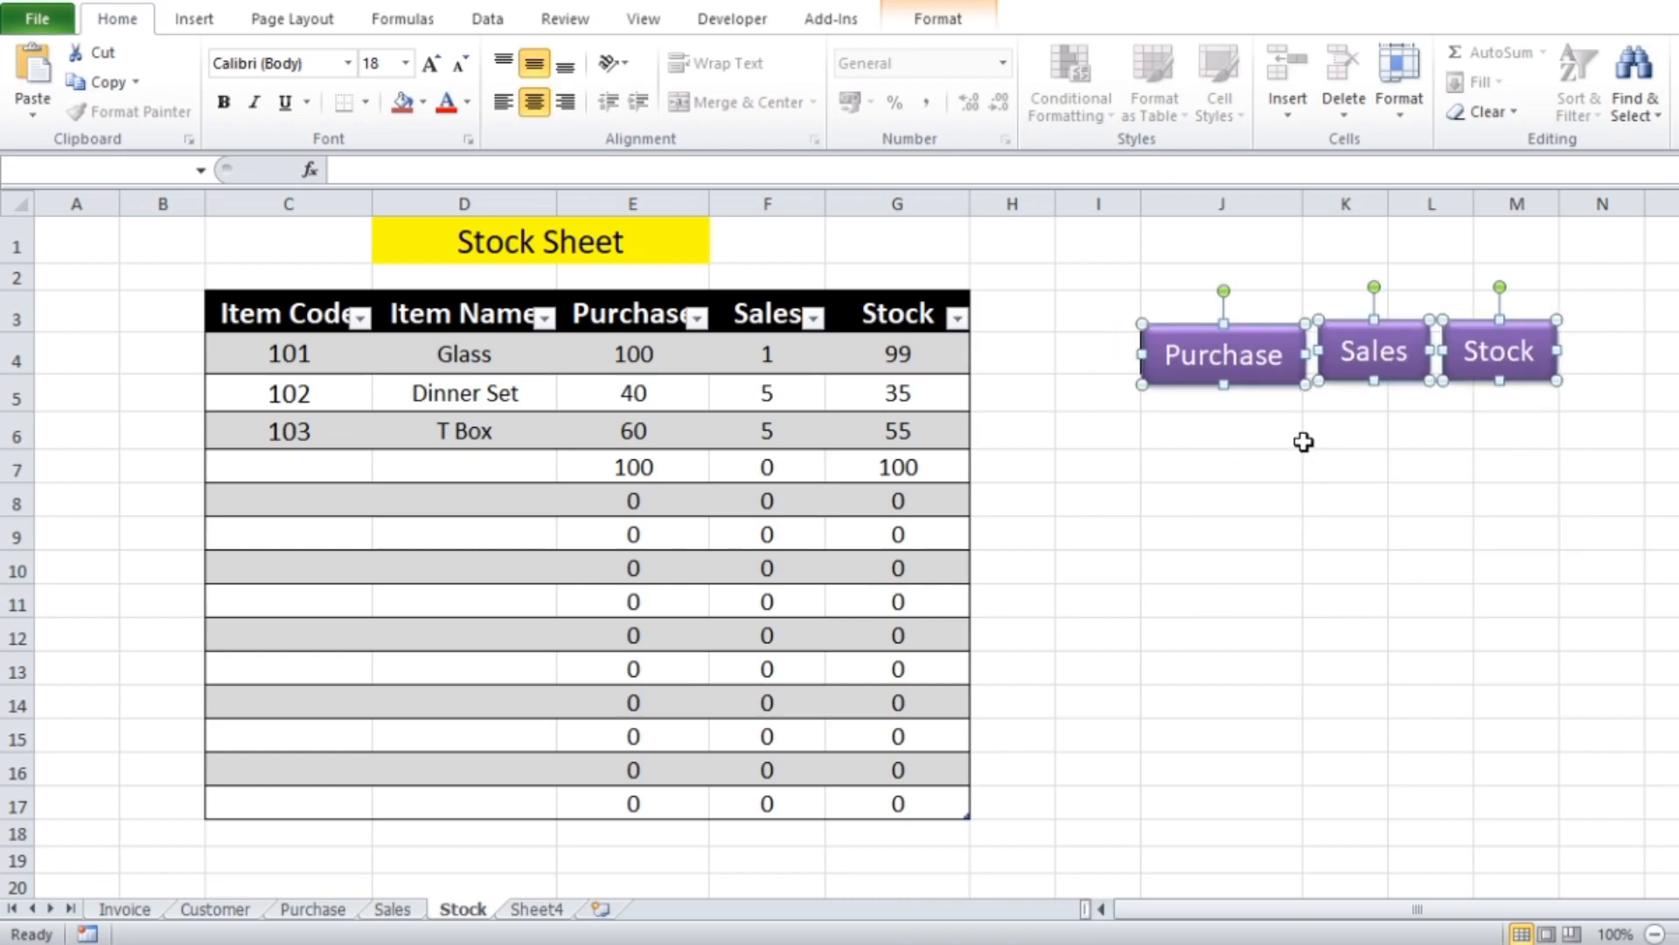
{"action": "left_click", "coordinate": [1304, 542]}
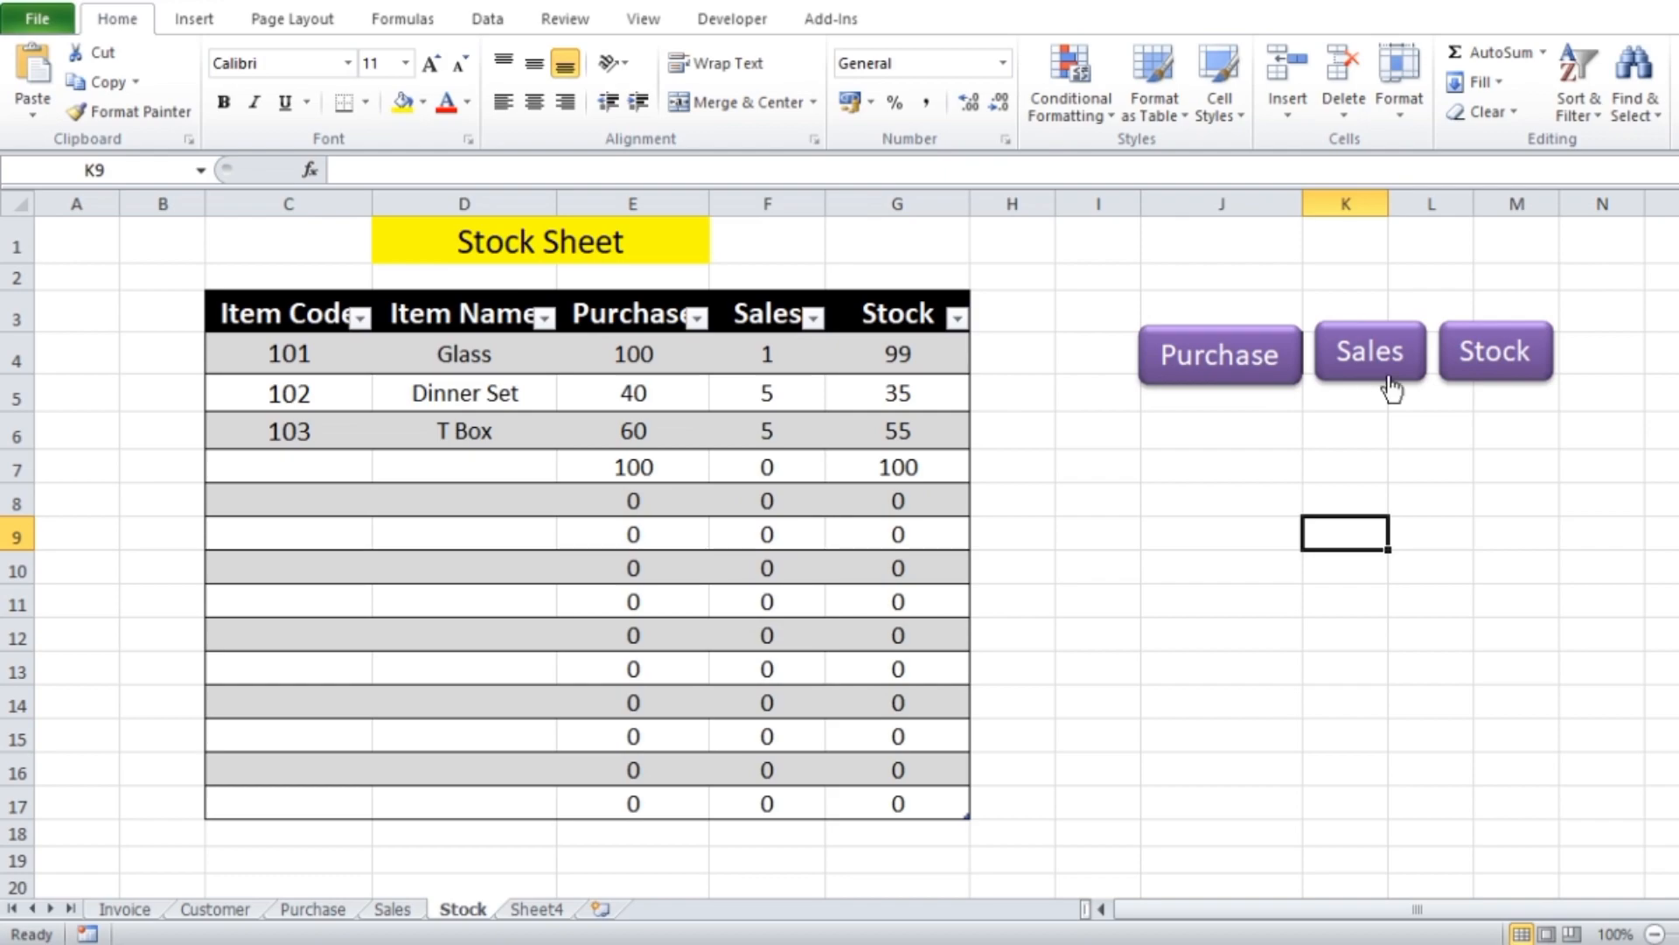
Delete the pasted Stock button from the Stock sheet
{"action": "left_click", "coordinate": [1517, 379], "text": "ctrl"}
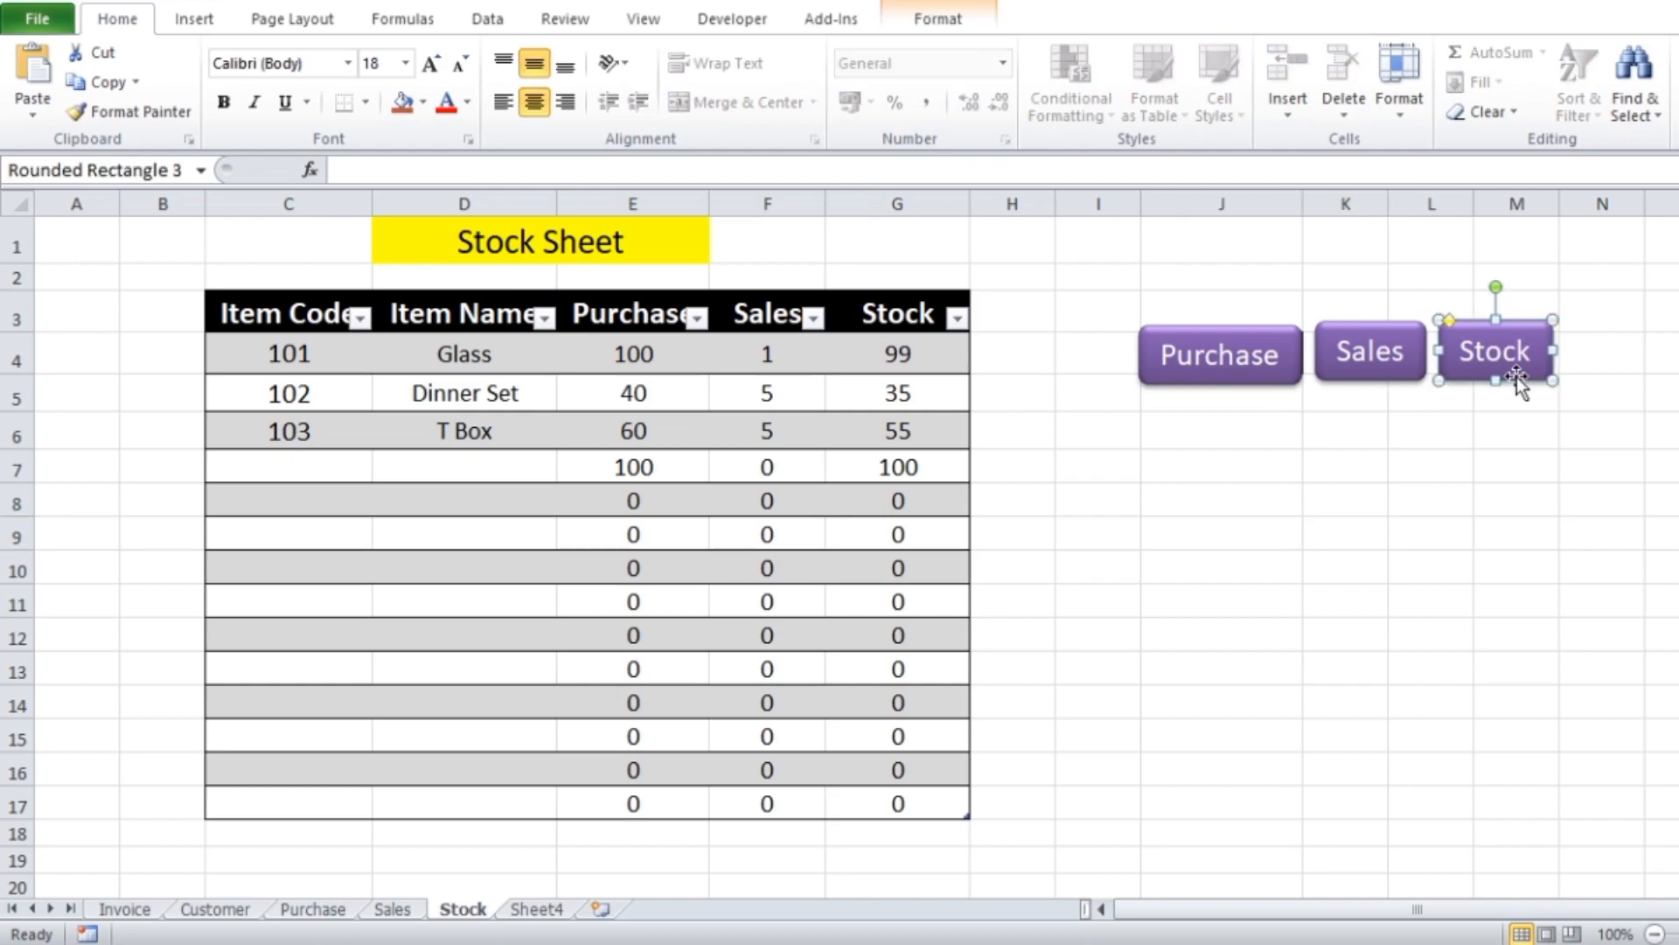
{"action": "key", "text": "Delete"}
{"action": "left_click", "coordinate": [1459, 457]}
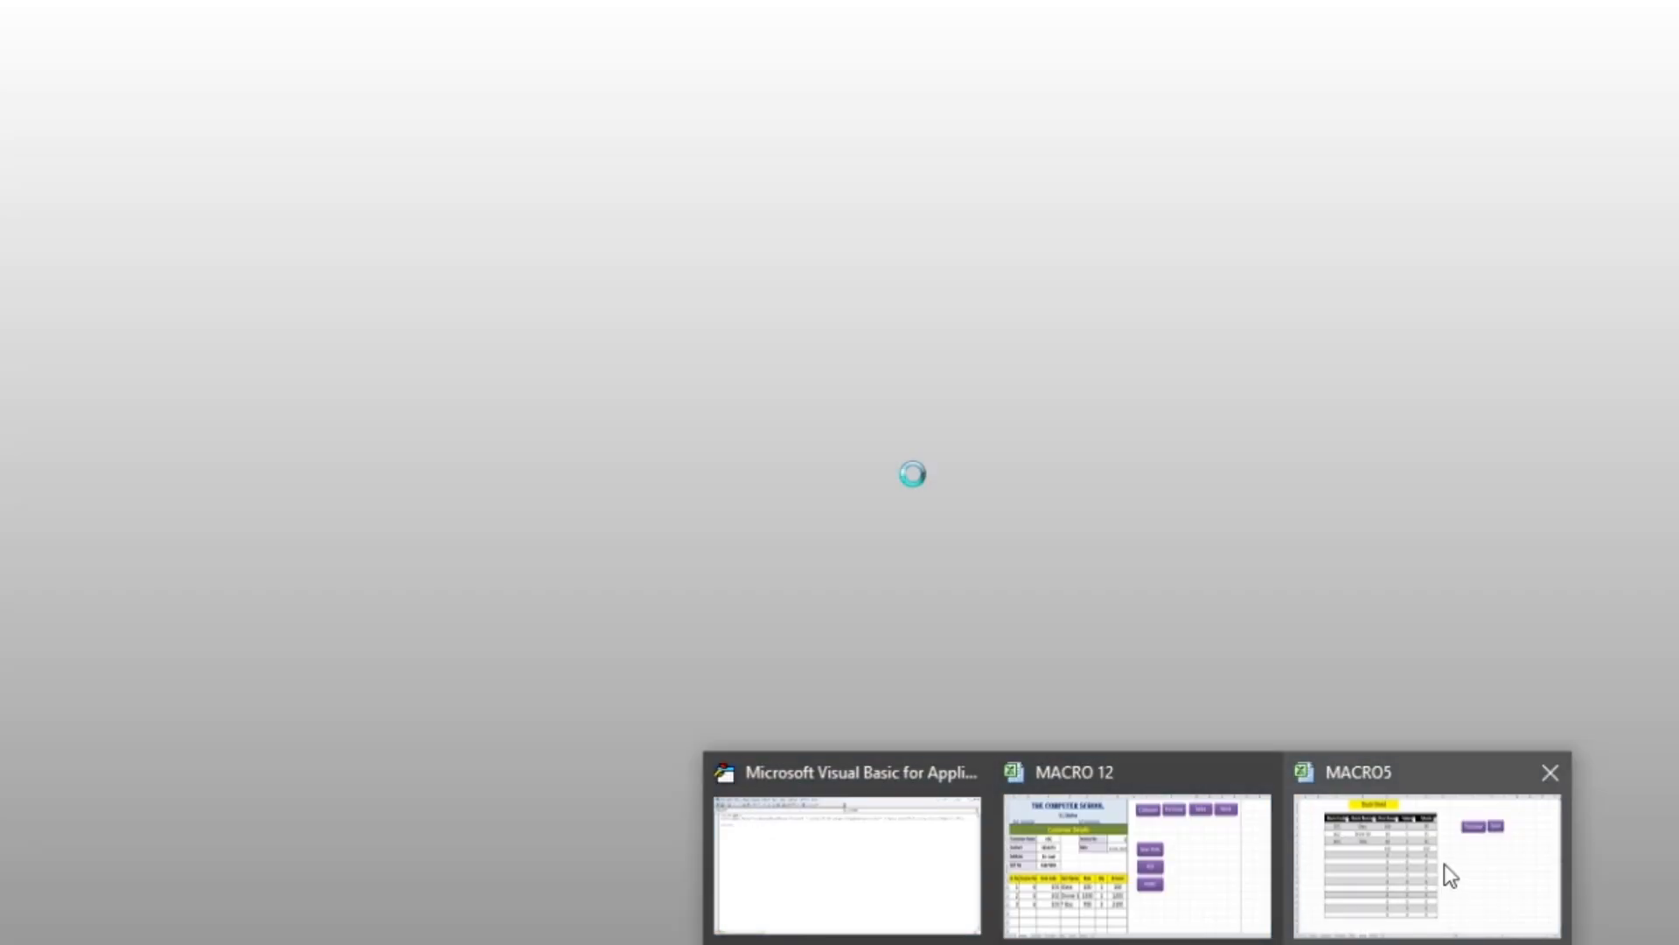
Return to the workbook and insert the home picture from the Desktop folder invoice pdf at cell M4 of the Stock sheet
{"action": "left_click", "coordinate": [1447, 873]}
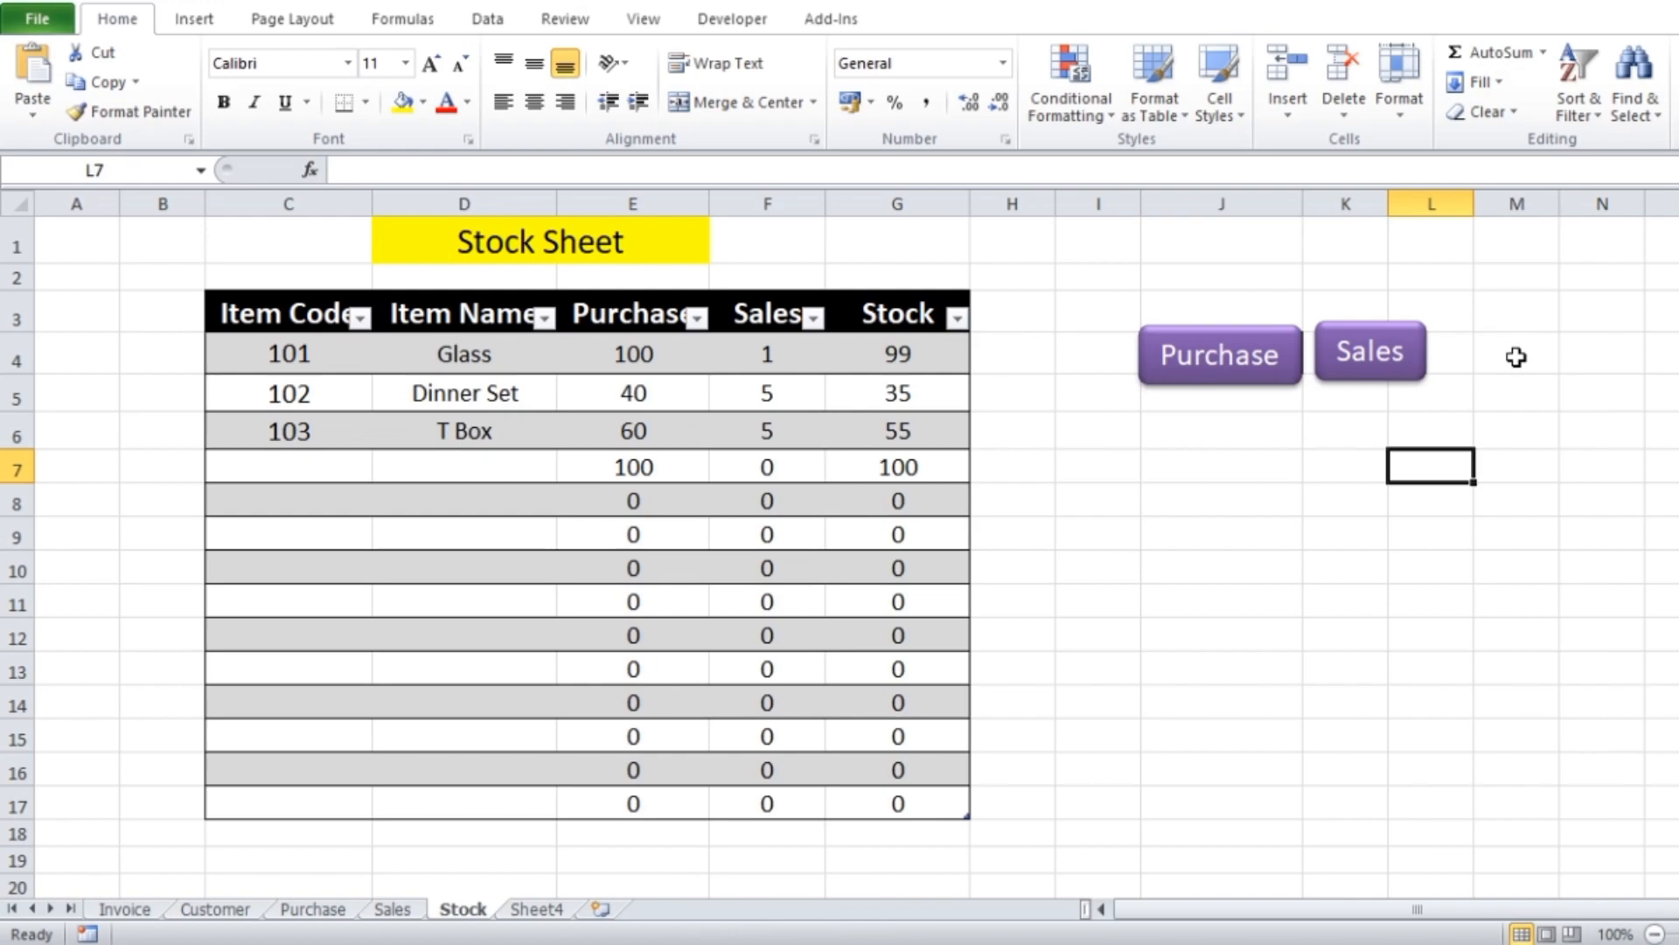
{"action": "left_click", "coordinate": [1517, 357]}
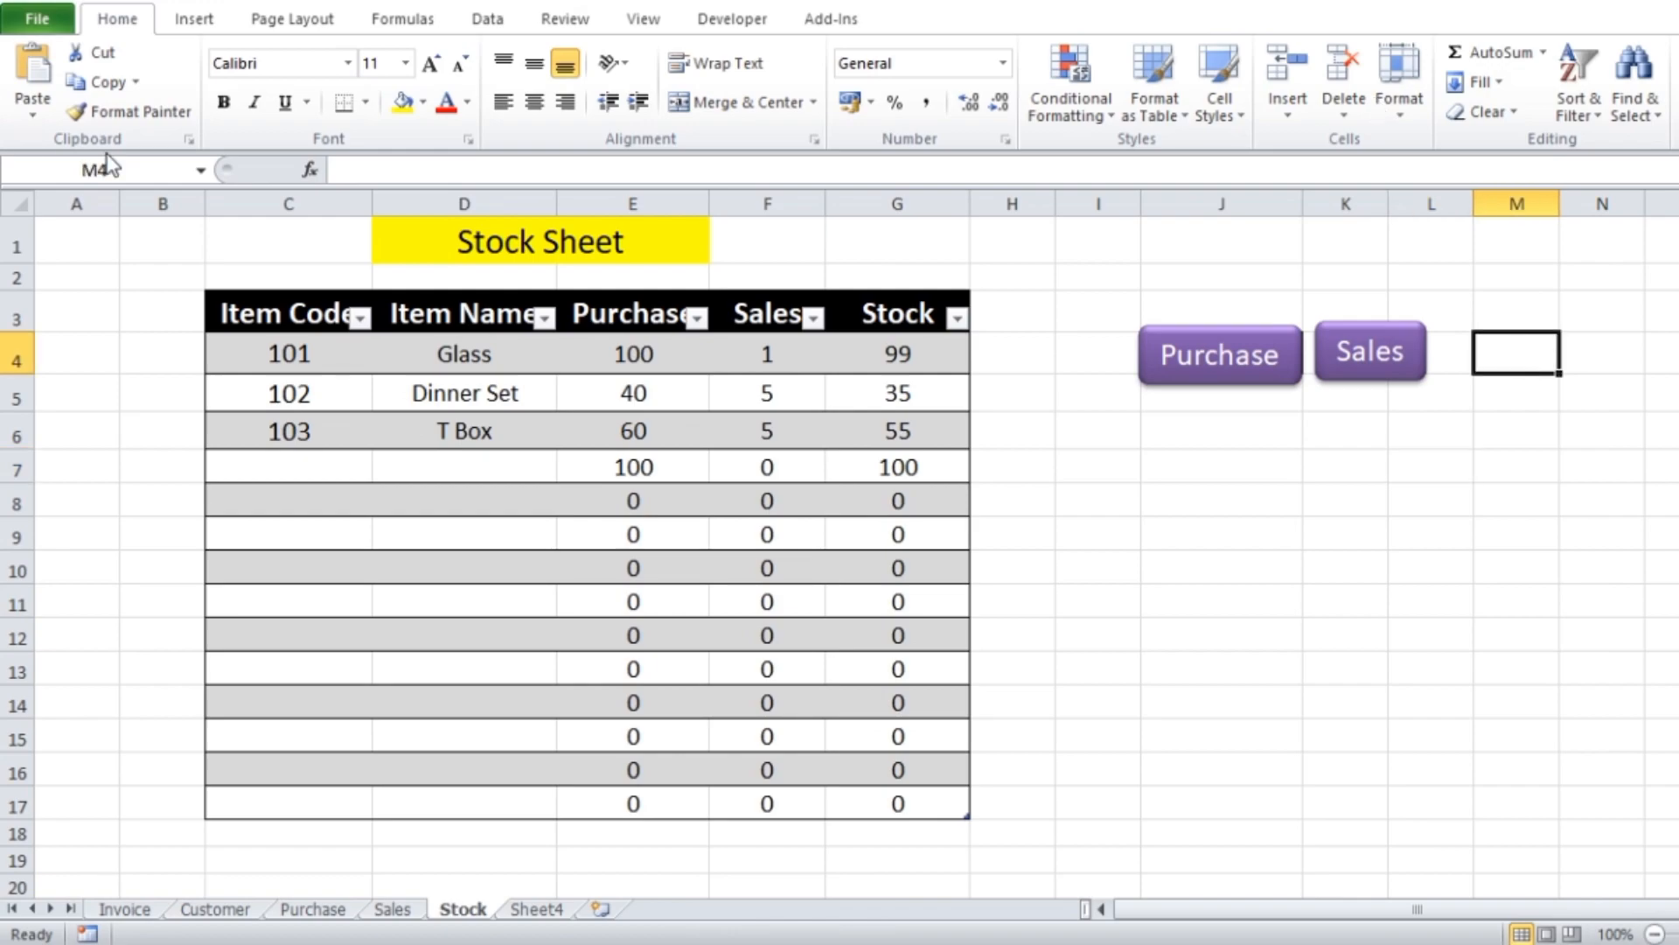
{"action": "left_click", "coordinate": [188, 21]}
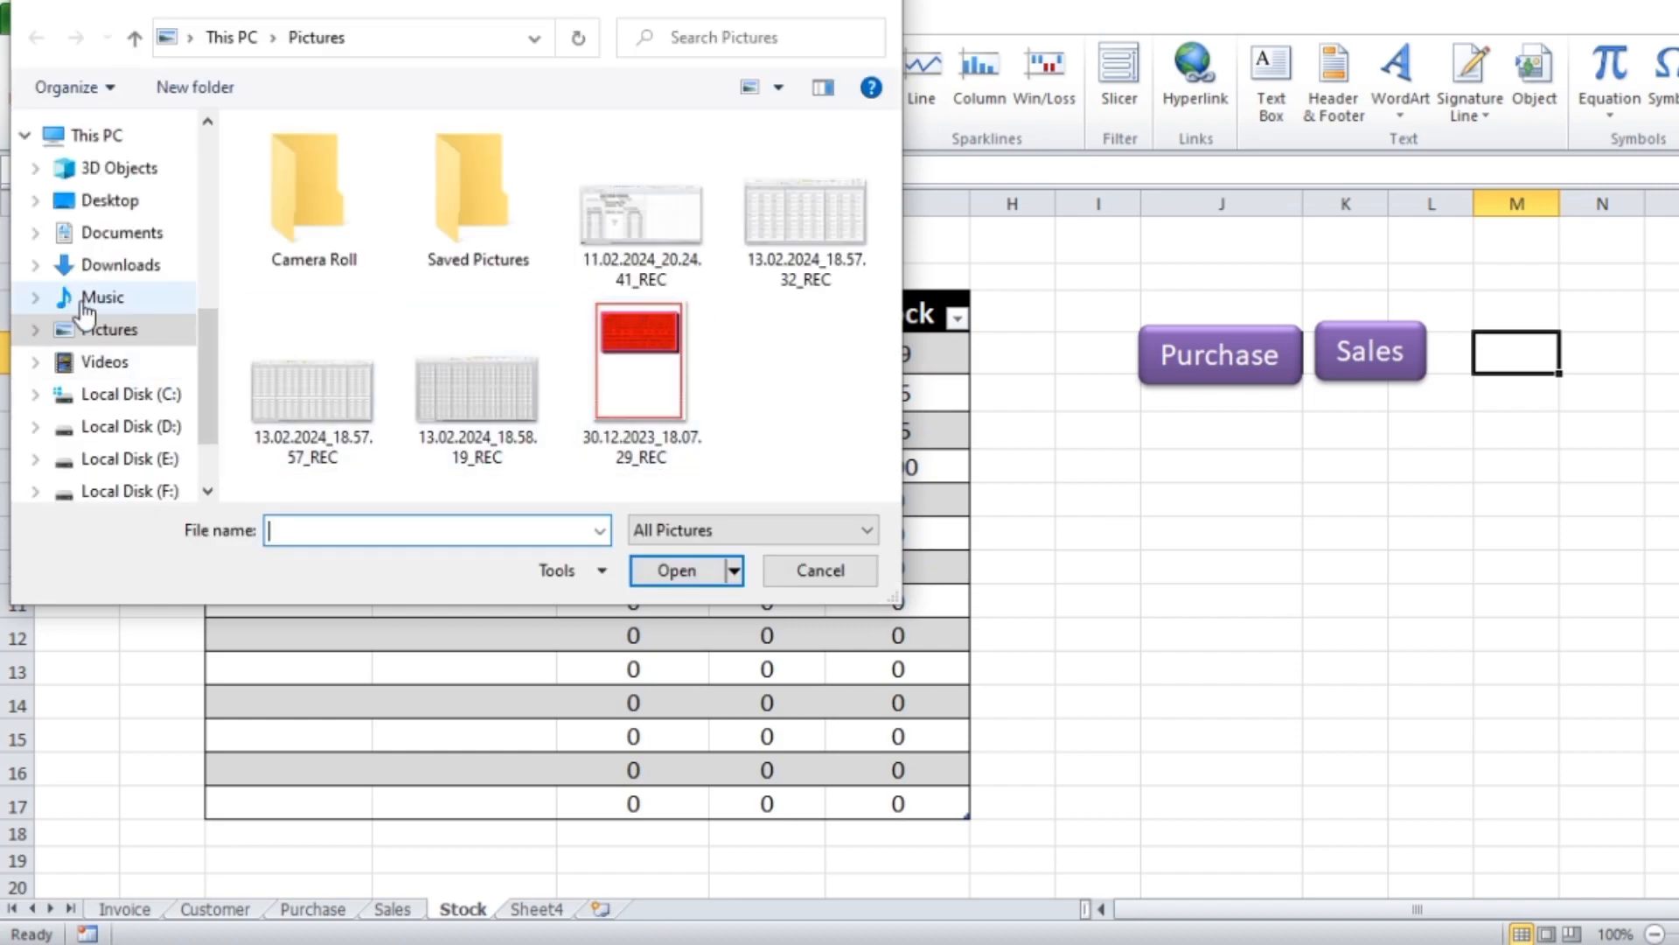
{"action": "left_click", "coordinate": [110, 200]}
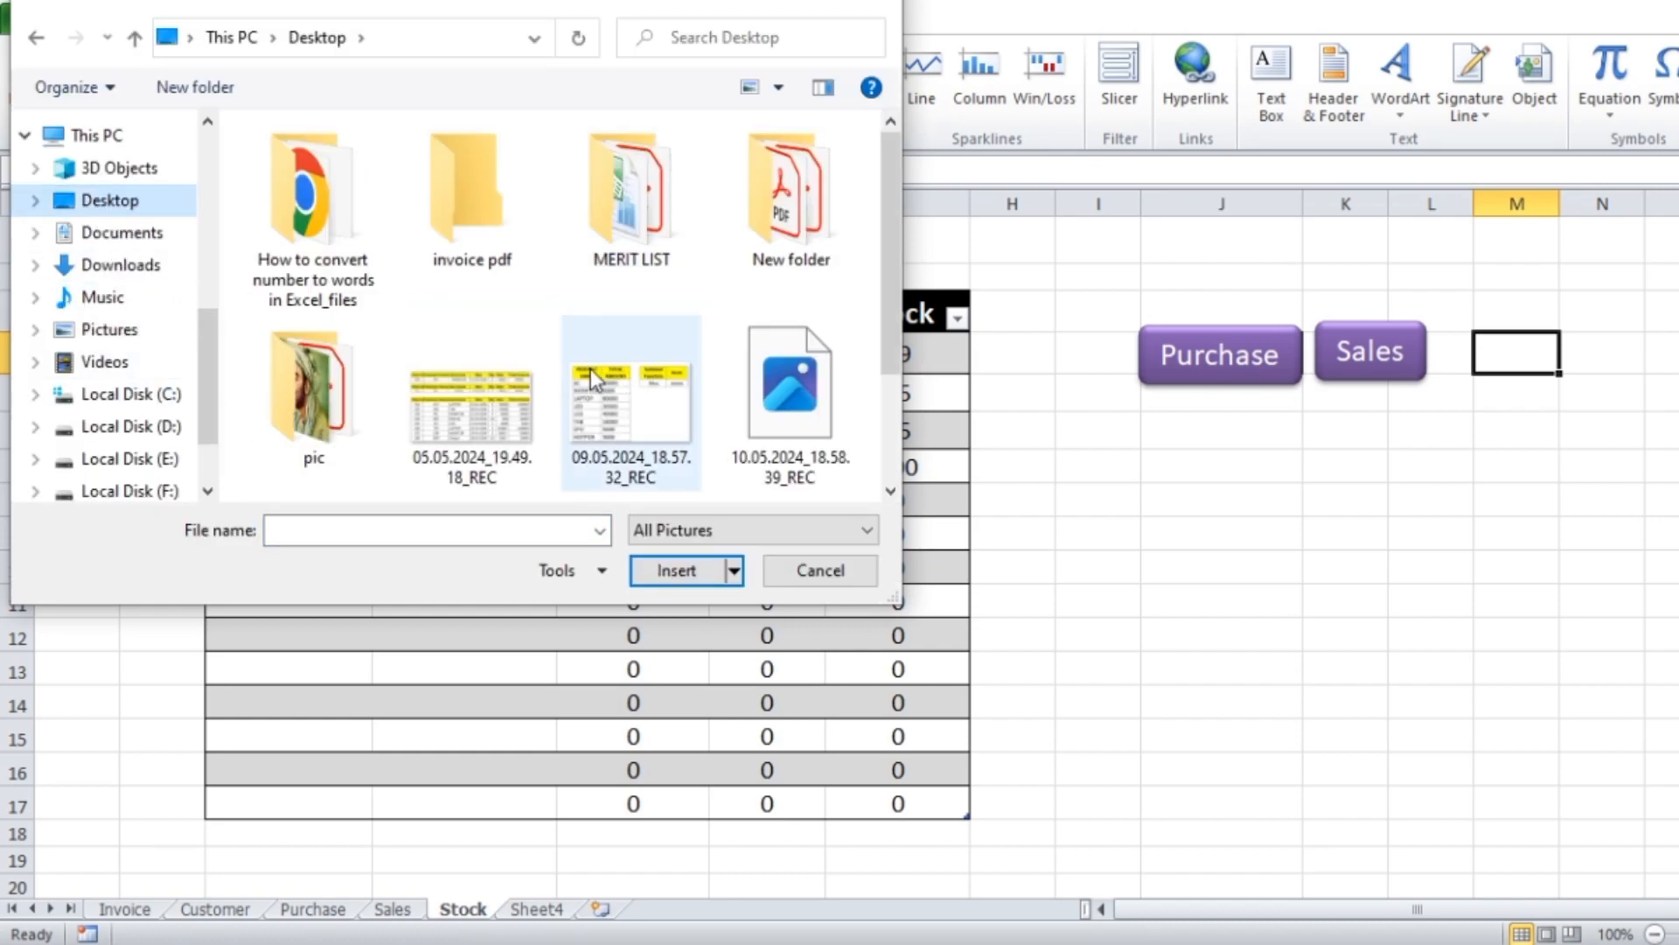
{"action": "double_click", "coordinate": [486, 203]}
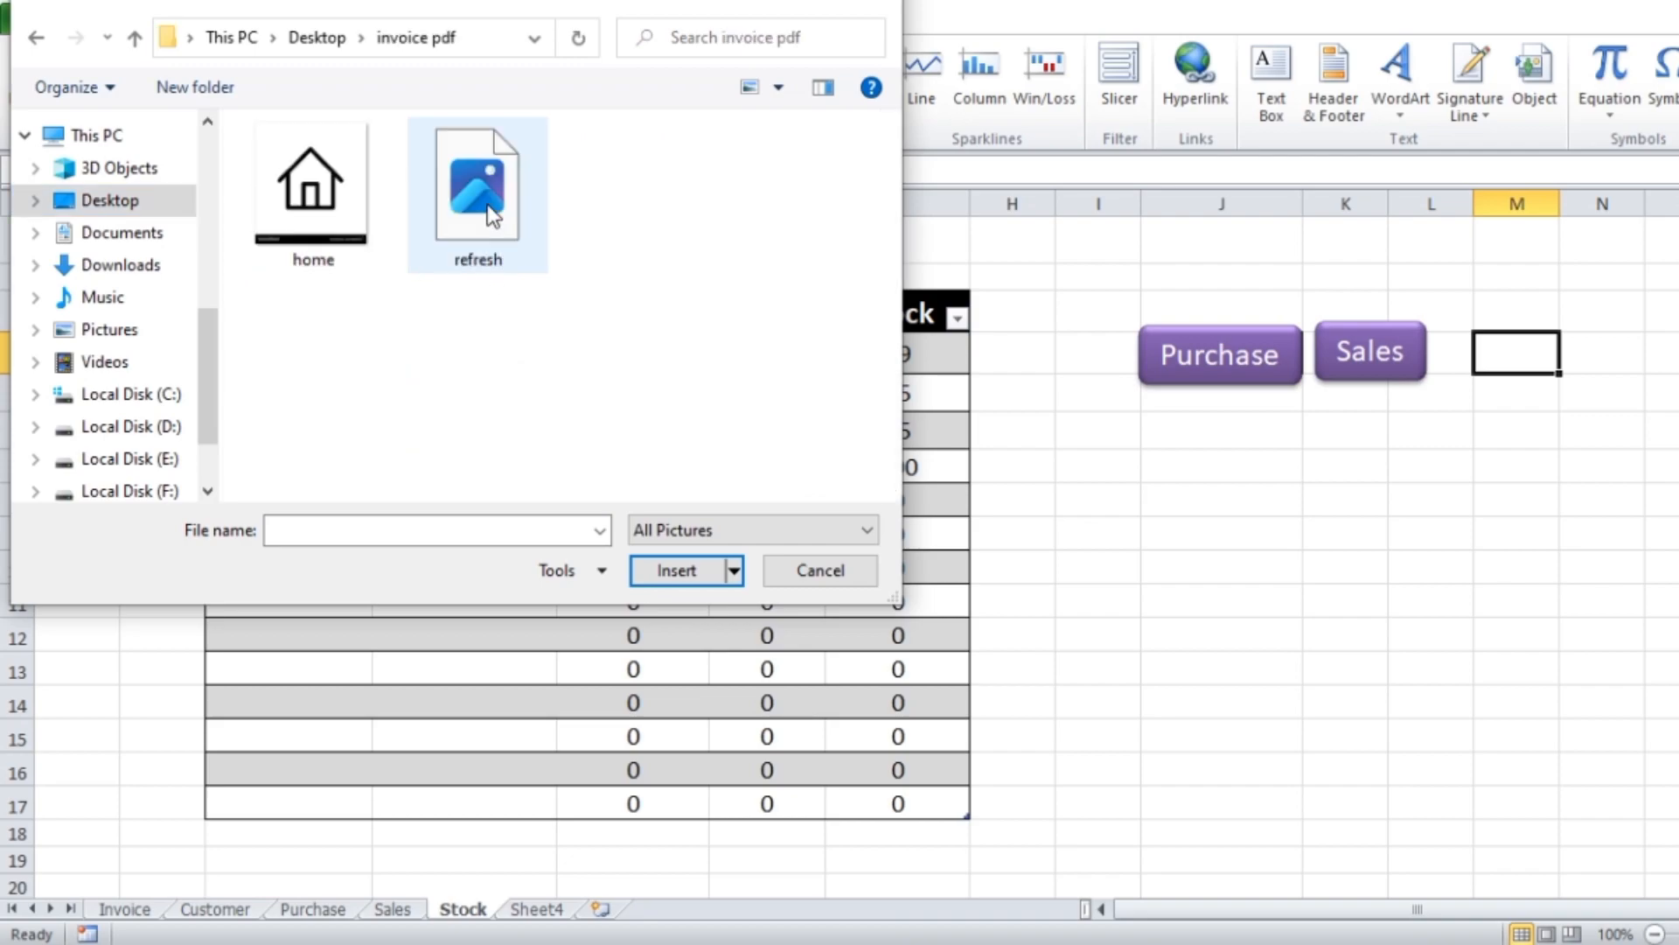
{"action": "double_click", "coordinate": [307, 210]}
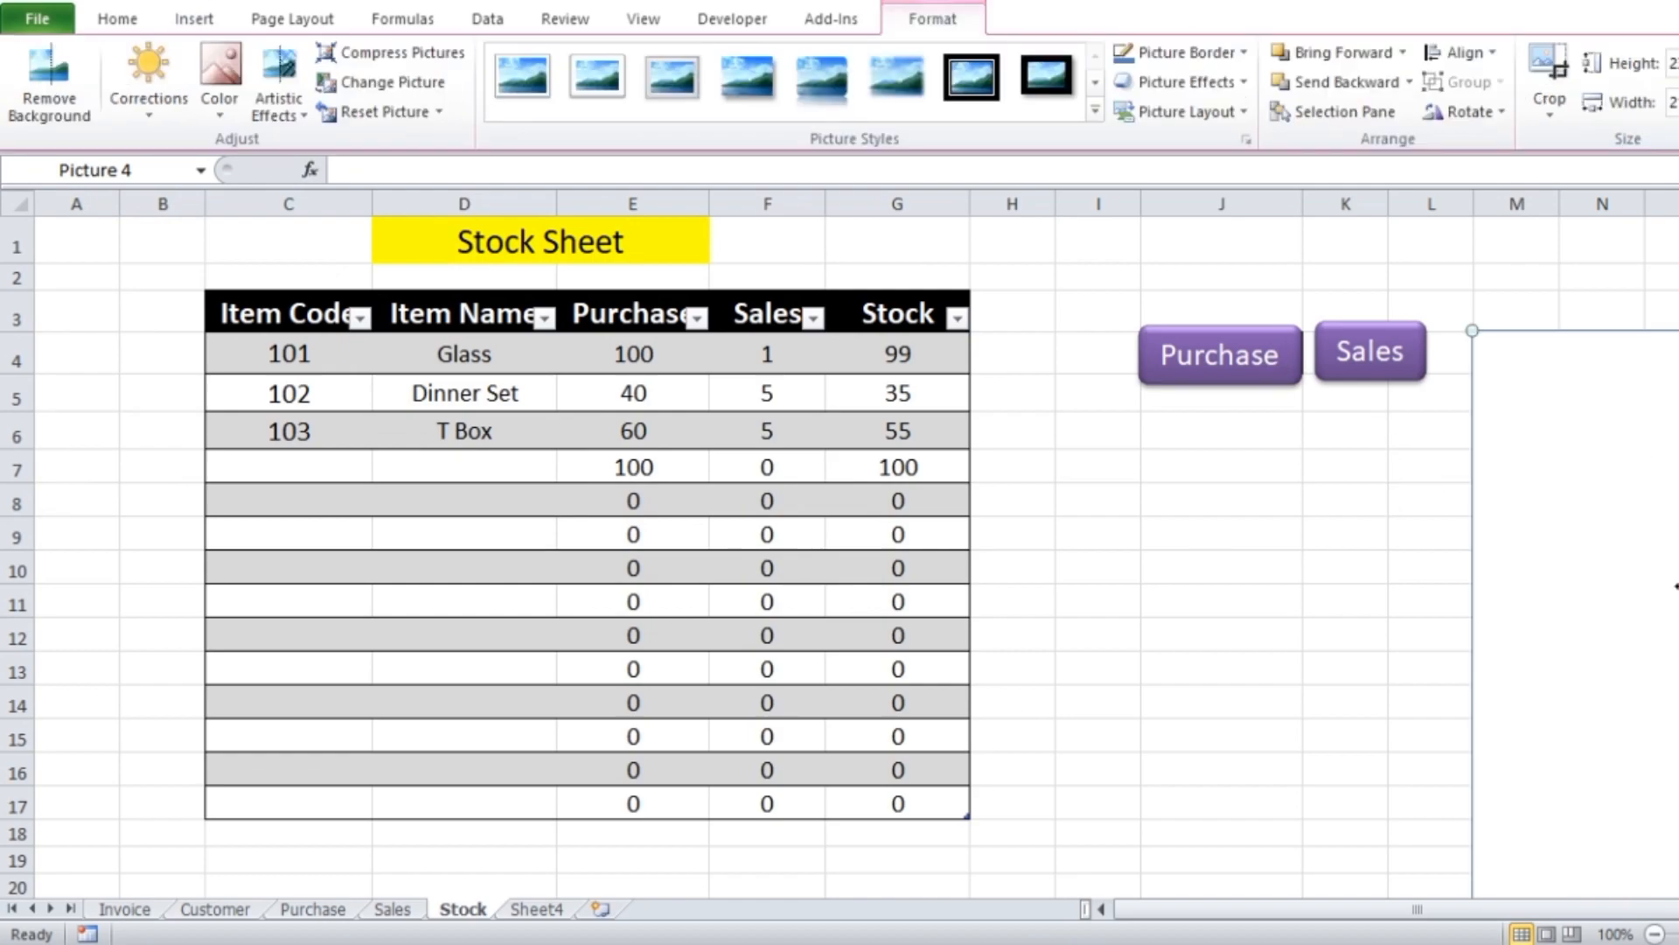
Shrink the home picture to about 2.03 cm by 1.88 cm and place it beside the Stock table in columns H and I
{"action": "left_click_drag", "start_coordinate": [1478, 333], "coordinate": [704, 219]}
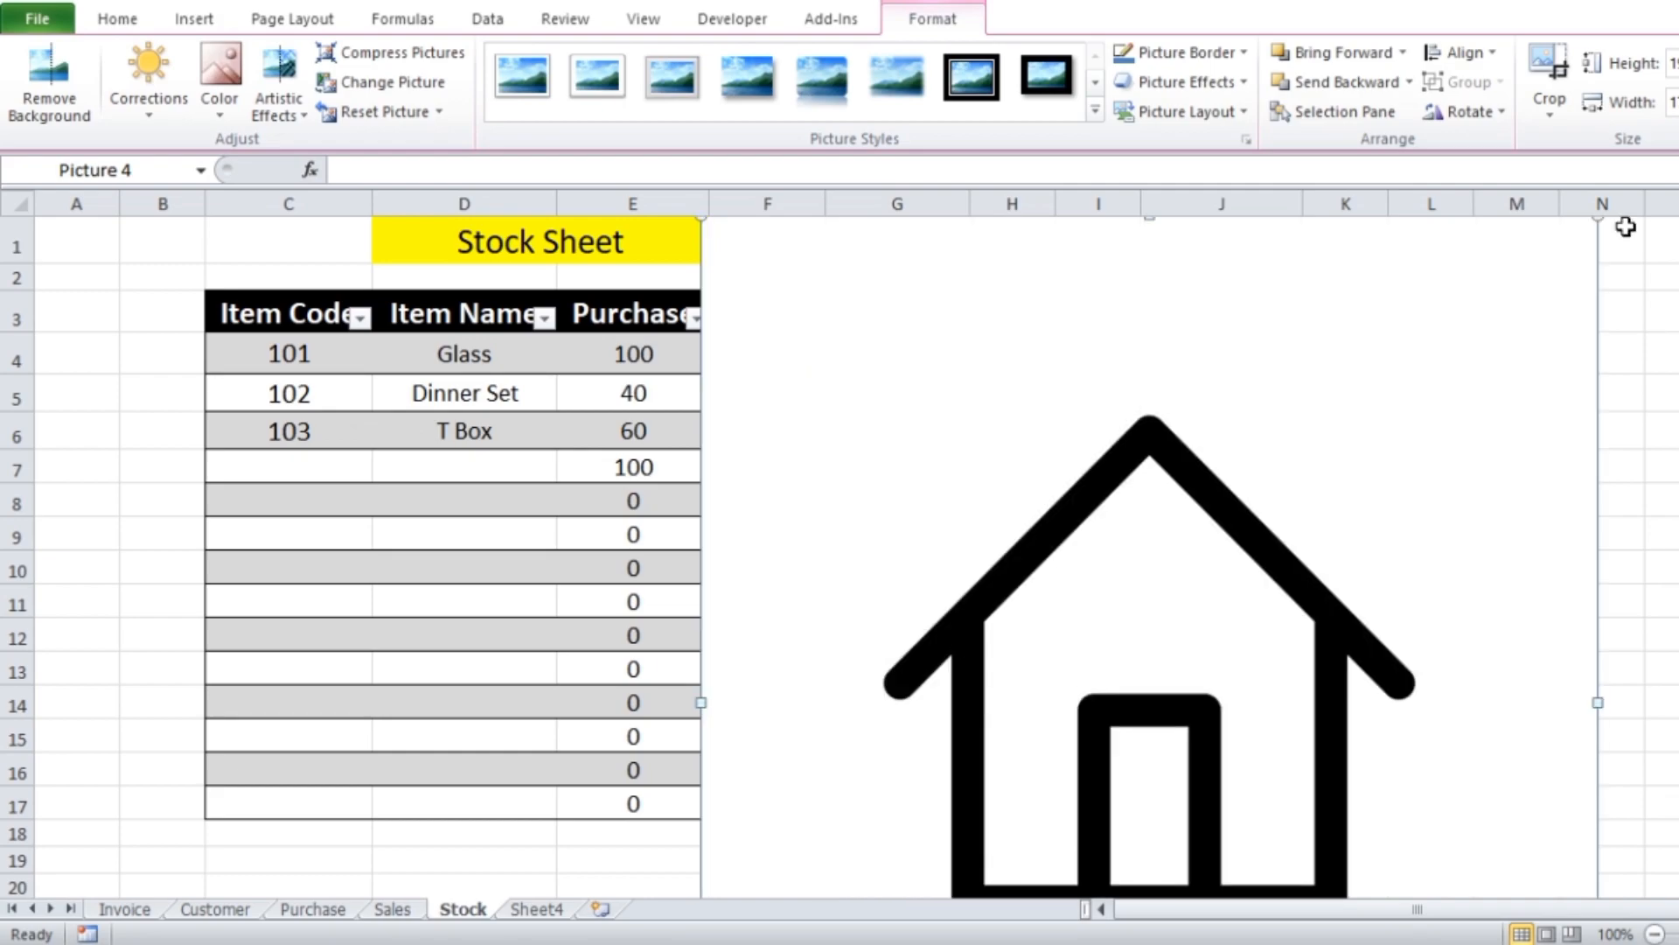
{"action": "left_click_drag", "start_coordinate": [1598, 219], "coordinate": [1172, 678]}
{"action": "left_click_drag", "start_coordinate": [1095, 737], "coordinate": [1449, 296]}
{"action": "left_click_drag", "start_coordinate": [1529, 231], "coordinate": [1150, 644]}
{"action": "left_click_drag", "start_coordinate": [1088, 716], "coordinate": [1048, 323]}
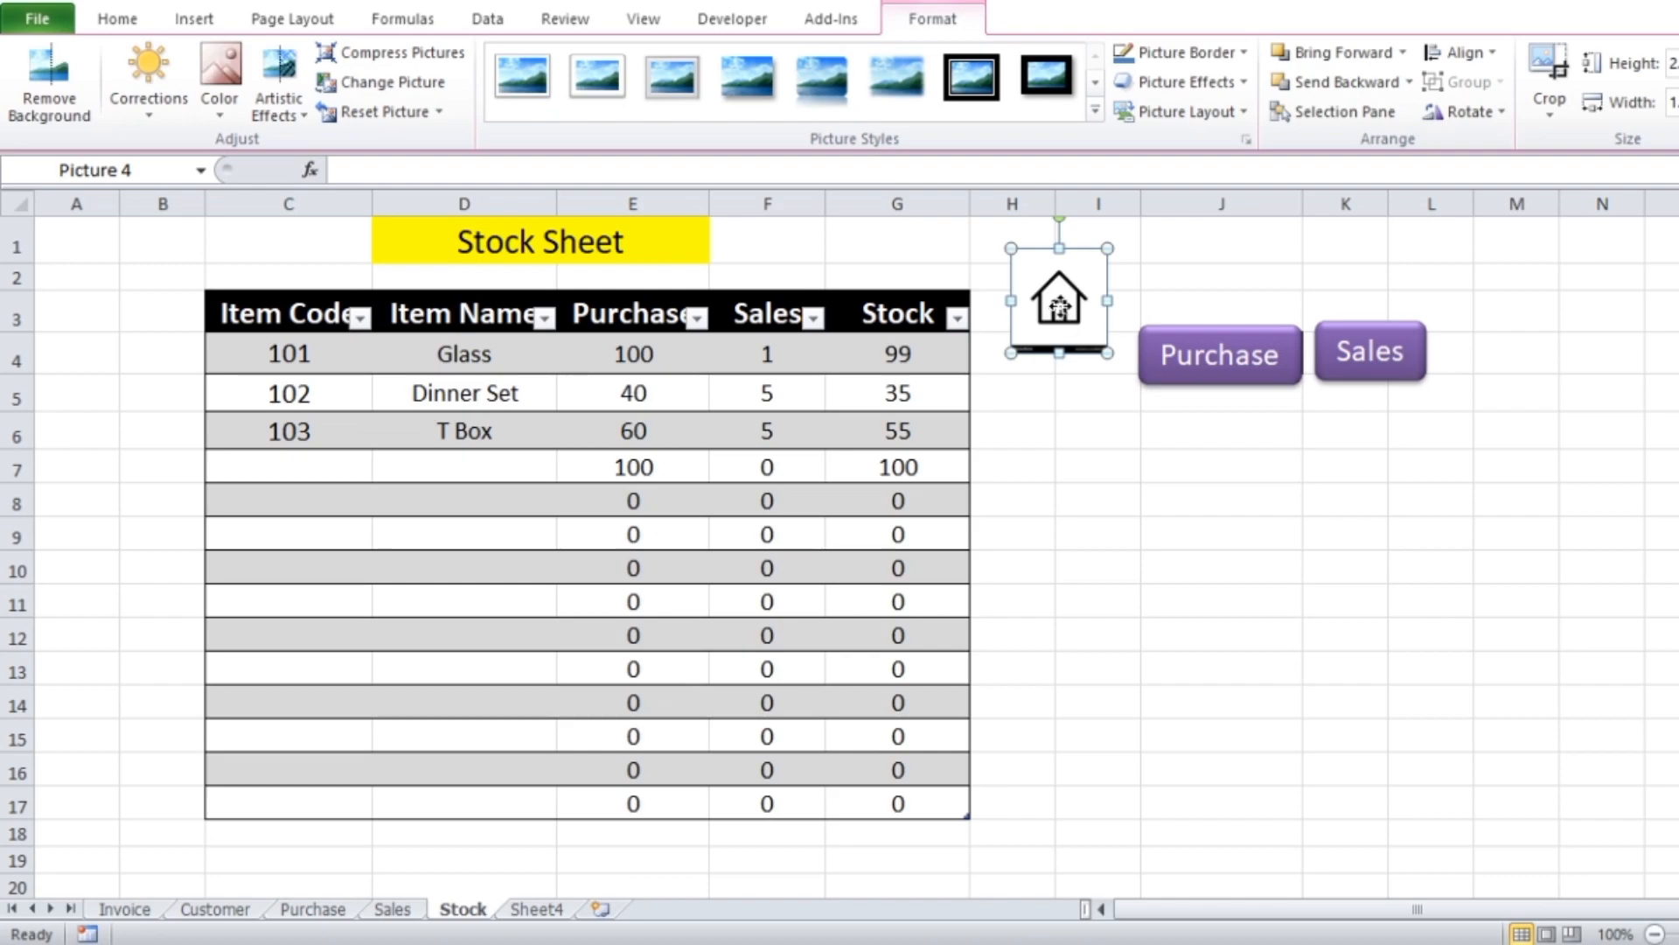
Hyperlink the home picture to cell A1 of the Invoice sheet in this document
{"action": "right_click", "coordinate": [1060, 307]}
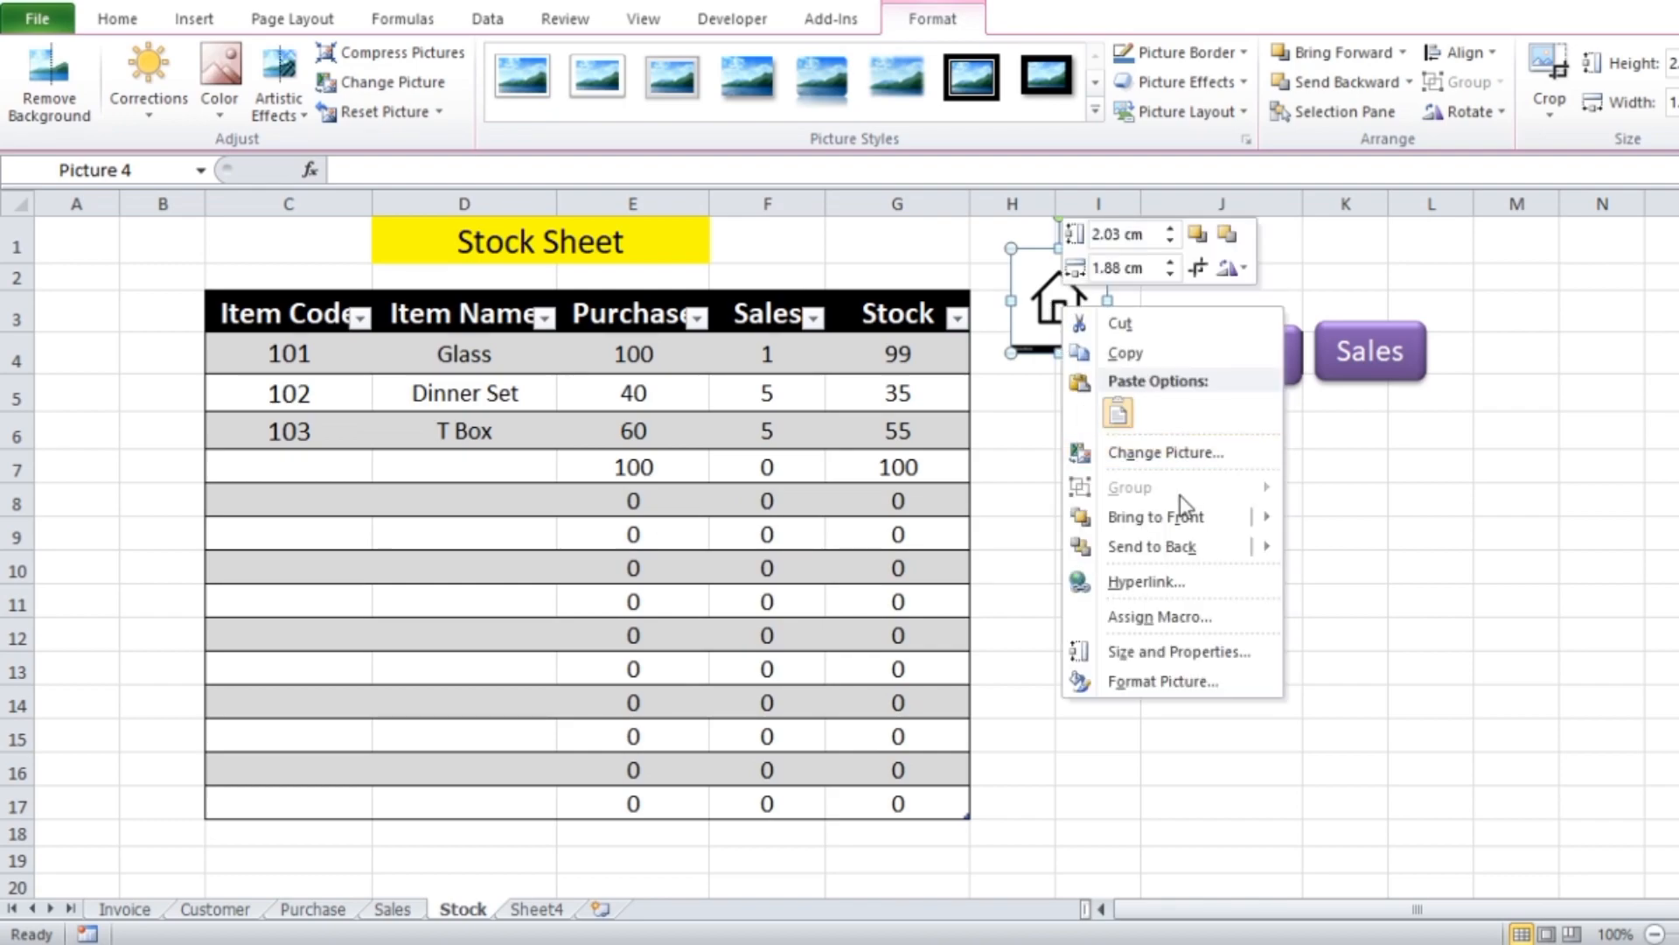
{"action": "left_click", "coordinate": [1164, 583]}
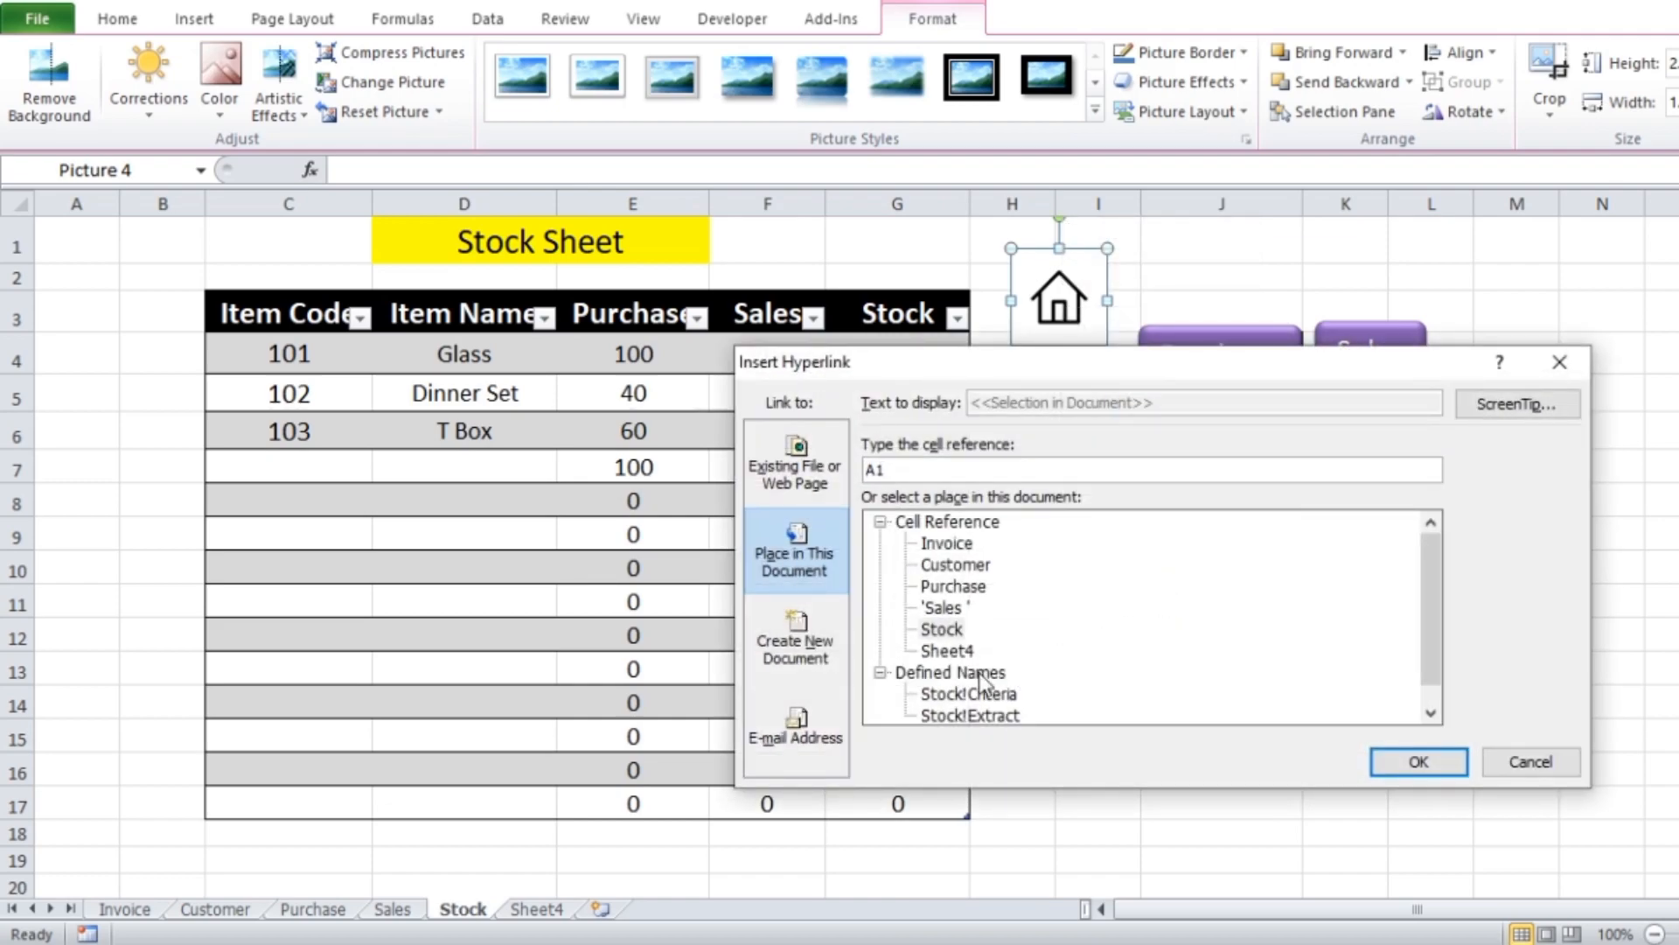
{"action": "left_click", "coordinate": [940, 543]}
{"action": "left_click", "coordinate": [1436, 759]}
{"action": "left_click", "coordinate": [1153, 558]}
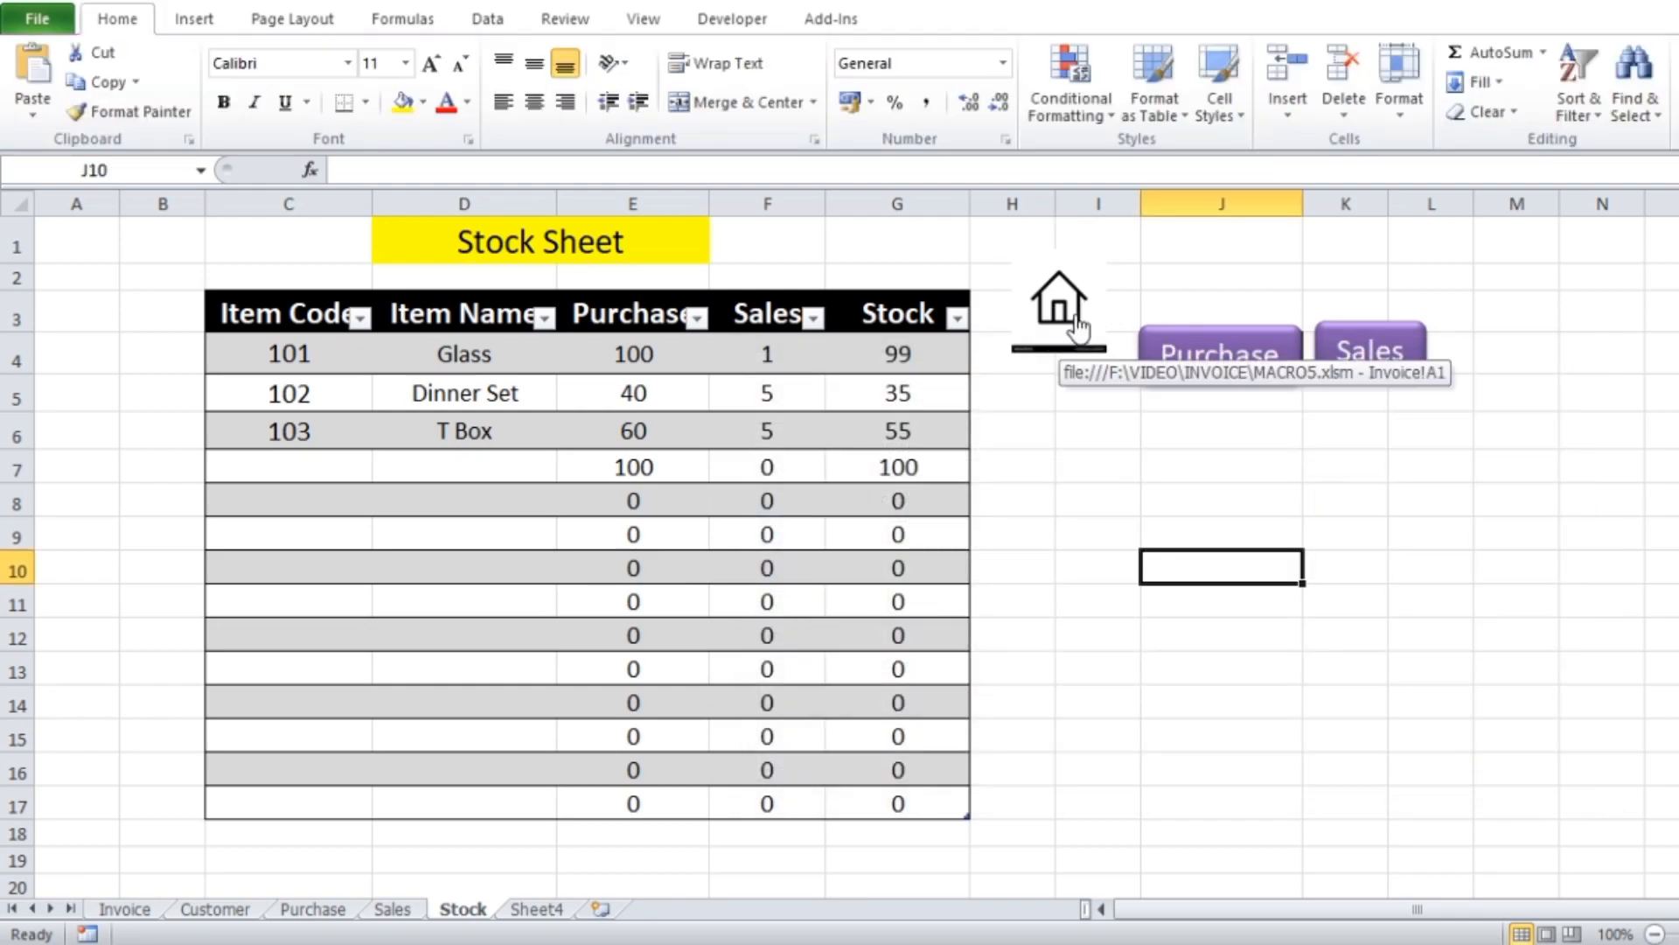
Test the home picture's link on the Stock sheet, view the Sales sheet, and return to the Stock sheet
{"action": "left_click", "coordinate": [1076, 327]}
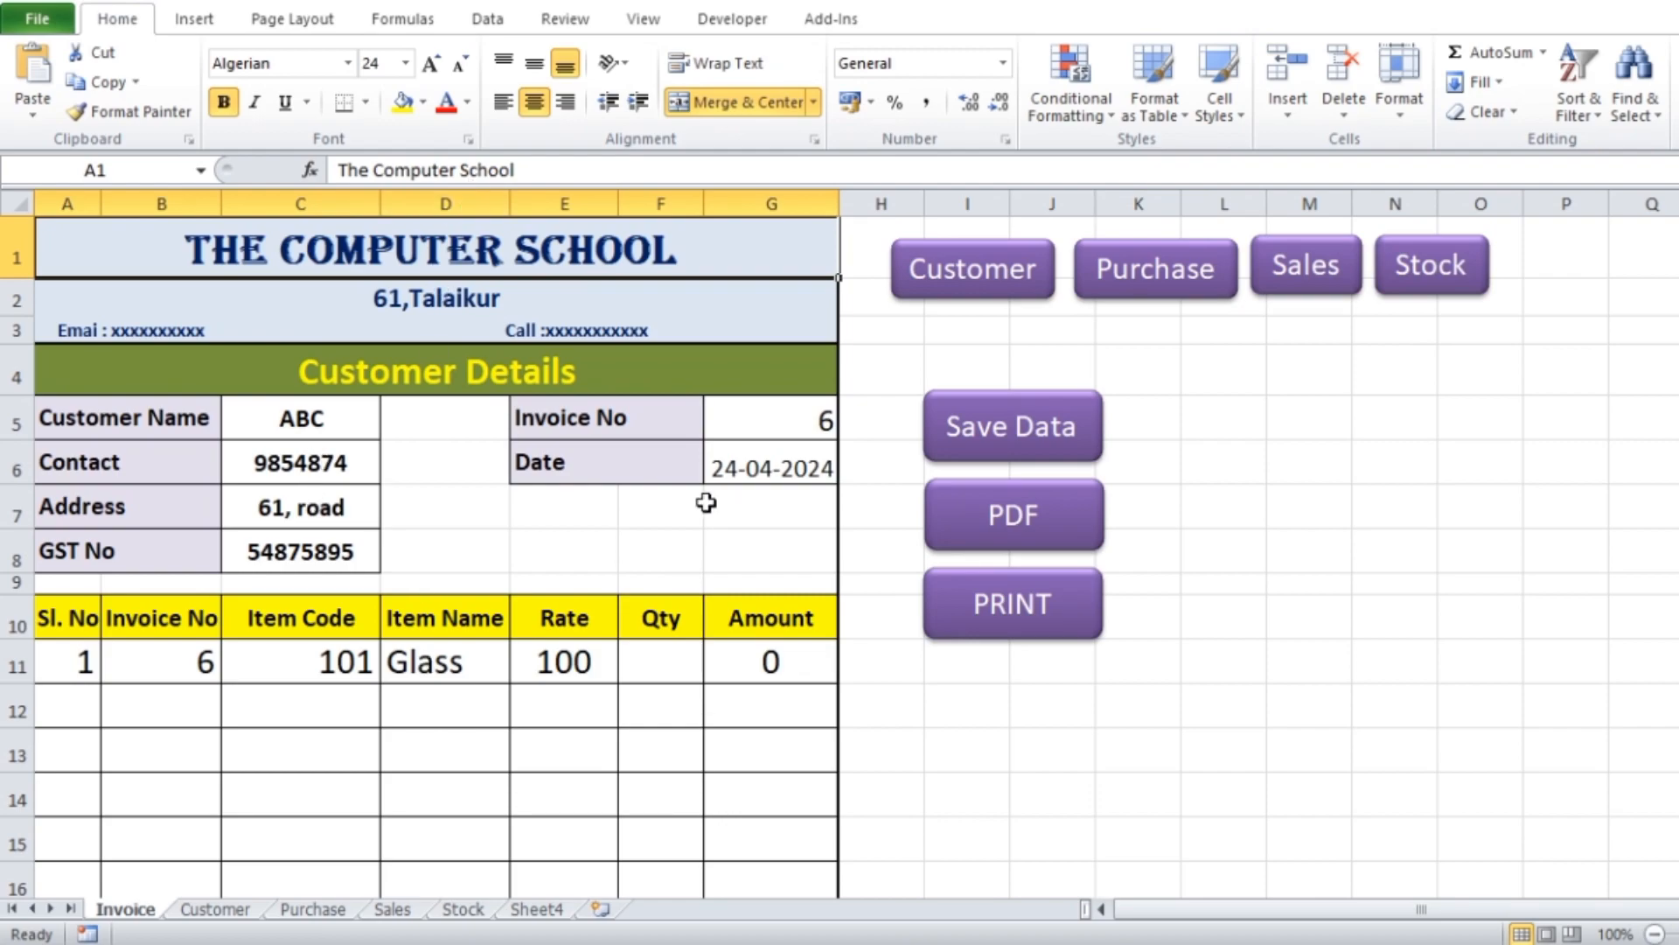
{"action": "left_click", "coordinate": [404, 913]}
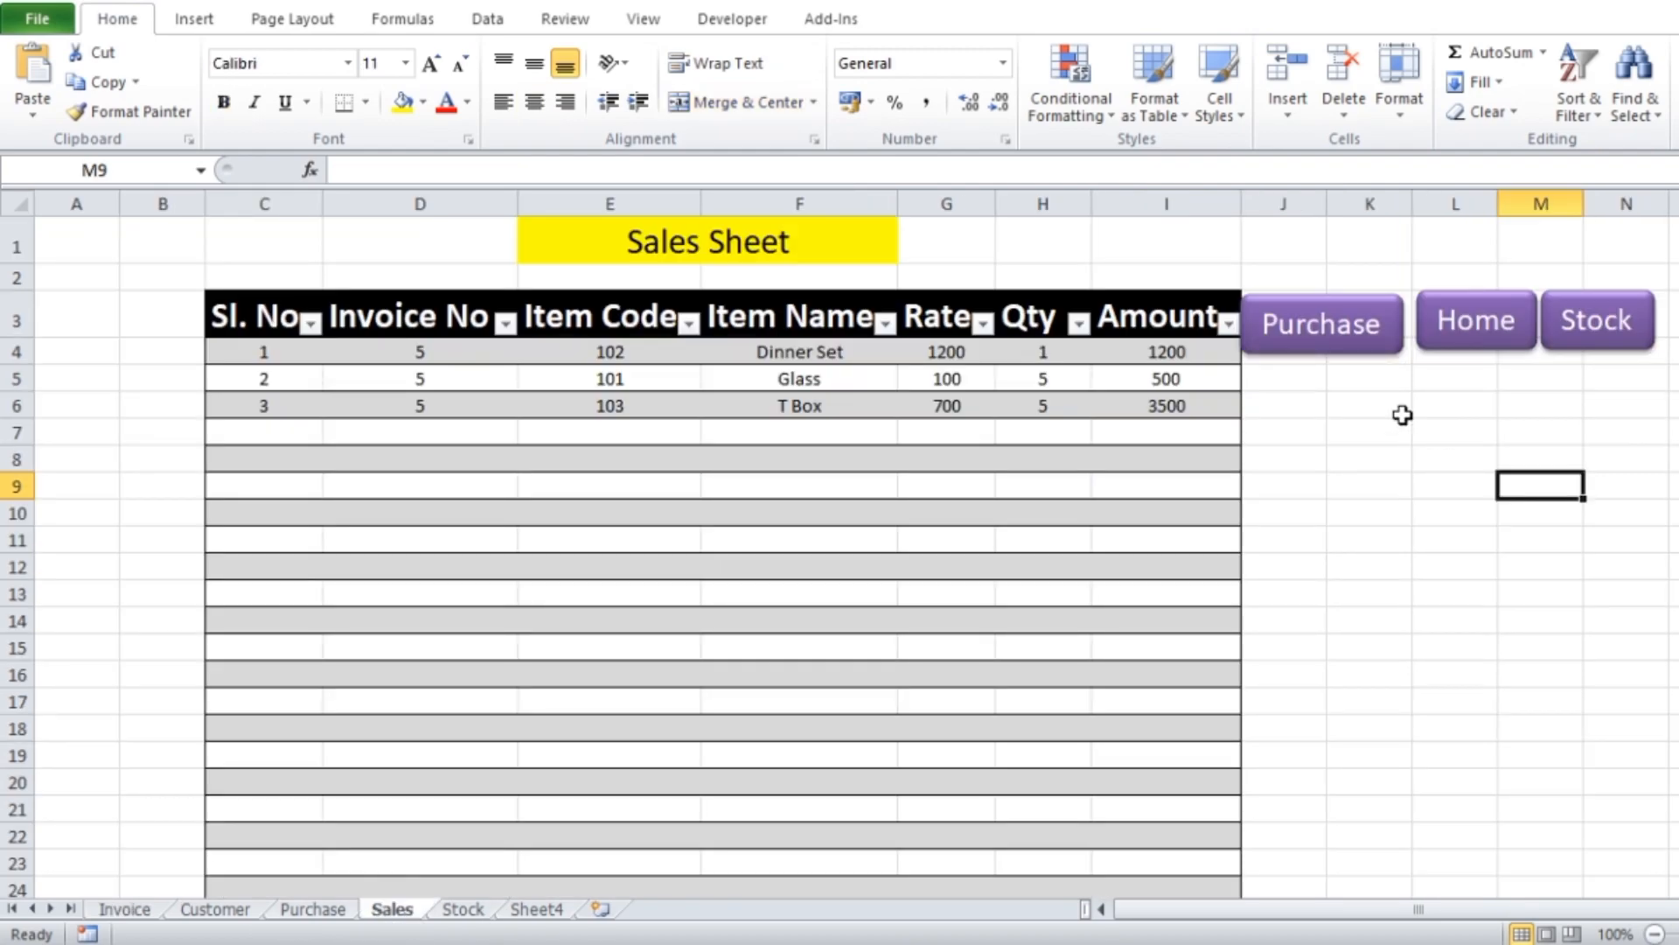
{"action": "left_click", "coordinate": [532, 911]}
{"action": "left_click", "coordinate": [461, 910]}
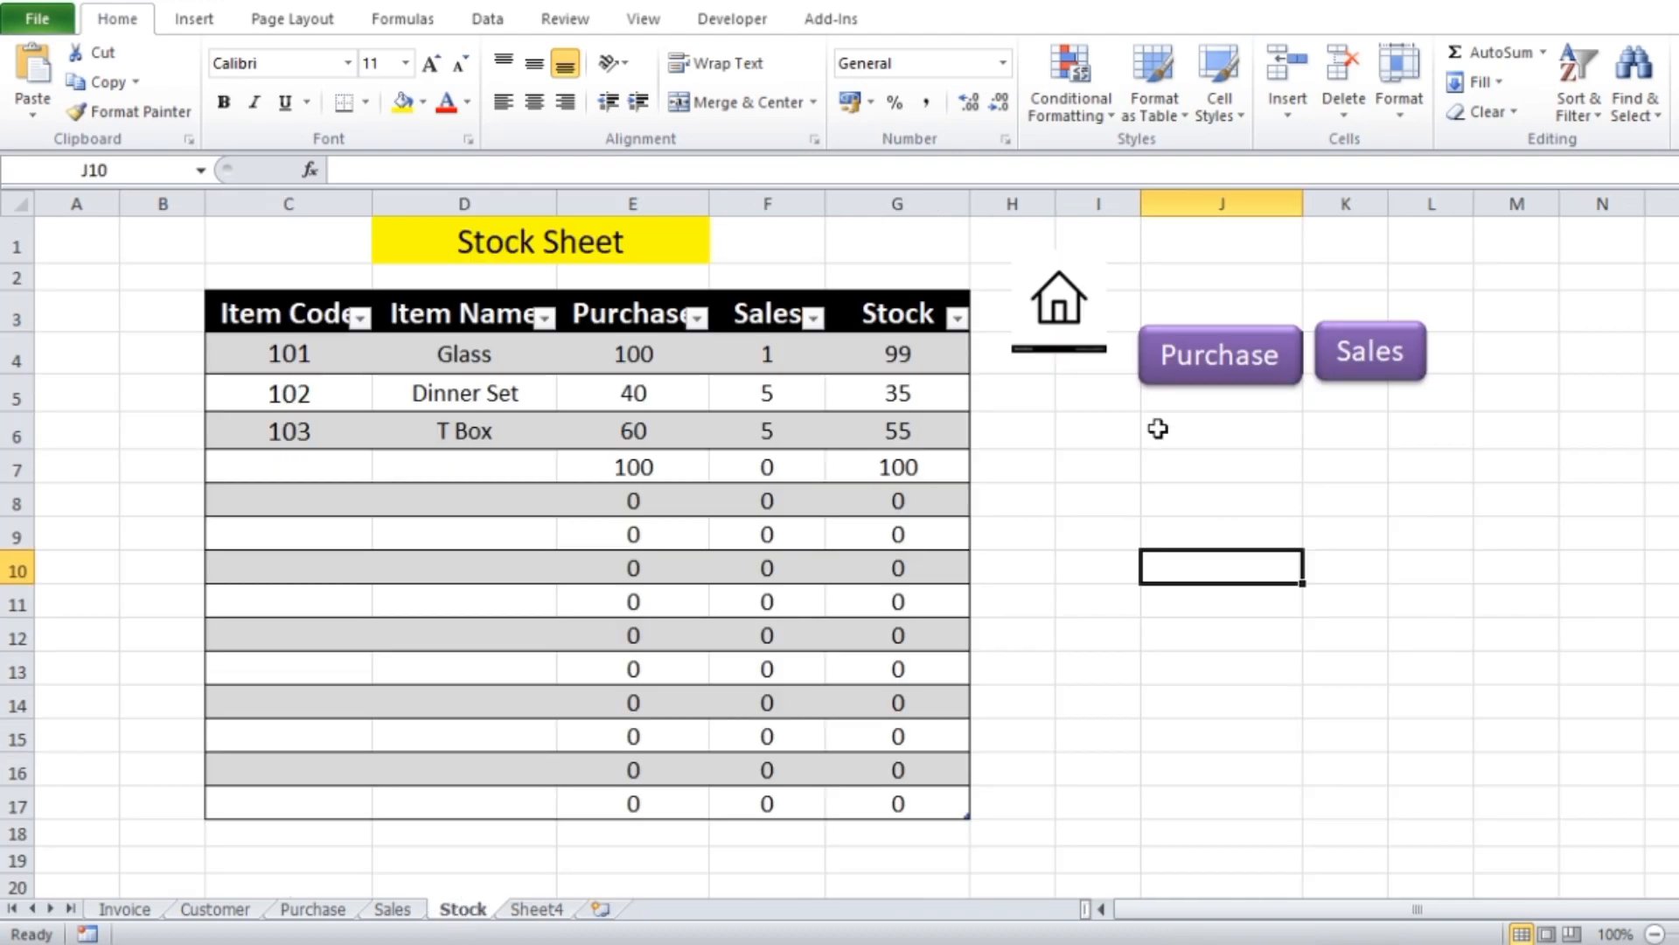
Copy the linked home picture from the Stock sheet to the Purchase sheet and place it at the top of columns J and K
{"action": "left_click", "coordinate": [1078, 355], "text": "ctrl"}
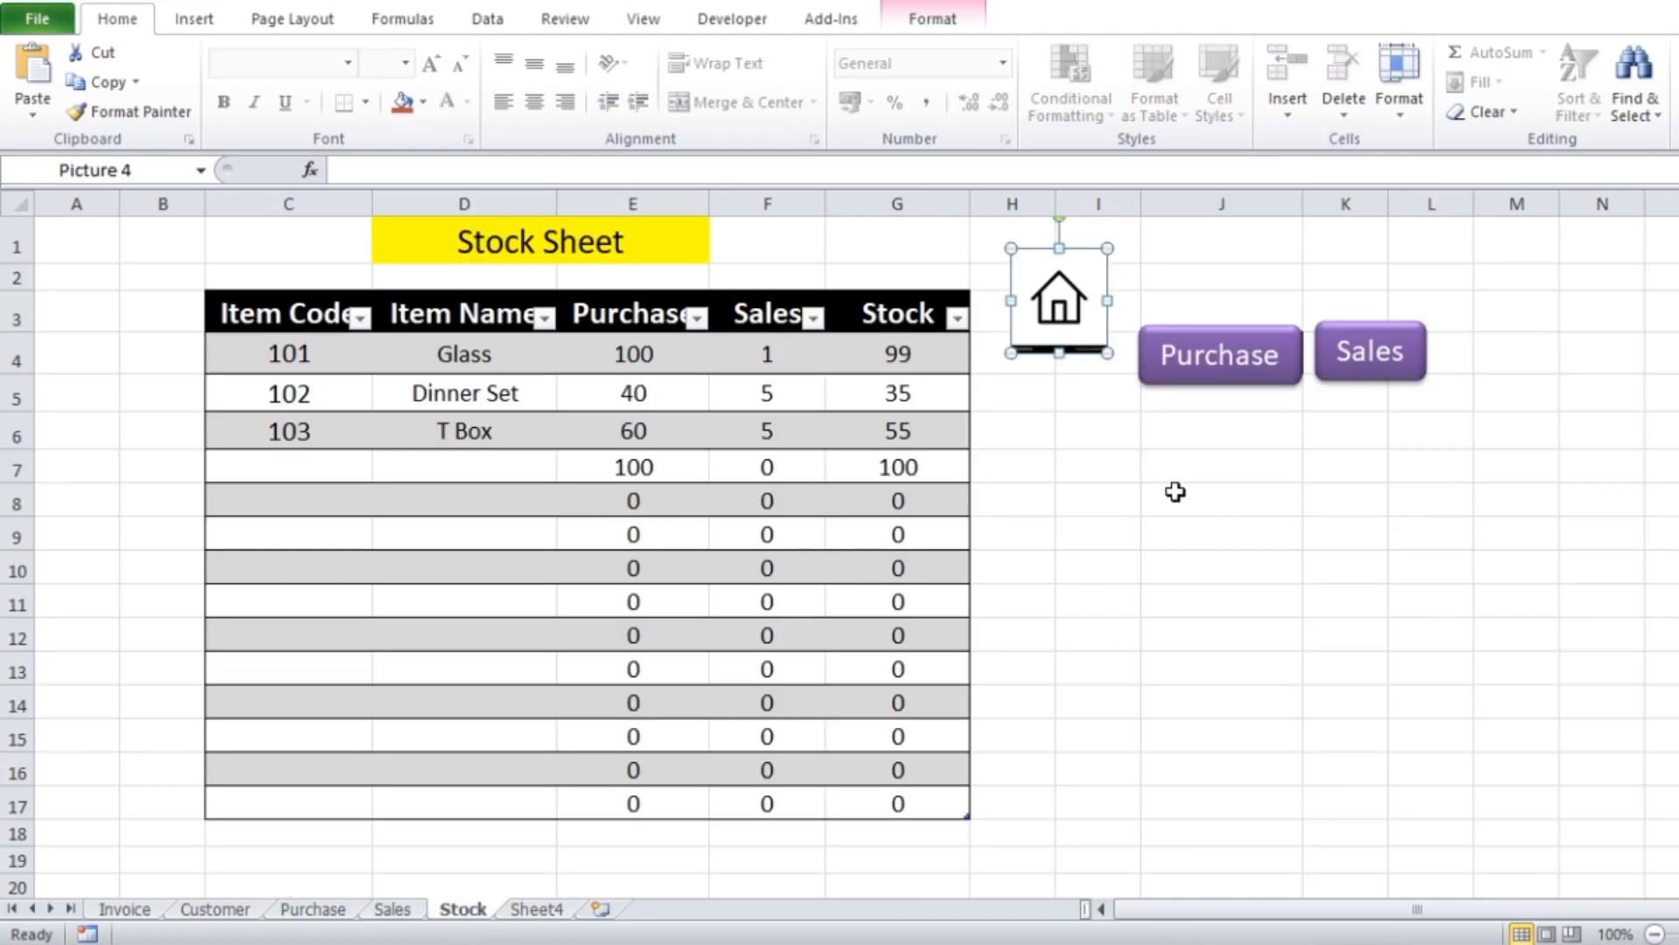
{"action": "left_click", "coordinate": [339, 912]}
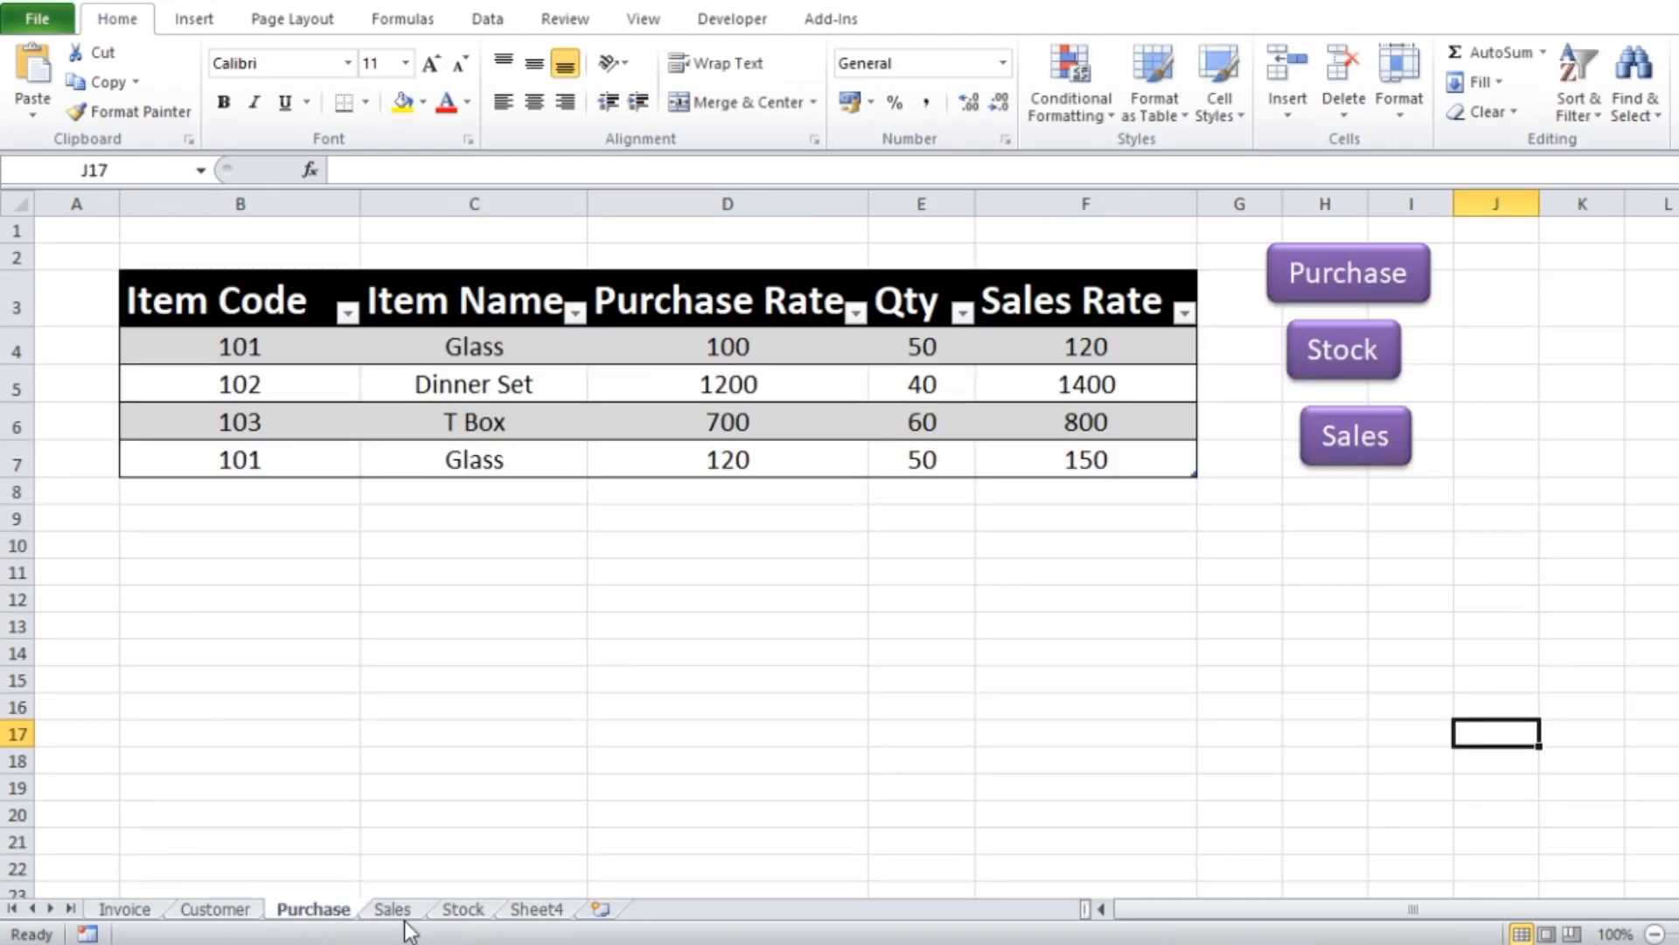
{"action": "left_click", "coordinate": [1097, 623]}
{"action": "key", "text": "ctrl+v"}
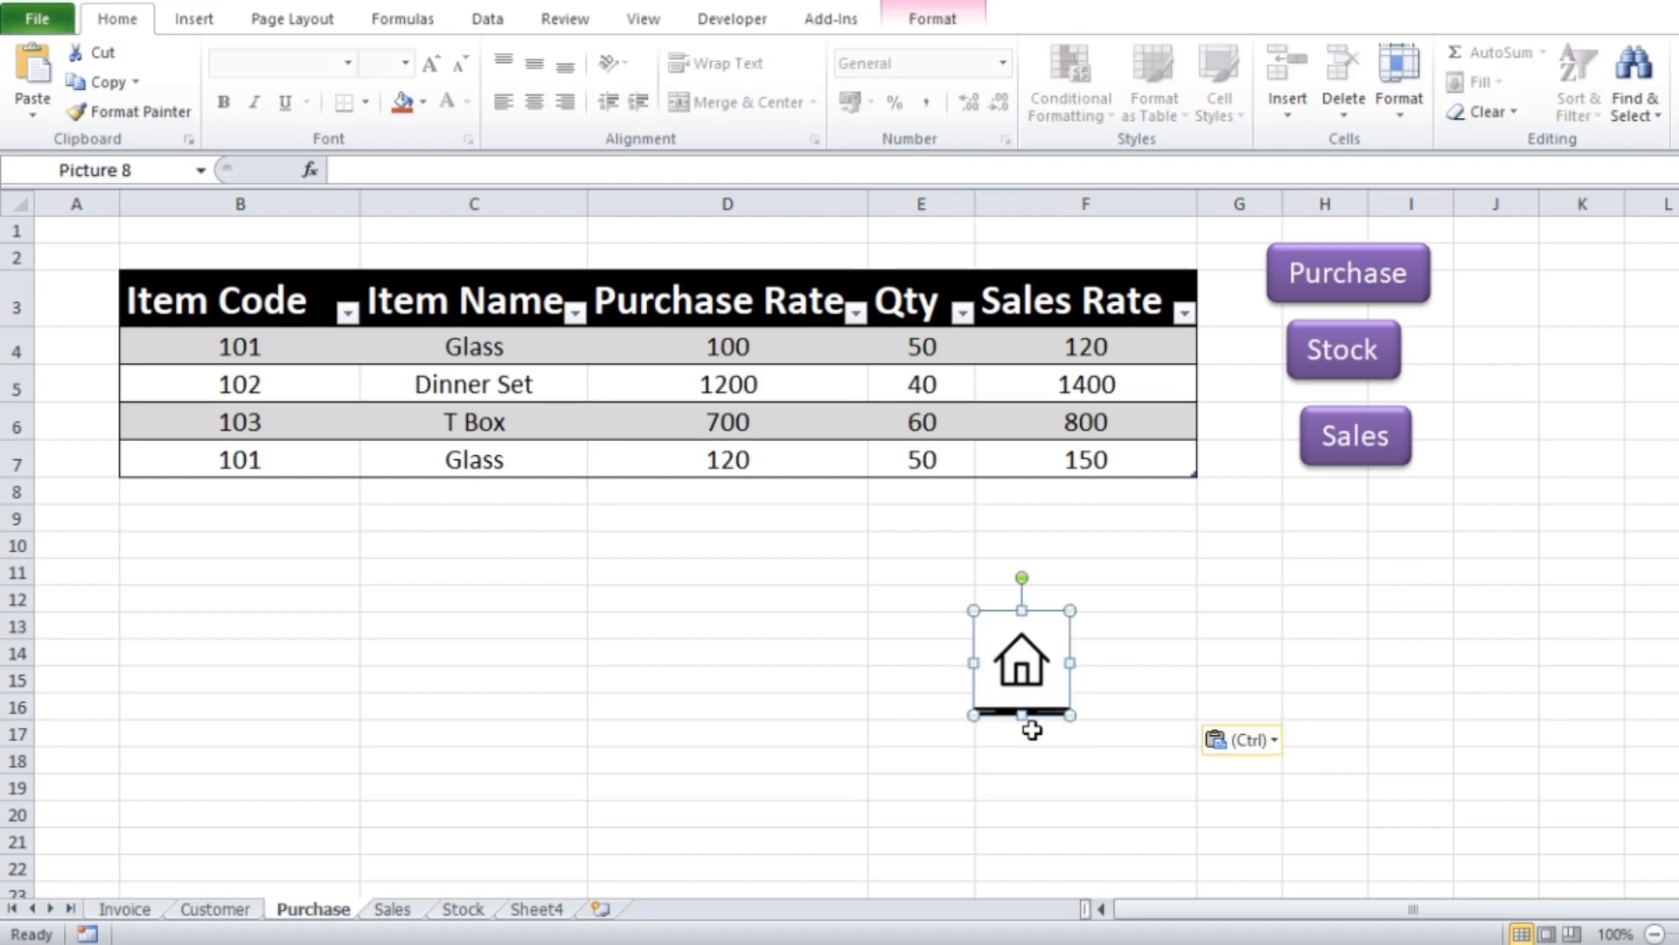
{"action": "left_click_drag", "start_coordinate": [1046, 676], "coordinate": [1547, 280]}
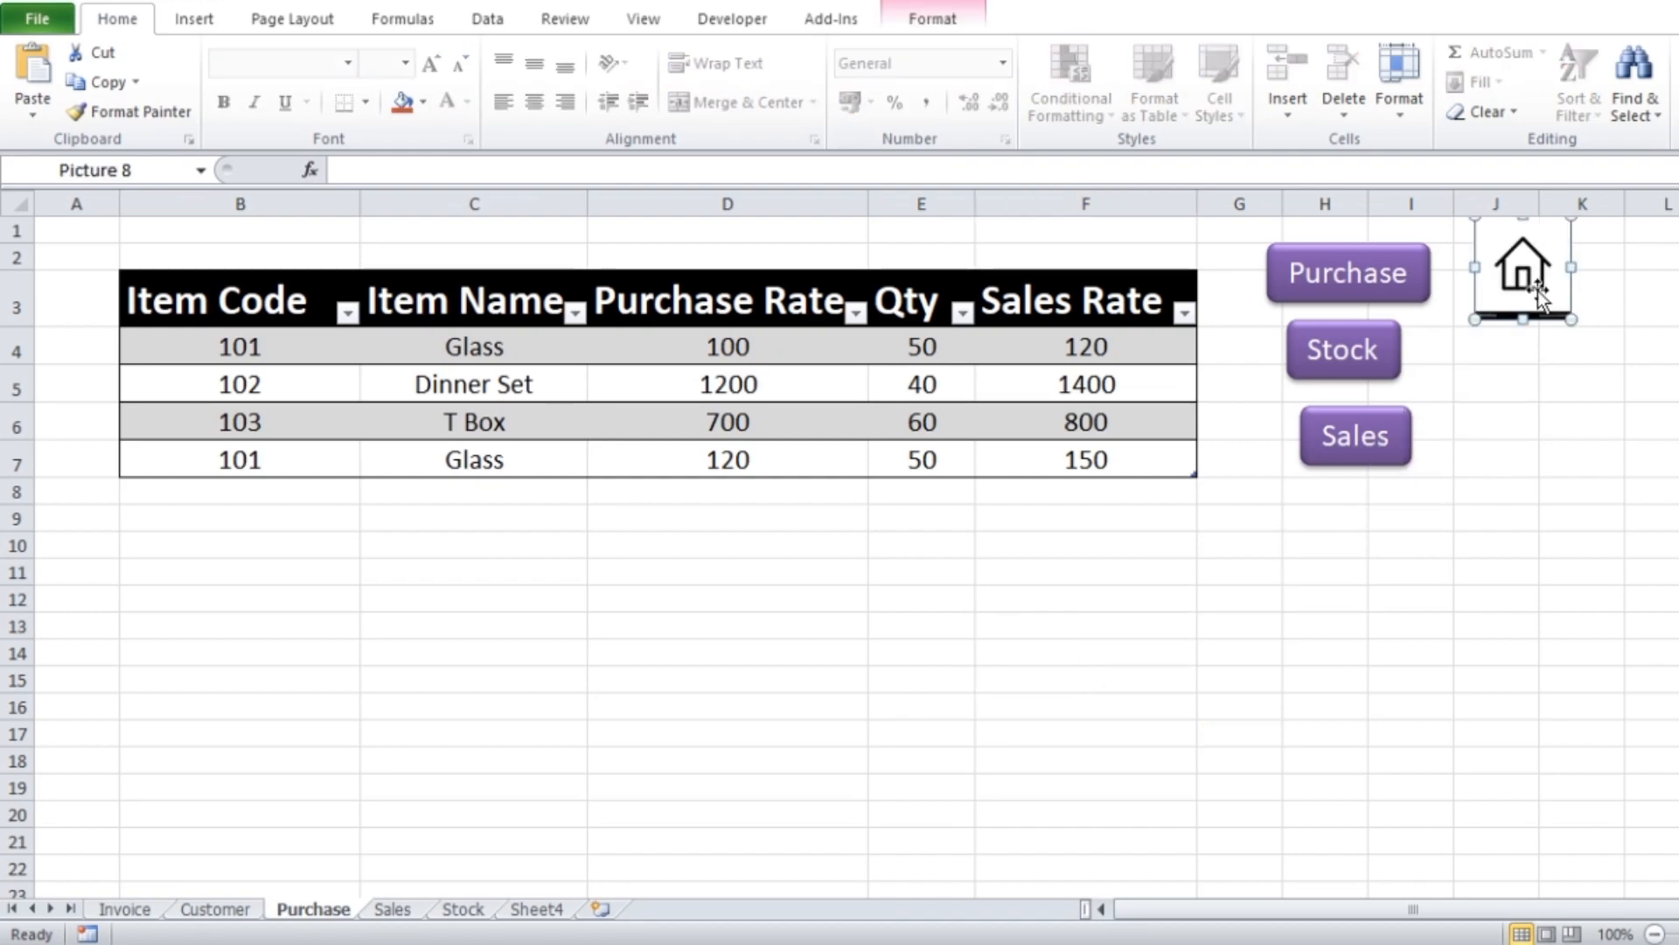
{"action": "left_click", "coordinate": [1494, 413]}
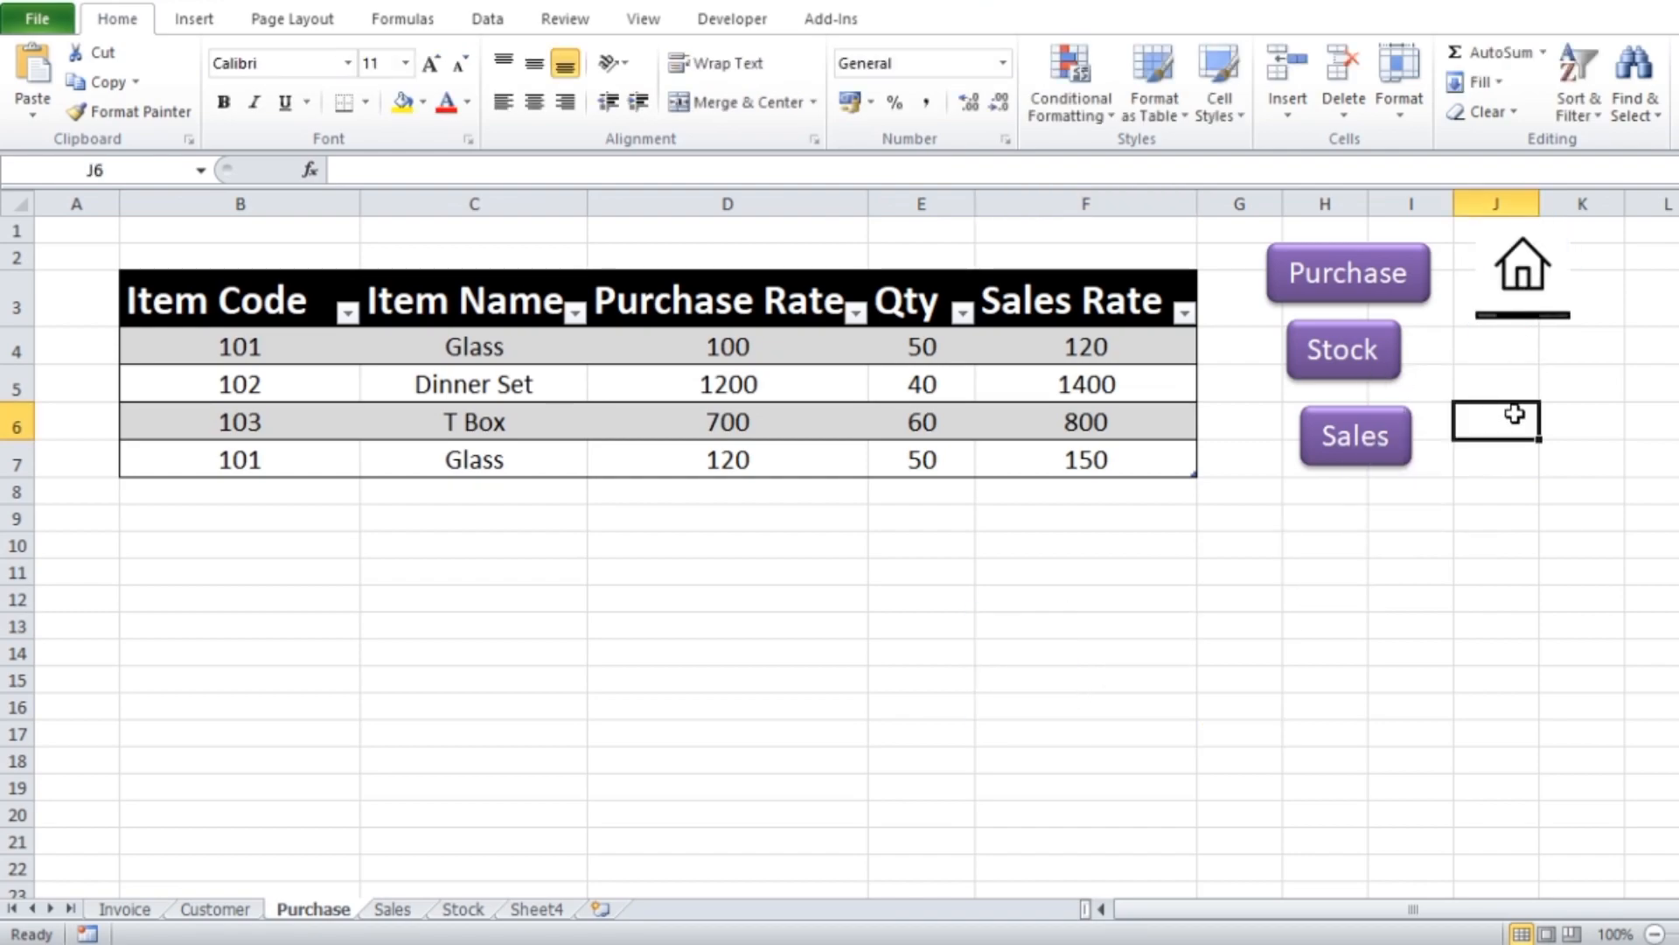
Delete the redundant Purchase button from the Purchase sheet
{"action": "left_click", "coordinate": [1412, 293], "text": "ctrl"}
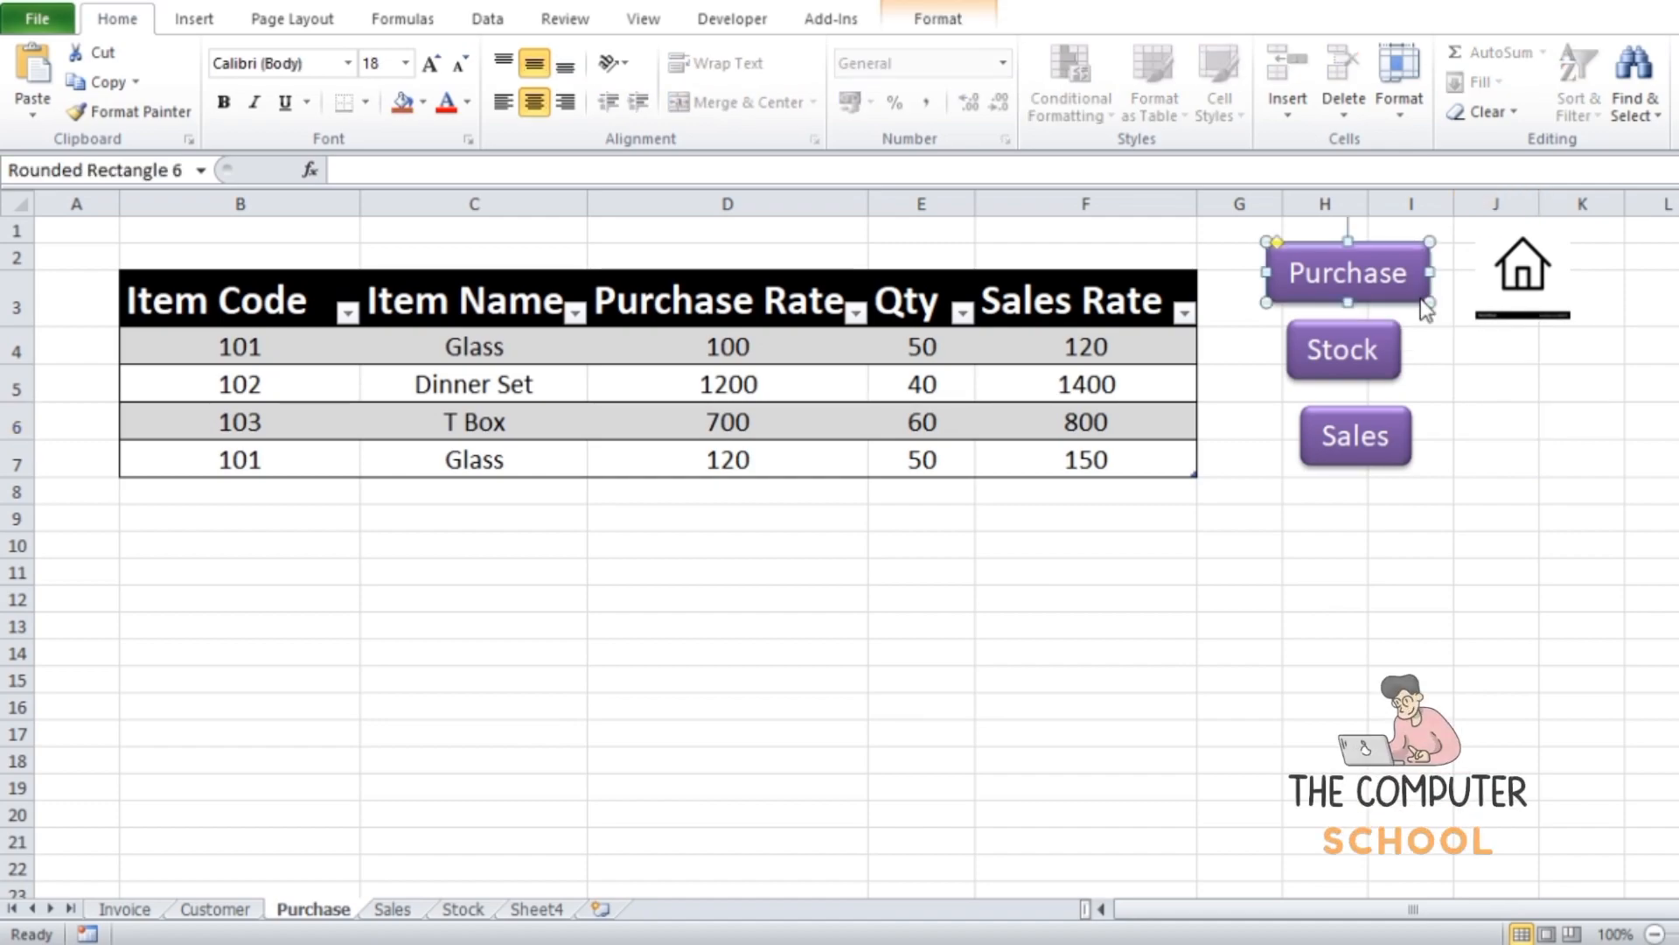
{"action": "key", "text": "Delete"}
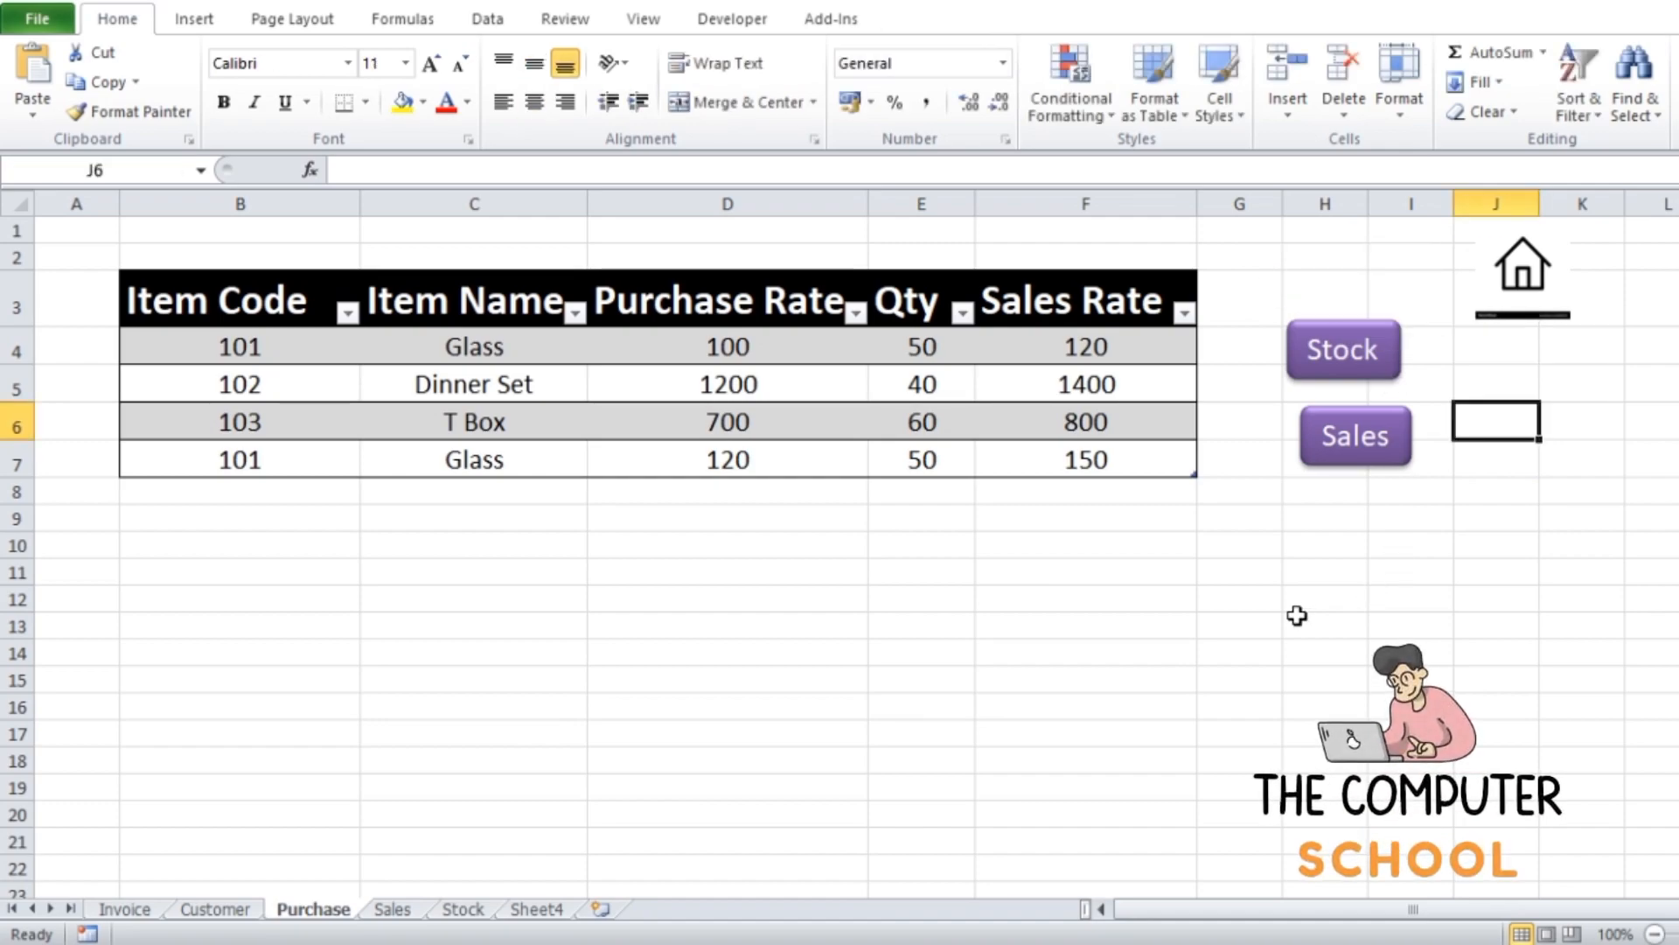
{"action": "left_click", "coordinate": [1297, 616]}
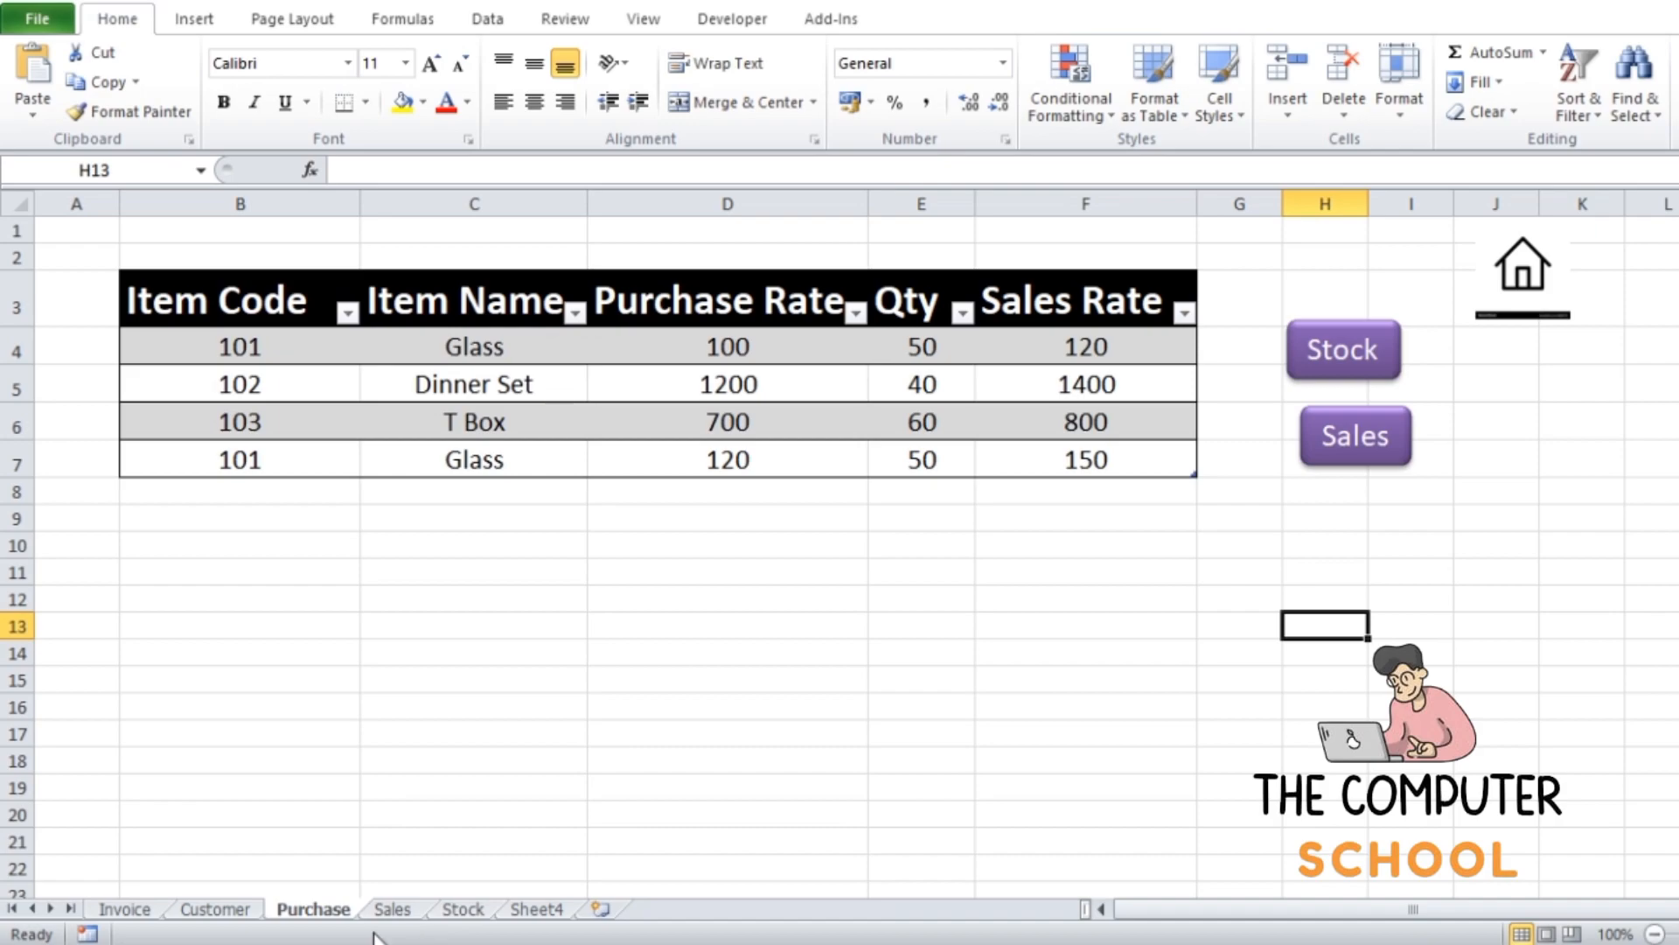
Review the navigation buttons and home pictures across the Sales, Stock, Purchase, Customer and Invoice sheets
{"action": "left_click", "coordinate": [391, 910]}
{"action": "left_click", "coordinate": [463, 910]}
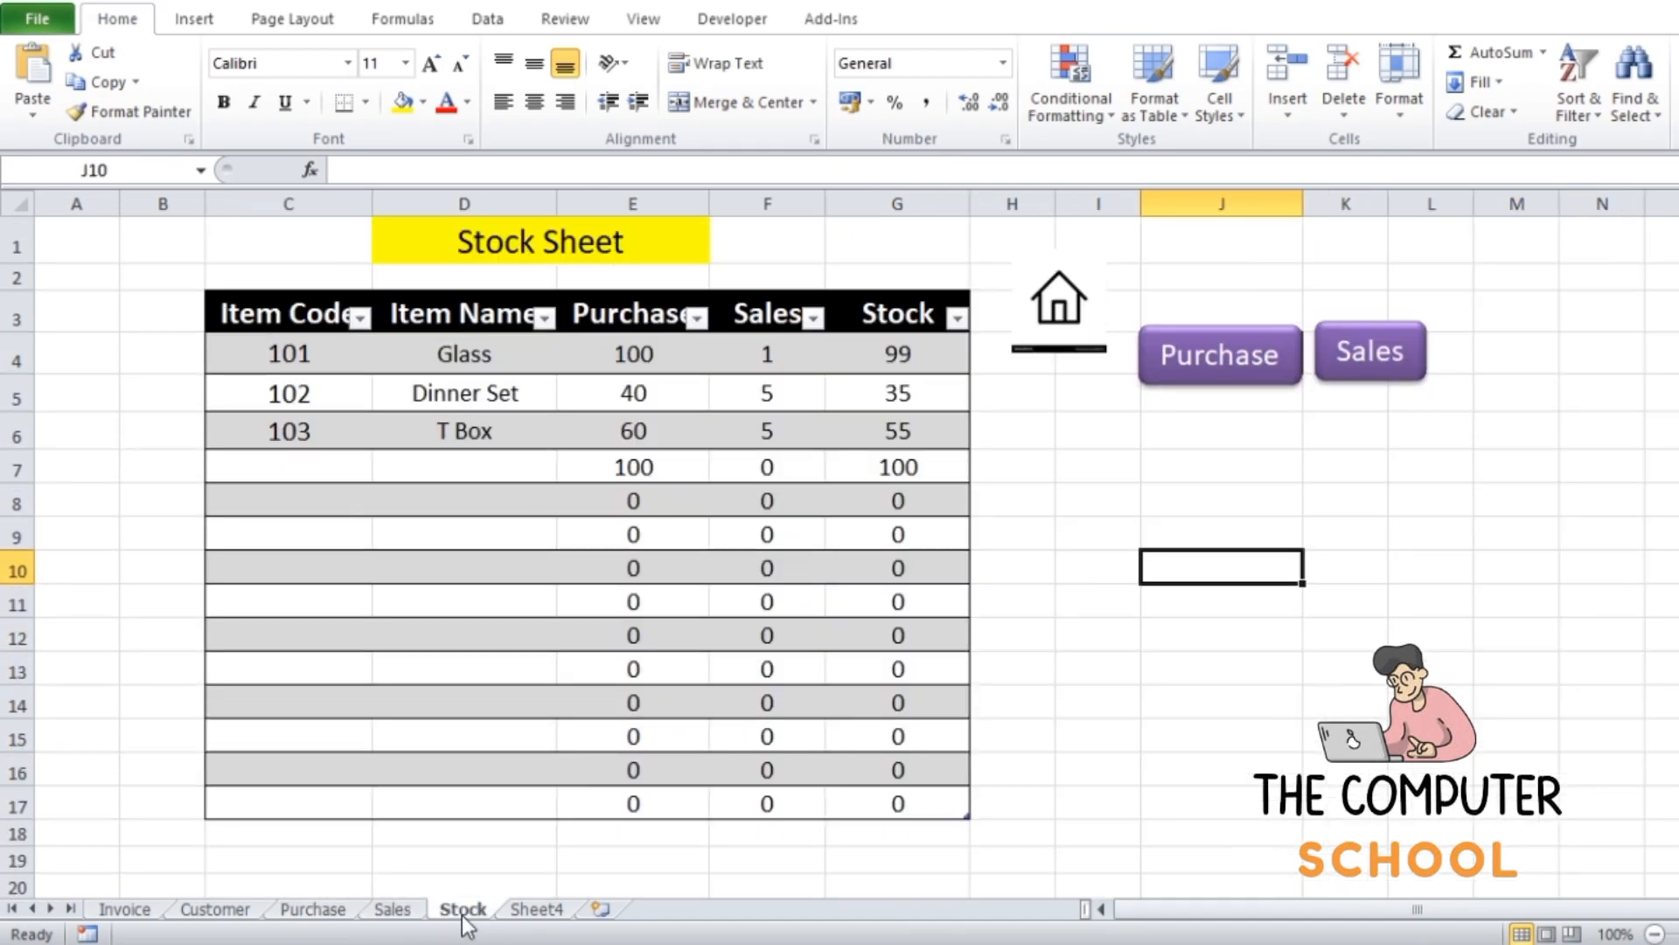
{"action": "left_click", "coordinate": [313, 911]}
{"action": "left_click", "coordinate": [241, 914]}
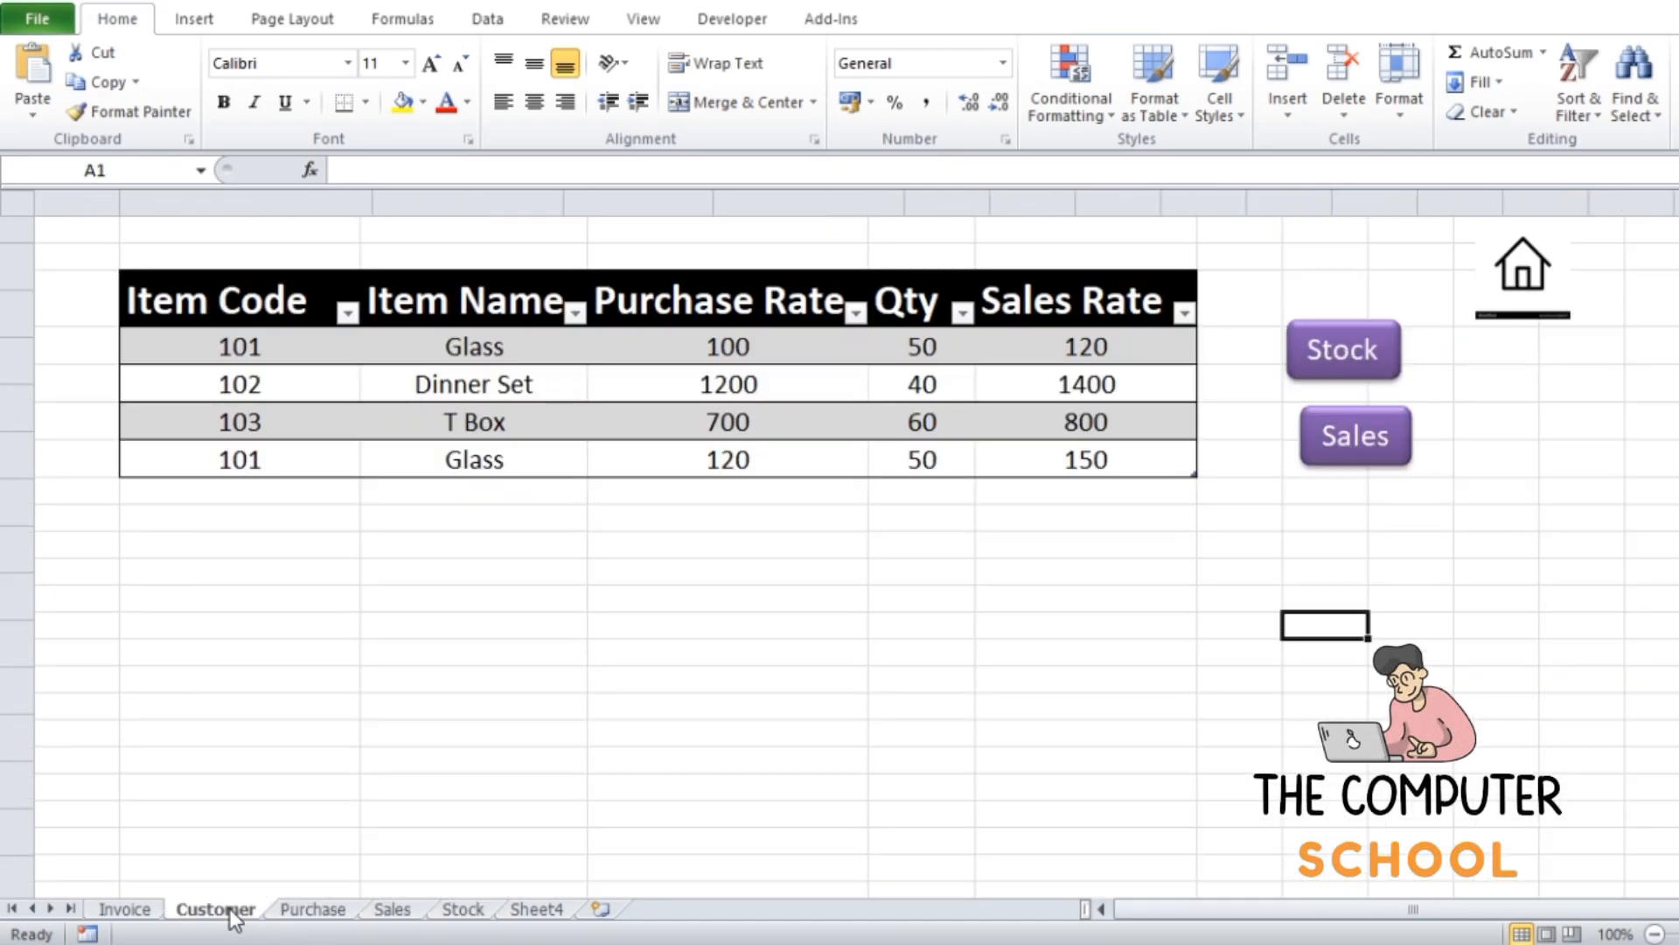
{"action": "left_click", "coordinate": [128, 912]}
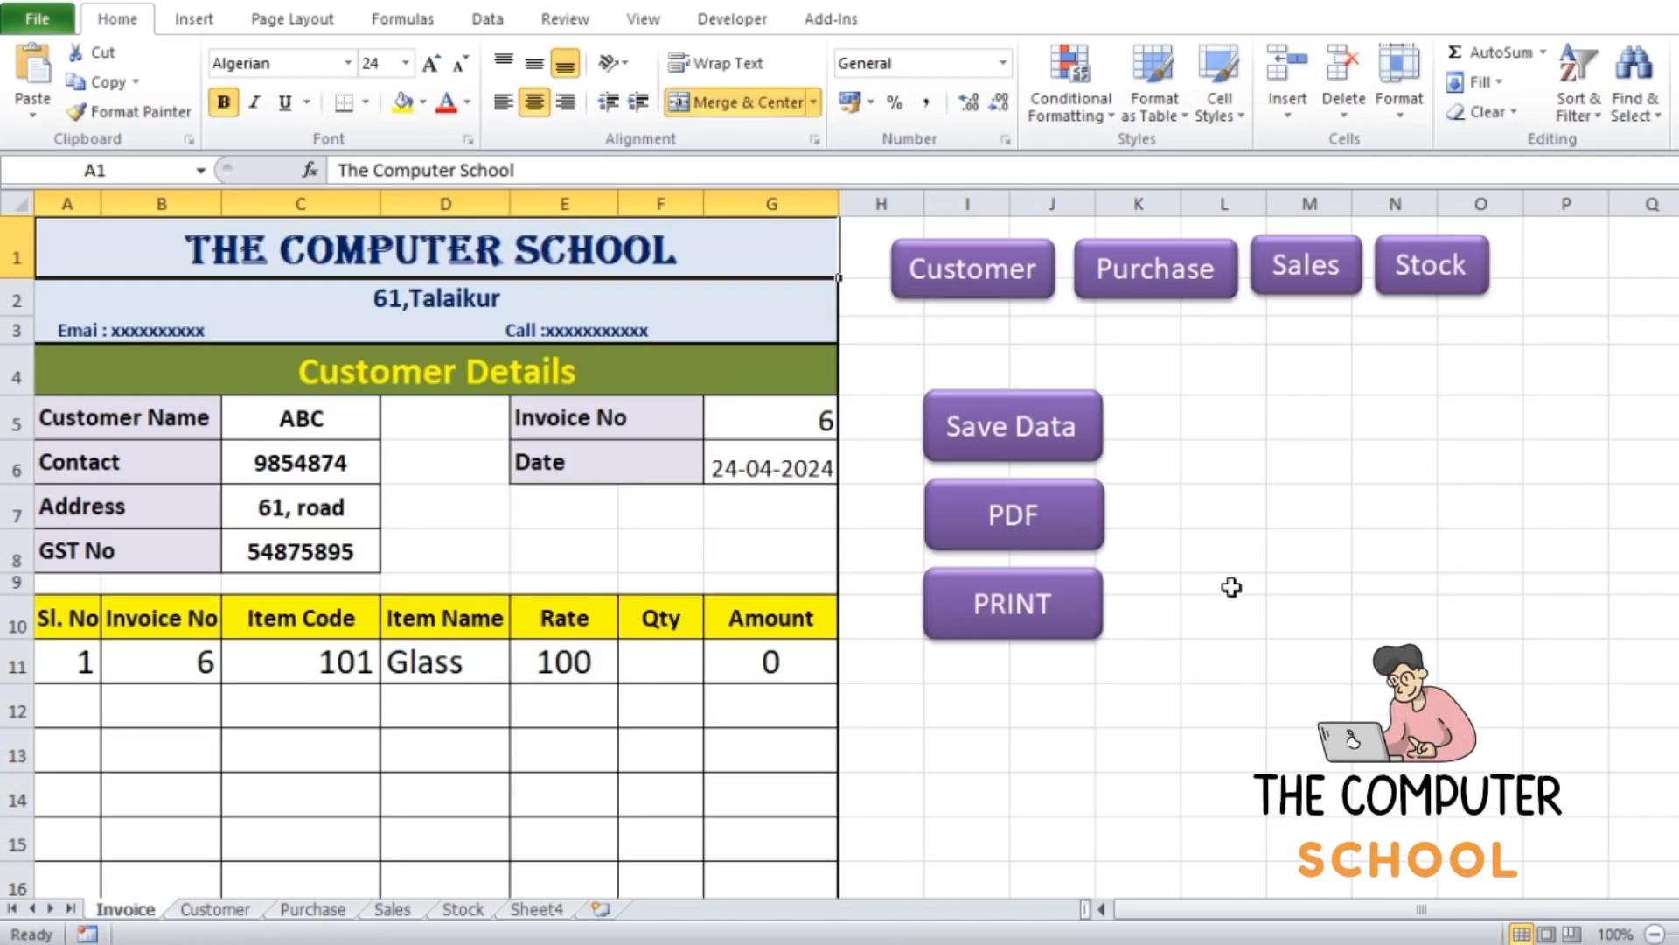
{"action": "scroll", "coordinate": [1458, 522], "scroll_direction": "down", "scroll_amount": 3}
{"action": "scroll", "coordinate": [1457, 522], "scroll_direction": "up", "scroll_amount": 3}
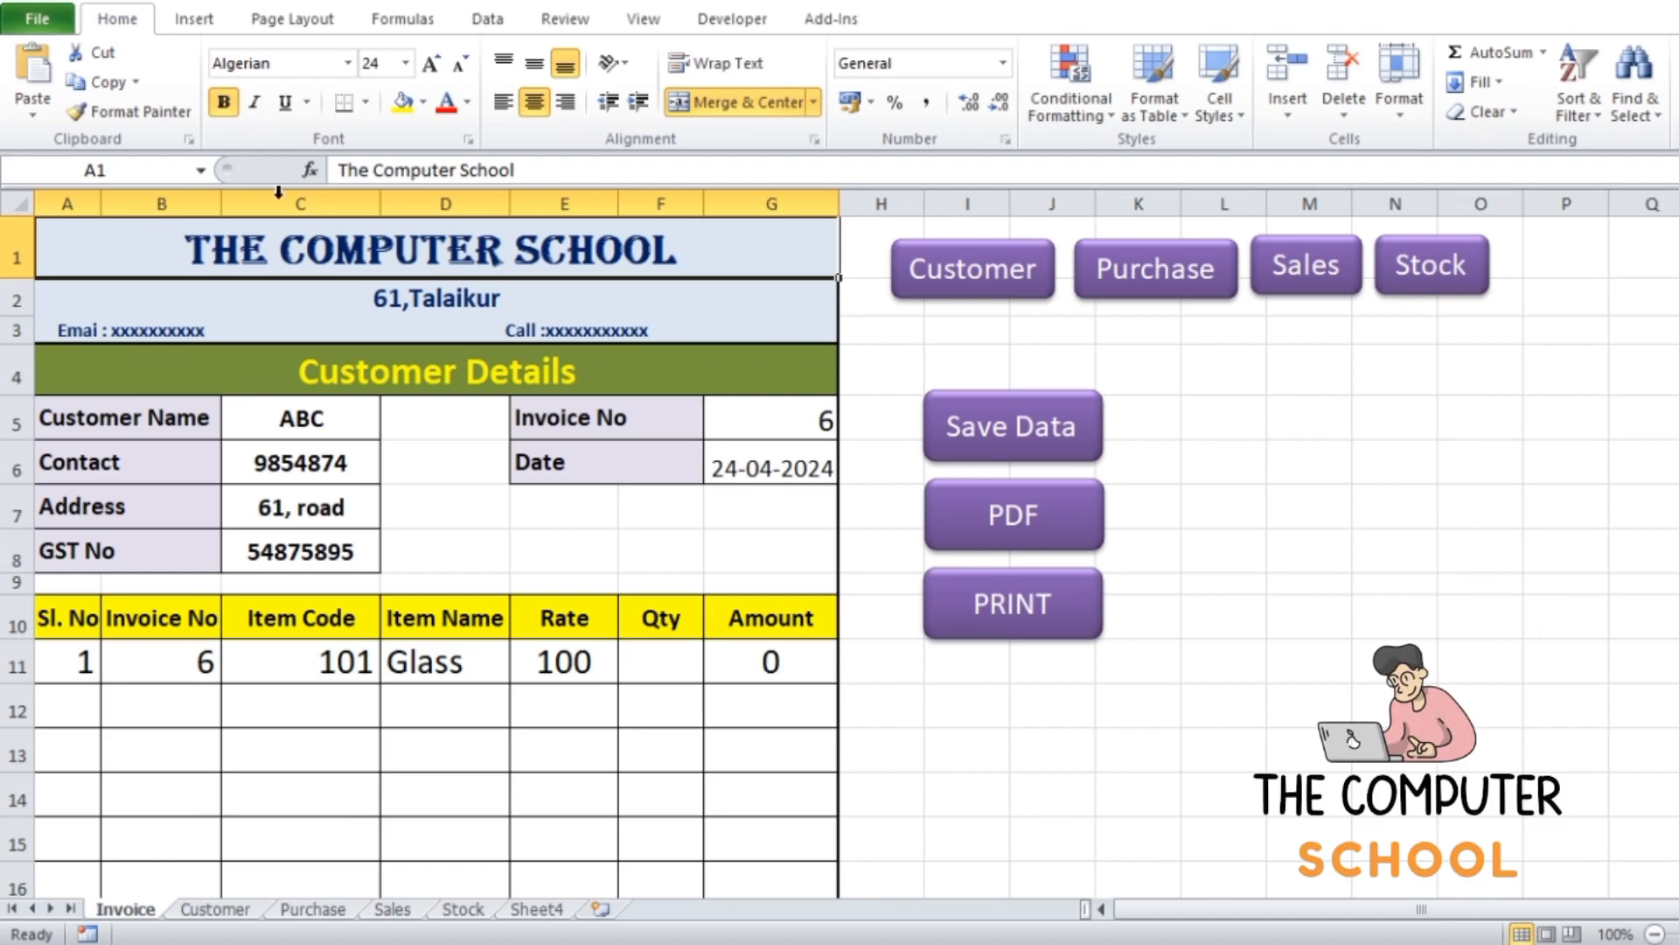
Save a copy of the workbook as MACRO100 in the INVOICE folder, in the Excel Macro-Enabled Workbook format
{"action": "left_click", "coordinate": [40, 16]}
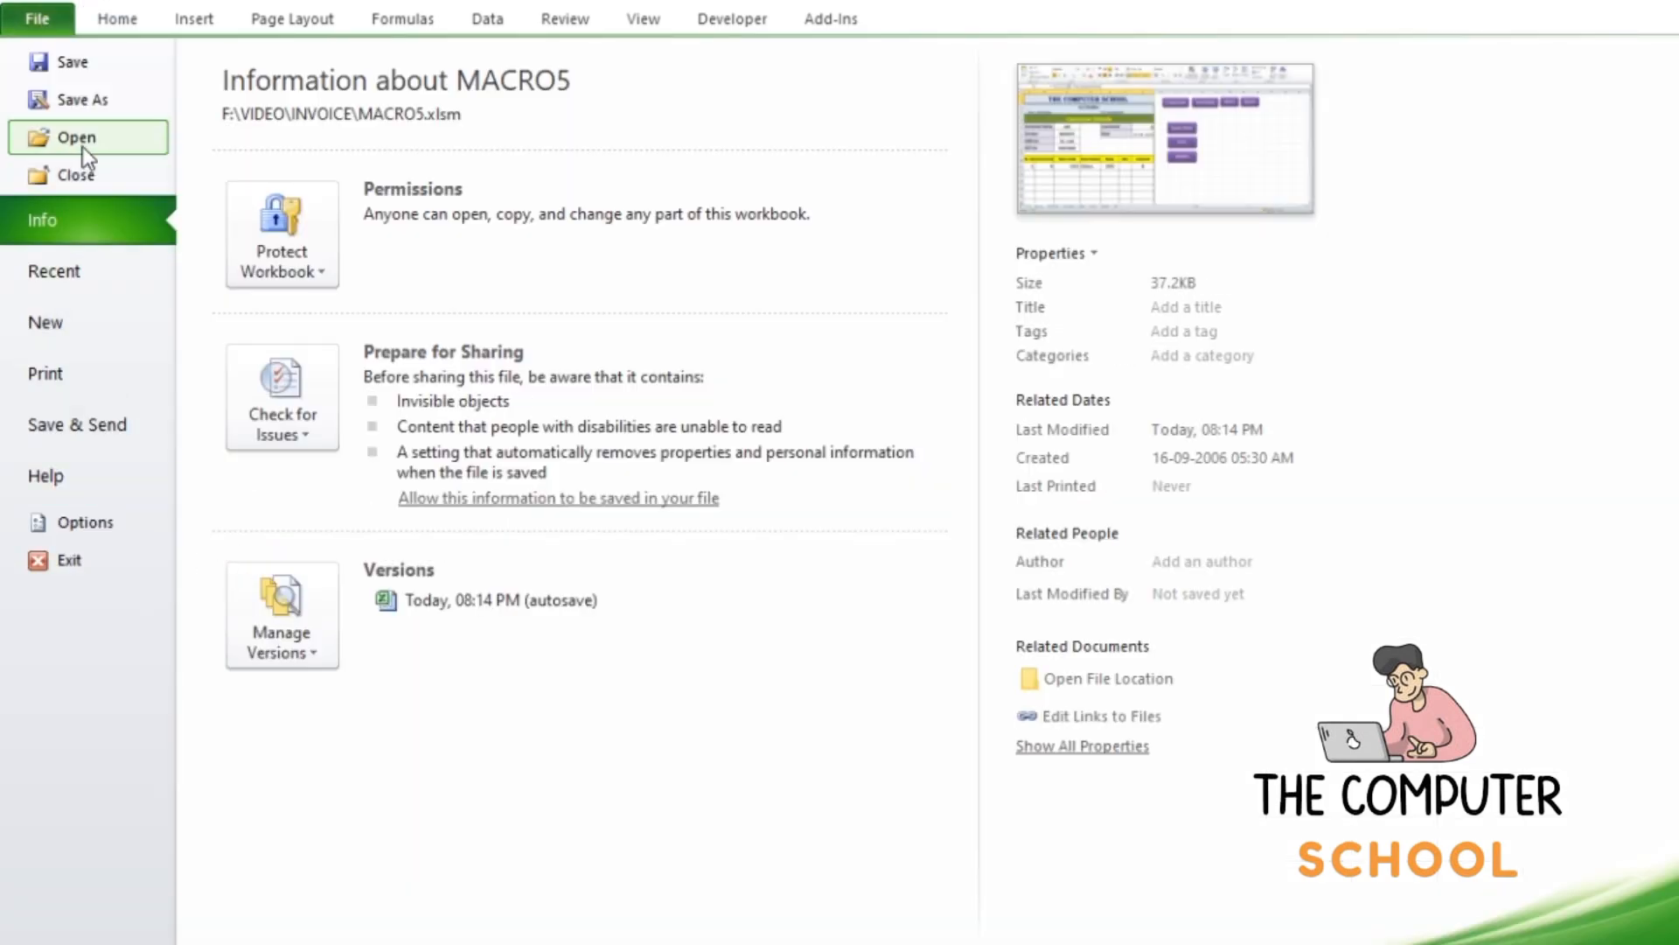
{"action": "left_click", "coordinate": [92, 102]}
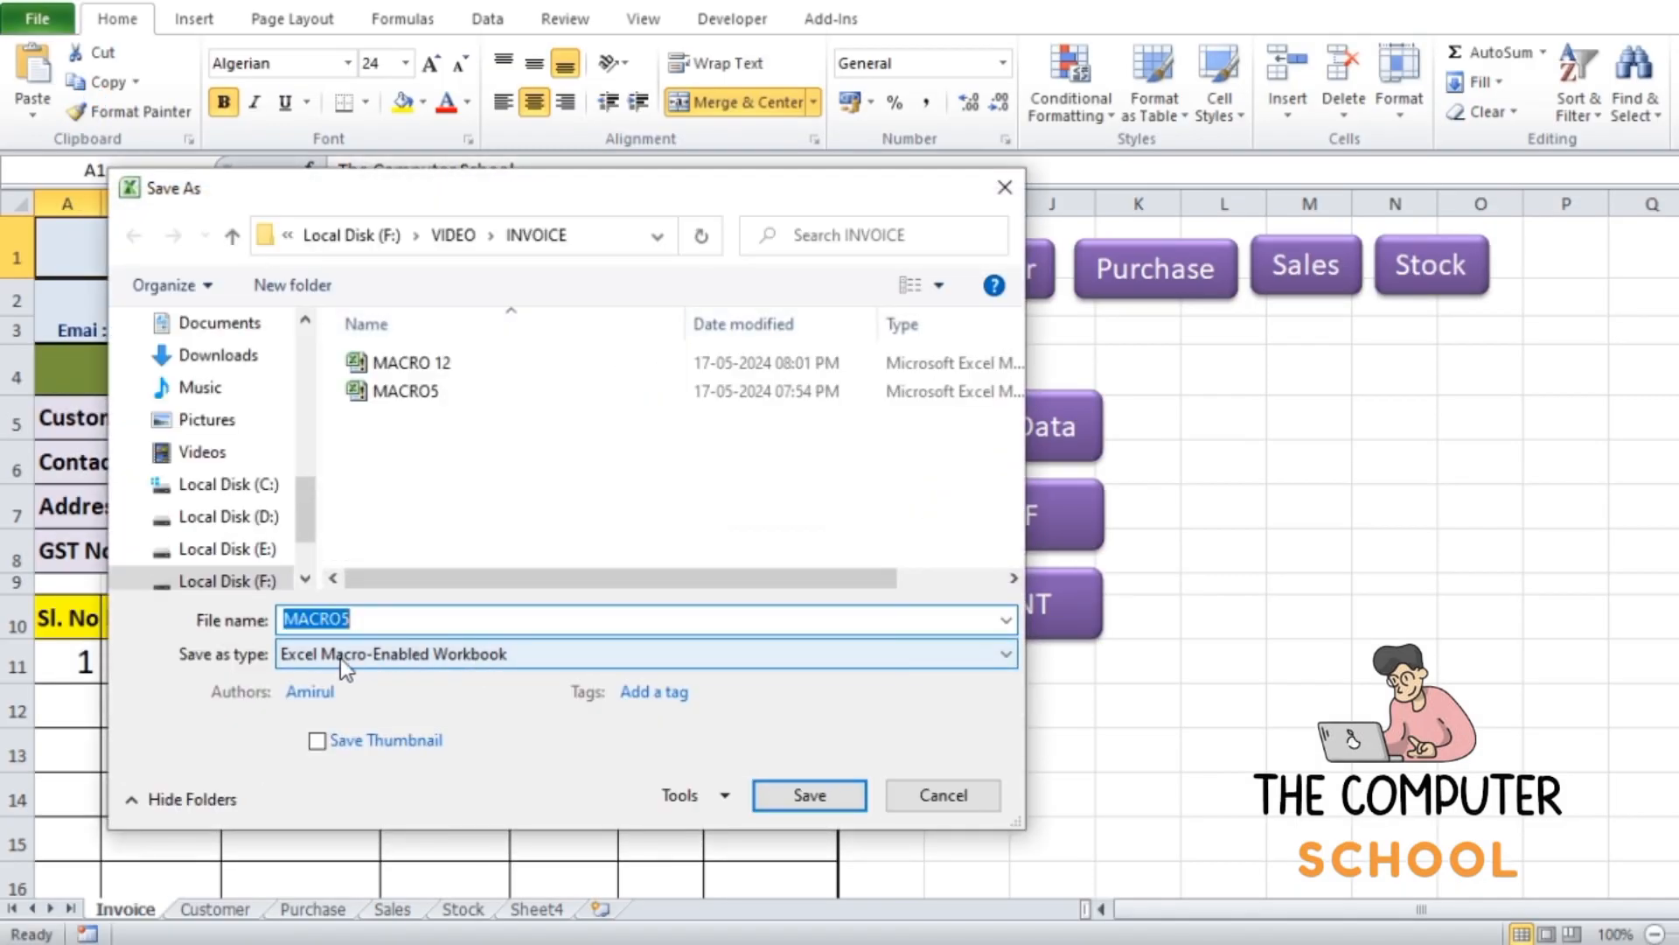
{"action": "left_click", "coordinate": [339, 658]}
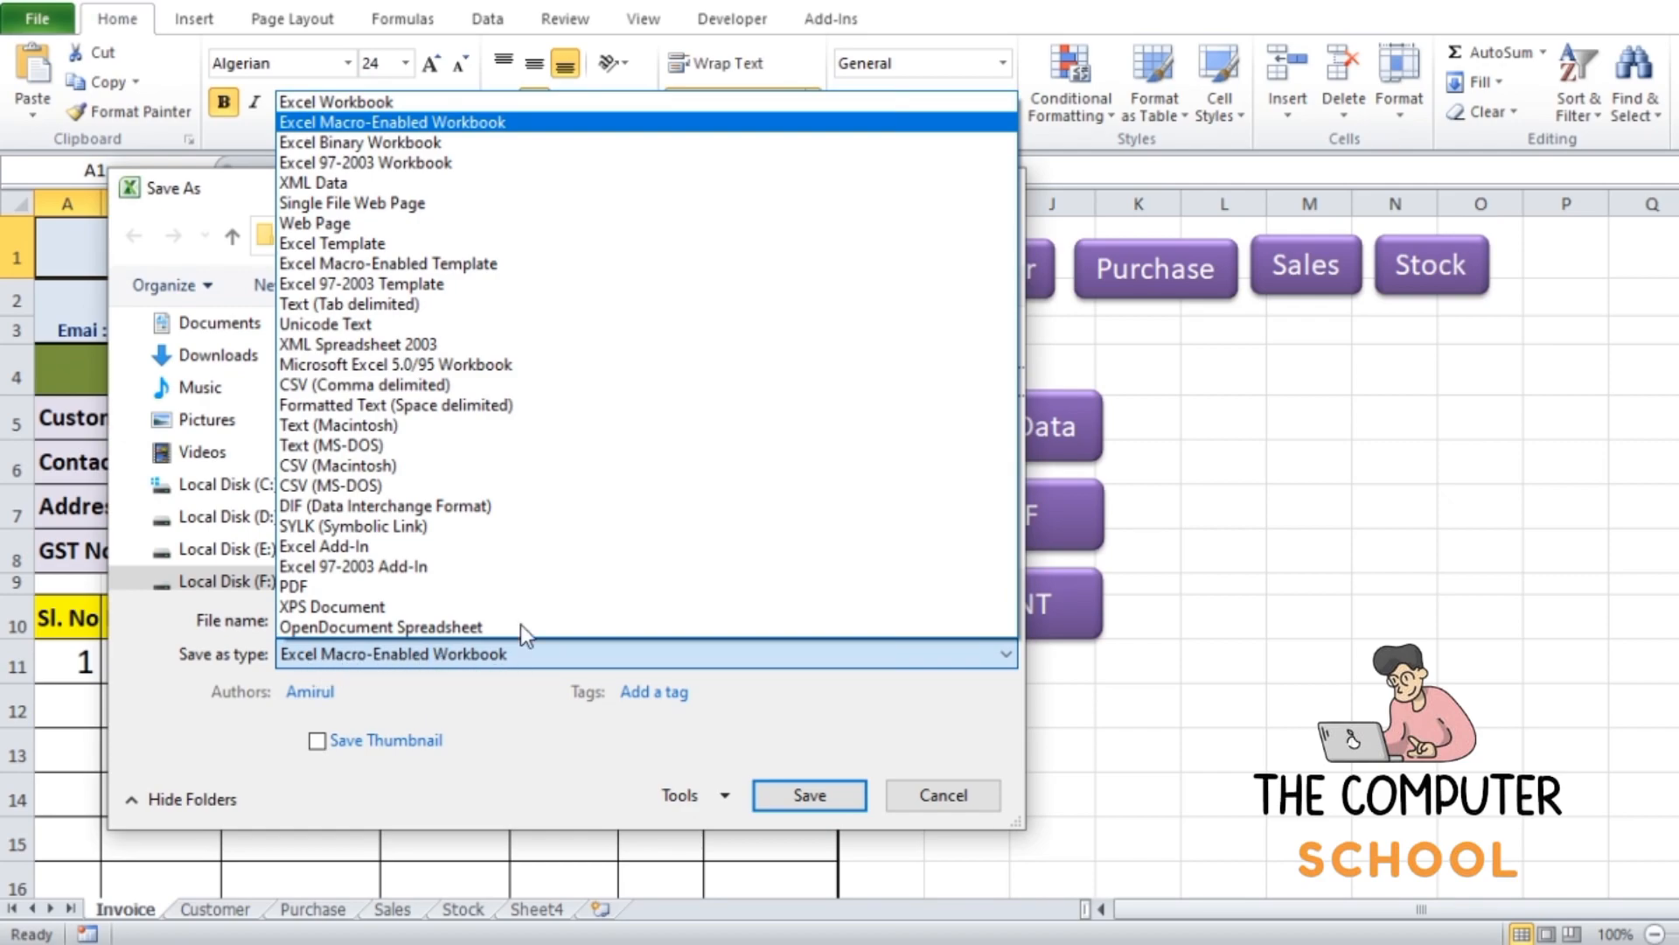
{"action": "left_click", "coordinate": [396, 123]}
{"action": "double_click", "coordinate": [379, 617]}
{"action": "left_click", "coordinate": [387, 620]}
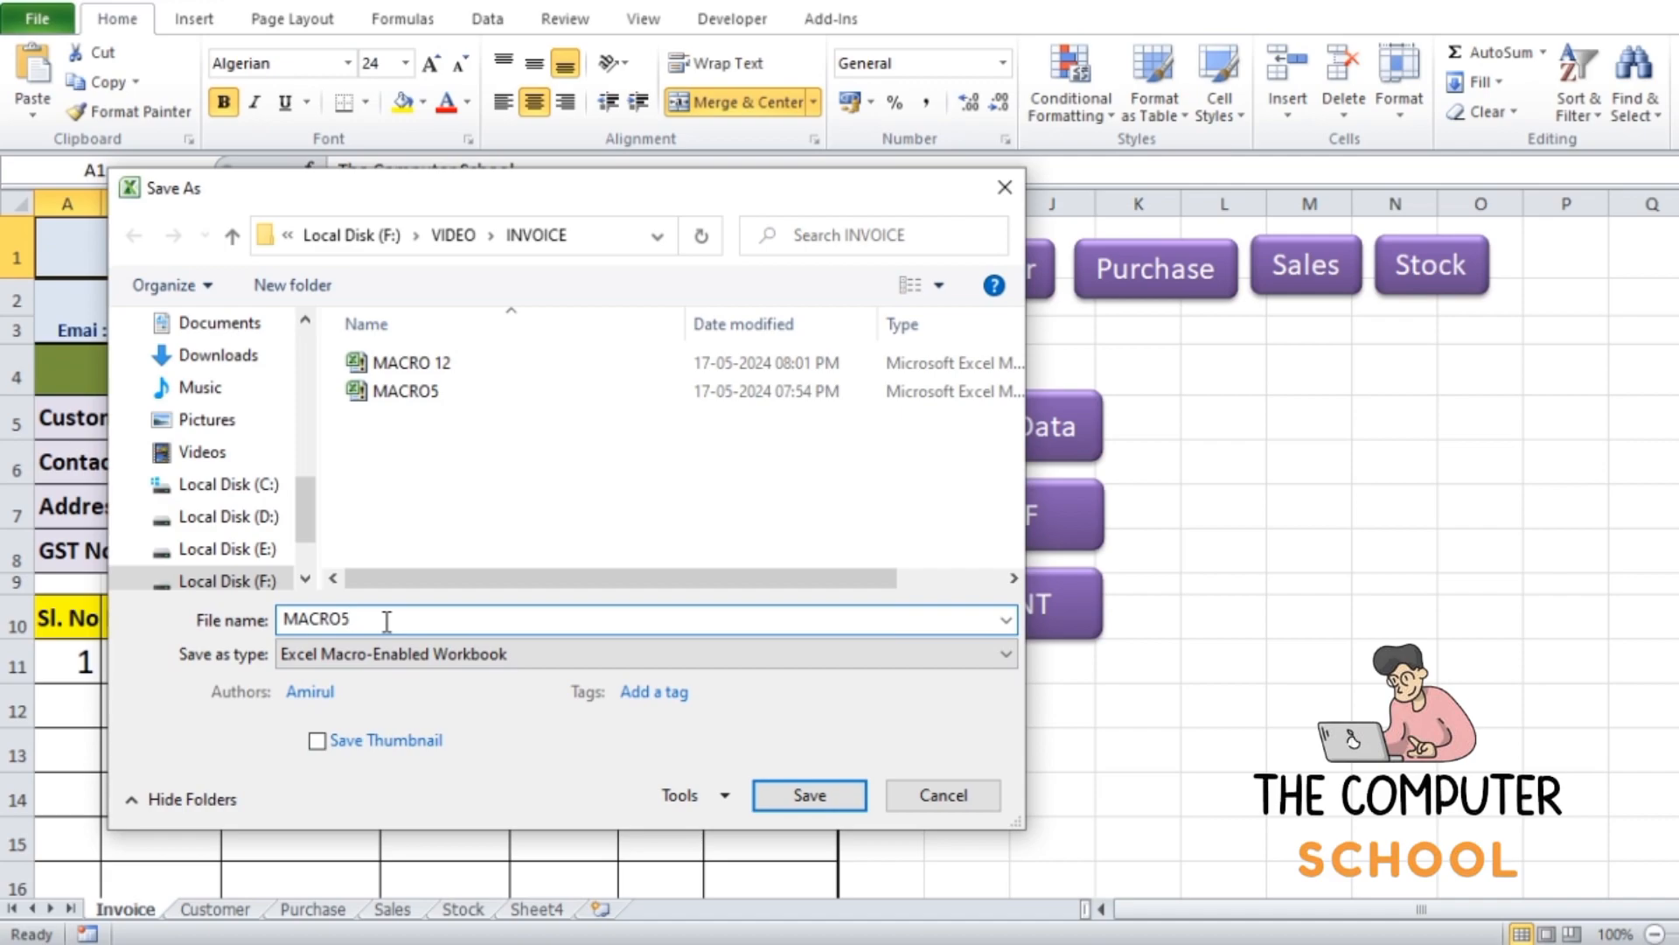
{"action": "key", "text": "BackSpace"}
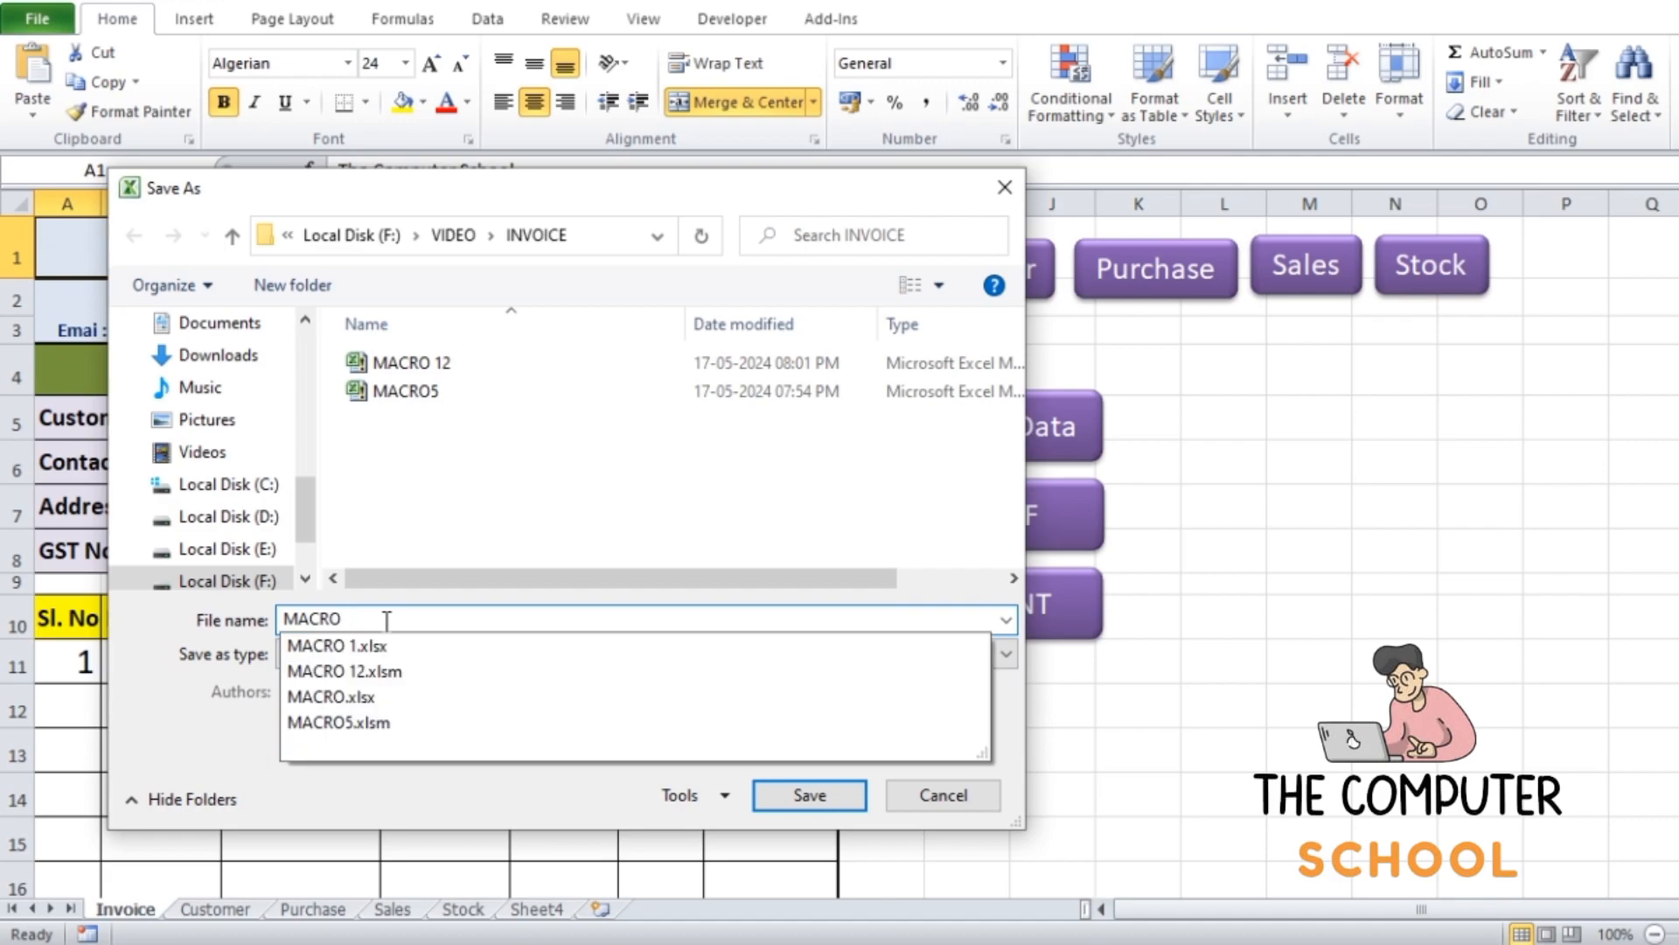
{"action": "type", "text": "100"}
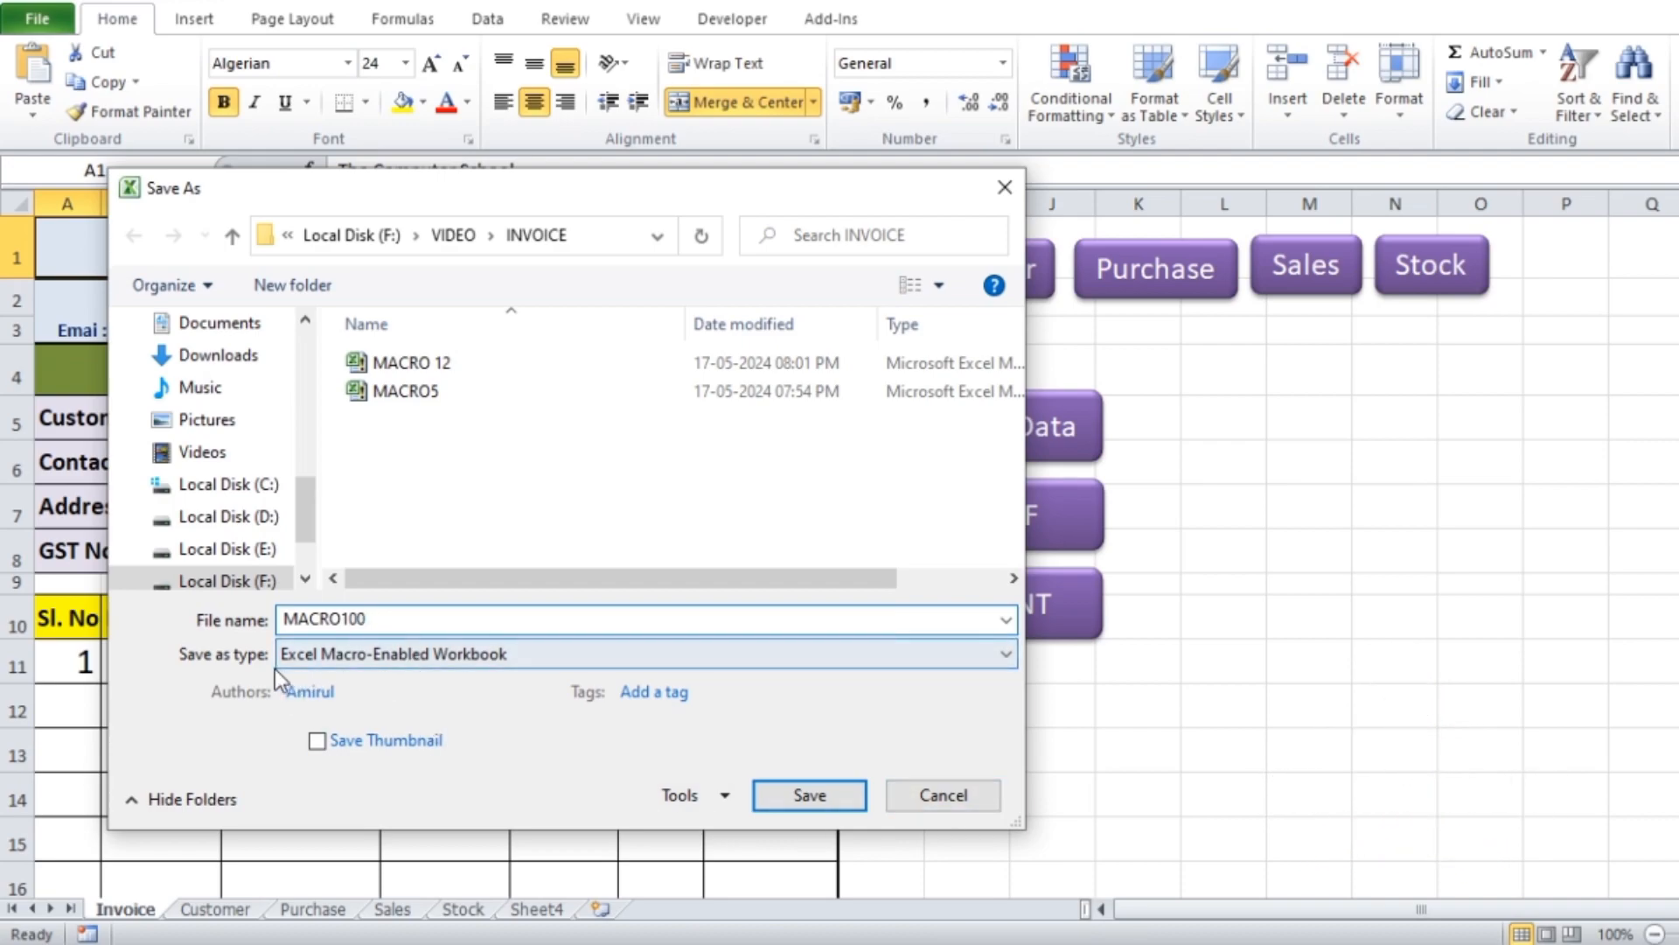
{"action": "left_click", "coordinate": [395, 667]}
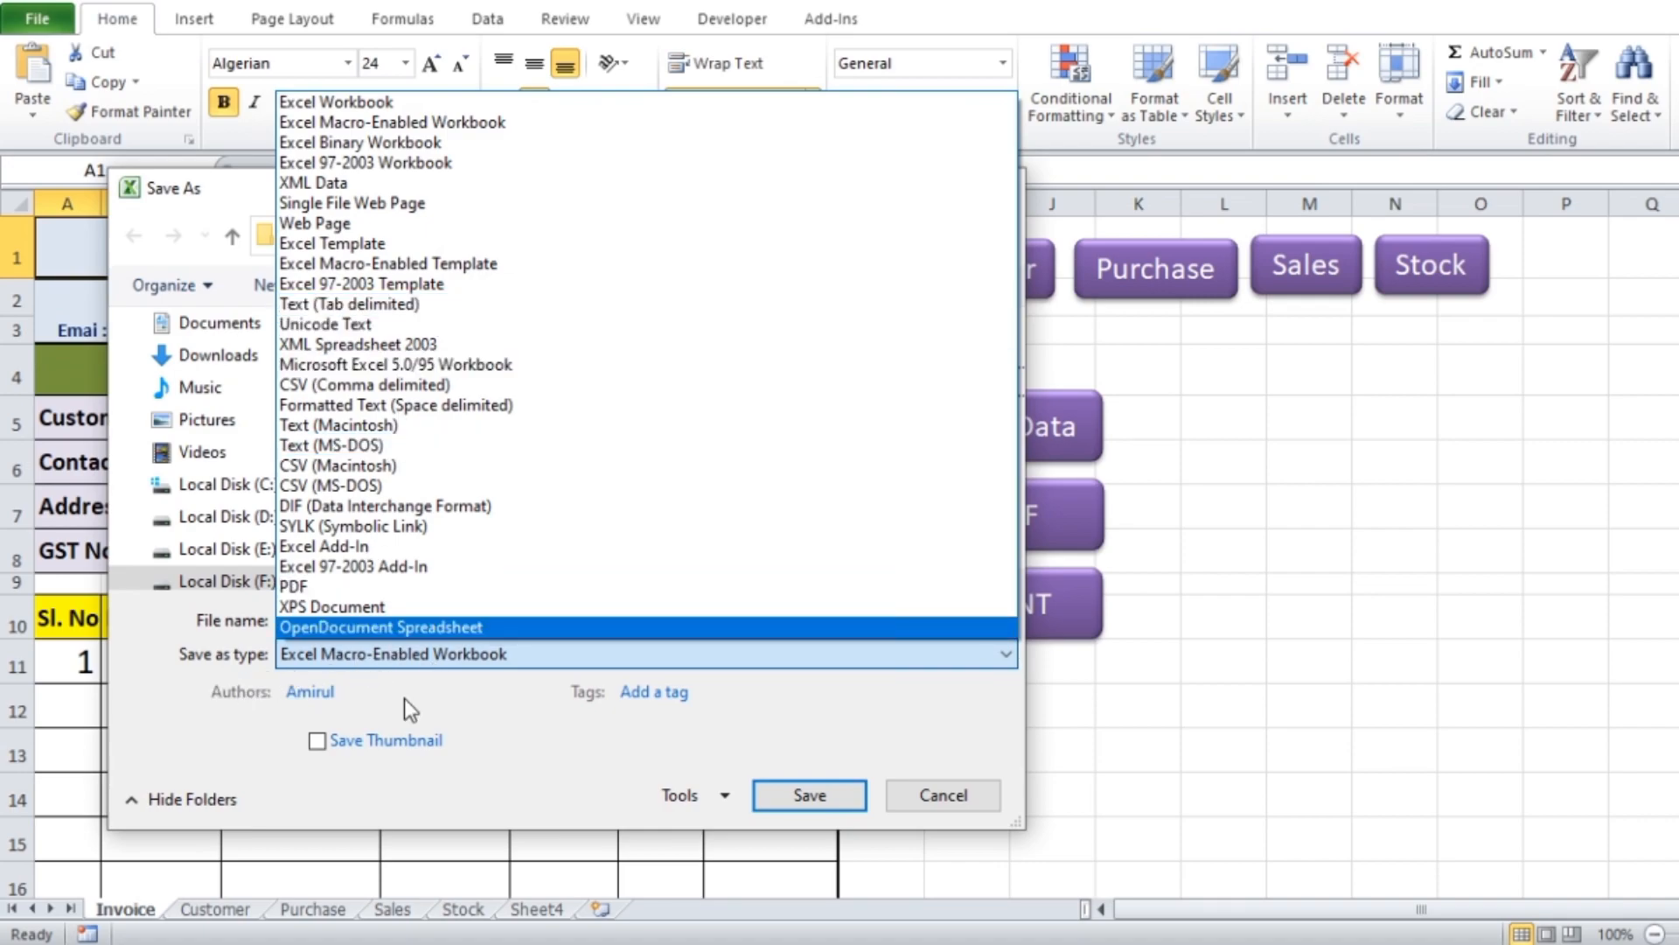
{"action": "left_click", "coordinate": [469, 660]}
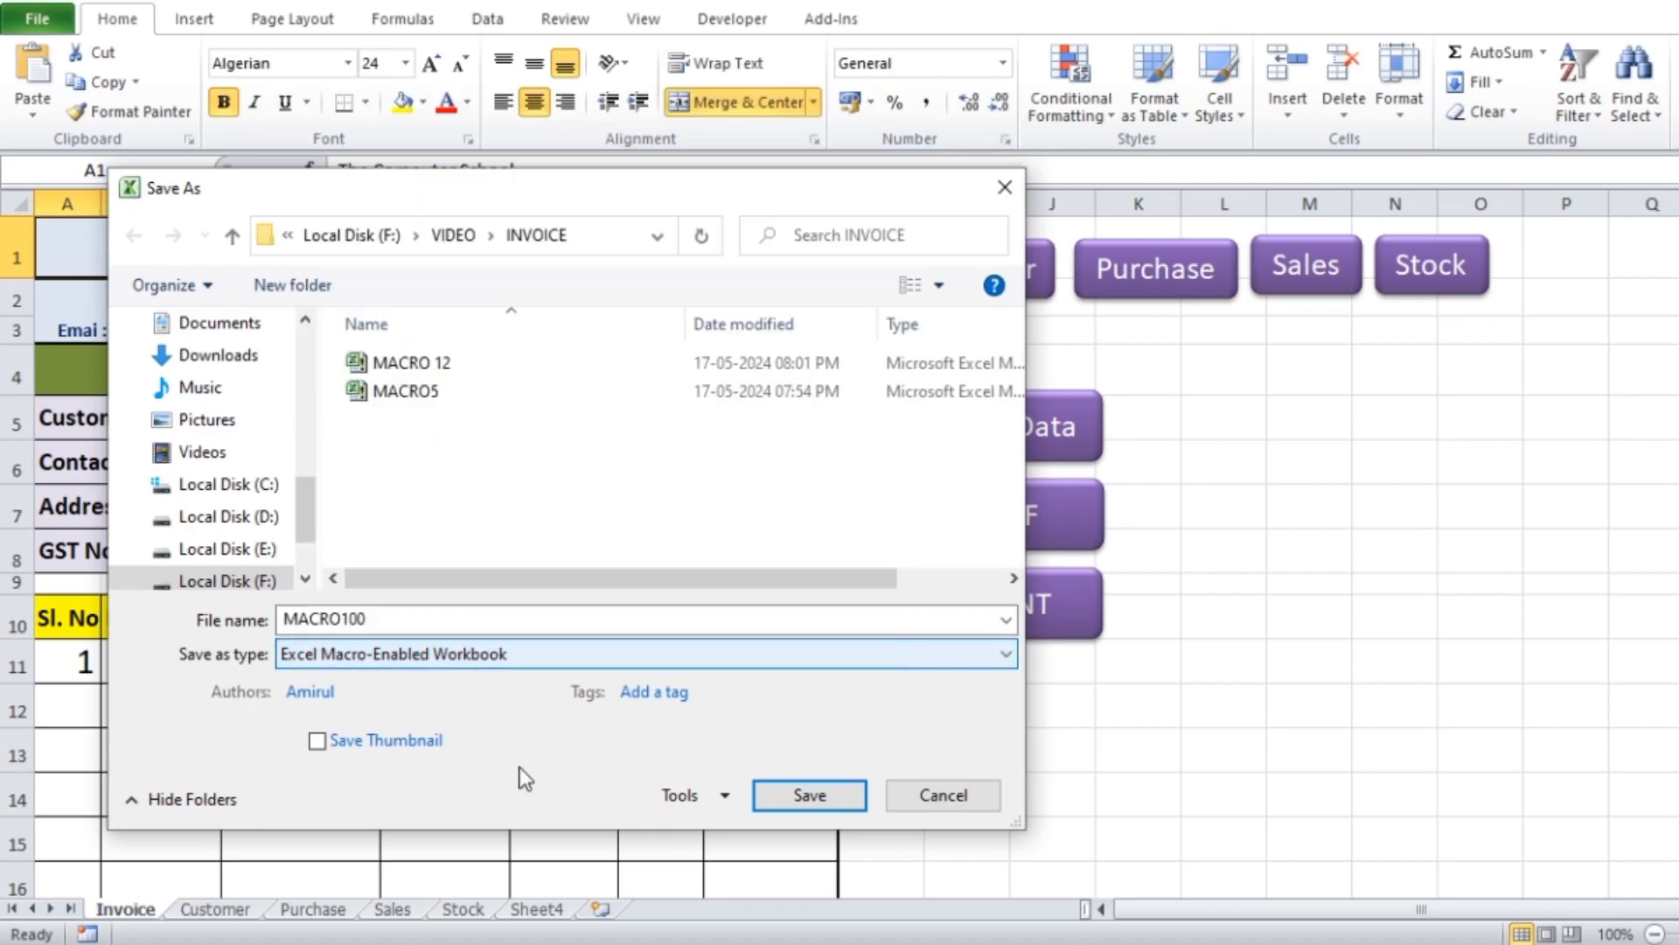
{"action": "left_click", "coordinate": [826, 807]}
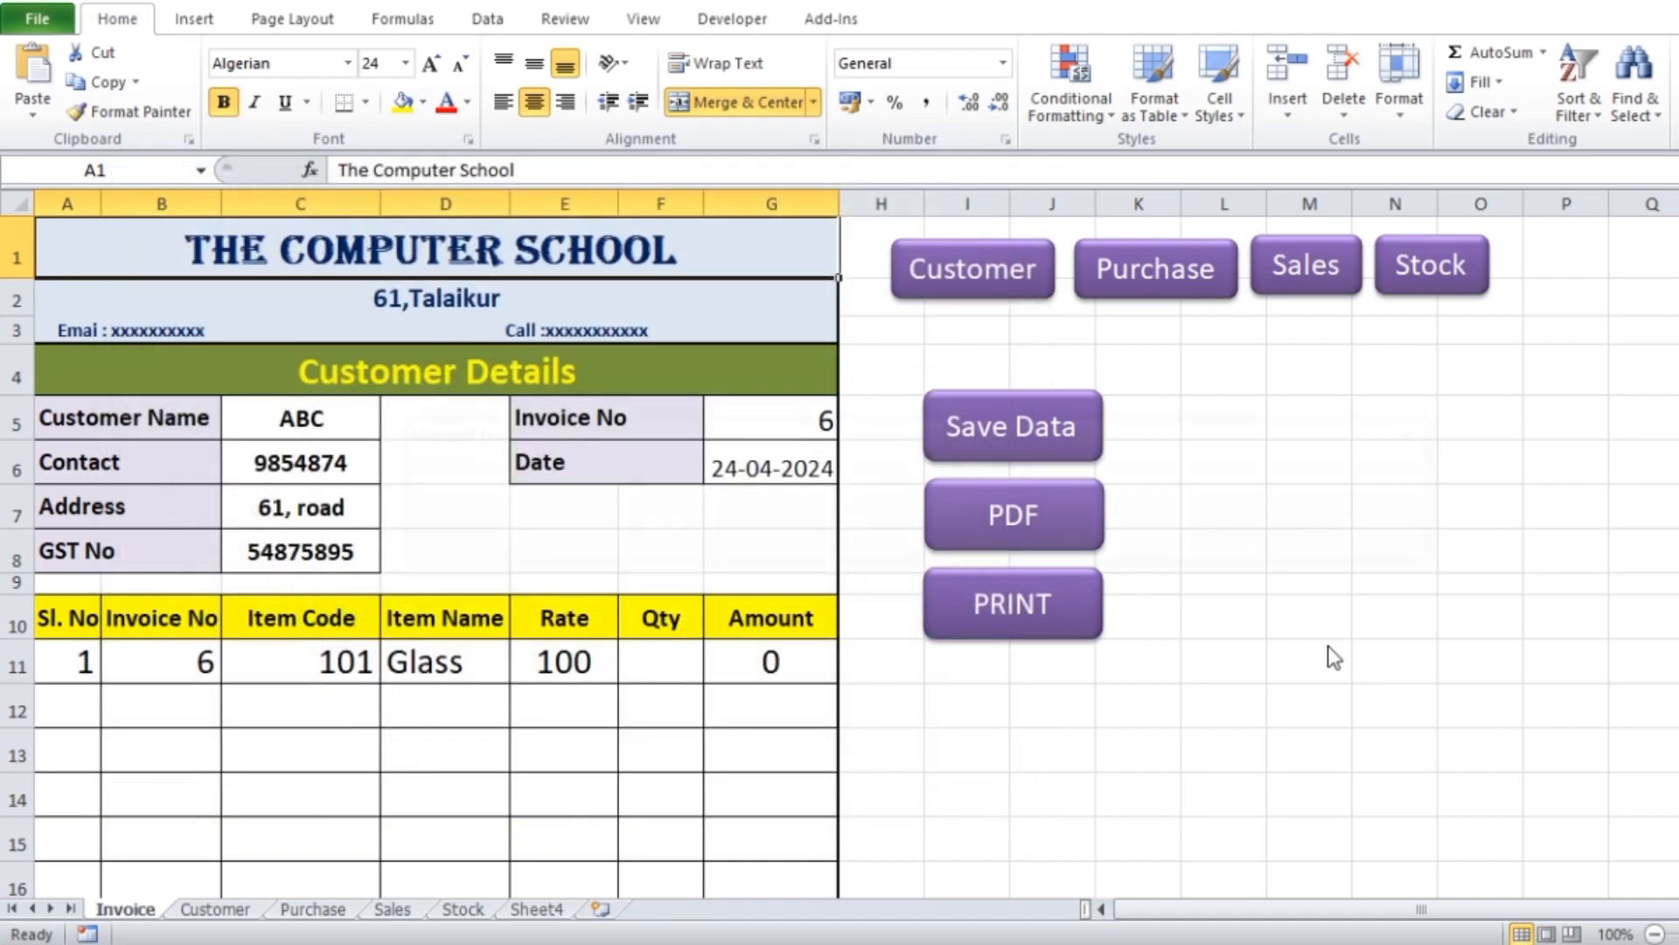
{"action": "left_click", "coordinate": [865, 541]}
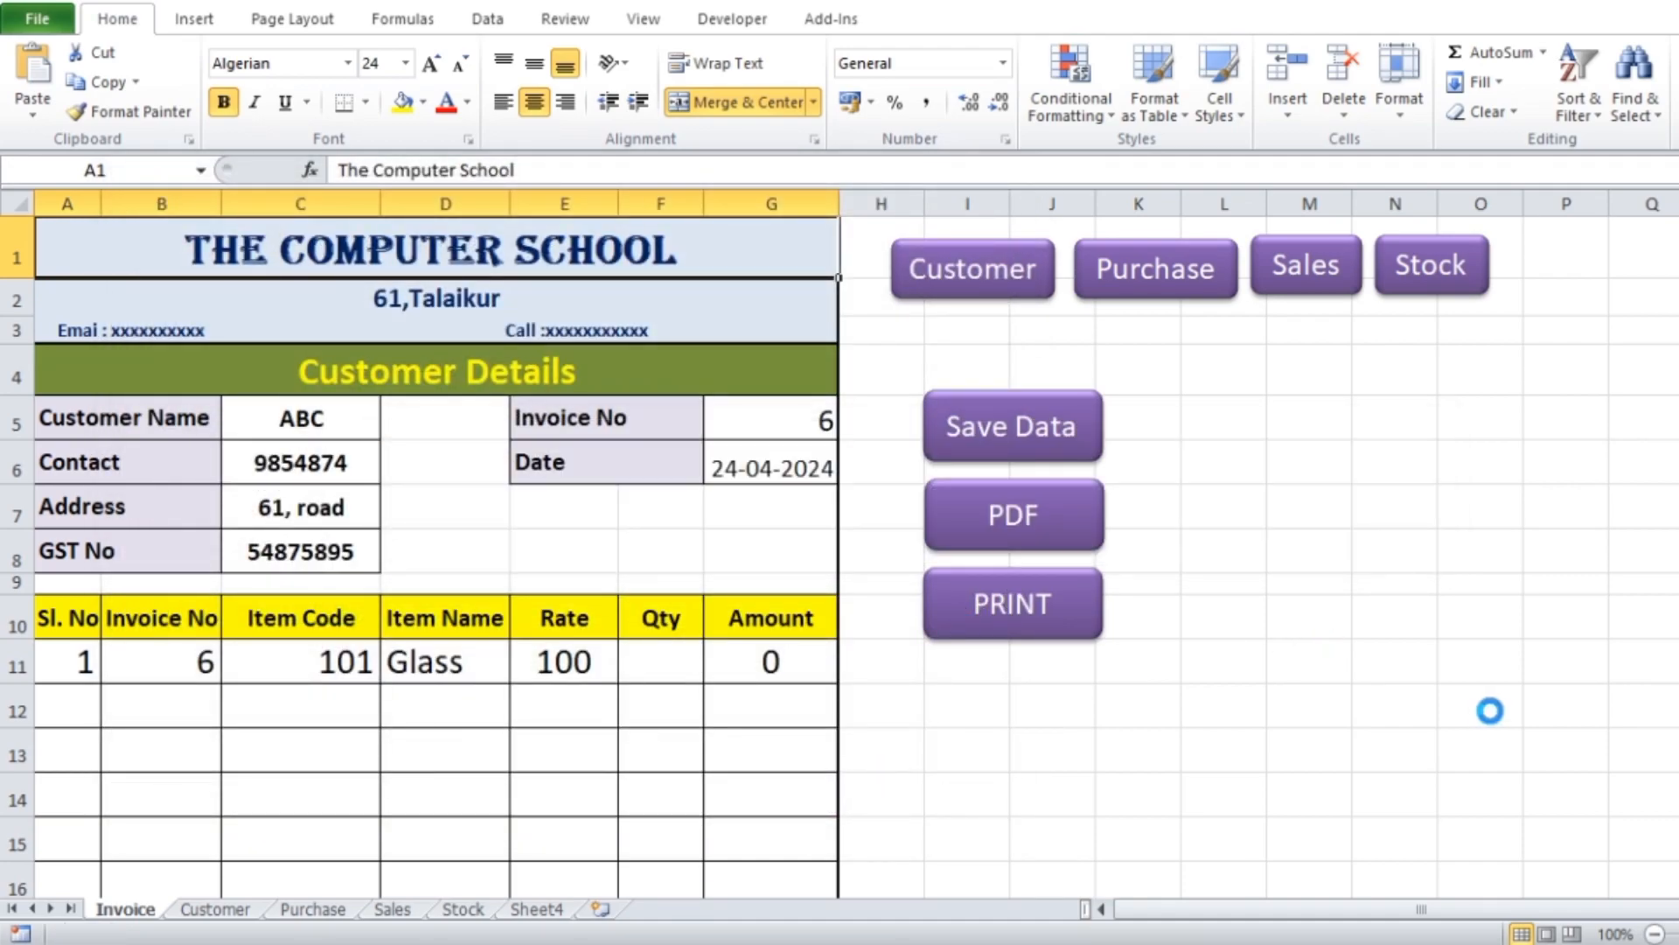